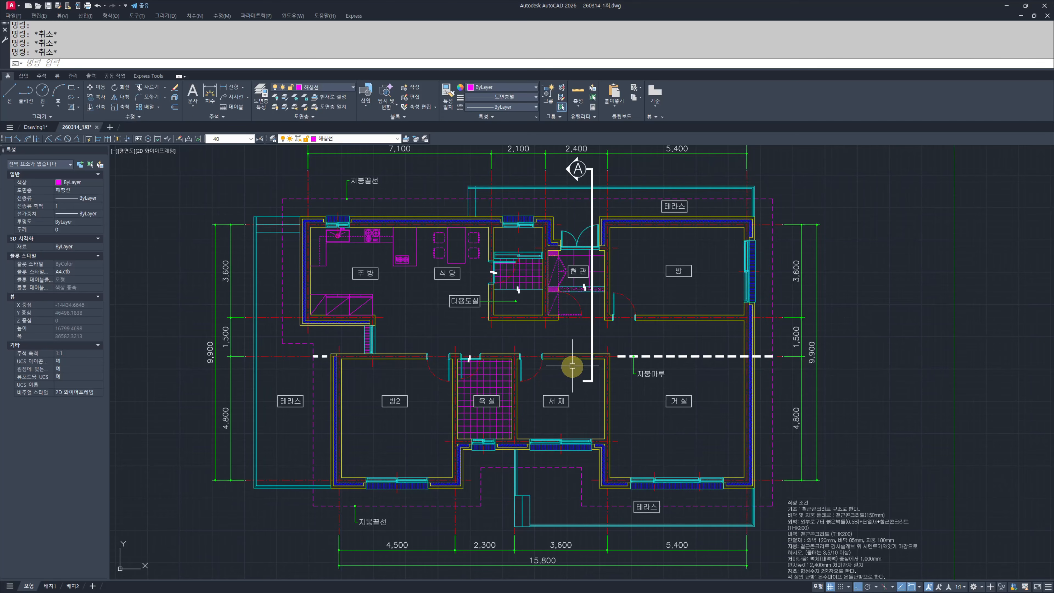
Step: Examine the dimensioned floor plan, including its rooms, terraces, roof edge line, roof ridge line and section mark A
{"action": "scroll", "coordinate": [457, 344], "scroll_direction": "down", "scroll_amount": 2}
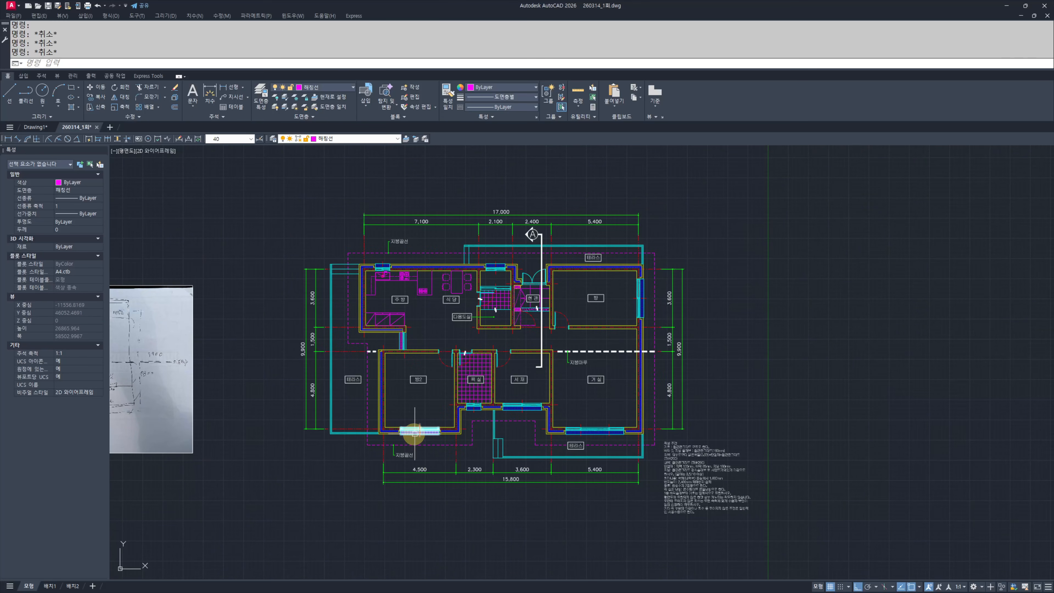
{"action": "scroll", "coordinate": [389, 291], "scroll_direction": "up", "scroll_amount": 4}
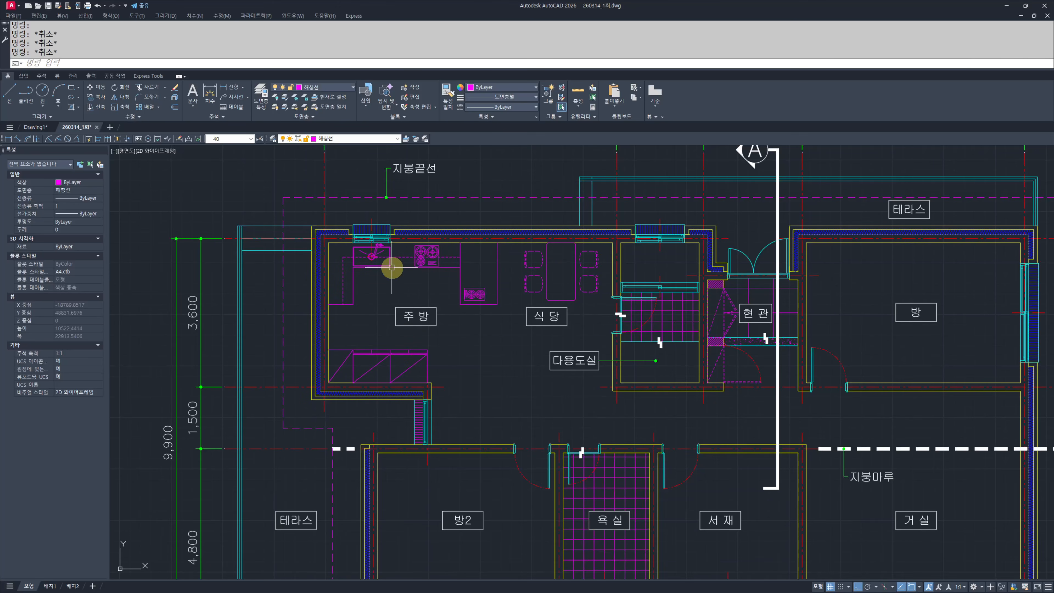
{"action": "scroll", "coordinate": [376, 314], "scroll_direction": "down", "scroll_amount": 2}
{"action": "scroll", "coordinate": [377, 314], "scroll_direction": "up", "scroll_amount": 2}
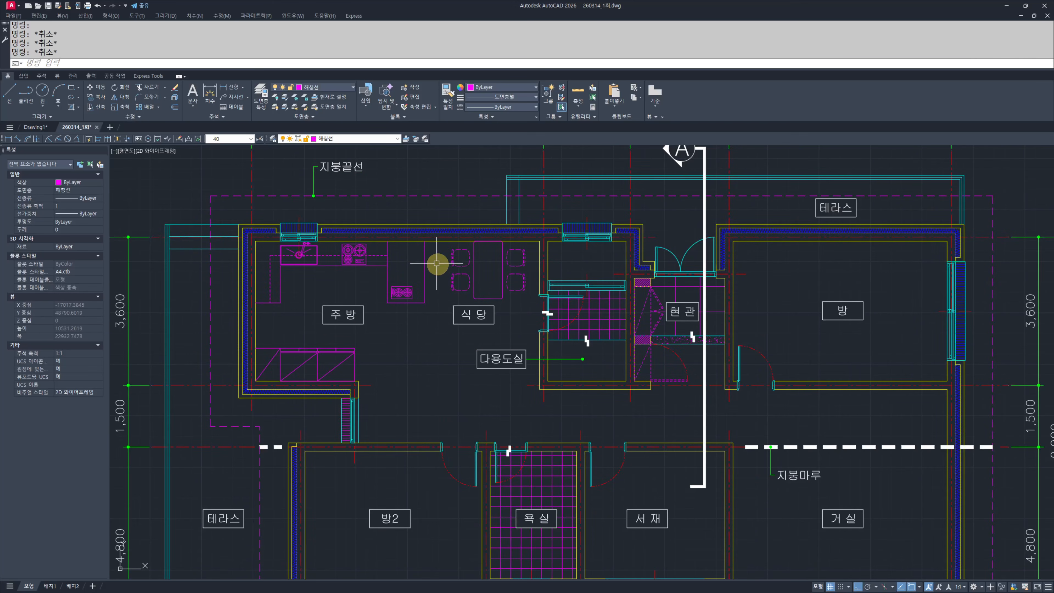
{"action": "scroll", "coordinate": [419, 367], "scroll_direction": "down", "scroll_amount": 2}
{"action": "middle_click_drag", "start_coordinate": [250, 303], "coordinate": [306, 329]}
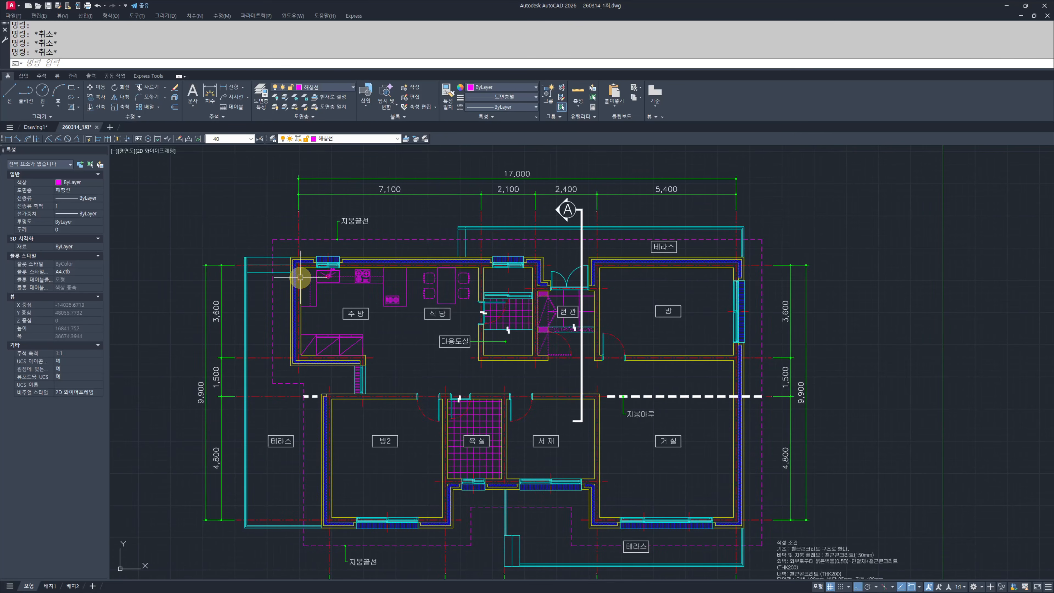
{"action": "middle_click_drag", "start_coordinate": [402, 458], "coordinate": [413, 391]}
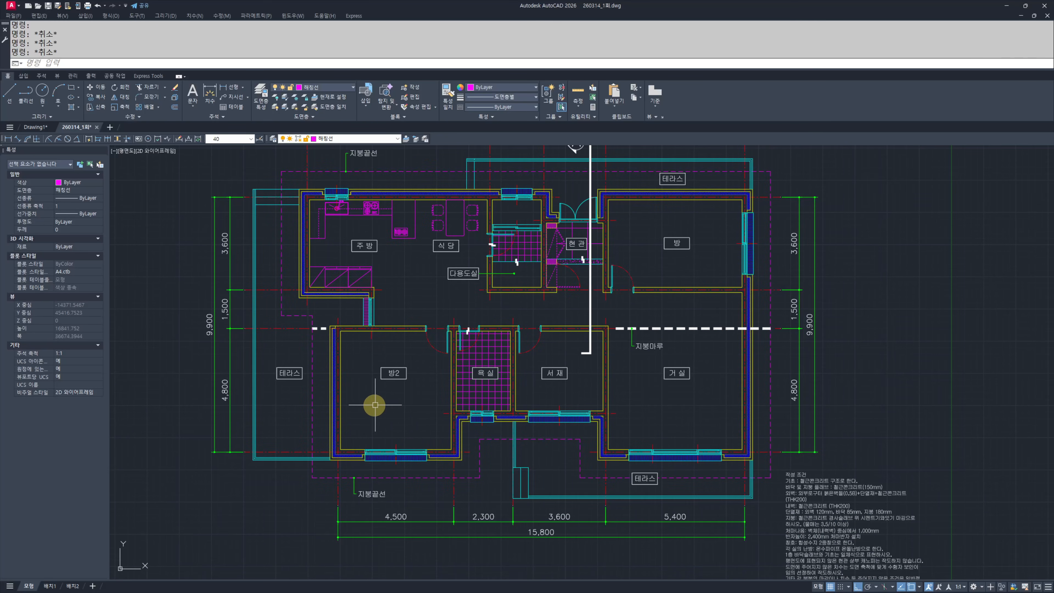
{"action": "middle_click_drag", "start_coordinate": [535, 322], "coordinate": [532, 391]}
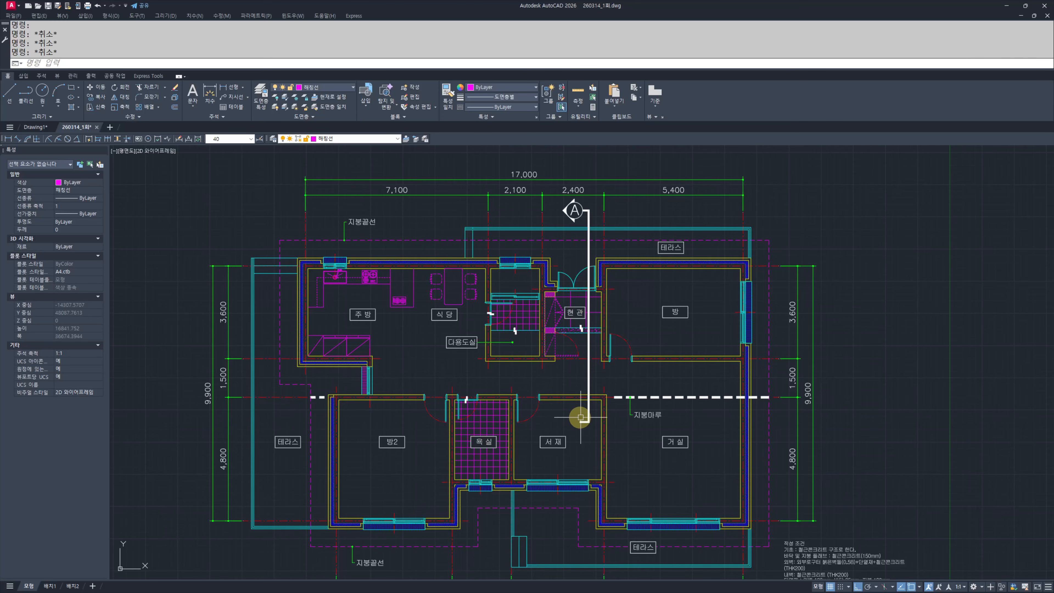
{"action": "middle_click_drag", "start_coordinate": [506, 447], "coordinate": [537, 440]}
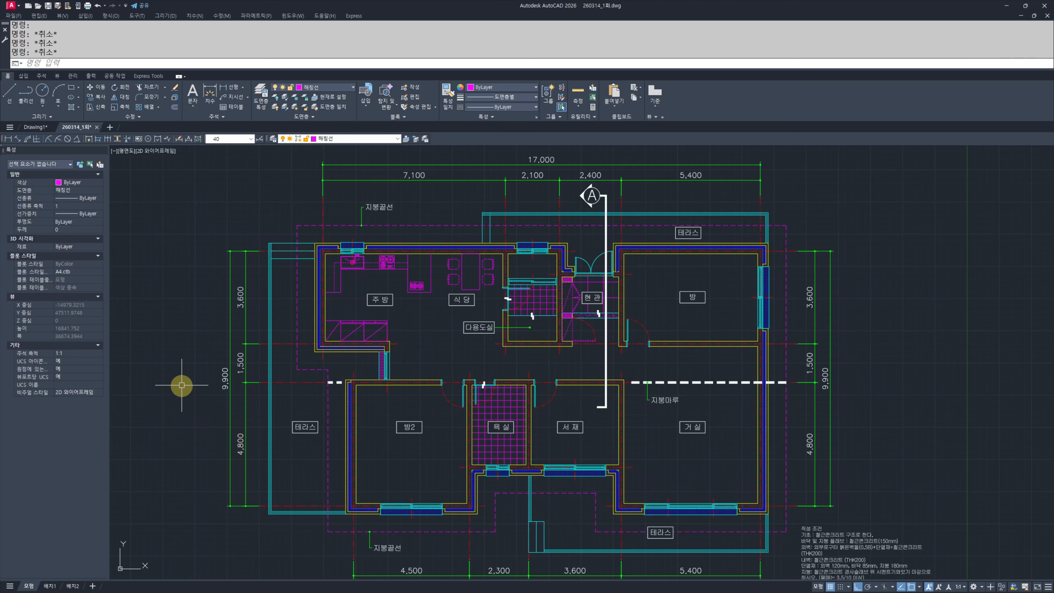
{"action": "middle_click_drag", "start_coordinate": [232, 360], "coordinate": [256, 331]}
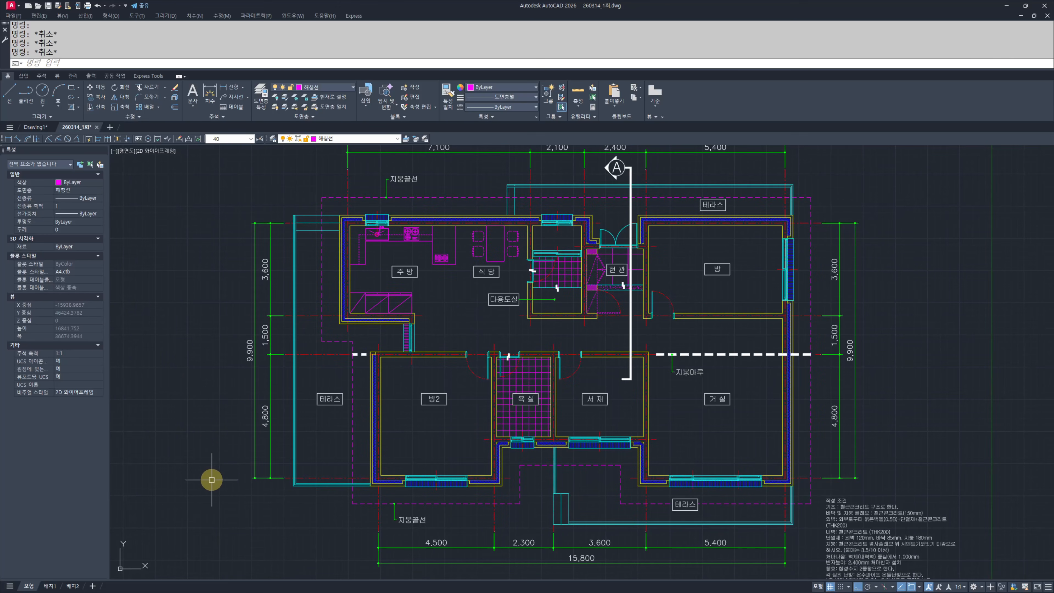
{"action": "middle_click_drag", "start_coordinate": [462, 306], "coordinate": [412, 351]}
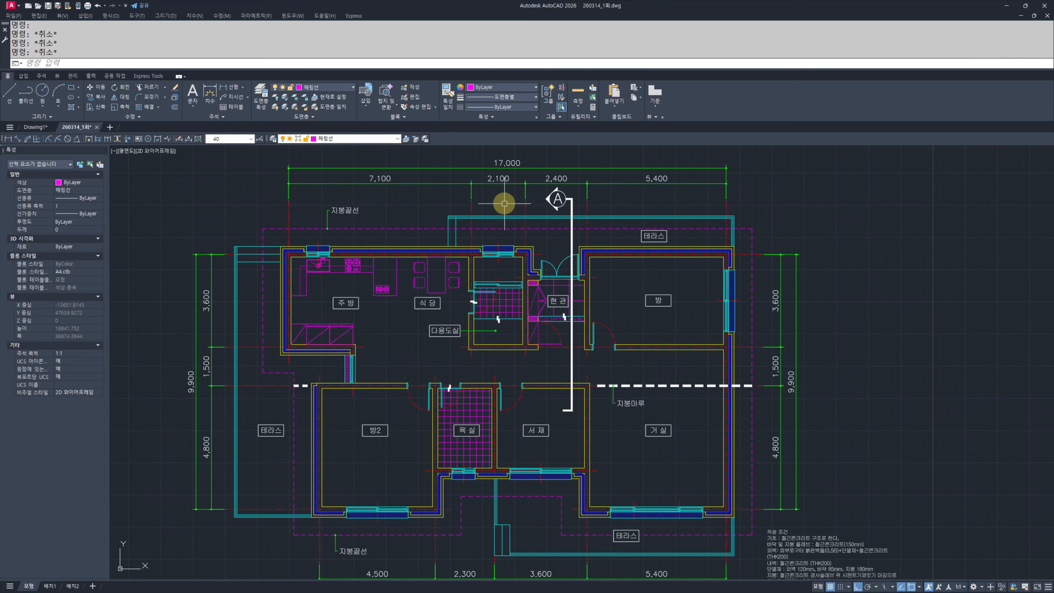
Step: Read the 작성 조건 notes beside the floor plan for the structure, insulation, roof slope, eaves and ceiling requirements
{"action": "middle_click_drag", "start_coordinate": [538, 469], "coordinate": [293, 327]}
{"action": "scroll", "coordinate": [646, 457], "scroll_direction": "up", "scroll_amount": 2}
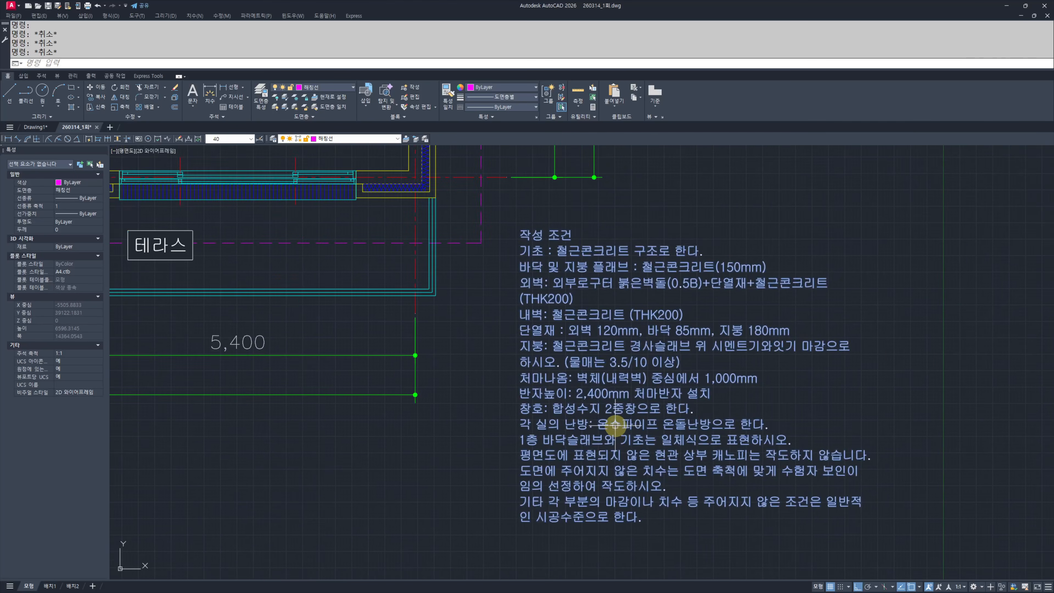
{"action": "scroll", "coordinate": [419, 447], "scroll_direction": "up", "scroll_amount": 2}
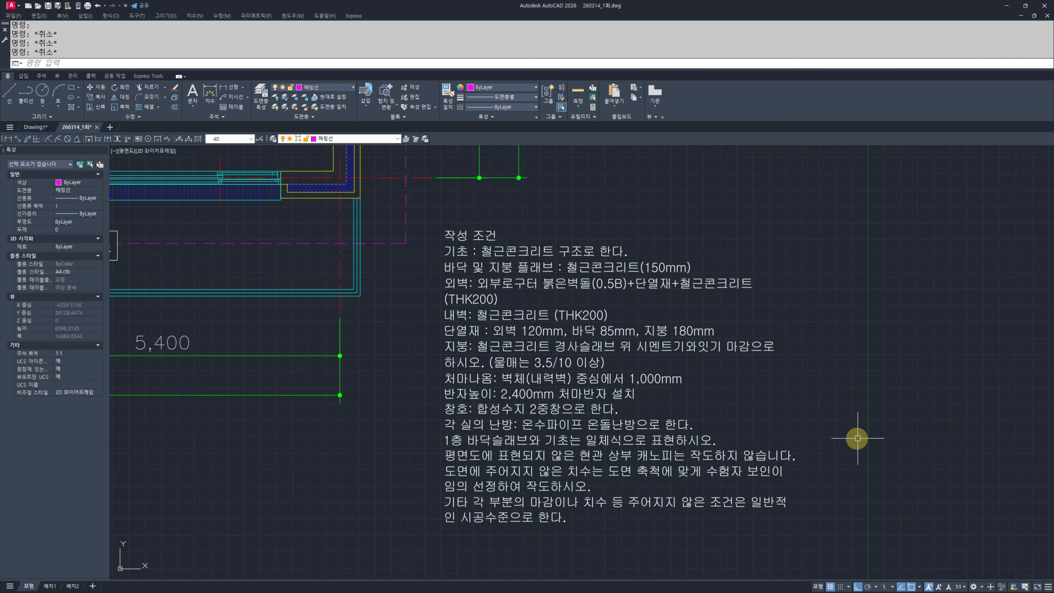
{"action": "scroll", "coordinate": [871, 440], "scroll_direction": "down", "scroll_amount": 6}
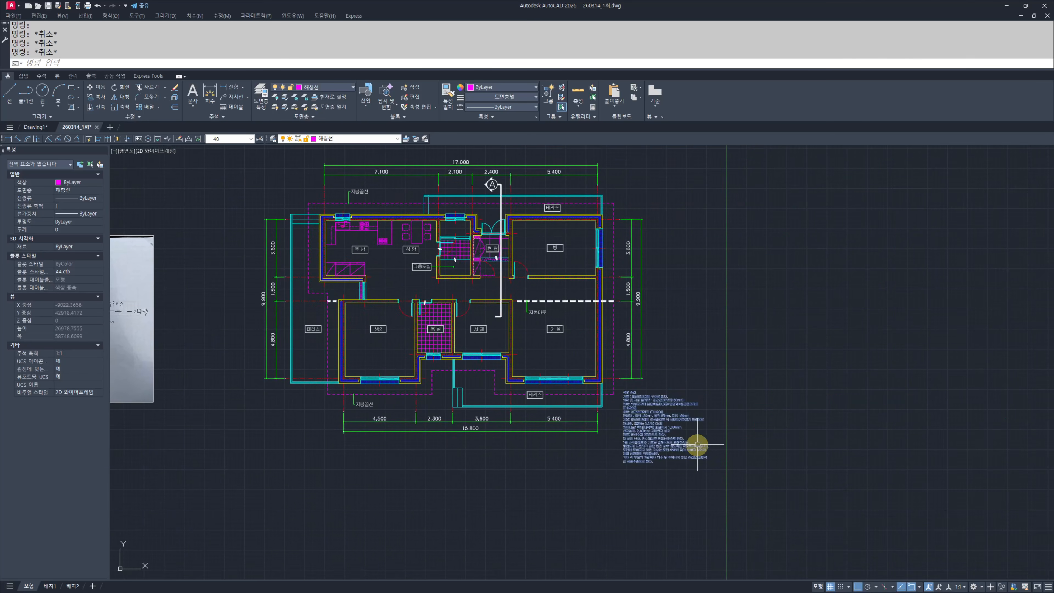
{"action": "scroll", "coordinate": [664, 444], "scroll_direction": "up", "scroll_amount": 6}
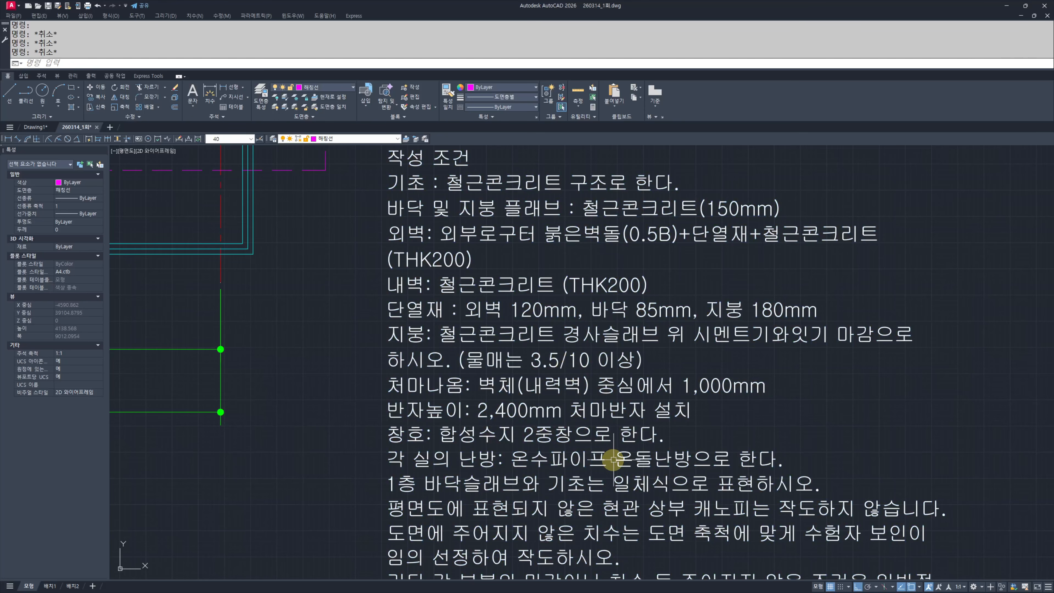
{"action": "middle_click_drag", "start_coordinate": [691, 364], "coordinate": [681, 417]}
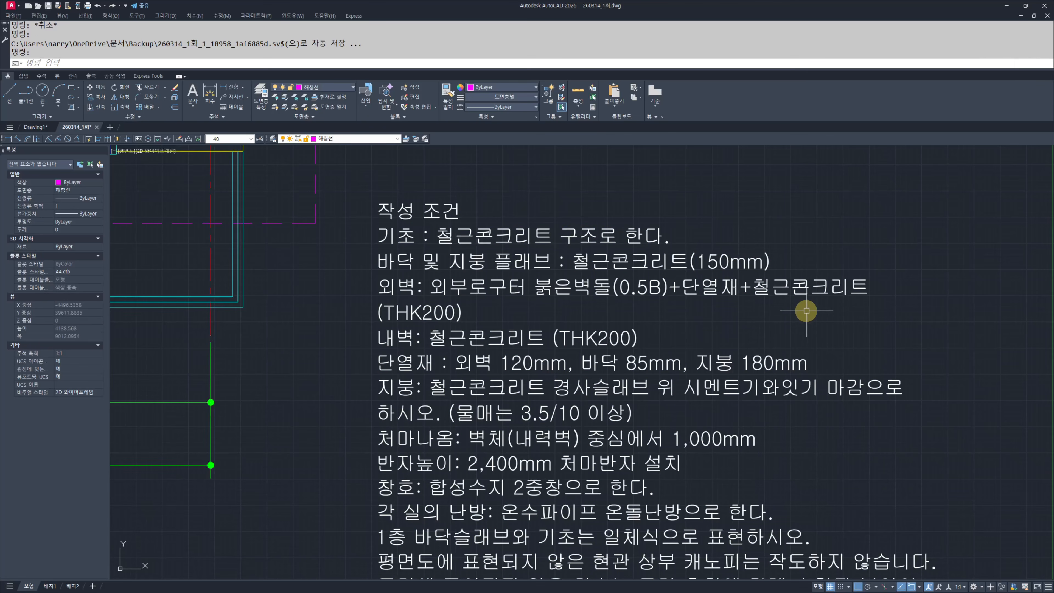
{"action": "scroll", "coordinate": [829, 388], "scroll_direction": "down", "scroll_amount": 2}
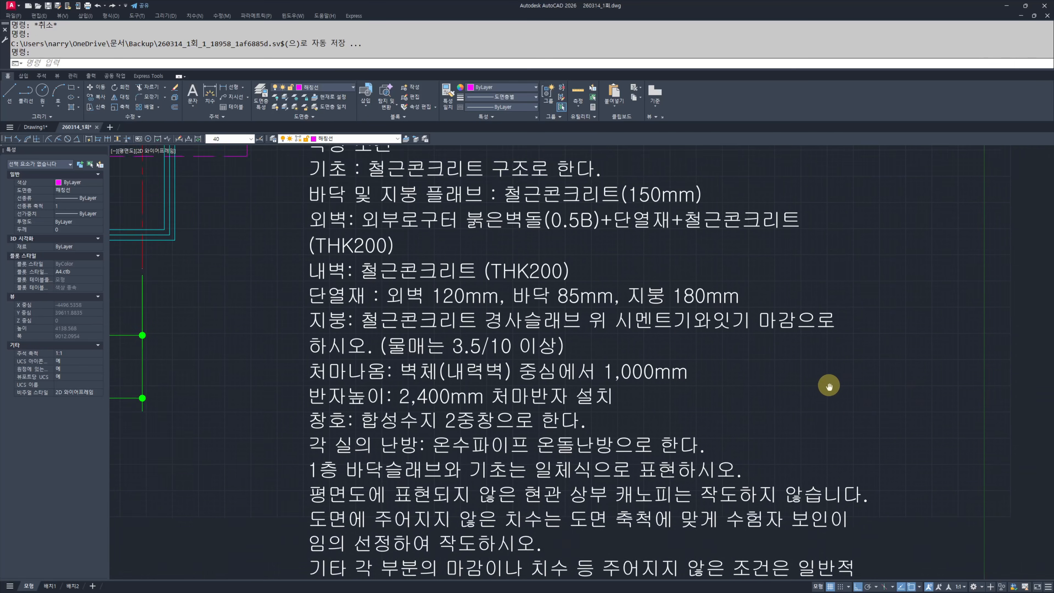
{"action": "scroll", "coordinate": [577, 350], "scroll_direction": "up", "scroll_amount": 2}
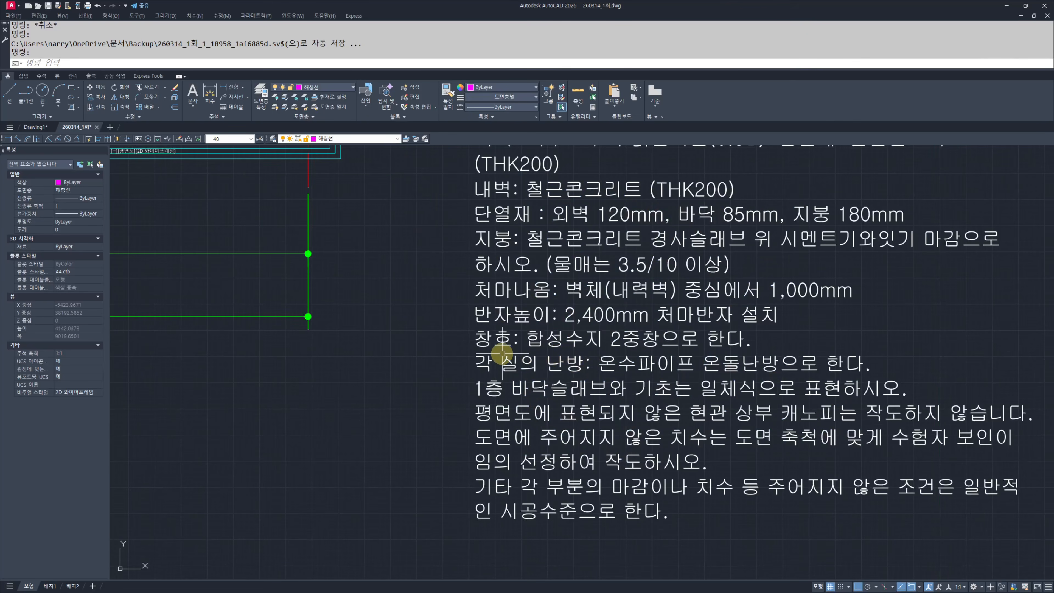
{"action": "middle_click_drag", "start_coordinate": [1003, 314], "coordinate": [890, 358]}
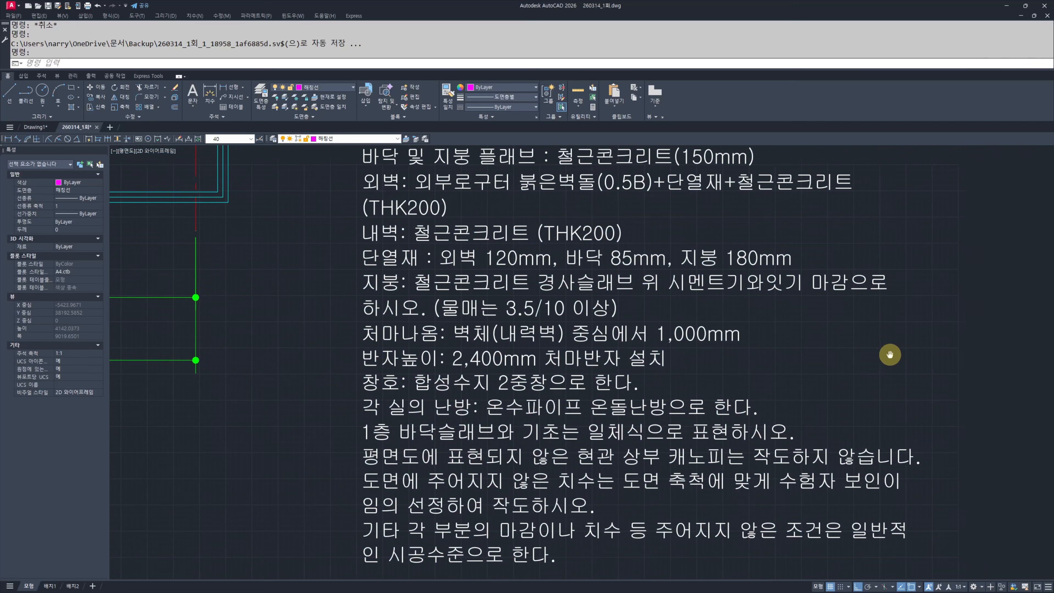
{"action": "middle_click_drag", "start_coordinate": [252, 355], "coordinate": [258, 365]}
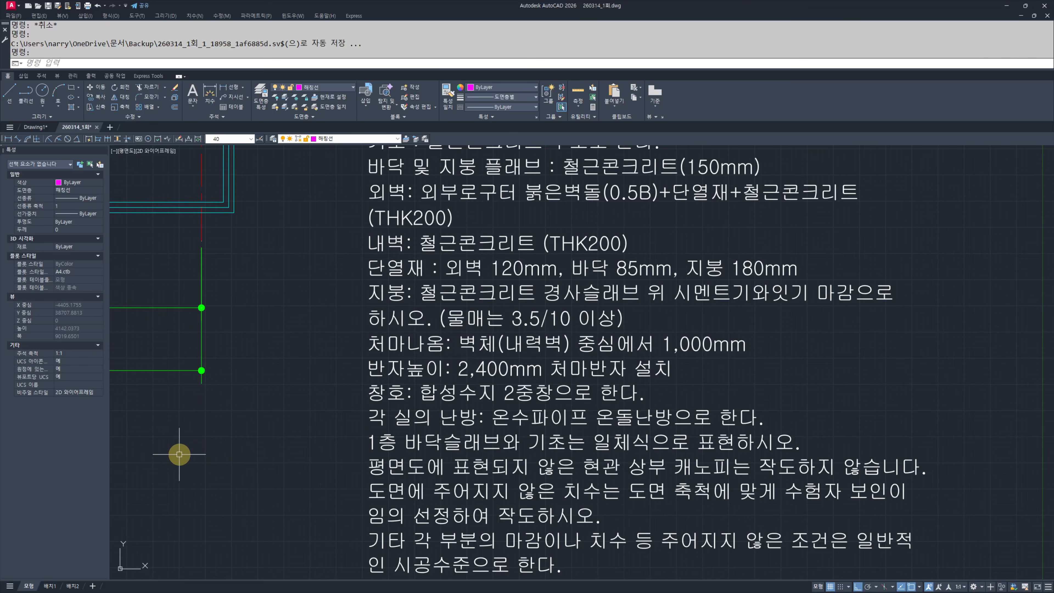
Step: Compare the photographed hand sketch with the framed floor plan and the dimensioned floor plan on either side of it
{"action": "mouse_move", "coordinate": [258, 352]}
{"action": "middle_mouse_down"}
{"action": "mouse_move", "coordinate": [320, 377]}
{"action": "mouse_move", "coordinate": [281, 383]}
{"action": "mouse_move", "coordinate": [623, 388]}
{"action": "middle_mouse_up"}
{"action": "scroll", "coordinate": [320, 377], "scroll_direction": "down", "scroll_amount": 4}
{"action": "mouse_move", "coordinate": [303, 389]}
{"action": "middle_mouse_down"}
{"action": "mouse_move", "coordinate": [666, 393]}
{"action": "mouse_move", "coordinate": [589, 393]}
{"action": "middle_mouse_up"}
{"action": "mouse_move", "coordinate": [323, 390]}
{"action": "middle_mouse_down"}
{"action": "mouse_move", "coordinate": [388, 394]}
{"action": "mouse_move", "coordinate": [722, 488]}
{"action": "middle_mouse_up"}
{"action": "scroll", "coordinate": [560, 423], "scroll_direction": "down", "scroll_amount": 4}
{"action": "middle_click_drag", "start_coordinate": [433, 367], "coordinate": [516, 396]}
{"action": "scroll", "coordinate": [515, 396], "scroll_direction": "up", "scroll_amount": 2}
{"action": "scroll", "coordinate": [516, 395], "scroll_direction": "up", "scroll_amount": 2}
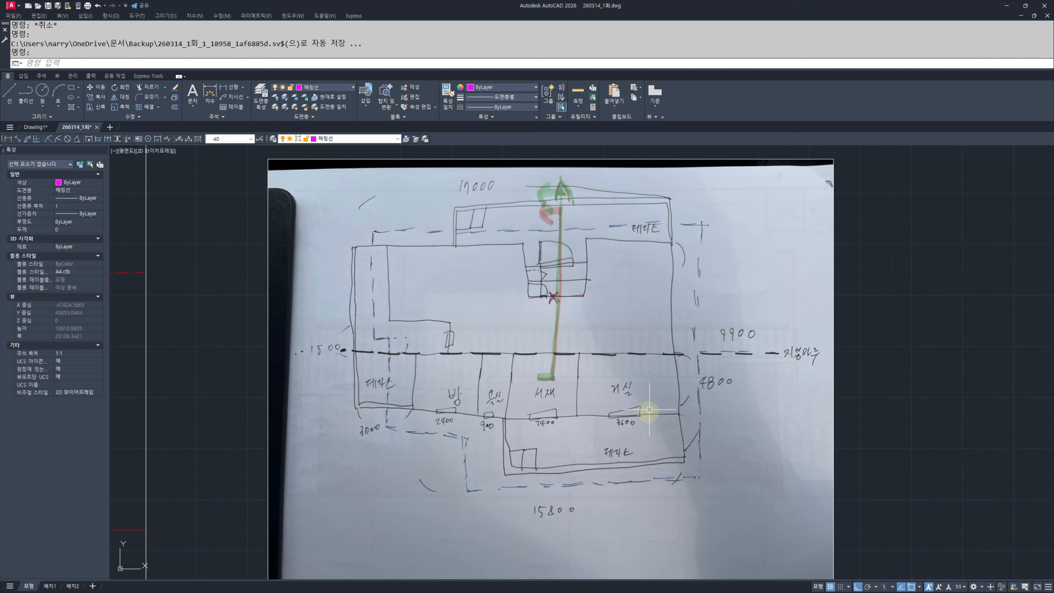
{"action": "scroll", "coordinate": [409, 332], "scroll_direction": "down", "scroll_amount": 6}
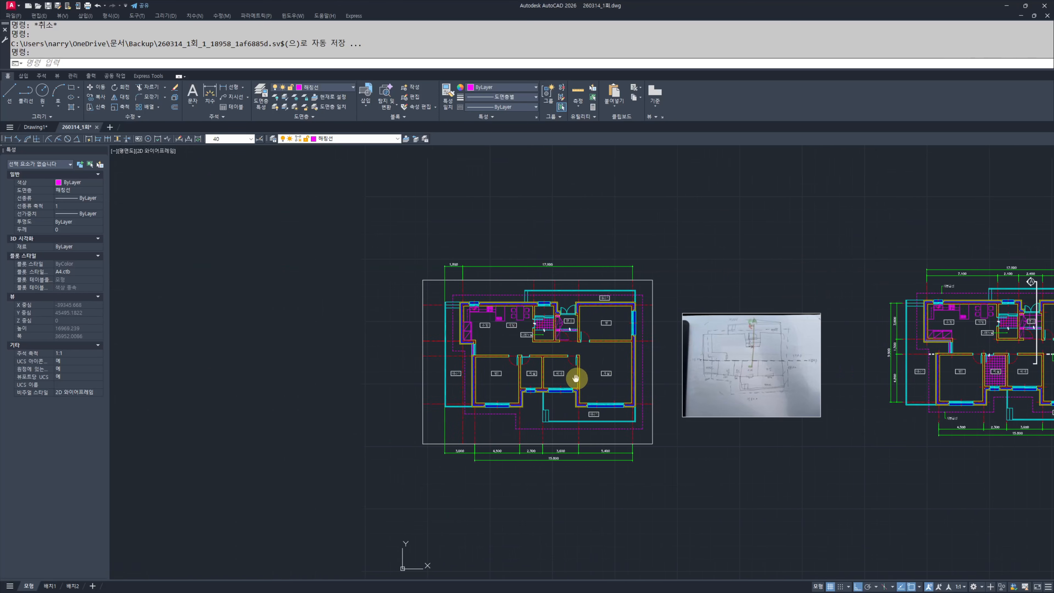
{"action": "scroll", "coordinate": [519, 357], "scroll_direction": "up", "scroll_amount": 6}
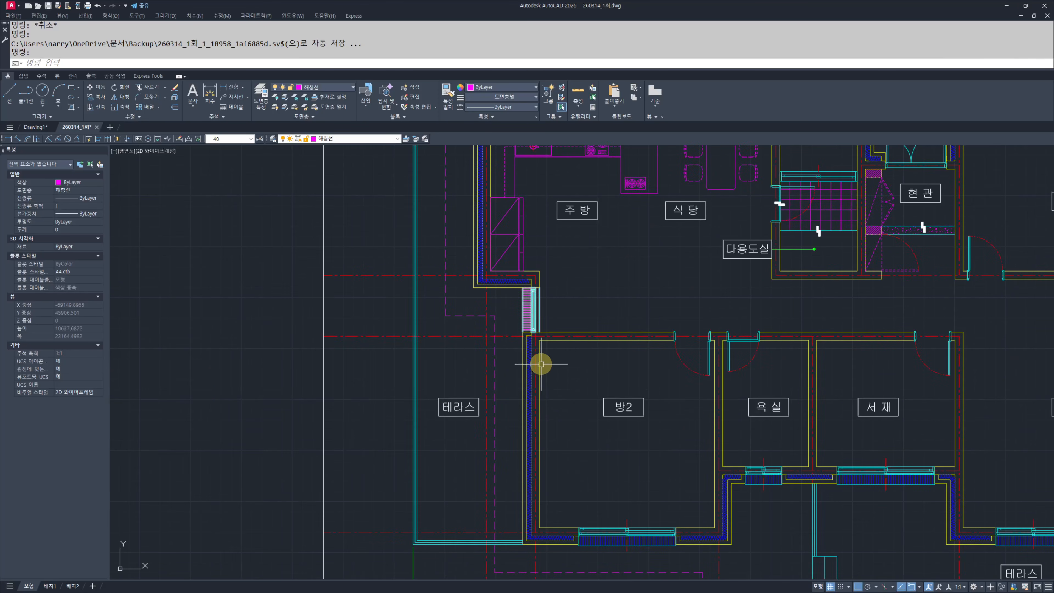
{"action": "scroll", "coordinate": [566, 399], "scroll_direction": "down", "scroll_amount": 3}
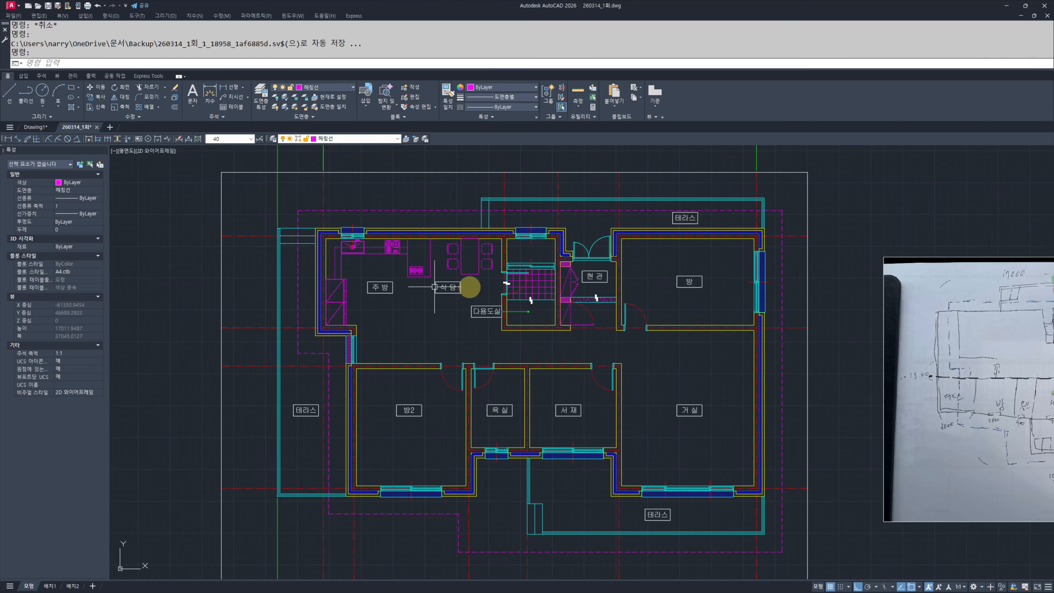
{"action": "mouse_move", "coordinate": [635, 400]}
{"action": "middle_mouse_down"}
{"action": "mouse_move", "coordinate": [389, 416]}
{"action": "mouse_move", "coordinate": [252, 403]}
{"action": "middle_mouse_up"}
{"action": "middle_click_drag", "start_coordinate": [509, 408], "coordinate": [437, 395]}
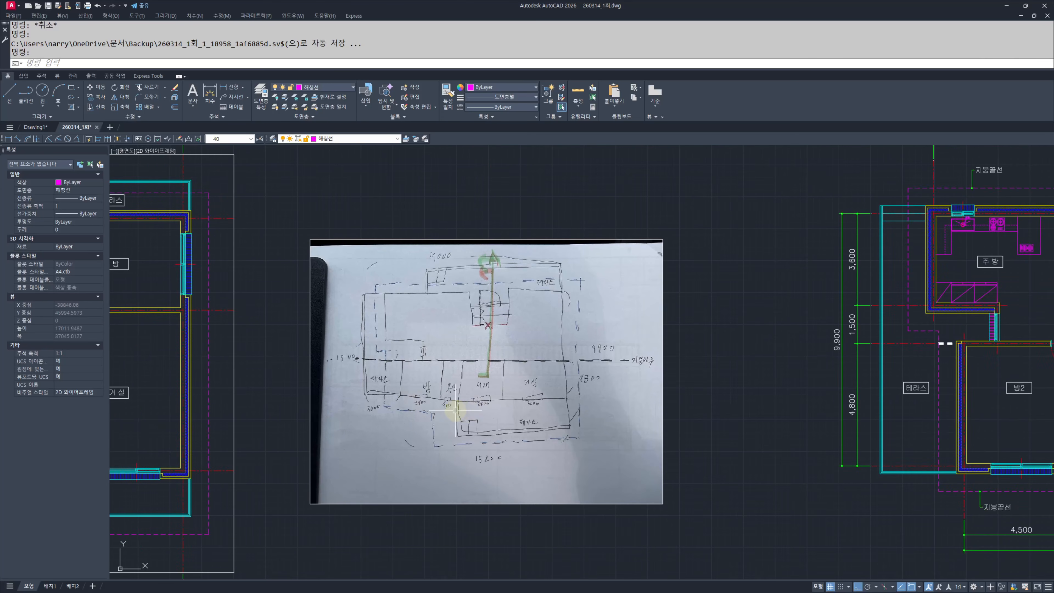
{"action": "scroll", "coordinate": [431, 405], "scroll_direction": "up", "scroll_amount": 3}
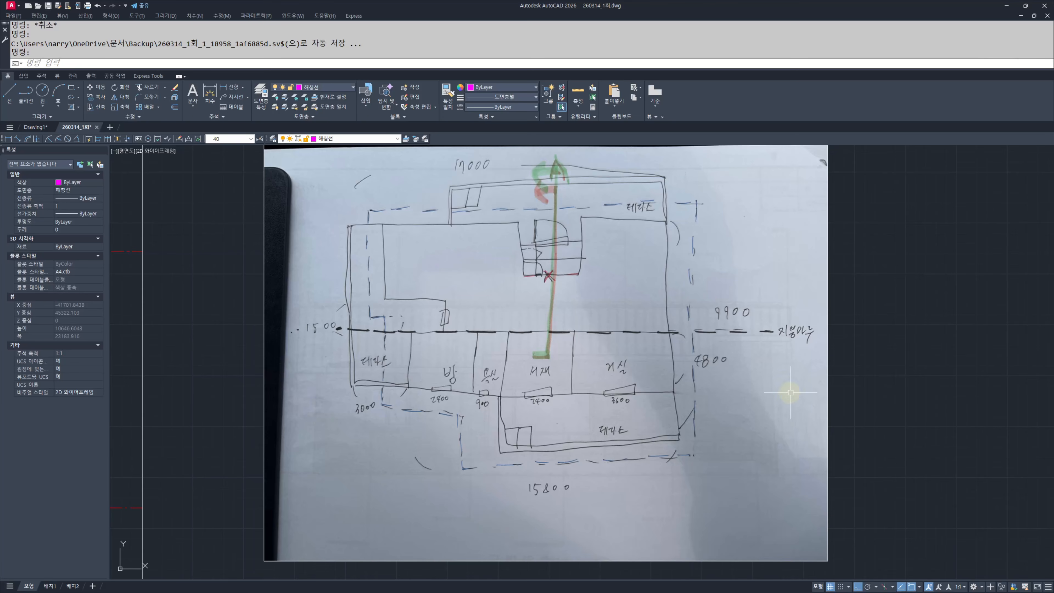
{"action": "scroll", "coordinate": [865, 371], "scroll_direction": "down", "scroll_amount": 2}
{"action": "middle_click_drag", "start_coordinate": [905, 393], "coordinate": [515, 381]}
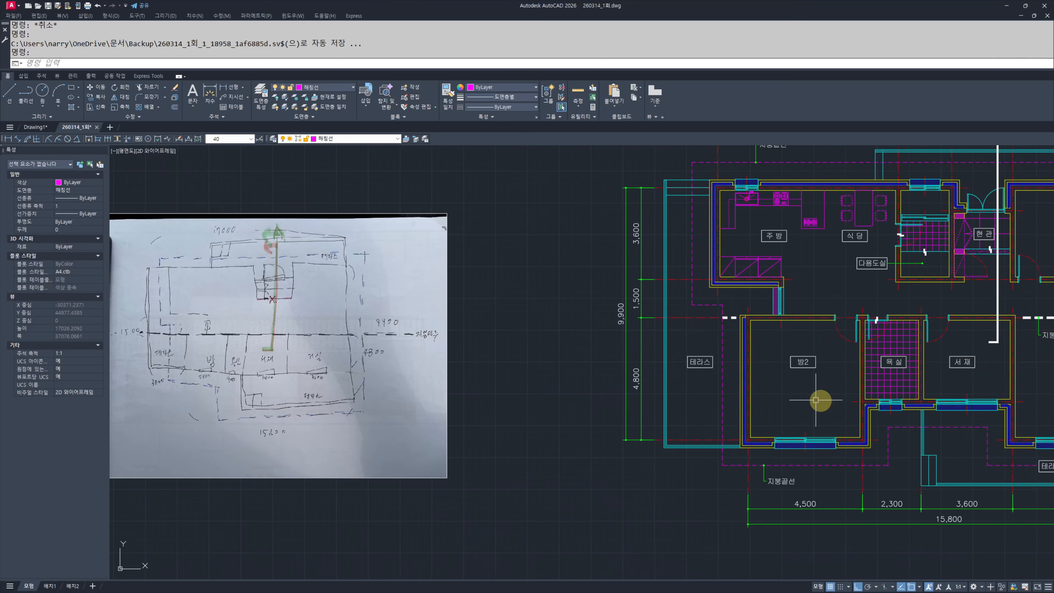
{"action": "middle_click_drag", "start_coordinate": [843, 408], "coordinate": [528, 436]}
{"action": "middle_click_drag", "start_coordinate": [630, 397], "coordinate": [586, 416]}
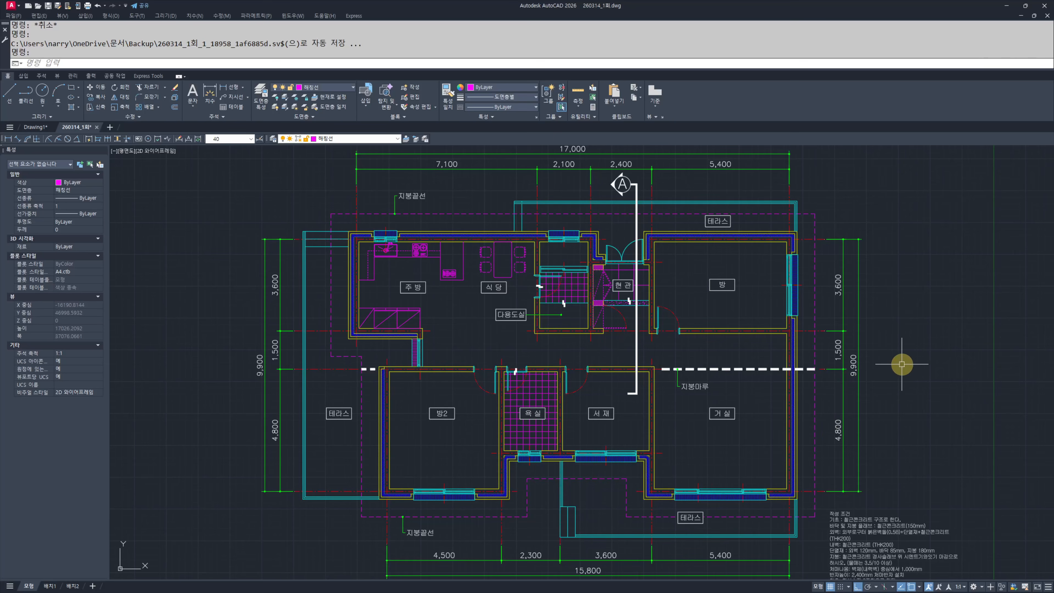
Step: Check the roof ridge line and overall dimensions in the hand sketch against the dimensioned floor plan
{"action": "scroll", "coordinate": [631, 372], "scroll_direction": "down", "scroll_amount": 5}
{"action": "scroll", "coordinate": [670, 376], "scroll_direction": "up", "scroll_amount": 6}
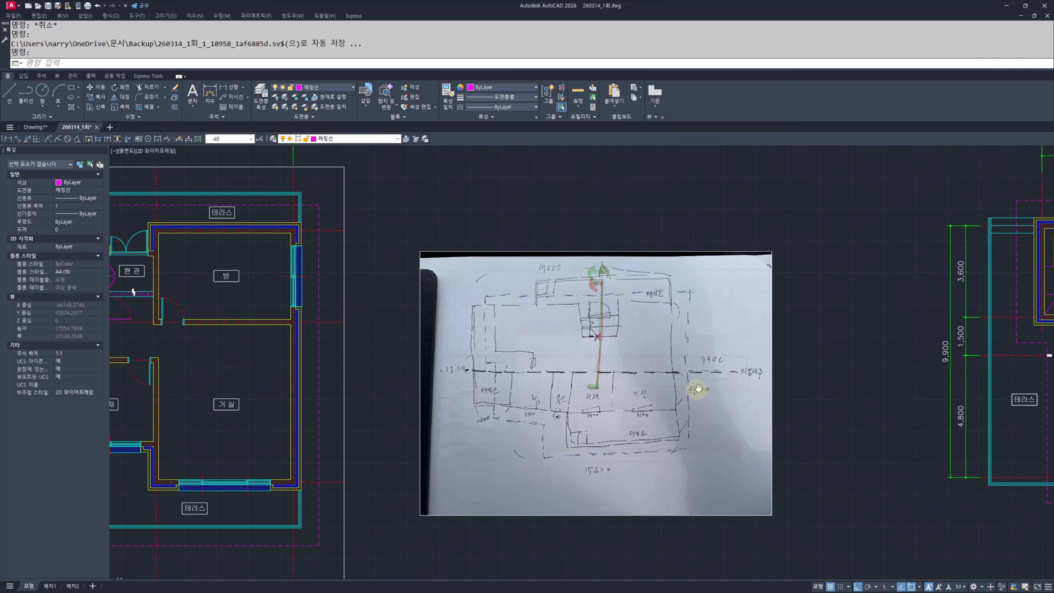
{"action": "scroll", "coordinate": [742, 395], "scroll_direction": "up", "scroll_amount": 2}
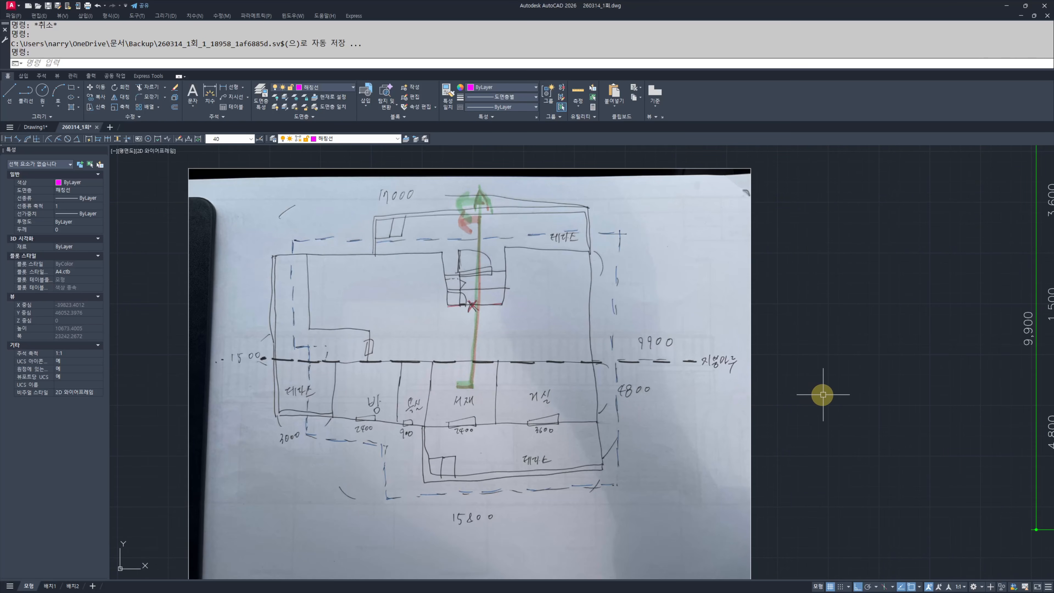
{"action": "middle_click_drag", "start_coordinate": [799, 374], "coordinate": [863, 375]}
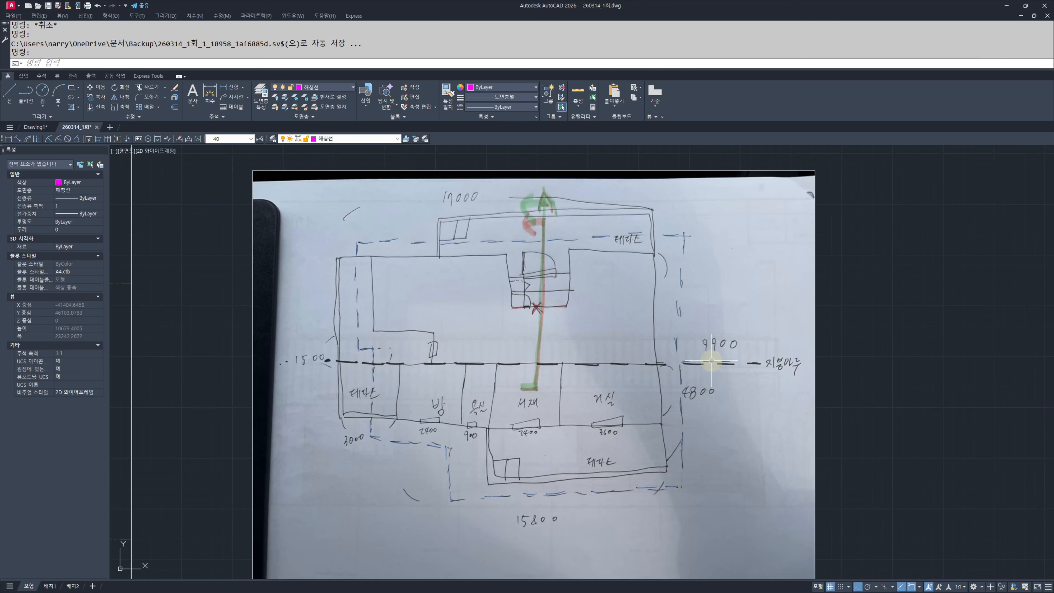
{"action": "scroll", "coordinate": [393, 370], "scroll_direction": "down", "scroll_amount": 4}
{"action": "scroll", "coordinate": [376, 359], "scroll_direction": "up", "scroll_amount": 2}
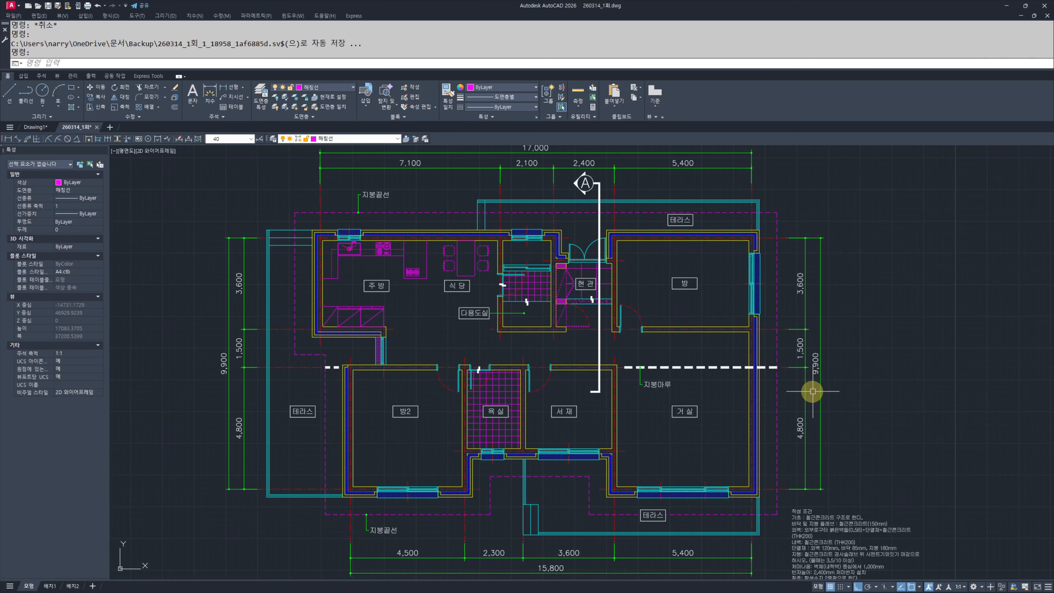
{"action": "scroll", "coordinate": [718, 375], "scroll_direction": "down", "scroll_amount": 4}
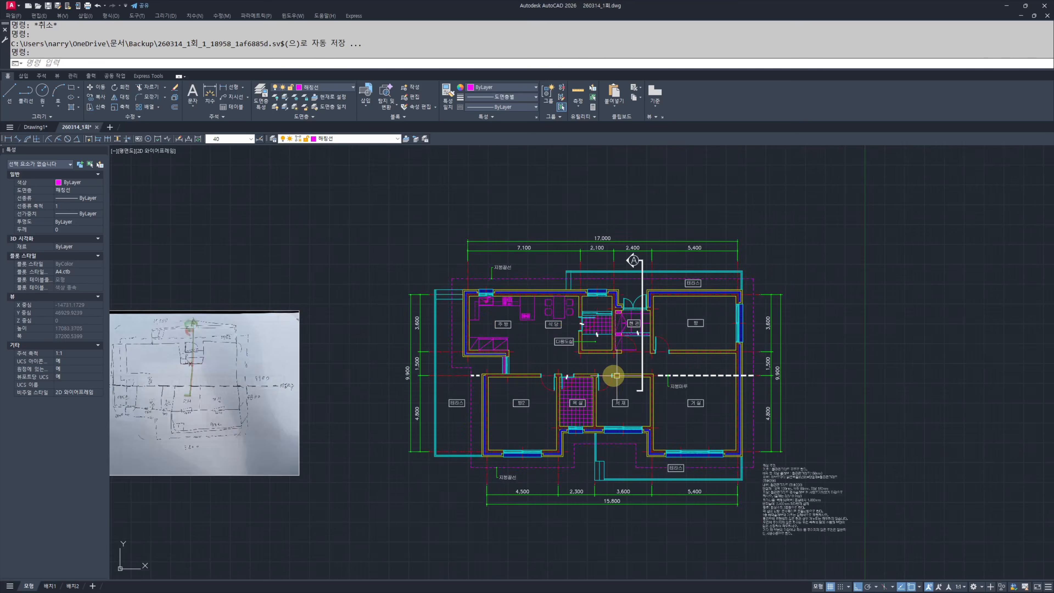
{"action": "mouse_move", "coordinate": [521, 381]}
{"action": "middle_mouse_down"}
{"action": "mouse_move", "coordinate": [534, 358]}
{"action": "mouse_move", "coordinate": [345, 356]}
{"action": "middle_mouse_up"}
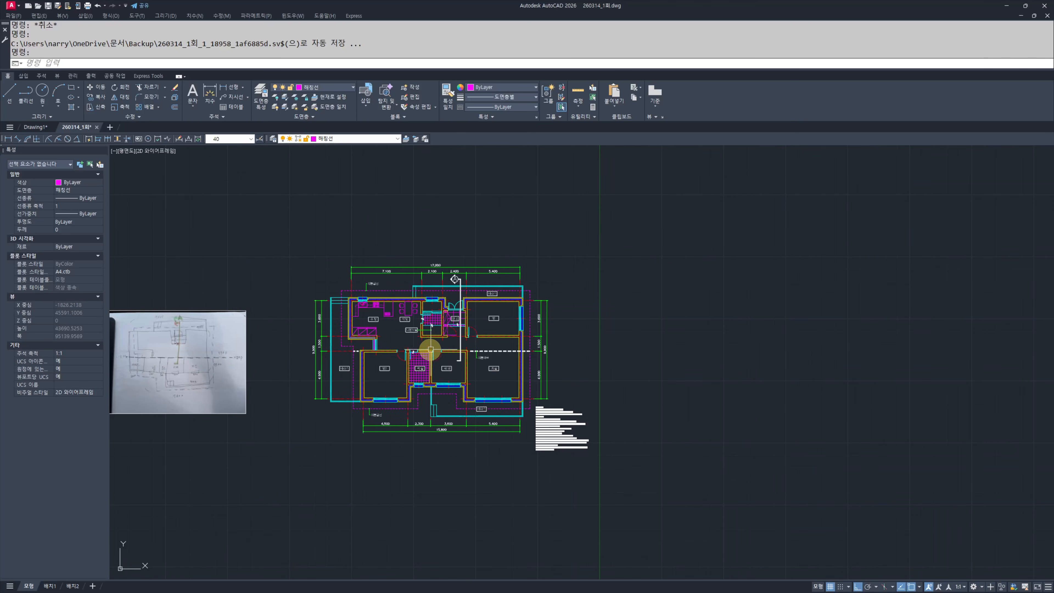
{"action": "scroll", "coordinate": [430, 353], "scroll_direction": "up", "scroll_amount": 3}
{"action": "middle_click_drag", "start_coordinate": [427, 376], "coordinate": [482, 372]}
{"action": "scroll", "coordinate": [480, 374], "scroll_direction": "up", "scroll_amount": 1}
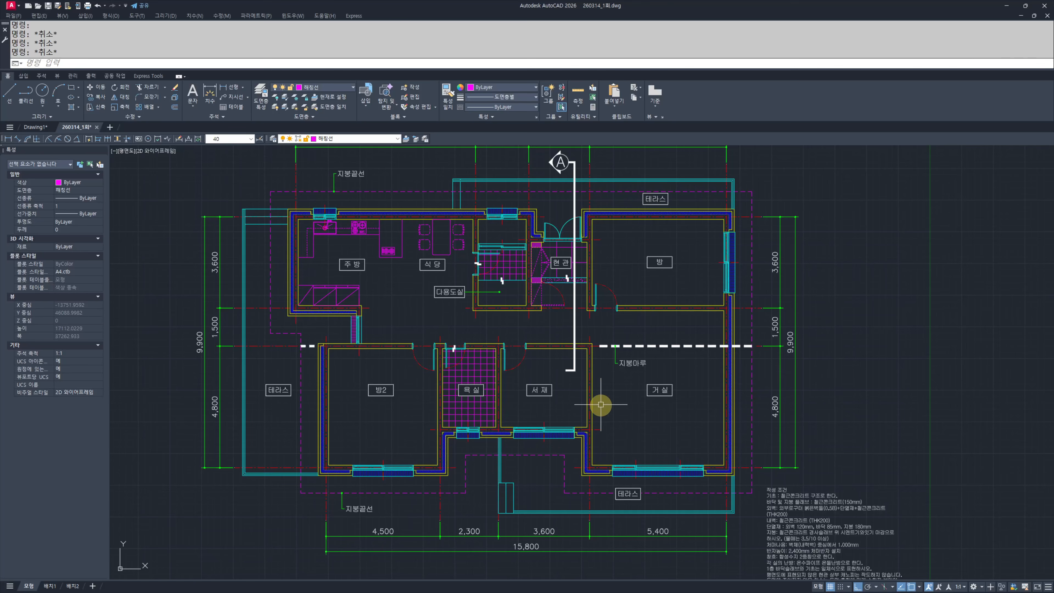
Step: Copy the dashed roof edge polyline (지붕끝선) horizontally about 29,000 mm into the empty space to the right of the floor plan
{"action": "left_click", "coordinate": [759, 384]}
{"action": "left_click", "coordinate": [747, 382]}
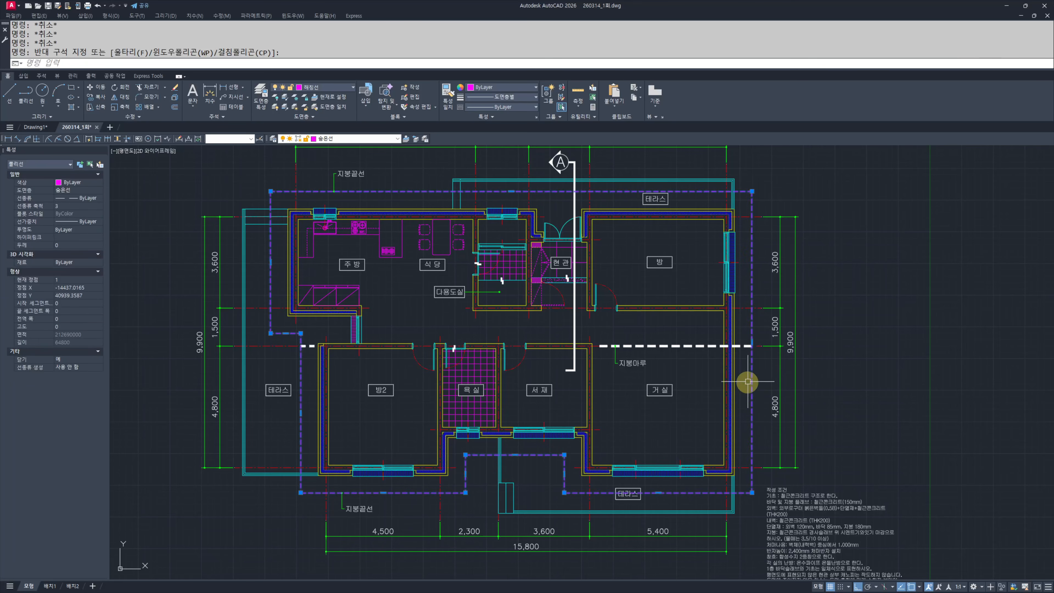
{"action": "scroll", "coordinate": [747, 382], "scroll_direction": "down", "scroll_amount": 2}
{"action": "middle_click_drag", "start_coordinate": [746, 381], "coordinate": [495, 390]}
{"action": "type", "text": "cc"}
{"action": "key", "text": "space"}
{"action": "left_click", "coordinate": [308, 369]}
{"action": "left_click", "coordinate": [767, 368]}
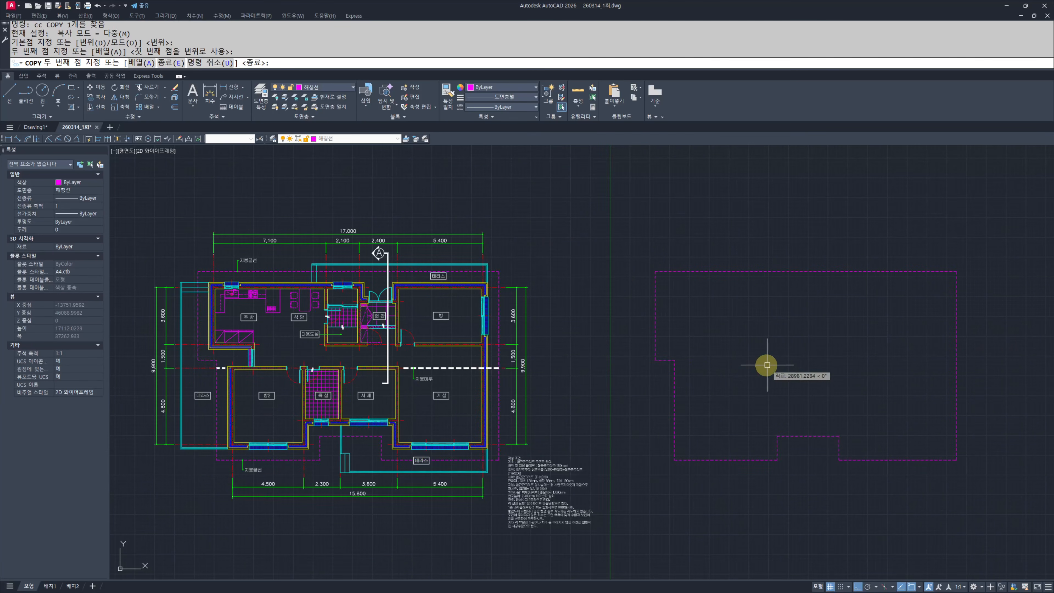
Step: Offset the copied dashed roof edge outline 1000 mm inward
{"action": "key", "text": "Escape"}
{"action": "key", "text": "Escape"}
{"action": "type", "text": "oi"}
{"action": "key", "text": "space"}
{"action": "key", "text": "Escape"}
{"action": "key", "text": "Escape"}
{"action": "type", "text": "o"}
{"action": "key", "text": "space"}
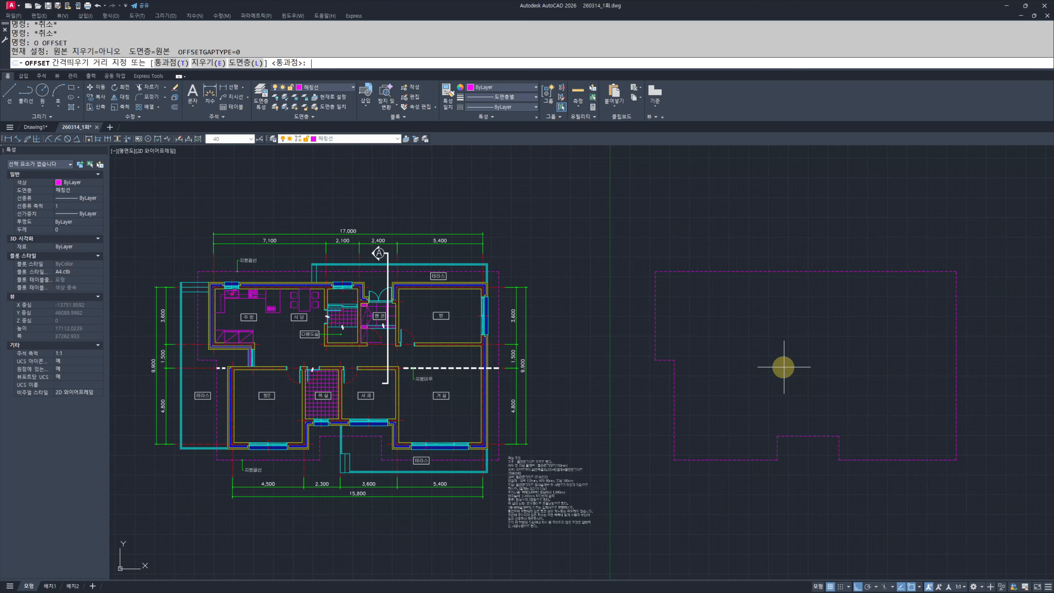
{"action": "type", "text": "1000"}
{"action": "key", "text": "space"}
{"action": "left_click", "coordinate": [772, 274]}
{"action": "left_click", "coordinate": [840, 299]}
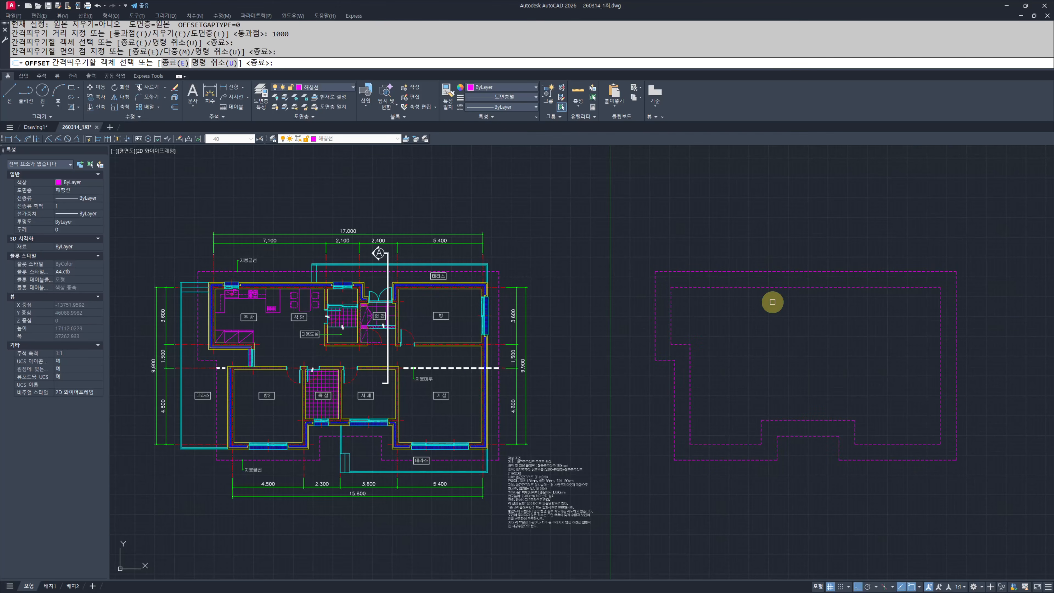
{"action": "key", "text": "Escape"}
{"action": "key", "text": "Escape"}
Step: Match the inner offset outline's properties to a red centreline (중심선) in the floor plan
{"action": "type", "text": "mm"}
{"action": "key", "text": "space"}
{"action": "scroll", "coordinate": [466, 476], "scroll_direction": "up", "scroll_amount": 3}
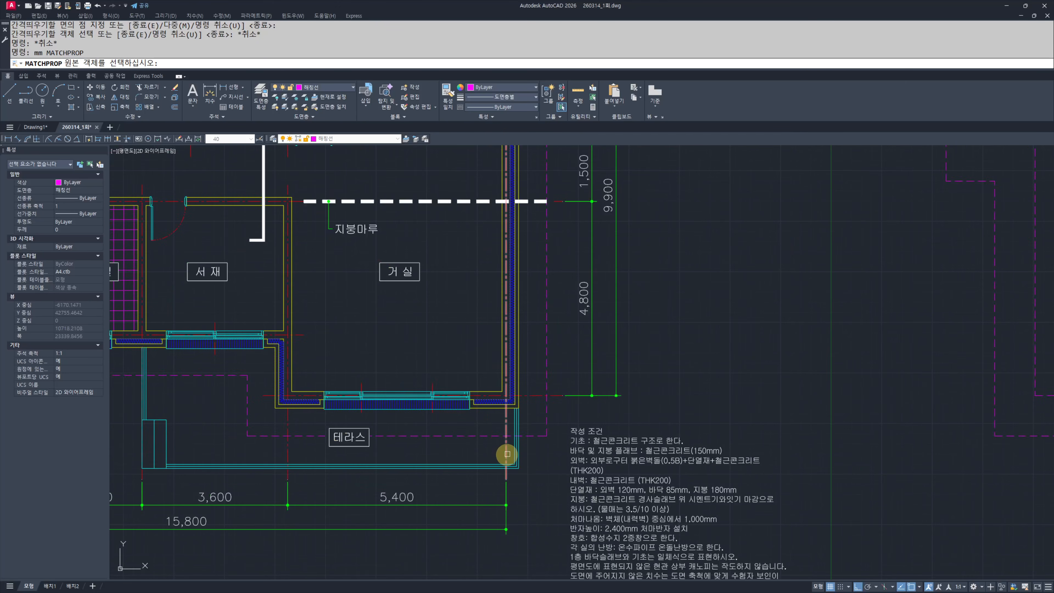
{"action": "left_click", "coordinate": [507, 457]}
{"action": "scroll", "coordinate": [528, 459], "scroll_direction": "down", "scroll_amount": 3}
{"action": "scroll", "coordinate": [865, 270], "scroll_direction": "up", "scroll_amount": 3}
{"action": "left_click", "coordinate": [739, 244]}
{"action": "left_click", "coordinate": [686, 288]}
{"action": "key", "text": "Escape"}
{"action": "left_click", "coordinate": [704, 268]}
{"action": "left_click", "coordinate": [684, 297]}
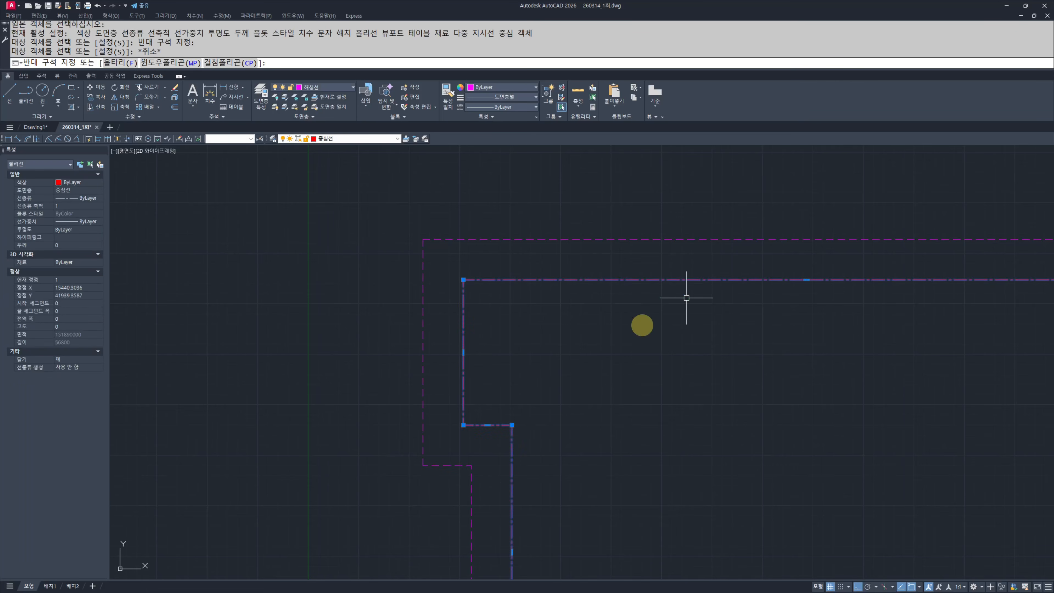
{"action": "scroll", "coordinate": [639, 348], "scroll_direction": "down", "scroll_amount": 3}
{"action": "middle_click_drag", "start_coordinate": [660, 409], "coordinate": [690, 401]}
{"action": "key", "text": "Escape"}
{"action": "key", "text": "Escape"}
{"action": "middle_click_drag", "start_coordinate": [485, 422], "coordinate": [556, 426]}
Step: Copy the thick dashed ridge line (지붕마루) into the roof drawing, using the roof edge's upper right corner as reference
{"action": "left_click", "coordinate": [461, 393]}
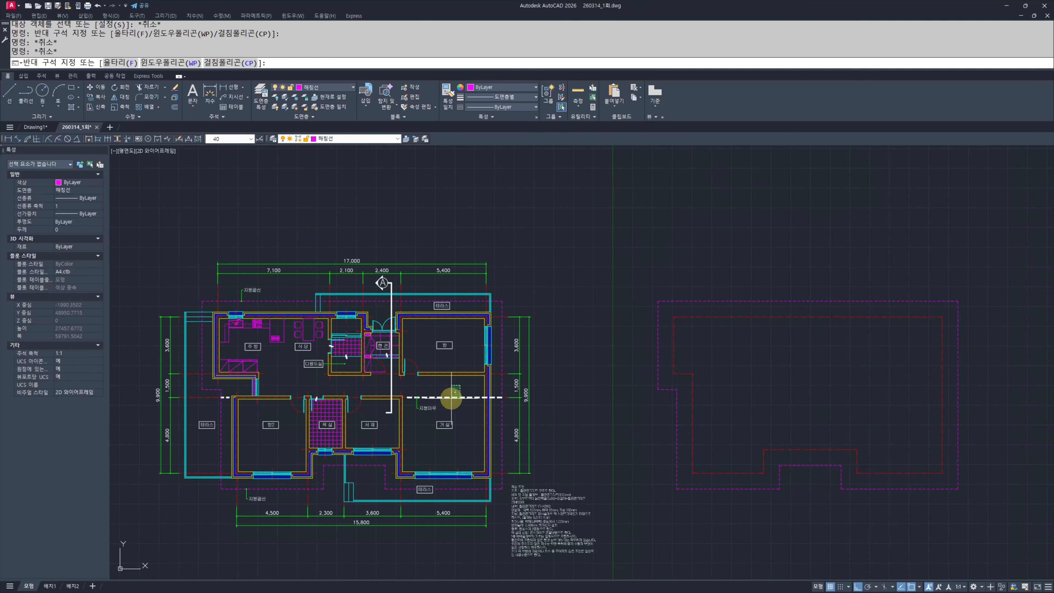
{"action": "left_click", "coordinate": [446, 406]}
{"action": "scroll", "coordinate": [531, 318], "scroll_direction": "up", "scroll_amount": 4}
{"action": "type", "text": "c"}
{"action": "key", "text": "Escape"}
{"action": "key", "text": "Escape"}
{"action": "left_click_drag", "start_coordinate": [373, 505], "coordinate": [352, 527]}
{"action": "type", "text": "cc"}
{"action": "key", "text": "Return"}
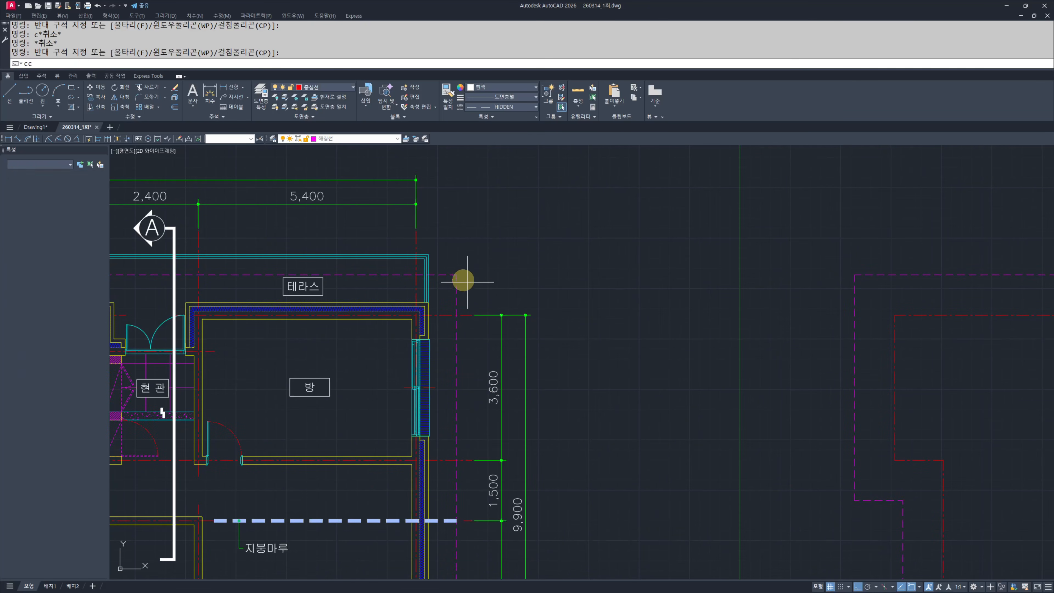
{"action": "left_click", "coordinate": [456, 274]}
{"action": "scroll", "coordinate": [572, 306], "scroll_direction": "down", "scroll_amount": 4}
{"action": "left_click", "coordinate": [785, 320]}
{"action": "key", "text": "Escape"}
{"action": "key", "text": "Escape"}
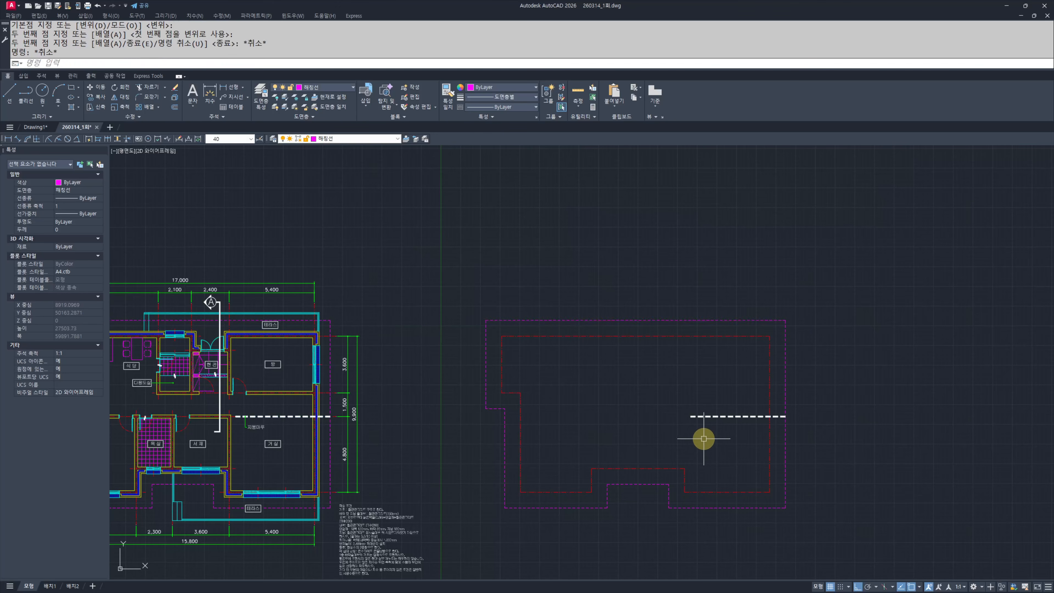
Step: Extend the copied ridge line across the roof drawing to the left roof edge
{"action": "type", "text": "ex"}
{"action": "key", "text": "Return"}
{"action": "left_click_drag", "start_coordinate": [519, 433], "coordinate": [498, 446]}
{"action": "key", "text": "Return"}
{"action": "left_click_drag", "start_coordinate": [689, 434], "coordinate": [663, 400]}
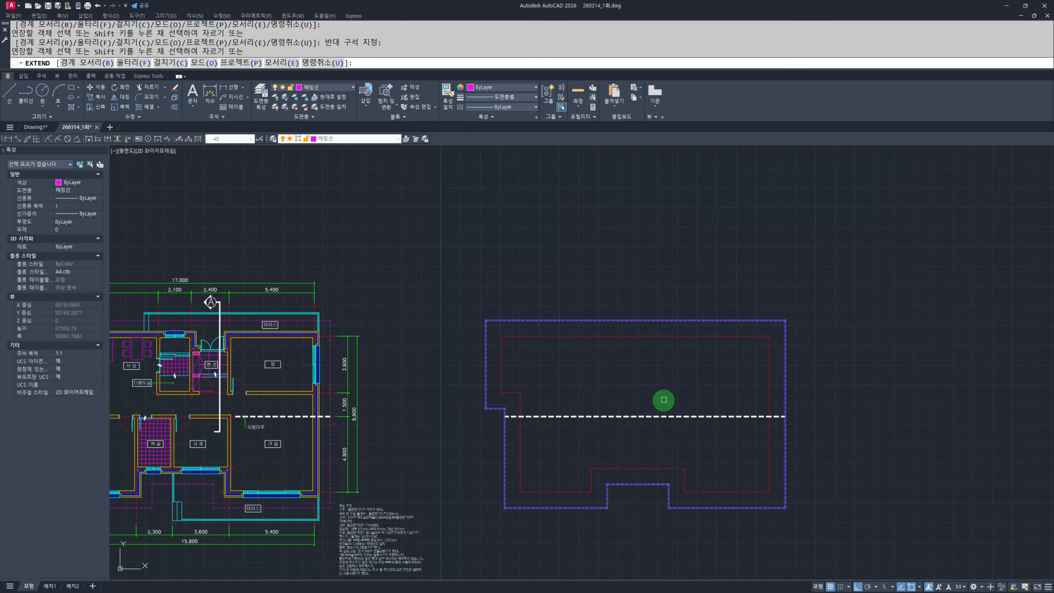
{"action": "key", "text": "Escape"}
{"action": "key", "text": "Escape"}
Step: Explode the inner centreline outline of the roof drawing into separate lines
{"action": "middle_click_drag", "start_coordinate": [699, 391], "coordinate": [747, 399]}
{"action": "left_click_drag", "start_coordinate": [712, 353], "coordinate": [695, 339]}
{"action": "type", "text": "x"}
{"action": "key", "text": "Return"}
{"action": "key", "text": "Escape"}
{"action": "key", "text": "Escape"}
{"action": "left_click_drag", "start_coordinate": [773, 337], "coordinate": [739, 323]}
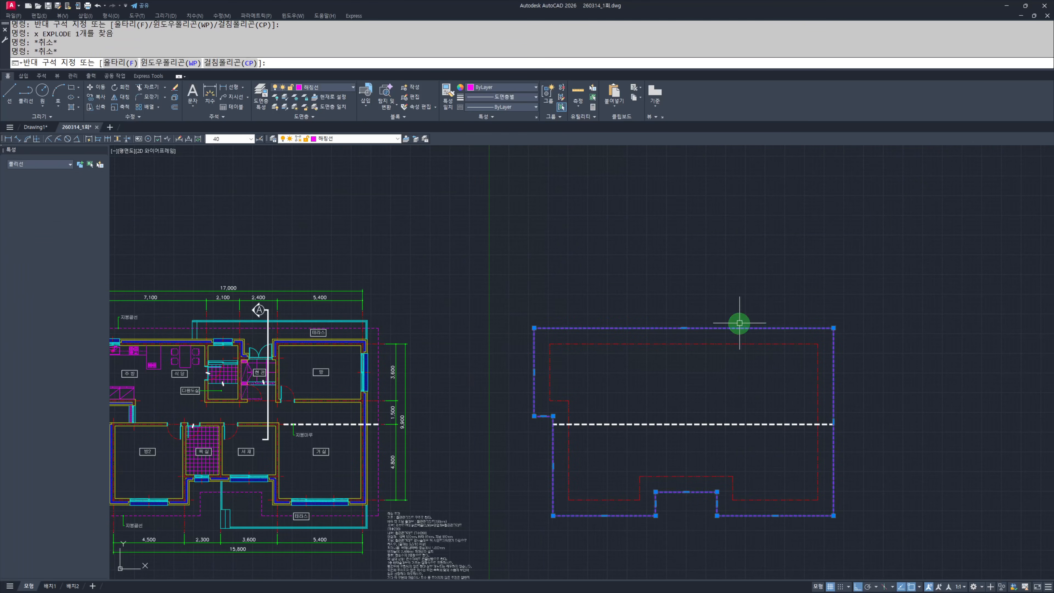
{"action": "key", "text": "Escape"}
{"action": "key", "text": "Escape"}
{"action": "middle_click_drag", "start_coordinate": [684, 390], "coordinate": [796, 399]}
{"action": "key", "text": "Escape"}
Step: Offset the roof drawing's right-hand vertical centreline 5400 mm to the left
{"action": "type", "text": "o"}
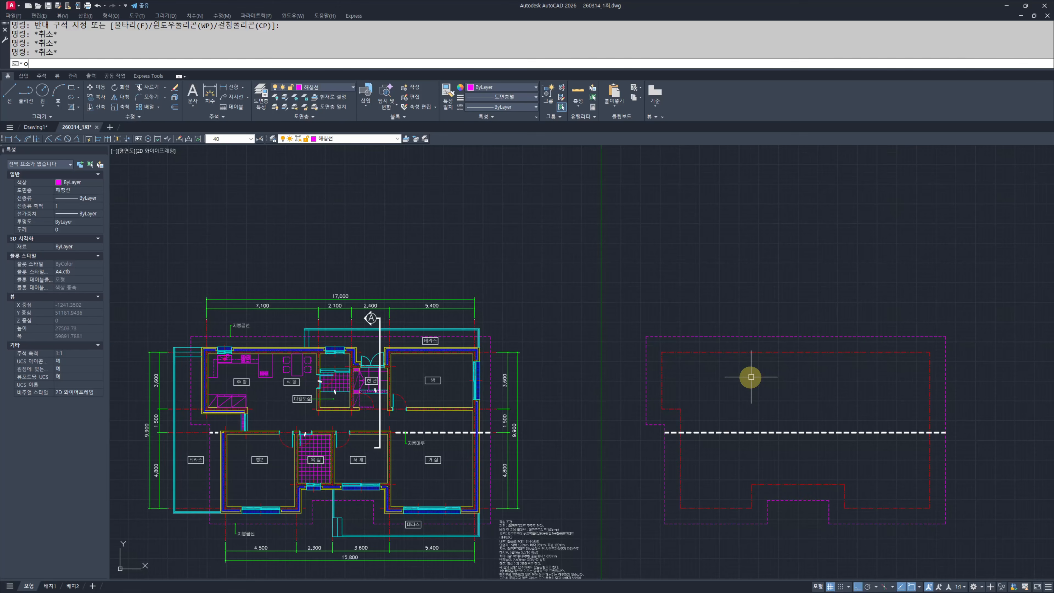
{"action": "key", "text": "Return"}
{"action": "type", "text": "5400"}
{"action": "key", "text": "Return"}
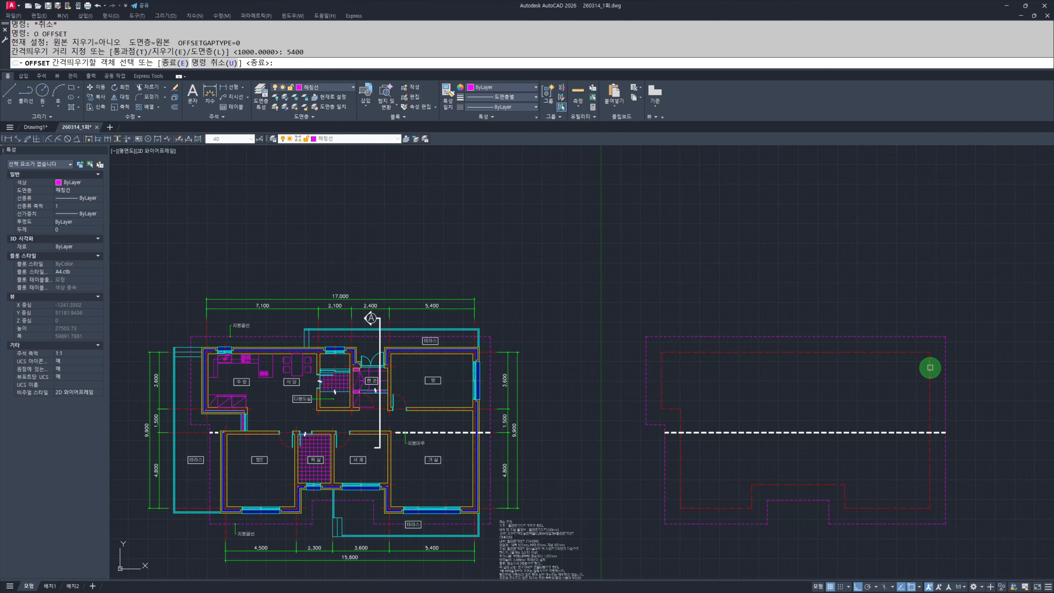
{"action": "key", "text": "Escape"}
{"action": "key", "text": "Escape"}
Step: Offset the new vertical centreline another 2400 mm to the left
{"action": "key", "text": "Return"}
{"action": "type", "text": "2400"}
{"action": "key", "text": "Return"}
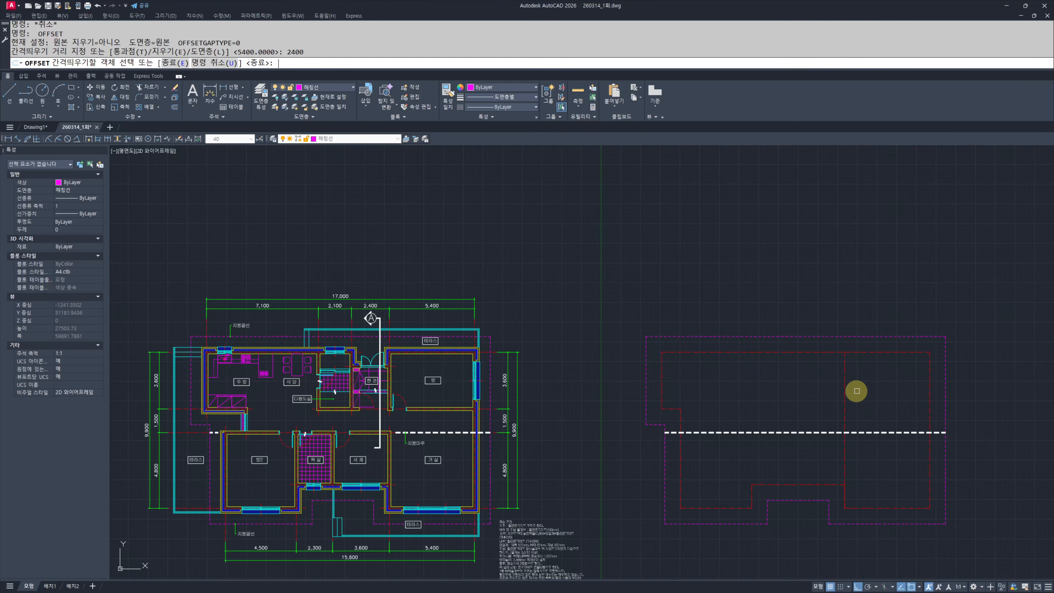
{"action": "left_click", "coordinate": [845, 367]}
{"action": "left_click", "coordinate": [799, 371]}
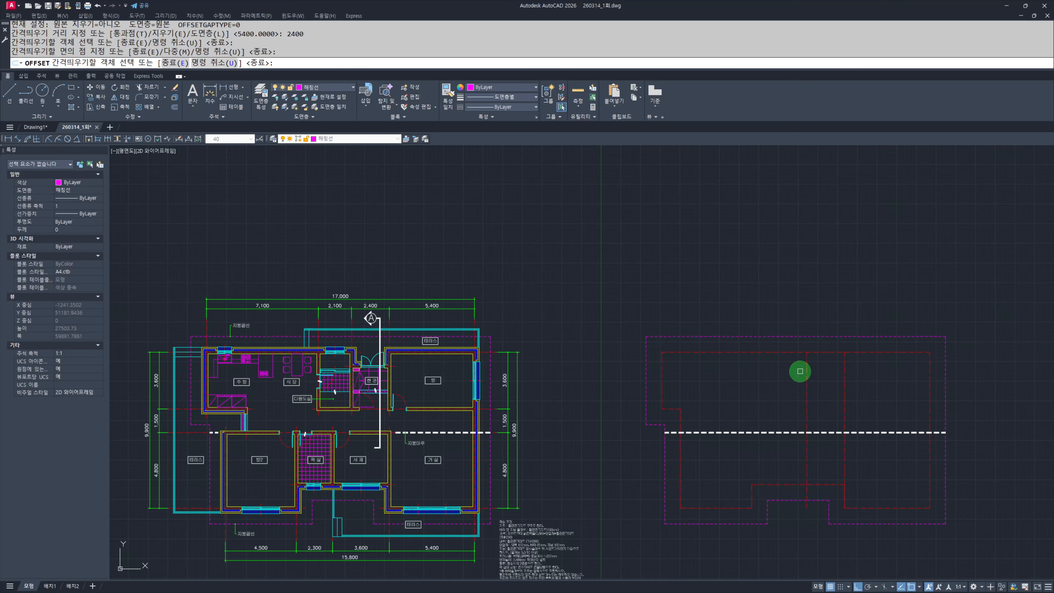
{"action": "key", "text": "Escape"}
{"action": "key", "text": "Escape"}
Step: Dimension the vertical distance between the entrance (현관) wall centreline and the upper wall centreline of the adjoining room (방)
{"action": "middle_click_drag", "start_coordinate": [434, 409], "coordinate": [581, 434]}
{"action": "scroll", "coordinate": [529, 430], "scroll_direction": "up", "scroll_amount": 6}
{"action": "type", "text": "q"}
{"action": "key", "text": "Return"}
{"action": "key", "text": "Escape"}
{"action": "key", "text": "Escape"}
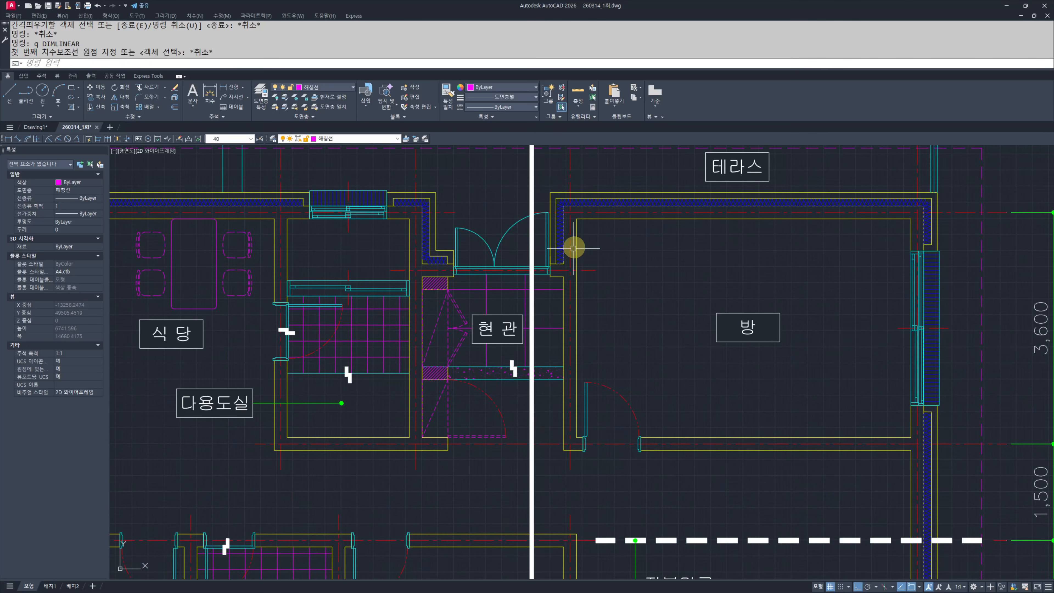
{"action": "middle_click_drag", "start_coordinate": [601, 285], "coordinate": [611, 353]}
{"action": "type", "text": "Q"}
{"action": "key", "text": "Return"}
{"action": "left_click", "coordinate": [607, 337]}
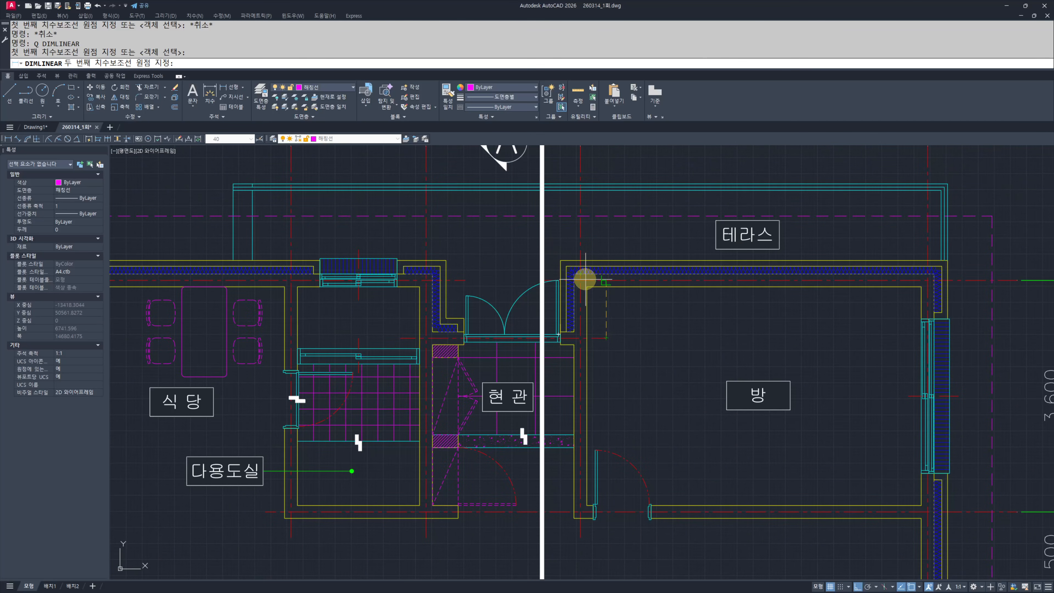
{"action": "left_click", "coordinate": [608, 280]}
{"action": "left_click", "coordinate": [637, 316]}
{"action": "key", "text": "Escape"}
{"action": "key", "text": "Escape"}
{"action": "scroll", "coordinate": [701, 374], "scroll_direction": "down", "scroll_amount": 5}
{"action": "middle_click_drag", "start_coordinate": [788, 388], "coordinate": [118, 364]}
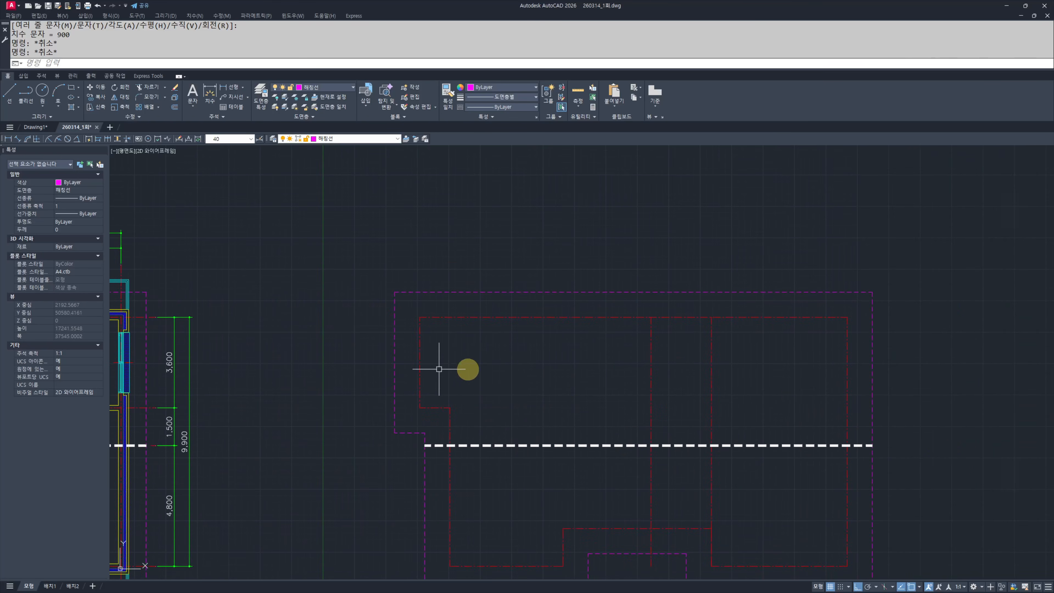
Step: Offset the roof drawing's upper horizontal centreline 900 mm downward
{"action": "middle_click_drag", "start_coordinate": [559, 355], "coordinate": [546, 350]}
{"action": "type", "text": "o"}
{"action": "key", "text": "Return"}
{"action": "type", "text": "900"}
{"action": "key", "text": "Return"}
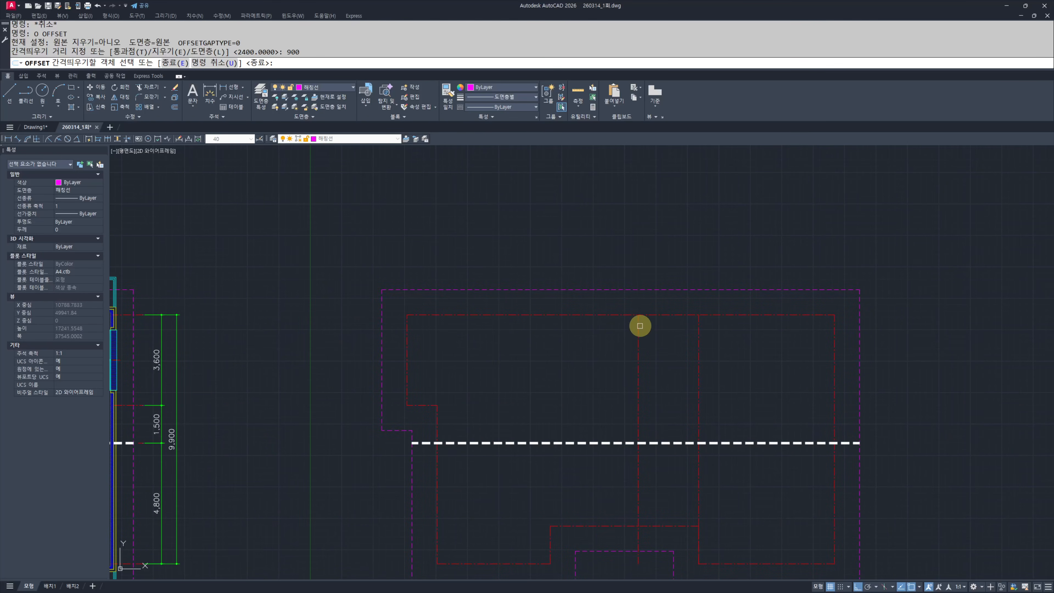
{"action": "left_click", "coordinate": [660, 314]}
{"action": "left_click", "coordinate": [681, 339]}
{"action": "key", "text": "Escape"}
{"action": "key", "text": "Escape"}
Step: Trim the two upper horizontal centrelines at the inner vertical centrelines to form the stepped-back entrance recess
{"action": "scroll", "coordinate": [692, 333], "scroll_direction": "up", "scroll_amount": 2}
{"action": "type", "text": "tr"}
{"action": "left_click", "coordinate": [761, 358]}
{"action": "left_click", "coordinate": [519, 323]}
{"action": "key", "text": "space"}
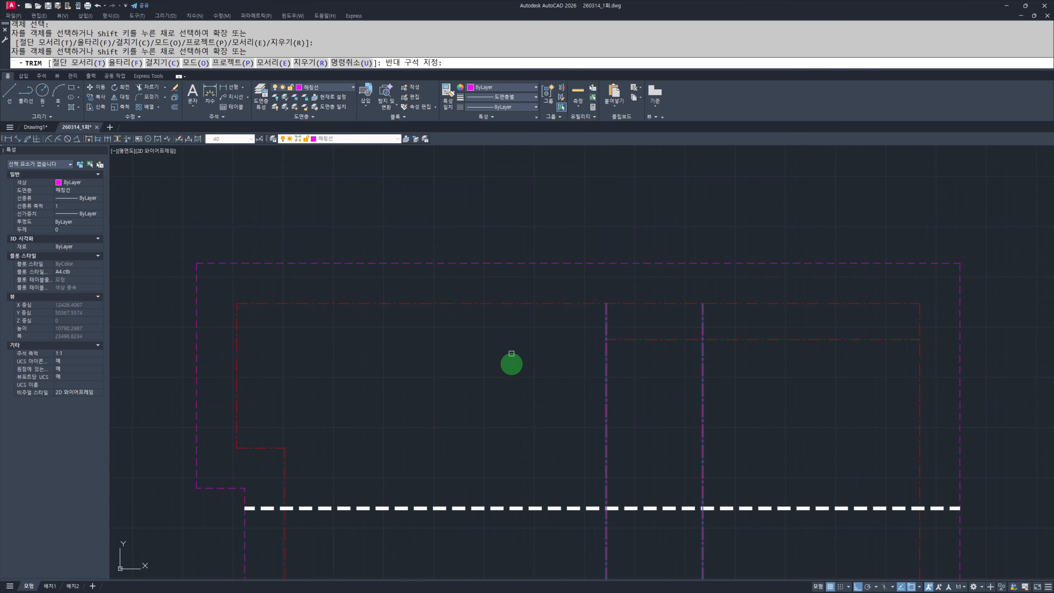
{"action": "left_click", "coordinate": [829, 357]}
{"action": "left_click", "coordinate": [739, 327]}
{"action": "left_click", "coordinate": [667, 319]}
{"action": "left_click", "coordinate": [654, 300]}
{"action": "key", "text": "Escape"}
{"action": "key", "text": "Escape"}
Step: Check the entrance recess centrelines in the roof drawing against the entrance walls in the floor plan
{"action": "scroll", "coordinate": [665, 330], "scroll_direction": "down", "scroll_amount": 3}
{"action": "middle_click_drag", "start_coordinate": [308, 340], "coordinate": [493, 337]}
{"action": "scroll", "coordinate": [493, 337], "scroll_direction": "up", "scroll_amount": 1}
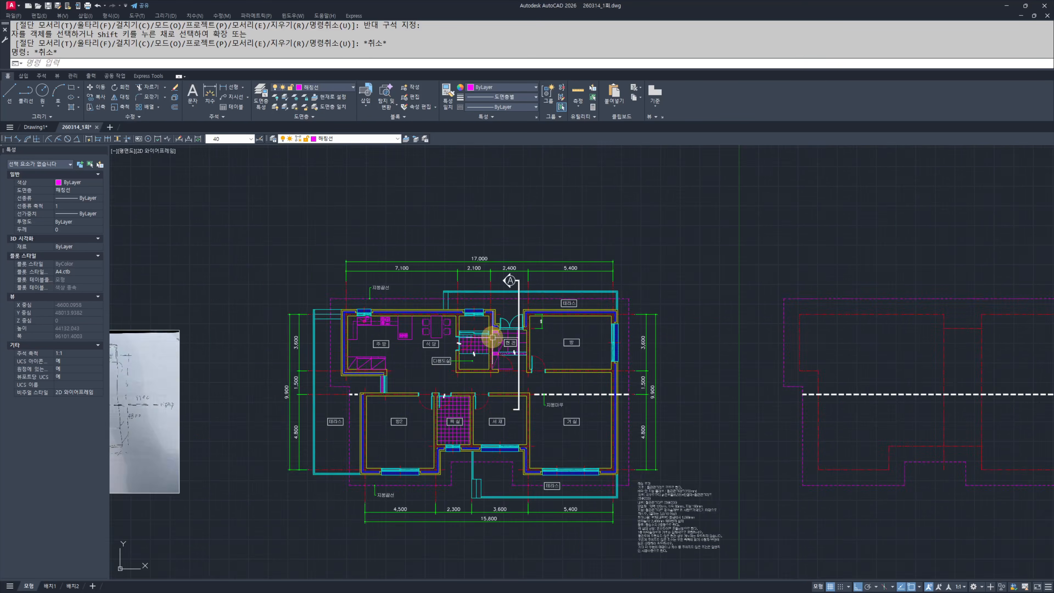
{"action": "scroll", "coordinate": [614, 345], "scroll_direction": "up", "scroll_amount": 2}
{"action": "scroll", "coordinate": [400, 264], "scroll_direction": "up", "scroll_amount": 4}
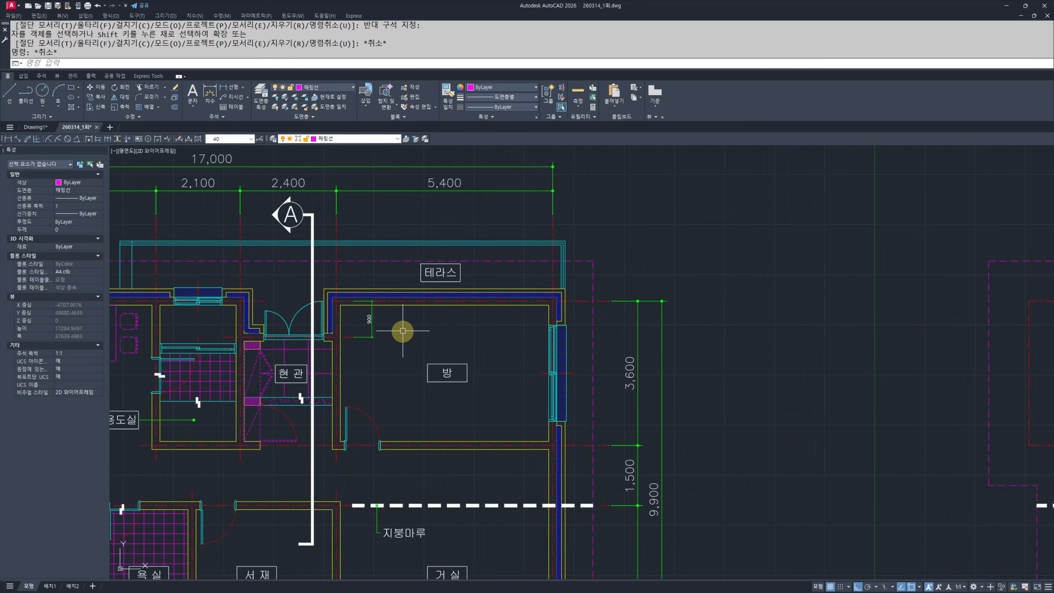
{"action": "type", "text": "q"}
{"action": "key", "text": "space"}
{"action": "key", "text": "Escape"}
{"action": "key", "text": "Escape"}
{"action": "scroll", "coordinate": [737, 353], "scroll_direction": "down", "scroll_amount": 5}
{"action": "scroll", "coordinate": [724, 328], "scroll_direction": "up", "scroll_amount": 6}
{"action": "key", "text": "space"}
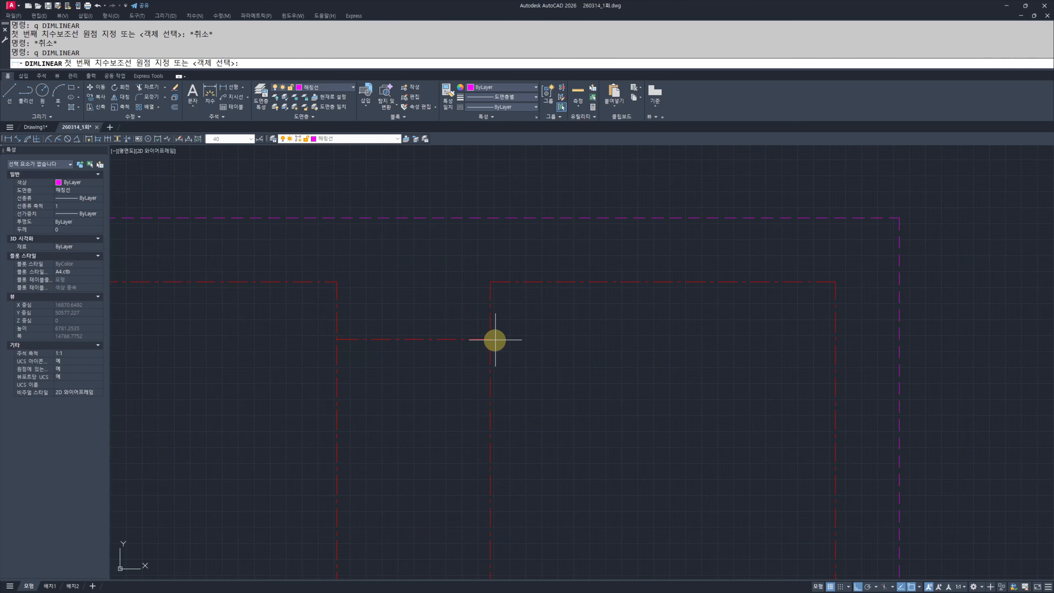
{"action": "left_click", "coordinate": [490, 282]}
{"action": "left_click", "coordinate": [606, 282]}
{"action": "key", "text": "Escape"}
{"action": "scroll", "coordinate": [605, 309], "scroll_direction": "down", "scroll_amount": 5}
{"action": "middle_click_drag", "start_coordinate": [604, 309], "coordinate": [677, 351]}
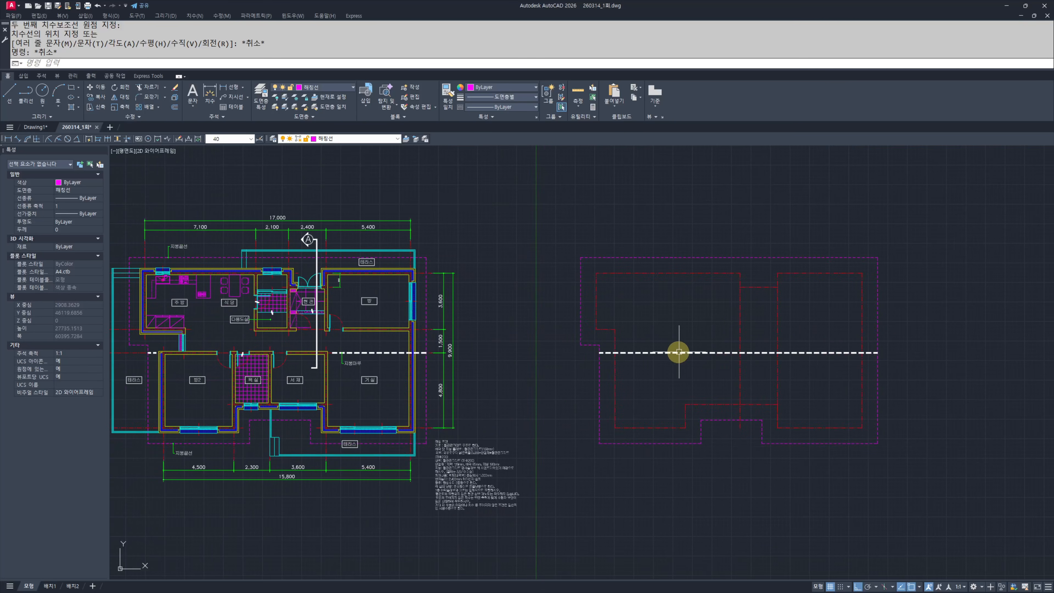
{"action": "key", "text": "Escape"}
{"action": "key", "text": "Escape"}
Step: Copy the section line with its A marker from the floor plan to the corresponding place in the roof drawing
{"action": "scroll", "coordinate": [370, 369], "scroll_direction": "up", "scroll_amount": 4}
{"action": "left_click", "coordinate": [369, 370]}
{"action": "left_click", "coordinate": [334, 361]}
{"action": "middle_click_drag", "start_coordinate": [335, 362], "coordinate": [392, 404]}
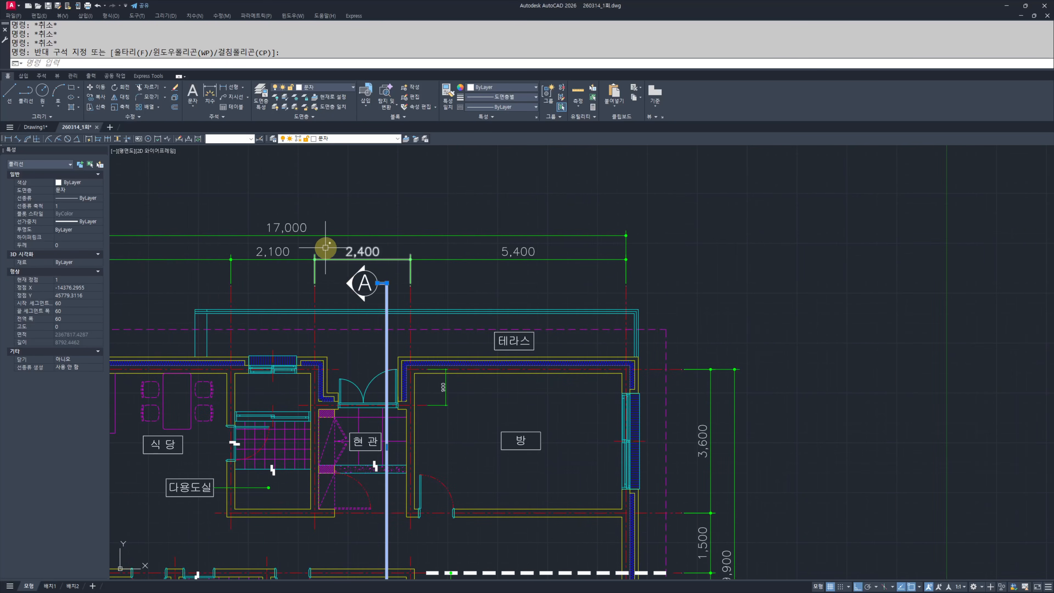
{"action": "left_click", "coordinate": [341, 210]}
{"action": "left_click", "coordinate": [387, 325]}
{"action": "key", "text": "Return"}
{"action": "left_click", "coordinate": [356, 283]}
{"action": "scroll", "coordinate": [373, 290], "scroll_direction": "down", "scroll_amount": 3}
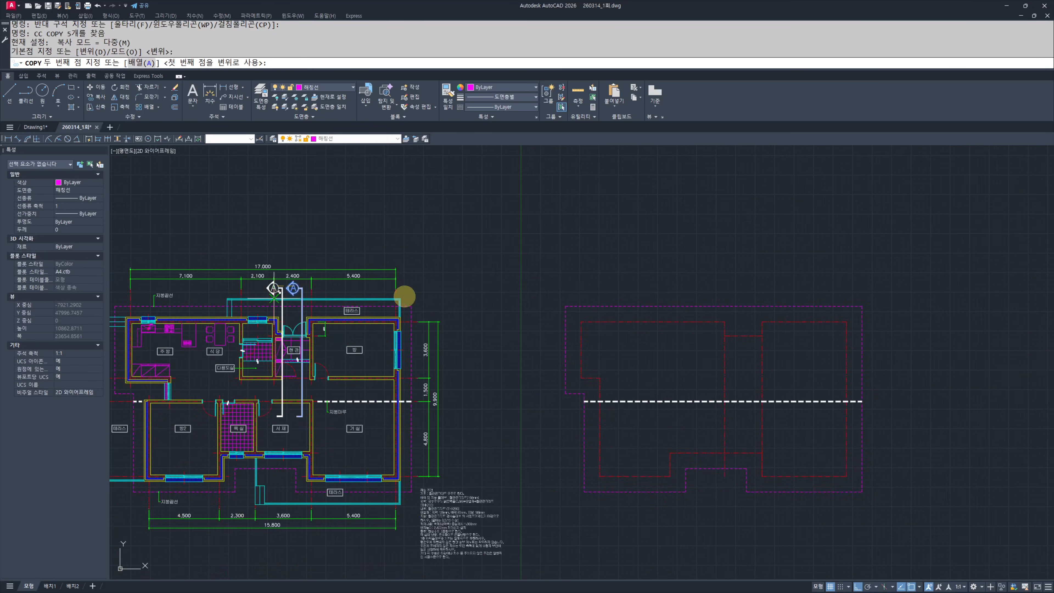
{"action": "scroll", "coordinate": [592, 269], "scroll_direction": "up", "scroll_amount": 1}
{"action": "key", "text": "Escape"}
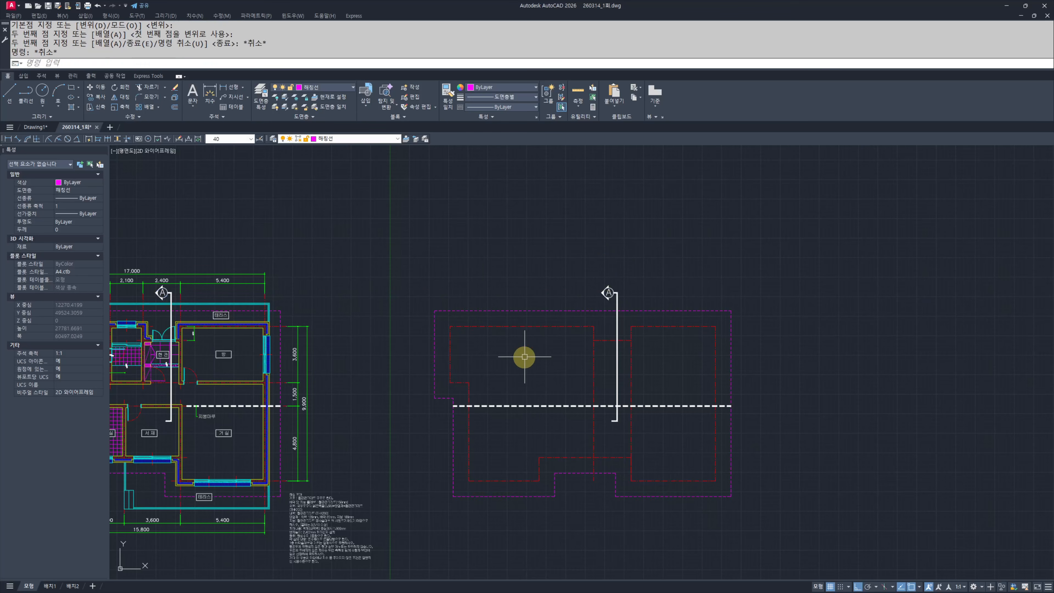
Step: Match the roof drawing's ridge line to the red centreline properties and explode it to remove its polyline width
{"action": "scroll", "coordinate": [567, 358], "scroll_direction": "up", "scroll_amount": 4}
{"action": "middle_click_drag", "start_coordinate": [703, 371], "coordinate": [712, 372]}
{"action": "left_click", "coordinate": [813, 380]}
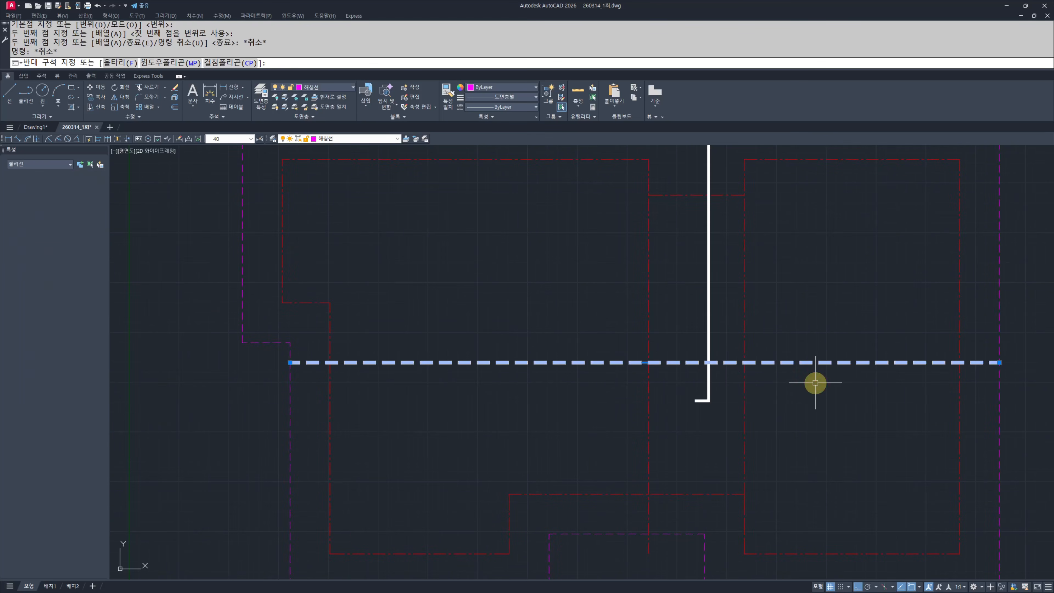
{"action": "key", "text": "Escape"}
{"action": "key", "text": "Escape"}
{"action": "type", "text": "ma"}
{"action": "key", "text": "Return"}
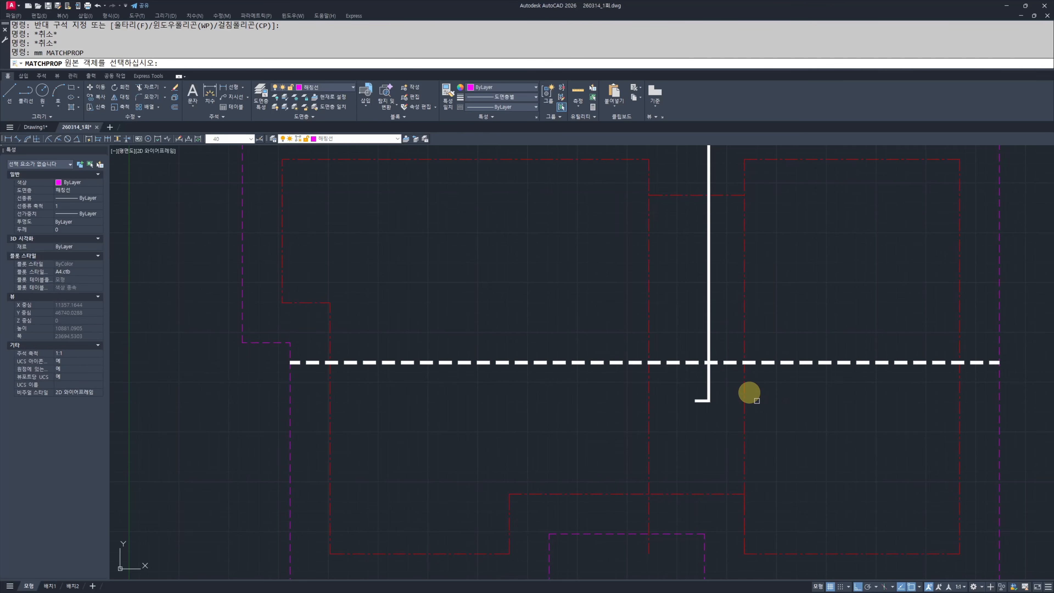
{"action": "left_click", "coordinate": [745, 393]}
{"action": "left_click", "coordinate": [812, 393]}
{"action": "left_click", "coordinate": [781, 349]}
{"action": "key", "text": "Escape"}
{"action": "key", "text": "Escape"}
{"action": "left_click", "coordinate": [777, 391]}
{"action": "type", "text": "x"}
{"action": "key", "text": "Return"}
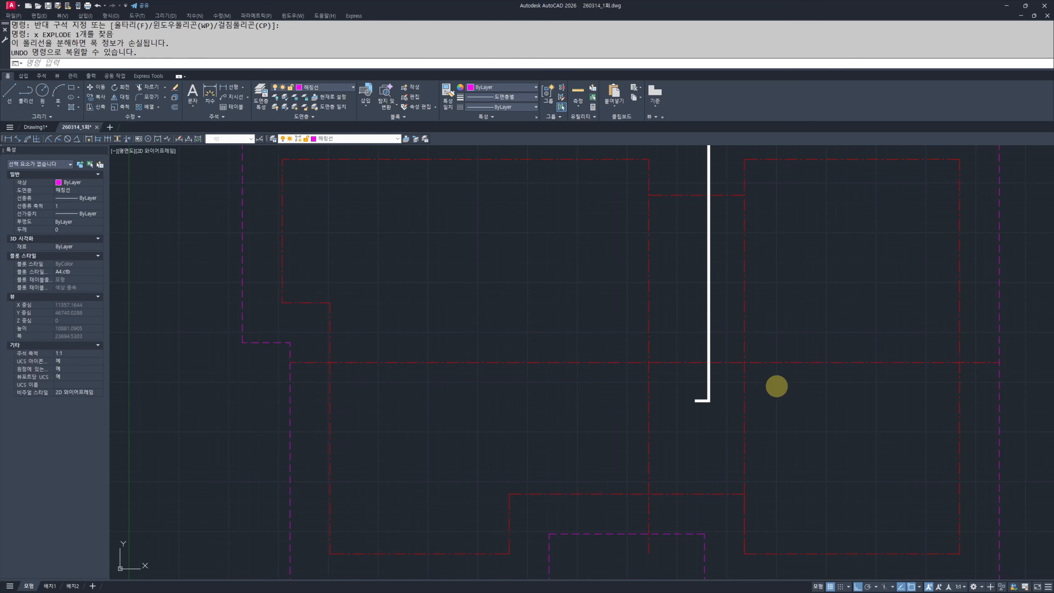
Step: Change the roof drawing's horizontal ridge line to white
{"action": "key", "text": "Escape"}
{"action": "key", "text": "Escape"}
{"action": "scroll", "coordinate": [726, 377], "scroll_direction": "up", "scroll_amount": 4}
{"action": "left_click", "coordinate": [897, 348]}
{"action": "left_click", "coordinate": [859, 395]}
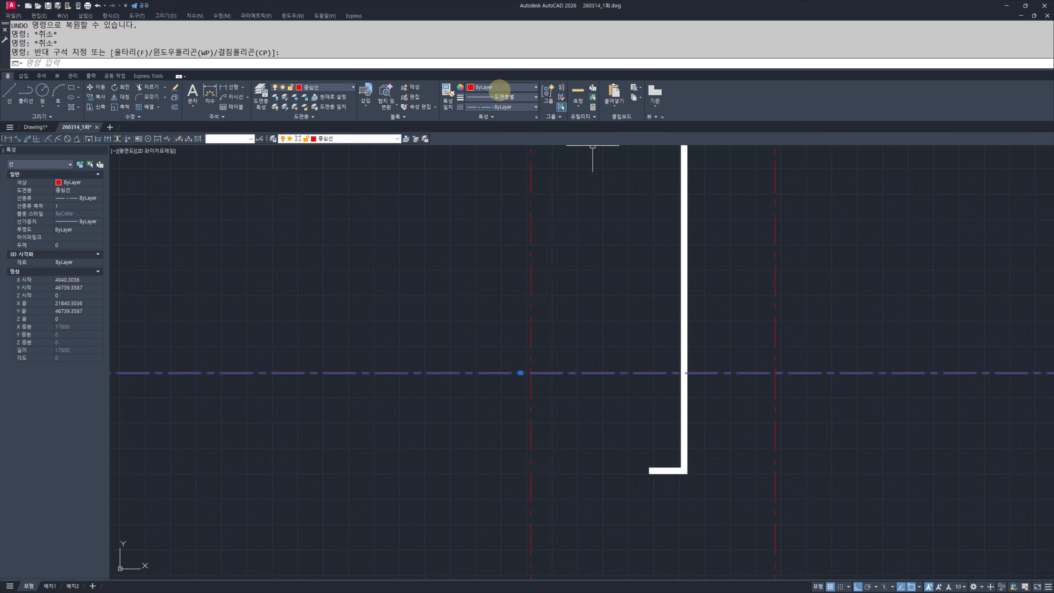
{"action": "left_click", "coordinate": [490, 86]}
{"action": "key", "text": "Escape"}
{"action": "key", "text": "Escape"}
{"action": "scroll", "coordinate": [482, 302], "scroll_direction": "down", "scroll_amount": 5}
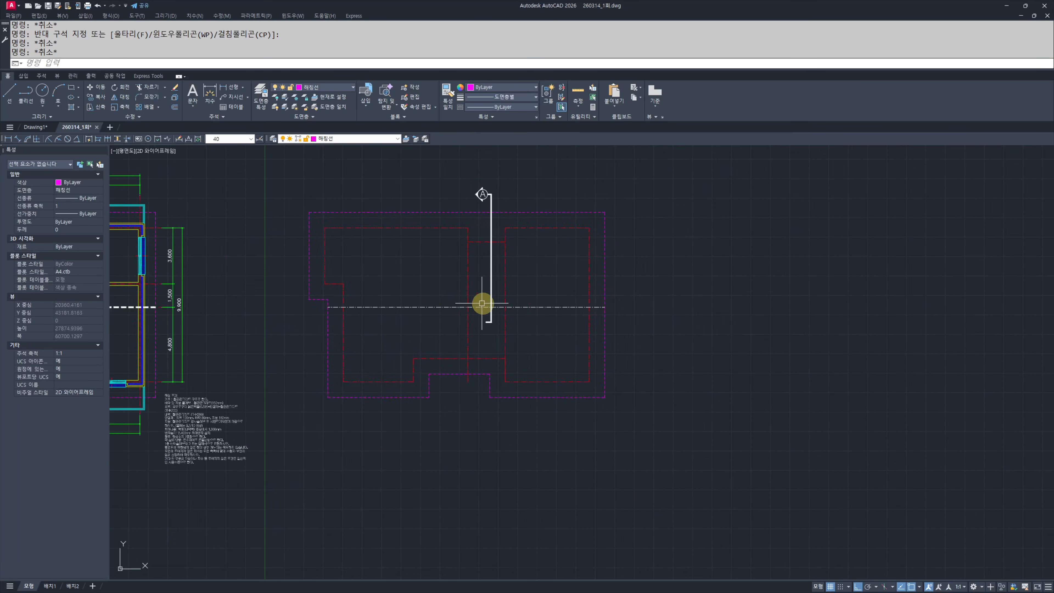
Step: Offset the roof drawing's ridge line upward by 1500
{"action": "middle_click_drag", "start_coordinate": [482, 301], "coordinate": [503, 342]}
{"action": "middle_click_drag", "start_coordinate": [738, 339], "coordinate": [636, 356]}
{"action": "key", "text": "Escape"}
{"action": "key", "text": "Escape"}
{"action": "type", "text": "o"}
{"action": "key", "text": "Return"}
{"action": "type", "text": "1500"}
{"action": "key", "text": "Return"}
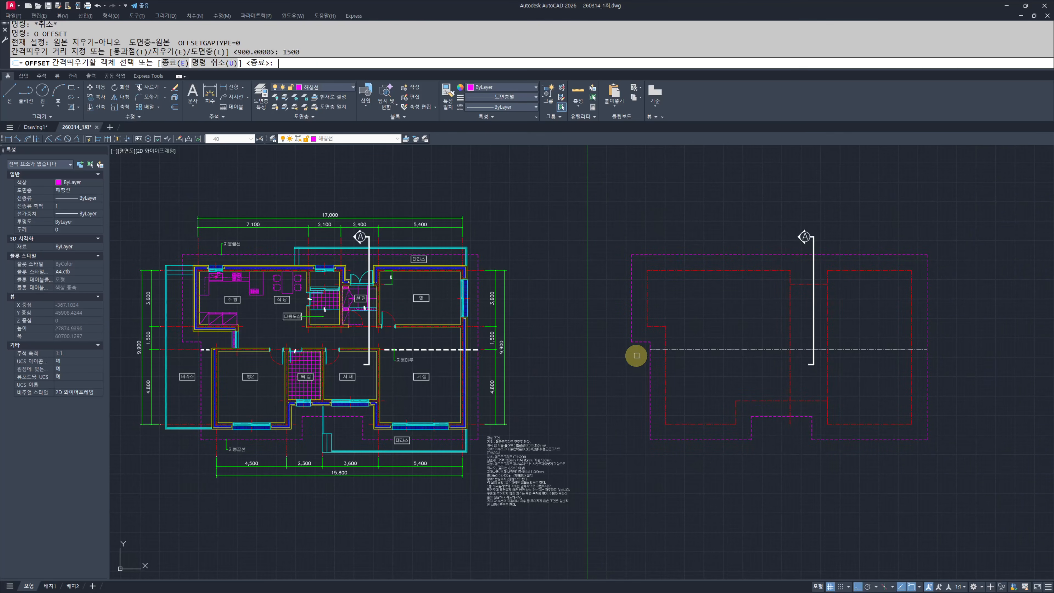
{"action": "left_click", "coordinate": [752, 349]}
{"action": "left_click", "coordinate": [749, 326]}
{"action": "key", "text": "Escape"}
{"action": "key", "text": "Escape"}
Step: Match the offset line above the ridge to the properties of the red wall centreline
{"action": "middle_click_drag", "start_coordinate": [807, 338], "coordinate": [774, 341]}
{"action": "scroll", "coordinate": [793, 344], "scroll_direction": "up", "scroll_amount": 4}
{"action": "type", "text": "mm"}
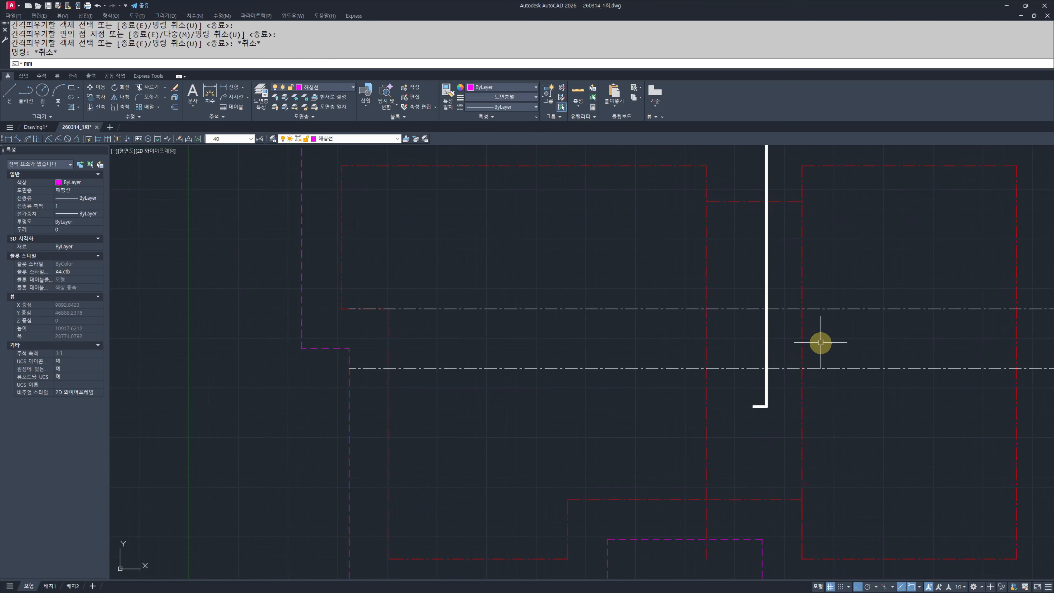
{"action": "key", "text": "Return"}
{"action": "left_click", "coordinate": [803, 328]}
{"action": "left_click", "coordinate": [856, 329]}
{"action": "left_click", "coordinate": [839, 307]}
{"action": "key", "text": "Escape"}
{"action": "scroll", "coordinate": [865, 318], "scroll_direction": "down", "scroll_amount": 3}
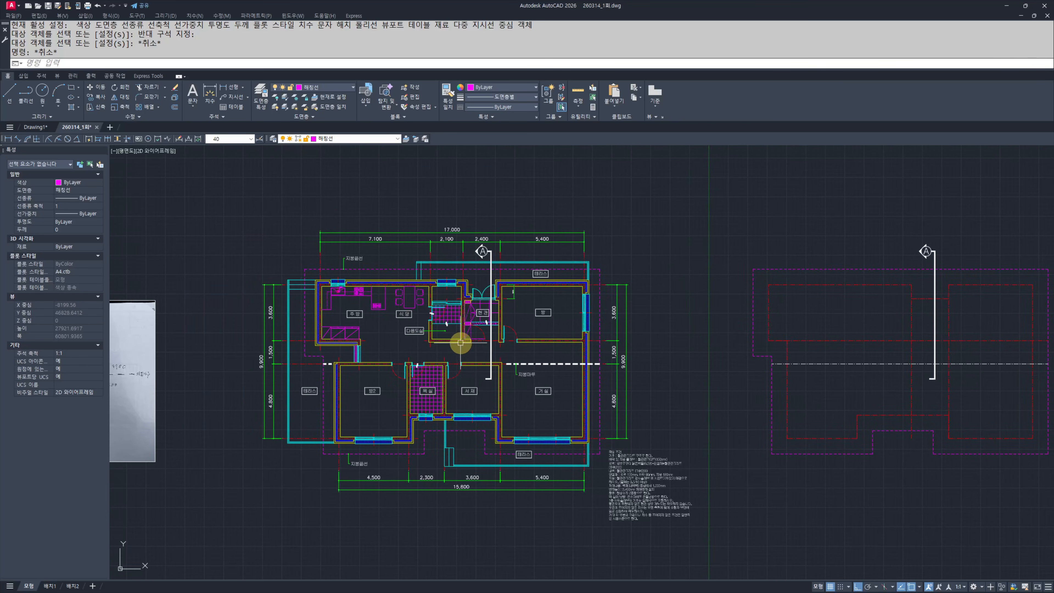
Step: Erase the red offset line above the ridge line in the roof drawing
{"action": "scroll", "coordinate": [337, 335], "scroll_direction": "up", "scroll_amount": 6}
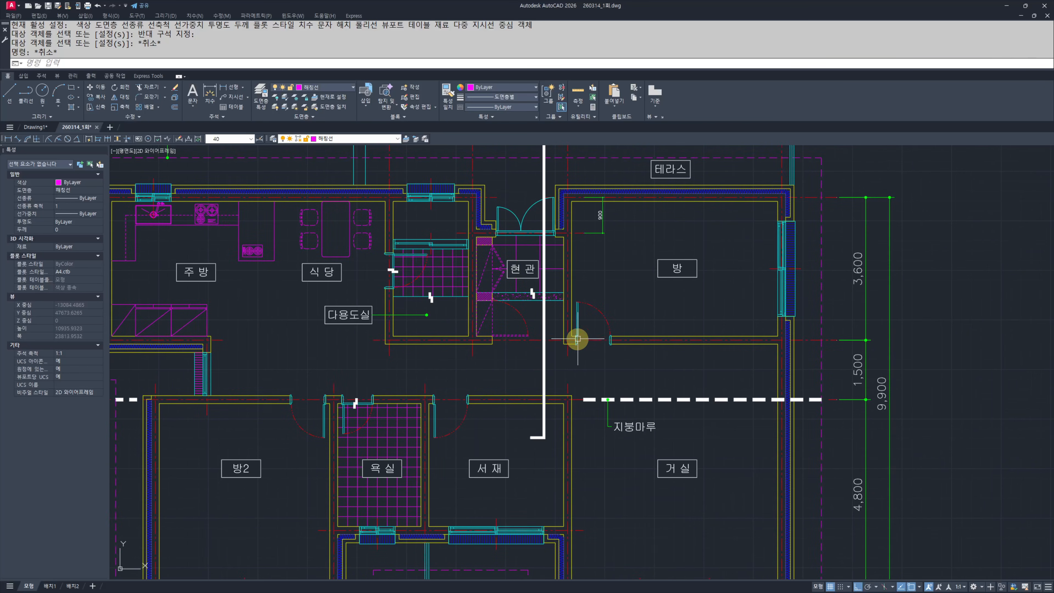
{"action": "scroll", "coordinate": [576, 337], "scroll_direction": "down", "scroll_amount": 8}
{"action": "scroll", "coordinate": [728, 323], "scroll_direction": "up", "scroll_amount": 4}
{"action": "left_click_drag", "start_coordinate": [848, 330], "coordinate": [846, 299]}
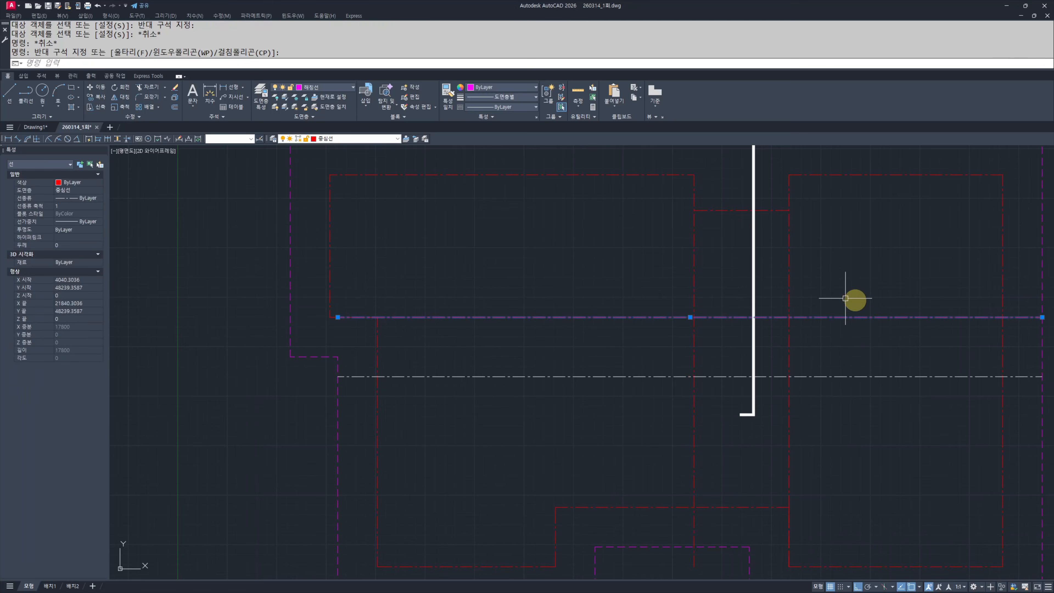
{"action": "scroll", "coordinate": [560, 337], "scroll_direction": "down", "scroll_amount": 5}
{"action": "scroll", "coordinate": [377, 325], "scroll_direction": "up", "scroll_amount": 6}
{"action": "type", "text": "e"}
{"action": "key", "text": "Return"}
{"action": "key", "text": "Escape"}
{"action": "key", "text": "Escape"}
{"action": "scroll", "coordinate": [416, 325], "scroll_direction": "down", "scroll_amount": 5}
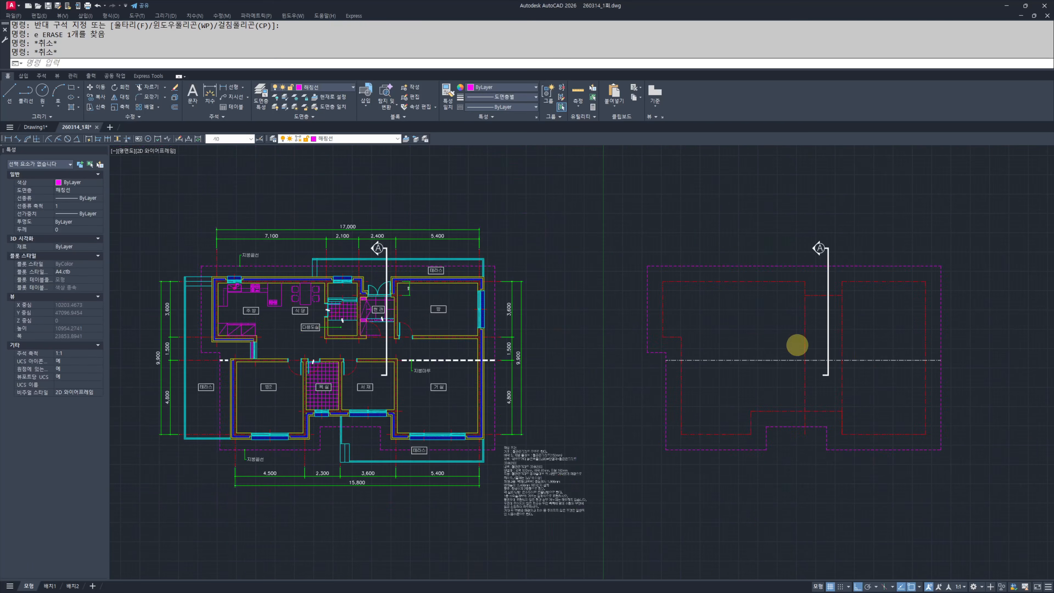
Step: Add a linear dimension across the inner border width of the middle drawing frame, placed above the frame
{"action": "scroll", "coordinate": [796, 344], "scroll_direction": "up", "scroll_amount": 6}
{"action": "scroll", "coordinate": [450, 361], "scroll_direction": "down", "scroll_amount": 6}
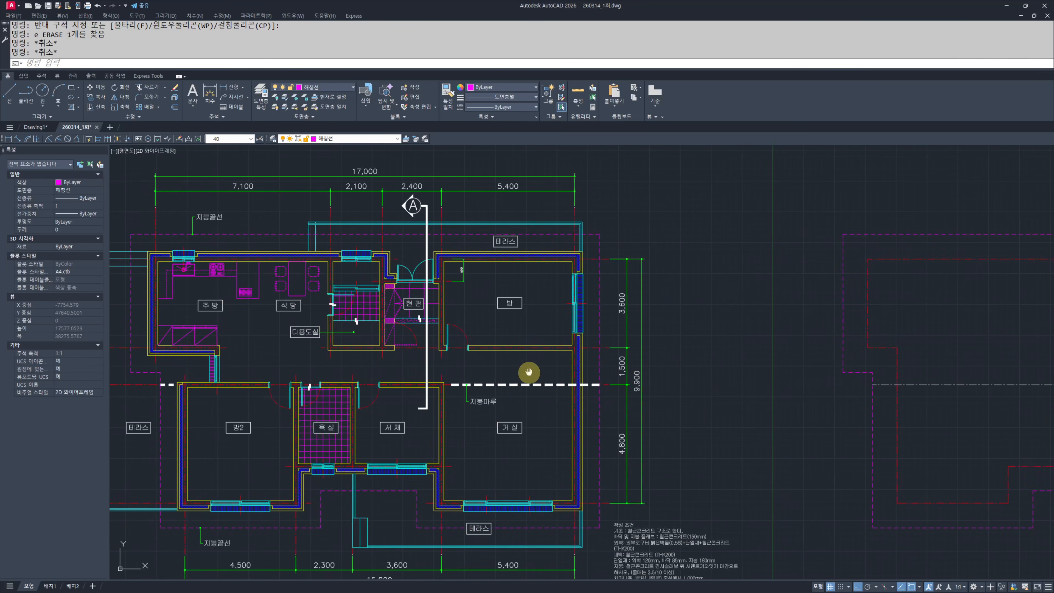
{"action": "scroll", "coordinate": [522, 366], "scroll_direction": "up", "scroll_amount": 2}
{"action": "middle_click_drag", "start_coordinate": [522, 365], "coordinate": [598, 360]}
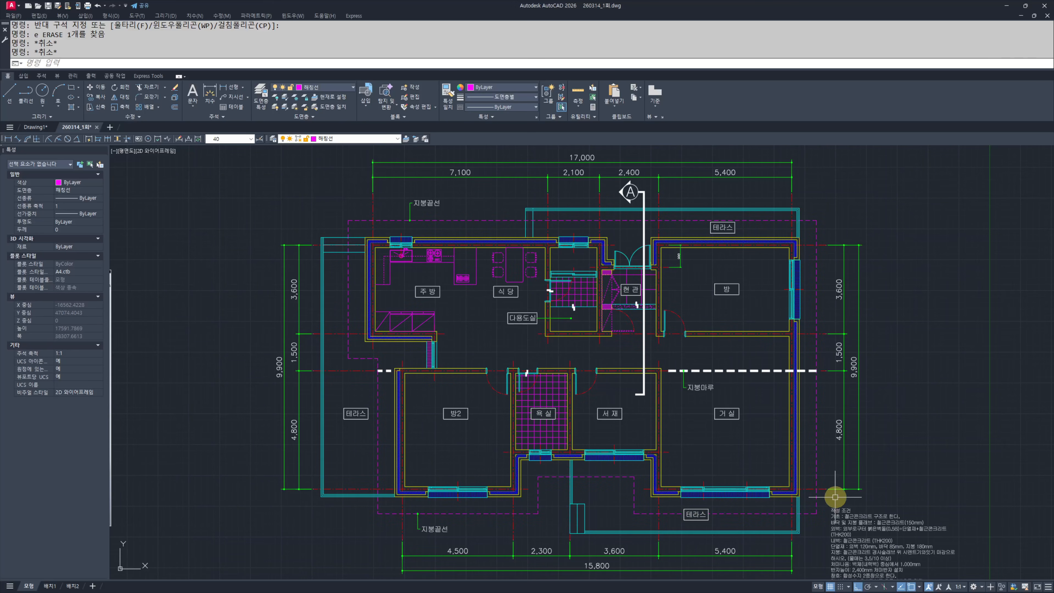
{"action": "scroll", "coordinate": [558, 332], "scroll_direction": "down", "scroll_amount": 5}
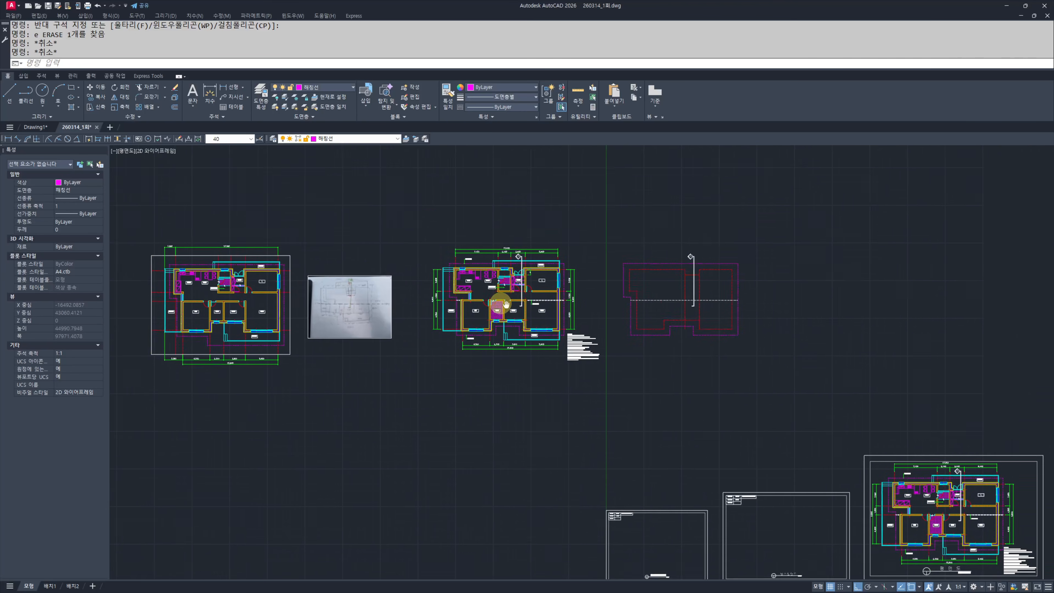
{"action": "scroll", "coordinate": [501, 348], "scroll_direction": "up", "scroll_amount": 7}
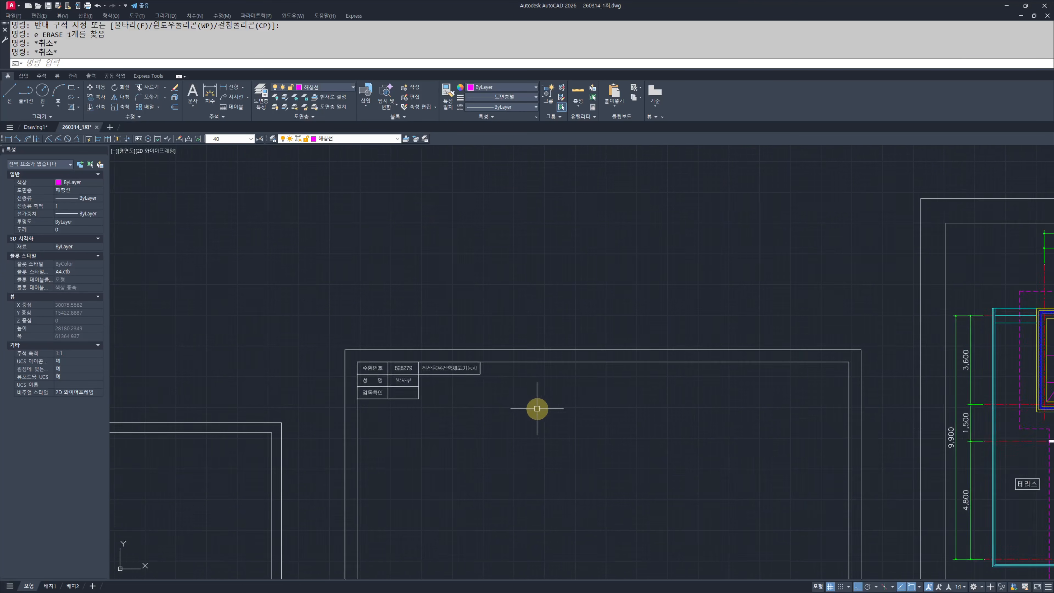
{"action": "type", "text": "q"}
{"action": "key", "text": "space"}
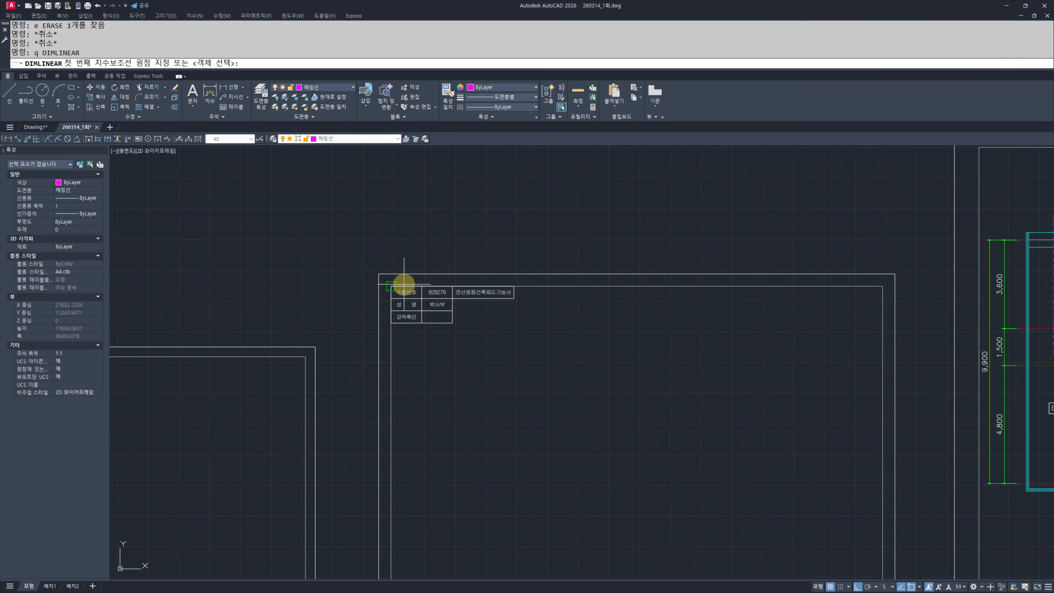
{"action": "left_click", "coordinate": [398, 286]}
{"action": "left_click", "coordinate": [878, 286]}
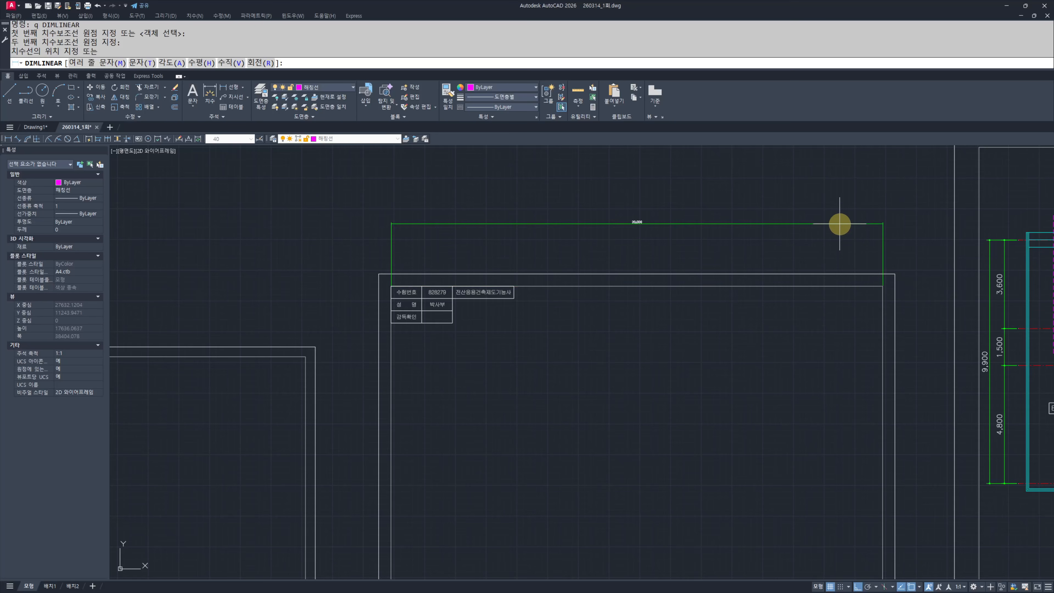
{"action": "left_click", "coordinate": [638, 225]}
{"action": "scroll", "coordinate": [732, 269], "scroll_direction": "up", "scroll_amount": 5}
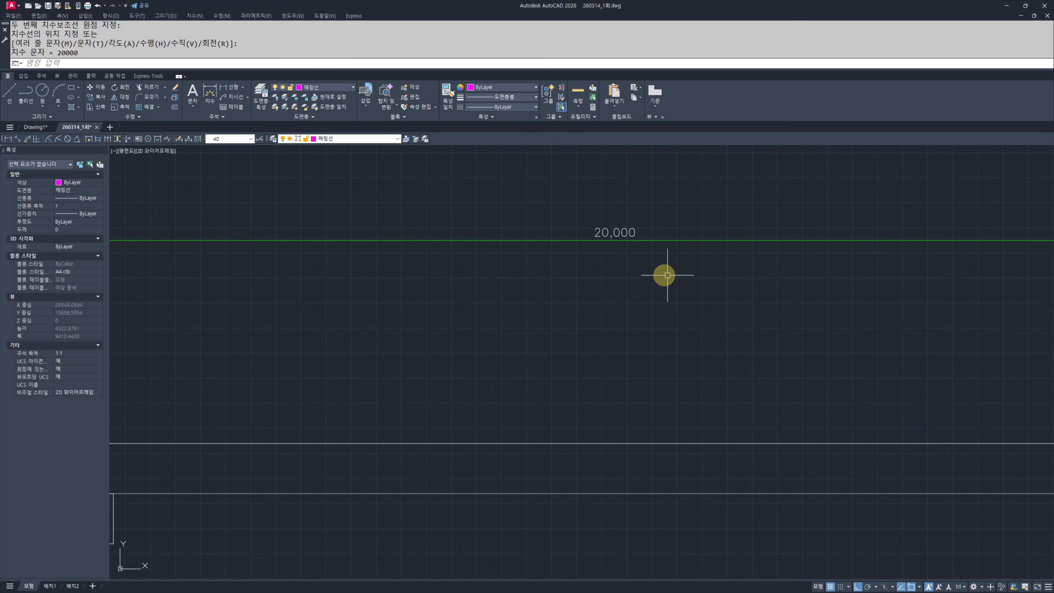
Step: Dimension the floor plan's overall width from the right roof edge corner to the left terrace's outer corner, above the existing dimensions
{"action": "scroll", "coordinate": [708, 308], "scroll_direction": "down", "scroll_amount": 8}
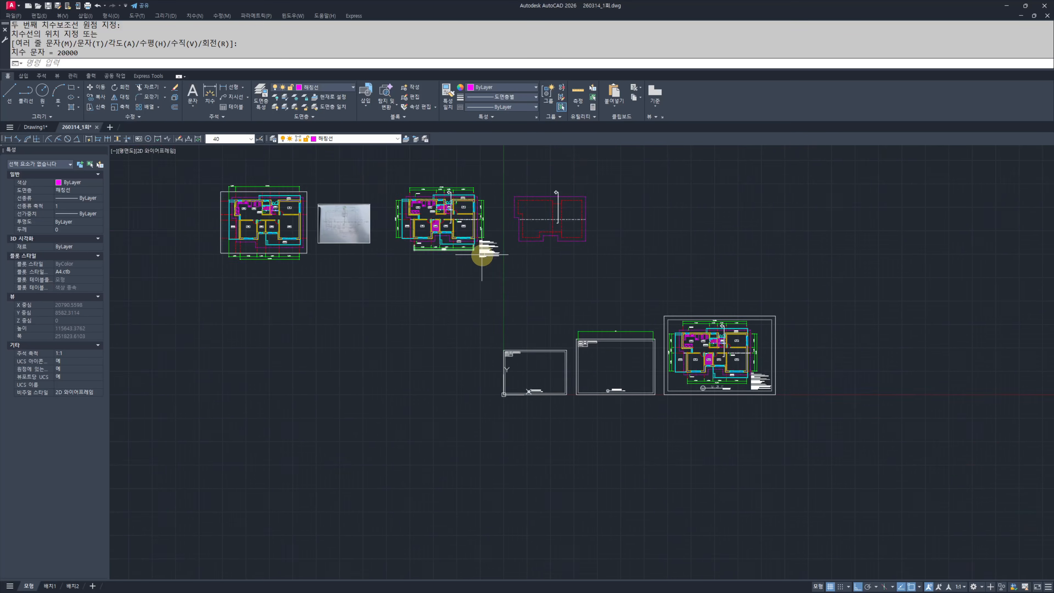
{"action": "scroll", "coordinate": [524, 239], "scroll_direction": "up", "scroll_amount": 5}
{"action": "scroll", "coordinate": [670, 299], "scroll_direction": "up", "scroll_amount": 3}
{"action": "type", "text": "q"}
{"action": "key", "text": "Return"}
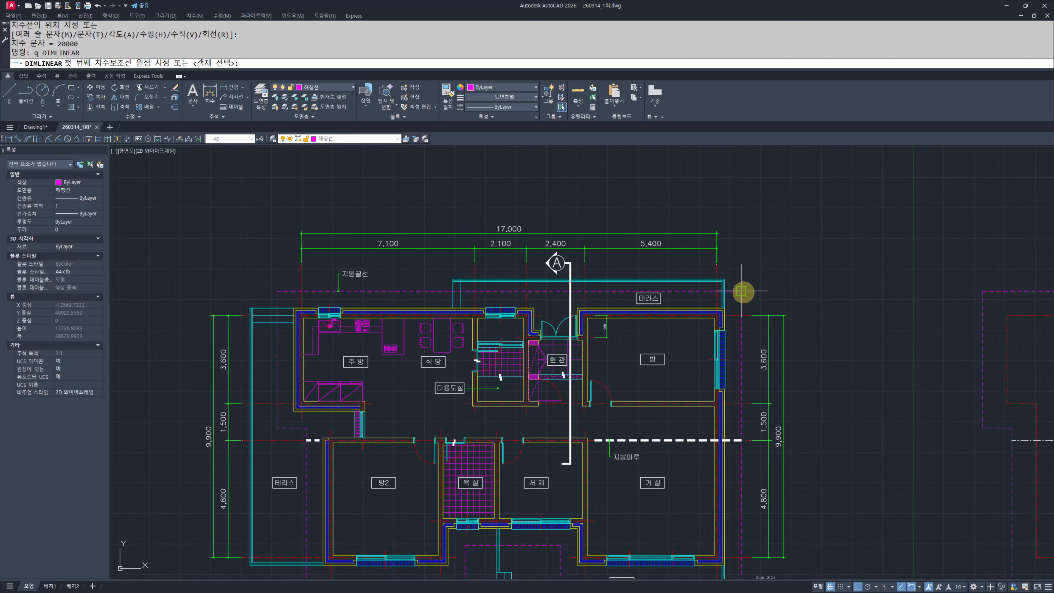
{"action": "left_click", "coordinate": [742, 292]}
{"action": "scroll", "coordinate": [257, 296], "scroll_direction": "up", "scroll_amount": 2}
{"action": "scroll", "coordinate": [284, 330], "scroll_direction": "down", "scroll_amount": 1}
{"action": "left_click", "coordinate": [323, 350]}
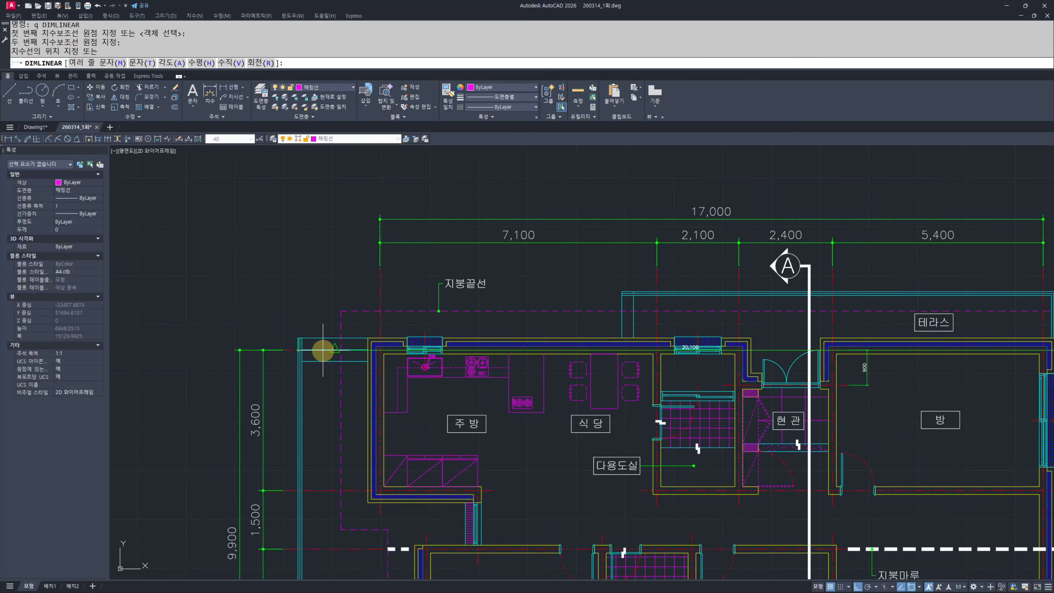
{"action": "scroll", "coordinate": [388, 299], "scroll_direction": "down", "scroll_amount": 2}
{"action": "left_click", "coordinate": [404, 298]}
{"action": "scroll", "coordinate": [560, 288], "scroll_direction": "up", "scroll_amount": 8}
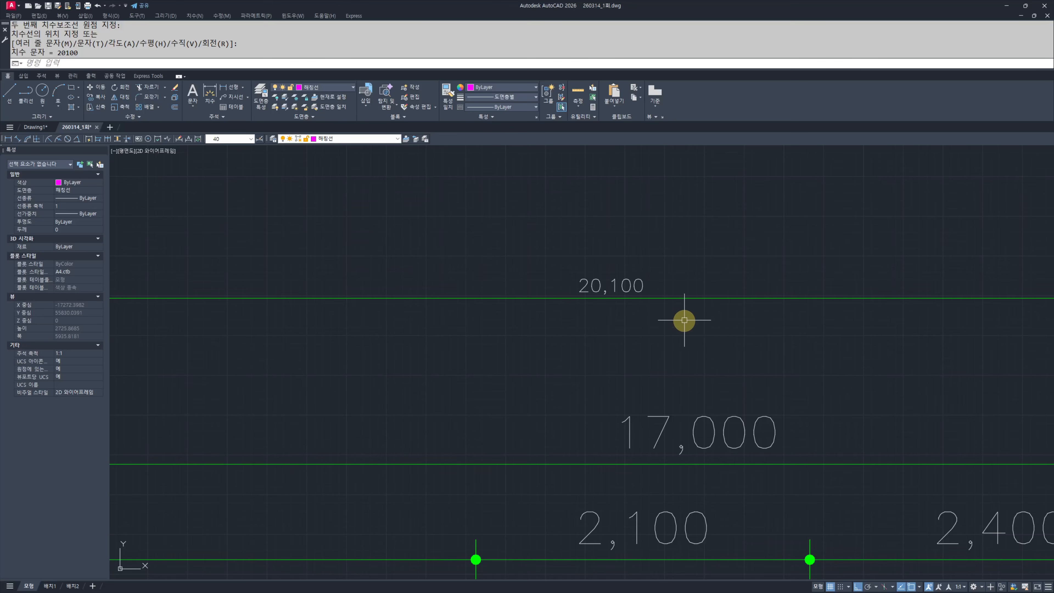
Step: Compare the floor plan's overall width dimension with the inner width dimension of the middle drawing frame
{"action": "left_click", "coordinate": [712, 319]}
{"action": "left_click", "coordinate": [583, 250]}
{"action": "scroll", "coordinate": [710, 369], "scroll_direction": "down", "scroll_amount": 7}
{"action": "scroll", "coordinate": [756, 374], "scroll_direction": "down", "scroll_amount": 4}
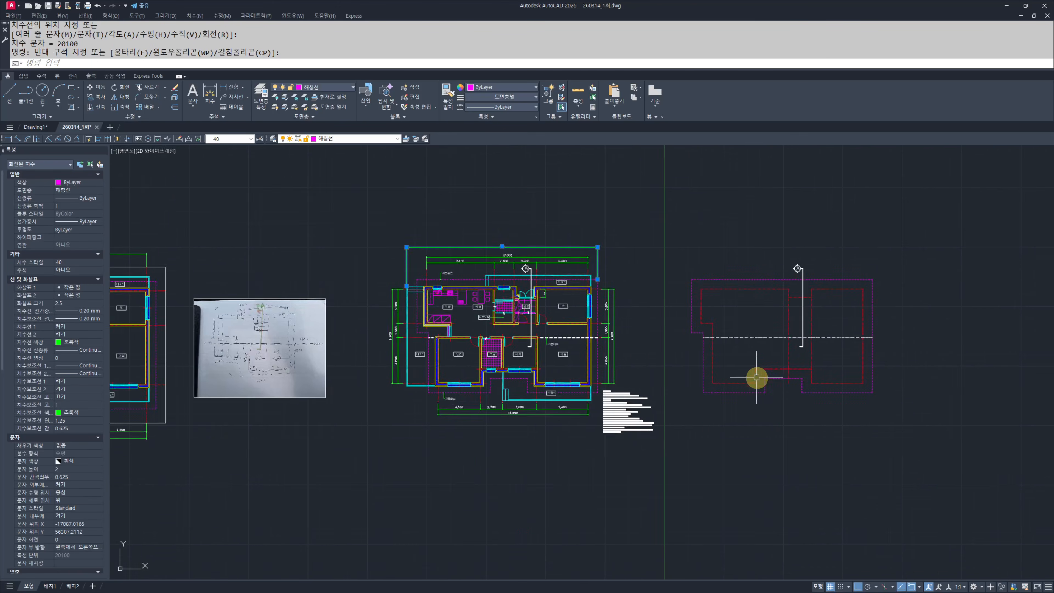
{"action": "mouse_move", "coordinate": [755, 374]}
{"action": "middle_mouse_down"}
{"action": "mouse_move", "coordinate": [714, 400]}
{"action": "mouse_move", "coordinate": [529, 299]}
{"action": "middle_mouse_up"}
{"action": "scroll", "coordinate": [552, 282], "scroll_direction": "up", "scroll_amount": 4}
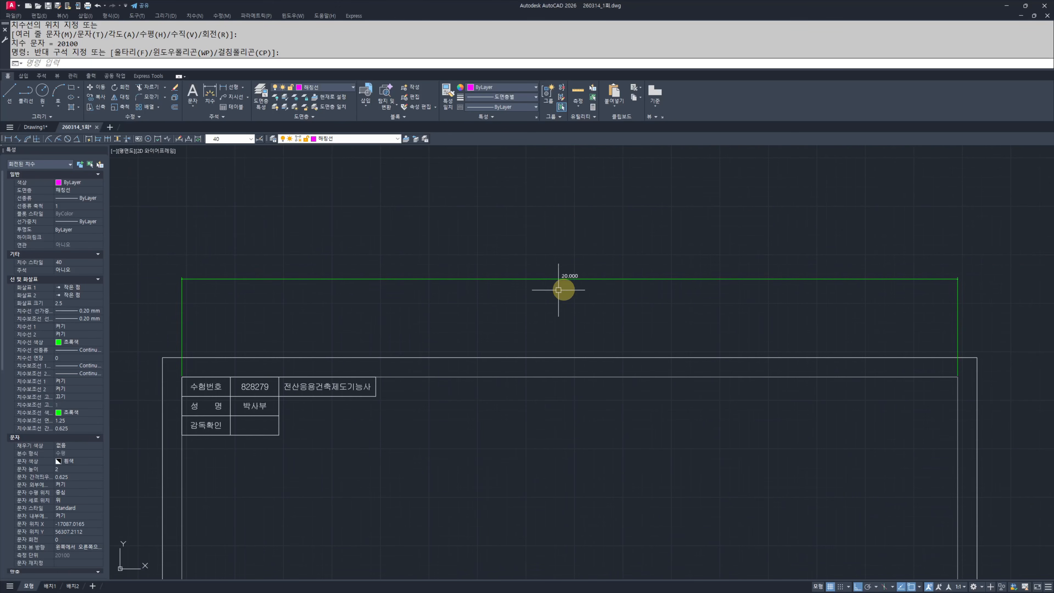
{"action": "key", "text": "Escape"}
{"action": "key", "text": "Escape"}
{"action": "key", "text": "Escape"}
{"action": "left_click", "coordinate": [558, 298]}
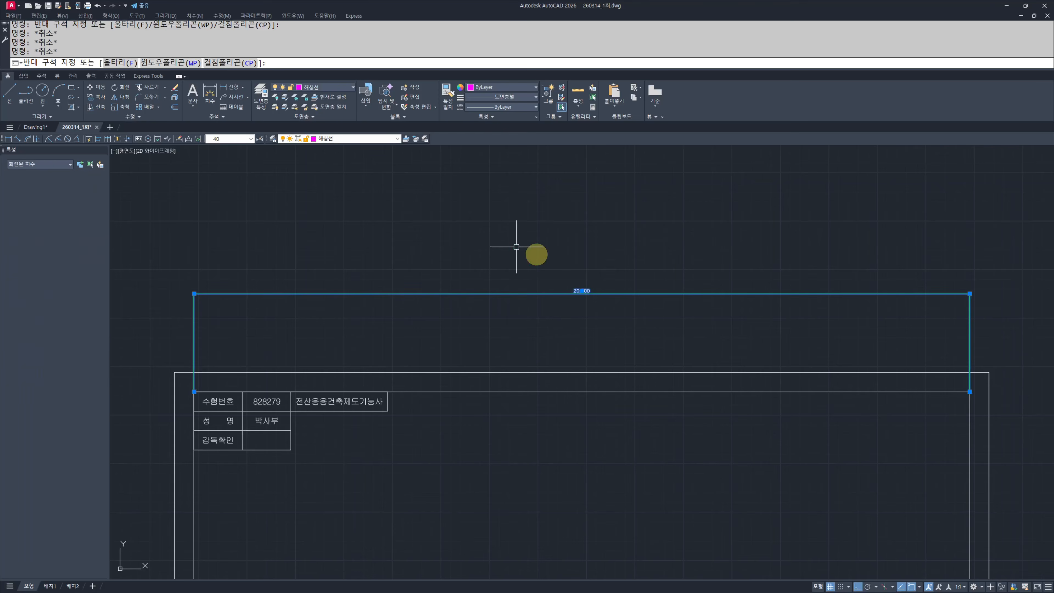
{"action": "scroll", "coordinate": [516, 246], "scroll_direction": "down", "scroll_amount": 3}
{"action": "key", "text": "Escape"}
{"action": "key", "text": "Escape"}
{"action": "scroll", "coordinate": [664, 320], "scroll_direction": "down", "scroll_amount": 3}
Step: Examine how far the left terrace and the roof edge extend within the floor plan's overall width dimension
{"action": "scroll", "coordinate": [497, 259], "scroll_direction": "up", "scroll_amount": 5}
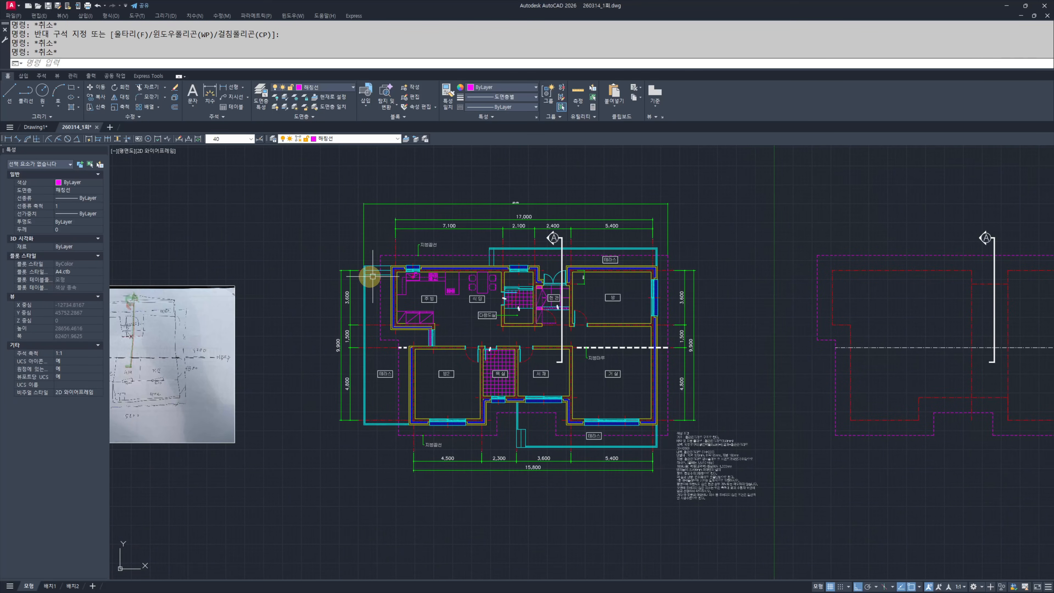
{"action": "scroll", "coordinate": [318, 254], "scroll_direction": "up", "scroll_amount": 2}
{"action": "middle_click_drag", "start_coordinate": [393, 298], "coordinate": [354, 287]}
{"action": "scroll", "coordinate": [359, 285], "scroll_direction": "down", "scroll_amount": 2}
{"action": "scroll", "coordinate": [363, 286], "scroll_direction": "up", "scroll_amount": 2}
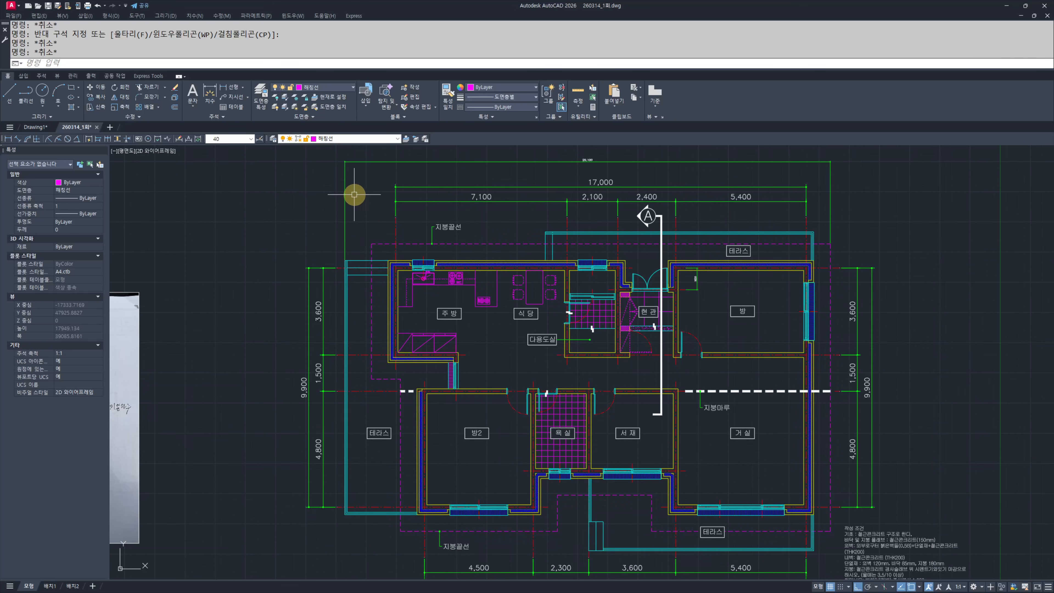
{"action": "scroll", "coordinate": [602, 148], "scroll_direction": "up", "scroll_amount": 2}
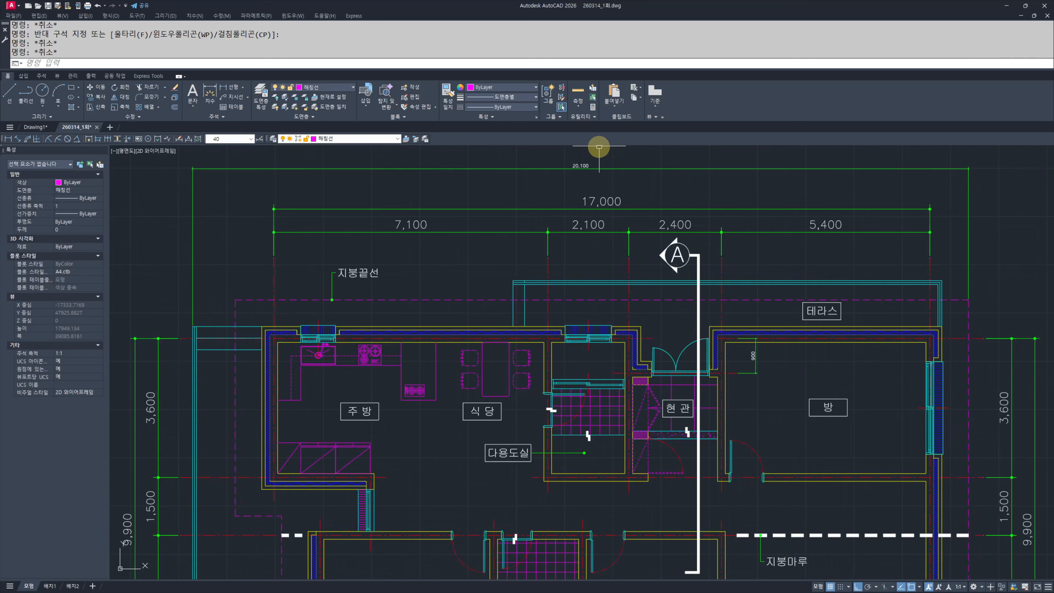
{"action": "scroll", "coordinate": [579, 207], "scroll_direction": "up", "scroll_amount": 7}
{"action": "scroll", "coordinate": [435, 241], "scroll_direction": "down", "scroll_amount": 9}
{"action": "scroll", "coordinate": [365, 274], "scroll_direction": "up", "scroll_amount": 4}
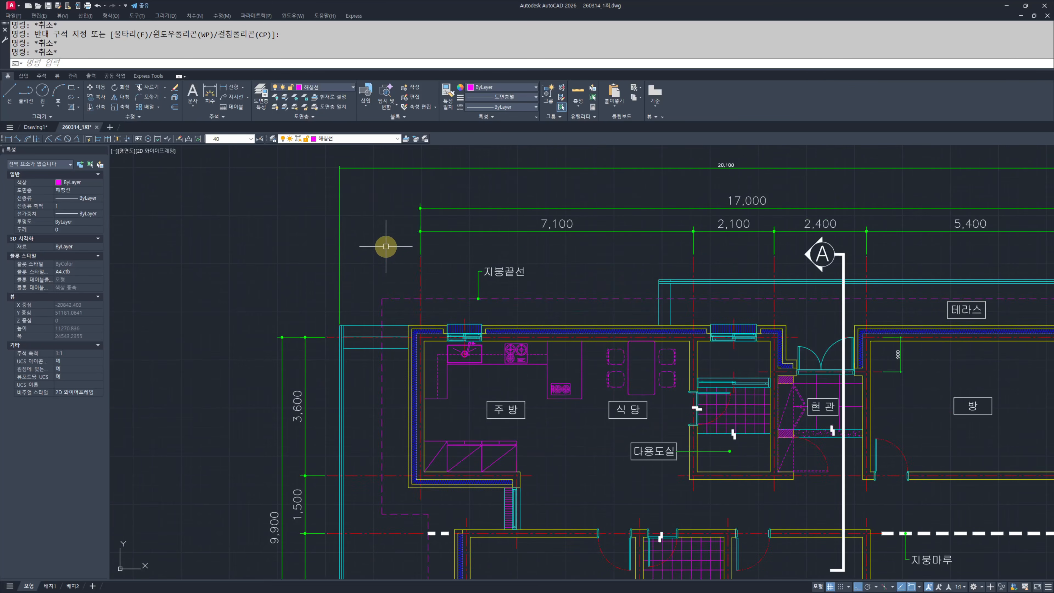
{"action": "key", "text": "Escape"}
{"action": "scroll", "coordinate": [442, 236], "scroll_direction": "down", "scroll_amount": 5}
{"action": "scroll", "coordinate": [611, 309], "scroll_direction": "up", "scroll_amount": 7}
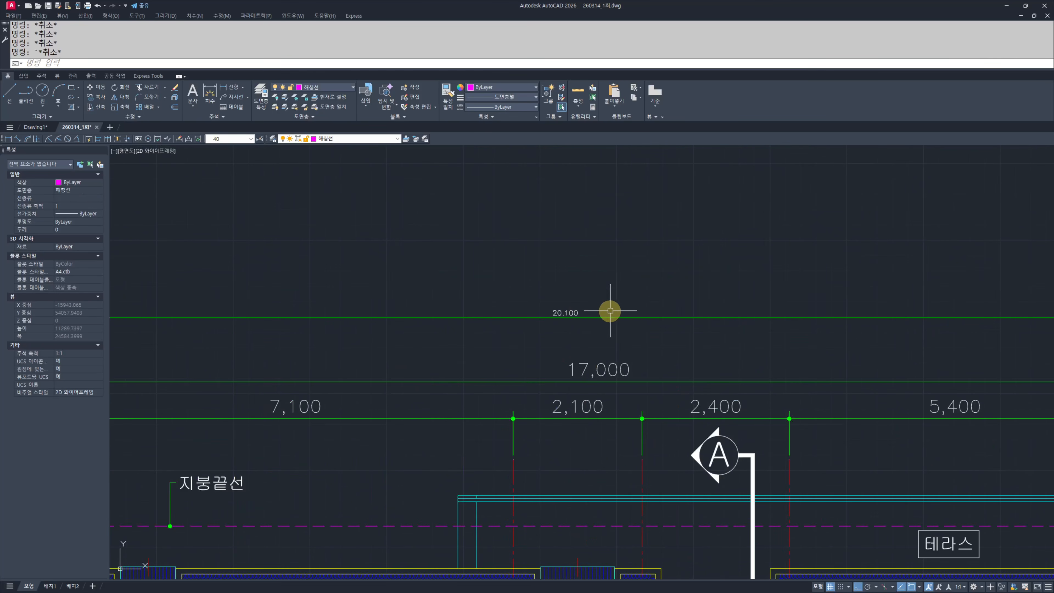
{"action": "scroll", "coordinate": [587, 293], "scroll_direction": "down", "scroll_amount": 2}
{"action": "scroll", "coordinate": [357, 337], "scroll_direction": "down", "scroll_amount": 4}
{"action": "scroll", "coordinate": [357, 306], "scroll_direction": "up", "scroll_amount": 4}
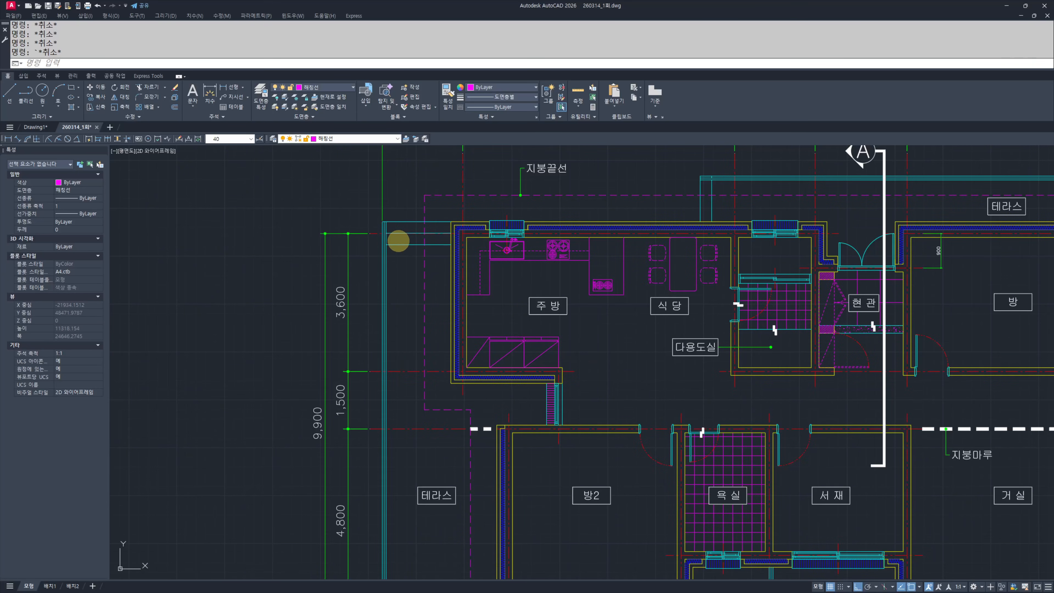
{"action": "middle_click_drag", "start_coordinate": [398, 240], "coordinate": [396, 368]}
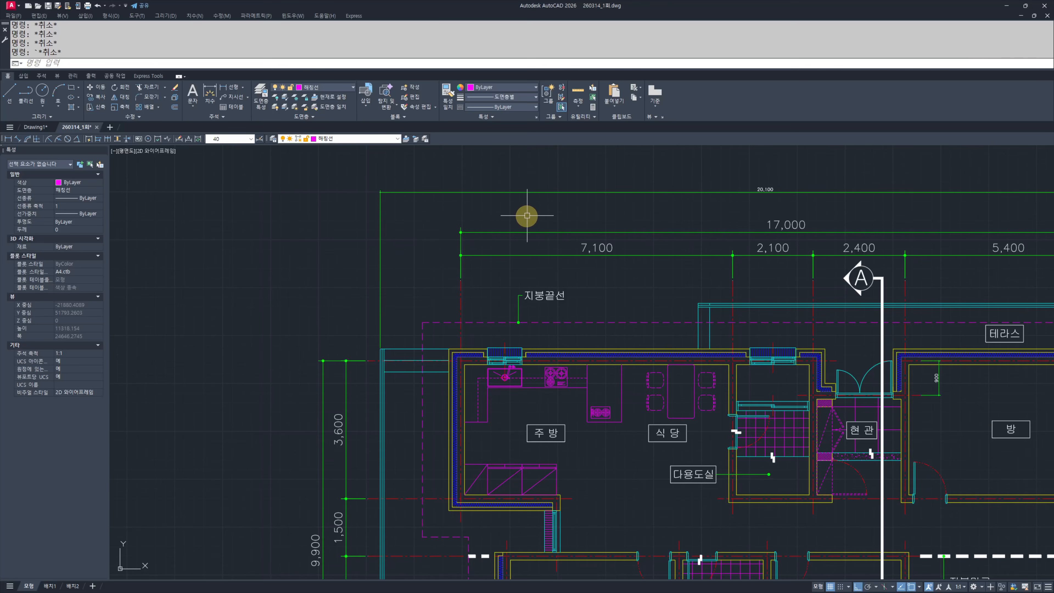
{"action": "middle_click_drag", "start_coordinate": [405, 320], "coordinate": [379, 300]}
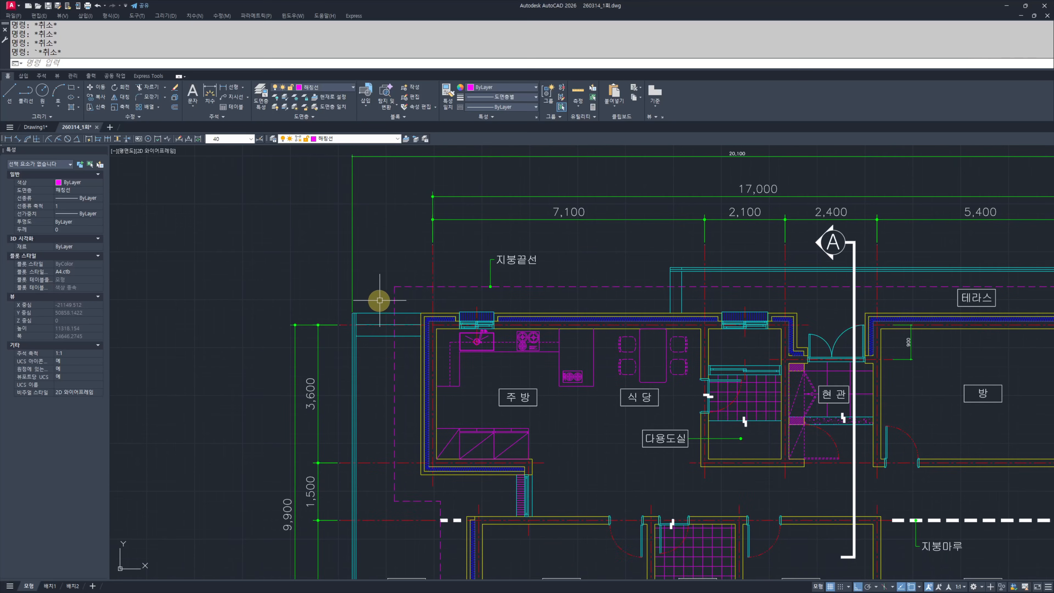
{"action": "middle_click_drag", "start_coordinate": [394, 202], "coordinate": [376, 266]}
Step: Erase the overall width dimension from terrace to roof edge above the floor plan
{"action": "left_click", "coordinate": [576, 226]}
{"action": "left_click", "coordinate": [523, 196]}
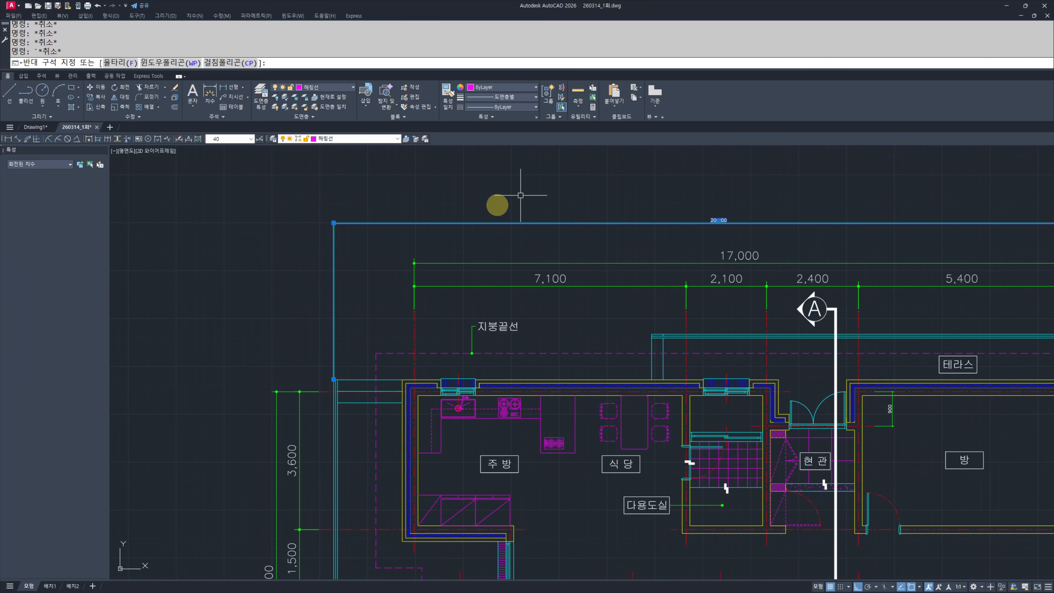
{"action": "type", "text": "e"}
{"action": "key", "text": "space"}
{"action": "key", "text": "Escape"}
{"action": "key", "text": "Escape"}
Step: Dimension the distance from the kitchen's left wall centreline to the left terrace's outer edge
{"action": "scroll", "coordinate": [370, 249], "scroll_direction": "down", "scroll_amount": 3}
{"action": "scroll", "coordinate": [338, 273], "scroll_direction": "up", "scroll_amount": 2}
{"action": "scroll", "coordinate": [419, 289], "scroll_direction": "up", "scroll_amount": 10}
{"action": "type", "text": "q"}
{"action": "key", "text": "space"}
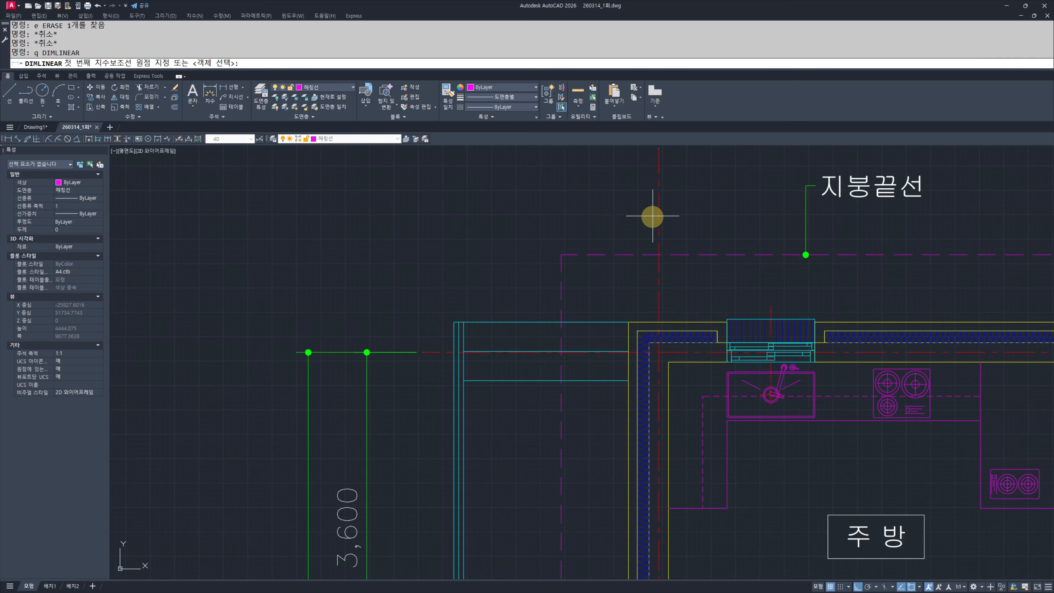
{"action": "left_click", "coordinate": [659, 310]}
{"action": "left_click", "coordinate": [454, 321]}
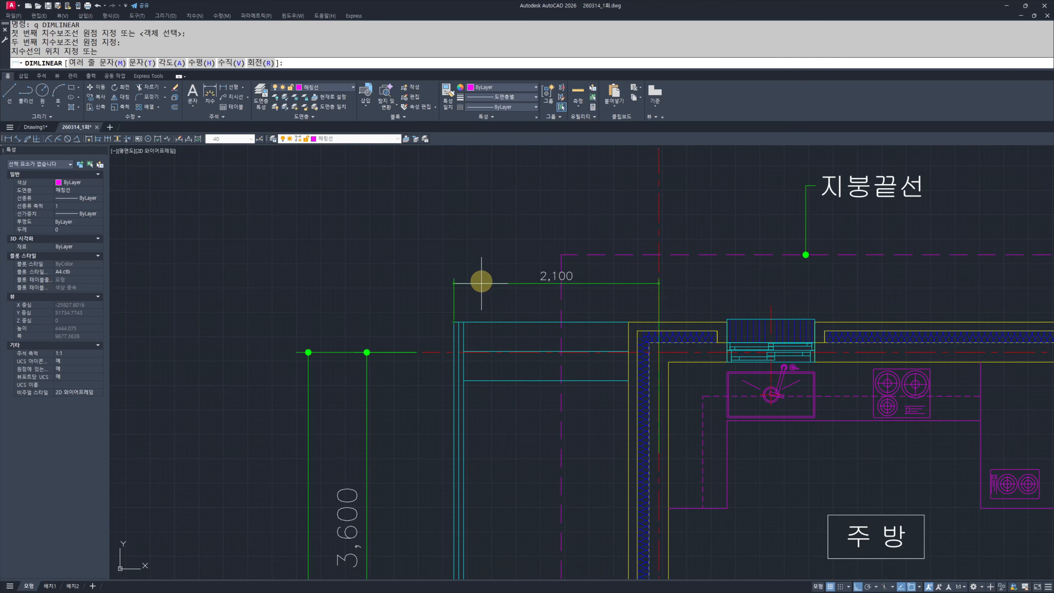
{"action": "scroll", "coordinate": [481, 286], "scroll_direction": "down", "scroll_amount": 2}
{"action": "left_click", "coordinate": [482, 286]}
{"action": "key", "text": "Escape"}
{"action": "key", "text": "Escape"}
Step: Erase the dimension between the kitchen wall centreline and the left terrace's outer edge
{"action": "scroll", "coordinate": [494, 283], "scroll_direction": "up", "scroll_amount": 2}
{"action": "left_click", "coordinate": [594, 298]}
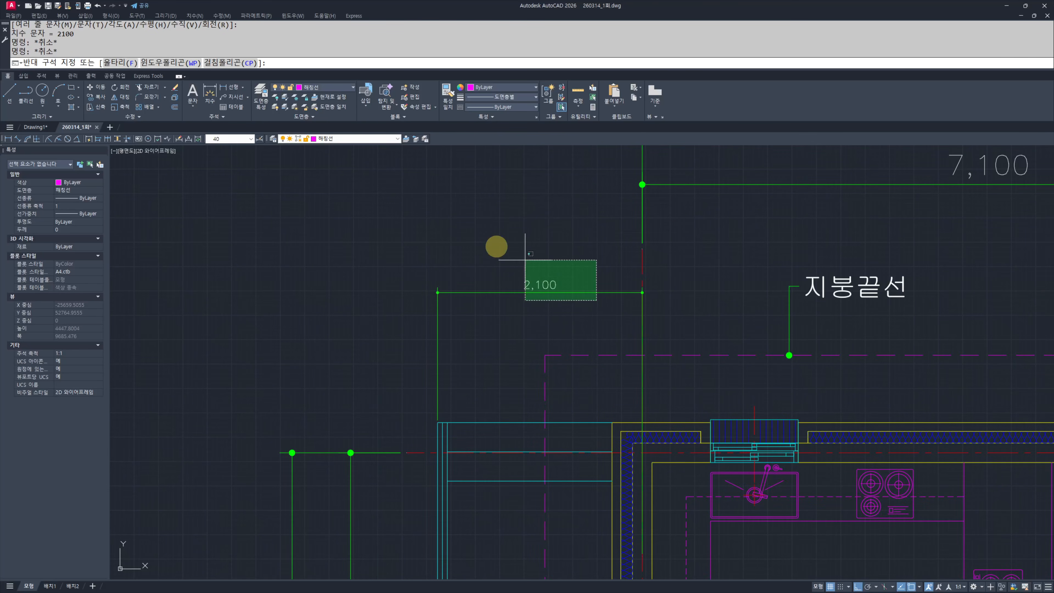
{"action": "left_click", "coordinate": [460, 261]}
{"action": "type", "text": "e"}
{"action": "scroll", "coordinate": [464, 291], "scroll_direction": "down", "scroll_amount": 6}
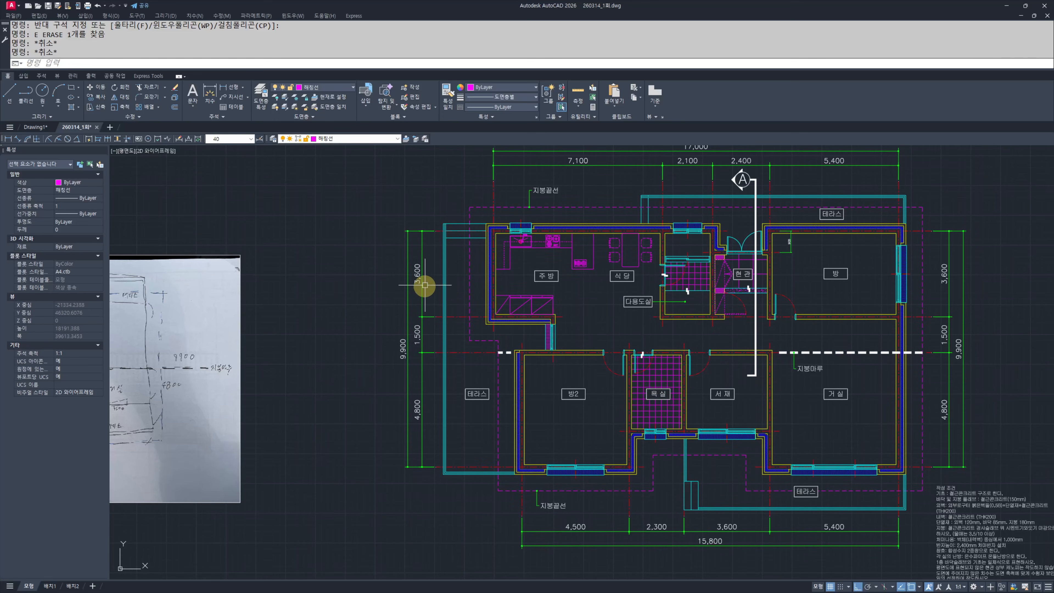
Step: Try to stretch the left terrace's outer edge 600 mm toward the building
{"action": "key", "text": "BackSpace"}
{"action": "type", "text": "s"}
{"action": "key", "text": "space"}
{"action": "left_click", "coordinate": [447, 213]}
{"action": "left_click", "coordinate": [438, 490]}
{"action": "key", "text": "space"}
{"action": "left_click", "coordinate": [371, 499]}
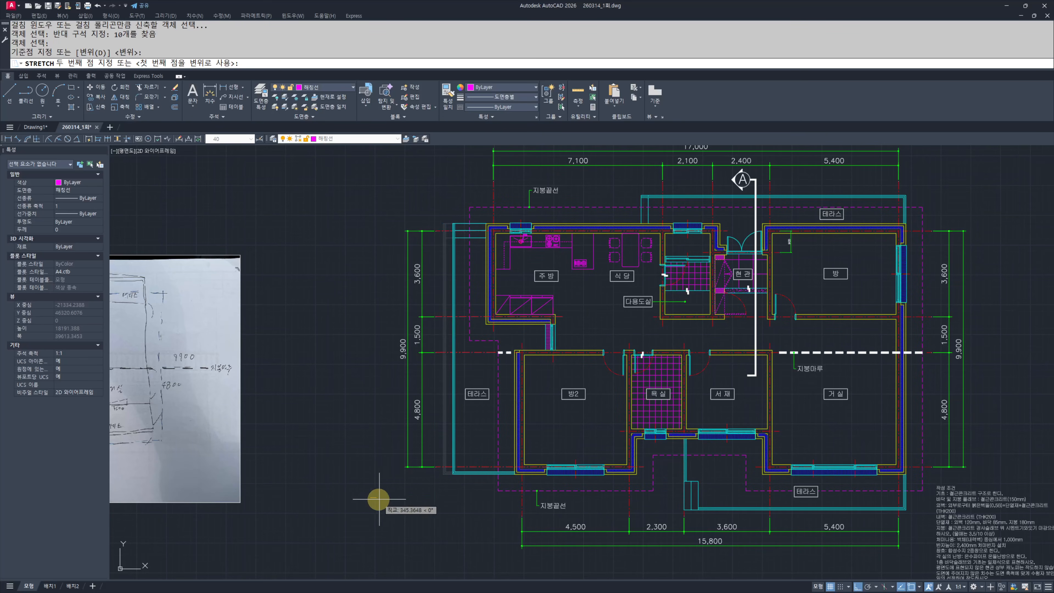
{"action": "type", "text": "600"}
{"action": "key", "text": "Return"}
{"action": "key", "text": "Escape"}
{"action": "key", "text": "Escape"}
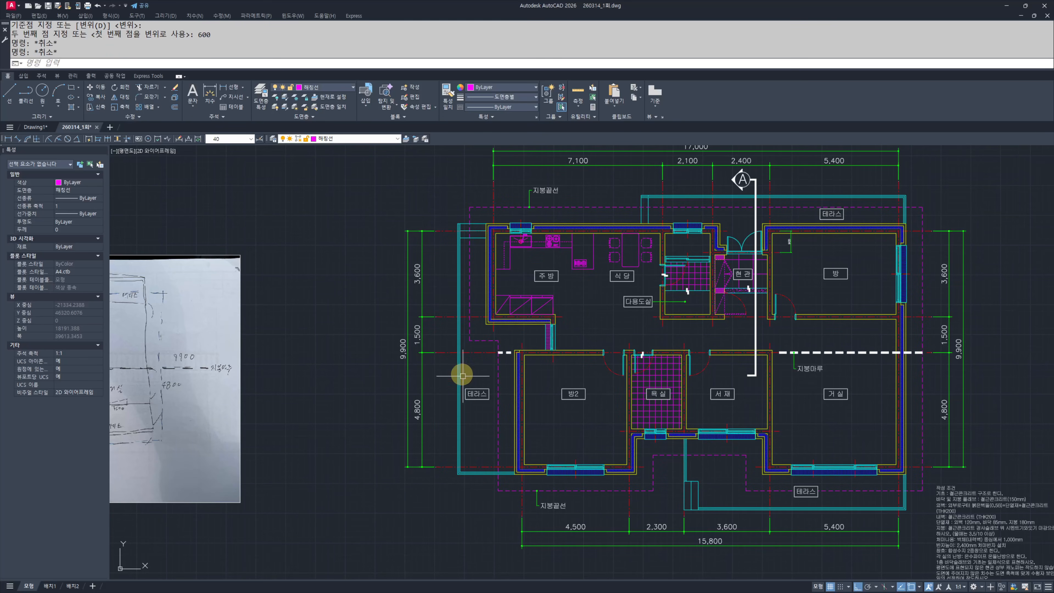
Step: Measure the distance from the left terrace's outer edge to the kitchen's left wall centreline
{"action": "scroll", "coordinate": [461, 365], "scroll_direction": "up", "scroll_amount": 6}
{"action": "type", "text": "q"}
{"action": "key", "text": "space"}
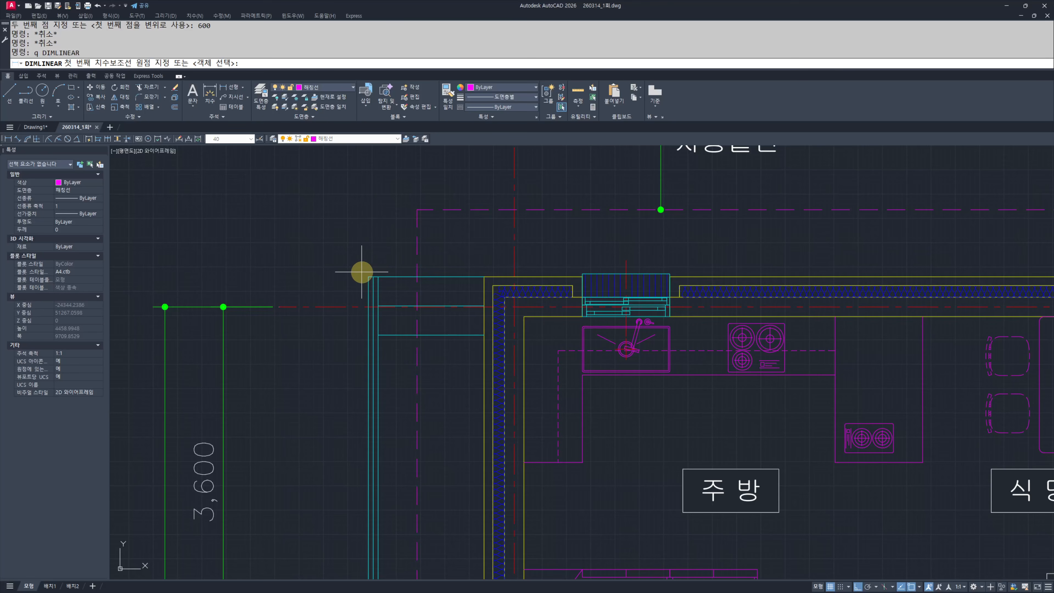
{"action": "left_click", "coordinate": [368, 276]}
{"action": "left_click", "coordinate": [514, 276]}
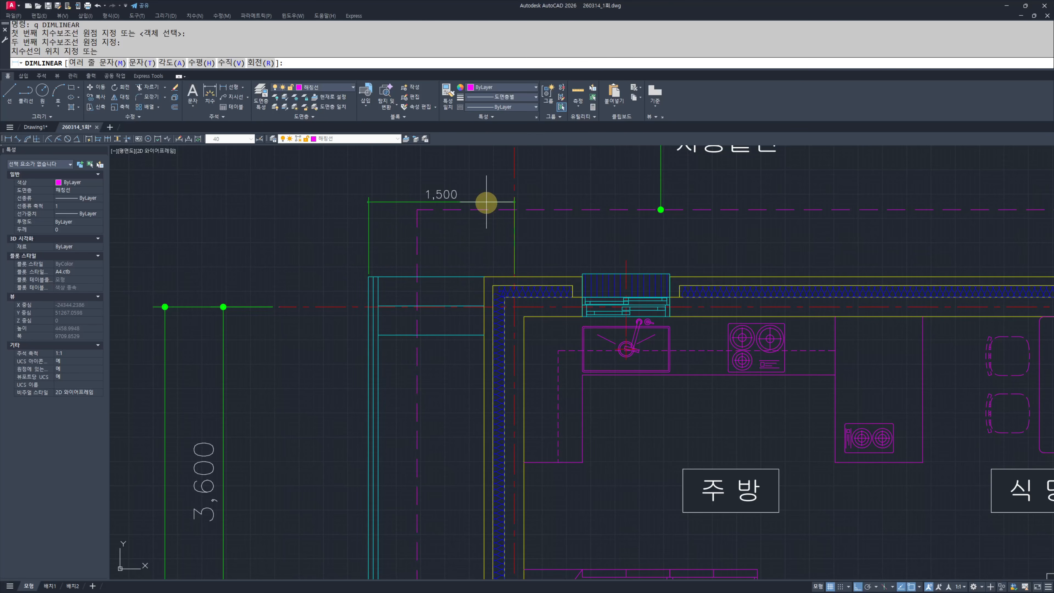
{"action": "key", "text": "Escape"}
{"action": "key", "text": "Escape"}
Step: Undo the trial dimension and the stretch of the left terrace's outer edge
{"action": "key", "text": "ctrl+z"}
{"action": "key", "text": "ctrl+z"}
{"action": "key", "text": "ctrl+z"}
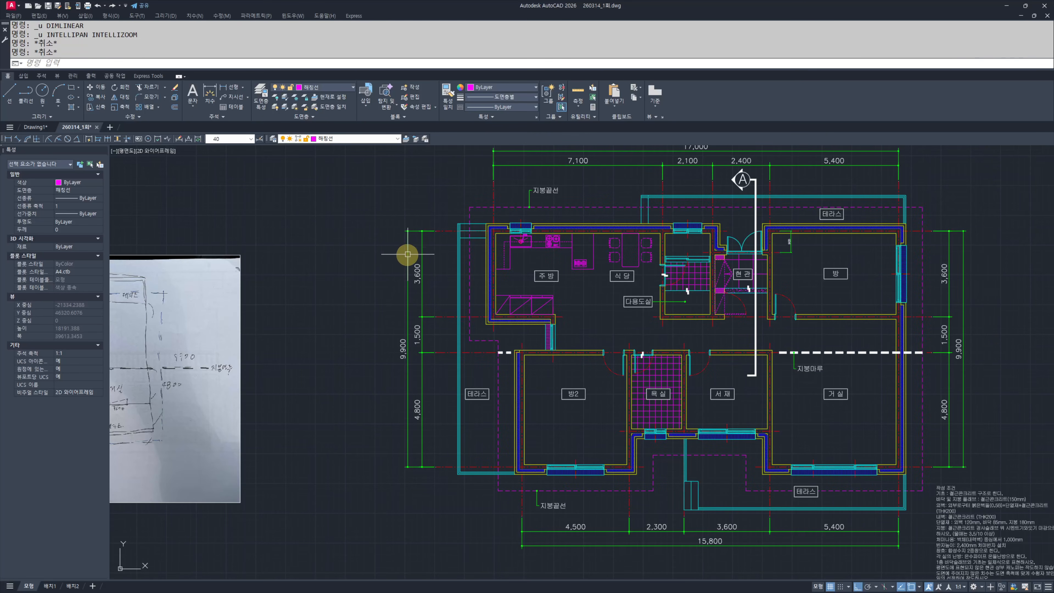
{"action": "key", "text": "Escape"}
{"action": "key", "text": "Escape"}
Step: Examine how the roof edge steps around the kitchen and 방2 walls relative to the left terrace and ridge line
{"action": "scroll", "coordinate": [425, 275], "scroll_direction": "down", "scroll_amount": 5}
{"action": "middle_click_drag", "start_coordinate": [270, 251], "coordinate": [403, 269]}
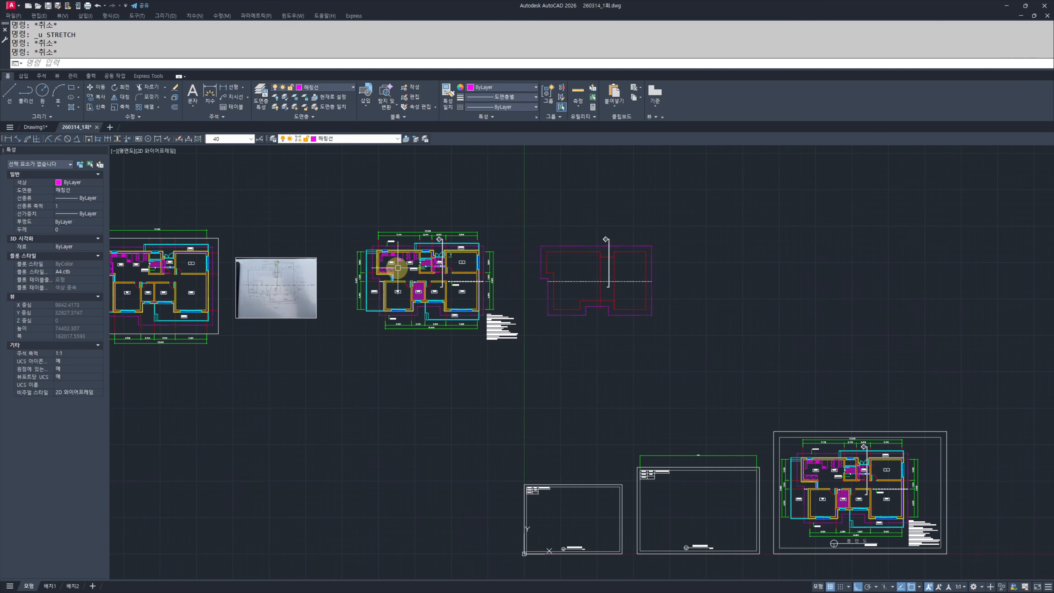
{"action": "scroll", "coordinate": [332, 244], "scroll_direction": "up", "scroll_amount": 6}
{"action": "mouse_move", "coordinate": [549, 302]}
{"action": "middle_mouse_down"}
{"action": "mouse_move", "coordinate": [396, 287]}
{"action": "mouse_move", "coordinate": [378, 295]}
{"action": "mouse_move", "coordinate": [404, 306]}
{"action": "mouse_move", "coordinate": [379, 332]}
{"action": "middle_mouse_up"}
{"action": "scroll", "coordinate": [381, 289], "scroll_direction": "up", "scroll_amount": 4}
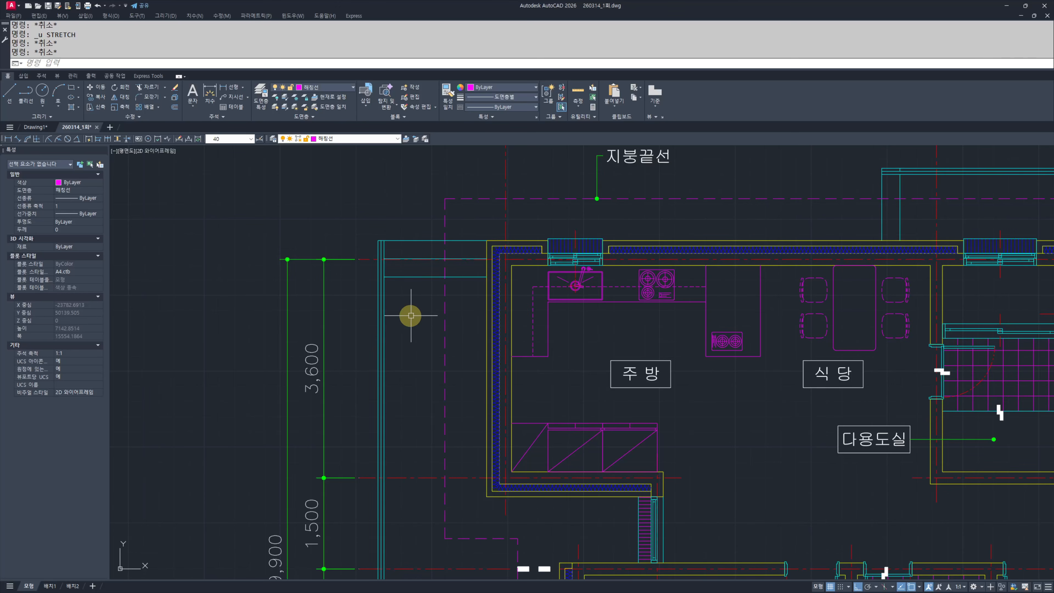
{"action": "scroll", "coordinate": [414, 286], "scroll_direction": "down", "scroll_amount": 6}
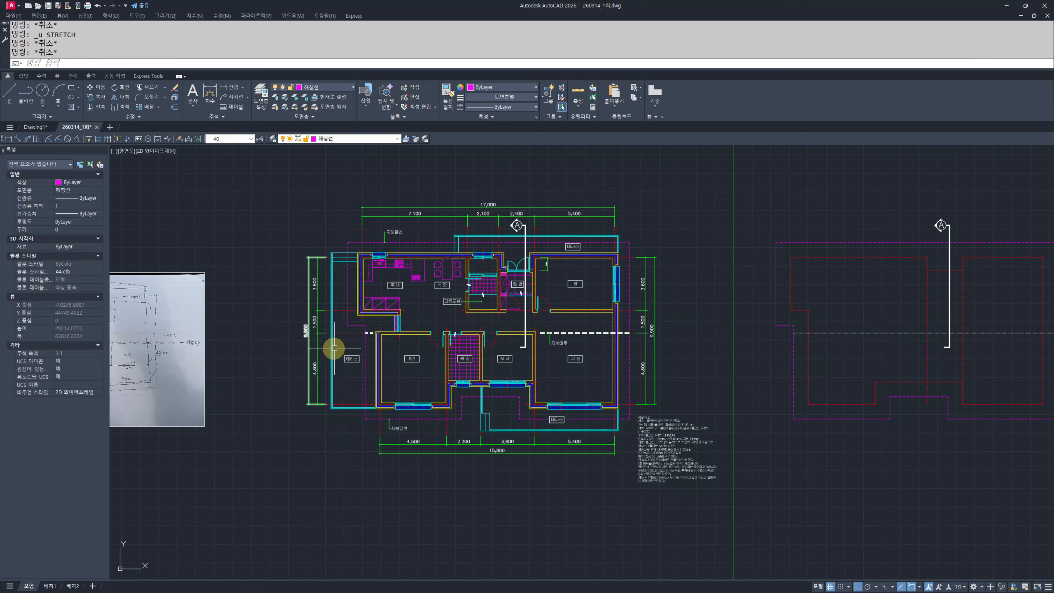
{"action": "scroll", "coordinate": [334, 345], "scroll_direction": "up", "scroll_amount": 2}
{"action": "scroll", "coordinate": [371, 327], "scroll_direction": "up", "scroll_amount": 4}
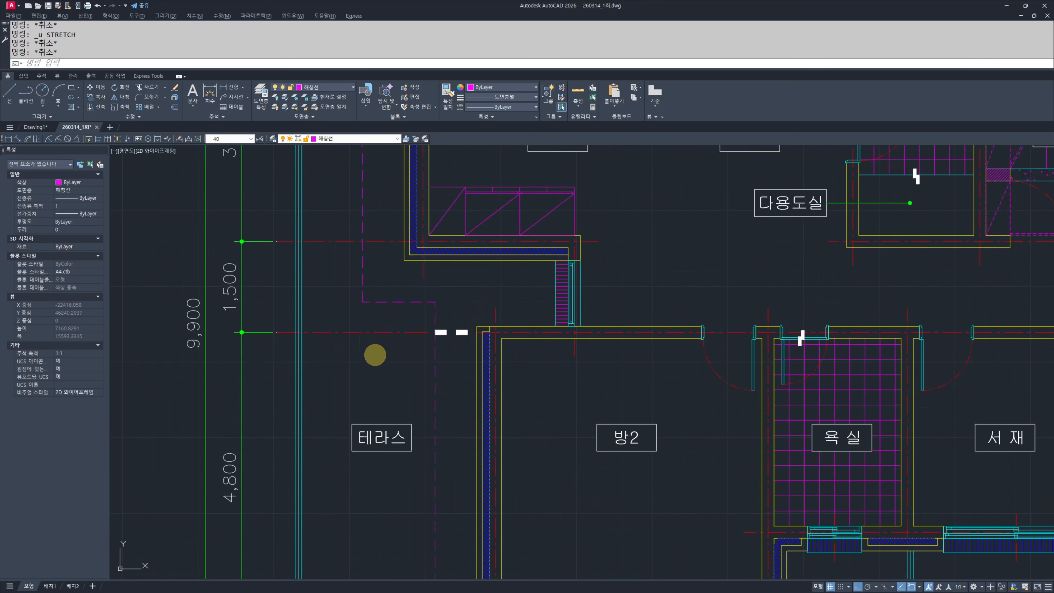
{"action": "left_click_drag", "start_coordinate": [318, 331], "coordinate": [811, 331]}
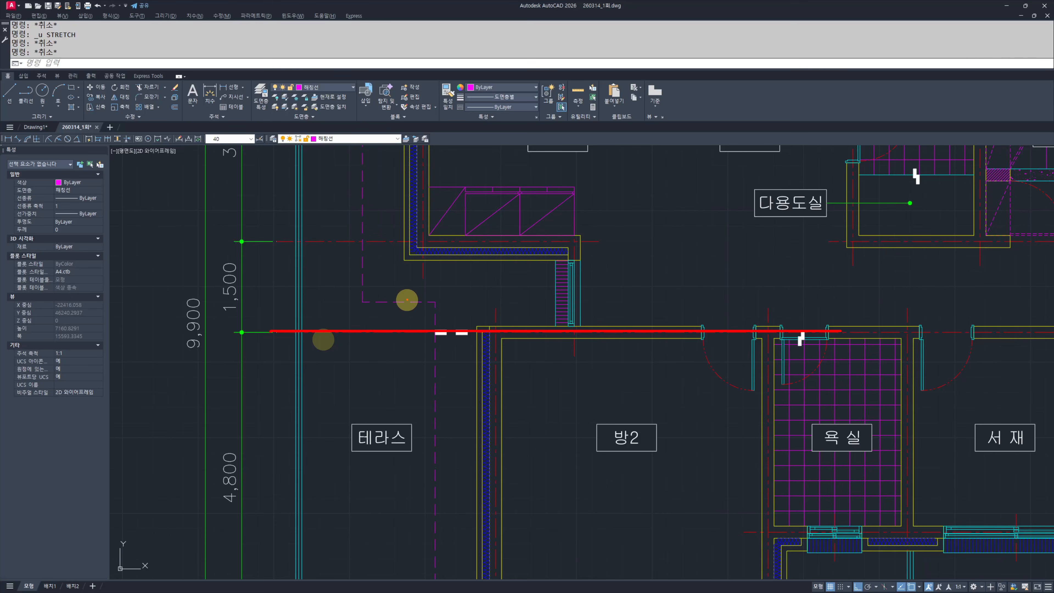
{"action": "left_click_drag", "start_coordinate": [436, 300], "coordinate": [426, 489]}
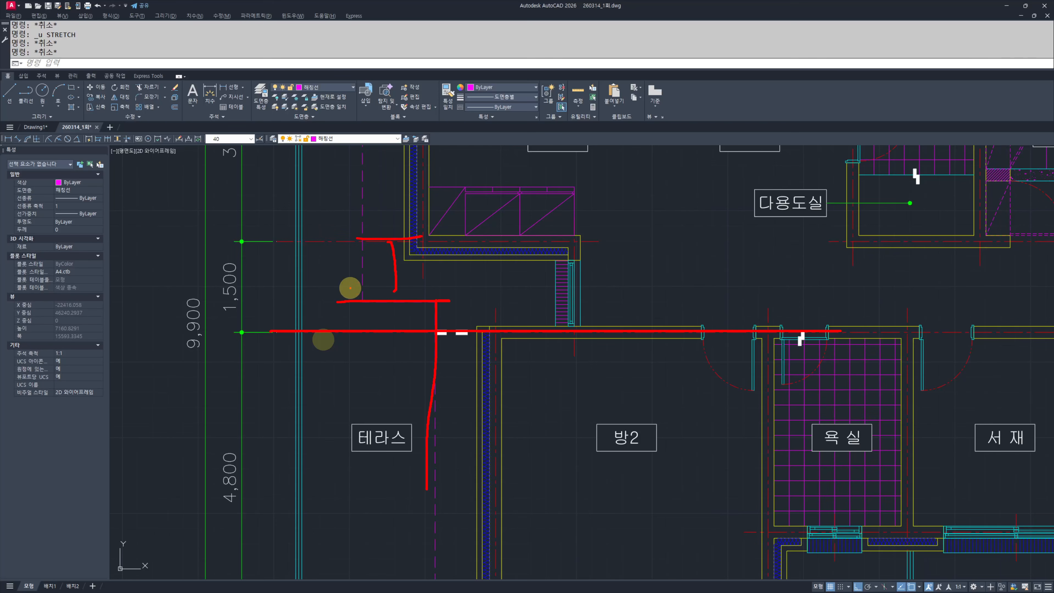
{"action": "key", "text": "Escape"}
{"action": "scroll", "coordinate": [332, 323], "scroll_direction": "down", "scroll_amount": 5}
{"action": "middle_click_drag", "start_coordinate": [497, 341], "coordinate": [265, 374]}
{"action": "middle_click_drag", "start_coordinate": [128, 381], "coordinate": [339, 381]}
{"action": "scroll", "coordinate": [339, 380], "scroll_direction": "up", "scroll_amount": 2}
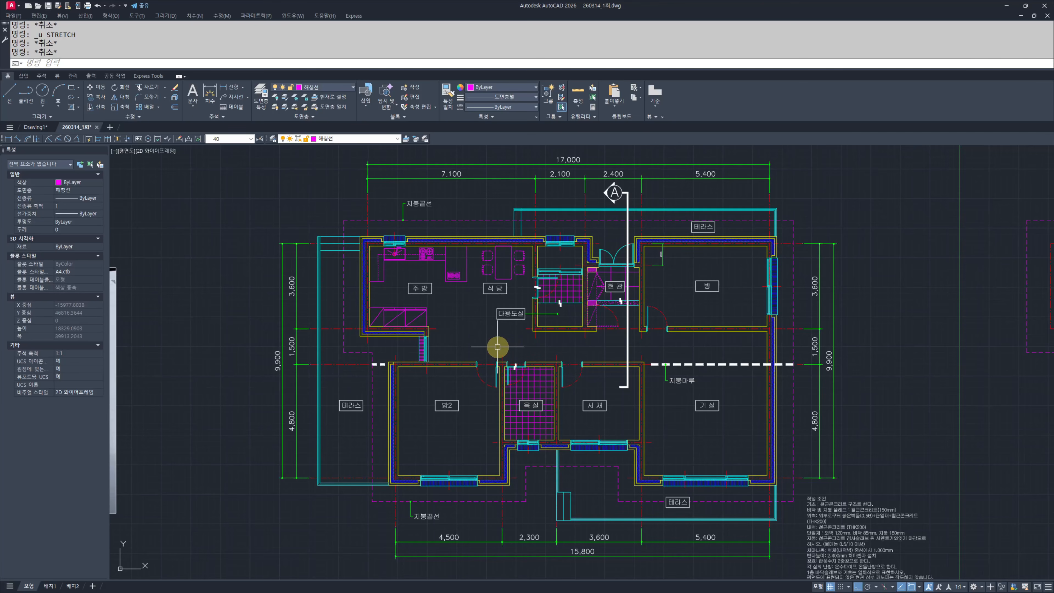
{"action": "middle_click_drag", "start_coordinate": [497, 347], "coordinate": [423, 355]}
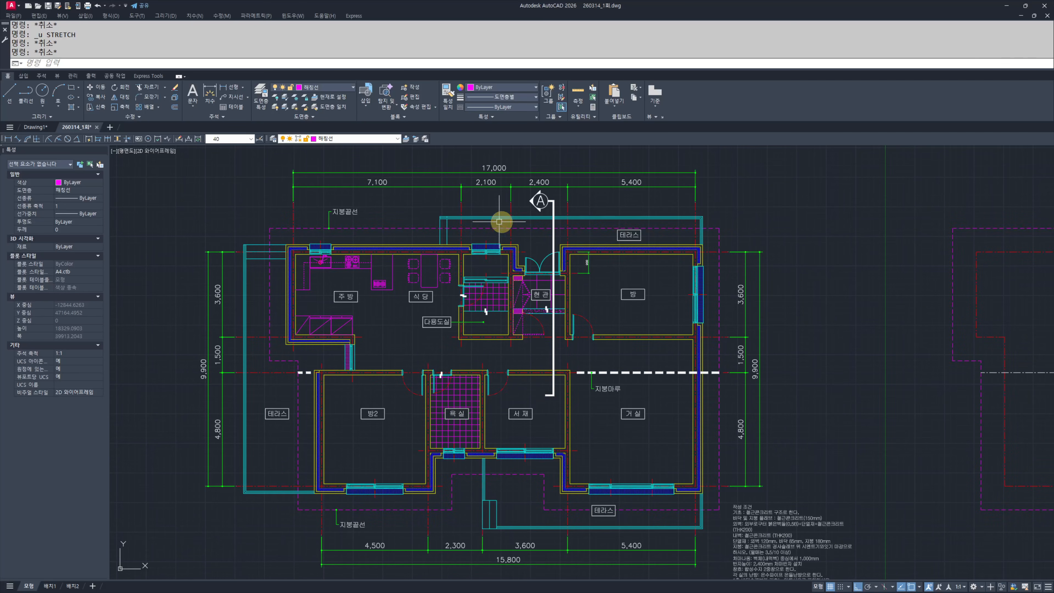
Step: Examine the recessed entrance (현관) and the wall centrelines between it, the utility room and the adjoining room
{"action": "scroll", "coordinate": [499, 222], "scroll_direction": "down", "scroll_amount": 3}
{"action": "scroll", "coordinate": [588, 282], "scroll_direction": "up", "scroll_amount": 5}
{"action": "type", "text": "f"}
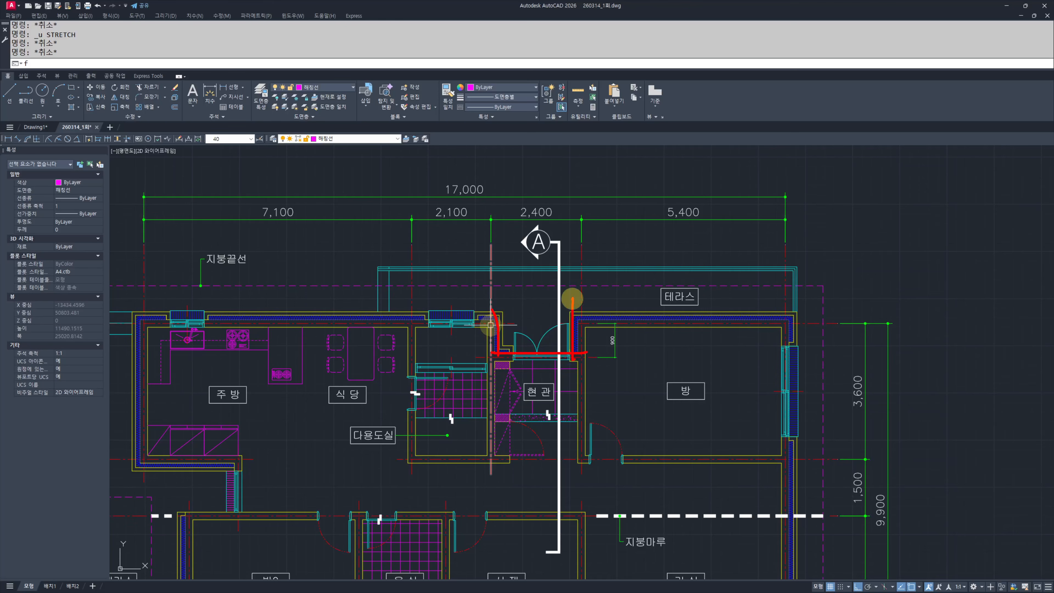
{"action": "key", "text": "Escape"}
{"action": "scroll", "coordinate": [456, 331], "scroll_direction": "up", "scroll_amount": 2}
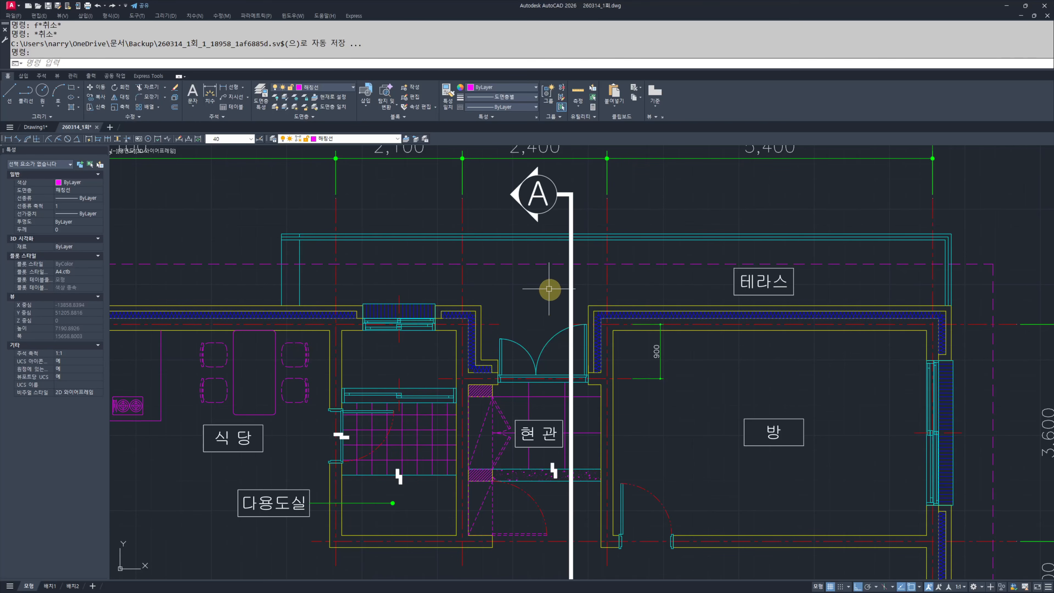
{"action": "scroll", "coordinate": [576, 309], "scroll_direction": "down", "scroll_amount": 6}
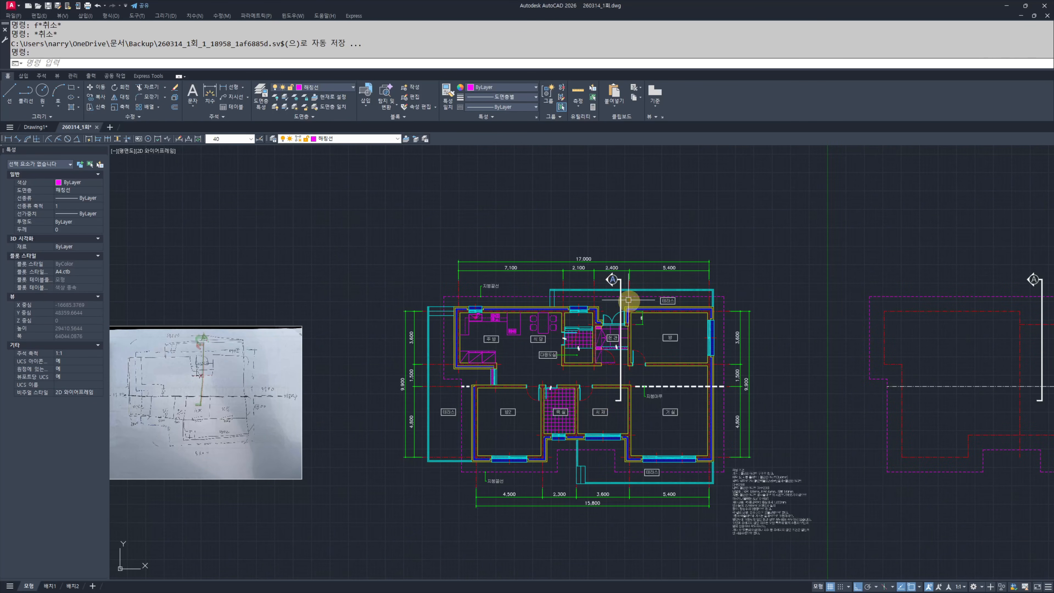
{"action": "scroll", "coordinate": [608, 342], "scroll_direction": "up", "scroll_amount": 8}
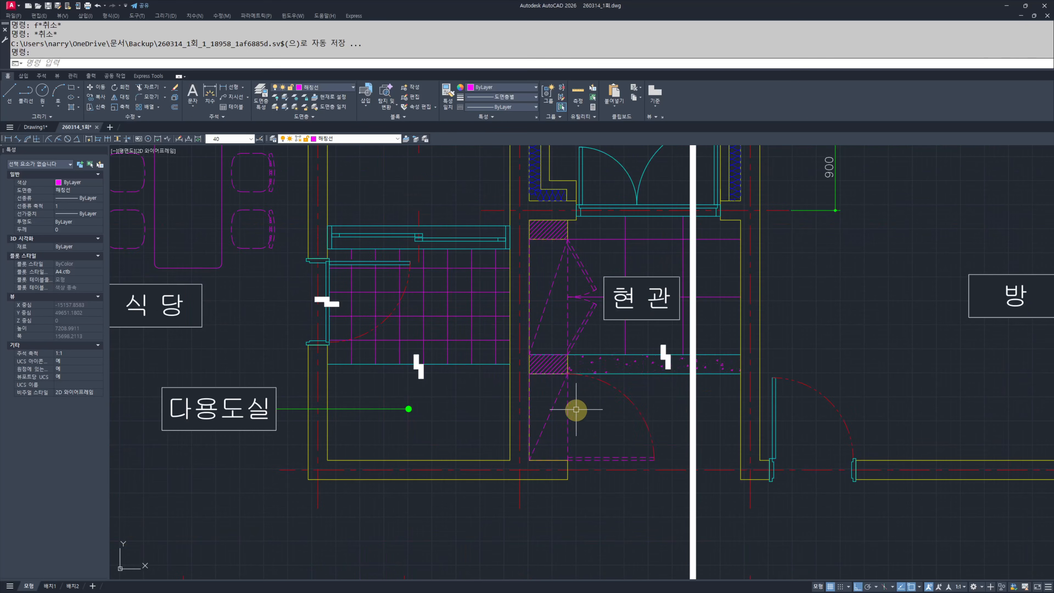
{"action": "key", "text": "Escape"}
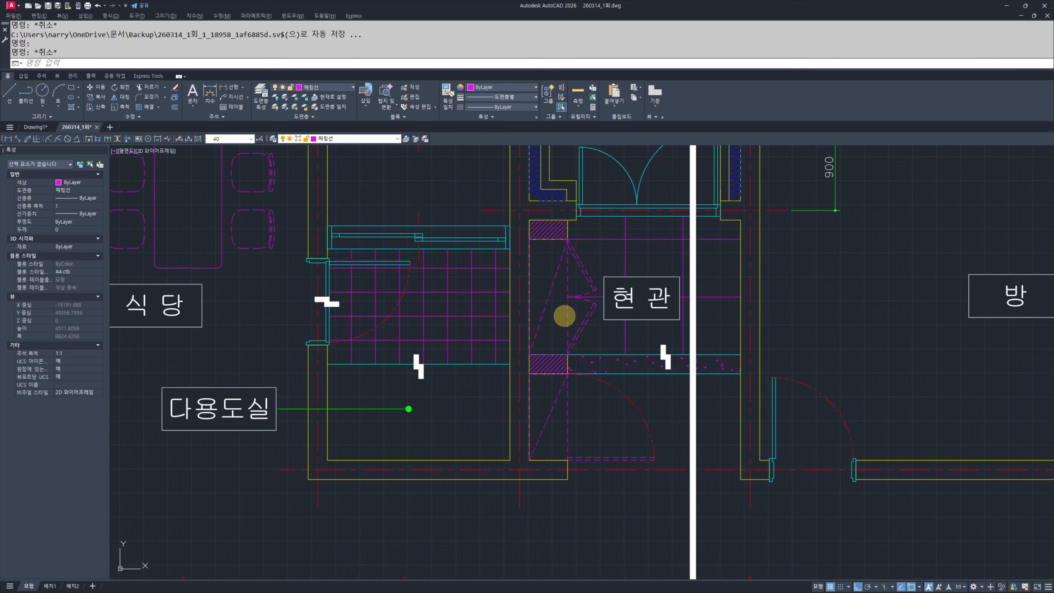
{"action": "key", "text": "Escape"}
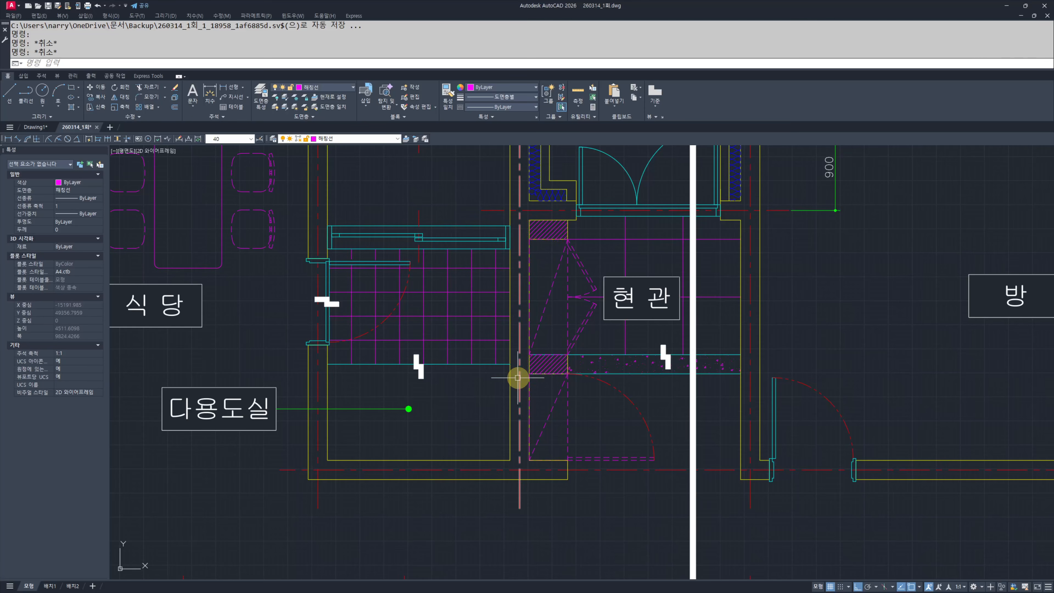
{"action": "scroll", "coordinate": [539, 295], "scroll_direction": "down", "scroll_amount": 4}
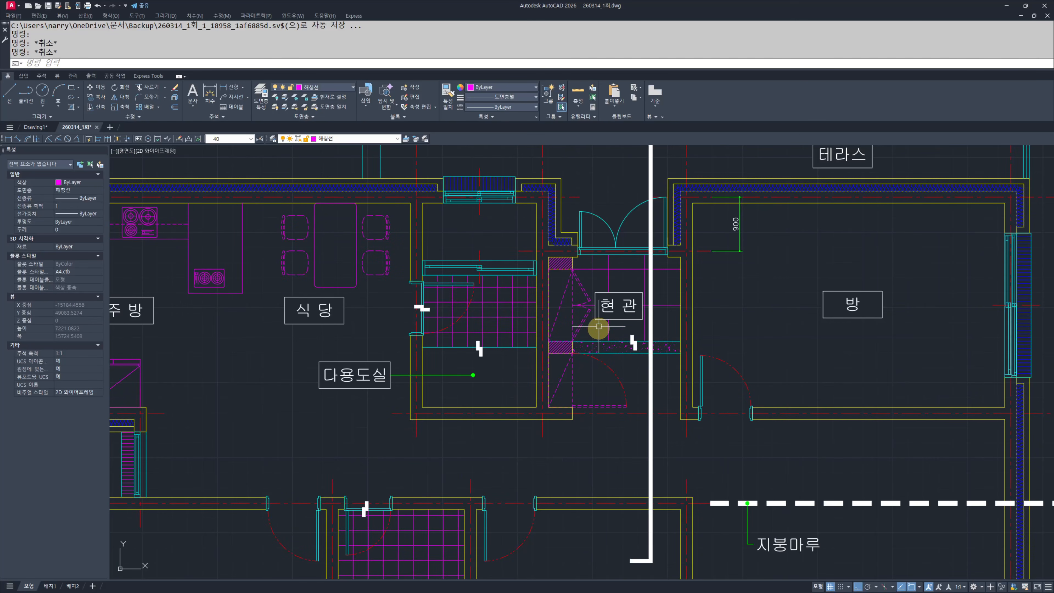
{"action": "scroll", "coordinate": [494, 309], "scroll_direction": "down", "scroll_amount": 3}
{"action": "middle_click_drag", "start_coordinate": [485, 307], "coordinate": [623, 314]}
{"action": "mouse_move", "coordinate": [664, 424]}
{"action": "left_mouse_down"}
{"action": "mouse_move", "coordinate": [383, 322]}
{"action": "mouse_move", "coordinate": [619, 405]}
{"action": "left_mouse_up"}
{"action": "key", "text": "Escape"}
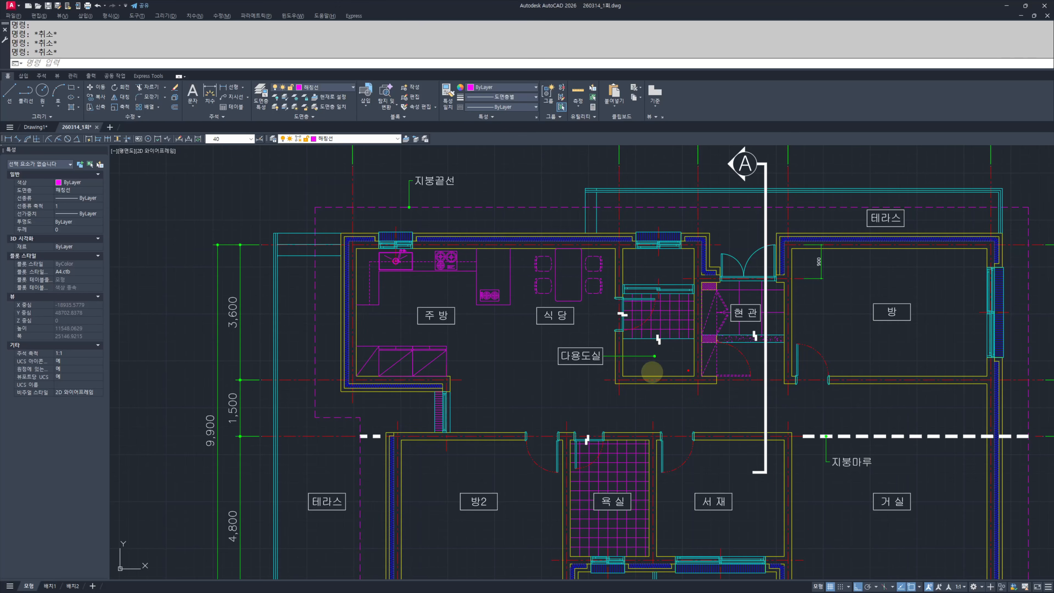
{"action": "key", "text": "Escape"}
Step: Erase the 900 dimension beside the entrance recess inside the room labelled 방
{"action": "mouse_move", "coordinate": [667, 353]}
{"action": "middle_mouse_down"}
{"action": "mouse_move", "coordinate": [592, 343]}
{"action": "mouse_move", "coordinate": [555, 284]}
{"action": "middle_mouse_up"}
{"action": "scroll", "coordinate": [753, 266], "scroll_direction": "up", "scroll_amount": 2}
{"action": "left_click", "coordinate": [766, 278]}
{"action": "left_click", "coordinate": [737, 259]}
{"action": "type", "text": "e"}
{"action": "key", "text": "space"}
{"action": "key", "text": "Escape"}
{"action": "key", "text": "Escape"}
{"action": "scroll", "coordinate": [647, 308], "scroll_direction": "down", "scroll_amount": 4}
{"action": "scroll", "coordinate": [466, 322], "scroll_direction": "up", "scroll_amount": 3}
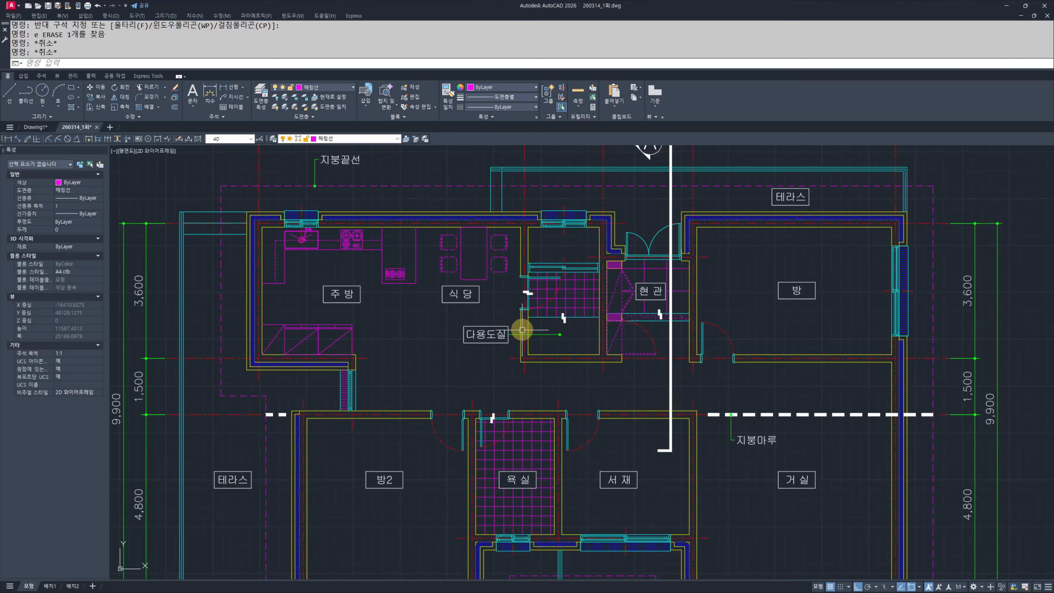
Step: Move the whole roof drawing with its section line farther right, away from the floor plan
{"action": "scroll", "coordinate": [515, 345], "scroll_direction": "down", "scroll_amount": 3}
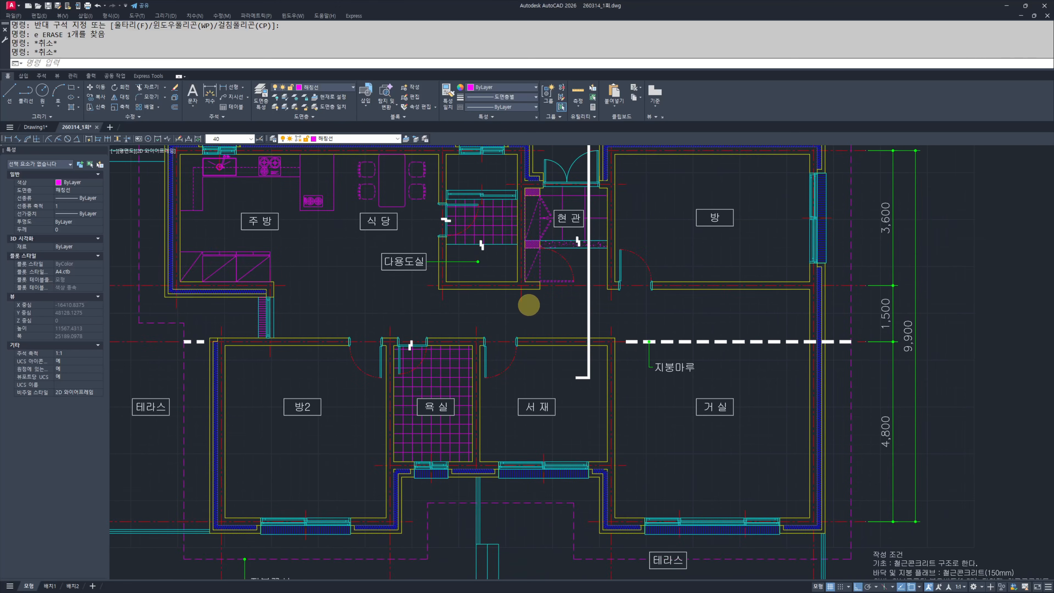
{"action": "mouse_move", "coordinate": [927, 337]}
{"action": "middle_mouse_down"}
{"action": "mouse_move", "coordinate": [668, 301]}
{"action": "mouse_move", "coordinate": [541, 360]}
{"action": "middle_mouse_up"}
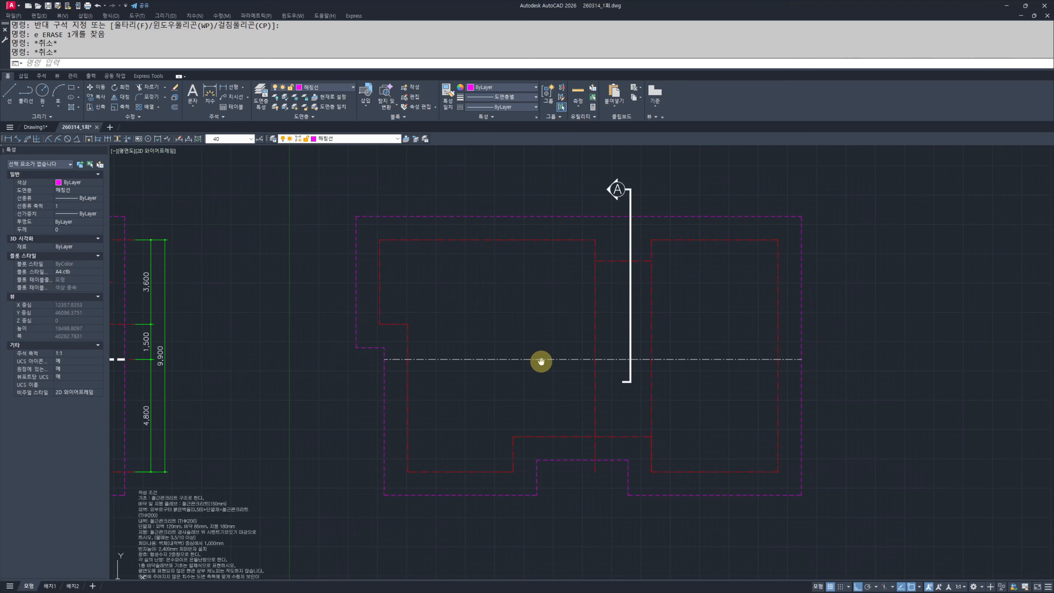
{"action": "middle_click_drag", "start_coordinate": [647, 370], "coordinate": [668, 363]}
{"action": "scroll", "coordinate": [707, 402], "scroll_direction": "down", "scroll_amount": 3}
{"action": "left_click", "coordinate": [837, 450]}
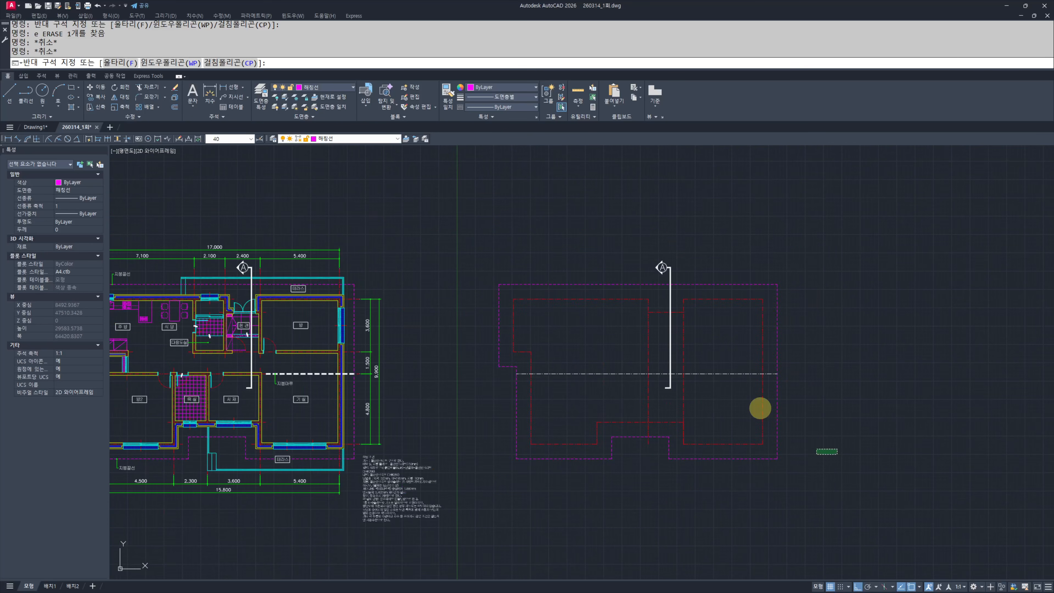
{"action": "left_click", "coordinate": [490, 249]}
{"action": "middle_click_drag", "start_coordinate": [756, 333], "coordinate": [684, 305]}
{"action": "type", "text": "m"}
{"action": "key", "text": "Return"}
{"action": "left_click", "coordinate": [757, 306]}
{"action": "left_click", "coordinate": [858, 313]}
{"action": "key", "text": "Escape"}
{"action": "key", "text": "Escape"}
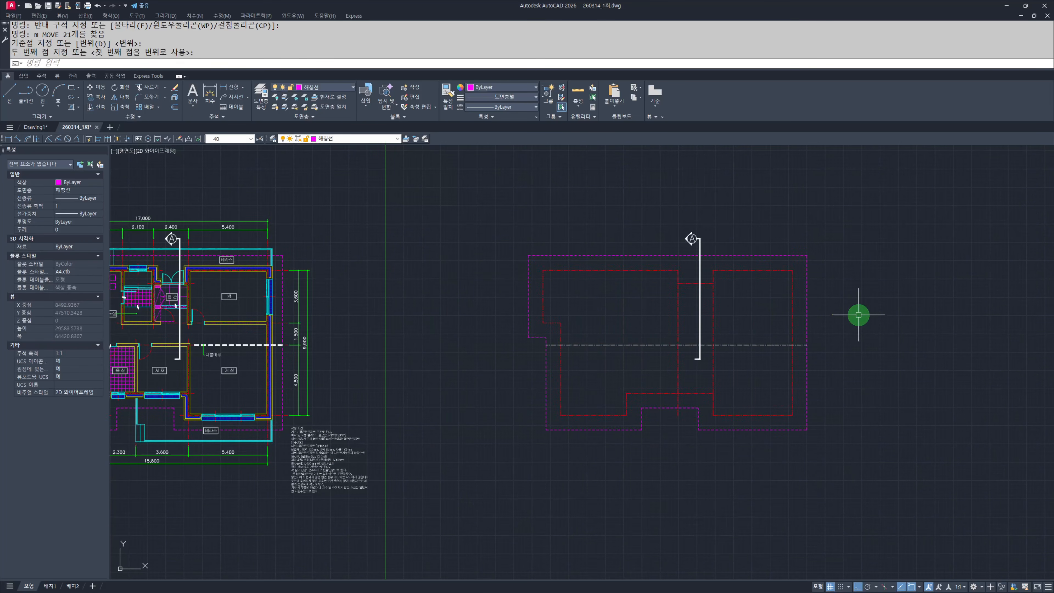
Step: Trim the wall centreline on the entrance's left side below the ridge line in the roof drawing
{"action": "scroll", "coordinate": [734, 382], "scroll_direction": "up", "scroll_amount": 5}
{"action": "type", "text": "tr"}
{"action": "key", "text": "Return"}
{"action": "scroll", "coordinate": [605, 373], "scroll_direction": "down", "scroll_amount": 3}
{"action": "left_click", "coordinate": [598, 357]}
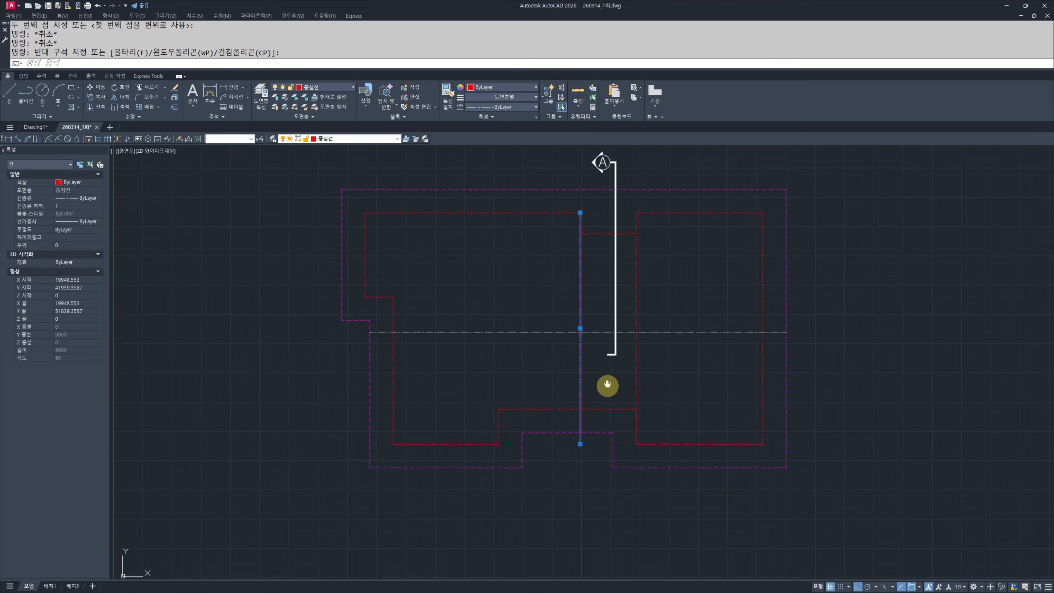
{"action": "left_click", "coordinate": [610, 386]}
{"action": "key", "text": "Return"}
{"action": "scroll", "coordinate": [595, 376], "scroll_direction": "up", "scroll_amount": 5}
{"action": "left_click", "coordinate": [608, 411]}
{"action": "left_click", "coordinate": [576, 370]}
{"action": "key", "text": "Escape"}
{"action": "key", "text": "Escape"}
{"action": "scroll", "coordinate": [576, 370], "scroll_direction": "down", "scroll_amount": 5}
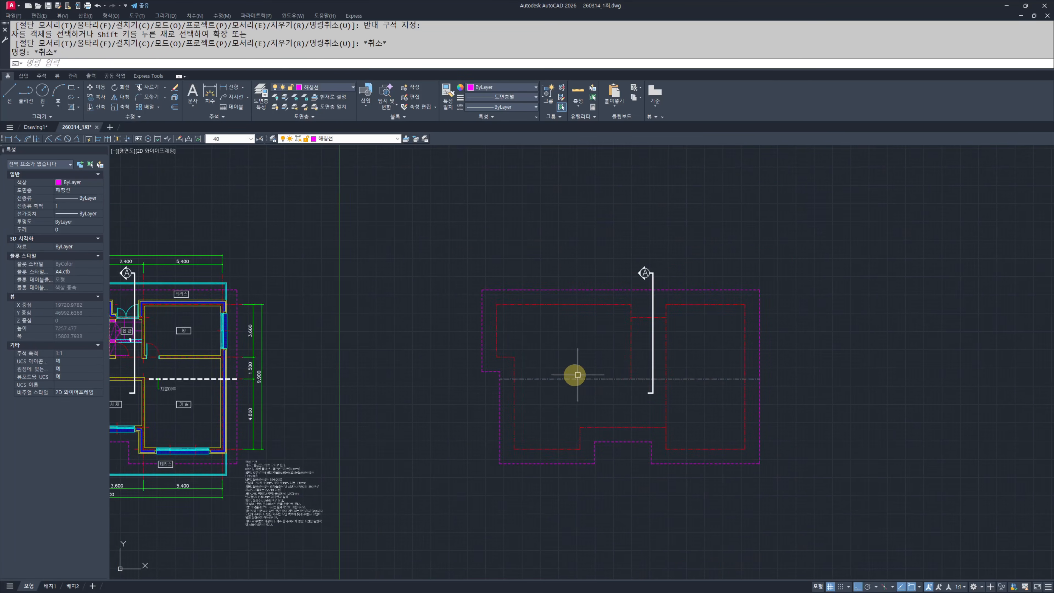
Step: Examine the floor plan's lower-right wall corner and compare it with the wall centrelines and roof edge in the roof drawing
{"action": "scroll", "coordinate": [357, 311], "scroll_direction": "up", "scroll_amount": 1}
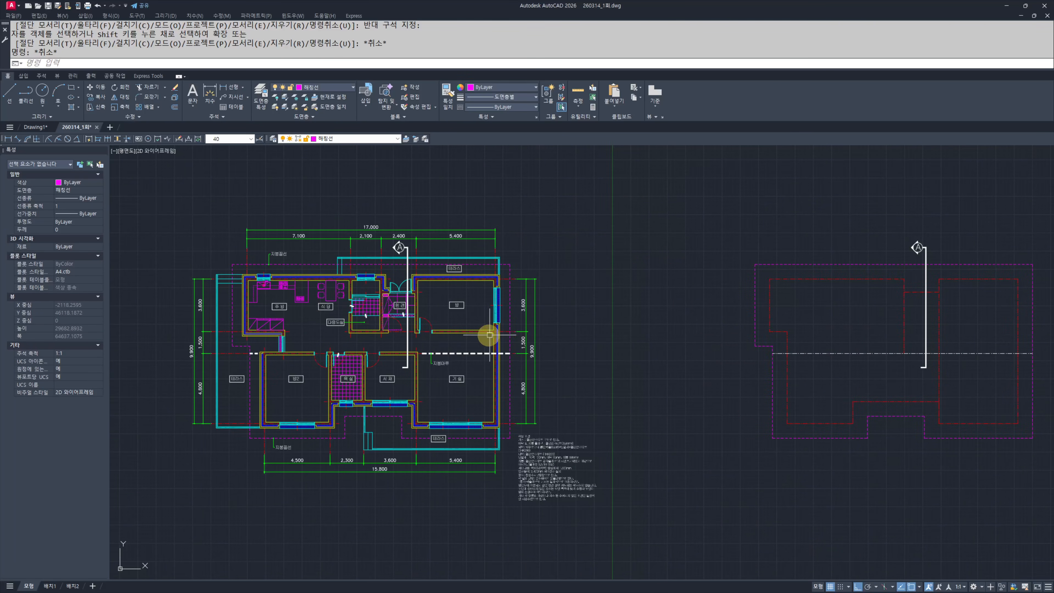
{"action": "scroll", "coordinate": [659, 381], "scroll_direction": "up", "scroll_amount": 2}
{"action": "scroll", "coordinate": [499, 376], "scroll_direction": "down", "scroll_amount": 2}
{"action": "scroll", "coordinate": [541, 396], "scroll_direction": "up", "scroll_amount": 5}
{"action": "scroll", "coordinate": [663, 365], "scroll_direction": "up", "scroll_amount": 2}
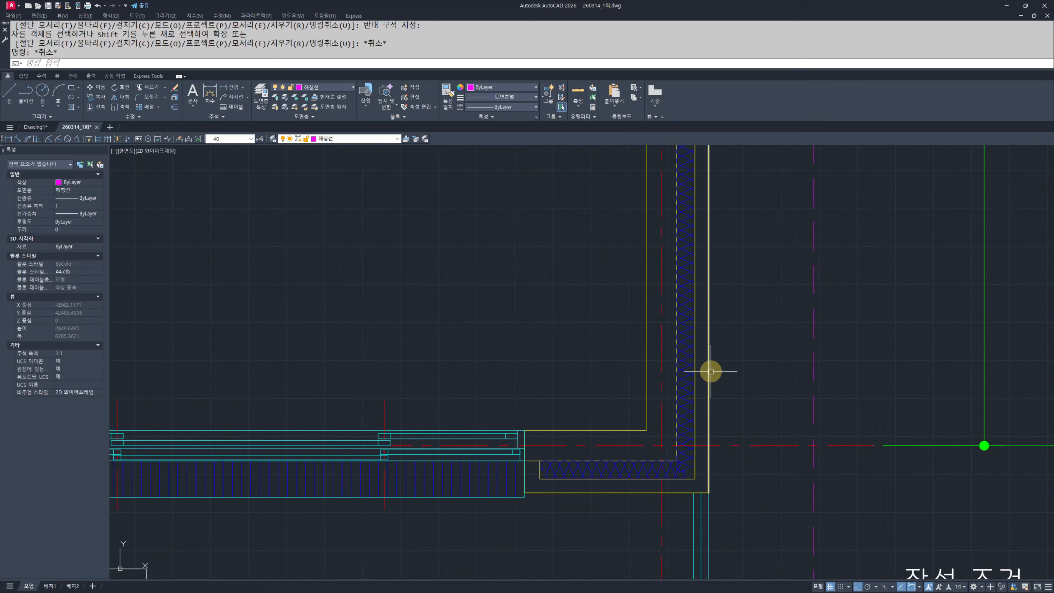
{"action": "scroll", "coordinate": [591, 349], "scroll_direction": "down", "scroll_amount": 8}
{"action": "scroll", "coordinate": [619, 395], "scroll_direction": "up", "scroll_amount": 4}
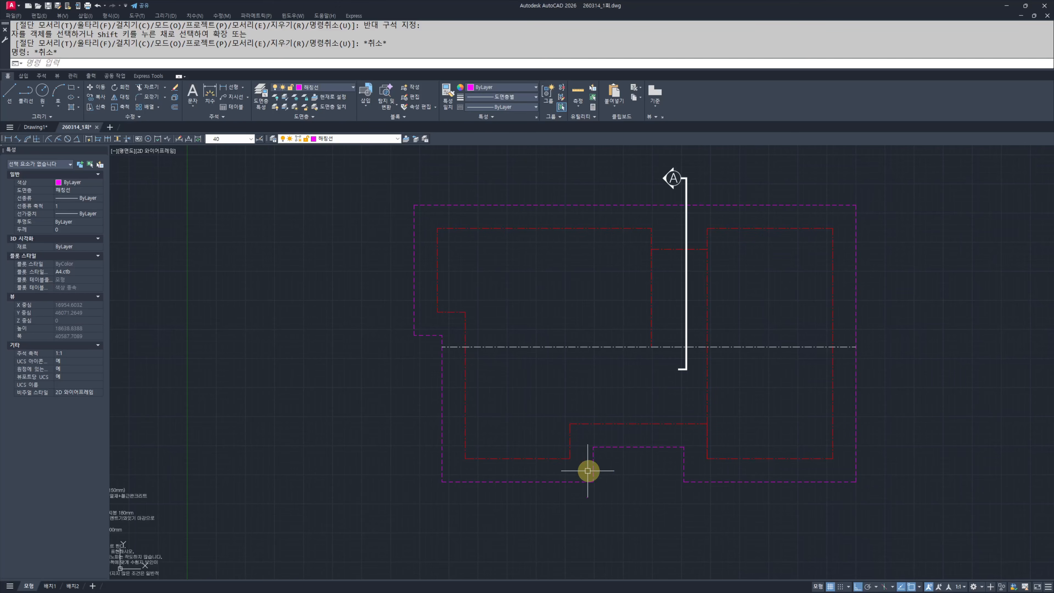
{"action": "left_click", "coordinate": [743, 397]}
{"action": "left_click", "coordinate": [781, 309]}
{"action": "left_click", "coordinate": [760, 347]}
{"action": "left_click", "coordinate": [423, 239]}
{"action": "key", "text": "Escape"}
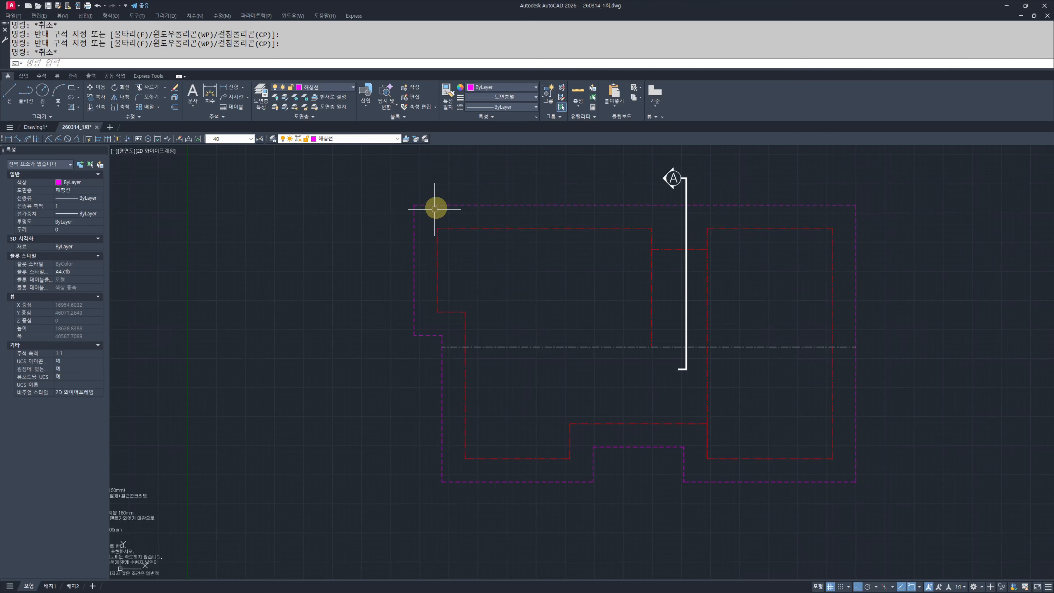
Step: Copy the whole roof drawing with its section line about 28,488 horizontally to the right of the original
{"action": "mouse_move", "coordinate": [821, 362]}
{"action": "middle_mouse_down"}
{"action": "mouse_move", "coordinate": [715, 317]}
{"action": "mouse_move", "coordinate": [599, 245]}
{"action": "middle_mouse_up"}
{"action": "scroll", "coordinate": [698, 445], "scroll_direction": "down", "scroll_amount": 4}
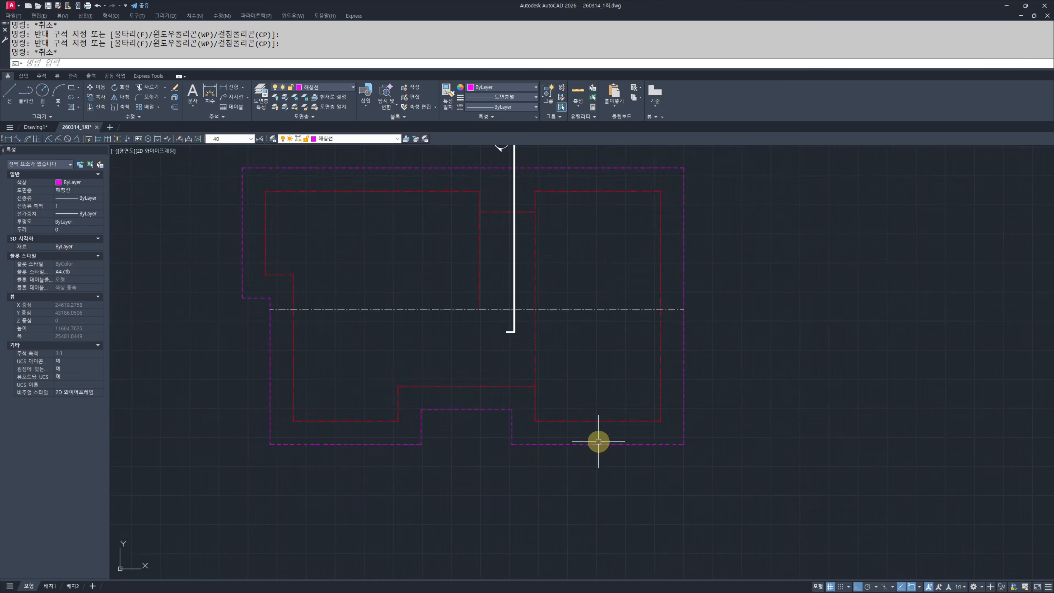
{"action": "middle_click_drag", "start_coordinate": [551, 440], "coordinate": [601, 434]}
{"action": "left_click", "coordinate": [786, 470]}
{"action": "left_click", "coordinate": [395, 247]}
{"action": "middle_click_drag", "start_coordinate": [610, 345], "coordinate": [537, 328]}
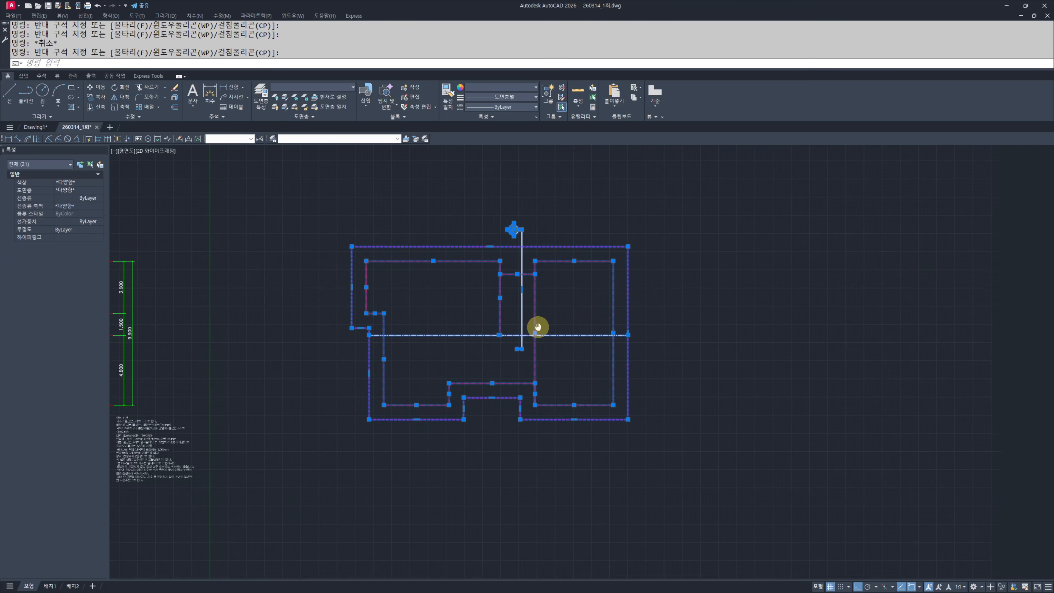
{"action": "type", "text": "cc"}
{"action": "key", "text": "Return"}
{"action": "left_click", "coordinate": [348, 452]}
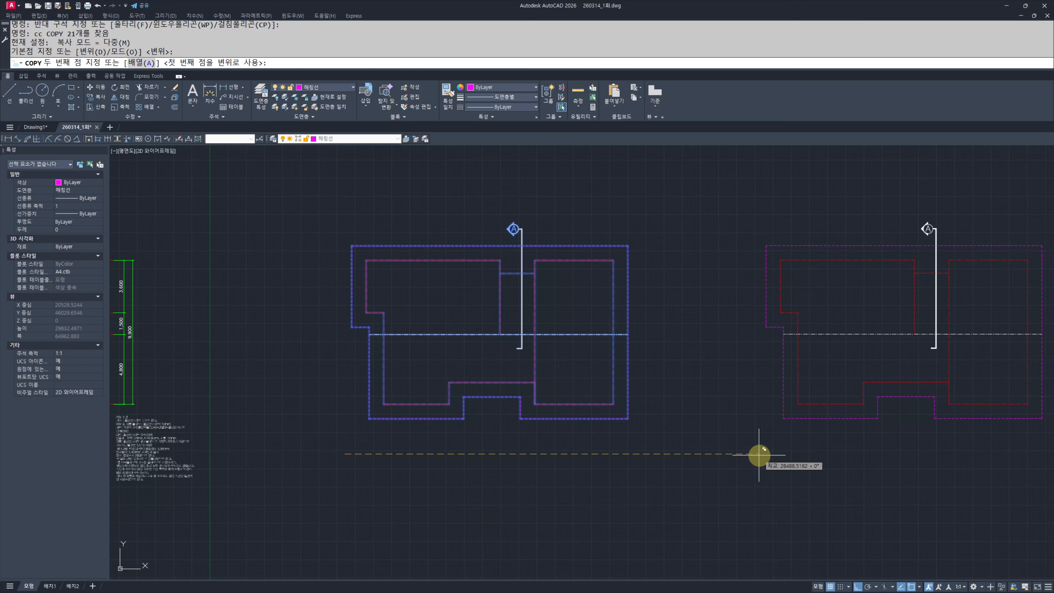
{"action": "left_click", "coordinate": [758, 455]}
{"action": "key", "text": "Escape"}
{"action": "scroll", "coordinate": [650, 433], "scroll_direction": "down", "scroll_amount": 3}
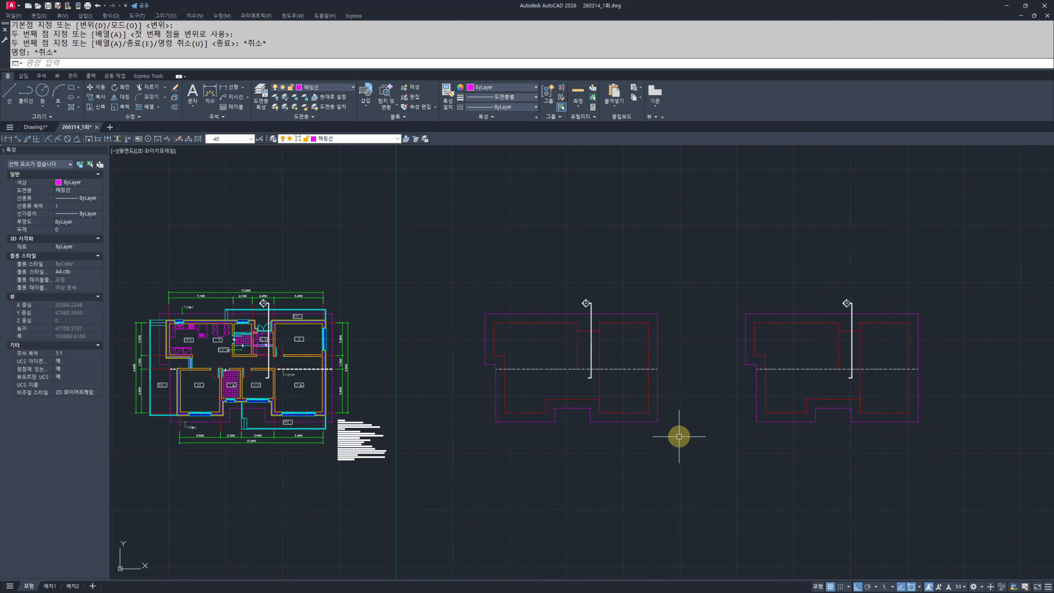
{"action": "left_click", "coordinate": [894, 452]}
{"action": "scroll", "coordinate": [685, 396], "scroll_direction": "down", "scroll_amount": 2}
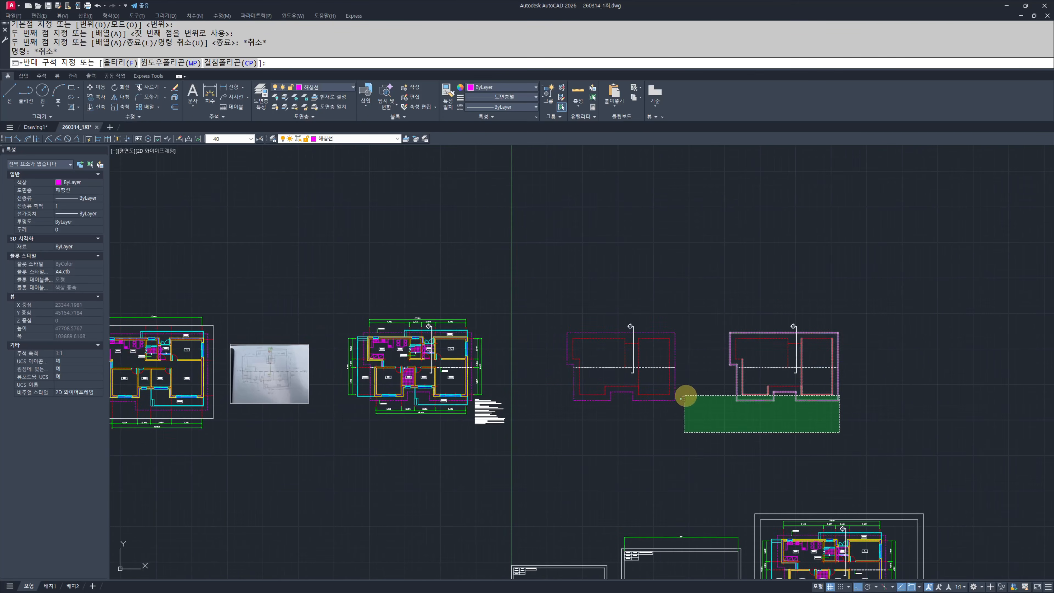
{"action": "key", "text": "Escape"}
Step: Move the floor plans, reference image and both roof drawings straight up, farther away from the sheet frames below
{"action": "scroll", "coordinate": [900, 448], "scroll_direction": "down", "scroll_amount": 1}
{"action": "left_click", "coordinate": [922, 448]}
{"action": "left_click", "coordinate": [360, 294]}
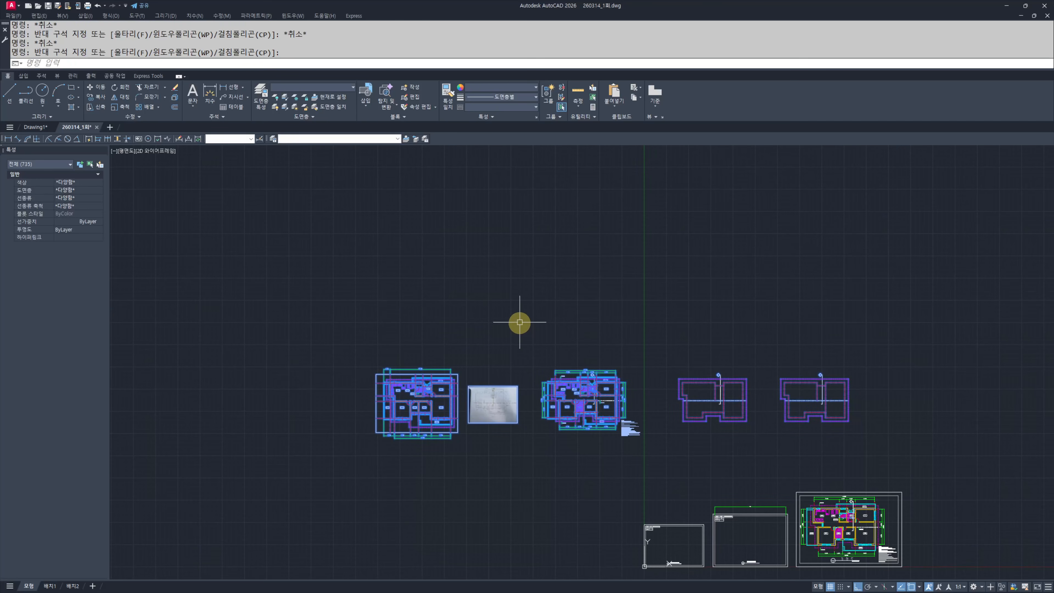
{"action": "type", "text": "m"}
{"action": "key", "text": "space"}
{"action": "left_click", "coordinate": [533, 309]}
{"action": "left_click", "coordinate": [556, 263]}
{"action": "key", "text": "Escape"}
{"action": "key", "text": "Escape"}
{"action": "scroll", "coordinate": [790, 345], "scroll_direction": "up", "scroll_amount": 3}
{"action": "middle_click_drag", "start_coordinate": [729, 344], "coordinate": [622, 321]}
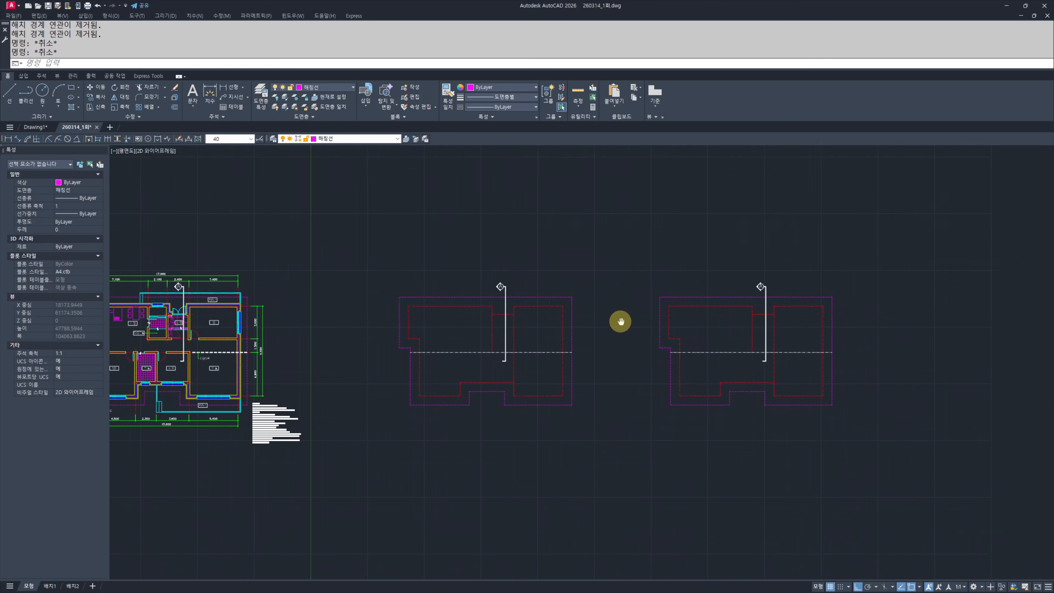
{"action": "scroll", "coordinate": [620, 321], "scroll_direction": "up", "scroll_amount": 3}
{"action": "middle_click_drag", "start_coordinate": [556, 309], "coordinate": [563, 284]}
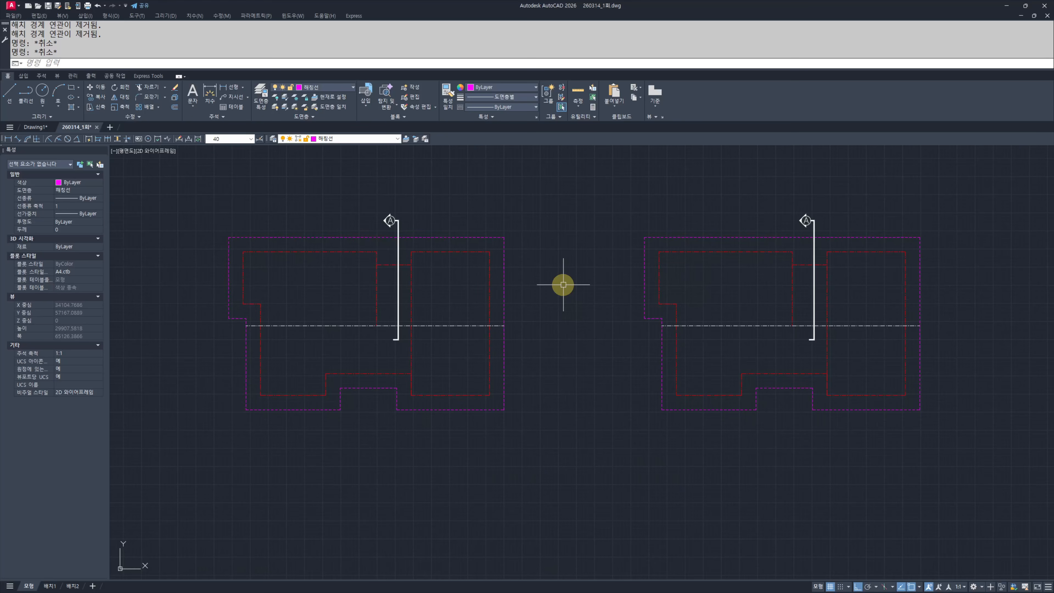
{"action": "scroll", "coordinate": [561, 287], "scroll_direction": "down", "scroll_amount": 2}
{"action": "middle_click_drag", "start_coordinate": [541, 296], "coordinate": [534, 290]}
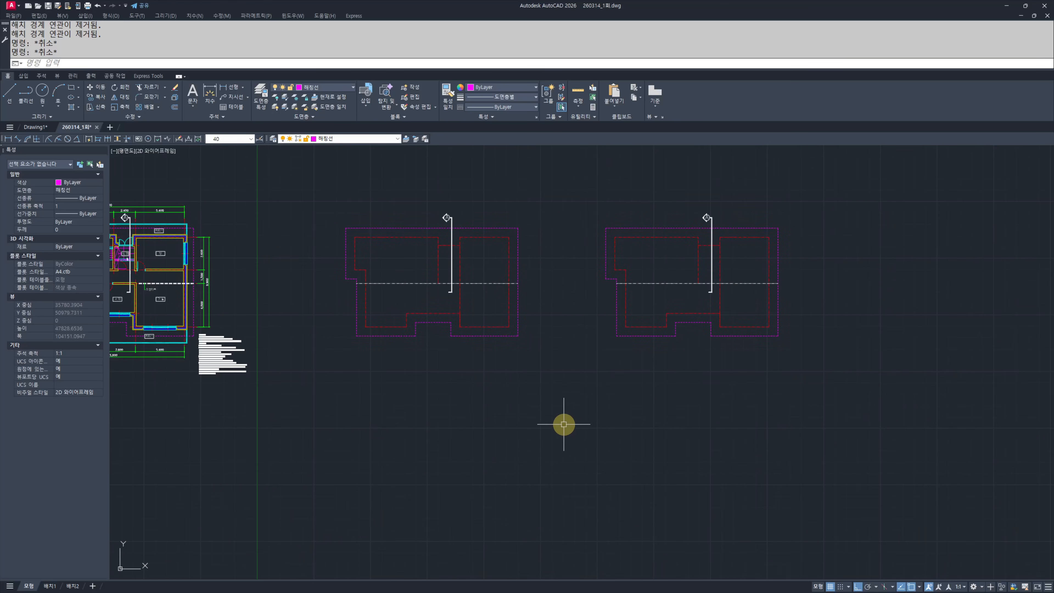
{"action": "middle_click_drag", "start_coordinate": [538, 392], "coordinate": [553, 424]}
{"action": "scroll", "coordinate": [626, 314], "scroll_direction": "up", "scroll_amount": 3}
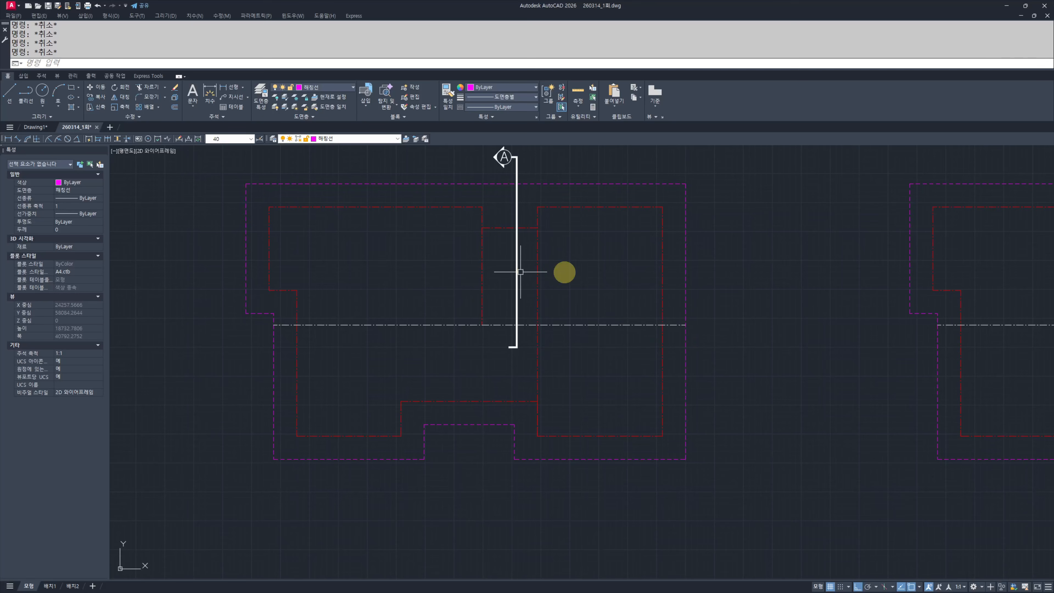
Step: Rotate the first roof drawing with its section line to 270° about a point on the section line
{"action": "scroll", "coordinate": [521, 271], "scroll_direction": "down", "scroll_amount": 3}
{"action": "type", "text": "ro"}
{"action": "key", "text": "Return"}
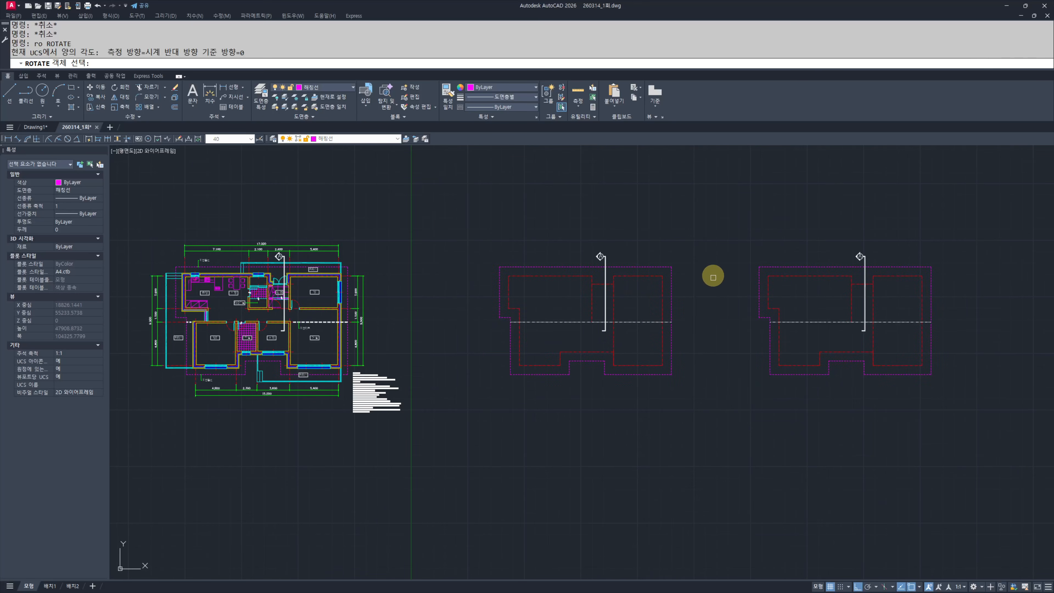
{"action": "left_click", "coordinate": [719, 224]}
{"action": "left_click", "coordinate": [451, 452]}
{"action": "key", "text": "Return"}
{"action": "left_click", "coordinate": [606, 319]}
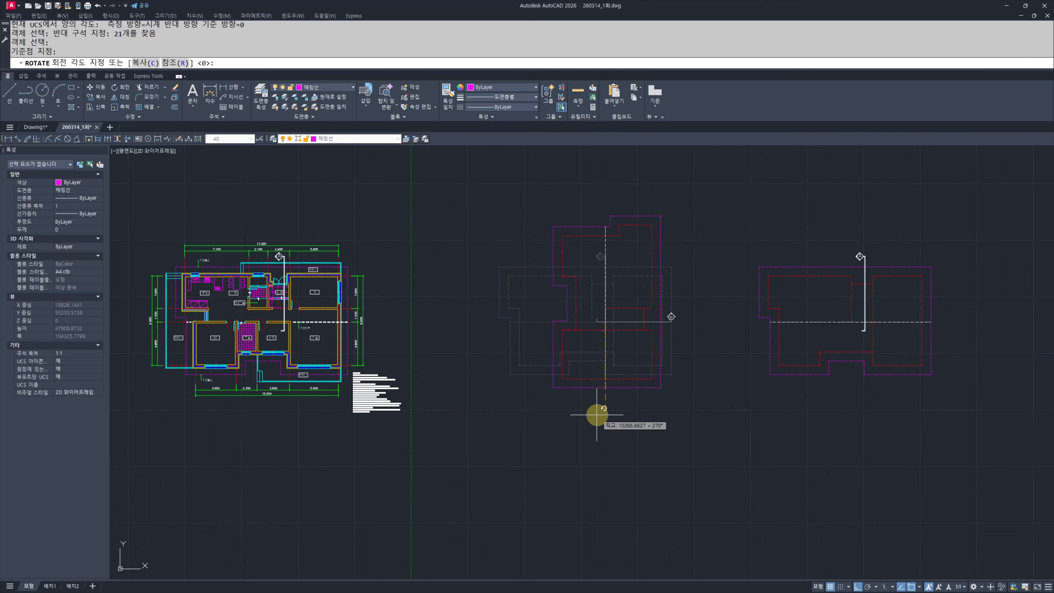
{"action": "left_click", "coordinate": [644, 371]}
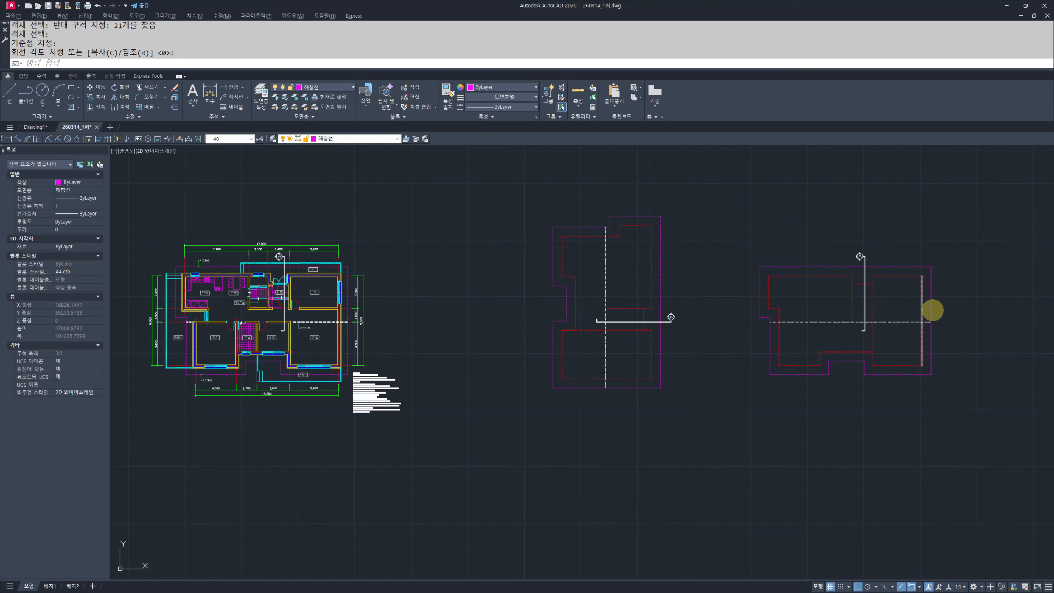
Step: Draw a vertical line straight down from the lower end of the ridge line in the rotated roof drawing
{"action": "middle_click_drag", "start_coordinate": [740, 445], "coordinate": [692, 380]}
{"action": "key", "text": "Escape"}
{"action": "type", "text": "l"}
{"action": "key", "text": "Return"}
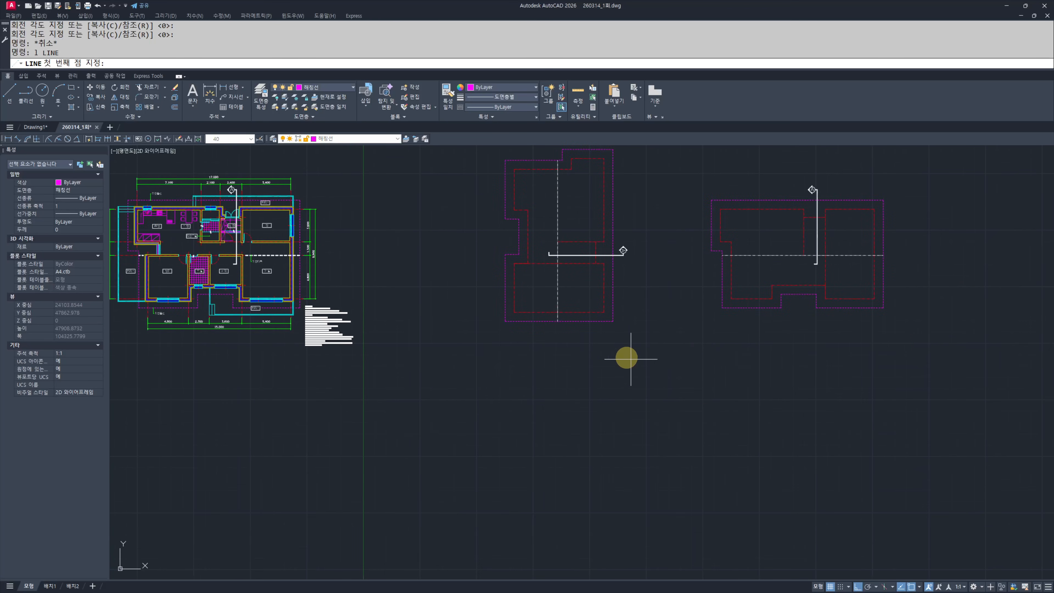
{"action": "left_click", "coordinate": [556, 320]}
{"action": "middle_click_drag", "start_coordinate": [565, 349], "coordinate": [562, 297]}
{"action": "left_click", "coordinate": [575, 468]}
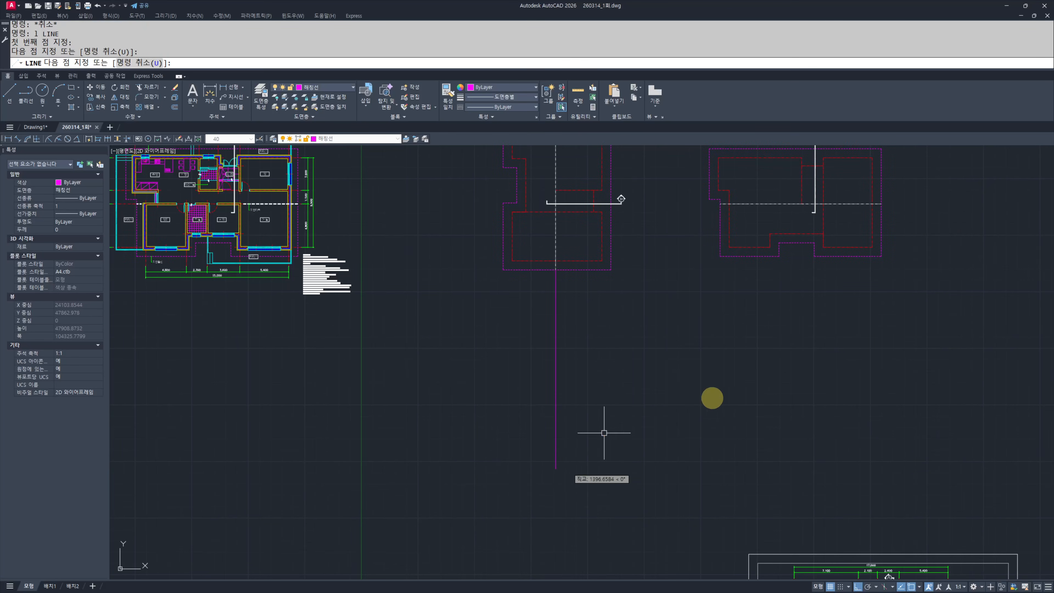
{"action": "key", "text": "Escape"}
{"action": "key", "text": "Escape"}
Step: Draw two vertical lines down from the lower-left and lower-right wall centreline corners of the unrotated roof drawing
{"action": "key", "text": "Return"}
{"action": "left_click", "coordinate": [729, 248]}
{"action": "left_click", "coordinate": [727, 456]}
{"action": "left_click", "coordinate": [871, 248]}
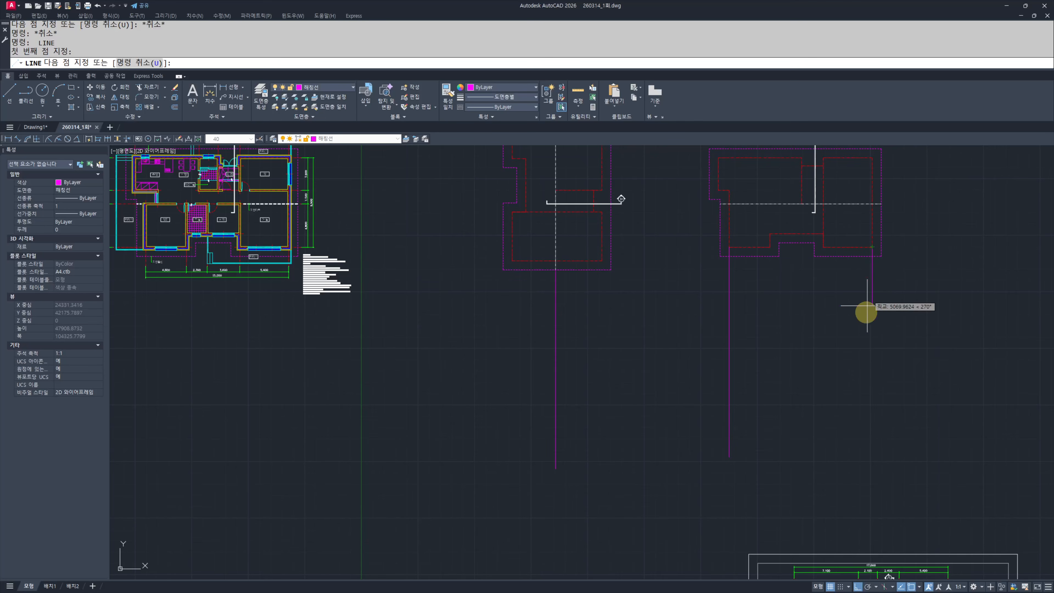
{"action": "key", "text": "Escape"}
{"action": "key", "text": "Escape"}
Step: Draw a horizontal line about 54,573 long crossing the three projection lines near their lower ends
{"action": "key", "text": "Return"}
{"action": "left_click", "coordinate": [435, 429]}
{"action": "left_click", "coordinate": [929, 426]}
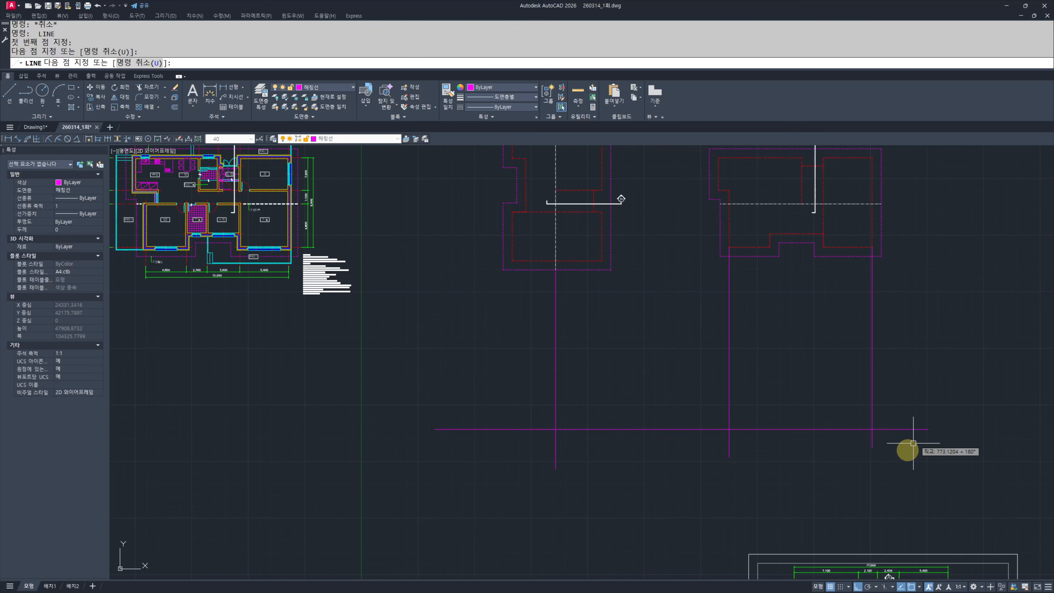
{"action": "key", "text": "Escape"}
{"action": "key", "text": "Escape"}
Step: Match the three vertical projection lines to the properties of the red wall centreline in the rotated roof drawing
{"action": "type", "text": "ma"}
{"action": "key", "text": "Return"}
{"action": "left_click", "coordinate": [602, 261]}
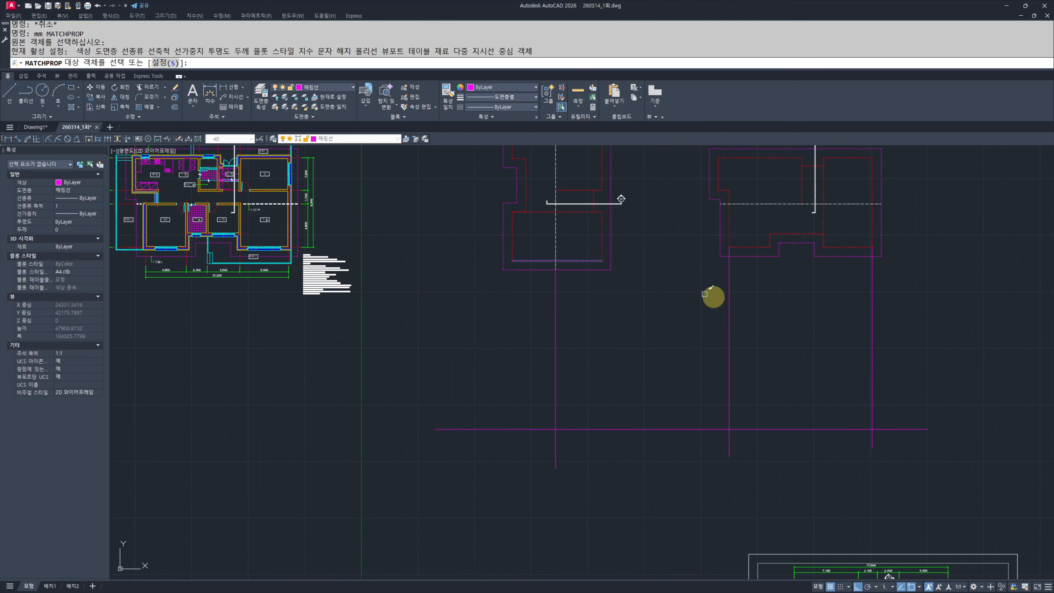
{"action": "left_click", "coordinate": [941, 327]}
{"action": "left_click", "coordinate": [452, 355]}
{"action": "key", "text": "Escape"}
{"action": "key", "text": "Escape"}
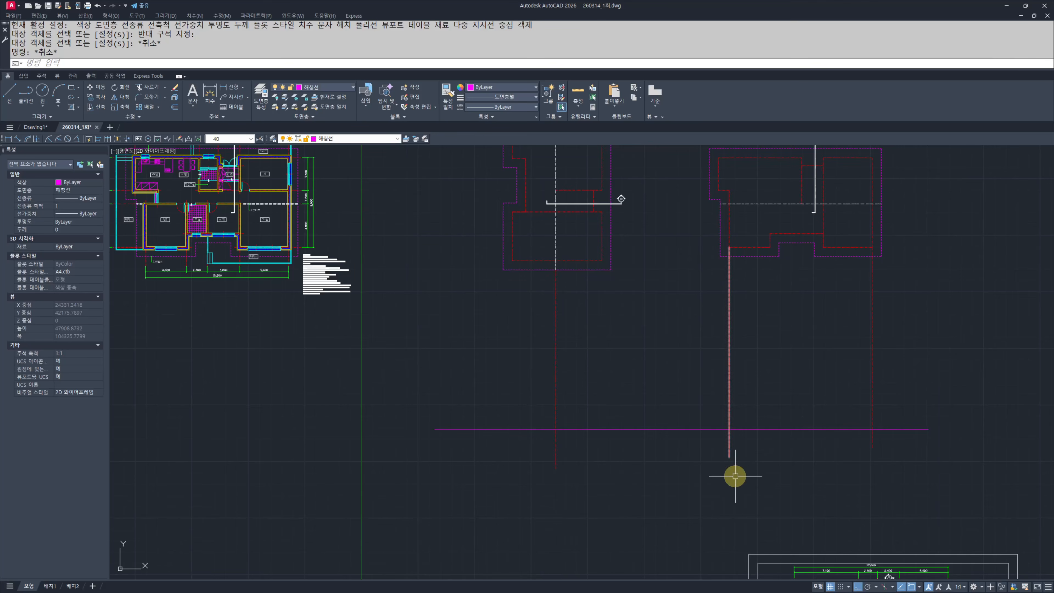
Step: Put the long horizontal line below the roof drawings on the 단면선 layer
{"action": "left_click", "coordinate": [689, 376]}
{"action": "left_click", "coordinate": [649, 458]}
{"action": "left_click", "coordinate": [352, 138]}
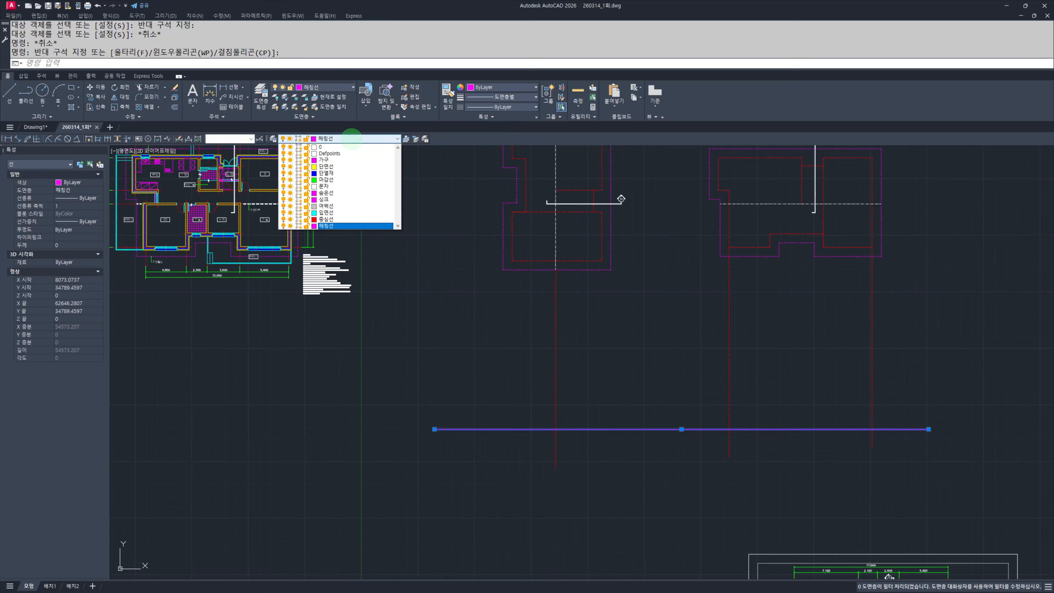
{"action": "left_click", "coordinate": [332, 166]}
{"action": "key", "text": "Escape"}
{"action": "key", "text": "Escape"}
{"action": "key", "text": "Escape"}
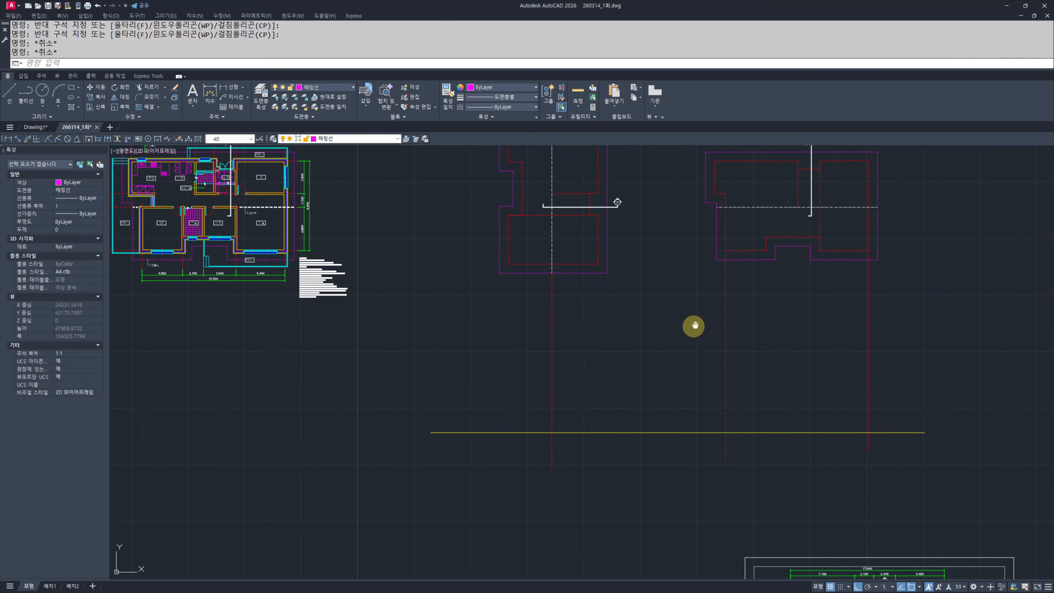
Step: Examine the floor plan's lower and upper terraces, their steps and the entrance area
{"action": "scroll", "coordinate": [694, 324], "scroll_direction": "up", "scroll_amount": 2}
{"action": "mouse_move", "coordinate": [622, 387]}
{"action": "middle_mouse_down"}
{"action": "mouse_move", "coordinate": [558, 403]}
{"action": "mouse_move", "coordinate": [550, 419]}
{"action": "mouse_move", "coordinate": [602, 499]}
{"action": "mouse_move", "coordinate": [611, 426]}
{"action": "mouse_move", "coordinate": [753, 465]}
{"action": "middle_mouse_up"}
{"action": "scroll", "coordinate": [753, 465], "scroll_direction": "down", "scroll_amount": 1}
{"action": "scroll", "coordinate": [489, 406], "scroll_direction": "up", "scroll_amount": 3}
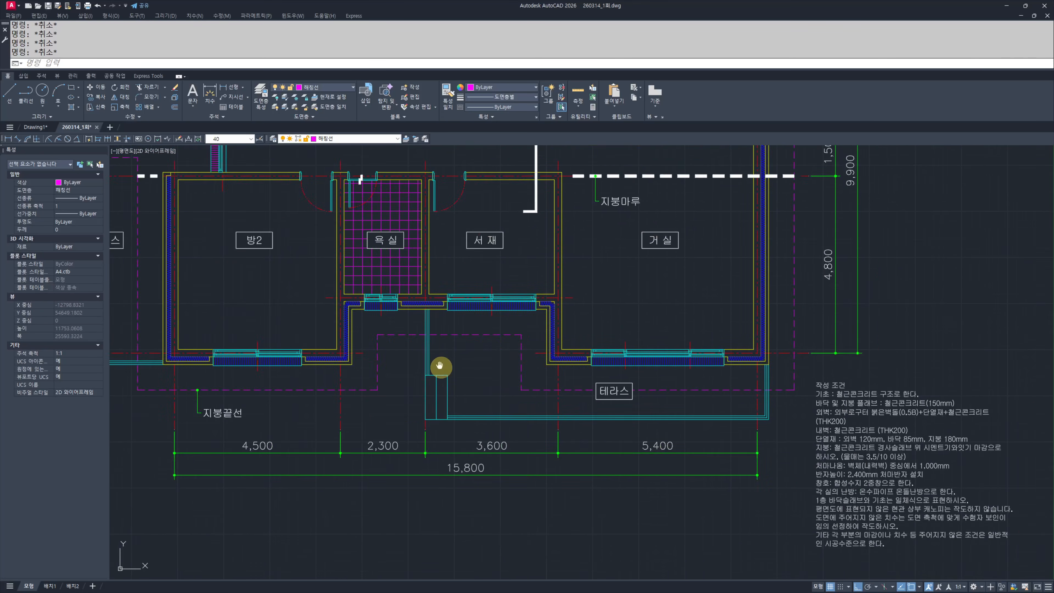
{"action": "middle_click_drag", "start_coordinate": [441, 368], "coordinate": [529, 447]}
{"action": "scroll", "coordinate": [530, 446], "scroll_direction": "down", "scroll_amount": 1}
{"action": "middle_click_drag", "start_coordinate": [541, 369], "coordinate": [549, 428]}
{"action": "scroll", "coordinate": [555, 291], "scroll_direction": "up", "scroll_amount": 4}
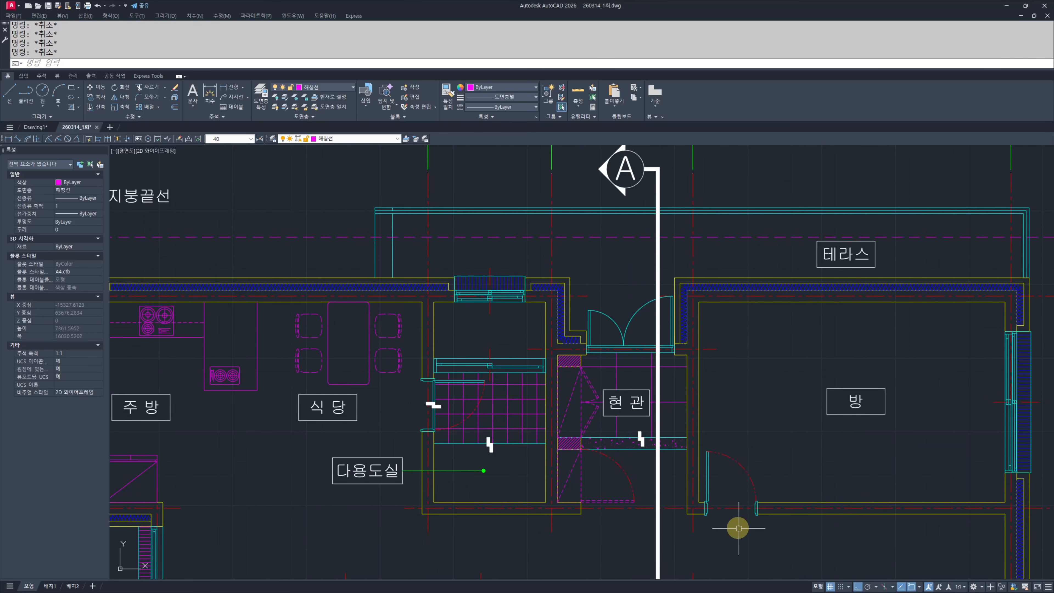
{"action": "middle_click_drag", "start_coordinate": [469, 391], "coordinate": [598, 401]}
{"action": "scroll", "coordinate": [575, 272], "scroll_direction": "down", "scroll_amount": 4}
{"action": "middle_click_drag", "start_coordinate": [581, 320], "coordinate": [572, 478]}
{"action": "scroll", "coordinate": [580, 501], "scroll_direction": "up", "scroll_amount": 2}
{"action": "middle_click_drag", "start_coordinate": [508, 206], "coordinate": [520, 310]}
{"action": "scroll", "coordinate": [520, 311], "scroll_direction": "up", "scroll_amount": 2}
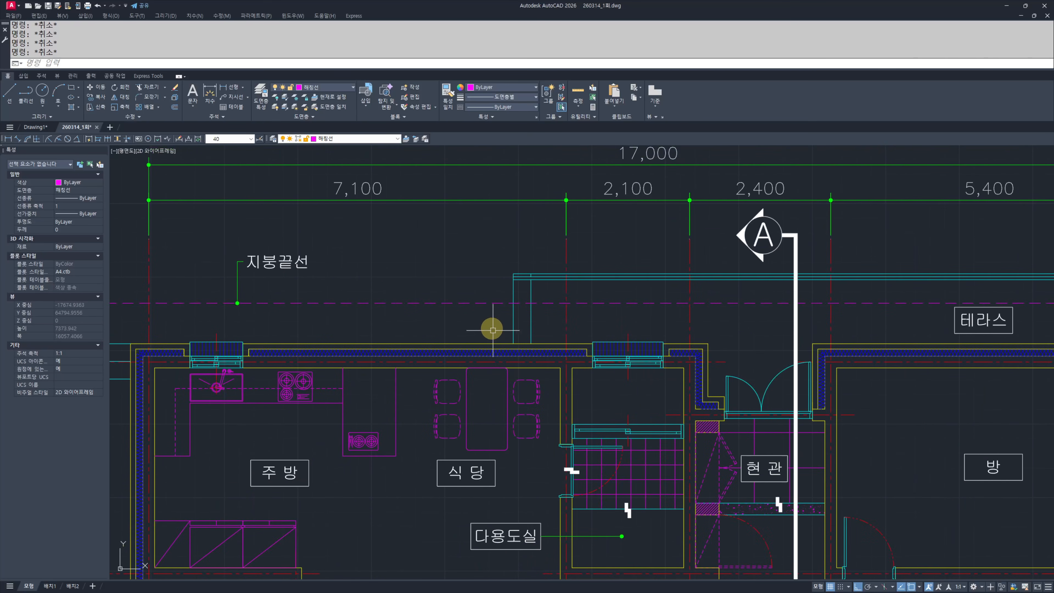
Step: Offset the step line and its short edge segment at the upper terrace's left end by 300 to the right
{"action": "key", "text": "Return"}
{"action": "type", "text": "300"}
{"action": "key", "text": "Return"}
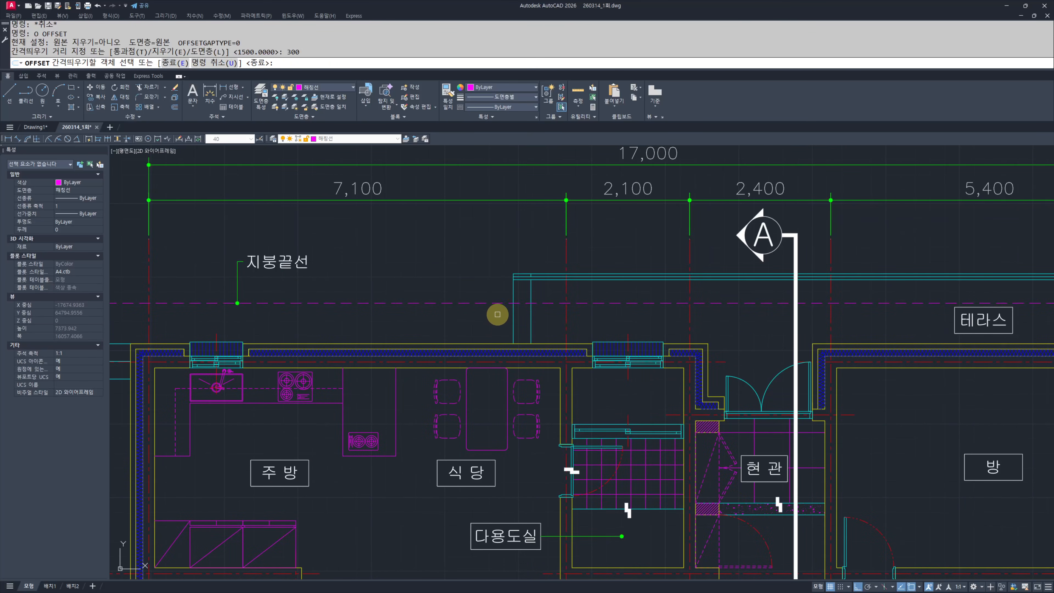
{"action": "scroll", "coordinate": [530, 325], "scroll_direction": "up", "scroll_amount": 2}
{"action": "left_click", "coordinate": [530, 320]}
{"action": "left_click", "coordinate": [530, 248]}
{"action": "scroll", "coordinate": [529, 248], "scroll_direction": "up", "scroll_amount": 4}
{"action": "left_click", "coordinate": [539, 249]}
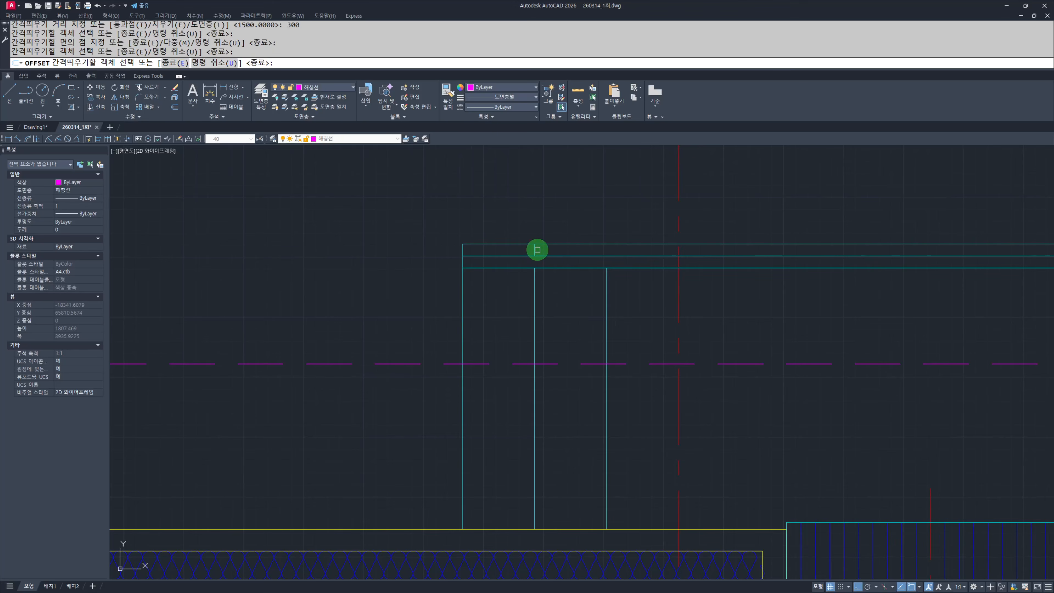
{"action": "left_click", "coordinate": [536, 252]}
{"action": "left_click", "coordinate": [534, 246]}
{"action": "left_click", "coordinate": [591, 274]}
{"action": "key", "text": "Escape"}
{"action": "key", "text": "Escape"}
{"action": "scroll", "coordinate": [552, 307], "scroll_direction": "down", "scroll_amount": 10}
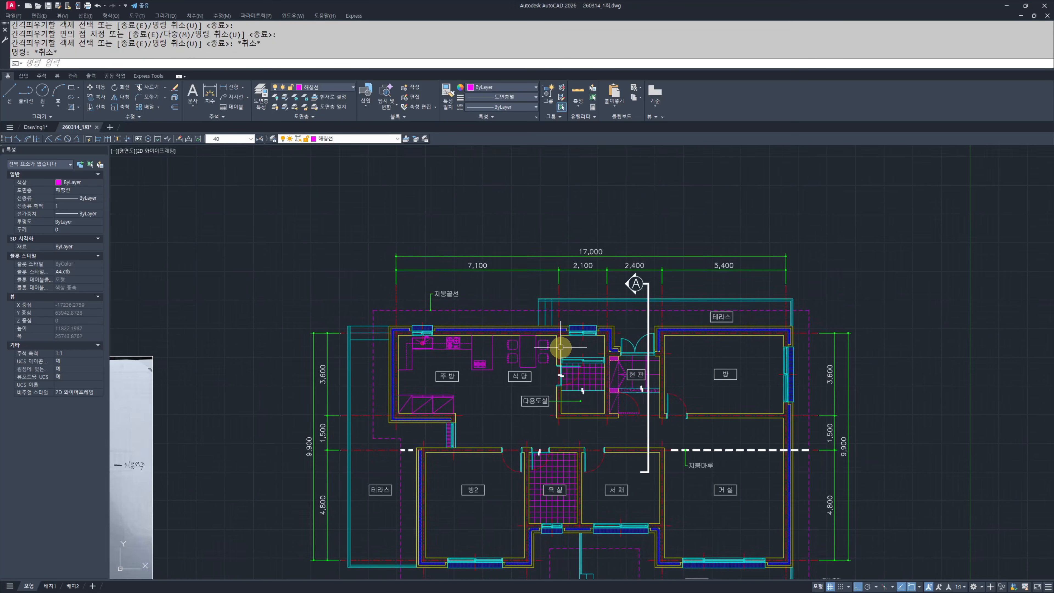
Step: Check the steps of the lower terrace against those at the left end of the upper terrace in the floor plan
{"action": "middle_click_drag", "start_coordinate": [563, 346], "coordinate": [568, 293]}
{"action": "middle_click_drag", "start_coordinate": [561, 435], "coordinate": [573, 412]}
{"action": "scroll", "coordinate": [609, 505], "scroll_direction": "up", "scroll_amount": 3}
{"action": "scroll", "coordinate": [601, 510], "scroll_direction": "down", "scroll_amount": 2}
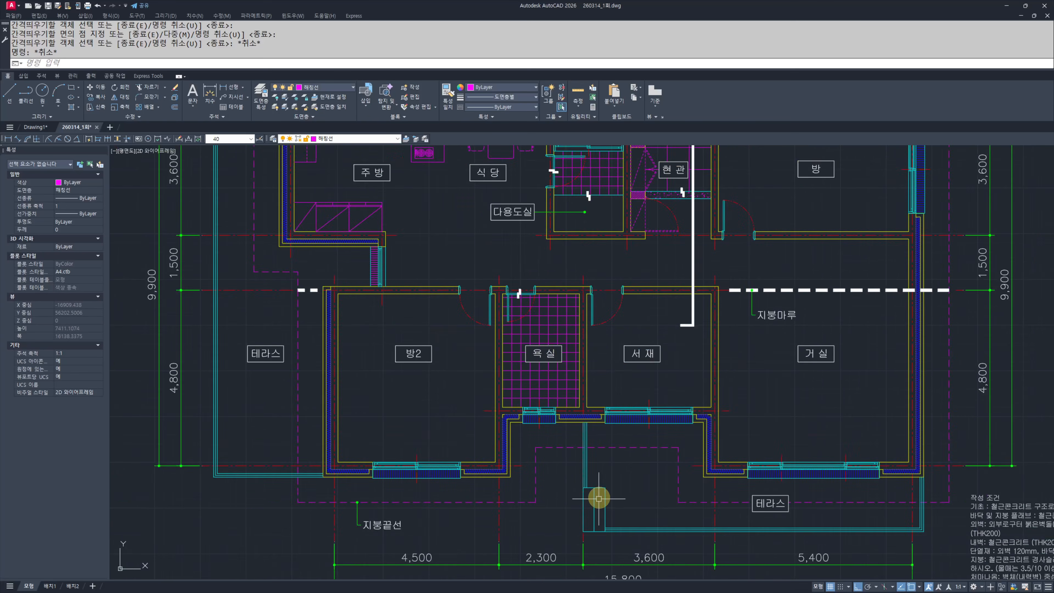
{"action": "middle_click_drag", "start_coordinate": [598, 497], "coordinate": [669, 567]}
{"action": "middle_click_drag", "start_coordinate": [392, 337], "coordinate": [442, 381]}
{"action": "middle_click_drag", "start_coordinate": [704, 440], "coordinate": [576, 256]}
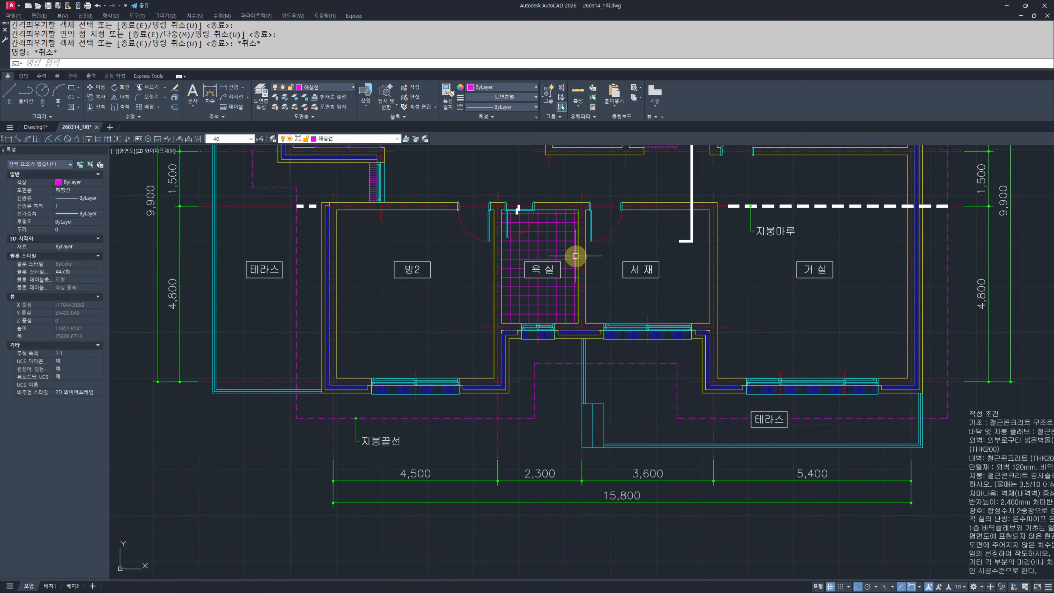
{"action": "scroll", "coordinate": [569, 420], "scroll_direction": "down", "scroll_amount": 4}
{"action": "scroll", "coordinate": [560, 246], "scroll_direction": "up", "scroll_amount": 6}
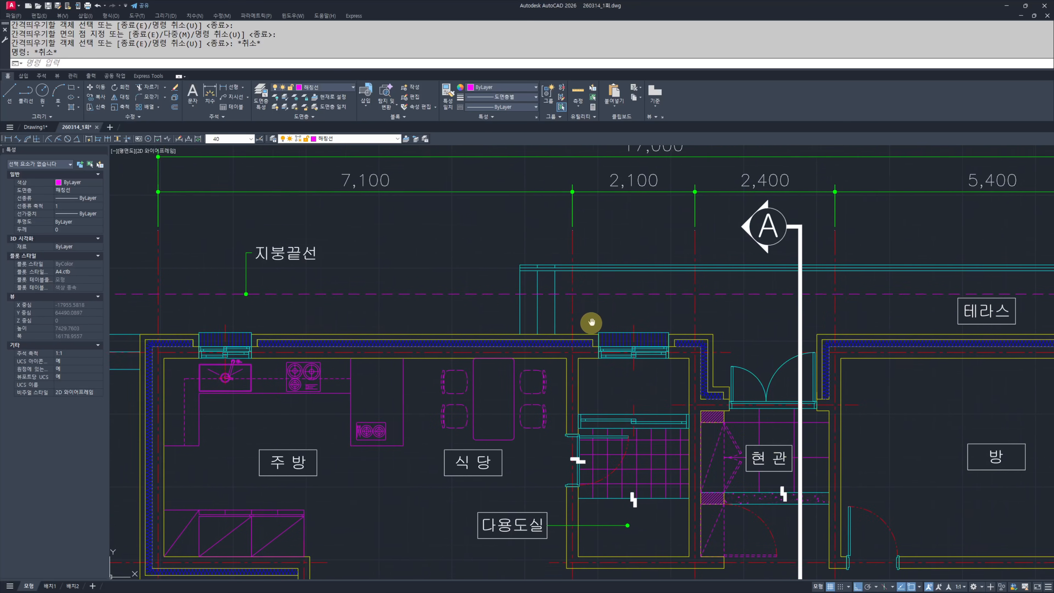
{"action": "scroll", "coordinate": [497, 308], "scroll_direction": "up", "scroll_amount": 4}
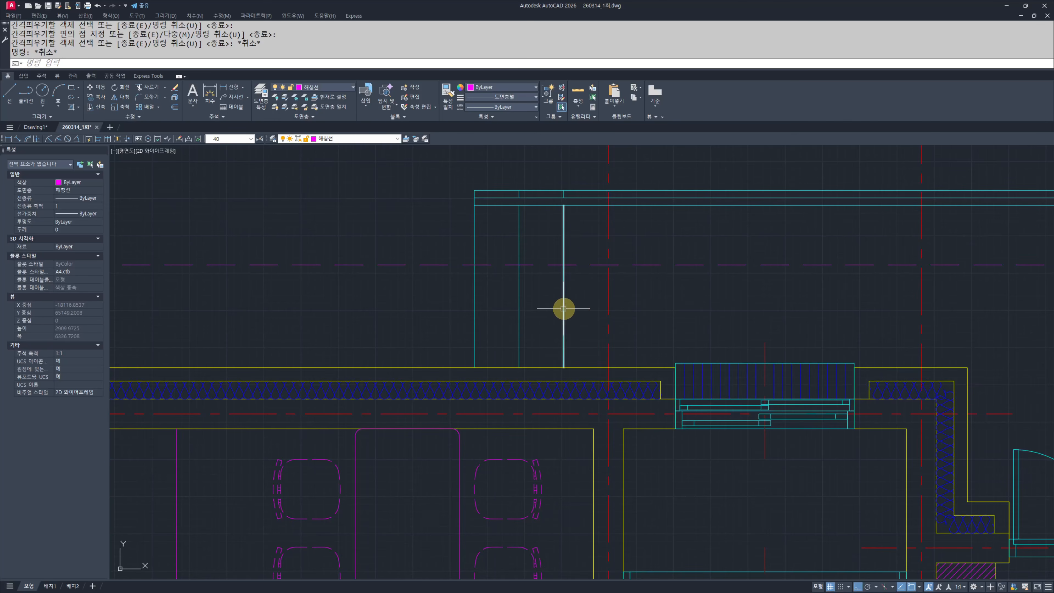
Step: Offset the long horizontal base line below the roof drawings by 600 upward
{"action": "scroll", "coordinate": [563, 309], "scroll_direction": "down", "scroll_amount": 12}
{"action": "scroll", "coordinate": [574, 376], "scroll_direction": "up", "scroll_amount": 4}
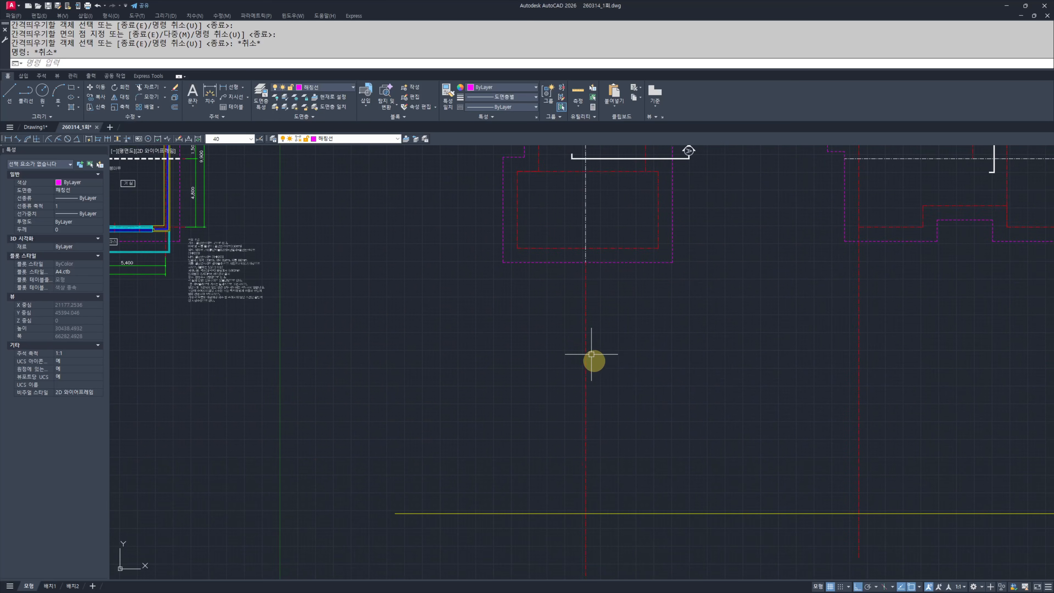
{"action": "middle_click_drag", "start_coordinate": [629, 478], "coordinate": [603, 414]}
{"action": "key", "text": "Return"}
{"action": "type", "text": "600"}
{"action": "key", "text": "Return"}
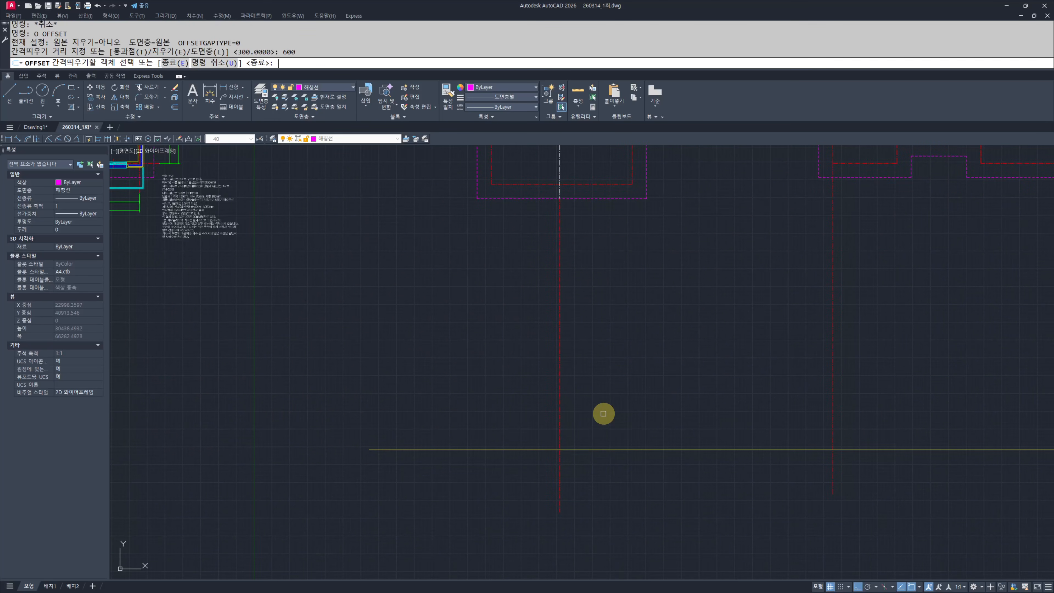
{"action": "left_click", "coordinate": [640, 450]}
{"action": "left_click", "coordinate": [643, 399]}
{"action": "key", "text": "Escape"}
{"action": "key", "text": "Escape"}
Step: Offset the upper of the two long horizontal lines by 2400 upward
{"action": "key", "text": "Return"}
{"action": "type", "text": "2400"}
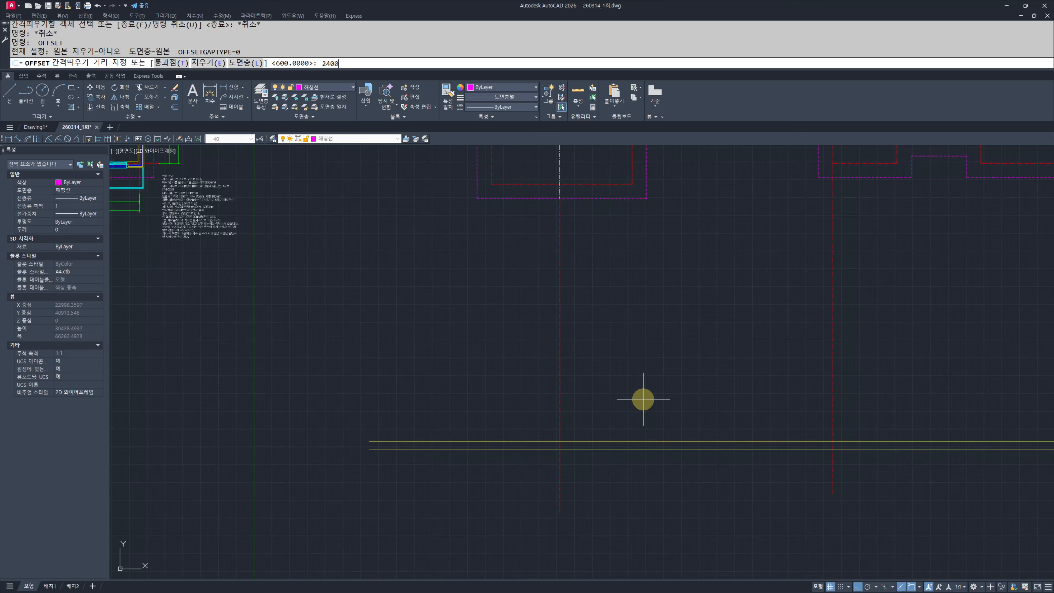
{"action": "key", "text": "Return"}
{"action": "left_click", "coordinate": [592, 437]}
{"action": "left_click", "coordinate": [595, 400]}
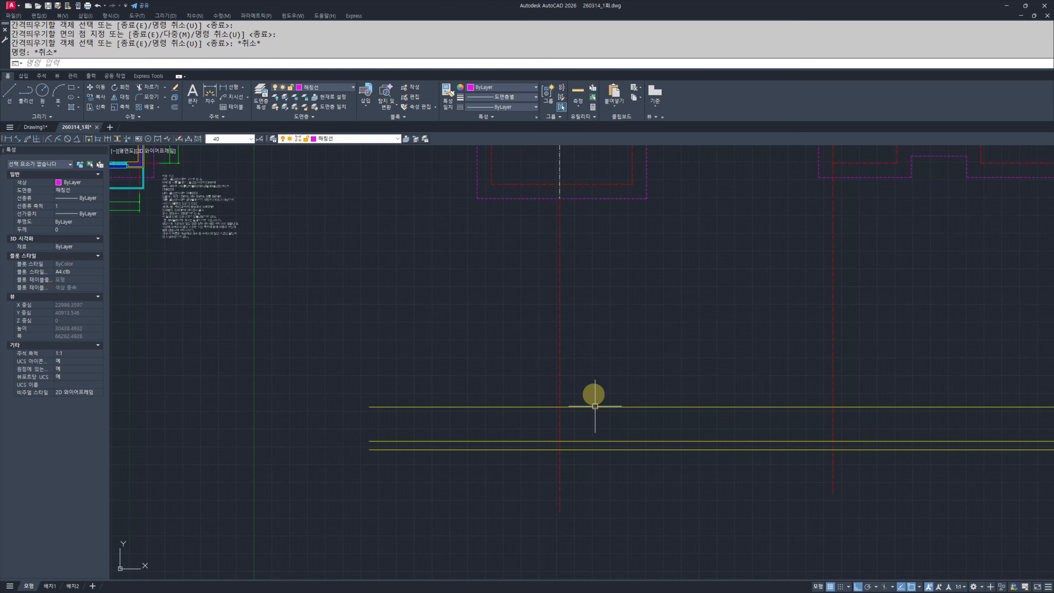
Step: Offset the uppermost long horizontal level line by 700 upward
{"action": "key", "text": "Escape"}
{"action": "key", "text": "Return"}
{"action": "type", "text": "700"}
{"action": "key", "text": "Return"}
{"action": "left_click", "coordinate": [600, 407]}
{"action": "left_click", "coordinate": [605, 381]}
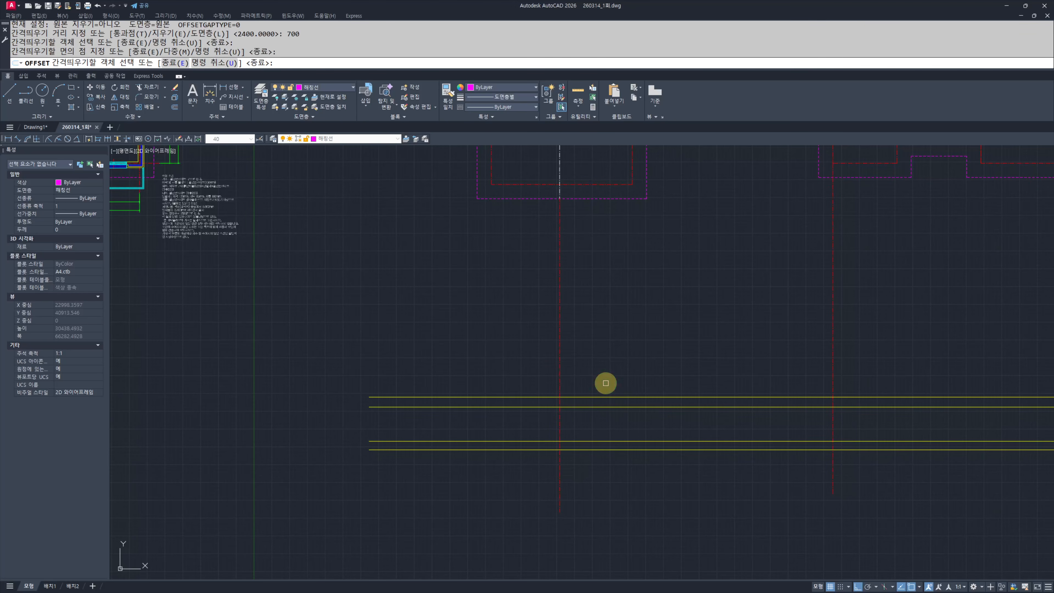
{"action": "key", "text": "Escape"}
{"action": "key", "text": "Escape"}
Step: Draw two vertical projection lines from the lower corners of the rotated roof plan's wall outline down past the level lines
{"action": "scroll", "coordinate": [494, 389], "scroll_direction": "up", "scroll_amount": 4}
{"action": "scroll", "coordinate": [577, 372], "scroll_direction": "down", "scroll_amount": 6}
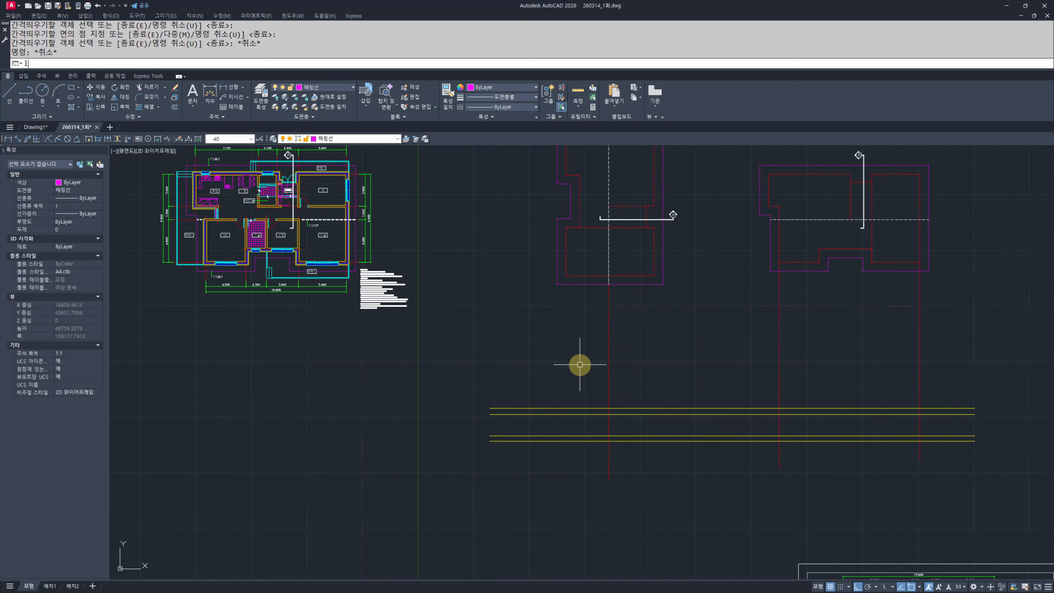
{"action": "key", "text": "space"}
{"action": "left_click", "coordinate": [567, 274]}
{"action": "left_click", "coordinate": [566, 493]}
{"action": "key", "text": "Escape"}
{"action": "key", "text": "Escape"}
{"action": "key", "text": "space"}
{"action": "left_click", "coordinate": [654, 276]}
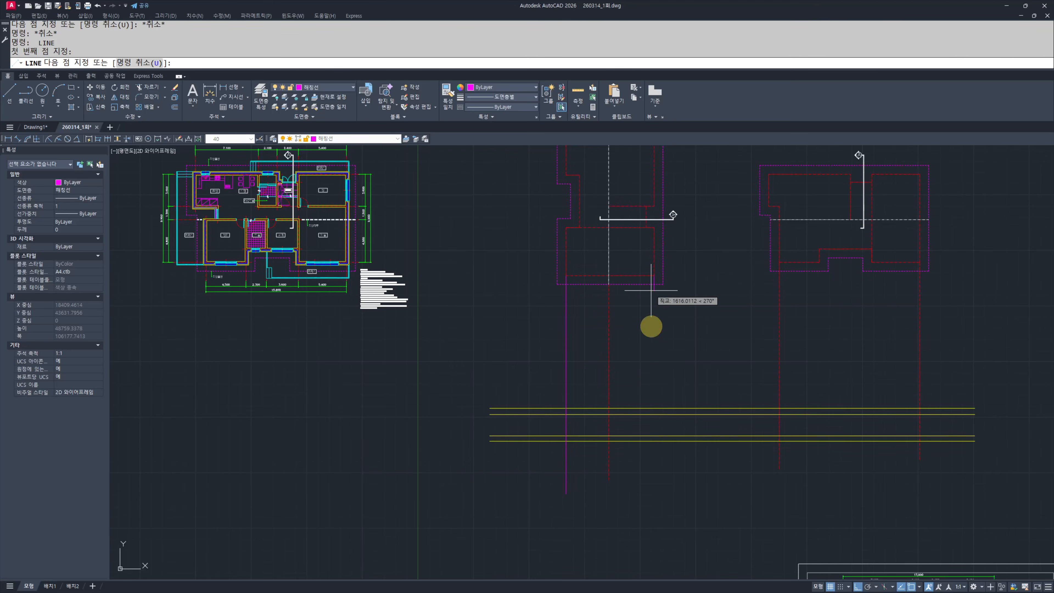
{"action": "left_click", "coordinate": [664, 483]}
{"action": "key", "text": "Escape"}
{"action": "key", "text": "Escape"}
Step: Match the properties of the two new vertical projection lines to the red centreline between them
{"action": "middle_click_drag", "start_coordinate": [638, 374], "coordinate": [640, 402]}
{"action": "type", "text": "mm"}
{"action": "key", "text": "space"}
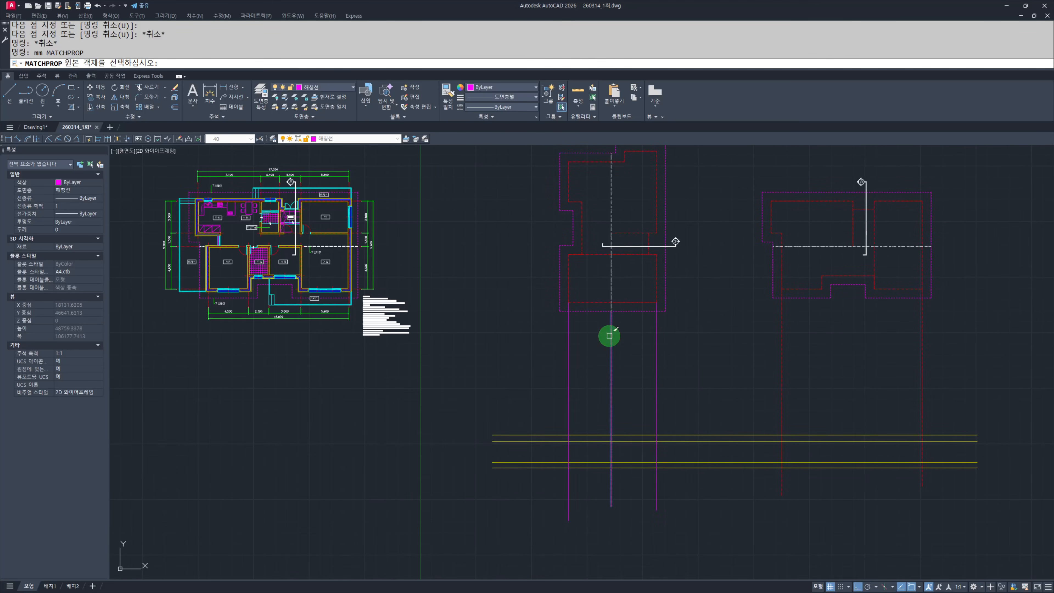
{"action": "left_click", "coordinate": [604, 302]}
{"action": "left_click", "coordinate": [665, 358]}
{"action": "left_click", "coordinate": [506, 384]}
{"action": "key", "text": "Escape"}
{"action": "key", "text": "Escape"}
Step: Check the outer wall lines and the section cut on the rotated roof plan against the projection lines
{"action": "middle_click_drag", "start_coordinate": [640, 297], "coordinate": [636, 349]}
{"action": "scroll", "coordinate": [631, 285], "scroll_direction": "up", "scroll_amount": 4}
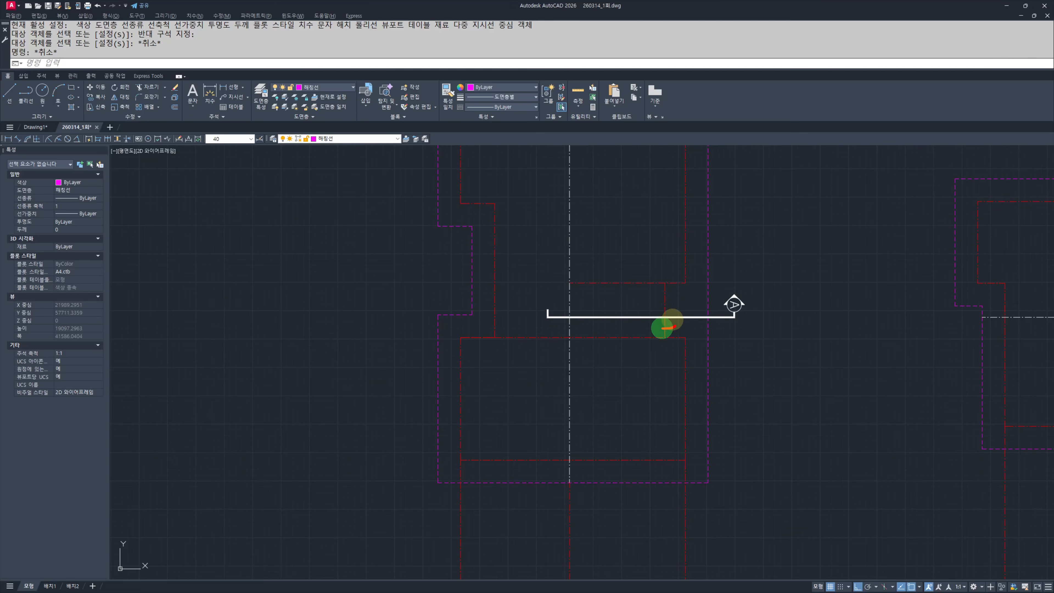
{"action": "key", "text": "Escape"}
{"action": "scroll", "coordinate": [664, 332], "scroll_direction": "down", "scroll_amount": 4}
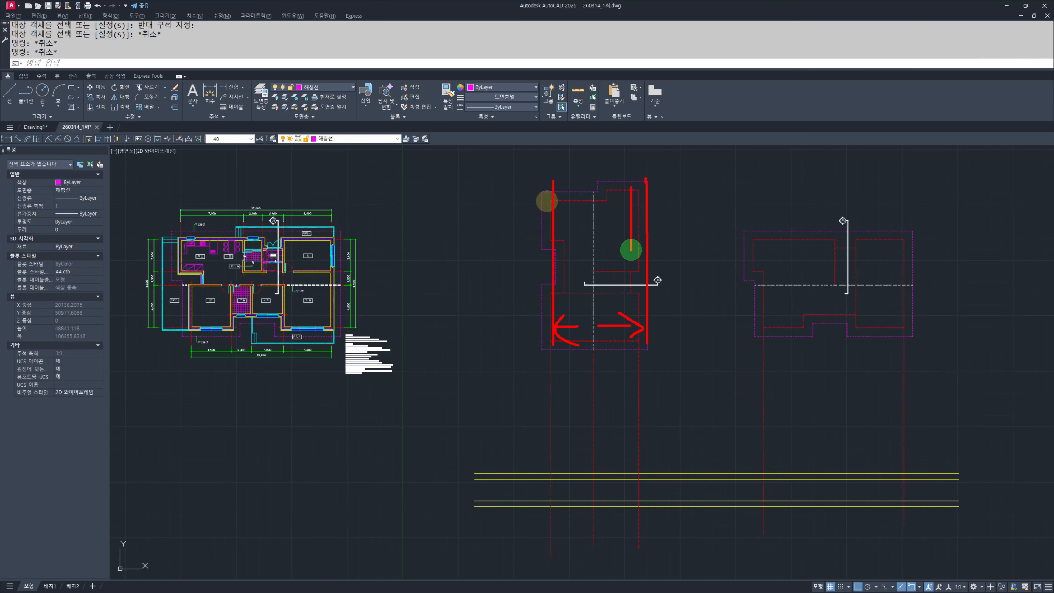
{"action": "key", "text": "Escape"}
{"action": "scroll", "coordinate": [596, 393], "scroll_direction": "up", "scroll_amount": 4}
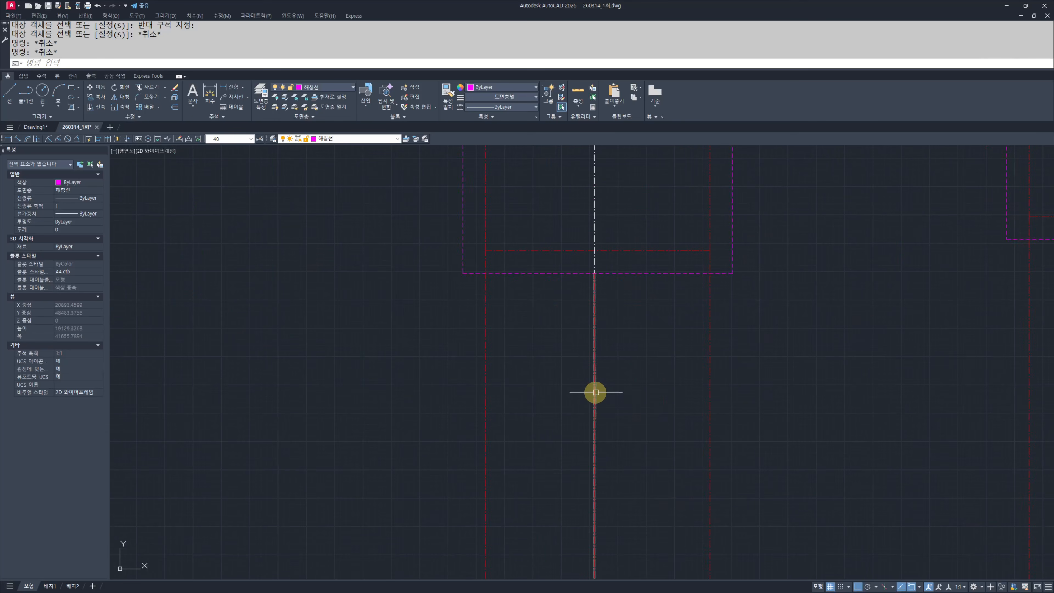
{"action": "type", "text": "d"}
{"action": "key", "text": "Return"}
{"action": "key", "text": "Escape"}
{"action": "key", "text": "Escape"}
{"action": "key", "text": "Escape"}
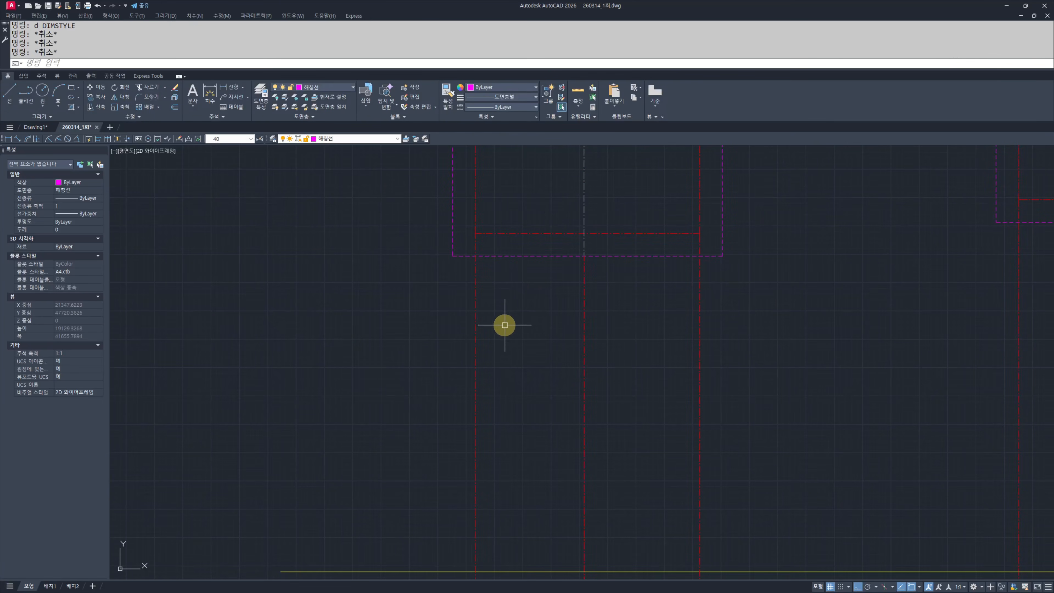
Step: Add quick dimensions across the three vertical projection lines just below the rotated roof plan
{"action": "left_click", "coordinate": [726, 321]}
{"action": "left_click", "coordinate": [393, 366]}
{"action": "key", "text": "space"}
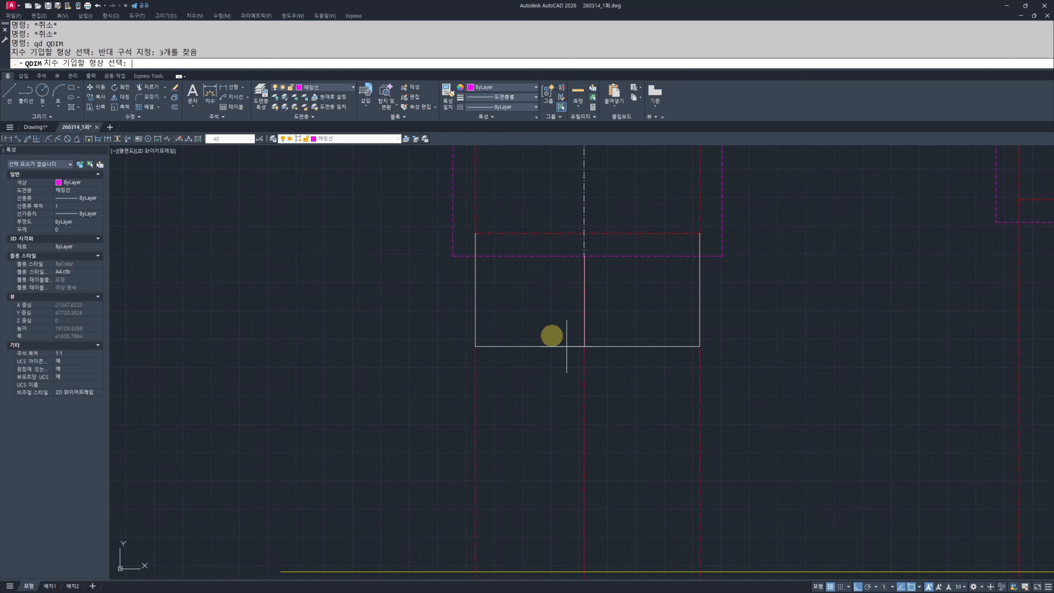
{"action": "left_click", "coordinate": [553, 330]}
{"action": "key", "text": "Escape"}
{"action": "key", "text": "Escape"}
{"action": "scroll", "coordinate": [615, 331], "scroll_direction": "up", "scroll_amount": 4}
{"action": "middle_click_drag", "start_coordinate": [492, 340], "coordinate": [532, 376]}
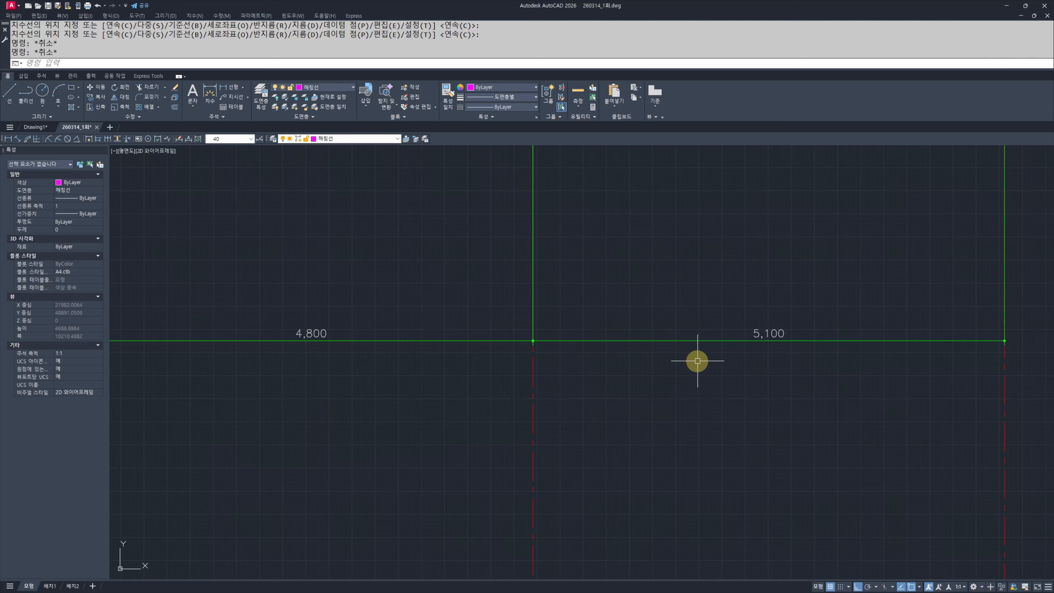
{"action": "scroll", "coordinate": [539, 334], "scroll_direction": "down", "scroll_amount": 8}
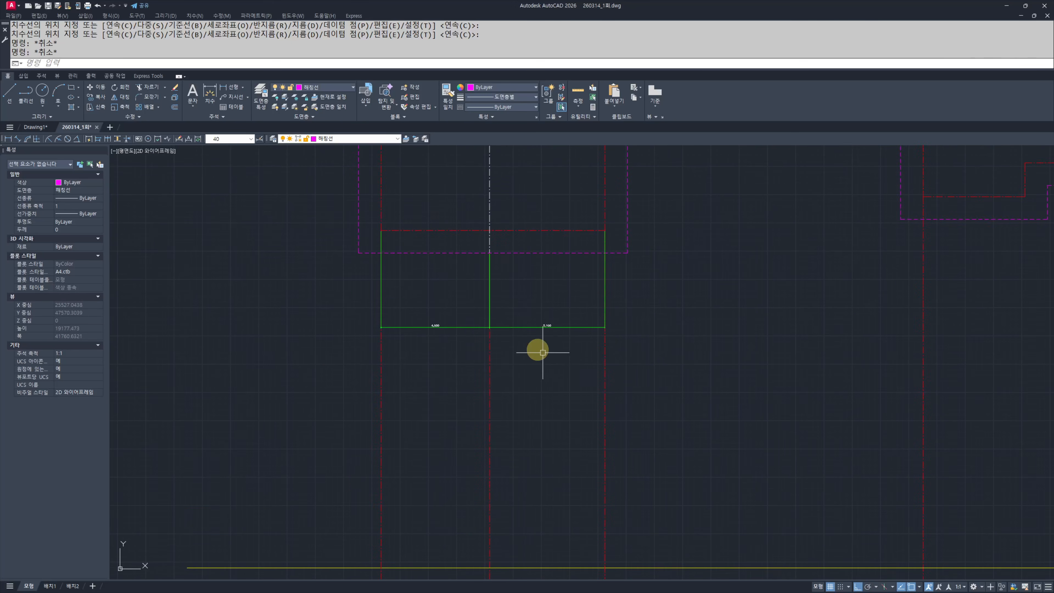
Step: Draw a 1000 by 350 rectangle above the level lines, beyond the outer right projection line of the section
{"action": "middle_click_drag", "start_coordinate": [643, 381], "coordinate": [671, 458]}
{"action": "scroll", "coordinate": [689, 452], "scroll_direction": "up", "scroll_amount": 6}
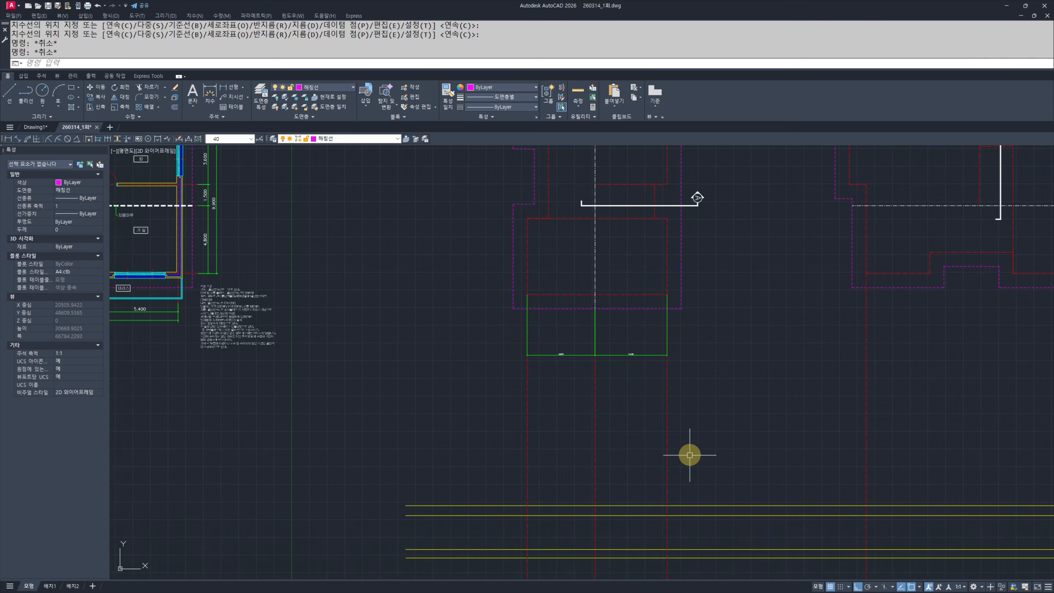
{"action": "type", "text": "rec"}
{"action": "key", "text": "Return"}
{"action": "left_click", "coordinate": [695, 428]}
{"action": "type", "text": "@"}
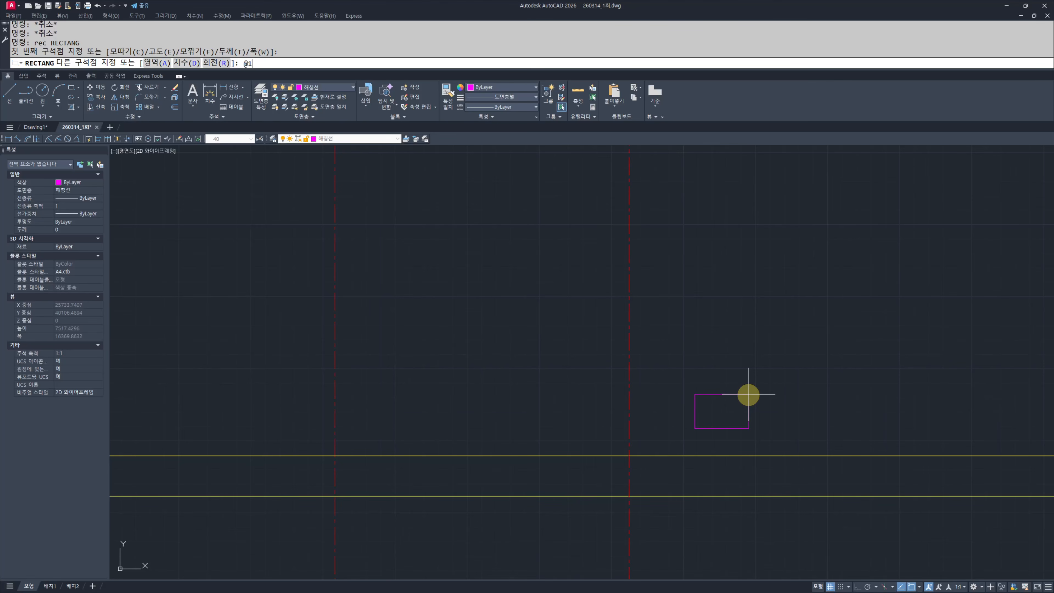
{"action": "type", "text": "1000,350"}
{"action": "key", "text": "Return"}
{"action": "key", "text": "Escape"}
{"action": "key", "text": "Escape"}
{"action": "type", "text": "lk"}
{"action": "key", "text": "Return"}
{"action": "scroll", "coordinate": [737, 437], "scroll_direction": "up", "scroll_amount": 4}
{"action": "key", "text": "Escape"}
{"action": "key", "text": "Escape"}
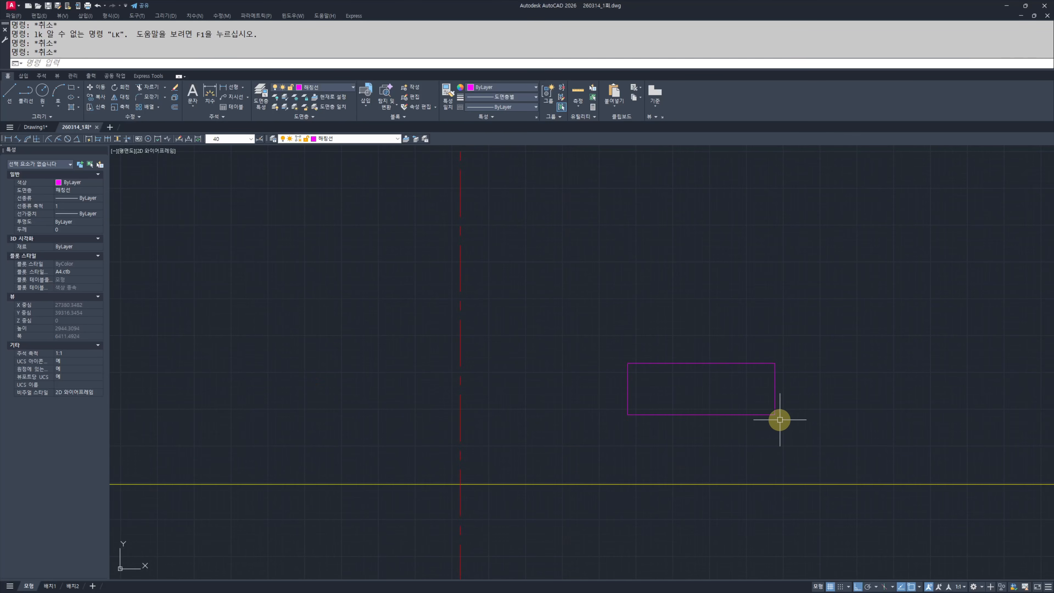
Step: Draw a diagonal across the rectangle from its lower right corner to its upper left corner
{"action": "middle_click_drag", "start_coordinate": [779, 419], "coordinate": [805, 424]}
{"action": "type", "text": "l"}
{"action": "key", "text": "Return"}
{"action": "left_click", "coordinate": [800, 420]}
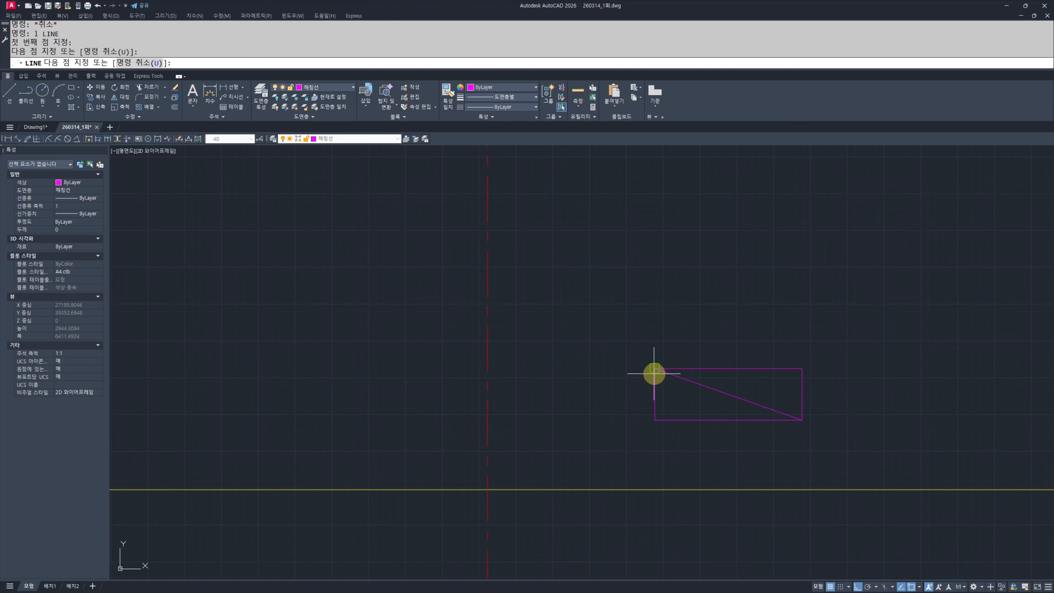
{"action": "key", "text": "Escape"}
{"action": "key", "text": "Escape"}
Step: Trim the rectangle's left and bottom edges, leaving a slope triangle
{"action": "middle_click_drag", "start_coordinate": [634, 405], "coordinate": [645, 370]}
{"action": "type", "text": "tr"}
{"action": "left_click", "coordinate": [677, 370]}
{"action": "left_click", "coordinate": [638, 407]}
{"action": "key", "text": "Escape"}
{"action": "key", "text": "Escape"}
Step: Match the properties of the triangle's sloping line to the yellow level line
{"action": "middle_click_drag", "start_coordinate": [701, 438], "coordinate": [699, 431]}
{"action": "type", "text": ",,"}
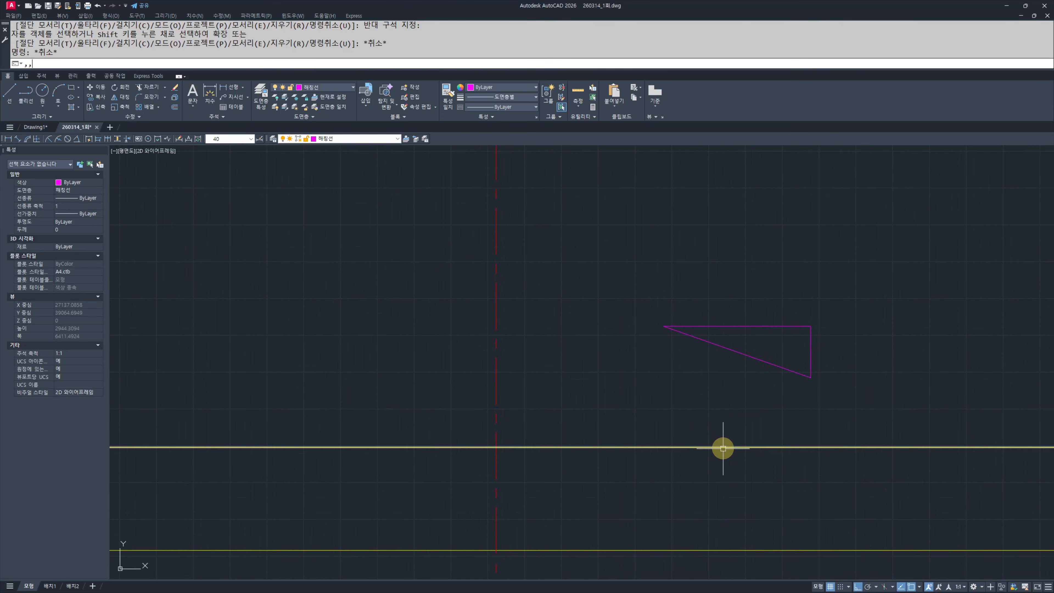
{"action": "key", "text": "Return"}
{"action": "left_click", "coordinate": [713, 447]}
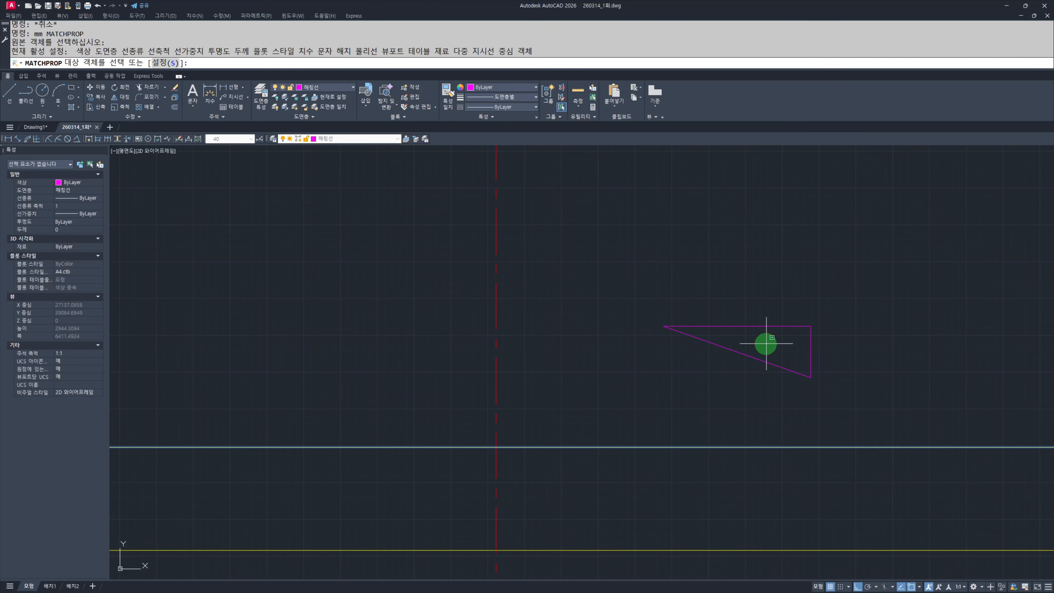
{"action": "left_click", "coordinate": [732, 368]}
{"action": "key", "text": "Escape"}
{"action": "key", "text": "Escape"}
{"action": "left_click", "coordinate": [847, 395]}
{"action": "left_click", "coordinate": [771, 300]}
{"action": "key", "text": "Escape"}
{"action": "key", "text": "Escape"}
Step: Copy the sloping line from its lower end to the intersection of the right projection line and the top level line
{"action": "left_click", "coordinate": [779, 344]}
{"action": "left_click", "coordinate": [731, 367]}
{"action": "type", "text": "cc"}
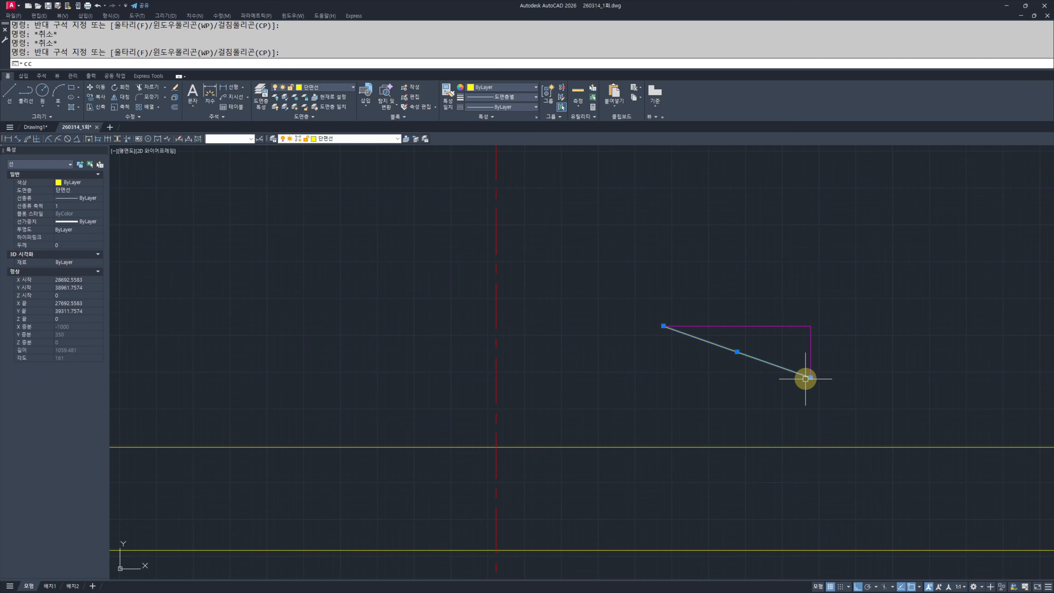
{"action": "key", "text": "Return"}
{"action": "left_click", "coordinate": [807, 378]}
{"action": "left_click", "coordinate": [497, 448]}
{"action": "key", "text": "Escape"}
{"action": "key", "text": "Escape"}
Step: Offset the copied sloping line by 150 upward
{"action": "middle_click_drag", "start_coordinate": [463, 420], "coordinate": [609, 404]}
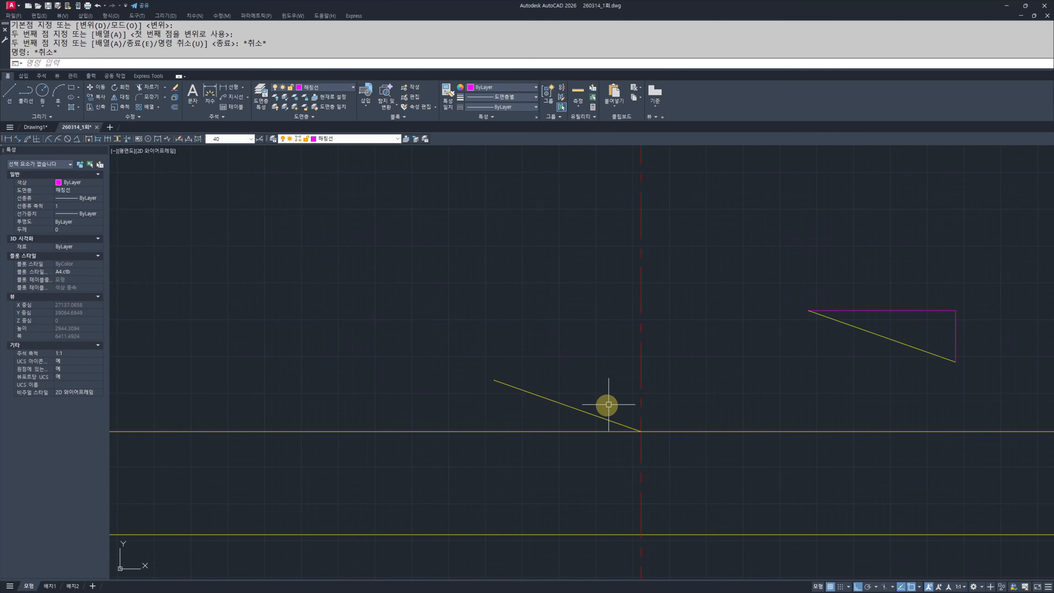
{"action": "type", "text": "o"}
{"action": "key", "text": "Return"}
{"action": "type", "text": "15"}
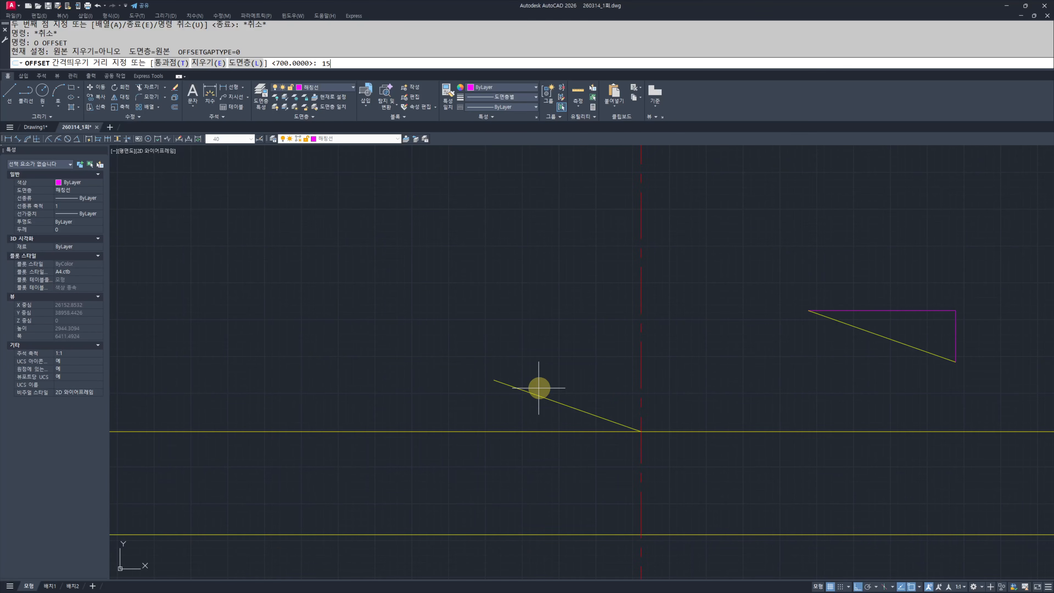
{"action": "type", "text": "0"}
{"action": "key", "text": "Return"}
{"action": "left_click", "coordinate": [538, 391]}
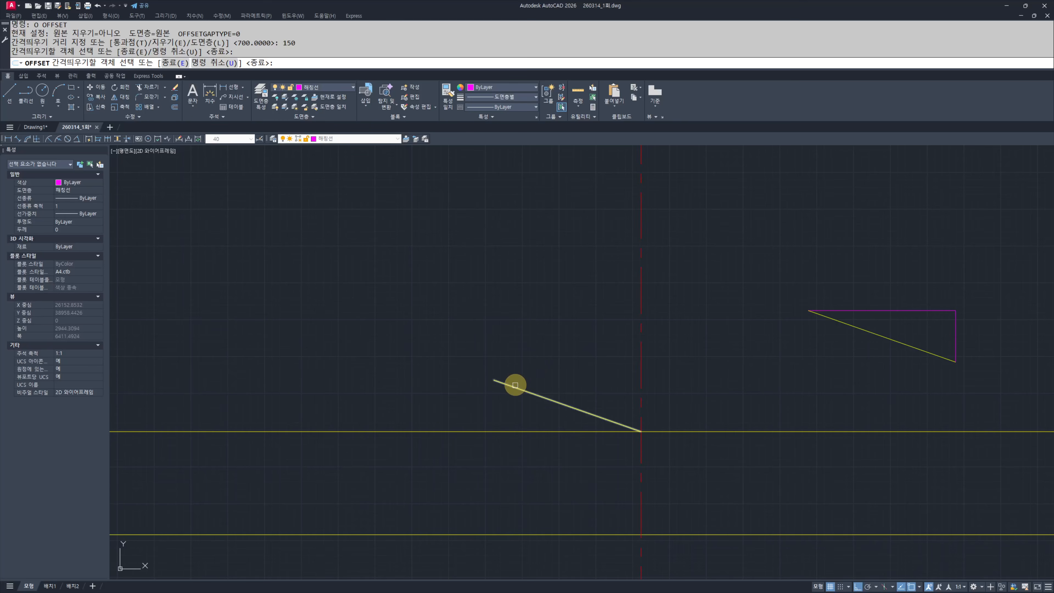
{"action": "left_click", "coordinate": [515, 385]}
{"action": "left_click", "coordinate": [522, 353]}
Step: Offset the upper sloping line by 10 upward
{"action": "key", "text": "Escape"}
{"action": "key", "text": "Return"}
{"action": "type", "text": "10"}
{"action": "key", "text": "Return"}
{"action": "scroll", "coordinate": [588, 362], "scroll_direction": "up", "scroll_amount": 4}
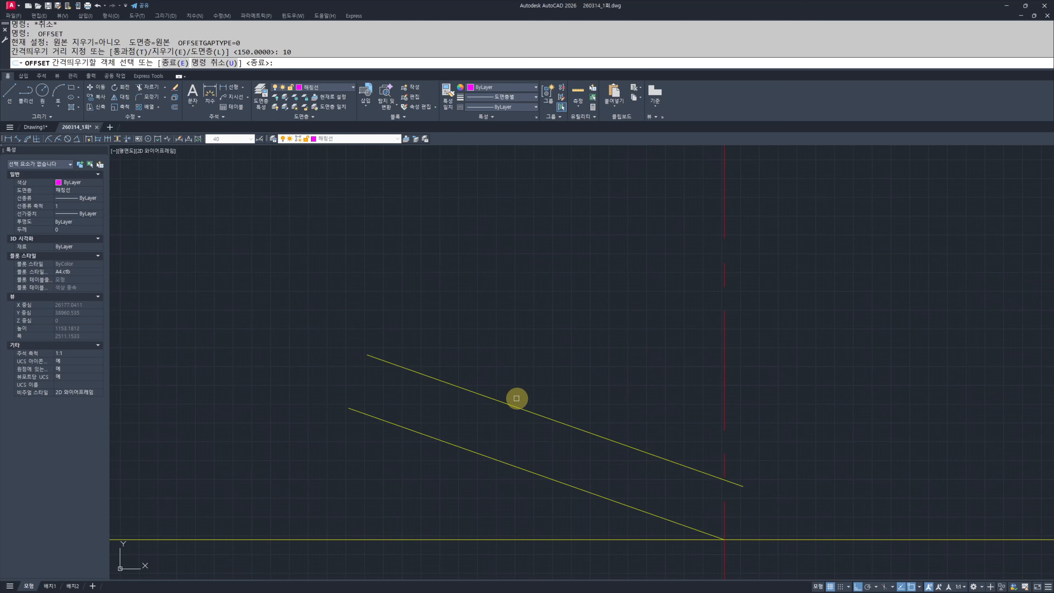
{"action": "left_click", "coordinate": [506, 400]}
{"action": "left_click", "coordinate": [543, 349]}
{"action": "key", "text": "Escape"}
{"action": "key", "text": "Escape"}
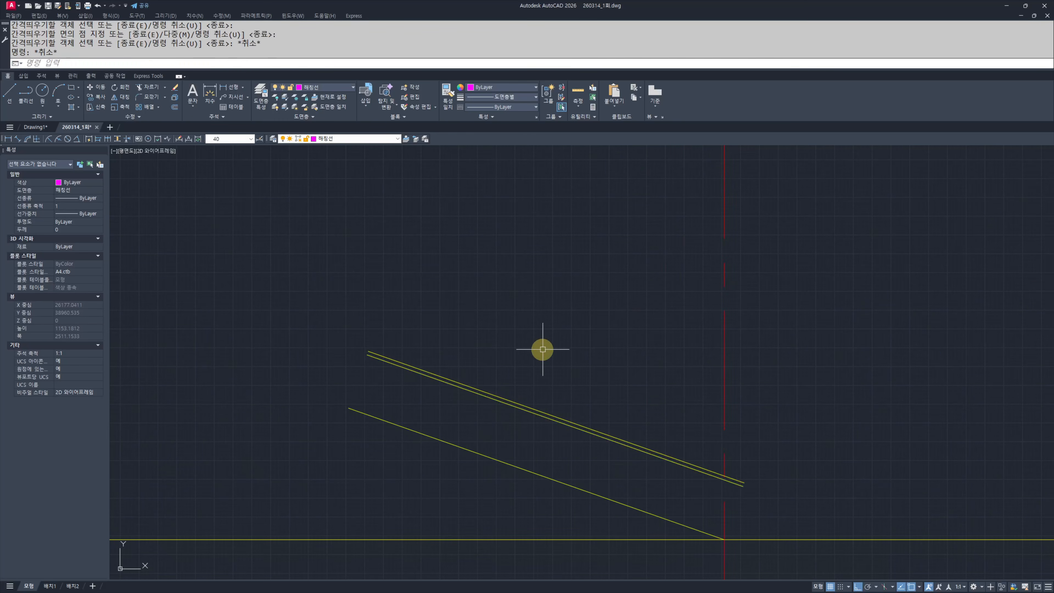
Step: Offset the topmost sloping line by 20 upward
{"action": "key", "text": "Return"}
{"action": "type", "text": "20"}
{"action": "key", "text": "Return"}
{"action": "scroll", "coordinate": [522, 395], "scroll_direction": "up", "scroll_amount": 4}
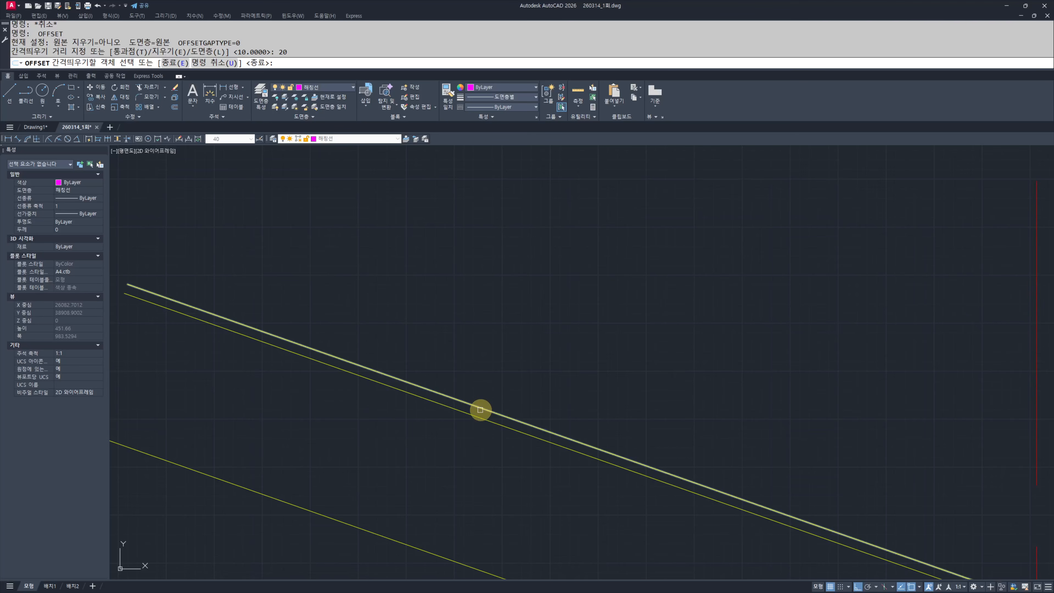
{"action": "left_click", "coordinate": [480, 410]}
{"action": "left_click", "coordinate": [503, 362]}
{"action": "key", "text": "Escape"}
{"action": "key", "text": "Escape"}
Step: Put the middle of the three upper sloping lines on layer 숨은선 and the topmost one on layer 마감선
{"action": "left_click", "coordinate": [482, 408]}
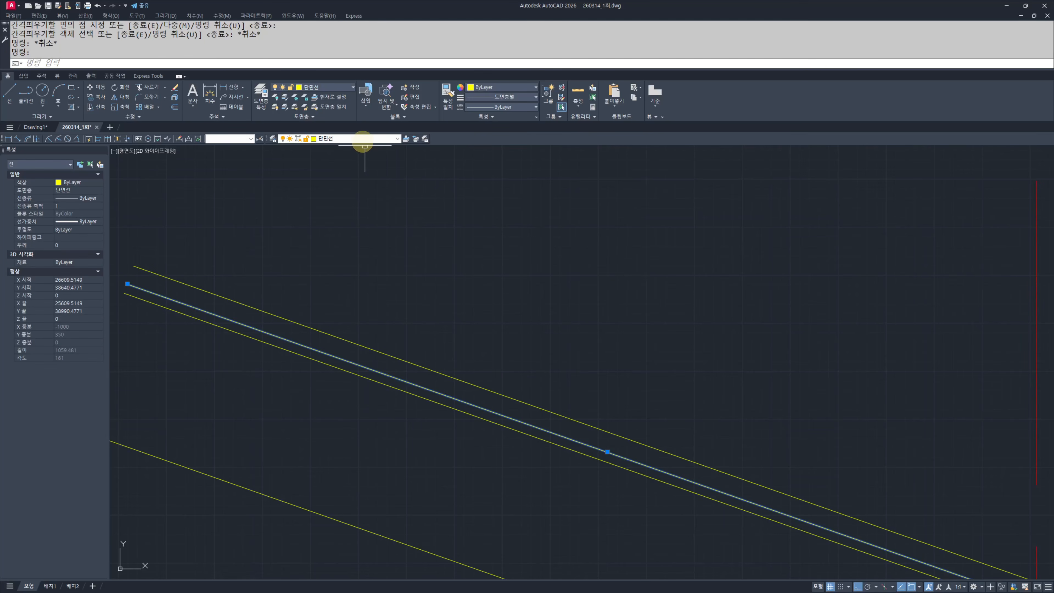
{"action": "left_click", "coordinate": [361, 139]}
{"action": "left_click", "coordinate": [364, 199]}
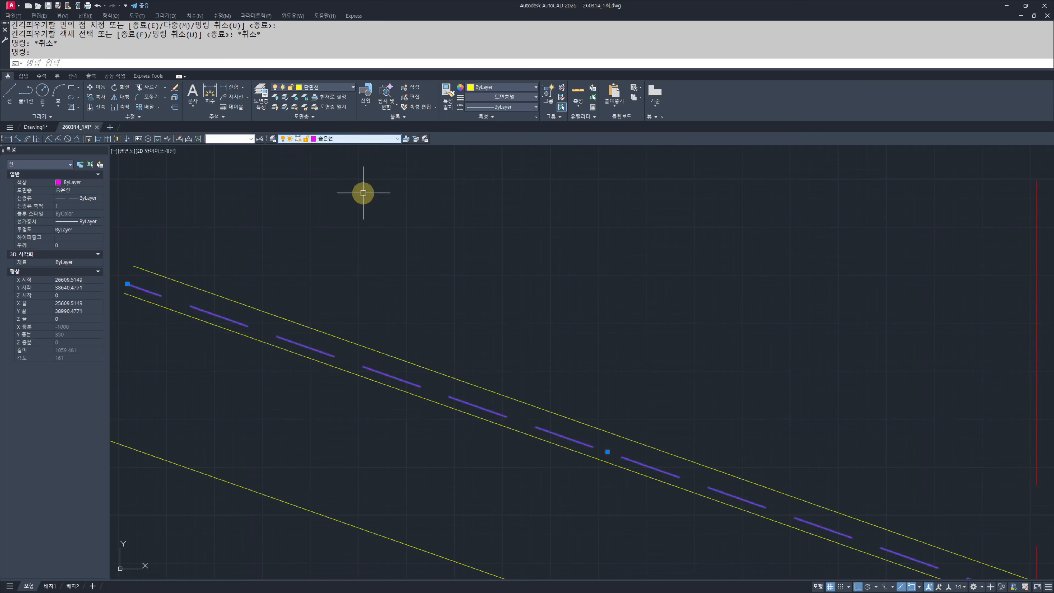
{"action": "key", "text": "Escape"}
{"action": "key", "text": "Escape"}
{"action": "left_click", "coordinate": [360, 344]}
{"action": "left_click", "coordinate": [350, 139]}
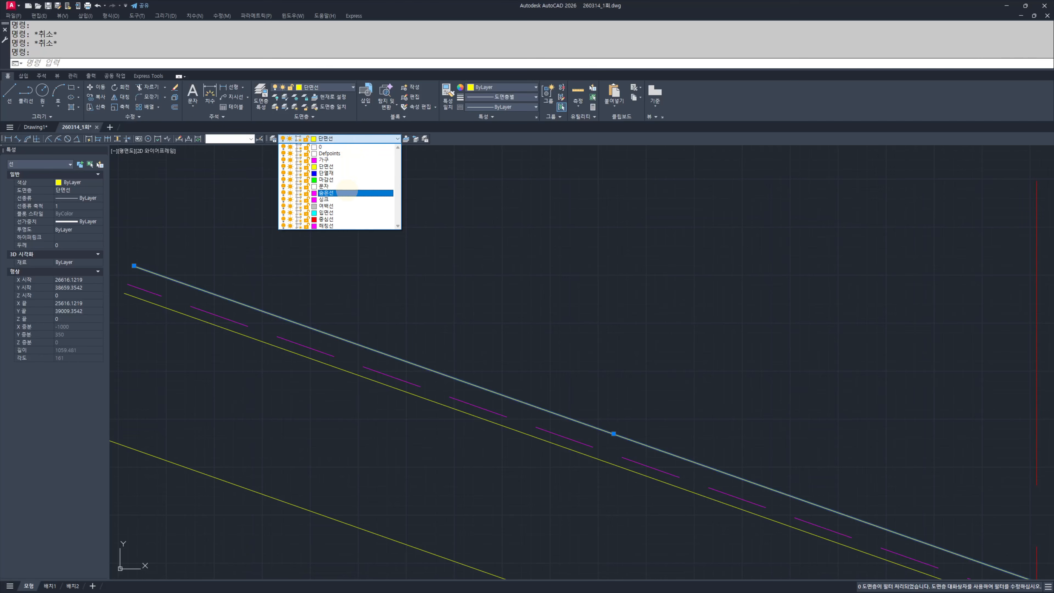
{"action": "left_click", "coordinate": [347, 192]}
{"action": "key", "text": "Escape"}
Step: Extend the four sloping roof lines up to the middle vertical centreline
{"action": "scroll", "coordinate": [540, 319], "scroll_direction": "down", "scroll_amount": 5}
{"action": "type", "text": "ex"}
{"action": "key", "text": "Return"}
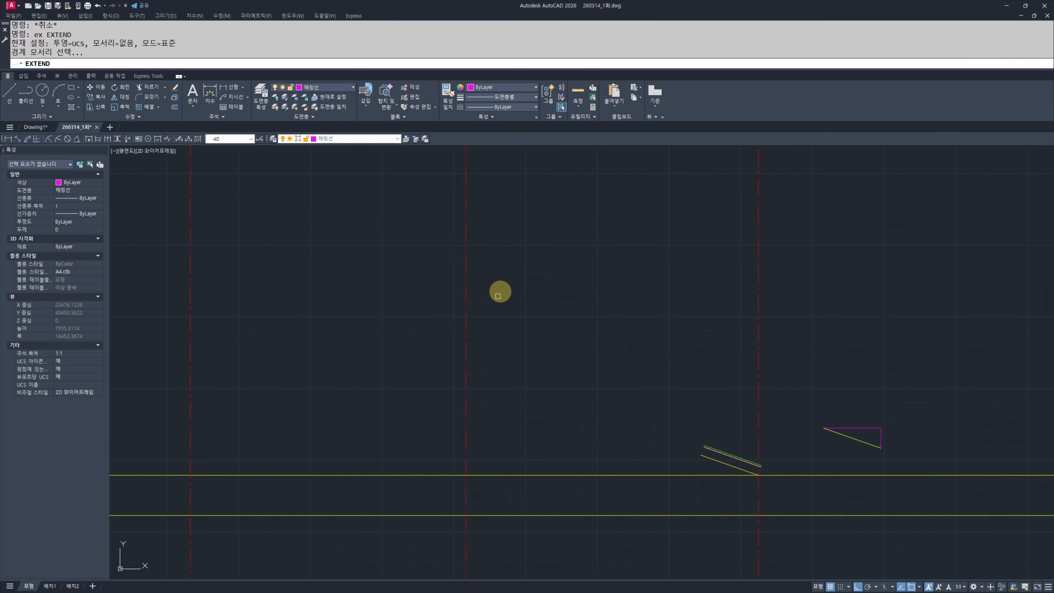
{"action": "left_click", "coordinate": [492, 258]}
{"action": "left_click", "coordinate": [359, 382]}
{"action": "key", "text": "Return"}
{"action": "left_click", "coordinate": [727, 405]}
{"action": "left_click", "coordinate": [668, 468]}
{"action": "key", "text": "Escape"}
{"action": "key", "text": "Escape"}
Step: Mirror the four sloping roof lines about the middle centreline, keeping the originals
{"action": "middle_click_drag", "start_coordinate": [601, 380], "coordinate": [661, 342]}
{"action": "type", "text": "mi"}
{"action": "key", "text": "Return"}
{"action": "left_click", "coordinate": [641, 295]}
{"action": "left_click", "coordinate": [588, 385]}
{"action": "key", "text": "Return"}
{"action": "left_click", "coordinate": [527, 336]}
{"action": "left_click", "coordinate": [573, 402]}
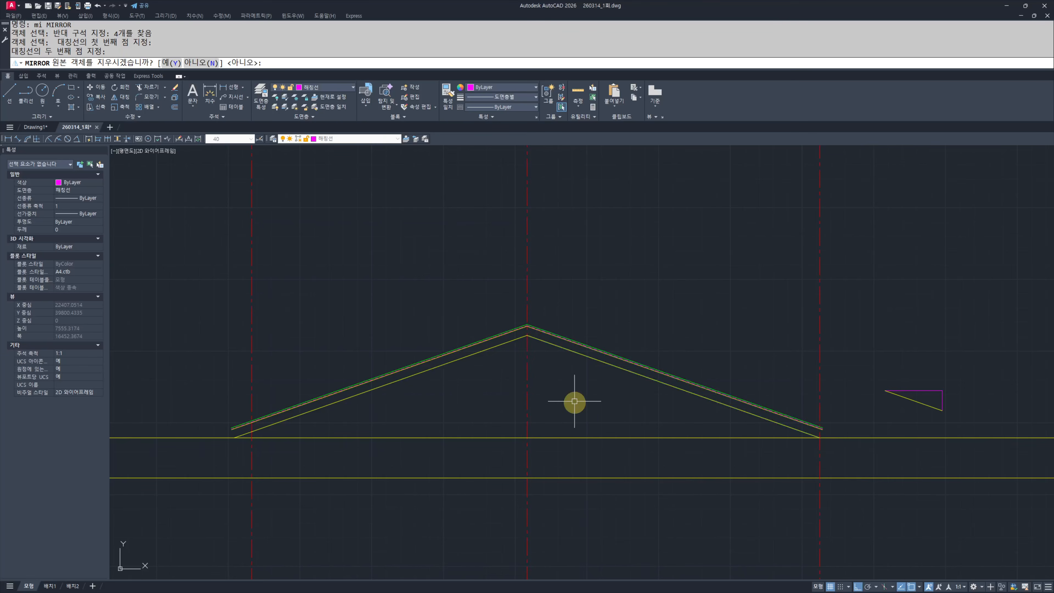
{"action": "key", "text": "Return"}
{"action": "key", "text": "Escape"}
{"action": "key", "text": "Escape"}
Step: Erase the horizontal level line that runs through the lower ends of the roof slopes
{"action": "scroll", "coordinate": [574, 401], "scroll_direction": "down", "scroll_amount": 2}
{"action": "scroll", "coordinate": [610, 431], "scroll_direction": "up", "scroll_amount": 3}
{"action": "left_click", "coordinate": [629, 442]}
{"action": "left_click", "coordinate": [546, 408]}
{"action": "scroll", "coordinate": [484, 409], "scroll_direction": "down", "scroll_amount": 2}
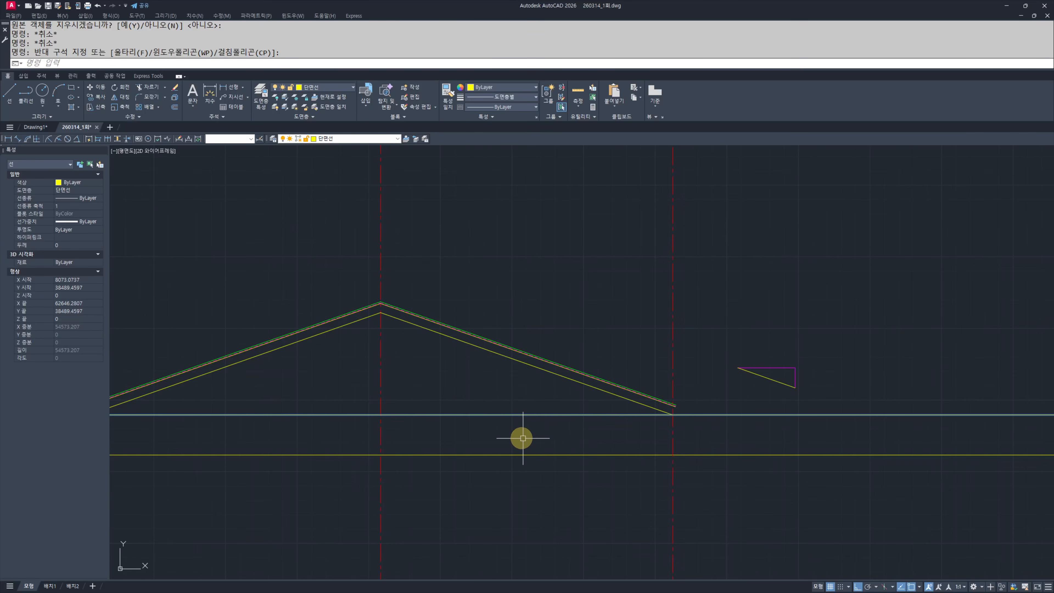
{"action": "type", "text": "e"}
{"action": "key", "text": "Return"}
Step: Move the small slope triangle beside the roof section straight upward
{"action": "left_click", "coordinate": [811, 411]}
{"action": "left_click", "coordinate": [750, 337]}
{"action": "middle_click_drag", "start_coordinate": [751, 337], "coordinate": [736, 355]}
{"action": "type", "text": "m"}
{"action": "key", "text": "Return"}
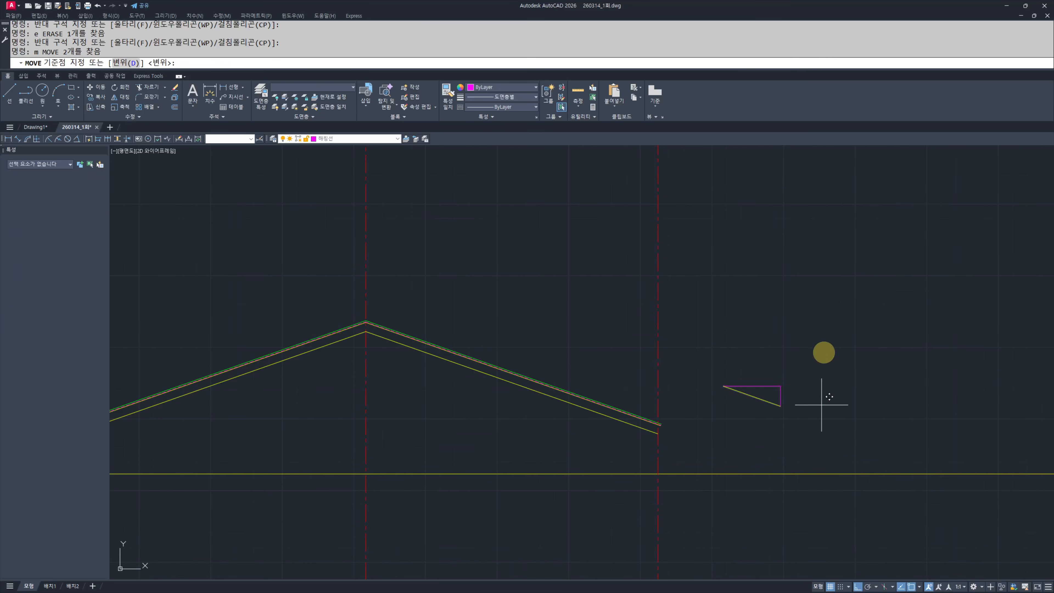
{"action": "left_click", "coordinate": [822, 405]}
{"action": "left_click", "coordinate": [824, 324]}
{"action": "key", "text": "Escape"}
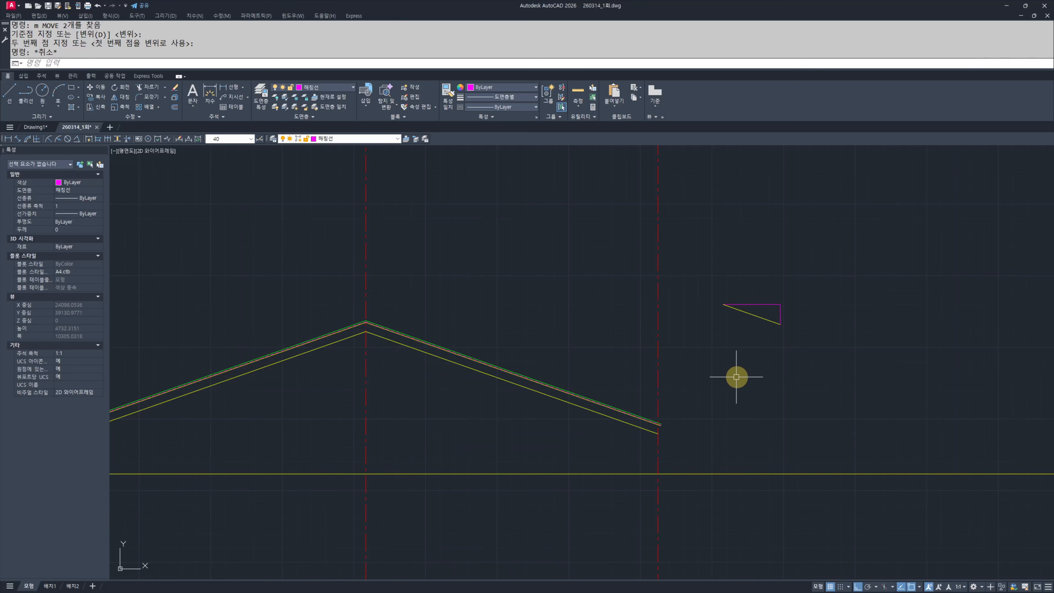
Step: Erase the two linear dimensions below the rotated roof plan
{"action": "scroll", "coordinate": [708, 351], "scroll_direction": "down", "scroll_amount": 2}
{"action": "middle_click_drag", "start_coordinate": [681, 223], "coordinate": [673, 357]}
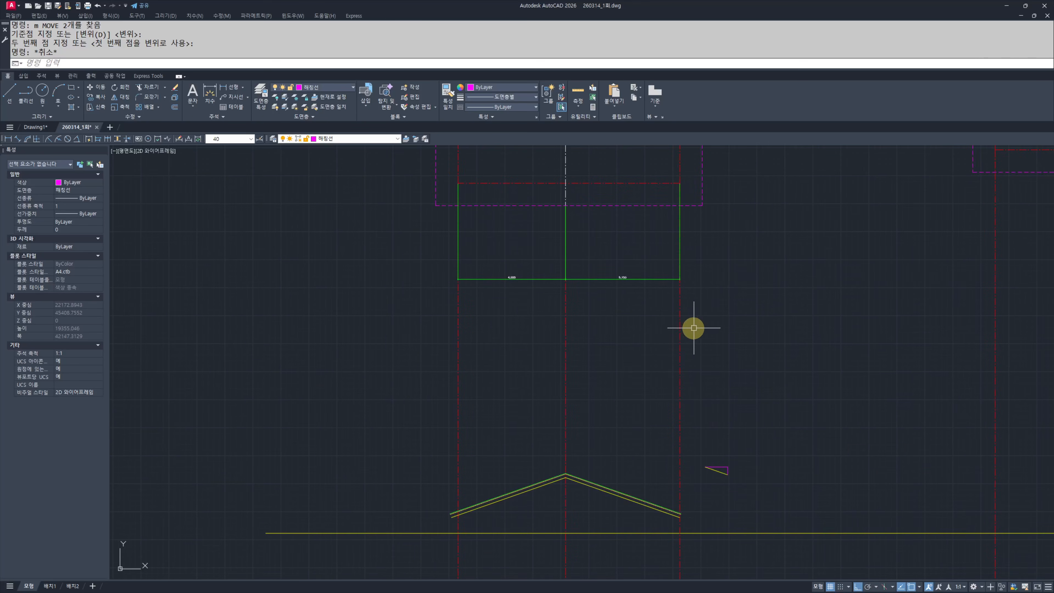
{"action": "middle_click_drag", "start_coordinate": [698, 412], "coordinate": [693, 226]}
{"action": "key", "text": "Escape"}
{"action": "key", "text": "Escape"}
{"action": "key", "text": "Escape"}
{"action": "scroll", "coordinate": [644, 376], "scroll_direction": "up", "scroll_amount": 2}
{"action": "middle_click_drag", "start_coordinate": [661, 323], "coordinate": [637, 433]}
{"action": "scroll", "coordinate": [673, 396], "scroll_direction": "down", "scroll_amount": 3}
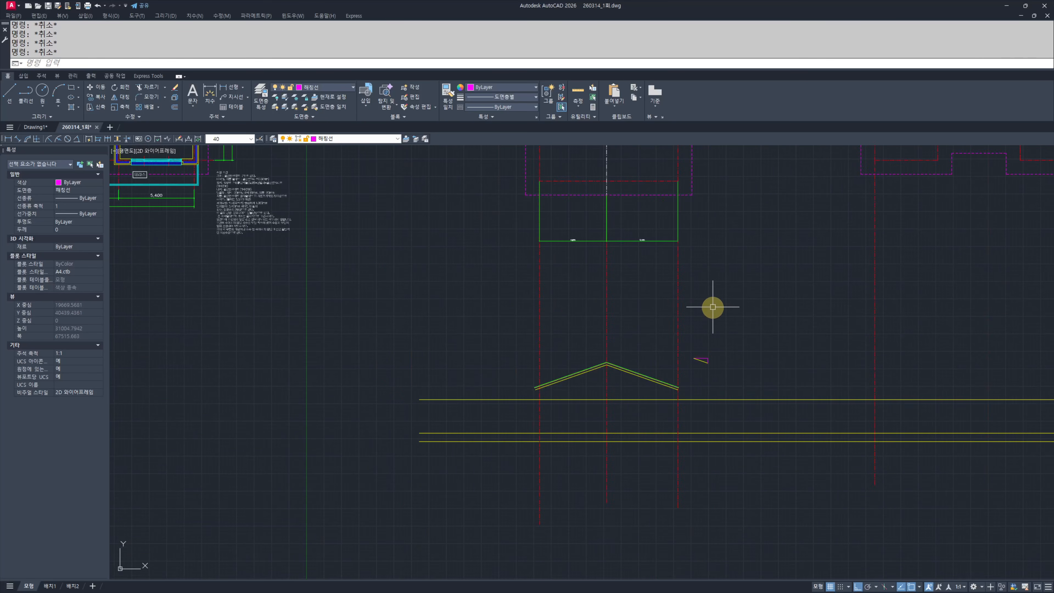
{"action": "middle_click_drag", "start_coordinate": [700, 228], "coordinate": [726, 426]}
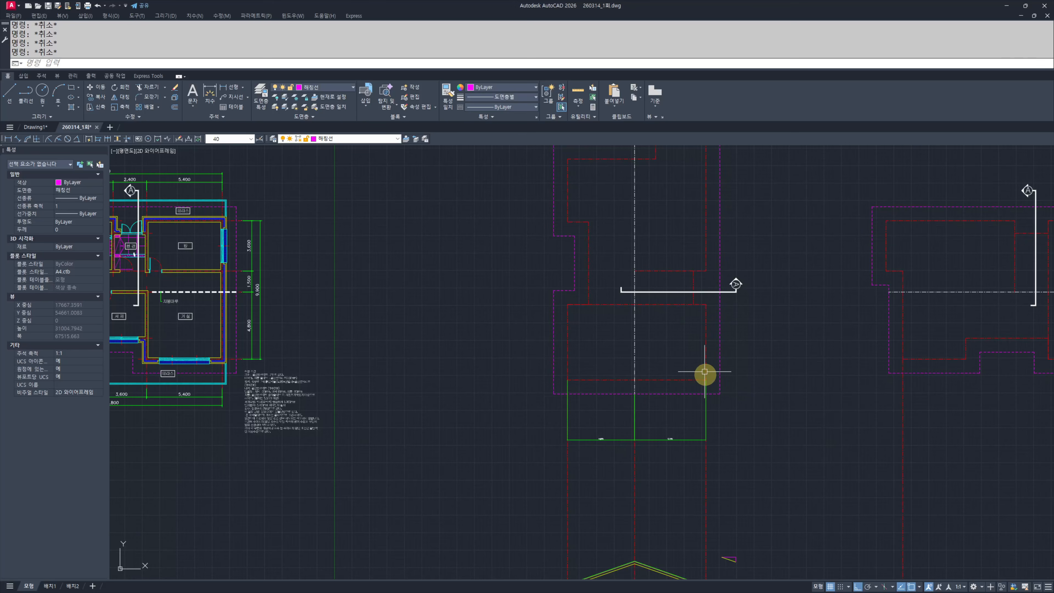
{"action": "left_click", "coordinate": [654, 419]}
{"action": "type", "text": "e"}
{"action": "left_click", "coordinate": [618, 430]}
{"action": "left_click", "coordinate": [602, 464]}
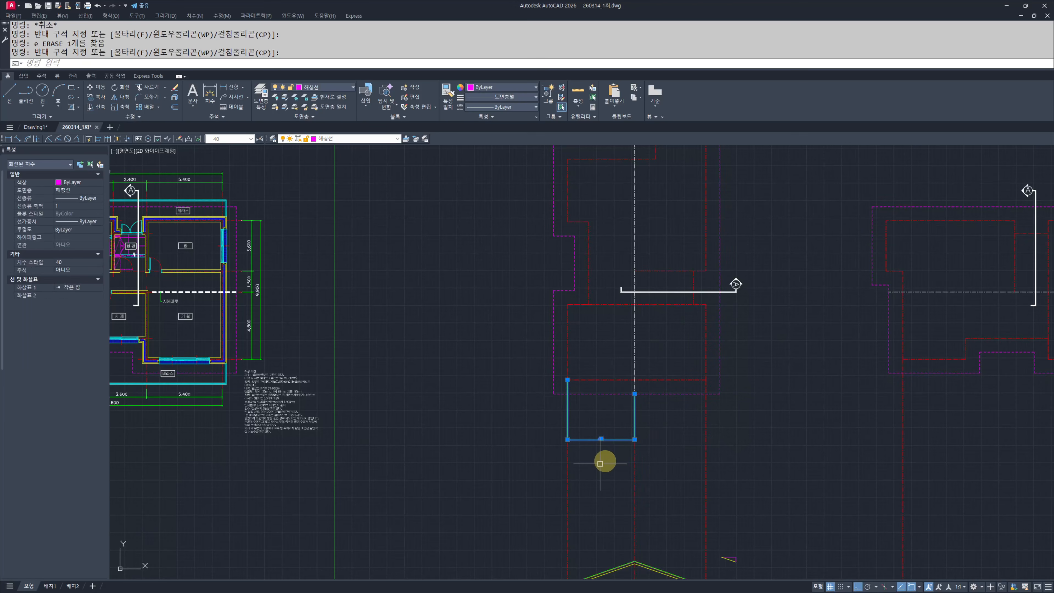
{"action": "type", "text": "e"}
{"action": "key", "text": "Escape"}
{"action": "key", "text": "Escape"}
Step: Draw two vertical projection lines past the level lines, from the plan's inner right centreline and the eave outline's lower right corner
{"action": "middle_click_drag", "start_coordinate": [747, 395], "coordinate": [750, 396]}
{"action": "type", "text": "l"}
{"action": "key", "text": "Return"}
{"action": "left_click", "coordinate": [696, 347]}
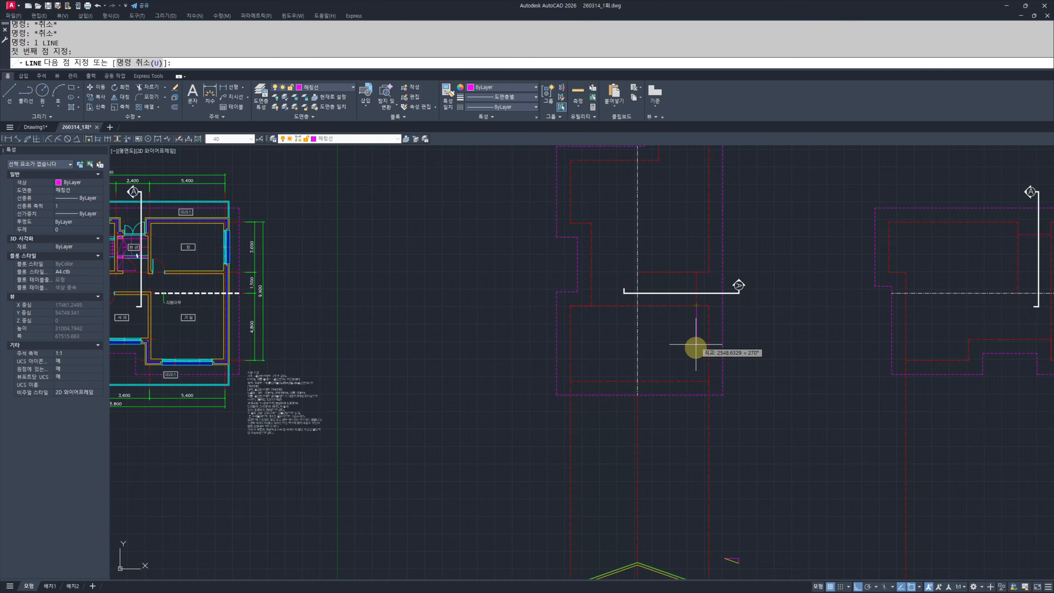
{"action": "scroll", "coordinate": [694, 328], "scroll_direction": "down", "scroll_amount": 4}
{"action": "scroll", "coordinate": [689, 351], "scroll_direction": "up", "scroll_amount": 6}
{"action": "key", "text": "Escape"}
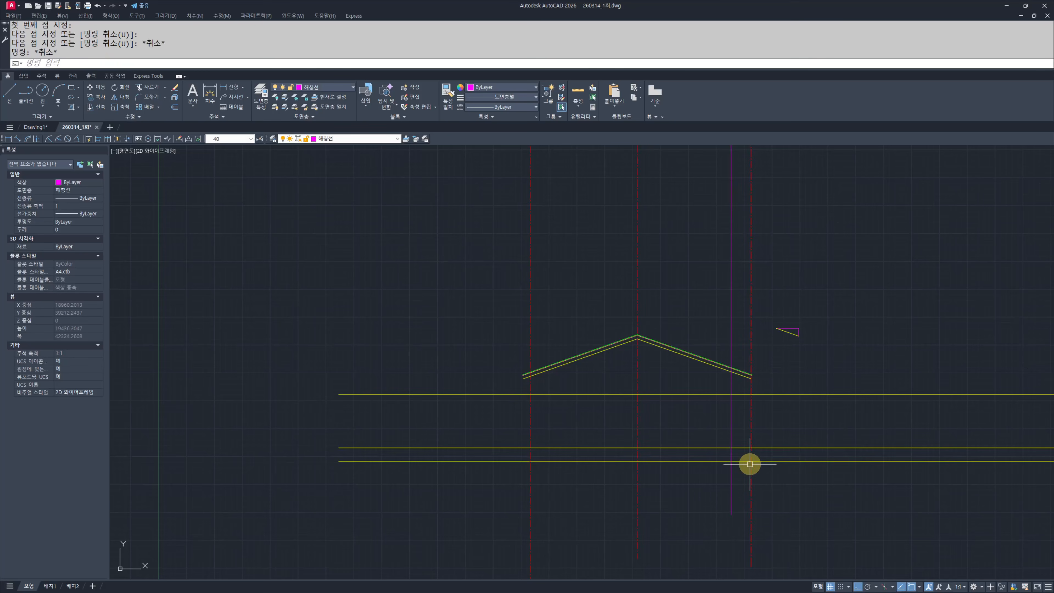
{"action": "scroll", "coordinate": [735, 448], "scroll_direction": "down", "scroll_amount": 4}
{"action": "key", "text": "Escape"}
{"action": "scroll", "coordinate": [747, 374], "scroll_direction": "down", "scroll_amount": 3}
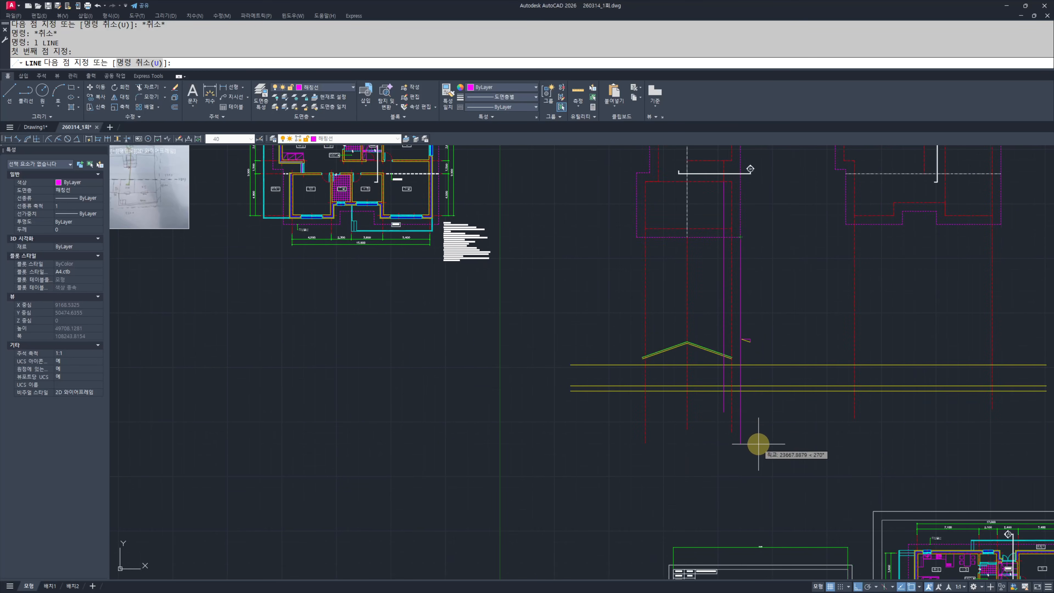
Step: Extend the right-hand sloping roof lines to the projected eave line
{"action": "scroll", "coordinate": [747, 394], "scroll_direction": "up", "scroll_amount": 10}
{"action": "type", "text": "ex"}
{"action": "key", "text": "space"}
{"action": "left_click", "coordinate": [796, 355]}
{"action": "key", "text": "space"}
{"action": "left_click", "coordinate": [689, 320]}
{"action": "left_click", "coordinate": [673, 384]}
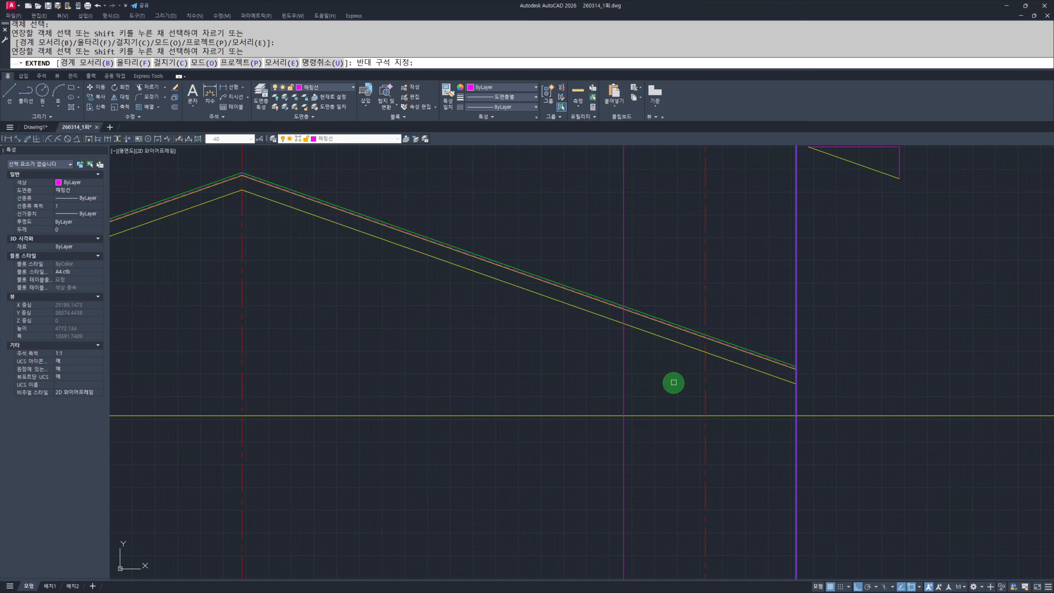
{"action": "key", "text": "Escape"}
{"action": "key", "text": "Escape"}
Step: Match the inner projection line to the properties of the red vertical centreline
{"action": "middle_click_drag", "start_coordinate": [685, 372], "coordinate": [688, 382]}
{"action": "middle_click_drag", "start_coordinate": [713, 453], "coordinate": [717, 412]}
{"action": "type", "text": "mm"}
{"action": "key", "text": "space"}
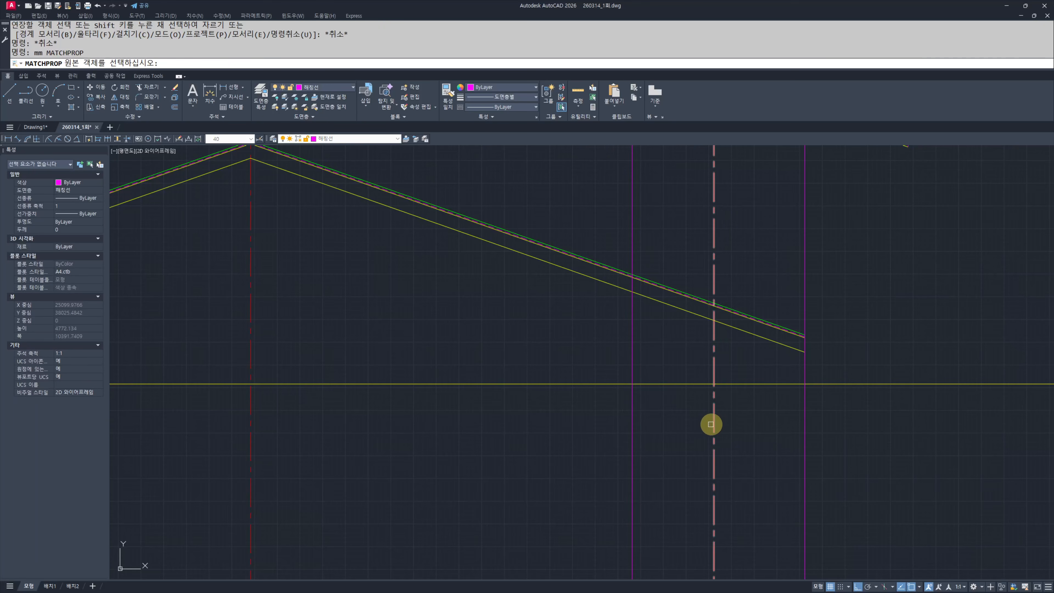
{"action": "left_click", "coordinate": [711, 420]}
{"action": "left_click", "coordinate": [714, 419]}
{"action": "left_click", "coordinate": [563, 497]}
{"action": "left_click", "coordinate": [620, 436]}
{"action": "key", "text": "Escape"}
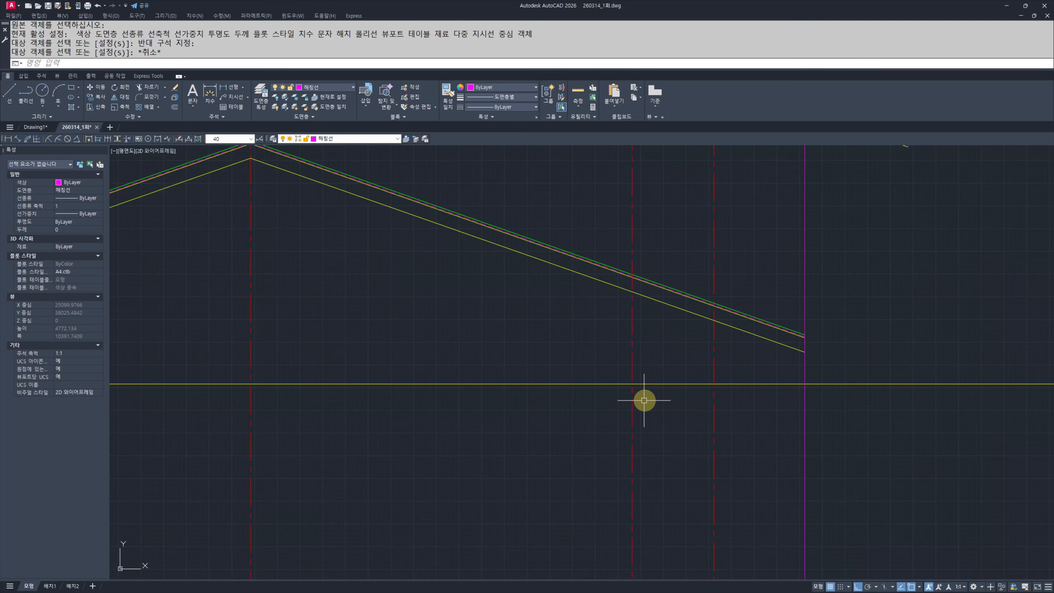
Step: Offset the inner right centreline by 100 to the left
{"action": "key", "text": "space"}
{"action": "key", "text": "space"}
{"action": "left_click", "coordinate": [633, 391]}
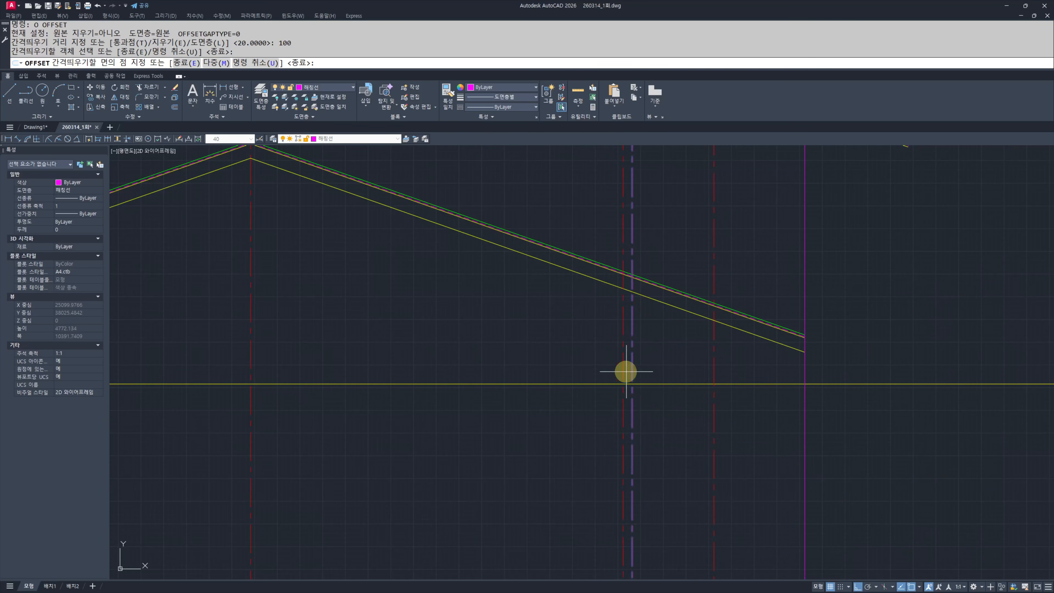
{"action": "left_click", "coordinate": [614, 371]}
{"action": "key", "text": "Escape"}
{"action": "key", "text": "Escape"}
Step: Offset the same centreline by 310 to the right
{"action": "key", "text": "space"}
{"action": "type", "text": "310"}
{"action": "key", "text": "space"}
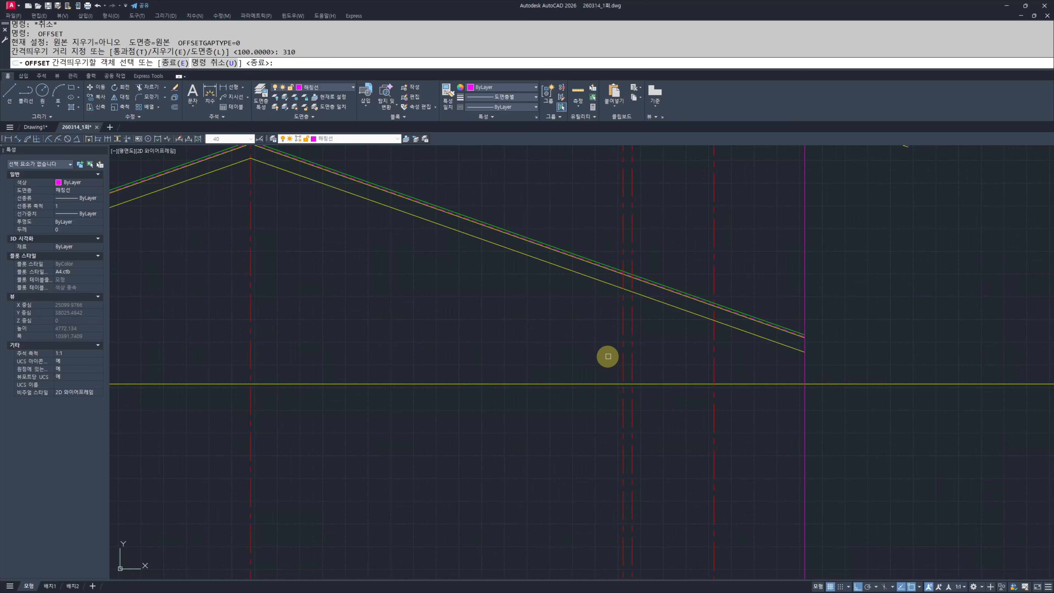
{"action": "key", "text": "Escape"}
Step: Match the two offset wall lines to the properties of the lower yellow sloping line
{"action": "type", "text": "mm"}
{"action": "key", "text": "space"}
{"action": "left_click", "coordinate": [636, 342]}
{"action": "scroll", "coordinate": [648, 341], "scroll_direction": "up", "scroll_amount": 3}
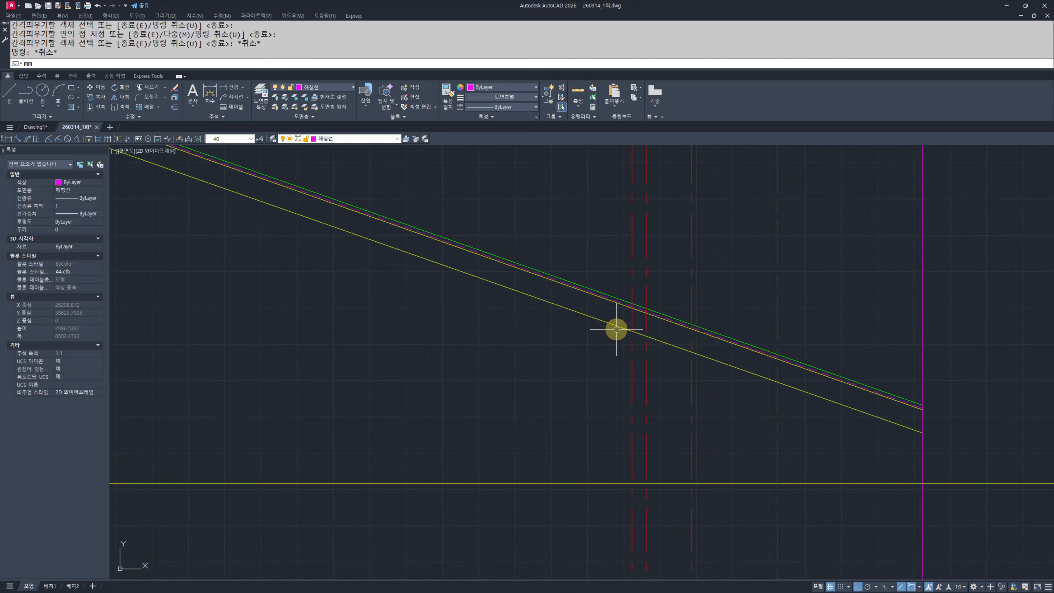
{"action": "left_click", "coordinate": [687, 352]}
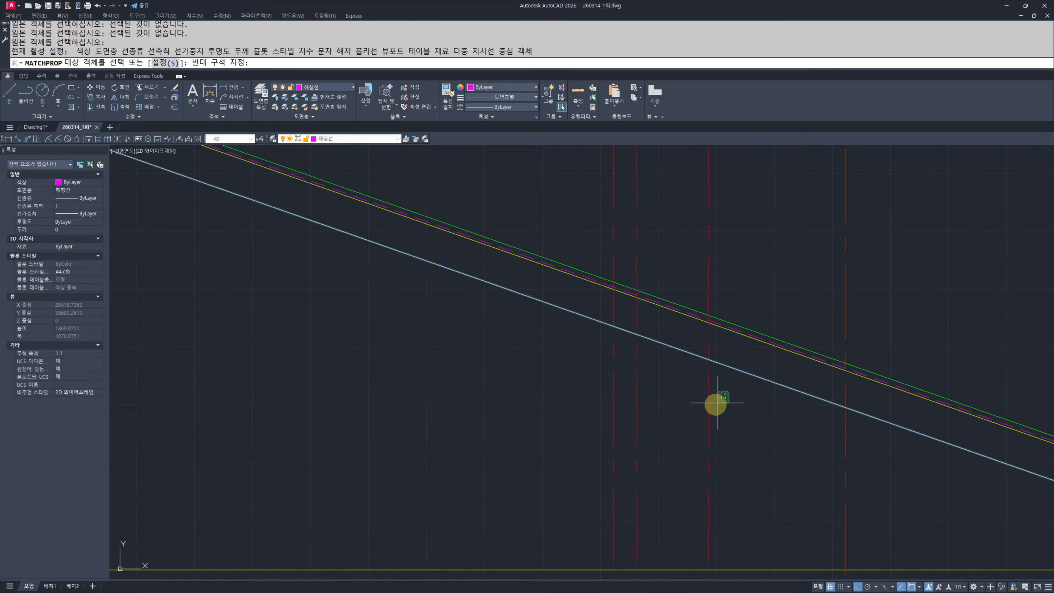
{"action": "left_click", "coordinate": [717, 403]}
{"action": "left_click", "coordinate": [613, 413]}
{"action": "left_click", "coordinate": [616, 377]}
{"action": "key", "text": "space"}
Step: Trim the two wall lines above the lower sloping roof line
{"action": "middle_click_drag", "start_coordinate": [659, 353], "coordinate": [651, 408]}
{"action": "type", "text": "tr"}
{"action": "key", "text": "space"}
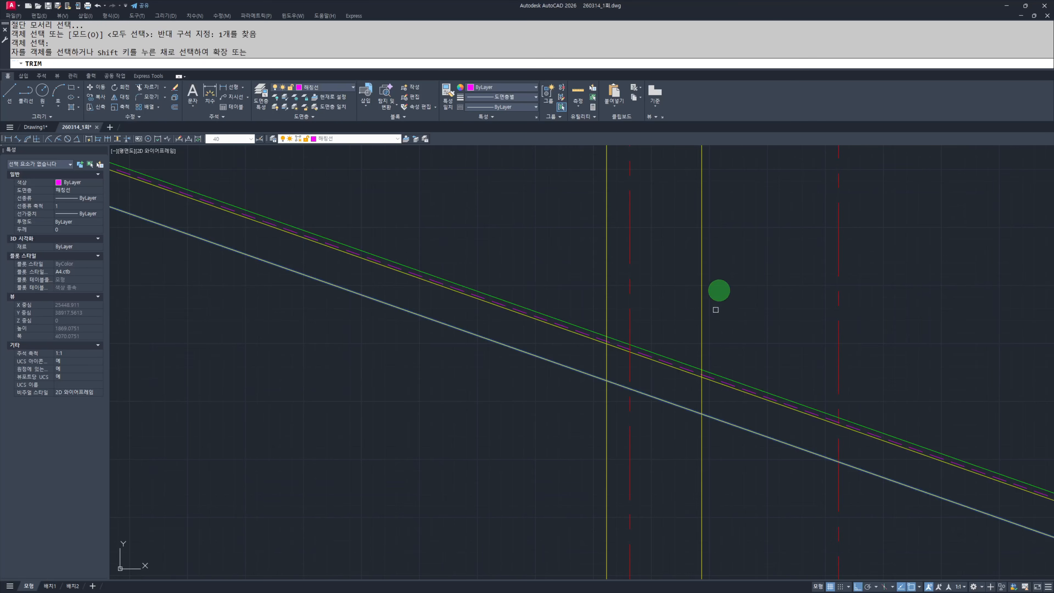
{"action": "mouse_move", "coordinate": [718, 292]}
{"action": "left_mouse_down"}
{"action": "mouse_move", "coordinate": [616, 284]}
{"action": "mouse_move", "coordinate": [563, 257]}
{"action": "left_mouse_up"}
{"action": "key", "text": "Escape"}
{"action": "key", "text": "Escape"}
Step: Draw a rectangle 150 wide and 200 high in the empty space outside the right eave
{"action": "scroll", "coordinate": [589, 330], "scroll_direction": "down", "scroll_amount": 6}
{"action": "scroll", "coordinate": [590, 358], "scroll_direction": "up", "scroll_amount": 6}
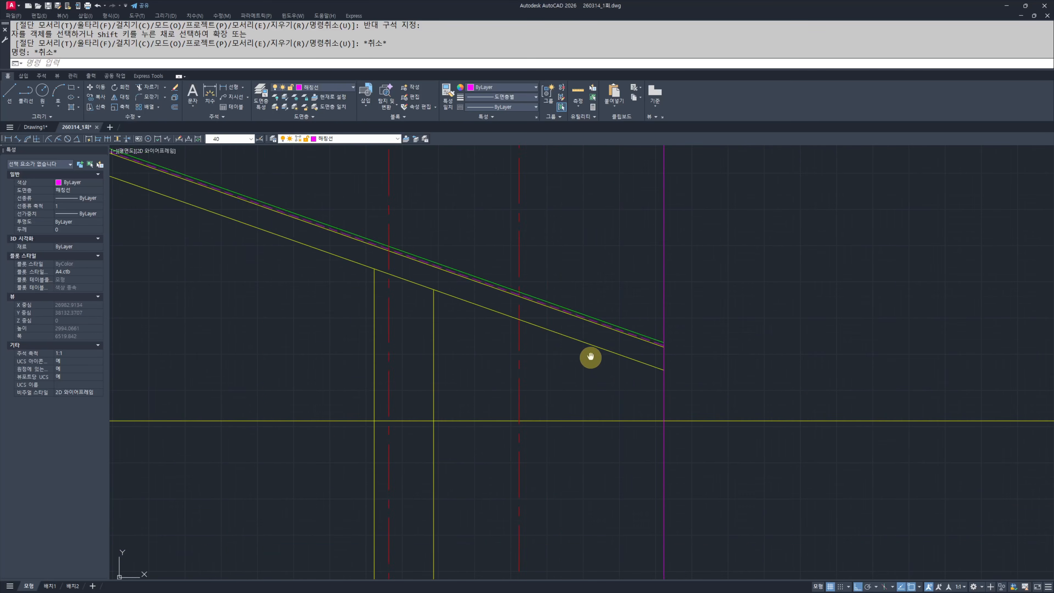
{"action": "middle_click_drag", "start_coordinate": [802, 393], "coordinate": [706, 395]}
{"action": "type", "text": "rec"}
{"action": "key", "text": "space"}
{"action": "left_click", "coordinate": [649, 426]}
{"action": "type", "text": "@"}
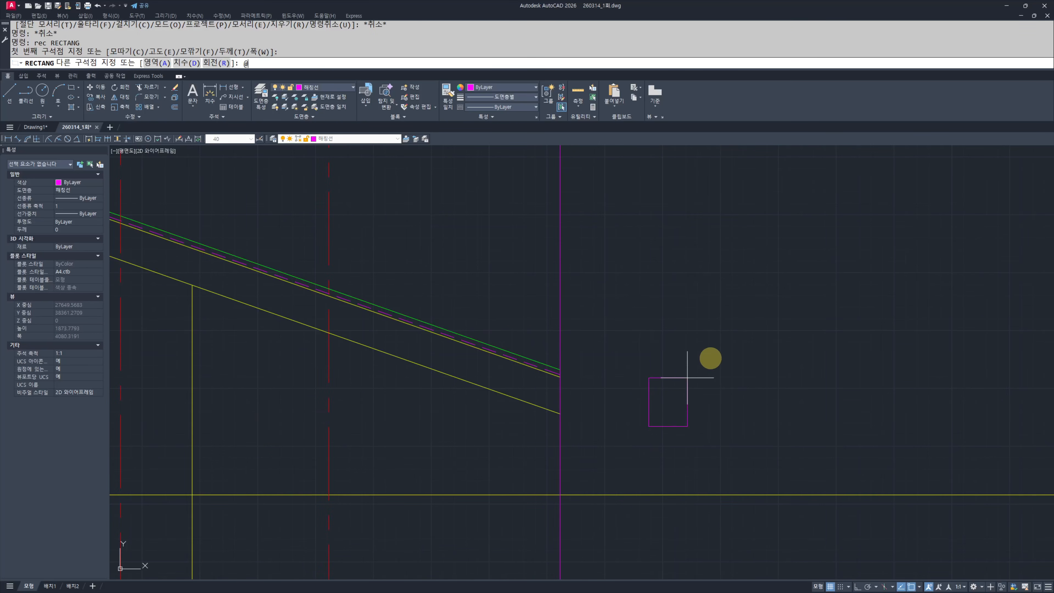
{"action": "type", "text": "150,200"}
{"action": "key", "text": "space"}
{"action": "key", "text": "Escape"}
{"action": "key", "text": "Escape"}
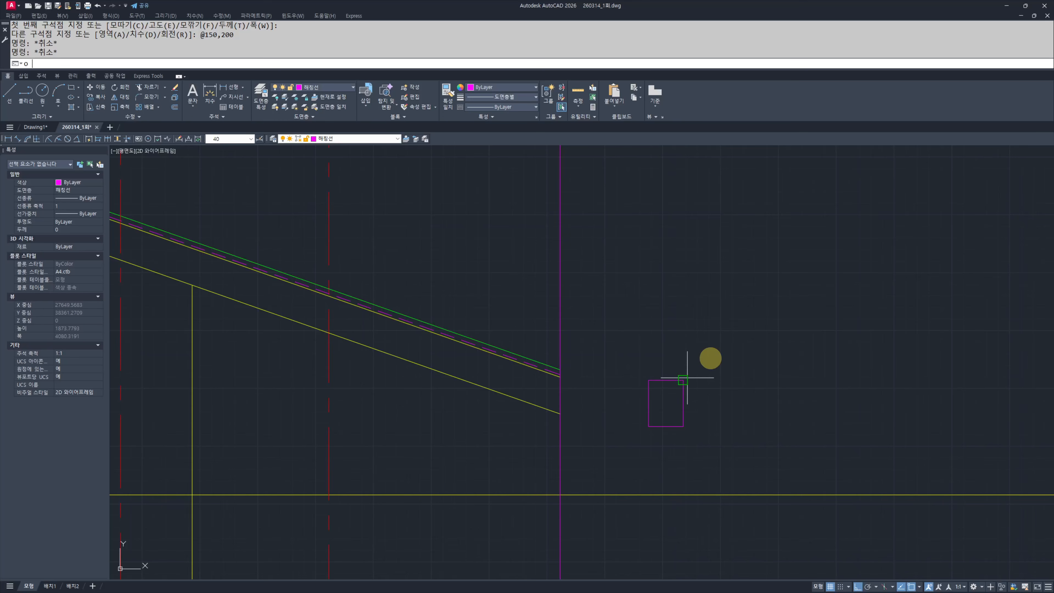
Step: Offset the rectangle by 30 outward
{"action": "type", "text": "o"}
{"action": "key", "text": "space"}
{"action": "type", "text": "30"}
{"action": "key", "text": "space"}
{"action": "scroll", "coordinate": [697, 367], "scroll_direction": "up", "scroll_amount": 4}
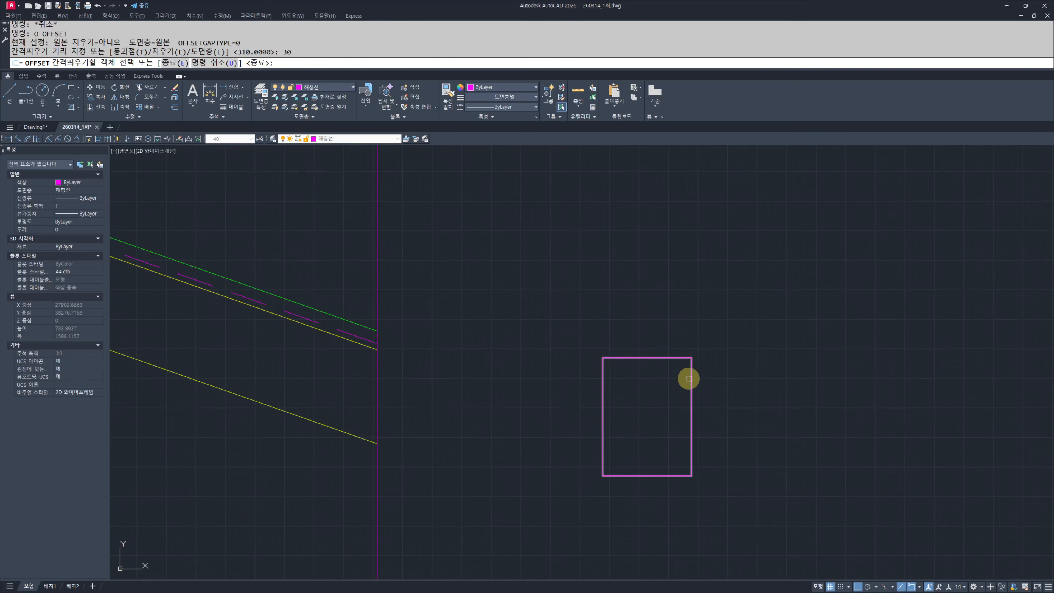
{"action": "left_click", "coordinate": [691, 376]}
{"action": "left_click", "coordinate": [535, 369]}
{"action": "key", "text": "Escape"}
{"action": "key", "text": "Escape"}
Step: Match the inner rectangle to the yellow sloping line and the outer rectangle to the green sloping line
{"action": "scroll", "coordinate": [533, 386], "scroll_direction": "down", "scroll_amount": 3}
{"action": "type", "text": "ma"}
{"action": "key", "text": "space"}
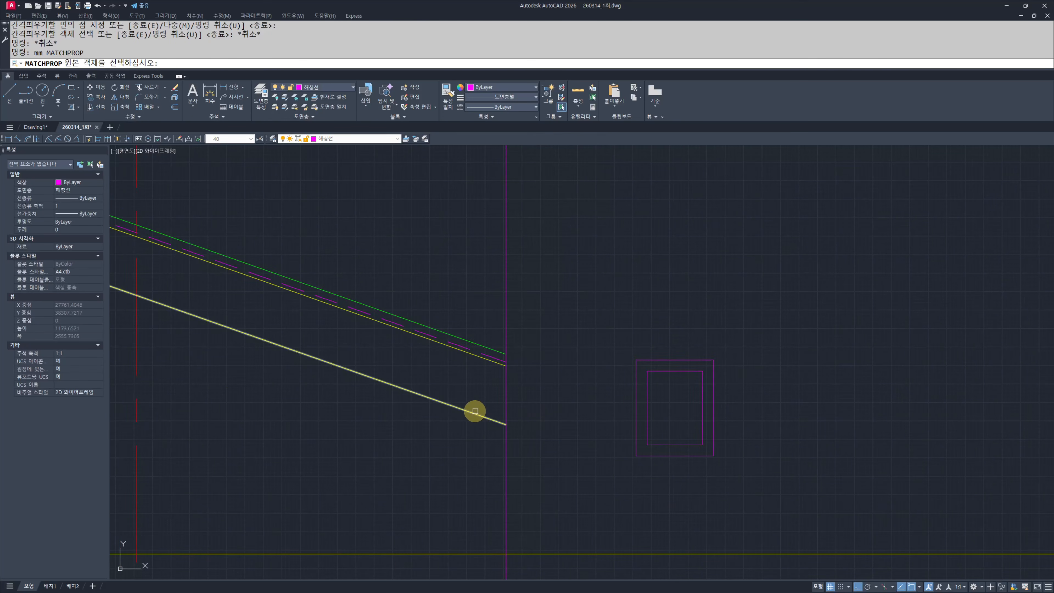
{"action": "left_click", "coordinate": [473, 412]}
{"action": "left_click_drag", "start_coordinate": [682, 323], "coordinate": [616, 412]}
{"action": "key", "text": "Escape"}
{"action": "key", "text": "Escape"}
{"action": "key", "text": "space"}
{"action": "left_click", "coordinate": [481, 349]}
{"action": "left_click", "coordinate": [649, 360]}
{"action": "key", "text": "Escape"}
{"action": "key", "text": "Escape"}
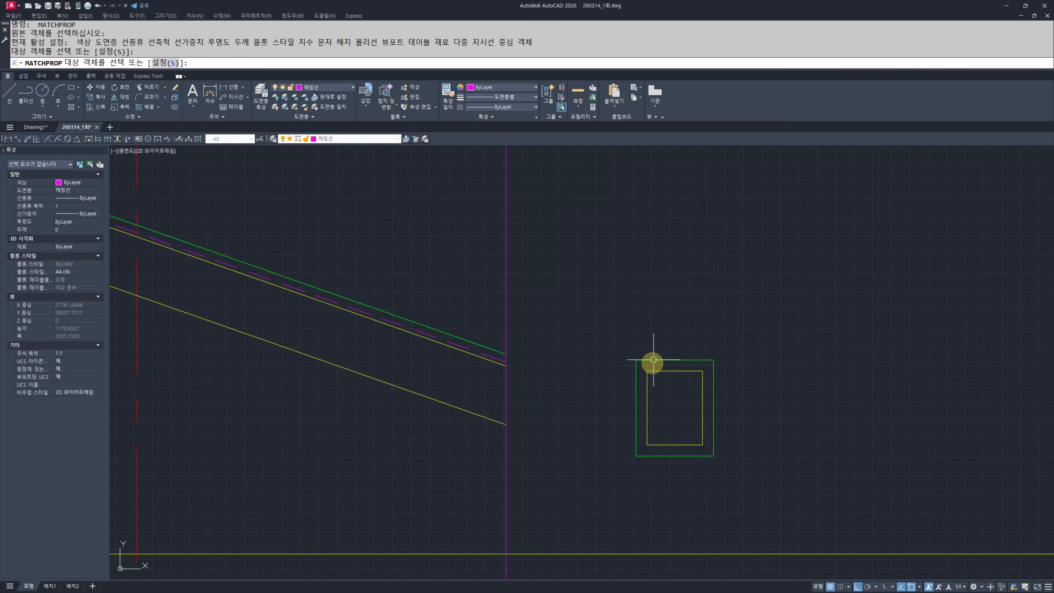
Step: Move both rectangles so the inner one's upper right corner meets the eave end of the upper yellow sloping line
{"action": "left_click", "coordinate": [785, 323]}
{"action": "left_click", "coordinate": [720, 410]}
{"action": "type", "text": "m"}
{"action": "key", "text": "space"}
{"action": "key", "text": "Escape"}
{"action": "key", "text": "Escape"}
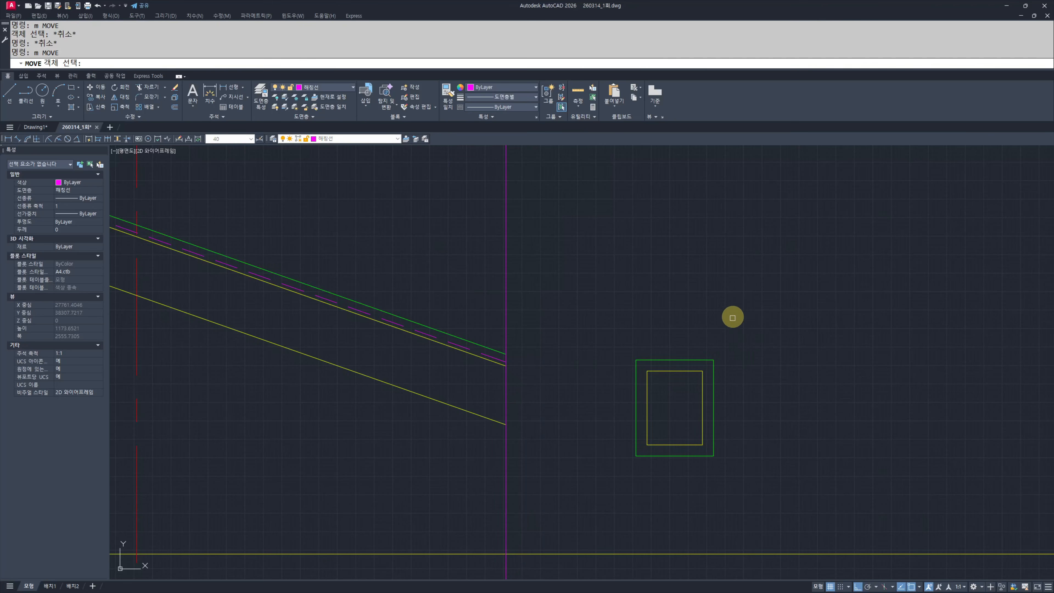
{"action": "key", "text": "space"}
{"action": "left_click", "coordinate": [700, 373]}
{"action": "left_click", "coordinate": [506, 366]}
{"action": "key", "text": "Escape"}
{"action": "key", "text": "Escape"}
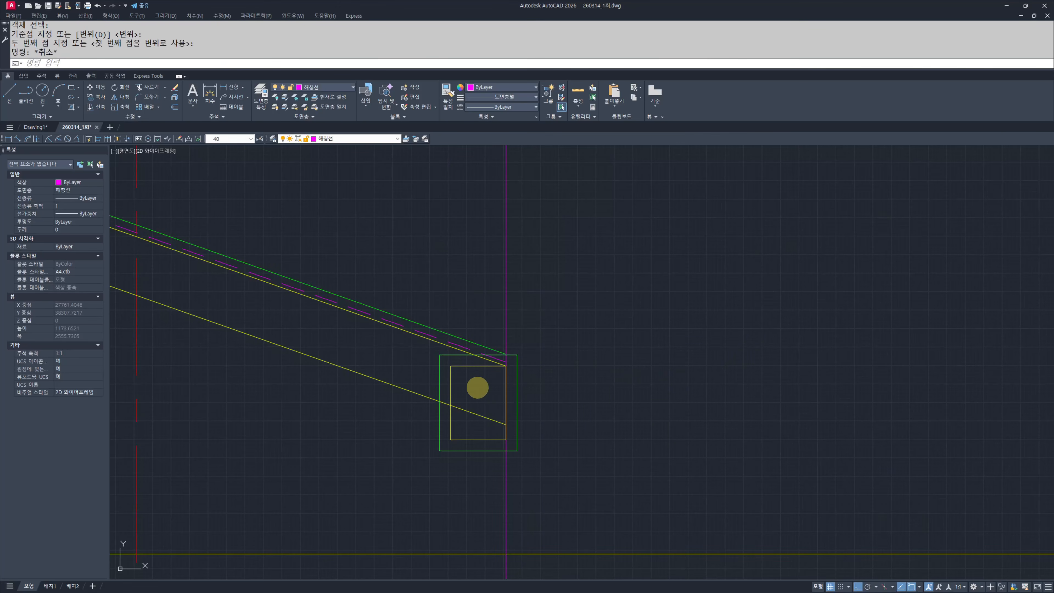
Step: Explode both rectangles at the eave into separate lines
{"action": "scroll", "coordinate": [477, 382], "scroll_direction": "up", "scroll_amount": 6}
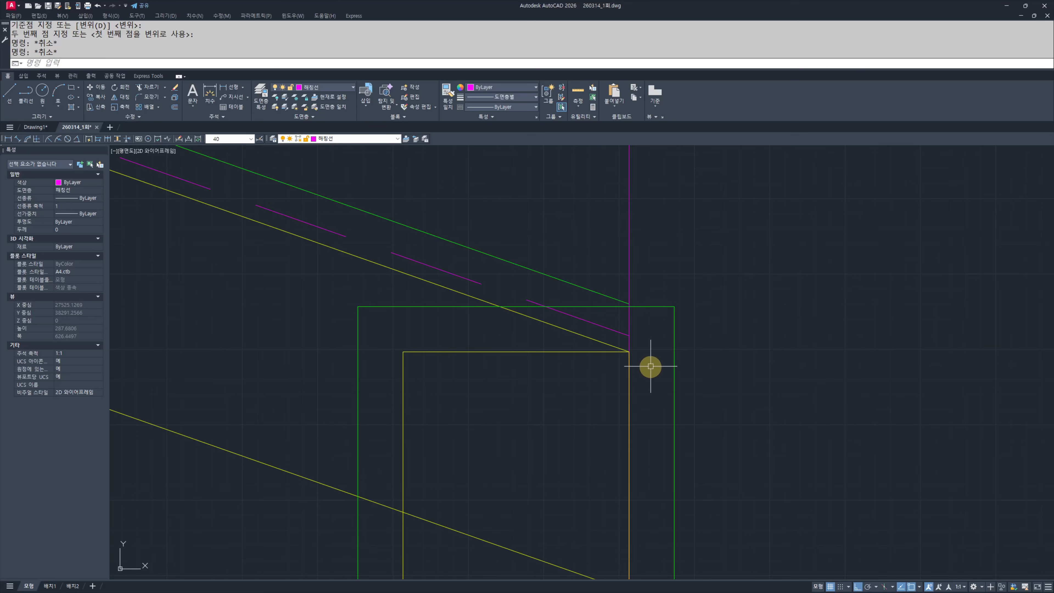
{"action": "scroll", "coordinate": [627, 350], "scroll_direction": "up", "scroll_amount": 4}
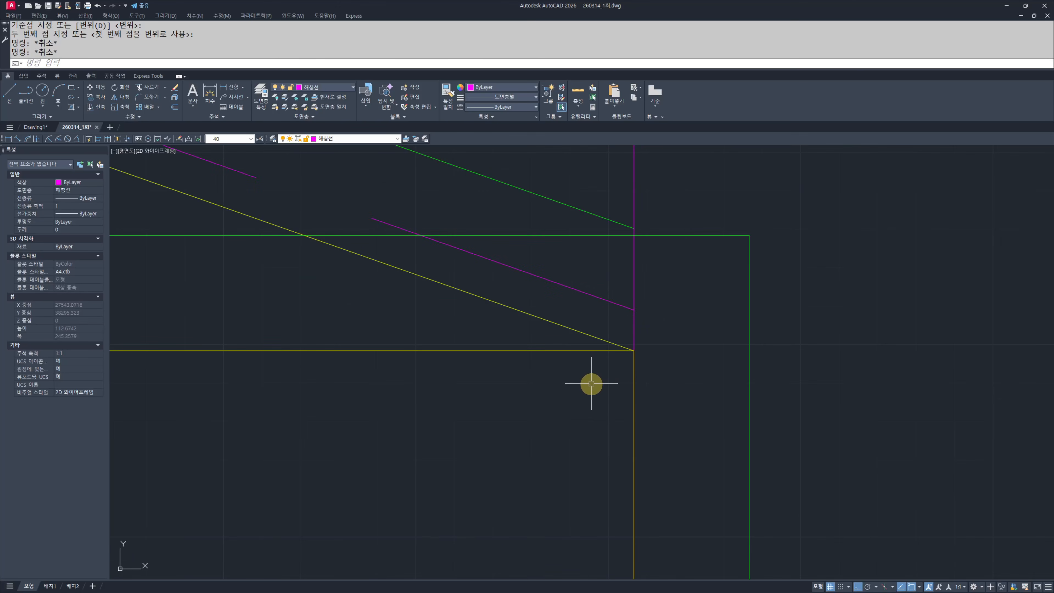
{"action": "scroll", "coordinate": [511, 393], "scroll_direction": "down", "scroll_amount": 6}
{"action": "left_click", "coordinate": [821, 405]}
{"action": "left_click", "coordinate": [685, 395]}
{"action": "type", "text": "x"}
{"action": "key", "text": "Return"}
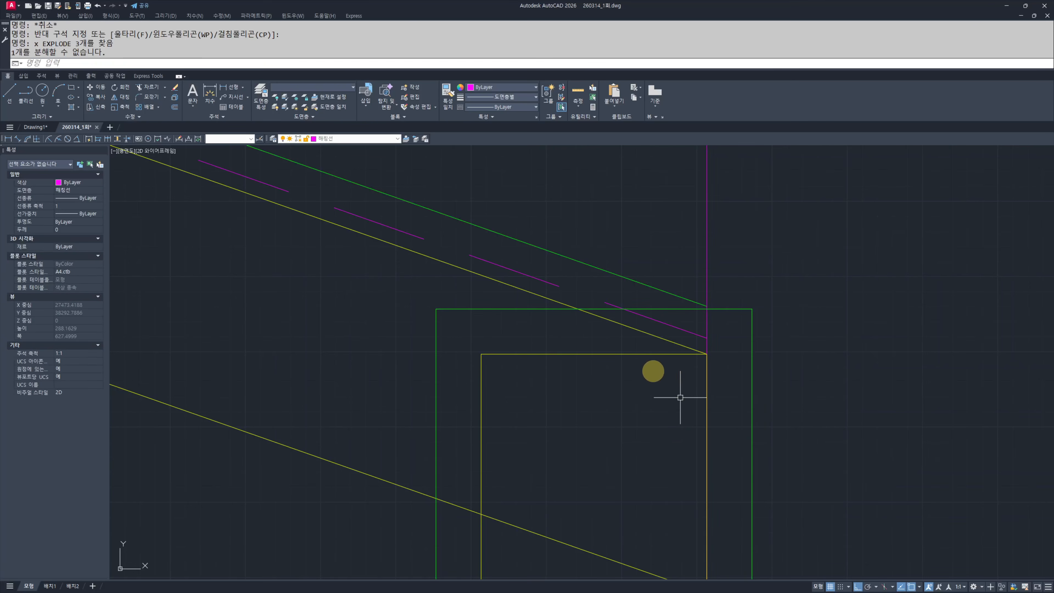
Step: Erase the top edges of the inner and outer rectangles
{"action": "key", "text": "Escape"}
{"action": "scroll", "coordinate": [682, 396], "scroll_direction": "up", "scroll_amount": 2}
{"action": "left_click", "coordinate": [584, 407]}
{"action": "left_click", "coordinate": [500, 376]}
{"action": "type", "text": "e"}
{"action": "key", "text": "Return"}
{"action": "left_click", "coordinate": [385, 320]}
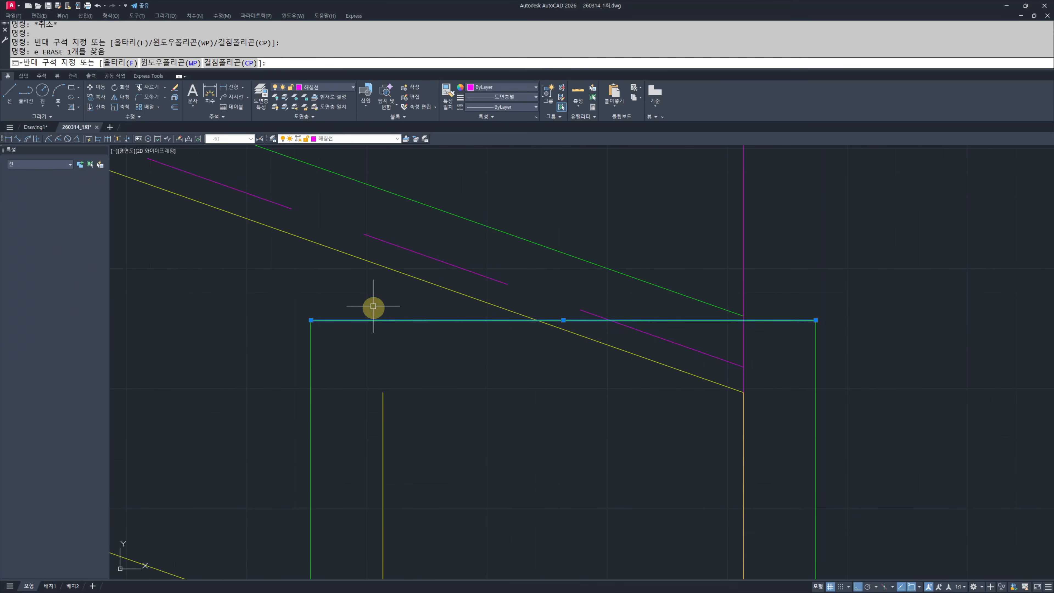
{"action": "key", "text": "Delete"}
Step: Fillet the green sloping line with the outer rectangle's right edge at radius 0, and erase the magenta eave projection line
{"action": "scroll", "coordinate": [492, 364], "scroll_direction": "down", "scroll_amount": 2}
{"action": "scroll", "coordinate": [687, 310], "scroll_direction": "down", "scroll_amount": 3}
{"action": "scroll", "coordinate": [602, 282], "scroll_direction": "up", "scroll_amount": 2}
{"action": "type", "text": "f"}
{"action": "key", "text": "Return"}
{"action": "left_click", "coordinate": [602, 282]}
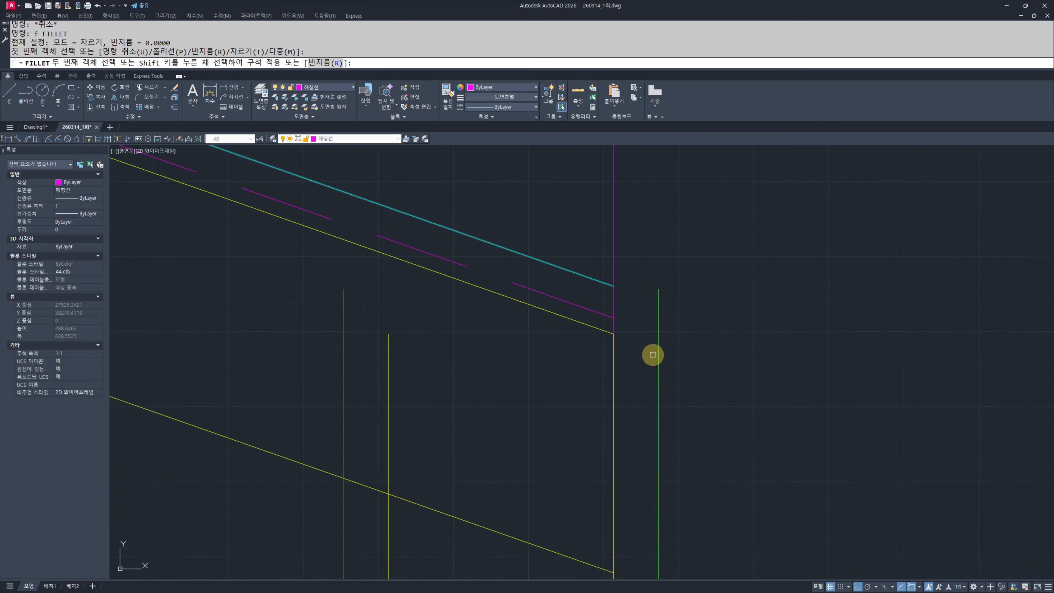
{"action": "key", "text": "Escape"}
Step: Trim the lower yellow sloping line and both rectangles' left edges where they overlap at the eave
{"action": "type", "text": "tr"}
{"action": "key", "text": "Return"}
{"action": "scroll", "coordinate": [584, 302], "scroll_direction": "down", "scroll_amount": 4}
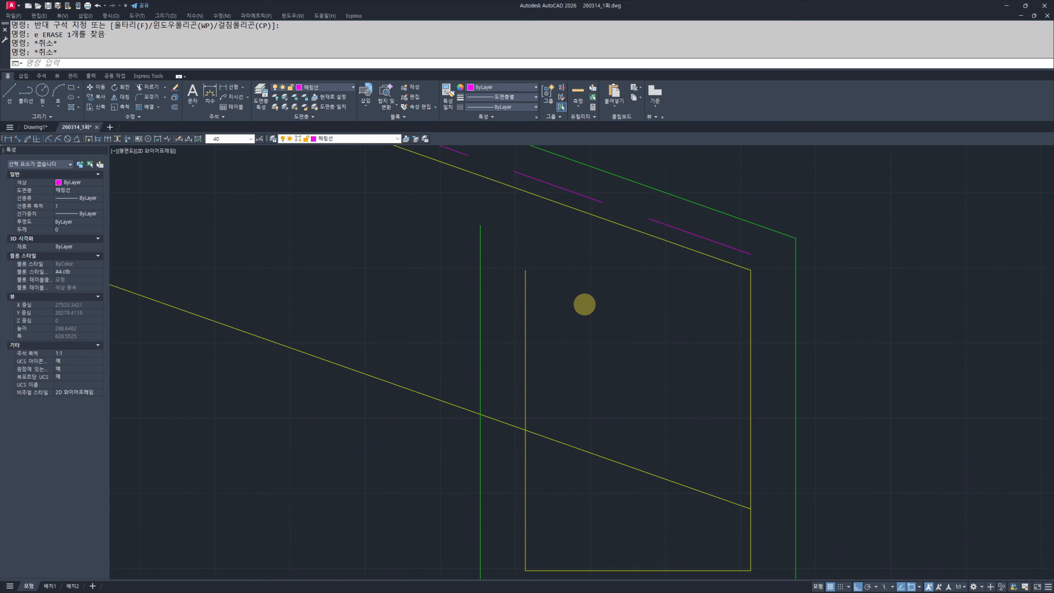
{"action": "key", "text": "Return"}
{"action": "left_click", "coordinate": [562, 333]}
{"action": "left_click", "coordinate": [590, 365]}
{"action": "key", "text": "Escape"}
{"action": "middle_click_drag", "start_coordinate": [581, 376], "coordinate": [608, 369]}
Step: Draw a vertical line downward from the bottom edge of the inner eave rectangle, past the outer rectangle
{"action": "type", "text": "l"}
{"action": "key", "text": "Return"}
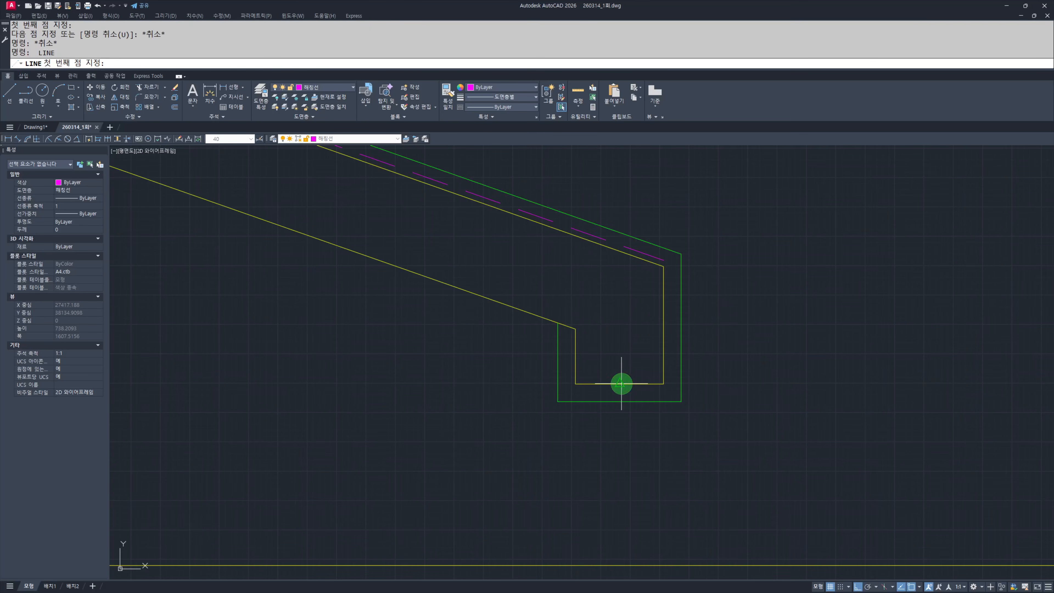
{"action": "left_click", "coordinate": [619, 383]}
{"action": "key", "text": "Escape"}
{"action": "key", "text": "Escape"}
Step: Offset the short vertical line at the eave bottom by 30 to both sides
{"action": "type", "text": "o"}
{"action": "key", "text": "Return"}
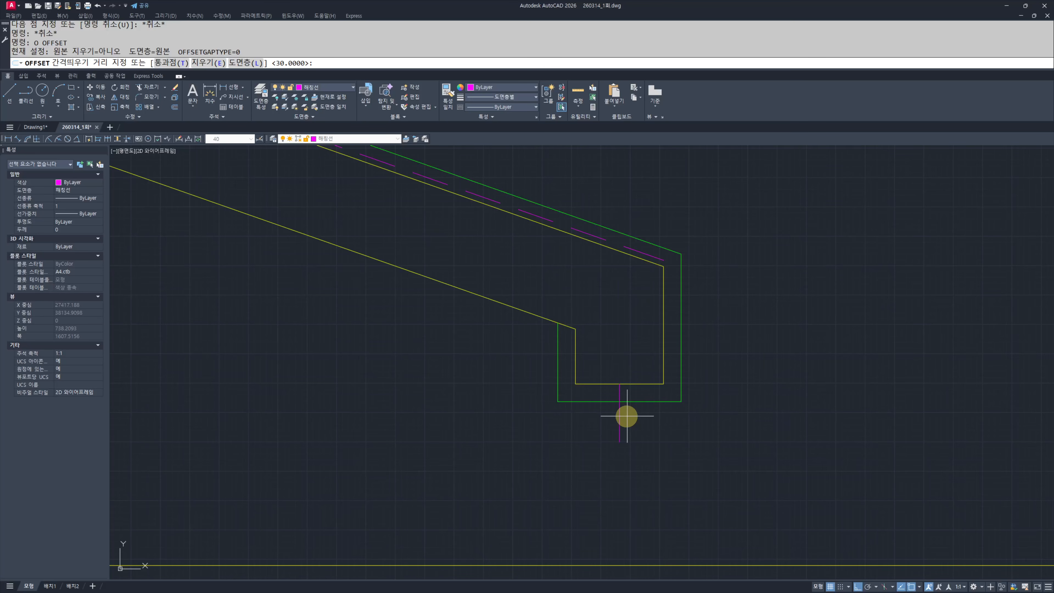
{"action": "type", "text": "30"}
{"action": "key", "text": "Return"}
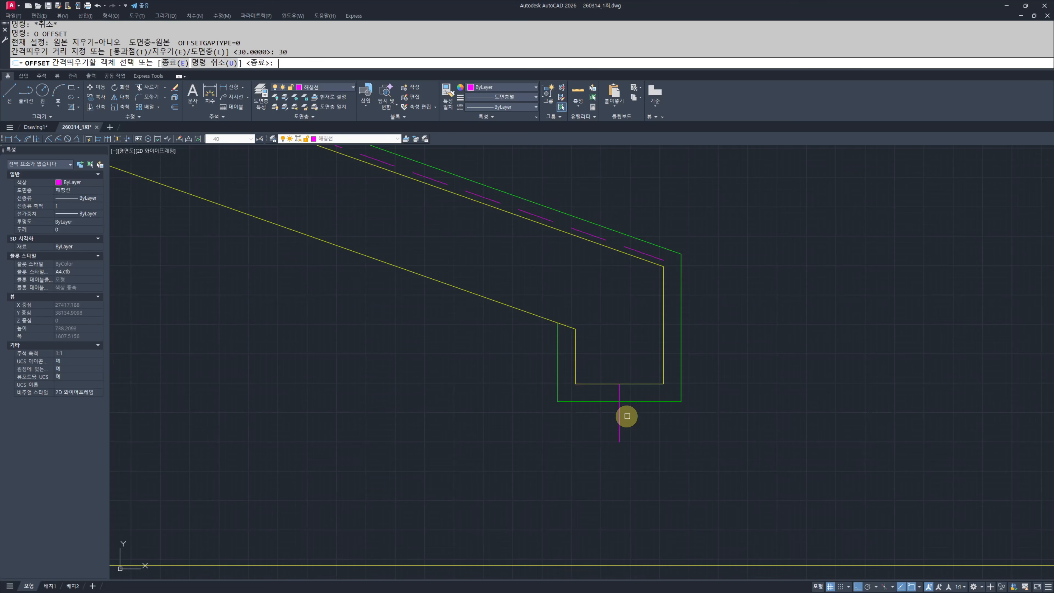
{"action": "left_click", "coordinate": [618, 422]}
{"action": "left_click", "coordinate": [604, 423]}
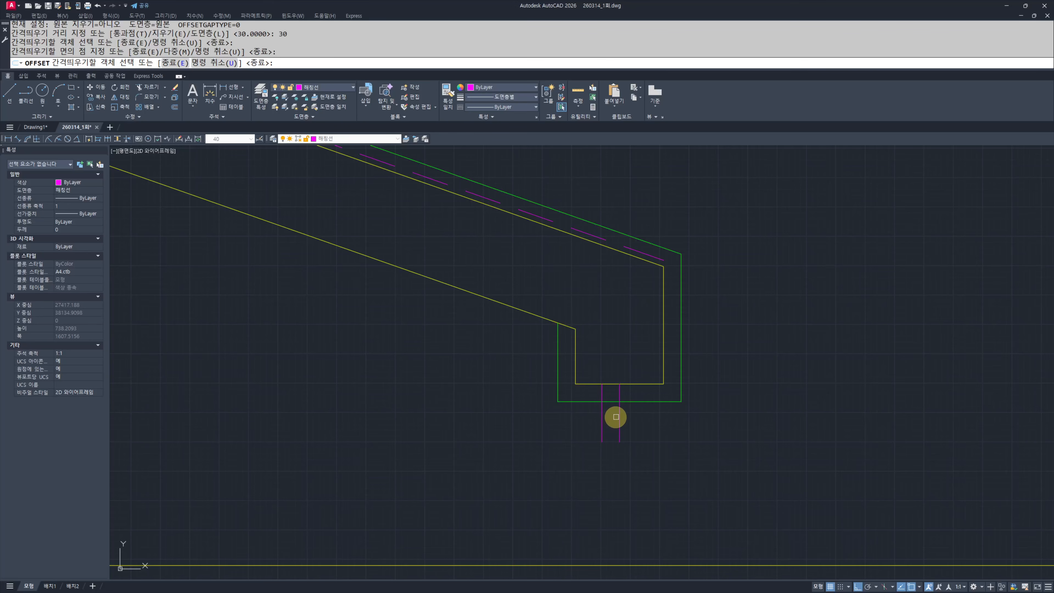
{"action": "key", "text": "Escape"}
{"action": "key", "text": "Escape"}
Step: Erase the original middle vertical line between the two offset lines under the eave
{"action": "scroll", "coordinate": [633, 416], "scroll_direction": "up", "scroll_amount": 4}
{"action": "left_click", "coordinate": [631, 407]}
{"action": "left_click", "coordinate": [567, 424]}
{"action": "type", "text": "e"}
{"action": "key", "text": "Return"}
Step: Trim the green bottom edge between the two vertical lines and the line parts extending below it
{"action": "type", "text": "tr"}
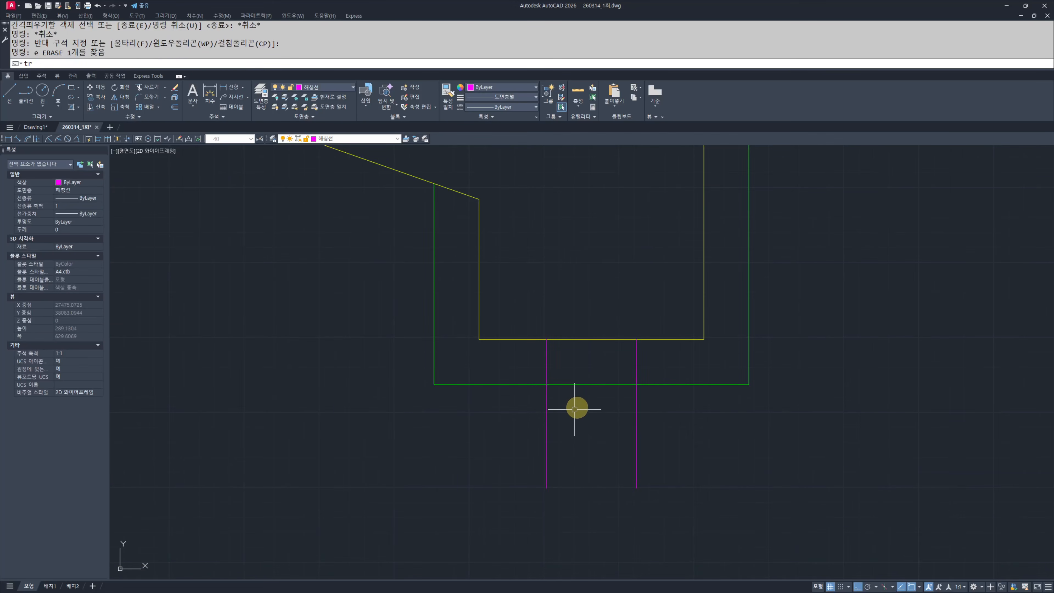
{"action": "key", "text": "Return"}
{"action": "left_click_drag", "start_coordinate": [574, 409], "coordinate": [463, 452]}
{"action": "key", "text": "Escape"}
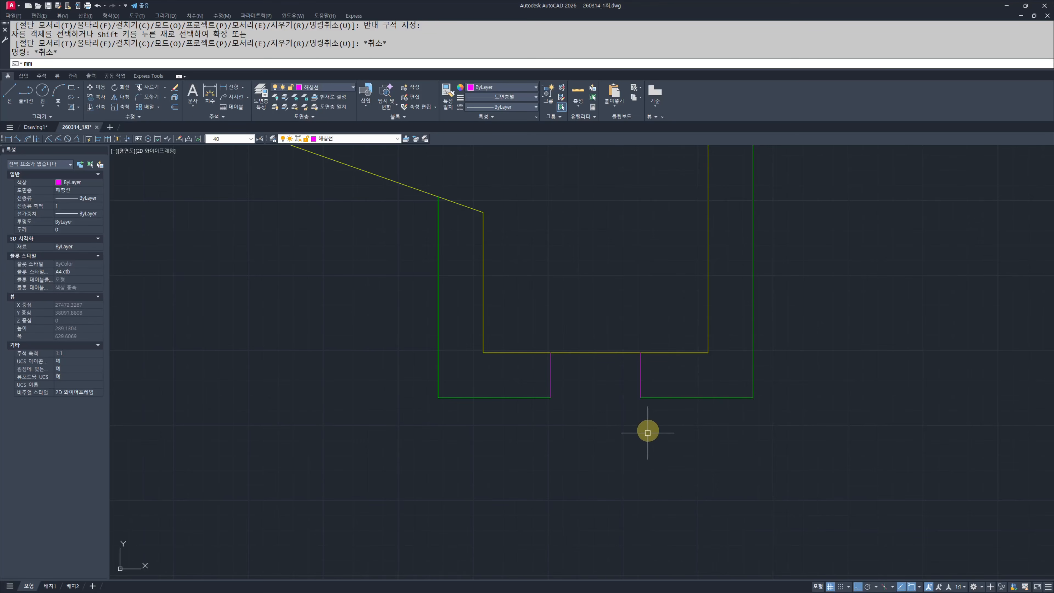
Step: Match the two short magenta groove lines at the eave bottom to the properties of the green outline
{"action": "key", "text": "Return"}
{"action": "left_click", "coordinate": [652, 398]}
{"action": "left_click", "coordinate": [752, 436]}
{"action": "left_click", "coordinate": [532, 382]}
{"action": "key", "text": "Escape"}
{"action": "key", "text": "Escape"}
{"action": "scroll", "coordinate": [653, 435], "scroll_direction": "down", "scroll_amount": 5}
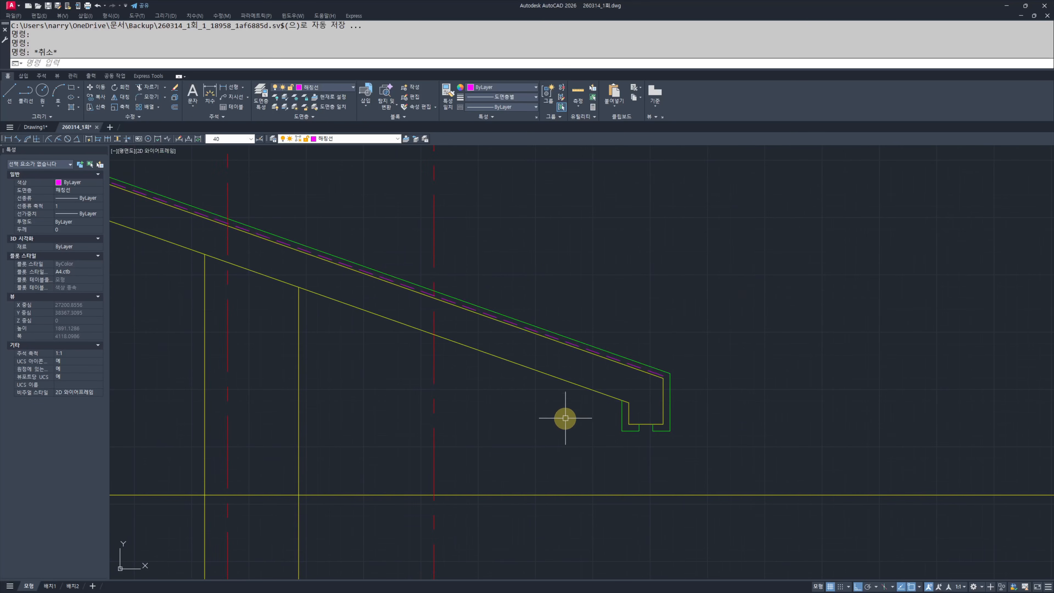
{"action": "key", "text": "Escape"}
{"action": "key", "text": "Escape"}
Step: Draw a horizontal soffit line from the midpoint of the inner eave rectangle's left edge to the wall's outer line
{"action": "scroll", "coordinate": [590, 421], "scroll_direction": "up", "scroll_amount": 4}
{"action": "type", "text": "l"}
{"action": "key", "text": "Return"}
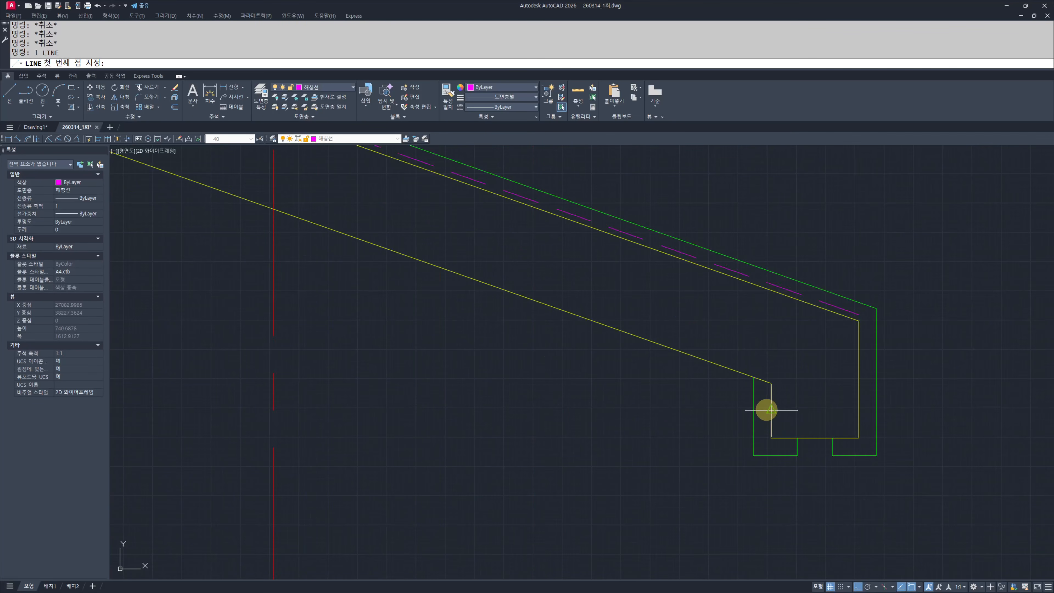
{"action": "left_click", "coordinate": [771, 410]}
{"action": "scroll", "coordinate": [622, 415], "scroll_direction": "down", "scroll_amount": 2}
{"action": "key", "text": "Escape"}
Step: Match the magenta soffit line to the properties of the yellow section lines
{"action": "type", "text": "mm"}
{"action": "key", "text": "Return"}
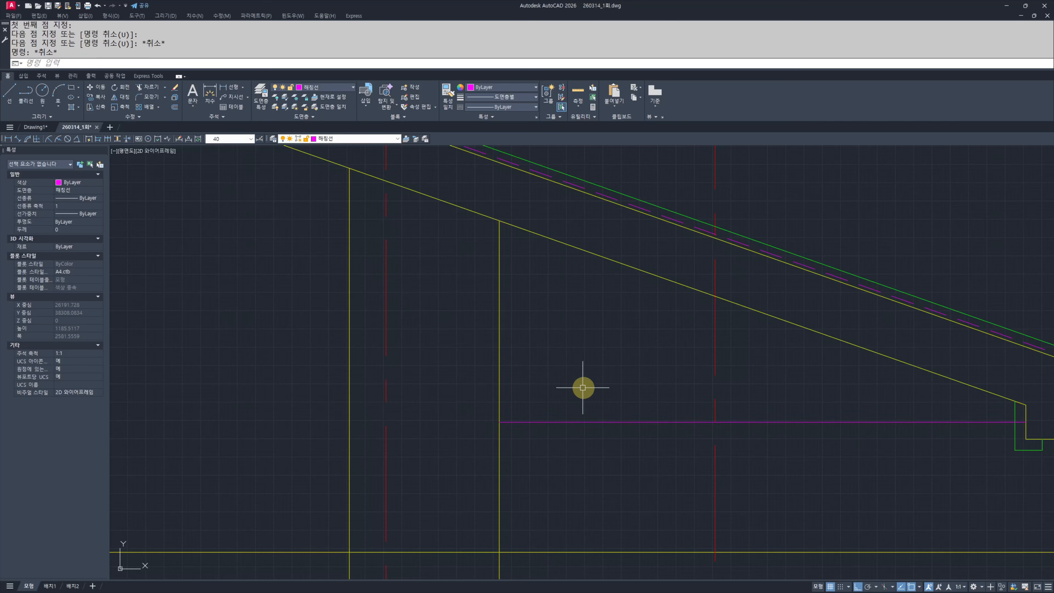
{"action": "scroll", "coordinate": [581, 383], "scroll_direction": "down", "scroll_amount": 6}
{"action": "left_click", "coordinate": [536, 340]}
{"action": "left_click", "coordinate": [528, 397]}
{"action": "key", "text": "Escape"}
{"action": "key", "text": "Escape"}
{"action": "key", "text": "Escape"}
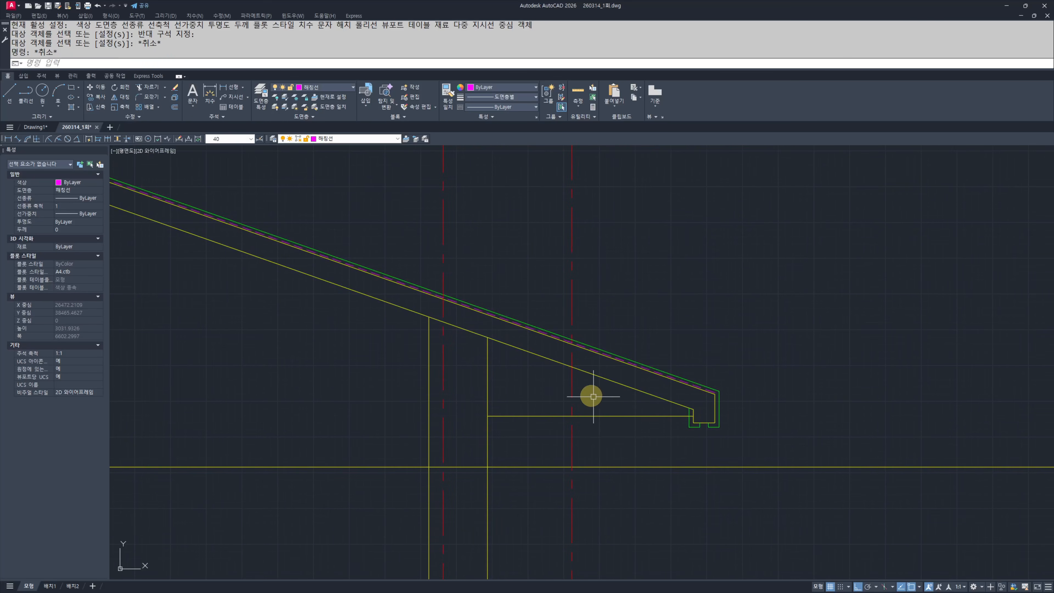
Step: Trim the green outer left edge of the eave end above the soffit line
{"action": "scroll", "coordinate": [588, 396], "scroll_direction": "up", "scroll_amount": 2}
{"action": "scroll", "coordinate": [584, 431], "scroll_direction": "down", "scroll_amount": 2}
{"action": "scroll", "coordinate": [675, 418], "scroll_direction": "up", "scroll_amount": 4}
{"action": "type", "text": "tr"}
{"action": "key", "text": "Return"}
{"action": "key", "text": "Return"}
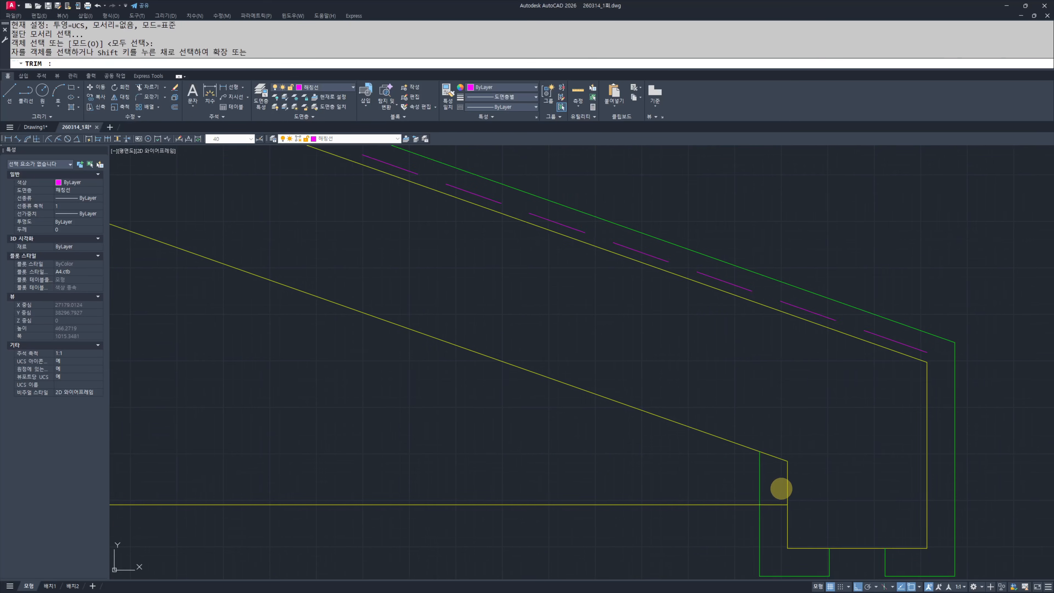
{"action": "scroll", "coordinate": [781, 489], "scroll_direction": "up", "scroll_amount": 2}
{"action": "left_click", "coordinate": [752, 434]}
{"action": "left_click", "coordinate": [704, 452]}
{"action": "key", "text": "Escape"}
{"action": "key", "text": "Escape"}
{"action": "scroll", "coordinate": [614, 427], "scroll_direction": "down", "scroll_amount": 8}
{"action": "mouse_move", "coordinate": [510, 428]}
{"action": "middle_mouse_down"}
{"action": "mouse_move", "coordinate": [641, 431]}
{"action": "mouse_move", "coordinate": [579, 428]}
{"action": "middle_mouse_up"}
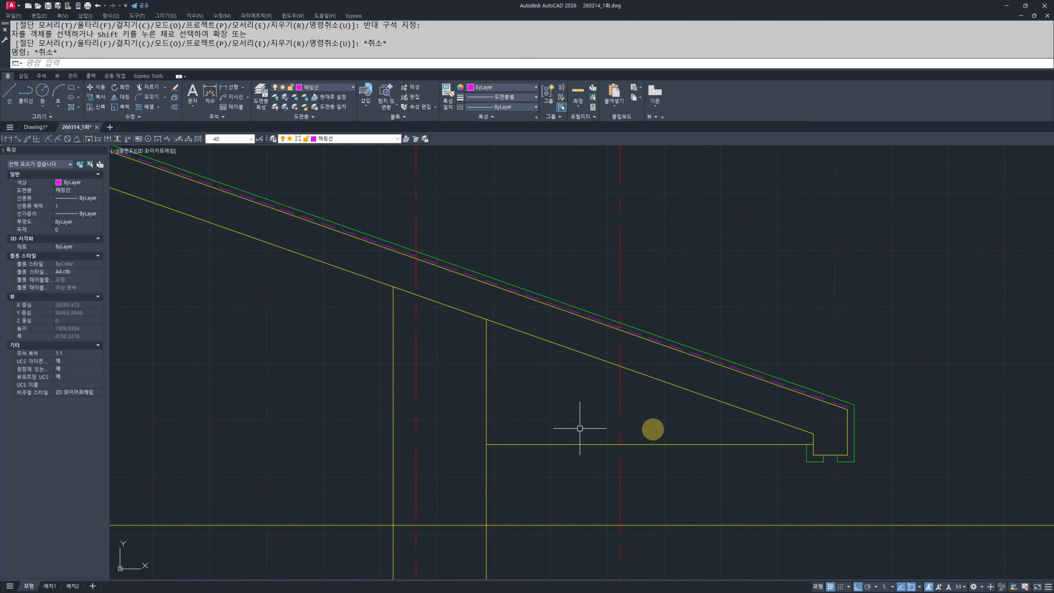
Step: Measure the vertical distance between the soffit line and the lower end of the yellow sloping line
{"action": "scroll", "coordinate": [804, 439], "scroll_direction": "up", "scroll_amount": 2}
{"action": "mouse_move", "coordinate": [746, 431]}
{"action": "middle_mouse_down"}
{"action": "mouse_move", "coordinate": [664, 440]}
{"action": "mouse_move", "coordinate": [689, 410]}
{"action": "middle_mouse_up"}
{"action": "middle_click_drag", "start_coordinate": [542, 402], "coordinate": [724, 411]}
{"action": "middle_click_drag", "start_coordinate": [885, 414], "coordinate": [734, 424]}
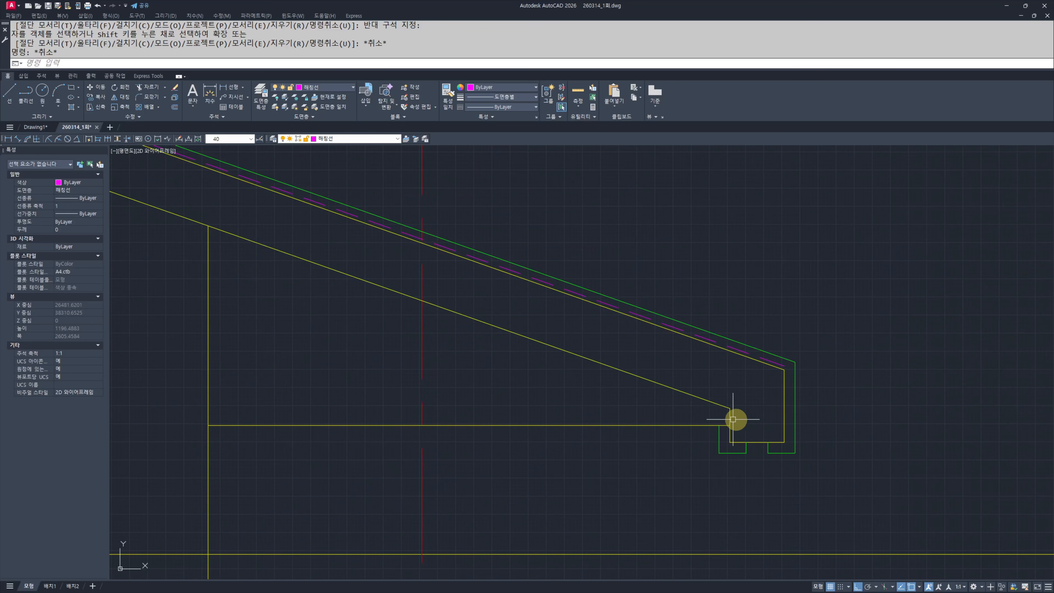
{"action": "scroll", "coordinate": [734, 424], "scroll_direction": "up", "scroll_amount": 3}
{"action": "type", "text": "q"}
{"action": "key", "text": "Return"}
{"action": "left_click", "coordinate": [701, 435]}
{"action": "left_click", "coordinate": [700, 392]}
{"action": "scroll", "coordinate": [795, 430], "scroll_direction": "down", "scroll_amount": 10}
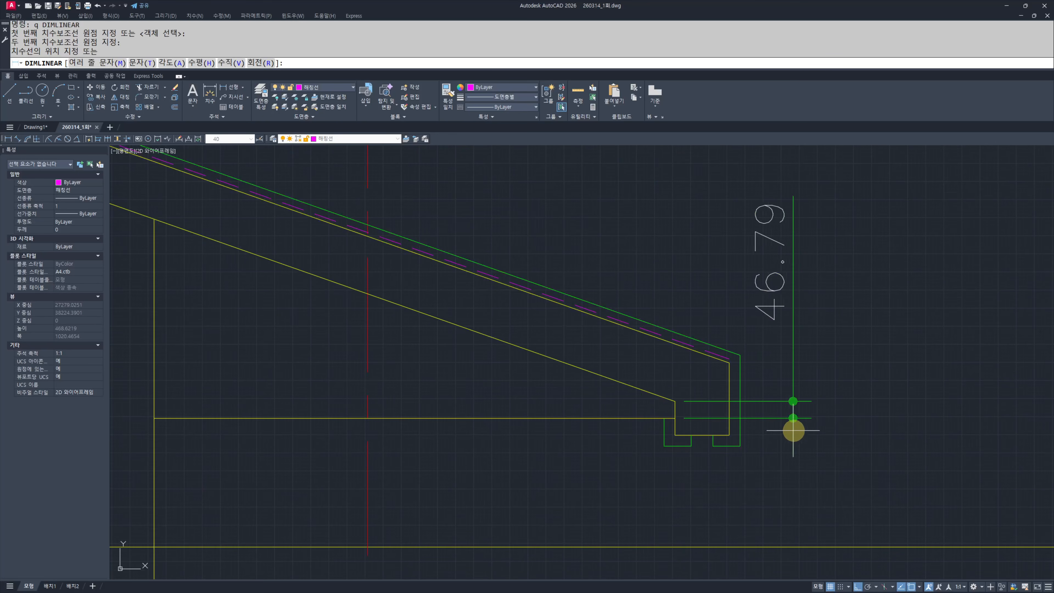
{"action": "key", "text": "Escape"}
{"action": "key", "text": "Escape"}
Step: Examine the rotated roof plan, its section line, the floor plan and the projected lines around the roof section
{"action": "middle_click_drag", "start_coordinate": [784, 420], "coordinate": [759, 463]}
{"action": "scroll", "coordinate": [727, 475], "scroll_direction": "down", "scroll_amount": 5}
{"action": "middle_click_drag", "start_coordinate": [716, 221], "coordinate": [710, 440]}
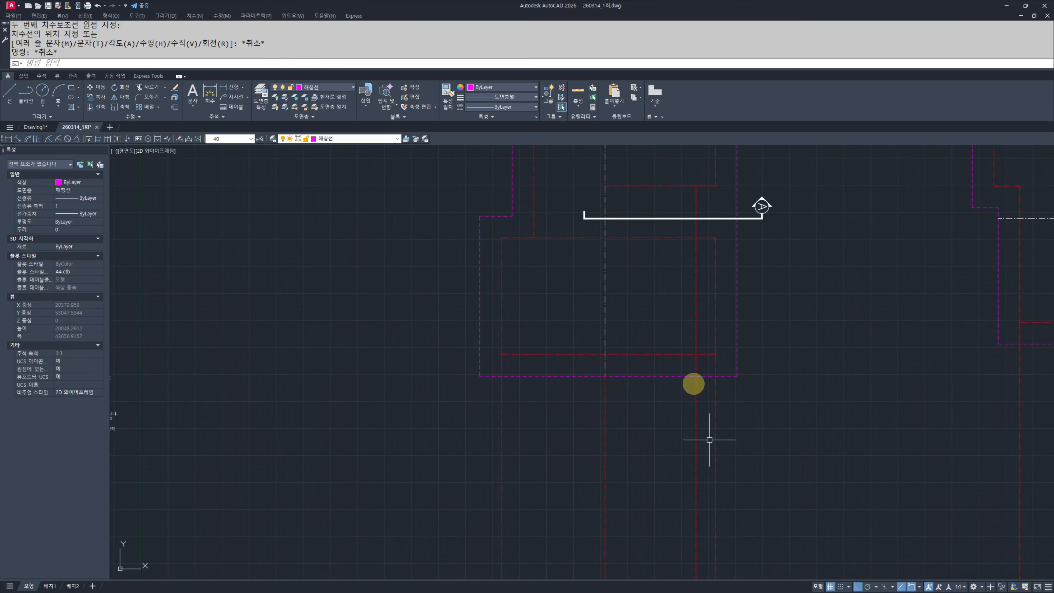
{"action": "middle_click_drag", "start_coordinate": [680, 245], "coordinate": [678, 327]}
{"action": "scroll", "coordinate": [691, 279], "scroll_direction": "up", "scroll_amount": 2}
{"action": "scroll", "coordinate": [690, 279], "scroll_direction": "down", "scroll_amount": 4}
{"action": "scroll", "coordinate": [680, 400], "scroll_direction": "up", "scroll_amount": 2}
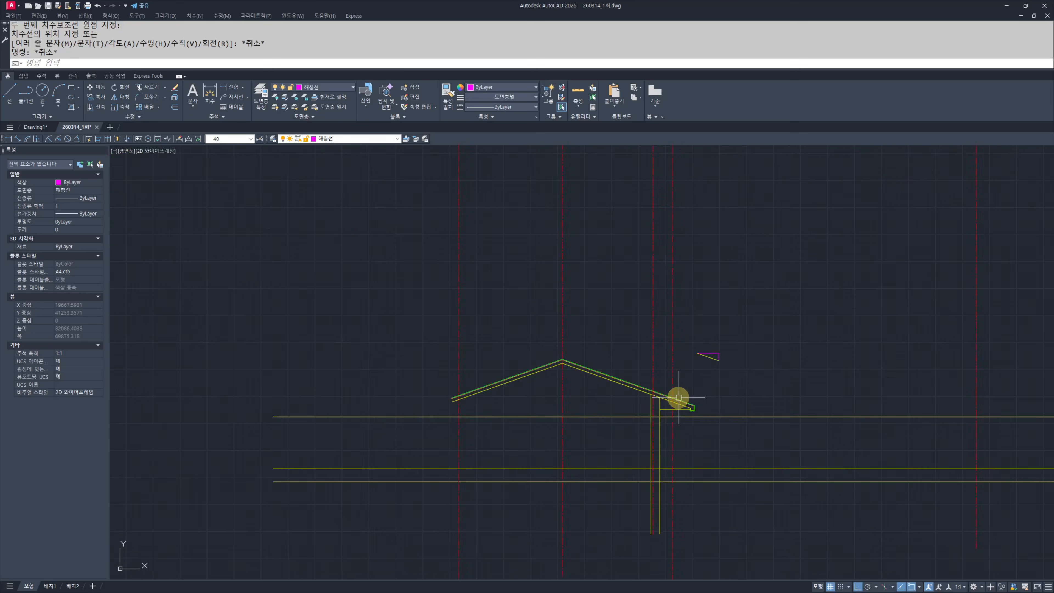
{"action": "scroll", "coordinate": [746, 447], "scroll_direction": "up", "scroll_amount": 2}
{"action": "scroll", "coordinate": [693, 319], "scroll_direction": "down", "scroll_amount": 3}
{"action": "middle_click_drag", "start_coordinate": [692, 320], "coordinate": [706, 368]}
{"action": "scroll", "coordinate": [742, 266], "scroll_direction": "up", "scroll_amount": 4}
{"action": "middle_click_drag", "start_coordinate": [739, 276], "coordinate": [741, 347]}
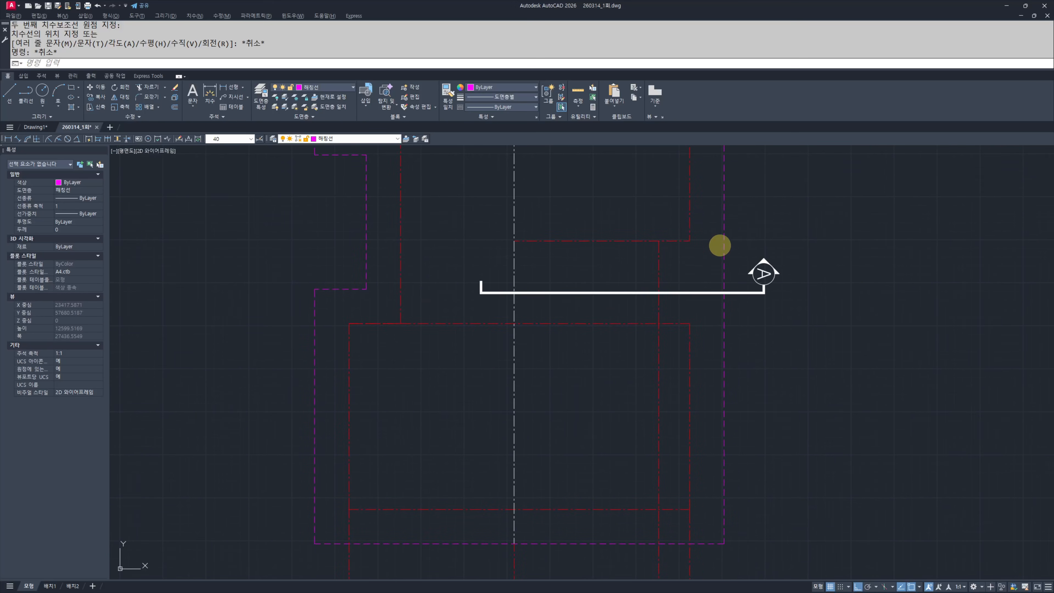
{"action": "left_click_drag", "start_coordinate": [657, 282], "coordinate": [659, 310]}
{"action": "key", "text": "Escape"}
{"action": "scroll", "coordinate": [652, 330], "scroll_direction": "down", "scroll_amount": 5}
{"action": "middle_click_drag", "start_coordinate": [663, 427], "coordinate": [664, 278]}
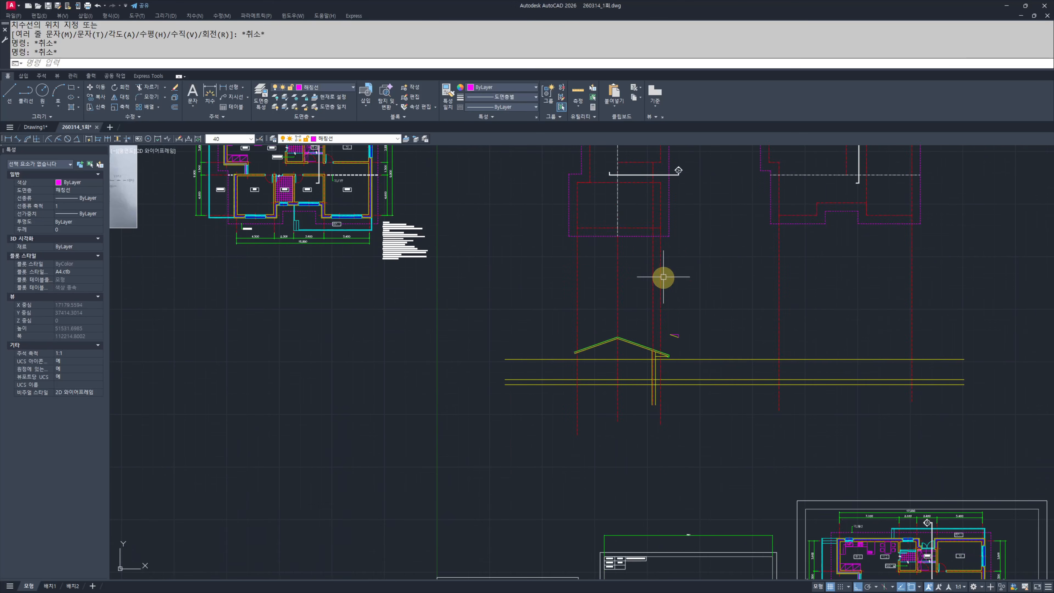
{"action": "scroll", "coordinate": [655, 352], "scroll_direction": "up", "scroll_amount": 5}
{"action": "scroll", "coordinate": [655, 382], "scroll_direction": "down", "scroll_amount": 6}
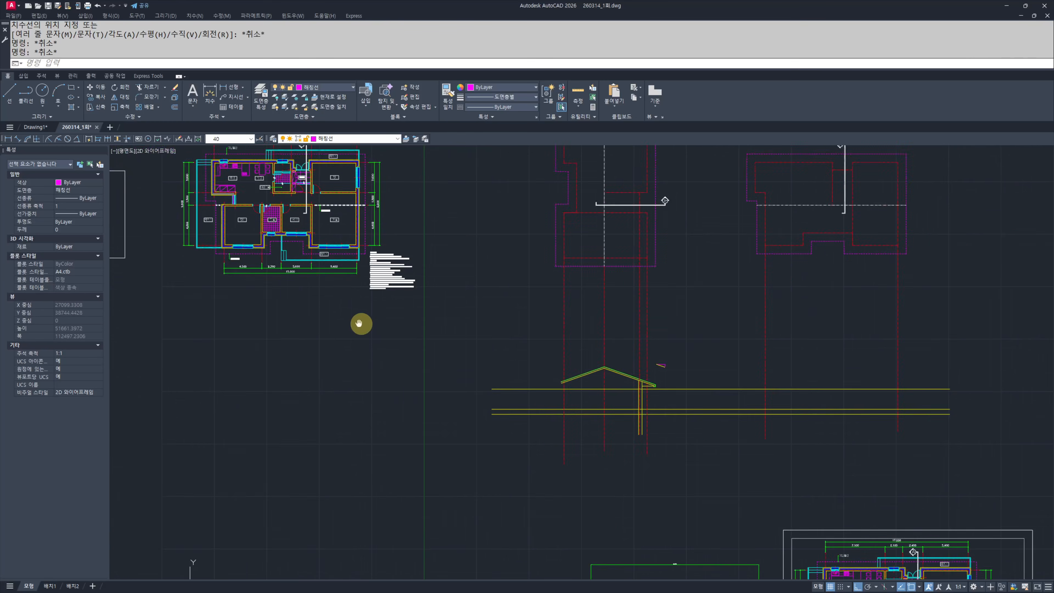
{"action": "middle_click_drag", "start_coordinate": [275, 229], "coordinate": [499, 341]}
{"action": "scroll", "coordinate": [520, 264], "scroll_direction": "up", "scroll_amount": 6}
{"action": "scroll", "coordinate": [602, 332], "scroll_direction": "down", "scroll_amount": 6}
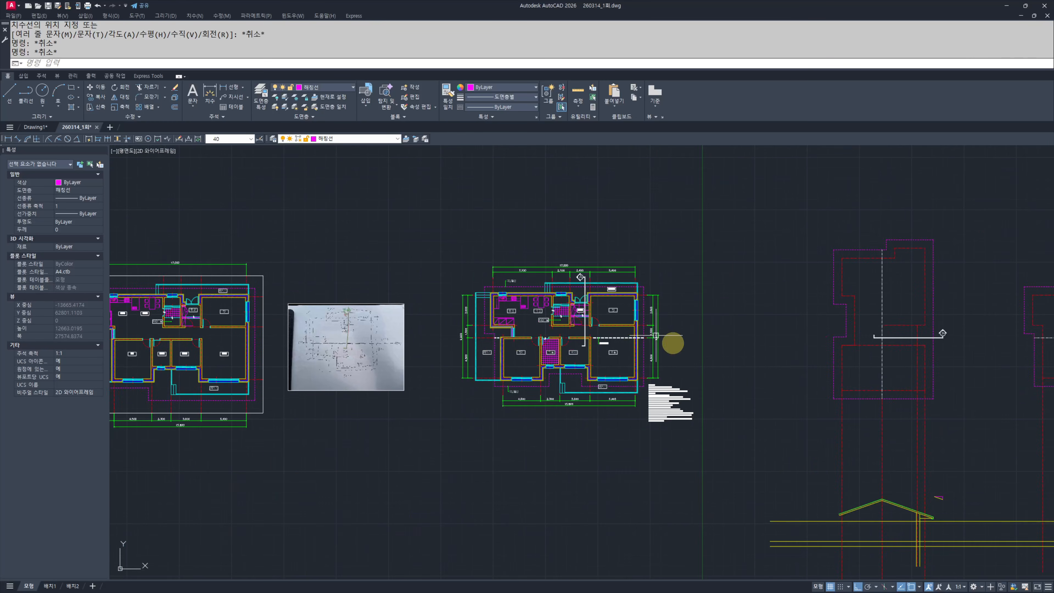
{"action": "scroll", "coordinate": [670, 337], "scroll_direction": "up", "scroll_amount": 8}
{"action": "middle_click_drag", "start_coordinate": [613, 416], "coordinate": [638, 343]}
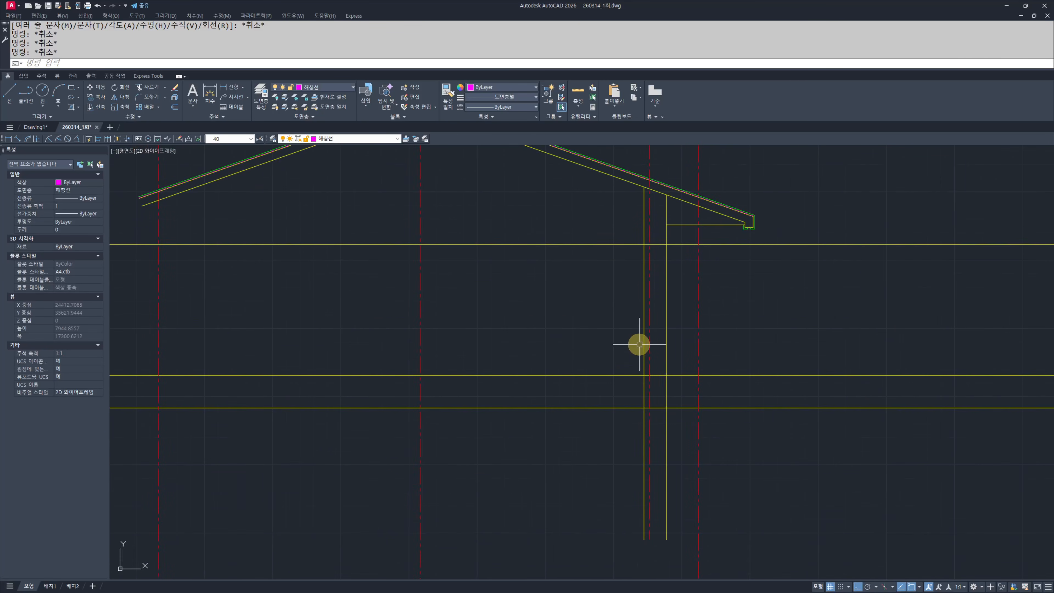
{"action": "key", "text": "Escape"}
{"action": "mouse_move", "coordinate": [670, 264]}
{"action": "middle_mouse_down"}
{"action": "mouse_move", "coordinate": [694, 400]}
{"action": "mouse_move", "coordinate": [647, 422]}
{"action": "mouse_move", "coordinate": [680, 322]}
{"action": "middle_mouse_up"}
{"action": "scroll", "coordinate": [684, 326], "scroll_direction": "down", "scroll_amount": 2}
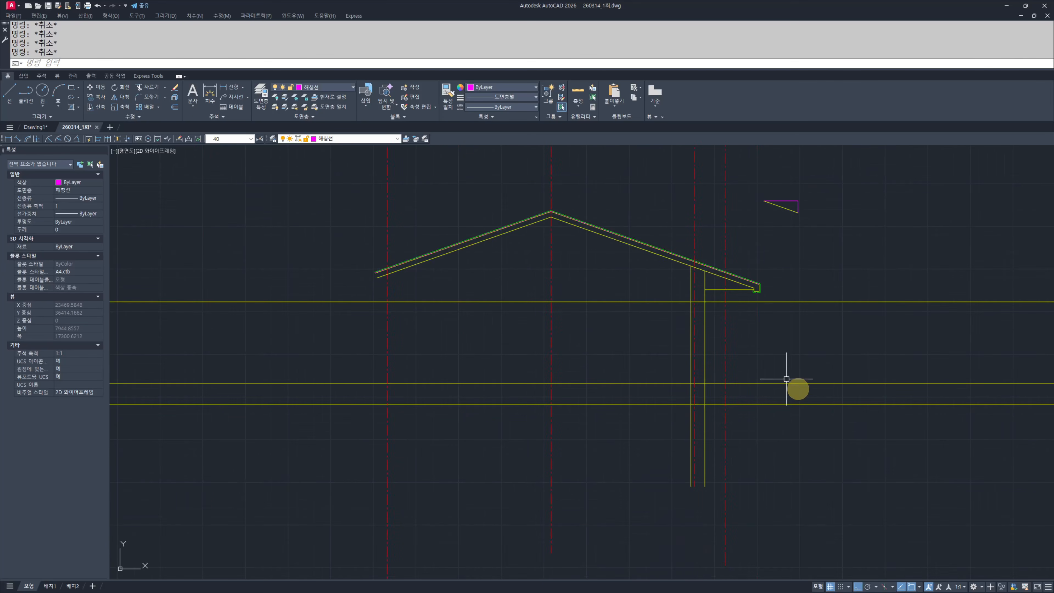
{"action": "mouse_move", "coordinate": [857, 348]}
{"action": "middle_mouse_down"}
{"action": "mouse_move", "coordinate": [798, 462]}
{"action": "mouse_move", "coordinate": [665, 462]}
{"action": "mouse_move", "coordinate": [333, 385]}
{"action": "middle_mouse_up"}
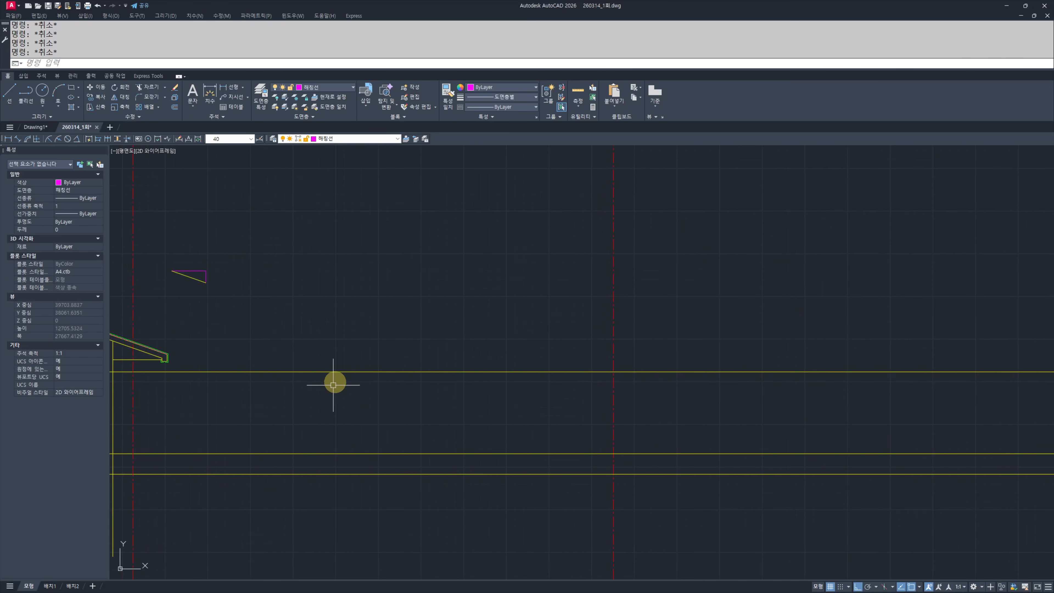
{"action": "middle_click_drag", "start_coordinate": [342, 444], "coordinate": [834, 464]}
{"action": "scroll", "coordinate": [560, 341], "scroll_direction": "up", "scroll_amount": 4}
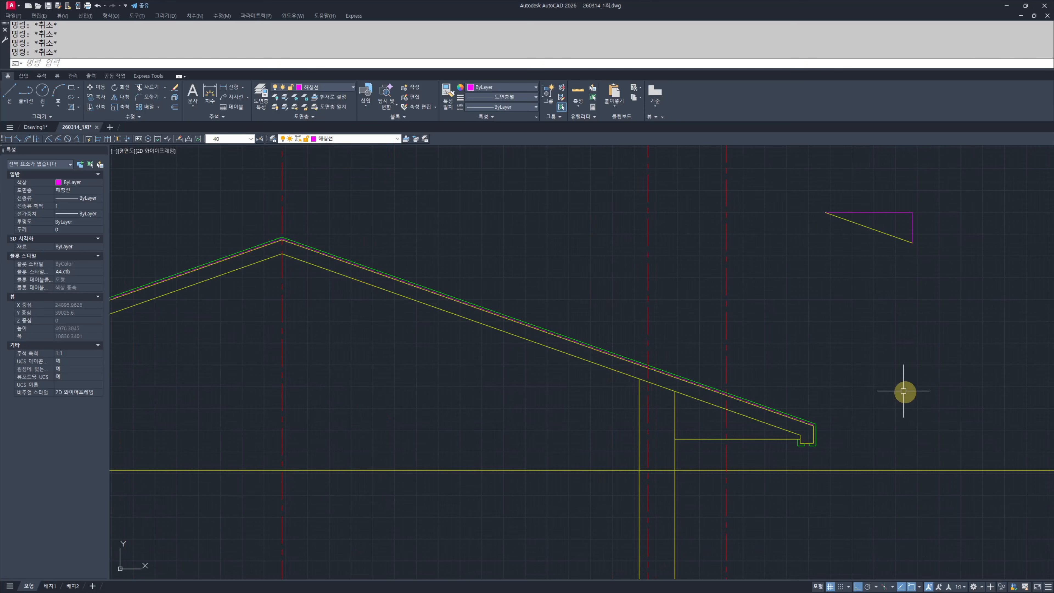
Step: Draw a circle of radius 20 centred on the upper corner of the green eave outline
{"action": "middle_click_drag", "start_coordinate": [867, 419], "coordinate": [753, 418]}
{"action": "scroll", "coordinate": [705, 423], "scroll_direction": "up", "scroll_amount": 8}
{"action": "type", "text": "c"}
{"action": "key", "text": "Return"}
{"action": "left_click", "coordinate": [672, 425]}
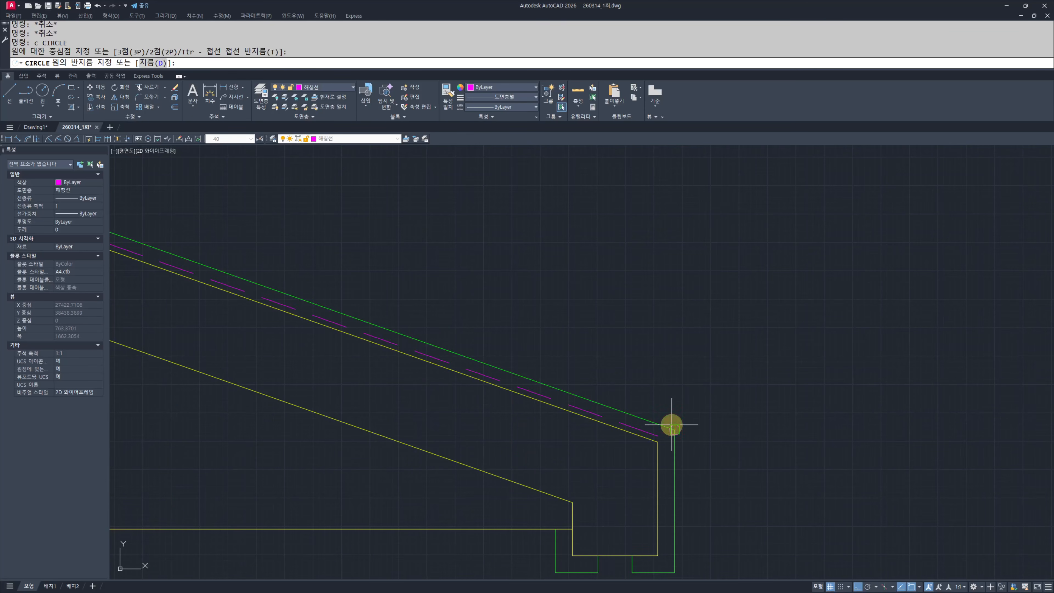
{"action": "key", "text": "Return"}
{"action": "middle_click_drag", "start_coordinate": [769, 405], "coordinate": [605, 428]}
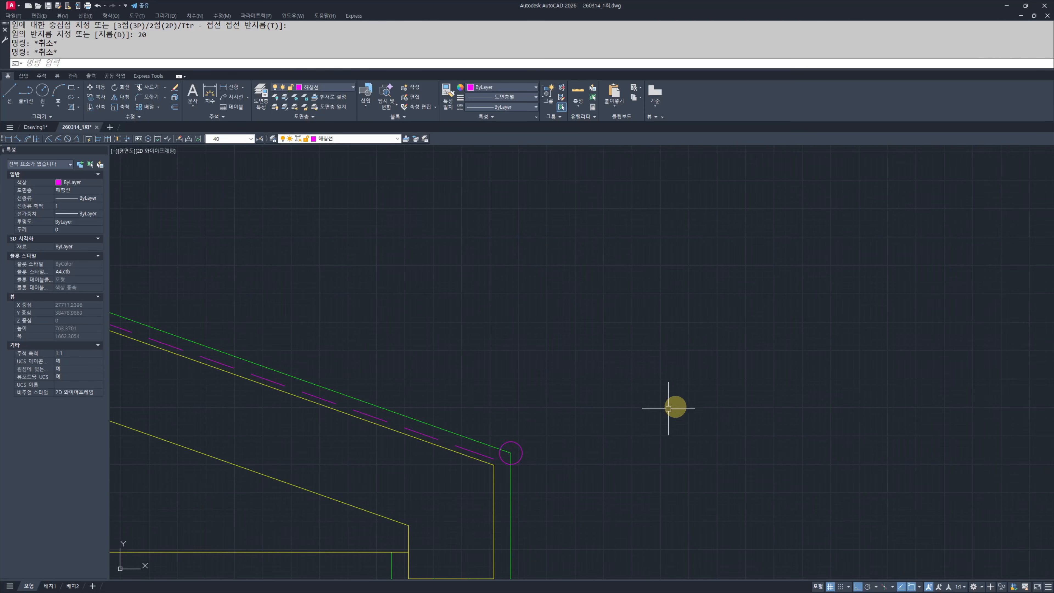
Step: Draw a 340 by 40 rectangle in the empty space beside the eave end
{"action": "type", "text": "rec"}
{"action": "key", "text": "Return"}
{"action": "left_click", "coordinate": [608, 389]}
{"action": "type", "text": "@340,4"}
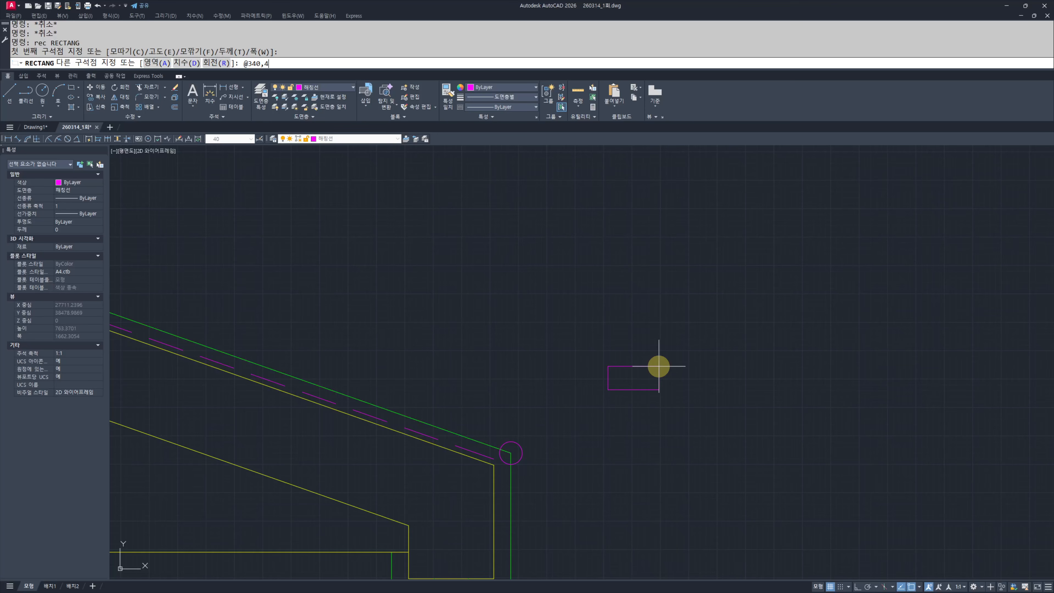
{"action": "type", "text": "0"}
{"action": "key", "text": "Return"}
{"action": "left_click", "coordinate": [749, 344]}
{"action": "key", "text": "Escape"}
{"action": "key", "text": "Escape"}
Step: Trim away the bottom edge of the 340 by 40 rectangle
{"action": "type", "text": "t"}
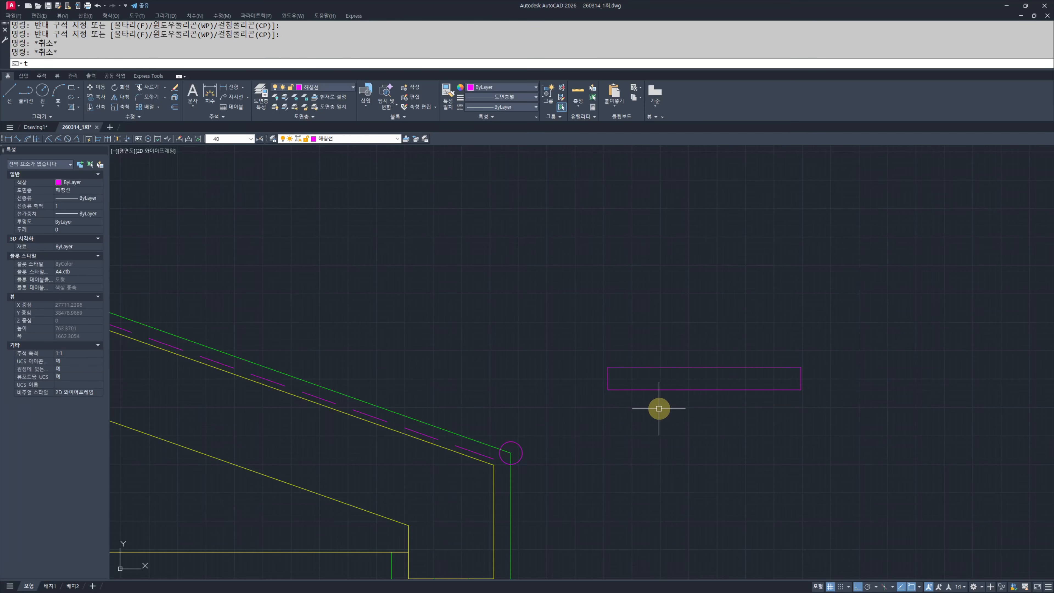
{"action": "type", "text": "r"}
{"action": "key", "text": "Return"}
{"action": "key", "text": "Return"}
{"action": "left_click", "coordinate": [712, 401]}
{"action": "left_click", "coordinate": [695, 383]}
{"action": "key", "text": "Escape"}
{"action": "key", "text": "Escape"}
Step: Offset the open-bottomed outline 20 inward
{"action": "type", "text": "o"}
{"action": "key", "text": "Return"}
{"action": "type", "text": "20"}
{"action": "key", "text": "Return"}
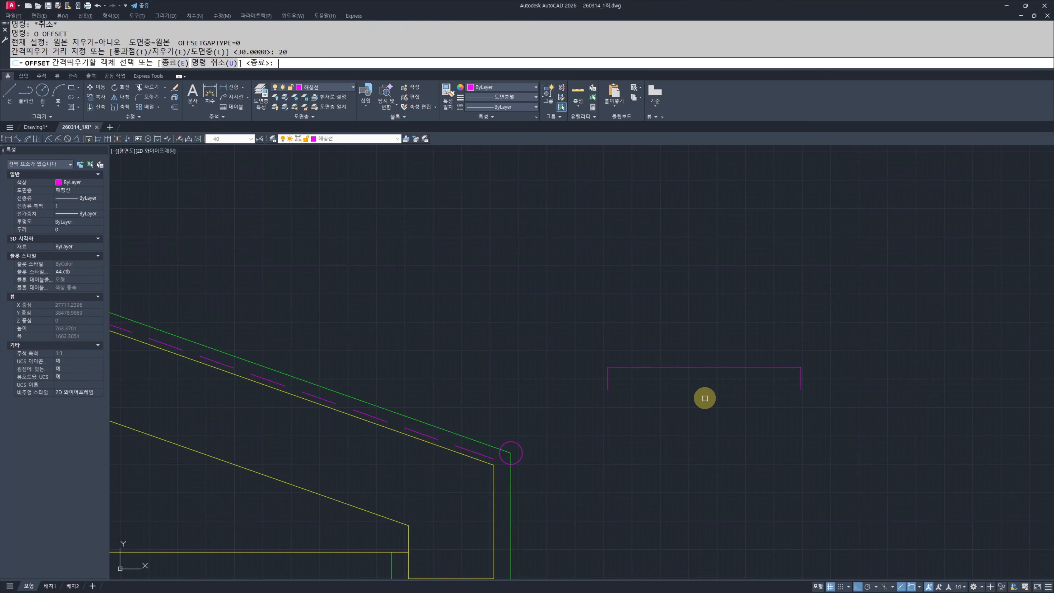
{"action": "left_click", "coordinate": [712, 368]}
{"action": "left_click", "coordinate": [710, 393]}
{"action": "key", "text": "Escape"}
{"action": "key", "text": "Escape"}
Step: Draw a horizontal line joining the two lower ends of the outer outline
{"action": "scroll", "coordinate": [716, 399], "scroll_direction": "up", "scroll_amount": 2}
{"action": "type", "text": "l"}
{"action": "key", "text": "Return"}
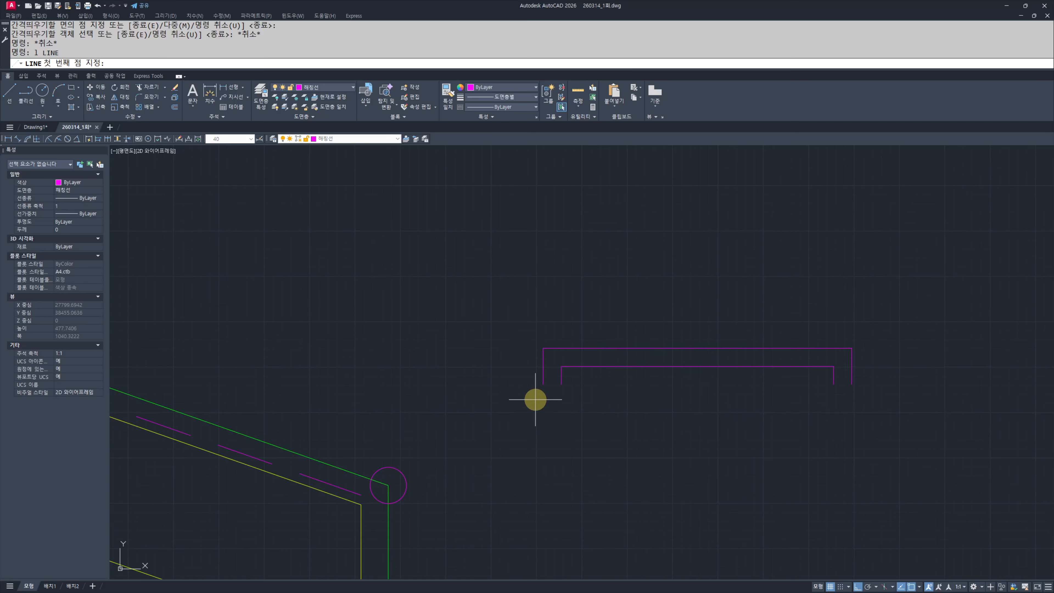
{"action": "left_click", "coordinate": [543, 385]}
{"action": "left_click", "coordinate": [847, 383]}
{"action": "key", "text": "Escape"}
{"action": "key", "text": "Escape"}
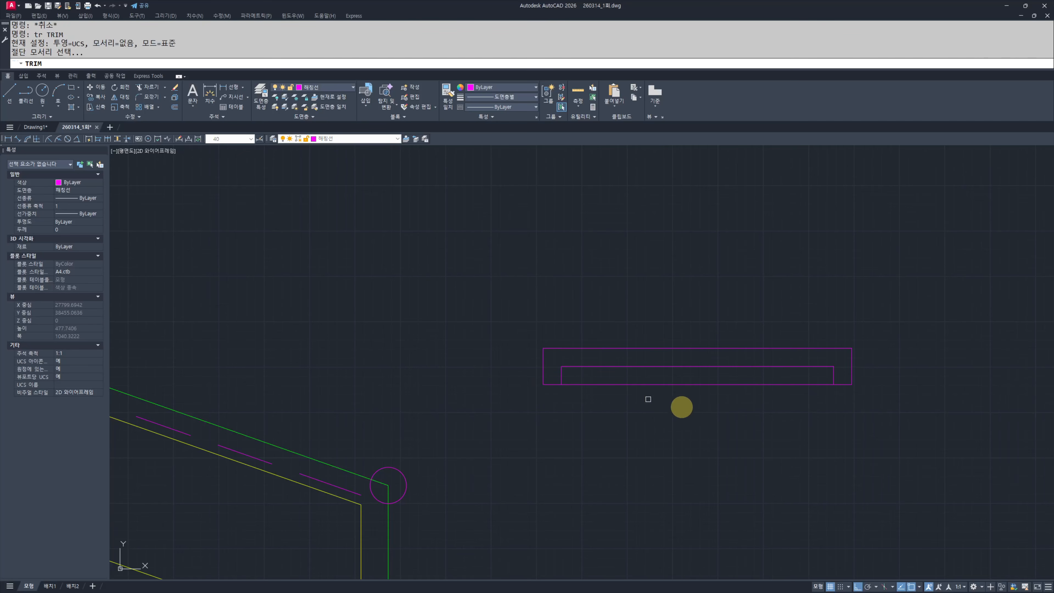
Step: Trim the bottom line between the two inner legs to leave a closed channel-shaped tile profile
{"action": "key", "text": "Return"}
{"action": "left_click", "coordinate": [737, 396]}
{"action": "left_click", "coordinate": [666, 379]}
{"action": "key", "text": "Escape"}
{"action": "key", "text": "Escape"}
{"action": "left_click", "coordinate": [461, 277]}
{"action": "key", "text": "Escape"}
{"action": "left_click", "coordinate": [903, 431]}
{"action": "key", "text": "Escape"}
{"action": "key", "text": "Escape"}
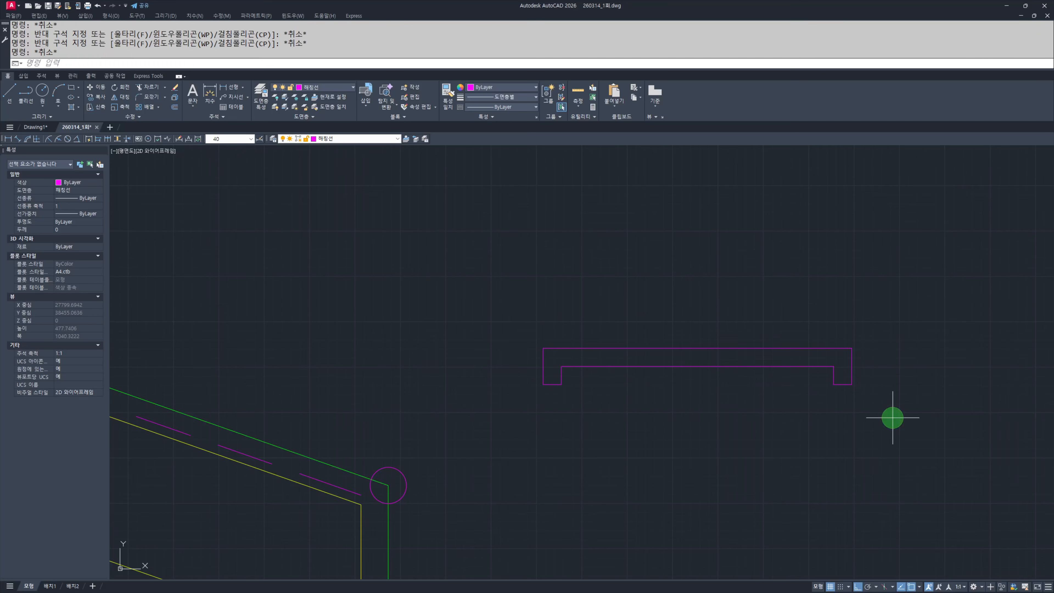
Step: Join all segments of the channel-shaped tile profile into one polyline
{"action": "left_click", "coordinate": [892, 418]}
{"action": "left_click", "coordinate": [478, 296]}
{"action": "middle_click_drag", "start_coordinate": [642, 344], "coordinate": [666, 315]}
{"action": "type", "text": "j"}
{"action": "key", "text": "Return"}
{"action": "key", "text": "Escape"}
{"action": "key", "text": "Escape"}
Step: Match the tile profile's properties to the green roof finish line
{"action": "middle_click_drag", "start_coordinate": [666, 363], "coordinate": [650, 395]}
{"action": "type", "text": "ma"}
{"action": "key", "text": "Return"}
{"action": "left_click", "coordinate": [345, 471]}
{"action": "left_click", "coordinate": [585, 417]}
{"action": "left_click", "coordinate": [502, 323]}
{"action": "key", "text": "Escape"}
{"action": "key", "text": "Escape"}
{"action": "middle_click_drag", "start_coordinate": [729, 391], "coordinate": [692, 409]}
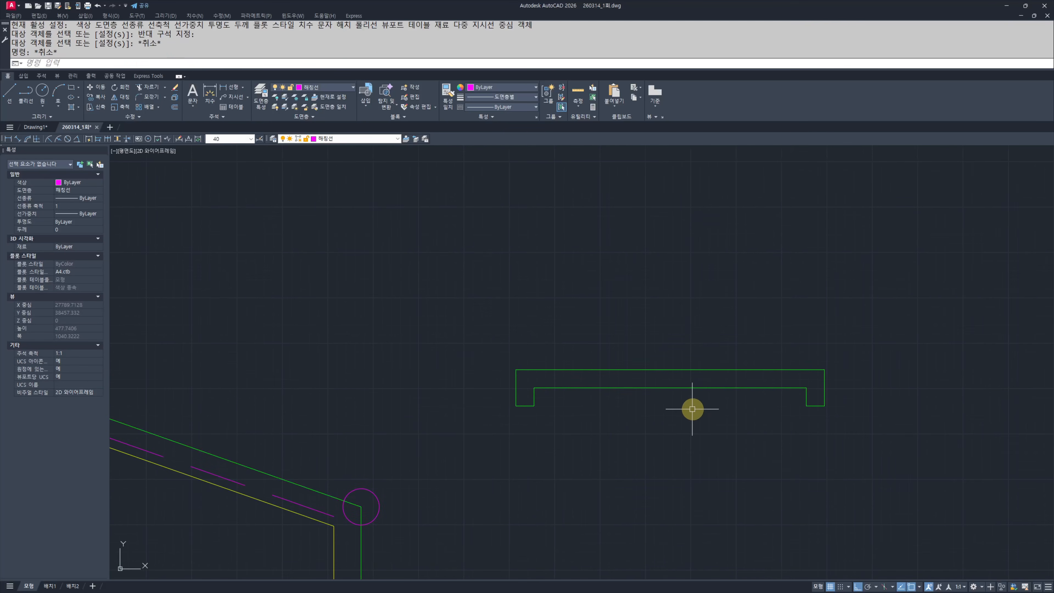
Step: Draw a 20 by 20 square just below the tile profile
{"action": "type", "text": "rec"}
{"action": "key", "text": "Return"}
{"action": "left_click", "coordinate": [564, 453]}
{"action": "type", "text": "@"}
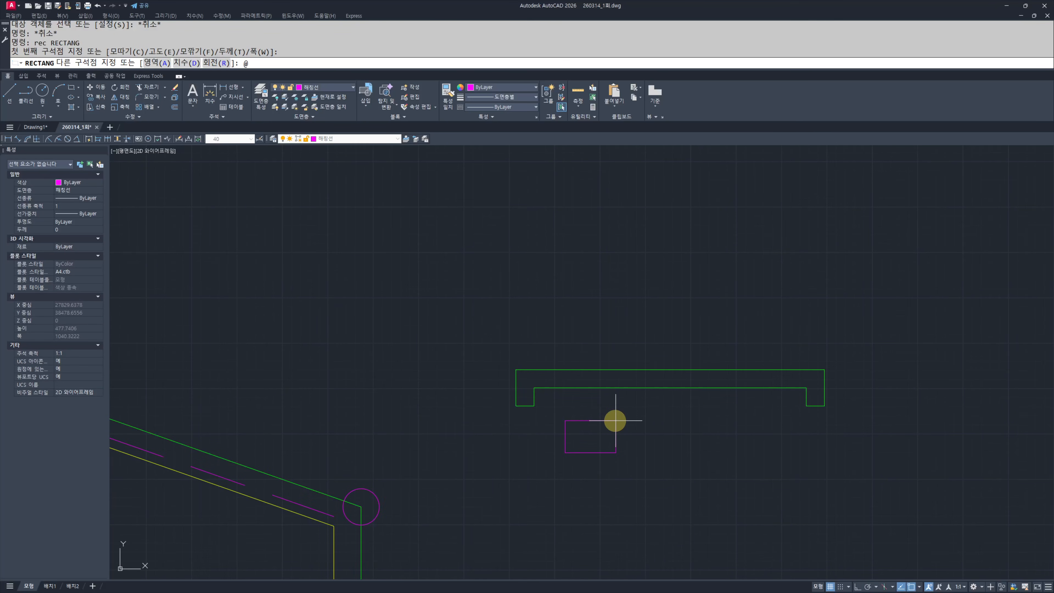
{"action": "type", "text": "20,20"}
{"action": "key", "text": "Return"}
{"action": "key", "text": "Escape"}
{"action": "key", "text": "Escape"}
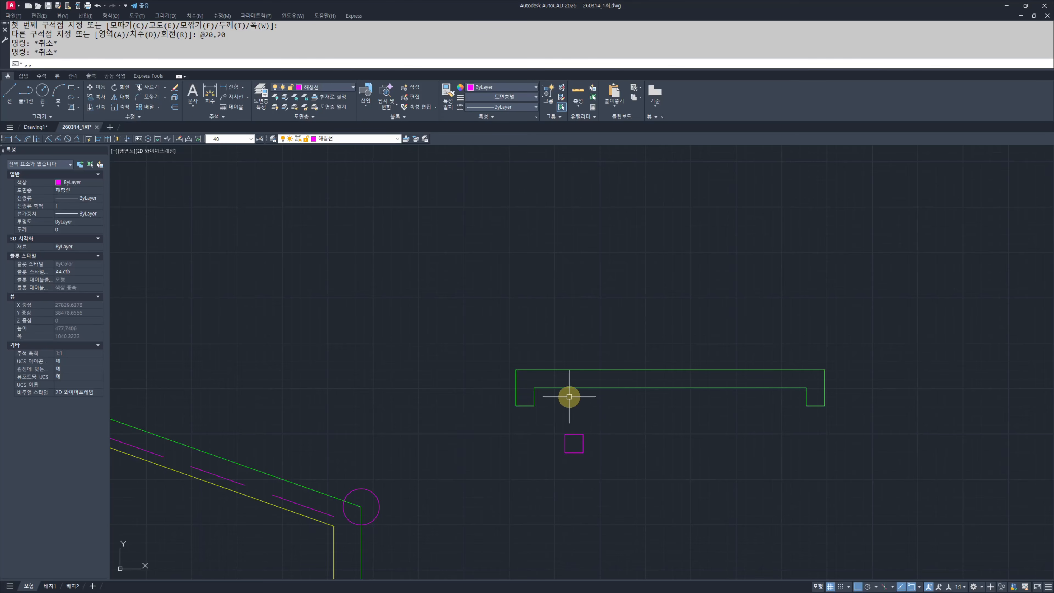
Step: Match the small square's properties to the green tile profile
{"action": "key", "text": "Return"}
{"action": "left_click", "coordinate": [582, 394]}
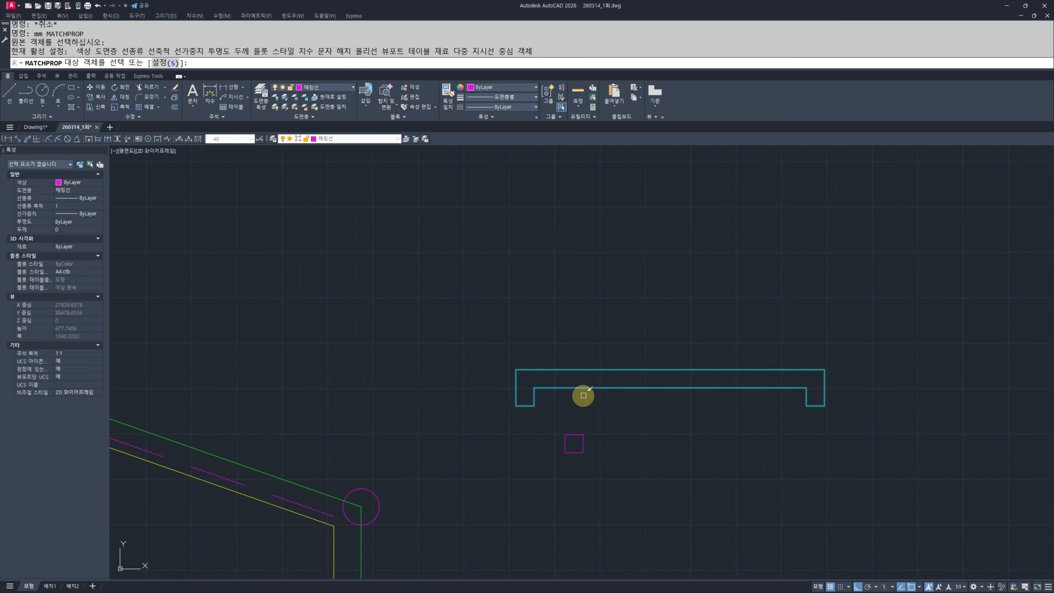
{"action": "left_click", "coordinate": [583, 395]}
{"action": "left_click", "coordinate": [539, 485]}
{"action": "key", "text": "Escape"}
{"action": "key", "text": "Escape"}
Step: Draw a diagonal line across the small square from its lower-left to its upper-right corner
{"action": "scroll", "coordinate": [585, 475], "scroll_direction": "up", "scroll_amount": 4}
{"action": "type", "text": ";l"}
{"action": "key", "text": "space"}
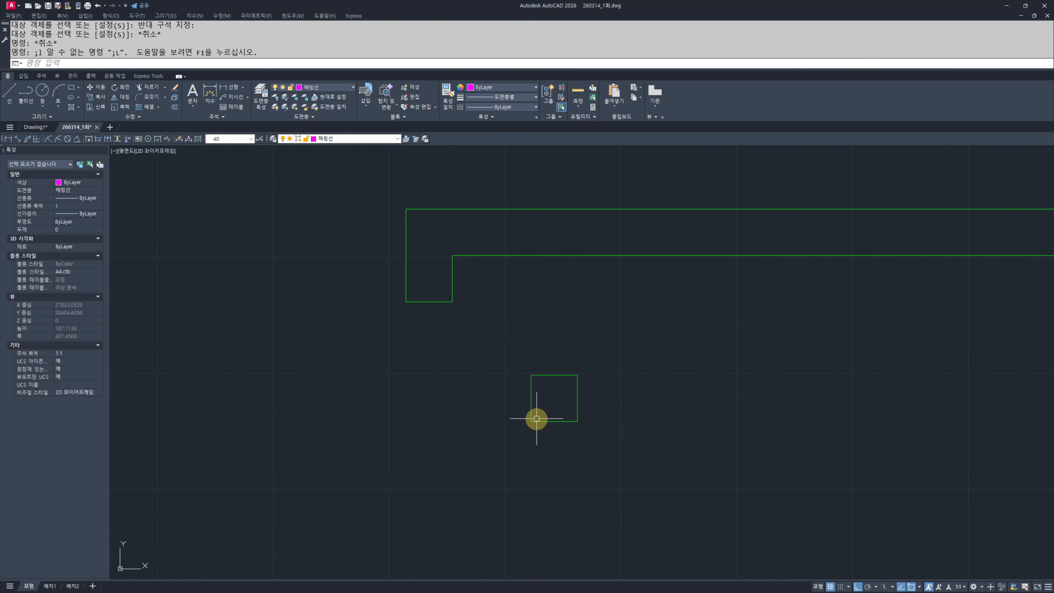
{"action": "left_click", "coordinate": [537, 419]}
{"action": "key", "text": "Escape"}
{"action": "key", "text": "Escape"}
{"action": "type", "text": "l"}
{"action": "key", "text": "space"}
{"action": "left_click", "coordinate": [526, 419]}
{"action": "key", "text": "Escape"}
{"action": "key", "text": "Escape"}
{"action": "type", "text": "l"}
{"action": "key", "text": "space"}
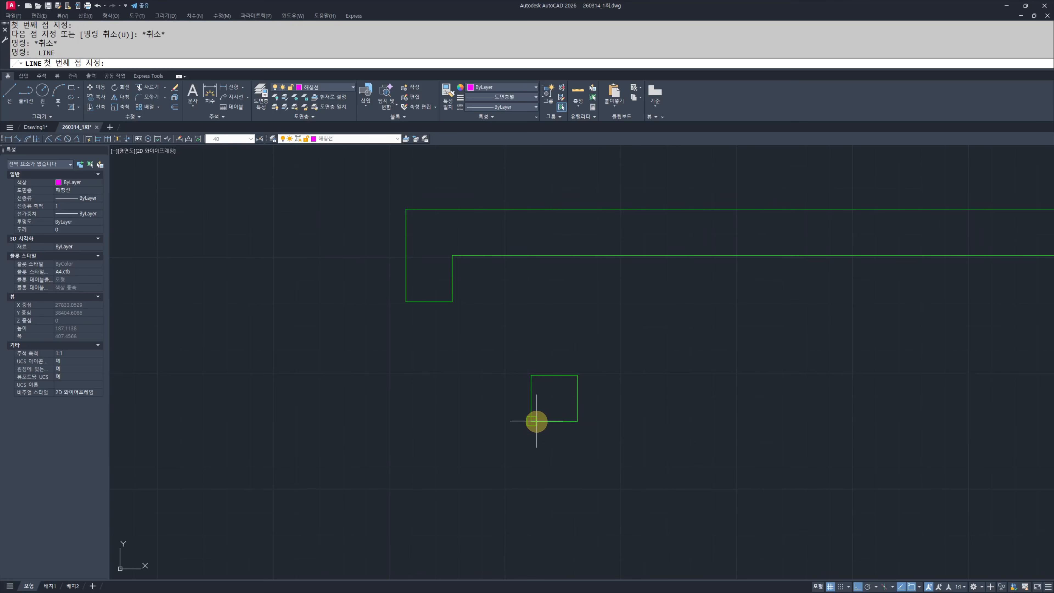
{"action": "left_click", "coordinate": [532, 422]}
{"action": "left_click", "coordinate": [576, 375]}
{"action": "key", "text": "Escape"}
{"action": "key", "text": "Escape"}
Step: Move the square with its diagonal by its upper-left corner to the inner corner of the tile's left leg
{"action": "left_click", "coordinate": [616, 350]}
{"action": "left_click", "coordinate": [514, 430]}
{"action": "middle_click_drag", "start_coordinate": [554, 398], "coordinate": [557, 427]}
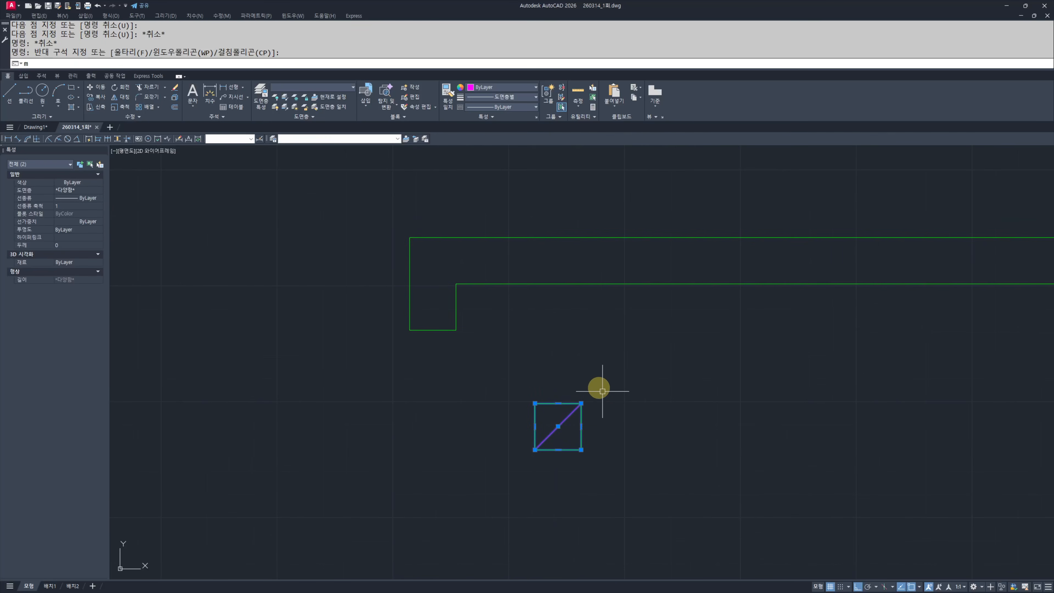
{"action": "type", "text": "m"}
{"action": "key", "text": "space"}
{"action": "left_click", "coordinate": [534, 405]}
{"action": "left_click", "coordinate": [457, 290]}
{"action": "key", "text": "Escape"}
{"action": "key", "text": "Escape"}
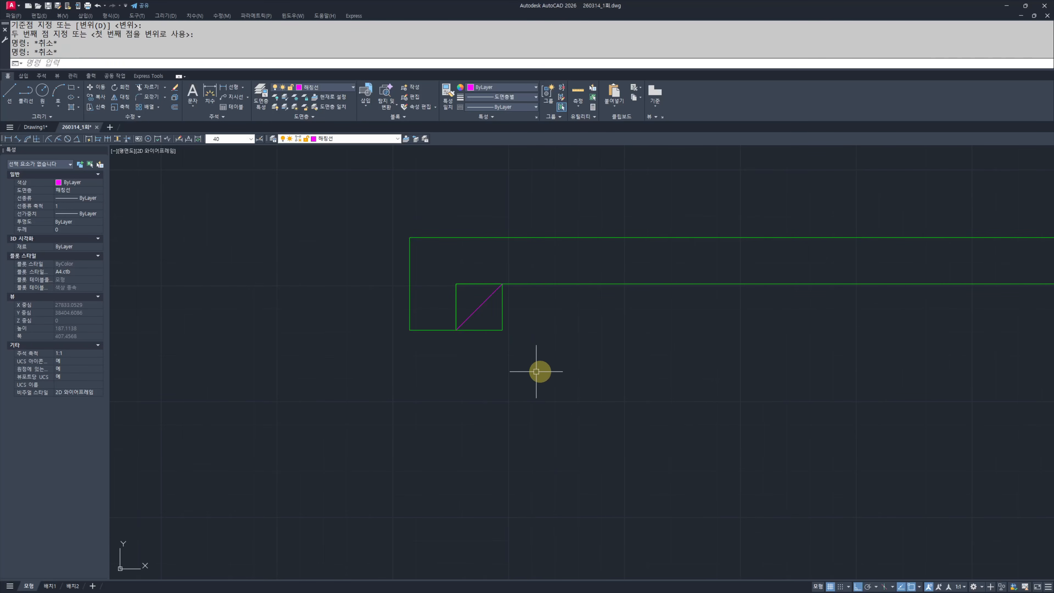
{"action": "left_click", "coordinate": [541, 371]}
{"action": "left_click", "coordinate": [471, 293]}
{"action": "scroll", "coordinate": [473, 394], "scroll_direction": "down", "scroll_amount": 4}
{"action": "scroll", "coordinate": [478, 371], "scroll_direction": "up", "scroll_amount": 6}
{"action": "key", "text": "Escape"}
{"action": "key", "text": "Escape"}
{"action": "left_click", "coordinate": [519, 378]}
{"action": "left_click", "coordinate": [453, 349]}
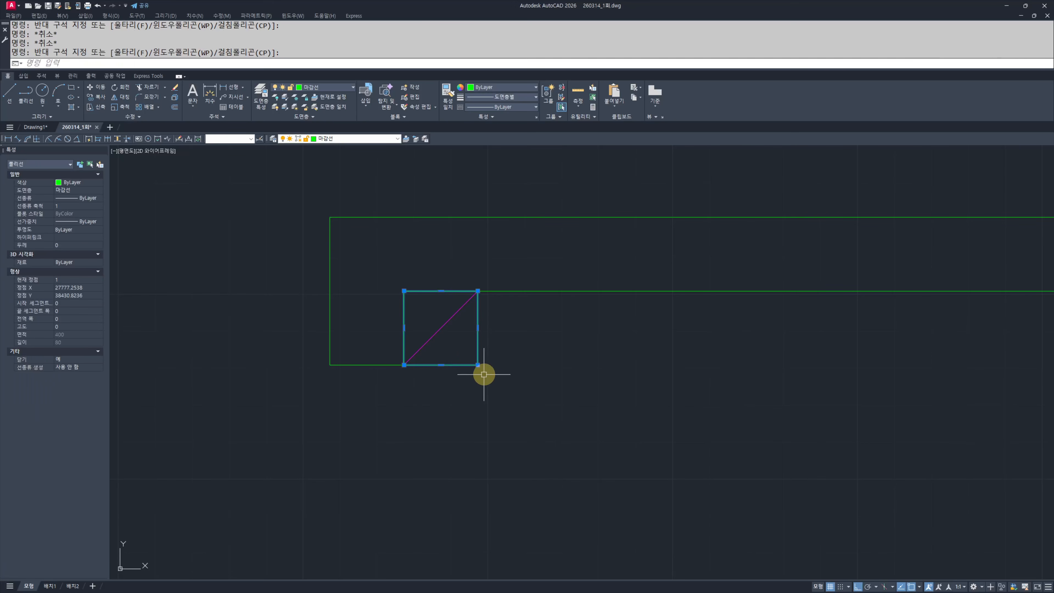
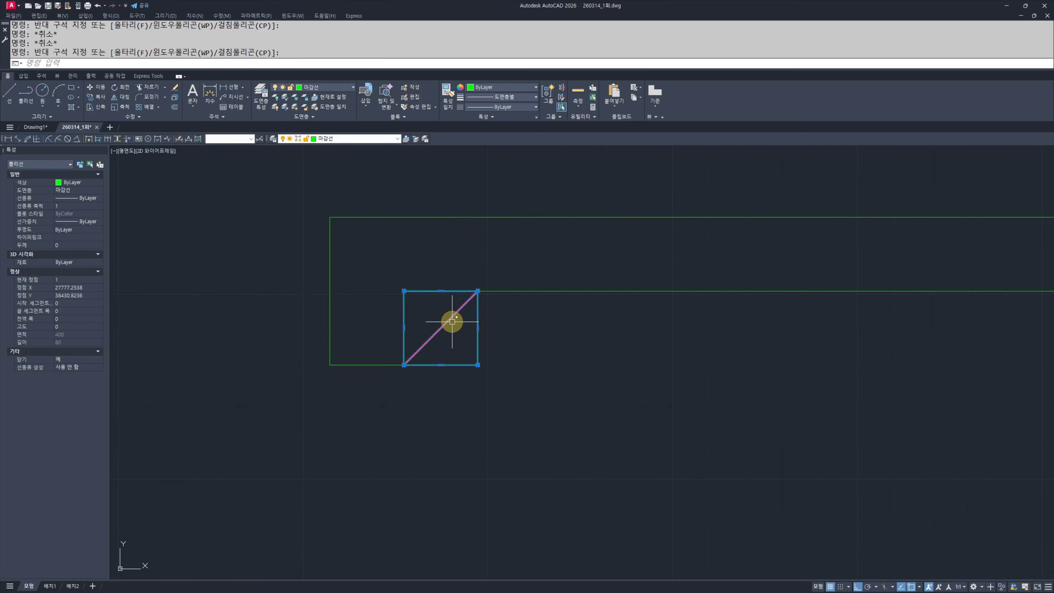
{"action": "key", "text": "Escape"}
{"action": "key", "text": "Escape"}
Step: Copy the square batten and its diagonal 250 to the right under the tile profile
{"action": "left_click", "coordinate": [525, 389]}
{"action": "left_click", "coordinate": [436, 305]}
{"action": "scroll", "coordinate": [522, 397], "scroll_direction": "down", "scroll_amount": 4}
{"action": "middle_click_drag", "start_coordinate": [522, 396], "coordinate": [442, 381]}
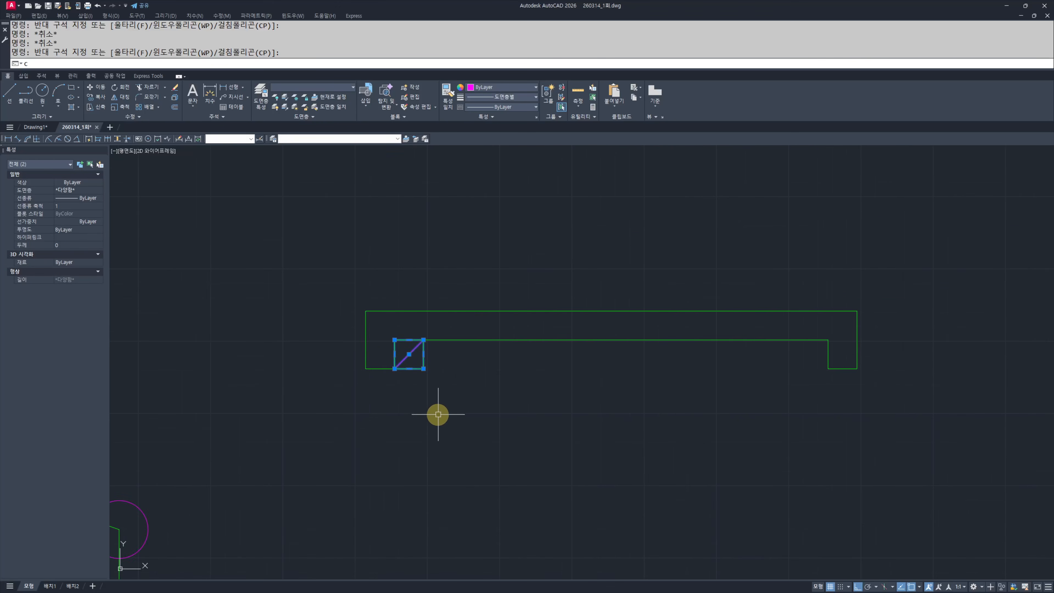
{"action": "type", "text": "cc"}
{"action": "key", "text": "space"}
{"action": "left_click", "coordinate": [345, 415]}
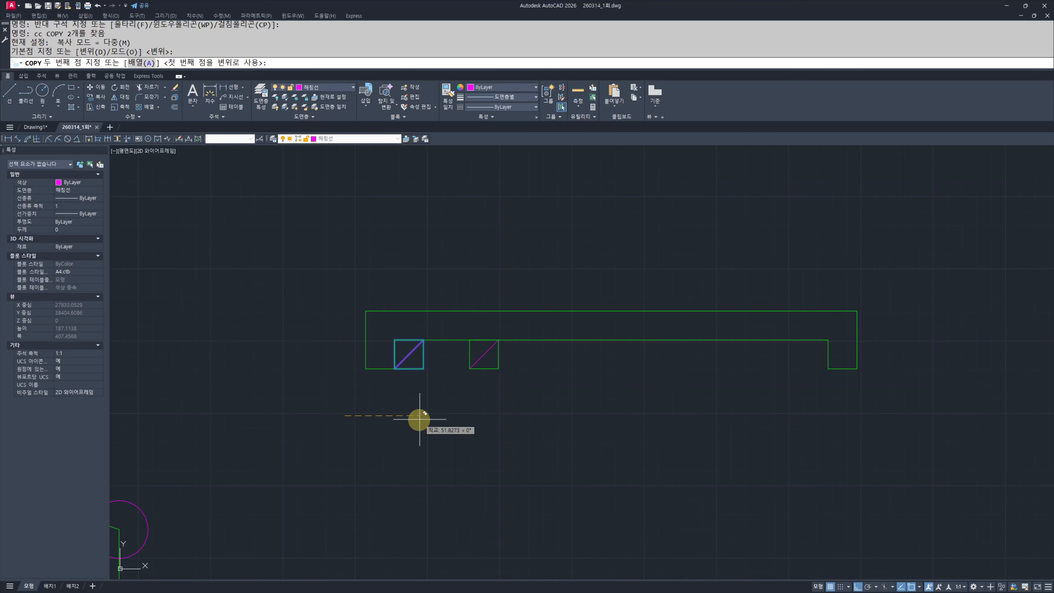
{"action": "type", "text": "250"}
{"action": "key", "text": "Escape"}
{"action": "key", "text": "Escape"}
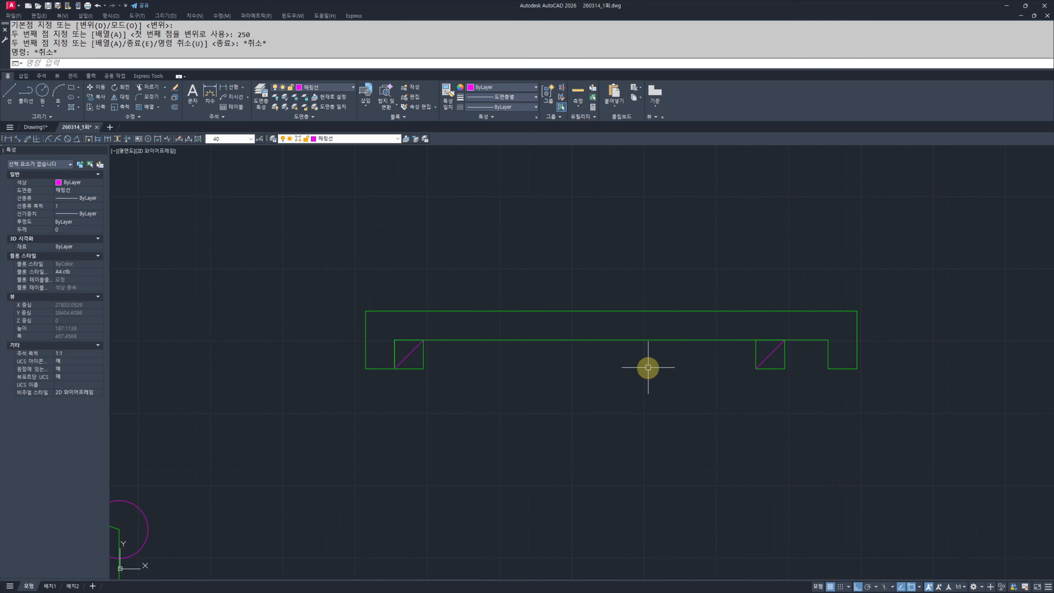
Step: Stretch the top of the right batten and its diagonal upward by 20
{"action": "middle_click_drag", "start_coordinate": [772, 358], "coordinate": [729, 379]}
{"action": "scroll", "coordinate": [729, 378], "scroll_direction": "up", "scroll_amount": 4}
{"action": "type", "text": "s"}
{"action": "left_click", "coordinate": [803, 351]}
{"action": "left_click", "coordinate": [644, 321]}
{"action": "key", "text": "space"}
{"action": "left_click", "coordinate": [568, 459]}
{"action": "type", "text": "2"}
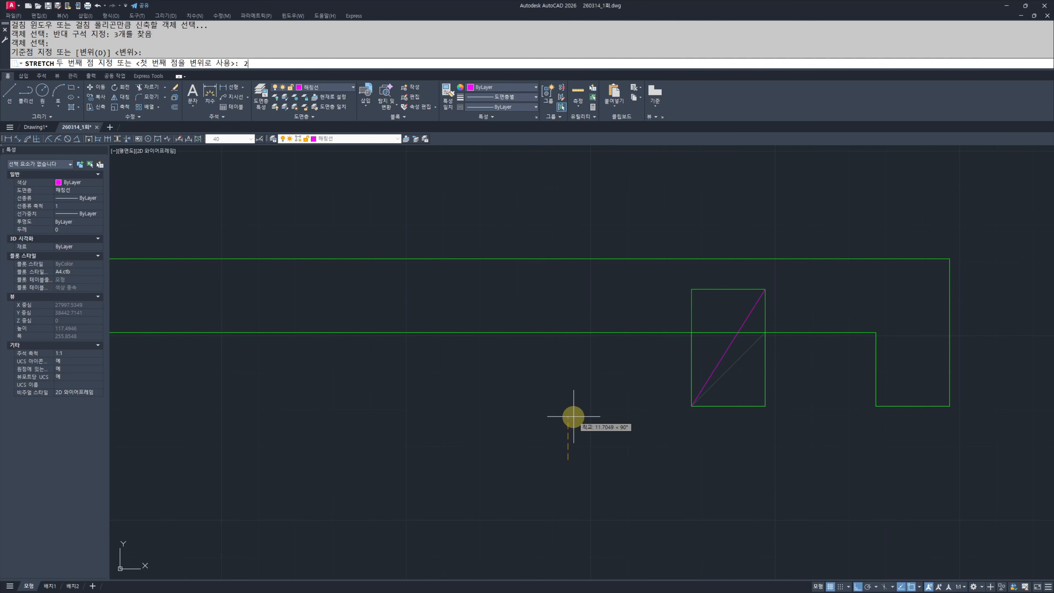
{"action": "type", "text": "0"}
{"action": "key", "text": "Return"}
{"action": "key", "text": "Escape"}
{"action": "key", "text": "Escape"}
{"action": "scroll", "coordinate": [564, 421], "scroll_direction": "down", "scroll_amount": 5}
{"action": "scroll", "coordinate": [725, 431], "scroll_direction": "up", "scroll_amount": 6}
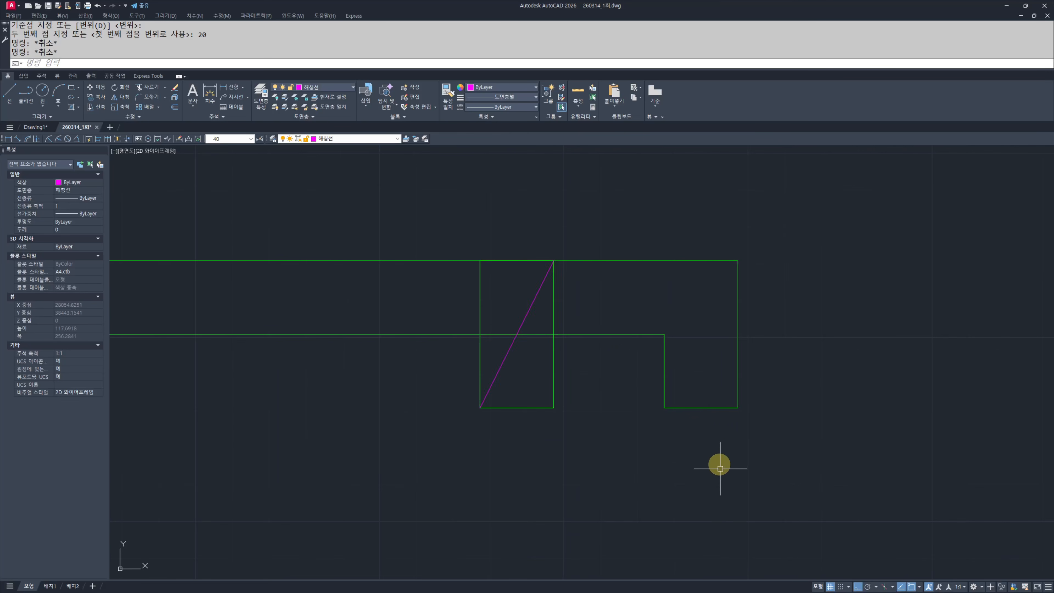
{"action": "scroll", "coordinate": [672, 459], "scroll_direction": "down", "scroll_amount": 5}
{"action": "scroll", "coordinate": [681, 459], "scroll_direction": "up", "scroll_amount": 5}
{"action": "type", "text": "s"}
{"action": "left_click", "coordinate": [749, 440]}
{"action": "left_click", "coordinate": [632, 391]}
{"action": "key", "text": "space"}
{"action": "left_click", "coordinate": [802, 364]}
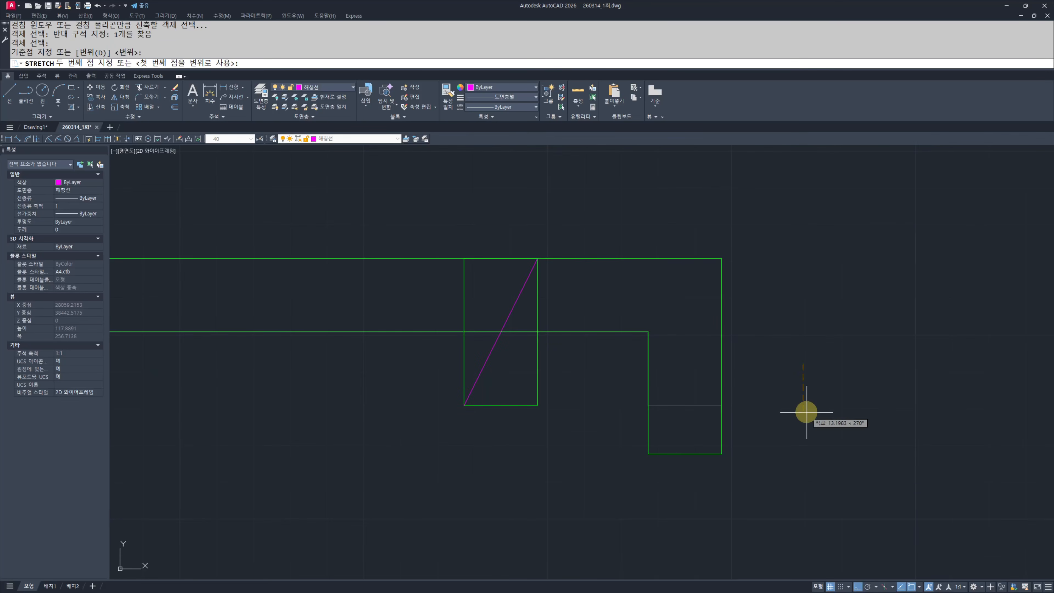
{"action": "key", "text": "Escape"}
{"action": "key", "text": "Escape"}
{"action": "scroll", "coordinate": [788, 413], "scroll_direction": "down", "scroll_amount": 5}
{"action": "middle_click_drag", "start_coordinate": [712, 417], "coordinate": [830, 412]}
{"action": "type", "text": "ro"}
{"action": "middle_click_drag", "start_coordinate": [589, 429], "coordinate": [624, 445]}
{"action": "left_click", "coordinate": [639, 424]}
{"action": "left_click", "coordinate": [611, 336]}
{"action": "key", "text": "space"}
{"action": "left_click", "coordinate": [431, 422]}
{"action": "key", "text": "Escape"}
{"action": "key", "text": "Escape"}
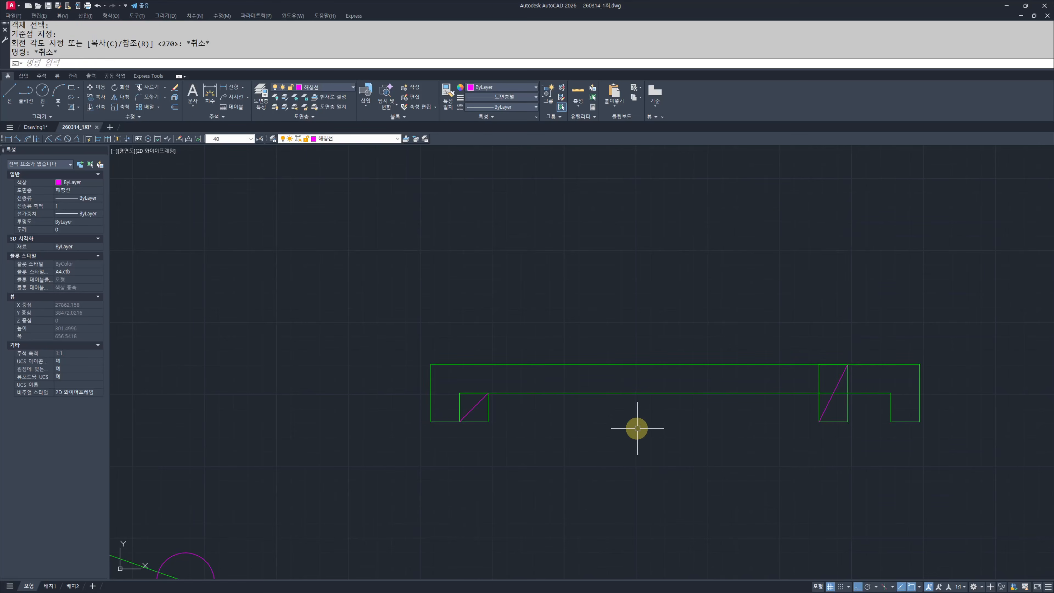
Step: Rotate the tile profile by reference about its lower-left corner so its underside rests on the tall batten's upper-left corner
{"action": "key", "text": "space"}
{"action": "left_click", "coordinate": [694, 424]}
{"action": "left_click", "coordinate": [617, 327]}
{"action": "key", "text": "space"}
{"action": "scroll", "coordinate": [433, 377], "scroll_direction": "up", "scroll_amount": 5}
{"action": "middle_click_drag", "start_coordinate": [535, 519], "coordinate": [446, 394]}
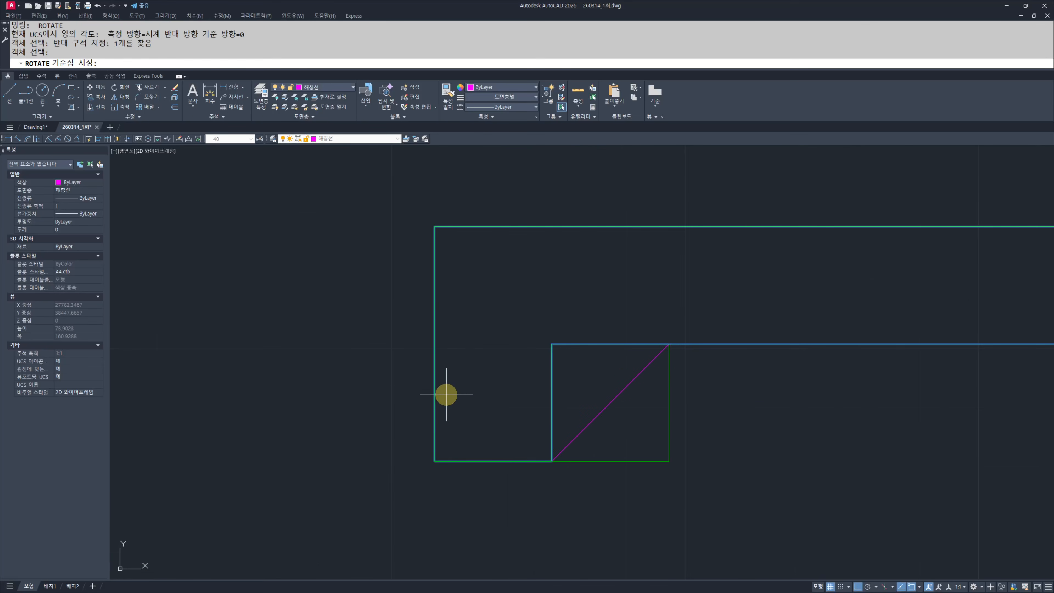
{"action": "left_click", "coordinate": [427, 462]}
{"action": "scroll", "coordinate": [535, 449], "scroll_direction": "down", "scroll_amount": 6}
{"action": "type", "text": "r"}
{"action": "key", "text": "space"}
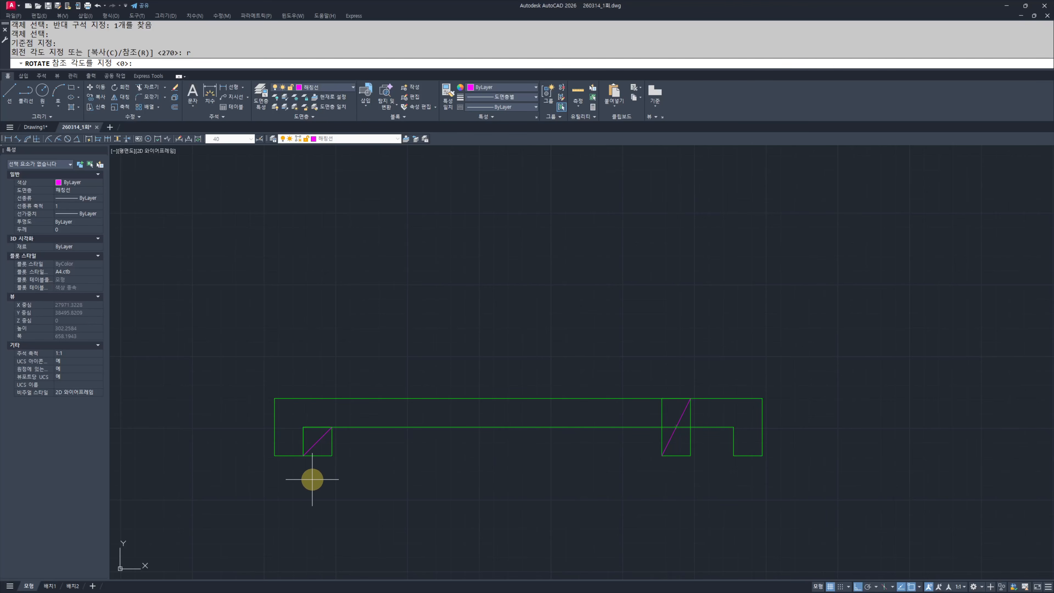
{"action": "left_click", "coordinate": [307, 454]}
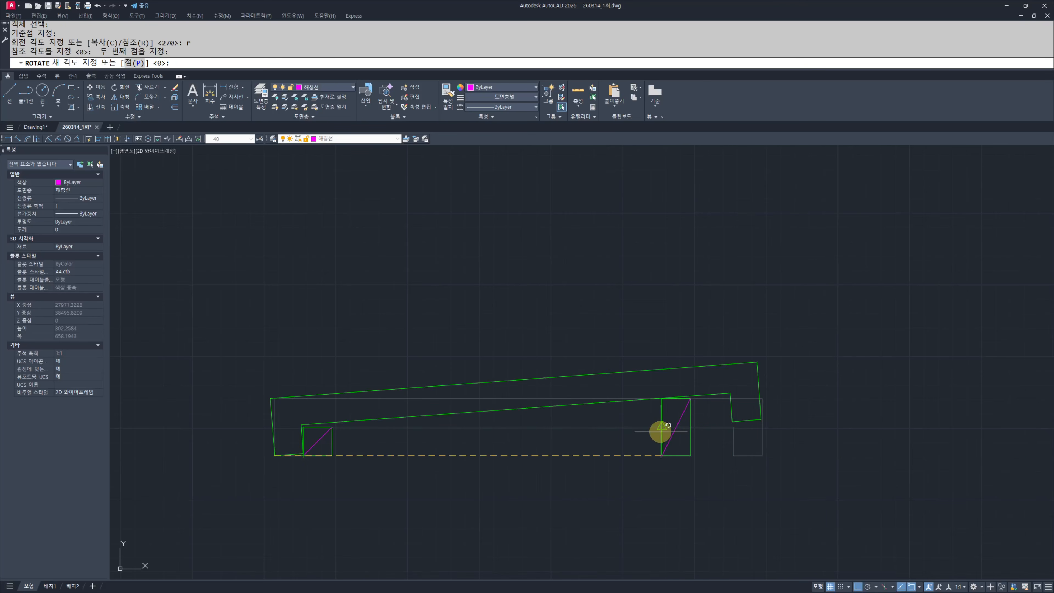
{"action": "left_click", "coordinate": [662, 426]}
{"action": "key", "text": "Escape"}
{"action": "key", "text": "Escape"}
{"action": "scroll", "coordinate": [694, 422], "scroll_direction": "up", "scroll_amount": 4}
{"action": "scroll", "coordinate": [706, 442], "scroll_direction": "down", "scroll_amount": 6}
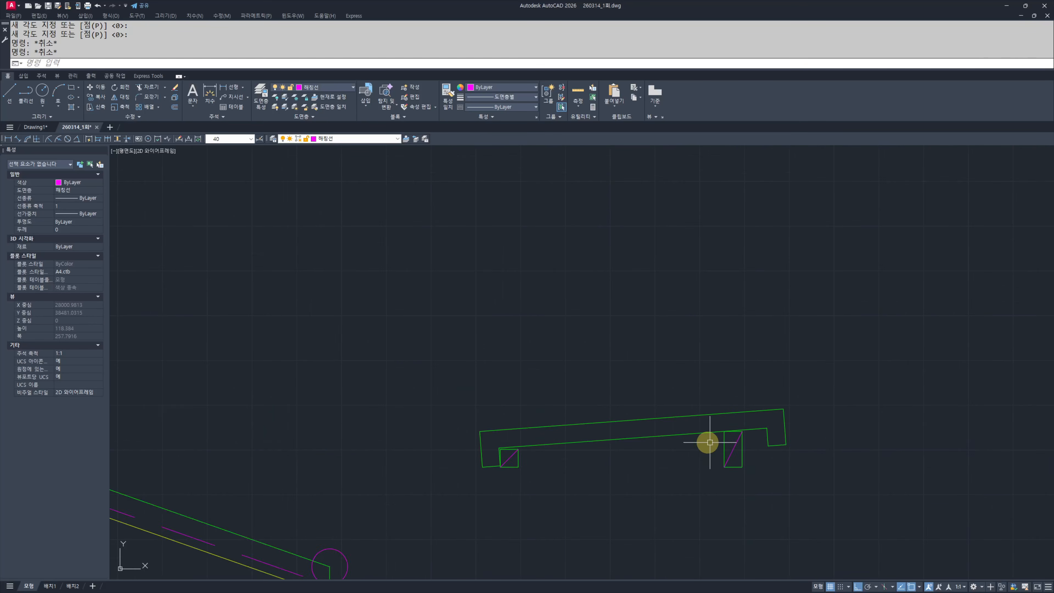
Step: Align the UCS with the bottom edge of the tilted tile's right leg, placing the origin at the leg's inner corner
{"action": "middle_click_drag", "start_coordinate": [706, 443], "coordinate": [747, 430]}
{"action": "middle_click_drag", "start_coordinate": [646, 463], "coordinate": [493, 450]}
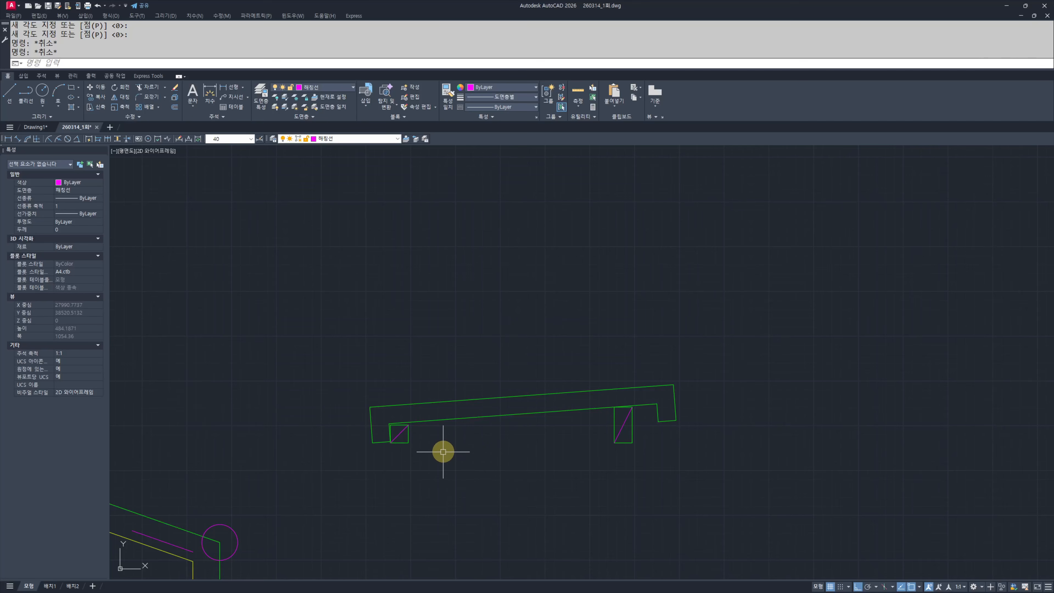
{"action": "scroll", "coordinate": [662, 417], "scroll_direction": "up", "scroll_amount": 5}
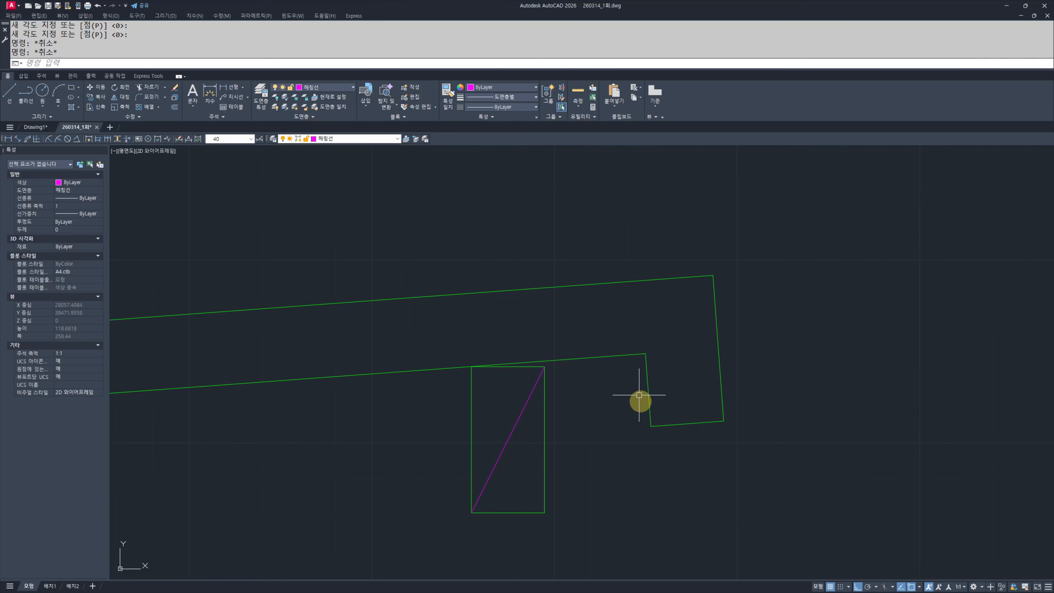
{"action": "scroll", "coordinate": [663, 470], "scroll_direction": "down", "scroll_amount": 3}
{"action": "middle_click_drag", "start_coordinate": [663, 469], "coordinate": [633, 428]}
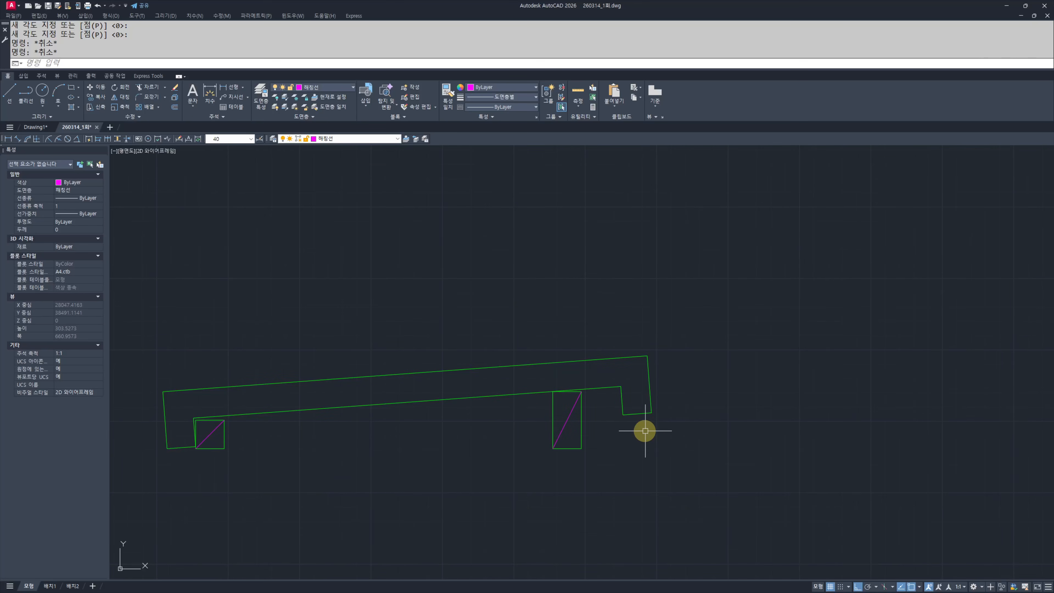
{"action": "scroll", "coordinate": [586, 381], "scroll_direction": "up", "scroll_amount": 3}
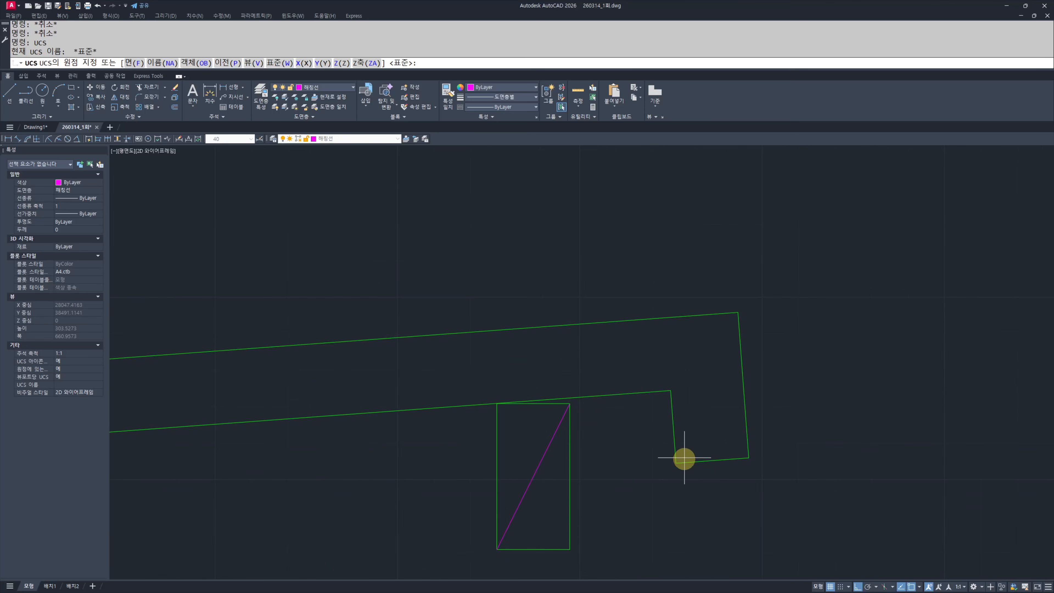
{"action": "left_click", "coordinate": [676, 462]}
{"action": "left_click", "coordinate": [747, 457]}
{"action": "key", "text": "Escape"}
{"action": "key", "text": "Escape"}
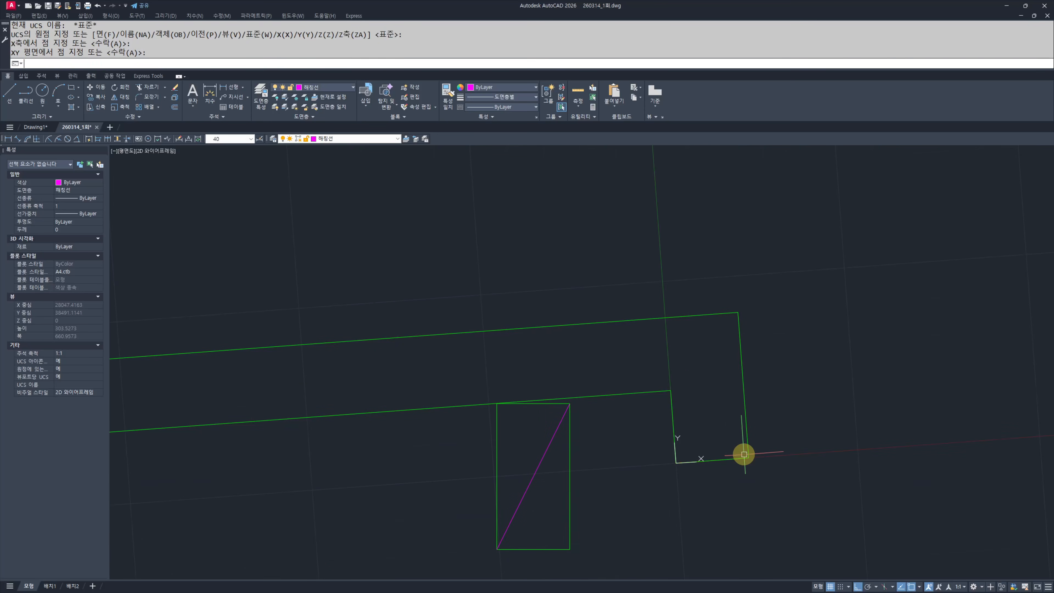
Step: Stretch the end of the tile's right leg 20 downward along its slope and restore the World UCS
{"action": "middle_click_drag", "start_coordinate": [820, 483], "coordinate": [752, 431]}
{"action": "type", "text": "s"}
{"action": "key", "text": "space"}
{"action": "left_click", "coordinate": [742, 448]}
{"action": "left_click", "coordinate": [561, 392]}
{"action": "key", "text": "space"}
{"action": "left_click", "coordinate": [736, 307]}
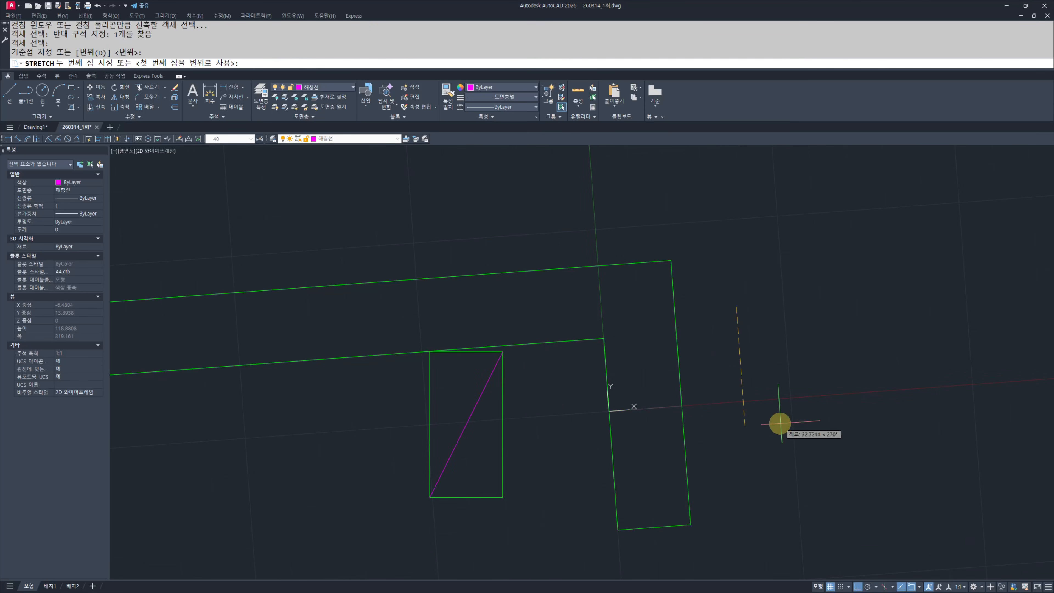
{"action": "type", "text": "20"}
{"action": "key", "text": "Return"}
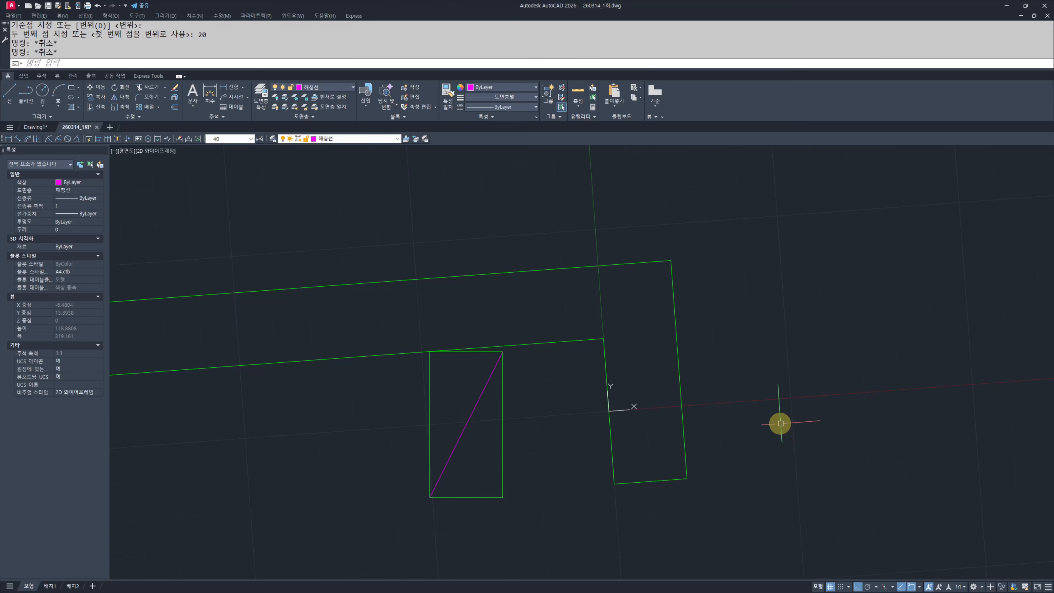
{"action": "key", "text": "Return"}
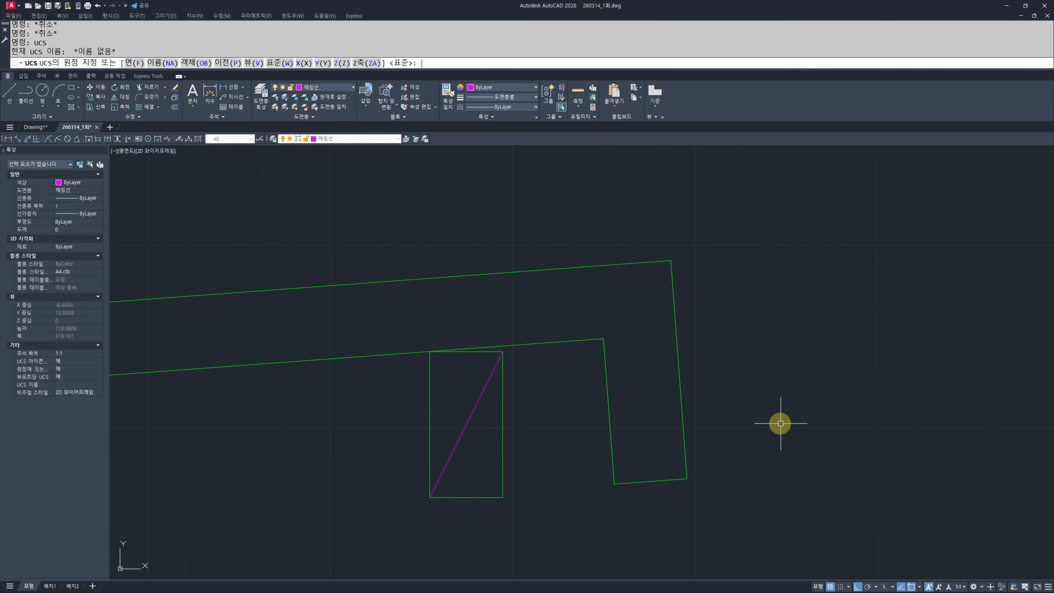
{"action": "scroll", "coordinate": [720, 405], "scroll_direction": "down", "scroll_amount": 6}
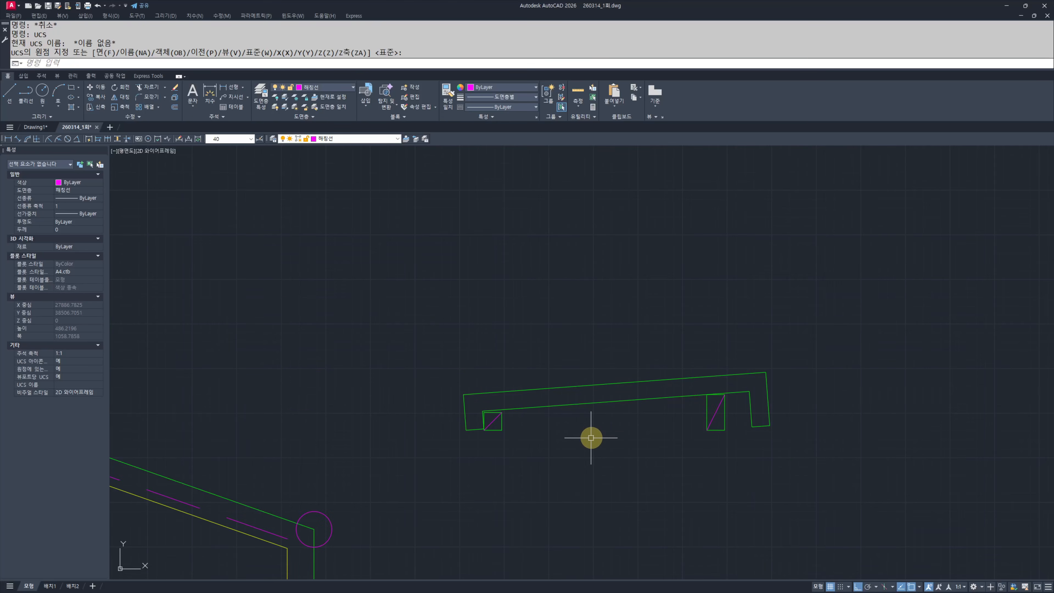
Step: Move the tile profile with both battens horizontally to the right, away from the roof end
{"action": "left_click", "coordinate": [555, 453]}
{"action": "left_click", "coordinate": [478, 390]}
{"action": "left_click", "coordinate": [743, 451]}
{"action": "left_click", "coordinate": [457, 321]}
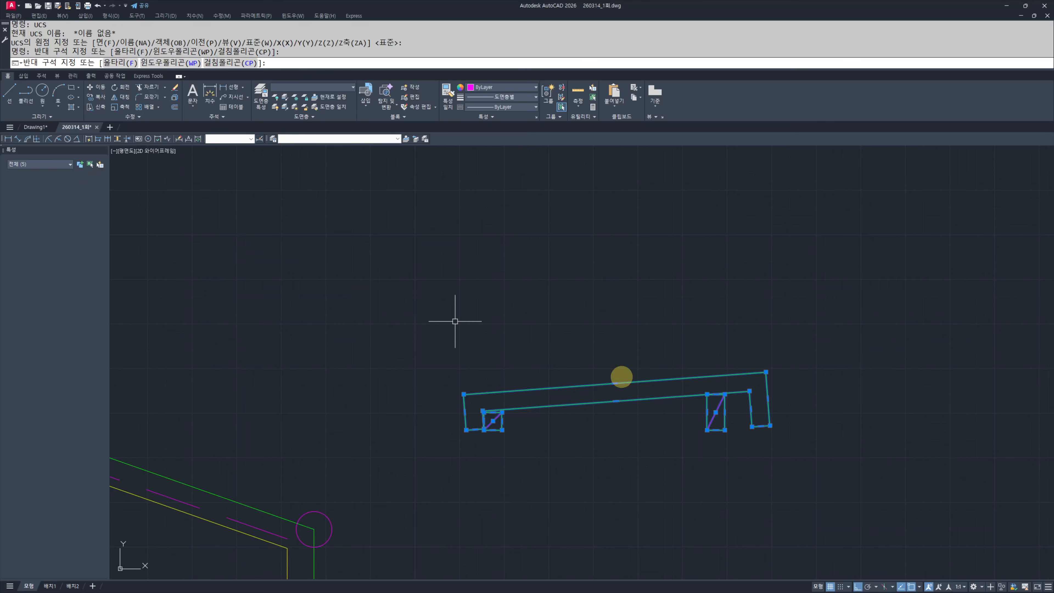
{"action": "middle_click_drag", "start_coordinate": [759, 424], "coordinate": [682, 420]}
{"action": "type", "text": "m"}
{"action": "key", "text": "space"}
{"action": "left_click", "coordinate": [739, 479]}
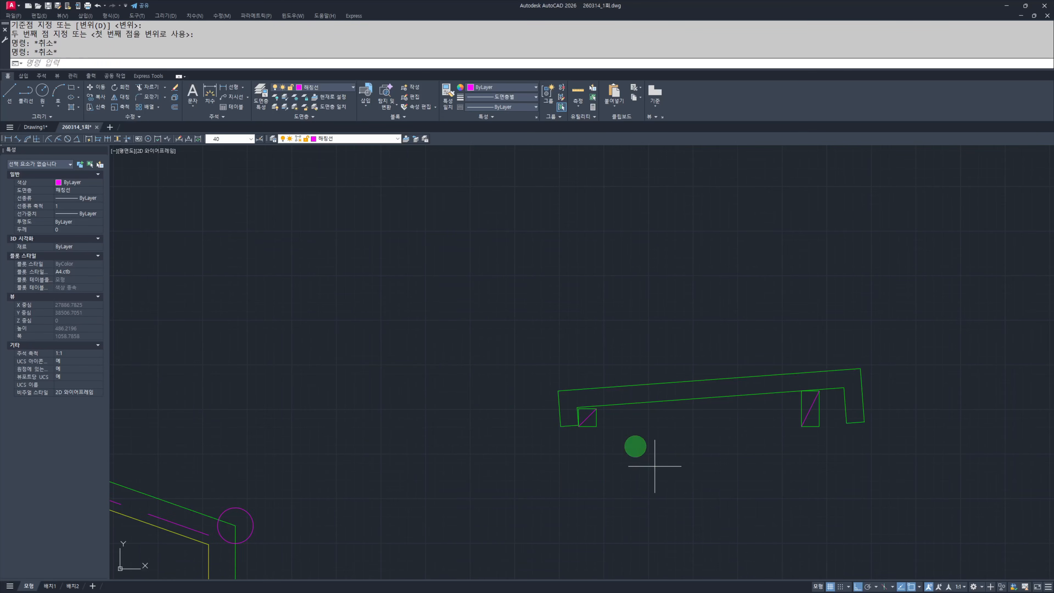
Step: Copy the tile profile, left batten and its diagonal 400 to the left
{"action": "type", "text": "cc"}
{"action": "key", "text": "Return"}
{"action": "left_click", "coordinate": [786, 490]}
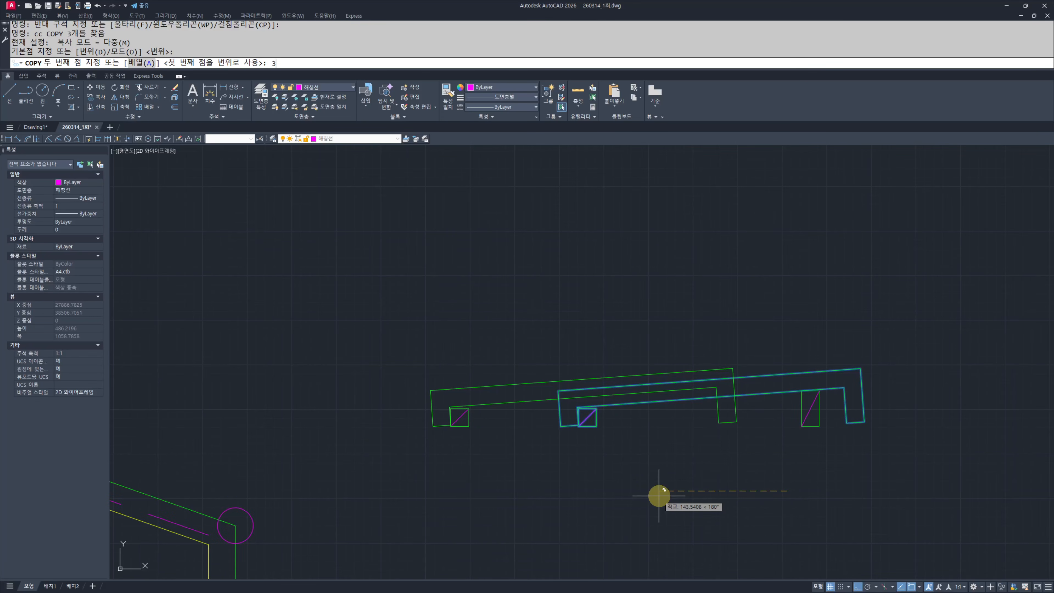
{"action": "type", "text": "400"}
{"action": "key", "text": "Return"}
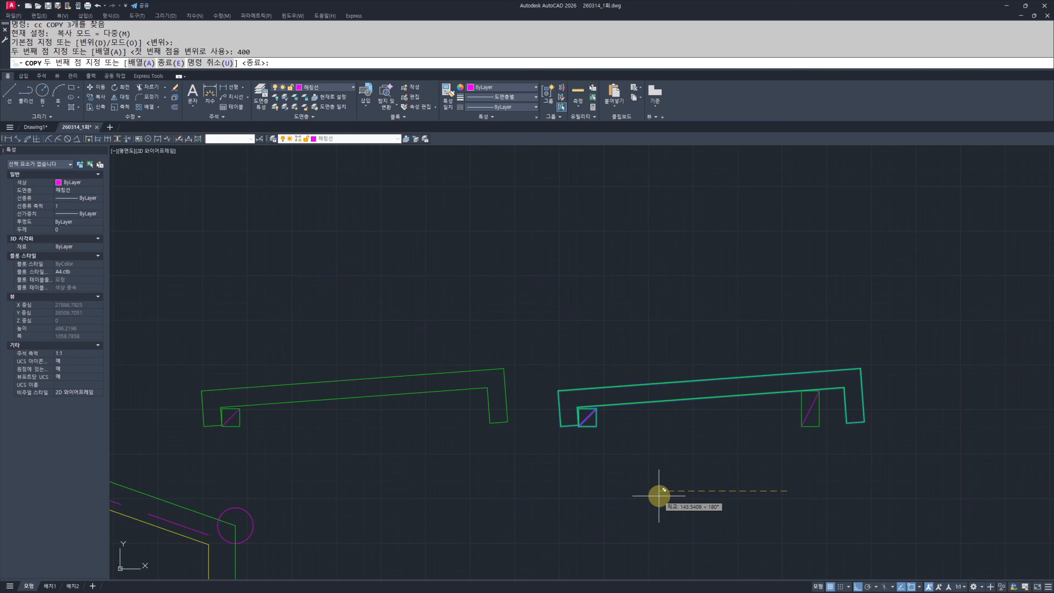
Step: Break the copied tile profile into separate lines and remove the outer and bottom edges of its right leg
{"action": "key", "text": "Escape"}
{"action": "scroll", "coordinate": [547, 431], "scroll_direction": "up", "scroll_amount": 3}
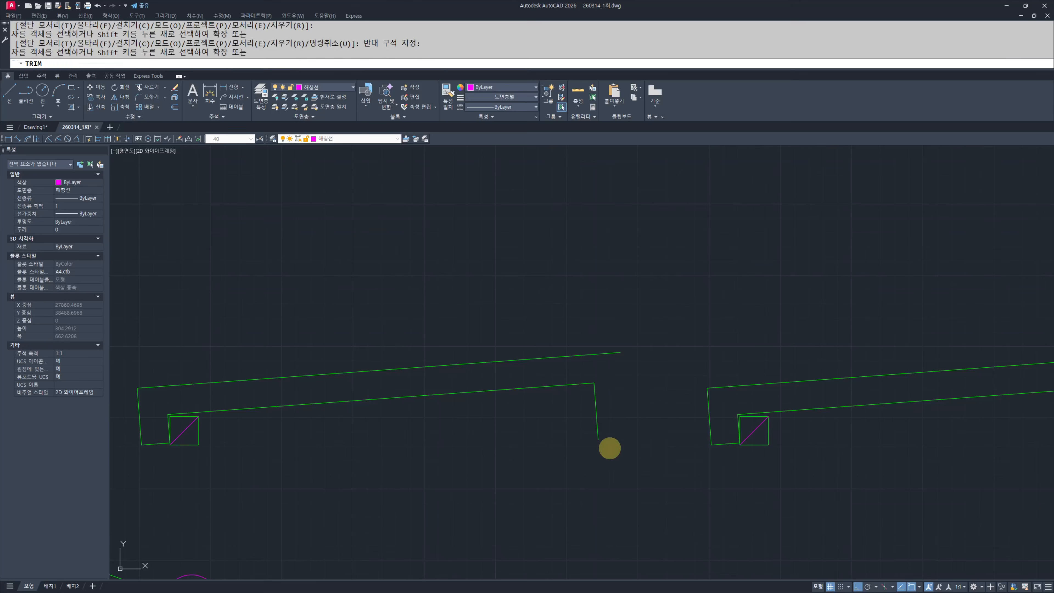
{"action": "key", "text": "Escape"}
{"action": "key", "text": "Escape"}
{"action": "left_click", "coordinate": [634, 398]}
{"action": "left_click", "coordinate": [531, 327]}
{"action": "type", "text": "x"}
{"action": "key", "text": "Return"}
{"action": "key", "text": "Escape"}
{"action": "key", "text": "Escape"}
{"action": "left_click", "coordinate": [596, 388]}
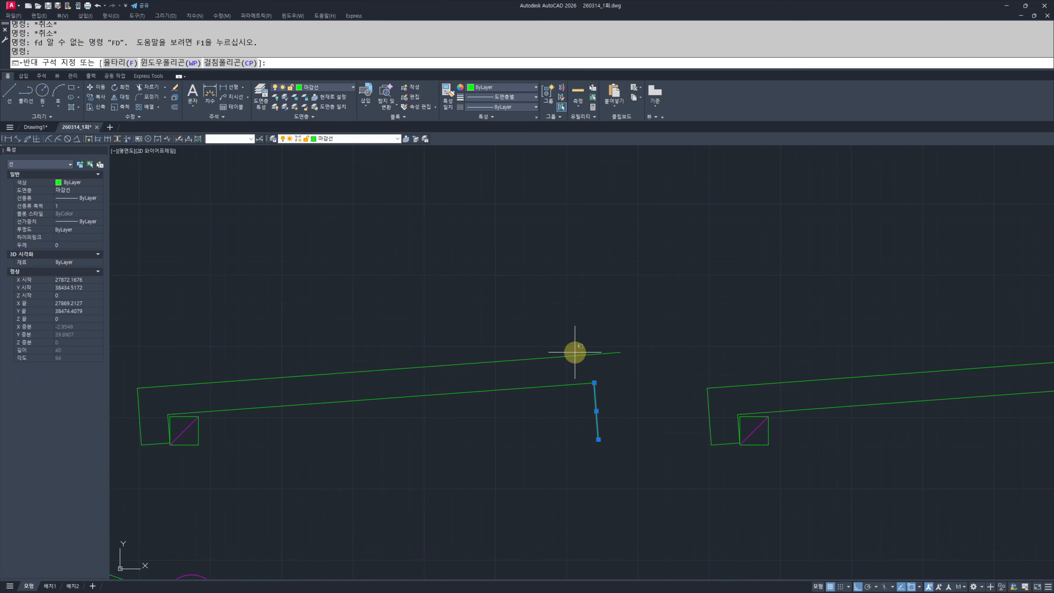
Step: Fillet the remaining leg line with the copied tile's top and bottom edges at radius 0 to close its right end
{"action": "key", "text": "Escape"}
{"action": "key", "text": "Escape"}
{"action": "type", "text": "f"}
{"action": "key", "text": "Return"}
{"action": "left_click", "coordinate": [595, 395]}
{"action": "key", "text": "Return"}
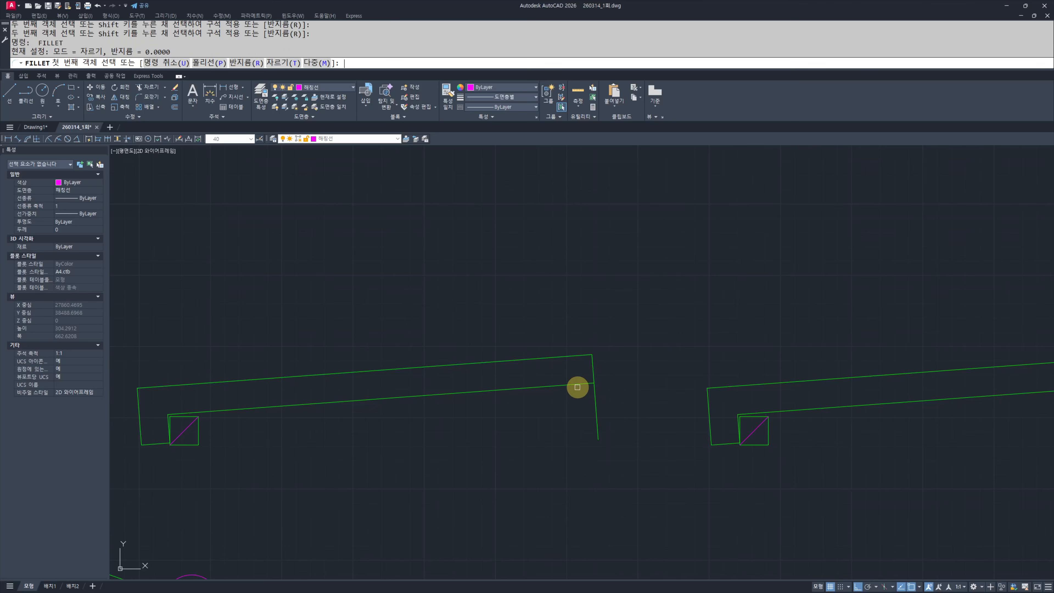
{"action": "left_click", "coordinate": [592, 375]}
{"action": "key", "text": "Escape"}
Step: Join the six outline segments of the copied left tile into one polyline
{"action": "left_click", "coordinate": [622, 401]}
{"action": "left_click", "coordinate": [528, 340]}
{"action": "middle_click_drag", "start_coordinate": [259, 357], "coordinate": [520, 355]}
{"action": "left_click", "coordinate": [338, 340]}
{"action": "left_click", "coordinate": [440, 470]}
{"action": "left_click", "coordinate": [542, 448]}
{"action": "middle_click_drag", "start_coordinate": [542, 448], "coordinate": [483, 442]}
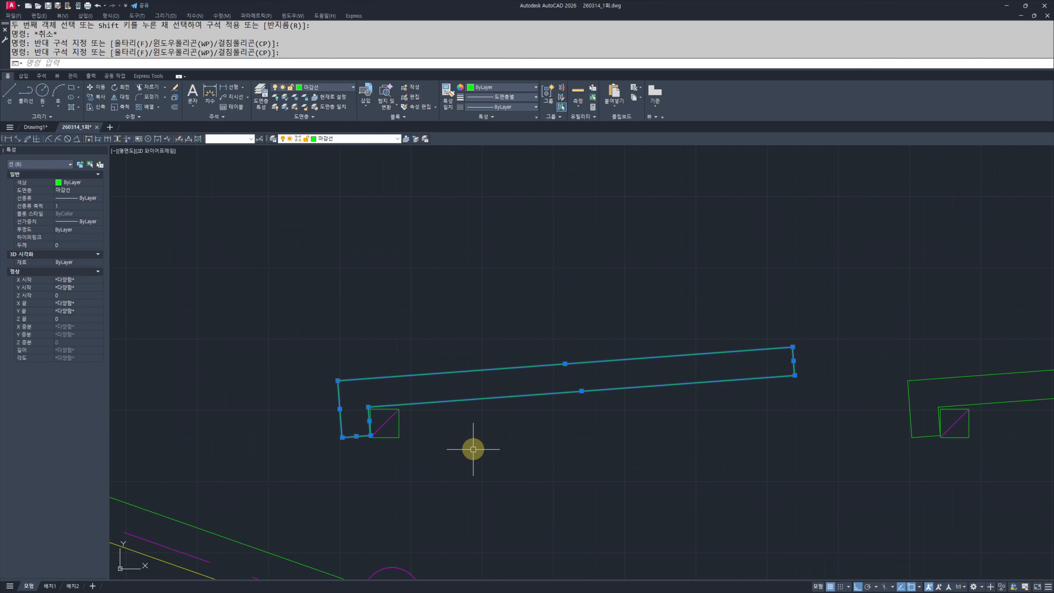
{"action": "type", "text": "j"}
Step: Group the left tile with its batten and diagonal, and group the right tile with its two battens and diagonals separately
{"action": "left_click", "coordinate": [475, 461]}
{"action": "left_click", "coordinate": [386, 388]}
{"action": "scroll", "coordinate": [584, 386], "scroll_direction": "down", "scroll_amount": 4}
{"action": "middle_click_drag", "start_coordinate": [585, 386], "coordinate": [345, 378]}
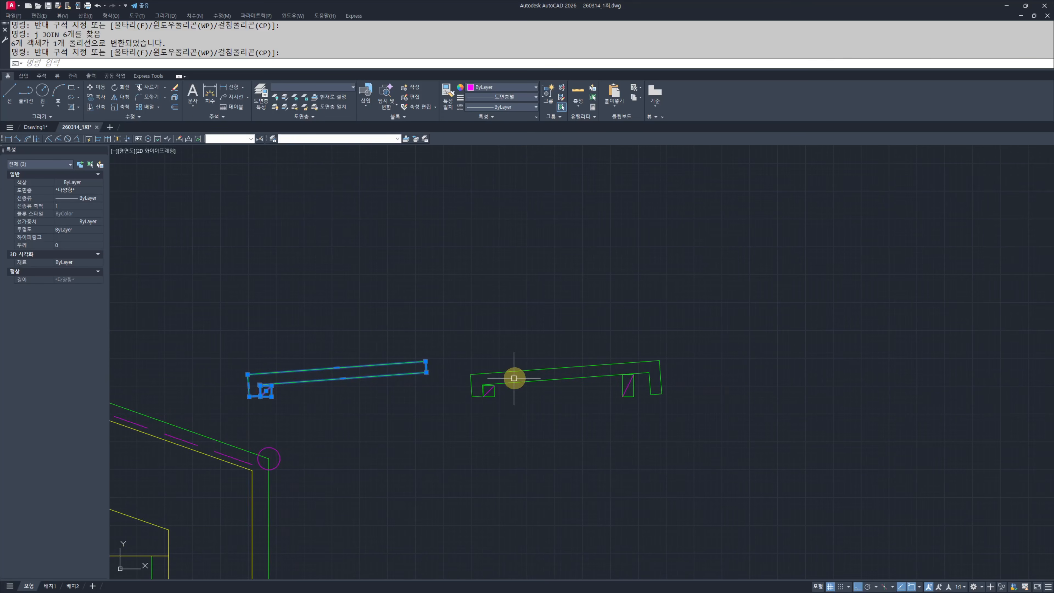
{"action": "type", "text": "g"}
{"action": "left_click", "coordinate": [426, 309]}
{"action": "left_click", "coordinate": [692, 431]}
{"action": "key", "text": "space"}
{"action": "left_click", "coordinate": [383, 396]}
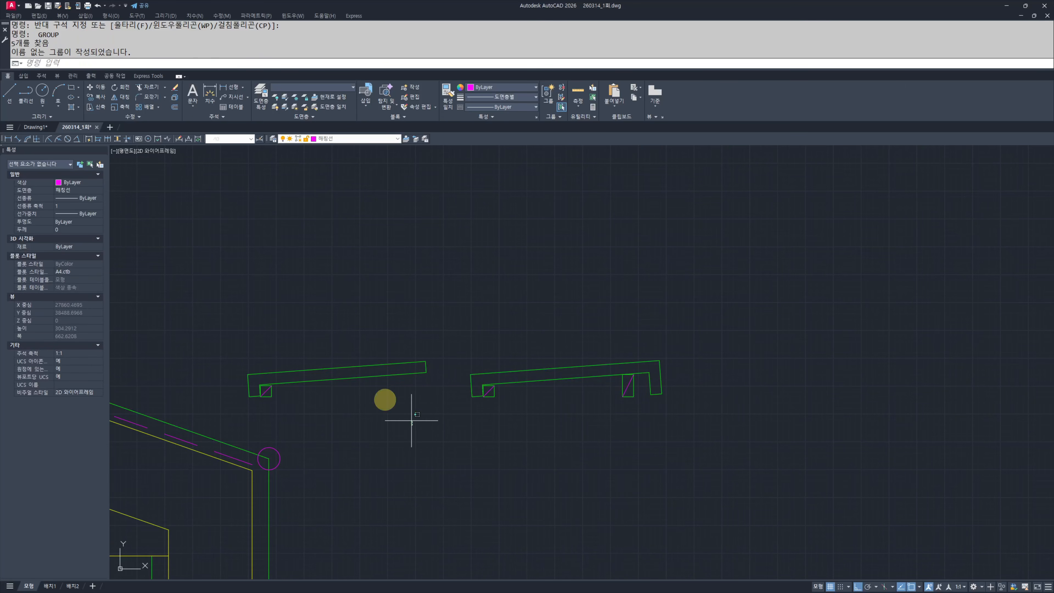
Step: Move the left tile group 100 to the right so it overlaps the right tile
{"action": "middle_click_drag", "start_coordinate": [414, 423], "coordinate": [467, 411]}
{"action": "left_click", "coordinate": [448, 370]}
{"action": "scroll", "coordinate": [521, 419], "scroll_direction": "up", "scroll_amount": 2}
{"action": "type", "text": "m"}
{"action": "left_click", "coordinate": [429, 455]}
{"action": "type", "text": "1"}
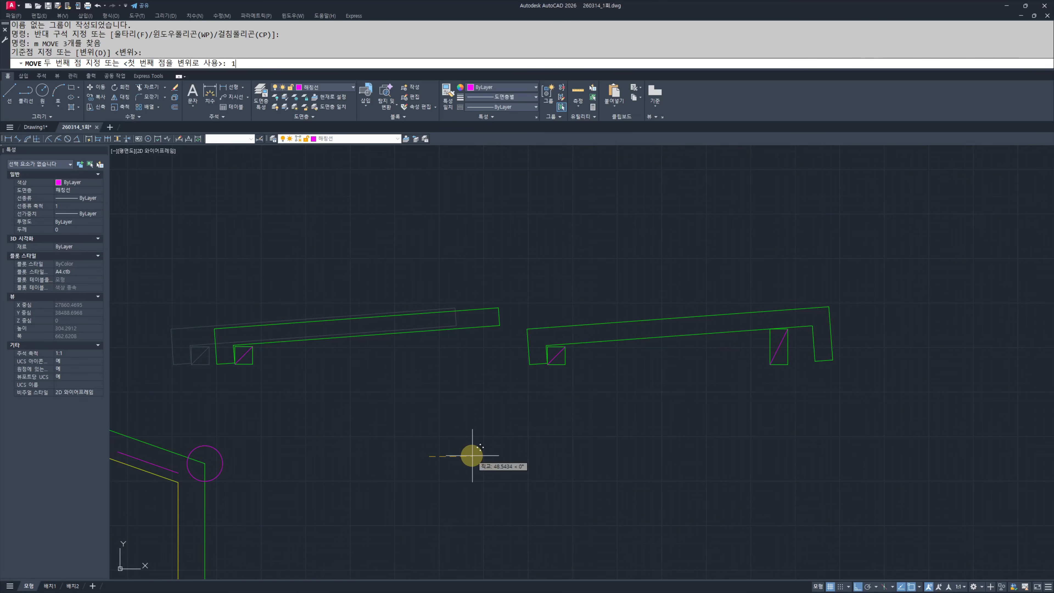
{"action": "type", "text": "00"}
{"action": "key", "text": "space"}
{"action": "left_click", "coordinate": [733, 389]}
{"action": "left_click", "coordinate": [562, 437]}
{"action": "key", "text": "Escape"}
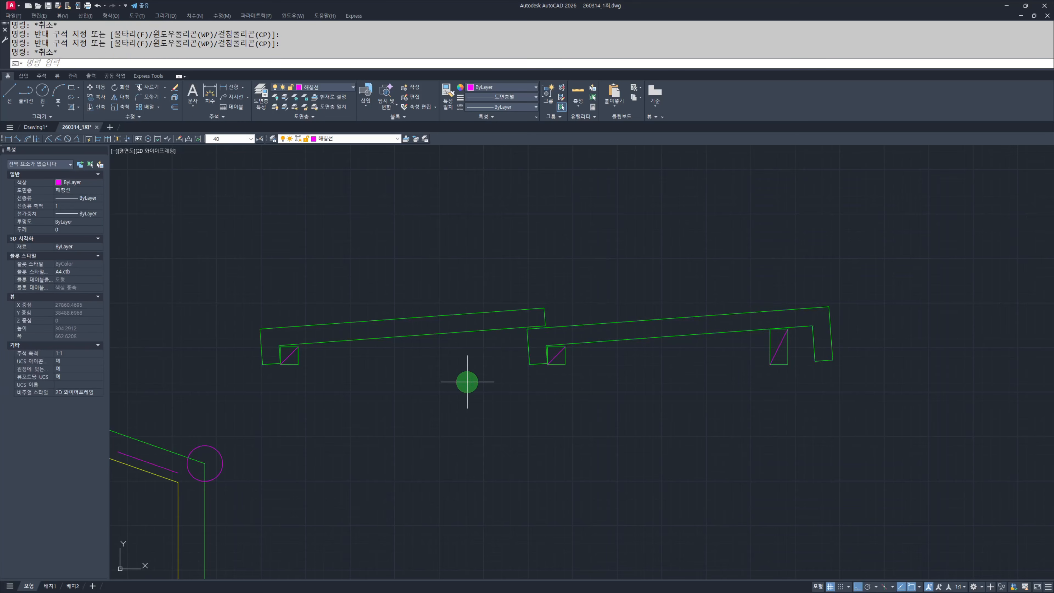
{"action": "left_click", "coordinate": [466, 381]}
{"action": "left_click", "coordinate": [564, 432]}
{"action": "key", "text": "Escape"}
{"action": "scroll", "coordinate": [522, 318], "scroll_direction": "up", "scroll_amount": 4}
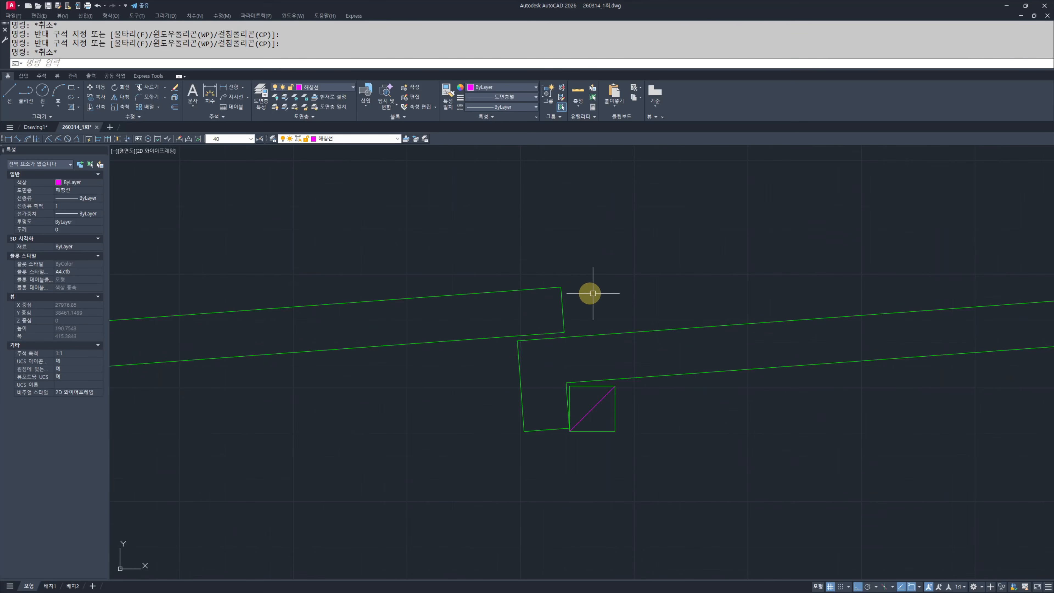
{"action": "scroll", "coordinate": [560, 320], "scroll_direction": "down", "scroll_amount": 4}
Step: Move both tile groups from the right batten's lower right corner to the intersection of the eave circle and the roof's top line
{"action": "left_click", "coordinate": [480, 315]}
{"action": "left_click", "coordinate": [657, 383]}
{"action": "type", "text": "m"}
{"action": "key", "text": "space"}
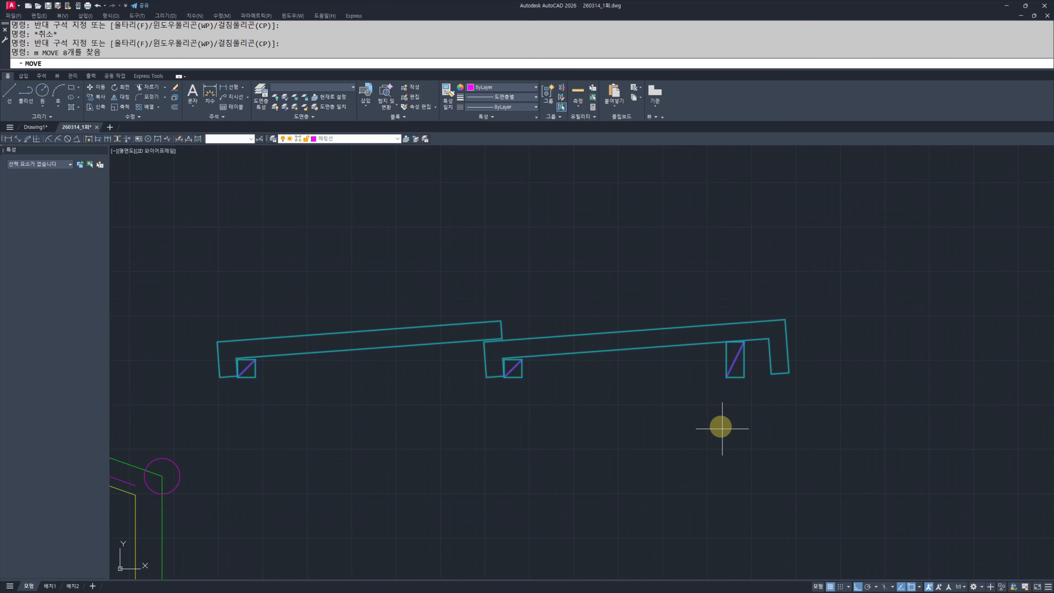
{"action": "scroll", "coordinate": [730, 390], "scroll_direction": "up", "scroll_amount": 3}
{"action": "left_click", "coordinate": [746, 352]}
{"action": "scroll", "coordinate": [702, 365], "scroll_direction": "down", "scroll_amount": 3}
{"action": "scroll", "coordinate": [523, 396], "scroll_direction": "up", "scroll_amount": 6}
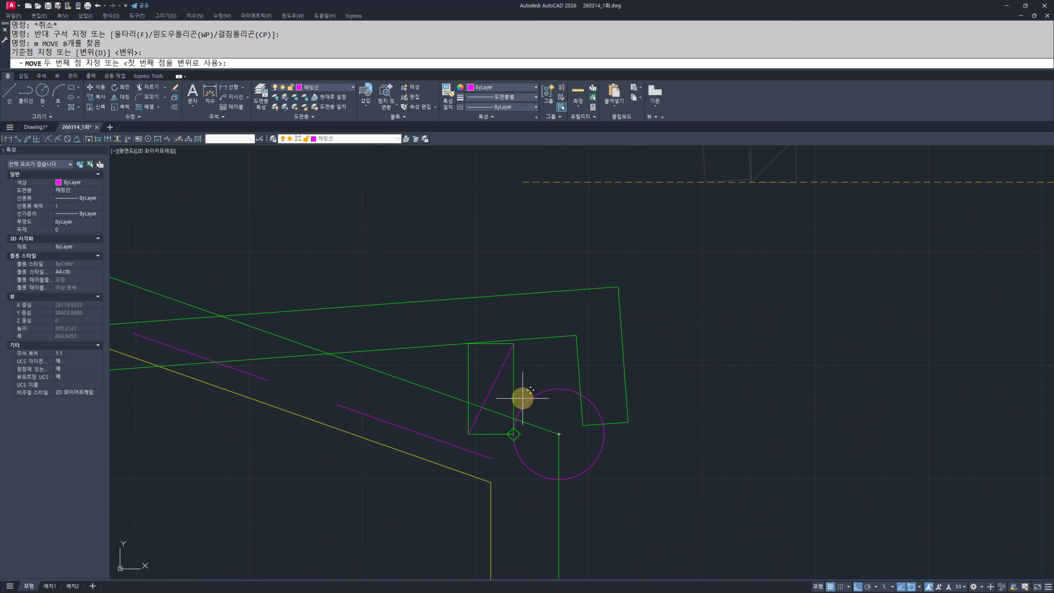
{"action": "left_click", "coordinate": [517, 412]}
{"action": "key", "text": "Escape"}
{"action": "key", "text": "Escape"}
{"action": "scroll", "coordinate": [520, 413], "scroll_direction": "down", "scroll_amount": 4}
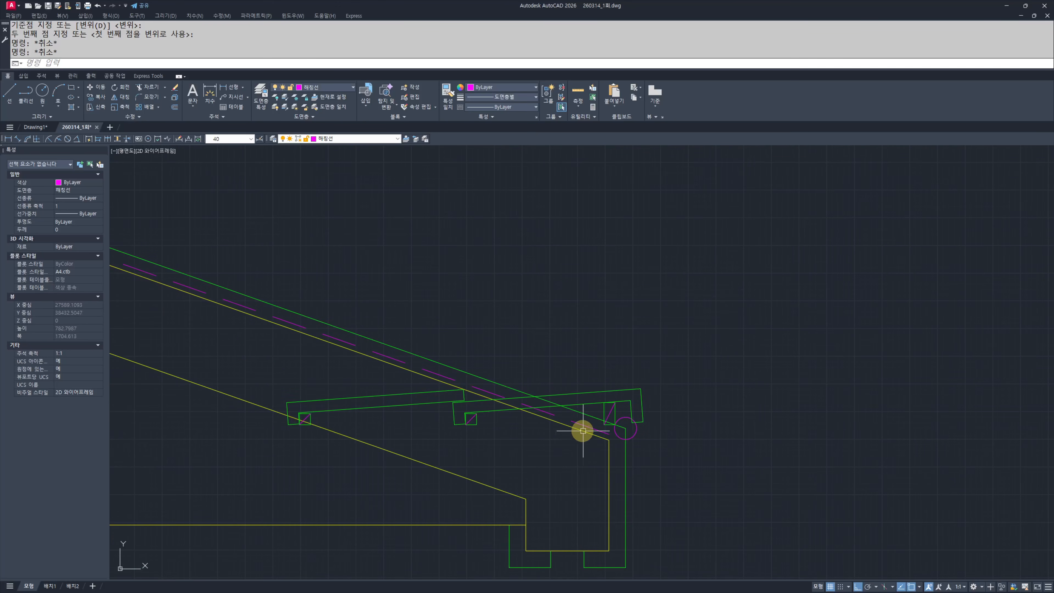
Step: Rotate both tile groups about the eave batten's lower right corner, using its bottom edge as reference, to align with the roof slope
{"action": "type", "text": "ro"}
{"action": "key", "text": "space"}
{"action": "scroll", "coordinate": [498, 415], "scroll_direction": "up", "scroll_amount": 3}
{"action": "left_click_drag", "start_coordinate": [519, 419], "coordinate": [424, 400]}
{"action": "left_click_drag", "start_coordinate": [515, 390], "coordinate": [478, 328]}
{"action": "key", "text": "space"}
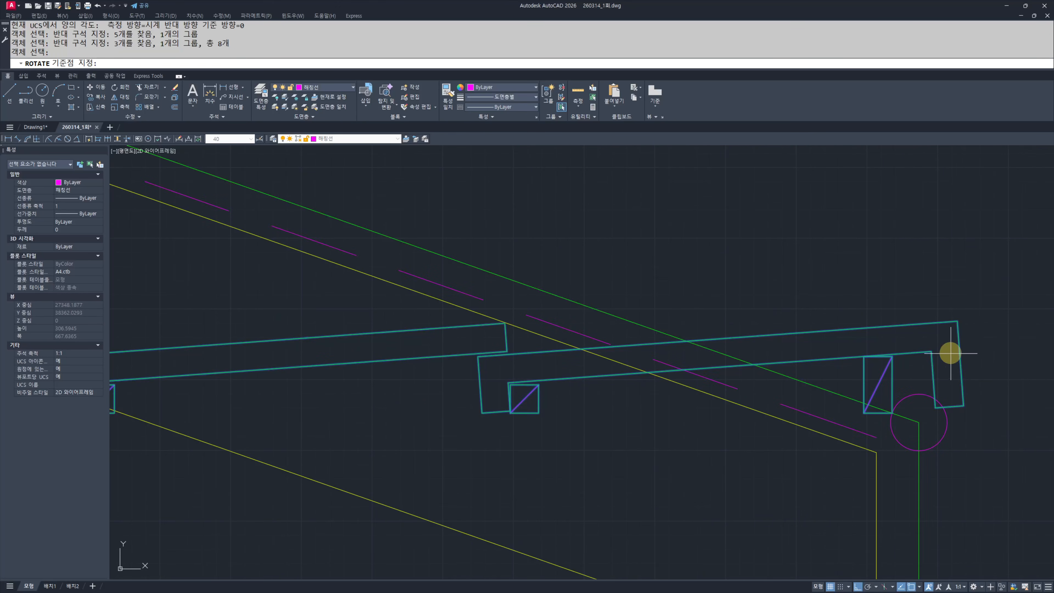
{"action": "scroll", "coordinate": [817, 473], "scroll_direction": "up", "scroll_amount": 4}
{"action": "left_click", "coordinate": [812, 504]}
{"action": "middle_click_drag", "start_coordinate": [811, 505], "coordinate": [804, 436]}
{"action": "type", "text": "r"}
{"action": "key", "text": "Return"}
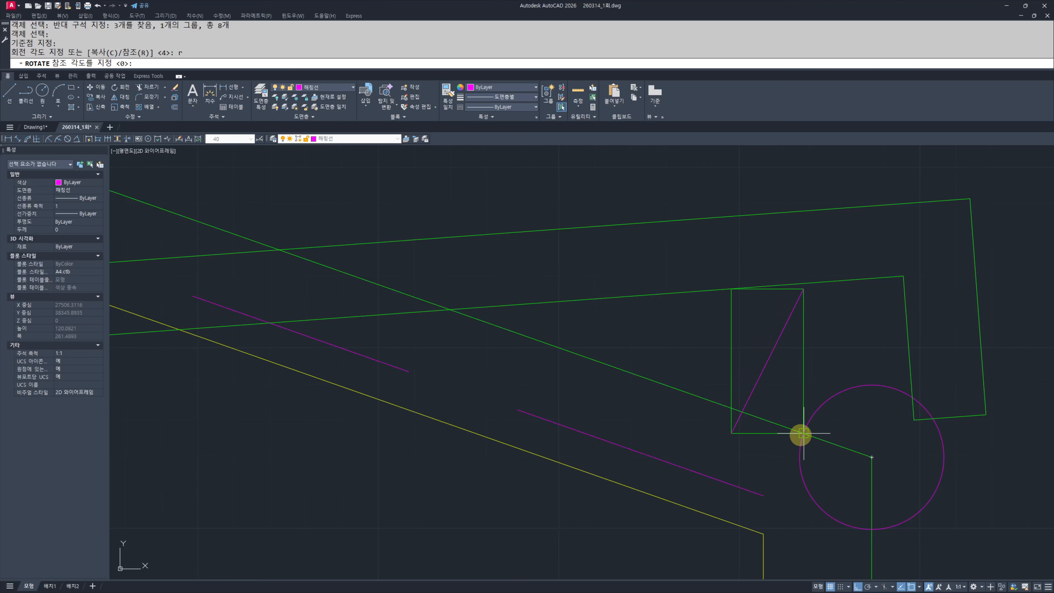
{"action": "left_click", "coordinate": [732, 433]}
{"action": "left_click", "coordinate": [730, 408]}
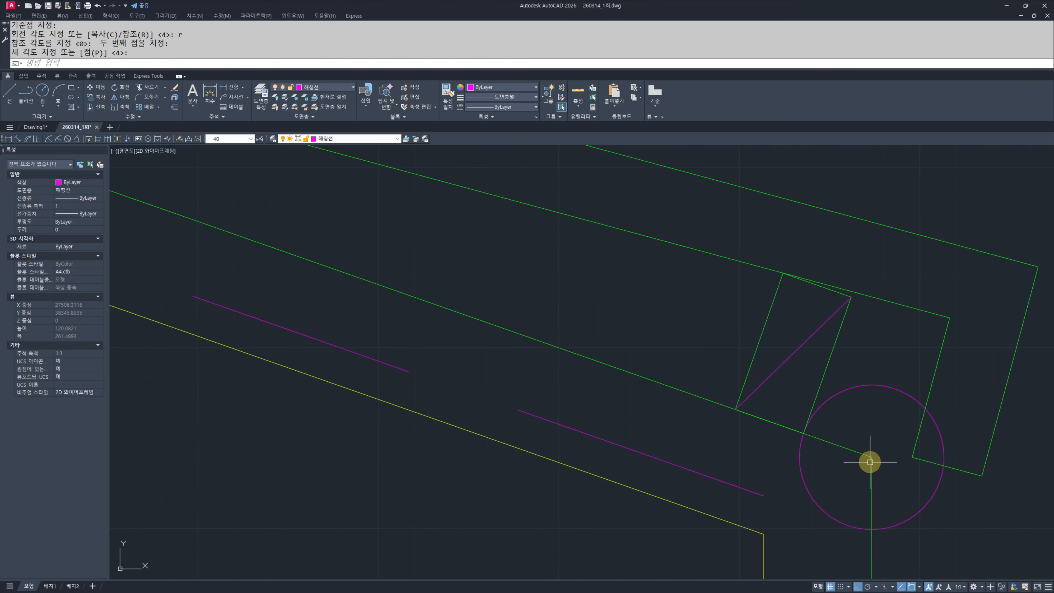
Step: Erase the construction circle at the eave corner
{"action": "key", "text": "Escape"}
{"action": "key", "text": "Escape"}
{"action": "left_click", "coordinate": [932, 524]}
{"action": "type", "text": "ar"}
{"action": "key", "text": "space"}
{"action": "scroll", "coordinate": [936, 467], "scroll_direction": "down", "scroll_amount": 8}
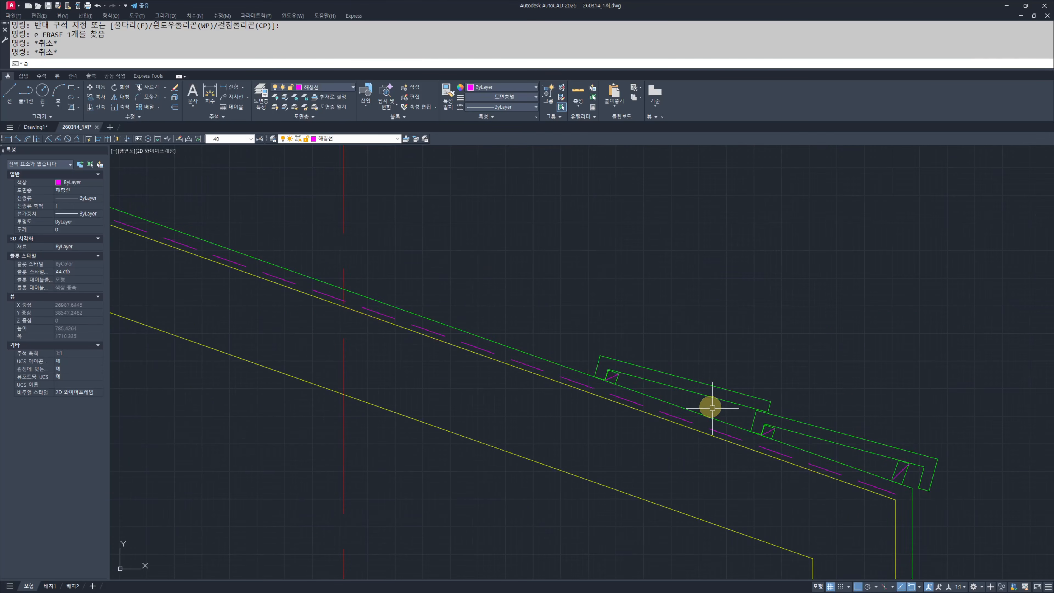
{"action": "left_click", "coordinate": [689, 389]}
{"action": "key", "text": "space"}
{"action": "key", "text": "Return"}
{"action": "left_click", "coordinate": [684, 406]}
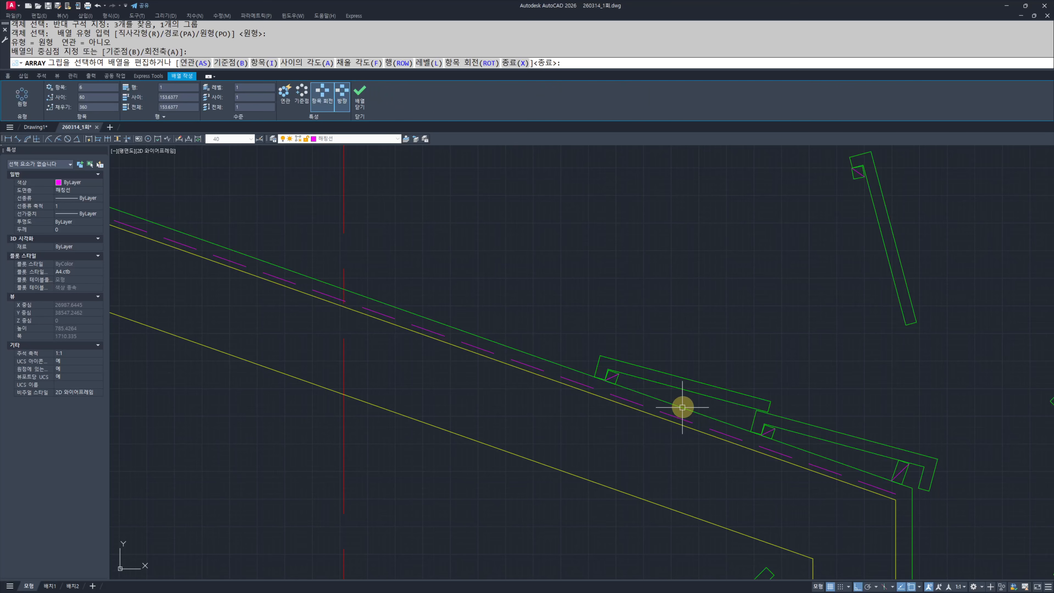
{"action": "key", "text": "Escape"}
{"action": "key", "text": "Escape"}
{"action": "key", "text": "ctrl+z"}
{"action": "key", "text": "Escape"}
{"action": "key", "text": "Escape"}
{"action": "left_click", "coordinate": [731, 373]}
{"action": "left_click", "coordinate": [668, 409]}
{"action": "key", "text": "Escape"}
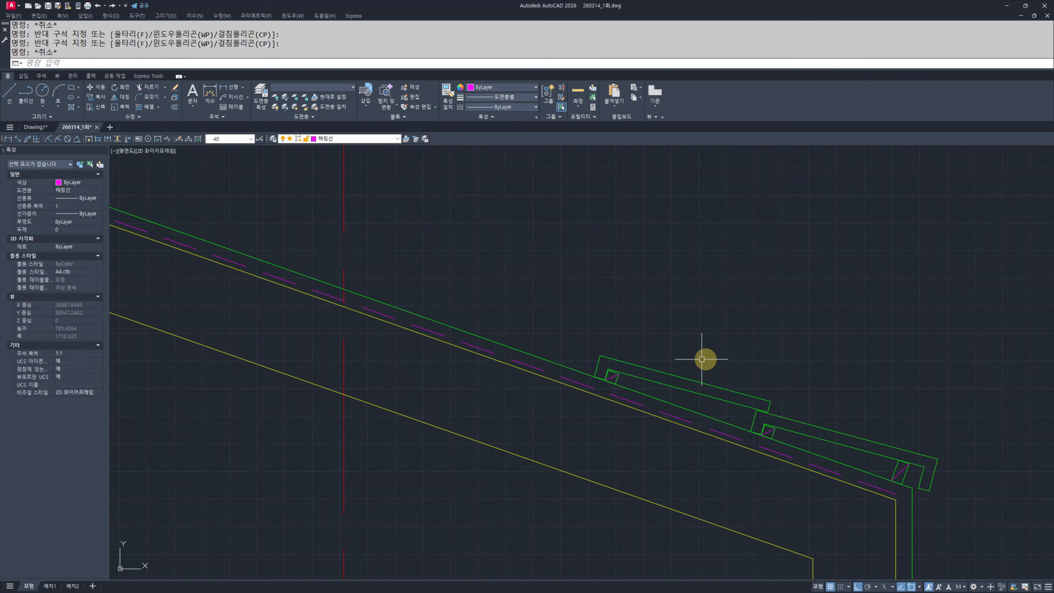
{"action": "left_click", "coordinate": [705, 360]}
{"action": "left_click", "coordinate": [694, 382]}
{"action": "key", "text": "Escape"}
{"action": "type", "text": "aq"}
{"action": "key", "text": "space"}
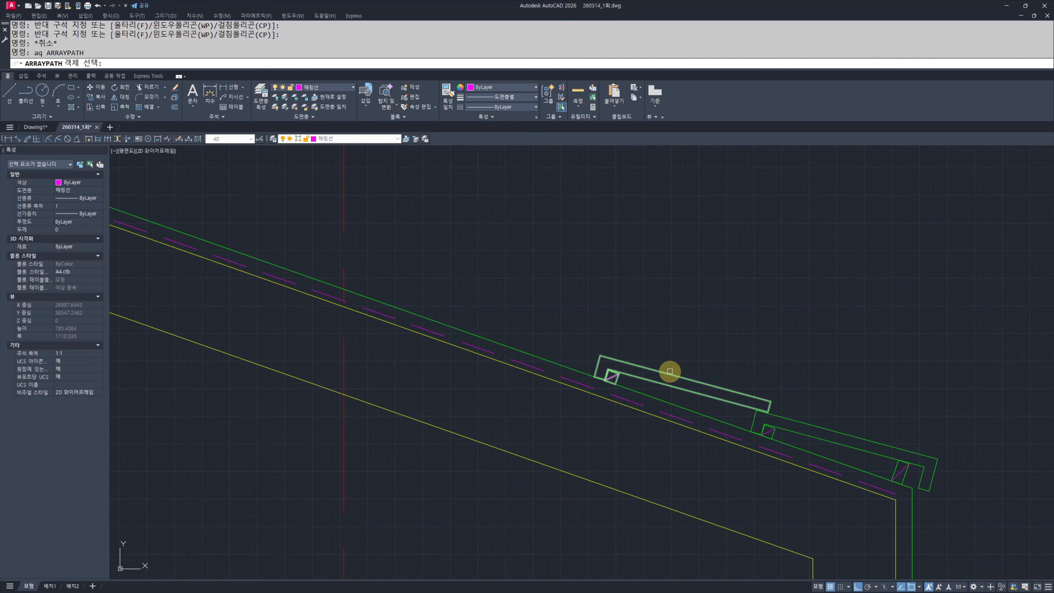
{"action": "key", "text": "Escape"}
{"action": "key", "text": "Escape"}
Step: Create a path array of the upper tile group along the top line of the right roof slope
{"action": "left_click", "coordinate": [705, 353]}
{"action": "left_click", "coordinate": [696, 369]}
{"action": "type", "text": "ar"}
{"action": "key", "text": "space"}
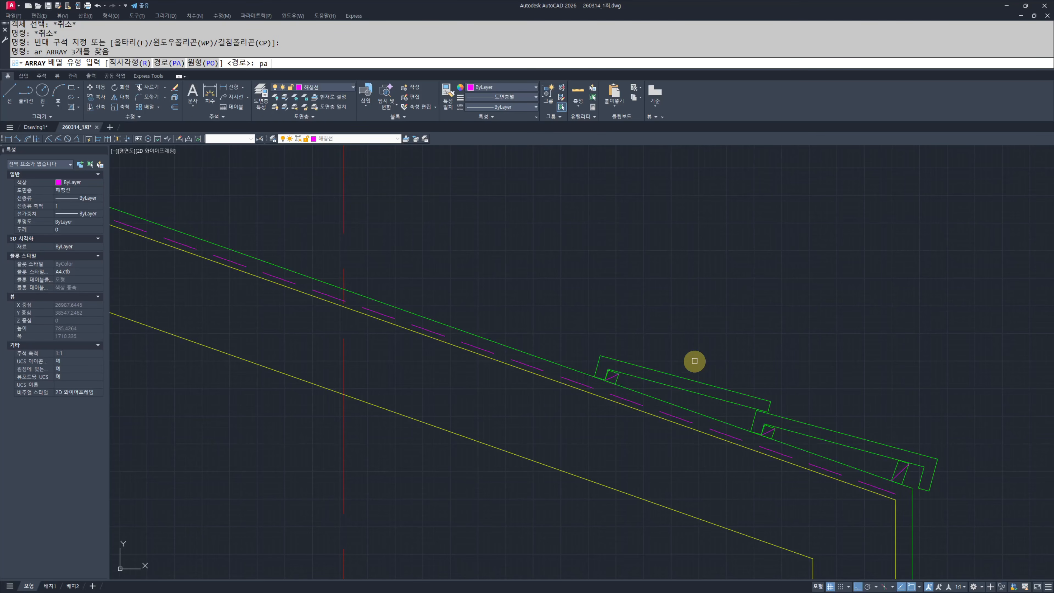
{"action": "type", "text": "pa"}
{"action": "key", "text": "space"}
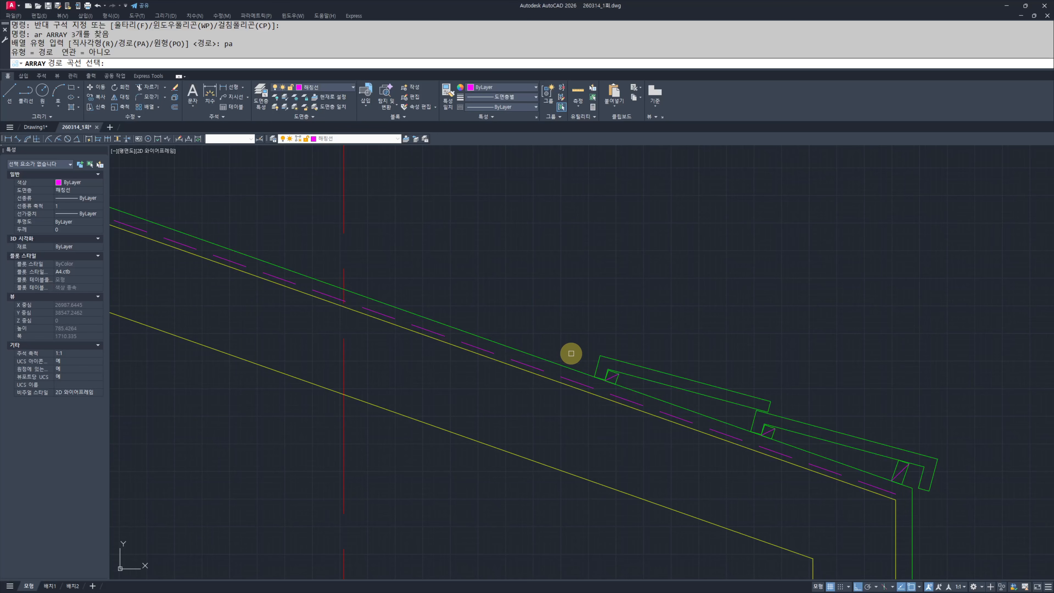
{"action": "left_click", "coordinate": [655, 397]}
Step: Set the tile array's spacing to 300 with 22 items, and erase the copies extending past the ridge
{"action": "type", "text": "i"}
{"action": "key", "text": "Return"}
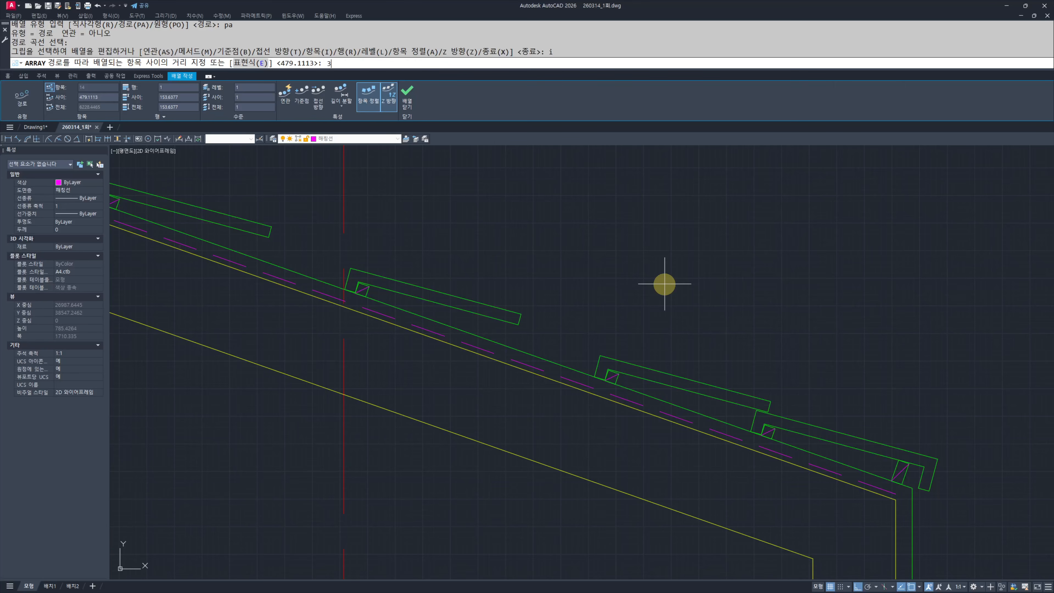
{"action": "type", "text": "300"}
{"action": "key", "text": "Return"}
{"action": "scroll", "coordinate": [724, 300], "scroll_direction": "down", "scroll_amount": 4}
{"action": "middle_click_drag", "start_coordinate": [528, 273], "coordinate": [731, 428]}
{"action": "scroll", "coordinate": [546, 356], "scroll_direction": "down", "scroll_amount": 4}
{"action": "middle_click_drag", "start_coordinate": [367, 299], "coordinate": [557, 401]}
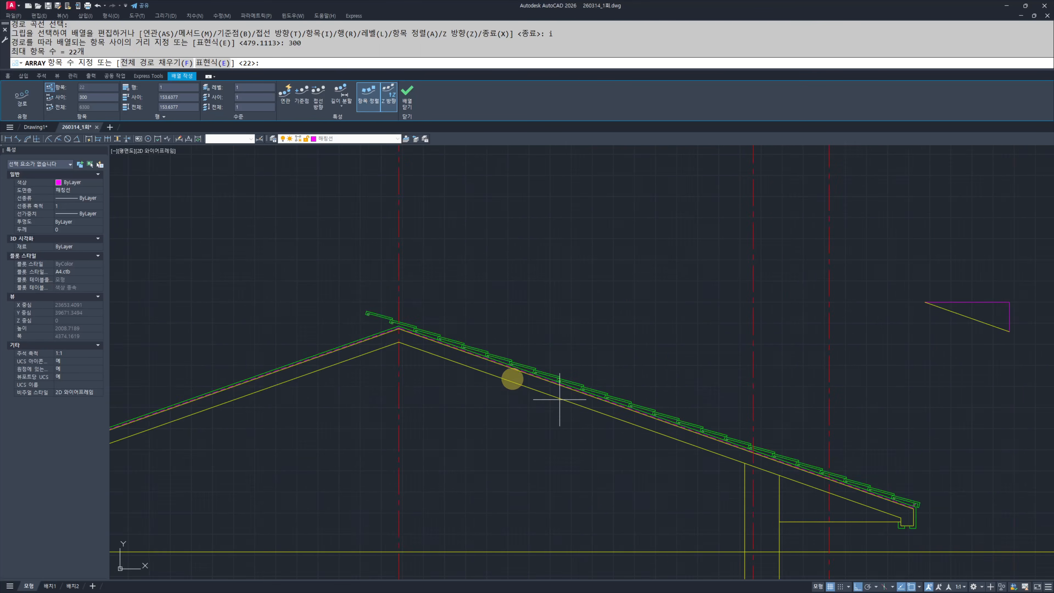
{"action": "middle_click_drag", "start_coordinate": [390, 333], "coordinate": [504, 381]}
{"action": "scroll", "coordinate": [503, 383], "scroll_direction": "up", "scroll_amount": 6}
{"action": "key", "text": "Return"}
{"action": "scroll", "coordinate": [507, 334], "scroll_direction": "up", "scroll_amount": 4}
{"action": "key", "text": "Escape"}
{"action": "key", "text": "Escape"}
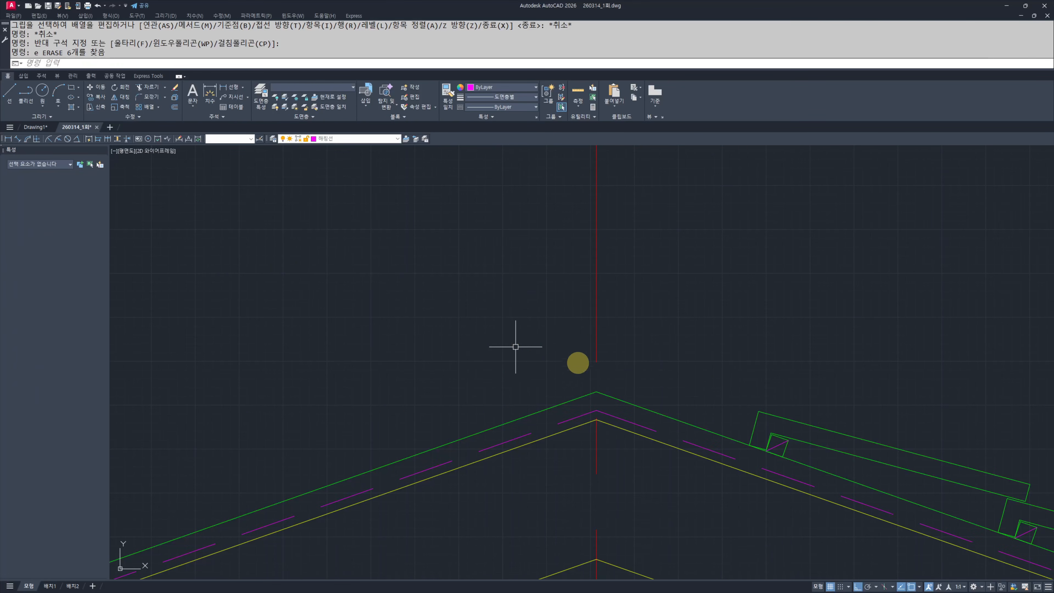
Step: Offset the ridge's vertical centre line 150 to both sides
{"action": "type", "text": "o"}
{"action": "key", "text": "Return"}
{"action": "type", "text": "150"}
{"action": "key", "text": "Return"}
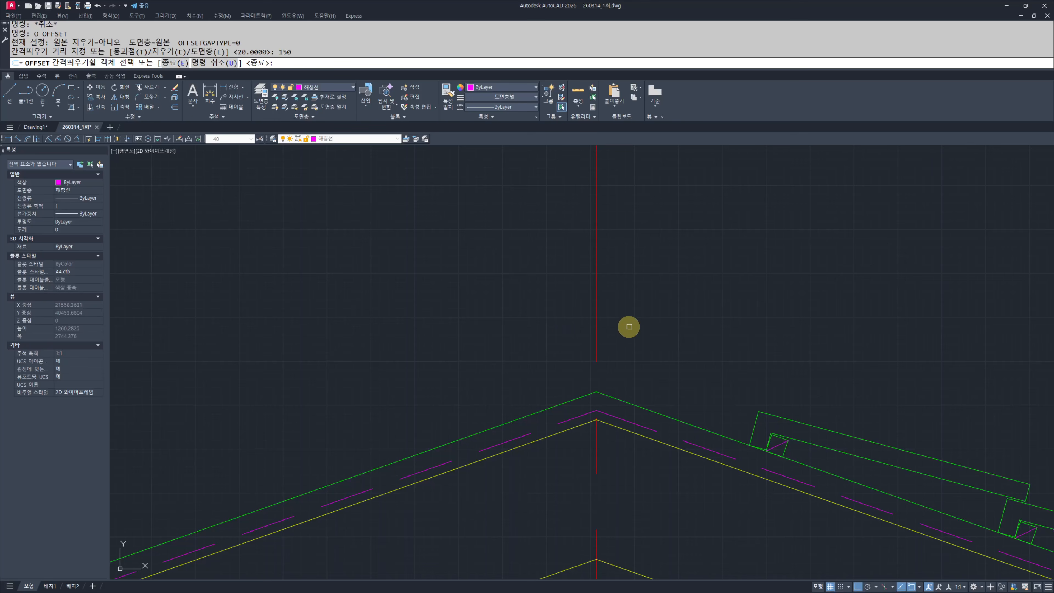
{"action": "left_click", "coordinate": [597, 310]}
{"action": "left_click", "coordinate": [733, 322]}
{"action": "left_click", "coordinate": [596, 312]}
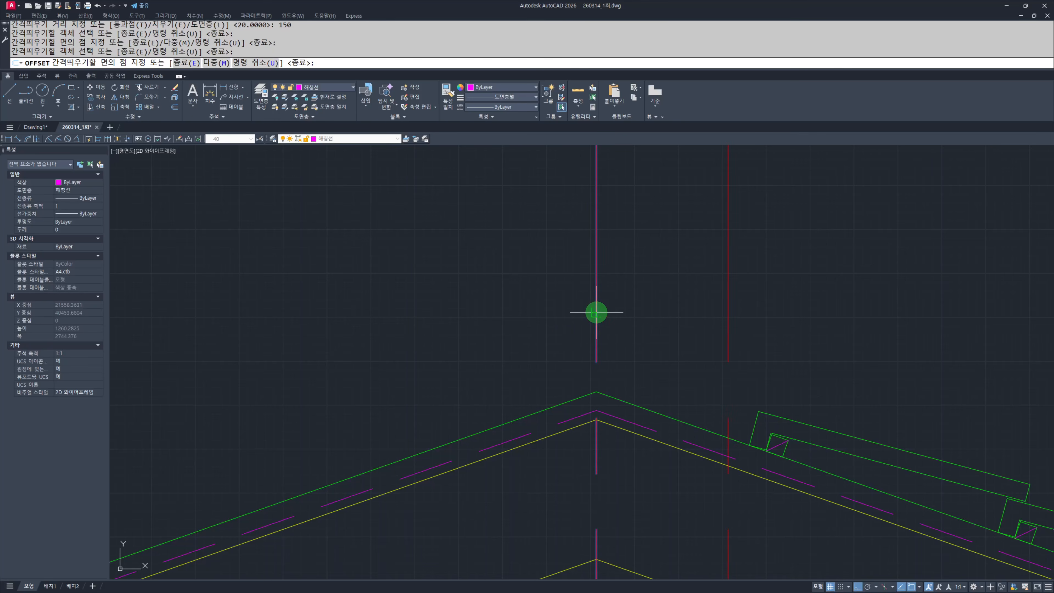
{"action": "left_click", "coordinate": [474, 335]}
{"action": "key", "text": "Escape"}
{"action": "key", "text": "Escape"}
Step: Erase the five uppermost tile groups next to the ridge on the right slope
{"action": "scroll", "coordinate": [712, 358], "scroll_direction": "down", "scroll_amount": 6}
{"action": "left_click", "coordinate": [659, 332]}
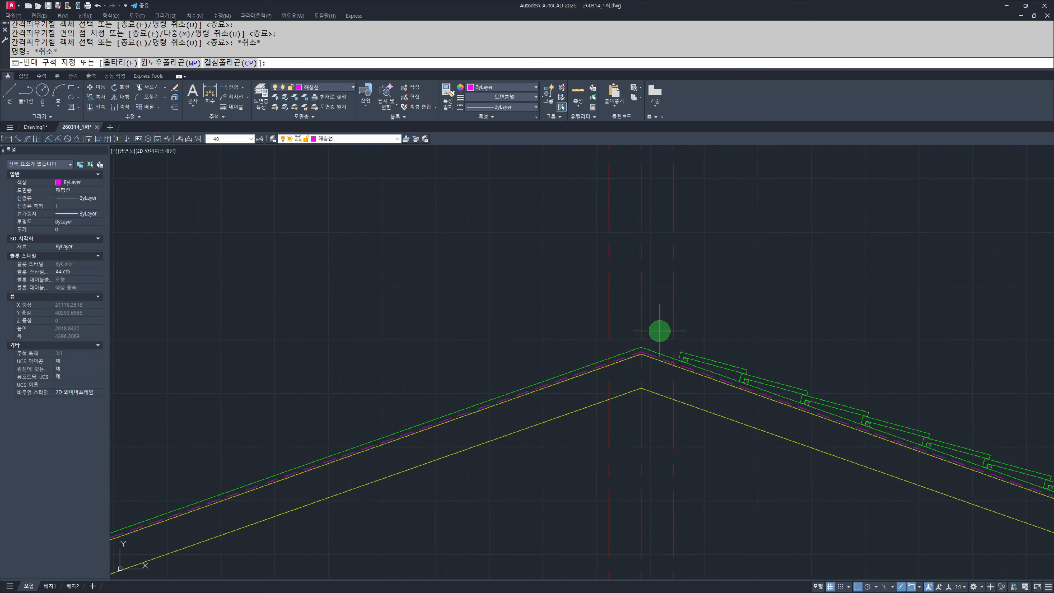
{"action": "scroll", "coordinate": [717, 368], "scroll_direction": "down", "scroll_amount": 2}
{"action": "middle_click_drag", "start_coordinate": [830, 389], "coordinate": [693, 346]}
{"action": "left_click", "coordinate": [742, 375]}
{"action": "key", "text": "Delete"}
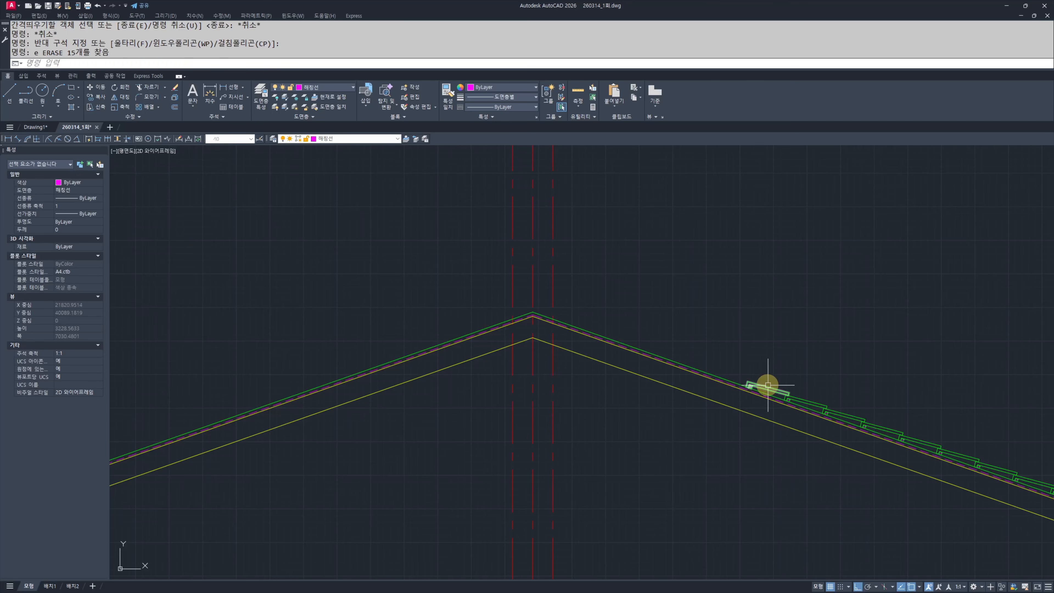
Step: Create a path array of the uppermost remaining tile group along the right roof slope
{"action": "left_click", "coordinate": [765, 384]}
{"action": "type", "text": "ar"}
{"action": "key", "text": "Return"}
{"action": "scroll", "coordinate": [639, 344], "scroll_direction": "down", "scroll_amount": 4}
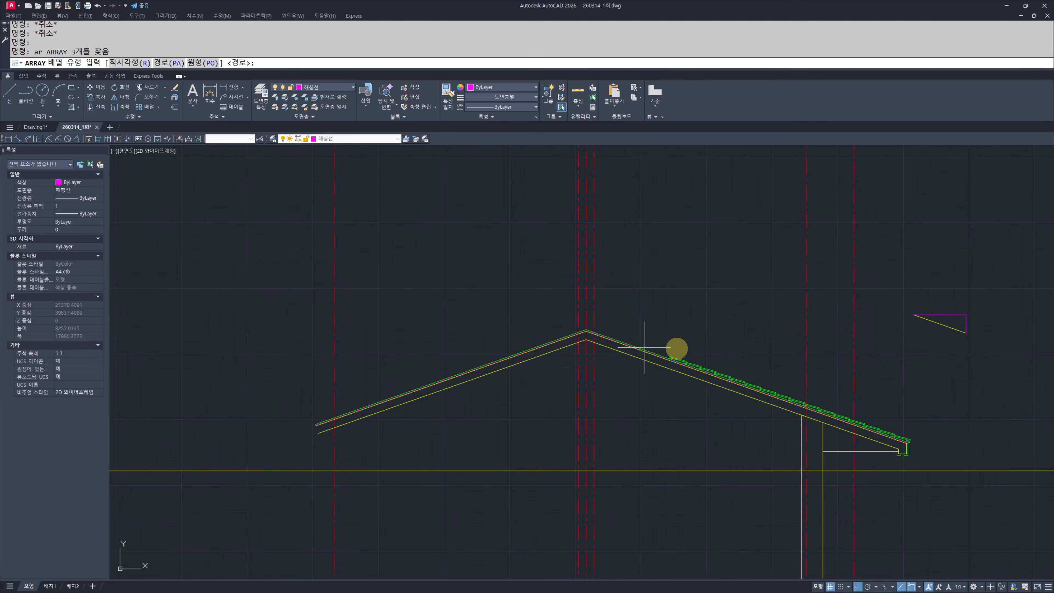
{"action": "key", "text": "Return"}
{"action": "left_click", "coordinate": [596, 373]}
{"action": "middle_click_drag", "start_coordinate": [459, 372], "coordinate": [546, 417]}
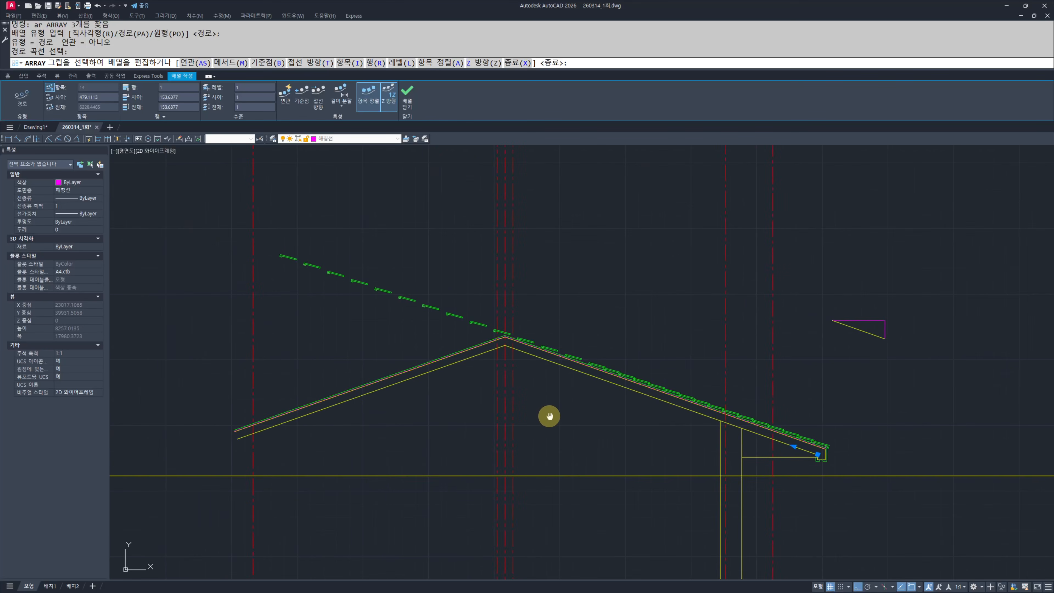
Step: Set the new tile array's item spacing to 280, keeping the 23 offered items
{"action": "type", "text": "i"}
{"action": "key", "text": "Return"}
{"action": "type", "text": "280"}
{"action": "key", "text": "Return"}
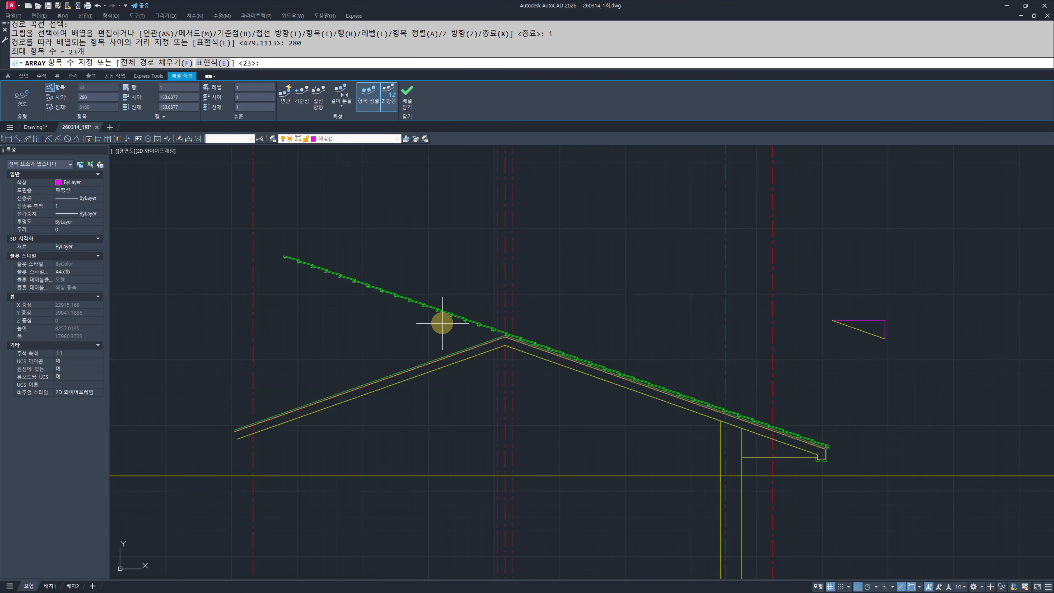
{"action": "scroll", "coordinate": [442, 323], "scroll_direction": "up", "scroll_amount": 5}
{"action": "key", "text": "Return"}
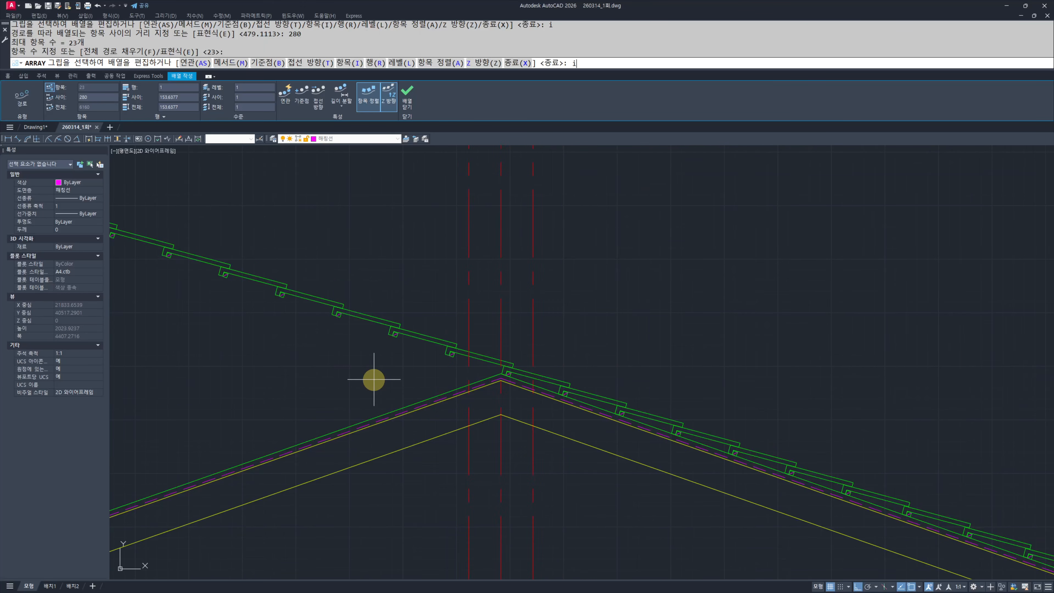
Step: Set the new tile array's item spacing to 270 and its item count to 8
{"action": "type", "text": "i"}
{"action": "key", "text": "Return"}
{"action": "type", "text": "270"}
{"action": "key", "text": "Return"}
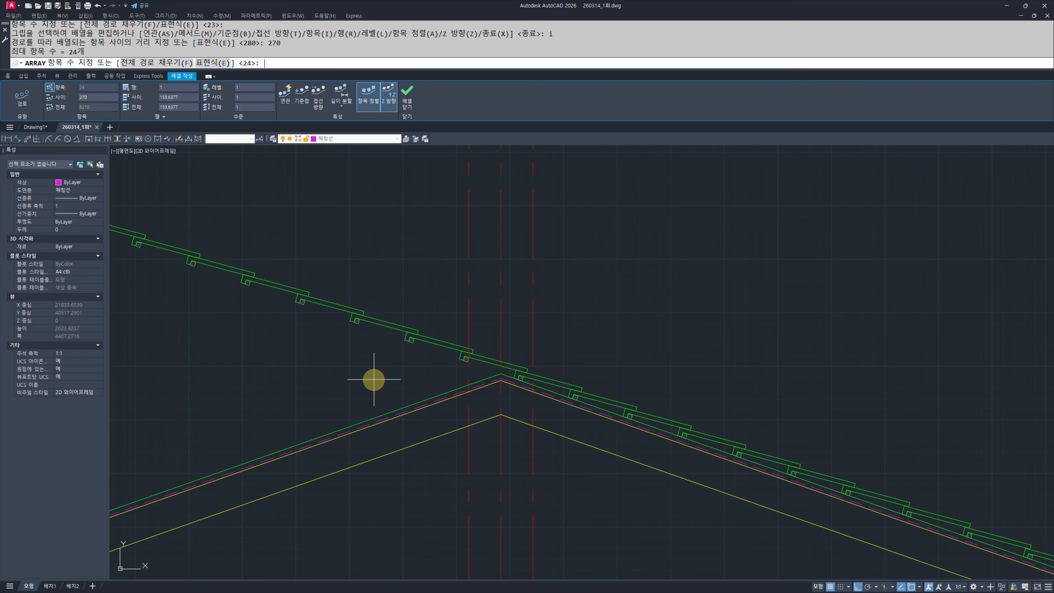
{"action": "type", "text": "8"}
{"action": "key", "text": "Return"}
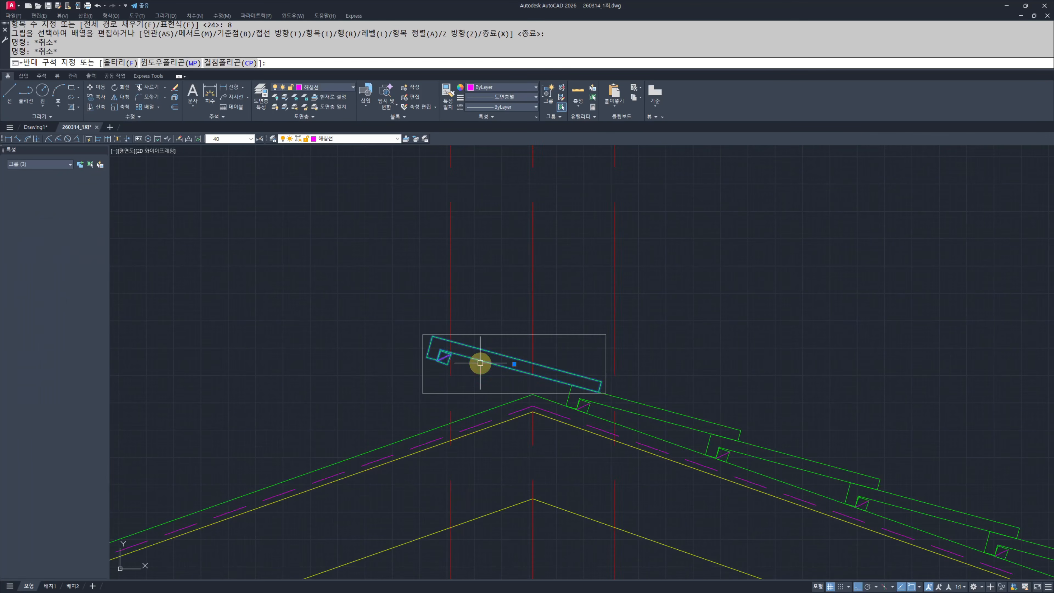
Step: Mirror the right slope's roof tiles and battens about the ridge centreline onto the left slope, keeping the originals
{"action": "left_click", "coordinate": [365, 289]}
{"action": "left_click", "coordinate": [757, 491]}
{"action": "type", "text": "mi"}
{"action": "key", "text": "Return"}
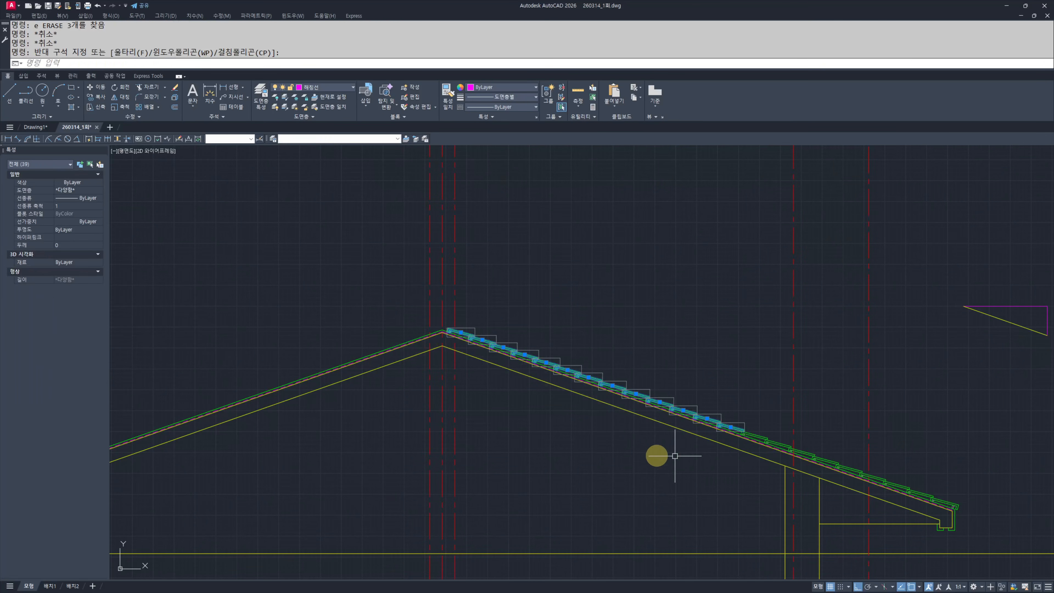
{"action": "scroll", "coordinate": [630, 442], "scroll_direction": "up", "scroll_amount": 2}
{"action": "scroll", "coordinate": [504, 352], "scroll_direction": "up", "scroll_amount": 3}
{"action": "left_click", "coordinate": [476, 298]}
{"action": "left_click", "coordinate": [584, 428]}
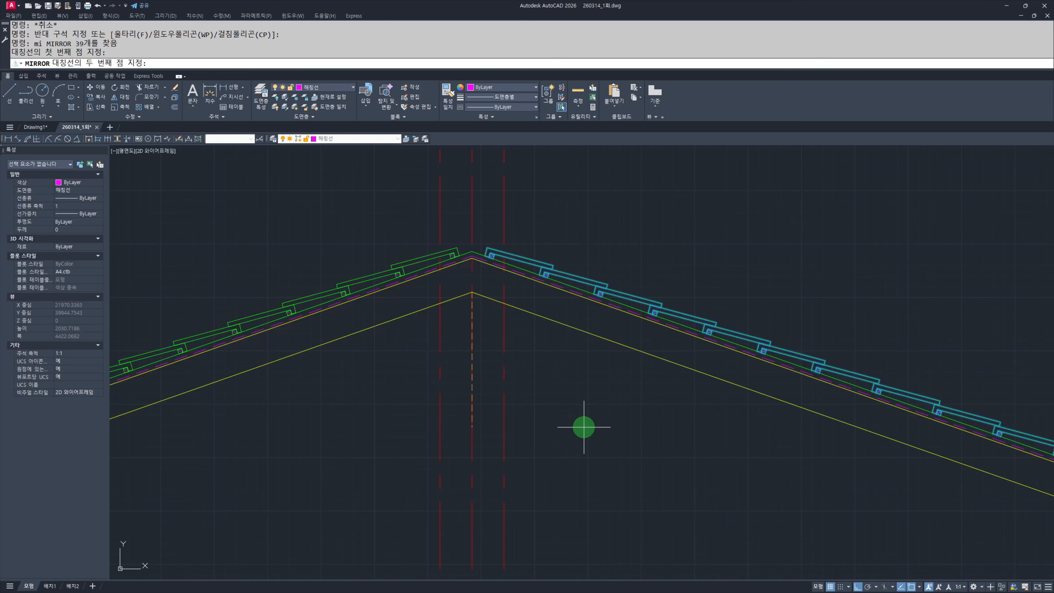
{"action": "key", "text": "Return"}
{"action": "key", "text": "Escape"}
{"action": "key", "text": "Escape"}
Step: Draw a construction circle of radius 50 centred on the apex of the upper roof line
{"action": "middle_click_drag", "start_coordinate": [463, 228], "coordinate": [513, 328]}
{"action": "scroll", "coordinate": [514, 328], "scroll_direction": "up", "scroll_amount": 4}
{"action": "type", "text": "c"}
{"action": "key", "text": "Return"}
{"action": "left_click", "coordinate": [536, 385]}
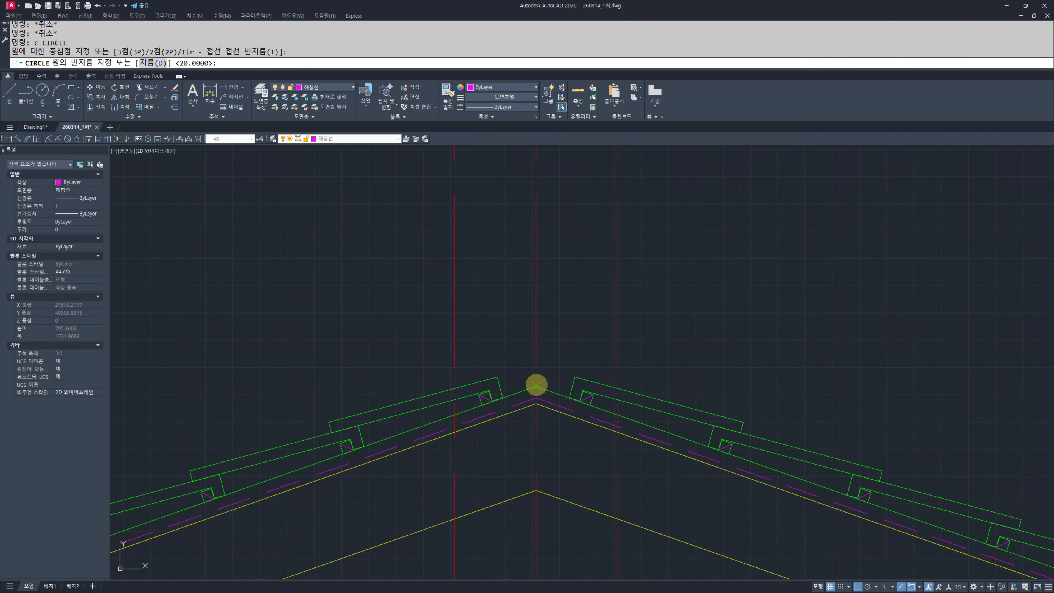
{"action": "type", "text": "50"}
{"action": "key", "text": "Return"}
Step: Draw a three-point arc over the circle's top between the tile surface's intersections with the two vertical guide lines
{"action": "scroll", "coordinate": [537, 384], "scroll_direction": "up", "scroll_amount": 4}
{"action": "type", "text": "a"}
{"action": "key", "text": "Return"}
{"action": "left_click", "coordinate": [332, 398]}
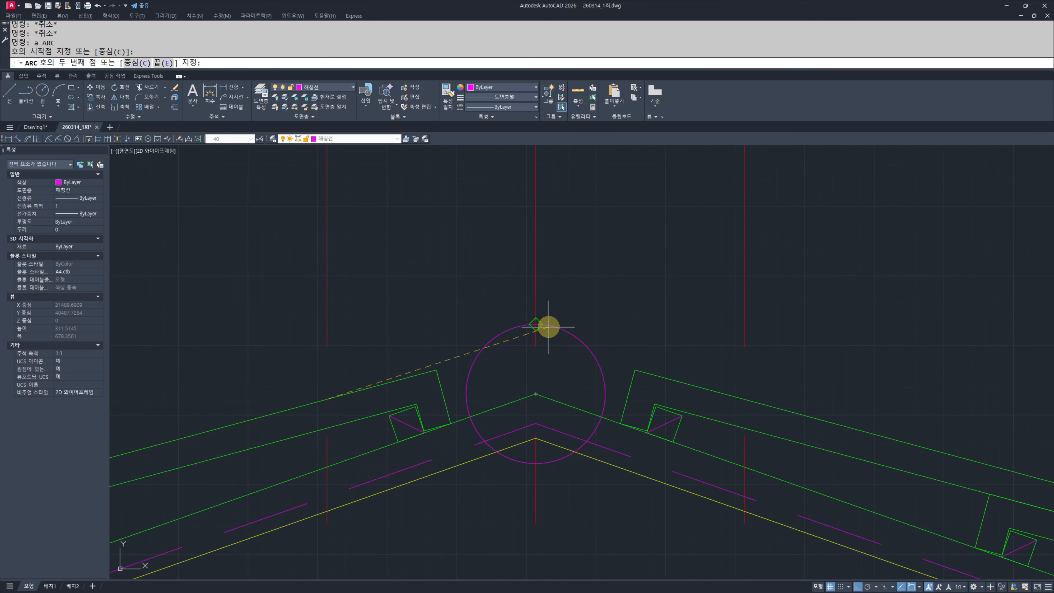
{"action": "left_click", "coordinate": [542, 325]}
{"action": "left_click", "coordinate": [744, 398]}
{"action": "key", "text": "Escape"}
{"action": "key", "text": "Escape"}
Step: Match the properties of the green roof line onto the ridge arc, the construction circle and the two outer vertical guide lines
{"action": "scroll", "coordinate": [643, 388], "scroll_direction": "down", "scroll_amount": 4}
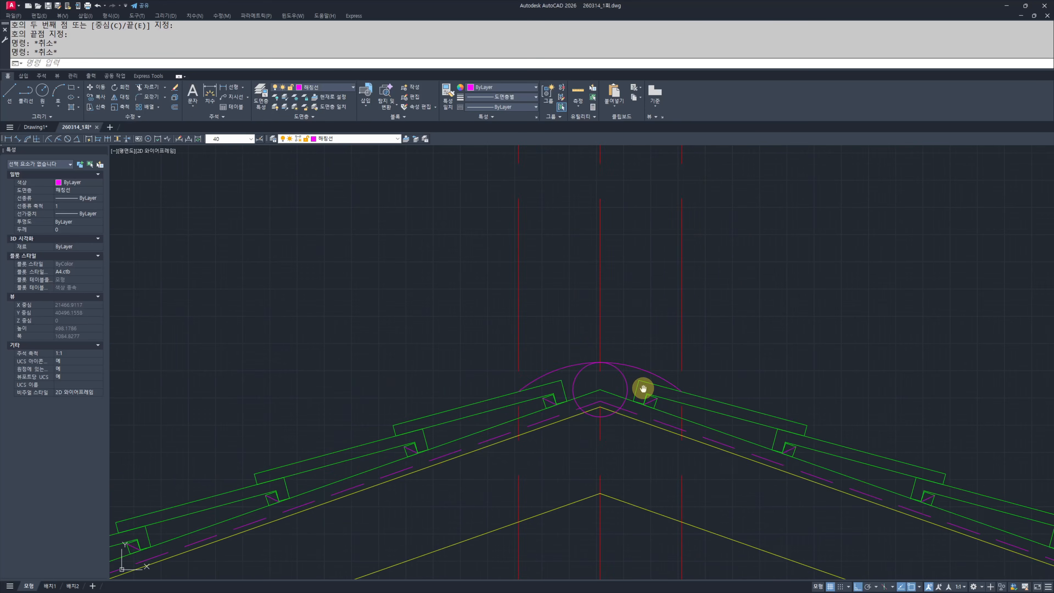
{"action": "middle_click_drag", "start_coordinate": [642, 389], "coordinate": [648, 394]}
{"action": "type", "text": "mm"}
{"action": "key", "text": "Return"}
{"action": "scroll", "coordinate": [628, 422], "scroll_direction": "up", "scroll_amount": 4}
{"action": "left_click", "coordinate": [609, 352]}
{"action": "left_click", "coordinate": [606, 361]}
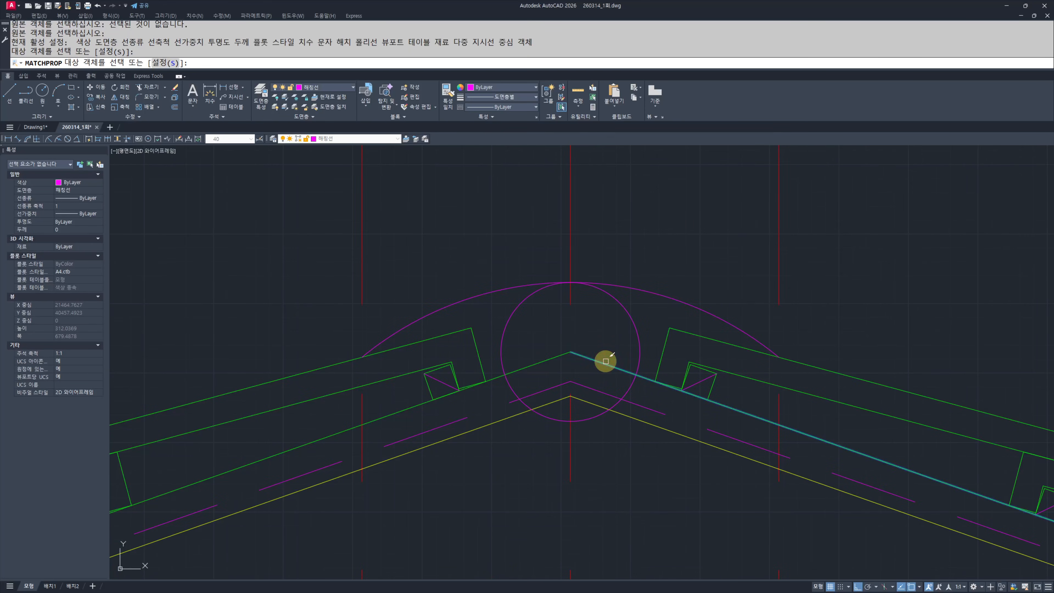
{"action": "left_click", "coordinate": [610, 299]}
{"action": "left_click", "coordinate": [802, 220]}
{"action": "left_click", "coordinate": [703, 250]}
{"action": "left_click", "coordinate": [409, 225]}
{"action": "left_click", "coordinate": [245, 273]}
{"action": "key", "text": "Escape"}
{"action": "key", "text": "Escape"}
Step: Erase the radius 50 construction circle at the ridge
{"action": "middle_click_drag", "start_coordinate": [494, 299], "coordinate": [481, 349]}
{"action": "left_click", "coordinate": [618, 367]}
{"action": "type", "text": "e"}
{"action": "key", "text": "Return"}
Step: Offset the ridge arc upward by 20 three times in succession to form stacked ridge tile layers
{"action": "middle_click_drag", "start_coordinate": [600, 369], "coordinate": [595, 405]}
{"action": "type", "text": "o"}
{"action": "key", "text": "Return"}
{"action": "type", "text": "20"}
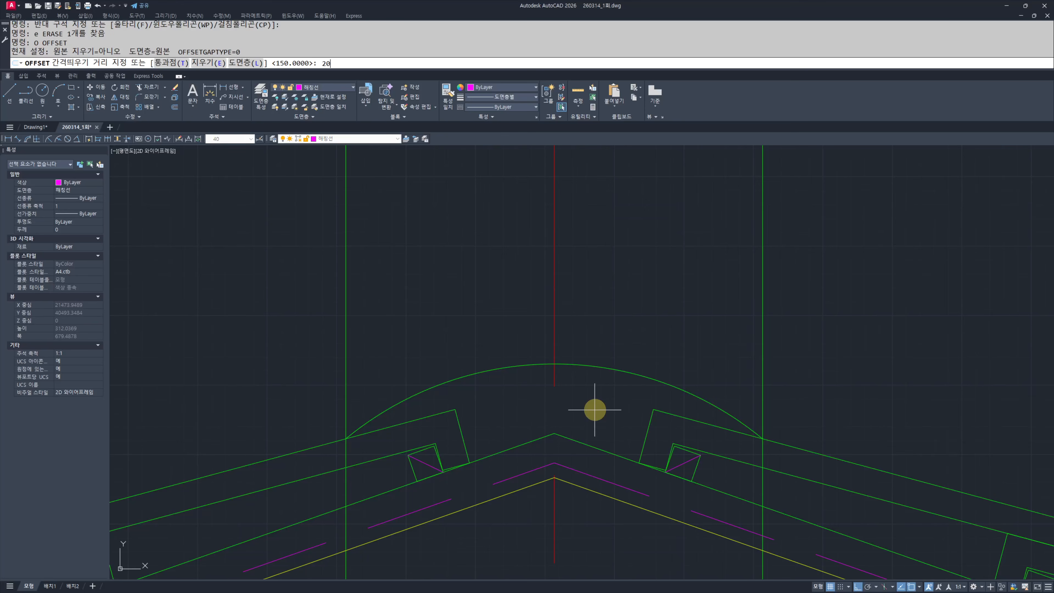
{"action": "key", "text": "Return"}
{"action": "left_click", "coordinate": [611, 368]}
{"action": "left_click", "coordinate": [621, 348]}
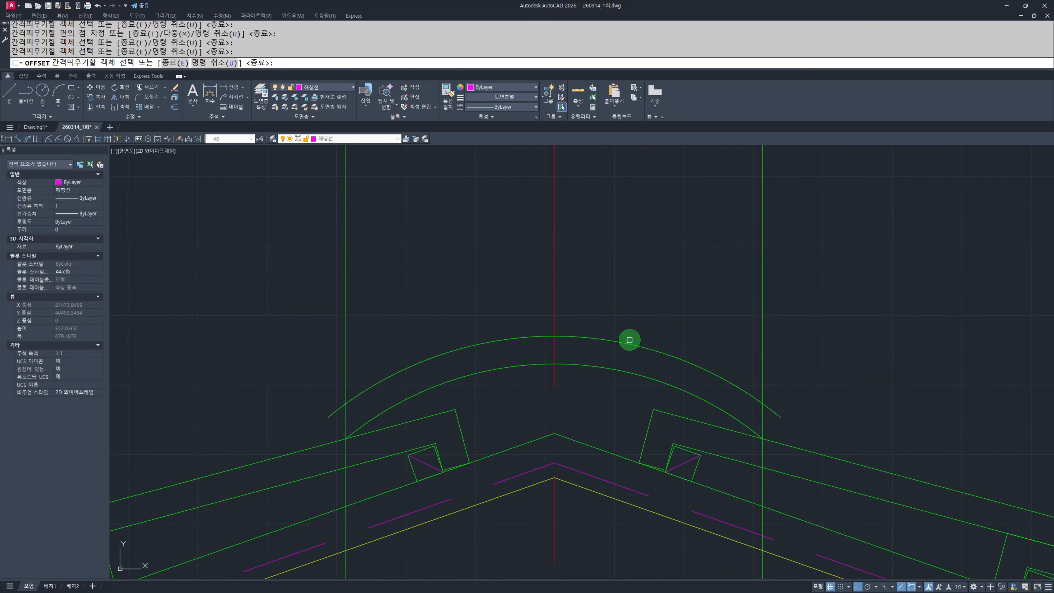
{"action": "left_click", "coordinate": [627, 343]}
{"action": "left_click", "coordinate": [631, 319]}
{"action": "left_click", "coordinate": [635, 315]}
{"action": "left_click", "coordinate": [645, 293]}
{"action": "key", "text": "Escape"}
{"action": "key", "text": "Escape"}
Step: Trim the two vertical side lines above and below the stacked ridge arcs, using the arcs and side lines as cutting edges
{"action": "middle_click_drag", "start_coordinate": [652, 320], "coordinate": [643, 384]}
{"action": "scroll", "coordinate": [642, 384], "scroll_direction": "down", "scroll_amount": 2}
{"action": "type", "text": "tr"}
{"action": "left_click", "coordinate": [722, 321]}
{"action": "left_click", "coordinate": [679, 342]}
{"action": "left_click", "coordinate": [635, 335]}
{"action": "left_click", "coordinate": [593, 421]}
{"action": "left_click", "coordinate": [518, 297]}
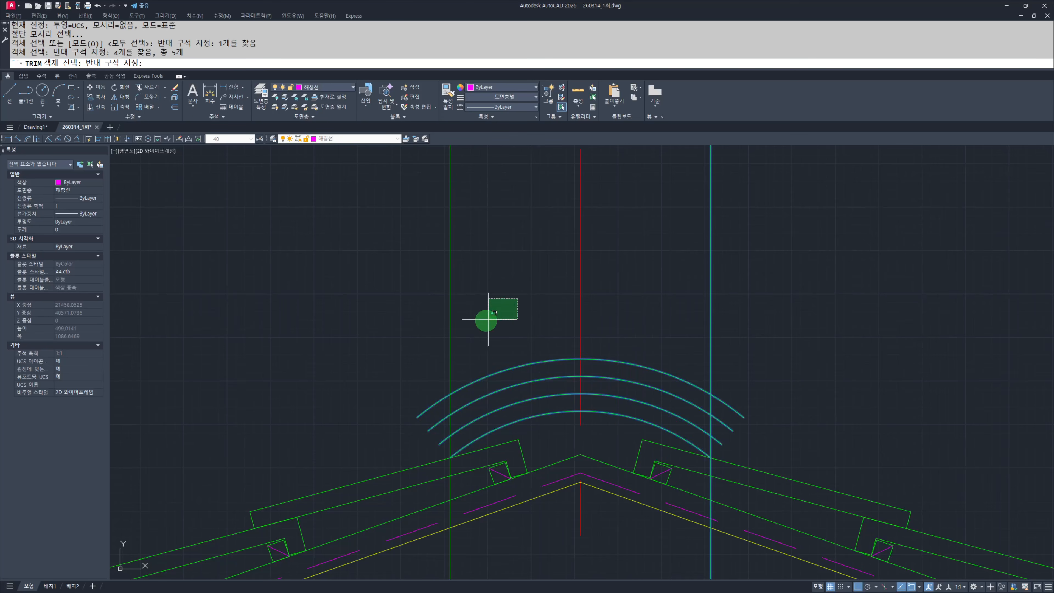
{"action": "left_click", "coordinate": [436, 339]}
{"action": "key", "text": "space"}
{"action": "left_click", "coordinate": [735, 274]}
{"action": "left_click", "coordinate": [687, 293]}
{"action": "left_click", "coordinate": [513, 275]}
{"action": "left_click", "coordinate": [424, 312]}
{"action": "middle_click_drag", "start_coordinate": [697, 546], "coordinate": [738, 410]}
{"action": "left_click", "coordinate": [839, 461]}
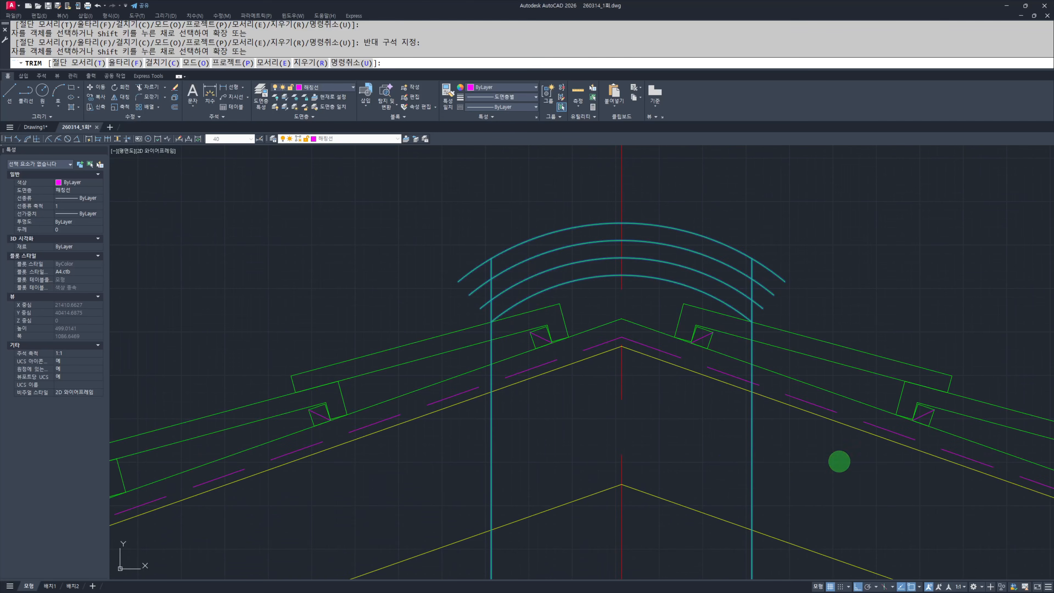
{"action": "left_click", "coordinate": [705, 477]}
{"action": "left_click", "coordinate": [543, 428]}
{"action": "left_click", "coordinate": [442, 462]}
Step: Trim the ridge arc ends that project beyond the vertical side lines on both sides
{"action": "scroll", "coordinate": [767, 264], "scroll_direction": "up", "scroll_amount": 4}
{"action": "scroll", "coordinate": [742, 326], "scroll_direction": "up", "scroll_amount": 2}
{"action": "left_click", "coordinate": [817, 268]}
{"action": "left_click", "coordinate": [717, 454]}
{"action": "scroll", "coordinate": [734, 440], "scroll_direction": "down", "scroll_amount": 6}
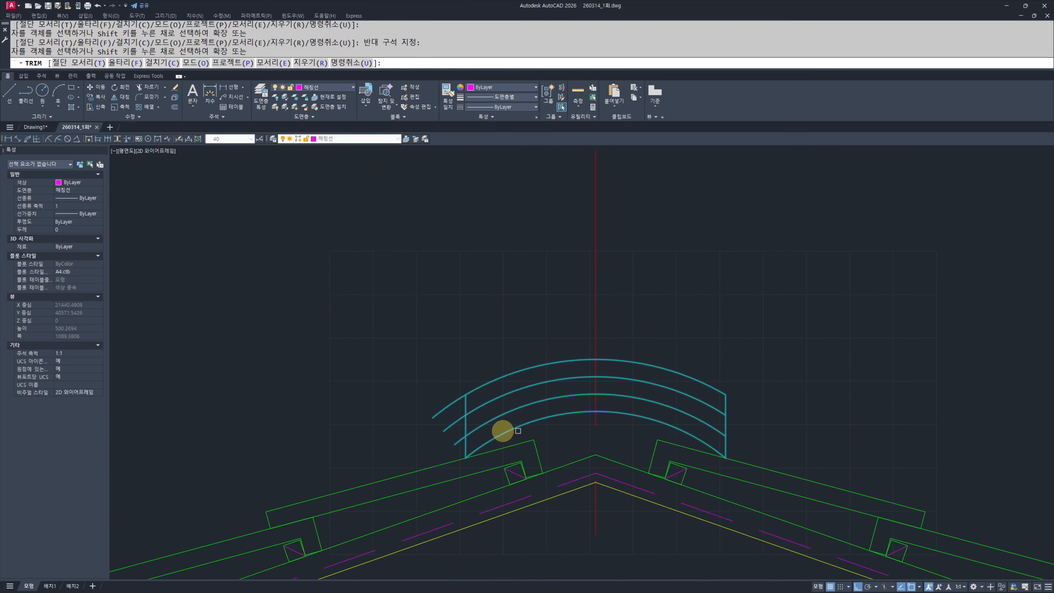
{"action": "scroll", "coordinate": [449, 436], "scroll_direction": "up", "scroll_amount": 6}
{"action": "middle_click_drag", "start_coordinate": [450, 436], "coordinate": [703, 442]}
{"action": "left_click", "coordinate": [731, 497]}
{"action": "left_click", "coordinate": [635, 330]}
{"action": "key", "text": "Escape"}
{"action": "key", "text": "Escape"}
Step: Draw a circle of radius 70 centred on the midpoint of the topmost ridge arc
{"action": "scroll", "coordinate": [722, 365], "scroll_direction": "down", "scroll_amount": 6}
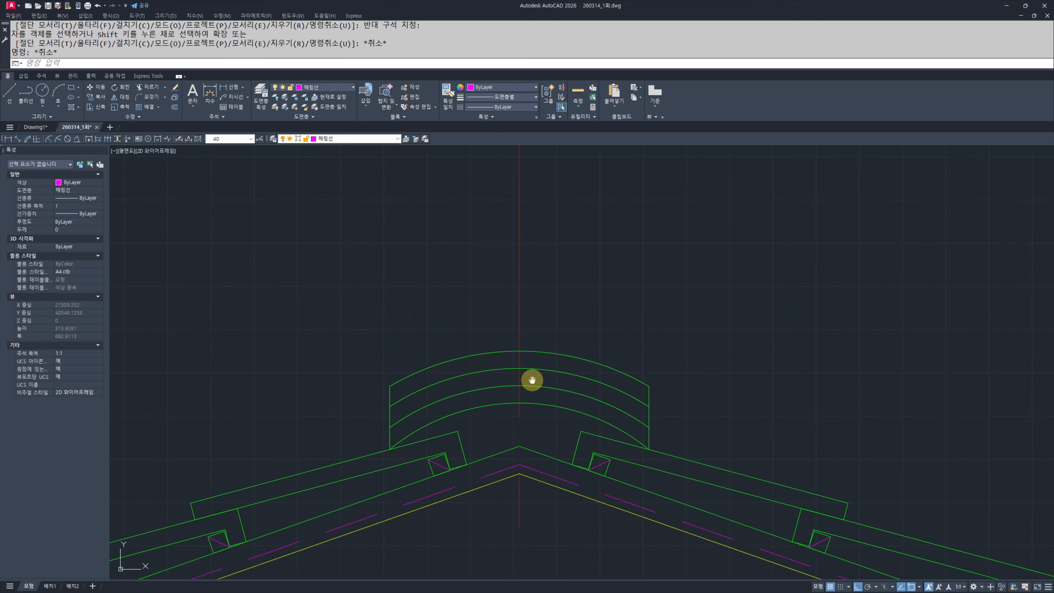
{"action": "type", "text": "c"}
{"action": "key", "text": "Return"}
{"action": "left_click", "coordinate": [562, 363]}
{"action": "type", "text": "70"}
{"action": "key", "text": "Return"}
{"action": "key", "text": "Escape"}
{"action": "key", "text": "Escape"}
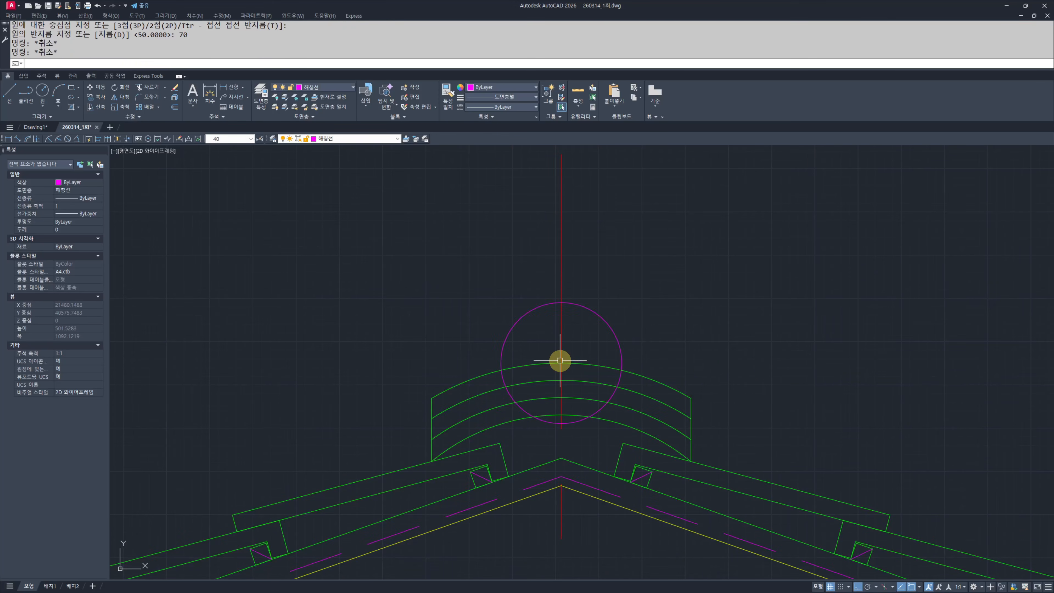
Step: Offset the radius 70 circle inward by 20
{"action": "type", "text": "o"}
{"action": "key", "text": "Return"}
{"action": "type", "text": "20"}
{"action": "key", "text": "Return"}
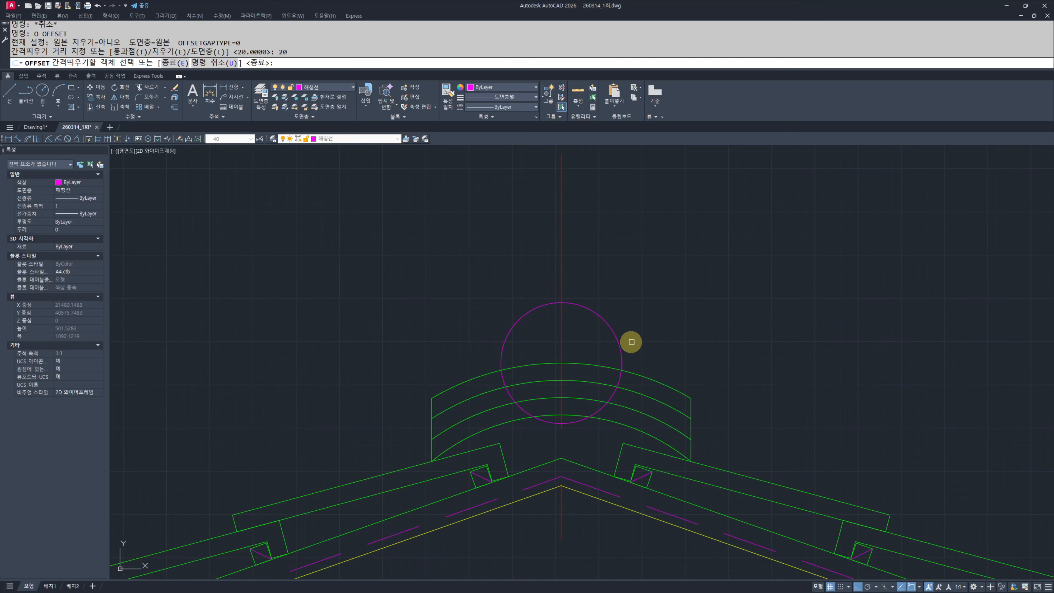
{"action": "left_click", "coordinate": [616, 337]}
{"action": "left_click", "coordinate": [579, 364]}
{"action": "key", "text": "Escape"}
{"action": "key", "text": "Escape"}
Step: Draw a larger concentric circle from the topmost arc's midpoint out to that arc's right end
{"action": "type", "text": "c"}
{"action": "key", "text": "Return"}
{"action": "left_click", "coordinate": [562, 364]}
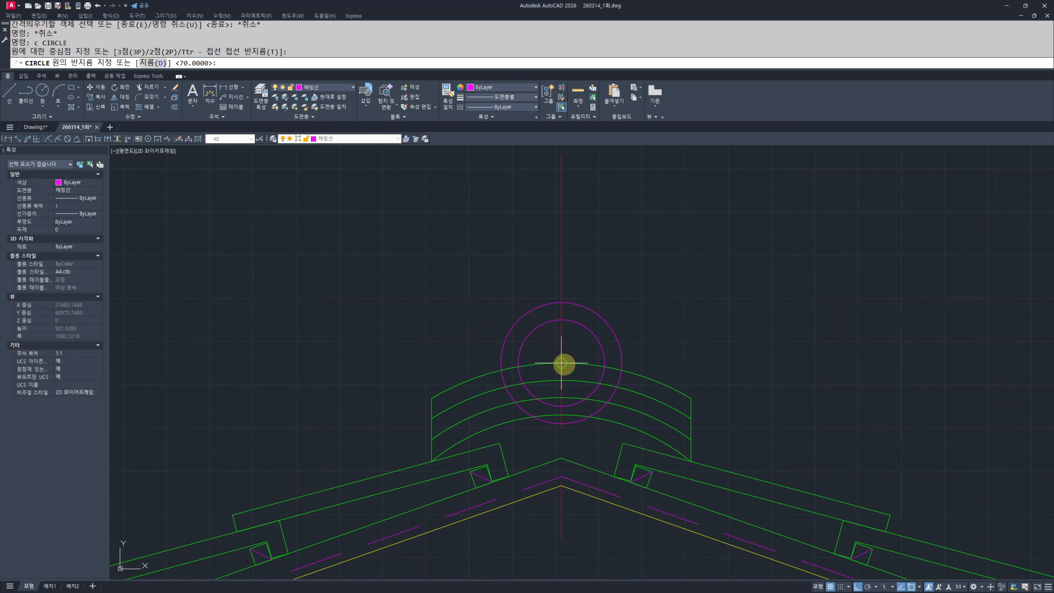
{"action": "left_click", "coordinate": [691, 398]}
{"action": "key", "text": "Escape"}
{"action": "key", "text": "Escape"}
Step: Trim away the parts of the three concentric circles below the topmost ridge arc
{"action": "scroll", "coordinate": [685, 398], "scroll_direction": "up", "scroll_amount": 2}
{"action": "type", "text": "tr"}
{"action": "key", "text": "Return"}
{"action": "left_click", "coordinate": [645, 373]}
{"action": "key", "text": "Return"}
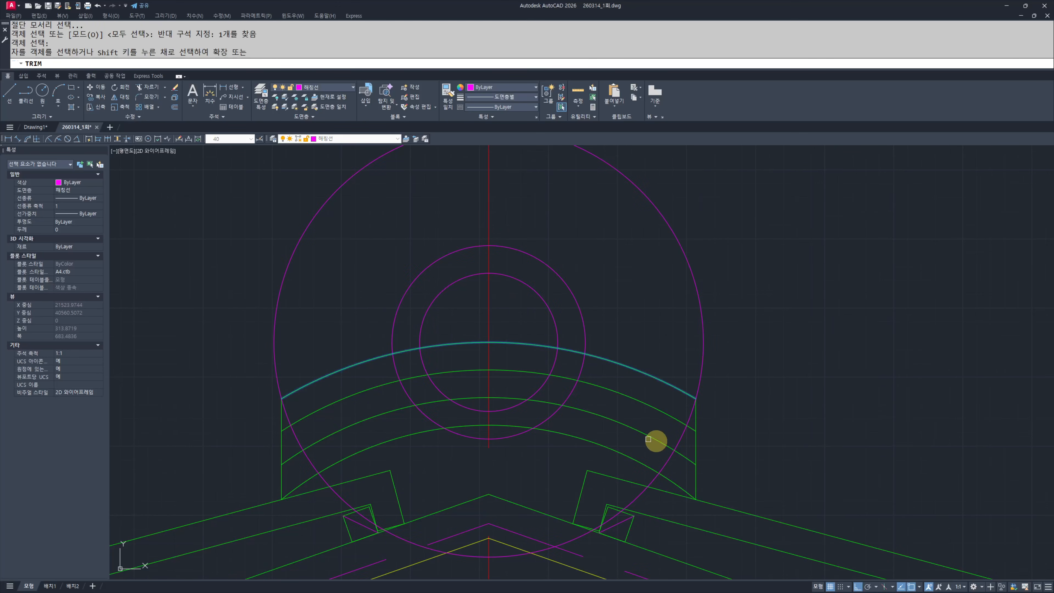
{"action": "left_click", "coordinate": [585, 427]}
{"action": "key", "text": "Escape"}
{"action": "key", "text": "Escape"}
Step: Match the properties of the green topmost ridge arc onto the three trimmed circles
{"action": "scroll", "coordinate": [518, 361], "scroll_direction": "down", "scroll_amount": 2}
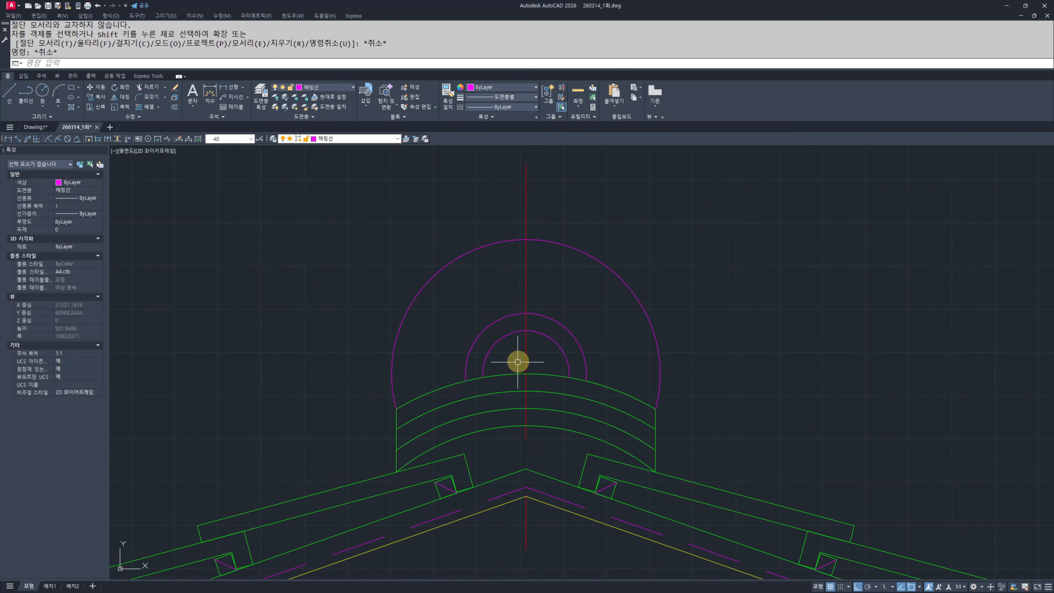
{"action": "type", "text": "ma"}
{"action": "key", "text": "Return"}
{"action": "left_click", "coordinate": [594, 382]}
{"action": "left_click", "coordinate": [713, 297]}
{"action": "left_click", "coordinate": [554, 401]}
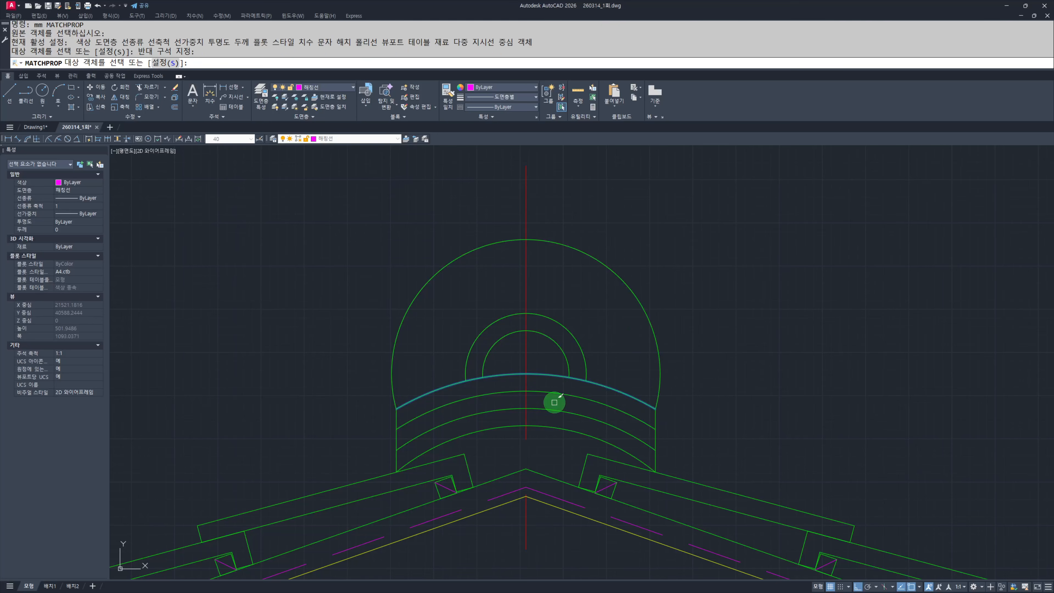
{"action": "key", "text": "Escape"}
{"action": "key", "text": "Escape"}
Step: Draw horizontal construction lines through the ridge stack's four right-edge corners and the middle circle's lower end and top
{"action": "scroll", "coordinate": [637, 345], "scroll_direction": "down", "scroll_amount": 3}
{"action": "scroll", "coordinate": [585, 361], "scroll_direction": "down", "scroll_amount": 2}
{"action": "key", "text": "Escape"}
{"action": "key", "text": "Escape"}
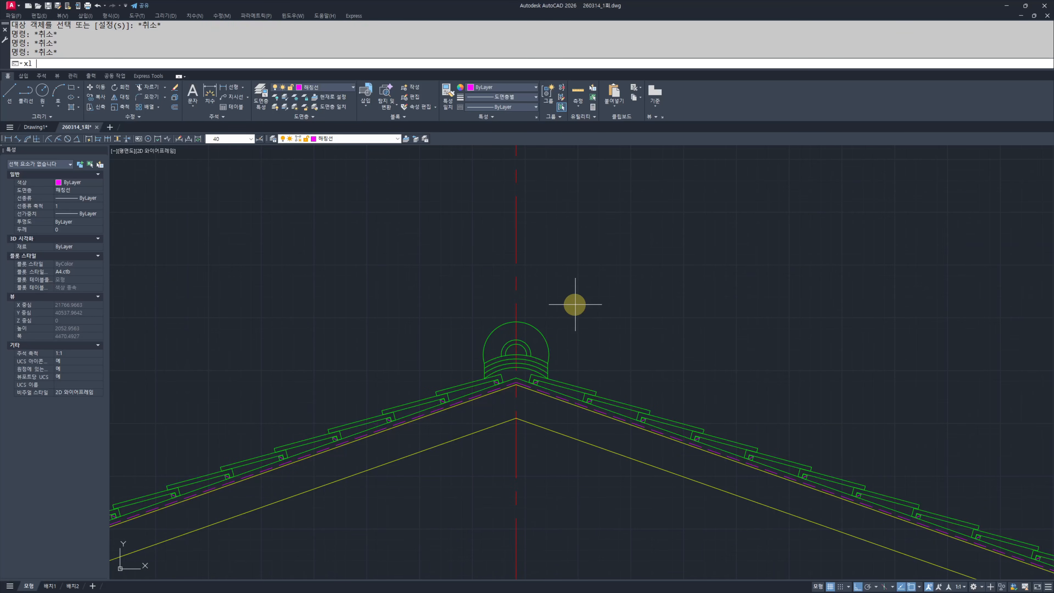
{"action": "type", "text": "xl"}
{"action": "key", "text": "Return"}
{"action": "middle_click_drag", "start_coordinate": [558, 337], "coordinate": [631, 320]}
{"action": "key", "text": "Return"}
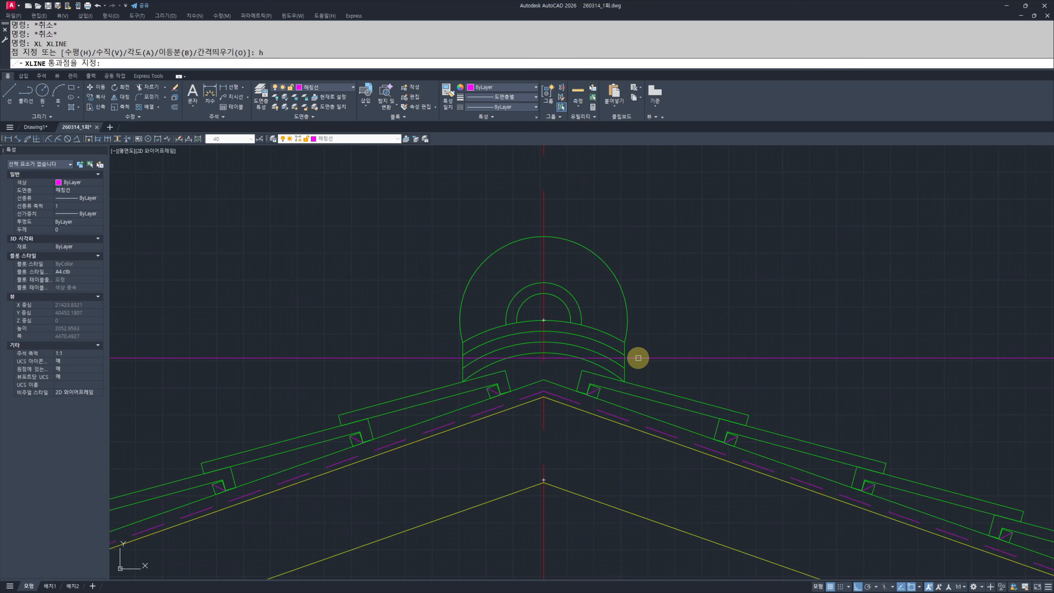
{"action": "scroll", "coordinate": [625, 380], "scroll_direction": "up", "scroll_amount": 4}
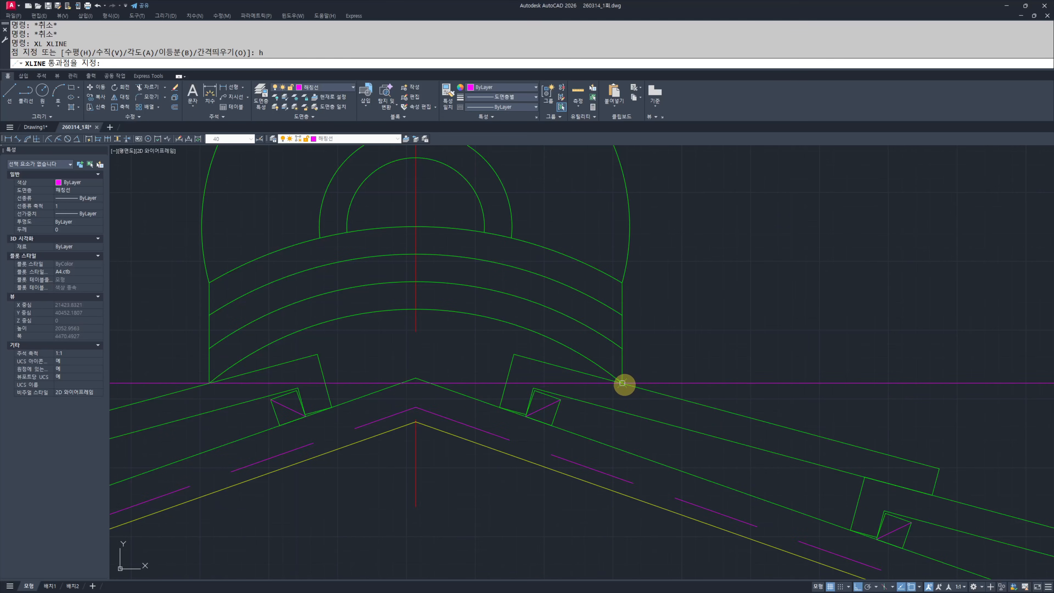
{"action": "left_click", "coordinate": [622, 383]}
{"action": "mouse_move", "coordinate": [601, 366]}
{"action": "middle_mouse_down"}
{"action": "mouse_move", "coordinate": [623, 375]}
{"action": "mouse_move", "coordinate": [607, 390]}
{"action": "middle_mouse_up"}
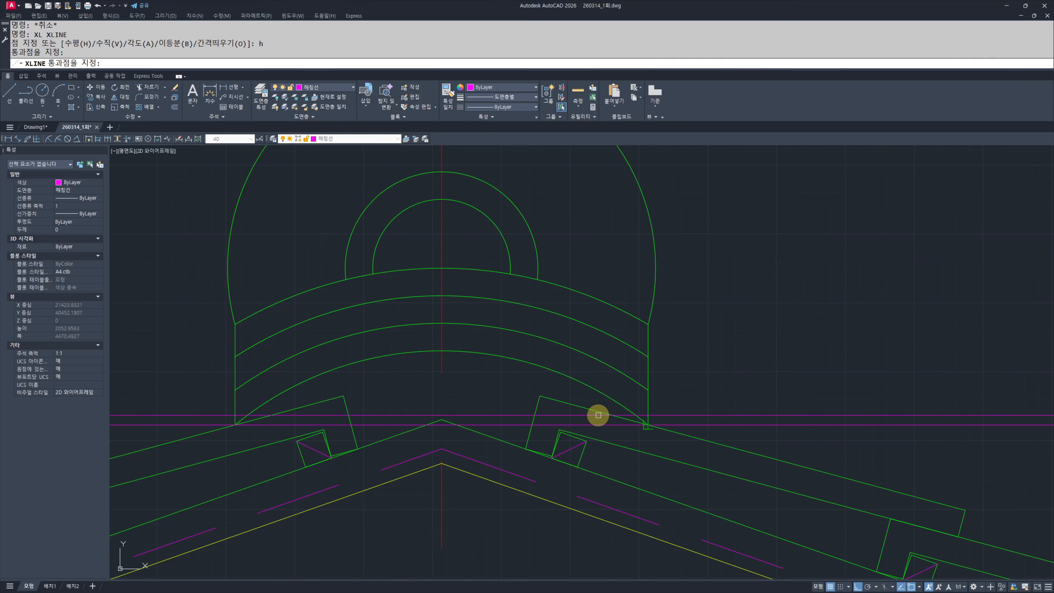
{"action": "left_click", "coordinate": [646, 390]}
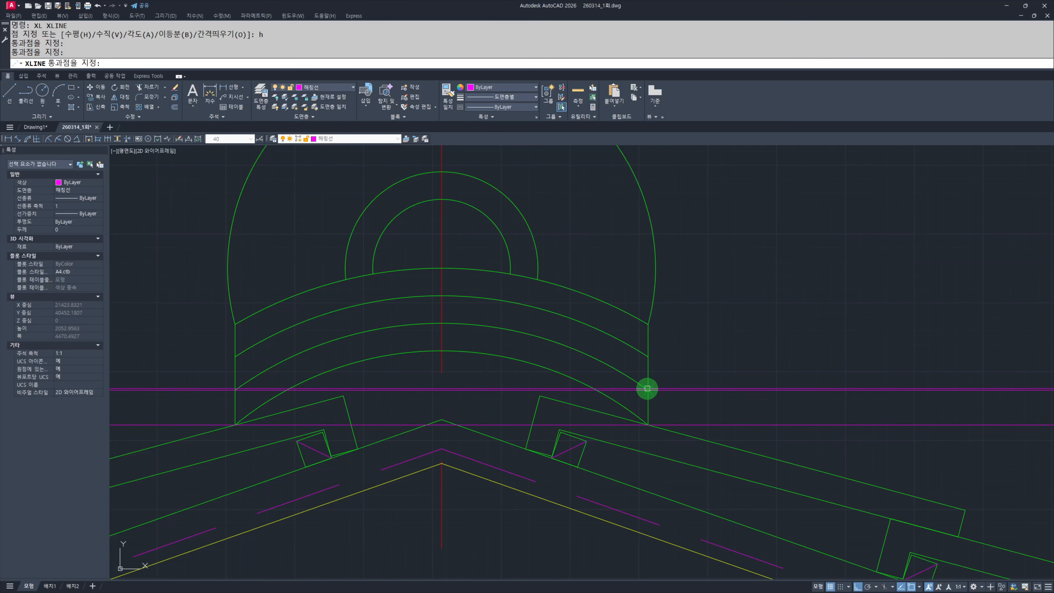
{"action": "left_click", "coordinate": [646, 356]}
{"action": "left_click", "coordinate": [646, 324]}
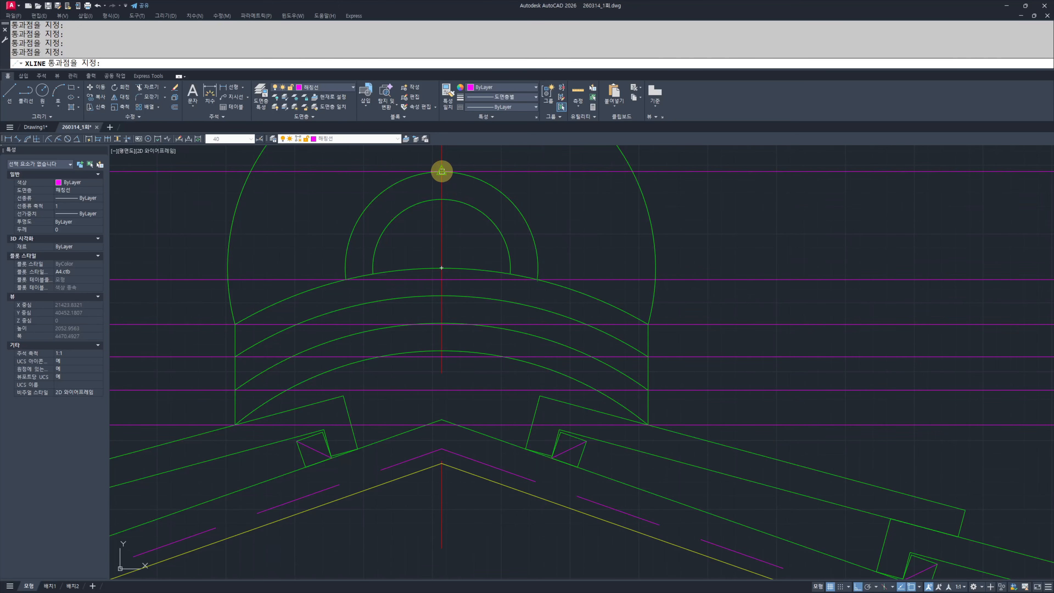
{"action": "left_click", "coordinate": [441, 171]}
{"action": "key", "text": "Escape"}
{"action": "key", "text": "Escape"}
Step: Match the three upper horizontal guide lines to the green ridge arc and the lowest one to the yellow roof line
{"action": "scroll", "coordinate": [484, 341], "scroll_direction": "down", "scroll_amount": 2}
{"action": "left_click", "coordinate": [559, 312]}
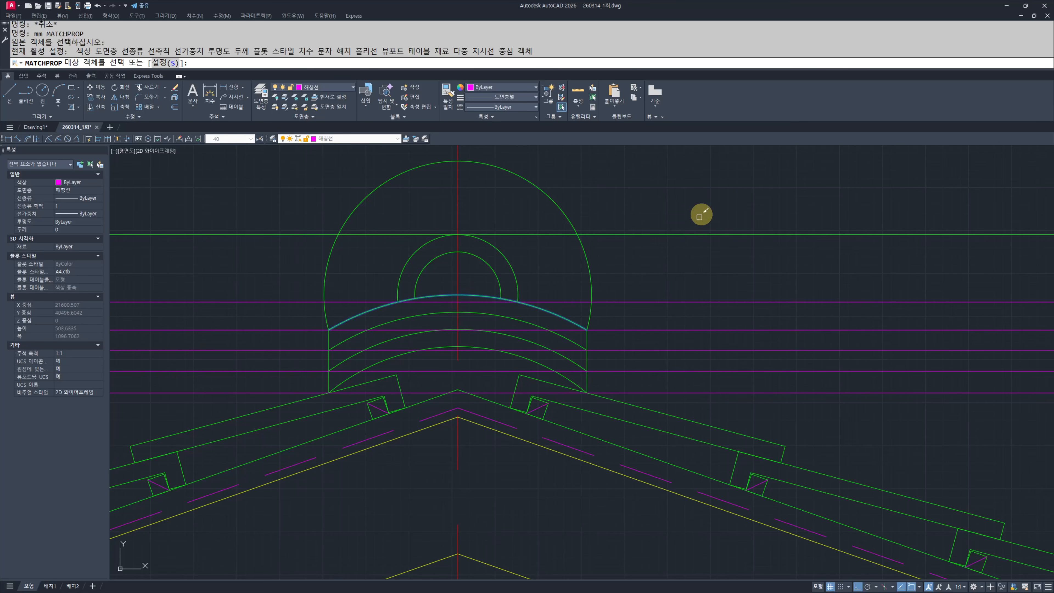
{"action": "left_click", "coordinate": [717, 192]}
{"action": "left_click", "coordinate": [626, 343]}
{"action": "left_click", "coordinate": [793, 414]}
{"action": "left_click", "coordinate": [736, 368]}
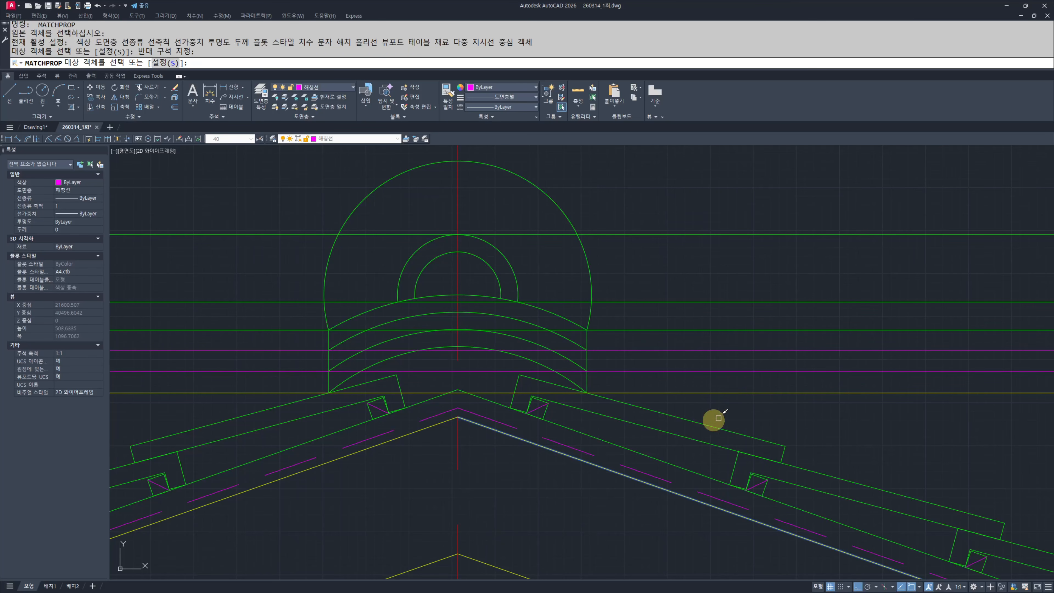
{"action": "key", "text": "Escape"}
{"action": "key", "text": "Escape"}
{"action": "scroll", "coordinate": [654, 400], "scroll_direction": "down", "scroll_amount": 10}
{"action": "key", "text": "Escape"}
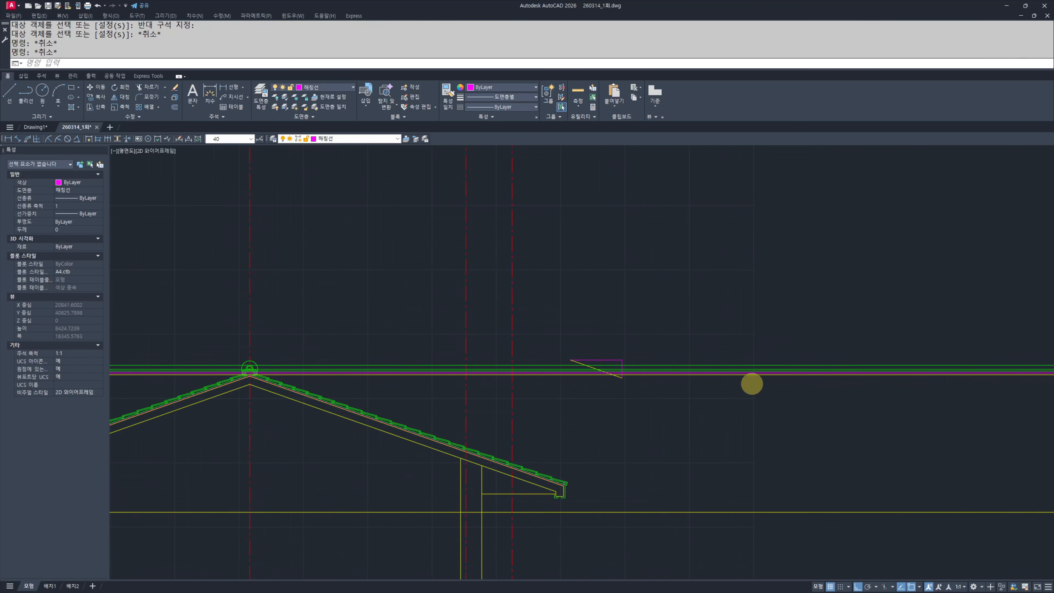
Step: Draw vertical lines from the right plan's two outer lower eave corners down past the uppermost yellow horizontal line below
{"action": "middle_click_drag", "start_coordinate": [837, 381], "coordinate": [503, 392]}
{"action": "type", "text": "l"}
{"action": "key", "text": "space"}
{"action": "scroll", "coordinate": [374, 332], "scroll_direction": "down", "scroll_amount": 2}
{"action": "middle_click_drag", "start_coordinate": [374, 332], "coordinate": [563, 418]}
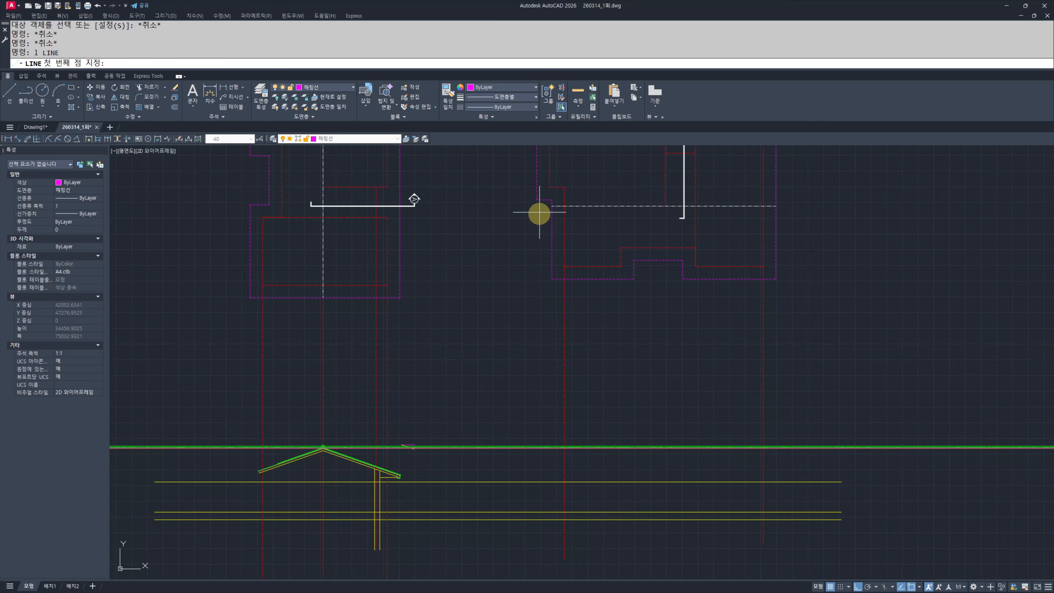
{"action": "left_click", "coordinate": [551, 279]}
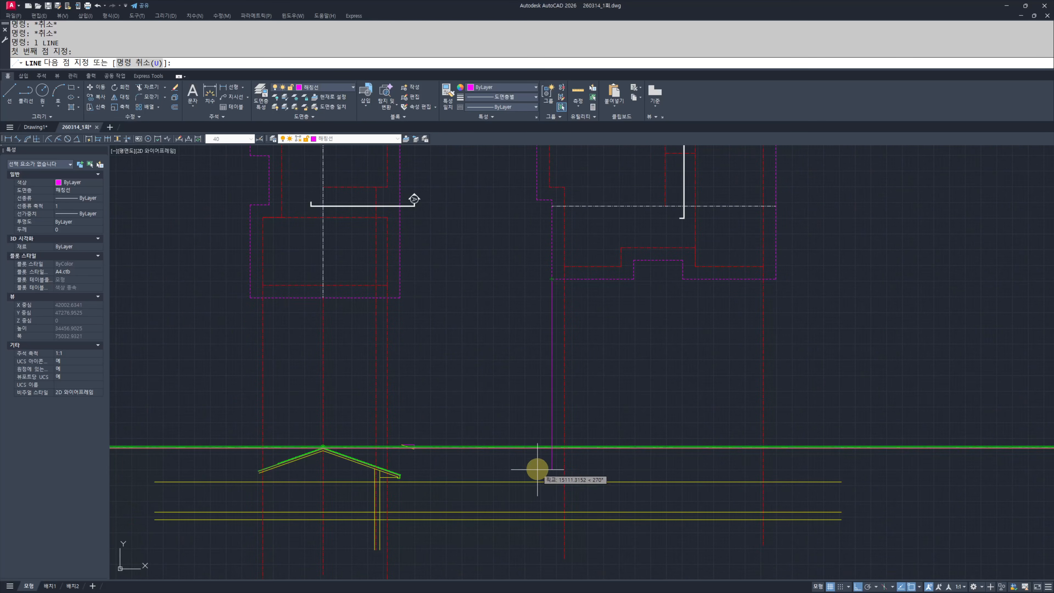
{"action": "left_click", "coordinate": [544, 498]}
{"action": "key", "text": "Escape"}
{"action": "key", "text": "Escape"}
{"action": "key", "text": "space"}
{"action": "left_click", "coordinate": [776, 278]}
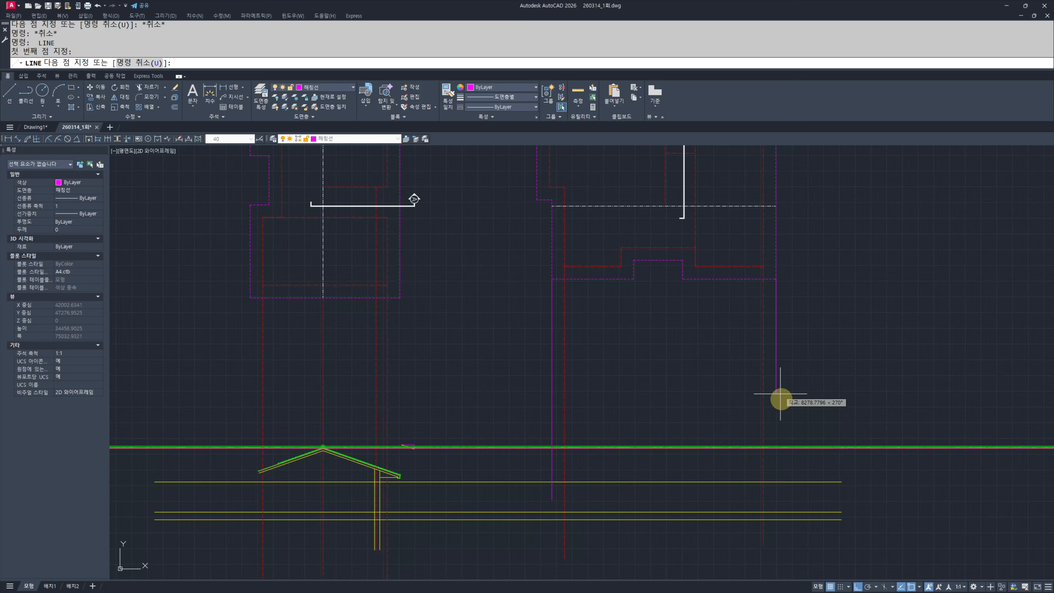
{"action": "left_click", "coordinate": [785, 503]}
{"action": "key", "text": "Escape"}
{"action": "key", "text": "Escape"}
Step: Trim the projected ridge and roof guide lines outside the two magenta vertical eave lines
{"action": "mouse_move", "coordinate": [518, 258]}
{"action": "middle_mouse_down"}
{"action": "mouse_move", "coordinate": [552, 348]}
{"action": "mouse_move", "coordinate": [541, 335]}
{"action": "mouse_move", "coordinate": [560, 269]}
{"action": "middle_mouse_up"}
{"action": "scroll", "coordinate": [583, 300], "scroll_direction": "up", "scroll_amount": 3}
{"action": "scroll", "coordinate": [562, 294], "scroll_direction": "down", "scroll_amount": 5}
{"action": "scroll", "coordinate": [585, 381], "scroll_direction": "up", "scroll_amount": 4}
{"action": "middle_click_drag", "start_coordinate": [715, 415], "coordinate": [556, 425]}
{"action": "middle_click_drag", "start_coordinate": [666, 391], "coordinate": [628, 417]}
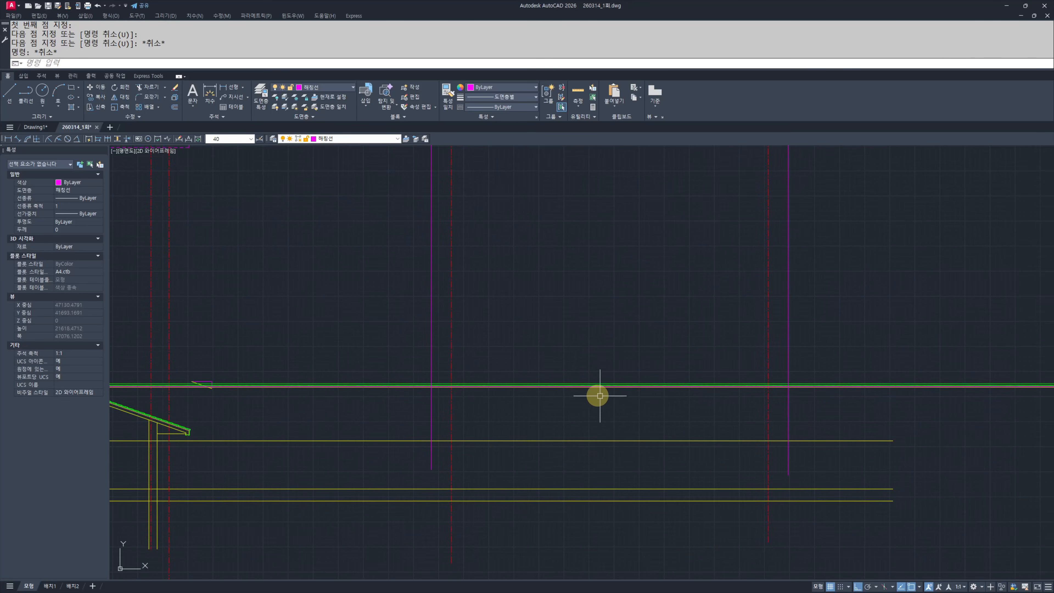
{"action": "scroll", "coordinate": [544, 402], "scroll_direction": "down", "scroll_amount": 2}
{"action": "middle_click_drag", "start_coordinate": [501, 405], "coordinate": [563, 429]}
{"action": "scroll", "coordinate": [560, 431], "scroll_direction": "up", "scroll_amount": 2}
{"action": "type", "text": "tr"}
{"action": "key", "text": "space"}
{"action": "left_click", "coordinate": [910, 421]}
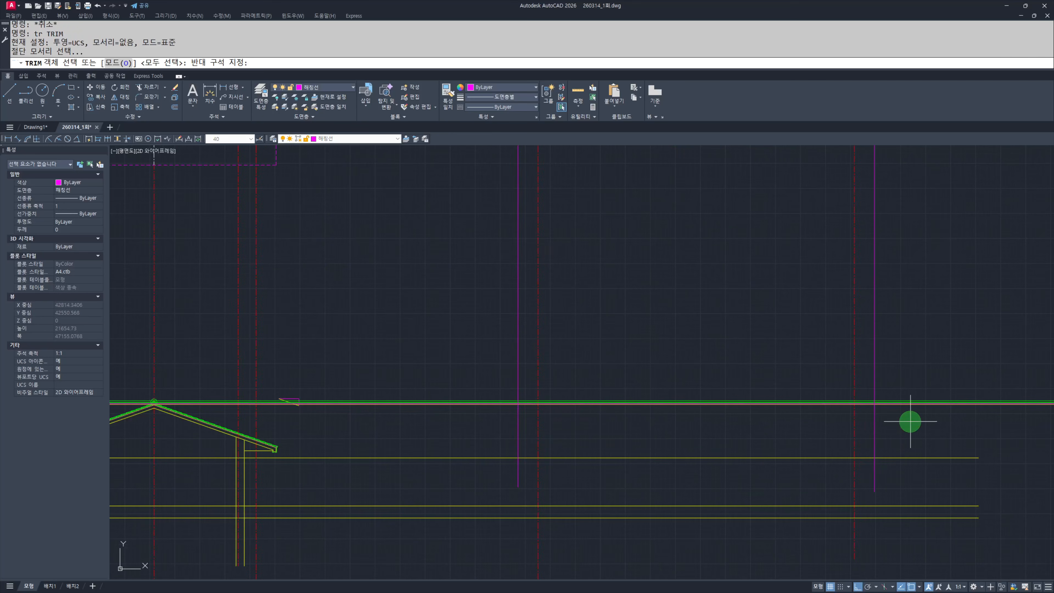
{"action": "left_click", "coordinate": [489, 391]}
{"action": "key", "text": "space"}
{"action": "left_click", "coordinate": [481, 386]}
{"action": "left_click", "coordinate": [449, 431]}
{"action": "left_click", "coordinate": [925, 432]}
{"action": "left_click", "coordinate": [905, 385]}
{"action": "key", "text": "Escape"}
{"action": "key", "text": "Escape"}
Step: Offset the yellow horizontal line just below the right eave downward by 100 at the wall
{"action": "scroll", "coordinate": [205, 494], "scroll_direction": "up", "scroll_amount": 6}
{"action": "middle_click_drag", "start_coordinate": [204, 494], "coordinate": [501, 480]}
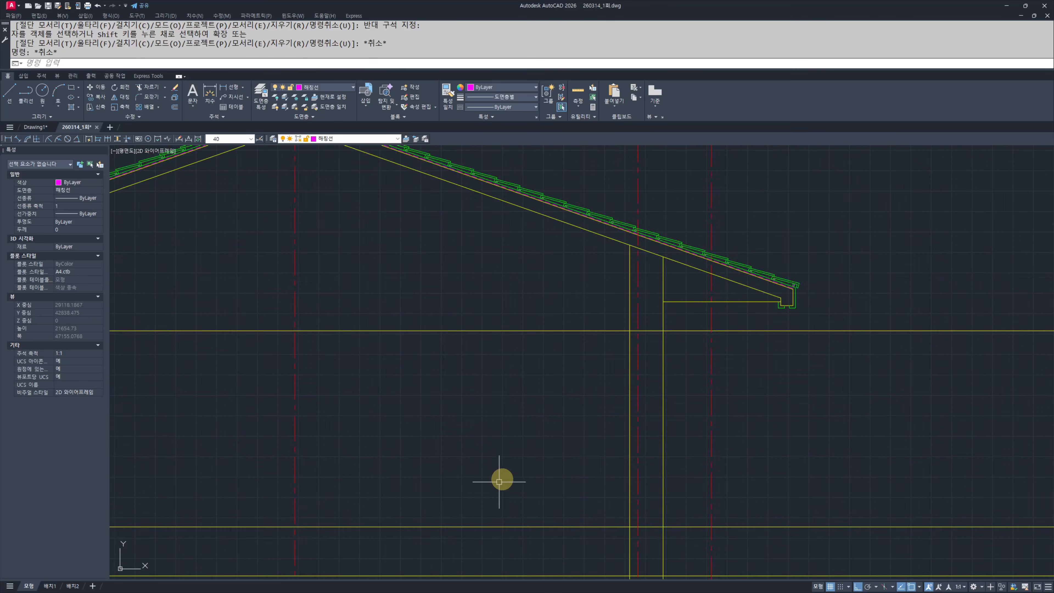
{"action": "type", "text": "o"}
{"action": "key", "text": "space"}
{"action": "type", "text": "100"}
{"action": "key", "text": "space"}
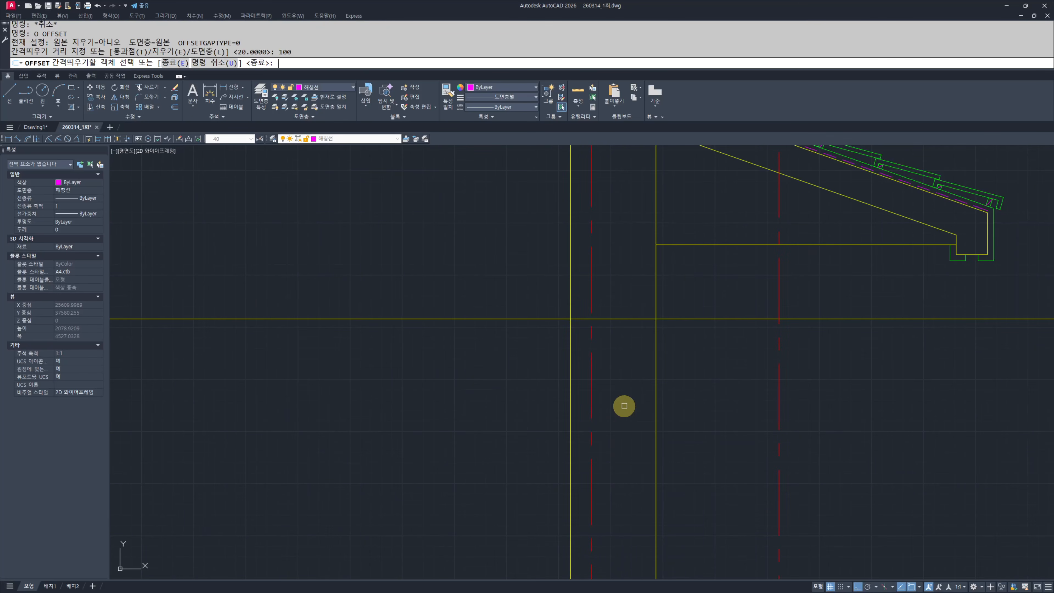
{"action": "left_click", "coordinate": [618, 323]}
{"action": "left_click", "coordinate": [619, 325]}
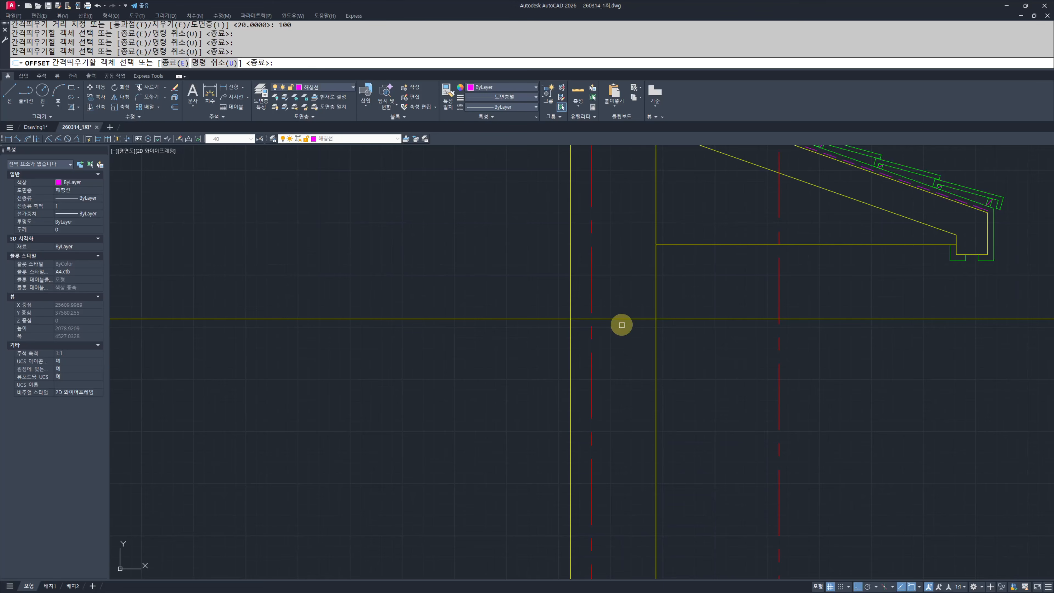
{"action": "left_click", "coordinate": [622, 320]}
{"action": "left_click", "coordinate": [626, 360]}
{"action": "key", "text": "Escape"}
Step: Trim the original and offset horizontal lines at the wall, using the wall's inner vertical line as the cutting edge
{"action": "scroll", "coordinate": [576, 359], "scroll_direction": "up", "scroll_amount": 4}
{"action": "type", "text": "tr"}
{"action": "left_click", "coordinate": [592, 348]}
{"action": "left_click", "coordinate": [561, 358]}
{"action": "key", "text": "space"}
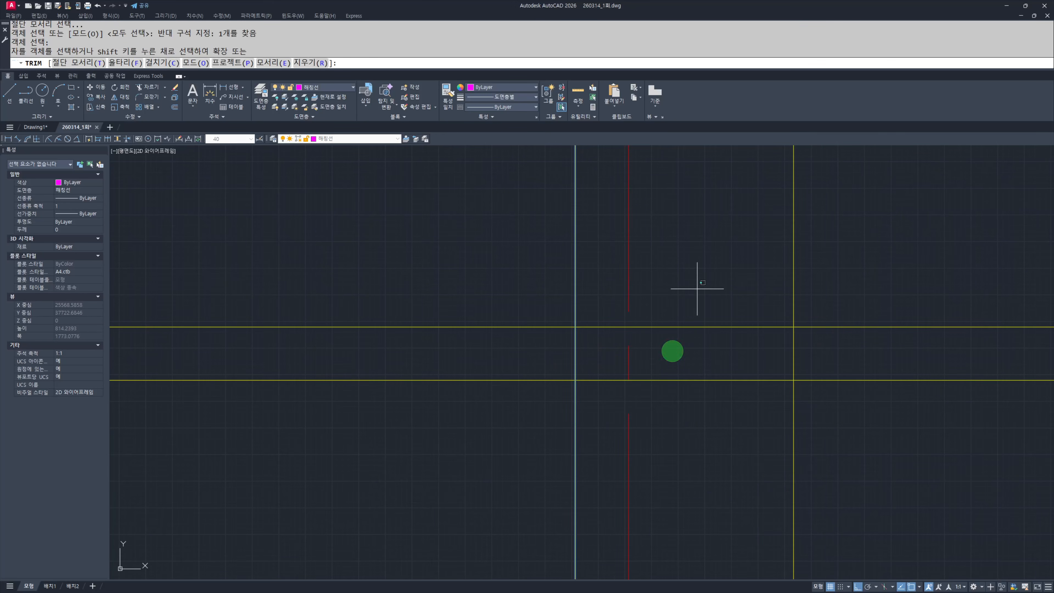
Step: Trim the ceiling line at the wall's inner face and cut the beam's bottom line back to between the two wall faces
{"action": "left_click_drag", "start_coordinate": [698, 288], "coordinate": [673, 351]}
{"action": "left_click_drag", "start_coordinate": [502, 353], "coordinate": [475, 415]}
{"action": "key", "text": "space"}
{"action": "key", "text": "space"}
{"action": "left_click_drag", "start_coordinate": [856, 424], "coordinate": [746, 349]}
{"action": "key", "text": "space"}
{"action": "left_click_drag", "start_coordinate": [888, 334], "coordinate": [866, 429]}
{"action": "key", "text": "Escape"}
{"action": "key", "text": "Escape"}
Step: Match the two vertical eave projection lines of the second section to the properties of the yellow section line
{"action": "scroll", "coordinate": [583, 392], "scroll_direction": "down", "scroll_amount": 4}
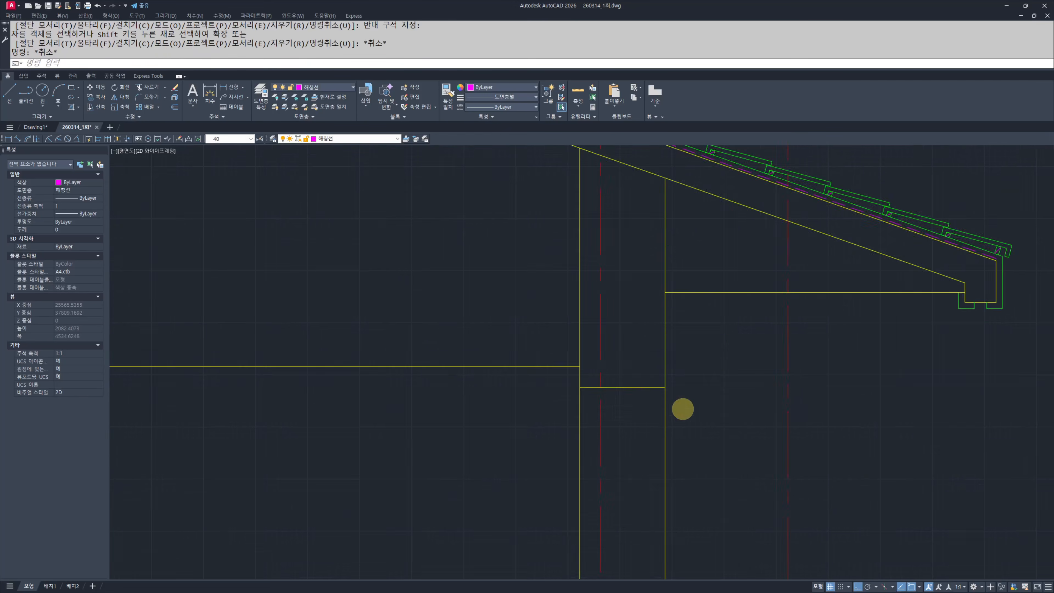
{"action": "scroll", "coordinate": [847, 407], "scroll_direction": "down", "scroll_amount": 5}
{"action": "scroll", "coordinate": [903, 410], "scroll_direction": "down", "scroll_amount": 2}
{"action": "middle_click_drag", "start_coordinate": [903, 410], "coordinate": [324, 410]}
{"action": "mouse_move", "coordinate": [812, 395]}
{"action": "middle_mouse_down"}
{"action": "mouse_move", "coordinate": [495, 405]}
{"action": "mouse_move", "coordinate": [506, 405]}
{"action": "middle_mouse_up"}
{"action": "middle_click_drag", "start_coordinate": [646, 436], "coordinate": [655, 425]}
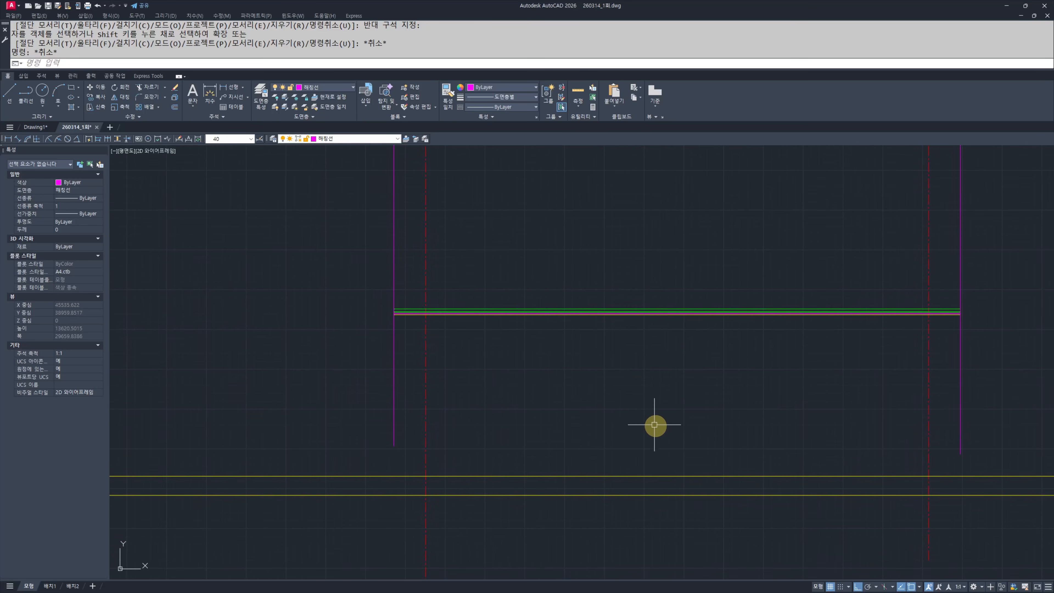
{"action": "type", "text": "mm"}
{"action": "key", "text": "space"}
{"action": "left_click", "coordinate": [544, 476]}
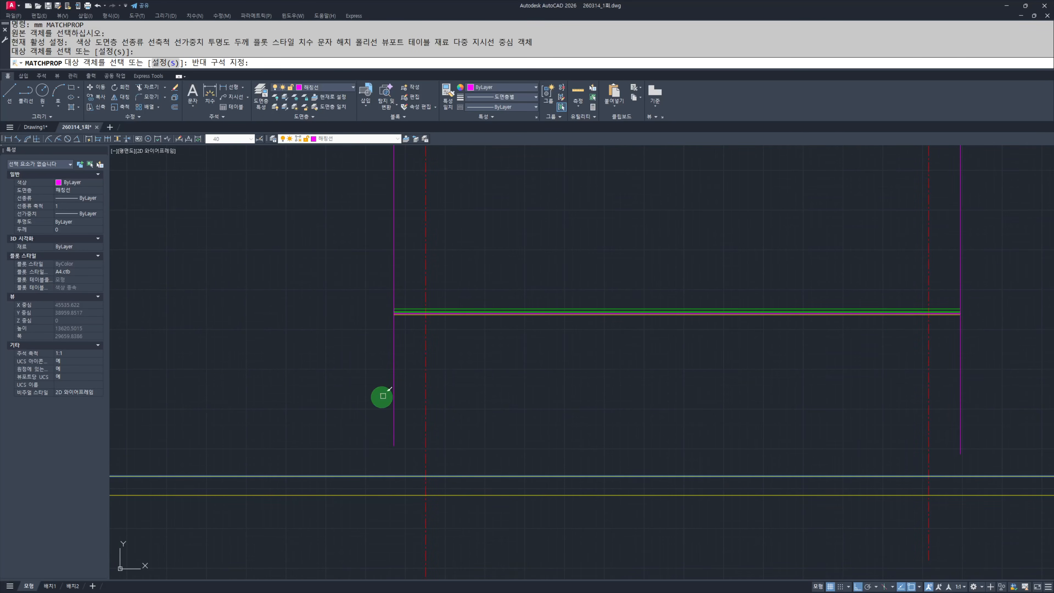
{"action": "left_click", "coordinate": [383, 396]}
{"action": "left_click", "coordinate": [984, 338]}
{"action": "left_click", "coordinate": [947, 379]}
{"action": "key", "text": "Escape"}
{"action": "key", "text": "Escape"}
Step: Draw vertical projection lines down from the two left-hand eave corners of the first roof plan, past the gable section
{"action": "middle_click_drag", "start_coordinate": [603, 385], "coordinate": [673, 422]}
{"action": "scroll", "coordinate": [581, 401], "scroll_direction": "down", "scroll_amount": 6}
{"action": "mouse_move", "coordinate": [578, 332]}
{"action": "middle_mouse_down"}
{"action": "mouse_move", "coordinate": [598, 356]}
{"action": "mouse_move", "coordinate": [601, 388]}
{"action": "middle_mouse_up"}
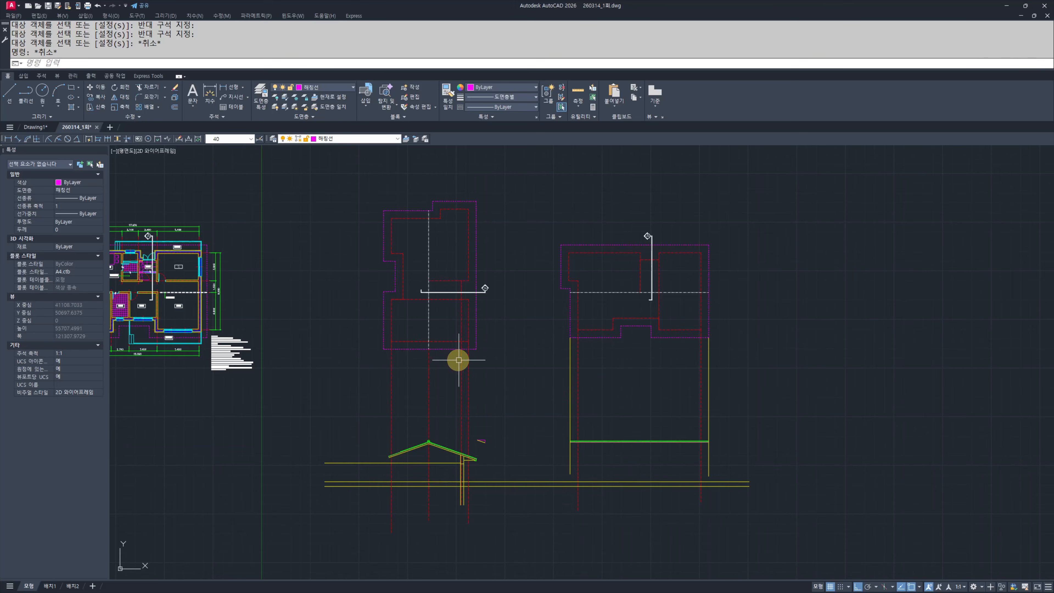
{"action": "middle_click_drag", "start_coordinate": [346, 336], "coordinate": [363, 335]}
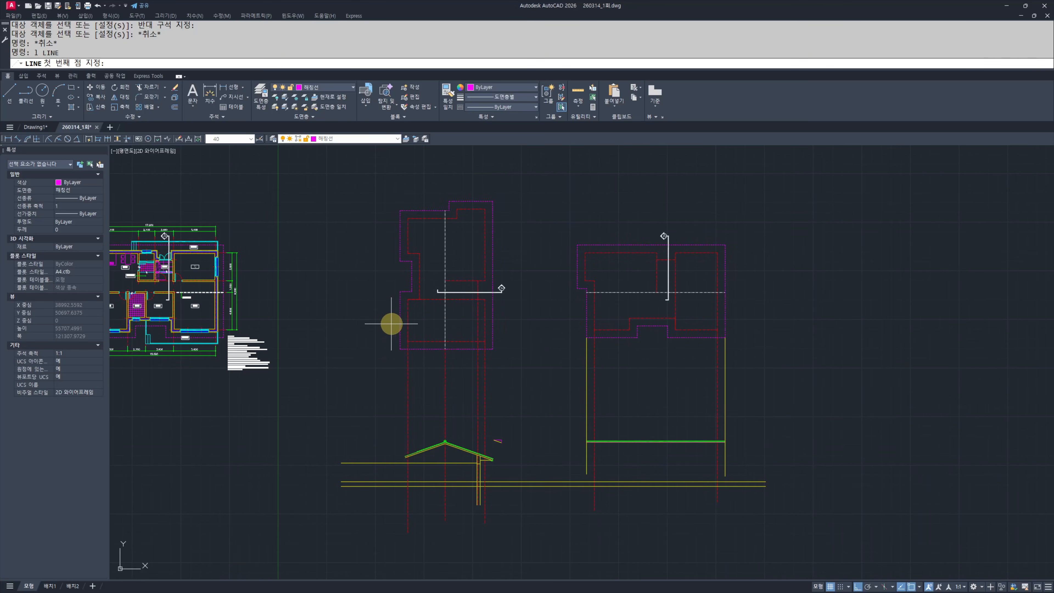
{"action": "left_click", "coordinate": [401, 350]}
{"action": "left_click", "coordinate": [360, 524]}
{"action": "key", "text": "Escape"}
{"action": "key", "text": "Escape"}
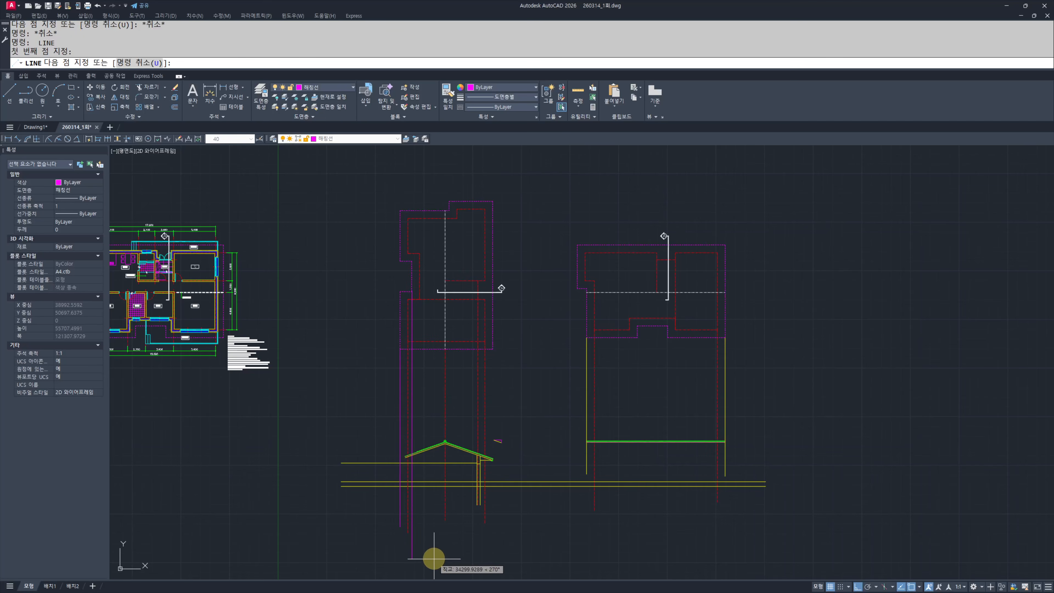
Step: Extend the left slope's roof lines in the gable section out to the new outer eave line
{"action": "scroll", "coordinate": [388, 471], "scroll_direction": "up", "scroll_amount": 10}
{"action": "type", "text": "ex"}
{"action": "key", "text": "space"}
{"action": "left_click", "coordinate": [391, 457]}
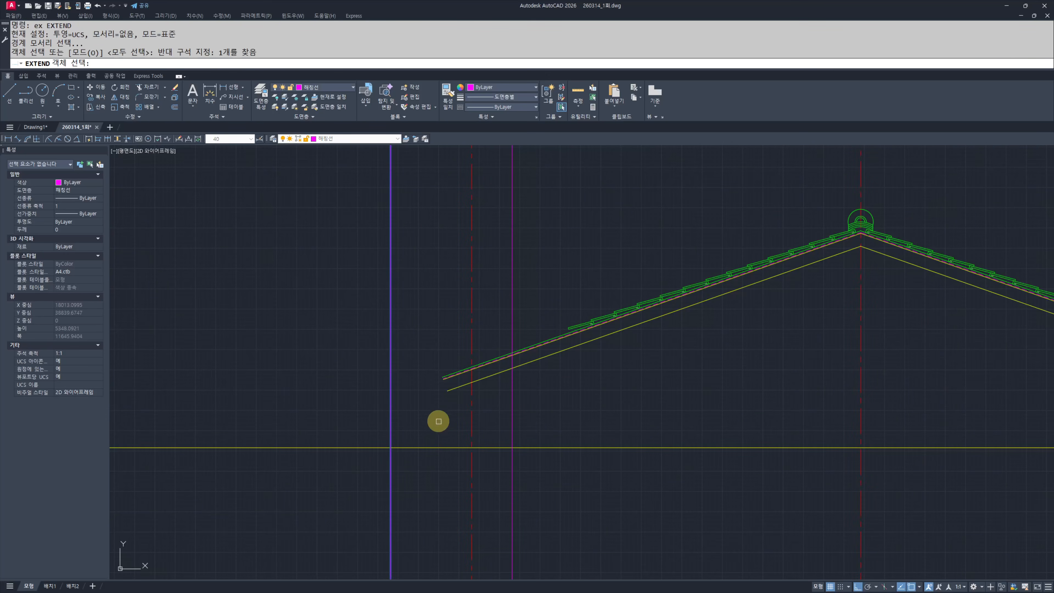
{"action": "key", "text": "space"}
{"action": "left_click", "coordinate": [456, 417]}
{"action": "left_click", "coordinate": [430, 351]}
{"action": "key", "text": "Escape"}
Step: Draw vertical projection lines down from the recessed eave corners and the adjacent wall corners of the second roof plan
{"action": "scroll", "coordinate": [405, 405], "scroll_direction": "down", "scroll_amount": 10}
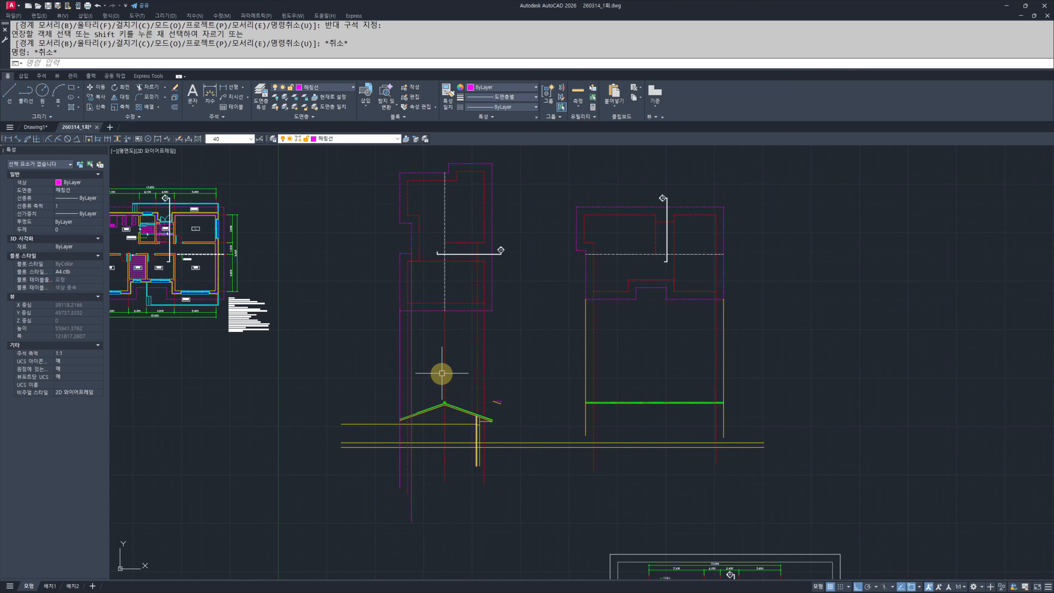
{"action": "scroll", "coordinate": [582, 248], "scroll_direction": "up", "scroll_amount": 2}
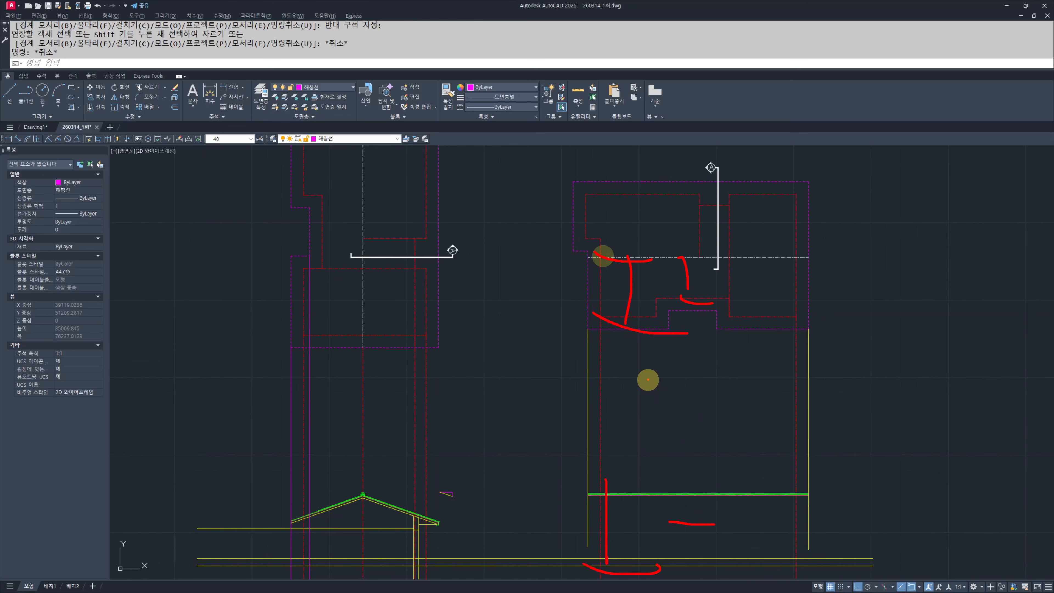
{"action": "key", "text": "Escape"}
{"action": "middle_click_drag", "start_coordinate": [695, 400], "coordinate": [710, 372]}
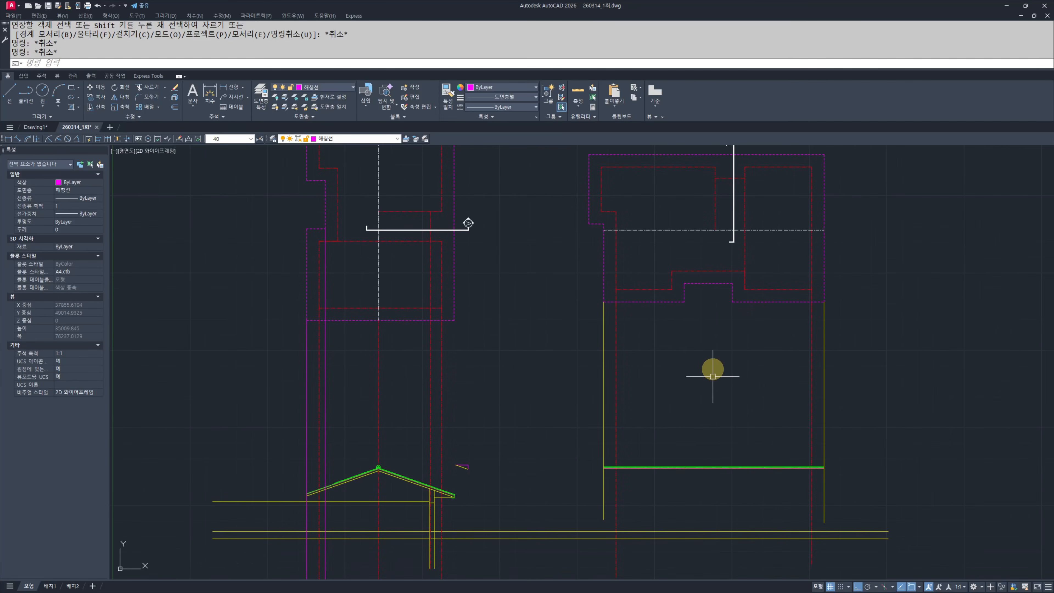
{"action": "type", "text": "l"}
{"action": "key", "text": "Return"}
{"action": "left_click", "coordinate": [681, 303]}
{"action": "middle_click_drag", "start_coordinate": [682, 561], "coordinate": [682, 480]}
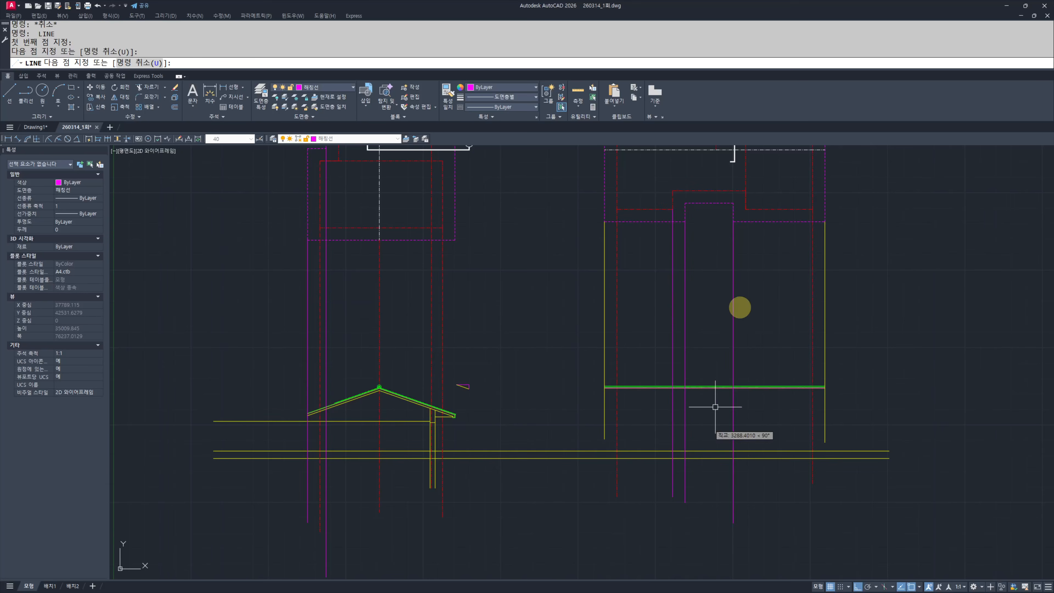
{"action": "key", "text": "Escape"}
{"action": "key", "text": "Escape"}
{"action": "key", "text": "space"}
{"action": "left_click", "coordinate": [746, 210]}
{"action": "left_click", "coordinate": [751, 499]}
{"action": "key", "text": "Escape"}
{"action": "key", "text": "Escape"}
Step: Match the two new wall projection lines to the properties of the red centre line
{"action": "middle_click_drag", "start_coordinate": [789, 464], "coordinate": [796, 483]}
{"action": "type", "text": "mm"}
{"action": "key", "text": "space"}
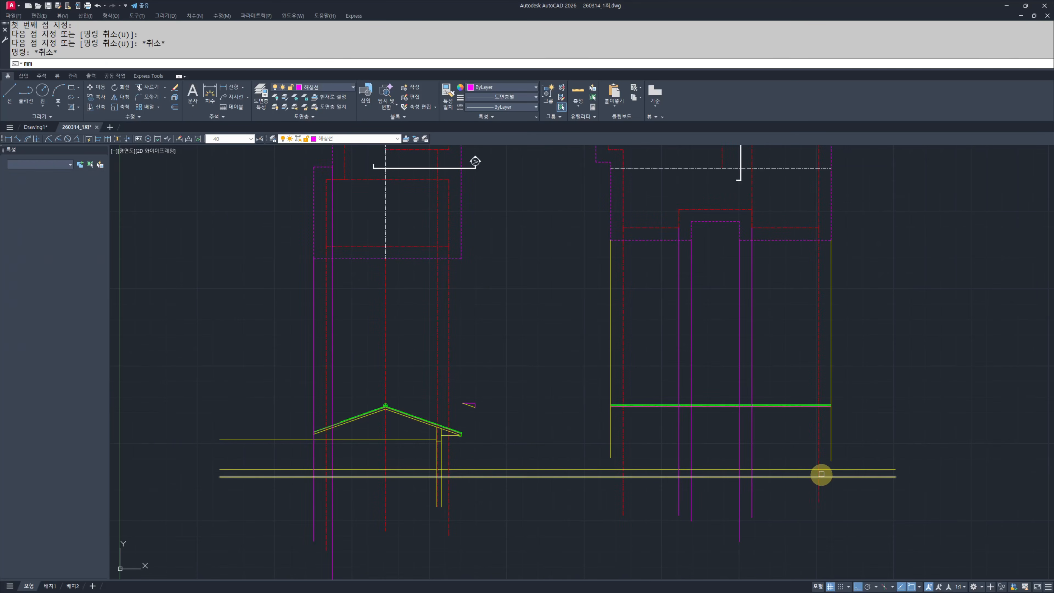
{"action": "left_click", "coordinate": [819, 489]}
{"action": "left_click", "coordinate": [771, 502]}
{"action": "left_click", "coordinate": [742, 504]}
{"action": "key", "text": "space"}
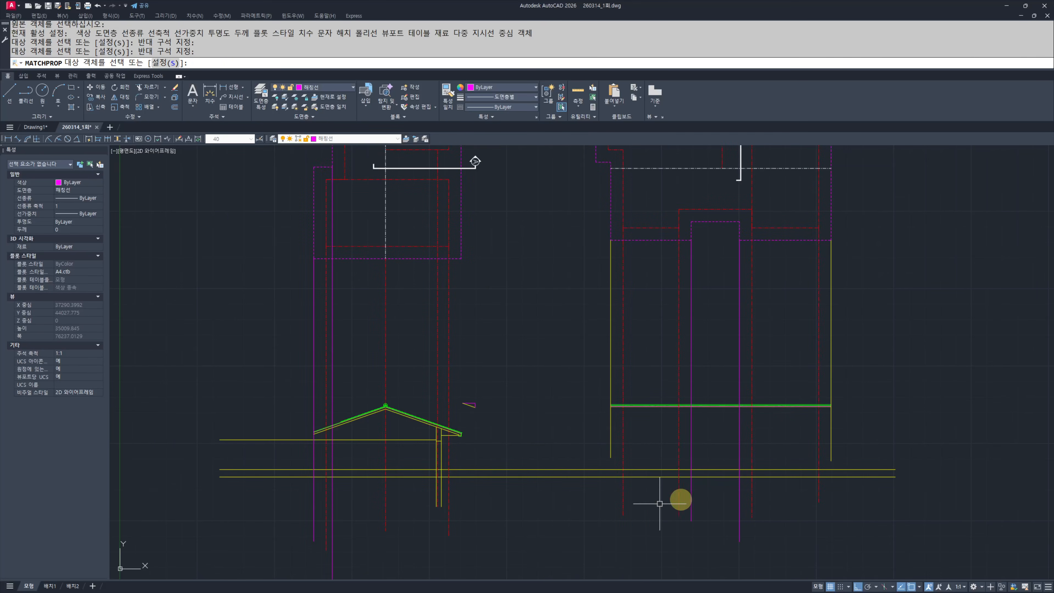
Step: Match the two new recessed eave projection lines to the properties of the yellow section line
{"action": "key", "text": "space"}
{"action": "left_click", "coordinate": [726, 476]}
{"action": "left_click", "coordinate": [748, 492]}
{"action": "left_click", "coordinate": [691, 513]}
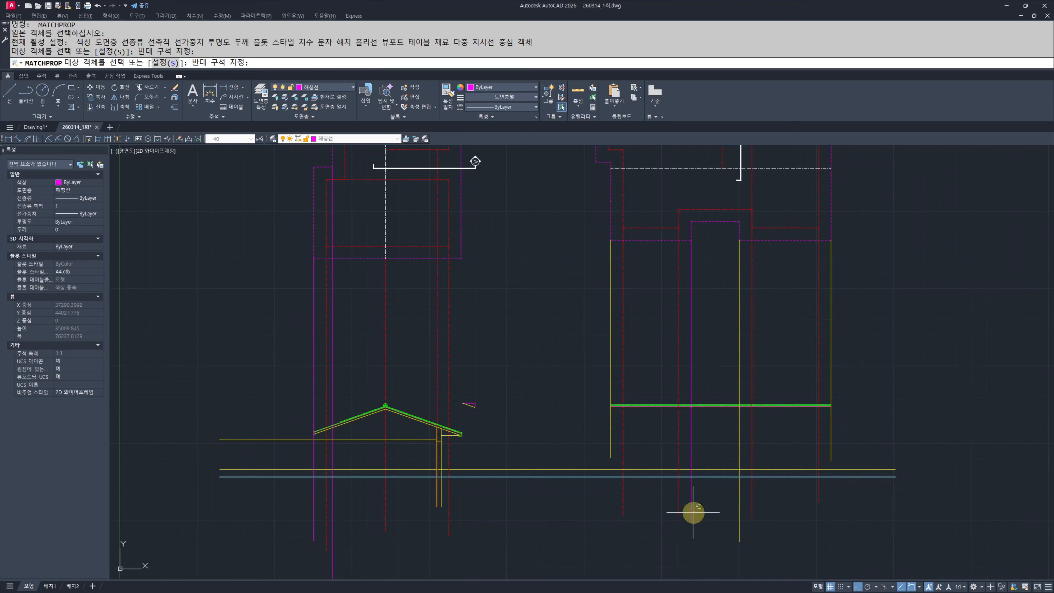
{"action": "left_click", "coordinate": [694, 513]}
{"action": "key", "text": "Escape"}
{"action": "key", "text": "Escape"}
Step: Draw a horizontal construction line through the outer left end of the upper roof slab line
{"action": "middle_click_drag", "start_coordinate": [704, 473], "coordinate": [705, 498]}
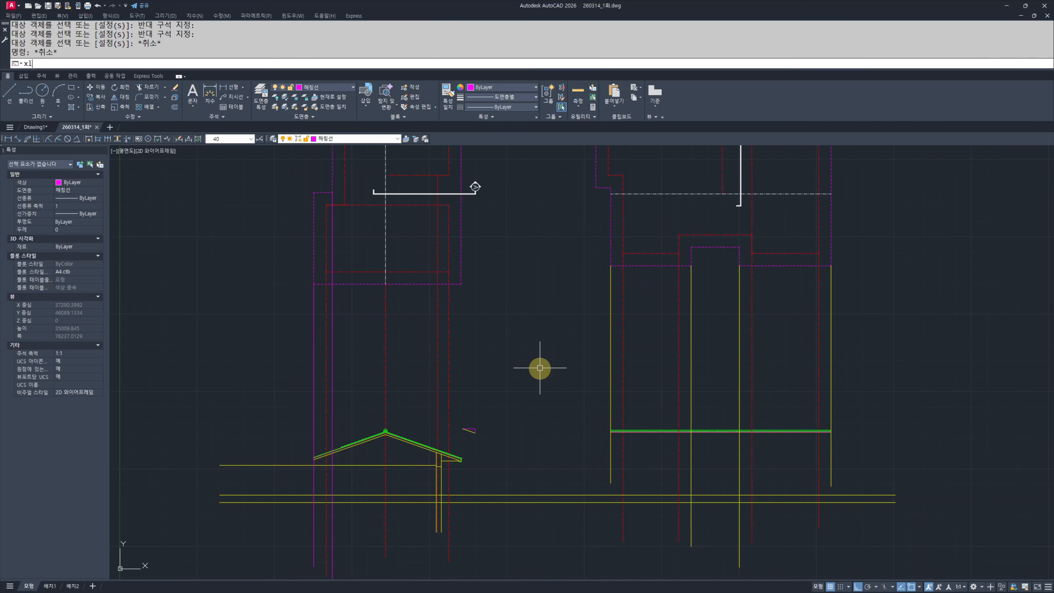
{"action": "key", "text": "space"}
{"action": "middle_click_drag", "start_coordinate": [304, 478], "coordinate": [398, 432]}
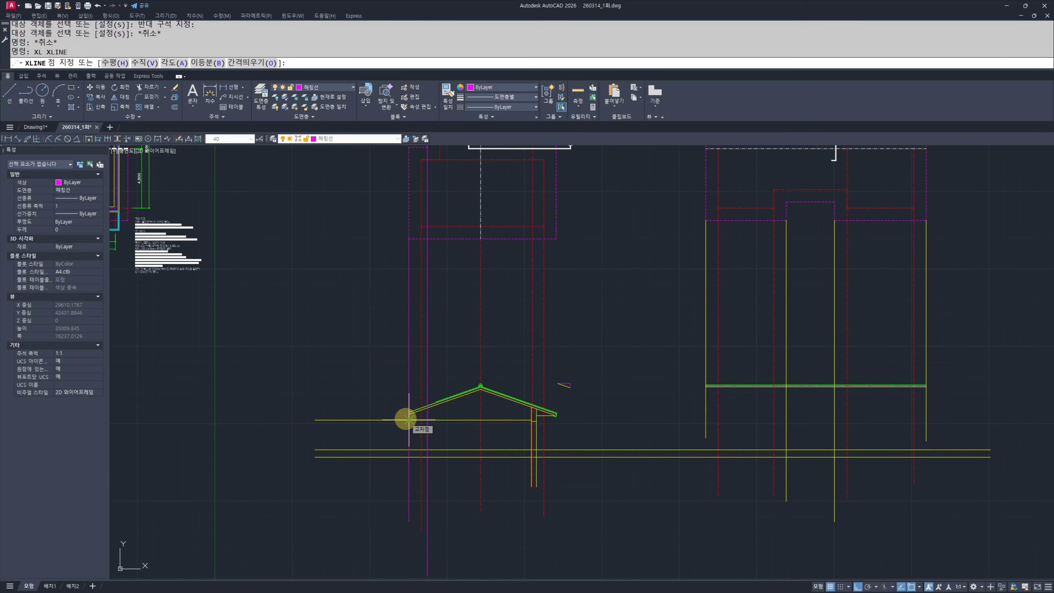
{"action": "type", "text": "h"}
{"action": "key", "text": "space"}
{"action": "scroll", "coordinate": [459, 400], "scroll_direction": "up", "scroll_amount": 4}
{"action": "scroll", "coordinate": [341, 424], "scroll_direction": "down", "scroll_amount": 6}
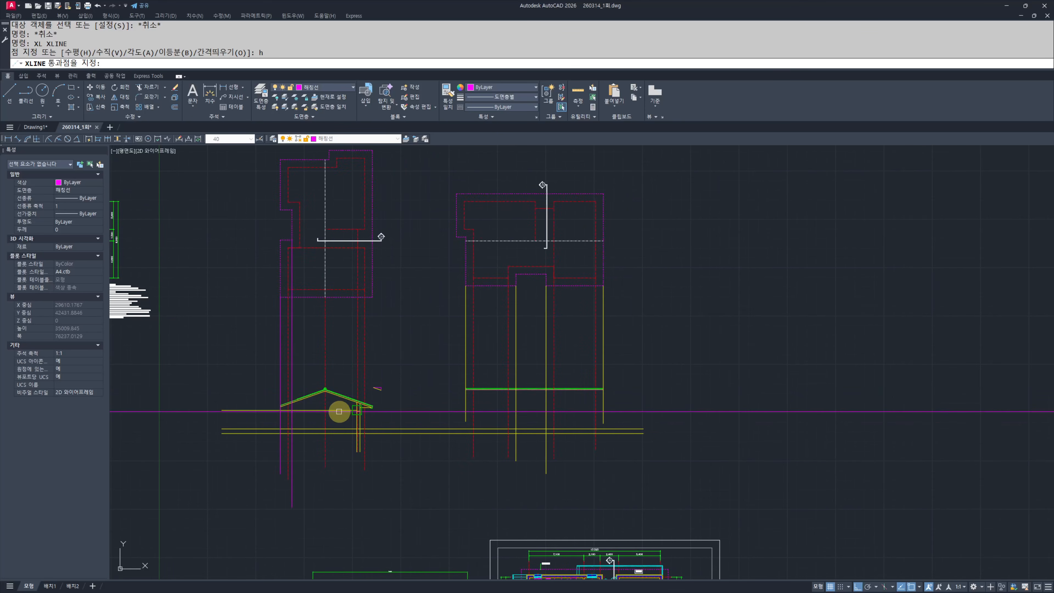
{"action": "scroll", "coordinate": [360, 423], "scroll_direction": "up", "scroll_amount": 4}
{"action": "scroll", "coordinate": [290, 309], "scroll_direction": "up", "scroll_amount": 3}
{"action": "scroll", "coordinate": [455, 359], "scroll_direction": "up", "scroll_amount": 2}
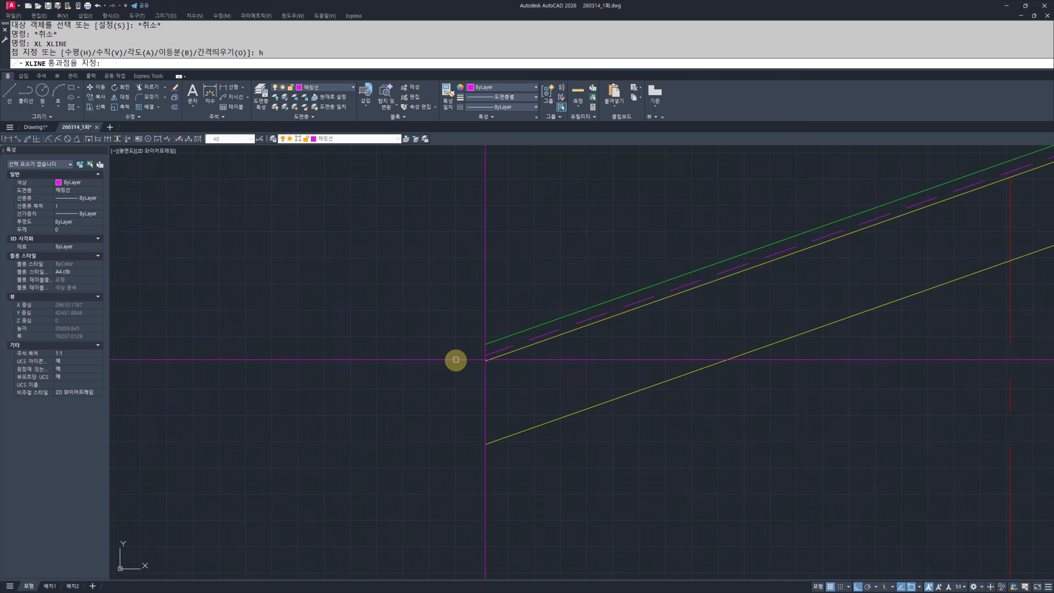
{"action": "left_click", "coordinate": [486, 360]}
Step: Add a horizontal construction line where the upper roof slab line crosses the inner eave projection line
{"action": "scroll", "coordinate": [535, 412], "scroll_direction": "down", "scroll_amount": 3}
{"action": "scroll", "coordinate": [580, 338], "scroll_direction": "up", "scroll_amount": 5}
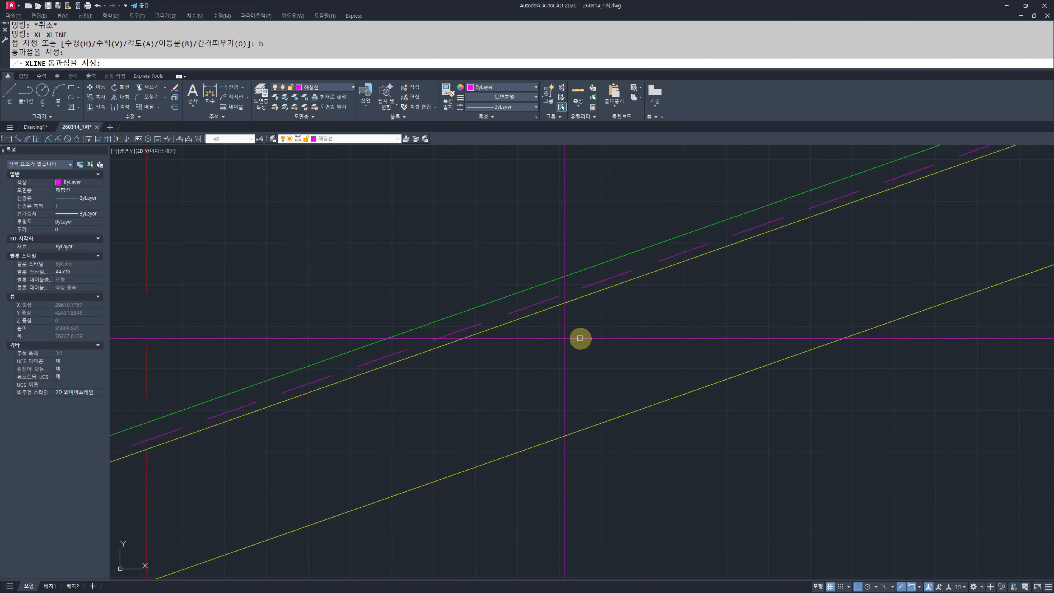
{"action": "left_click", "coordinate": [565, 302]}
{"action": "scroll", "coordinate": [440, 400], "scroll_direction": "down", "scroll_amount": 6}
{"action": "key", "text": "Escape"}
{"action": "key", "text": "Escape"}
{"action": "scroll", "coordinate": [570, 415], "scroll_direction": "down", "scroll_amount": 2}
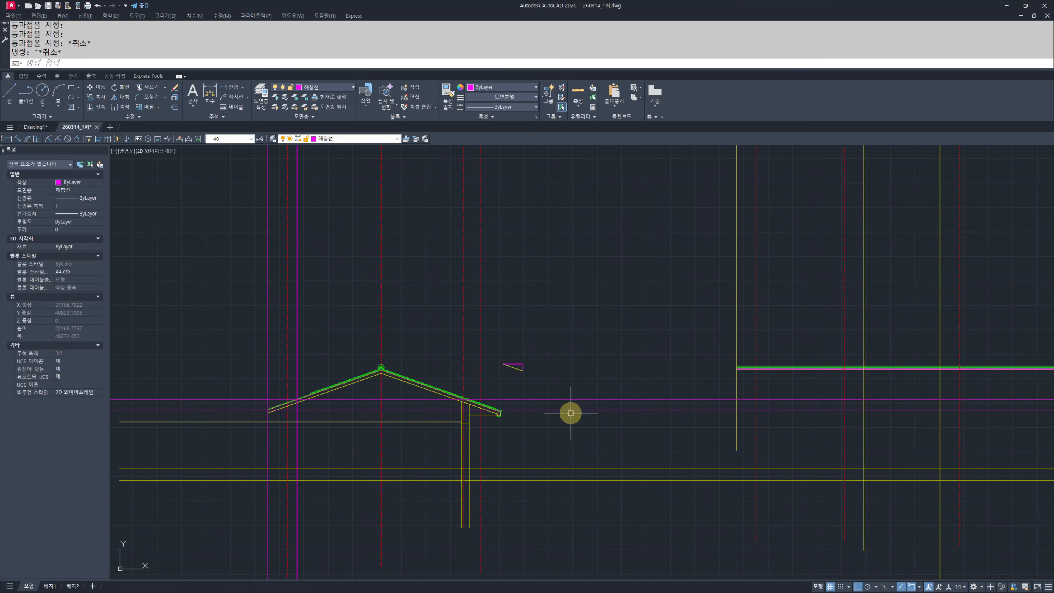
Step: Offset both horizontal construction lines 200 downward
{"action": "type", "text": "o"}
{"action": "key", "text": "Return"}
{"action": "type", "text": "200"}
{"action": "key", "text": "Return"}
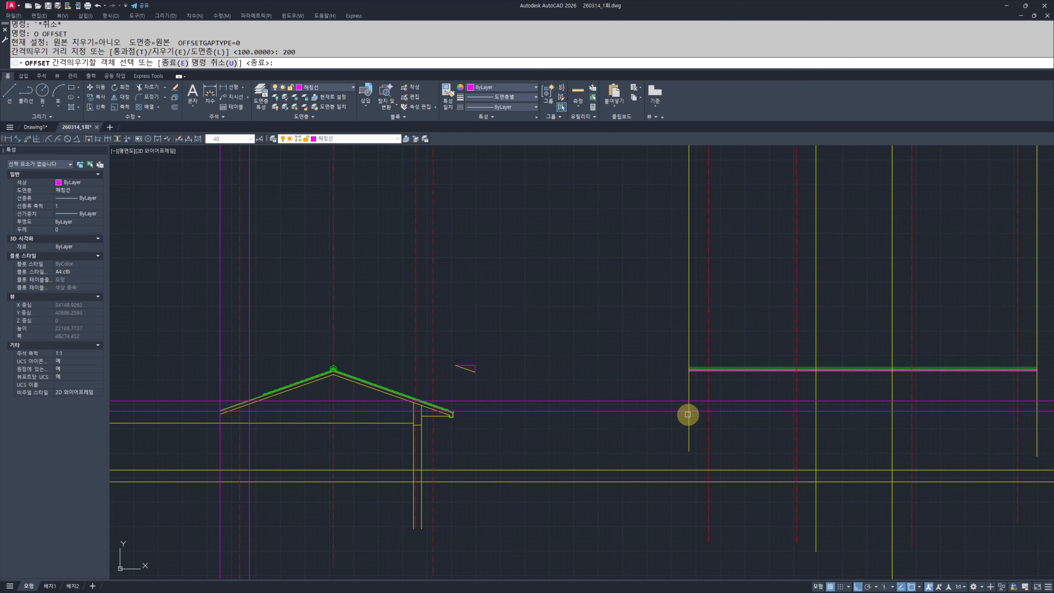
{"action": "scroll", "coordinate": [687, 415], "scroll_direction": "up", "scroll_amount": 4}
{"action": "left_click", "coordinate": [676, 385]}
{"action": "left_click", "coordinate": [676, 418]}
{"action": "key", "text": "Escape"}
{"action": "key", "text": "Escape"}
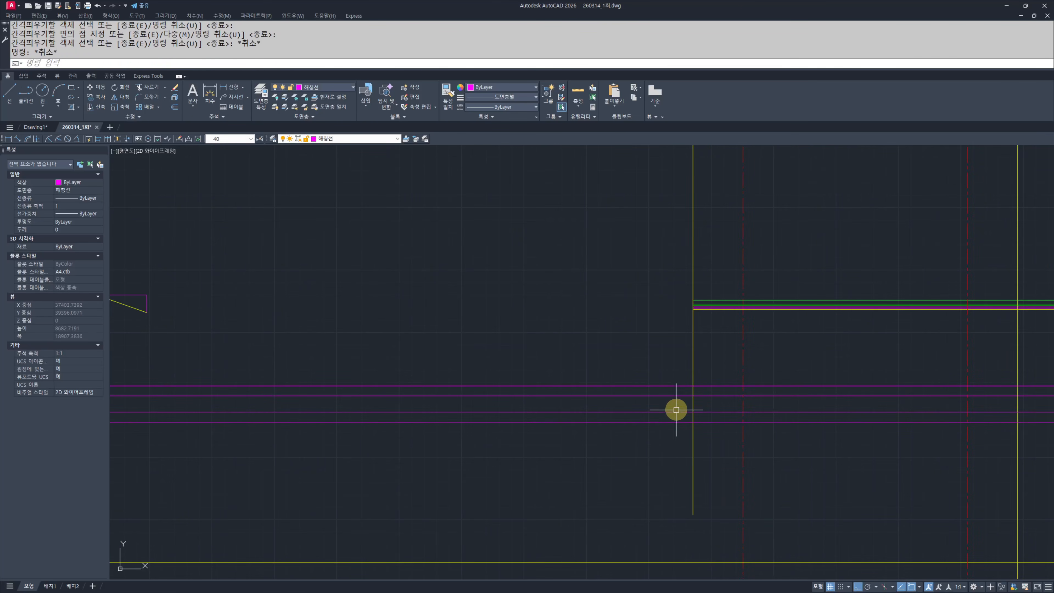
Step: Match the four horizontal eave lines to the properties of the yellow vertical eave line
{"action": "scroll", "coordinate": [676, 410], "scroll_direction": "up", "scroll_amount": 4}
{"action": "type", "text": "tr"}
{"action": "key", "text": "Return"}
{"action": "left_click", "coordinate": [743, 408]}
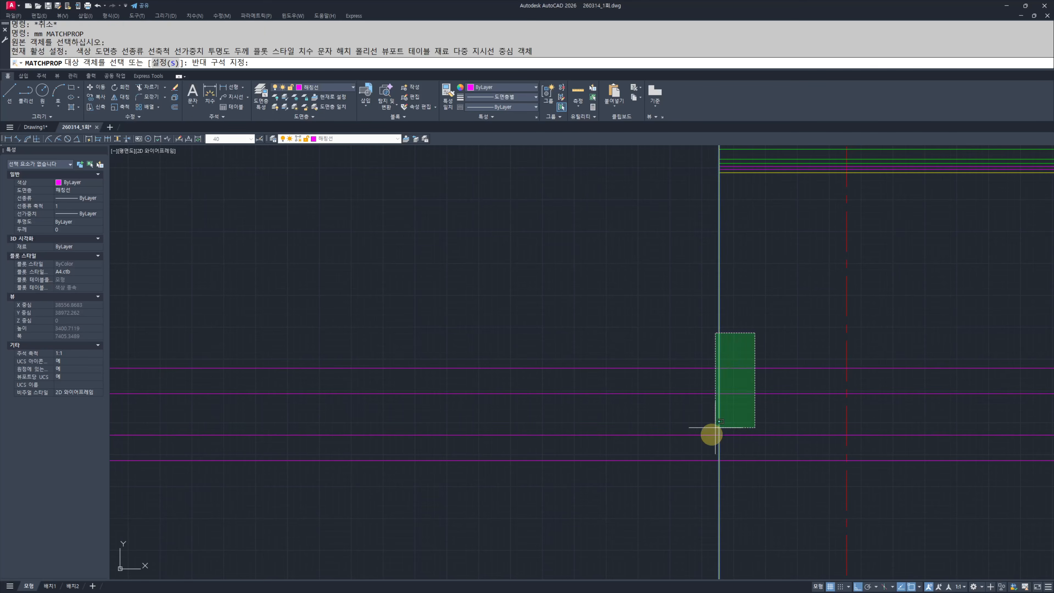
Step: Trim the upper pair of eave lines outside the left vertical eave line, and that vertical line below them
{"action": "scroll", "coordinate": [666, 384], "scroll_direction": "up", "scroll_amount": 2}
{"action": "scroll", "coordinate": [665, 307], "scroll_direction": "down", "scroll_amount": 8}
{"action": "left_click", "coordinate": [643, 433]}
{"action": "key", "text": "Escape"}
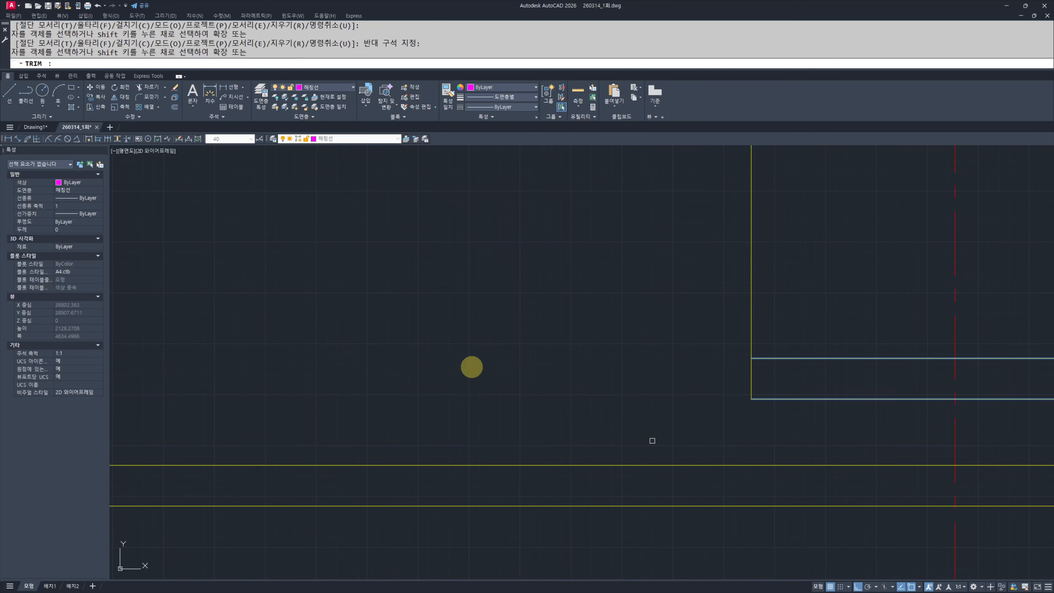
Step: Try to trim the horizontal eave lines against the left recessed eave line and undo the cuts
{"action": "scroll", "coordinate": [471, 367], "scroll_direction": "up", "scroll_amount": 6}
{"action": "type", "text": "tr"}
{"action": "key", "text": "Return"}
{"action": "left_click", "coordinate": [640, 454]}
{"action": "left_click", "coordinate": [576, 336]}
{"action": "scroll", "coordinate": [630, 393], "scroll_direction": "up", "scroll_amount": 6}
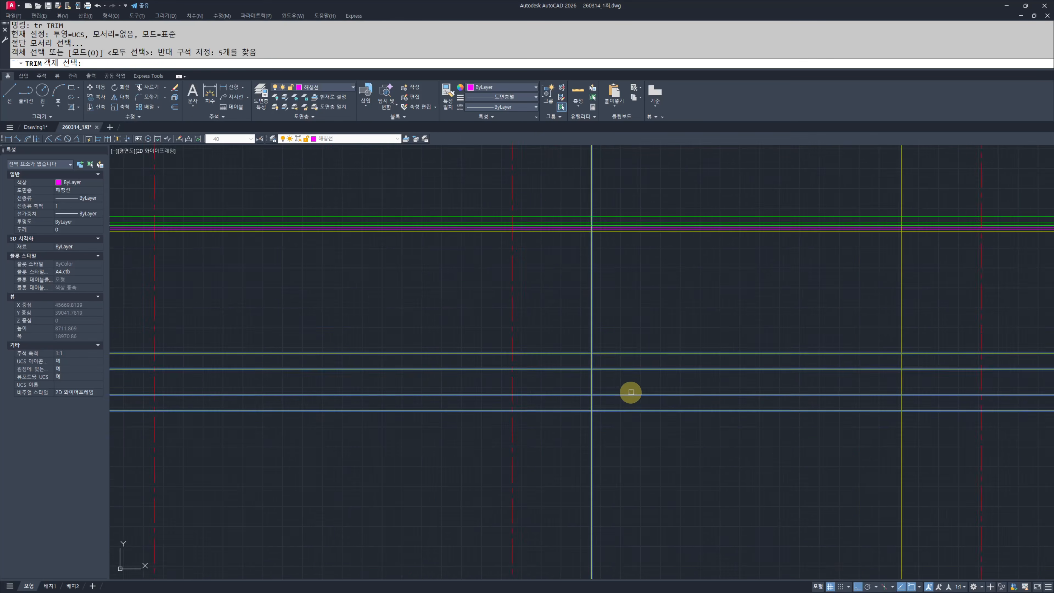
{"action": "type", "text": "u"}
{"action": "key", "text": "Return"}
{"action": "type", "text": "u"}
{"action": "key", "text": "Return"}
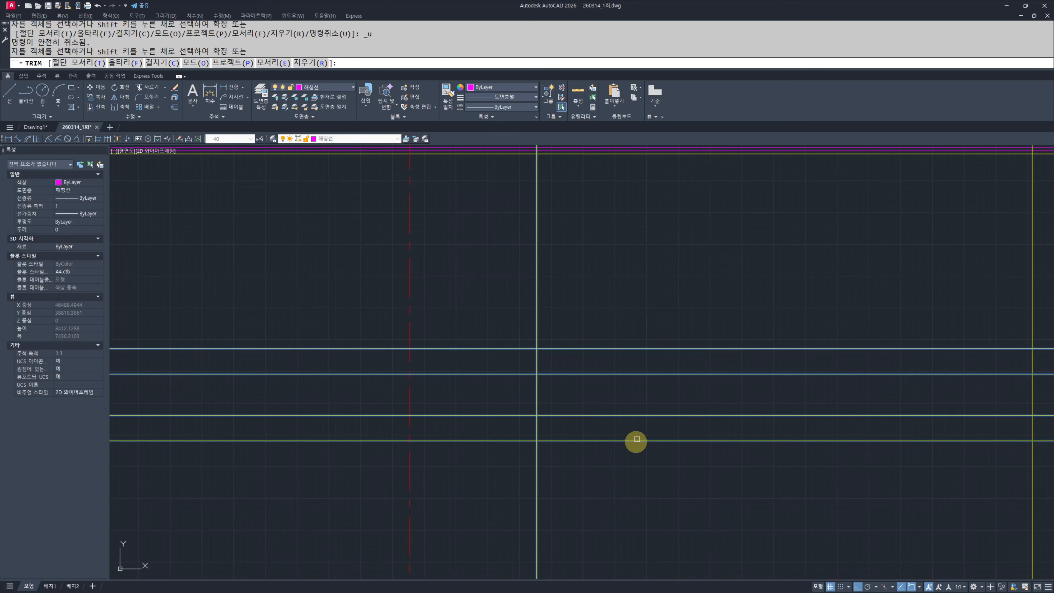
Step: Try to trim the lower eave pair beyond the left recessed line and the upper pair before it, and undo the trims
{"action": "left_click", "coordinate": [678, 450]}
{"action": "left_click", "coordinate": [599, 393]}
{"action": "left_click", "coordinate": [663, 301]}
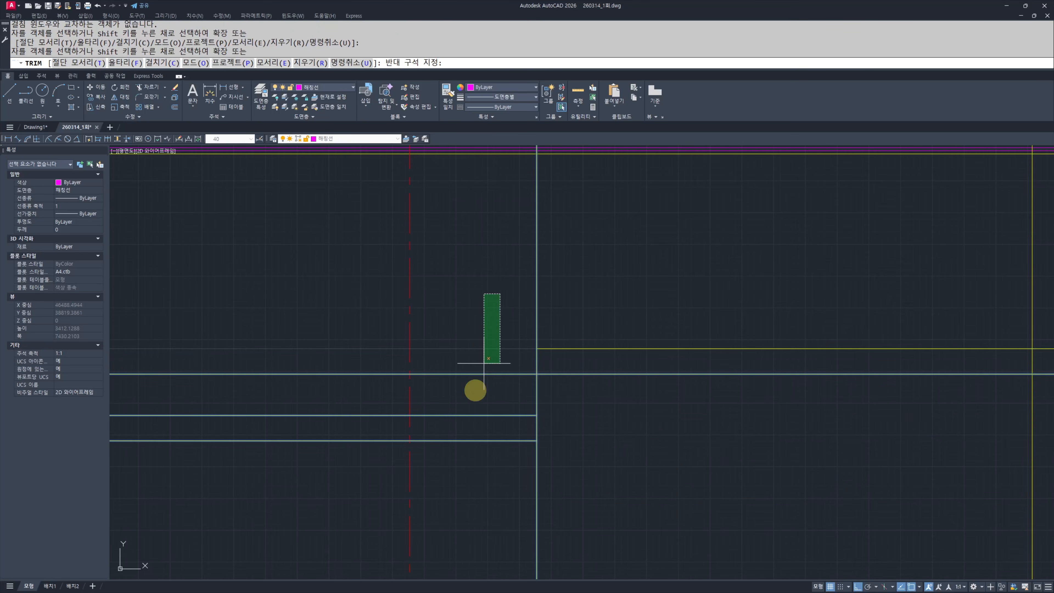
{"action": "left_click", "coordinate": [473, 388]}
{"action": "scroll", "coordinate": [631, 377], "scroll_direction": "down", "scroll_amount": 2}
{"action": "scroll", "coordinate": [643, 374], "scroll_direction": "up", "scroll_amount": 2}
{"action": "type", "text": "u"}
{"action": "key", "text": "Return"}
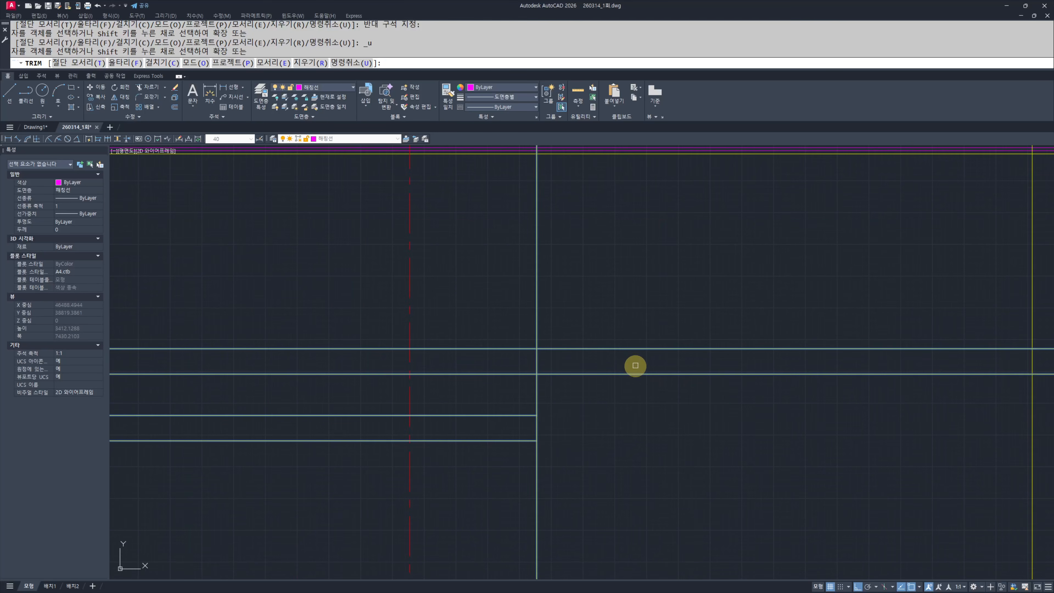
{"action": "type", "text": "u"}
{"action": "key", "text": "Return"}
{"action": "key", "text": "Escape"}
{"action": "key", "text": "Escape"}
Step: Trim the horizontal eave lines against both recessed eave lines, keeping the upper pair between them and the lower pair outside
{"action": "type", "text": "tr"}
{"action": "key", "text": "Return"}
{"action": "left_click", "coordinate": [808, 316]}
{"action": "left_click", "coordinate": [450, 332]}
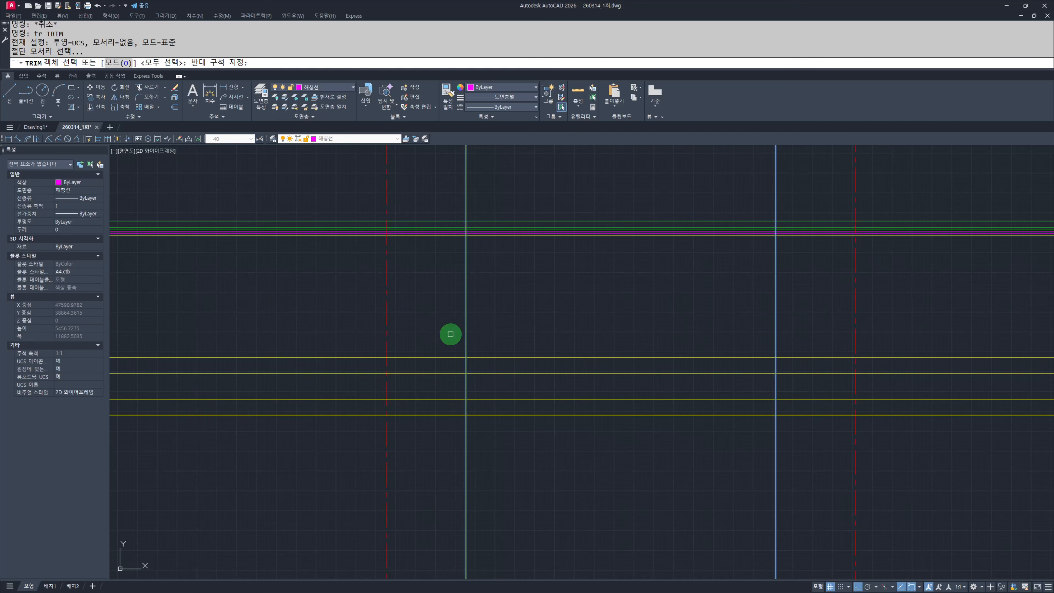
{"action": "left_click", "coordinate": [621, 302]}
{"action": "left_click", "coordinate": [553, 475]}
{"action": "key", "text": "Return"}
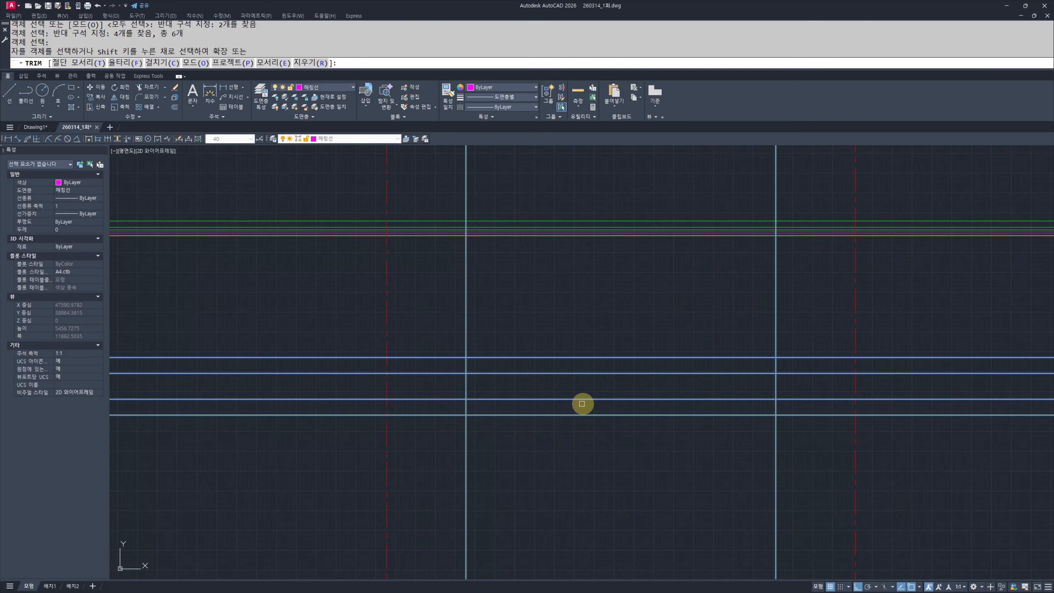
{"action": "left_click", "coordinate": [542, 387]}
{"action": "left_click", "coordinate": [516, 426]}
{"action": "left_click", "coordinate": [455, 339]}
{"action": "left_click", "coordinate": [428, 390]}
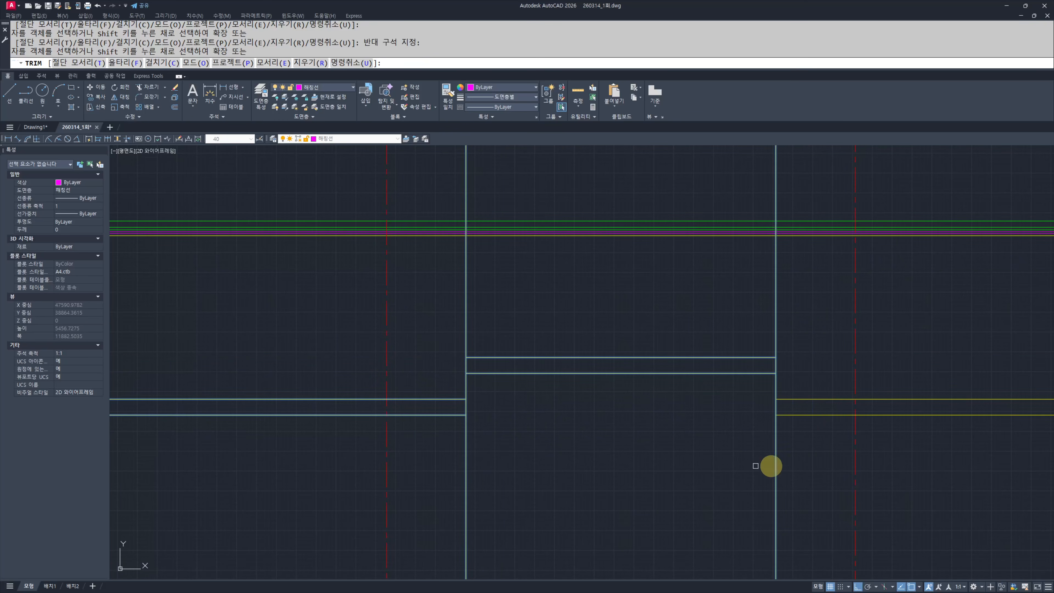
Step: Trim the two vertical recessed eave lines above and below the stepped eave band
{"action": "left_click", "coordinate": [769, 309]}
{"action": "left_click", "coordinate": [461, 328]}
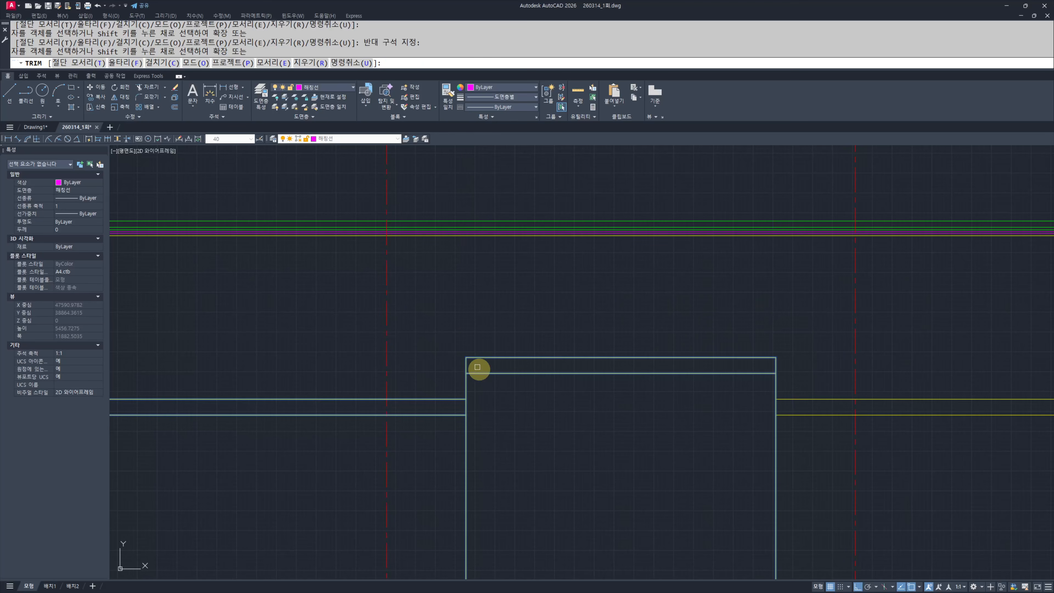
{"action": "key", "text": "Escape"}
{"action": "key", "text": "space"}
{"action": "key", "text": "Return"}
{"action": "left_click", "coordinate": [815, 471]}
{"action": "left_click", "coordinate": [442, 463]}
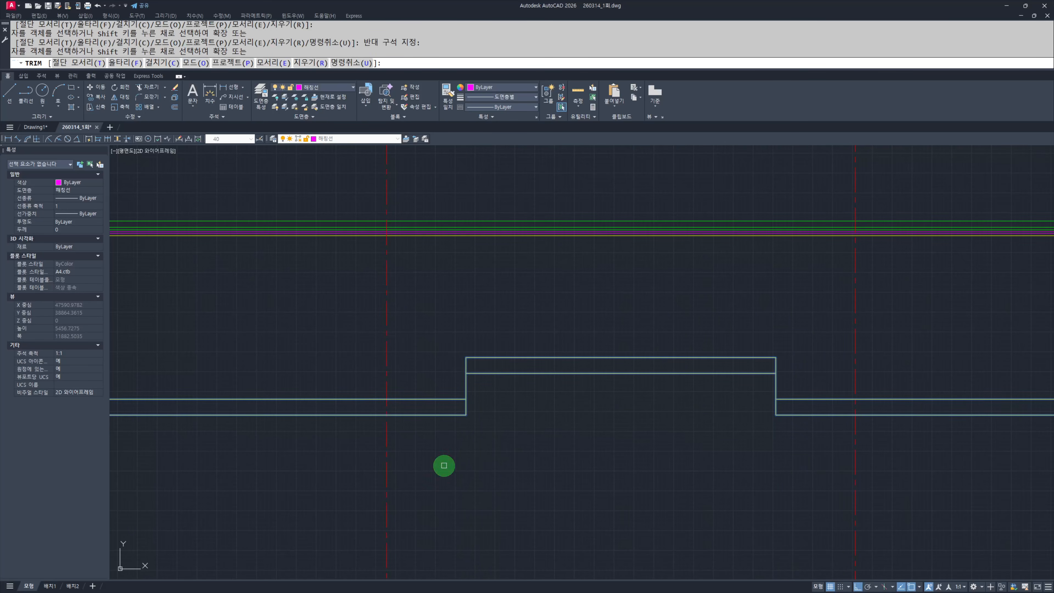
{"action": "key", "text": "Escape"}
{"action": "key", "text": "Escape"}
Step: Fillet the left vertical roof edge with the lower horizontal eave line into a sharp corner
{"action": "scroll", "coordinate": [562, 398], "scroll_direction": "down", "scroll_amount": 4}
{"action": "middle_click_drag", "start_coordinate": [562, 398], "coordinate": [618, 401]}
{"action": "scroll", "coordinate": [353, 403], "scroll_direction": "up", "scroll_amount": 4}
{"action": "type", "text": "f"}
{"action": "key", "text": "Escape"}
{"action": "key", "text": "Escape"}
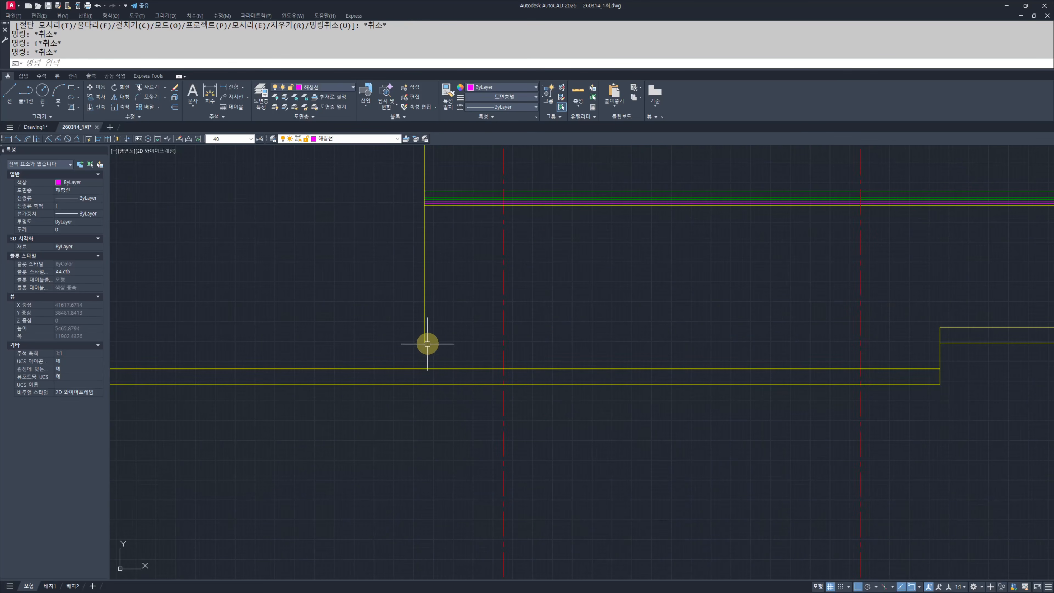
{"action": "type", "text": "f"}
{"action": "key", "text": "space"}
{"action": "key", "text": "Escape"}
{"action": "key", "text": "Escape"}
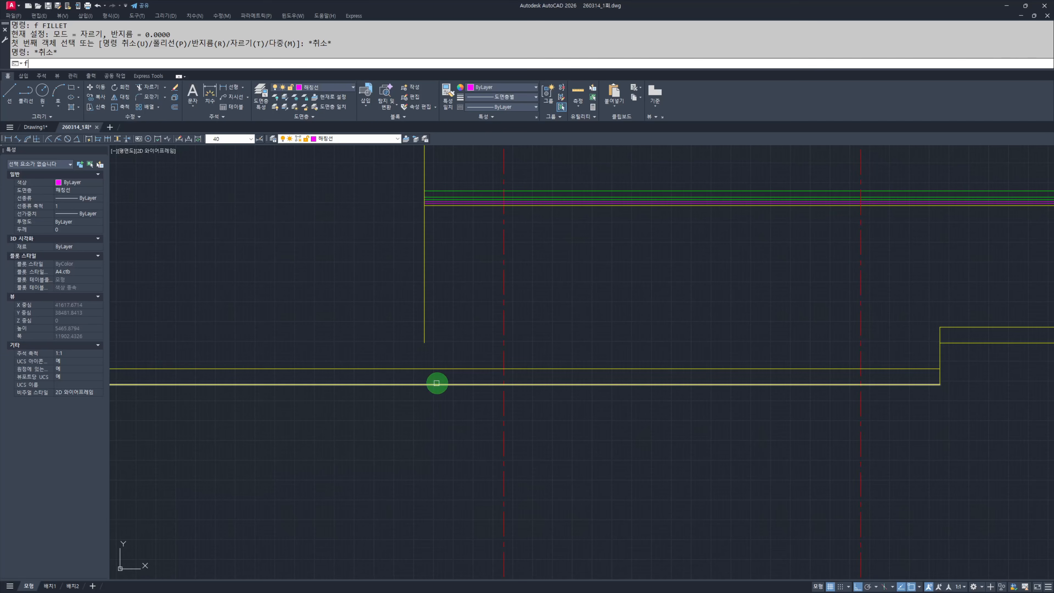
{"action": "key", "text": "space"}
{"action": "left_click", "coordinate": [424, 337]}
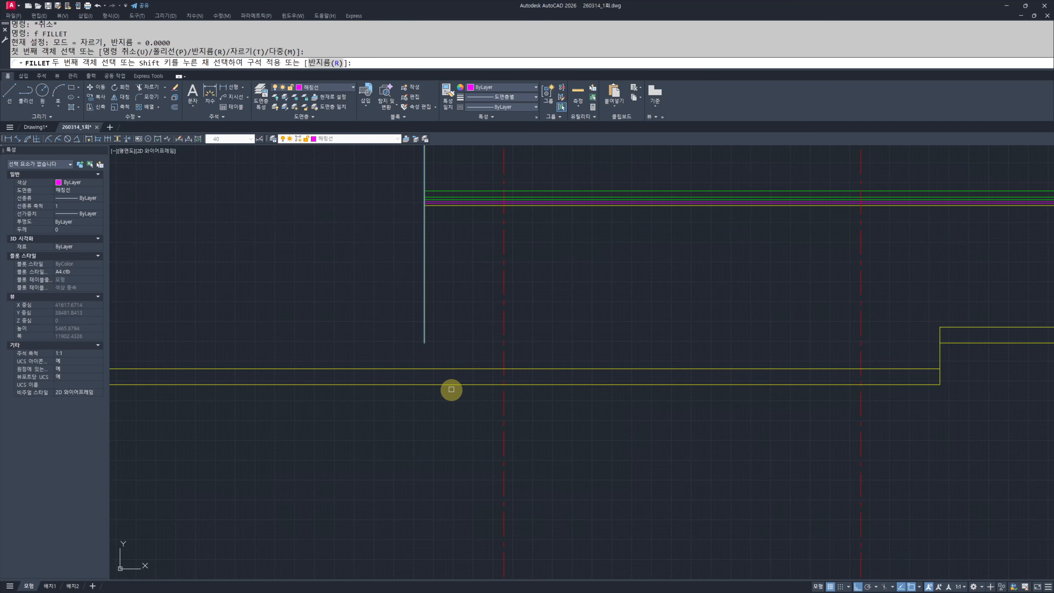
{"action": "left_click", "coordinate": [449, 386]}
{"action": "key", "text": "Escape"}
{"action": "key", "text": "Escape"}
Step: Trim the upper horizontal eave line where it extends beyond the left vertical roof edge
{"action": "middle_click_drag", "start_coordinate": [401, 392], "coordinate": [405, 419]}
{"action": "scroll", "coordinate": [405, 418], "scroll_direction": "up", "scroll_amount": 4}
{"action": "type", "text": "tr"}
{"action": "left_click", "coordinate": [515, 433]}
{"action": "left_click", "coordinate": [428, 348]}
{"action": "key", "text": "space"}
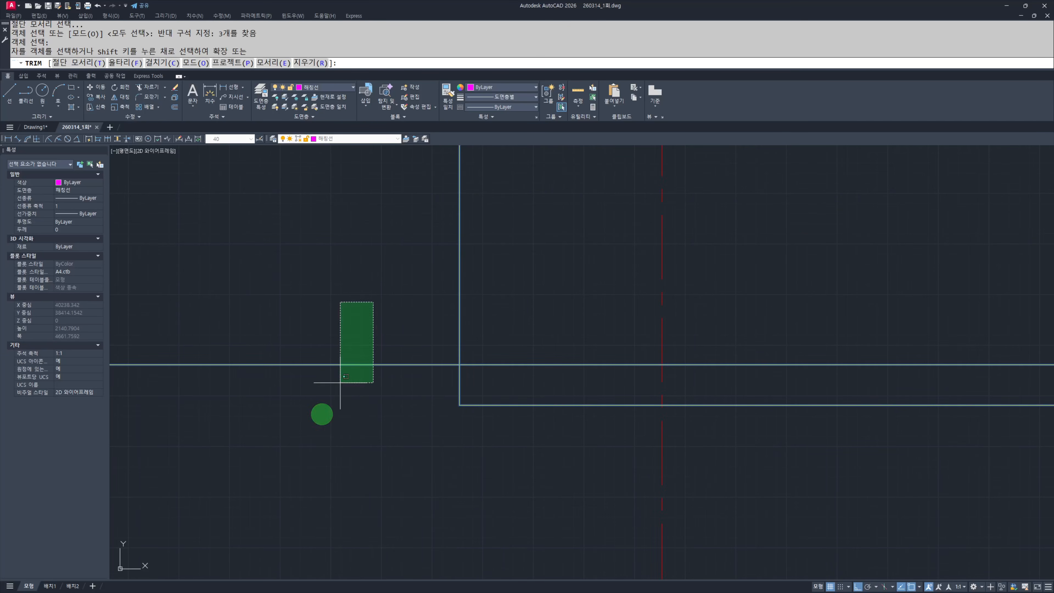
Step: Trim the two horizontal eave lines and the right vertical roof edge where they extend past their corner
{"action": "middle_click_drag", "start_coordinate": [712, 360], "coordinate": [171, 353]}
{"action": "scroll", "coordinate": [670, 404], "scroll_direction": "up", "scroll_amount": 5}
{"action": "type", "text": "tr"}
{"action": "left_click", "coordinate": [635, 471]}
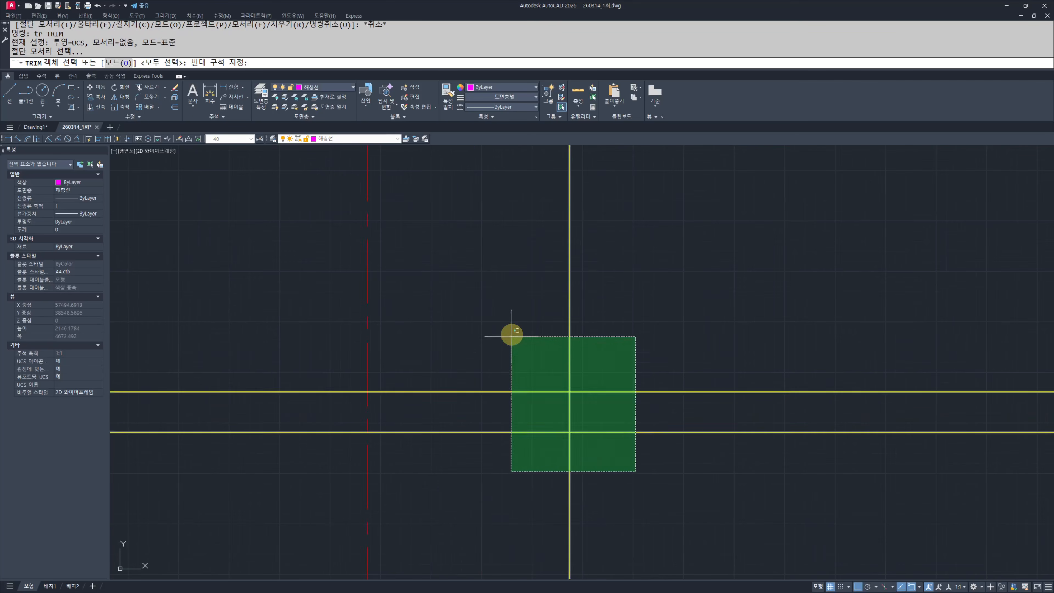
{"action": "left_click", "coordinate": [513, 335]}
{"action": "key", "text": "space"}
{"action": "left_click", "coordinate": [671, 335]}
{"action": "left_click", "coordinate": [640, 483]}
{"action": "left_click", "coordinate": [635, 488]}
{"action": "left_click", "coordinate": [537, 505]}
{"action": "key", "text": "Escape"}
{"action": "scroll", "coordinate": [644, 405], "scroll_direction": "down", "scroll_amount": 3}
{"action": "mouse_move", "coordinate": [439, 408]}
{"action": "middle_mouse_down"}
{"action": "mouse_move", "coordinate": [892, 409]}
{"action": "mouse_move", "coordinate": [495, 406]}
{"action": "middle_mouse_up"}
{"action": "scroll", "coordinate": [574, 409], "scroll_direction": "down", "scroll_amount": 1}
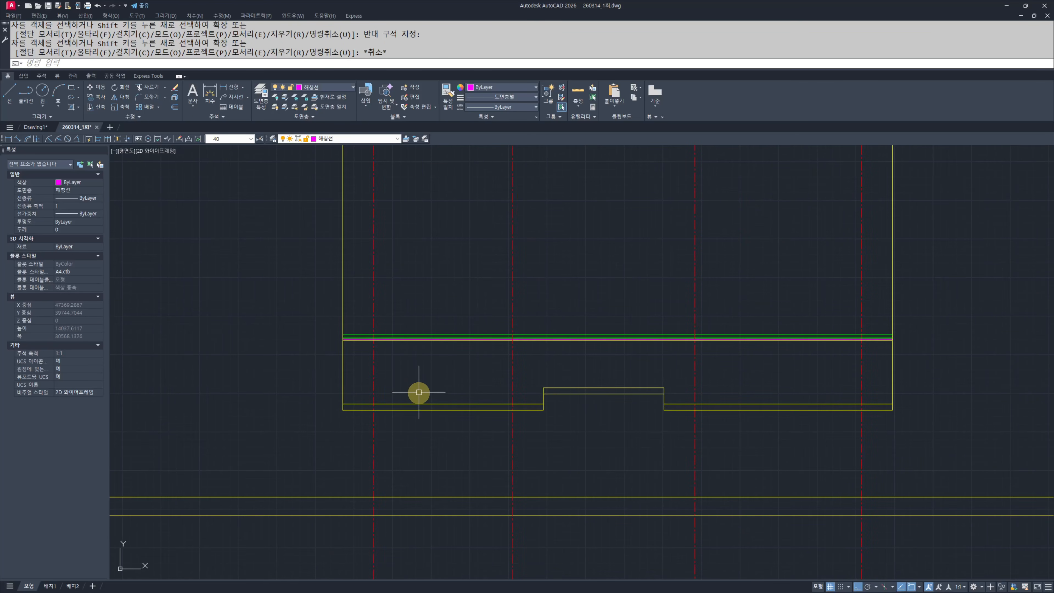
{"action": "middle_click_drag", "start_coordinate": [373, 374], "coordinate": [418, 386]}
{"action": "key", "text": "Escape"}
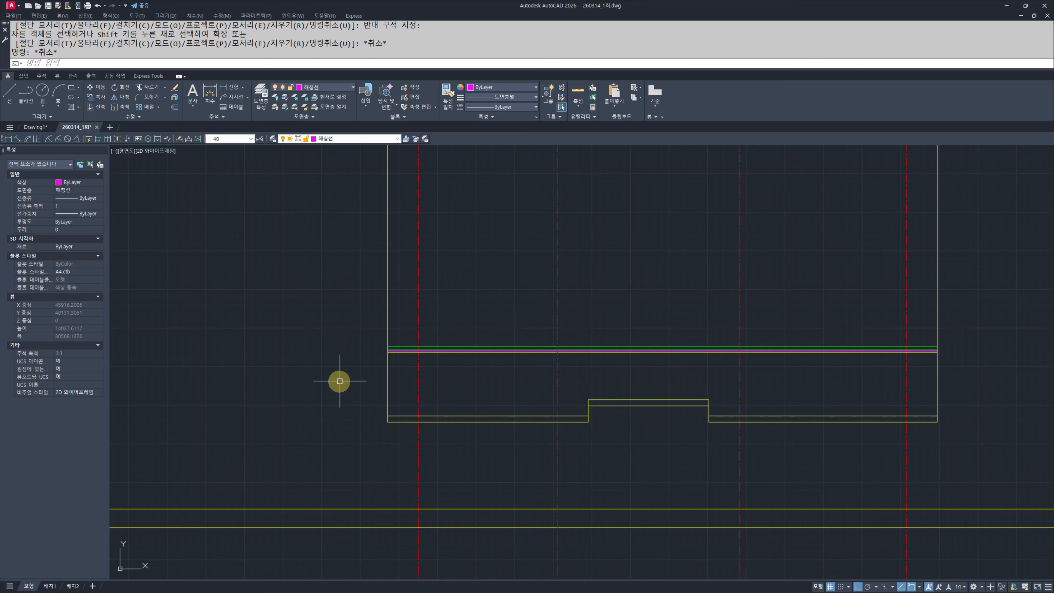
{"action": "scroll", "coordinate": [380, 359], "scroll_direction": "up", "scroll_amount": 4}
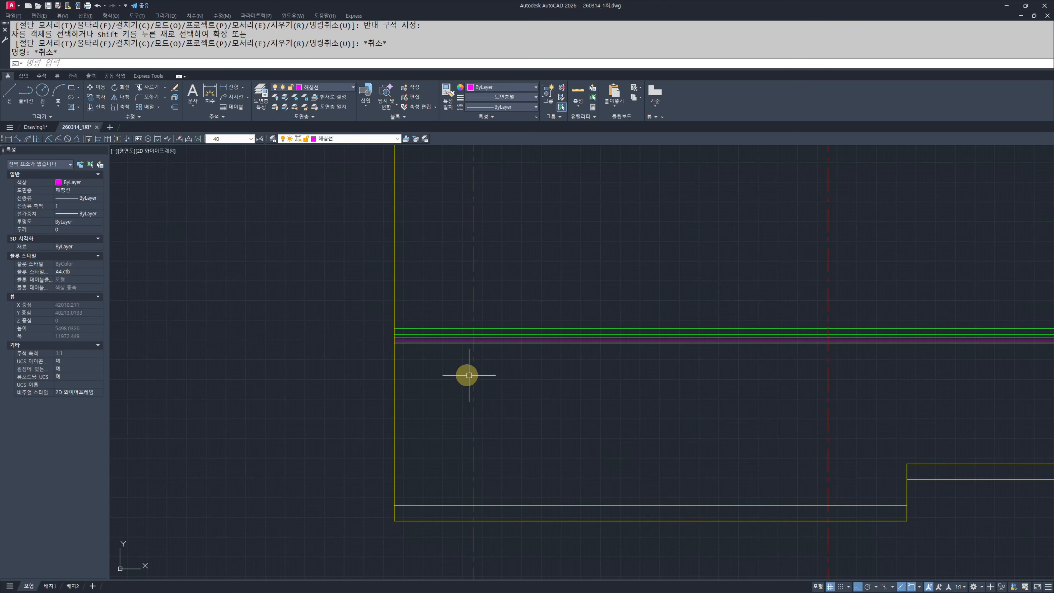
{"action": "key", "text": "Return"}
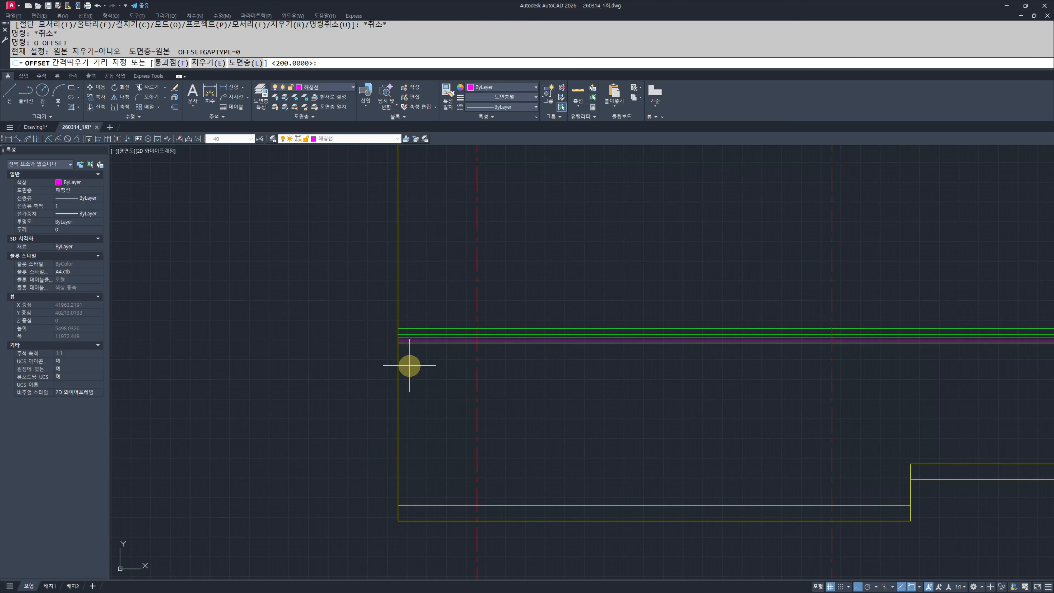
{"action": "scroll", "coordinate": [410, 365], "scroll_direction": "down", "scroll_amount": 5}
{"action": "middle_click_drag", "start_coordinate": [260, 375], "coordinate": [548, 377]}
{"action": "key", "text": "Escape"}
{"action": "key", "text": "Escape"}
{"action": "key", "text": "Escape"}
Step: Erase the two leftover lines near the left eave end of the gabled section with the ridge tile
{"action": "scroll", "coordinate": [452, 369], "scroll_direction": "up", "scroll_amount": 6}
{"action": "left_click", "coordinate": [476, 320]}
{"action": "left_click", "coordinate": [446, 359]}
{"action": "type", "text": "e"}
{"action": "right_click", "coordinate": [372, 348]}
{"action": "key", "text": "Escape"}
{"action": "key", "text": "Escape"}
{"action": "key", "text": "Escape"}
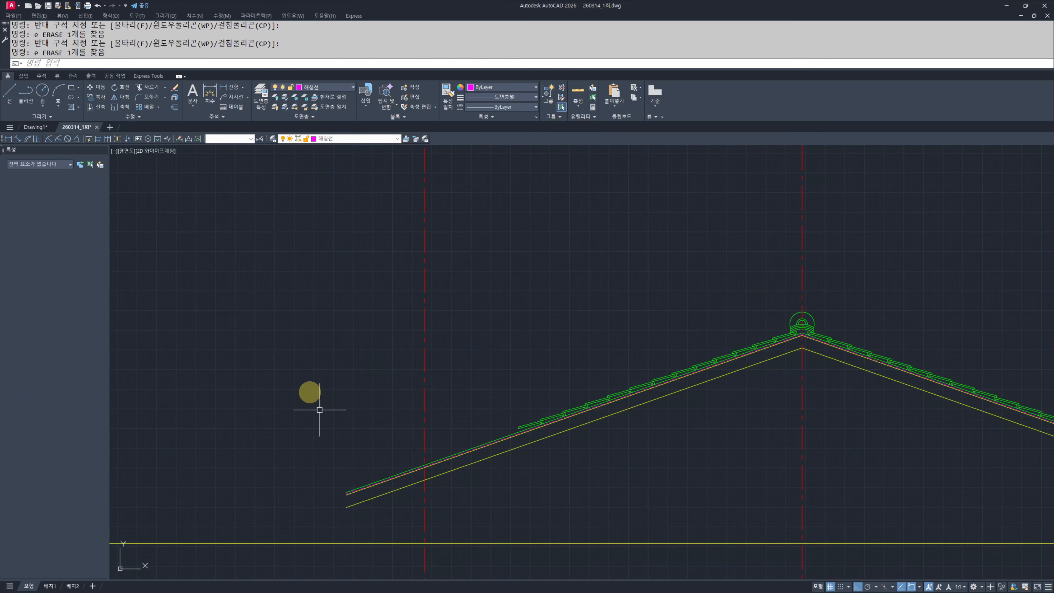
Step: Offset the left vertical roof edge 300 inward across the horizontal roof layer lines
{"action": "scroll", "coordinate": [290, 395], "scroll_direction": "down", "scroll_amount": 8}
{"action": "scroll", "coordinate": [540, 384], "scroll_direction": "up", "scroll_amount": 5}
{"action": "scroll", "coordinate": [353, 366], "scroll_direction": "up", "scroll_amount": 2}
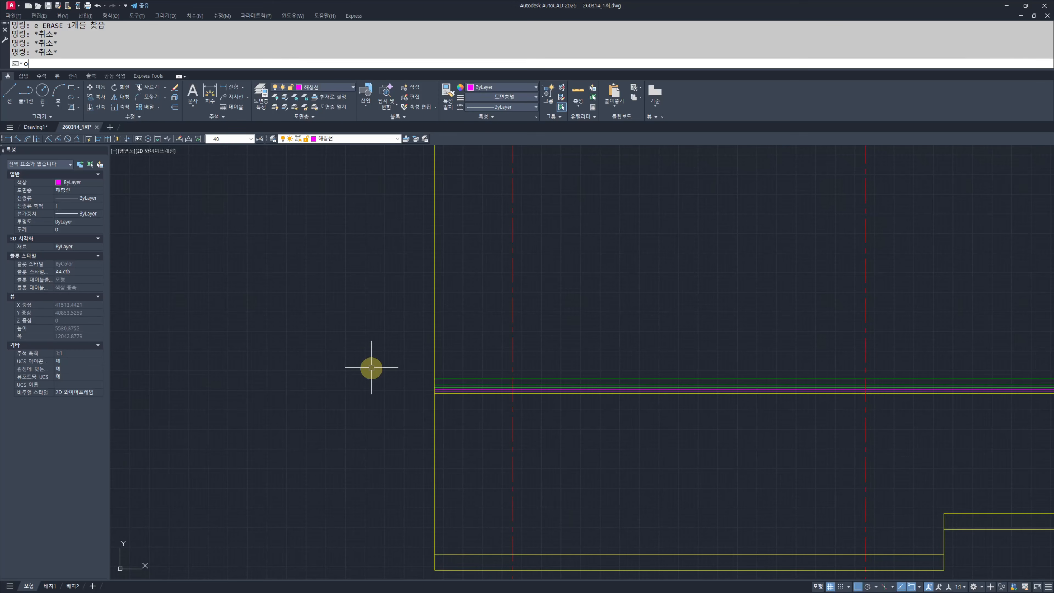
{"action": "type", "text": "o"}
{"action": "key", "text": "Return"}
{"action": "type", "text": "300"}
{"action": "key", "text": "Return"}
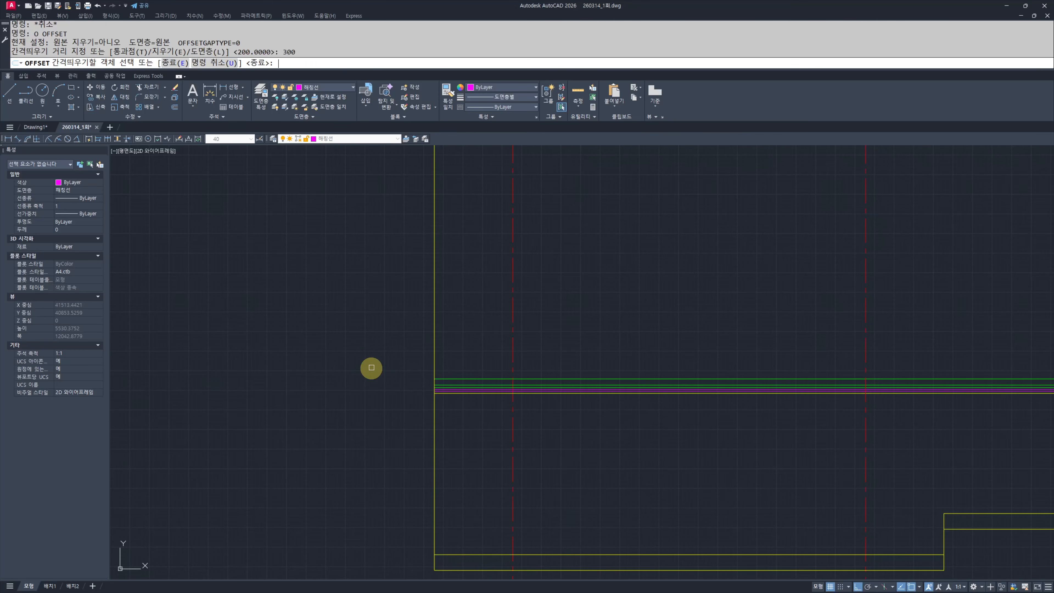
{"action": "scroll", "coordinate": [457, 372], "scroll_direction": "up", "scroll_amount": 4}
{"action": "left_click", "coordinate": [406, 362]}
{"action": "left_click", "coordinate": [519, 360]}
{"action": "key", "text": "Escape"}
{"action": "key", "text": "Escape"}
Step: Trim the two vertical edges and the horizontal roof layer lines at the left roof end into a stepped corner
{"action": "scroll", "coordinate": [424, 433], "scroll_direction": "up", "scroll_amount": 2}
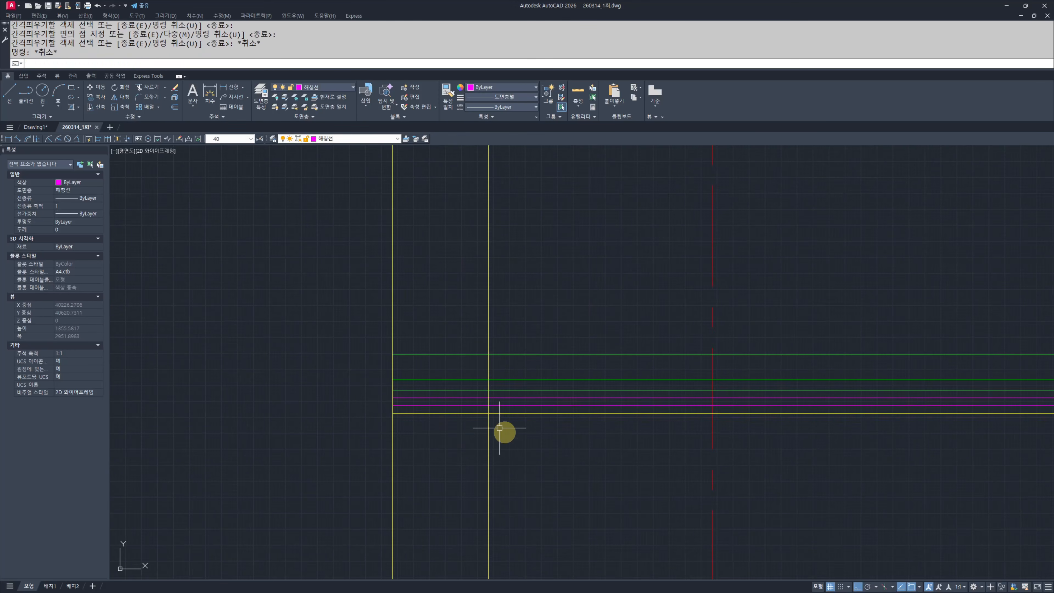
{"action": "type", "text": "tr"}
{"action": "left_click", "coordinate": [518, 433]}
{"action": "left_click", "coordinate": [469, 412]}
{"action": "key", "text": "space"}
{"action": "mouse_move", "coordinate": [494, 434]}
{"action": "left_mouse_down"}
{"action": "mouse_move", "coordinate": [423, 325]}
{"action": "mouse_move", "coordinate": [365, 413]}
{"action": "left_mouse_up"}
{"action": "key", "text": "Escape"}
{"action": "middle_click_drag", "start_coordinate": [328, 433], "coordinate": [367, 431]}
Step: Offset the stepped corner's two vertical edges and its horizontal ledge 50 outward
{"action": "type", "text": "o "}
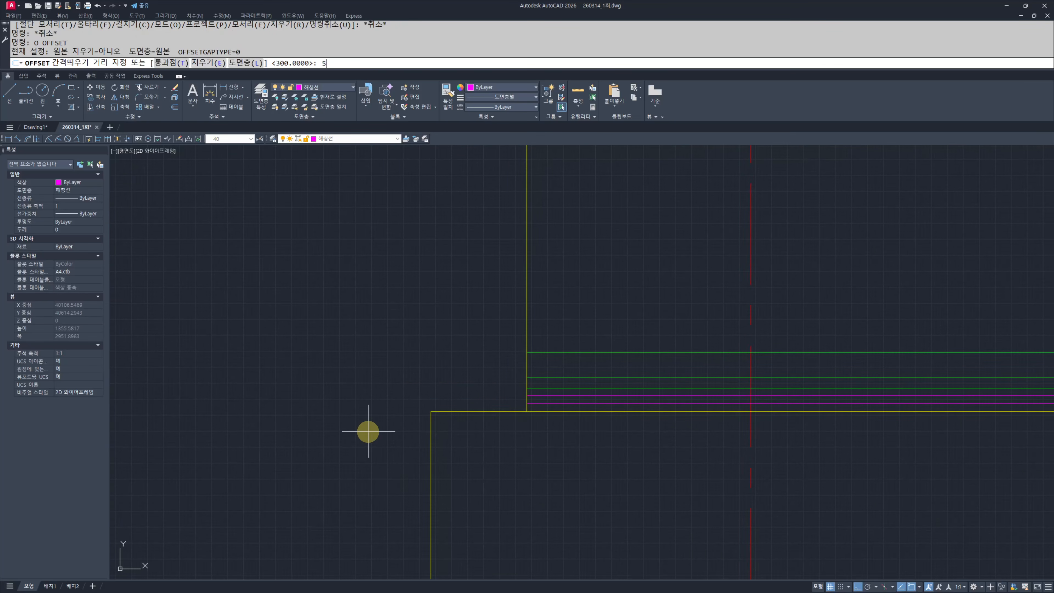
{"action": "type", "text": "50"}
{"action": "key", "text": "Return"}
{"action": "left_click", "coordinate": [527, 305]}
{"action": "left_click", "coordinate": [487, 340]}
{"action": "left_click", "coordinate": [442, 410]}
{"action": "left_click", "coordinate": [452, 380]}
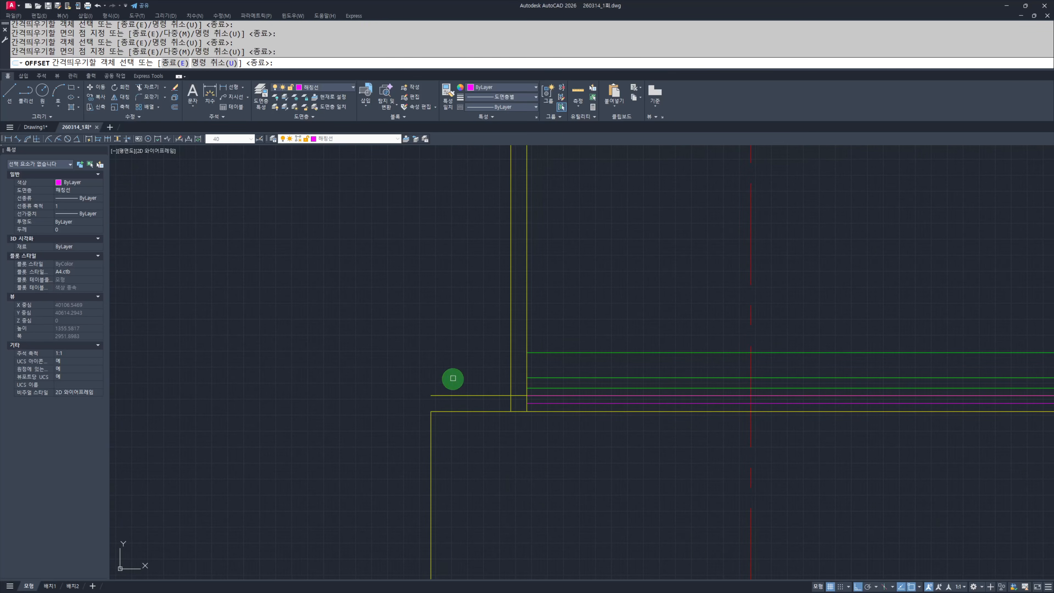
{"action": "left_click", "coordinate": [435, 427]}
{"action": "left_click", "coordinate": [431, 425]}
{"action": "left_click", "coordinate": [415, 417]}
{"action": "scroll", "coordinate": [413, 415], "scroll_direction": "up", "scroll_amount": 2}
{"action": "key", "text": "Return"}
Step: Fillet the outer offset lines into sharp corners where the ledge meets both vertical edges
{"action": "type", "text": "f"}
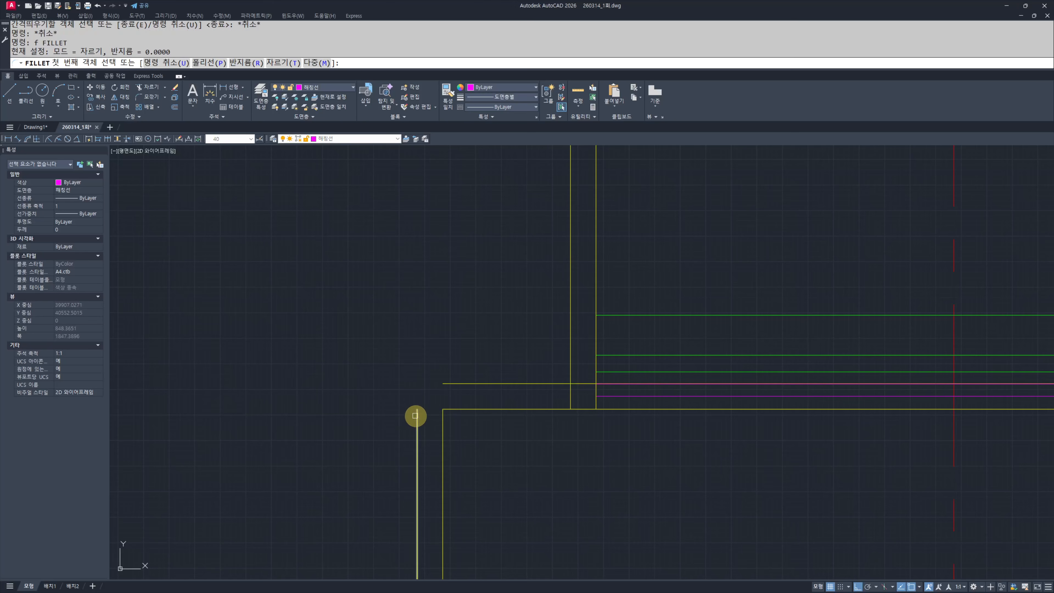
{"action": "left_click", "coordinate": [460, 384]}
{"action": "left_click", "coordinate": [416, 421]}
{"action": "key", "text": "space"}
{"action": "left_click", "coordinate": [560, 383]}
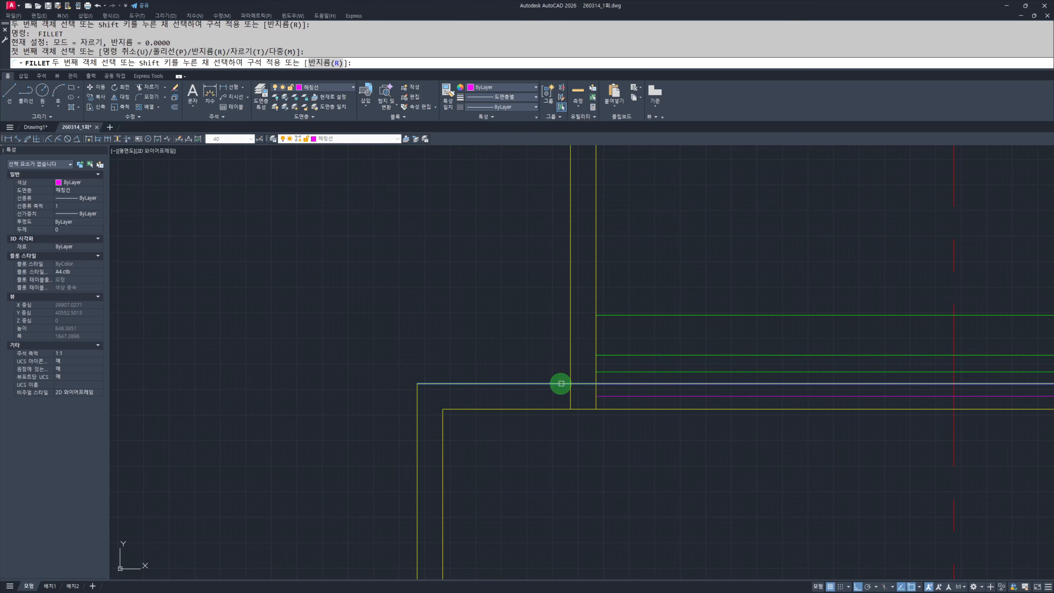
{"action": "left_click", "coordinate": [575, 369]}
{"action": "left_click", "coordinate": [571, 370]}
{"action": "left_click", "coordinate": [570, 371]}
{"action": "key", "text": "Escape"}
{"action": "middle_click_drag", "start_coordinate": [395, 364], "coordinate": [414, 356]}
Step: Offset the outer ledge line 150 downward to mark the lower end of the edge trim
{"action": "type", "text": "o"}
{"action": "key", "text": "space"}
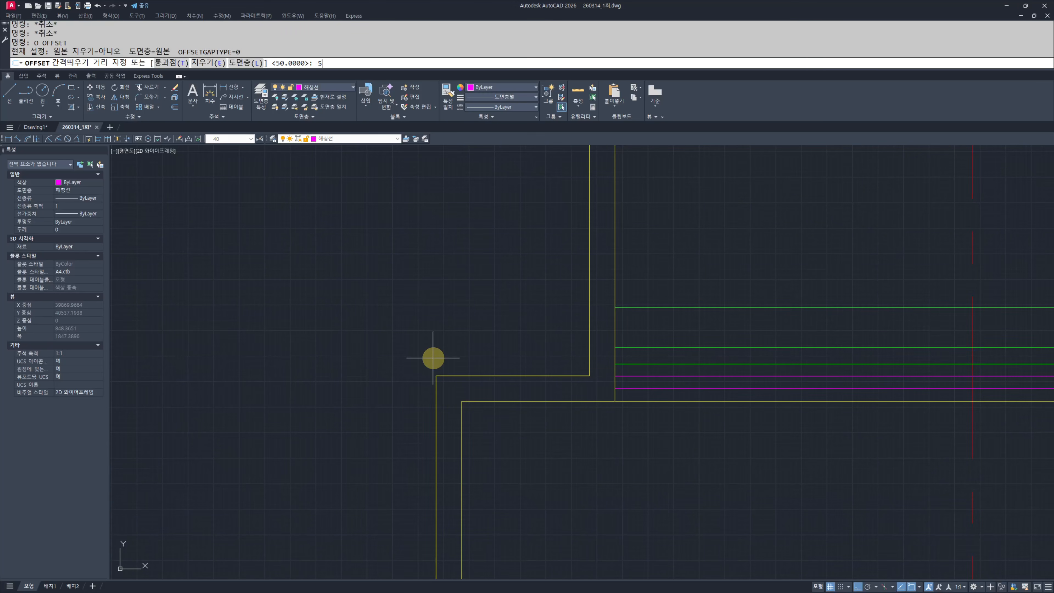
{"action": "type", "text": "50"}
{"action": "key", "text": "Return"}
{"action": "key", "text": "Escape"}
{"action": "key", "text": "Escape"}
{"action": "key", "text": "space"}
{"action": "key", "text": "Return"}
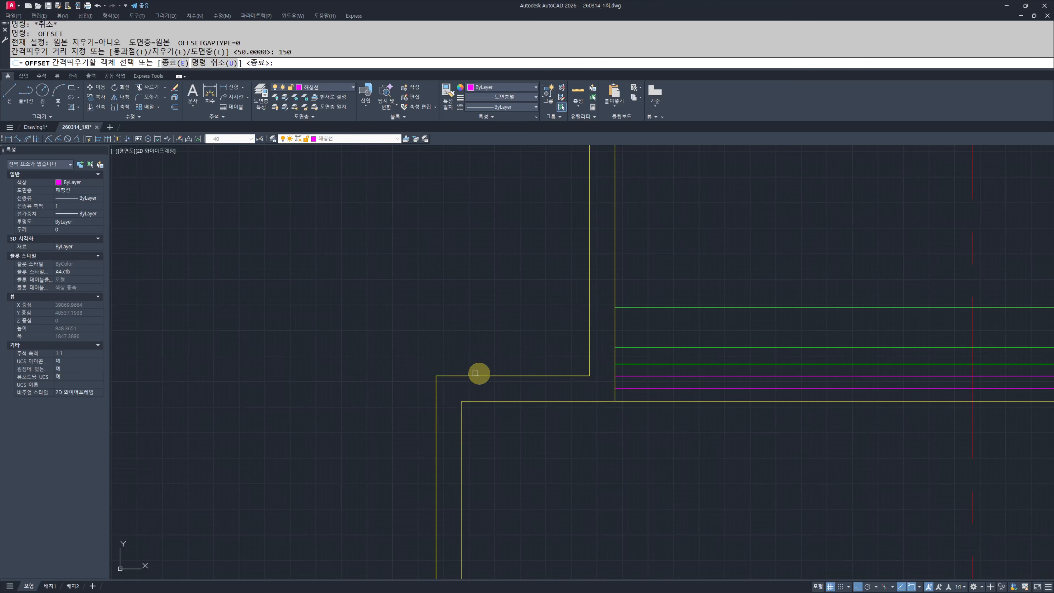
{"action": "left_click", "coordinate": [478, 375]}
{"action": "left_click", "coordinate": [485, 435]}
{"action": "key", "text": "Escape"}
{"action": "key", "text": "Escape"}
Step: Trim the outer vertical line below the 150 offset line and the offset line beyond the inner edge
{"action": "scroll", "coordinate": [407, 459], "scroll_direction": "up", "scroll_amount": 3}
{"action": "type", "text": "tr"}
{"action": "key", "text": "space"}
{"action": "left_click", "coordinate": [571, 450]}
{"action": "left_click", "coordinate": [461, 423]}
{"action": "key", "text": "space"}
{"action": "left_click", "coordinate": [499, 475]}
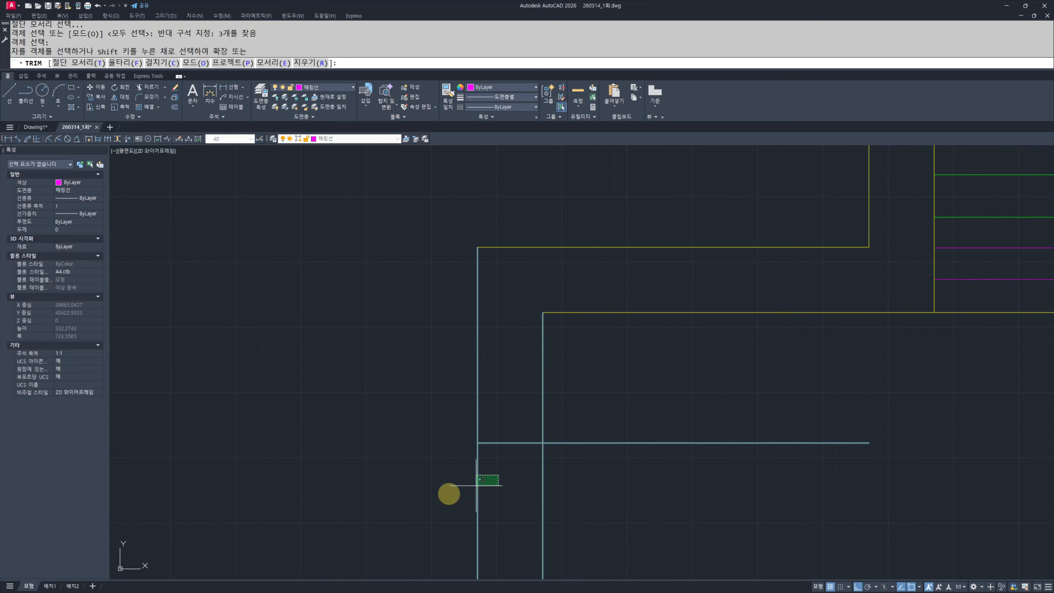
{"action": "left_click", "coordinate": [449, 494]}
{"action": "scroll", "coordinate": [505, 397], "scroll_direction": "down", "scroll_amount": 10}
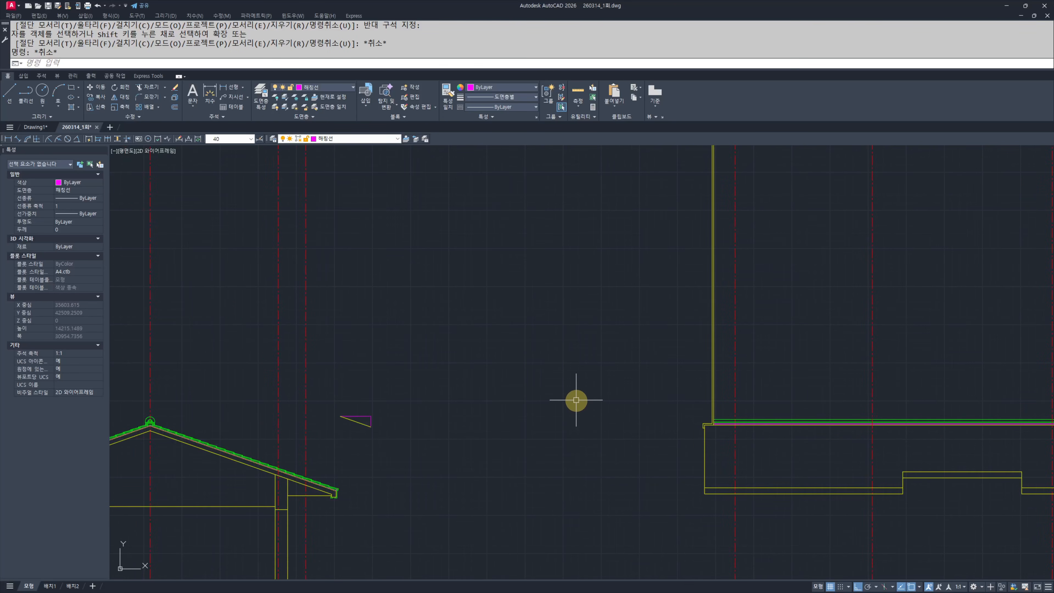
{"action": "key", "text": "Escape"}
Step: Draw a horizontal construction line through the top of the ridge tile in the gabled section
{"action": "type", "text": "xl"}
{"action": "key", "text": "space"}
{"action": "type", "text": "h"}
{"action": "key", "text": "space"}
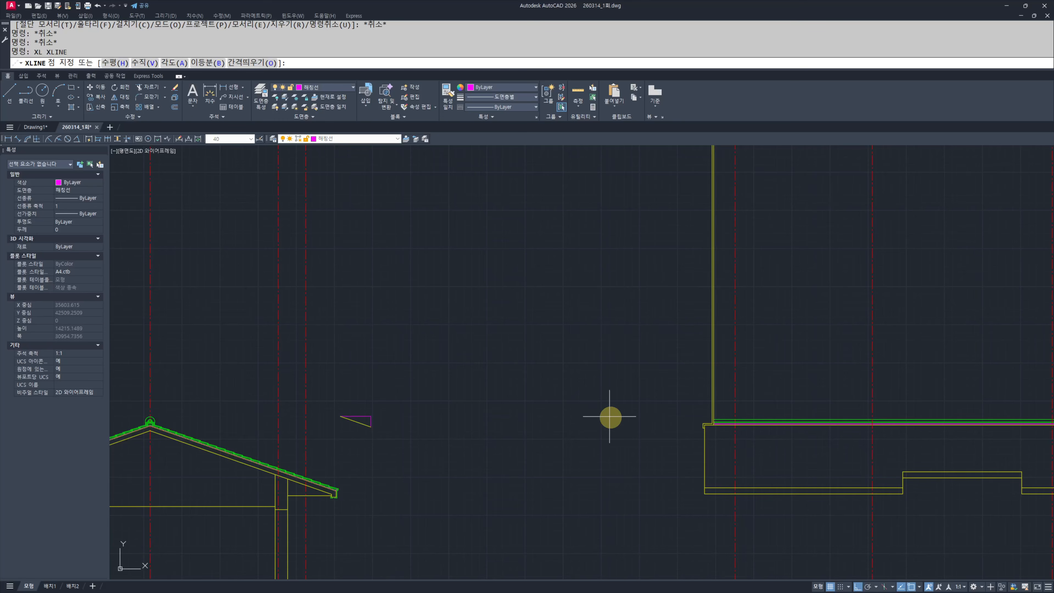
{"action": "scroll", "coordinate": [492, 417], "scroll_direction": "up", "scroll_amount": 8}
{"action": "left_click", "coordinate": [519, 332]}
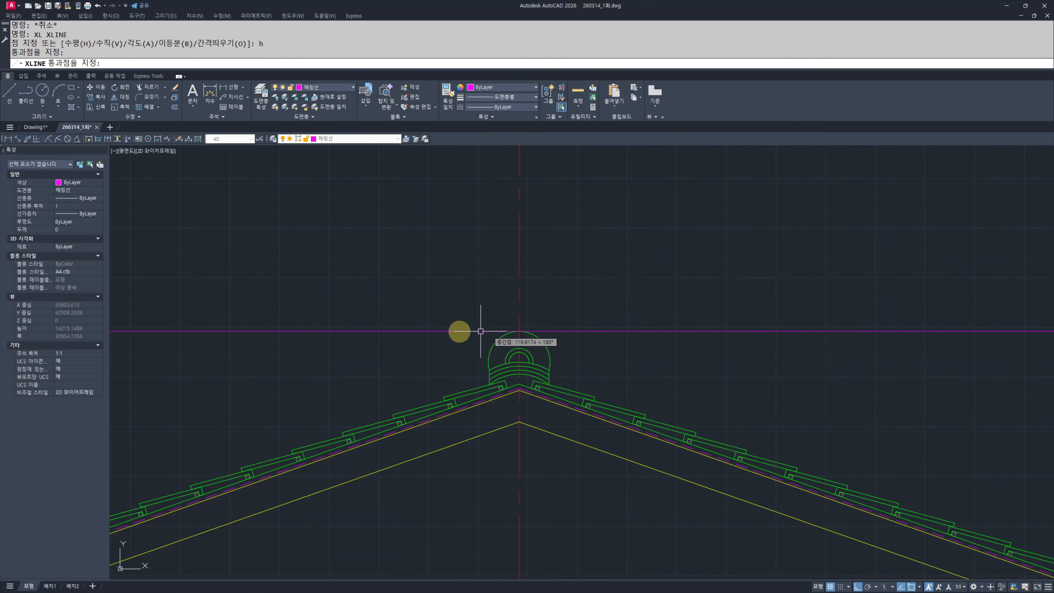
{"action": "key", "text": "Escape"}
{"action": "key", "text": "Escape"}
Step: Trim the upright trim lines above the construction line and the construction line outside them to cap the edge trim
{"action": "scroll", "coordinate": [218, 369], "scroll_direction": "down", "scroll_amount": 7}
{"action": "scroll", "coordinate": [807, 364], "scroll_direction": "up", "scroll_amount": 10}
{"action": "middle_click_drag", "start_coordinate": [943, 338], "coordinate": [562, 378]}
{"action": "type", "text": "tr"}
{"action": "key", "text": "space"}
{"action": "left_click_drag", "start_coordinate": [772, 347], "coordinate": [669, 291]}
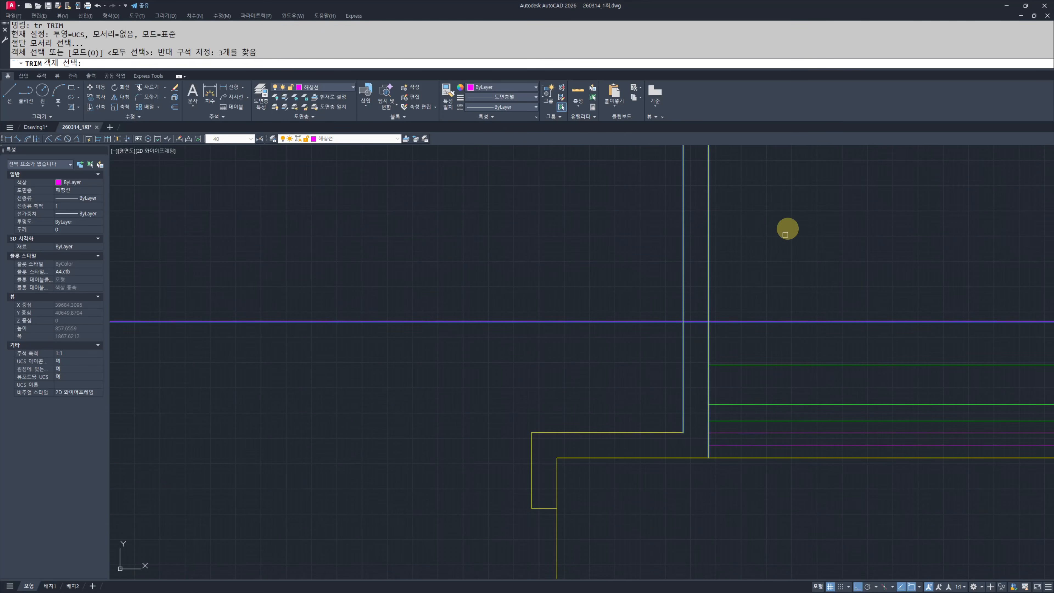
{"action": "key", "text": "space"}
{"action": "left_click_drag", "start_coordinate": [787, 230], "coordinate": [622, 273]}
{"action": "left_click_drag", "start_coordinate": [545, 278], "coordinate": [483, 343]}
{"action": "mouse_move", "coordinate": [838, 327]}
{"action": "left_mouse_down"}
{"action": "mouse_move", "coordinate": [777, 282]}
{"action": "mouse_move", "coordinate": [757, 282]}
{"action": "left_mouse_up"}
{"action": "key", "text": "Escape"}
{"action": "key", "text": "Escape"}
Step: Match the properties of the left edge trim outline to the green horizontal roof line
{"action": "middle_click_drag", "start_coordinate": [785, 335], "coordinate": [757, 337]}
{"action": "type", "text": "mm"}
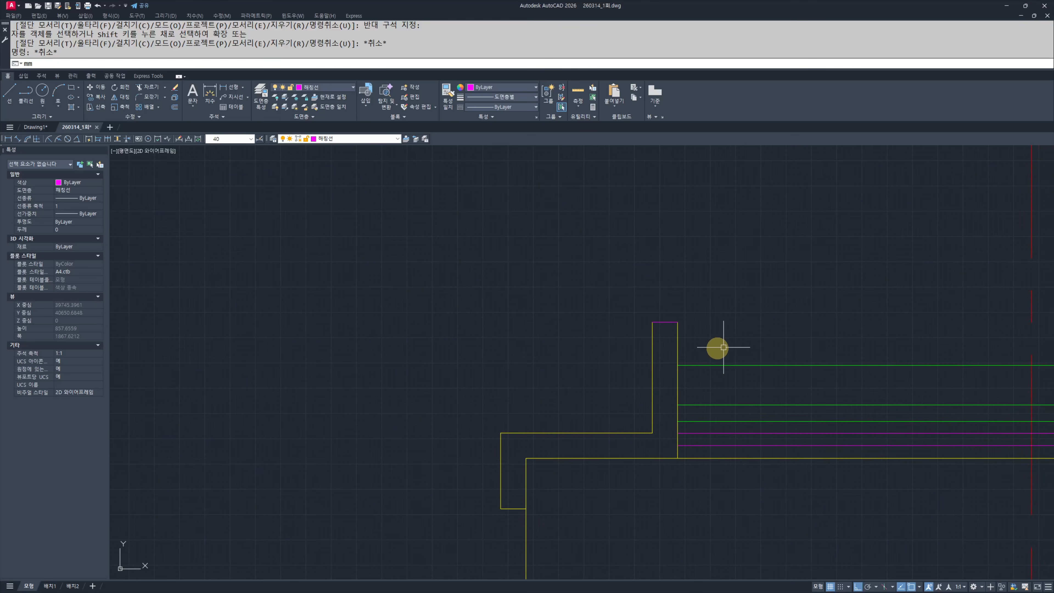
{"action": "key", "text": "space"}
{"action": "left_click", "coordinate": [706, 362]}
{"action": "left_click", "coordinate": [732, 364]}
{"action": "scroll", "coordinate": [732, 363], "scroll_direction": "down", "scroll_amount": 4}
{"action": "left_click", "coordinate": [520, 278]}
{"action": "left_click", "coordinate": [725, 427]}
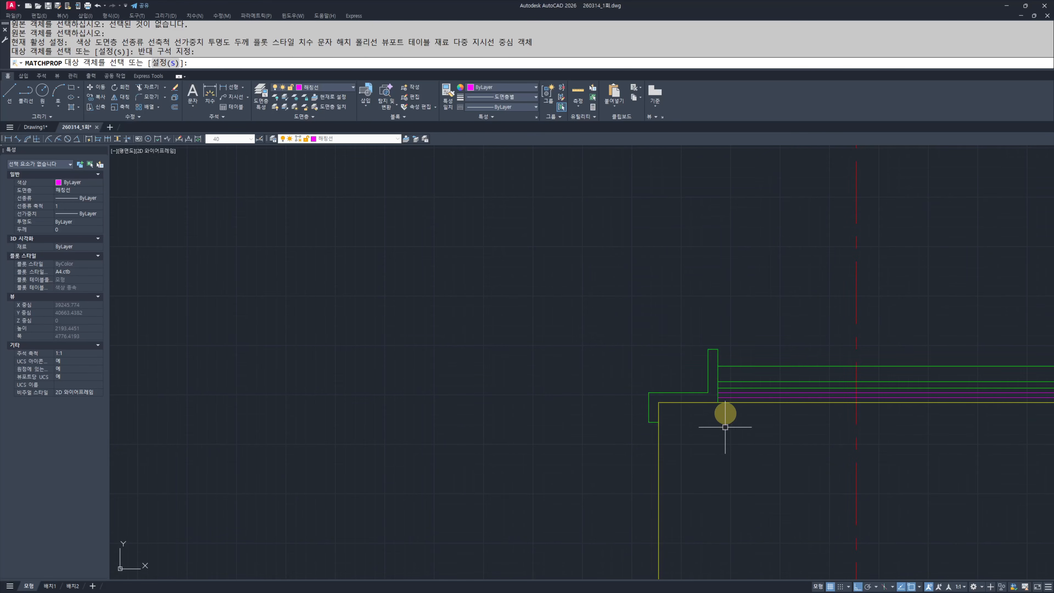
{"action": "key", "text": "Escape"}
{"action": "key", "text": "Escape"}
Step: Mirror the left roof-edge trim outline about the midpoint of the long roof line, keeping the original
{"action": "middle_click_drag", "start_coordinate": [724, 417], "coordinate": [657, 427]}
{"action": "left_click", "coordinate": [487, 468]}
{"action": "left_click", "coordinate": [663, 354]}
{"action": "scroll", "coordinate": [663, 358], "scroll_direction": "down", "scroll_amount": 6}
{"action": "middle_click_drag", "start_coordinate": [891, 382], "coordinate": [717, 391]}
{"action": "type", "text": "mi"}
{"action": "key", "text": "space"}
{"action": "middle_click_drag", "start_coordinate": [810, 405], "coordinate": [717, 409]}
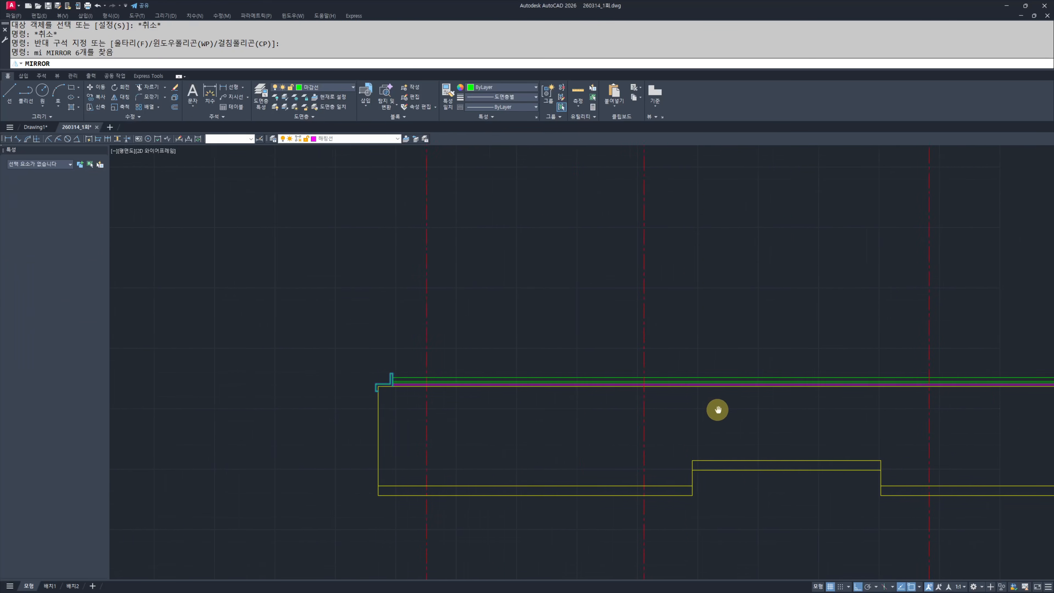
{"action": "scroll", "coordinate": [720, 407], "scroll_direction": "up", "scroll_amount": 3}
{"action": "scroll", "coordinate": [737, 406], "scroll_direction": "down", "scroll_amount": 3}
{"action": "middle_click_drag", "start_coordinate": [799, 409], "coordinate": [675, 408]}
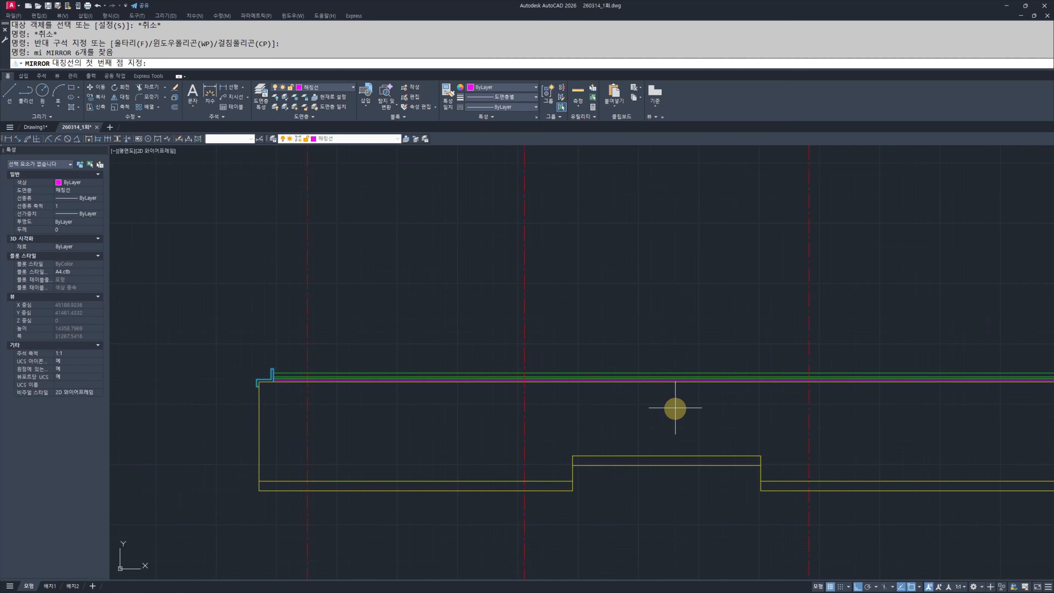
{"action": "left_click", "coordinate": [659, 385]}
{"action": "left_click", "coordinate": [697, 292]}
{"action": "key", "text": "space"}
{"action": "key", "text": "Escape"}
{"action": "key", "text": "Escape"}
Step: Trim the green and magenta roof lines beyond the mirrored edge trim and the vertical outline above the yellow roof line
{"action": "scroll", "coordinate": [831, 391], "scroll_direction": "down", "scroll_amount": 4}
{"action": "middle_click_drag", "start_coordinate": [892, 374], "coordinate": [692, 343]}
{"action": "scroll", "coordinate": [731, 353], "scroll_direction": "up", "scroll_amount": 11}
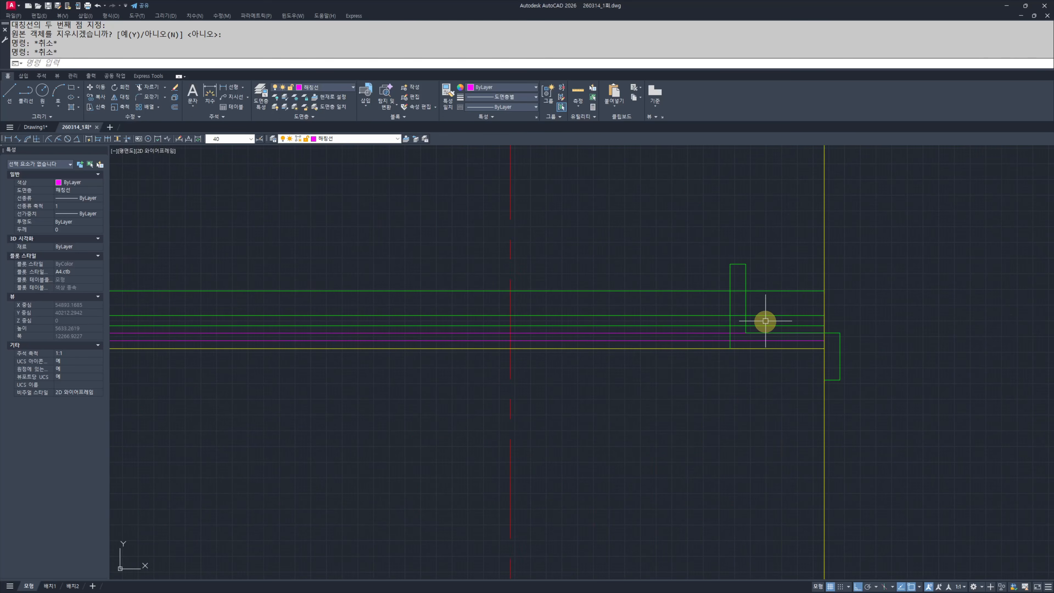
{"action": "scroll", "coordinate": [733, 297], "scroll_direction": "up", "scroll_amount": 5}
{"action": "type", "text": "tr"}
{"action": "key", "text": "space"}
{"action": "left_click", "coordinate": [734, 306]}
{"action": "left_click", "coordinate": [717, 318]}
{"action": "left_click", "coordinate": [857, 434]}
{"action": "left_click", "coordinate": [841, 418]}
{"action": "key", "text": "space"}
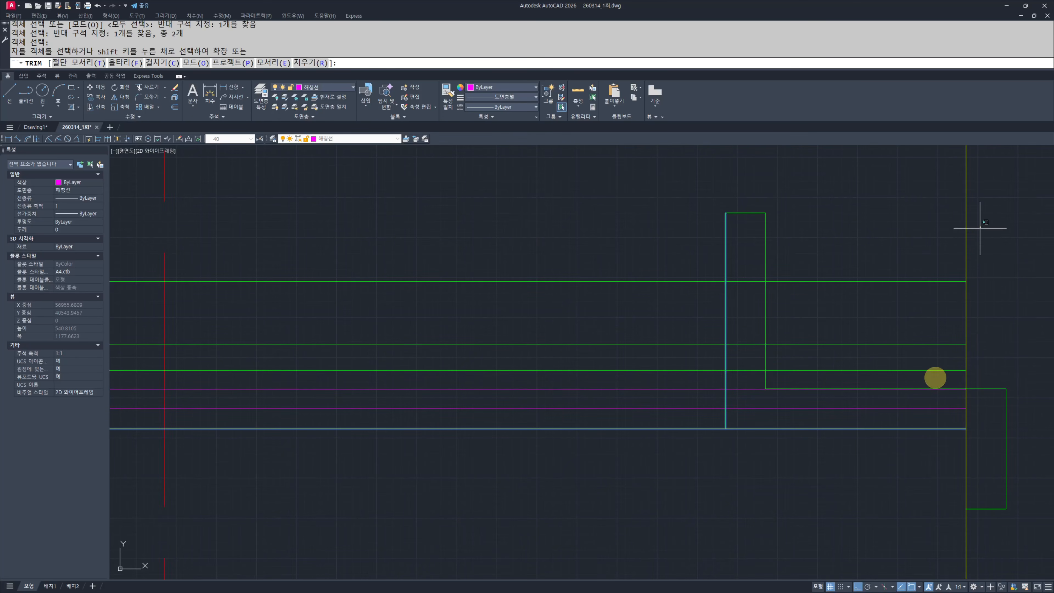
{"action": "key", "text": "Escape"}
{"action": "key", "text": "Escape"}
Step: Offset the four wall centre lines by 310: the first and third to the left, the second and fourth to the right
{"action": "scroll", "coordinate": [913, 411], "scroll_direction": "down", "scroll_amount": 15}
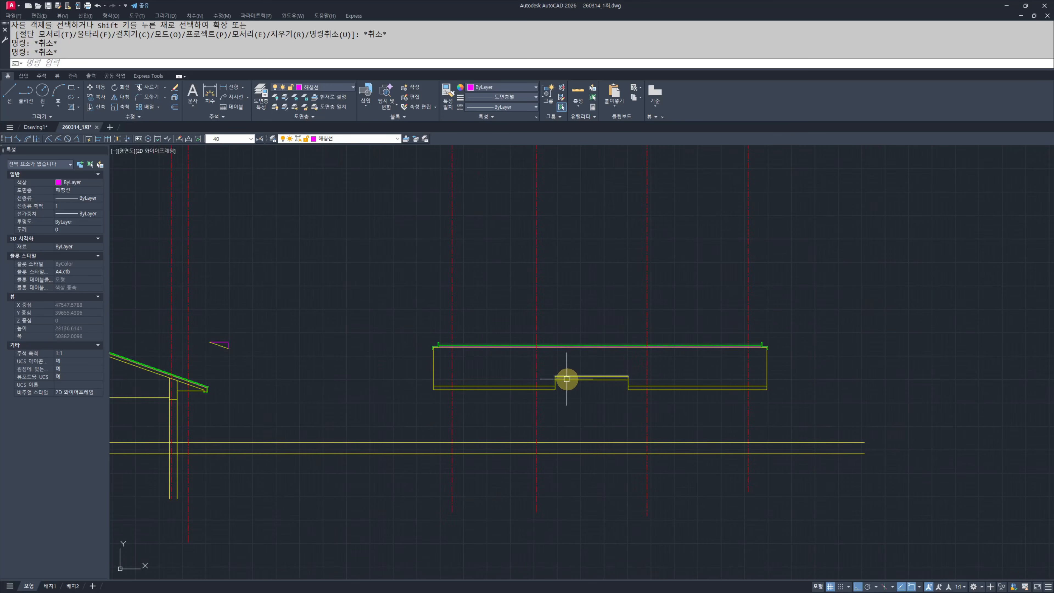
{"action": "middle_click_drag", "start_coordinate": [567, 379], "coordinate": [625, 379]}
{"action": "middle_click_drag", "start_coordinate": [535, 417], "coordinate": [549, 383]}
{"action": "key", "text": "Escape"}
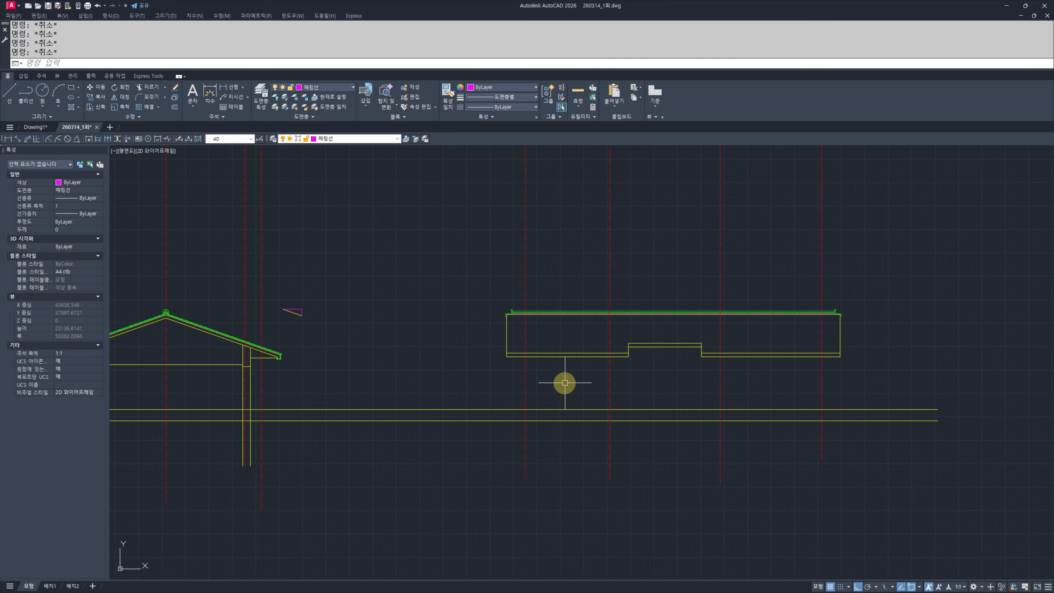
{"action": "type", "text": "o"}
{"action": "key", "text": "Return"}
{"action": "type", "text": "310"}
{"action": "key", "text": "Return"}
{"action": "scroll", "coordinate": [522, 369], "scroll_direction": "up", "scroll_amount": 2}
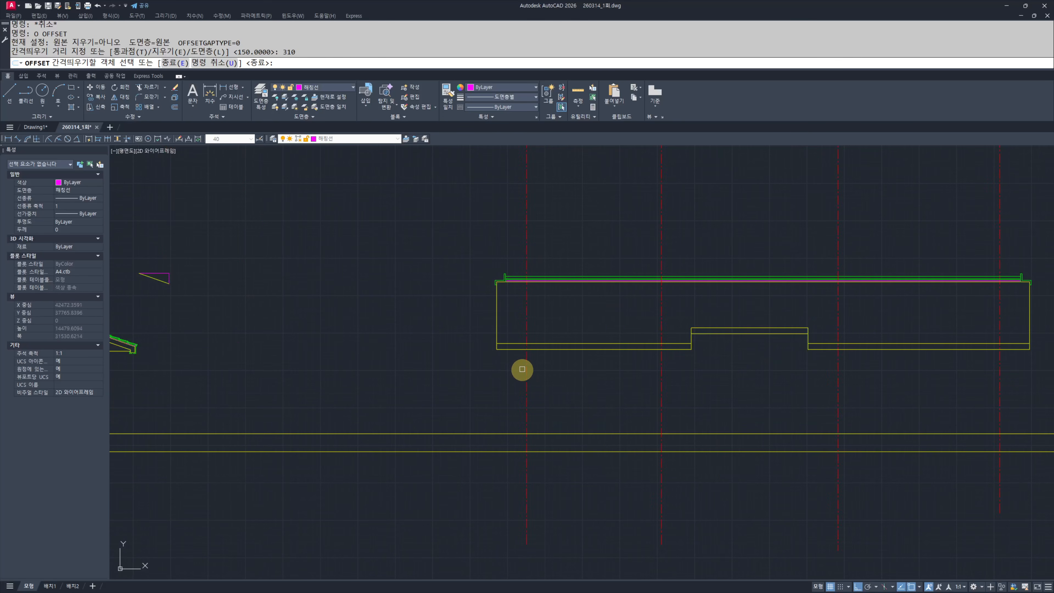
{"action": "left_click", "coordinate": [525, 361]}
{"action": "left_click", "coordinate": [501, 363]}
{"action": "middle_click_drag", "start_coordinate": [647, 378], "coordinate": [497, 385]}
{"action": "left_click", "coordinate": [508, 378]}
{"action": "left_click", "coordinate": [511, 377]}
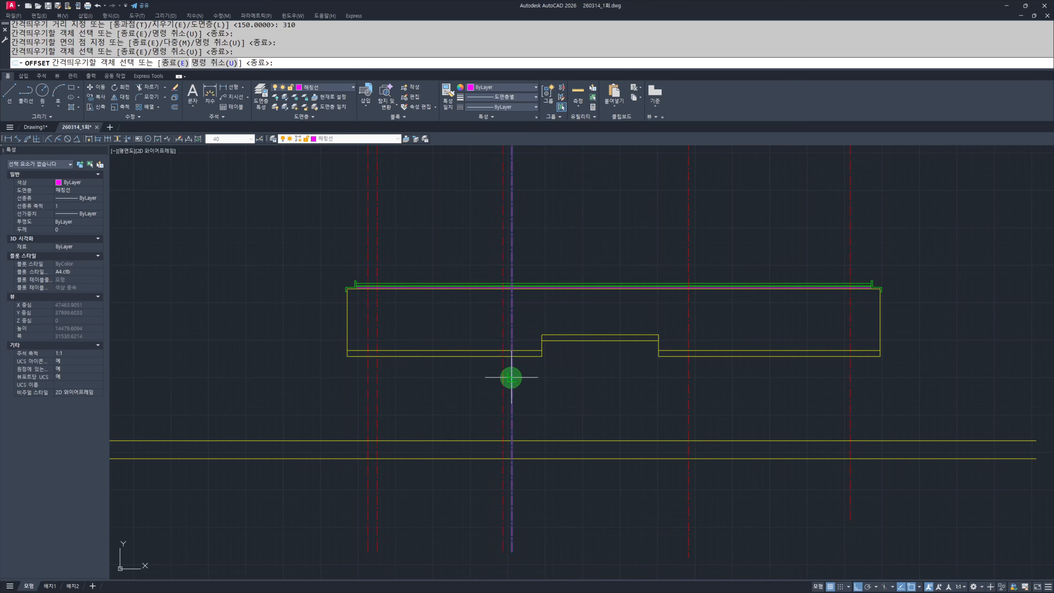
{"action": "left_click", "coordinate": [543, 377]}
{"action": "left_click", "coordinate": [687, 369]}
{"action": "left_click", "coordinate": [659, 390]}
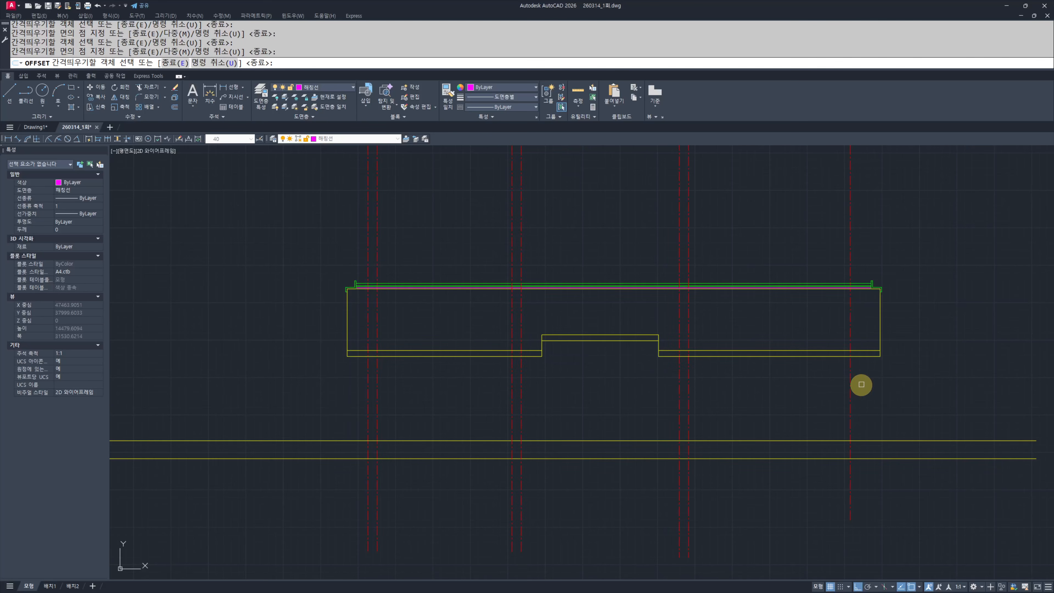
{"action": "left_click", "coordinate": [852, 382]}
{"action": "left_click", "coordinate": [873, 385]}
{"action": "key", "text": "Escape"}
{"action": "key", "text": "Escape"}
{"action": "middle_click_drag", "start_coordinate": [791, 369], "coordinate": [817, 373]}
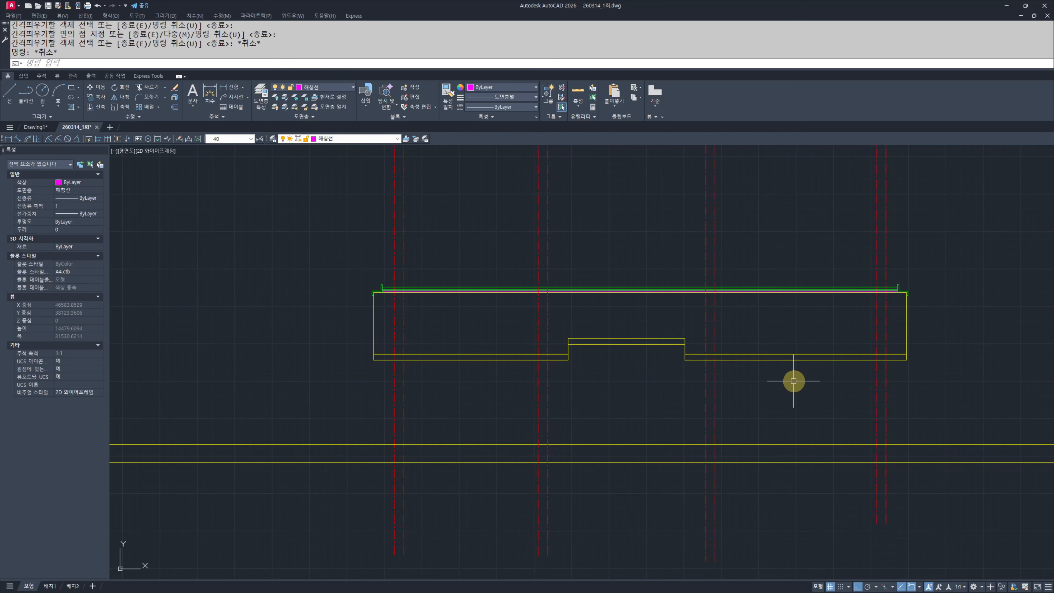
Step: Match the properties of the four offset wall lines to the yellow eave line
{"action": "type", "text": "mm"}
{"action": "key", "text": "Return"}
{"action": "left_click", "coordinate": [748, 360]}
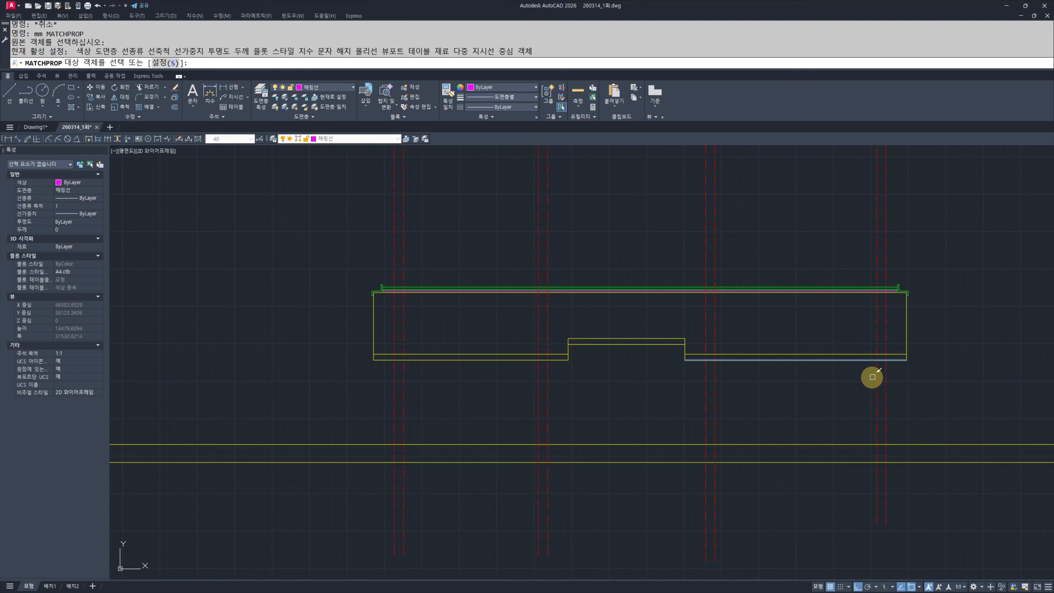
{"action": "left_click", "coordinate": [715, 371]}
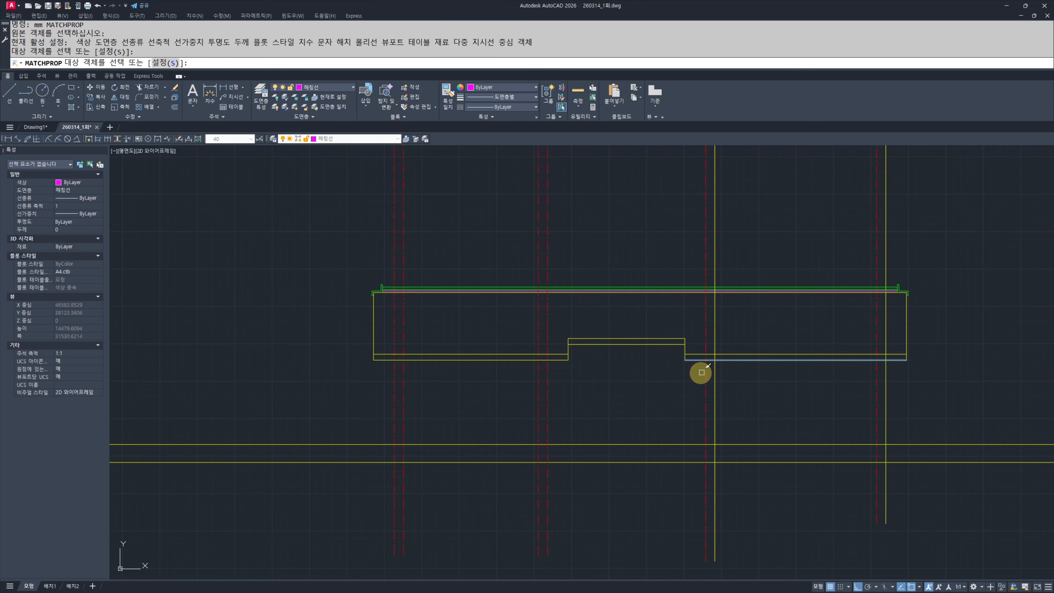
{"action": "left_click", "coordinate": [545, 373]}
{"action": "key", "text": "Escape"}
{"action": "key", "text": "Escape"}
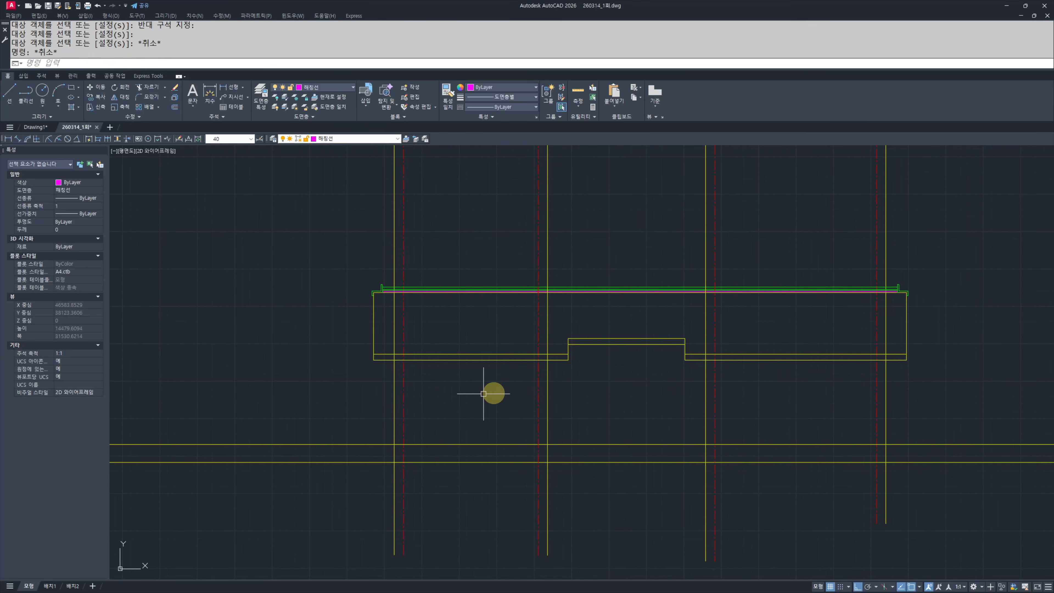
Step: Turn off the centre line layer (중심선)
{"action": "type", "text": "ff"}
{"action": "key", "text": "Return"}
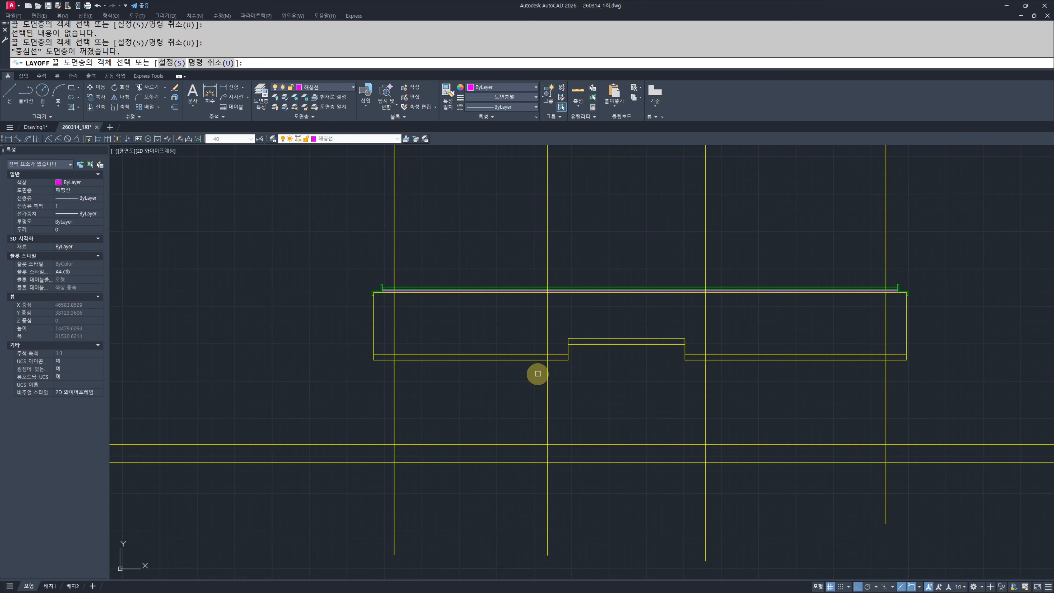
{"action": "key", "text": "Escape"}
Step: Trim the four yellow wall lines above the lower eave lines and below the lower ground line
{"action": "type", "text": "tr"}
{"action": "key", "text": "Return"}
{"action": "left_click", "coordinate": [523, 360]}
{"action": "left_click", "coordinate": [754, 361]}
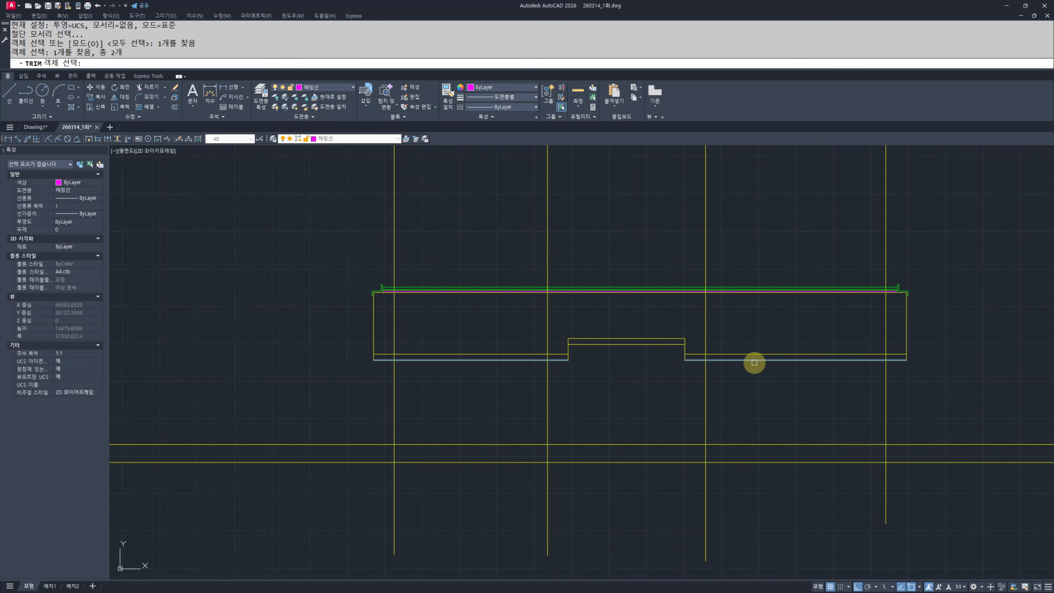
{"action": "left_click", "coordinate": [749, 466]}
{"action": "key", "text": "Return"}
{"action": "left_click", "coordinate": [289, 234]}
{"action": "left_click", "coordinate": [1016, 509]}
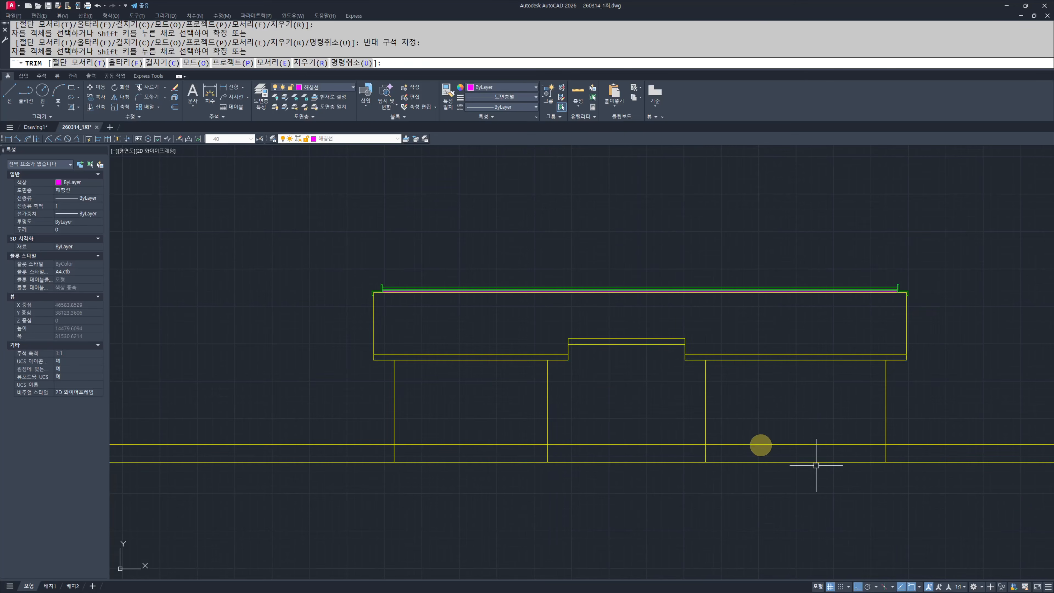
{"action": "key", "text": "Escape"}
{"action": "key", "text": "Escape"}
Step: Turn all layers back on
{"action": "type", "text": "oo"}
{"action": "key", "text": "Return"}
{"action": "scroll", "coordinate": [535, 417], "scroll_direction": "down", "scroll_amount": 4}
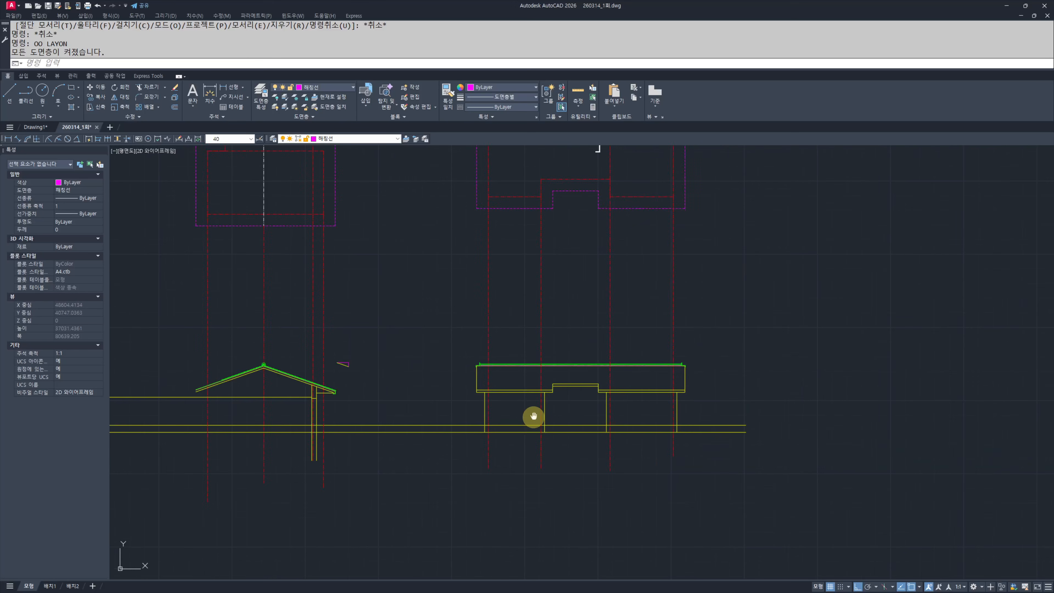
Step: Break the lower ground line to leave a gap between the gabled section and the long section
{"action": "scroll", "coordinate": [352, 417], "scroll_direction": "up", "scroll_amount": 2}
{"action": "type", "text": "b"}
{"action": "key", "text": "Escape"}
{"action": "key", "text": "Escape"}
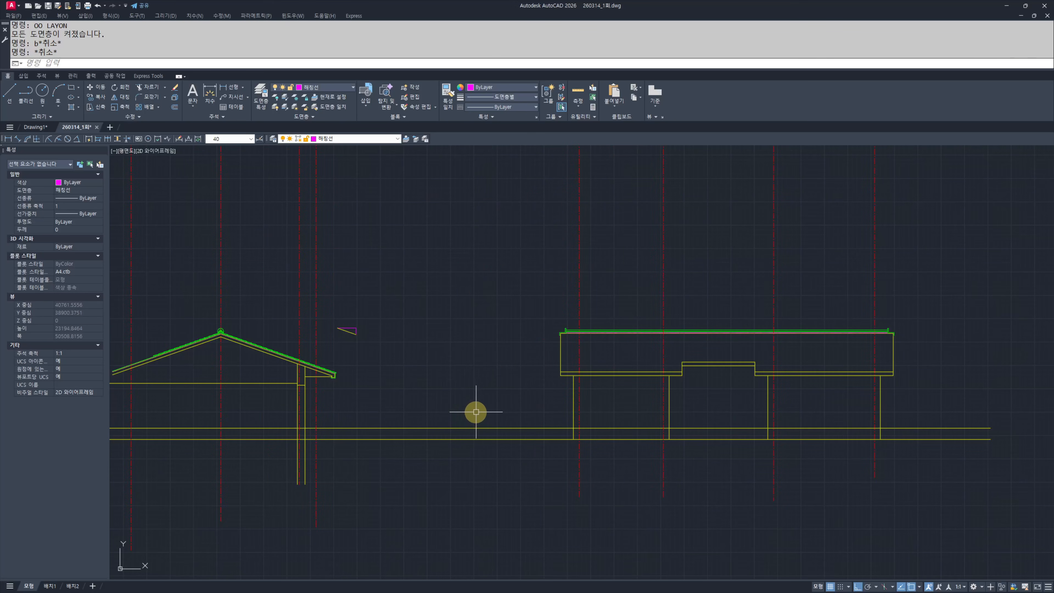
{"action": "scroll", "coordinate": [429, 445], "scroll_direction": "up", "scroll_amount": 2}
{"action": "left_click", "coordinate": [429, 436]}
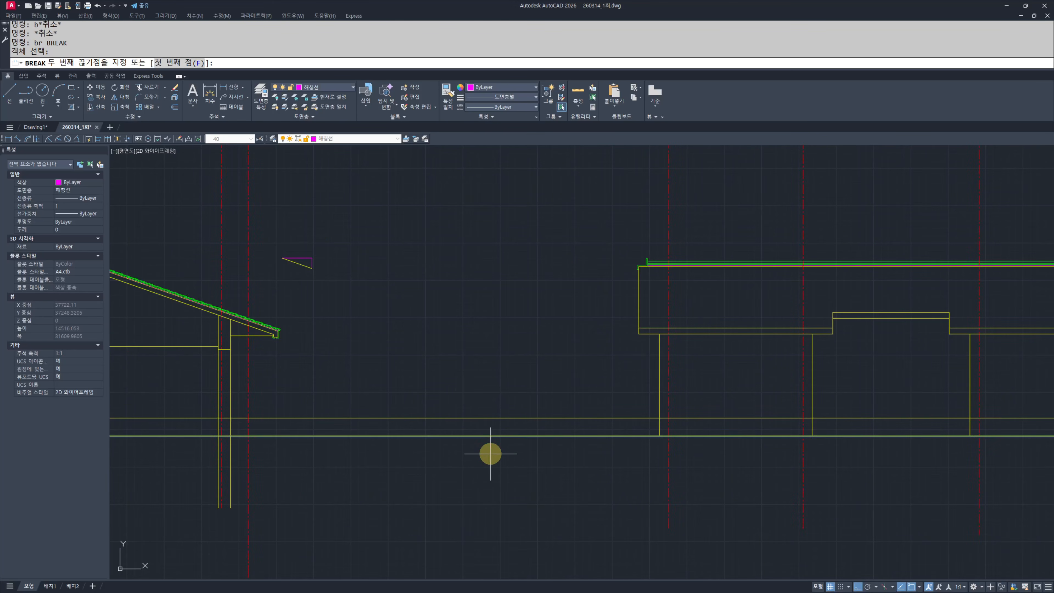
{"action": "left_click", "coordinate": [490, 454]}
{"action": "key", "text": "Escape"}
{"action": "key", "text": "Escape"}
{"action": "type", "text": "tr"}
{"action": "key", "text": "space"}
{"action": "left_click", "coordinate": [228, 406]}
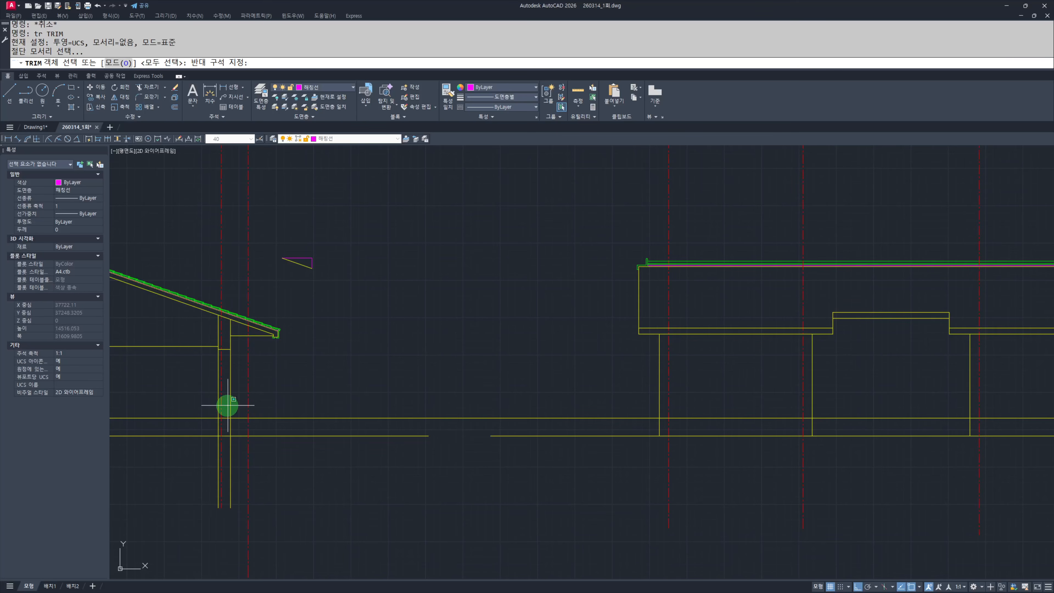
{"action": "left_click", "coordinate": [238, 387]}
{"action": "key", "text": "Escape"}
{"action": "key", "text": "Escape"}
Step: Trim the upper floor line beyond the outer wall face of the gabled section
{"action": "type", "text": "tr"}
{"action": "left_click", "coordinate": [239, 393]}
{"action": "left_click", "coordinate": [224, 383]}
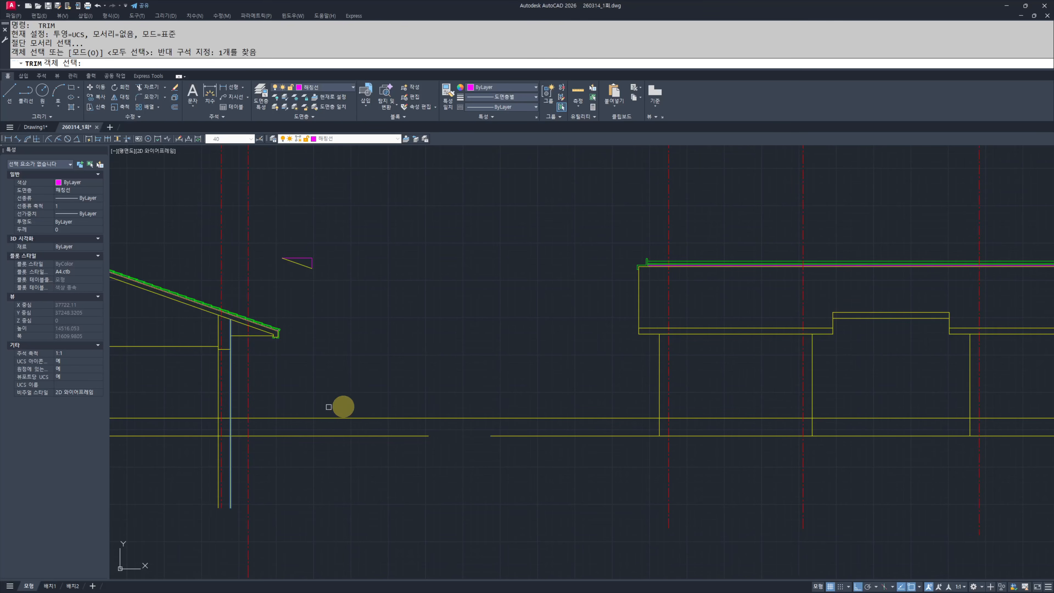
{"action": "key", "text": "space"}
{"action": "left_click", "coordinate": [368, 410]}
{"action": "left_click", "coordinate": [356, 431]}
{"action": "key", "text": "Escape"}
{"action": "key", "text": "Escape"}
Step: Stretch the right end of the long section's ground line inward, closer to the building
{"action": "middle_click_drag", "start_coordinate": [616, 440], "coordinate": [376, 431]}
{"action": "scroll", "coordinate": [438, 457], "scroll_direction": "down", "scroll_amount": 2}
{"action": "scroll", "coordinate": [489, 458], "scroll_direction": "down", "scroll_amount": 2}
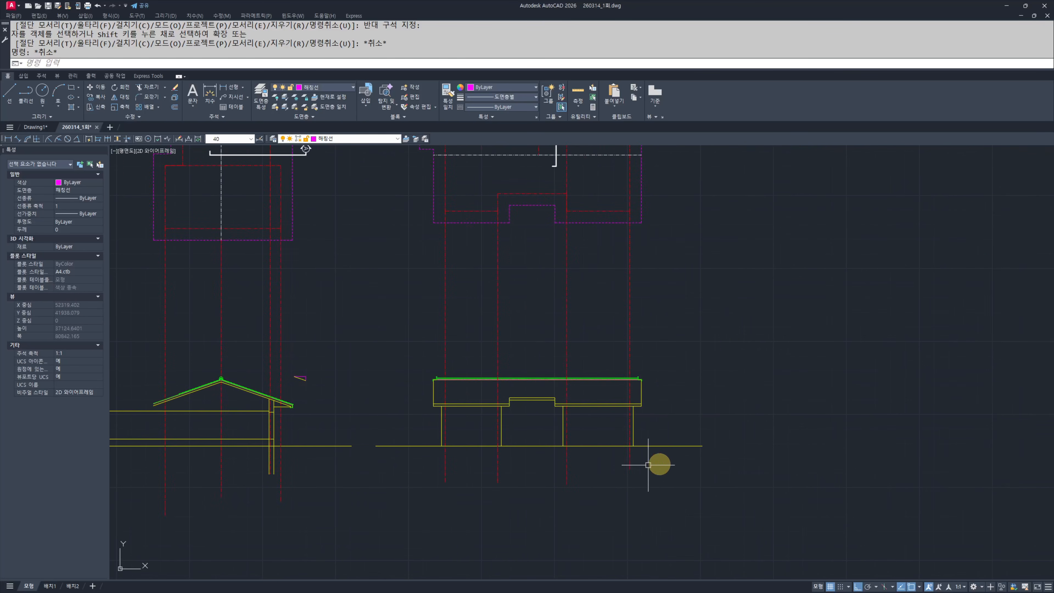
{"action": "scroll", "coordinate": [707, 462], "scroll_direction": "up", "scroll_amount": 2}
{"action": "type", "text": "s"}
{"action": "left_click", "coordinate": [707, 462]}
{"action": "left_click", "coordinate": [682, 406]}
{"action": "key", "text": "space"}
{"action": "left_click", "coordinate": [706, 481]}
{"action": "left_click", "coordinate": [649, 492]}
{"action": "key", "text": "Escape"}
{"action": "key", "text": "Escape"}
Step: Stretch the left end of the long section's ground line inward, closer to the building
{"action": "middle_click_drag", "start_coordinate": [313, 469], "coordinate": [489, 471]}
{"action": "type", "text": "s"}
{"action": "left_click", "coordinate": [390, 467]}
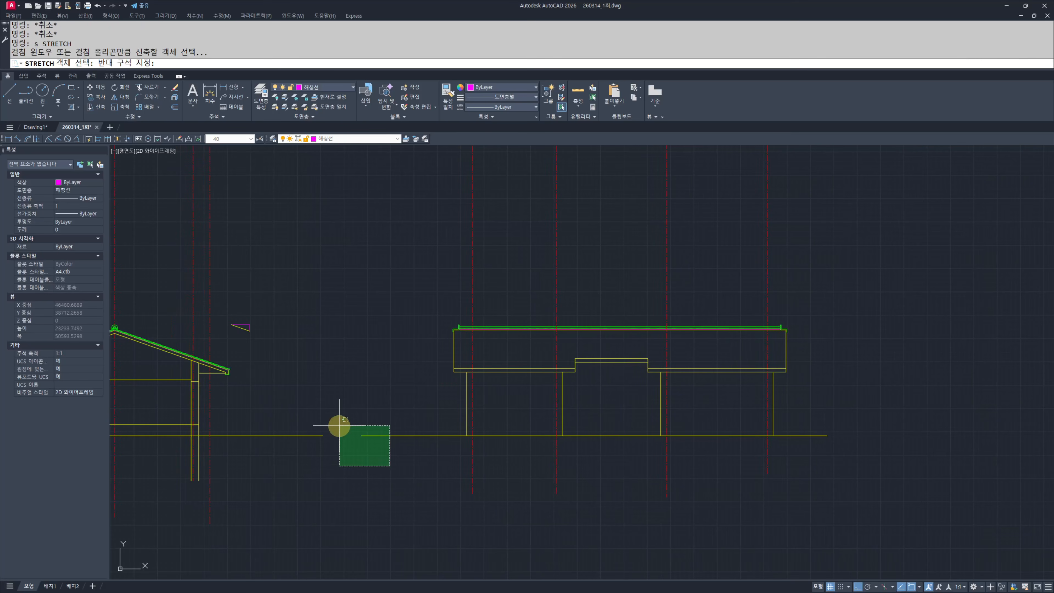
{"action": "left_click", "coordinate": [339, 426]}
{"action": "key", "text": "space"}
{"action": "left_click", "coordinate": [367, 486]}
{"action": "key", "text": "Escape"}
{"action": "middle_click_drag", "start_coordinate": [733, 408], "coordinate": [781, 431]}
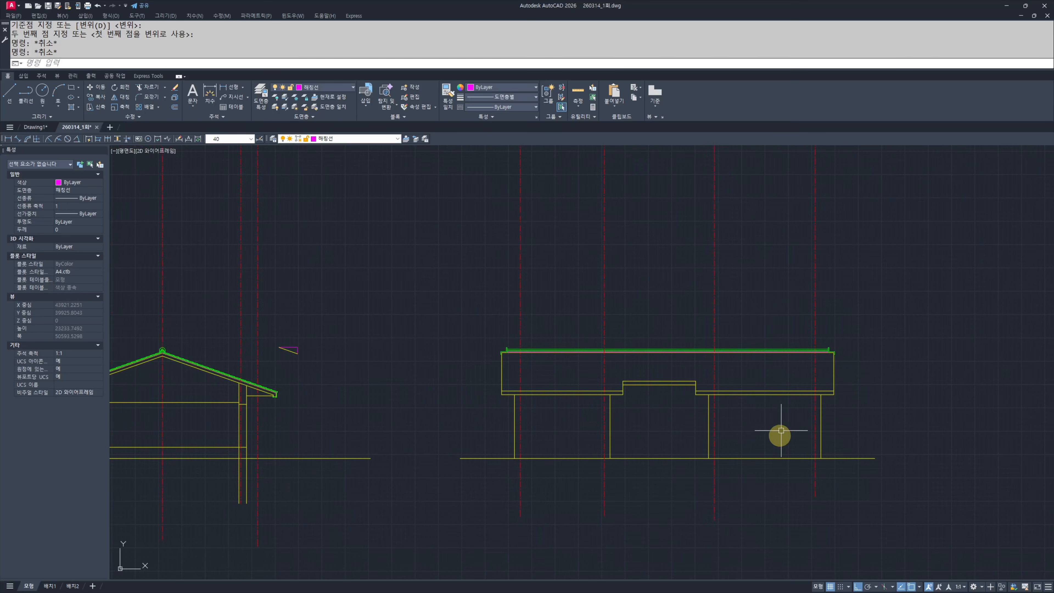
Step: Move the second roof plan together with its projection lines and long section slightly to the right
{"action": "scroll", "coordinate": [660, 375], "scroll_direction": "down", "scroll_amount": 3}
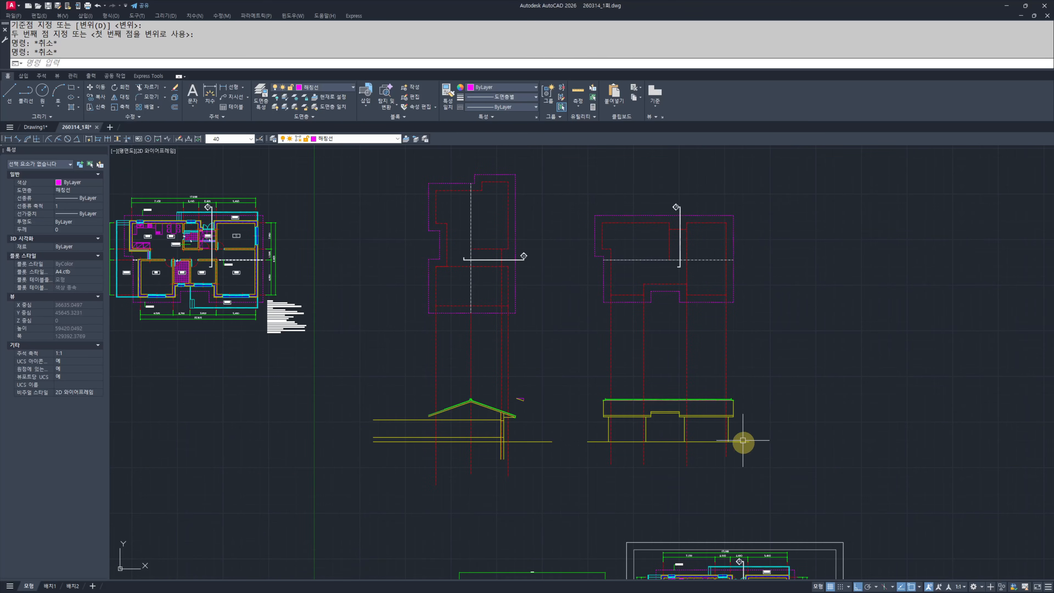
{"action": "left_click", "coordinate": [813, 480]}
{"action": "left_click", "coordinate": [597, 201]}
{"action": "middle_click_drag", "start_coordinate": [675, 276], "coordinate": [662, 266]}
{"action": "type", "text": "m"}
{"action": "key", "text": "space"}
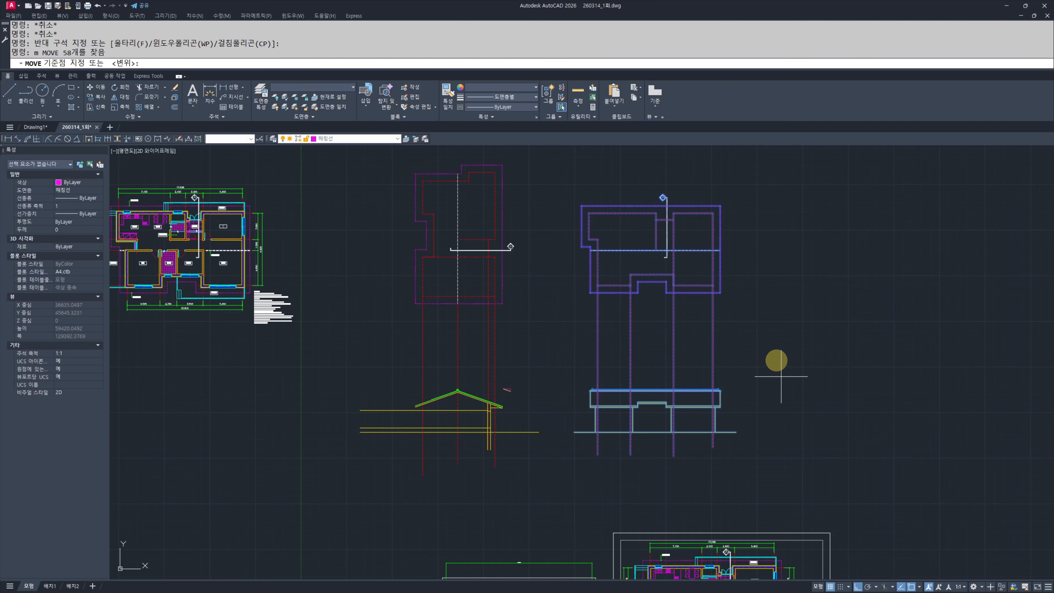
{"action": "left_click", "coordinate": [781, 376]}
{"action": "key", "text": "Escape"}
{"action": "key", "text": "Escape"}
{"action": "middle_click_drag", "start_coordinate": [467, 415], "coordinate": [552, 411]}
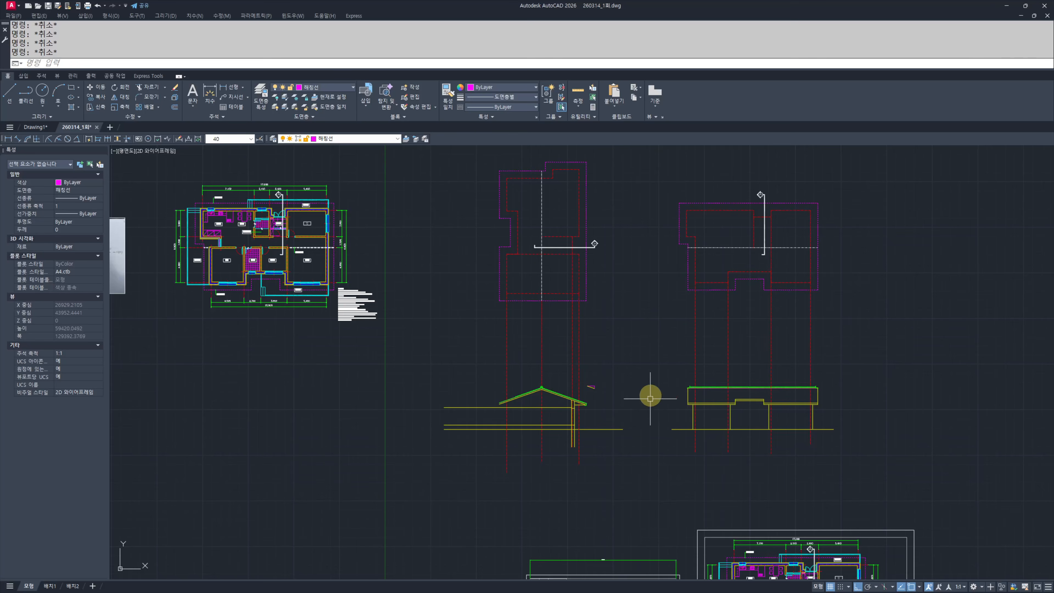
Step: Draw a vertical line from the protruding left eave corner of the second roof plan down past the section's ground line
{"action": "scroll", "coordinate": [681, 269], "scroll_direction": "up", "scroll_amount": 3}
{"action": "type", "text": "l"}
{"action": "key", "text": "space"}
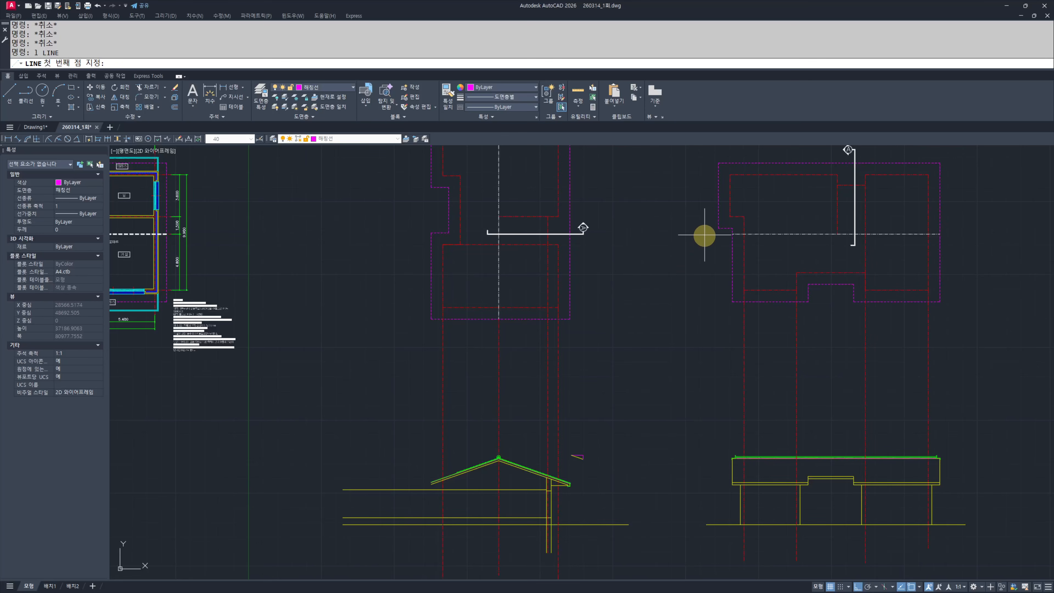
{"action": "left_click", "coordinate": [718, 228]}
{"action": "mouse_move", "coordinate": [711, 407]}
{"action": "middle_mouse_down"}
{"action": "mouse_move", "coordinate": [726, 316]}
{"action": "mouse_move", "coordinate": [742, 412]}
{"action": "middle_mouse_up"}
{"action": "left_click", "coordinate": [702, 483]}
{"action": "key", "text": "Escape"}
{"action": "scroll", "coordinate": [733, 289], "scroll_direction": "up", "scroll_amount": 3}
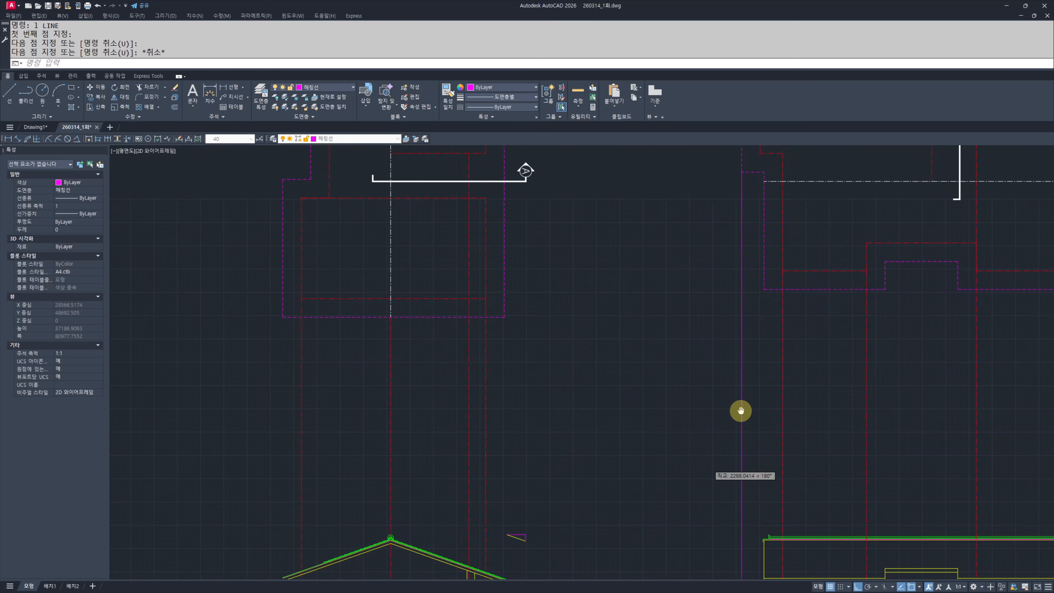
{"action": "key", "text": "Escape"}
Step: Draw a vertical line from the protruding left wall corner of the second roof plan down past the section's ground line
{"action": "key", "text": "space"}
{"action": "middle_click_drag", "start_coordinate": [765, 183], "coordinate": [766, 244]}
{"action": "left_click", "coordinate": [763, 217]}
{"action": "scroll", "coordinate": [765, 305], "scroll_direction": "down", "scroll_amount": 3}
{"action": "middle_click_drag", "start_coordinate": [773, 575], "coordinate": [776, 415]}
{"action": "left_click", "coordinate": [772, 432]}
{"action": "key", "text": "Escape"}
{"action": "key", "text": "Escape"}
Step: Match the properties of the projected wall-corner line to the red wall centre line
{"action": "scroll", "coordinate": [771, 387], "scroll_direction": "up", "scroll_amount": 4}
{"action": "type", "text": "mm"}
{"action": "key", "text": "space"}
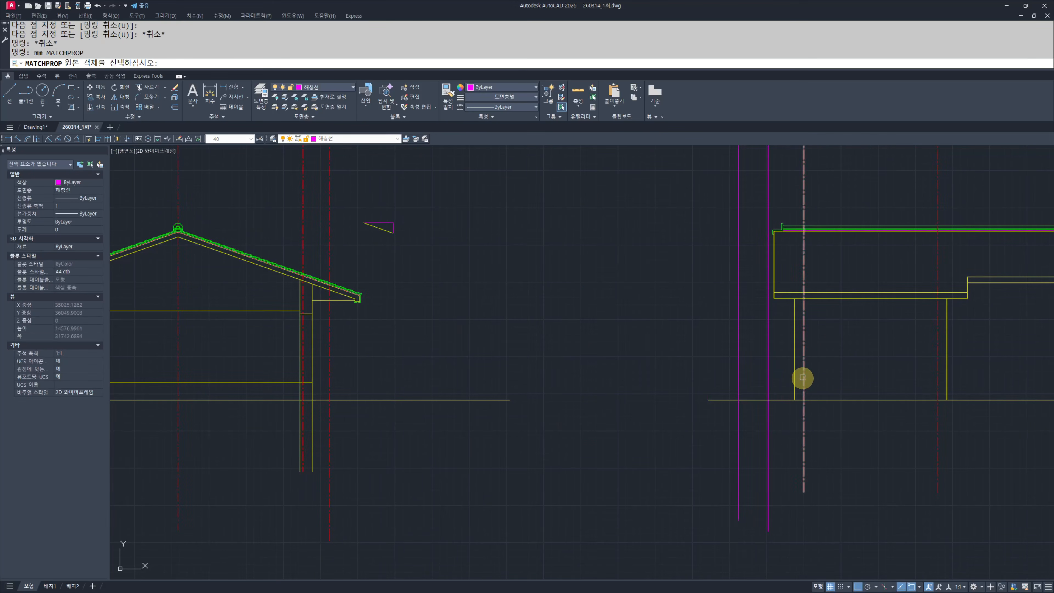
{"action": "left_click", "coordinate": [803, 379]}
{"action": "left_click", "coordinate": [777, 427]}
{"action": "left_click", "coordinate": [756, 442]}
{"action": "key", "text": "Escape"}
{"action": "key", "text": "Escape"}
Step: Match the properties of the projected eave-corner line to the yellow section lines
{"action": "key", "text": "space"}
{"action": "left_click", "coordinate": [799, 387]}
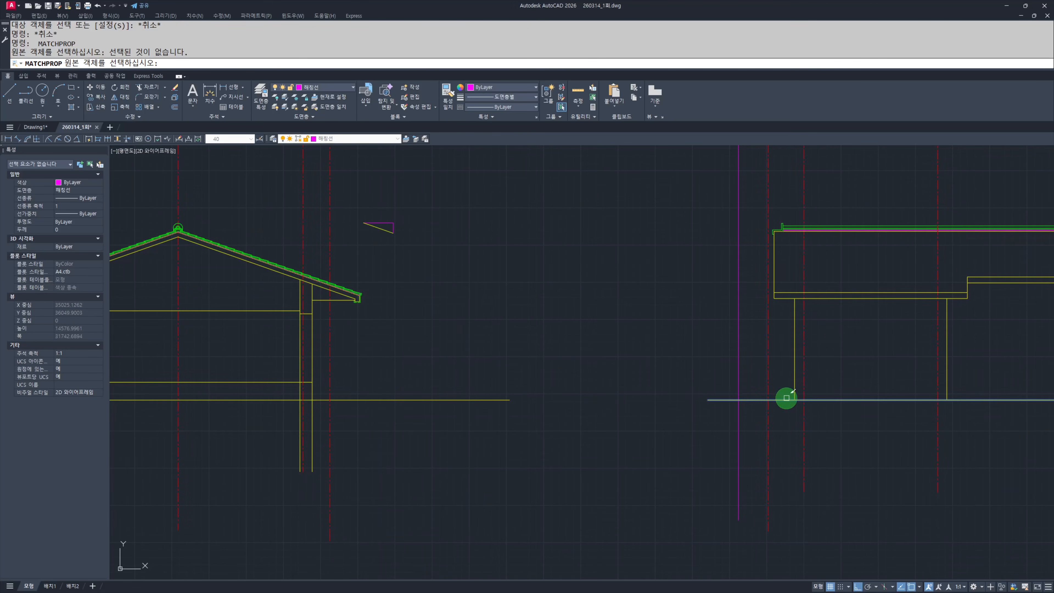
{"action": "key", "text": "Escape"}
{"action": "key", "text": "Escape"}
{"action": "scroll", "coordinate": [744, 390], "scroll_direction": "down", "scroll_amount": 4}
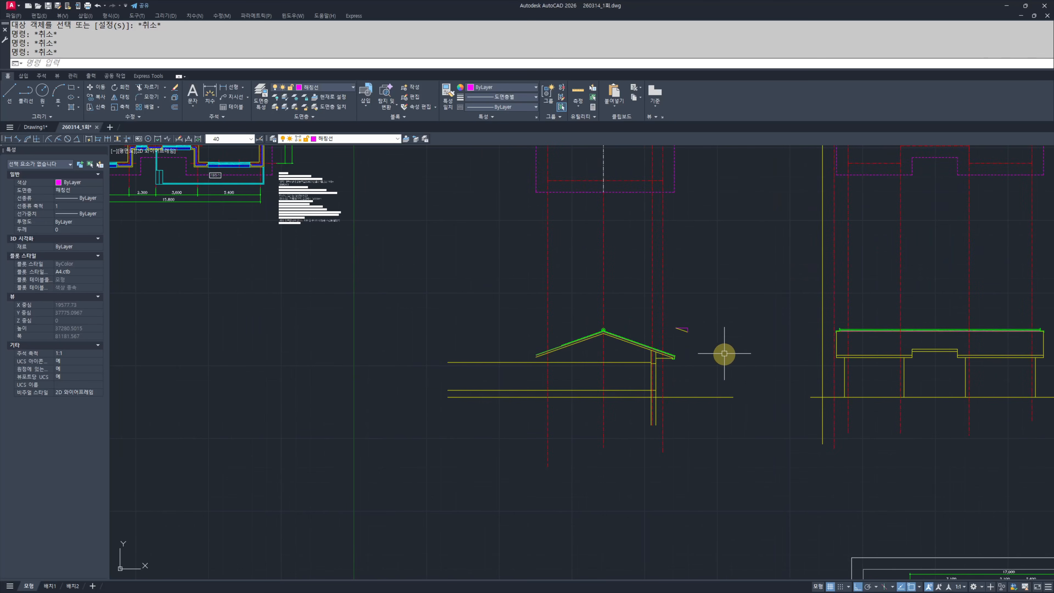
Step: Draw a vertical line from the stepped upper eave corner of the first roof plan down past the gable section
{"action": "middle_click_drag", "start_coordinate": [604, 300], "coordinate": [686, 423]}
{"action": "type", "text": "l"}
{"action": "key", "text": "space"}
{"action": "middle_click_drag", "start_coordinate": [650, 246], "coordinate": [674, 374]}
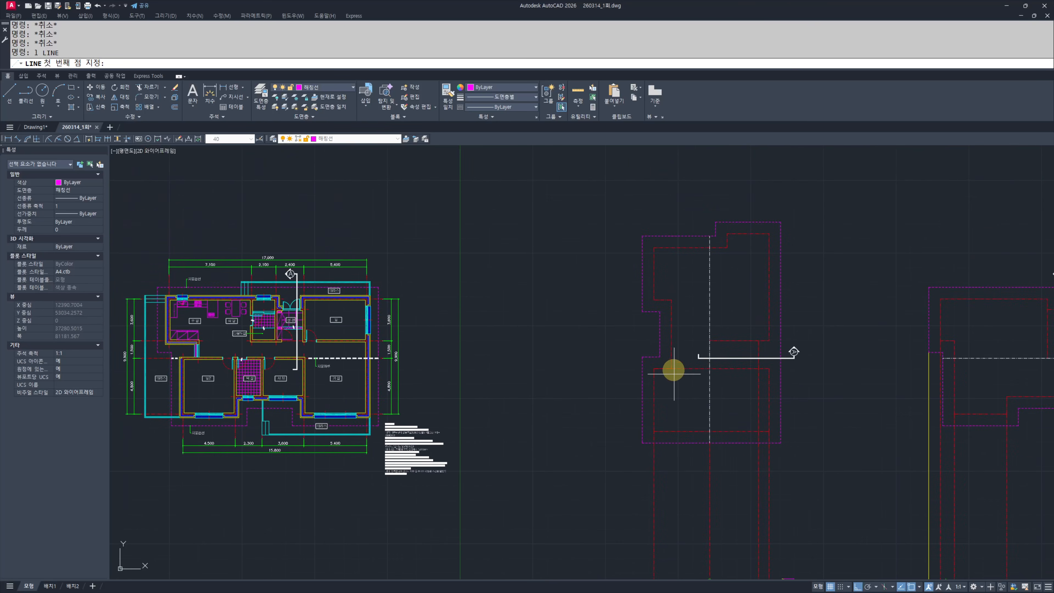
{"action": "left_click", "coordinate": [715, 236]}
{"action": "middle_click_drag", "start_coordinate": [838, 531], "coordinate": [828, 299]}
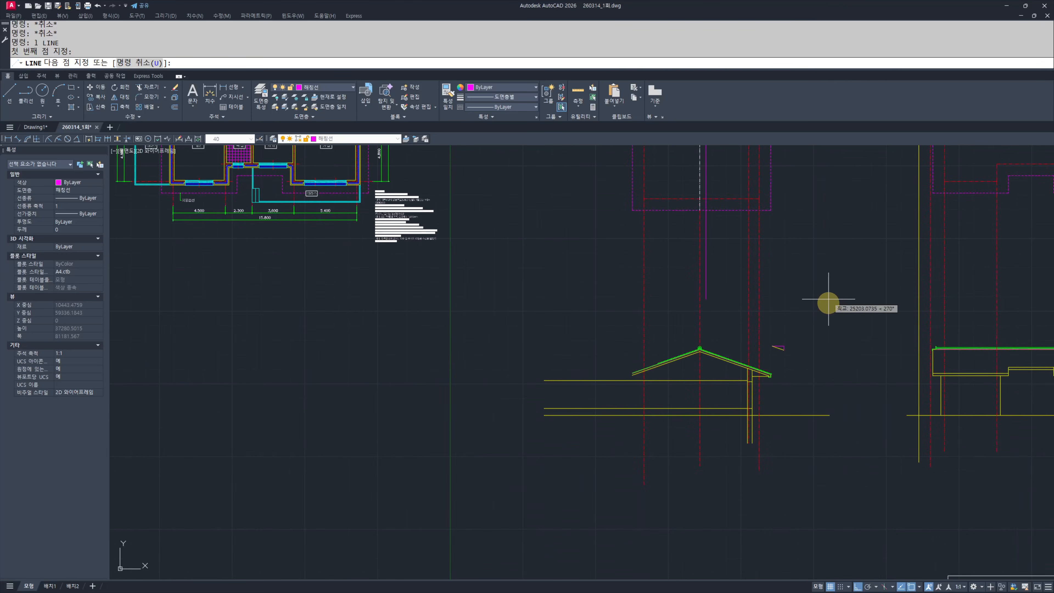
{"action": "key", "text": "Escape"}
{"action": "key", "text": "Escape"}
Step: Copy the left green roof slope line and the ridge tile's lowest arc from the ridge apex to where the projected eave-corner line meets the yellow roof line
{"action": "scroll", "coordinate": [726, 342], "scroll_direction": "up", "scroll_amount": 1}
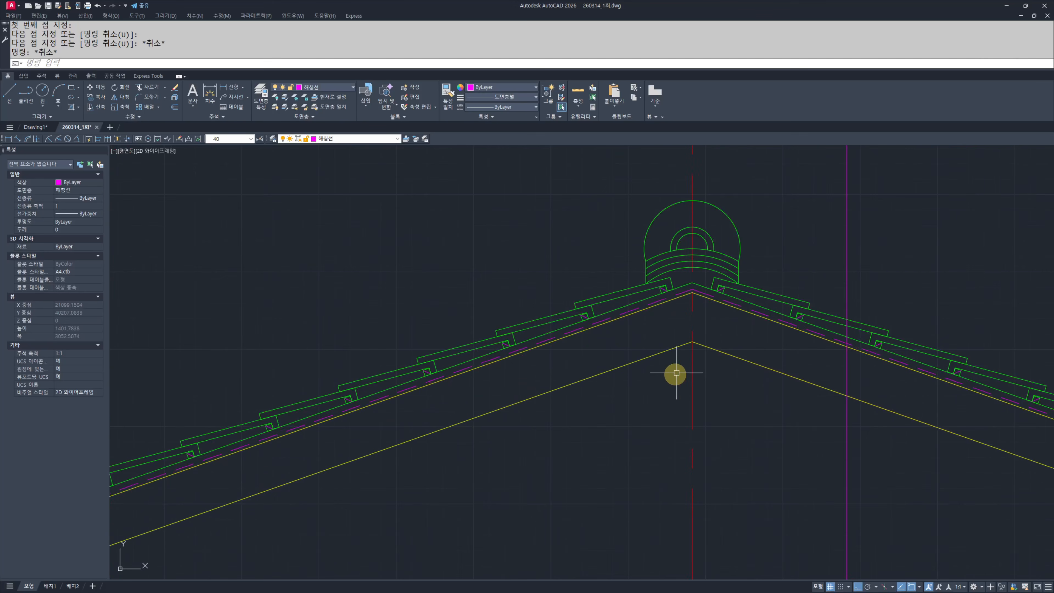
{"action": "left_click", "coordinate": [618, 329]}
{"action": "scroll", "coordinate": [685, 290], "scroll_direction": "up", "scroll_amount": 3}
{"action": "key", "text": "Escape"}
{"action": "left_click", "coordinate": [691, 263]}
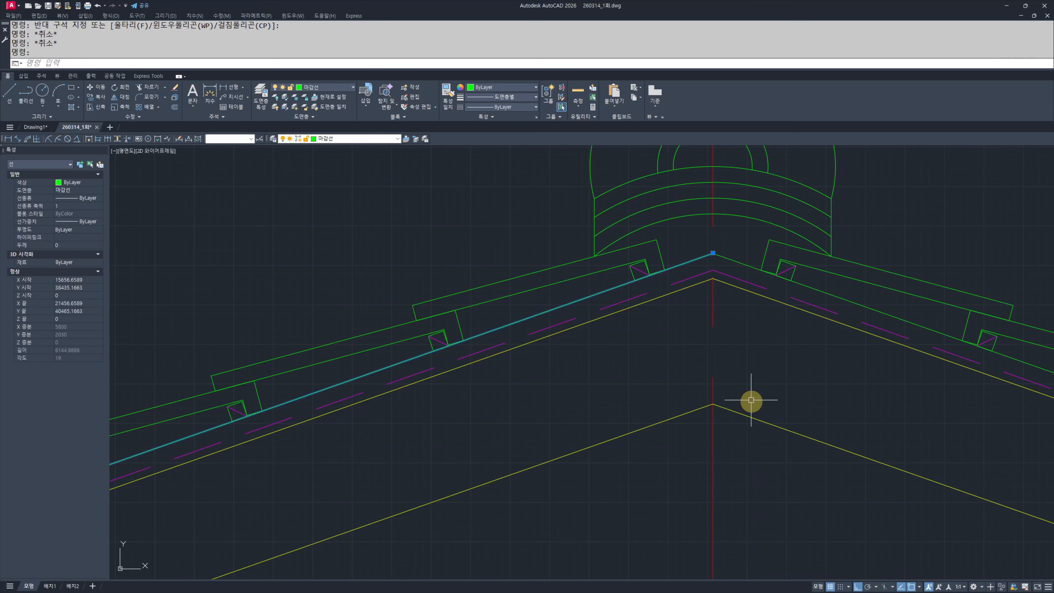
{"action": "scroll", "coordinate": [688, 358], "scroll_direction": "up", "scroll_amount": 3}
{"action": "left_click", "coordinate": [666, 285]}
{"action": "scroll", "coordinate": [777, 336], "scroll_direction": "down", "scroll_amount": 6}
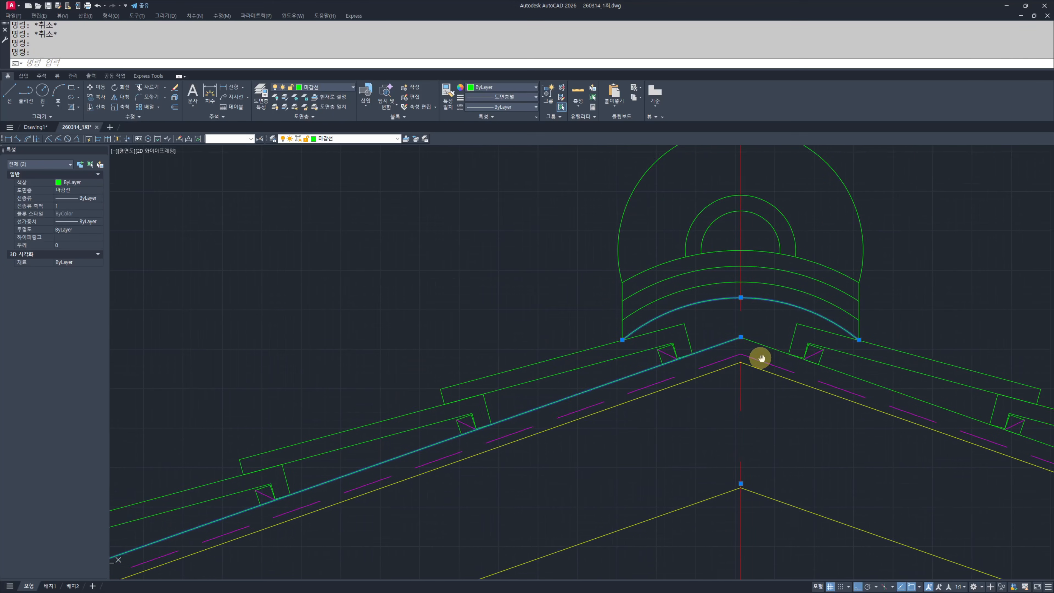
{"action": "type", "text": "cc"}
{"action": "key", "text": "Return"}
{"action": "left_click", "coordinate": [729, 336]}
{"action": "scroll", "coordinate": [878, 403], "scroll_direction": "up", "scroll_amount": 4}
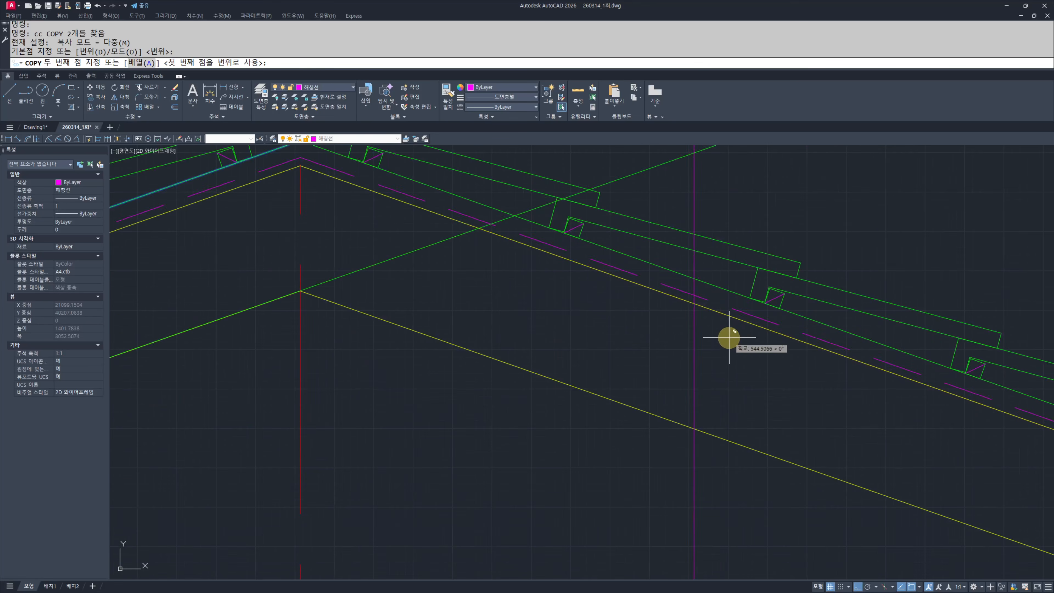
{"action": "left_click", "coordinate": [883, 400]}
{"action": "key", "text": "Escape"}
{"action": "key", "text": "Escape"}
{"action": "middle_click_drag", "start_coordinate": [732, 378], "coordinate": [703, 377]}
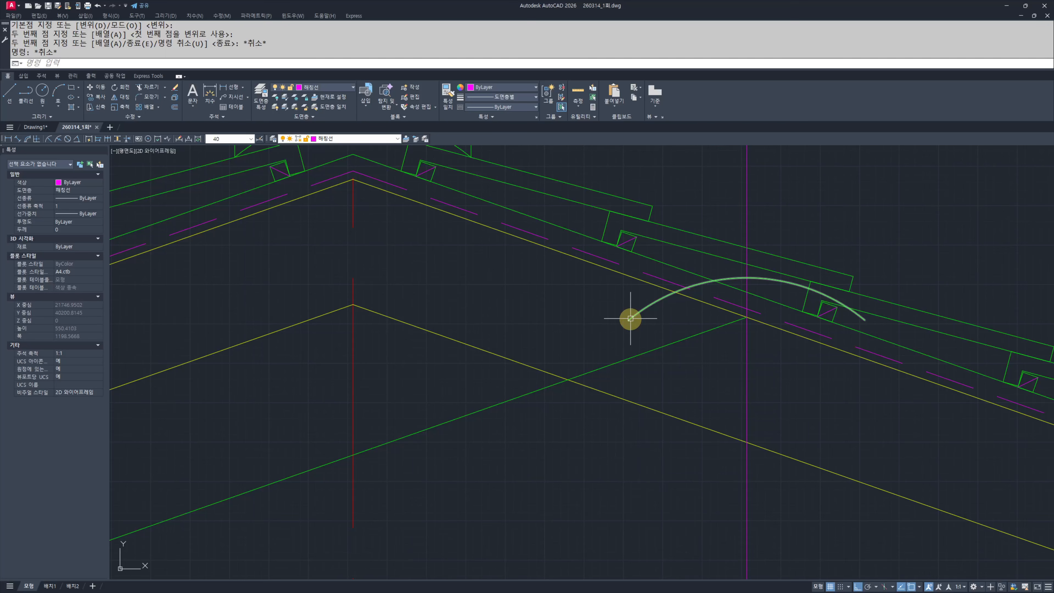
{"action": "scroll", "coordinate": [631, 353], "scroll_direction": "down", "scroll_amount": 2}
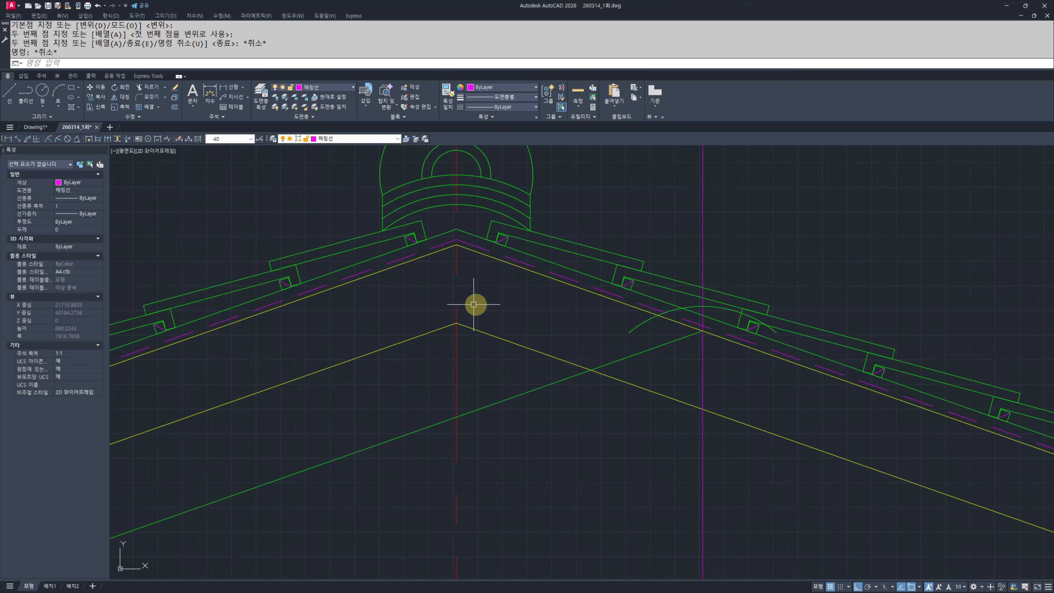
{"action": "left_click_drag", "start_coordinate": [599, 380], "coordinate": [442, 463]}
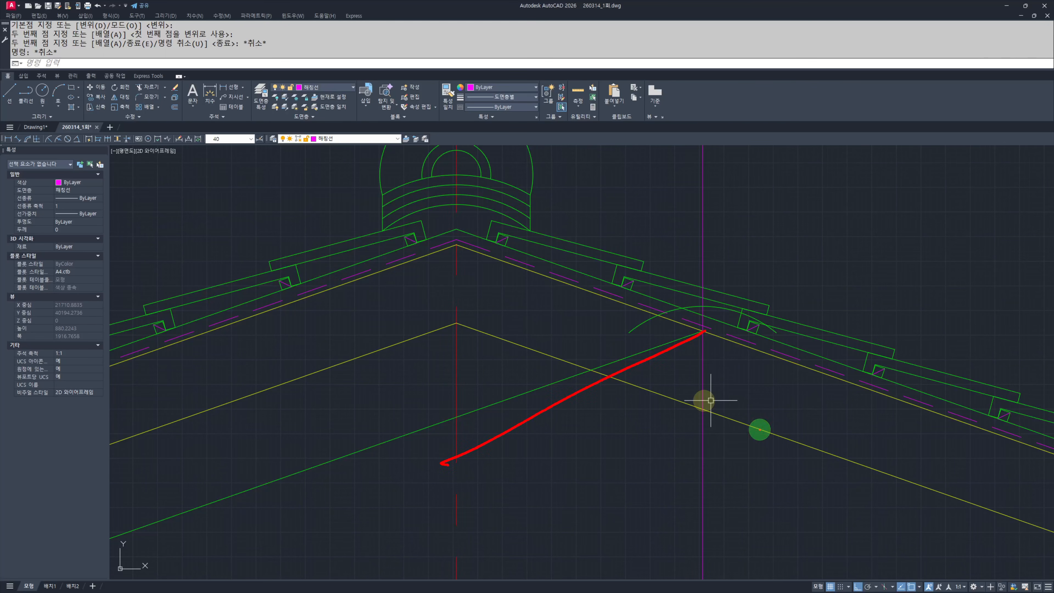
{"action": "left_click_drag", "start_coordinate": [760, 430], "coordinate": [424, 558]}
{"action": "left_click_drag", "start_coordinate": [456, 369], "coordinate": [454, 579]}
{"action": "key", "text": "Escape"}
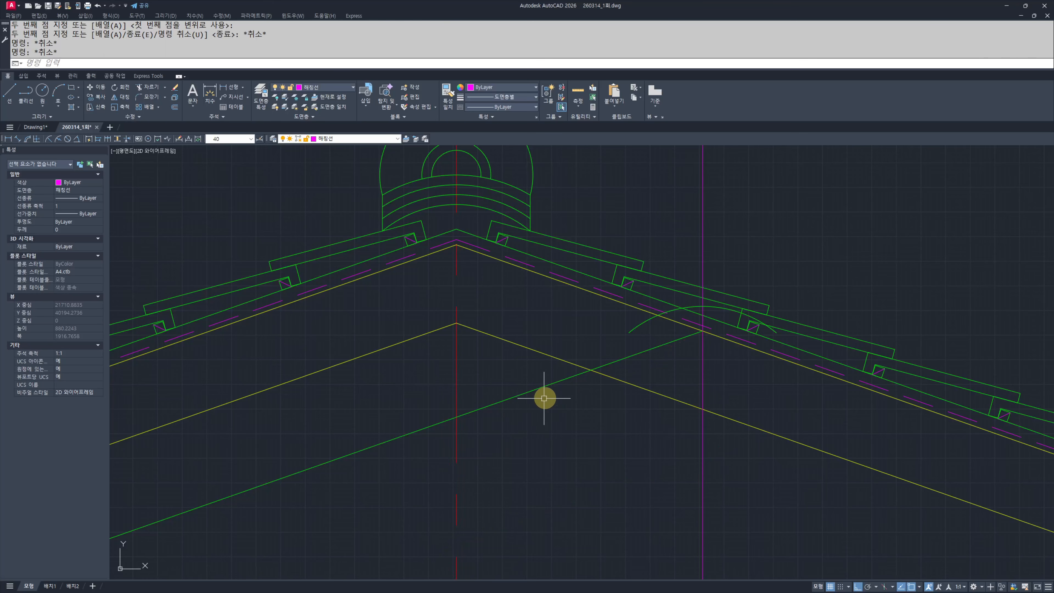
Step: Draw a vertical line from the stepped upper wall corner of the first roof plan down past the gable section
{"action": "scroll", "coordinate": [571, 381], "scroll_direction": "down", "scroll_amount": 15}
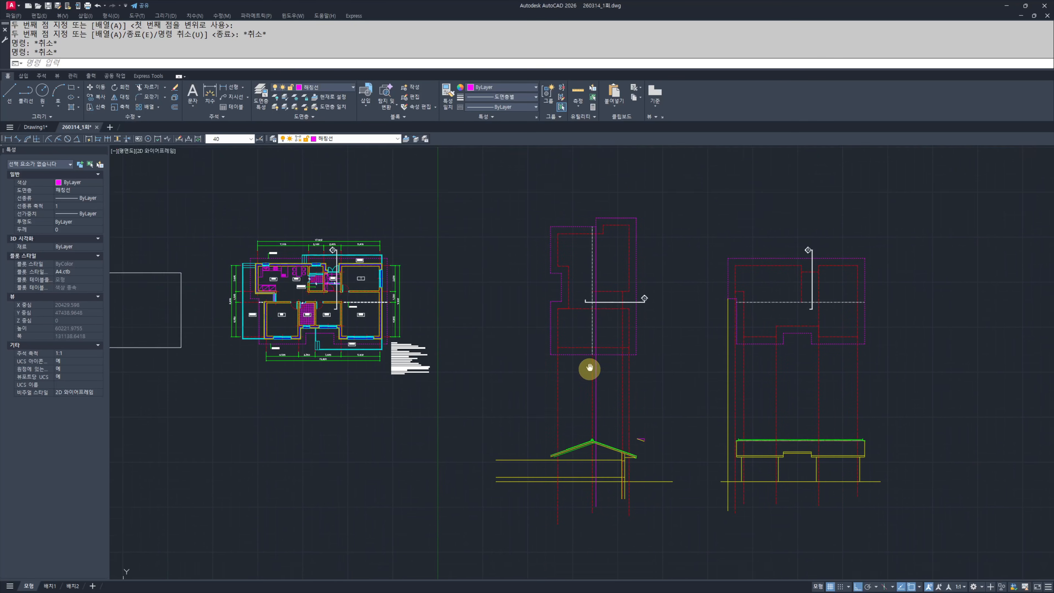
{"action": "scroll", "coordinate": [600, 294], "scroll_direction": "up", "scroll_amount": 8}
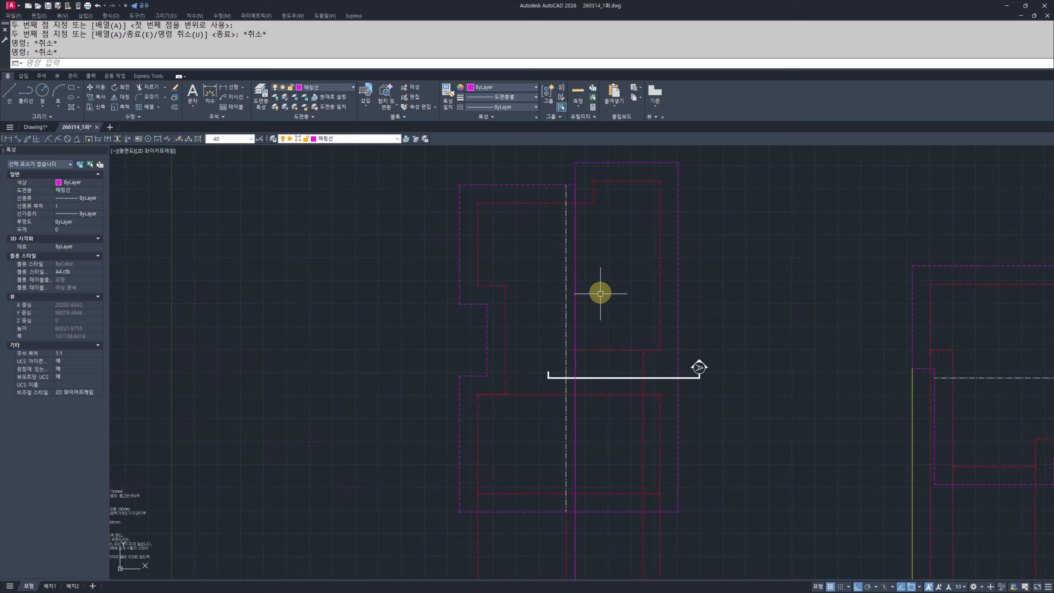
{"action": "type", "text": "l"}
{"action": "key", "text": "space"}
{"action": "left_click", "coordinate": [594, 235]}
{"action": "scroll", "coordinate": [611, 452], "scroll_direction": "down", "scroll_amount": 7}
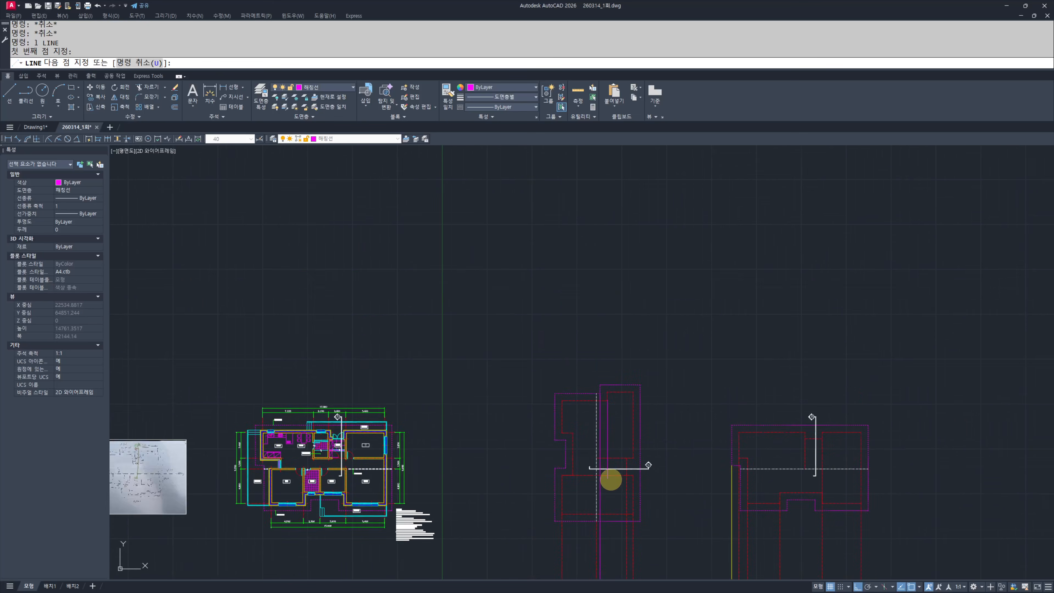
{"action": "middle_click_drag", "start_coordinate": [610, 481], "coordinate": [622, 205]}
{"action": "key", "text": "Escape"}
{"action": "key", "text": "Escape"}
Step: Move the copied slope line and arc to the intersection of the projected wall-corner line with the upper yellow roof line
{"action": "scroll", "coordinate": [591, 323], "scroll_direction": "up", "scroll_amount": 10}
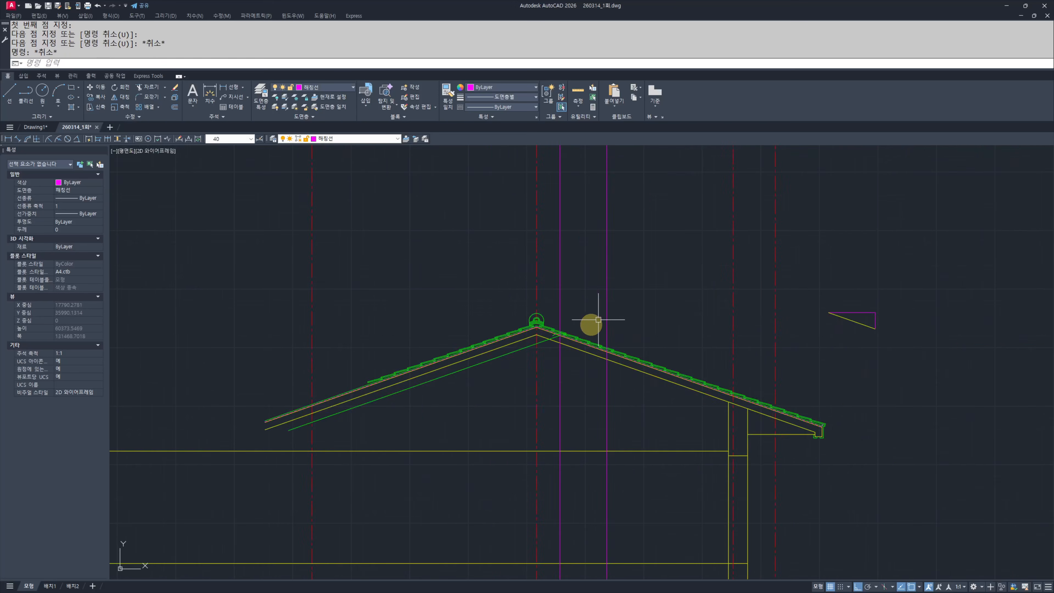
{"action": "left_click", "coordinate": [561, 311]}
{"action": "left_click", "coordinate": [558, 326]}
{"action": "left_click", "coordinate": [579, 348]}
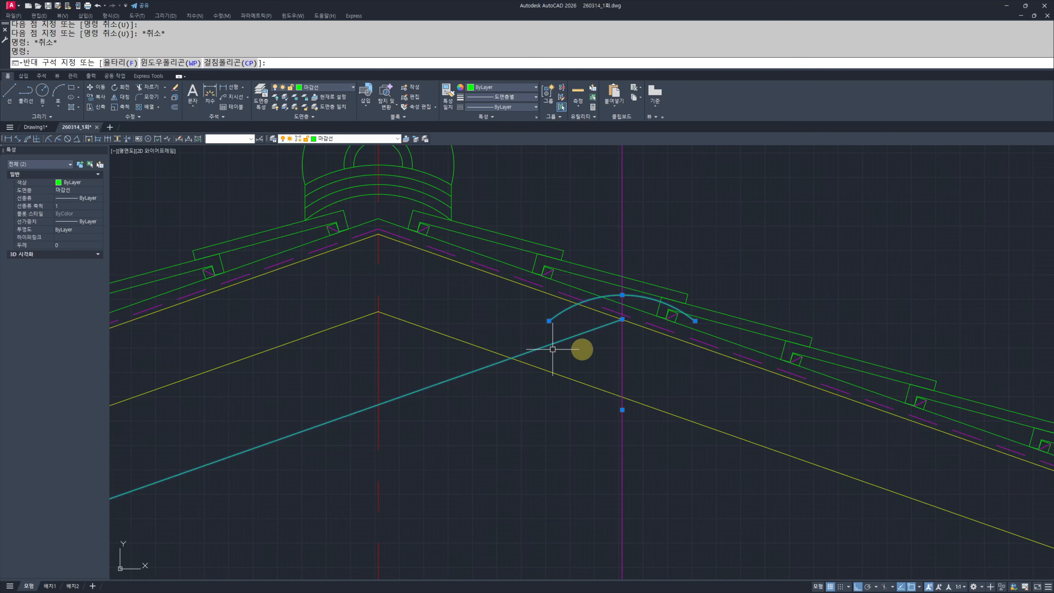
{"action": "middle_click_drag", "start_coordinate": [581, 345], "coordinate": [579, 353]}
{"action": "type", "text": "m"}
{"action": "key", "text": "space"}
{"action": "left_click", "coordinate": [617, 328]}
{"action": "scroll", "coordinate": [617, 329], "scroll_direction": "down", "scroll_amount": 4}
{"action": "scroll", "coordinate": [765, 376], "scroll_direction": "up", "scroll_amount": 2}
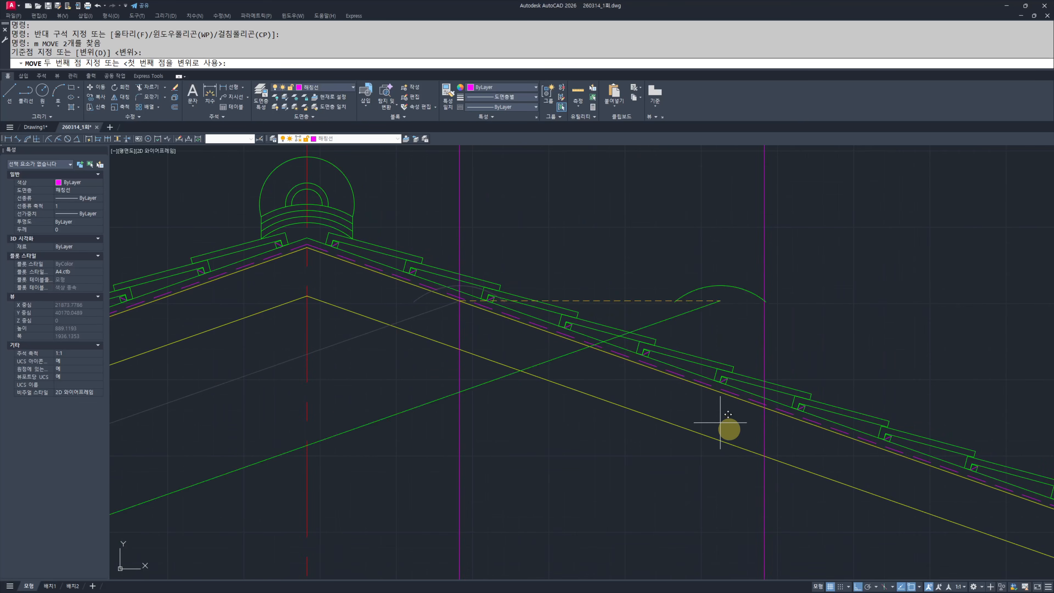
{"action": "left_click", "coordinate": [766, 412]}
{"action": "key", "text": "Escape"}
{"action": "key", "text": "Escape"}
{"action": "scroll", "coordinate": [687, 393], "scroll_direction": "down", "scroll_amount": 6}
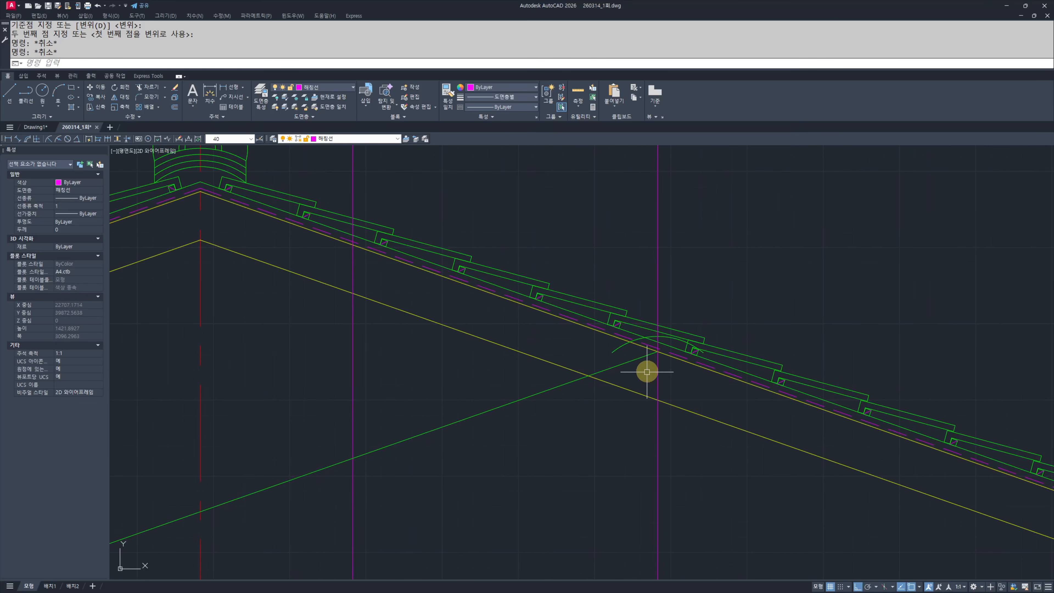
Step: Match the properties of the gable section's projected wall-corner line to the red ridge centre line
{"action": "scroll", "coordinate": [694, 359], "scroll_direction": "up", "scroll_amount": 2}
{"action": "middle_click_drag", "start_coordinate": [694, 359], "coordinate": [706, 347]}
{"action": "type", "text": "ma"}
{"action": "key", "text": "space"}
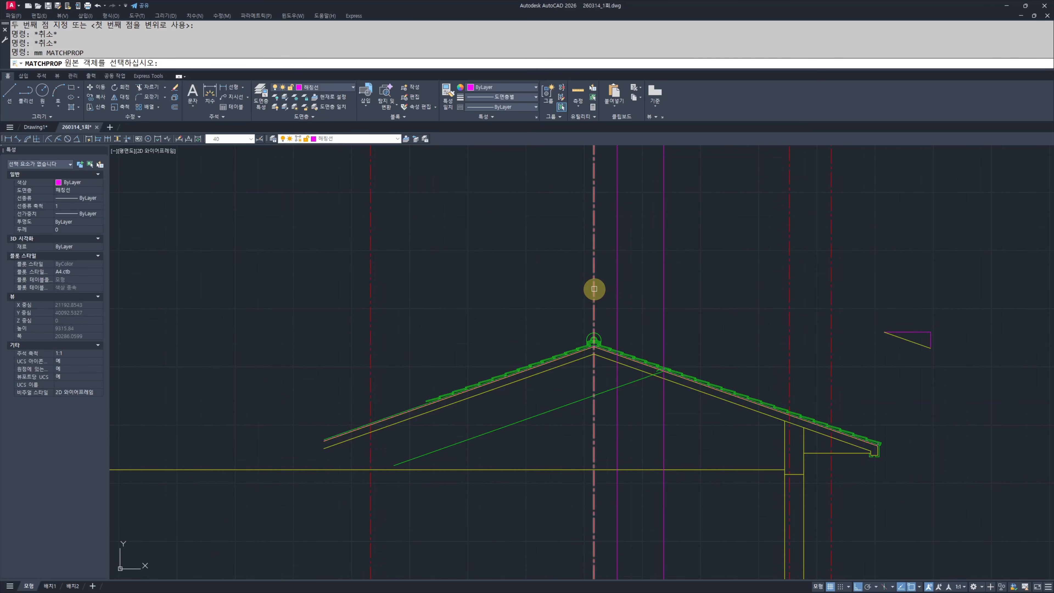
{"action": "left_click", "coordinate": [593, 290]}
{"action": "left_click", "coordinate": [688, 288]}
{"action": "left_click", "coordinate": [657, 318]}
{"action": "key", "text": "Escape"}
{"action": "key", "text": "Escape"}
Step: Match the properties of the gable section's projected eave-corner line to the roof plan's dashed magenta eave line
{"action": "scroll", "coordinate": [663, 337], "scroll_direction": "down", "scroll_amount": 2}
{"action": "scroll", "coordinate": [661, 346], "scroll_direction": "down", "scroll_amount": 4}
{"action": "scroll", "coordinate": [677, 299], "scroll_direction": "up", "scroll_amount": 2}
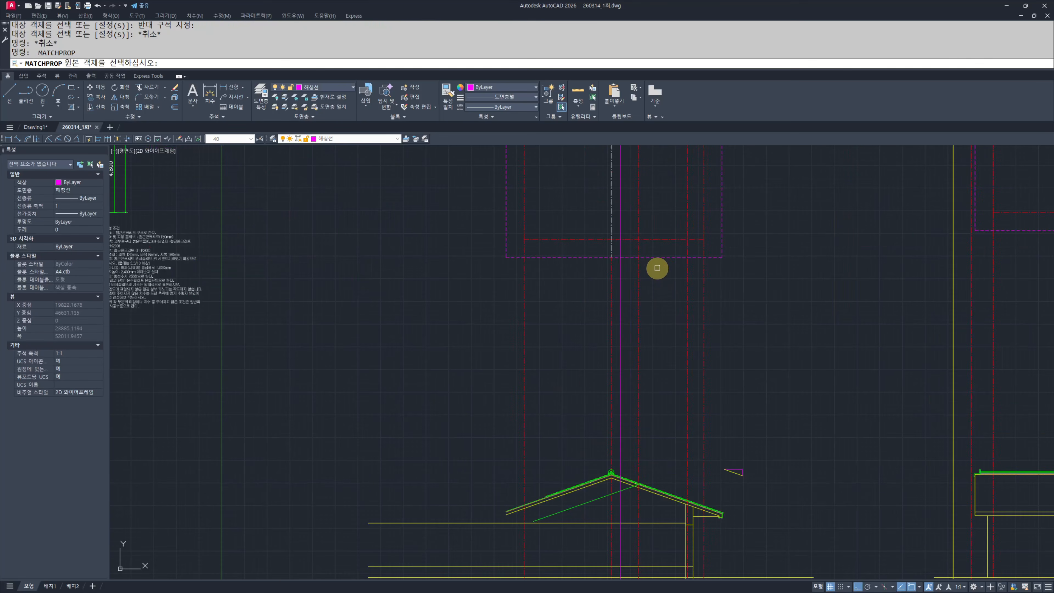
{"action": "key", "text": "space"}
{"action": "left_click", "coordinate": [622, 274]}
{"action": "key", "text": "Escape"}
{"action": "key", "text": "Escape"}
Step: Trim the part of the copied green slope line that extends left of the dashed magenta eave line
{"action": "scroll", "coordinate": [640, 379], "scroll_direction": "up", "scroll_amount": 8}
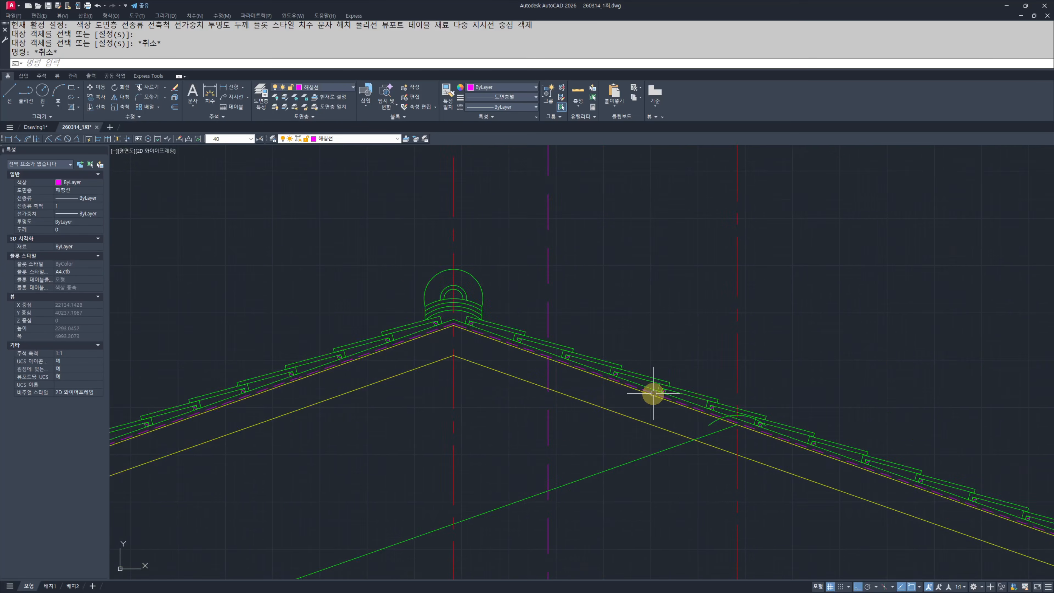
{"action": "type", "text": "tr"}
{"action": "key", "text": "space"}
{"action": "left_click", "coordinate": [553, 320]}
{"action": "left_click", "coordinate": [571, 362]}
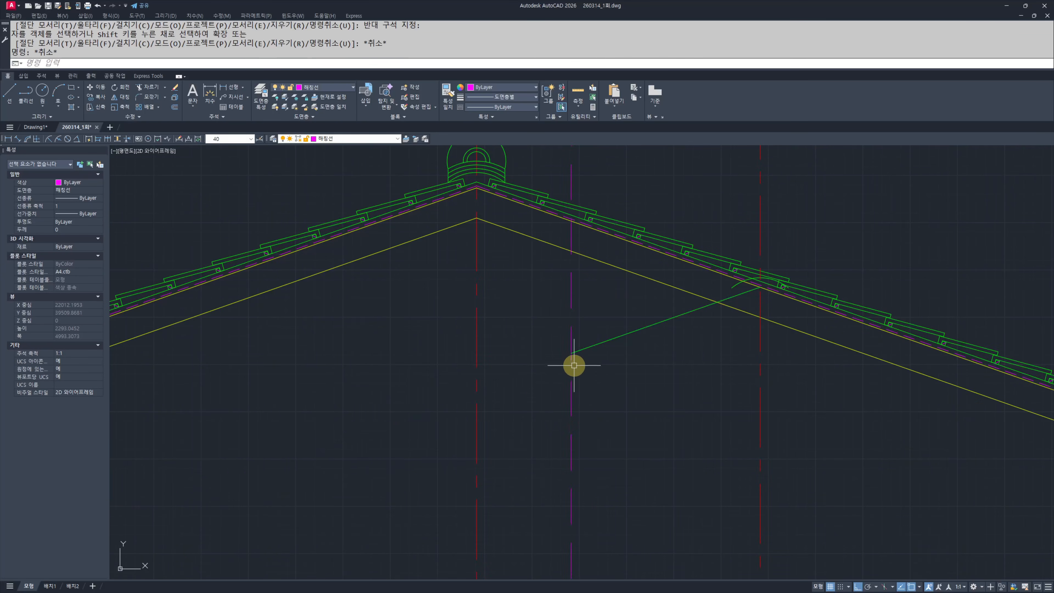
{"action": "key", "text": "Escape"}
{"action": "key", "text": "Escape"}
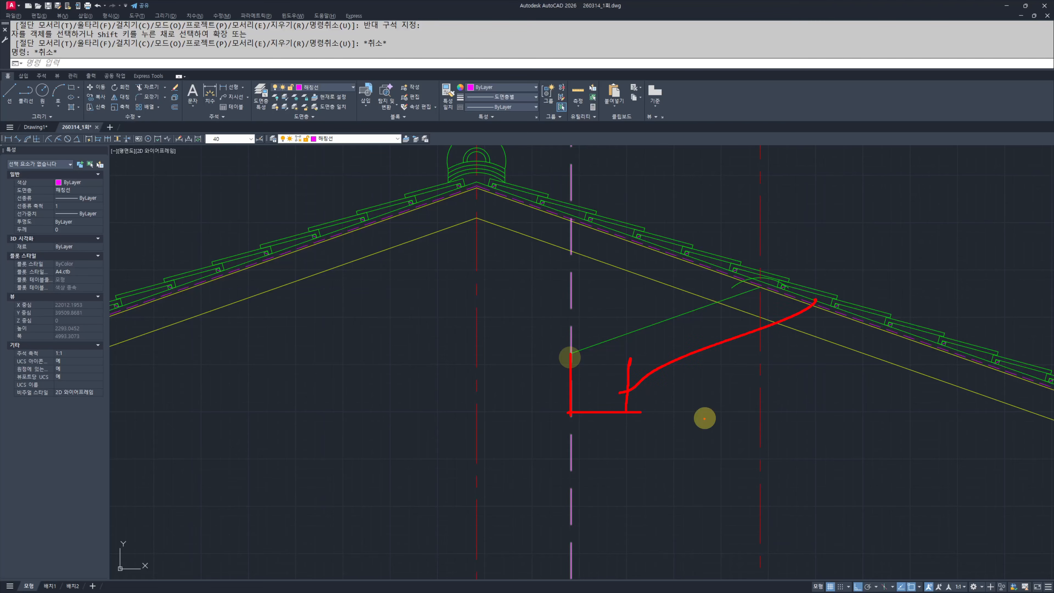
{"action": "key", "text": "Escape"}
{"action": "key", "text": "Escape"}
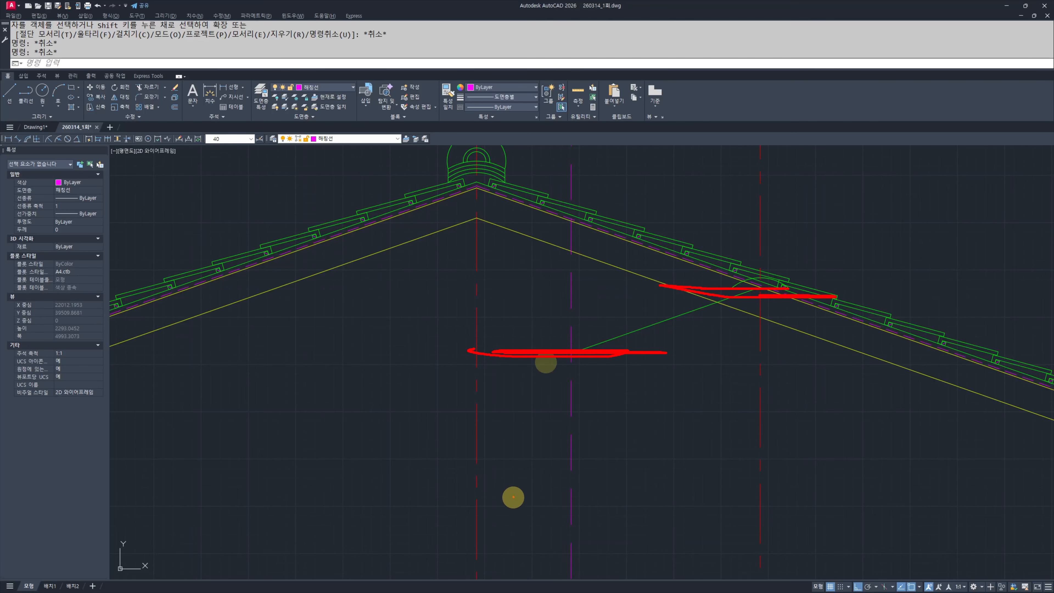
{"action": "key", "text": "Escape"}
{"action": "key", "text": "Escape"}
{"action": "left_click_drag", "start_coordinate": [674, 282], "coordinate": [817, 285]}
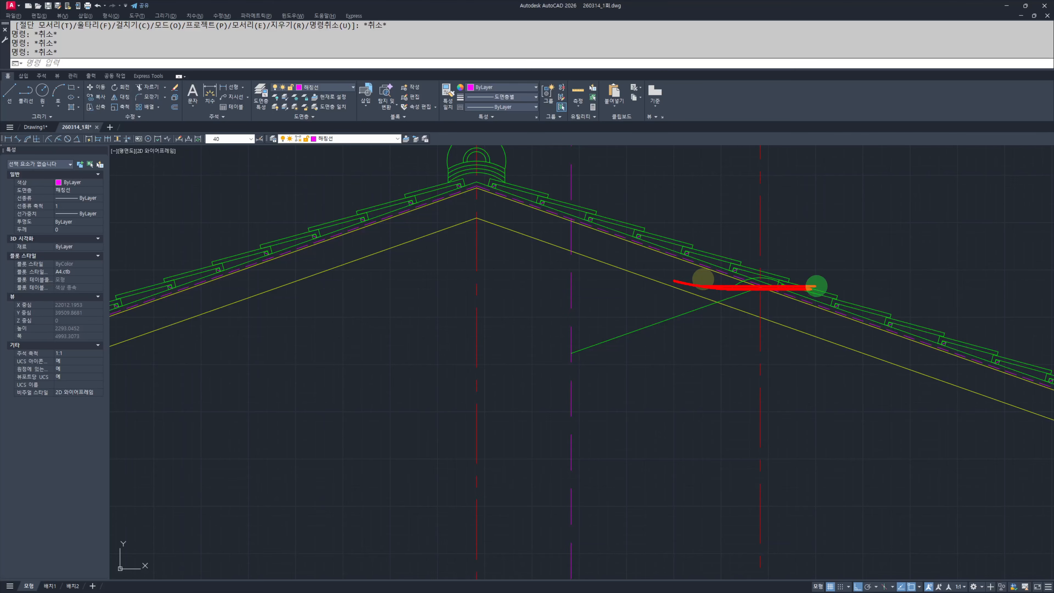
{"action": "key", "text": "Escape"}
{"action": "key", "text": "Escape"}
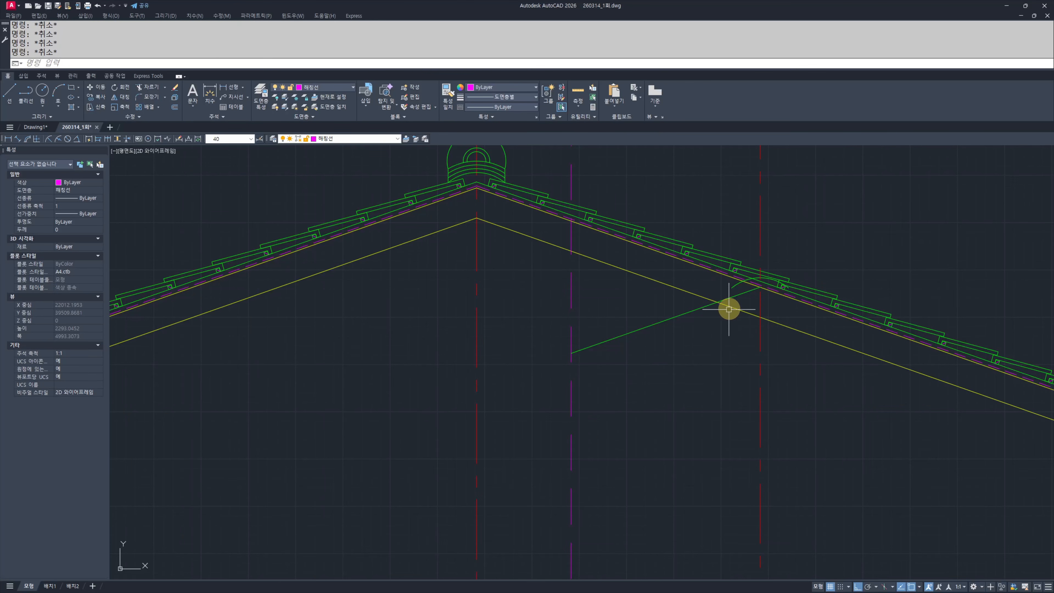
Step: Draw a horizontal construction line through the left end of the copied arc
{"action": "middle_click_drag", "start_coordinate": [721, 319], "coordinate": [713, 328]}
{"action": "type", "text": "x"}
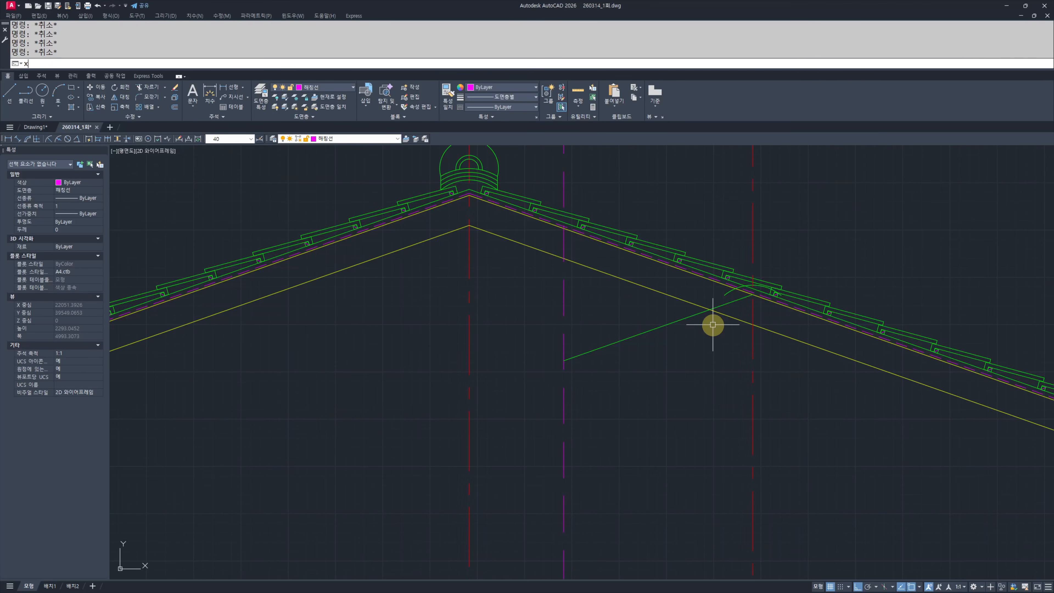
{"action": "type", "text": "l"}
{"action": "key", "text": "Return"}
{"action": "type", "text": "h"}
{"action": "key", "text": "Return"}
{"action": "scroll", "coordinate": [706, 320], "scroll_direction": "up", "scroll_amount": 3}
{"action": "left_click", "coordinate": [699, 294]}
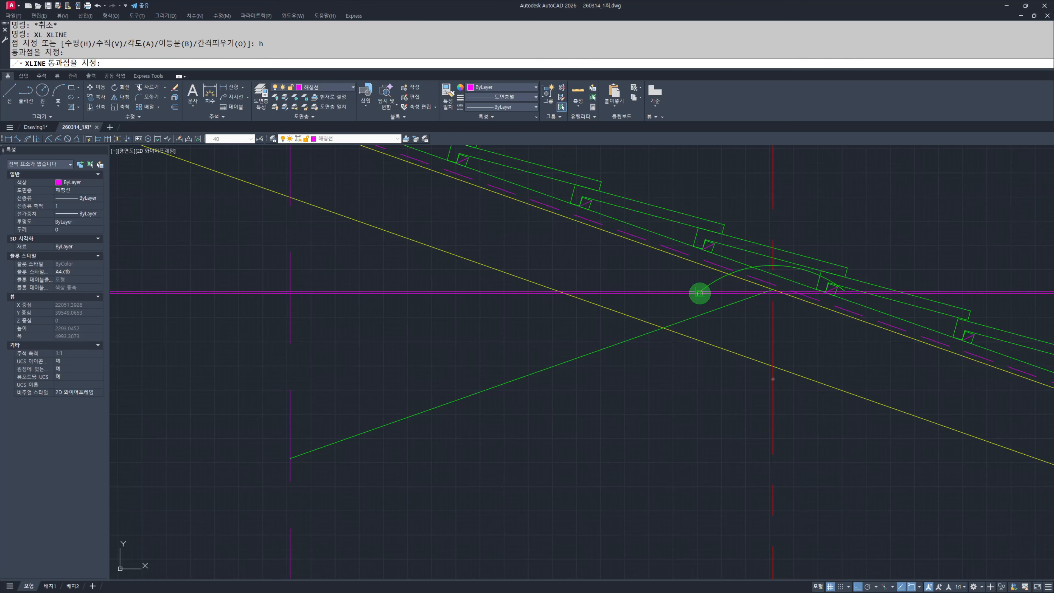
{"action": "key", "text": "Escape"}
{"action": "key", "text": "Escape"}
Step: Examine the lower corner of the gable section's ridge tile and the matching roof-end corner in the other section
{"action": "scroll", "coordinate": [537, 299], "scroll_direction": "down", "scroll_amount": 5}
{"action": "scroll", "coordinate": [602, 315], "scroll_direction": "up", "scroll_amount": 8}
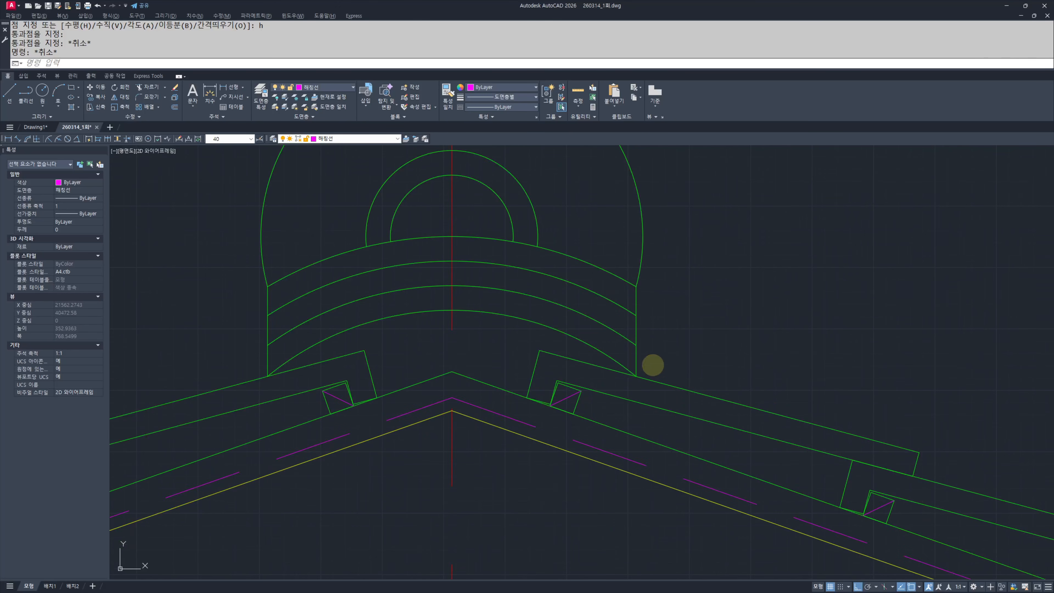
{"action": "left_click_drag", "start_coordinate": [635, 377], "coordinate": [957, 379]}
{"action": "key", "text": "Escape"}
{"action": "key", "text": "Escape"}
{"action": "scroll", "coordinate": [468, 377], "scroll_direction": "down", "scroll_amount": 10}
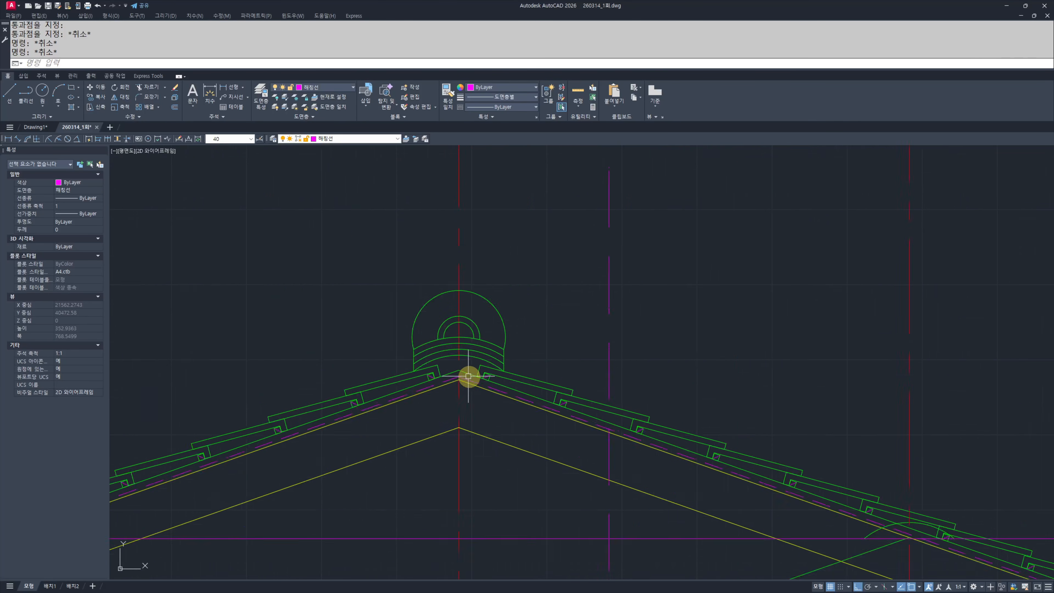
{"action": "mouse_move", "coordinate": [468, 376]}
{"action": "middle_mouse_down"}
{"action": "mouse_move", "coordinate": [812, 378]}
{"action": "mouse_move", "coordinate": [665, 378]}
{"action": "middle_mouse_up"}
{"action": "scroll", "coordinate": [765, 344], "scroll_direction": "up", "scroll_amount": 10}
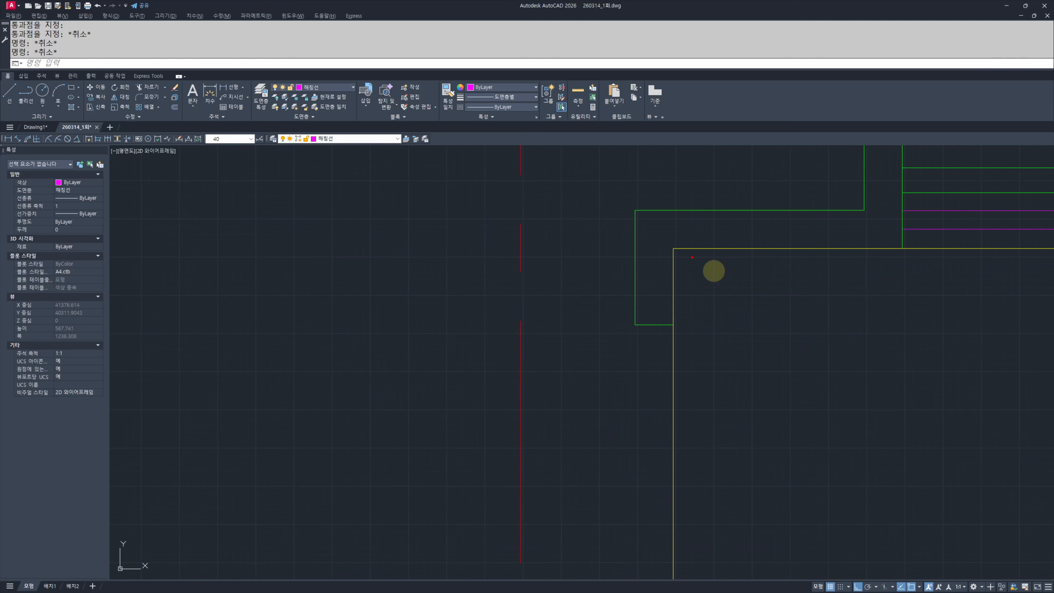
{"action": "key", "text": "Escape"}
Step: Match the properties of the horizontal construction line to the yellow roof-end line of the second section
{"action": "scroll", "coordinate": [722, 303], "scroll_direction": "down", "scroll_amount": 6}
{"action": "middle_click_drag", "start_coordinate": [710, 379], "coordinate": [729, 391]}
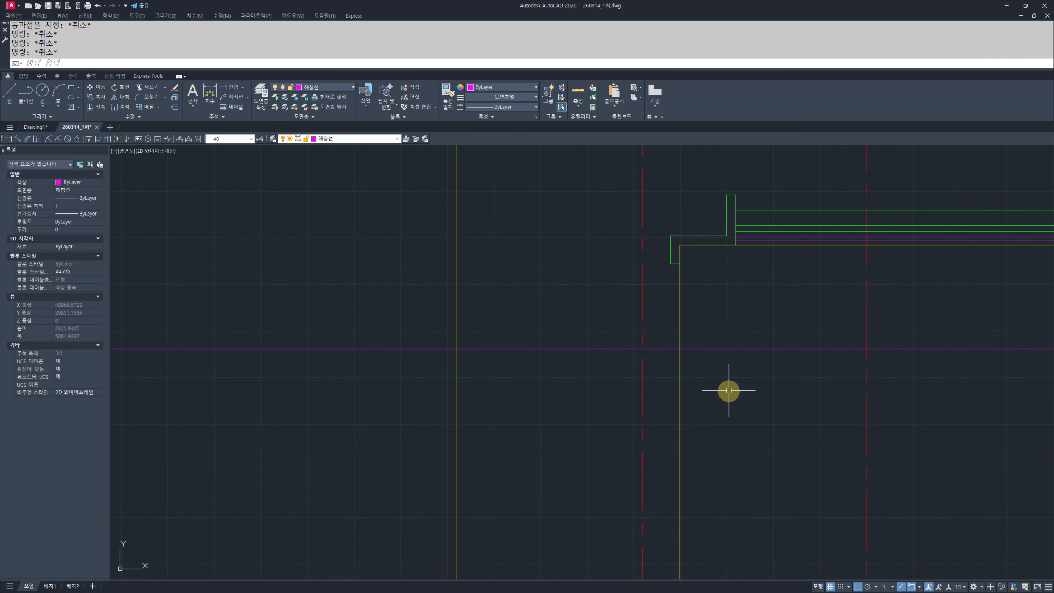
{"action": "type", "text": "mm"}
{"action": "key", "text": "Return"}
{"action": "left_click", "coordinate": [681, 372]}
{"action": "left_click", "coordinate": [560, 329]}
{"action": "left_click", "coordinate": [490, 402]}
{"action": "key", "text": "Escape"}
{"action": "key", "text": "Escape"}
Step: Copy the green roof-end profile and its roof layer lines onto the intersection of the yellow lines marking the lower roof's corner
{"action": "middle_click_drag", "start_coordinate": [681, 324], "coordinate": [671, 369]}
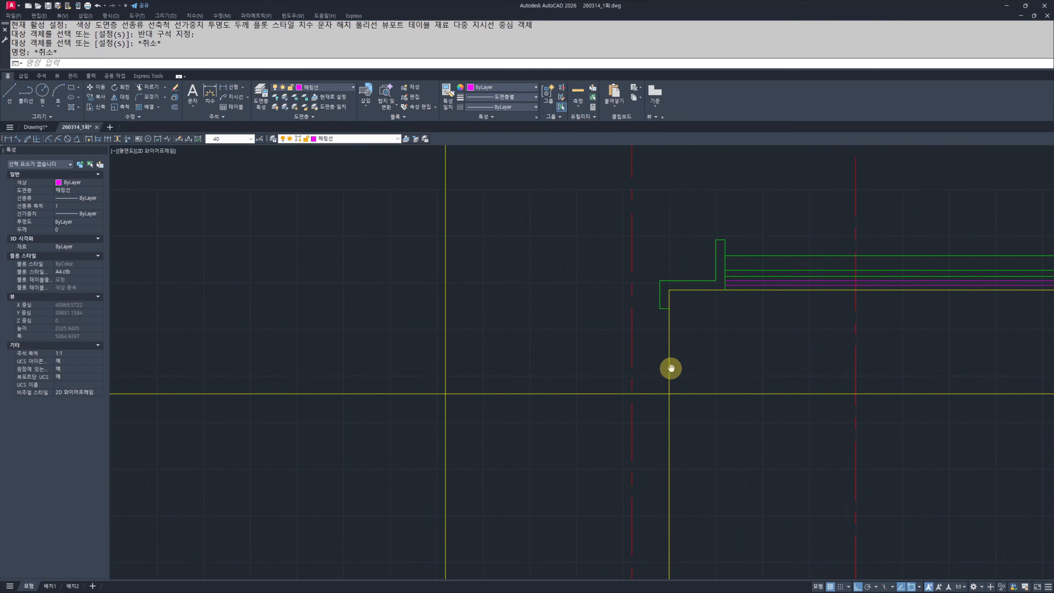
{"action": "scroll", "coordinate": [672, 359], "scroll_direction": "down", "scroll_amount": 2}
{"action": "left_click_drag", "start_coordinate": [725, 333], "coordinate": [728, 350]}
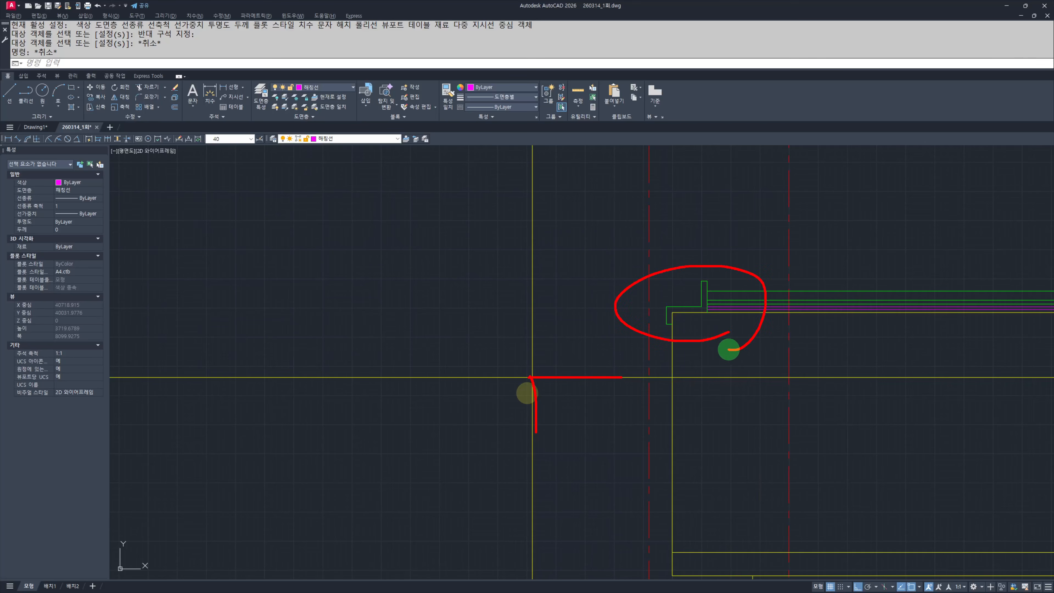
{"action": "key", "text": "Escape"}
{"action": "left_click", "coordinate": [617, 245]}
{"action": "left_click", "coordinate": [741, 340]}
{"action": "scroll", "coordinate": [748, 294], "scroll_direction": "up", "scroll_amount": 3}
{"action": "left_click", "coordinate": [764, 227]}
{"action": "left_click", "coordinate": [574, 365]}
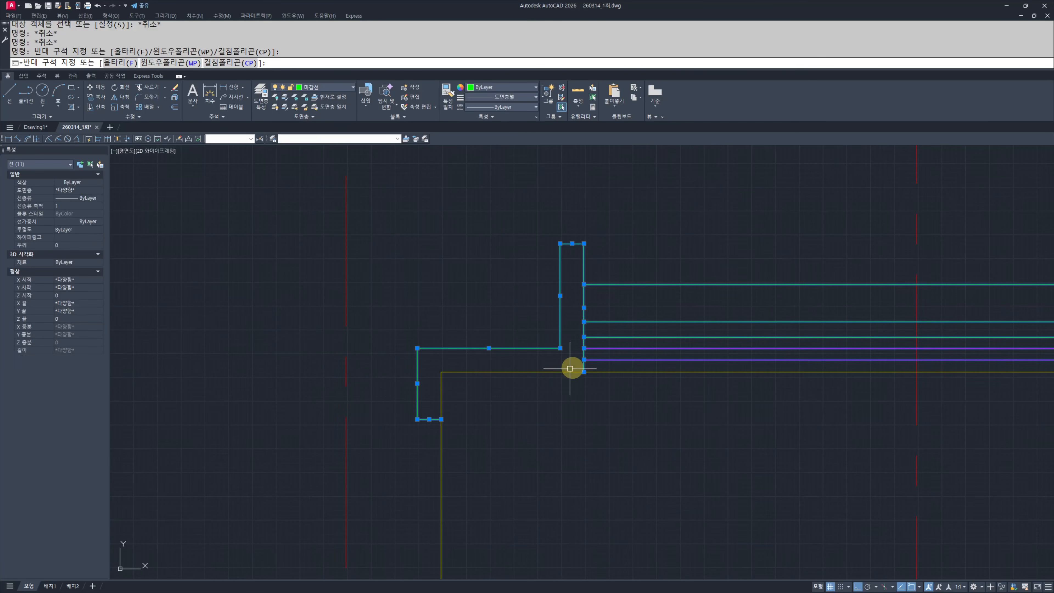
{"action": "type", "text": "cc"}
{"action": "key", "text": "space"}
{"action": "left_click", "coordinate": [442, 372]}
{"action": "scroll", "coordinate": [419, 387], "scroll_direction": "down", "scroll_amount": 3}
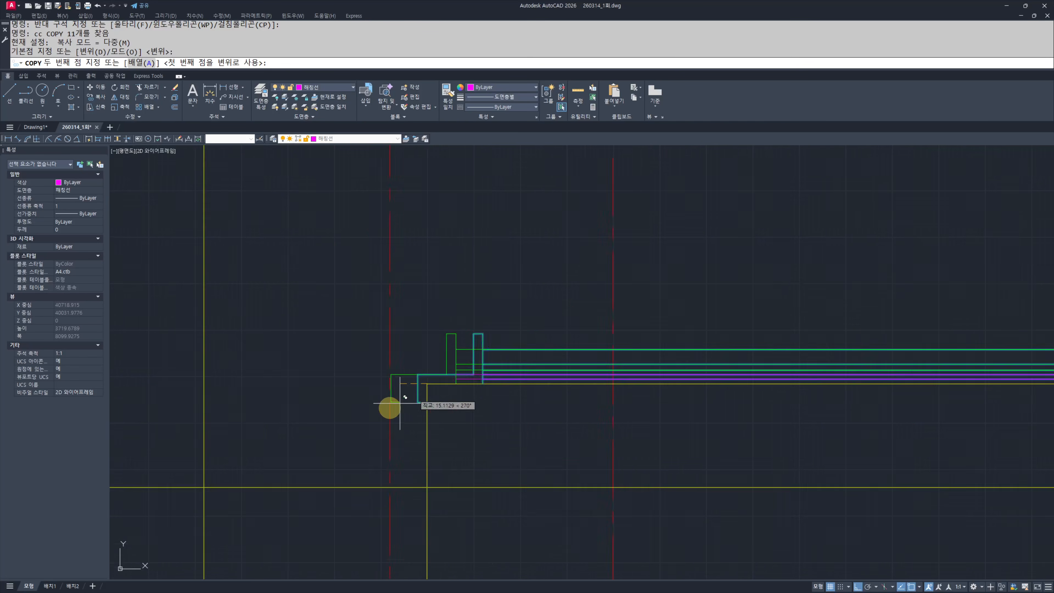
{"action": "middle_click_drag", "start_coordinate": [339, 422], "coordinate": [592, 301]}
{"action": "scroll", "coordinate": [482, 344], "scroll_direction": "up", "scroll_amount": 3}
{"action": "left_click", "coordinate": [422, 402]}
{"action": "key", "text": "Escape"}
{"action": "key", "text": "Escape"}
{"action": "middle_click_drag", "start_coordinate": [422, 403], "coordinate": [439, 411]}
Step: Trim the yellow vertical line above and the yellow horizontal line beyond the lower roof's outer corner
{"action": "type", "text": "tr"}
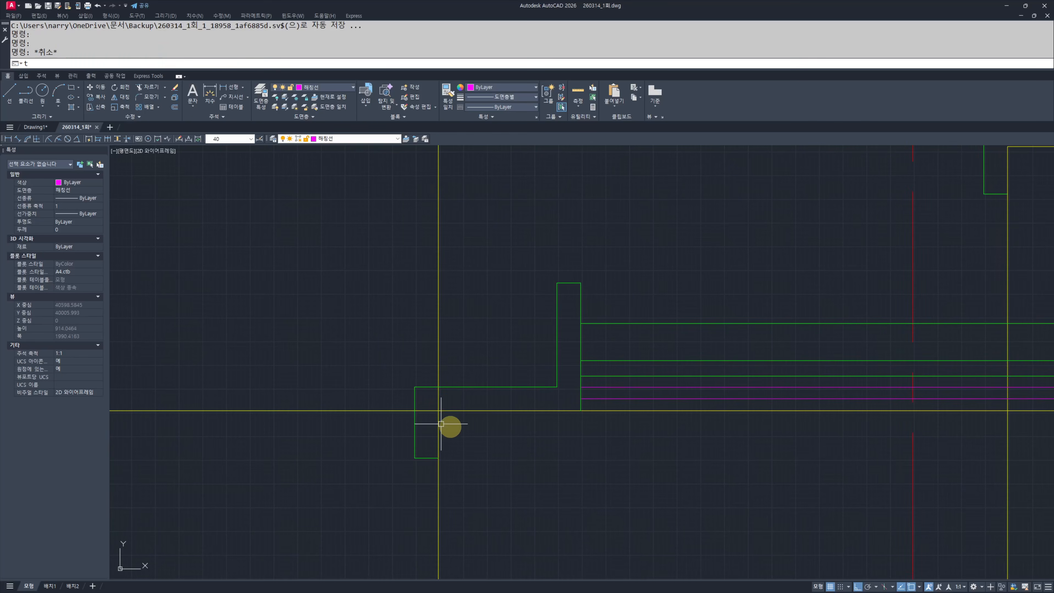
{"action": "left_click", "coordinate": [473, 420]}
{"action": "left_click", "coordinate": [428, 396]}
{"action": "key", "text": "space"}
{"action": "left_click", "coordinate": [473, 374]}
{"action": "left_click", "coordinate": [297, 410]}
{"action": "key", "text": "space"}
Step: Trim the lower roof's layer lines where they run past the upper roof's yellow end line
{"action": "key", "text": "space"}
{"action": "middle_click_drag", "start_coordinate": [812, 416], "coordinate": [534, 435]}
{"action": "left_click", "coordinate": [765, 266]}
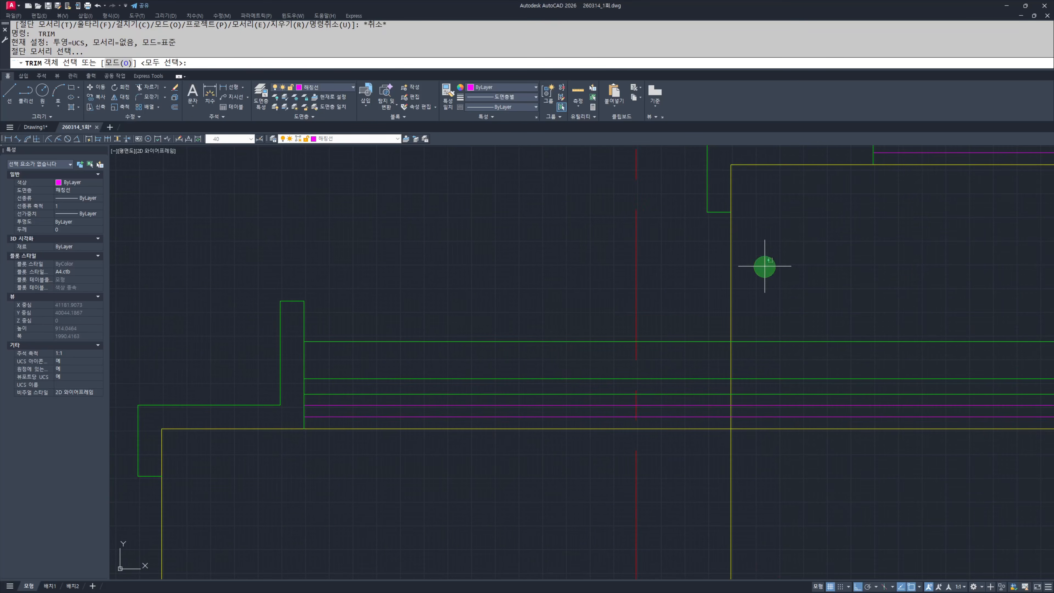
{"action": "left_click", "coordinate": [712, 288]}
{"action": "key", "text": "space"}
{"action": "left_click", "coordinate": [813, 298]}
{"action": "left_click", "coordinate": [779, 460]}
{"action": "key", "text": "Escape"}
{"action": "scroll", "coordinate": [594, 351], "scroll_direction": "down", "scroll_amount": 8}
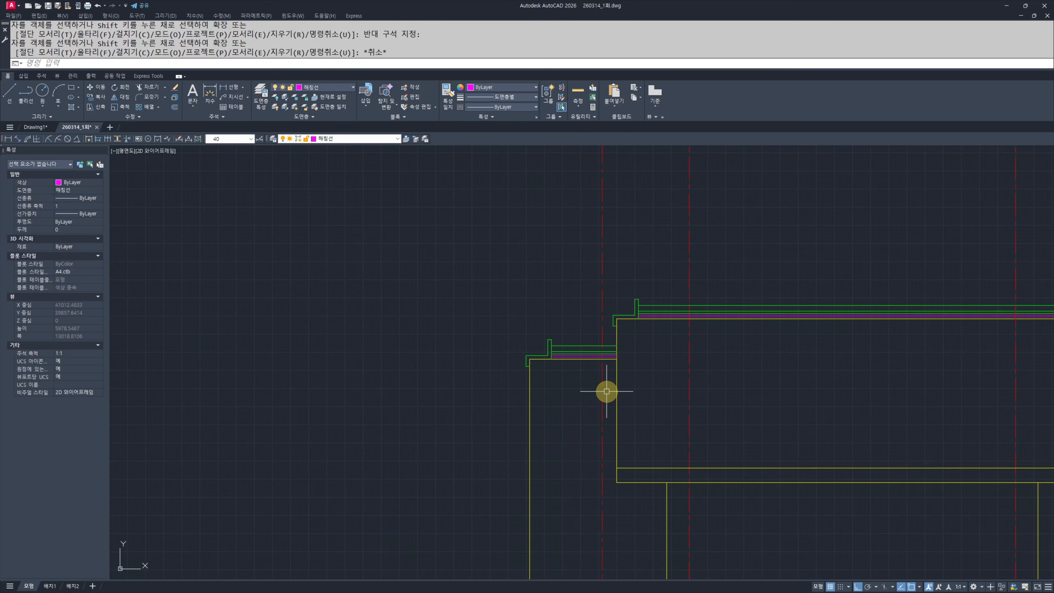
{"action": "key", "text": "Escape"}
{"action": "key", "text": "Escape"}
Step: Draw a horizontal construction line through the lower end of the green slope line in the gable section
{"action": "scroll", "coordinate": [507, 428], "scroll_direction": "down", "scroll_amount": 8}
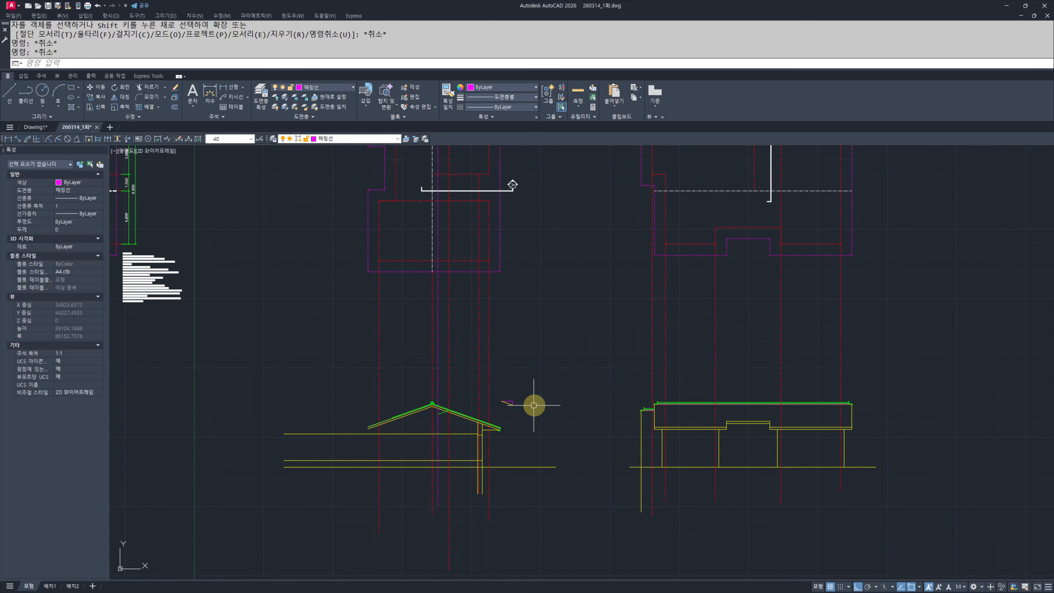
{"action": "type", "text": "xl"}
{"action": "key", "text": "space"}
{"action": "type", "text": "h"}
{"action": "key", "text": "space"}
{"action": "scroll", "coordinate": [435, 432], "scroll_direction": "up", "scroll_amount": 5}
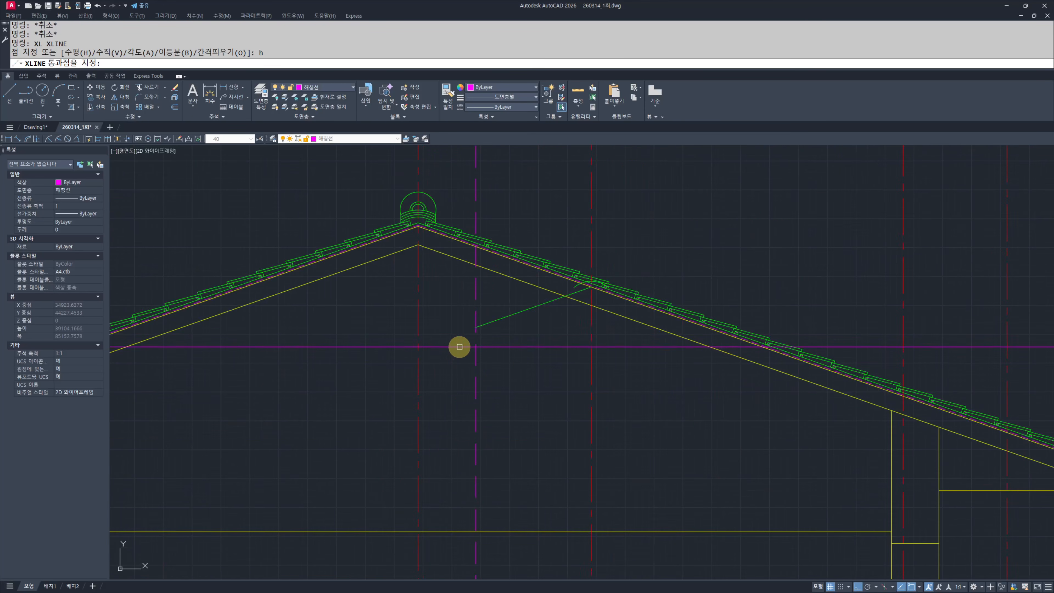
{"action": "left_click", "coordinate": [481, 328]}
{"action": "key", "text": "Escape"}
{"action": "key", "text": "Escape"}
Step: Trim the part of the horizontal construction line that extends outside the lower roof's yellow end line
{"action": "scroll", "coordinate": [485, 332], "scroll_direction": "down", "scroll_amount": 8}
{"action": "middle_click_drag", "start_coordinate": [786, 360], "coordinate": [618, 353]}
{"action": "scroll", "coordinate": [680, 342], "scroll_direction": "up", "scroll_amount": 10}
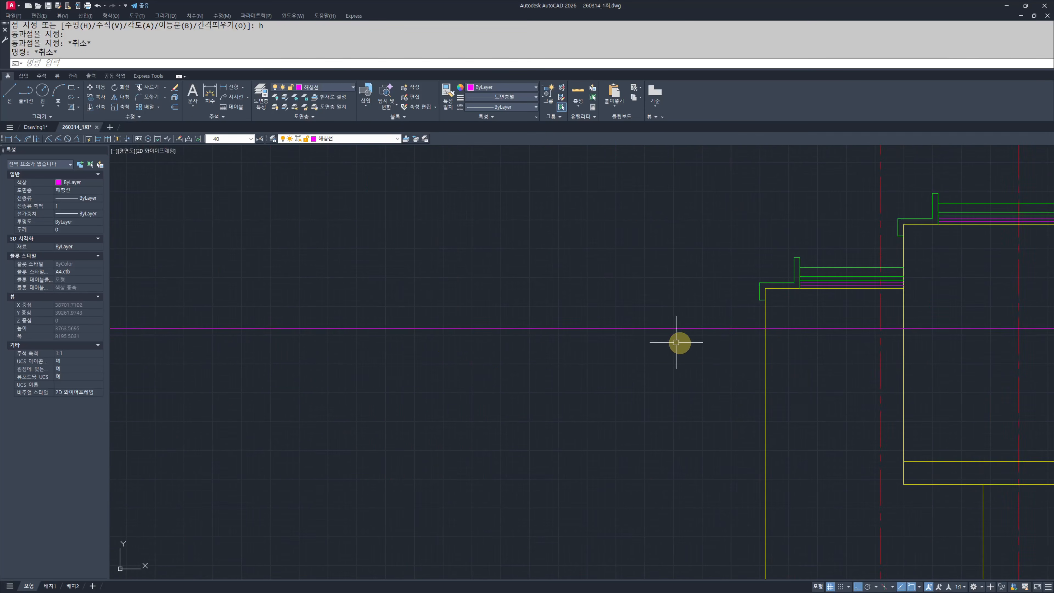
{"action": "type", "text": "tr"}
{"action": "key", "text": "space"}
{"action": "left_click", "coordinate": [827, 336]}
{"action": "left_click", "coordinate": [715, 294]}
{"action": "key", "text": "space"}
{"action": "left_click", "coordinate": [687, 281]}
{"action": "left_click", "coordinate": [641, 375]}
{"action": "key", "text": "Escape"}
{"action": "key", "text": "Escape"}
Step: Offset the trimmed magenta line 200 downward below the lower roof
{"action": "type", "text": "o "}
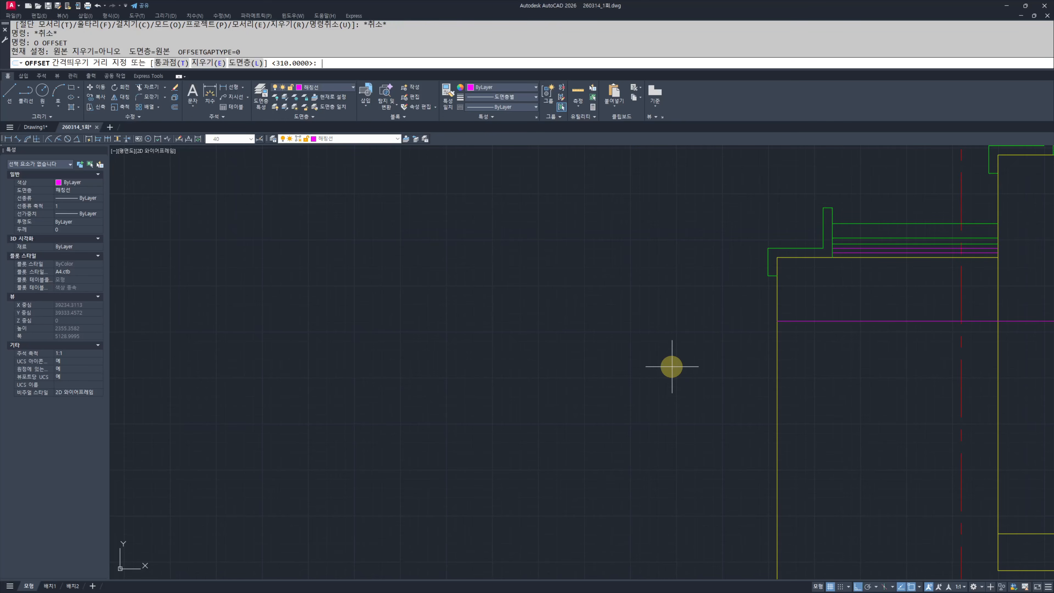
{"action": "type", "text": "200"}
{"action": "key", "text": "space"}
{"action": "left_click", "coordinate": [824, 321]}
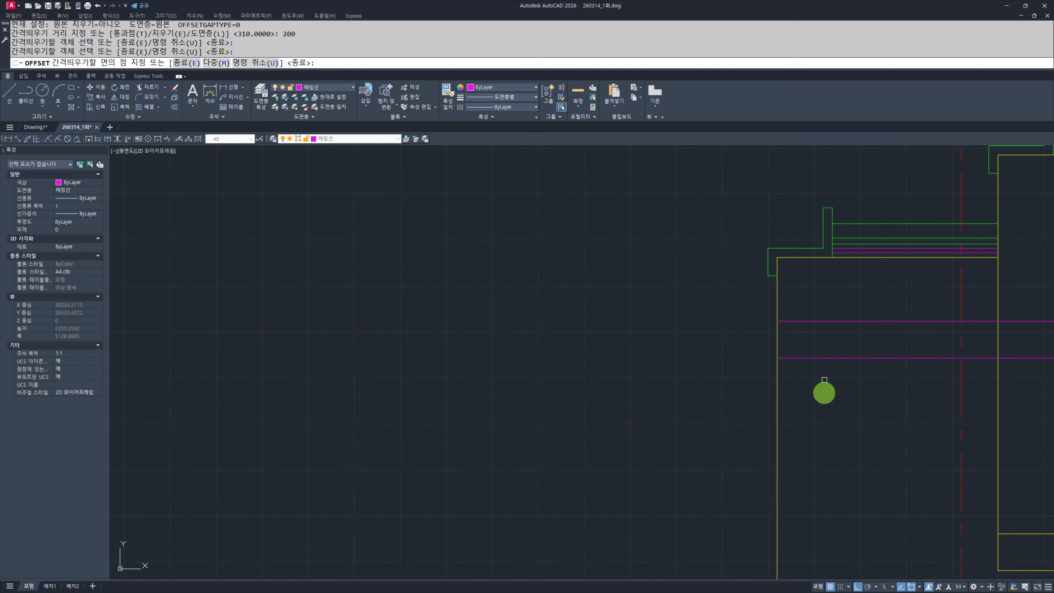
{"action": "left_click", "coordinate": [824, 393]}
{"action": "key", "text": "Escape"}
{"action": "key", "text": "Escape"}
Step: Trim the lower roof's yellow end line below the offset magenta line
{"action": "scroll", "coordinate": [825, 326], "scroll_direction": "up", "scroll_amount": 5}
{"action": "type", "text": "tr"}
{"action": "key", "text": "space"}
{"action": "left_click", "coordinate": [773, 402]}
{"action": "left_click", "coordinate": [732, 306]}
{"action": "key", "text": "Escape"}
{"action": "middle_click_drag", "start_coordinate": [823, 400], "coordinate": [682, 454]}
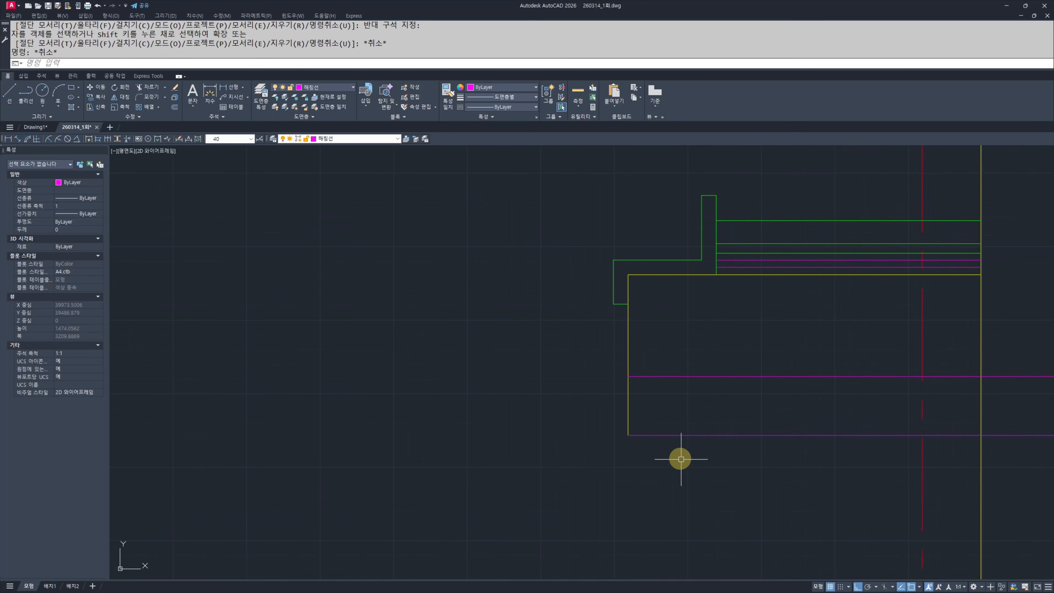
Step: Match the properties of both magenta horizontal lines to the lower roof's yellow end line
{"action": "type", "text": "mm"}
{"action": "key", "text": "space"}
{"action": "left_click", "coordinate": [626, 365]}
{"action": "left_click", "coordinate": [668, 339]}
{"action": "left_click", "coordinate": [553, 469]}
{"action": "key", "text": "Escape"}
{"action": "key", "text": "Escape"}
Step: Trim the lower roof's two yellow eave lines where they extend past the upper roof's end line
{"action": "middle_click_drag", "start_coordinate": [866, 435], "coordinate": [630, 436]}
{"action": "type", "text": "tr"}
{"action": "left_click", "coordinate": [771, 403]}
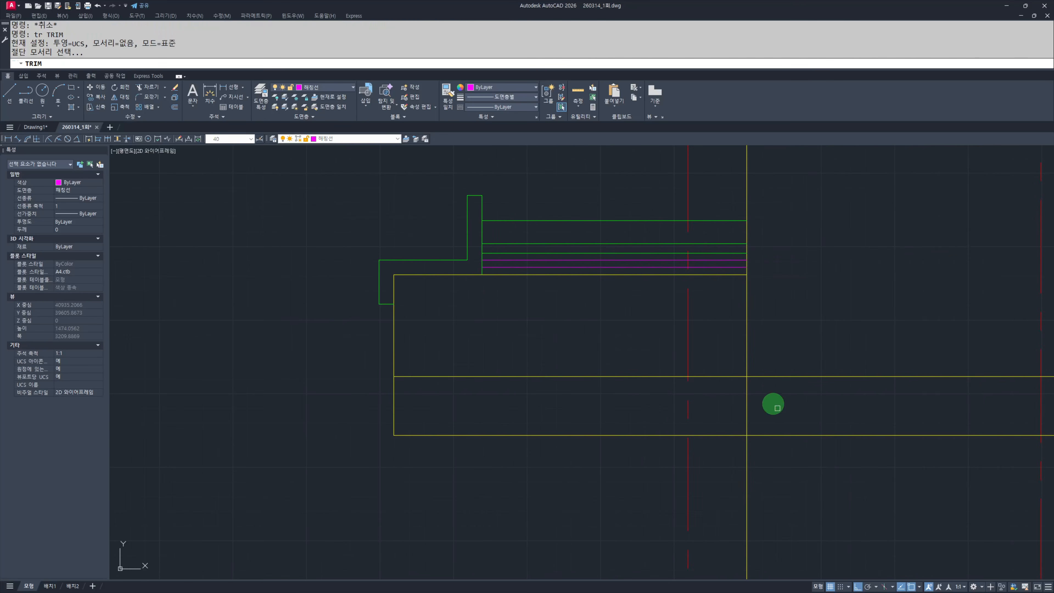
{"action": "left_click", "coordinate": [871, 494]}
{"action": "scroll", "coordinate": [761, 363], "scroll_direction": "down", "scroll_amount": 5}
{"action": "key", "text": "Escape"}
{"action": "key", "text": "Escape"}
{"action": "middle_click_drag", "start_coordinate": [825, 457], "coordinate": [755, 422]}
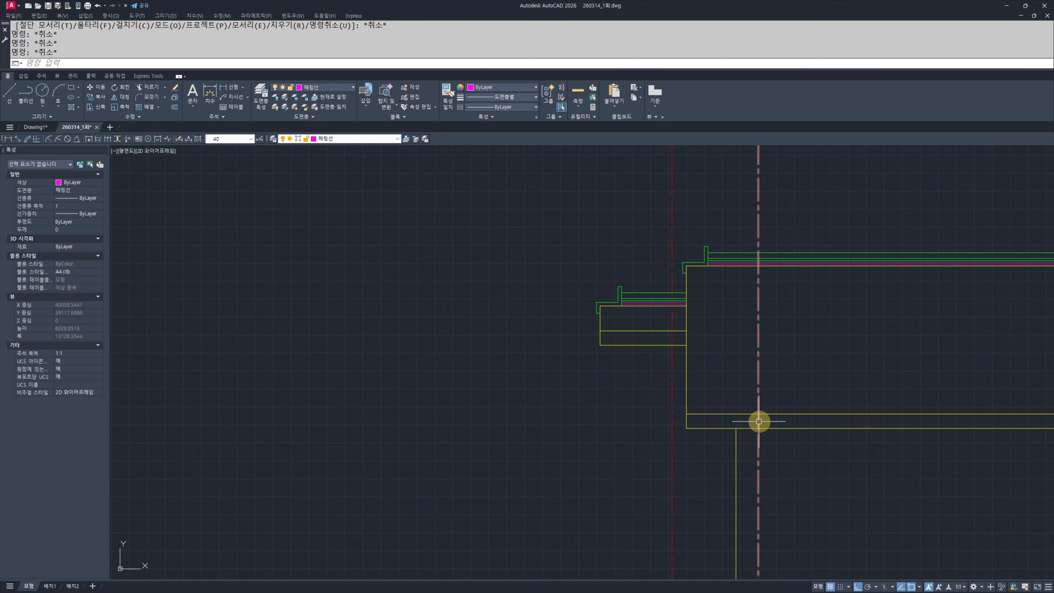
Step: Examine the gable section's roof tiles near the dashed magenta line and the green slope line beneath them
{"action": "middle_click_drag", "start_coordinate": [618, 305], "coordinate": [670, 318]}
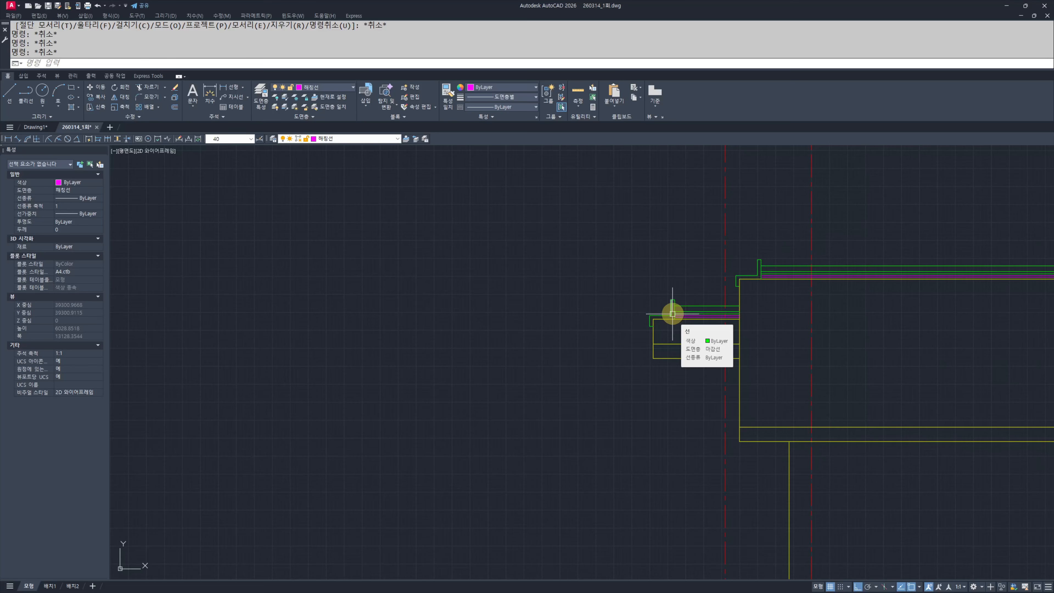
{"action": "scroll", "coordinate": [672, 314], "scroll_direction": "down", "scroll_amount": 8}
{"action": "scroll", "coordinate": [334, 335], "scroll_direction": "up", "scroll_amount": 10}
{"action": "middle_click_drag", "start_coordinate": [585, 321], "coordinate": [657, 368]}
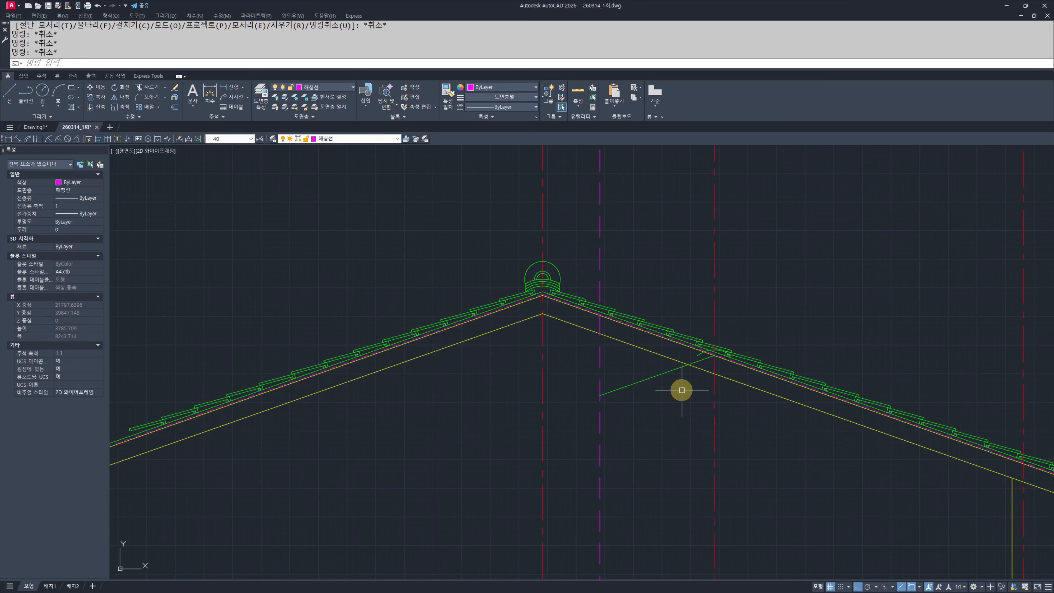
{"action": "scroll", "coordinate": [648, 315], "scroll_direction": "down", "scroll_amount": 7}
{"action": "scroll", "coordinate": [603, 372], "scroll_direction": "up", "scroll_amount": 7}
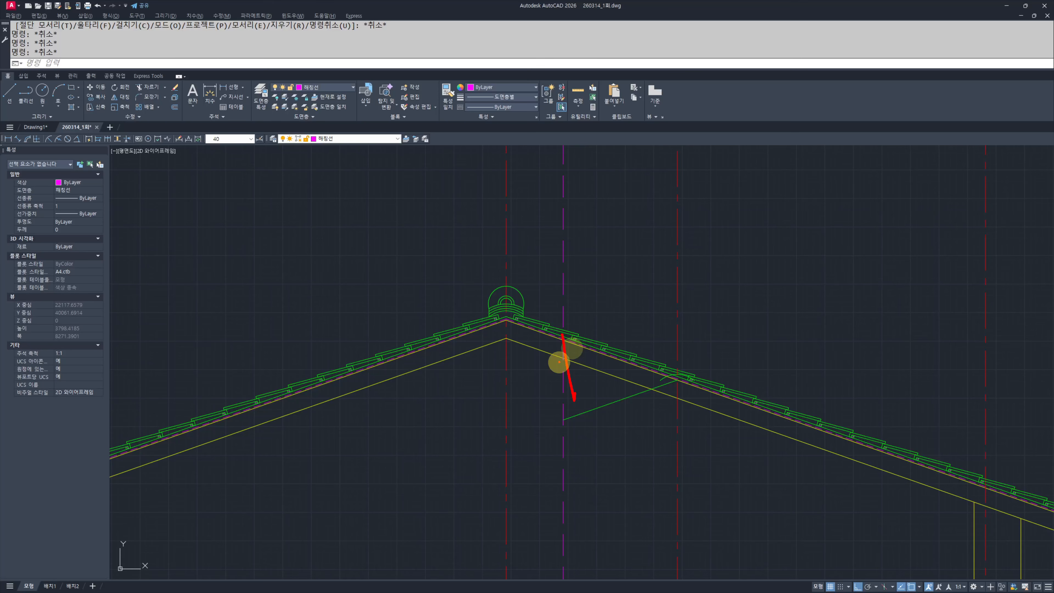
{"action": "key", "text": "Escape"}
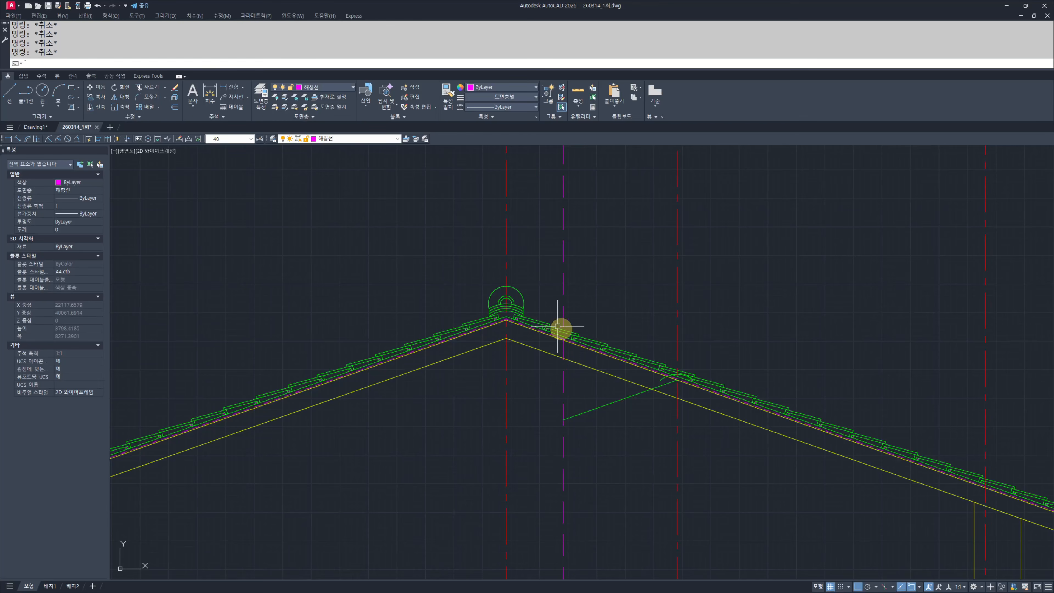
{"action": "scroll", "coordinate": [565, 328], "scroll_direction": "up", "scroll_amount": 4}
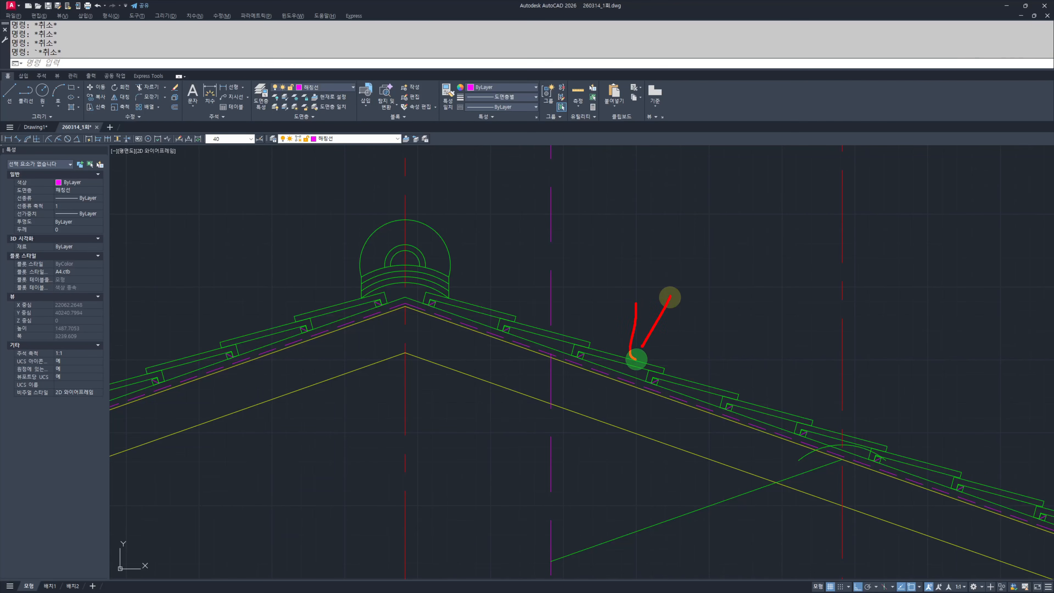
{"action": "scroll", "coordinate": [648, 357], "scroll_direction": "down", "scroll_amount": 2}
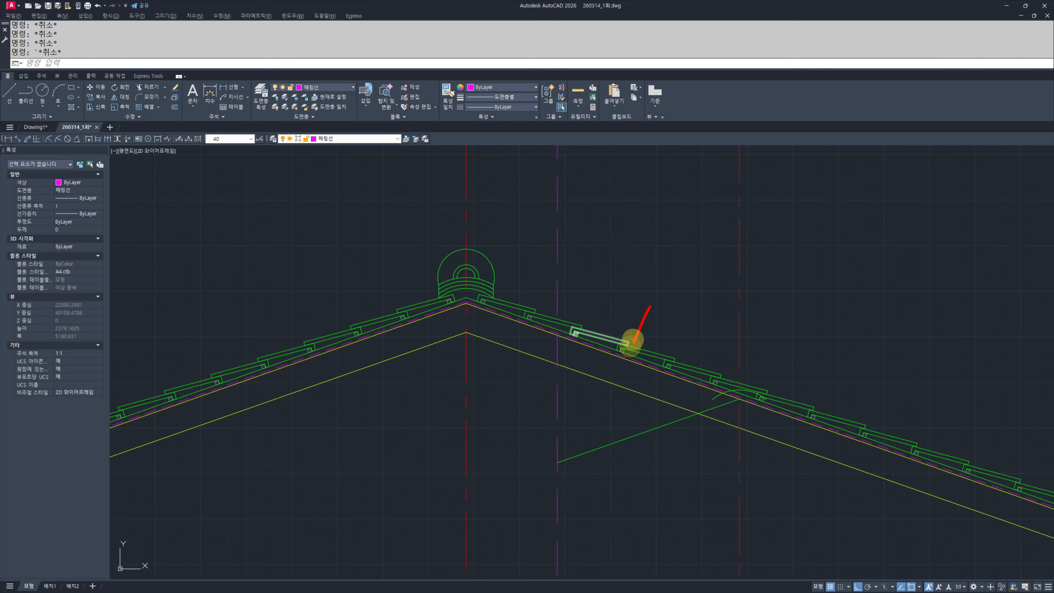
{"action": "key", "text": "Escape"}
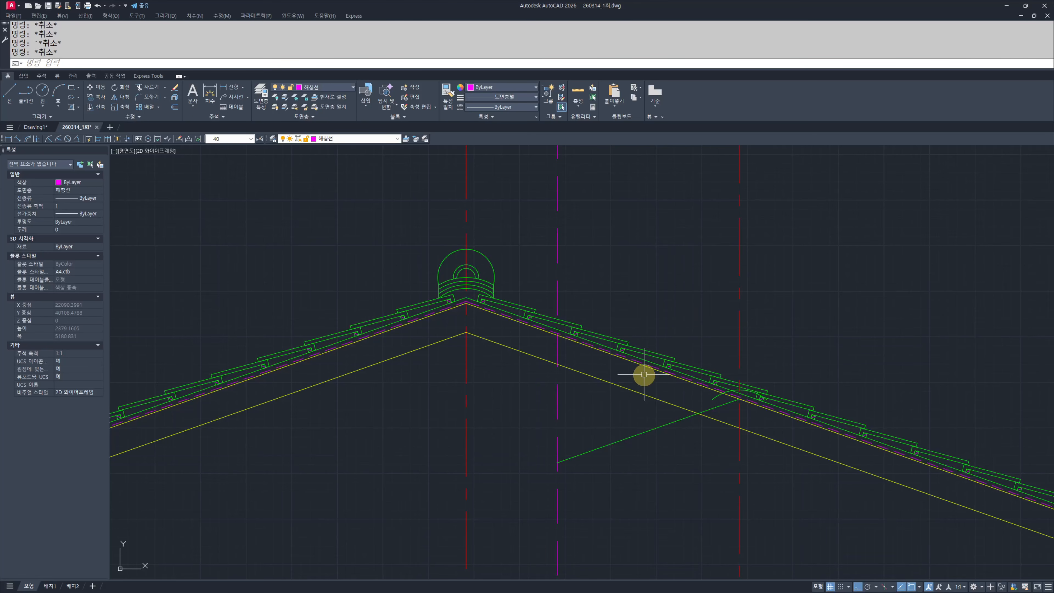
{"action": "mouse_move", "coordinate": [727, 392]}
{"action": "middle_mouse_down"}
{"action": "mouse_move", "coordinate": [679, 396]}
{"action": "mouse_move", "coordinate": [524, 295]}
{"action": "middle_mouse_up"}
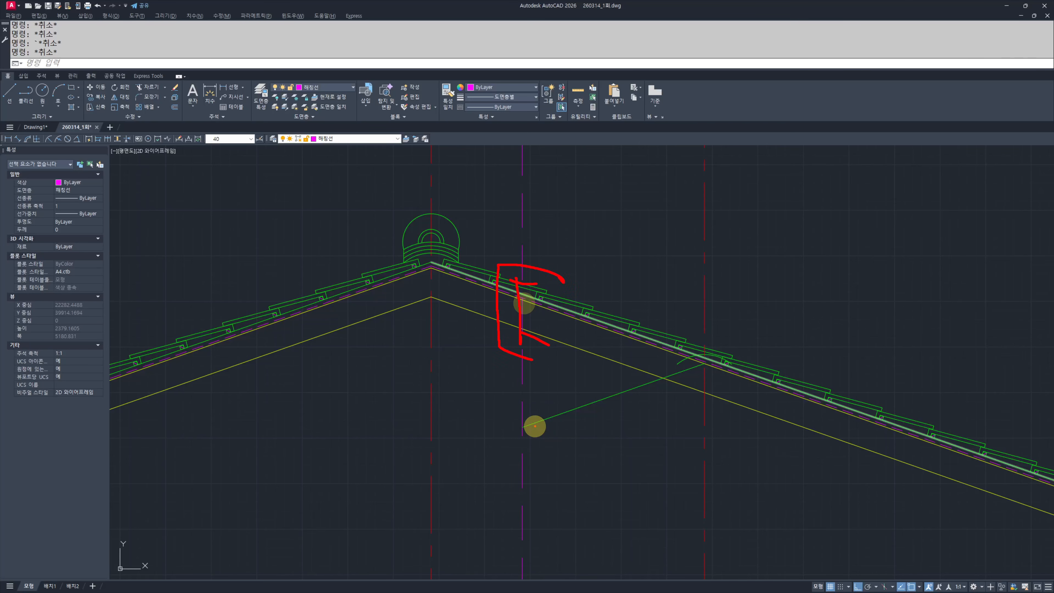
{"action": "middle_click_drag", "start_coordinate": [705, 400], "coordinate": [680, 407]}
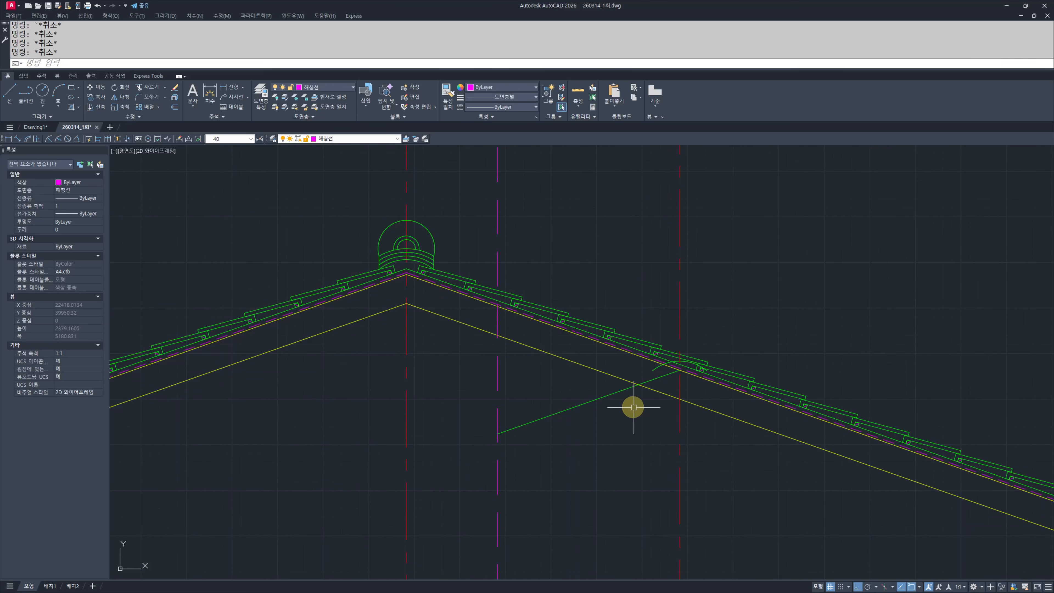
{"action": "key", "text": "ctrl+2"}
{"action": "left_click_drag", "start_coordinate": [676, 370], "coordinate": [478, 443]}
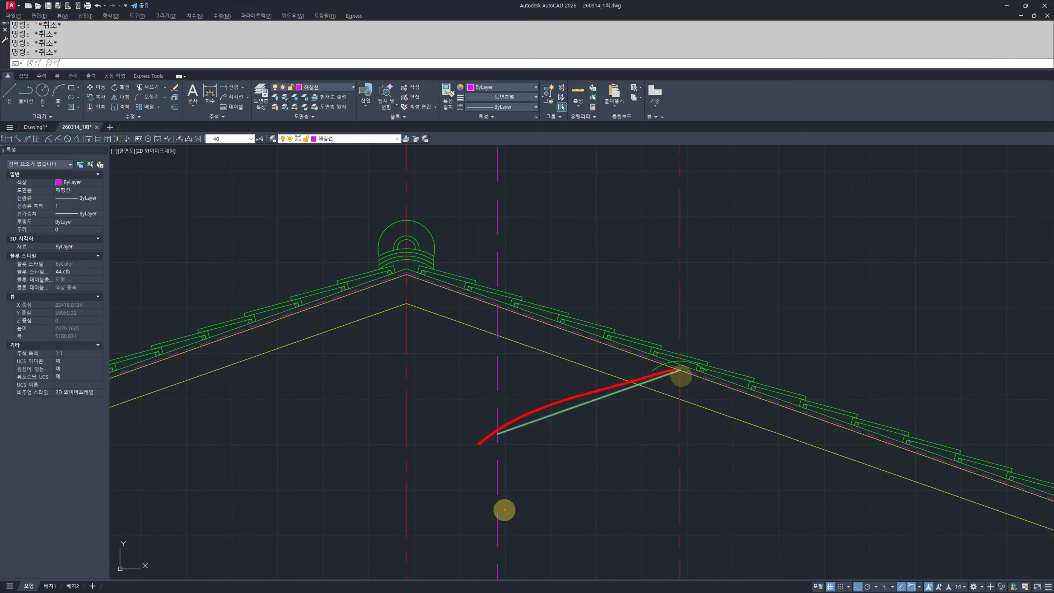
{"action": "key", "text": "Escape"}
{"action": "scroll", "coordinate": [400, 243], "scroll_direction": "up", "scroll_amount": 4}
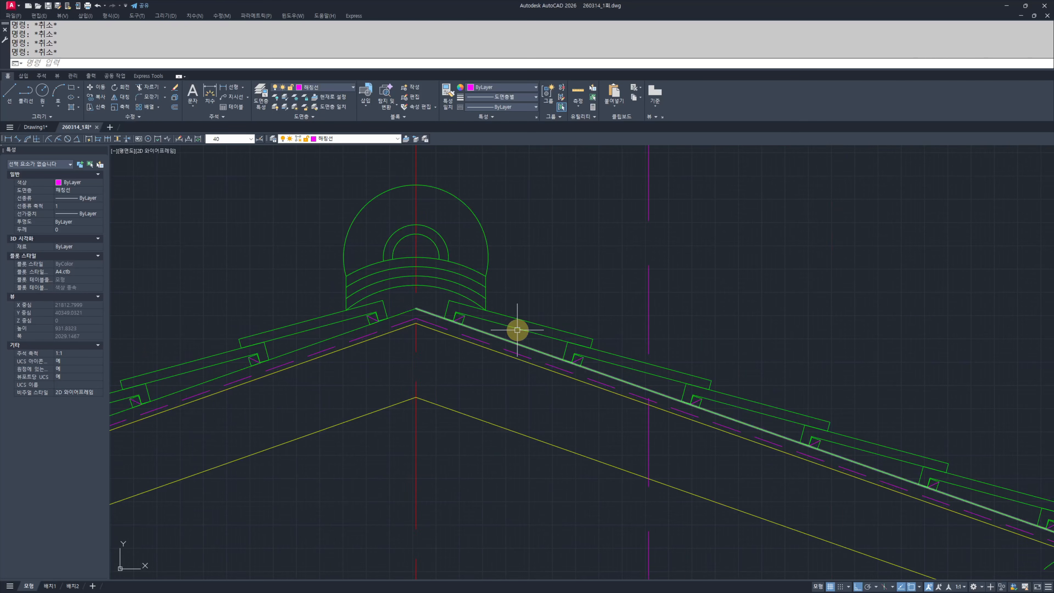
{"action": "key", "text": "Escape"}
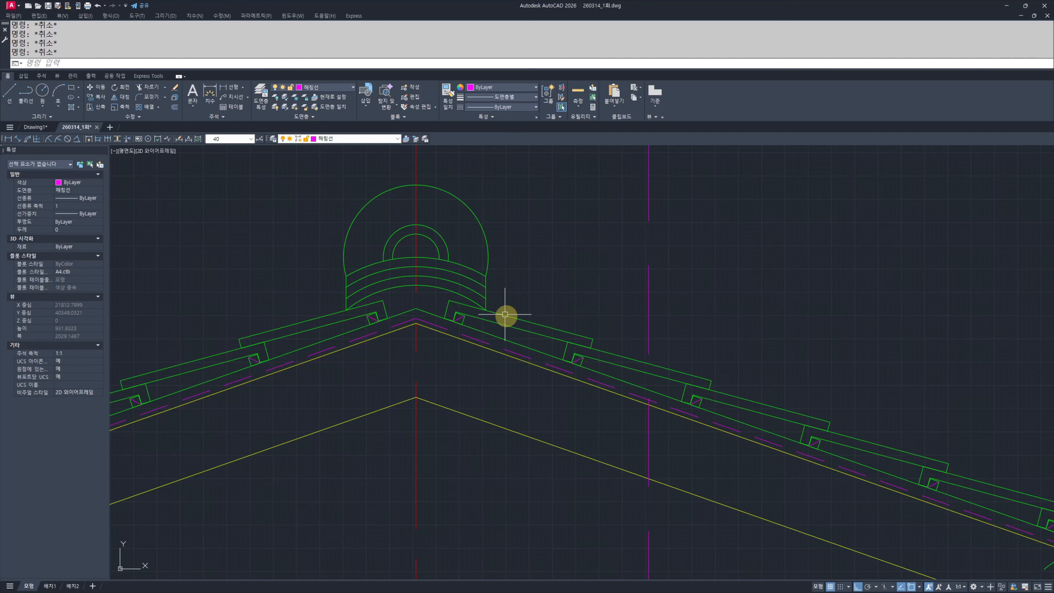
Step: Examine the tile and batten detail at the gable section's eave end, and compare the slope line with the second section's lower roof
{"action": "scroll", "coordinate": [548, 332], "scroll_direction": "down", "scroll_amount": 3}
{"action": "scroll", "coordinate": [483, 353], "scroll_direction": "up", "scroll_amount": 4}
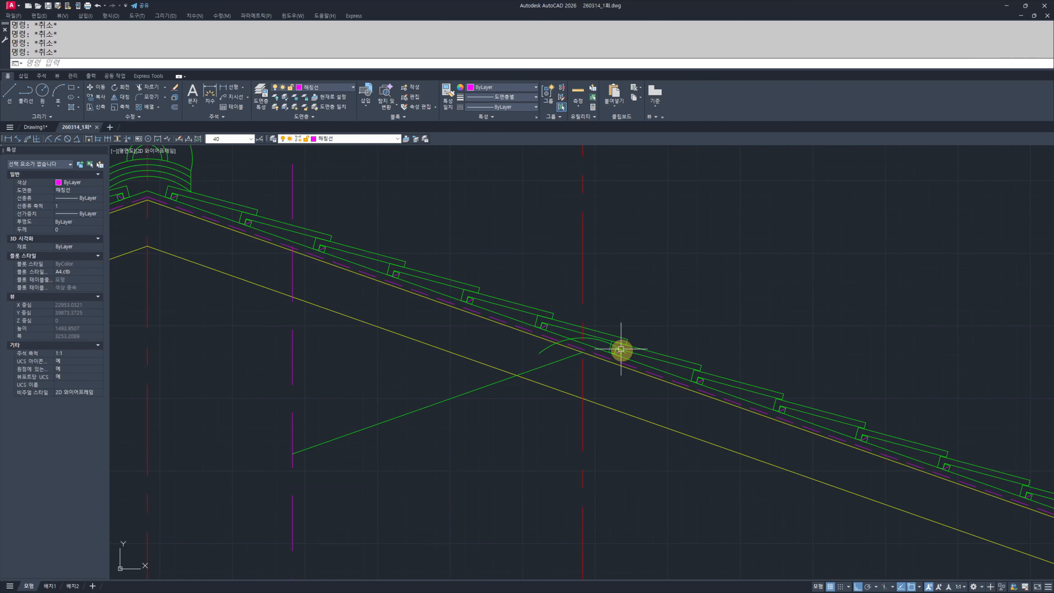
{"action": "scroll", "coordinate": [620, 349], "scroll_direction": "down", "scroll_amount": 3}
{"action": "scroll", "coordinate": [832, 462], "scroll_direction": "up", "scroll_amount": 3}
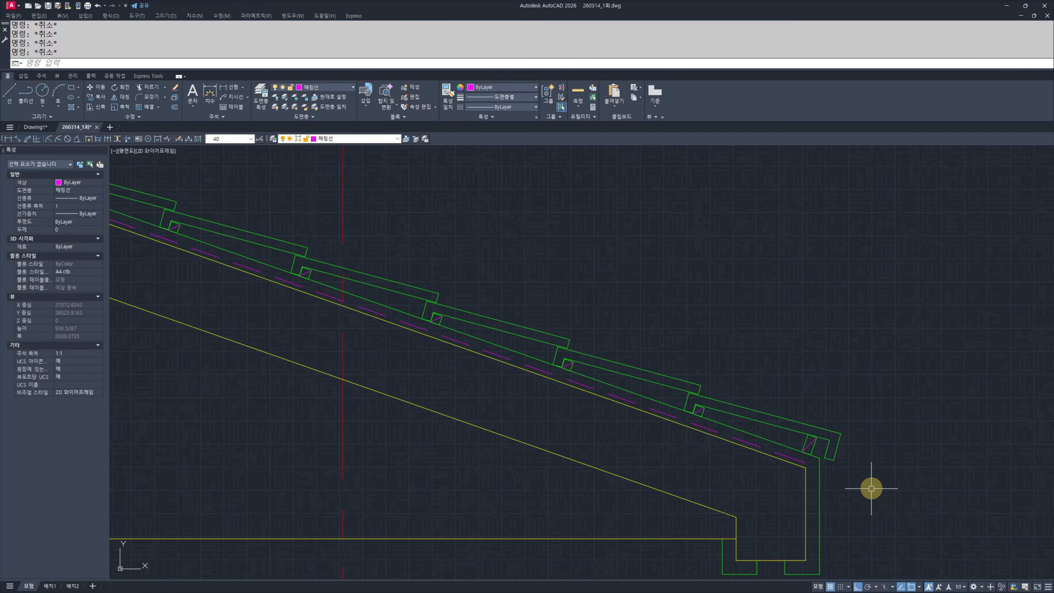
{"action": "scroll", "coordinate": [751, 443], "scroll_direction": "up", "scroll_amount": 4}
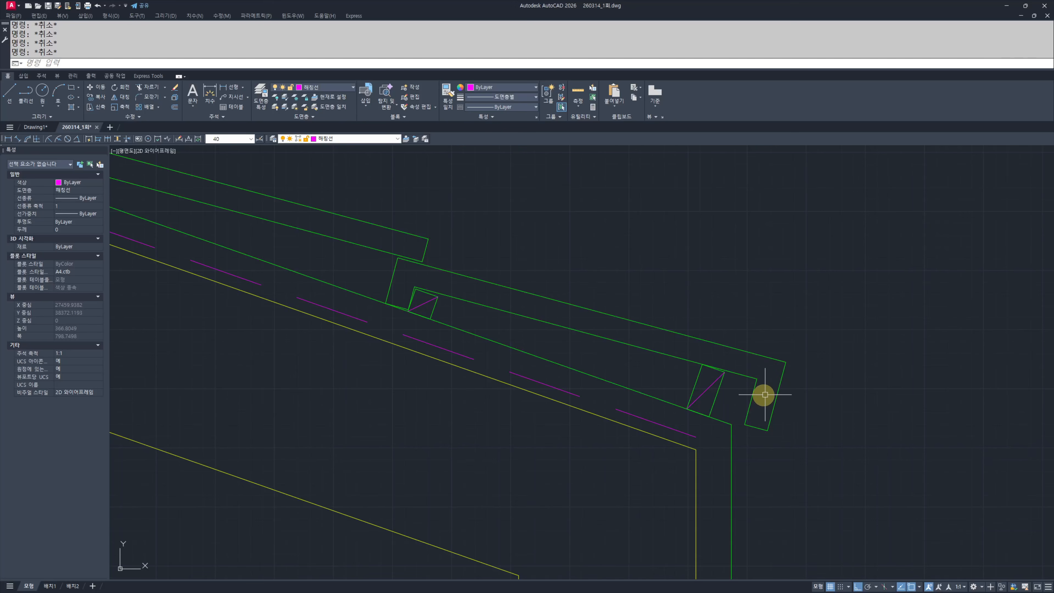
{"action": "key", "text": "Escape"}
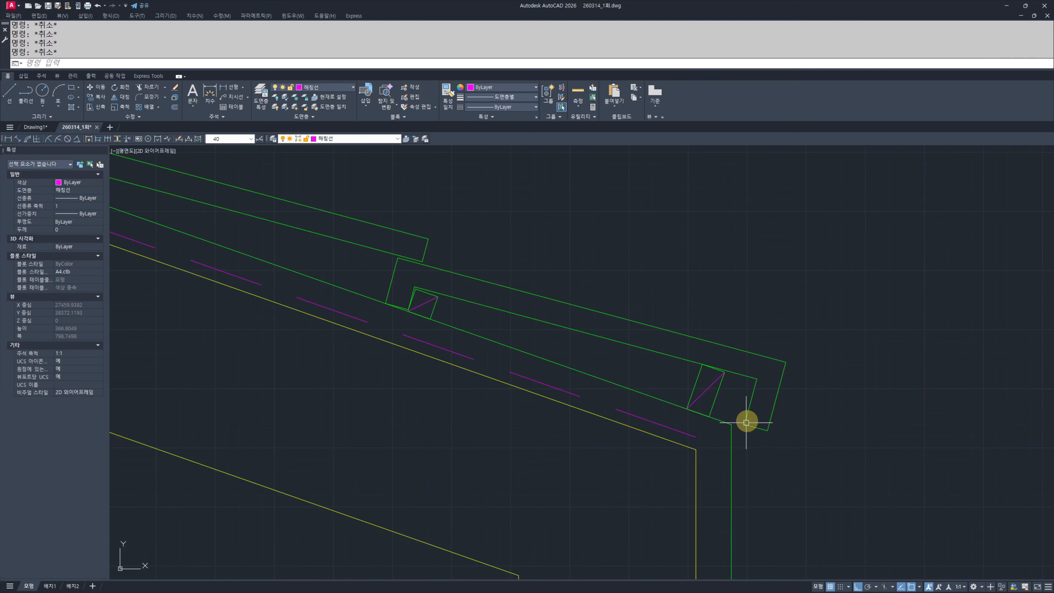
{"action": "mouse_move", "coordinate": [722, 373]}
{"action": "left_mouse_down"}
{"action": "mouse_move", "coordinate": [875, 381]}
{"action": "mouse_move", "coordinate": [714, 404]}
{"action": "left_mouse_up"}
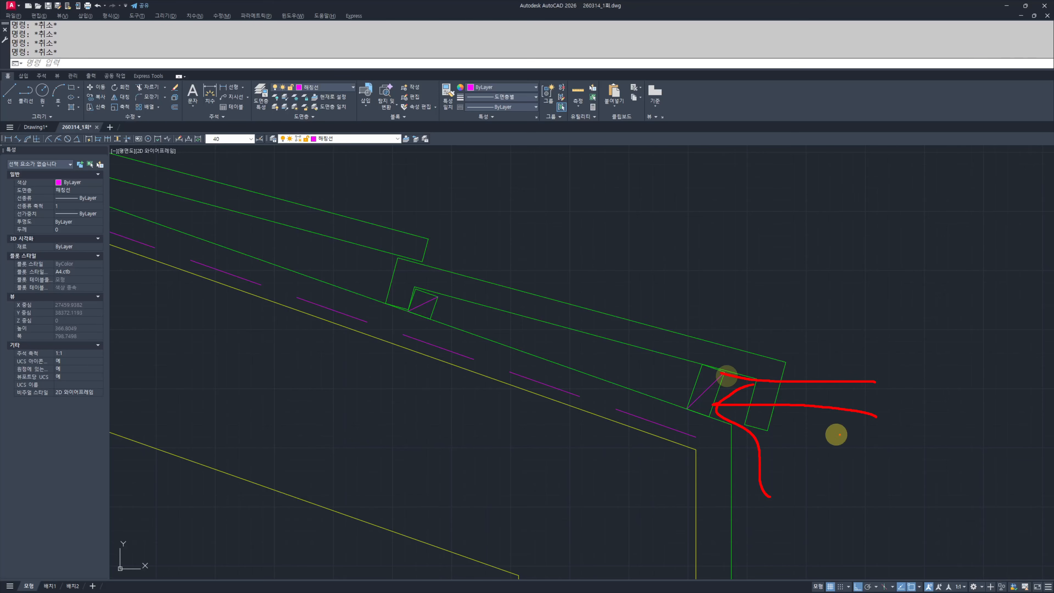
{"action": "middle_click_drag", "start_coordinate": [838, 388], "coordinate": [699, 355]}
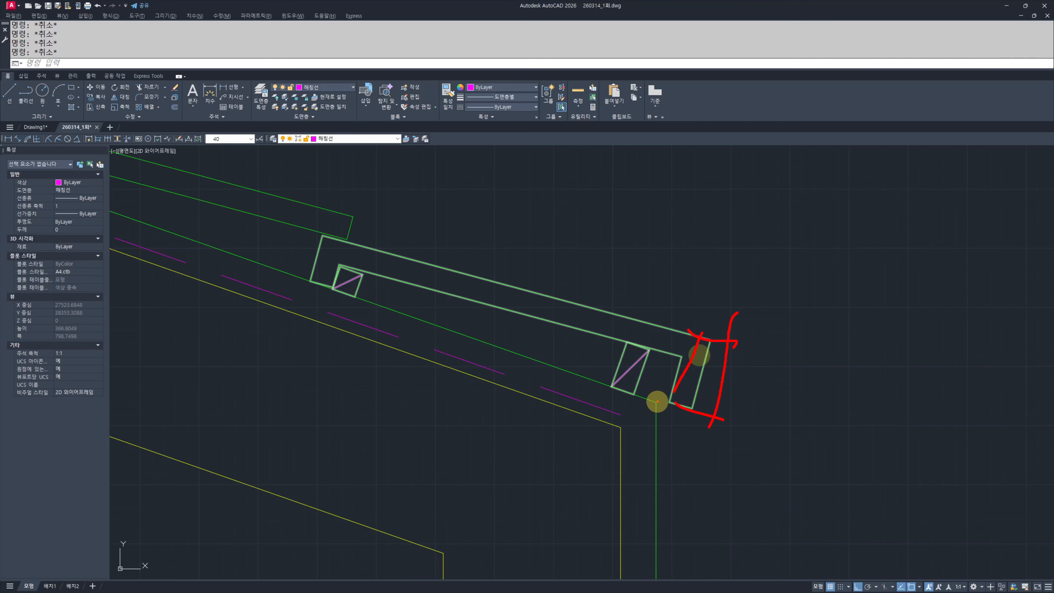
{"action": "key", "text": "Escape"}
{"action": "scroll", "coordinate": [689, 356], "scroll_direction": "down", "scroll_amount": 5}
{"action": "middle_click_drag", "start_coordinate": [497, 304], "coordinate": [744, 408]}
{"action": "middle_click_drag", "start_coordinate": [415, 316], "coordinate": [597, 393]}
{"action": "scroll", "coordinate": [549, 369], "scroll_direction": "up", "scroll_amount": 1}
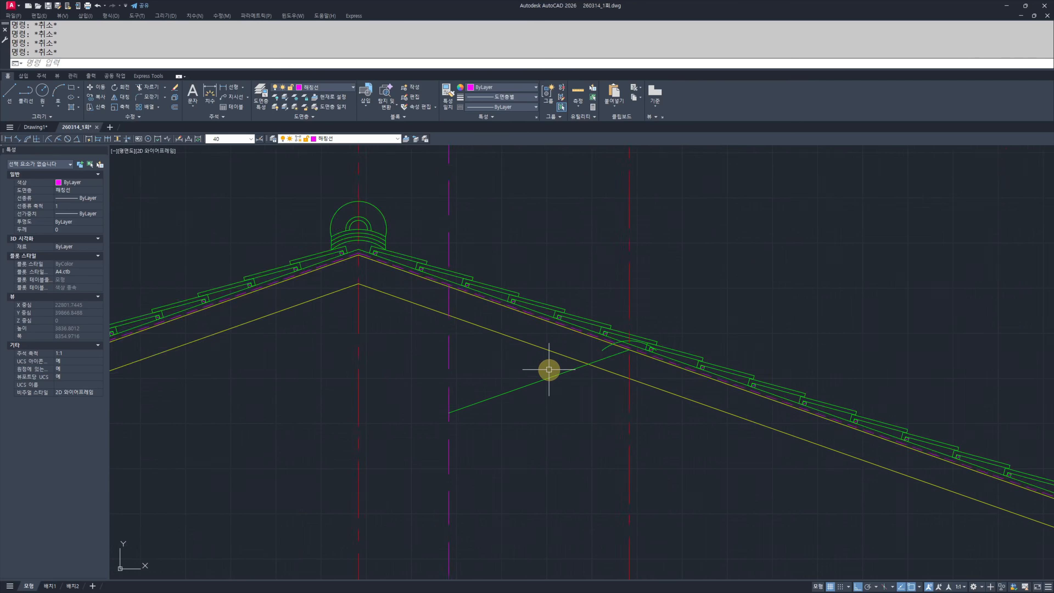
{"action": "scroll", "coordinate": [476, 430], "scroll_direction": "down", "scroll_amount": 1}
{"action": "scroll", "coordinate": [491, 434], "scroll_direction": "down", "scroll_amount": 2}
{"action": "scroll", "coordinate": [855, 441], "scroll_direction": "down", "scroll_amount": 4}
{"action": "mouse_move", "coordinate": [867, 444]}
{"action": "middle_mouse_down"}
{"action": "mouse_move", "coordinate": [544, 433]}
{"action": "mouse_move", "coordinate": [409, 402]}
{"action": "middle_mouse_up"}
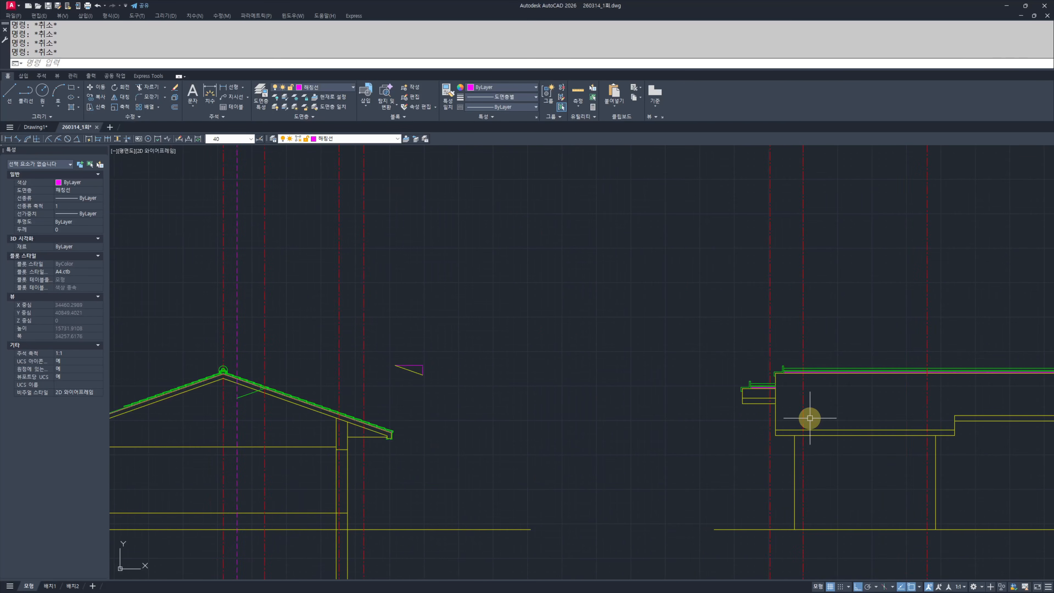
Step: Erase the dashed magenta vertical line, the green slope line and the small arc beneath the gable section's roof
{"action": "middle_click_drag", "start_coordinate": [351, 420], "coordinate": [507, 420]}
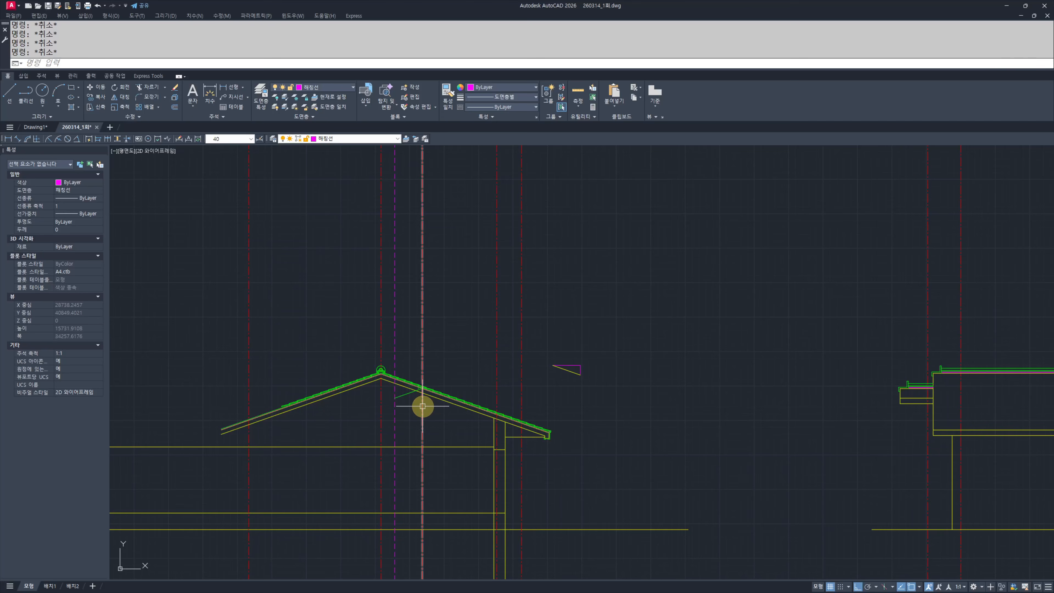
{"action": "scroll", "coordinate": [385, 390], "scroll_direction": "up", "scroll_amount": 3}
{"action": "scroll", "coordinate": [429, 411], "scroll_direction": "up", "scroll_amount": 2}
{"action": "left_click", "coordinate": [475, 458]}
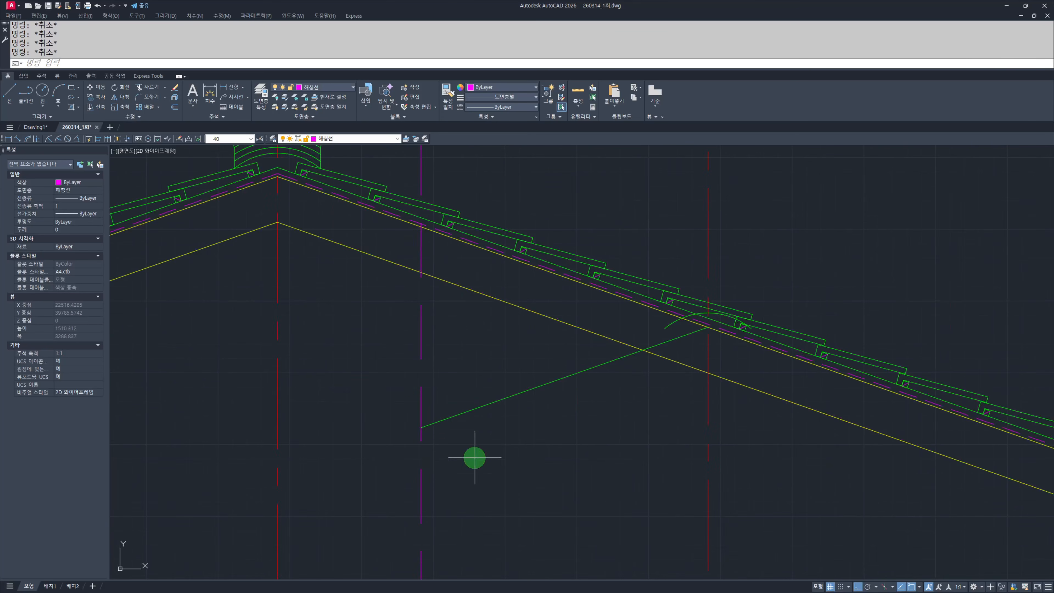
{"action": "left_click", "coordinate": [444, 403]}
{"action": "scroll", "coordinate": [655, 340], "scroll_direction": "up", "scroll_amount": 2}
{"action": "left_click", "coordinate": [732, 324]}
{"action": "left_click", "coordinate": [669, 290]}
{"action": "left_click", "coordinate": [669, 290]}
{"action": "scroll", "coordinate": [541, 365], "scroll_direction": "down", "scroll_amount": 7}
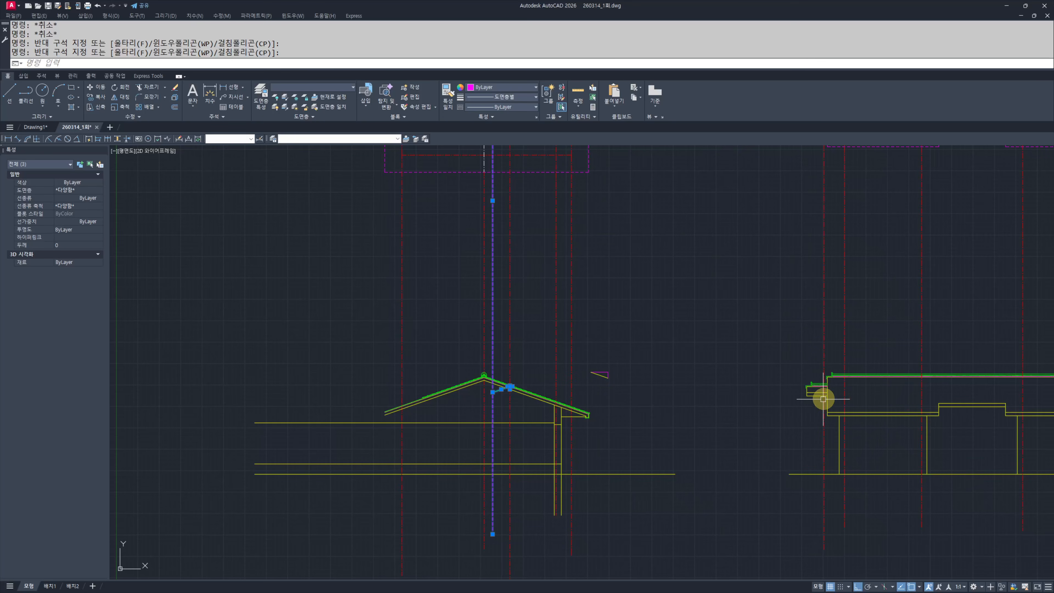
{"action": "type", "text": "e"}
{"action": "key", "text": "Return"}
Step: Offset the second section's outermost red vertical centerline 310 outward beneath the lower roof
{"action": "middle_click_drag", "start_coordinate": [805, 412], "coordinate": [775, 407]}
{"action": "type", "text": "o"}
{"action": "key", "text": "Return"}
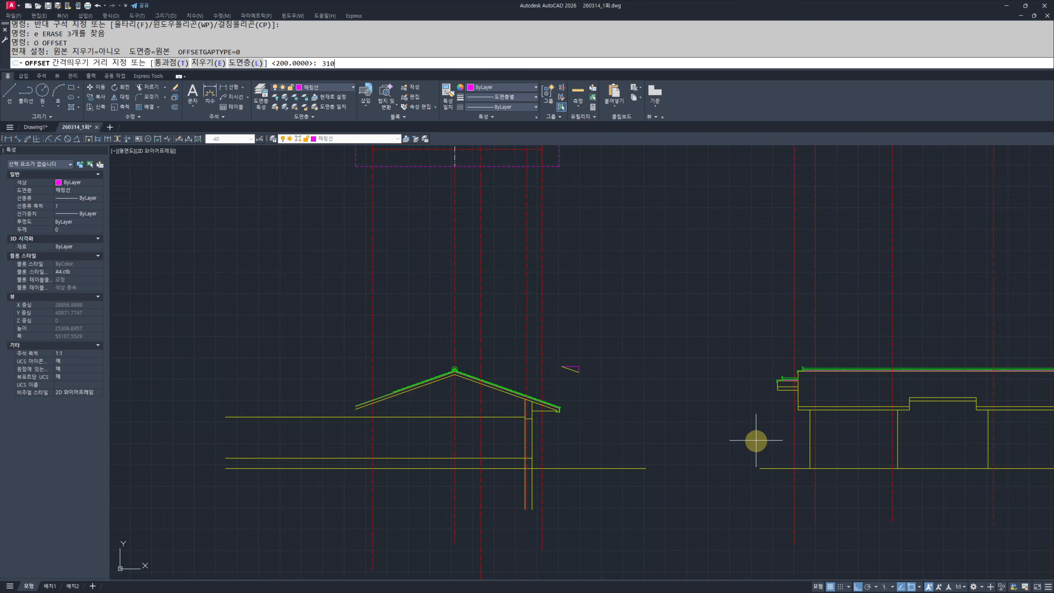
{"action": "key", "text": "Return"}
{"action": "scroll", "coordinate": [781, 422], "scroll_direction": "up", "scroll_amount": 3}
{"action": "left_click", "coordinate": [816, 407]}
{"action": "left_click", "coordinate": [778, 422]}
{"action": "key", "text": "Escape"}
{"action": "key", "text": "Escape"}
Step: Match the offset vertical line's properties to the yellow section outline
{"action": "middle_click_drag", "start_coordinate": [816, 325], "coordinate": [810, 362]}
{"action": "scroll", "coordinate": [810, 362], "scroll_direction": "up", "scroll_amount": 2}
{"action": "type", "text": "m"}
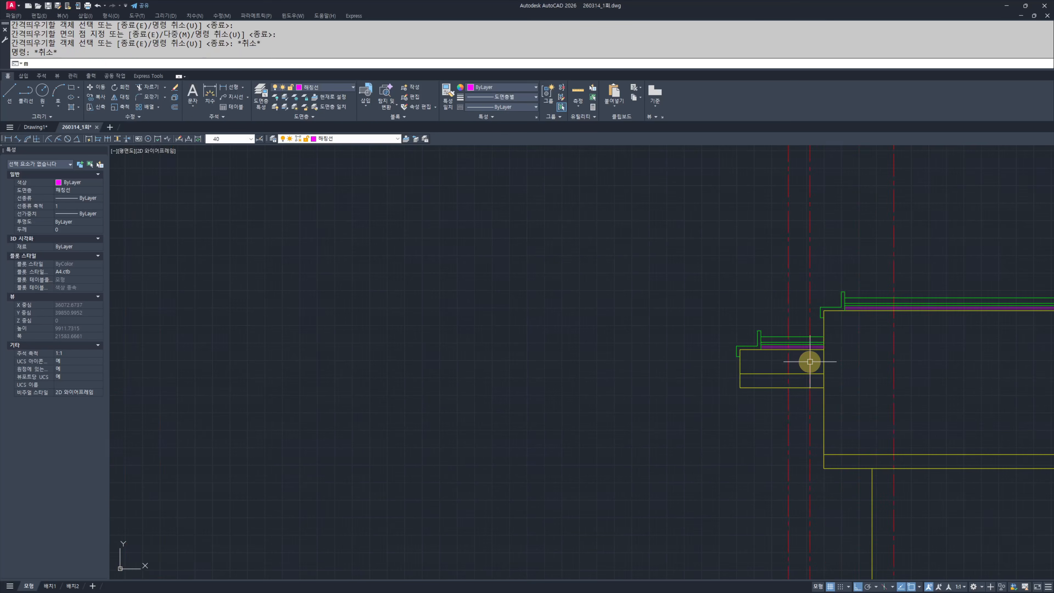
{"action": "scroll", "coordinate": [810, 361], "scroll_direction": "up", "scroll_amount": 2}
{"action": "type", "text": "a"}
{"action": "left_click", "coordinate": [761, 432]}
{"action": "left_click", "coordinate": [763, 429]}
{"action": "scroll", "coordinate": [767, 443], "scroll_direction": "up", "scroll_amount": 1}
{"action": "left_click", "coordinate": [767, 444]}
{"action": "left_click", "coordinate": [713, 477]}
{"action": "key", "text": "Escape"}
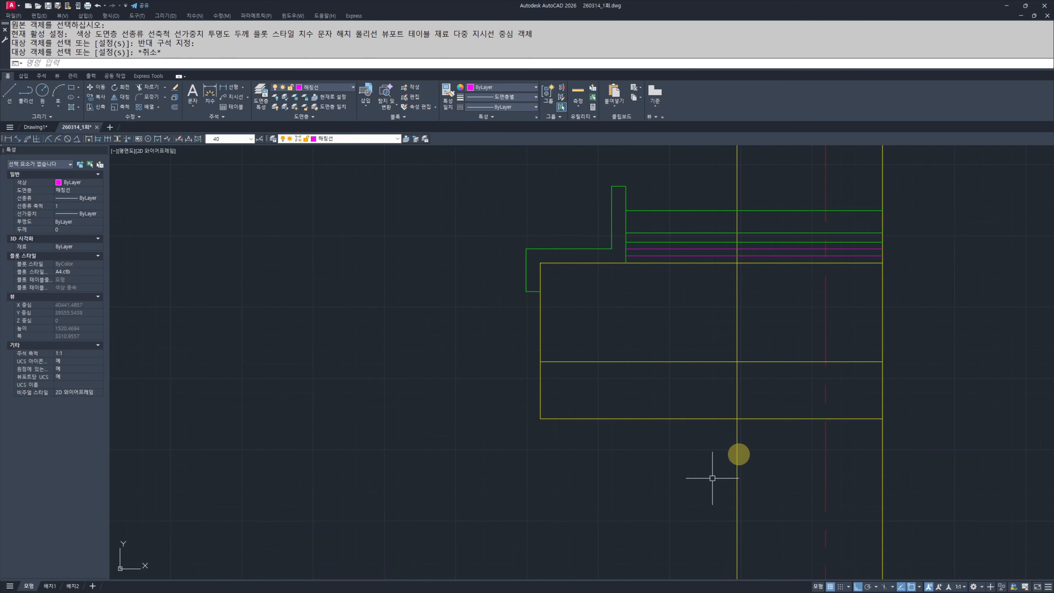
Step: Trim the new yellow wall line above the lower roof's bottom line
{"action": "scroll", "coordinate": [724, 407], "scroll_direction": "up", "scroll_amount": 1}
{"action": "type", "text": "tr"}
{"action": "left_click", "coordinate": [773, 464]}
{"action": "left_click", "coordinate": [671, 397]}
{"action": "key", "text": "space"}
{"action": "left_click", "coordinate": [798, 376]}
{"action": "left_click", "coordinate": [660, 399]}
{"action": "scroll", "coordinate": [709, 396], "scroll_direction": "down", "scroll_amount": 4}
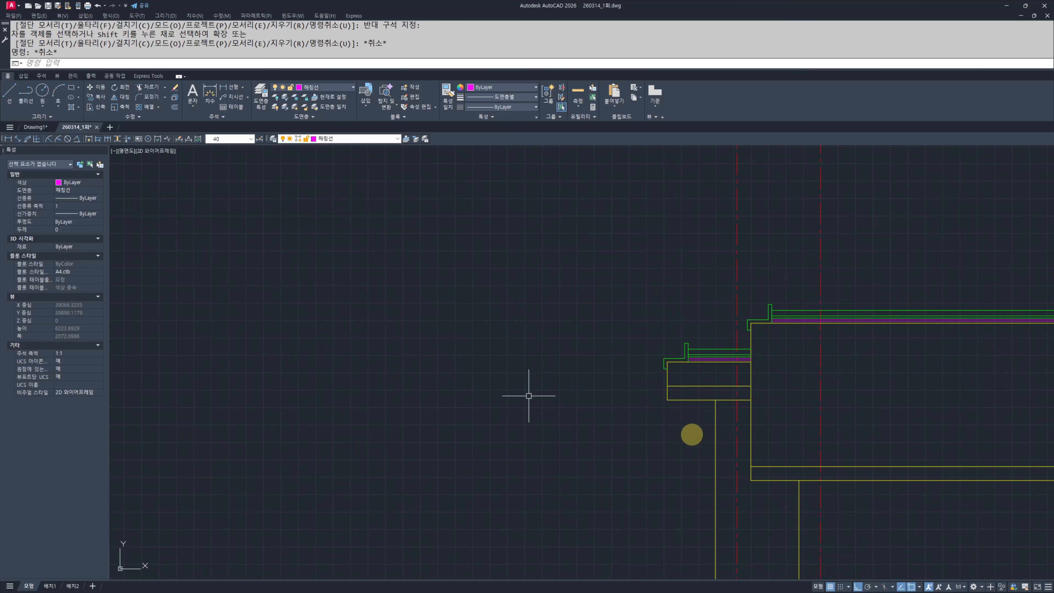
Step: Project a vertical line from the first roof plan's eave corner down through the gable section's eave end
{"action": "scroll", "coordinate": [549, 327], "scroll_direction": "down", "scroll_amount": 8}
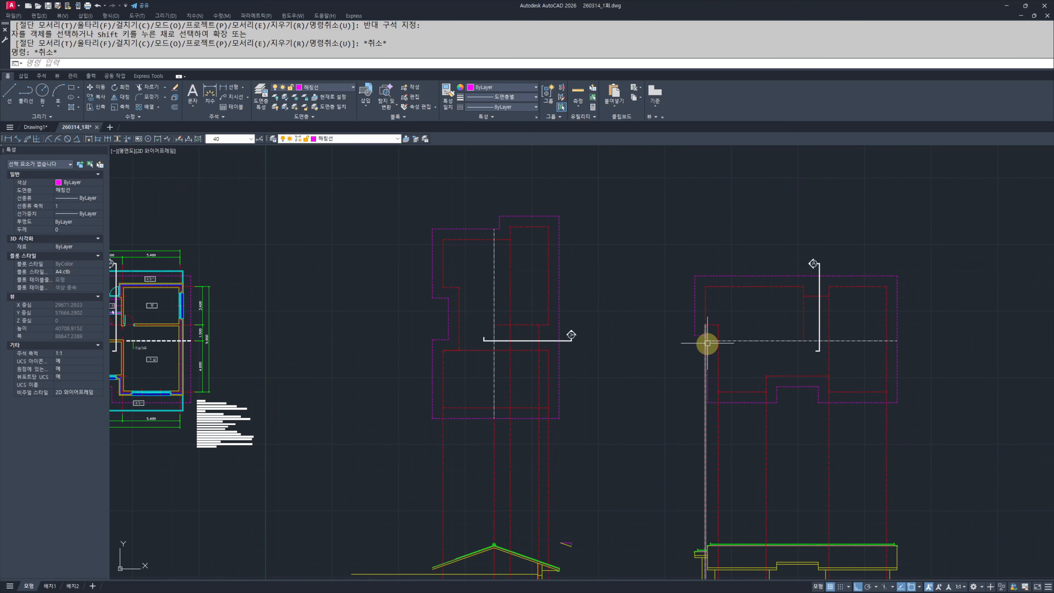
{"action": "middle_click_drag", "start_coordinate": [574, 416], "coordinate": [661, 341]}
{"action": "type", "text": "l LINE"}
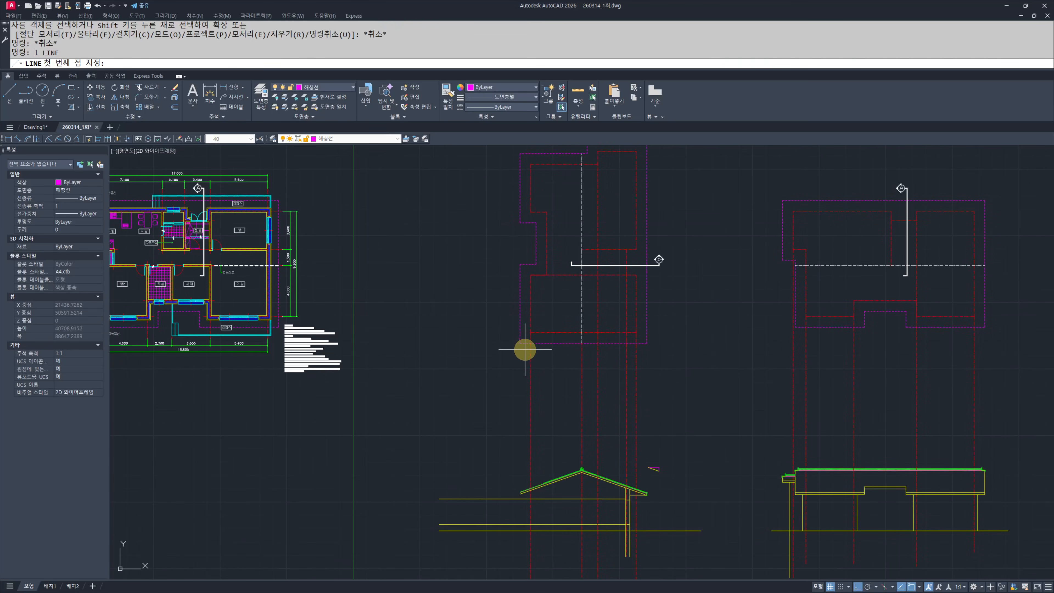
{"action": "left_click", "coordinate": [525, 350]}
{"action": "middle_click_drag", "start_coordinate": [523, 492], "coordinate": [529, 396]}
{"action": "key", "text": "Escape"}
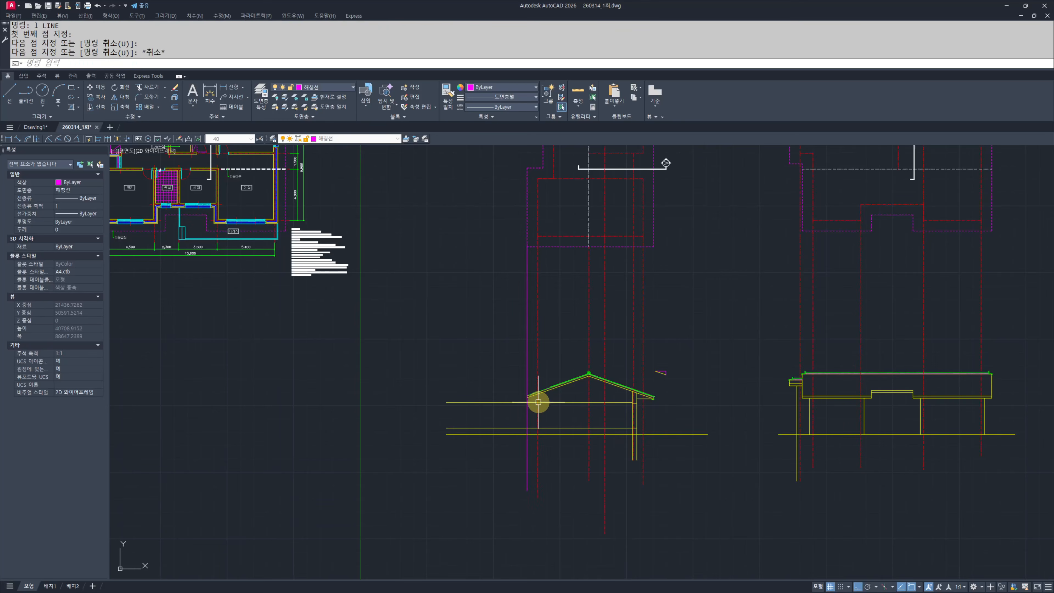
{"action": "key", "text": "Escape"}
{"action": "scroll", "coordinate": [538, 402], "scroll_direction": "up", "scroll_amount": 6}
Step: Erase the magenta vertical projection line at the gable section's eave end
{"action": "type", "text": "xl h"}
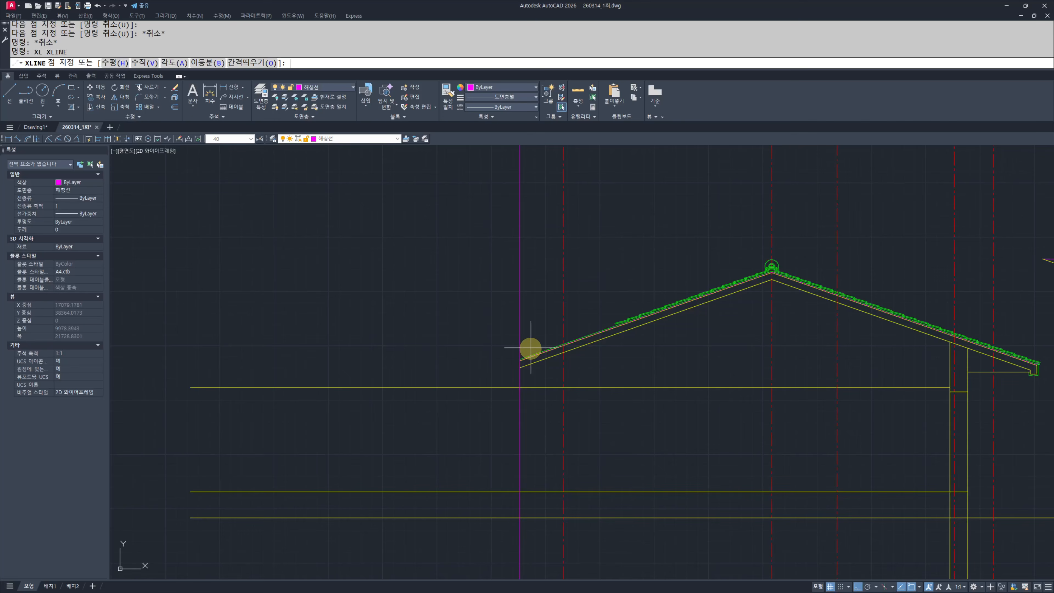
{"action": "key", "text": "Escape"}
{"action": "key", "text": "Escape"}
{"action": "left_click", "coordinate": [535, 280]}
{"action": "left_click", "coordinate": [511, 320]}
{"action": "type", "text": "ew"}
{"action": "scroll", "coordinate": [567, 398], "scroll_direction": "down", "scroll_amount": 6}
{"action": "type", "text": "e"}
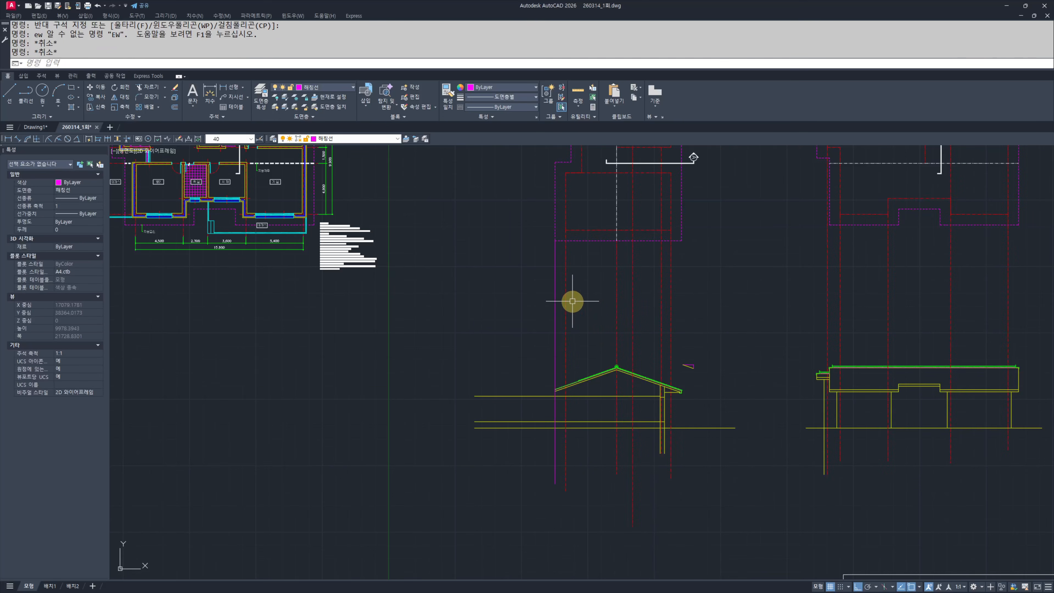
{"action": "key", "text": "Escape"}
{"action": "key", "text": "Escape"}
{"action": "scroll", "coordinate": [581, 282], "scroll_direction": "down", "scroll_amount": 4}
{"action": "scroll", "coordinate": [671, 296], "scroll_direction": "up", "scroll_amount": 2}
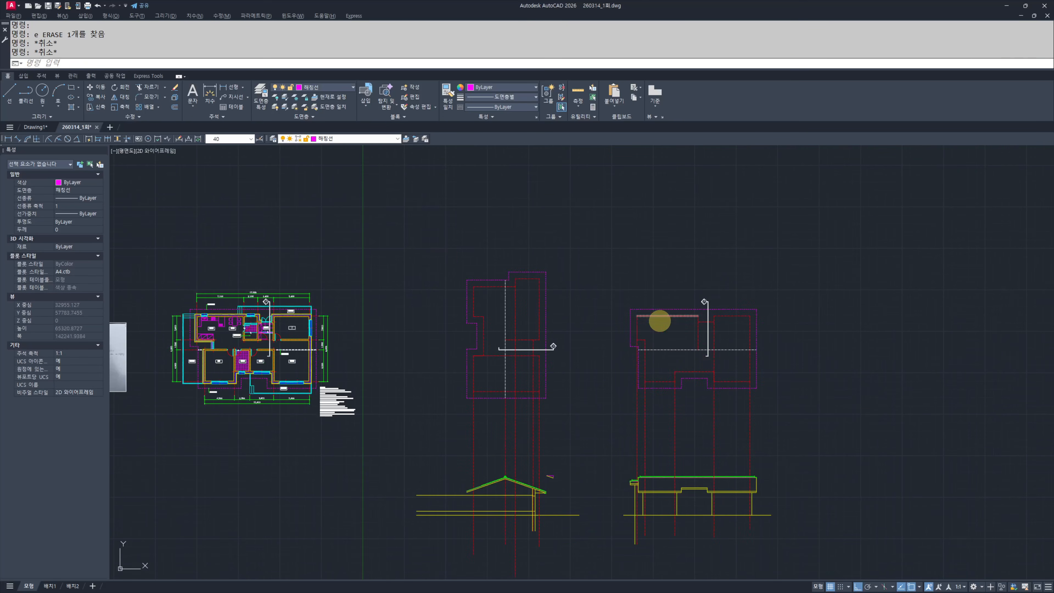
{"action": "left_click_drag", "start_coordinate": [529, 362], "coordinate": [554, 355]}
{"action": "key", "text": "Escape"}
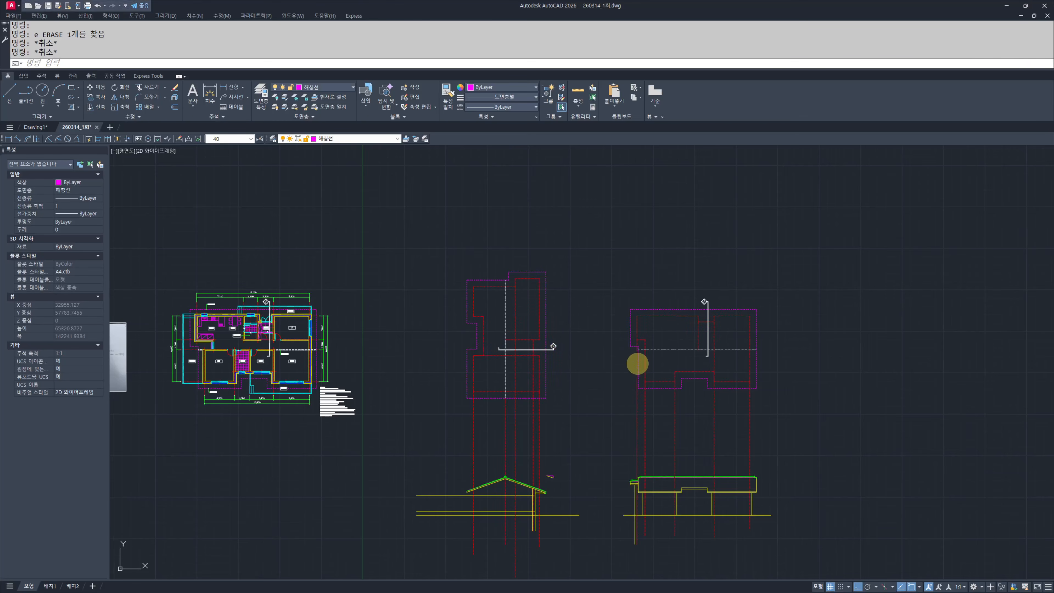
{"action": "key", "text": "Escape"}
Step: Place a horizontal construction line through the bottom edge of the gable section's finished eave end
{"action": "middle_click_drag", "start_coordinate": [604, 416], "coordinate": [640, 386]}
{"action": "key", "text": "Return"}
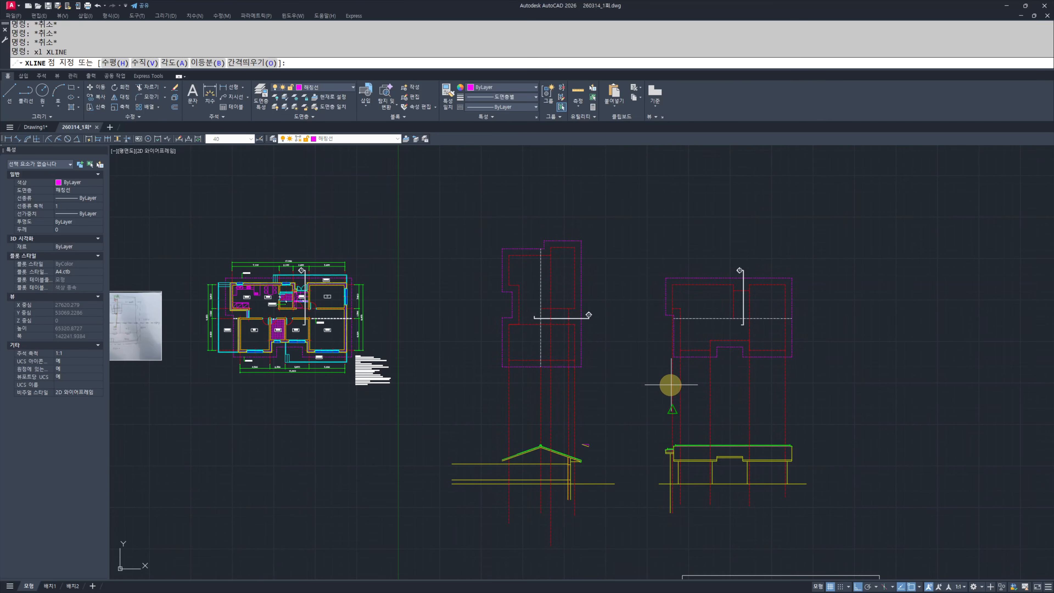
{"action": "type", "text": "h"}
{"action": "key", "text": "Return"}
{"action": "scroll", "coordinate": [593, 433], "scroll_direction": "up", "scroll_amount": 6}
{"action": "scroll", "coordinate": [614, 349], "scroll_direction": "up", "scroll_amount": 6}
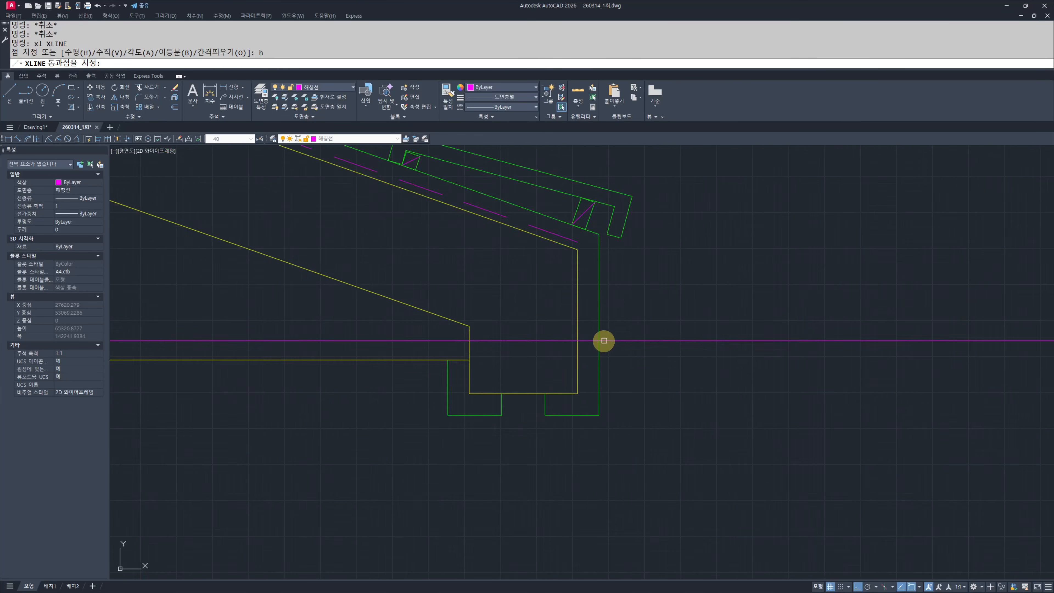
{"action": "left_click", "coordinate": [563, 437]}
{"action": "key", "text": "Escape"}
{"action": "key", "text": "Escape"}
{"action": "key", "text": "Escape"}
{"action": "key", "text": "Escape"}
{"action": "scroll", "coordinate": [539, 411], "scroll_direction": "down", "scroll_amount": 5}
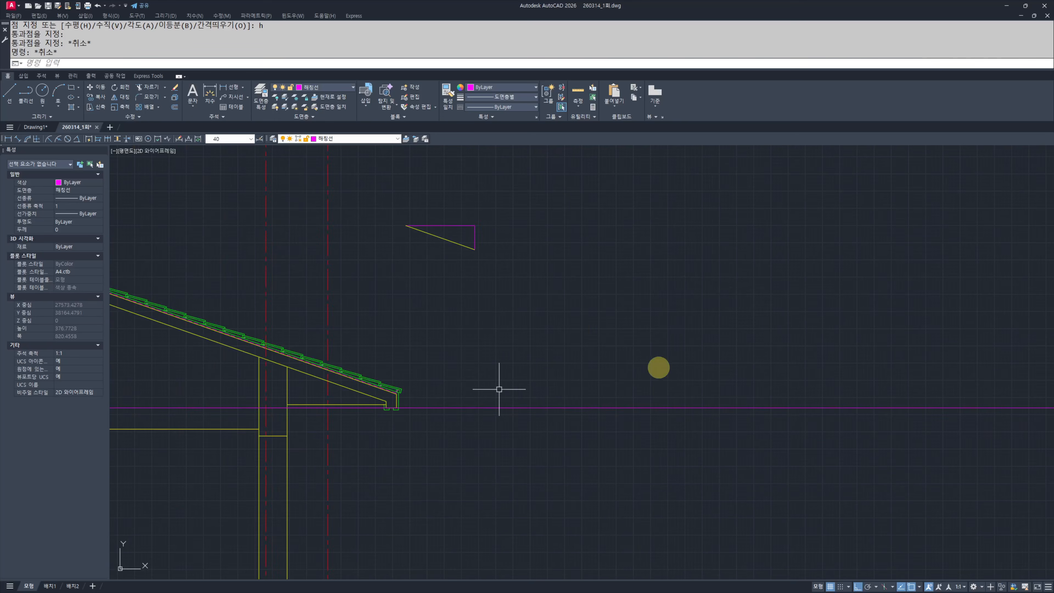
Step: Draw a vertical line from the lower roof's outer bottom corner down past the horizontal construction line
{"action": "scroll", "coordinate": [545, 376], "scroll_direction": "up", "scroll_amount": 10}
{"action": "middle_click_drag", "start_coordinate": [624, 405], "coordinate": [671, 397]}
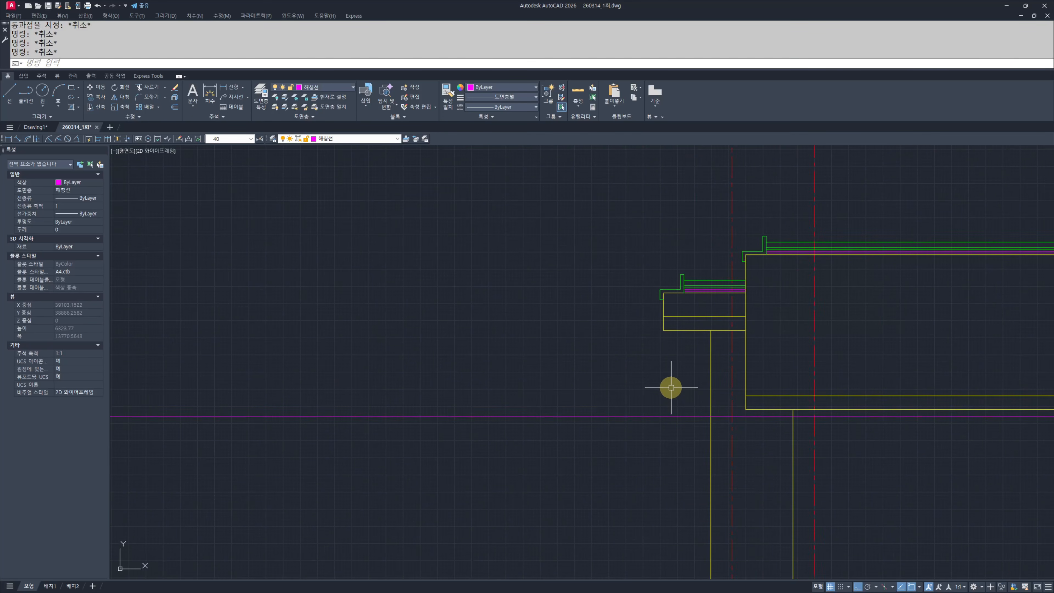
{"action": "type", "text": "l"}
{"action": "key", "text": "Return"}
{"action": "left_click", "coordinate": [663, 331]}
{"action": "left_click", "coordinate": [649, 497]}
{"action": "key", "text": "Escape"}
{"action": "key", "text": "Escape"}
Step: Trim the magenta vertical and horizontal lines beyond their crossing to form the outer corner under the lower roof
{"action": "scroll", "coordinate": [653, 410], "scroll_direction": "up", "scroll_amount": 3}
{"action": "type", "text": "tr"}
{"action": "left_click_drag", "start_coordinate": [701, 437], "coordinate": [664, 409]}
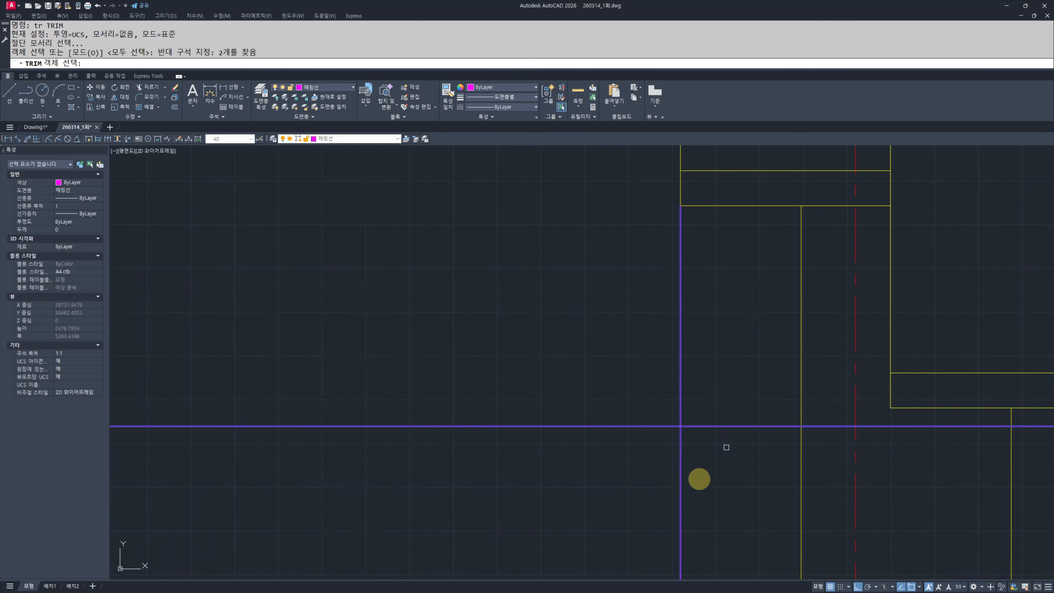
{"action": "key", "text": "space"}
{"action": "left_click_drag", "start_coordinate": [703, 475], "coordinate": [594, 524]}
{"action": "left_click_drag", "start_coordinate": [566, 386], "coordinate": [558, 461]}
{"action": "key", "text": "Escape"}
{"action": "key", "text": "Escape"}
Step: Trim the magenta horizontal line where it runs inward past the yellow wall line
{"action": "scroll", "coordinate": [880, 450], "scroll_direction": "up", "scroll_amount": 4}
{"action": "type", "text": "tr"}
{"action": "left_click_drag", "start_coordinate": [711, 431], "coordinate": [661, 376]}
{"action": "key", "text": "space"}
{"action": "left_click_drag", "start_coordinate": [765, 348], "coordinate": [743, 428]}
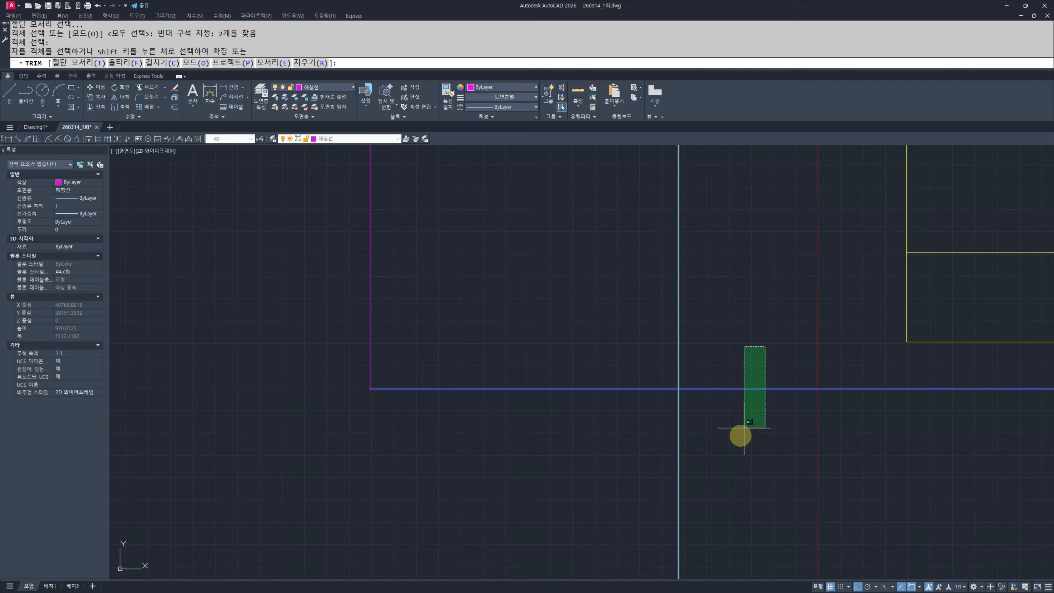
{"action": "key", "text": "Escape"}
{"action": "key", "text": "Escape"}
Step: Match the properties of the magenta vertical and horizontal lines under the lower roof to the yellow wall line
{"action": "scroll", "coordinate": [702, 396], "scroll_direction": "down", "scroll_amount": 6}
{"action": "middle_click_drag", "start_coordinate": [709, 402], "coordinate": [736, 435]}
{"action": "type", "text": "mm"}
{"action": "left_click", "coordinate": [723, 377]}
{"action": "left_click_drag", "start_coordinate": [678, 382], "coordinate": [589, 478]}
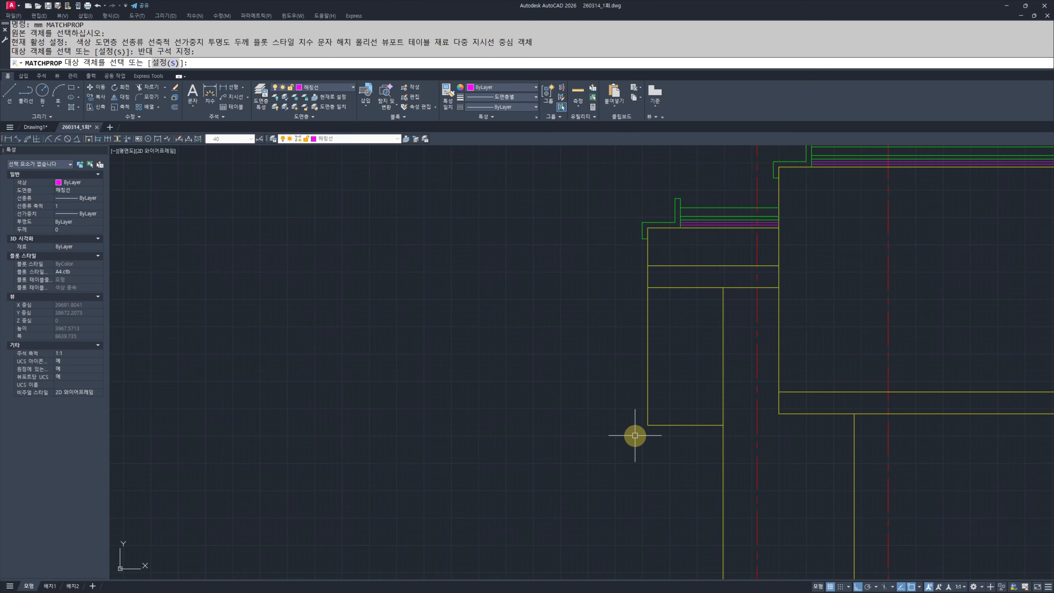
{"action": "key", "text": "Escape"}
Step: Offset the outer vertical line under the lower roof 150 inward and the bottom horizontal line 50 upward
{"action": "type", "text": "o "}
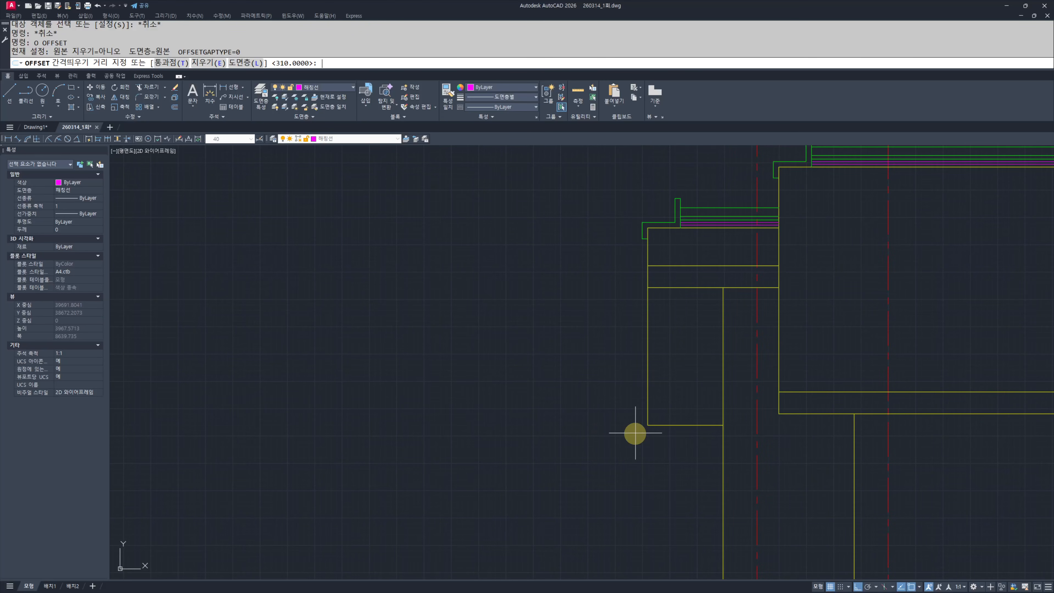
{"action": "type", "text": "150"}
{"action": "left_click", "coordinate": [649, 367]}
{"action": "left_click", "coordinate": [689, 372]}
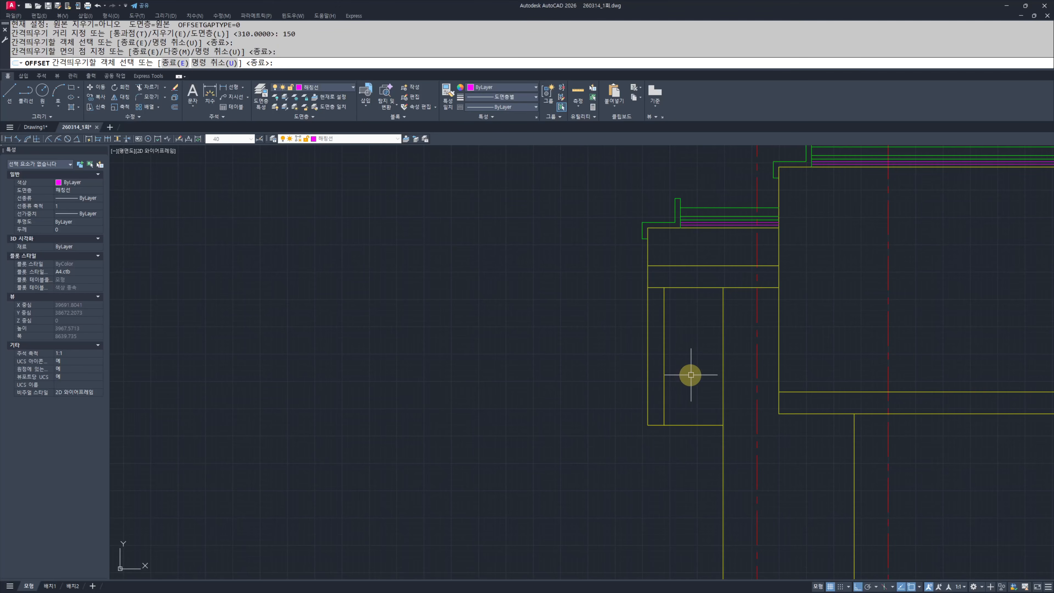
{"action": "key", "text": "Escape"}
{"action": "key", "text": "space"}
{"action": "type", "text": "50"}
{"action": "left_click", "coordinate": [692, 427]}
{"action": "left_click", "coordinate": [685, 410]}
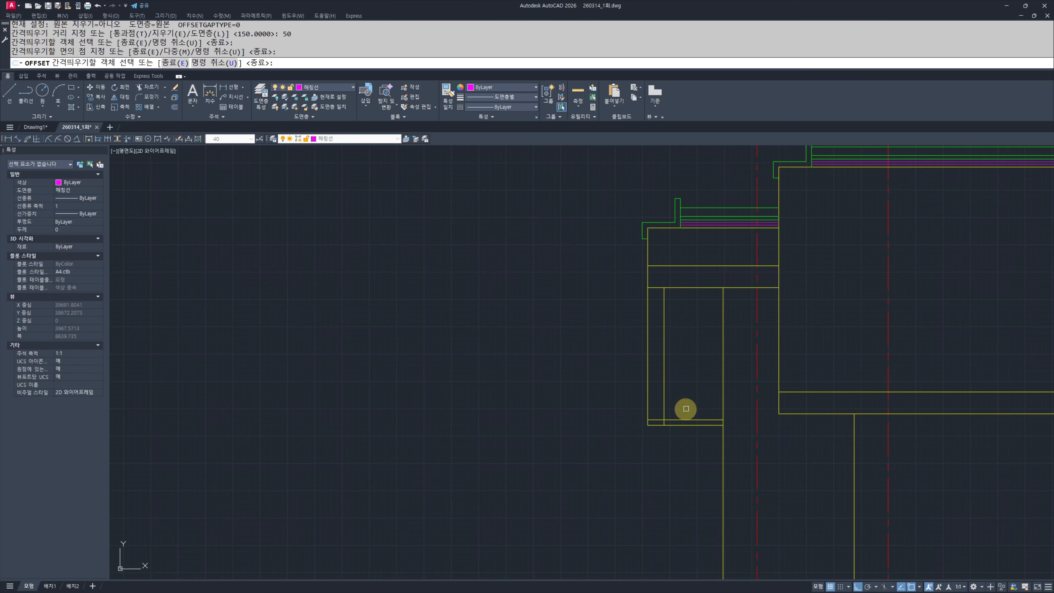
Step: Trim the upper of the two bottom lines where it extends outward past the inner vertical line
{"action": "key", "text": "Escape"}
{"action": "scroll", "coordinate": [663, 423], "scroll_direction": "up", "scroll_amount": 10}
{"action": "type", "text": "tr"}
{"action": "mouse_move", "coordinate": [705, 421]}
{"action": "left_mouse_down"}
{"action": "mouse_move", "coordinate": [652, 380]}
{"action": "mouse_move", "coordinate": [621, 416]}
{"action": "left_mouse_up"}
{"action": "key", "text": "space"}
{"action": "key", "text": "Escape"}
{"action": "key", "text": "Escape"}
{"action": "scroll", "coordinate": [657, 377], "scroll_direction": "down", "scroll_amount": 10}
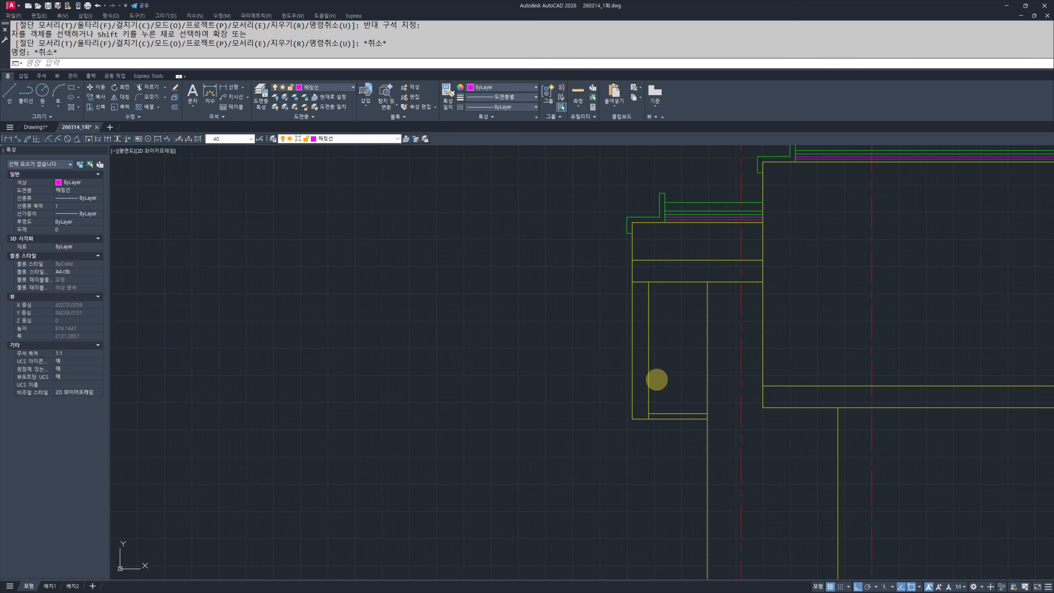
{"action": "left_click", "coordinate": [697, 407]}
{"action": "key", "text": "Escape"}
{"action": "key", "text": "Escape"}
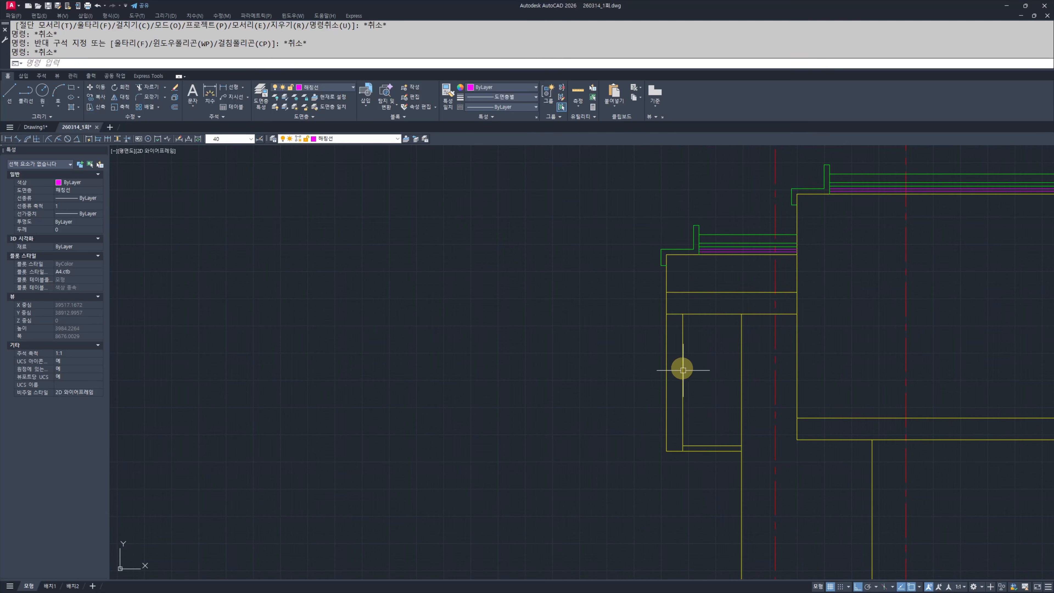
Step: Match the two vertical and two horizontal lines under the lower roof to the green roof finish line's properties
{"action": "type", "text": "mm"}
{"action": "left_click", "coordinate": [690, 245]}
{"action": "left_click", "coordinate": [694, 249]}
{"action": "left_click", "coordinate": [705, 409]}
{"action": "left_click", "coordinate": [615, 489]}
{"action": "key", "text": "Escape"}
{"action": "key", "text": "Escape"}
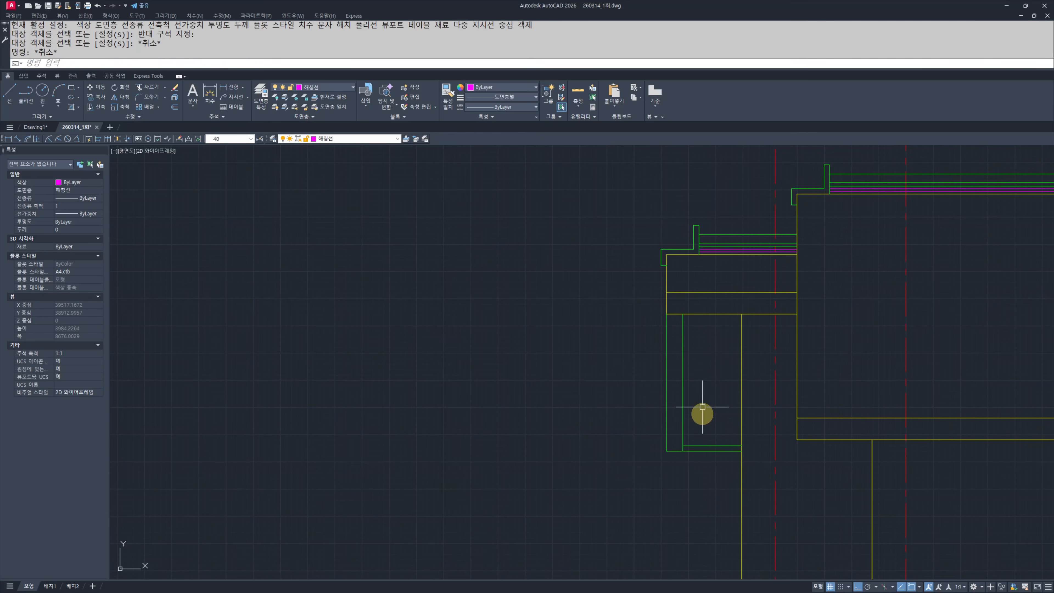
Step: Hatch the panel between the inner vertical line and the wall with a user-defined pattern at spacing 60
{"action": "middle_click_drag", "start_coordinate": [731, 381], "coordinate": [734, 386]}
{"action": "type", "text": "h"}
{"action": "left_click", "coordinate": [722, 364]}
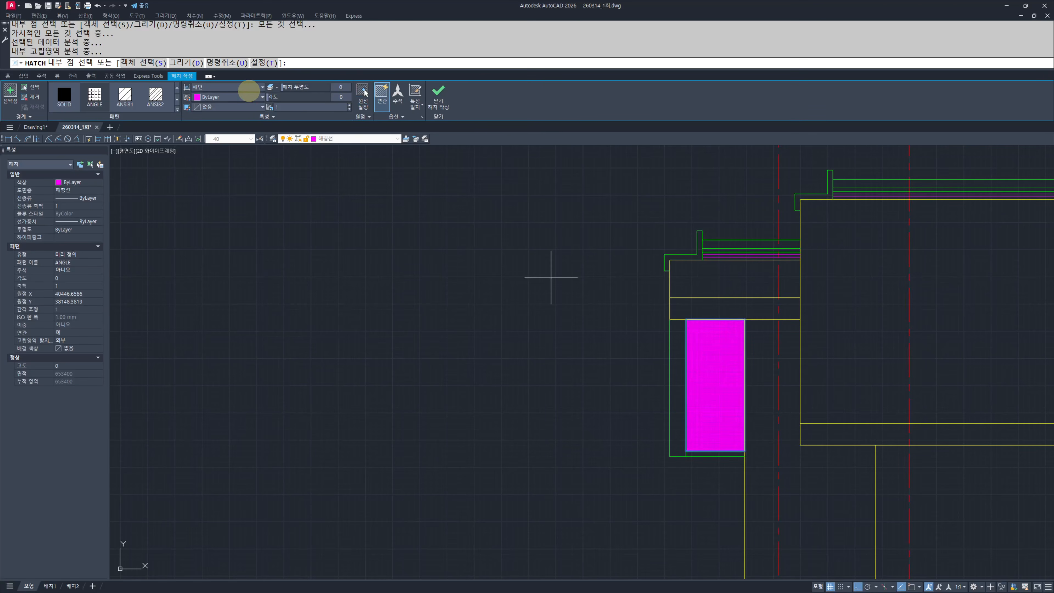
{"action": "left_click", "coordinate": [249, 88]}
{"action": "left_click", "coordinate": [226, 120]}
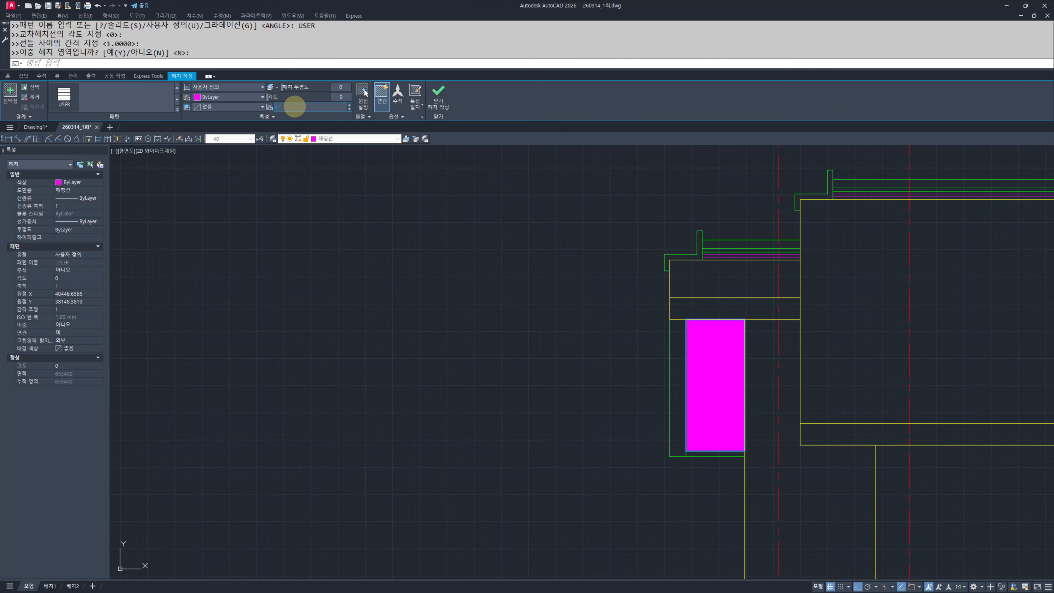
{"action": "key", "text": "BackSpace"}
{"action": "type", "text": "60"}
{"action": "key", "text": "Return"}
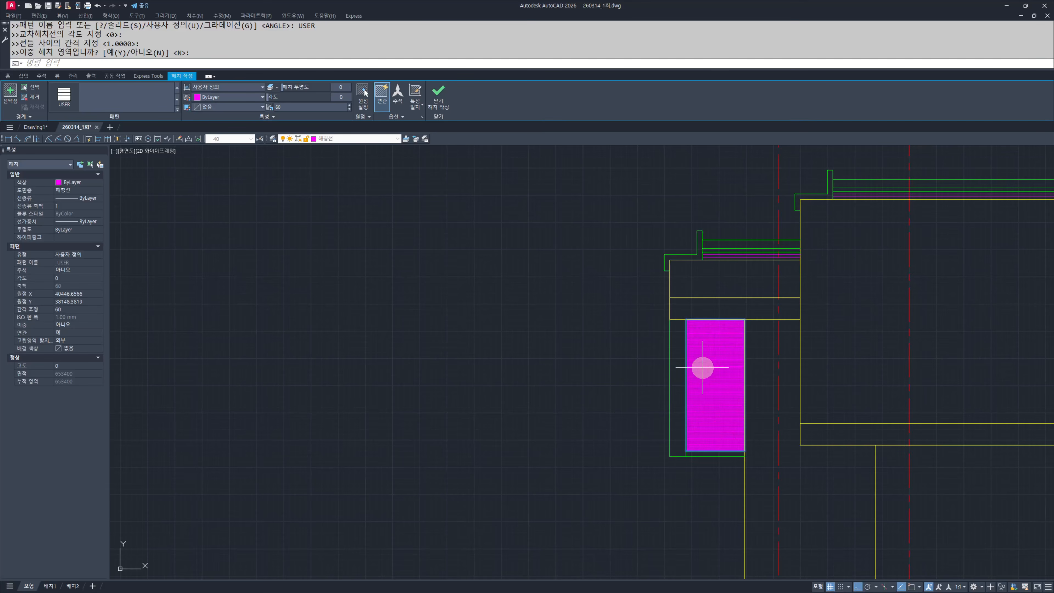
{"action": "key", "text": "Escape"}
{"action": "key", "text": "Escape"}
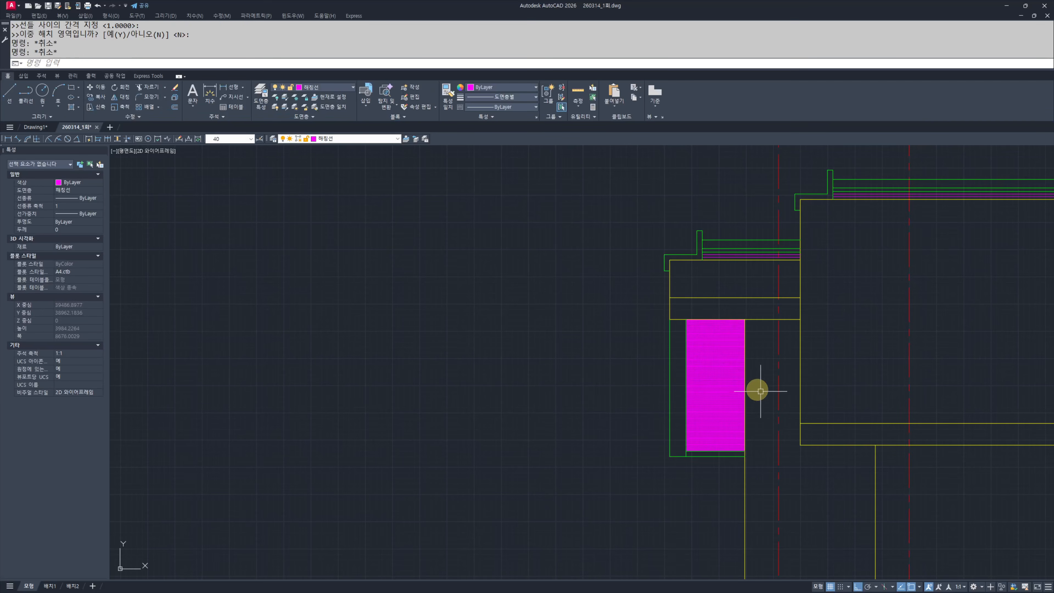
{"action": "scroll", "coordinate": [738, 374], "scroll_direction": "up", "scroll_amount": 4}
{"action": "left_click", "coordinate": [701, 358]}
{"action": "scroll", "coordinate": [660, 351], "scroll_direction": "up", "scroll_amount": 10}
{"action": "type", "text": "e"}
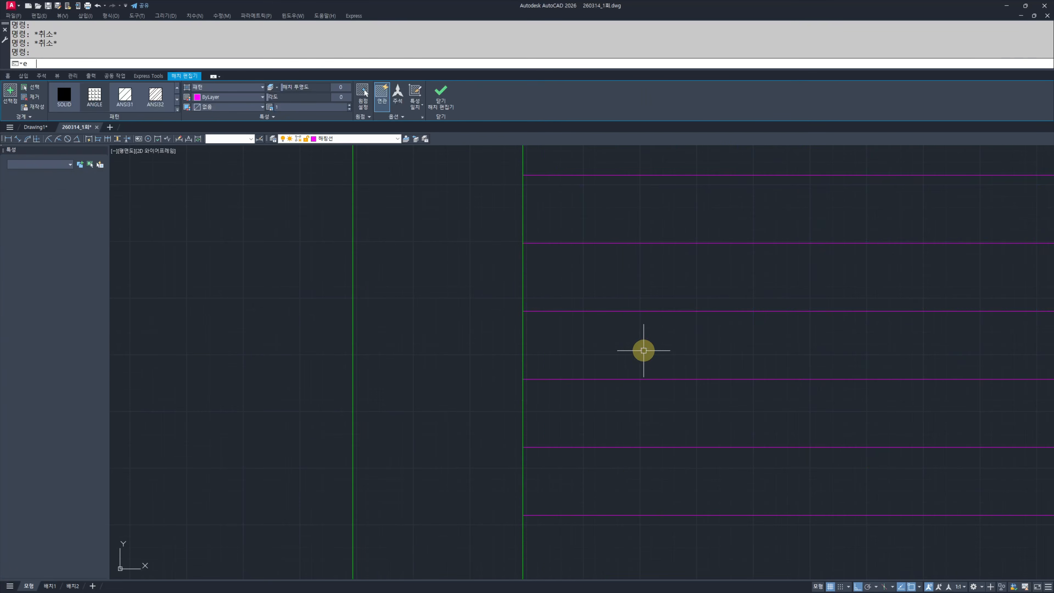
{"action": "key", "text": "space"}
{"action": "key", "text": "Escape"}
{"action": "key", "text": "Escape"}
Step: Set the panel hatch's line spacing under the lower roof to 300
{"action": "left_click", "coordinate": [718, 358]}
{"action": "left_click", "coordinate": [656, 428]}
{"action": "left_click", "coordinate": [299, 107]}
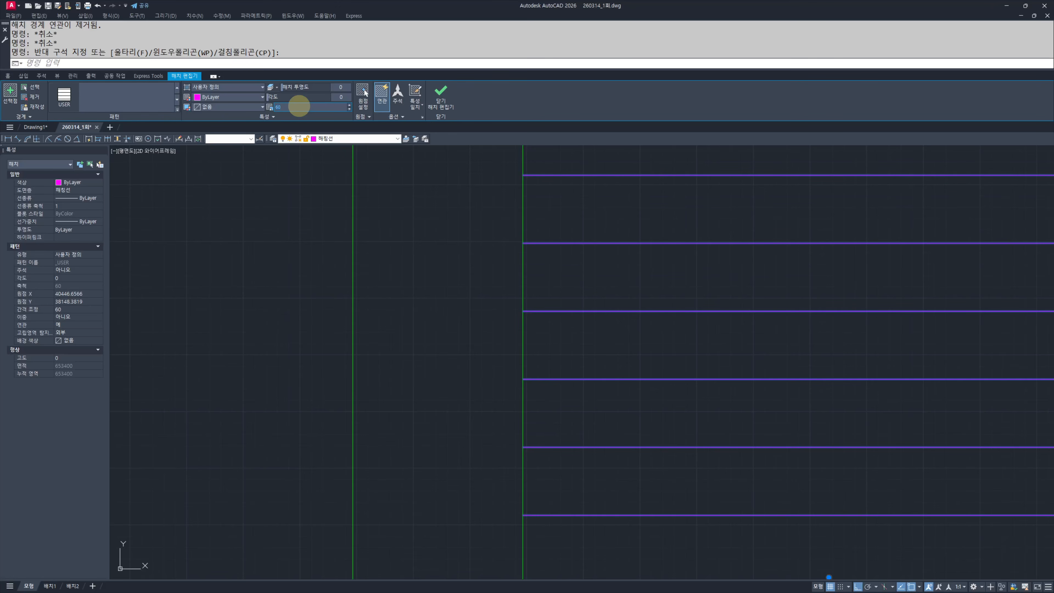
{"action": "type", "text": "300"}
{"action": "key", "text": "Return"}
{"action": "key", "text": "Escape"}
{"action": "key", "text": "Escape"}
{"action": "key", "text": "Escape"}
{"action": "key", "text": "Escape"}
{"action": "scroll", "coordinate": [628, 333], "scroll_direction": "down", "scroll_amount": 12}
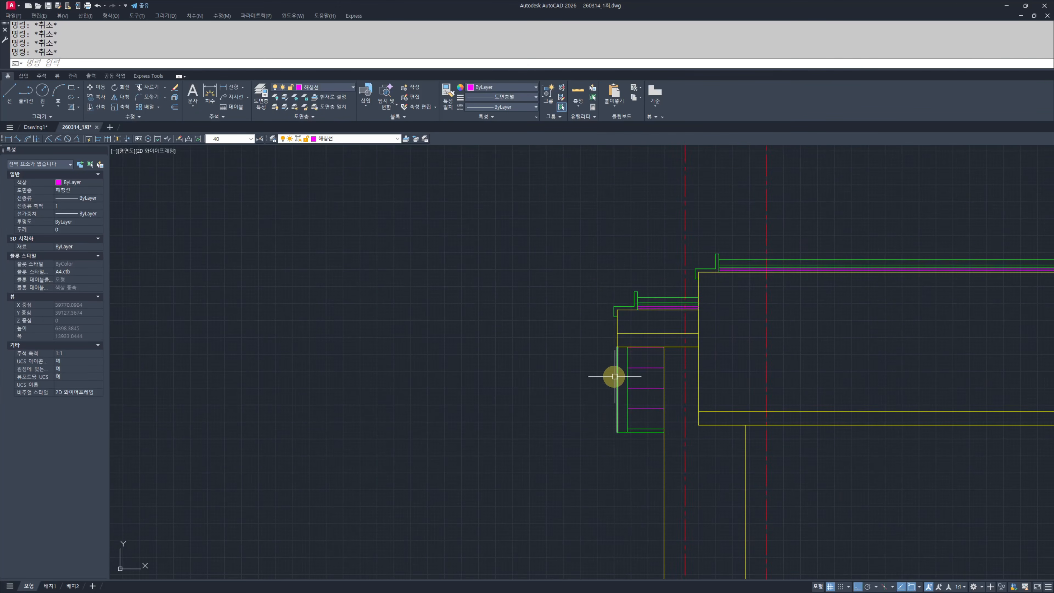
{"action": "scroll", "coordinate": [616, 359], "scroll_direction": "up", "scroll_amount": 4}
{"action": "left_click", "coordinate": [693, 361]}
{"action": "left_click", "coordinate": [649, 436]}
{"action": "middle_click_drag", "start_coordinate": [647, 439], "coordinate": [602, 406]}
{"action": "left_click", "coordinate": [443, 332]}
{"action": "key", "text": "Escape"}
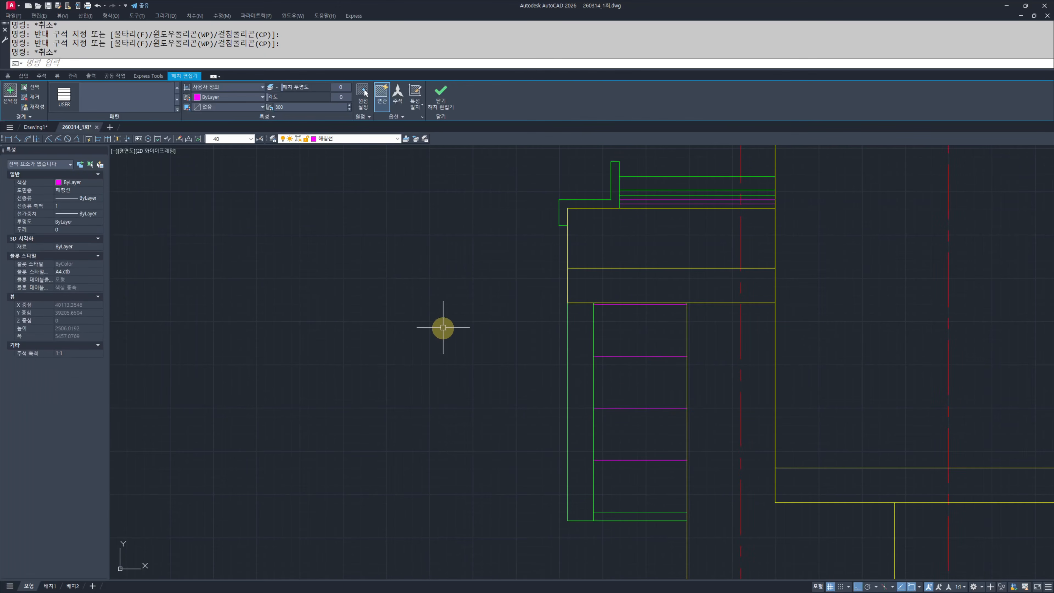
Step: Check the HPORIGINMODE hatch origin variable and keep its value of 1
{"action": "key", "text": "Escape"}
{"action": "type", "text": "HPORIGINMODE"}
{"action": "key", "text": "Return"}
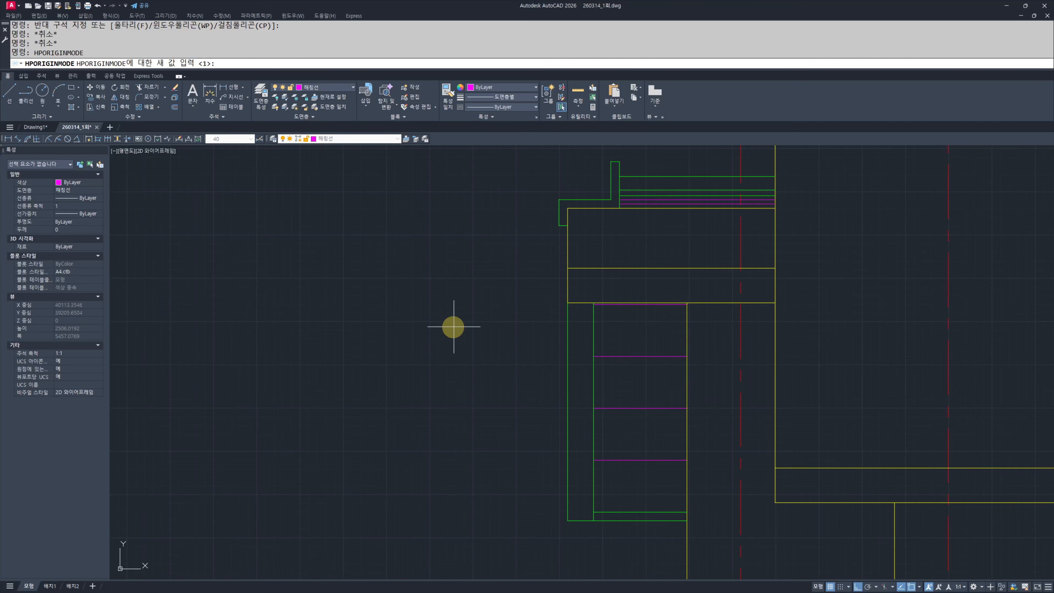
{"action": "key", "text": "Return"}
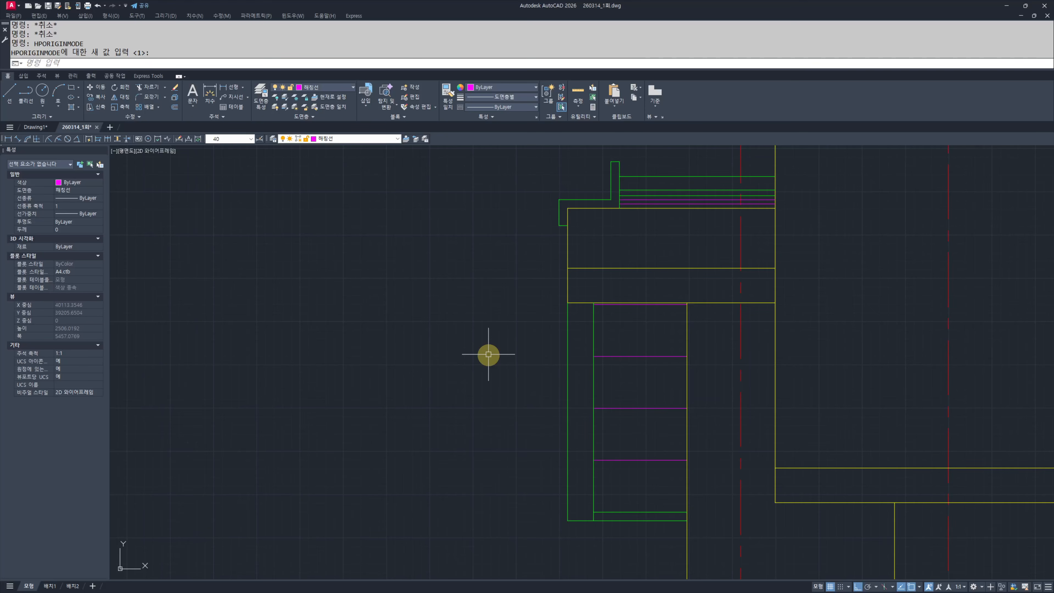
{"action": "left_click_drag", "start_coordinate": [31, 52], "coordinate": [12, 52]}
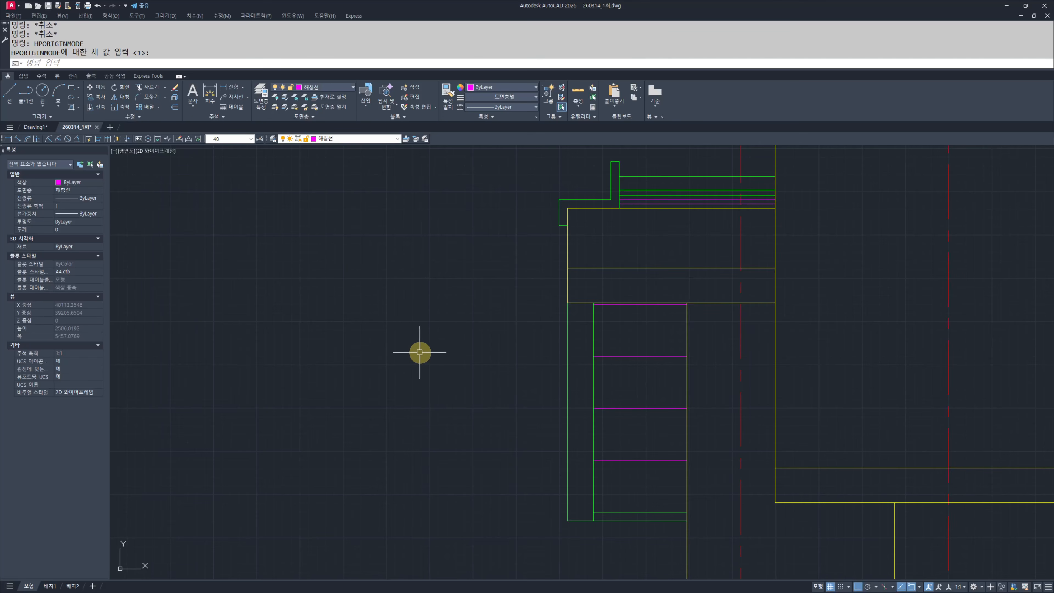
Step: With Hatch started, examine where the drawing's origin lies at the corner of the A부분 단면상세도 sheet frame relative to the sections
{"action": "key", "text": "Escape"}
{"action": "scroll", "coordinate": [461, 372], "scroll_direction": "down", "scroll_amount": 7}
{"action": "key", "text": "Escape"}
{"action": "scroll", "coordinate": [539, 372], "scroll_direction": "up", "scroll_amount": 5}
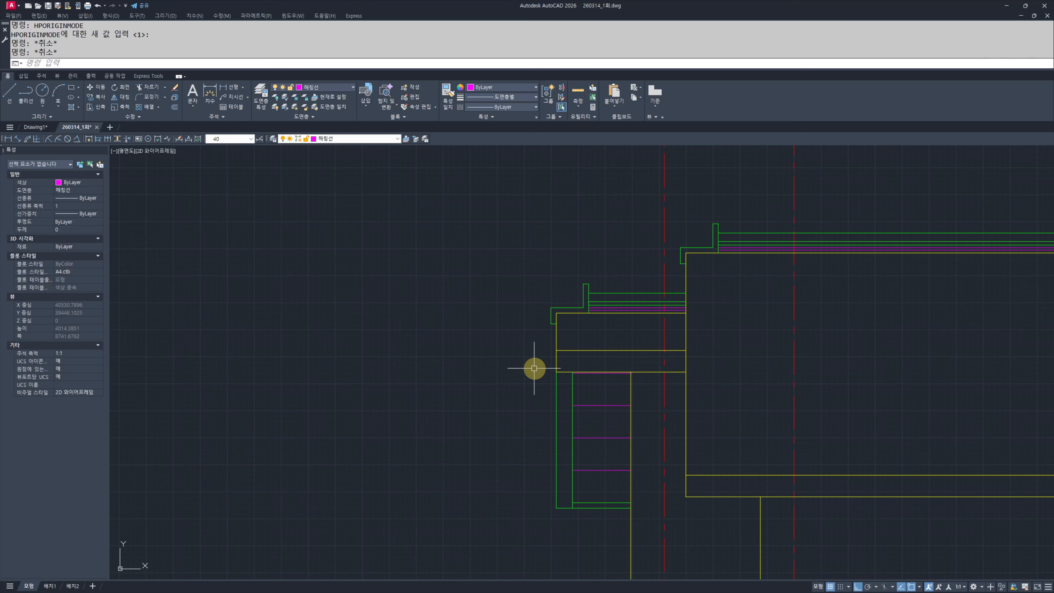
{"action": "type", "text": "h"}
{"action": "key", "text": "Return"}
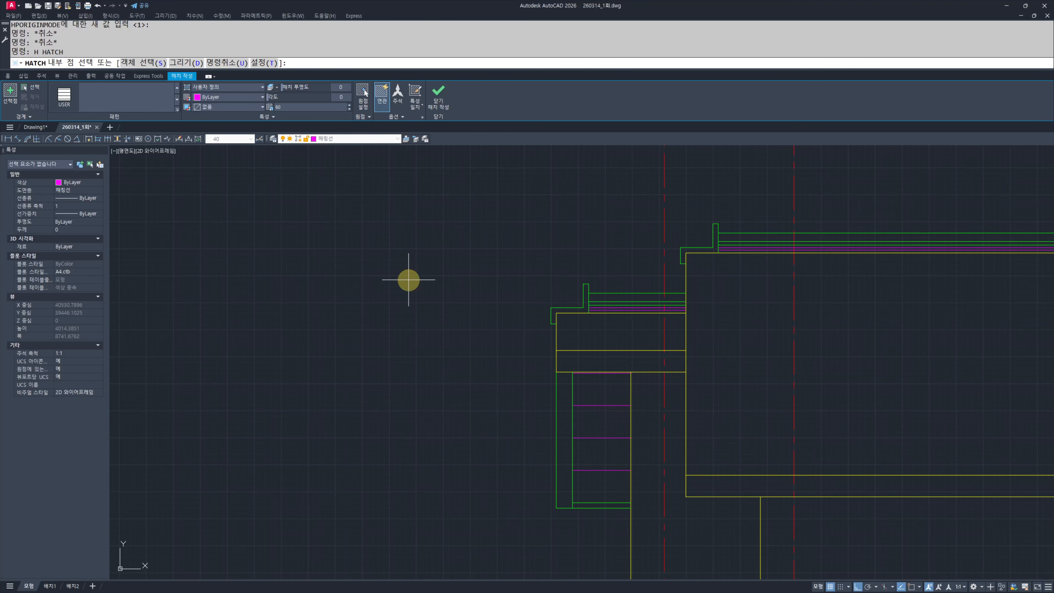
{"action": "scroll", "coordinate": [443, 271], "scroll_direction": "down", "scroll_amount": 8}
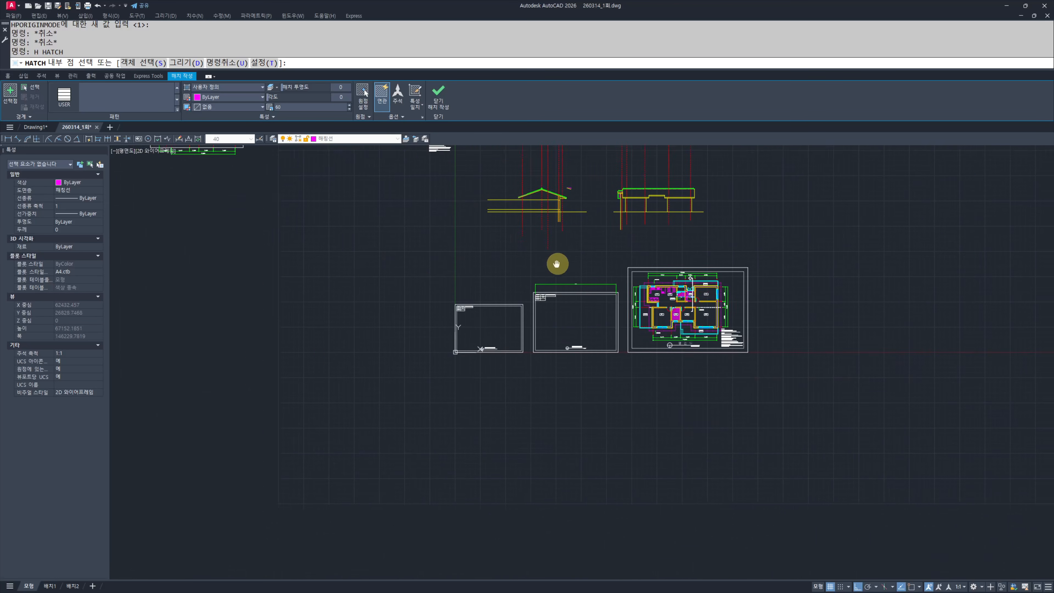
{"action": "scroll", "coordinate": [497, 345], "scroll_direction": "up", "scroll_amount": 4}
{"action": "scroll", "coordinate": [496, 344], "scroll_direction": "up", "scroll_amount": 8}
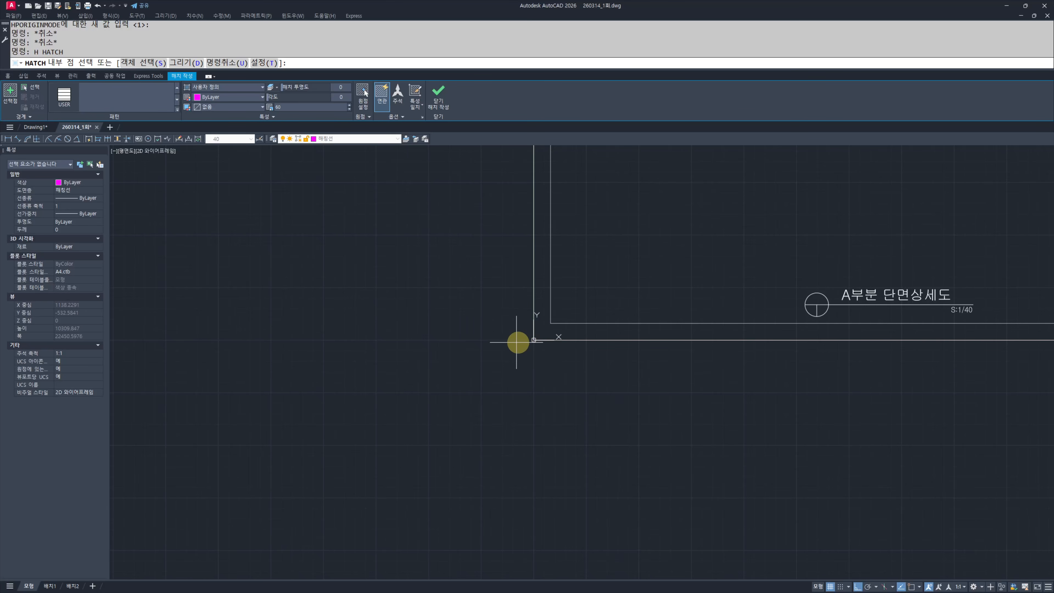
{"action": "scroll", "coordinate": [638, 325], "scroll_direction": "down", "scroll_amount": 10}
{"action": "scroll", "coordinate": [593, 358], "scroll_direction": "up", "scroll_amount": 7}
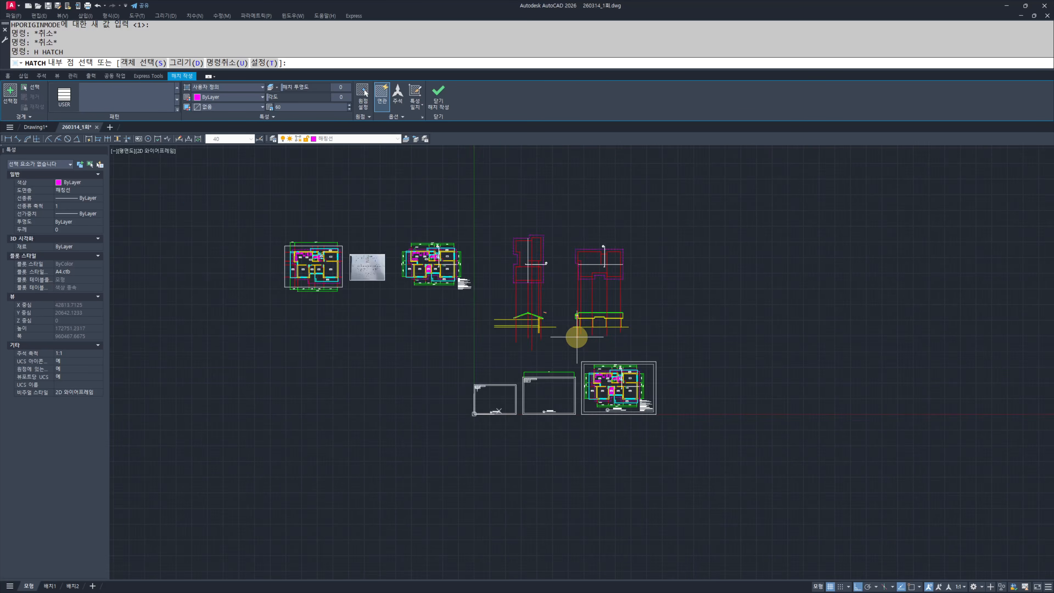
{"action": "scroll", "coordinate": [552, 311], "scroll_direction": "up", "scroll_amount": 8}
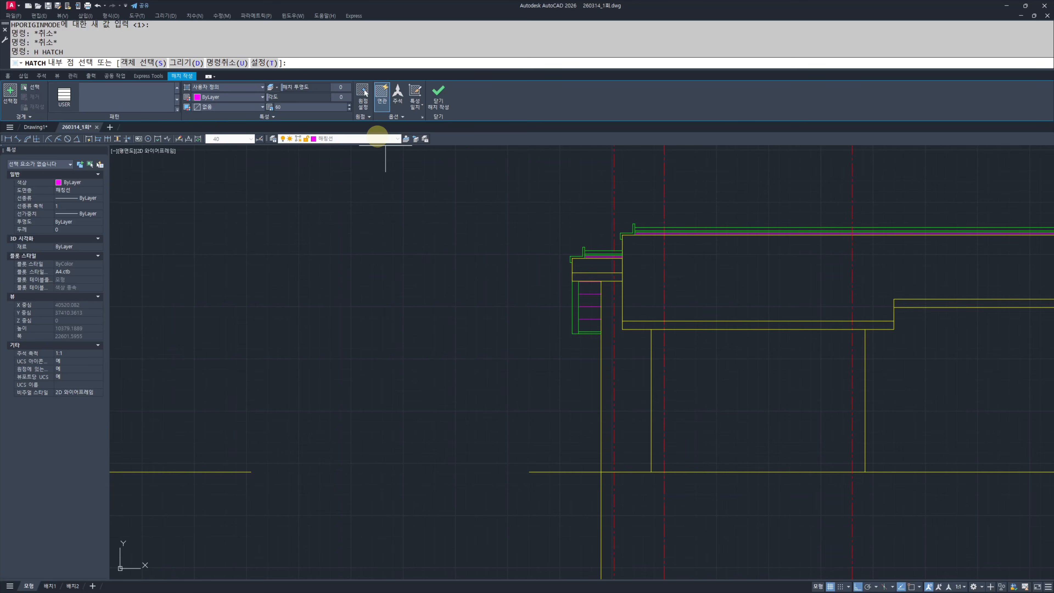
Step: Try setting the new hatch's origin to the bottom-left corner of its boundary extents
{"action": "left_click", "coordinate": [357, 119]}
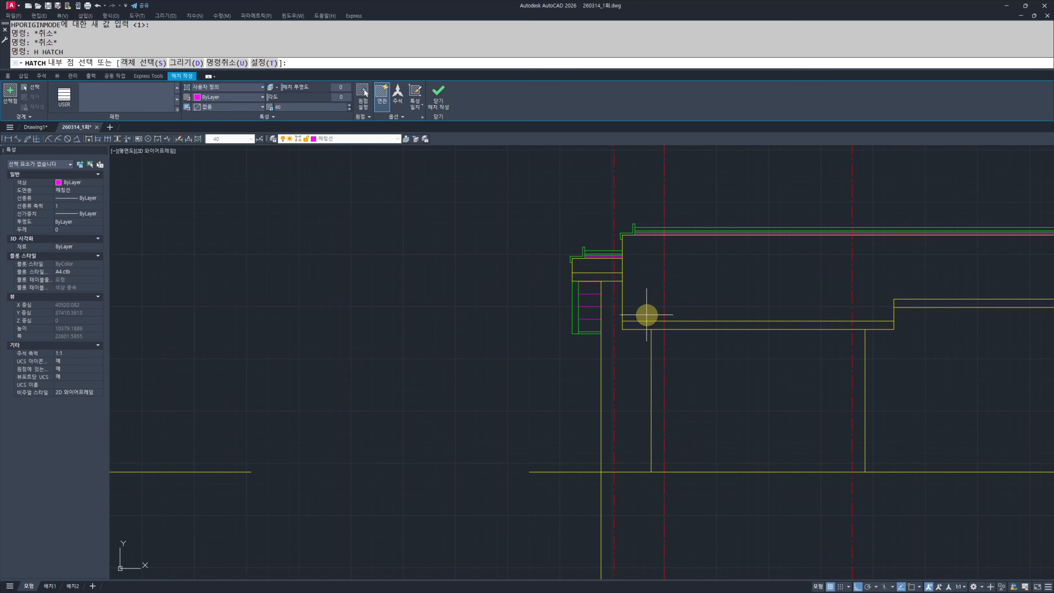
{"action": "left_click", "coordinate": [642, 317]}
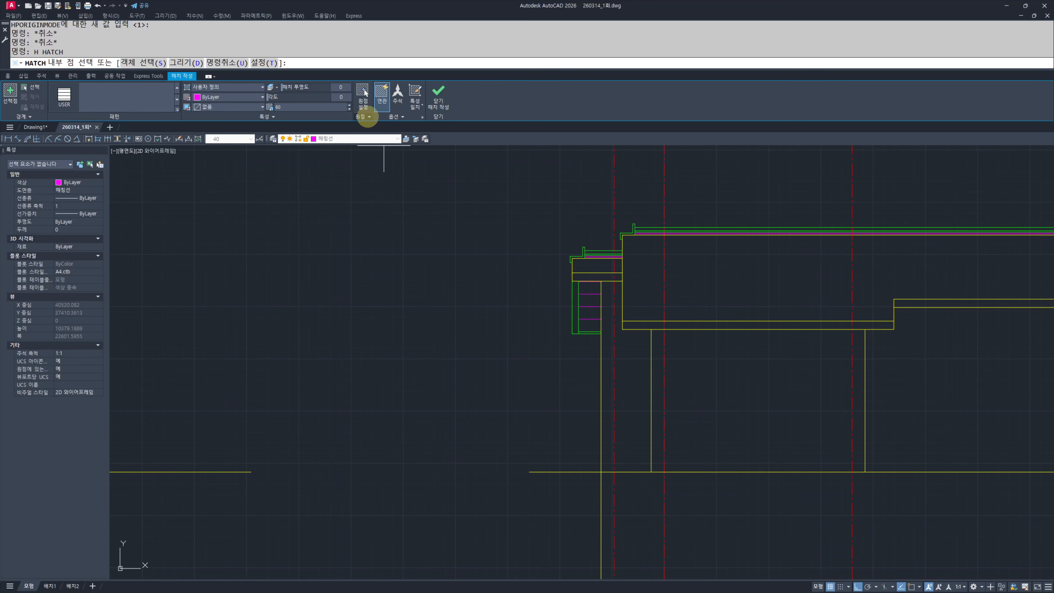
{"action": "left_click", "coordinate": [367, 118]}
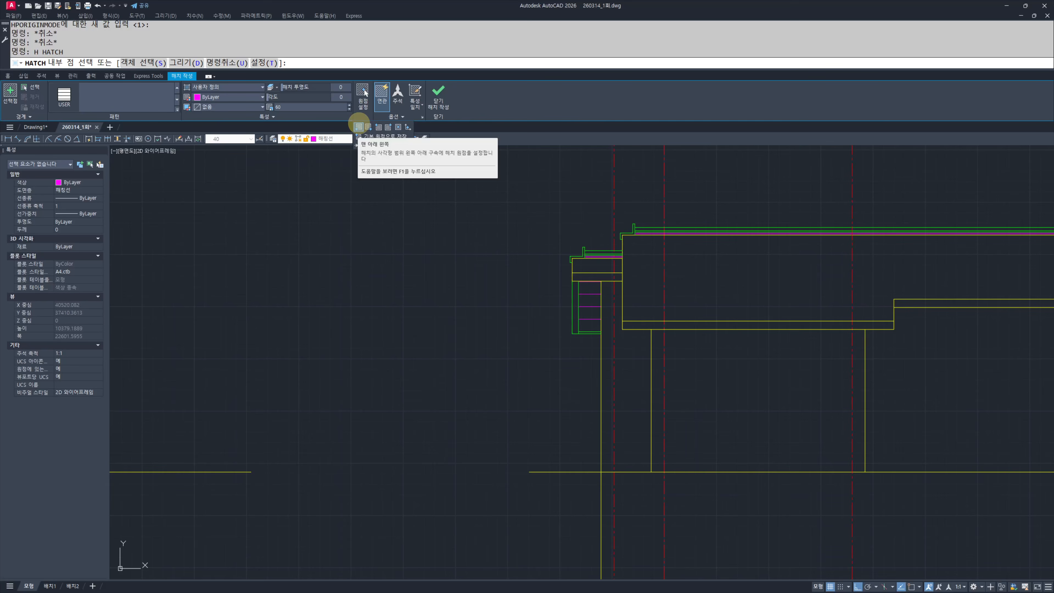
{"action": "left_click", "coordinate": [358, 127]}
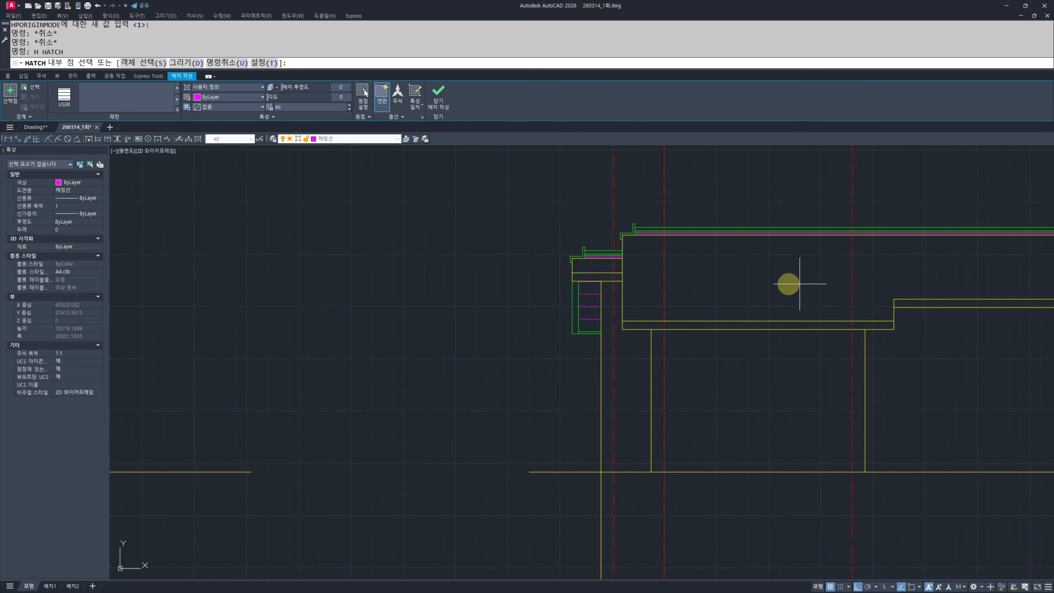
{"action": "left_click", "coordinate": [590, 295]}
{"action": "left_click", "coordinate": [648, 265]}
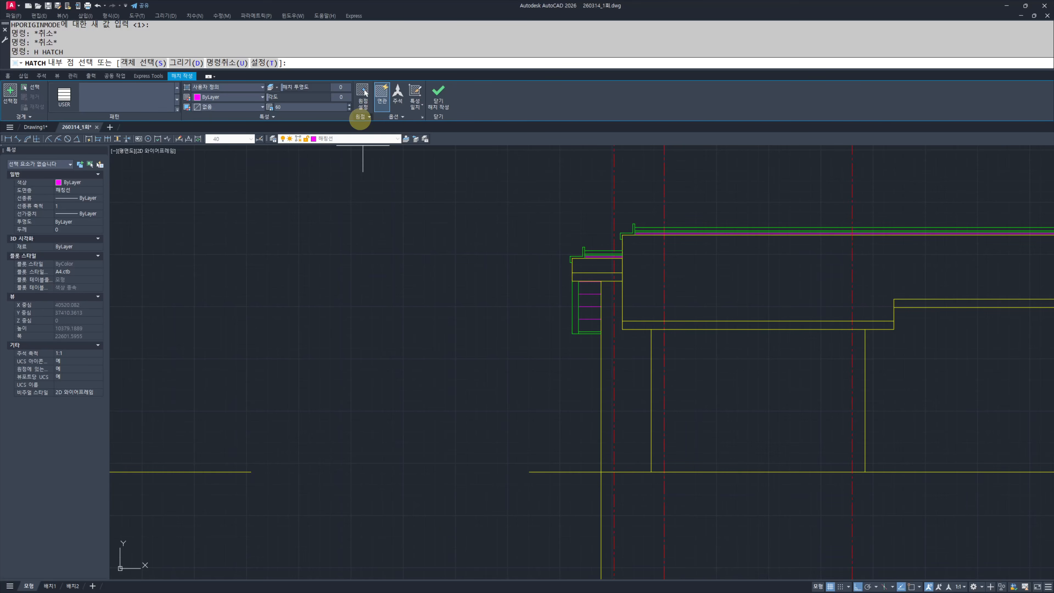
{"action": "left_click", "coordinate": [360, 118]}
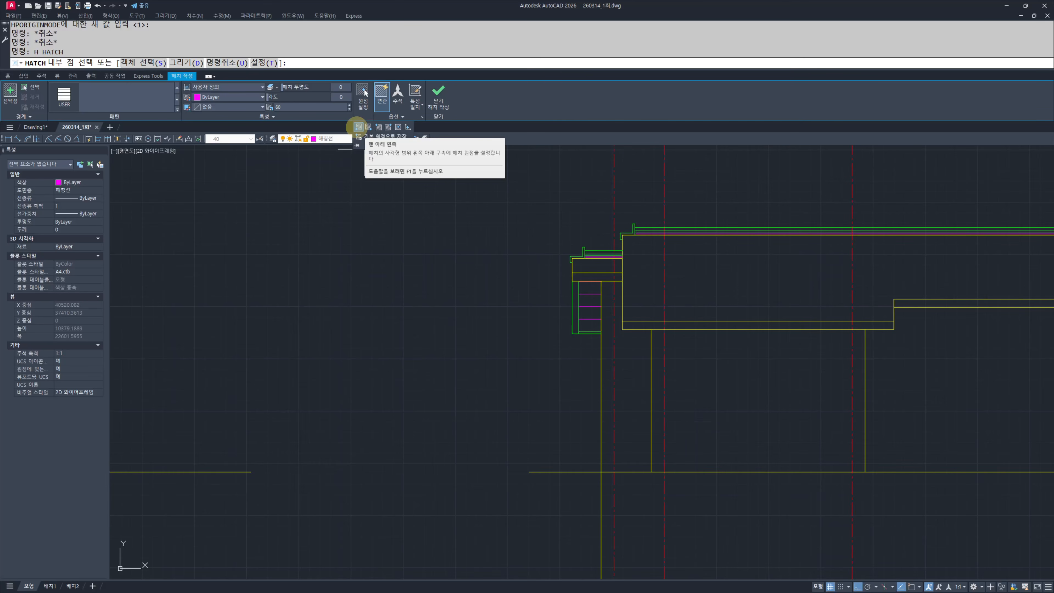
{"action": "left_click", "coordinate": [359, 127]}
{"action": "middle_click_drag", "start_coordinate": [676, 300], "coordinate": [558, 313]}
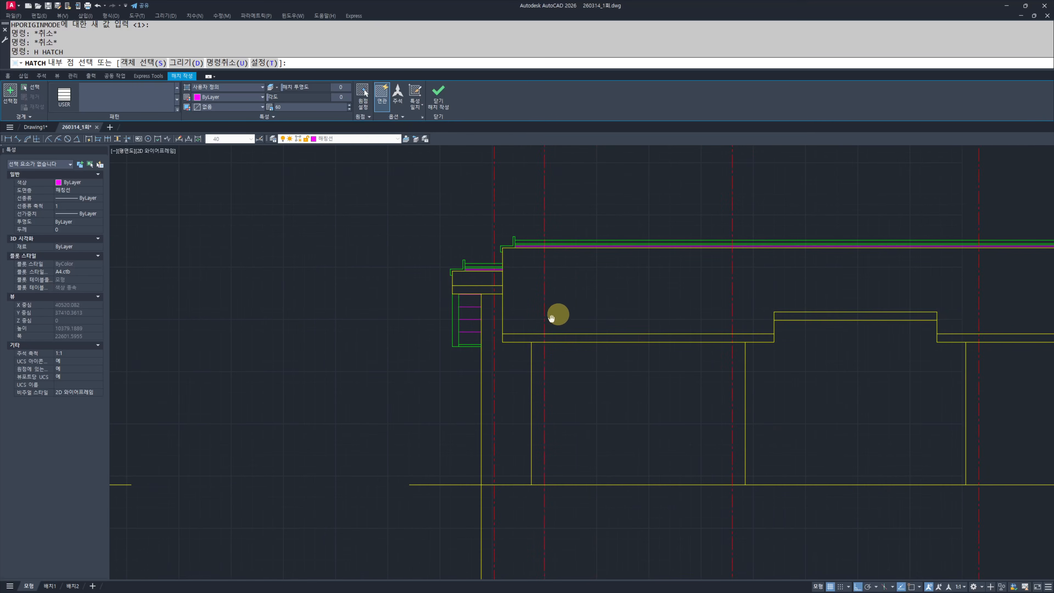
{"action": "left_click", "coordinate": [364, 92]}
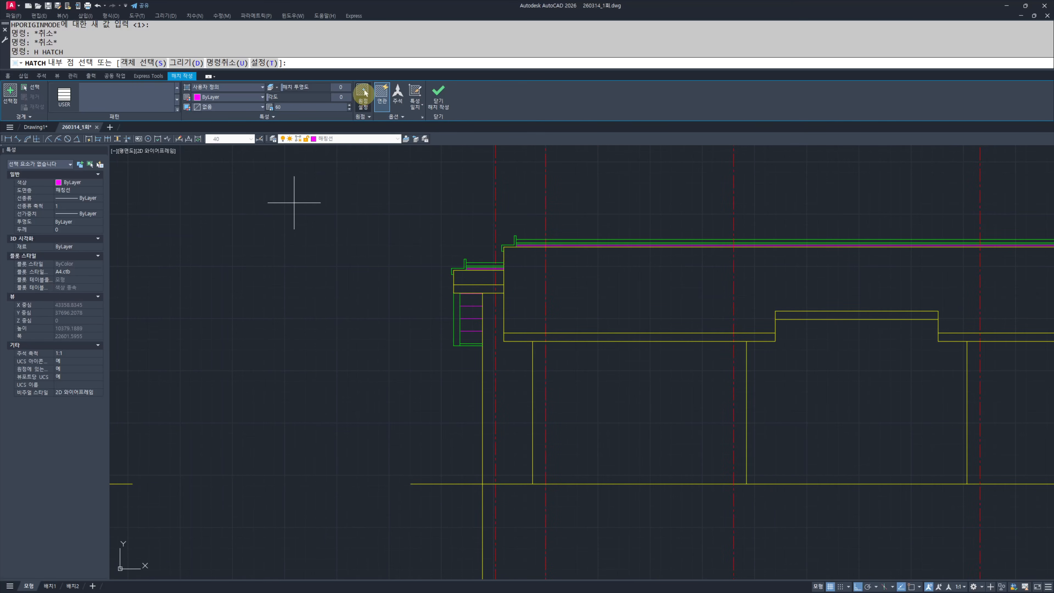
{"action": "key", "text": "Escape"}
Step: Trim the outer wall line under the lower roof where it extends below the ground line
{"action": "scroll", "coordinate": [372, 299], "scroll_direction": "down", "scroll_amount": 4}
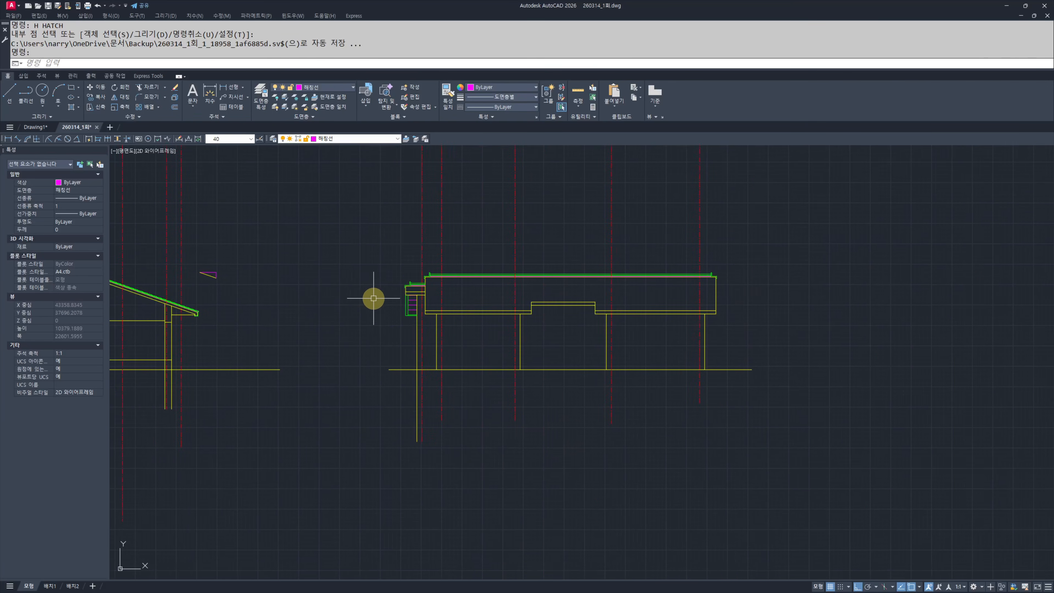
{"action": "scroll", "coordinate": [383, 332], "scroll_direction": "up", "scroll_amount": 4}
{"action": "scroll", "coordinate": [418, 395], "scroll_direction": "up", "scroll_amount": 2}
{"action": "scroll", "coordinate": [416, 240], "scroll_direction": "down", "scroll_amount": 3}
{"action": "type", "text": "tr"}
{"action": "key", "text": "Return"}
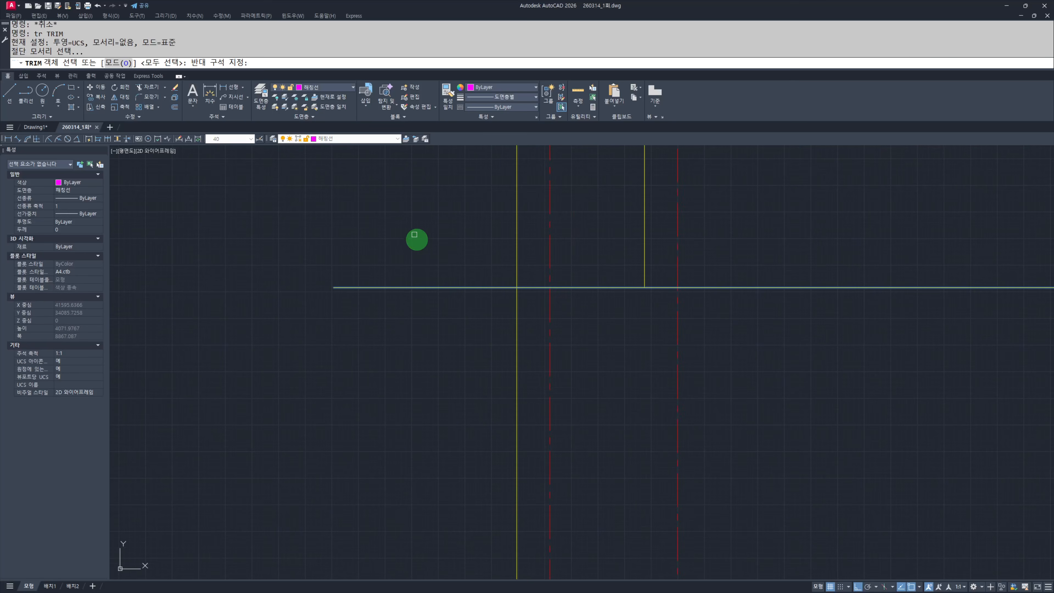
{"action": "left_click_drag", "start_coordinate": [416, 240], "coordinate": [464, 358]}
{"action": "key", "text": "Escape"}
{"action": "key", "text": "Escape"}
Step: Examine the hatched eave panel, then the full long section alongside the gable-roof section
{"action": "scroll", "coordinate": [454, 285], "scroll_direction": "up", "scroll_amount": 3}
{"action": "scroll", "coordinate": [454, 286], "scroll_direction": "down", "scroll_amount": 2}
{"action": "scroll", "coordinate": [447, 238], "scroll_direction": "up", "scroll_amount": 4}
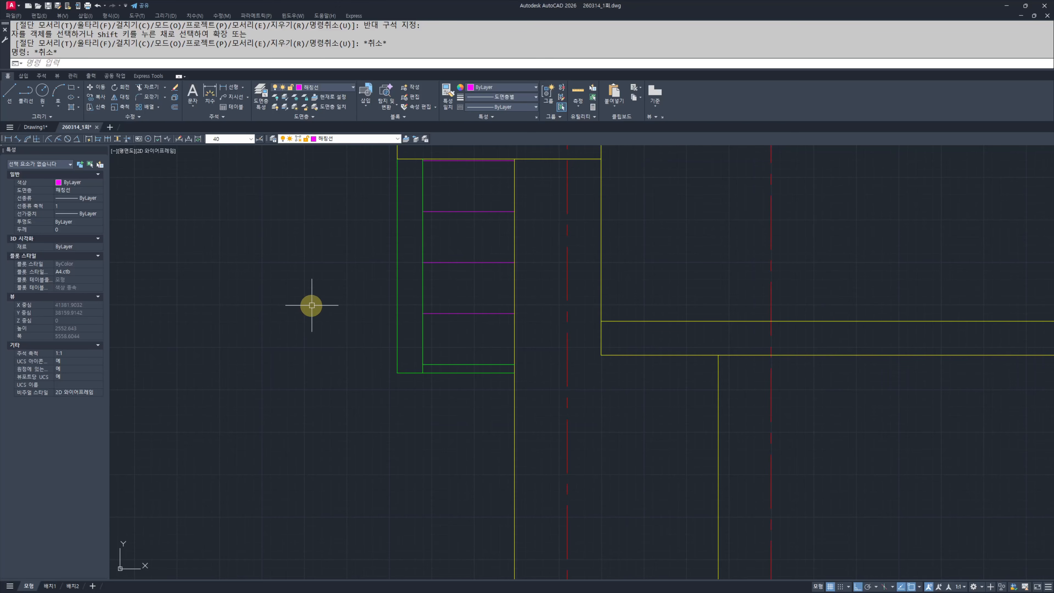
{"action": "scroll", "coordinate": [315, 309], "scroll_direction": "down", "scroll_amount": 5}
{"action": "scroll", "coordinate": [418, 339], "scroll_direction": "up", "scroll_amount": 1}
{"action": "scroll", "coordinate": [372, 363], "scroll_direction": "down", "scroll_amount": 2}
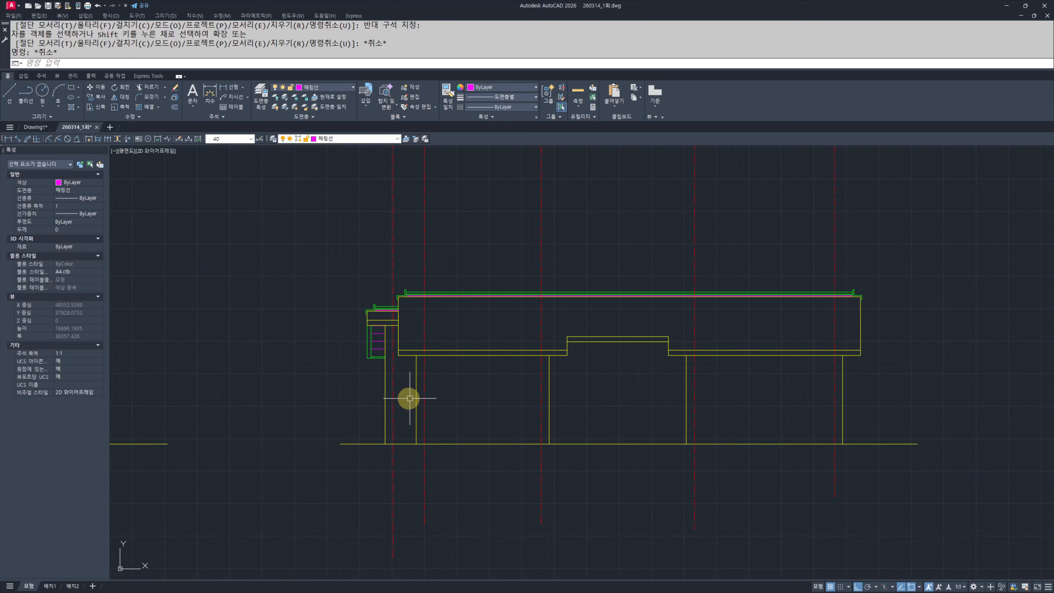
{"action": "middle_click_drag", "start_coordinate": [259, 370], "coordinate": [391, 377]}
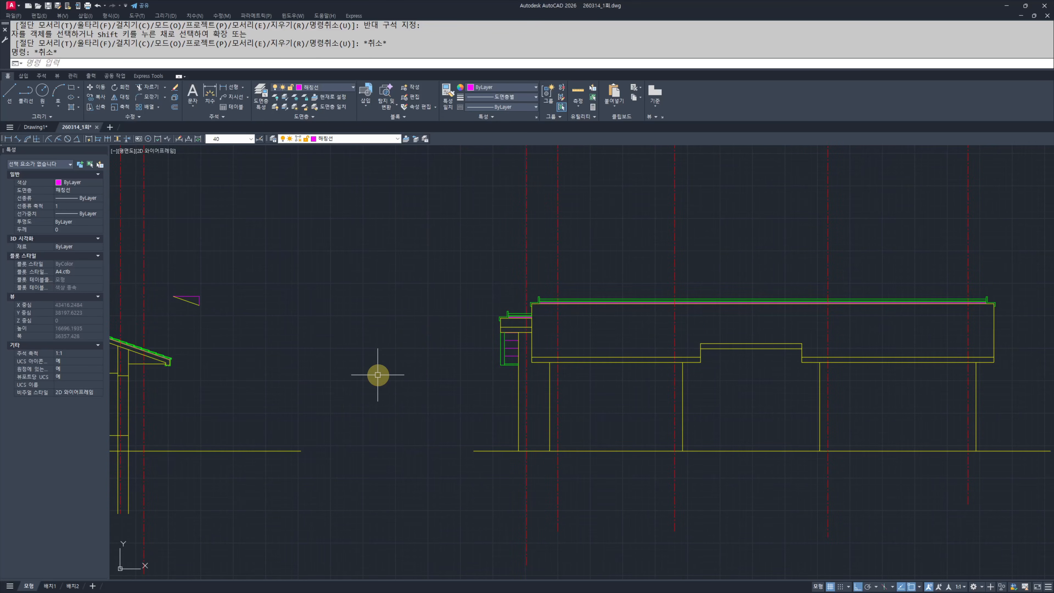
{"action": "scroll", "coordinate": [377, 373], "scroll_direction": "down", "scroll_amount": 4}
{"action": "scroll", "coordinate": [438, 384], "scroll_direction": "up", "scroll_amount": 4}
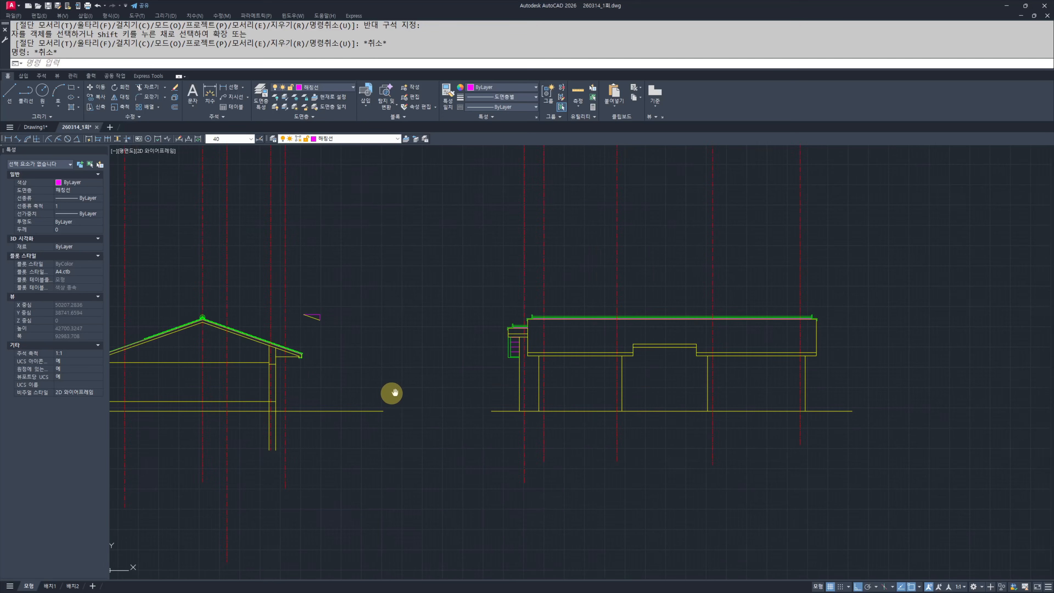
{"action": "middle_click_drag", "start_coordinate": [426, 382], "coordinate": [398, 388]}
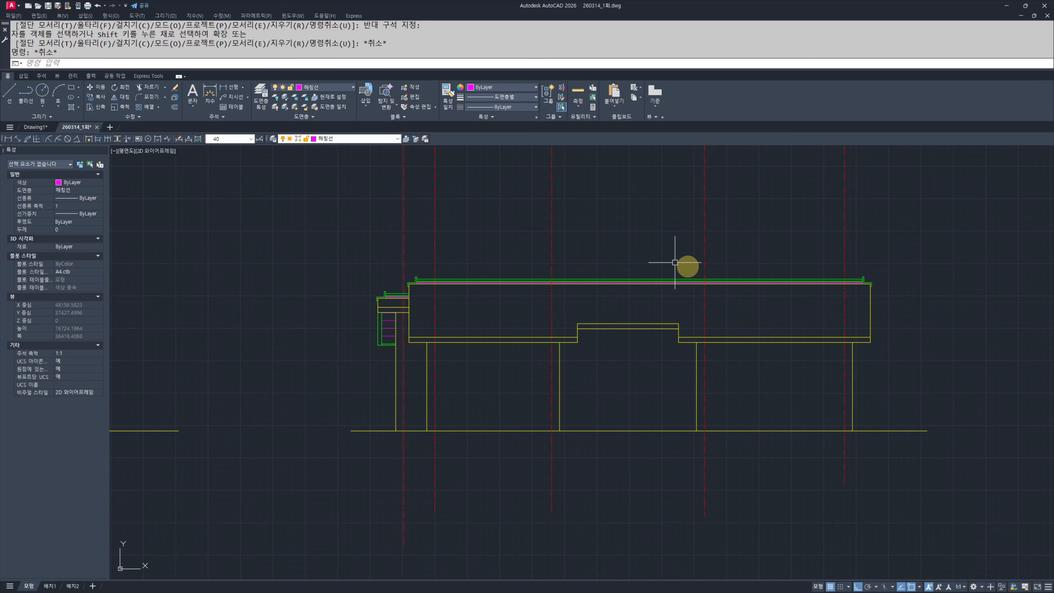
Step: Compare the floor plan's section line A, entrance and terraces with the two projected roof sections
{"action": "scroll", "coordinate": [454, 344], "scroll_direction": "down", "scroll_amount": 4}
{"action": "middle_click_drag", "start_coordinate": [245, 357], "coordinate": [585, 380]}
{"action": "scroll", "coordinate": [531, 345], "scroll_direction": "up", "scroll_amount": 4}
{"action": "scroll", "coordinate": [499, 338], "scroll_direction": "down", "scroll_amount": 7}
{"action": "middle_click_drag", "start_coordinate": [355, 280], "coordinate": [513, 360]}
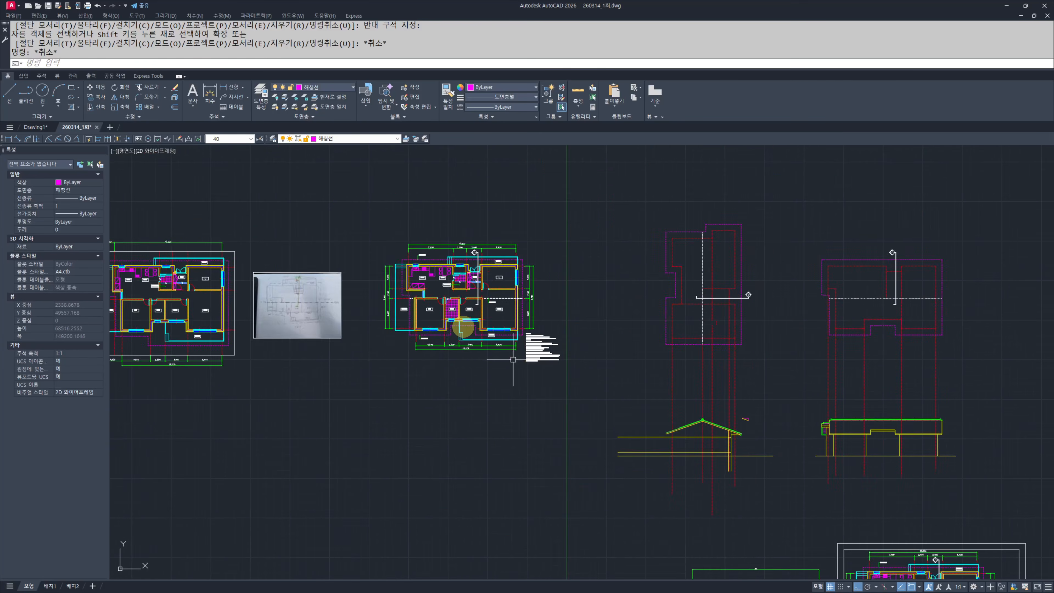
{"action": "scroll", "coordinate": [444, 304], "scroll_direction": "up", "scroll_amount": 7}
{"action": "mouse_move", "coordinate": [450, 307]}
{"action": "middle_mouse_down"}
{"action": "mouse_move", "coordinate": [477, 345]}
{"action": "mouse_move", "coordinate": [428, 353]}
{"action": "middle_mouse_up"}
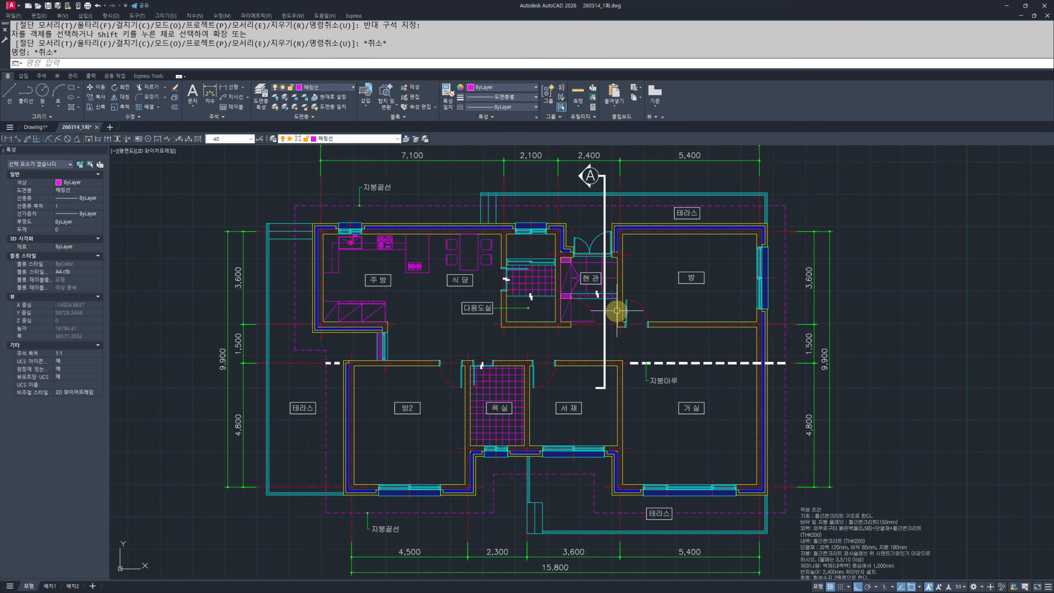
{"action": "scroll", "coordinate": [617, 310], "scroll_direction": "down", "scroll_amount": 5}
{"action": "scroll", "coordinate": [720, 396], "scroll_direction": "up", "scroll_amount": 5}
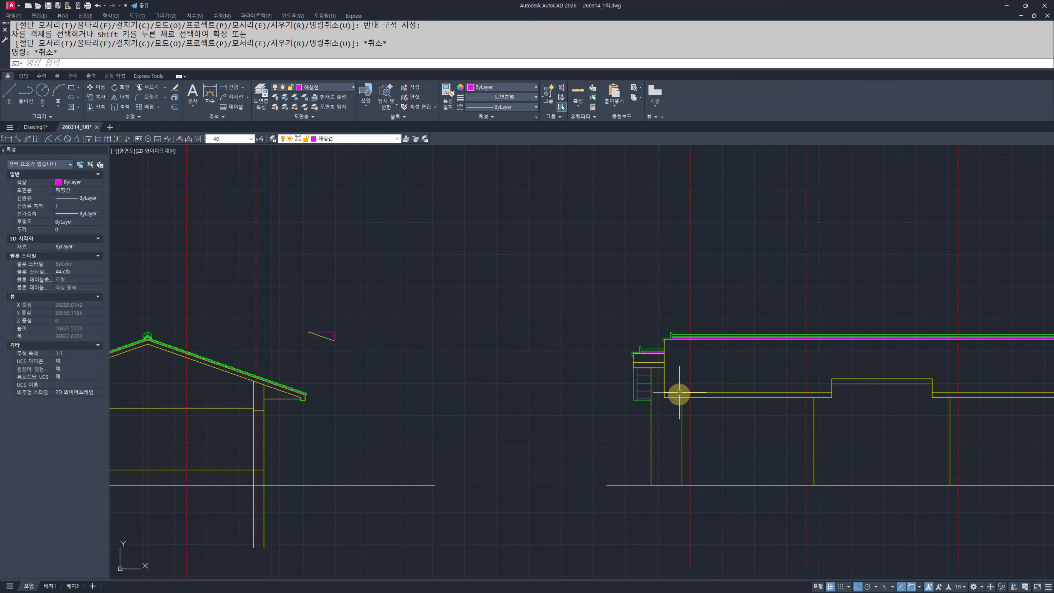
{"action": "scroll", "coordinate": [635, 380], "scroll_direction": "down", "scroll_amount": 4}
{"action": "middle_click_drag", "start_coordinate": [463, 320], "coordinate": [678, 370]}
{"action": "mouse_move", "coordinate": [293, 289]}
{"action": "middle_mouse_down"}
{"action": "mouse_move", "coordinate": [468, 370]}
{"action": "mouse_move", "coordinate": [473, 396]}
{"action": "middle_mouse_up"}
{"action": "scroll", "coordinate": [452, 300], "scroll_direction": "up", "scroll_amount": 2}
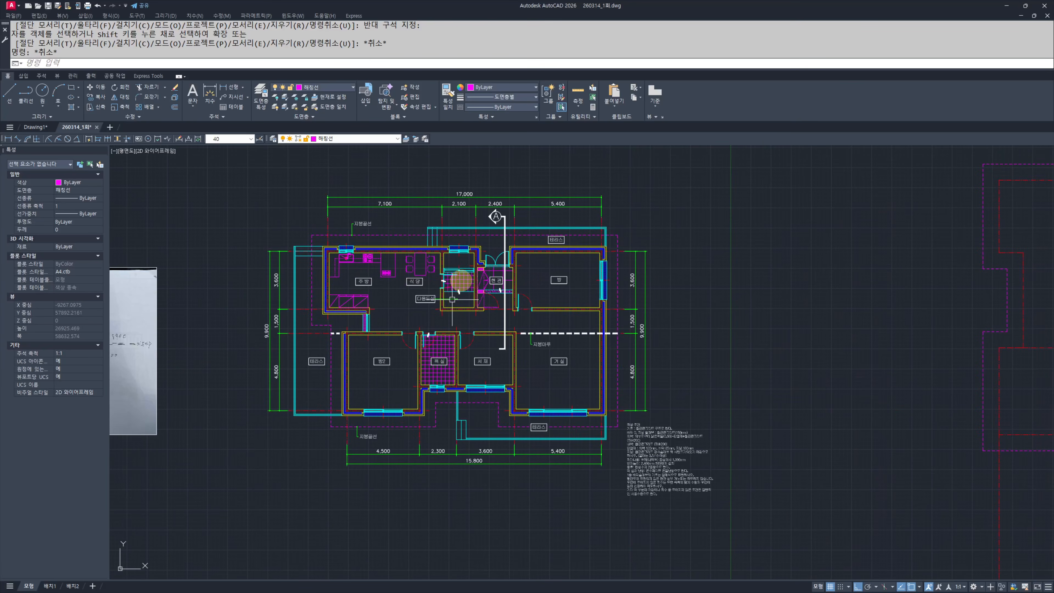
{"action": "middle_click_drag", "start_coordinate": [890, 467], "coordinate": [352, 294]}
{"action": "middle_click_drag", "start_coordinate": [878, 488], "coordinate": [468, 372]}
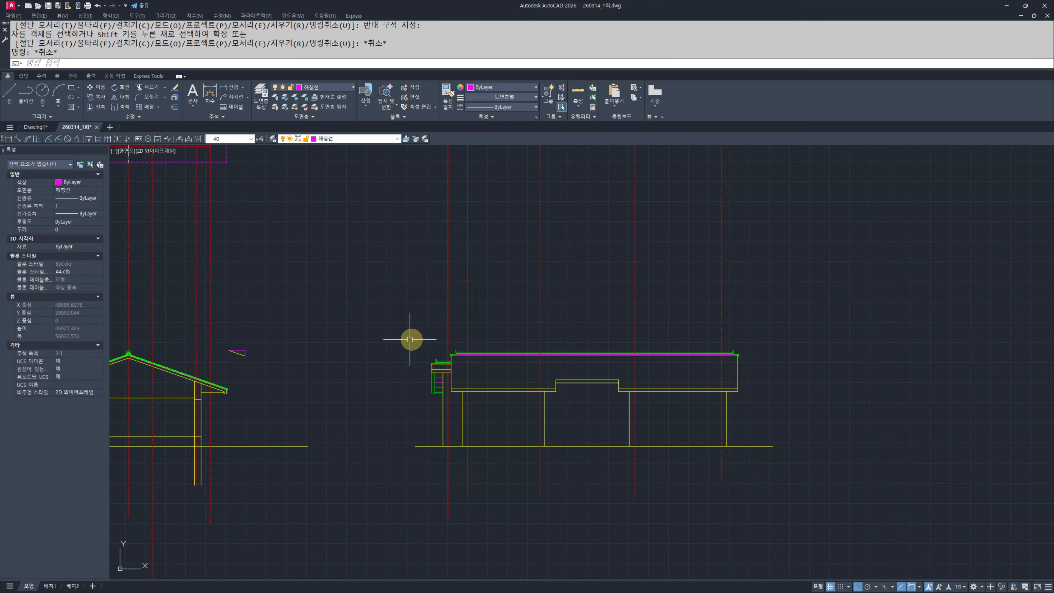
{"action": "scroll", "coordinate": [411, 387], "scroll_direction": "up", "scroll_amount": 4}
{"action": "scroll", "coordinate": [416, 373], "scroll_direction": "down", "scroll_amount": 4}
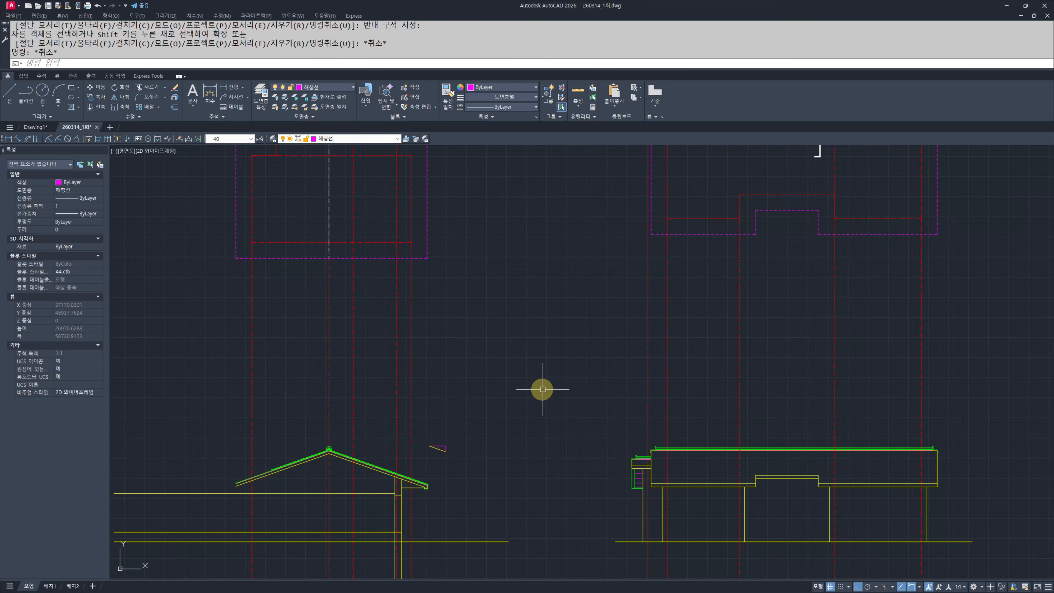
{"action": "scroll", "coordinate": [573, 337], "scroll_direction": "down", "scroll_amount": 1}
{"action": "middle_click_drag", "start_coordinate": [574, 337], "coordinate": [628, 398]}
{"action": "scroll", "coordinate": [629, 397], "scroll_direction": "down", "scroll_amount": 1}
{"action": "middle_click_drag", "start_coordinate": [494, 382], "coordinate": [804, 430]}
{"action": "scroll", "coordinate": [370, 321], "scroll_direction": "up", "scroll_amount": 4}
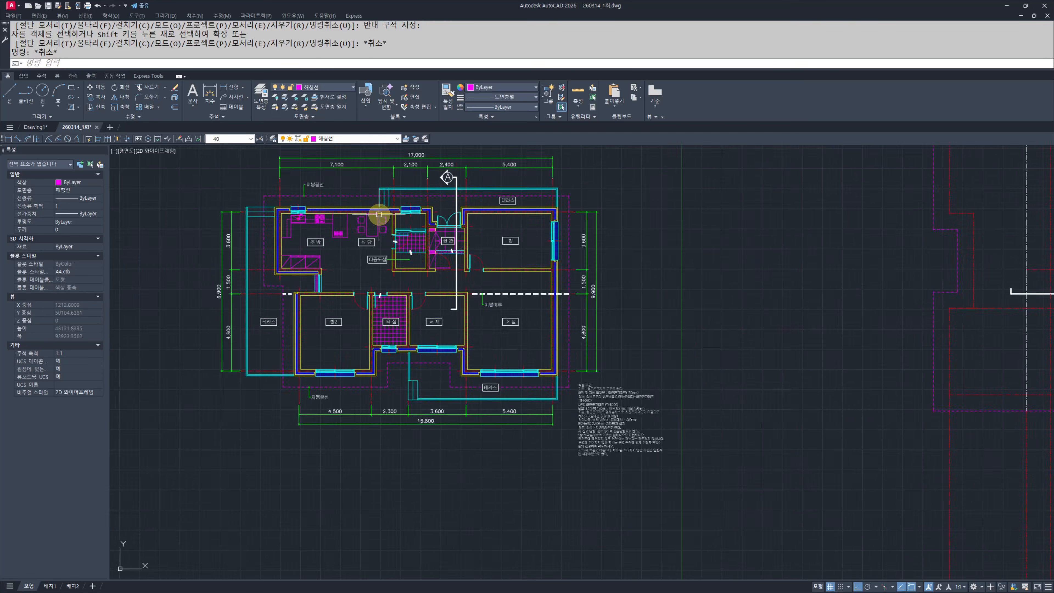
Step: Offset the ground line of the gable-roof section downward by 700
{"action": "scroll", "coordinate": [448, 318], "scroll_direction": "down", "scroll_amount": 4}
{"action": "middle_click_drag", "start_coordinate": [654, 389], "coordinate": [507, 212]}
{"action": "scroll", "coordinate": [725, 372], "scroll_direction": "up", "scroll_amount": 6}
{"action": "key", "text": "Escape"}
{"action": "key", "text": "Escape"}
{"action": "middle_click_drag", "start_coordinate": [679, 494], "coordinate": [654, 381]}
{"action": "scroll", "coordinate": [621, 359], "scroll_direction": "up", "scroll_amount": 2}
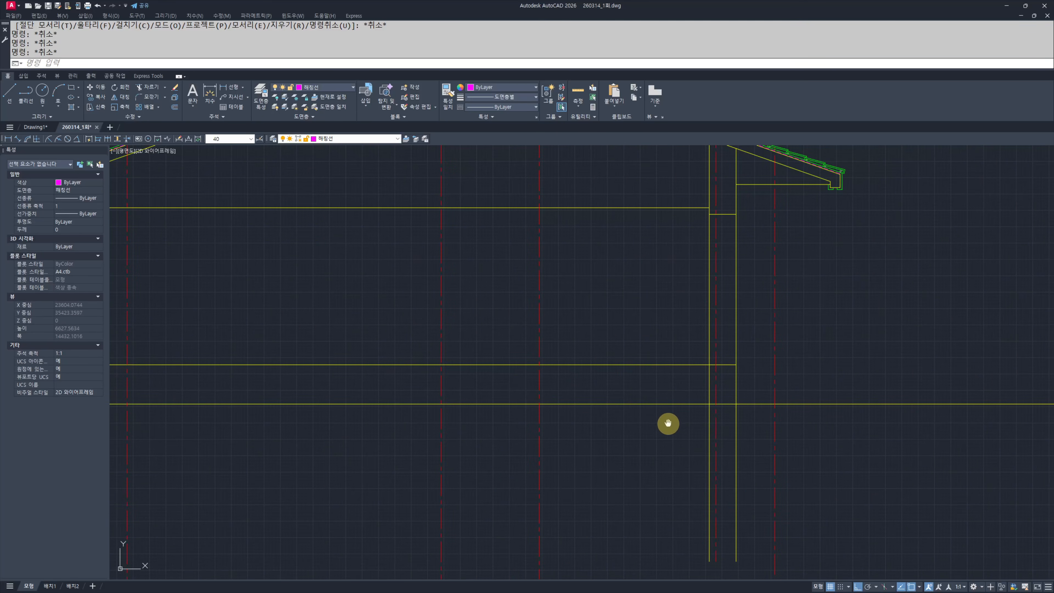
{"action": "key", "text": "Escape"}
{"action": "middle_click_drag", "start_coordinate": [668, 423], "coordinate": [613, 391]}
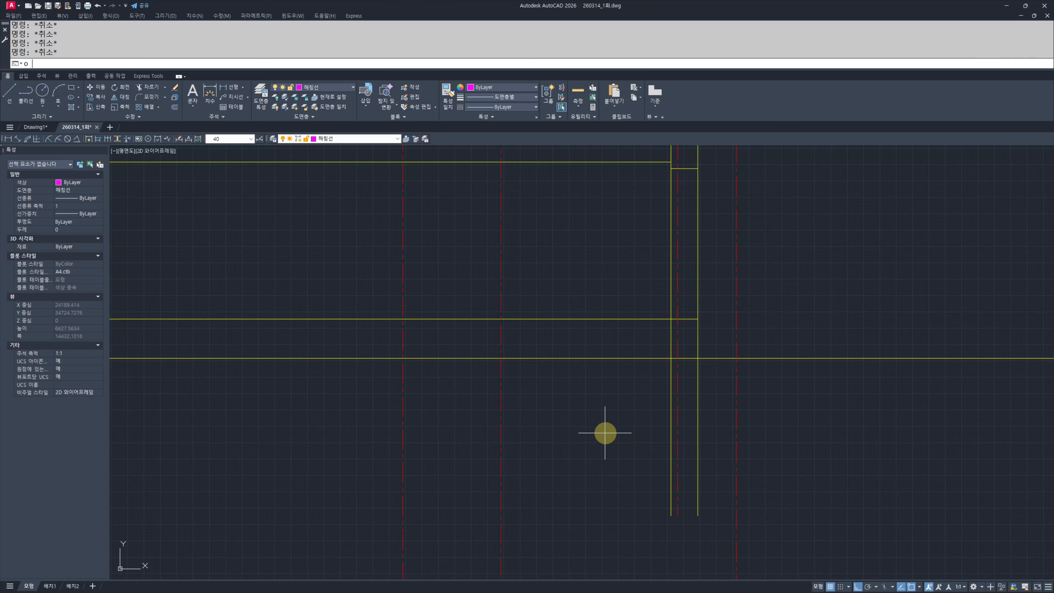
{"action": "key", "text": "Return"}
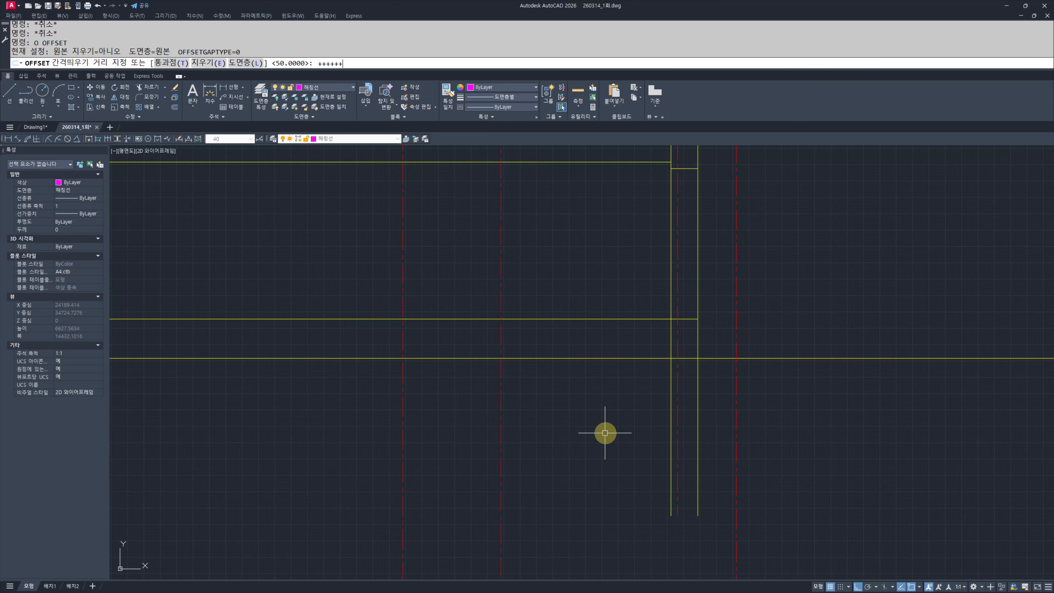
{"action": "type", "text": "700"}
{"action": "key", "text": "Return"}
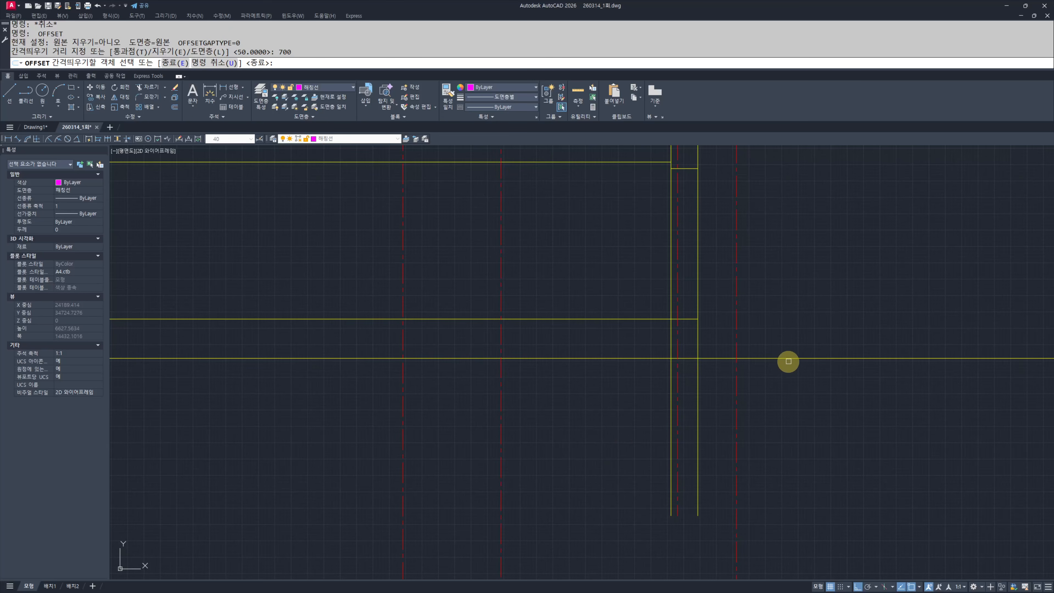
{"action": "left_click", "coordinate": [788, 359]}
{"action": "left_click", "coordinate": [783, 402]}
Step: Offset the line 700 below the ground downward by 300 for the footing depth
{"action": "key", "text": "Escape"}
{"action": "key", "text": "Return"}
{"action": "type", "text": "300"}
{"action": "key", "text": "Return"}
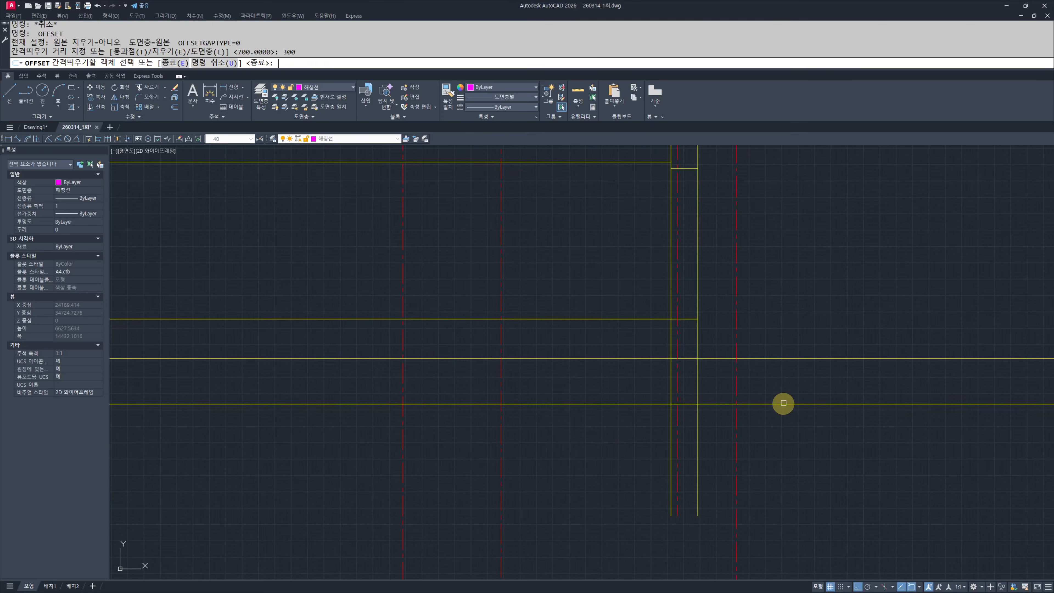
{"action": "left_click", "coordinate": [783, 402]}
{"action": "left_click", "coordinate": [759, 434]}
Step: Offset the lowest footing line downward by 250 to add the base layer's bottom line
{"action": "key", "text": "Escape"}
{"action": "key", "text": "Return"}
{"action": "type", "text": "250"}
{"action": "key", "text": "Return"}
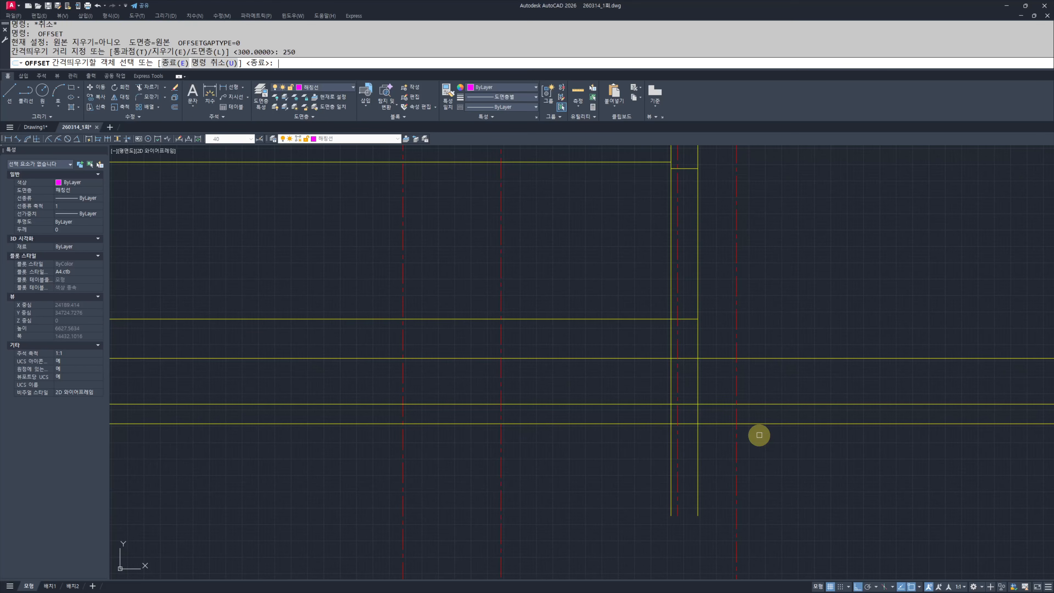
{"action": "left_click", "coordinate": [792, 424]}
{"action": "left_click", "coordinate": [810, 456]}
{"action": "key", "text": "Escape"}
{"action": "key", "text": "Escape"}
{"action": "scroll", "coordinate": [810, 392], "scroll_direction": "down", "scroll_amount": 3}
{"action": "scroll", "coordinate": [816, 317], "scroll_direction": "up", "scroll_amount": 3}
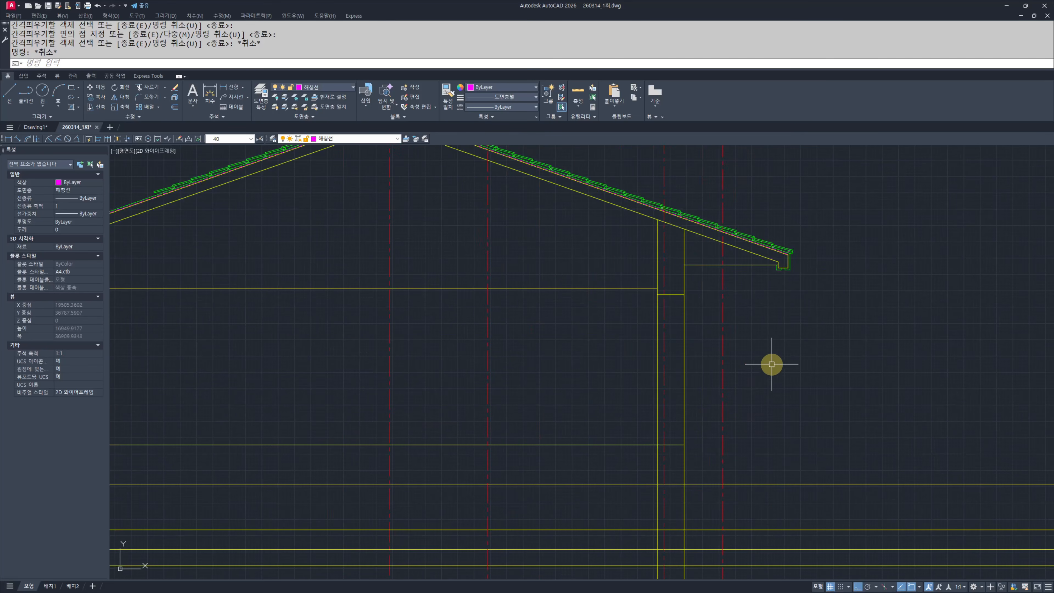
Step: Erase the red dash-dot reference line just outside the outer wall beneath the eave
{"action": "left_click", "coordinate": [743, 320]}
{"action": "left_click", "coordinate": [707, 349]}
{"action": "type", "text": "e"}
{"action": "key", "text": "Return"}
{"action": "scroll", "coordinate": [764, 347], "scroll_direction": "down", "scroll_amount": 3}
{"action": "mouse_move", "coordinate": [767, 322]}
{"action": "middle_mouse_down"}
{"action": "mouse_move", "coordinate": [744, 400]}
{"action": "mouse_move", "coordinate": [748, 489]}
{"action": "middle_mouse_up"}
Step: Offset the outer wall face outward by 200 for the footing's side
{"action": "scroll", "coordinate": [706, 431], "scroll_direction": "up", "scroll_amount": 8}
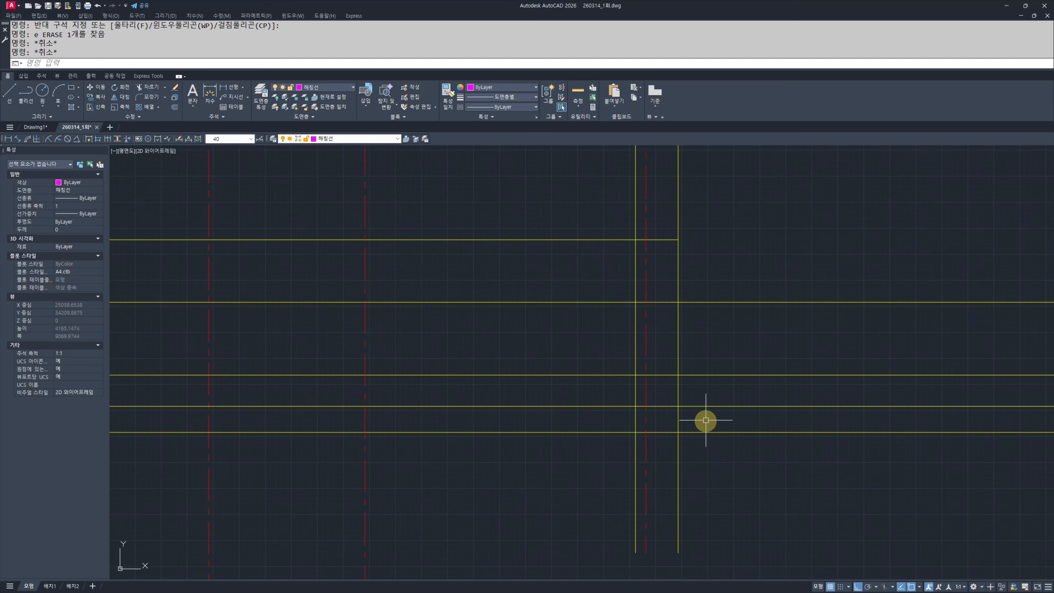
{"action": "middle_click_drag", "start_coordinate": [693, 466], "coordinate": [688, 463]}
{"action": "type", "text": "o"}
{"action": "key", "text": "Return"}
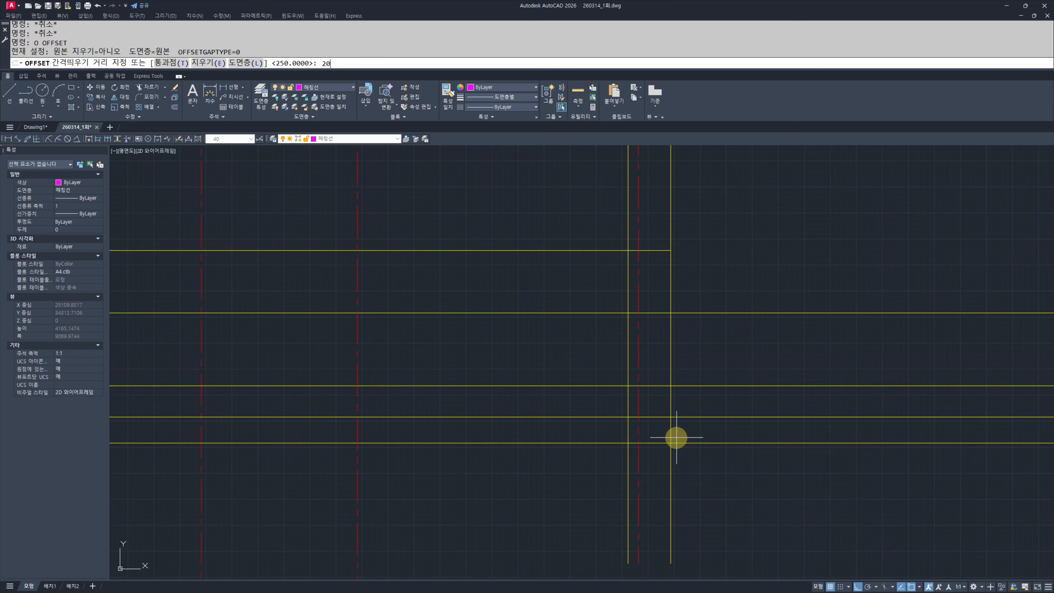
{"action": "type", "text": "200"}
{"action": "key", "text": "Return"}
{"action": "scroll", "coordinate": [678, 403], "scroll_direction": "up", "scroll_amount": 4}
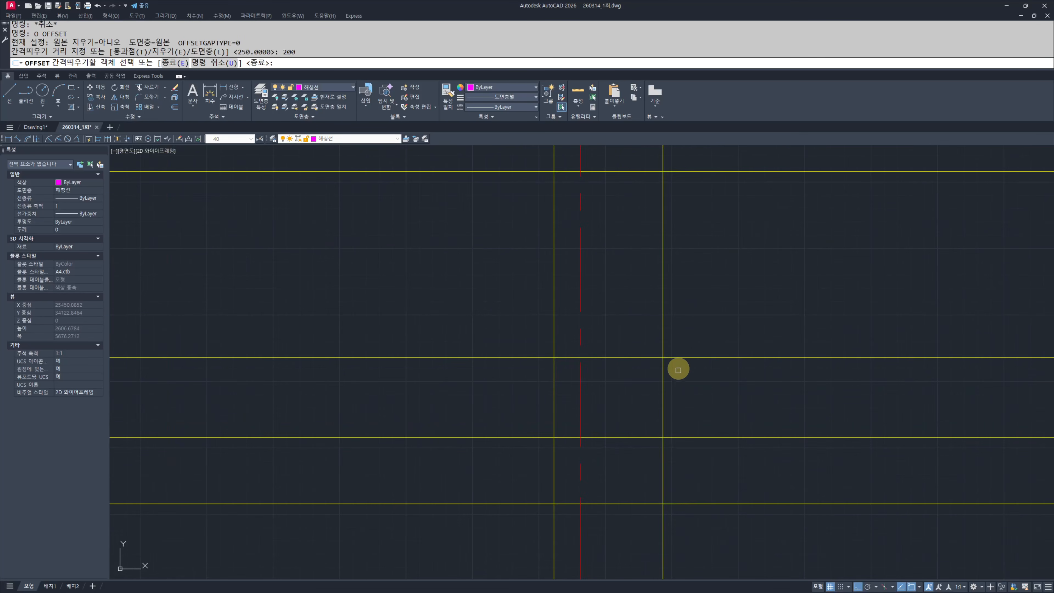
{"action": "left_click", "coordinate": [666, 329]}
{"action": "left_click", "coordinate": [722, 328]}
{"action": "key", "text": "Escape"}
{"action": "key", "text": "Escape"}
Step: Trim both outer wall face lines where they extend below the footing's top line
{"action": "mouse_move", "coordinate": [737, 327]}
{"action": "middle_mouse_down"}
{"action": "mouse_move", "coordinate": [729, 388]}
{"action": "mouse_move", "coordinate": [745, 367]}
{"action": "middle_mouse_up"}
{"action": "type", "text": "tr"}
{"action": "key", "text": "Return"}
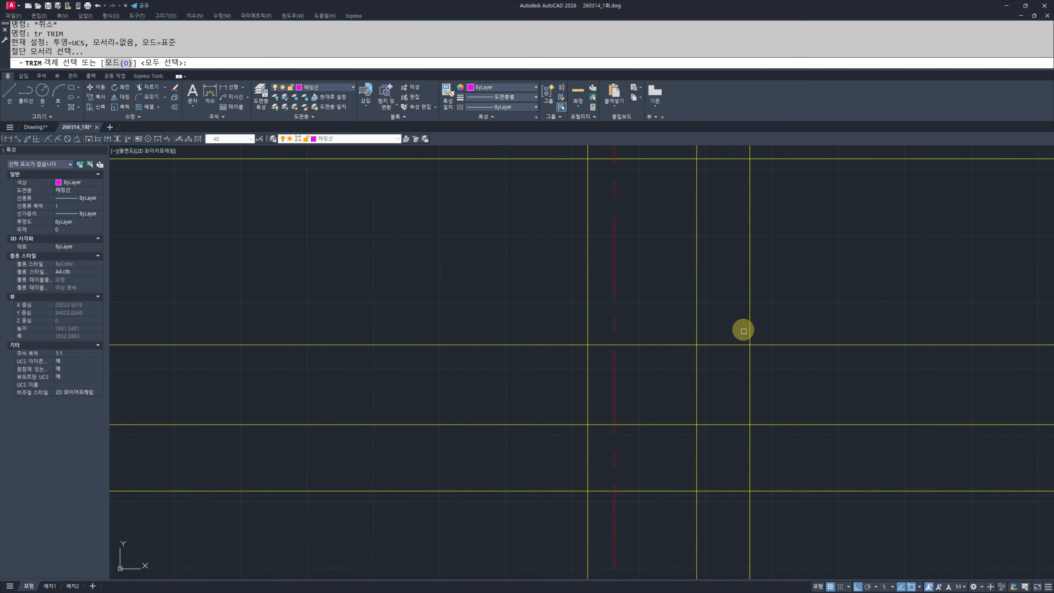
{"action": "left_click", "coordinate": [796, 368]}
{"action": "left_click", "coordinate": [682, 193]}
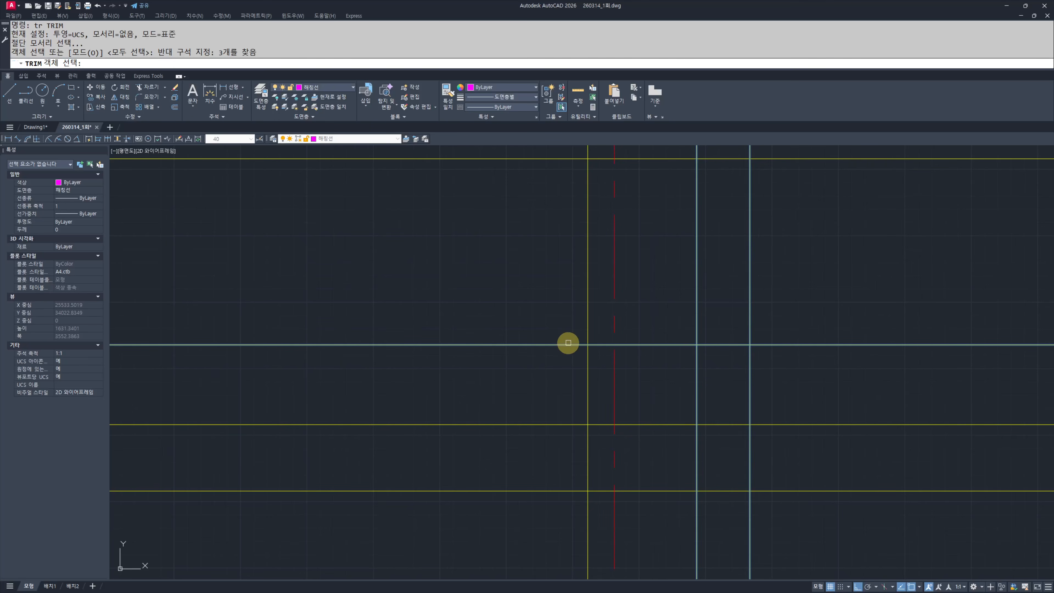
{"action": "key", "text": "Return"}
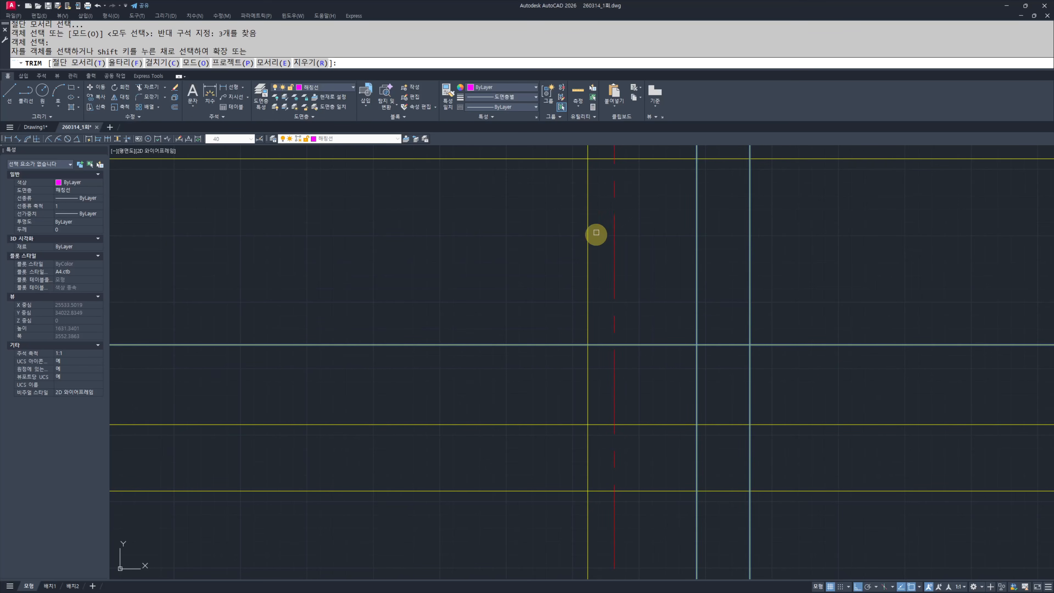
{"action": "left_click", "coordinate": [701, 377]}
{"action": "left_click_drag", "start_coordinate": [600, 377], "coordinate": [568, 396]}
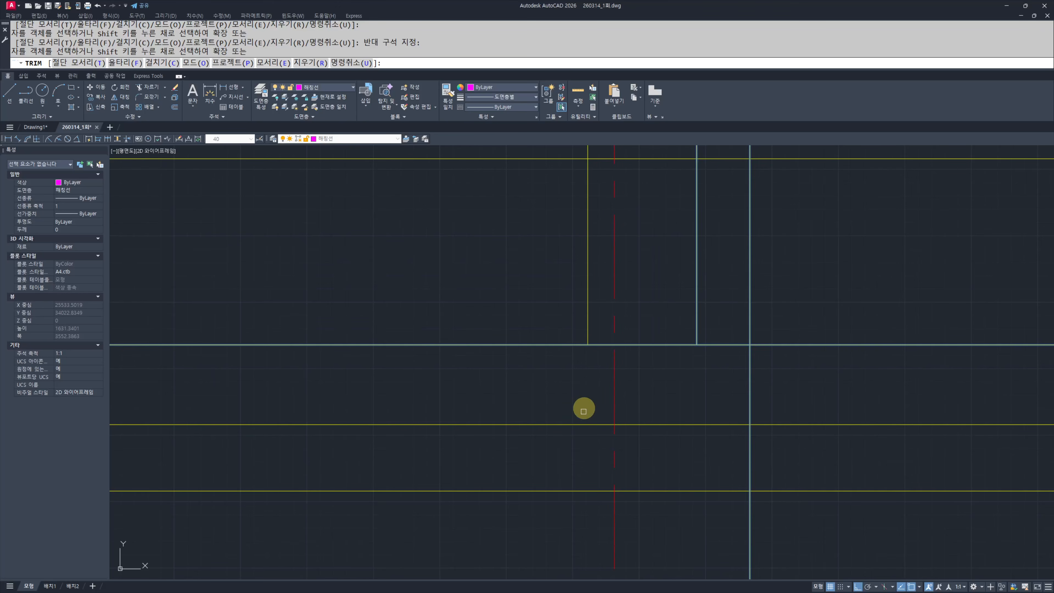
{"action": "left_click", "coordinate": [614, 412]}
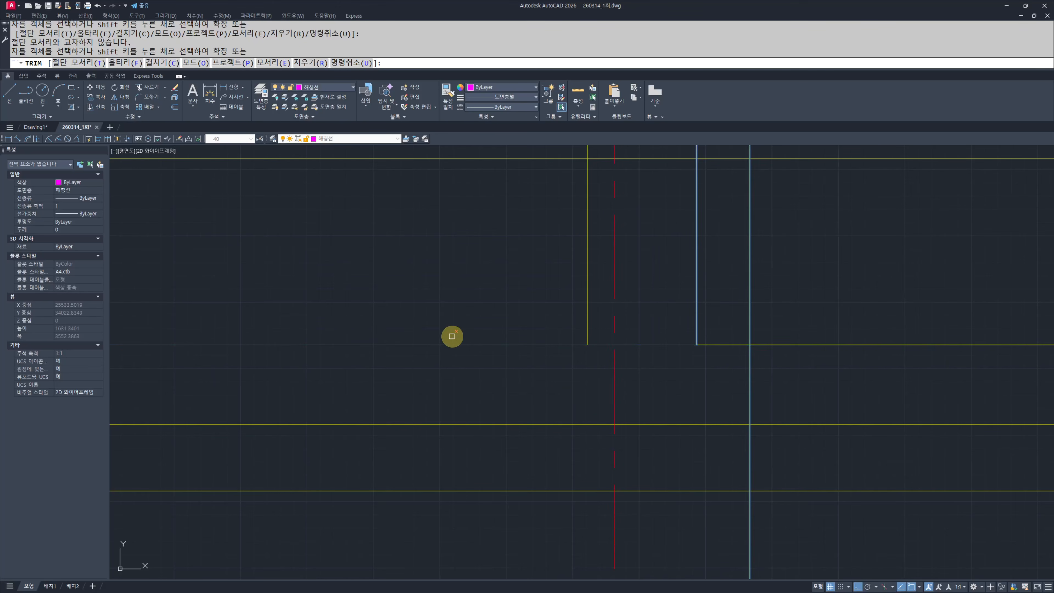
Step: Trim the footing's top line and the 200 offset line to form a step outside the wall
{"action": "left_click", "coordinate": [500, 283]}
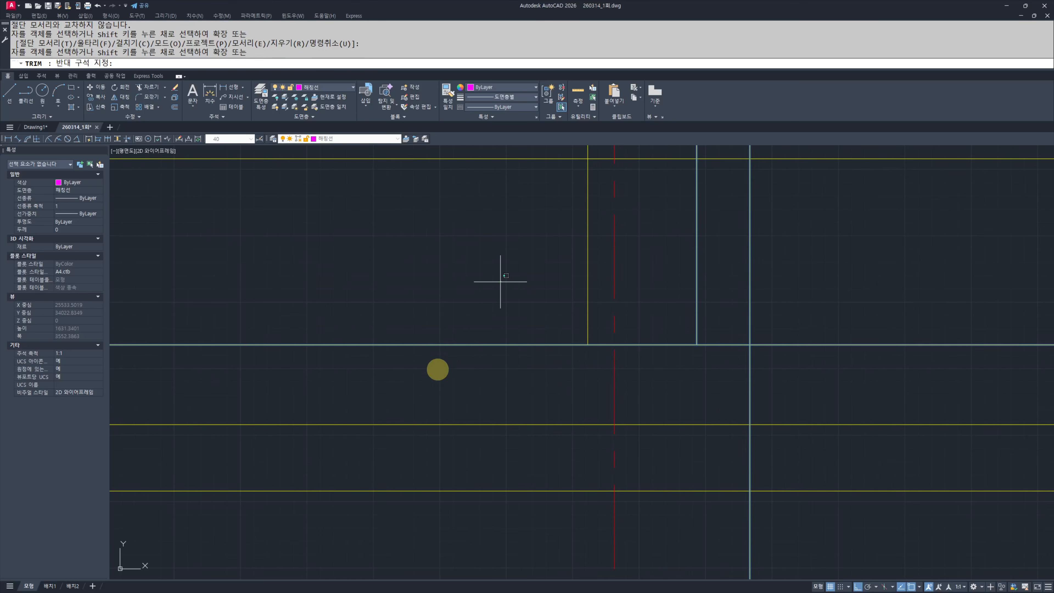
{"action": "left_click", "coordinate": [401, 369]}
{"action": "left_click", "coordinate": [755, 240]}
{"action": "left_click", "coordinate": [739, 276]}
{"action": "left_click", "coordinate": [854, 312]}
{"action": "left_click", "coordinate": [822, 377]}
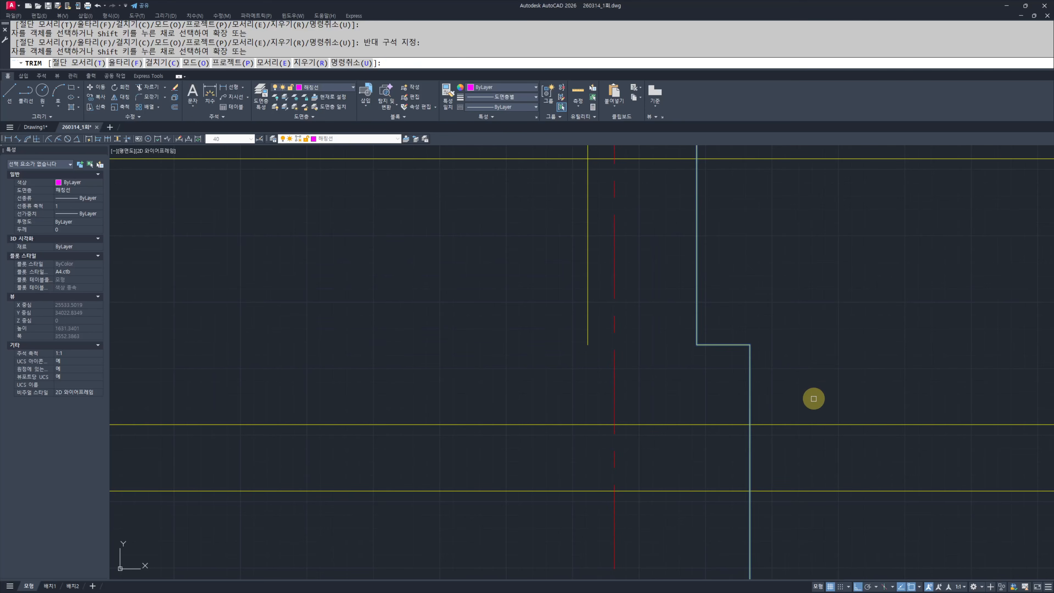
{"action": "key", "text": "Escape"}
Step: Offset the footing's outer side line outward by 100 for the base layer's edge
{"action": "middle_click_drag", "start_coordinate": [858, 408], "coordinate": [835, 385]}
{"action": "type", "text": "o"}
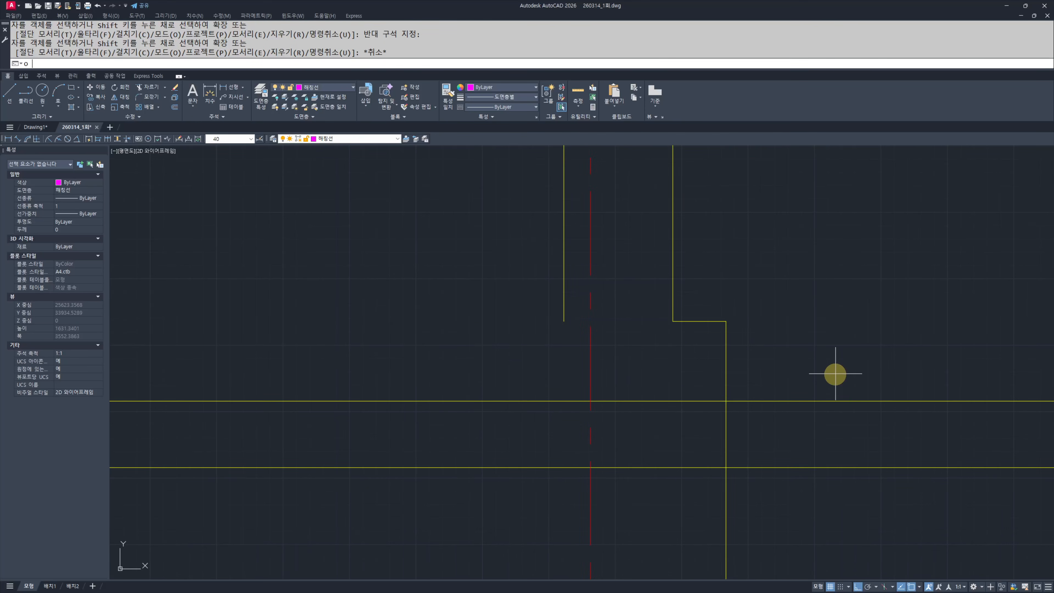
{"action": "key", "text": "Return"}
{"action": "type", "text": "100"}
{"action": "key", "text": "Return"}
{"action": "left_click", "coordinate": [725, 365]}
{"action": "left_click", "coordinate": [829, 363]}
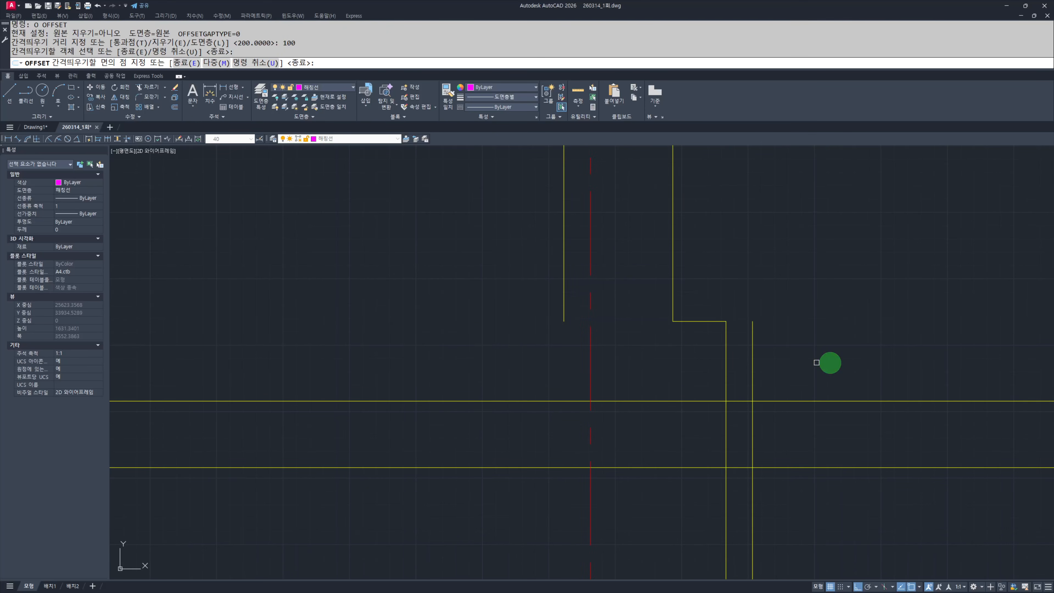
{"action": "key", "text": "Return"}
Step: Trim the footing side, base edge and horizontal lines to form the outer end of the stepped footing
{"action": "type", "text": "tr"}
{"action": "key", "text": "Return"}
{"action": "middle_click_drag", "start_coordinate": [796, 439], "coordinate": [805, 401]}
{"action": "left_click", "coordinate": [847, 459]}
{"action": "left_click", "coordinate": [708, 342]}
{"action": "key", "text": "Return"}
{"action": "left_click", "coordinate": [787, 269]}
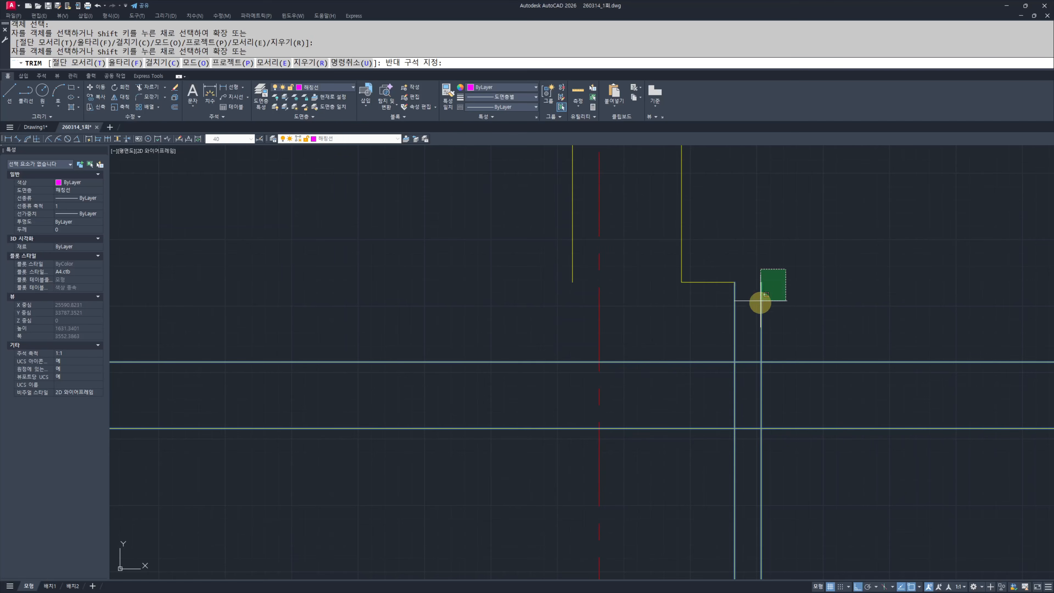
{"action": "left_click", "coordinate": [754, 307]}
{"action": "left_click", "coordinate": [835, 324]}
{"action": "left_click", "coordinate": [792, 484]}
{"action": "left_click", "coordinate": [882, 503]}
{"action": "left_click", "coordinate": [704, 502]}
{"action": "left_click", "coordinate": [836, 400]}
{"action": "left_click", "coordinate": [693, 395]}
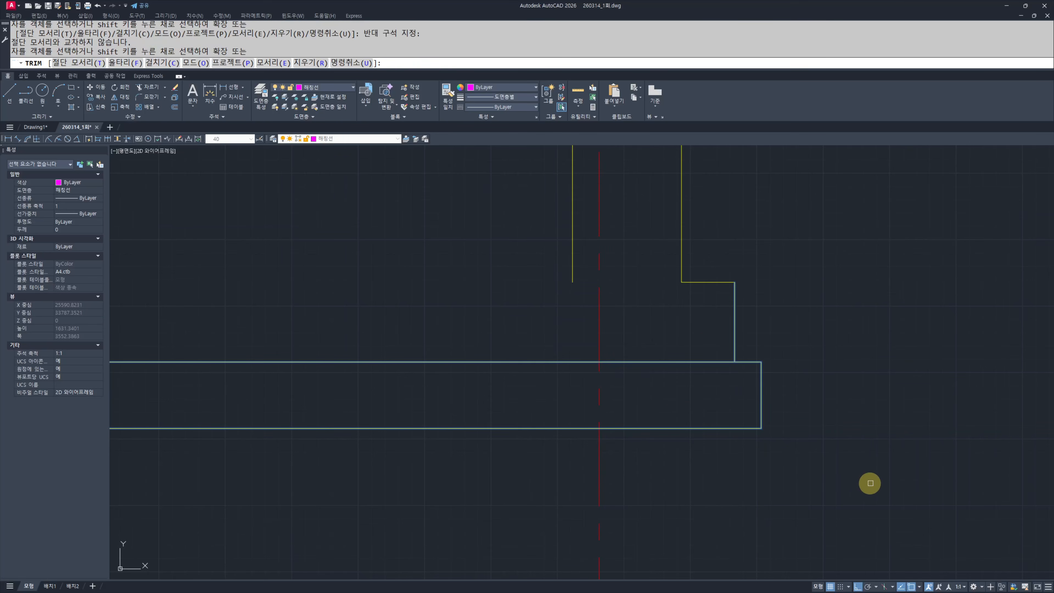
{"action": "key", "text": "Escape"}
{"action": "left_click", "coordinate": [657, 267]}
{"action": "left_click", "coordinate": [868, 478]}
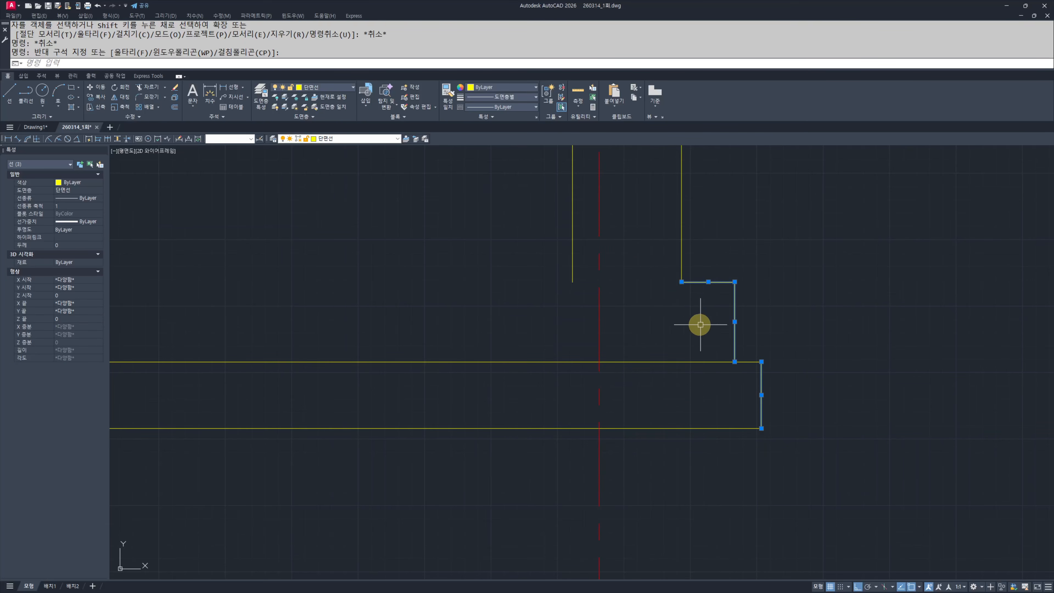
{"action": "right_click", "coordinate": [638, 329], "text": "shift"}
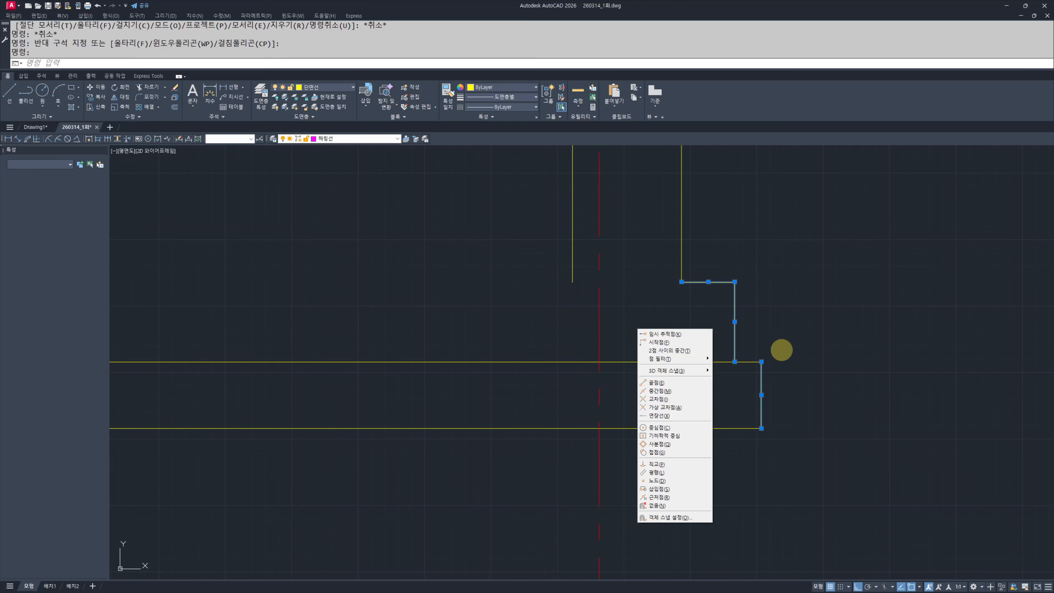
{"action": "key", "text": "Escape"}
{"action": "key", "text": "Escape"}
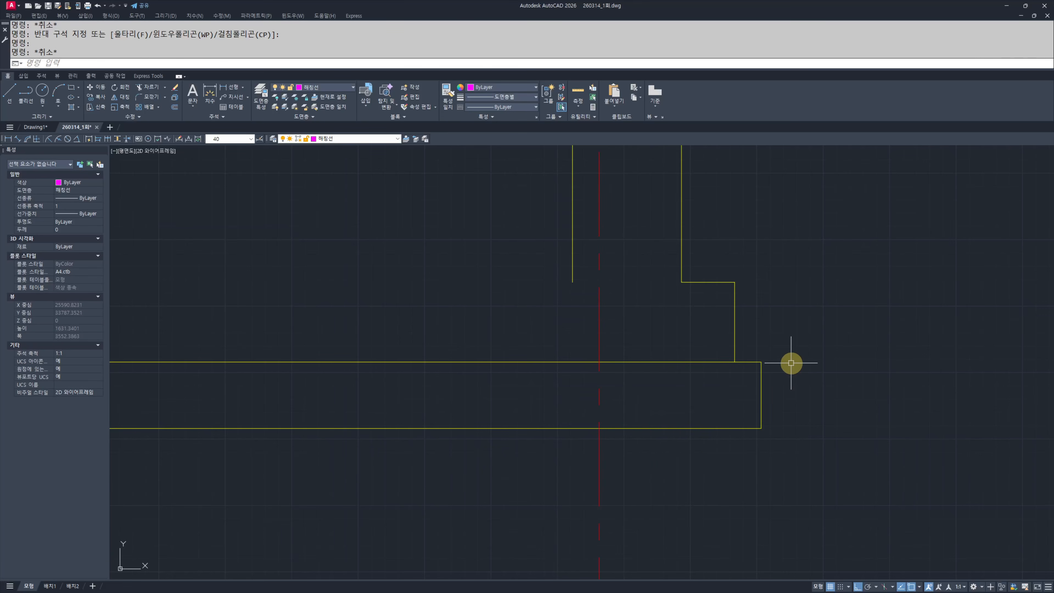
Step: Create a centerline between the two outer wall face lines above the footing
{"action": "type", "text": "cl"}
{"action": "key", "text": "Return"}
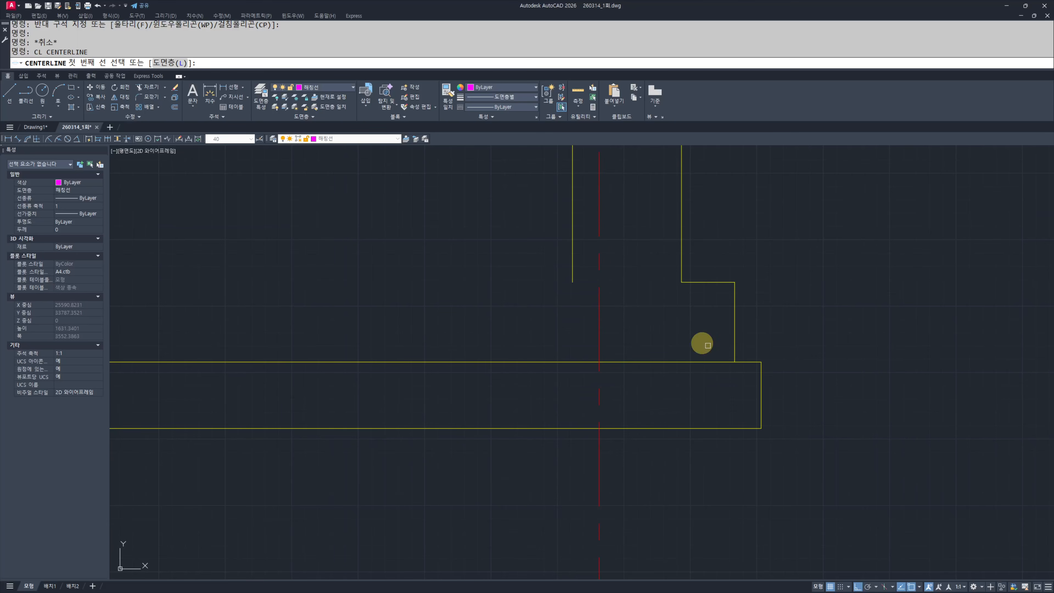
{"action": "left_click", "coordinate": [680, 250]}
{"action": "left_click", "coordinate": [572, 259]}
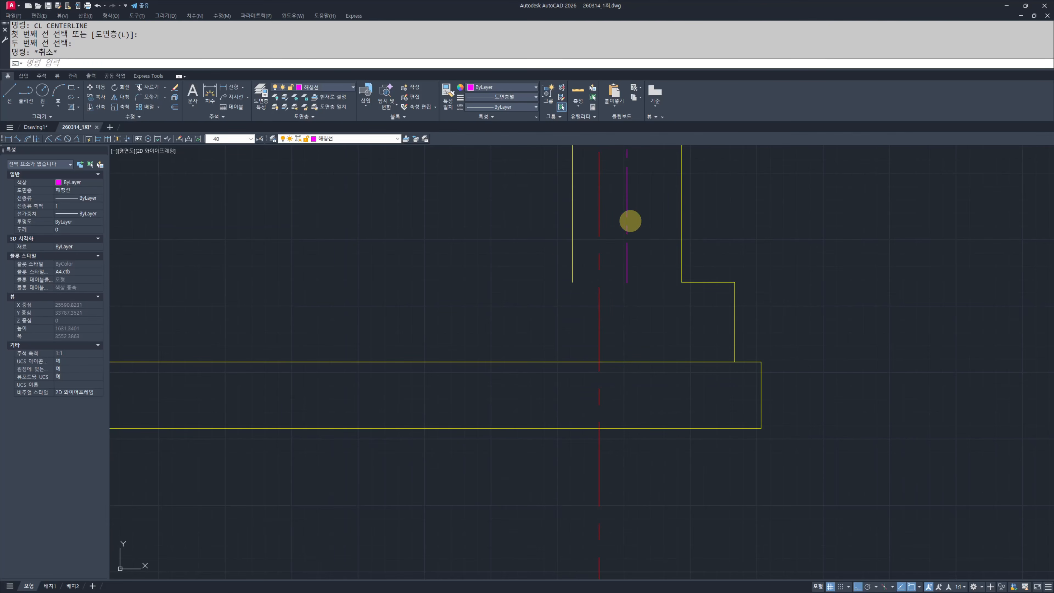
{"action": "key", "text": "Escape"}
{"action": "key", "text": "Escape"}
{"action": "left_click", "coordinate": [654, 264]}
{"action": "left_click", "coordinate": [891, 532]}
{"action": "middle_click_drag", "start_coordinate": [731, 410], "coordinate": [783, 440]}
{"action": "type", "text": "mi"}
{"action": "key", "text": "space"}
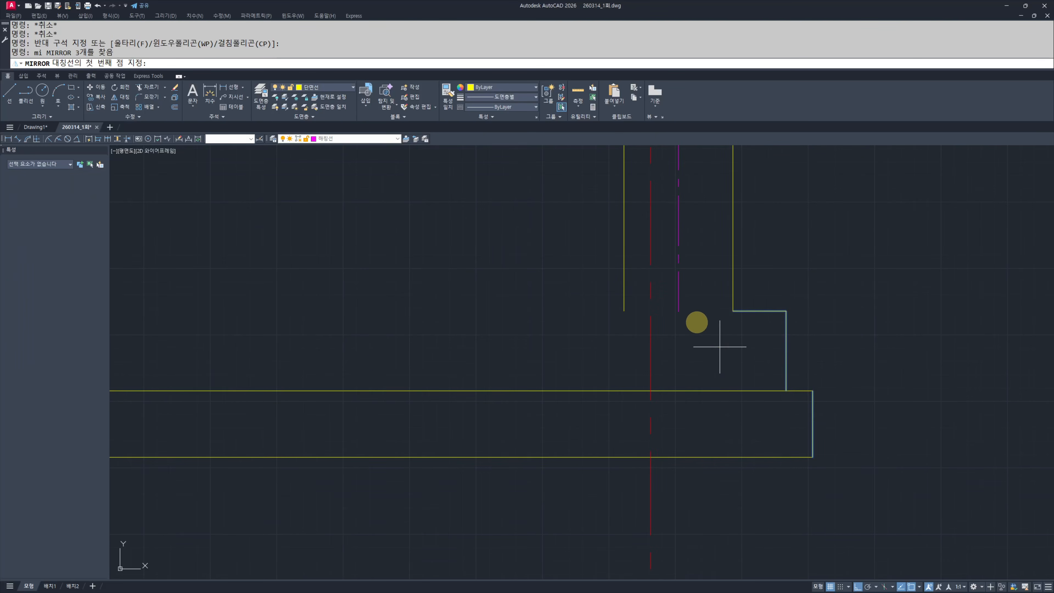
{"action": "left_click", "coordinate": [683, 314]}
{"action": "key", "text": "Escape"}
{"action": "key", "text": "Escape"}
Step: Mirror the footing's three outer edge lines about the wall's centerline, keeping the originals
{"action": "key", "text": "space"}
{"action": "left_click", "coordinate": [699, 284]}
{"action": "left_click", "coordinate": [898, 504]}
{"action": "key", "text": "space"}
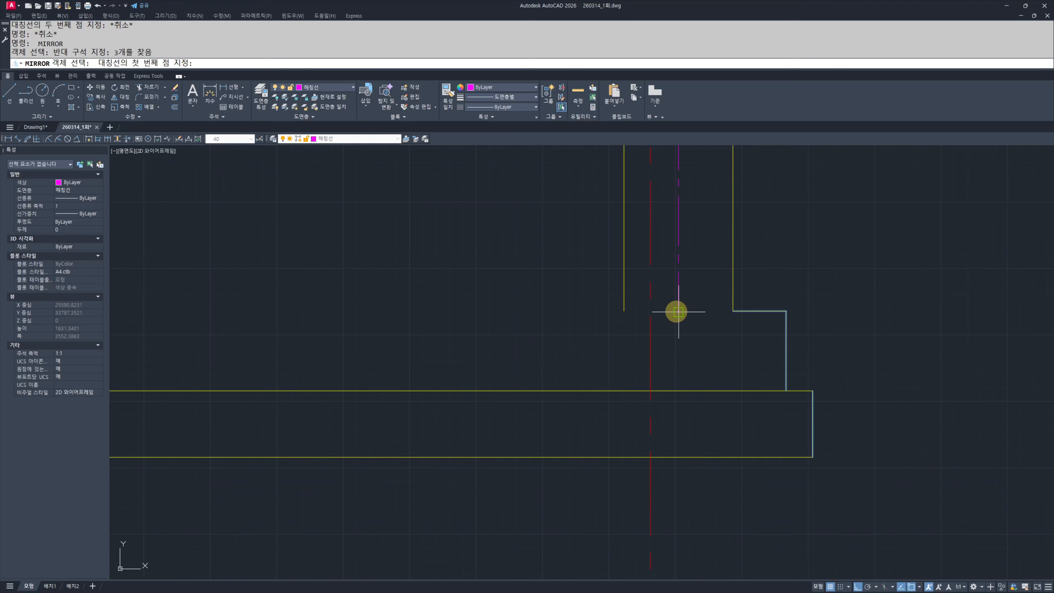
{"action": "left_click", "coordinate": [677, 311]}
{"action": "left_click", "coordinate": [701, 502]}
{"action": "key", "text": "space"}
{"action": "key", "text": "Escape"}
Step: Trim the base layer's top and bottom lines where they run past its inner edge
{"action": "middle_click_drag", "start_coordinate": [573, 478], "coordinate": [587, 494]}
{"action": "type", "text": "tr"}
{"action": "key", "text": "space"}
{"action": "left_click", "coordinate": [592, 500]}
{"action": "left_click", "coordinate": [535, 392]}
{"action": "key", "text": "space"}
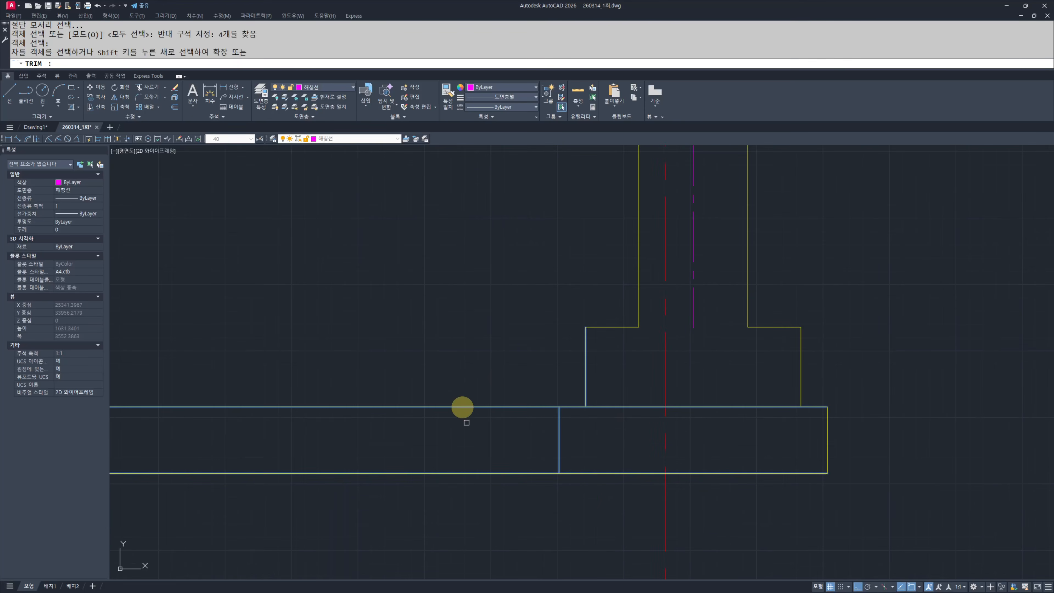
{"action": "left_click_drag", "start_coordinate": [440, 378], "coordinate": [486, 468]}
{"action": "key", "text": "Escape"}
{"action": "key", "text": "Escape"}
Step: Try erasing the magenta wall centerline, then undo the erasure
{"action": "mouse_move", "coordinate": [716, 335]}
{"action": "middle_mouse_down"}
{"action": "mouse_move", "coordinate": [713, 360]}
{"action": "mouse_move", "coordinate": [715, 349]}
{"action": "middle_mouse_up"}
{"action": "left_click", "coordinate": [710, 353]}
{"action": "left_click", "coordinate": [678, 319]}
{"action": "key", "text": "Escape"}
{"action": "key", "text": "Escape"}
{"action": "left_click", "coordinate": [693, 380]}
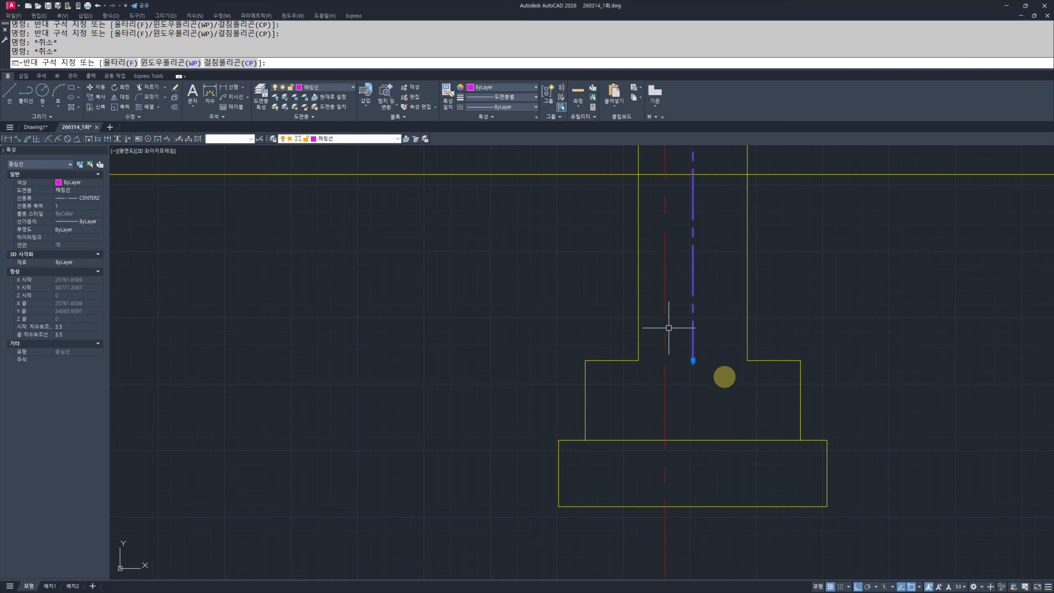
{"action": "type", "text": "e"}
{"action": "key", "text": "space"}
{"action": "key", "text": "ctrl+z"}
{"action": "key", "text": "Escape"}
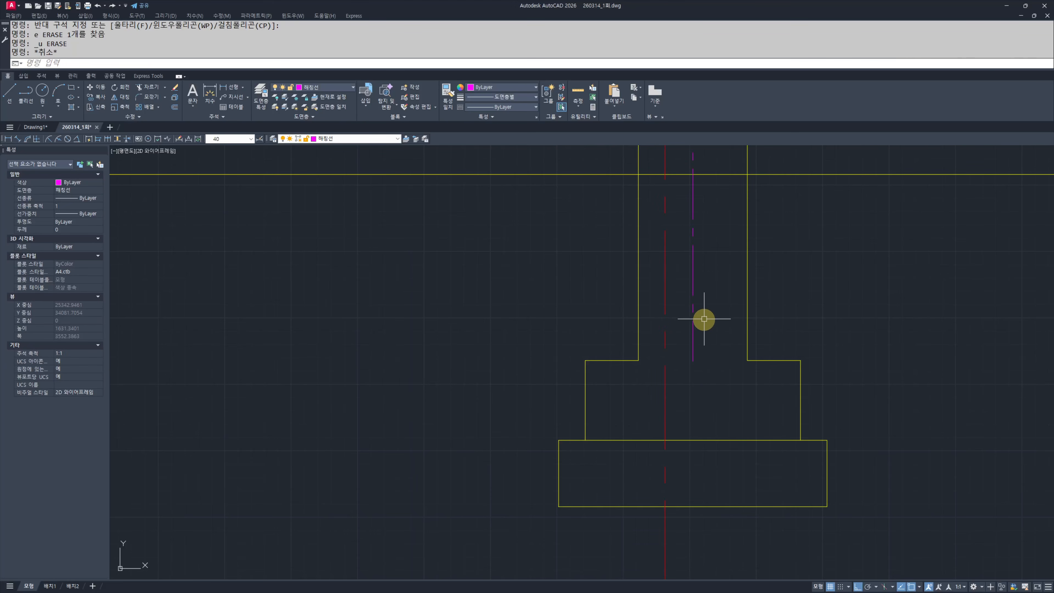
Step: Erase the magenta centerline between the two wall faces above the footing
{"action": "left_click", "coordinate": [705, 319]}
{"action": "left_click", "coordinate": [688, 305]}
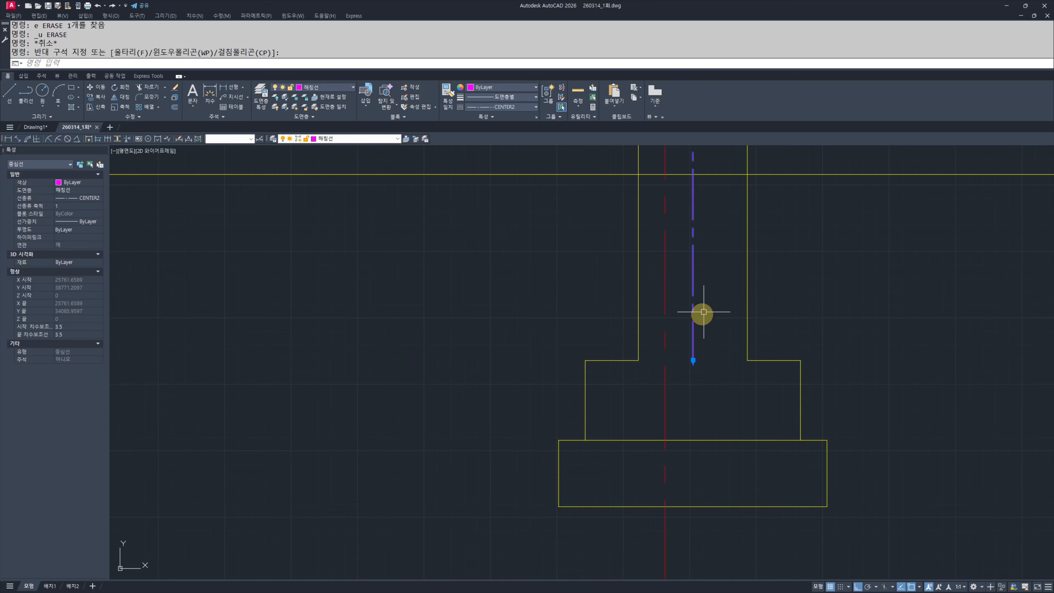
{"action": "type", "text": "e"}
{"action": "key", "text": "Return"}
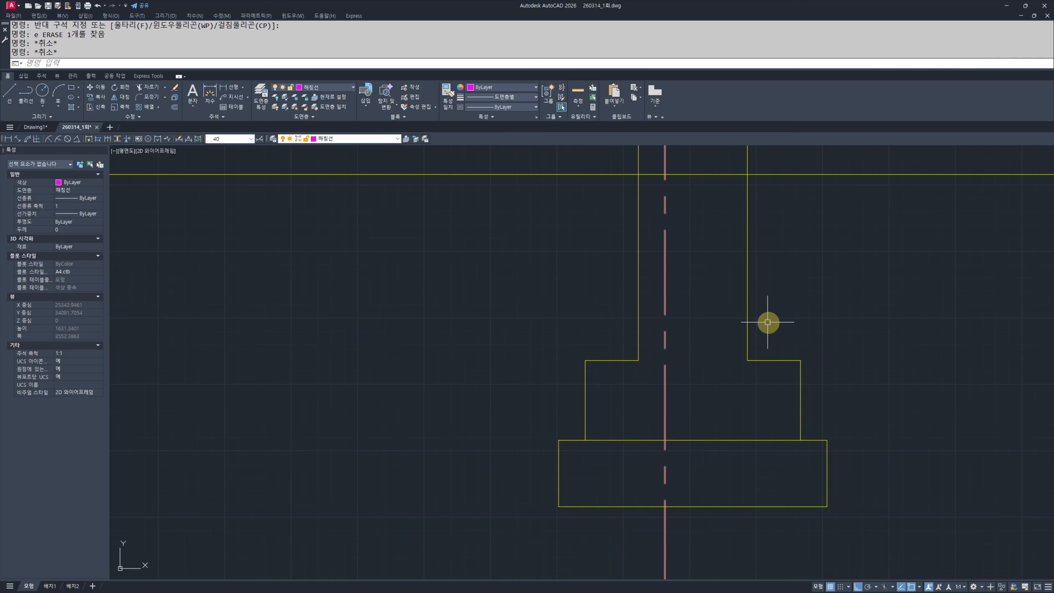
Step: Offset the footing base layer's top line 50 downward
{"action": "scroll", "coordinate": [645, 358], "scroll_direction": "down", "scroll_amount": 4}
{"action": "scroll", "coordinate": [656, 377], "scroll_direction": "up", "scroll_amount": 5}
{"action": "key", "text": "Escape"}
{"action": "key", "text": "Escape"}
{"action": "key", "text": "Escape"}
{"action": "key", "text": "Escape"}
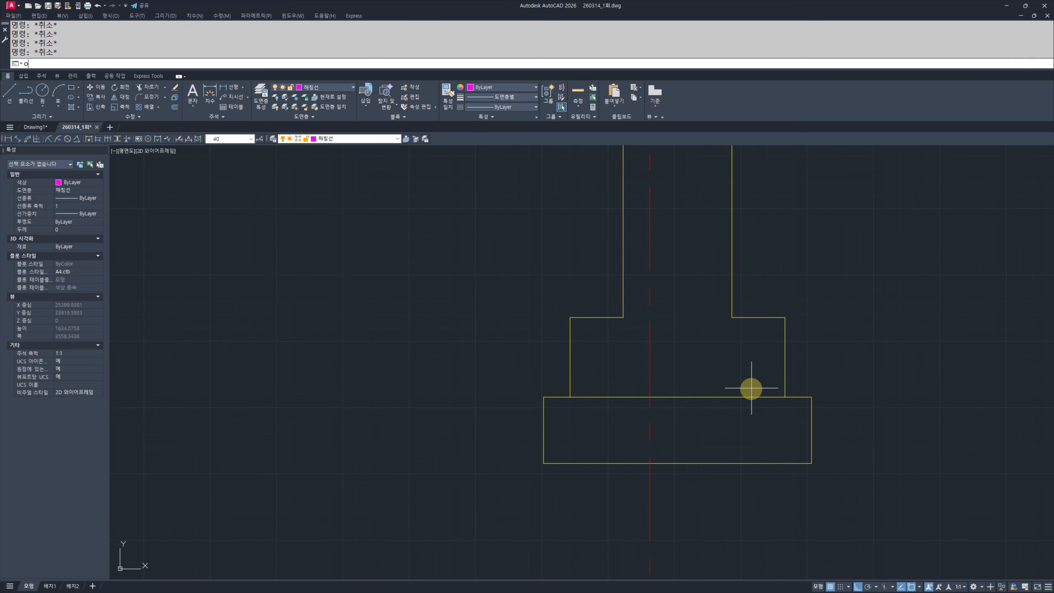
{"action": "type", "text": "o"}
{"action": "key", "text": "Return"}
{"action": "type", "text": "50"}
{"action": "key", "text": "Return"}
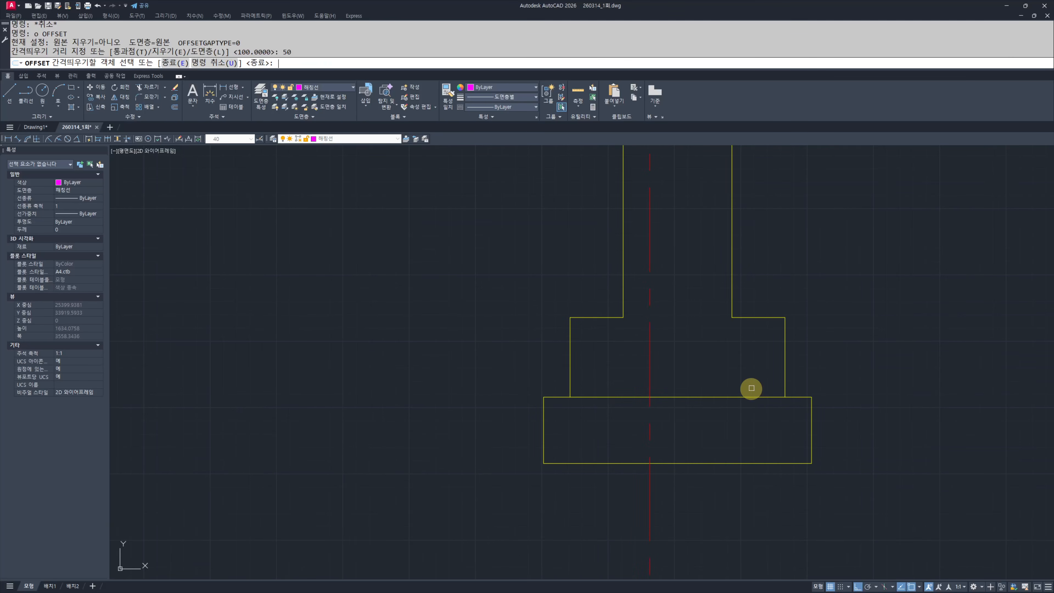
{"action": "left_click", "coordinate": [727, 399]}
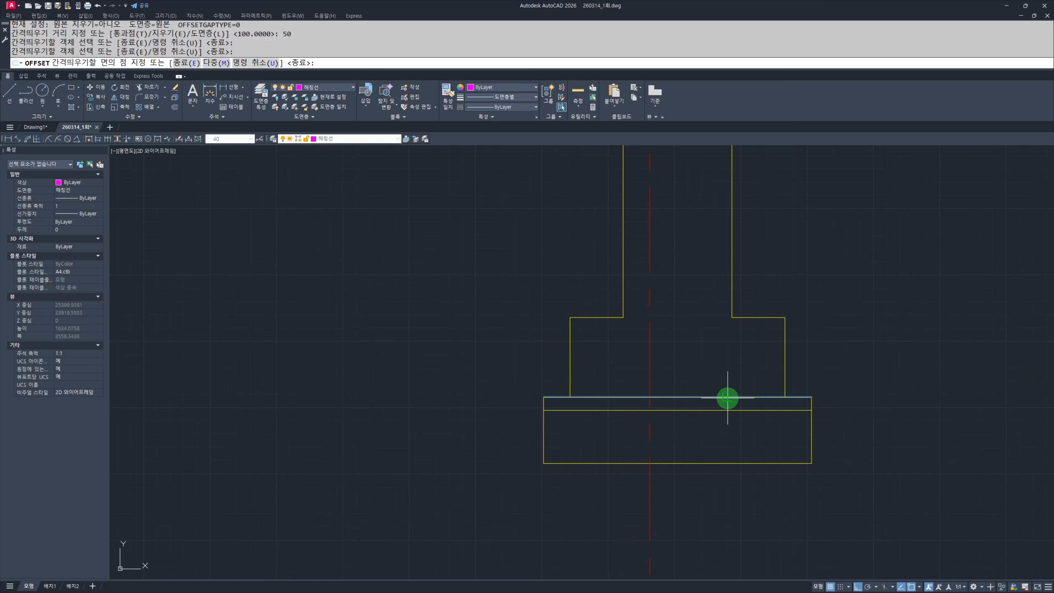
{"action": "left_click", "coordinate": [730, 430]}
{"action": "key", "text": "Escape"}
{"action": "key", "text": "Escape"}
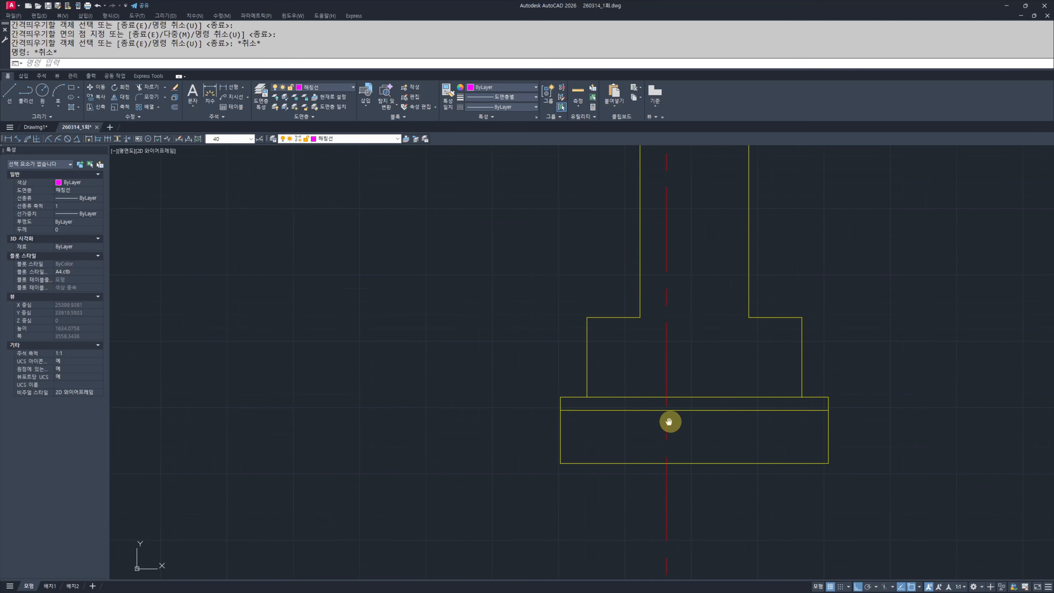
Step: Examine the floor plan around the entrance, the section cut line and the roof ridge line
{"action": "scroll", "coordinate": [559, 290], "scroll_direction": "down", "scroll_amount": 4}
{"action": "left_click", "coordinate": [558, 290]}
{"action": "left_click", "coordinate": [711, 402]}
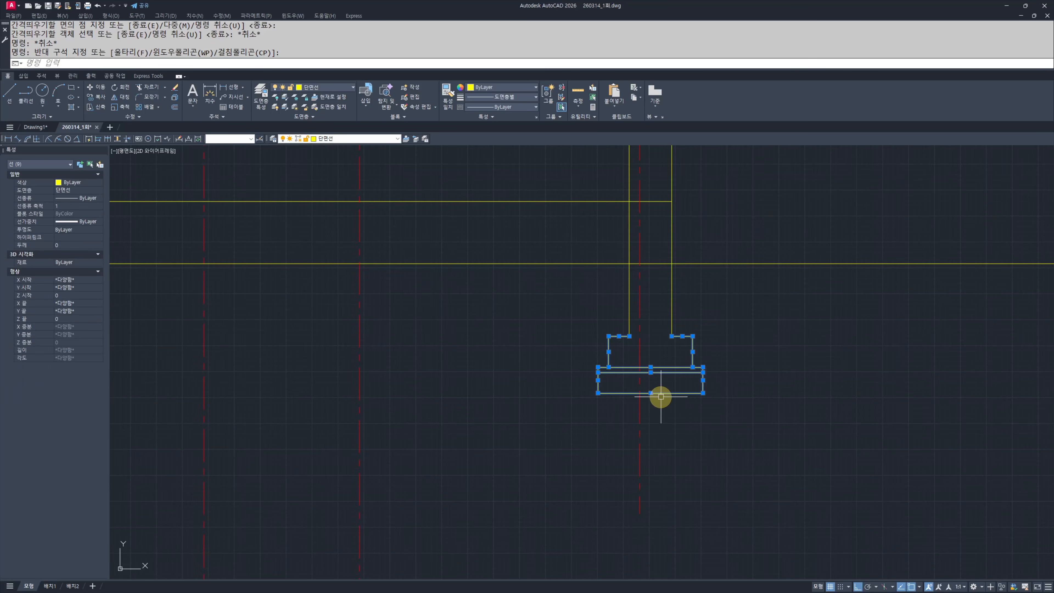
{"action": "middle_click_drag", "start_coordinate": [661, 396], "coordinate": [738, 440]}
{"action": "key", "text": "Escape"}
{"action": "scroll", "coordinate": [570, 375], "scroll_direction": "down", "scroll_amount": 8}
{"action": "middle_click_drag", "start_coordinate": [125, 178], "coordinate": [539, 379]}
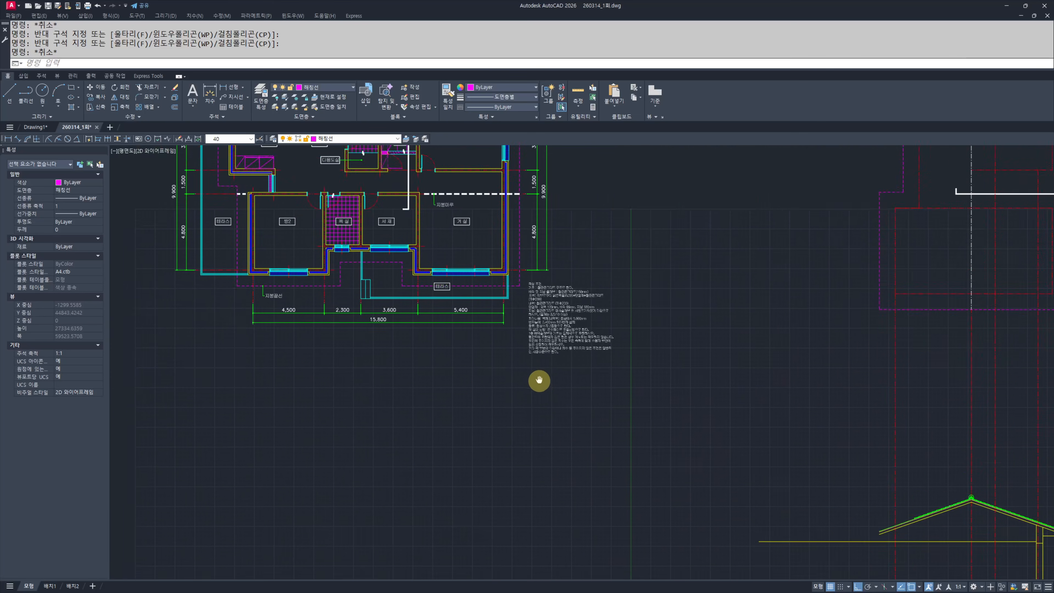
{"action": "middle_click_drag", "start_coordinate": [391, 233], "coordinate": [543, 434]}
{"action": "scroll", "coordinate": [543, 423], "scroll_direction": "up", "scroll_amount": 4}
{"action": "middle_click_drag", "start_coordinate": [535, 370], "coordinate": [483, 432]}
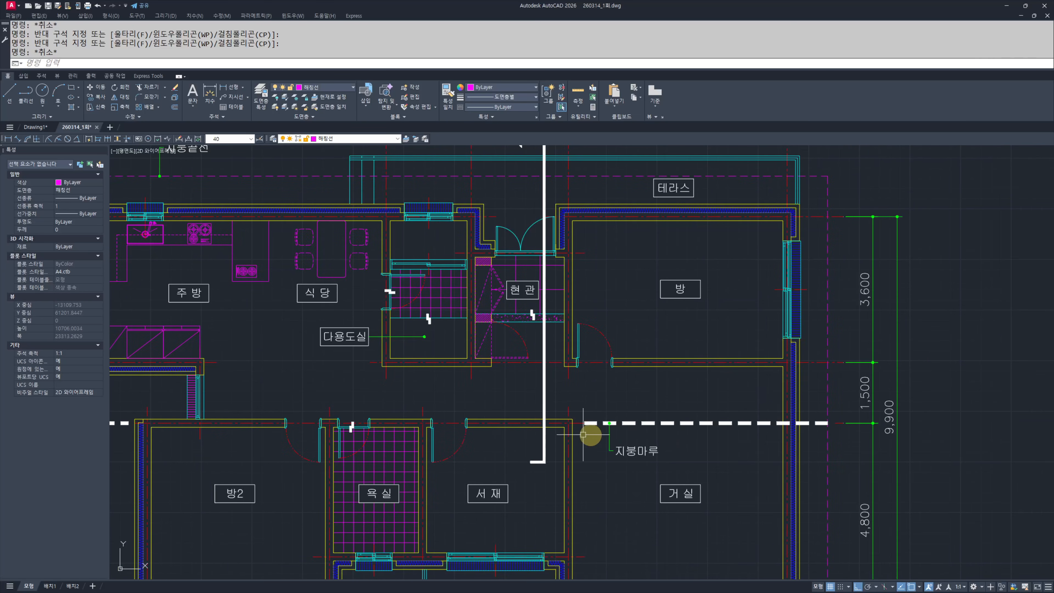
{"action": "scroll", "coordinate": [585, 424], "scroll_direction": "down", "scroll_amount": 4}
{"action": "middle_click_drag", "start_coordinate": [805, 497], "coordinate": [461, 267]}
{"action": "middle_click_drag", "start_coordinate": [776, 455], "coordinate": [640, 291]}
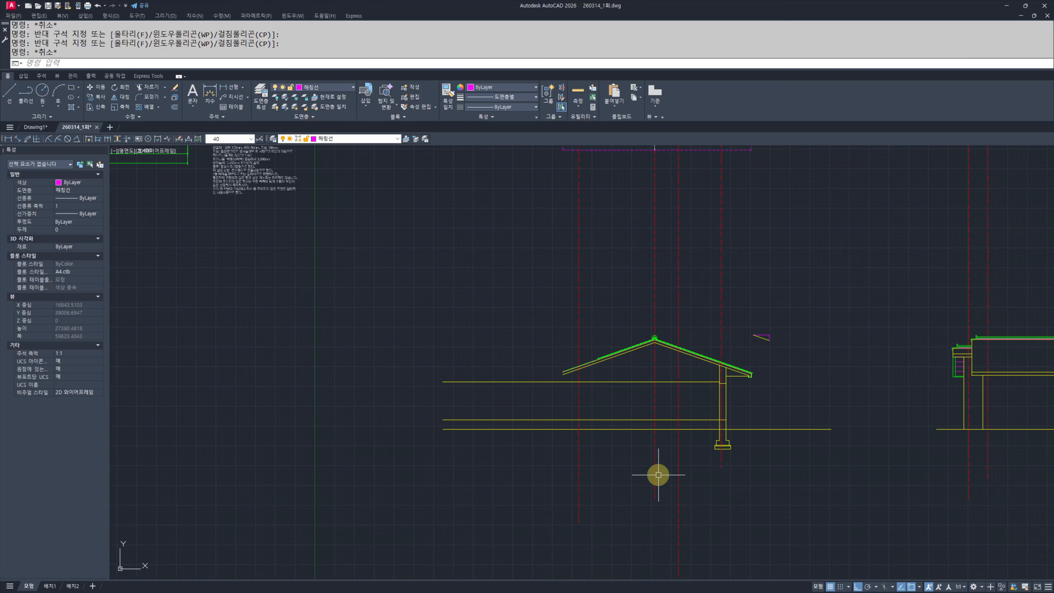
Step: Offset the ridge centerline 100 to each side for the faces of the middle wall
{"action": "type", "text": "o"}
{"action": "key", "text": "space"}
{"action": "key", "text": "space"}
{"action": "type", "text": "100"}
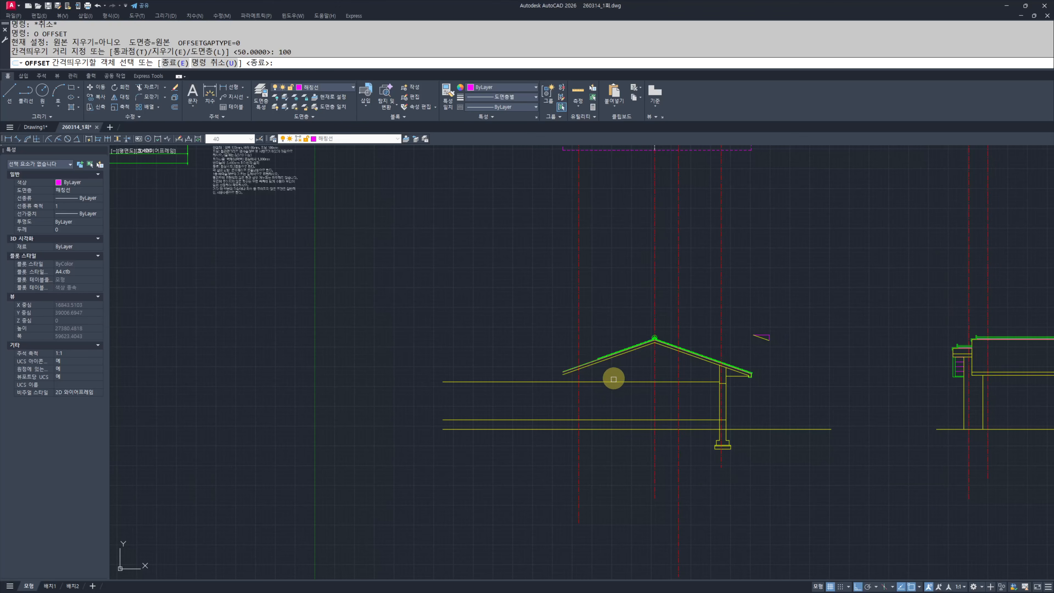
{"action": "scroll", "coordinate": [611, 376], "scroll_direction": "up", "scroll_amount": 4}
{"action": "key", "text": "Return"}
{"action": "left_click", "coordinate": [689, 405]}
{"action": "left_click", "coordinate": [659, 417]}
{"action": "left_click", "coordinate": [688, 411]}
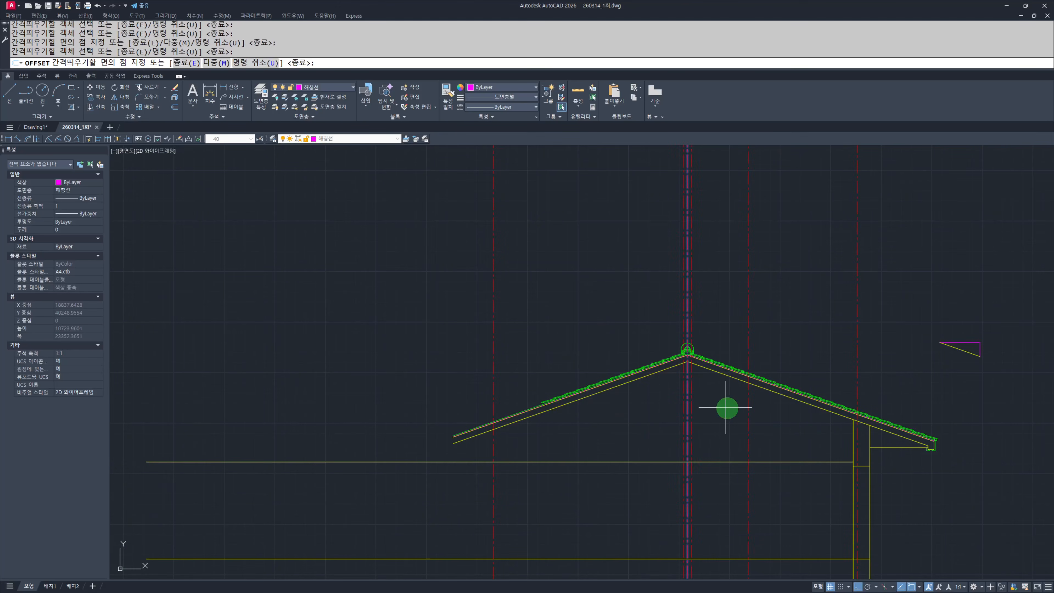
{"action": "left_click", "coordinate": [726, 408]}
{"action": "key", "text": "Escape"}
{"action": "key", "text": "Escape"}
Step: Offset the ridge centerline 300 to the left as a guide line
{"action": "scroll", "coordinate": [678, 370], "scroll_direction": "up", "scroll_amount": 8}
{"action": "middle_click_drag", "start_coordinate": [679, 395], "coordinate": [662, 404]}
{"action": "type", "text": "o"}
{"action": "key", "text": "space"}
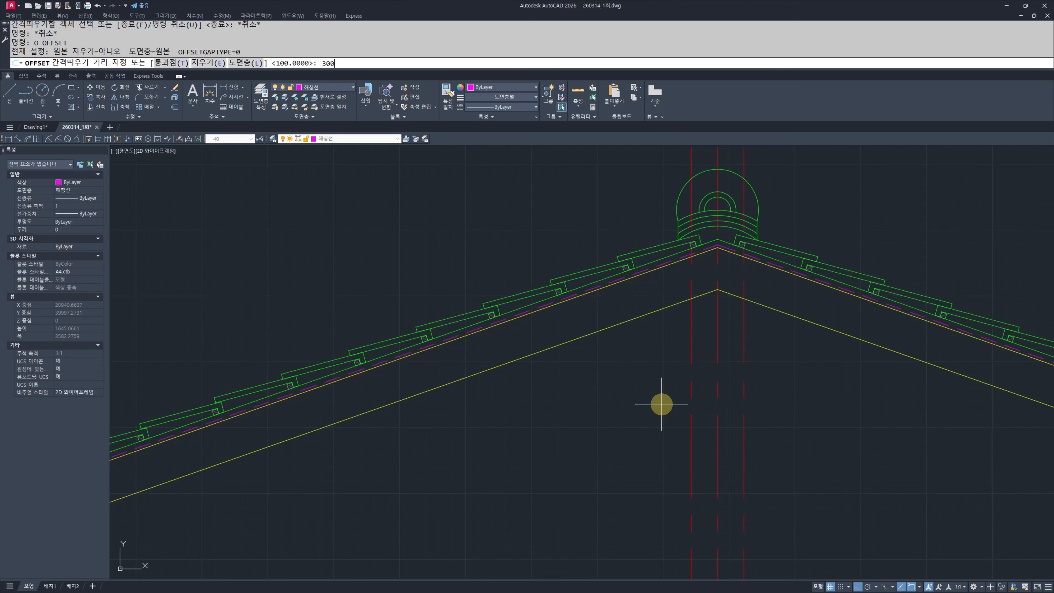
{"action": "key", "text": "space"}
{"action": "left_click", "coordinate": [716, 354]}
{"action": "left_click", "coordinate": [661, 393]}
{"action": "key", "text": "Escape"}
{"action": "key", "text": "Escape"}
Step: Draw a horizontal line from the 300 guide's intersection with the roof slab underside across past the opposite slope
{"action": "scroll", "coordinate": [658, 407], "scroll_direction": "up", "scroll_amount": 2}
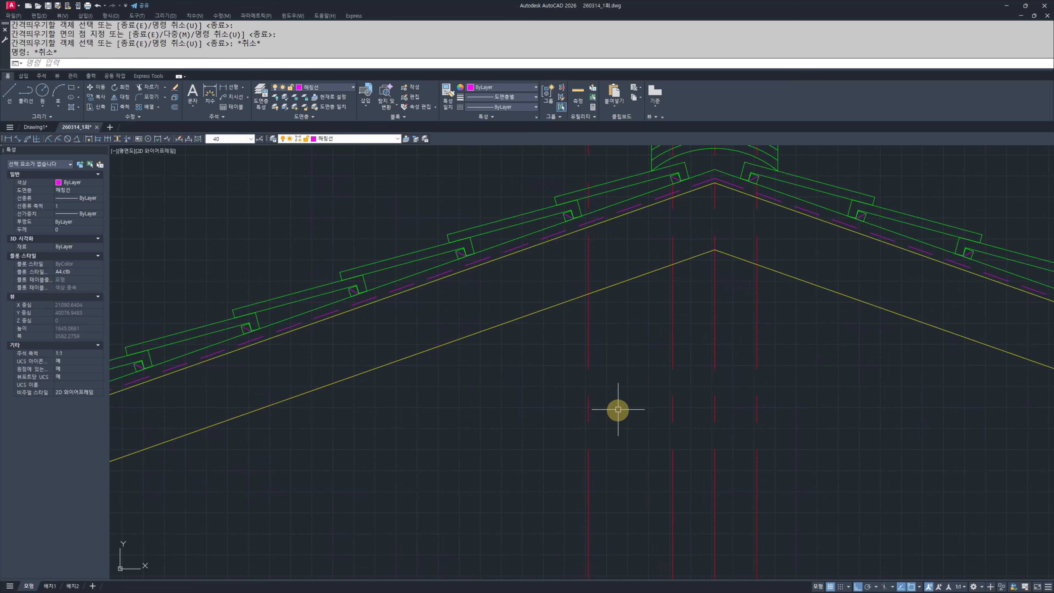
{"action": "type", "text": "l"}
{"action": "key", "text": "space"}
{"action": "left_click", "coordinate": [589, 293]}
{"action": "left_click", "coordinate": [899, 329]}
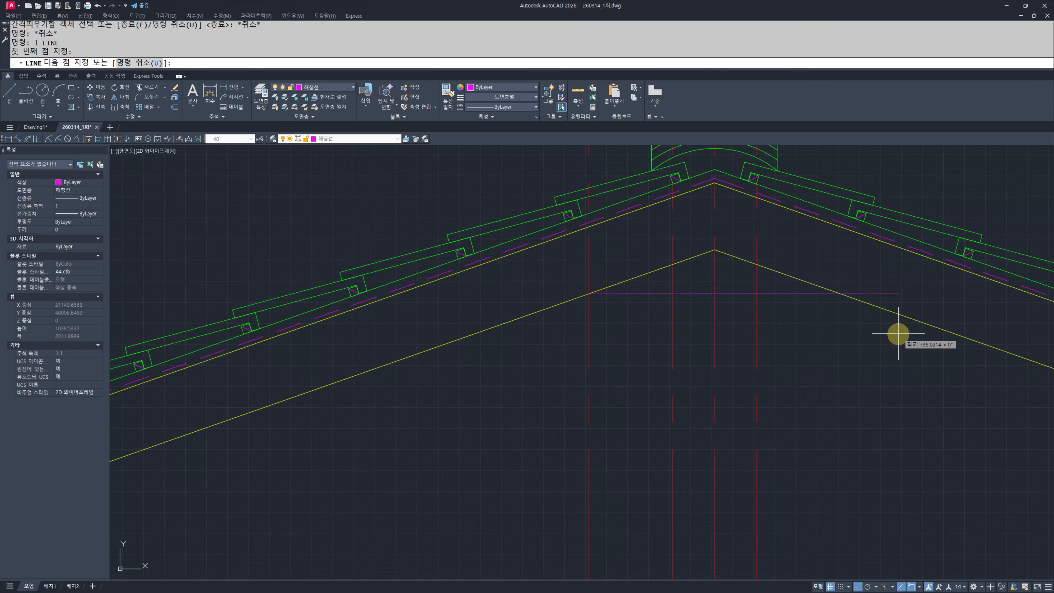
{"action": "key", "text": "Escape"}
{"action": "key", "text": "Escape"}
Step: Erase the vertical guide line offset 300 from the ridge centerline
{"action": "left_click", "coordinate": [588, 353]}
{"action": "left_click", "coordinate": [601, 339]}
{"action": "type", "text": "e"}
{"action": "key", "text": "space"}
{"action": "middle_click_drag", "start_coordinate": [648, 308], "coordinate": [616, 367]}
{"action": "left_click", "coordinate": [617, 367]}
{"action": "left_click", "coordinate": [611, 341]}
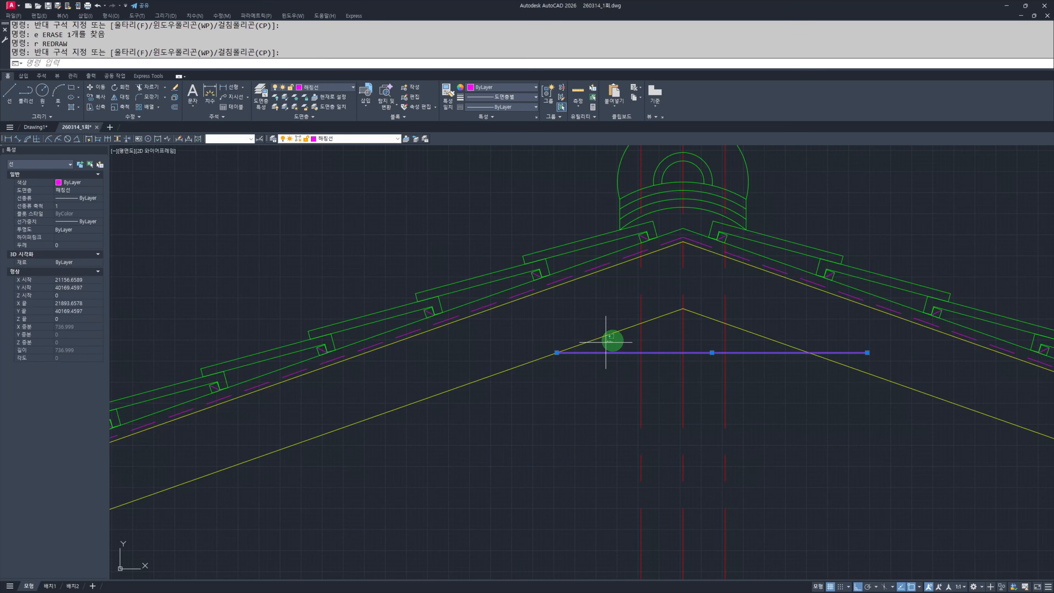
{"action": "key", "text": "Escape"}
{"action": "key", "text": "Escape"}
{"action": "key", "text": "Escape"}
{"action": "key", "text": "Escape"}
Step: Trim the peak of the roof slab's underside slopes above the horizontal line
{"action": "type", "text": "tr"}
{"action": "left_click", "coordinate": [772, 371]}
{"action": "left_click", "coordinate": [739, 318]}
{"action": "key", "text": "space"}
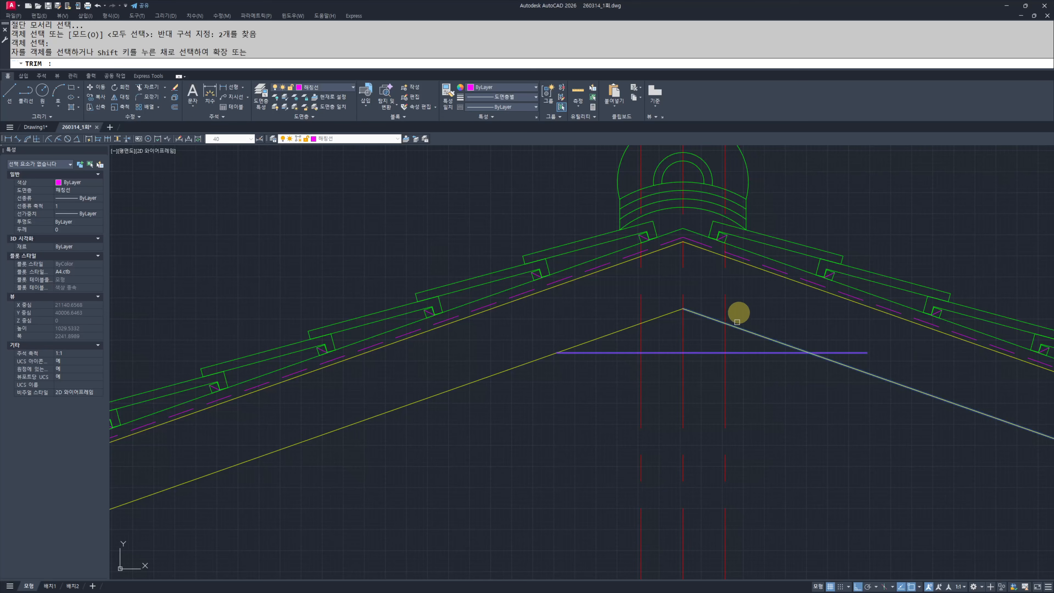
{"action": "left_click", "coordinate": [737, 310]}
{"action": "left_click", "coordinate": [712, 307]}
{"action": "left_click", "coordinate": [666, 290]}
{"action": "left_click", "coordinate": [596, 322]}
{"action": "key", "text": "Escape"}
{"action": "key", "text": "Escape"}
Step: Trim the middle wall's two face lines where they rise above the horizontal line
{"action": "key", "text": "space"}
{"action": "left_click", "coordinate": [657, 356]}
{"action": "key", "text": "space"}
{"action": "left_click", "coordinate": [742, 301]}
{"action": "left_click", "coordinate": [711, 325]}
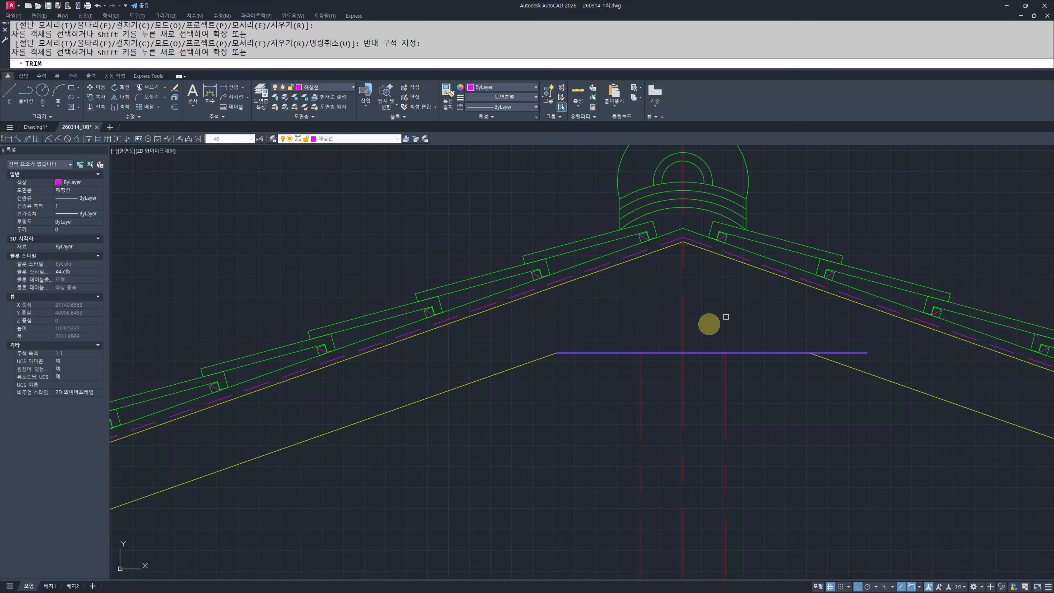
{"action": "key", "text": "Escape"}
{"action": "key", "text": "Escape"}
Step: Trim the horizontal line's overrun beyond the right-hand roof underside slope
{"action": "key", "text": "space"}
{"action": "key", "text": "space"}
{"action": "left_click", "coordinate": [869, 341]}
{"action": "left_click", "coordinate": [832, 370]}
{"action": "key", "text": "Escape"}
{"action": "key", "text": "Escape"}
{"action": "middle_click_drag", "start_coordinate": [805, 374], "coordinate": [821, 365]}
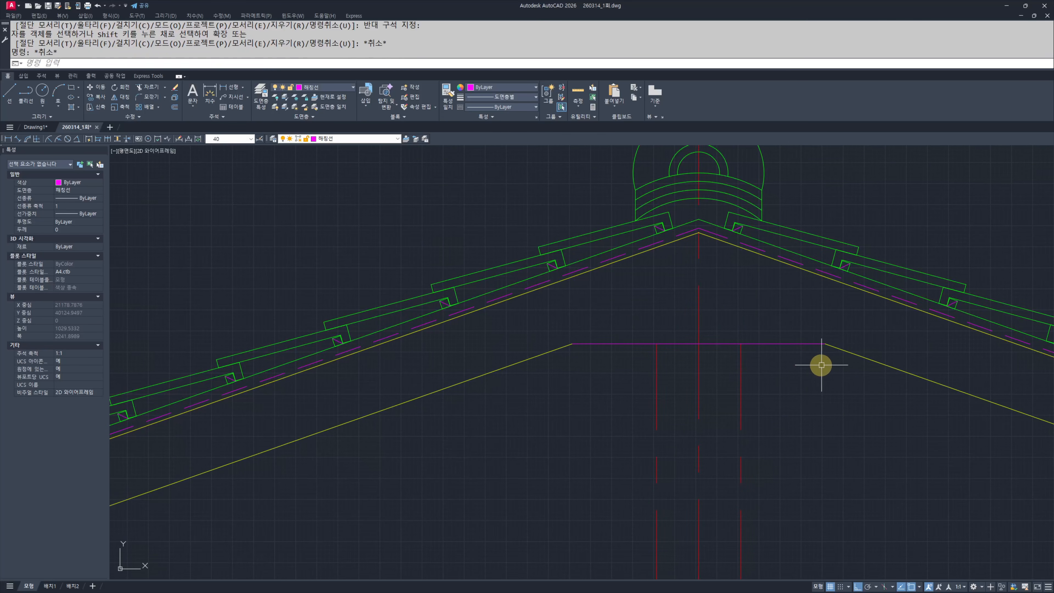
Step: Match the horizontal line and both middle wall faces to the yellow roof underside line's properties
{"action": "key", "text": "space"}
{"action": "left_click", "coordinate": [829, 344]}
{"action": "left_click", "coordinate": [835, 316]}
{"action": "left_click", "coordinate": [729, 385]}
{"action": "left_click", "coordinate": [659, 323]}
{"action": "left_click", "coordinate": [600, 378]}
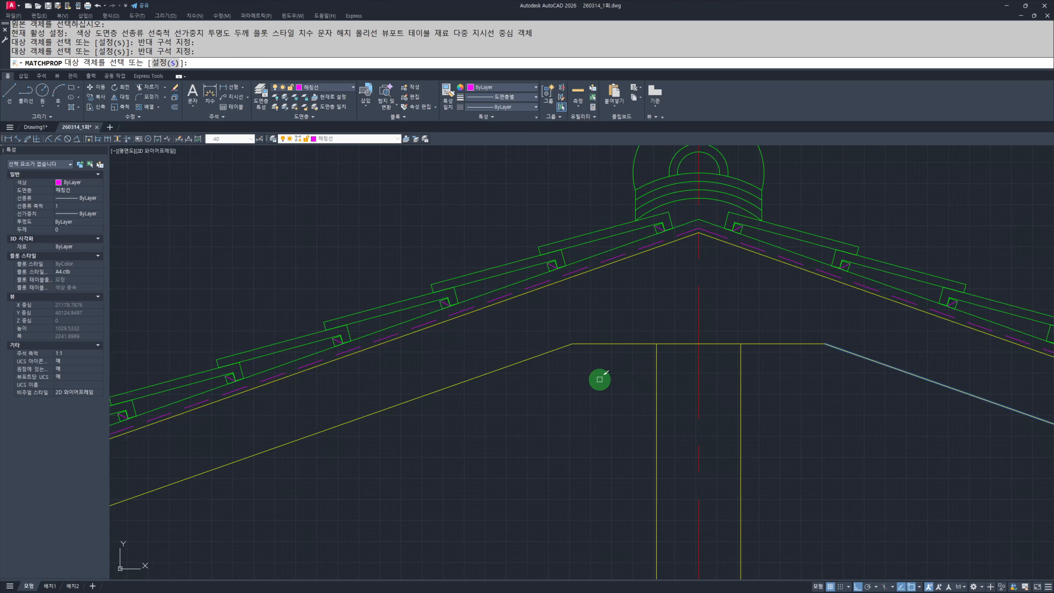
{"action": "key", "text": "Escape"}
{"action": "key", "text": "Escape"}
Step: Trim away the horizontal line between the two faces of the middle wall
{"action": "scroll", "coordinate": [677, 361], "scroll_direction": "up", "scroll_amount": 4}
{"action": "type", "text": "r"}
{"action": "left_click", "coordinate": [671, 298]}
{"action": "left_click", "coordinate": [660, 339]}
{"action": "left_click", "coordinate": [798, 276]}
{"action": "left_click", "coordinate": [761, 376]}
{"action": "key", "text": "Escape"}
{"action": "key", "text": "Escape"}
{"action": "scroll", "coordinate": [670, 333], "scroll_direction": "down", "scroll_amount": 4}
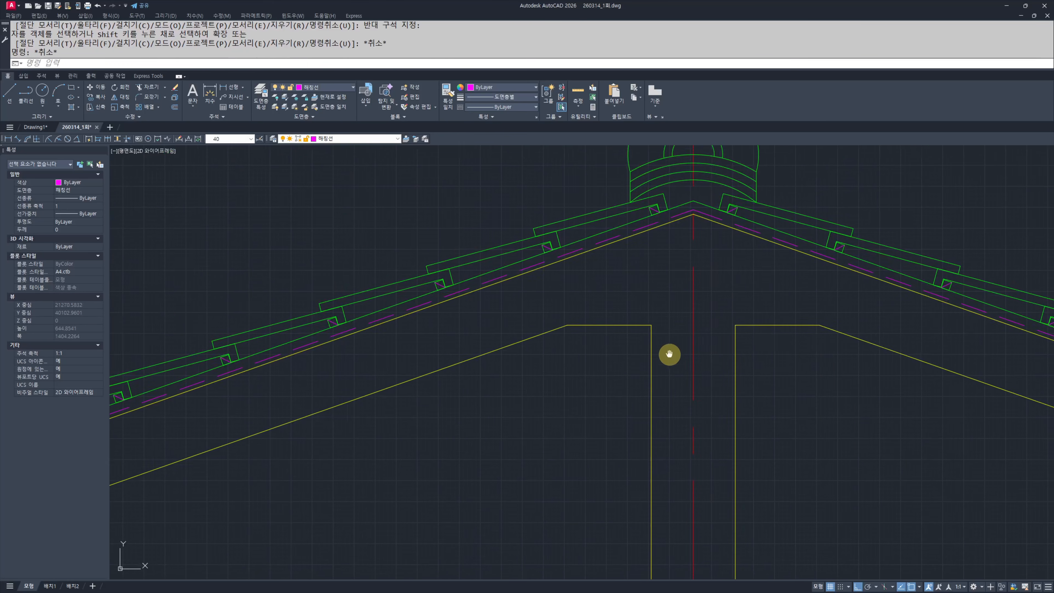
Step: Examine the thickened slab junction with the middle wall beneath the roof ridge
{"action": "middle_click_drag", "start_coordinate": [669, 354], "coordinate": [671, 316]}
{"action": "scroll", "coordinate": [749, 384], "scroll_direction": "down", "scroll_amount": 4}
{"action": "mouse_move", "coordinate": [605, 374]}
{"action": "middle_mouse_down"}
{"action": "mouse_move", "coordinate": [416, 302]}
{"action": "mouse_move", "coordinate": [426, 301]}
{"action": "middle_mouse_up"}
{"action": "scroll", "coordinate": [560, 218], "scroll_direction": "down", "scroll_amount": 4}
{"action": "middle_click_drag", "start_coordinate": [546, 297], "coordinate": [565, 333]}
{"action": "scroll", "coordinate": [607, 292], "scroll_direction": "up", "scroll_amount": 4}
{"action": "mouse_move", "coordinate": [530, 266]}
{"action": "middle_mouse_down"}
{"action": "mouse_move", "coordinate": [608, 292]}
{"action": "mouse_move", "coordinate": [520, 294]}
{"action": "middle_mouse_up"}
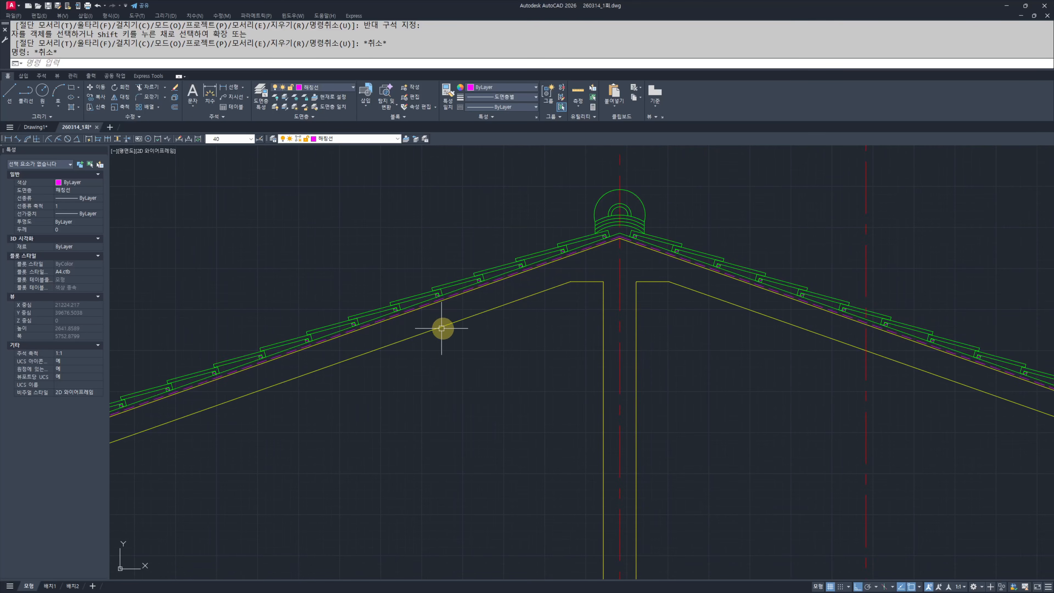
{"action": "mouse_move", "coordinate": [396, 345]}
{"action": "left_mouse_down"}
{"action": "mouse_move", "coordinate": [842, 327]}
{"action": "mouse_move", "coordinate": [400, 273]}
{"action": "mouse_move", "coordinate": [694, 364]}
{"action": "left_mouse_up"}
{"action": "key", "text": "Escape"}
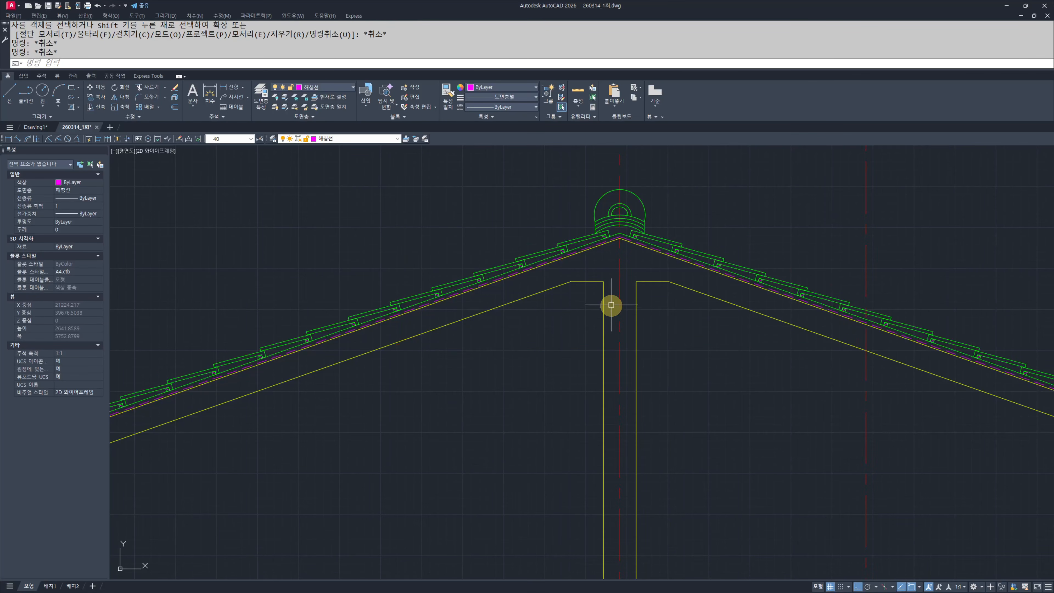
{"action": "scroll", "coordinate": [567, 278], "scroll_direction": "up", "scroll_amount": 3}
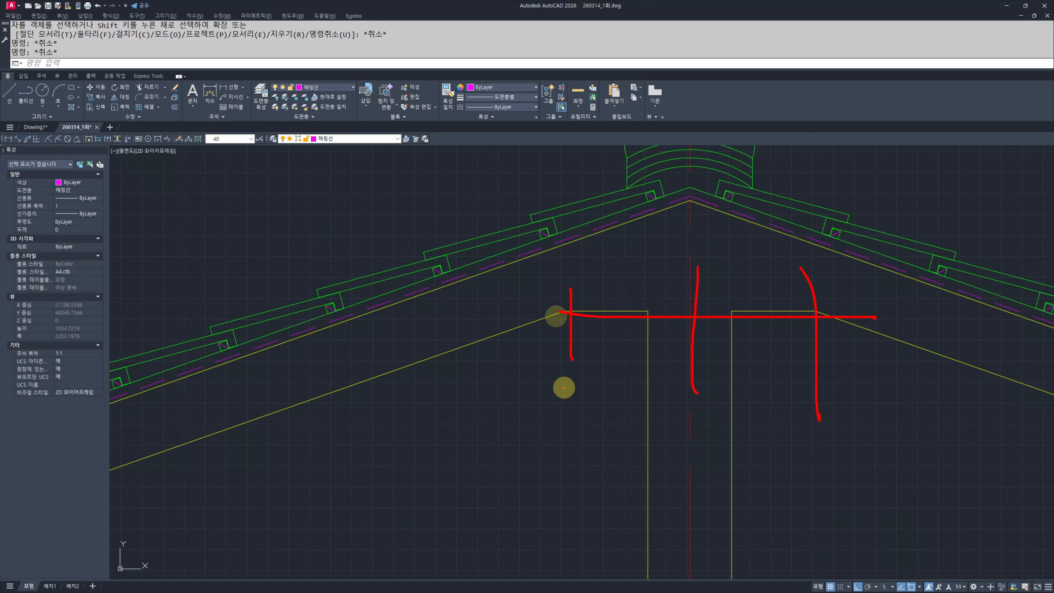
{"action": "key", "text": "Escape"}
{"action": "key", "text": "Escape"}
Step: Copy the outer wall's footing horizontally to the middle wall, aligning its upper step with the wall's right face
{"action": "scroll", "coordinate": [530, 316], "scroll_direction": "down", "scroll_amount": 10}
{"action": "mouse_move", "coordinate": [521, 387]}
{"action": "middle_mouse_down"}
{"action": "mouse_move", "coordinate": [520, 404]}
{"action": "mouse_move", "coordinate": [579, 261]}
{"action": "middle_mouse_up"}
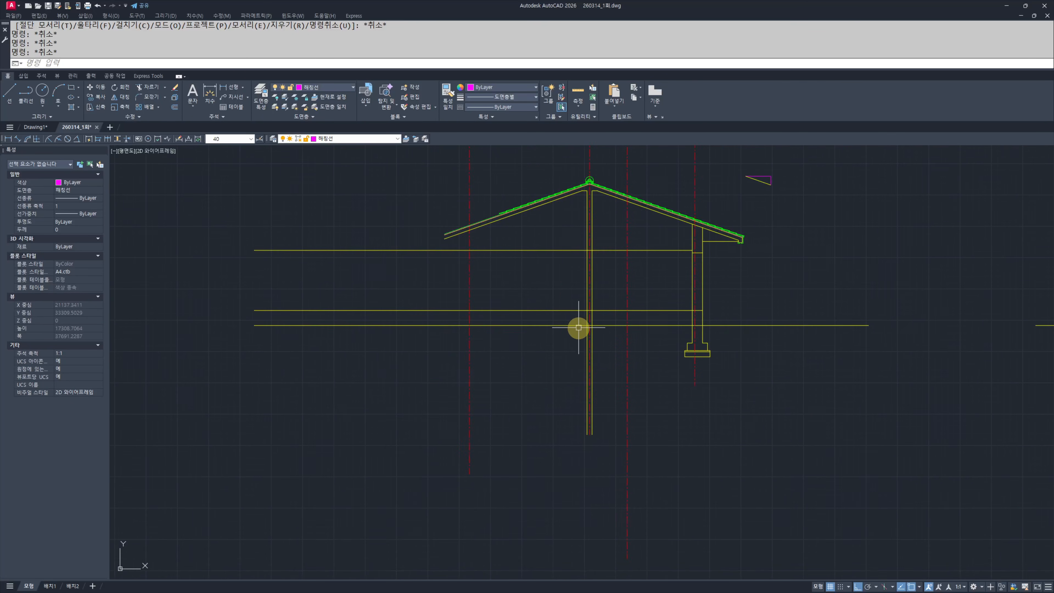
{"action": "scroll", "coordinate": [585, 327], "scroll_direction": "up", "scroll_amount": 5}
{"action": "mouse_move", "coordinate": [586, 326]}
{"action": "middle_mouse_down"}
{"action": "mouse_move", "coordinate": [486, 369]}
{"action": "mouse_move", "coordinate": [590, 348]}
{"action": "middle_mouse_up"}
{"action": "scroll", "coordinate": [618, 306], "scroll_direction": "down", "scroll_amount": 1}
{"action": "left_click", "coordinate": [619, 306]}
{"action": "left_click", "coordinate": [781, 400]}
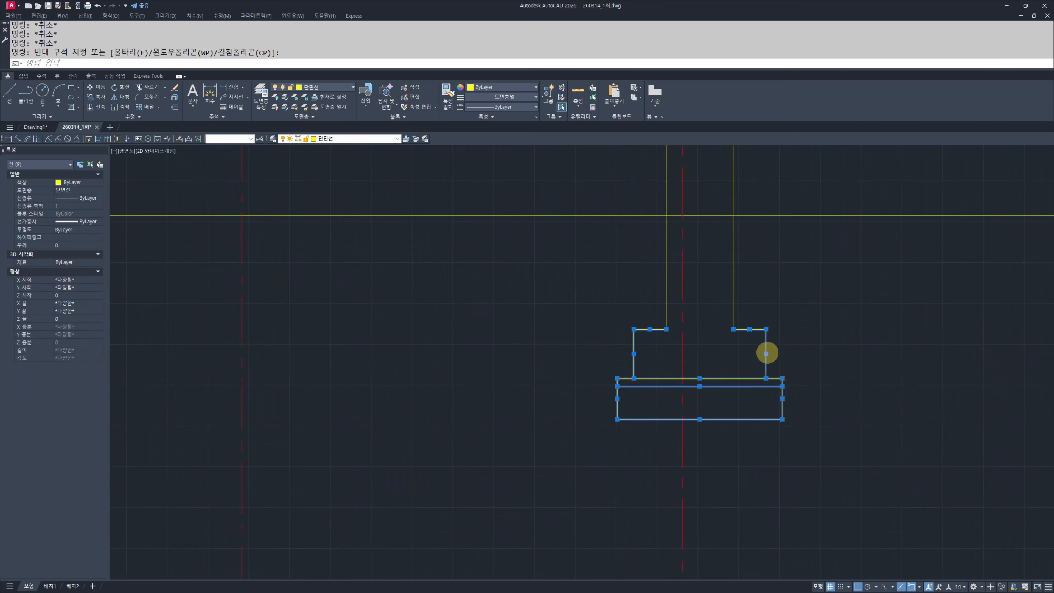
{"action": "scroll", "coordinate": [767, 353], "scroll_direction": "up", "scroll_amount": 3}
{"action": "type", "text": "cc"}
{"action": "key", "text": "Return"}
{"action": "left_click", "coordinate": [713, 315]}
{"action": "scroll", "coordinate": [730, 353], "scroll_direction": "down", "scroll_amount": 5}
{"action": "scroll", "coordinate": [631, 334], "scroll_direction": "up", "scroll_amount": 5}
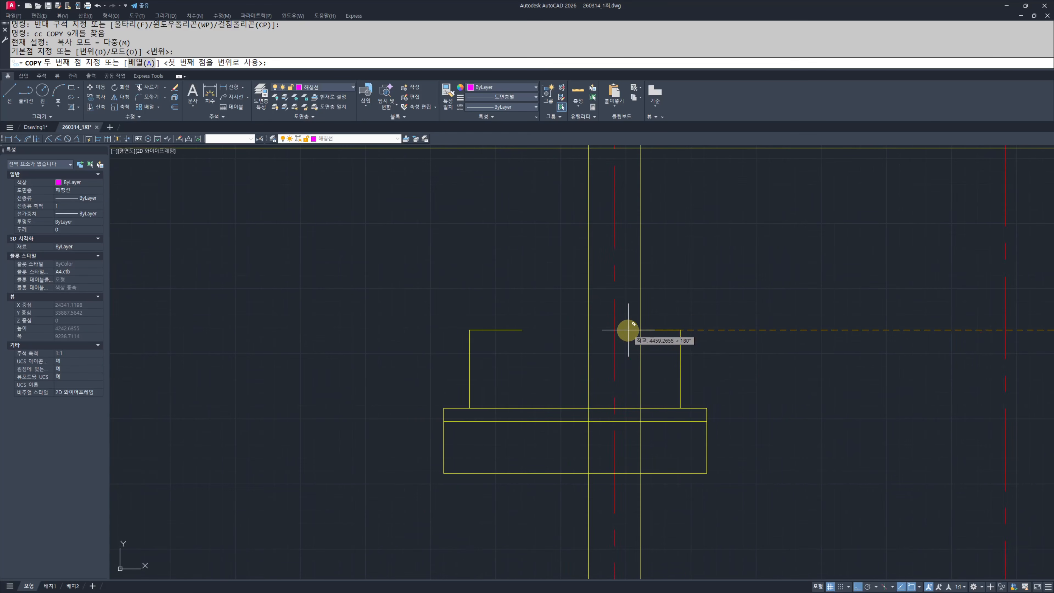
{"action": "left_click", "coordinate": [638, 330]}
{"action": "key", "text": "Return"}
Step: Stretch the left half of the copied footing so its upper step meets the middle wall's left face
{"action": "type", "text": "s"}
{"action": "key", "text": "Return"}
{"action": "left_click", "coordinate": [582, 259]}
{"action": "left_click", "coordinate": [478, 448]}
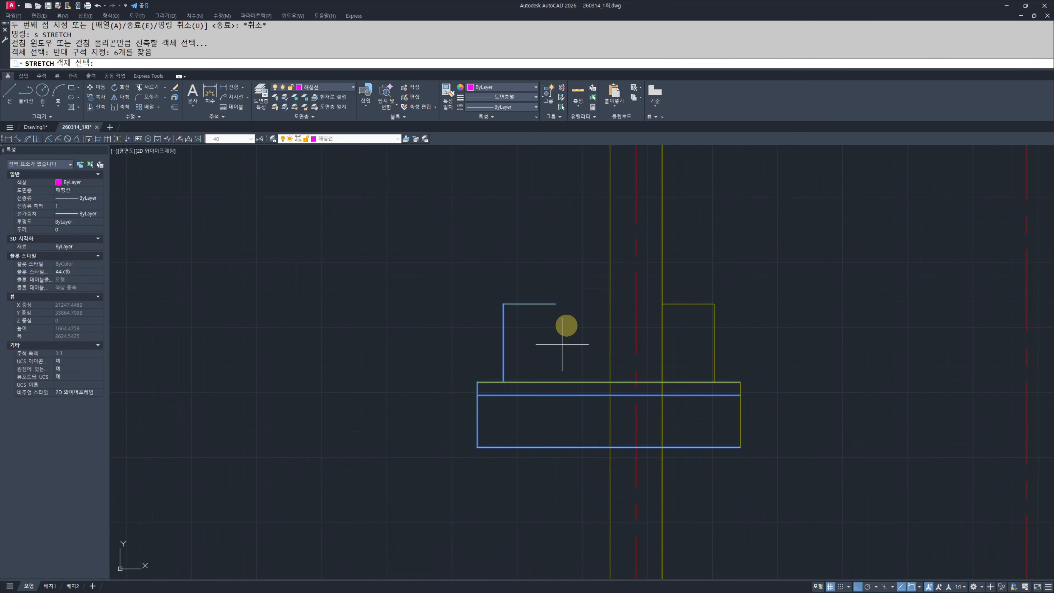
{"action": "scroll", "coordinate": [557, 320], "scroll_direction": "up", "scroll_amount": 2}
{"action": "left_click", "coordinate": [548, 297]}
{"action": "left_click", "coordinate": [635, 297]}
{"action": "key", "text": "Escape"}
{"action": "key", "text": "Escape"}
Step: Trim the middle wall's face lines below the top of its footing
{"action": "type", "text": "tre"}
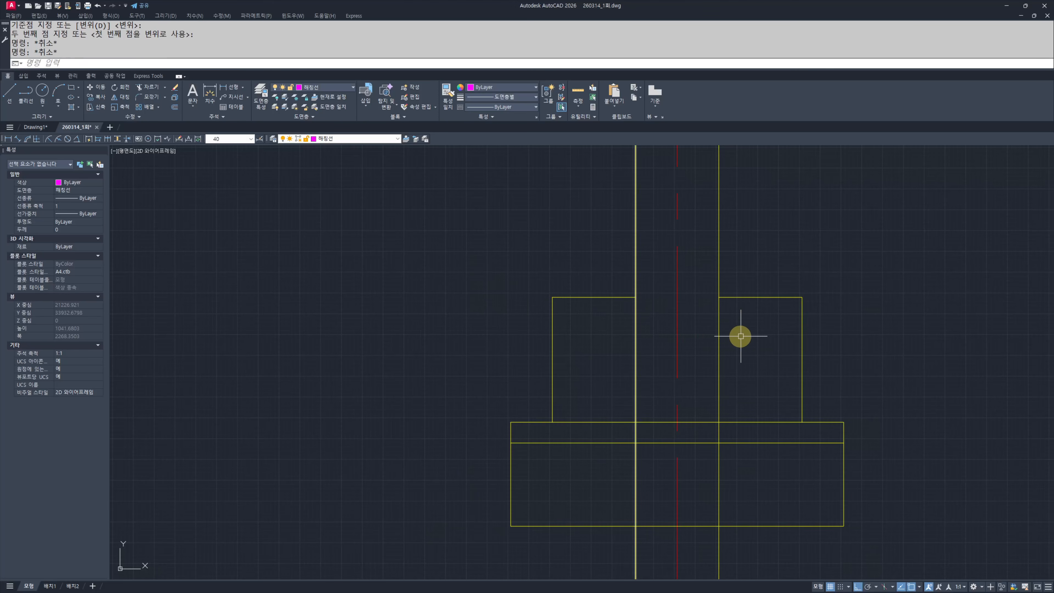
{"action": "key", "text": "Return"}
{"action": "left_click", "coordinate": [750, 323]}
{"action": "key", "text": "Escape"}
{"action": "middle_click_drag", "start_coordinate": [673, 316], "coordinate": [655, 351]}
{"action": "type", "text": "tr"}
{"action": "key", "text": "Return"}
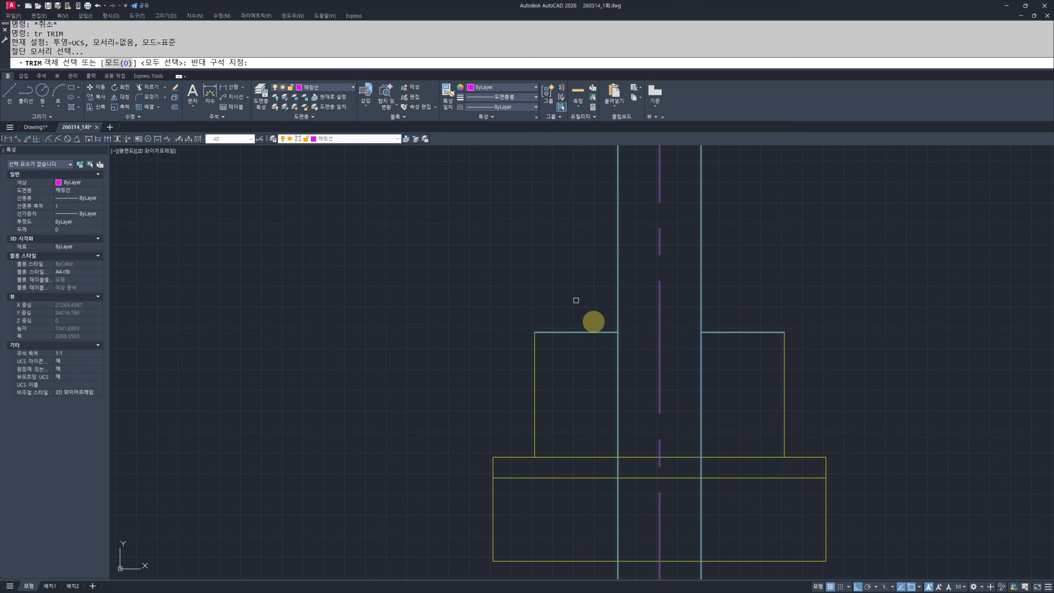
{"action": "left_click", "coordinate": [627, 356]}
{"action": "left_click", "coordinate": [611, 375]}
{"action": "key", "text": "Escape"}
Step: Trim the ground line back to the outer wall's right face, removing the parts inside and left of the wall
{"action": "scroll", "coordinate": [581, 397], "scroll_direction": "down", "scroll_amount": 3}
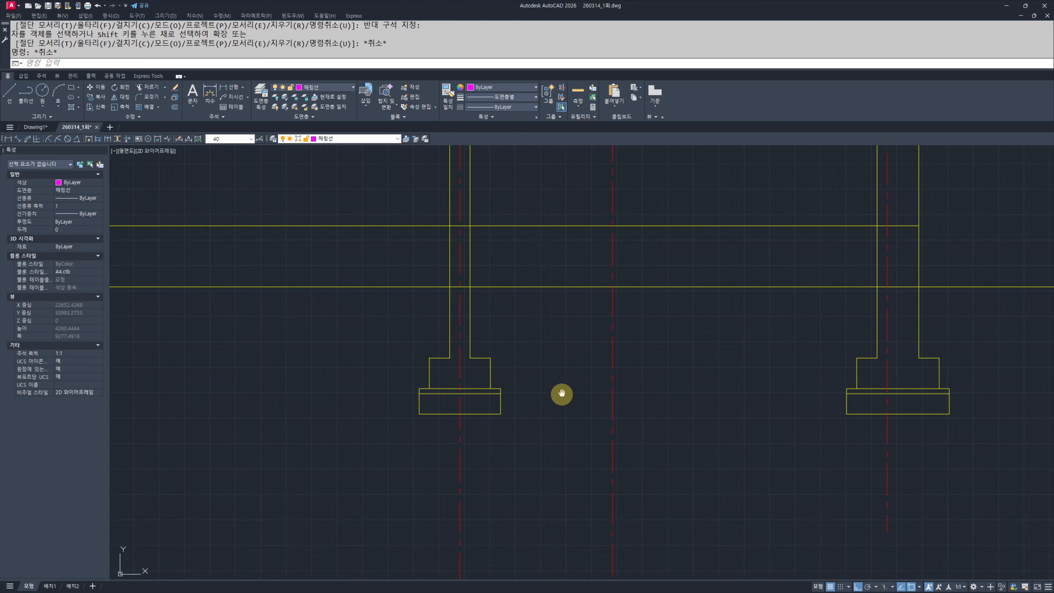
{"action": "scroll", "coordinate": [581, 411], "scroll_direction": "down", "scroll_amount": 4}
{"action": "scroll", "coordinate": [696, 414], "scroll_direction": "up", "scroll_amount": 4}
{"action": "scroll", "coordinate": [695, 414], "scroll_direction": "up", "scroll_amount": 2}
{"action": "type", "text": "tr"}
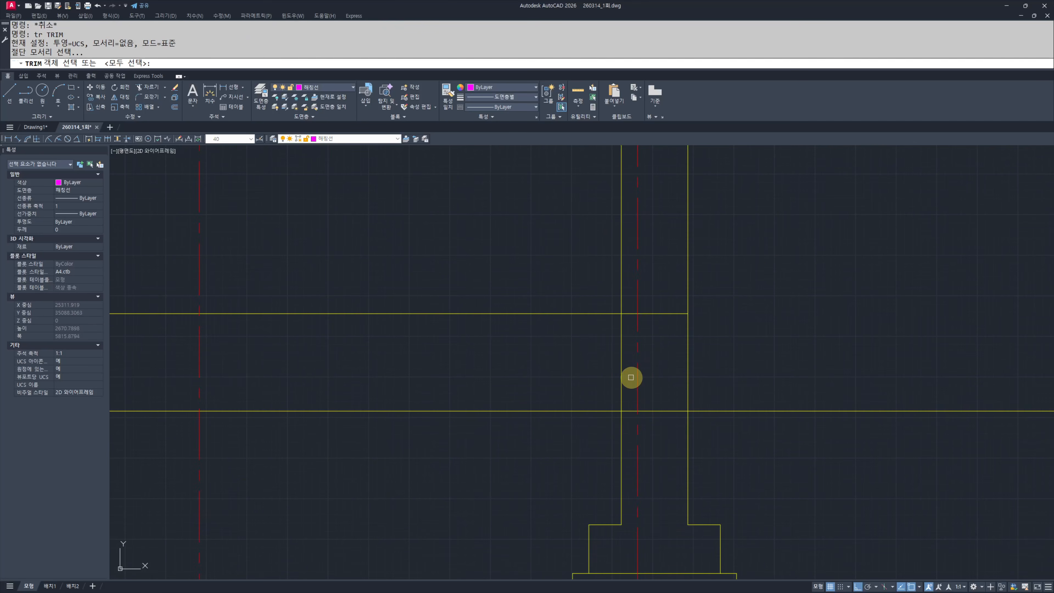
{"action": "key", "text": "Return"}
{"action": "key", "text": "Return"}
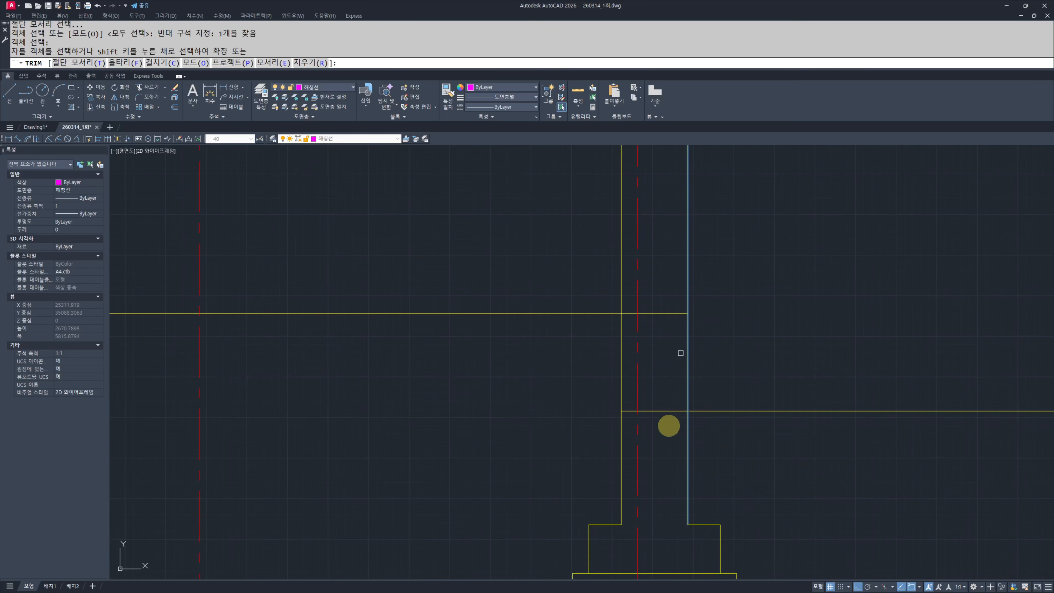
{"action": "left_click", "coordinate": [668, 411]}
{"action": "key", "text": "Escape"}
{"action": "key", "text": "Escape"}
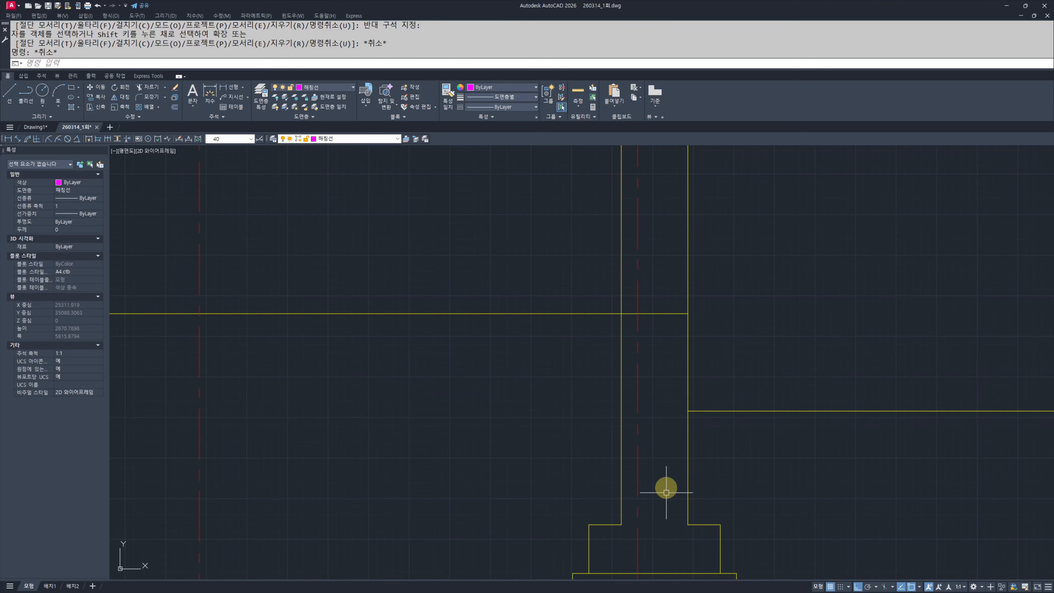
Step: Move the centre line at the left side of the roof horizontally about 2146 mm to the right
{"action": "scroll", "coordinate": [575, 361], "scroll_direction": "down", "scroll_amount": 4}
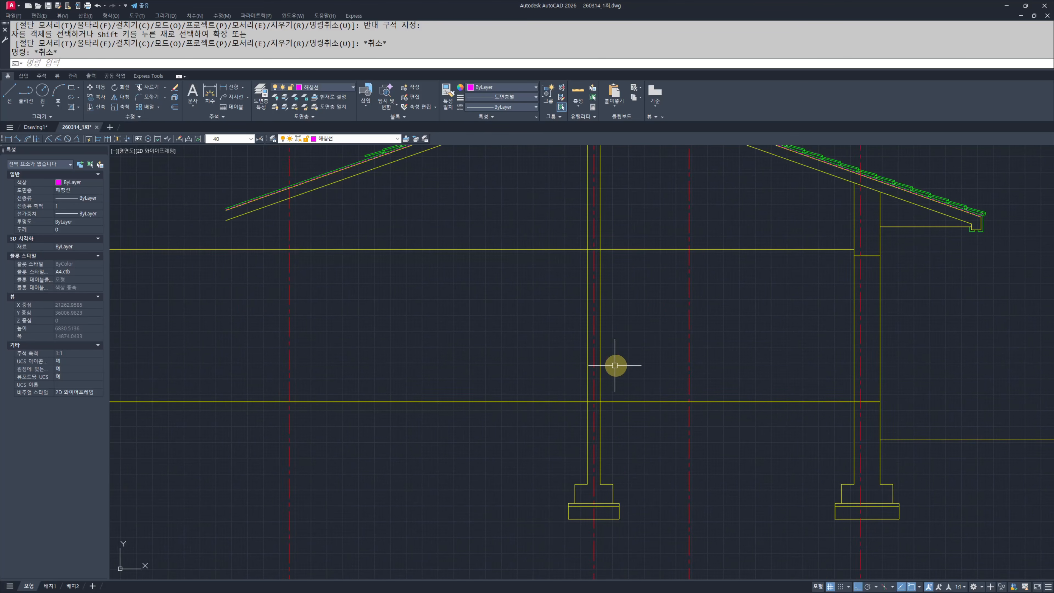
{"action": "middle_click_drag", "start_coordinate": [597, 351], "coordinate": [696, 414]}
{"action": "left_click", "coordinate": [440, 357]}
{"action": "left_click", "coordinate": [295, 383]}
{"action": "middle_click_drag", "start_coordinate": [506, 393], "coordinate": [494, 405]}
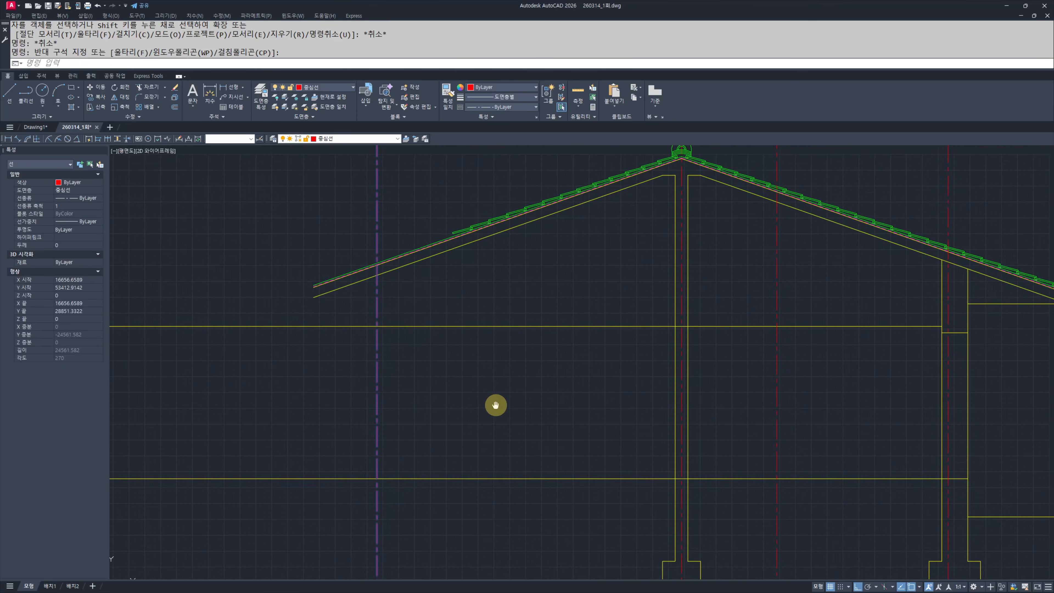
{"action": "type", "text": "m"}
{"action": "key", "text": "space"}
{"action": "left_click", "coordinate": [446, 387]}
{"action": "left_click", "coordinate": [577, 378]}
{"action": "key", "text": "Escape"}
Step: Put the moved centre line on layer 0
{"action": "left_click", "coordinate": [455, 393]}
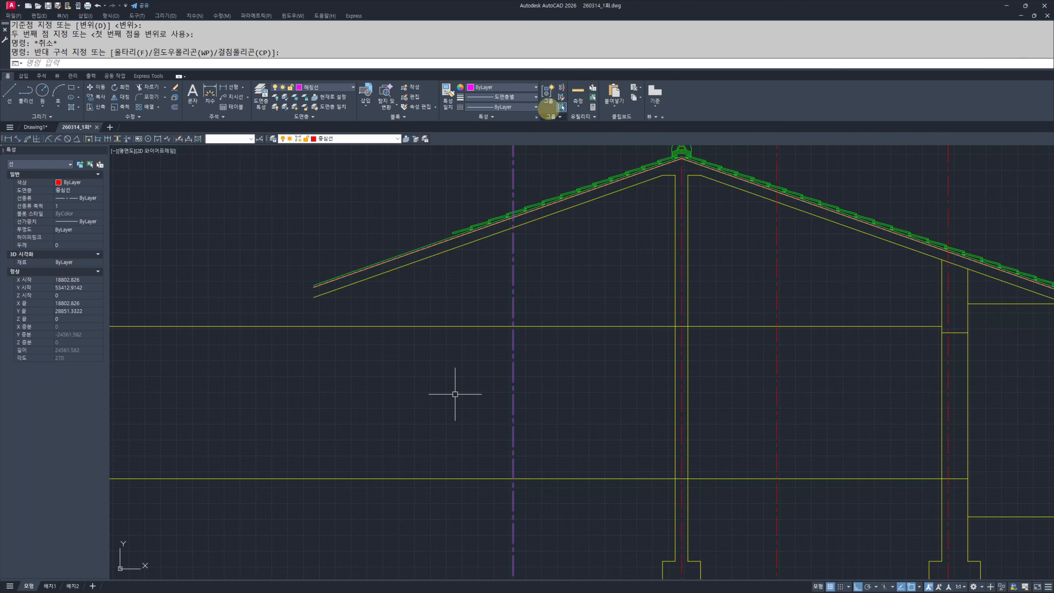
{"action": "left_click", "coordinate": [374, 139]}
{"action": "key", "text": "Escape"}
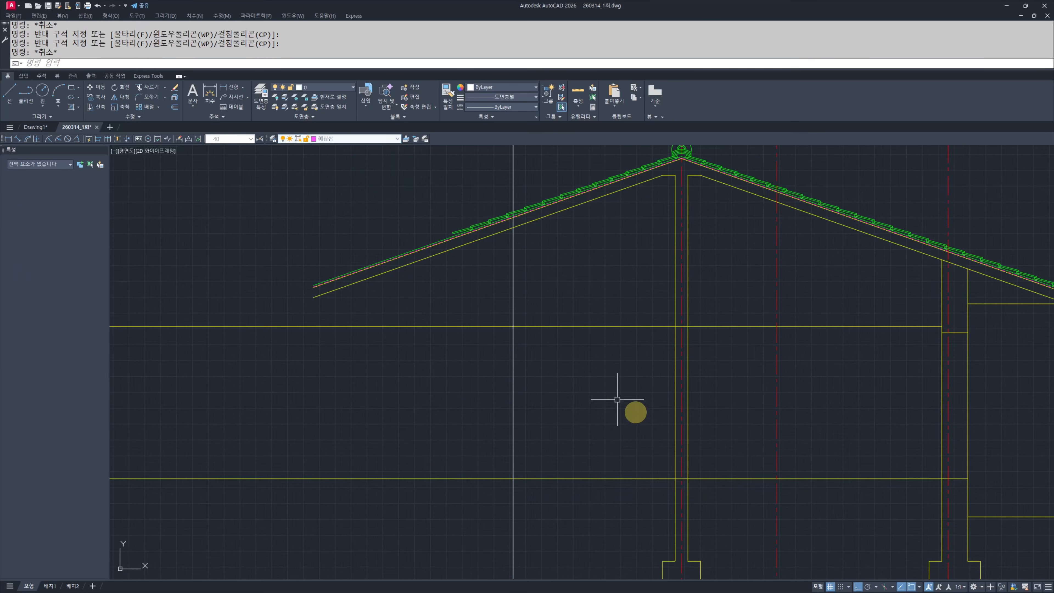
Step: Move the white layer 0 line about 1640 mm further right, just left of the middle wall
{"action": "scroll", "coordinate": [624, 405], "scroll_direction": "down", "scroll_amount": 5}
{"action": "mouse_move", "coordinate": [624, 405]}
{"action": "middle_mouse_down"}
{"action": "mouse_move", "coordinate": [575, 414]}
{"action": "mouse_move", "coordinate": [706, 337]}
{"action": "mouse_move", "coordinate": [501, 372]}
{"action": "mouse_move", "coordinate": [518, 329]}
{"action": "middle_mouse_up"}
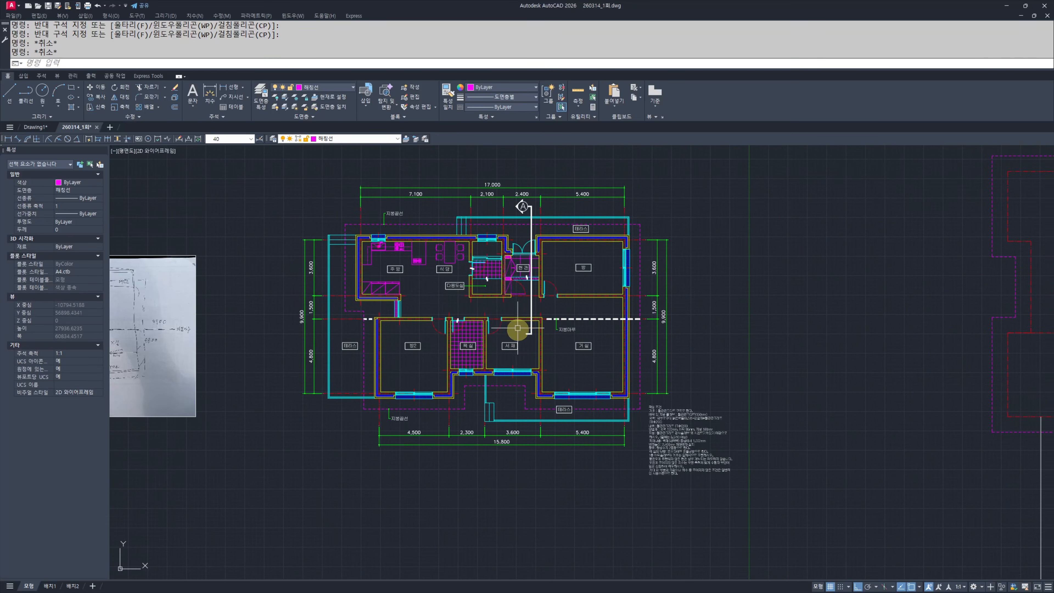
{"action": "middle_click_drag", "start_coordinate": [813, 553], "coordinate": [405, 340]}
{"action": "scroll", "coordinate": [645, 467], "scroll_direction": "up", "scroll_amount": 4}
{"action": "middle_click_drag", "start_coordinate": [644, 468], "coordinate": [604, 365]}
{"action": "left_click", "coordinate": [605, 365]}
{"action": "left_click", "coordinate": [487, 376]}
{"action": "middle_click_drag", "start_coordinate": [488, 377], "coordinate": [530, 432]}
{"action": "type", "text": "m"}
{"action": "key", "text": "Return"}
{"action": "left_click", "coordinate": [442, 409]}
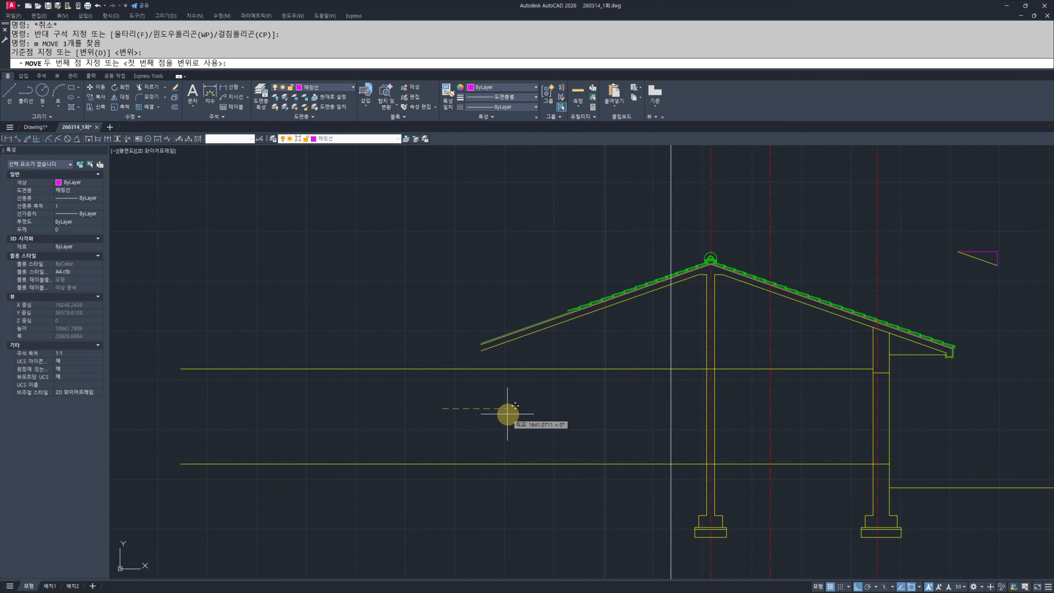
{"action": "key", "text": "Escape"}
{"action": "key", "text": "Escape"}
Step: Shorten the ground line by stretching its right end towards the outer wall
{"action": "scroll", "coordinate": [507, 413], "scroll_direction": "down", "scroll_amount": 4}
{"action": "scroll", "coordinate": [461, 374], "scroll_direction": "down", "scroll_amount": 2}
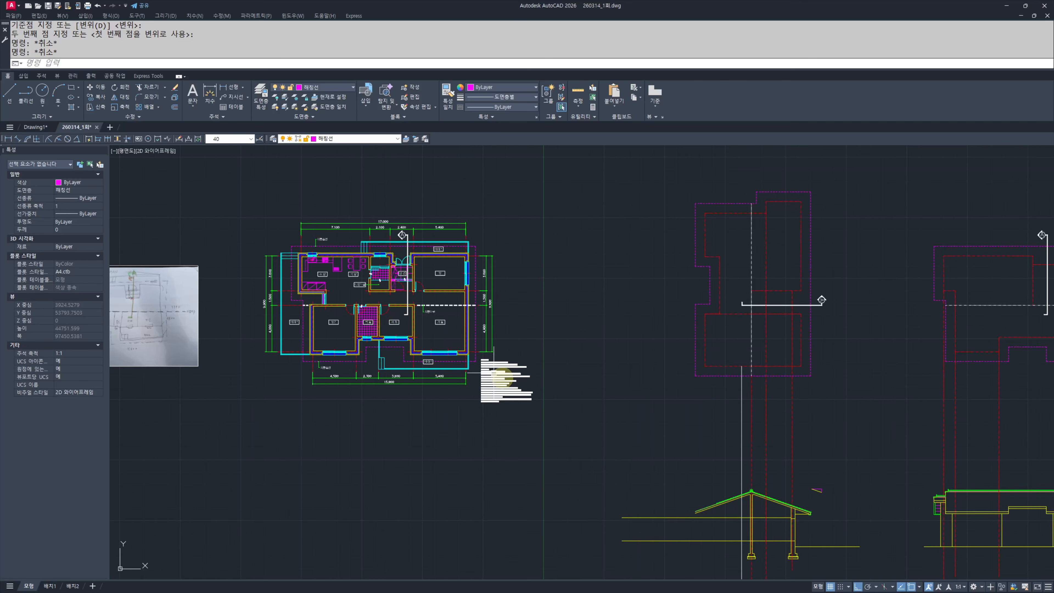
{"action": "middle_click_drag", "start_coordinate": [767, 546], "coordinate": [586, 426]}
{"action": "scroll", "coordinate": [586, 416], "scroll_direction": "up", "scroll_amount": 4}
{"action": "scroll", "coordinate": [564, 366], "scroll_direction": "up", "scroll_amount": 2}
{"action": "middle_click_drag", "start_coordinate": [527, 345], "coordinate": [564, 311]}
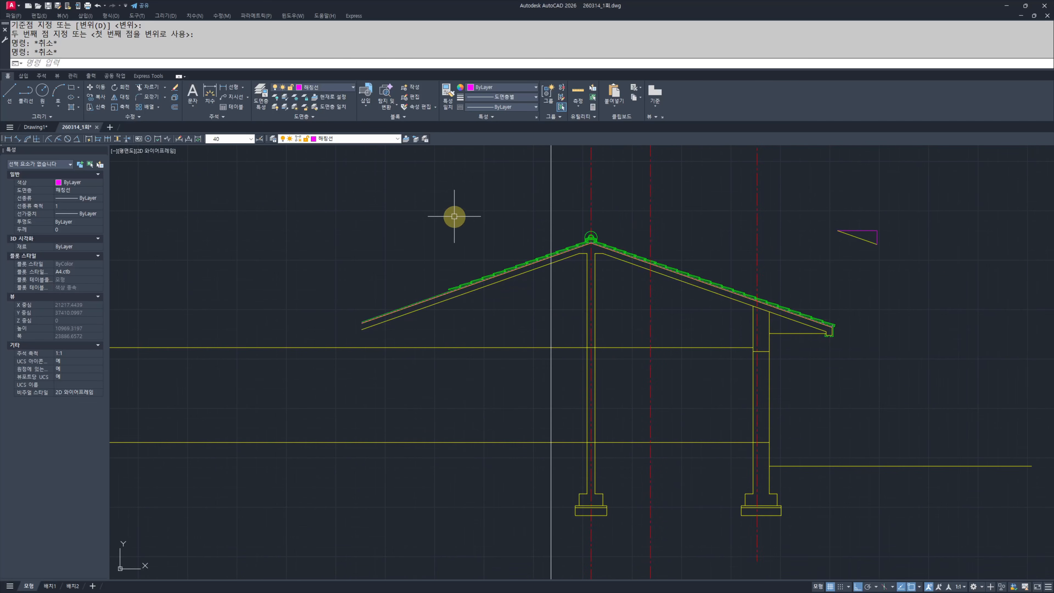
{"action": "middle_click_drag", "start_coordinate": [887, 494], "coordinate": [694, 438]}
{"action": "left_click", "coordinate": [896, 447]}
{"action": "key", "text": "Escape"}
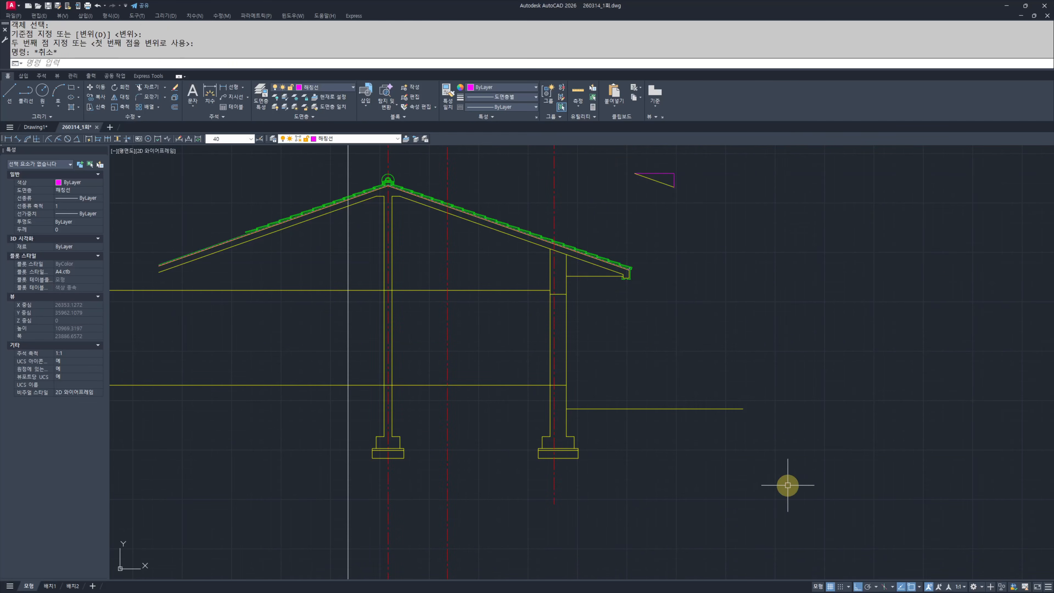
{"action": "key", "text": "Escape"}
Step: Add a vertical linear dimension in the floor plan from the upper wall's centre line to the terrace's outer edge
{"action": "scroll", "coordinate": [788, 485], "scroll_direction": "down", "scroll_amount": 4}
{"action": "middle_click_drag", "start_coordinate": [502, 325], "coordinate": [867, 568]}
{"action": "middle_click_drag", "start_coordinate": [446, 384], "coordinate": [566, 455]}
{"action": "scroll", "coordinate": [622, 406], "scroll_direction": "up", "scroll_amount": 4}
{"action": "middle_click_drag", "start_coordinate": [411, 227], "coordinate": [542, 460]}
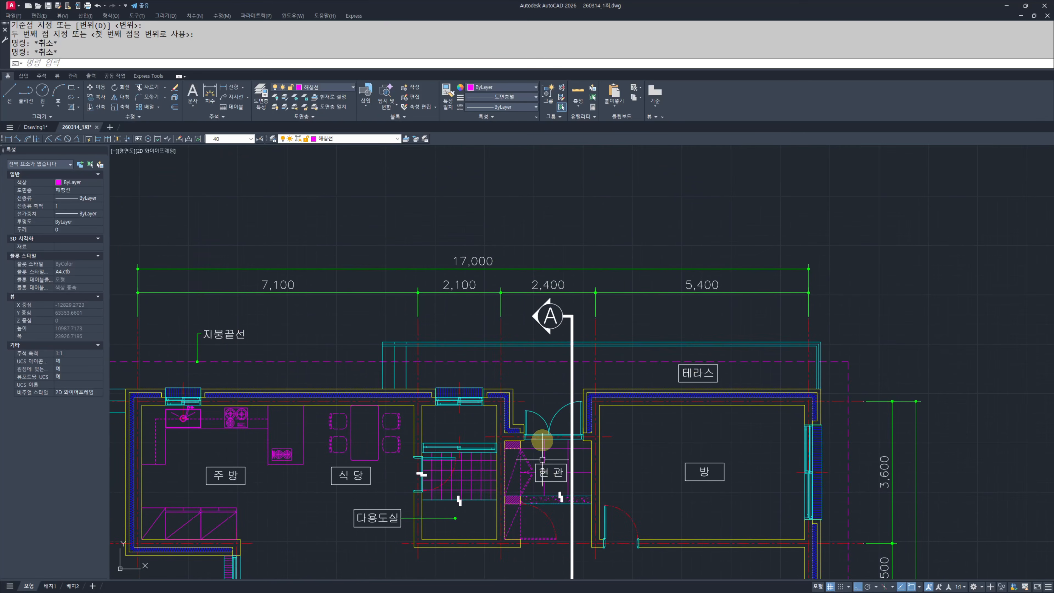
{"action": "type", "text": "q"}
{"action": "key", "text": "Return"}
{"action": "key", "text": "Return"}
{"action": "scroll", "coordinate": [738, 392], "scroll_direction": "up", "scroll_amount": 3}
{"action": "left_click", "coordinate": [747, 402]}
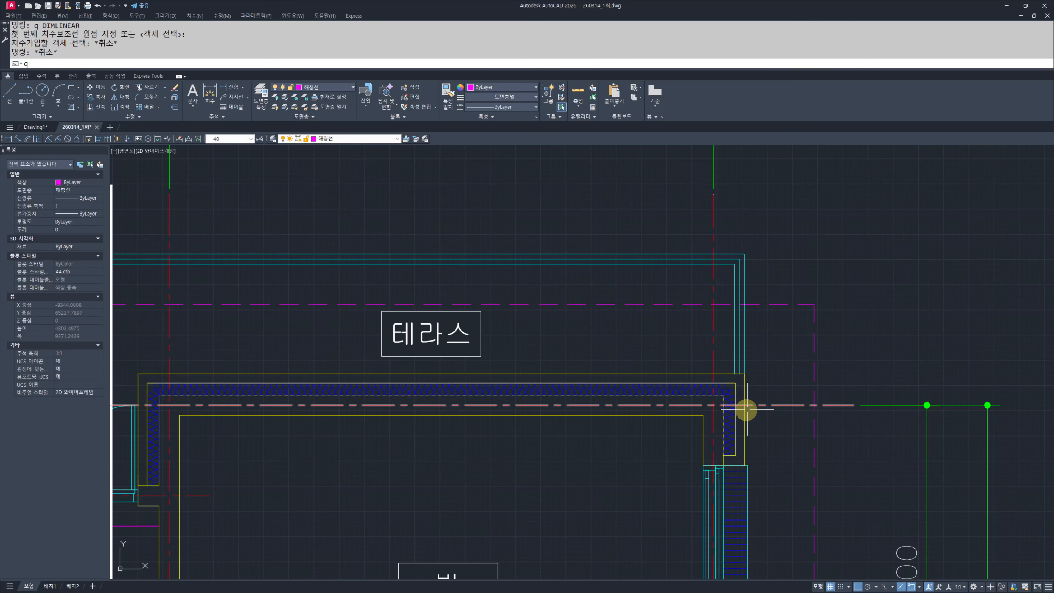
{"action": "left_click", "coordinate": [744, 254]}
{"action": "left_click", "coordinate": [892, 256]}
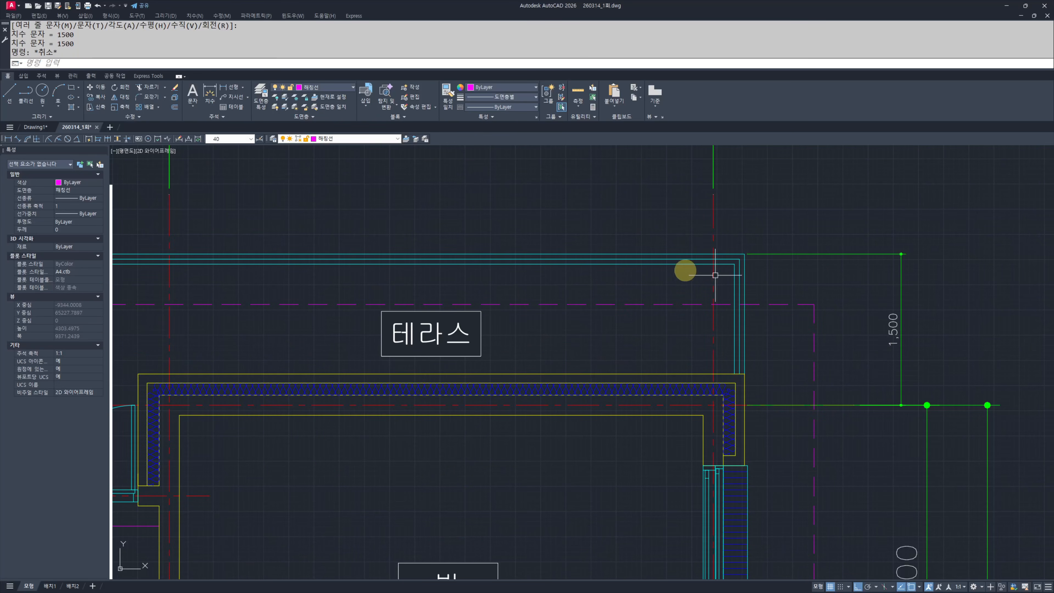
{"action": "key", "text": "Escape"}
Step: Offset the outer wall's centre line 1500 mm to the right in the section
{"action": "scroll", "coordinate": [676, 282], "scroll_direction": "down", "scroll_amount": 5}
{"action": "scroll", "coordinate": [747, 395], "scroll_direction": "down", "scroll_amount": 2}
{"action": "middle_click_drag", "start_coordinate": [859, 478], "coordinate": [741, 486]}
{"action": "scroll", "coordinate": [768, 490], "scroll_direction": "up", "scroll_amount": 5}
{"action": "type", "text": "o"}
{"action": "key", "text": "Return"}
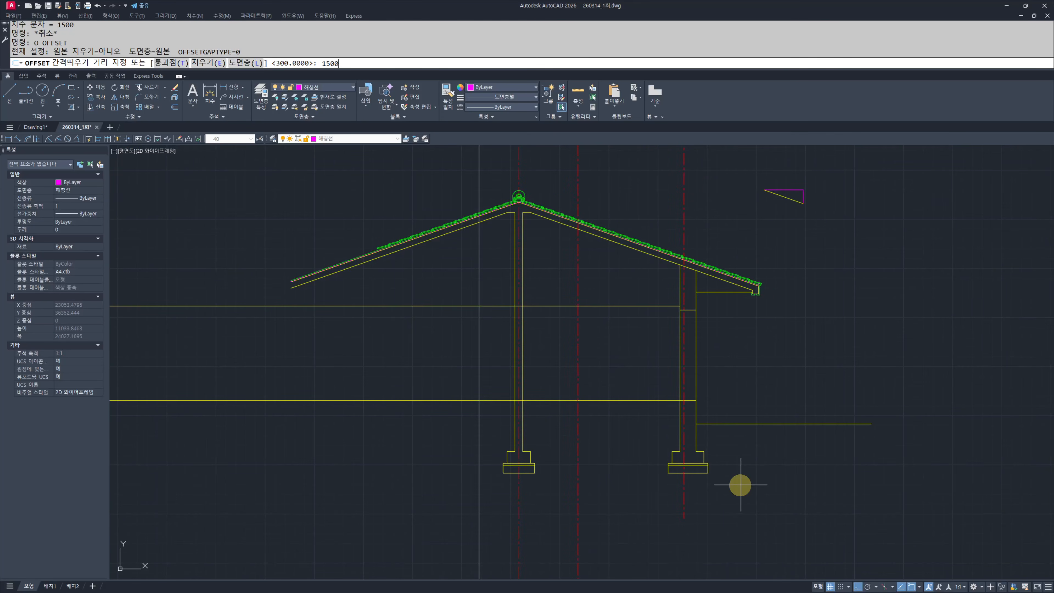
{"action": "type", "text": "1500"}
{"action": "key", "text": "Return"}
{"action": "left_click", "coordinate": [684, 493]}
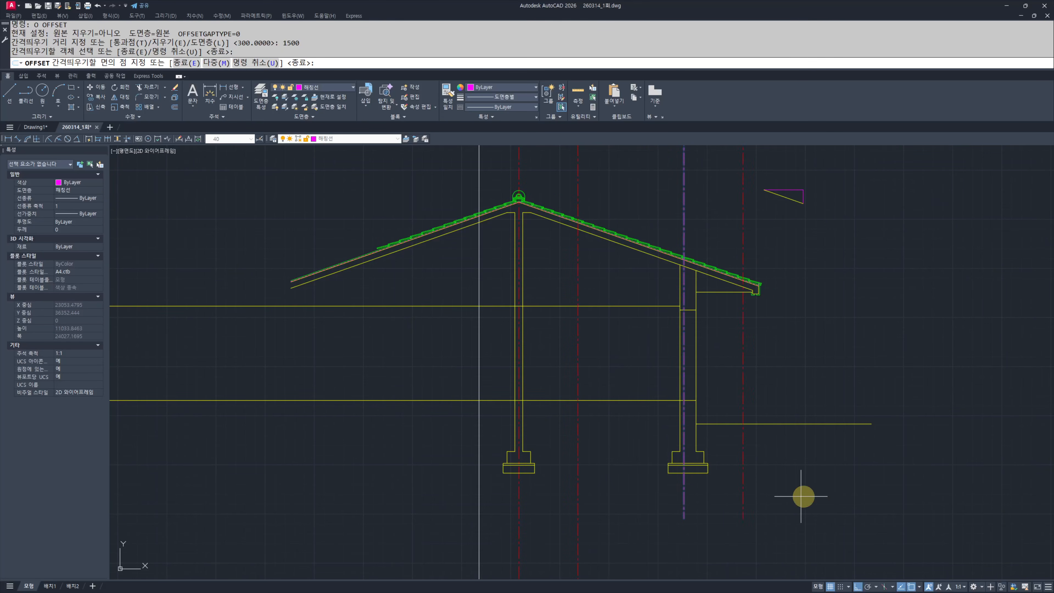
{"action": "left_click", "coordinate": [802, 496]}
{"action": "key", "text": "Escape"}
{"action": "key", "text": "Escape"}
{"action": "scroll", "coordinate": [737, 428], "scroll_direction": "up", "scroll_amount": 4}
{"action": "middle_click_drag", "start_coordinate": [795, 448], "coordinate": [739, 473]}
{"action": "key", "text": "Escape"}
{"action": "key", "text": "Escape"}
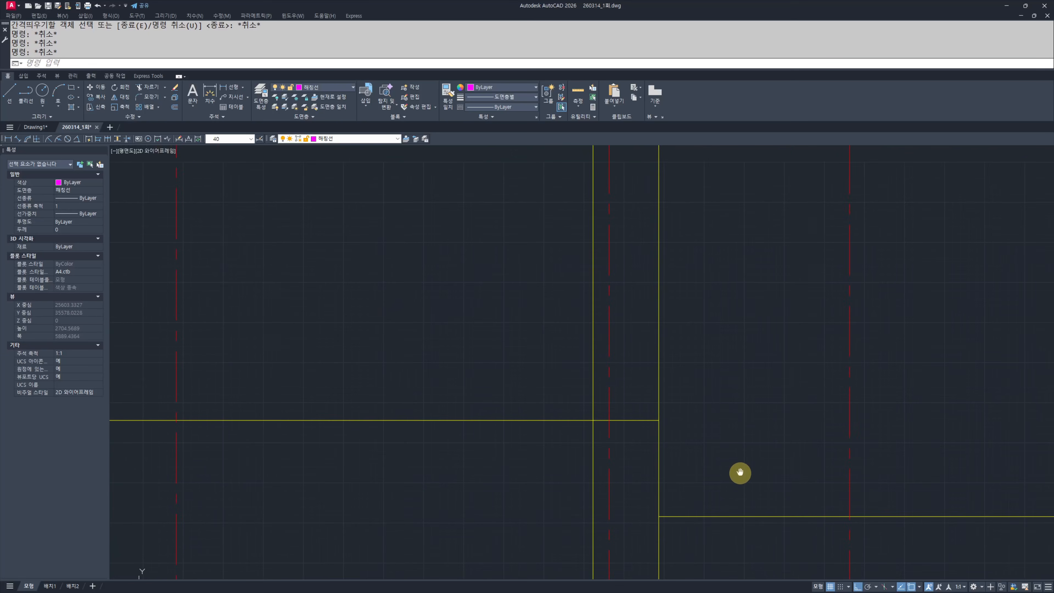
{"action": "scroll", "coordinate": [749, 473], "scroll_direction": "down", "scroll_amount": 3}
{"action": "scroll", "coordinate": [807, 407], "scroll_direction": "up", "scroll_amount": 2}
{"action": "left_click", "coordinate": [824, 420]}
{"action": "left_click", "coordinate": [795, 420]}
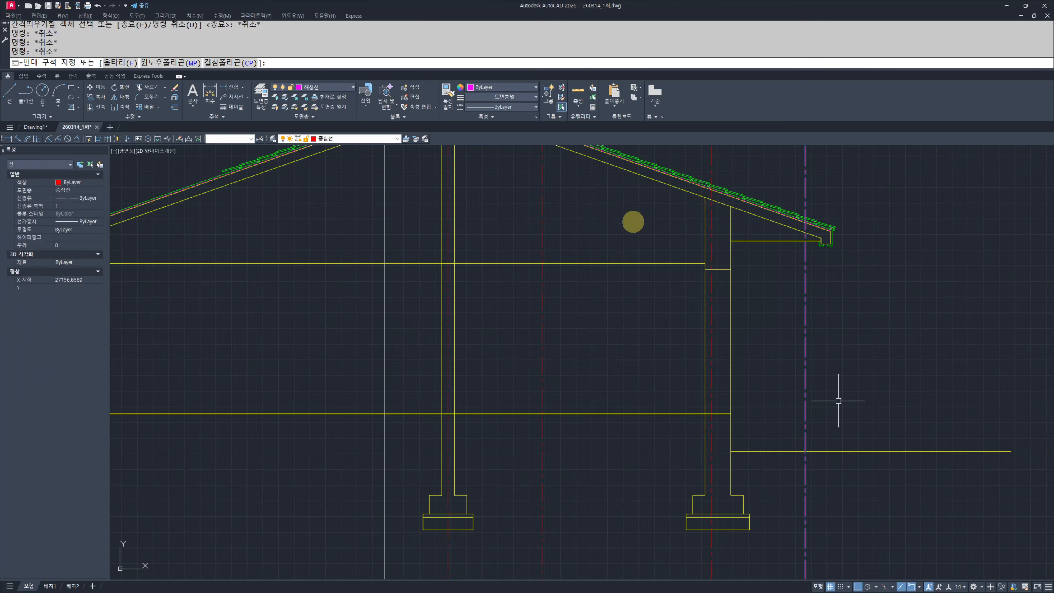
{"action": "key", "text": "Escape"}
{"action": "key", "text": "Escape"}
{"action": "middle_click_drag", "start_coordinate": [767, 382], "coordinate": [778, 380]}
{"action": "left_click", "coordinate": [834, 397]}
{"action": "left_click", "coordinate": [782, 398]}
{"action": "left_click", "coordinate": [782, 398]}
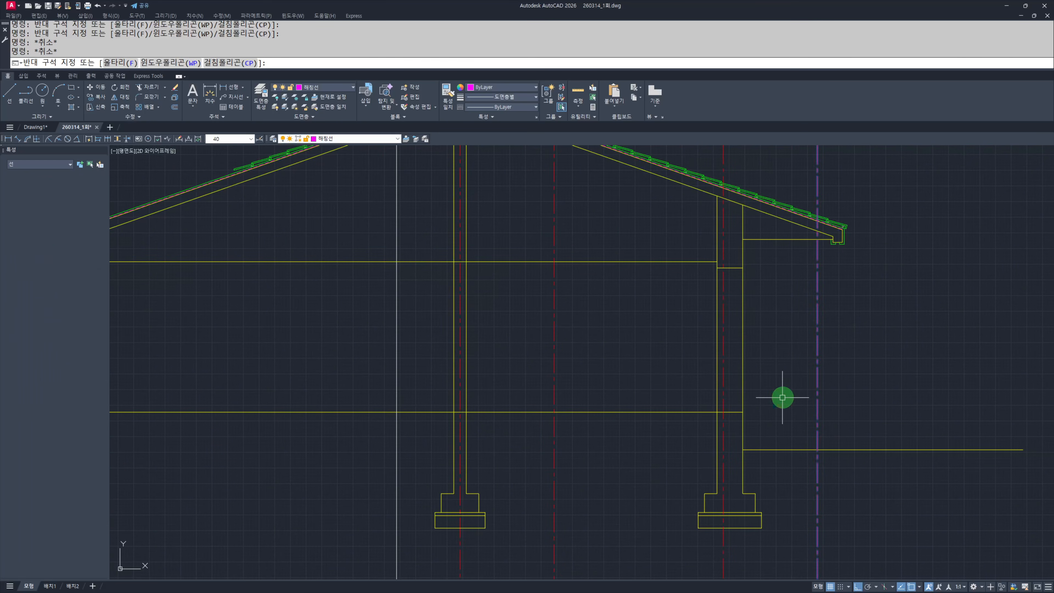
{"action": "left_click", "coordinate": [844, 436]}
{"action": "key", "text": "Escape"}
{"action": "key", "text": "Escape"}
Step: Match the properties of the offset terrace edge line to those of the ground line
{"action": "key", "text": "space"}
{"action": "left_click", "coordinate": [830, 451]}
{"action": "left_click", "coordinate": [832, 466]}
{"action": "left_click", "coordinate": [800, 480]}
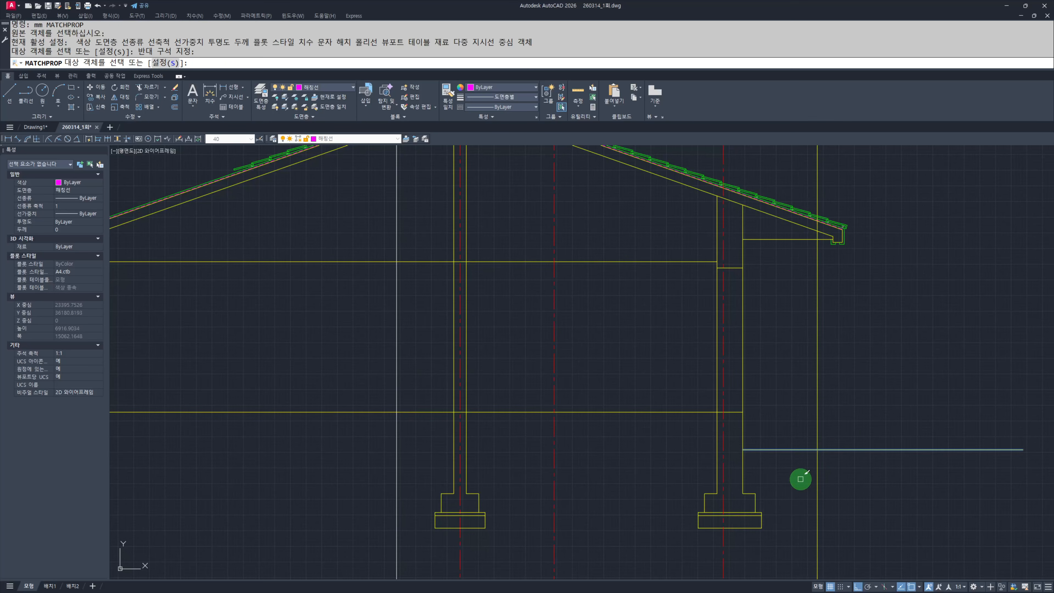
{"action": "key", "text": "Escape"}
{"action": "key", "text": "Escape"}
{"action": "key", "text": "Escape"}
{"action": "key", "text": "Escape"}
Step: Offset the floor line between the middle and outer walls 40 mm downward
{"action": "middle_click_drag", "start_coordinate": [586, 471], "coordinate": [871, 456]}
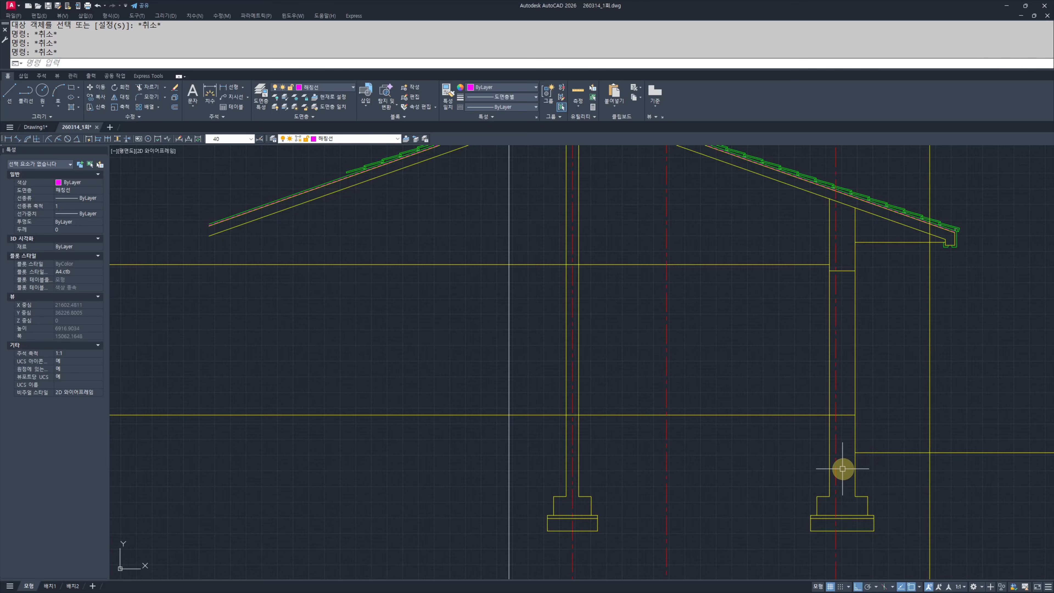
{"action": "scroll", "coordinate": [788, 461], "scroll_direction": "up", "scroll_amount": 3}
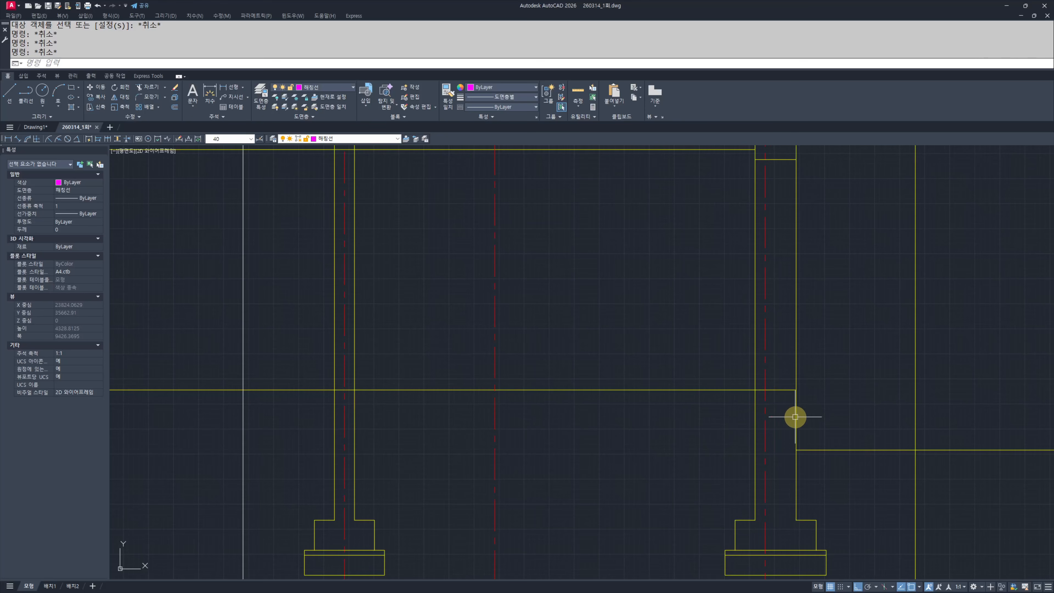
{"action": "middle_click_drag", "start_coordinate": [593, 419], "coordinate": [636, 427]}
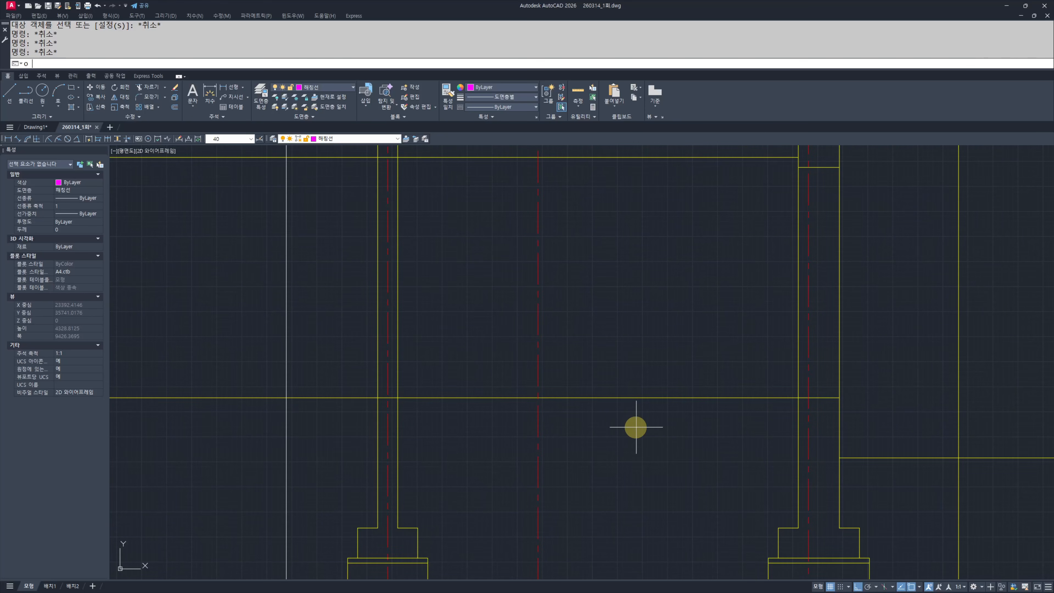
{"action": "key", "text": "Return"}
{"action": "type", "text": "40"}
{"action": "key", "text": "Return"}
{"action": "scroll", "coordinate": [655, 416], "scroll_direction": "up", "scroll_amount": 2}
{"action": "left_click", "coordinate": [643, 389]}
{"action": "left_click", "coordinate": [645, 418]}
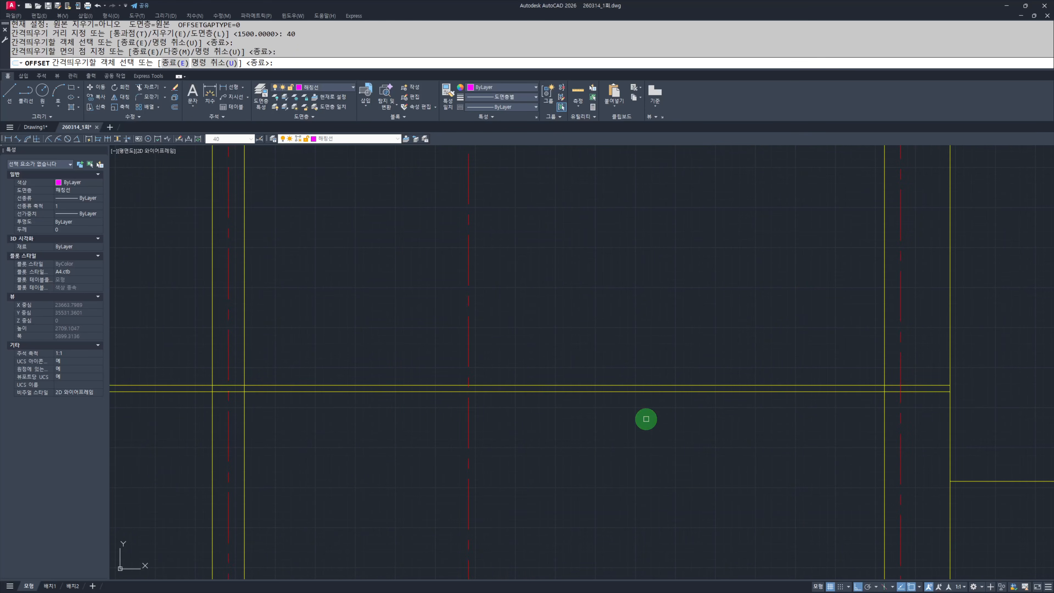
{"action": "key", "text": "Escape"}
{"action": "key", "text": "Escape"}
Step: Offset the lower of the two floor lines 80 mm downward
{"action": "key", "text": "Return"}
{"action": "key", "text": "Escape"}
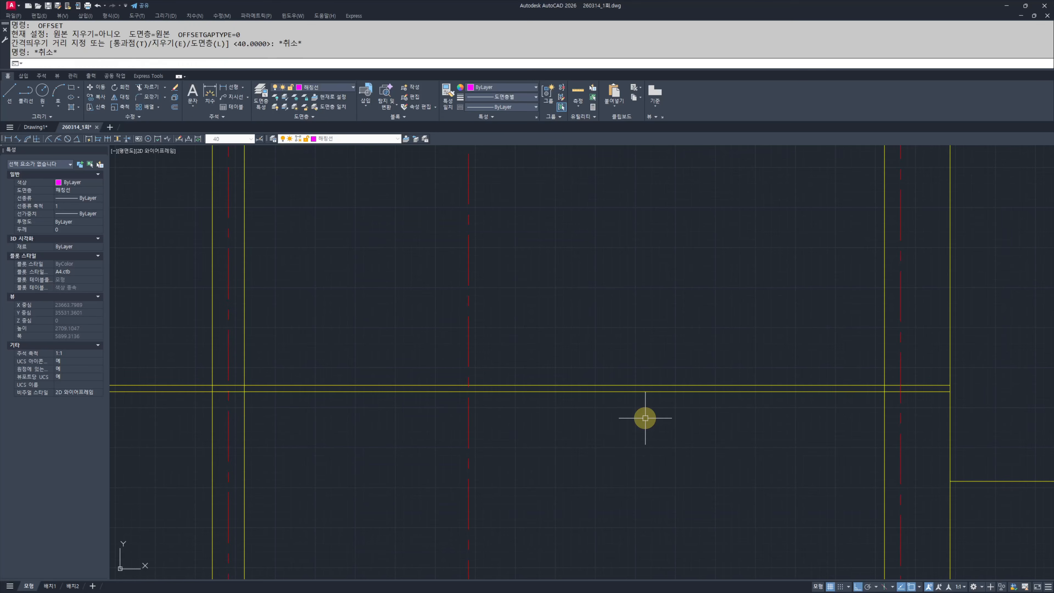
{"action": "key", "text": "Return"}
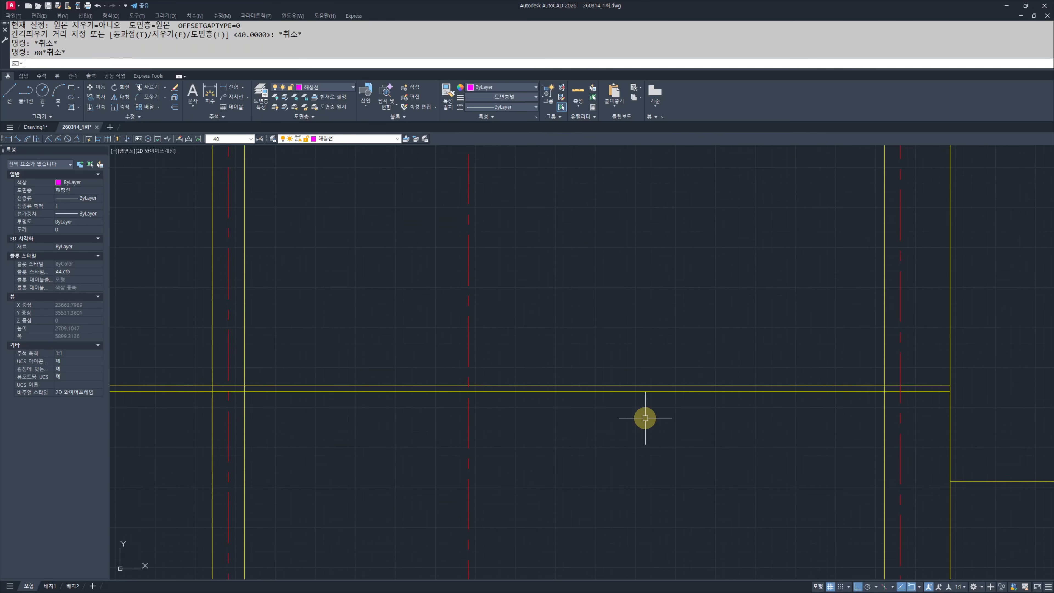
{"action": "type", "text": "80"}
{"action": "key", "text": "Return"}
{"action": "scroll", "coordinate": [644, 411], "scroll_direction": "up", "scroll_amount": 2}
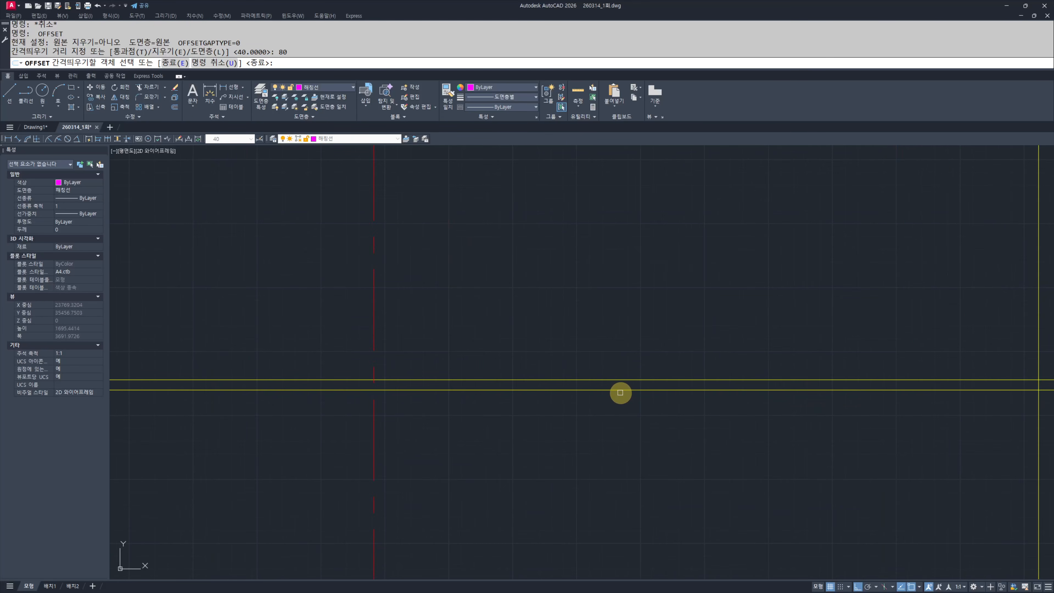
{"action": "left_click", "coordinate": [619, 389]}
{"action": "left_click", "coordinate": [609, 422]}
{"action": "key", "text": "Escape"}
{"action": "key", "text": "Escape"}
Step: Offset the lowest floor layer line 30 mm downward
{"action": "key", "text": "Return"}
{"action": "type", "text": "30"}
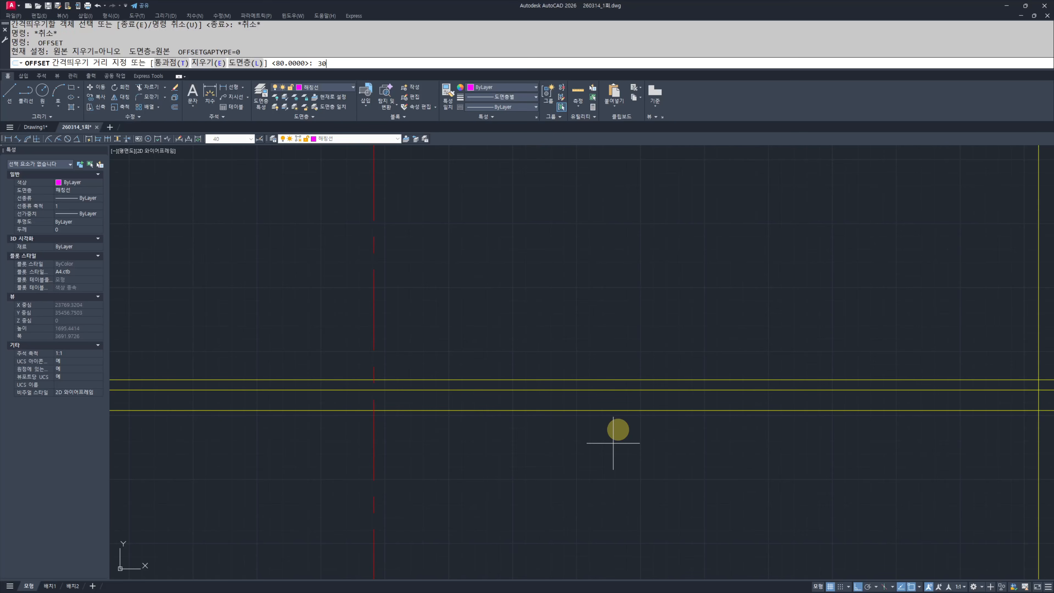
{"action": "key", "text": "Return"}
{"action": "left_click", "coordinate": [616, 413]}
{"action": "left_click", "coordinate": [617, 436]}
{"action": "middle_click_drag", "start_coordinate": [612, 482], "coordinate": [623, 464]}
{"action": "key", "text": "Escape"}
{"action": "key", "text": "Escape"}
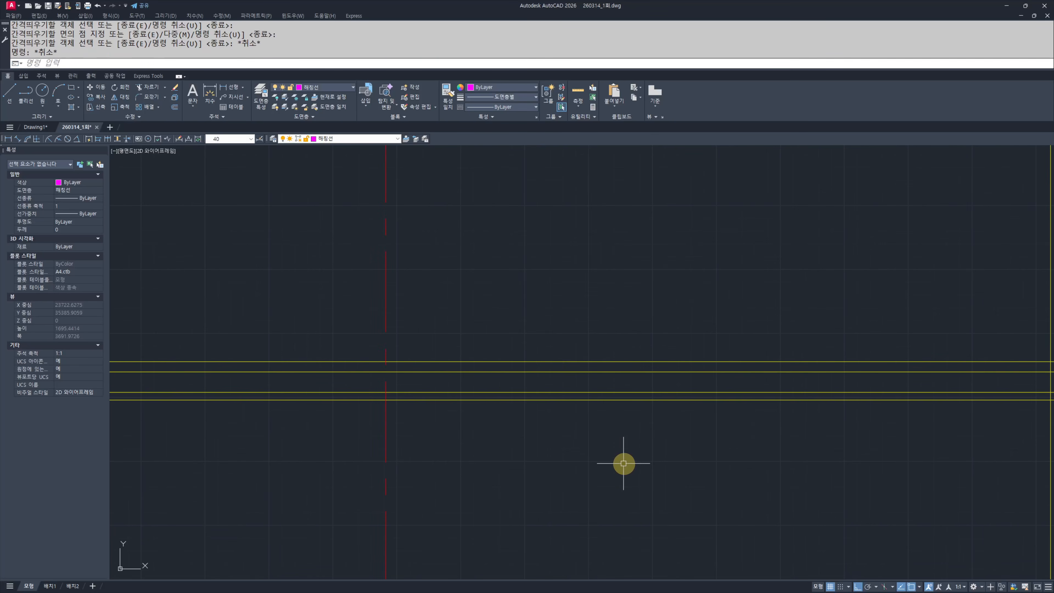
Step: Offset the lowest floor layer line 150 mm downward for the concrete slab
{"action": "key", "text": "Return"}
{"action": "type", "text": "150"}
{"action": "key", "text": "Return"}
{"action": "left_click", "coordinate": [589, 400]}
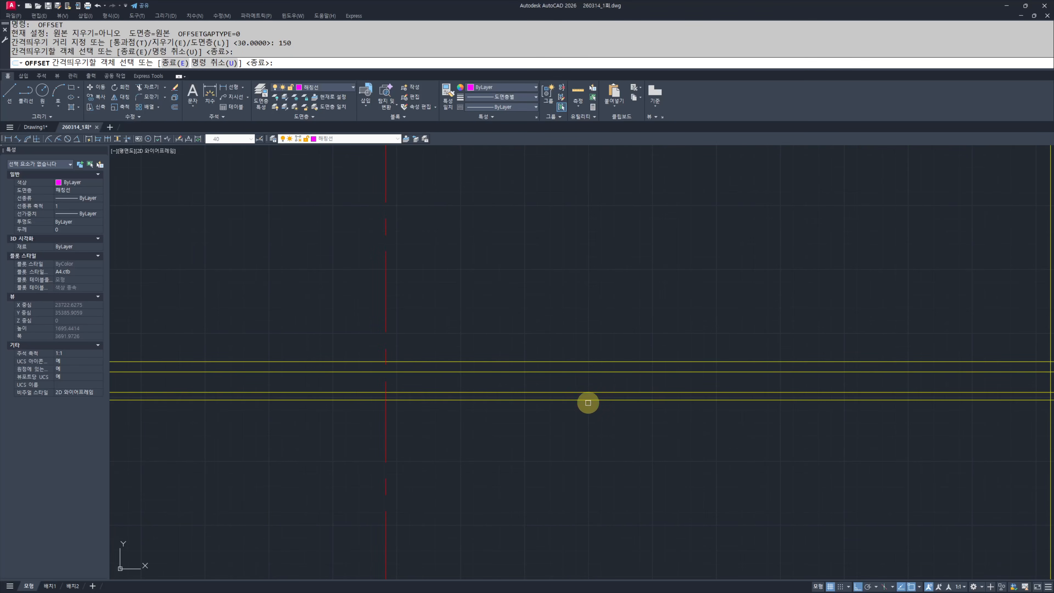
{"action": "left_click", "coordinate": [588, 410]}
{"action": "key", "text": "Escape"}
Step: Replace the first syllable of the misspelled word 플래브 in the drawing conditions' floor and roof slab note
{"action": "scroll", "coordinate": [696, 403], "scroll_direction": "down", "scroll_amount": 5}
{"action": "scroll", "coordinate": [696, 402], "scroll_direction": "down", "scroll_amount": 5}
{"action": "middle_click_drag", "start_coordinate": [553, 354], "coordinate": [682, 450]}
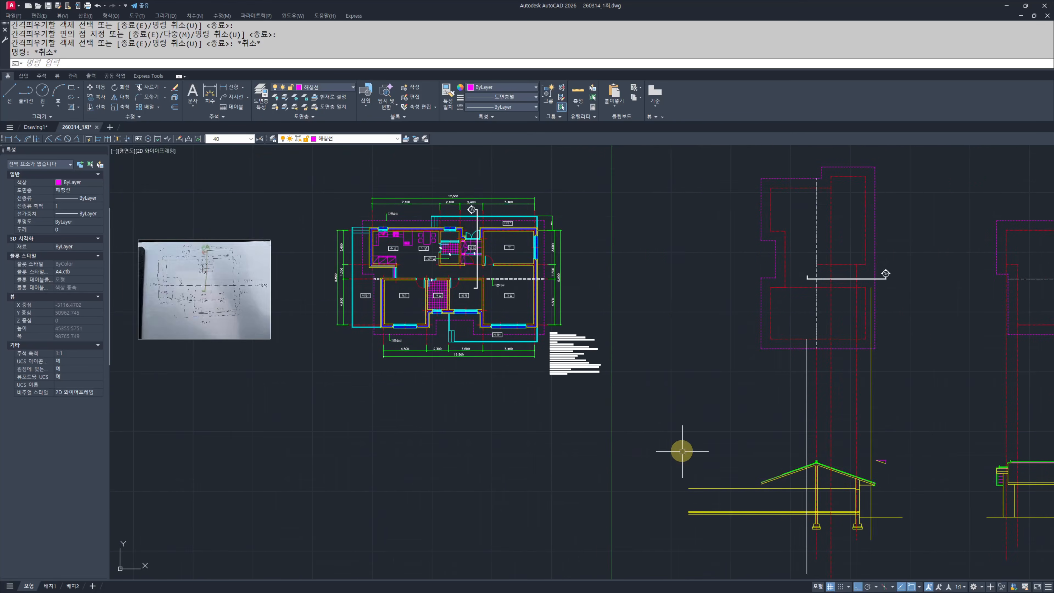
{"action": "scroll", "coordinate": [576, 337], "scroll_direction": "up", "scroll_amount": 10}
{"action": "scroll", "coordinate": [505, 330], "scroll_direction": "up", "scroll_amount": 4}
{"action": "middle_click_drag", "start_coordinate": [412, 341], "coordinate": [474, 347]}
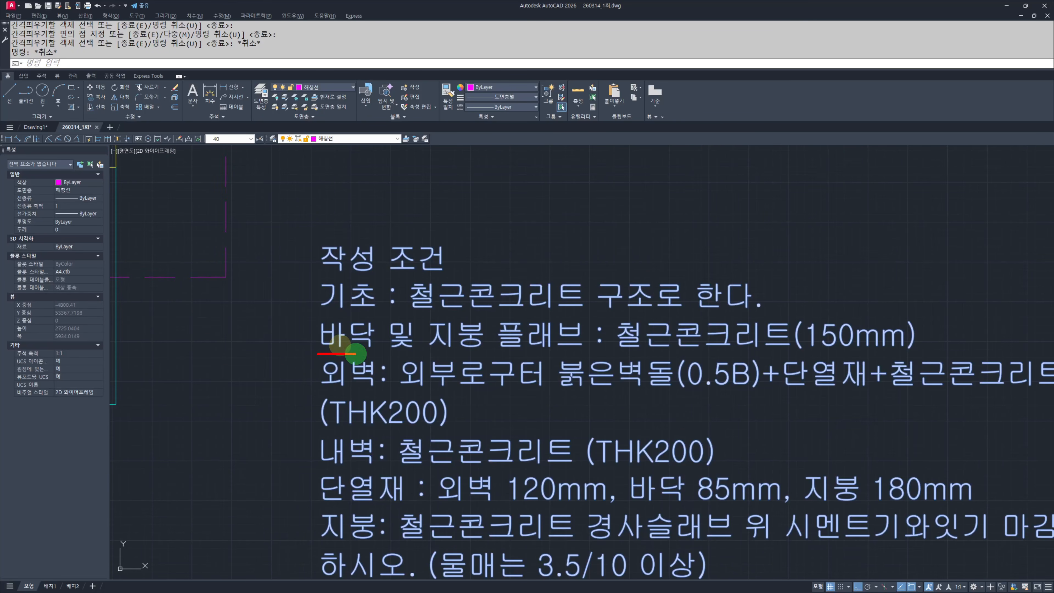
{"action": "key", "text": "Escape"}
{"action": "double_click", "coordinate": [525, 344]}
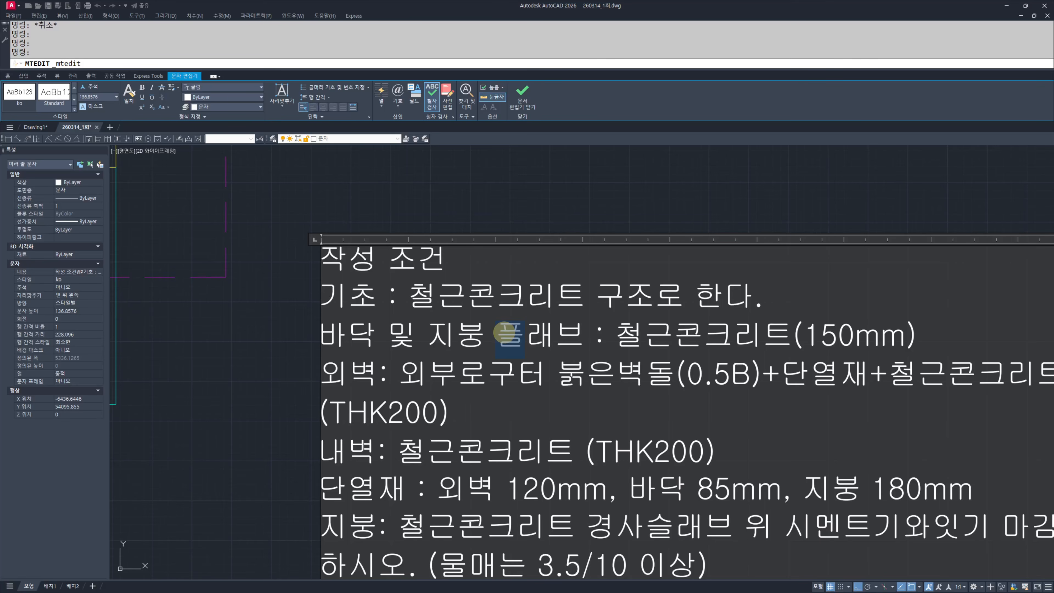
{"action": "type", "text": "슬"}
{"action": "key", "text": "ctrl+Return"}
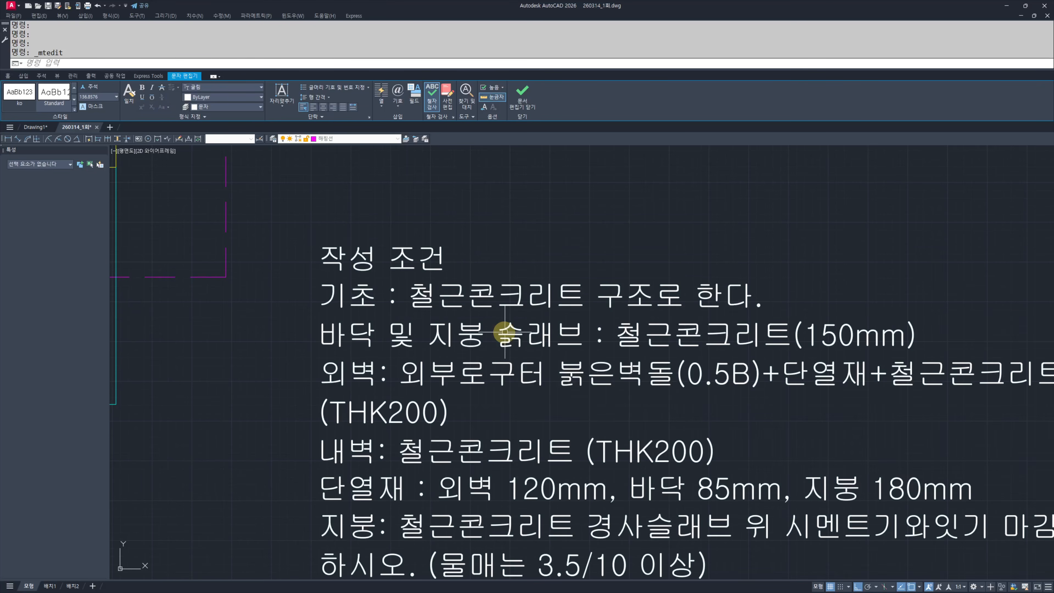
Step: Correct the slab wording in the drawing conditions so that it reads 슬래브
{"action": "left_click", "coordinate": [504, 332]}
{"action": "double_click", "coordinate": [525, 338]}
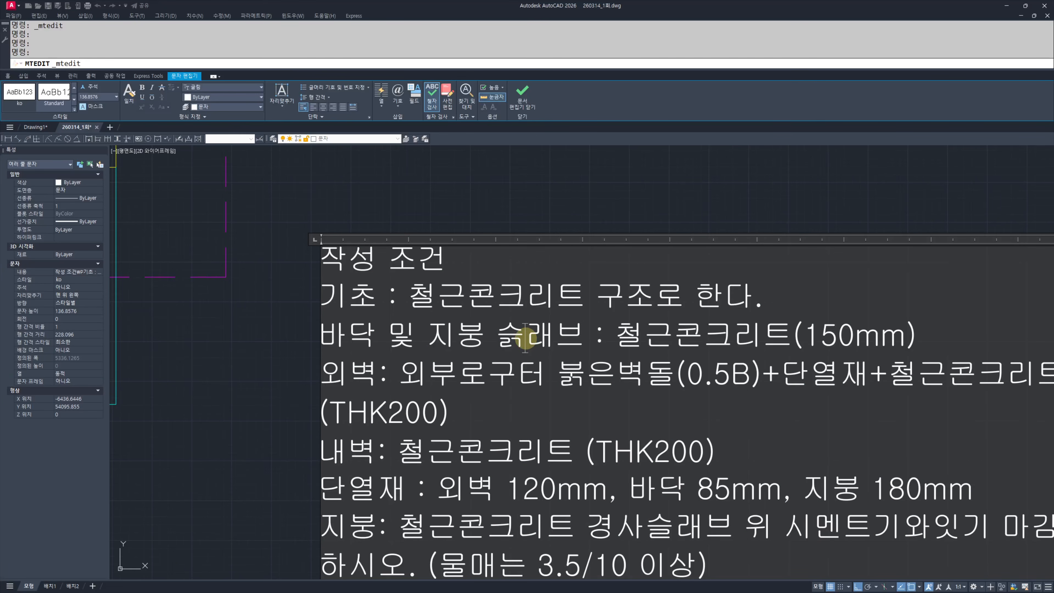
{"action": "key", "text": "BackSpace"}
{"action": "type", "text": "ㅅ"}
{"action": "key", "text": "Escape"}
{"action": "key", "text": "Escape"}
{"action": "key", "text": "Escape"}
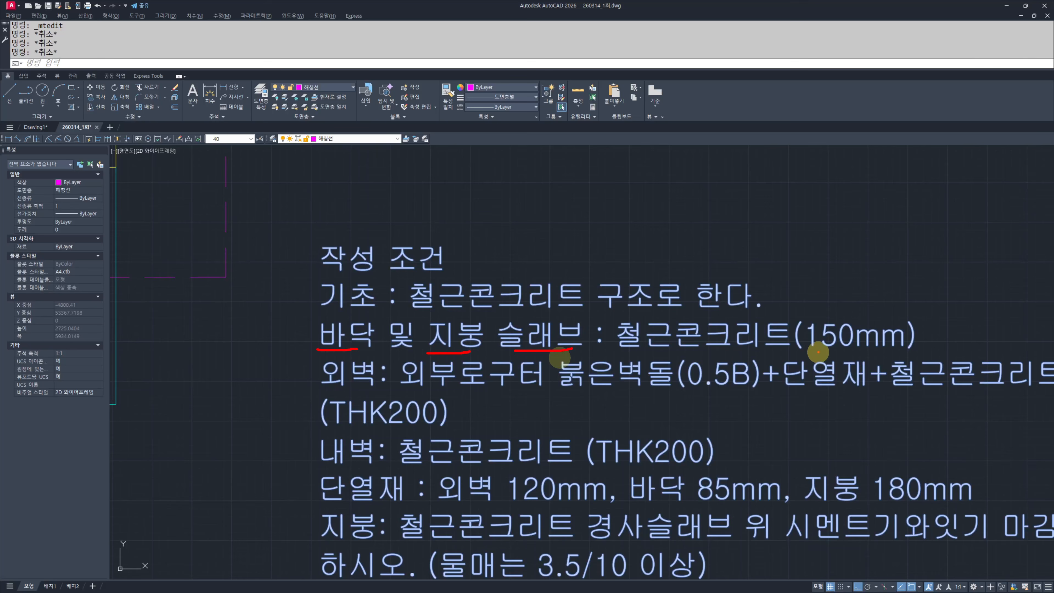
Step: Check the required reinforced concrete thickness for the floor and roof slabs in the drawing conditions
{"action": "key", "text": "Escape"}
{"action": "key", "text": "Escape"}
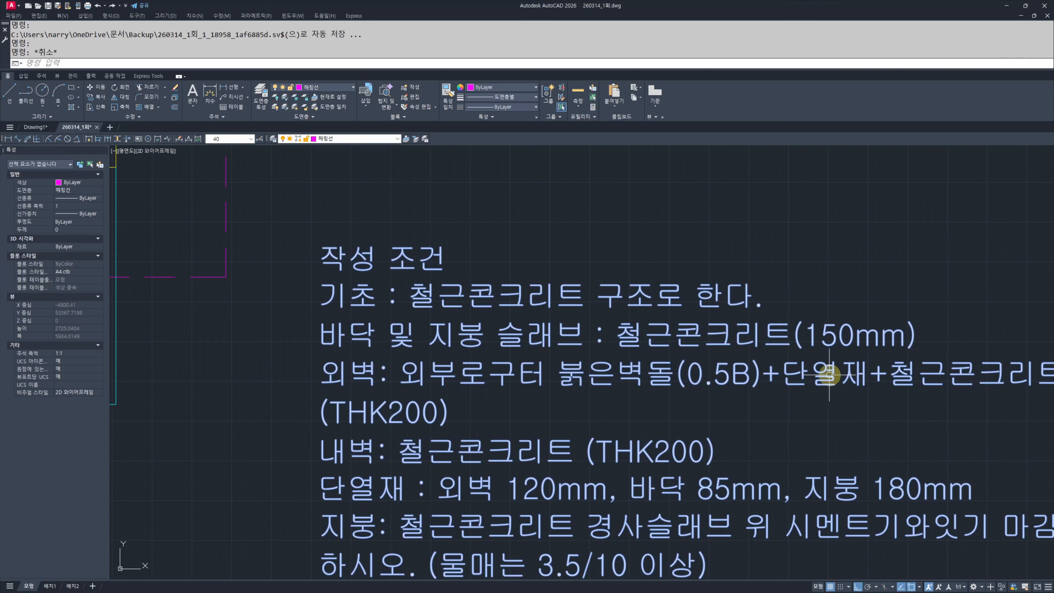
{"action": "left_click_drag", "start_coordinate": [786, 313], "coordinate": [787, 360]}
{"action": "mouse_move", "coordinate": [787, 292]}
{"action": "left_mouse_down"}
{"action": "mouse_move", "coordinate": [972, 363]}
{"action": "mouse_move", "coordinate": [784, 361]}
{"action": "left_mouse_up"}
{"action": "key", "text": "Escape"}
{"action": "key", "text": "Escape"}
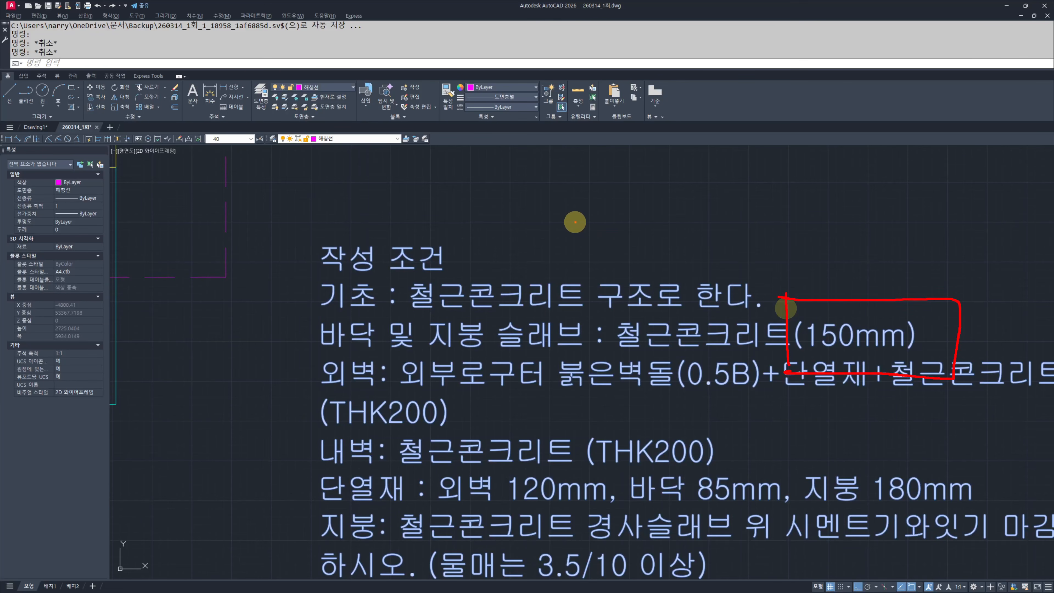
{"action": "key", "text": "Escape"}
{"action": "key", "text": "Escape"}
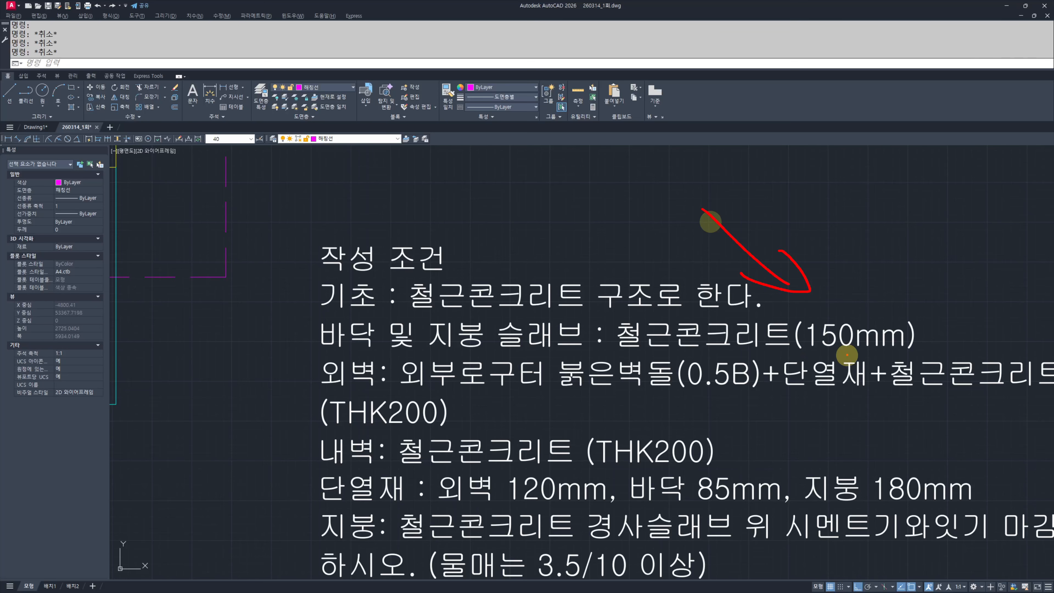
{"action": "key", "text": "Escape"}
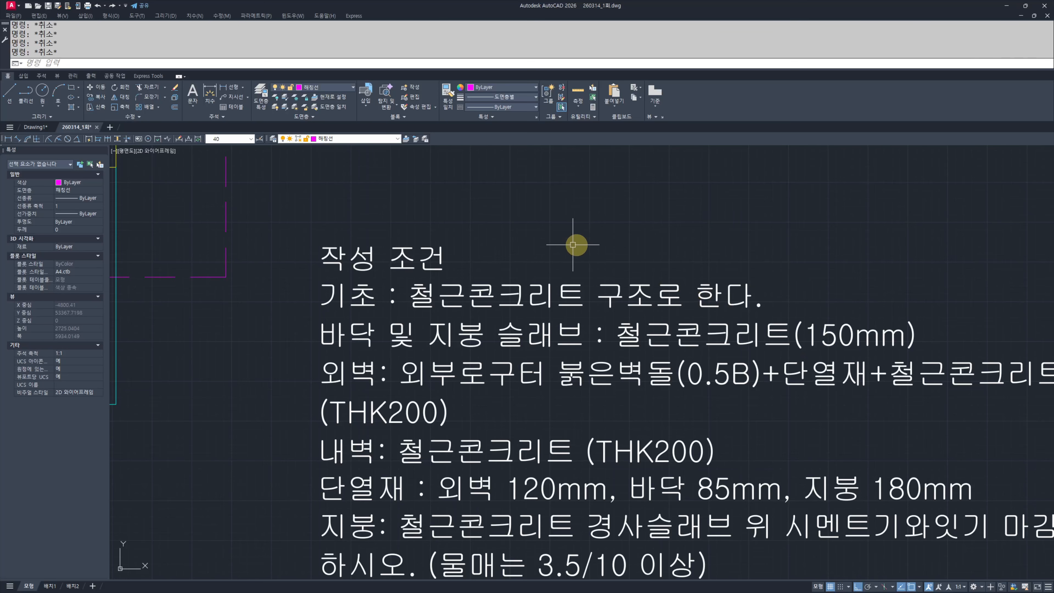
Step: Examine the floor layer lines between the middle and outer walls of the section
{"action": "scroll", "coordinate": [574, 243], "scroll_direction": "down", "scroll_amount": 5}
{"action": "scroll", "coordinate": [677, 305], "scroll_direction": "up", "scroll_amount": 5}
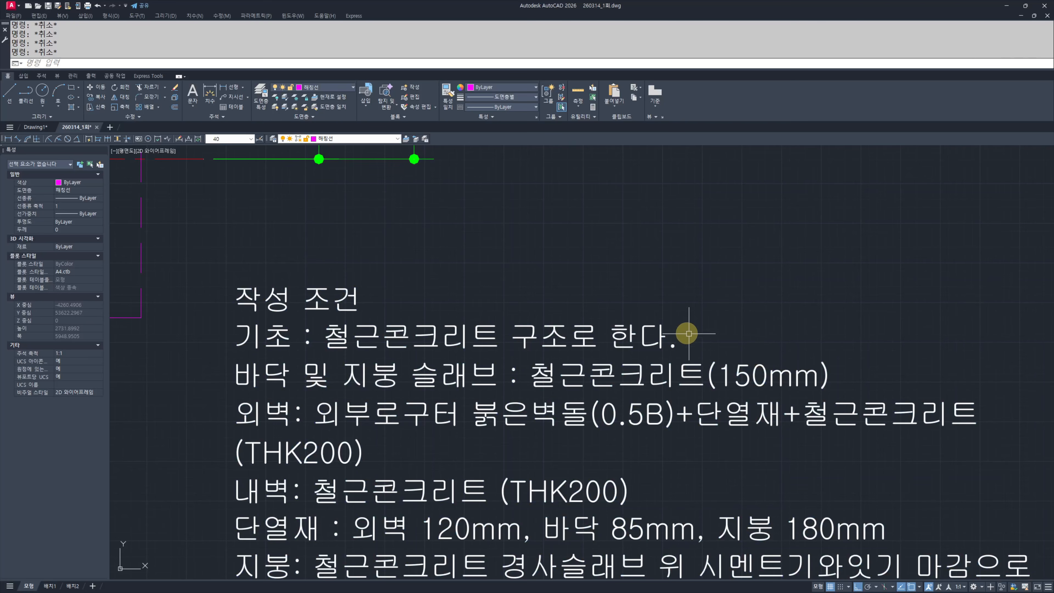
{"action": "scroll", "coordinate": [706, 290], "scroll_direction": "down", "scroll_amount": 5}
{"action": "scroll", "coordinate": [675, 325], "scroll_direction": "up", "scroll_amount": 8}
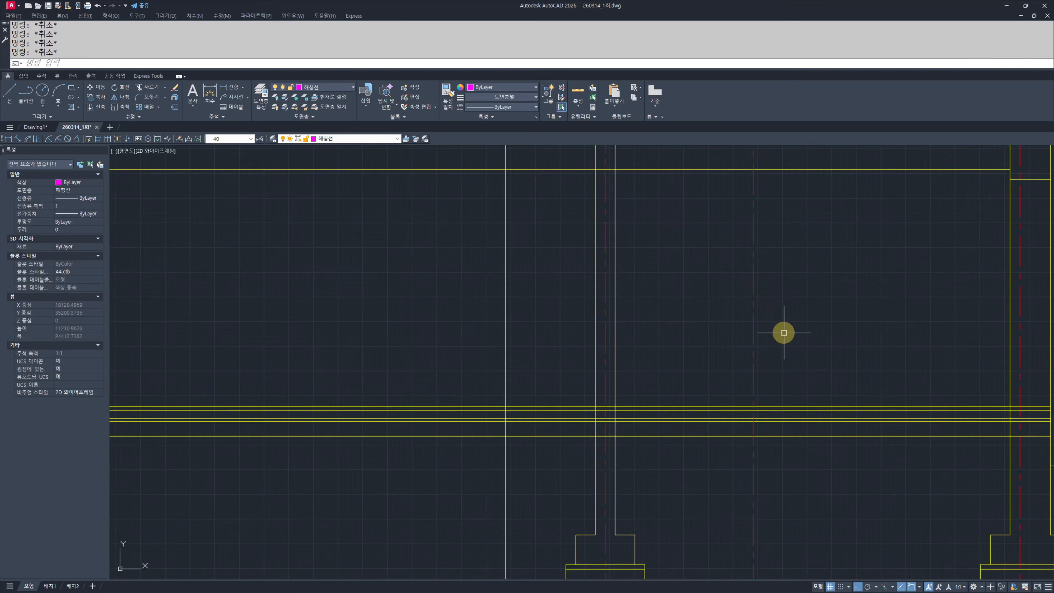
{"action": "middle_click_drag", "start_coordinate": [783, 332], "coordinate": [742, 395]}
{"action": "scroll", "coordinate": [799, 386], "scroll_direction": "up", "scroll_amount": 8}
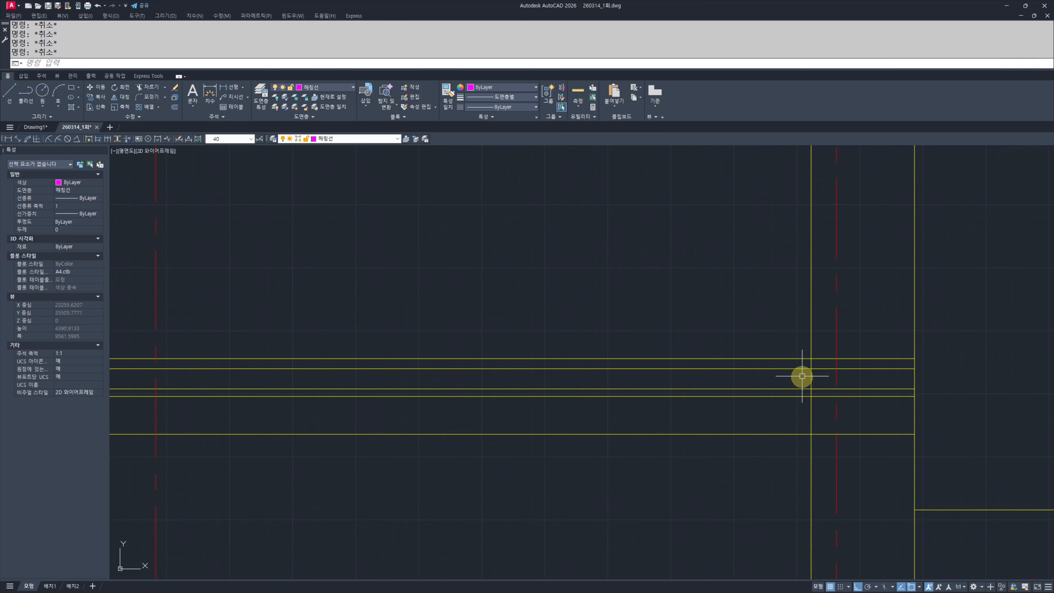
{"action": "middle_click_drag", "start_coordinate": [829, 403], "coordinate": [789, 325]}
{"action": "scroll", "coordinate": [780, 326], "scroll_direction": "down", "scroll_amount": 2}
{"action": "scroll", "coordinate": [668, 343], "scroll_direction": "down", "scroll_amount": 2}
{"action": "middle_click_drag", "start_coordinate": [666, 351], "coordinate": [772, 354]}
{"action": "scroll", "coordinate": [689, 337], "scroll_direction": "up", "scroll_amount": 2}
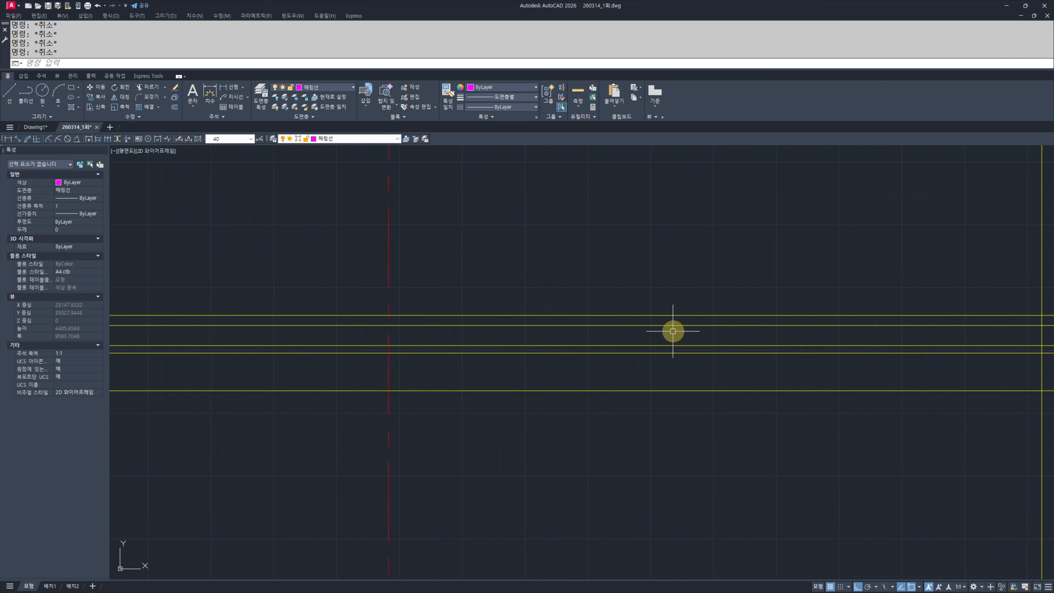
{"action": "scroll", "coordinate": [695, 356], "scroll_direction": "down", "scroll_amount": 3}
{"action": "scroll", "coordinate": [742, 361], "scroll_direction": "down", "scroll_amount": 3}
{"action": "scroll", "coordinate": [708, 353], "scroll_direction": "up", "scroll_amount": 5}
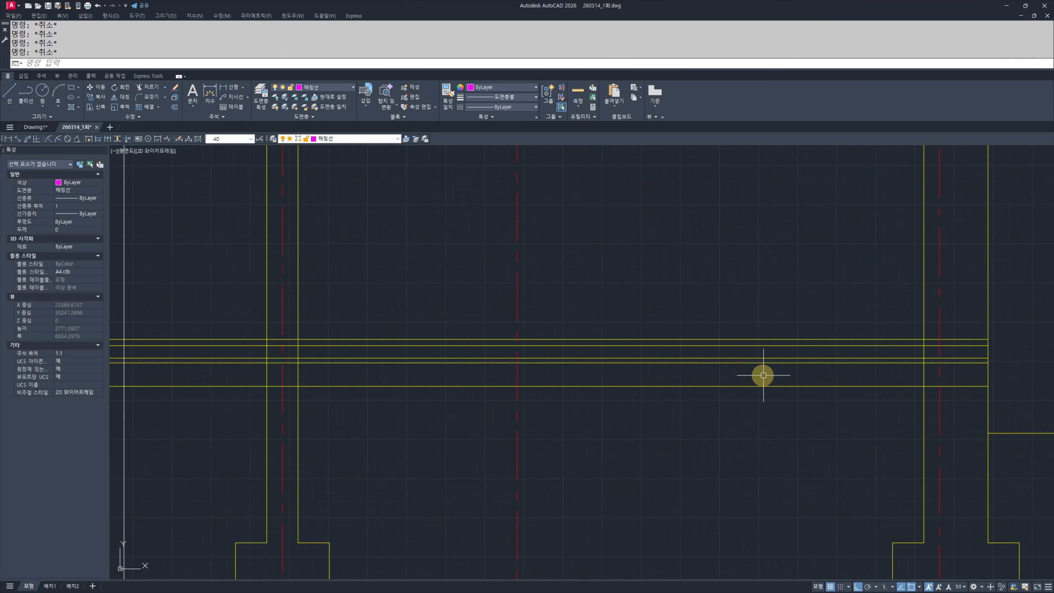
{"action": "left_click", "coordinate": [748, 386]}
{"action": "left_click", "coordinate": [728, 405]}
{"action": "left_click", "coordinate": [728, 405]}
{"action": "key", "text": "Escape"}
{"action": "key", "text": "Escape"}
{"action": "scroll", "coordinate": [724, 408], "scroll_direction": "up", "scroll_amount": 2}
{"action": "left_click", "coordinate": [757, 396]}
{"action": "type", "text": "ㄹㄷ"}
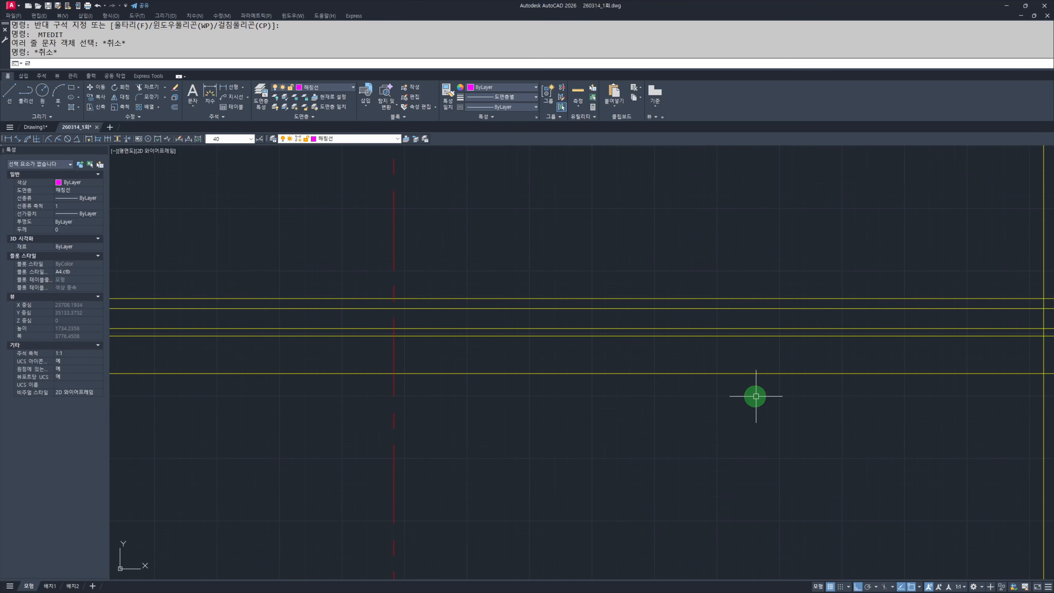
{"action": "key", "text": "space"}
{"action": "key", "text": "Escape"}
{"action": "key", "text": "Escape"}
Step: Erase the lowest floor line, the underside of the concrete slab
{"action": "left_click", "coordinate": [773, 400]}
{"action": "left_click", "coordinate": [680, 359]}
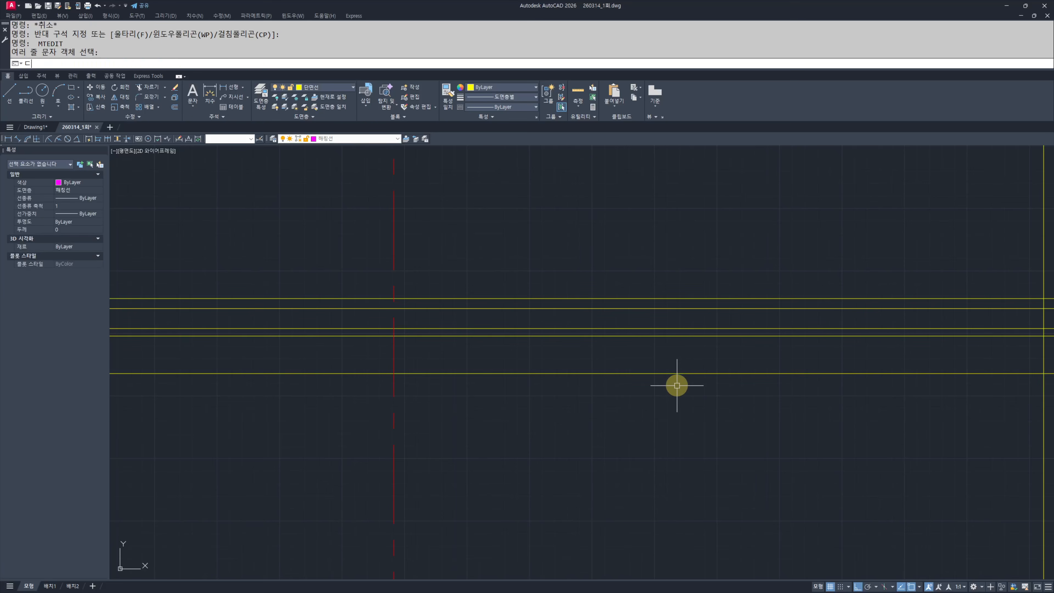
{"action": "type", "text": "e"}
{"action": "key", "text": "space"}
{"action": "key", "text": "Escape"}
{"action": "key", "text": "Escape"}
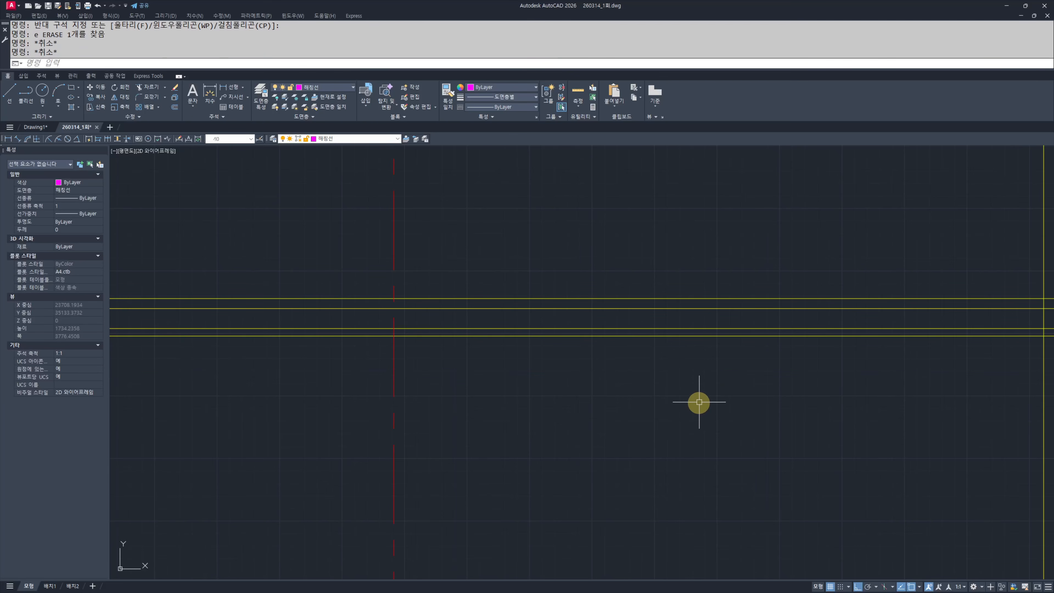
Step: Offset the lowest floor layer line 200 mm downward
{"action": "type", "text": "o"}
{"action": "key", "text": "space"}
{"action": "type", "text": "200"}
{"action": "key", "text": "space"}
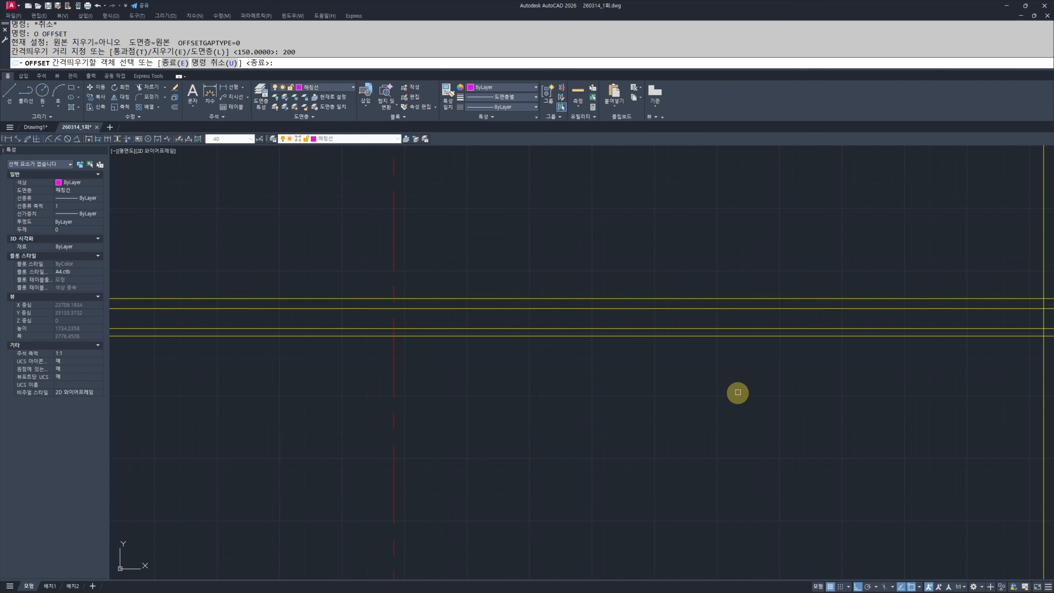
{"action": "left_click", "coordinate": [679, 339]}
{"action": "left_click", "coordinate": [693, 376]}
{"action": "scroll", "coordinate": [714, 375], "scroll_direction": "down", "scroll_amount": 6}
{"action": "key", "text": "Escape"}
{"action": "key", "text": "Escape"}
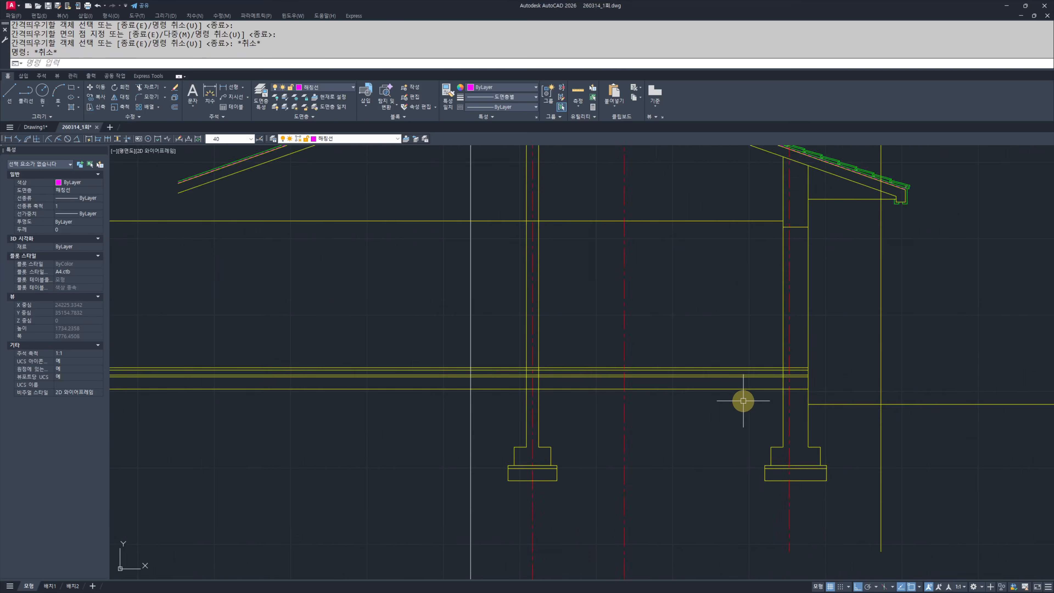
Step: Erase the slab line offset 200 mm below the floor layers
{"action": "scroll", "coordinate": [743, 401], "scroll_direction": "down", "scroll_amount": 4}
{"action": "scroll", "coordinate": [752, 341], "scroll_direction": "up", "scroll_amount": 10}
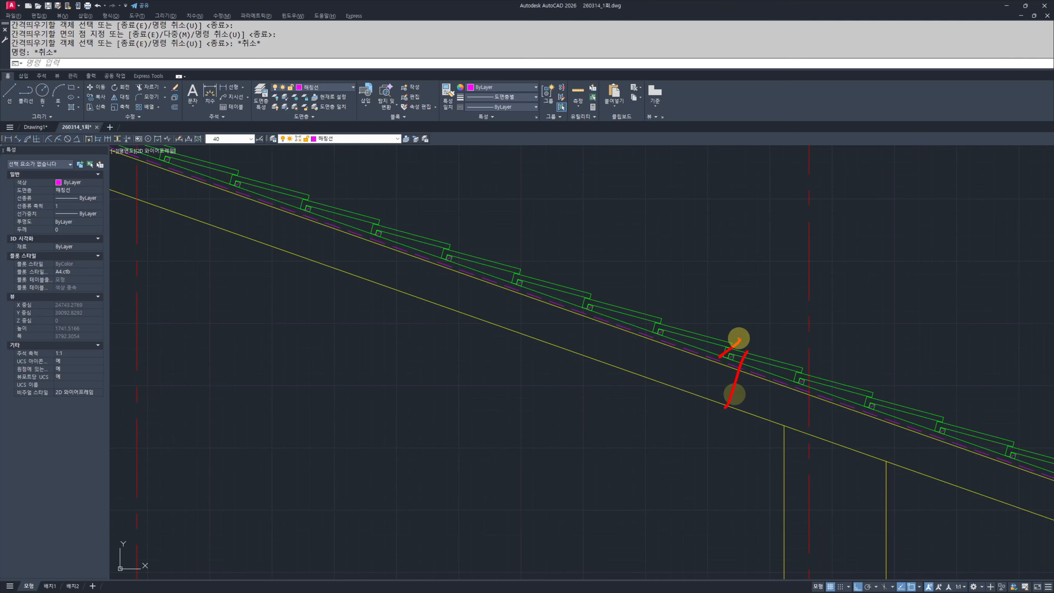
{"action": "left_click_drag", "start_coordinate": [562, 193], "coordinate": [685, 236]}
{"action": "left_click_drag", "start_coordinate": [684, 203], "coordinate": [675, 212]}
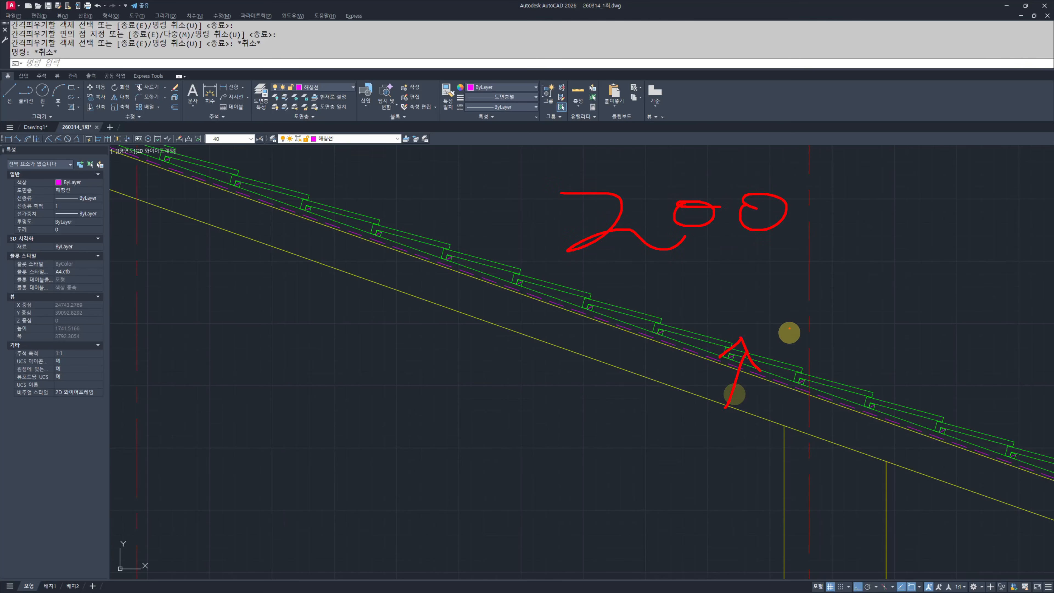
{"action": "key", "text": "Escape"}
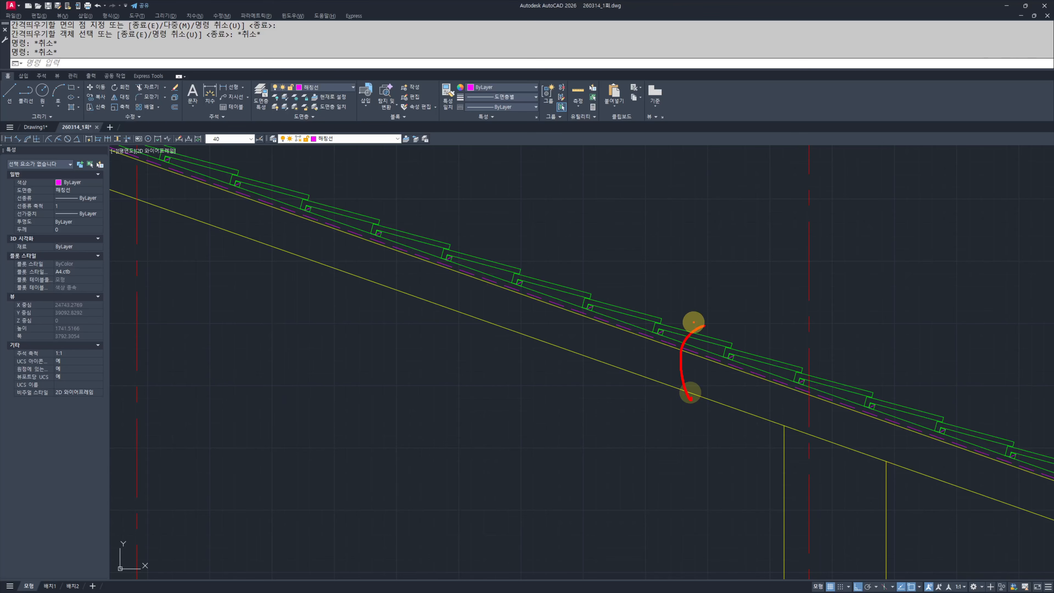
{"action": "key", "text": "Escape"}
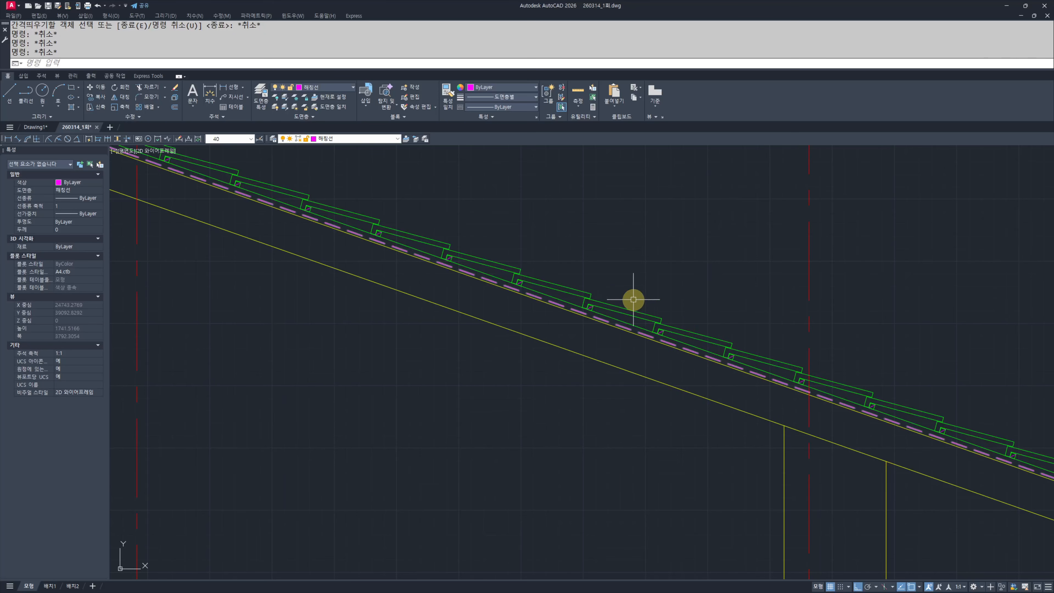
{"action": "scroll", "coordinate": [648, 297], "scroll_direction": "down", "scroll_amount": 6}
{"action": "scroll", "coordinate": [706, 358], "scroll_direction": "up", "scroll_amount": 6}
{"action": "left_click", "coordinate": [762, 365]}
{"action": "left_click", "coordinate": [695, 451]}
{"action": "type", "text": "e"}
{"action": "key", "text": "Return"}
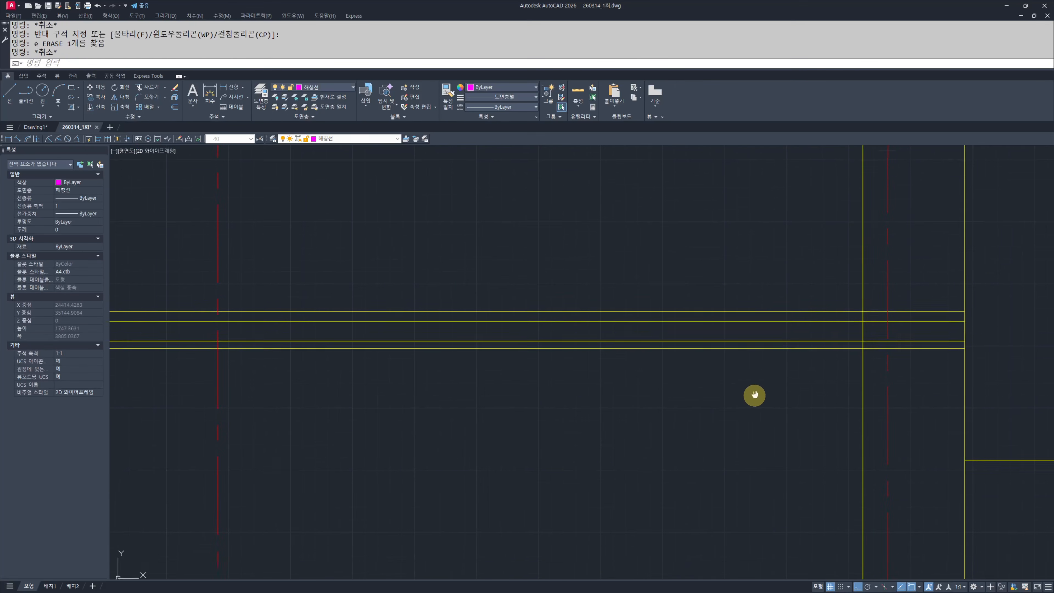
Step: Recheck the floor and roof slab thickness given in the drawing conditions
{"action": "middle_click_drag", "start_coordinate": [725, 403], "coordinate": [751, 404]}
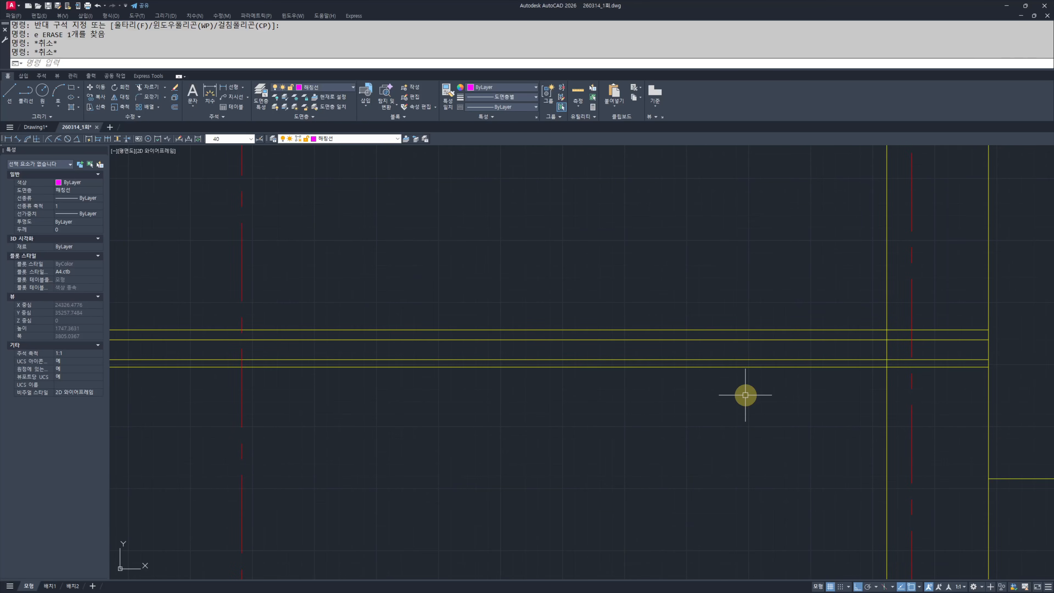
{"action": "scroll", "coordinate": [740, 404], "scroll_direction": "down", "scroll_amount": 5}
{"action": "middle_click_drag", "start_coordinate": [415, 199], "coordinate": [803, 423]}
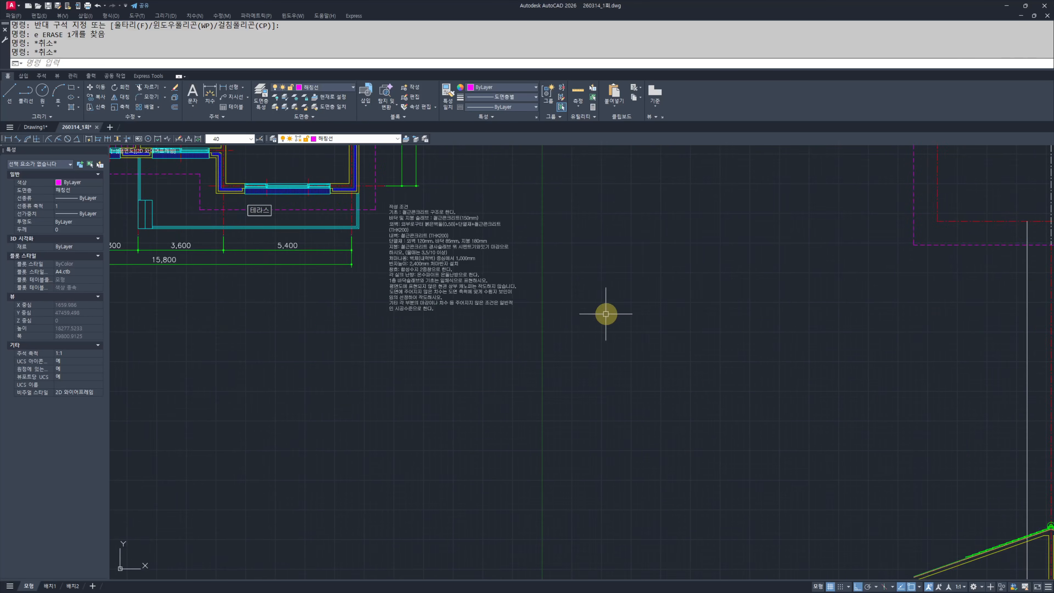
{"action": "middle_click_drag", "start_coordinate": [490, 232], "coordinate": [600, 330]}
{"action": "scroll", "coordinate": [579, 322], "scroll_direction": "up", "scroll_amount": 4}
{"action": "middle_click_drag", "start_coordinate": [548, 265], "coordinate": [617, 325]}
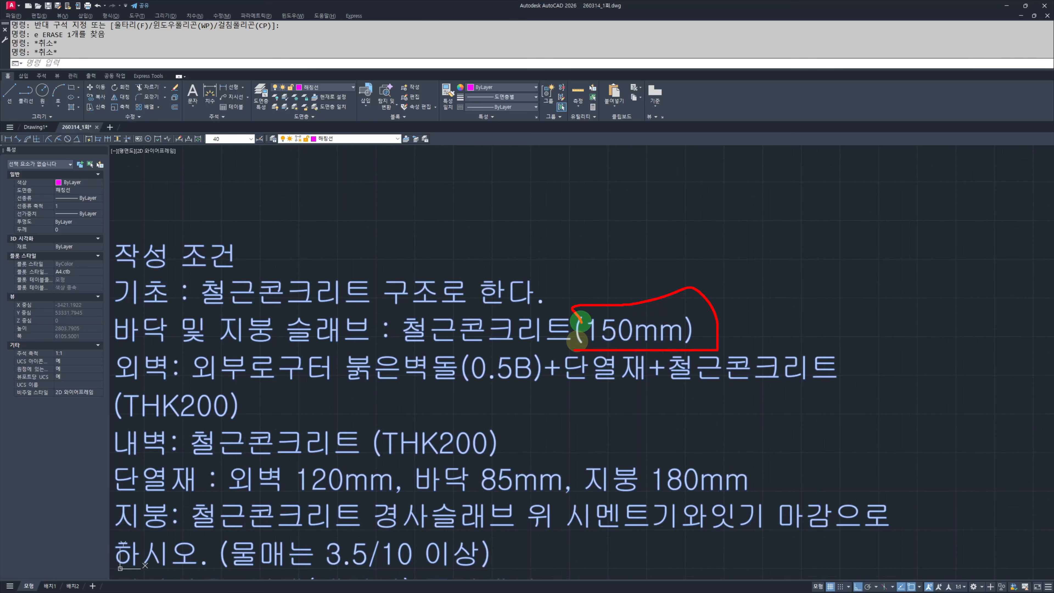
{"action": "left_click_drag", "start_coordinate": [638, 290], "coordinate": [673, 273]}
{"action": "key", "text": "Escape"}
Step: Offset the lowest floor layer line 150 mm downward to redraw the concrete slab's underside
{"action": "scroll", "coordinate": [584, 363], "scroll_direction": "down", "scroll_amount": 6}
{"action": "mouse_move", "coordinate": [751, 464]}
{"action": "middle_mouse_down"}
{"action": "mouse_move", "coordinate": [480, 323]}
{"action": "mouse_move", "coordinate": [452, 252]}
{"action": "middle_mouse_up"}
{"action": "scroll", "coordinate": [598, 414], "scroll_direction": "up", "scroll_amount": 5}
{"action": "middle_click_drag", "start_coordinate": [631, 417], "coordinate": [621, 393]}
{"action": "scroll", "coordinate": [616, 399], "scroll_direction": "up", "scroll_amount": 4}
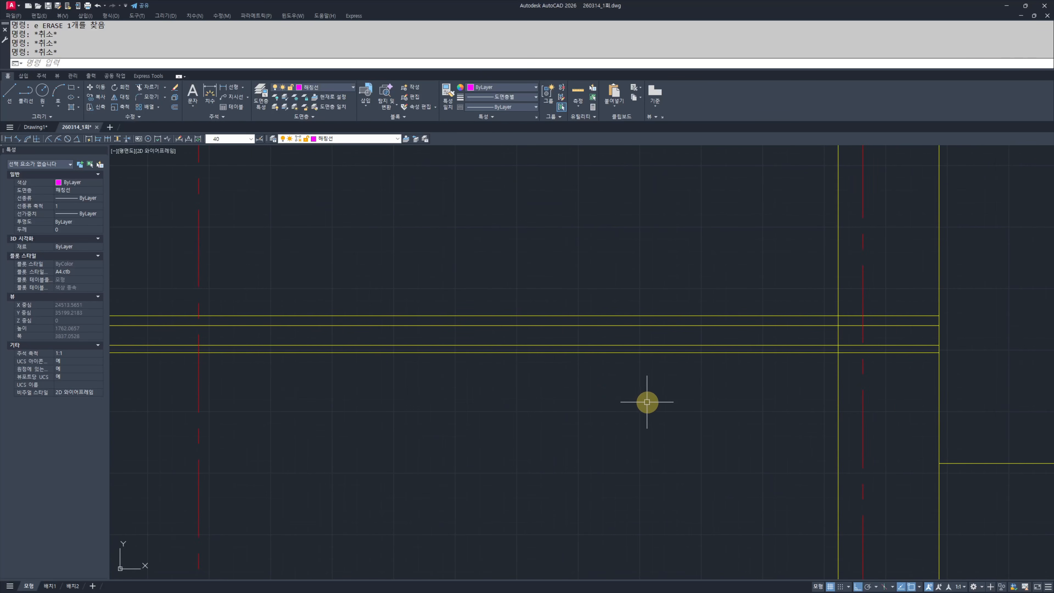
{"action": "type", "text": "o"}
{"action": "key", "text": "Return"}
{"action": "type", "text": "150"}
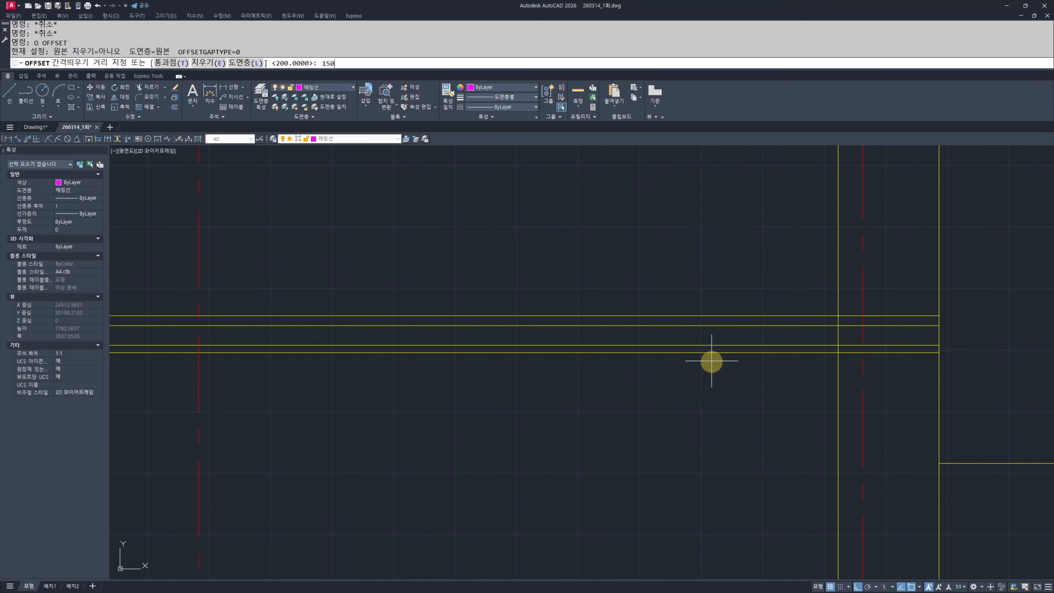
{"action": "key", "text": "Return"}
{"action": "left_click", "coordinate": [712, 353]}
{"action": "left_click", "coordinate": [716, 385]}
{"action": "key", "text": "Escape"}
{"action": "key", "text": "Escape"}
Step: Offset the underside of the concrete slab 85 mm downward for the floor insulation
{"action": "key", "text": "Return"}
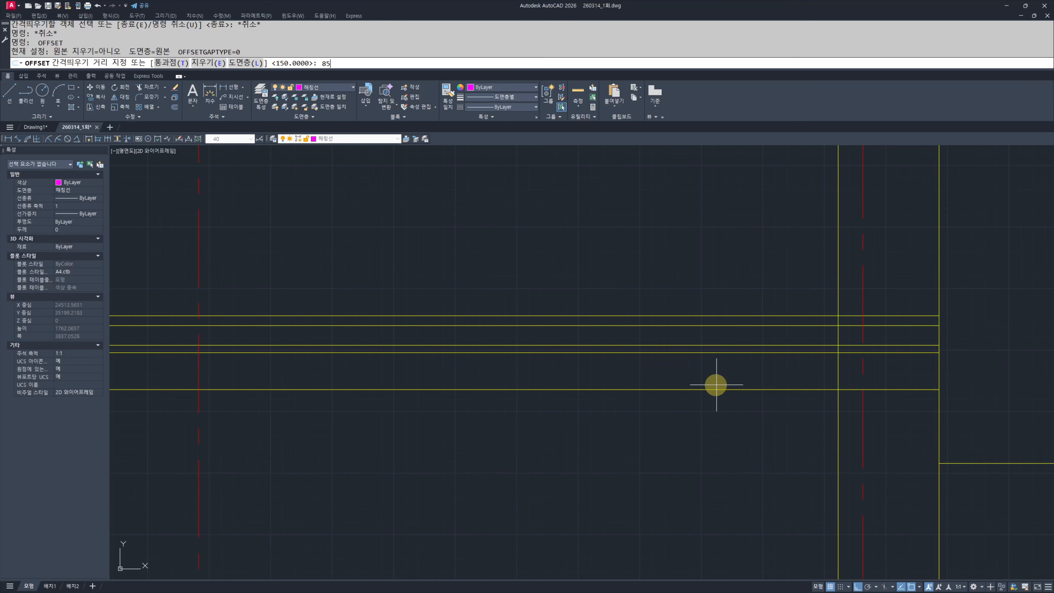
{"action": "key", "text": "Return"}
{"action": "left_click", "coordinate": [704, 392]}
{"action": "left_click", "coordinate": [699, 412]}
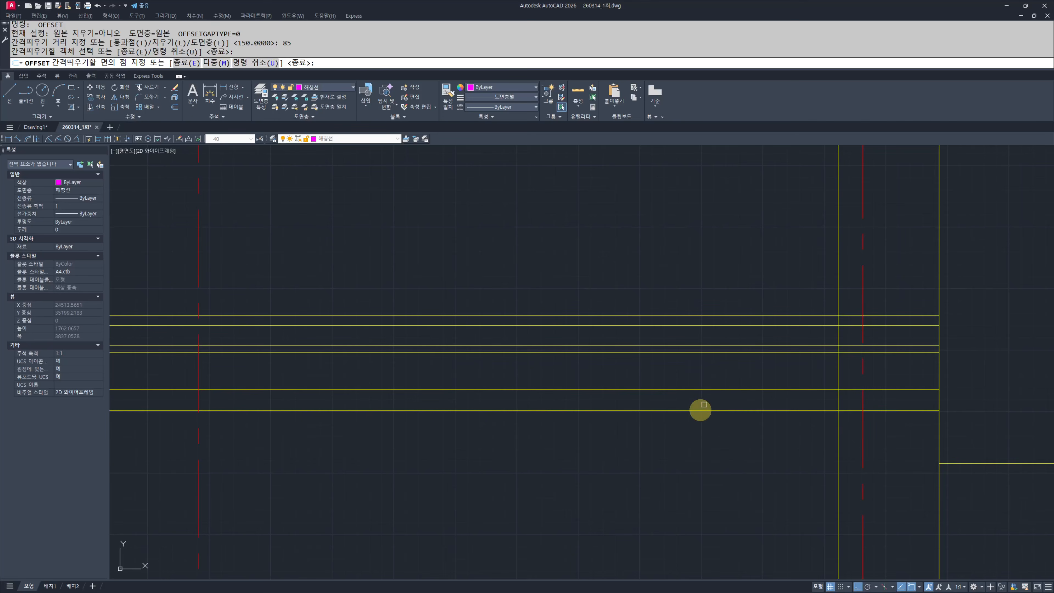
{"action": "key", "text": "Escape"}
{"action": "key", "text": "Escape"}
Step: Add a linear dimension for the insulation layer's depth at the outer wall face
{"action": "scroll", "coordinate": [851, 399], "scroll_direction": "up", "scroll_amount": 2}
{"action": "scroll", "coordinate": [853, 393], "scroll_direction": "up", "scroll_amount": 1}
{"action": "type", "text": "q"}
{"action": "key", "text": "space"}
{"action": "left_click", "coordinate": [864, 358]}
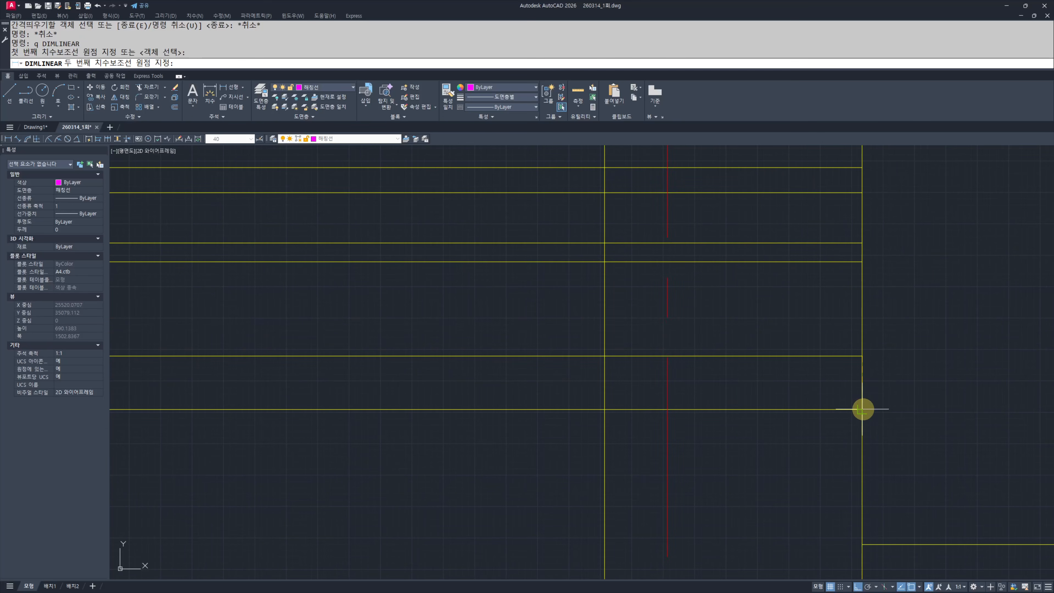
{"action": "left_click", "coordinate": [863, 410]}
{"action": "scroll", "coordinate": [845, 409], "scroll_direction": "down", "scroll_amount": 1}
{"action": "middle_click_drag", "start_coordinate": [809, 414], "coordinate": [717, 390]}
{"action": "left_click", "coordinate": [816, 377]}
{"action": "key", "text": "Escape"}
{"action": "key", "text": "Escape"}
Step: Erase the linear dimension beside the outer wall
{"action": "left_click", "coordinate": [847, 424]}
{"action": "left_click", "coordinate": [790, 329]}
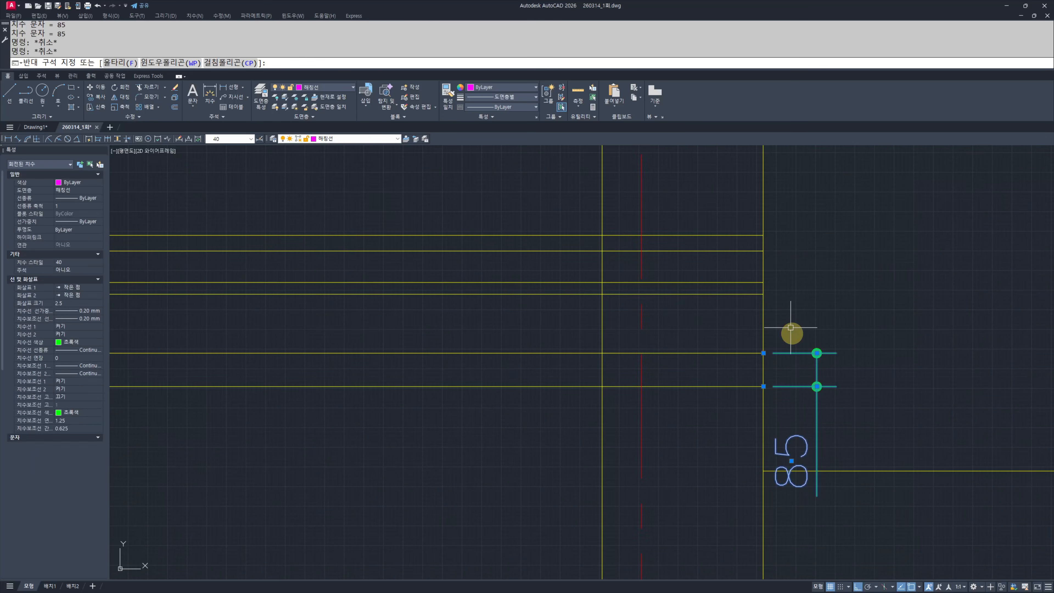
{"action": "type", "text": "e"}
{"action": "key", "text": "Escape"}
{"action": "key", "text": "Escape"}
{"action": "scroll", "coordinate": [494, 411], "scroll_direction": "down", "scroll_amount": 1}
{"action": "middle_click_drag", "start_coordinate": [493, 411], "coordinate": [705, 399]}
{"action": "scroll", "coordinate": [744, 385], "scroll_direction": "up", "scroll_amount": 2}
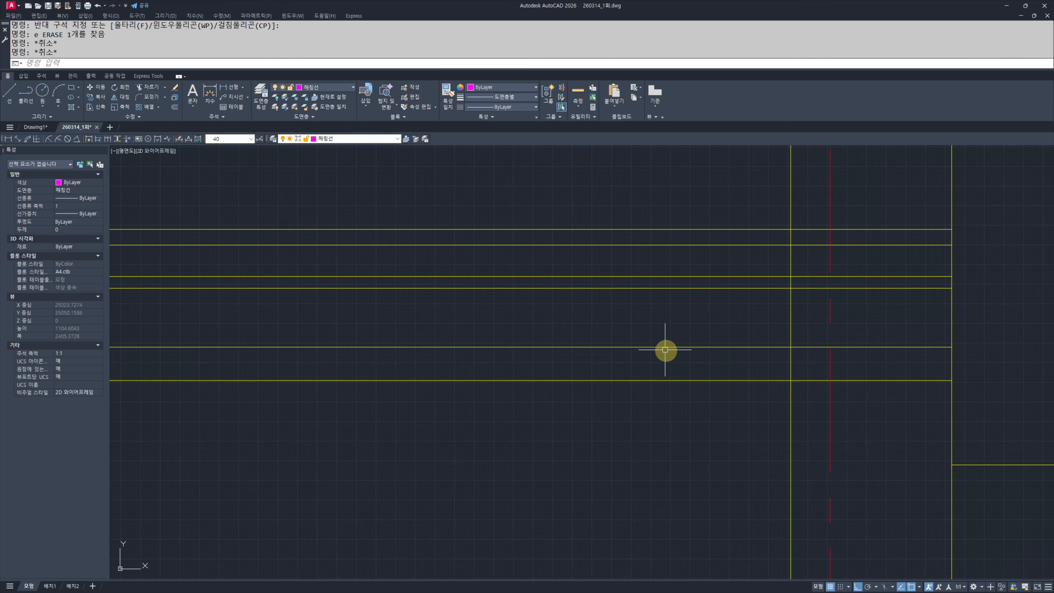
Step: Check the section's floor slab and insulation lines against the floor slab and insulation thicknesses in the drawing conditions
{"action": "middle_click_drag", "start_coordinate": [539, 345], "coordinate": [581, 346]}
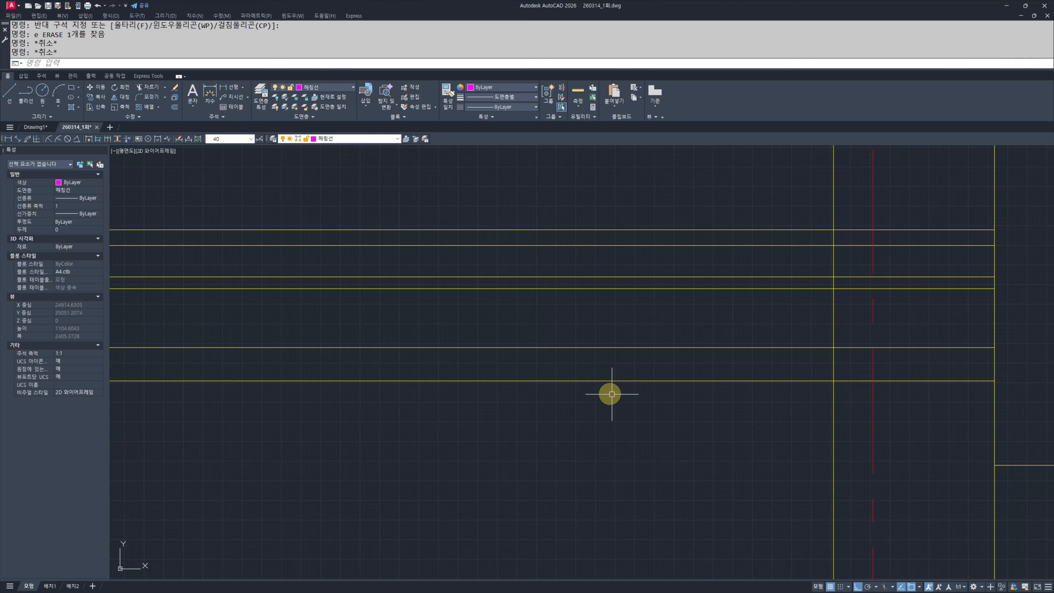
{"action": "scroll", "coordinate": [754, 365], "scroll_direction": "down", "scroll_amount": 2}
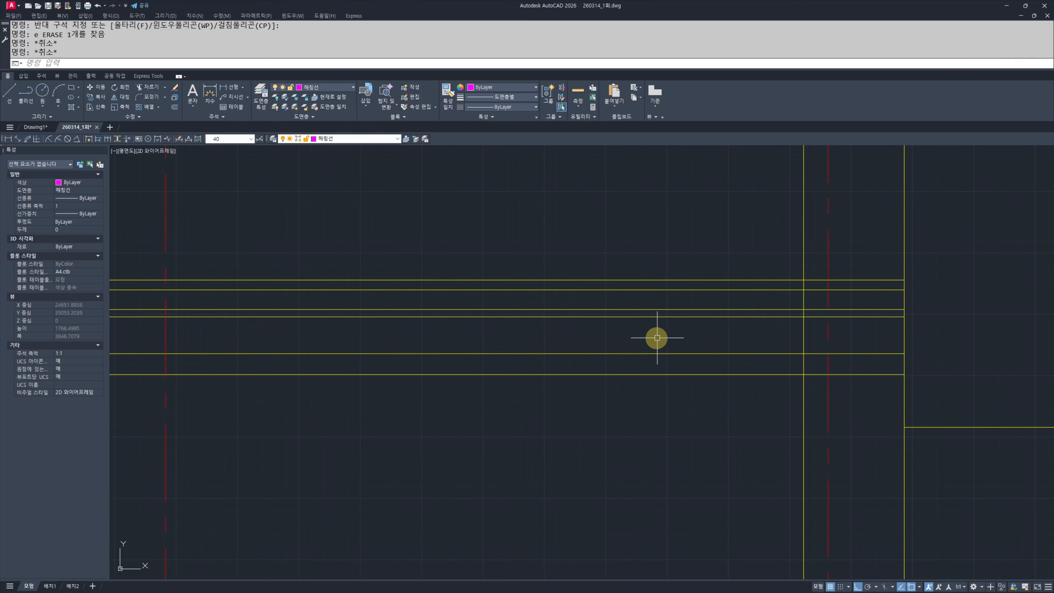
{"action": "scroll", "coordinate": [658, 297], "scroll_direction": "up", "scroll_amount": 2}
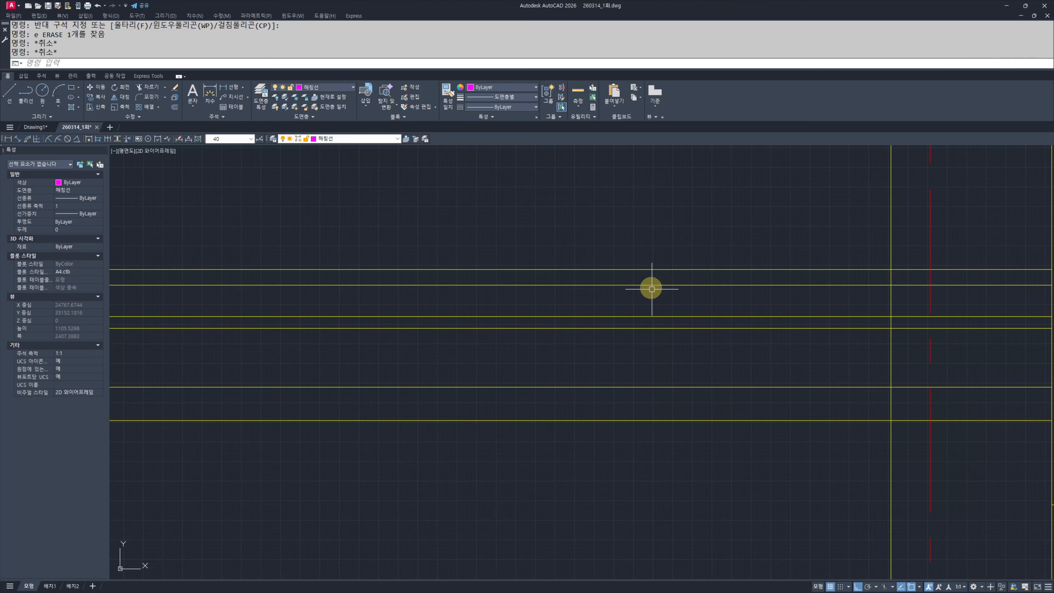
{"action": "middle_click_drag", "start_coordinate": [631, 420], "coordinate": [686, 416]}
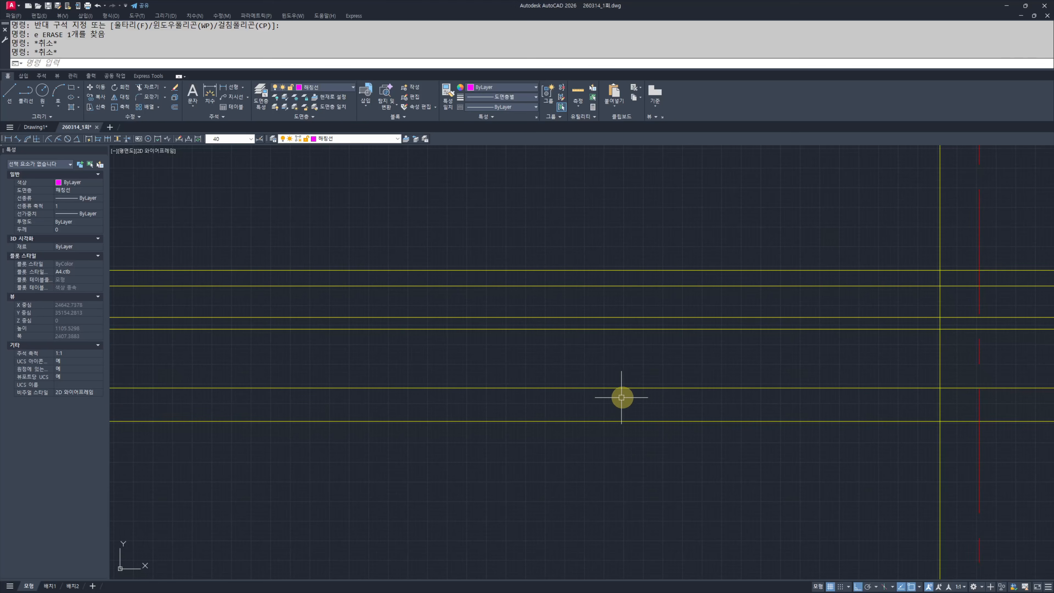
{"action": "scroll", "coordinate": [704, 419], "scroll_direction": "up", "scroll_amount": 3}
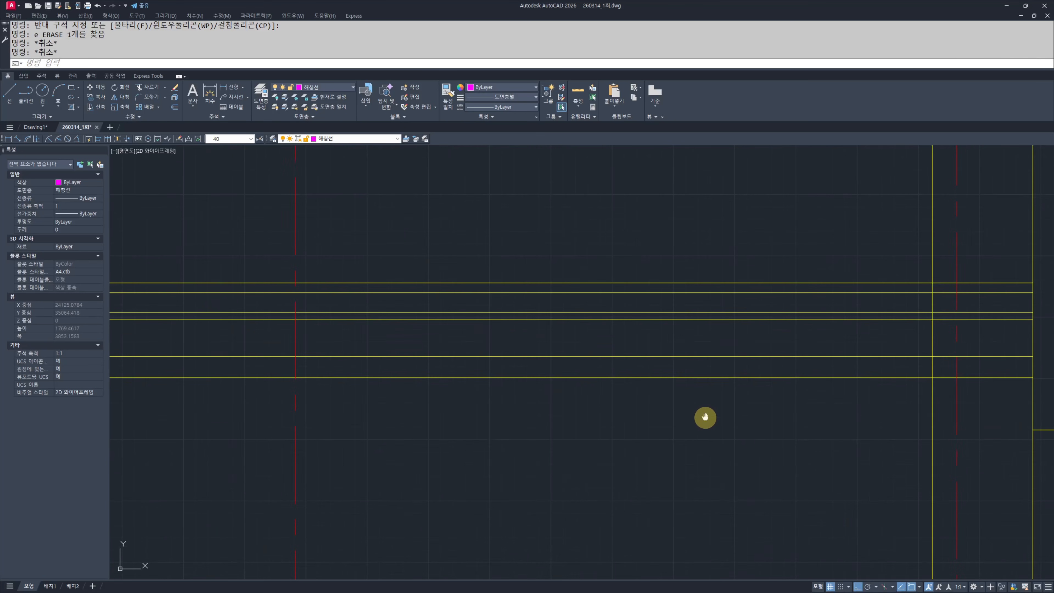
{"action": "scroll", "coordinate": [672, 385], "scroll_direction": "down", "scroll_amount": 15}
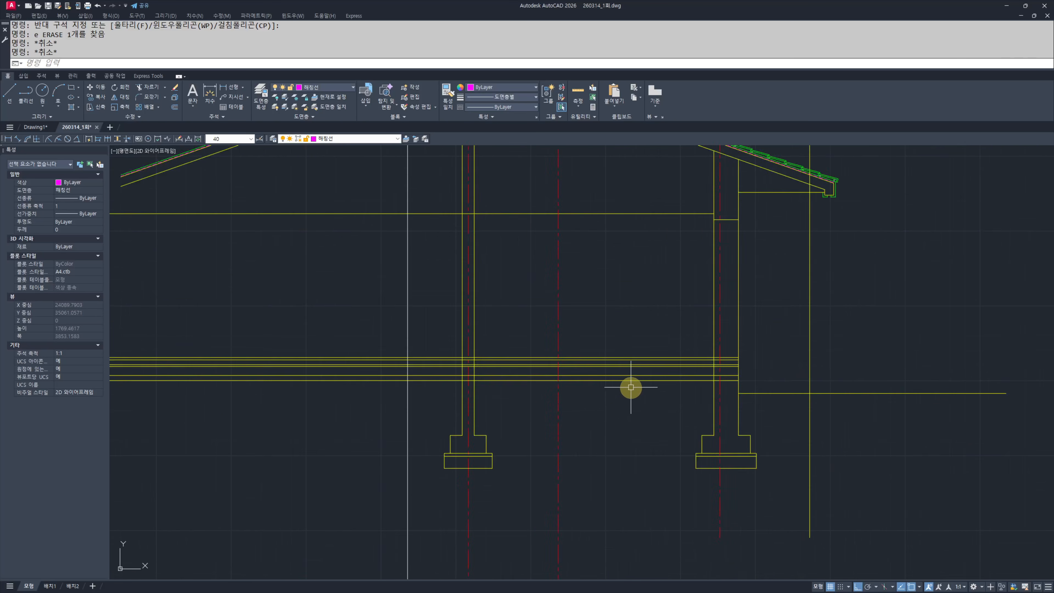
{"action": "scroll", "coordinate": [519, 351], "scroll_direction": "up", "scroll_amount": 12}
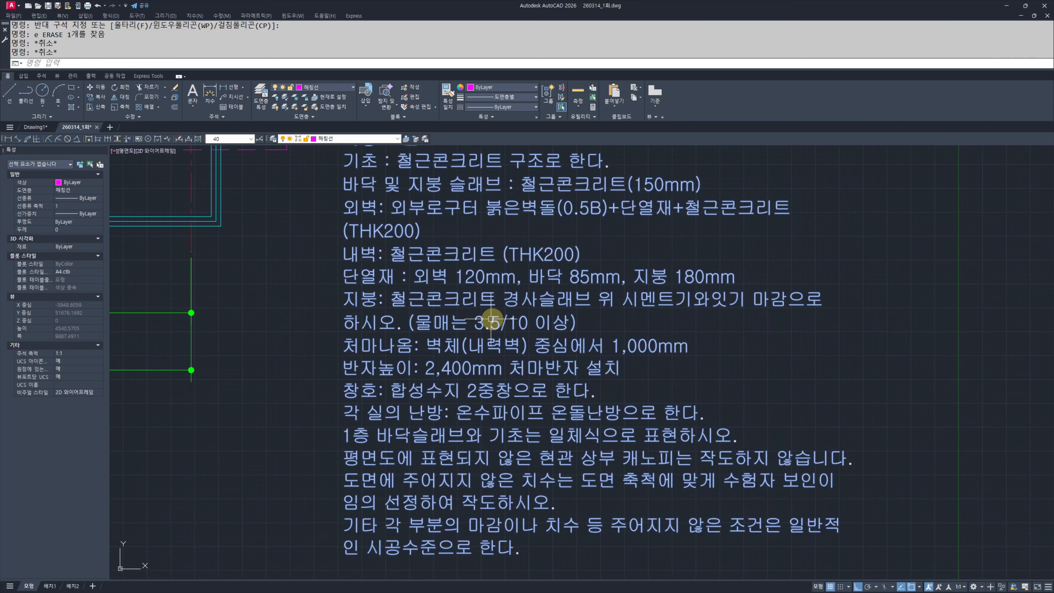
{"action": "scroll", "coordinate": [588, 304], "scroll_direction": "up", "scroll_amount": 4}
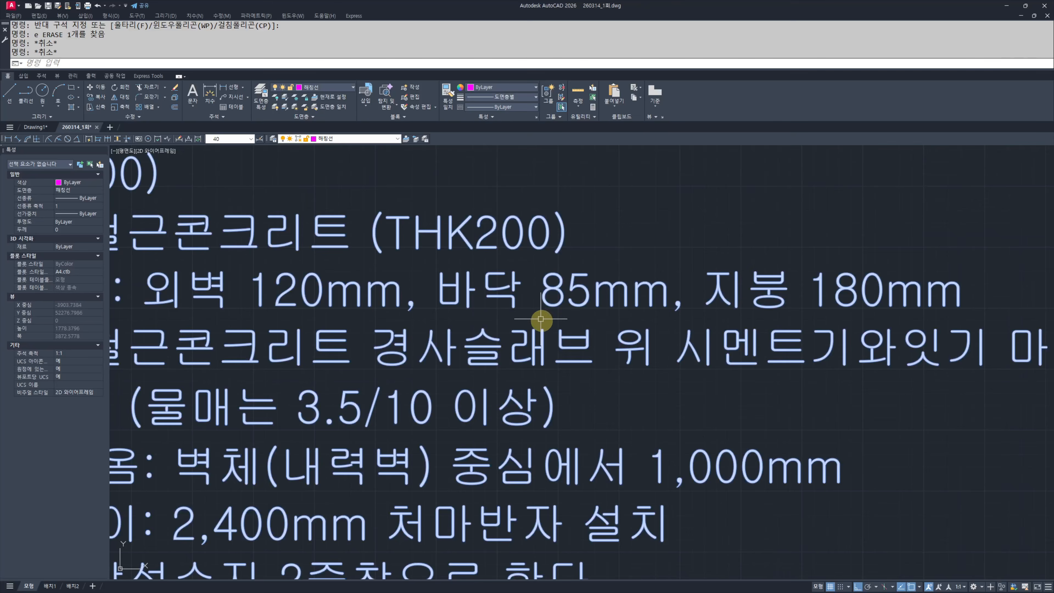
{"action": "scroll", "coordinate": [649, 346], "scroll_direction": "down", "scroll_amount": 8}
{"action": "scroll", "coordinate": [664, 332], "scroll_direction": "down", "scroll_amount": 8}
{"action": "scroll", "coordinate": [647, 394], "scroll_direction": "up", "scroll_amount": 11}
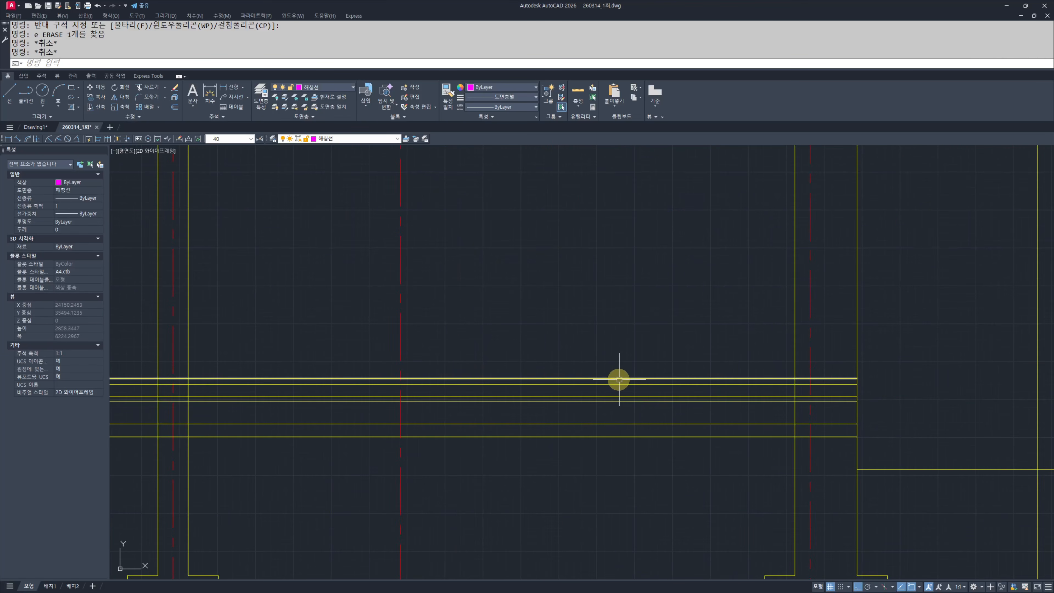
{"action": "middle_click_drag", "start_coordinate": [582, 433], "coordinate": [681, 446]}
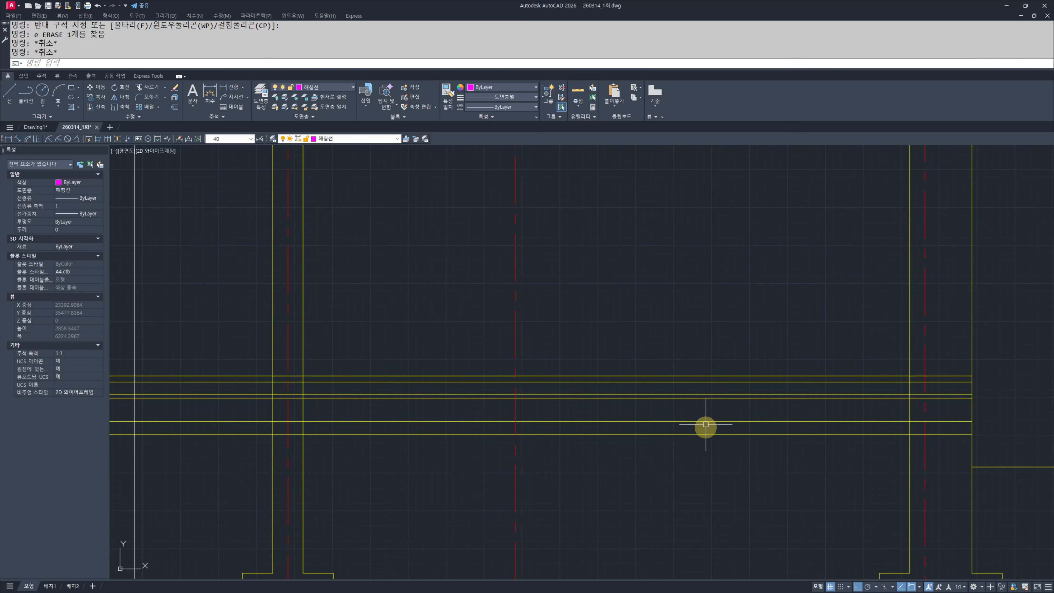
{"action": "scroll", "coordinate": [677, 438], "scroll_direction": "up", "scroll_amount": 2}
{"action": "scroll", "coordinate": [696, 391], "scroll_direction": "down", "scroll_amount": 4}
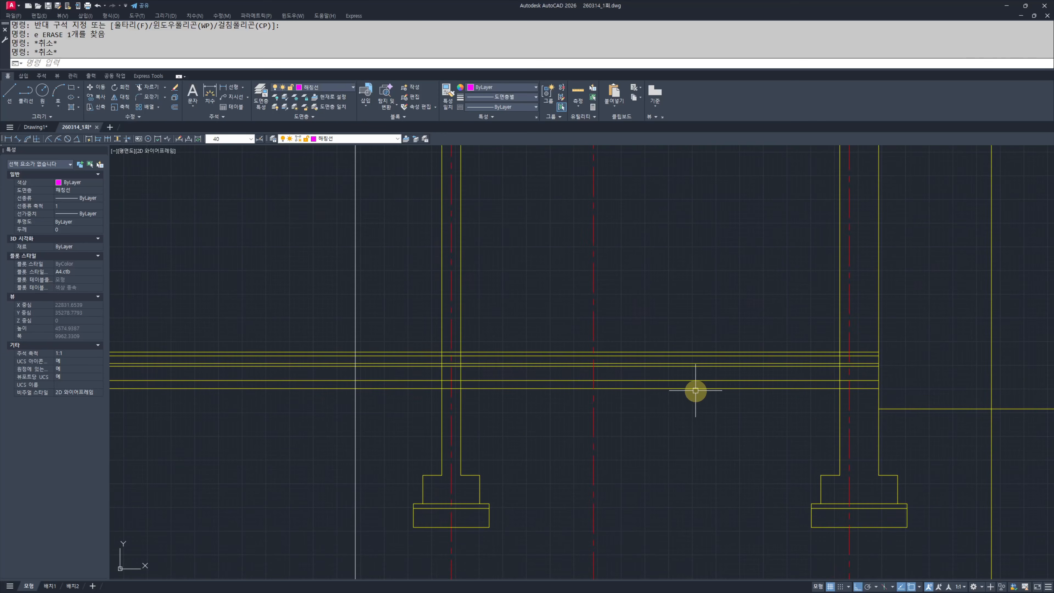
Step: Offset the lowest floor line between the foundation walls 50 downward
{"action": "scroll", "coordinate": [743, 400], "scroll_direction": "up", "scroll_amount": 4}
{"action": "key", "text": "Escape"}
{"action": "key", "text": "Escape"}
{"action": "scroll", "coordinate": [665, 407], "scroll_direction": "down", "scroll_amount": 2}
{"action": "middle_click_drag", "start_coordinate": [665, 407], "coordinate": [697, 403]}
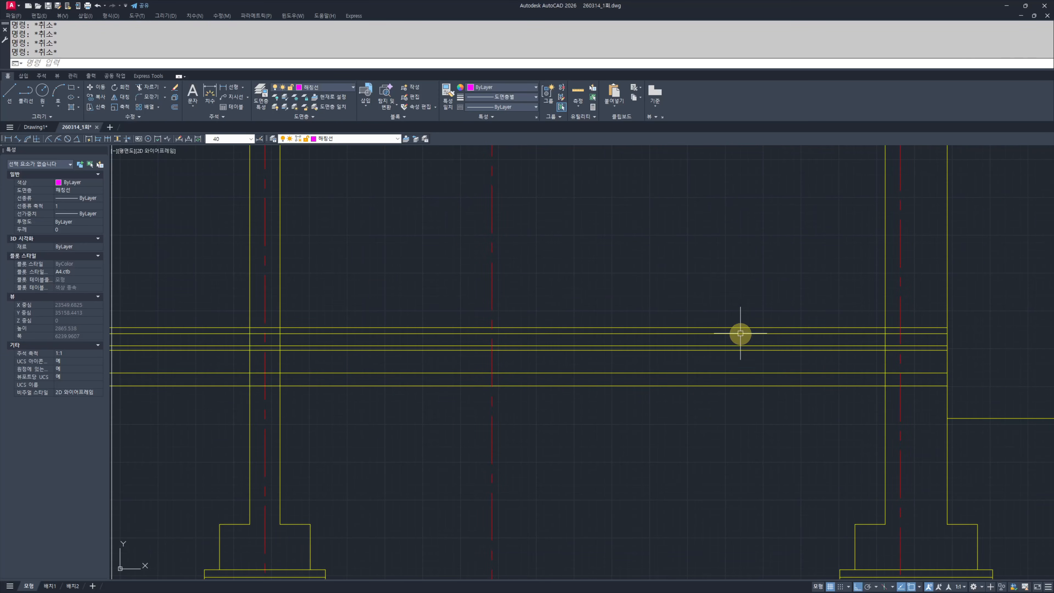
{"action": "middle_click_drag", "start_coordinate": [740, 333], "coordinate": [731, 334]}
{"action": "type", "text": "o"}
{"action": "key", "text": "Return"}
{"action": "type", "text": "50"}
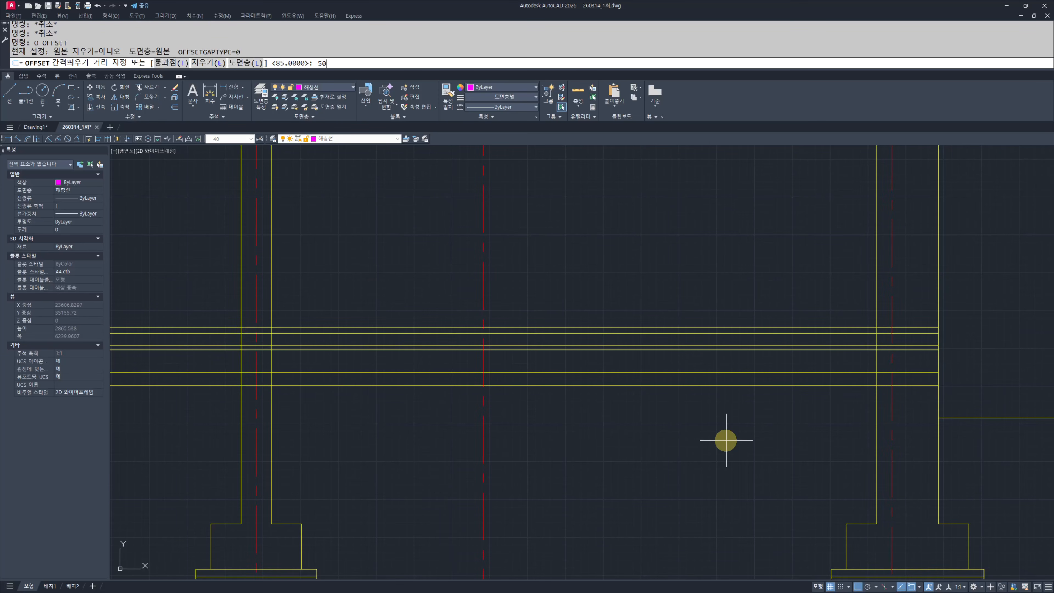
{"action": "key", "text": "Return"}
{"action": "left_click", "coordinate": [701, 386]}
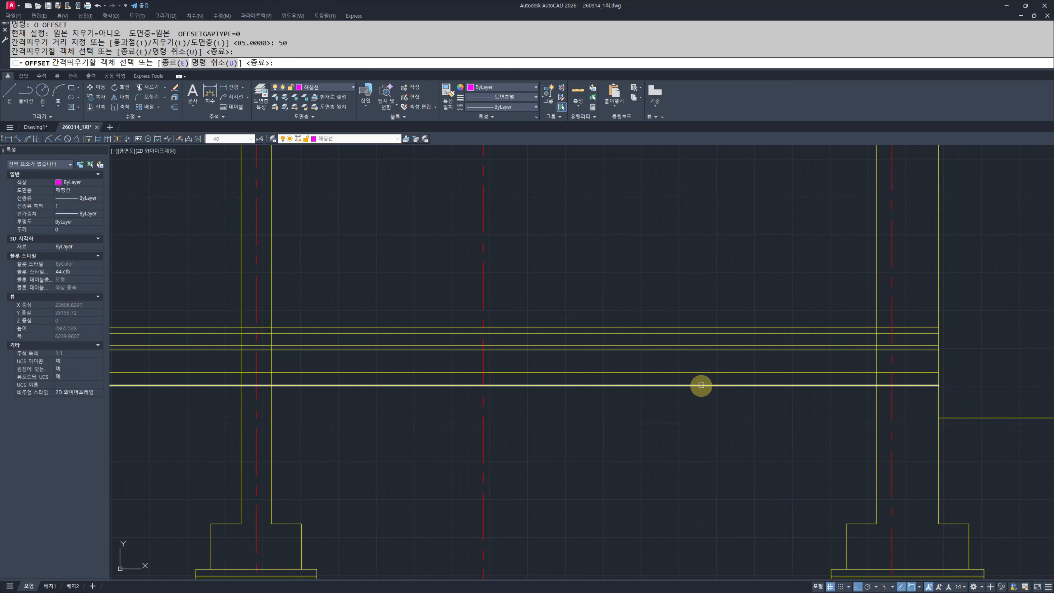
{"action": "left_click", "coordinate": [698, 413]}
{"action": "key", "text": "Escape"}
Step: Offset the new lowest floor line another 200 downward
{"action": "key", "text": "Return"}
{"action": "type", "text": "20"}
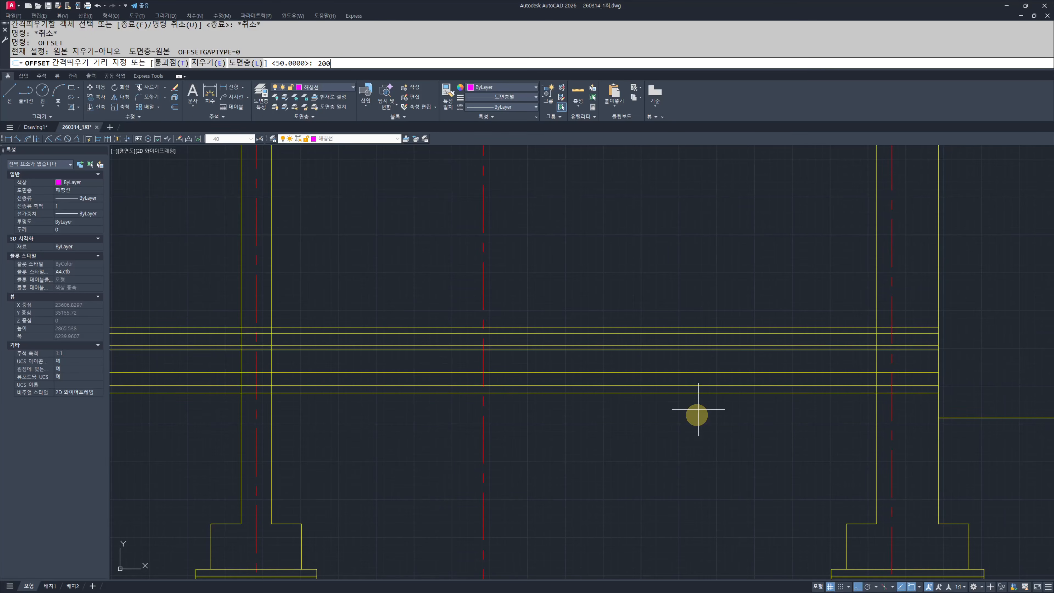
{"action": "type", "text": "0"}
{"action": "key", "text": "Return"}
{"action": "left_click", "coordinate": [677, 377]}
{"action": "left_click", "coordinate": [675, 393]}
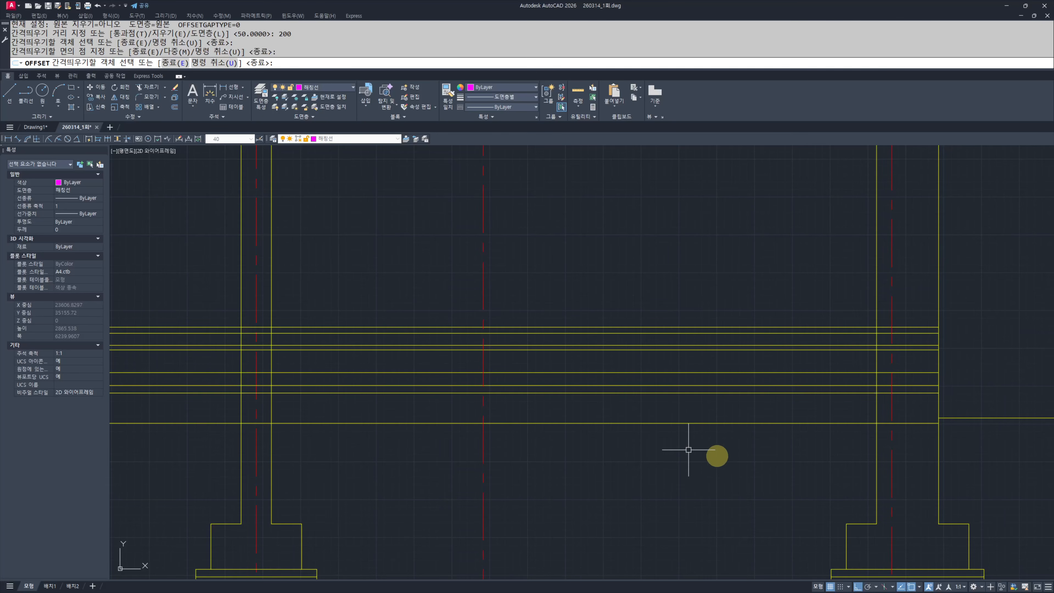
{"action": "key", "text": "Escape"}
{"action": "key", "text": "Escape"}
Step: Trim the floor lines inside the right exterior wall and open that wall's inner face across the slab thickness
{"action": "scroll", "coordinate": [689, 447], "scroll_direction": "up", "scroll_amount": 4}
{"action": "type", "text": "tr"}
{"action": "key", "text": "Return"}
{"action": "left_click_drag", "start_coordinate": [765, 200], "coordinate": [776, 515]}
{"action": "key", "text": "Escape"}
Step: Trim the floor lines between the interior wall's two faces, and remove both wall faces across the slab thickness
{"action": "scroll", "coordinate": [705, 324], "scroll_direction": "up", "scroll_amount": 2}
{"action": "key", "text": "Return"}
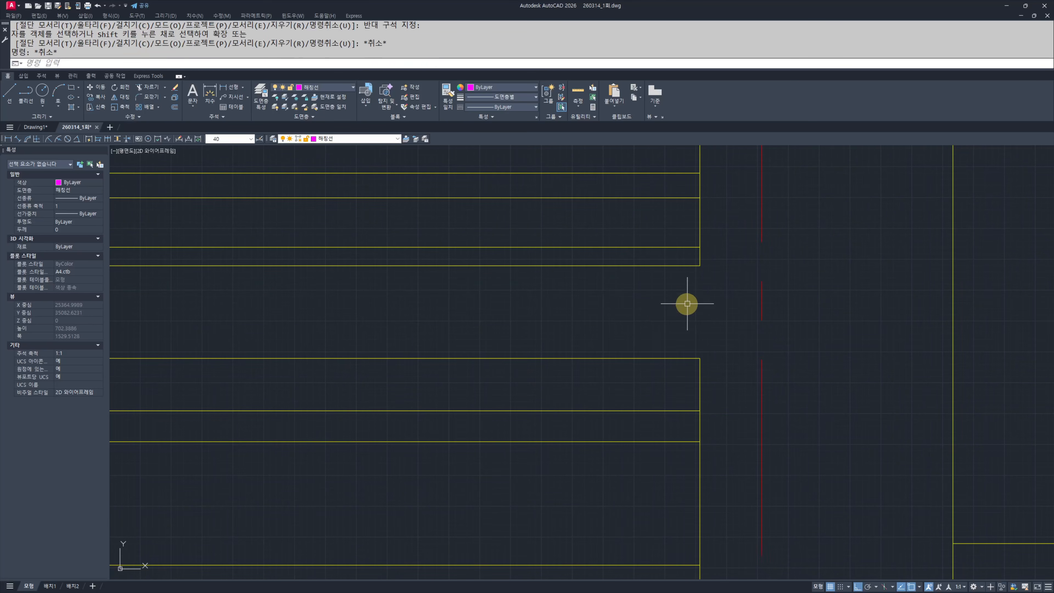
{"action": "scroll", "coordinate": [745, 337], "scroll_direction": "down", "scroll_amount": 3}
{"action": "scroll", "coordinate": [532, 496], "scroll_direction": "up", "scroll_amount": 2}
{"action": "left_click", "coordinate": [532, 496]}
{"action": "left_click", "coordinate": [483, 474]}
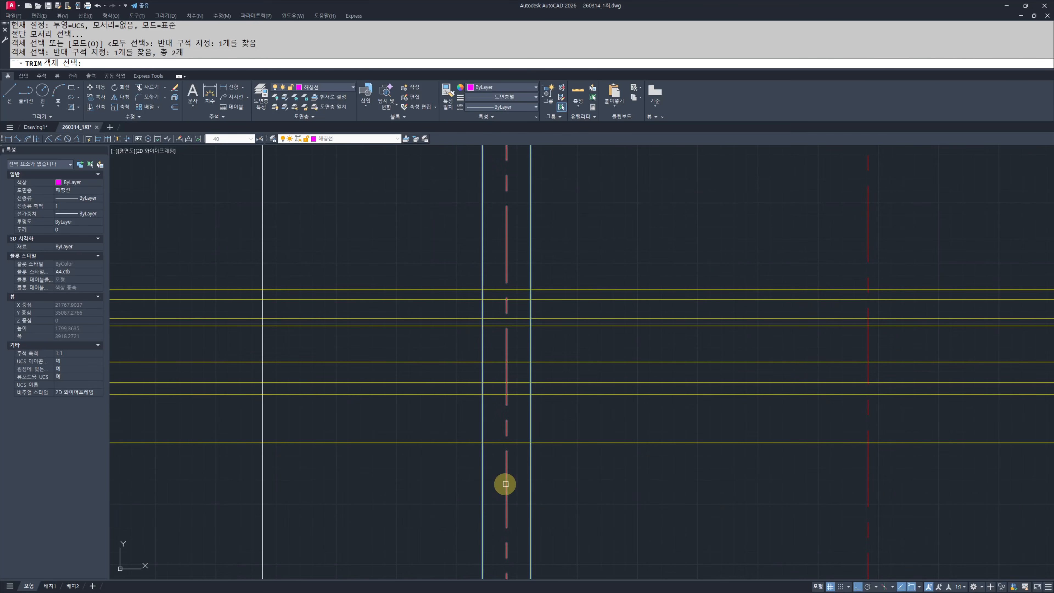
{"action": "key", "text": "Return"}
{"action": "left_click_drag", "start_coordinate": [511, 481], "coordinate": [514, 224]}
{"action": "left_click", "coordinate": [532, 348]}
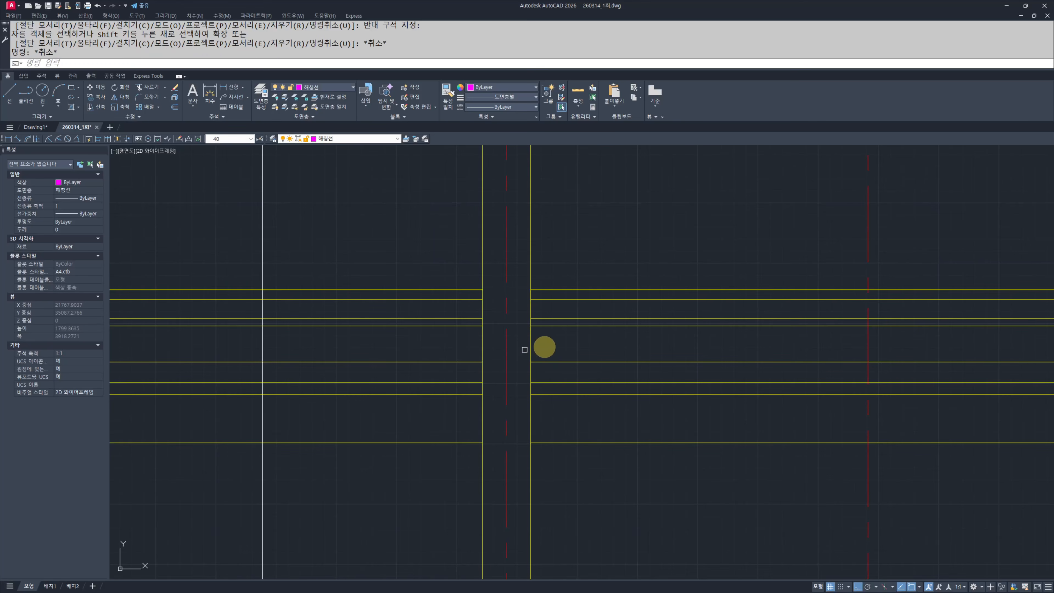
{"action": "left_click_drag", "start_coordinate": [510, 350], "coordinate": [420, 347]}
{"action": "key", "text": "Escape"}
{"action": "scroll", "coordinate": [421, 347], "scroll_direction": "down", "scroll_amount": 5}
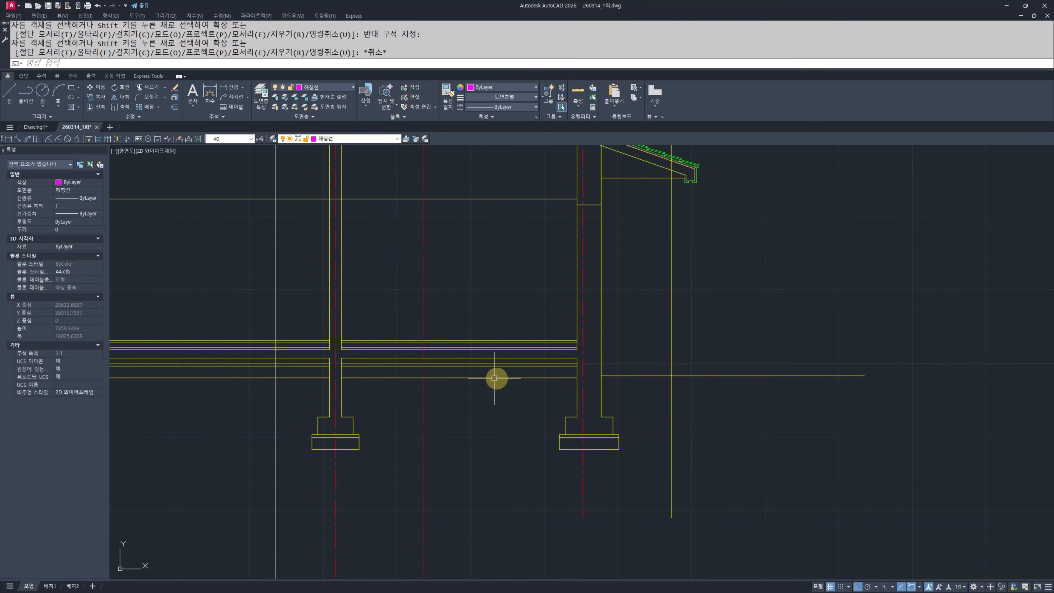
{"action": "scroll", "coordinate": [497, 377], "scroll_direction": "up", "scroll_amount": 2}
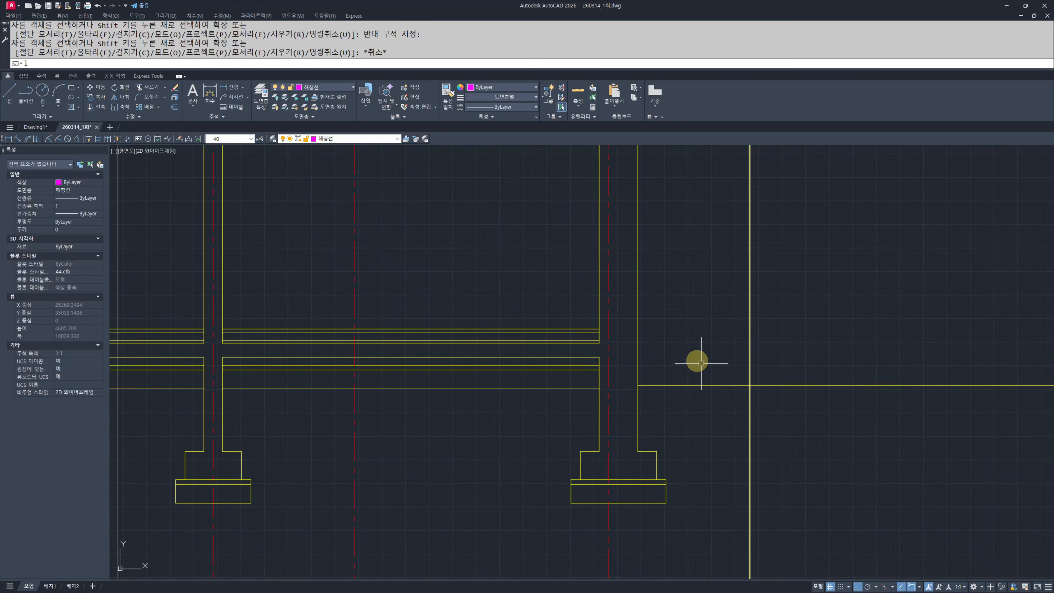
{"action": "type", "text": "l"}
{"action": "key", "text": "Return"}
{"action": "scroll", "coordinate": [625, 312], "scroll_direction": "up", "scroll_amount": 3}
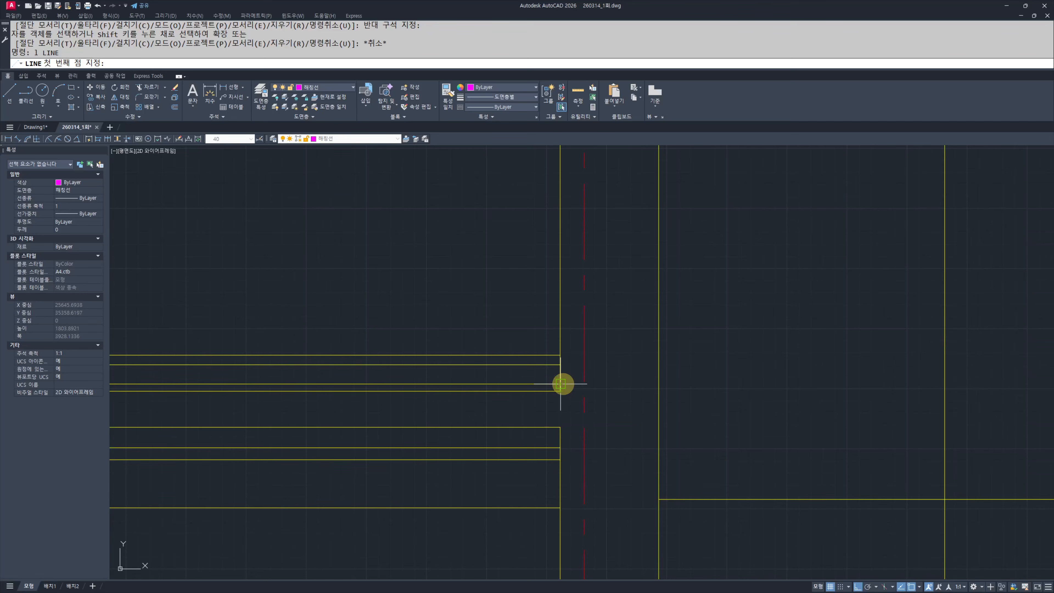
{"action": "scroll", "coordinate": [527, 393], "scroll_direction": "up", "scroll_amount": 4}
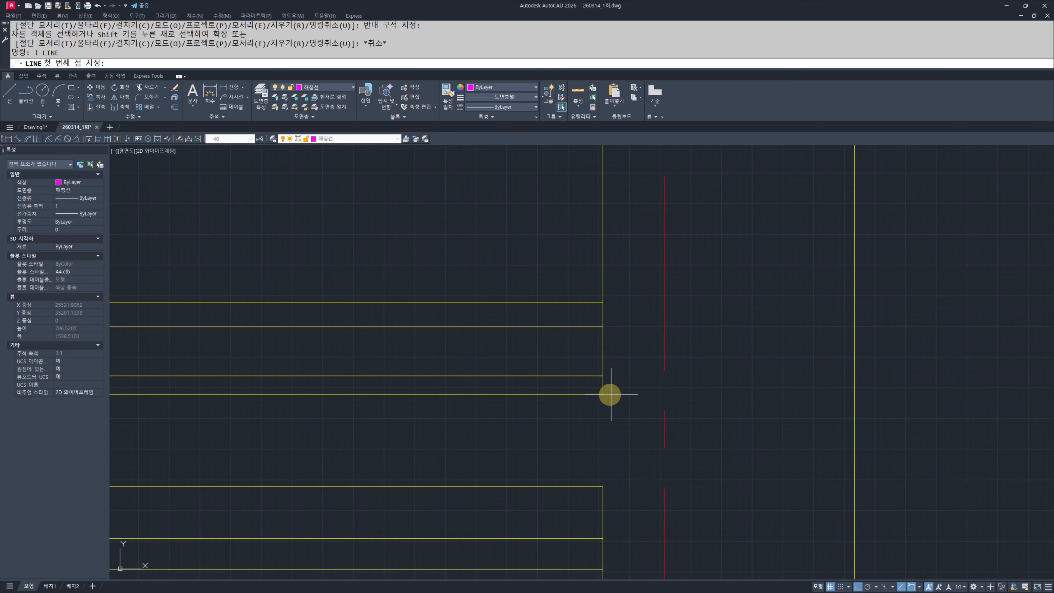
{"action": "key", "text": "Escape"}
Step: Check the spacing of the two lines at the slab top beside the right wall with a linear dimension
{"action": "type", "text": "q"}
{"action": "key", "text": "Return"}
{"action": "left_click", "coordinate": [603, 376]}
{"action": "left_click", "coordinate": [603, 394]}
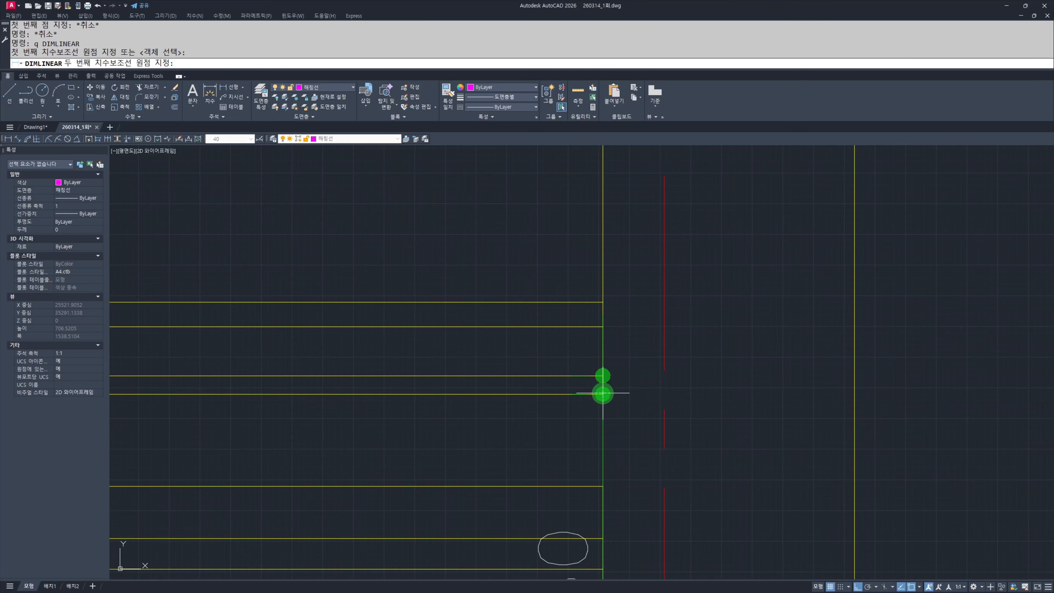
{"action": "scroll", "coordinate": [737, 400], "scroll_direction": "down", "scroll_amount": 4}
{"action": "key", "text": "Escape"}
{"action": "key", "text": "Escape"}
Step: Draw a horizontal line from the slab line's end at the right wall's inner face past the outer vertical line
{"action": "type", "text": "l"}
{"action": "key", "text": "Return"}
{"action": "scroll", "coordinate": [650, 354], "scroll_direction": "up", "scroll_amount": 4}
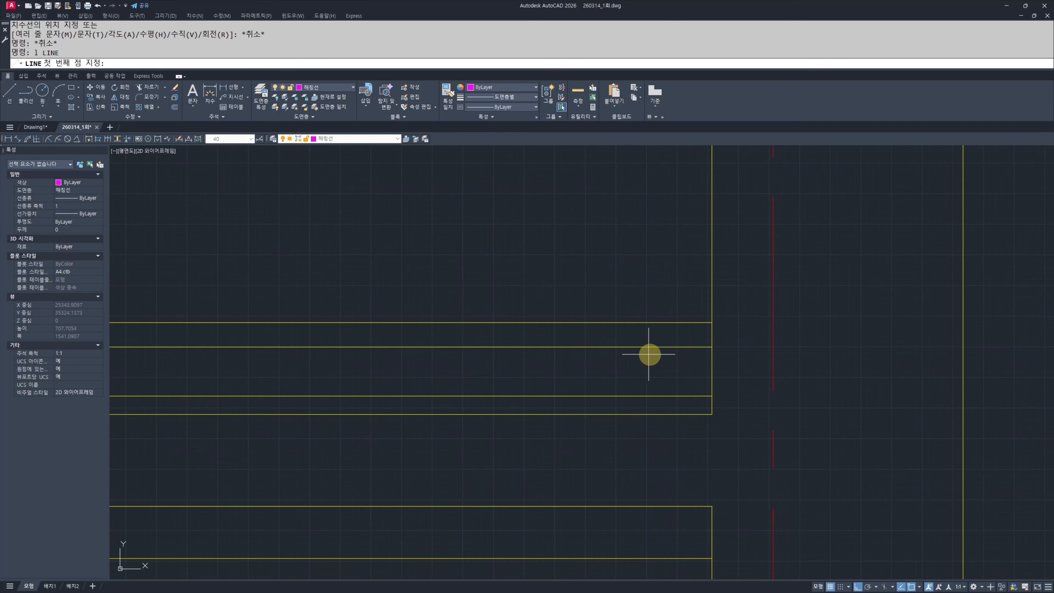
{"action": "left_click", "coordinate": [712, 396]}
{"action": "scroll", "coordinate": [661, 405], "scroll_direction": "down", "scroll_amount": 4}
{"action": "middle_click_drag", "start_coordinate": [661, 404], "coordinate": [332, 405]}
{"action": "left_click", "coordinate": [875, 393]}
{"action": "key", "text": "Escape"}
{"action": "key", "text": "Escape"}
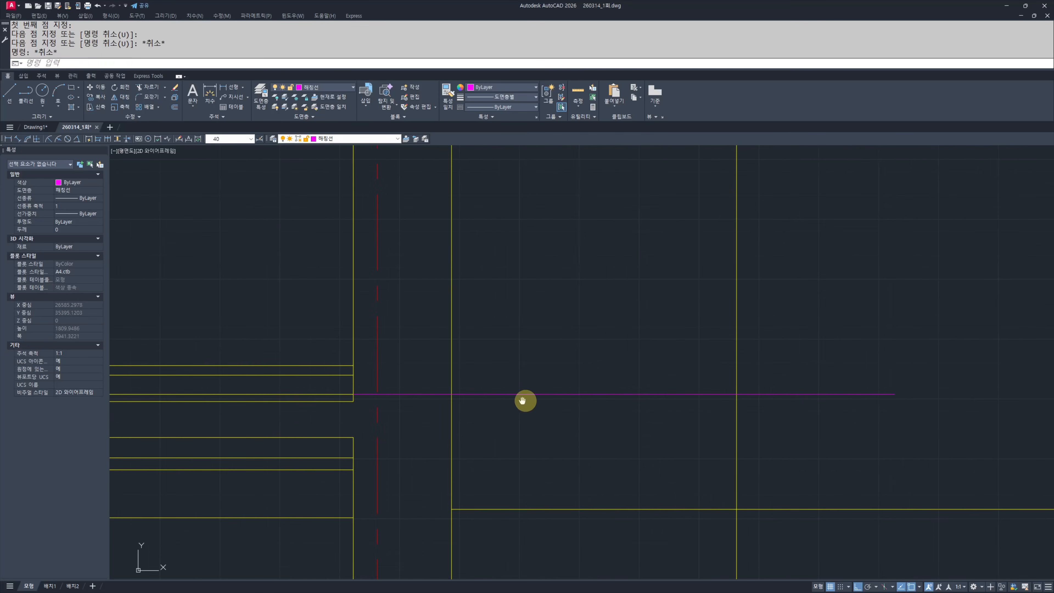
Step: Trim the part of the new horizontal line that lies inside the right exterior wall
{"action": "scroll", "coordinate": [516, 394], "scroll_direction": "up", "scroll_amount": 4}
{"action": "middle_click_drag", "start_coordinate": [884, 398], "coordinate": [808, 399]}
{"action": "type", "text": "tr"}
{"action": "key", "text": "Return"}
{"action": "left_click", "coordinate": [595, 337]}
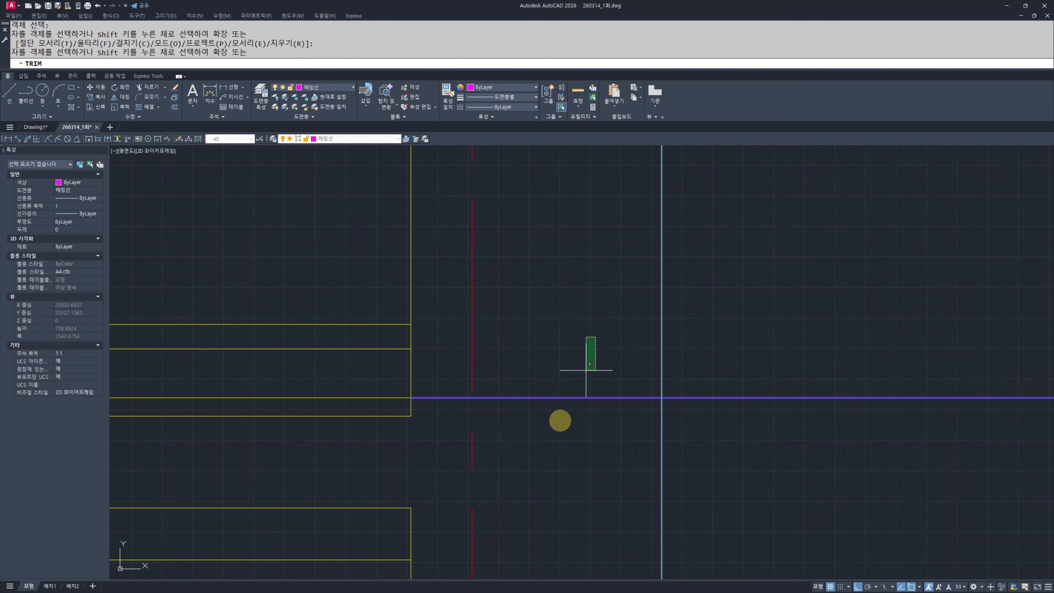
{"action": "left_click", "coordinate": [575, 414]}
{"action": "key", "text": "Escape"}
{"action": "key", "text": "Escape"}
Step: Move the new horizontal line and the vertical line crossing it to the 마감선 layer
{"action": "scroll", "coordinate": [576, 414], "scroll_direction": "down", "scroll_amount": 4}
{"action": "middle_click_drag", "start_coordinate": [576, 414], "coordinate": [599, 383]}
{"action": "left_click", "coordinate": [806, 400]}
{"action": "left_click", "coordinate": [713, 210]}
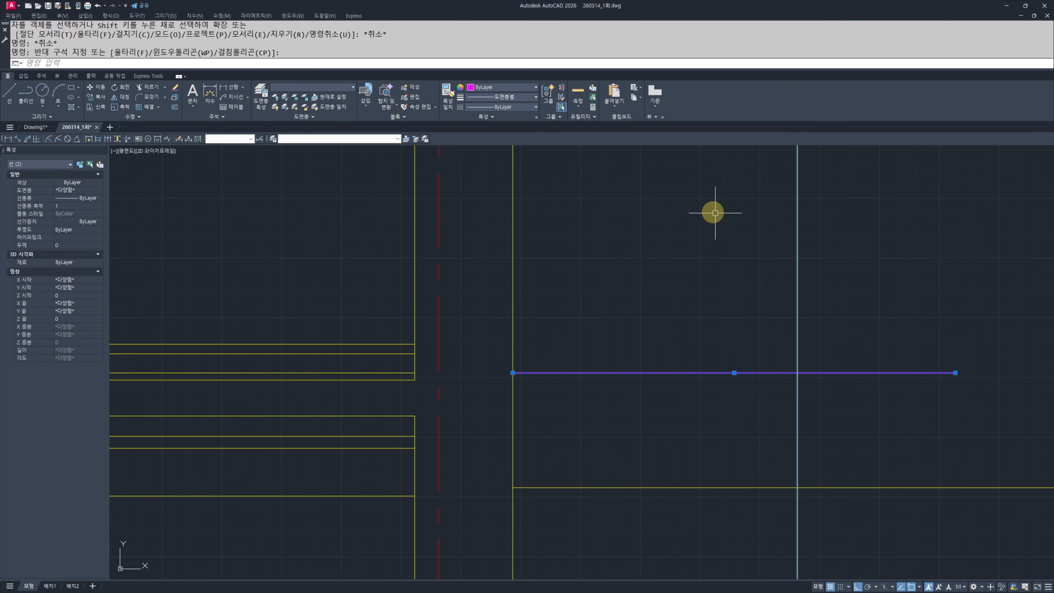
{"action": "key", "text": "Escape"}
{"action": "key", "text": "Escape"}
{"action": "left_click", "coordinate": [853, 335]}
{"action": "left_click", "coordinate": [741, 414]}
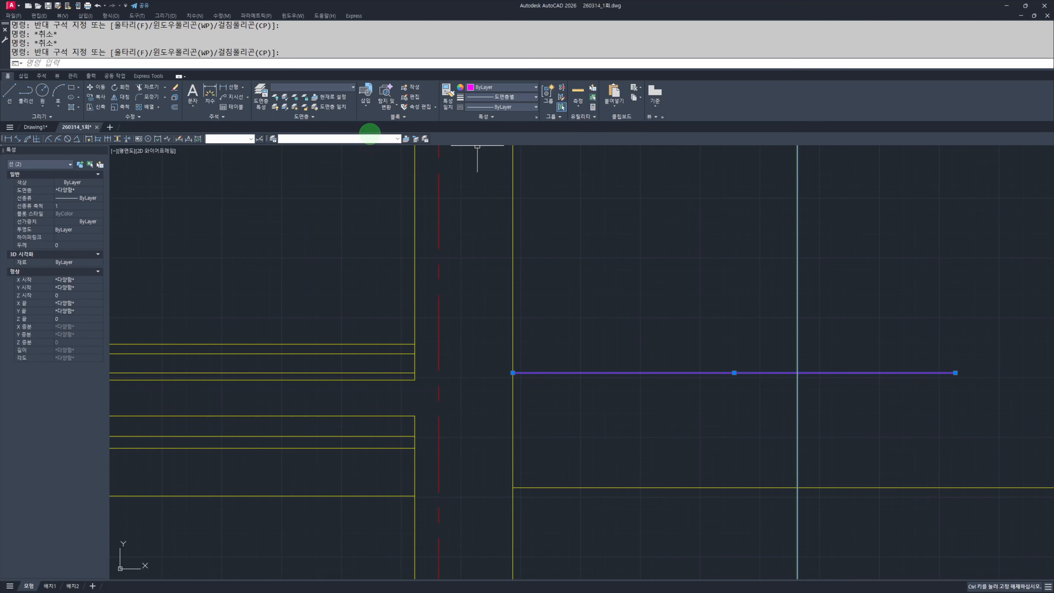
{"action": "left_click_drag", "start_coordinate": [369, 133], "coordinate": [336, 151]}
{"action": "left_click", "coordinate": [321, 149]}
{"action": "left_click", "coordinate": [322, 190]}
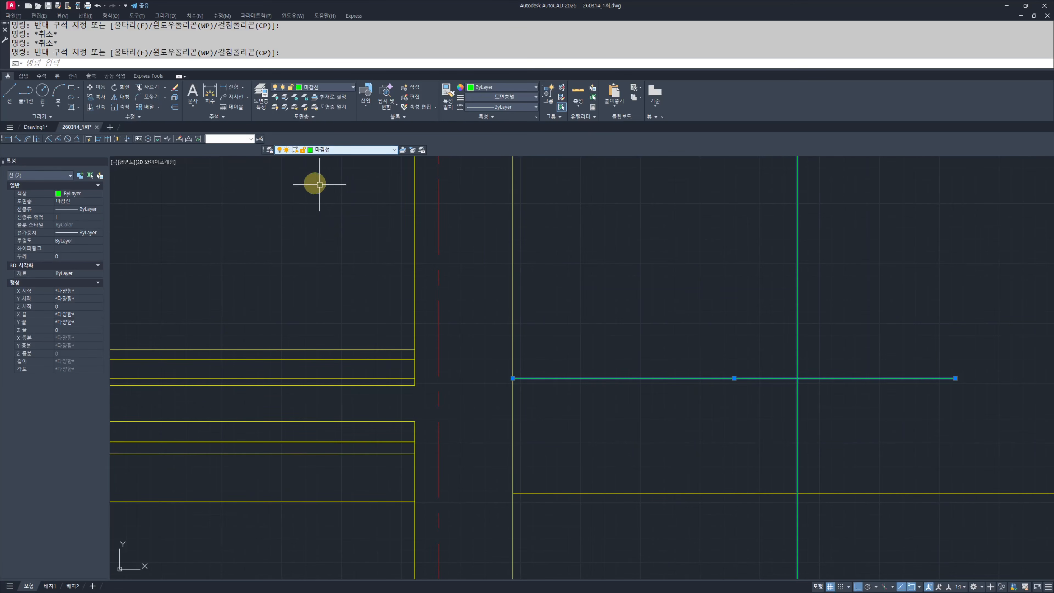
{"action": "left_click_drag", "start_coordinate": [266, 143], "coordinate": [261, 145]}
{"action": "key", "text": "Escape"}
Step: Trim the two finish lines to a clean corner and cut the ground line between the wall and the vertical finish line
{"action": "type", "text": "tr"}
{"action": "key", "text": "space"}
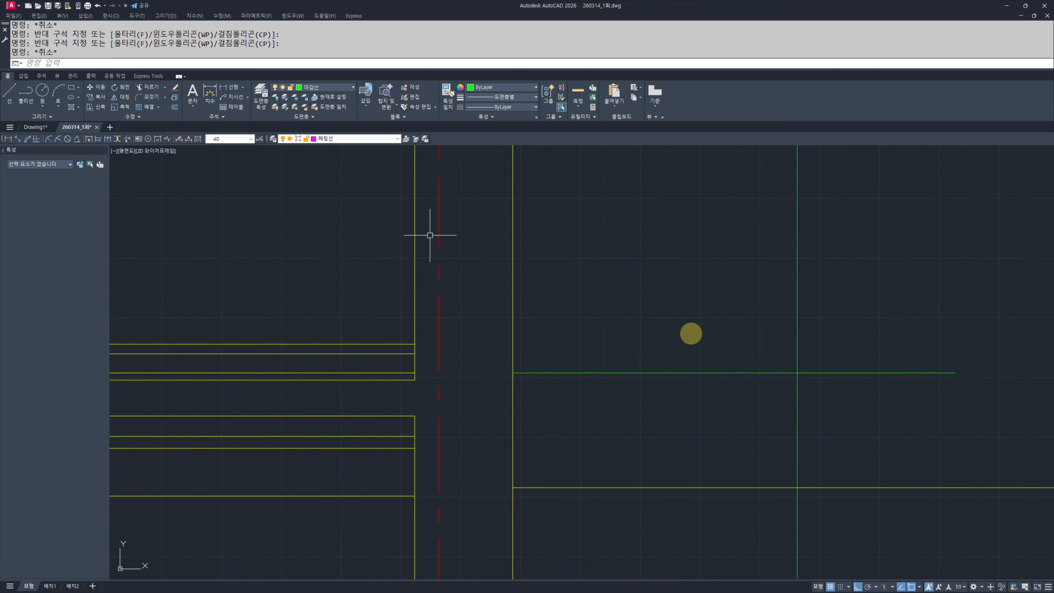
{"action": "scroll", "coordinate": [690, 328], "scroll_direction": "up", "scroll_amount": 4}
{"action": "scroll", "coordinate": [705, 316], "scroll_direction": "down", "scroll_amount": 4}
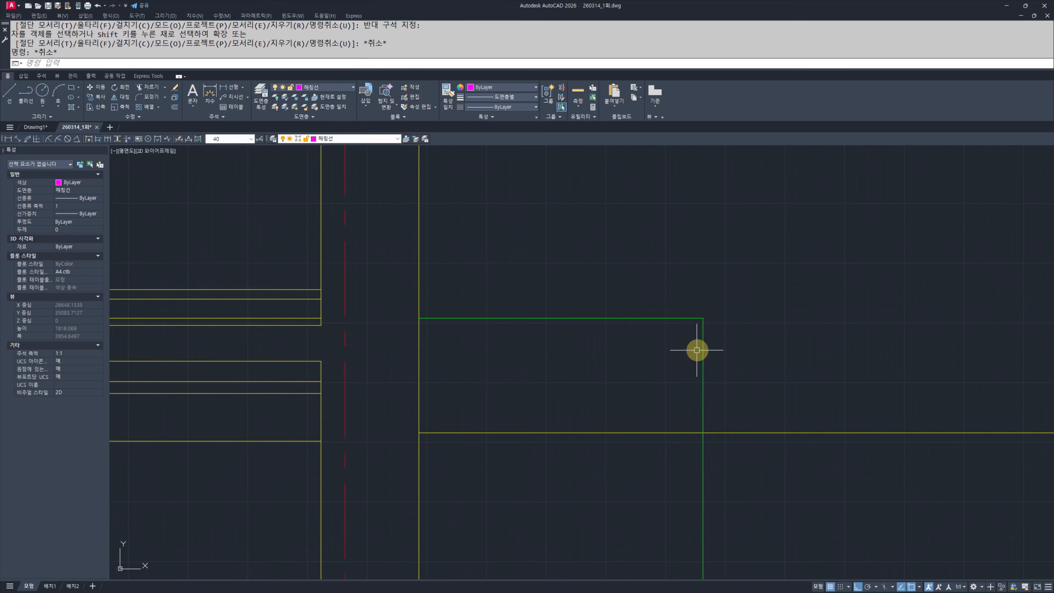
{"action": "left_click", "coordinate": [618, 395]}
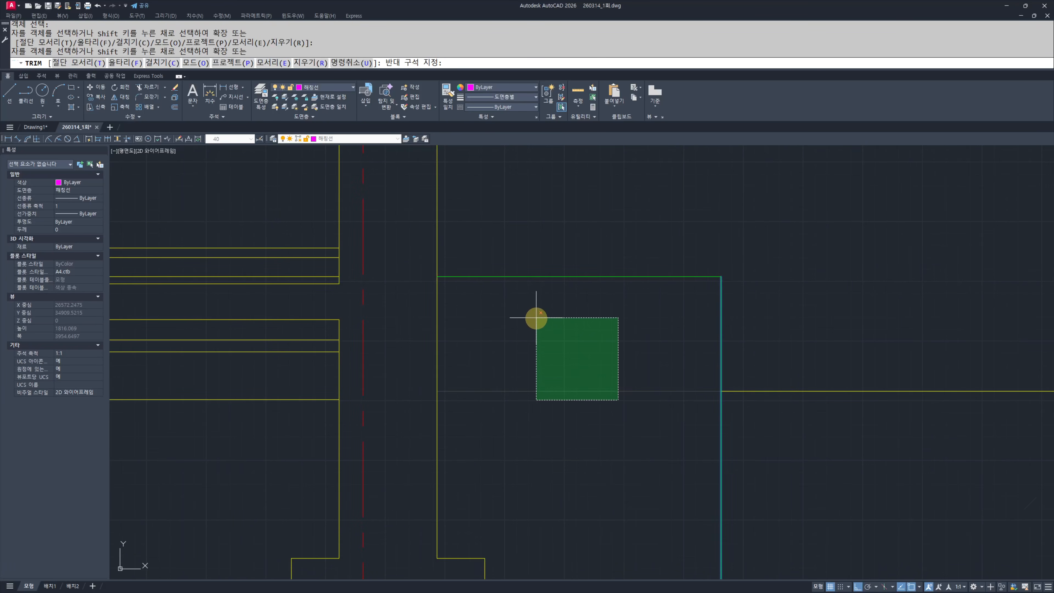
{"action": "left_click", "coordinate": [536, 318]}
{"action": "key", "text": "Escape"}
Step: Join the horizontal and vertical finish lines into one outline
{"action": "left_click", "coordinate": [680, 302]}
{"action": "middle_click_drag", "start_coordinate": [627, 332], "coordinate": [669, 351]}
{"action": "type", "text": "j"}
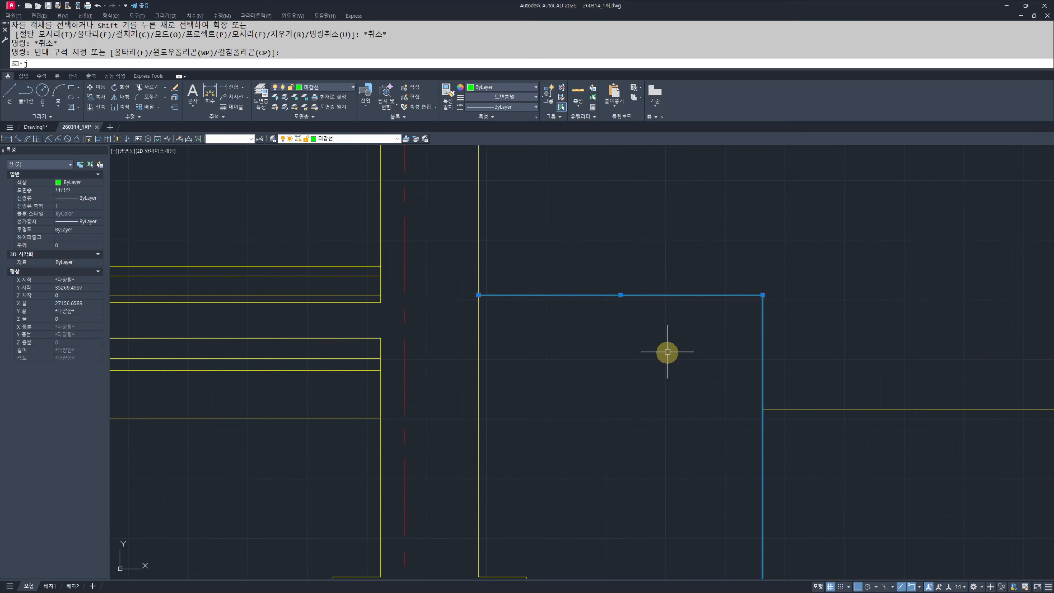
{"action": "key", "text": "space"}
{"action": "key", "text": "Escape"}
{"action": "key", "text": "Escape"}
Step: Offset the joined finish outline 150 inward
{"action": "type", "text": "o"}
{"action": "key", "text": "space"}
{"action": "type", "text": "150"}
{"action": "key", "text": "space"}
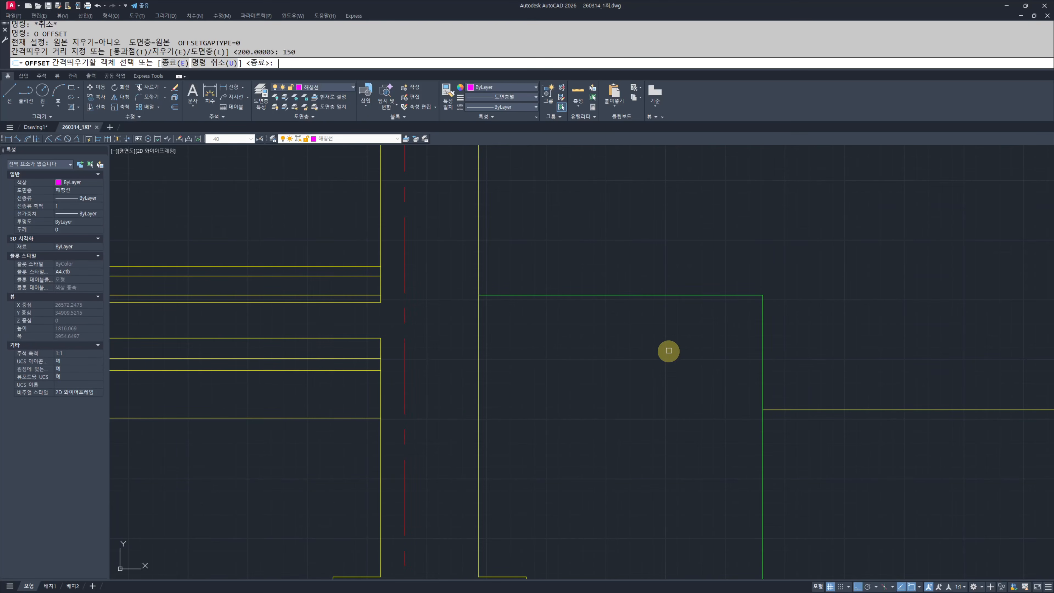
{"action": "left_click", "coordinate": [656, 298]}
{"action": "left_click", "coordinate": [633, 349]}
{"action": "key", "text": "Escape"}
{"action": "middle_click_drag", "start_coordinate": [609, 366], "coordinate": [617, 377]}
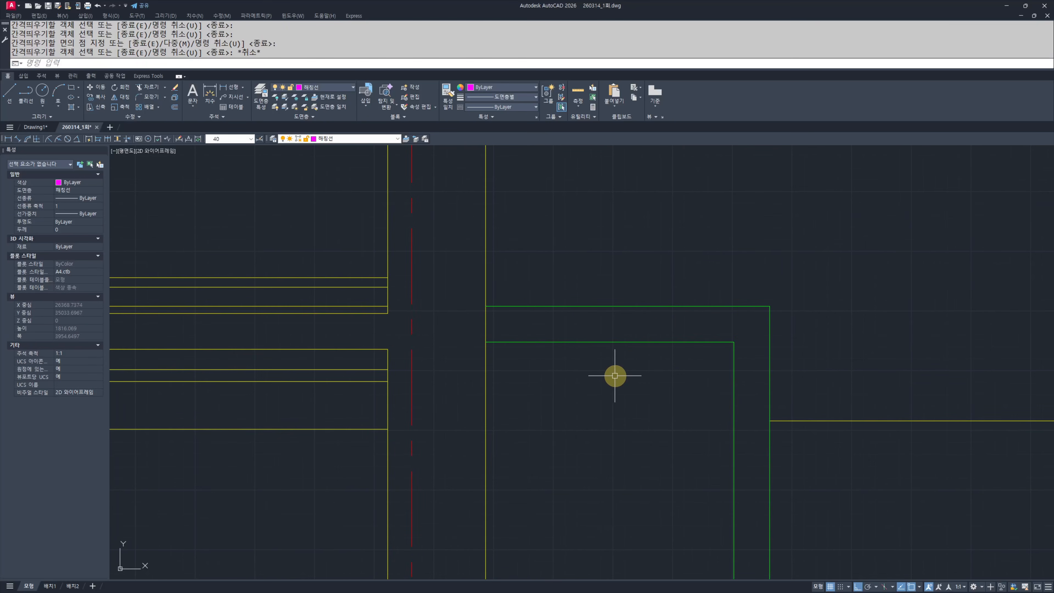
Step: Match the inner offset outline's properties to the yellow wall line
{"action": "type", "text": "mm"}
{"action": "key", "text": "space"}
{"action": "left_click", "coordinate": [487, 363]}
{"action": "left_click", "coordinate": [549, 366]}
{"action": "left_click", "coordinate": [466, 328]}
{"action": "key", "text": "Escape"}
{"action": "key", "text": "Escape"}
Step: Explode the finish outline and the inner offset outline
{"action": "left_click", "coordinate": [698, 267]}
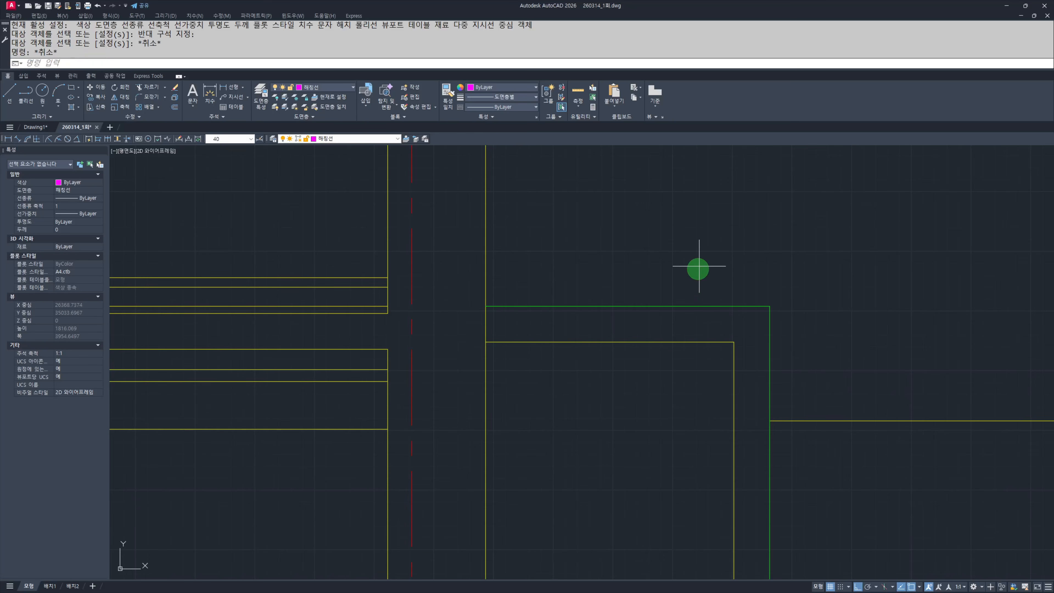
{"action": "left_click", "coordinate": [639, 368]}
{"action": "type", "text": "x"}
{"action": "key", "text": "space"}
{"action": "key", "text": "Escape"}
{"action": "key", "text": "Escape"}
Step: Undo the explode, the property match and the 150 offset
{"action": "middle_click_drag", "start_coordinate": [425, 339], "coordinate": [533, 365]}
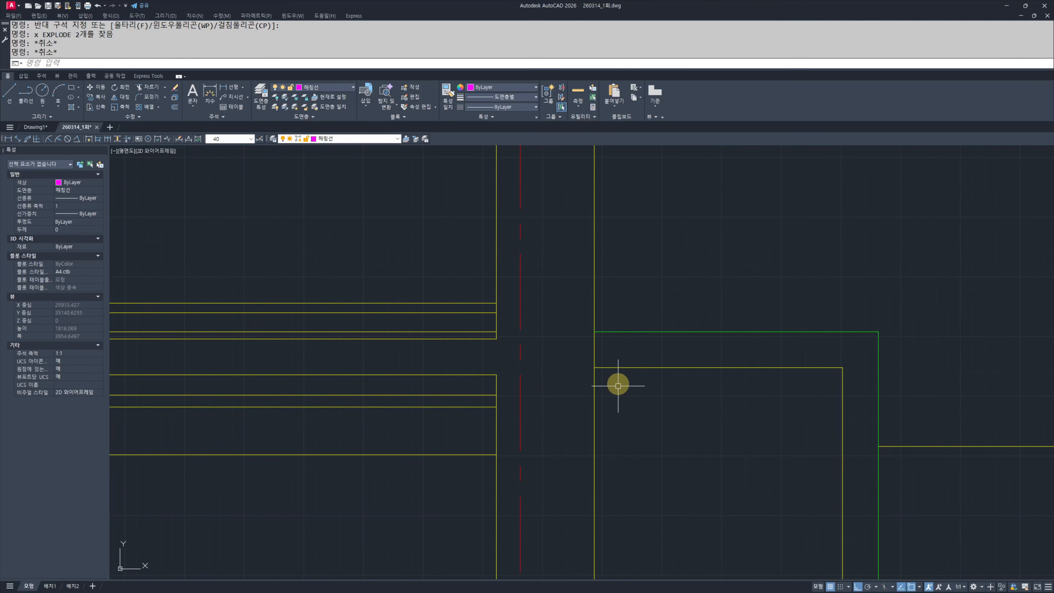
{"action": "key", "text": "ctrl+z"}
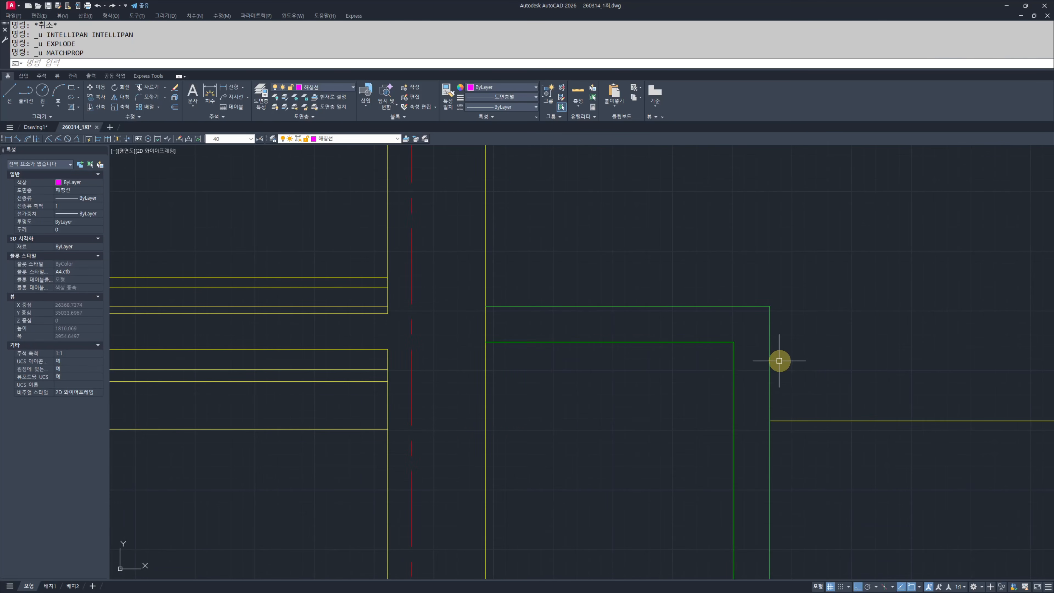
{"action": "key", "text": "ctrl+z"}
{"action": "key", "text": "ctrl+z"}
Step: Offset the joined finish outline 30 inward
{"action": "type", "text": "o"}
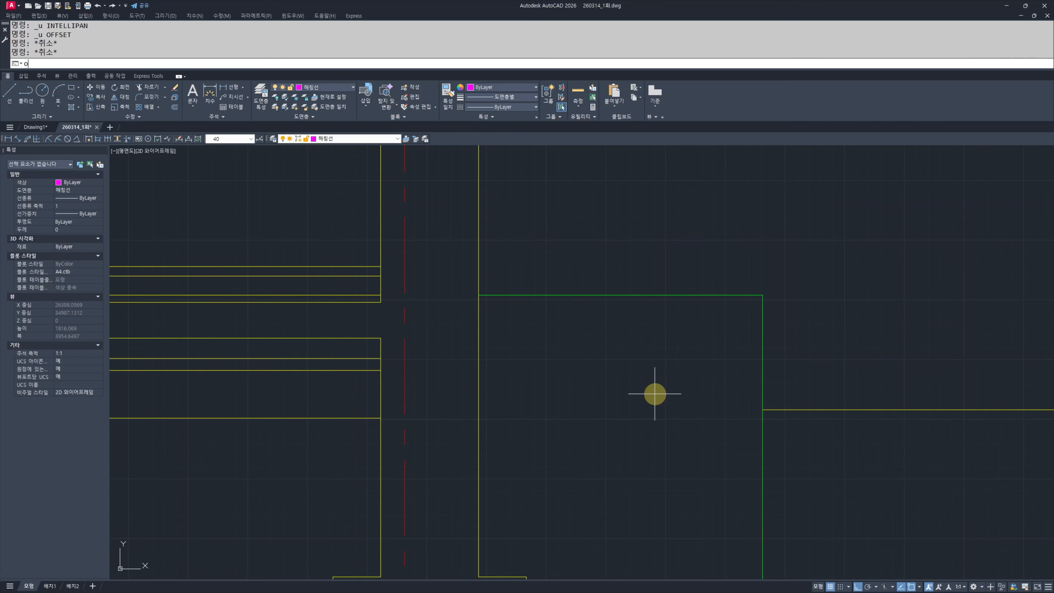
{"action": "key", "text": "Return"}
{"action": "type", "text": "30"}
{"action": "key", "text": "Return"}
{"action": "left_click", "coordinate": [621, 294]}
{"action": "left_click", "coordinate": [617, 340]}
{"action": "key", "text": "Escape"}
{"action": "key", "text": "Escape"}
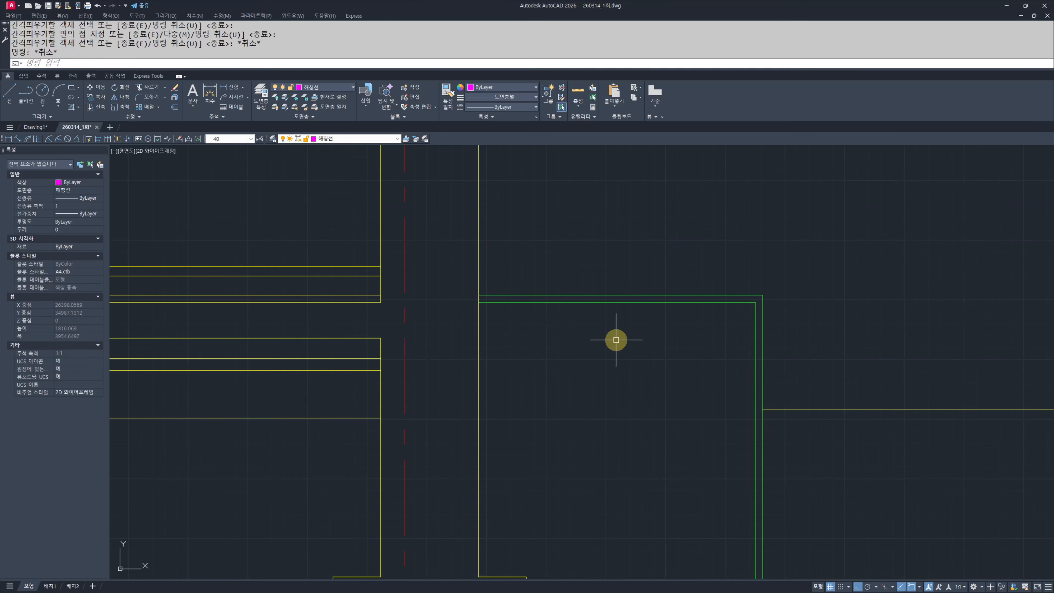
Step: Offset the inner outline another 150 inward to form the exterior slab thickness
{"action": "key", "text": "Return"}
{"action": "type", "text": "150"}
{"action": "key", "text": "Return"}
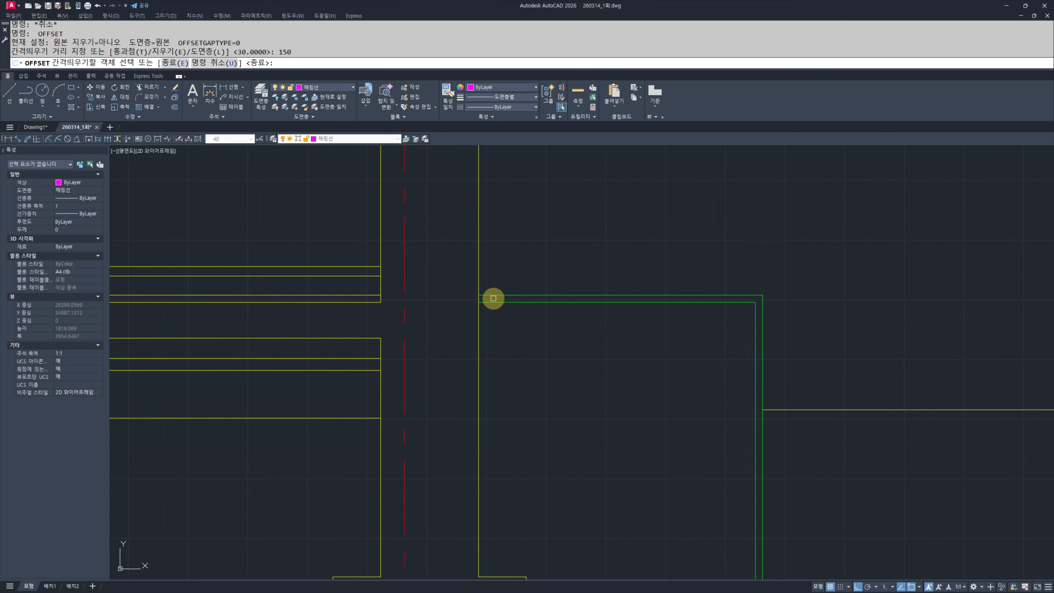
{"action": "left_click", "coordinate": [494, 302]}
{"action": "left_click", "coordinate": [513, 353]}
{"action": "key", "text": "Escape"}
{"action": "key", "text": "Escape"}
Step: Match the properties of both inner outlines to the yellow wall line
{"action": "middle_click_drag", "start_coordinate": [506, 353], "coordinate": [519, 370]}
{"action": "type", "text": "ma"}
{"action": "key", "text": "Return"}
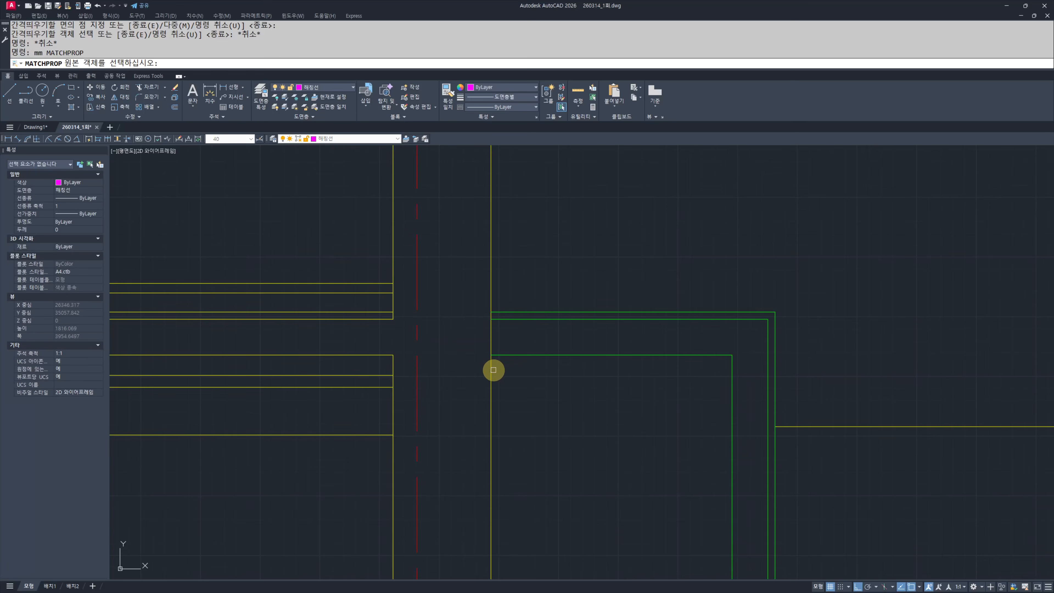
{"action": "left_click", "coordinate": [491, 370]}
{"action": "left_click", "coordinate": [581, 383]}
{"action": "left_click", "coordinate": [471, 316]}
{"action": "key", "text": "Escape"}
{"action": "key", "text": "Escape"}
Step: Explode the finish outline and the two inner outlines into separate lines
{"action": "left_click", "coordinate": [595, 408]}
{"action": "left_click", "coordinate": [554, 282]}
{"action": "type", "text": "x"}
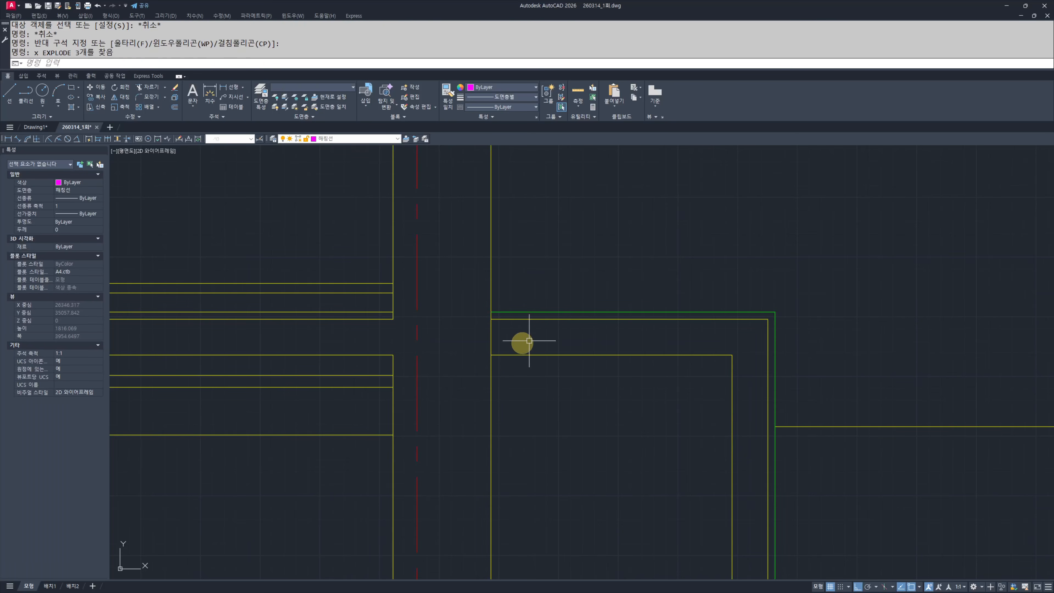
{"action": "key", "text": "Escape"}
{"action": "key", "text": "Escape"}
Step: Trim the right wall's outer face between the exterior slab's top and bottom lines
{"action": "scroll", "coordinate": [464, 341], "scroll_direction": "up", "scroll_amount": 2}
{"action": "type", "text": "tr"}
{"action": "left_click", "coordinate": [546, 332]}
{"action": "left_click", "coordinate": [474, 336]}
{"action": "key", "text": "Escape"}
{"action": "key", "text": "Escape"}
{"action": "scroll", "coordinate": [549, 351], "scroll_direction": "down", "scroll_amount": 4}
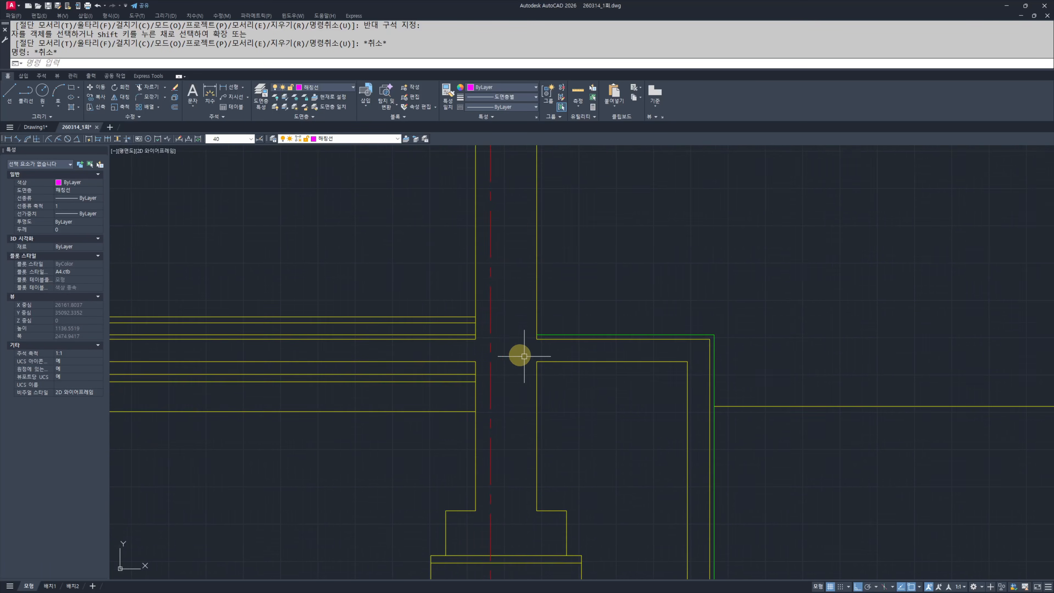
{"action": "middle_click_drag", "start_coordinate": [716, 391], "coordinate": [635, 354]}
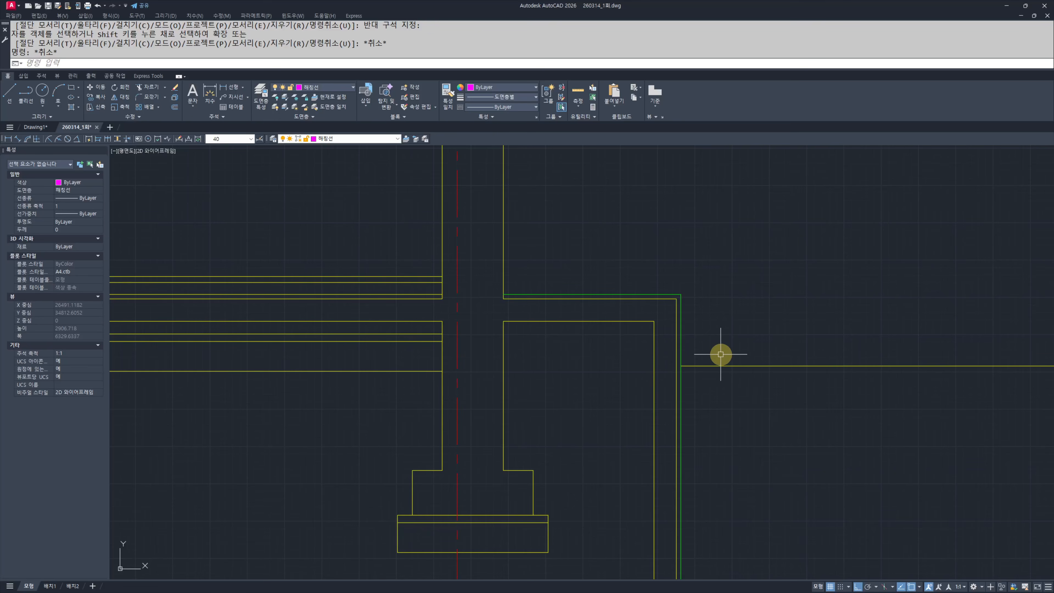
Step: Offset the ground line outside the right wall 300 downward
{"action": "left_click", "coordinate": [722, 388]}
{"action": "key", "text": "Escape"}
{"action": "type", "text": "o 3"}
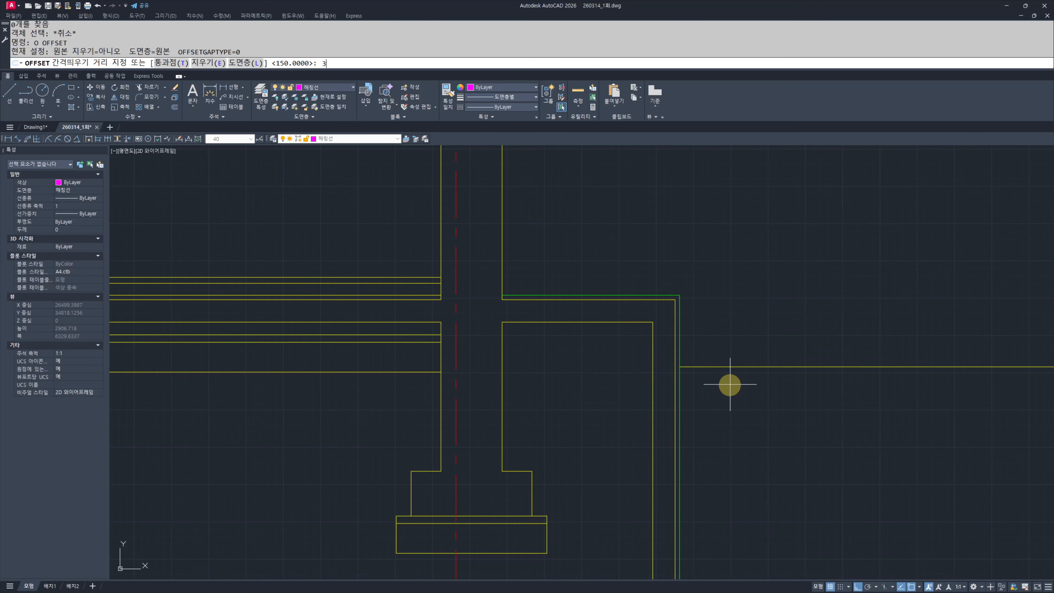
{"action": "left_click", "coordinate": [730, 369]}
{"action": "left_click", "coordinate": [727, 406]}
{"action": "key", "text": "Escape"}
{"action": "key", "text": "Escape"}
Step: Stretch the new lower line's wall end inward past both faces of the outer wall
{"action": "scroll", "coordinate": [675, 416], "scroll_direction": "up", "scroll_amount": 2}
{"action": "type", "text": "s"}
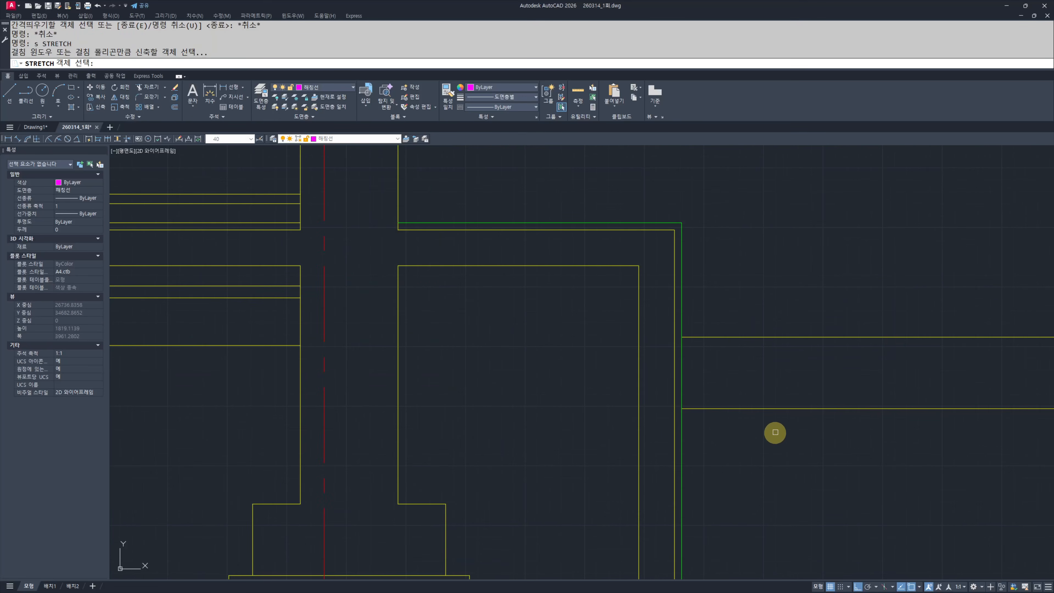
{"action": "left_click_drag", "start_coordinate": [776, 434], "coordinate": [627, 395]}
{"action": "key", "text": "space"}
{"action": "left_click", "coordinate": [919, 471]}
{"action": "key", "text": "Escape"}
{"action": "key", "text": "Escape"}
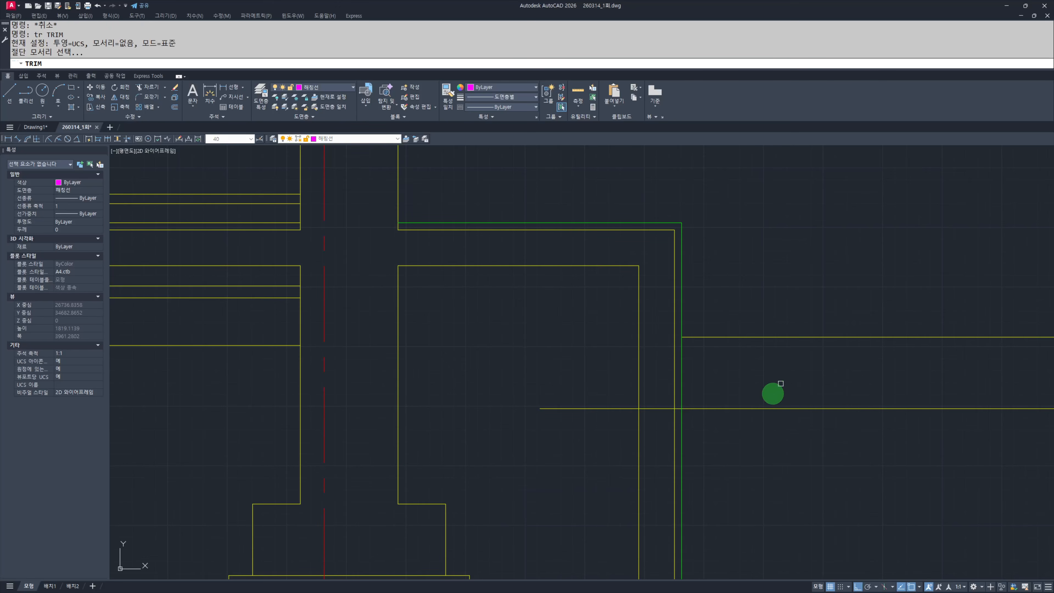
{"action": "key", "text": "Escape"}
{"action": "key", "text": "Escape"}
Step: Offset the stretched line 250 downward to form the footing's bottom edge
{"action": "type", "text": "o"}
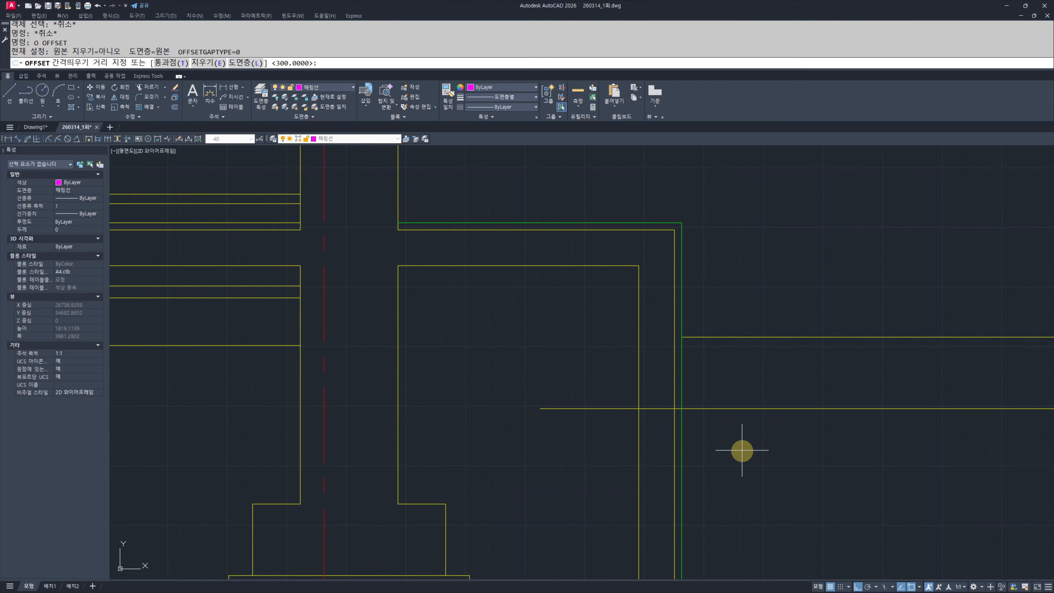
{"action": "left_click", "coordinate": [709, 410]}
{"action": "left_click", "coordinate": [708, 444]}
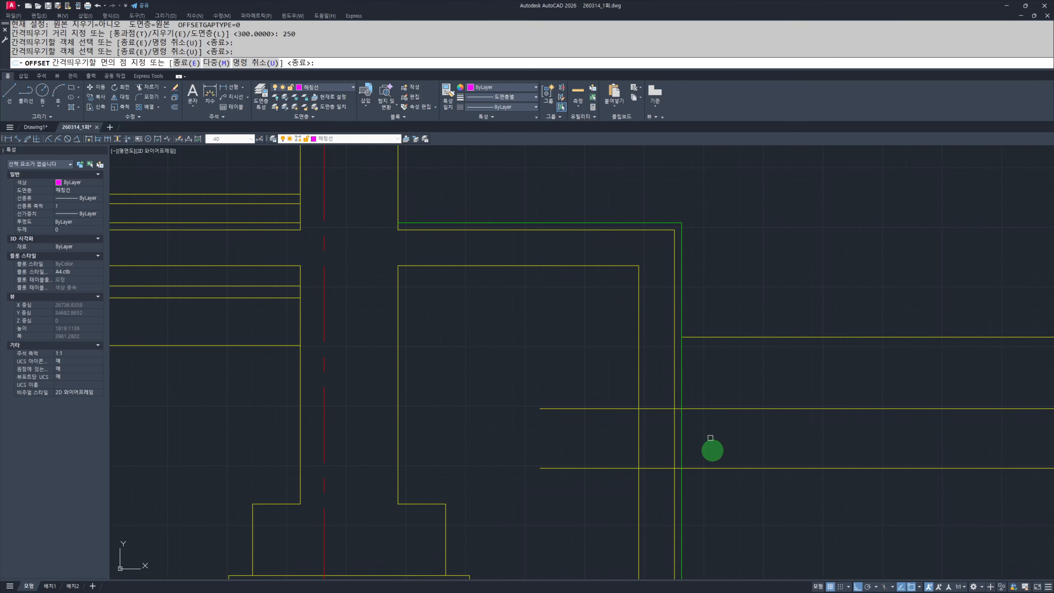
{"action": "key", "text": "Escape"}
{"action": "key", "text": "Escape"}
Step: Offset the outer wall's two yellow faces 100 outward on each side for the footing width
{"action": "key", "text": "space"}
{"action": "type", "text": "1"}
{"action": "left_click", "coordinate": [679, 444]}
{"action": "left_click", "coordinate": [743, 438]}
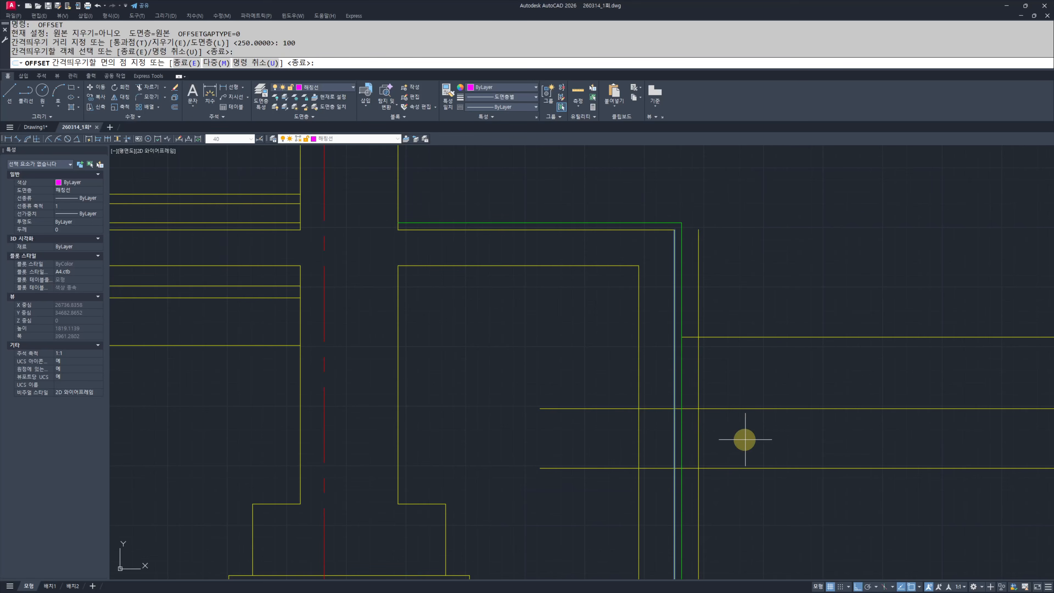
{"action": "key", "text": "Escape"}
{"action": "key", "text": "Escape"}
Step: Trim the outer wall's face lines and finish line below the footing's top line
{"action": "scroll", "coordinate": [602, 432], "scroll_direction": "up", "scroll_amount": 4}
{"action": "type", "text": "tr"}
{"action": "left_click_drag", "start_coordinate": [628, 315], "coordinate": [602, 372]}
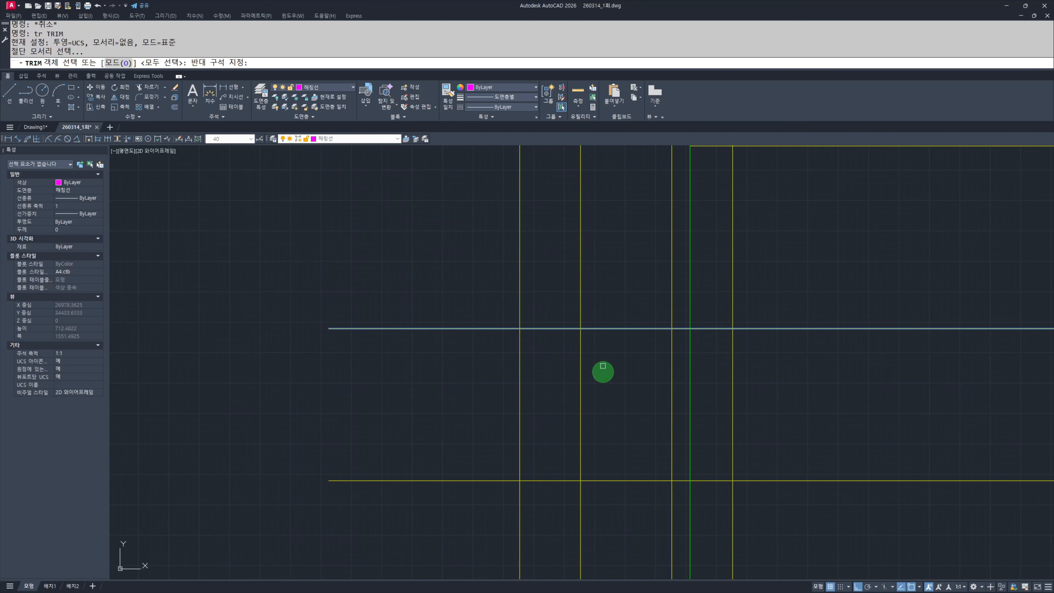
{"action": "key", "text": "space"}
{"action": "left_click", "coordinate": [693, 375]}
{"action": "left_click", "coordinate": [548, 405]}
{"action": "key", "text": "Escape"}
{"action": "key", "text": "Escape"}
{"action": "scroll", "coordinate": [652, 416], "scroll_direction": "down", "scroll_amount": 2}
Step: Trim the footing's edge lines against each other to leave a closed rectangle under the outer wall
{"action": "type", "text": "tr"}
{"action": "key", "text": "space"}
{"action": "left_click", "coordinate": [783, 509]}
{"action": "left_click", "coordinate": [523, 434]}
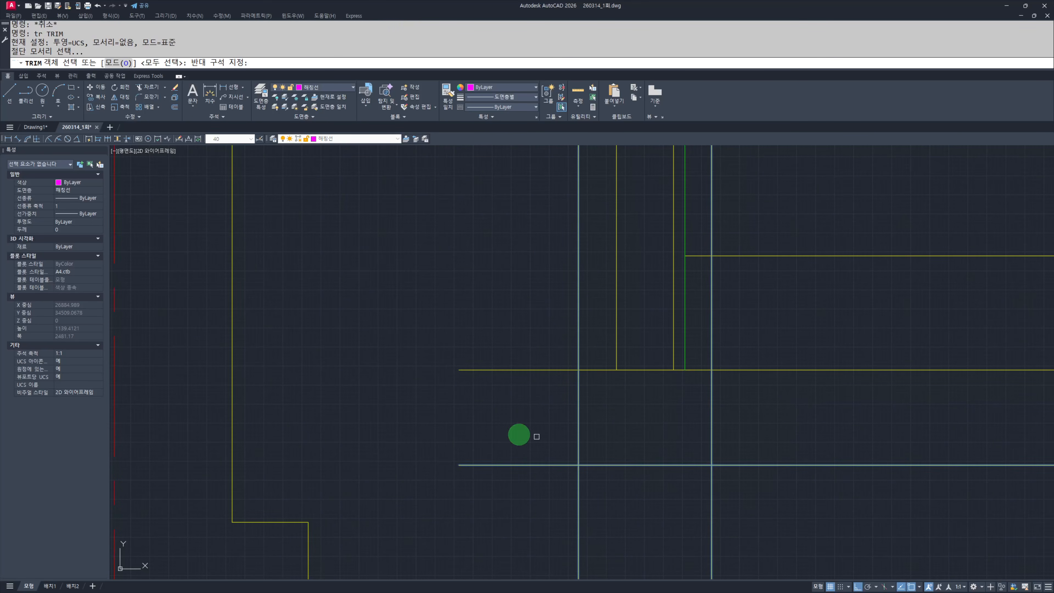
{"action": "left_click", "coordinate": [821, 434]}
{"action": "left_click", "coordinate": [748, 353]}
{"action": "key", "text": "space"}
{"action": "left_click", "coordinate": [517, 311]}
{"action": "left_click", "coordinate": [783, 518]}
{"action": "key", "text": "Escape"}
{"action": "key", "text": "Escape"}
Step: Offset the footing's top edge 50 downward
{"action": "type", "text": "o"}
{"action": "key", "text": "space"}
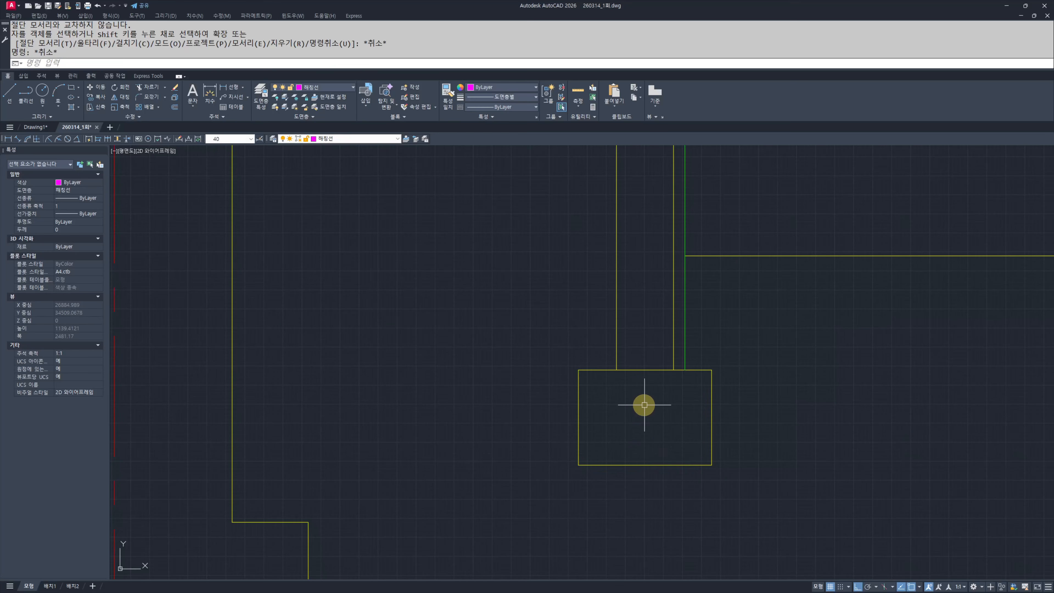
{"action": "type", "text": "50"}
{"action": "left_click", "coordinate": [646, 405]}
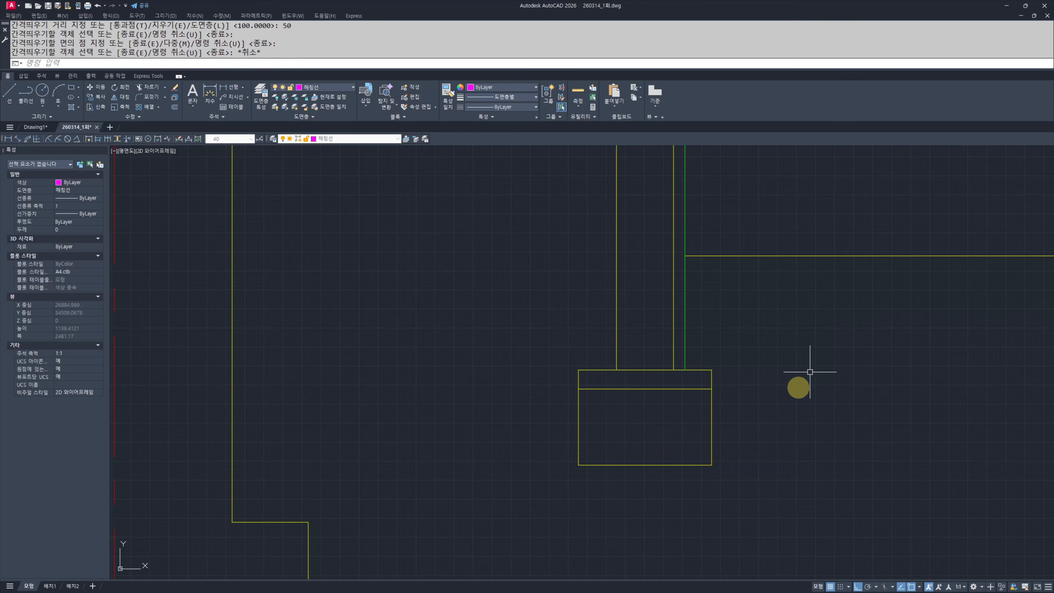
{"action": "key", "text": "Escape"}
{"action": "key", "text": "Escape"}
Step: Offset the ground line 200 downward to bound the ground hatch
{"action": "middle_click_drag", "start_coordinate": [794, 391], "coordinate": [782, 408]}
{"action": "type", "text": "o"}
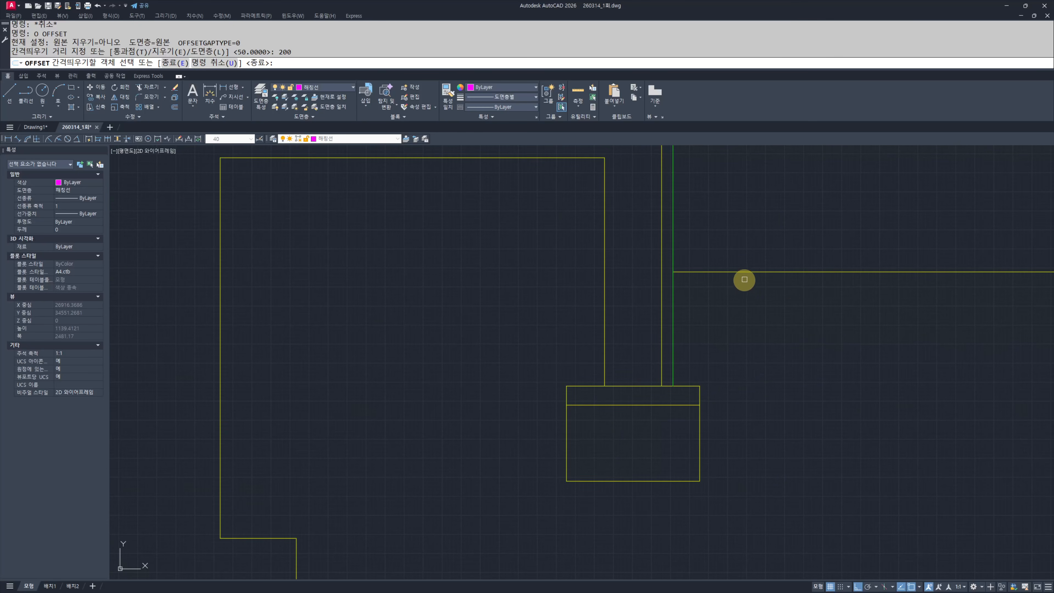
{"action": "left_click", "coordinate": [745, 279]}
{"action": "left_click", "coordinate": [737, 293]}
{"action": "key", "text": "Escape"}
{"action": "key", "text": "Escape"}
Step: Offset the green finish line 200 outward twice as guides across the ground band
{"action": "type", "text": "o"}
{"action": "key", "text": "space"}
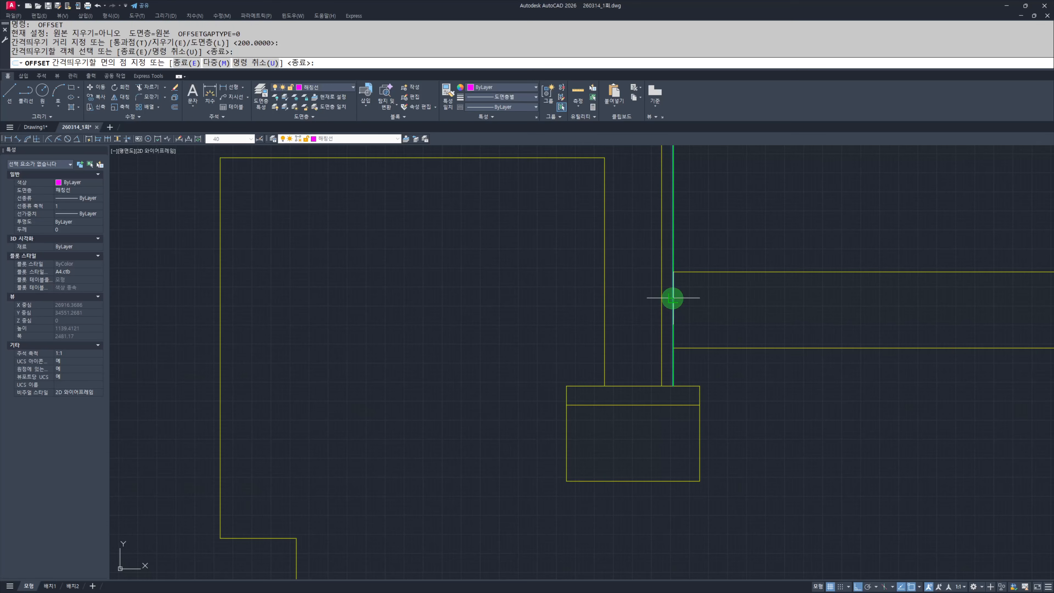
{"action": "key", "text": "Escape"}
{"action": "key", "text": "Escape"}
Step: Draw a V-shaped polyline across the ground band through its intersections with the finish line and both guides
{"action": "middle_click_drag", "start_coordinate": [745, 299], "coordinate": [722, 332]}
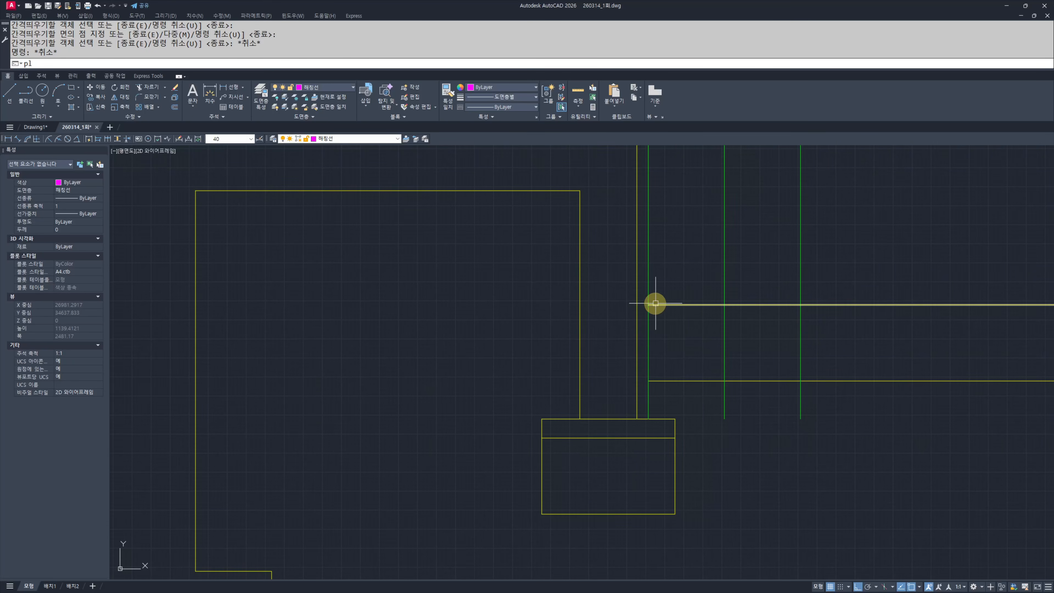
{"action": "left_click", "coordinate": [648, 305]}
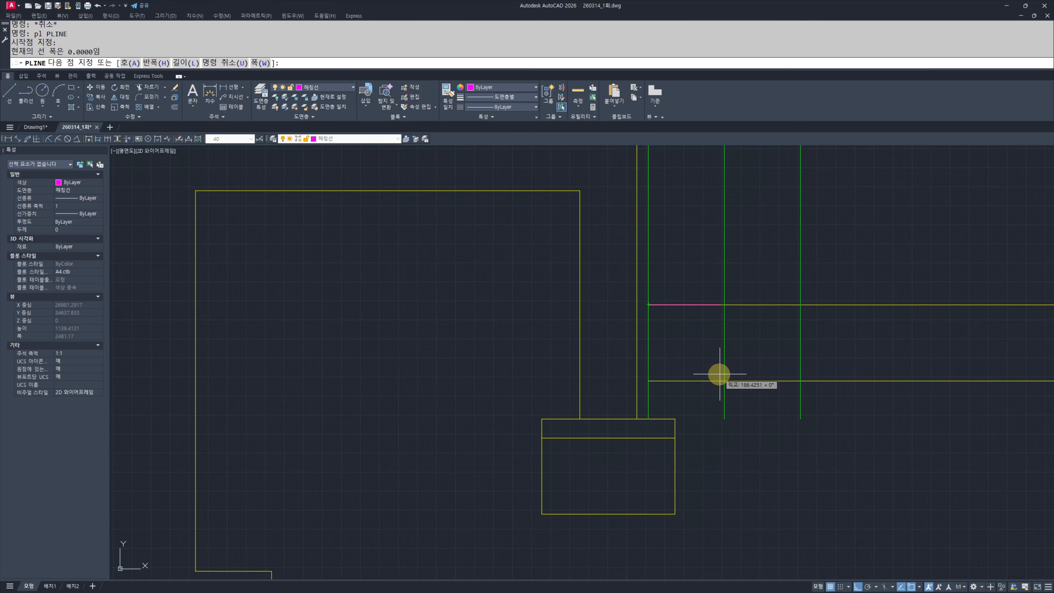
{"action": "left_click", "coordinate": [801, 304]}
{"action": "key", "text": "Escape"}
{"action": "key", "text": "Escape"}
Step: Erase the two green vertical guide lines crossing the ground band
{"action": "left_click", "coordinate": [858, 257]}
{"action": "left_click", "coordinate": [709, 288]}
{"action": "type", "text": "e"}
{"action": "key", "text": "space"}
{"action": "middle_click_drag", "start_coordinate": [831, 314], "coordinate": [822, 331]}
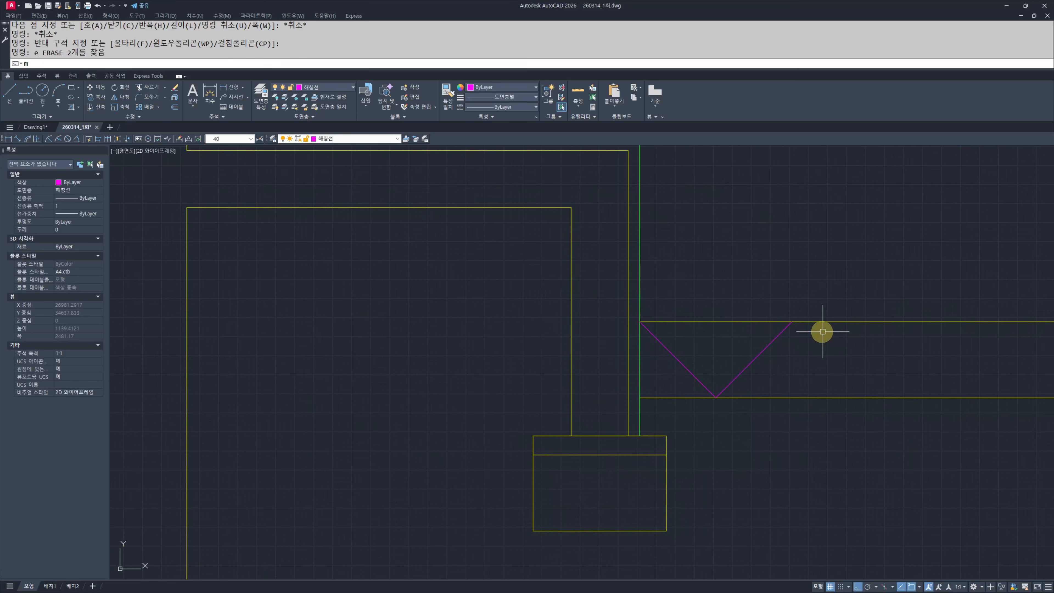
Step: Match the V-shaped polyline's properties to the yellow ground line
{"action": "type", "text": "mm"}
{"action": "left_click", "coordinate": [824, 321]}
{"action": "left_click", "coordinate": [852, 364]}
{"action": "left_click", "coordinate": [664, 383]}
{"action": "key", "text": "Escape"}
{"action": "key", "text": "Escape"}
Step: Copy the V-shaped polyline as an array of 3 items end to end along the ground line
{"action": "left_click", "coordinate": [802, 365]}
{"action": "left_click", "coordinate": [710, 372]}
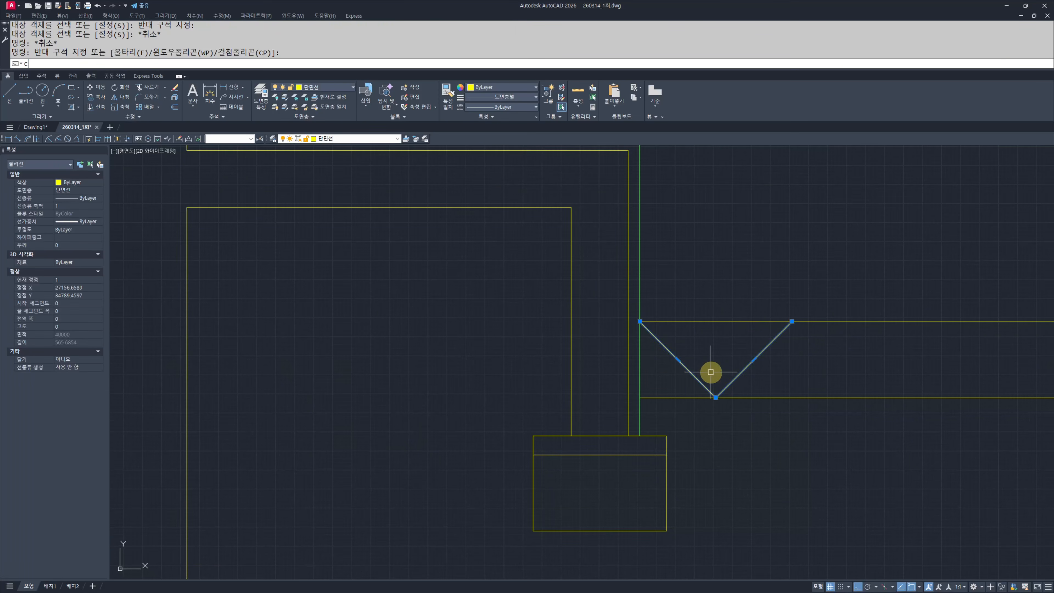
{"action": "type", "text": "cc"}
{"action": "key", "text": "space"}
{"action": "left_click", "coordinate": [677, 351]}
{"action": "type", "text": "a"}
{"action": "key", "text": "Return"}
{"action": "type", "text": "3"}
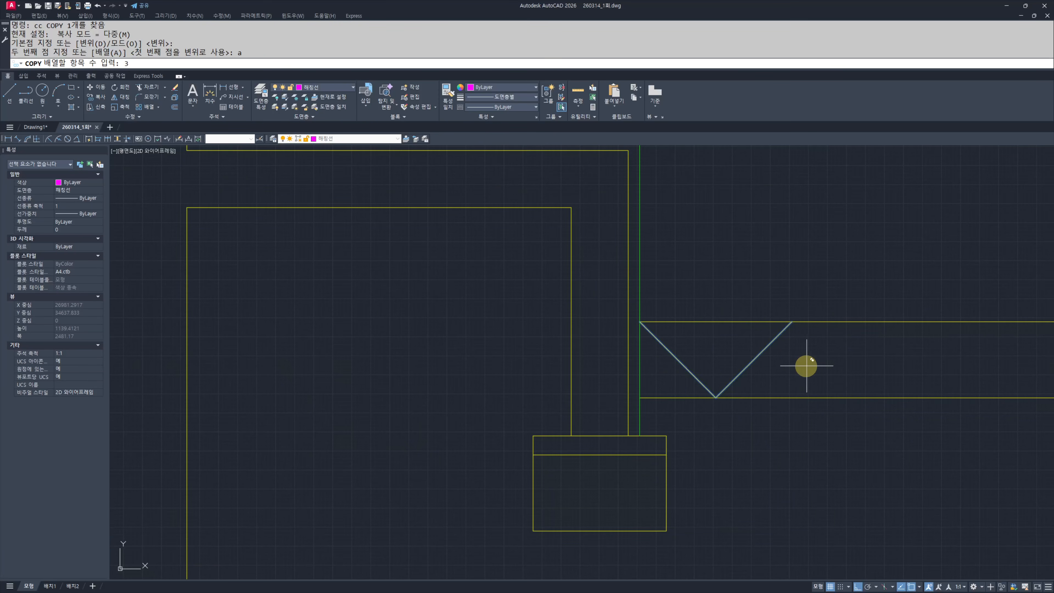
{"action": "key", "text": "Return"}
{"action": "left_click", "coordinate": [792, 323]}
{"action": "key", "text": "Escape"}
{"action": "key", "text": "Escape"}
Step: Draw a vertical line downward from the outer upper end of the last V shape
{"action": "scroll", "coordinate": [807, 353], "scroll_direction": "down", "scroll_amount": 2}
{"action": "type", "text": "1"}
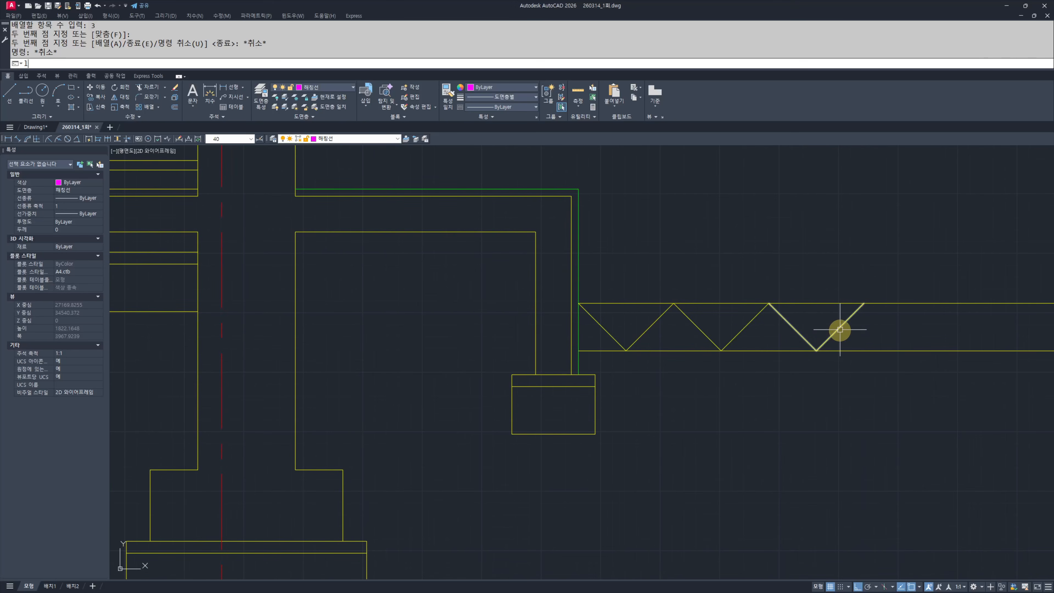
{"action": "key", "text": "space"}
{"action": "left_click", "coordinate": [864, 303]}
{"action": "left_click", "coordinate": [871, 419]}
{"action": "key", "text": "Escape"}
{"action": "key", "text": "Escape"}
Step: Trim both ground band lines beyond the vertical line at the last V shape
{"action": "scroll", "coordinate": [842, 386], "scroll_direction": "up", "scroll_amount": 2}
{"action": "type", "text": "tr"}
{"action": "left_click", "coordinate": [878, 390]}
{"action": "left_click", "coordinate": [724, 237]}
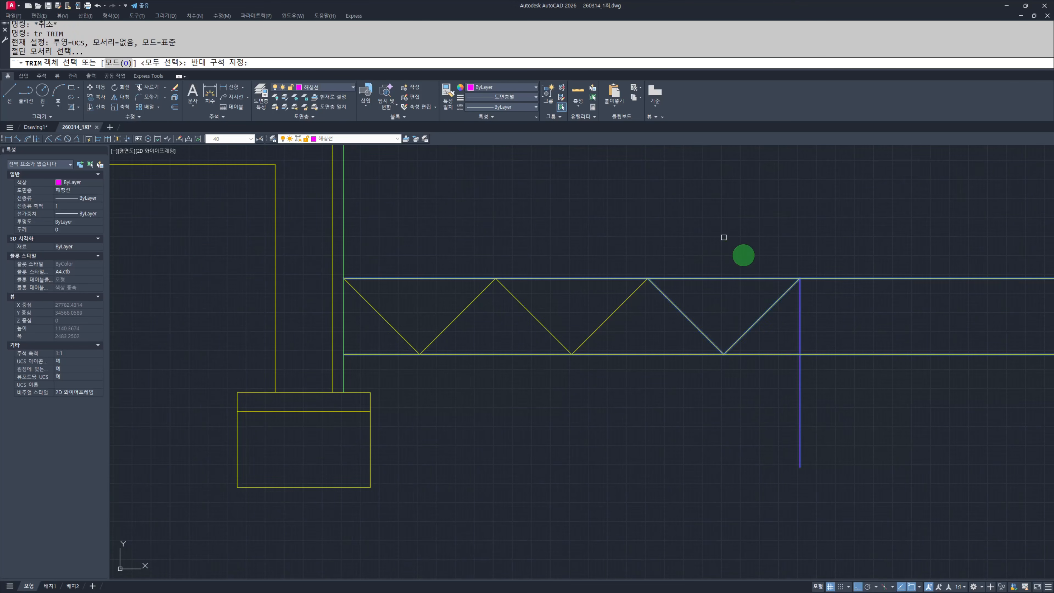
{"action": "key", "text": "space"}
{"action": "left_click", "coordinate": [871, 262]}
{"action": "left_click", "coordinate": [861, 398]}
{"action": "scroll", "coordinate": [577, 286], "scroll_direction": "up", "scroll_amount": 2}
{"action": "key", "text": "Escape"}
{"action": "key", "text": "Escape"}
{"action": "scroll", "coordinate": [784, 433], "scroll_direction": "down", "scroll_amount": 2}
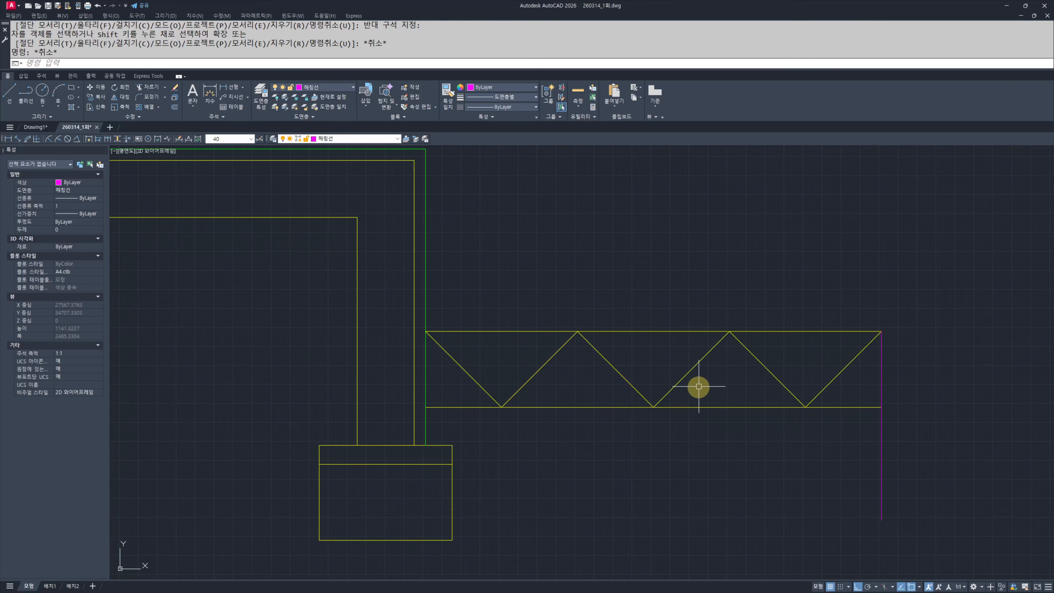
Step: Hatch the three upper triangles of the ground band with ANSI31 at scale 10
{"action": "type", "text": "h"}
{"action": "key", "text": "space"}
{"action": "left_click", "coordinate": [545, 339]}
{"action": "left_click", "coordinate": [648, 349]}
{"action": "left_click", "coordinate": [751, 348]}
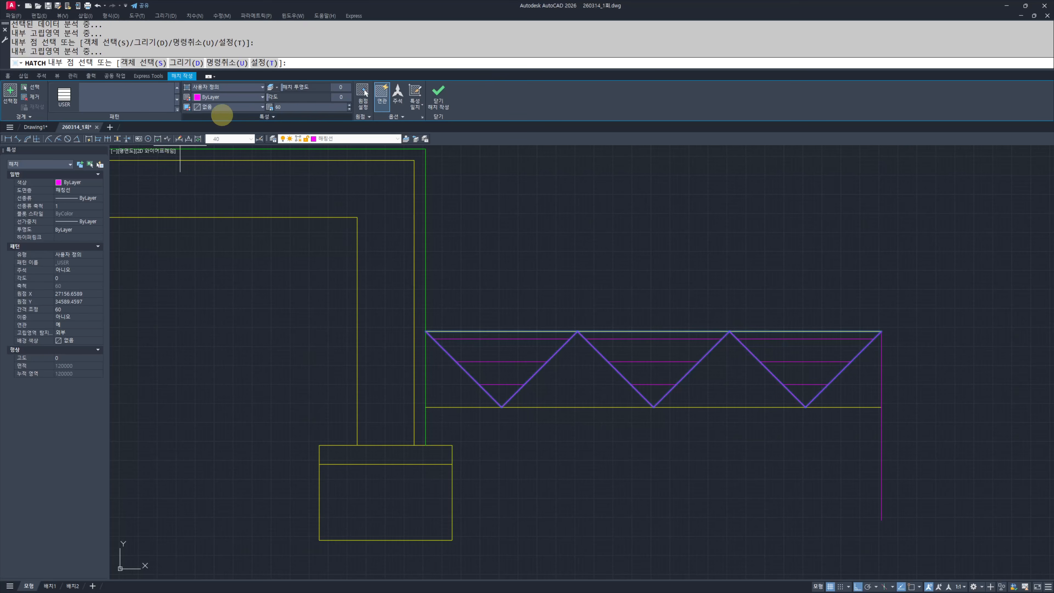
{"action": "left_click", "coordinate": [211, 99]}
{"action": "left_click", "coordinate": [125, 100]}
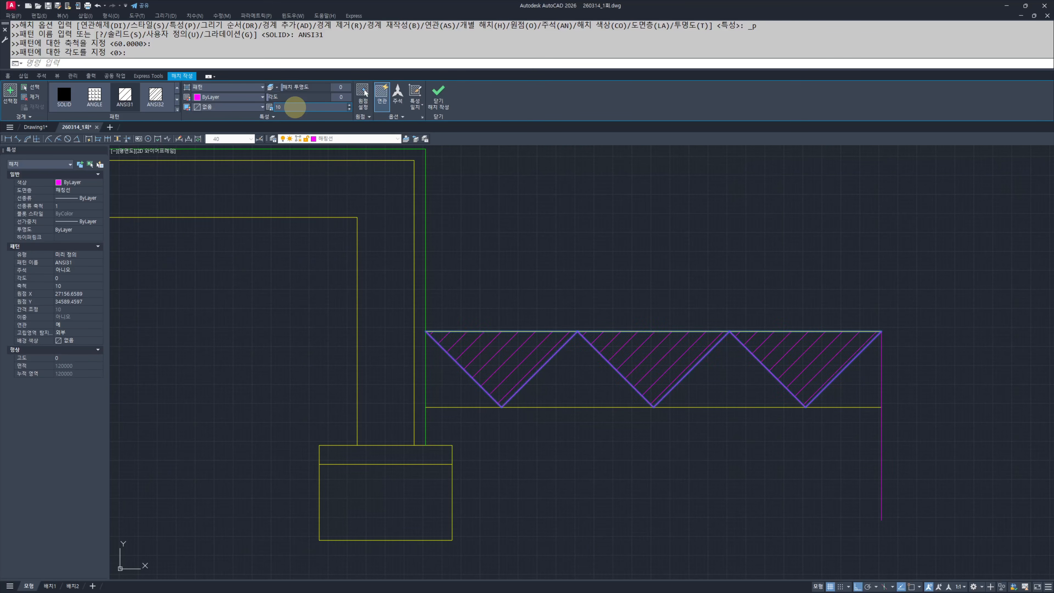
{"action": "key", "text": "space"}
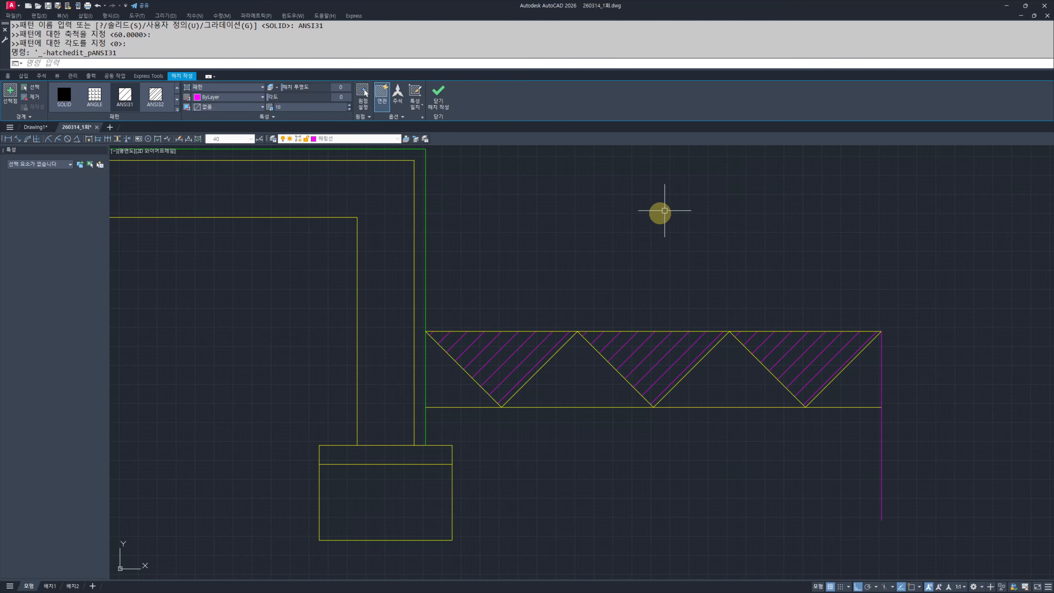
Step: Hatch the four lower regions between the V shapes with ANSI31 at scale 10
{"action": "key", "text": "Escape"}
{"action": "key", "text": "Escape"}
{"action": "middle_click_drag", "start_coordinate": [671, 418], "coordinate": [661, 415]}
{"action": "key", "text": "space"}
{"action": "left_click", "coordinate": [447, 390]}
{"action": "left_click", "coordinate": [569, 387]}
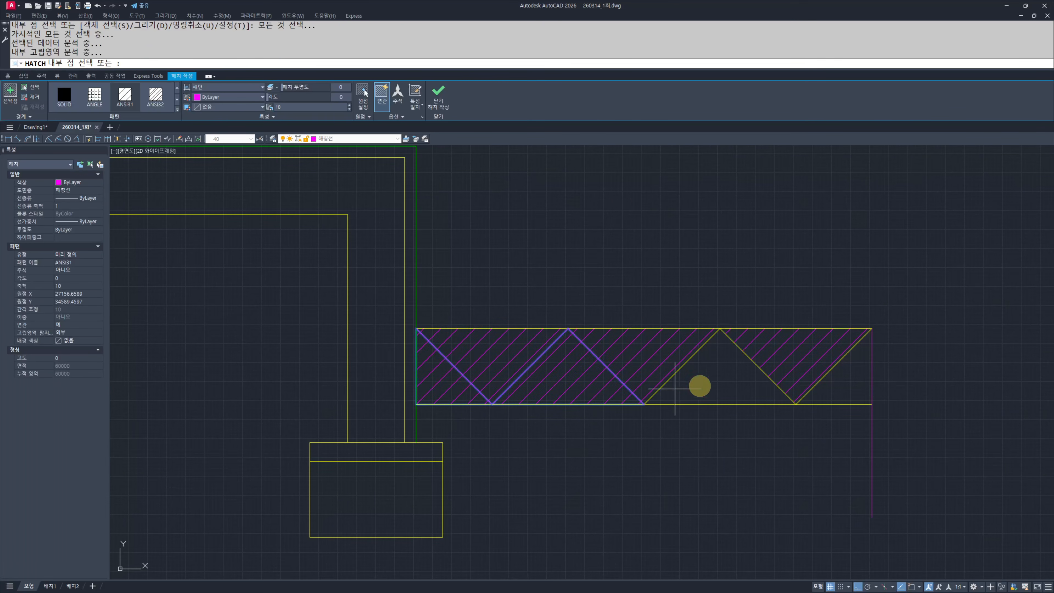
{"action": "left_click", "coordinate": [715, 386]}
{"action": "left_click", "coordinate": [840, 396]}
{"action": "key", "text": "space"}
{"action": "key", "text": "Escape"}
Step: Set the angle of the lower ground hatch to 90
{"action": "left_click", "coordinate": [726, 378]}
{"action": "left_click", "coordinate": [437, 215]}
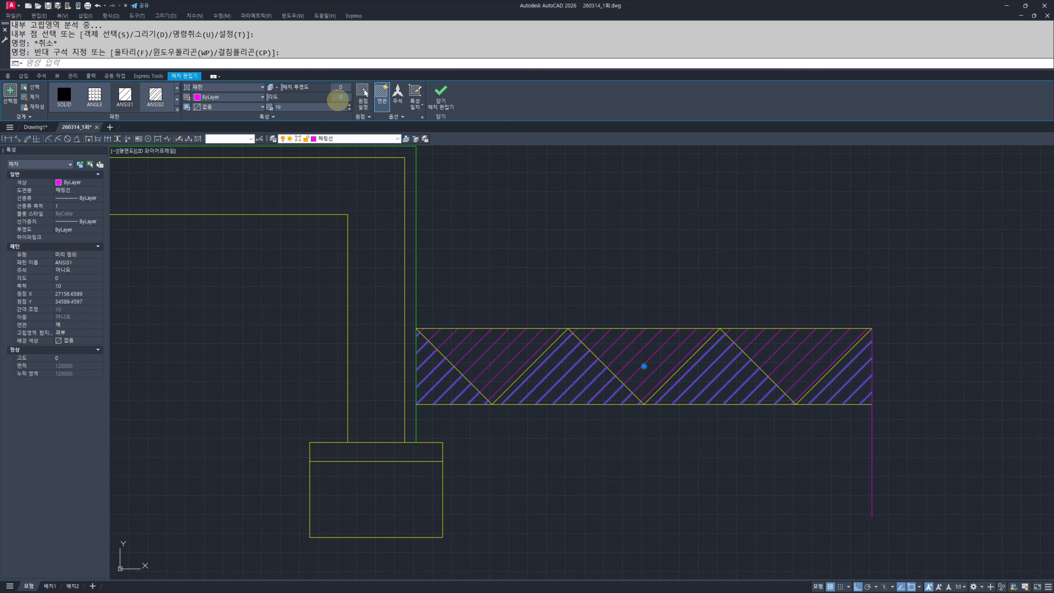
{"action": "type", "text": "90"}
{"action": "key", "text": "Return"}
{"action": "key", "text": "Escape"}
{"action": "key", "text": "Escape"}
{"action": "key", "text": "Escape"}
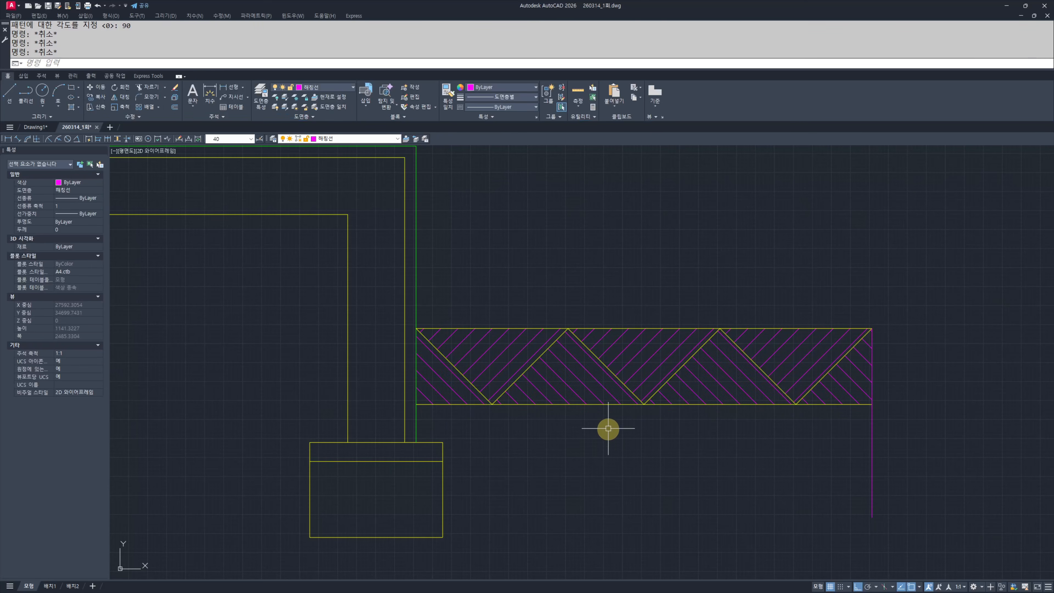
Step: Erase the vertical end line and the bottom line of the hatched ground band
{"action": "left_click", "coordinate": [905, 469]}
{"action": "left_click", "coordinate": [760, 447]}
{"action": "type", "text": "e"}
{"action": "key", "text": "Return"}
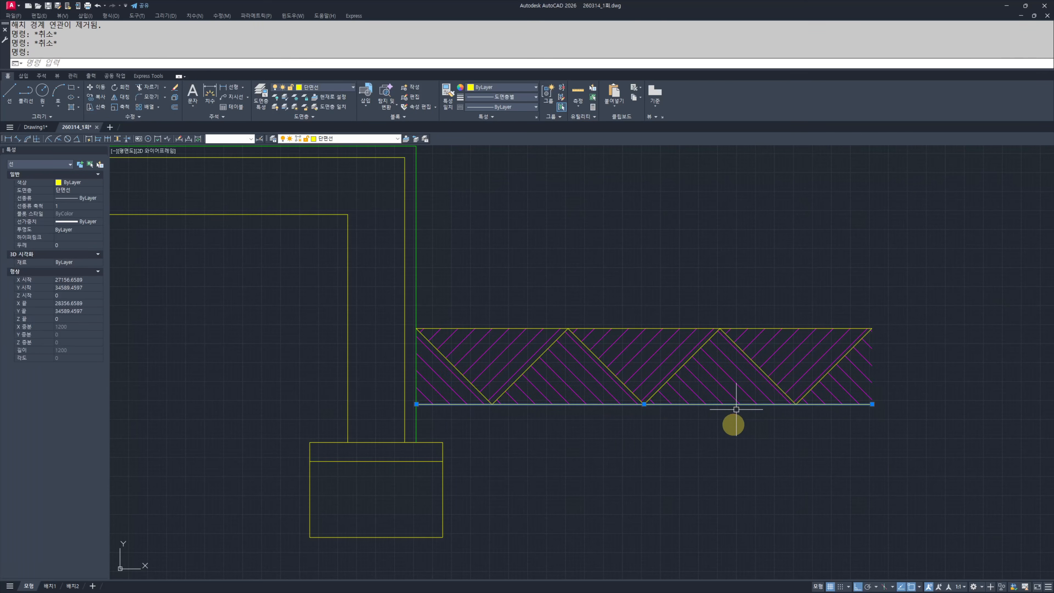
{"action": "scroll", "coordinate": [676, 397], "scroll_direction": "down", "scroll_amount": 2}
{"action": "scroll", "coordinate": [676, 397], "scroll_direction": "down", "scroll_amount": 2}
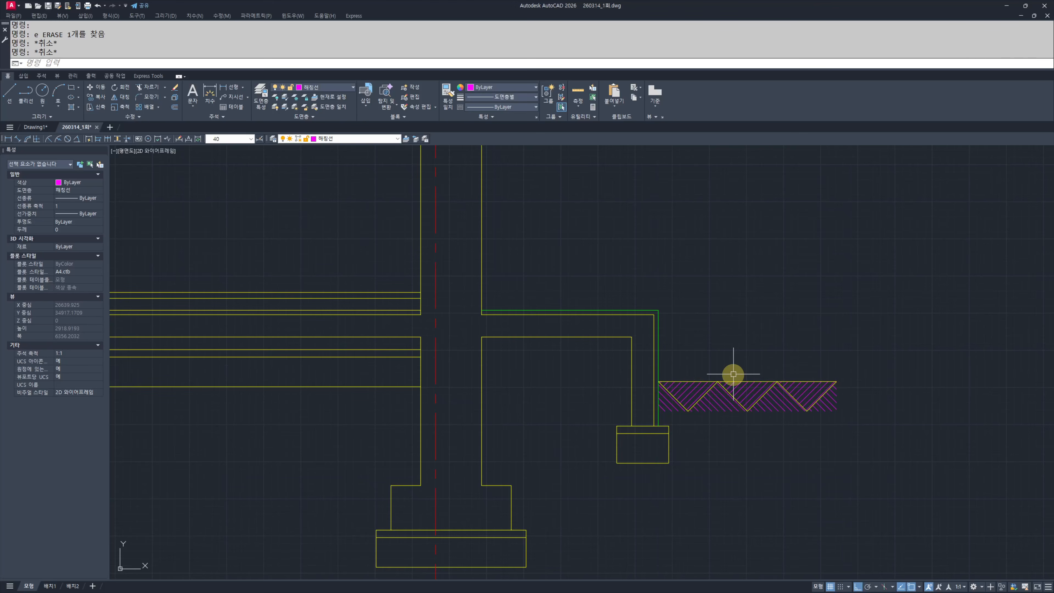
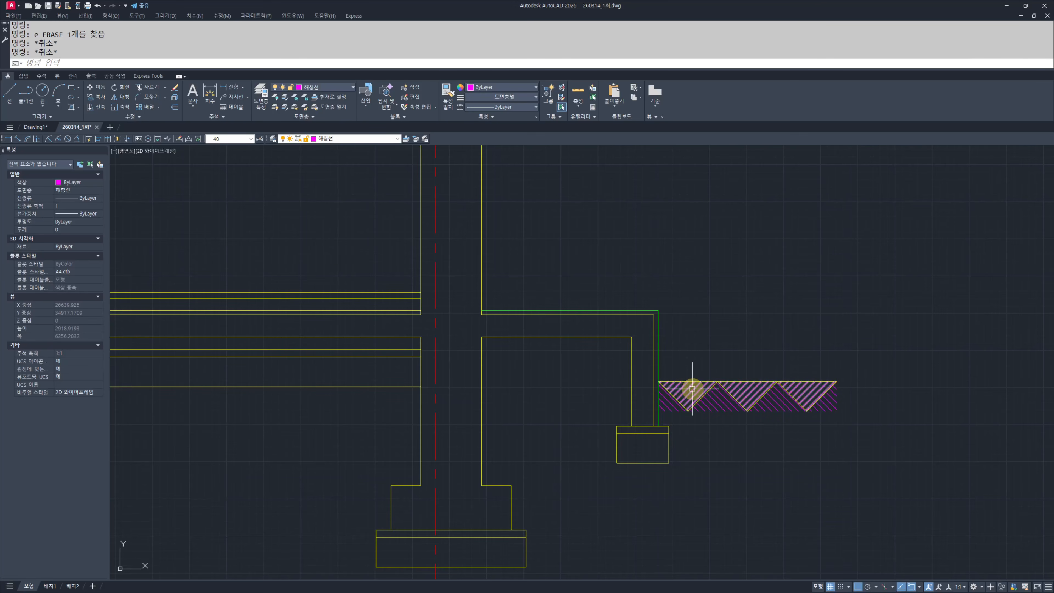
{"action": "middle_click_drag", "start_coordinate": [713, 307], "coordinate": [738, 359]}
{"action": "middle_click_drag", "start_coordinate": [599, 331], "coordinate": [732, 427]}
{"action": "scroll", "coordinate": [647, 372], "scroll_direction": "down", "scroll_amount": 4}
{"action": "middle_click_drag", "start_coordinate": [780, 417], "coordinate": [684, 320]}
{"action": "scroll", "coordinate": [698, 395], "scroll_direction": "up", "scroll_amount": 3}
{"action": "scroll", "coordinate": [699, 396], "scroll_direction": "up", "scroll_amount": 2}
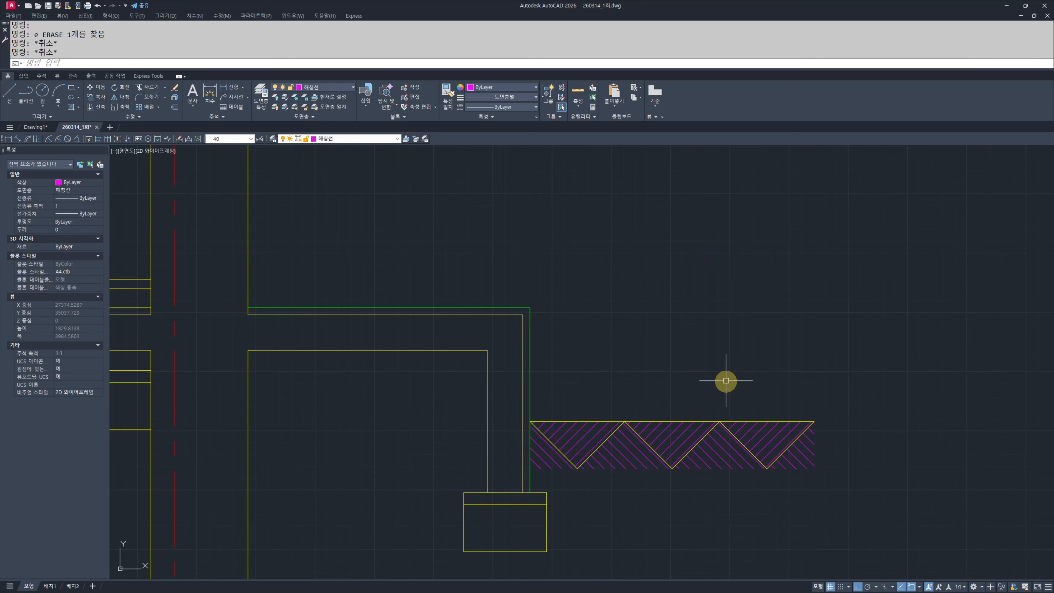
Step: Draw a horizontal line from the ground line's wall end inward across the outer wall and the space under the slab
{"action": "middle_click_drag", "start_coordinate": [554, 366], "coordinate": [740, 383]}
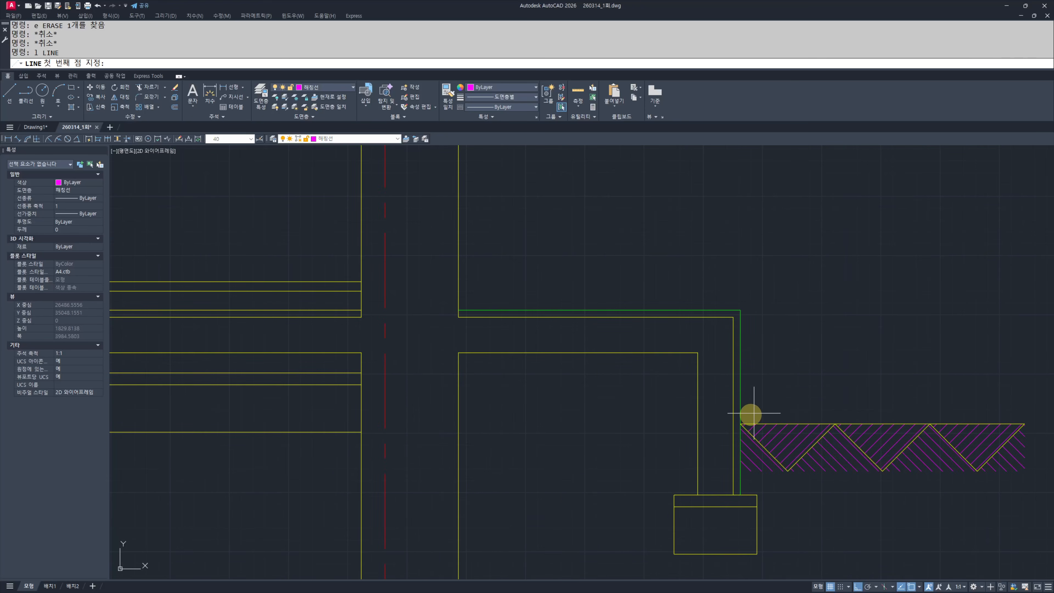
{"action": "scroll", "coordinate": [750, 414], "scroll_direction": "up", "scroll_amount": 2}
{"action": "left_click", "coordinate": [742, 423]}
{"action": "key", "text": "Escape"}
{"action": "key", "text": "Escape"}
{"action": "scroll", "coordinate": [271, 429], "scroll_direction": "up", "scroll_amount": 4}
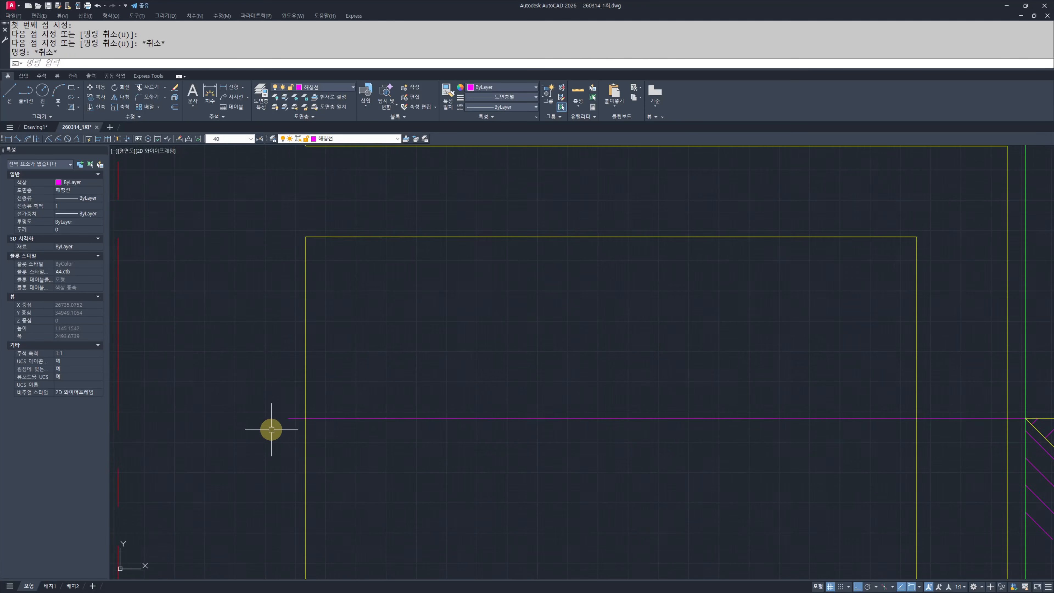
Step: Trim the horizontal line under the exterior slab so it spans only between the building wall and the outer wall's inner face
{"action": "type", "text": "tr"}
{"action": "left_click", "coordinate": [309, 430]}
{"action": "left_click", "coordinate": [301, 405]}
{"action": "scroll", "coordinate": [498, 384], "scroll_direction": "down", "scroll_amount": 4}
{"action": "key", "text": "Escape"}
{"action": "key", "text": "Escape"}
{"action": "key", "text": "space"}
{"action": "scroll", "coordinate": [553, 394], "scroll_direction": "up", "scroll_amount": 2}
{"action": "scroll", "coordinate": [553, 394], "scroll_direction": "up", "scroll_amount": 1}
{"action": "left_click", "coordinate": [553, 394]}
{"action": "left_click", "coordinate": [486, 438]}
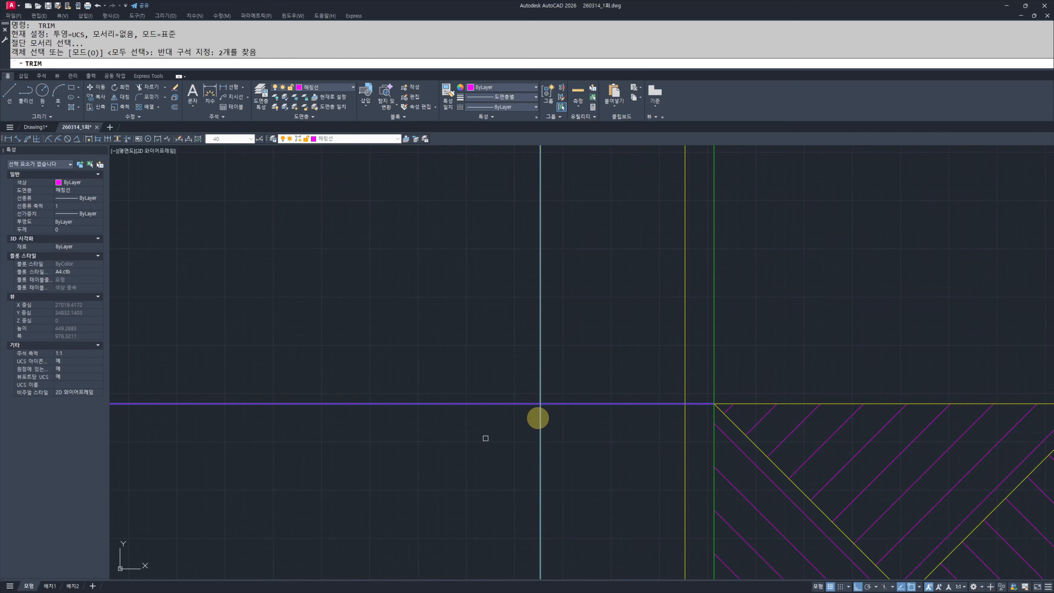
{"action": "key", "text": "space"}
{"action": "left_click", "coordinate": [612, 365]}
{"action": "key", "text": "Escape"}
{"action": "key", "text": "Escape"}
{"action": "scroll", "coordinate": [540, 399], "scroll_direction": "down", "scroll_amount": 4}
{"action": "mouse_move", "coordinate": [446, 400]}
{"action": "middle_mouse_down"}
{"action": "mouse_move", "coordinate": [526, 429]}
{"action": "mouse_move", "coordinate": [655, 437]}
{"action": "middle_mouse_up"}
Step: Hatch the enclosed space under the exterior slab with a user-defined line pattern at angle 0 and spacing 10
{"action": "type", "text": "h"}
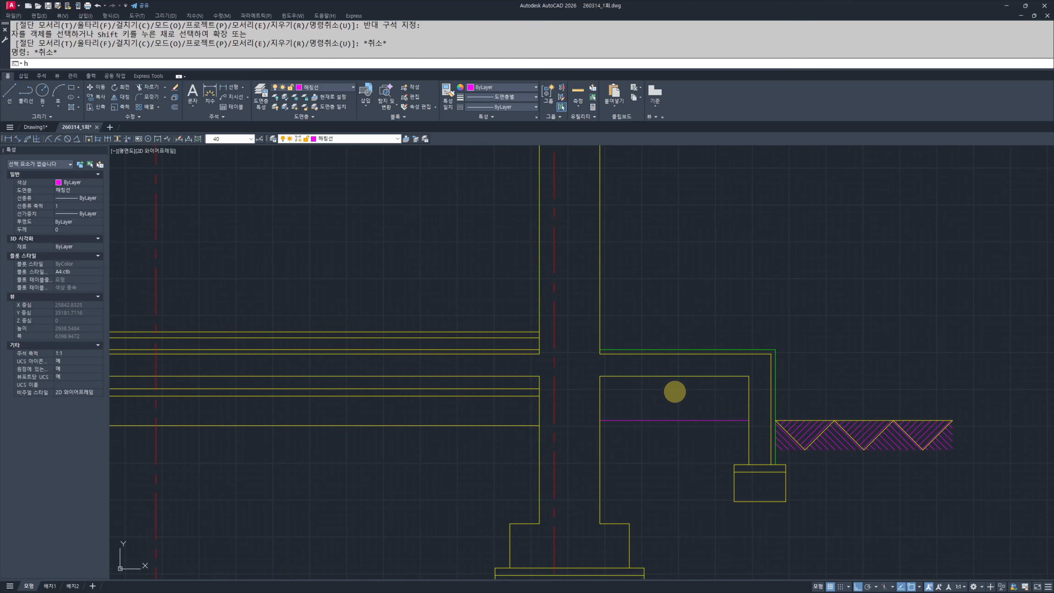
{"action": "scroll", "coordinate": [675, 392], "scroll_direction": "up", "scroll_amount": 2}
{"action": "left_click", "coordinate": [669, 395]}
{"action": "key", "text": "space"}
{"action": "key", "text": "Escape"}
{"action": "left_click", "coordinate": [668, 395]}
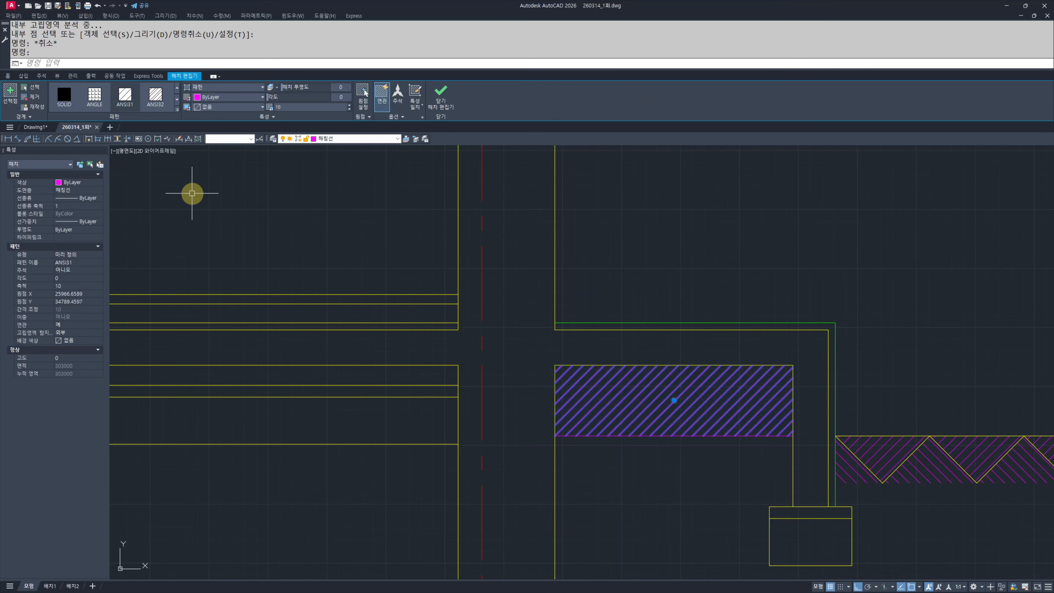
{"action": "left_click", "coordinate": [208, 122]}
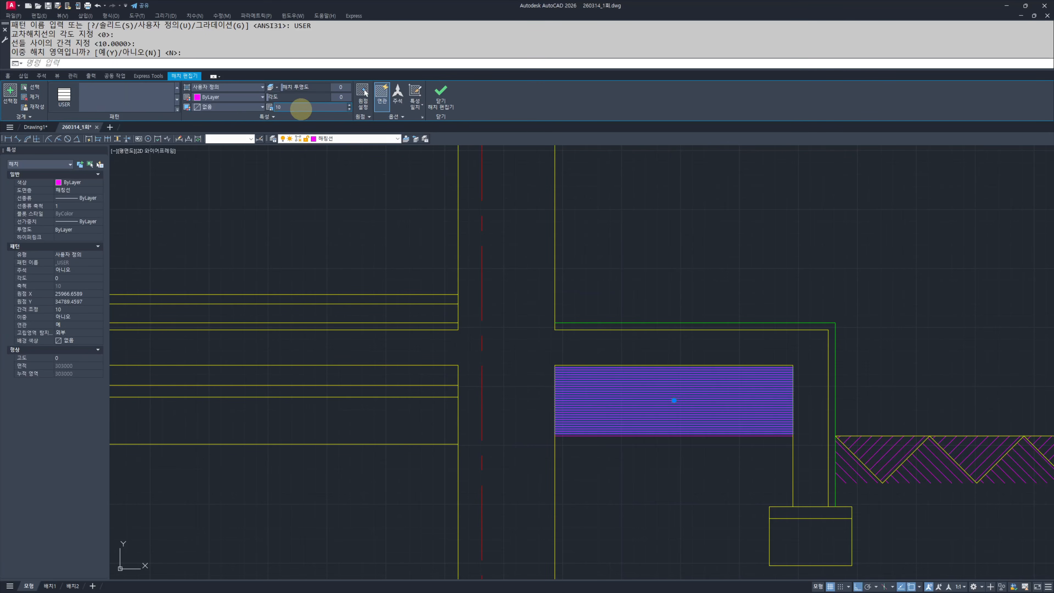
{"action": "key", "text": "Escape"}
{"action": "key", "text": "Escape"}
{"action": "key", "text": "Escape"}
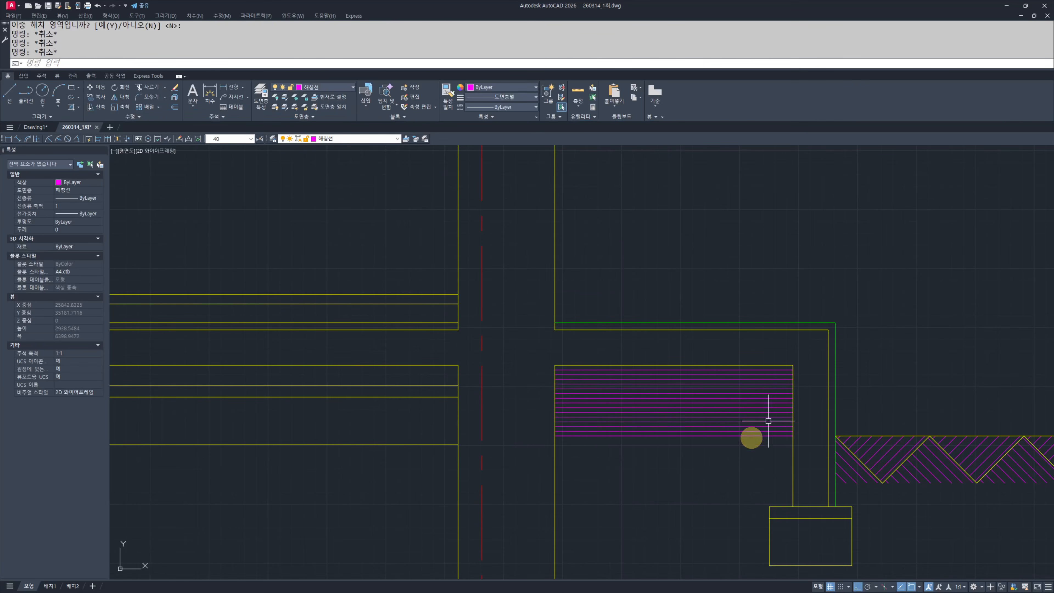
Step: Match the properties of the exterior slab's green finish line onto the top floor line of the adjoining bay
{"action": "scroll", "coordinate": [726, 372], "scroll_direction": "down", "scroll_amount": 7}
{"action": "scroll", "coordinate": [595, 384], "scroll_direction": "up", "scroll_amount": 3}
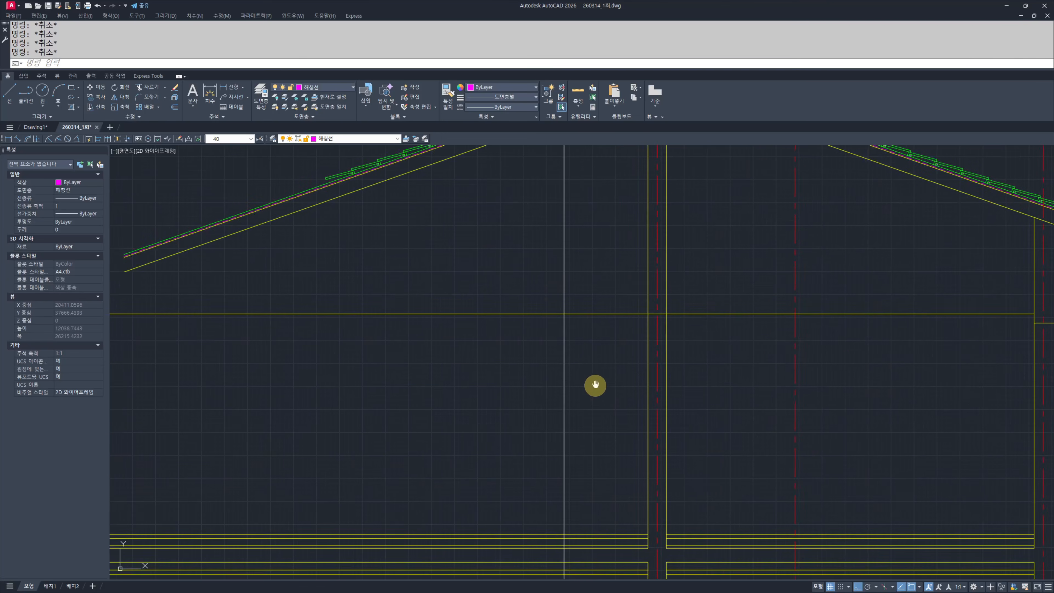
{"action": "scroll", "coordinate": [612, 397], "scroll_direction": "down", "scroll_amount": 3}
{"action": "scroll", "coordinate": [572, 417], "scroll_direction": "up", "scroll_amount": 7}
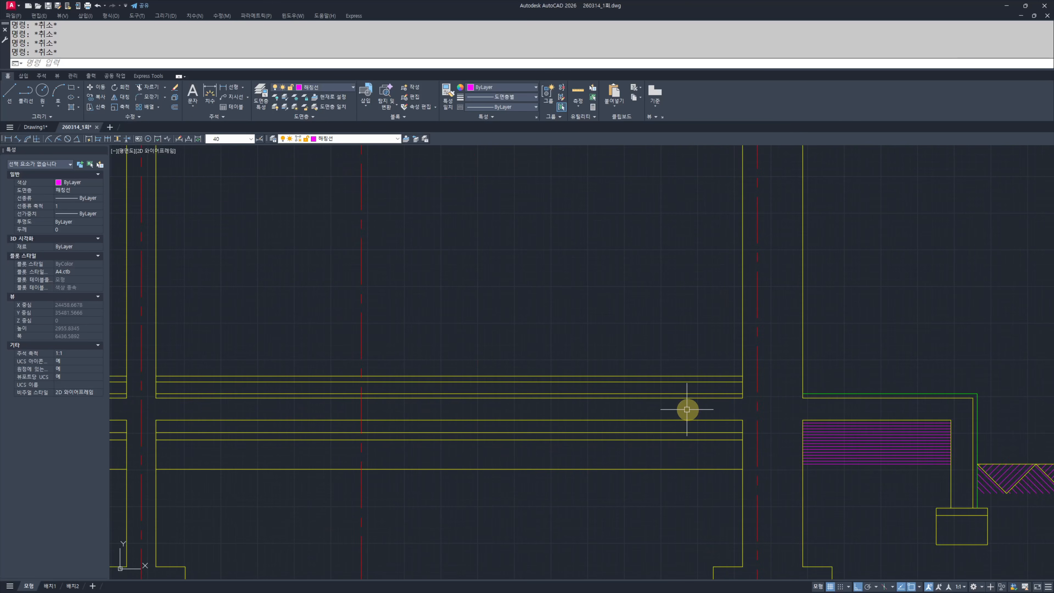
{"action": "type", "text": "mm"}
{"action": "key", "text": "Return"}
{"action": "left_click", "coordinate": [811, 394]}
{"action": "left_click", "coordinate": [723, 376]}
{"action": "key", "text": "Escape"}
{"action": "key", "text": "Escape"}
Step: Match the green finish line's properties onto the top floor line on the other side of the interior wall
{"action": "scroll", "coordinate": [559, 372], "scroll_direction": "down", "scroll_amount": 5}
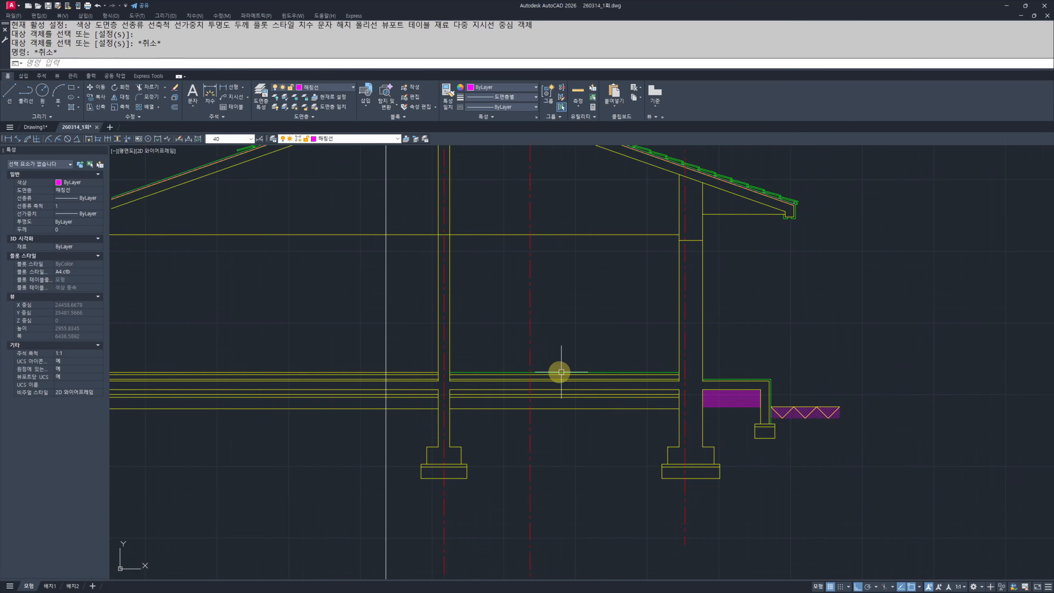
{"action": "middle_click_drag", "start_coordinate": [559, 372], "coordinate": [672, 449]}
{"action": "scroll", "coordinate": [537, 439], "scroll_direction": "up", "scroll_amount": 6}
{"action": "key", "text": "Return"}
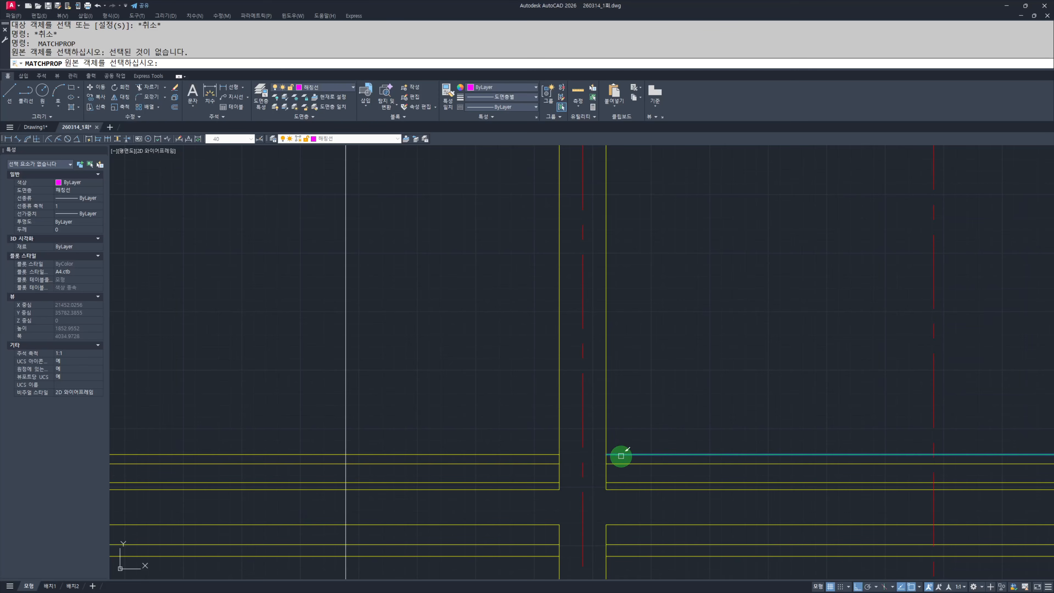
{"action": "left_click", "coordinate": [621, 456]}
{"action": "left_click", "coordinate": [534, 456]}
{"action": "key", "text": "Escape"}
{"action": "key", "text": "Escape"}
Step: Draw a line across the interior wall connecting the two green floor finish lines
{"action": "scroll", "coordinate": [430, 408], "scroll_direction": "down", "scroll_amount": 6}
{"action": "middle_click_drag", "start_coordinate": [449, 422], "coordinate": [522, 426]}
{"action": "scroll", "coordinate": [522, 426], "scroll_direction": "up", "scroll_amount": 8}
{"action": "type", "text": "l"}
{"action": "key", "text": "Return"}
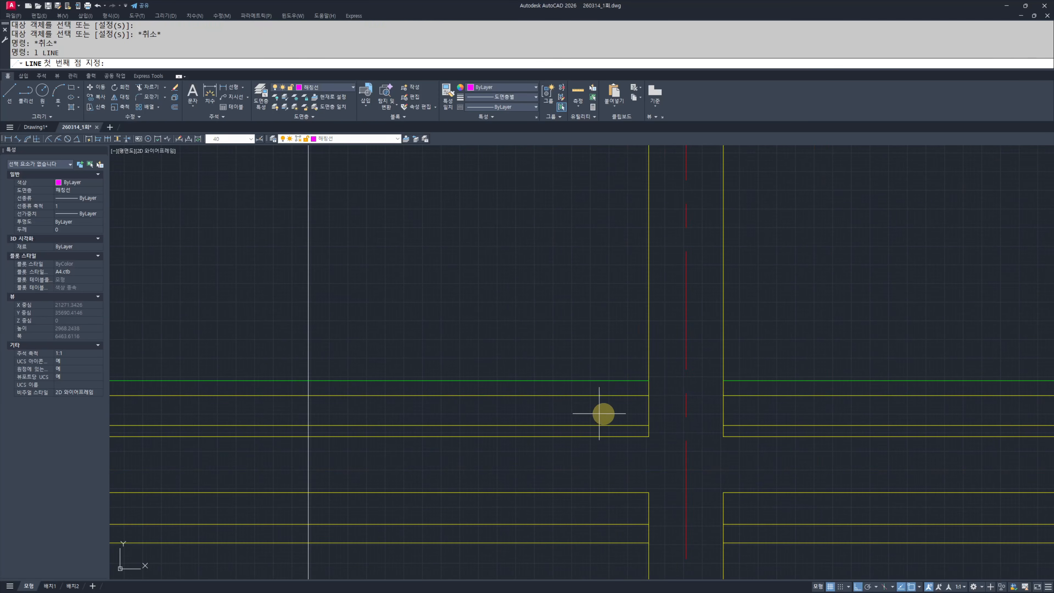
{"action": "left_click", "coordinate": [730, 382]}
{"action": "left_click", "coordinate": [649, 382]}
{"action": "key", "text": "Escape"}
{"action": "key", "text": "Escape"}
Step: Erase the connecting line across the interior wall
{"action": "scroll", "coordinate": [692, 407], "scroll_direction": "up", "scroll_amount": 4}
{"action": "type", "text": "m"}
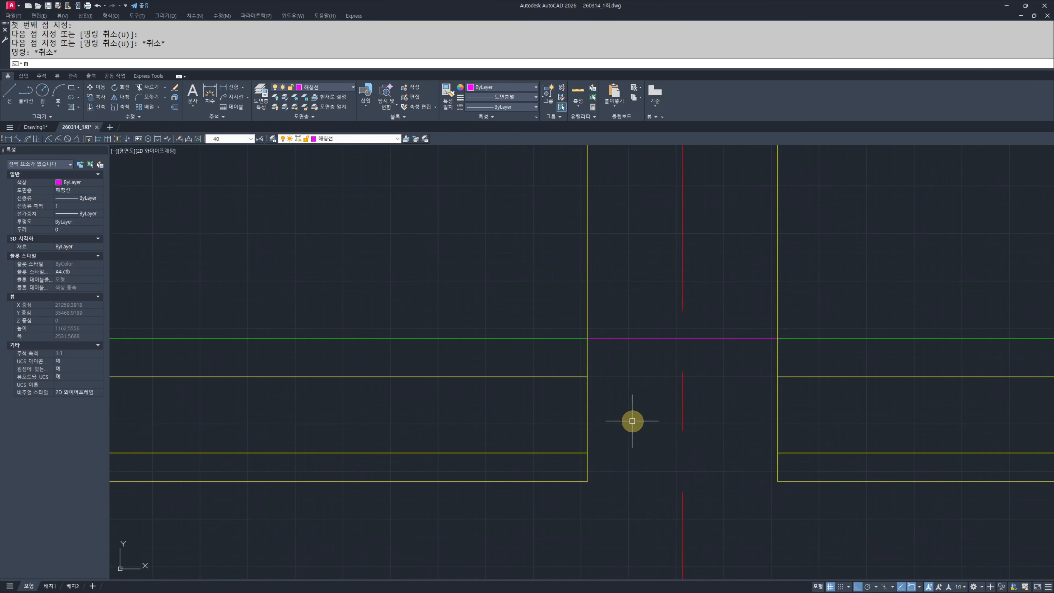
{"action": "left_click", "coordinate": [636, 305]}
{"action": "left_click", "coordinate": [624, 383]}
{"action": "type", "text": "e"}
{"action": "key", "text": "Return"}
{"action": "key", "text": "Escape"}
{"action": "key", "text": "Escape"}
Step: Dimension the vertical distance on the floor plan from the entry hall's step edge to the entrance wall's centreline
{"action": "scroll", "coordinate": [664, 403], "scroll_direction": "down", "scroll_amount": 10}
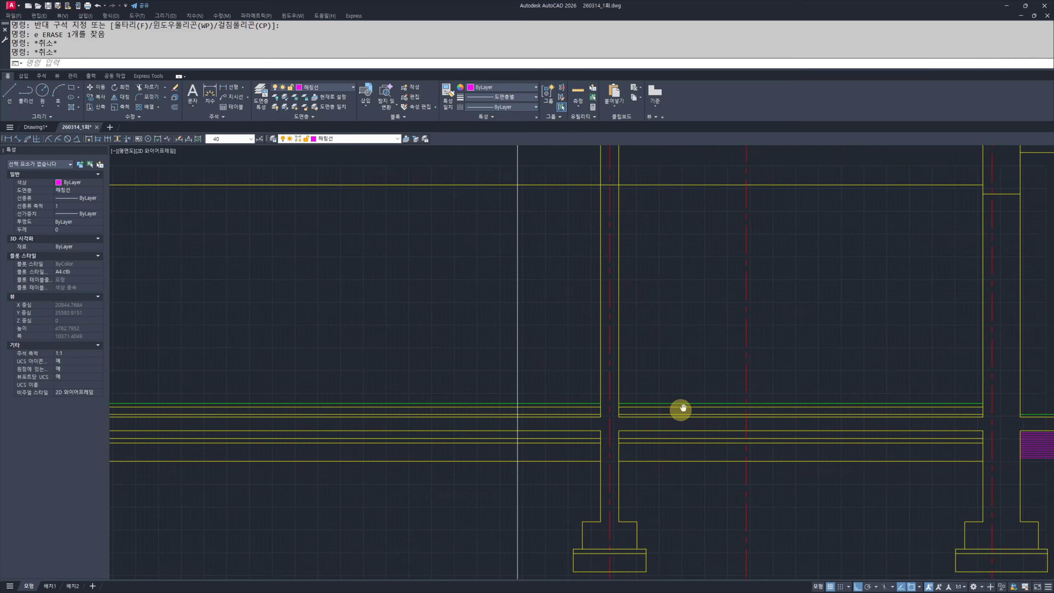
{"action": "middle_click_drag", "start_coordinate": [585, 355], "coordinate": [504, 367]}
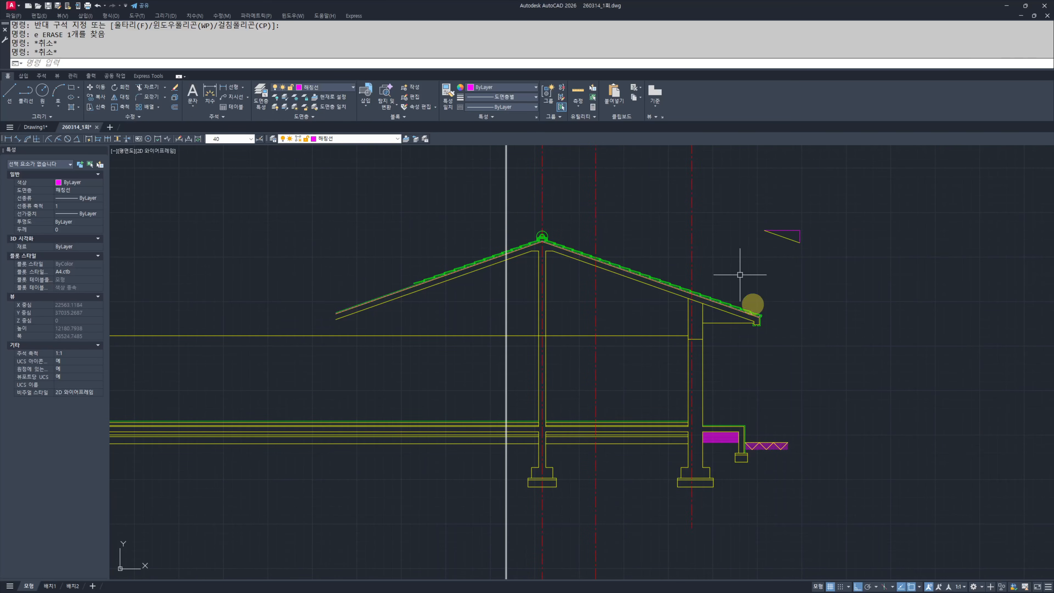
{"action": "scroll", "coordinate": [740, 274], "scroll_direction": "down", "scroll_amount": 6}
{"action": "scroll", "coordinate": [525, 289], "scroll_direction": "up", "scroll_amount": 6}
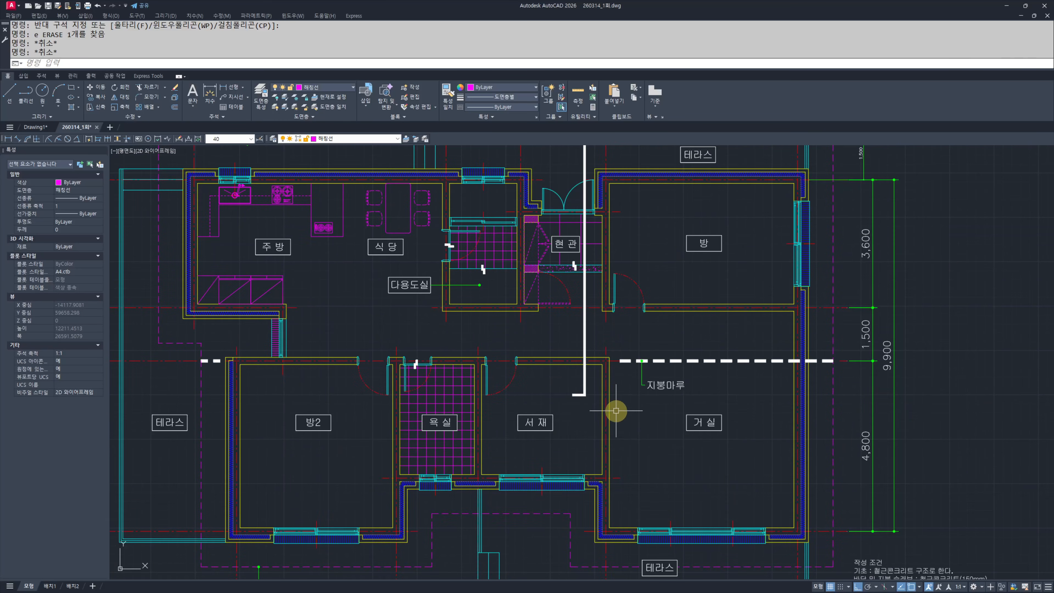
{"action": "scroll", "coordinate": [580, 361], "scroll_direction": "up", "scroll_amount": 4}
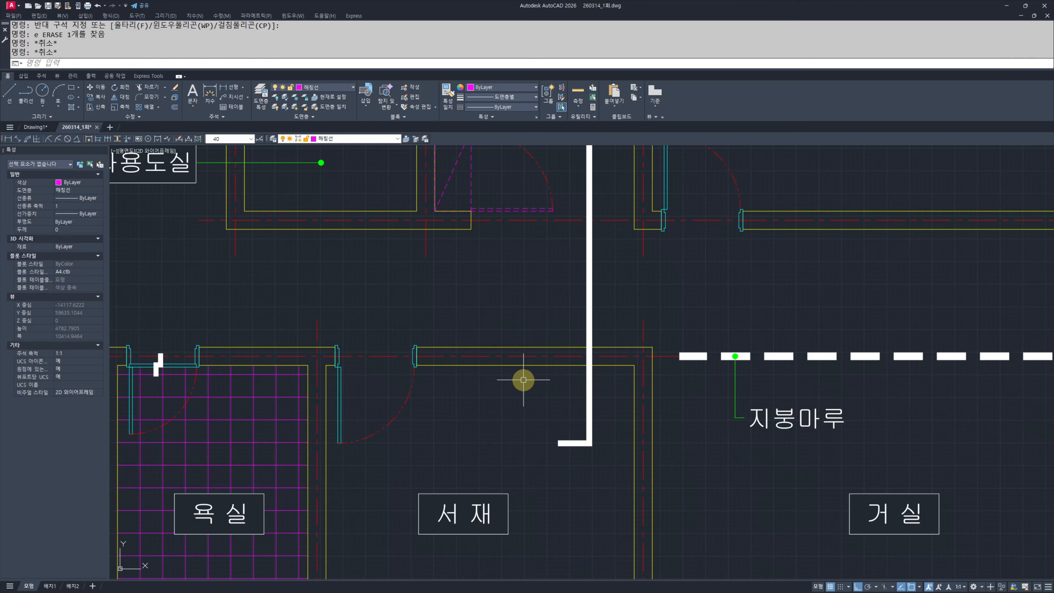
{"action": "scroll", "coordinate": [524, 380], "scroll_direction": "down", "scroll_amount": 4}
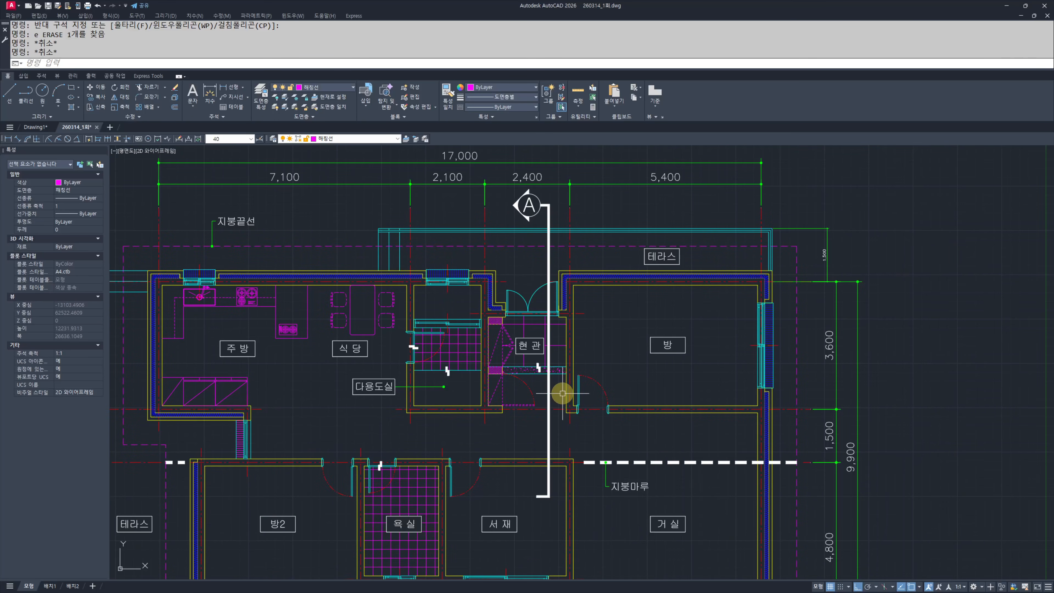
{"action": "scroll", "coordinate": [582, 320], "scroll_direction": "up", "scroll_amount": 5}
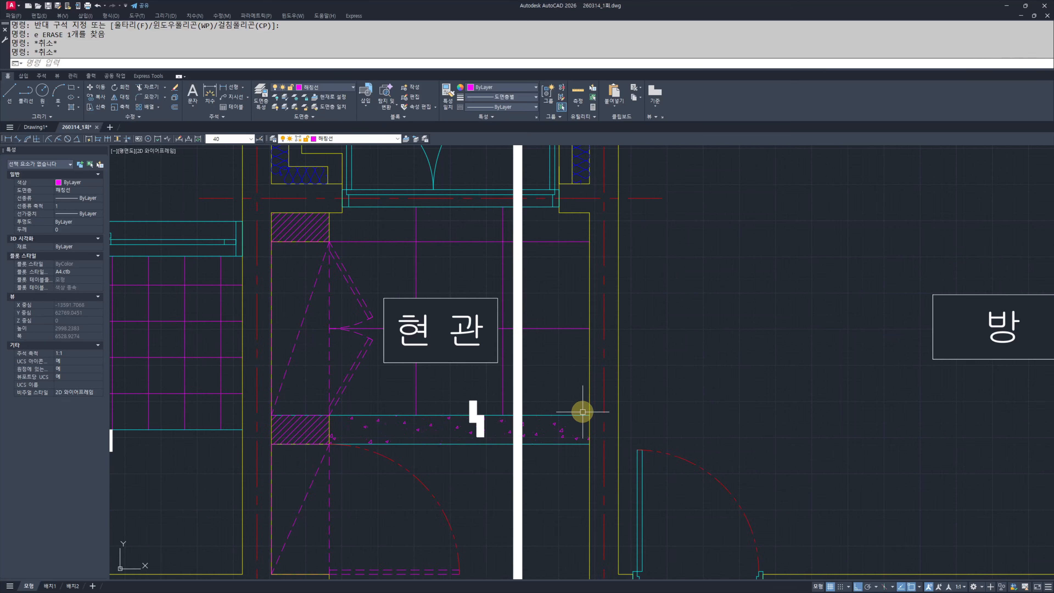
{"action": "type", "text": "q"}
{"action": "key", "text": "Return"}
{"action": "left_click", "coordinate": [586, 416]}
{"action": "left_click", "coordinate": [586, 200]}
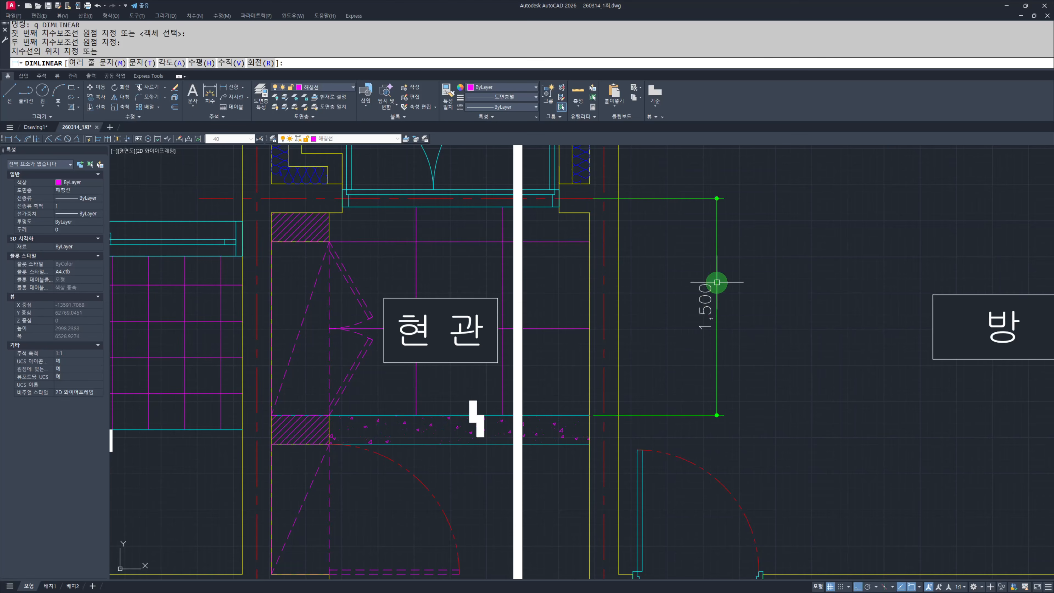
{"action": "left_click", "coordinate": [715, 282]}
{"action": "key", "text": "Escape"}
{"action": "key", "text": "Escape"}
Step: Offset the outer wall's centreline 1500 toward the interior in the section drawing
{"action": "scroll", "coordinate": [647, 330], "scroll_direction": "down", "scroll_amount": 6}
{"action": "scroll", "coordinate": [629, 350], "scroll_direction": "up", "scroll_amount": 3}
{"action": "middle_click_drag", "start_coordinate": [629, 350], "coordinate": [632, 350]}
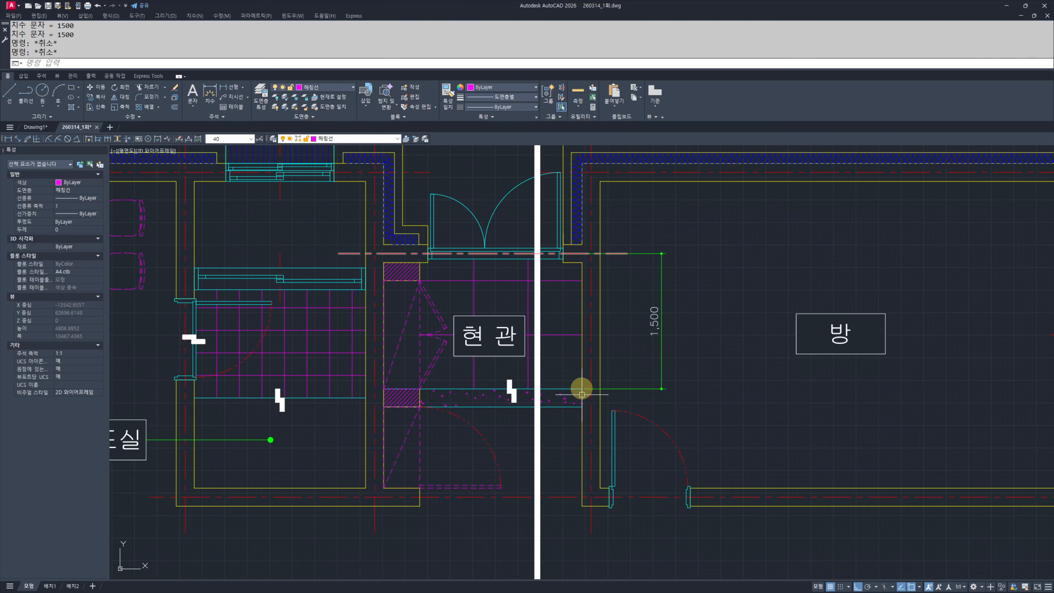
{"action": "scroll", "coordinate": [574, 374], "scroll_direction": "down", "scroll_amount": 5}
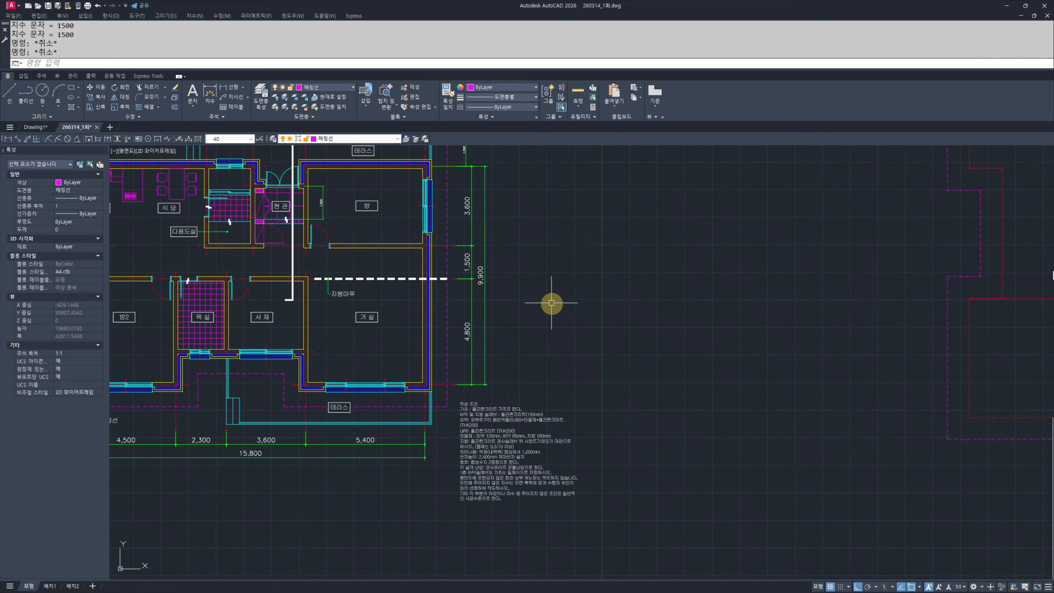
{"action": "key", "text": "Escape"}
{"action": "key", "text": "Escape"}
{"action": "scroll", "coordinate": [364, 210], "scroll_direction": "up", "scroll_amount": 6}
{"action": "scroll", "coordinate": [630, 355], "scroll_direction": "down", "scroll_amount": 3}
{"action": "scroll", "coordinate": [756, 454], "scroll_direction": "down", "scroll_amount": 2}
{"action": "scroll", "coordinate": [405, 291], "scroll_direction": "down", "scroll_amount": 2}
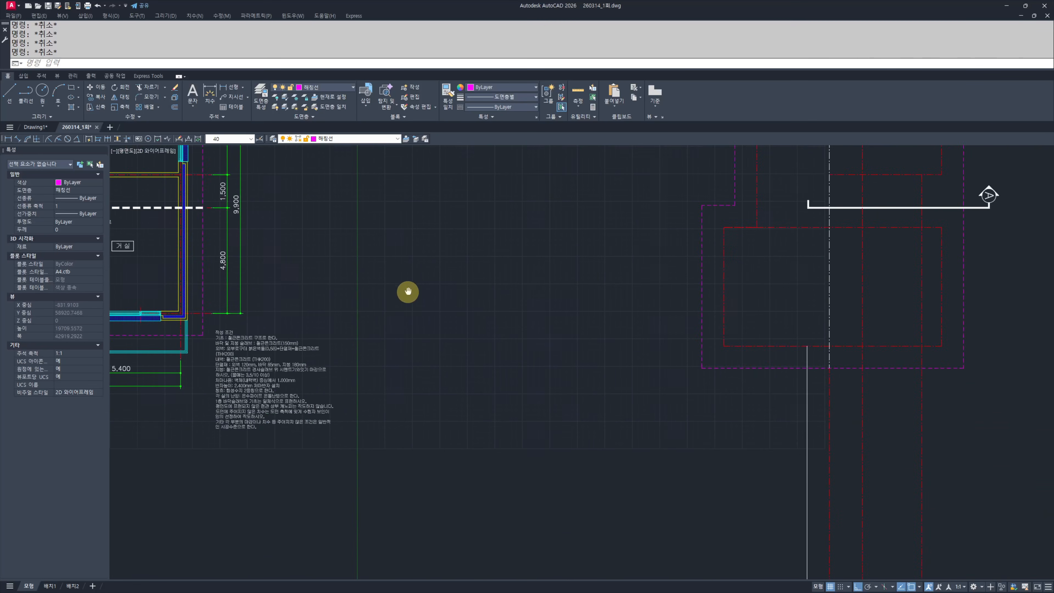
{"action": "middle_click_drag", "start_coordinate": [405, 291], "coordinate": [506, 231]}
{"action": "scroll", "coordinate": [714, 466], "scroll_direction": "up", "scroll_amount": 3}
{"action": "scroll", "coordinate": [713, 466], "scroll_direction": "up", "scroll_amount": 2}
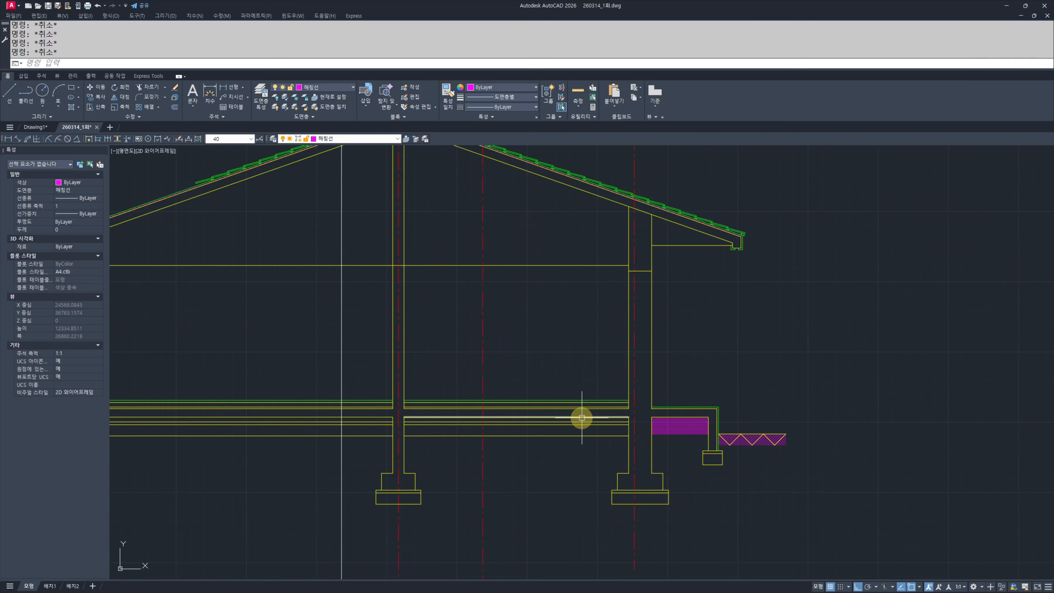
{"action": "middle_click_drag", "start_coordinate": [581, 419], "coordinate": [571, 450]}
{"action": "key", "text": "Return"}
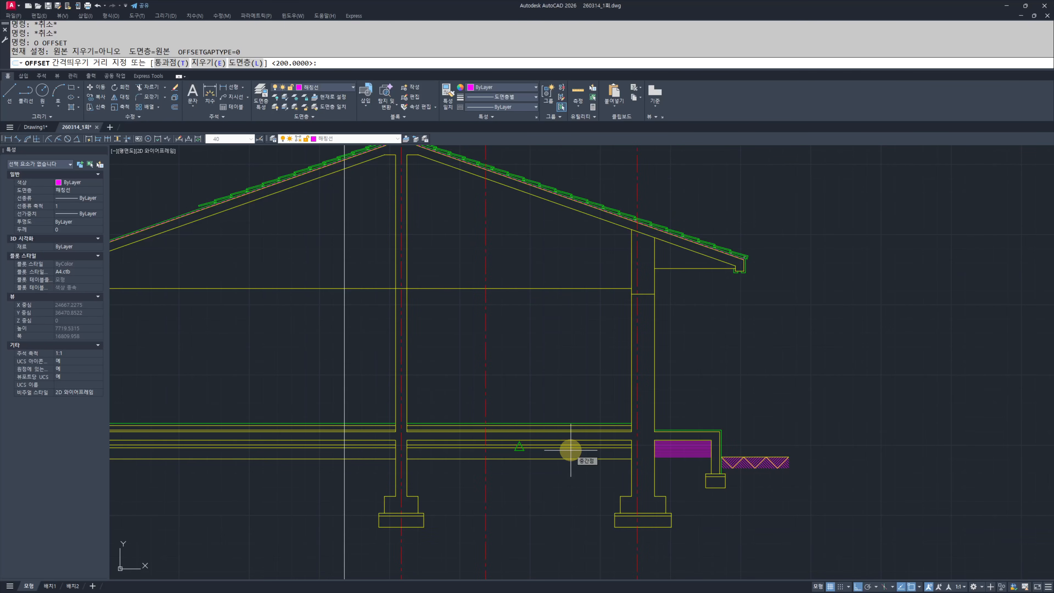
{"action": "type", "text": "1500"}
{"action": "key", "text": "Return"}
{"action": "key", "text": "Escape"}
{"action": "type", "text": "t"}
{"action": "key", "text": "Return"}
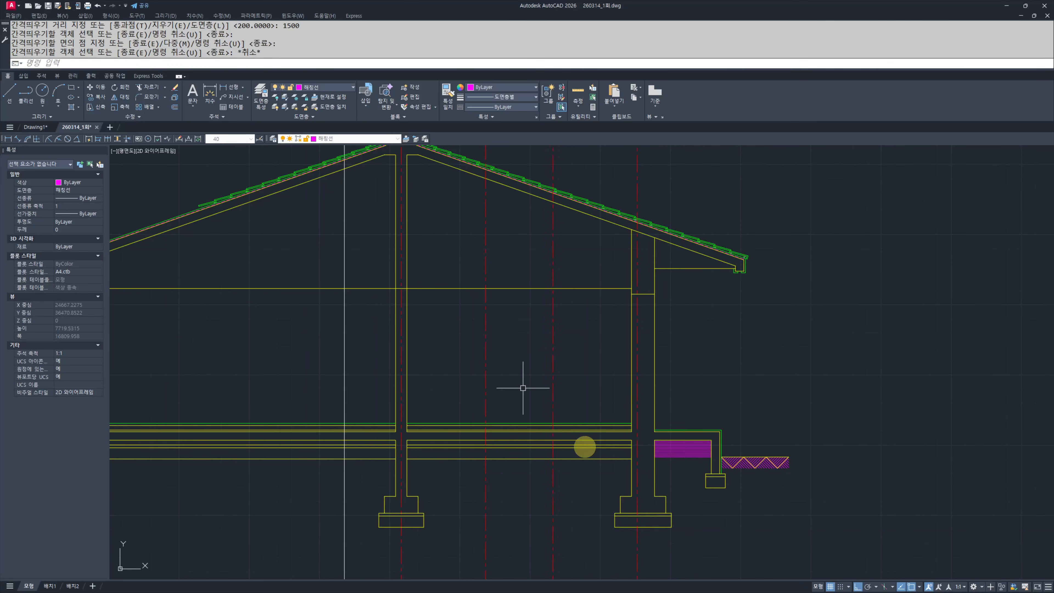
{"action": "scroll", "coordinate": [664, 440], "scroll_direction": "up", "scroll_amount": 6}
{"action": "left_click", "coordinate": [594, 320]}
{"action": "key", "text": "Escape"}
{"action": "key", "text": "Escape"}
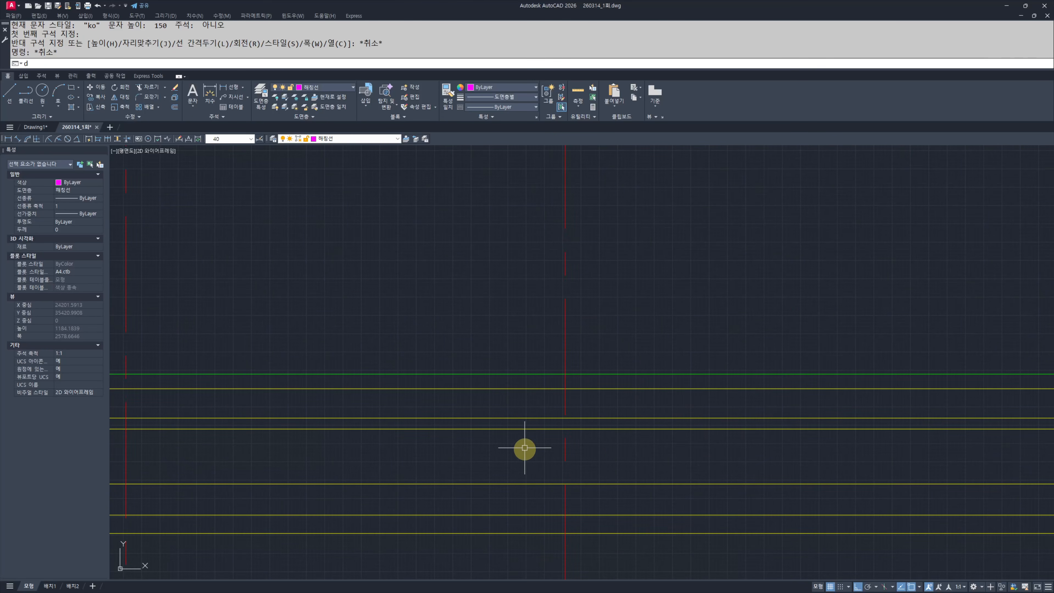
{"action": "key", "text": "Return"}
{"action": "key", "text": "Escape"}
{"action": "key", "text": "Escape"}
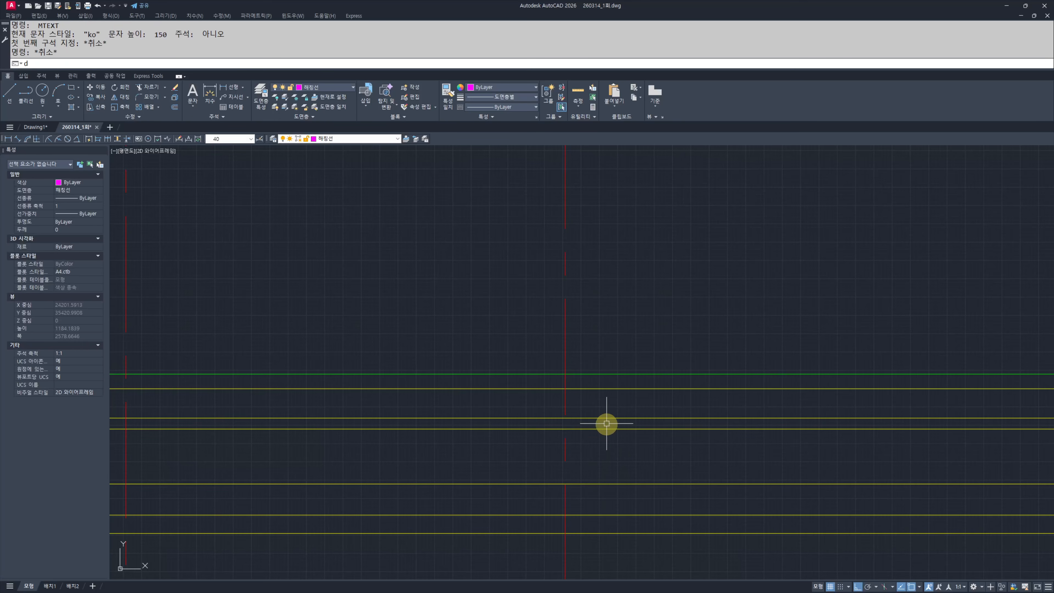
{"action": "key", "text": "Return"}
{"action": "left_click", "coordinate": [606, 429]}
{"action": "left_click", "coordinate": [522, 316]}
{"action": "left_click", "coordinate": [489, 459]}
{"action": "key", "text": "Return"}
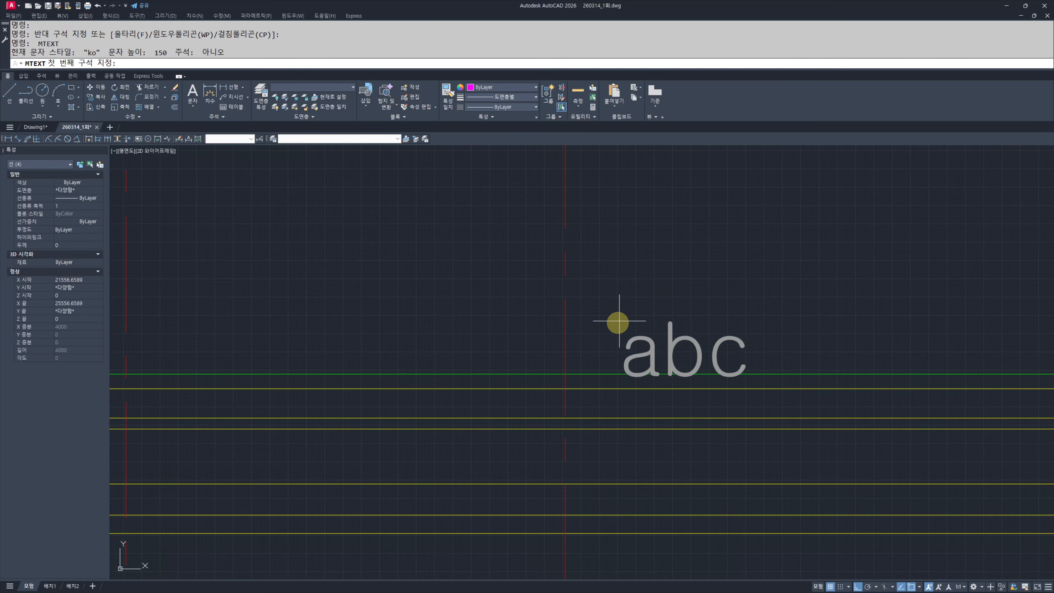
{"action": "key", "text": "Escape"}
{"action": "key", "text": "Escape"}
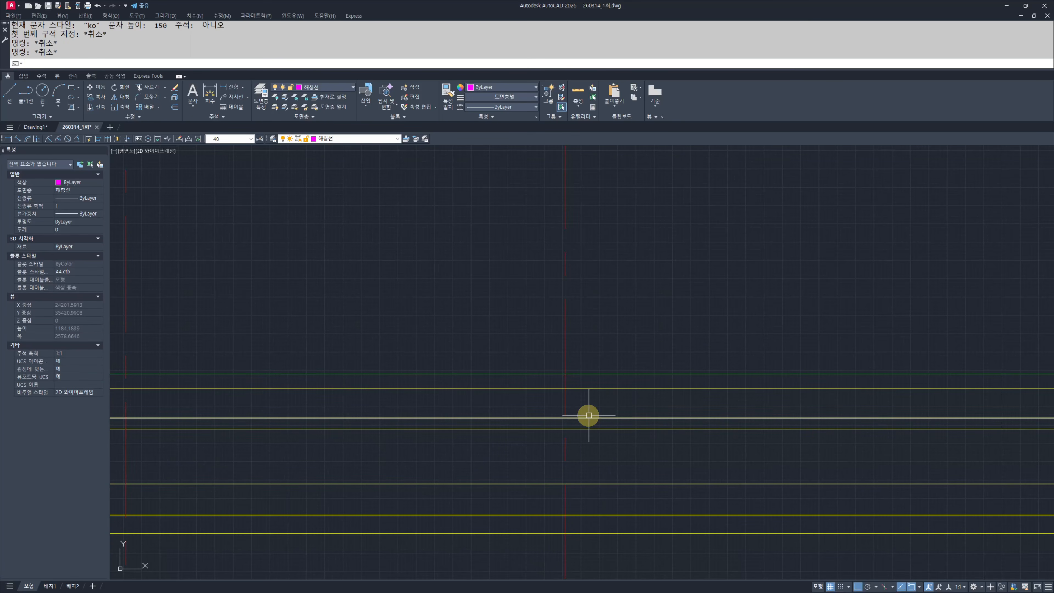
Step: Trim the three upper floor lines on the outer-wall side of the offset centreline, and trim that centreline to their thickness
{"action": "type", "text": "tr"}
{"action": "key", "text": "Return"}
{"action": "left_click", "coordinate": [639, 299]}
{"action": "left_click", "coordinate": [528, 359]}
{"action": "left_click", "coordinate": [590, 457]}
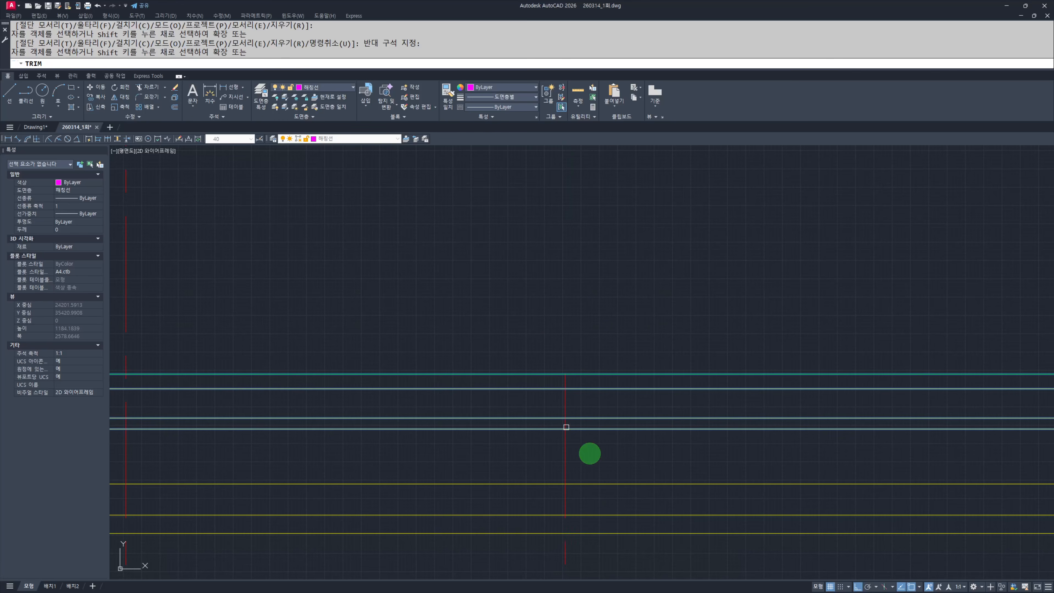
{"action": "left_click", "coordinate": [637, 317]}
{"action": "left_click", "coordinate": [578, 424]}
{"action": "key", "text": "Escape"}
{"action": "key", "text": "Escape"}
Step: Match the yellow floor line's properties onto the short vertical line closing the end of the floor layers
{"action": "type", "text": "mm"}
{"action": "key", "text": "Return"}
{"action": "middle_click_drag", "start_coordinate": [600, 408], "coordinate": [582, 423]}
{"action": "left_click", "coordinate": [581, 426]}
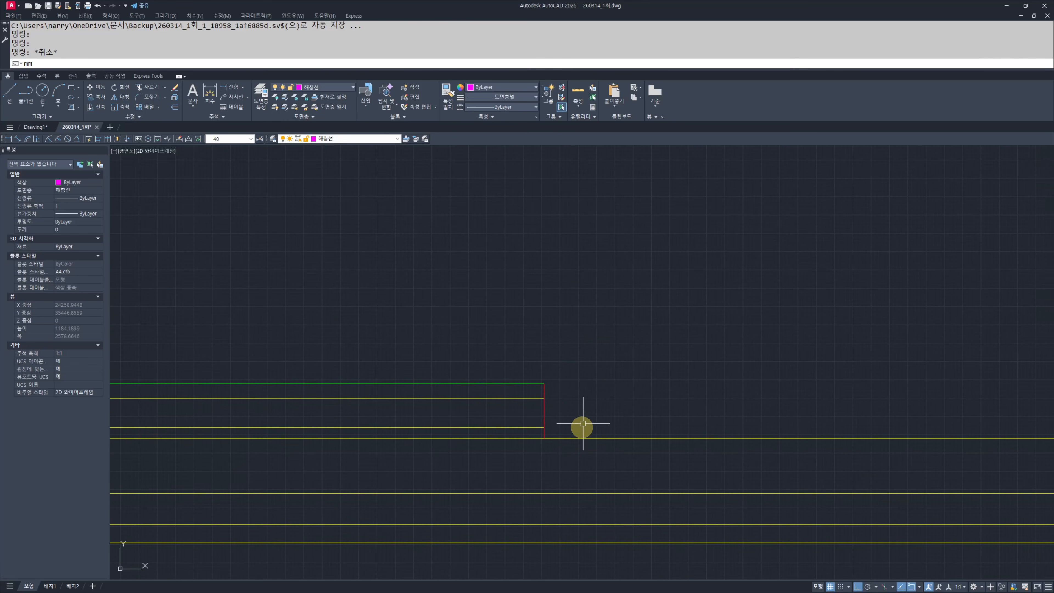
{"action": "left_click", "coordinate": [550, 435]}
{"action": "left_click", "coordinate": [602, 457]}
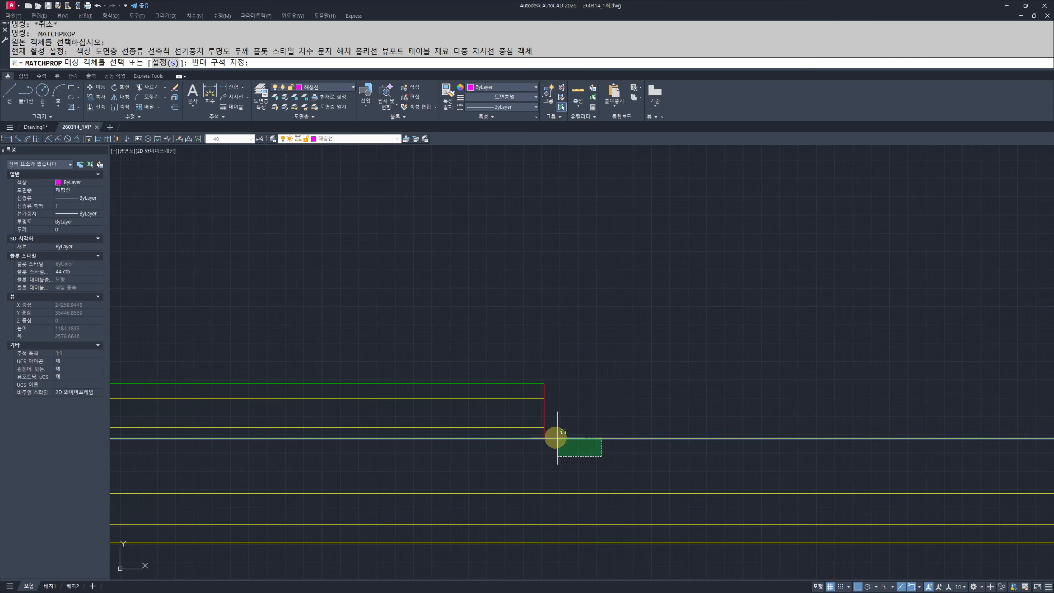
{"action": "left_click", "coordinate": [540, 434]}
{"action": "key", "text": "Escape"}
{"action": "key", "text": "Escape"}
{"action": "middle_click_drag", "start_coordinate": [558, 409], "coordinate": [595, 406]}
{"action": "key", "text": "Escape"}
Step: Offset the vertical end line of the floor layers 300 back into the raised floor
{"action": "scroll", "coordinate": [595, 406], "scroll_direction": "down", "scroll_amount": 3}
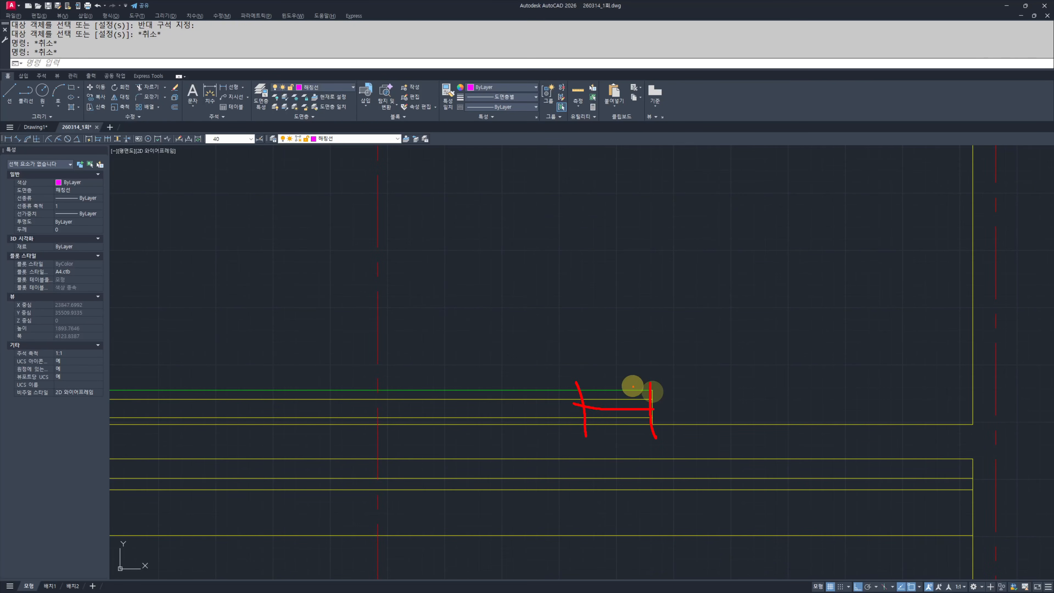
{"action": "type", "text": "o"}
{"action": "key", "text": "Return"}
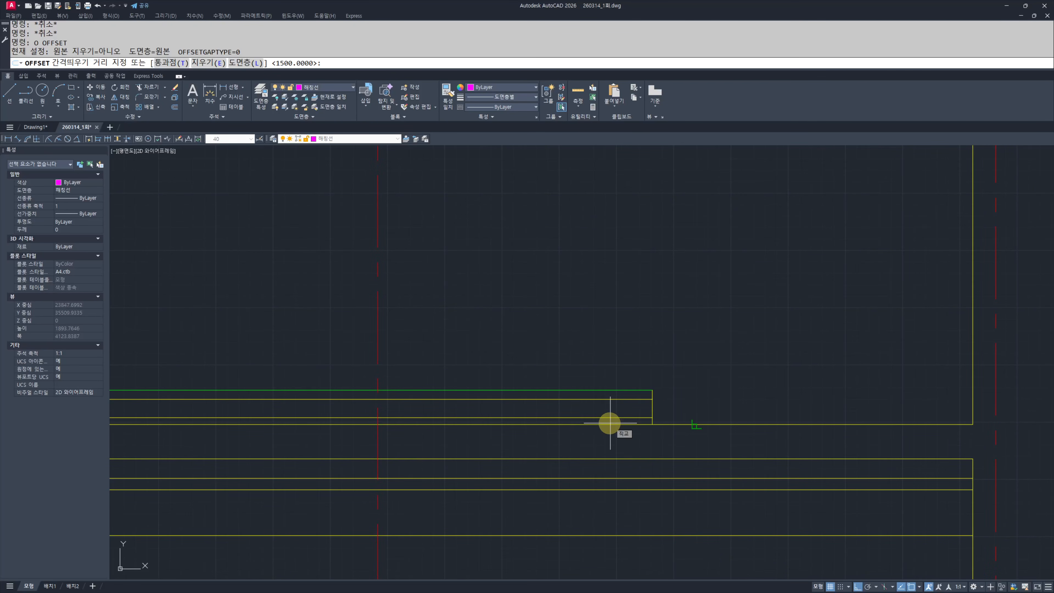
{"action": "key", "text": "Return"}
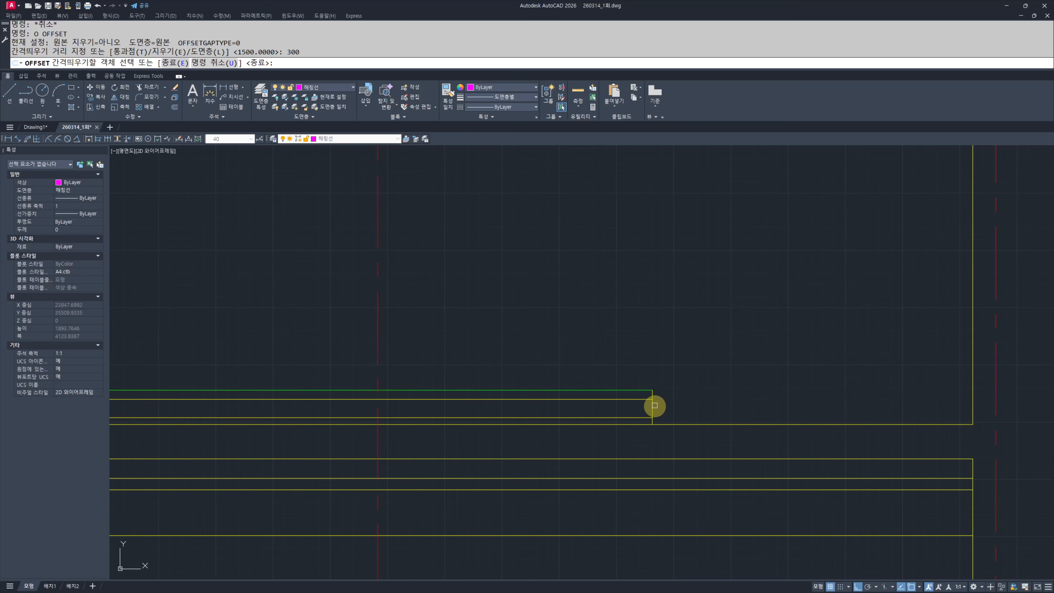
{"action": "left_click", "coordinate": [652, 406]}
{"action": "left_click", "coordinate": [561, 443]}
{"action": "key", "text": "Escape"}
{"action": "key", "text": "Escape"}
{"action": "scroll", "coordinate": [593, 405], "scroll_direction": "up", "scroll_amount": 4}
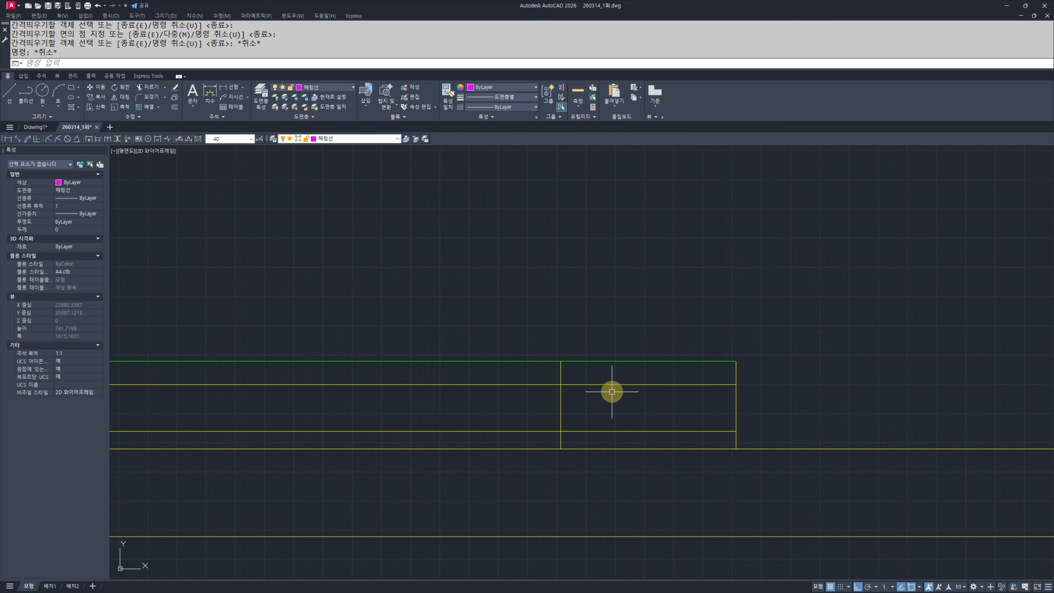
Step: Erase the inner vertical line that was offset 300 back from the end of the raised floor
{"action": "key", "text": "Escape"}
{"action": "key", "text": "Escape"}
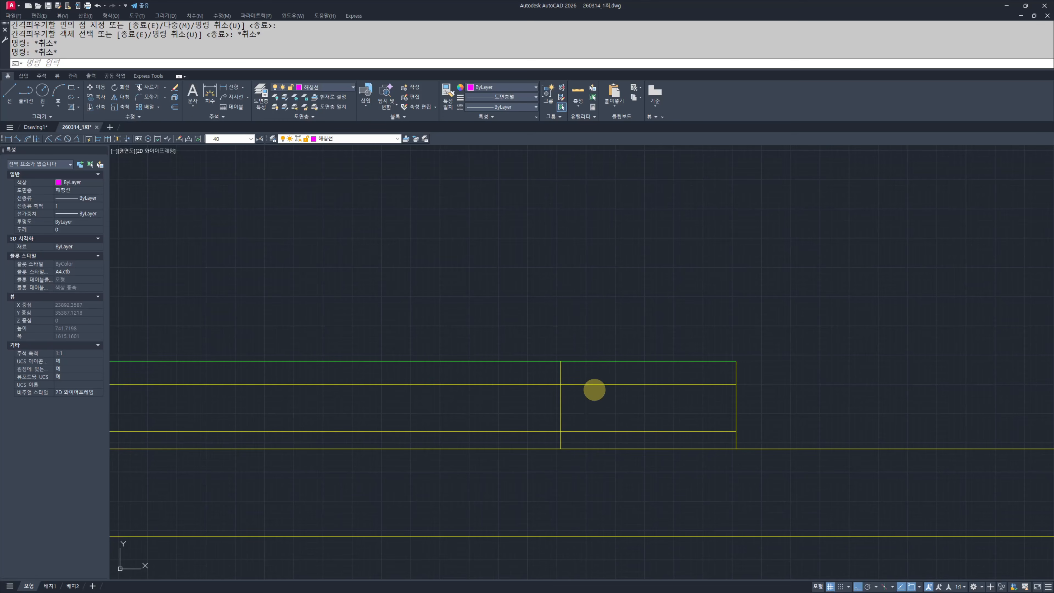
{"action": "left_click", "coordinate": [612, 405]}
{"action": "left_click", "coordinate": [556, 409]}
{"action": "type", "text": "e"}
{"action": "key", "text": "Return"}
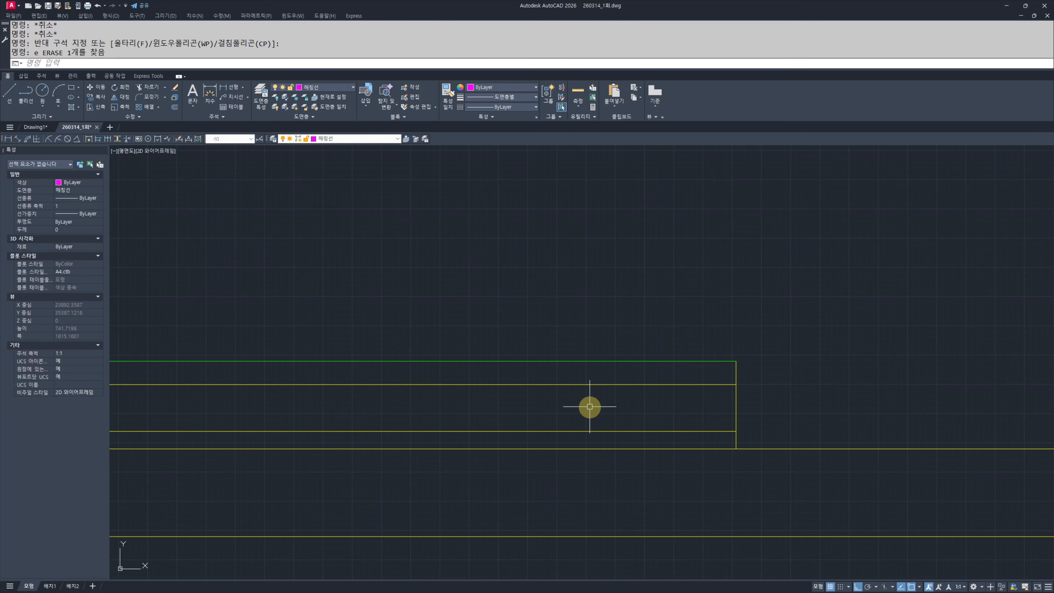
{"action": "key", "text": "Escape"}
{"action": "key", "text": "Escape"}
{"action": "scroll", "coordinate": [610, 399], "scroll_direction": "down", "scroll_amount": 5}
{"action": "scroll", "coordinate": [664, 393], "scroll_direction": "up", "scroll_amount": 4}
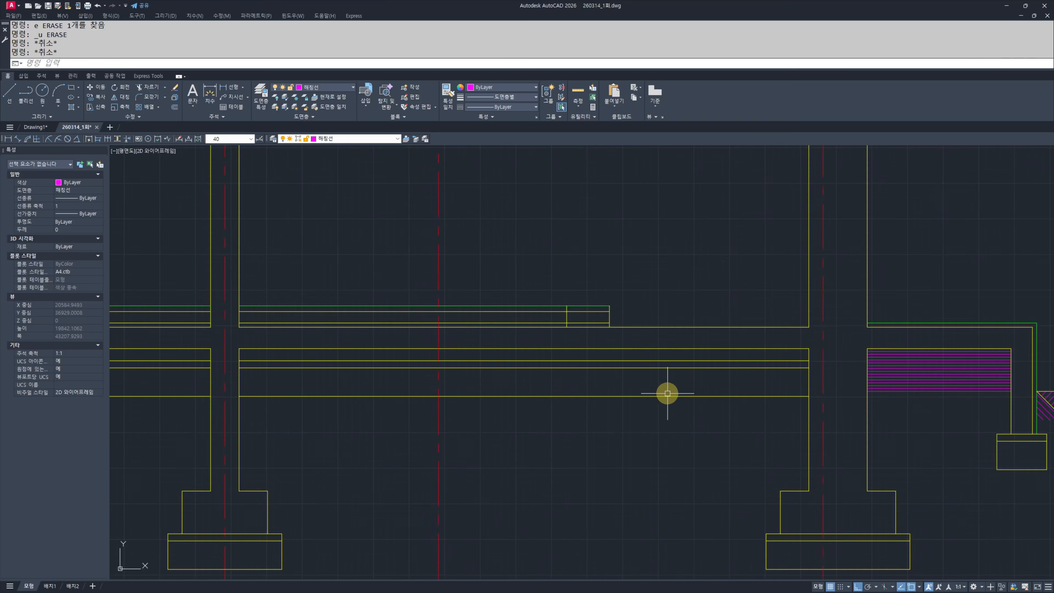
{"action": "middle_click_drag", "start_coordinate": [668, 393], "coordinate": [575, 323]}
{"action": "scroll", "coordinate": [575, 322], "scroll_direction": "up", "scroll_amount": 3}
Step: Offset the vertical end line of the floor layers 200 back into the raised floor
{"action": "type", "text": "o"}
{"action": "key", "text": "Return"}
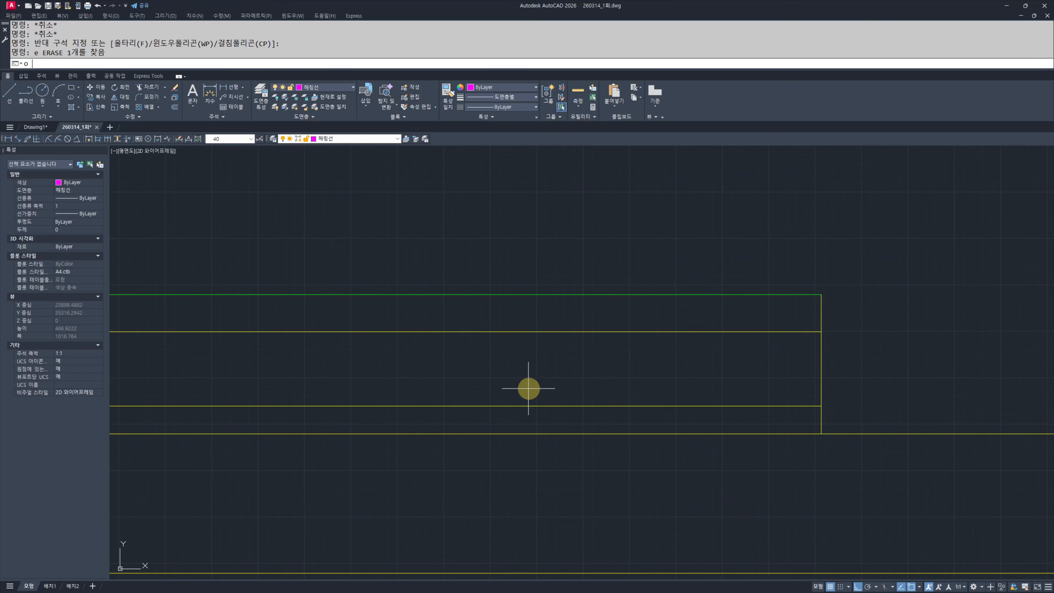
{"action": "type", "text": "200"}
{"action": "key", "text": "Return"}
{"action": "left_click", "coordinate": [821, 348]}
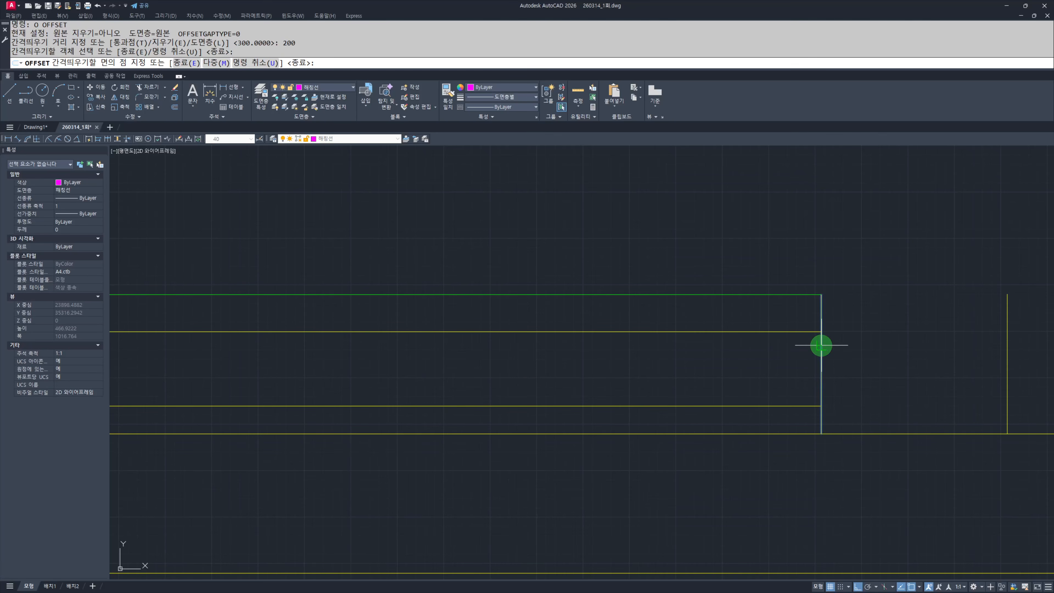
{"action": "left_click", "coordinate": [704, 358]}
{"action": "key", "text": "Escape"}
{"action": "key", "text": "Escape"}
{"action": "middle_click_drag", "start_coordinate": [704, 358], "coordinate": [610, 362]}
{"action": "type", "text": "tg"}
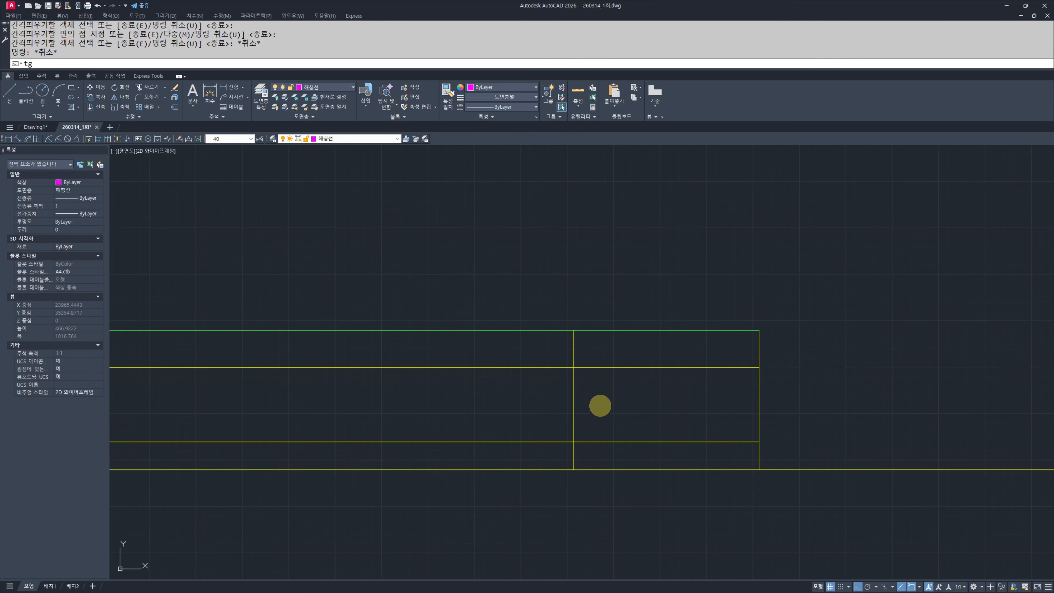
{"action": "type", "text": "r"}
{"action": "key", "text": "space"}
{"action": "left_click", "coordinate": [600, 406]}
{"action": "left_click", "coordinate": [531, 406]}
{"action": "key", "text": "space"}
{"action": "left_click", "coordinate": [621, 447]}
{"action": "key", "text": "Escape"}
{"action": "key", "text": "Escape"}
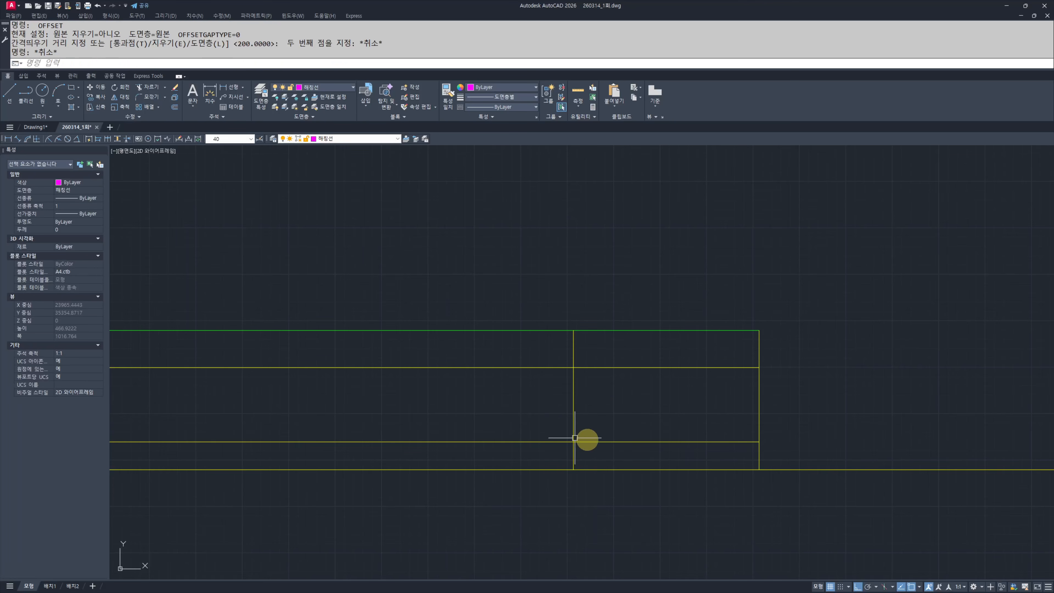
Step: Offset the vertical end line of the floor layers 50 outward, toward the outer wall
{"action": "type", "text": "op"}
{"action": "key", "text": "BackSpace"}
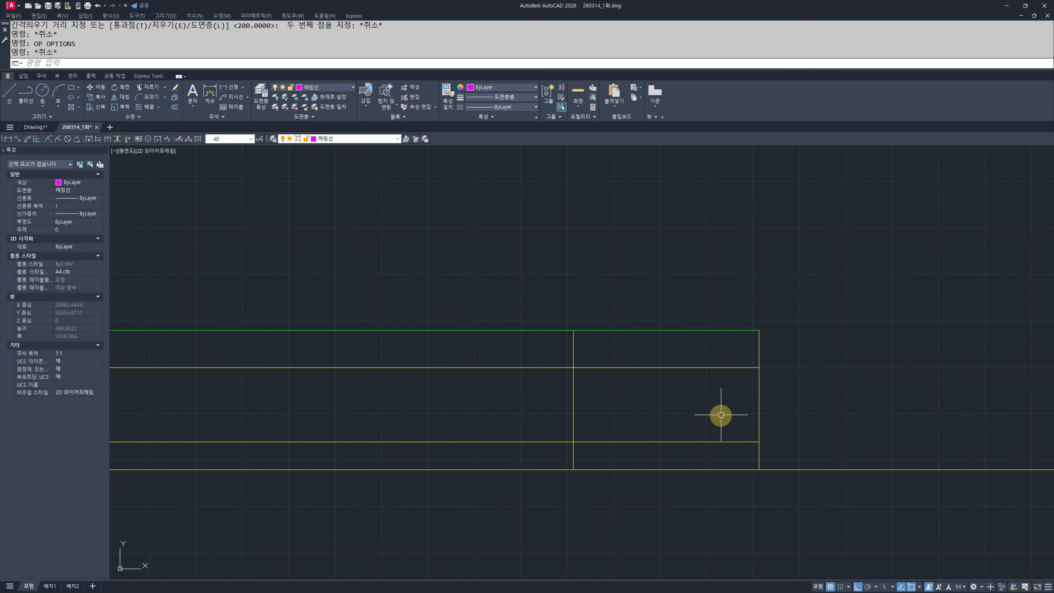
{"action": "key", "text": "space"}
{"action": "type", "text": "50"}
{"action": "key", "text": "Return"}
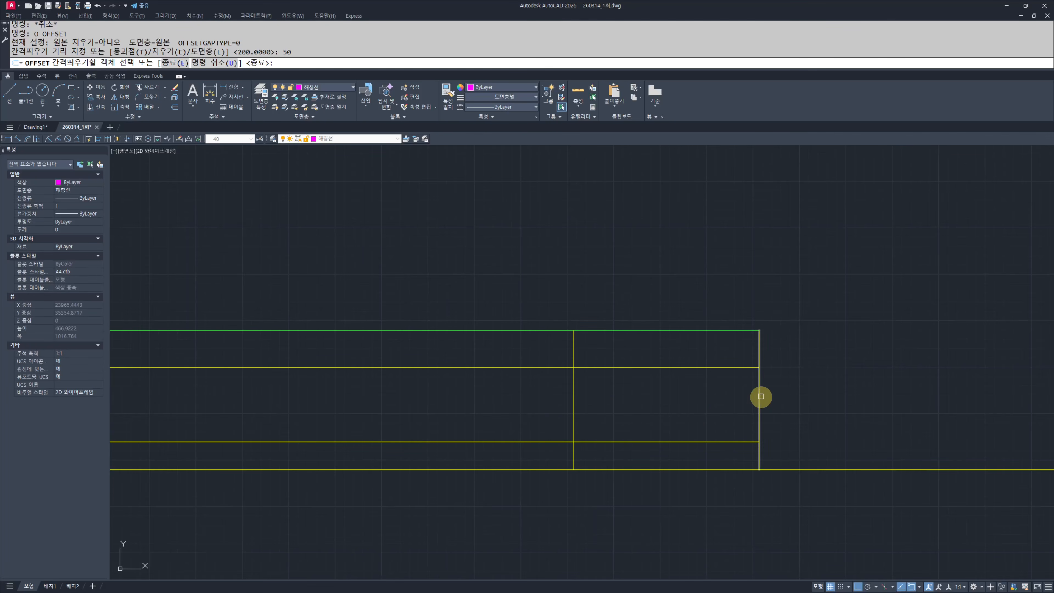
{"action": "double_click", "coordinate": [848, 396]}
{"action": "left_click", "coordinate": [758, 392]}
{"action": "left_click", "coordinate": [838, 407]}
{"action": "key", "text": "Escape"}
{"action": "key", "text": "Escape"}
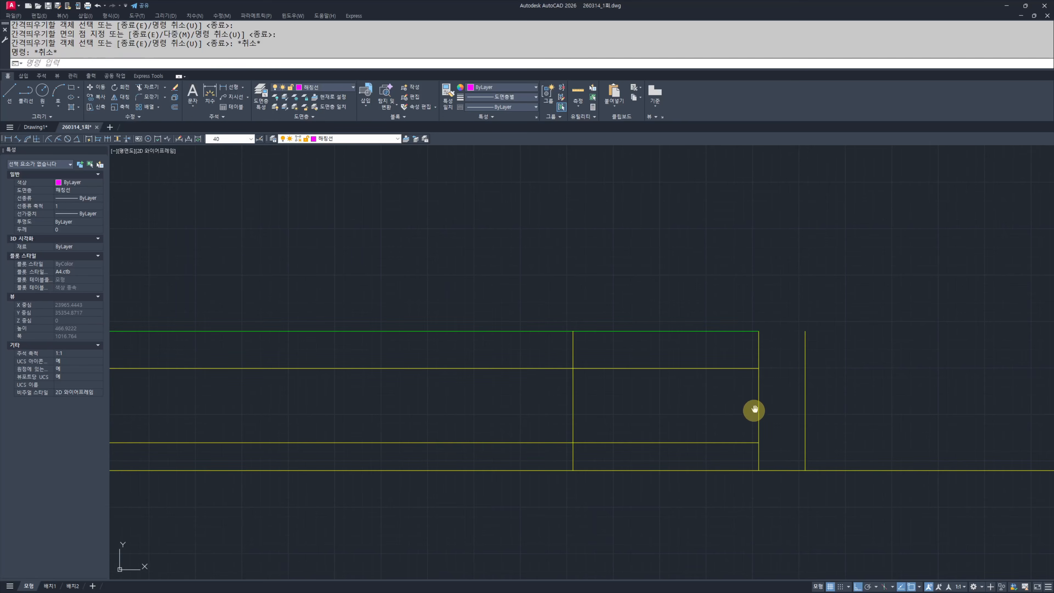
Step: Extend the top two floor lines to the new outer vertical line
{"action": "middle_click_drag", "start_coordinate": [753, 410], "coordinate": [723, 426]}
{"action": "type", "text": "ex"}
{"action": "key", "text": "space"}
{"action": "key", "text": "space"}
{"action": "left_click", "coordinate": [719, 406]}
{"action": "key", "text": "Escape"}
{"action": "mouse_move", "coordinate": [576, 348]}
{"action": "middle_mouse_down"}
{"action": "mouse_move", "coordinate": [590, 353]}
{"action": "mouse_move", "coordinate": [576, 366]}
{"action": "middle_mouse_up"}
Step: Break the green floor line at the inner vertical line and extend its end piece back to that line
{"action": "type", "text": "bvr"}
{"action": "key", "text": "Escape"}
{"action": "key", "text": "Escape"}
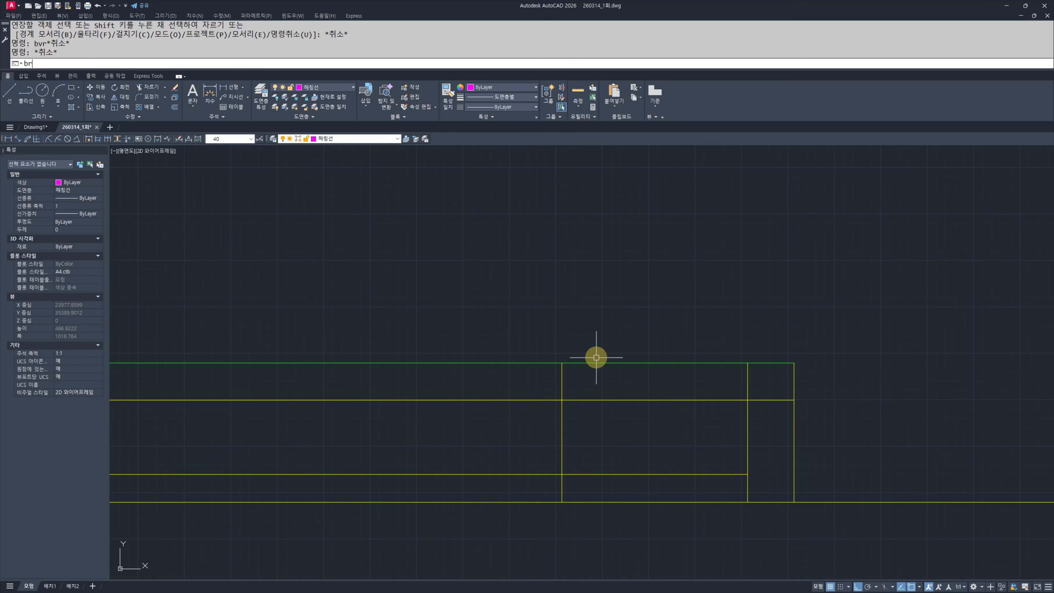
{"action": "type", "text": "br"}
{"action": "key", "text": "space"}
{"action": "left_click", "coordinate": [567, 363]}
{"action": "key", "text": "Escape"}
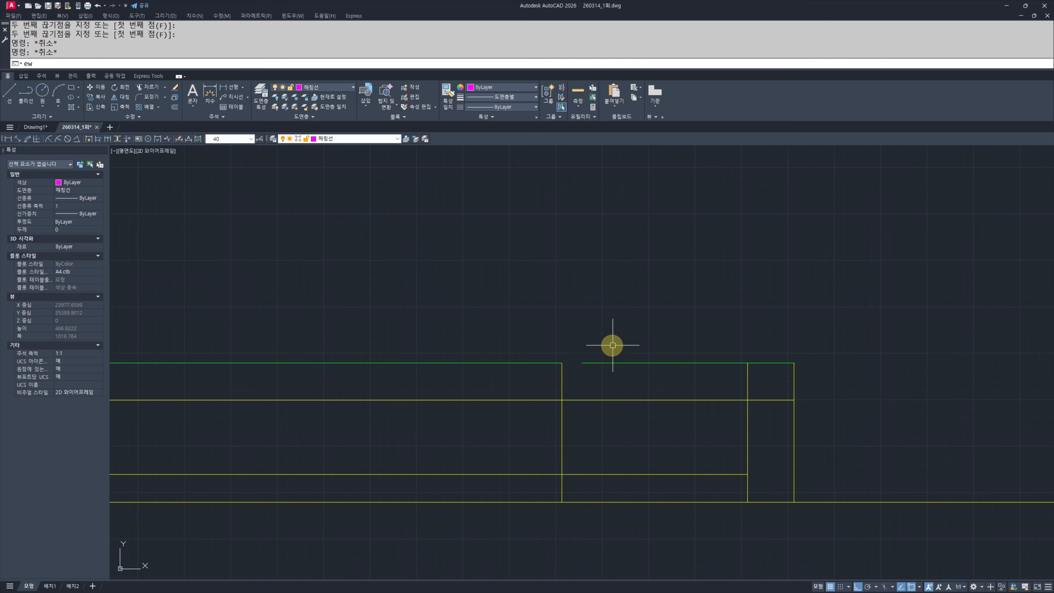
{"action": "key", "text": "space"}
{"action": "key", "text": "space"}
{"action": "left_click", "coordinate": [614, 344]}
{"action": "left_click", "coordinate": [592, 387]}
{"action": "left_click", "coordinate": [596, 369]}
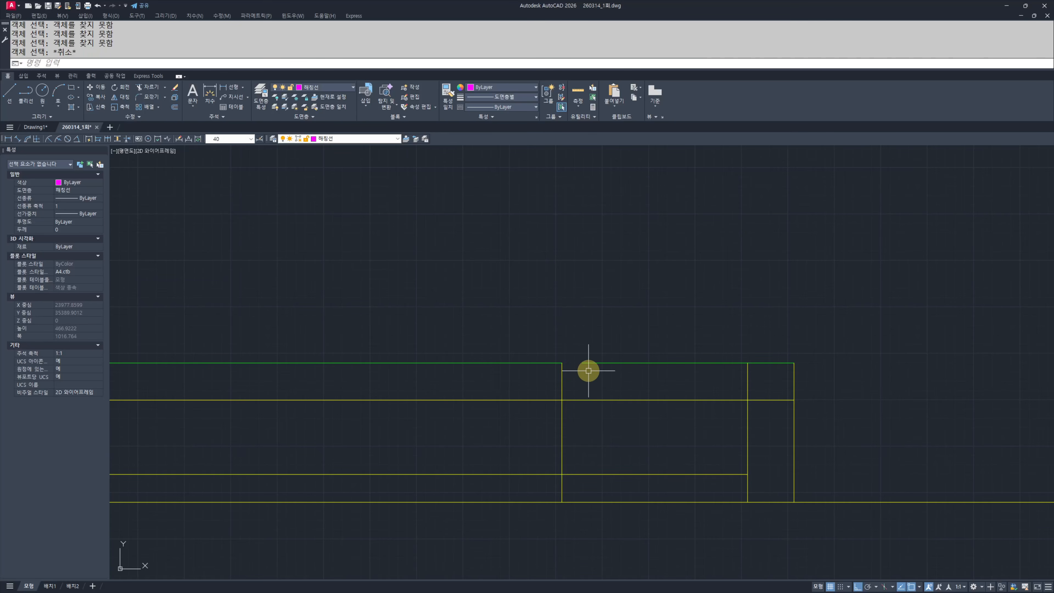
{"action": "type", "text": "x"}
{"action": "key", "text": "space"}
{"action": "key", "text": "space"}
{"action": "left_click", "coordinate": [597, 349]}
{"action": "left_click", "coordinate": [591, 373]}
{"action": "key", "text": "Escape"}
{"action": "key", "text": "Escape"}
{"action": "middle_click_drag", "start_coordinate": [589, 382], "coordinate": [588, 382]}
Step: Break the second floor line at the inner vertical line and extend its end piece back to that line
{"action": "type", "text": "t"}
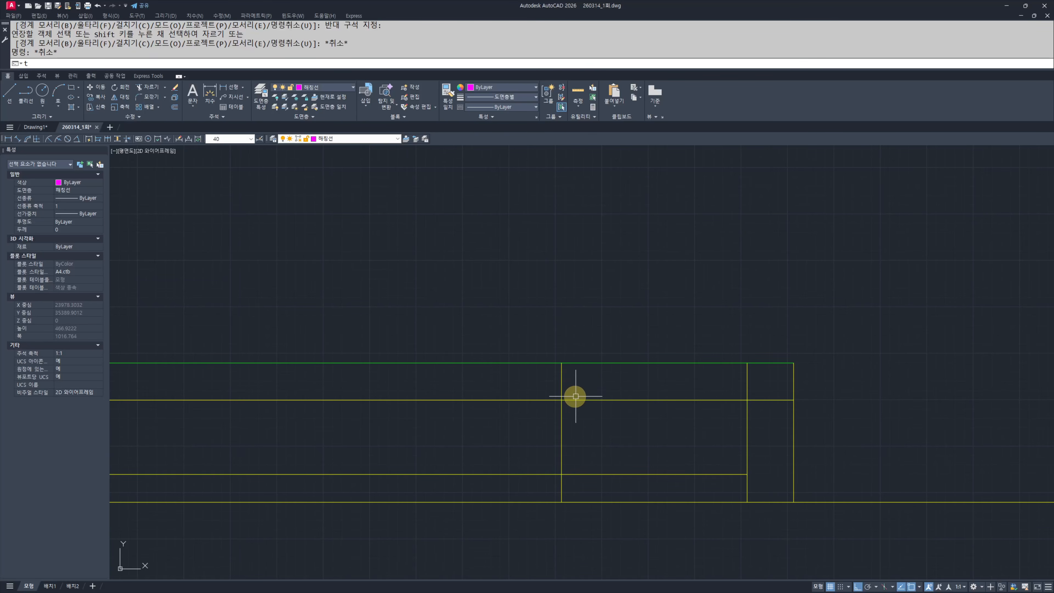
{"action": "key", "text": "Escape"}
{"action": "key", "text": "Escape"}
{"action": "type", "text": "br"}
{"action": "key", "text": "space"}
{"action": "left_click", "coordinate": [575, 400]}
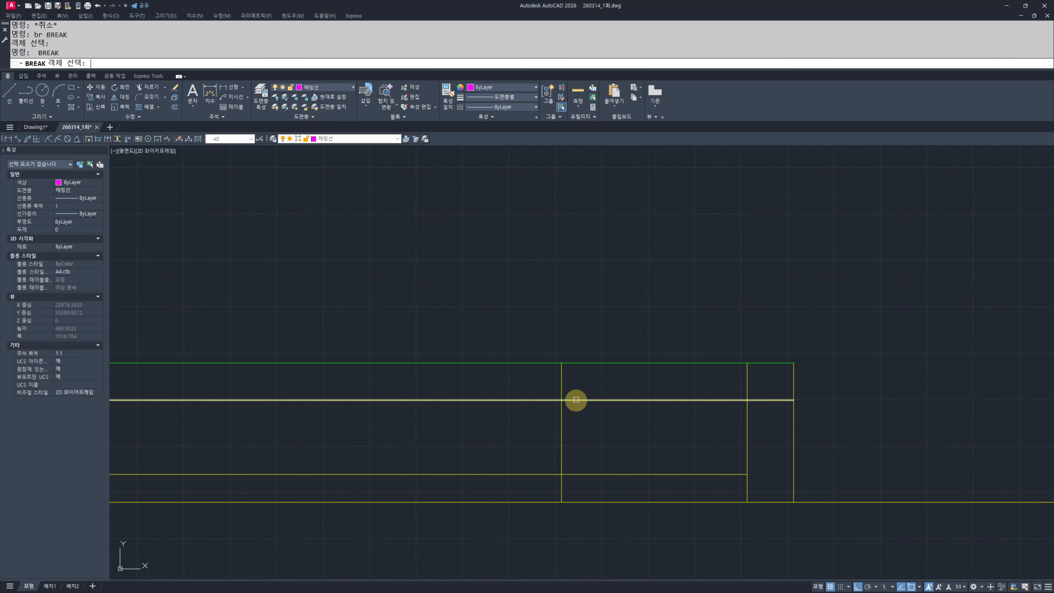
{"action": "left_click", "coordinate": [561, 400]}
{"action": "key", "text": "Escape"}
{"action": "key", "text": "Escape"}
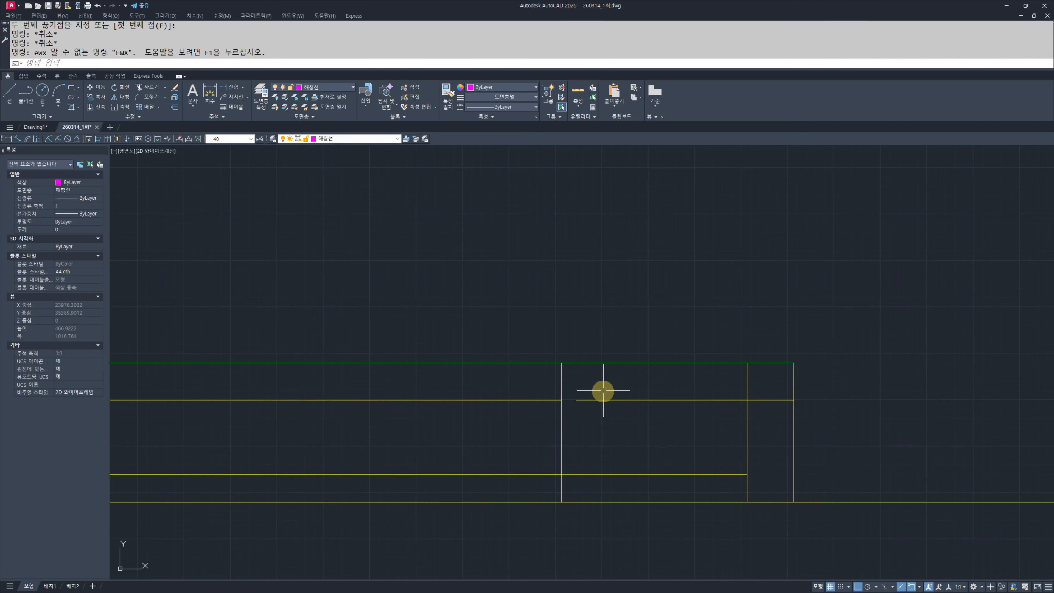
{"action": "key", "text": "space"}
{"action": "left_click", "coordinate": [600, 406]}
Step: Trim the outermost vertical line below the second floor line, and the middle vertical line above it, to form the overhanging cap
{"action": "type", "text": "tr"}
{"action": "key", "text": "space"}
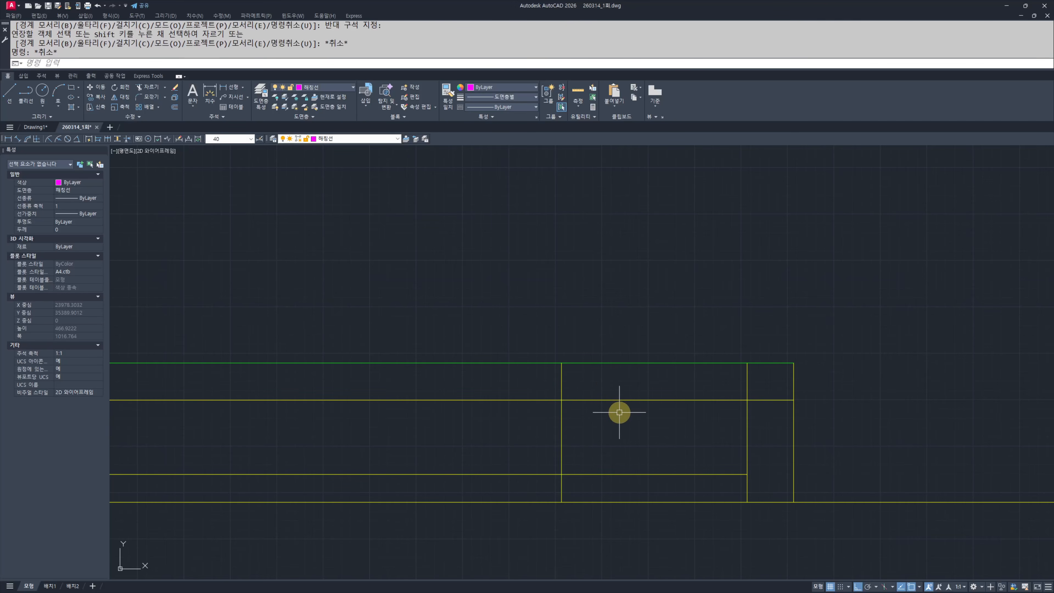
{"action": "middle_click_drag", "start_coordinate": [621, 413], "coordinate": [570, 415]}
{"action": "key", "text": "Escape"}
{"action": "key", "text": "space"}
{"action": "key", "text": "space"}
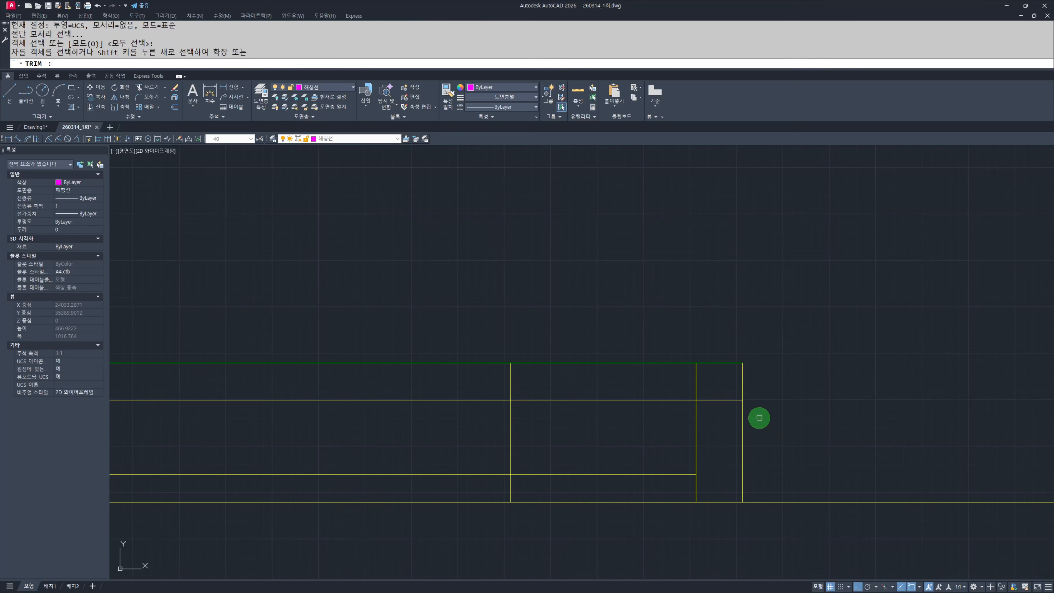
{"action": "left_click_drag", "start_coordinate": [758, 419], "coordinate": [730, 417]}
{"action": "key", "text": "Escape"}
{"action": "key", "text": "space"}
{"action": "key", "text": "space"}
{"action": "left_click_drag", "start_coordinate": [713, 374], "coordinate": [675, 386]}
{"action": "key", "text": "Escape"}
{"action": "key", "text": "Escape"}
Step: Trim the lower floor layer line between the inner vertical line and the step's face
{"action": "middle_click_drag", "start_coordinate": [610, 437], "coordinate": [646, 436]}
{"action": "key", "text": "space"}
{"action": "left_click_drag", "start_coordinate": [577, 459], "coordinate": [540, 429]}
{"action": "key", "text": "space"}
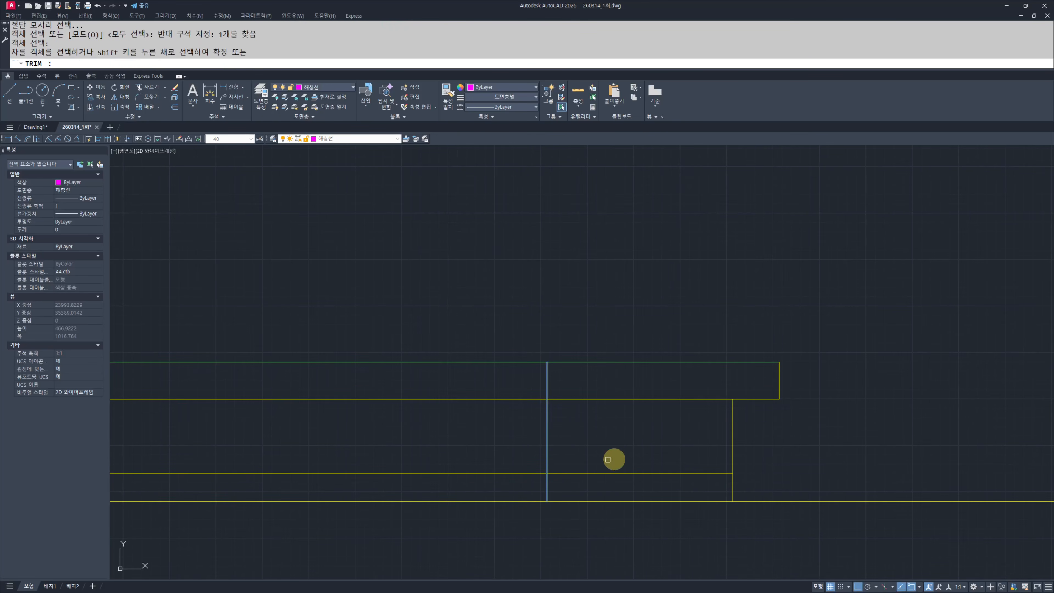
{"action": "left_click_drag", "start_coordinate": [630, 485], "coordinate": [616, 459]}
{"action": "key", "text": "Escape"}
{"action": "key", "text": "Escape"}
Step: Match the yellow section line's properties onto the green top edge of the step's cap
{"action": "middle_click_drag", "start_coordinate": [631, 435], "coordinate": [615, 439]}
{"action": "key", "text": "space"}
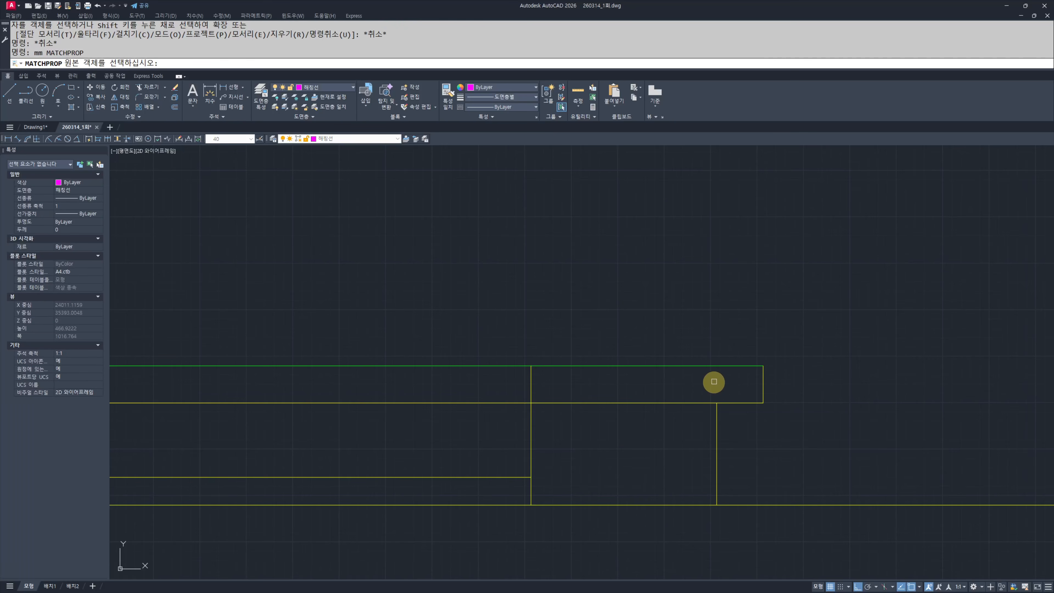
{"action": "left_click", "coordinate": [765, 381]}
{"action": "left_click", "coordinate": [764, 389]}
{"action": "left_click_drag", "start_coordinate": [814, 441], "coordinate": [706, 322]}
{"action": "key", "text": "Escape"}
{"action": "key", "text": "Escape"}
Step: Draw a horizontal line at mid-height of the block under the cap, between its two vertical sides
{"action": "middle_click_drag", "start_coordinate": [545, 457], "coordinate": [669, 467]}
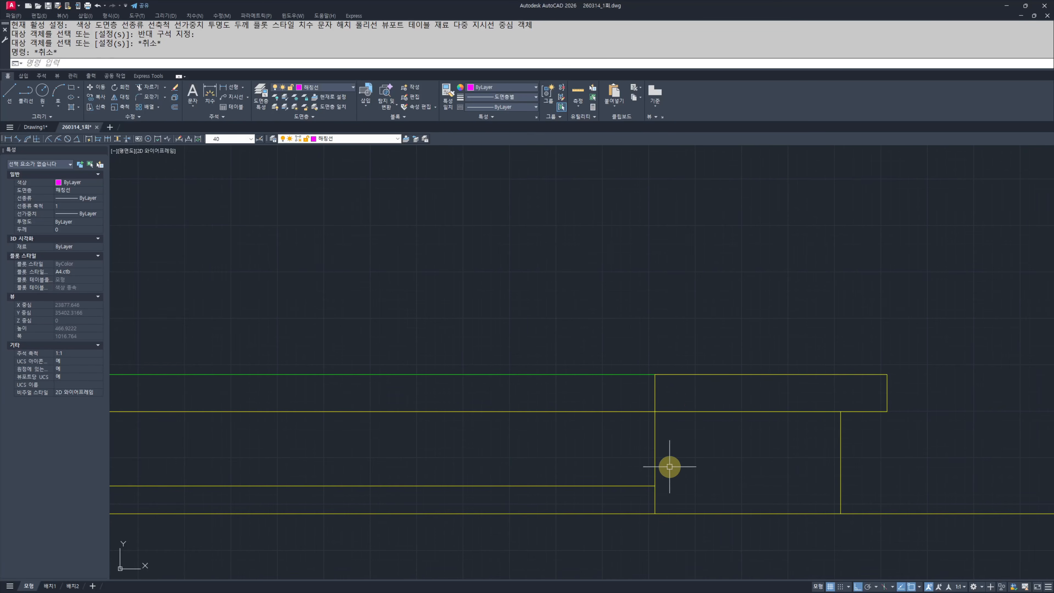
{"action": "mouse_move", "coordinate": [774, 445]}
{"action": "middle_mouse_down"}
{"action": "mouse_move", "coordinate": [681, 423]}
{"action": "mouse_move", "coordinate": [706, 431]}
{"action": "middle_mouse_up"}
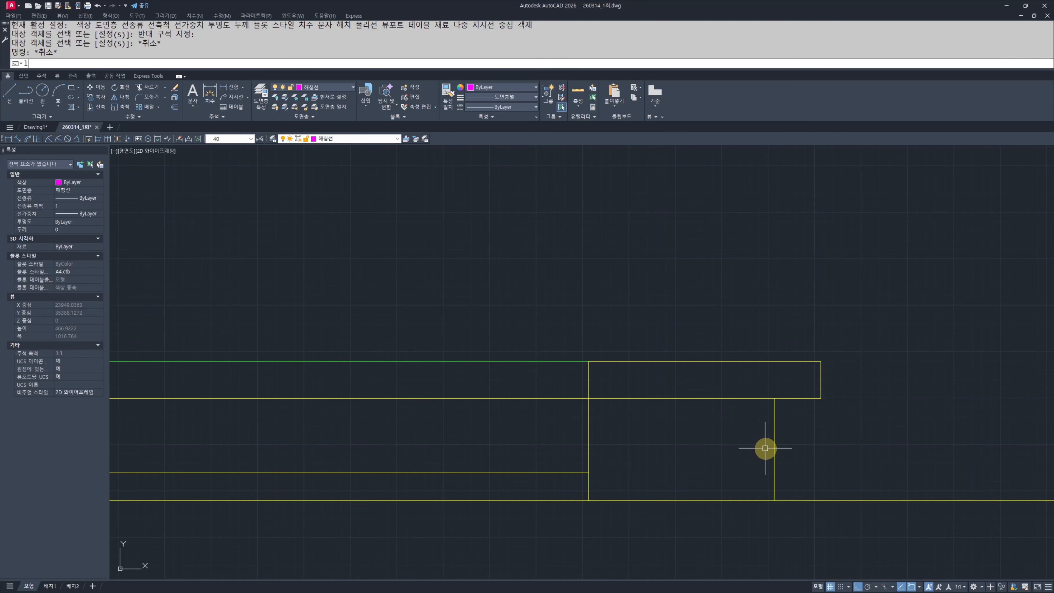
{"action": "type", "text": "l"}
{"action": "key", "text": "space"}
{"action": "left_click", "coordinate": [774, 449]}
{"action": "left_click", "coordinate": [589, 449]}
{"action": "key", "text": "Escape"}
{"action": "key", "text": "Escape"}
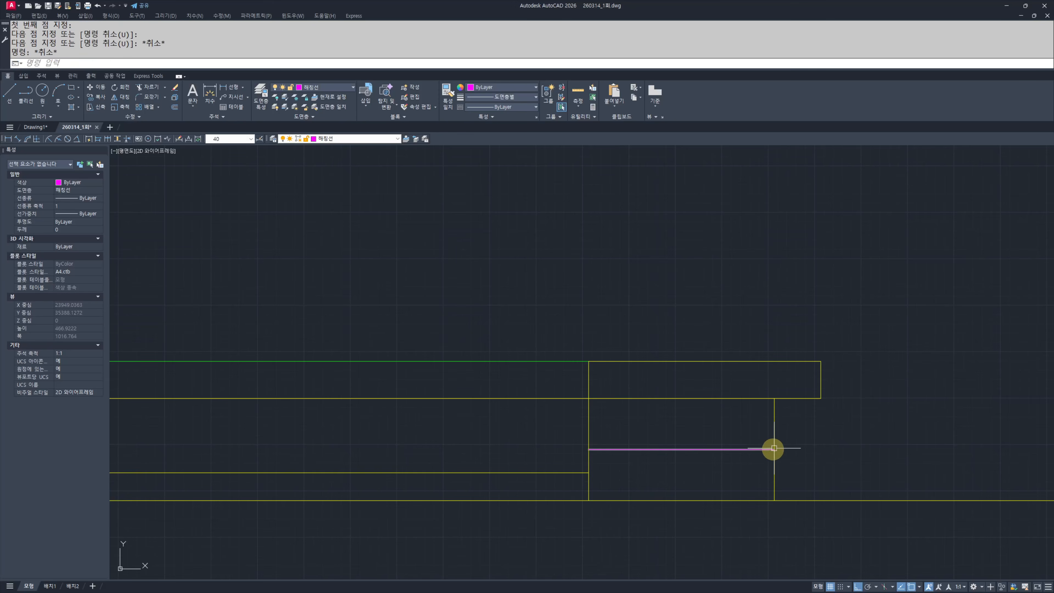
Step: Match the yellow vertical line's properties onto the horizontal line dividing the block
{"action": "middle_click_drag", "start_coordinate": [828, 449], "coordinate": [792, 450]}
{"action": "type", "text": "ma"}
{"action": "key", "text": "space"}
{"action": "left_click", "coordinate": [740, 427]}
{"action": "left_click_drag", "start_coordinate": [711, 440], "coordinate": [679, 473]}
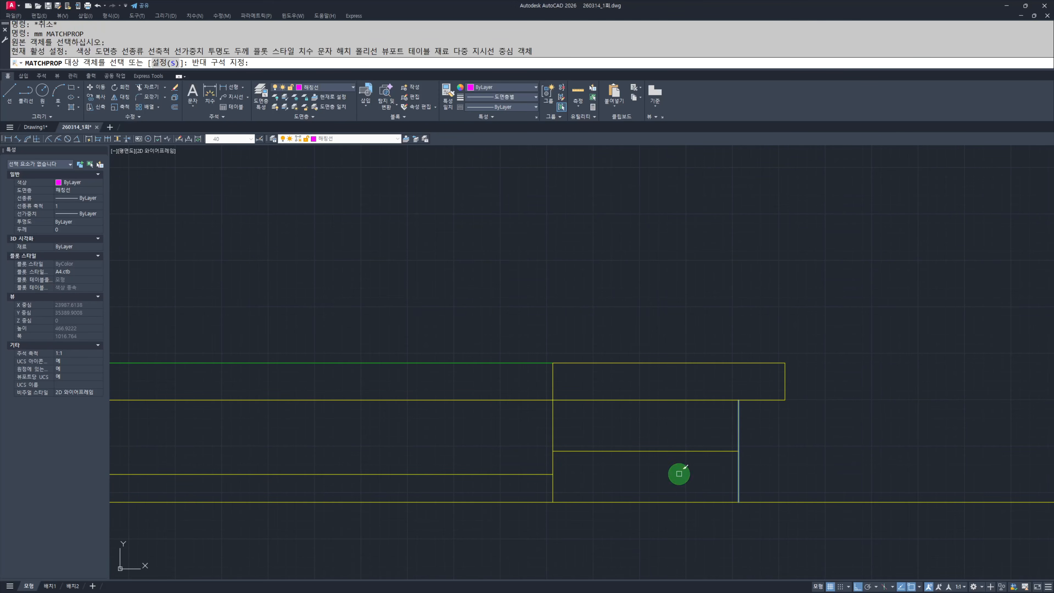
{"action": "key", "text": "Escape"}
{"action": "key", "text": "Escape"}
Step: Hatch the lower and upper courses of the block and the cap above them with ANSI31 at scale 10
{"action": "mouse_move", "coordinate": [658, 454]}
{"action": "middle_mouse_down"}
{"action": "mouse_move", "coordinate": [694, 463]}
{"action": "mouse_move", "coordinate": [635, 465]}
{"action": "mouse_move", "coordinate": [649, 466]}
{"action": "middle_mouse_up"}
{"action": "type", "text": "h"}
{"action": "key", "text": "space"}
{"action": "left_click", "coordinate": [703, 481]}
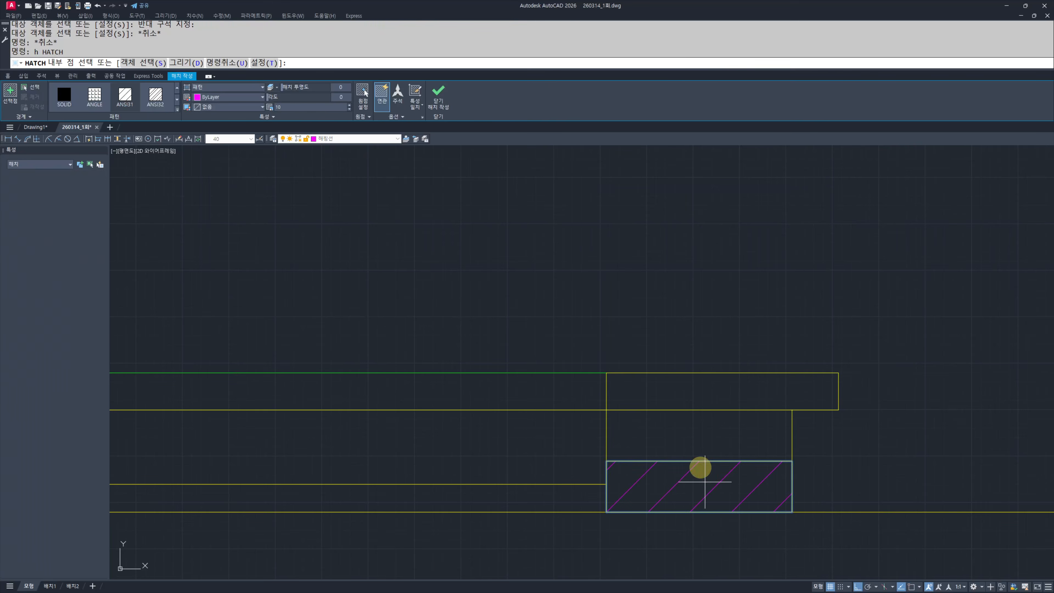
{"action": "left_click", "coordinate": [694, 435]}
{"action": "key", "text": "Escape"}
{"action": "key", "text": "Escape"}
{"action": "key", "text": "space"}
{"action": "left_click", "coordinate": [774, 393]}
{"action": "key", "text": "Escape"}
{"action": "key", "text": "Escape"}
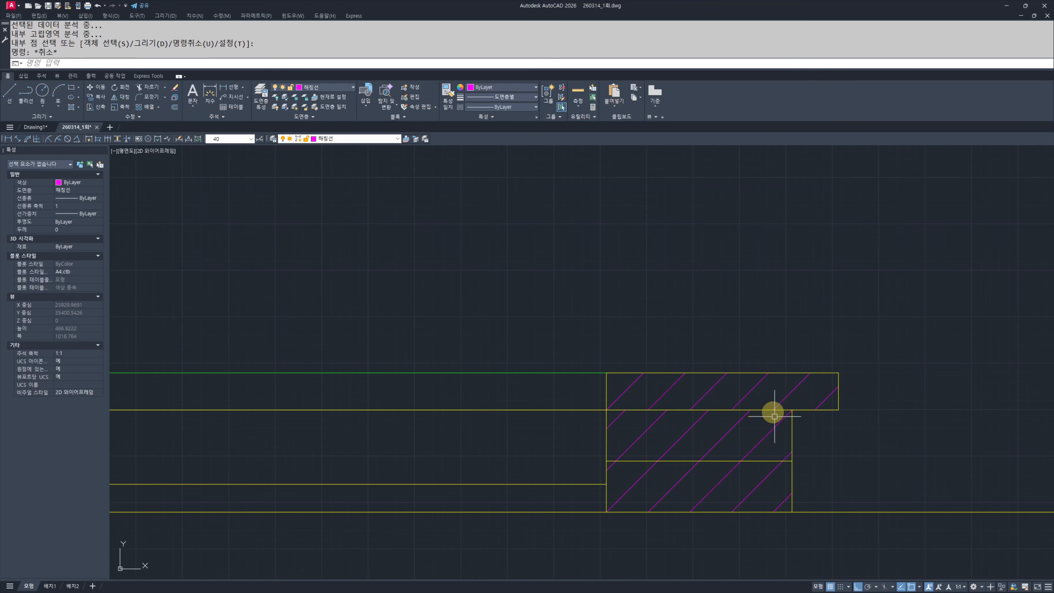
Step: Set the angle of the cap's hatch to 90
{"action": "left_click", "coordinate": [758, 384]}
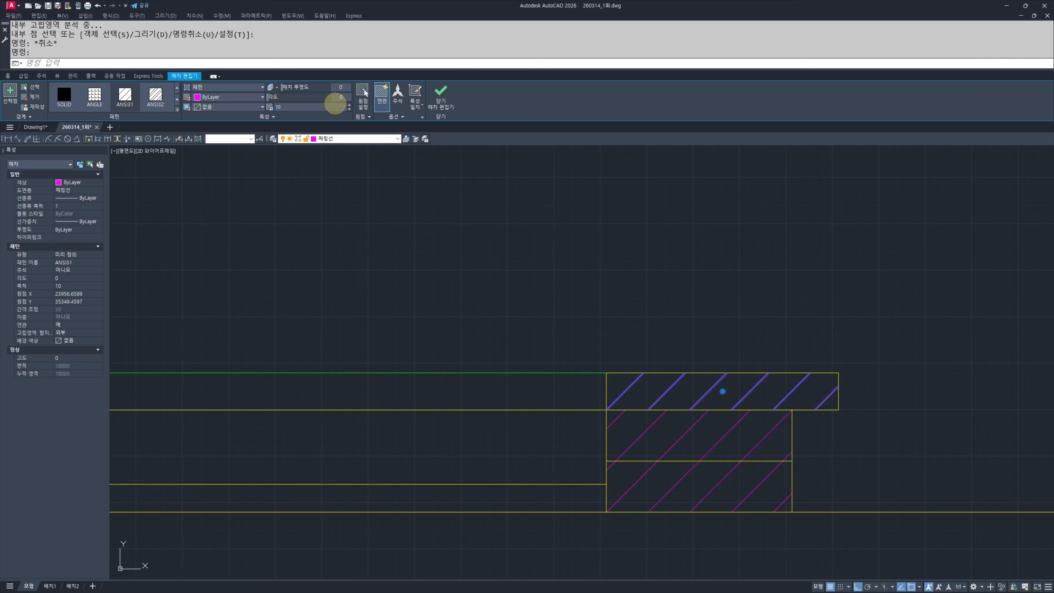
{"action": "type", "text": "90"}
{"action": "key", "text": "Return"}
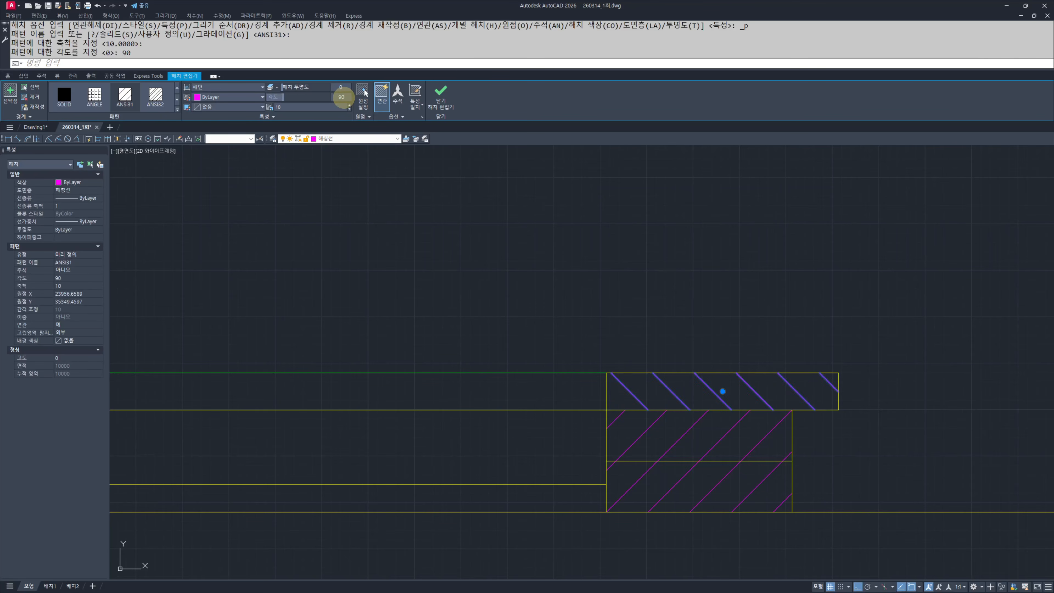
{"action": "key", "text": "Escape"}
{"action": "key", "text": "Escape"}
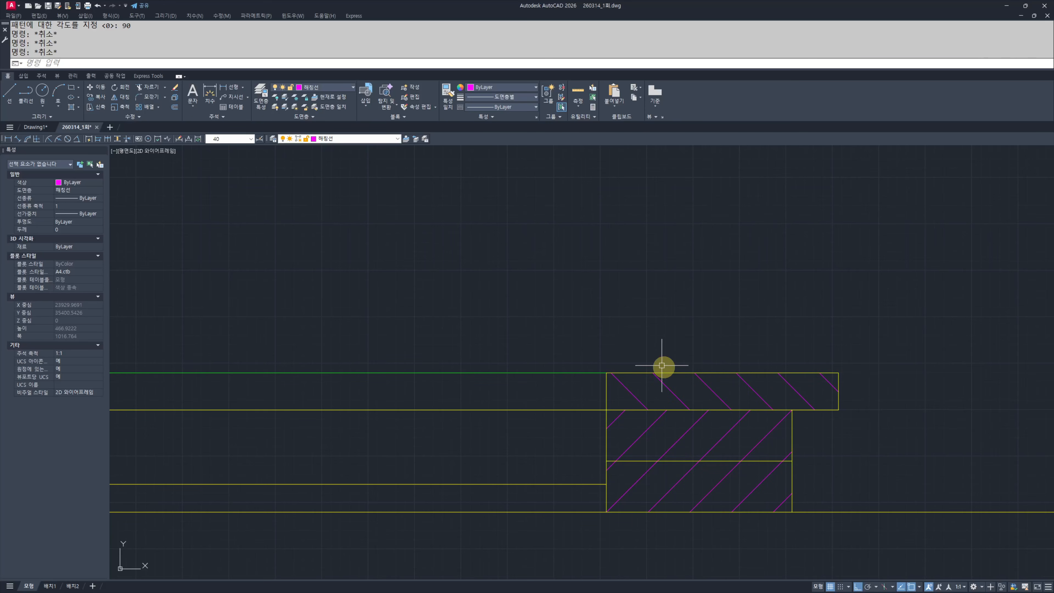
{"action": "scroll", "coordinate": [662, 365], "scroll_direction": "down", "scroll_amount": 2}
{"action": "type", "text": "o"}
{"action": "key", "text": "Return"}
{"action": "key", "text": "Escape"}
{"action": "key", "text": "Escape"}
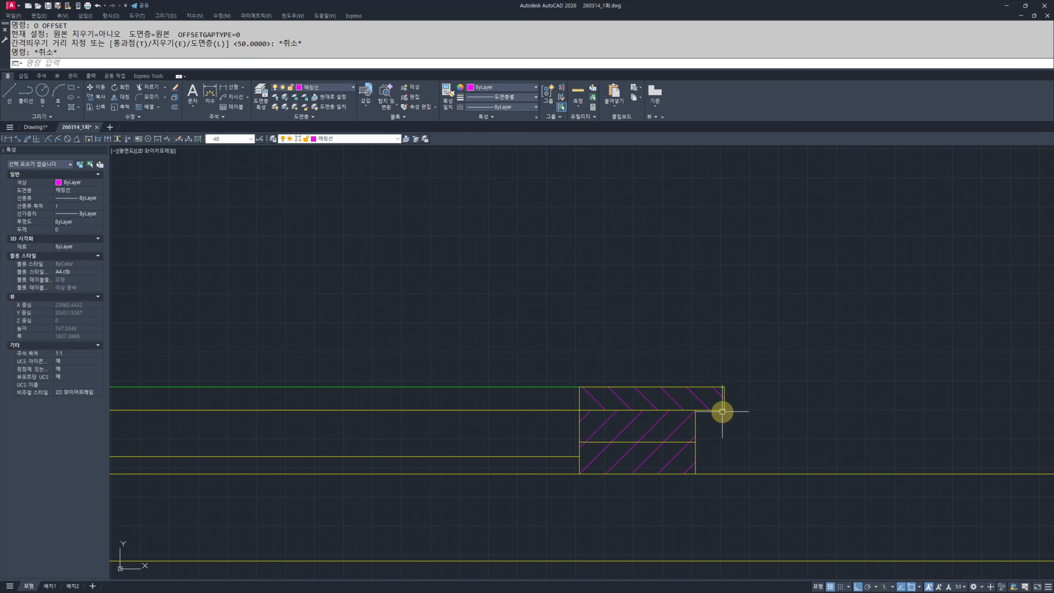
Step: Join the two collinear yellow slab lines on either side of the wall opening into one continuous line
{"action": "scroll", "coordinate": [518, 428], "scroll_direction": "down", "scroll_amount": 4}
{"action": "scroll", "coordinate": [802, 434], "scroll_direction": "down", "scroll_amount": 8}
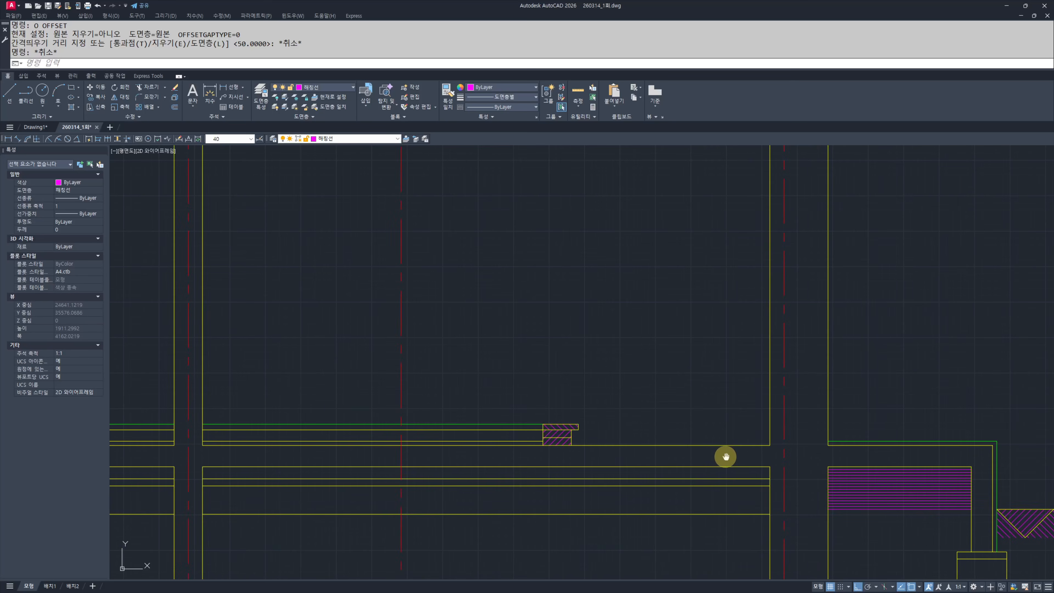
{"action": "mouse_move", "coordinate": [652, 442]}
{"action": "middle_mouse_down"}
{"action": "mouse_move", "coordinate": [874, 458]}
{"action": "mouse_move", "coordinate": [982, 586]}
{"action": "middle_mouse_up"}
{"action": "scroll", "coordinate": [788, 459], "scroll_direction": "down", "scroll_amount": 1}
{"action": "middle_click_drag", "start_coordinate": [687, 393], "coordinate": [359, 291]}
{"action": "middle_click_drag", "start_coordinate": [735, 478], "coordinate": [590, 386]}
{"action": "scroll", "coordinate": [838, 426], "scroll_direction": "up", "scroll_amount": 3}
{"action": "scroll", "coordinate": [883, 417], "scroll_direction": "up", "scroll_amount": 4}
{"action": "middle_click_drag", "start_coordinate": [975, 451], "coordinate": [723, 434]}
{"action": "scroll", "coordinate": [720, 434], "scroll_direction": "up", "scroll_amount": 2}
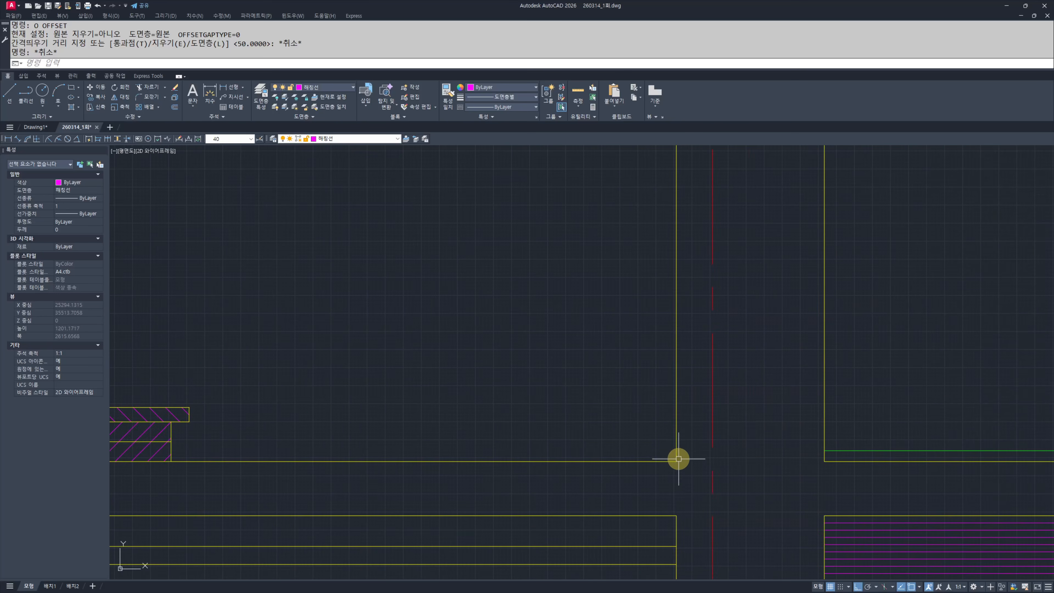
{"action": "left_click", "coordinate": [621, 428]}
{"action": "left_click", "coordinate": [591, 478]}
{"action": "left_click", "coordinate": [913, 480]}
{"action": "left_click", "coordinate": [885, 460]}
{"action": "middle_click_drag", "start_coordinate": [829, 508], "coordinate": [868, 491]}
{"action": "type", "text": "j"}
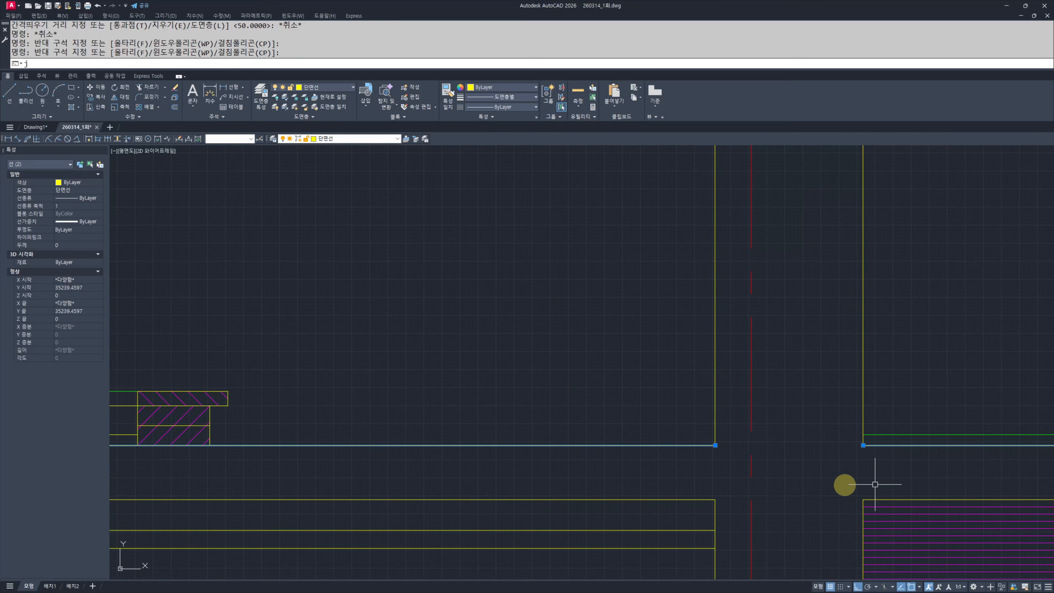
{"action": "key", "text": "space"}
{"action": "middle_click_drag", "start_coordinate": [705, 467], "coordinate": [847, 478]}
{"action": "key", "text": "Escape"}
Step: Extend the green floor finish line across the wall opening to the outer vertical side of the hatched block
{"action": "type", "text": "ex"}
{"action": "key", "text": "space"}
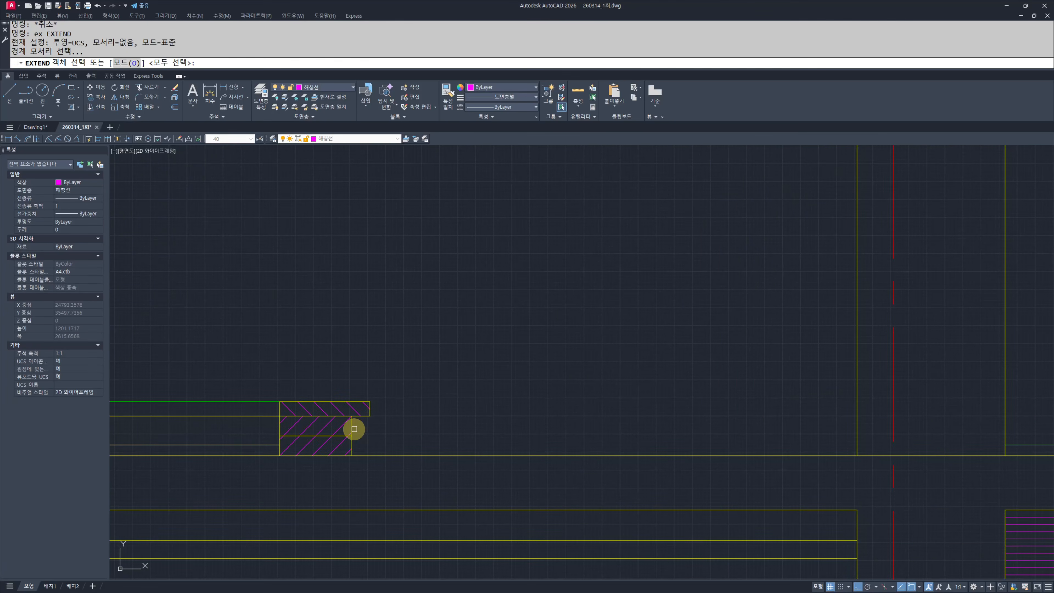
{"action": "left_click", "coordinate": [353, 429]}
{"action": "middle_click_drag", "start_coordinate": [966, 436], "coordinate": [683, 431]}
{"action": "key", "text": "space"}
{"action": "left_click", "coordinate": [748, 430]}
{"action": "left_click", "coordinate": [738, 443]}
{"action": "key", "text": "Escape"}
{"action": "key", "text": "Escape"}
Step: Trim the part of the outer wall line that runs below the green floor finish line
{"action": "scroll", "coordinate": [677, 442], "scroll_direction": "up", "scroll_amount": 3}
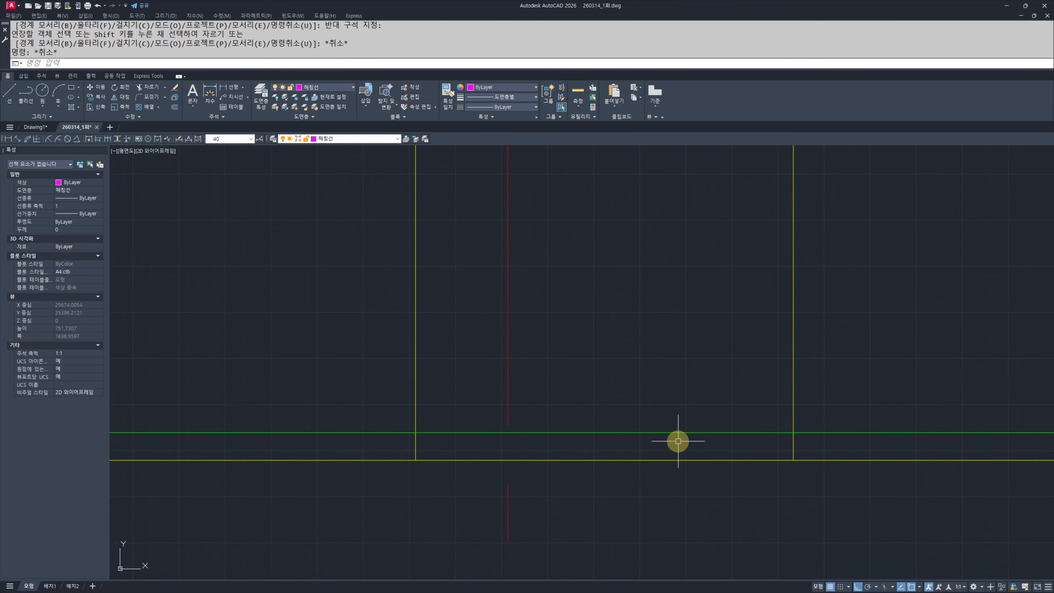
{"action": "type", "text": "tr"}
{"action": "key", "text": "space"}
{"action": "key", "text": "space"}
{"action": "left_click", "coordinate": [859, 450]}
{"action": "left_click", "coordinate": [734, 449]}
{"action": "left_click", "coordinate": [452, 453]}
{"action": "middle_click_drag", "start_coordinate": [376, 456], "coordinate": [590, 457]}
{"action": "key", "text": "Escape"}
{"action": "key", "text": "Escape"}
Step: Trim the part of the inner wall line that runs below the green floor finish line
{"action": "scroll", "coordinate": [705, 449], "scroll_direction": "down", "scroll_amount": 3}
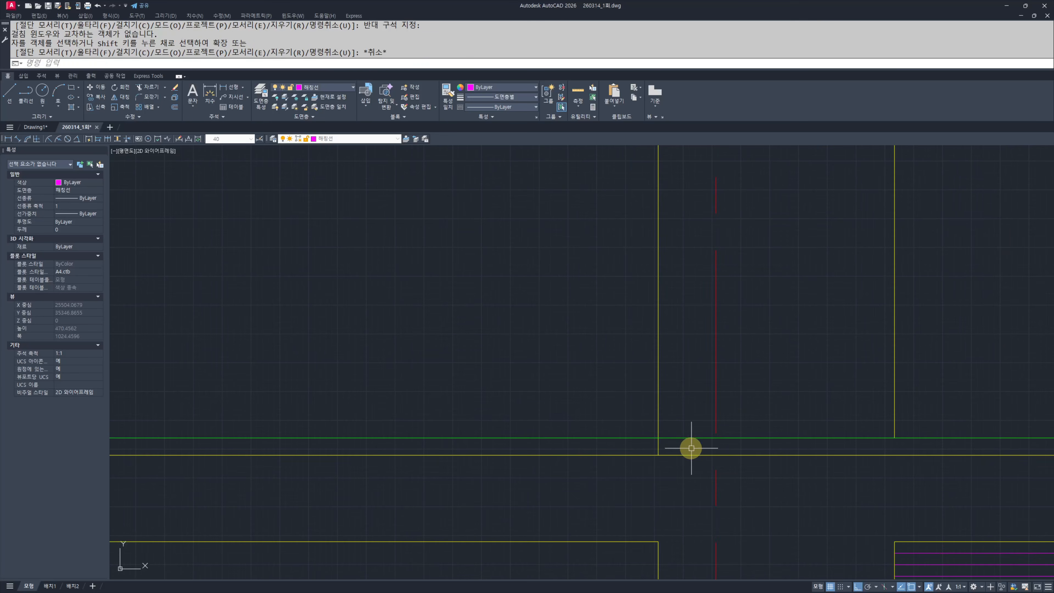
{"action": "key", "text": "space"}
{"action": "key", "text": "space"}
{"action": "left_click", "coordinate": [681, 446]}
{"action": "left_click", "coordinate": [649, 443]}
{"action": "key", "text": "Escape"}
{"action": "key", "text": "Escape"}
Step: Offset the hatched block's right vertical side outward by 30, under the overhanging cap
{"action": "scroll", "coordinate": [647, 445], "scroll_direction": "down", "scroll_amount": 4}
{"action": "mouse_move", "coordinate": [440, 448]}
{"action": "middle_mouse_down"}
{"action": "mouse_move", "coordinate": [559, 454]}
{"action": "mouse_move", "coordinate": [761, 434]}
{"action": "mouse_move", "coordinate": [671, 462]}
{"action": "middle_mouse_up"}
{"action": "scroll", "coordinate": [764, 433], "scroll_direction": "up", "scroll_amount": 5}
{"action": "type", "text": "o"}
{"action": "key", "text": "space"}
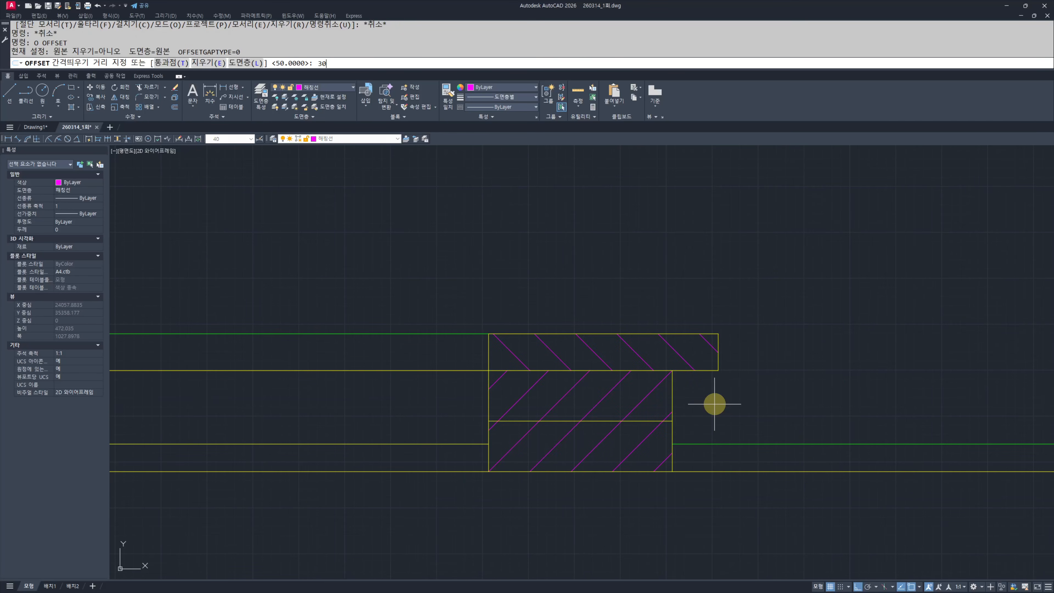
{"action": "scroll", "coordinate": [685, 397], "scroll_direction": "up", "scroll_amount": 2}
{"action": "type", "text": "30"}
{"action": "key", "text": "space"}
{"action": "left_click", "coordinate": [664, 392]}
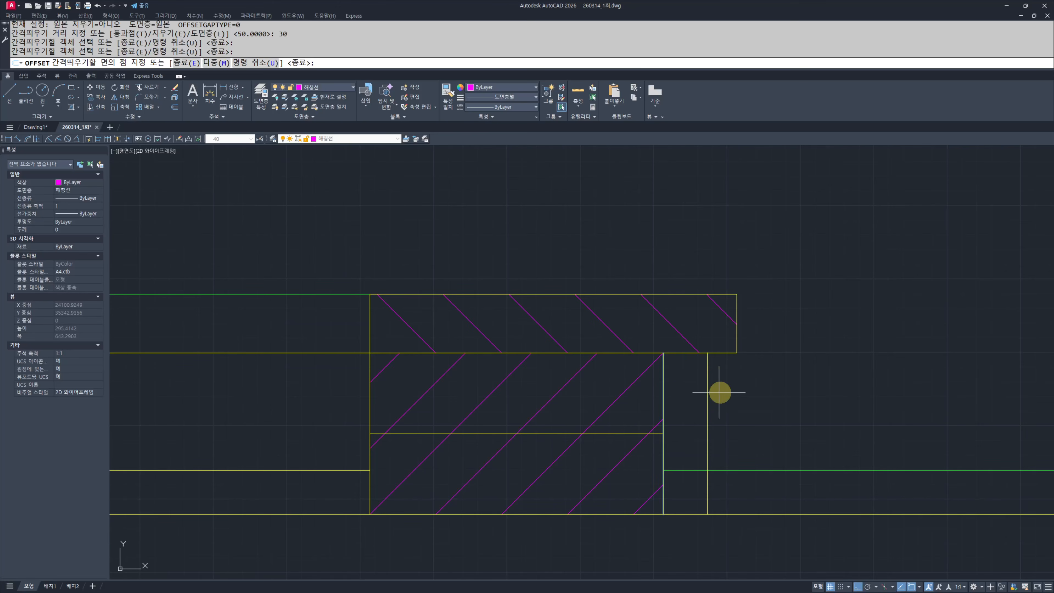
{"action": "left_click", "coordinate": [720, 391]}
{"action": "key", "text": "Escape"}
{"action": "key", "text": "Escape"}
Step: Trim the offset vertical line where it passes below the green floor finish line
{"action": "scroll", "coordinate": [685, 475], "scroll_direction": "up", "scroll_amount": 4}
{"action": "type", "text": "tr"}
{"action": "left_click_drag", "start_coordinate": [763, 482], "coordinate": [713, 437]}
{"action": "key", "text": "space"}
{"action": "left_click", "coordinate": [743, 502]}
{"action": "key", "text": "Escape"}
{"action": "middle_click_drag", "start_coordinate": [790, 483], "coordinate": [776, 502]}
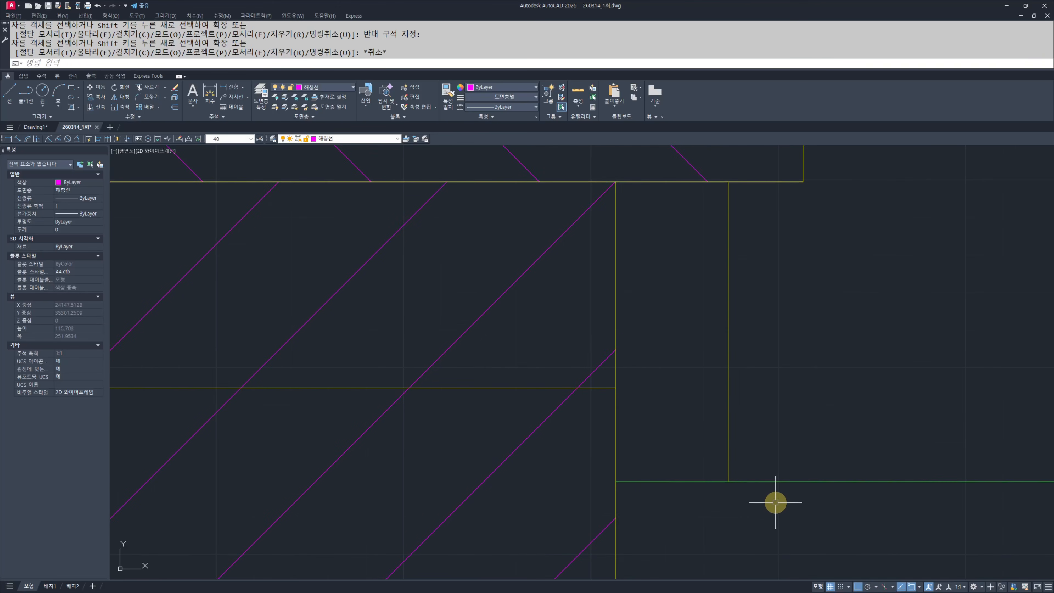
Step: Match the green floor finish line's properties onto the offset vertical line beside the block
{"action": "type", "text": "mm"}
{"action": "key", "text": "space"}
{"action": "left_click", "coordinate": [759, 482]}
{"action": "left_click_drag", "start_coordinate": [787, 499], "coordinate": [702, 468]}
{"action": "key", "text": "Escape"}
{"action": "scroll", "coordinate": [710, 470], "scroll_direction": "down", "scroll_amount": 15}
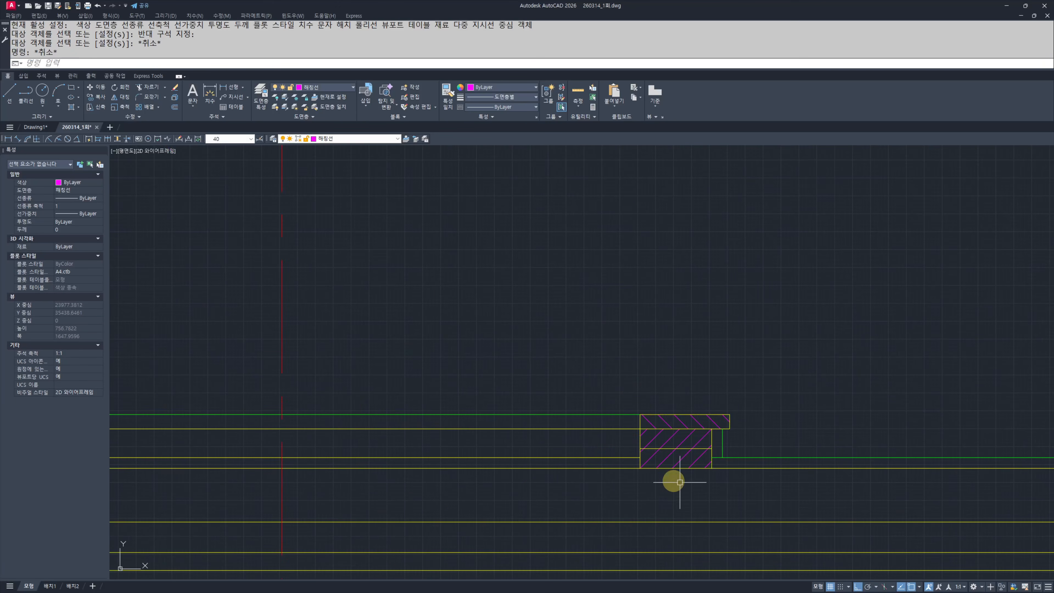
{"action": "middle_click_drag", "start_coordinate": [885, 488], "coordinate": [651, 482]}
{"action": "scroll", "coordinate": [438, 454], "scroll_direction": "down", "scroll_amount": 4}
{"action": "middle_click_drag", "start_coordinate": [376, 443], "coordinate": [667, 443]}
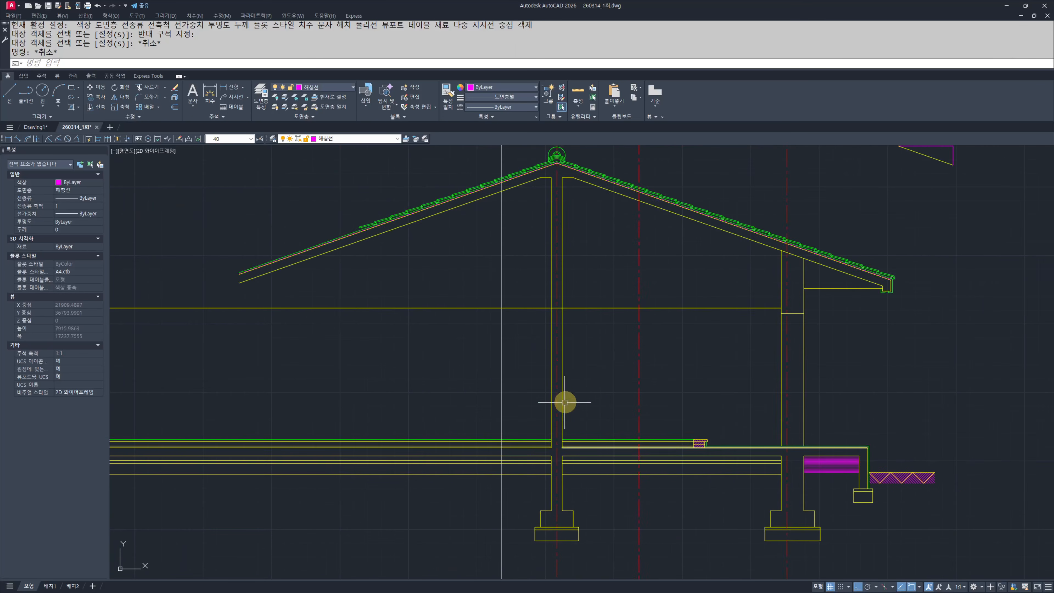
{"action": "scroll", "coordinate": [642, 426], "scroll_direction": "up", "scroll_amount": 6}
{"action": "type", "text": "rec"}
{"action": "key", "text": "space"}
{"action": "left_click", "coordinate": [618, 434]}
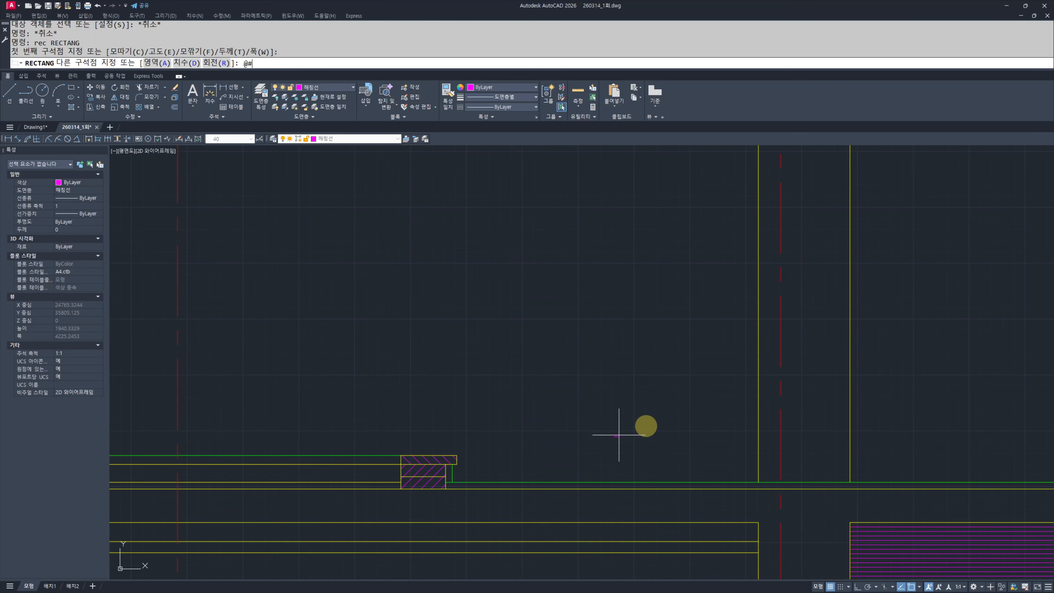
{"action": "key", "text": "Escape"}
{"action": "type", "text": "rec"}
{"action": "key", "text": "space"}
{"action": "left_click", "coordinate": [631, 426]}
{"action": "type", "text": "@"}
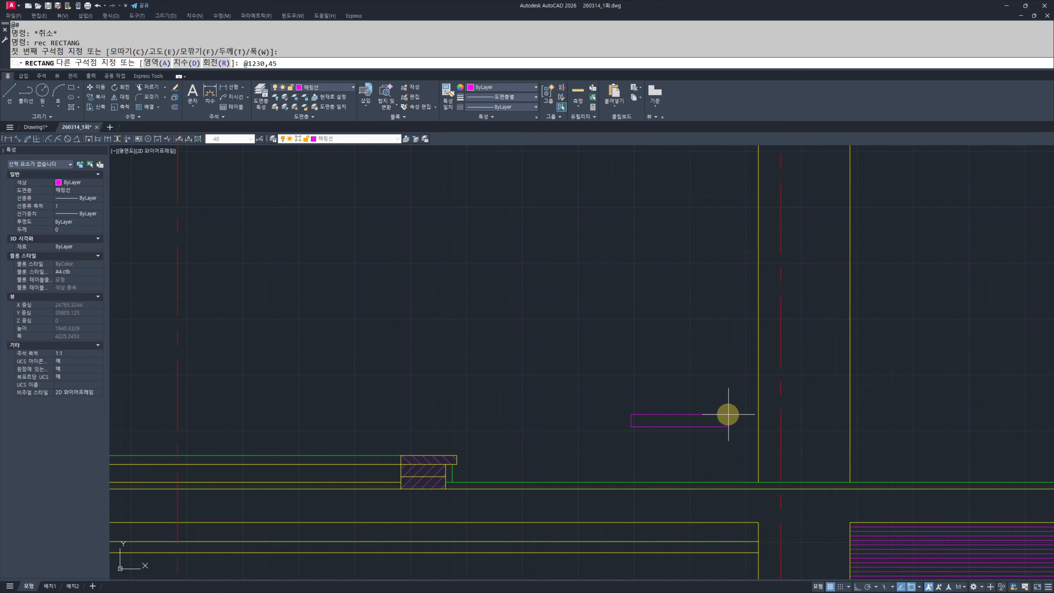
{"action": "key", "text": "Escape"}
{"action": "key", "text": "Escape"}
Step: Draw a 120 by 45 rectangle in the empty space above the floor, between the hatched block and the wall
{"action": "type", "text": "rec"}
{"action": "key", "text": "space"}
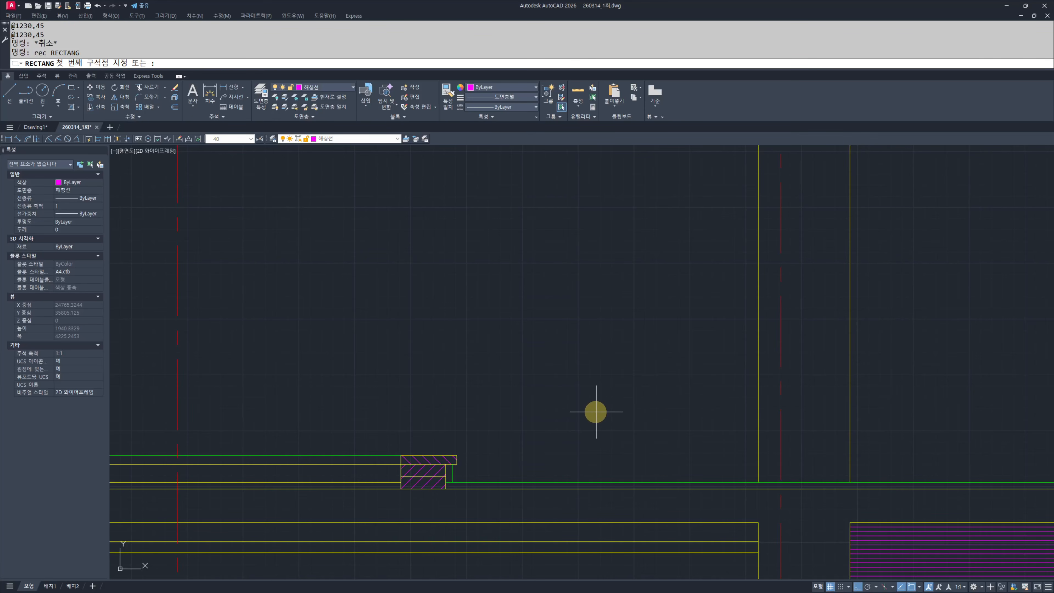
{"action": "left_click", "coordinate": [596, 412]}
{"action": "type", "text": "@120,45"}
{"action": "key", "text": "space"}
{"action": "key", "text": "Escape"}
{"action": "key", "text": "Escape"}
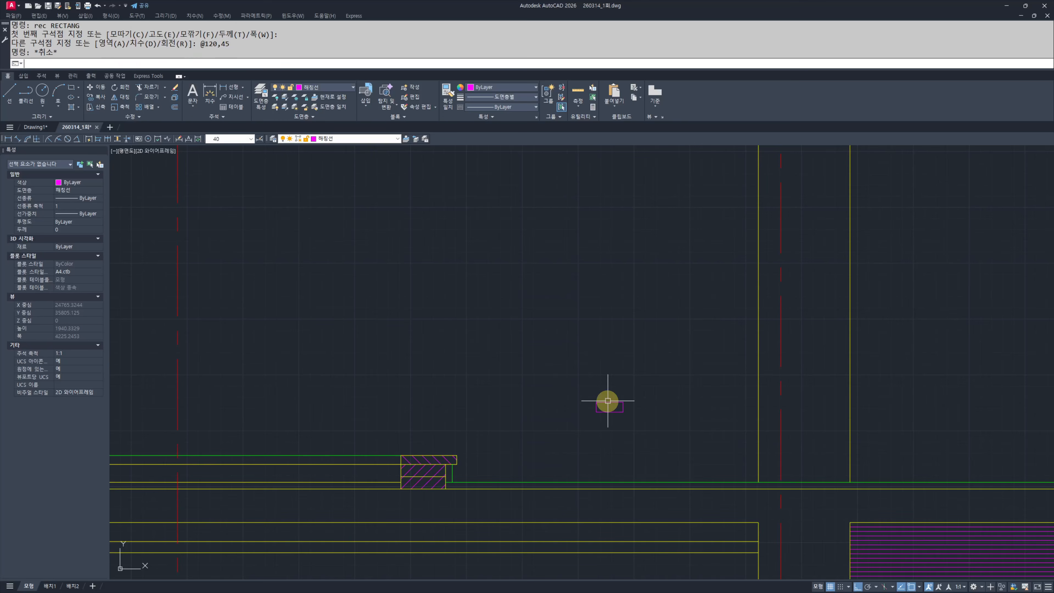
Step: Explode the small rectangle into separate lines
{"action": "scroll", "coordinate": [651, 420], "scroll_direction": "up", "scroll_amount": 8}
{"action": "middle_click_drag", "start_coordinate": [516, 390], "coordinate": [678, 468]}
{"action": "left_click", "coordinate": [752, 350]}
{"action": "left_click", "coordinate": [618, 471]}
{"action": "key", "text": "Escape"}
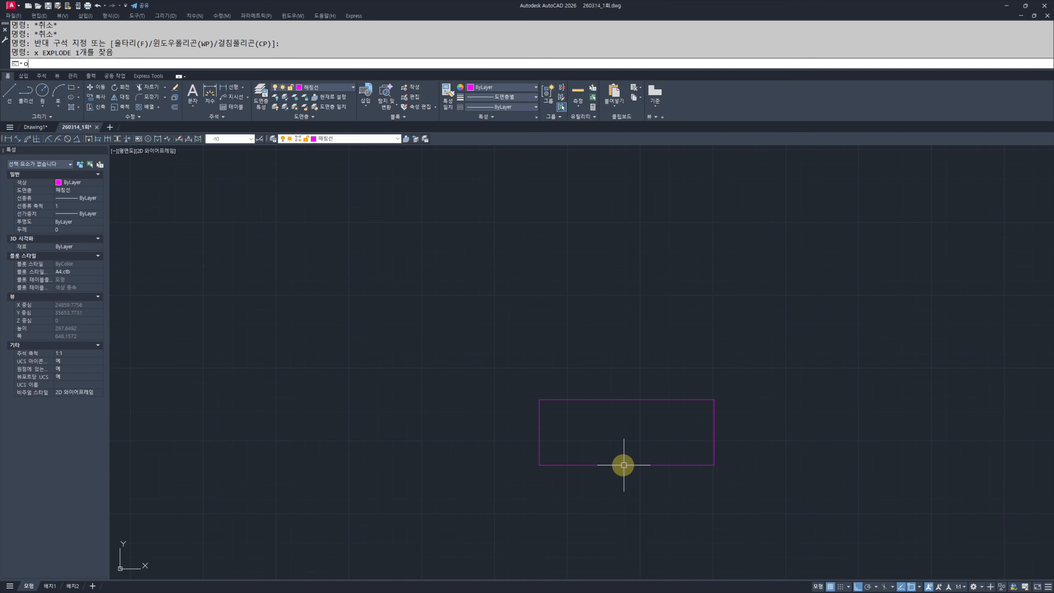
Step: Offset the rectangle's top edge 15 downward
{"action": "type", "text": "o"}
{"action": "key", "text": "space"}
{"action": "type", "text": "15"}
{"action": "key", "text": "space"}
{"action": "left_click", "coordinate": [639, 400]}
{"action": "left_click", "coordinate": [642, 411]}
{"action": "key", "text": "Escape"}
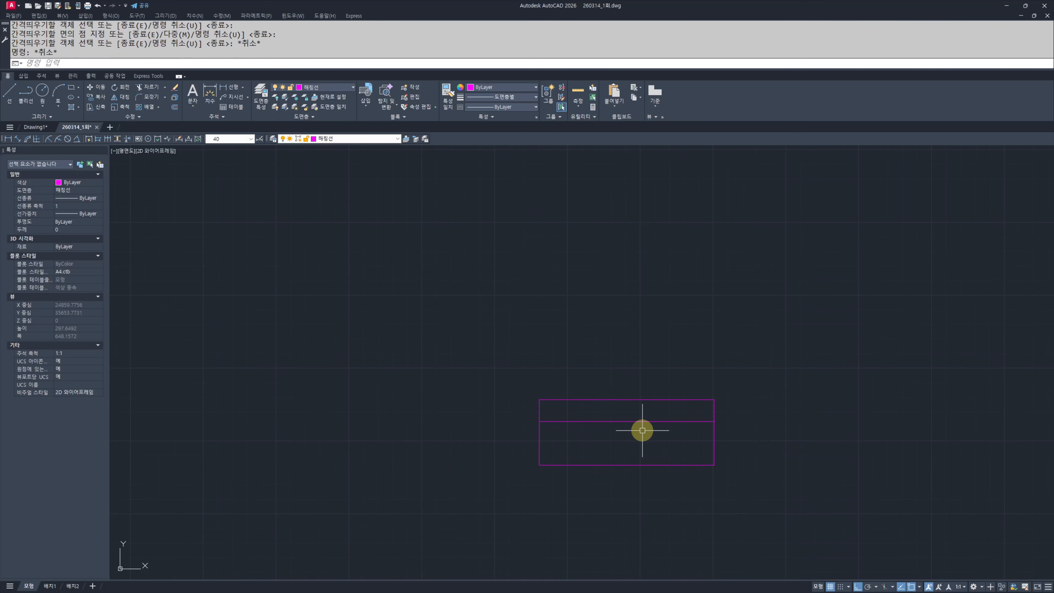
Step: Offset the rectangle's right edge 35 inward
{"action": "key", "text": "space"}
{"action": "type", "text": "35"}
{"action": "key", "text": "space"}
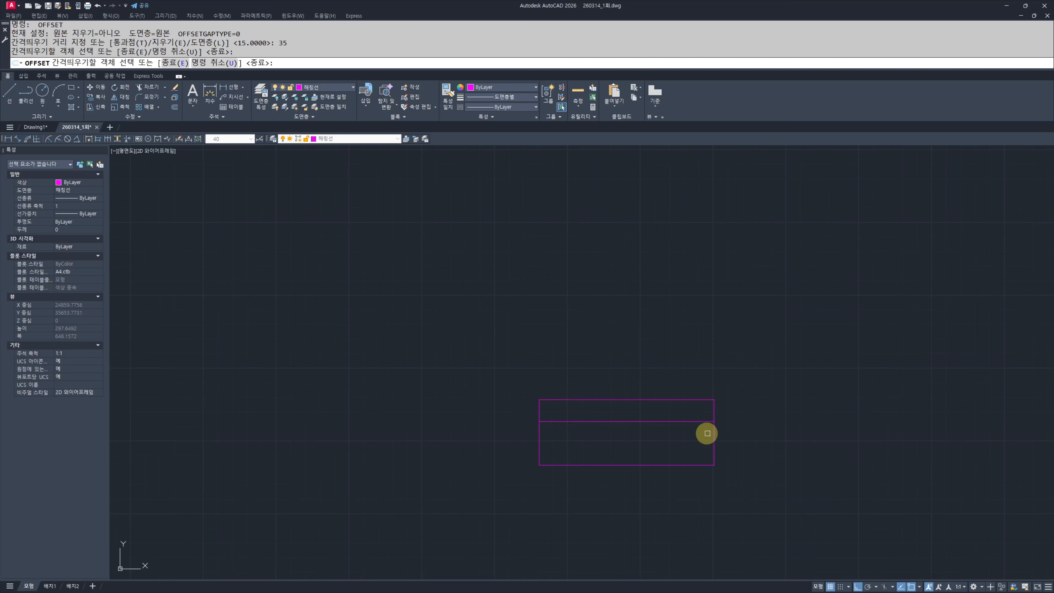
{"action": "left_click", "coordinate": [712, 433]}
{"action": "left_click", "coordinate": [645, 431]}
{"action": "key", "text": "Escape"}
{"action": "key", "text": "Escape"}
{"action": "scroll", "coordinate": [645, 432], "scroll_direction": "up", "scroll_amount": 4}
{"action": "type", "text": "tr"}
{"action": "key", "text": "space"}
{"action": "left_click", "coordinate": [838, 331]}
{"action": "left_click", "coordinate": [797, 373]}
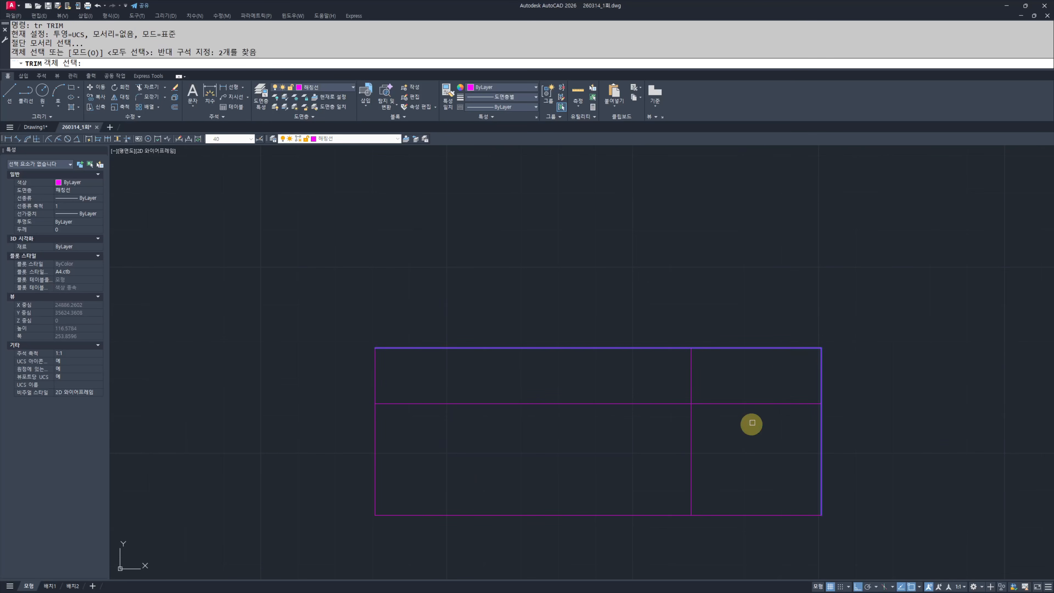
{"action": "left_click", "coordinate": [755, 427]}
{"action": "left_click", "coordinate": [656, 451]}
{"action": "key", "text": "Escape"}
{"action": "key", "text": "Escape"}
Step: Trim the rectangle's top and right edges at the upper-right corner back to the offset lines
{"action": "key", "text": "space"}
{"action": "key", "text": "space"}
{"action": "left_click", "coordinate": [854, 313]}
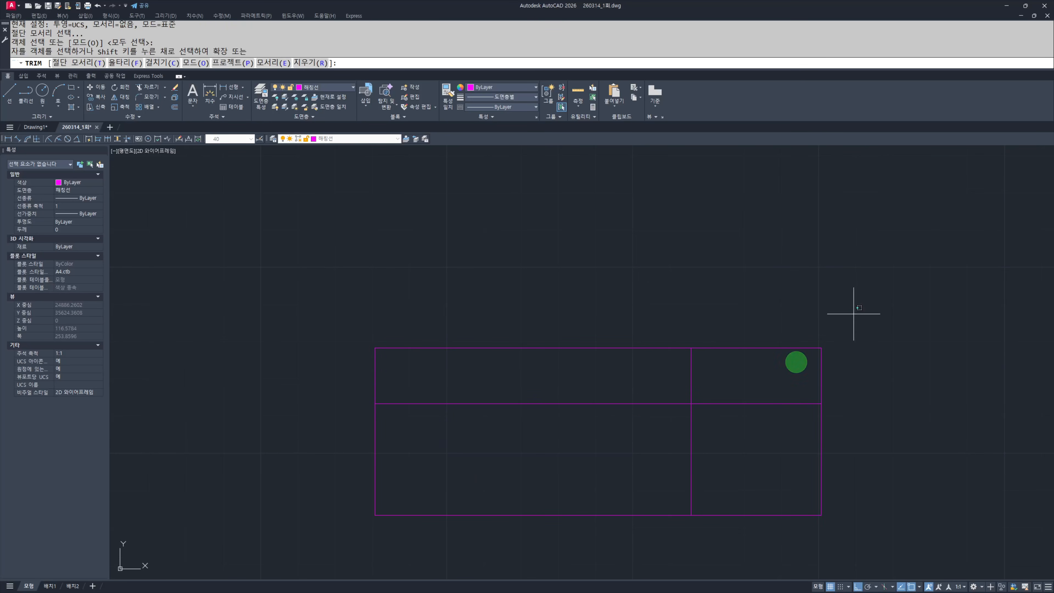
{"action": "left_click", "coordinate": [778, 380]}
{"action": "key", "text": "Escape"}
{"action": "key", "text": "Escape"}
Step: Trim the leftover inner parts of the two offset lines so that only a stepped outline remains
{"action": "type", "text": "tr"}
{"action": "key", "text": "space"}
{"action": "key", "text": "space"}
{"action": "left_click", "coordinate": [725, 446]}
{"action": "left_click", "coordinate": [663, 440]}
{"action": "left_click", "coordinate": [562, 380]}
{"action": "key", "text": "Escape"}
{"action": "key", "text": "Escape"}
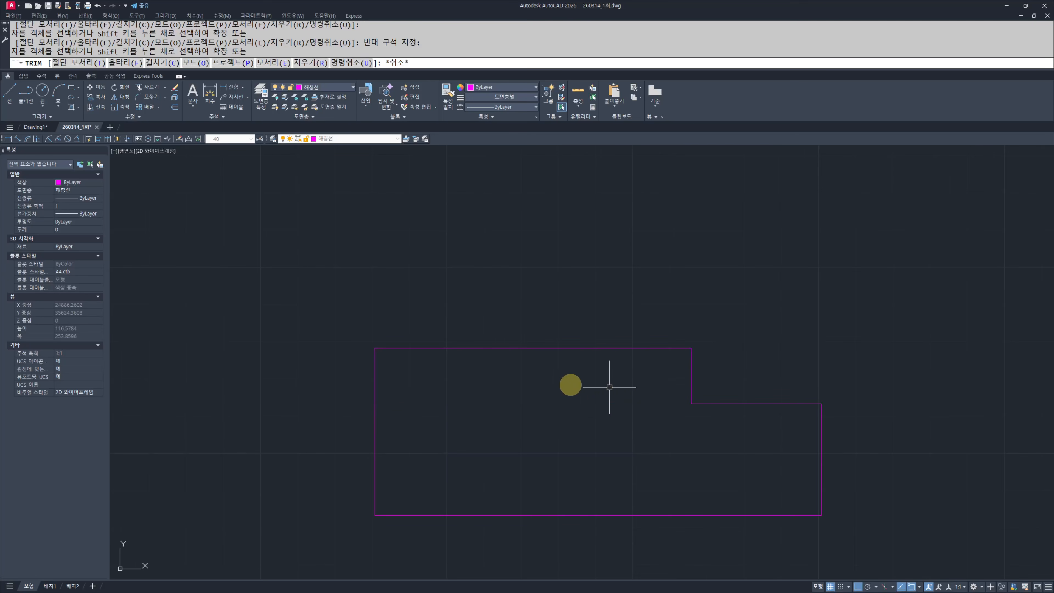
Step: Join the six lines of the stepped outline into one closed polyline
{"action": "scroll", "coordinate": [606, 388], "scroll_direction": "down", "scroll_amount": 4}
{"action": "left_click", "coordinate": [477, 341]}
{"action": "left_click", "coordinate": [863, 492]}
{"action": "middle_click_drag", "start_coordinate": [676, 427], "coordinate": [718, 427]}
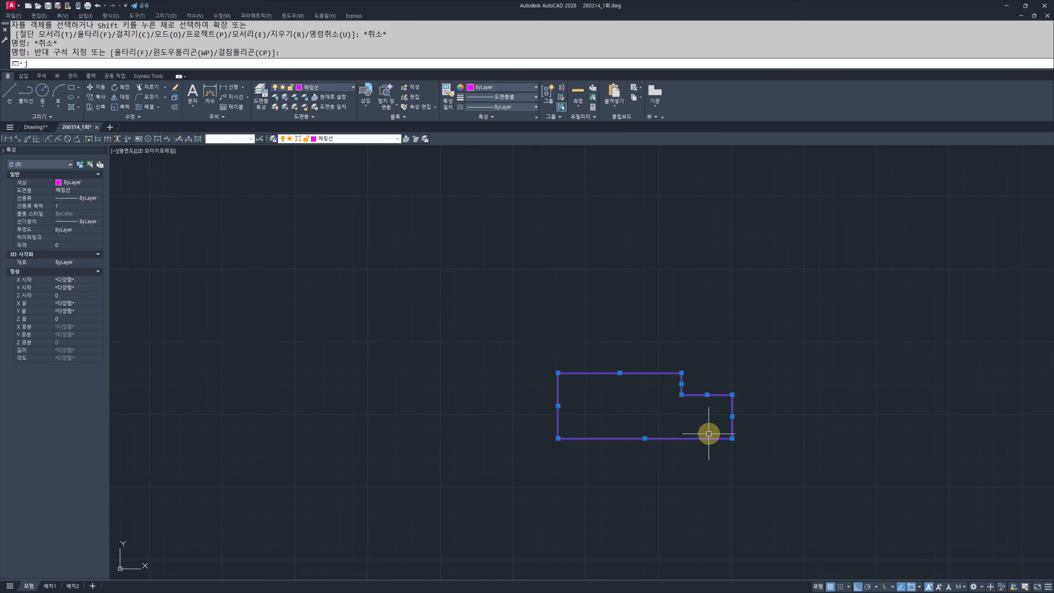
{"action": "key", "text": "space"}
{"action": "key", "text": "Escape"}
{"action": "left_click", "coordinate": [735, 469]}
{"action": "left_click", "coordinate": [628, 429]}
{"action": "left_click", "coordinate": [628, 428]}
{"action": "key", "text": "Escape"}
{"action": "key", "text": "Escape"}
Step: Move the stepped outline to the 단면선 layer
{"action": "left_click", "coordinate": [811, 458]}
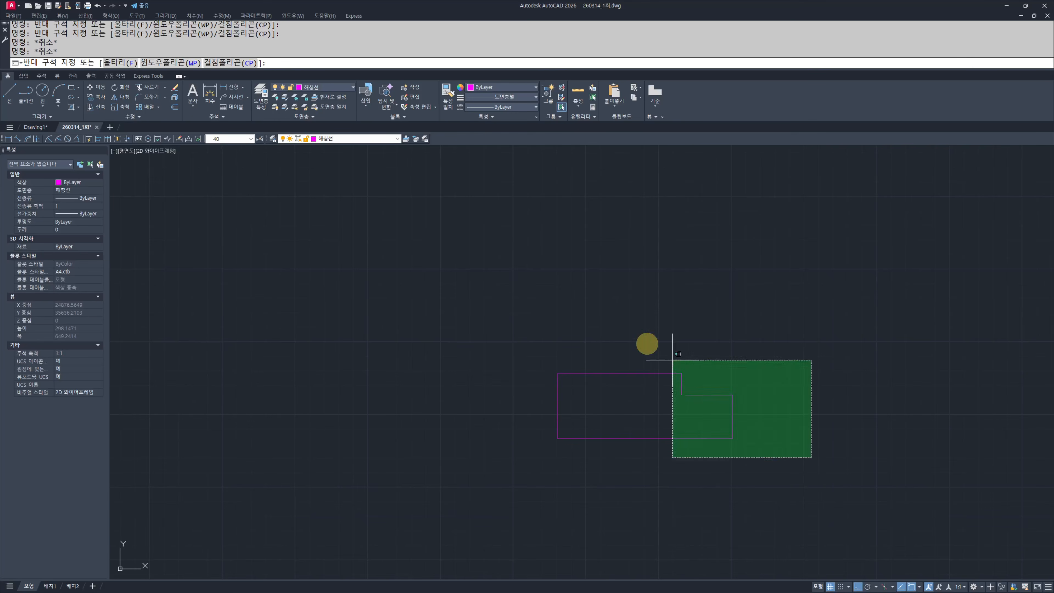
{"action": "left_click", "coordinate": [673, 360]}
{"action": "left_click", "coordinate": [363, 139]}
{"action": "left_click", "coordinate": [348, 166]}
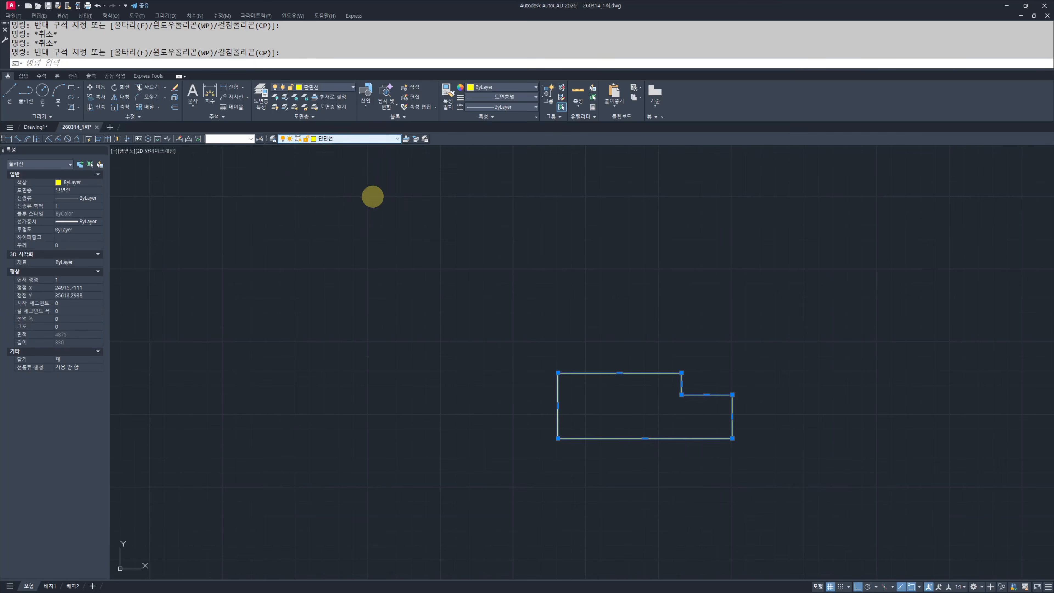
{"action": "key", "text": "Escape"}
{"action": "key", "text": "Escape"}
Step: Mirror the stepped outline upward about a horizontal line, keeping the original
{"action": "left_click", "coordinate": [750, 338]}
{"action": "left_click", "coordinate": [609, 490]}
{"action": "key", "text": "space"}
{"action": "left_click", "coordinate": [666, 357]}
{"action": "left_click", "coordinate": [775, 358]}
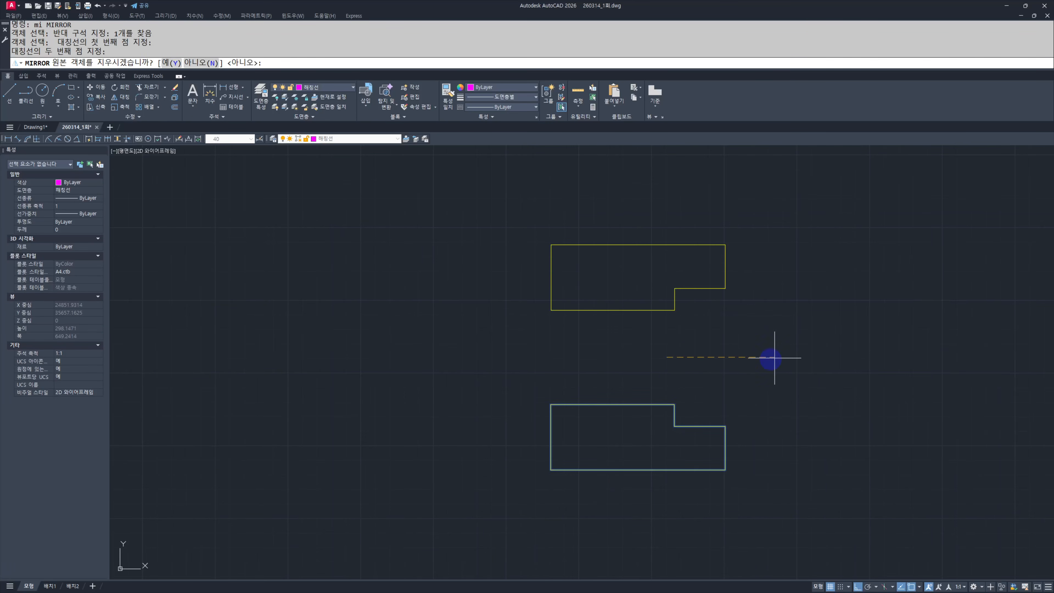
{"action": "key", "text": "space"}
{"action": "key", "text": "Escape"}
{"action": "key", "text": "Escape"}
Step: Draw a rectangle linking the facing notches of the two mirrored stepped profiles
{"action": "mouse_move", "coordinate": [713, 353]}
{"action": "middle_mouse_down"}
{"action": "mouse_move", "coordinate": [718, 377]}
{"action": "mouse_move", "coordinate": [737, 363]}
{"action": "middle_mouse_up"}
{"action": "type", "text": "rec"}
{"action": "left_click", "coordinate": [680, 451]}
{"action": "left_click", "coordinate": [730, 311]}
{"action": "key", "text": "Escape"}
{"action": "key", "text": "Escape"}
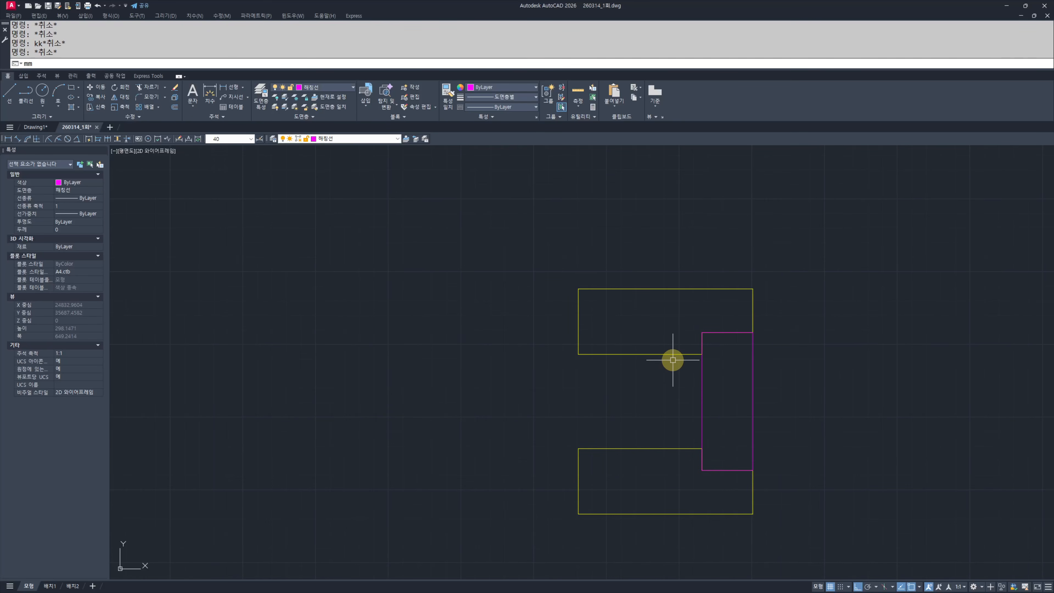
Step: Match the linking rectangle's properties to those of the stepped profiles
{"action": "left_click", "coordinate": [674, 356]}
{"action": "left_click", "coordinate": [786, 377]}
{"action": "left_click", "coordinate": [723, 394]}
{"action": "key", "text": "Escape"}
{"action": "key", "text": "Escape"}
Step: Draw a vertical line joining the facing left corners of the two stepped profiles
{"action": "middle_click_drag", "start_coordinate": [624, 403], "coordinate": [680, 390]}
{"action": "type", "text": "l"}
{"action": "left_click", "coordinate": [618, 362]}
{"action": "key", "text": "Escape"}
{"action": "key", "text": "Escape"}
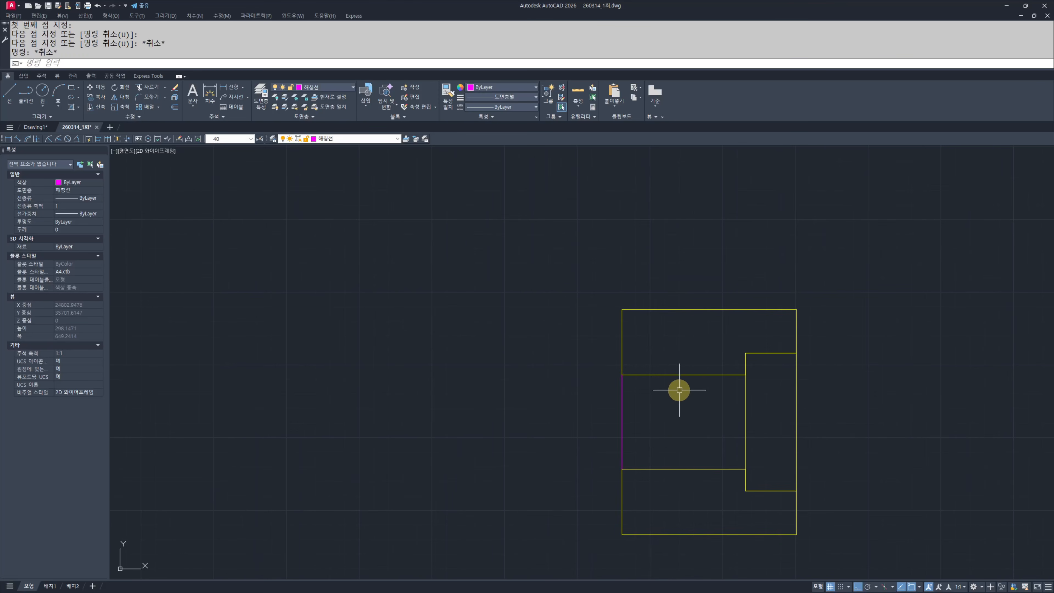
{"action": "type", "text": "mm"}
{"action": "key", "text": "Escape"}
{"action": "key", "text": "Escape"}
Step: Move the left connecting line between the two profiles to the green layer
{"action": "left_click", "coordinate": [675, 397]}
{"action": "left_click", "coordinate": [591, 411]}
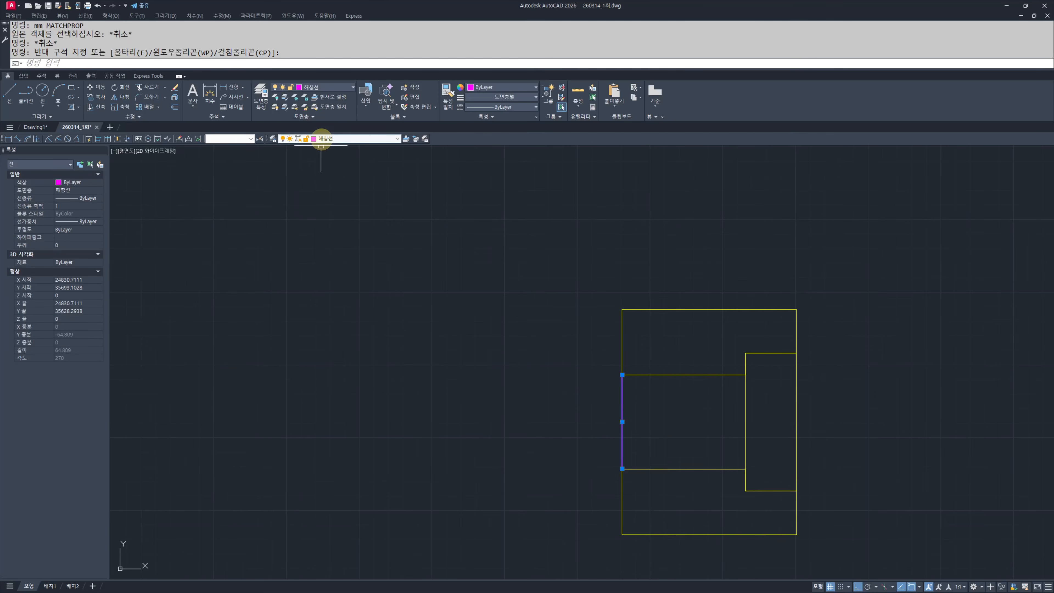
{"action": "left_click", "coordinate": [321, 138]}
{"action": "left_click", "coordinate": [355, 180]}
{"action": "key", "text": "Escape"}
{"action": "key", "text": "Escape"}
{"action": "scroll", "coordinate": [561, 364], "scroll_direction": "down", "scroll_amount": 5}
{"action": "left_click", "coordinate": [671, 400]}
{"action": "left_click", "coordinate": [573, 384]}
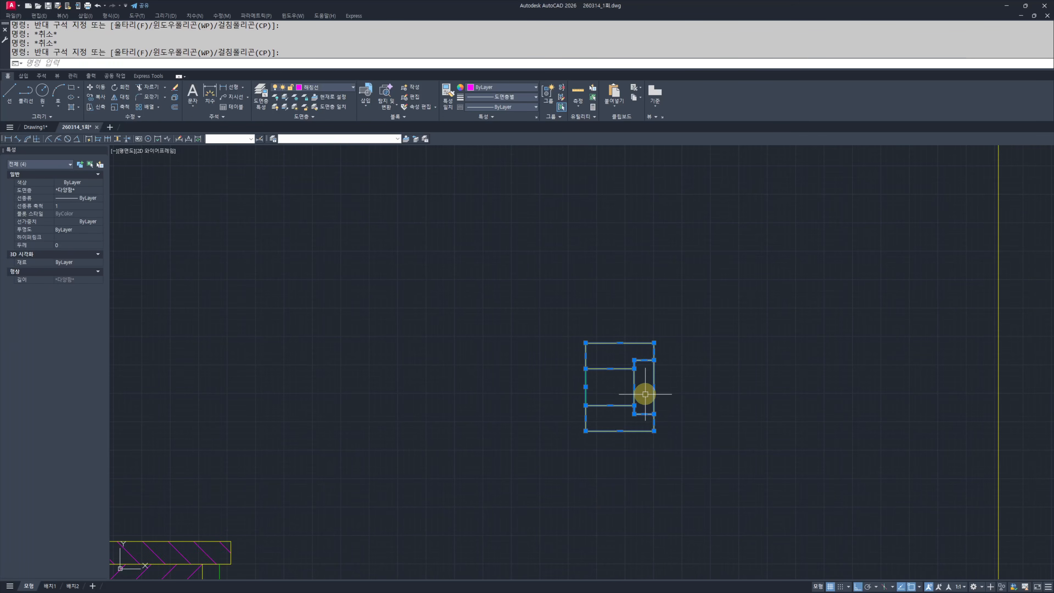
{"action": "type", "text": "m"}
{"action": "key", "text": "Return"}
{"action": "scroll", "coordinate": [623, 403], "scroll_direction": "up", "scroll_amount": 3}
{"action": "left_click", "coordinate": [588, 396]}
{"action": "scroll", "coordinate": [589, 373], "scroll_direction": "down", "scroll_amount": 5}
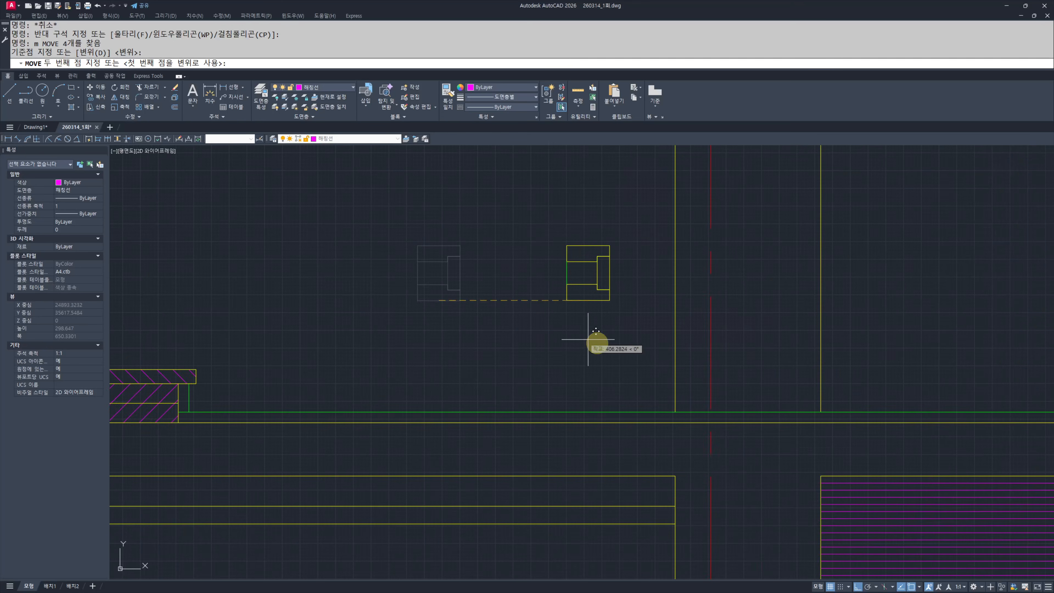
{"action": "scroll", "coordinate": [696, 415], "scroll_direction": "up", "scroll_amount": 3}
{"action": "key", "text": "Escape"}
{"action": "key", "text": "Escape"}
{"action": "scroll", "coordinate": [534, 370], "scroll_direction": "down", "scroll_amount": 6}
Step: Offset the left face line of the wall above the floor 200 toward the wall's inside
{"action": "type", "text": "o"}
{"action": "key", "text": "Return"}
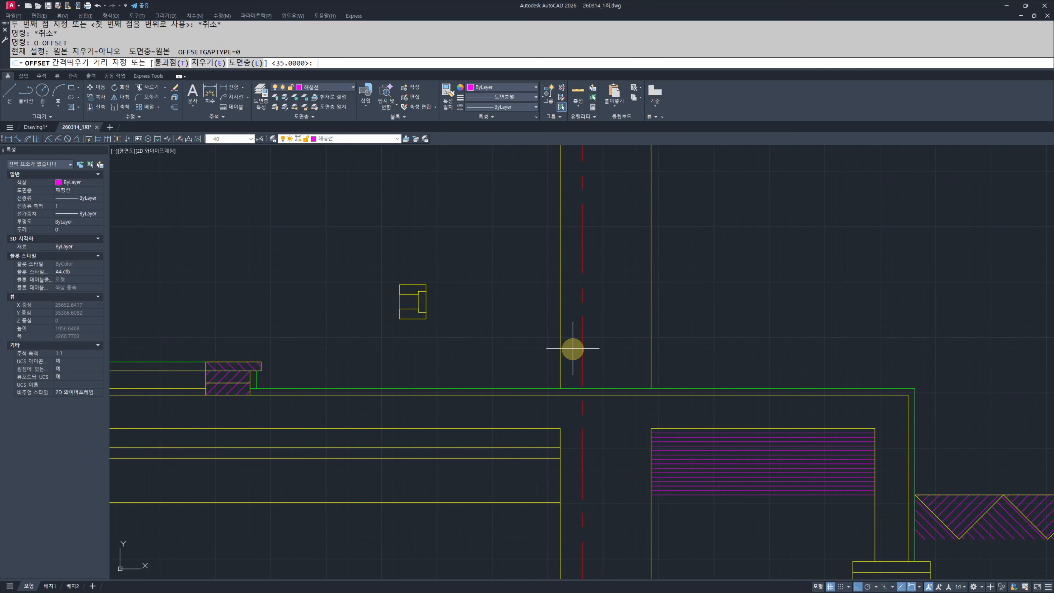
{"action": "type", "text": "200"}
{"action": "key", "text": "Return"}
{"action": "left_click", "coordinate": [560, 343]}
{"action": "left_click", "coordinate": [670, 341]}
{"action": "key", "text": "Escape"}
{"action": "key", "text": "Escape"}
{"action": "middle_click_drag", "start_coordinate": [500, 338], "coordinate": [565, 383]}
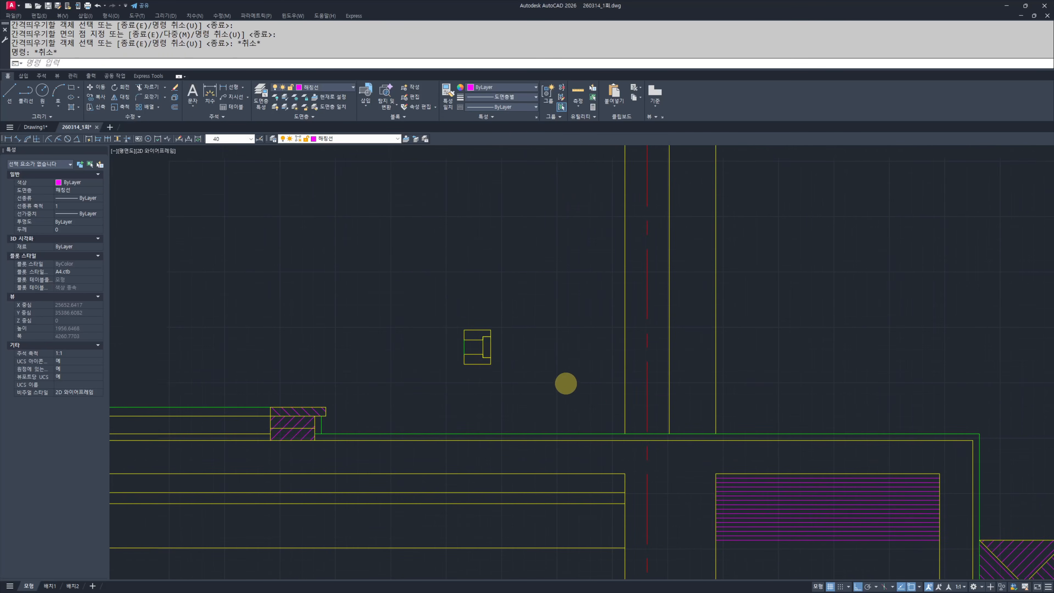
{"action": "left_click", "coordinate": [540, 390]}
{"action": "left_click", "coordinate": [402, 299]}
{"action": "scroll", "coordinate": [532, 363], "scroll_direction": "up", "scroll_amount": 2}
{"action": "key", "text": "Escape"}
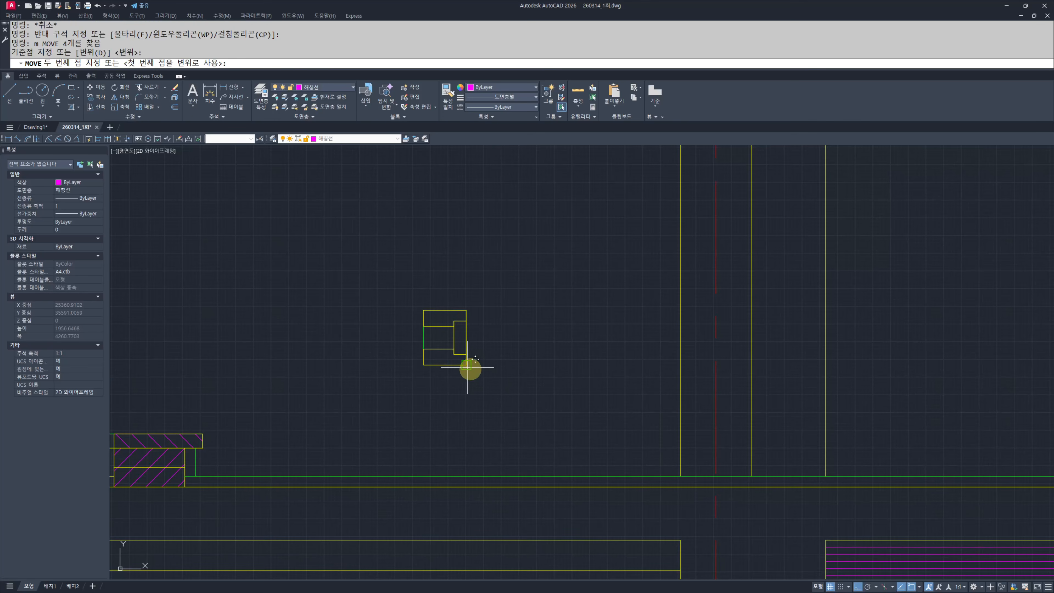
Step: Extend the offset wall line down to the slab's top line
{"action": "type", "text": "ex"}
{"action": "key", "text": "Return"}
{"action": "key", "text": "Return"}
{"action": "left_click", "coordinate": [720, 456]}
{"action": "key", "text": "Escape"}
{"action": "key", "text": "Escape"}
{"action": "key", "text": "Escape"}
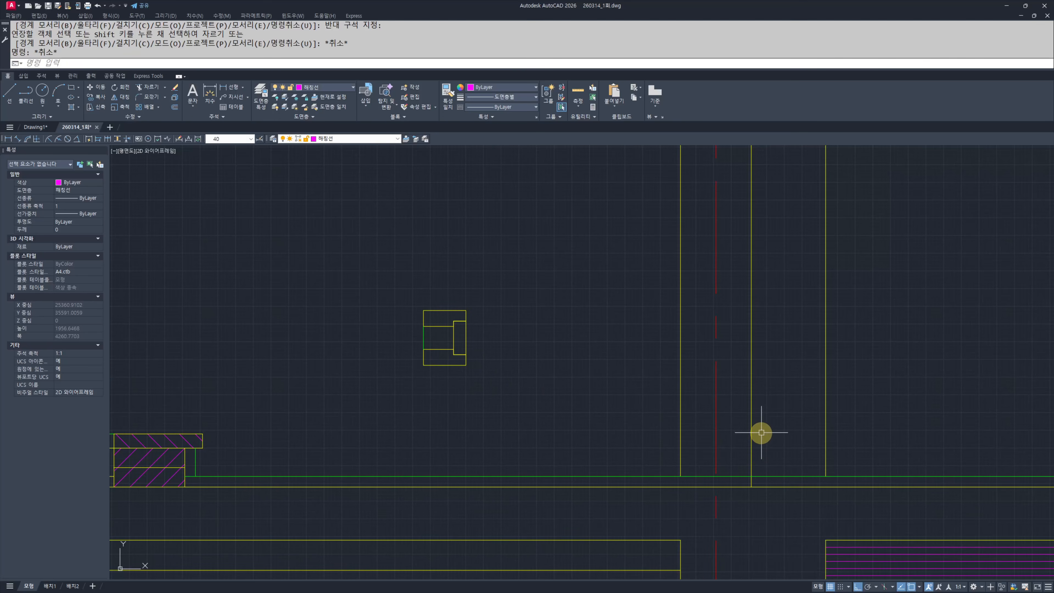
Step: Move the whole frame by its lower-right corner to where the offset wall line meets the slab's top line
{"action": "left_click", "coordinate": [509, 416]}
{"action": "left_click", "coordinate": [348, 277]}
{"action": "middle_click_drag", "start_coordinate": [470, 364], "coordinate": [442, 358]}
{"action": "type", "text": "m"}
{"action": "key", "text": "Return"}
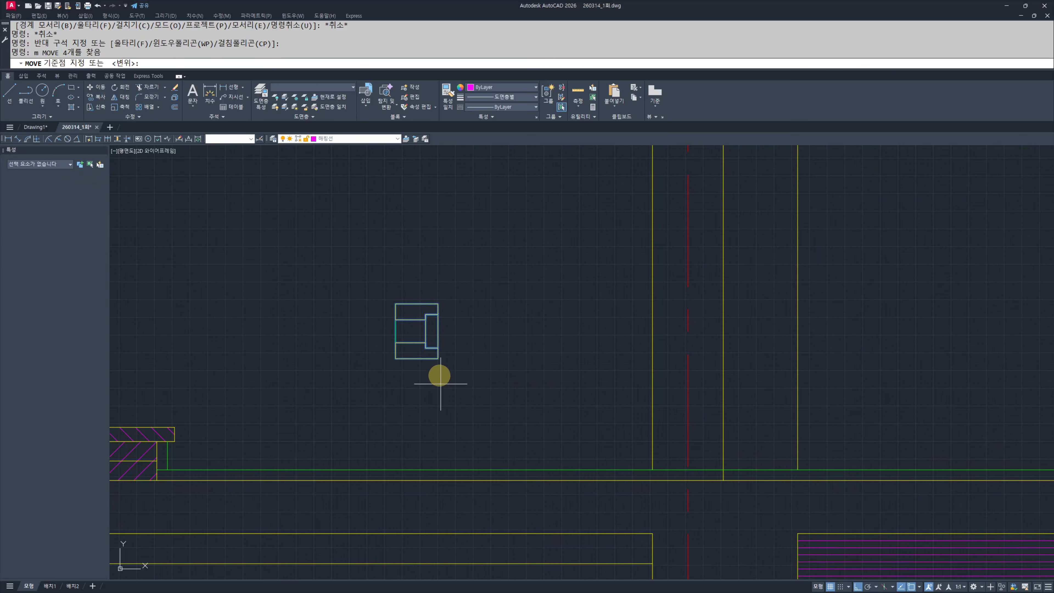
{"action": "left_click", "coordinate": [437, 358]}
{"action": "scroll", "coordinate": [709, 484], "scroll_direction": "up", "scroll_amount": 4}
{"action": "left_click", "coordinate": [780, 422]}
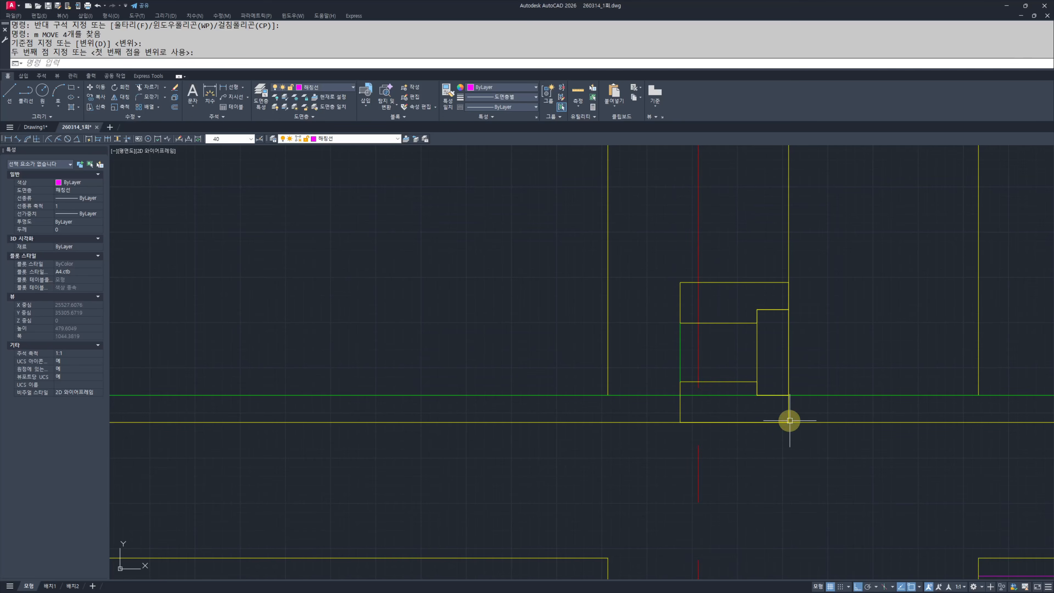
Step: Trim the part of the green floor finish line that crosses the frame's lower profile
{"action": "type", "text": "tr"}
{"action": "key", "text": "Return"}
{"action": "scroll", "coordinate": [695, 431], "scroll_direction": "up", "scroll_amount": 4}
{"action": "left_click", "coordinate": [736, 406]}
{"action": "key", "text": "Escape"}
Step: Stretch the end of the finish line right of the frame to the inner notch corner of the lower profile
{"action": "left_click", "coordinate": [930, 431]}
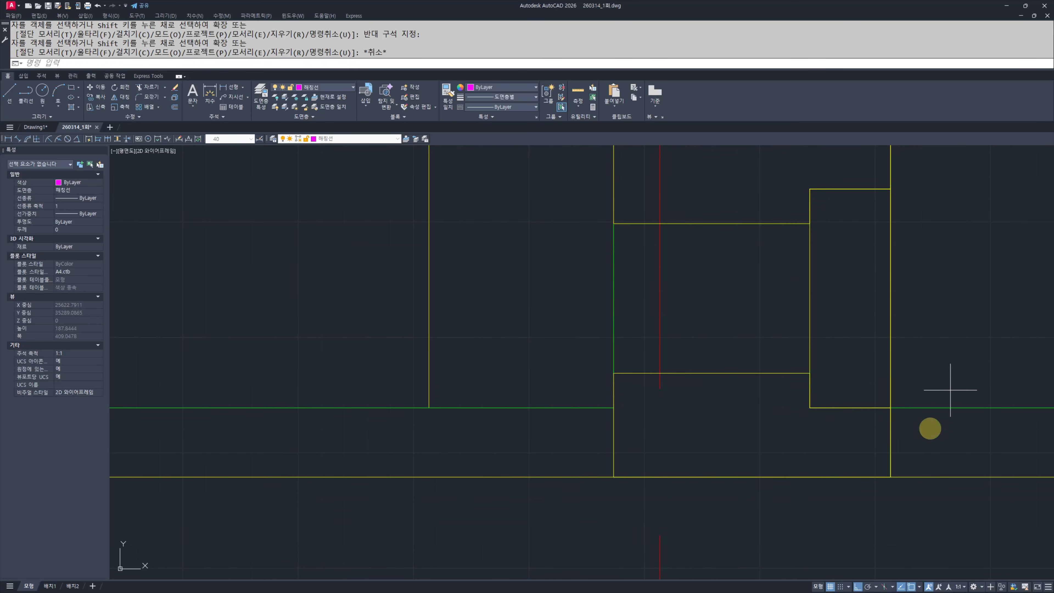
{"action": "left_click", "coordinate": [905, 399]}
{"action": "left_click", "coordinate": [810, 407]}
{"action": "key", "text": "Escape"}
{"action": "key", "text": "Escape"}
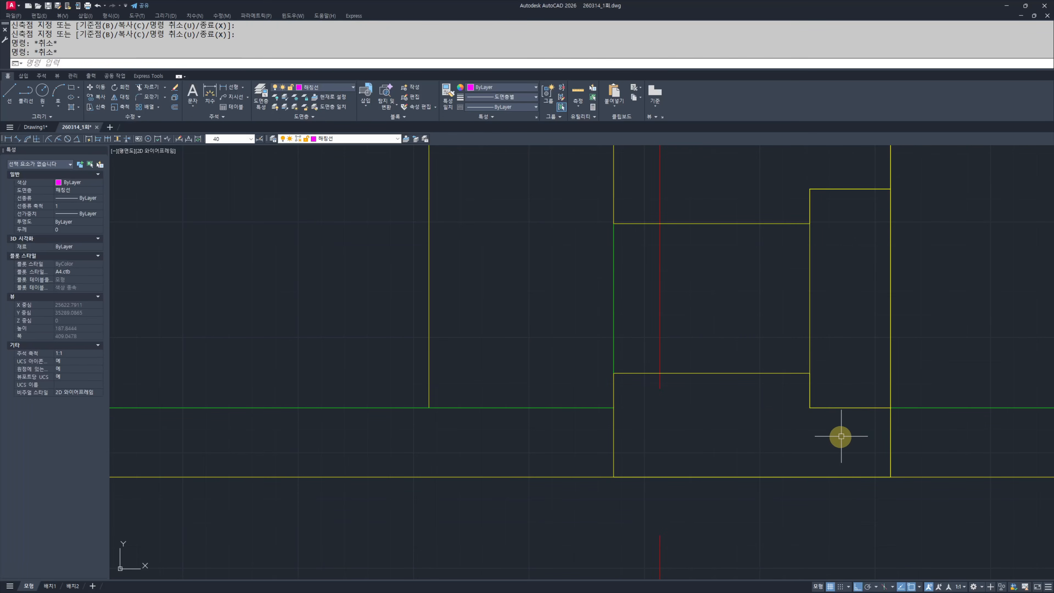
Step: Erase the vertical helper line offset inside the wall
{"action": "middle_click_drag", "start_coordinate": [840, 435], "coordinate": [693, 443]}
{"action": "scroll", "coordinate": [704, 440], "scroll_direction": "down", "scroll_amount": 4}
{"action": "scroll", "coordinate": [692, 443], "scroll_direction": "down", "scroll_amount": 6}
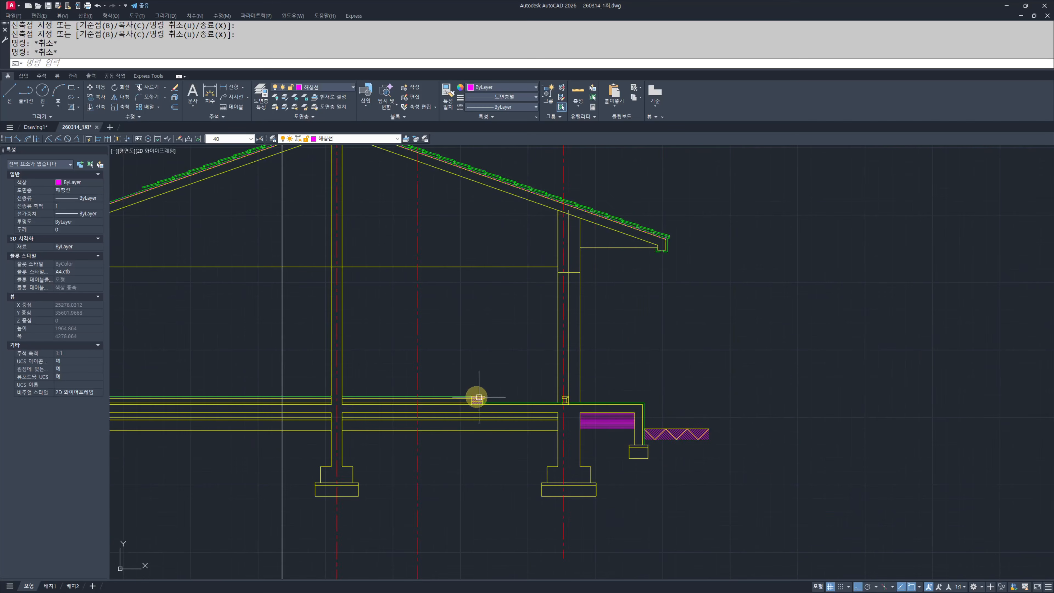
{"action": "scroll", "coordinate": [478, 396], "scroll_direction": "up", "scroll_amount": 3}
{"action": "scroll", "coordinate": [567, 386], "scroll_direction": "up", "scroll_amount": 1}
{"action": "left_click", "coordinate": [584, 306]}
{"action": "left_click", "coordinate": [552, 319]}
{"action": "type", "text": "e"}
{"action": "key", "text": "Return"}
{"action": "key", "text": "Escape"}
{"action": "key", "text": "Escape"}
{"action": "middle_click_drag", "start_coordinate": [552, 318], "coordinate": [717, 406]}
{"action": "scroll", "coordinate": [742, 419], "scroll_direction": "down", "scroll_amount": 6}
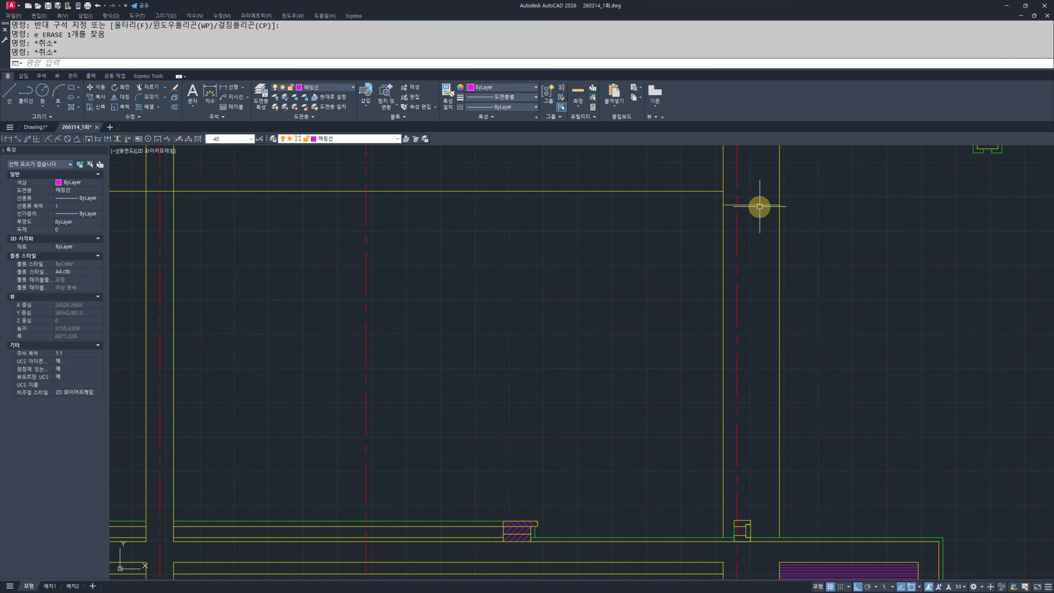
{"action": "mouse_move", "coordinate": [754, 486]}
{"action": "middle_mouse_down"}
{"action": "mouse_move", "coordinate": [746, 457]}
{"action": "mouse_move", "coordinate": [725, 509]}
{"action": "mouse_move", "coordinate": [713, 483]}
{"action": "middle_mouse_up"}
{"action": "type", "text": "i"}
{"action": "key", "text": "Return"}
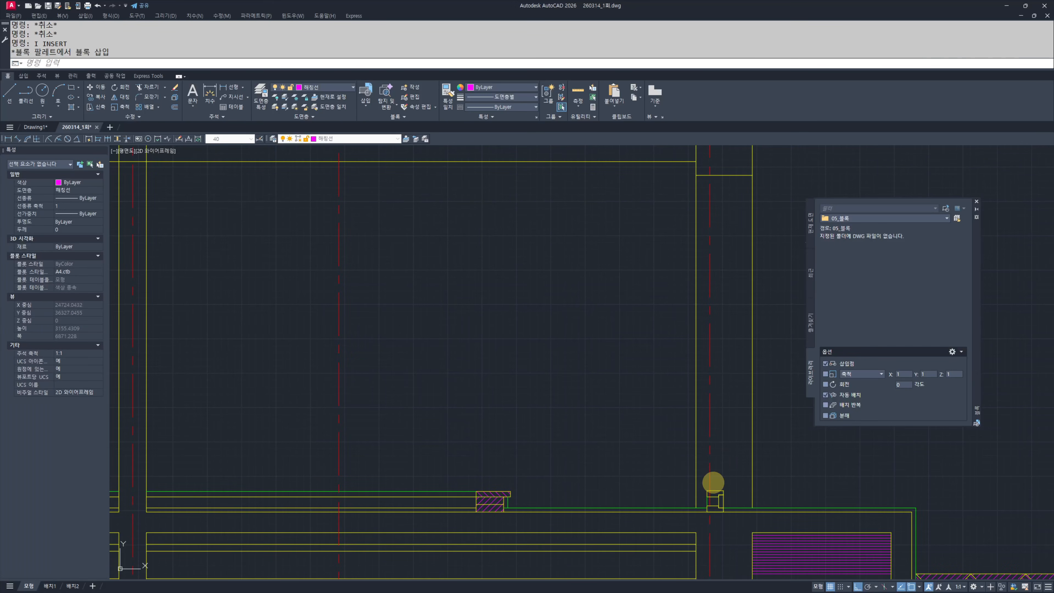
{"action": "left_click", "coordinate": [977, 201]}
Step: Offset the green floor finish line right of the frame upward by 2100
{"action": "type", "text": "o"}
{"action": "key", "text": "Return"}
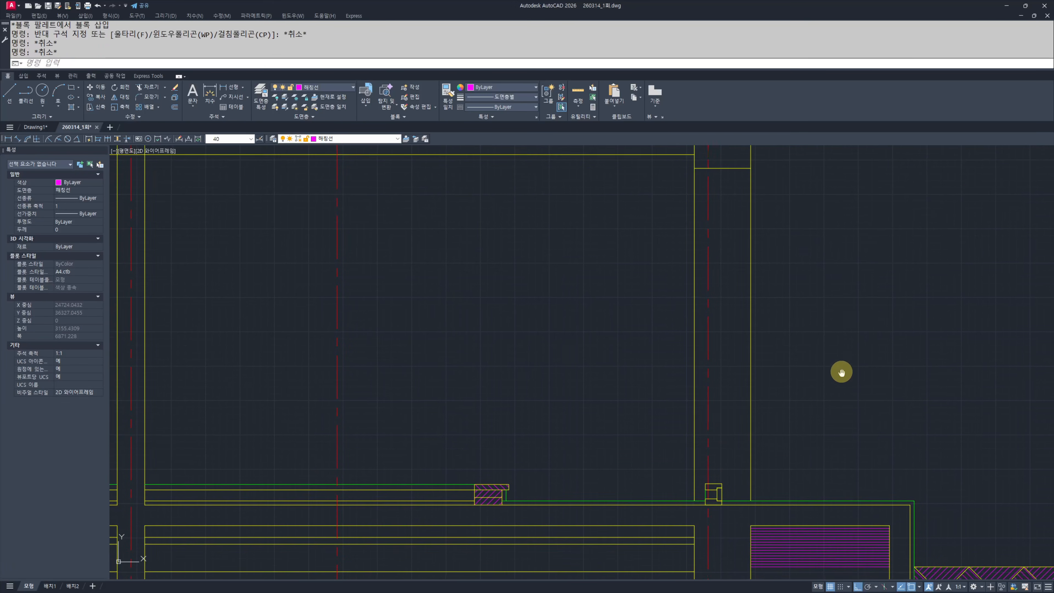
{"action": "middle_click_drag", "start_coordinate": [842, 372], "coordinate": [840, 342]}
{"action": "type", "text": "2"}
{"action": "key", "text": "Return"}
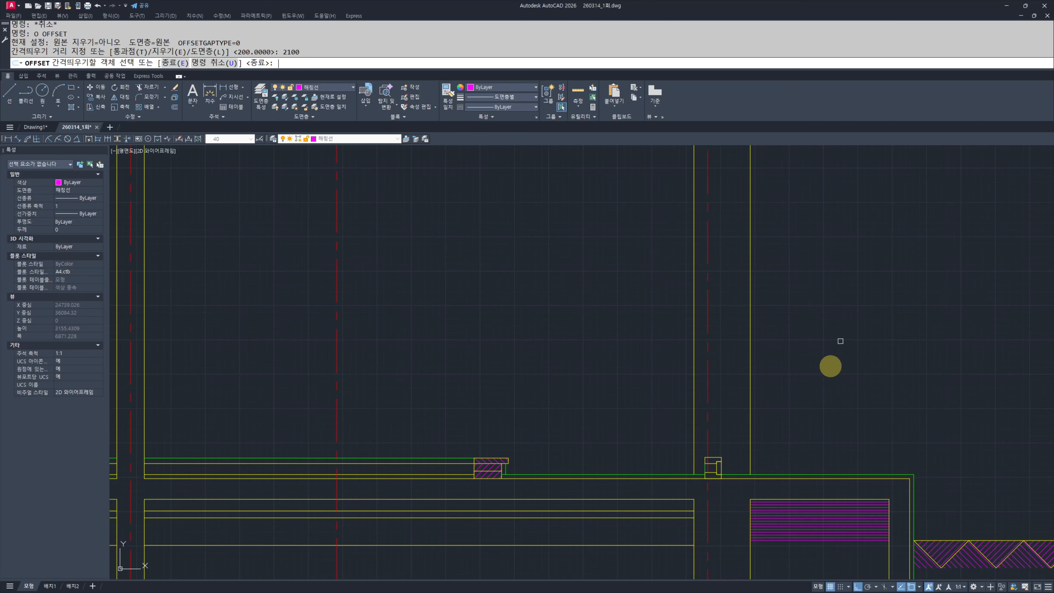
{"action": "left_click", "coordinate": [733, 470]}
{"action": "left_click", "coordinate": [741, 366]}
{"action": "key", "text": "Escape"}
{"action": "key", "text": "Escape"}
{"action": "scroll", "coordinate": [711, 316], "scroll_direction": "up", "scroll_amount": 8}
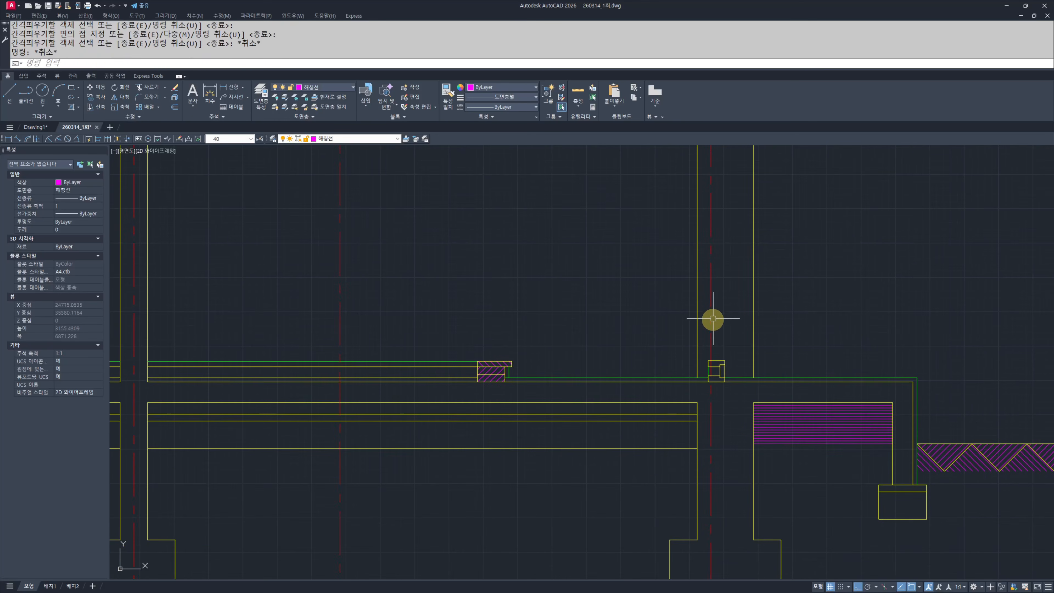
{"action": "middle_click_drag", "start_coordinate": [742, 369], "coordinate": [753, 356]}
{"action": "left_click_drag", "start_coordinate": [777, 440], "coordinate": [742, 450]}
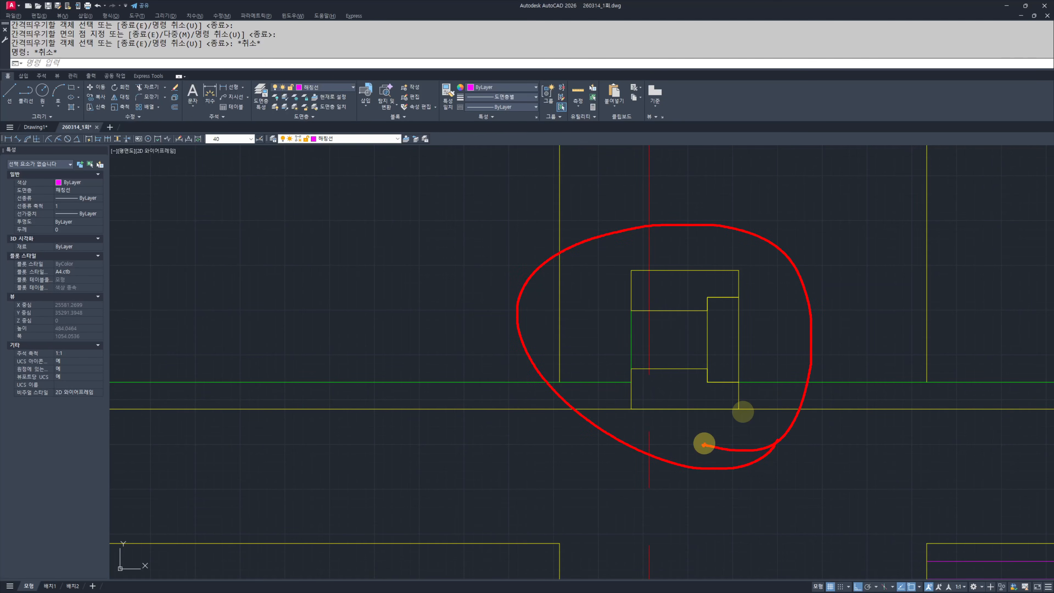
{"action": "key", "text": "Escape"}
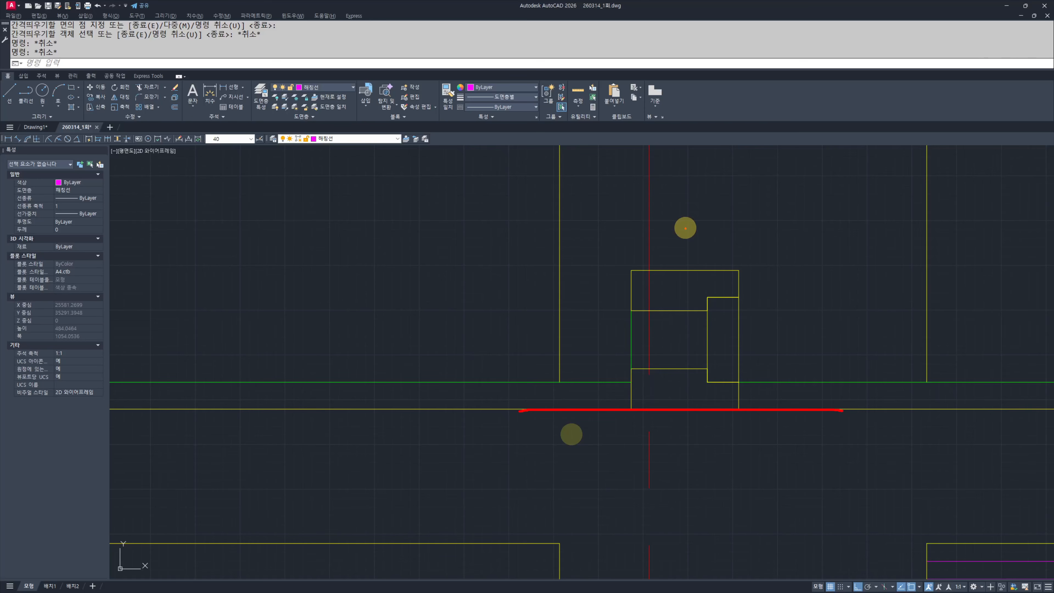
{"action": "key", "text": "Escape"}
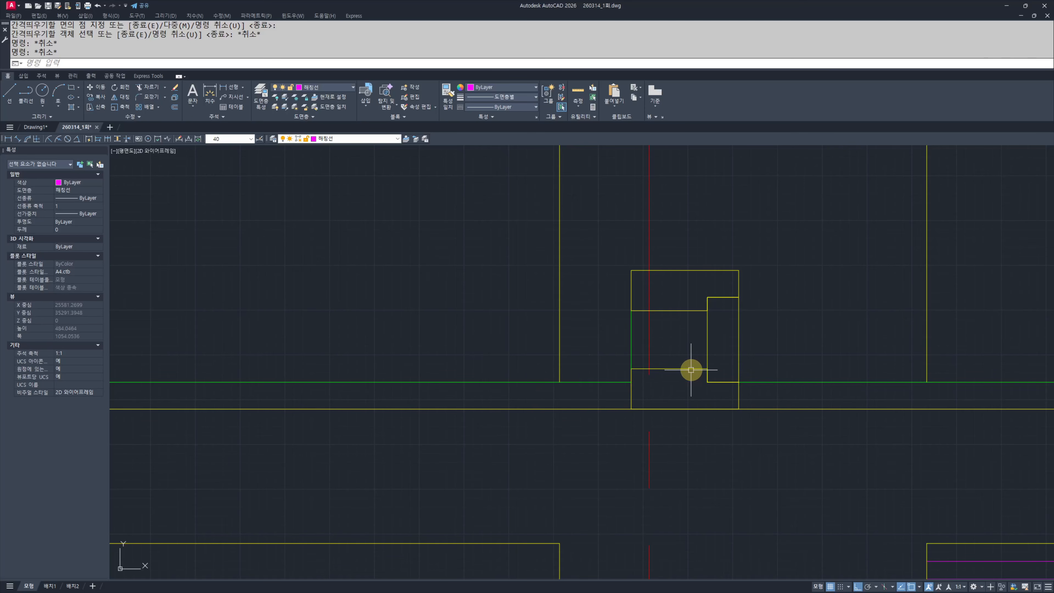
{"action": "key", "text": "Escape"}
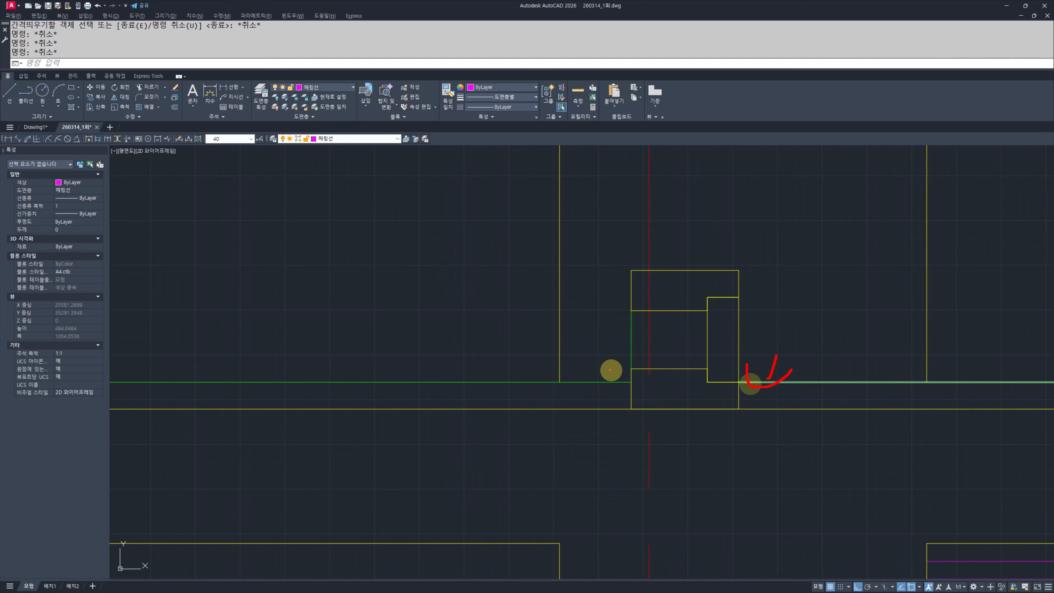
{"action": "key", "text": "Escape"}
{"action": "scroll", "coordinate": [706, 363], "scroll_direction": "down", "scroll_amount": 5}
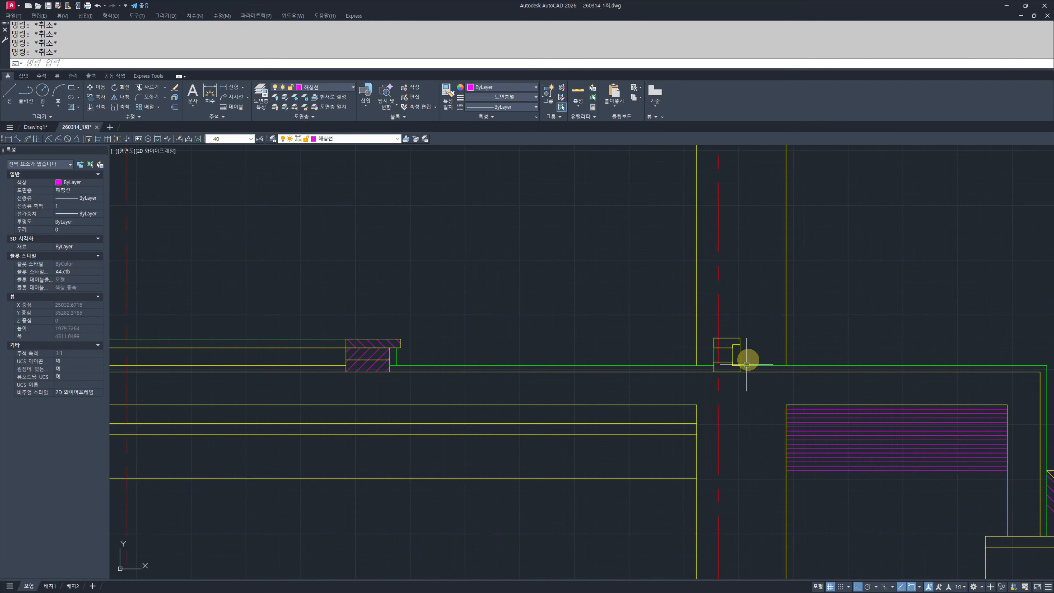
Step: Stretch the upper part of the frame upward so its top edge meets the offset finish line
{"action": "scroll", "coordinate": [713, 376], "scroll_direction": "up", "scroll_amount": 5}
{"action": "type", "text": "s"}
{"action": "key", "text": "Return"}
{"action": "left_click", "coordinate": [788, 419]}
{"action": "left_click", "coordinate": [733, 364]}
{"action": "key", "text": "Return"}
{"action": "left_click", "coordinate": [741, 364]}
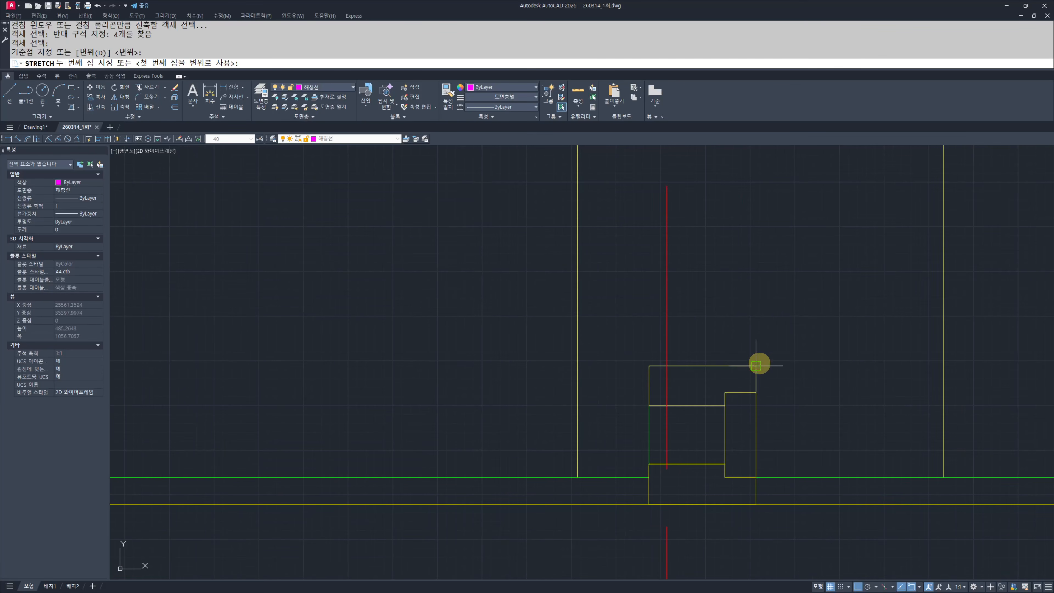
{"action": "scroll", "coordinate": [758, 361], "scroll_direction": "down", "scroll_amount": 3}
{"action": "scroll", "coordinate": [758, 360], "scroll_direction": "up", "scroll_amount": 4}
{"action": "key", "text": "Escape"}
{"action": "key", "text": "Escape"}
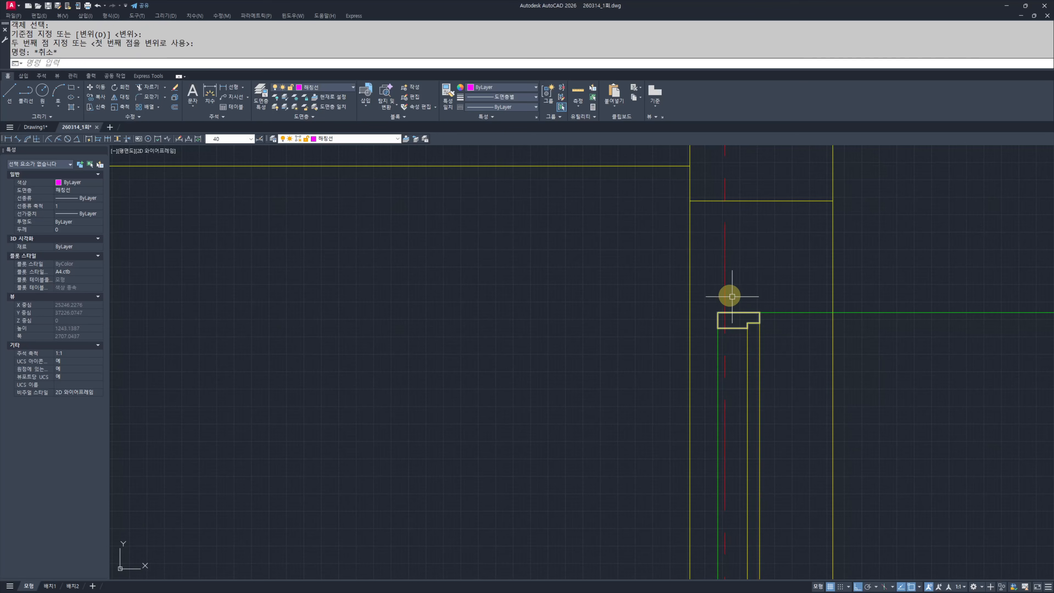
Step: Copy the frame's top profile by its top-edge midpoint up to the horizontal line across the wall above
{"action": "scroll", "coordinate": [789, 357], "scroll_direction": "up", "scroll_amount": 3}
{"action": "left_click", "coordinate": [752, 369]}
{"action": "type", "text": "cc"}
{"action": "key", "text": "Return"}
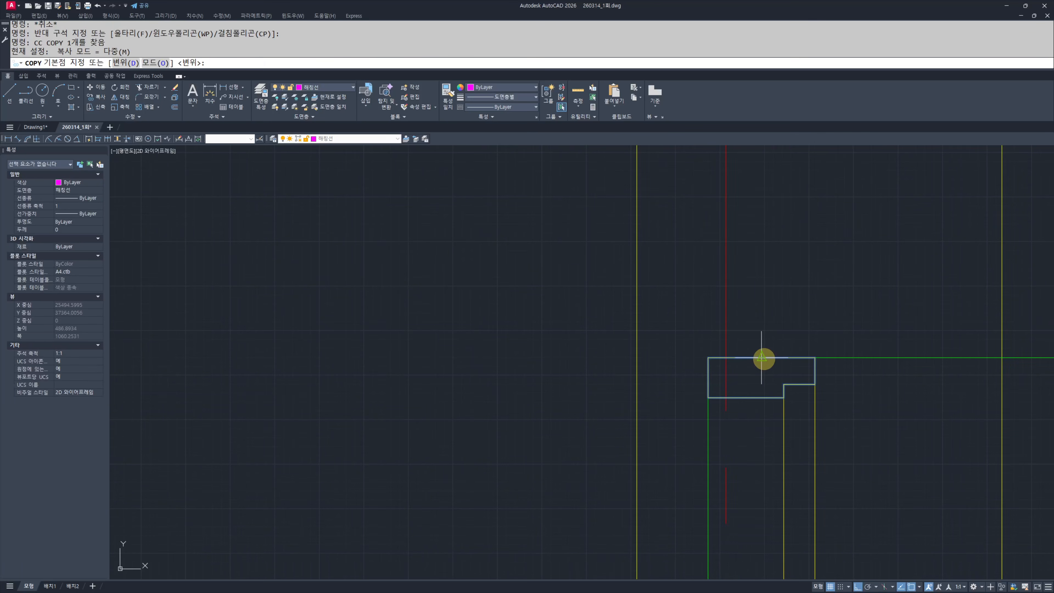
{"action": "left_click", "coordinate": [765, 357]}
{"action": "scroll", "coordinate": [759, 365], "scroll_direction": "down", "scroll_amount": 2}
{"action": "left_click", "coordinate": [766, 253]}
{"action": "key", "text": "Escape"}
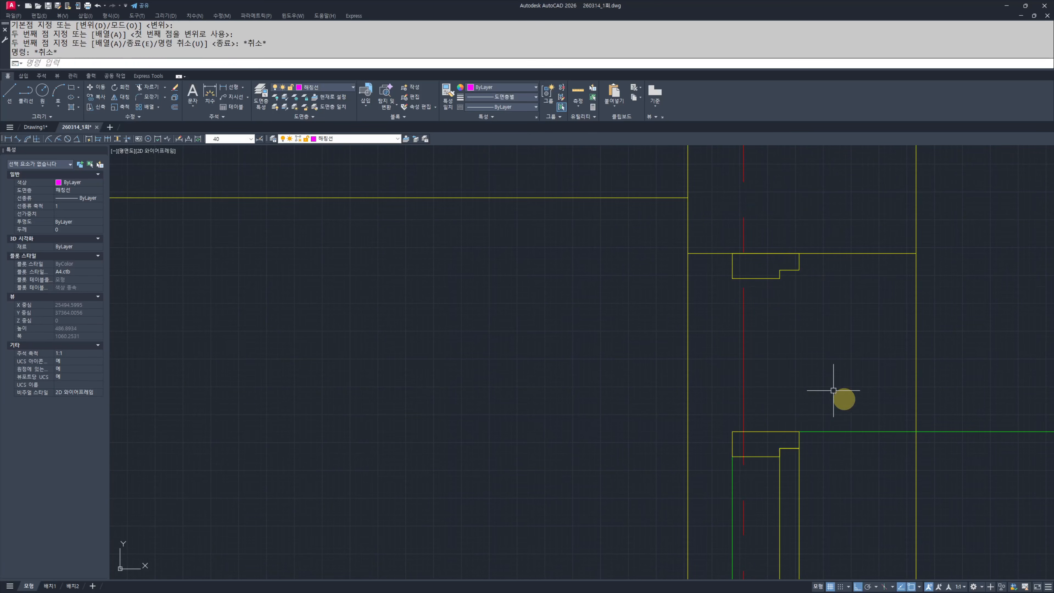
Step: Trim away the bottom edge and the short step riser of the copied top profile
{"action": "middle_click_drag", "start_coordinate": [840, 396], "coordinate": [819, 379]}
{"action": "scroll", "coordinate": [780, 295], "scroll_direction": "up", "scroll_amount": 2}
{"action": "scroll", "coordinate": [780, 295], "scroll_direction": "up", "scroll_amount": 2}
{"action": "left_click", "coordinate": [774, 332]}
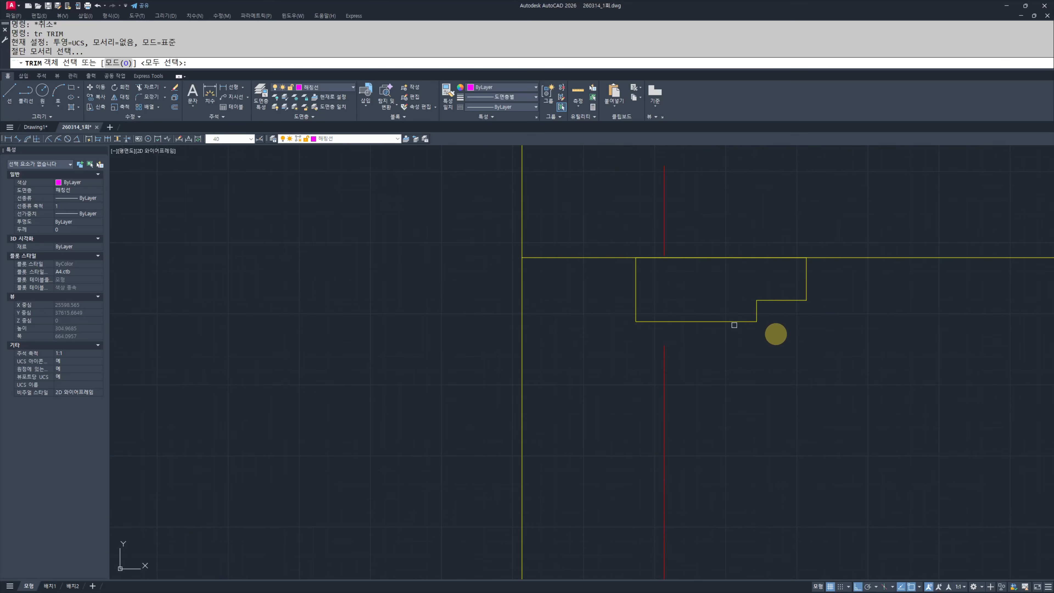
{"action": "key", "text": "Escape"}
{"action": "scroll", "coordinate": [715, 322], "scroll_direction": "up", "scroll_amount": 4}
{"action": "type", "text": "tr"}
{"action": "key", "text": "Return"}
{"action": "key", "text": "Return"}
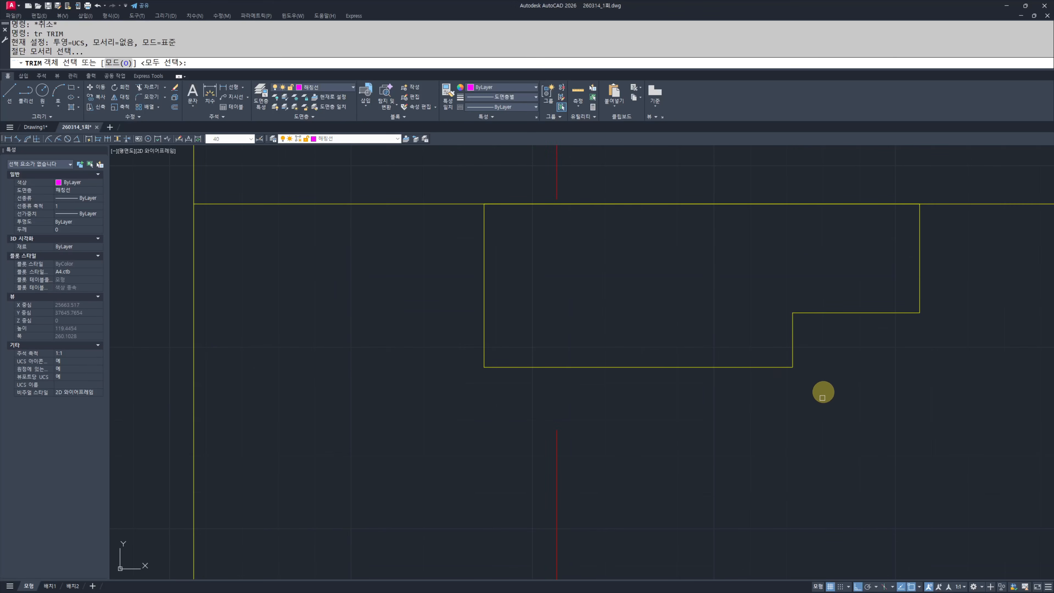
{"action": "left_click", "coordinate": [807, 374]}
{"action": "left_click", "coordinate": [772, 351]}
{"action": "left_click", "coordinate": [546, 352]}
{"action": "left_click", "coordinate": [510, 388]}
{"action": "key", "text": "Escape"}
{"action": "key", "text": "Escape"}
{"action": "scroll", "coordinate": [606, 371], "scroll_direction": "down", "scroll_amount": 1}
{"action": "scroll", "coordinate": [616, 375], "scroll_direction": "down", "scroll_amount": 2}
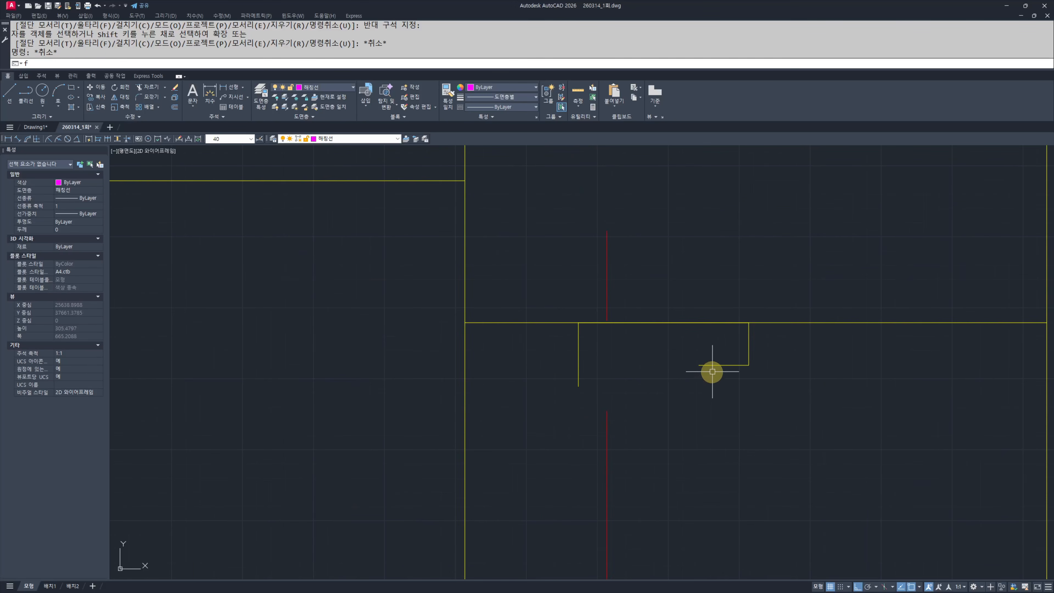
Step: Fillet the bottom edge and left side of the copied top profile to close its corner
{"action": "type", "text": "f"}
{"action": "key", "text": "Return"}
{"action": "left_click", "coordinate": [711, 365]}
{"action": "key", "text": "Escape"}
{"action": "key", "text": "Escape"}
Step: Draw vertical lines joining the upper profile's two lower corners to the top corners of the frame profile below
{"action": "type", "text": "l"}
{"action": "key", "text": "Return"}
{"action": "scroll", "coordinate": [651, 389], "scroll_direction": "down", "scroll_amount": 2}
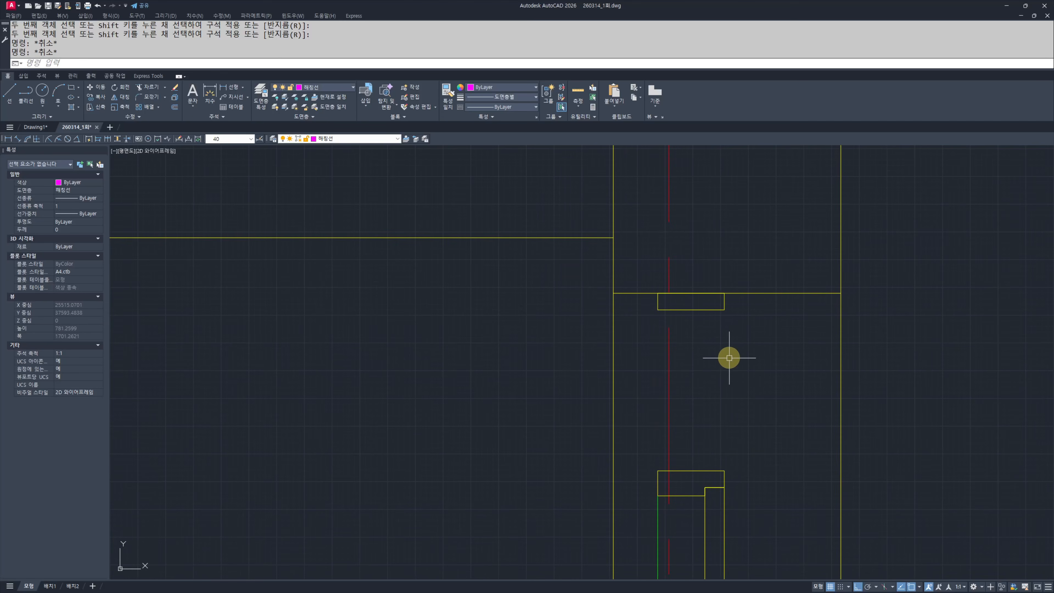
{"action": "left_click", "coordinate": [725, 309]}
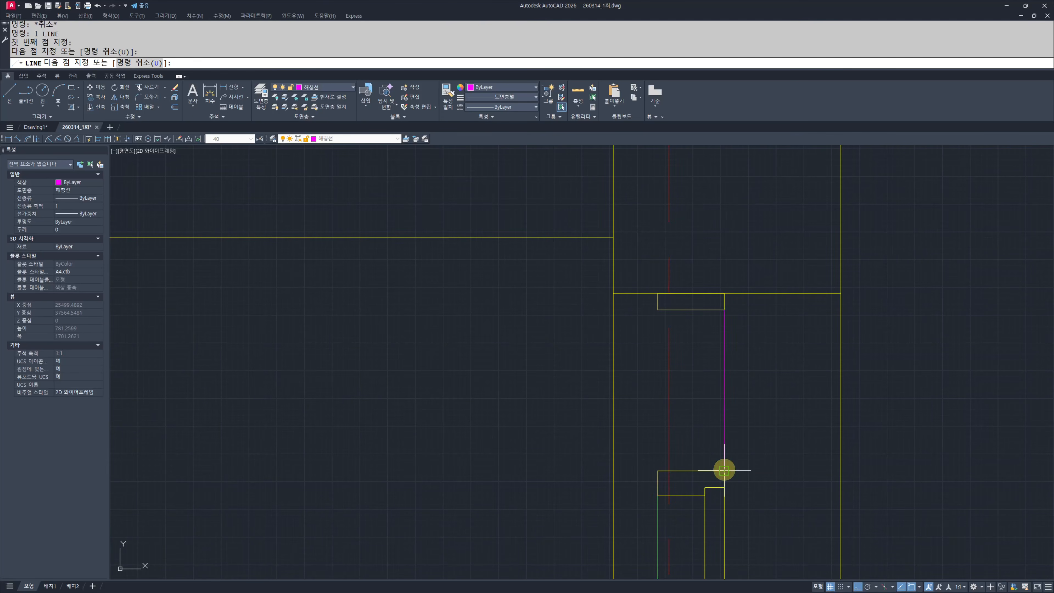
{"action": "key", "text": "Escape"}
{"action": "key", "text": "space"}
{"action": "left_click", "coordinate": [658, 470]}
{"action": "left_click", "coordinate": [658, 309]}
{"action": "key", "text": "Escape"}
{"action": "key", "text": "Escape"}
Step: Draw a 30 by 30 rectangle just below the upper profile, between the two vertical lines
{"action": "type", "text": "re"}
{"action": "scroll", "coordinate": [701, 324], "scroll_direction": "up", "scroll_amount": 4}
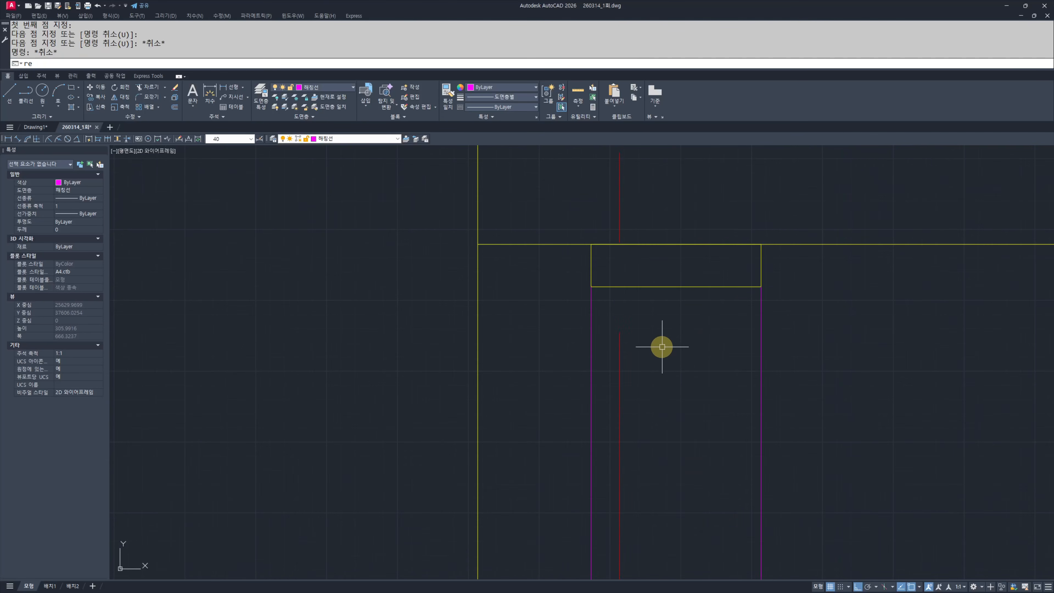
{"action": "type", "text": "c"}
{"action": "key", "text": "Return"}
{"action": "left_click", "coordinate": [656, 393]}
{"action": "type", "text": "@#"}
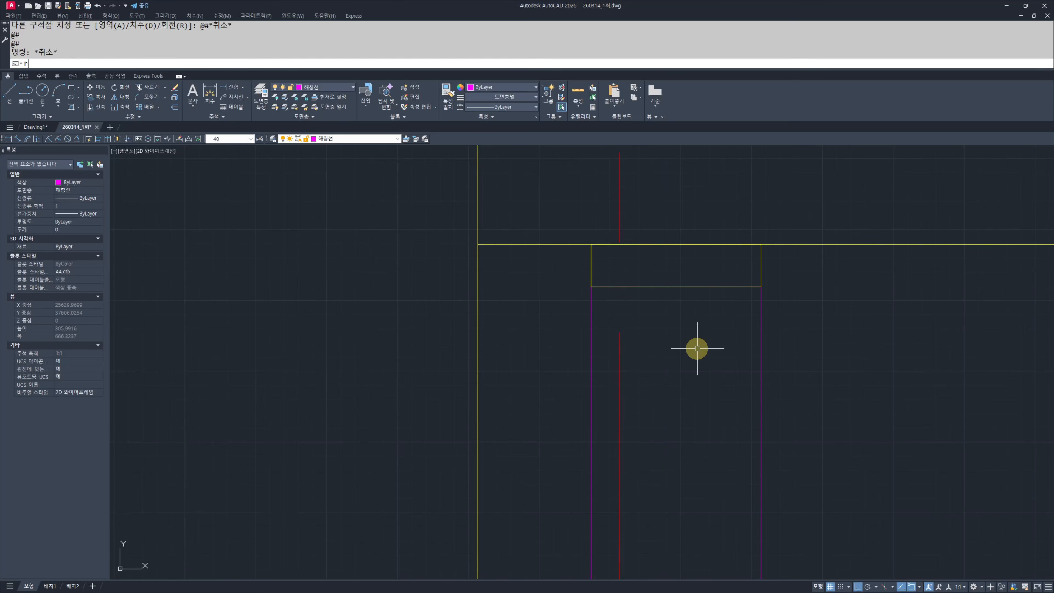
{"action": "key", "text": "BackSpace"}
{"action": "type", "text": "30,"}
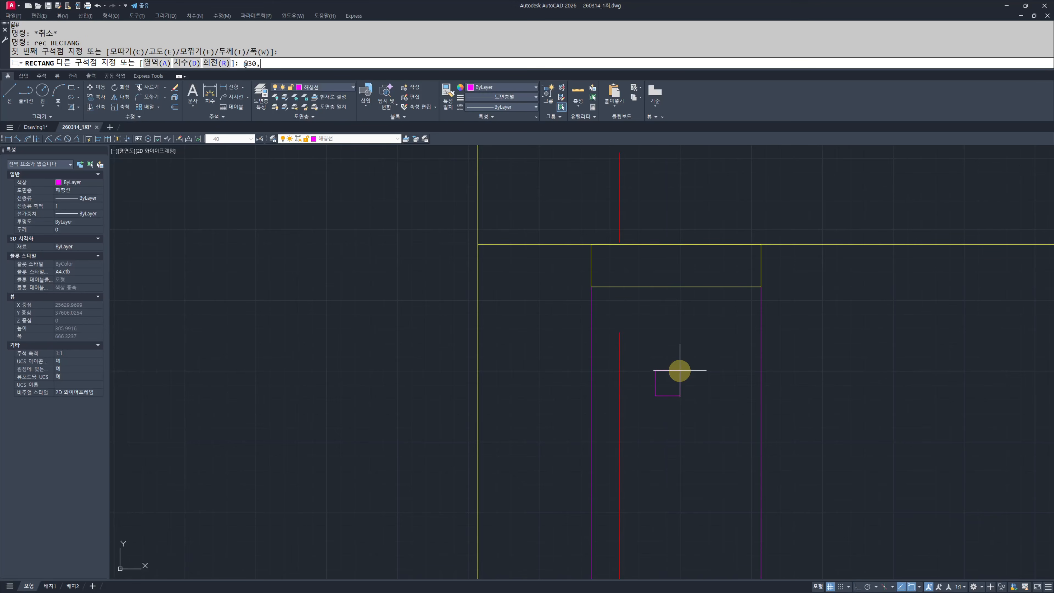
{"action": "type", "text": "30"}
{"action": "key", "text": "Return"}
{"action": "key", "text": "Escape"}
{"action": "key", "text": "Escape"}
{"action": "key", "text": "Escape"}
{"action": "key", "text": "Escape"}
Step: Match the small square's properties to the yellow upper profile
{"action": "middle_click_drag", "start_coordinate": [707, 342], "coordinate": [681, 384]}
{"action": "type", "text": "ma"}
{"action": "left_click", "coordinate": [709, 299]}
{"action": "left_click", "coordinate": [723, 328]}
{"action": "left_click", "coordinate": [682, 376]}
{"action": "key", "text": "Escape"}
{"action": "key", "text": "Escape"}
{"action": "left_click_drag", "start_coordinate": [681, 383], "coordinate": [681, 402]}
{"action": "type", "text": "am"}
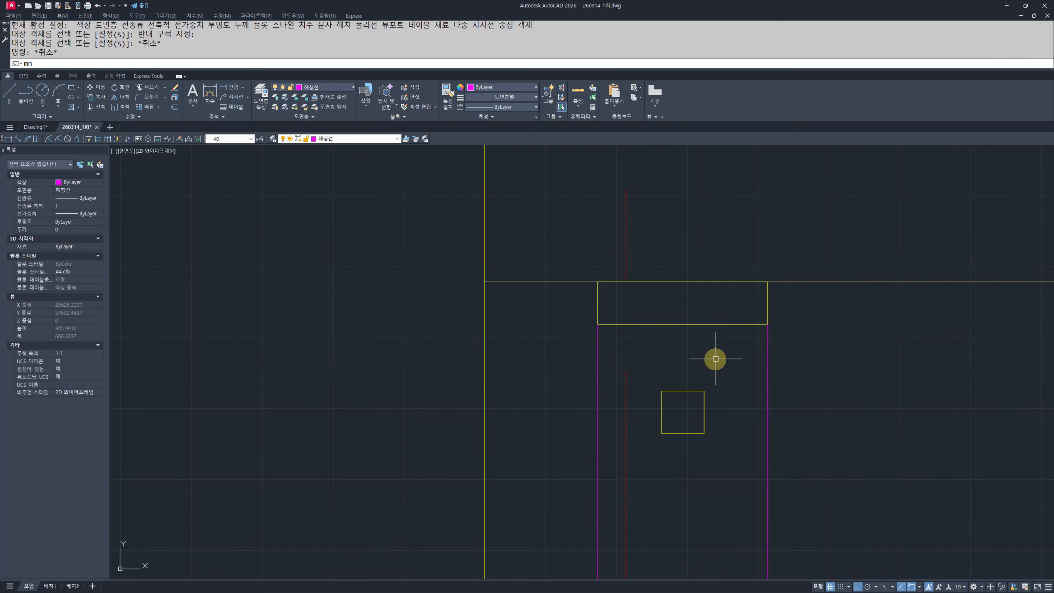
{"action": "left_click", "coordinate": [715, 359]}
{"action": "left_click", "coordinate": [673, 411]}
{"action": "key", "text": "space"}
{"action": "left_click", "coordinate": [682, 391]}
{"action": "key", "text": "Escape"}
Step: Move the small square by its top-edge midpoint to the midpoint of the upper profile's bottom edge
{"action": "left_click", "coordinate": [690, 424]}
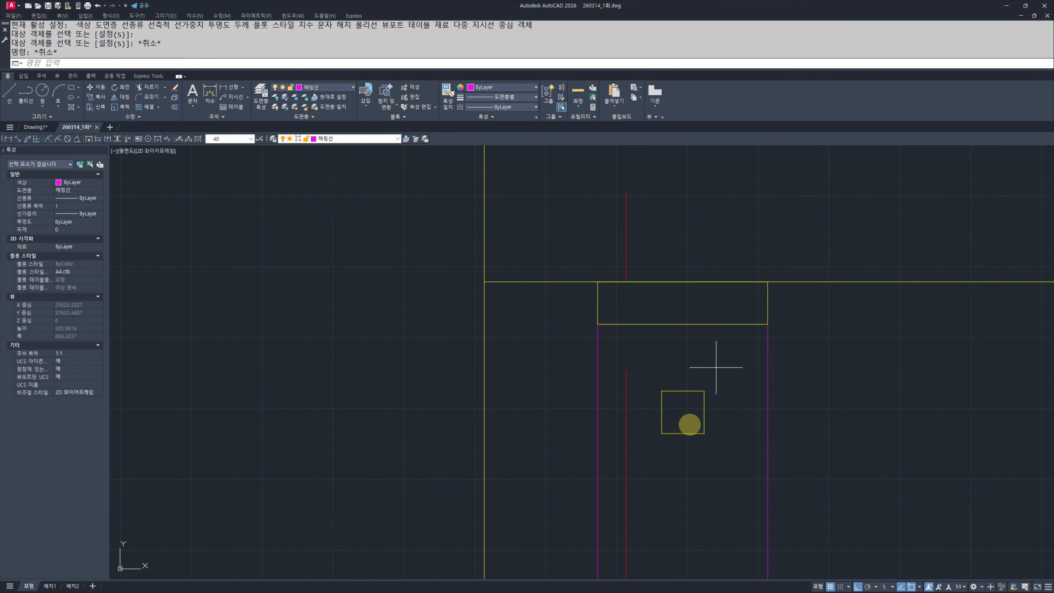
{"action": "left_click", "coordinate": [713, 381]}
{"action": "type", "text": "m"}
{"action": "key", "text": "space"}
{"action": "left_click", "coordinate": [682, 391]}
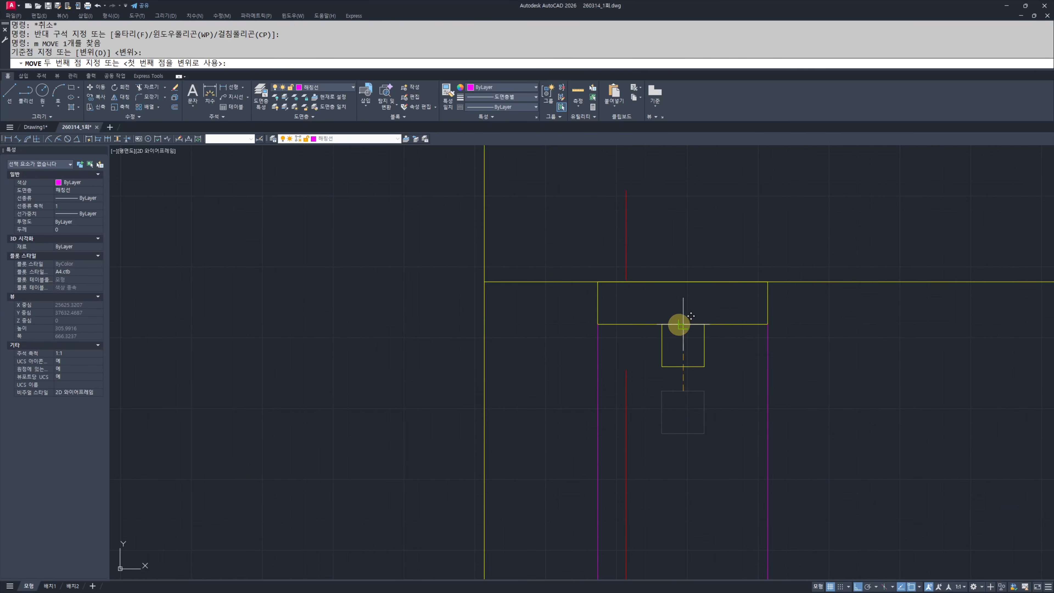
{"action": "left_click", "coordinate": [677, 327]}
{"action": "key", "text": "Escape"}
{"action": "key", "text": "Escape"}
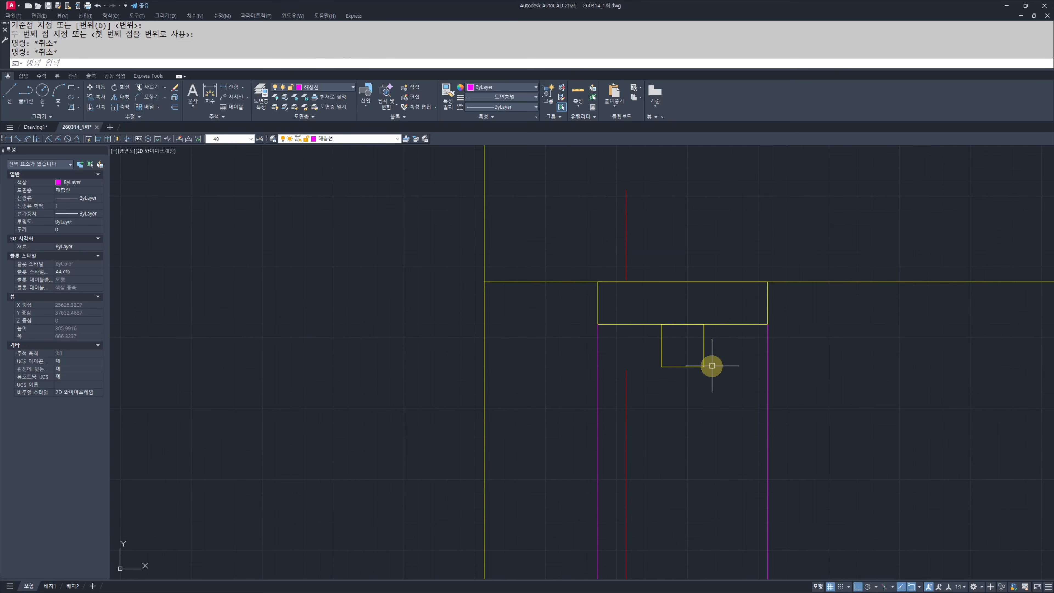
{"action": "middle_click_drag", "start_coordinate": [691, 381], "coordinate": [690, 389]}
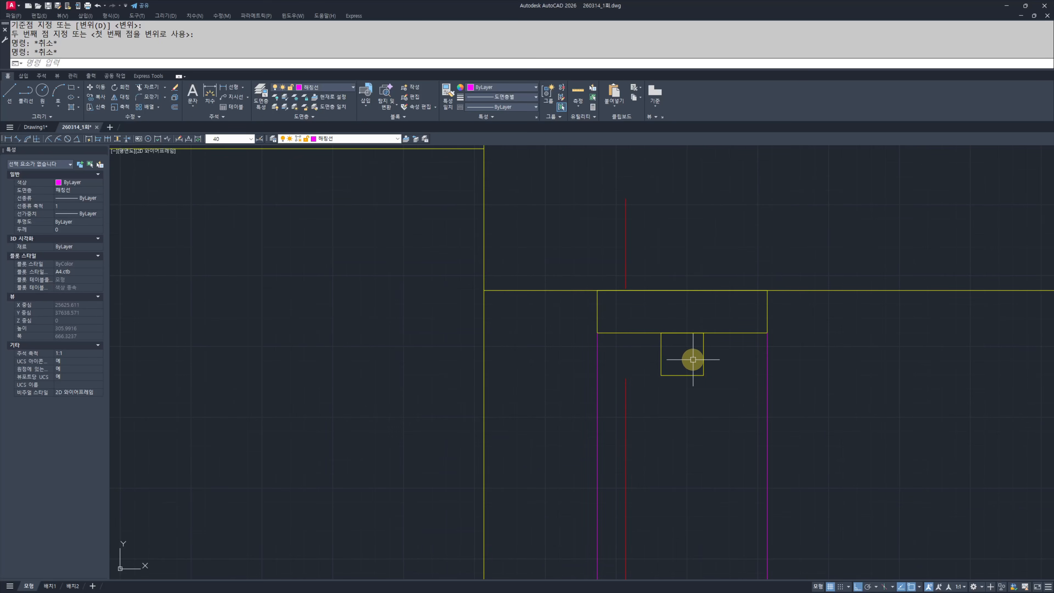
{"action": "left_click", "coordinate": [710, 387]}
{"action": "key", "text": "Escape"}
{"action": "key", "text": "Escape"}
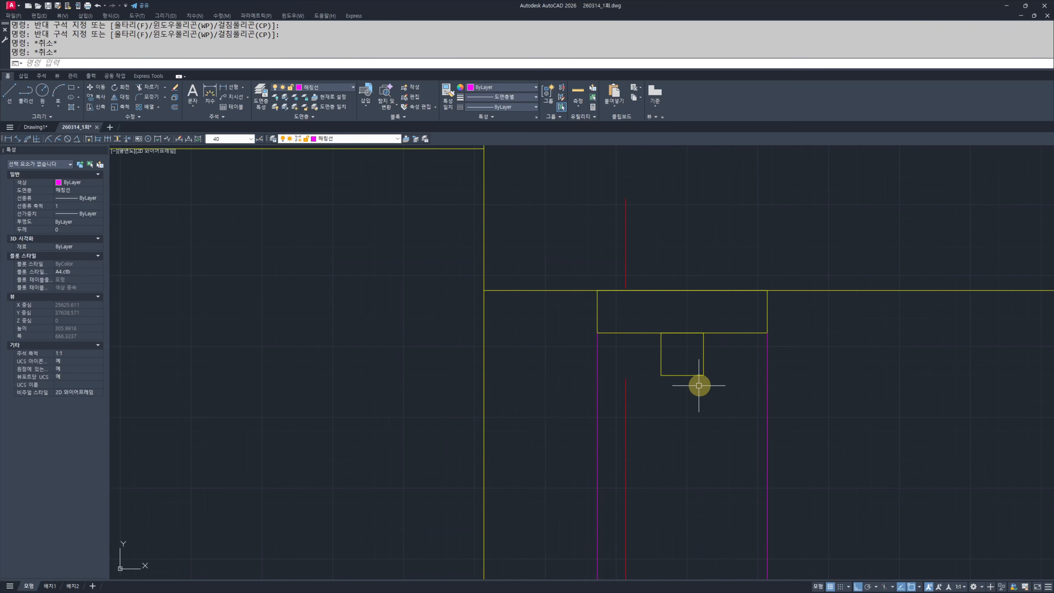
{"action": "scroll", "coordinate": [702, 383], "scroll_direction": "down", "scroll_amount": 2}
{"action": "type", "text": "mi"}
{"action": "key", "text": "Return"}
{"action": "key", "text": "Escape"}
Step: Copy the small square by its bottom-edge midpoint down onto the middle of the lower frame profile's top edge
{"action": "left_click", "coordinate": [698, 348]}
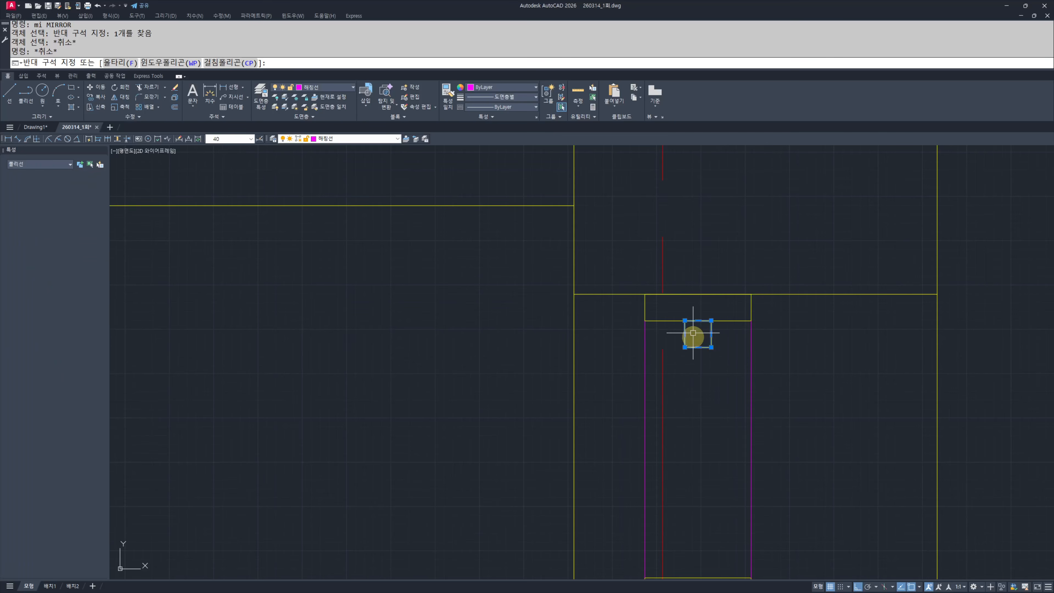
{"action": "scroll", "coordinate": [697, 345], "scroll_direction": "up", "scroll_amount": 4}
{"action": "type", "text": "cc"}
{"action": "key", "text": "Return"}
{"action": "left_click", "coordinate": [700, 355]}
{"action": "scroll", "coordinate": [700, 357], "scroll_direction": "down", "scroll_amount": 4}
{"action": "middle_click_drag", "start_coordinate": [694, 433], "coordinate": [716, 384]}
{"action": "left_click", "coordinate": [708, 452]}
{"action": "key", "text": "Escape"}
{"action": "key", "text": "Escape"}
Step: Draw a vertical line connecting the facing right corners of the upper and lower small squares
{"action": "type", "text": "l"}
{"action": "key", "text": "space"}
{"action": "left_click", "coordinate": [697, 282]}
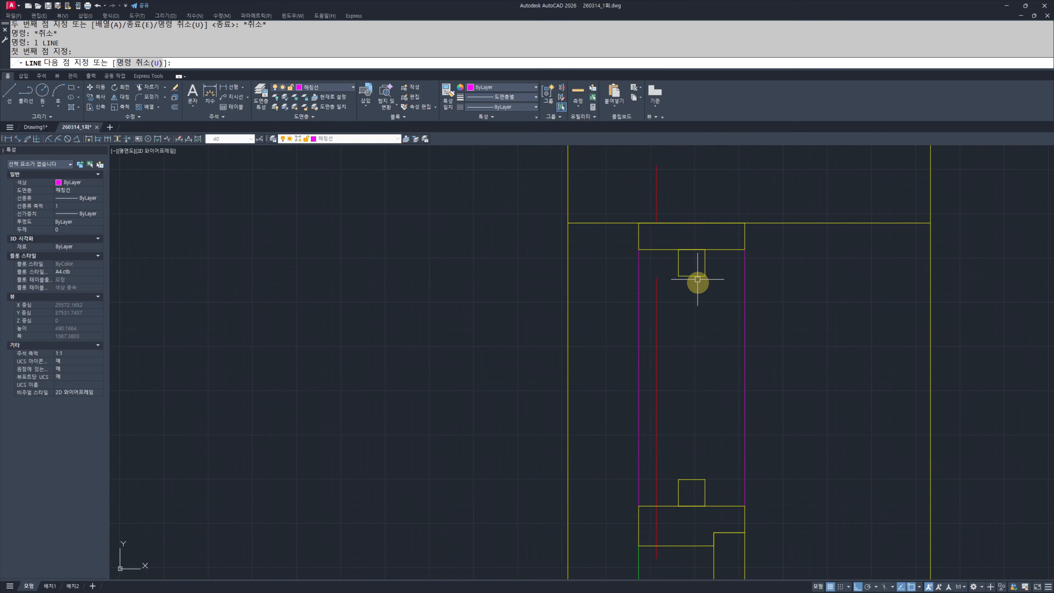
{"action": "key", "text": "Escape"}
{"action": "key", "text": "Escape"}
{"action": "key", "text": "space"}
{"action": "left_click", "coordinate": [705, 275]}
{"action": "left_click", "coordinate": [705, 479]}
{"action": "key", "text": "Escape"}
{"action": "key", "text": "Escape"}
Step: Copy the line between the squares to their edge midpoints and to their left corners
{"action": "left_click", "coordinate": [718, 370]}
{"action": "left_click", "coordinate": [683, 353]}
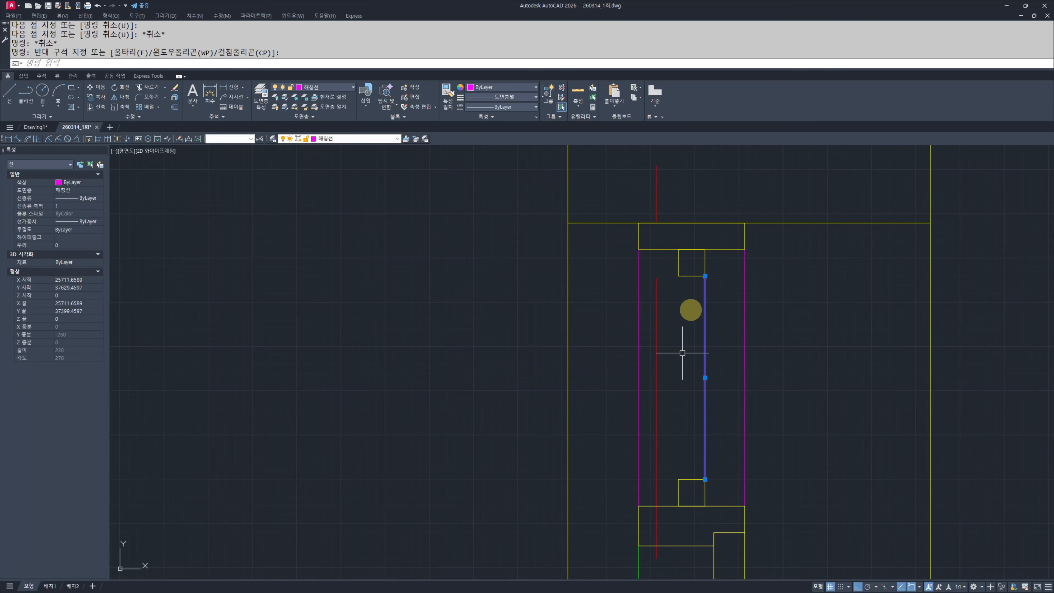
{"action": "scroll", "coordinate": [693, 249], "scroll_direction": "up", "scroll_amount": 4}
{"action": "type", "text": "cc"}
{"action": "key", "text": "space"}
{"action": "left_click", "coordinate": [725, 319]}
{"action": "left_click", "coordinate": [692, 319]}
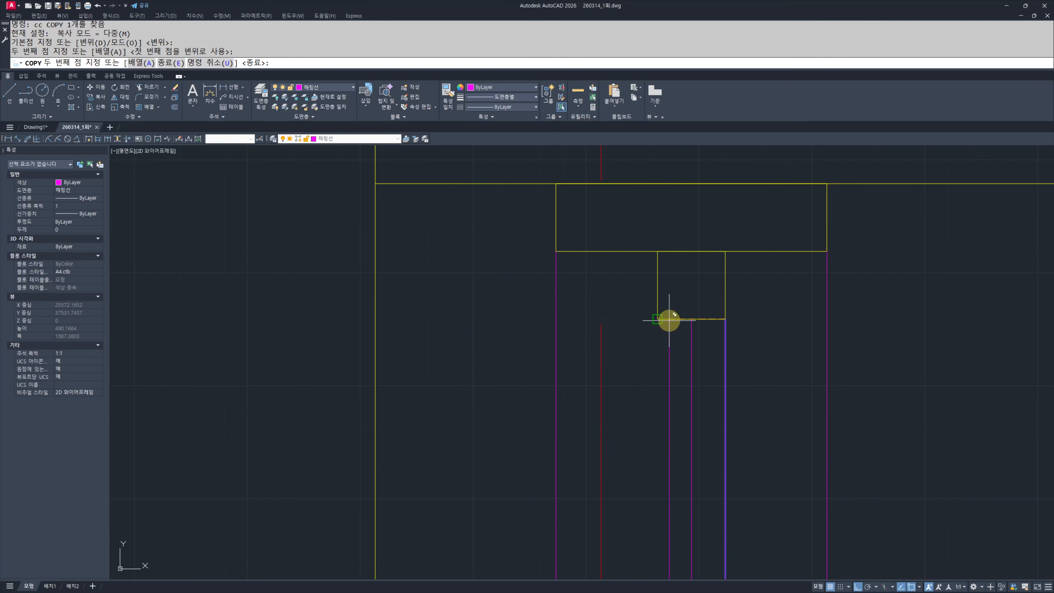
{"action": "left_click", "coordinate": [657, 319]}
{"action": "key", "text": "Escape"}
{"action": "key", "text": "Escape"}
{"action": "scroll", "coordinate": [697, 306], "scroll_direction": "down", "scroll_amount": 4}
{"action": "type", "text": "mm"}
{"action": "key", "text": "space"}
{"action": "key", "text": "Escape"}
{"action": "key", "text": "Escape"}
{"action": "scroll", "coordinate": [623, 339], "scroll_direction": "up", "scroll_amount": 3}
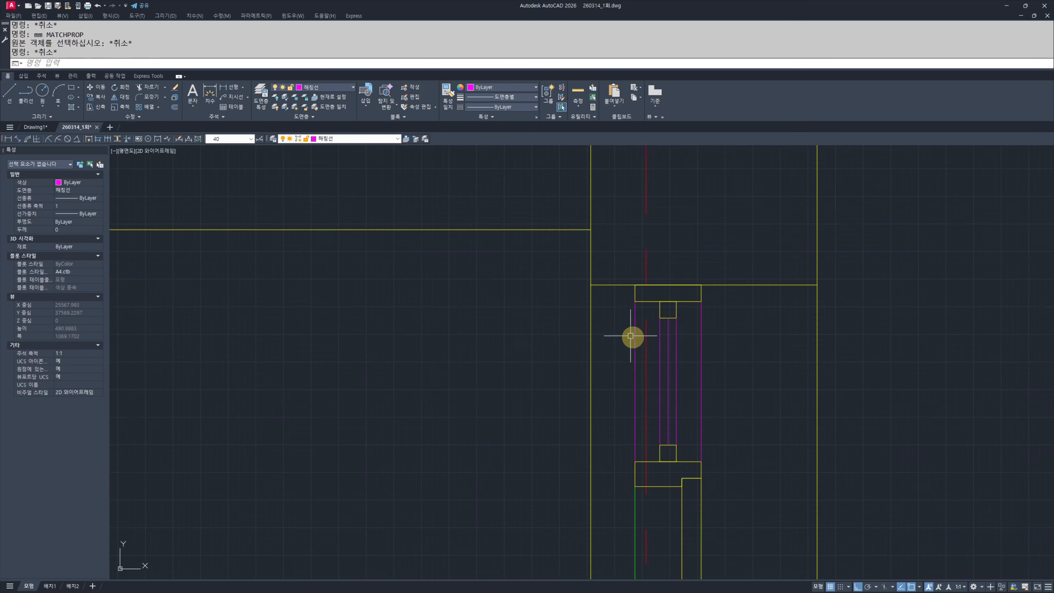
Step: Put the five magenta vertical lines between the two profiles on the green line layer
{"action": "scroll", "coordinate": [647, 332], "scroll_direction": "down", "scroll_amount": 3}
{"action": "left_click", "coordinate": [754, 331]}
{"action": "left_click", "coordinate": [661, 350]}
{"action": "left_click", "coordinate": [684, 308]}
{"action": "left_click", "coordinate": [471, 203]}
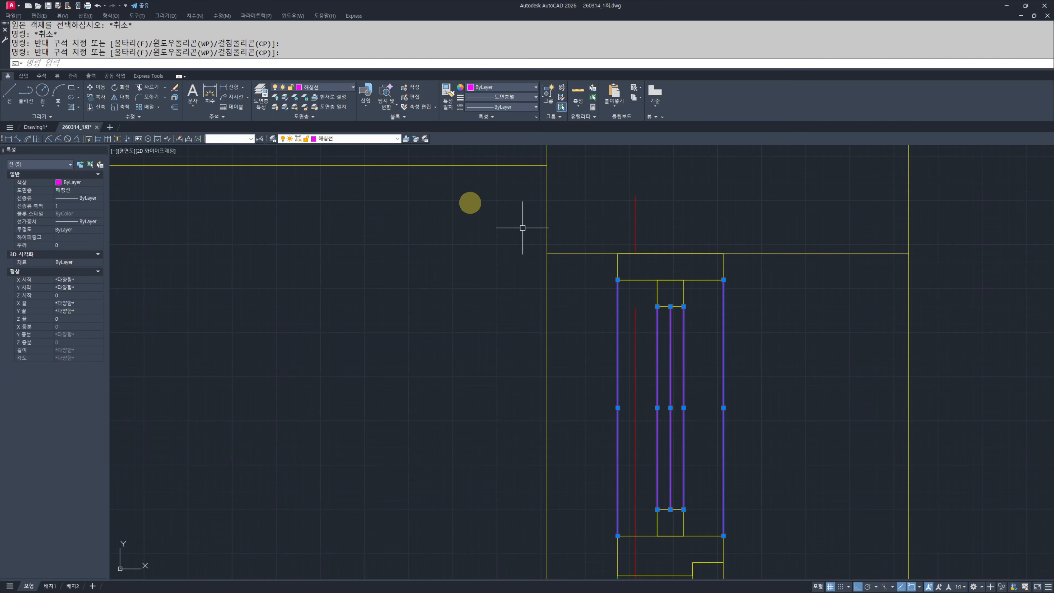
{"action": "left_click", "coordinate": [353, 138]}
{"action": "left_click", "coordinate": [326, 179]}
{"action": "key", "text": "Escape"}
{"action": "key", "text": "Escape"}
Step: Match the middle line between the small squares to the yellow square's properties
{"action": "scroll", "coordinate": [665, 365], "scroll_direction": "up", "scroll_amount": 5}
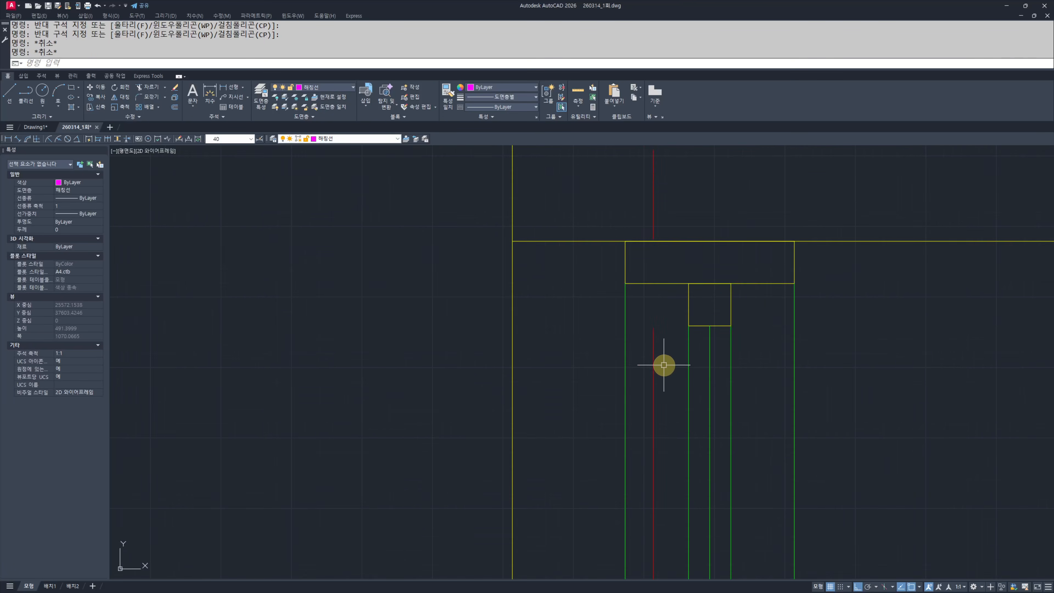
{"action": "type", "text": "mm"}
{"action": "key", "text": "space"}
{"action": "scroll", "coordinate": [772, 308], "scroll_direction": "up", "scroll_amount": 1}
{"action": "left_click", "coordinate": [793, 284]}
{"action": "left_click", "coordinate": [802, 318]}
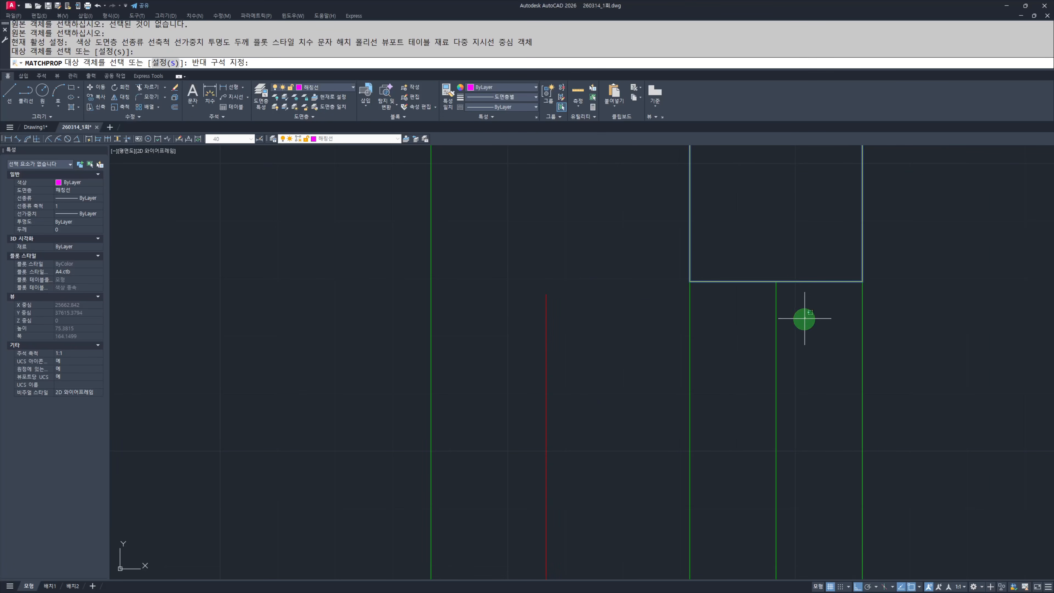
{"action": "key", "text": "Escape"}
{"action": "key", "text": "Escape"}
{"action": "scroll", "coordinate": [696, 431], "scroll_direction": "down", "scroll_amount": 5}
{"action": "scroll", "coordinate": [696, 432], "scroll_direction": "down", "scroll_amount": 5}
{"action": "scroll", "coordinate": [666, 365], "scroll_direction": "up", "scroll_amount": 3}
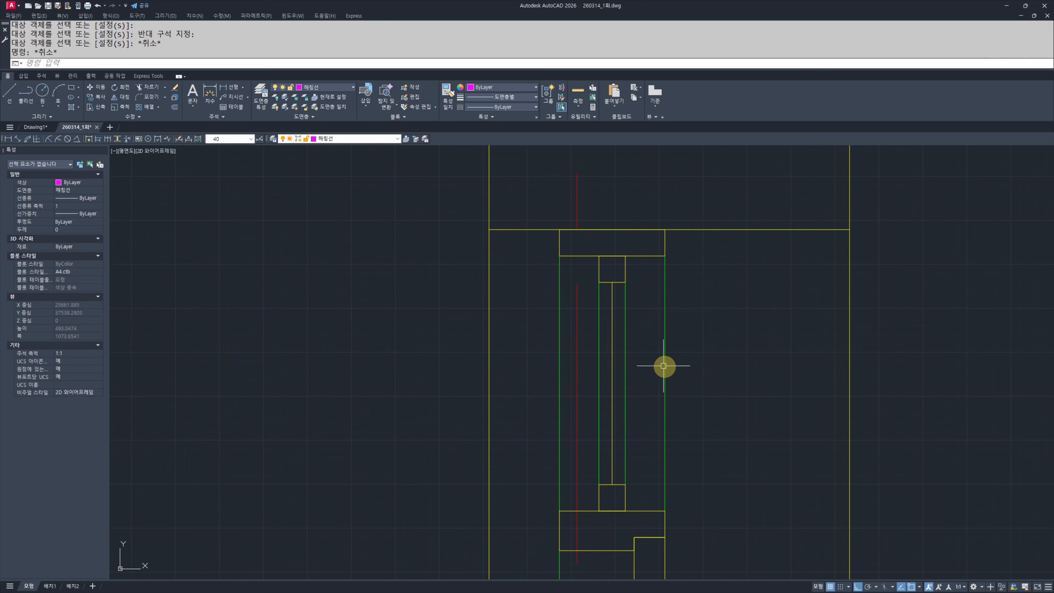
{"action": "scroll", "coordinate": [657, 423], "scroll_direction": "down", "scroll_amount": 4}
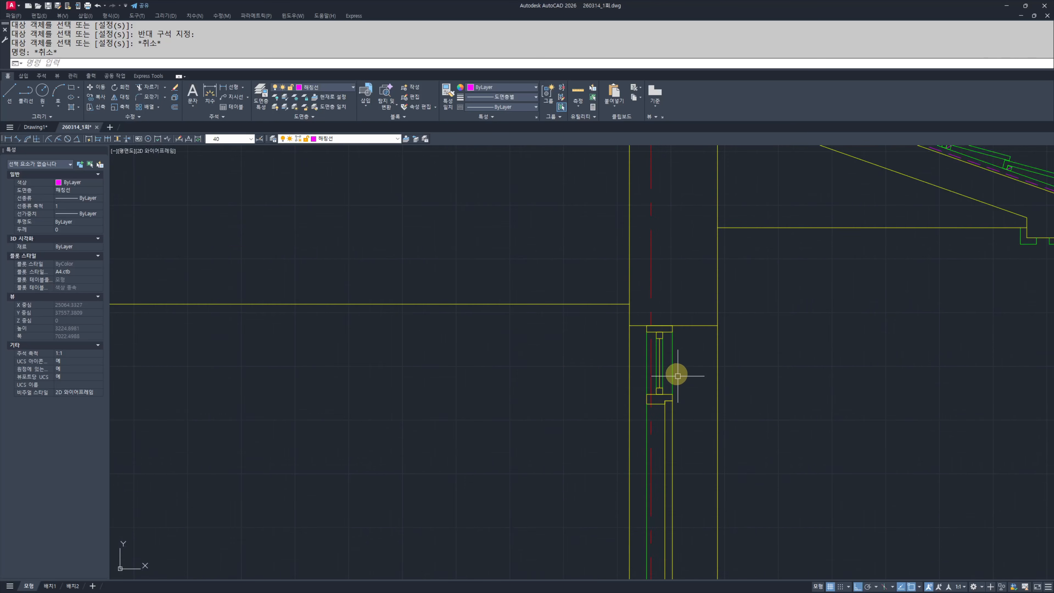
{"action": "scroll", "coordinate": [675, 371], "scroll_direction": "up", "scroll_amount": 3}
{"action": "scroll", "coordinate": [722, 418], "scroll_direction": "down", "scroll_amount": 3}
{"action": "scroll", "coordinate": [709, 327], "scroll_direction": "up", "scroll_amount": 4}
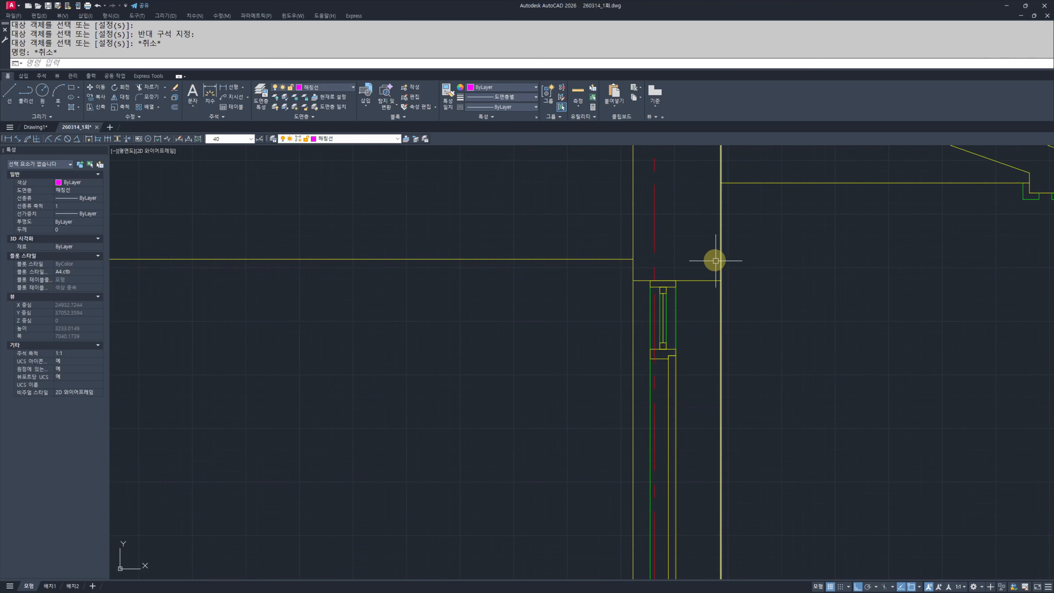
Step: Offset the opening's head line downward and the left wall face outward by 20
{"action": "key", "text": "Escape"}
{"action": "type", "text": "o"}
{"action": "key", "text": "Return"}
{"action": "type", "text": "20"}
{"action": "key", "text": "Return"}
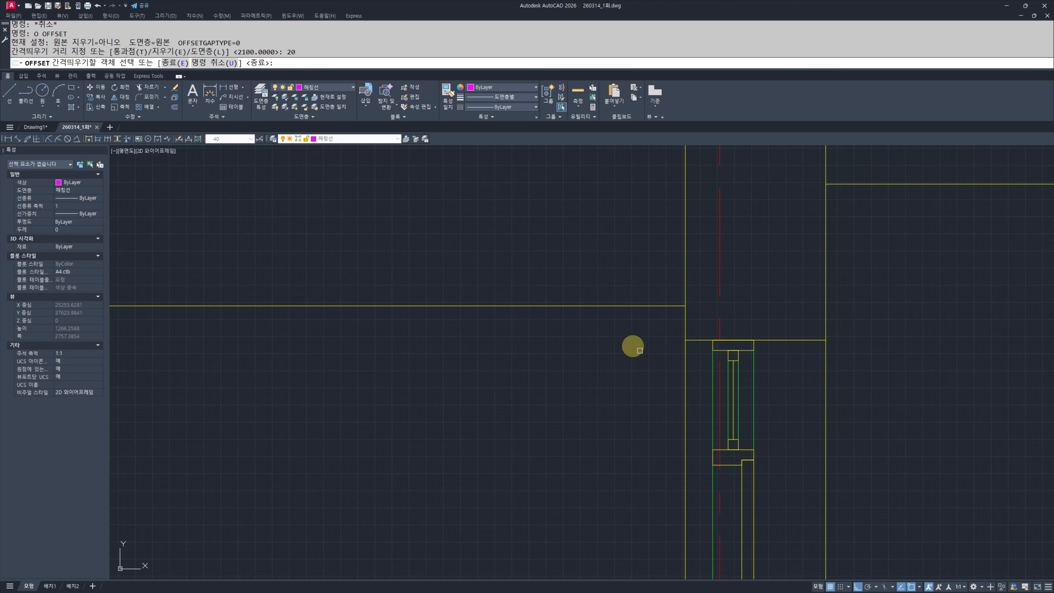
{"action": "scroll", "coordinate": [631, 346], "scroll_direction": "up", "scroll_amount": 2}
{"action": "left_click", "coordinate": [717, 317]}
{"action": "left_click", "coordinate": [702, 326]}
{"action": "key", "text": "Escape"}
{"action": "scroll", "coordinate": [733, 347], "scroll_direction": "up", "scroll_amount": 4}
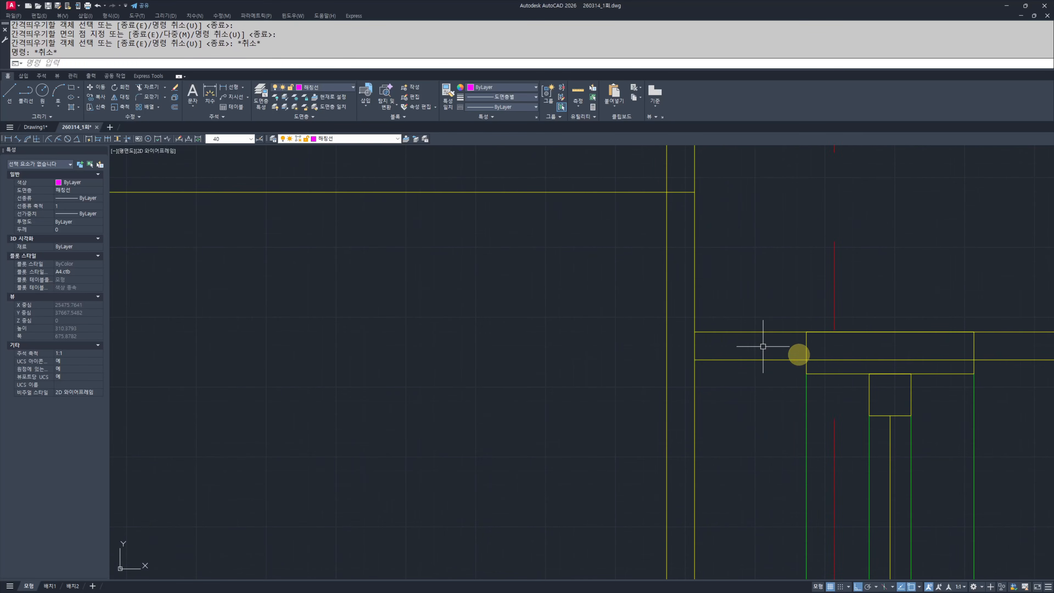
Step: Trim the offset head line inside the upper profile and erase its remaining piece right of the frame
{"action": "type", "text": "tr"}
{"action": "key", "text": "Return"}
{"action": "key", "text": "Escape"}
{"action": "key", "text": "Escape"}
{"action": "middle_click_drag", "start_coordinate": [1038, 376], "coordinate": [950, 381]}
{"action": "left_click", "coordinate": [1009, 358]}
{"action": "left_click", "coordinate": [988, 379]}
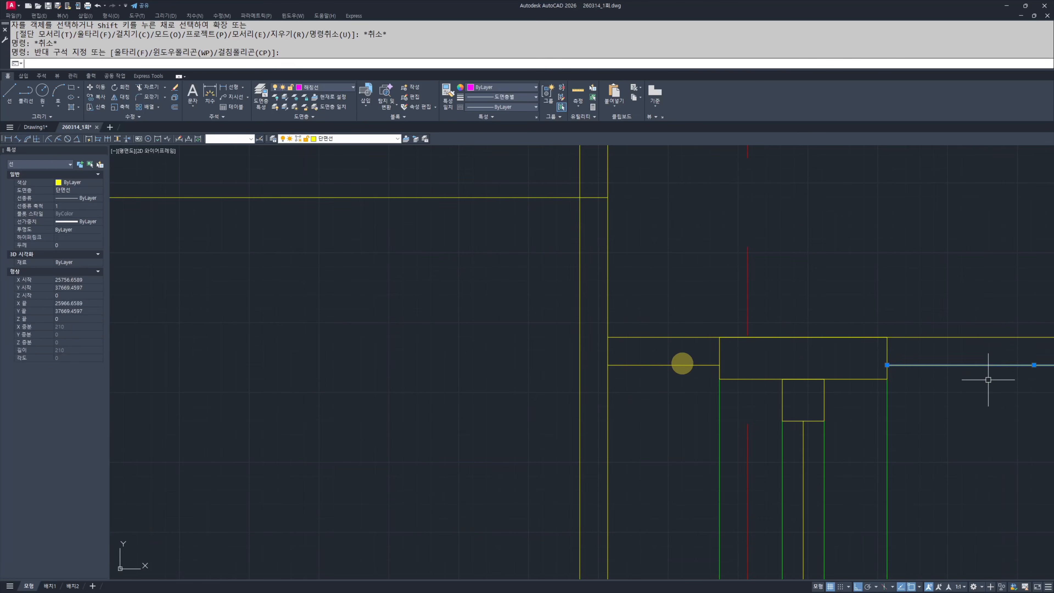
{"action": "type", "text": "e"}
{"action": "key", "text": "Escape"}
{"action": "key", "text": "Escape"}
Step: Fillet the two offset lines into a corner and trim the wall face segment between the head line and its offset
{"action": "type", "text": "f"}
{"action": "left_click", "coordinate": [629, 366]}
{"action": "left_click", "coordinate": [581, 333]}
{"action": "key", "text": "Escape"}
{"action": "key", "text": "Escape"}
{"action": "scroll", "coordinate": [610, 355], "scroll_direction": "up", "scroll_amount": 4}
{"action": "type", "text": "tr"}
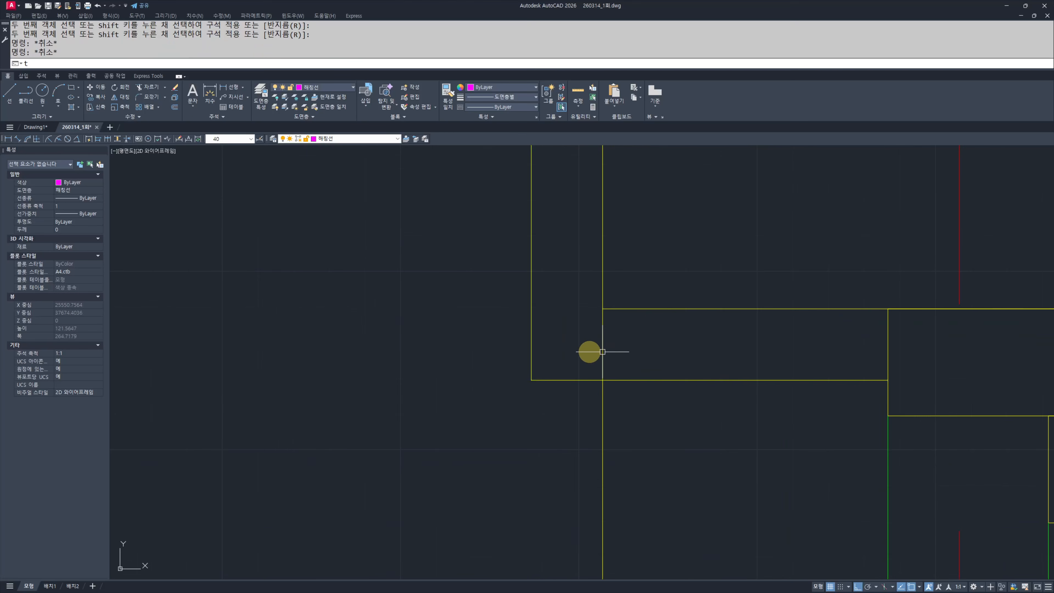
{"action": "left_click_drag", "start_coordinate": [638, 342], "coordinate": [588, 353]}
{"action": "key", "text": "Escape"}
{"action": "key", "text": "Escape"}
Step: Match the left wall face line below the finish corner to the green frame line's properties
{"action": "scroll", "coordinate": [602, 359], "scroll_direction": "down", "scroll_amount": 4}
{"action": "middle_click_drag", "start_coordinate": [639, 381], "coordinate": [664, 341]}
{"action": "type", "text": "ma"}
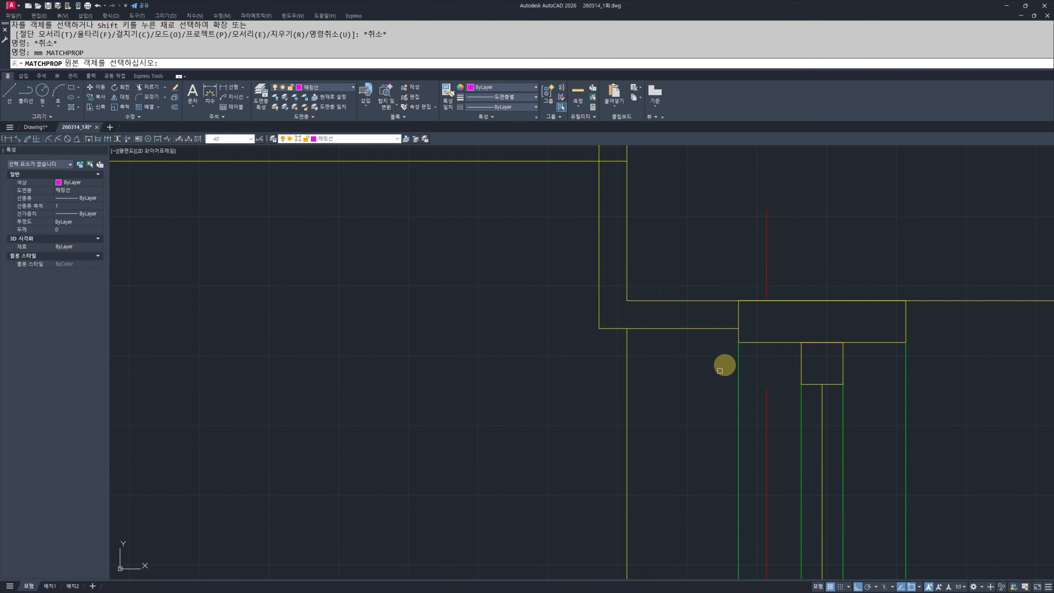
{"action": "left_click", "coordinate": [739, 357]}
{"action": "left_click_drag", "start_coordinate": [648, 370], "coordinate": [591, 387]}
{"action": "key", "text": "Escape"}
Step: Move the green wall line below the opening head onto the outer corner of the 20 mm finish
{"action": "scroll", "coordinate": [594, 386], "scroll_direction": "up", "scroll_amount": 4}
{"action": "type", "text": "m MOVE"}
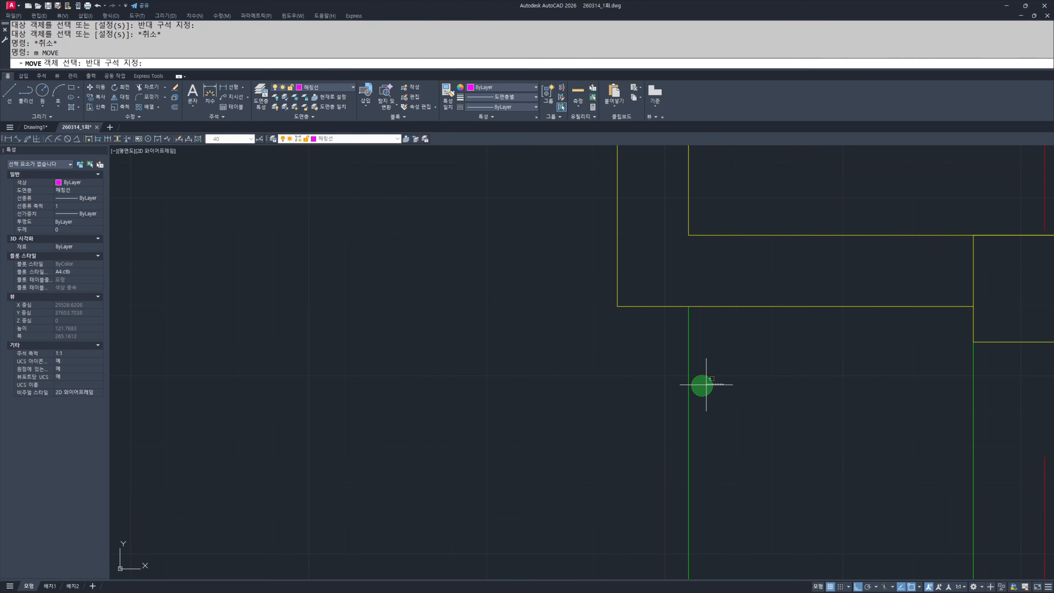
{"action": "left_click_drag", "start_coordinate": [701, 383], "coordinate": [680, 376]}
{"action": "key", "text": "space"}
{"action": "left_click", "coordinate": [689, 306]}
{"action": "left_click", "coordinate": [623, 306]}
{"action": "key", "text": "Escape"}
{"action": "key", "text": "Escape"}
Step: Match the finish outline's vertical and horizontal lines at the corner to the green line's properties
{"action": "middle_click_drag", "start_coordinate": [640, 350], "coordinate": [647, 381]}
{"action": "type", "text": "mm"}
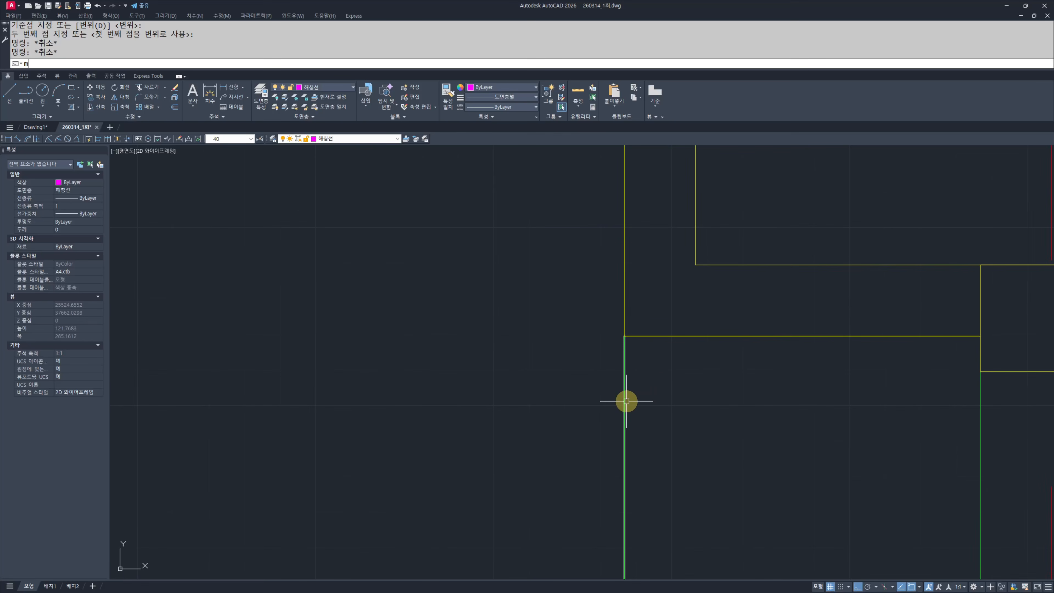
{"action": "left_click", "coordinate": [626, 369]}
{"action": "left_click_drag", "start_coordinate": [685, 359], "coordinate": [594, 331]}
{"action": "key", "text": "Escape"}
Step: Put the vertical line below the finish corner on the 입면선 layer
{"action": "left_click", "coordinate": [702, 384]}
{"action": "left_click", "coordinate": [554, 429]}
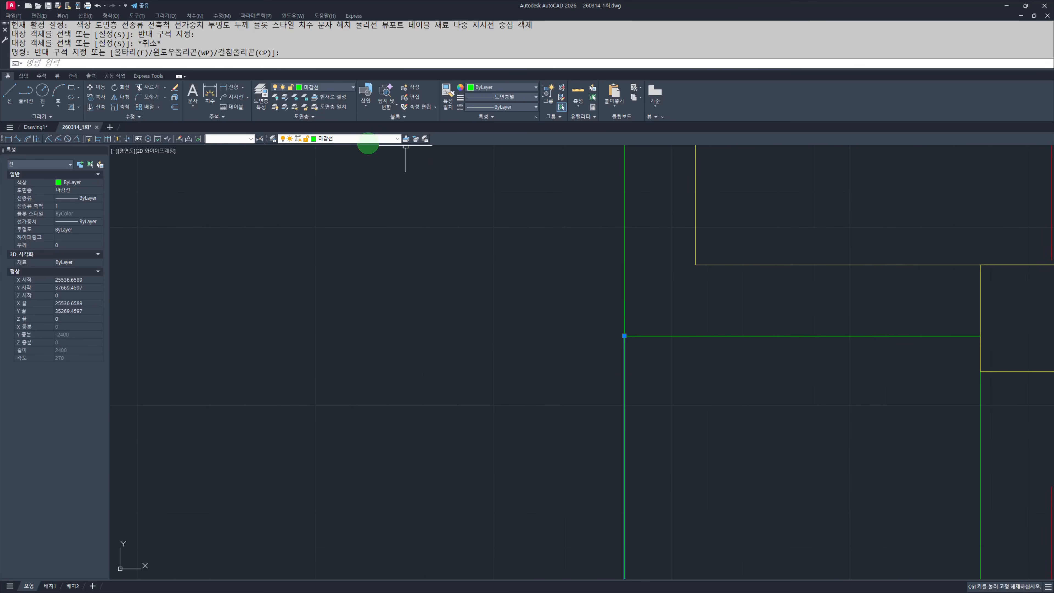
{"action": "left_click", "coordinate": [329, 139]}
{"action": "left_click", "coordinate": [345, 213]}
{"action": "key", "text": "Escape"}
{"action": "key", "text": "Escape"}
{"action": "scroll", "coordinate": [574, 347], "scroll_direction": "down", "scroll_amount": 4}
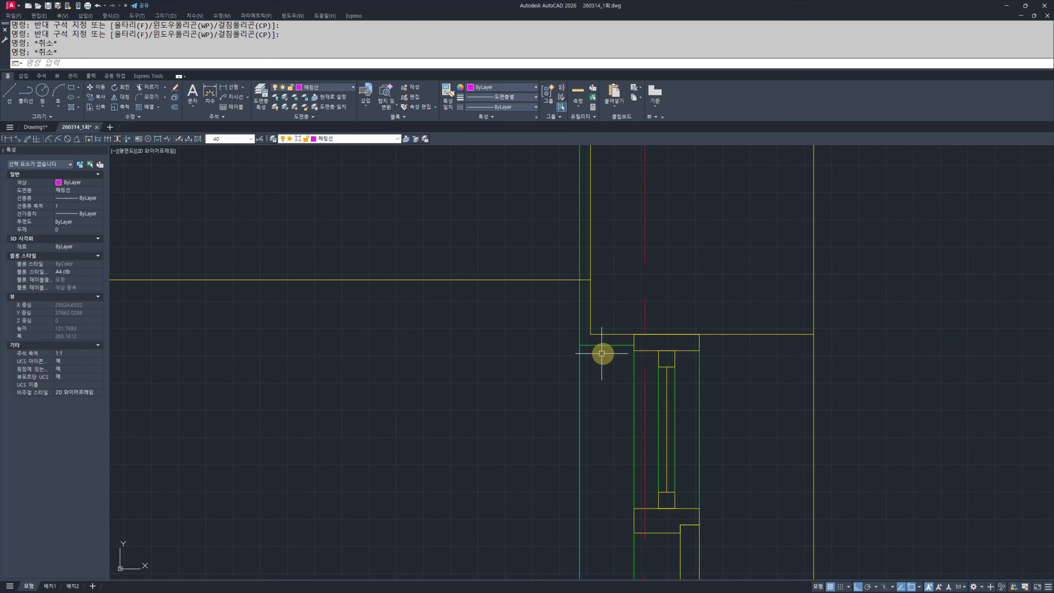
Step: Trim the green wall finish line above the ceiling line, using the ceiling line as the cutting edge
{"action": "scroll", "coordinate": [711, 360], "scroll_direction": "down", "scroll_amount": 1}
{"action": "scroll", "coordinate": [628, 309], "scroll_direction": "up", "scroll_amount": 2}
{"action": "key", "text": "Escape"}
{"action": "key", "text": "Escape"}
{"action": "scroll", "coordinate": [626, 335], "scroll_direction": "up", "scroll_amount": 1}
{"action": "type", "text": "tr"}
{"action": "left_click", "coordinate": [598, 321]}
{"action": "left_click", "coordinate": [555, 372]}
{"action": "key", "text": "space"}
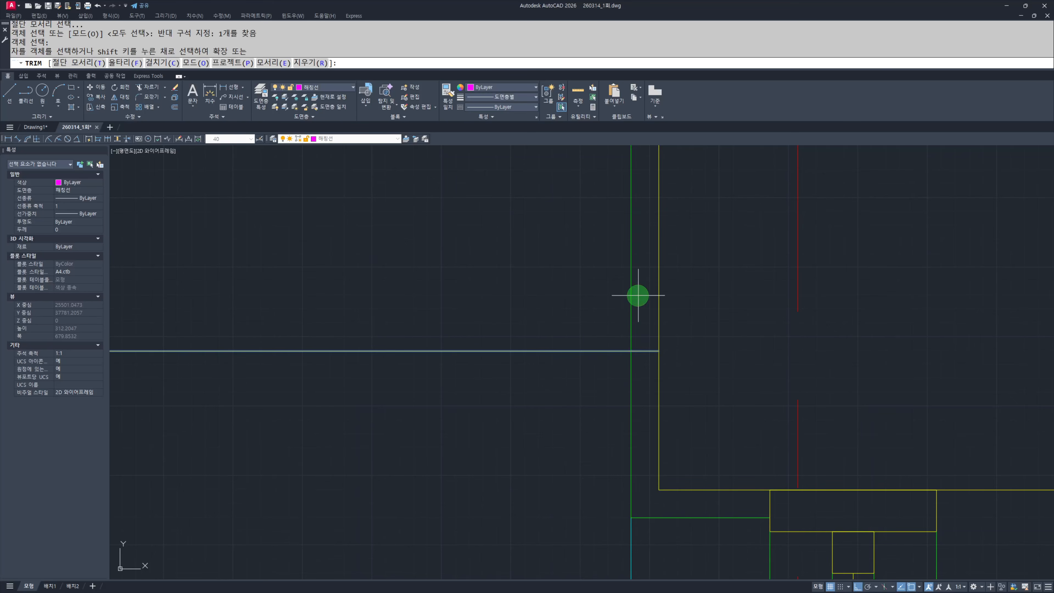
{"action": "left_click_drag", "start_coordinate": [637, 297], "coordinate": [585, 306]}
{"action": "key", "text": "Escape"}
{"action": "key", "text": "Escape"}
Step: Offset the inner wall face above the entrance opening by 200 toward the outside
{"action": "scroll", "coordinate": [516, 328], "scroll_direction": "down", "scroll_amount": 3}
{"action": "middle_click_drag", "start_coordinate": [494, 407], "coordinate": [615, 339]}
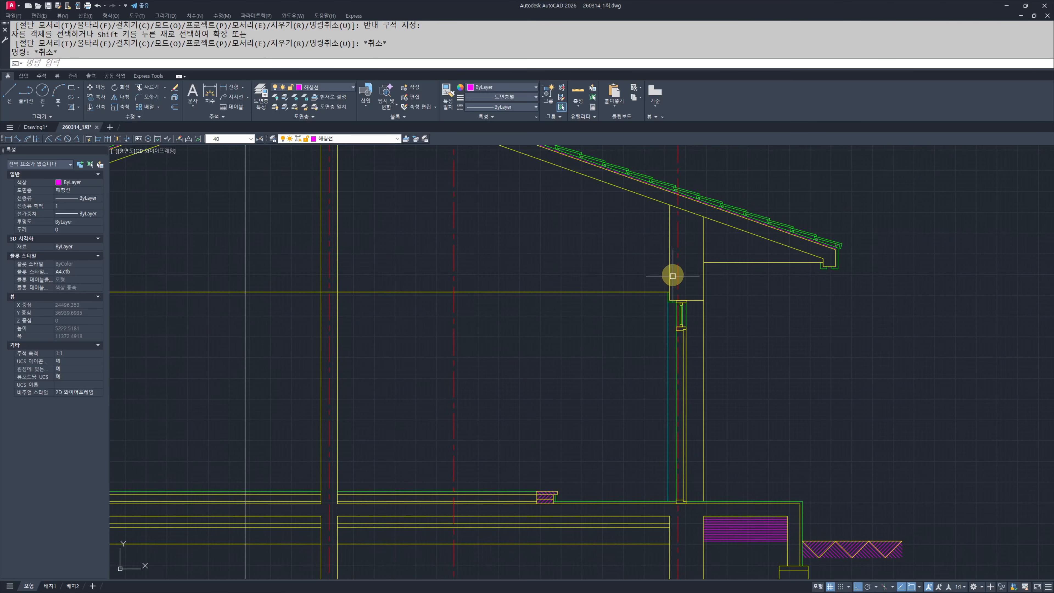
{"action": "scroll", "coordinate": [714, 286], "scroll_direction": "up", "scroll_amount": 5}
{"action": "key", "text": "Escape"}
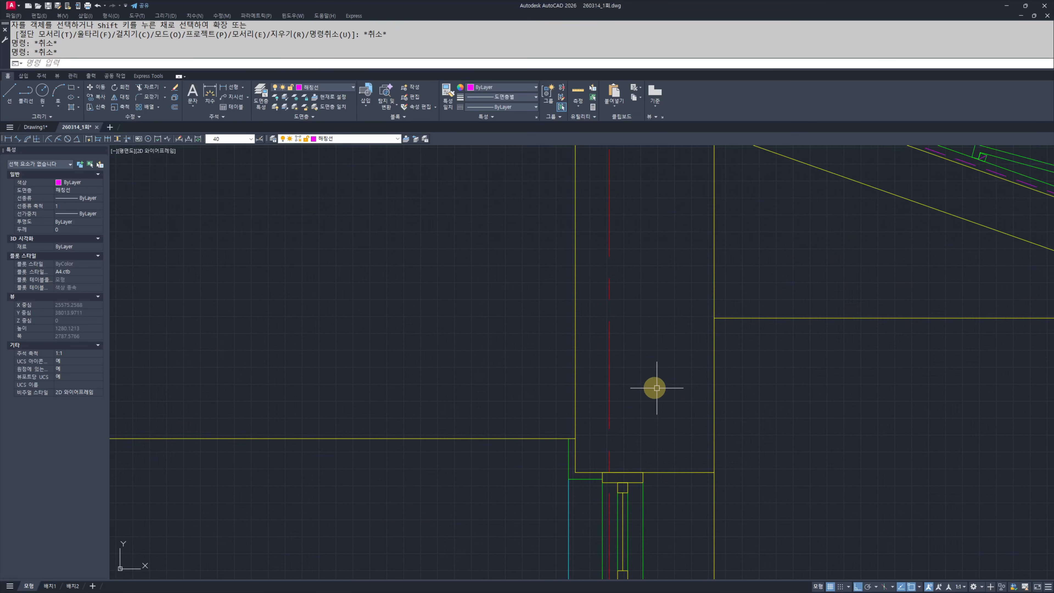
{"action": "type", "text": "o"}
{"action": "key", "text": "space"}
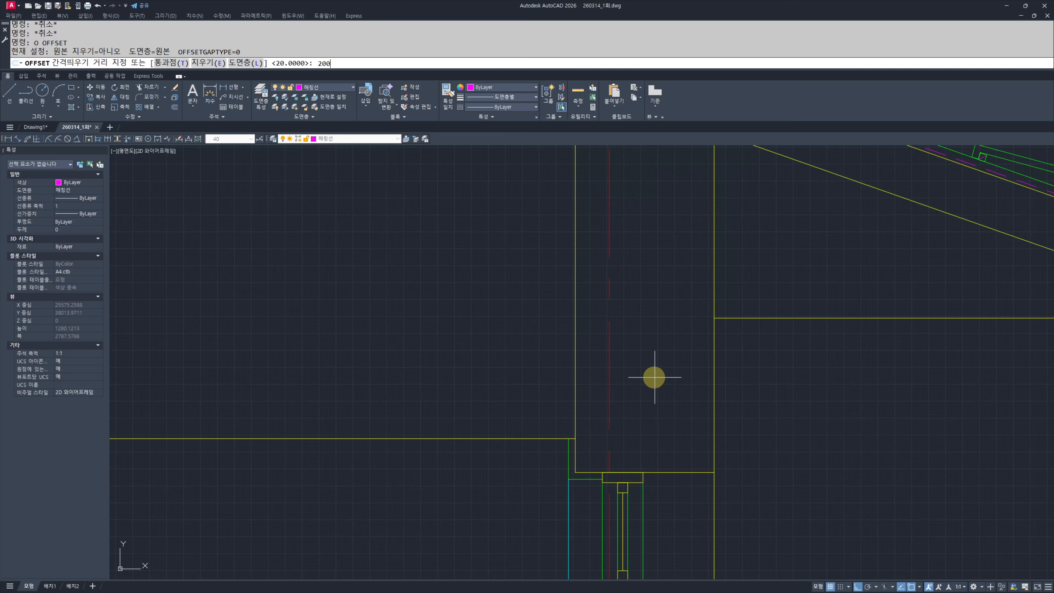
{"action": "type", "text": "200"}
{"action": "key", "text": "space"}
{"action": "left_click", "coordinate": [574, 354]}
{"action": "left_click", "coordinate": [682, 369]}
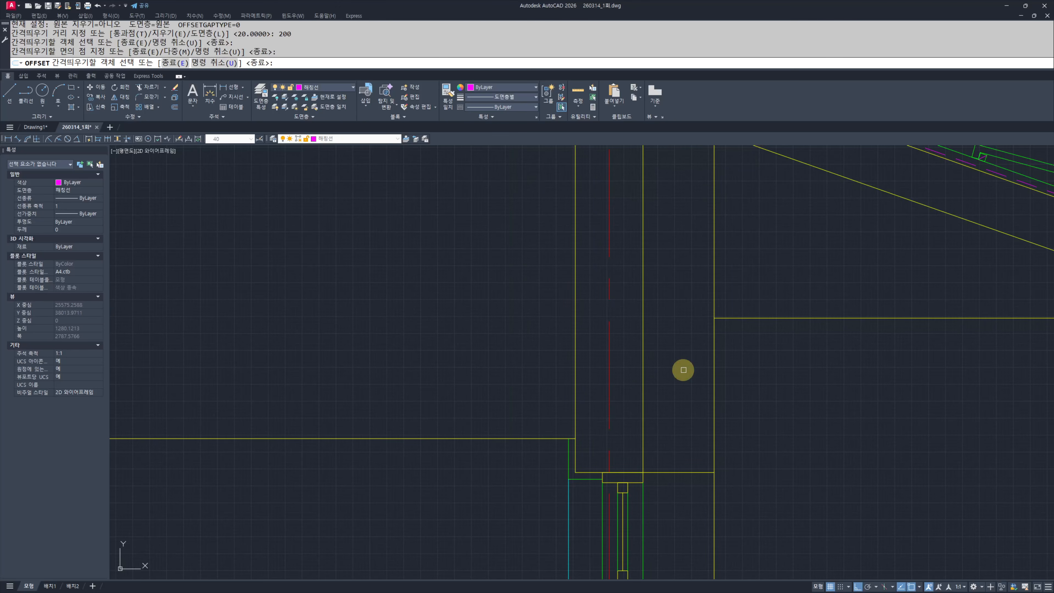
Step: Offset the new wall line outward by 60 twice to set up the insulation layer's centre and outer lines
{"action": "key", "text": "Escape"}
{"action": "key", "text": "Escape"}
{"action": "key", "text": "space"}
{"action": "type", "text": "60"}
{"action": "key", "text": "space"}
{"action": "left_click", "coordinate": [643, 360]}
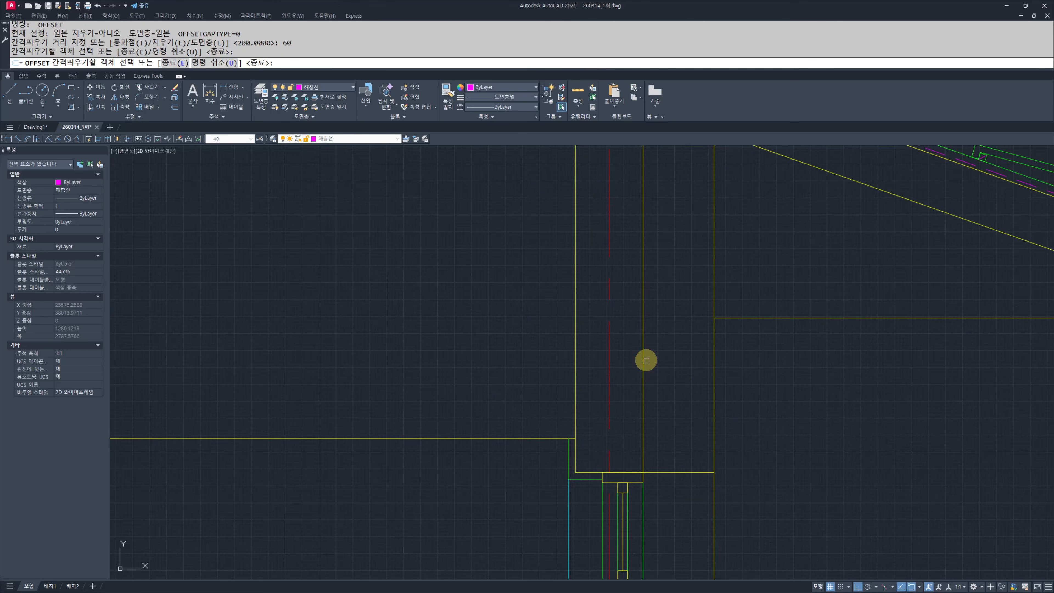
{"action": "left_click", "coordinate": [648, 364]}
{"action": "left_click", "coordinate": [665, 376]}
{"action": "left_click", "coordinate": [697, 399]}
{"action": "key", "text": "Escape"}
{"action": "key", "text": "Escape"}
Step: Trim the three offset wall lines where they project above the roof slab's underside
{"action": "scroll", "coordinate": [709, 501], "scroll_direction": "down", "scroll_amount": 4}
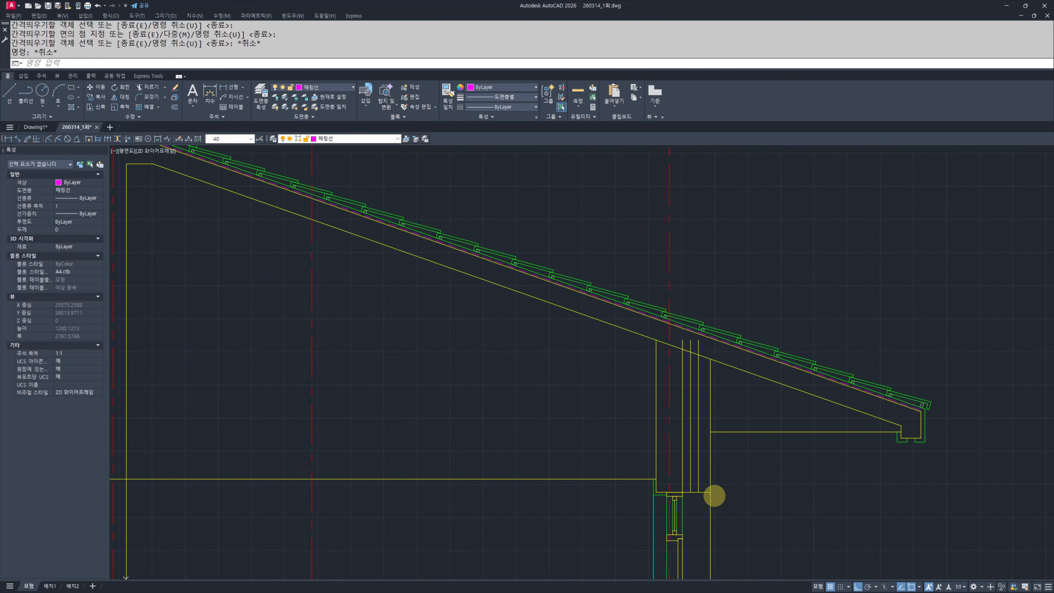
{"action": "scroll", "coordinate": [679, 354], "scroll_direction": "up", "scroll_amount": 6}
{"action": "type", "text": "tr"}
{"action": "key", "text": "space"}
{"action": "key", "text": "space"}
{"action": "left_click", "coordinate": [806, 274]}
{"action": "left_click", "coordinate": [681, 286]}
{"action": "key", "text": "Escape"}
{"action": "key", "text": "Escape"}
{"action": "scroll", "coordinate": [733, 311], "scroll_direction": "up", "scroll_amount": 3}
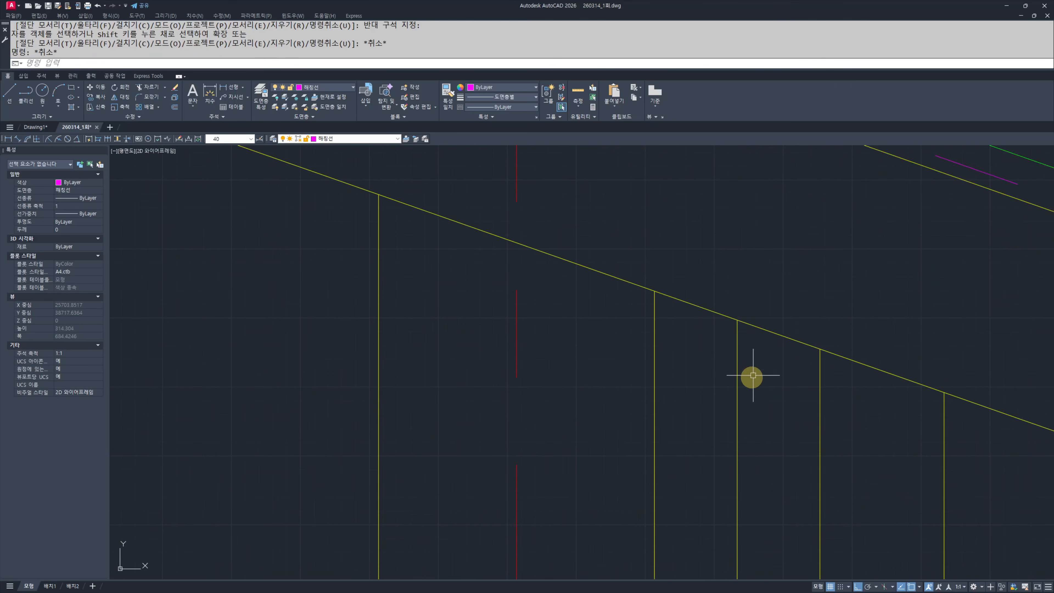
Step: Put the middle line of the insulation layer on the 단열재 layer
{"action": "left_click", "coordinate": [755, 375]}
{"action": "left_click", "coordinate": [726, 384]}
{"action": "left_click", "coordinate": [341, 140]}
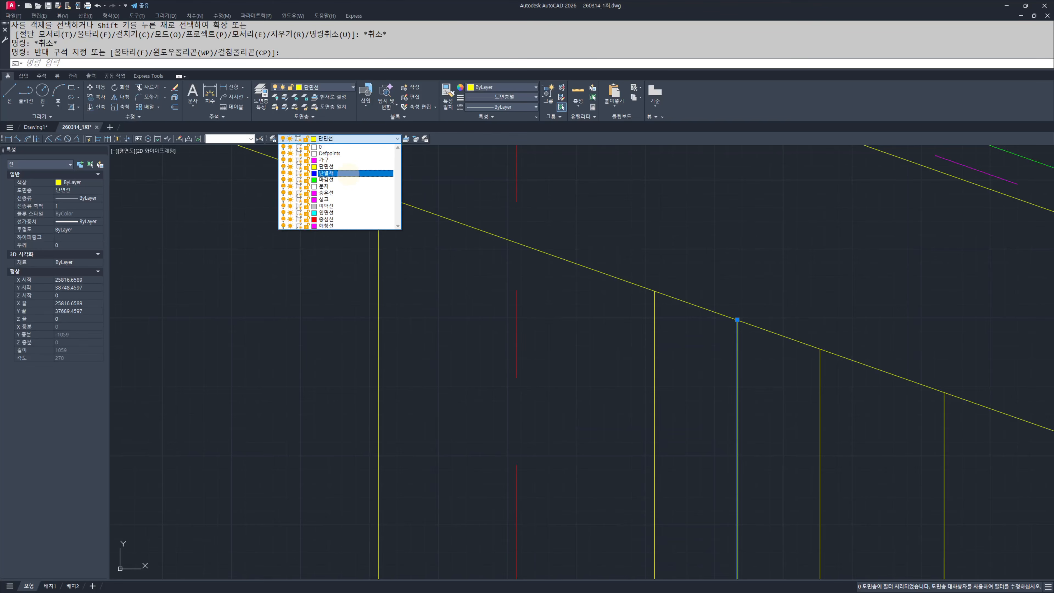
{"action": "left_click", "coordinate": [348, 173]}
{"action": "scroll", "coordinate": [490, 287], "scroll_direction": "down", "scroll_amount": 2}
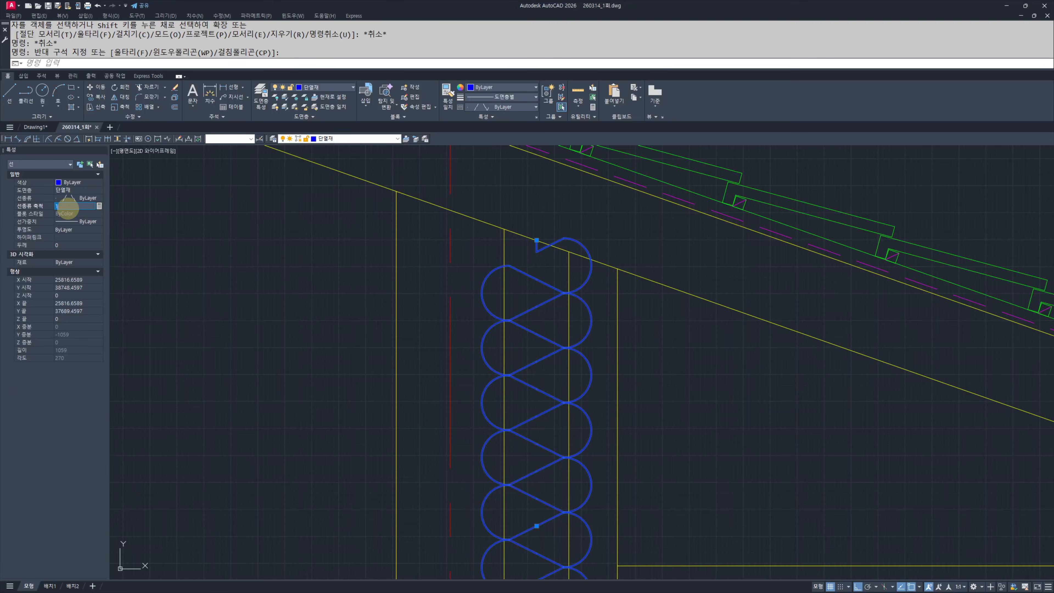
Step: Set the insulation line's linetype scale to 0.6 so its pattern fits the layer width
{"action": "left_click", "coordinate": [66, 206]}
{"action": "type", "text": "0.6"}
{"action": "key", "text": "Return"}
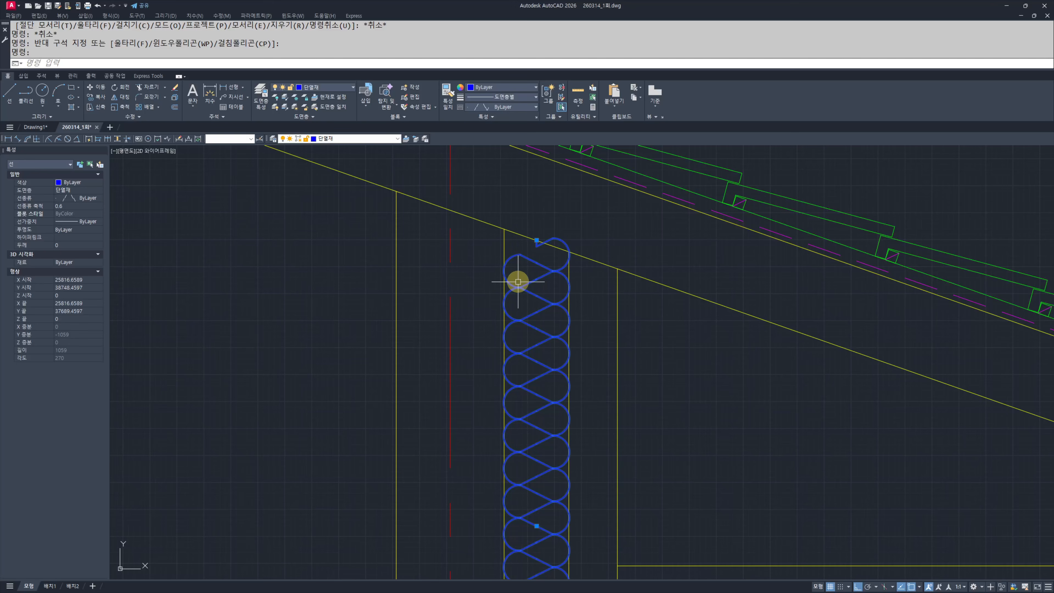
{"action": "scroll", "coordinate": [511, 265], "scroll_direction": "up", "scroll_amount": 4}
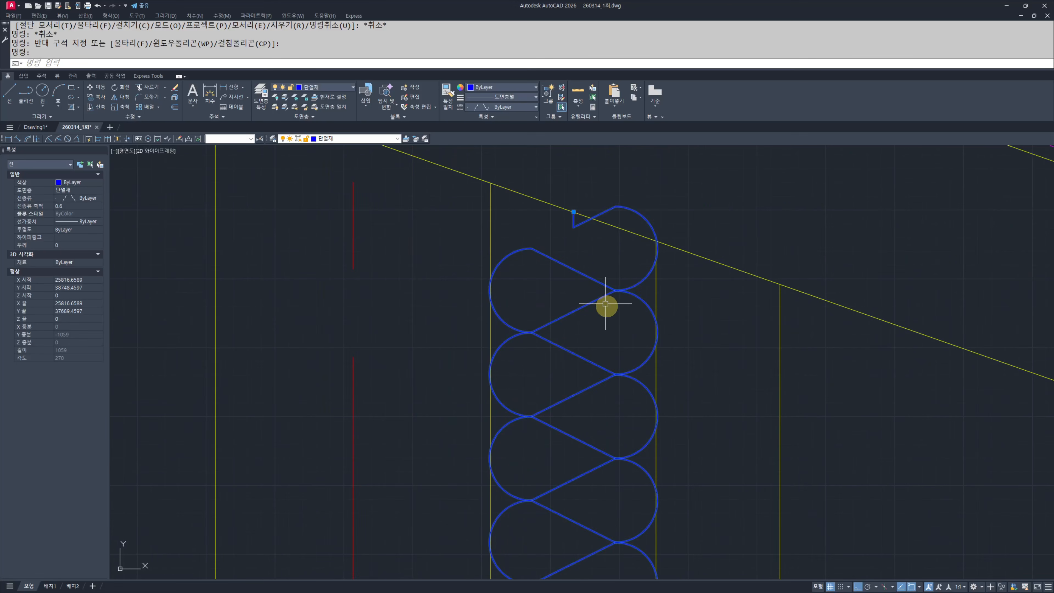
{"action": "key", "text": "Escape"}
{"action": "key", "text": "Escape"}
{"action": "key", "text": "Escape"}
{"action": "key", "text": "Escape"}
{"action": "scroll", "coordinate": [527, 236], "scroll_direction": "down", "scroll_amount": 8}
{"action": "scroll", "coordinate": [585, 342], "scroll_direction": "up", "scroll_amount": 4}
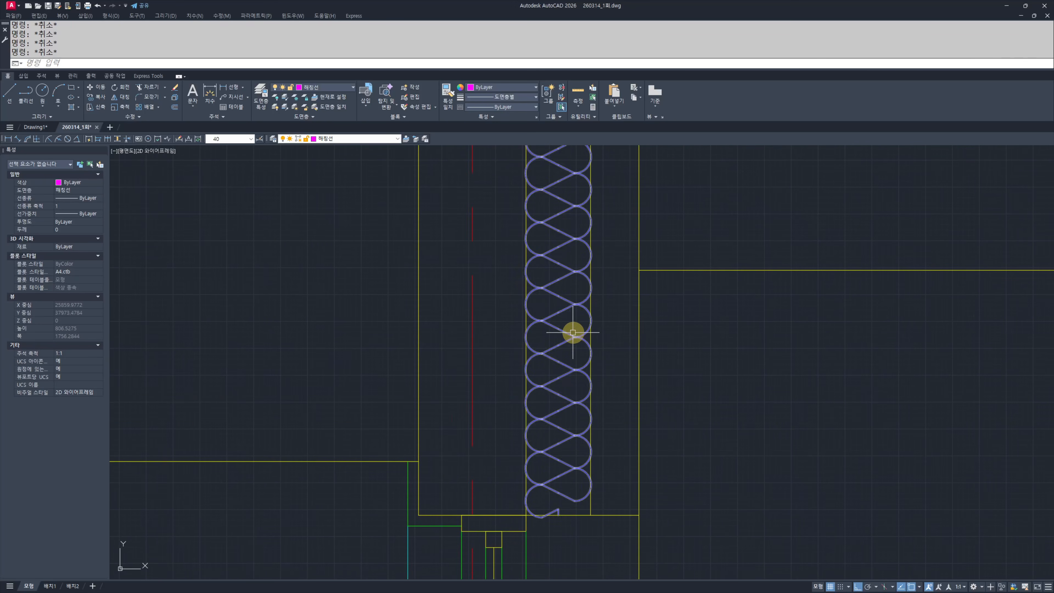
{"action": "type", "text": "o"}
{"action": "key", "text": "space"}
{"action": "type", "text": "6"}
{"action": "key", "text": "Escape"}
{"action": "key", "text": "Escape"}
Step: Offset the opening's head line upward by 90
{"action": "type", "text": "o"}
{"action": "key", "text": "space"}
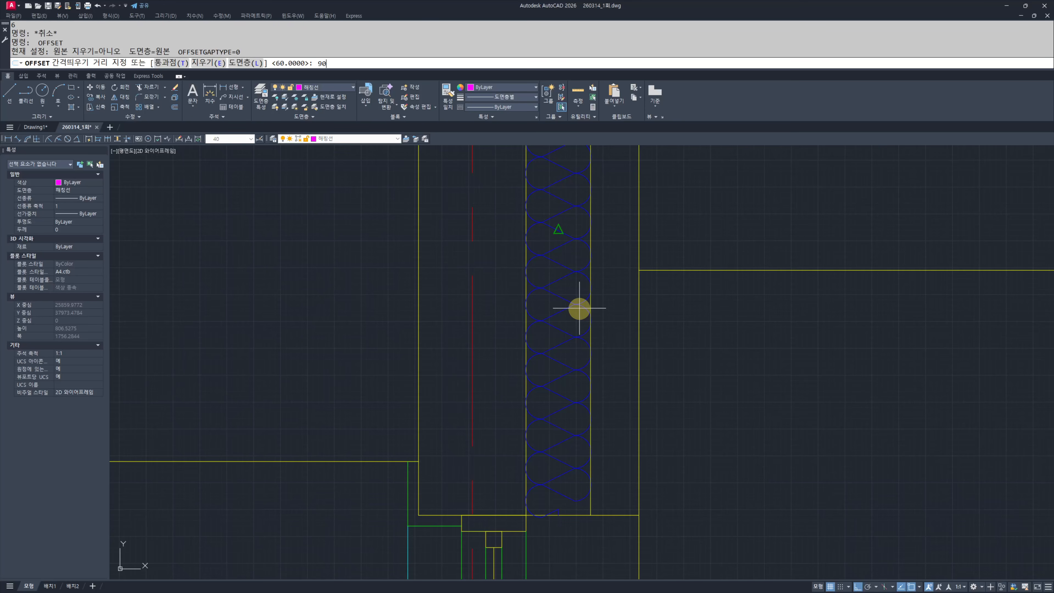
{"action": "type", "text": "90"}
{"action": "key", "text": "space"}
{"action": "scroll", "coordinate": [588, 405], "scroll_direction": "up", "scroll_amount": 3}
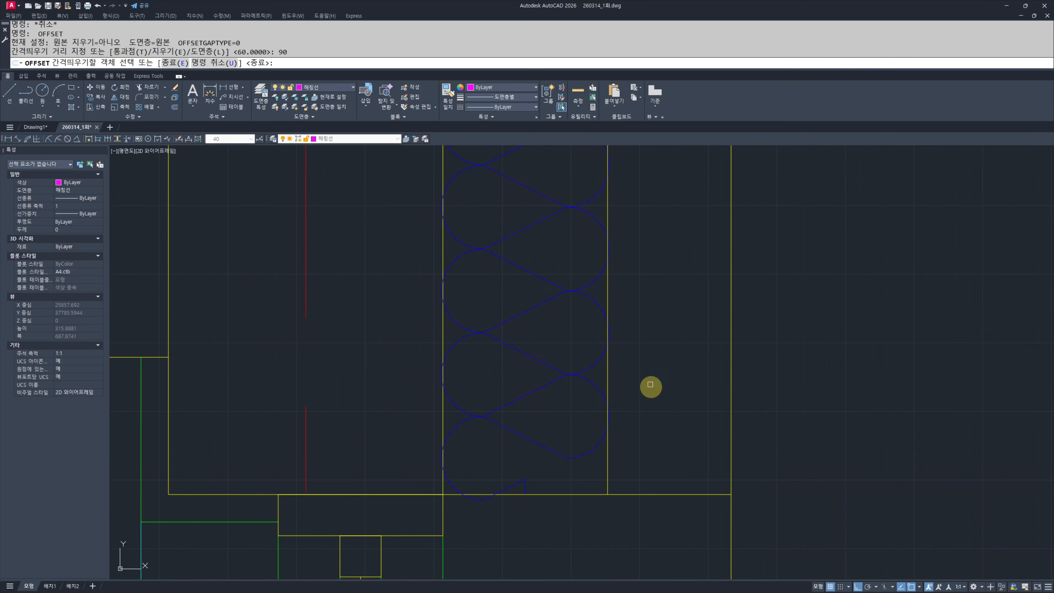
{"action": "left_click", "coordinate": [651, 494]}
{"action": "left_click", "coordinate": [645, 416]}
{"action": "key", "text": "Escape"}
{"action": "key", "text": "Escape"}
Step: Trim the insulation and wall lines below the 90 offset line, and that line's portion inside the inner wall layer
{"action": "mouse_move", "coordinate": [514, 415]}
{"action": "middle_mouse_down"}
{"action": "mouse_move", "coordinate": [534, 388]}
{"action": "mouse_move", "coordinate": [526, 409]}
{"action": "mouse_move", "coordinate": [477, 368]}
{"action": "middle_mouse_up"}
{"action": "type", "text": "tr"}
{"action": "key", "text": "space"}
{"action": "key", "text": "space"}
{"action": "left_click", "coordinate": [825, 397]}
{"action": "left_click", "coordinate": [496, 401]}
{"action": "type", "text": "tr"}
{"action": "left_click", "coordinate": [543, 411]}
{"action": "left_click", "coordinate": [428, 412]}
{"action": "key", "text": "space"}
{"action": "left_click", "coordinate": [386, 317]}
{"action": "left_click", "coordinate": [379, 380]}
{"action": "key", "text": "Escape"}
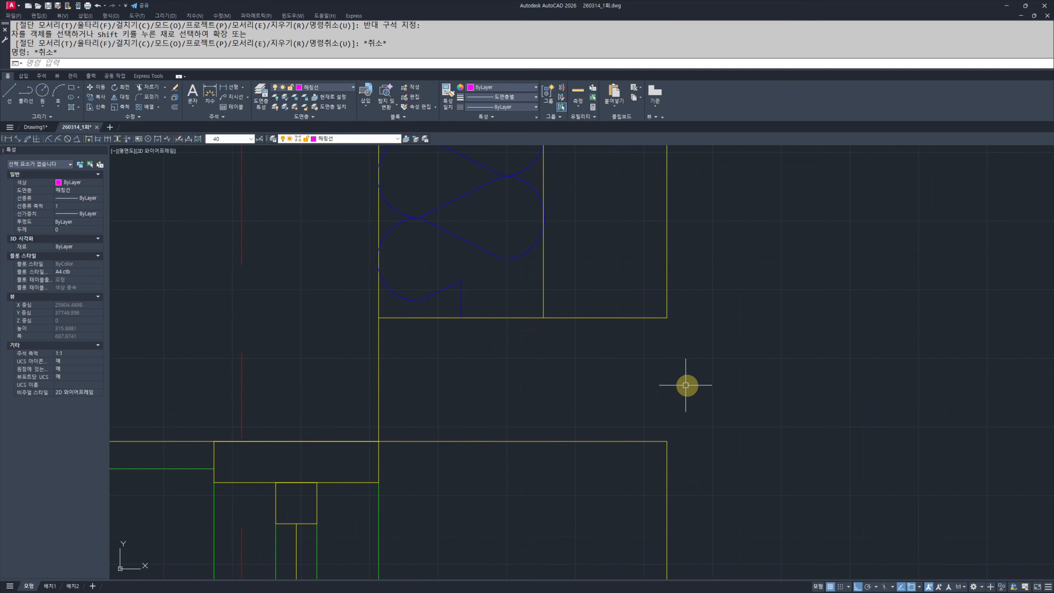
Step: Extend the outer wall face line down to close the box above the opening head
{"action": "type", "text": "ex"}
{"action": "key", "text": "space"}
{"action": "key", "text": "space"}
{"action": "left_click", "coordinate": [700, 261]}
{"action": "left_click", "coordinate": [622, 307]}
{"action": "key", "text": "Escape"}
Step: Match the outer wall face line below the opening head to the cyan elevation line's properties
{"action": "scroll", "coordinate": [738, 323], "scroll_direction": "down", "scroll_amount": 7}
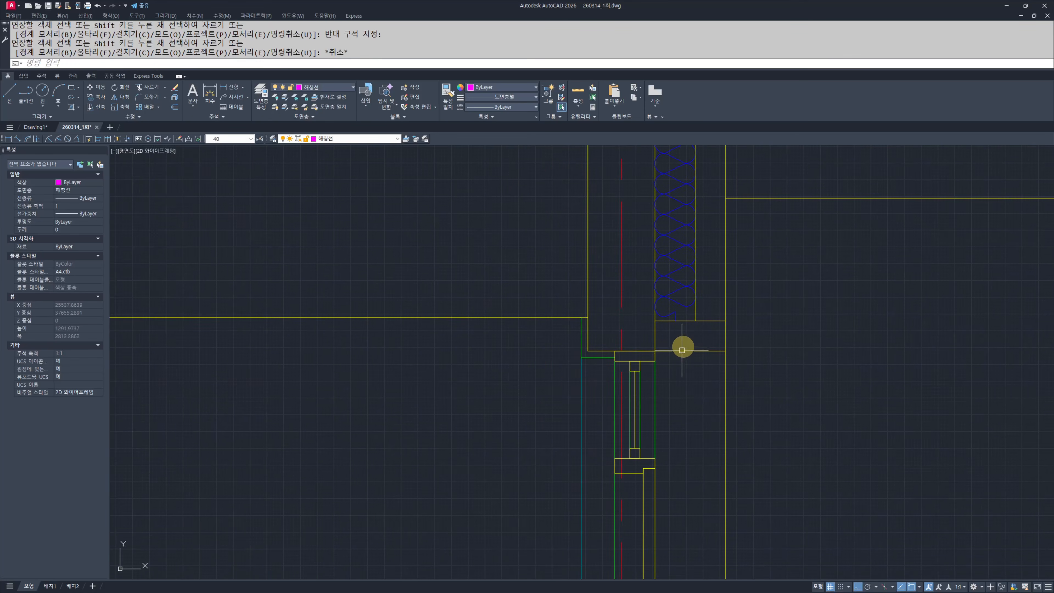
{"action": "type", "text": "mm"}
{"action": "key", "text": "space"}
{"action": "left_click", "coordinate": [597, 384]}
{"action": "left_click", "coordinate": [739, 403]}
{"action": "left_click", "coordinate": [739, 404]}
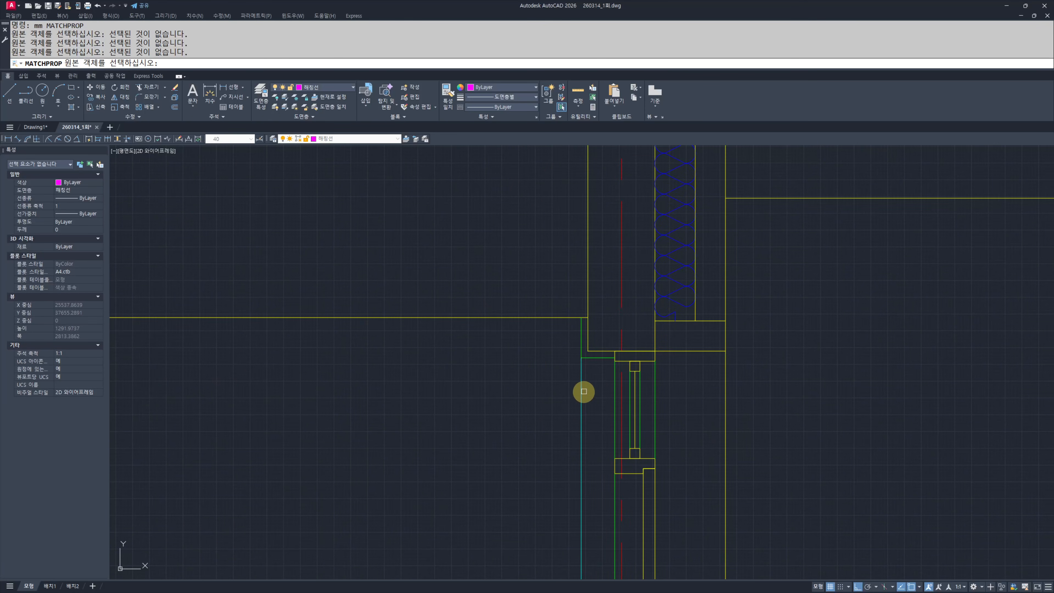
{"action": "left_click", "coordinate": [582, 389]}
{"action": "left_click", "coordinate": [780, 389]}
{"action": "left_click", "coordinate": [709, 422]}
{"action": "key", "text": "Escape"}
{"action": "key", "text": "Escape"}
Step: Hatch the box above the opening head and the outer wall strip with ANSI31 at scale 10
{"action": "scroll", "coordinate": [690, 434], "scroll_direction": "up", "scroll_amount": 4}
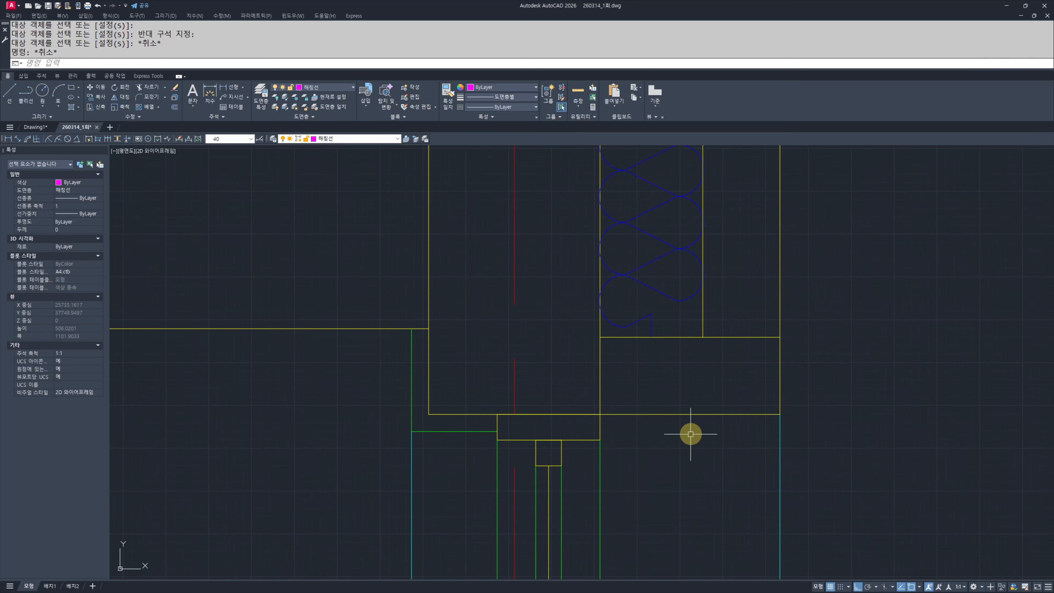
{"action": "type", "text": "h"}
{"action": "key", "text": "space"}
{"action": "scroll", "coordinate": [695, 407], "scroll_direction": "down", "scroll_amount": 6}
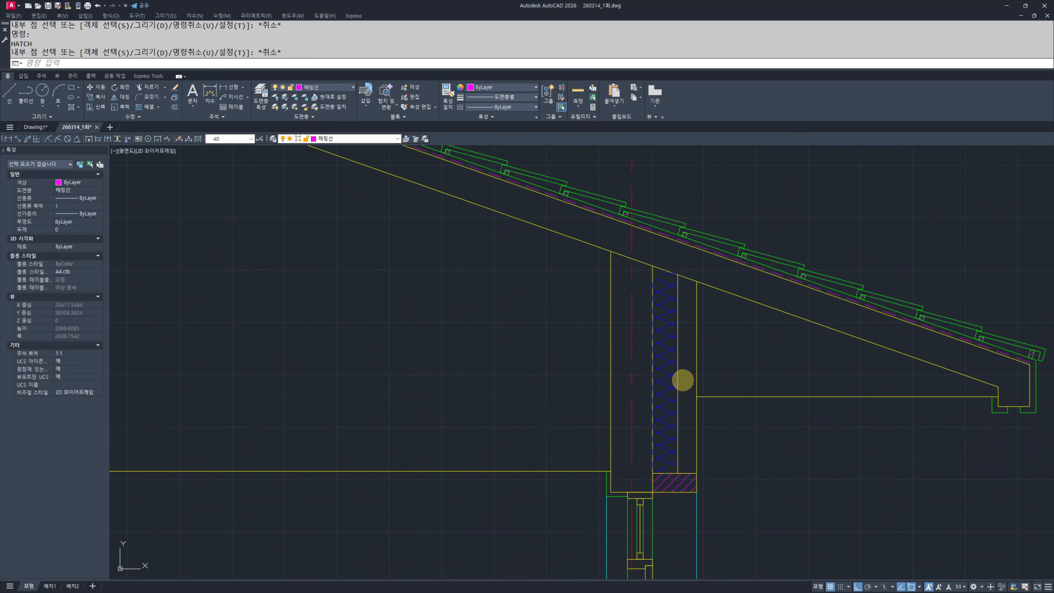
{"action": "left_click", "coordinate": [683, 382]}
{"action": "key", "text": "Escape"}
{"action": "key", "text": "Escape"}
Step: Add a user-defined hatch to the outer wall strip with angle 0 and spacing 60 for the brick joints
{"action": "key", "text": "space"}
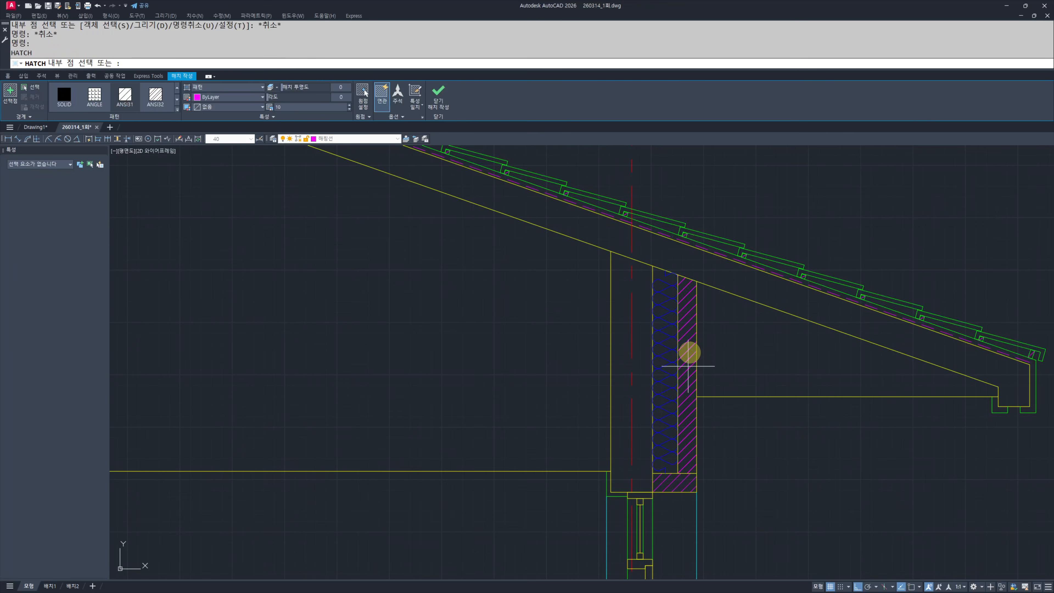
{"action": "left_click", "coordinate": [442, 230]}
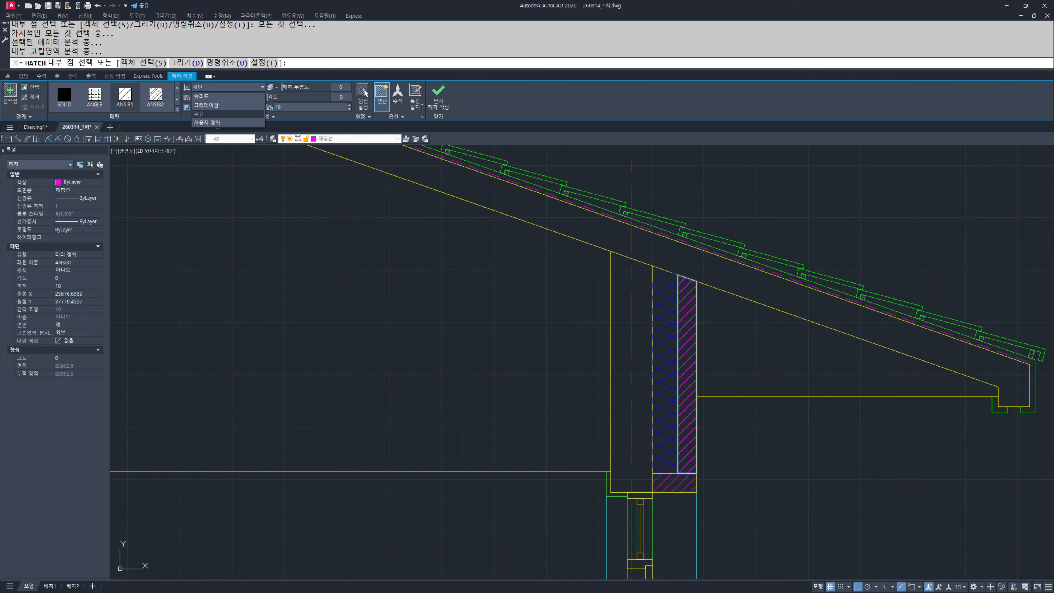
{"action": "left_click", "coordinate": [216, 122]}
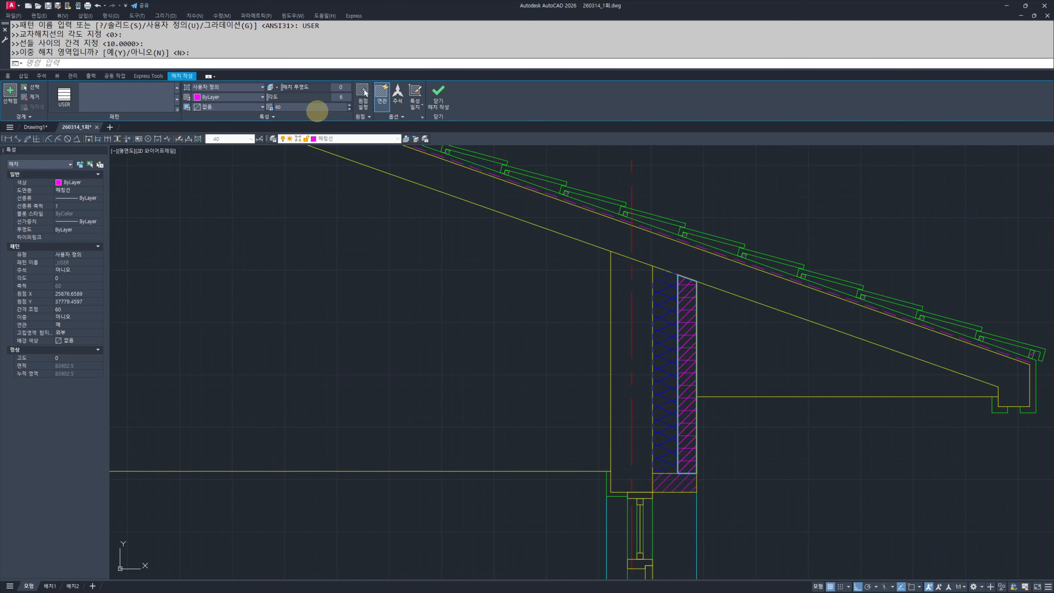
{"action": "type", "text": "0"}
{"action": "key", "text": "Return"}
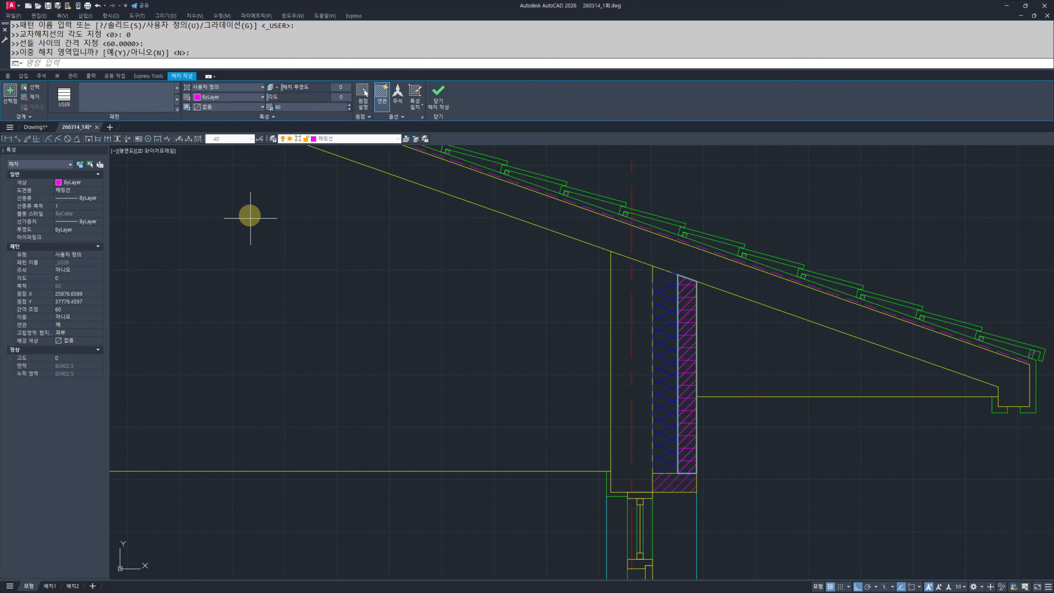
{"action": "key", "text": "Escape"}
{"action": "key", "text": "Escape"}
{"action": "key", "text": "Escape"}
Step: Match the horizontal joint hatch in the outer wall strip to the yellow section line's properties
{"action": "scroll", "coordinate": [708, 483], "scroll_direction": "up", "scroll_amount": 6}
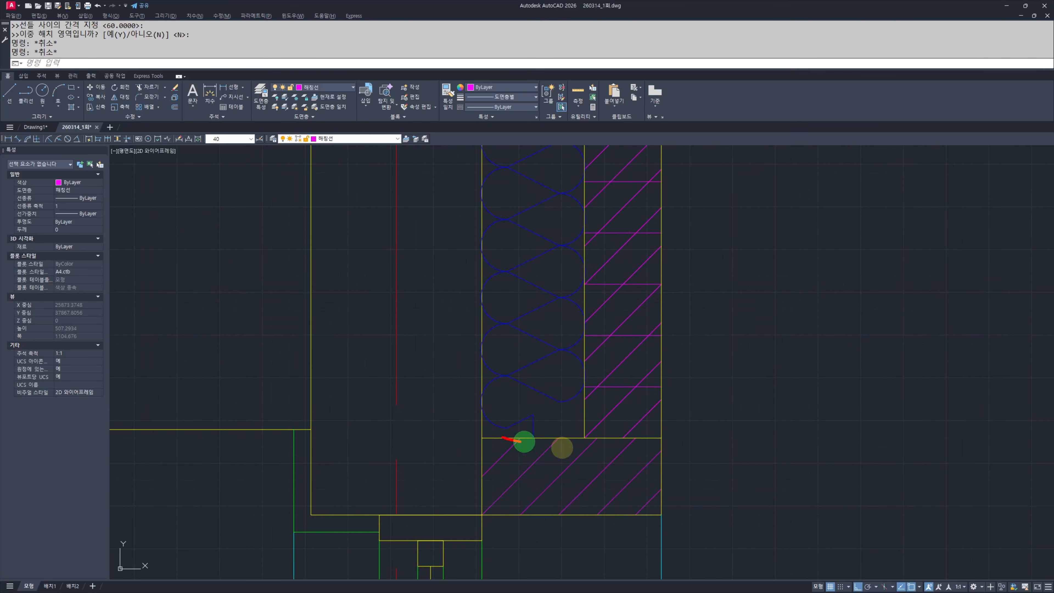
{"action": "type", "text": "mm"}
{"action": "key", "text": "Return"}
{"action": "scroll", "coordinate": [635, 449], "scroll_direction": "up", "scroll_amount": 4}
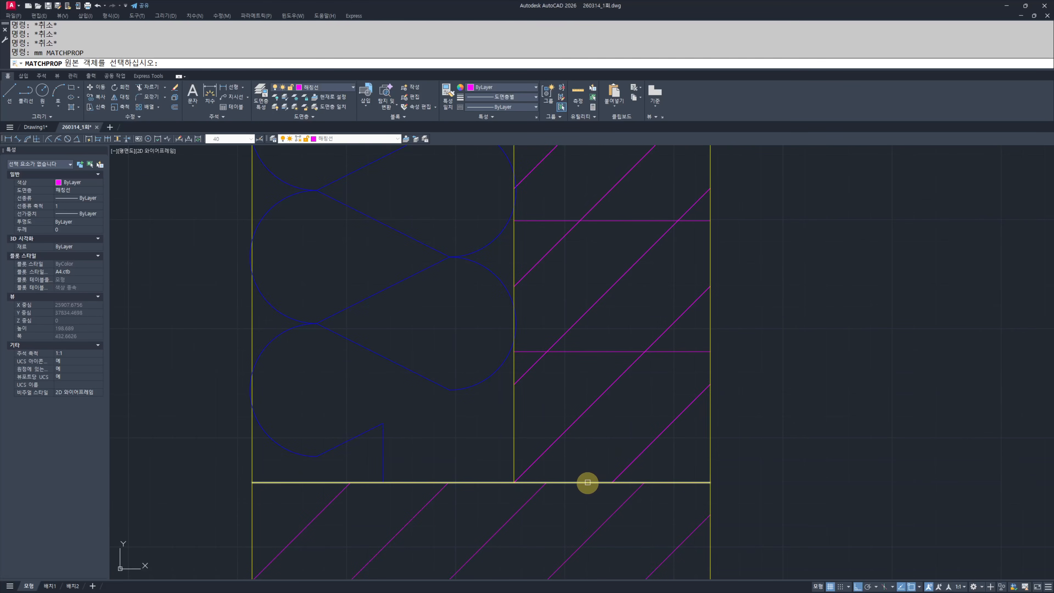
{"action": "left_click", "coordinate": [588, 482]}
{"action": "left_click", "coordinate": [695, 341]}
{"action": "left_click", "coordinate": [680, 362]}
{"action": "key", "text": "Escape"}
{"action": "key", "text": "Escape"}
{"action": "scroll", "coordinate": [663, 452], "scroll_direction": "down", "scroll_amount": 4}
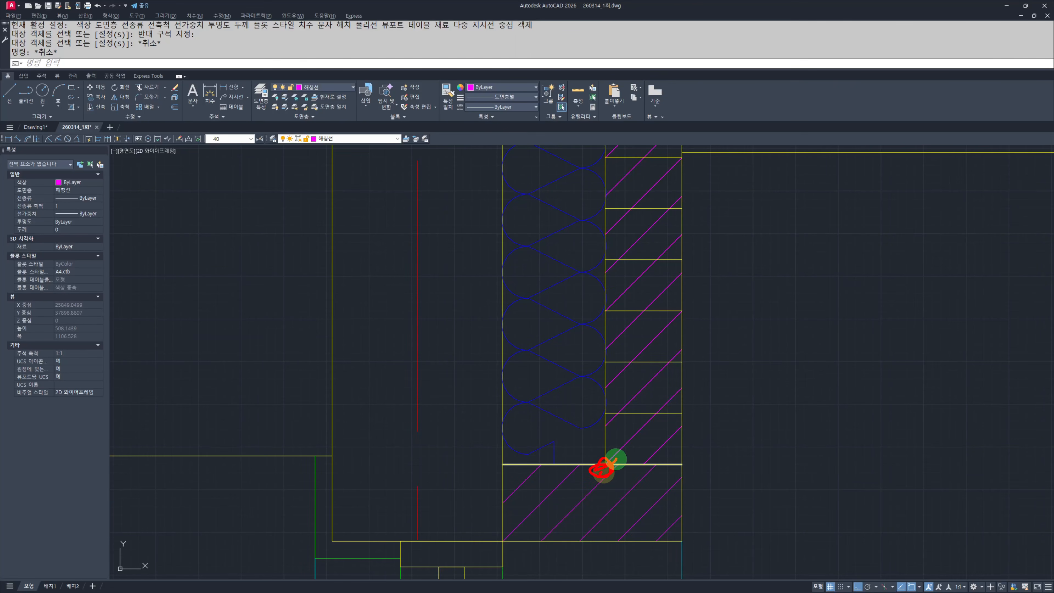
{"action": "key", "text": "Escape"}
{"action": "scroll", "coordinate": [800, 440], "scroll_direction": "down", "scroll_amount": 6}
{"action": "type", "text": "ff"}
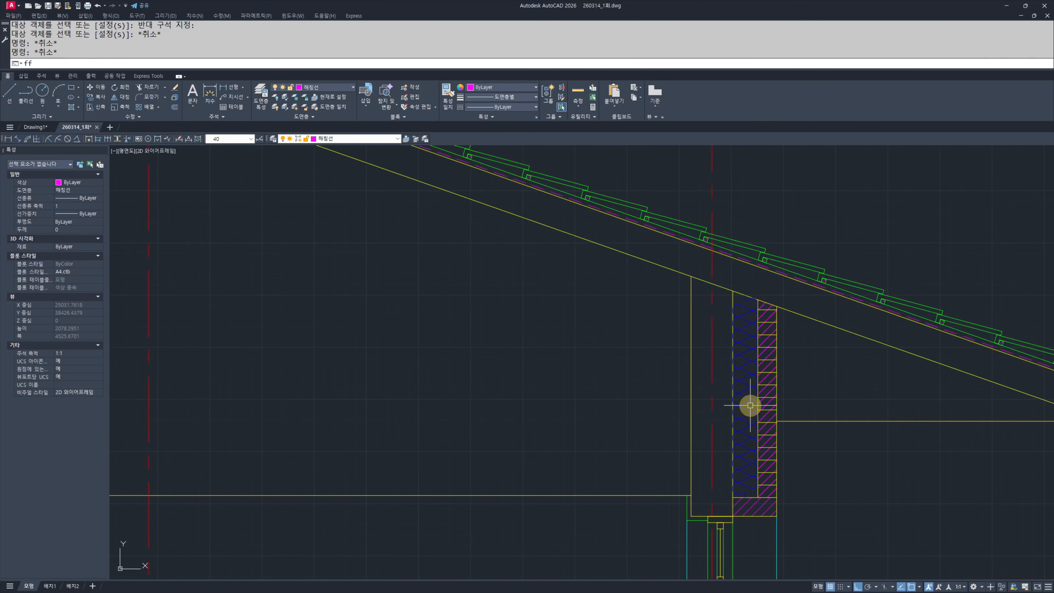
{"action": "key", "text": "Escape"}
{"action": "key", "text": "Escape"}
{"action": "type", "text": "hh"}
{"action": "key", "text": "Return"}
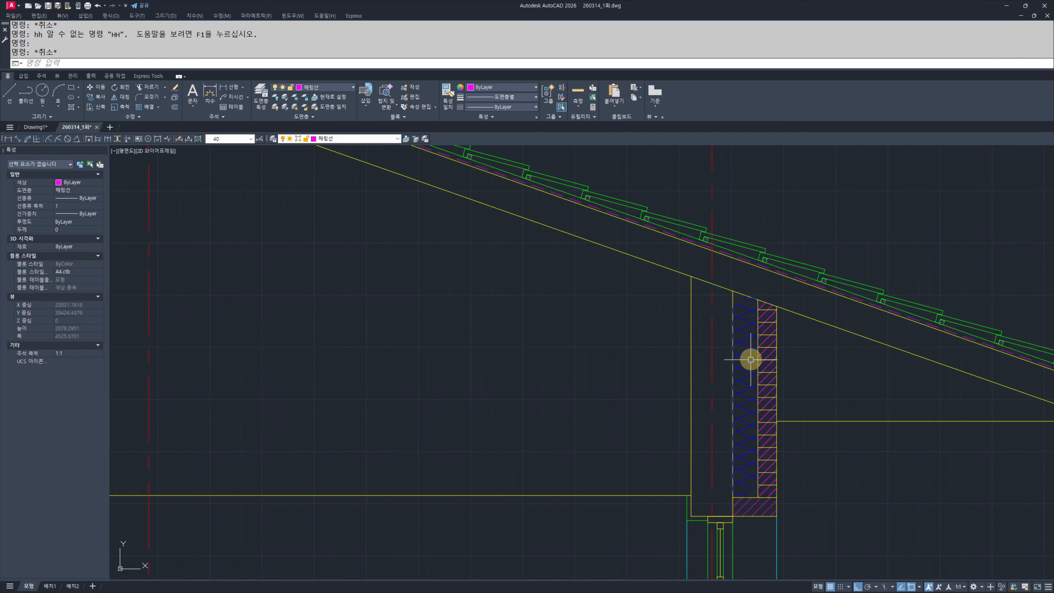
{"action": "key", "text": "Escape"}
{"action": "key", "text": "Escape"}
{"action": "key", "text": "Escape"}
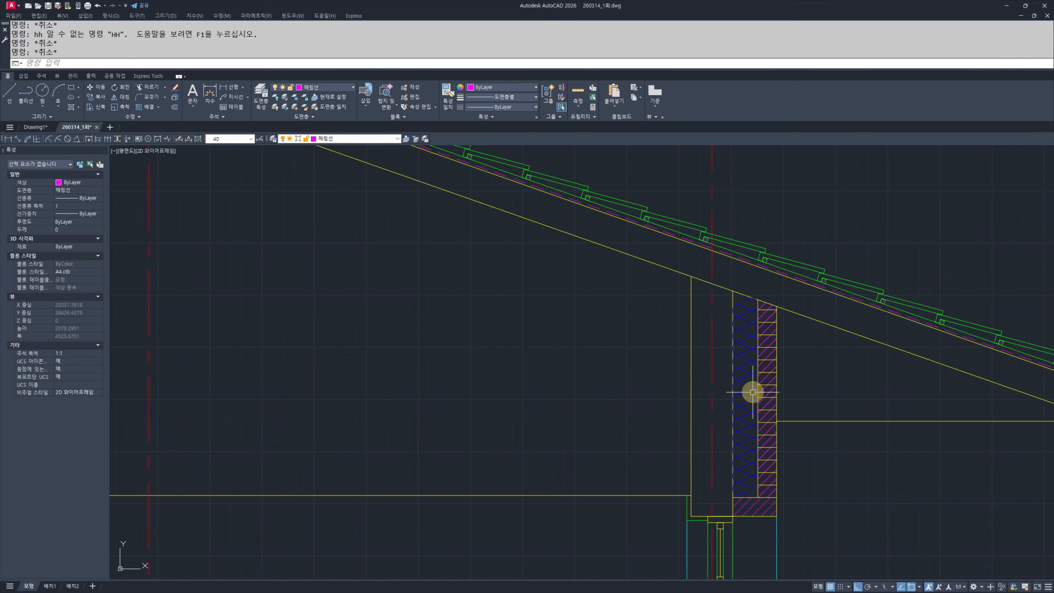
Step: Turn off the insulation layer 단열재 by picking the insulation in the wall above the opening
{"action": "type", "text": "ff"}
{"action": "key", "text": "Return"}
{"action": "left_click", "coordinate": [744, 387]}
{"action": "key", "text": "Escape"}
{"action": "key", "text": "Escape"}
{"action": "middle_click_drag", "start_coordinate": [658, 400], "coordinate": [629, 396]}
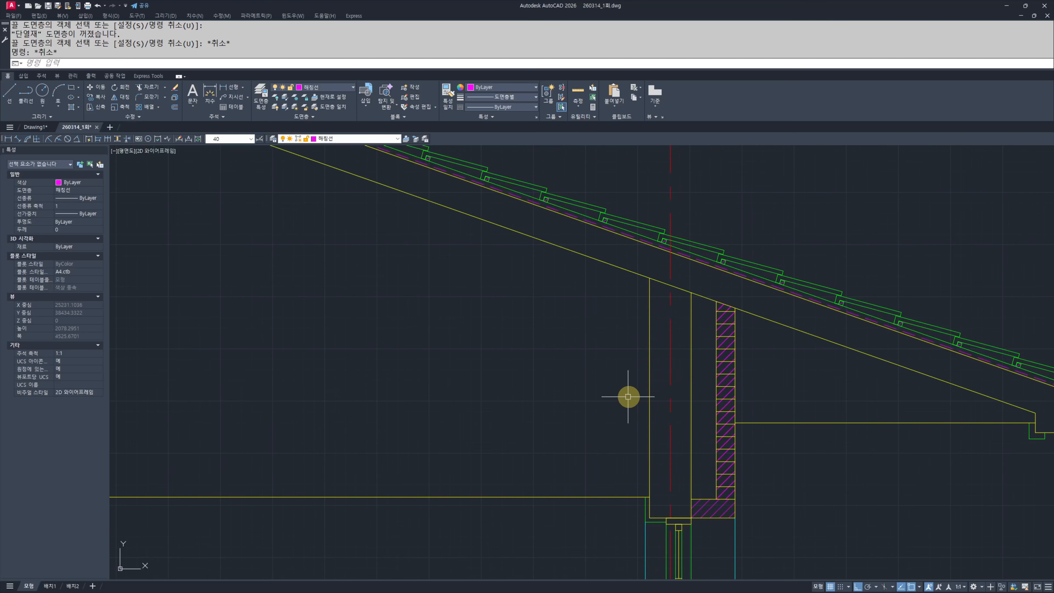
Step: Hatch the emptied insulation cavity beside the brick strip with the user-defined horizontal pattern at spacing 60
{"action": "type", "text": "h"}
{"action": "key", "text": "Return"}
{"action": "left_click", "coordinate": [712, 439]}
{"action": "key", "text": "Return"}
{"action": "scroll", "coordinate": [705, 445], "scroll_direction": "up", "scroll_amount": 4}
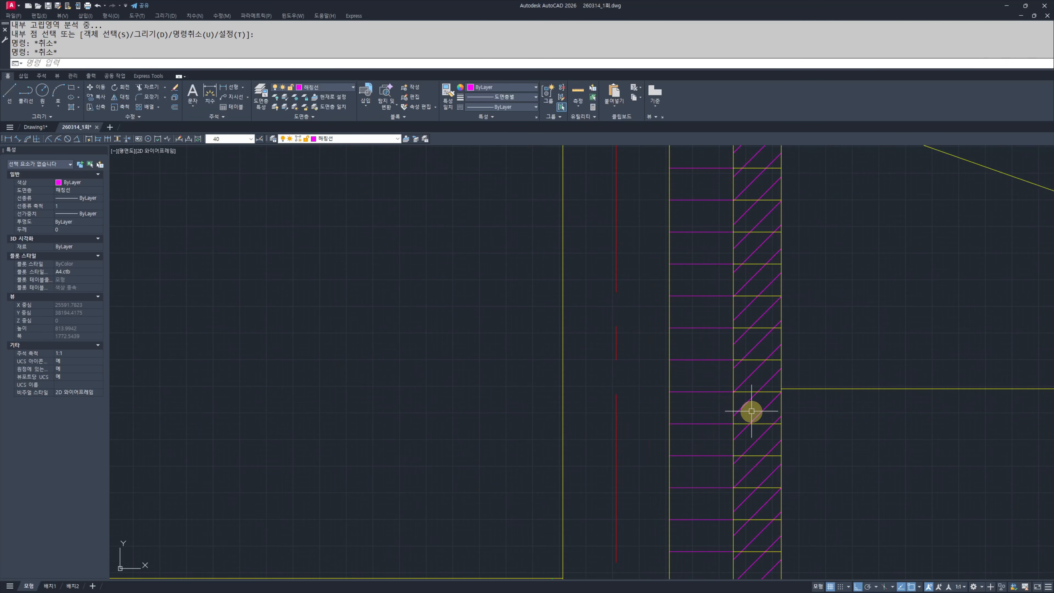
Step: Set the spacing of the cavity's horizontal line hatch to 360
{"action": "type", "text": "mm"}
{"action": "key", "text": "Escape"}
{"action": "key", "text": "Escape"}
{"action": "left_click", "coordinate": [706, 402]}
{"action": "left_click", "coordinate": [363, 166]}
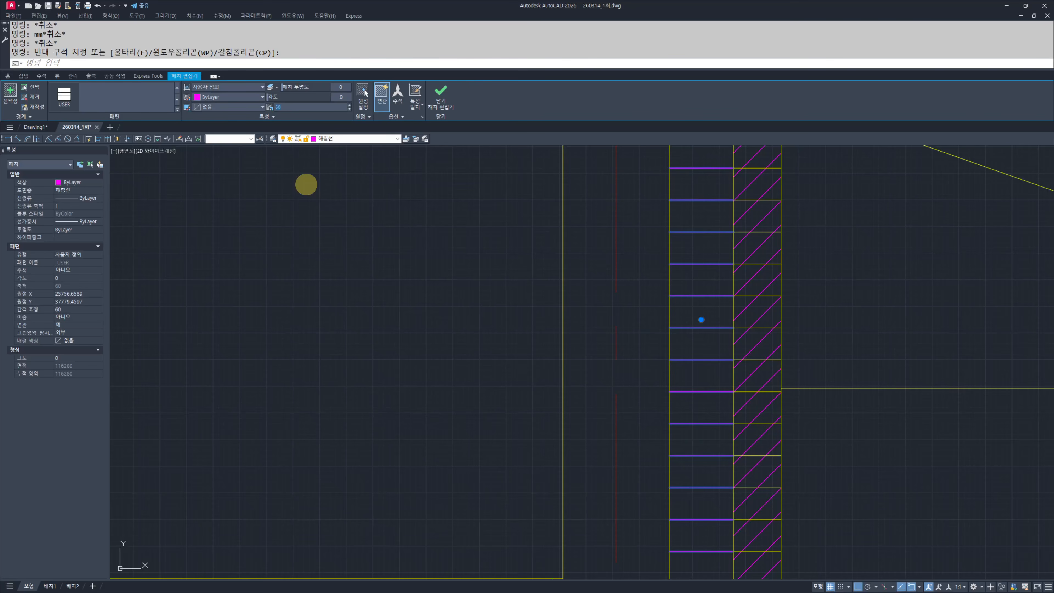
{"action": "scroll", "coordinate": [456, 232], "scroll_direction": "down", "scroll_amount": 3}
{"action": "scroll", "coordinate": [678, 349], "scroll_direction": "up", "scroll_amount": 3}
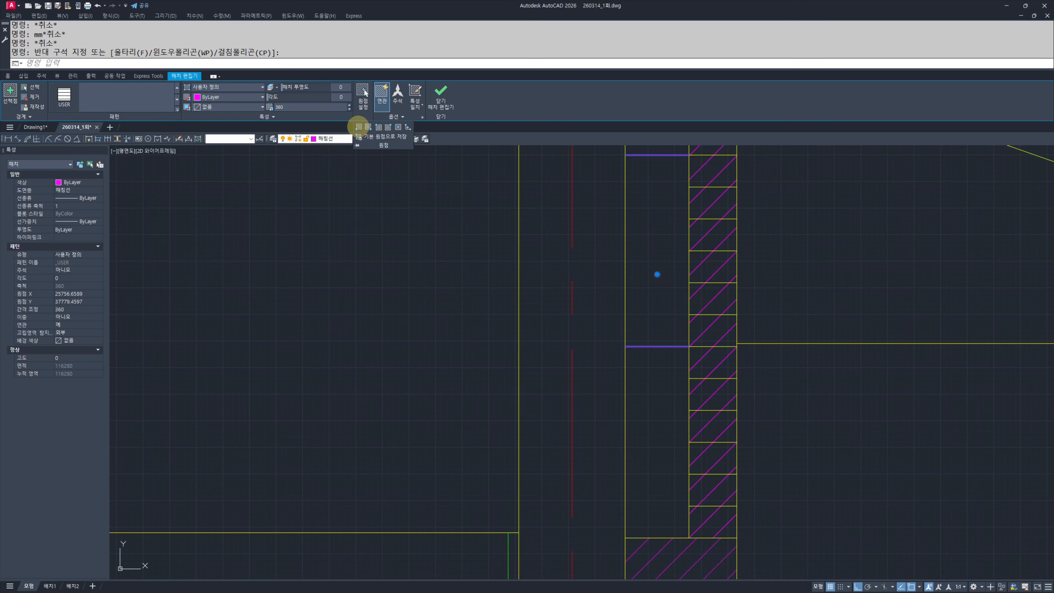
{"action": "left_click", "coordinate": [642, 351]}
{"action": "key", "text": "Escape"}
{"action": "key", "text": "Escape"}
{"action": "middle_click_drag", "start_coordinate": [659, 524], "coordinate": [647, 500]}
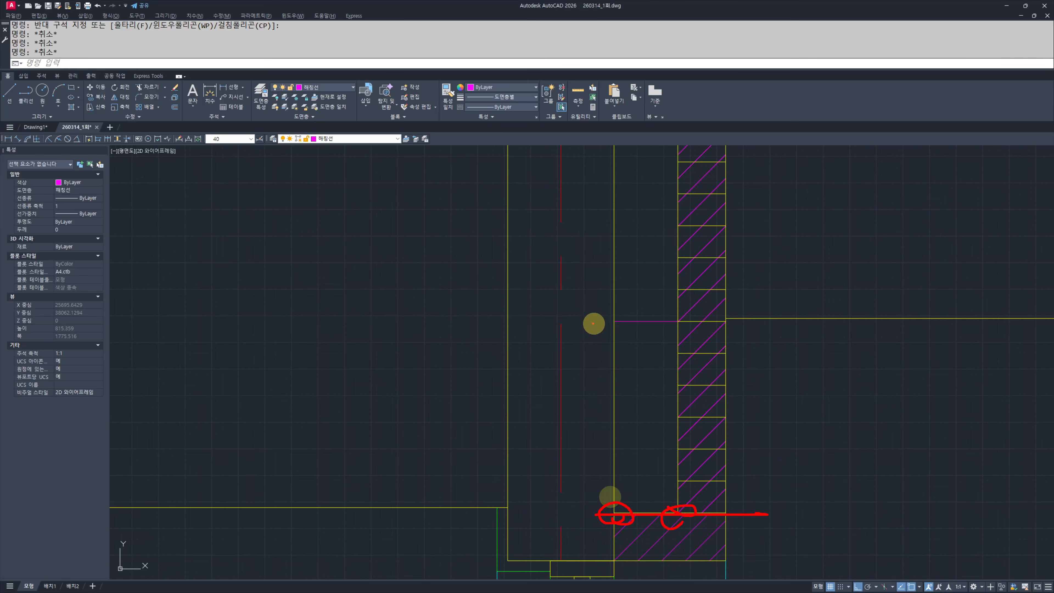
Step: Match the cavity's horizontal line hatch to the yellow section line's properties and turn all layers back on
{"action": "middle_click_drag", "start_coordinate": [647, 401], "coordinate": [637, 440]}
{"action": "type", "text": "mm"}
{"action": "key", "text": "space"}
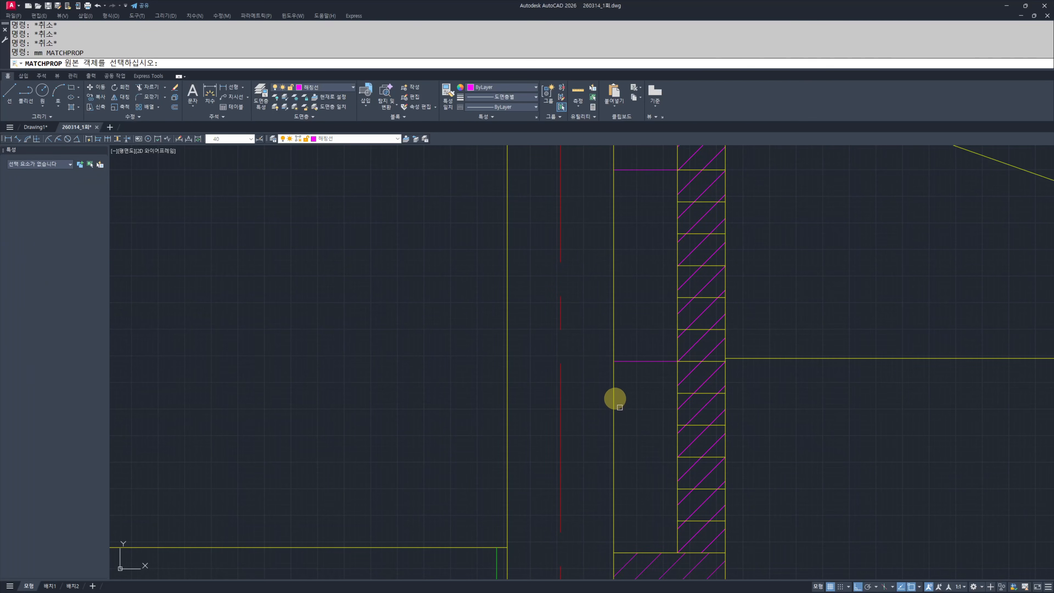
{"action": "left_click", "coordinate": [658, 390]}
{"action": "left_click", "coordinate": [648, 384]}
{"action": "key", "text": "Escape"}
{"action": "key", "text": "Escape"}
{"action": "scroll", "coordinate": [802, 434], "scroll_direction": "down", "scroll_amount": 5}
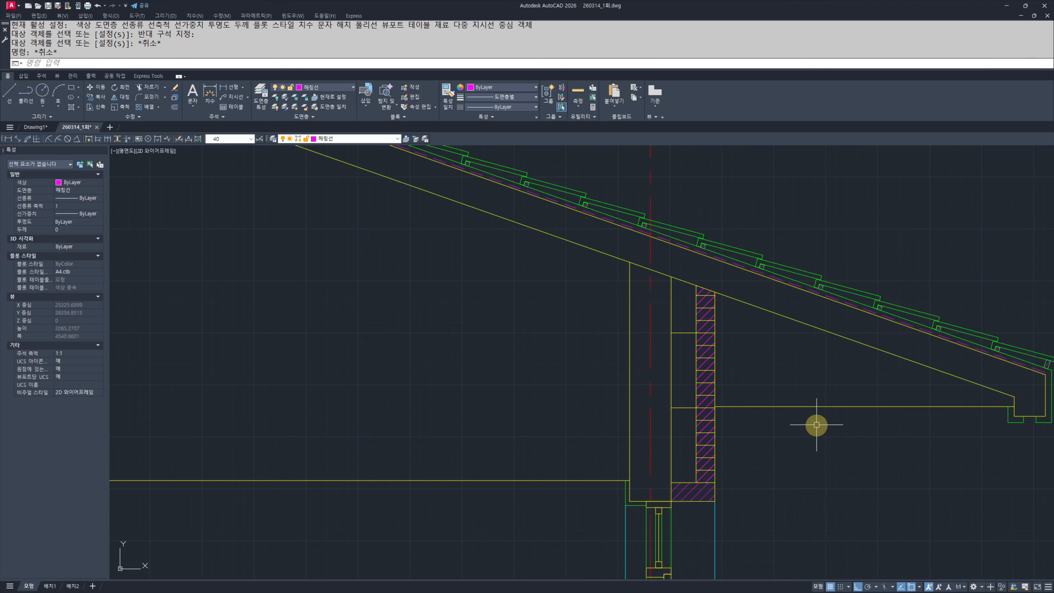
{"action": "type", "text": "oo"}
{"action": "key", "text": "space"}
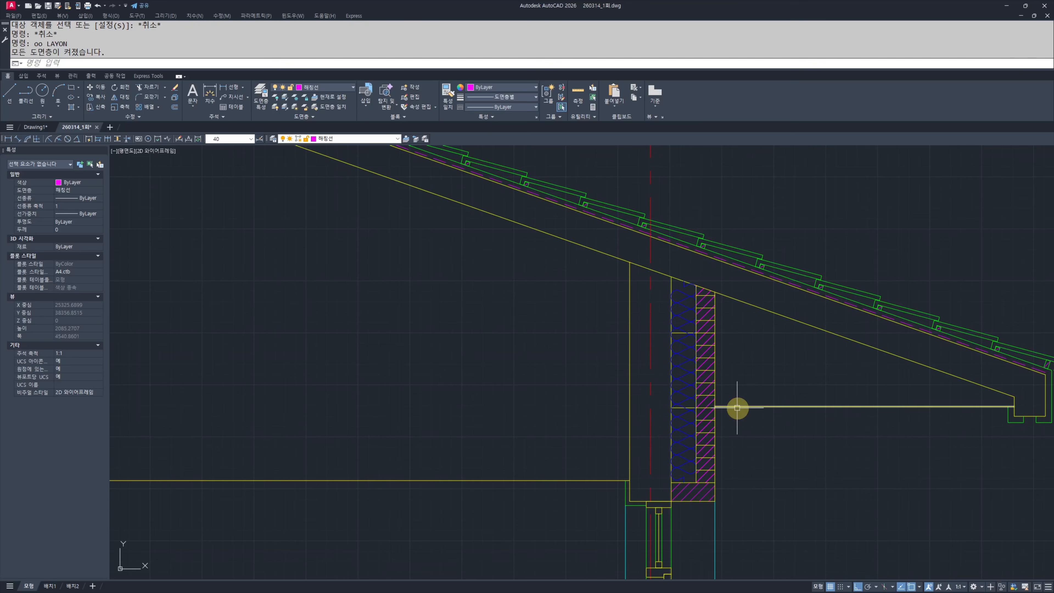
Step: Trim the sloped roof slab underside line where it crosses the concrete wall, between the wall's two faces
{"action": "type", "text": "tr"}
{"action": "scroll", "coordinate": [668, 333], "scroll_direction": "up", "scroll_amount": 4}
{"action": "key", "text": "space"}
{"action": "left_click", "coordinate": [717, 273]}
{"action": "left_click", "coordinate": [650, 312]}
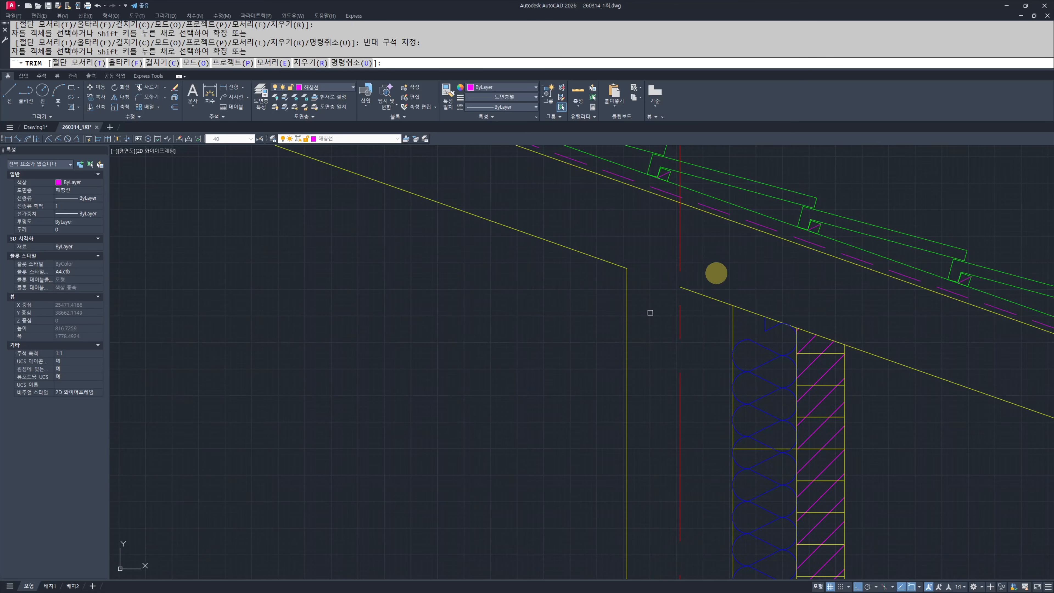
{"action": "key", "text": "Escape"}
{"action": "key", "text": "Escape"}
{"action": "scroll", "coordinate": [693, 335], "scroll_direction": "down", "scroll_amount": 5}
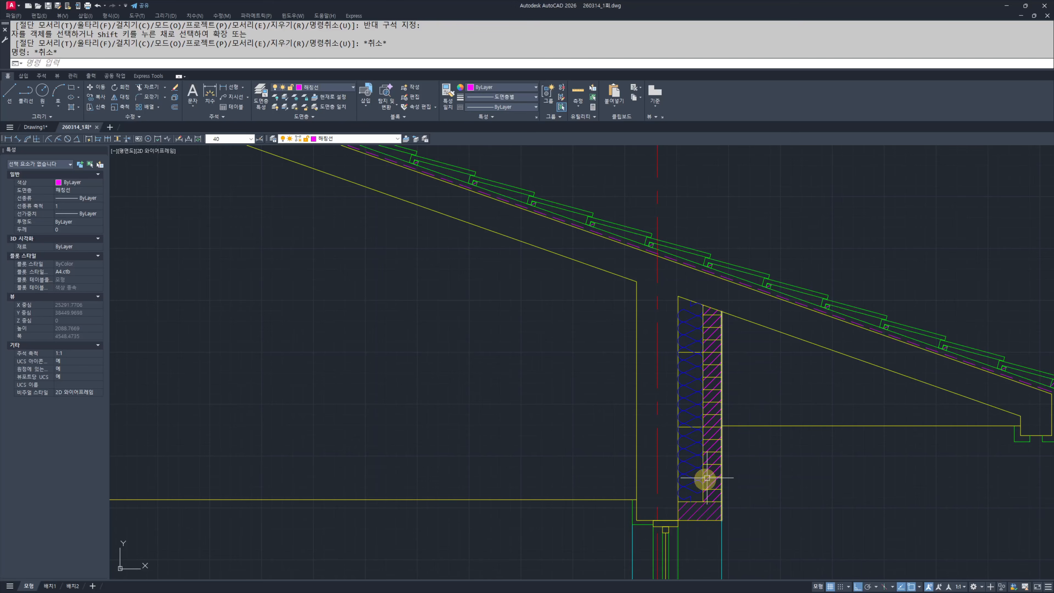
Step: Draw a 45 by 45 square above the eaves ceiling line, starting where it meets the outer brick face
{"action": "mouse_move", "coordinate": [707, 477]}
{"action": "middle_mouse_down"}
{"action": "mouse_move", "coordinate": [722, 433]}
{"action": "mouse_move", "coordinate": [721, 454]}
{"action": "middle_mouse_up"}
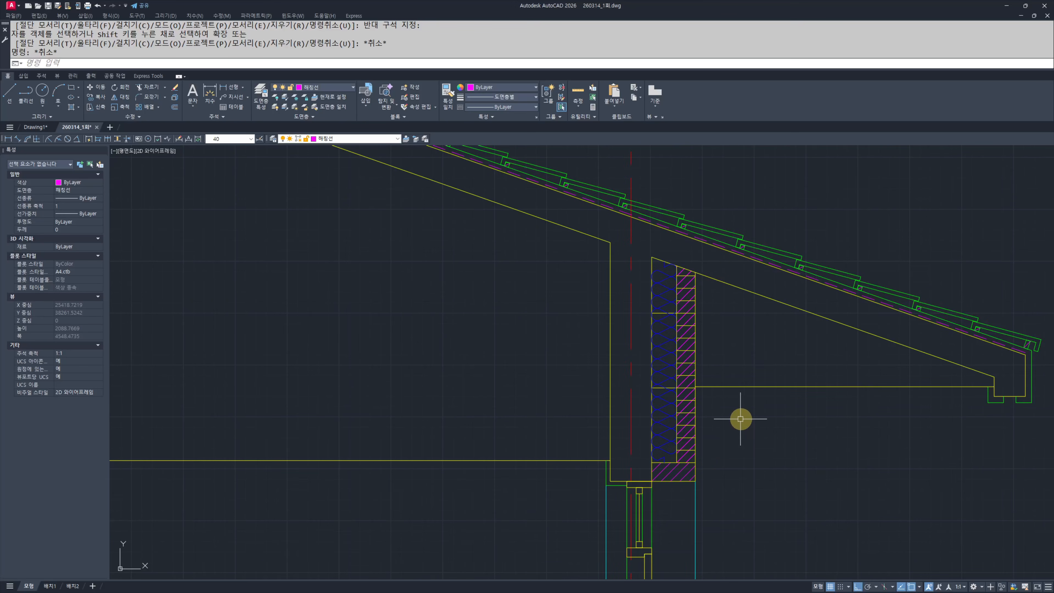
{"action": "scroll", "coordinate": [740, 418], "scroll_direction": "up", "scroll_amount": 10}
{"action": "type", "text": "rec"}
{"action": "key", "text": "space"}
{"action": "left_click", "coordinate": [473, 351]}
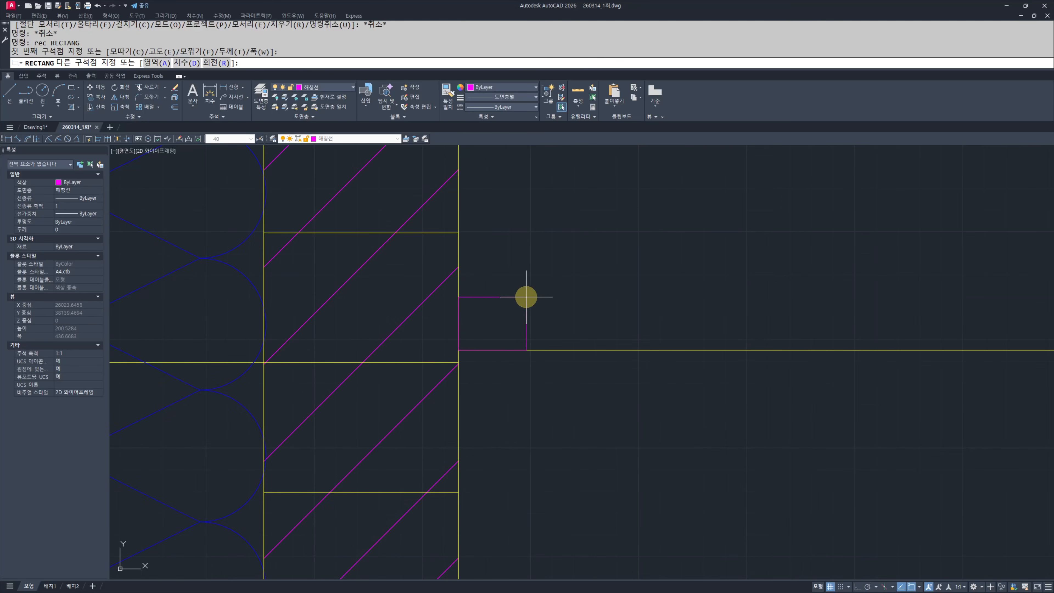
{"action": "type", "text": "@45,45"}
{"action": "key", "text": "Return"}
{"action": "key", "text": "Escape"}
{"action": "key", "text": "Escape"}
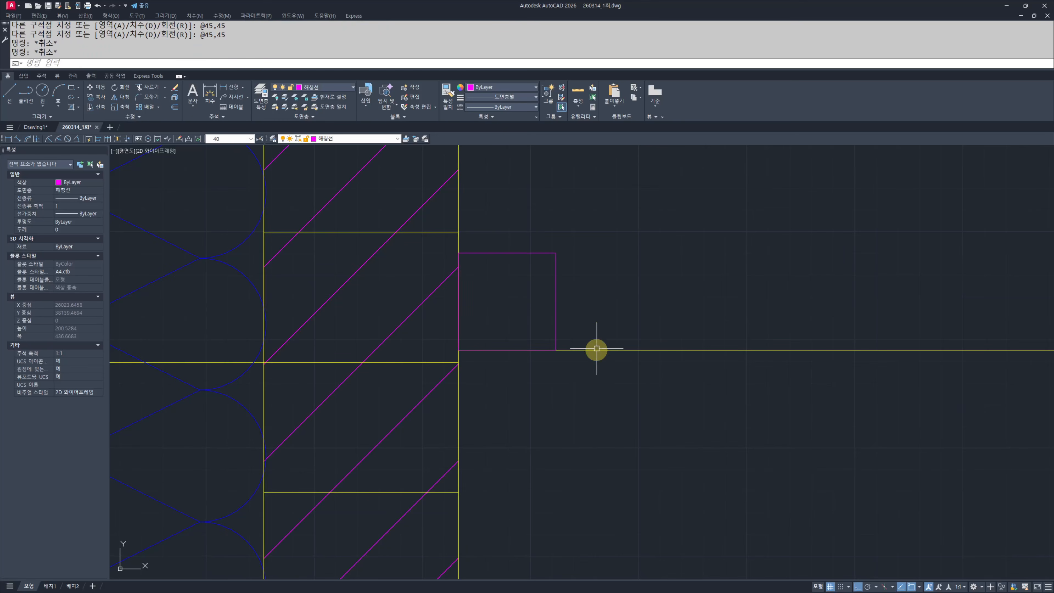
Step: Draw a 35 by 35 square below the ceiling line from the same corner at the brick face
{"action": "type", "text": "rec"}
{"action": "key", "text": "space"}
{"action": "left_click", "coordinate": [459, 350]}
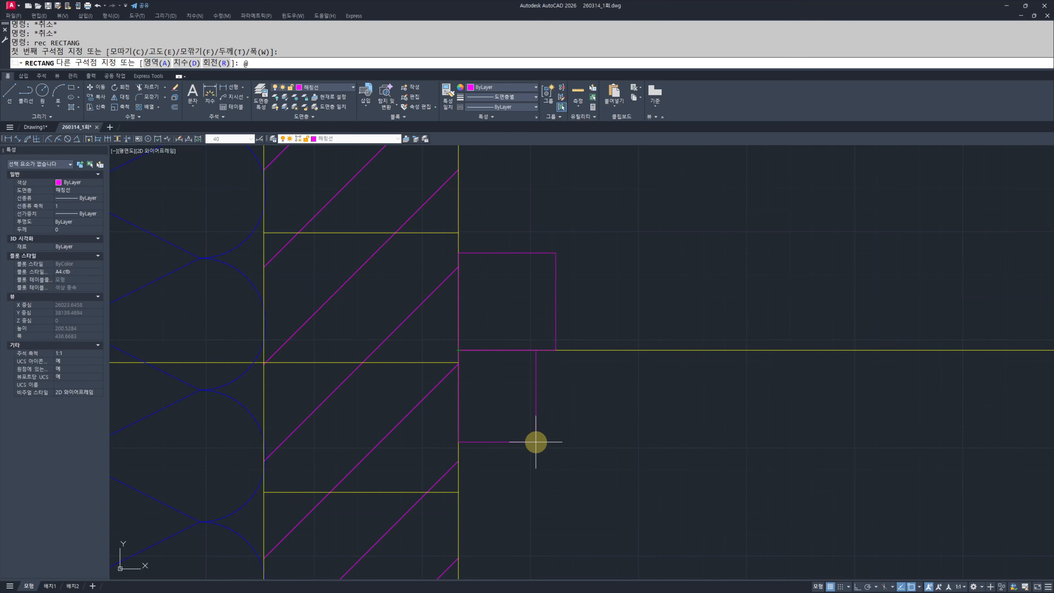
{"action": "type", "text": "@35,-35"}
{"action": "key", "text": "Return"}
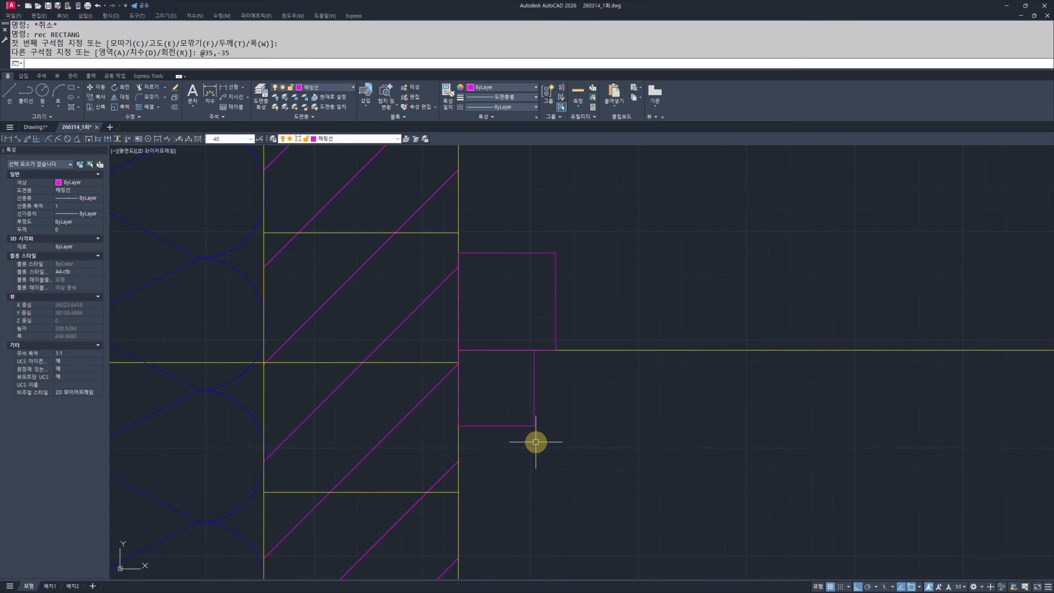
{"action": "key", "text": "Escape"}
{"action": "key", "text": "Escape"}
Step: Match both new squares at the brick face to the yellow ceiling line's properties
{"action": "middle_click_drag", "start_coordinate": [644, 431], "coordinate": [655, 471]}
{"action": "type", "text": "mm"}
{"action": "key", "text": "space"}
{"action": "left_click", "coordinate": [585, 390]}
{"action": "left_click", "coordinate": [617, 476]}
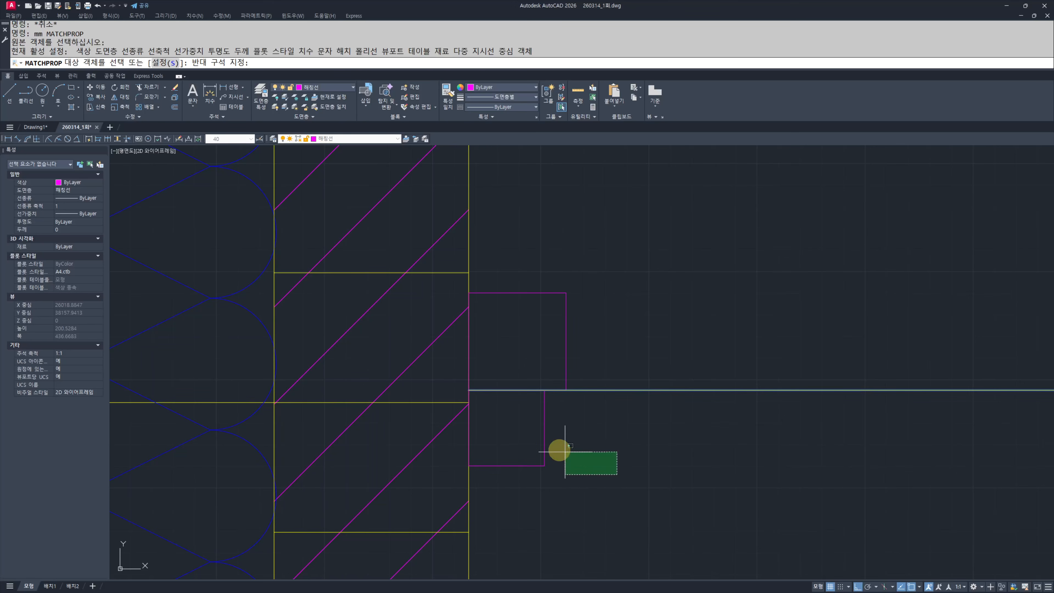
{"action": "left_click", "coordinate": [529, 436]}
{"action": "left_click", "coordinate": [589, 328]}
{"action": "left_click", "coordinate": [546, 287]}
{"action": "key", "text": "Escape"}
{"action": "key", "text": "Escape"}
Step: Draw a diagonal line across the 45 by 45 square from its lower wall-side corner to the opposite corner
{"action": "middle_click_drag", "start_coordinate": [600, 373], "coordinate": [630, 403]}
{"action": "key", "text": "space"}
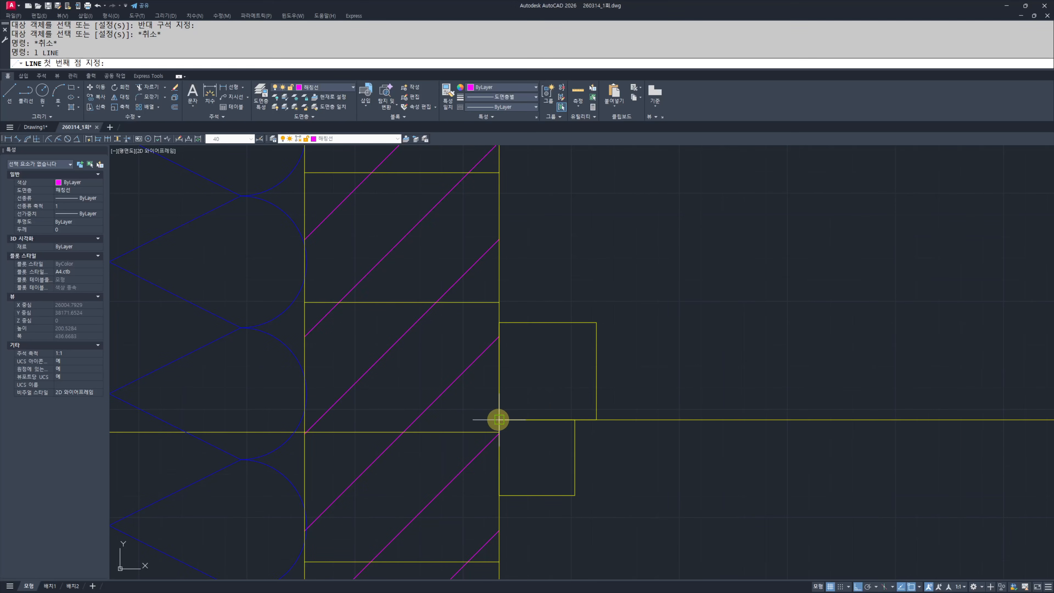
{"action": "left_click", "coordinate": [499, 419]}
{"action": "left_click", "coordinate": [597, 323]}
{"action": "key", "text": "Escape"}
{"action": "key", "text": "Escape"}
{"action": "middle_click_drag", "start_coordinate": [588, 338], "coordinate": [656, 307]}
{"action": "middle_click_drag", "start_coordinate": [674, 434], "coordinate": [662, 439]}
Step: Try to hatch the 35 by 35 square with the ANSI31 pattern
{"action": "type", "text": "h"}
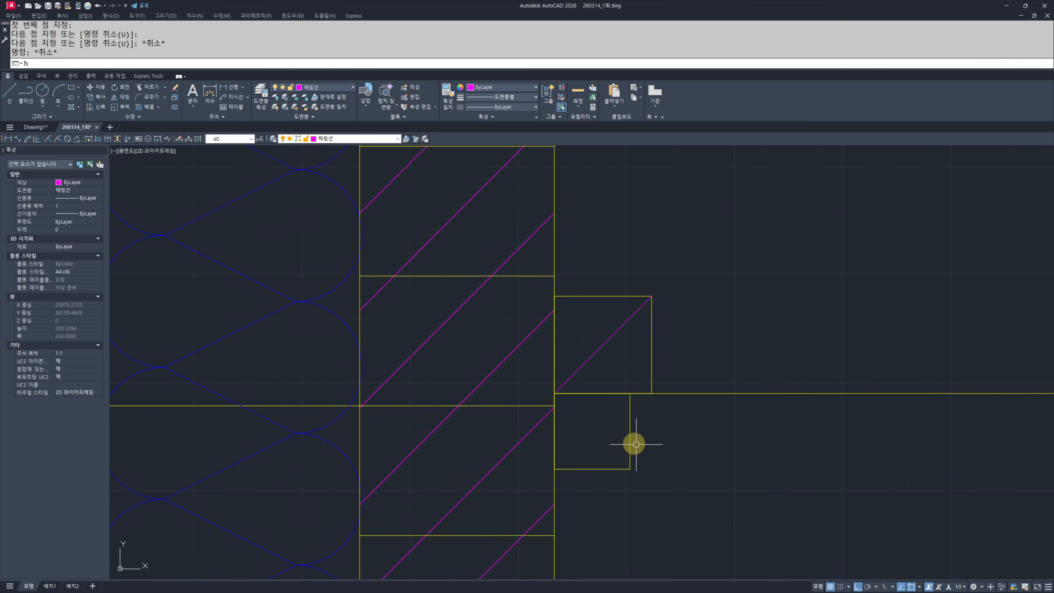
{"action": "key", "text": "space"}
{"action": "left_click", "coordinate": [595, 428]}
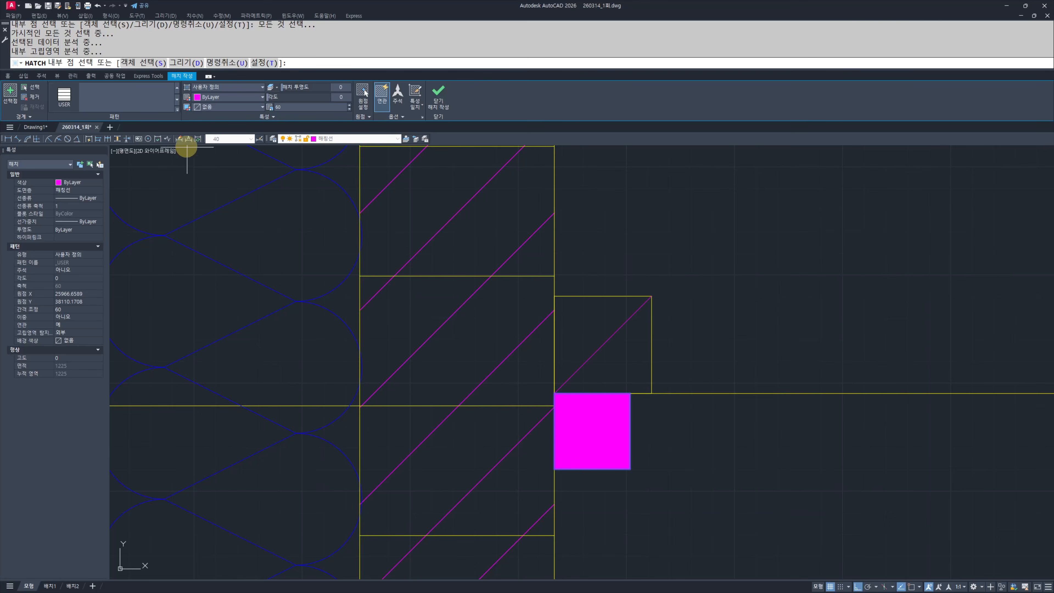
{"action": "left_click", "coordinate": [201, 97]}
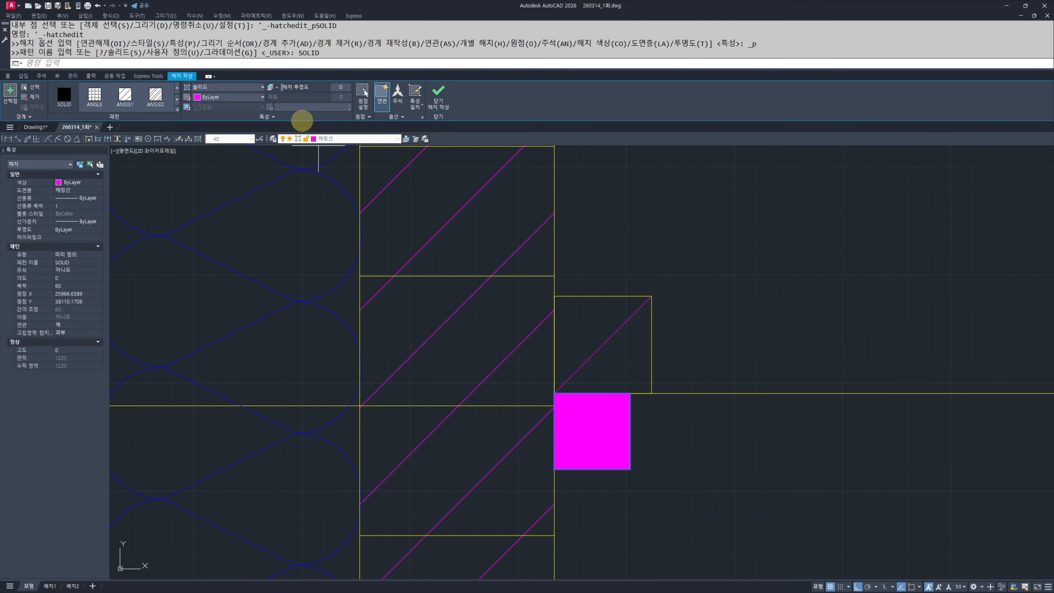
{"action": "left_click", "coordinate": [94, 96]}
{"action": "left_click", "coordinate": [125, 95]}
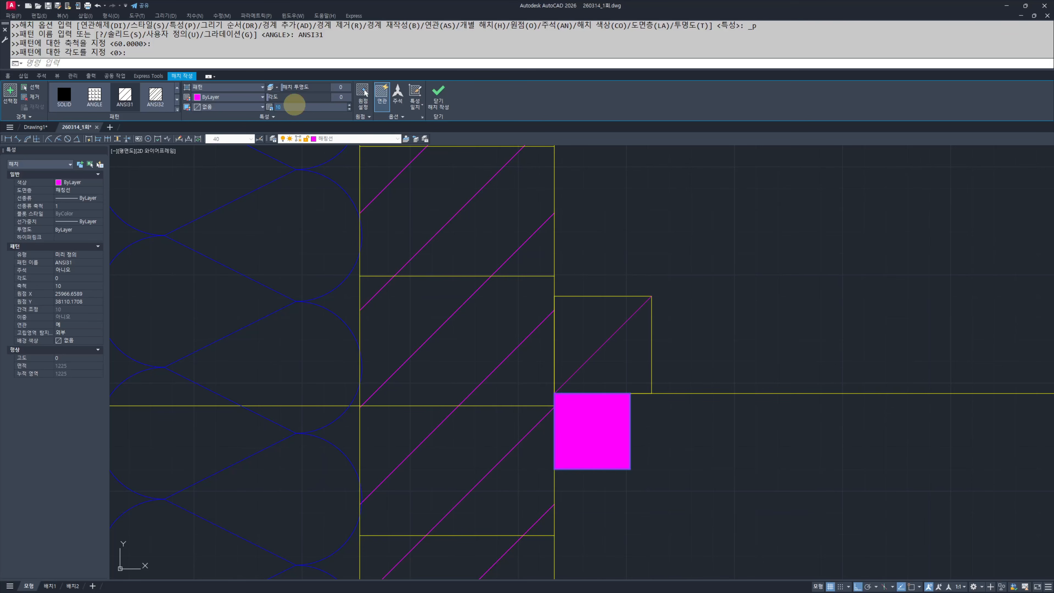
{"action": "key", "text": "Escape"}
Step: Erase the dense user-defined hatch from the 35 by 35 square
{"action": "left_click", "coordinate": [608, 431]}
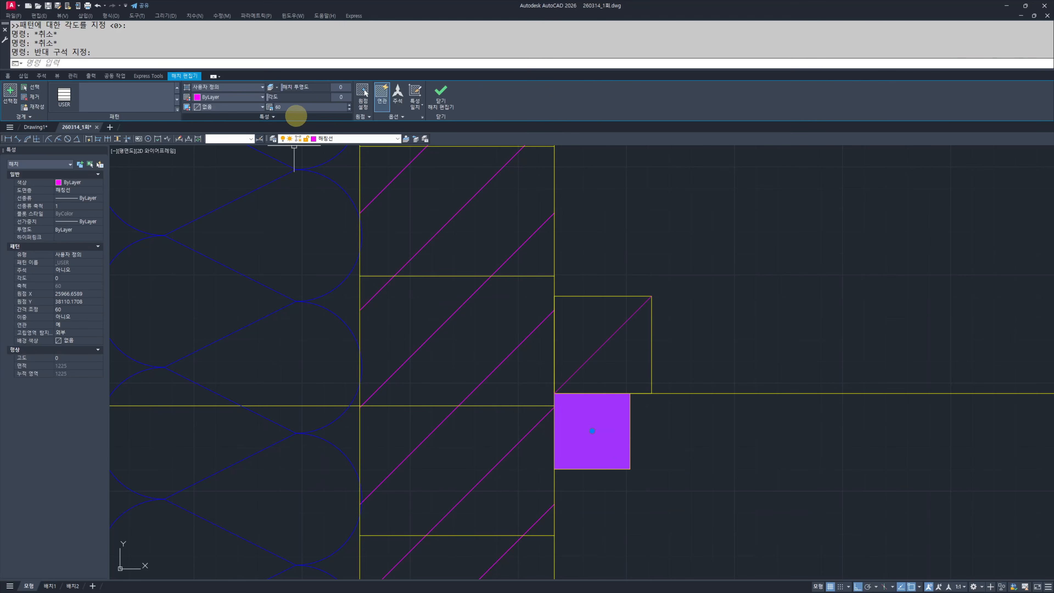
{"action": "key", "text": "Escape"}
{"action": "key", "text": "Escape"}
{"action": "left_click", "coordinate": [596, 440]}
{"action": "type", "text": "e"}
{"action": "key", "text": "space"}
{"action": "key", "text": "Escape"}
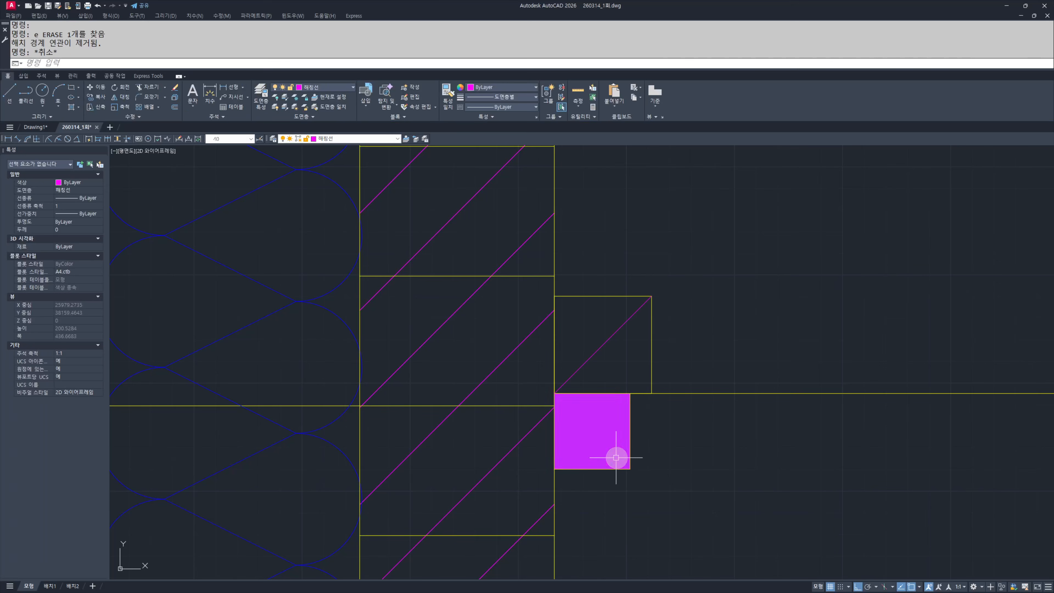
{"action": "left_click", "coordinate": [610, 452]}
{"action": "key", "text": "Escape"}
{"action": "middle_click_drag", "start_coordinate": [611, 426], "coordinate": [619, 438]}
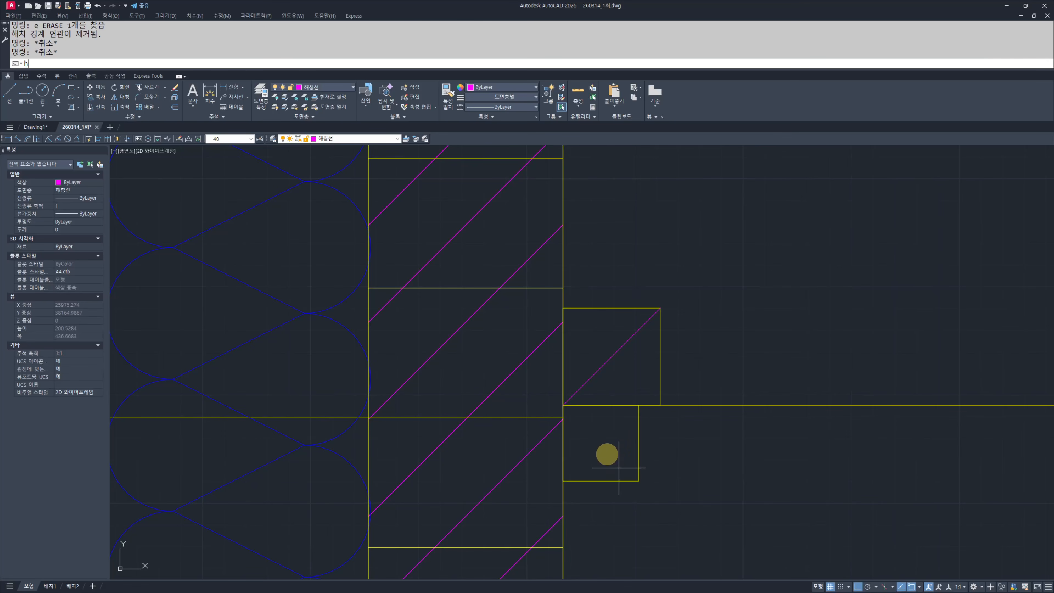
Step: Hatch the 35 by 35 square with ANSI31 and set the hatch scale to 5
{"action": "type", "text": "h"}
{"action": "key", "text": "Return"}
{"action": "left_click", "coordinate": [608, 442]}
{"action": "key", "text": "Return"}
{"action": "key", "text": "Escape"}
{"action": "left_click", "coordinate": [602, 436]}
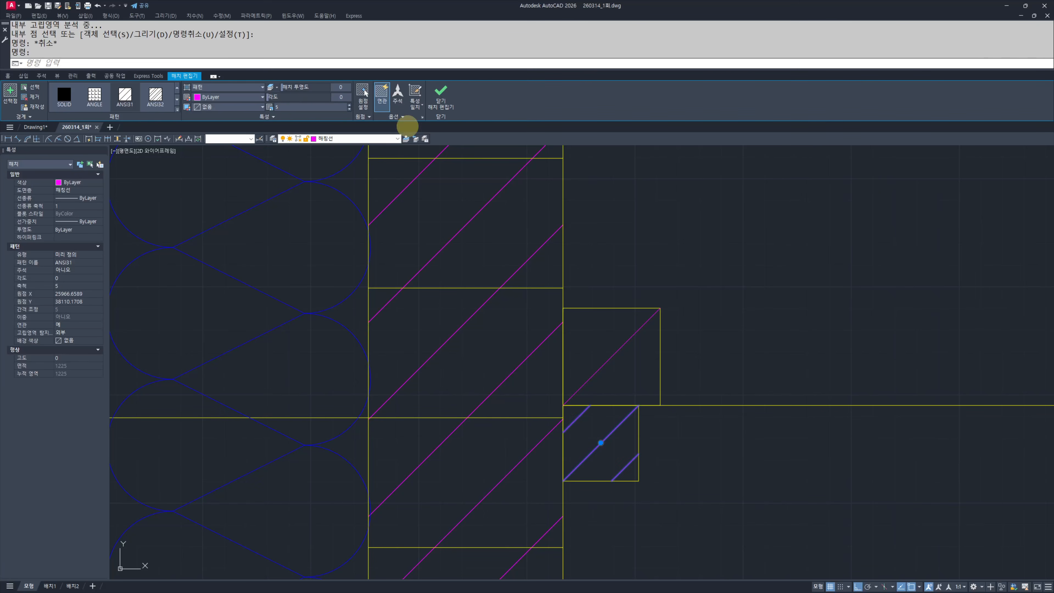
{"action": "key", "text": "Escape"}
{"action": "key", "text": "Escape"}
{"action": "key", "text": "Escape"}
{"action": "left_click", "coordinate": [696, 507]}
{"action": "left_click", "coordinate": [591, 421]}
{"action": "left_click", "coordinate": [676, 391]}
{"action": "left_click", "coordinate": [622, 290]}
{"action": "type", "text": "cc"}
{"action": "key", "text": "space"}
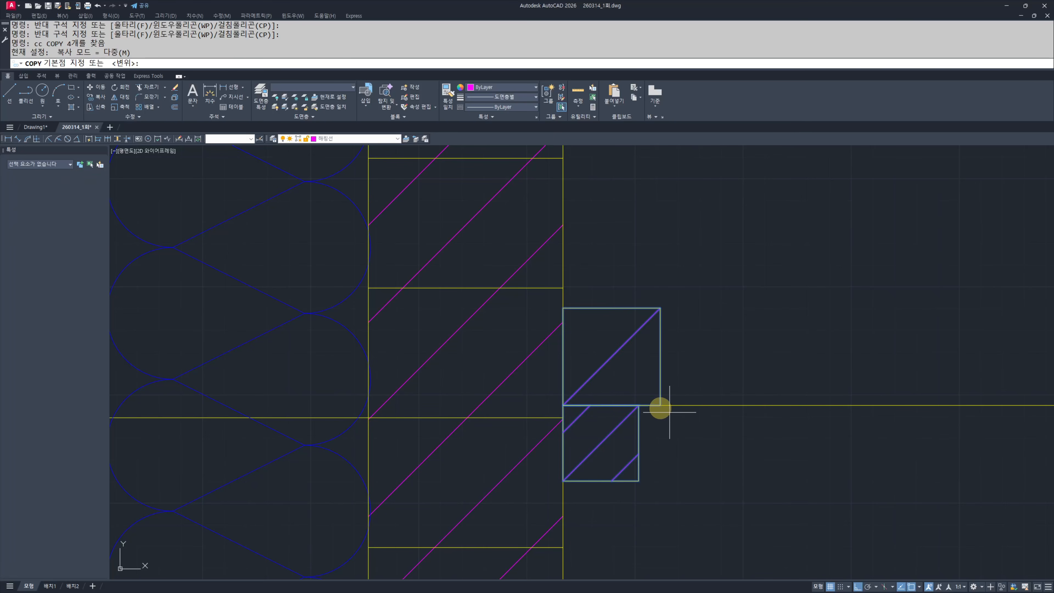
{"action": "left_click", "coordinate": [661, 406]}
{"action": "key", "text": "Escape"}
{"action": "key", "text": "Escape"}
Step: Copy both squares with their diagonal and hatch to the eaves end of the ceiling line, against the eaves beam face
{"action": "left_click", "coordinate": [694, 390]}
{"action": "left_click", "coordinate": [638, 292]}
{"action": "left_click", "coordinate": [686, 510]}
{"action": "left_click", "coordinate": [607, 453]}
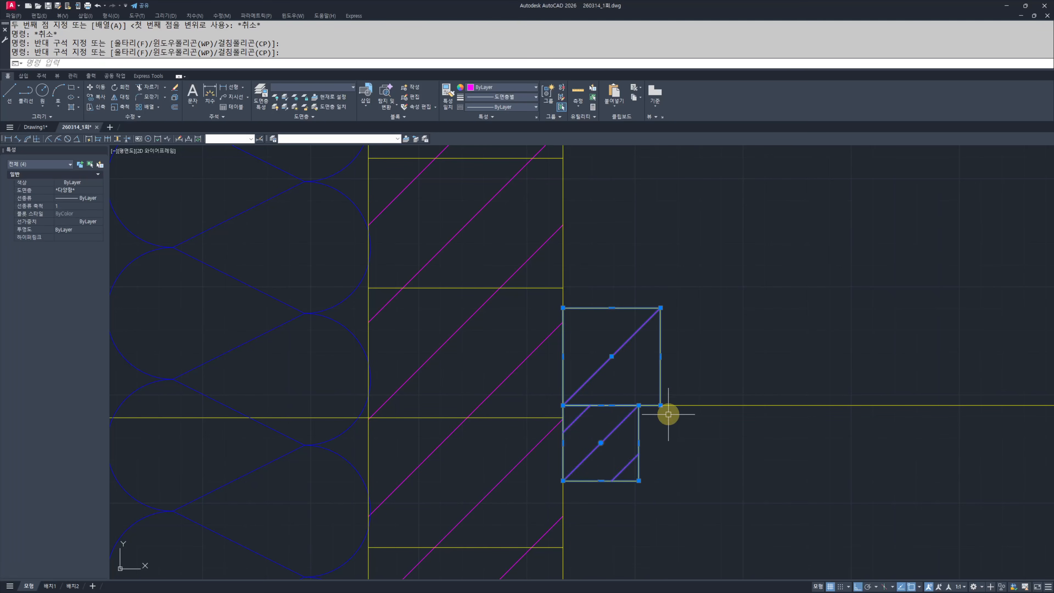
{"action": "scroll", "coordinate": [662, 398], "scroll_direction": "up", "scroll_amount": 2}
{"action": "type", "text": "cc"}
{"action": "key", "text": "space"}
{"action": "left_click", "coordinate": [657, 420]}
{"action": "scroll", "coordinate": [457, 390], "scroll_direction": "down", "scroll_amount": 4}
{"action": "middle_click_drag", "start_coordinate": [796, 390], "coordinate": [317, 388]}
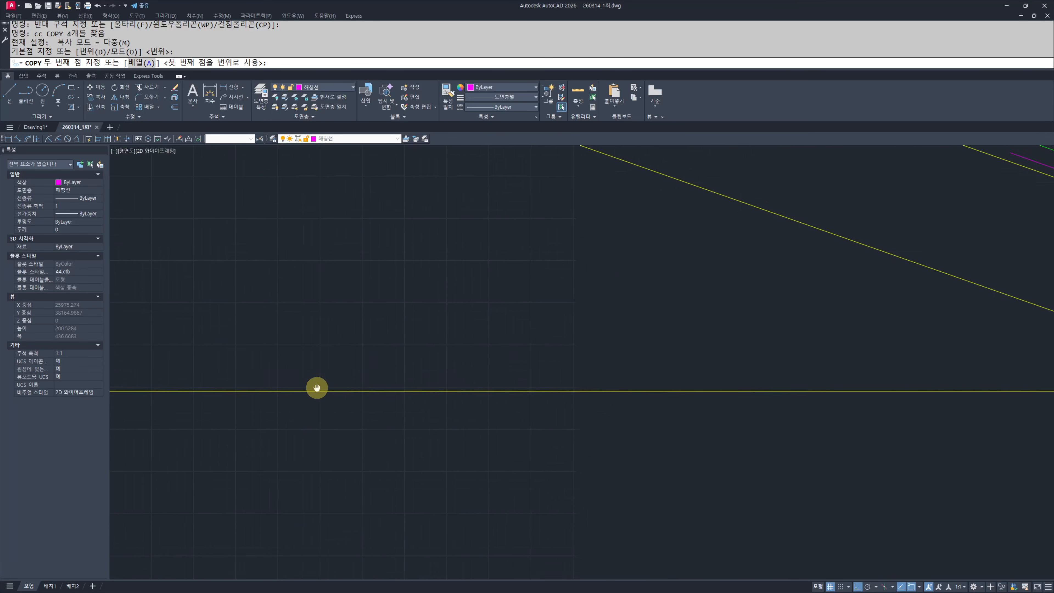
{"action": "scroll", "coordinate": [537, 377], "scroll_direction": "down", "scroll_amount": 3}
{"action": "scroll", "coordinate": [773, 385], "scroll_direction": "up", "scroll_amount": 3}
{"action": "left_click", "coordinate": [774, 404]}
{"action": "key", "text": "Escape"}
{"action": "key", "text": "Escape"}
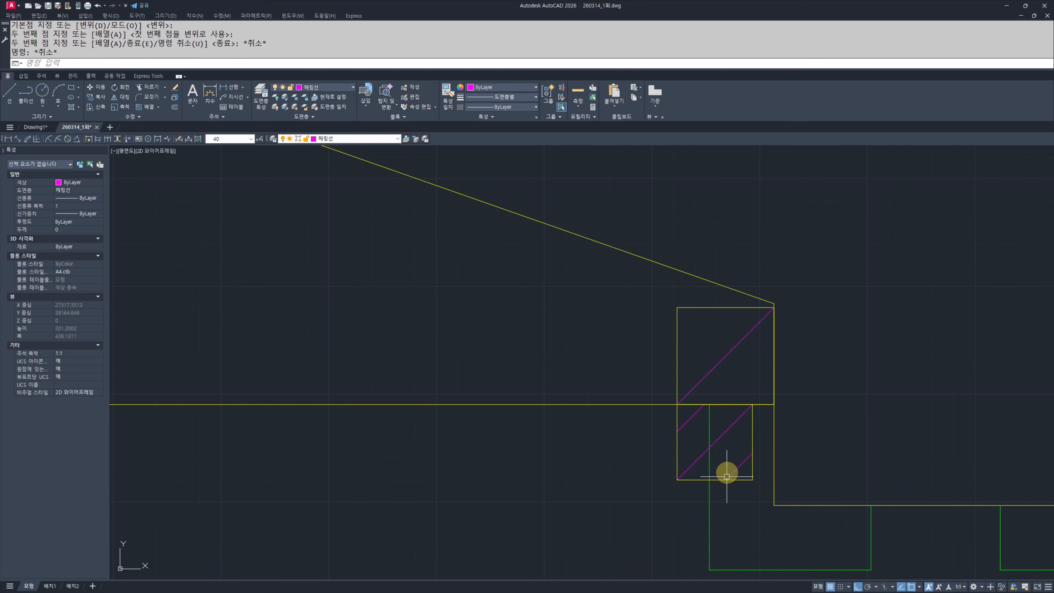
Step: Move the copied 35 by 35 hatched square along the ceiling line toward the wall until it meets the green eaves finish line
{"action": "middle_click_drag", "start_coordinate": [727, 473], "coordinate": [724, 484]}
{"action": "type", "text": "m"}
{"action": "key", "text": "space"}
{"action": "scroll", "coordinate": [723, 491], "scroll_direction": "up", "scroll_amount": 2}
{"action": "left_click", "coordinate": [764, 507]}
{"action": "left_click", "coordinate": [722, 423]}
{"action": "key", "text": "space"}
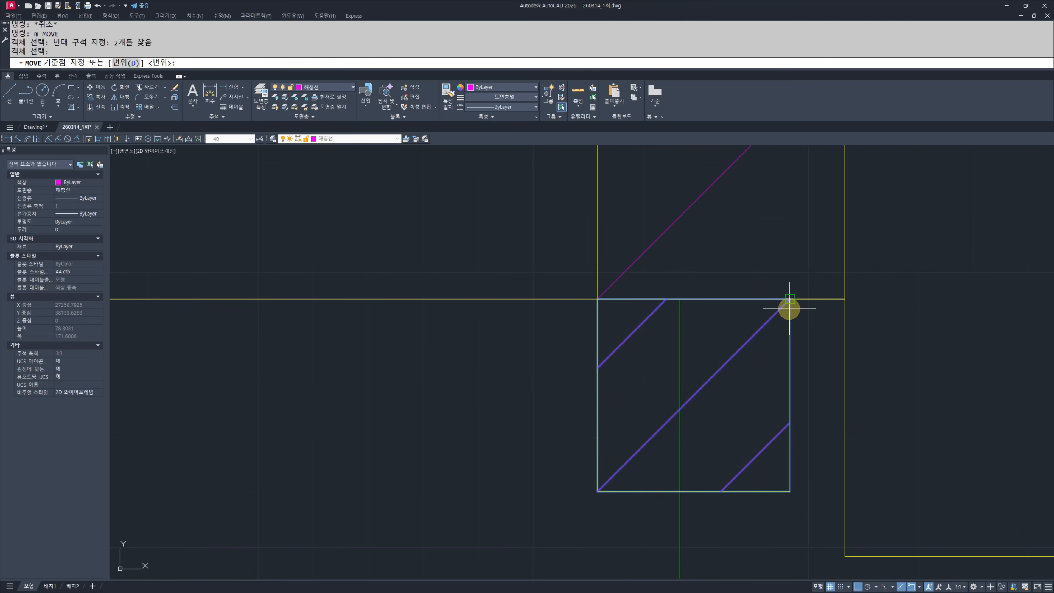
{"action": "left_click", "coordinate": [790, 299]}
{"action": "key", "text": "Escape"}
{"action": "key", "text": "Escape"}
{"action": "scroll", "coordinate": [316, 395], "scroll_direction": "down", "scroll_amount": 3}
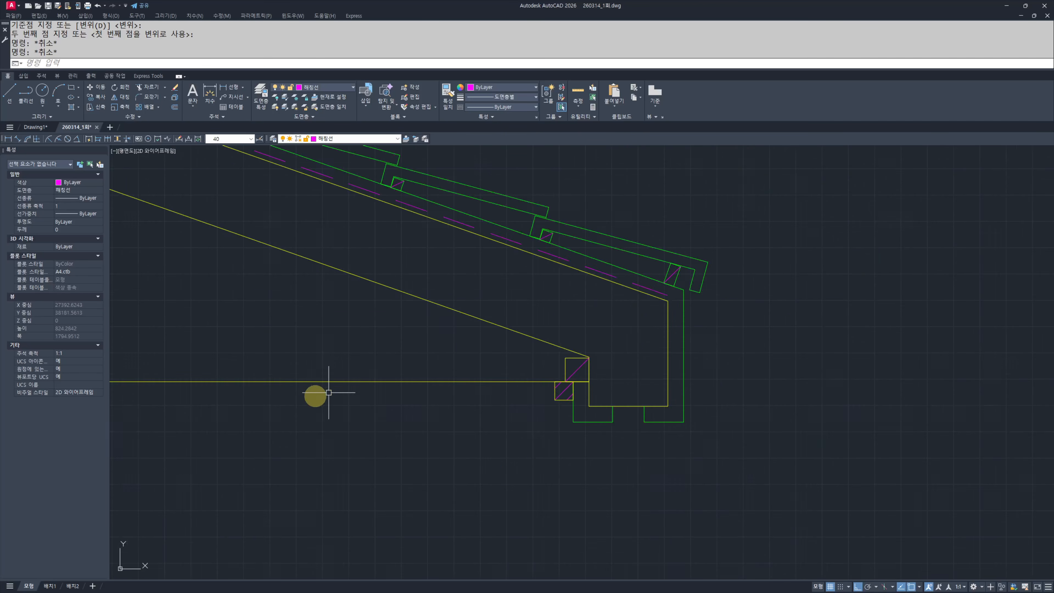
Step: Draw a horizontal line joining the top edges of the two 45 by 45 squares
{"action": "middle_click_drag", "start_coordinate": [316, 396], "coordinate": [595, 395]}
{"action": "scroll", "coordinate": [596, 395], "scroll_direction": "up", "scroll_amount": 1}
{"action": "type", "text": "l"}
{"action": "key", "text": "space"}
{"action": "scroll", "coordinate": [801, 374], "scroll_direction": "up", "scroll_amount": 4}
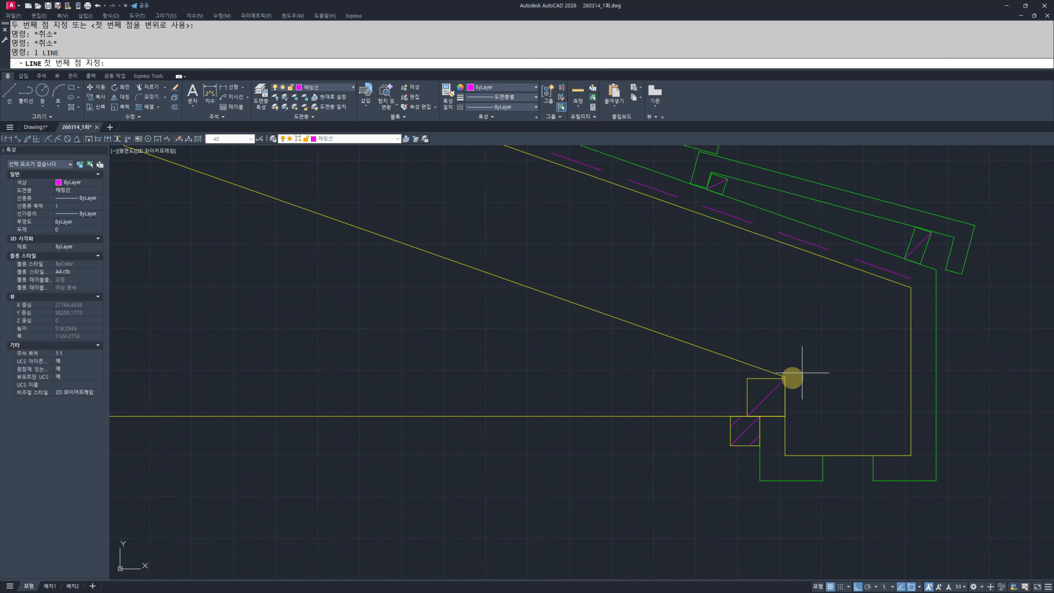
{"action": "left_click", "coordinate": [748, 379]}
{"action": "scroll", "coordinate": [749, 378], "scroll_direction": "down", "scroll_amount": 2}
{"action": "middle_click_drag", "start_coordinate": [438, 377], "coordinate": [689, 376]}
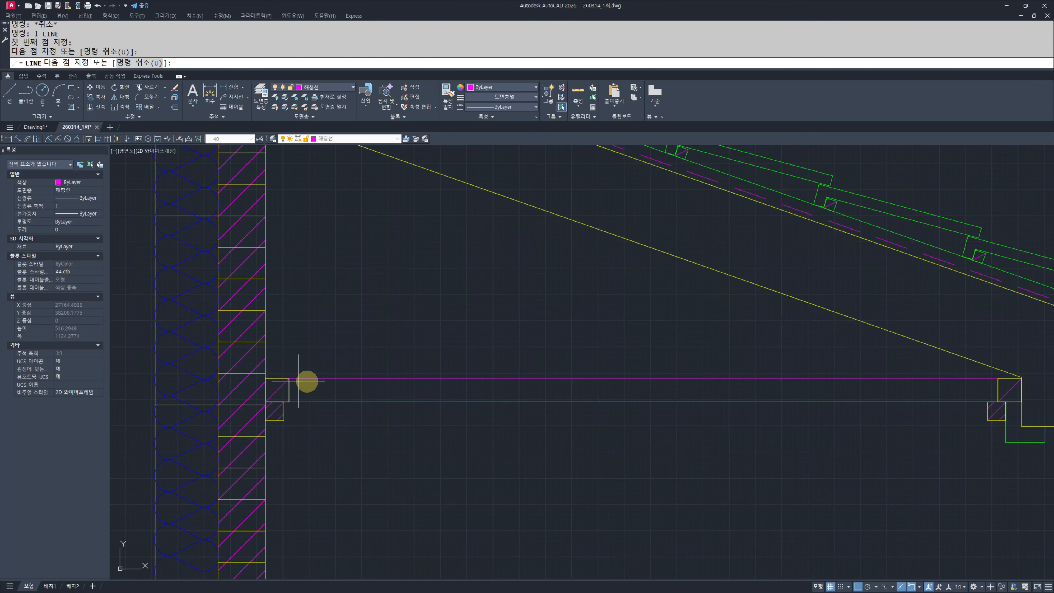
{"action": "key", "text": "Escape"}
{"action": "key", "text": "Escape"}
Step: Draw a horizontal line joining the bottom edges of the two 35 by 35 squares
{"action": "key", "text": "space"}
{"action": "left_click", "coordinate": [988, 421]}
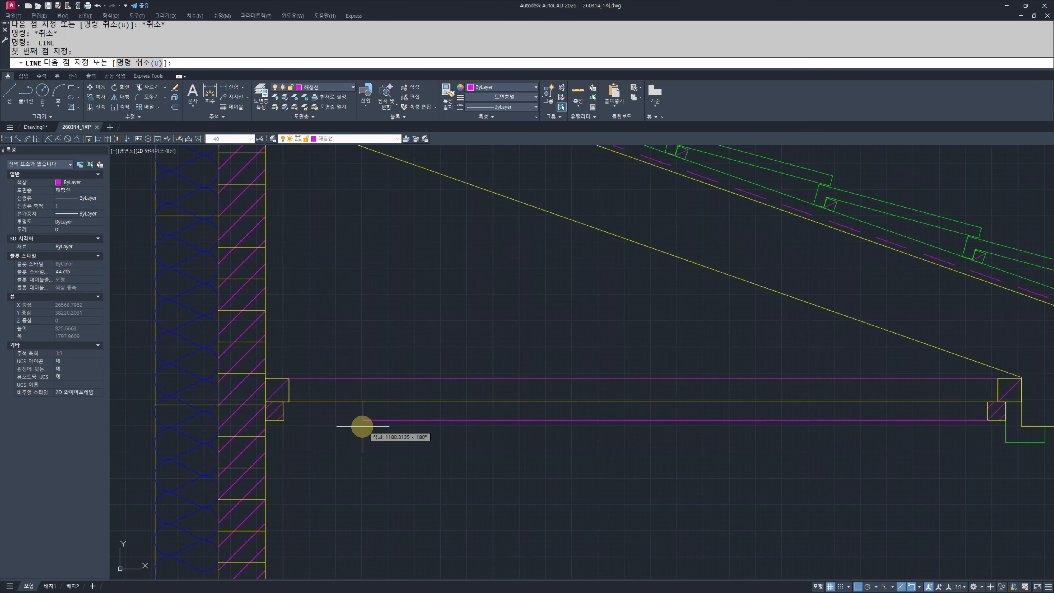
{"action": "left_click", "coordinate": [284, 420]}
{"action": "key", "text": "Escape"}
{"action": "key", "text": "Escape"}
Step: Match the line along the bottom of the 35 by 35 squares to the properties of the green eaves finish line
{"action": "middle_click_drag", "start_coordinate": [857, 412], "coordinate": [738, 401]}
{"action": "type", "text": "mm"}
{"action": "key", "text": "space"}
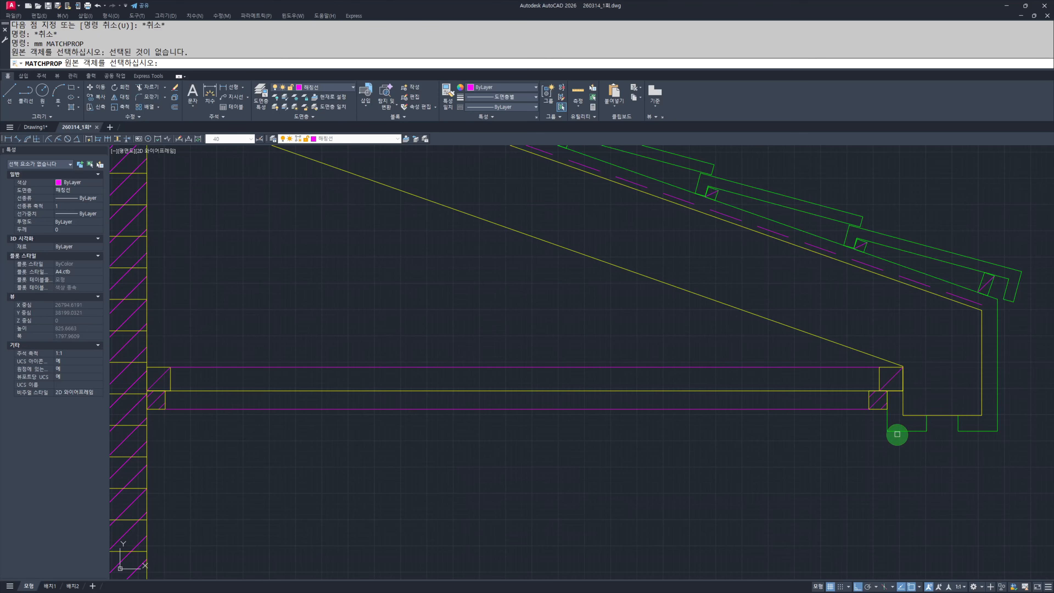
{"action": "left_click", "coordinate": [898, 432]}
{"action": "left_click", "coordinate": [898, 433]}
{"action": "left_click", "coordinate": [739, 431]}
{"action": "left_click", "coordinate": [655, 396]}
{"action": "key", "text": "Escape"}
{"action": "key", "text": "Escape"}
Step: Put the line joining the tops of the 45 by 45 squares on the 입면선 layer
{"action": "left_click", "coordinate": [712, 379]}
{"action": "left_click", "coordinate": [615, 358]}
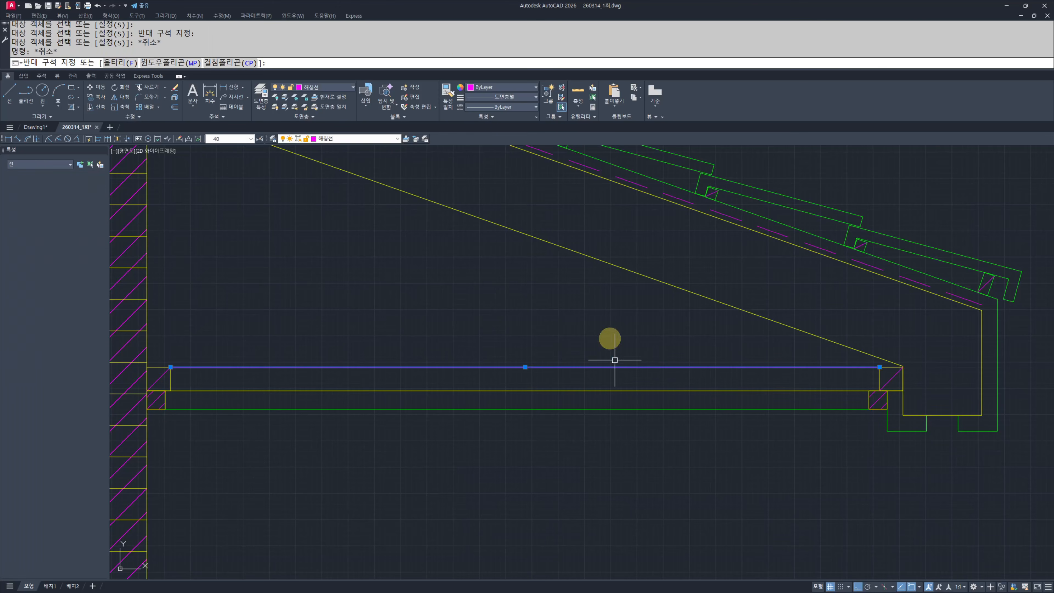
{"action": "left_click", "coordinate": [332, 140]}
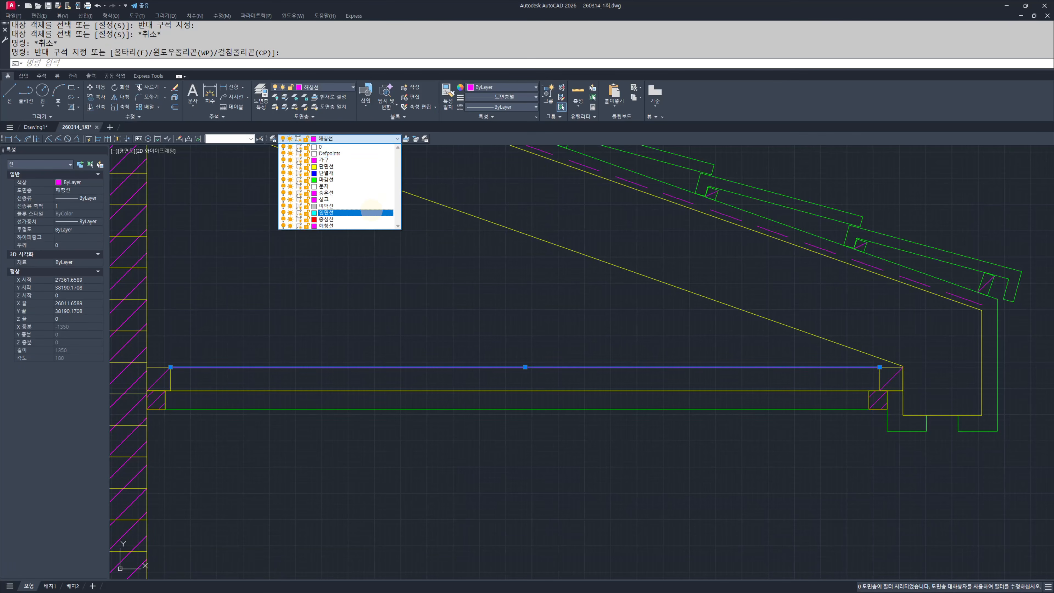
{"action": "left_click", "coordinate": [372, 212]}
{"action": "key", "text": "Escape"}
{"action": "key", "text": "Escape"}
Step: Path-array the eaves-end 45 by 45 square with its diagonal along the cyan line toward the wall at 450 spacing
{"action": "middle_click_drag", "start_coordinate": [666, 388], "coordinate": [731, 400]}
{"action": "type", "text": "ar"}
{"action": "key", "text": "space"}
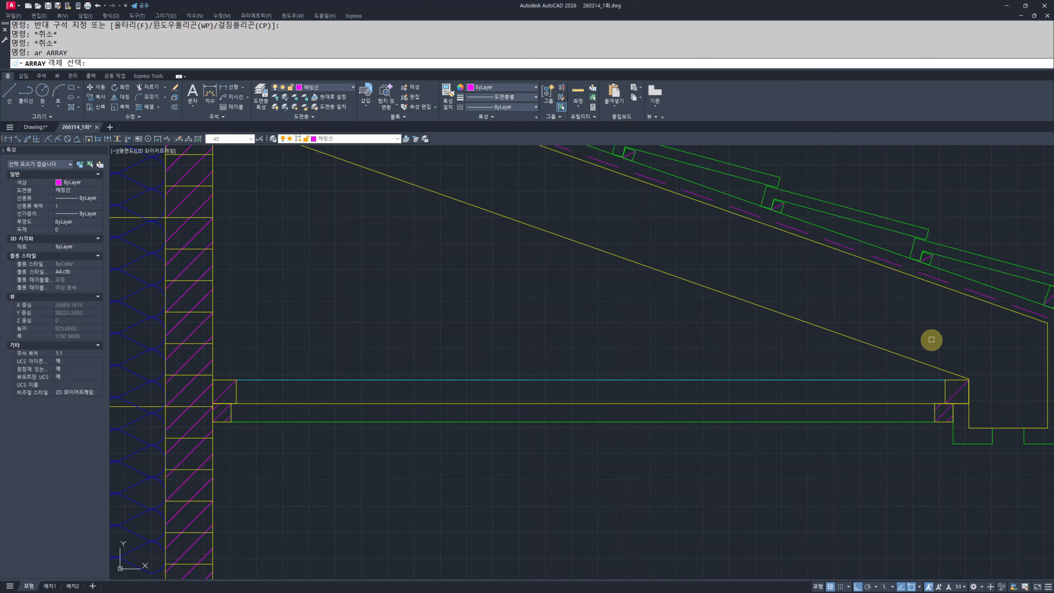
{"action": "left_click", "coordinate": [932, 339]}
{"action": "left_click", "coordinate": [995, 410]}
{"action": "key", "text": "space"}
{"action": "key", "text": "space"}
{"action": "left_click", "coordinate": [887, 379]}
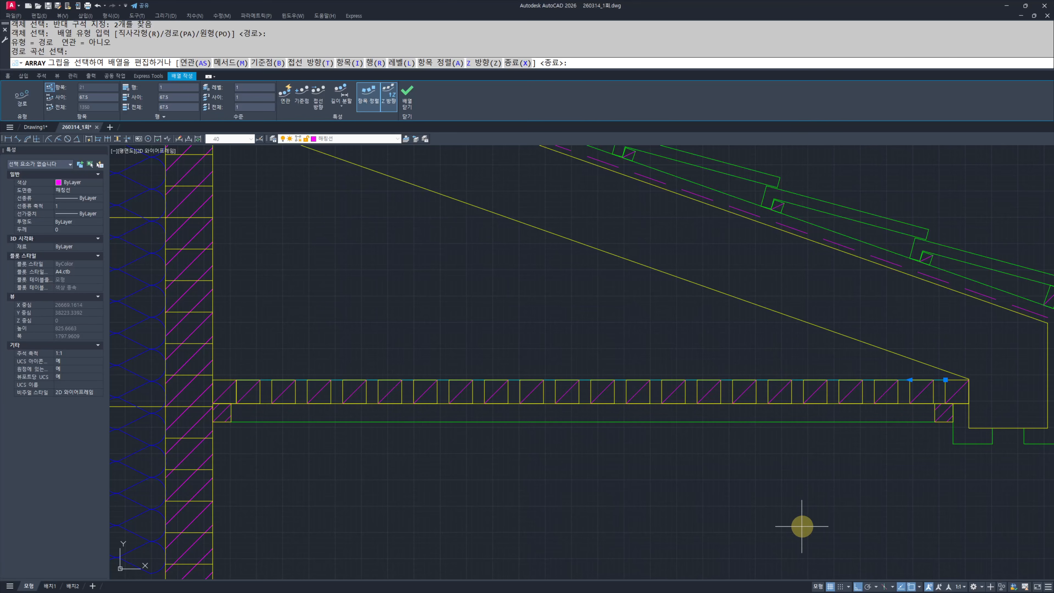
{"action": "type", "text": "i"}
{"action": "key", "text": "space"}
{"action": "type", "text": "450"}
{"action": "key", "text": "space"}
{"action": "key", "text": "Escape"}
{"action": "key", "text": "Escape"}
{"action": "key", "text": "Escape"}
Step: Draw a vertical line upward from the lower wall-side corner of the first freestanding 45 by 45 square out from the wall
{"action": "middle_click_drag", "start_coordinate": [520, 356], "coordinate": [624, 417]}
{"action": "type", "text": "l"}
{"action": "key", "text": "space"}
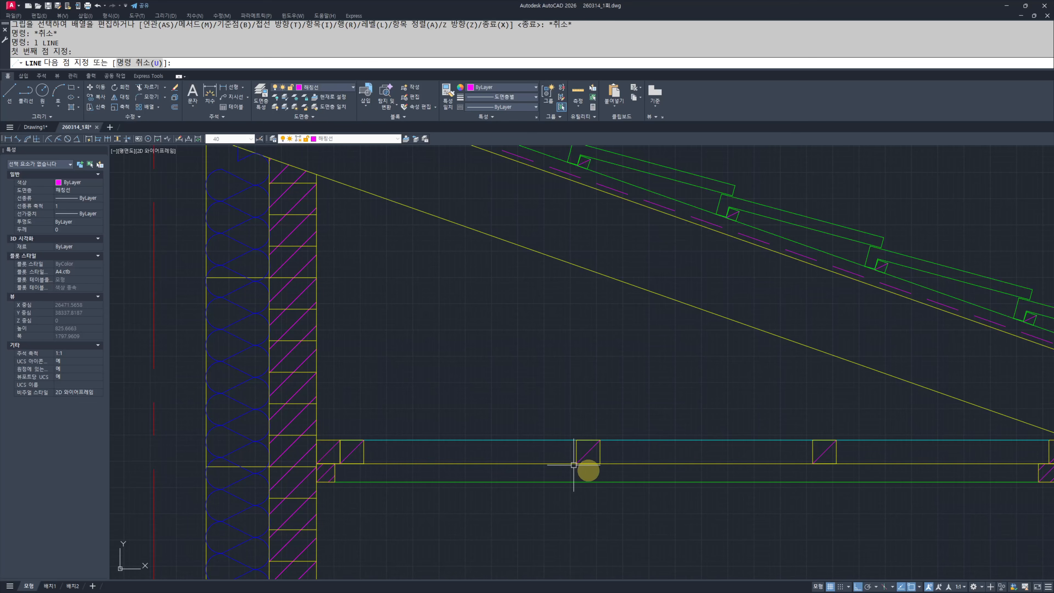
{"action": "left_click", "coordinate": [576, 462]}
{"action": "key", "text": "Escape"}
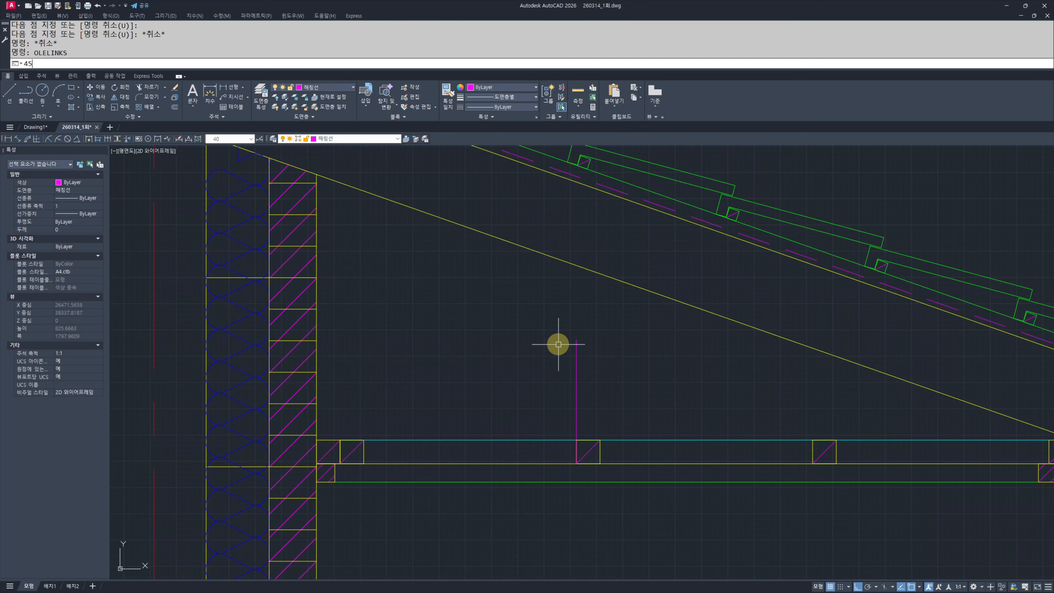
{"action": "key", "text": "Escape"}
Step: Offset the new vertical line 45 toward the wall
{"action": "type", "text": "o"}
{"action": "key", "text": "space"}
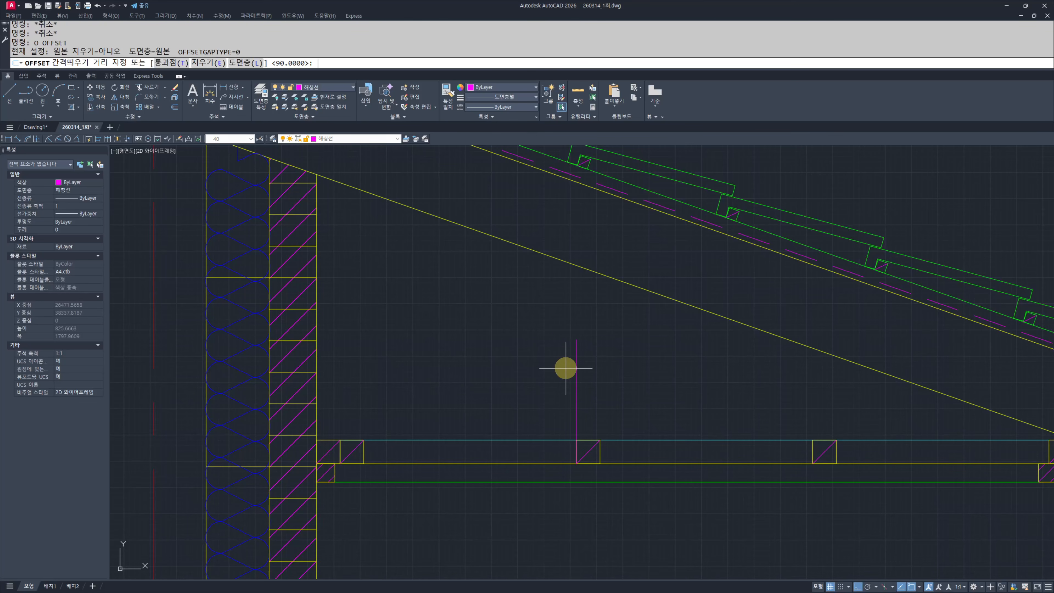
{"action": "key", "text": "space"}
{"action": "left_click", "coordinate": [579, 368]}
{"action": "left_click", "coordinate": [515, 382]}
{"action": "key", "text": "Escape"}
{"action": "key", "text": "Escape"}
Step: Match the two vertical lines to the properties of the yellow section line
{"action": "middle_click_drag", "start_coordinate": [564, 379], "coordinate": [588, 400]}
{"action": "key", "text": "space"}
{"action": "left_click", "coordinate": [657, 497]}
{"action": "left_click", "coordinate": [638, 374]}
{"action": "left_click", "coordinate": [494, 409]}
{"action": "key", "text": "Escape"}
{"action": "key", "text": "Escape"}
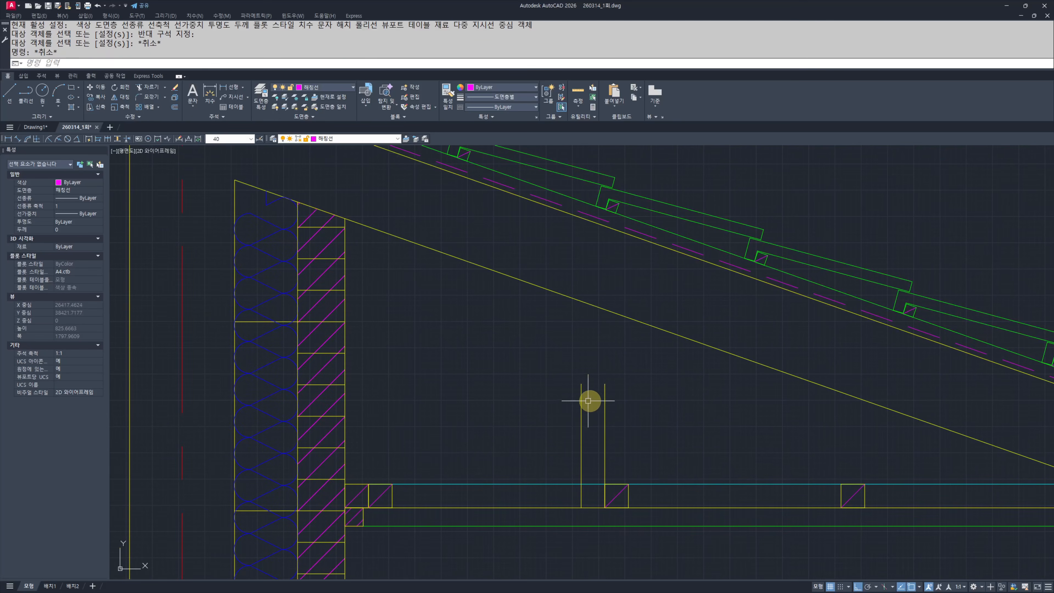
Step: Extend both vertical hanger lines up to the yellow sloping line above the ceiling
{"action": "type", "text": "ex"}
{"action": "key", "text": "space"}
{"action": "key", "text": "space"}
{"action": "left_click", "coordinate": [638, 391]}
{"action": "left_click", "coordinate": [521, 410]}
{"action": "key", "text": "Escape"}
{"action": "key", "text": "Escape"}
Step: Match the two vertical hanger lines to the properties of the cyan line along the top of the ceiling frame
{"action": "key", "text": "space"}
{"action": "left_click", "coordinate": [661, 486]}
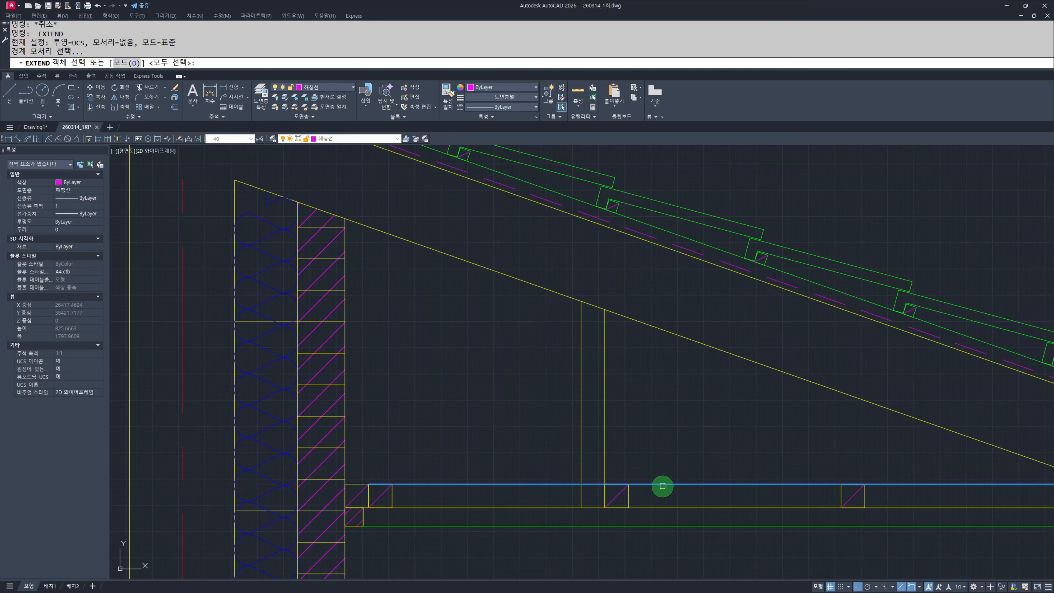
{"action": "left_click", "coordinate": [654, 395]}
{"action": "key", "text": "Escape"}
{"action": "key", "text": "Escape"}
{"action": "key", "text": "space"}
{"action": "left_click", "coordinate": [674, 484]}
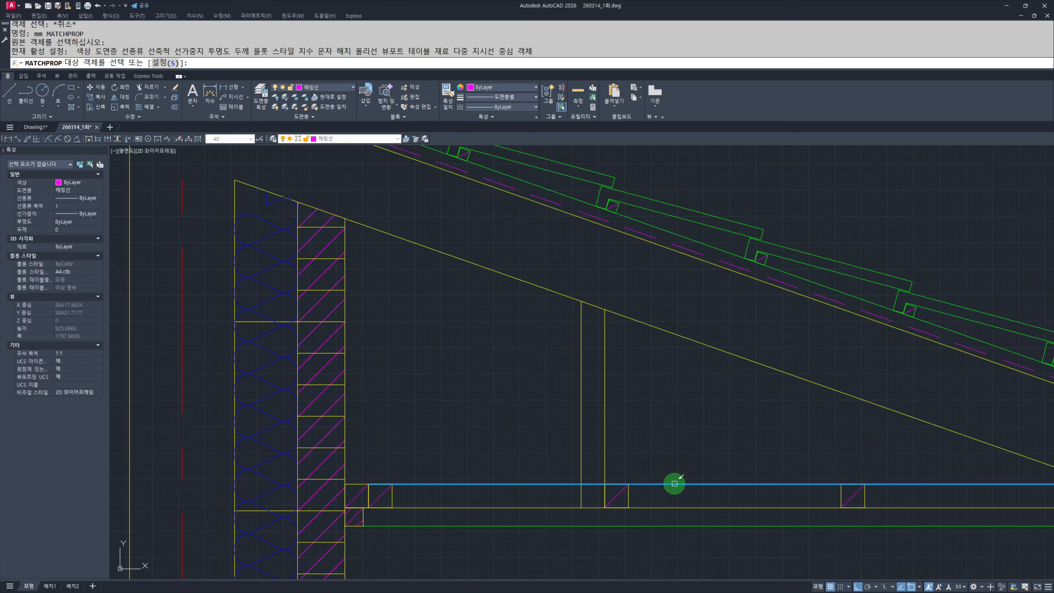
{"action": "left_click", "coordinate": [640, 406]}
{"action": "left_click", "coordinate": [551, 431]}
{"action": "key", "text": "Escape"}
{"action": "key", "text": "Escape"}
Step: Trim away the piece of the cyan horizontal line between the two hanger lines
{"action": "scroll", "coordinate": [582, 495], "scroll_direction": "up", "scroll_amount": 5}
{"action": "type", "text": "tr"}
{"action": "left_click", "coordinate": [650, 477]}
{"action": "key", "text": "Escape"}
{"action": "key", "text": "Escape"}
{"action": "scroll", "coordinate": [581, 399], "scroll_direction": "down", "scroll_amount": 6}
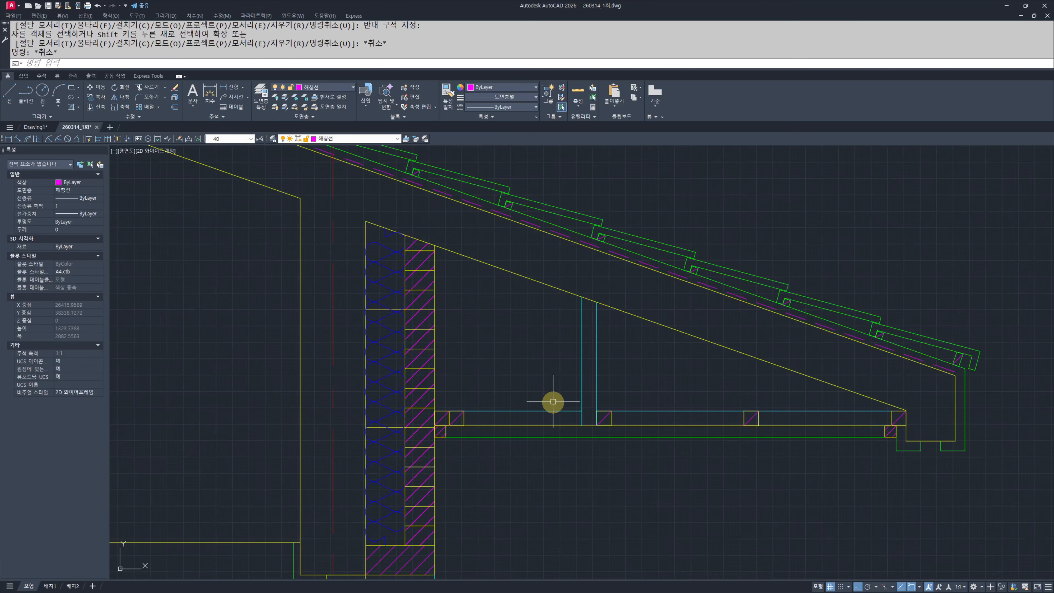
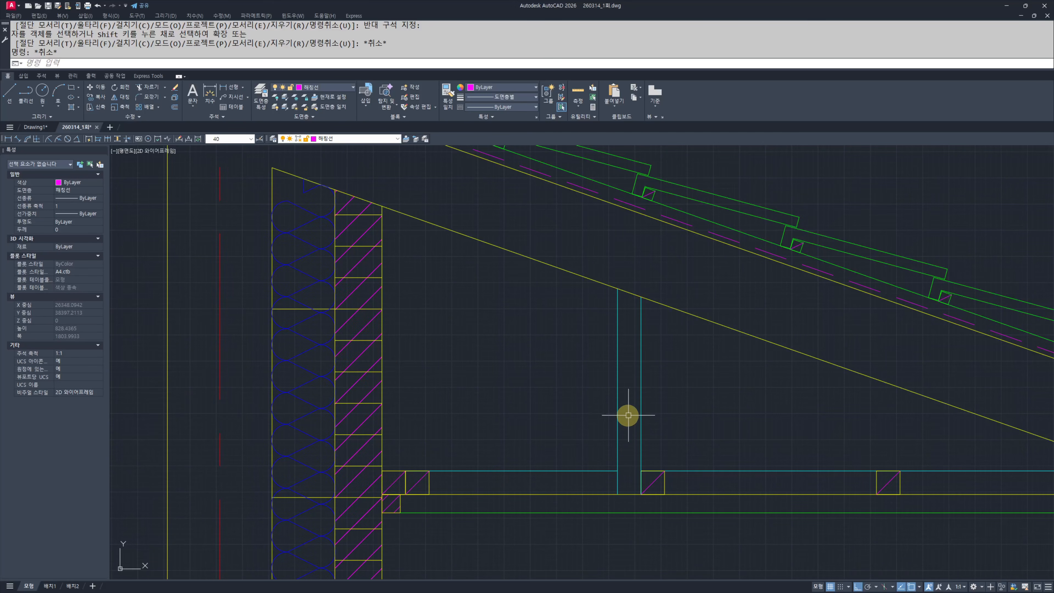
Step: Copy the 45 by 45 square and its diagonal beside the hanger up to where the hanger's eaves-side line meets the slope
{"action": "left_click", "coordinate": [632, 463]}
{"action": "left_click", "coordinate": [665, 497]}
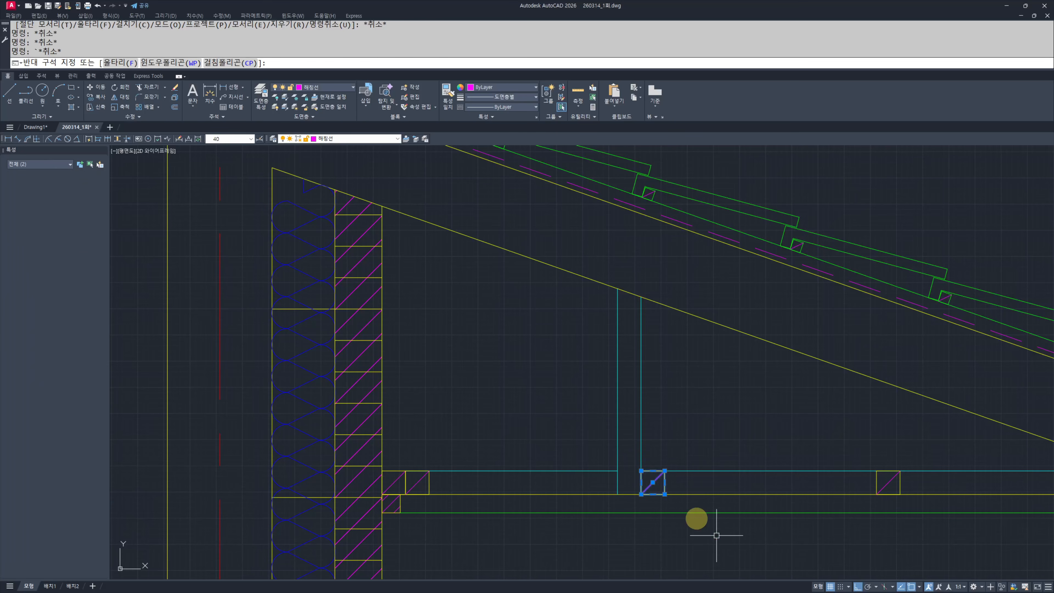
{"action": "scroll", "coordinate": [652, 465], "scroll_direction": "up", "scroll_amount": 5}
{"action": "type", "text": "cc"}
{"action": "key", "text": "space"}
{"action": "left_click", "coordinate": [604, 487]}
{"action": "scroll", "coordinate": [638, 507], "scroll_direction": "down", "scroll_amount": 7}
{"action": "scroll", "coordinate": [637, 386], "scroll_direction": "up", "scroll_amount": 5}
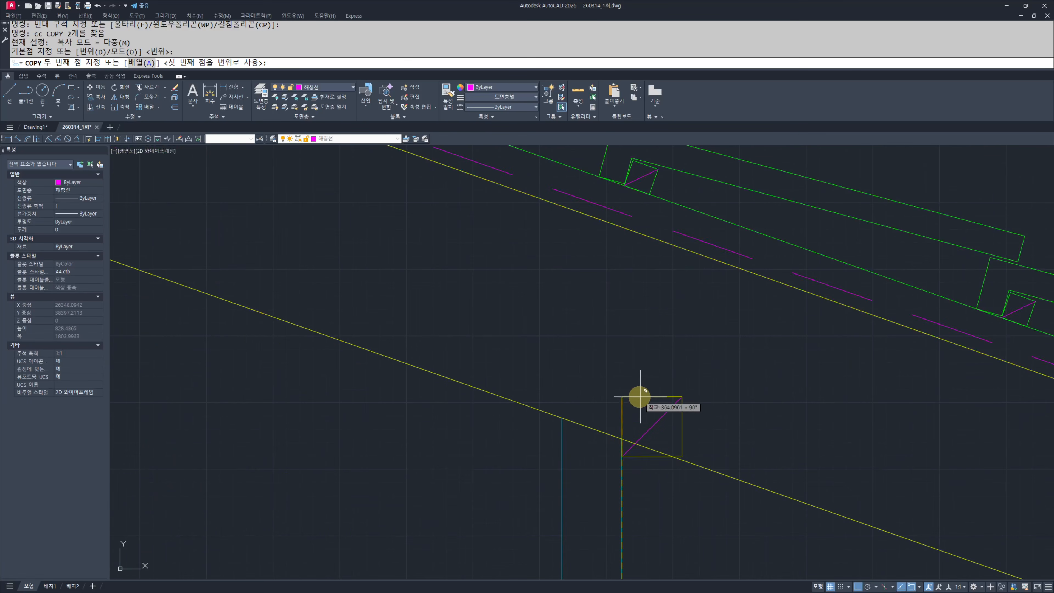
{"action": "left_click", "coordinate": [622, 439]}
{"action": "key", "text": "Escape"}
Step: Move the copied square and diagonal down along the hanger until its upper eaves-side corner touches the sloping line
{"action": "scroll", "coordinate": [660, 465], "scroll_direction": "up", "scroll_amount": 2}
{"action": "type", "text": "m"}
{"action": "key", "text": "space"}
{"action": "left_click", "coordinate": [593, 347]}
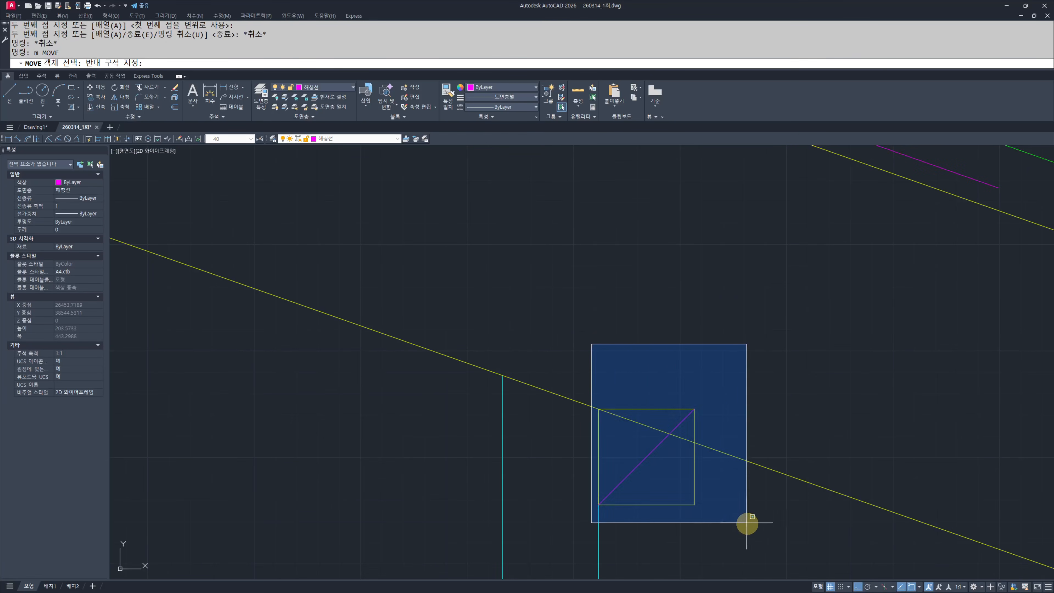
{"action": "left_click", "coordinate": [778, 533]}
{"action": "key", "text": "space"}
{"action": "scroll", "coordinate": [665, 410], "scroll_direction": "up", "scroll_amount": 4}
{"action": "left_click", "coordinate": [739, 414]}
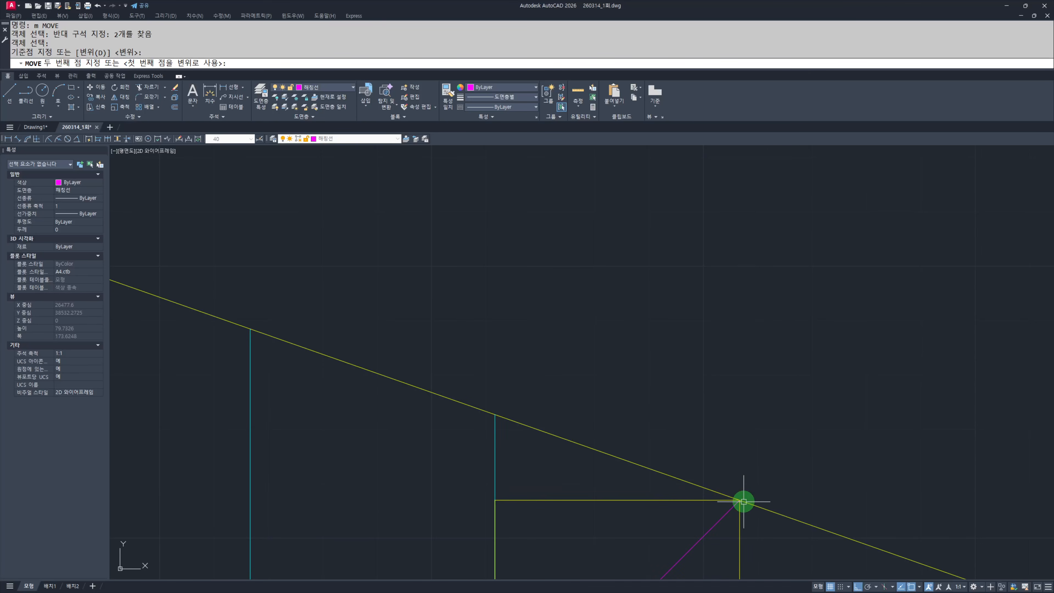
{"action": "key", "text": "Escape"}
{"action": "key", "text": "Escape"}
{"action": "scroll", "coordinate": [744, 501], "scroll_direction": "down", "scroll_amount": 6}
{"action": "type", "text": "l"}
{"action": "key", "text": "space"}
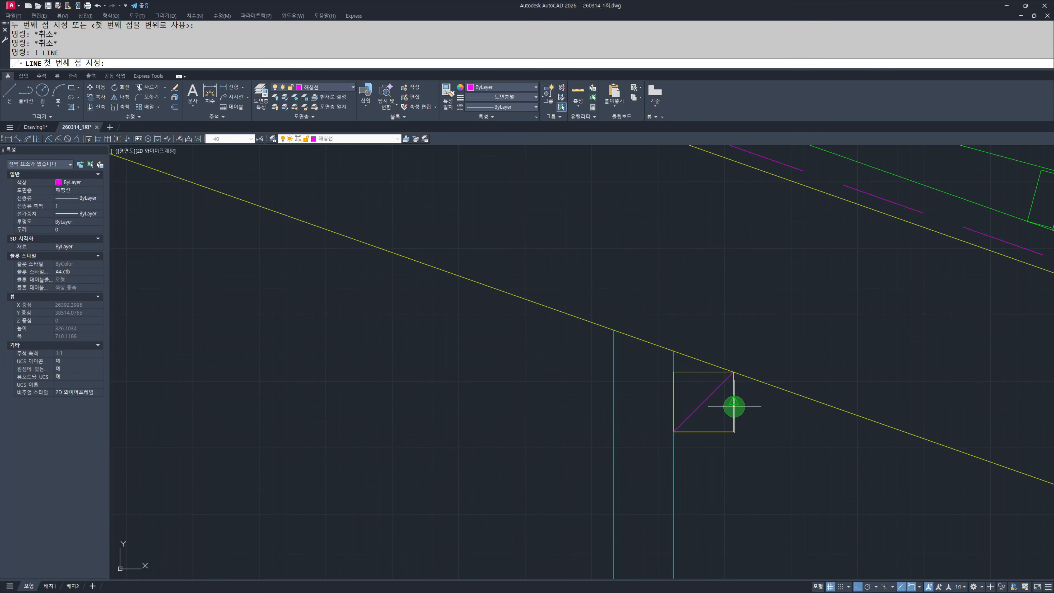
{"action": "left_click", "coordinate": [734, 407]}
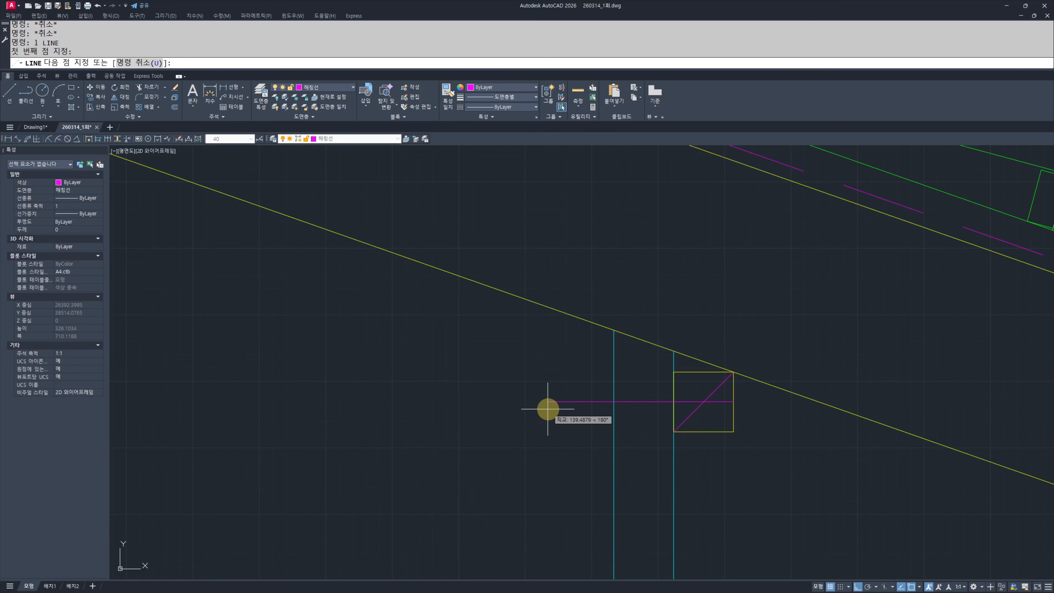
{"action": "key", "text": "Escape"}
{"action": "key", "text": "Escape"}
Step: Draw a vertical line from the midpoint of the upper square's bottom edge up past the sloping line
{"action": "key", "text": "space"}
{"action": "middle_click_drag", "start_coordinate": [801, 456], "coordinate": [796, 468]}
{"action": "left_click", "coordinate": [698, 444]}
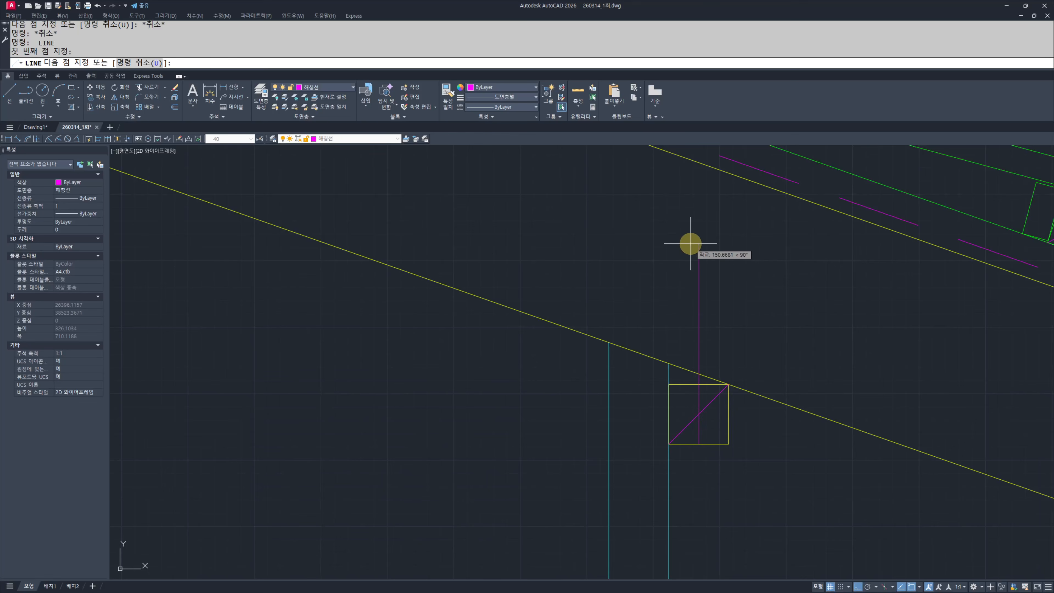
{"action": "left_click", "coordinate": [690, 241]}
{"action": "key", "text": "Escape"}
{"action": "key", "text": "Escape"}
{"action": "type", "text": "i"}
{"action": "key", "text": "space"}
{"action": "key", "text": "Escape"}
{"action": "key", "text": "Escape"}
{"action": "key", "text": "Escape"}
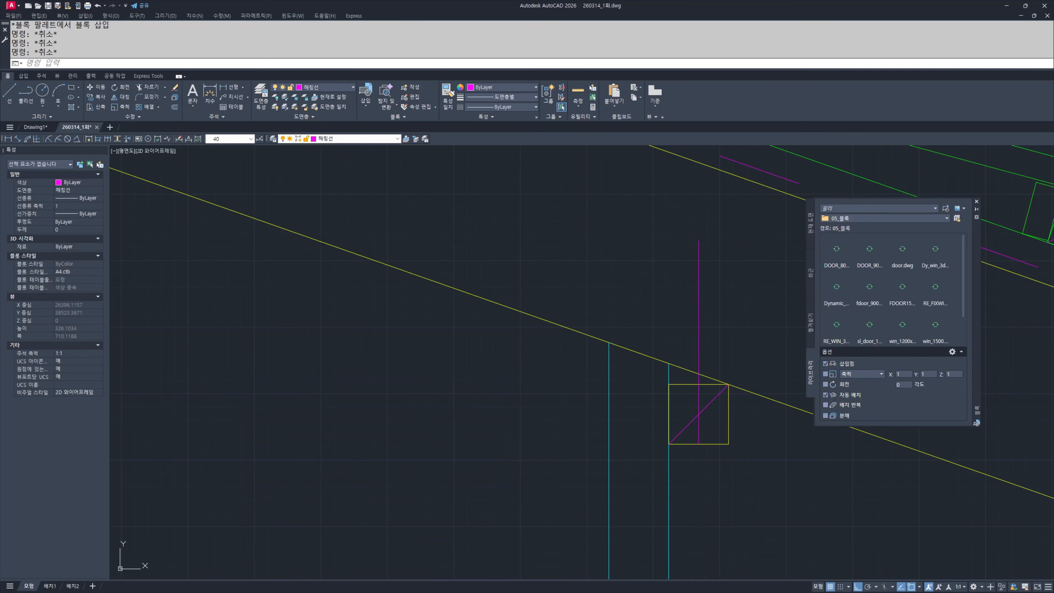
{"action": "left_click", "coordinate": [977, 201]}
{"action": "middle_click_drag", "start_coordinate": [802, 265], "coordinate": [792, 304]}
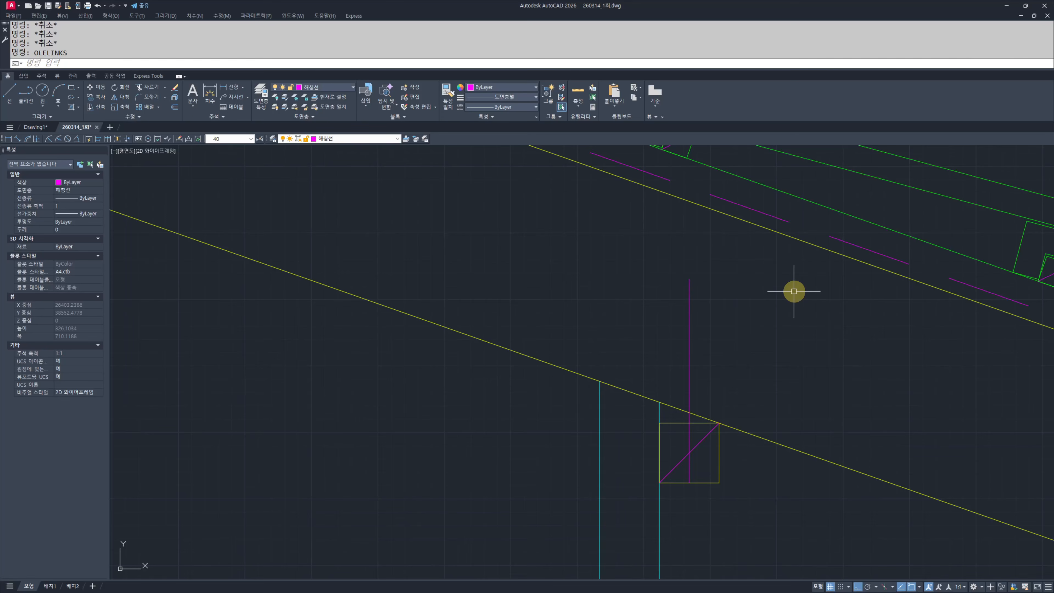
{"action": "key", "text": "Escape"}
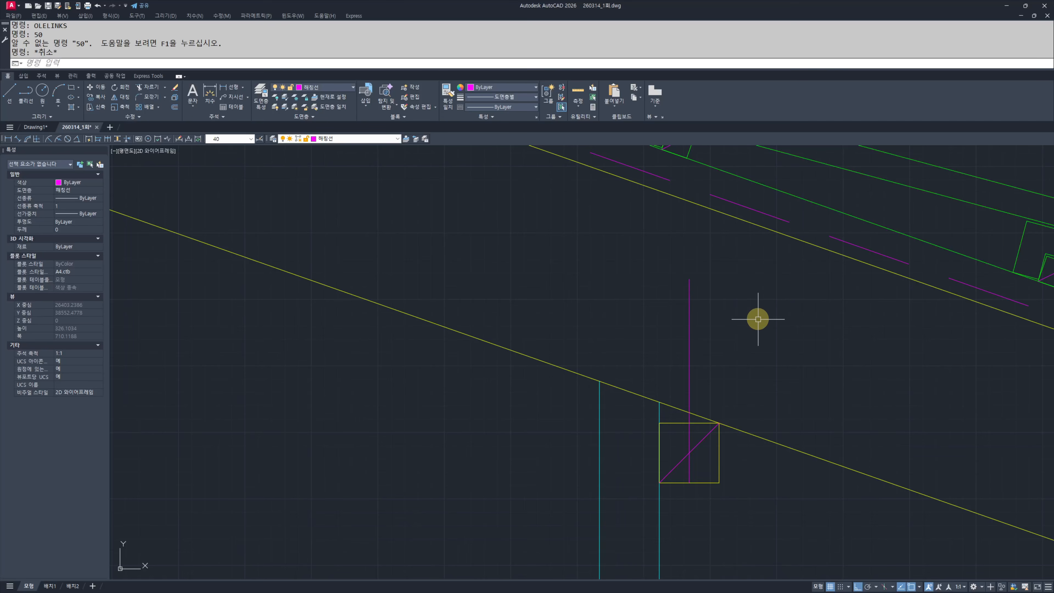
Step: Offset the yellow sloping line 50 upward and the magenta vertical line 50 toward the wall
{"action": "type", "text": "o"}
{"action": "key", "text": "space"}
{"action": "type", "text": "50"}
{"action": "key", "text": "Return"}
{"action": "left_click", "coordinate": [574, 371]}
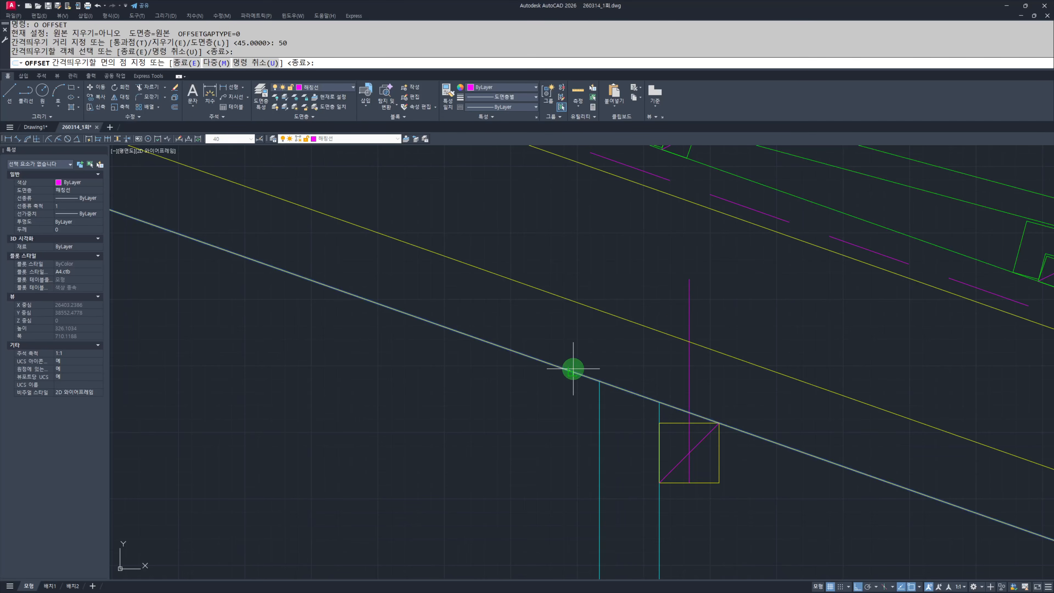
{"action": "left_click", "coordinate": [656, 340]}
{"action": "key", "text": "Escape"}
{"action": "key", "text": "Escape"}
{"action": "type", "text": "tr"}
{"action": "key", "text": "space"}
{"action": "scroll", "coordinate": [673, 340], "scroll_direction": "up", "scroll_amount": 3}
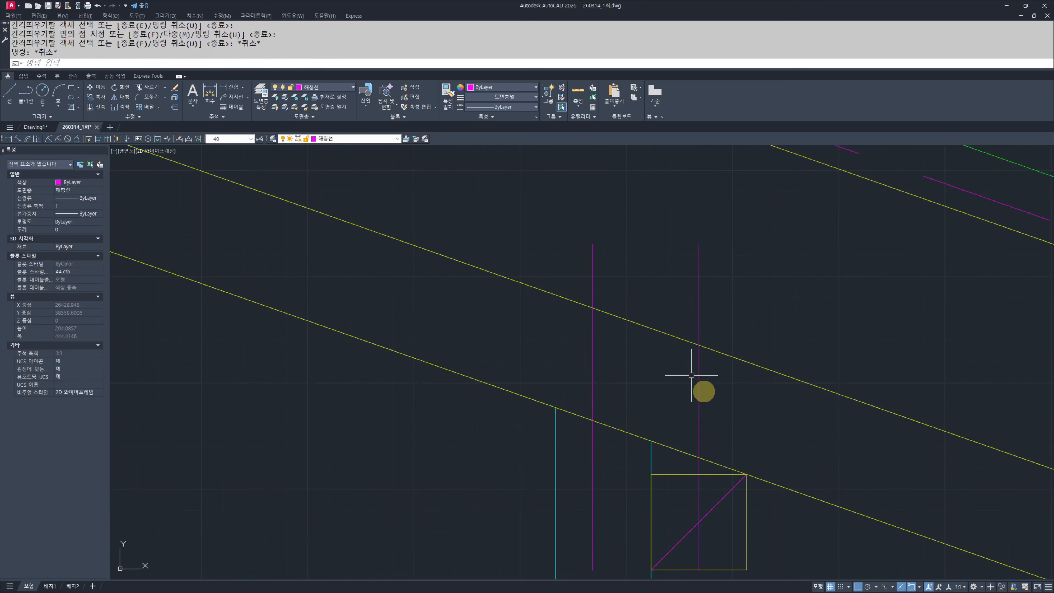
{"action": "key", "text": "Escape"}
{"action": "key", "text": "Escape"}
Step: Trim the offset sloping line to the piece between the two magenta verticals and cut the eaves-side vertical off above it
{"action": "type", "text": "tr"}
{"action": "left_click", "coordinate": [740, 377]}
{"action": "left_click", "coordinate": [566, 271]}
{"action": "key", "text": "space"}
{"action": "left_click", "coordinate": [566, 298]}
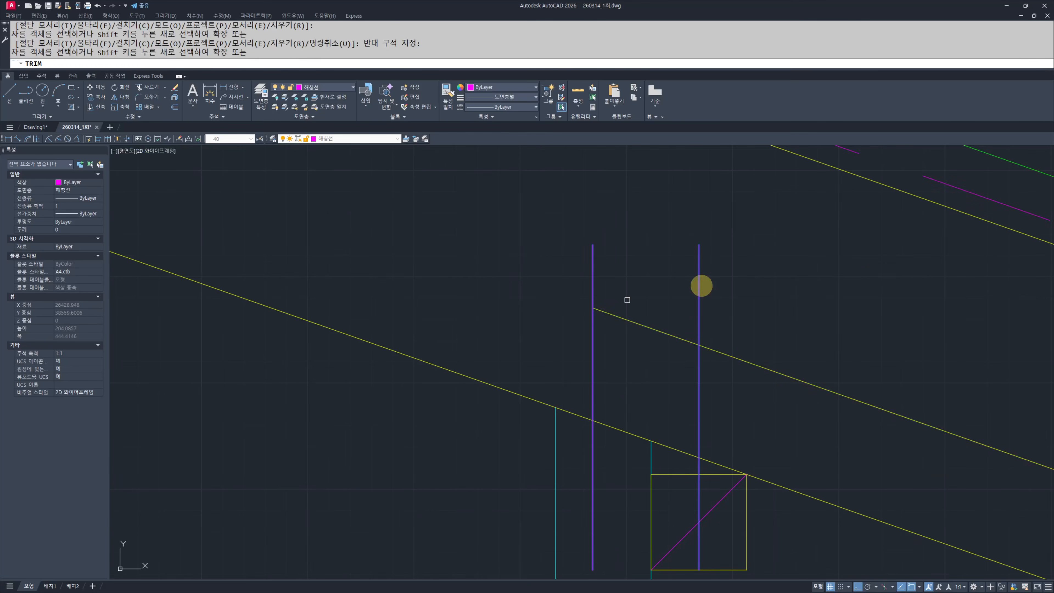
{"action": "left_click", "coordinate": [791, 308]}
{"action": "left_click", "coordinate": [673, 301]}
{"action": "left_click", "coordinate": [751, 360]}
{"action": "key", "text": "Escape"}
{"action": "key", "text": "Escape"}
Step: Match the short sloping piece to the properties of the magenta vertical line
{"action": "middle_click_drag", "start_coordinate": [770, 374], "coordinate": [766, 389]}
{"action": "type", "text": "mm"}
{"action": "left_click", "coordinate": [696, 374]}
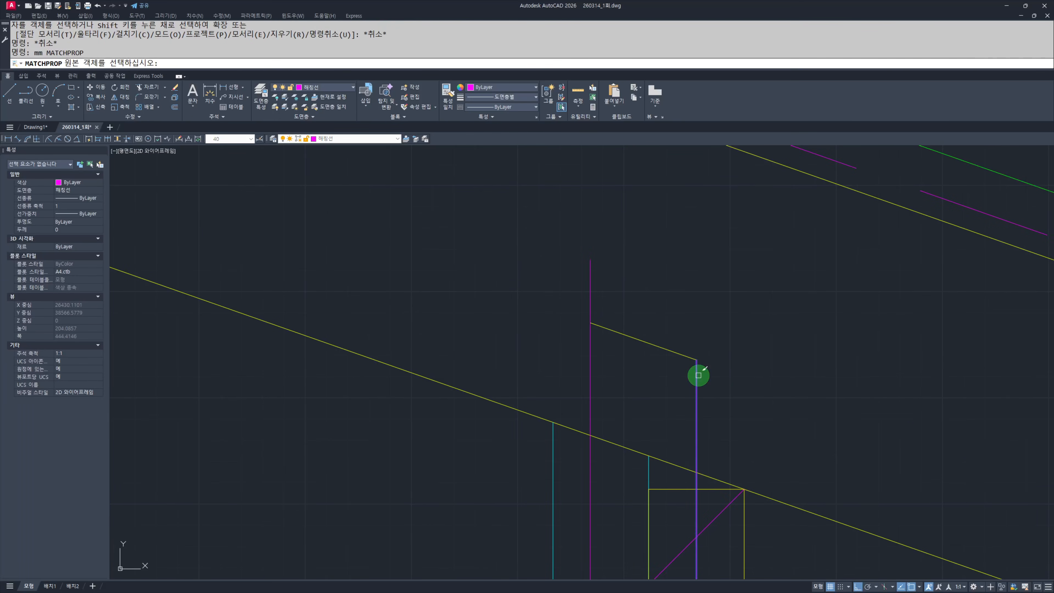
{"action": "left_click", "coordinate": [690, 362]}
{"action": "left_click", "coordinate": [662, 353]}
{"action": "key", "text": "Escape"}
Step: Erase the wall-side magenta vertical helper line
{"action": "left_click", "coordinate": [623, 291]}
{"action": "left_click", "coordinate": [524, 297]}
{"action": "type", "text": "e"}
{"action": "key", "text": "Escape"}
{"action": "key", "text": "Escape"}
Step: Stretch the lower end of the magenta vertical line 20 downward below the upper square
{"action": "middle_click_drag", "start_coordinate": [688, 303], "coordinate": [679, 108]}
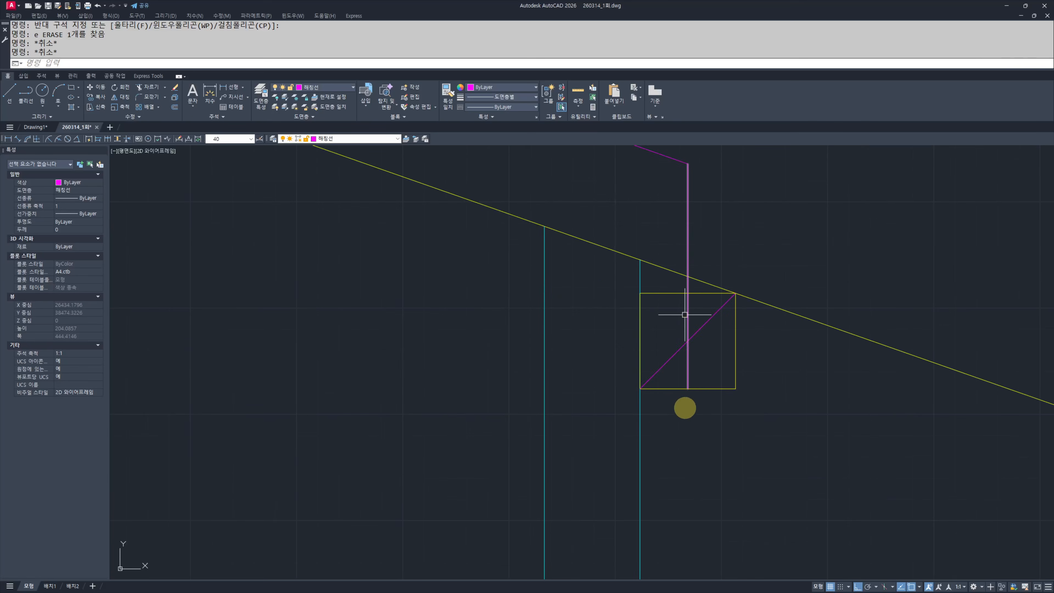
{"action": "type", "text": "s"}
{"action": "key", "text": "space"}
{"action": "left_click", "coordinate": [681, 430]}
{"action": "key", "text": "Escape"}
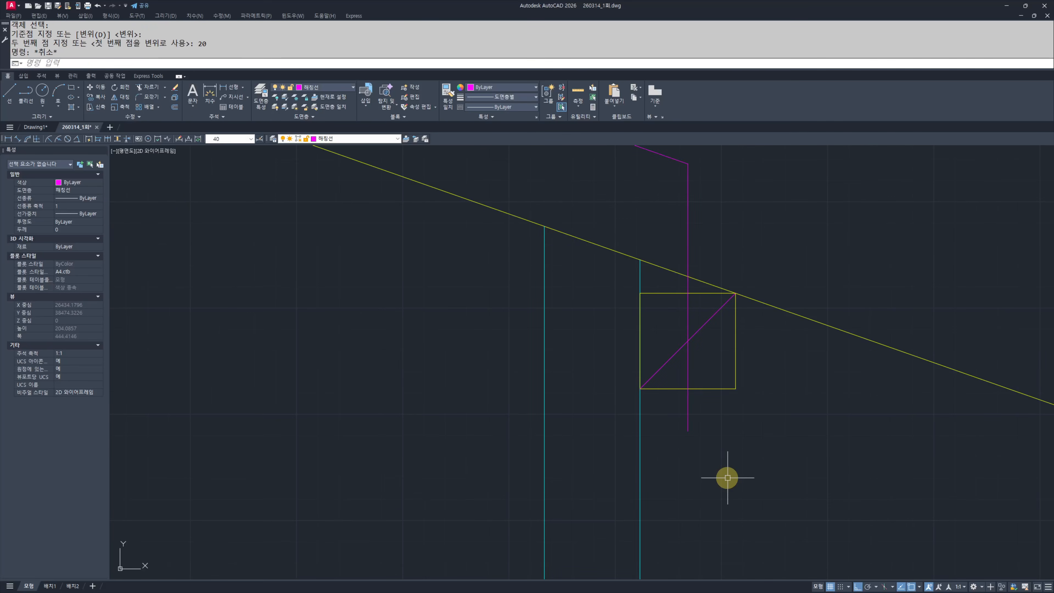
Step: Copy the magenta vertical line rotated 90 degrees about the centre of the upper timber square under the roof slope
{"action": "scroll", "coordinate": [728, 478], "scroll_direction": "down", "scroll_amount": 2}
{"action": "type", "text": "ro"}
{"action": "left_click", "coordinate": [690, 377]}
{"action": "key", "text": "space"}
{"action": "left_click", "coordinate": [691, 402]}
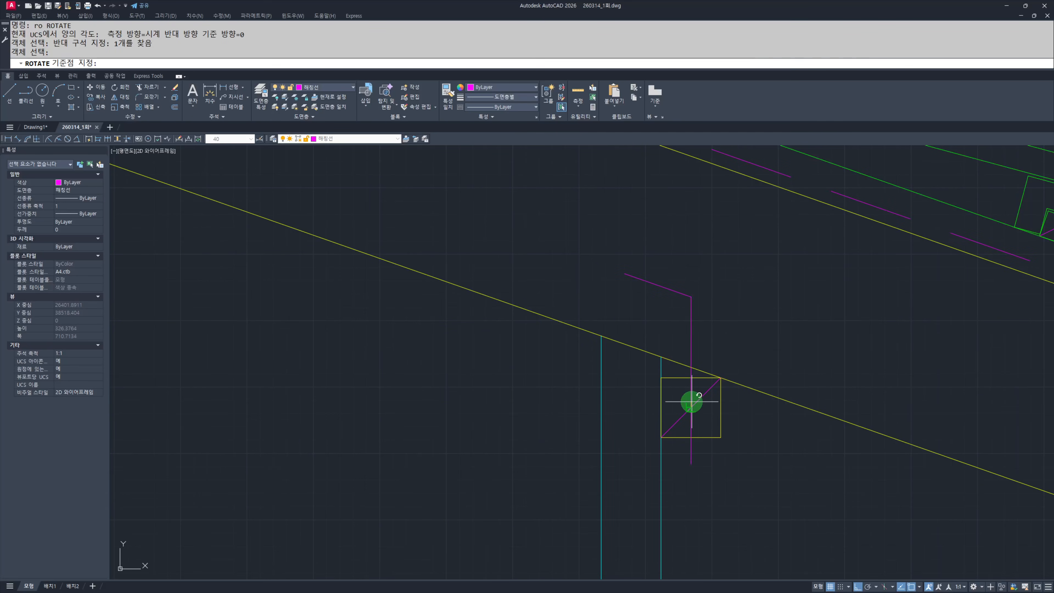
{"action": "type", "text": "c"}
{"action": "key", "text": "space"}
{"action": "type", "text": "9"}
{"action": "key", "text": "space"}
{"action": "key", "text": "Escape"}
{"action": "key", "text": "Escape"}
{"action": "scroll", "coordinate": [611, 405], "scroll_direction": "down", "scroll_amount": 3}
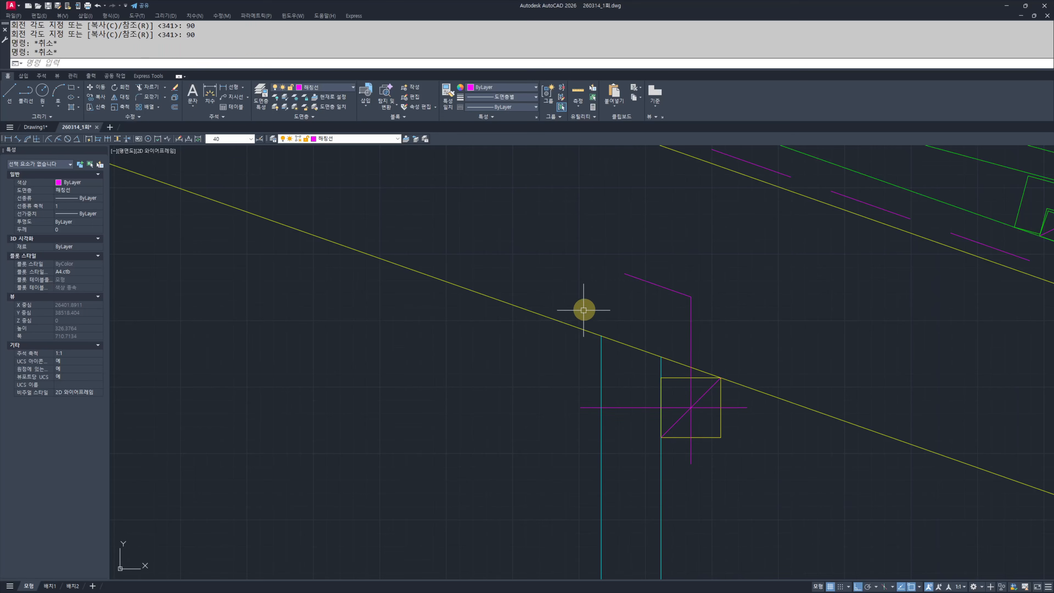
{"action": "scroll", "coordinate": [679, 431], "scroll_direction": "down", "scroll_amount": 5}
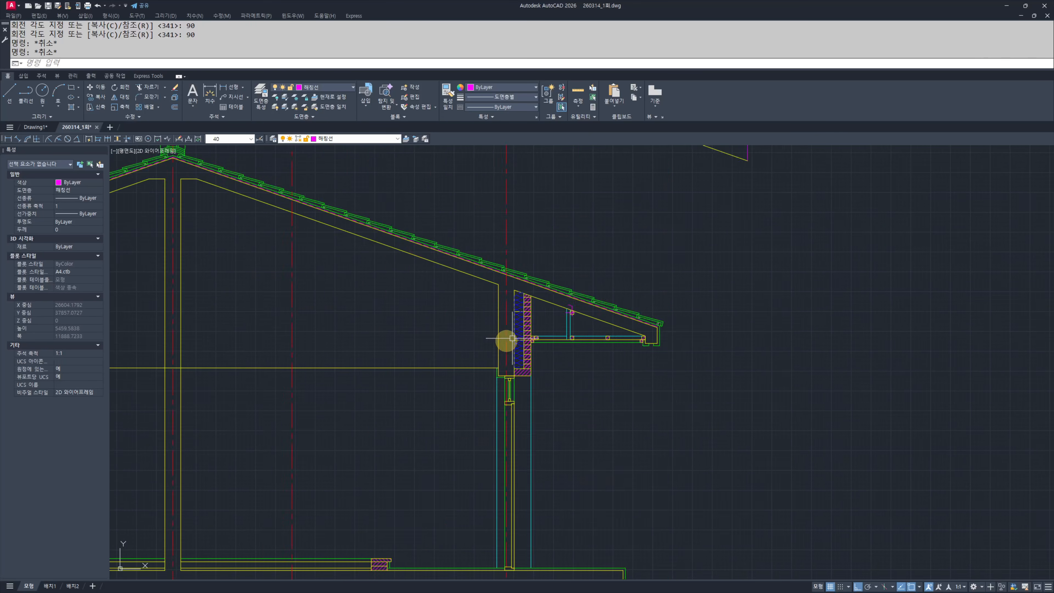
{"action": "scroll", "coordinate": [638, 393], "scroll_direction": "up", "scroll_amount": 4}
{"action": "middle_click_drag", "start_coordinate": [784, 477], "coordinate": [786, 405]}
{"action": "scroll", "coordinate": [828, 438], "scroll_direction": "up", "scroll_amount": 6}
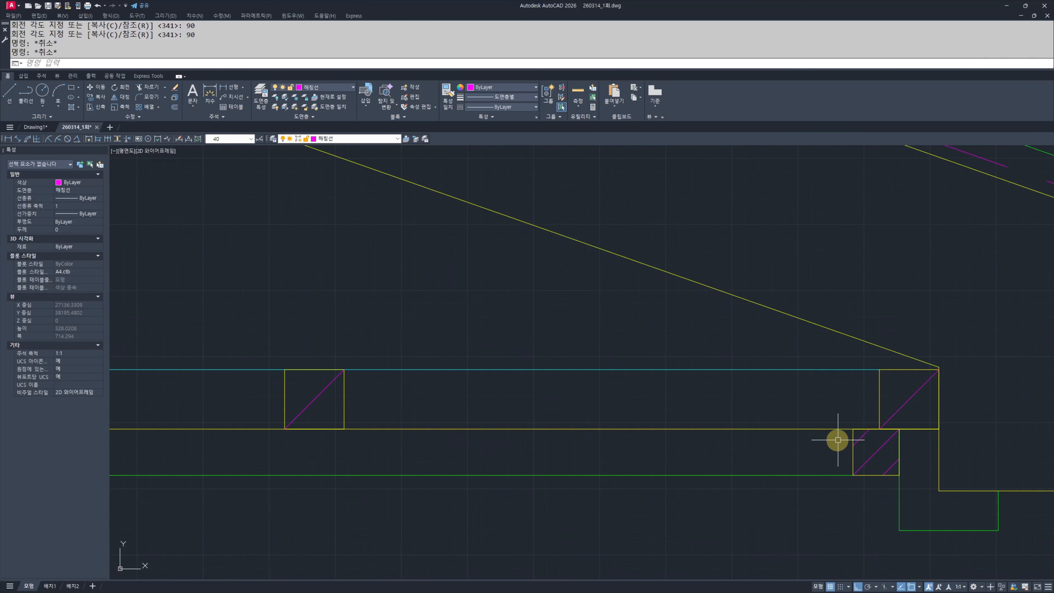
{"action": "left_click", "coordinate": [811, 495]}
{"action": "left_click", "coordinate": [830, 306]}
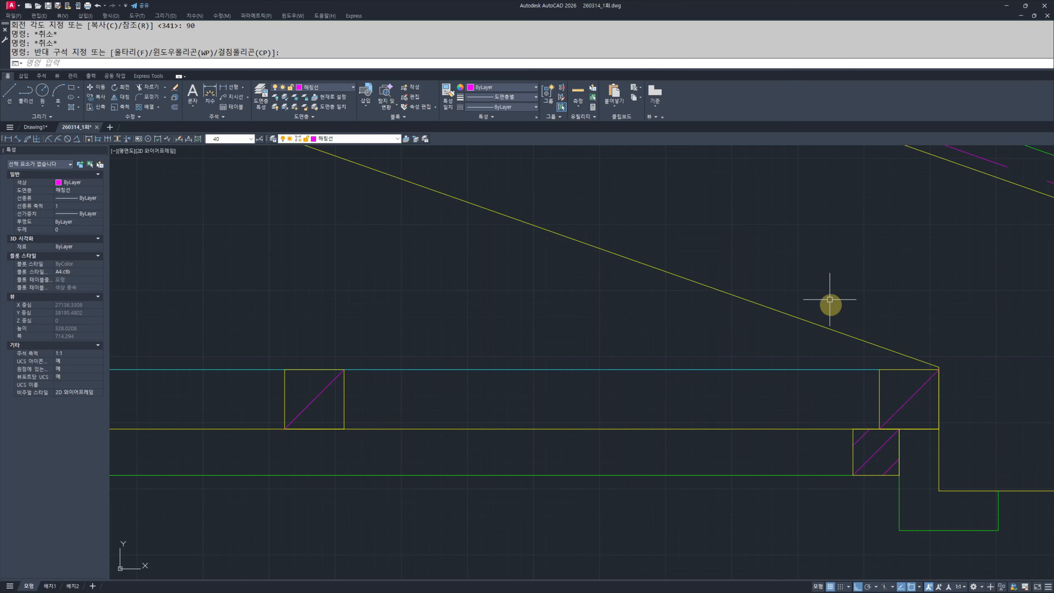
{"action": "left_click", "coordinate": [798, 269]}
{"action": "left_click", "coordinate": [957, 481]}
{"action": "left_click", "coordinate": [821, 498]}
{"action": "left_click", "coordinate": [789, 454]}
{"action": "left_click", "coordinate": [781, 393]}
{"action": "left_click", "coordinate": [764, 353]}
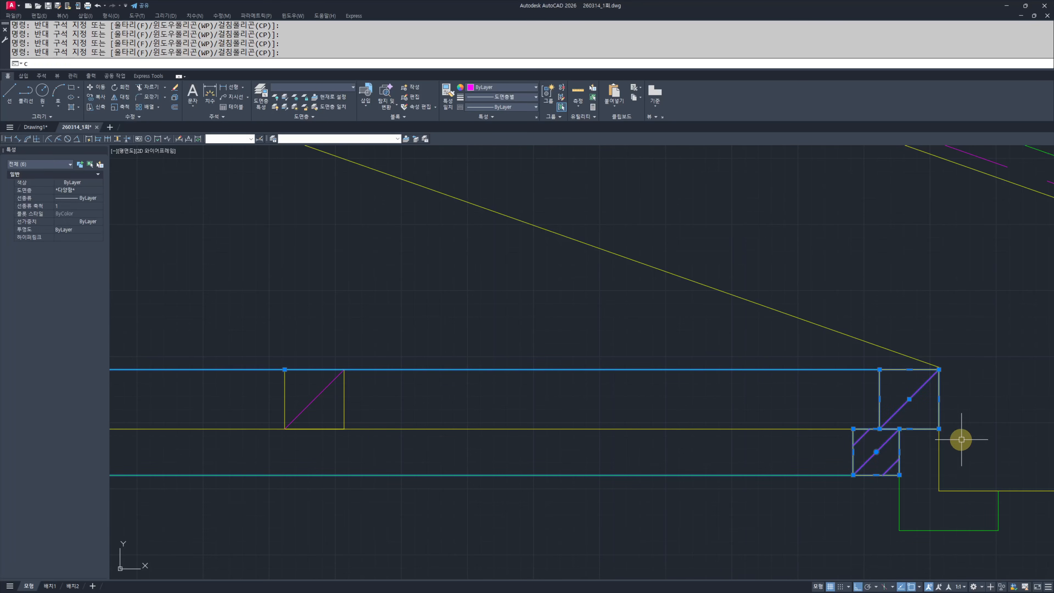
{"action": "type", "text": "cc"}
{"action": "key", "text": "space"}
{"action": "left_click", "coordinate": [939, 428]}
{"action": "key", "text": "Escape"}
{"action": "key", "text": "Escape"}
Step: Copy the eaves-end timber squares with their cyan and green ceiling lines to where the room's ceiling line meets the outer wall's inner face
{"action": "left_click", "coordinate": [861, 507]}
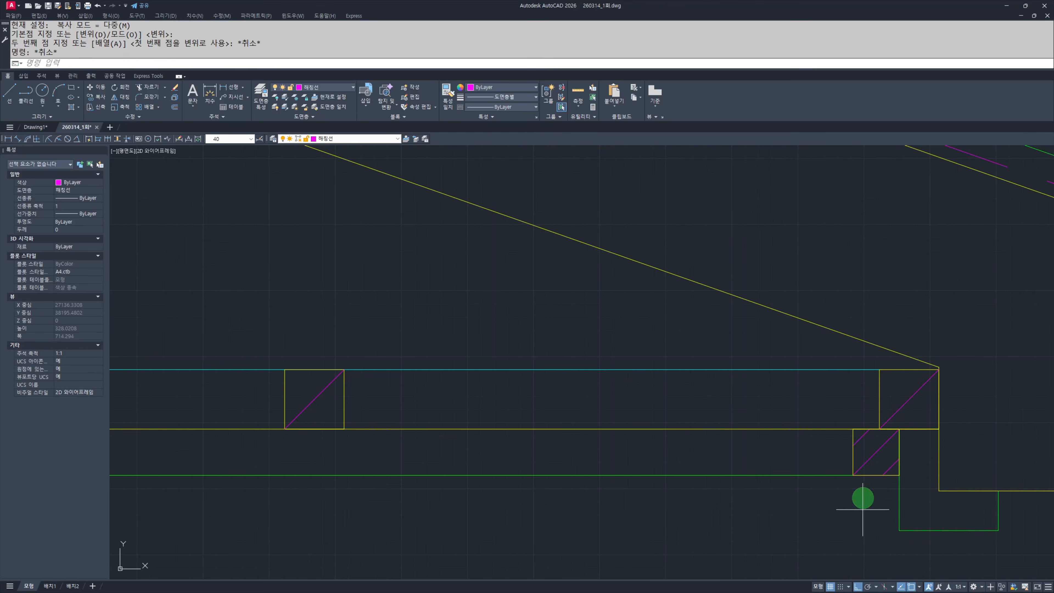
{"action": "left_click", "coordinate": [838, 453]}
{"action": "left_click", "coordinate": [909, 417]}
{"action": "left_click", "coordinate": [817, 368]}
{"action": "type", "text": "cc"}
{"action": "key", "text": "space"}
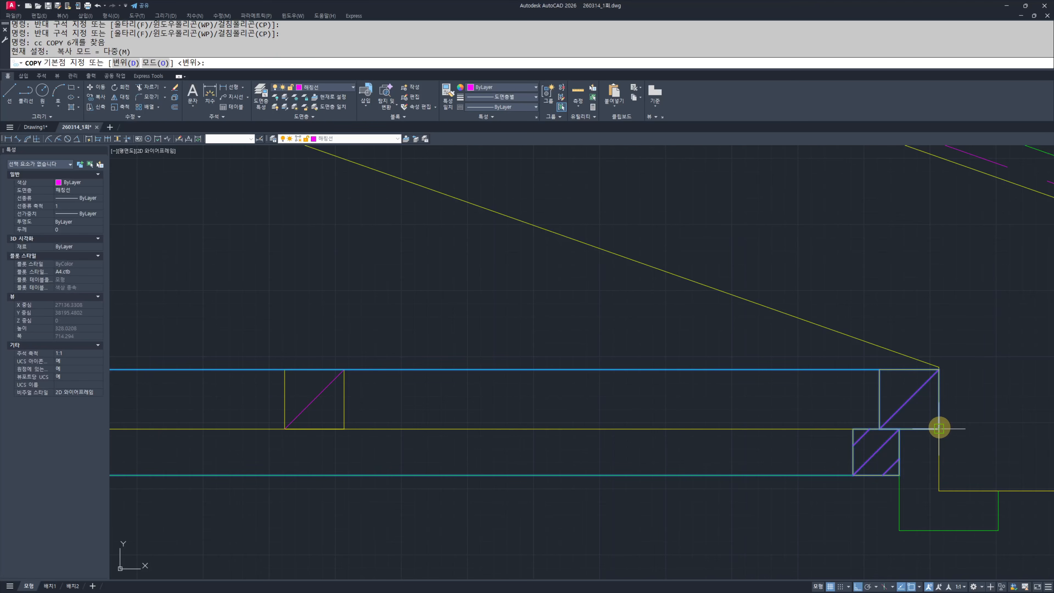
{"action": "left_click", "coordinate": [939, 428]}
{"action": "scroll", "coordinate": [561, 398], "scroll_direction": "down", "scroll_amount": 5}
{"action": "middle_click_drag", "start_coordinate": [352, 410], "coordinate": [716, 282]}
{"action": "scroll", "coordinate": [420, 426], "scroll_direction": "up", "scroll_amount": 6}
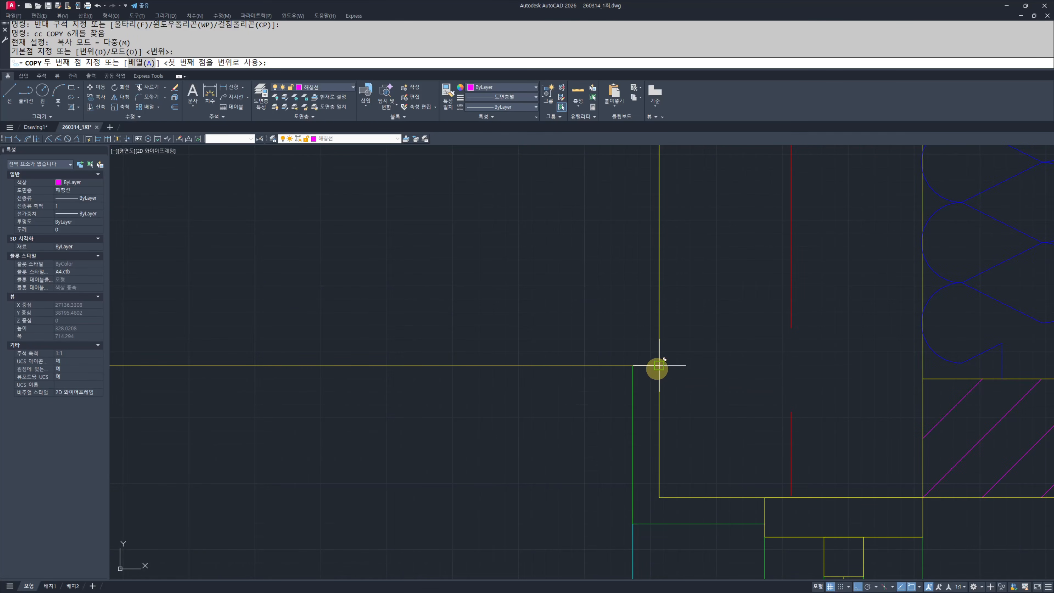
{"action": "left_click", "coordinate": [659, 366]}
{"action": "key", "text": "Escape"}
{"action": "key", "text": "Escape"}
Step: Move the copied lower batten square and its green line so the batten's upper corner meets the wall's green finish line
{"action": "middle_click_drag", "start_coordinate": [606, 380], "coordinate": [633, 393]}
{"action": "scroll", "coordinate": [605, 410], "scroll_direction": "up", "scroll_amount": 4}
{"action": "type", "text": "m"}
{"action": "left_click", "coordinate": [651, 495]}
{"action": "left_click", "coordinate": [570, 416]}
{"action": "key", "text": "space"}
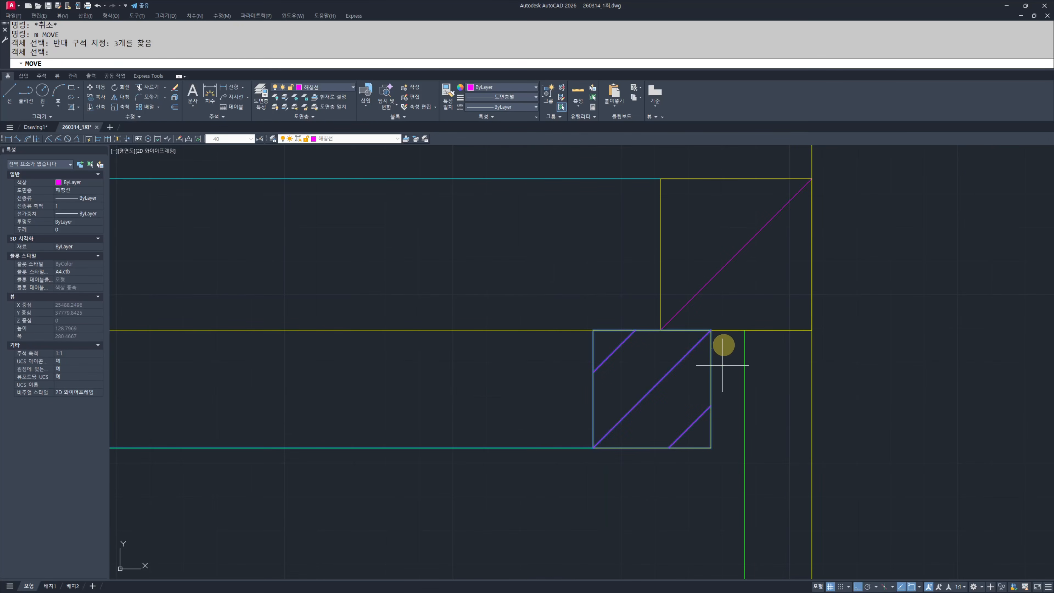
{"action": "left_click", "coordinate": [711, 330]}
{"action": "left_click", "coordinate": [744, 330]}
{"action": "key", "text": "Escape"}
{"action": "key", "text": "Escape"}
{"action": "scroll", "coordinate": [647, 344], "scroll_direction": "down", "scroll_amount": 8}
{"action": "middle_click_drag", "start_coordinate": [509, 345], "coordinate": [433, 334]}
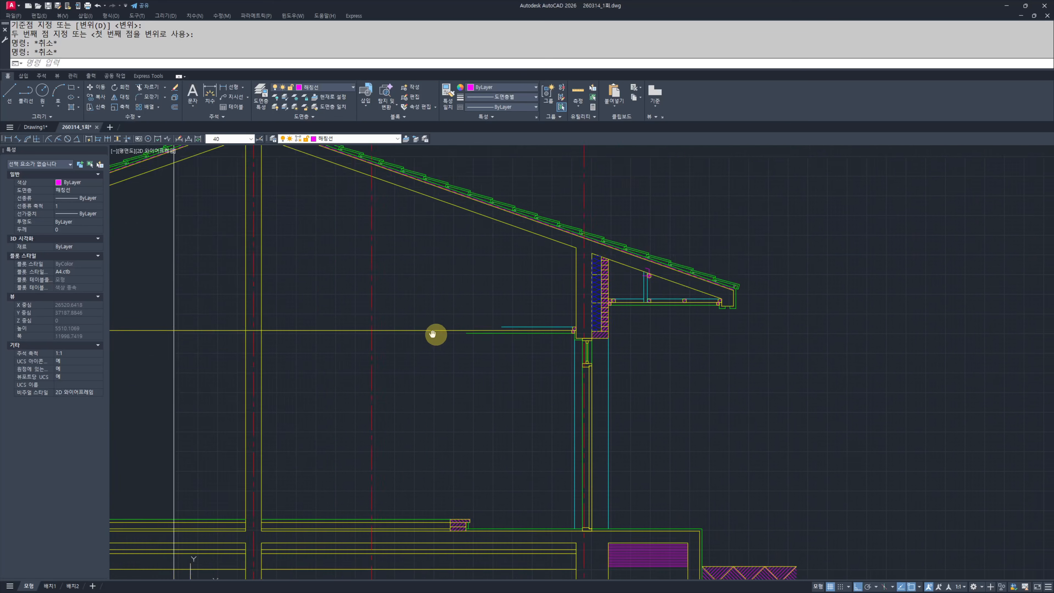
{"action": "left_click_drag", "start_coordinate": [432, 334], "coordinate": [725, 356]}
{"action": "type", "text": "ex"}
{"action": "scroll", "coordinate": [553, 338], "scroll_direction": "up", "scroll_amount": 2}
{"action": "key", "text": "Escape"}
Step: Erase the extra timber square beside the wall-side square in the eaves ceiling, including its diagonal
{"action": "mouse_move", "coordinate": [1040, 348]}
{"action": "middle_mouse_down"}
{"action": "mouse_move", "coordinate": [535, 347]}
{"action": "mouse_move", "coordinate": [437, 368]}
{"action": "mouse_move", "coordinate": [479, 366]}
{"action": "middle_mouse_up"}
{"action": "scroll", "coordinate": [493, 331], "scroll_direction": "up", "scroll_amount": 6}
{"action": "scroll", "coordinate": [493, 331], "scroll_direction": "up", "scroll_amount": 8}
{"action": "left_click", "coordinate": [772, 344]}
{"action": "left_click", "coordinate": [672, 313]}
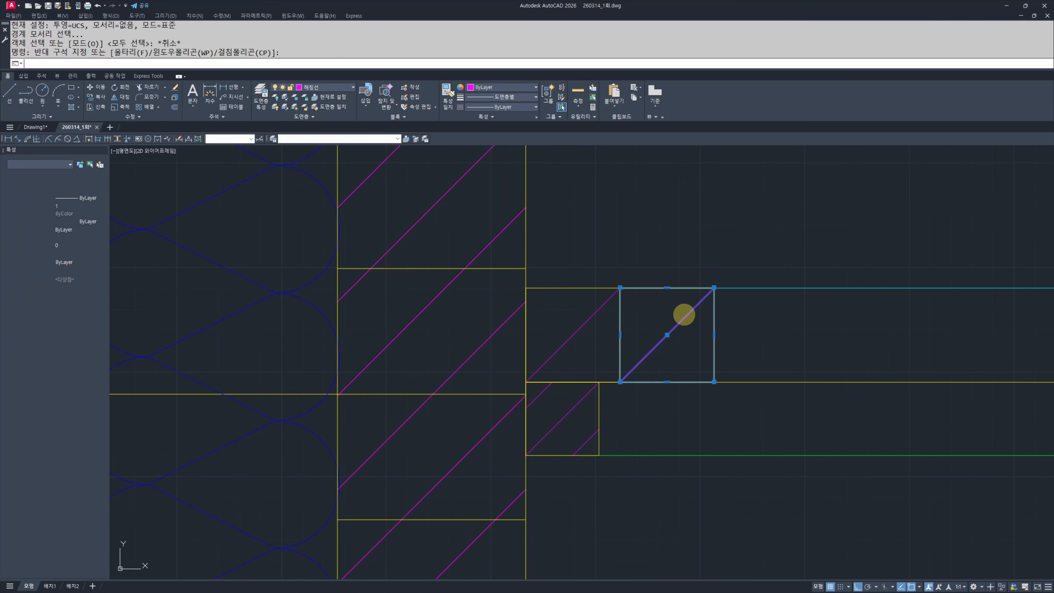
{"action": "type", "text": "e"}
{"action": "key", "text": "Escape"}
{"action": "key", "text": "Escape"}
Step: Try to copy the two wall-side timber squares of the eaves ceiling to the interior wall
{"action": "left_click", "coordinate": [466, 217]}
{"action": "left_click", "coordinate": [712, 517]}
{"action": "type", "text": "cc"}
{"action": "key", "text": "space"}
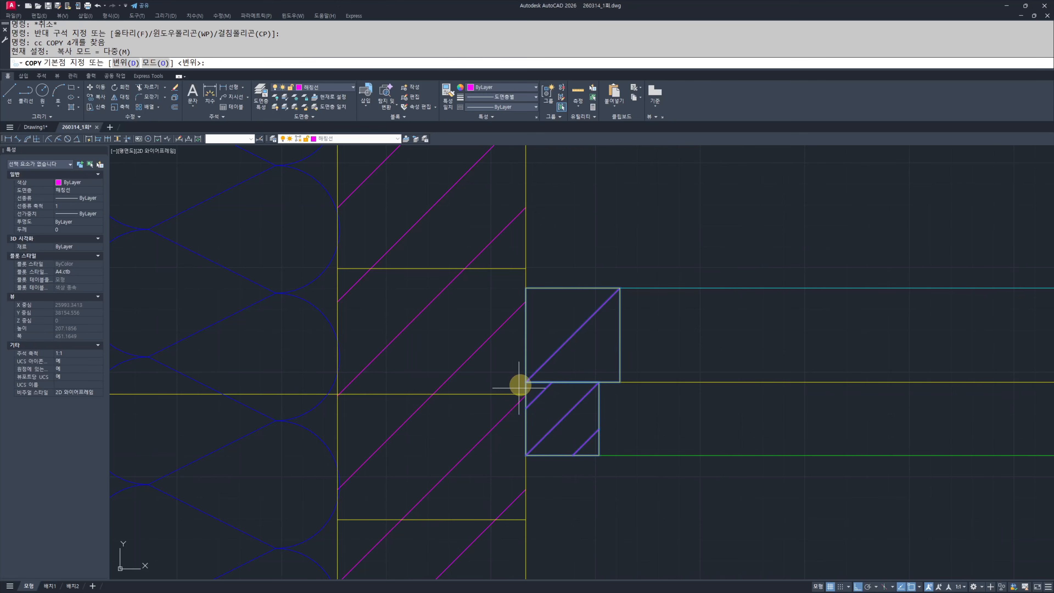
{"action": "left_click", "coordinate": [526, 381]}
{"action": "scroll", "coordinate": [772, 357], "scroll_direction": "down", "scroll_amount": 12}
{"action": "middle_click_drag", "start_coordinate": [368, 389], "coordinate": [578, 372]}
{"action": "scroll", "coordinate": [564, 361], "scroll_direction": "up", "scroll_amount": 10}
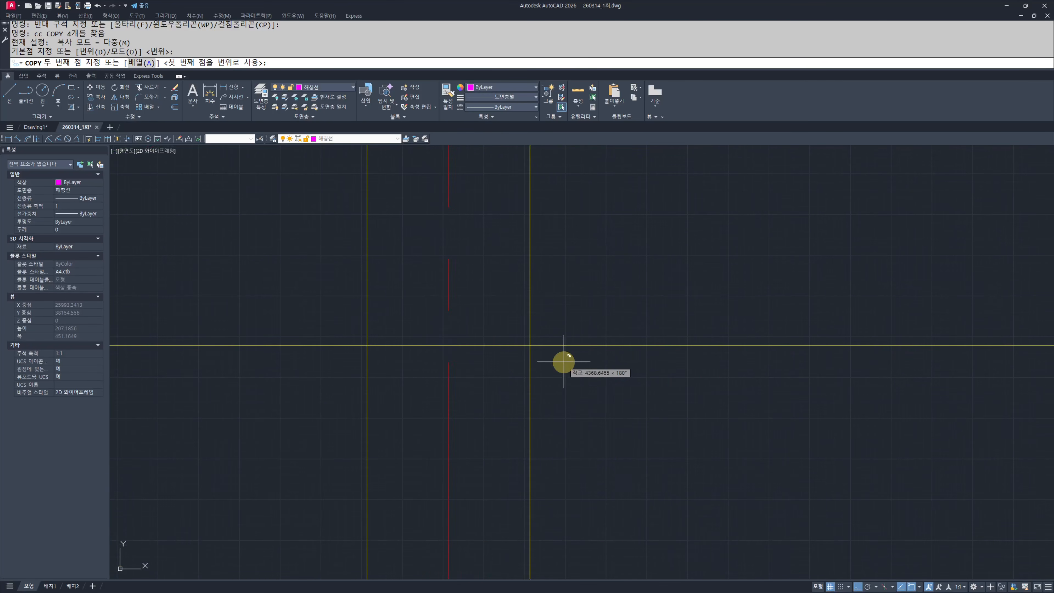
{"action": "left_click", "coordinate": [536, 345]}
{"action": "key", "text": "ctrl+z"}
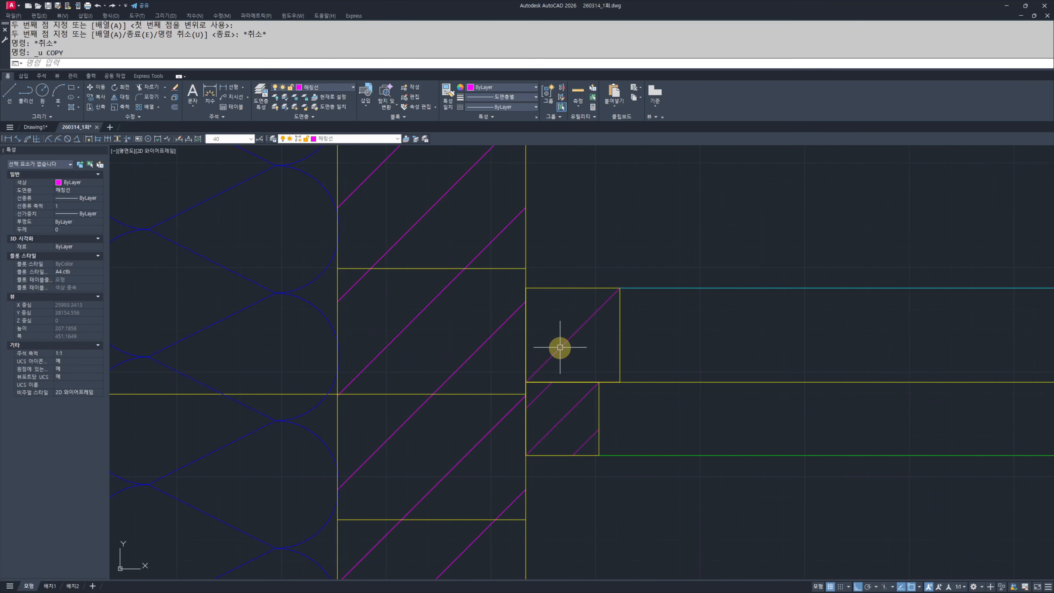
Step: Copy the eaves ceiling's wall-side squares with their hatching to where the room's ceiling line meets the interior wall's room-side face
{"action": "left_click", "coordinate": [493, 281]}
{"action": "left_click", "coordinate": [649, 491]}
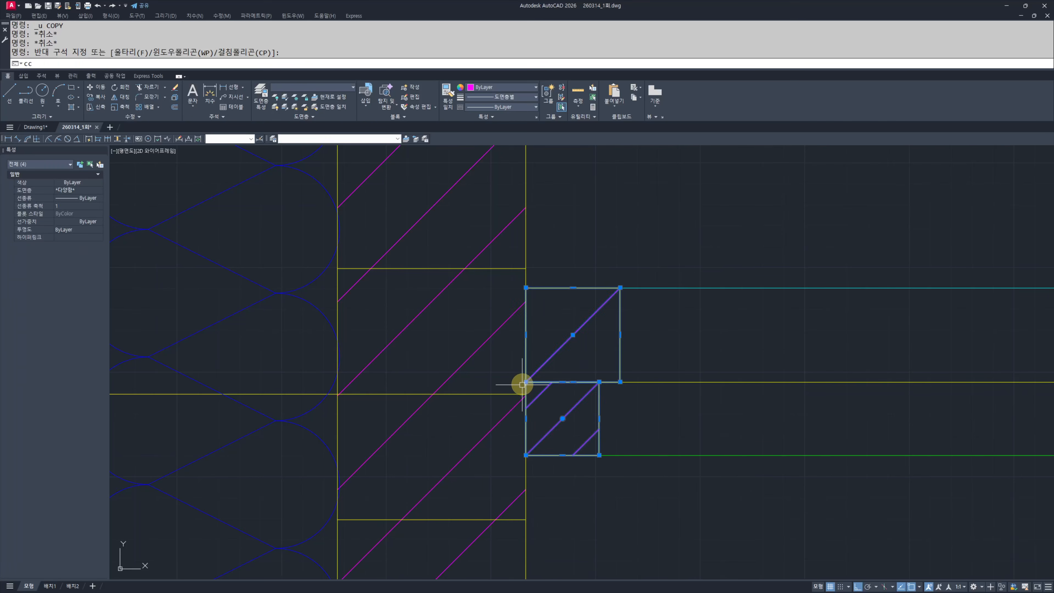
{"action": "type", "text": "cc"}
{"action": "key", "text": "Return"}
{"action": "left_click", "coordinate": [525, 382]}
{"action": "scroll", "coordinate": [654, 417], "scroll_direction": "down", "scroll_amount": 5}
{"action": "scroll", "coordinate": [731, 315], "scroll_direction": "down", "scroll_amount": 3}
{"action": "scroll", "coordinate": [548, 292], "scroll_direction": "up", "scroll_amount": 8}
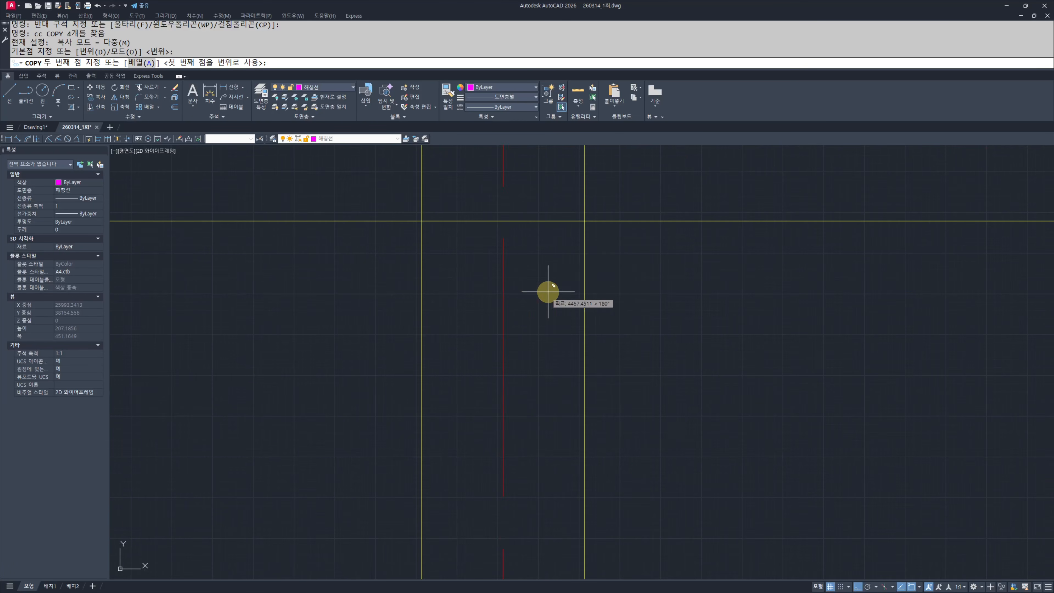
{"action": "left_click", "coordinate": [589, 225]}
{"action": "key", "text": "Escape"}
{"action": "key", "text": "Escape"}
Step: Move the lower batten square 20 away from the interior wall's face
{"action": "scroll", "coordinate": [589, 307], "scroll_direction": "up", "scroll_amount": 4}
{"action": "type", "text": "m"}
{"action": "key", "text": "Return"}
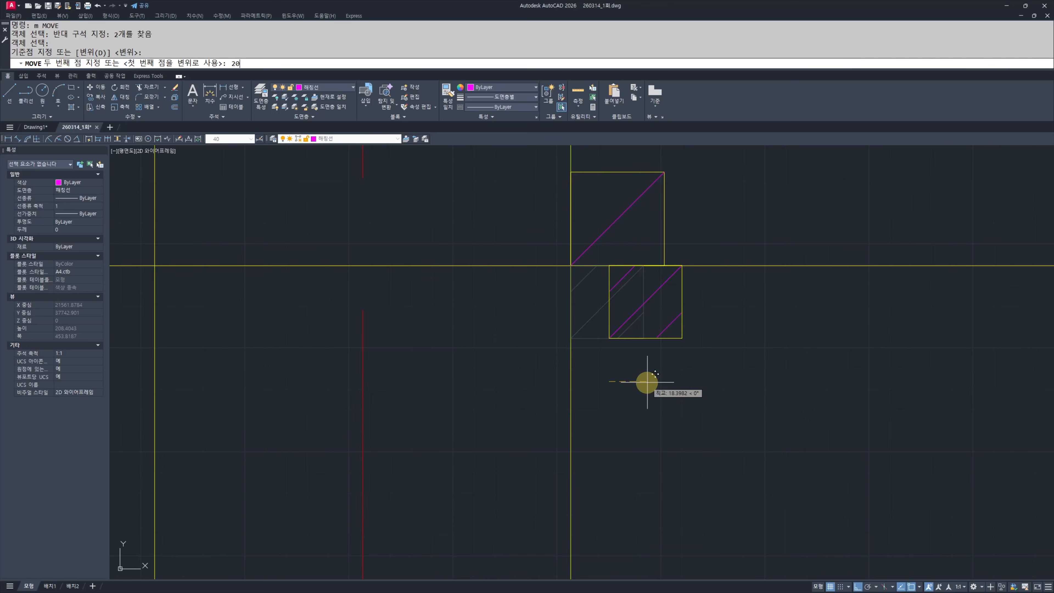
Step: Offset both faces of the interior wall 20 outward to form the wall finish lines
{"action": "type", "text": "o"}
{"action": "key", "text": "Return"}
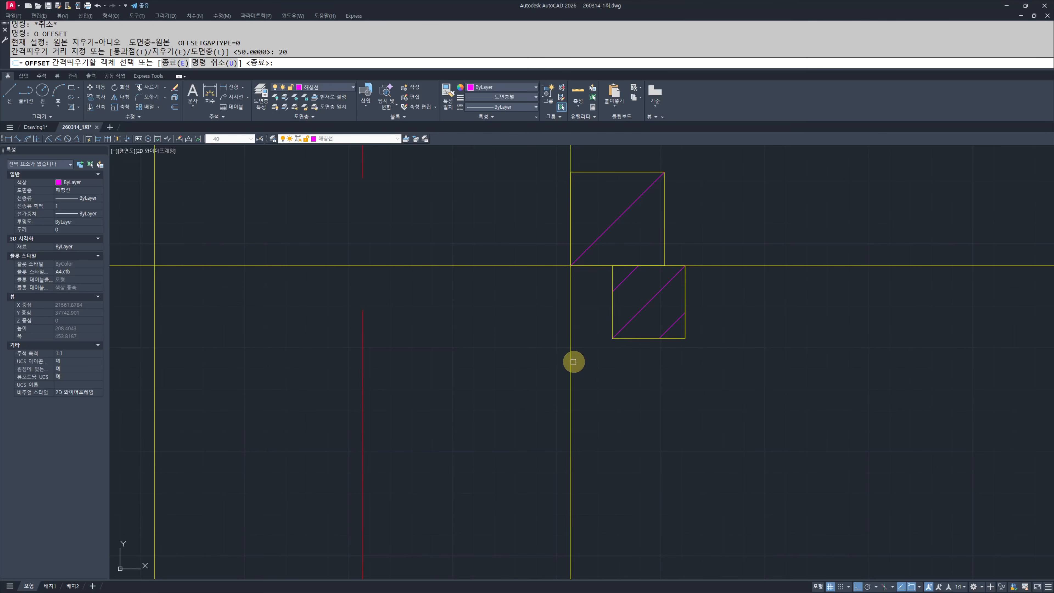
{"action": "scroll", "coordinate": [425, 332], "scroll_direction": "down", "scroll_amount": 2}
{"action": "mouse_move", "coordinate": [161, 317]}
{"action": "middle_mouse_down"}
{"action": "mouse_move", "coordinate": [425, 332]}
{"action": "mouse_move", "coordinate": [421, 373]}
{"action": "middle_mouse_up"}
{"action": "left_click", "coordinate": [470, 321]}
{"action": "left_click", "coordinate": [423, 321]}
{"action": "key", "text": "Escape"}
{"action": "key", "text": "Escape"}
Step: Trim both offset wall finish lines above the ceiling line
{"action": "type", "text": "tr"}
{"action": "key", "text": "Return"}
{"action": "left_click", "coordinate": [350, 325]}
{"action": "left_click", "coordinate": [333, 381]}
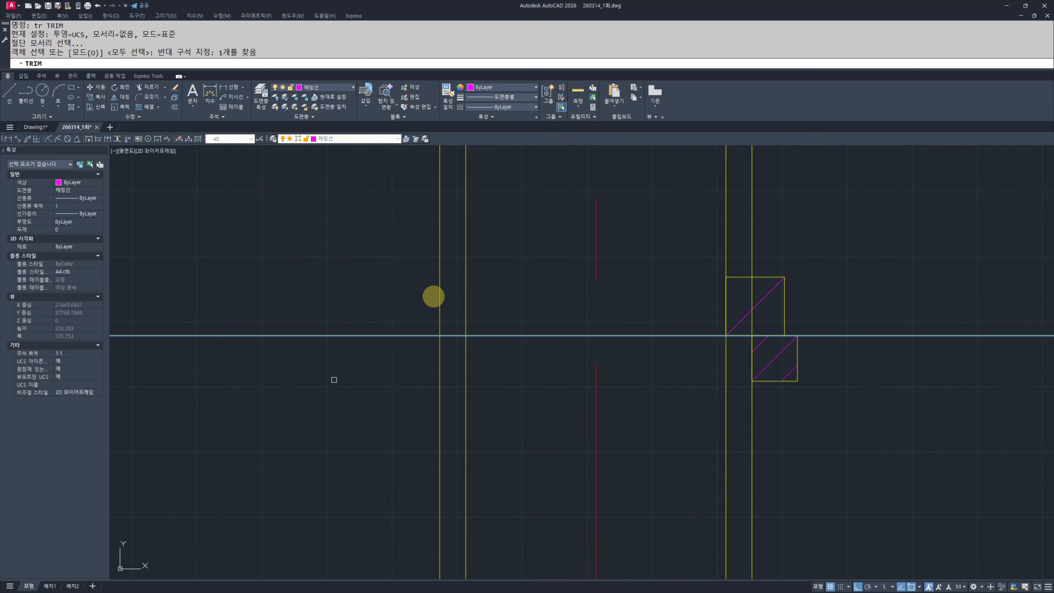
{"action": "key", "text": "Escape"}
{"action": "key", "text": "Escape"}
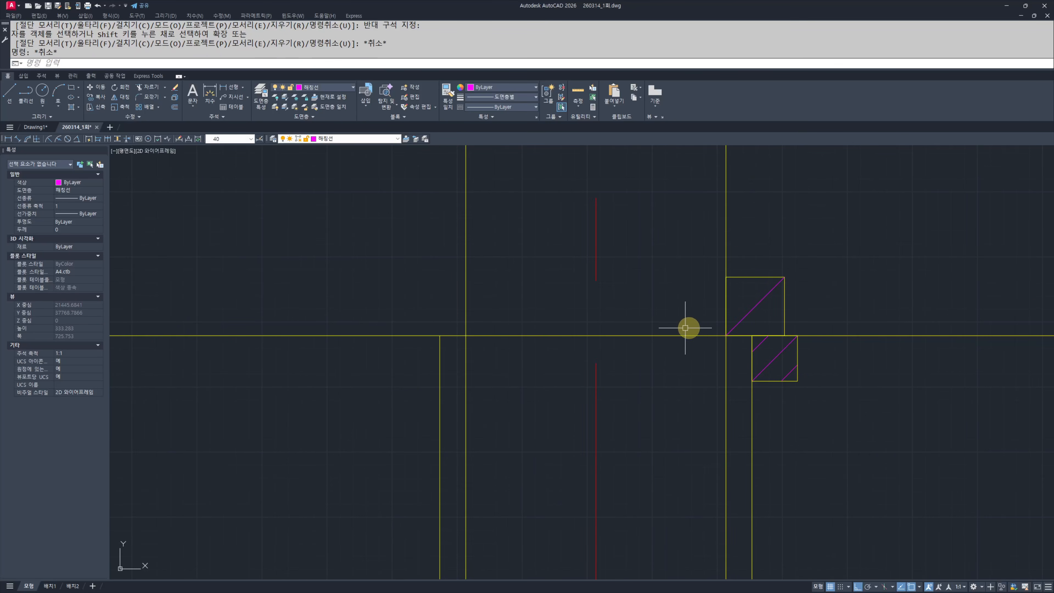
Step: Trim the ceiling line away between the interior wall's two faces
{"action": "type", "text": "tr"}
{"action": "left_click", "coordinate": [780, 209]}
{"action": "left_click", "coordinate": [710, 233]}
{"action": "left_click", "coordinate": [514, 229]}
{"action": "left_click", "coordinate": [450, 282]}
{"action": "key", "text": "space"}
{"action": "left_click", "coordinate": [513, 383]}
{"action": "key", "text": "Escape"}
Step: Match the two offset finish lines of the interior wall to the properties of the green line at the entrance frame
{"action": "type", "text": "mm"}
{"action": "key", "text": "space"}
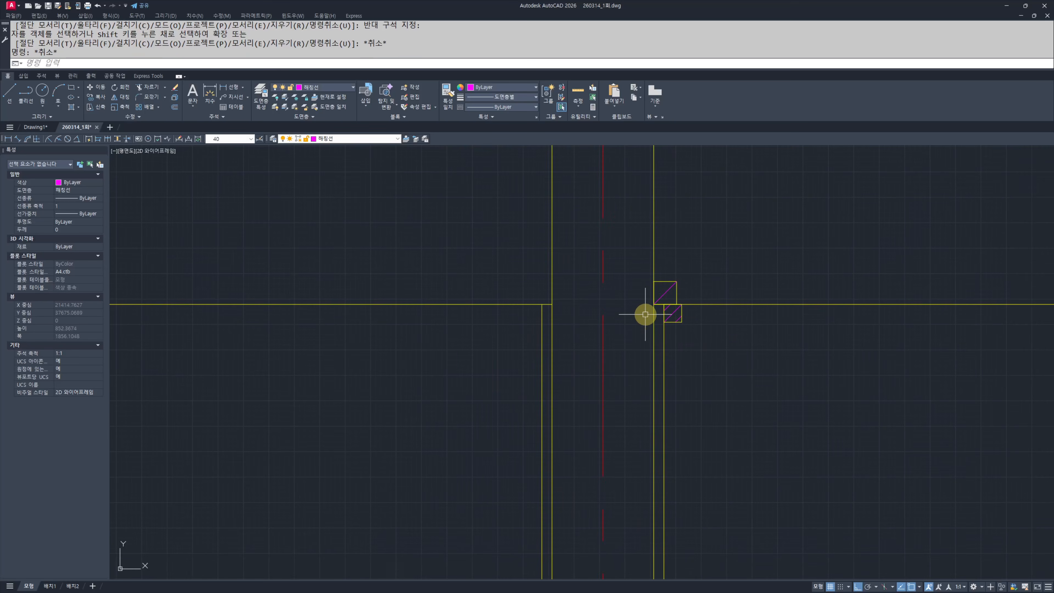
{"action": "scroll", "coordinate": [647, 313], "scroll_direction": "down", "scroll_amount": 6}
{"action": "scroll", "coordinate": [765, 301], "scroll_direction": "up", "scroll_amount": 4}
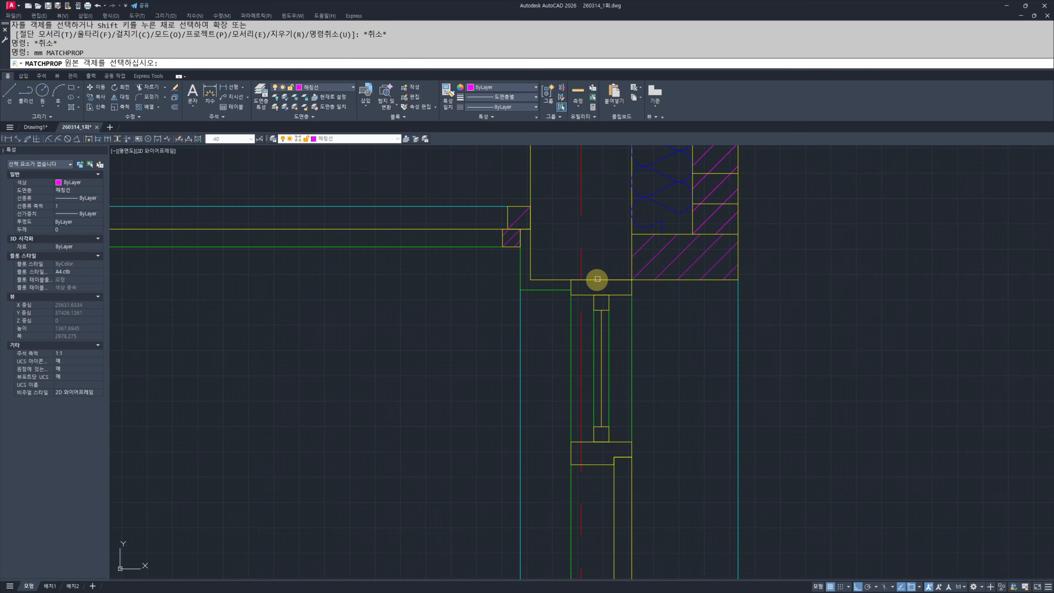
{"action": "left_click", "coordinate": [630, 323]}
{"action": "scroll", "coordinate": [630, 324], "scroll_direction": "up", "scroll_amount": 4}
{"action": "middle_click_drag", "start_coordinate": [312, 322], "coordinate": [591, 287]}
{"action": "left_click", "coordinate": [590, 287]}
{"action": "left_click", "coordinate": [515, 310]}
{"action": "key", "text": "Escape"}
{"action": "key", "text": "Escape"}
{"action": "scroll", "coordinate": [744, 309], "scroll_direction": "down", "scroll_amount": 2}
{"action": "scroll", "coordinate": [744, 309], "scroll_direction": "up", "scroll_amount": 2}
{"action": "mouse_move", "coordinate": [743, 308]}
{"action": "middle_mouse_down"}
{"action": "mouse_move", "coordinate": [790, 347]}
{"action": "mouse_move", "coordinate": [681, 343]}
{"action": "middle_mouse_up"}
{"action": "scroll", "coordinate": [692, 353], "scroll_direction": "down", "scroll_amount": 3}
{"action": "scroll", "coordinate": [772, 314], "scroll_direction": "down", "scroll_amount": 3}
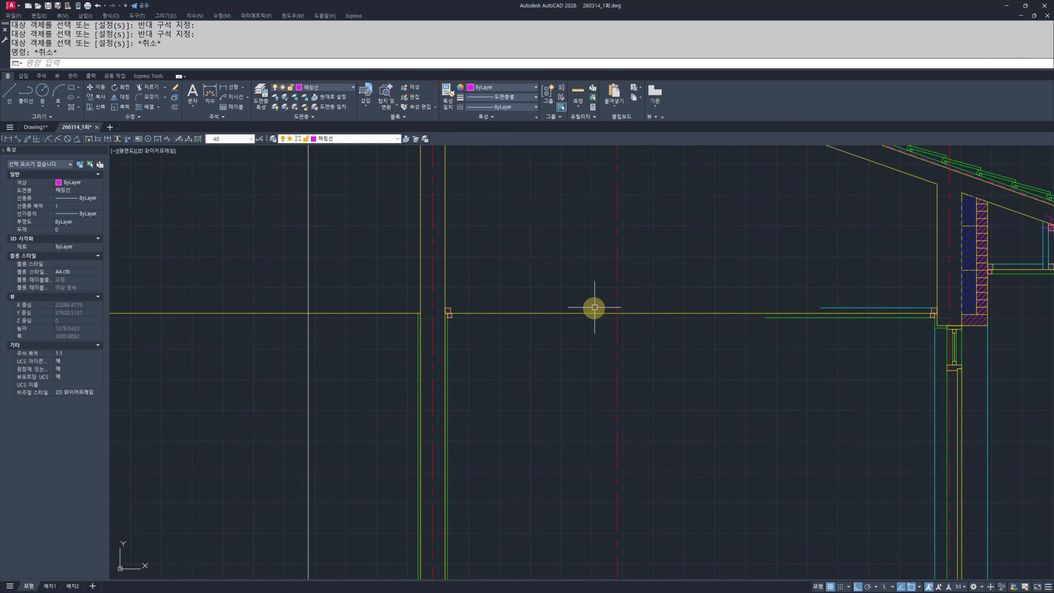
{"action": "scroll", "coordinate": [431, 309], "scroll_direction": "up", "scroll_amount": 5}
{"action": "left_click", "coordinate": [448, 260]}
{"action": "left_click", "coordinate": [512, 326]}
{"action": "scroll", "coordinate": [842, 348], "scroll_direction": "down", "scroll_amount": 3}
{"action": "scroll", "coordinate": [739, 395], "scroll_direction": "right", "scroll_amount": 5}
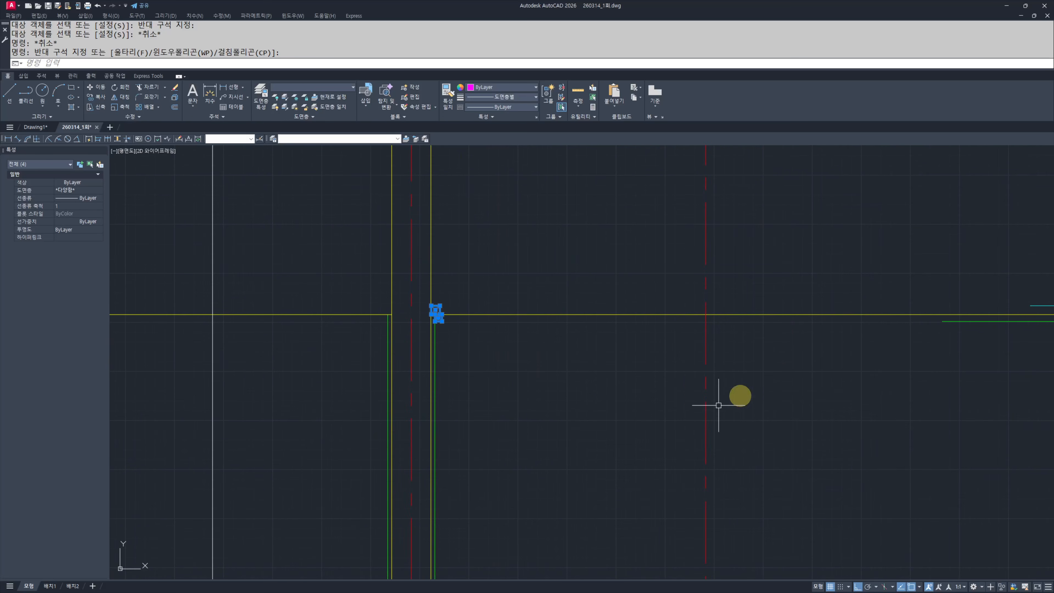
{"action": "scroll", "coordinate": [859, 365], "scroll_direction": "right", "scroll_amount": 3}
{"action": "type", "text": "e"}
{"action": "middle_click_drag", "start_coordinate": [782, 365], "coordinate": [731, 384]}
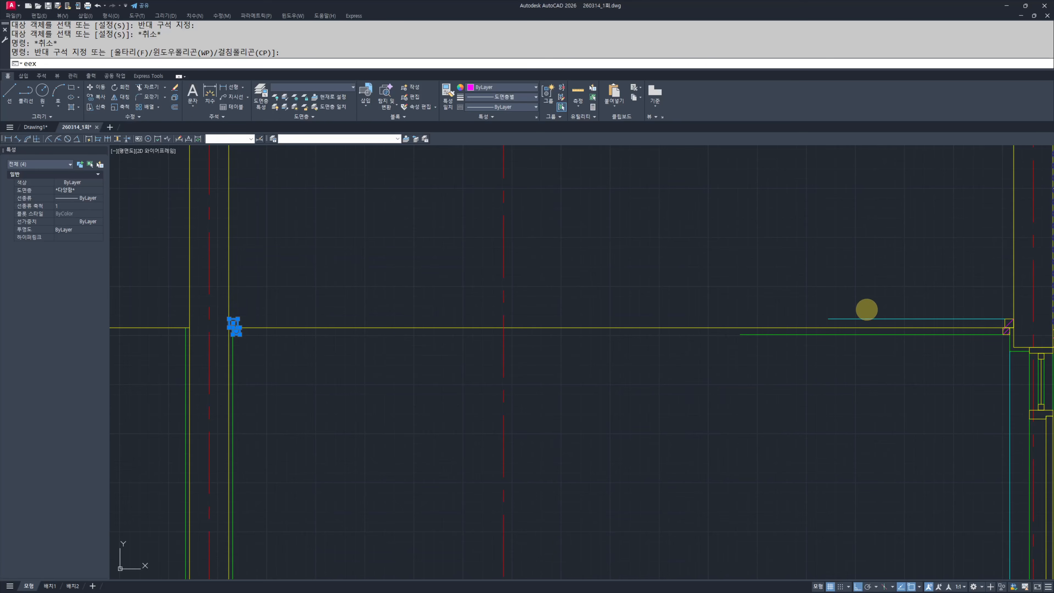
{"action": "left_click", "coordinate": [882, 270]}
{"action": "left_click", "coordinate": [685, 367]}
{"action": "key", "text": "Escape"}
{"action": "key", "text": "Escape"}
Step: Extend the room ceiling's cyan and green lines to the timber squares at the interior wall
{"action": "scroll", "coordinate": [235, 314], "scroll_direction": "up", "scroll_amount": 3}
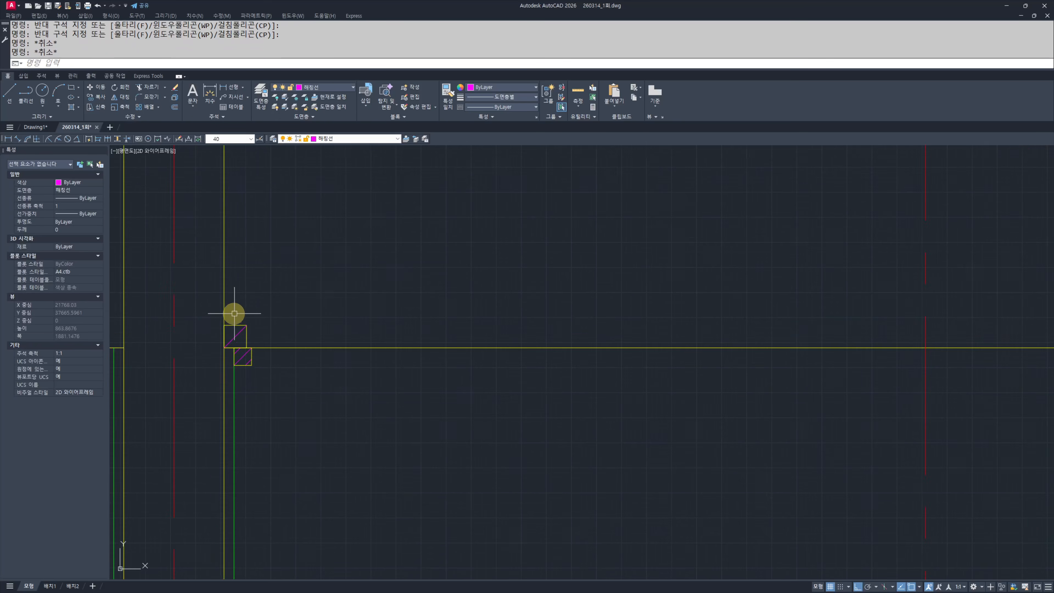
{"action": "scroll", "coordinate": [199, 300], "scroll_direction": "down", "scroll_amount": 4}
{"action": "scroll", "coordinate": [747, 359], "scroll_direction": "right", "scroll_amount": 3}
{"action": "type", "text": "ex"}
{"action": "key", "text": "Return"}
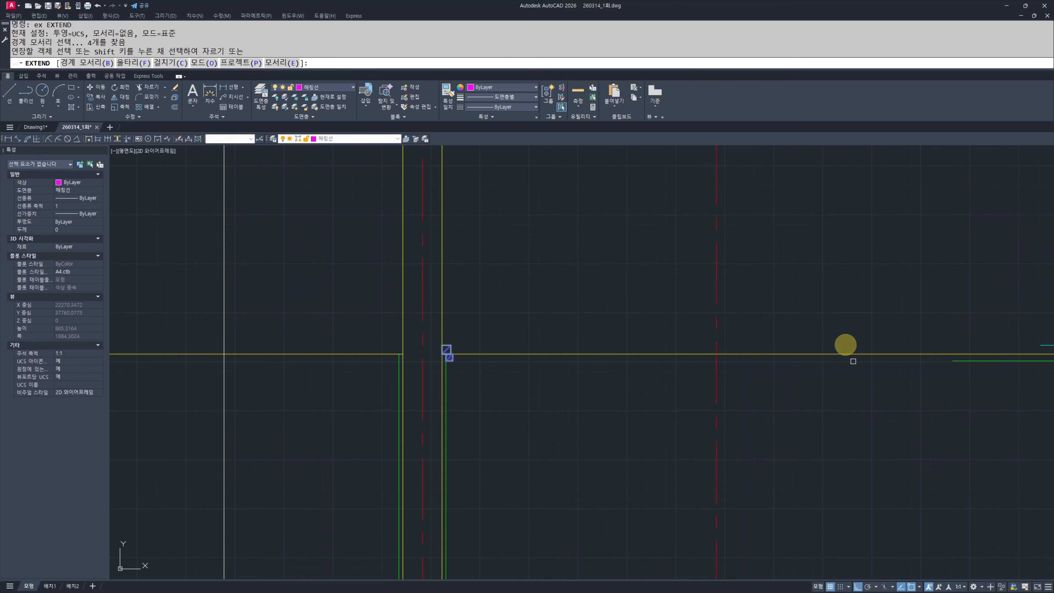
{"action": "type", "text": "b"}
{"action": "key", "text": "Return"}
{"action": "left_click", "coordinate": [428, 337]}
{"action": "left_click", "coordinate": [499, 384]}
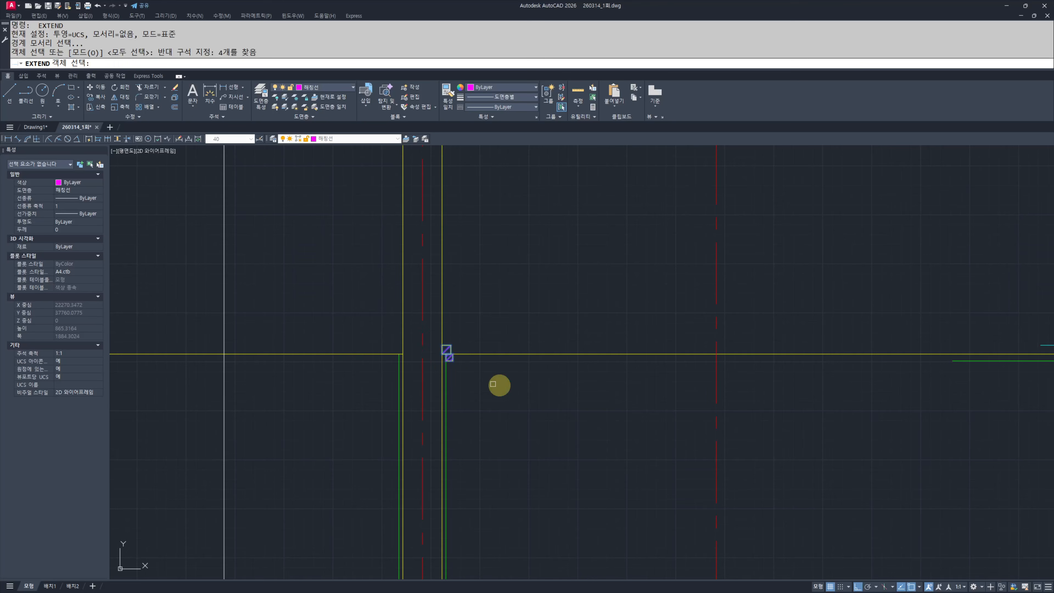
{"action": "key", "text": "Return"}
{"action": "middle_click_drag", "start_coordinate": [941, 358], "coordinate": [887, 364]}
{"action": "left_click", "coordinate": [967, 330]}
{"action": "left_click", "coordinate": [822, 392]}
{"action": "left_click", "coordinate": [423, 359]}
{"action": "key", "text": "Escape"}
{"action": "key", "text": "Escape"}
{"action": "scroll", "coordinate": [343, 344], "scroll_direction": "down", "scroll_amount": 3}
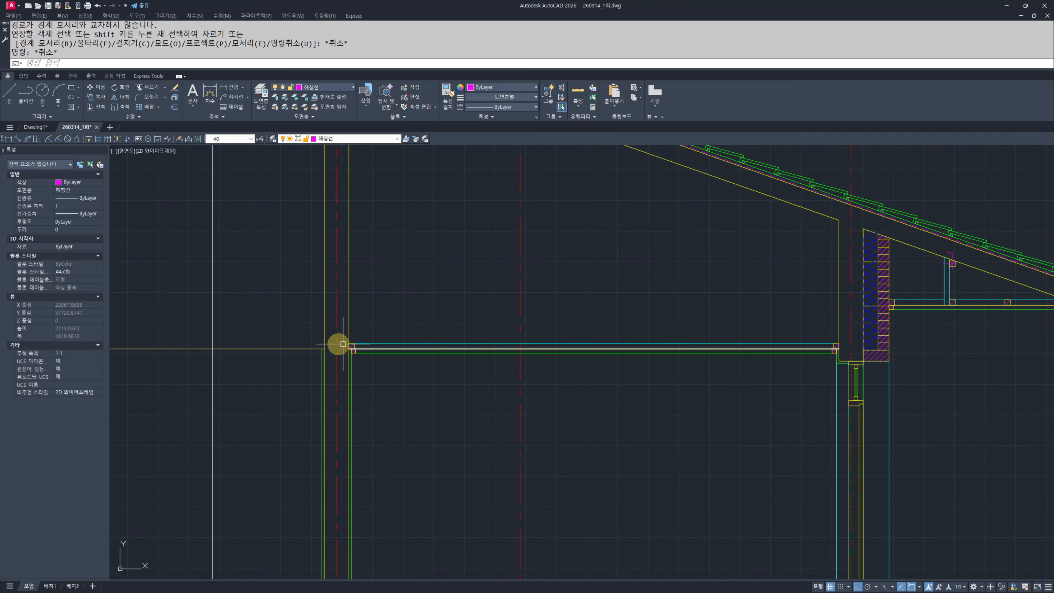
{"action": "middle_click_drag", "start_coordinate": [305, 359], "coordinate": [710, 360]}
{"action": "scroll", "coordinate": [903, 375], "scroll_direction": "up", "scroll_amount": 10}
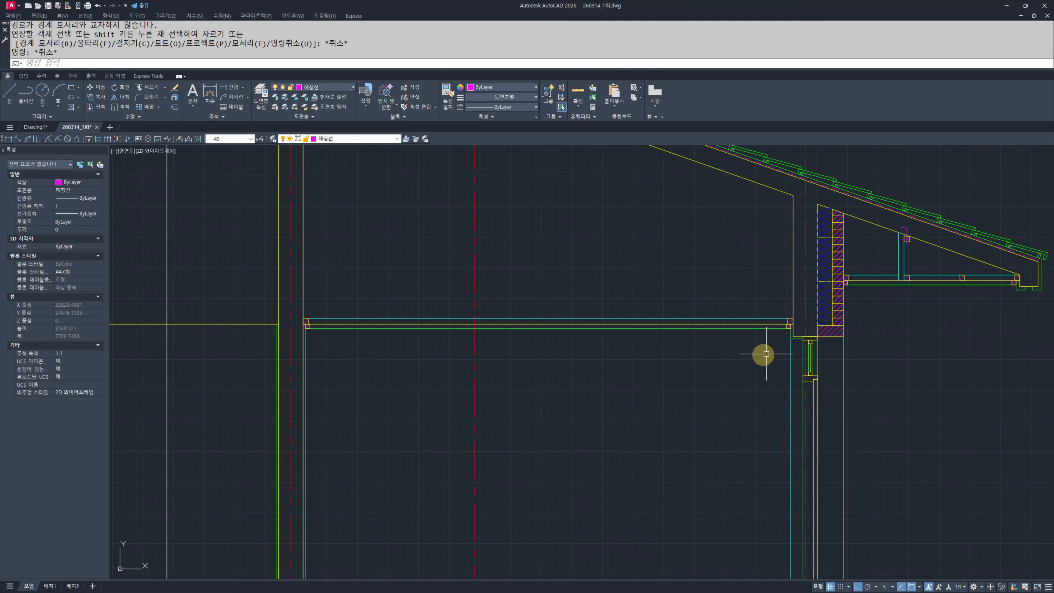
Step: Copy the room ceiling's end timber squares with its cyan and green lines onto the far face of the interior wall
{"action": "left_click", "coordinate": [629, 238]}
{"action": "left_click", "coordinate": [841, 425]}
{"action": "scroll", "coordinate": [693, 393], "scroll_direction": "up", "scroll_amount": 4}
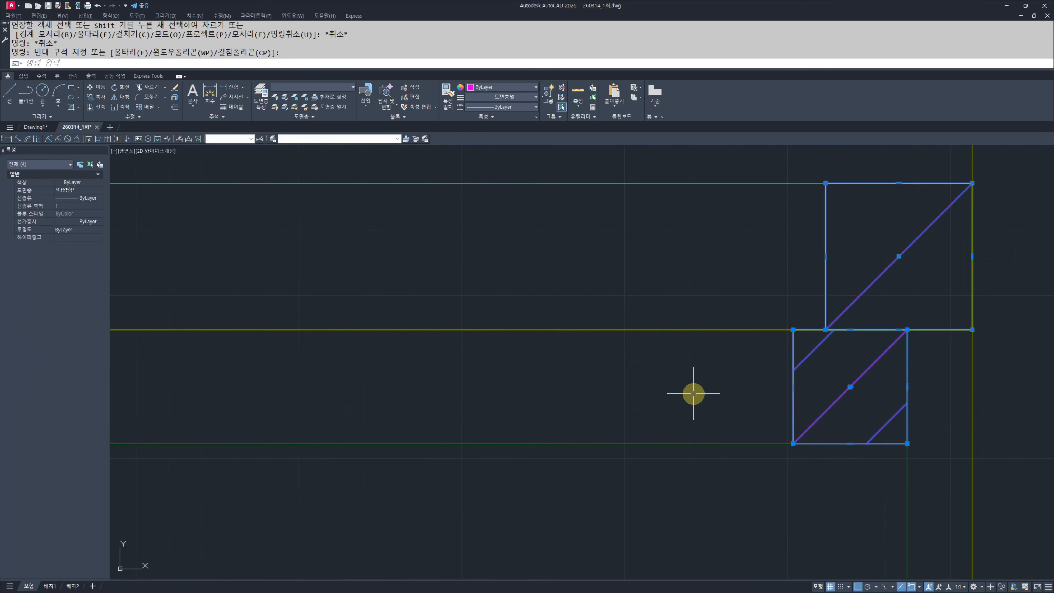
{"action": "left_click", "coordinate": [780, 183]}
{"action": "type", "text": "cc"}
{"action": "key", "text": "space"}
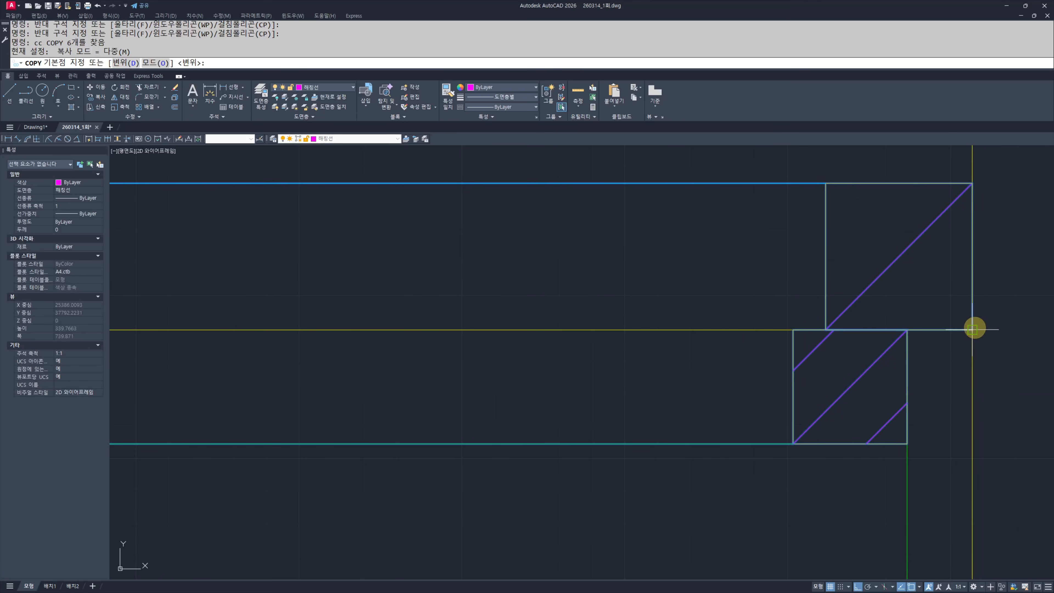
{"action": "left_click", "coordinate": [972, 329]}
{"action": "scroll", "coordinate": [938, 354], "scroll_direction": "down", "scroll_amount": 10}
{"action": "scroll", "coordinate": [819, 325], "scroll_direction": "down", "scroll_amount": 5}
{"action": "scroll", "coordinate": [972, 400], "scroll_direction": "up", "scroll_amount": 10}
{"action": "scroll", "coordinate": [730, 332], "scroll_direction": "down", "scroll_amount": 3}
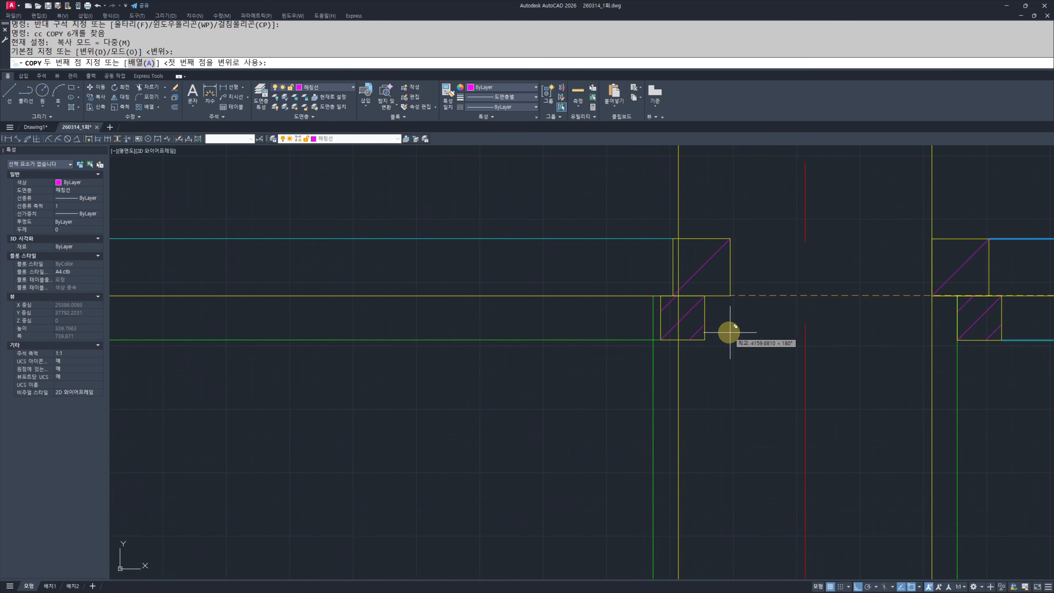
{"action": "left_click", "coordinate": [679, 296]}
{"action": "key", "text": "Escape"}
{"action": "key", "text": "Escape"}
Step: Trim the copied ceiling lines and the yellow ceiling line where they run past the white vertical line
{"action": "scroll", "coordinate": [705, 320], "scroll_direction": "down", "scroll_amount": 4}
{"action": "middle_click_drag", "start_coordinate": [427, 305], "coordinate": [642, 361]}
{"action": "type", "text": "tr"}
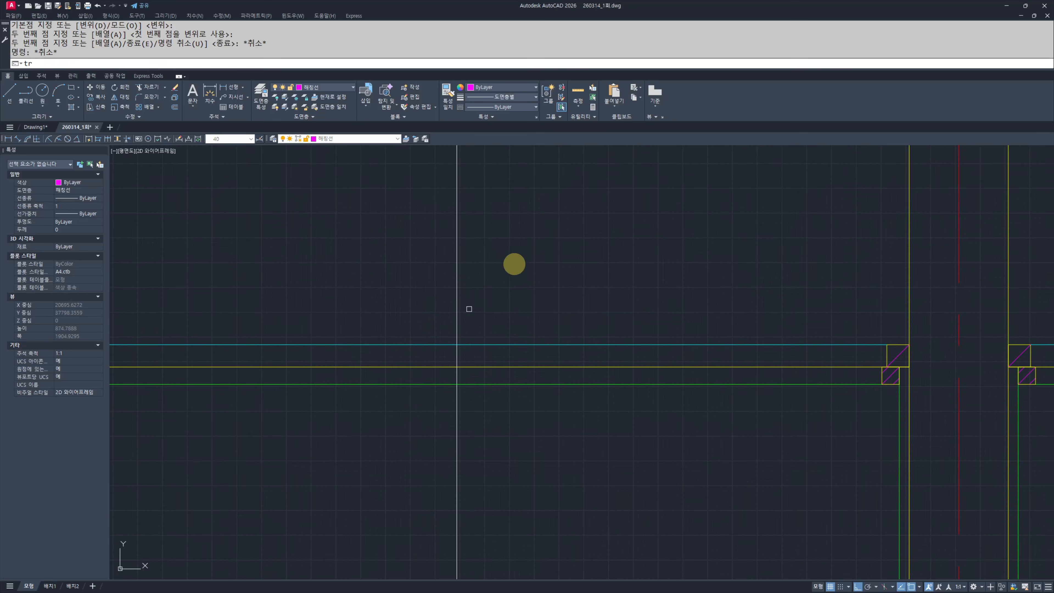
{"action": "left_click", "coordinate": [514, 264]}
{"action": "left_click", "coordinate": [374, 266]}
{"action": "key", "text": "space"}
{"action": "key", "text": "Escape"}
{"action": "key", "text": "Escape"}
Step: Array the upper timber square beside the entrance wall along the cyan ceiling line at 450 spacing
{"action": "middle_click_drag", "start_coordinate": [787, 388], "coordinate": [407, 356]}
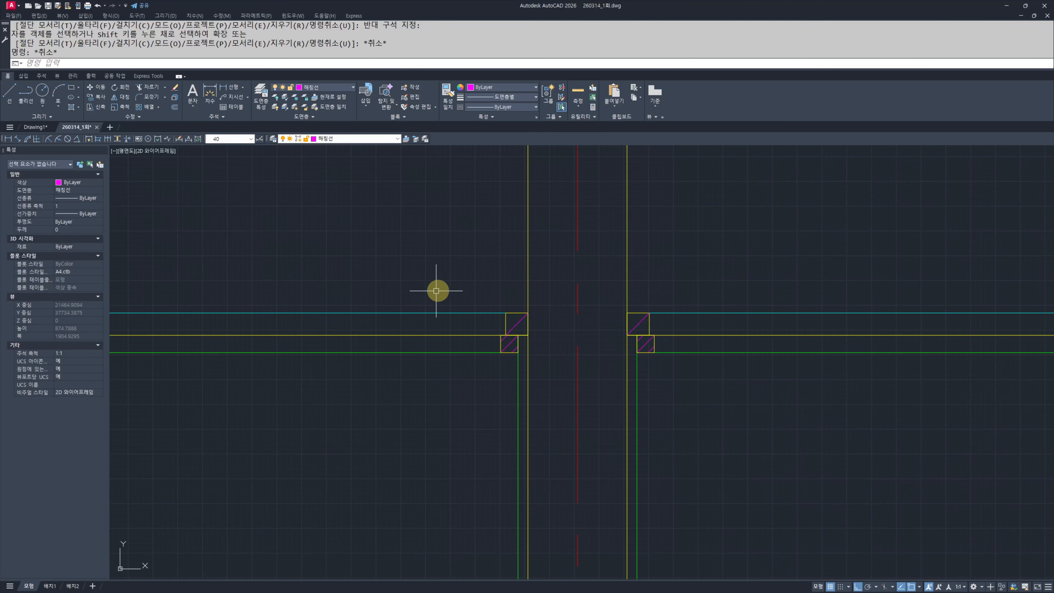
{"action": "scroll", "coordinate": [436, 291], "scroll_direction": "down", "scroll_amount": 4}
{"action": "middle_click_drag", "start_coordinate": [683, 328], "coordinate": [395, 354]}
{"action": "type", "text": "ar"}
{"action": "key", "text": "space"}
{"action": "scroll", "coordinate": [1011, 326], "scroll_direction": "up", "scroll_amount": 8}
{"action": "left_click", "coordinate": [809, 277]}
{"action": "left_click", "coordinate": [991, 426]}
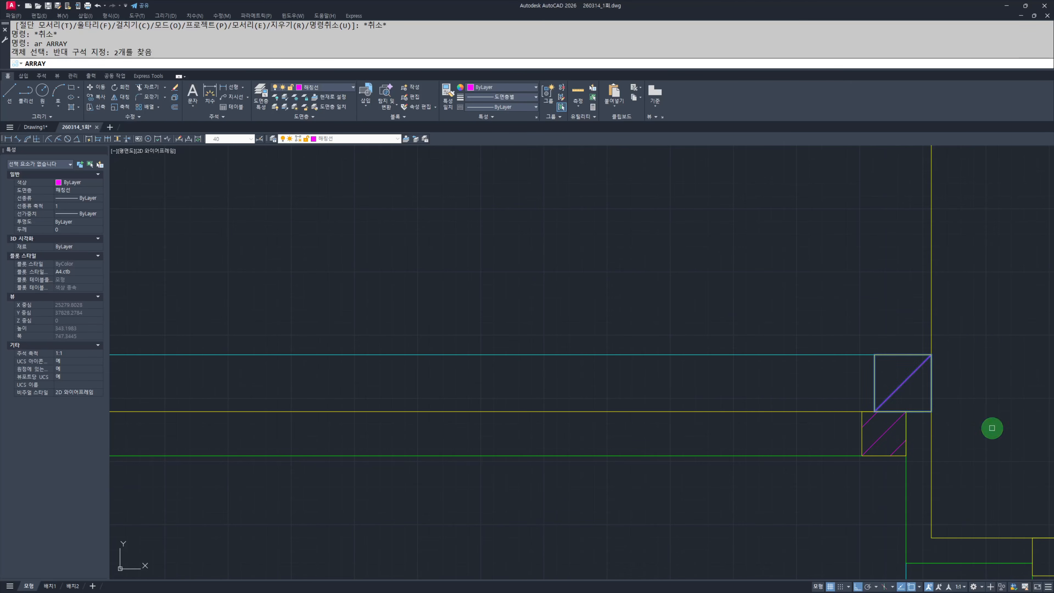
{"action": "key", "text": "space"}
{"action": "key", "text": "space"}
{"action": "left_click", "coordinate": [800, 355]}
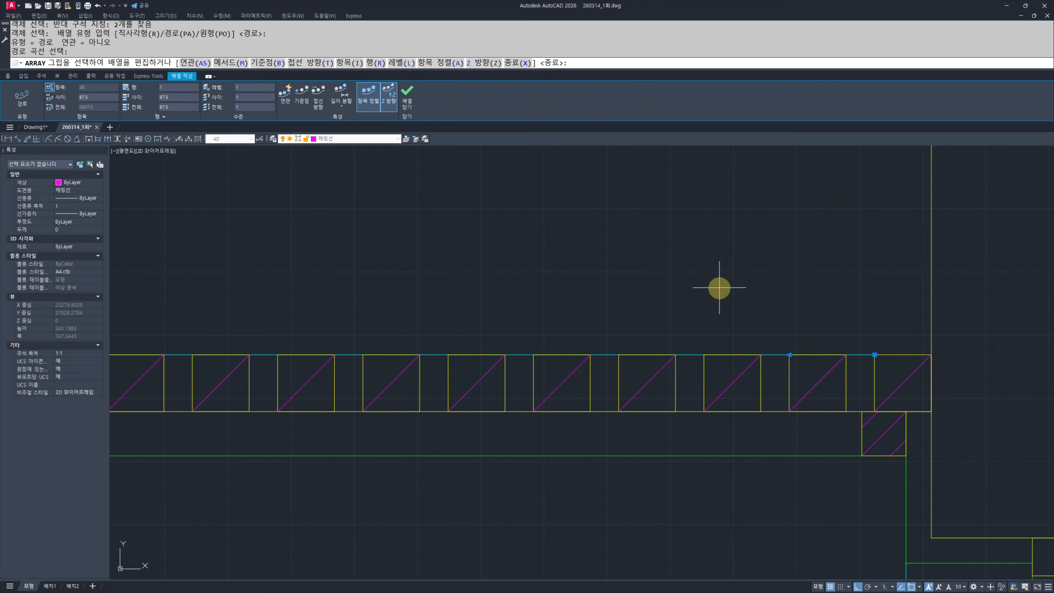
{"action": "type", "text": "i"}
{"action": "key", "text": "space"}
{"action": "type", "text": "450"}
{"action": "key", "text": "space"}
{"action": "scroll", "coordinate": [735, 357], "scroll_direction": "down", "scroll_amount": 8}
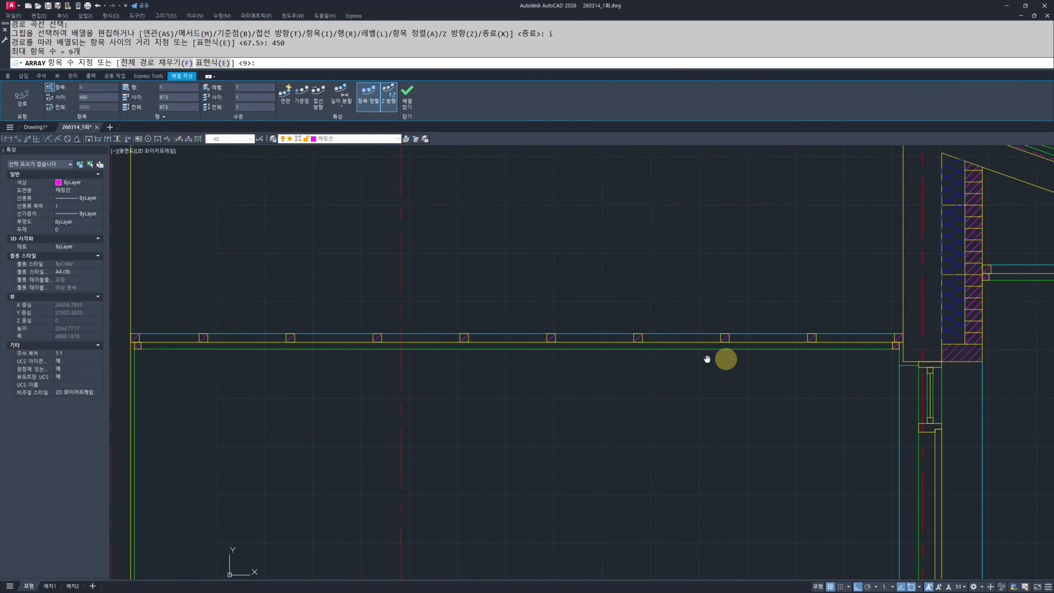
{"action": "key", "text": "Escape"}
{"action": "key", "text": "Escape"}
{"action": "key", "text": "Escape"}
Step: Copy the two arrayed timber squares nearest the entrance wall to the ceiling beyond the interior wall, aligned from its face
{"action": "middle_click_drag", "start_coordinate": [248, 344], "coordinate": [487, 359]}
{"action": "middle_click_drag", "start_coordinate": [824, 361], "coordinate": [329, 360]}
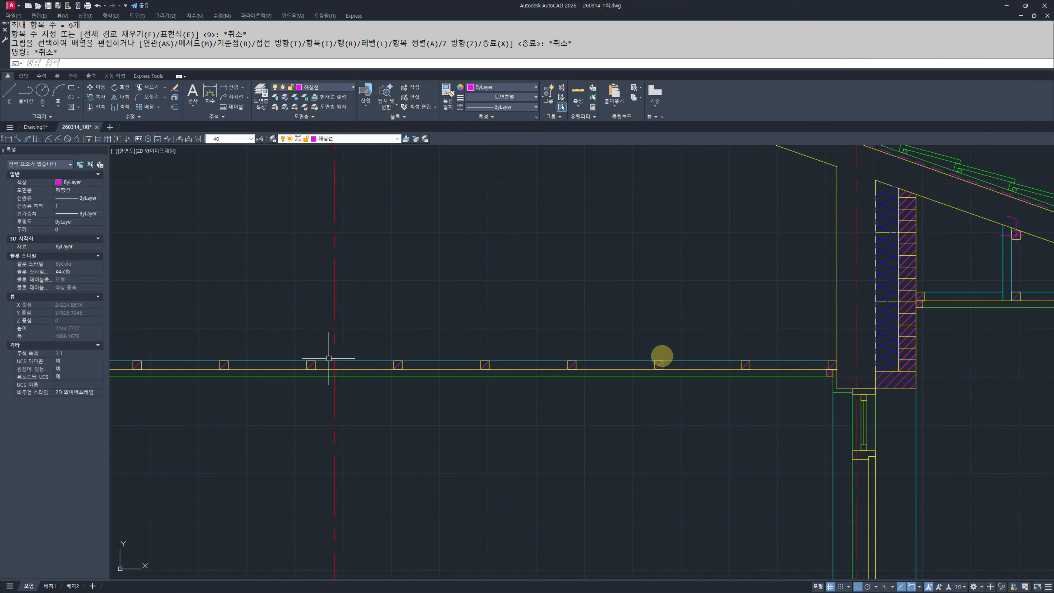
{"action": "scroll", "coordinate": [715, 369], "scroll_direction": "up", "scroll_amount": 6}
{"action": "left_click", "coordinate": [507, 286]}
{"action": "left_click", "coordinate": [873, 390]}
{"action": "scroll", "coordinate": [859, 357], "scroll_direction": "up", "scroll_amount": 4}
{"action": "type", "text": "cc"}
{"action": "key", "text": "space"}
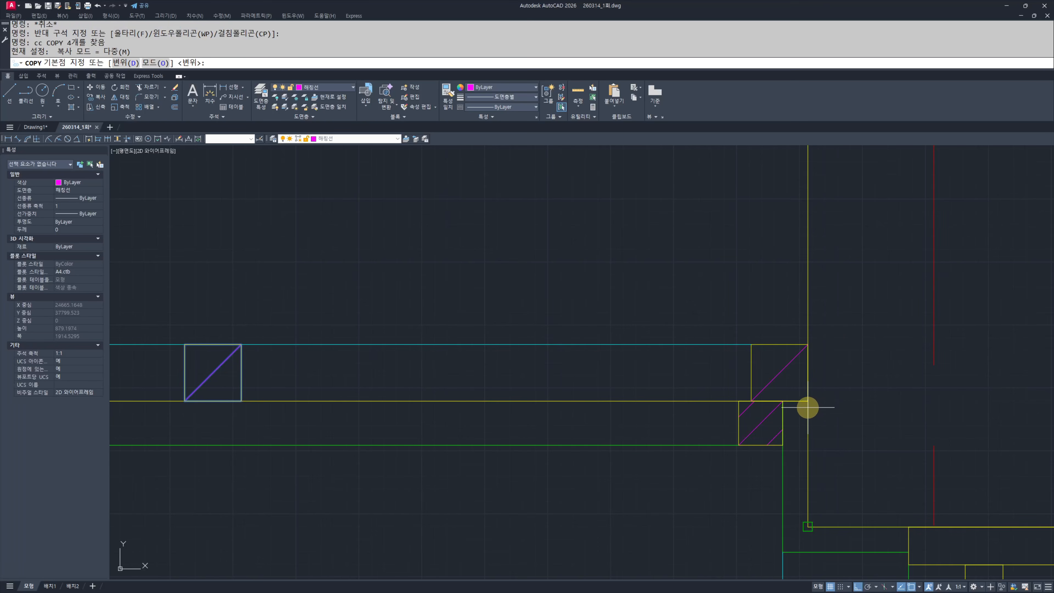
{"action": "left_click", "coordinate": [807, 401]}
{"action": "scroll", "coordinate": [487, 376], "scroll_direction": "down", "scroll_amount": 6}
{"action": "scroll", "coordinate": [819, 388], "scroll_direction": "up", "scroll_amount": 7}
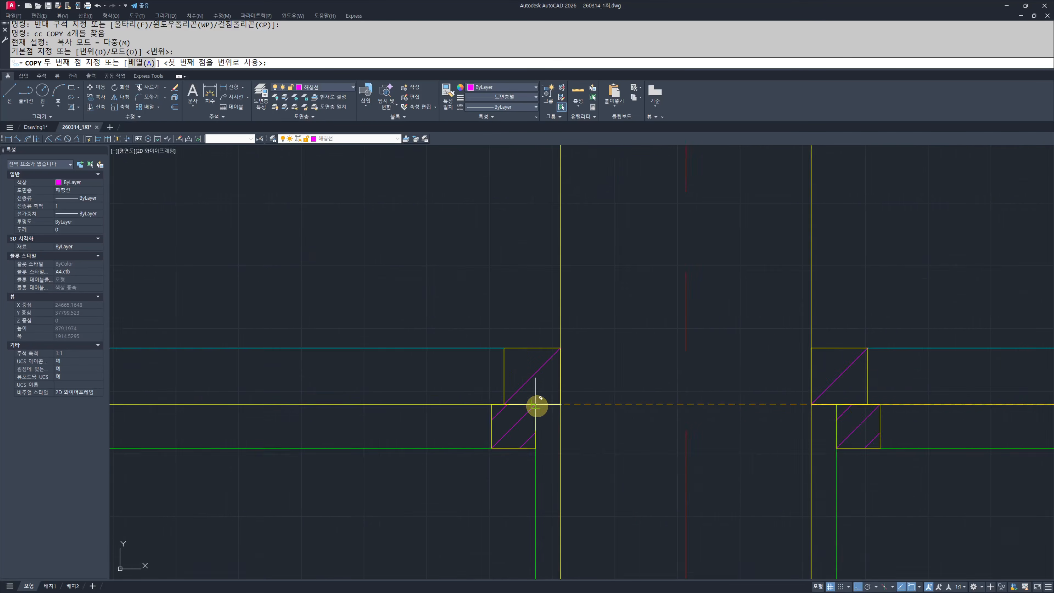
{"action": "left_click", "coordinate": [573, 402]}
{"action": "key", "text": "Escape"}
{"action": "key", "text": "Escape"}
{"action": "key", "text": "Escape"}
Step: Move the white vertical line about 72 towards the interior wall, clear of the end timber square
{"action": "scroll", "coordinate": [598, 370], "scroll_direction": "down", "scroll_amount": 7}
{"action": "middle_click_drag", "start_coordinate": [569, 369], "coordinate": [693, 396]}
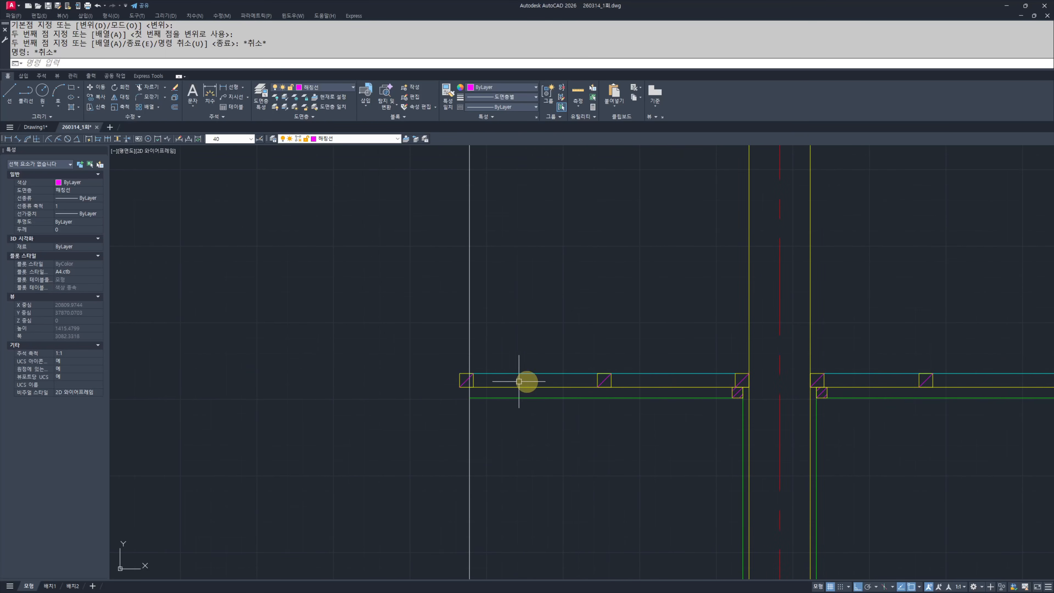
{"action": "scroll", "coordinate": [515, 380], "scroll_direction": "down", "scroll_amount": 4}
{"action": "left_click", "coordinate": [535, 329]}
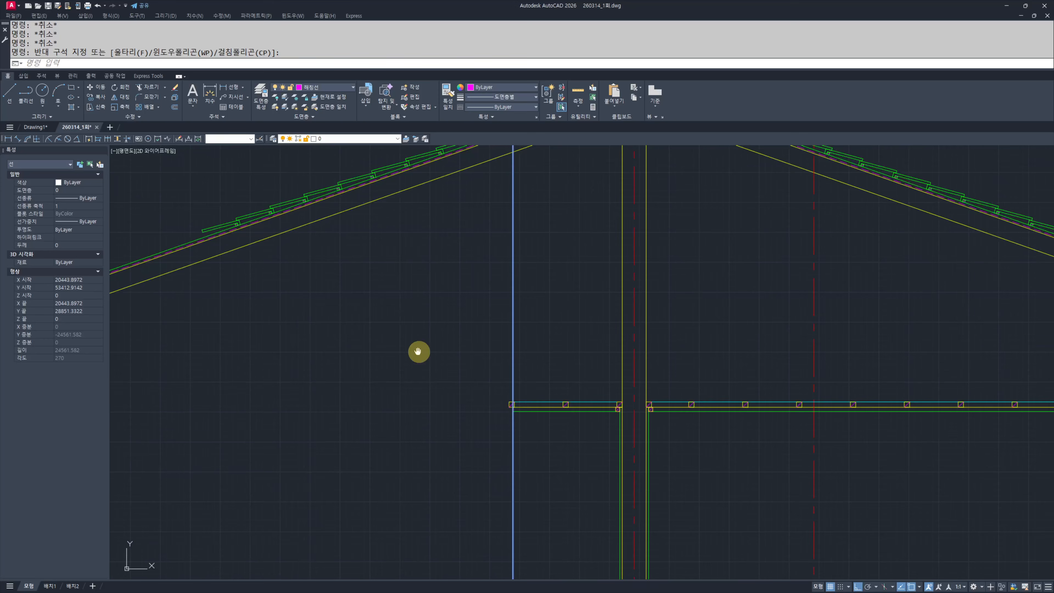
{"action": "left_click", "coordinate": [421, 324]}
{"action": "type", "text": "m"}
{"action": "key", "text": "space"}
{"action": "left_click", "coordinate": [419, 321]}
{"action": "middle_click_drag", "start_coordinate": [430, 322], "coordinate": [424, 428]}
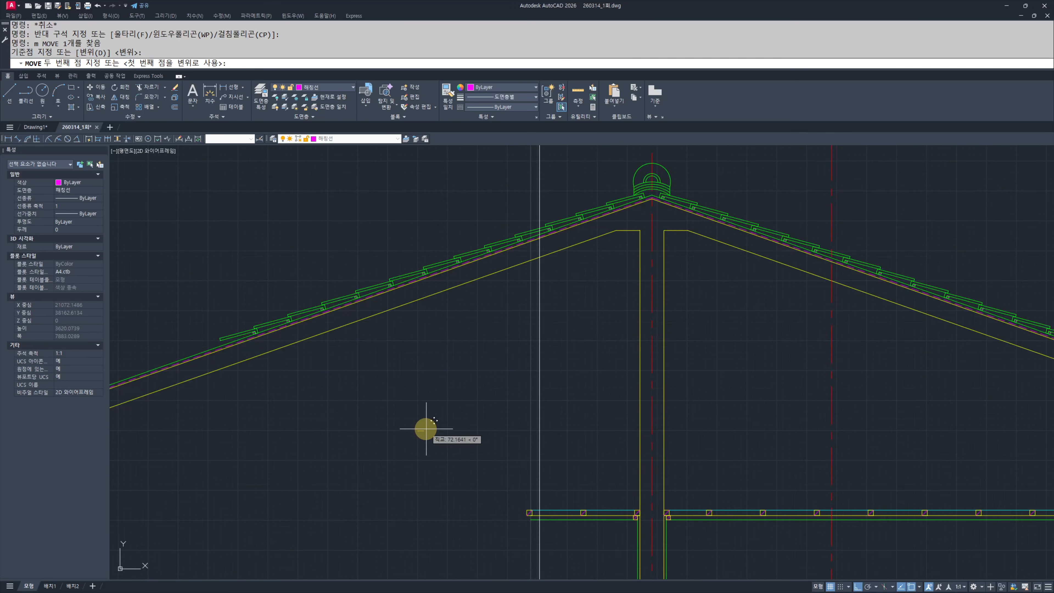
{"action": "scroll", "coordinate": [516, 285], "scroll_direction": "up", "scroll_amount": 4}
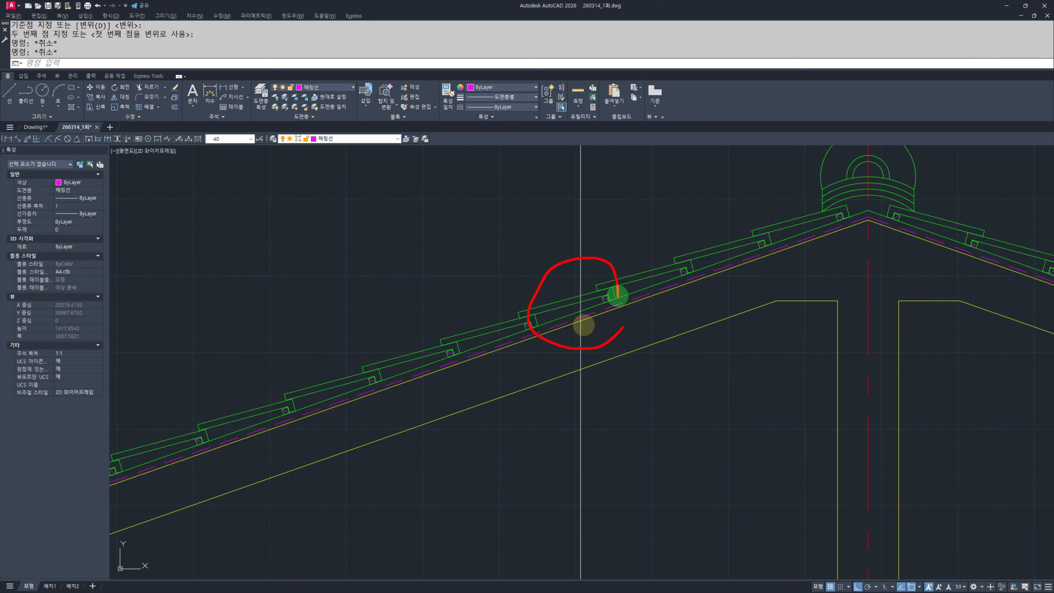
{"action": "scroll", "coordinate": [568, 346], "scroll_direction": "down", "scroll_amount": 8}
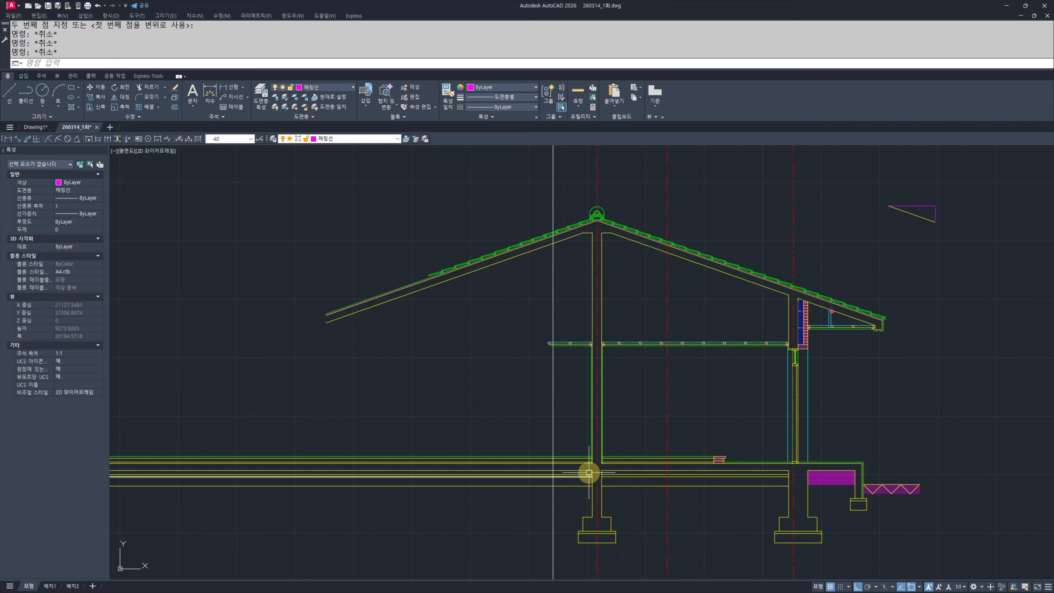
Step: Trim the interior wall's green finish lines below the green floor finish line on both sides of the wall
{"action": "scroll", "coordinate": [553, 461], "scroll_direction": "up", "scroll_amount": 3}
{"action": "middle_click_drag", "start_coordinate": [757, 434], "coordinate": [684, 435]}
{"action": "scroll", "coordinate": [689, 439], "scroll_direction": "up", "scroll_amount": 3}
{"action": "type", "text": "tr TRIM"}
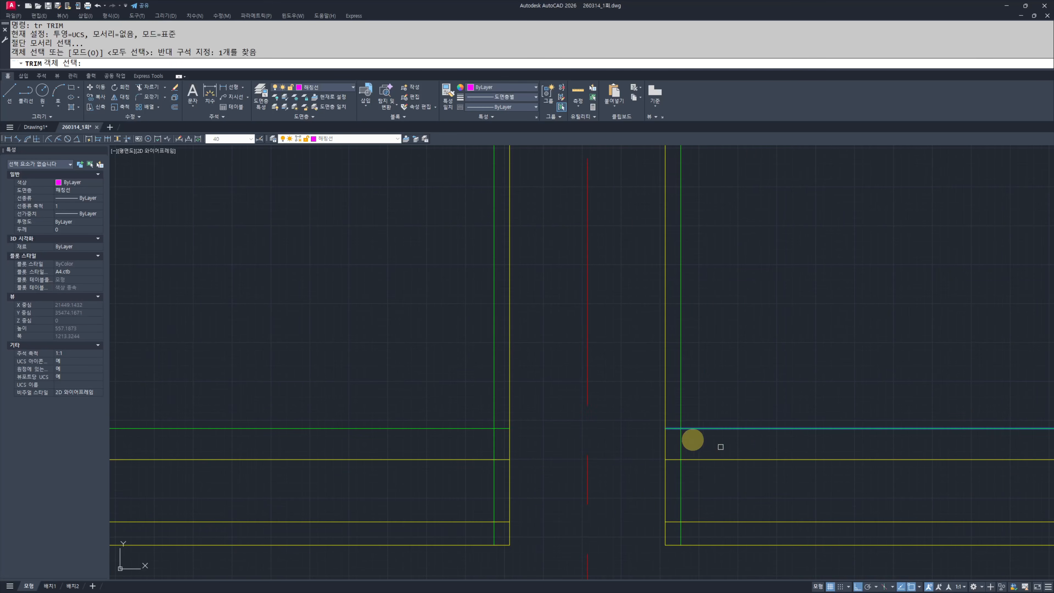
{"action": "key", "text": "Return"}
{"action": "left_click", "coordinate": [679, 441]}
{"action": "scroll", "coordinate": [478, 436], "scroll_direction": "up", "scroll_amount": 4}
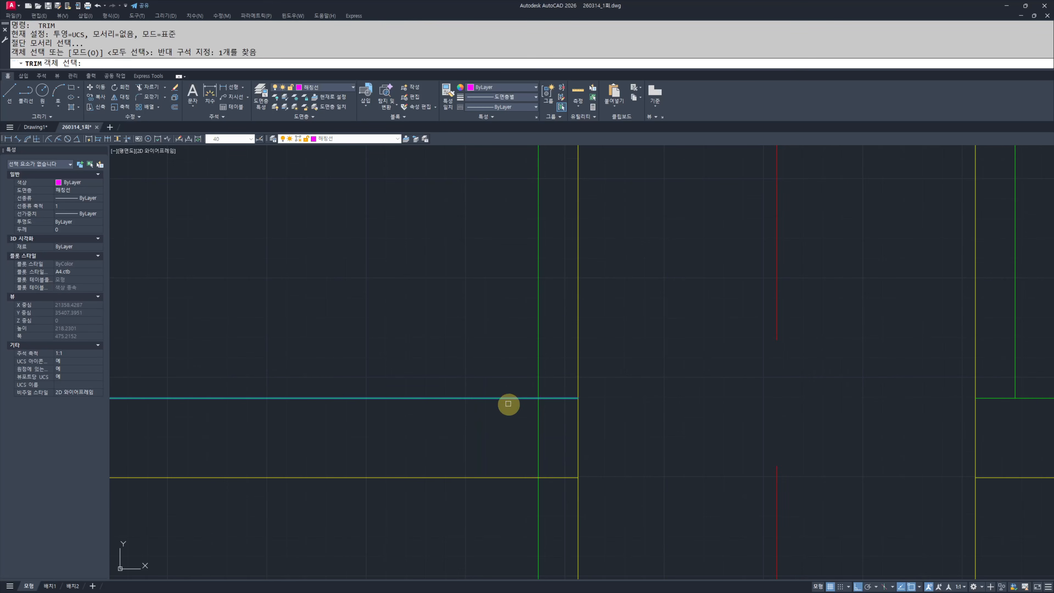
Step: Offset the lower boundary line of the top floor layer 15 upward, beside the hatched block
{"action": "key", "text": "Escape"}
{"action": "key", "text": "Escape"}
{"action": "scroll", "coordinate": [600, 416], "scroll_direction": "down", "scroll_amount": 1}
{"action": "mouse_move", "coordinate": [747, 416]}
{"action": "middle_mouse_down"}
{"action": "mouse_move", "coordinate": [604, 428]}
{"action": "mouse_move", "coordinate": [618, 426]}
{"action": "middle_mouse_up"}
{"action": "scroll", "coordinate": [708, 426], "scroll_direction": "up", "scroll_amount": 3}
{"action": "middle_click_drag", "start_coordinate": [709, 426], "coordinate": [651, 426]}
{"action": "type", "text": "o"}
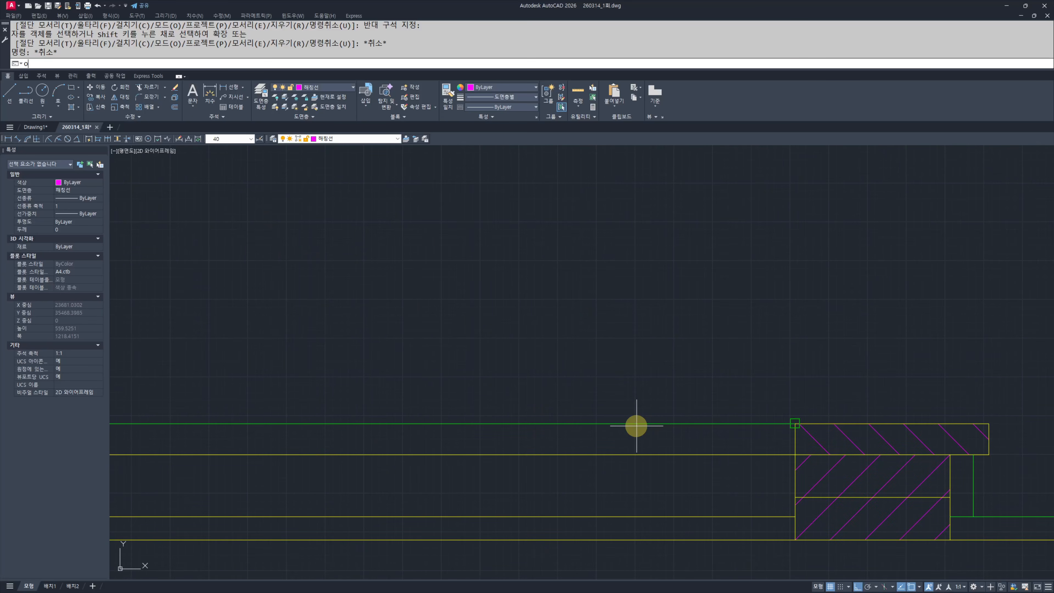
{"action": "key", "text": "Return"}
{"action": "type", "text": "15"}
{"action": "key", "text": "Return"}
{"action": "scroll", "coordinate": [636, 425], "scroll_direction": "up", "scroll_amount": 2}
{"action": "left_click", "coordinate": [702, 470]}
{"action": "left_click", "coordinate": [691, 451]}
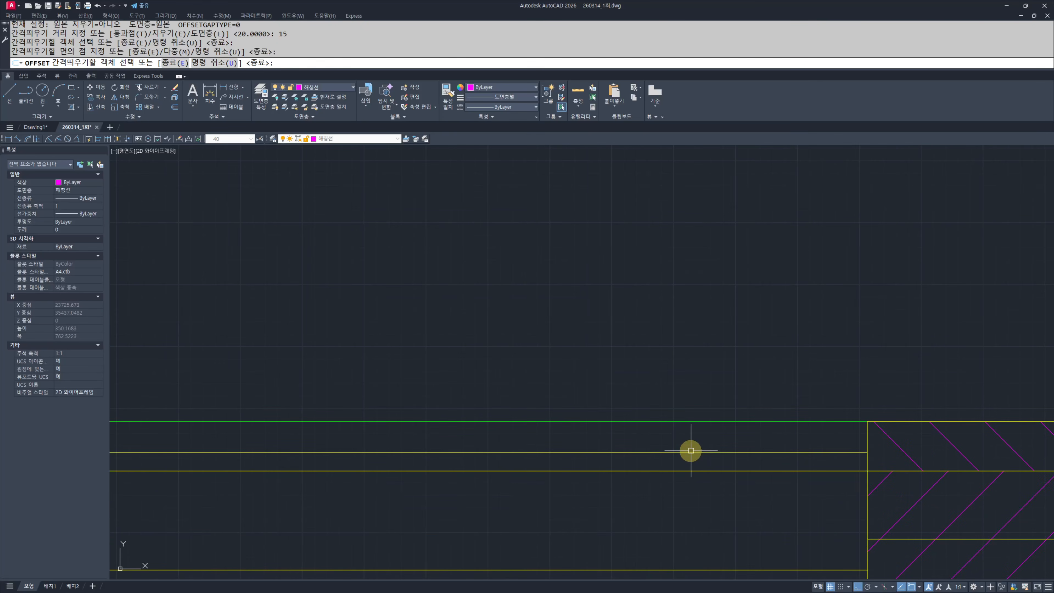
{"action": "key", "text": "Escape"}
{"action": "key", "text": "Escape"}
Step: Offset the hatched block's vertical edge 100 toward the open floor area
{"action": "key", "text": "Return"}
{"action": "type", "text": "1"}
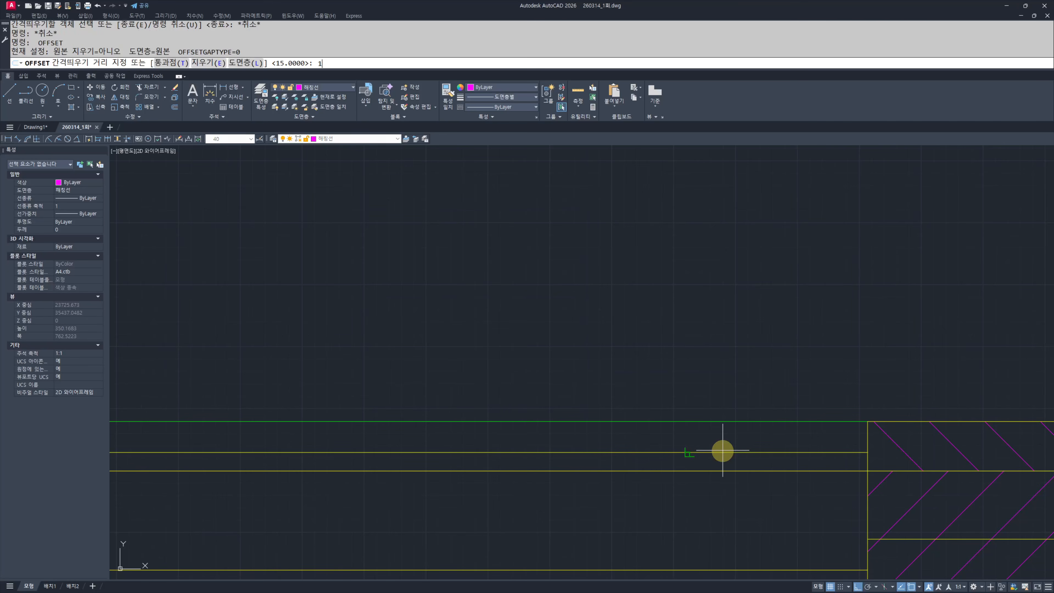
{"action": "key", "text": "Escape"}
{"action": "key", "text": "Return"}
{"action": "key", "text": "Return"}
{"action": "left_click", "coordinate": [867, 435]}
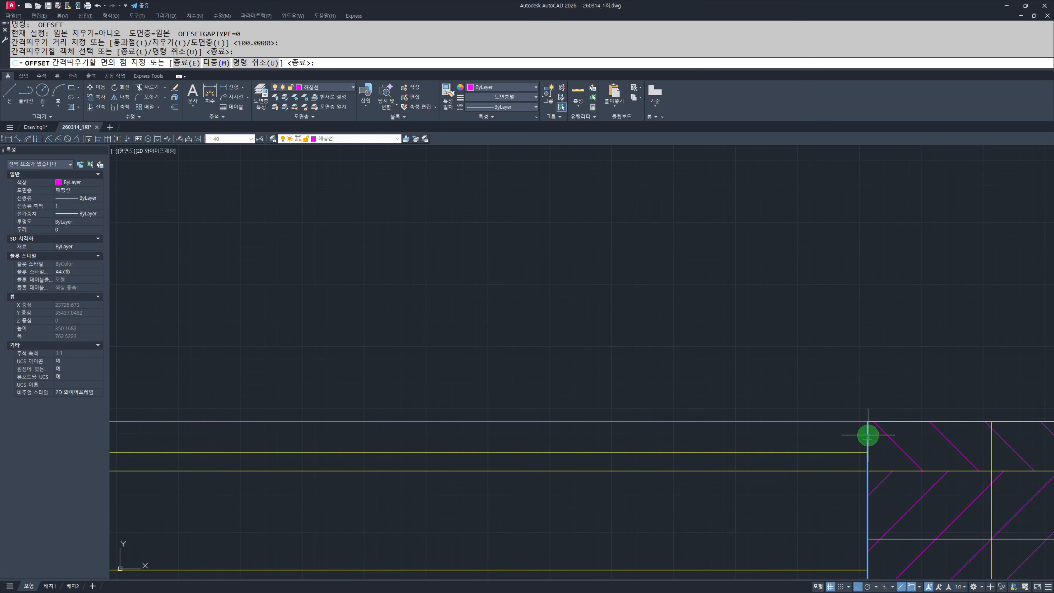
{"action": "left_click", "coordinate": [692, 353]}
{"action": "key", "text": "Escape"}
{"action": "key", "text": "Escape"}
{"action": "middle_click_drag", "start_coordinate": [753, 452], "coordinate": [674, 411]}
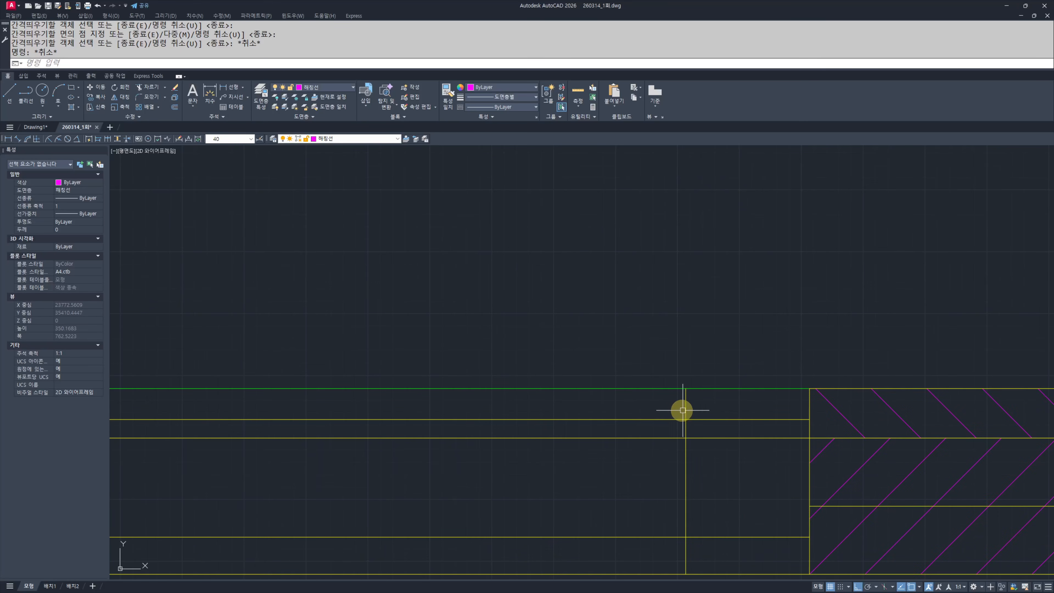
Step: Draw a circle with diameter 25 centred on the intersection of the two offset lines
{"action": "scroll", "coordinate": [683, 411], "scroll_direction": "up", "scroll_amount": 4}
{"action": "type", "text": "c"}
{"action": "key", "text": "Return"}
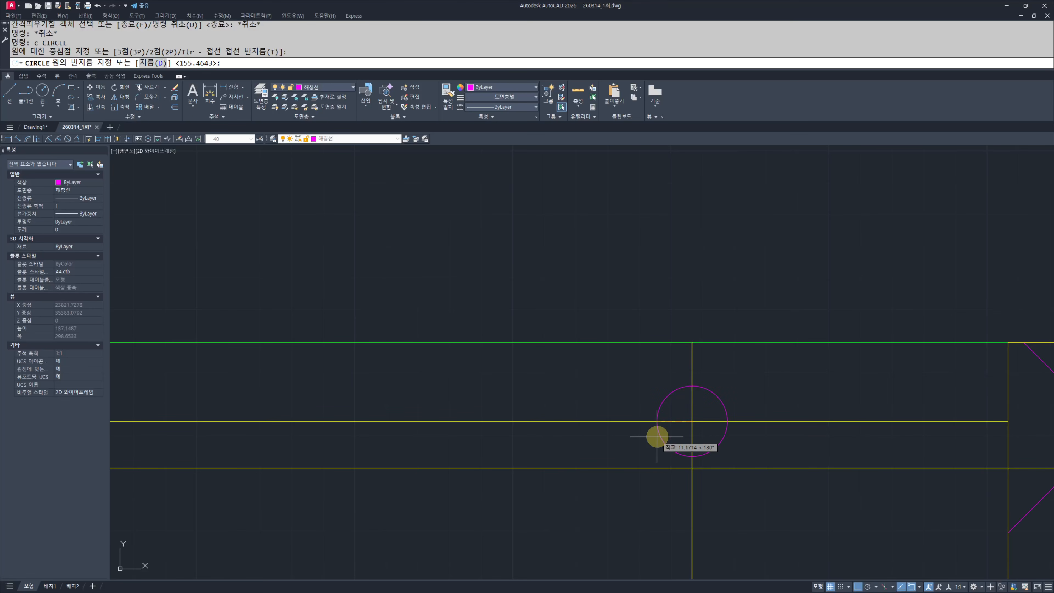
{"action": "type", "text": "mm"}
{"action": "middle_click_drag", "start_coordinate": [657, 437], "coordinate": [655, 443]}
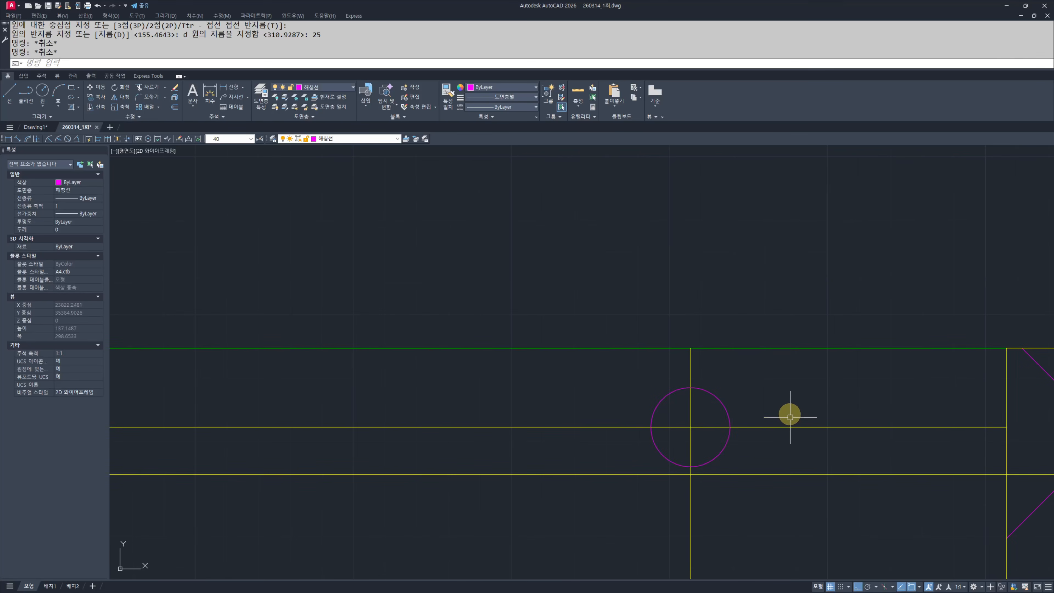
Step: Match the circle's properties to the green floor finish line
{"action": "key", "text": "Return"}
{"action": "left_click", "coordinate": [728, 348]}
{"action": "key", "text": "Escape"}
{"action": "key", "text": "Escape"}
Step: Match the properties of the two offset lines through the circle to the red centre line
{"action": "key", "text": "space"}
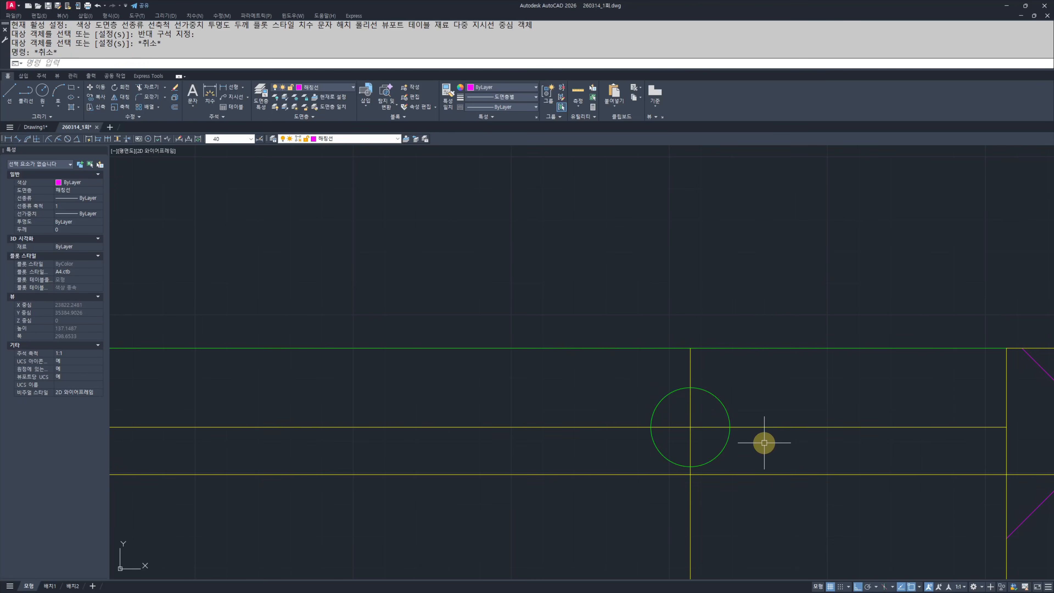
{"action": "scroll", "coordinate": [679, 403], "scroll_direction": "down", "scroll_amount": 5}
{"action": "middle_click_drag", "start_coordinate": [680, 402], "coordinate": [805, 406]}
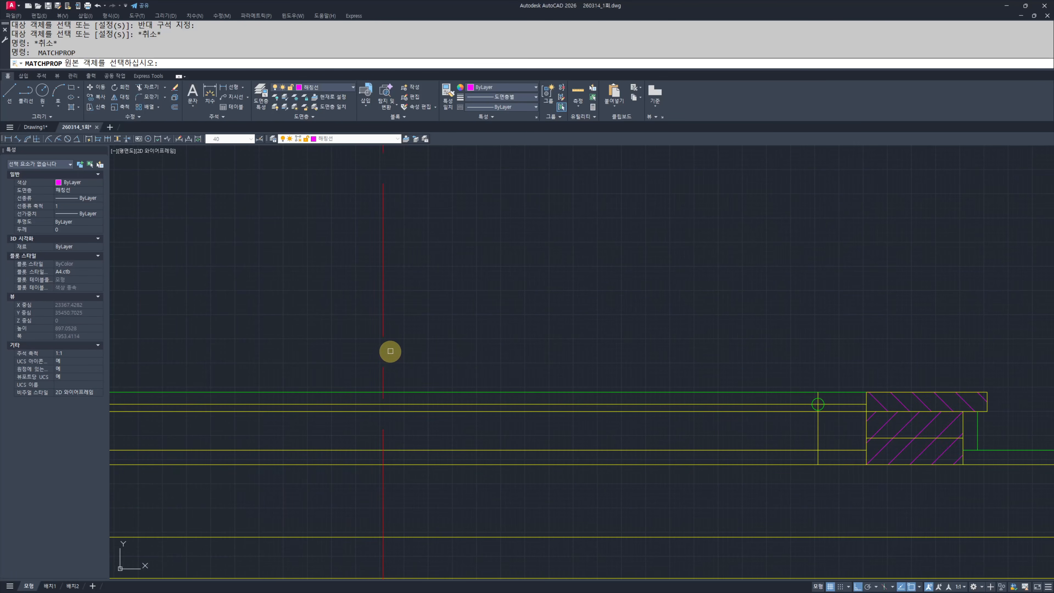
{"action": "key", "text": "Escape"}
{"action": "scroll", "coordinate": [846, 415], "scroll_direction": "up", "scroll_amount": 10}
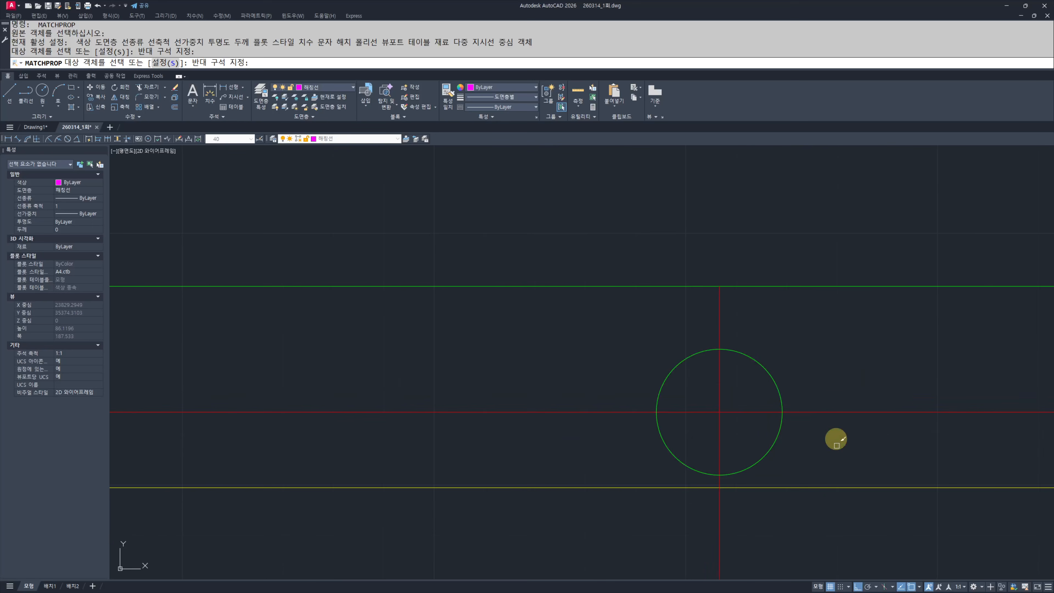
Step: Offset the circle 20 outward to make a boundary circle for its centre lines
{"action": "type", "text": "o"}
{"action": "key", "text": "Return"}
{"action": "type", "text": "20"}
{"action": "key", "text": "Return"}
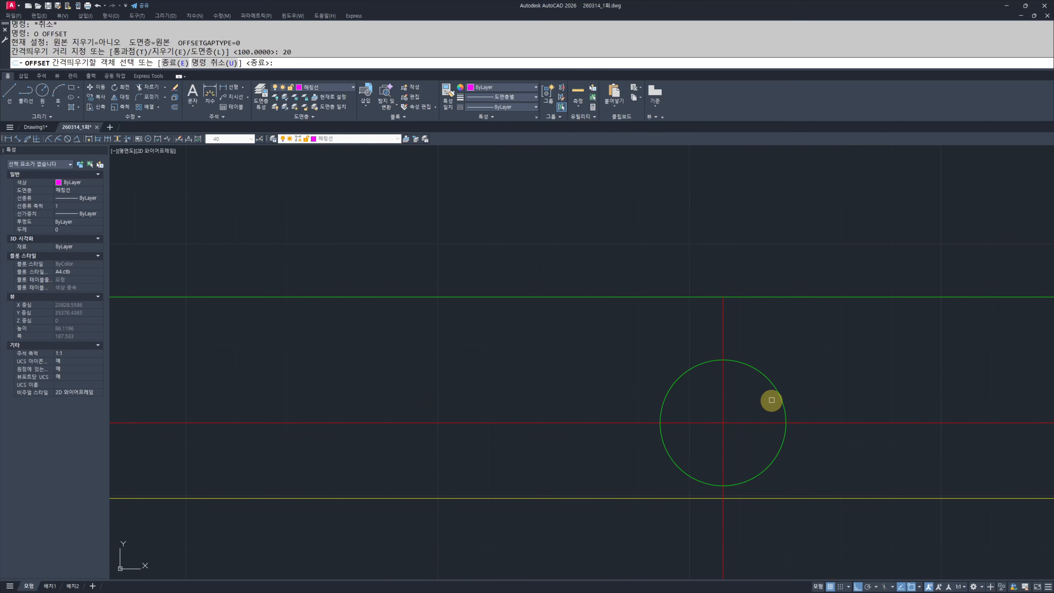
{"action": "key", "text": "Escape"}
{"action": "key", "text": "space"}
{"action": "type", "text": "20"}
{"action": "key", "text": "Escape"}
{"action": "key", "text": "Escape"}
{"action": "key", "text": "space"}
{"action": "type", "text": "2"}
{"action": "left_click", "coordinate": [789, 391]}
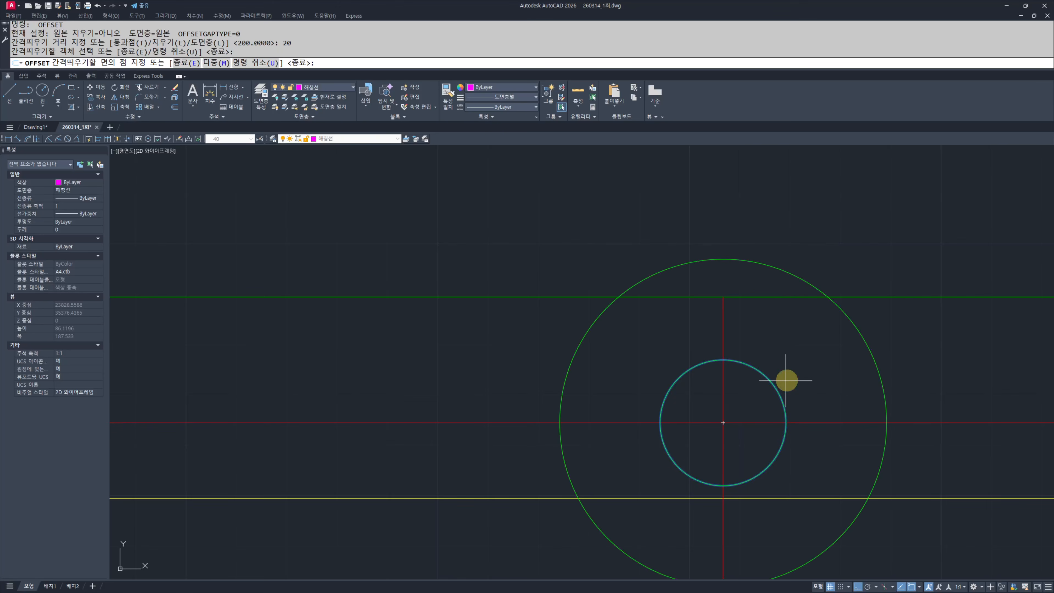
{"action": "left_click", "coordinate": [786, 379]}
{"action": "key", "text": "Escape"}
{"action": "key", "text": "Escape"}
Step: Extend the vertical centre line up to the outer circle
{"action": "scroll", "coordinate": [780, 349], "scroll_direction": "down", "scroll_amount": 2}
{"action": "type", "text": "aex"}
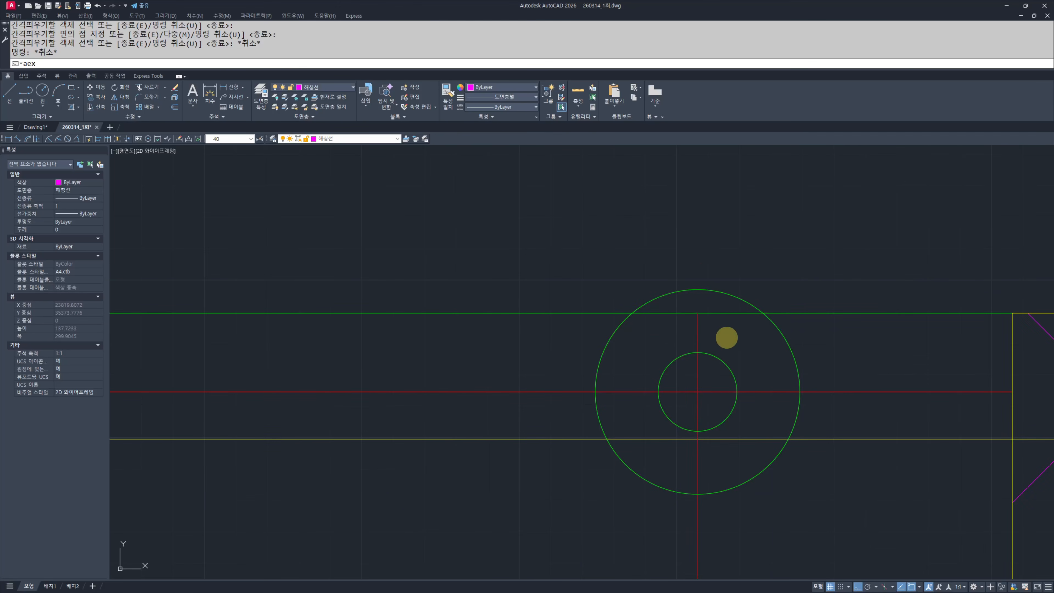
{"action": "key", "text": "space"}
{"action": "left_click_drag", "start_coordinate": [818, 333], "coordinate": [746, 342]}
{"action": "key", "text": "space"}
{"action": "left_click", "coordinate": [697, 325]}
{"action": "key", "text": "Escape"}
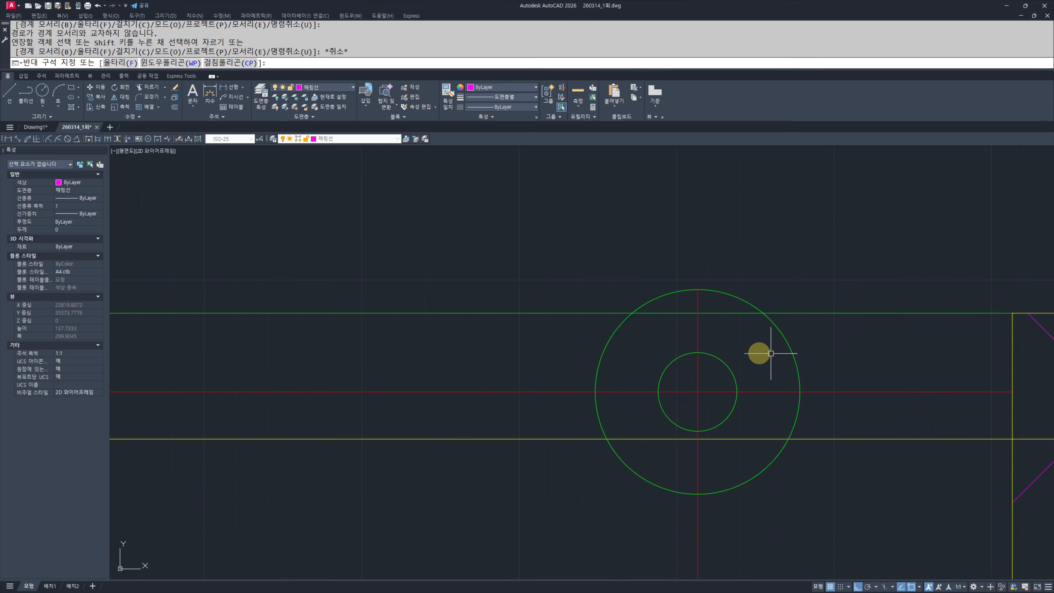
Step: Trim the vertical centre line's lower end and the horizontal centre line's left end at the outer circle
{"action": "middle_click_drag", "start_coordinate": [781, 365], "coordinate": [725, 358]}
{"action": "type", "text": "tr"}
{"action": "key", "text": "space"}
{"action": "left_click_drag", "start_coordinate": [763, 346], "coordinate": [722, 360]}
{"action": "key", "text": "space"}
{"action": "left_click", "coordinate": [819, 377]}
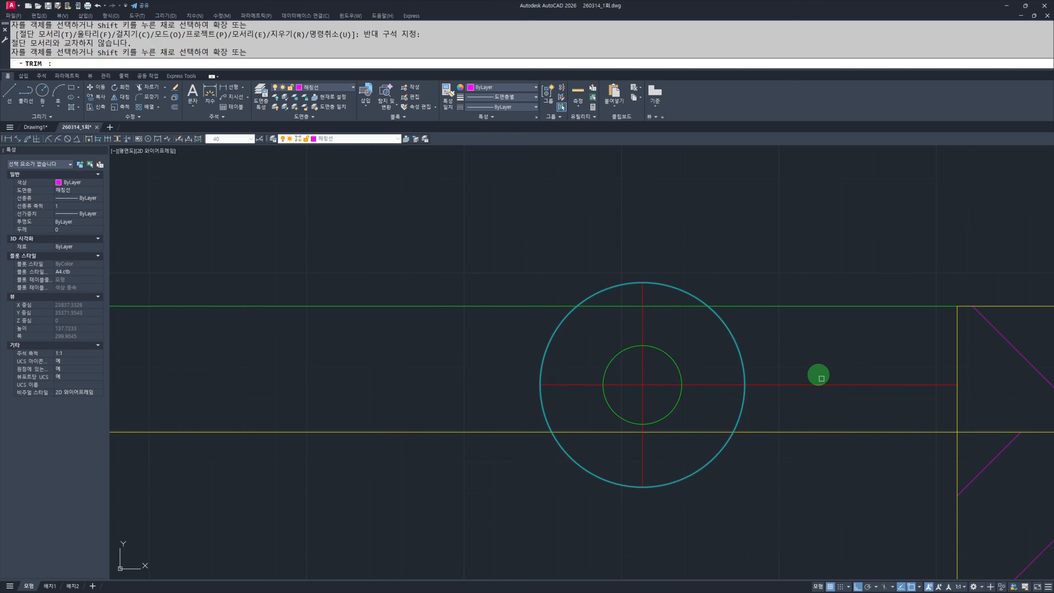
{"action": "key", "text": "Escape"}
{"action": "key", "text": "Escape"}
{"action": "key", "text": "Escape"}
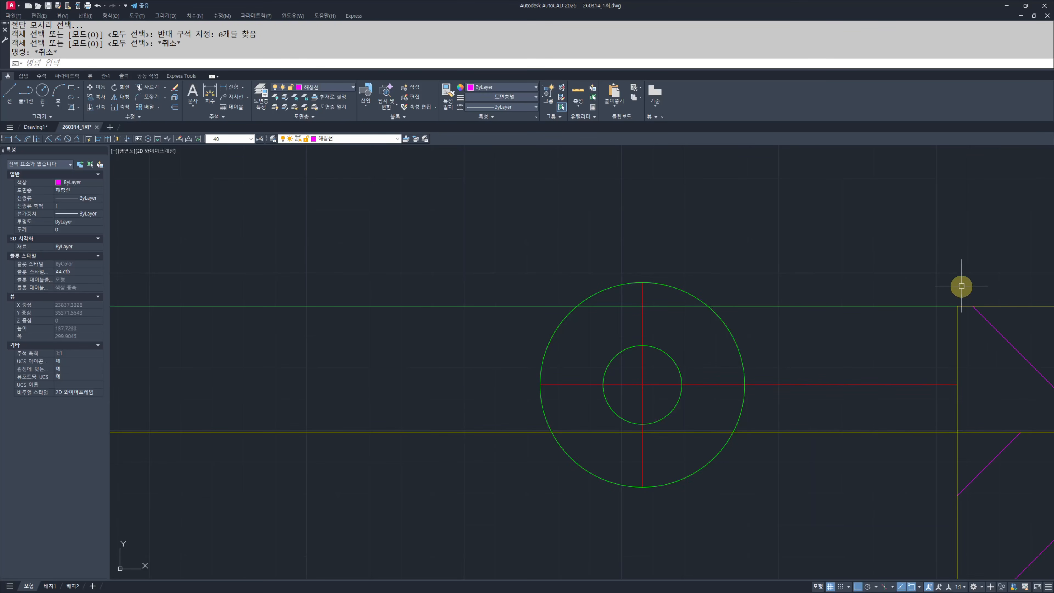
Step: Trim the horizontal centre line's remaining right end at the outer circle
{"action": "middle_click_drag", "start_coordinate": [728, 344], "coordinate": [690, 333]}
{"action": "type", "text": "tr"}
{"action": "key", "text": "space"}
{"action": "left_click_drag", "start_coordinate": [746, 386], "coordinate": [720, 363]}
{"action": "key", "text": "Escape"}
{"action": "key", "text": "Escape"}
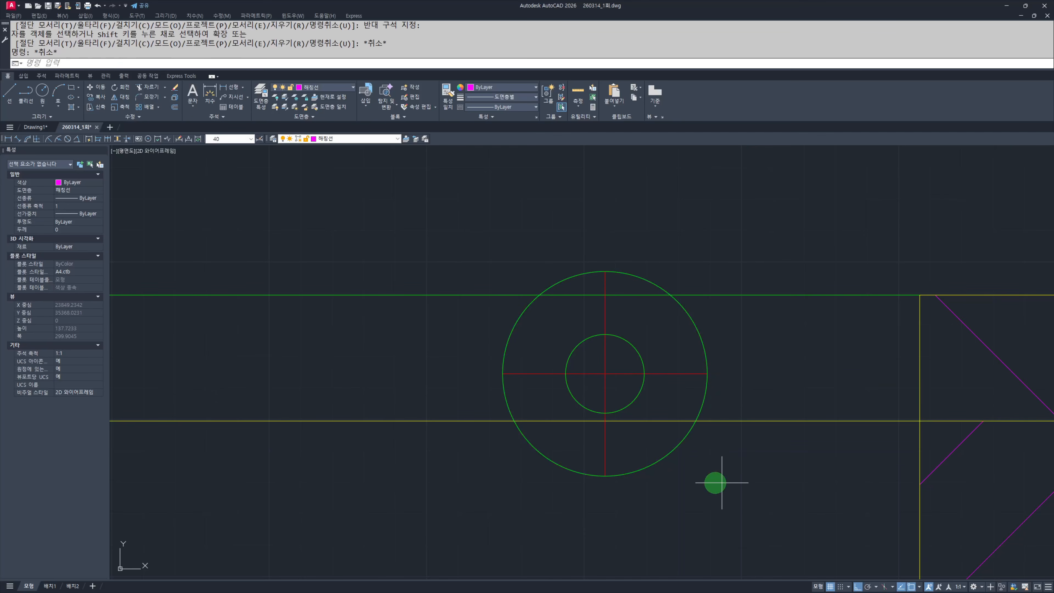
Step: Erase the outer boundary circle
{"action": "left_click_drag", "start_coordinate": [717, 482], "coordinate": [659, 457]}
{"action": "type", "text": "e"}
{"action": "key", "text": "Escape"}
{"action": "key", "text": "Escape"}
{"action": "left_click", "coordinate": [440, 502]}
{"action": "left_click", "coordinate": [732, 255]}
{"action": "mouse_move", "coordinate": [652, 254]}
{"action": "middle_mouse_down"}
{"action": "mouse_move", "coordinate": [772, 255]}
{"action": "mouse_move", "coordinate": [786, 283]}
{"action": "middle_mouse_up"}
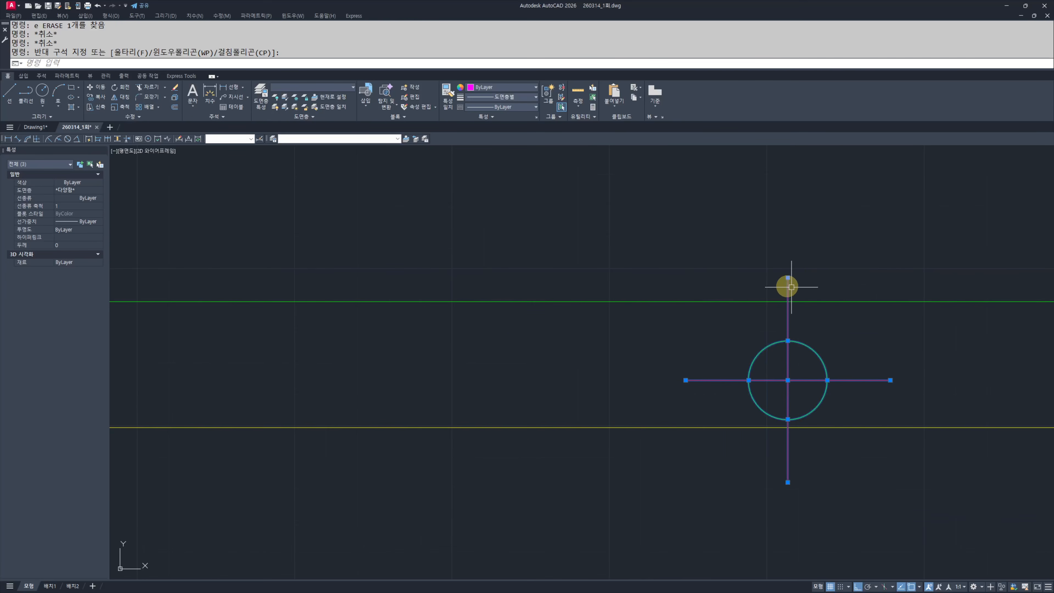
{"action": "scroll", "coordinate": [718, 337], "scroll_direction": "down", "scroll_amount": 4}
{"action": "type", "text": "cc"}
{"action": "key", "text": "space"}
{"action": "type", "text": "a"}
{"action": "key", "text": "space"}
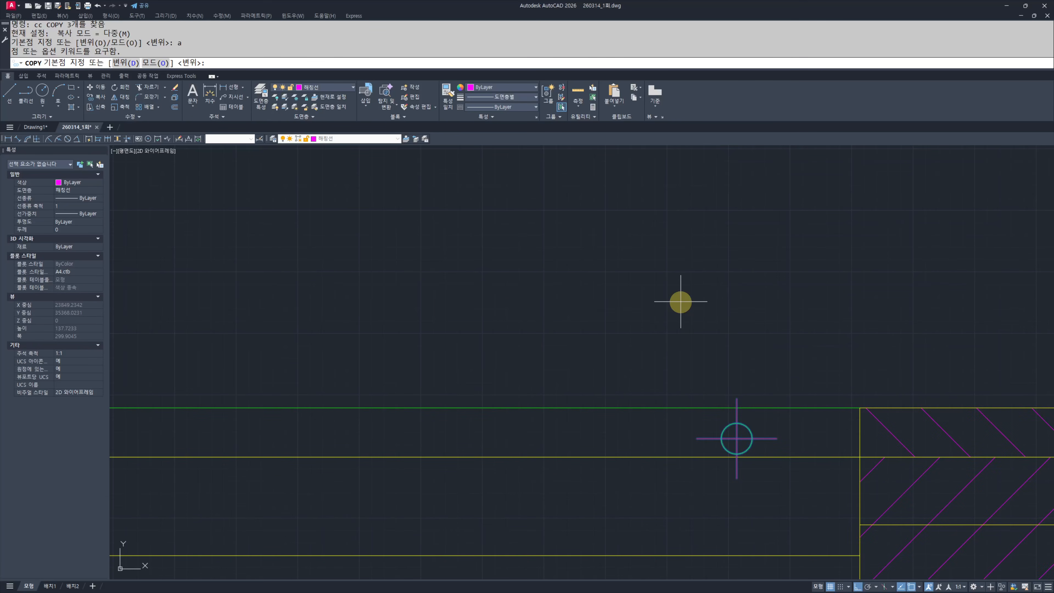
{"action": "key", "text": "Escape"}
Step: Copy the circle with its two centre lines 250 to the left
{"action": "left_click", "coordinate": [682, 341]}
{"action": "left_click", "coordinate": [830, 514]}
{"action": "type", "text": "cc"}
{"action": "key", "text": "space"}
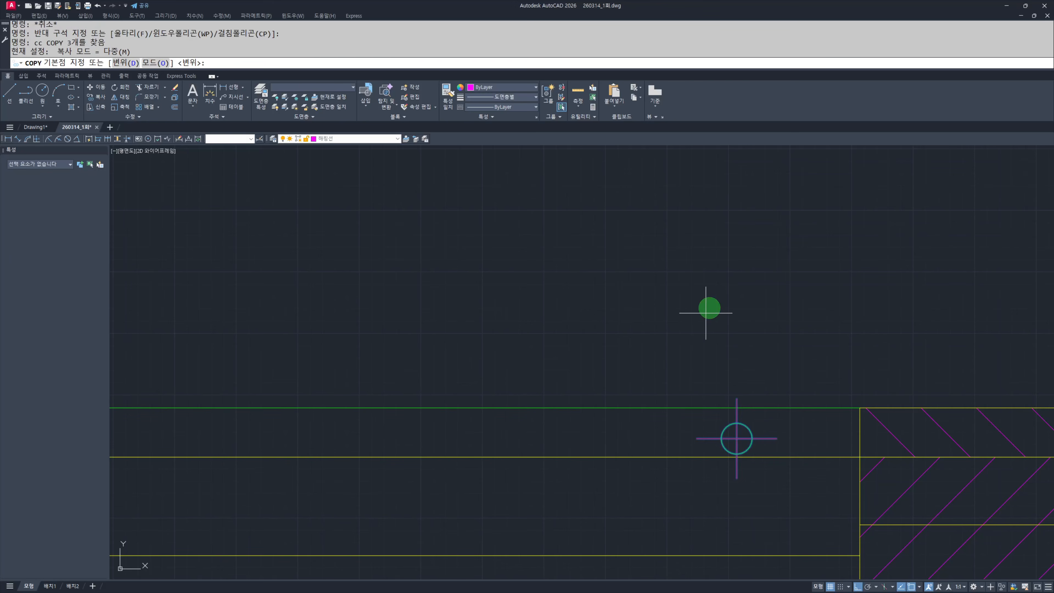
{"action": "left_click", "coordinate": [709, 307]}
{"action": "key", "text": "Escape"}
{"action": "key", "text": "Escape"}
Step: Draw two horizontal lines joining the top and bottom quadrants of the two circles
{"action": "middle_click_drag", "start_coordinate": [671, 344], "coordinate": [747, 313]}
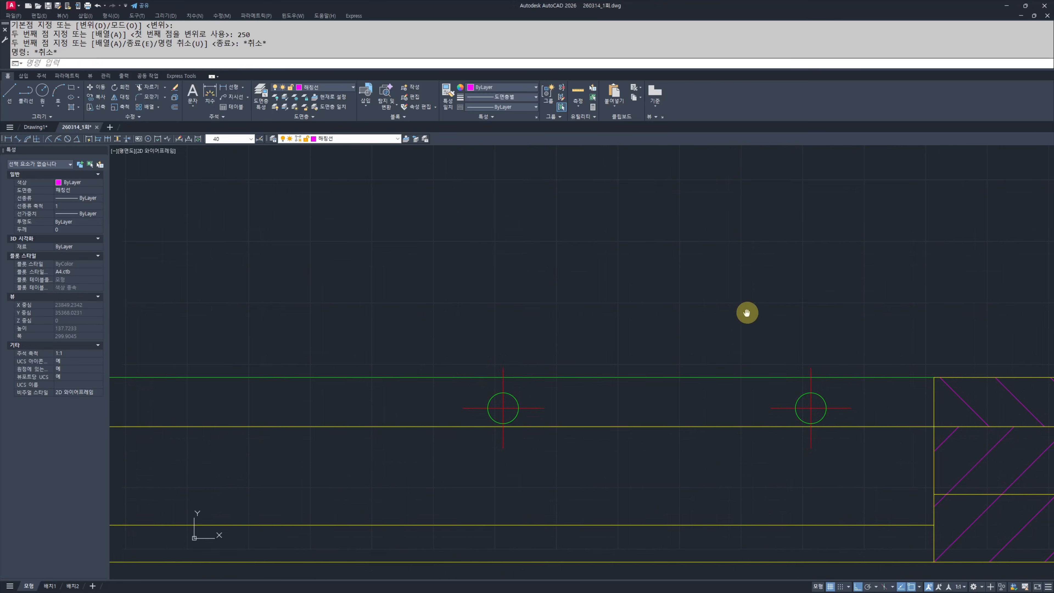
{"action": "scroll", "coordinate": [806, 386], "scroll_direction": "up", "scroll_amount": 3}
{"action": "type", "text": "l"}
{"action": "key", "text": "space"}
{"action": "left_click", "coordinate": [819, 400]}
{"action": "middle_click_drag", "start_coordinate": [515, 406], "coordinate": [685, 376]}
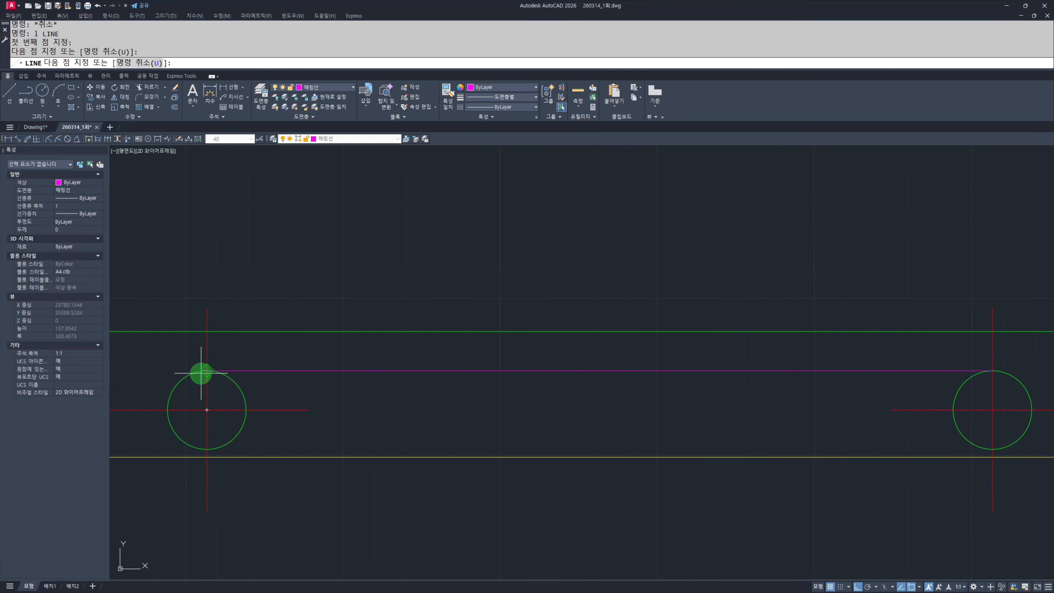
{"action": "left_click", "coordinate": [215, 445]}
{"action": "left_click", "coordinate": [993, 448]}
{"action": "key", "text": "Escape"}
{"action": "key", "text": "Escape"}
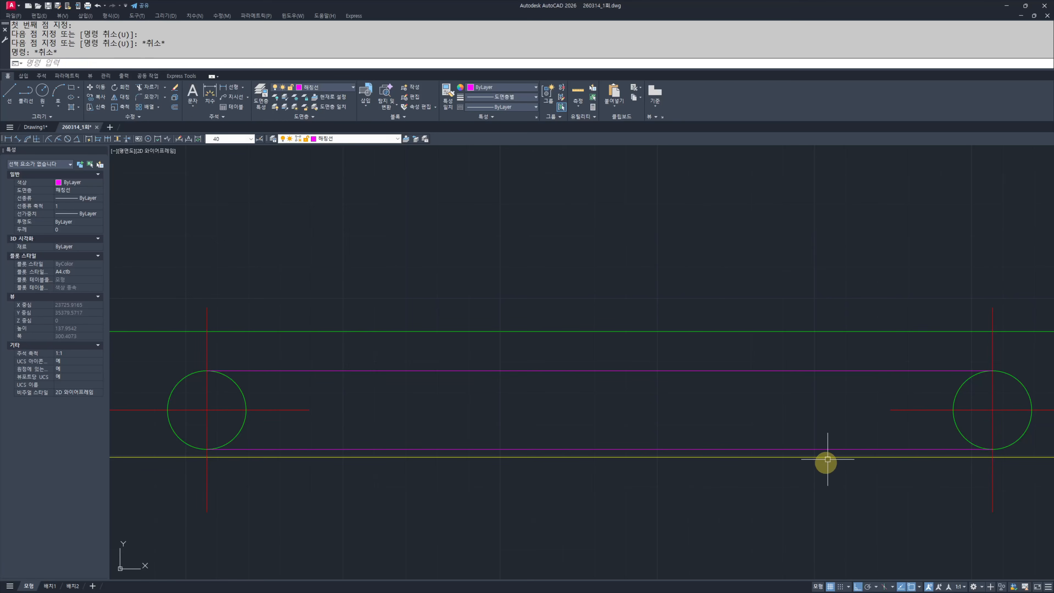
Step: Move the two connecting lines to the 숨은선 layer
{"action": "left_click", "coordinate": [705, 359]}
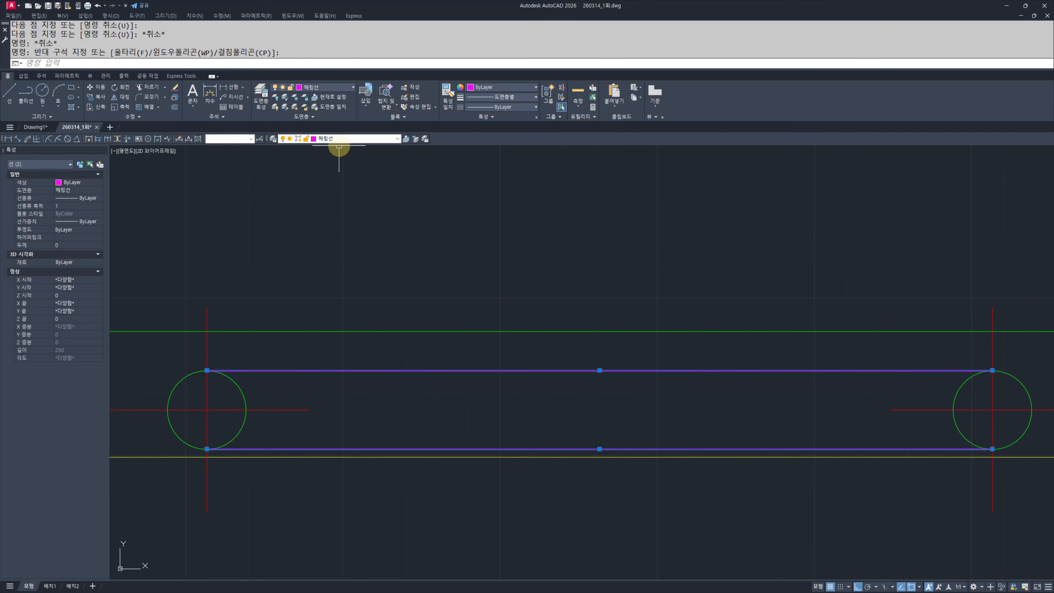
{"action": "left_click", "coordinate": [352, 139]}
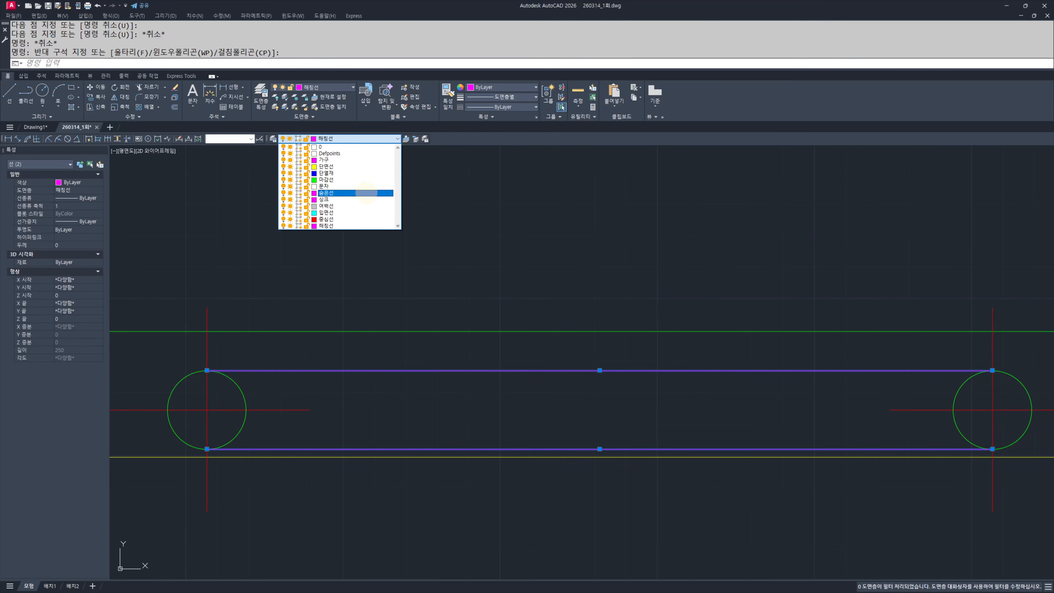
{"action": "left_click", "coordinate": [363, 192]}
{"action": "key", "text": "Escape"}
Step: Group the two circles, their centre lines and the two connecting lines
{"action": "scroll", "coordinate": [313, 313], "scroll_direction": "down", "scroll_amount": 5}
{"action": "left_click", "coordinate": [289, 296]}
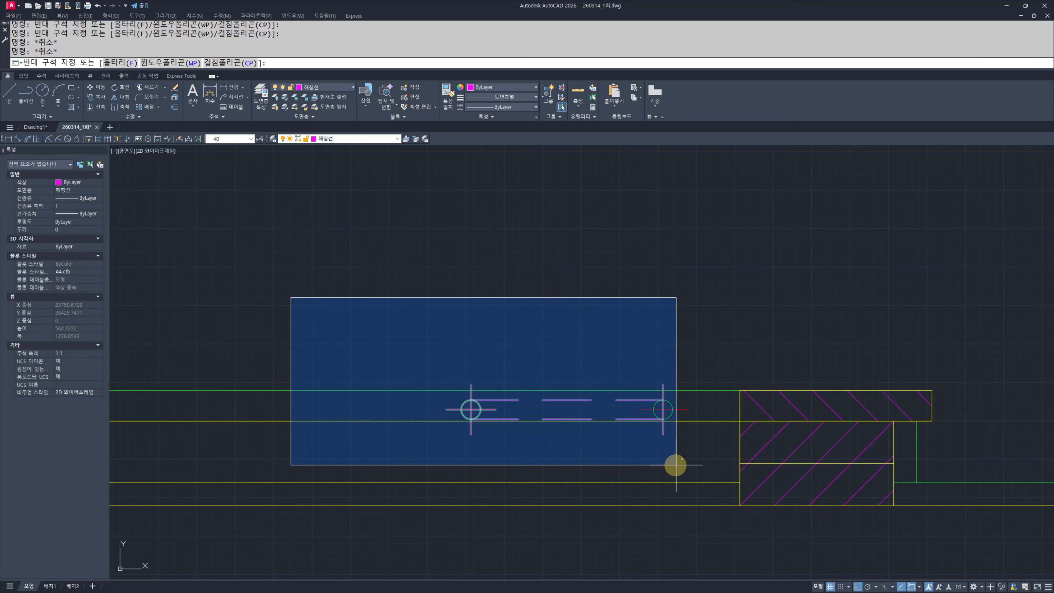
{"action": "left_click", "coordinate": [739, 496]}
{"action": "middle_click_drag", "start_coordinate": [584, 429], "coordinate": [640, 434]}
{"action": "type", "text": "g"}
{"action": "key", "text": "space"}
{"action": "key", "text": "Escape"}
{"action": "key", "text": "Escape"}
Step: Create a path array of the circle group along the green floor finish line
{"action": "left_click", "coordinate": [755, 412]}
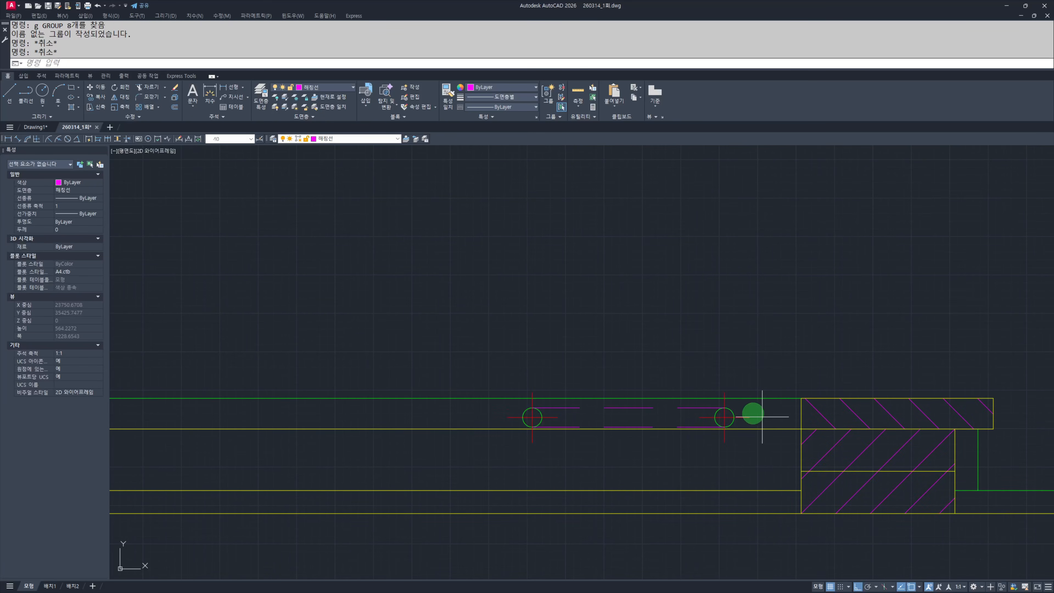
{"action": "left_click", "coordinate": [598, 408]}
{"action": "type", "text": "ar"}
{"action": "key", "text": "space"}
{"action": "key", "text": "space"}
{"action": "left_click", "coordinate": [488, 393]}
{"action": "left_click", "coordinate": [478, 402]}
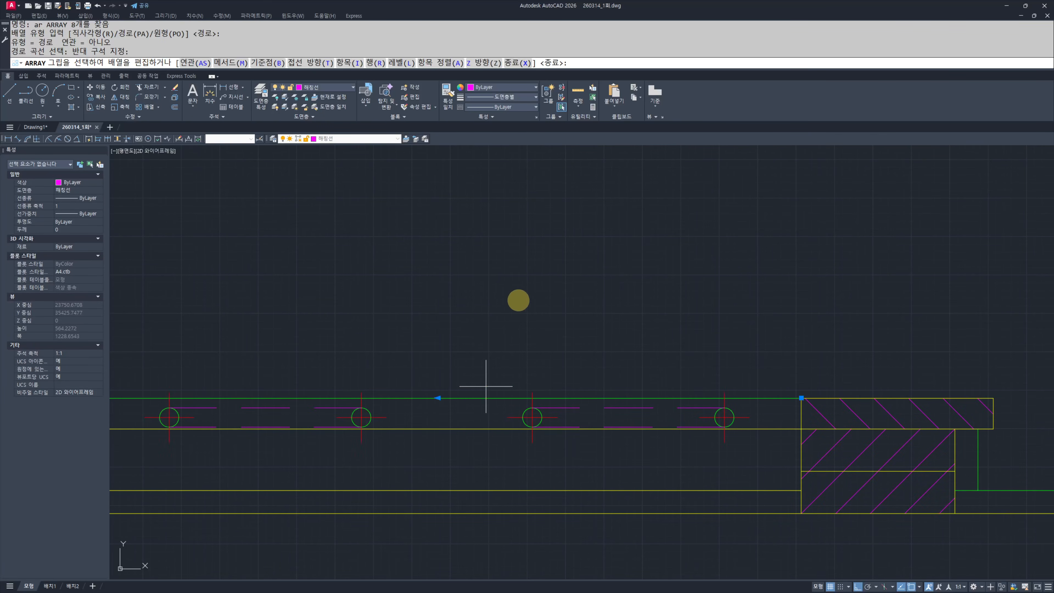
Step: Set the array's item spacing to 500 with 5 items and finish the array
{"action": "type", "text": "i"}
{"action": "key", "text": "space"}
{"action": "key", "text": "Escape"}
{"action": "key", "text": "Escape"}
{"action": "key", "text": "Escape"}
{"action": "scroll", "coordinate": [520, 299], "scroll_direction": "down", "scroll_amount": 6}
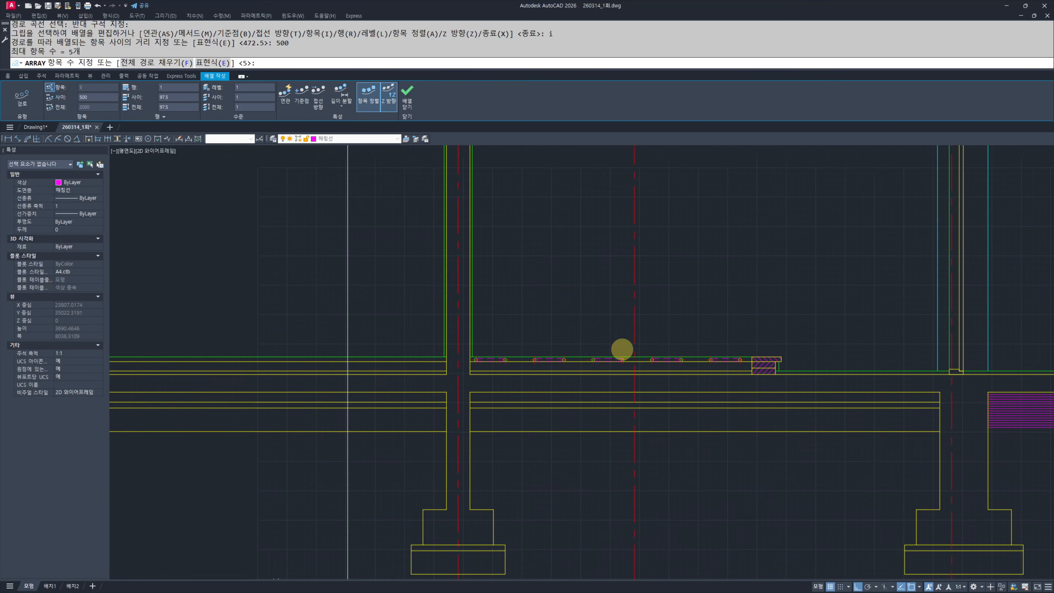
{"action": "key", "text": "Escape"}
{"action": "key", "text": "Escape"}
{"action": "key", "text": "Escape"}
{"action": "scroll", "coordinate": [477, 354], "scroll_direction": "up", "scroll_amount": 3}
{"action": "mouse_move", "coordinate": [811, 383]}
{"action": "middle_mouse_down"}
{"action": "mouse_move", "coordinate": [457, 381]}
{"action": "mouse_move", "coordinate": [702, 383]}
{"action": "mouse_move", "coordinate": [574, 403]}
{"action": "mouse_move", "coordinate": [639, 383]}
{"action": "middle_mouse_up"}
{"action": "scroll", "coordinate": [689, 383], "scroll_direction": "down", "scroll_amount": 2}
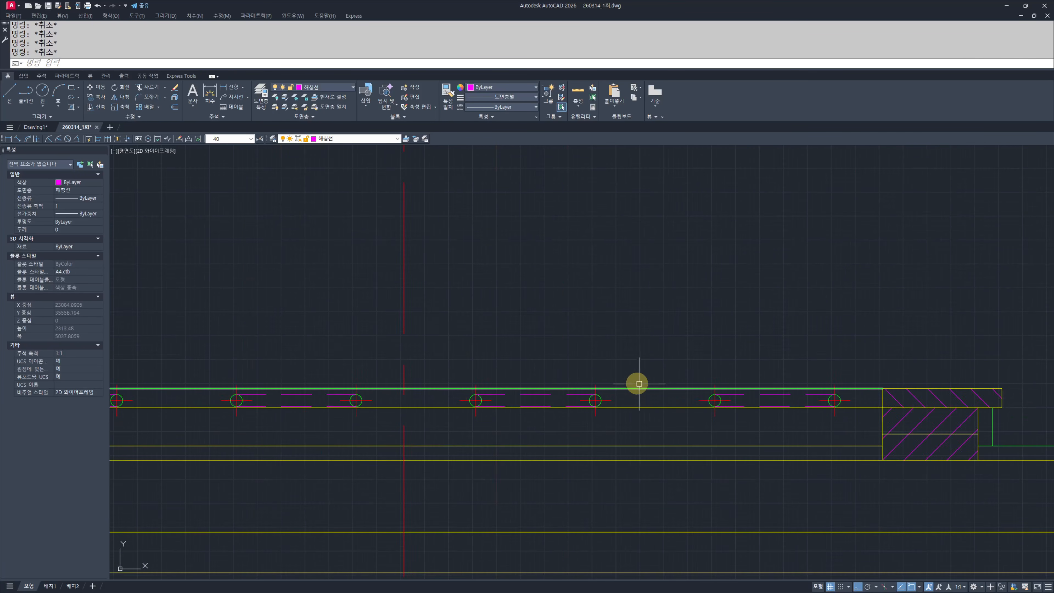
{"action": "left_click", "coordinate": [535, 400]}
{"action": "middle_click_drag", "start_coordinate": [365, 400], "coordinate": [583, 400]}
{"action": "scroll", "coordinate": [535, 399], "scroll_direction": "up", "scroll_amount": 2}
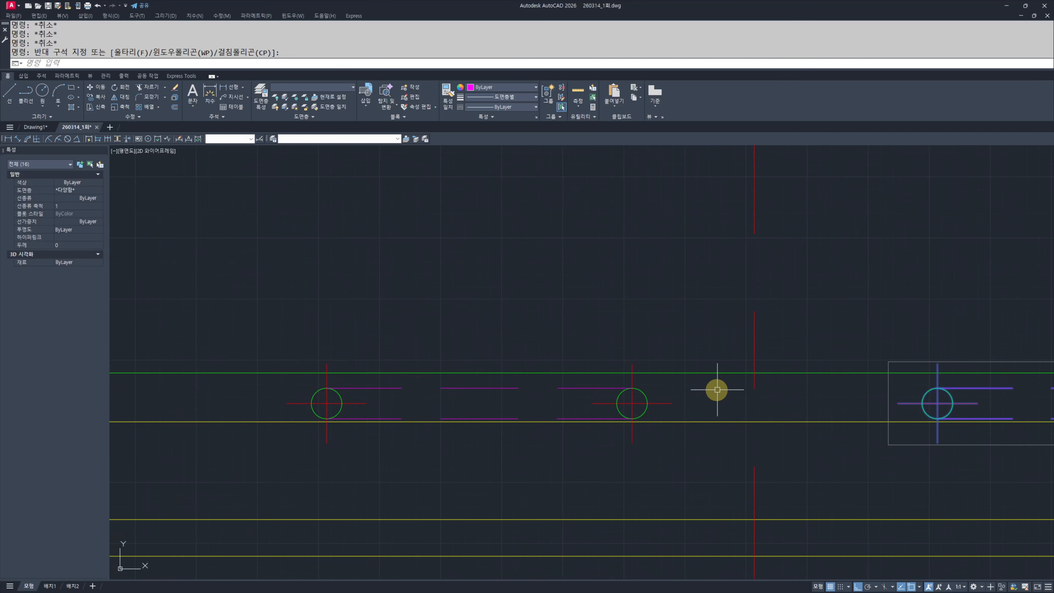
{"action": "left_click", "coordinate": [717, 389]}
{"action": "left_click", "coordinate": [486, 382]}
{"action": "scroll", "coordinate": [484, 382], "scroll_direction": "down", "scroll_amount": 3}
{"action": "middle_click_drag", "start_coordinate": [471, 386], "coordinate": [483, 387]}
{"action": "scroll", "coordinate": [712, 386], "scroll_direction": "up", "scroll_amount": 1}
{"action": "key", "text": "Escape"}
{"action": "key", "text": "Escape"}
Step: Copy the grouped floor pipes from the right room's floor-finish corner to the matching floor corner in the left room
{"action": "scroll", "coordinate": [789, 387], "scroll_direction": "up", "scroll_amount": 2}
{"action": "left_click", "coordinate": [811, 384]}
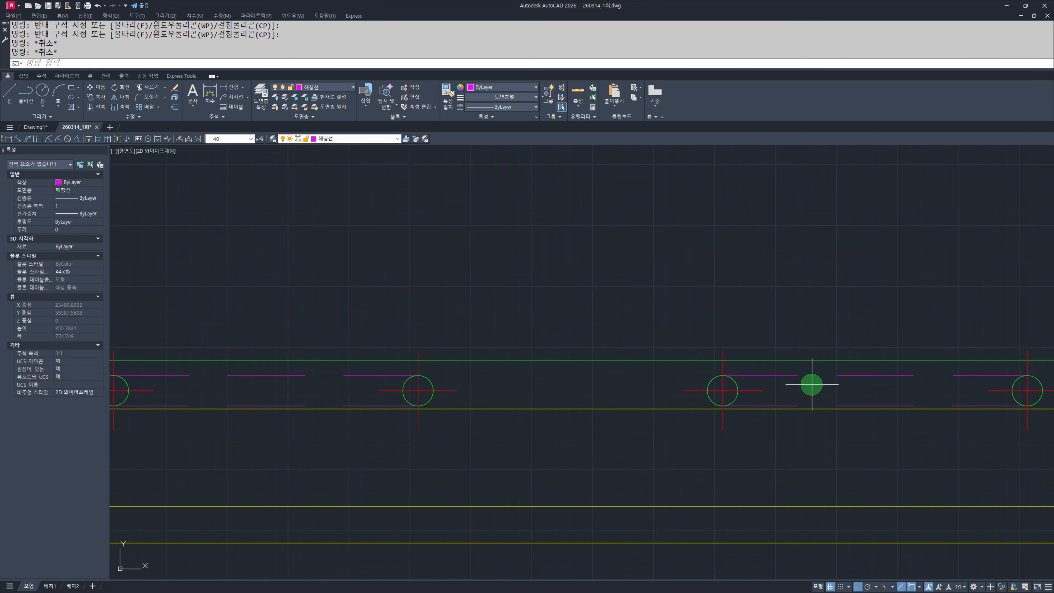
{"action": "left_click", "coordinate": [419, 387]}
{"action": "middle_click_drag", "start_coordinate": [996, 378], "coordinate": [504, 372]}
{"action": "scroll", "coordinate": [601, 363], "scroll_direction": "up", "scroll_amount": 1}
{"action": "type", "text": "cc"}
{"action": "key", "text": "space"}
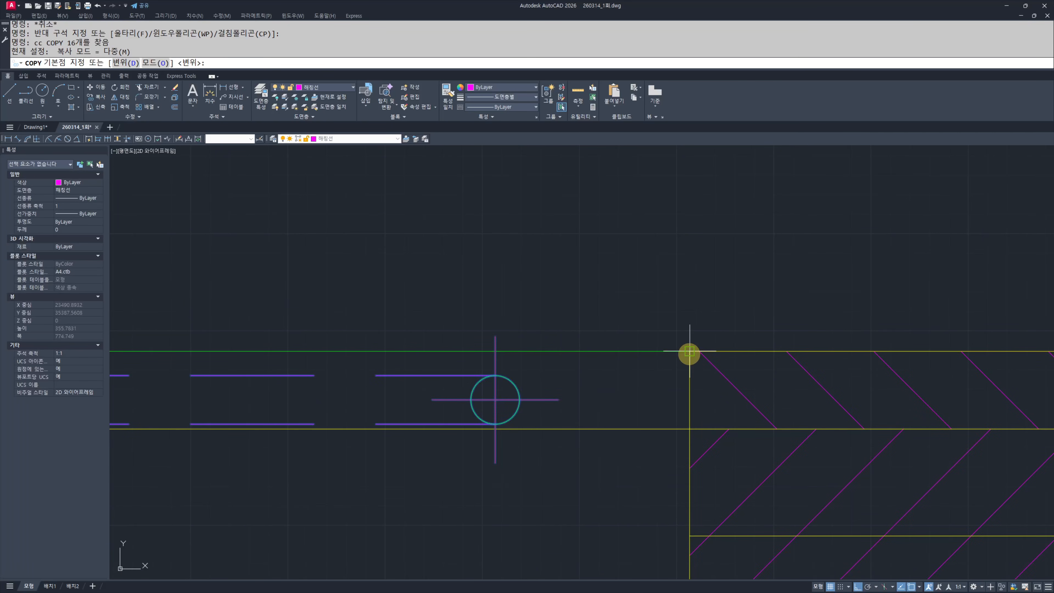
{"action": "left_click", "coordinate": [689, 353]}
{"action": "scroll", "coordinate": [788, 380], "scroll_direction": "down", "scroll_amount": 4}
{"action": "scroll", "coordinate": [784, 383], "scroll_direction": "down", "scroll_amount": 1}
{"action": "middle_click_drag", "start_coordinate": [390, 388], "coordinate": [843, 396]}
{"action": "scroll", "coordinate": [621, 313], "scroll_direction": "up", "scroll_amount": 6}
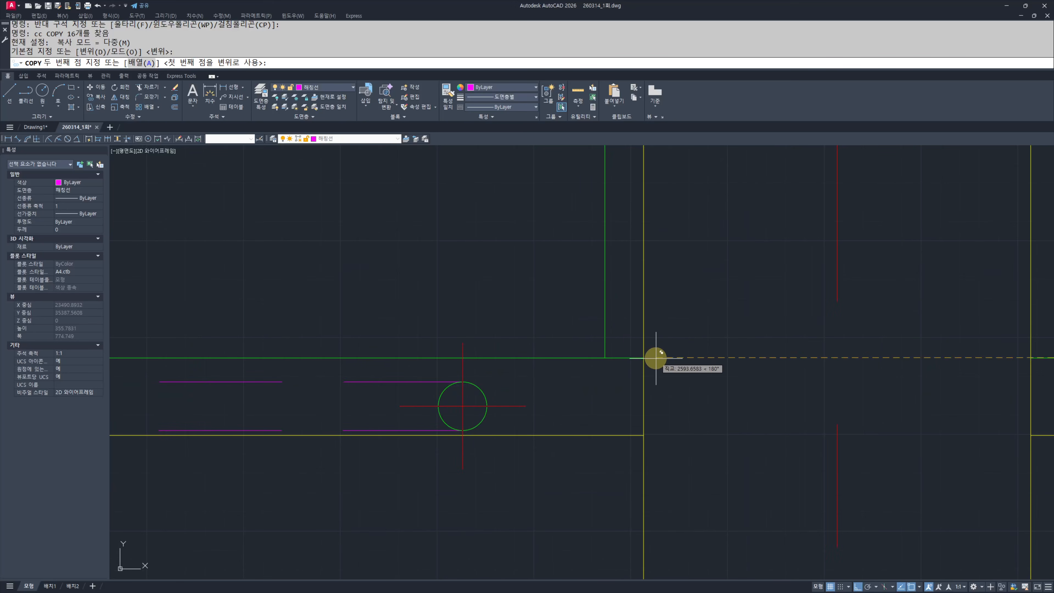
{"action": "key", "text": "Escape"}
{"action": "key", "text": "Escape"}
Step: Move the long white vertical boundary line slightly sideways near the first pipe of the left room
{"action": "scroll", "coordinate": [653, 374], "scroll_direction": "down", "scroll_amount": 4}
{"action": "middle_click_drag", "start_coordinate": [447, 379], "coordinate": [545, 379]}
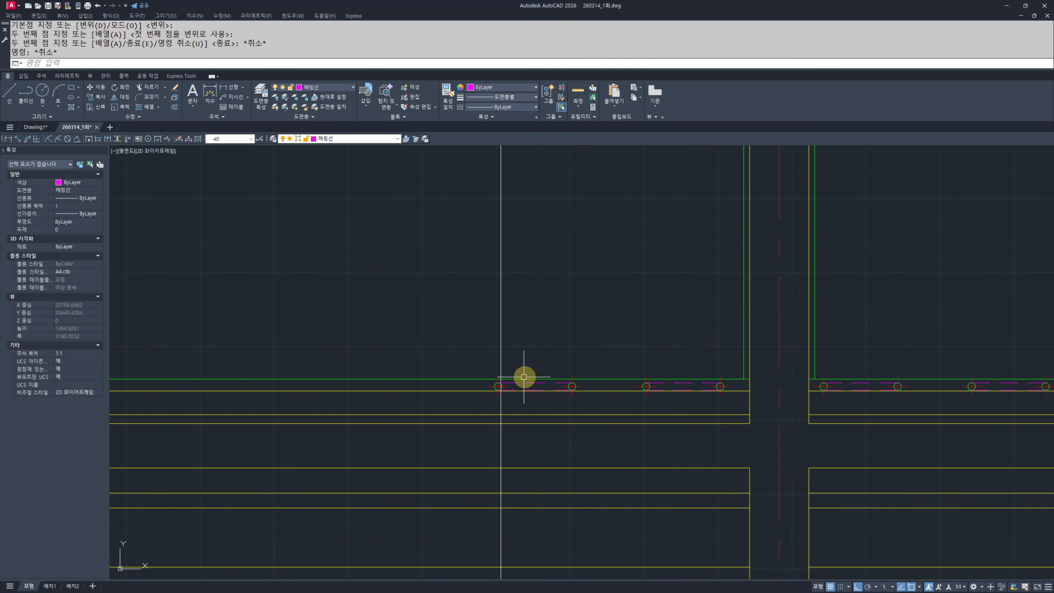
{"action": "scroll", "coordinate": [523, 382], "scroll_direction": "up", "scroll_amount": 3}
{"action": "scroll", "coordinate": [433, 351], "scroll_direction": "down", "scroll_amount": 7}
{"action": "middle_click_drag", "start_coordinate": [433, 351], "coordinate": [478, 363]}
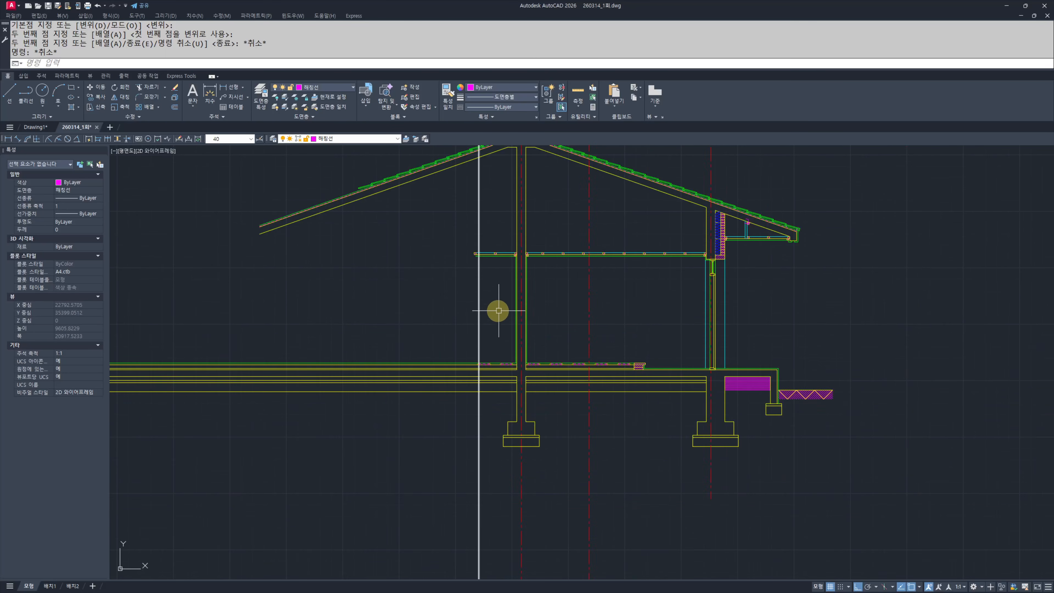
{"action": "scroll", "coordinate": [489, 302], "scroll_direction": "up", "scroll_amount": 2}
{"action": "middle_click_drag", "start_coordinate": [489, 302], "coordinate": [490, 379]}
{"action": "left_click", "coordinate": [487, 354]}
{"action": "left_click", "coordinate": [378, 360]}
{"action": "scroll", "coordinate": [366, 362], "scroll_direction": "down", "scroll_amount": 1}
{"action": "mouse_move", "coordinate": [366, 362]}
{"action": "middle_mouse_down"}
{"action": "mouse_move", "coordinate": [400, 371]}
{"action": "mouse_move", "coordinate": [420, 400]}
{"action": "middle_mouse_up"}
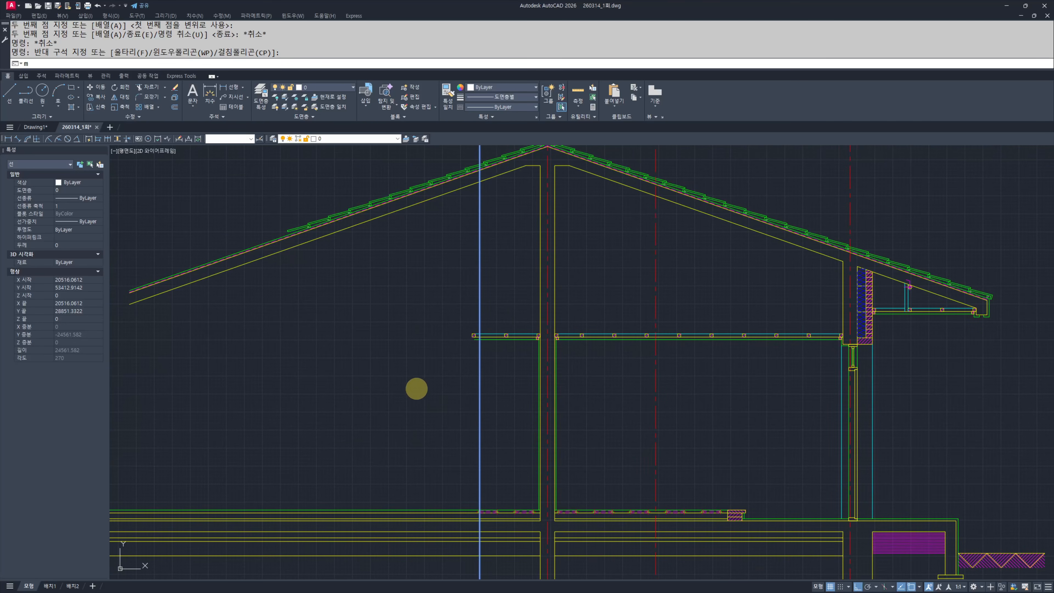
{"action": "type", "text": "m"}
{"action": "key", "text": "Return"}
{"action": "left_click", "coordinate": [415, 386]}
Step: Erase the ceiling timber square and its diagonal that lie left of the white boundary line
{"action": "scroll", "coordinate": [480, 522], "scroll_direction": "up", "scroll_amount": 4}
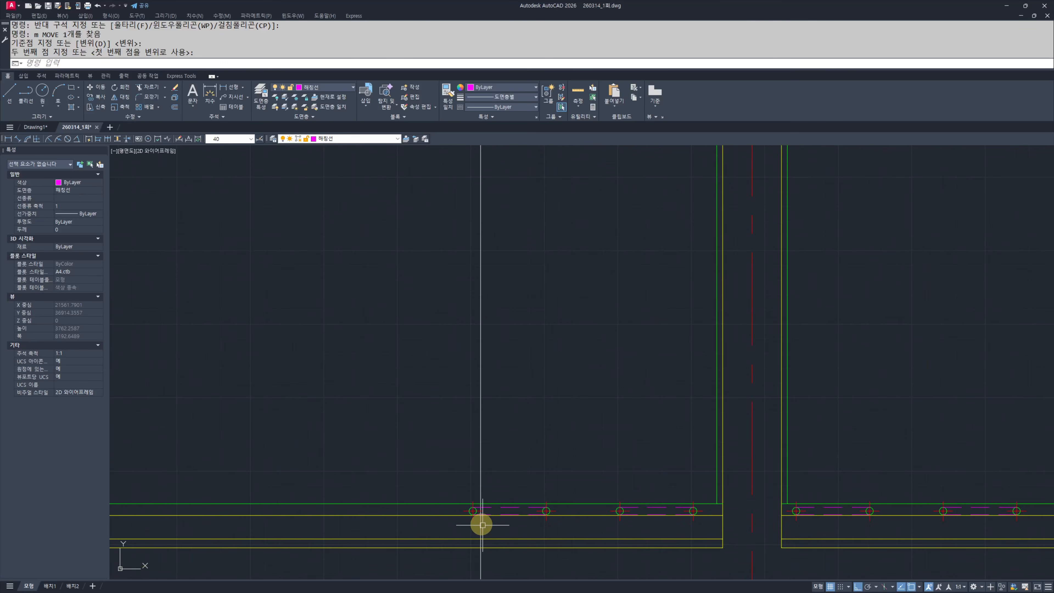
{"action": "scroll", "coordinate": [502, 447], "scroll_direction": "up", "scroll_amount": 2}
{"action": "scroll", "coordinate": [447, 553], "scroll_direction": "up", "scroll_amount": 2}
{"action": "scroll", "coordinate": [515, 473], "scroll_direction": "up", "scroll_amount": 2}
{"action": "scroll", "coordinate": [652, 431], "scroll_direction": "down", "scroll_amount": 4}
{"action": "middle_click_drag", "start_coordinate": [649, 399], "coordinate": [548, 421]}
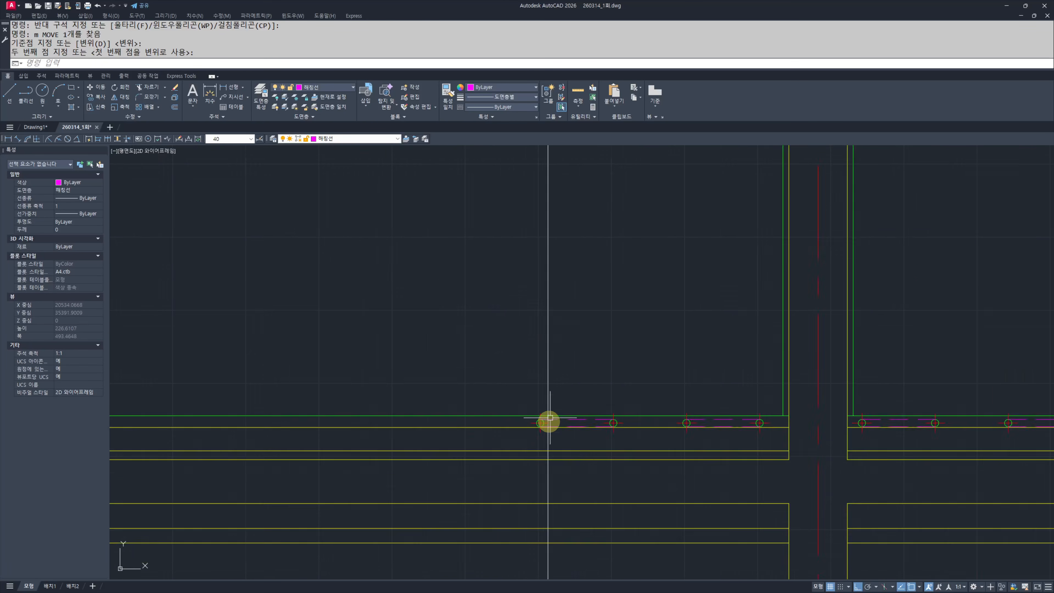
{"action": "scroll", "coordinate": [548, 421], "scroll_direction": "down", "scroll_amount": 4}
{"action": "middle_click_drag", "start_coordinate": [547, 328], "coordinate": [546, 494]}
{"action": "middle_click_drag", "start_coordinate": [541, 423], "coordinate": [540, 389]}
{"action": "scroll", "coordinate": [547, 465], "scroll_direction": "down", "scroll_amount": 3}
{"action": "scroll", "coordinate": [541, 375], "scroll_direction": "up", "scroll_amount": 7}
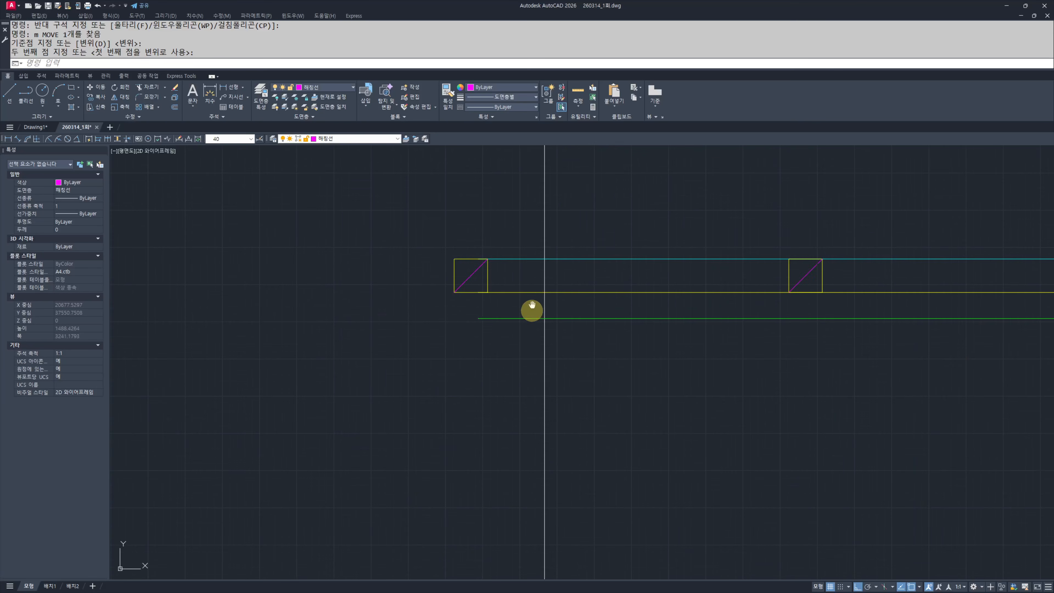
{"action": "middle_click_drag", "start_coordinate": [531, 311], "coordinate": [544, 434]}
{"action": "left_click", "coordinate": [414, 317]}
{"action": "left_click", "coordinate": [570, 476]}
{"action": "type", "text": "e"}
{"action": "key", "text": "Escape"}
Step: Trim the ceiling and roof lines extending left of the white boundary line, using that line as the cutting edge
{"action": "scroll", "coordinate": [525, 404], "scroll_direction": "down", "scroll_amount": 4}
{"action": "type", "text": "tr"}
{"action": "left_click", "coordinate": [558, 320]}
{"action": "left_click", "coordinate": [512, 351]}
{"action": "key", "text": "space"}
{"action": "scroll", "coordinate": [519, 433], "scroll_direction": "up", "scroll_amount": 2}
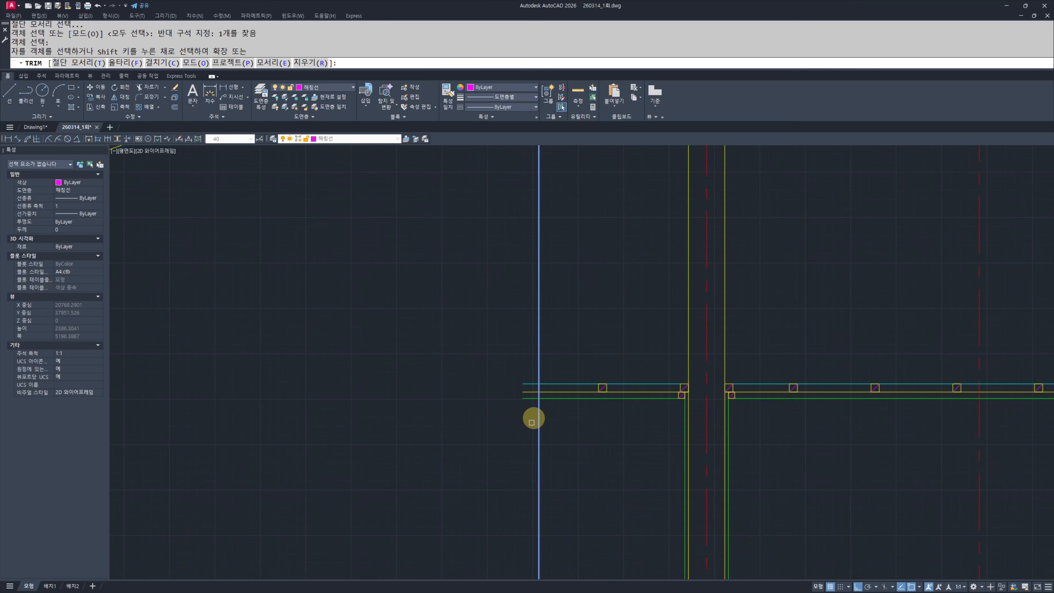
{"action": "scroll", "coordinate": [505, 320], "scroll_direction": "down", "scroll_amount": 4}
{"action": "scroll", "coordinate": [567, 370], "scroll_direction": "up", "scroll_amount": 6}
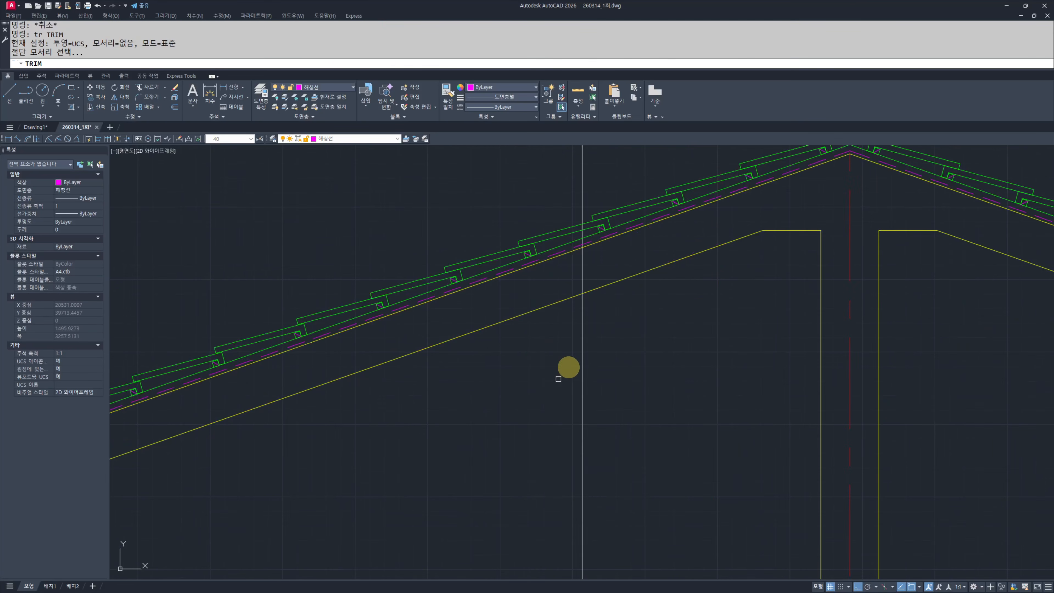
{"action": "left_click", "coordinate": [405, 170]}
{"action": "key", "text": "Escape"}
{"action": "key", "text": "Escape"}
Step: Erase the leftover roof tile pieces on the slope left of the white boundary line
{"action": "scroll", "coordinate": [426, 320], "scroll_direction": "down", "scroll_amount": 3}
{"action": "left_click", "coordinate": [448, 290]}
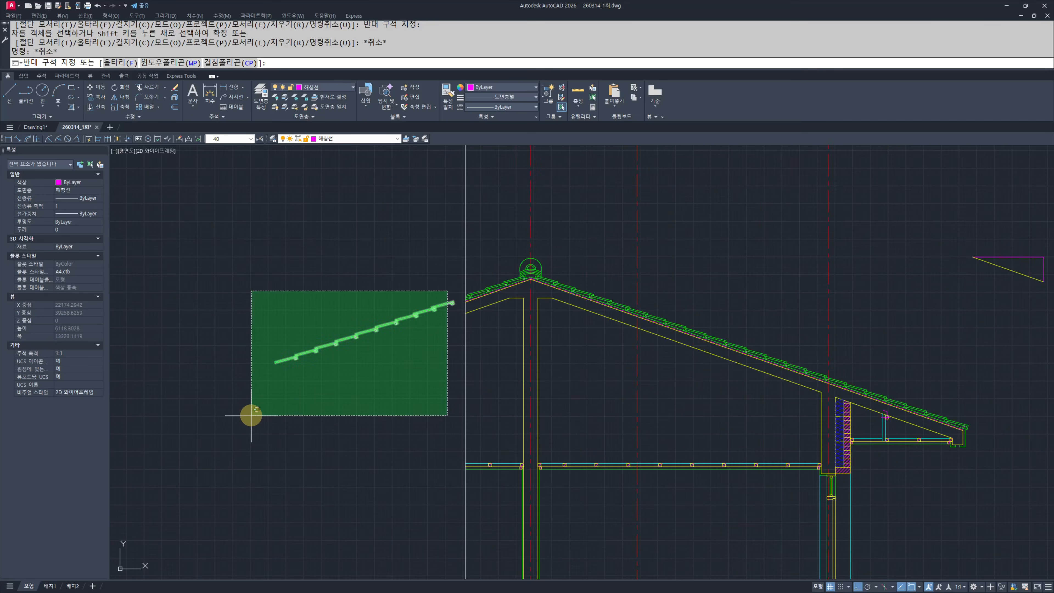
{"action": "left_click", "coordinate": [251, 416]}
{"action": "type", "text": "e"}
{"action": "scroll", "coordinate": [346, 365], "scroll_direction": "down", "scroll_amount": 2}
{"action": "key", "text": "Escape"}
{"action": "scroll", "coordinate": [415, 338], "scroll_direction": "up", "scroll_amount": 2}
{"action": "scroll", "coordinate": [419, 338], "scroll_direction": "up", "scroll_amount": 2}
Step: Trim the floor and foundation lines that extend left of the white boundary line
{"action": "type", "text": "tr"}
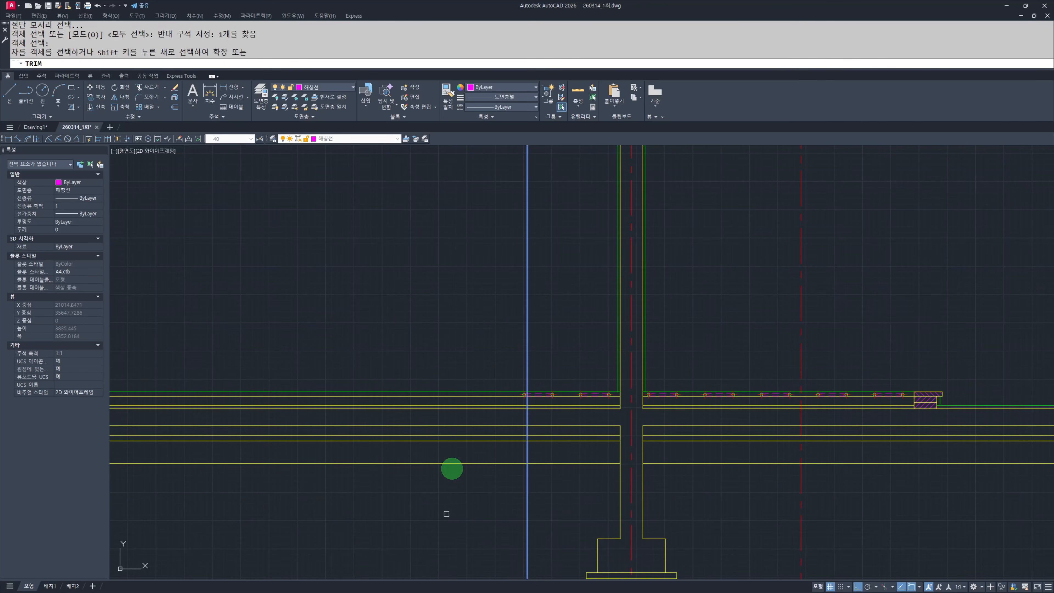
{"action": "scroll", "coordinate": [538, 398], "scroll_direction": "up", "scroll_amount": 4}
{"action": "key", "text": "space"}
{"action": "left_click", "coordinate": [645, 287]}
{"action": "left_click", "coordinate": [581, 319]}
{"action": "key", "text": "space"}
{"action": "key", "text": "Escape"}
{"action": "key", "text": "Escape"}
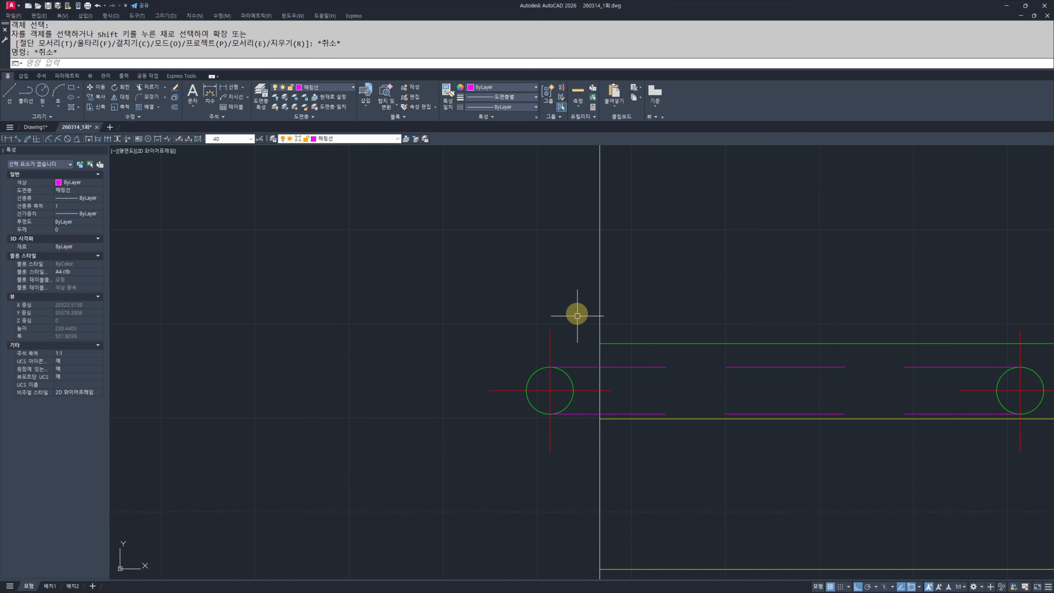
Step: Ungroup the pipe group that crosses the white boundary line in the floor layer
{"action": "left_click", "coordinate": [576, 315]}
{"action": "left_click", "coordinate": [507, 398]}
{"action": "type", "text": "ung"}
{"action": "key", "text": "space"}
{"action": "key", "text": "Escape"}
{"action": "key", "text": "Escape"}
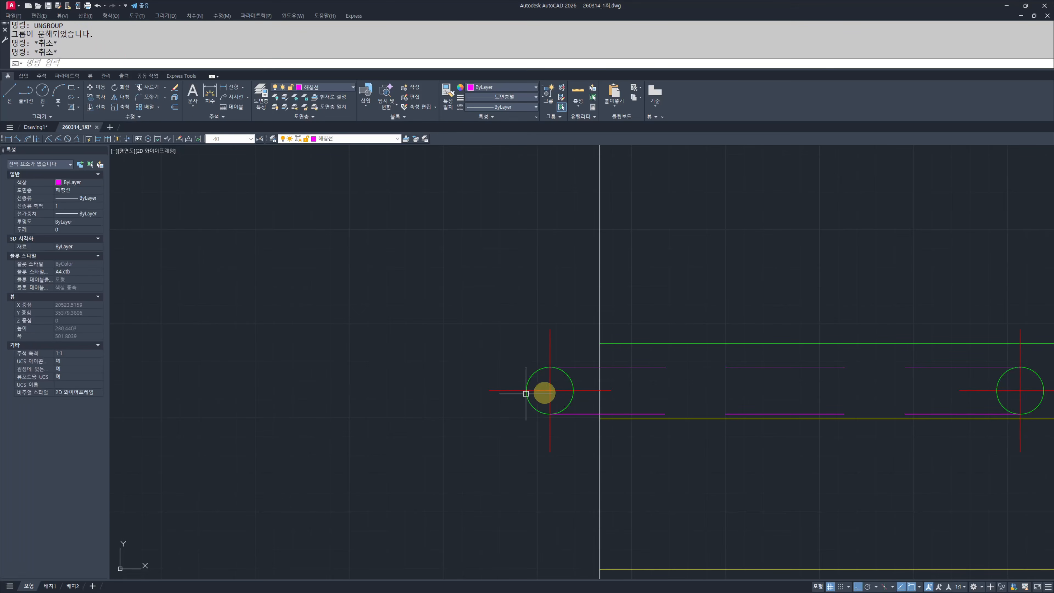
Step: Trim the pipe's hidden lines and horizontal centre line left of the white boundary line
{"action": "type", "text": "tr"}
{"action": "key", "text": "space"}
{"action": "left_click", "coordinate": [667, 322]}
{"action": "left_click", "coordinate": [546, 301]}
{"action": "key", "text": "space"}
{"action": "key", "text": "Escape"}
Step: Erase the pipe circle, its vertical centre line and the remaining centre-line stub at the white boundary line
{"action": "left_click", "coordinate": [559, 457]}
{"action": "left_click", "coordinate": [506, 323]}
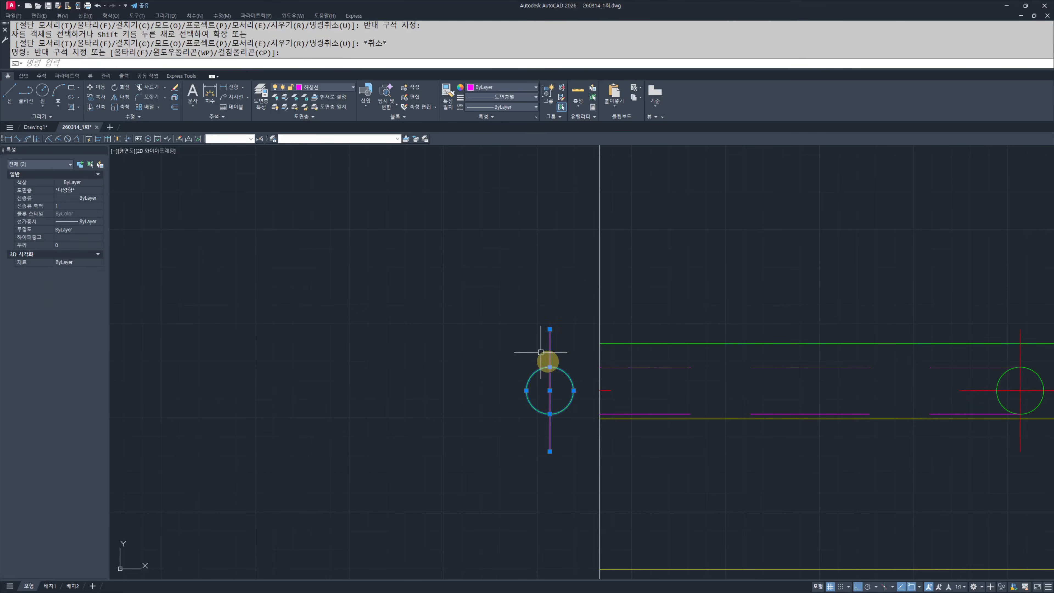
{"action": "type", "text": "e"}
{"action": "key", "text": "Escape"}
{"action": "left_click", "coordinate": [605, 390]}
{"action": "type", "text": "e"}
Step: Trim the middle red vertical line below the green floor finish line in the right room
{"action": "scroll", "coordinate": [564, 407], "scroll_direction": "down", "scroll_amount": 5}
{"action": "scroll", "coordinate": [569, 425], "scroll_direction": "down", "scroll_amount": 4}
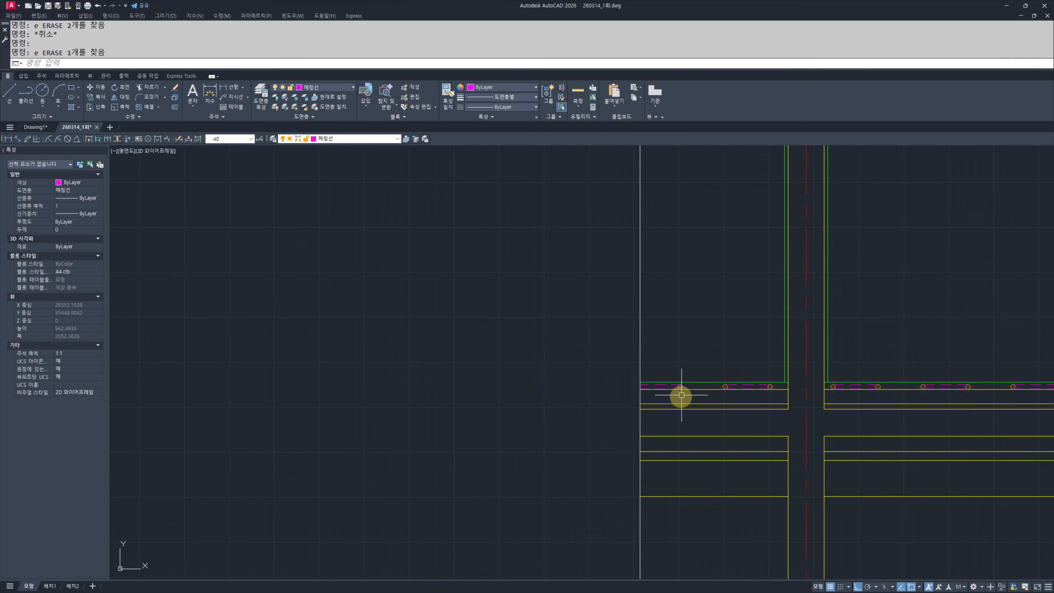
{"action": "scroll", "coordinate": [558, 402], "scroll_direction": "up", "scroll_amount": 4}
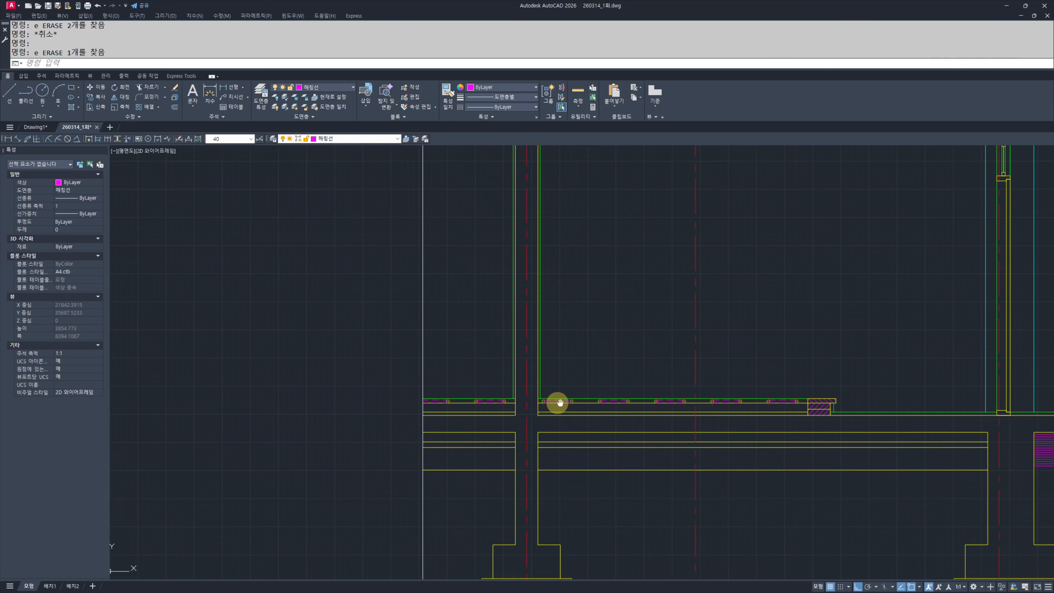
{"action": "type", "text": "t"}
{"action": "key", "text": "space"}
{"action": "left_click", "coordinate": [666, 409]}
{"action": "left_click", "coordinate": [621, 422]}
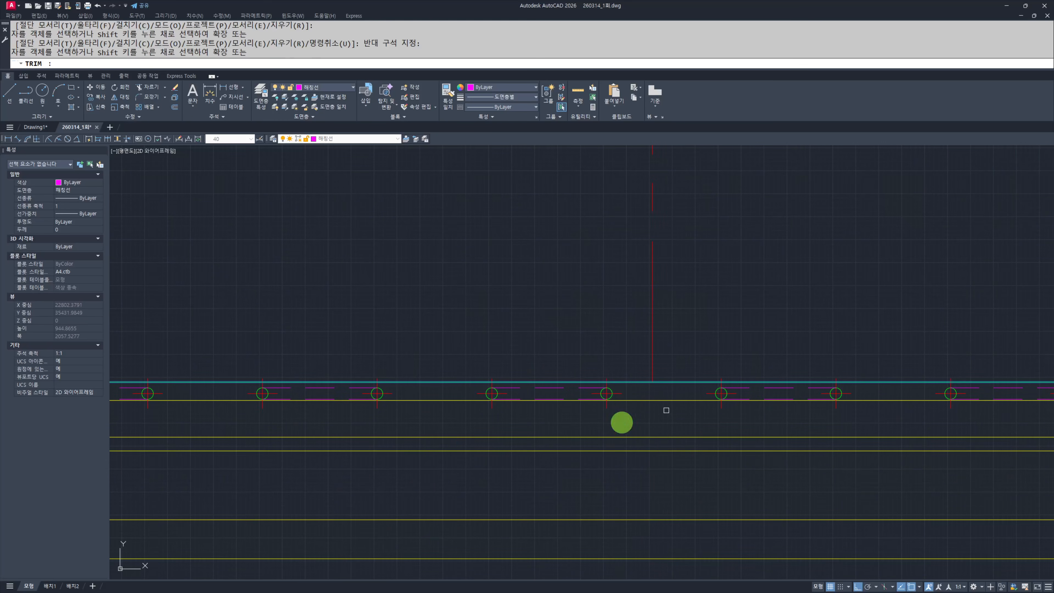
{"action": "key", "text": "Escape"}
{"action": "key", "text": "Escape"}
Step: Compare the floor plan and its section cut line with the section to see what stands at the middle red line
{"action": "scroll", "coordinate": [652, 403], "scroll_direction": "down", "scroll_amount": 14}
{"action": "scroll", "coordinate": [616, 421], "scroll_direction": "down", "scroll_amount": 4}
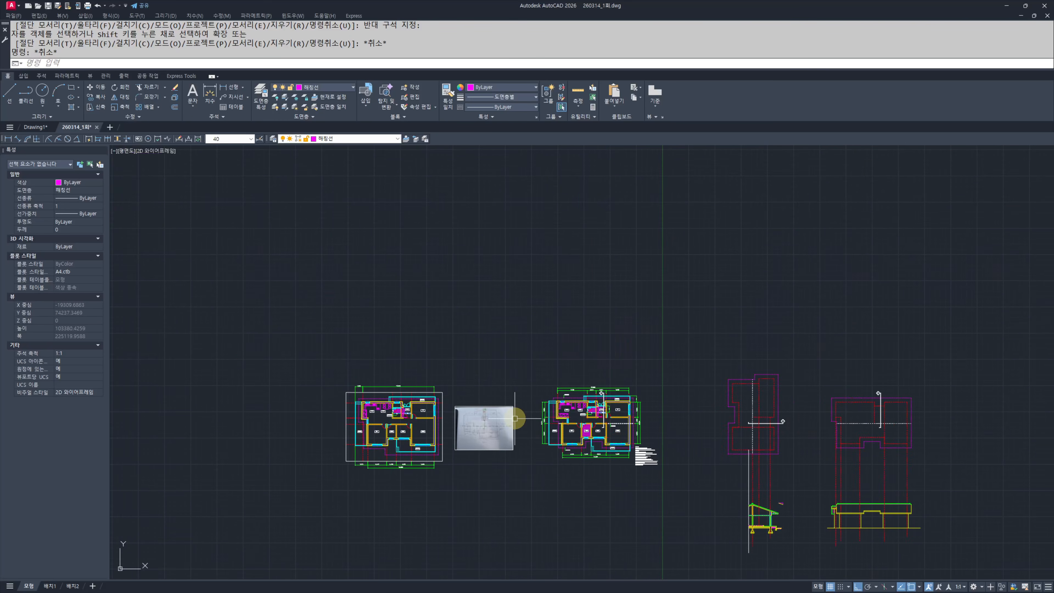
{"action": "scroll", "coordinate": [814, 442], "scroll_direction": "up", "scroll_amount": 8}
{"action": "mouse_move", "coordinate": [851, 526]}
{"action": "middle_mouse_down"}
{"action": "mouse_move", "coordinate": [602, 445]}
{"action": "mouse_move", "coordinate": [319, 265]}
{"action": "middle_mouse_up"}
{"action": "scroll", "coordinate": [617, 402], "scroll_direction": "down", "scroll_amount": 4}
{"action": "middle_click_drag", "start_coordinate": [583, 398], "coordinate": [506, 357]}
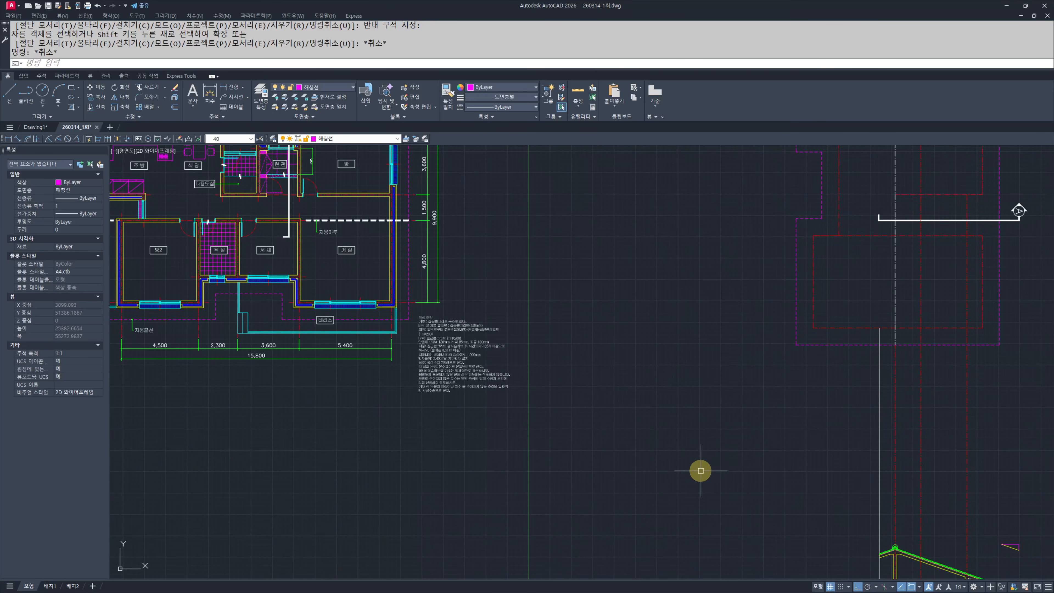
{"action": "middle_click_drag", "start_coordinate": [701, 470], "coordinate": [447, 165]}
{"action": "scroll", "coordinate": [665, 304], "scroll_direction": "up", "scroll_amount": 6}
{"action": "middle_click_drag", "start_coordinate": [736, 346], "coordinate": [657, 360]}
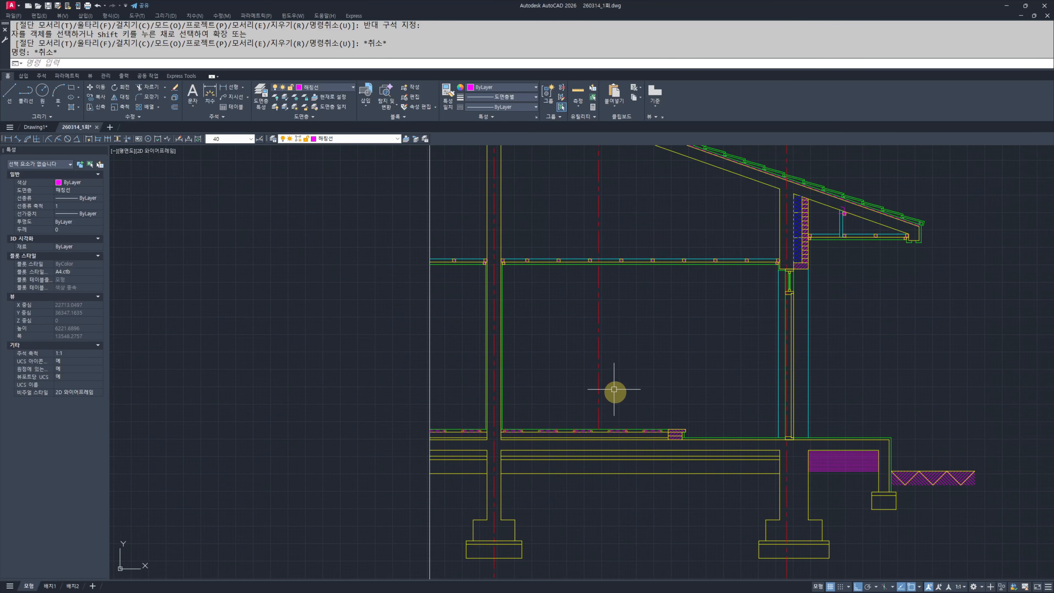
{"action": "middle_click_drag", "start_coordinate": [614, 389], "coordinate": [625, 415]}
{"action": "left_click", "coordinate": [625, 358]}
{"action": "left_click", "coordinate": [593, 375]}
{"action": "key", "text": "Escape"}
{"action": "key", "text": "Escape"}
{"action": "scroll", "coordinate": [471, 306], "scroll_direction": "down", "scroll_amount": 8}
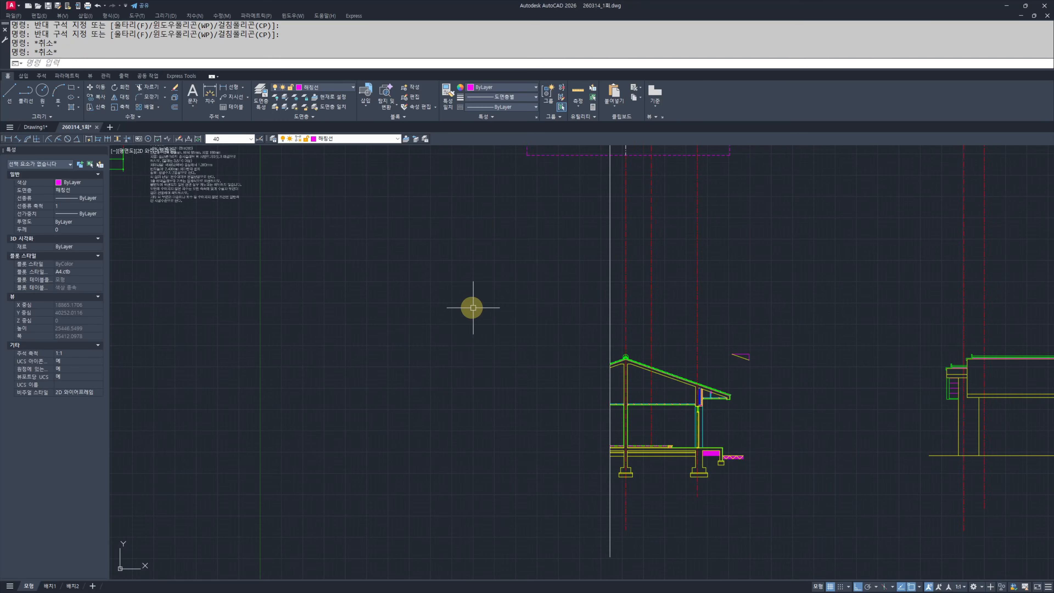
{"action": "scroll", "coordinate": [530, 384], "scroll_direction": "up", "scroll_amount": 8}
{"action": "scroll", "coordinate": [569, 373], "scroll_direction": "down", "scroll_amount": 5}
{"action": "middle_click_drag", "start_coordinate": [710, 459], "coordinate": [427, 295]}
{"action": "scroll", "coordinate": [675, 471], "scroll_direction": "up", "scroll_amount": 7}
{"action": "mouse_move", "coordinate": [817, 552]}
{"action": "middle_mouse_down"}
{"action": "mouse_move", "coordinate": [740, 392]}
{"action": "mouse_move", "coordinate": [725, 402]}
{"action": "middle_mouse_up"}
{"action": "scroll", "coordinate": [677, 400], "scroll_direction": "up", "scroll_amount": 2}
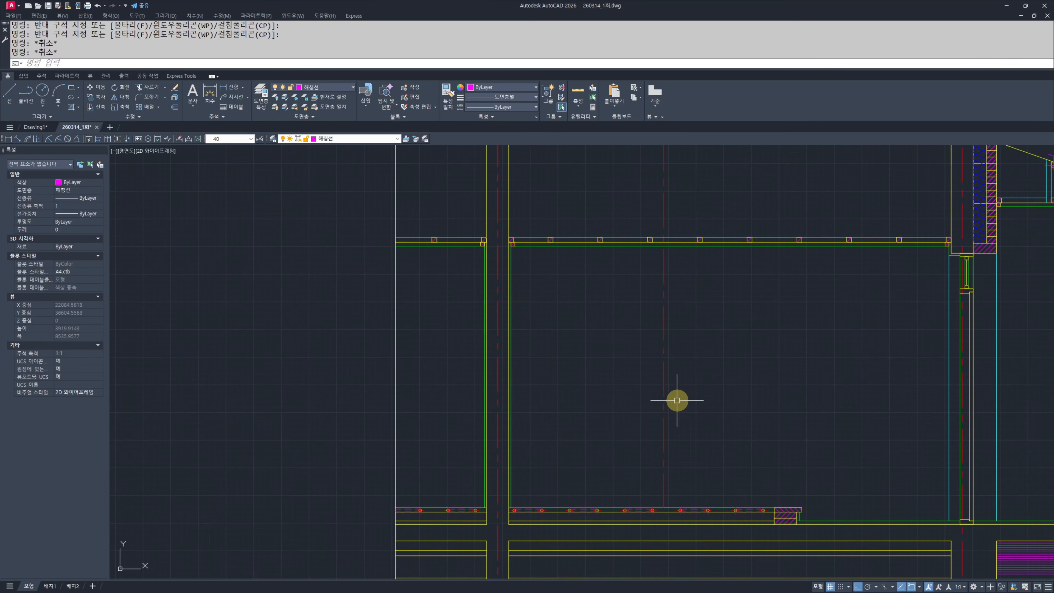
{"action": "key", "text": "Return"}
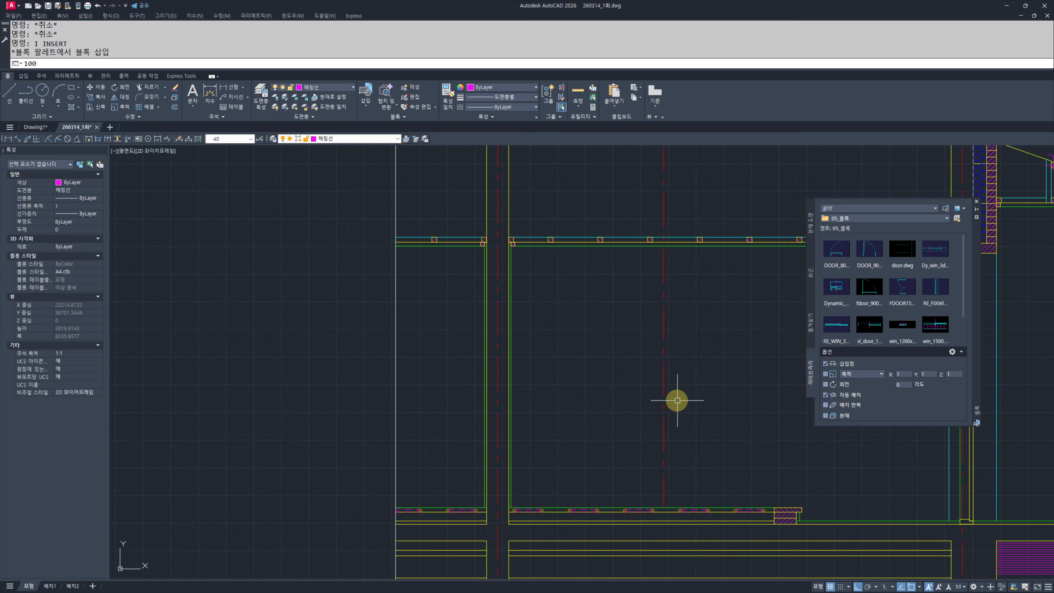
{"action": "left_click", "coordinate": [977, 201]}
{"action": "key", "text": "Escape"}
{"action": "middle_click_drag", "start_coordinate": [762, 414], "coordinate": [731, 412]}
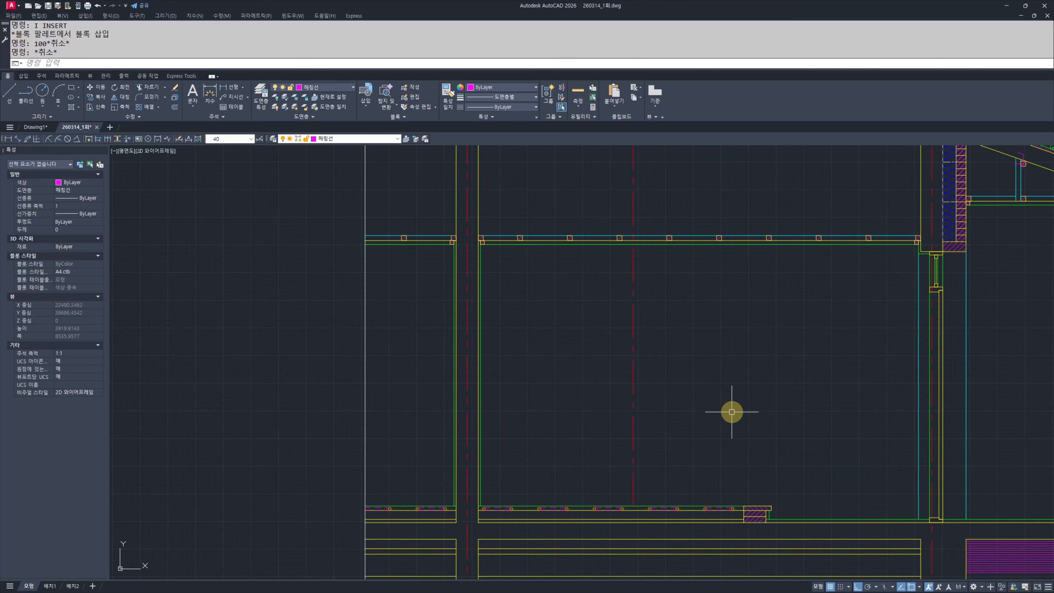
Step: Offset the middle red vertical line of the right room by 100 to both sides
{"action": "key", "text": "Return"}
{"action": "type", "text": "100"}
{"action": "key", "text": "Return"}
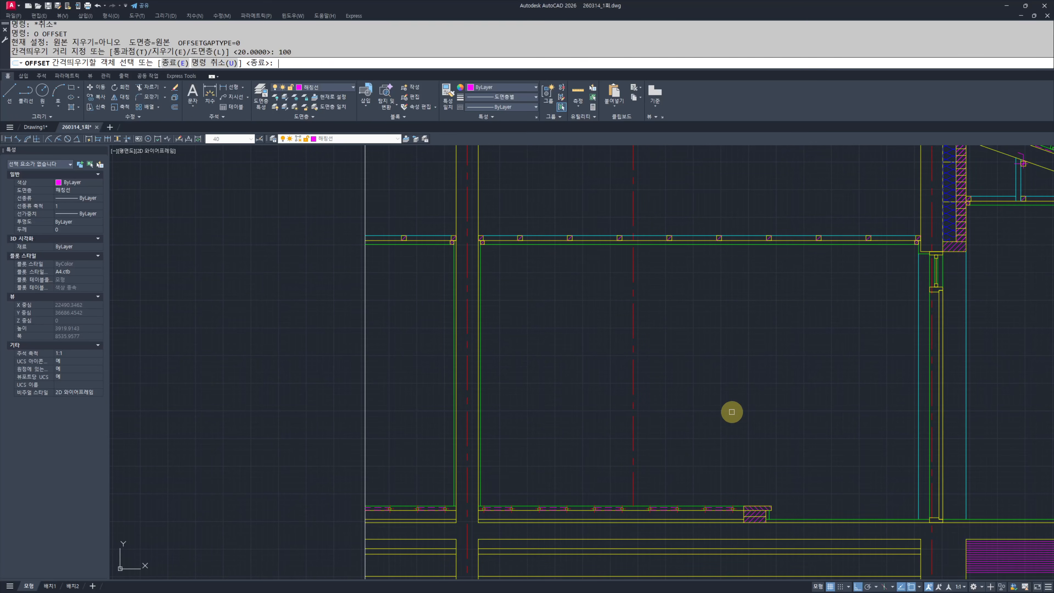
{"action": "left_click", "coordinate": [627, 375]}
{"action": "left_click", "coordinate": [630, 368]}
{"action": "left_click", "coordinate": [633, 363]}
{"action": "left_click", "coordinate": [616, 378]}
{"action": "left_click", "coordinate": [632, 365]}
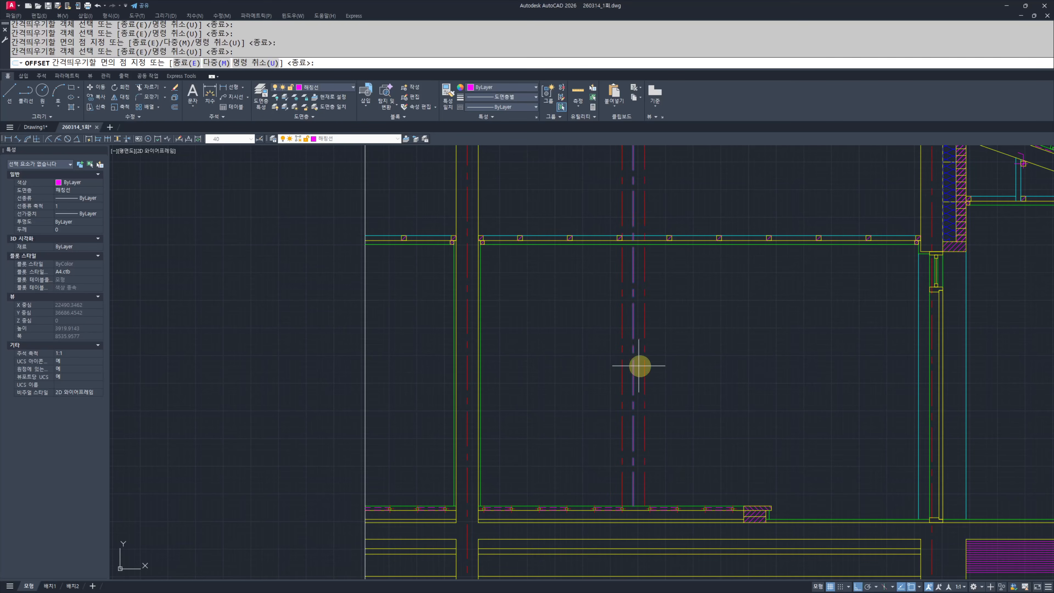
{"action": "left_click", "coordinate": [639, 367]}
{"action": "key", "text": "Escape"}
{"action": "key", "text": "Escape"}
{"action": "middle_click_drag", "start_coordinate": [670, 437], "coordinate": [723, 398]}
{"action": "type", "text": "mm"}
{"action": "scroll", "coordinate": [539, 433], "scroll_direction": "up", "scroll_amount": 3}
{"action": "scroll", "coordinate": [554, 413], "scroll_direction": "down", "scroll_amount": 4}
{"action": "key", "text": "Escape"}
{"action": "key", "text": "Escape"}
Step: Match the properties of the cyan vertical line beside the window wall onto the two offset red lines
{"action": "middle_click_drag", "start_coordinate": [680, 428], "coordinate": [763, 443]}
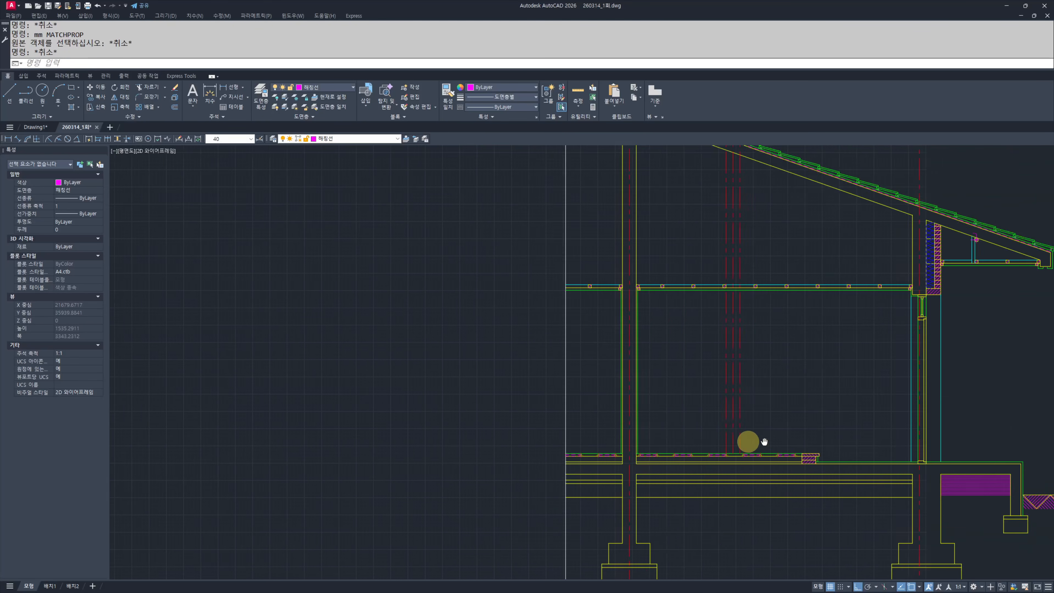
{"action": "scroll", "coordinate": [903, 406], "scroll_direction": "up", "scroll_amount": 4}
{"action": "key", "text": "space"}
{"action": "left_click", "coordinate": [797, 344]}
{"action": "scroll", "coordinate": [617, 393], "scroll_direction": "down", "scroll_amount": 4}
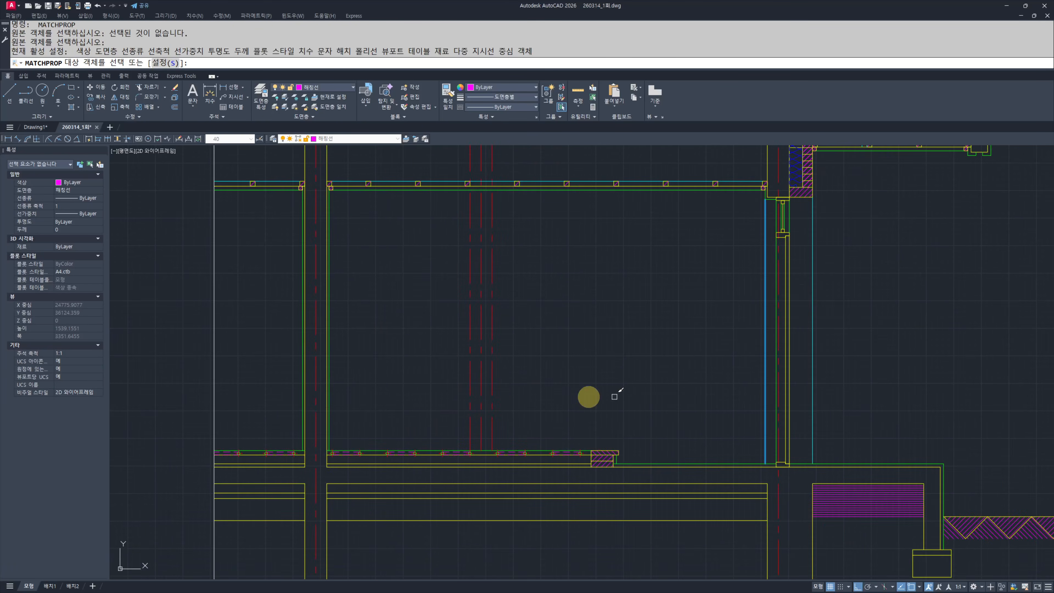
{"action": "scroll", "coordinate": [605, 379], "scroll_direction": "up", "scroll_amount": 4}
{"action": "left_click", "coordinate": [586, 384]}
{"action": "left_click", "coordinate": [530, 392]}
{"action": "key", "text": "Escape"}
{"action": "scroll", "coordinate": [617, 372], "scroll_direction": "down", "scroll_amount": 3}
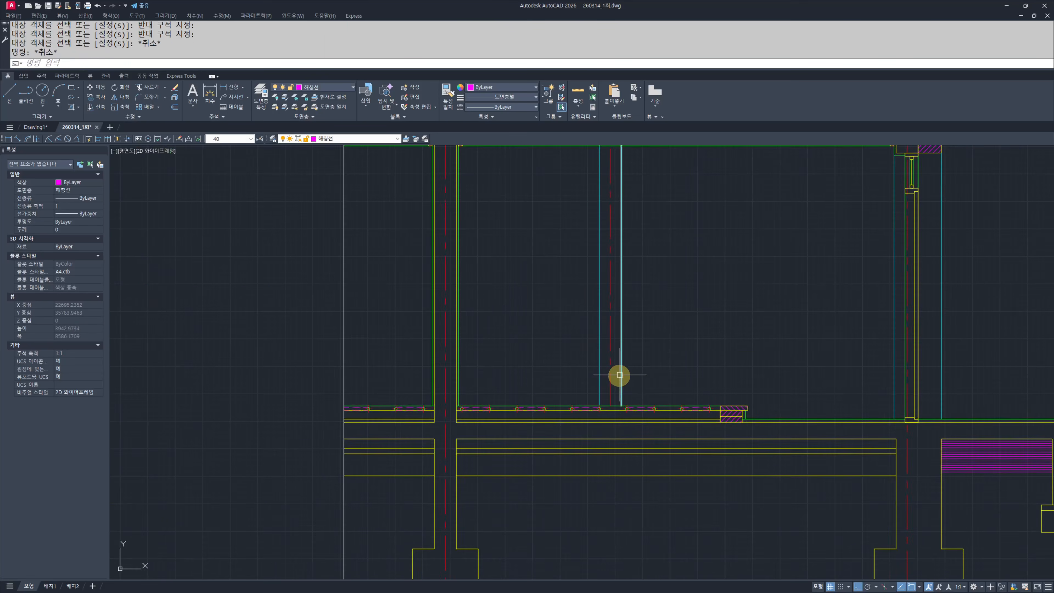
Step: Stretch the lower end of the middle red centre line in the right room down past the floor finish
{"action": "scroll", "coordinate": [623, 308], "scroll_direction": "up", "scroll_amount": 4}
{"action": "type", "text": "s"}
{"action": "left_click", "coordinate": [663, 248]}
{"action": "left_click", "coordinate": [630, 306]}
{"action": "key", "text": "space"}
{"action": "left_click", "coordinate": [625, 237]}
{"action": "key", "text": "Escape"}
{"action": "key", "text": "Escape"}
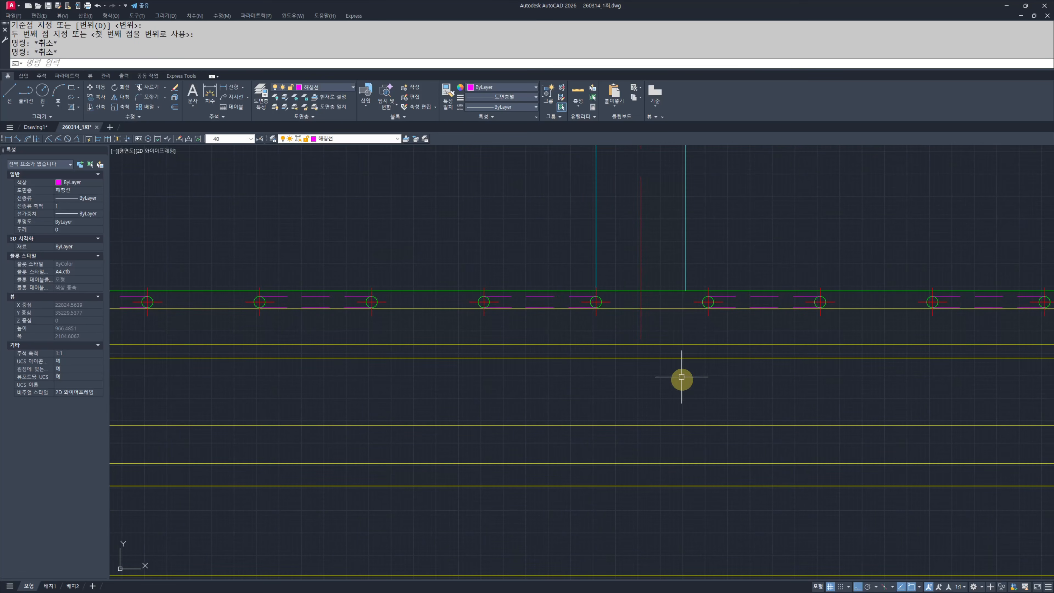
Step: Trim the two cyan lines beside the middle red centre line above the yellow ceiling line
{"action": "scroll", "coordinate": [664, 415], "scroll_direction": "down", "scroll_amount": 3}
{"action": "scroll", "coordinate": [660, 353], "scroll_direction": "up", "scroll_amount": 4}
{"action": "scroll", "coordinate": [785, 492], "scroll_direction": "up", "scroll_amount": 2}
{"action": "type", "text": "t"}
{"action": "key", "text": "space"}
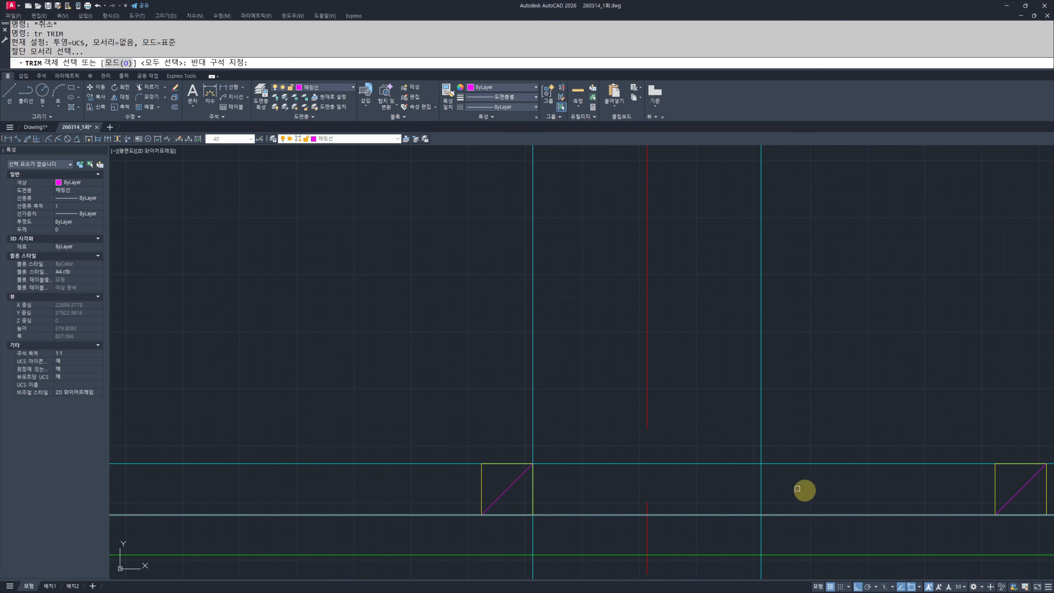
{"action": "left_click", "coordinate": [842, 317]}
{"action": "left_click", "coordinate": [517, 316]}
{"action": "key", "text": "Escape"}
{"action": "key", "text": "Escape"}
{"action": "scroll", "coordinate": [628, 392], "scroll_direction": "down", "scroll_amount": 5}
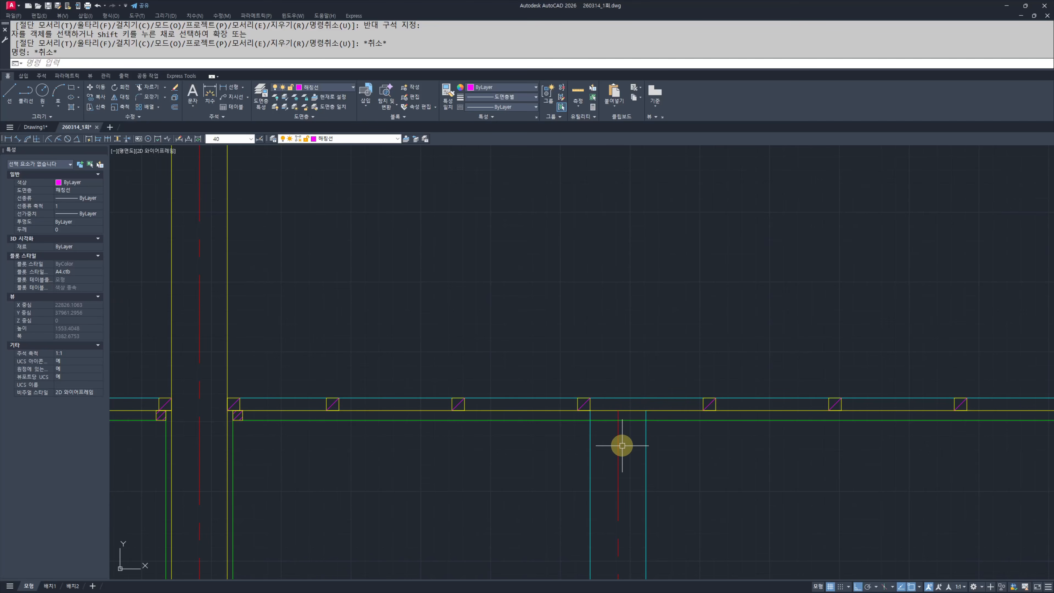
Step: Stretch the upper end of the middle red centre line upward past the ceiling
{"action": "scroll", "coordinate": [614, 373], "scroll_direction": "down", "scroll_amount": 12}
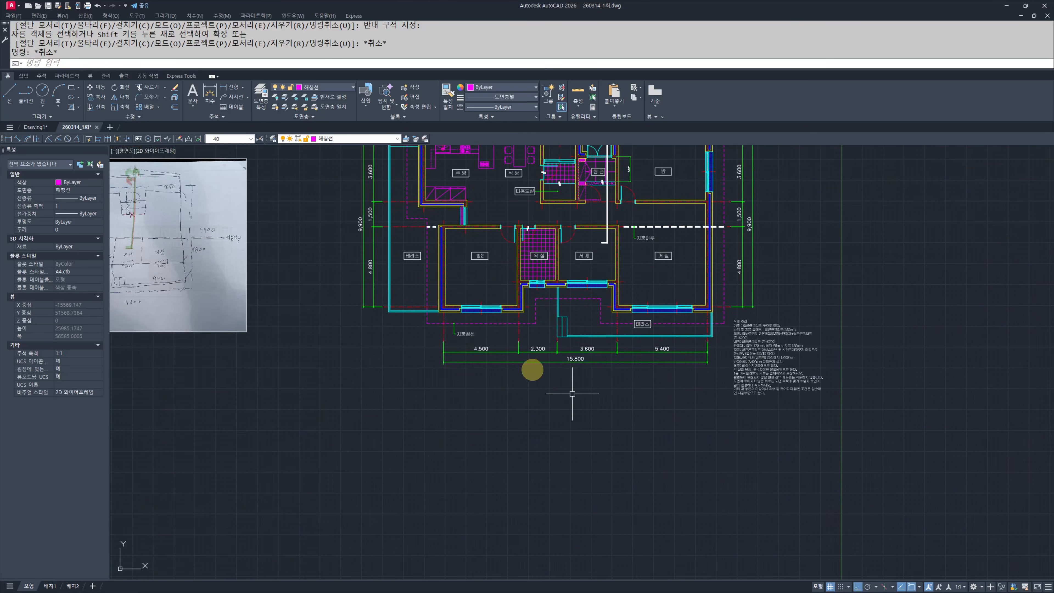
{"action": "middle_click_drag", "start_coordinate": [892, 417], "coordinate": [864, 425]}
{"action": "scroll", "coordinate": [556, 405], "scroll_direction": "up", "scroll_amount": 15}
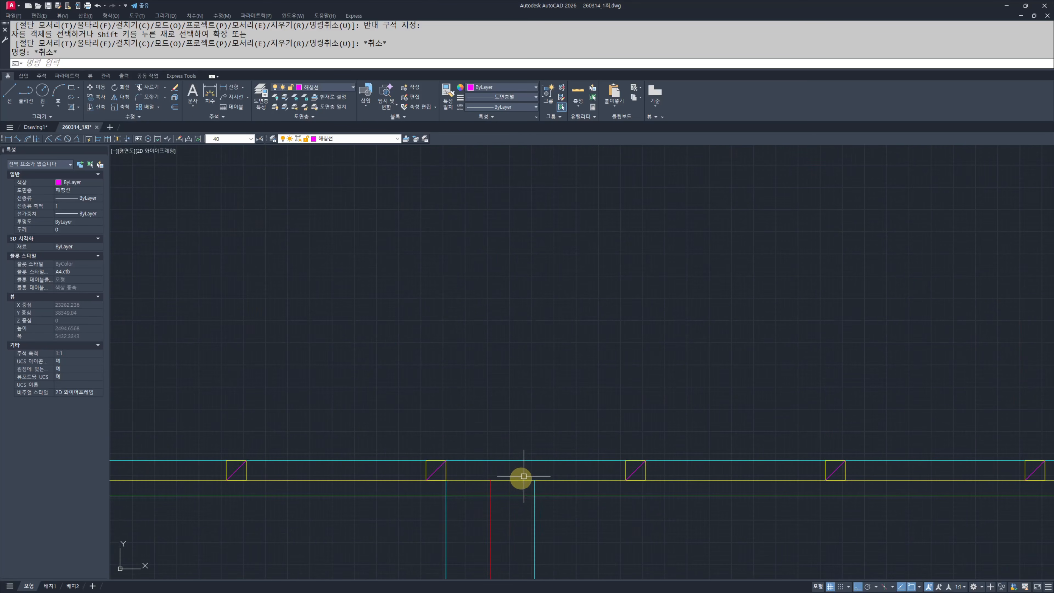
{"action": "type", "text": "s"}
{"action": "key", "text": "space"}
{"action": "left_click", "coordinate": [523, 496]}
{"action": "key", "text": "space"}
{"action": "left_click", "coordinate": [521, 399]}
{"action": "key", "text": "Escape"}
{"action": "key", "text": "Escape"}
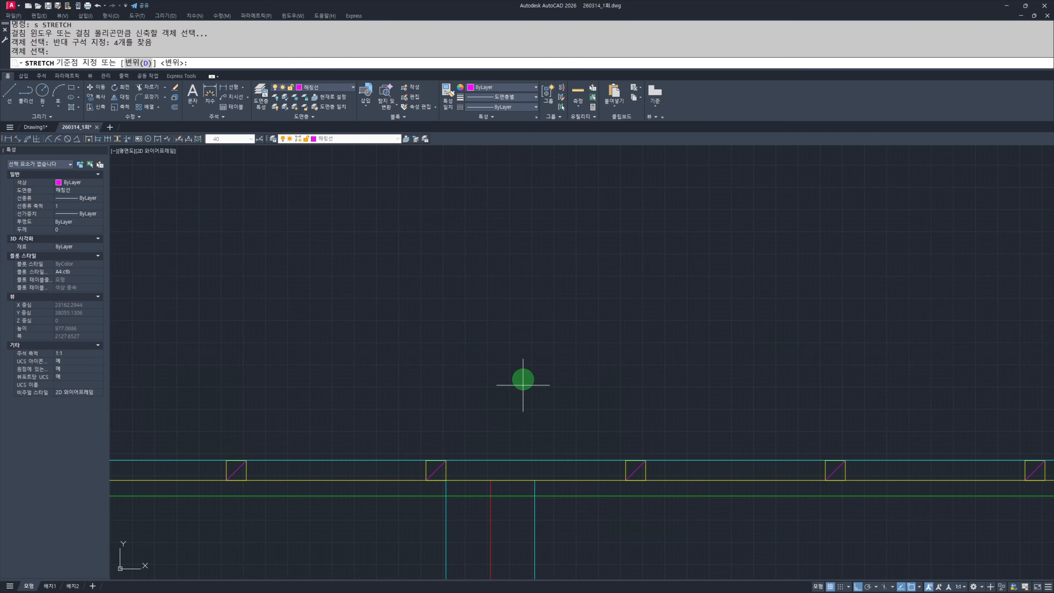
Step: Examine the entrance and utility room walls beside section cut line A in the floor plan
{"action": "scroll", "coordinate": [561, 355], "scroll_direction": "down", "scroll_amount": 8}
{"action": "scroll", "coordinate": [562, 355], "scroll_direction": "down", "scroll_amount": 6}
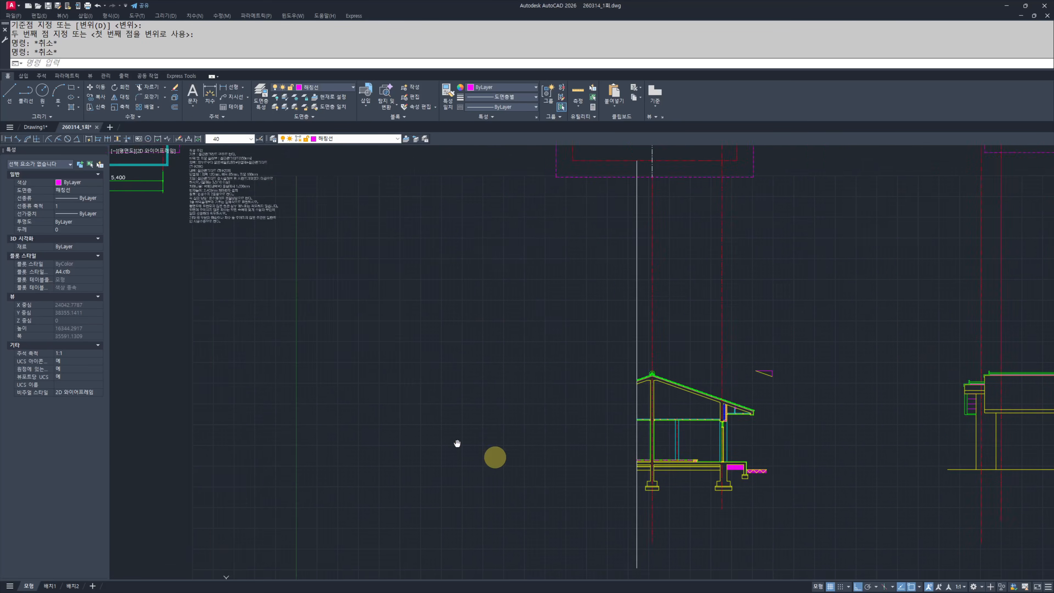
{"action": "middle_click_drag", "start_coordinate": [496, 454], "coordinate": [560, 365]}
{"action": "scroll", "coordinate": [522, 393], "scroll_direction": "up", "scroll_amount": 5}
{"action": "scroll", "coordinate": [559, 365], "scroll_direction": "up", "scroll_amount": 2}
{"action": "scroll", "coordinate": [632, 411], "scroll_direction": "up", "scroll_amount": 2}
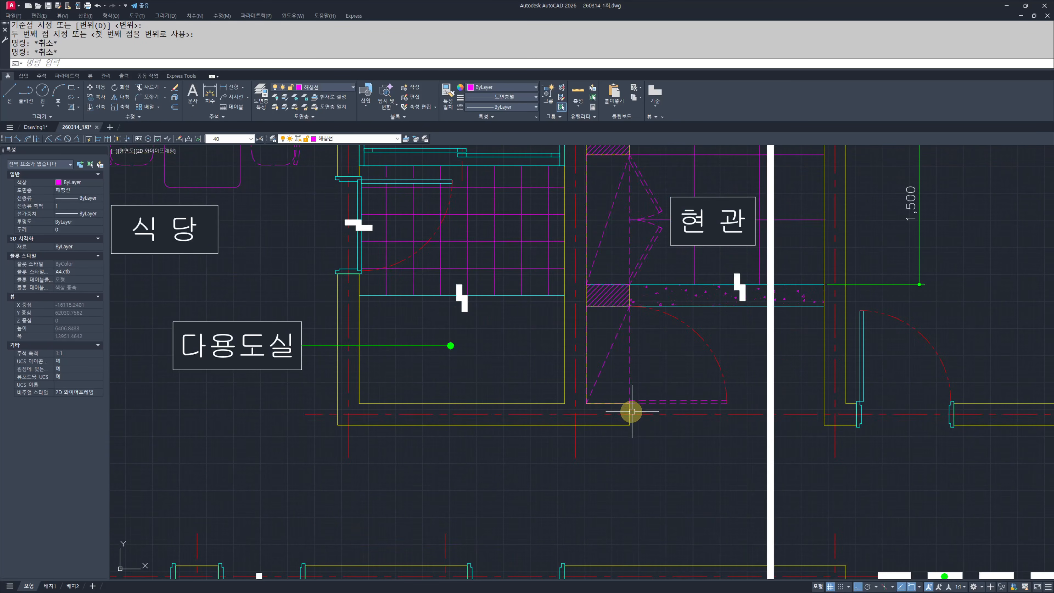
{"action": "scroll", "coordinate": [561, 391], "scroll_direction": "down", "scroll_amount": 4}
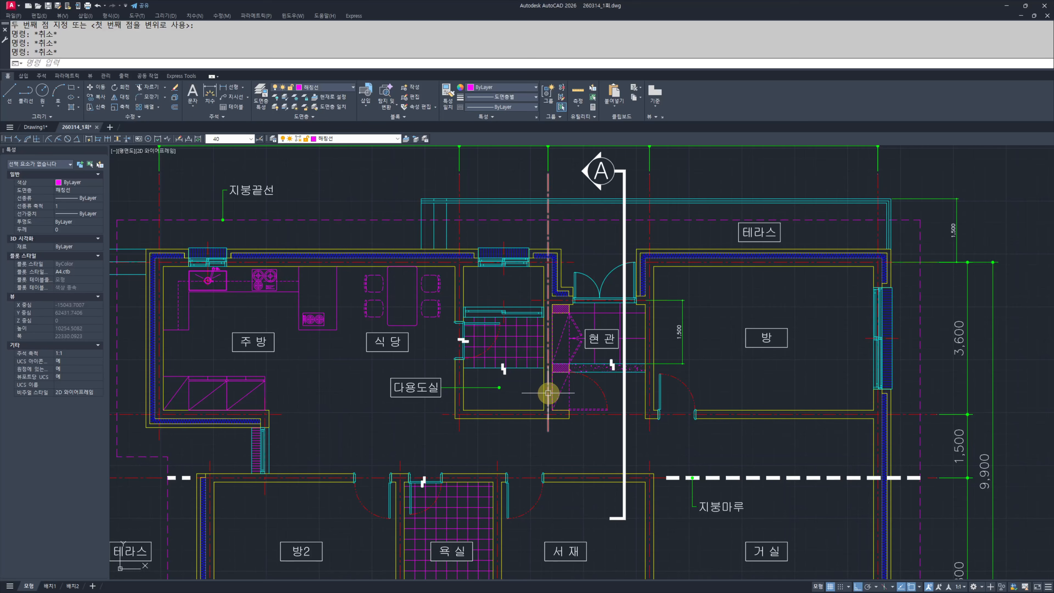
{"action": "scroll", "coordinate": [591, 320], "scroll_direction": "down", "scroll_amount": 6}
{"action": "scroll", "coordinate": [640, 428], "scroll_direction": "up", "scroll_amount": 3}
{"action": "scroll", "coordinate": [908, 493], "scroll_direction": "up", "scroll_amount": 2}
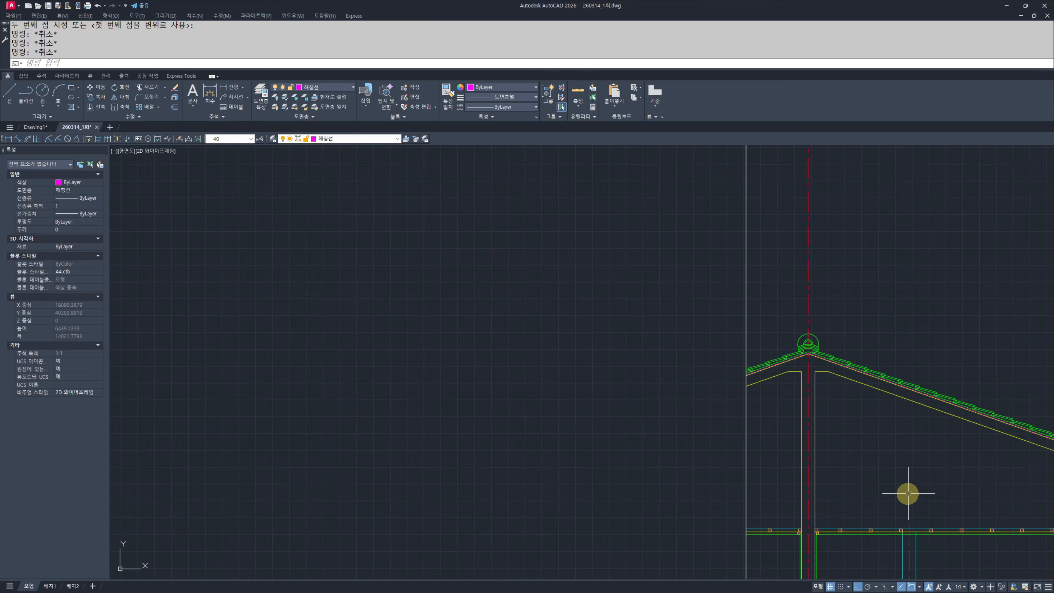
Step: Stretch the upper end of the middle red centre line further up until it stands above the roof
{"action": "middle_click_drag", "start_coordinate": [909, 493], "coordinate": [608, 462]}
{"action": "scroll", "coordinate": [607, 462], "scroll_direction": "up", "scroll_amount": 3}
{"action": "right_click", "coordinate": [571, 480]}
{"action": "left_click", "coordinate": [659, 463]}
{"action": "scroll", "coordinate": [687, 386], "scroll_direction": "down", "scroll_amount": 5}
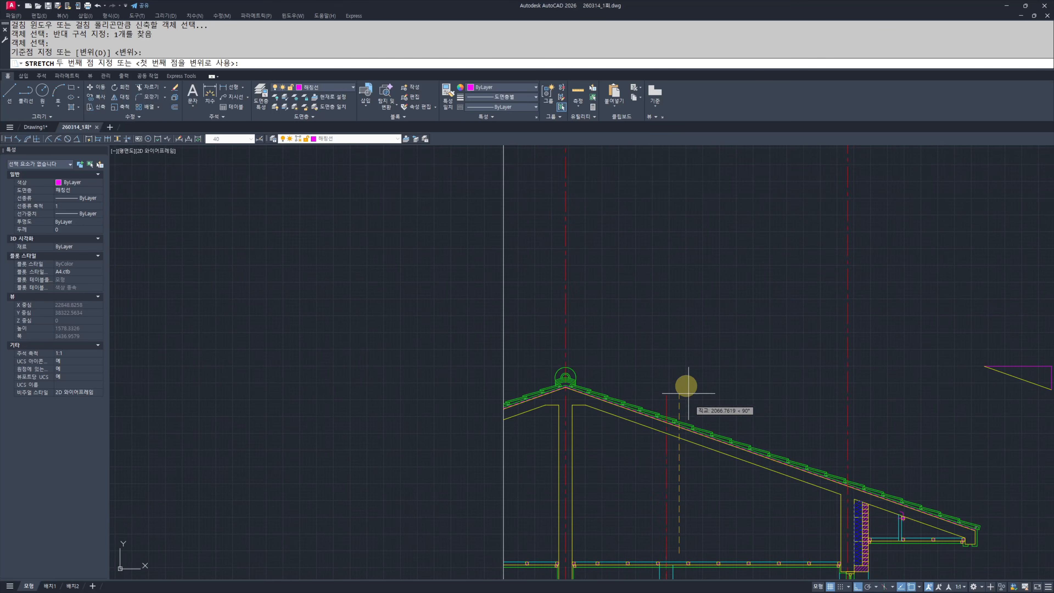
{"action": "key", "text": "Escape"}
{"action": "key", "text": "Escape"}
{"action": "scroll", "coordinate": [565, 424], "scroll_direction": "down", "scroll_amount": 2}
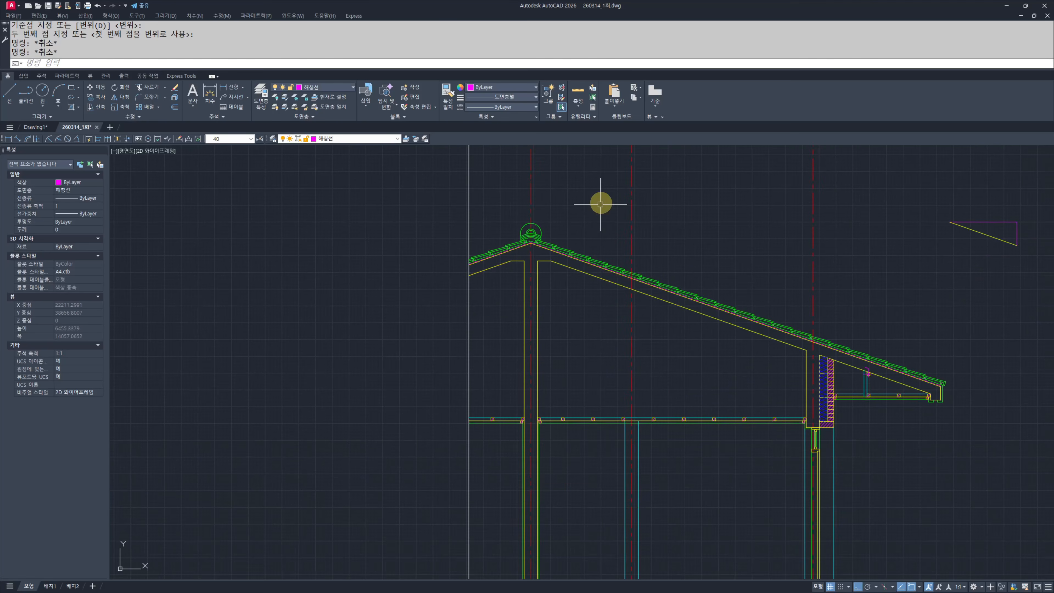
Step: Measure the thickness of the hatched wall block next to the front door in the floor plan with a linear dimension
{"action": "scroll", "coordinate": [553, 472], "scroll_direction": "down", "scroll_amount": 2}
{"action": "middle_click_drag", "start_coordinate": [553, 472], "coordinate": [595, 370]}
{"action": "scroll", "coordinate": [567, 396], "scroll_direction": "up", "scroll_amount": 4}
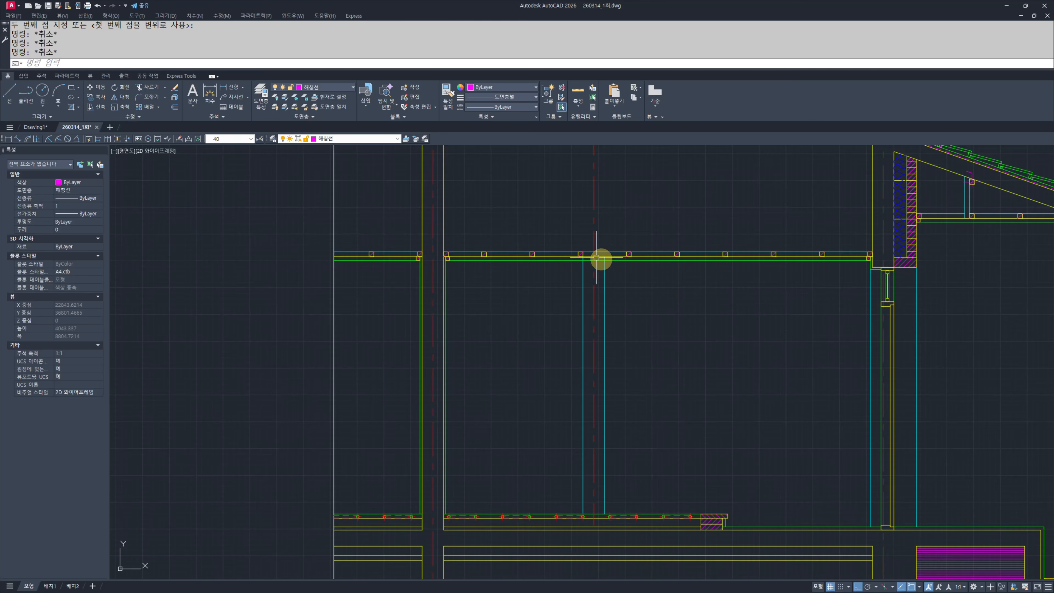
{"action": "scroll", "coordinate": [631, 447], "scroll_direction": "down", "scroll_amount": 6}
{"action": "middle_click_drag", "start_coordinate": [203, 298], "coordinate": [495, 430]}
{"action": "middle_click_drag", "start_coordinate": [321, 290], "coordinate": [503, 424]}
{"action": "middle_click_drag", "start_coordinate": [432, 286], "coordinate": [463, 349]}
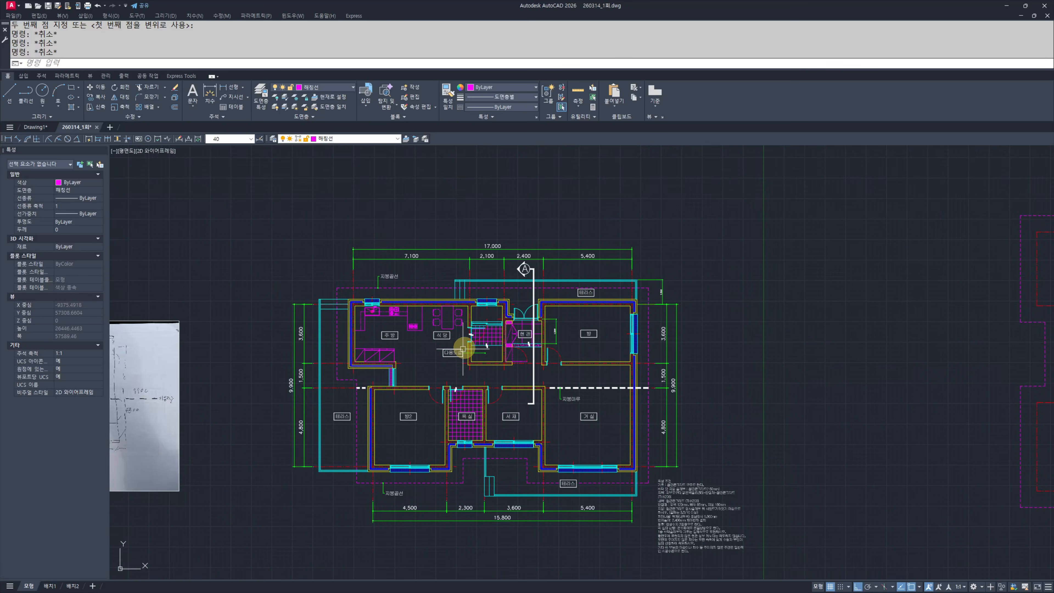
{"action": "scroll", "coordinate": [509, 358], "scroll_direction": "up", "scroll_amount": 7}
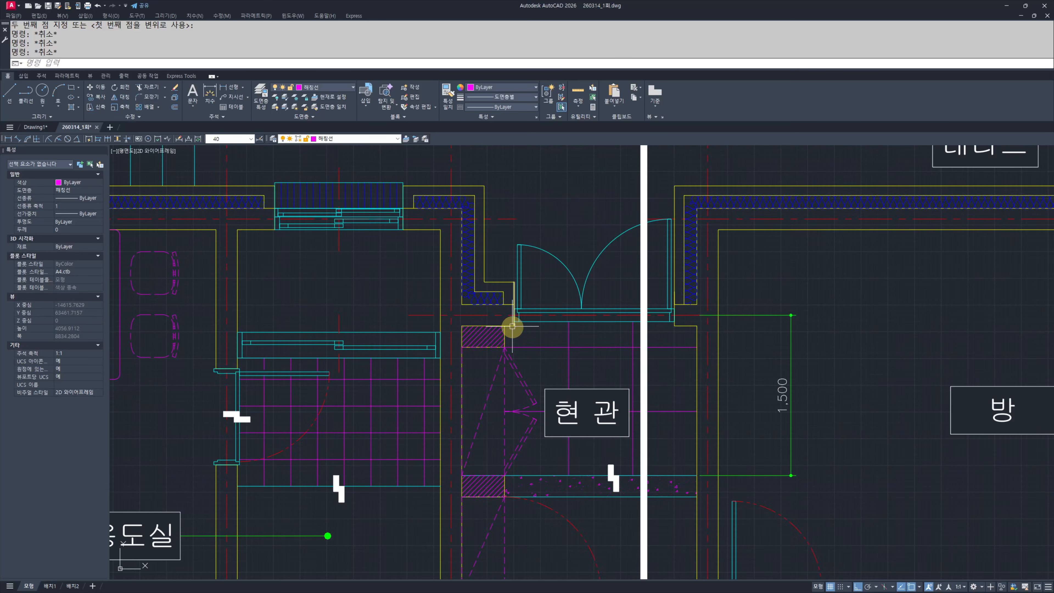
{"action": "scroll", "coordinate": [505, 349], "scroll_direction": "up", "scroll_amount": 7}
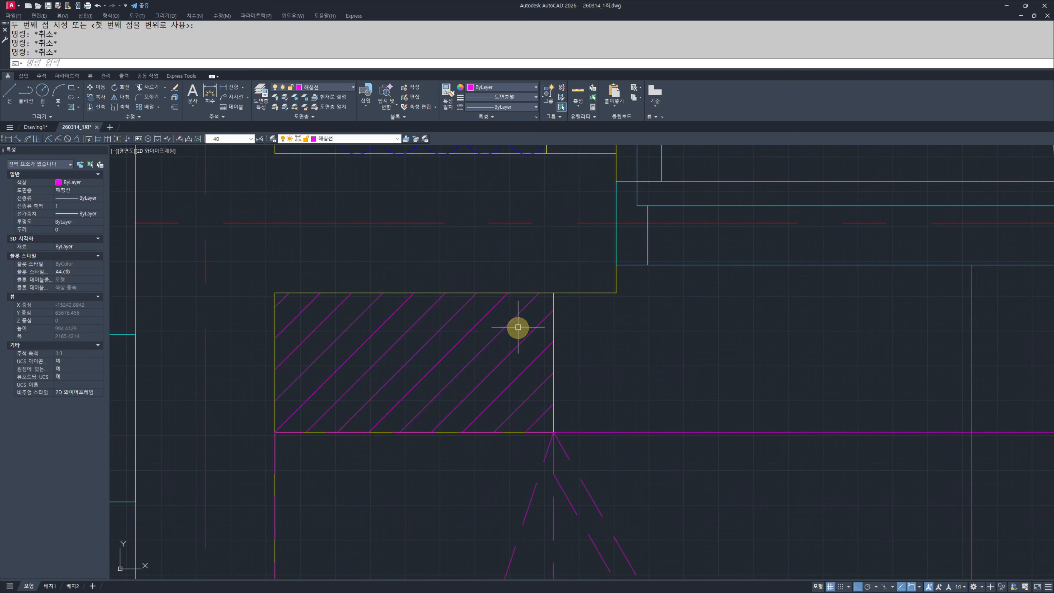
{"action": "left_click", "coordinate": [553, 418]}
{"action": "scroll", "coordinate": [623, 365], "scroll_direction": "down", "scroll_amount": 5}
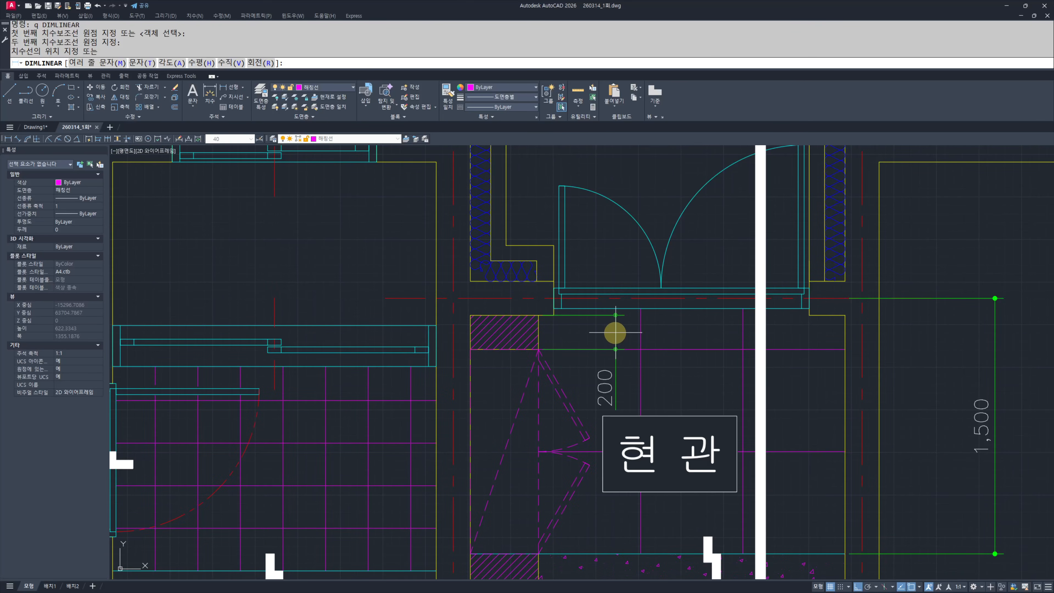
{"action": "scroll", "coordinate": [558, 511], "scroll_direction": "up", "scroll_amount": 2}
{"action": "key", "text": "Escape"}
{"action": "key", "text": "Escape"}
Step: Measure the thickness of the second hatched wall block at the inner edge of the entrance with a linear dimension
{"action": "type", "text": "q"}
{"action": "key", "text": "space"}
{"action": "left_click", "coordinate": [579, 468]}
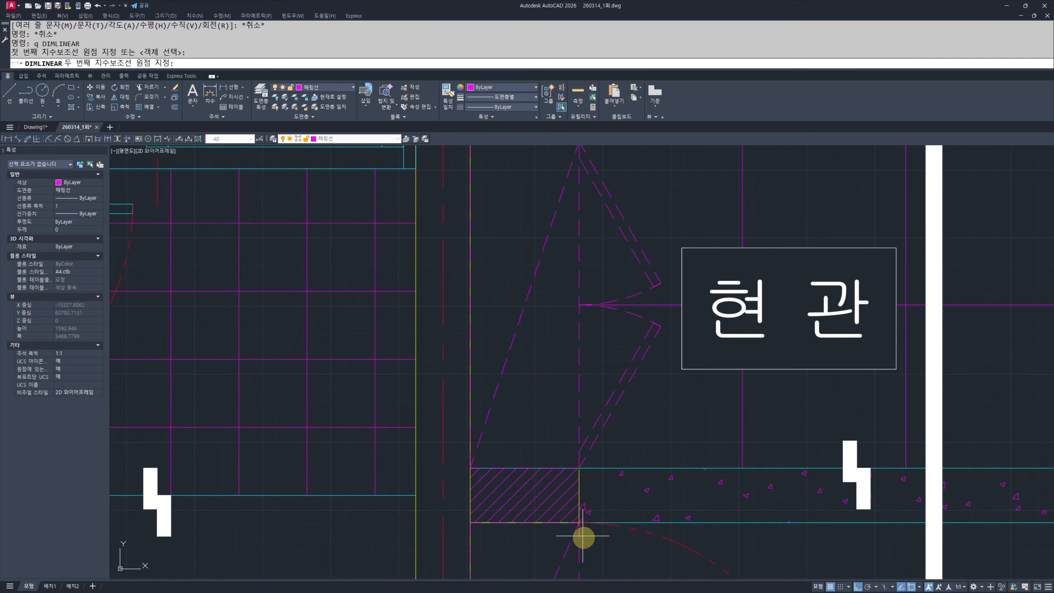
{"action": "left_click", "coordinate": [577, 522]}
{"action": "scroll", "coordinate": [577, 522], "scroll_direction": "down", "scroll_amount": 4}
{"action": "key", "text": "Escape"}
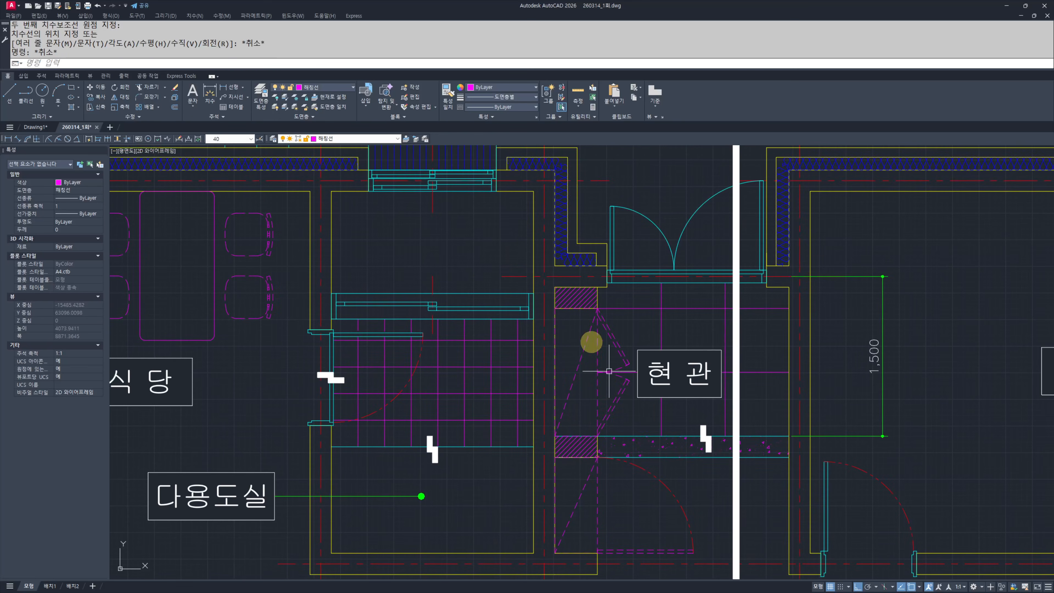
{"action": "scroll", "coordinate": [560, 374], "scroll_direction": "down", "scroll_amount": 4}
Step: Offset the section's inner cyan vertical line beside the window wall by 200 into the room
{"action": "mouse_move", "coordinate": [826, 560]}
{"action": "middle_mouse_down"}
{"action": "mouse_move", "coordinate": [418, 330]}
{"action": "mouse_move", "coordinate": [234, 186]}
{"action": "middle_mouse_up"}
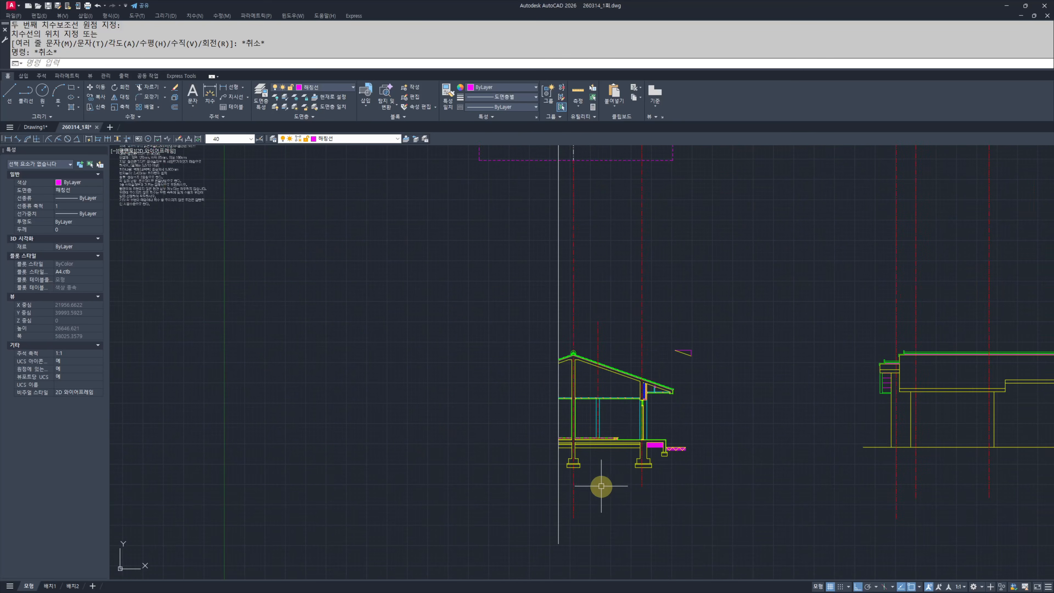
{"action": "scroll", "coordinate": [626, 426], "scroll_direction": "up", "scroll_amount": 3}
{"action": "middle_click_drag", "start_coordinate": [627, 425], "coordinate": [640, 415]}
{"action": "type", "text": "o"}
{"action": "key", "text": "space"}
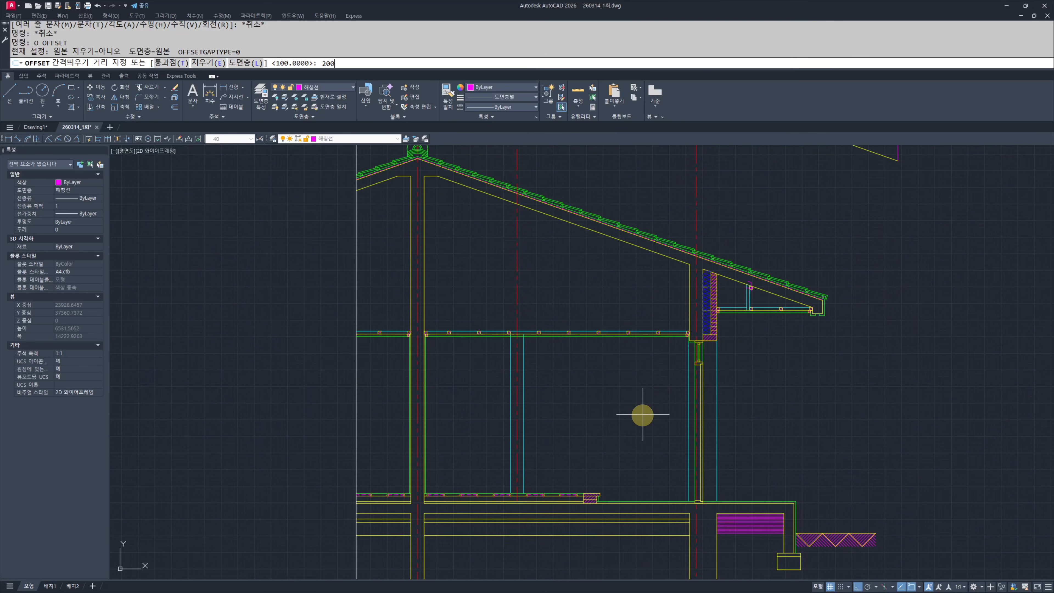
{"action": "type", "text": "200"}
{"action": "key", "text": "Return"}
{"action": "scroll", "coordinate": [694, 399], "scroll_direction": "up", "scroll_amount": 2}
{"action": "left_click", "coordinate": [689, 394]}
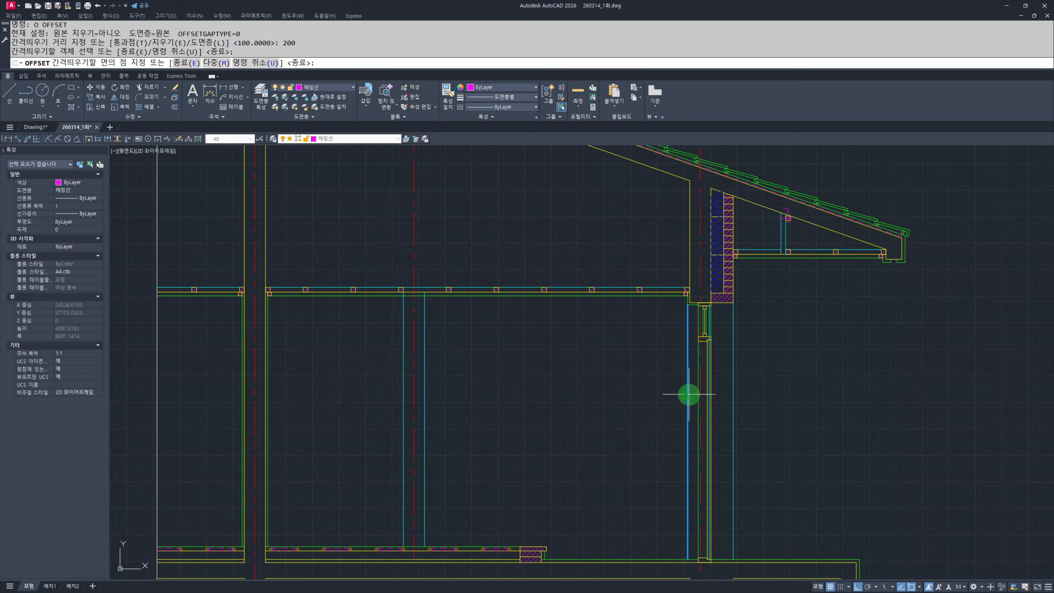
{"action": "left_click", "coordinate": [643, 401]}
{"action": "key", "text": "Escape"}
{"action": "key", "text": "Escape"}
Step: Extend the upper end of the new offset cyan line to the green ceiling line
{"action": "scroll", "coordinate": [669, 326], "scroll_direction": "up", "scroll_amount": 3}
{"action": "type", "text": "ex"}
{"action": "key", "text": "space"}
{"action": "key", "text": "space"}
{"action": "left_click", "coordinate": [680, 276]}
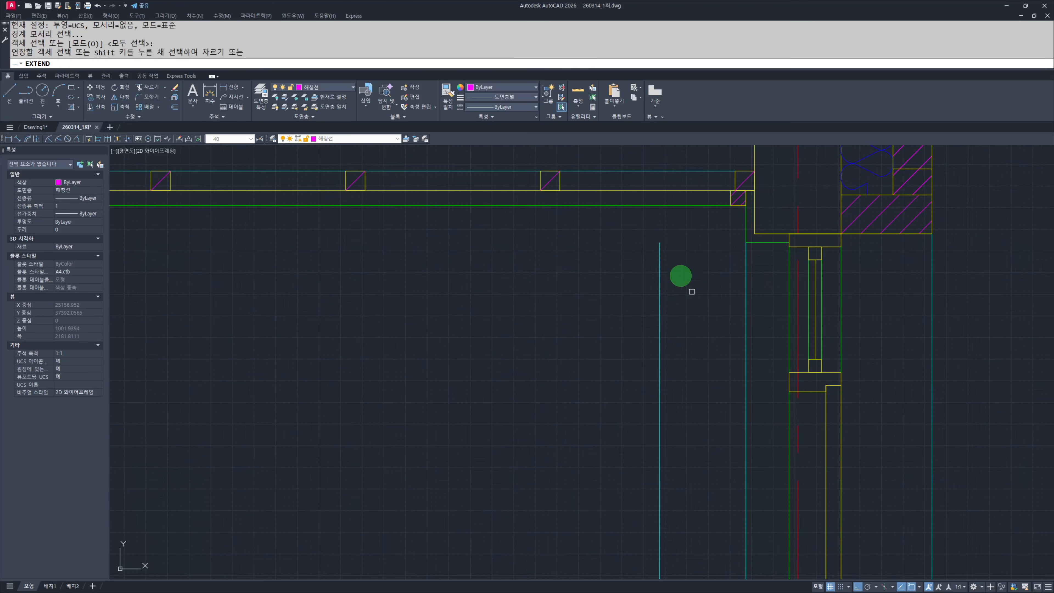
{"action": "left_click", "coordinate": [629, 364]}
{"action": "key", "text": "Escape"}
{"action": "scroll", "coordinate": [628, 366], "scroll_direction": "down", "scroll_amount": 6}
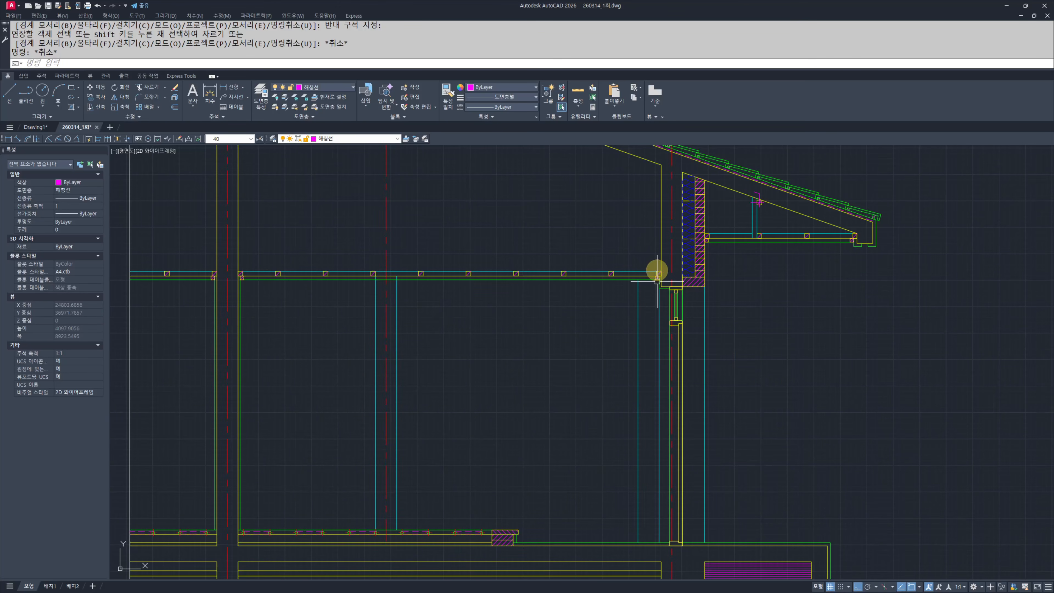
Step: Compare the section with the entrance area of the floor plan to locate the second hatched wall block
{"action": "middle_click_drag", "start_coordinate": [647, 300], "coordinate": [661, 314]}
{"action": "middle_click_drag", "start_coordinate": [598, 391], "coordinate": [644, 396]}
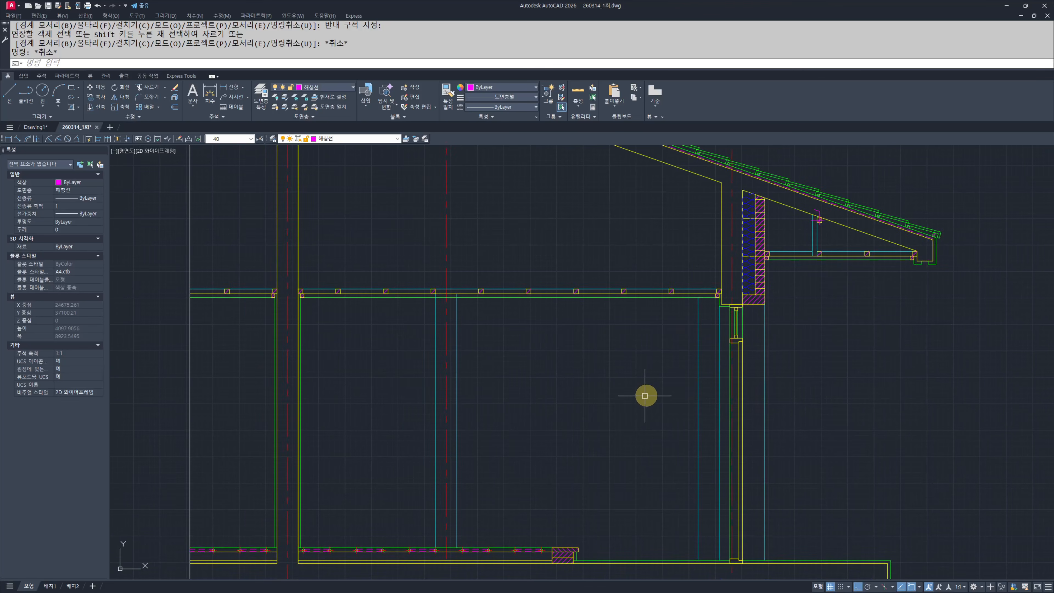
{"action": "middle_click_drag", "start_coordinate": [601, 474], "coordinate": [657, 468]}
{"action": "scroll", "coordinate": [671, 456], "scroll_direction": "down", "scroll_amount": 8}
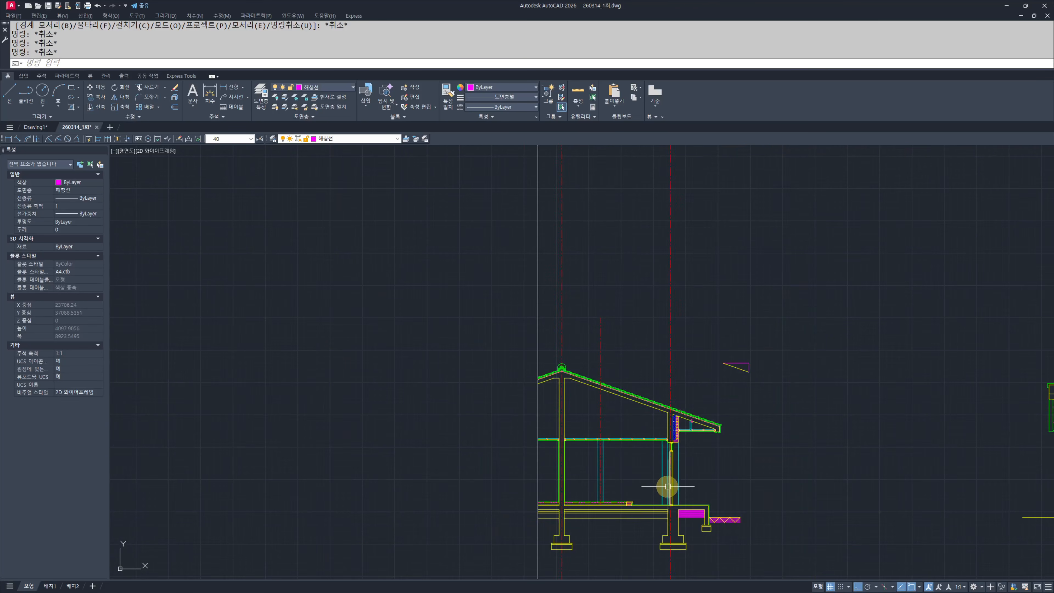
{"action": "scroll", "coordinate": [513, 327], "scroll_direction": "up", "scroll_amount": 8}
{"action": "scroll", "coordinate": [473, 328], "scroll_direction": "down", "scroll_amount": 5}
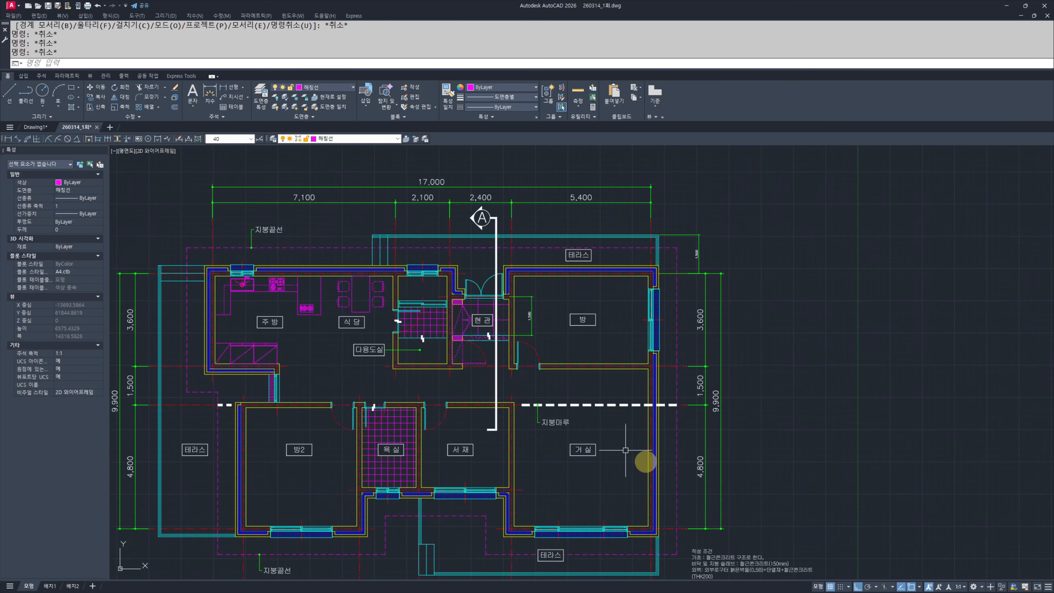
{"action": "middle_click_drag", "start_coordinate": [672, 478], "coordinate": [437, 273]}
{"action": "middle_click_drag", "start_coordinate": [723, 454], "coordinate": [455, 326]}
{"action": "middle_click_drag", "start_coordinate": [731, 515], "coordinate": [407, 318]}
{"action": "middle_click_drag", "start_coordinate": [739, 465], "coordinate": [457, 356]}
Step: Draw a vertical line from the outer edge of the hatched block at the floor step up to the ceiling
{"action": "scroll", "coordinate": [456, 355], "scroll_direction": "up", "scroll_amount": 10}
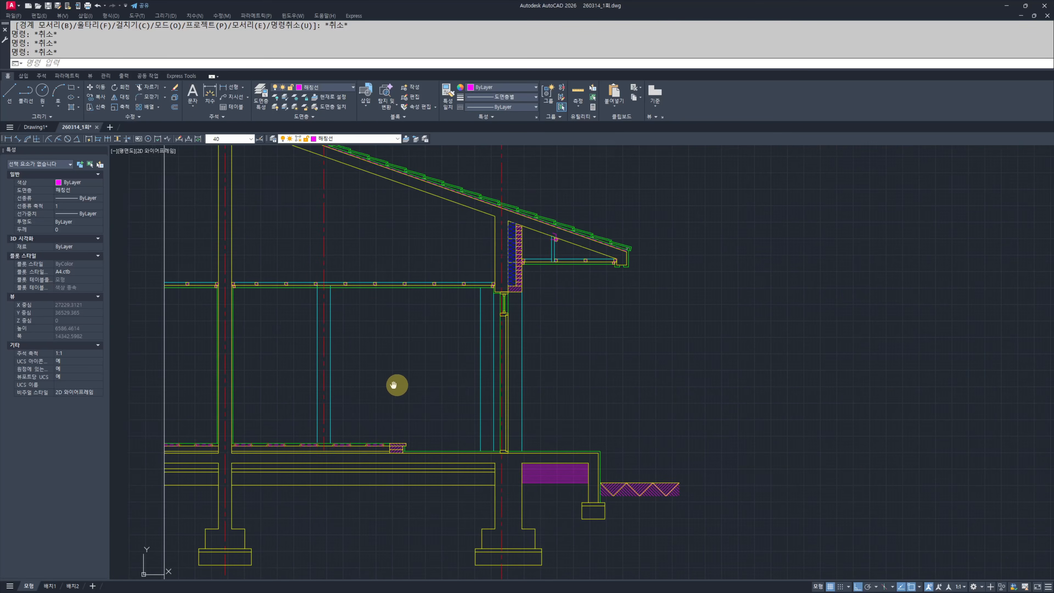
{"action": "type", "text": "l"}
{"action": "key", "text": "Return"}
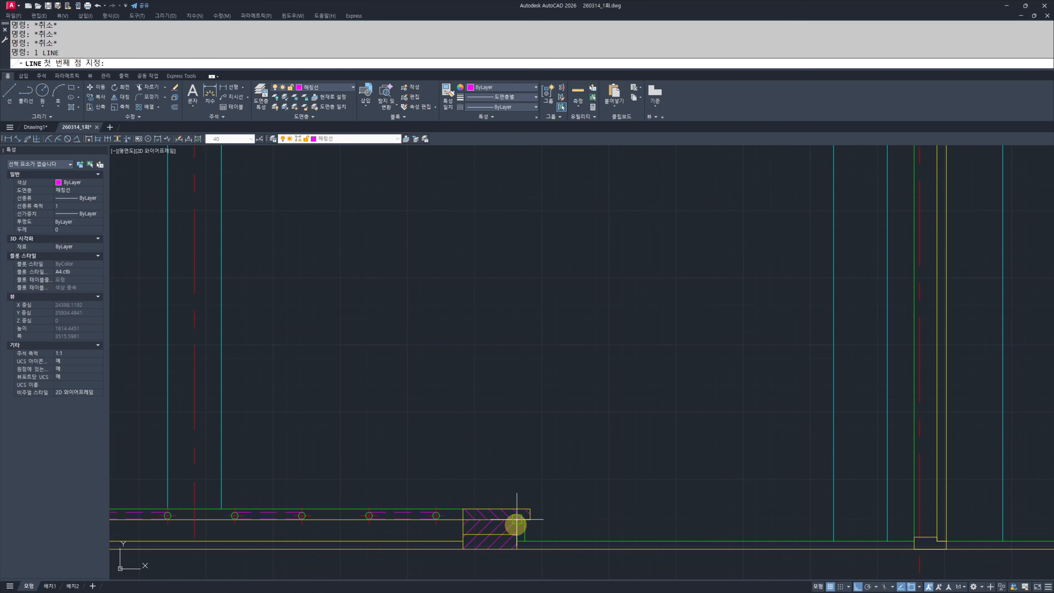
{"action": "left_click", "coordinate": [516, 519]}
{"action": "scroll", "coordinate": [513, 552], "scroll_direction": "down", "scroll_amount": 6}
{"action": "scroll", "coordinate": [513, 405], "scroll_direction": "up", "scroll_amount": 4}
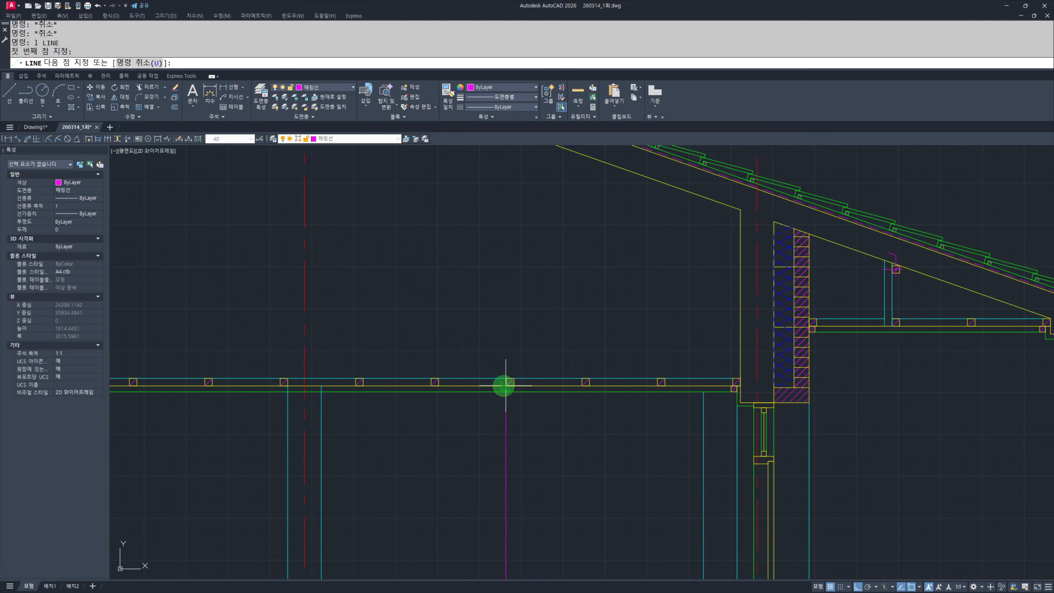
{"action": "key", "text": "Escape"}
Step: Offset the new magenta vertical line by 200 toward the middle red centre line
{"action": "middle_click_drag", "start_coordinate": [562, 518], "coordinate": [557, 465]}
{"action": "type", "text": "o"}
{"action": "key", "text": "Return"}
{"action": "type", "text": "200"}
{"action": "key", "text": "Return"}
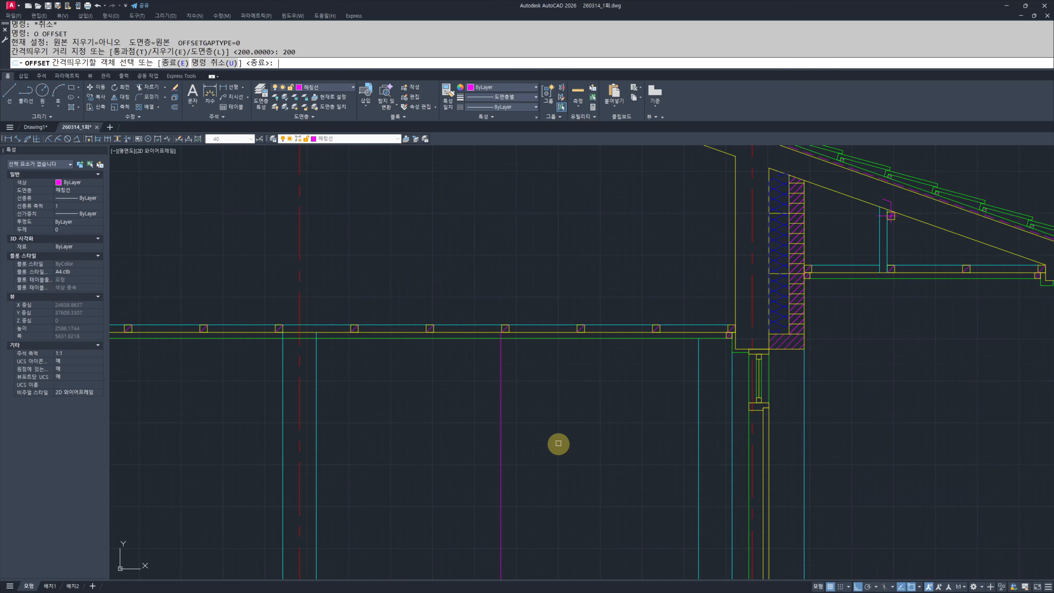
{"action": "left_click", "coordinate": [499, 409]}
{"action": "left_click", "coordinate": [444, 414]}
{"action": "key", "text": "Escape"}
{"action": "key", "text": "Escape"}
Step: Trim the lower ends of the two magenta vertical lines at the top surface of the floor step
{"action": "middle_click_drag", "start_coordinate": [462, 526], "coordinate": [593, 238]}
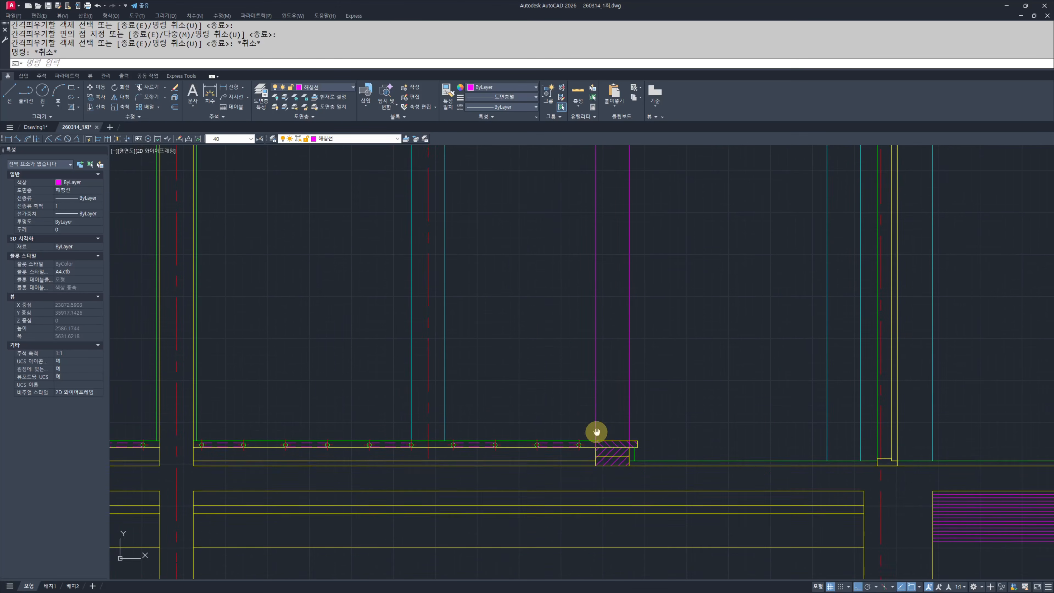
{"action": "scroll", "coordinate": [630, 443], "scroll_direction": "up", "scroll_amount": 10}
{"action": "type", "text": "tr"}
{"action": "key", "text": "Return"}
{"action": "left_click", "coordinate": [642, 464]}
{"action": "left_click", "coordinate": [631, 453]}
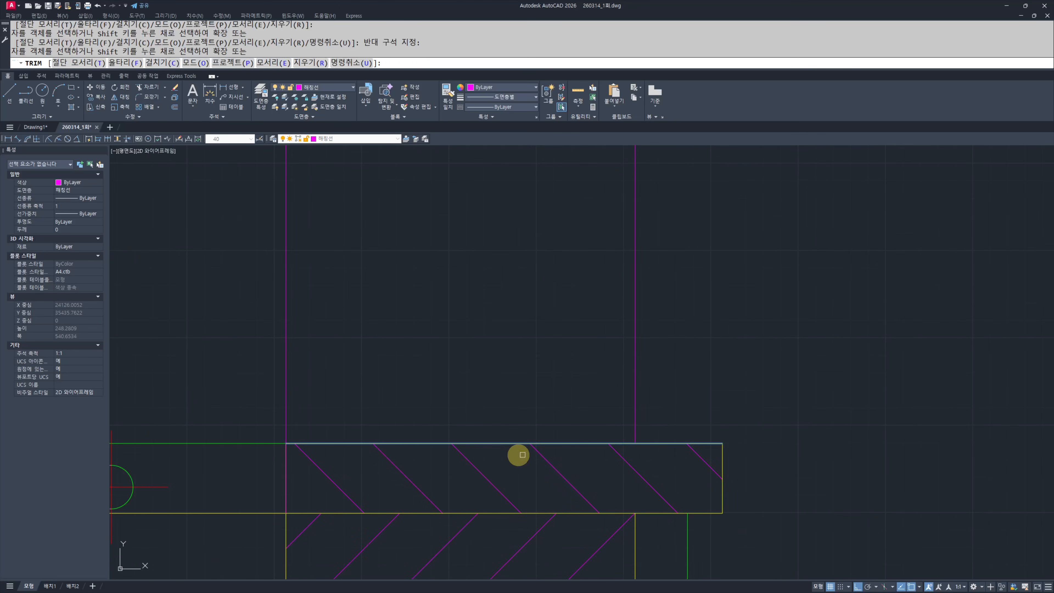
{"action": "left_click", "coordinate": [287, 457]}
{"action": "key", "text": "Escape"}
{"action": "key", "text": "Escape"}
{"action": "scroll", "coordinate": [452, 405], "scroll_direction": "down", "scroll_amount": 6}
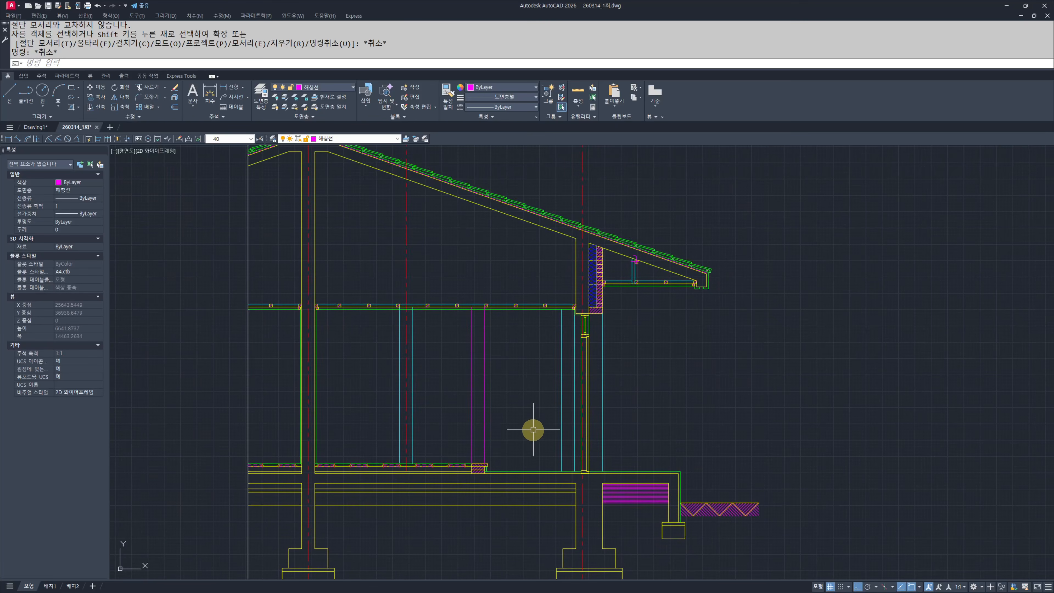
Step: Match the properties of the cyan vertical line near the window wall onto the two magenta vertical lines
{"action": "type", "text": "mm"}
{"action": "key", "text": "Return"}
{"action": "left_click", "coordinate": [561, 363]}
{"action": "left_click", "coordinate": [527, 355]}
{"action": "left_click", "coordinate": [463, 375]}
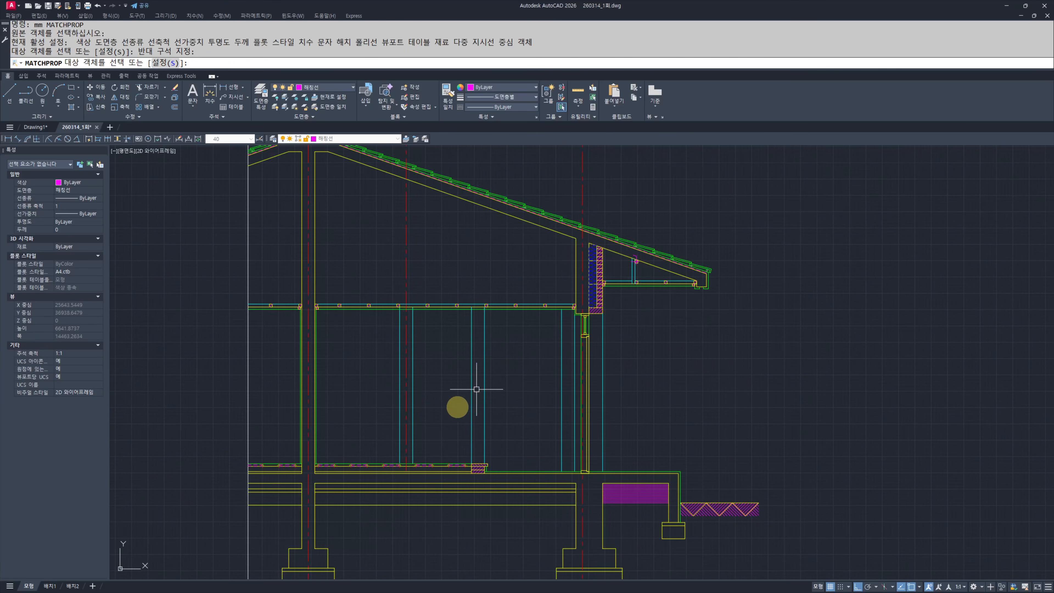
Step: Draw a horizontal helper line between the facing cyan vertical lines of the floor-step wall and the window-side wall
{"action": "key", "text": "Escape"}
{"action": "key", "text": "Escape"}
{"action": "scroll", "coordinate": [446, 387], "scroll_direction": "up", "scroll_amount": 2}
{"action": "mouse_move", "coordinate": [447, 387]}
{"action": "middle_mouse_down"}
{"action": "mouse_move", "coordinate": [470, 403]}
{"action": "mouse_move", "coordinate": [464, 411]}
{"action": "middle_mouse_up"}
{"action": "middle_click_drag", "start_coordinate": [596, 413], "coordinate": [587, 417]}
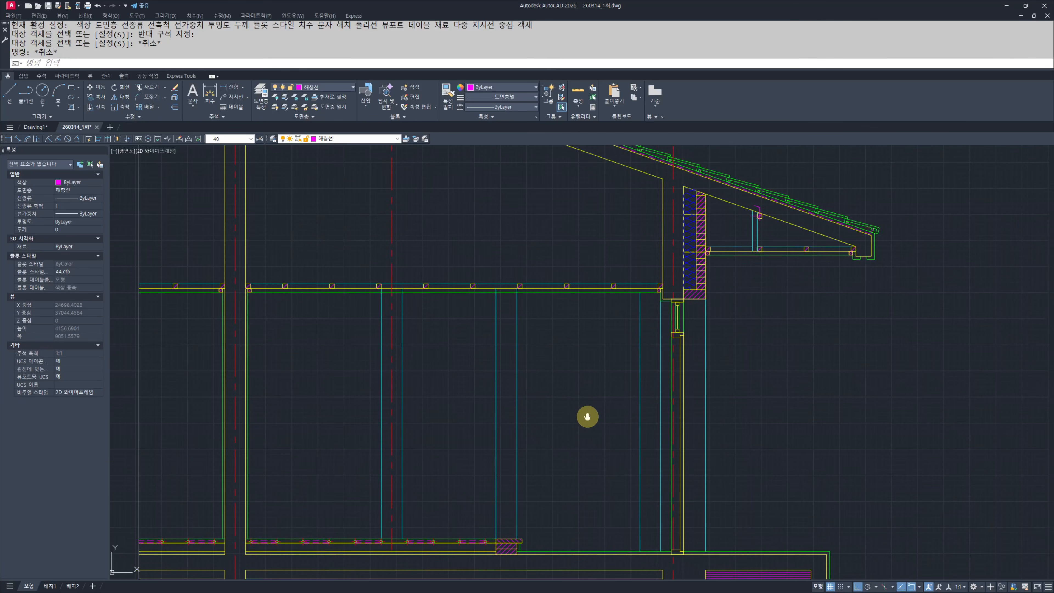
{"action": "type", "text": "l"}
{"action": "key", "text": "Return"}
{"action": "left_click", "coordinate": [640, 422]}
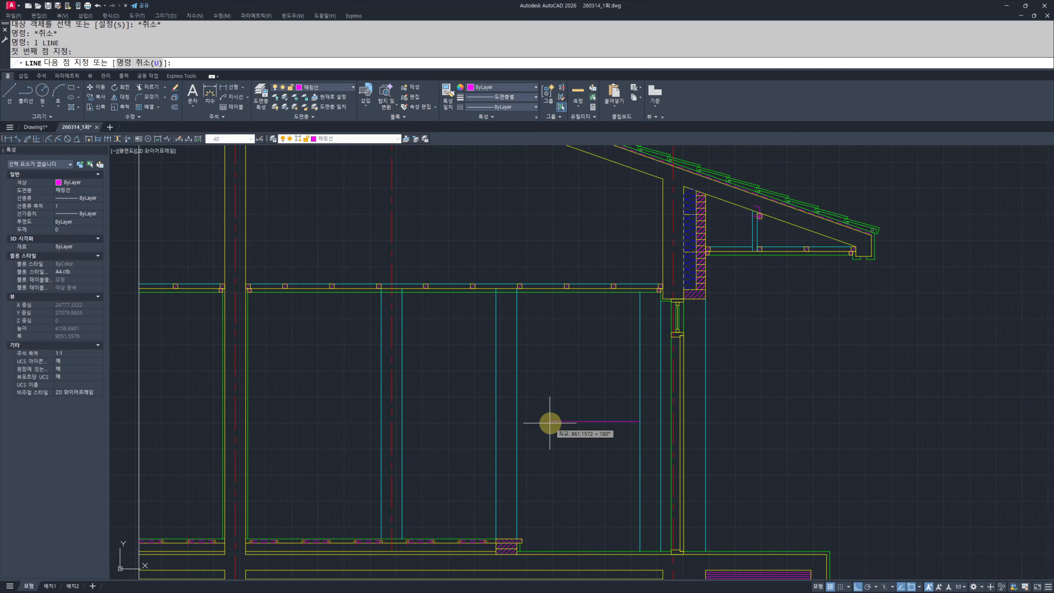
{"action": "left_click", "coordinate": [517, 421]}
{"action": "key", "text": "Escape"}
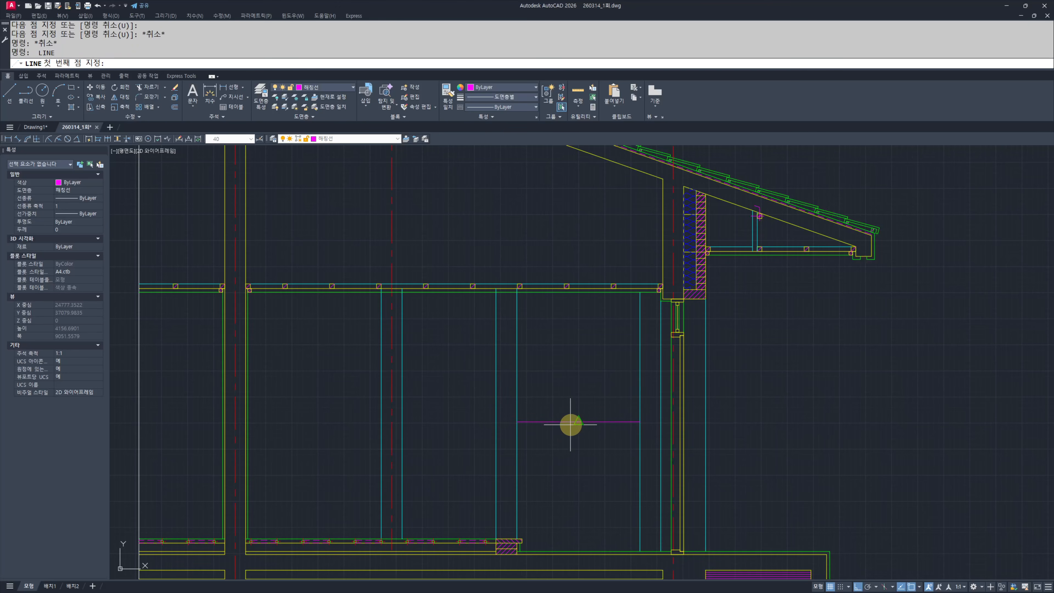
Step: Copy the inner cyan vertical line of the window-side wall from the helper line's end to its midpoint
{"action": "left_click", "coordinate": [563, 371]}
{"action": "left_click", "coordinate": [641, 374]}
{"action": "left_click", "coordinate": [640, 374]}
{"action": "left_click", "coordinate": [611, 374]}
{"action": "scroll", "coordinate": [646, 427], "scroll_direction": "up", "scroll_amount": 3}
{"action": "type", "text": "cc"}
{"action": "key", "text": "space"}
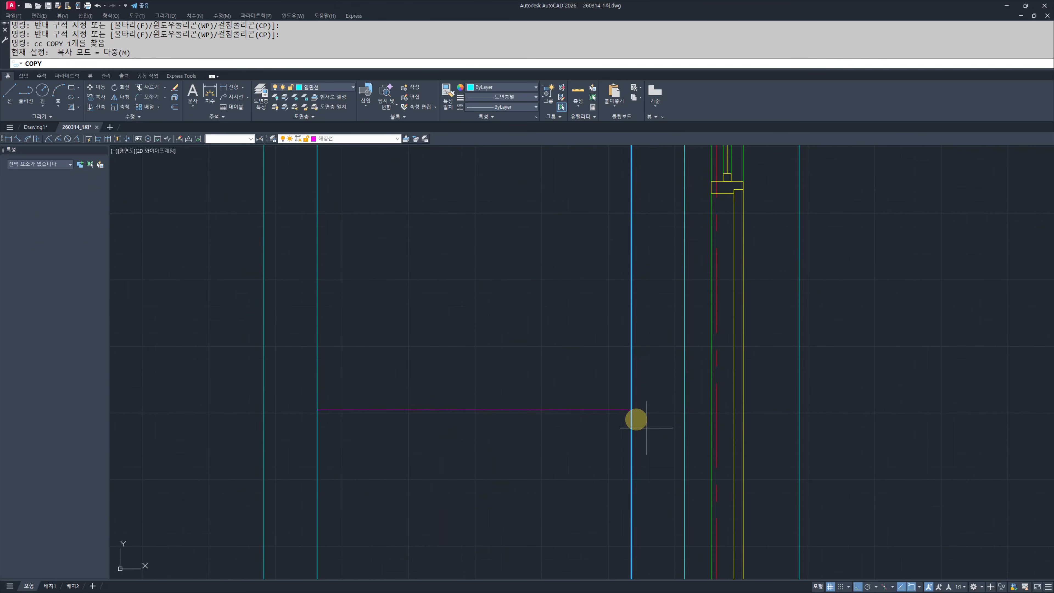
{"action": "left_click", "coordinate": [628, 409]}
{"action": "left_click", "coordinate": [483, 409]}
{"action": "key", "text": "Escape"}
{"action": "key", "text": "Escape"}
{"action": "scroll", "coordinate": [545, 406], "scroll_direction": "down", "scroll_amount": 1}
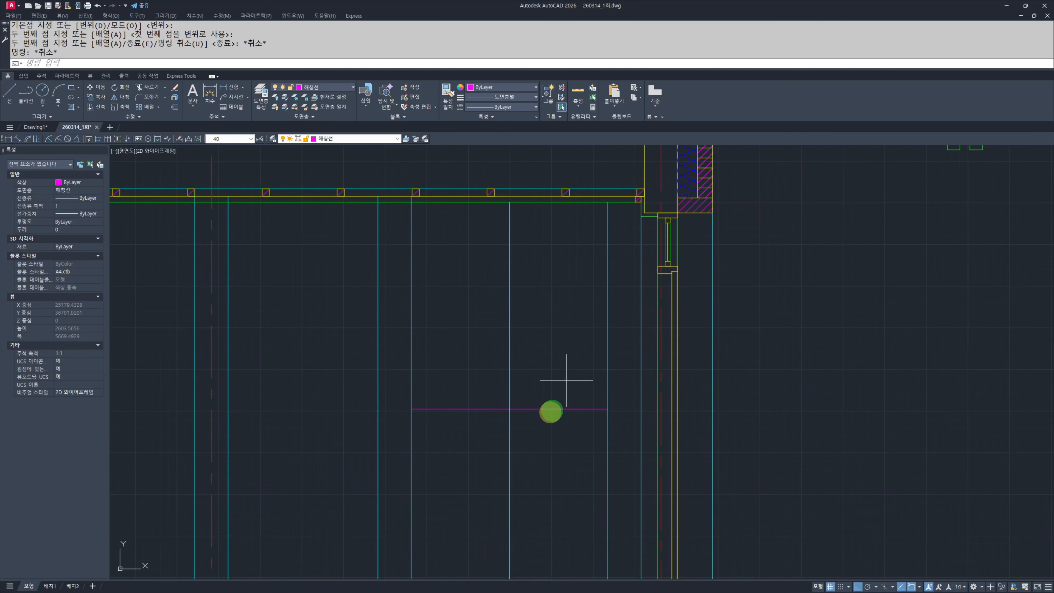
Step: Erase the magenta horizontal helper line
{"action": "left_click", "coordinate": [564, 379]}
{"action": "left_click", "coordinate": [491, 417]}
{"action": "type", "text": "e"}
{"action": "key", "text": "Escape"}
{"action": "key", "text": "Escape"}
{"action": "scroll", "coordinate": [514, 378], "scroll_direction": "down", "scroll_amount": 2}
{"action": "scroll", "coordinate": [549, 378], "scroll_direction": "up", "scroll_amount": 2}
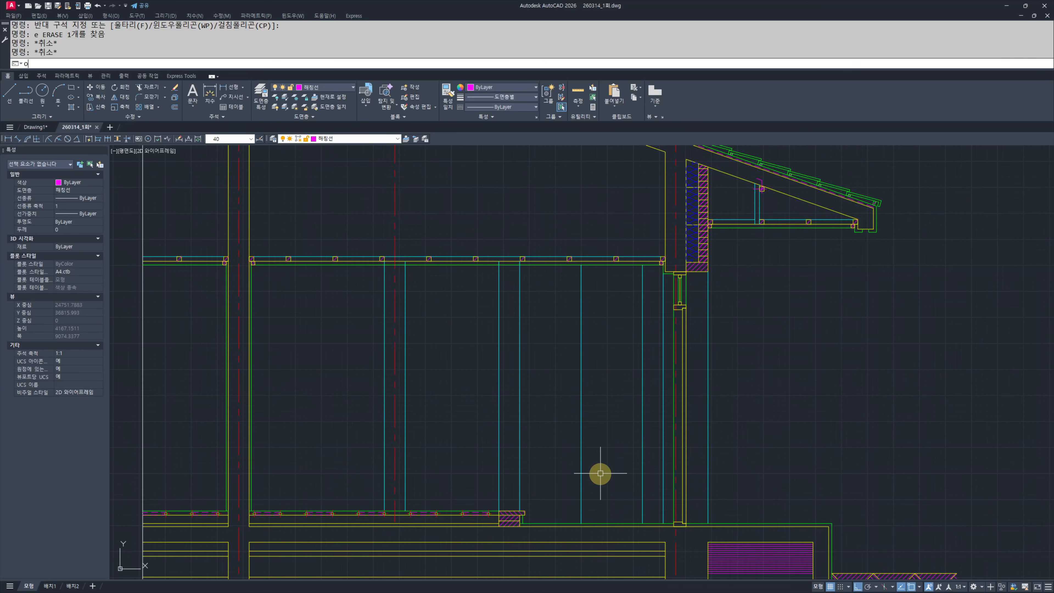
Step: Offset the green floor finish line of the lower entrance floor upward by 120
{"action": "key", "text": "space"}
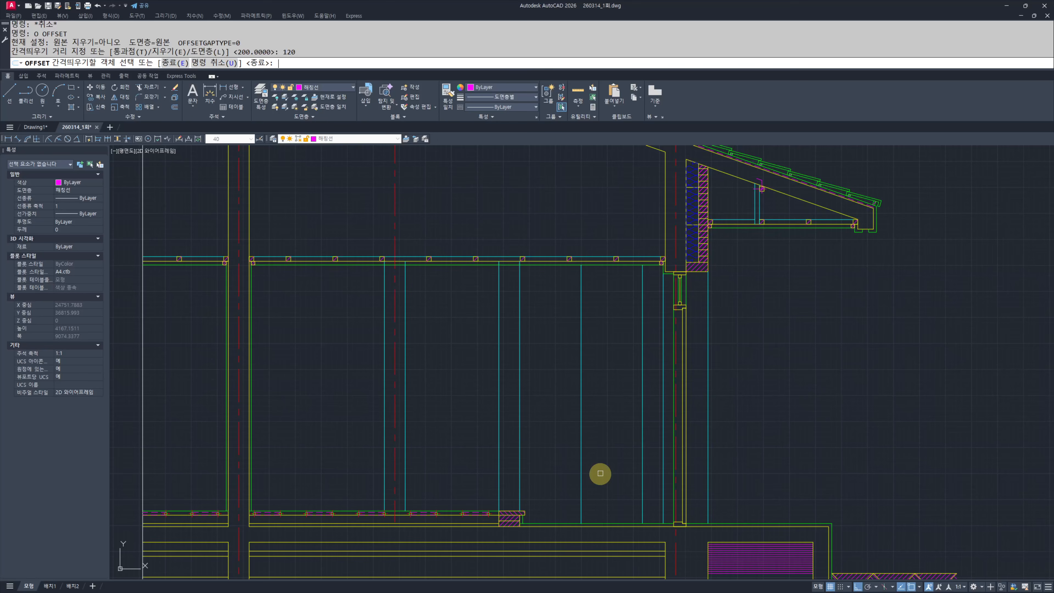
{"action": "scroll", "coordinate": [550, 519], "scroll_direction": "up", "scroll_amount": 3}
{"action": "left_click", "coordinate": [689, 552]}
{"action": "key", "text": "Escape"}
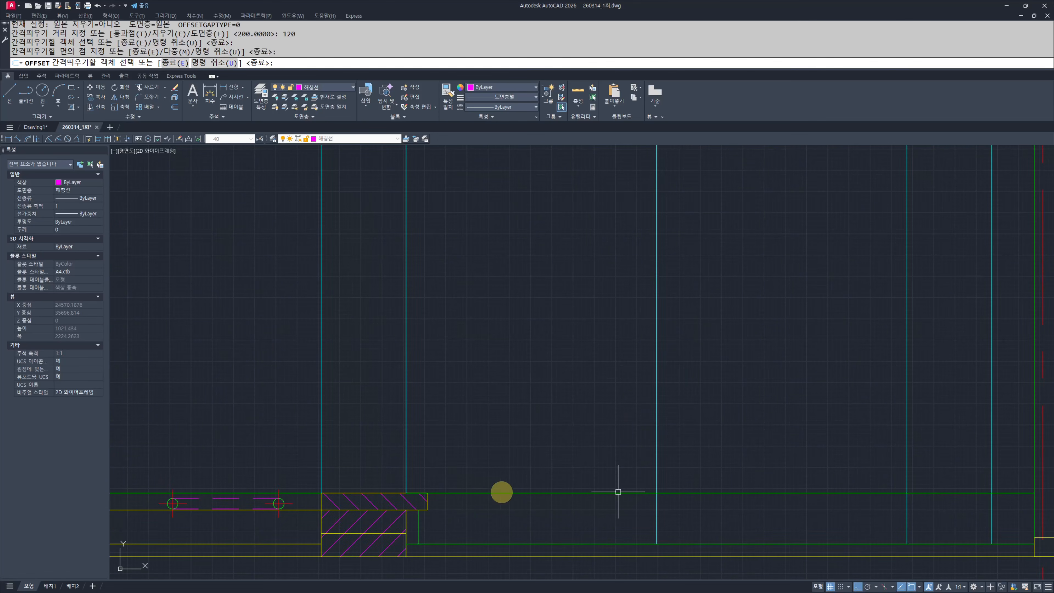
{"action": "scroll", "coordinate": [539, 501], "scroll_direction": "up", "scroll_amount": 2}
{"action": "scroll", "coordinate": [434, 499], "scroll_direction": "down", "scroll_amount": 2}
Step: Trim the lower end of the middle cyan vertical line at the offset floor line
{"action": "type", "text": "tr"}
{"action": "left_click_drag", "start_coordinate": [593, 501], "coordinate": [501, 478]}
{"action": "key", "text": "space"}
{"action": "left_click_drag", "start_coordinate": [560, 499], "coordinate": [501, 501]}
{"action": "key", "text": "Escape"}
{"action": "key", "text": "Escape"}
{"action": "scroll", "coordinate": [764, 501], "scroll_direction": "up", "scroll_amount": 2}
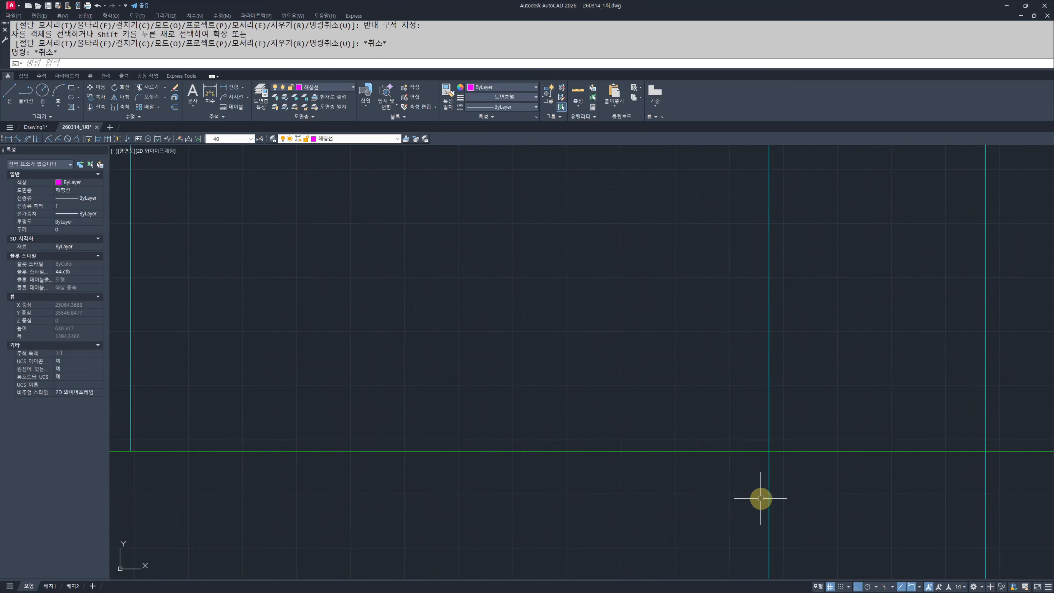
Step: Trim both ends of the offset floor line at the hatched block's edge and at the inner cyan line near the window wall
{"action": "key", "text": "space"}
{"action": "key", "text": "space"}
{"action": "left_click_drag", "start_coordinate": [826, 482], "coordinate": [803, 440]}
{"action": "key", "text": "Escape"}
{"action": "key", "text": "Escape"}
{"action": "scroll", "coordinate": [803, 446], "scroll_direction": "down", "scroll_amount": 4}
{"action": "scroll", "coordinate": [614, 457], "scroll_direction": "up", "scroll_amount": 4}
{"action": "type", "text": "tr"}
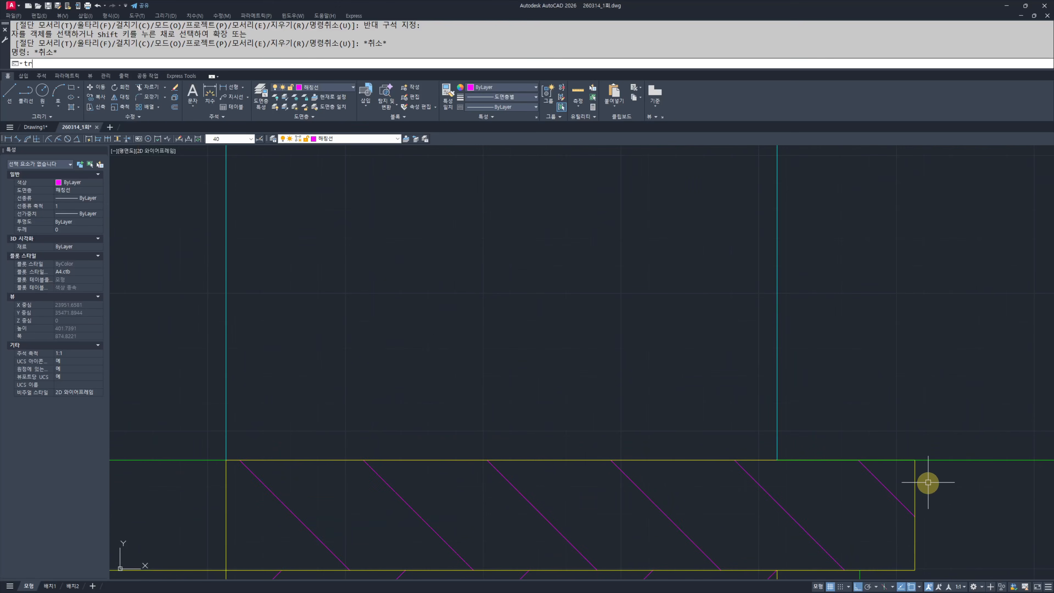
{"action": "key", "text": "space"}
{"action": "mouse_move", "coordinate": [936, 477]}
{"action": "left_mouse_down"}
{"action": "mouse_move", "coordinate": [903, 477]}
{"action": "mouse_move", "coordinate": [882, 419]}
{"action": "left_mouse_up"}
{"action": "key", "text": "Escape"}
{"action": "key", "text": "Escape"}
{"action": "scroll", "coordinate": [681, 428], "scroll_direction": "down", "scroll_amount": 5}
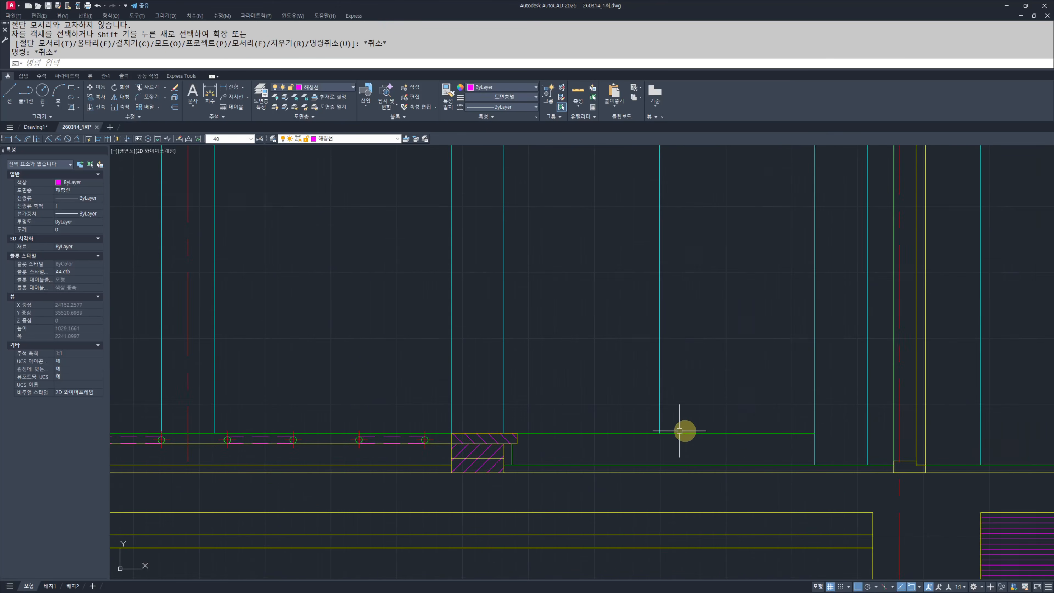
Step: Match the properties of the middle cyan vertical line onto the green offset floor line
{"action": "type", "text": "ma"}
{"action": "key", "text": "space"}
{"action": "left_click", "coordinate": [612, 414]}
{"action": "left_click", "coordinate": [607, 419]}
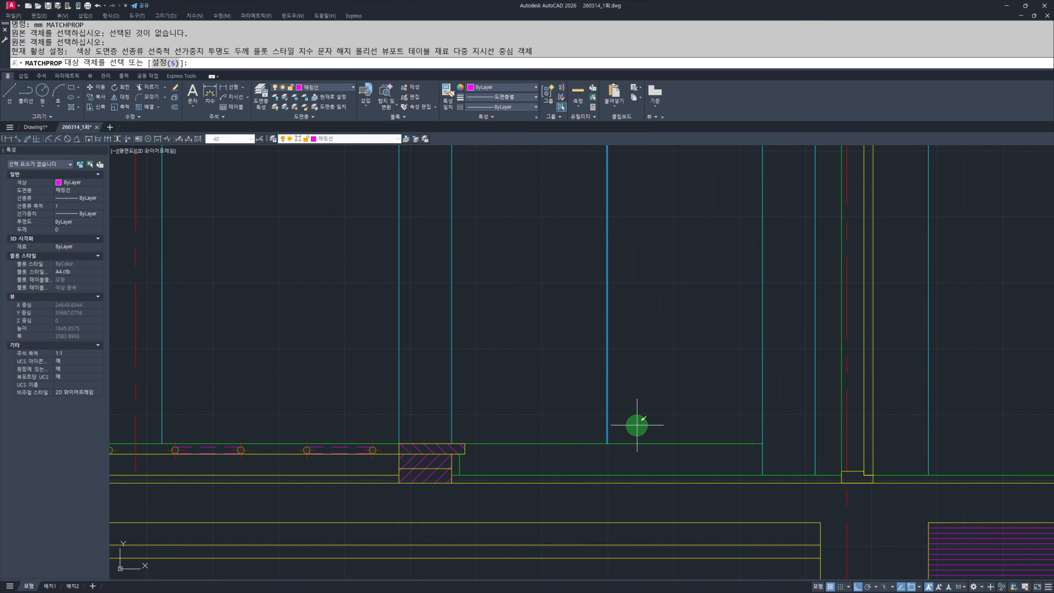
{"action": "left_click_drag", "start_coordinate": [637, 426], "coordinate": [592, 460]}
{"action": "key", "text": "Escape"}
{"action": "key", "text": "Escape"}
{"action": "middle_click_drag", "start_coordinate": [594, 418], "coordinate": [613, 449]}
{"action": "scroll", "coordinate": [672, 478], "scroll_direction": "down", "scroll_amount": 4}
{"action": "key", "text": "Escape"}
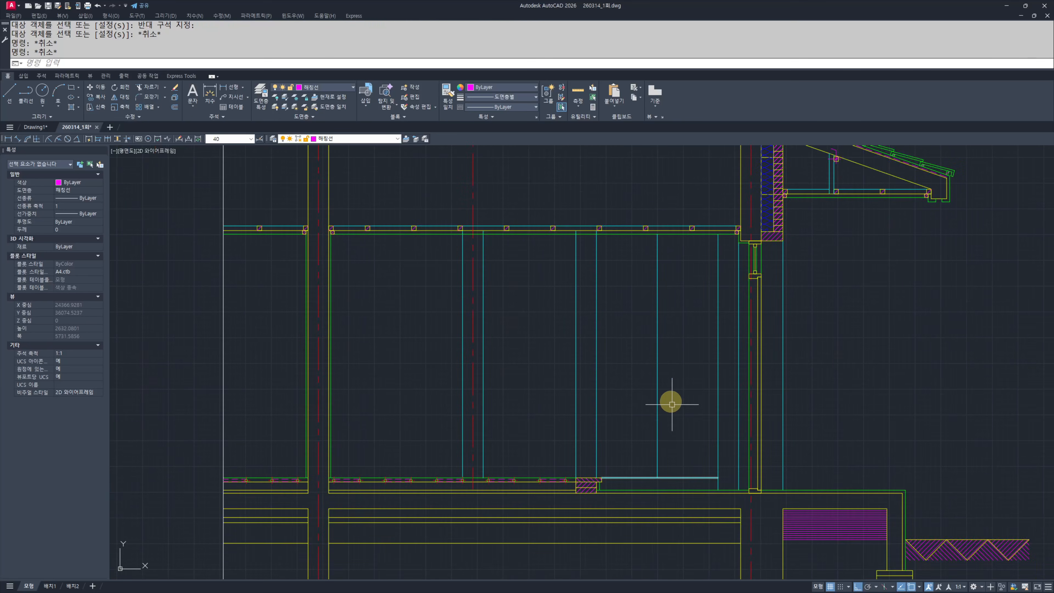
Step: Offset the lower yellow ceiling line downward to form the head line of the two-leaf unit
{"action": "key", "text": "Escape"}
{"action": "middle_click_drag", "start_coordinate": [655, 307], "coordinate": [646, 410]}
{"action": "key", "text": "Escape"}
{"action": "scroll", "coordinate": [629, 355], "scroll_direction": "up", "scroll_amount": 4}
{"action": "type", "text": "o"}
{"action": "key", "text": "space"}
{"action": "type", "text": "1"}
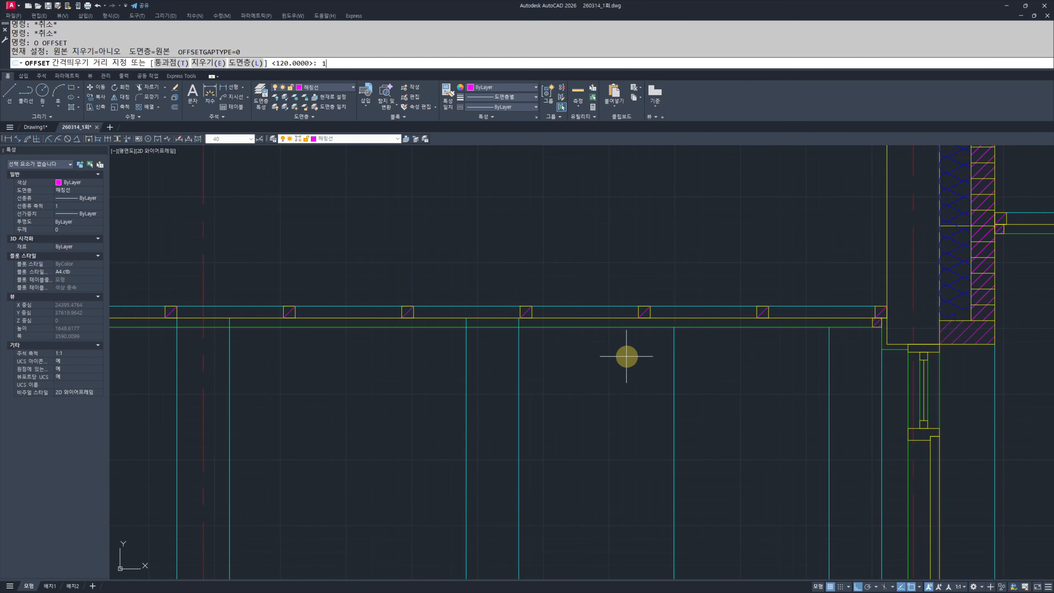
{"action": "left_click", "coordinate": [583, 318]}
{"action": "left_click", "coordinate": [622, 360]}
{"action": "key", "text": "Escape"}
{"action": "key", "text": "Escape"}
{"action": "scroll", "coordinate": [511, 358], "scroll_direction": "up", "scroll_amount": 4}
{"action": "middle_click_drag", "start_coordinate": [511, 368], "coordinate": [570, 382]}
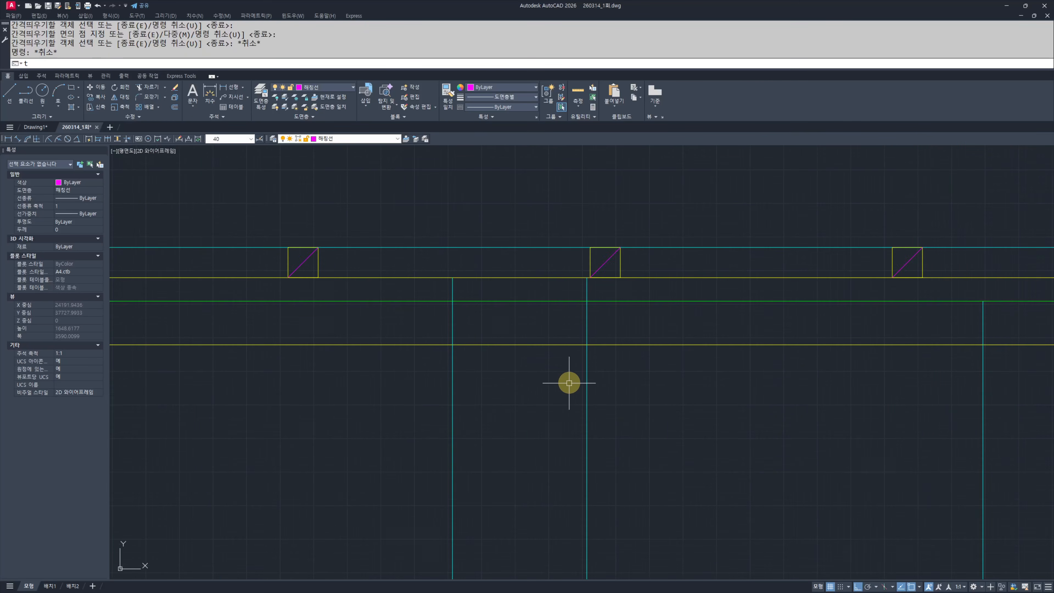
Step: Trim the yellow head line on both sides to the cyan vertical lines bounding the two-leaf unit
{"action": "type", "text": "tr"}
{"action": "left_click", "coordinate": [587, 387]}
{"action": "key", "text": "space"}
{"action": "scroll", "coordinate": [594, 362], "scroll_direction": "down", "scroll_amount": 4}
{"action": "type", "text": "tr"}
{"action": "scroll", "coordinate": [706, 369], "scroll_direction": "up", "scroll_amount": 4}
{"action": "left_click_drag", "start_coordinate": [780, 401], "coordinate": [673, 386]}
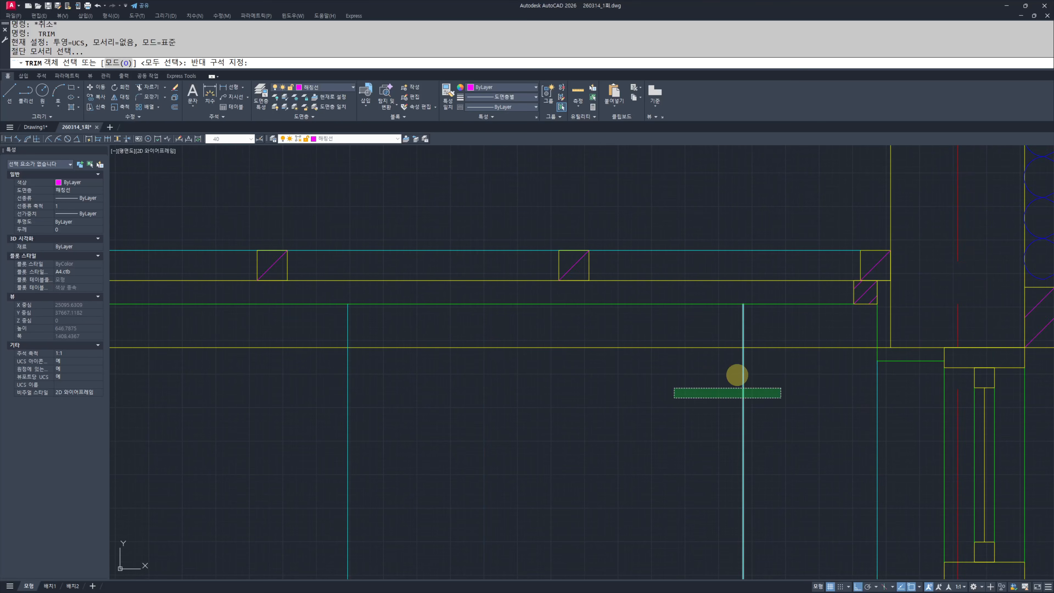
{"action": "key", "text": "space"}
{"action": "left_click_drag", "start_coordinate": [759, 366], "coordinate": [783, 318]}
{"action": "key", "text": "Escape"}
{"action": "scroll", "coordinate": [772, 366], "scroll_direction": "down", "scroll_amount": 2}
Step: Match the properties of the middle cyan vertical line onto the yellow head line
{"action": "type", "text": "ma"}
{"action": "left_click", "coordinate": [636, 384]}
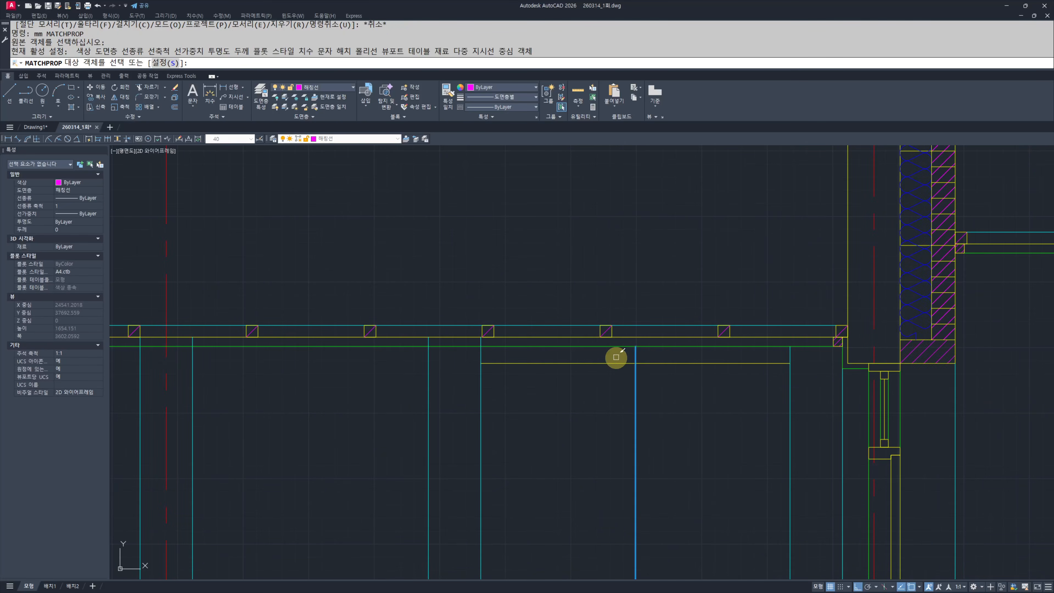
{"action": "scroll", "coordinate": [617, 358], "scroll_direction": "up", "scroll_amount": 4}
{"action": "left_click", "coordinate": [708, 402]}
{"action": "left_click", "coordinate": [633, 359]}
{"action": "key", "text": "Escape"}
{"action": "key", "text": "Escape"}
Step: Trim the part of the middle cyan vertical line that extends above the head line
{"action": "type", "text": "tr"}
{"action": "left_click", "coordinate": [693, 358]}
{"action": "left_click", "coordinate": [609, 400]}
{"action": "key", "text": "space"}
{"action": "left_click_drag", "start_coordinate": [679, 355], "coordinate": [616, 355]}
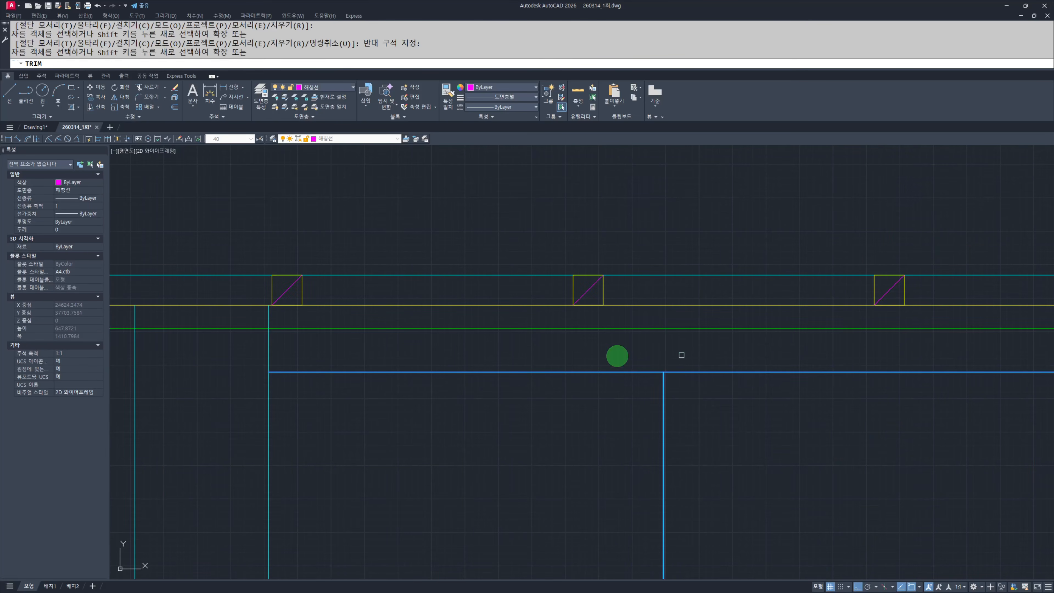
{"action": "key", "text": "Escape"}
{"action": "key", "text": "Escape"}
{"action": "scroll", "coordinate": [560, 372], "scroll_direction": "down", "scroll_amount": 4}
{"action": "middle_click_drag", "start_coordinate": [558, 412], "coordinate": [610, 366]}
{"action": "middle_click_drag", "start_coordinate": [634, 419], "coordinate": [618, 375]}
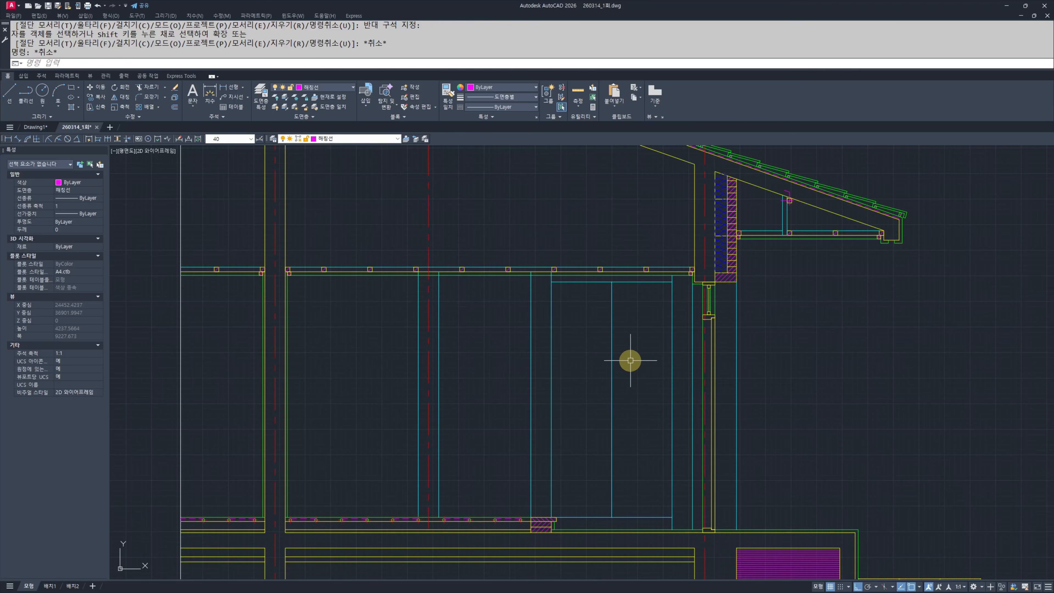
Step: Draw two diagonal opening lines from the middle line's top to the window-side edge's midpoint and back to the middle line's bottom
{"action": "type", "text": "l"}
{"action": "left_click", "coordinate": [619, 283]}
{"action": "key", "text": "Escape"}
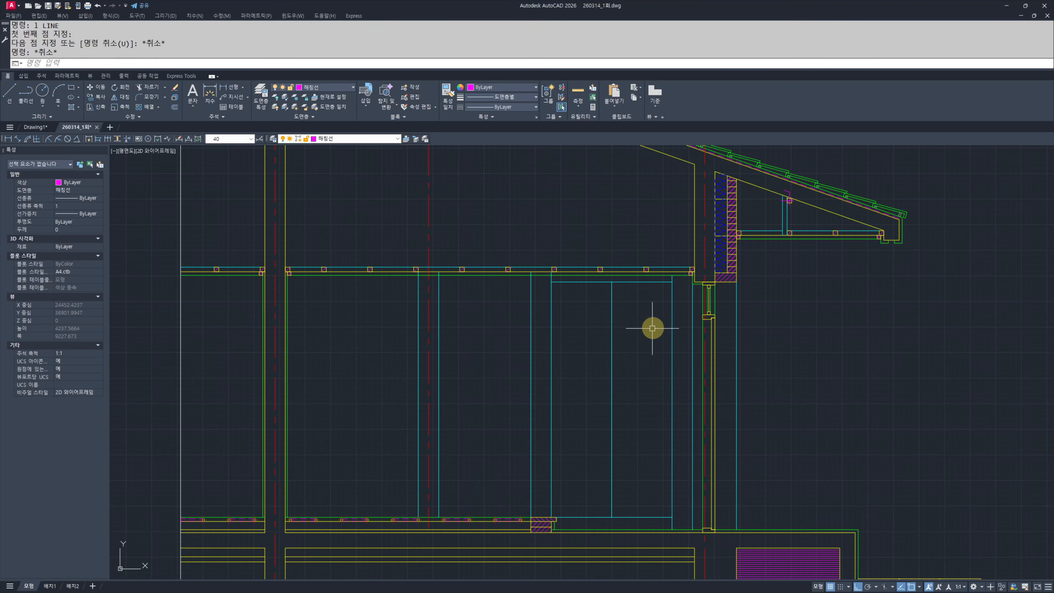
{"action": "left_click", "coordinate": [616, 289]}
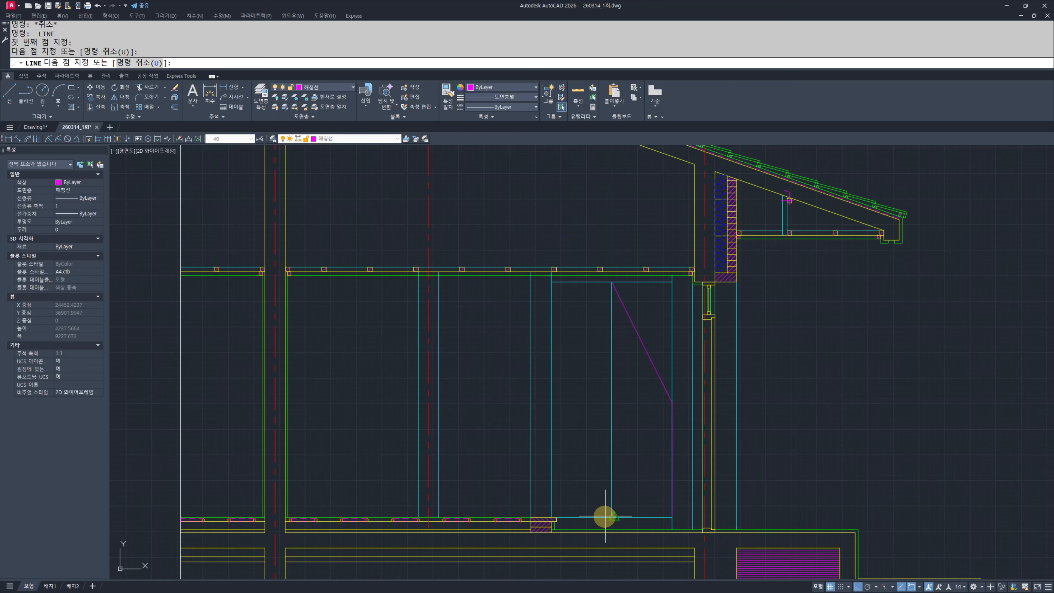
{"action": "key", "text": "Escape"}
Step: Mirror the two diagonal opening lines about the middle vertical line, keeping the originals
{"action": "left_click", "coordinate": [660, 478]}
{"action": "left_click", "coordinate": [642, 345]}
{"action": "middle_click_drag", "start_coordinate": [643, 362], "coordinate": [654, 379]}
{"action": "type", "text": "mi"}
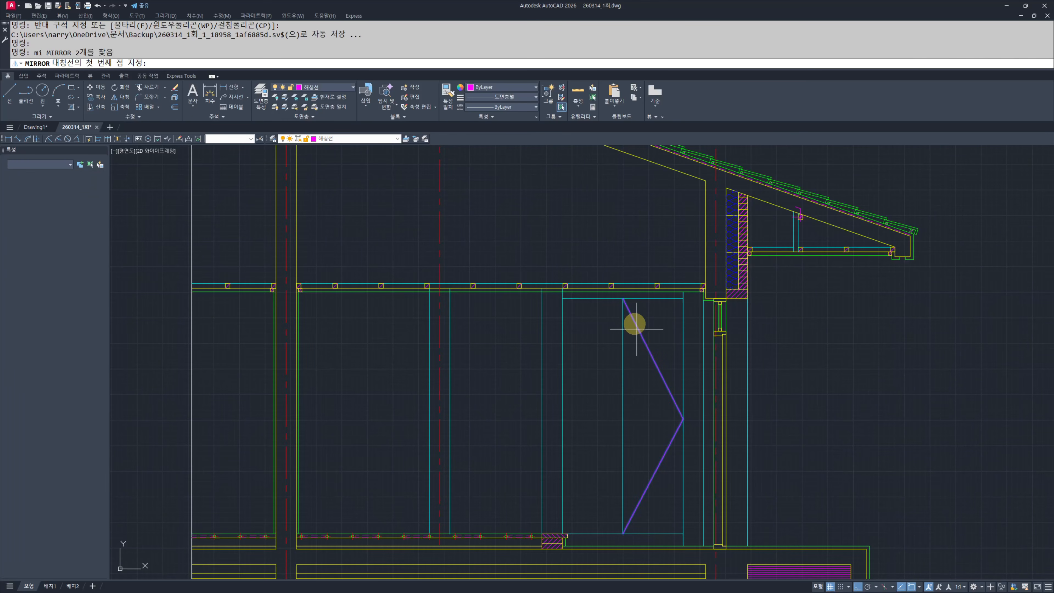
{"action": "left_click", "coordinate": [623, 299]}
{"action": "left_click", "coordinate": [639, 416]}
{"action": "key", "text": "space"}
{"action": "key", "text": "Escape"}
{"action": "key", "text": "Escape"}
Step: Move all four diagonal opening lines to the 중심선 layer
{"action": "left_click", "coordinate": [678, 483]}
{"action": "left_click", "coordinate": [646, 361]}
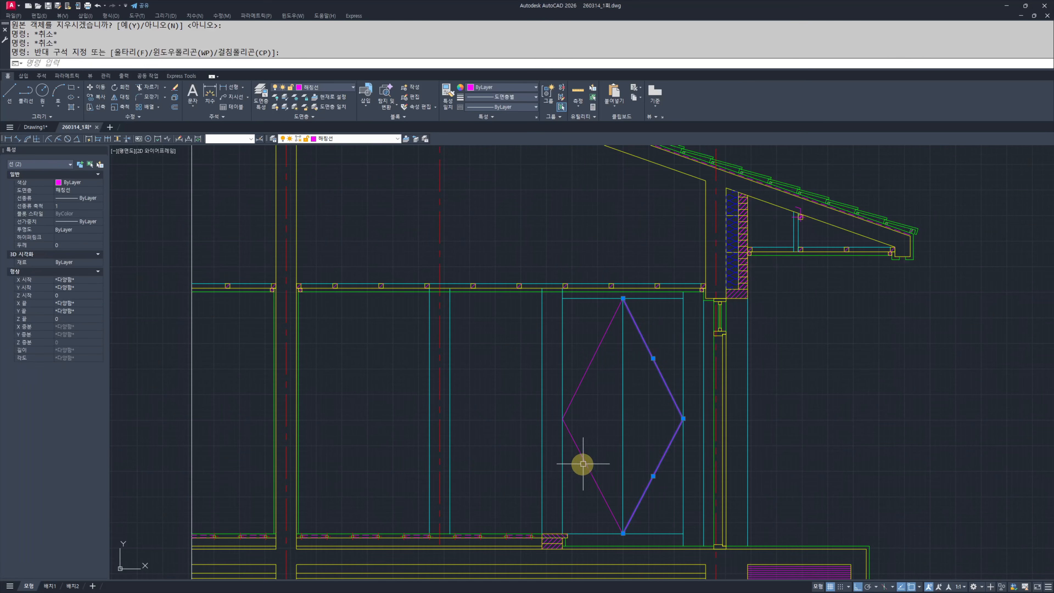
{"action": "left_click", "coordinate": [582, 443]}
{"action": "left_click", "coordinate": [580, 373]}
{"action": "left_click", "coordinate": [614, 360]}
{"action": "left_click", "coordinate": [572, 484]}
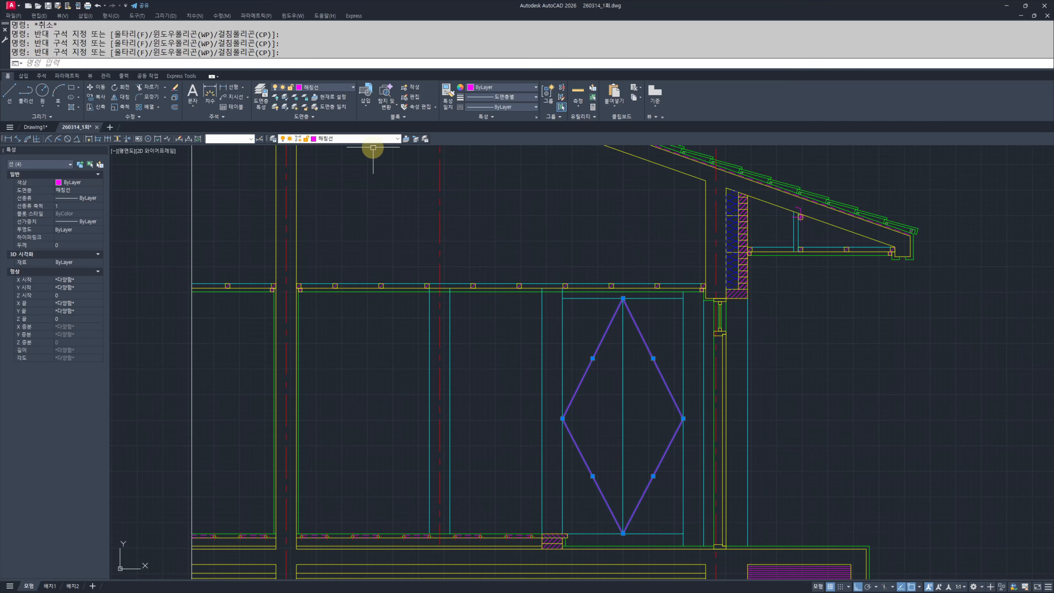
{"action": "left_click", "coordinate": [331, 139]}
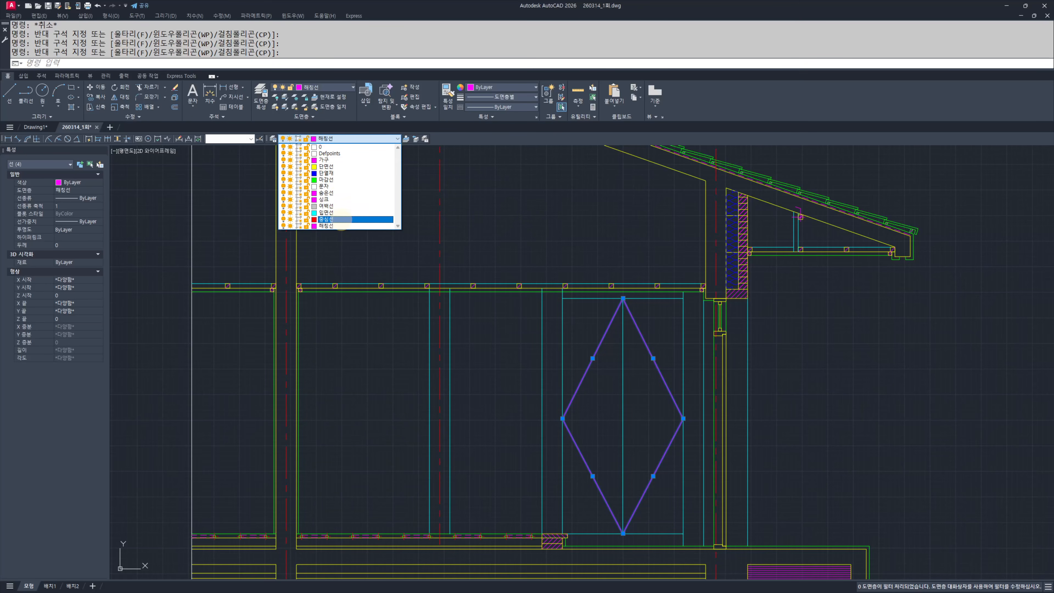
{"action": "left_click", "coordinate": [341, 219]}
{"action": "key", "text": "Escape"}
{"action": "key", "text": "Escape"}
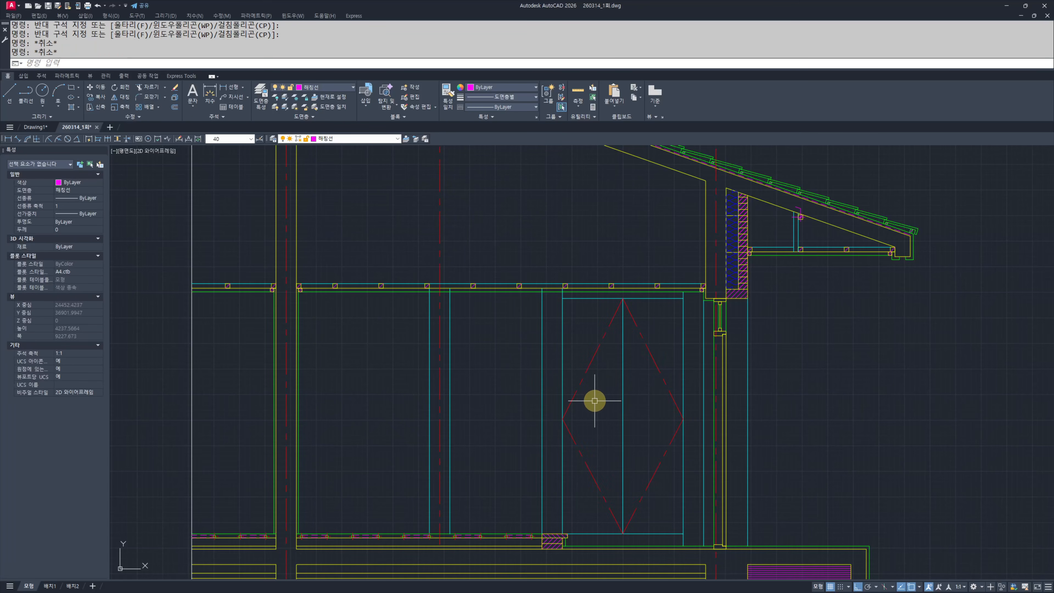
{"action": "type", "text": "o"}
{"action": "key", "text": "Return"}
{"action": "type", "text": "30"}
{"action": "key", "text": "Escape"}
{"action": "key", "text": "Escape"}
Step: Offset the middle vertical line of the two-leaf unit by 30 to both sides
{"action": "key", "text": "Return"}
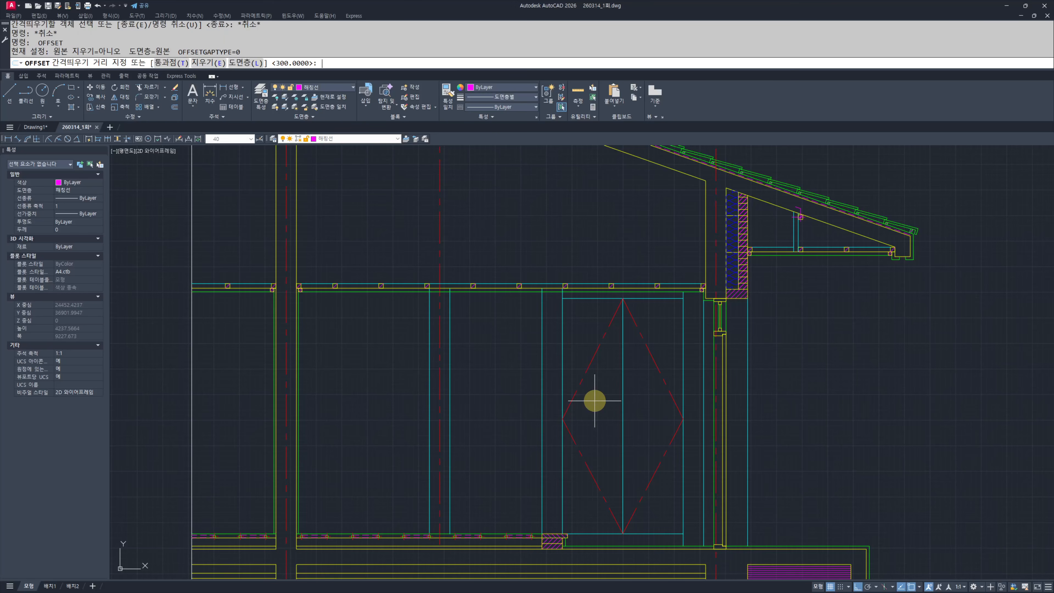
{"action": "type", "text": "30"}
{"action": "key", "text": "Return"}
{"action": "left_click", "coordinate": [621, 391]}
{"action": "left_click", "coordinate": [601, 400]}
{"action": "left_click", "coordinate": [624, 395]}
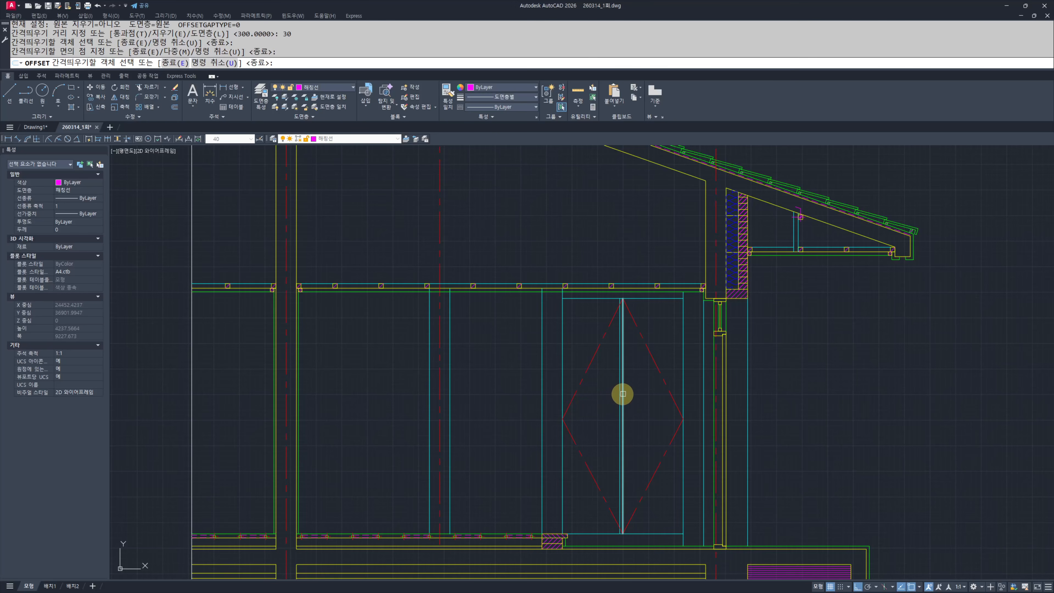
{"action": "left_click", "coordinate": [673, 405]}
{"action": "key", "text": "Escape"}
{"action": "key", "text": "Escape"}
Step: Move the original middle vertical line between the two offset lines to the 마감선 layer
{"action": "scroll", "coordinate": [600, 360], "scroll_direction": "up", "scroll_amount": 2}
{"action": "scroll", "coordinate": [599, 361], "scroll_direction": "up", "scroll_amount": 2}
{"action": "left_click", "coordinate": [659, 267]}
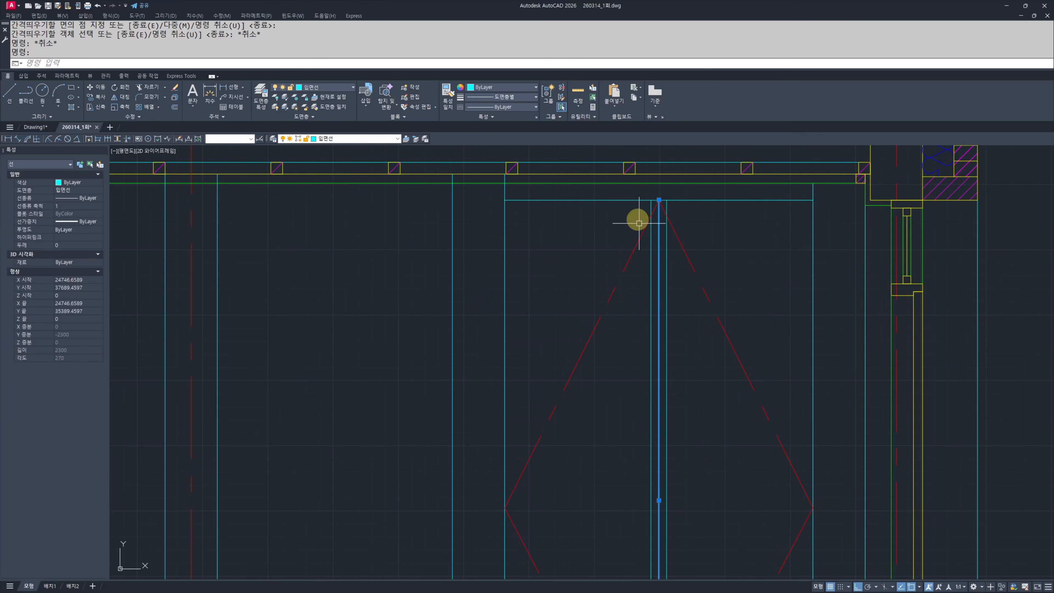
{"action": "left_click", "coordinate": [370, 138]}
{"action": "left_click", "coordinate": [337, 179]}
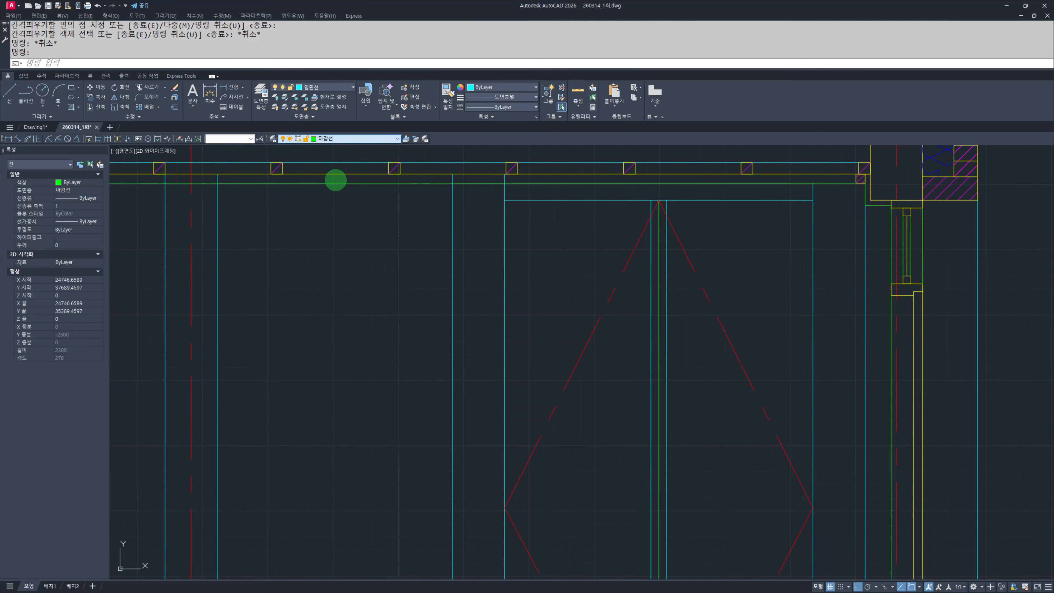
{"action": "key", "text": "Escape"}
{"action": "key", "text": "Escape"}
{"action": "scroll", "coordinate": [561, 373], "scroll_direction": "down", "scroll_amount": 3}
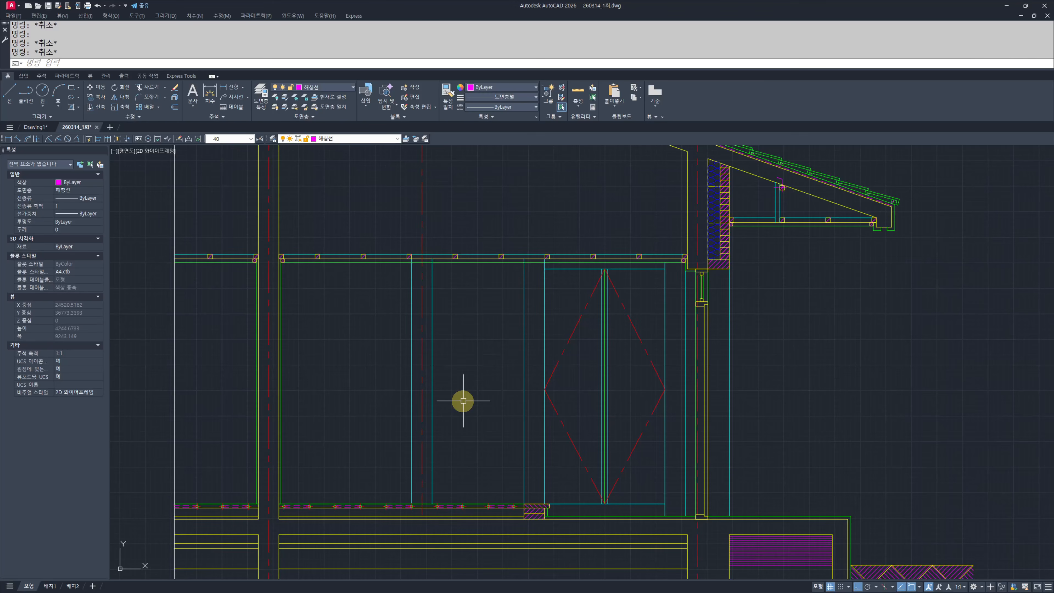
{"action": "mouse_move", "coordinate": [462, 359]}
{"action": "middle_mouse_down"}
{"action": "mouse_move", "coordinate": [510, 377]}
{"action": "mouse_move", "coordinate": [520, 359]}
{"action": "middle_mouse_up"}
{"action": "key", "text": "Escape"}
{"action": "key", "text": "Escape"}
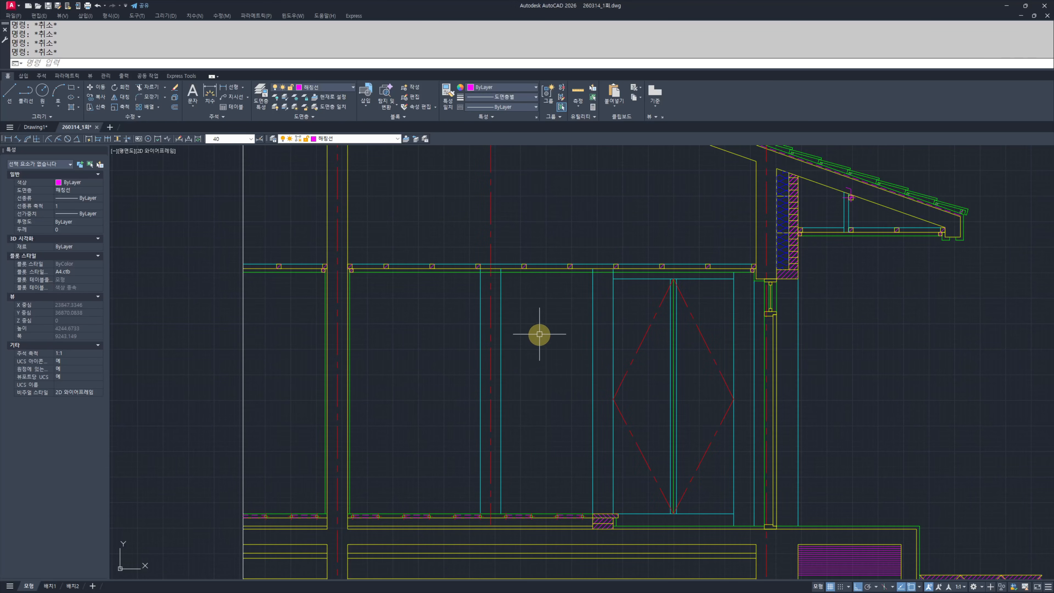
{"action": "scroll", "coordinate": [587, 291], "scroll_direction": "up", "scroll_amount": 2}
{"action": "key", "text": "Escape"}
{"action": "scroll", "coordinate": [581, 284], "scroll_direction": "down", "scroll_amount": 10}
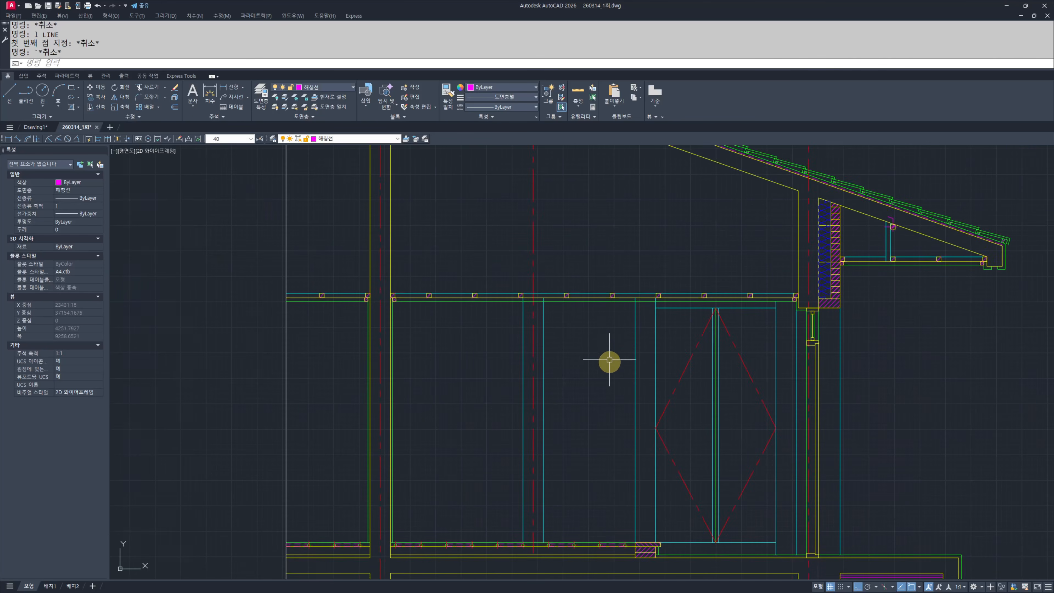
{"action": "scroll", "coordinate": [546, 370], "scroll_direction": "up", "scroll_amount": 5}
{"action": "type", "text": "rec"}
{"action": "key", "text": "Return"}
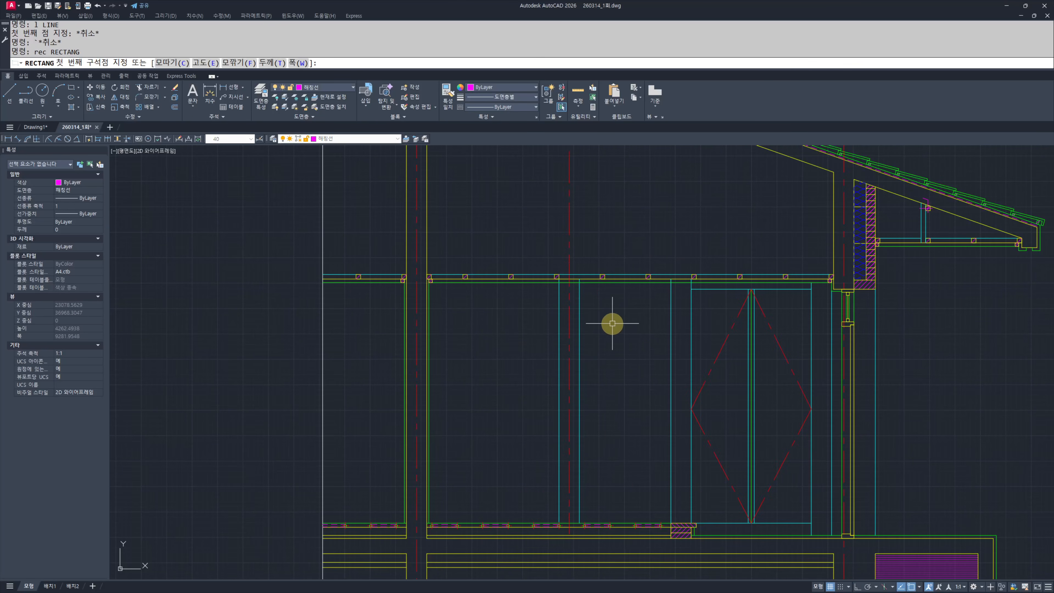
{"action": "key", "text": "Escape"}
{"action": "scroll", "coordinate": [567, 303], "scroll_direction": "up", "scroll_amount": 4}
{"action": "scroll", "coordinate": [699, 312], "scroll_direction": "down", "scroll_amount": 4}
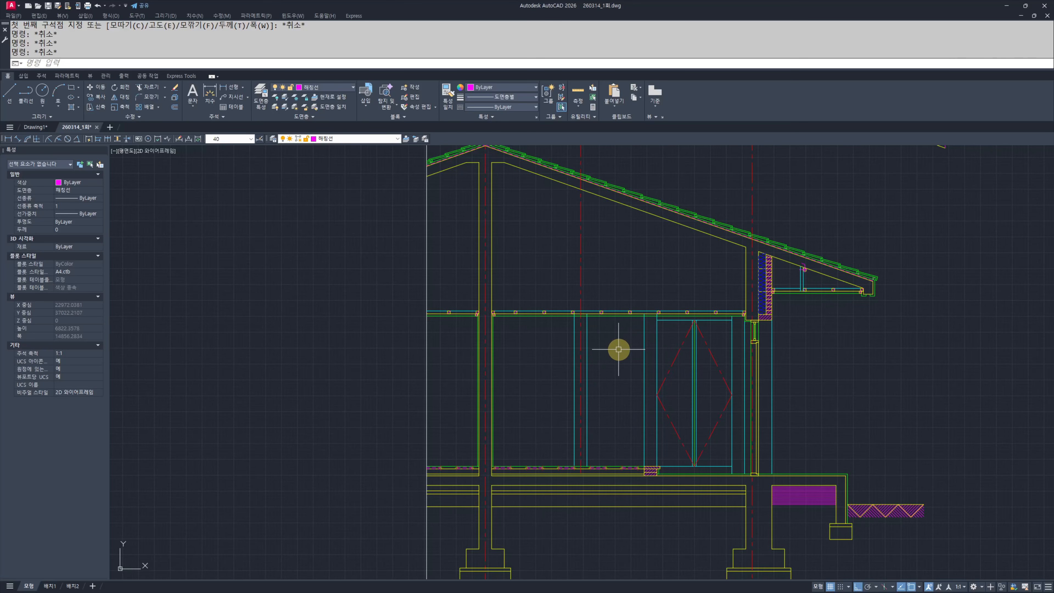
Step: Offset the right room's floor finish line upward by 2100
{"action": "type", "text": "o"}
{"action": "key", "text": "Return"}
{"action": "type", "text": "210"}
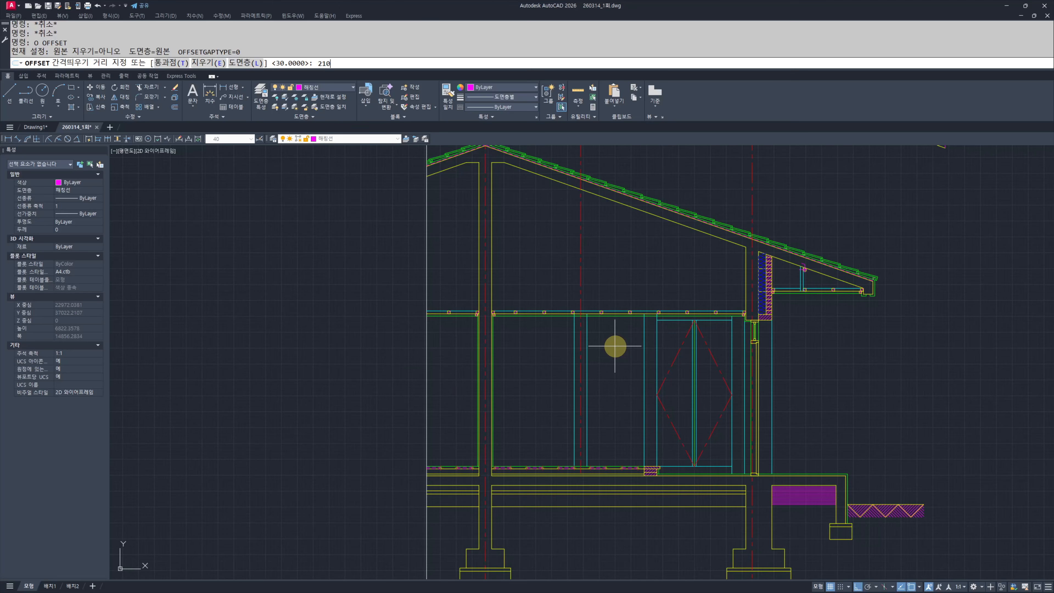
{"action": "type", "text": "0"}
{"action": "key", "text": "Return"}
{"action": "scroll", "coordinate": [622, 467], "scroll_direction": "up", "scroll_amount": 6}
{"action": "left_click", "coordinate": [621, 464]}
{"action": "left_click", "coordinate": [605, 403]}
{"action": "scroll", "coordinate": [636, 435], "scroll_direction": "down", "scroll_amount": 6}
{"action": "key", "text": "Escape"}
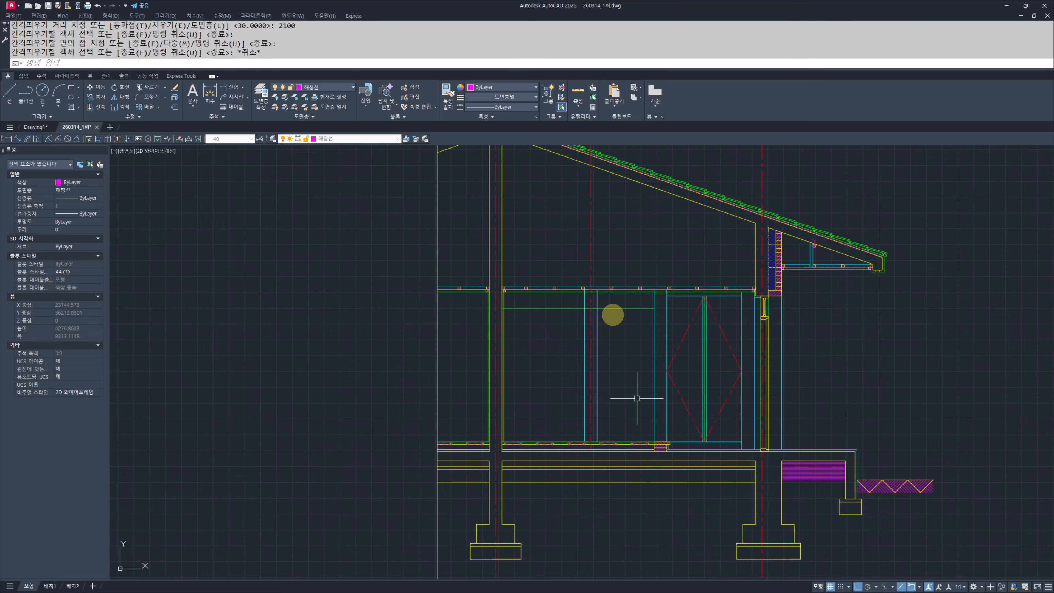
Step: Trim the offset line so it spans only the door opening between the two wall lines
{"action": "scroll", "coordinate": [602, 286], "scroll_direction": "up", "scroll_amount": 6}
{"action": "left_click", "coordinate": [583, 402]}
{"action": "scroll", "coordinate": [584, 401], "scroll_direction": "up", "scroll_amount": 4}
{"action": "type", "text": "tr"}
{"action": "key", "text": "Return"}
{"action": "left_click", "coordinate": [541, 311]}
{"action": "left_click", "coordinate": [532, 356]}
{"action": "key", "text": "Escape"}
{"action": "key", "text": "Escape"}
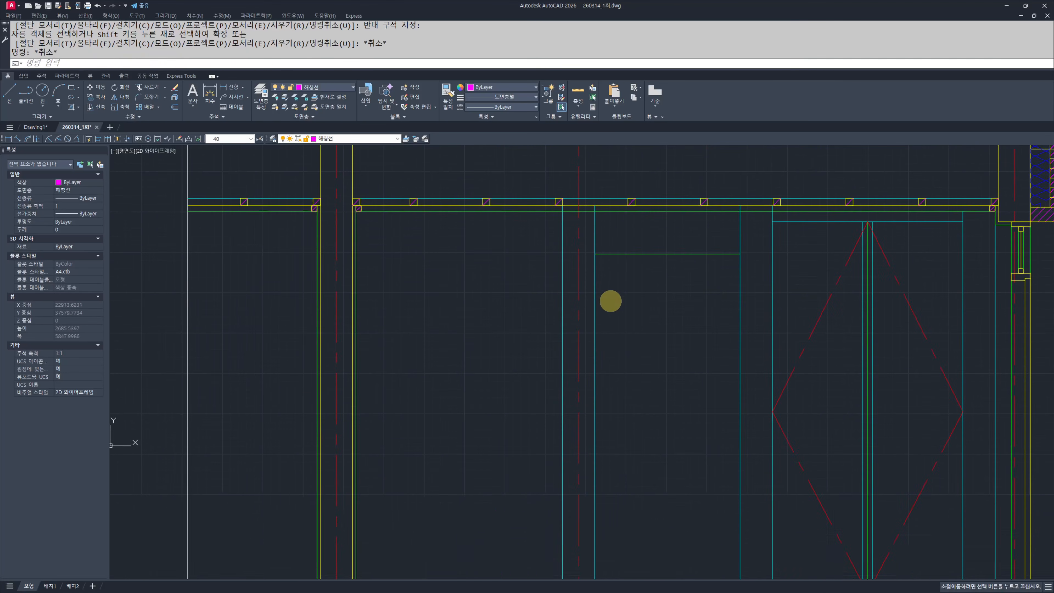
Step: Draw a rectangle over the door opening from its lower corner at the floor to the opposite end of the head line
{"action": "type", "text": "rec"}
{"action": "key", "text": "Return"}
{"action": "scroll", "coordinate": [648, 398], "scroll_direction": "down", "scroll_amount": 2}
{"action": "left_click", "coordinate": [602, 464]}
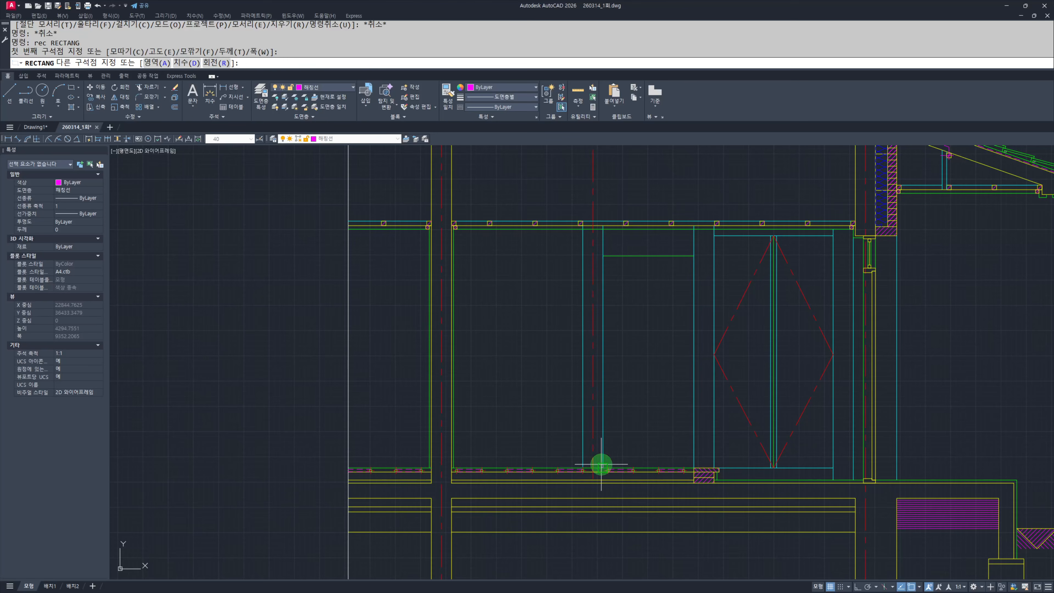
{"action": "left_click", "coordinate": [699, 254]}
{"action": "key", "text": "Escape"}
{"action": "key", "text": "Escape"}
{"action": "scroll", "coordinate": [615, 249], "scroll_direction": "up", "scroll_amount": 2}
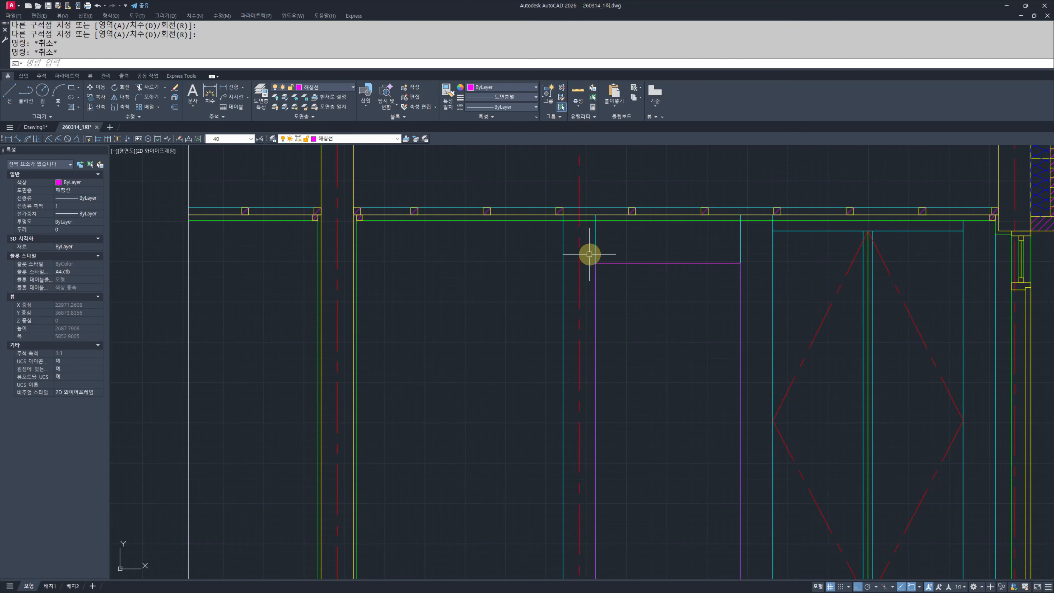
Step: Offset the door opening rectangle inward by 30
{"action": "type", "text": "o"}
{"action": "key", "text": "Return"}
{"action": "type", "text": "30"}
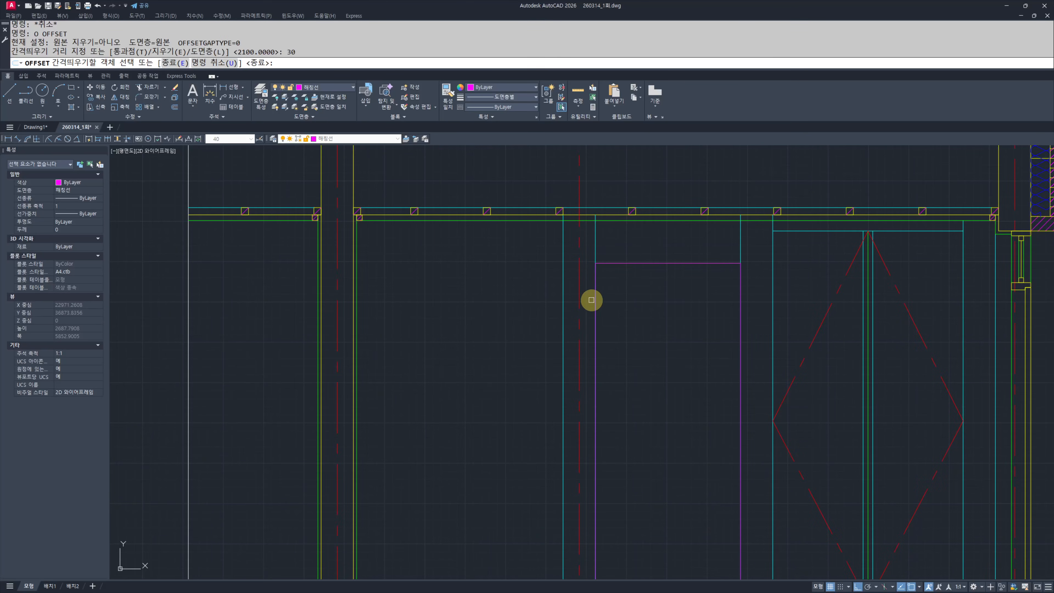
{"action": "left_click", "coordinate": [613, 264]}
{"action": "left_click", "coordinate": [622, 303]}
{"action": "key", "text": "Escape"}
{"action": "key", "text": "Escape"}
Step: Erase the outer door rectangle, keeping the inner one
{"action": "left_click", "coordinate": [595, 282]}
{"action": "type", "text": "e"}
{"action": "key", "text": "Return"}
{"action": "key", "text": "Escape"}
{"action": "key", "text": "Escape"}
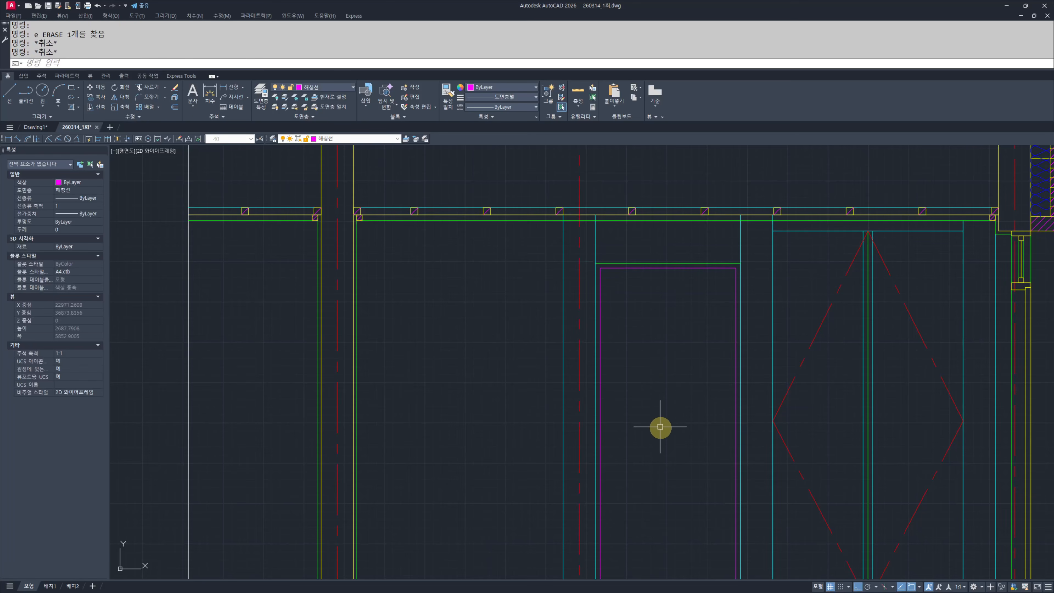
Step: Stretch the lower edge of the inner door rectangle down to the floor finish line
{"action": "middle_click_drag", "start_coordinate": [660, 429], "coordinate": [646, 244]}
{"action": "type", "text": "s"}
{"action": "key", "text": "Return"}
{"action": "scroll", "coordinate": [696, 417], "scroll_direction": "up", "scroll_amount": 3}
{"action": "middle_click_drag", "start_coordinate": [799, 391], "coordinate": [854, 397]}
{"action": "scroll", "coordinate": [856, 397], "scroll_direction": "up", "scroll_amount": 1}
{"action": "left_click", "coordinate": [874, 383]}
{"action": "scroll", "coordinate": [664, 397], "scroll_direction": "down", "scroll_amount": 2}
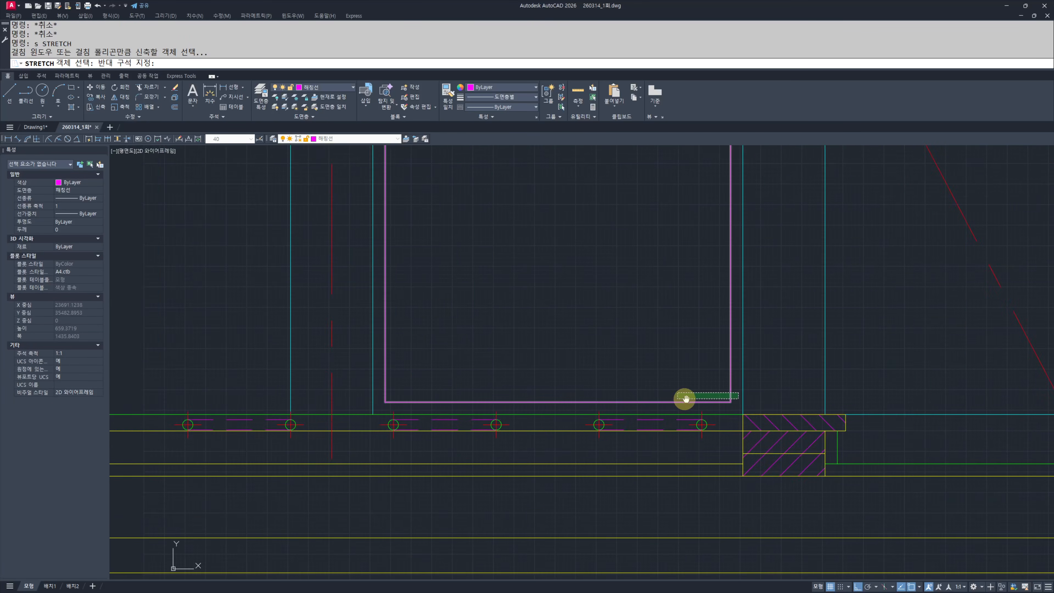
{"action": "middle_click_drag", "start_coordinate": [684, 399], "coordinate": [803, 398]}
{"action": "left_click", "coordinate": [498, 400]}
{"action": "scroll", "coordinate": [701, 394], "scroll_direction": "up", "scroll_amount": 4}
{"action": "key", "text": "Return"}
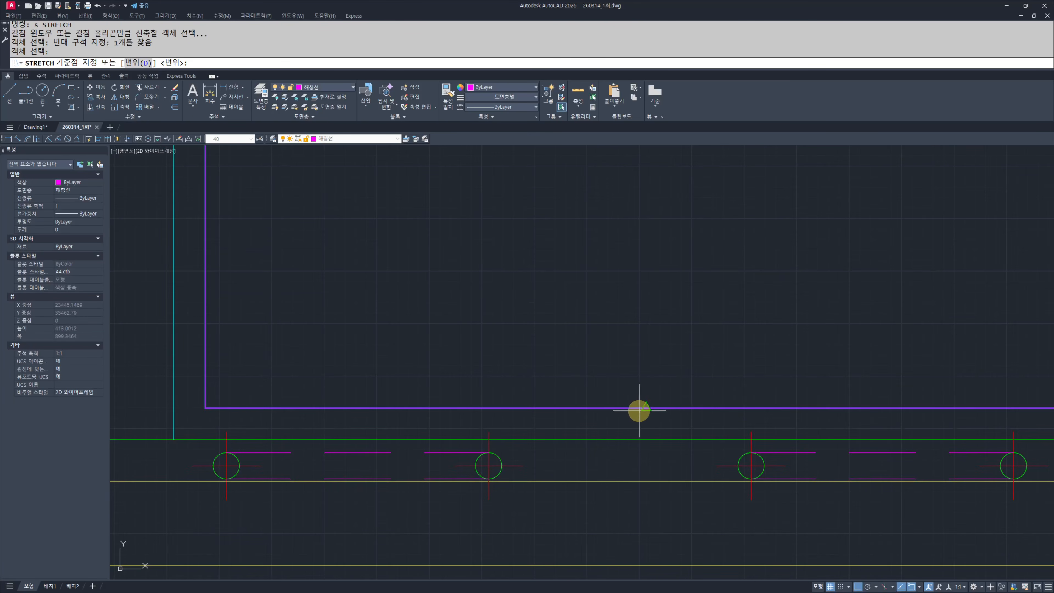
{"action": "left_click", "coordinate": [645, 407]}
{"action": "key", "text": "Escape"}
{"action": "key", "text": "Escape"}
{"action": "scroll", "coordinate": [664, 400], "scroll_direction": "down", "scroll_amount": 12}
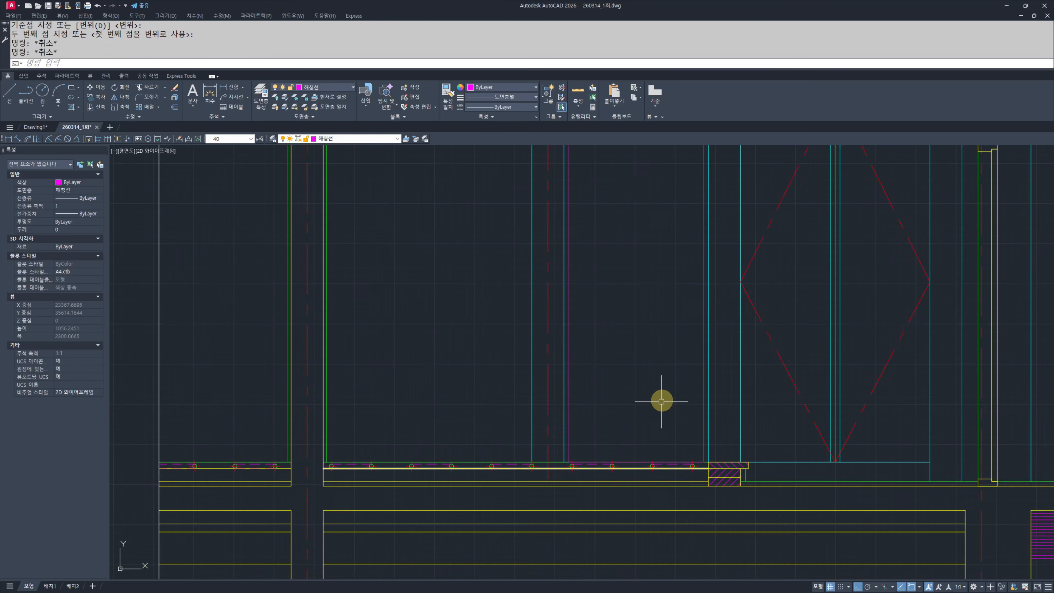
Step: Match the inner door rectangle's properties to the green door head line
{"action": "type", "text": "mm"}
{"action": "key", "text": "Return"}
{"action": "scroll", "coordinate": [693, 387], "scroll_direction": "up", "scroll_amount": 6}
{"action": "middle_click_drag", "start_coordinate": [809, 407], "coordinate": [825, 408]}
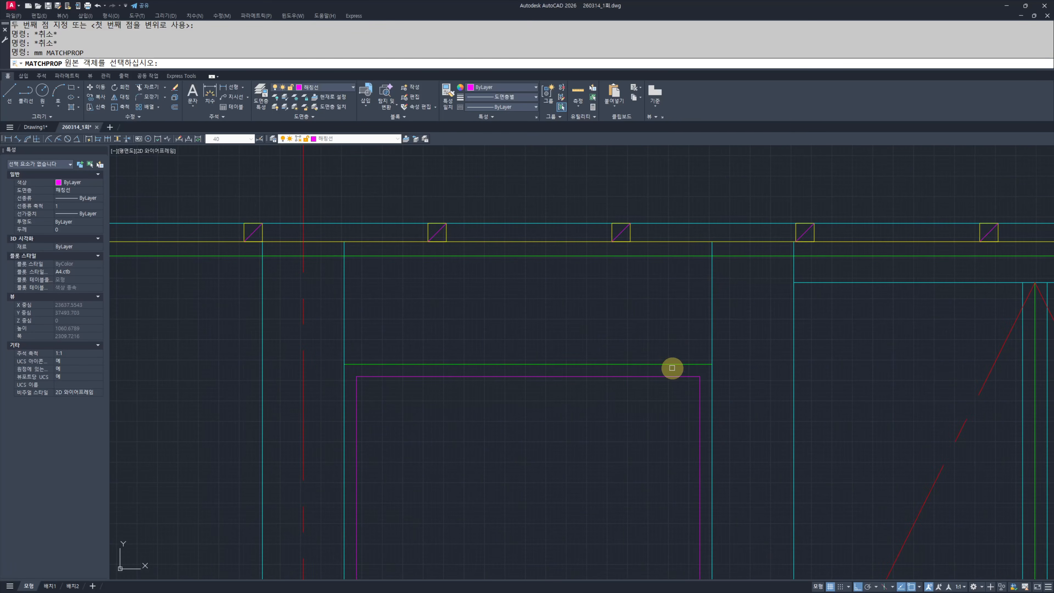
{"action": "left_click", "coordinate": [669, 364]}
{"action": "key", "text": "Escape"}
{"action": "key", "text": "Escape"}
{"action": "scroll", "coordinate": [569, 334], "scroll_direction": "down", "scroll_amount": 4}
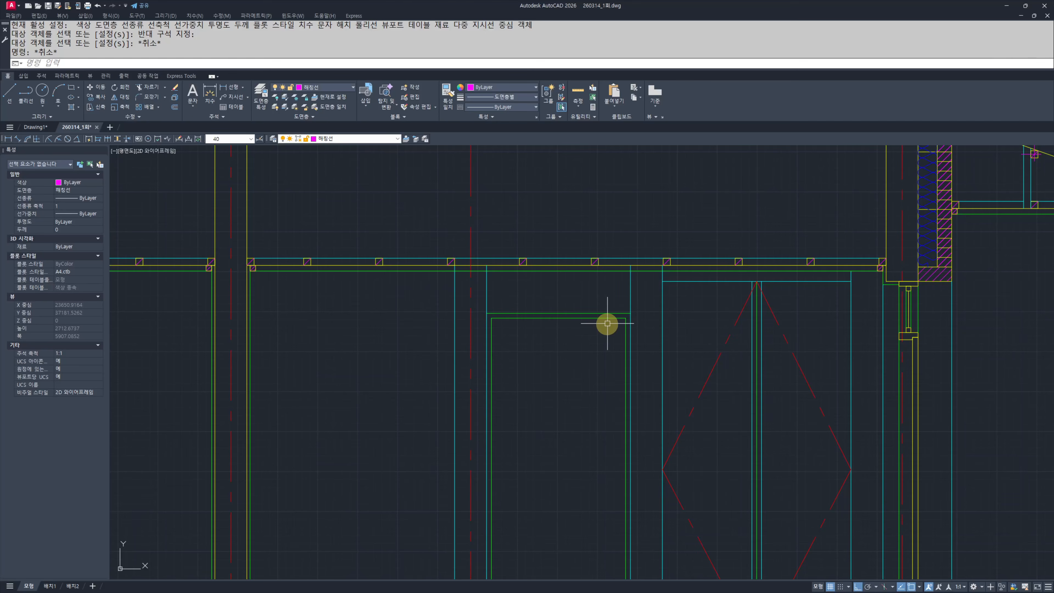
Step: Match the door head line and the inner door rectangle to the cyan wall line's properties
{"action": "scroll", "coordinate": [658, 305], "scroll_direction": "up", "scroll_amount": 2}
{"action": "key", "text": "Return"}
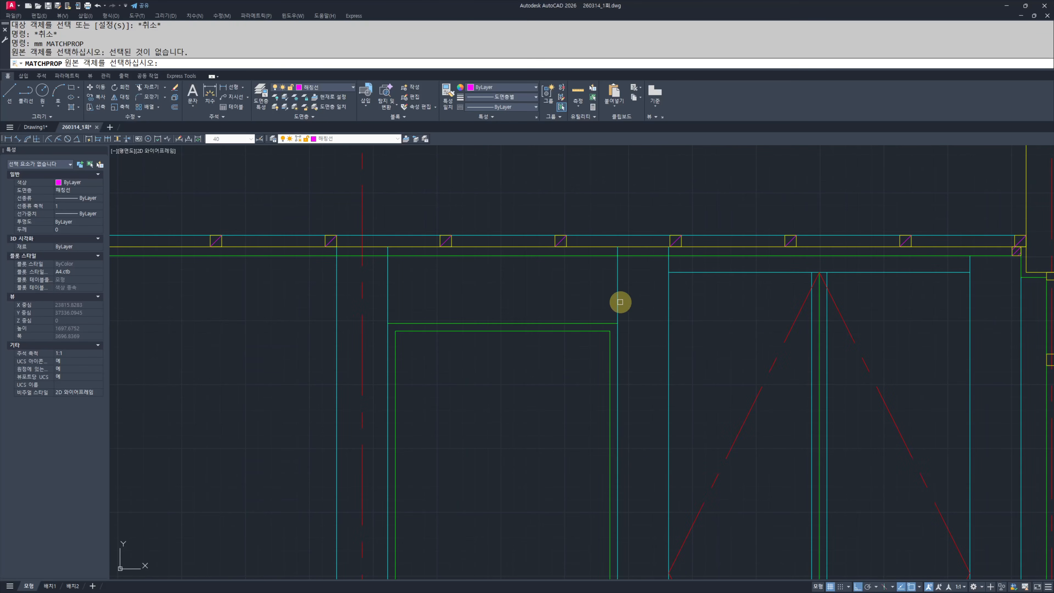
{"action": "left_click", "coordinate": [593, 296]}
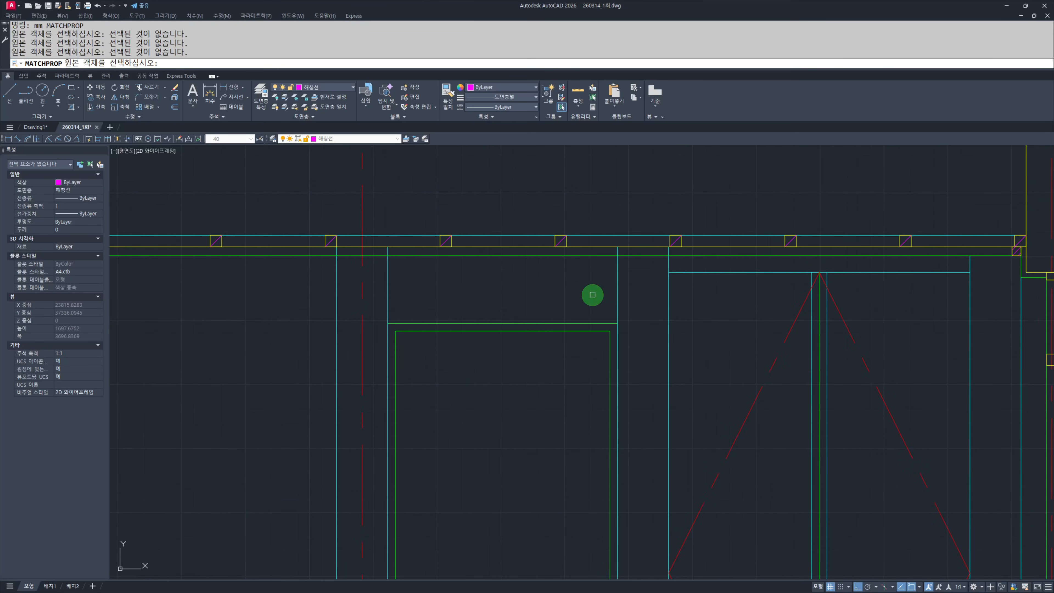
{"action": "left_click", "coordinate": [618, 302]}
{"action": "left_click", "coordinate": [583, 309]}
{"action": "left_click", "coordinate": [513, 370]}
{"action": "key", "text": "Escape"}
{"action": "key", "text": "Escape"}
Step: Draw the door's opening lines from its upper right corner to the left side's midpoint and back to the lower right corner
{"action": "scroll", "coordinate": [470, 405], "scroll_direction": "down", "scroll_amount": 4}
{"action": "mouse_move", "coordinate": [470, 405]}
{"action": "middle_mouse_down"}
{"action": "mouse_move", "coordinate": [583, 313]}
{"action": "mouse_move", "coordinate": [592, 321]}
{"action": "mouse_move", "coordinate": [596, 295]}
{"action": "middle_mouse_up"}
{"action": "type", "text": "l"}
{"action": "key", "text": "Return"}
{"action": "scroll", "coordinate": [622, 289], "scroll_direction": "up", "scroll_amount": 4}
{"action": "left_click", "coordinate": [687, 210]}
{"action": "scroll", "coordinate": [687, 211], "scroll_direction": "down", "scroll_amount": 4}
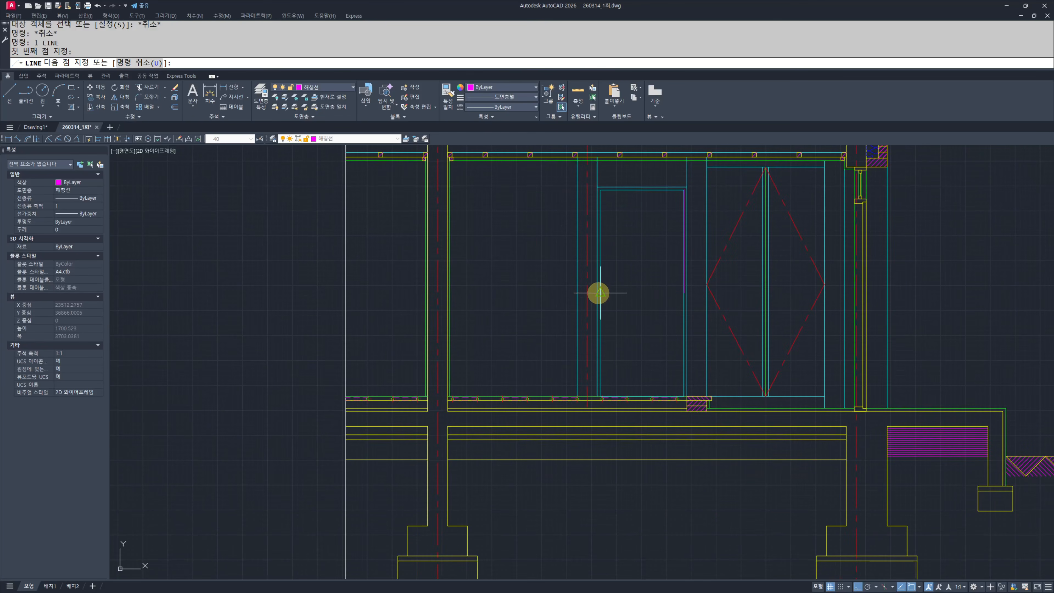
{"action": "left_click", "coordinate": [683, 386]}
{"action": "key", "text": "Escape"}
{"action": "key", "text": "Escape"}
Step: Match the door's two diagonal opening lines to the dash-dot opening lines of the two-leaf unit
{"action": "middle_click_drag", "start_coordinate": [713, 323], "coordinate": [714, 350]}
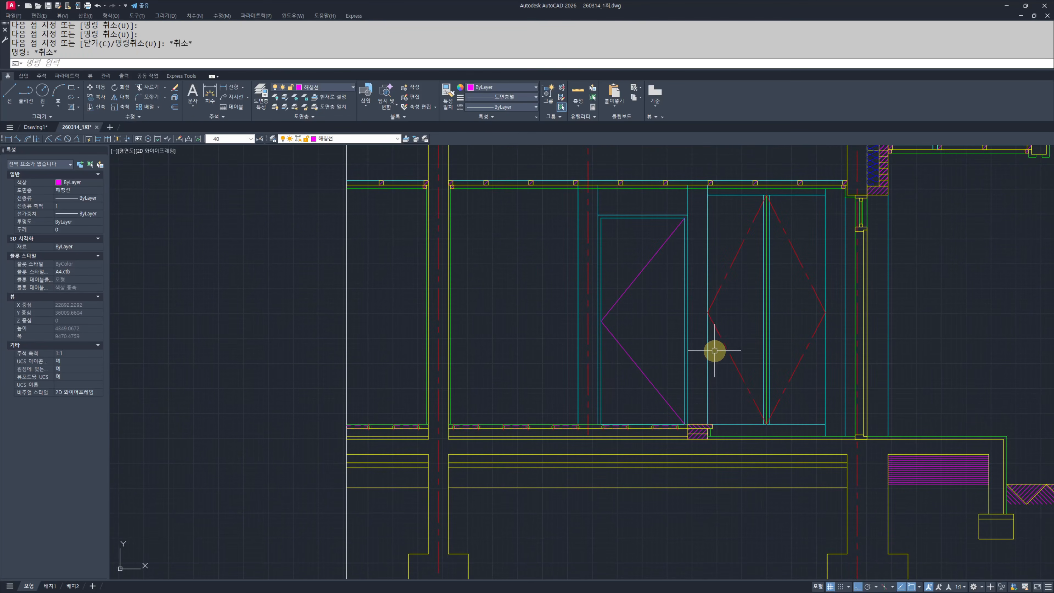
{"action": "key", "text": "Return"}
{"action": "left_click", "coordinate": [717, 334]}
{"action": "left_click_drag", "start_coordinate": [616, 394], "coordinate": [609, 275]}
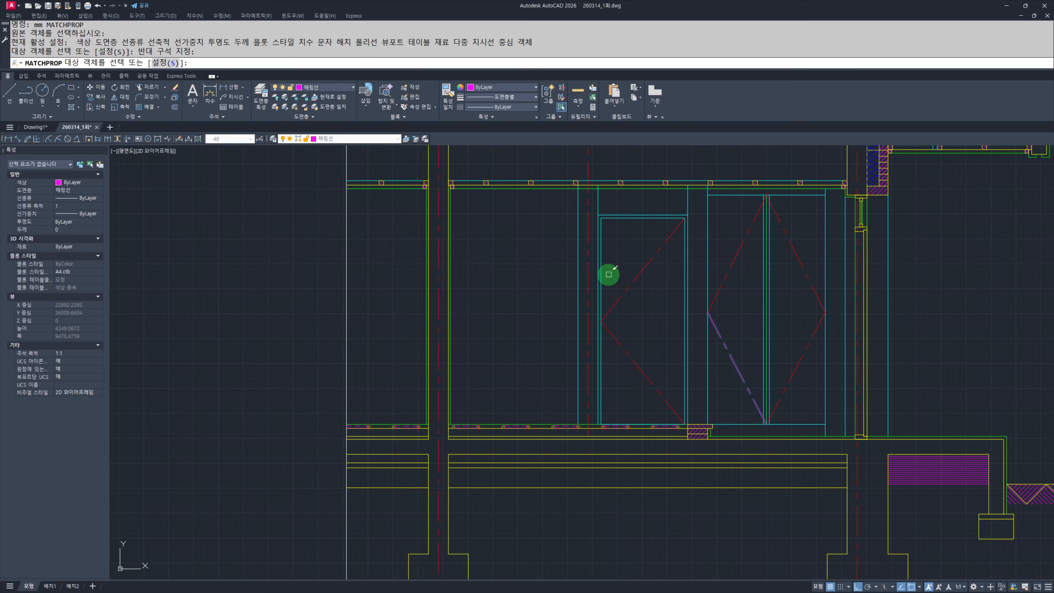
{"action": "key", "text": "Escape"}
{"action": "key", "text": "Escape"}
Step: Offset the floor finish line below the door upward by 100
{"action": "middle_click_drag", "start_coordinate": [636, 327], "coordinate": [656, 347]}
{"action": "scroll", "coordinate": [656, 347], "scroll_direction": "up", "scroll_amount": 2}
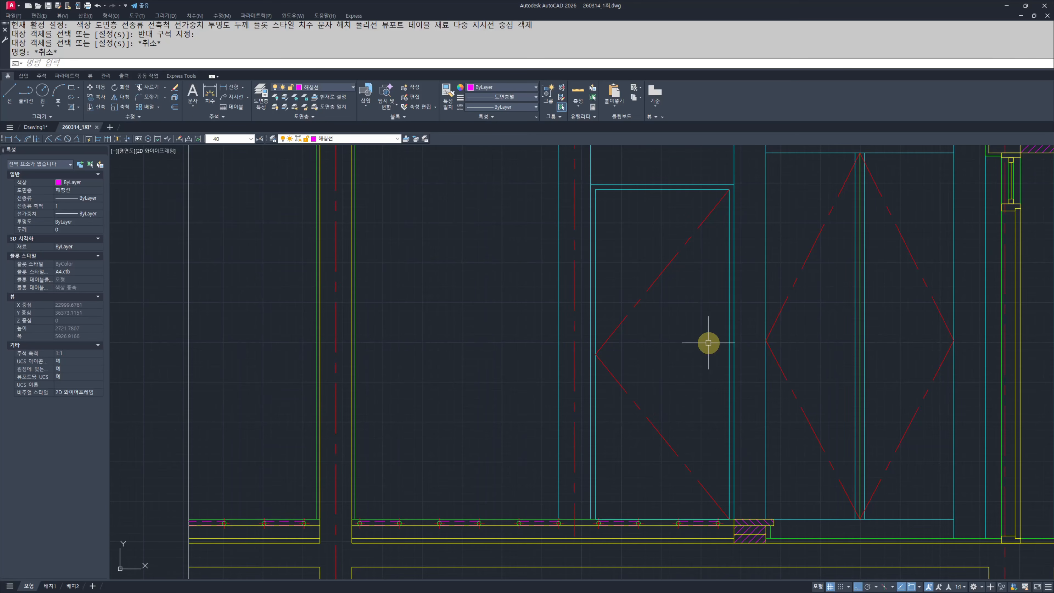
{"action": "type", "text": "o"}
{"action": "key", "text": "Return"}
{"action": "type", "text": "100"}
{"action": "key", "text": "Return"}
{"action": "scroll", "coordinate": [673, 495], "scroll_direction": "up", "scroll_amount": 4}
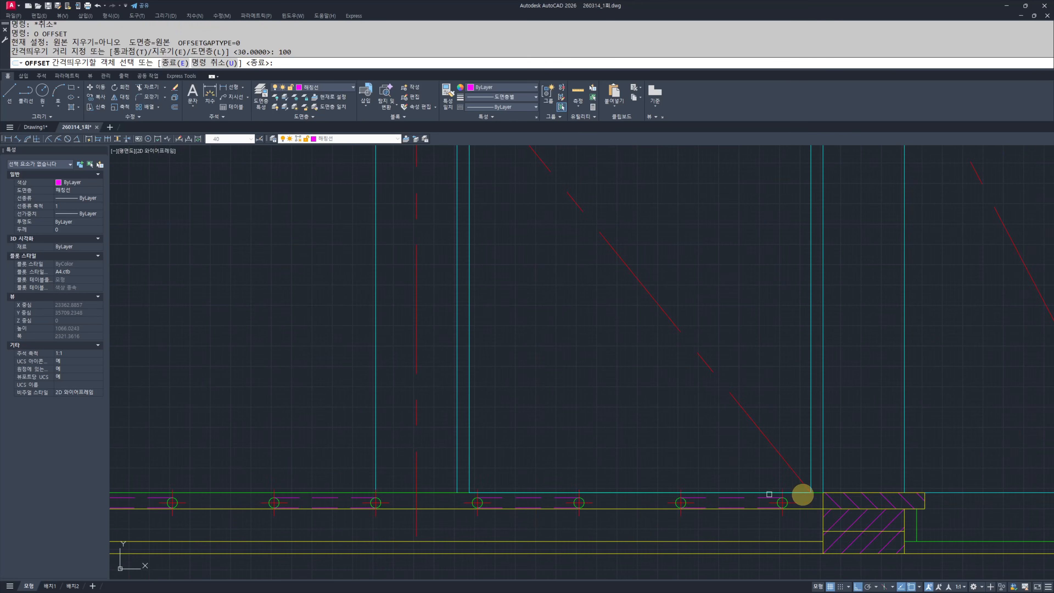
{"action": "key", "text": "Escape"}
{"action": "key", "text": "Return"}
{"action": "key", "text": "Return"}
{"action": "left_click", "coordinate": [436, 492]}
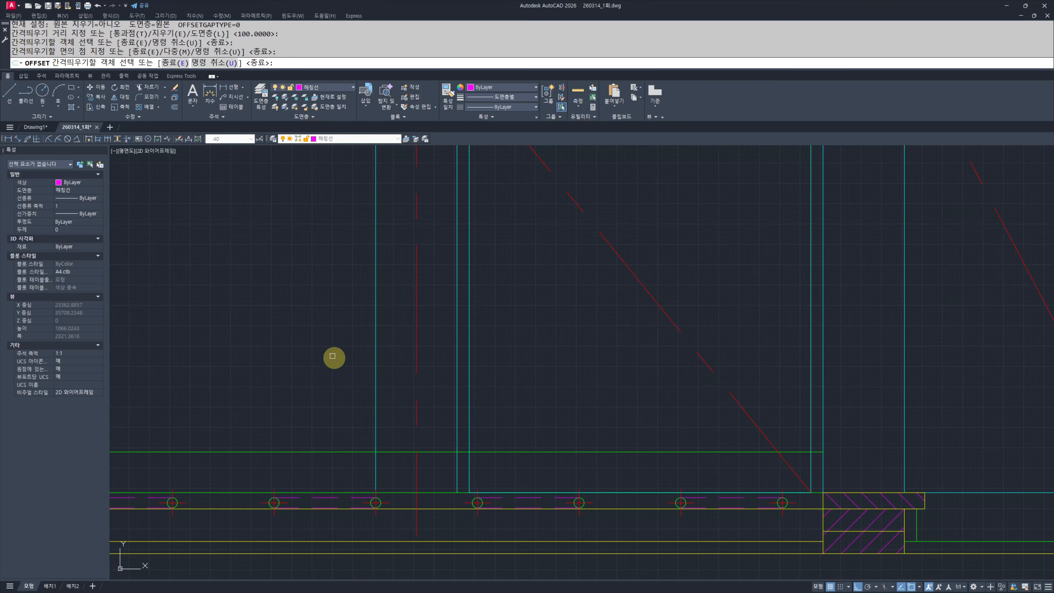
{"action": "left_click", "coordinate": [334, 358]}
{"action": "key", "text": "Escape"}
Step: Erase the line offset 100 above the floor
{"action": "left_click", "coordinate": [505, 432]}
{"action": "left_click", "coordinate": [487, 468]}
{"action": "type", "text": "e"}
{"action": "key", "text": "Return"}
Step: Try to offset the floor finish line upward by 900
{"action": "type", "text": "o"}
{"action": "key", "text": "Return"}
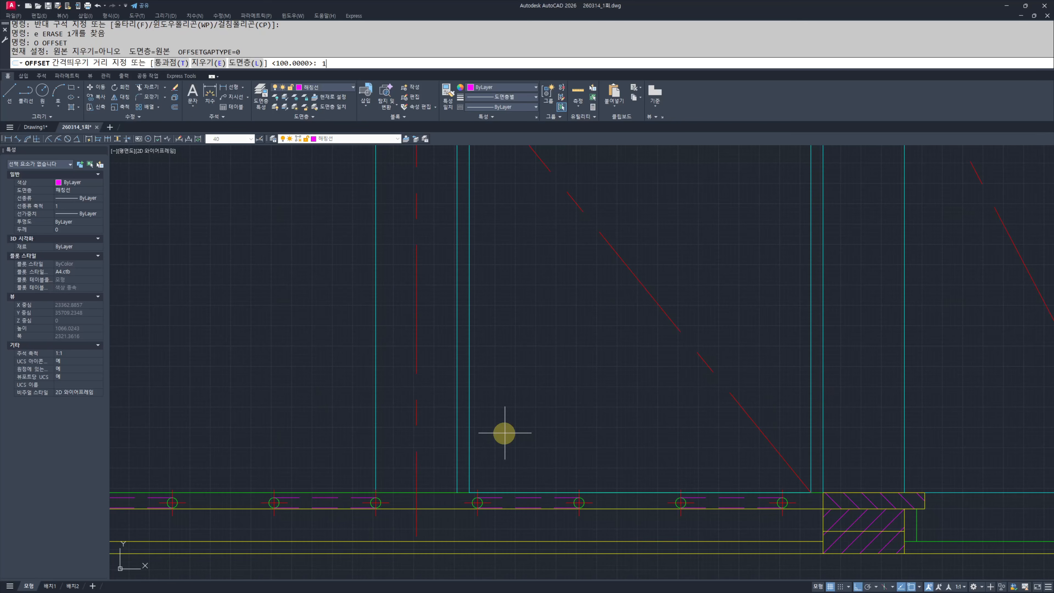
{"action": "type", "text": "900"}
{"action": "key", "text": "Return"}
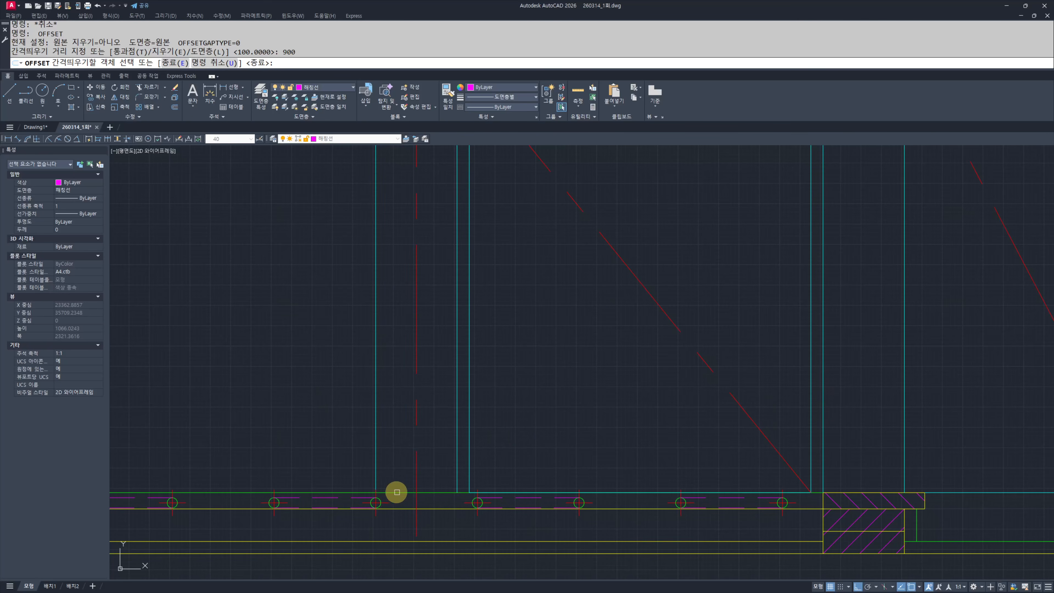
{"action": "left_click", "coordinate": [381, 492]}
{"action": "left_click", "coordinate": [393, 433]}
{"action": "key", "text": "Escape"}
{"action": "key", "text": "Escape"}
{"action": "scroll", "coordinate": [576, 418], "scroll_direction": "down", "scroll_amount": 3}
{"action": "scroll", "coordinate": [575, 418], "scroll_direction": "down", "scroll_amount": 2}
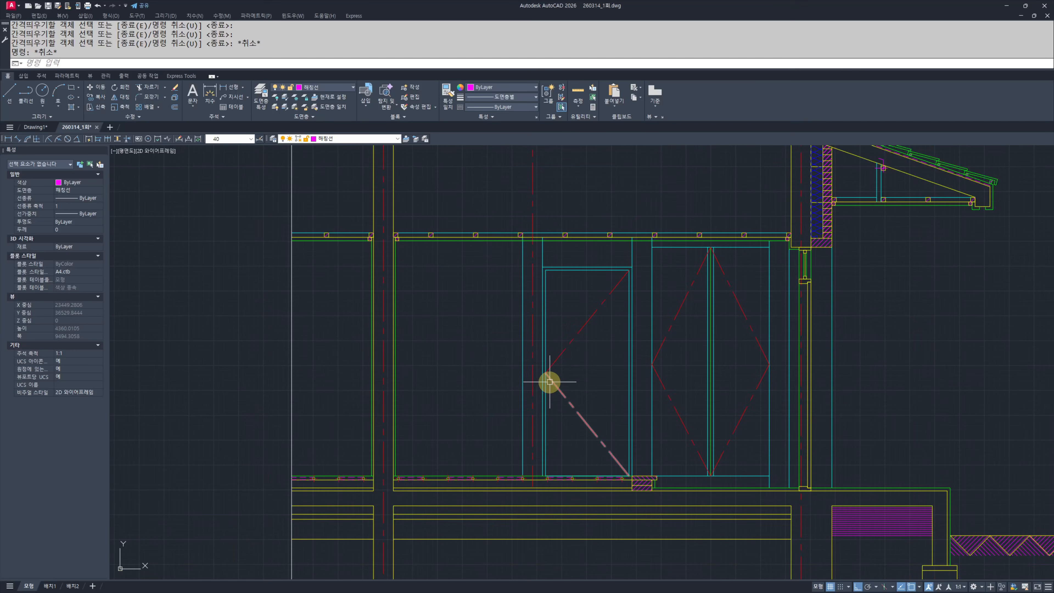
{"action": "key", "text": "Escape"}
{"action": "key", "text": "Escape"}
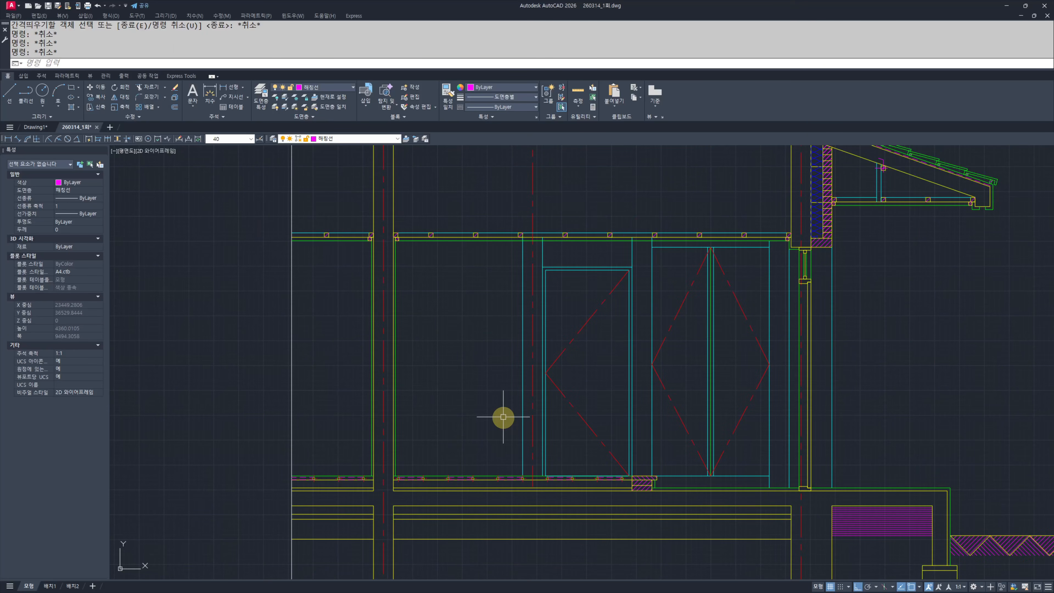
Step: Offset the right room's floor finish line upward by 900 as a guide for the door handle height
{"action": "type", "text": "o"}
{"action": "key", "text": "Return"}
{"action": "type", "text": "900"}
{"action": "key", "text": "Return"}
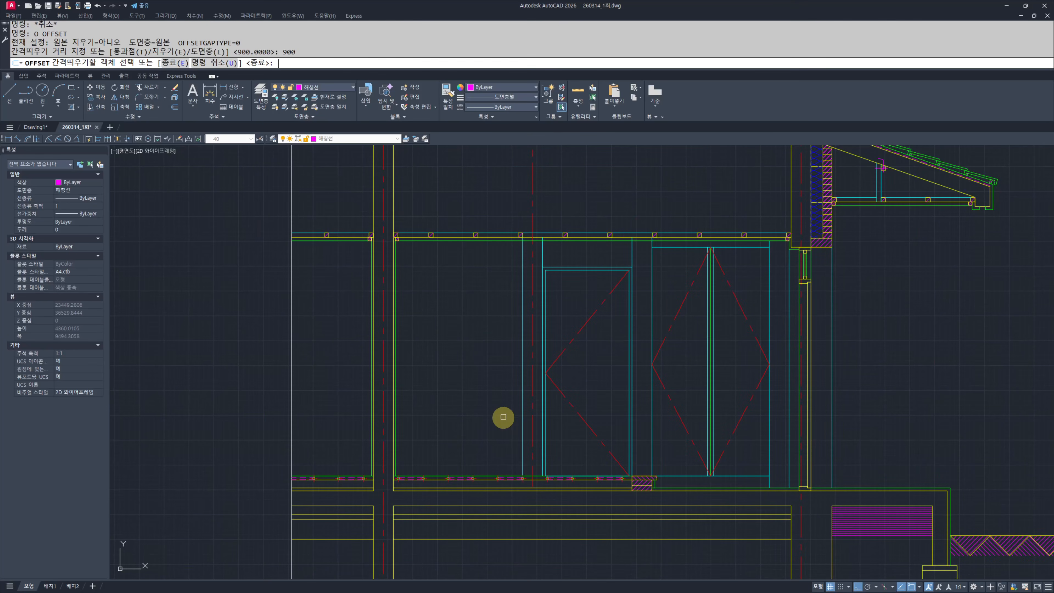
{"action": "scroll", "coordinate": [540, 479], "scroll_direction": "up", "scroll_amount": 4}
{"action": "left_click", "coordinate": [412, 481]}
{"action": "left_click", "coordinate": [412, 400]}
{"action": "key", "text": "Escape"}
{"action": "key", "text": "Escape"}
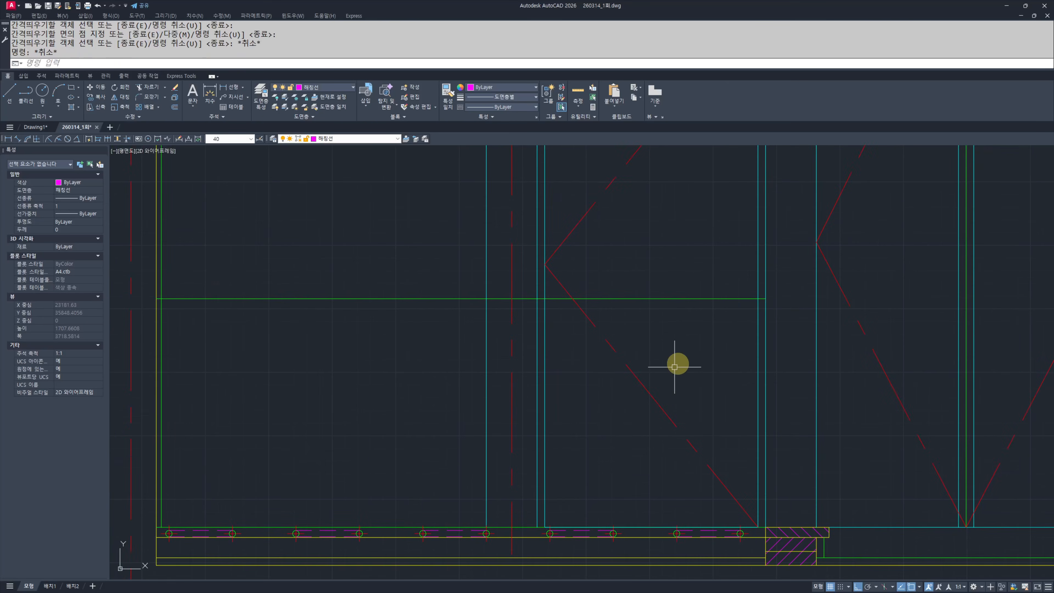
Step: Draw a circle of radius 30 centred on the right end of the door handle guide line
{"action": "scroll", "coordinate": [677, 365], "scroll_direction": "up", "scroll_amount": 4}
{"action": "type", "text": "c"}
{"action": "key", "text": "Return"}
{"action": "left_click", "coordinate": [803, 279]}
{"action": "type", "text": "30"}
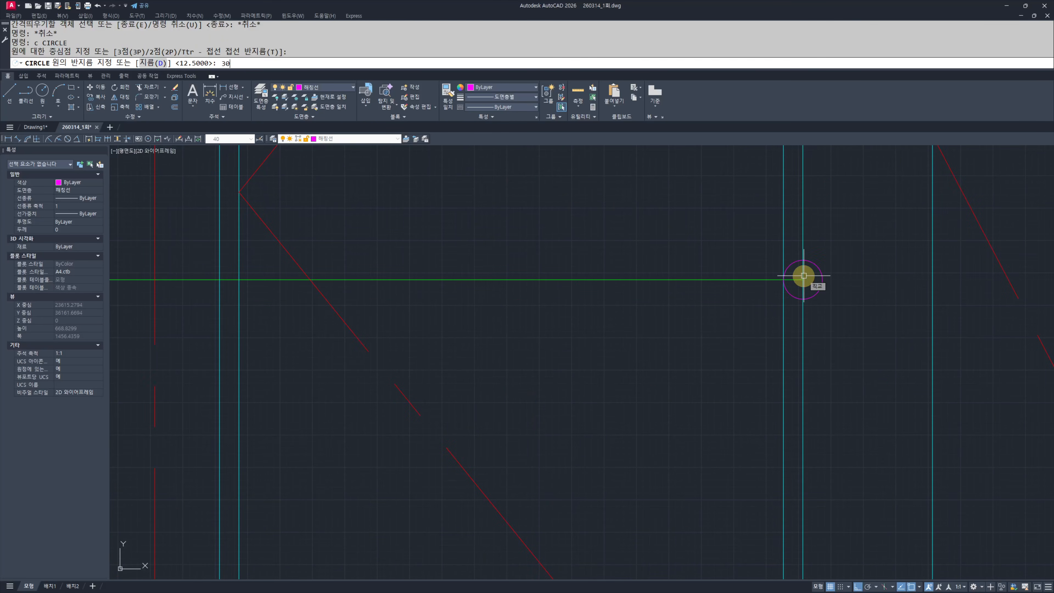
{"action": "key", "text": "Return"}
Step: Move the handle circle 100 to the left along the guide line, onto the door leaf
{"action": "type", "text": "m"}
{"action": "key", "text": "Return"}
{"action": "left_click", "coordinate": [755, 210]}
{"action": "left_click", "coordinate": [870, 339]}
{"action": "key", "text": "Return"}
{"action": "left_click", "coordinate": [729, 357]}
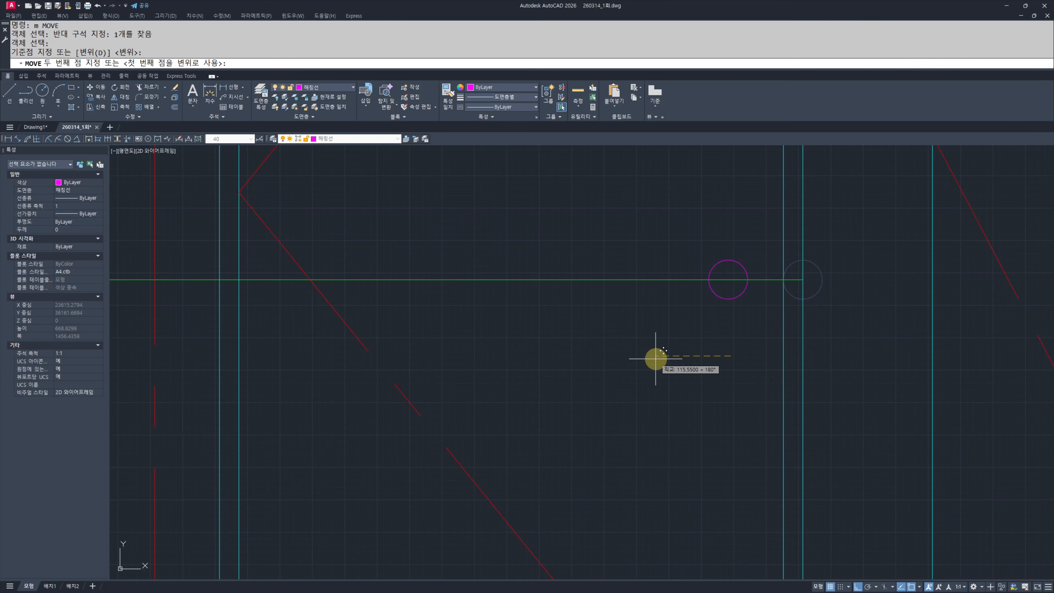
{"action": "type", "text": "100"}
{"action": "key", "text": "Return"}
{"action": "key", "text": "Escape"}
{"action": "key", "text": "Escape"}
Step: Rotate a copy of the handle guide line by 90 degrees about the handle circle's centre
{"action": "type", "text": "ro"}
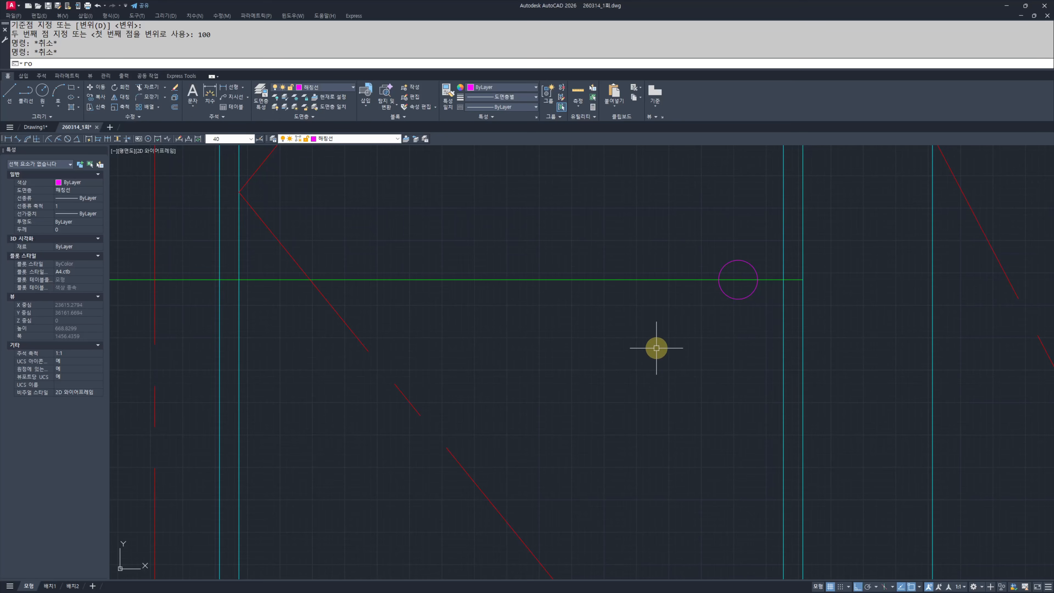
{"action": "key", "text": "Return"}
{"action": "left_click_drag", "start_coordinate": [647, 257], "coordinate": [624, 322]}
{"action": "key", "text": "Return"}
{"action": "left_click", "coordinate": [738, 279]}
{"action": "type", "text": "c"}
{"action": "key", "text": "Return"}
{"action": "type", "text": "9"}
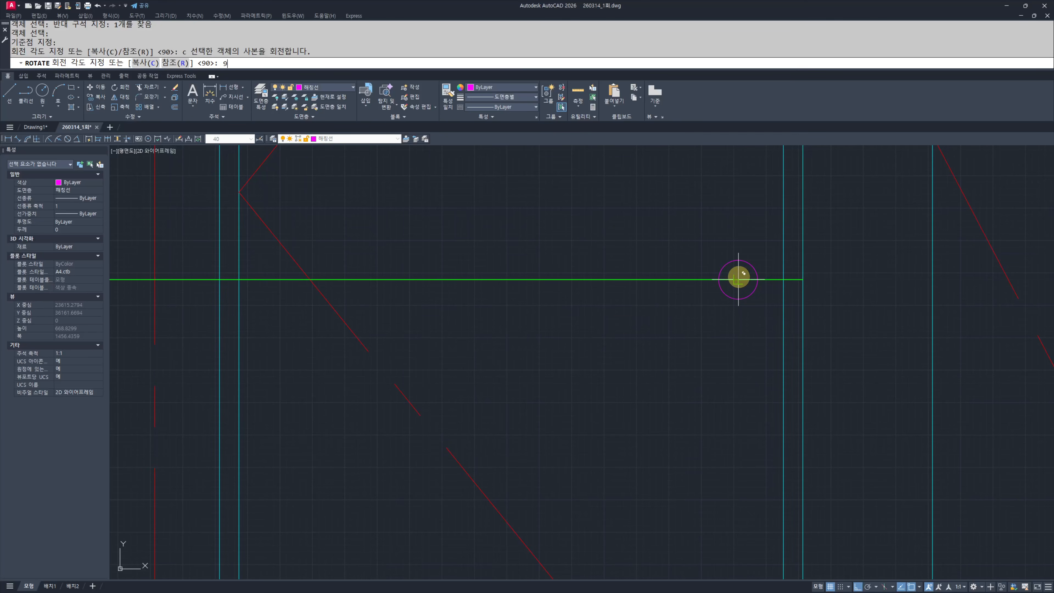
{"action": "type", "text": "0"}
{"action": "key", "text": "Return"}
{"action": "key", "text": "Escape"}
{"action": "key", "text": "Escape"}
Step: Match the horizontal and vertical handle guide lines to the properties of the red dash-dot door swing line
{"action": "middle_click_drag", "start_coordinate": [696, 308], "coordinate": [711, 346]}
{"action": "type", "text": "mm"}
{"action": "key", "text": "Return"}
{"action": "left_click", "coordinate": [407, 430]}
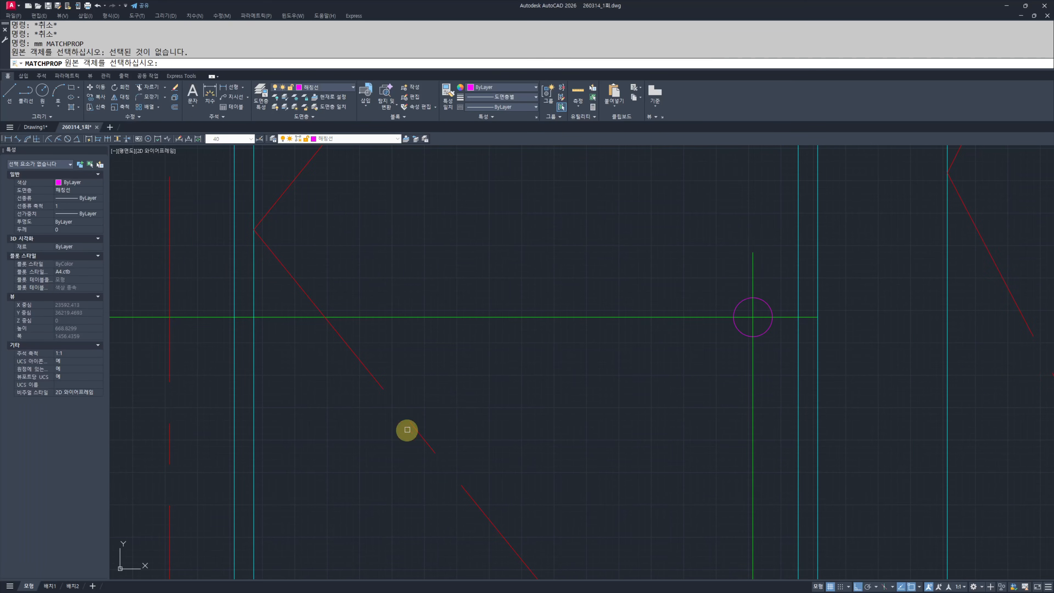
{"action": "left_click", "coordinate": [593, 291]}
{"action": "left_click", "coordinate": [509, 385]}
{"action": "left_click", "coordinate": [764, 358]}
{"action": "left_click", "coordinate": [743, 365]}
{"action": "key", "text": "Escape"}
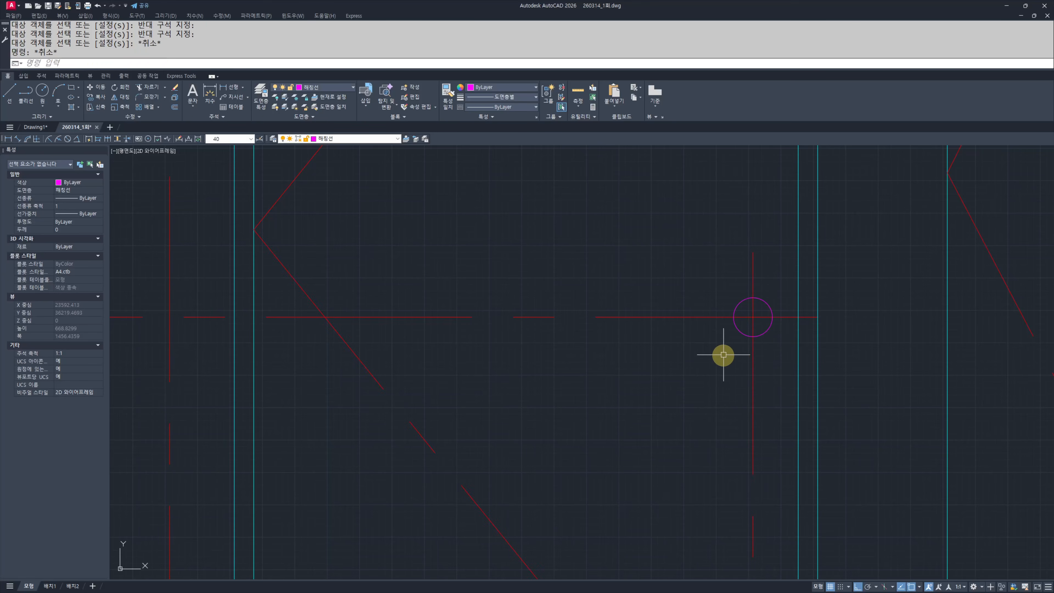
Step: Match the handle circle to the properties of a green finish line in the section
{"action": "type", "text": "mm"}
{"action": "key", "text": "Return"}
{"action": "scroll", "coordinate": [409, 348], "scroll_direction": "down", "scroll_amount": 5}
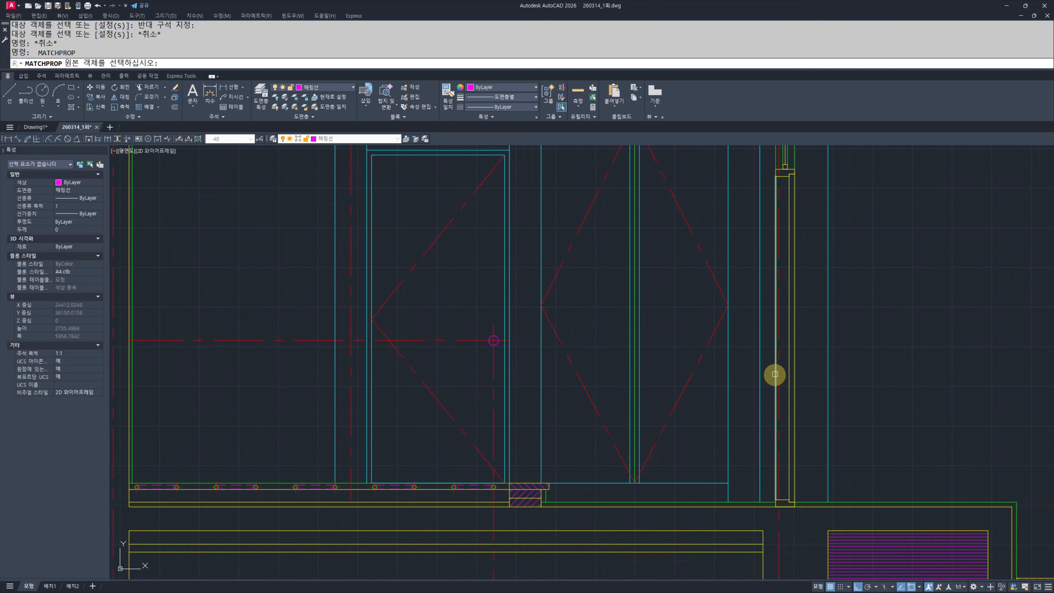
{"action": "scroll", "coordinate": [472, 342], "scroll_direction": "up", "scroll_amount": 10}
{"action": "key", "text": "Escape"}
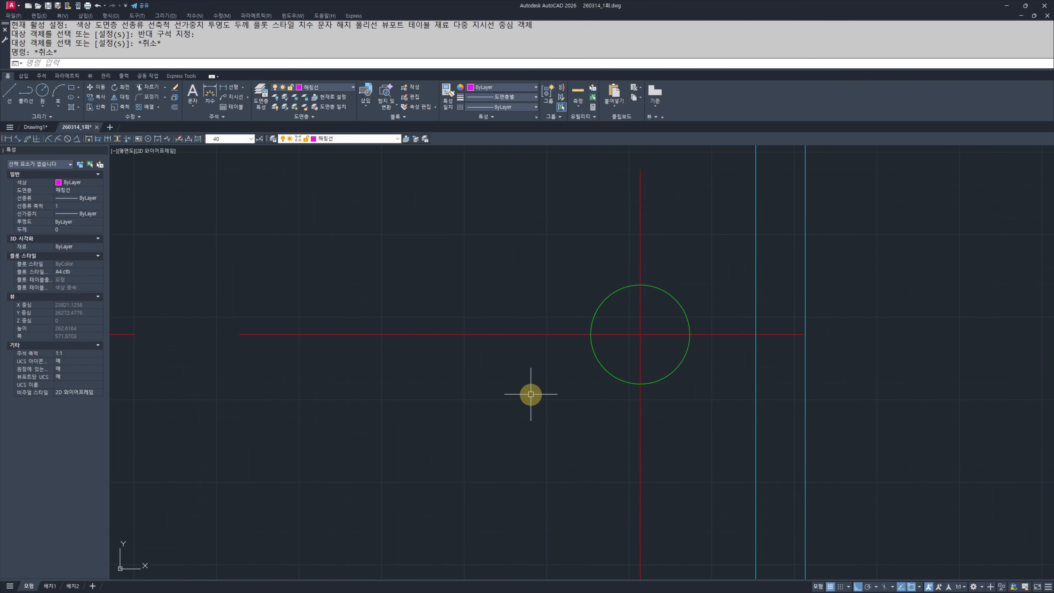
Step: Try to offset the handle circle outward by 320
{"action": "type", "text": "o"}
{"action": "key", "text": "Return"}
{"action": "type", "text": "320"}
{"action": "key", "text": "Return"}
{"action": "left_click", "coordinate": [581, 393]}
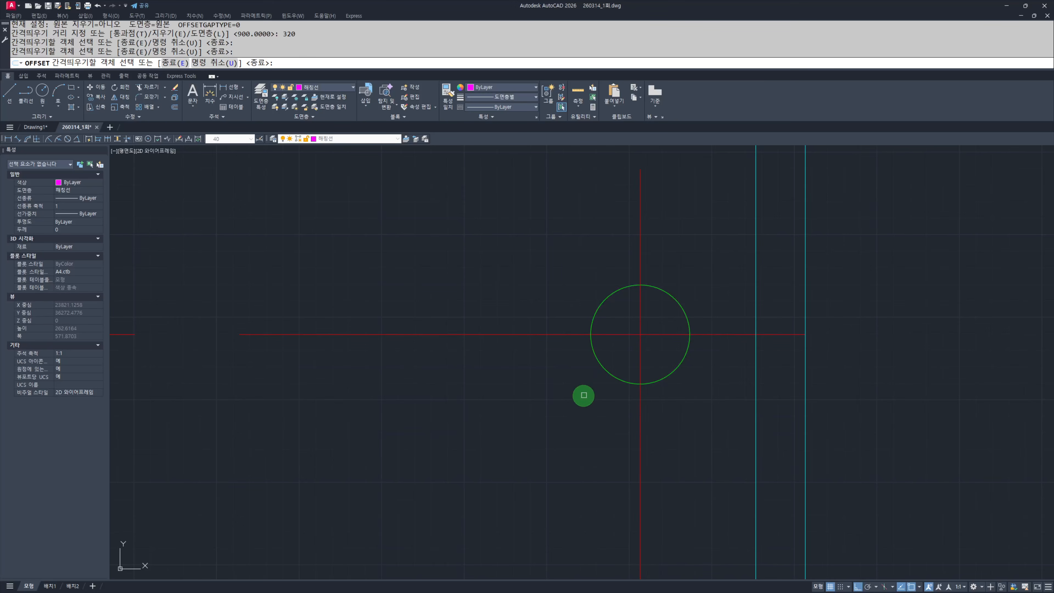
{"action": "left_click", "coordinate": [604, 366]}
{"action": "left_click", "coordinate": [560, 401]}
{"action": "key", "text": "Escape"}
{"action": "key", "text": "Escape"}
Step: Offset the handle circle outward by 30 as a boundary for its centre lines
{"action": "type", "text": "o"}
{"action": "key", "text": "Return"}
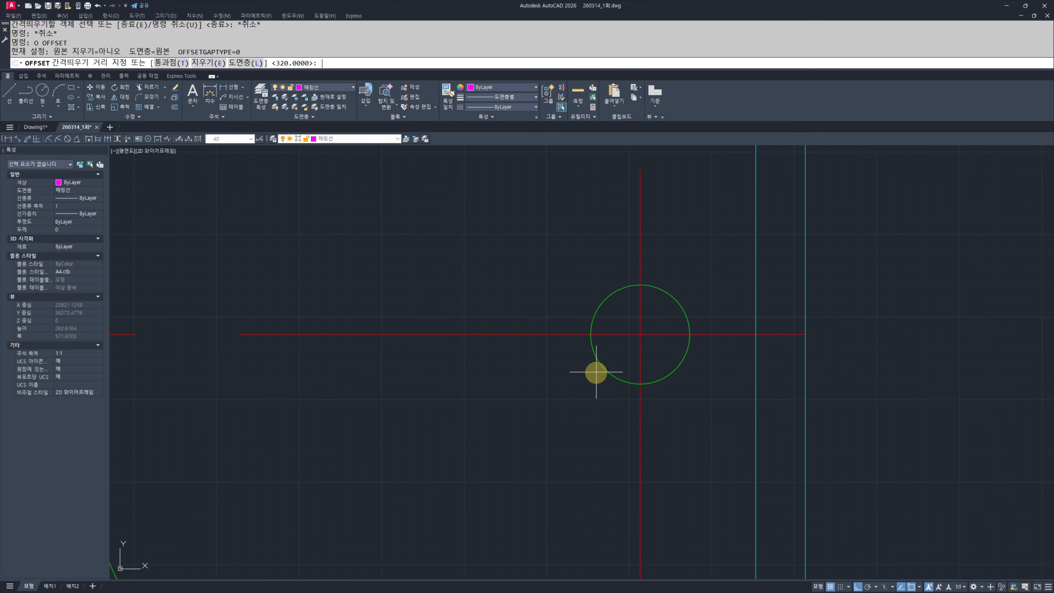
{"action": "type", "text": "30"}
{"action": "key", "text": "Return"}
{"action": "left_click", "coordinate": [599, 366]}
{"action": "left_click", "coordinate": [548, 405]}
{"action": "key", "text": "Escape"}
{"action": "key", "text": "Escape"}
Step: Trim the horizontal and vertical centre lines of the handle back to the outer circle
{"action": "type", "text": "tr"}
{"action": "left_click", "coordinate": [568, 393]}
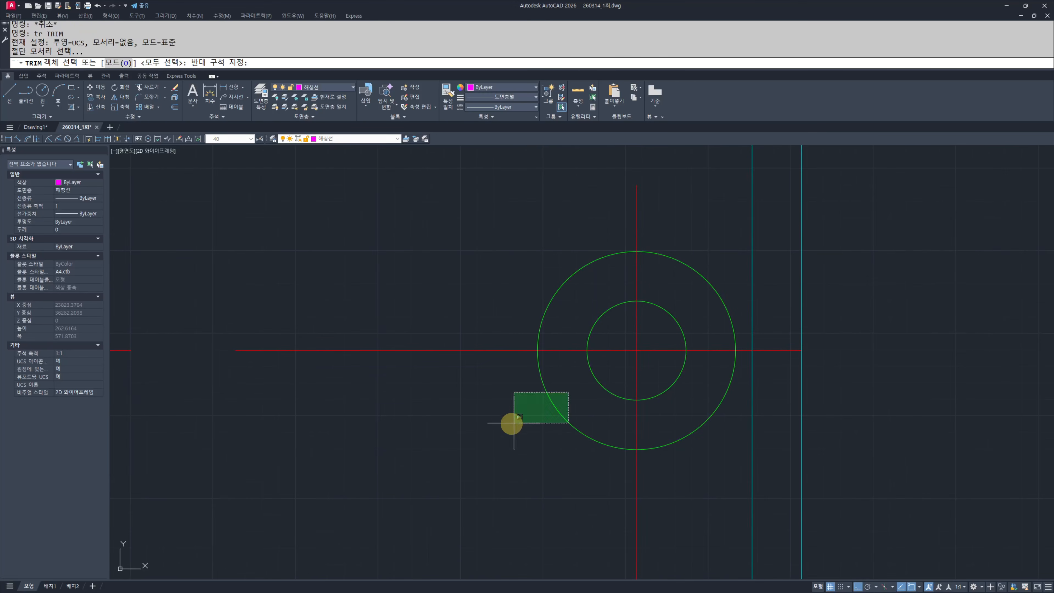
{"action": "left_click", "coordinate": [514, 423]}
{"action": "key", "text": "Return"}
{"action": "left_click", "coordinate": [473, 191]}
{"action": "left_click", "coordinate": [757, 483]}
{"action": "key", "text": "Escape"}
{"action": "key", "text": "Escape"}
Step: Erase the outer boundary circle around the handle and the oversized circle offset by 320
{"action": "left_click", "coordinate": [701, 462]}
{"action": "left_click", "coordinate": [673, 410]}
{"action": "type", "text": "e"}
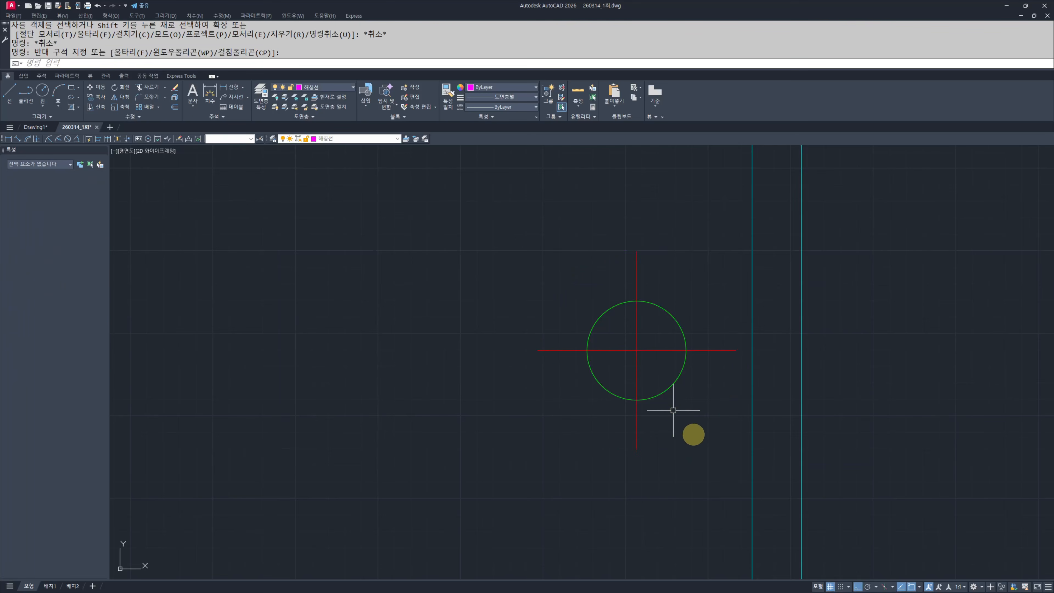
{"action": "key", "text": "Escape"}
{"action": "key", "text": "Escape"}
{"action": "scroll", "coordinate": [668, 408], "scroll_direction": "down", "scroll_amount": 6}
{"action": "scroll", "coordinate": [684, 407], "scroll_direction": "up", "scroll_amount": 1}
{"action": "left_click", "coordinate": [586, 405]}
{"action": "left_click", "coordinate": [550, 358]}
{"action": "key", "text": "Delete"}
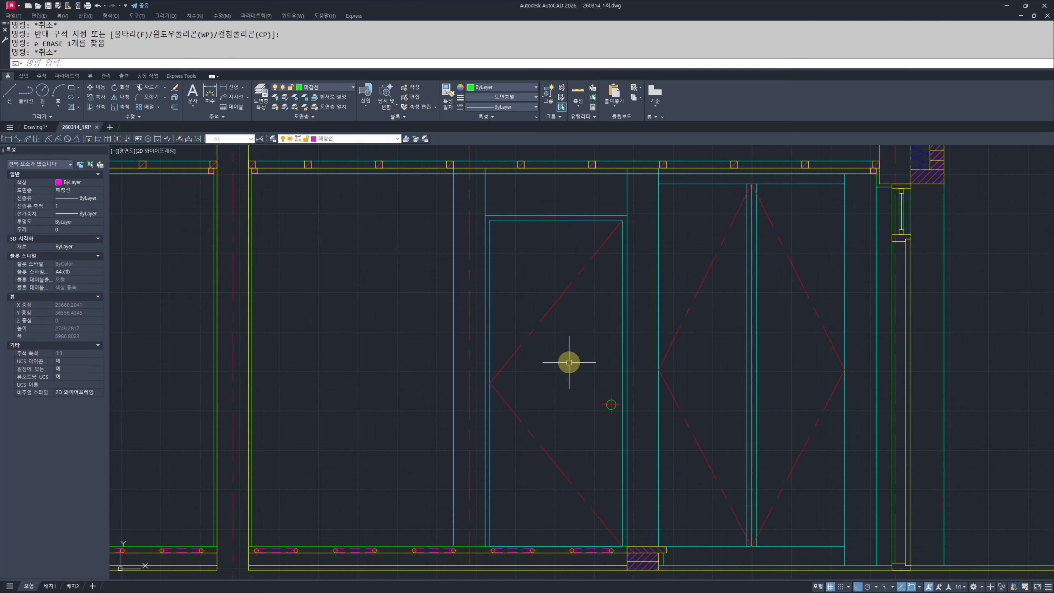
Step: Examine the door with its handle and the adjacent two-leaf unit in the right room's elevation
{"action": "scroll", "coordinate": [588, 365], "scroll_direction": "down", "scroll_amount": 8}
{"action": "scroll", "coordinate": [610, 377], "scroll_direction": "up", "scroll_amount": 6}
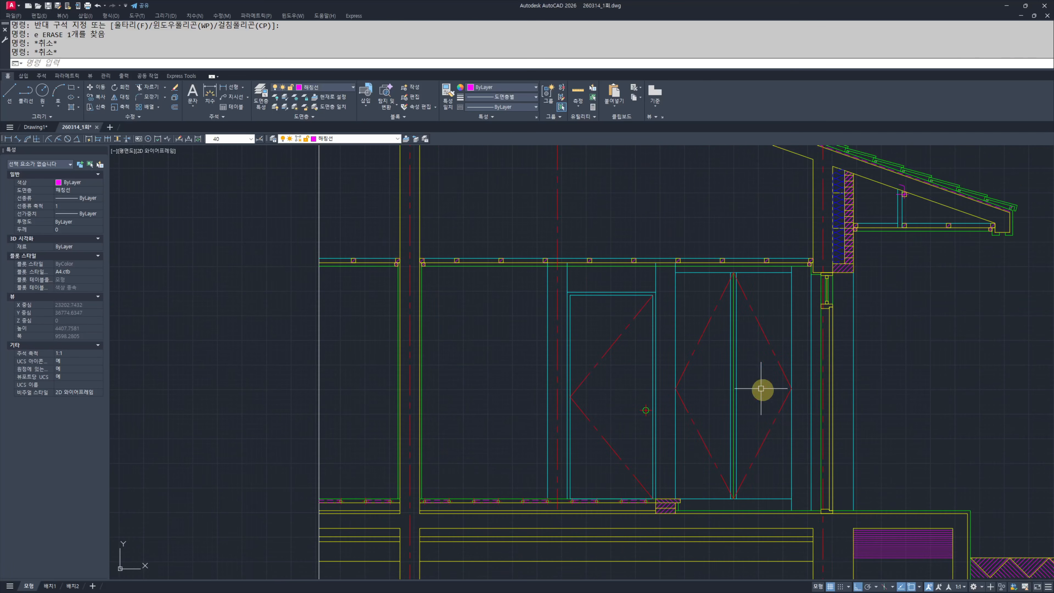
{"action": "scroll", "coordinate": [611, 257], "scroll_direction": "up", "scroll_amount": 4}
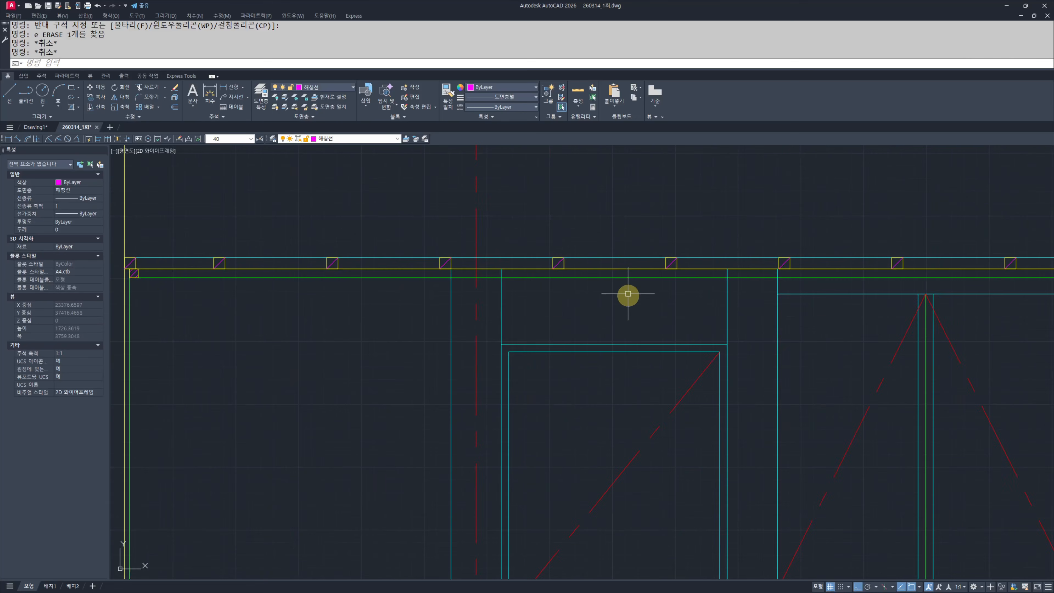
{"action": "scroll", "coordinate": [635, 326], "scroll_direction": "down", "scroll_amount": 2}
{"action": "middle_click_drag", "start_coordinate": [635, 326], "coordinate": [616, 265]}
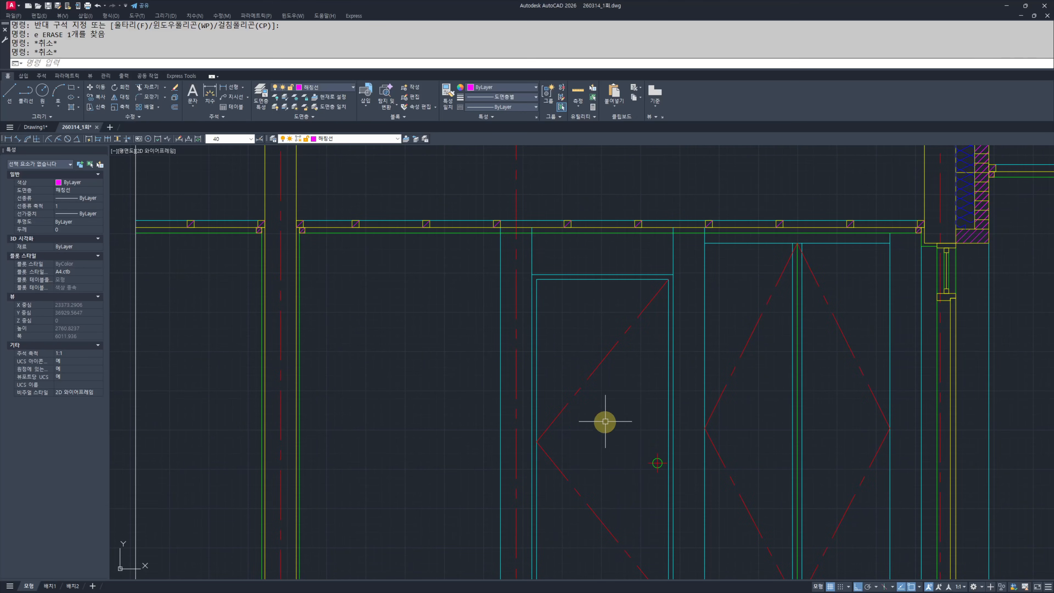
{"action": "middle_click_drag", "start_coordinate": [605, 421], "coordinate": [558, 353]}
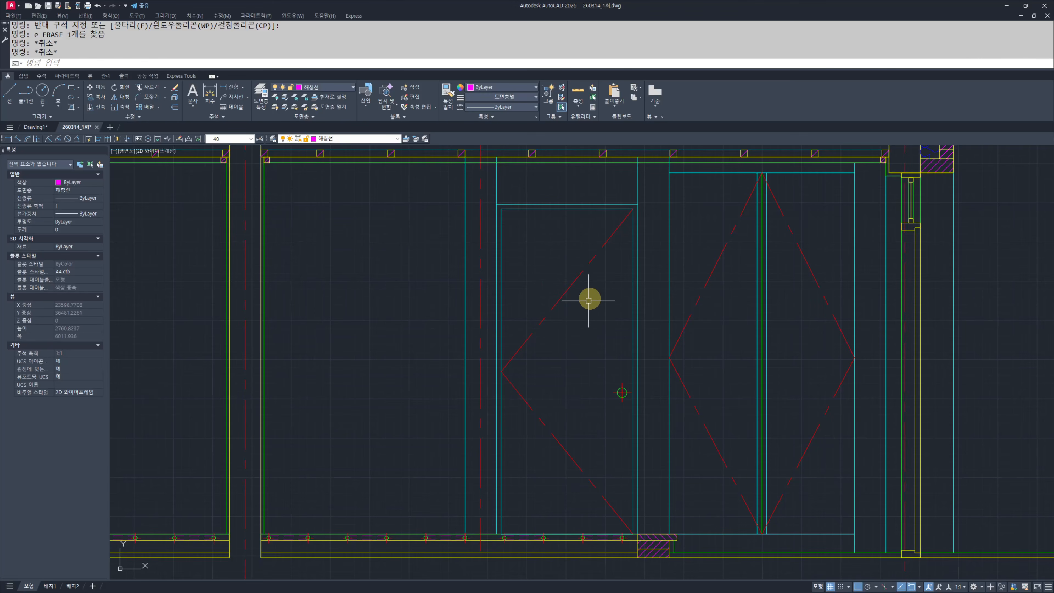
{"action": "scroll", "coordinate": [639, 355], "scroll_direction": "down", "scroll_amount": 4}
{"action": "scroll", "coordinate": [657, 365], "scroll_direction": "up", "scroll_amount": 2}
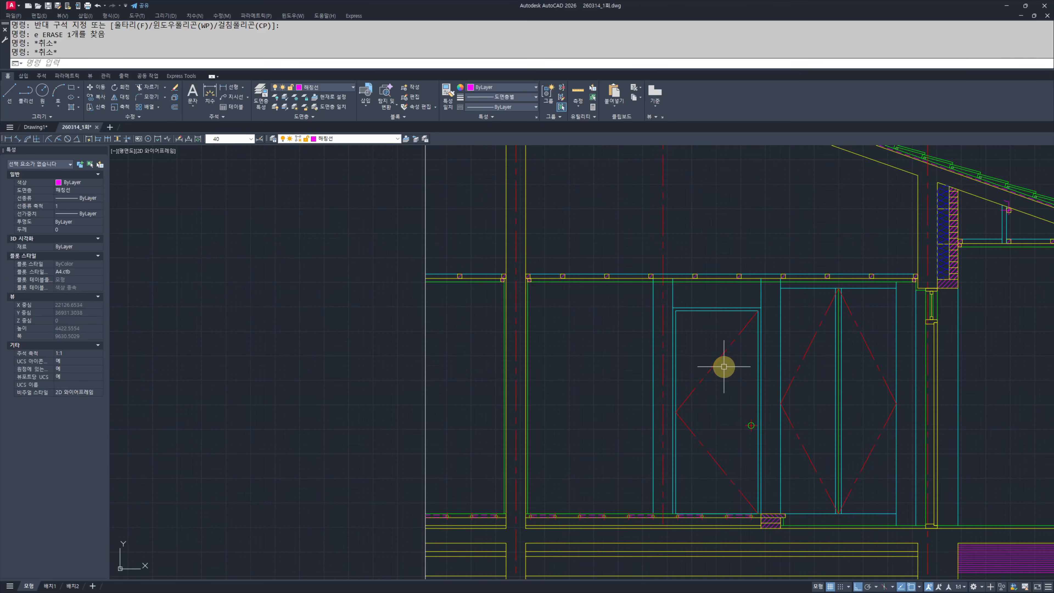
{"action": "key", "text": "Escape"}
{"action": "key", "text": "Escape"}
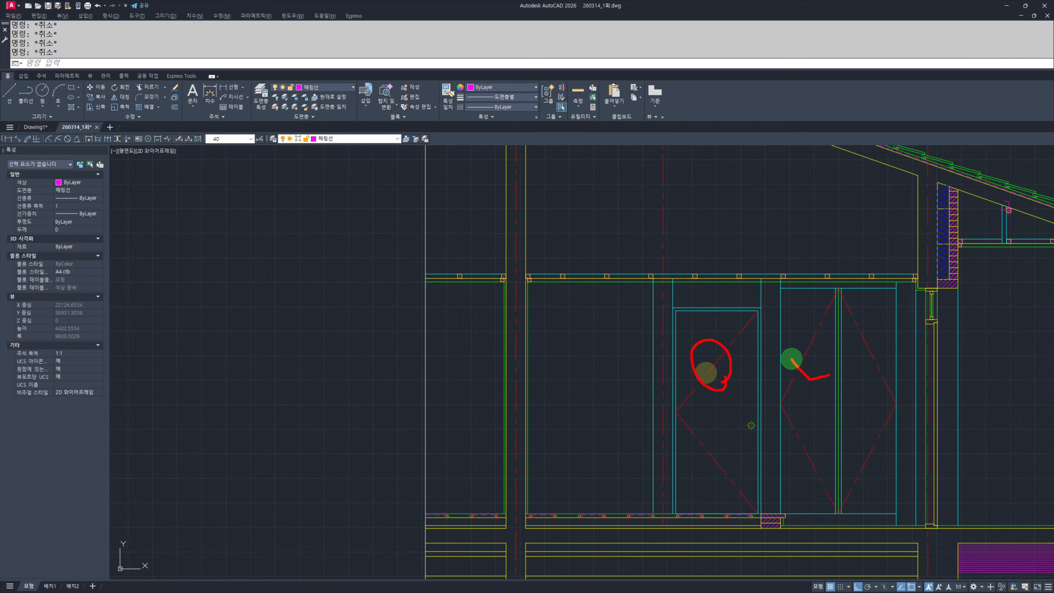
{"action": "key", "text": "Escape"}
Step: Examine the floor plan around section line A, including the entrance, the rooms and the terraces
{"action": "scroll", "coordinate": [731, 370], "scroll_direction": "down", "scroll_amount": 6}
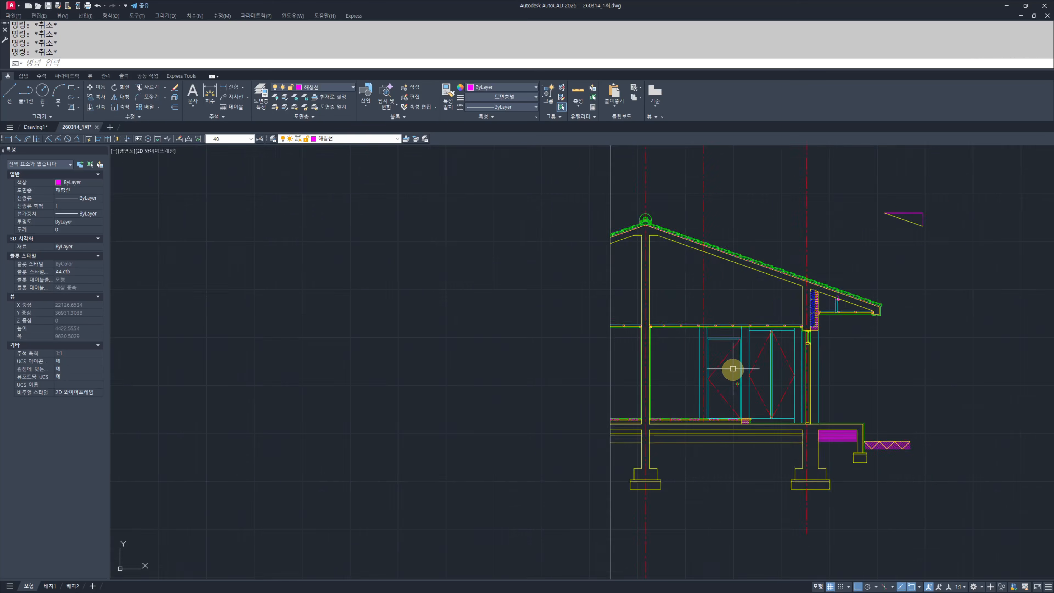
{"action": "middle_click_drag", "start_coordinate": [439, 321], "coordinate": [730, 418]}
{"action": "middle_click_drag", "start_coordinate": [397, 240], "coordinate": [607, 424]}
{"action": "scroll", "coordinate": [609, 331], "scroll_direction": "up", "scroll_amount": 3}
{"action": "middle_click_drag", "start_coordinate": [610, 331], "coordinate": [561, 539]}
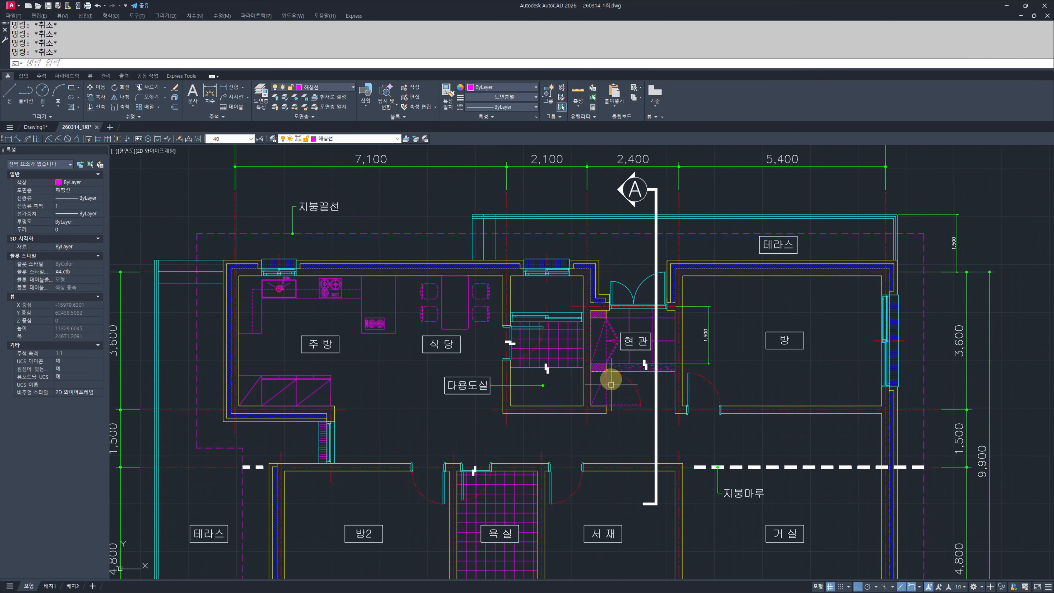
{"action": "scroll", "coordinate": [600, 348], "scroll_direction": "down", "scroll_amount": 5}
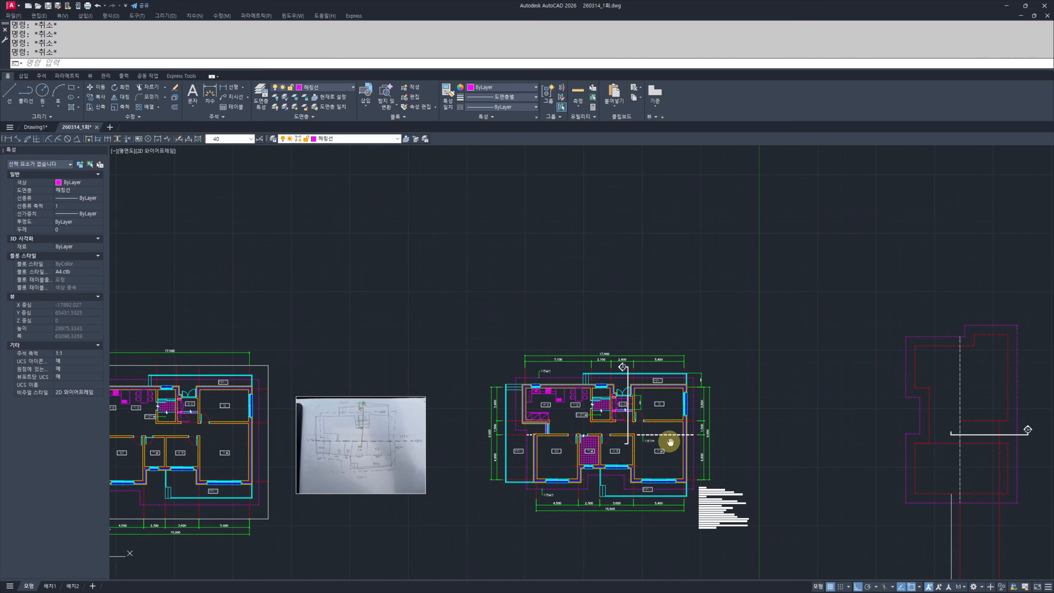
{"action": "scroll", "coordinate": [566, 362], "scroll_direction": "up", "scroll_amount": 3}
{"action": "scroll", "coordinate": [567, 362], "scroll_direction": "up", "scroll_amount": 2}
{"action": "middle_click_drag", "start_coordinate": [357, 444], "coordinate": [545, 447]}
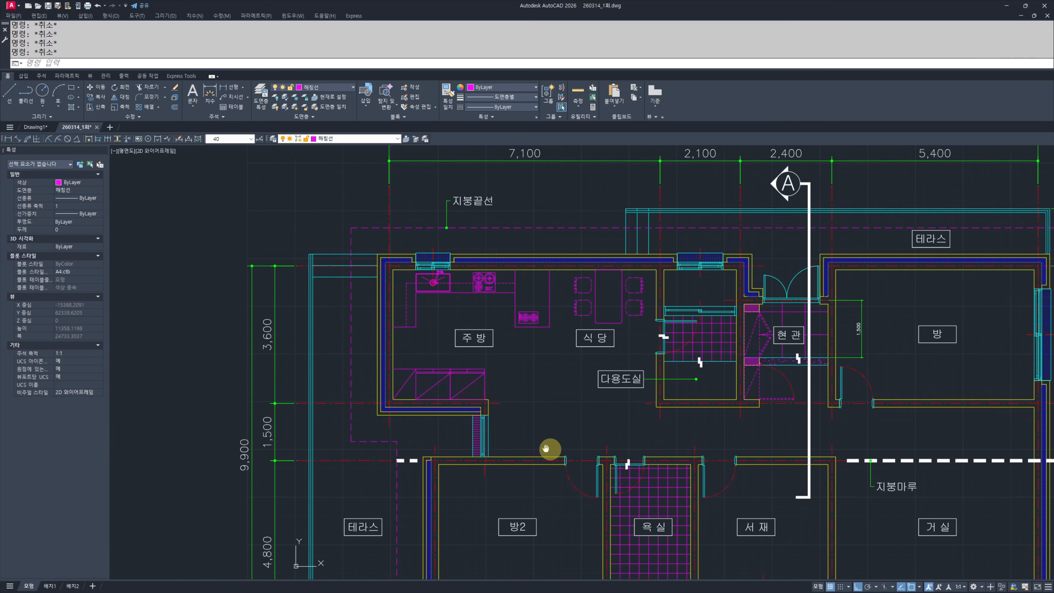
{"action": "scroll", "coordinate": [495, 457], "scroll_direction": "up", "scroll_amount": 4}
{"action": "scroll", "coordinate": [471, 446], "scroll_direction": "down", "scroll_amount": 4}
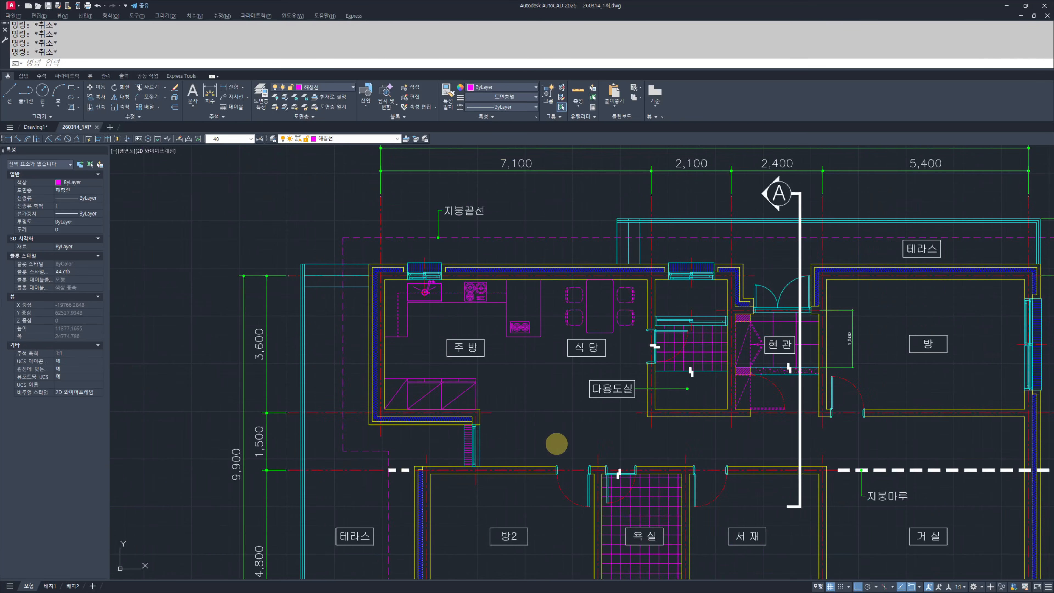
{"action": "middle_click_drag", "start_coordinate": [685, 424], "coordinate": [601, 480]}
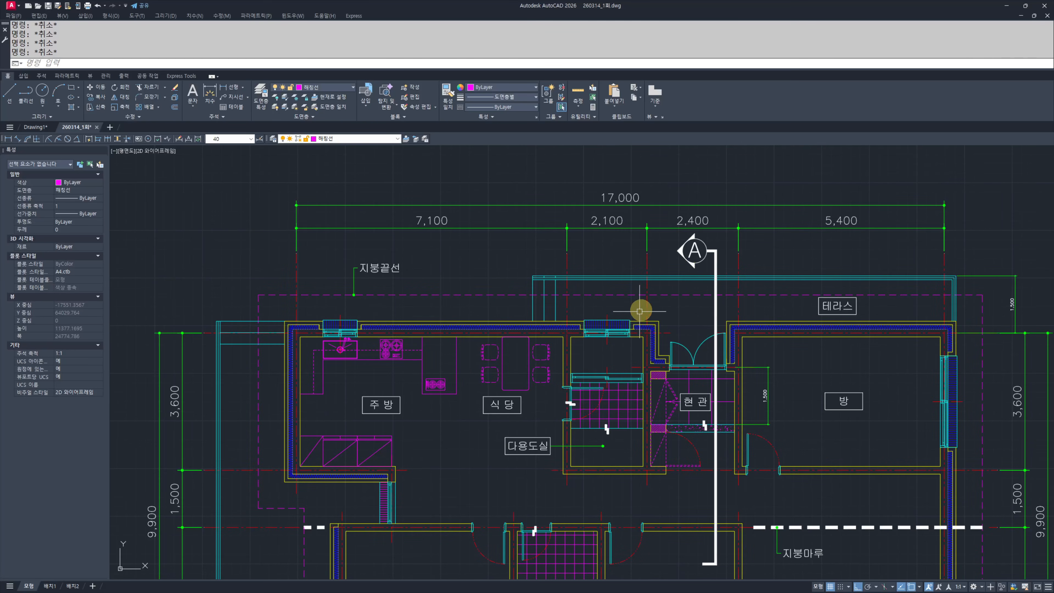
Step: Offset the terrace finish line outside the section's right wall upward by 900 as a railing height guide
{"action": "scroll", "coordinate": [819, 395], "scroll_direction": "down", "scroll_amount": 5}
{"action": "scroll", "coordinate": [532, 288], "scroll_direction": "up", "scroll_amount": 3}
{"action": "scroll", "coordinate": [630, 308], "scroll_direction": "up", "scroll_amount": 5}
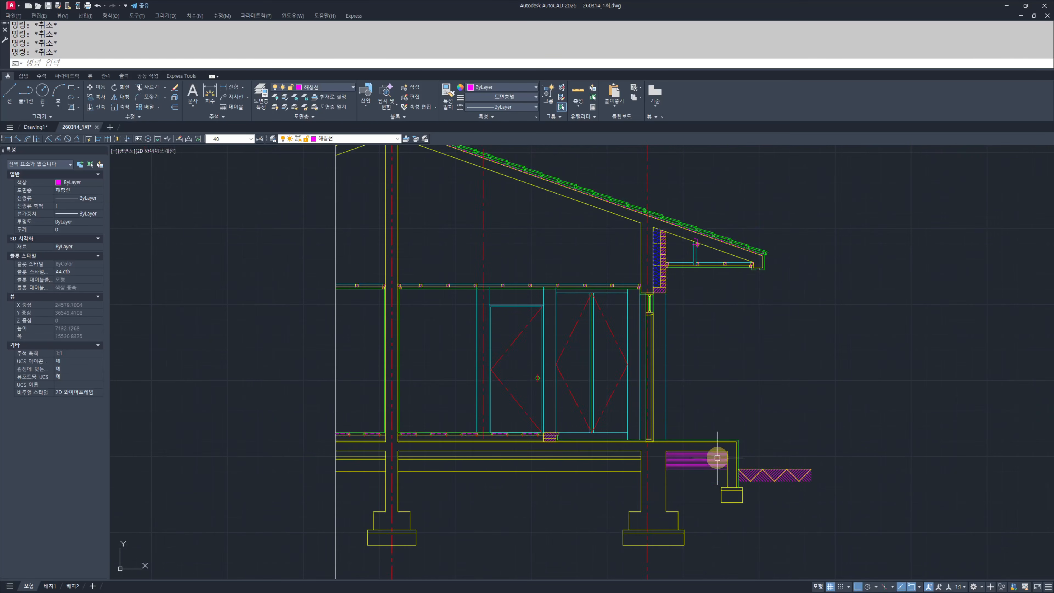
{"action": "scroll", "coordinate": [717, 458], "scroll_direction": "up", "scroll_amount": 4}
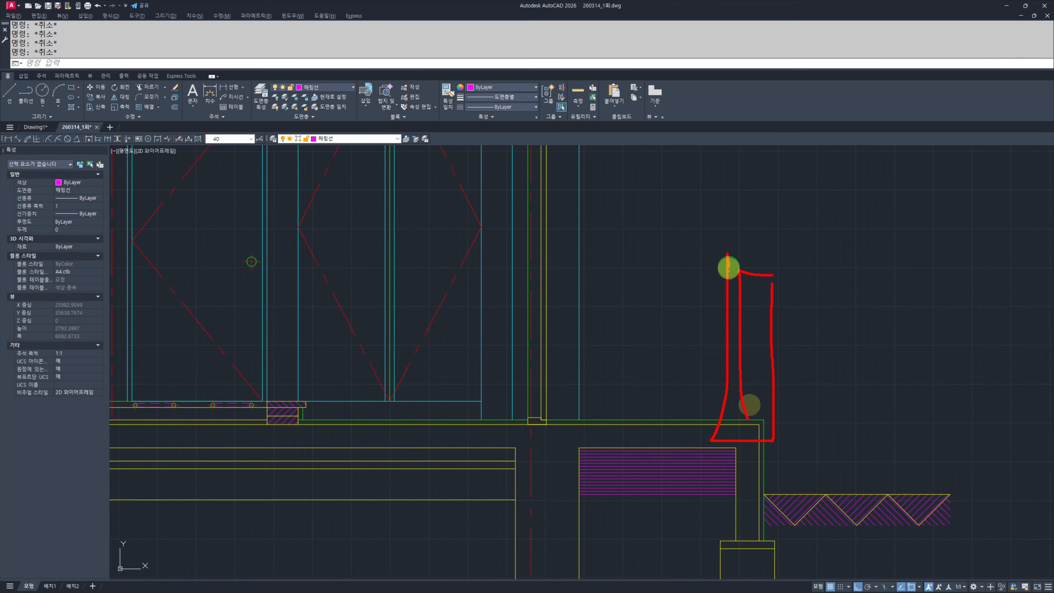
{"action": "key", "text": "Escape"}
{"action": "middle_click_drag", "start_coordinate": [758, 337], "coordinate": [761, 374]}
{"action": "type", "text": "o"}
{"action": "key", "text": "Return"}
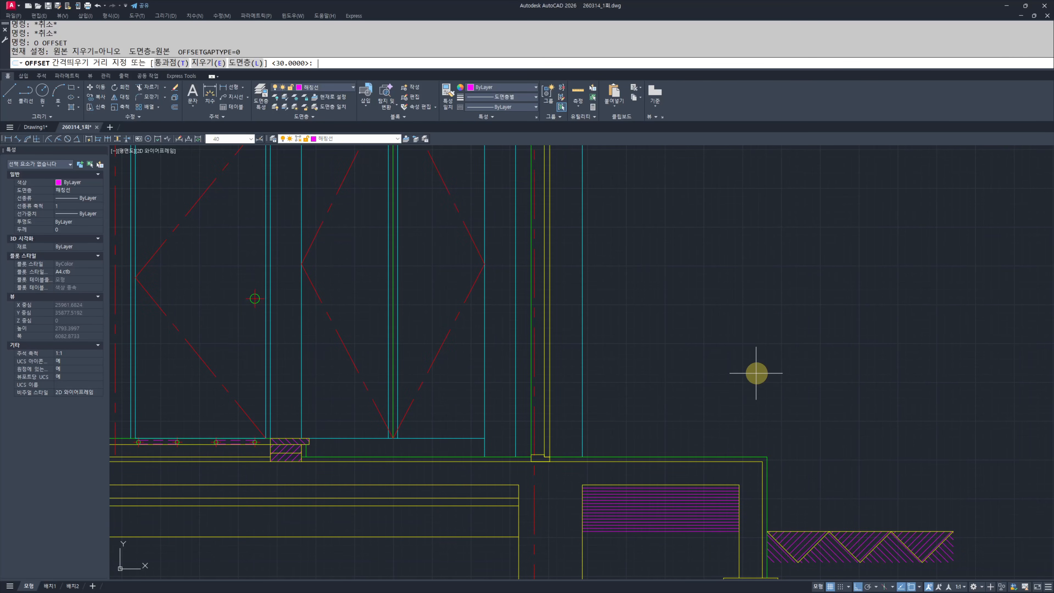
{"action": "key", "text": "Return"}
{"action": "left_click", "coordinate": [744, 457]}
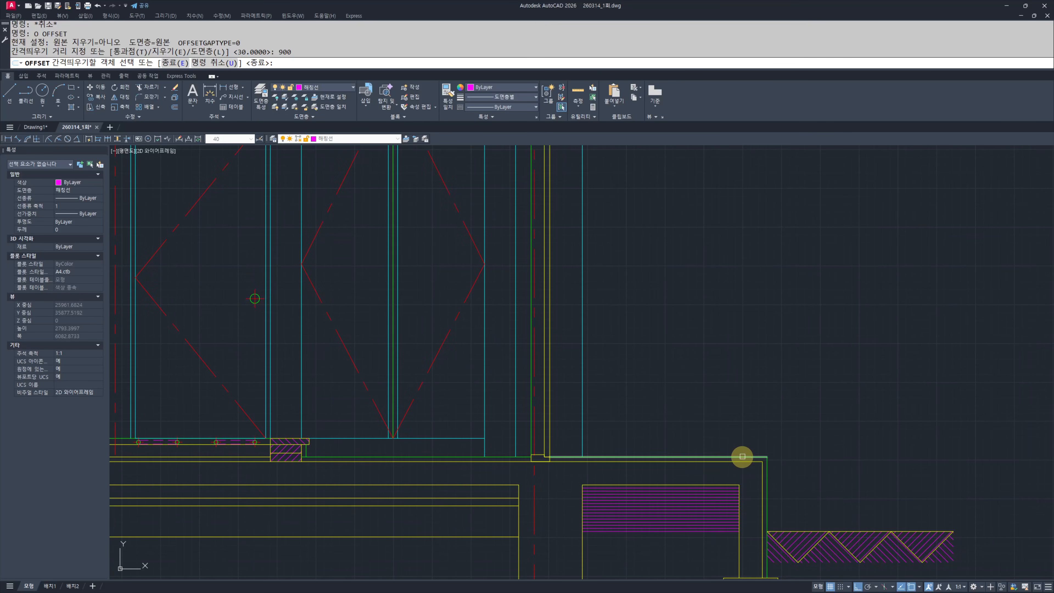
{"action": "left_click", "coordinate": [722, 316]}
{"action": "key", "text": "Escape"}
{"action": "key", "text": "Escape"}
Step: Draw a vertical line from the terrace's outer corner up to the end of the railing height line
{"action": "middle_click_drag", "start_coordinate": [775, 409], "coordinate": [778, 421]}
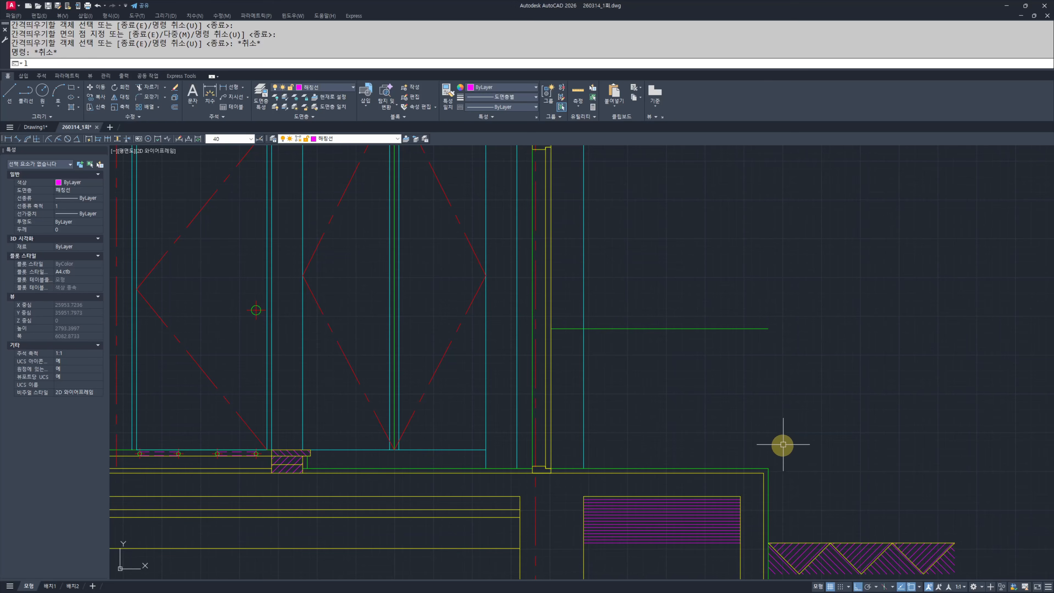
{"action": "type", "text": "l"}
{"action": "key", "text": "Return"}
{"action": "left_click", "coordinate": [768, 468]}
{"action": "left_click", "coordinate": [768, 328]}
{"action": "key", "text": "Escape"}
{"action": "key", "text": "Escape"}
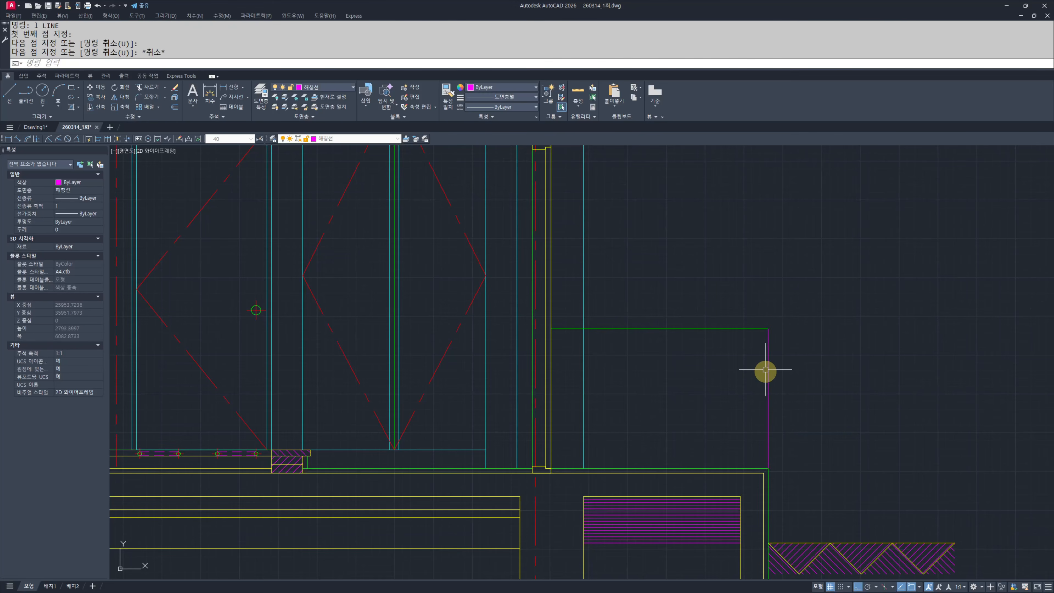
Step: Move the vertical line at the terrace edge 50 inward toward the building
{"action": "type", "text": "m"}
{"action": "key", "text": "space"}
{"action": "left_click", "coordinate": [817, 409]}
{"action": "left_click", "coordinate": [734, 417]}
{"action": "key", "text": "space"}
{"action": "left_click", "coordinate": [870, 395]}
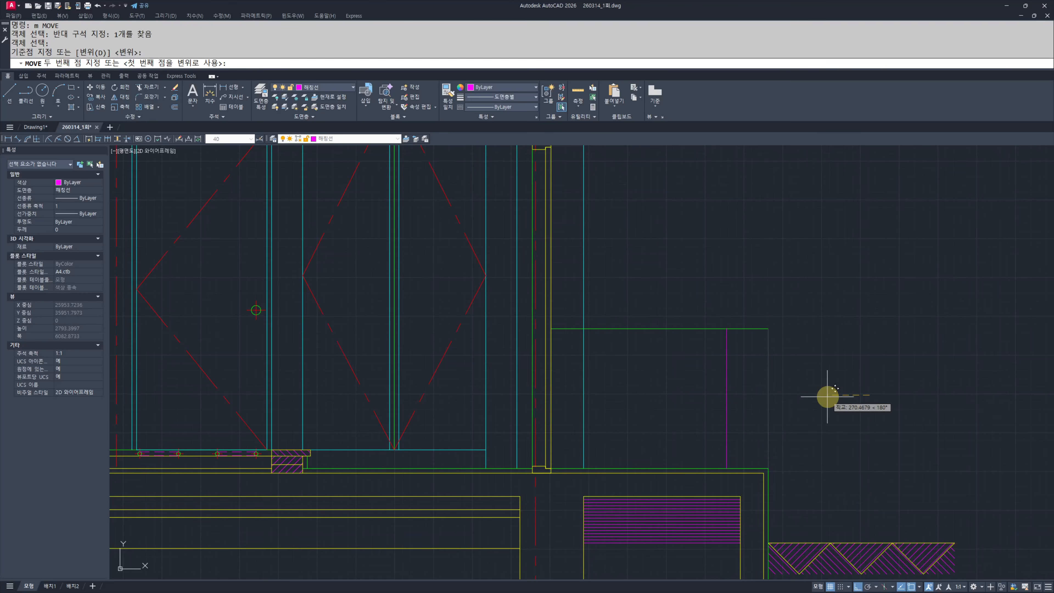
{"action": "type", "text": "50"}
{"action": "key", "text": "Return"}
{"action": "key", "text": "Escape"}
{"action": "key", "text": "Escape"}
Step: Offset the railing height line downward by 60 to form the handrail
{"action": "type", "text": "o"}
{"action": "key", "text": "space"}
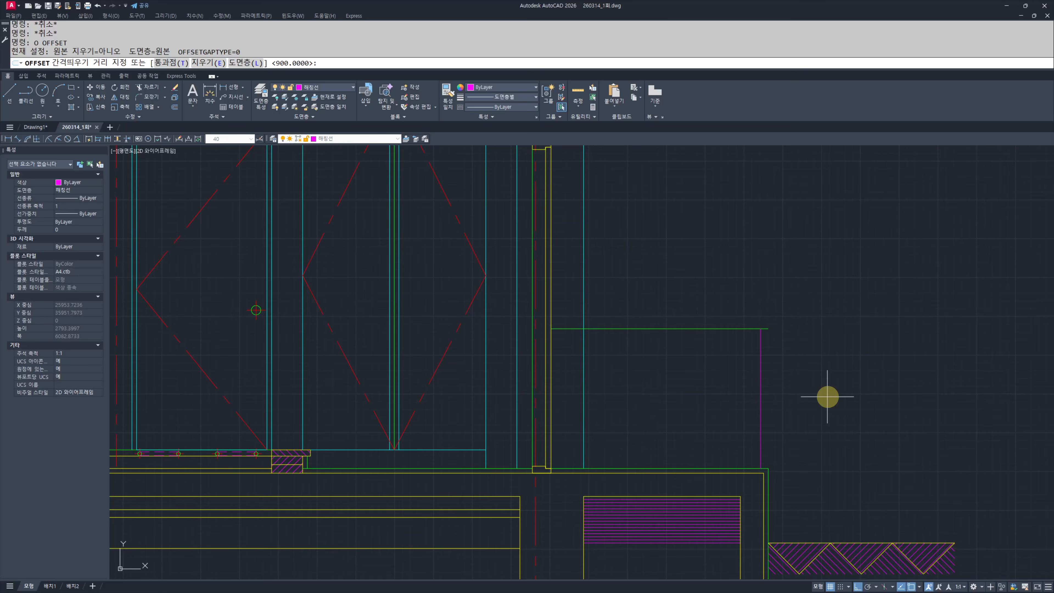
{"action": "type", "text": "60"}
{"action": "key", "text": "Return"}
{"action": "scroll", "coordinate": [746, 339], "scroll_direction": "up", "scroll_amount": 2}
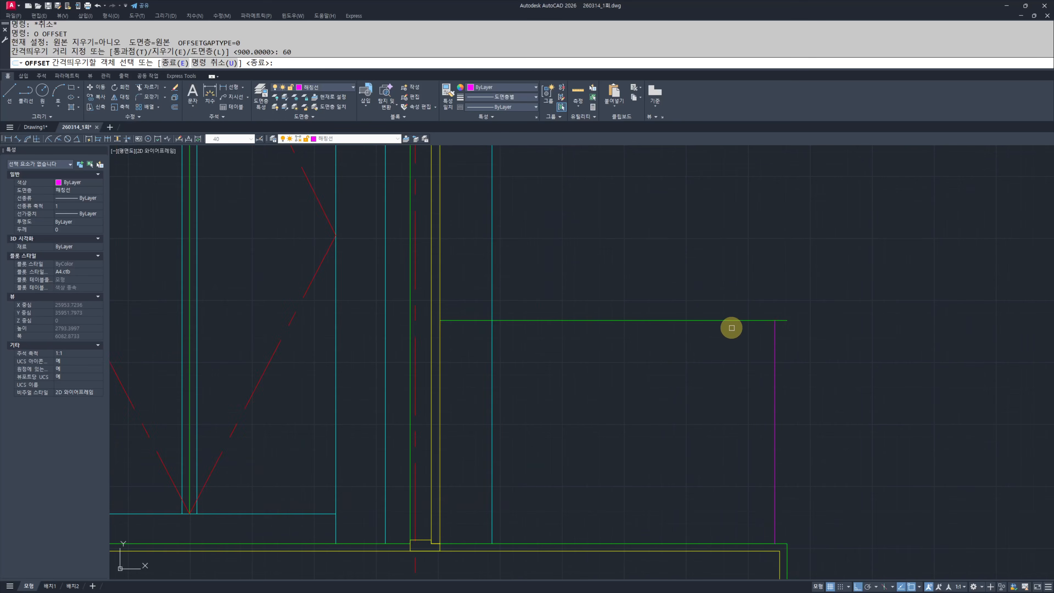
{"action": "left_click", "coordinate": [734, 323]}
{"action": "left_click", "coordinate": [777, 332]}
{"action": "scroll", "coordinate": [778, 332], "scroll_direction": "up", "scroll_amount": 4}
Step: Offset the vertical line by 30 to both sides to form the railing post
{"action": "key", "text": "space"}
{"action": "key", "text": "space"}
{"action": "type", "text": "30"}
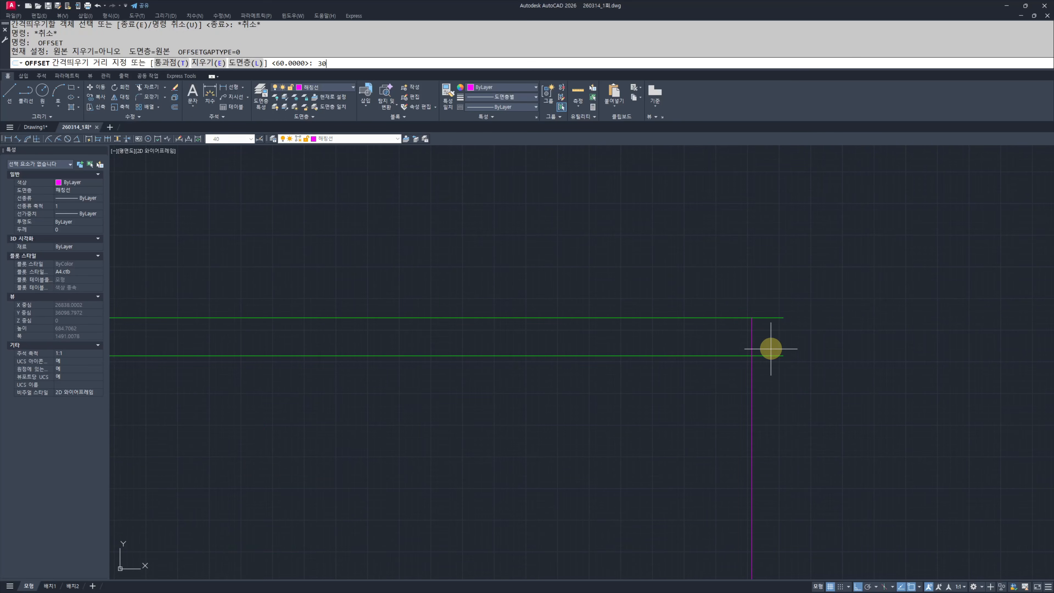
{"action": "key", "text": "Return"}
{"action": "left_click", "coordinate": [751, 334]}
{"action": "left_click", "coordinate": [812, 339]}
{"action": "left_click", "coordinate": [751, 339]}
{"action": "left_click", "coordinate": [729, 343]}
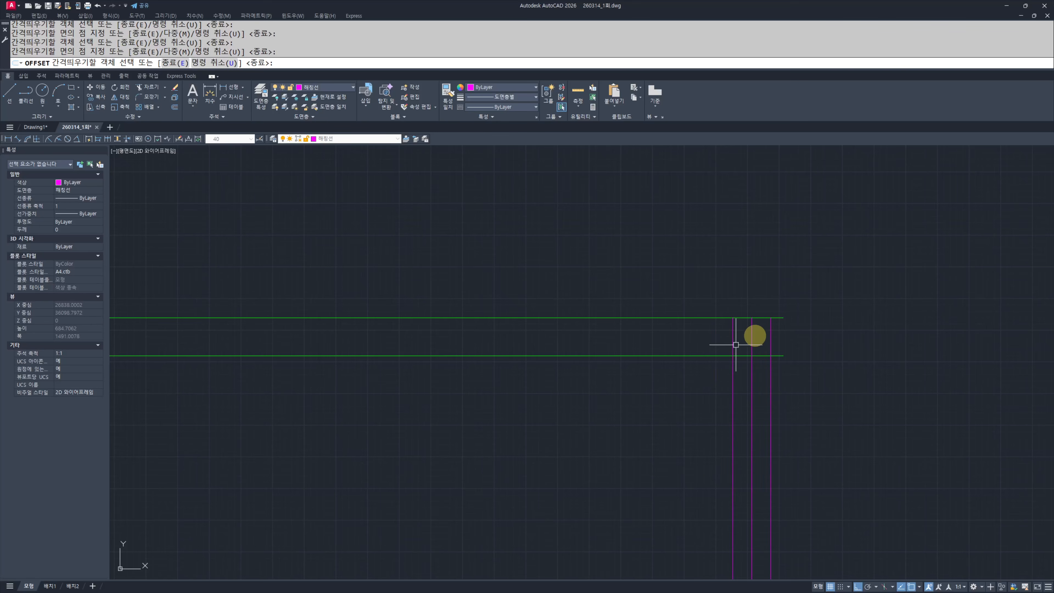
{"action": "key", "text": "Escape"}
{"action": "key", "text": "Escape"}
Step: Trim the two handrail lines beyond the railing post's outer lines and remove the centre line inside the handrail
{"action": "scroll", "coordinate": [759, 317], "scroll_direction": "up", "scroll_amount": 4}
{"action": "type", "text": "tr"}
{"action": "left_click", "coordinate": [831, 459]}
{"action": "left_click", "coordinate": [632, 283]}
{"action": "key", "text": "space"}
{"action": "left_click", "coordinate": [673, 446]}
{"action": "left_click", "coordinate": [636, 275]}
{"action": "left_click", "coordinate": [808, 416]}
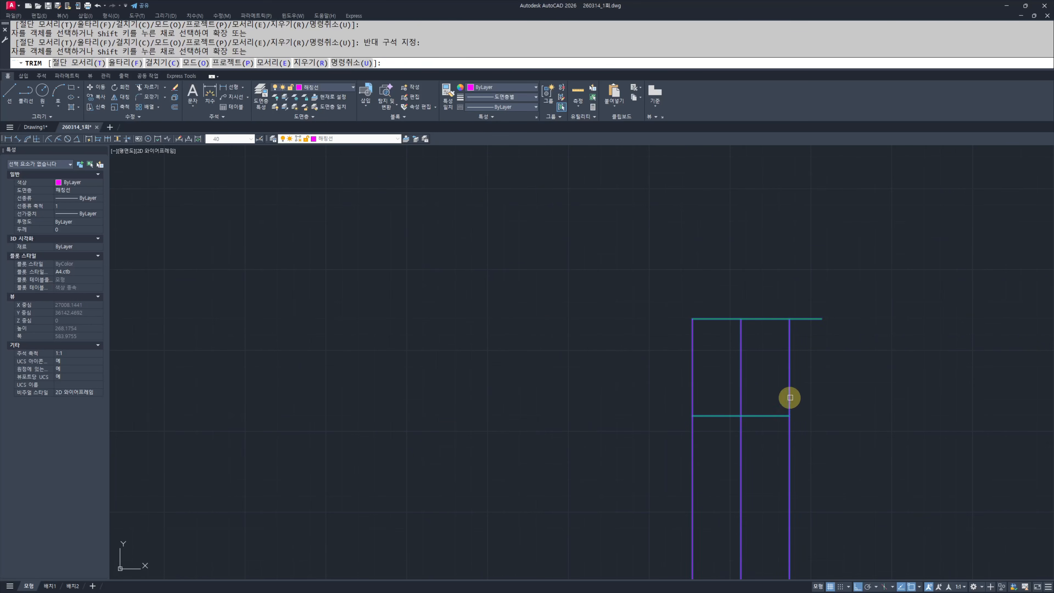
{"action": "left_click", "coordinate": [838, 363]}
{"action": "left_click", "coordinate": [818, 301]}
{"action": "left_click", "coordinate": [756, 375]}
{"action": "left_click", "coordinate": [730, 361]}
{"action": "key", "text": "Escape"}
{"action": "key", "text": "Escape"}
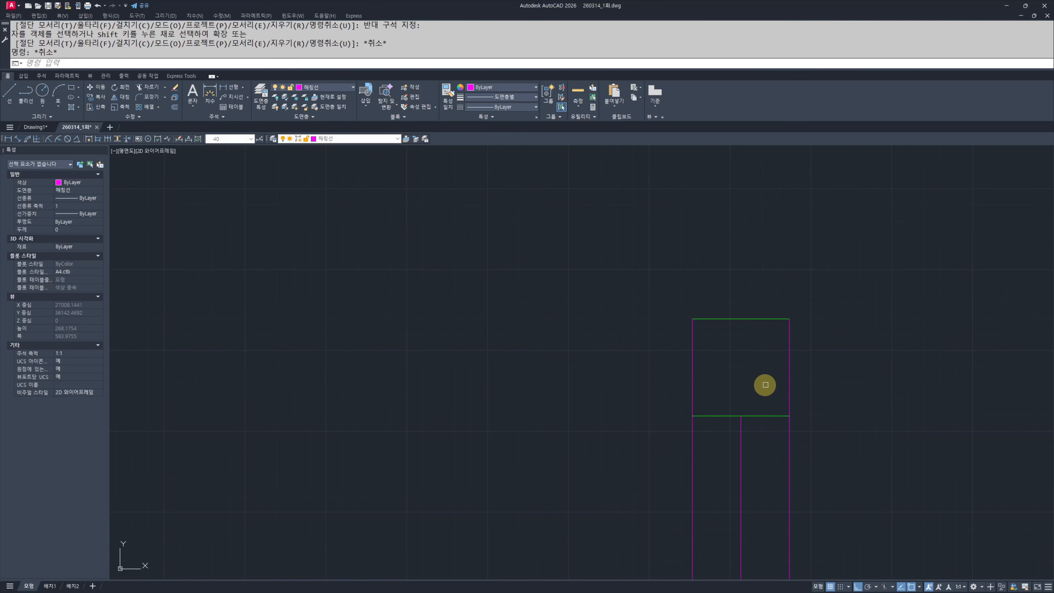
Step: Trim away the two outer post lines below the handrail, leaving a square handrail section above the centre line
{"action": "type", "text": "tr"}
{"action": "left_click", "coordinate": [766, 416]}
{"action": "right_click", "coordinate": [824, 458]}
{"action": "left_click", "coordinate": [807, 462]}
{"action": "left_click", "coordinate": [606, 467]}
{"action": "key", "text": "Escape"}
{"action": "key", "text": "Escape"}
{"action": "scroll", "coordinate": [766, 457], "scroll_direction": "down", "scroll_amount": 2}
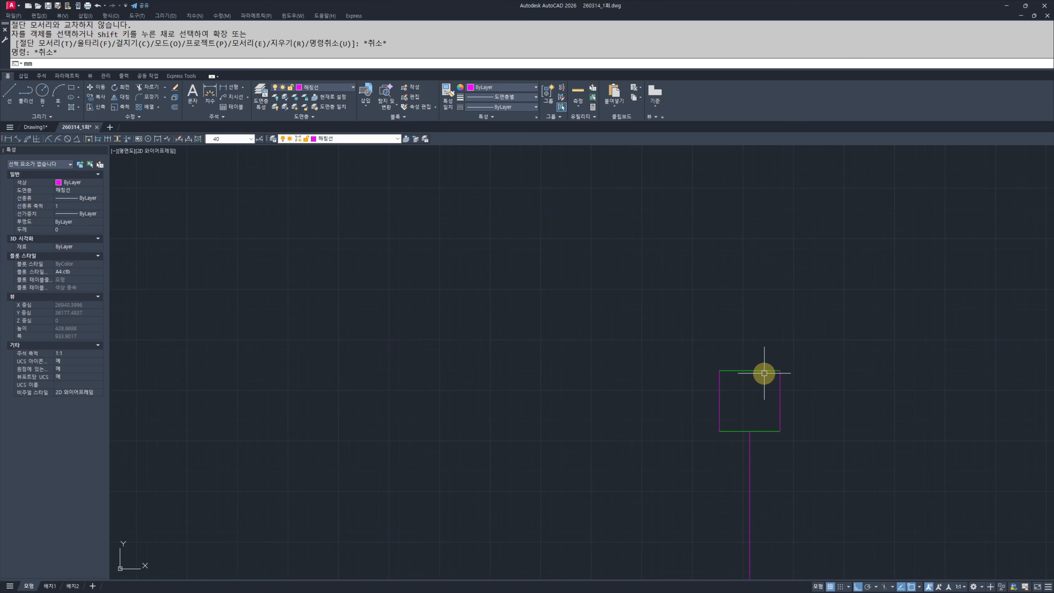
{"action": "key", "text": "space"}
{"action": "key", "text": "Escape"}
{"action": "key", "text": "Escape"}
Step: Match the handrail square and the post's centre line to the properties of the cyan elevation line beside the building
{"action": "scroll", "coordinate": [765, 385], "scroll_direction": "down", "scroll_amount": 3}
{"action": "left_click", "coordinate": [814, 443]}
{"action": "left_click", "coordinate": [690, 325]}
{"action": "key", "text": "Escape"}
{"action": "key", "text": "Escape"}
{"action": "middle_click_drag", "start_coordinate": [596, 339], "coordinate": [617, 340]}
{"action": "type", "text": "m"}
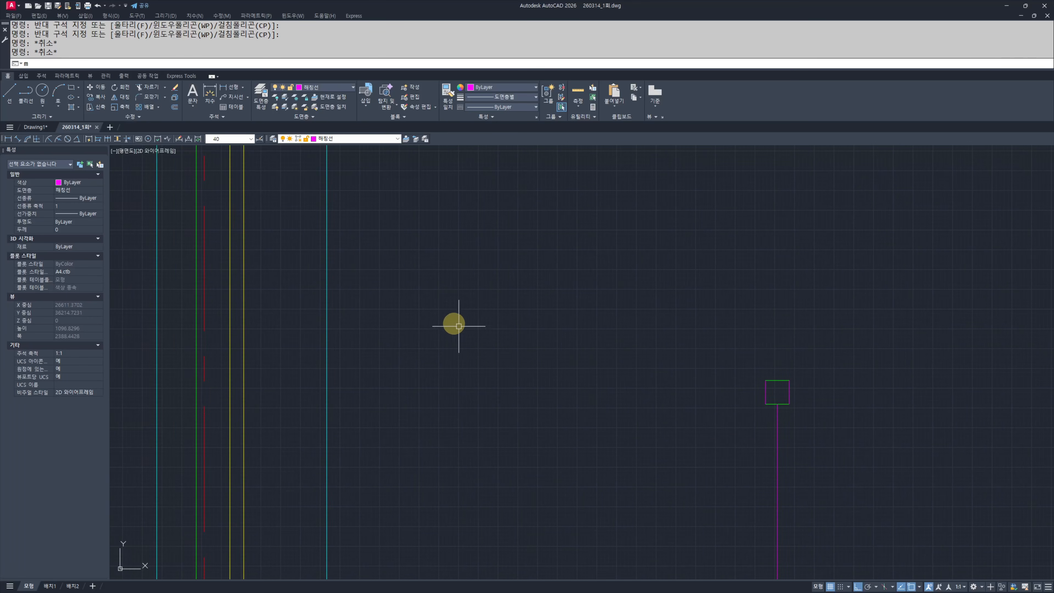
{"action": "type", "text": "a"}
{"action": "key", "text": "space"}
{"action": "left_click", "coordinate": [327, 295]}
{"action": "left_click", "coordinate": [850, 308]}
{"action": "left_click", "coordinate": [635, 479]}
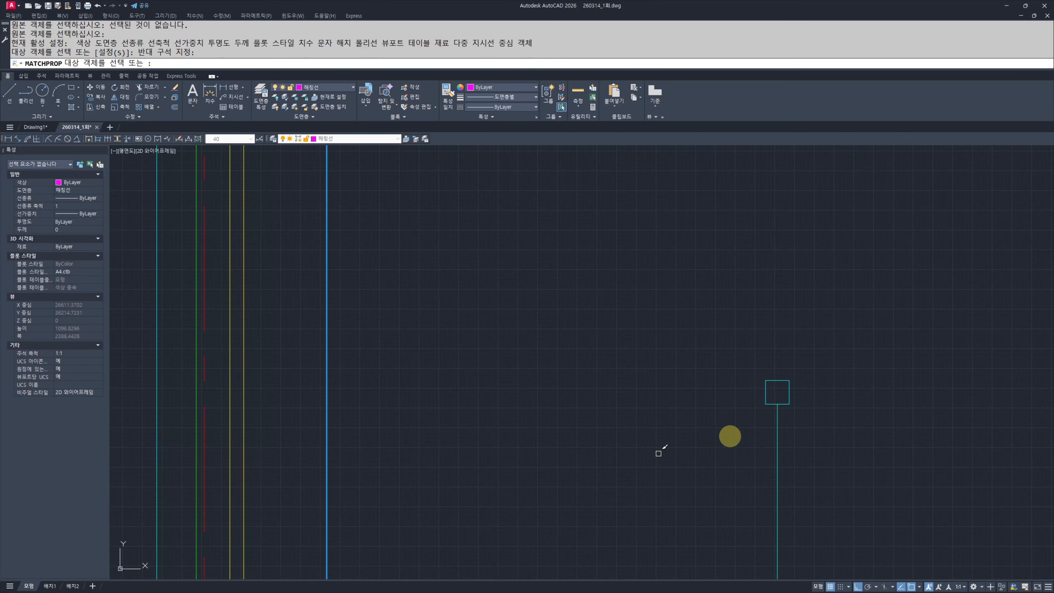
{"action": "key", "text": "Escape"}
{"action": "key", "text": "Escape"}
Step: Offset the railing post's centre line by 15 to both sides below the handrail
{"action": "middle_click_drag", "start_coordinate": [735, 427], "coordinate": [689, 402]}
{"action": "type", "text": "o"}
{"action": "key", "text": "space"}
{"action": "type", "text": "15"}
{"action": "key", "text": "space"}
{"action": "scroll", "coordinate": [688, 402], "scroll_direction": "up", "scroll_amount": 4}
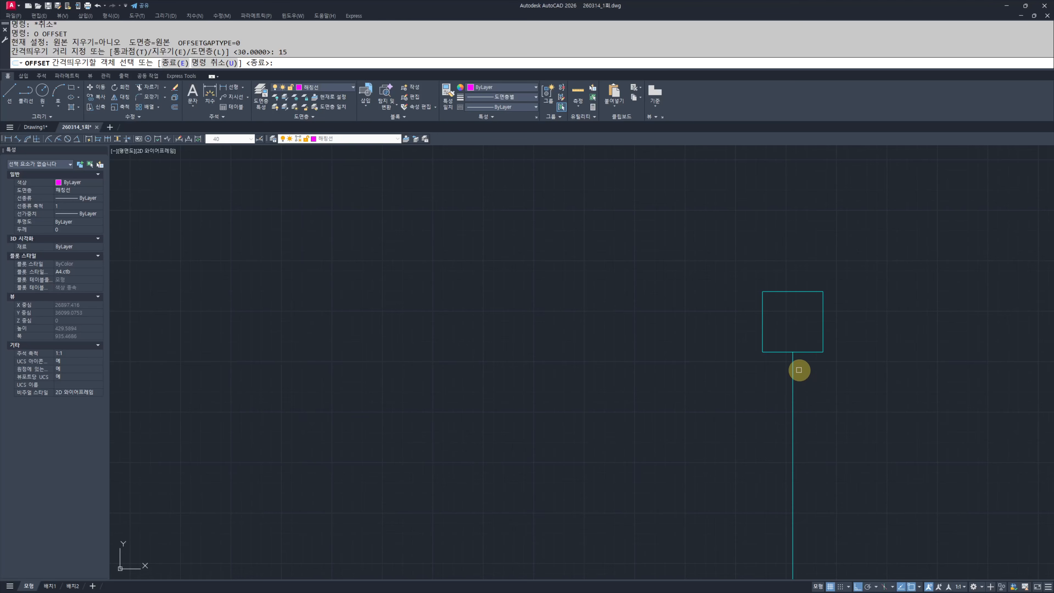
{"action": "left_click", "coordinate": [790, 373]}
{"action": "left_click", "coordinate": [765, 383]}
{"action": "left_click", "coordinate": [792, 370]}
{"action": "left_click", "coordinate": [769, 375]}
{"action": "left_click", "coordinate": [792, 370]}
{"action": "left_click", "coordinate": [816, 374]}
{"action": "key", "text": "Escape"}
{"action": "key", "text": "Escape"}
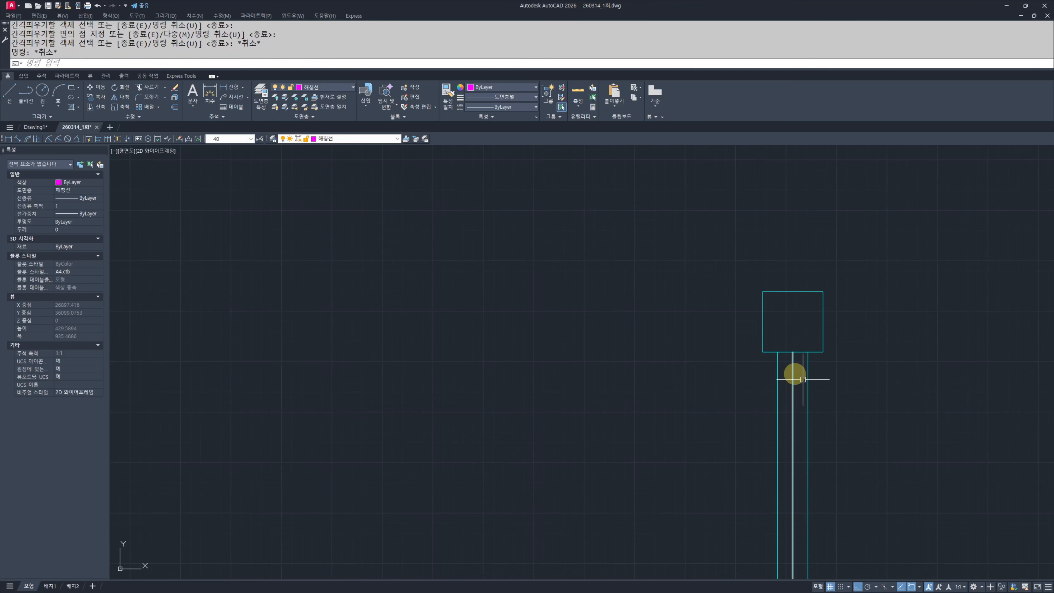
Step: Erase the centre line between the two offset railing post lines
{"action": "left_click", "coordinate": [793, 376]}
{"action": "type", "text": "e"}
{"action": "key", "text": "space"}
{"action": "key", "text": "Escape"}
{"action": "key", "text": "Escape"}
Step: Assign the four lines of the handrail square to the 단면선 layer
{"action": "scroll", "coordinate": [826, 382], "scroll_direction": "down", "scroll_amount": 6}
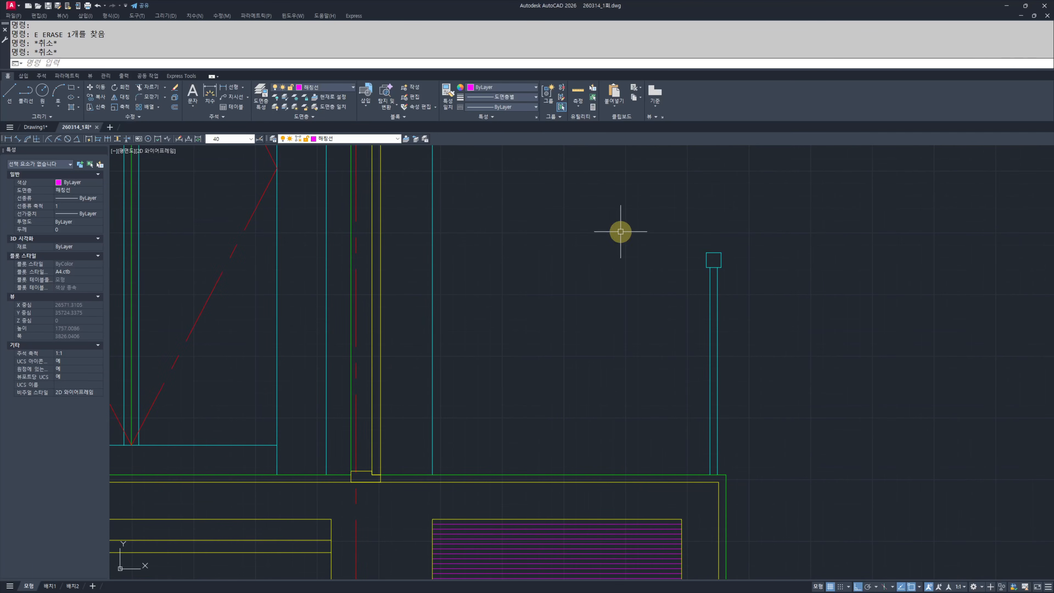
{"action": "scroll", "coordinate": [637, 394], "scroll_direction": "down", "scroll_amount": 4}
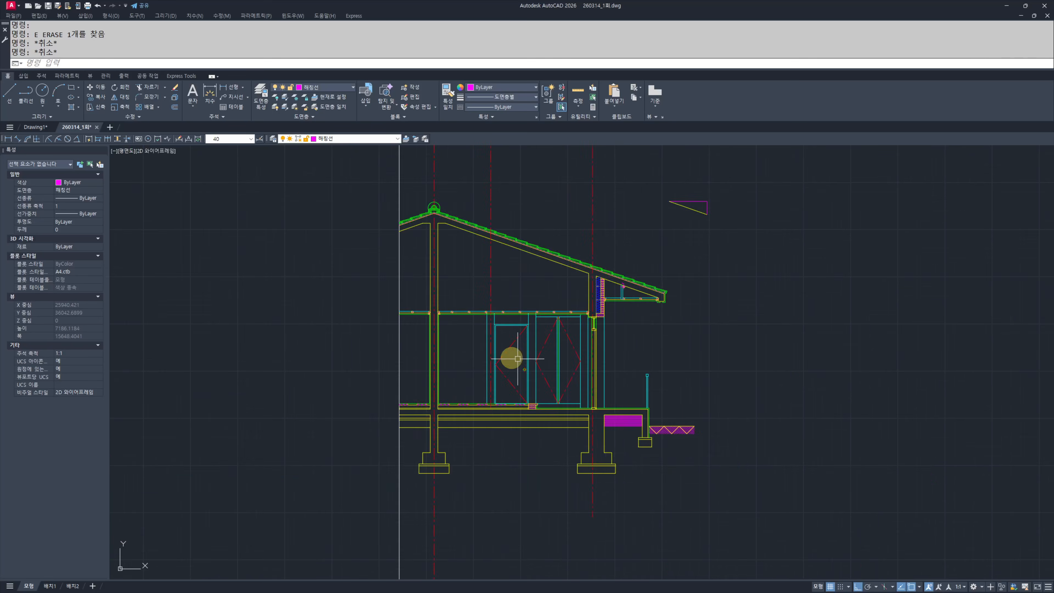
{"action": "mouse_move", "coordinate": [214, 314]}
{"action": "middle_mouse_down"}
{"action": "mouse_move", "coordinate": [585, 455]}
{"action": "mouse_move", "coordinate": [602, 486]}
{"action": "middle_mouse_up"}
{"action": "scroll", "coordinate": [601, 486], "scroll_direction": "down", "scroll_amount": 1}
{"action": "middle_click_drag", "start_coordinate": [743, 506], "coordinate": [497, 386]}
{"action": "scroll", "coordinate": [645, 416], "scroll_direction": "up", "scroll_amount": 4}
{"action": "scroll", "coordinate": [487, 339], "scroll_direction": "up", "scroll_amount": 4}
{"action": "left_click", "coordinate": [504, 278]}
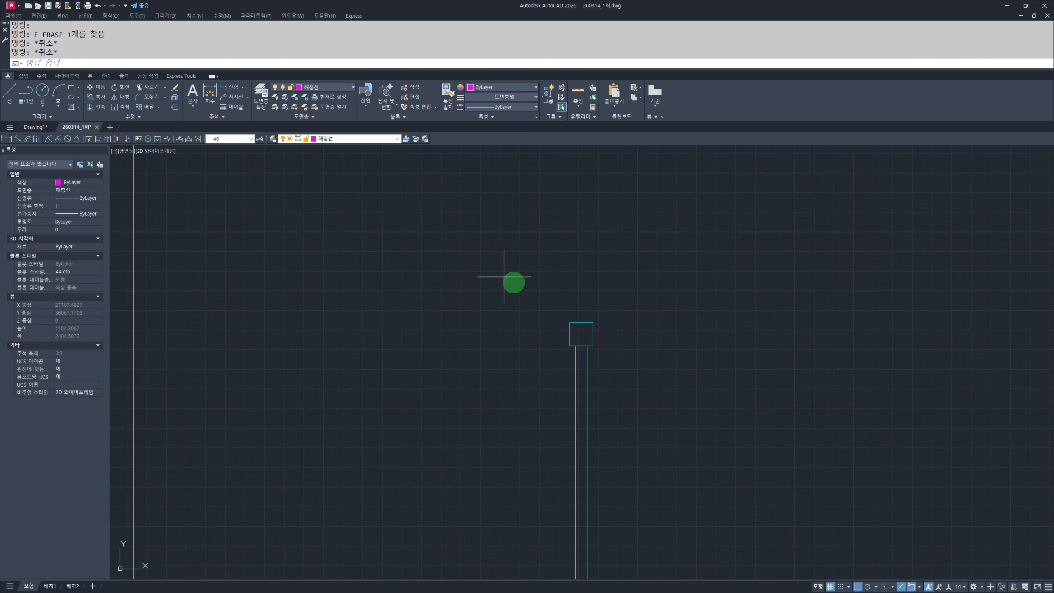
{"action": "left_click", "coordinate": [619, 362]}
{"action": "left_click", "coordinate": [354, 137]}
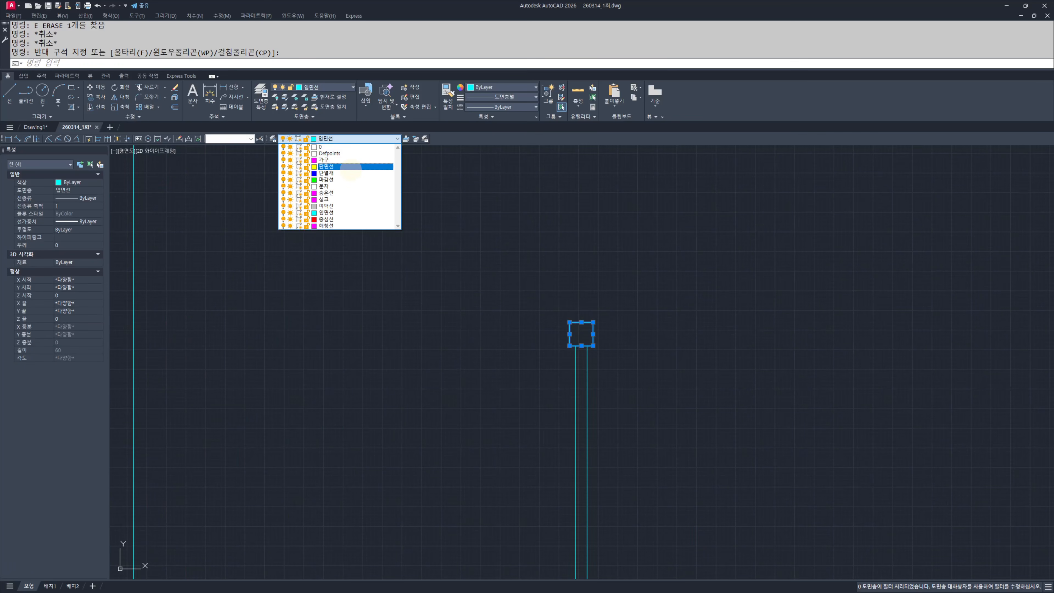
{"action": "left_click", "coordinate": [351, 167]}
{"action": "left_click", "coordinate": [482, 323]}
{"action": "key", "text": "Escape"}
Step: Review the finished section and compare it with the floor plan to find the elevation elements that are still missing
{"action": "scroll", "coordinate": [603, 438], "scroll_direction": "down", "scroll_amount": 10}
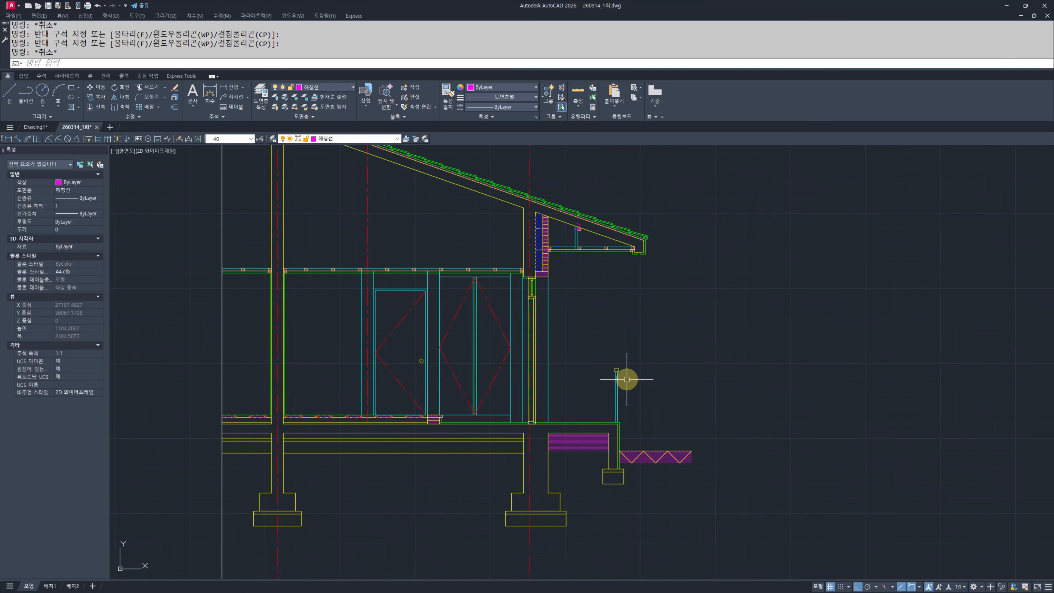
{"action": "scroll", "coordinate": [609, 397], "scroll_direction": "up", "scroll_amount": 6}
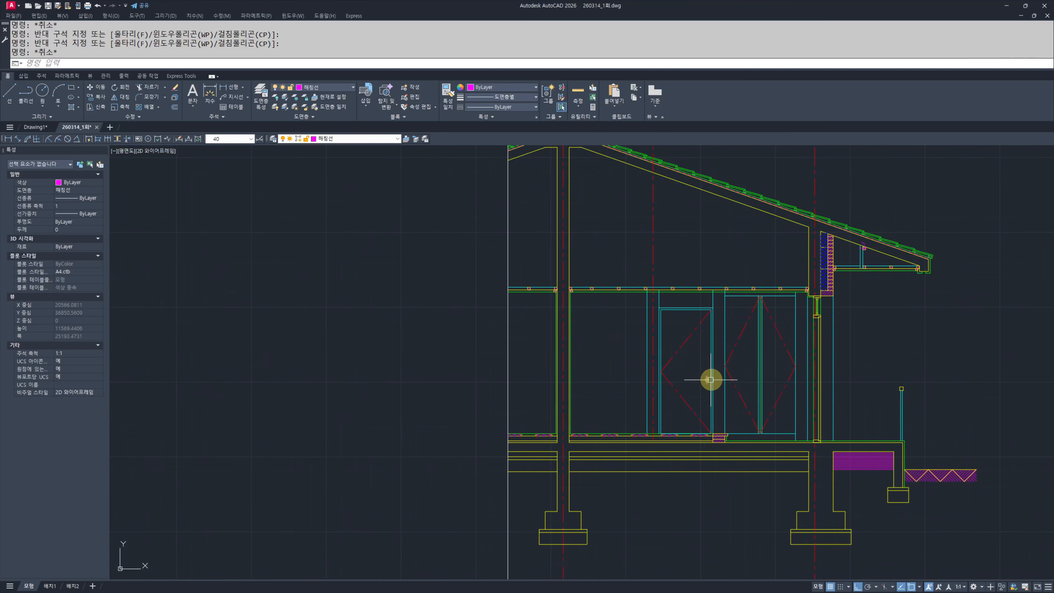
{"action": "middle_click_drag", "start_coordinate": [589, 337], "coordinate": [645, 367]}
{"action": "middle_click_drag", "start_coordinate": [556, 349], "coordinate": [604, 362]}
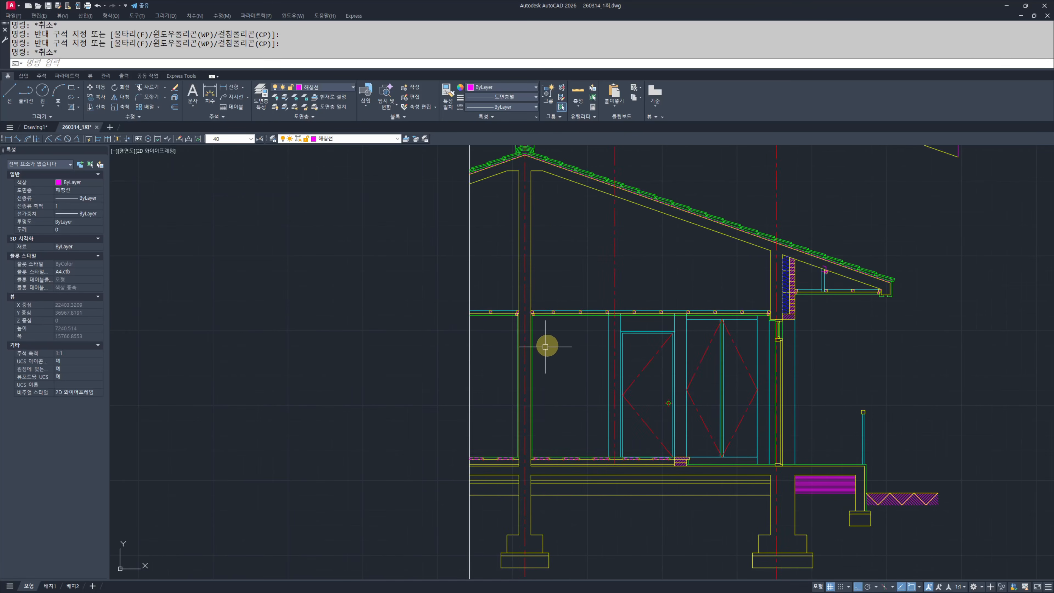
{"action": "scroll", "coordinate": [546, 346], "scroll_direction": "down", "scroll_amount": 8}
{"action": "middle_click_drag", "start_coordinate": [311, 286], "coordinate": [744, 451]}
{"action": "scroll", "coordinate": [609, 289], "scroll_direction": "up", "scroll_amount": 4}
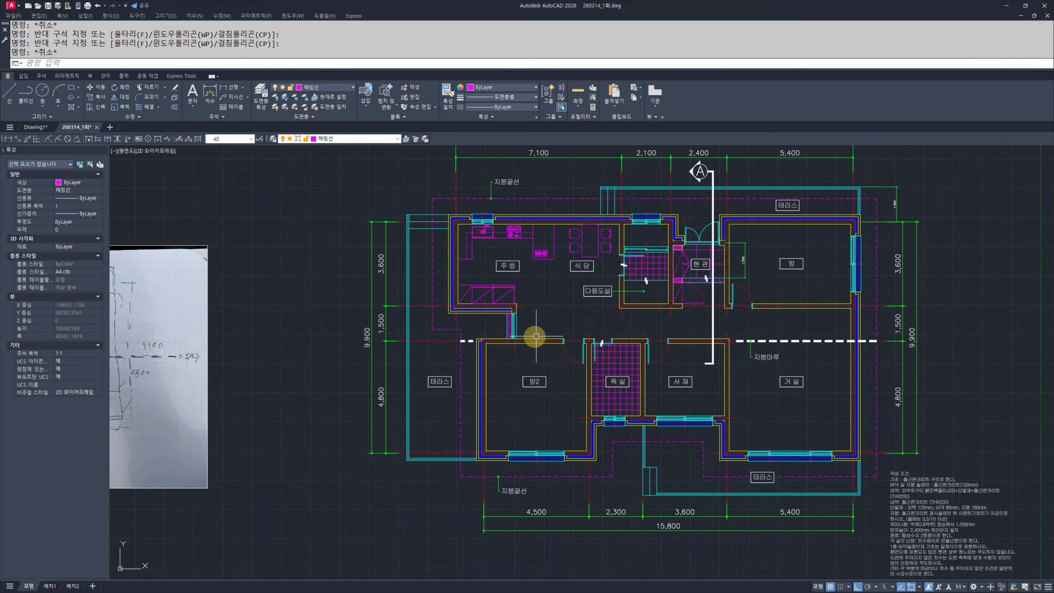
{"action": "scroll", "coordinate": [536, 336], "scroll_direction": "down", "scroll_amount": 4}
{"action": "key", "text": "Escape"}
{"action": "mouse_move", "coordinate": [730, 397]}
{"action": "middle_mouse_down"}
{"action": "mouse_move", "coordinate": [643, 372]}
{"action": "mouse_move", "coordinate": [421, 266]}
{"action": "middle_mouse_up"}
{"action": "key", "text": "Escape"}
{"action": "scroll", "coordinate": [612, 428], "scroll_direction": "up", "scroll_amount": 10}
{"action": "mouse_move", "coordinate": [613, 428]}
{"action": "middle_mouse_down"}
{"action": "mouse_move", "coordinate": [687, 368]}
{"action": "mouse_move", "coordinate": [712, 402]}
{"action": "middle_mouse_up"}
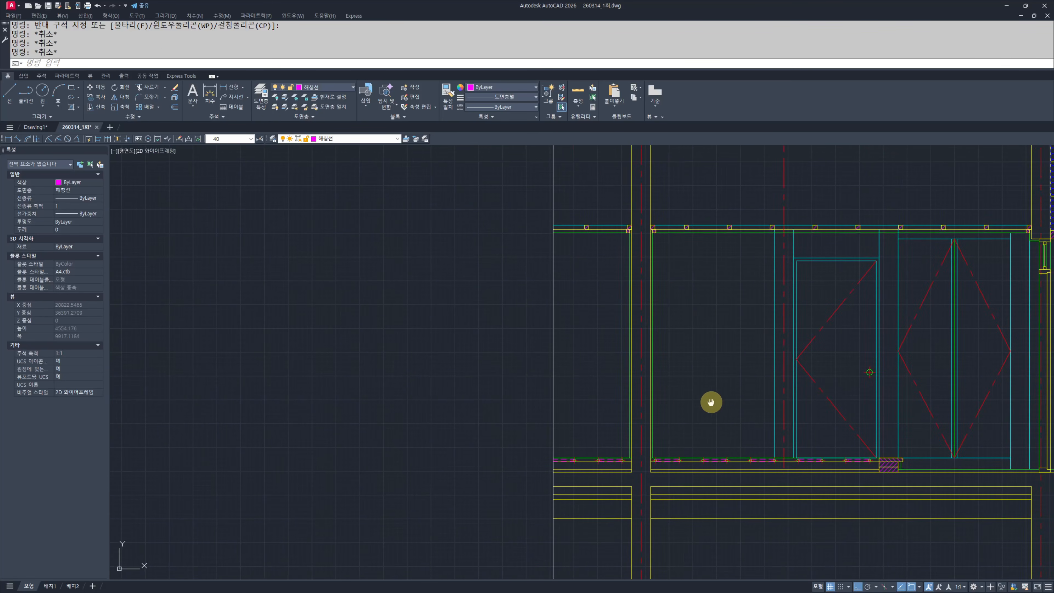
Step: Offset the floor finish line of the space beside the section's cut edge upward by 900
{"action": "scroll", "coordinate": [711, 402], "scroll_direction": "down", "scroll_amount": 2}
{"action": "key", "text": "Escape"}
{"action": "middle_click_drag", "start_coordinate": [623, 405], "coordinate": [673, 387]}
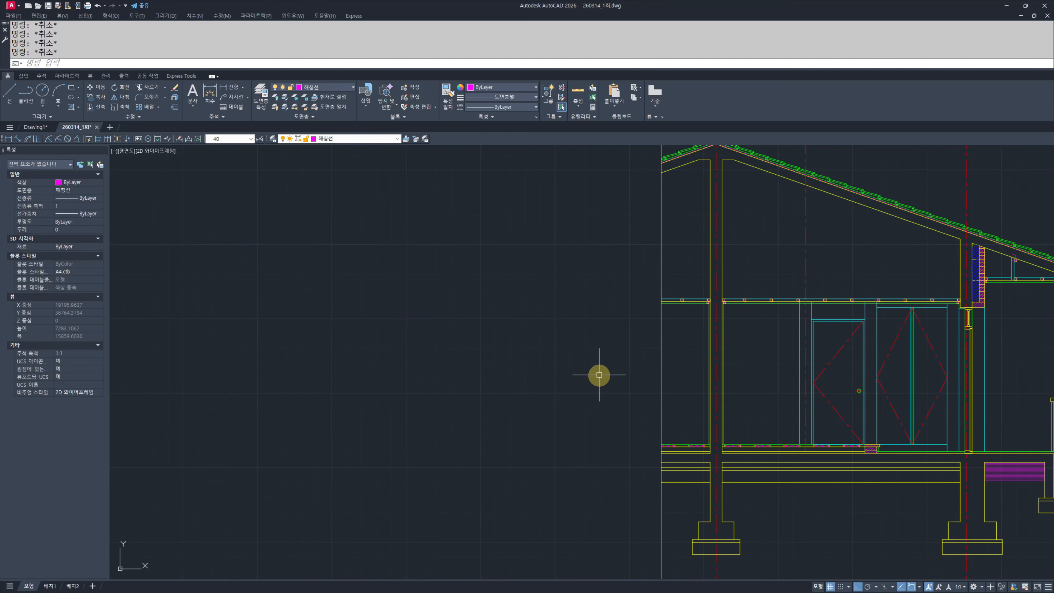
{"action": "type", "text": "o"}
{"action": "key", "text": "Return"}
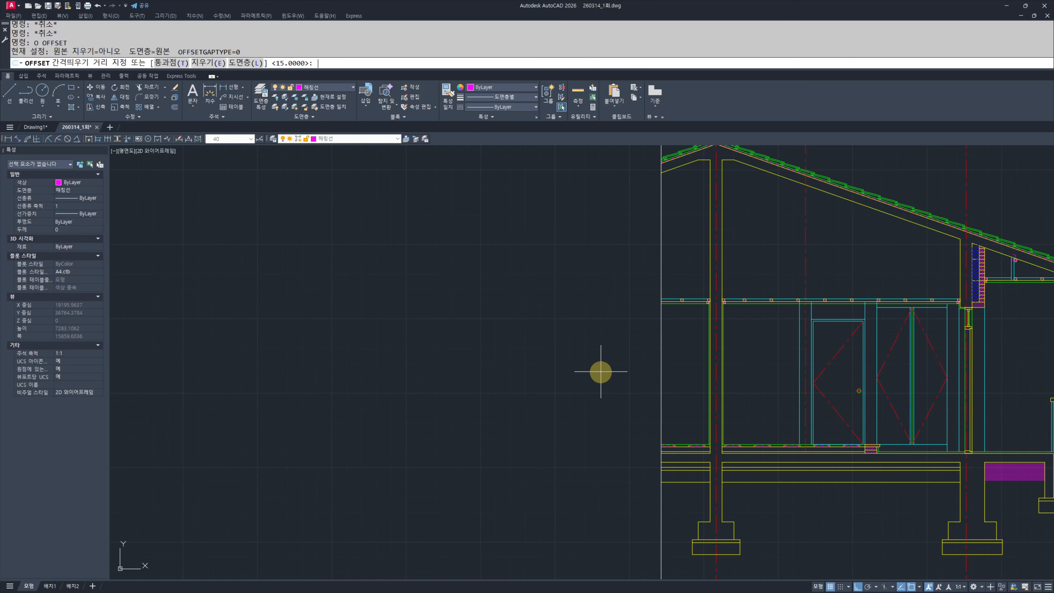
{"action": "type", "text": "900"}
{"action": "key", "text": "Return"}
{"action": "scroll", "coordinate": [663, 427], "scroll_direction": "up", "scroll_amount": 6}
{"action": "middle_click_drag", "start_coordinate": [746, 497], "coordinate": [694, 497]}
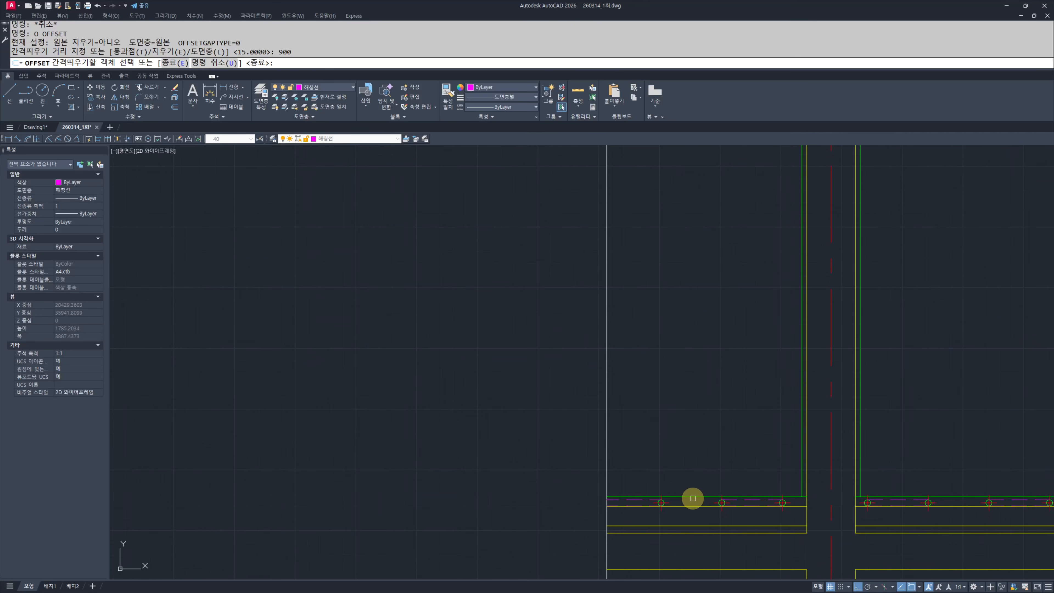
{"action": "left_click", "coordinate": [693, 496]}
{"action": "left_click", "coordinate": [681, 373]}
{"action": "key", "text": "Escape"}
{"action": "key", "text": "Escape"}
Step: Examine the floor plan's window between the kitchen and 방2, including its width and distance from the adjoining walls
{"action": "scroll", "coordinate": [690, 352], "scroll_direction": "down", "scroll_amount": 4}
{"action": "middle_click_drag", "start_coordinate": [724, 287], "coordinate": [769, 412]}
{"action": "scroll", "coordinate": [715, 448], "scroll_direction": "down", "scroll_amount": 6}
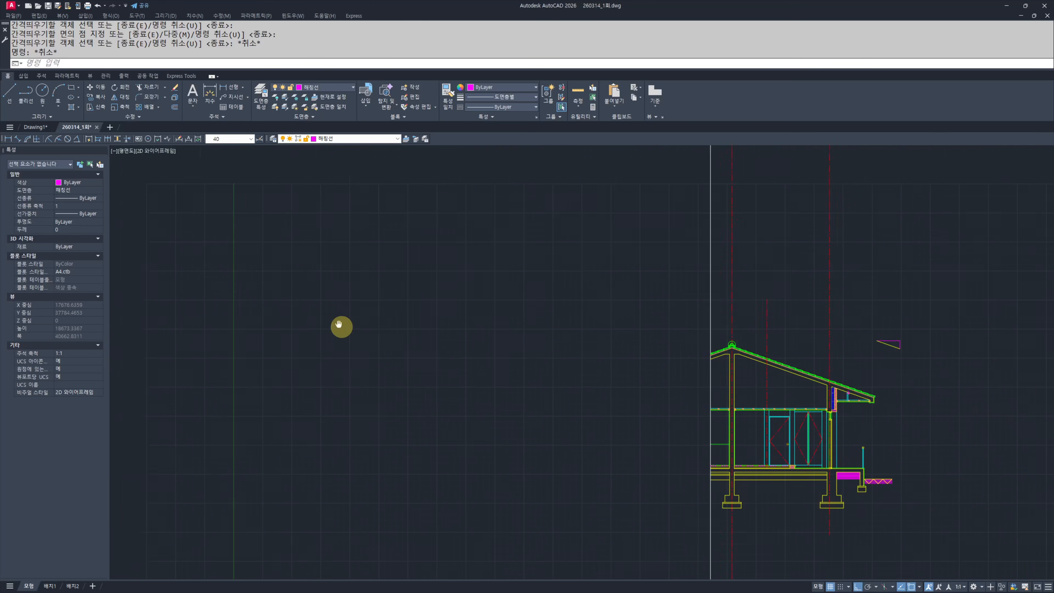
{"action": "middle_click_drag", "start_coordinate": [341, 327], "coordinate": [601, 459]}
{"action": "middle_click_drag", "start_coordinate": [332, 344], "coordinate": [607, 472]}
{"action": "middle_click_drag", "start_coordinate": [282, 183], "coordinate": [454, 278]}
{"action": "scroll", "coordinate": [454, 307], "scroll_direction": "up", "scroll_amount": 5}
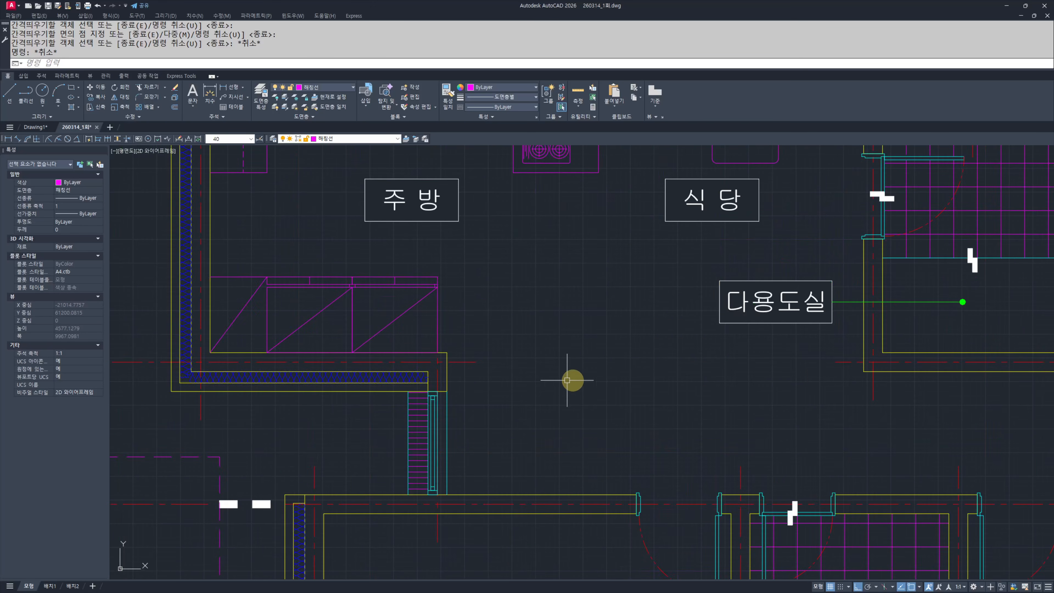
{"action": "scroll", "coordinate": [571, 377], "scroll_direction": "down", "scroll_amount": 2}
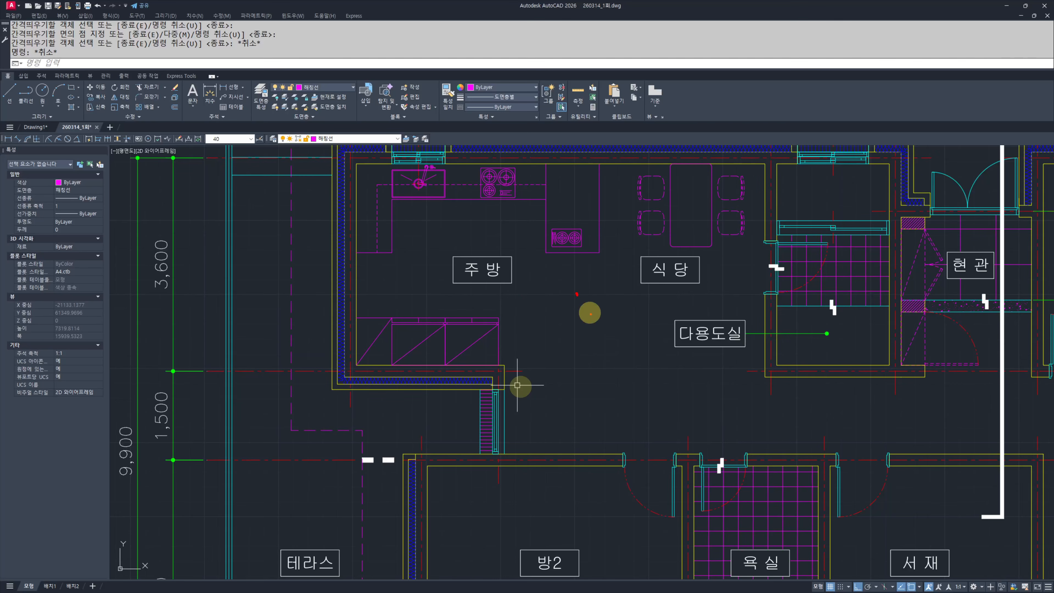
{"action": "key", "text": "Escape"}
{"action": "key", "text": "Escape"}
{"action": "key", "text": "Escape"}
{"action": "left_click", "coordinate": [1025, 6]}
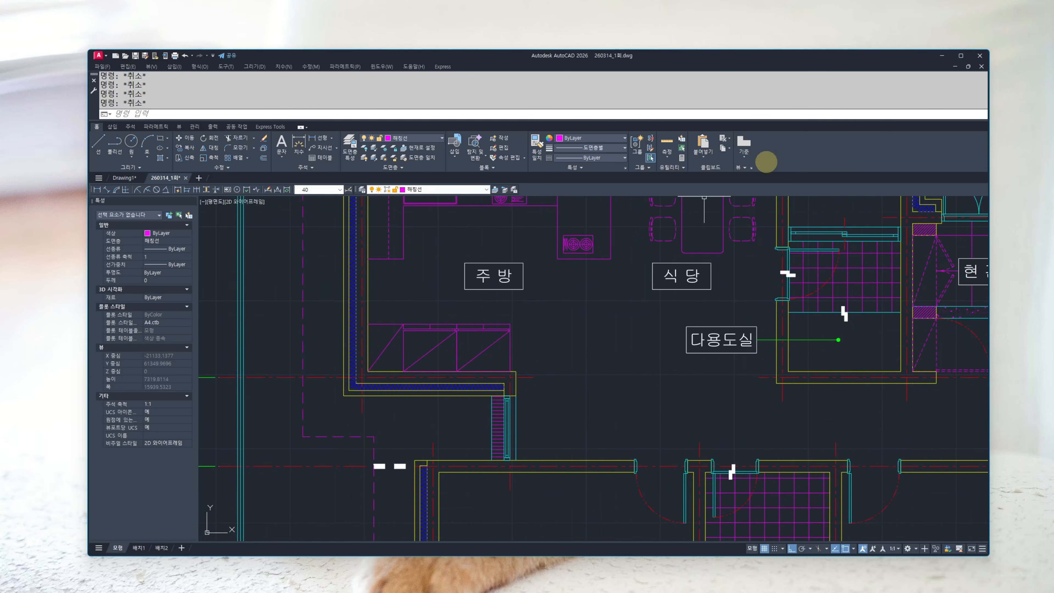
{"action": "left_click", "coordinate": [961, 56]}
{"action": "scroll", "coordinate": [539, 340], "scroll_direction": "up", "scroll_amount": 3}
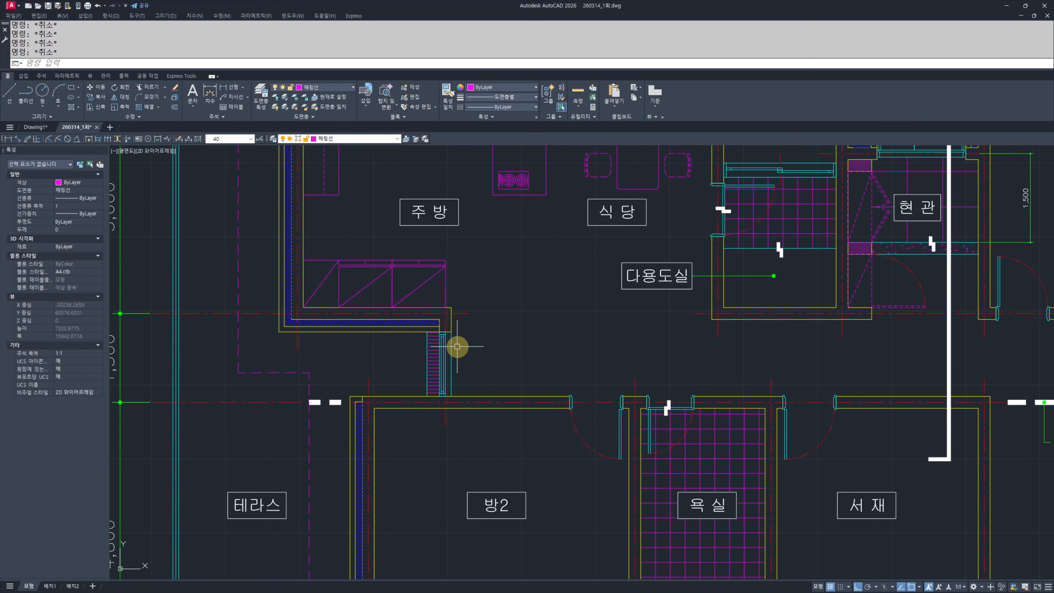
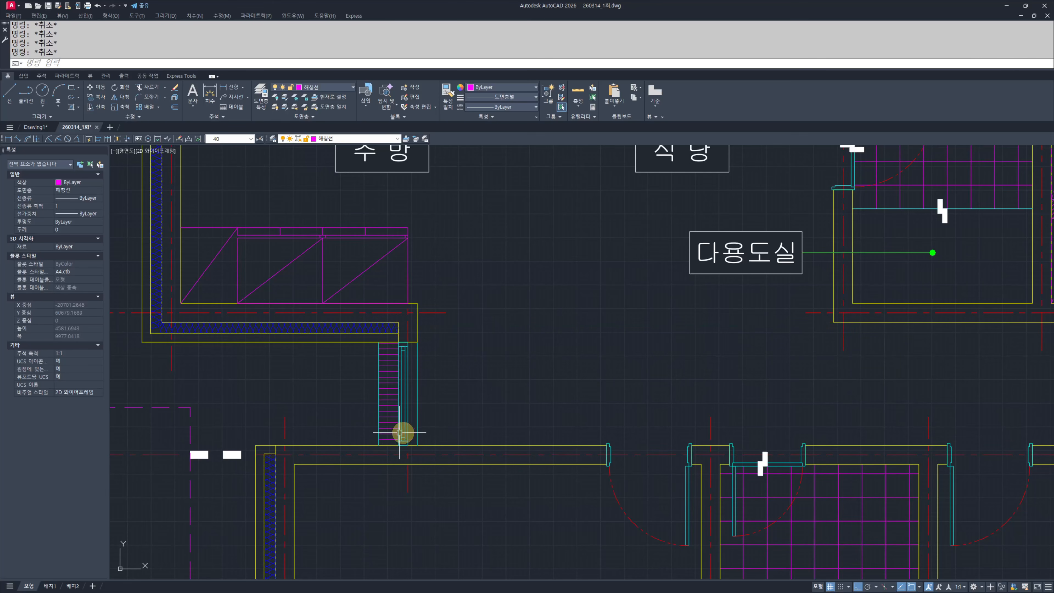
{"action": "scroll", "coordinate": [395, 440], "scroll_direction": "up", "scroll_amount": 4}
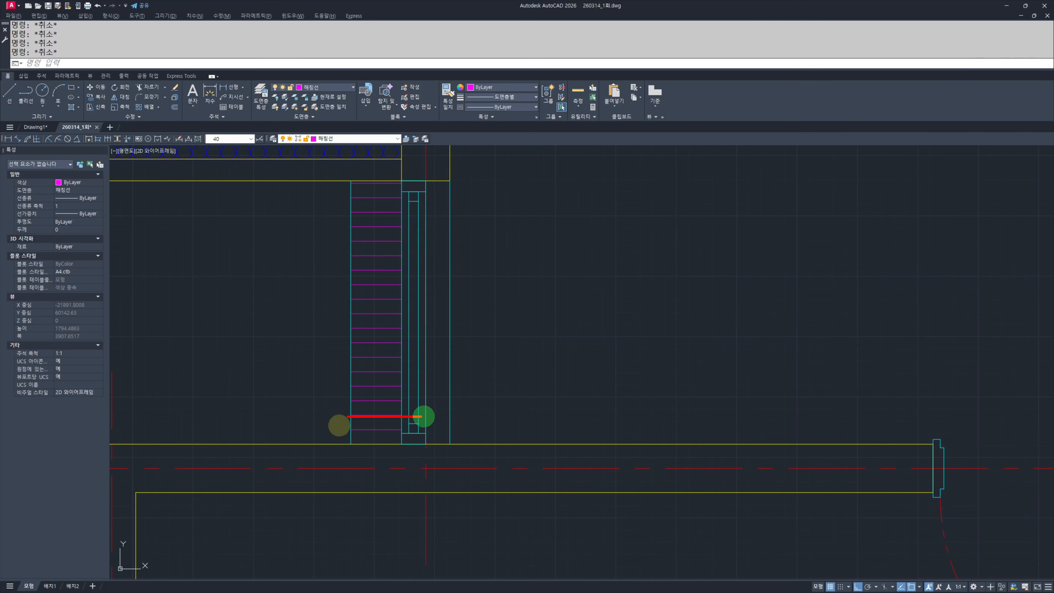
{"action": "middle_click_drag", "start_coordinate": [473, 291], "coordinate": [506, 379]}
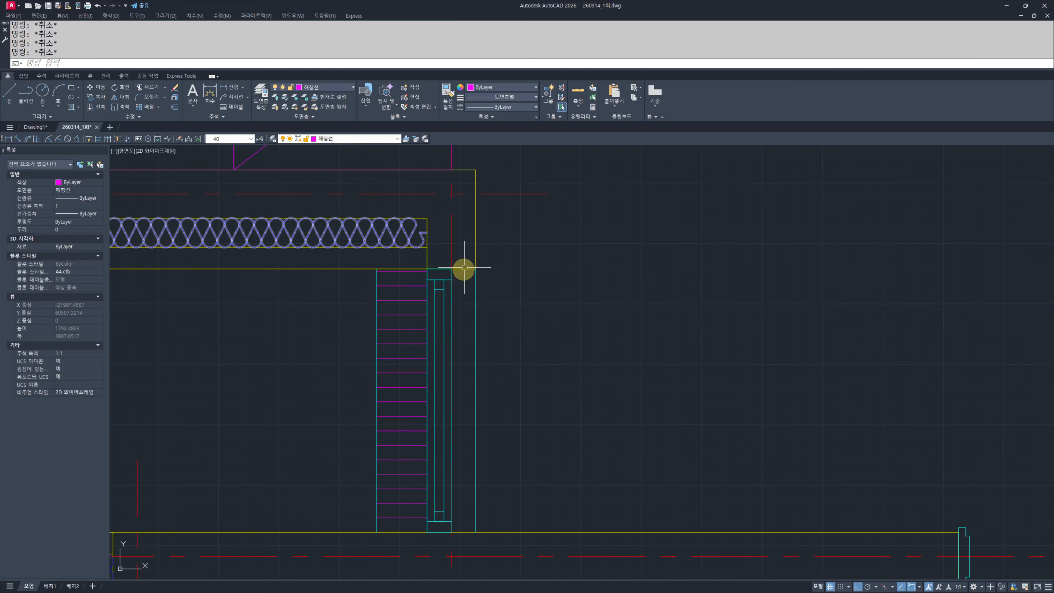
{"action": "scroll", "coordinate": [367, 274], "scroll_direction": "down", "scroll_amount": 2}
{"action": "scroll", "coordinate": [428, 347], "scroll_direction": "down", "scroll_amount": 10}
{"action": "middle_click_drag", "start_coordinate": [554, 387], "coordinate": [372, 329]}
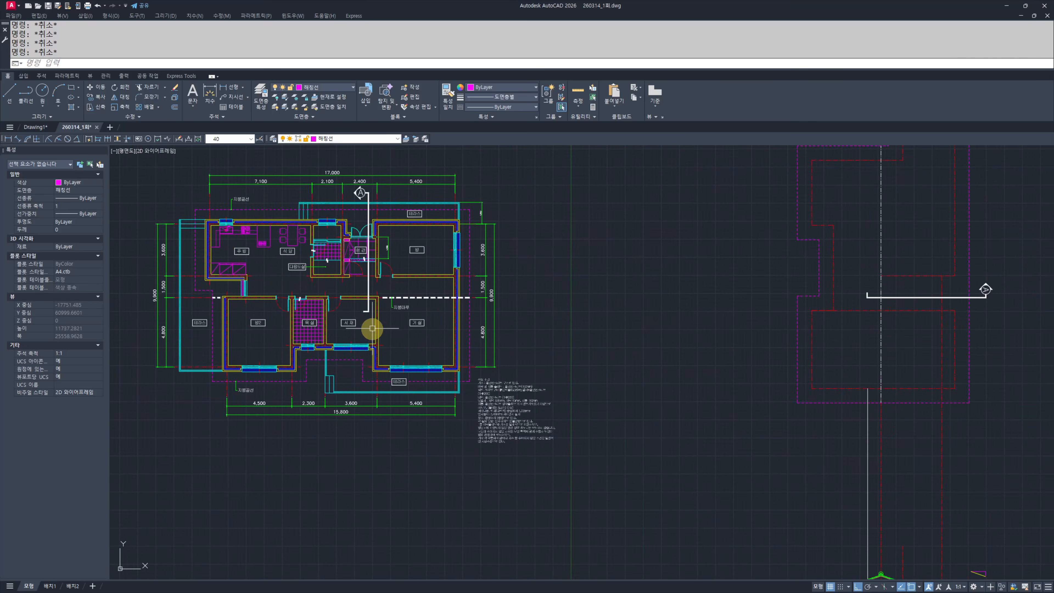
Step: Offset the interior wall's finish line by 100 toward the section's cut edge to set one side of the window
{"action": "mouse_move", "coordinate": [897, 532]}
{"action": "middle_mouse_down"}
{"action": "mouse_move", "coordinate": [617, 419]}
{"action": "mouse_move", "coordinate": [561, 328]}
{"action": "middle_mouse_up"}
{"action": "scroll", "coordinate": [612, 412], "scroll_direction": "up", "scroll_amount": 2}
{"action": "mouse_move", "coordinate": [947, 462]}
{"action": "middle_mouse_down"}
{"action": "mouse_move", "coordinate": [666, 422]}
{"action": "mouse_move", "coordinate": [549, 421]}
{"action": "middle_mouse_up"}
{"action": "middle_click_drag", "start_coordinate": [350, 422], "coordinate": [774, 424]}
{"action": "scroll", "coordinate": [480, 408], "scroll_direction": "up", "scroll_amount": 4}
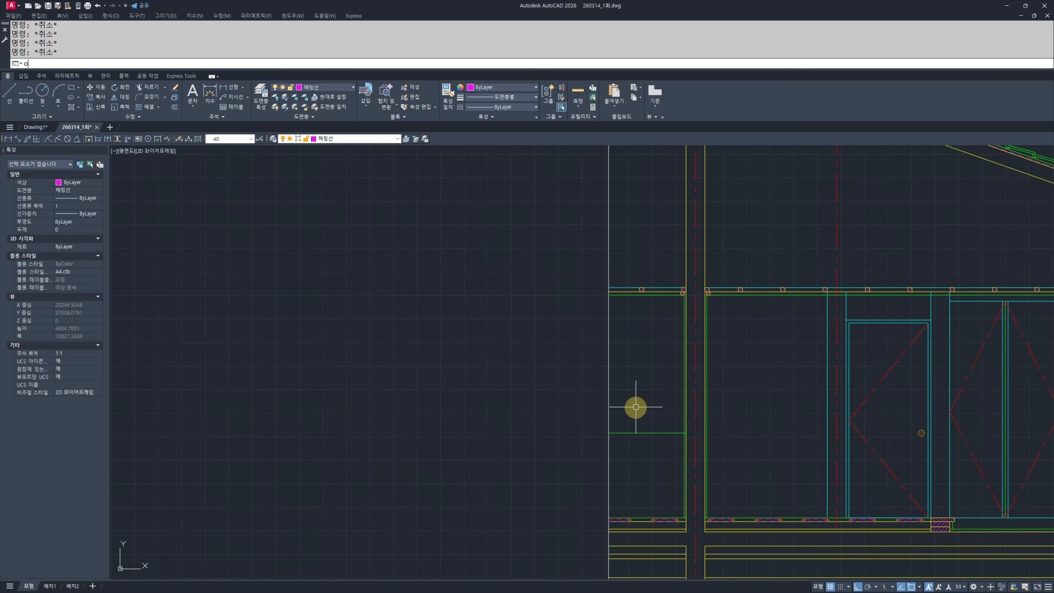
{"action": "key", "text": "Return"}
{"action": "type", "text": "100"}
{"action": "key", "text": "Return"}
{"action": "scroll", "coordinate": [689, 438], "scroll_direction": "up", "scroll_amount": 3}
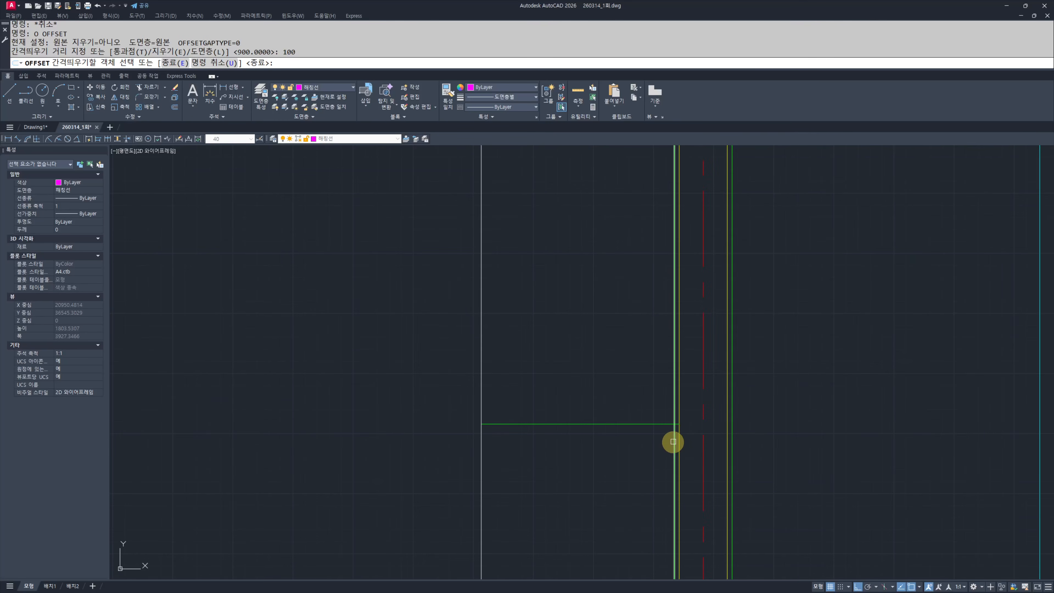
{"action": "left_click", "coordinate": [673, 442]}
{"action": "left_click", "coordinate": [633, 440]}
{"action": "key", "text": "Escape"}
{"action": "key", "text": "Escape"}
{"action": "scroll", "coordinate": [643, 450], "scroll_direction": "down", "scroll_amount": 4}
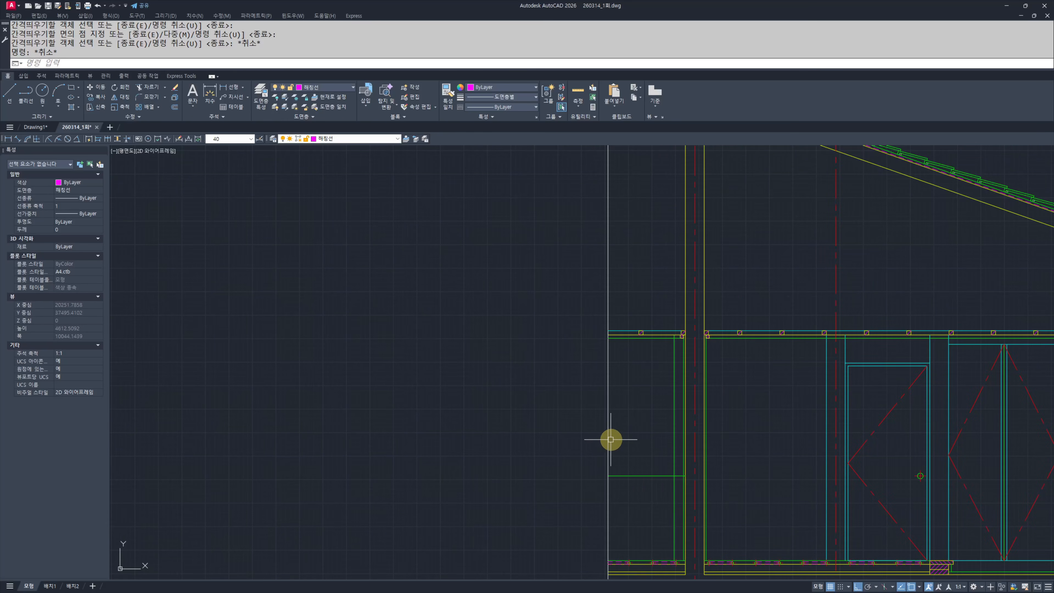
Step: Offset the new window side line by 1000 away from the interior wall, past the section's cut edge
{"action": "scroll", "coordinate": [631, 463], "scroll_direction": "up", "scroll_amount": 3}
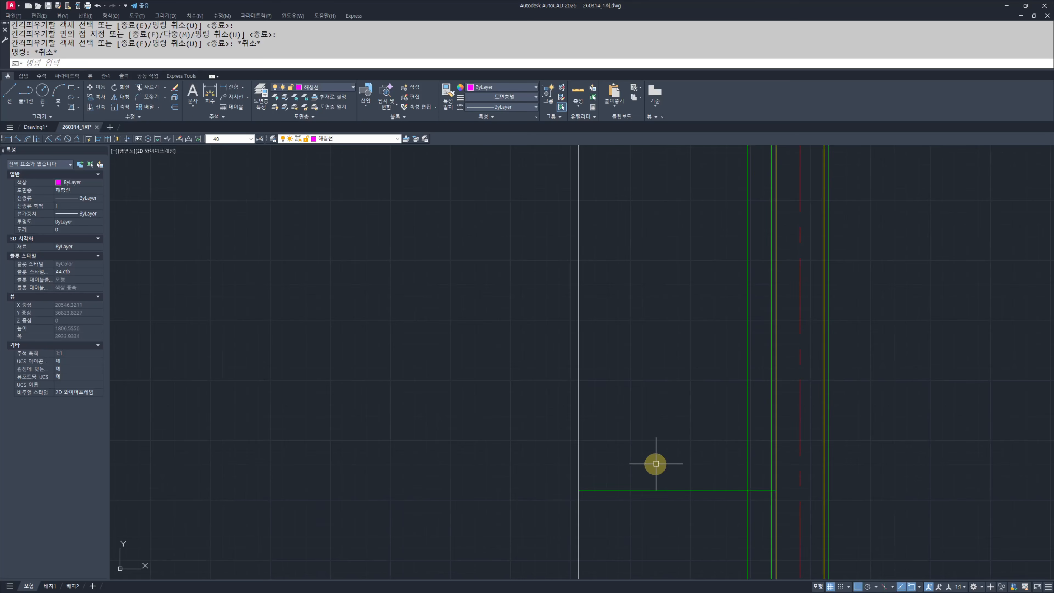
{"action": "scroll", "coordinate": [656, 464], "scroll_direction": "down", "scroll_amount": 3}
{"action": "type", "text": "o"}
{"action": "key", "text": "Return"}
{"action": "type", "text": "1"}
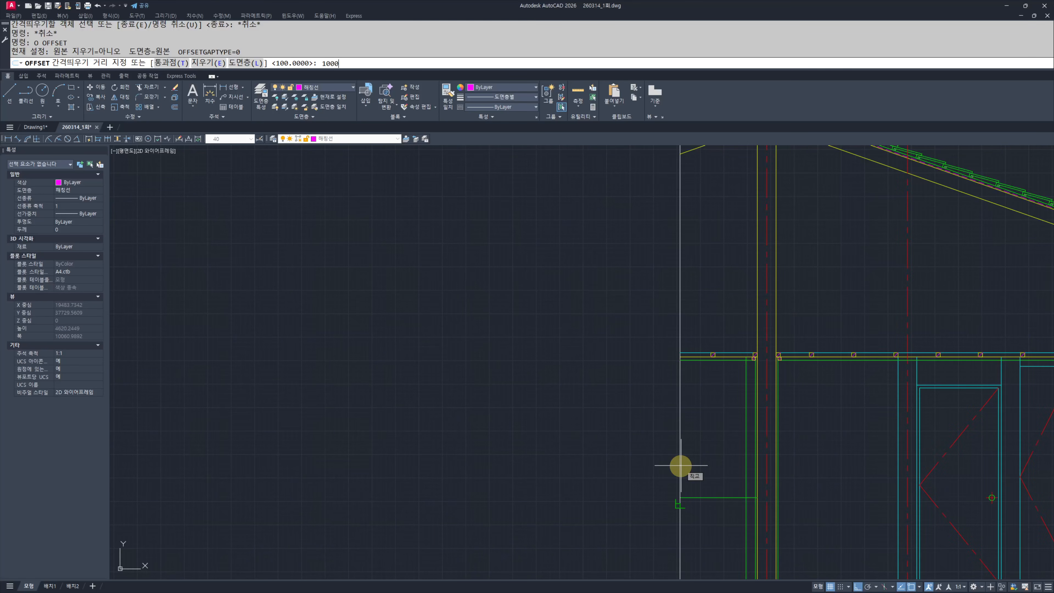
{"action": "key", "text": "Return"}
{"action": "left_click", "coordinate": [744, 415]}
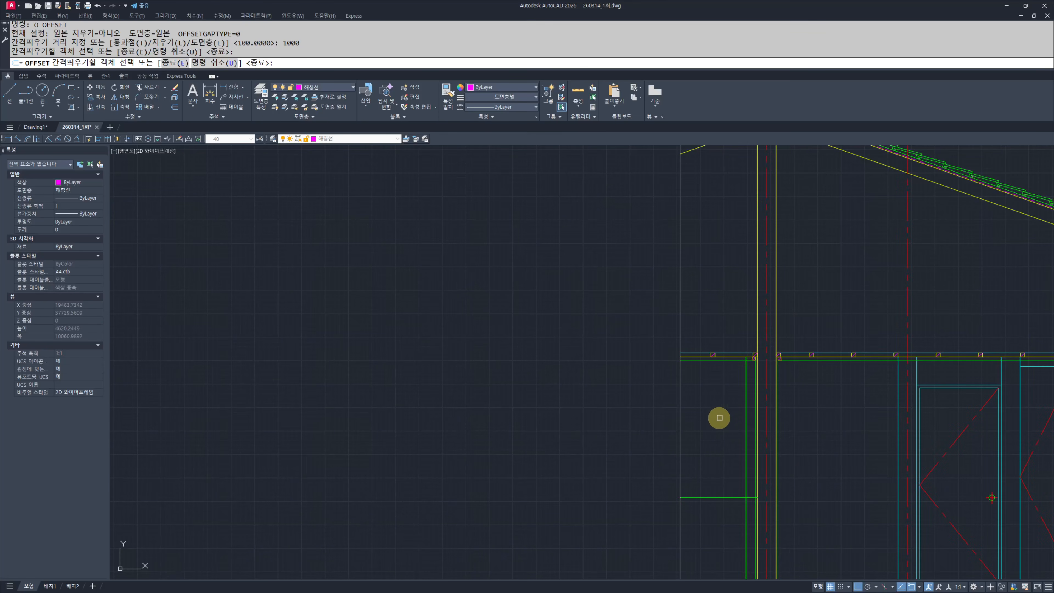
{"action": "left_click", "coordinate": [744, 402]}
{"action": "left_click", "coordinate": [633, 420]}
{"action": "key", "text": "Escape"}
{"action": "key", "text": "Escape"}
Step: Extend the line 900 above the floor past the section's cut edge to the far window side line
{"action": "scroll", "coordinate": [707, 491], "scroll_direction": "up", "scroll_amount": 3}
{"action": "type", "text": "ex"}
{"action": "key", "text": "Return"}
{"action": "key", "text": "Return"}
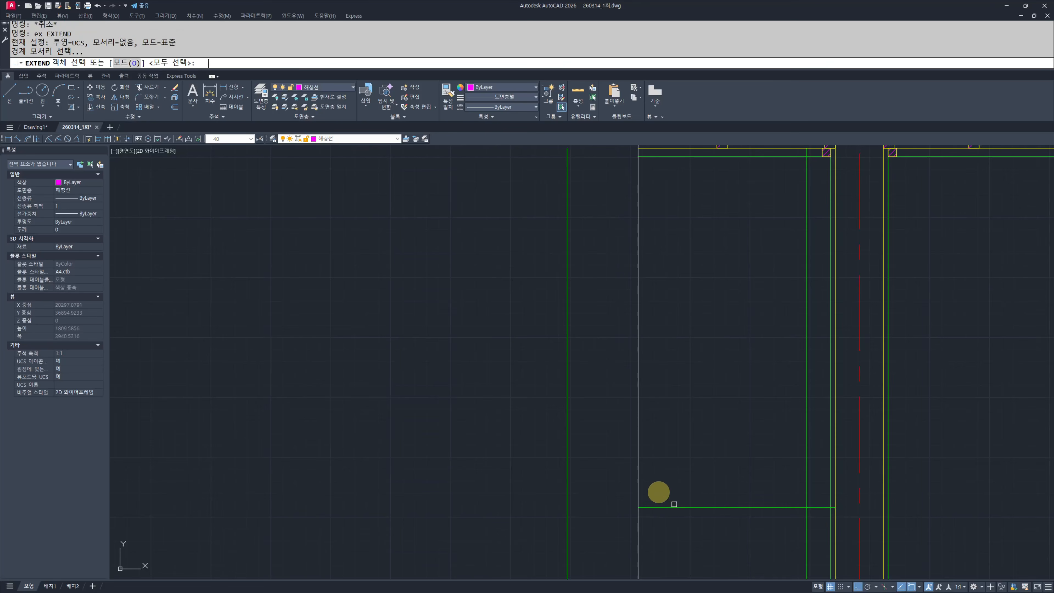
{"action": "left_click", "coordinate": [666, 487]}
{"action": "left_click", "coordinate": [632, 544]}
{"action": "key", "text": "Escape"}
{"action": "key", "text": "Escape"}
{"action": "scroll", "coordinate": [627, 505], "scroll_direction": "down", "scroll_amount": 2}
{"action": "type", "text": "rec"}
{"action": "key", "text": "Return"}
{"action": "left_click", "coordinate": [585, 517]}
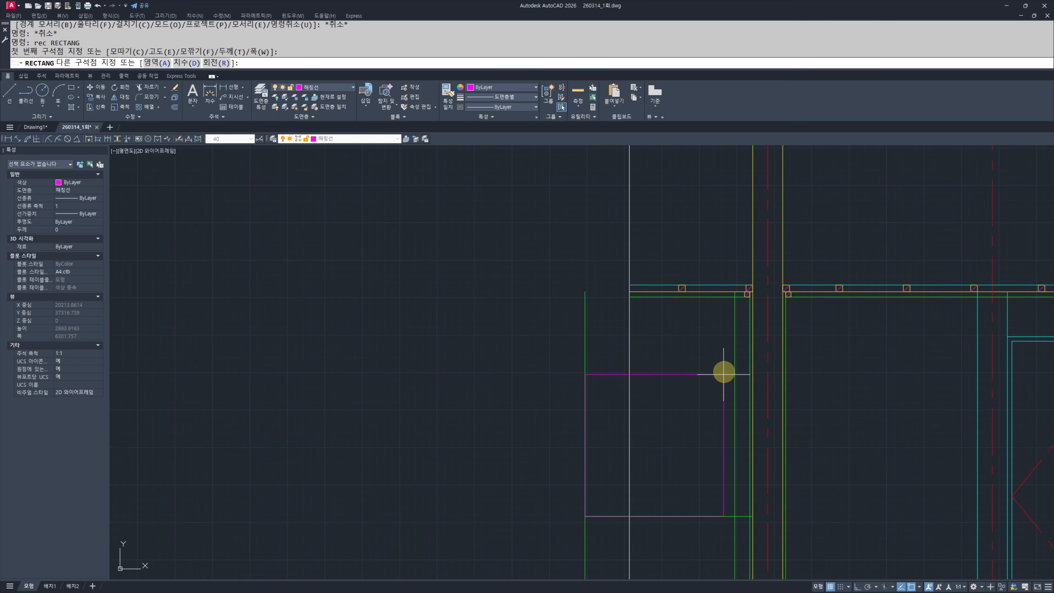
{"action": "scroll", "coordinate": [735, 297], "scroll_direction": "up", "scroll_amount": 4}
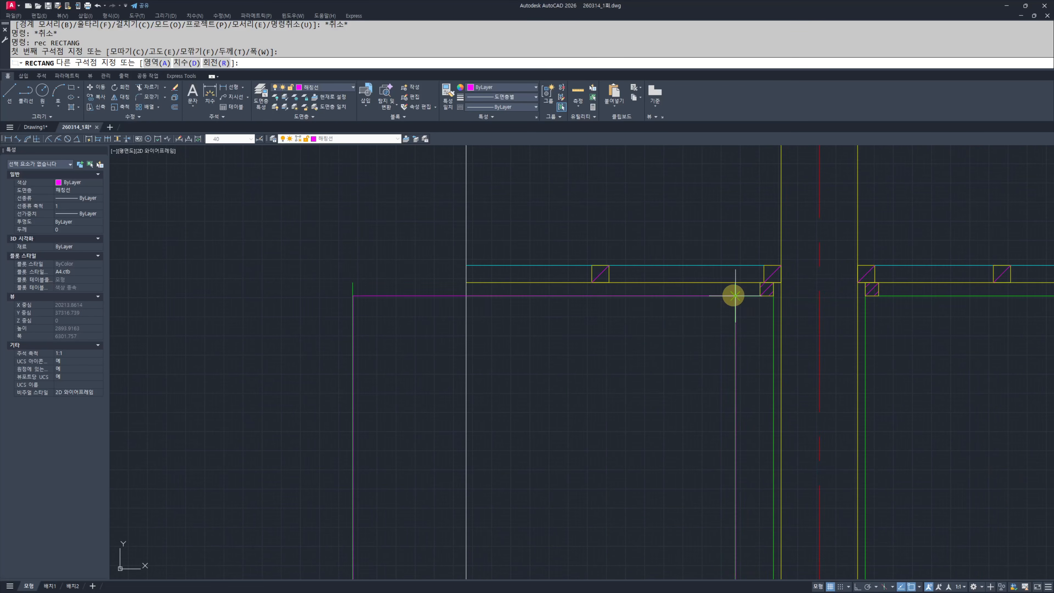
{"action": "key", "text": "Escape"}
Step: Offset the lower edge line of the ceiling joists beside the cut edge downward by 100 to set the window head
{"action": "type", "text": "o"}
{"action": "key", "text": "Return"}
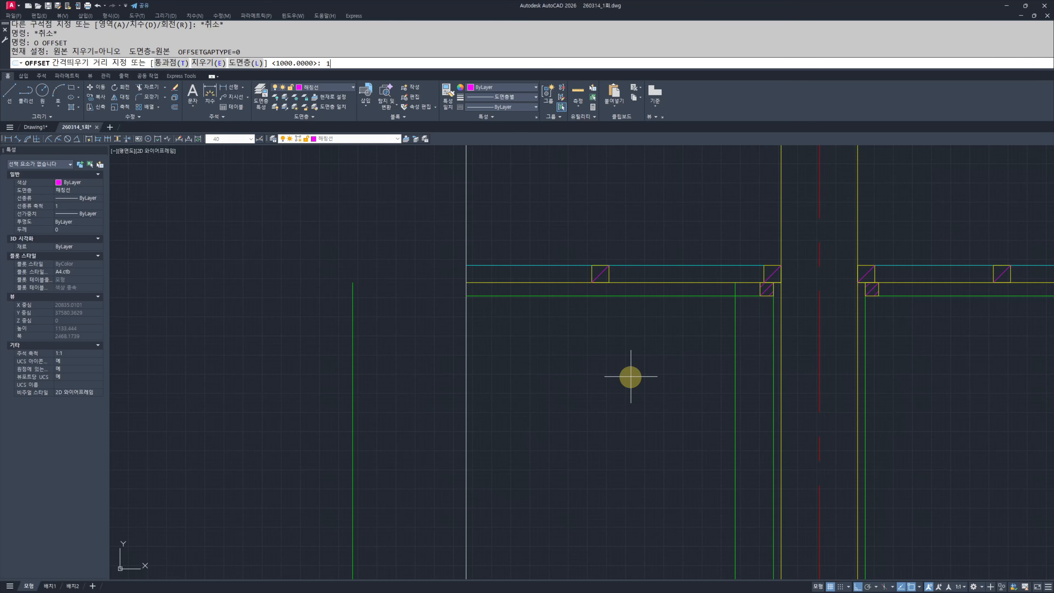
{"action": "type", "text": "100"}
{"action": "key", "text": "Return"}
{"action": "left_click", "coordinate": [648, 284]}
{"action": "left_click", "coordinate": [640, 341]}
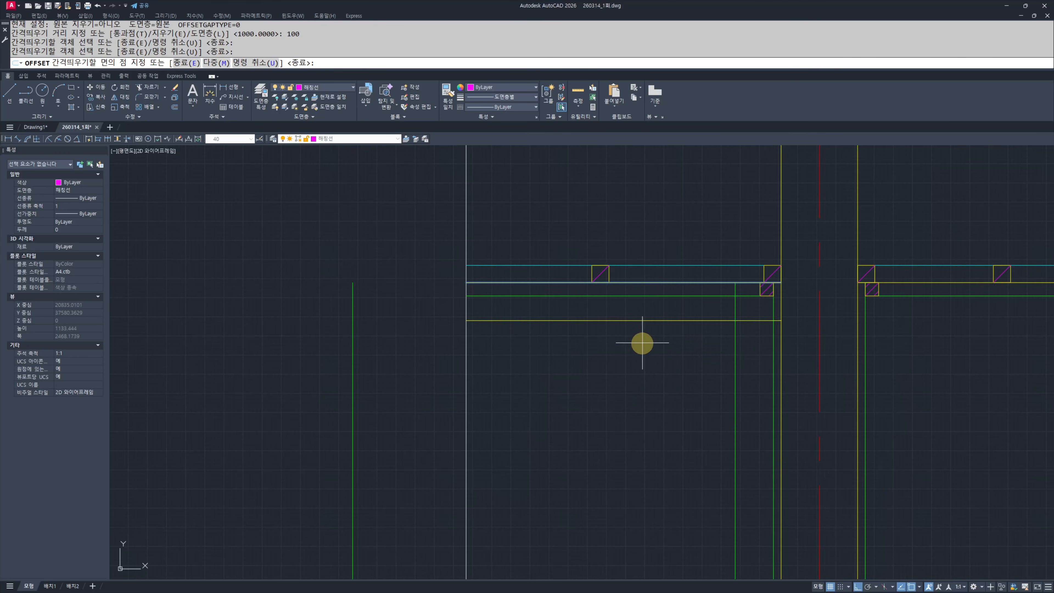
Step: Stretch the window head line's end about 885 past the section's cut edge, beyond the far window side line
{"action": "key", "text": "Escape"}
{"action": "type", "text": "s"}
{"action": "key", "text": "Return"}
{"action": "left_click", "coordinate": [506, 355]}
{"action": "left_click", "coordinate": [444, 303]}
{"action": "key", "text": "Return"}
{"action": "left_click", "coordinate": [576, 360]}
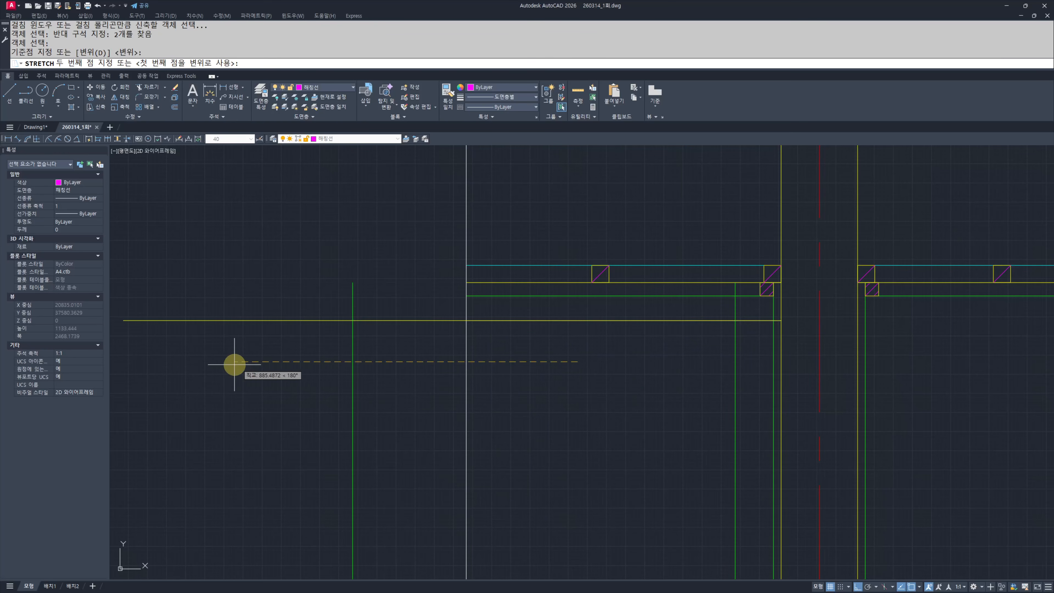
{"action": "left_click", "coordinate": [234, 365]}
{"action": "key", "text": "Escape"}
{"action": "key", "text": "Escape"}
Step: Draw the window outline as a rectangle between the two side lines, from the sill line up to the head line
{"action": "scroll", "coordinate": [404, 385], "scroll_direction": "down", "scroll_amount": 4}
{"action": "middle_click_drag", "start_coordinate": [457, 419], "coordinate": [516, 364]}
{"action": "type", "text": "rec"}
{"action": "key", "text": "Return"}
{"action": "left_click", "coordinate": [443, 513]}
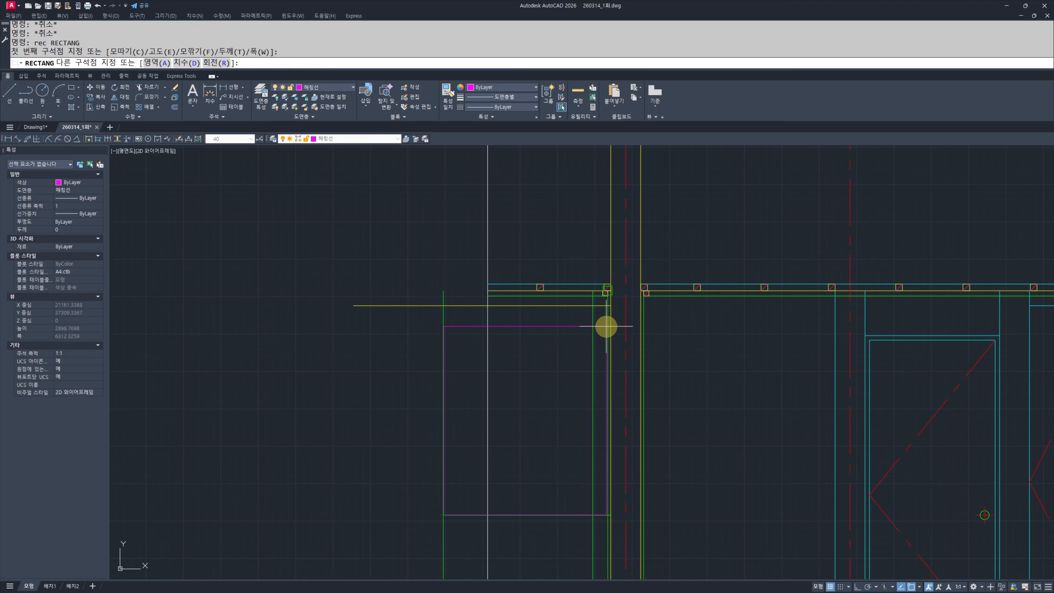
{"action": "scroll", "coordinate": [777, 391], "scroll_direction": "down", "scroll_amount": 5}
{"action": "key", "text": "Escape"}
{"action": "key", "text": "Escape"}
Step: Erase the window side construction line beyond the cut edge and the head construction line
{"action": "scroll", "coordinate": [592, 346], "scroll_direction": "up", "scroll_amount": 5}
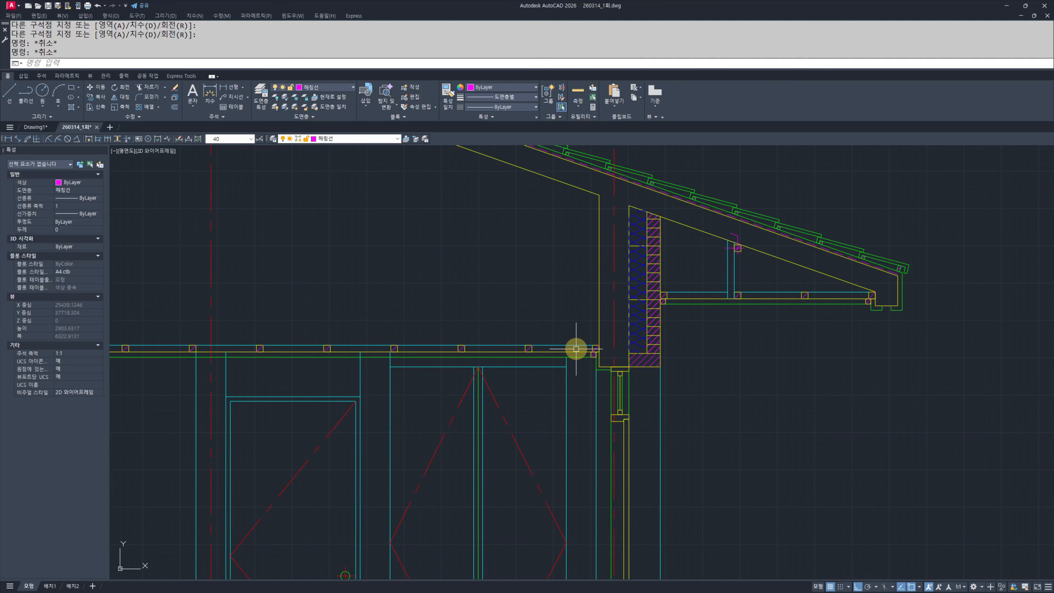
{"action": "scroll", "coordinate": [506, 405], "scroll_direction": "down", "scroll_amount": 4}
{"action": "key", "text": "Escape"}
{"action": "key", "text": "Escape"}
{"action": "scroll", "coordinate": [461, 395], "scroll_direction": "up", "scroll_amount": 7}
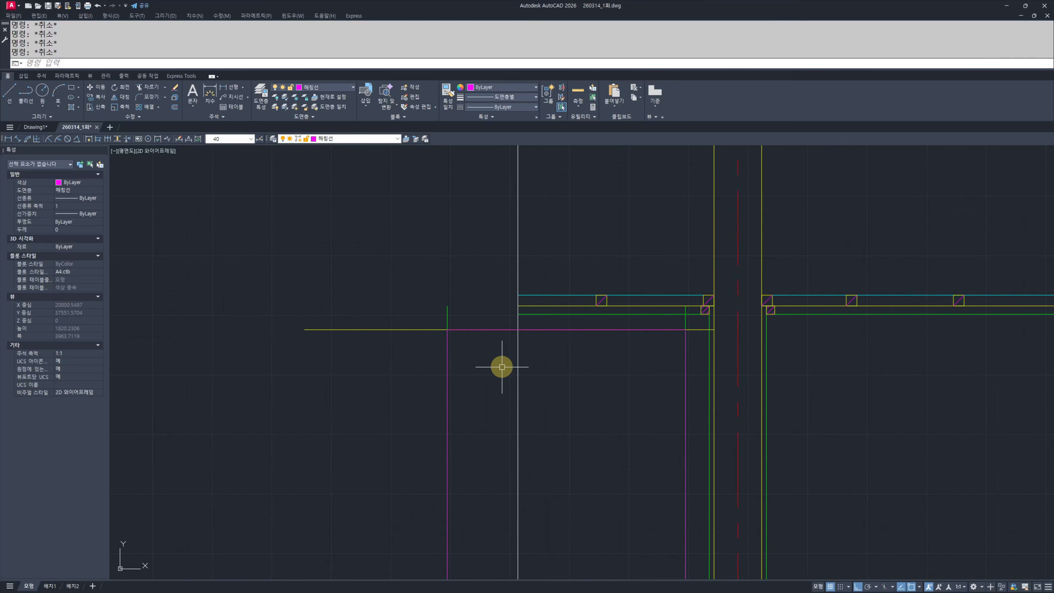
{"action": "scroll", "coordinate": [548, 359], "scroll_direction": "down", "scroll_amount": 2}
{"action": "left_click", "coordinate": [588, 249]}
{"action": "left_click", "coordinate": [501, 287]}
{"action": "type", "text": "e"}
{"action": "key", "text": "Return"}
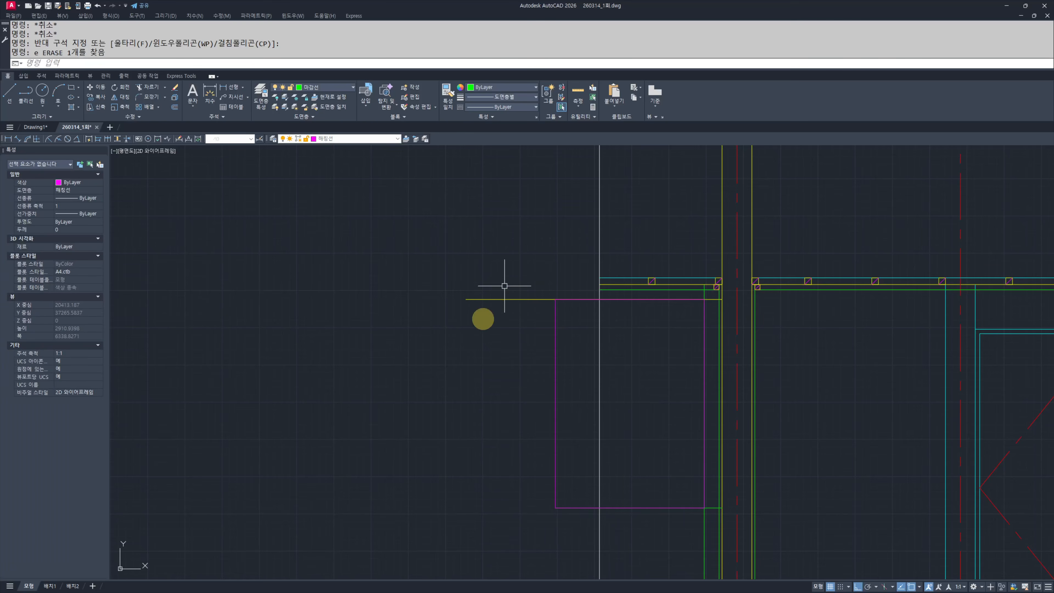
{"action": "left_click_drag", "start_coordinate": [501, 287], "coordinate": [477, 316]}
{"action": "scroll", "coordinate": [519, 332], "scroll_direction": "down", "scroll_amount": 2}
{"action": "middle_click_drag", "start_coordinate": [518, 333], "coordinate": [539, 352]}
Step: Erase the remaining construction lines at the window outline's lower corner near the interior wall
{"action": "scroll", "coordinate": [593, 440], "scroll_direction": "up", "scroll_amount": 4}
{"action": "left_click", "coordinate": [612, 455]}
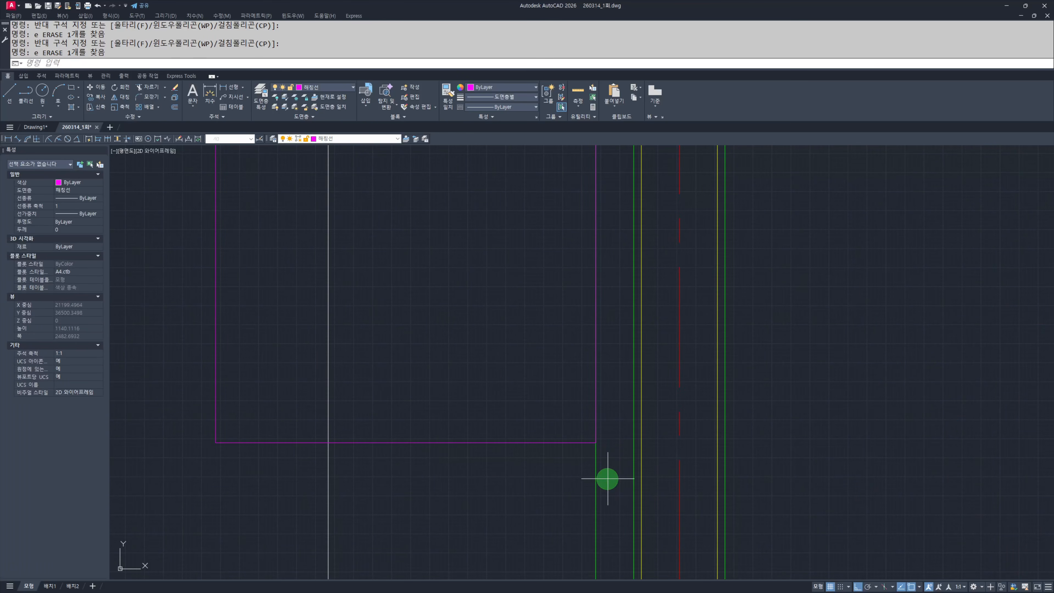
{"action": "left_click", "coordinate": [556, 467]}
{"action": "type", "text": "e"}
{"action": "key", "text": "Return"}
{"action": "key", "text": "Escape"}
{"action": "key", "text": "Escape"}
Step: Offset the window outline rectangle inward by 40
{"action": "scroll", "coordinate": [523, 449], "scroll_direction": "down", "scroll_amount": 3}
{"action": "middle_click_drag", "start_coordinate": [520, 447], "coordinate": [546, 454]}
{"action": "type", "text": "o"}
{"action": "key", "text": "Return"}
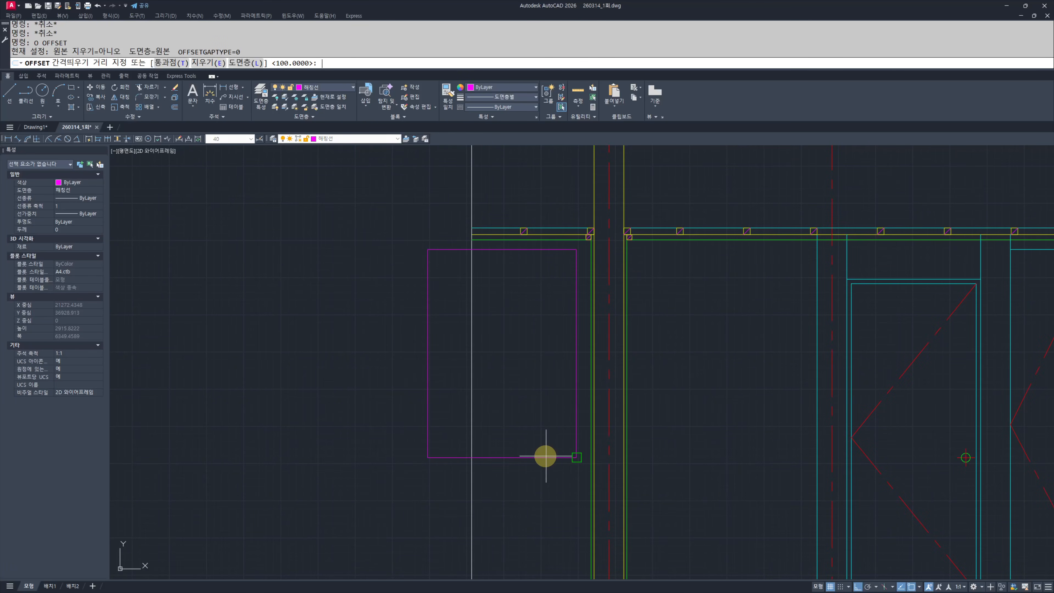
{"action": "scroll", "coordinate": [547, 456], "scroll_direction": "up", "scroll_amount": 2}
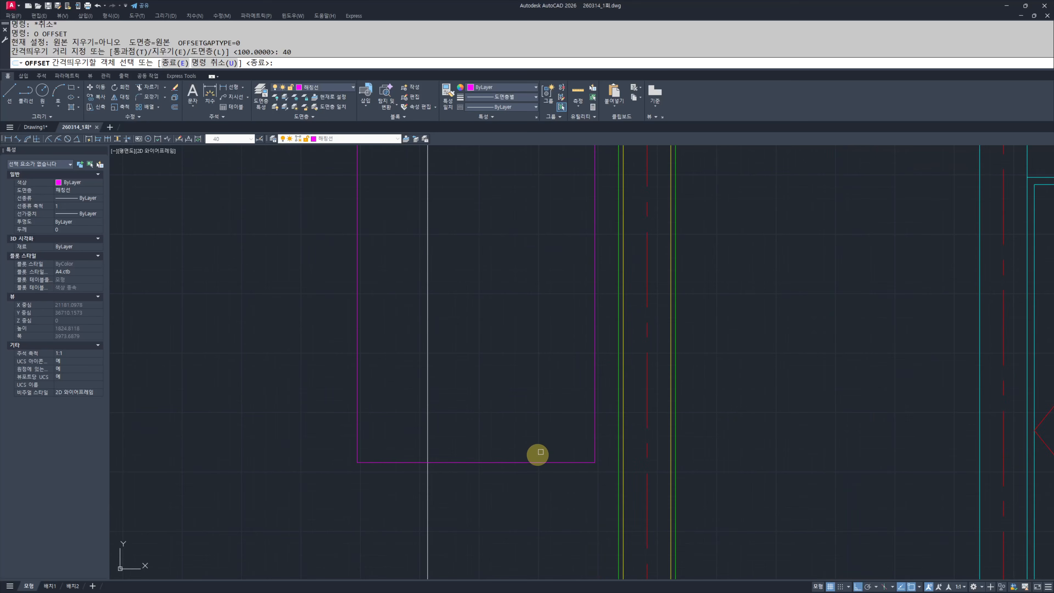
{"action": "left_click", "coordinate": [538, 458]}
{"action": "left_click", "coordinate": [510, 416]}
{"action": "key", "text": "Escape"}
{"action": "key", "text": "Escape"}
Step: Offset the inner window rectangle inward by 80 to form the sash frame
{"action": "middle_click_drag", "start_coordinate": [504, 400], "coordinate": [553, 424]}
{"action": "type", "text": "o"}
{"action": "key", "text": "Return"}
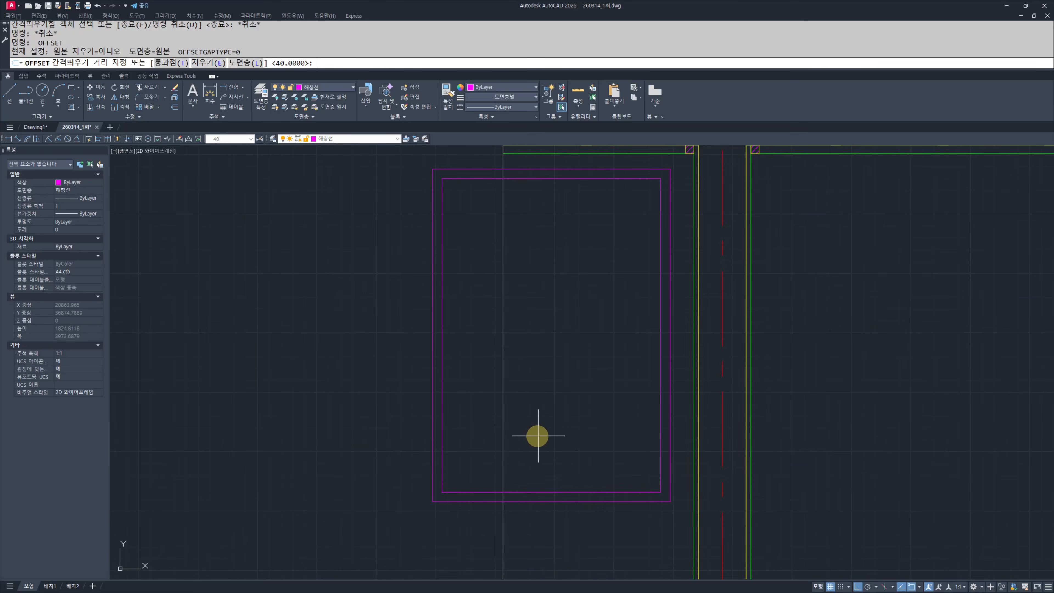
{"action": "type", "text": "80"}
{"action": "key", "text": "Return"}
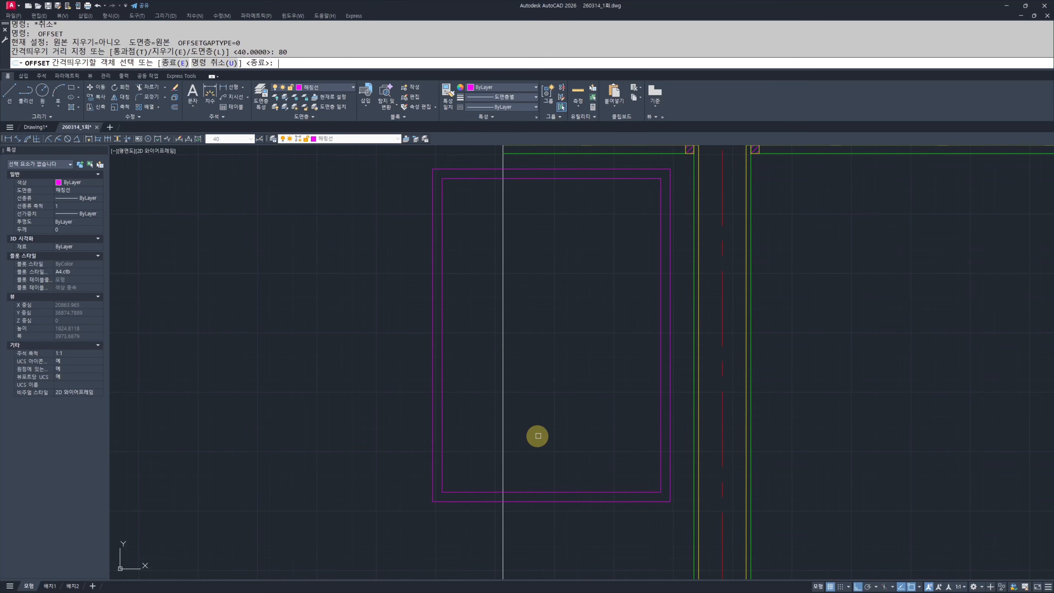
{"action": "left_click", "coordinate": [444, 401]}
{"action": "left_click", "coordinate": [477, 397]}
{"action": "key", "text": "Escape"}
{"action": "key", "text": "Escape"}
Step: Match the properties of the door's elevation lines onto the three window rectangles
{"action": "type", "text": "mm"}
{"action": "key", "text": "Return"}
{"action": "scroll", "coordinate": [642, 384], "scroll_direction": "down", "scroll_amount": 4}
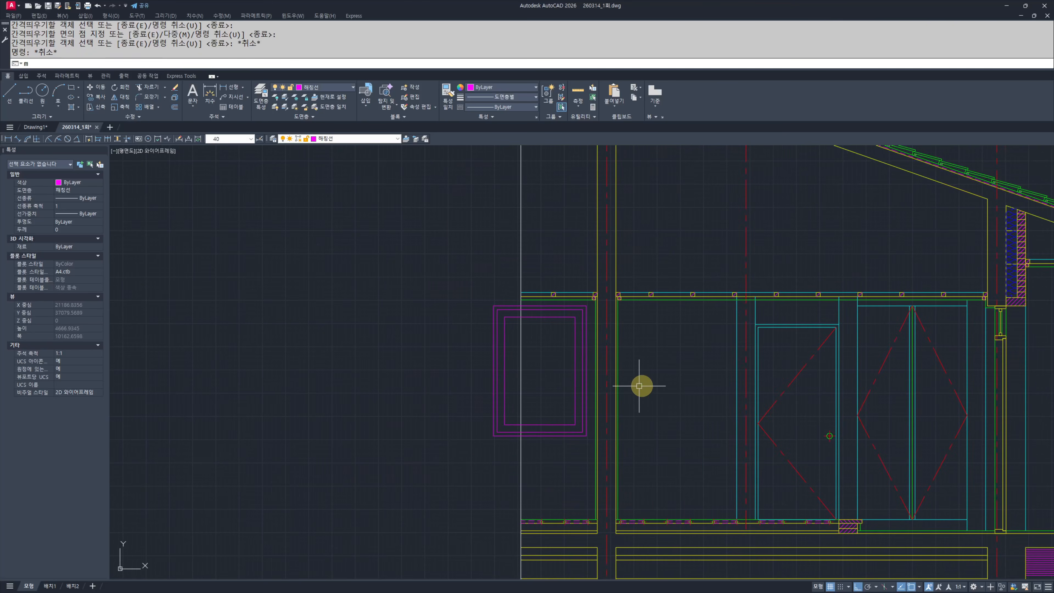
{"action": "scroll", "coordinate": [744, 338], "scroll_direction": "up", "scroll_amount": 2}
{"action": "left_click", "coordinate": [781, 308]}
{"action": "scroll", "coordinate": [516, 299], "scroll_direction": "up", "scroll_amount": 4}
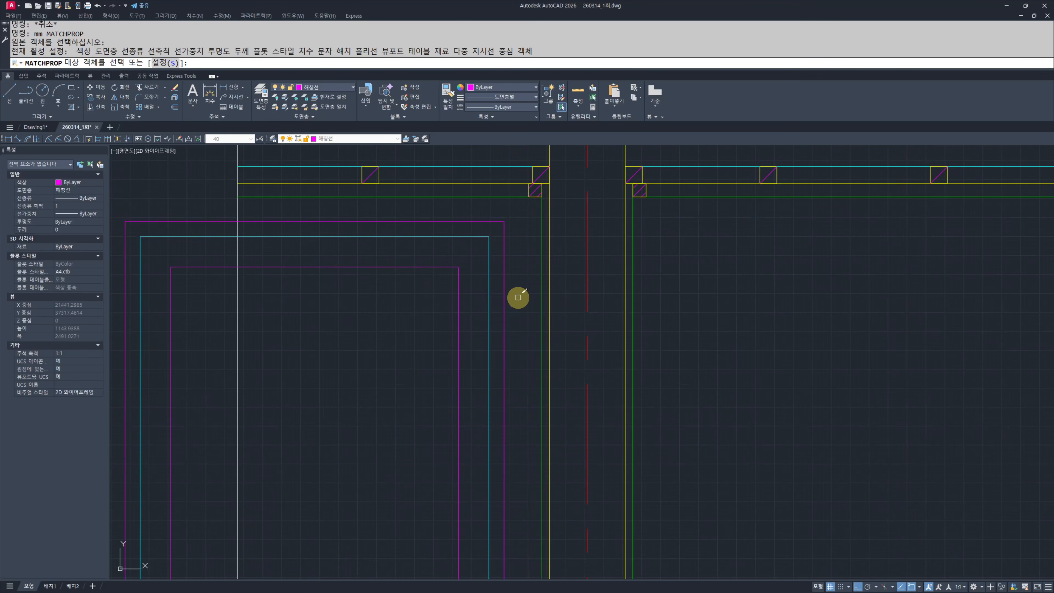
{"action": "left_click", "coordinate": [518, 292]}
{"action": "left_click", "coordinate": [404, 332]}
{"action": "key", "text": "Escape"}
{"action": "key", "text": "Escape"}
Step: Offset the innermost window rectangle inward by 15
{"action": "scroll", "coordinate": [404, 332], "scroll_direction": "down", "scroll_amount": 4}
{"action": "middle_click_drag", "start_coordinate": [386, 339], "coordinate": [436, 332]}
{"action": "scroll", "coordinate": [369, 333], "scroll_direction": "up", "scroll_amount": 2}
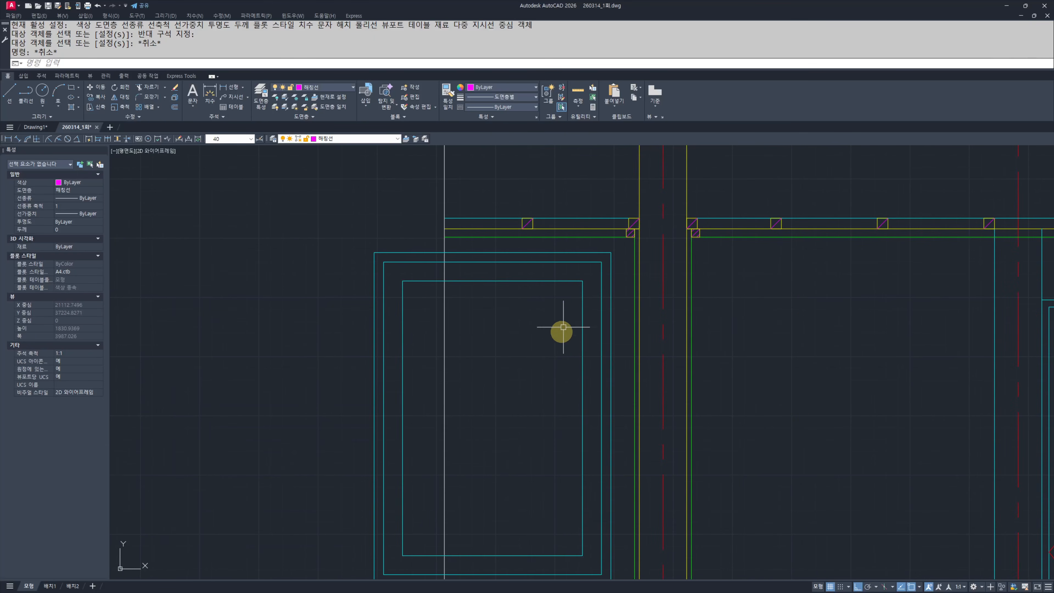
{"action": "type", "text": "o"}
{"action": "key", "text": "Return"}
{"action": "type", "text": "15"}
{"action": "key", "text": "Return"}
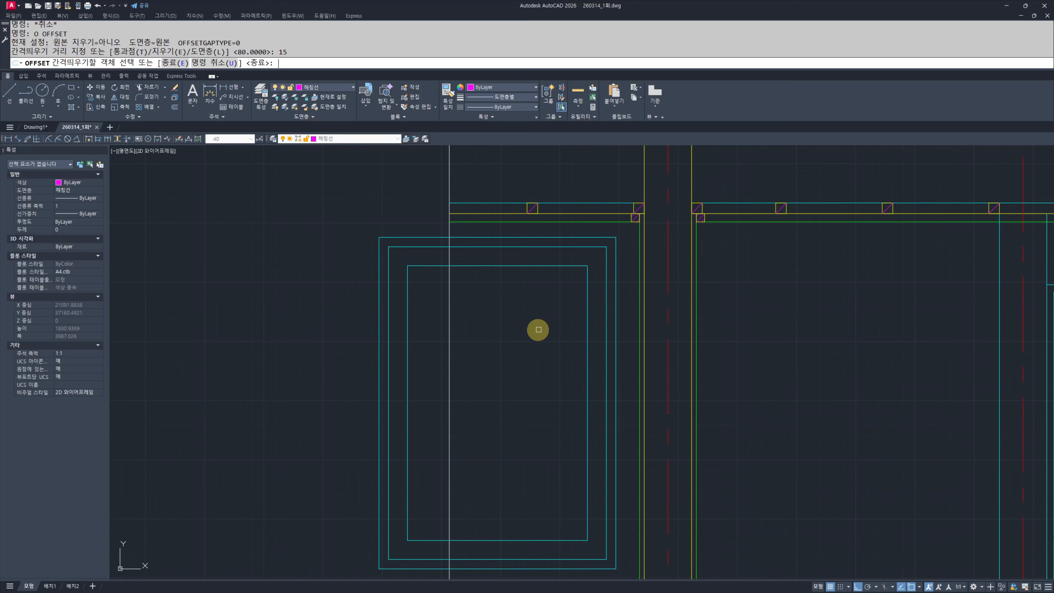
{"action": "left_click", "coordinate": [508, 267]}
{"action": "left_click", "coordinate": [507, 268]}
{"action": "key", "text": "Escape"}
{"action": "key", "text": "Escape"}
Step: Assign the new innermost window rectangle to the 해칭선 layer
{"action": "left_click", "coordinate": [505, 269]}
{"action": "left_click", "coordinate": [328, 140]}
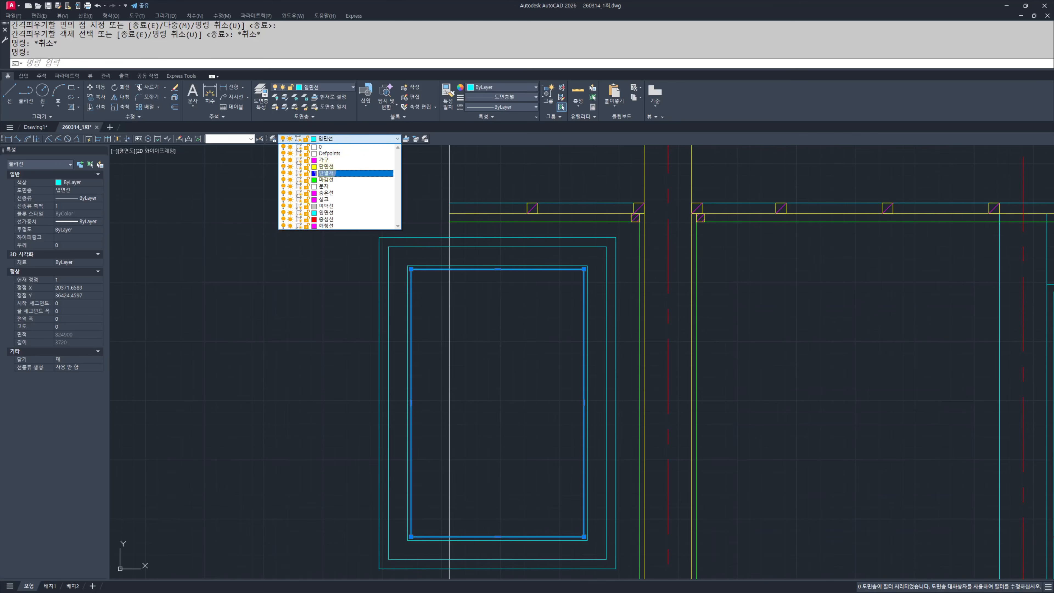
{"action": "left_click", "coordinate": [332, 226]}
{"action": "key", "text": "Escape"}
Step: Trim the parts of all four window rectangles that lie beyond the section's cut edge
{"action": "scroll", "coordinate": [501, 301], "scroll_direction": "down", "scroll_amount": 3}
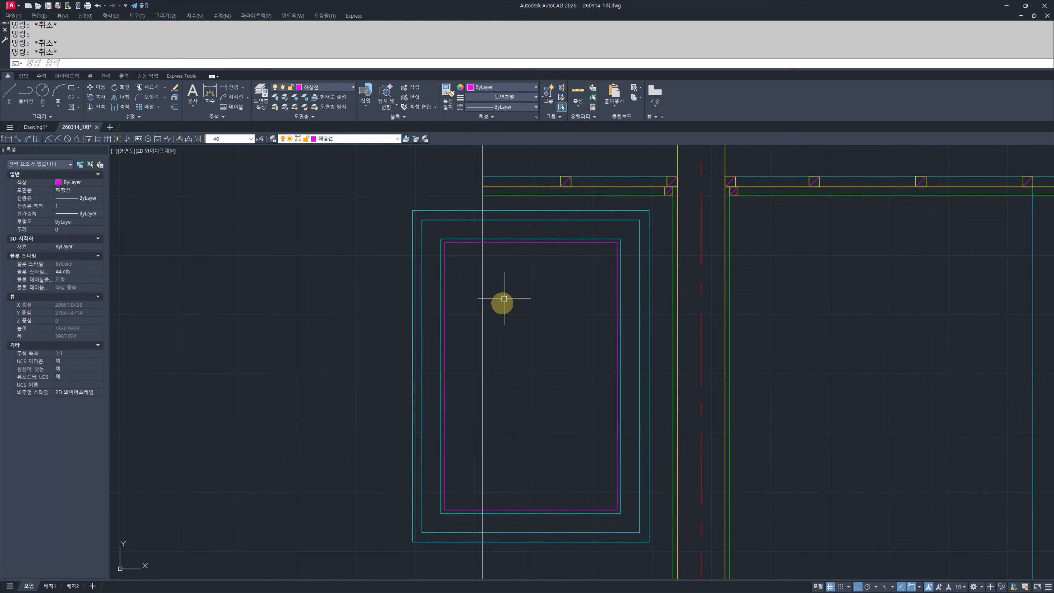
{"action": "type", "text": "tr"}
{"action": "key", "text": "Return"}
{"action": "left_click", "coordinate": [458, 212]}
{"action": "left_click", "coordinate": [400, 494]}
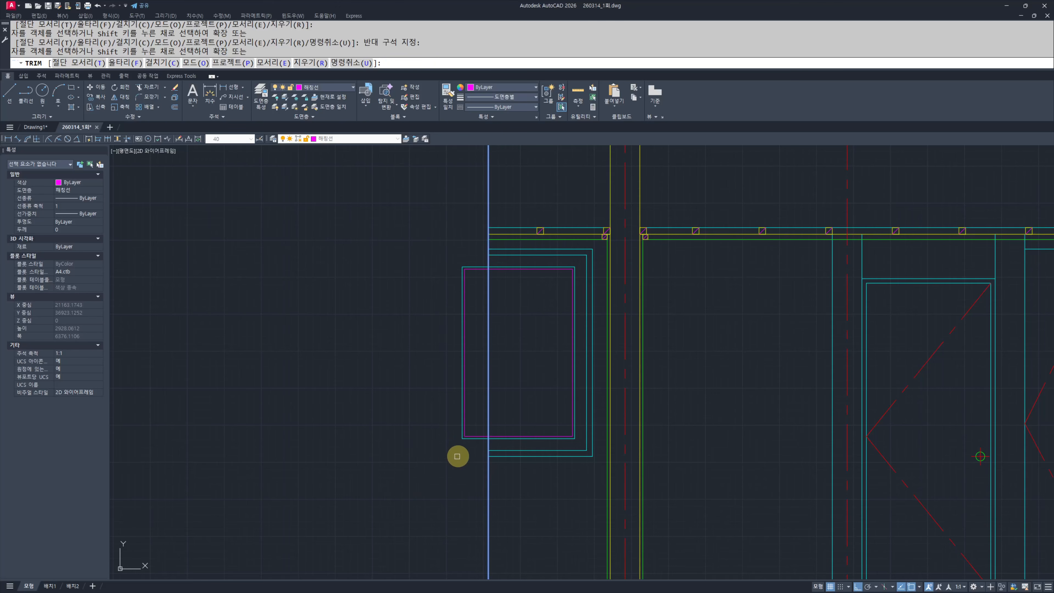
{"action": "left_click", "coordinate": [486, 459]}
{"action": "left_click", "coordinate": [405, 353]}
{"action": "key", "text": "Escape"}
{"action": "middle_click_drag", "start_coordinate": [561, 395], "coordinate": [590, 400]}
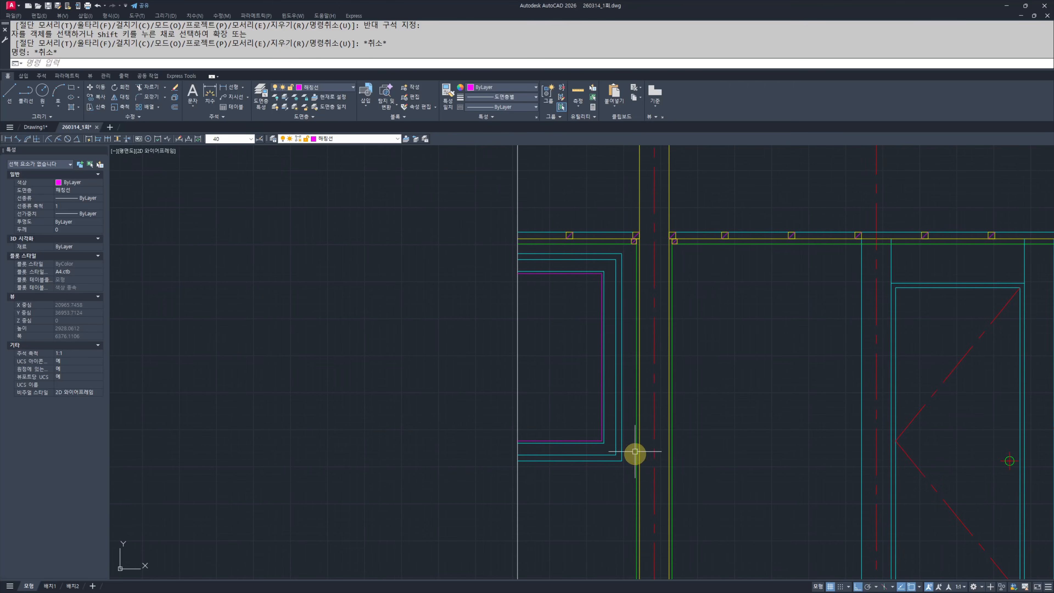
{"action": "key", "text": "Escape"}
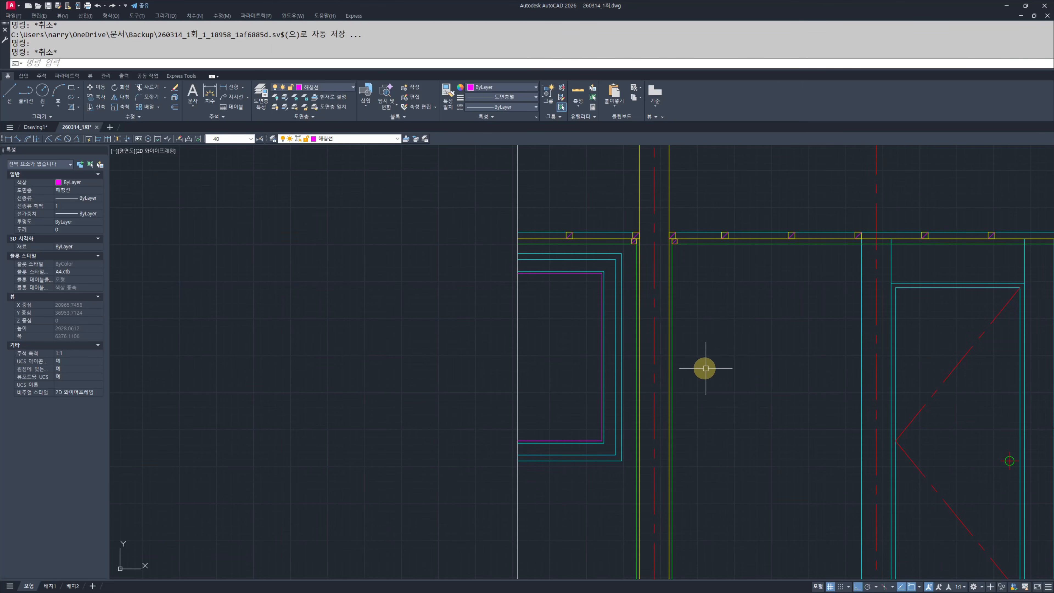
Step: Review the floor plans and the window's lower corner in the section
{"action": "scroll", "coordinate": [511, 313], "scroll_direction": "down", "scroll_amount": 6}
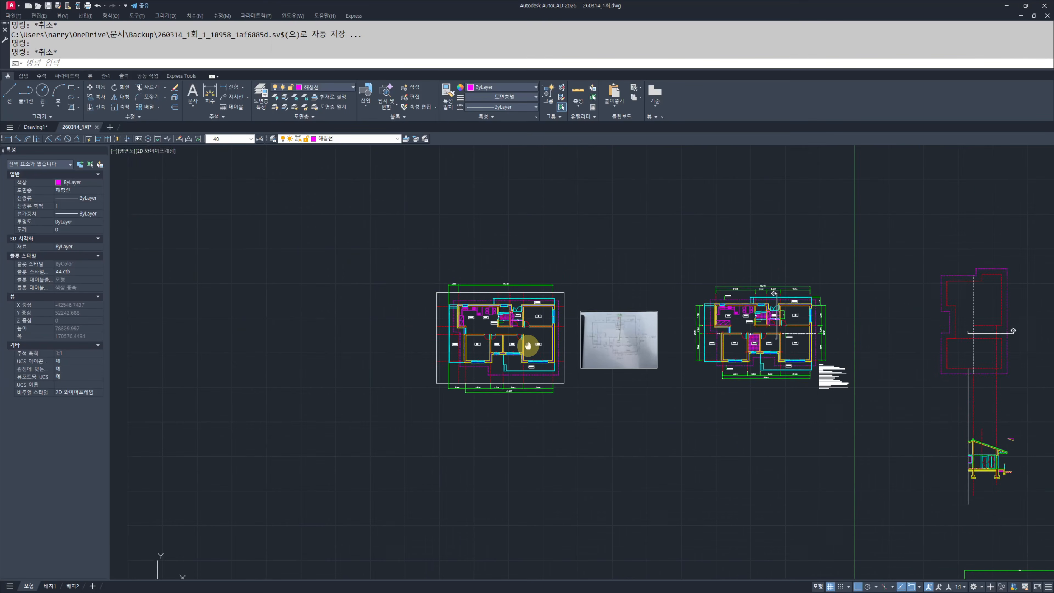
{"action": "scroll", "coordinate": [551, 369], "scroll_direction": "up", "scroll_amount": 6}
{"action": "scroll", "coordinate": [389, 425], "scroll_direction": "down", "scroll_amount": 6}
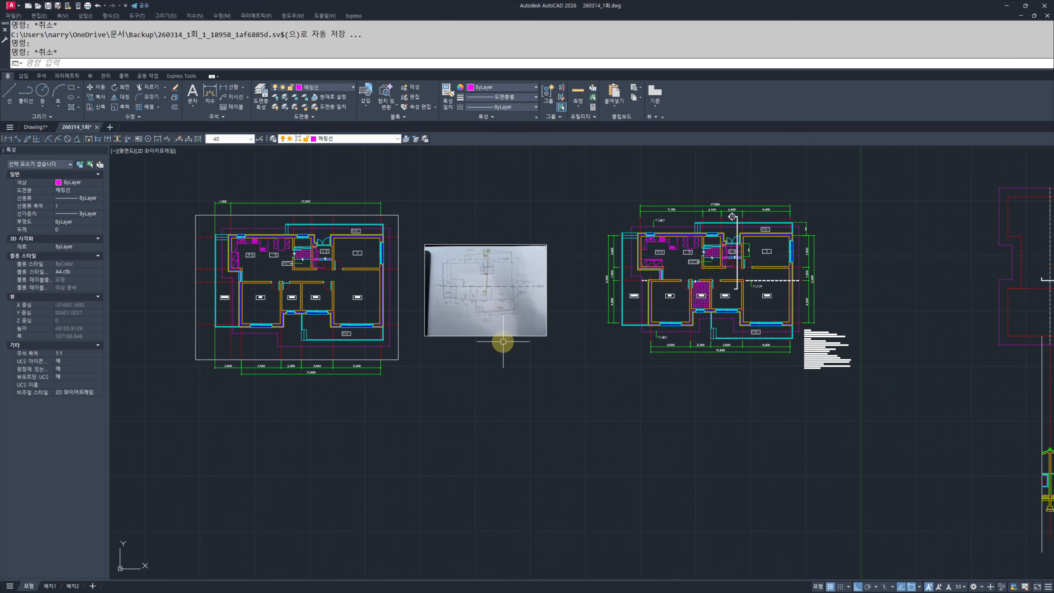
{"action": "middle_click_drag", "start_coordinate": [924, 466], "coordinate": [807, 408]}
{"action": "scroll", "coordinate": [713, 389], "scroll_direction": "up", "scroll_amount": 6}
{"action": "scroll", "coordinate": [714, 389], "scroll_direction": "up", "scroll_amount": 10}
{"action": "middle_click_drag", "start_coordinate": [722, 341], "coordinate": [581, 366]}
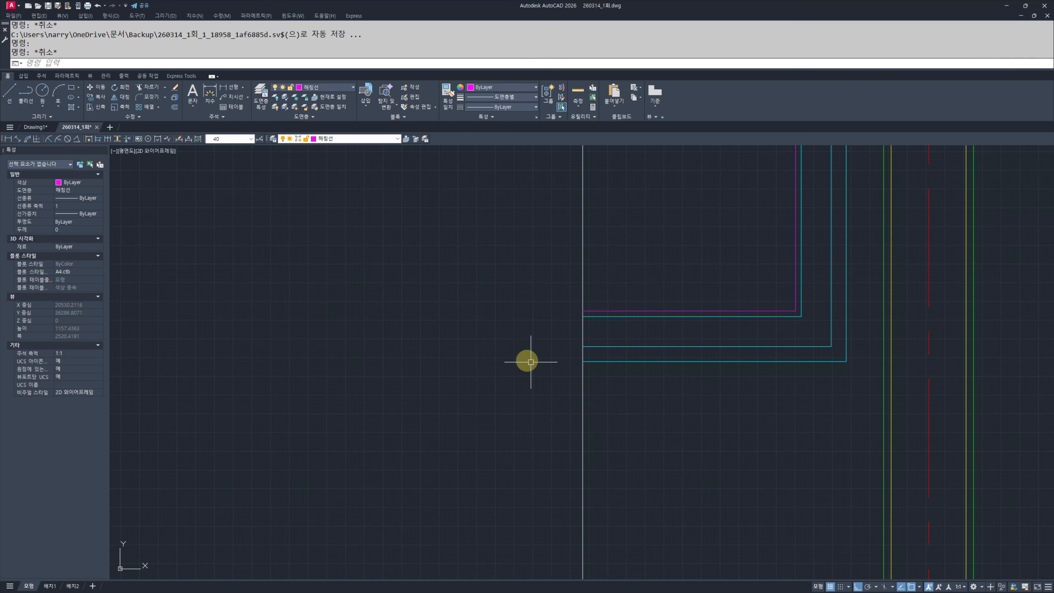
Step: Draw a thin rectangle beneath the window's lower edge, running past the section's cut edge
{"action": "scroll", "coordinate": [679, 401], "scroll_direction": "right", "scroll_amount": 3}
{"action": "type", "text": "rec"}
{"action": "key", "text": "Return"}
{"action": "left_click", "coordinate": [800, 362]}
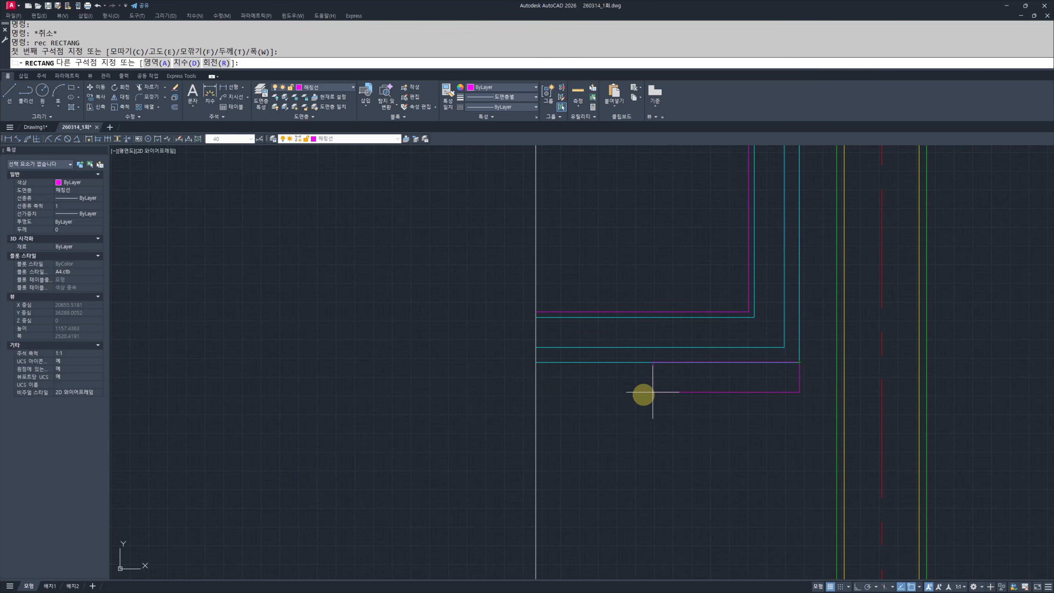
{"action": "left_click", "coordinate": [467, 375]}
{"action": "key", "text": "Escape"}
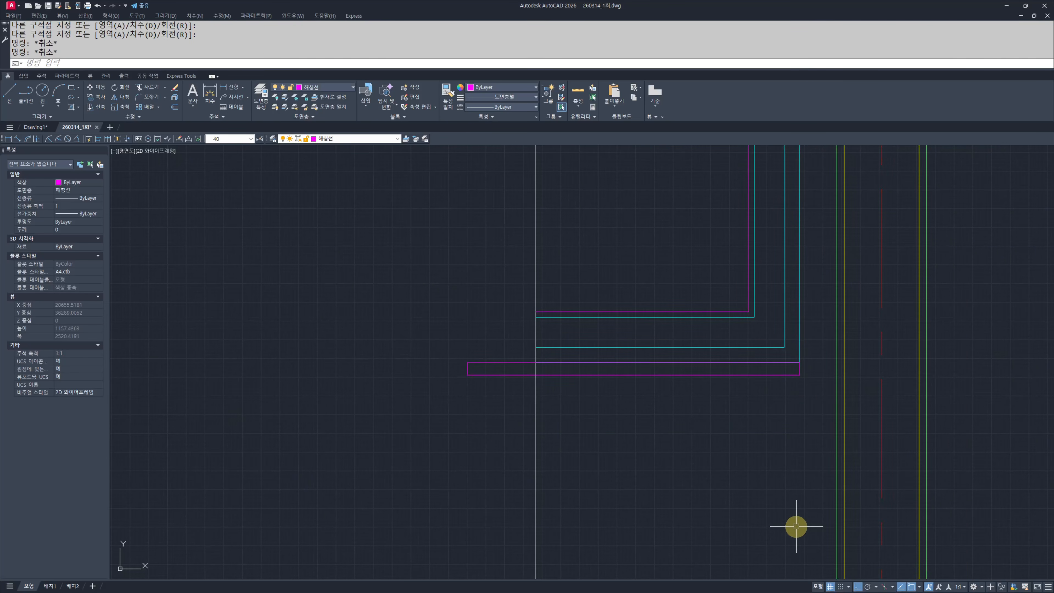
Step: Erase the thin rectangle beneath the window
{"action": "left_click", "coordinate": [494, 423]}
{"action": "left_click", "coordinate": [391, 301]}
{"action": "type", "text": "e"}
{"action": "key", "text": "Return"}
{"action": "key", "text": "Escape"}
{"action": "key", "text": "Escape"}
{"action": "scroll", "coordinate": [603, 341], "scroll_direction": "down", "scroll_amount": 5}
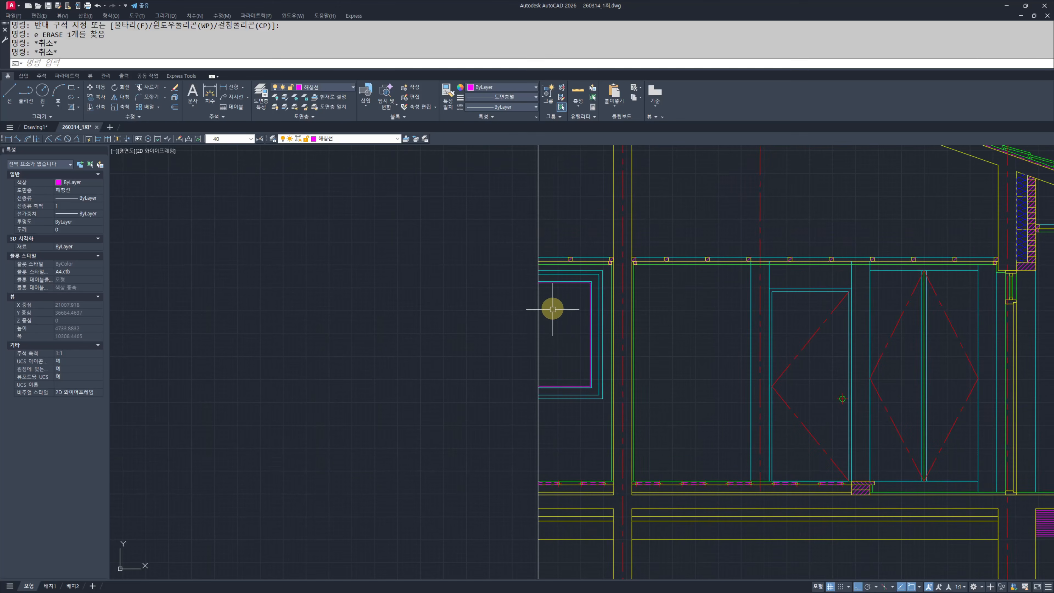
Step: Draw a short vertical line inside the window's glass area near the section's cut edge
{"action": "scroll", "coordinate": [573, 373], "scroll_direction": "up", "scroll_amount": 2}
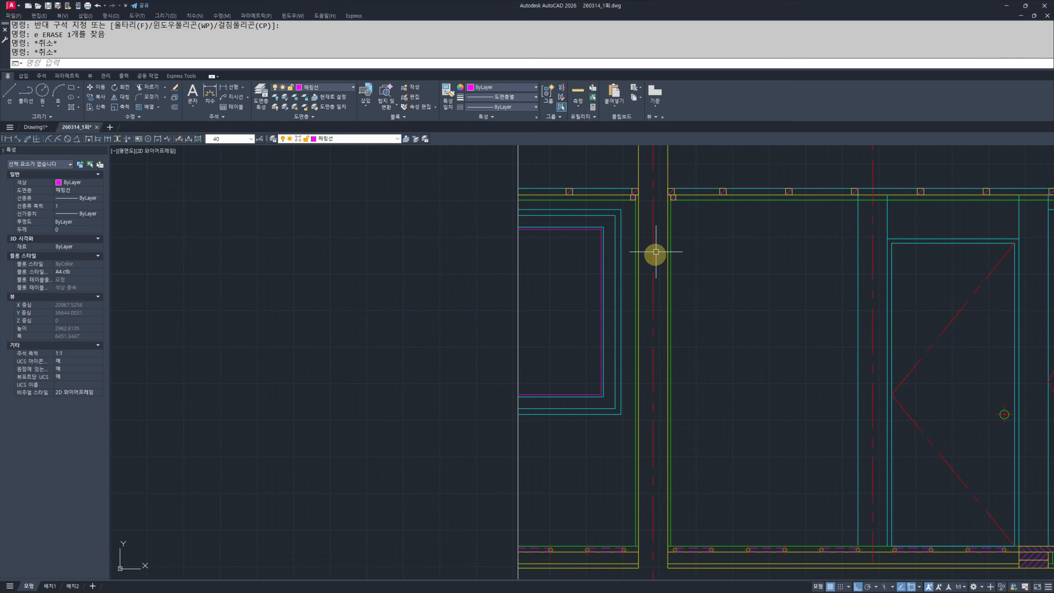
{"action": "scroll", "coordinate": [619, 348], "scroll_direction": "up", "scroll_amount": 4}
{"action": "type", "text": "l"}
{"action": "key", "text": "Return"}
{"action": "left_click", "coordinate": [660, 307]}
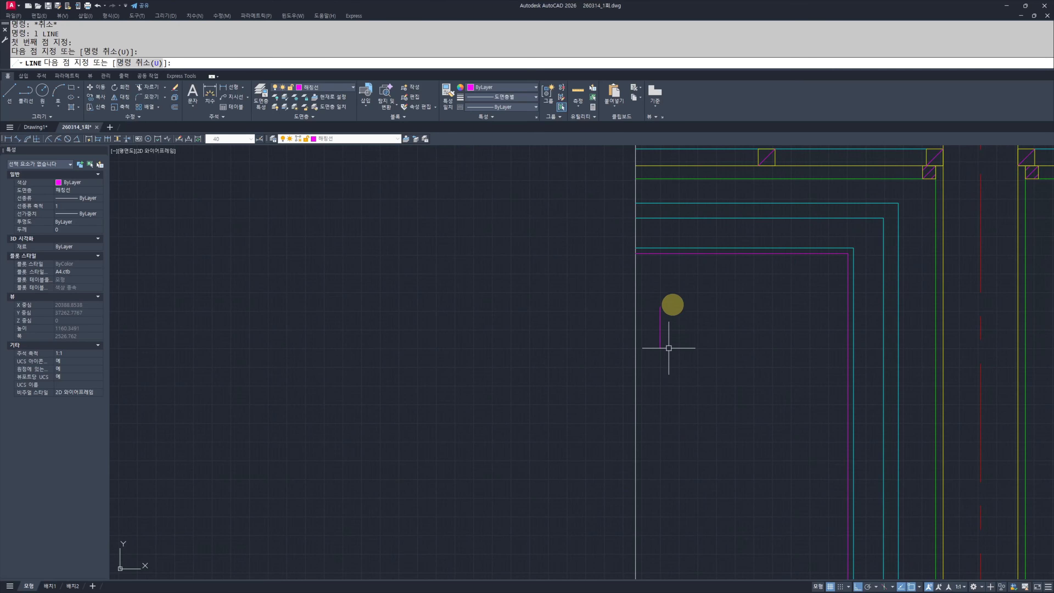
{"action": "key", "text": "Escape"}
{"action": "key", "text": "Escape"}
Step: Draw a longer vertical line beside the short one inside the window's glass area
{"action": "key", "text": "l"}
{"action": "key", "text": "space"}
{"action": "left_click", "coordinate": [668, 287]}
{"action": "left_click", "coordinate": [668, 385]}
{"action": "key", "text": "Escape"}
{"action": "key", "text": "Escape"}
Step: Move the longer vertical line in the glass area slightly farther from the section's cut edge
{"action": "left_click", "coordinate": [683, 372]}
{"action": "left_click", "coordinate": [666, 380]}
{"action": "mouse_move", "coordinate": [702, 365]}
{"action": "middle_mouse_down"}
{"action": "mouse_move", "coordinate": [699, 376]}
{"action": "mouse_move", "coordinate": [703, 356]}
{"action": "middle_mouse_up"}
{"action": "type", "text": "m"}
{"action": "left_click", "coordinate": [707, 327]}
{"action": "left_click", "coordinate": [712, 328]}
{"action": "left_click", "coordinate": [715, 330]}
{"action": "key", "text": "Escape"}
{"action": "key", "text": "Escape"}
{"action": "type", "text": "rpo"}
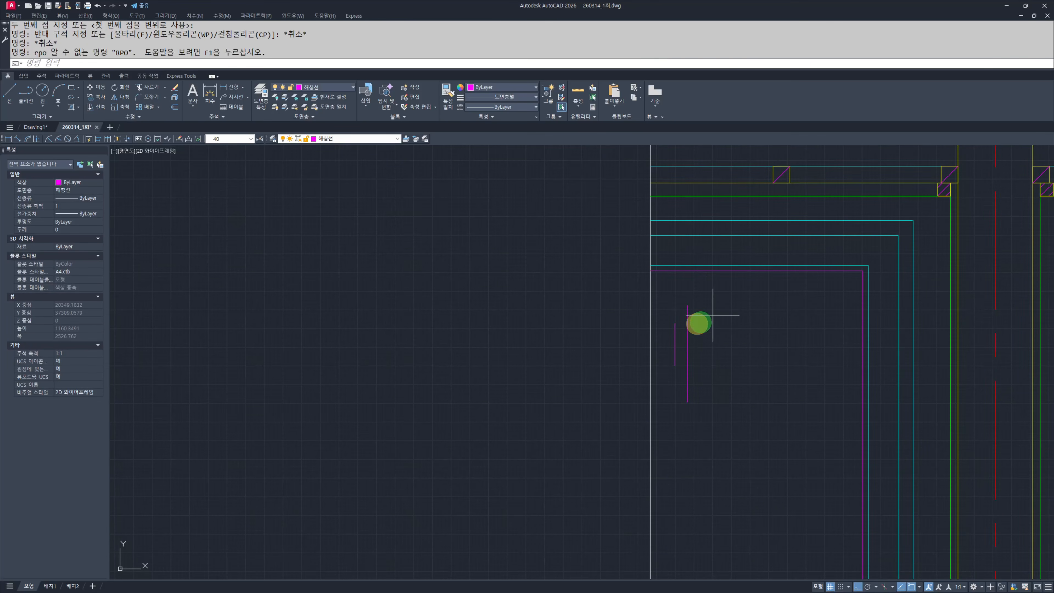
Step: Move the two vertical glass lines downward by 30 mm
{"action": "left_click", "coordinate": [713, 314]}
{"action": "left_click", "coordinate": [682, 349]}
{"action": "type", "text": "m"}
{"action": "left_click", "coordinate": [687, 353]}
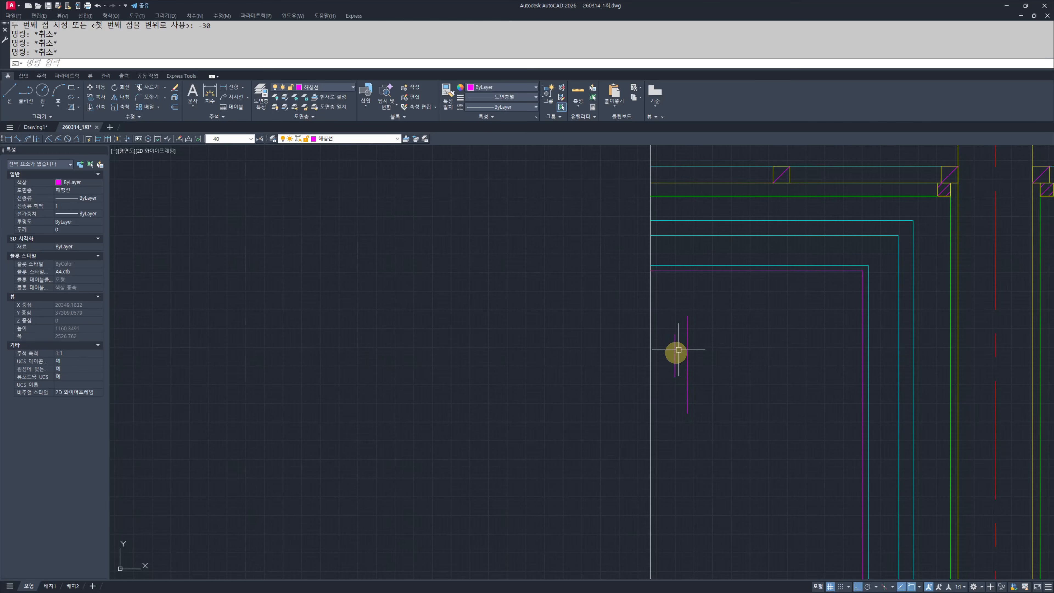
Step: Rotate both vertical glass lines by -30 degrees about a point near the middle of the longer line
{"action": "left_click", "coordinate": [720, 346]}
{"action": "left_click", "coordinate": [673, 375]}
{"action": "middle_click_drag", "start_coordinate": [685, 377], "coordinate": [686, 388]}
{"action": "type", "text": "ro ROTATE"}
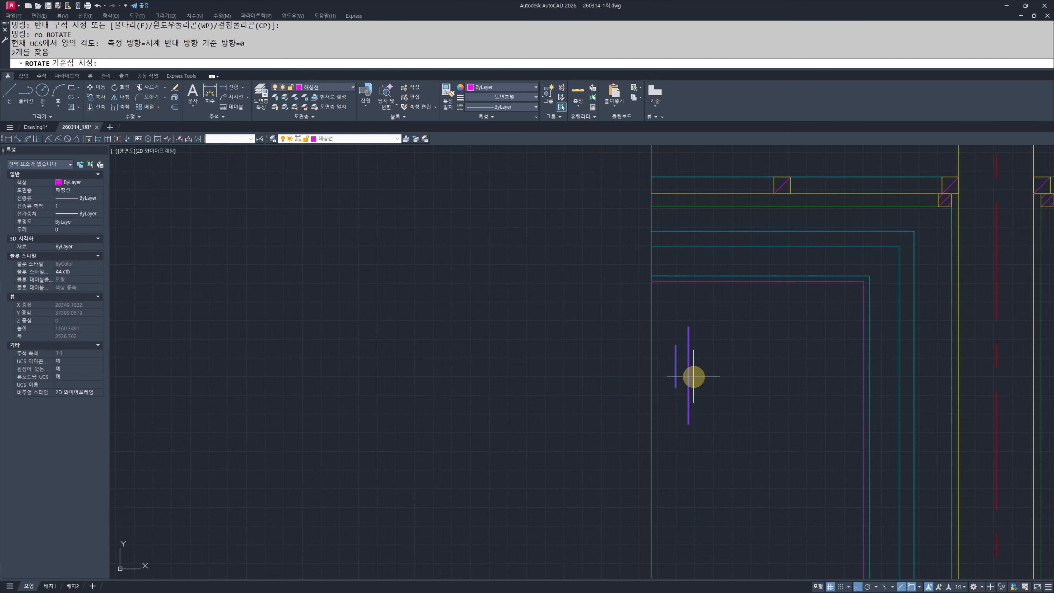
{"action": "left_click", "coordinate": [689, 374]}
{"action": "type", "text": "-30"}
{"action": "key", "text": "Return"}
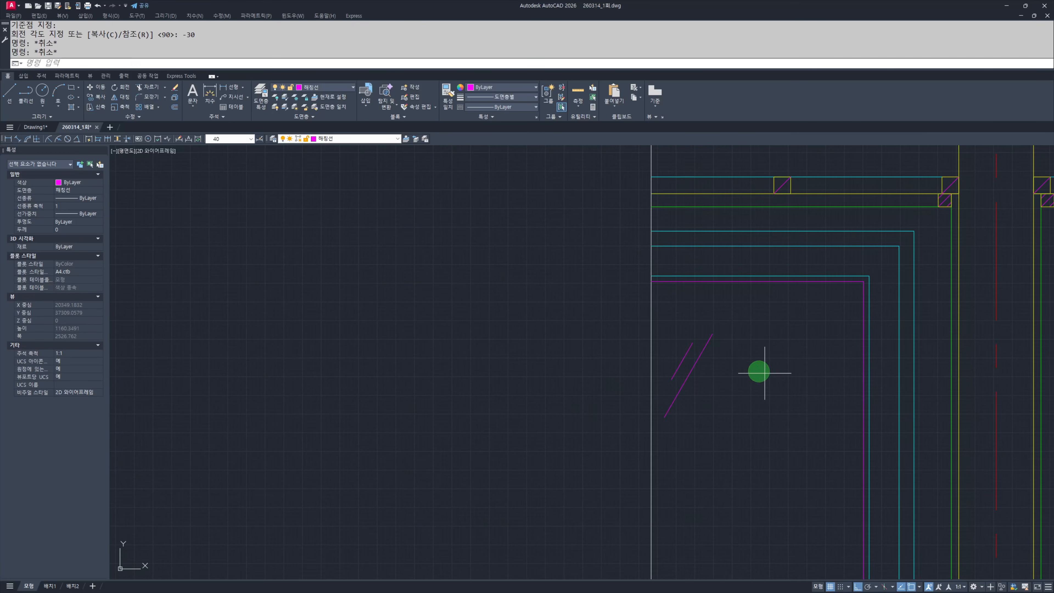
Step: Copy the slanted pair of glass marks into the lower part of the window's glass area
{"action": "left_click", "coordinate": [768, 320]}
{"action": "left_click", "coordinate": [664, 411]}
{"action": "type", "text": "cc"}
{"action": "left_click", "coordinate": [697, 372]}
{"action": "scroll", "coordinate": [722, 305], "scroll_direction": "down", "scroll_amount": 2}
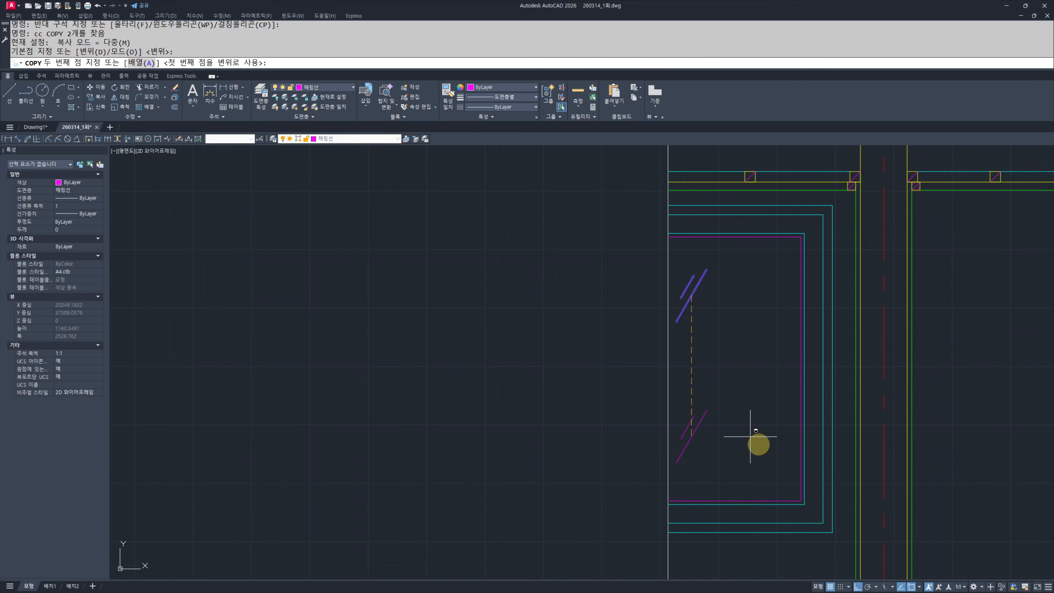
{"action": "left_click", "coordinate": [765, 448]}
{"action": "key", "text": "Escape"}
{"action": "key", "text": "Escape"}
{"action": "scroll", "coordinate": [764, 392], "scroll_direction": "down", "scroll_amount": 4}
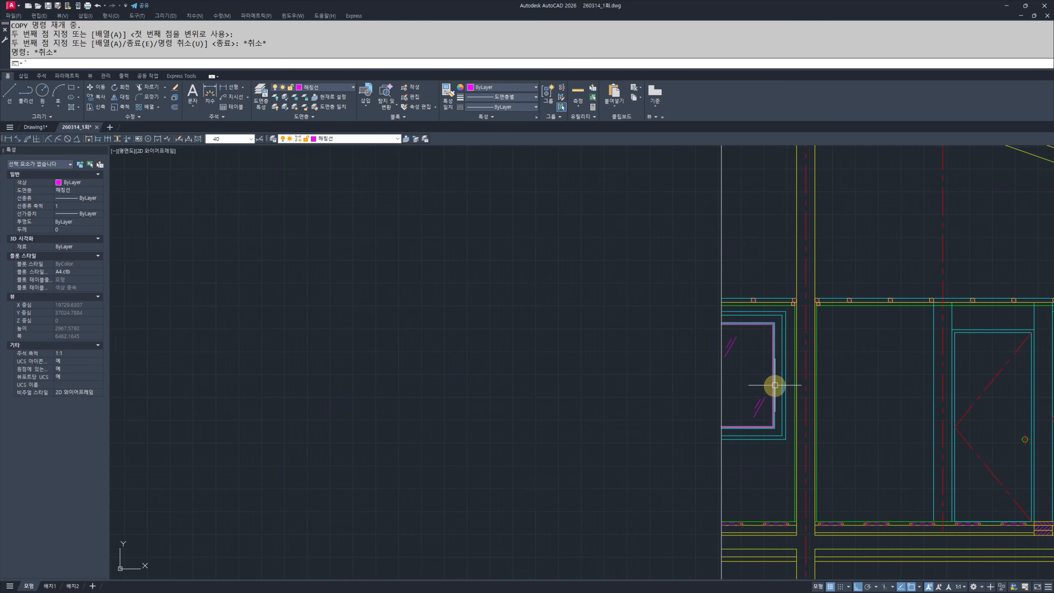
Step: Draw a short vertical line upward from the lower corner of a ceiling joist above the double door
{"action": "middle_click_drag", "start_coordinate": [775, 386], "coordinate": [700, 382]}
{"action": "middle_click_drag", "start_coordinate": [697, 446], "coordinate": [598, 445]}
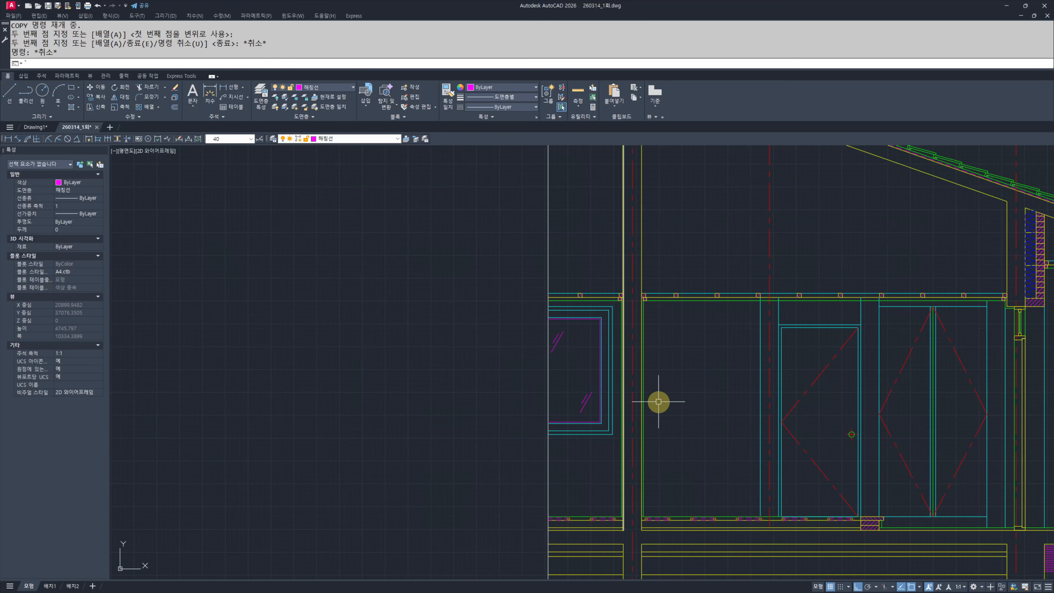
{"action": "scroll", "coordinate": [801, 354], "scroll_direction": "up", "scroll_amount": 3}
{"action": "scroll", "coordinate": [843, 371], "scroll_direction": "down", "scroll_amount": 2}
{"action": "scroll", "coordinate": [821, 365], "scroll_direction": "up", "scroll_amount": 1}
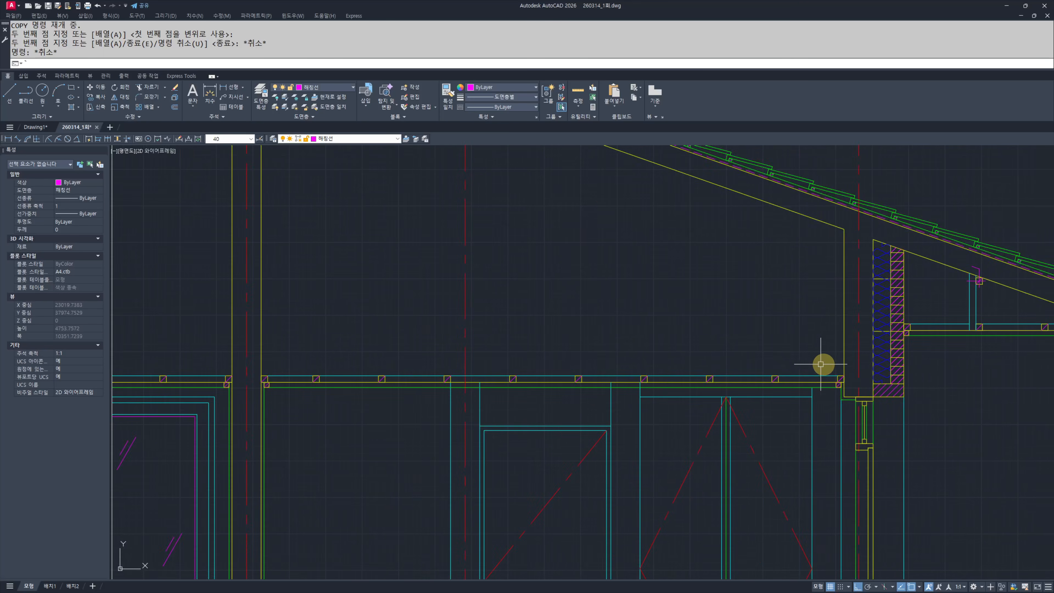
{"action": "scroll", "coordinate": [590, 411], "scroll_direction": "up", "scroll_amount": 2}
{"action": "scroll", "coordinate": [661, 412], "scroll_direction": "up", "scroll_amount": 2}
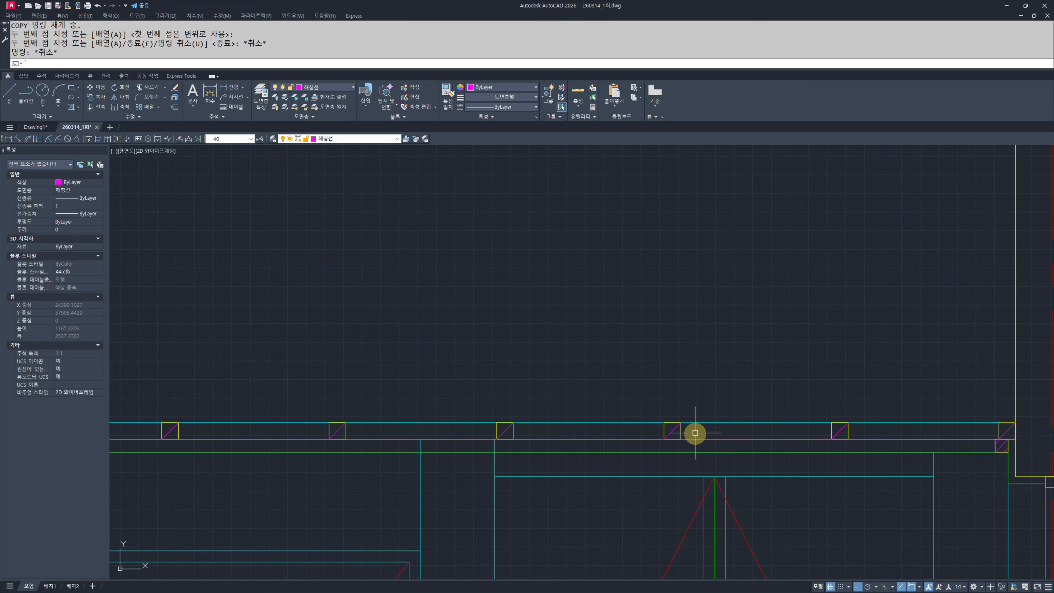
{"action": "type", "text": "l"}
{"action": "key", "text": "Return"}
{"action": "key", "text": "Escape"}
{"action": "key", "text": "Escape"}
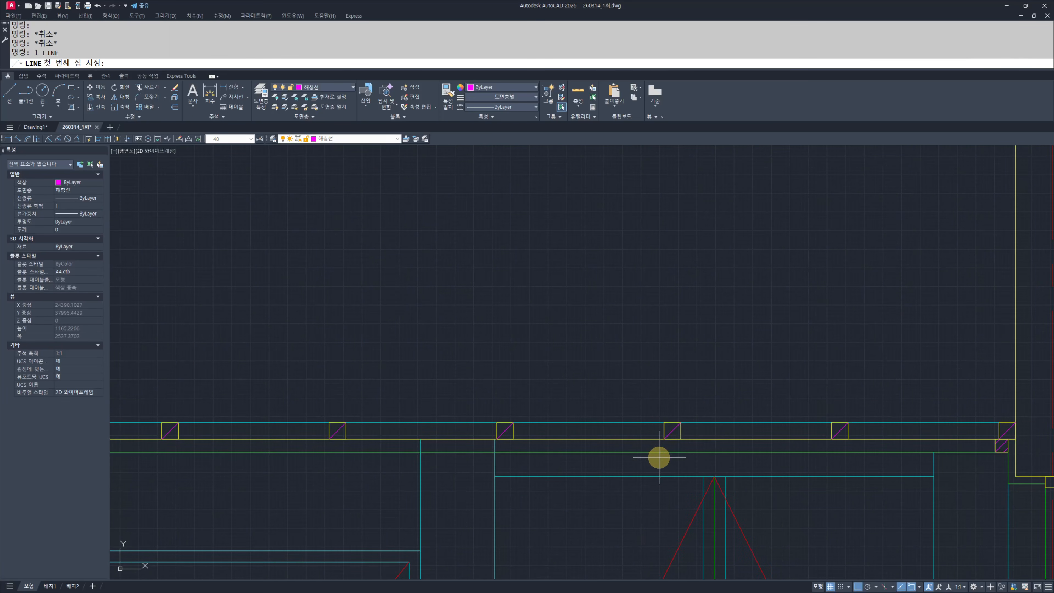
{"action": "left_click", "coordinate": [660, 433]}
{"action": "left_click", "coordinate": [683, 326]}
{"action": "key", "text": "Escape"}
{"action": "key", "text": "Escape"}
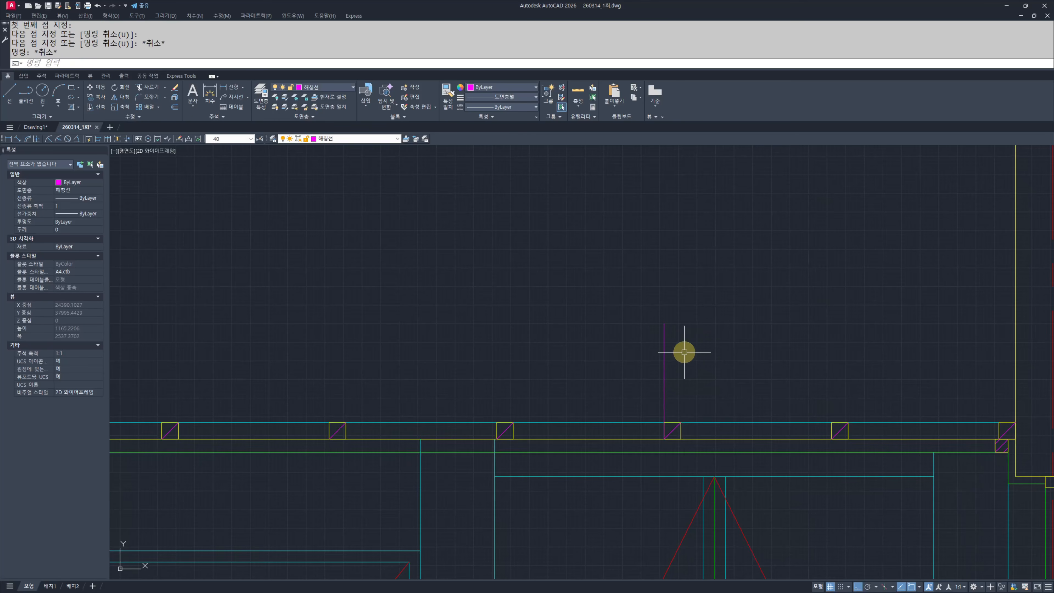
Step: Offset the short vertical line by 45 mm to the side away from the joist
{"action": "type", "text": "o"}
{"action": "key", "text": "Return"}
{"action": "type", "text": "45"}
{"action": "key", "text": "Return"}
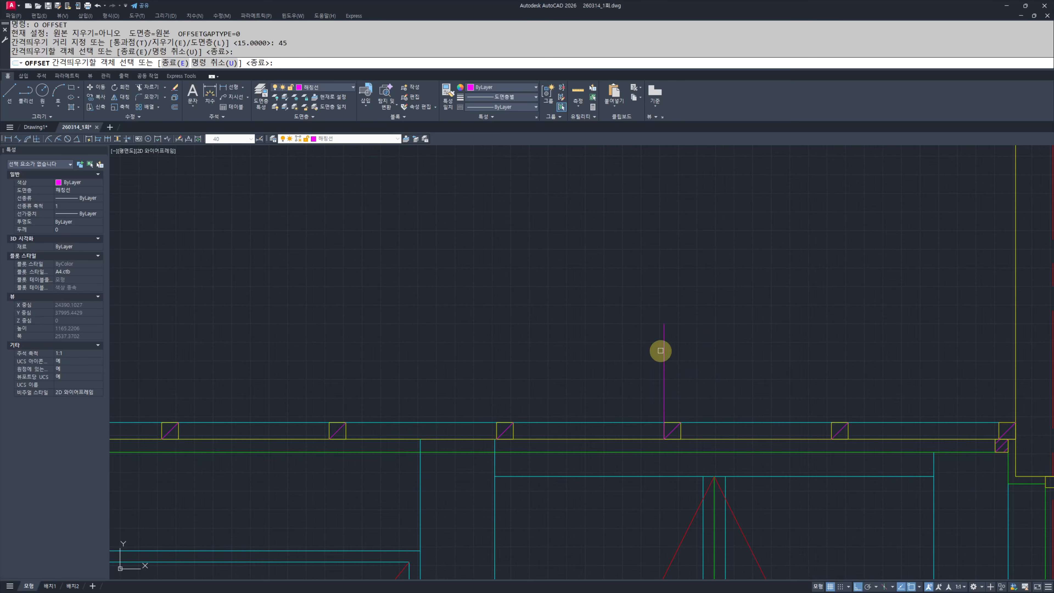
{"action": "left_click", "coordinate": [661, 351]}
{"action": "left_click", "coordinate": [619, 349]}
{"action": "key", "text": "Escape"}
{"action": "key", "text": "Escape"}
Step: Match the properties of both vertical lines to the cyan elevation line along the top of the ceiling joists
{"action": "middle_click_drag", "start_coordinate": [629, 394], "coordinate": [685, 408]}
{"action": "scroll", "coordinate": [684, 407], "scroll_direction": "up", "scroll_amount": 2}
{"action": "type", "text": "mm"}
{"action": "key", "text": "Return"}
{"action": "left_click", "coordinate": [685, 454]}
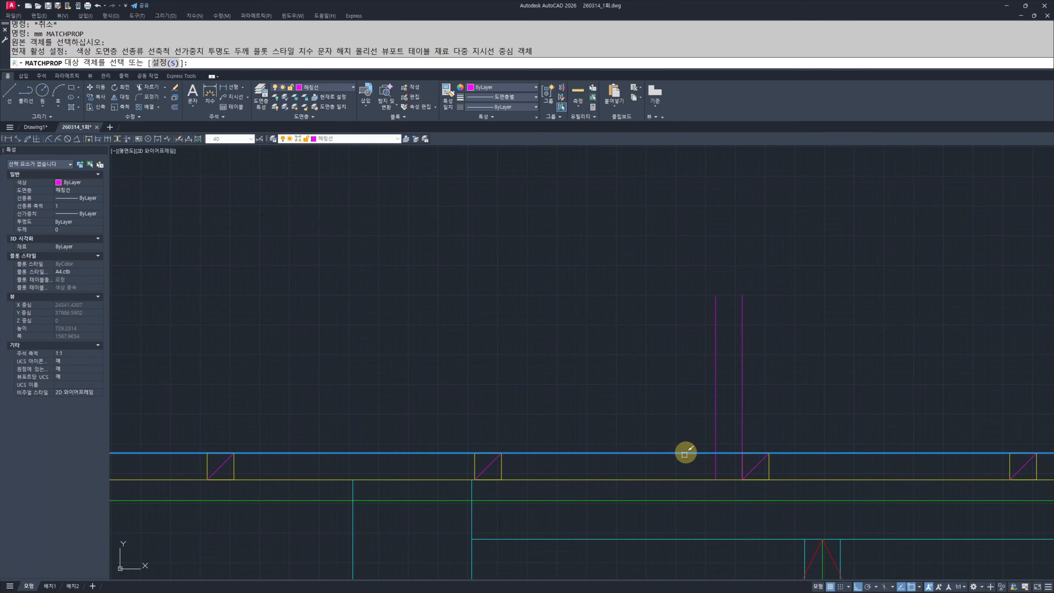
{"action": "left_click", "coordinate": [781, 363]}
{"action": "left_click", "coordinate": [674, 392]}
{"action": "key", "text": "Escape"}
{"action": "key", "text": "Escape"}
Step: Try to array the two vertical lines along the cyan ceiling line, and undo the array
{"action": "left_click", "coordinate": [821, 334]}
{"action": "left_click", "coordinate": [687, 384]}
{"action": "scroll", "coordinate": [685, 381], "scroll_direction": "down", "scroll_amount": 3}
{"action": "middle_click_drag", "start_coordinate": [671, 378], "coordinate": [755, 408]}
{"action": "type", "text": "ar"}
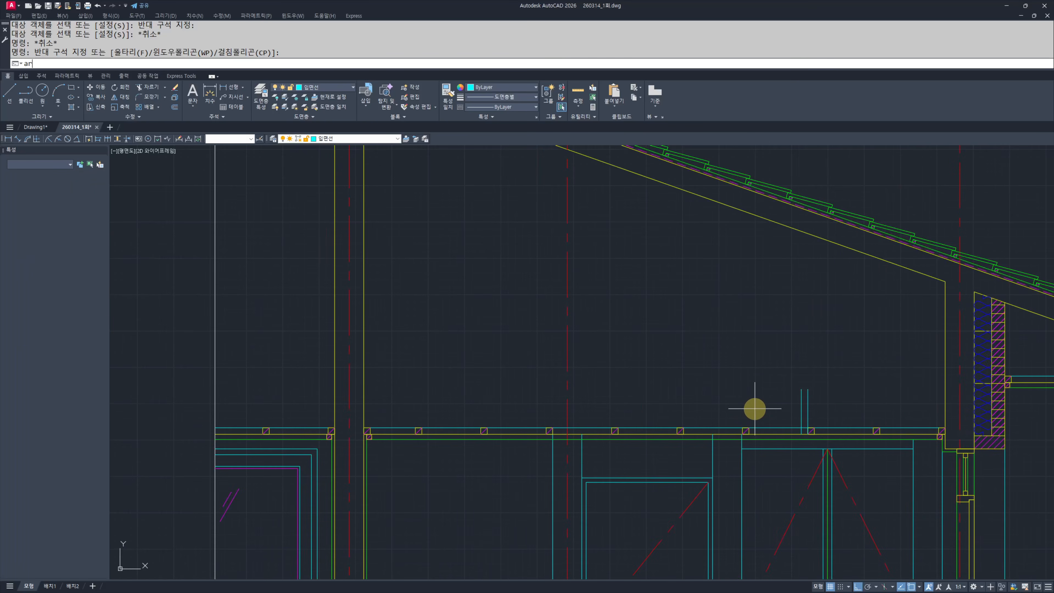
{"action": "key", "text": "Return"}
{"action": "key", "text": "Return"}
{"action": "left_click", "coordinate": [835, 428]}
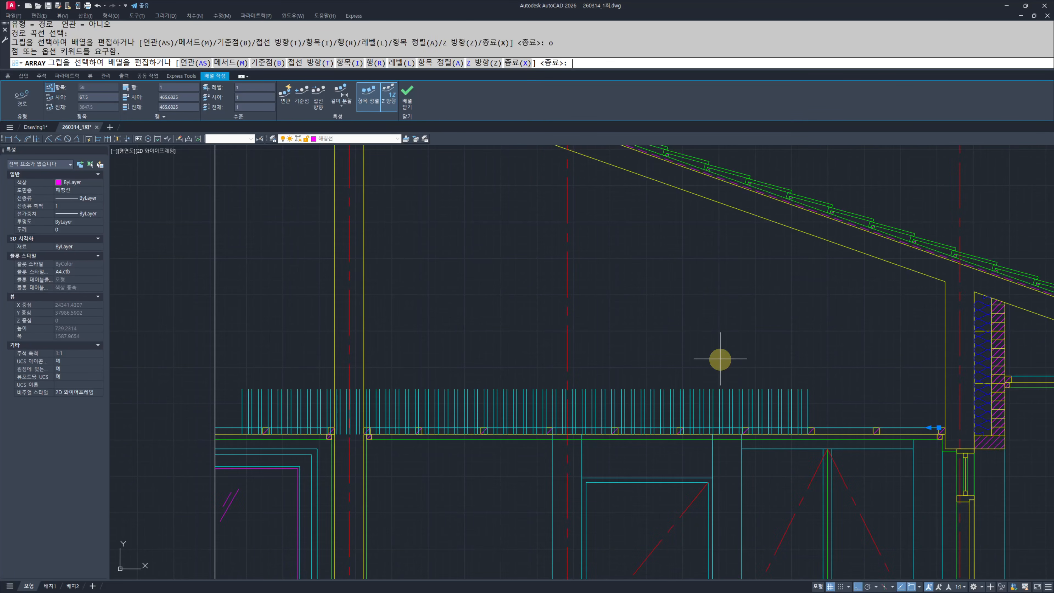
{"action": "key", "text": "Return"}
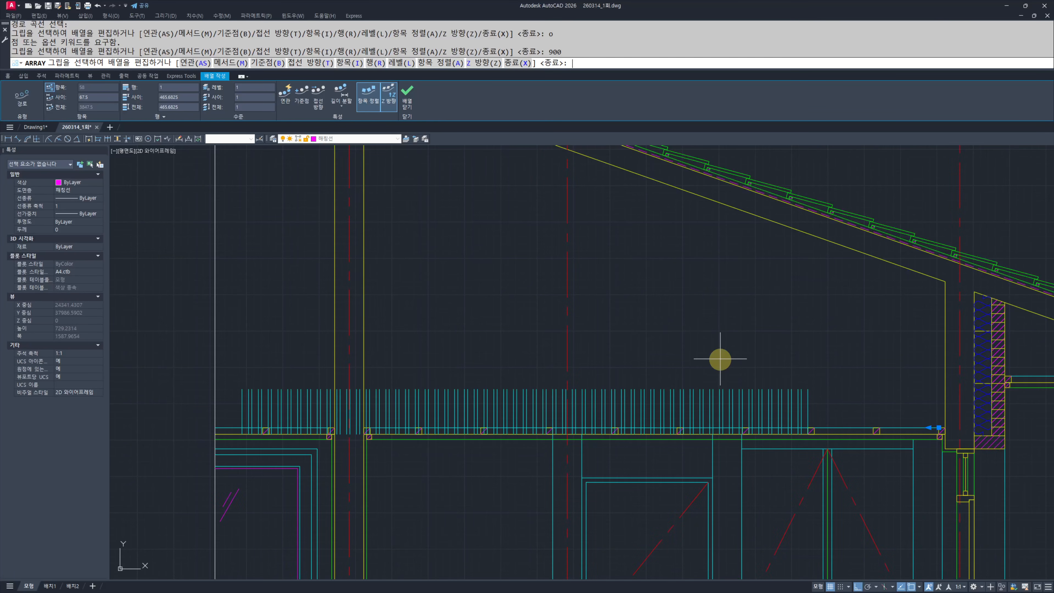
{"action": "key", "text": "Escape"}
{"action": "key", "text": "Escape"}
{"action": "key", "text": "ctrl+z"}
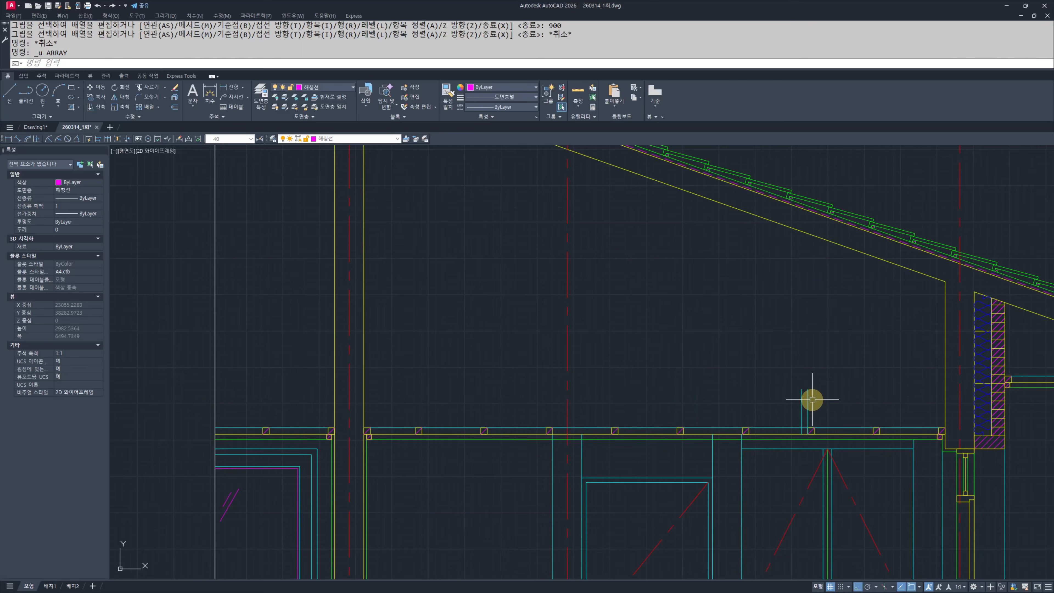
Step: Array the pair of vertical lines along the cyan ceiling line with an item spacing of 900 mm
{"action": "key", "text": "Escape"}
{"action": "key", "text": "Escape"}
{"action": "left_click", "coordinate": [823, 381]}
{"action": "left_click", "coordinate": [771, 403]}
{"action": "scroll", "coordinate": [786, 402], "scroll_direction": "up", "scroll_amount": 2}
{"action": "type", "text": "a"}
{"action": "scroll", "coordinate": [787, 402], "scroll_direction": "up", "scroll_amount": 2}
{"action": "type", "text": "r"}
{"action": "key", "text": "Return"}
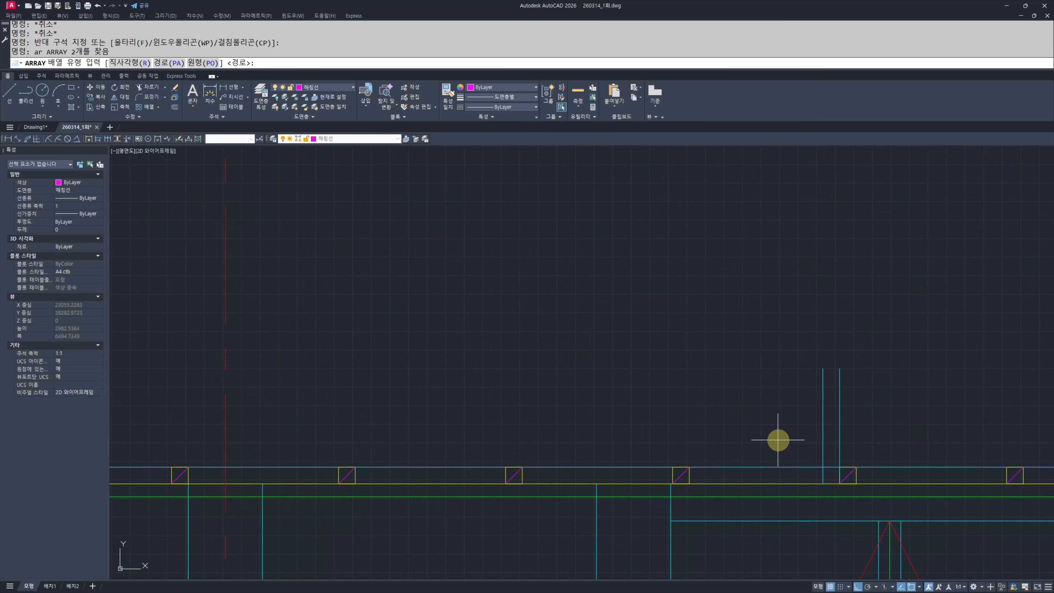
{"action": "key", "text": "Return"}
{"action": "left_click", "coordinate": [781, 466]}
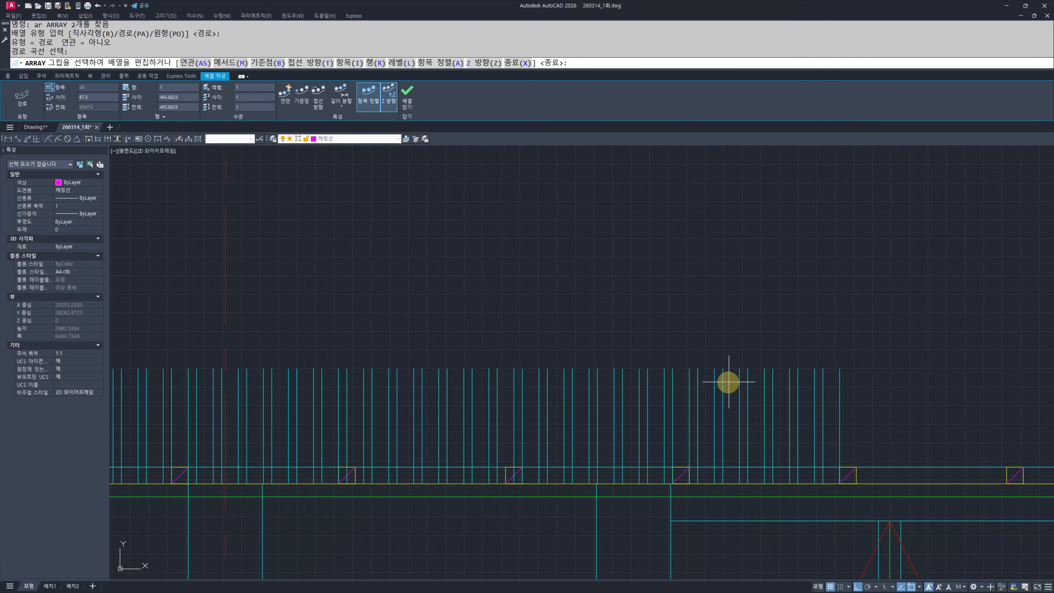
{"action": "type", "text": "i"}
{"action": "key", "text": "Return"}
{"action": "type", "text": "900"}
{"action": "key", "text": "Return"}
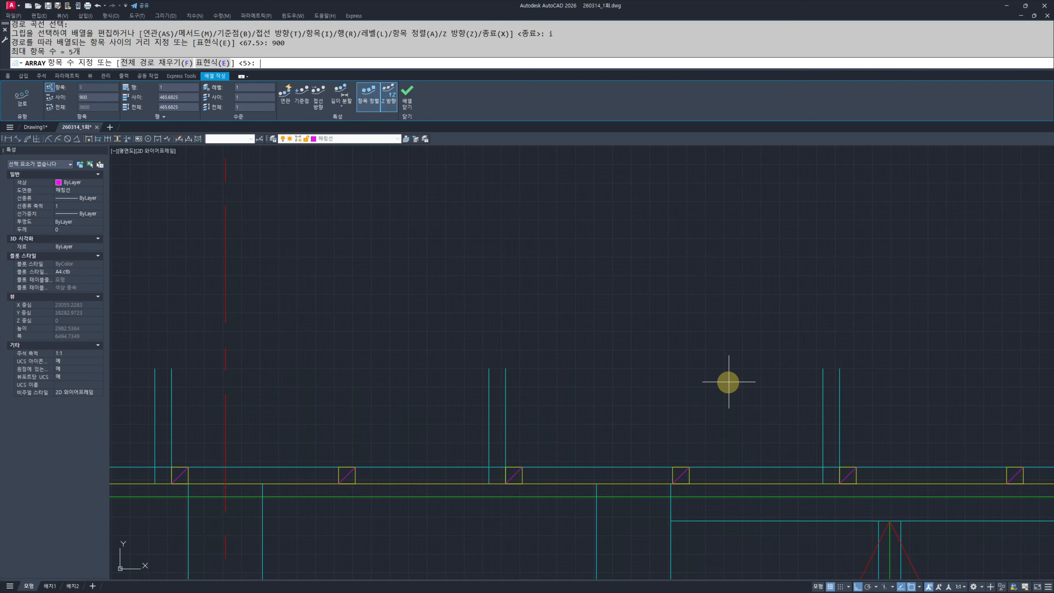
{"action": "key", "text": "Escape"}
{"action": "key", "text": "Escape"}
{"action": "key", "text": "Escape"}
{"action": "key", "text": "Escape"}
Step: Move the vertical pair nearest the section's cut edge so that it stands against the side of its neighbouring joist
{"action": "scroll", "coordinate": [572, 384], "scroll_direction": "down", "scroll_amount": 3}
{"action": "scroll", "coordinate": [419, 412], "scroll_direction": "up", "scroll_amount": 5}
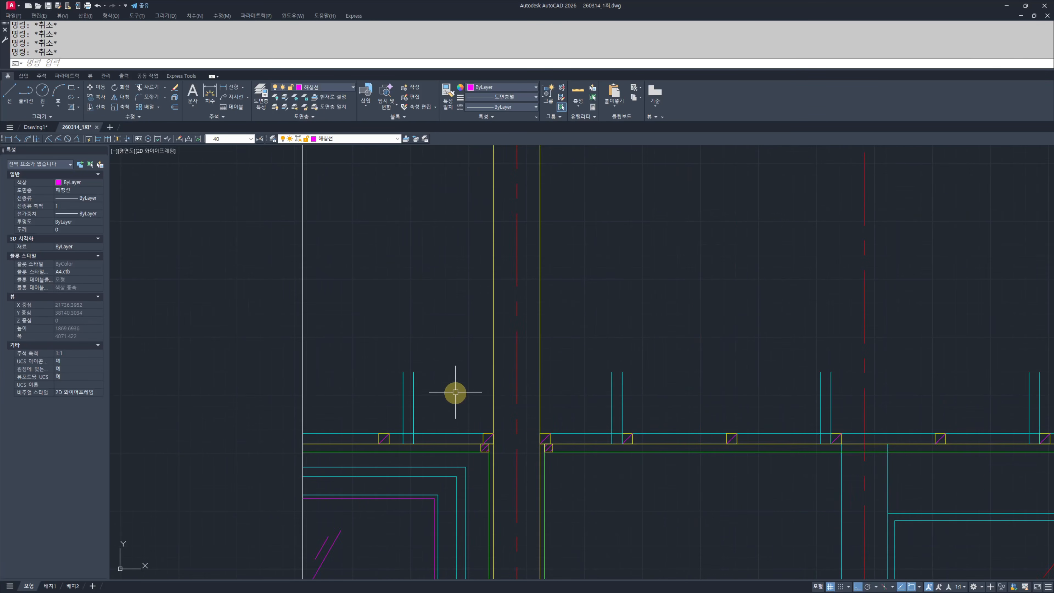
{"action": "middle_click_drag", "start_coordinate": [454, 393], "coordinate": [511, 392]}
{"action": "left_click", "coordinate": [486, 412]}
{"action": "left_click", "coordinate": [447, 400]}
{"action": "type", "text": "m"}
{"action": "key", "text": "Return"}
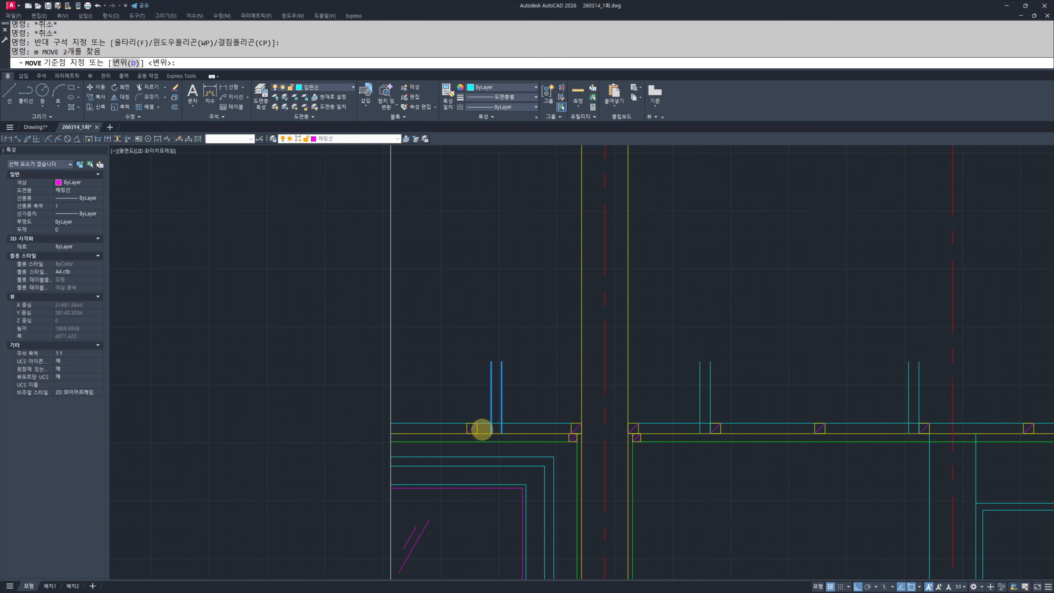
{"action": "scroll", "coordinate": [509, 440], "scroll_direction": "up", "scroll_amount": 6}
{"action": "left_click", "coordinate": [416, 400]}
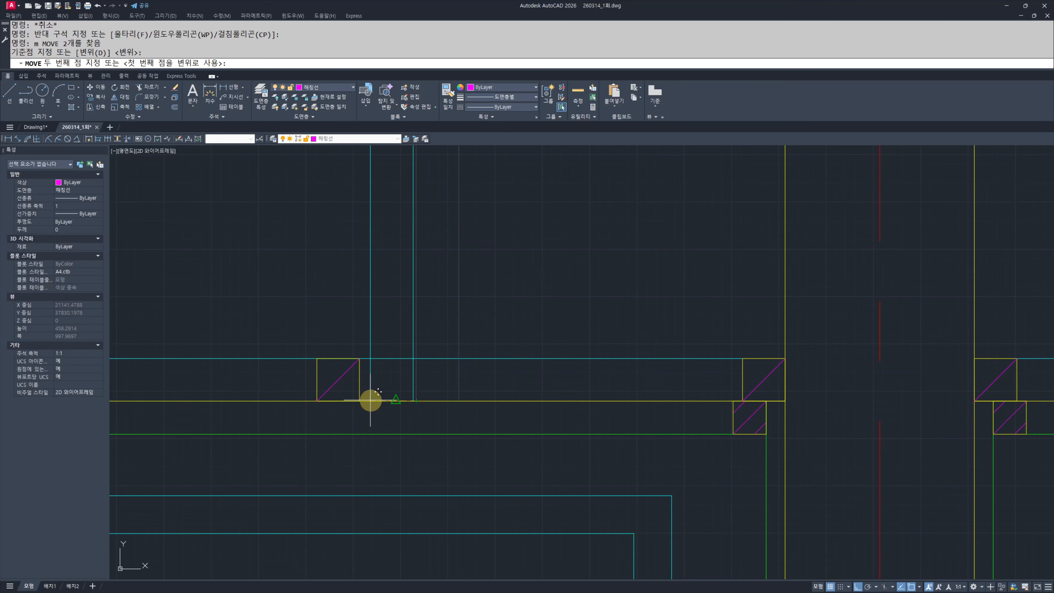
{"action": "key", "text": "Escape"}
{"action": "key", "text": "Escape"}
Step: Extend all five pairs of vertical lines up to the underside of the roof slab to form the roof posts
{"action": "scroll", "coordinate": [607, 358], "scroll_direction": "down", "scroll_amount": 8}
{"action": "type", "text": "ex"}
{"action": "key", "text": "Return"}
{"action": "key", "text": "Return"}
{"action": "left_click", "coordinate": [871, 406]}
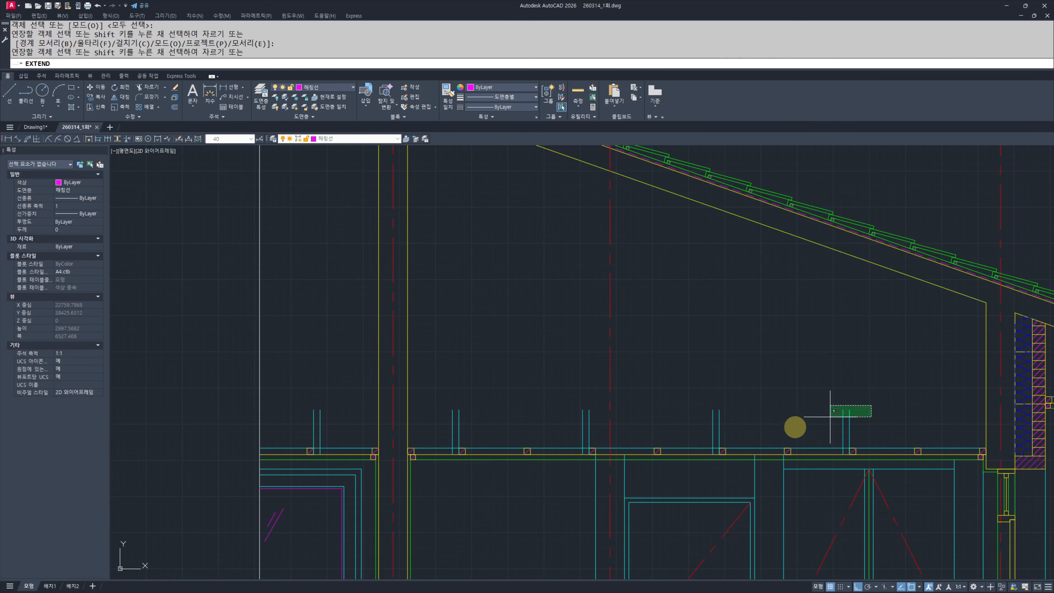
{"action": "left_click", "coordinate": [794, 428]}
{"action": "left_click", "coordinate": [759, 398]}
{"action": "left_click", "coordinate": [660, 431]}
{"action": "middle_click_drag", "start_coordinate": [589, 392], "coordinate": [707, 467]}
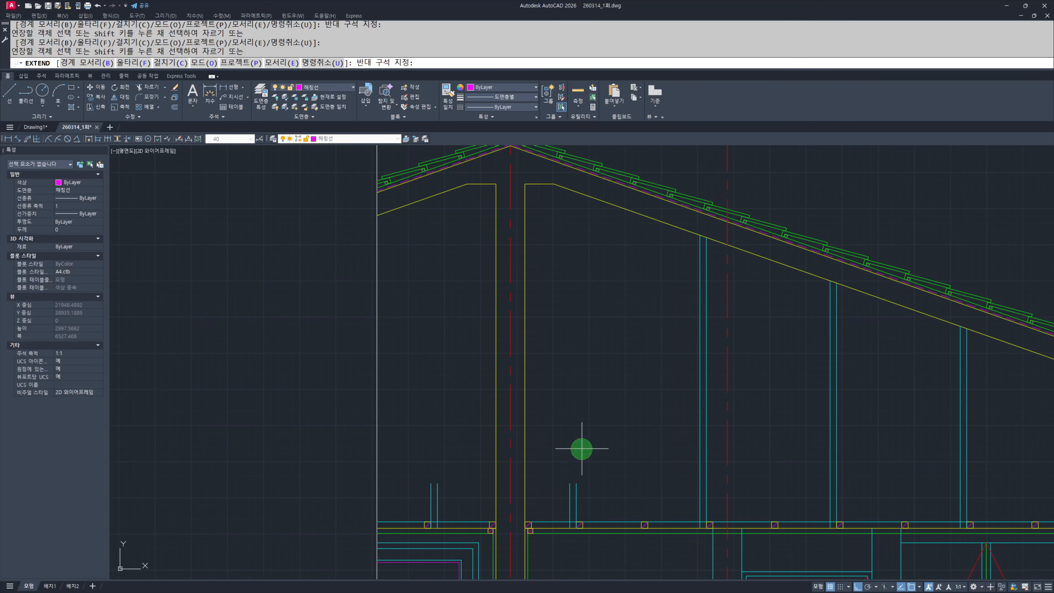
{"action": "left_click", "coordinate": [416, 493]}
{"action": "key", "text": "Escape"}
{"action": "key", "text": "Escape"}
Step: Trim the cyan ceiling line between the two edges of the post nearest the section's cut edge
{"action": "middle_click_drag", "start_coordinate": [459, 516], "coordinate": [466, 501]}
{"action": "scroll", "coordinate": [466, 501], "scroll_direction": "up", "scroll_amount": 10}
{"action": "type", "text": "tr"}
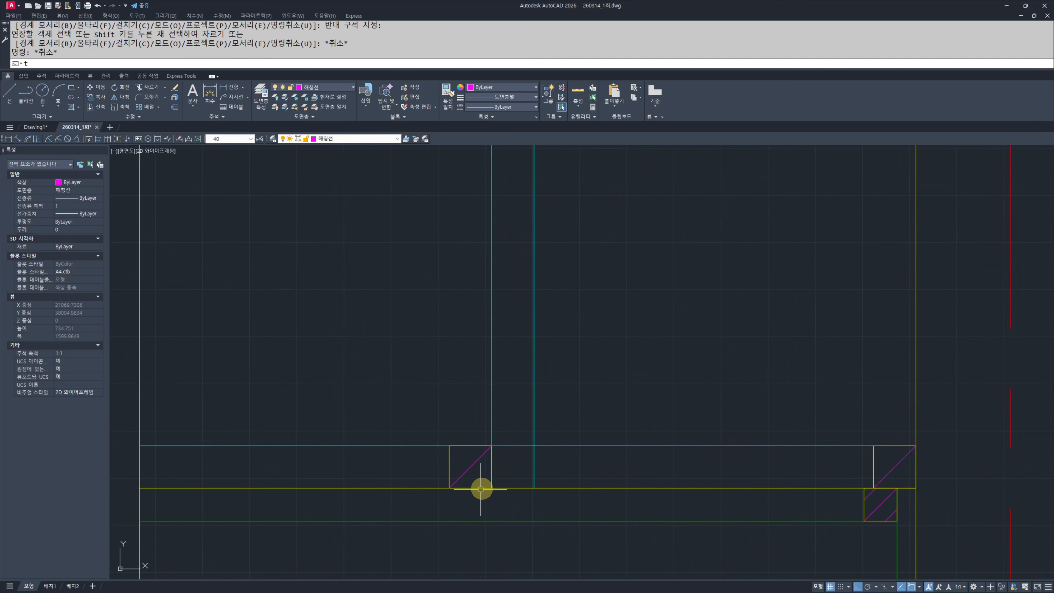
{"action": "key", "text": "Return"}
{"action": "key", "text": "Return"}
{"action": "left_click", "coordinate": [538, 452]}
{"action": "left_click", "coordinate": [524, 390]}
{"action": "key", "text": "Escape"}
{"action": "scroll", "coordinate": [619, 418], "scroll_direction": "down", "scroll_amount": 6}
{"action": "scroll", "coordinate": [681, 428], "scroll_direction": "up", "scroll_amount": 4}
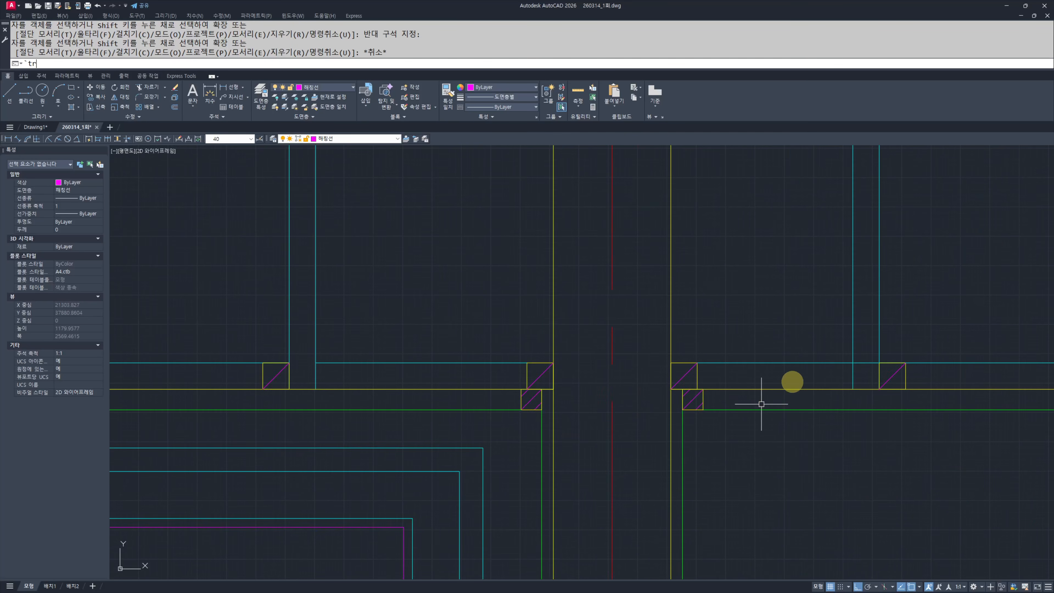
{"action": "type", "text": "`tr"}
{"action": "key", "text": "Return"}
{"action": "key", "text": "Return"}
{"action": "scroll", "coordinate": [924, 351], "scroll_direction": "up", "scroll_amount": 2}
{"action": "left_click", "coordinate": [773, 368]}
{"action": "scroll", "coordinate": [498, 393], "scroll_direction": "down", "scroll_amount": 6}
{"action": "scroll", "coordinate": [689, 392], "scroll_direction": "up", "scroll_amount": 2}
{"action": "key", "text": "Escape"}
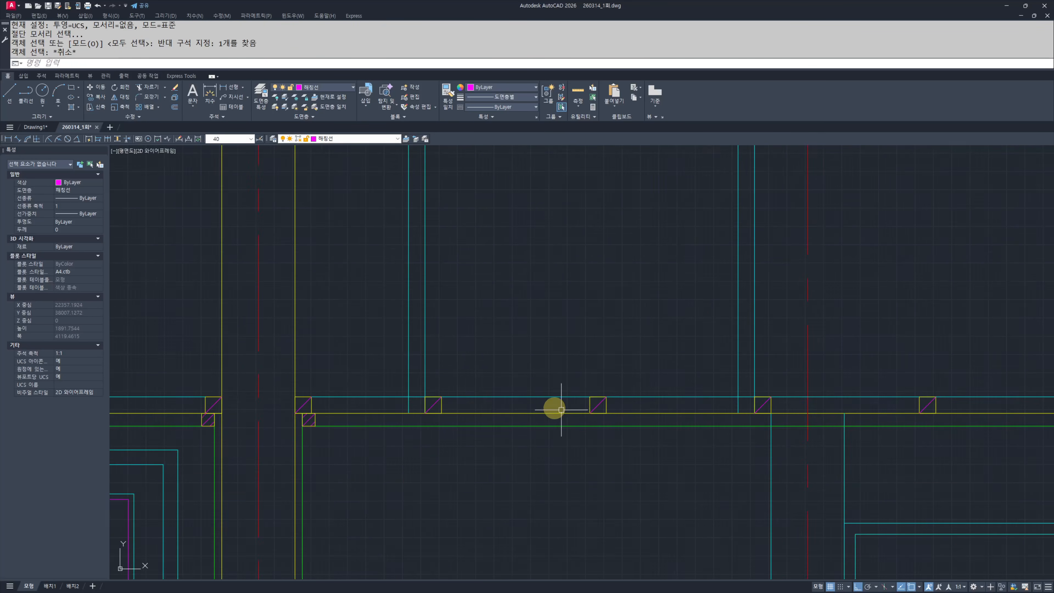
{"action": "key", "text": "Escape"}
Step: Trim the cyan ceiling line inside the first post on the other side of the central wall
{"action": "scroll", "coordinate": [458, 392], "scroll_direction": "up", "scroll_amount": 5}
{"action": "middle_click_drag", "start_coordinate": [338, 414], "coordinate": [371, 414]}
{"action": "key", "text": "Return"}
{"action": "left_click", "coordinate": [586, 443]}
{"action": "left_click", "coordinate": [517, 394]}
Step: Trim the cyan ceiling line inside the remaining roof posts toward the eave wall
{"action": "scroll", "coordinate": [465, 409], "scroll_direction": "down", "scroll_amount": 4}
{"action": "middle_click_drag", "start_coordinate": [804, 417], "coordinate": [626, 431]}
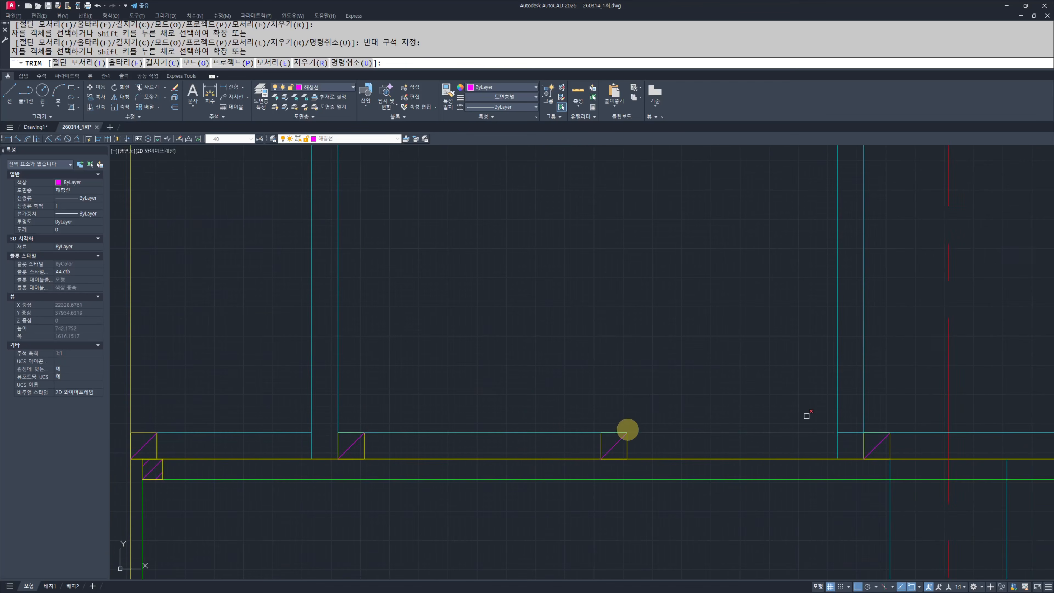
{"action": "scroll", "coordinate": [830, 436], "scroll_direction": "up", "scroll_amount": 6}
{"action": "scroll", "coordinate": [884, 389], "scroll_direction": "down", "scroll_amount": 5}
{"action": "scroll", "coordinate": [763, 393], "scroll_direction": "up", "scroll_amount": 4}
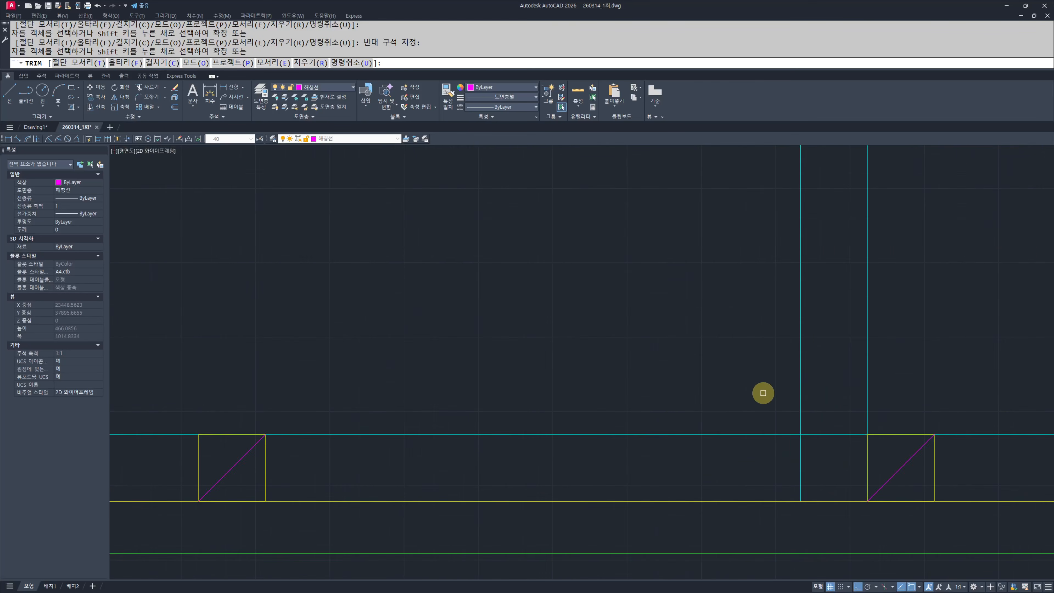
{"action": "left_click", "coordinate": [827, 412]}
{"action": "scroll", "coordinate": [784, 415], "scroll_direction": "down", "scroll_amount": 5}
{"action": "scroll", "coordinate": [736, 405], "scroll_direction": "up", "scroll_amount": 3}
{"action": "scroll", "coordinate": [651, 452], "scroll_direction": "up", "scroll_amount": 4}
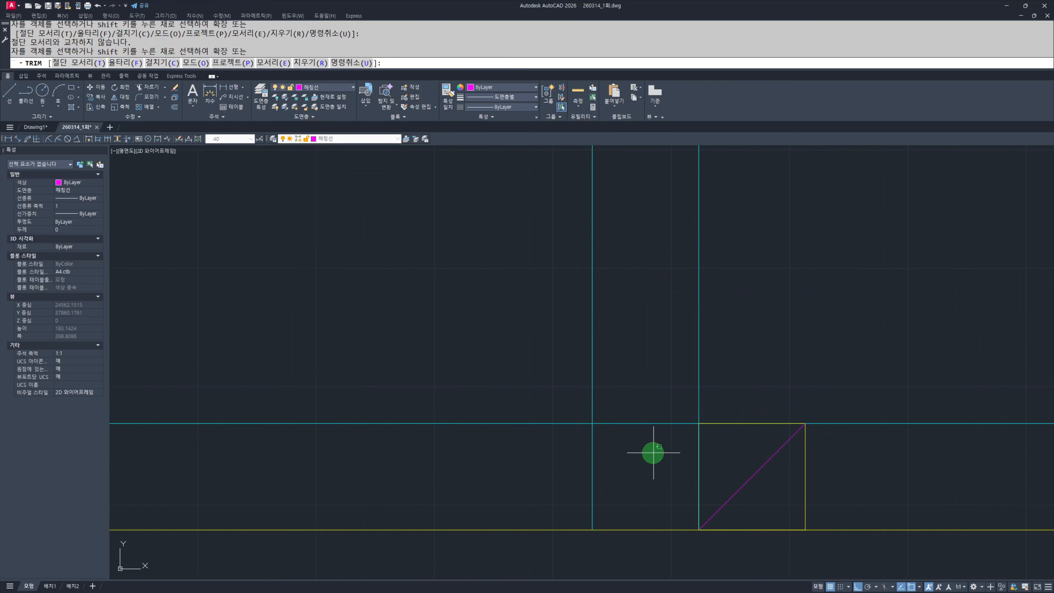
{"action": "key", "text": "Escape"}
{"action": "key", "text": "Escape"}
Step: Copy the small purlin square with its anchor lines from the eave post to the roof post nearest the eave wall, on the slab's sloping underside
{"action": "scroll", "coordinate": [664, 395], "scroll_direction": "down", "scroll_amount": 5}
{"action": "scroll", "coordinate": [603, 395], "scroll_direction": "up", "scroll_amount": 3}
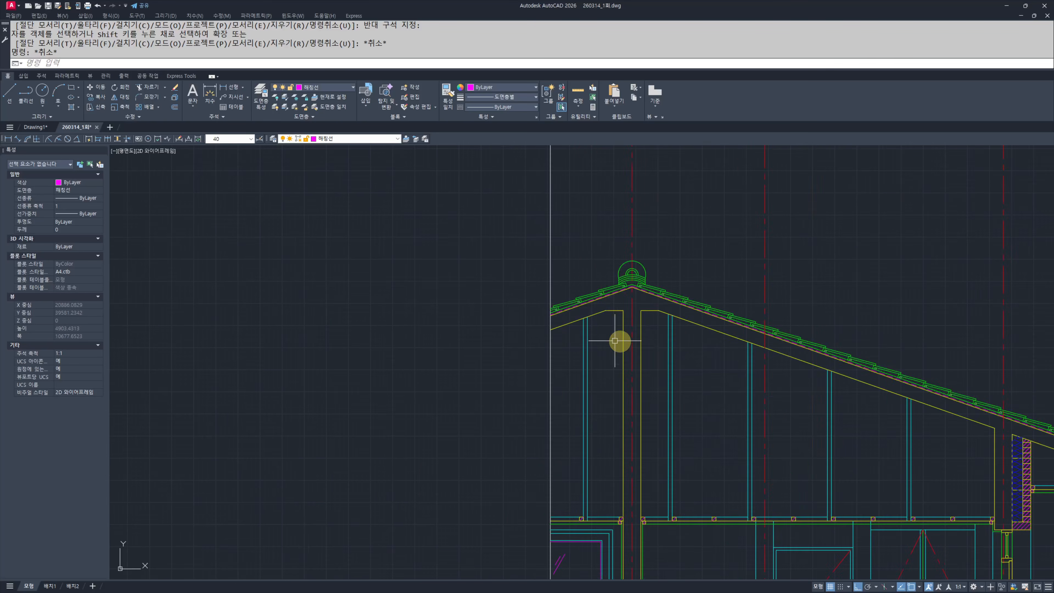
{"action": "scroll", "coordinate": [760, 411], "scroll_direction": "up", "scroll_amount": 3}
{"action": "left_click", "coordinate": [631, 490]}
{"action": "left_click", "coordinate": [843, 337]}
{"action": "scroll", "coordinate": [741, 382], "scroll_direction": "up", "scroll_amount": 2}
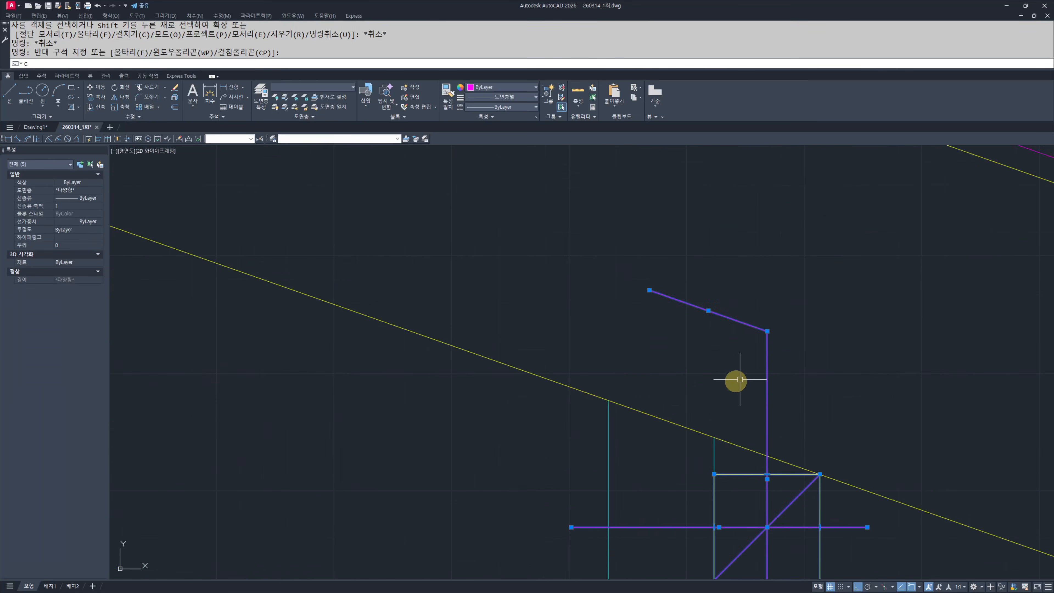
{"action": "type", "text": "cc"}
{"action": "key", "text": "Return"}
{"action": "left_click", "coordinate": [767, 456]}
{"action": "scroll", "coordinate": [802, 456], "scroll_direction": "down", "scroll_amount": 8}
{"action": "scroll", "coordinate": [561, 386], "scroll_direction": "up", "scroll_amount": 7}
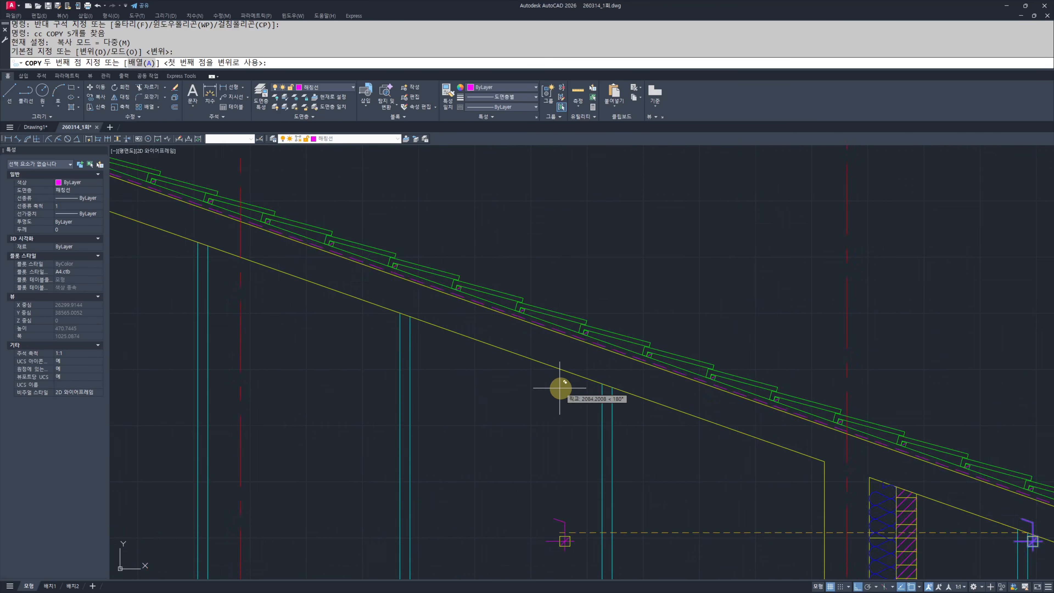
{"action": "left_click", "coordinate": [693, 419]}
{"action": "key", "text": "Escape"}
{"action": "key", "text": "Escape"}
{"action": "scroll", "coordinate": [701, 415], "scroll_direction": "down", "scroll_amount": 4}
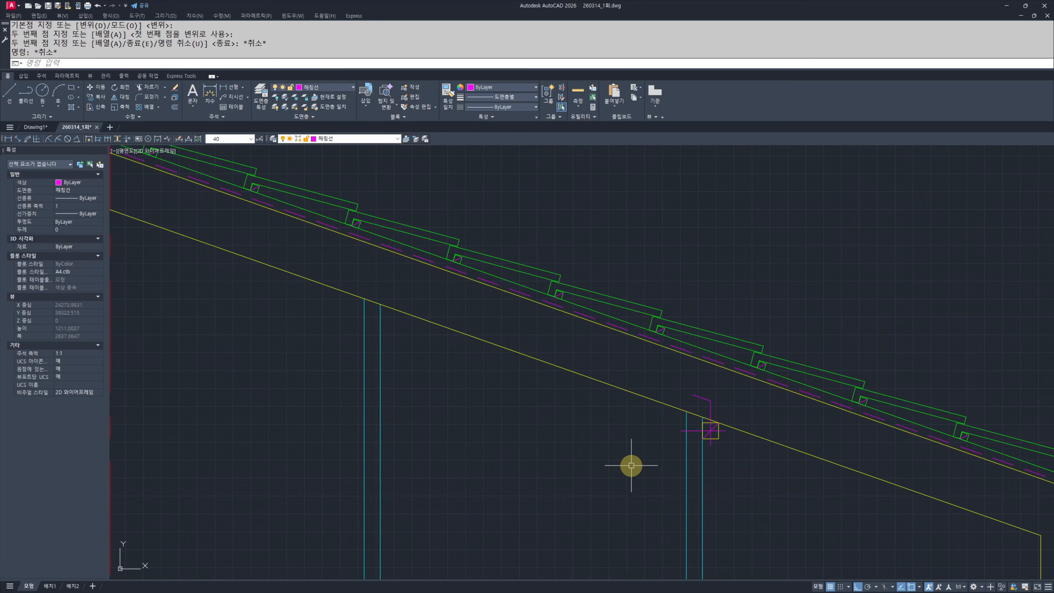
{"action": "left_click", "coordinate": [631, 466]}
{"action": "left_click", "coordinate": [731, 390]}
{"action": "key", "text": "Escape"}
{"action": "key", "text": "Escape"}
Step: Copy the purlin square with its anchor lines as a 4-item array up the slope, from the post nearest the eave wall across the other roof posts
{"action": "scroll", "coordinate": [717, 420], "scroll_direction": "up", "scroll_amount": 4}
{"action": "middle_click_drag", "start_coordinate": [724, 412], "coordinate": [703, 390]}
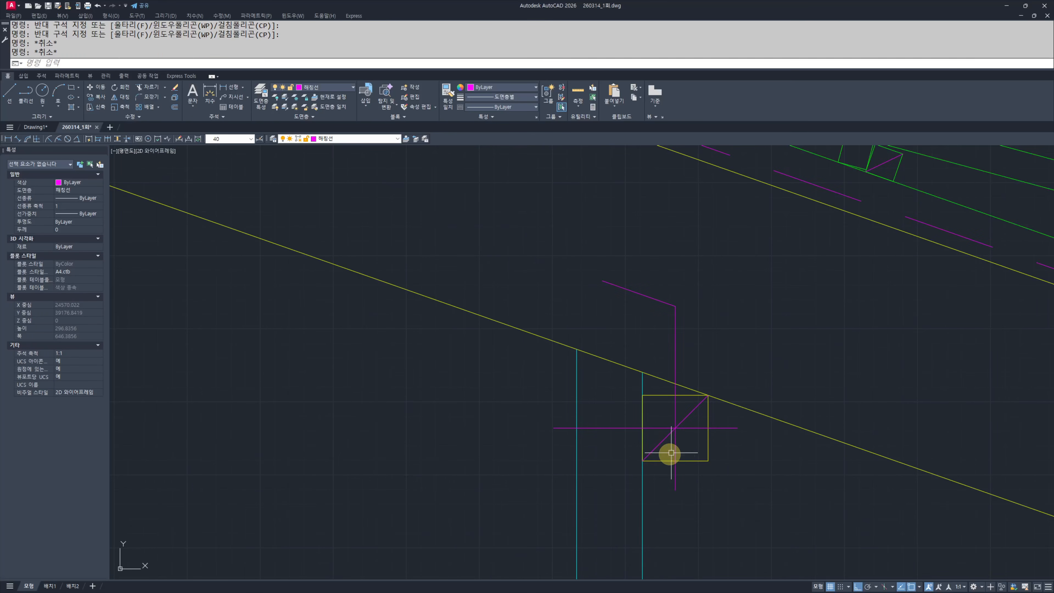
{"action": "left_click", "coordinate": [591, 463]}
{"action": "left_click", "coordinate": [749, 238]}
{"action": "type", "text": "cc"}
{"action": "key", "text": "Return"}
{"action": "left_click", "coordinate": [642, 373]}
{"action": "scroll", "coordinate": [705, 423], "scroll_direction": "down", "scroll_amount": 8}
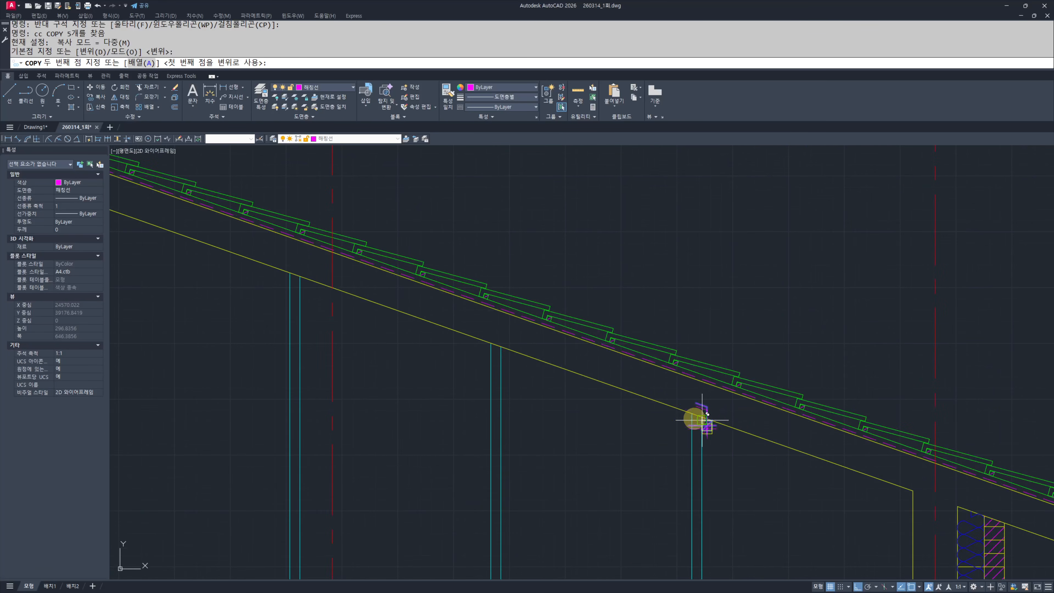
{"action": "type", "text": "ar"}
{"action": "key", "text": "Return"}
{"action": "scroll", "coordinate": [530, 368], "scroll_direction": "down", "scroll_amount": 8}
{"action": "middle_click_drag", "start_coordinate": [435, 372], "coordinate": [587, 418]}
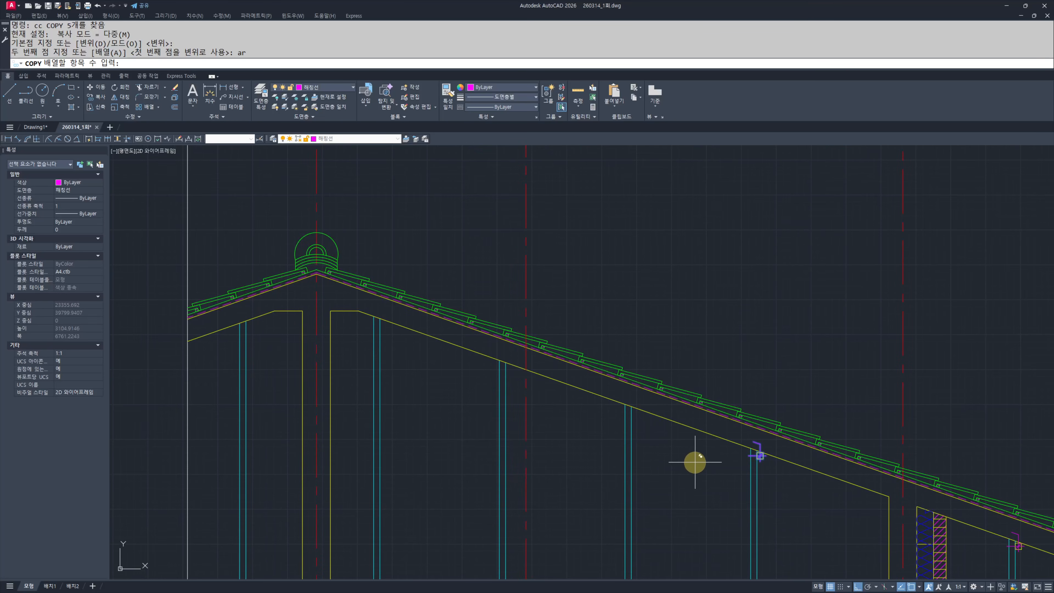
{"action": "type", "text": "4"}
{"action": "key", "text": "Return"}
{"action": "scroll", "coordinate": [749, 438], "scroll_direction": "up", "scroll_amount": 8}
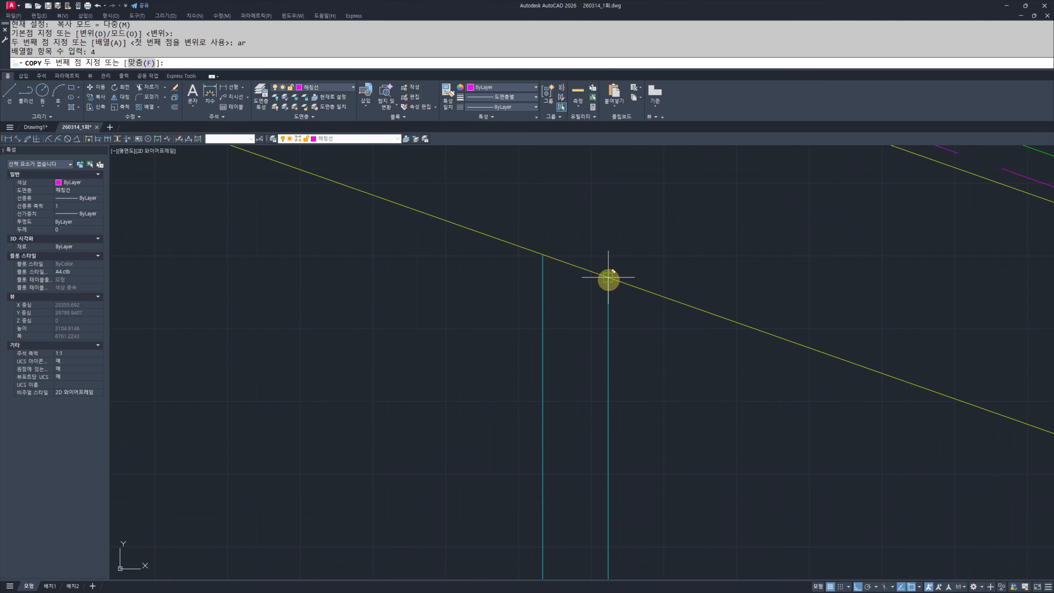
{"action": "left_click", "coordinate": [608, 277]}
{"action": "key", "text": "Escape"}
{"action": "scroll", "coordinate": [672, 419], "scroll_direction": "down", "scroll_amount": 5}
Step: Copy the purlin square and anchor lines from the post beside the central wall to the single post beyond the ridge
{"action": "scroll", "coordinate": [581, 337], "scroll_direction": "up", "scroll_amount": 7}
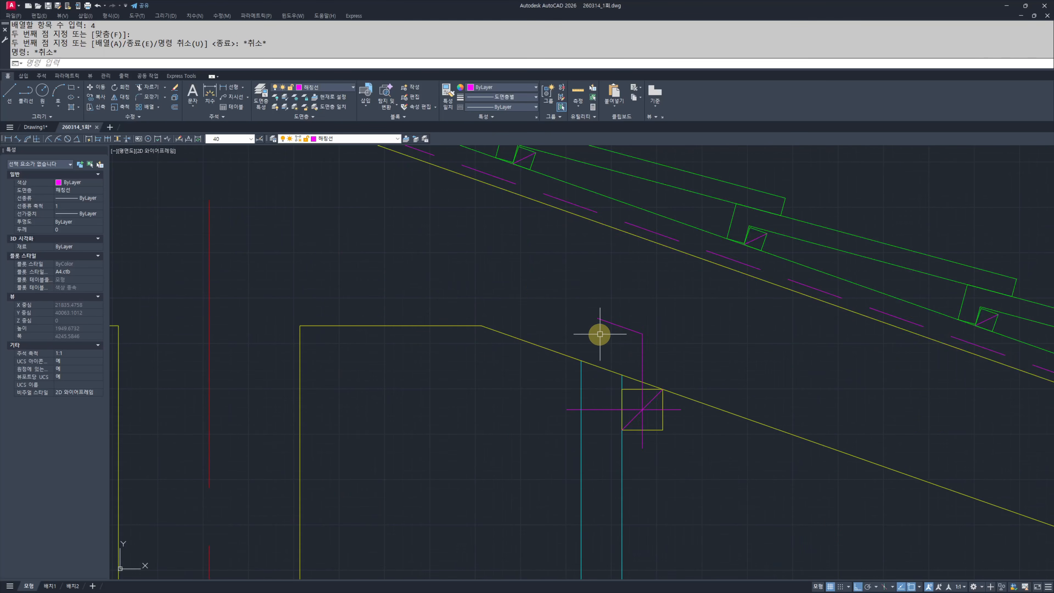
{"action": "left_click", "coordinate": [527, 451]}
{"action": "left_click", "coordinate": [764, 283]}
{"action": "scroll", "coordinate": [482, 393], "scroll_direction": "down", "scroll_amount": 4}
{"action": "scroll", "coordinate": [498, 399], "scroll_direction": "up", "scroll_amount": 6}
{"action": "type", "text": "cc"}
{"action": "key", "text": "space"}
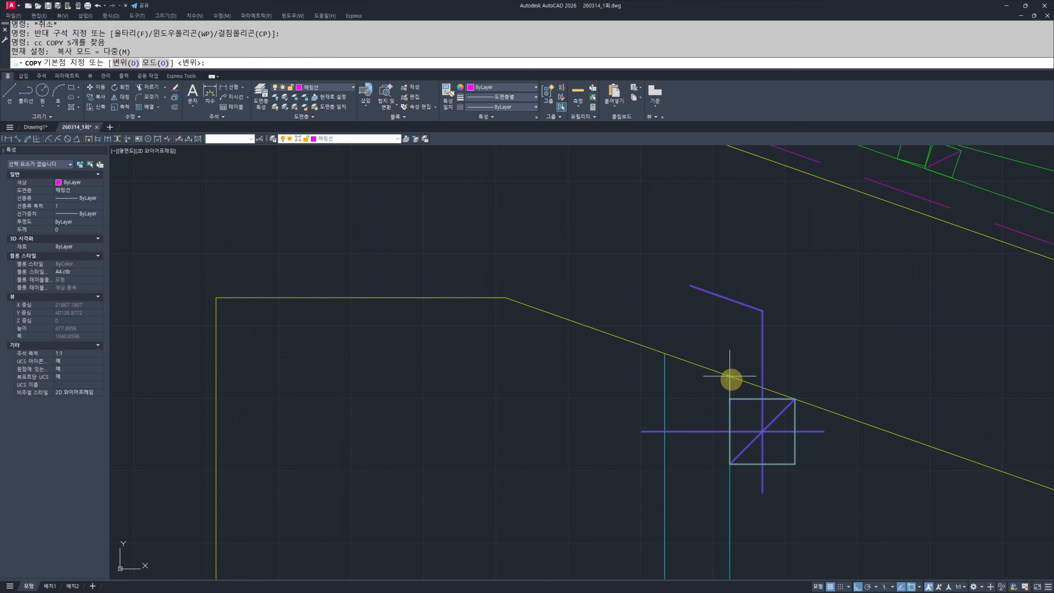
{"action": "left_click", "coordinate": [730, 376]}
{"action": "scroll", "coordinate": [389, 376], "scroll_direction": "down", "scroll_amount": 5}
{"action": "scroll", "coordinate": [361, 388], "scroll_direction": "up", "scroll_amount": 7}
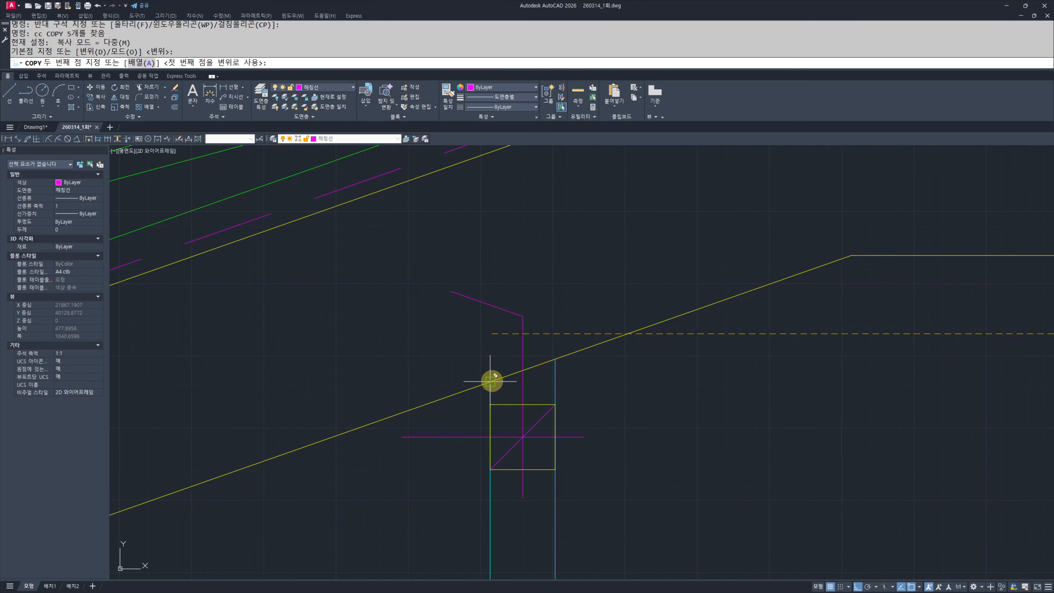
{"action": "left_click", "coordinate": [490, 381]}
{"action": "key", "text": "Escape"}
{"action": "key", "text": "Escape"}
Step: Mirror the copied purlin and anchor about the outer edge of the post beyond the ridge, erasing the source objects
{"action": "scroll", "coordinate": [489, 424], "scroll_direction": "down", "scroll_amount": 3}
{"action": "left_click", "coordinate": [376, 500]}
{"action": "left_click", "coordinate": [583, 320]}
{"action": "middle_click_drag", "start_coordinate": [551, 379], "coordinate": [622, 366]}
{"action": "type", "text": "m"}
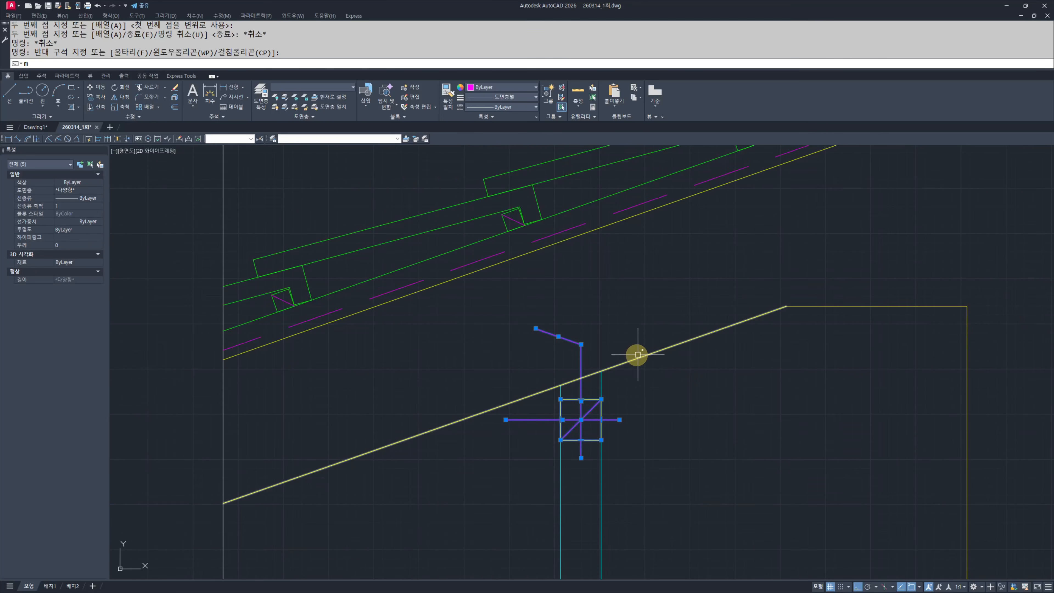
{"action": "type", "text": "i"}
{"action": "key", "text": "space"}
{"action": "left_click", "coordinate": [561, 385]}
{"action": "left_click", "coordinate": [562, 299]}
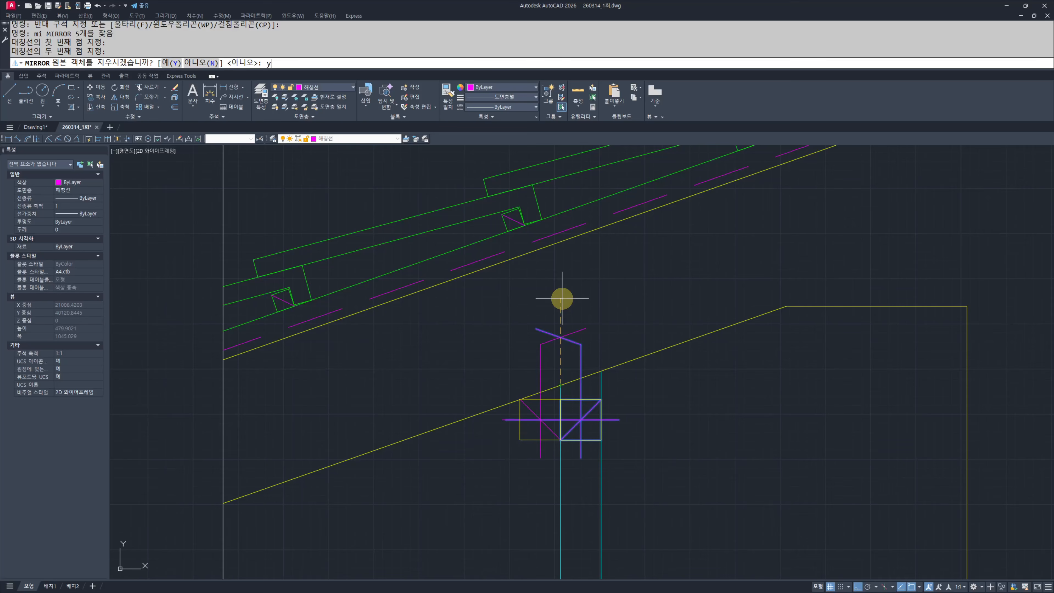
{"action": "type", "text": "y"}
{"action": "key", "text": "Return"}
{"action": "key", "text": "Escape"}
{"action": "key", "text": "Escape"}
Step: Examine the whole section from the roof purlins down to the footings
{"action": "scroll", "coordinate": [581, 365], "scroll_direction": "down", "scroll_amount": 6}
{"action": "middle_click_drag", "start_coordinate": [572, 388], "coordinate": [436, 320]}
{"action": "scroll", "coordinate": [440, 320], "scroll_direction": "down", "scroll_amount": 2}
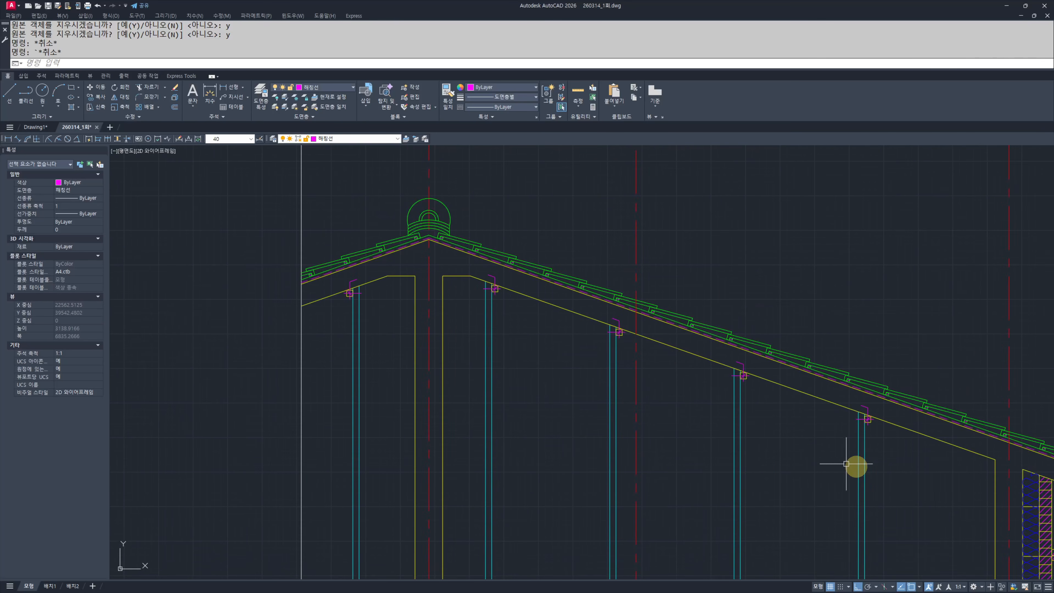
{"action": "middle_click_drag", "start_coordinate": [714, 436], "coordinate": [476, 309]}
{"action": "scroll", "coordinate": [581, 391], "scroll_direction": "down", "scroll_amount": 2}
{"action": "mouse_move", "coordinate": [519, 397]}
{"action": "middle_mouse_down"}
{"action": "mouse_move", "coordinate": [652, 392]}
{"action": "mouse_move", "coordinate": [572, 344]}
{"action": "mouse_move", "coordinate": [626, 331]}
{"action": "middle_mouse_up"}
{"action": "scroll", "coordinate": [600, 338], "scroll_direction": "down", "scroll_amount": 2}
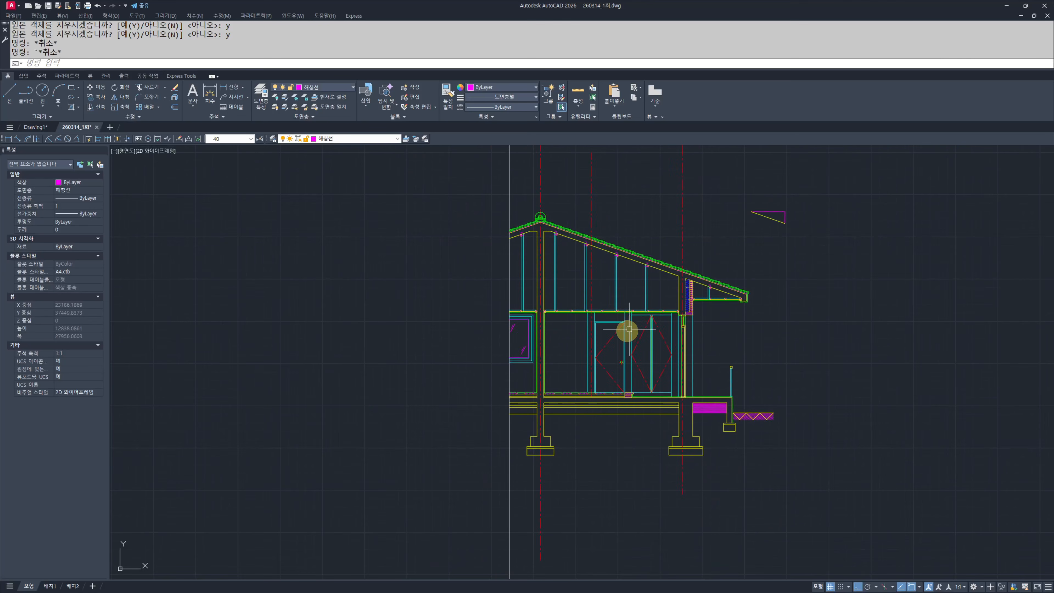
{"action": "scroll", "coordinate": [549, 359], "scroll_direction": "up", "scroll_amount": 2}
{"action": "middle_click_drag", "start_coordinate": [555, 357], "coordinate": [534, 377]}
Step: Examine the floor plan around section cut line A through the entrance and study
{"action": "scroll", "coordinate": [533, 361], "scroll_direction": "down", "scroll_amount": 4}
{"action": "scroll", "coordinate": [397, 315], "scroll_direction": "down", "scroll_amount": 2}
{"action": "middle_click_drag", "start_coordinate": [158, 206], "coordinate": [452, 289]}
{"action": "scroll", "coordinate": [446, 272], "scroll_direction": "up", "scroll_amount": 4}
{"action": "middle_click_drag", "start_coordinate": [404, 187], "coordinate": [519, 373]}
{"action": "scroll", "coordinate": [567, 367], "scroll_direction": "up", "scroll_amount": 2}
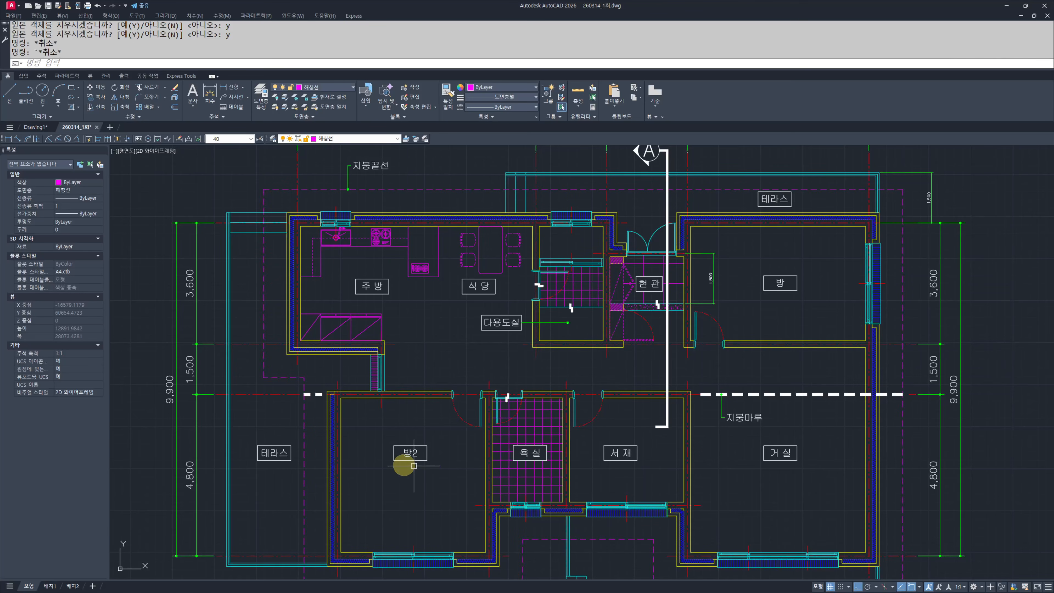
{"action": "scroll", "coordinate": [619, 446], "scroll_direction": "down", "scroll_amount": 3}
{"action": "middle_click_drag", "start_coordinate": [751, 505], "coordinate": [327, 284]}
Step: Hatch the floor layer beneath the heating pipes on both sides of the central wall with ANSI31 at scale 10
{"action": "scroll", "coordinate": [492, 401], "scroll_direction": "up", "scroll_amount": 3}
{"action": "mouse_move", "coordinate": [563, 397]}
{"action": "middle_mouse_down"}
{"action": "mouse_move", "coordinate": [595, 416]}
{"action": "mouse_move", "coordinate": [476, 382]}
{"action": "mouse_move", "coordinate": [530, 404]}
{"action": "middle_mouse_up"}
{"action": "scroll", "coordinate": [417, 385], "scroll_direction": "up", "scroll_amount": 2}
{"action": "scroll", "coordinate": [418, 386], "scroll_direction": "down", "scroll_amount": 2}
{"action": "middle_click_drag", "start_coordinate": [724, 417], "coordinate": [712, 411]}
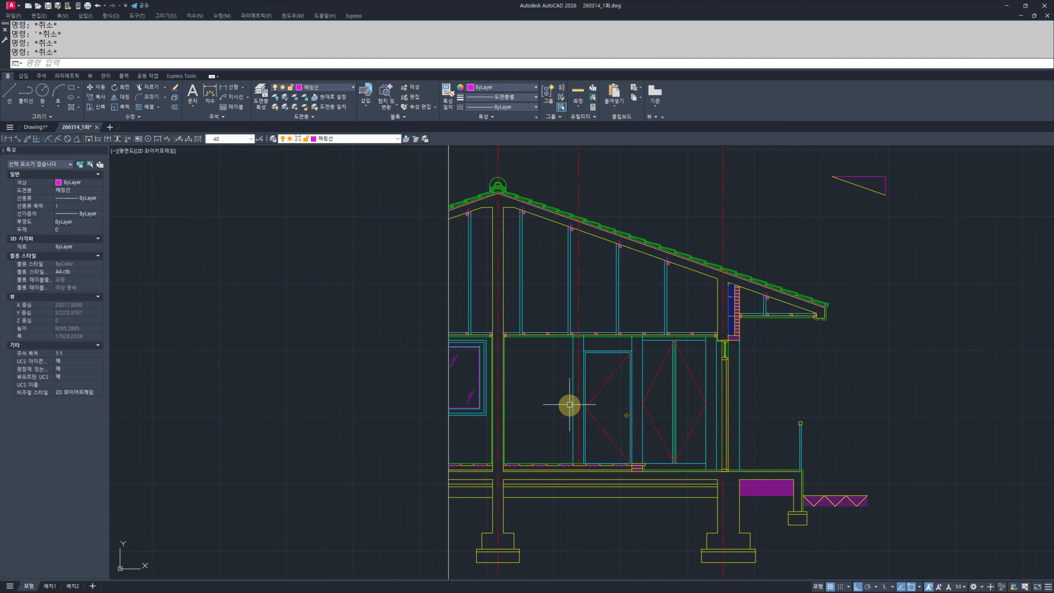
{"action": "scroll", "coordinate": [459, 464], "scroll_direction": "up", "scroll_amount": 3}
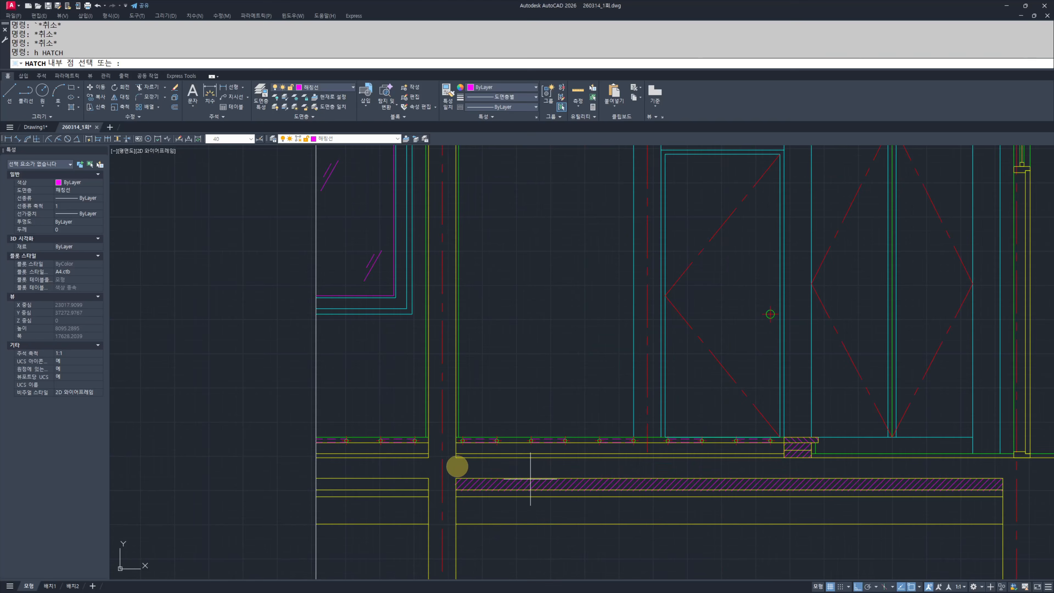
{"action": "key", "text": "Return"}
{"action": "scroll", "coordinate": [527, 459], "scroll_direction": "up", "scroll_amount": 3}
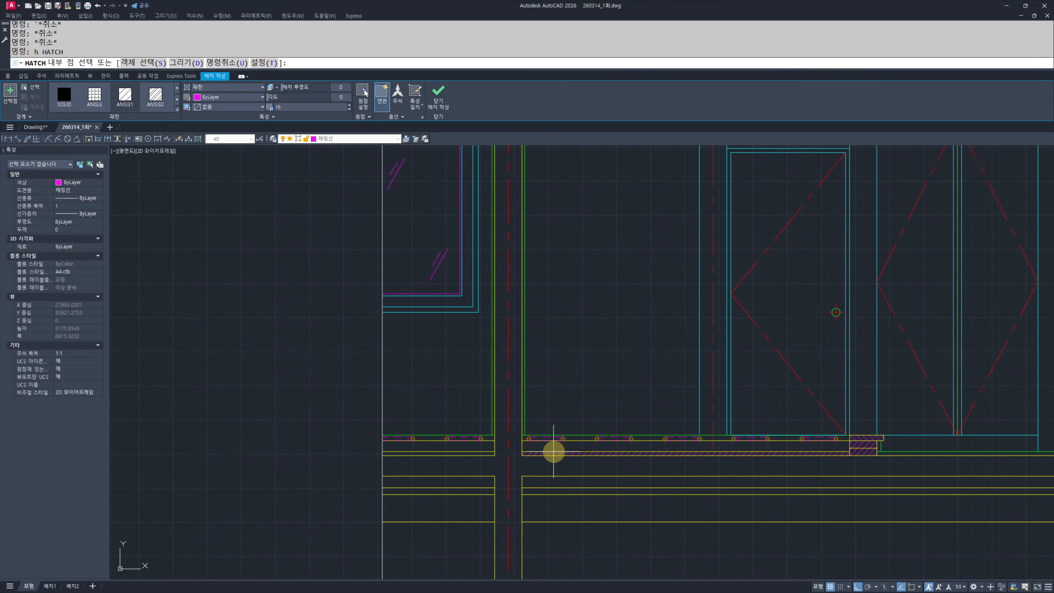
{"action": "left_click", "coordinate": [552, 448]}
{"action": "left_click", "coordinate": [482, 447]}
{"action": "key", "text": "Return"}
{"action": "key", "text": "Escape"}
{"action": "key", "text": "Escape"}
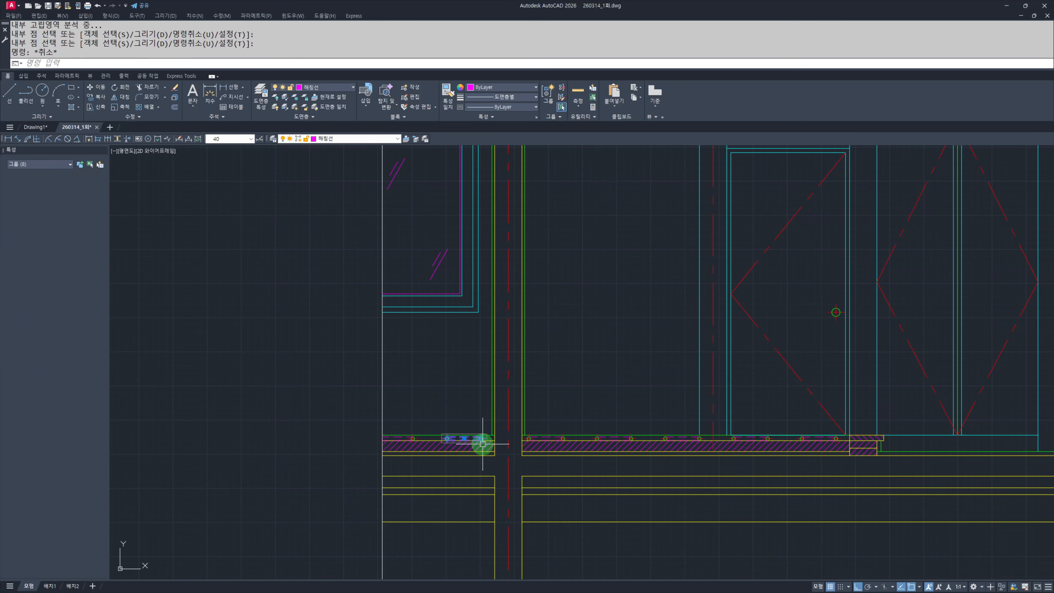
Step: Change the hatch beneath the heating pipes to the HONEY pattern at scale 5
{"action": "left_click", "coordinate": [478, 443]}
{"action": "scroll", "coordinate": [519, 446], "scroll_direction": "up", "scroll_amount": 4}
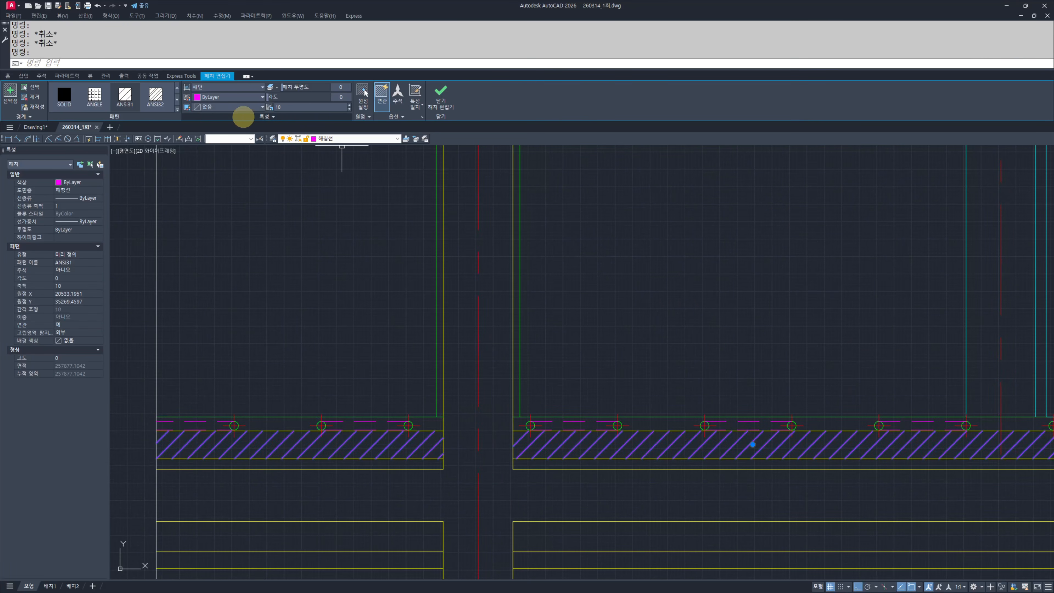
{"action": "left_click", "coordinate": [178, 109]}
{"action": "scroll", "coordinate": [149, 128], "scroll_direction": "down", "scroll_amount": 10}
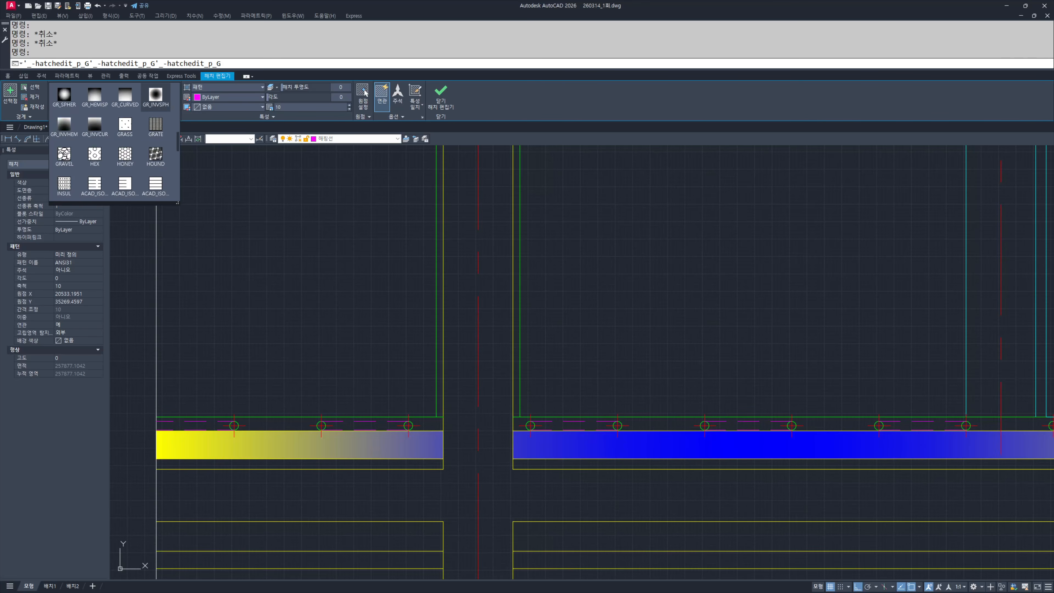
{"action": "scroll", "coordinate": [145, 128], "scroll_direction": "up", "scroll_amount": 3}
{"action": "left_click", "coordinate": [125, 125]}
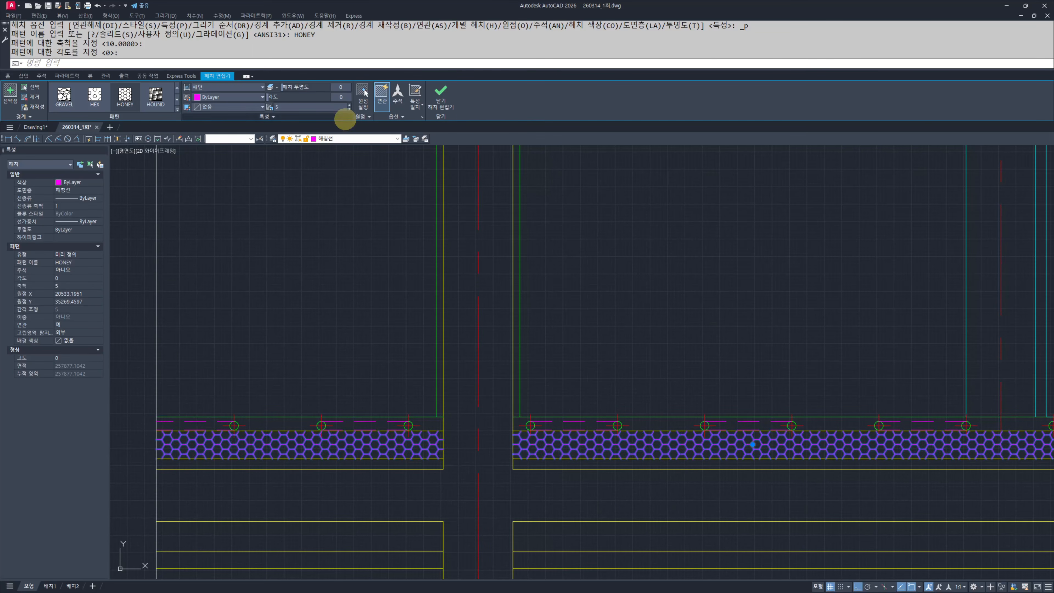
{"action": "key", "text": "Escape"}
{"action": "key", "text": "Escape"}
Step: Offset the line beneath the honeycomb layer 15 downward on both sides of the central wall
{"action": "scroll", "coordinate": [640, 400], "scroll_direction": "down", "scroll_amount": 5}
{"action": "type", "text": "o"}
{"action": "key", "text": "Return"}
{"action": "type", "text": "1"}
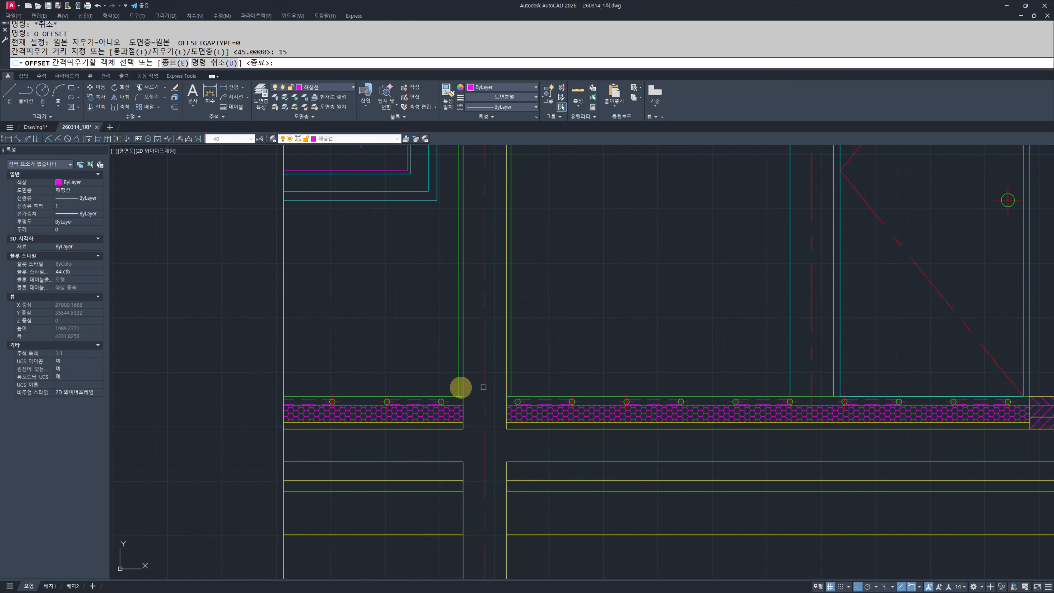
{"action": "scroll", "coordinate": [410, 420], "scroll_direction": "up", "scroll_amount": 4}
{"action": "left_click", "coordinate": [538, 425]}
{"action": "left_click", "coordinate": [537, 426]}
{"action": "left_click", "coordinate": [552, 450]}
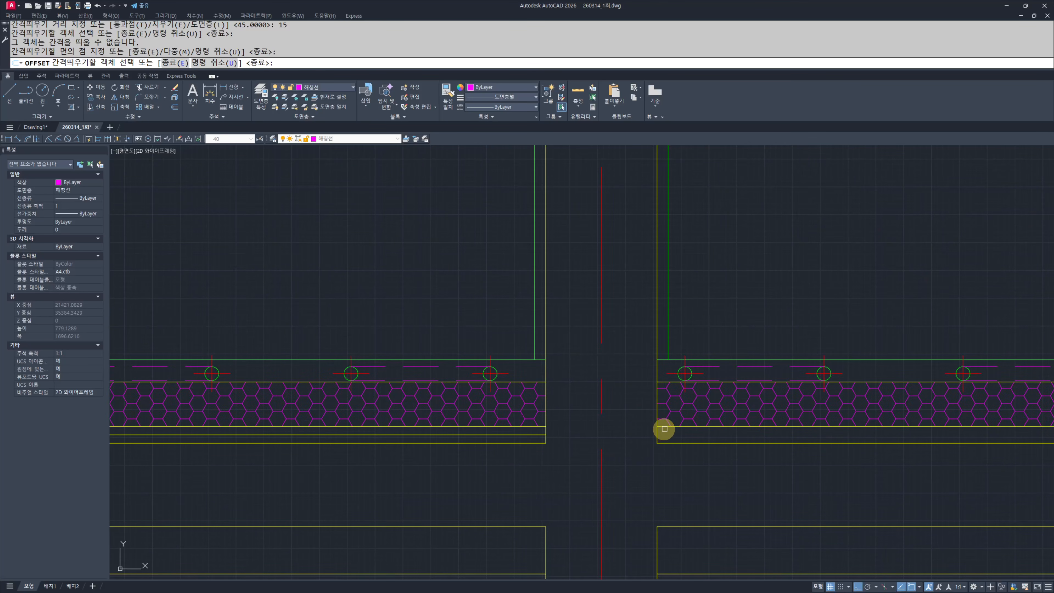
Step: Set both offset lines' linetype scale to 0.15 and move them to the blue insulation layer
{"action": "key", "text": "Escape"}
{"action": "key", "text": "Escape"}
{"action": "left_click", "coordinate": [671, 435]}
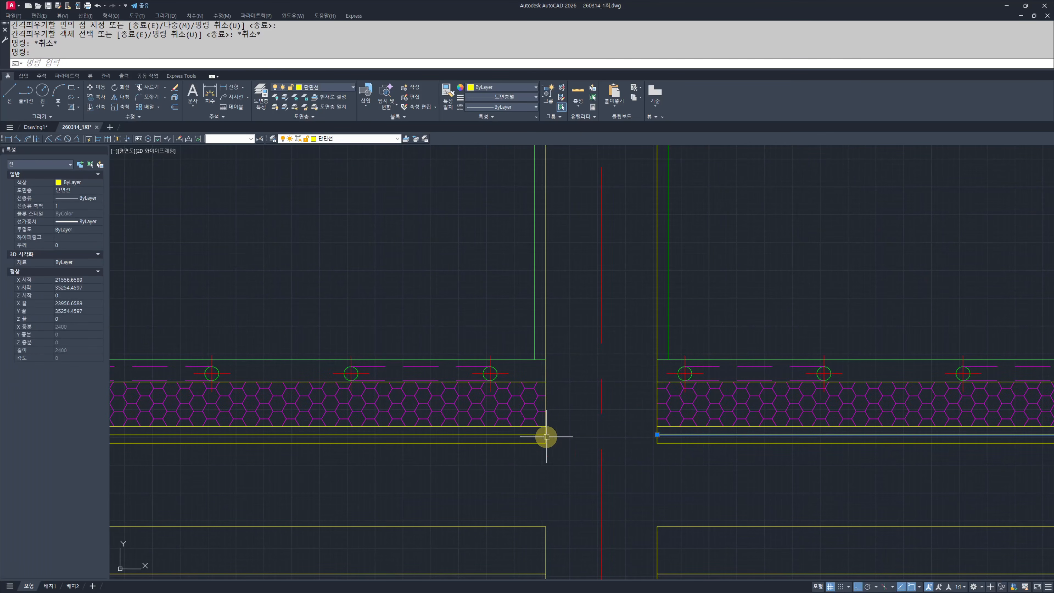
{"action": "left_click", "coordinate": [546, 436]}
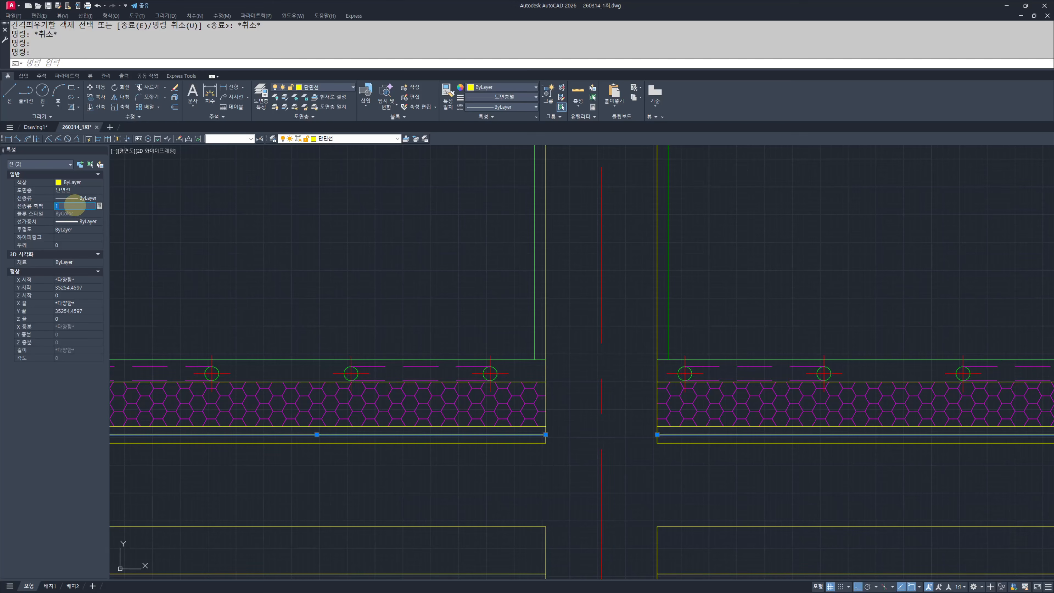
{"action": "key", "text": "Return"}
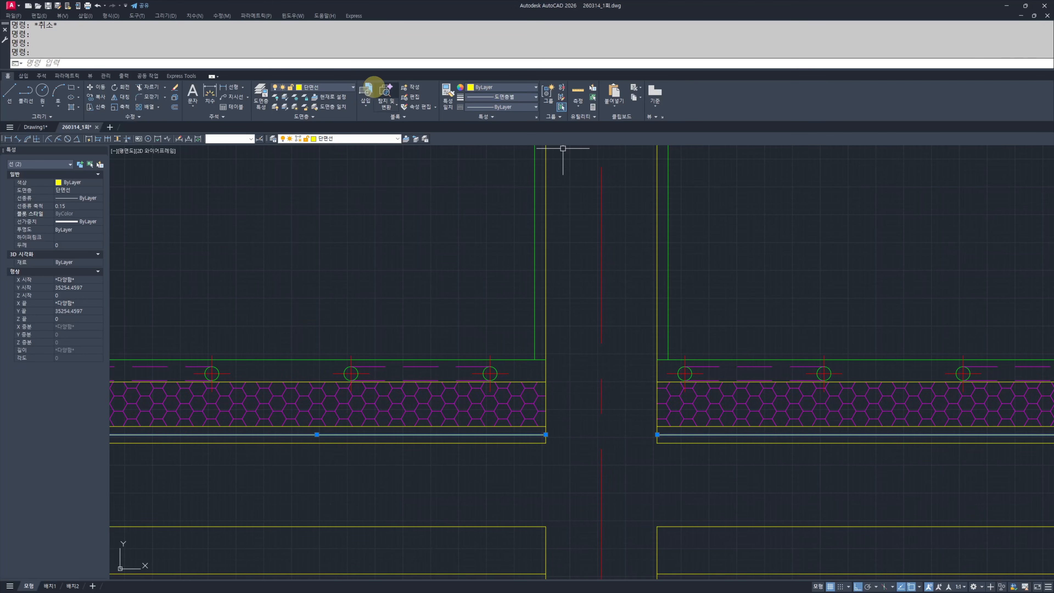
{"action": "left_click", "coordinate": [277, 86]}
{"action": "left_click", "coordinate": [310, 137]}
{"action": "key", "text": "Escape"}
{"action": "key", "text": "Escape"}
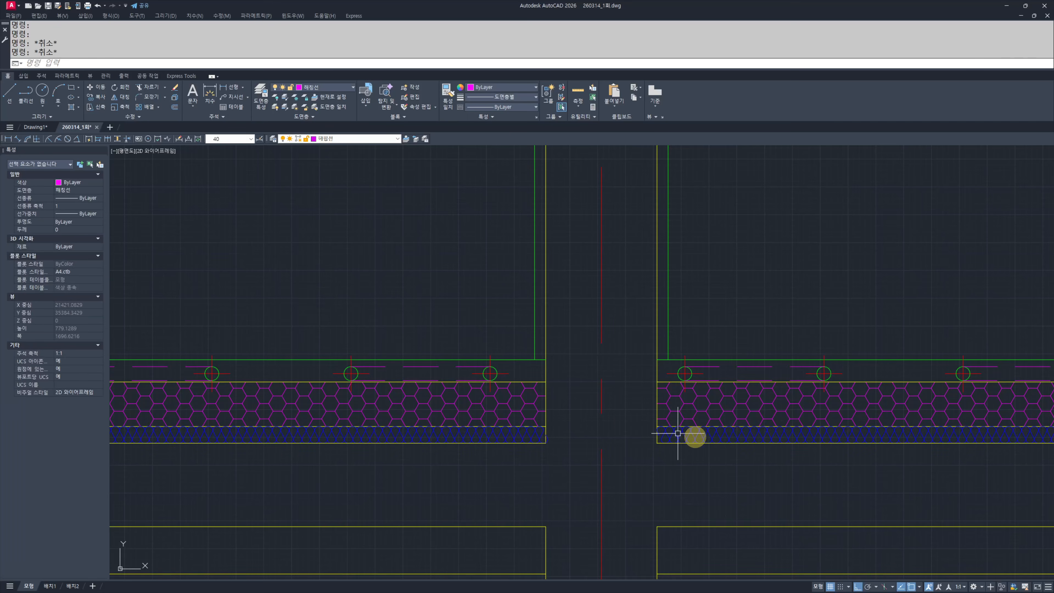
Step: Hatch the top strip beneath the floor slab on both sides of the central wall with ANSI31 at scale 10
{"action": "scroll", "coordinate": [577, 372], "scroll_direction": "up", "scroll_amount": 3}
{"action": "scroll", "coordinate": [513, 414], "scroll_direction": "down", "scroll_amount": 5}
{"action": "middle_click_drag", "start_coordinate": [513, 414], "coordinate": [489, 384]}
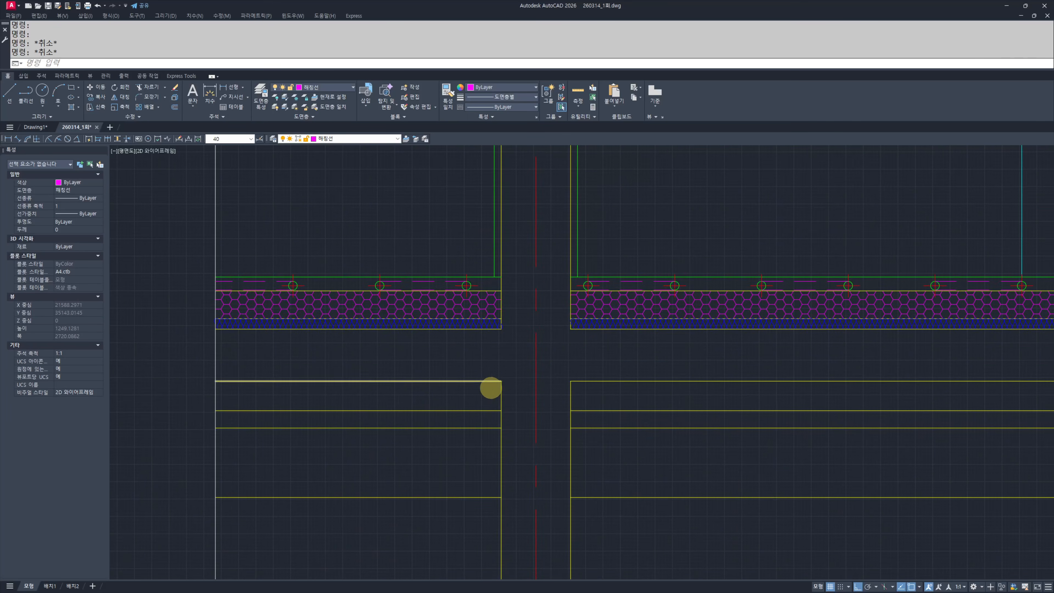
{"action": "scroll", "coordinate": [473, 428], "scroll_direction": "down", "scroll_amount": 4}
{"action": "type", "text": "h"}
{"action": "key", "text": "Return"}
{"action": "left_click", "coordinate": [473, 426]}
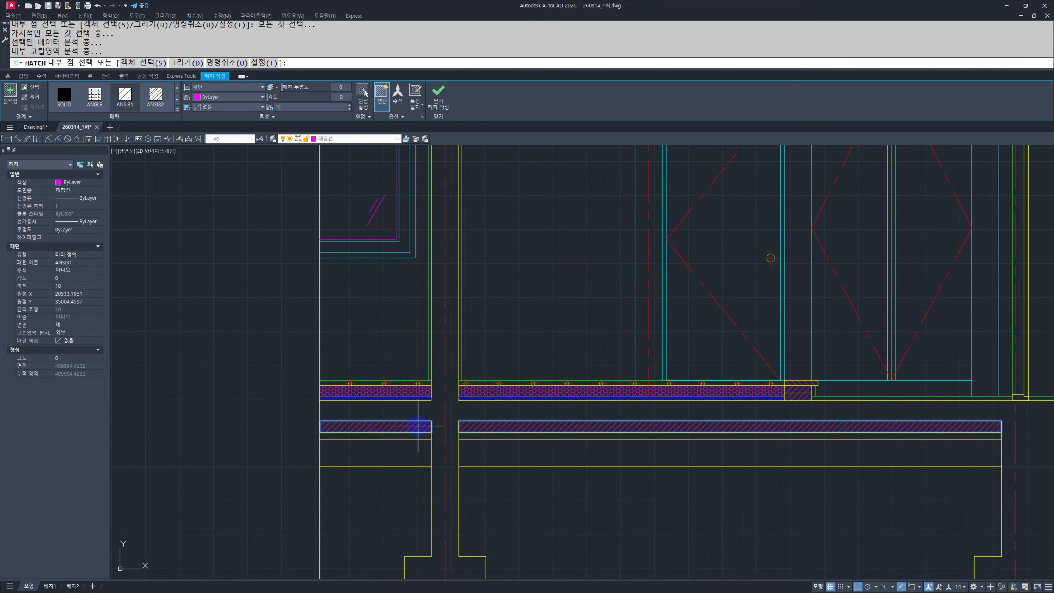
{"action": "key", "text": "space"}
{"action": "key", "text": "Escape"}
Step: Change the hatch in the strip beneath the floor slab to the ANSI37 pattern
{"action": "left_click", "coordinate": [418, 426]}
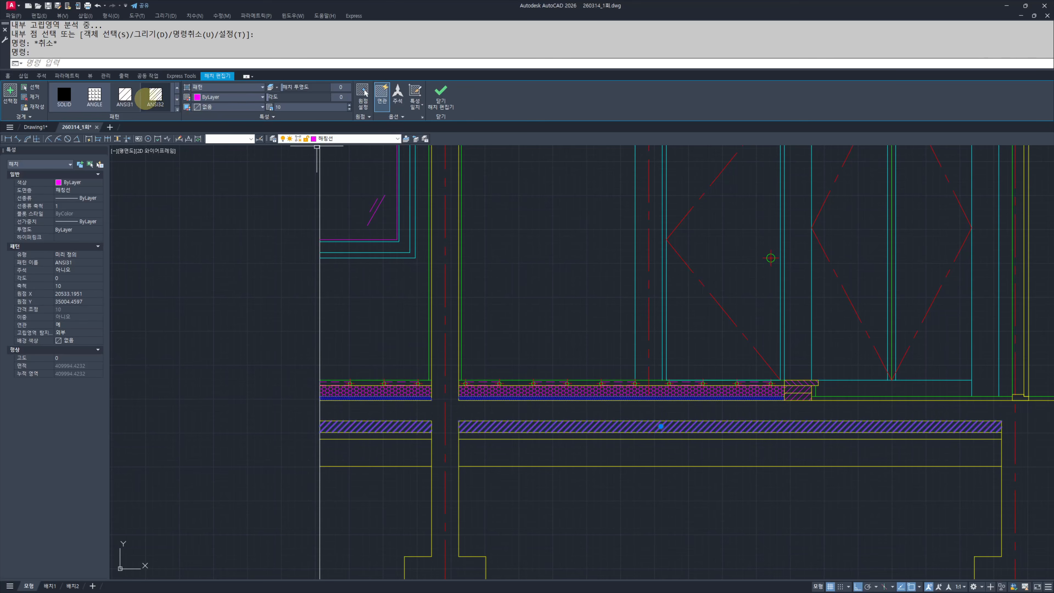
{"action": "scroll", "coordinate": [145, 98], "scroll_direction": "down", "scroll_amount": 2}
{"action": "left_click", "coordinate": [64, 95]}
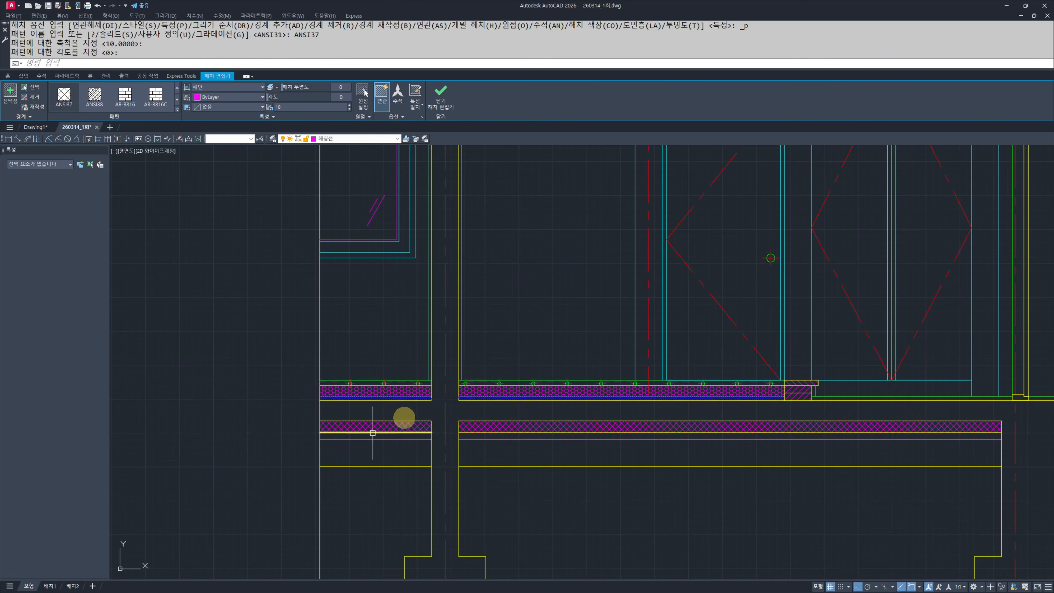
{"action": "key", "text": "Escape"}
Step: Turn off the centre line layer (중심선) by picking one of its lines
{"action": "scroll", "coordinate": [454, 412], "scroll_direction": "down", "scroll_amount": 5}
{"action": "type", "text": "ff"}
{"action": "key", "text": "space"}
{"action": "left_click", "coordinate": [449, 445]}
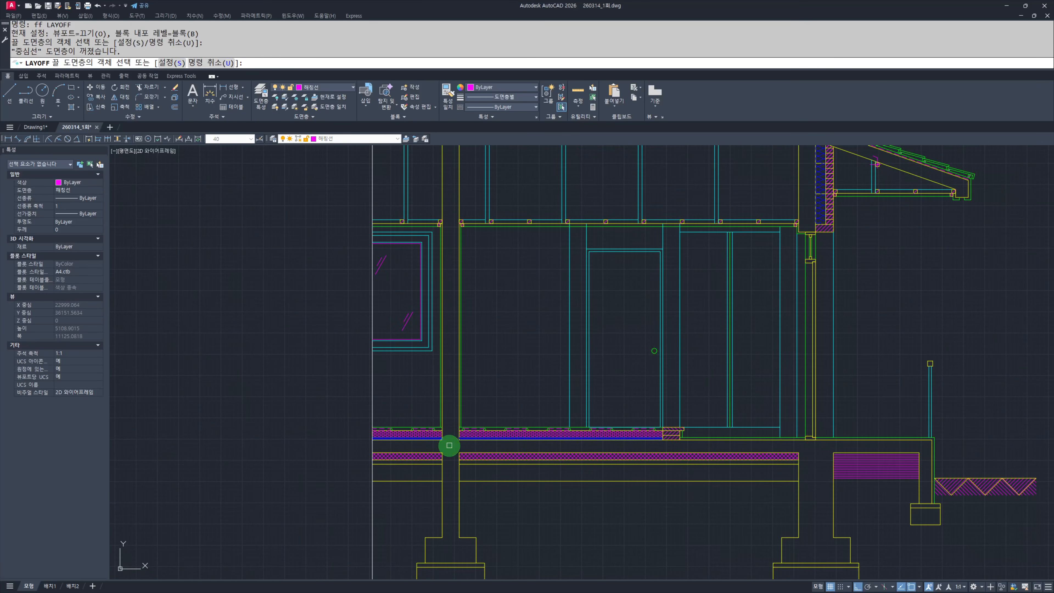
{"action": "key", "text": "Escape"}
{"action": "key", "text": "Escape"}
Step: Hatch the continuous cut concrete area of the roof slab, walls, floor slab and footings with ANSI31
{"action": "scroll", "coordinate": [449, 445], "scroll_direction": "down", "scroll_amount": 3}
{"action": "type", "text": "h"}
{"action": "key", "text": "space"}
{"action": "scroll", "coordinate": [482, 460], "scroll_direction": "up", "scroll_amount": 2}
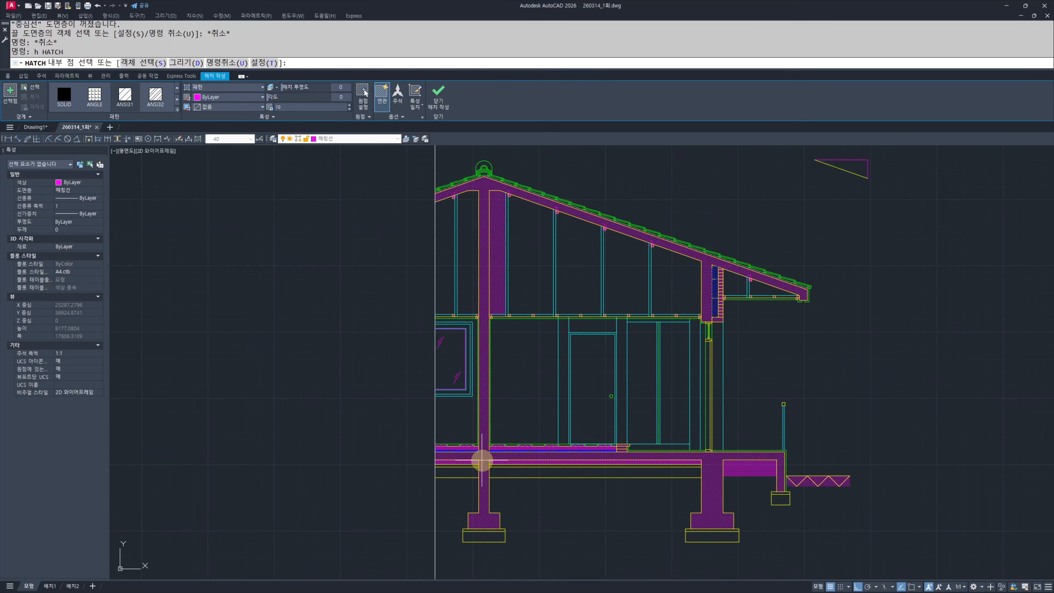
{"action": "left_click", "coordinate": [482, 460]}
{"action": "key", "text": "Escape"}
{"action": "key", "text": "Escape"}
Step: Change the concrete hatch to the JIS_RC_18 pattern and set its scale to 30
{"action": "left_click", "coordinate": [711, 515]}
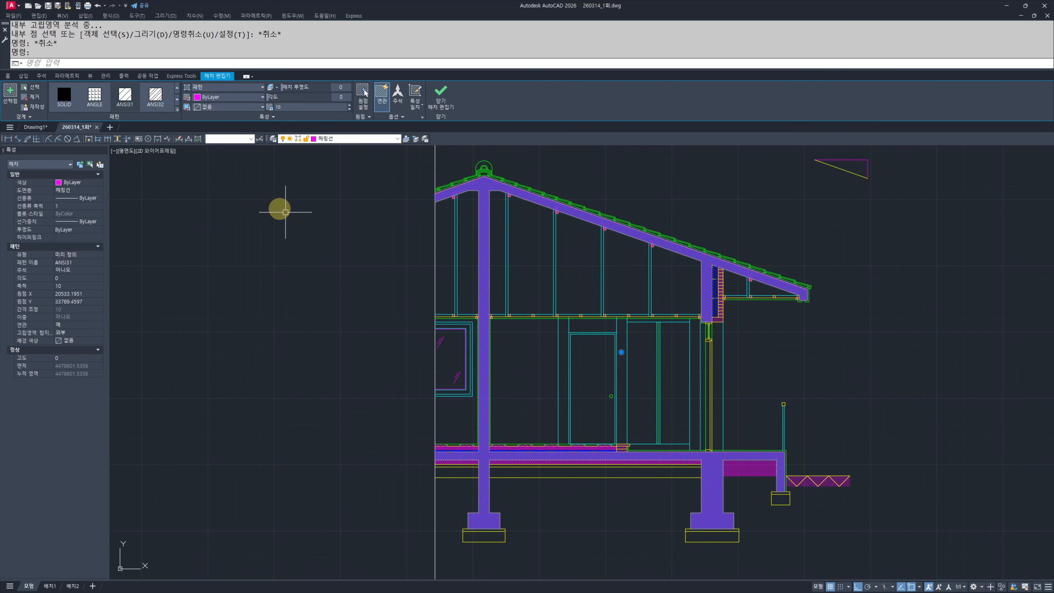
{"action": "left_click", "coordinate": [155, 97]}
{"action": "left_click", "coordinate": [178, 108]}
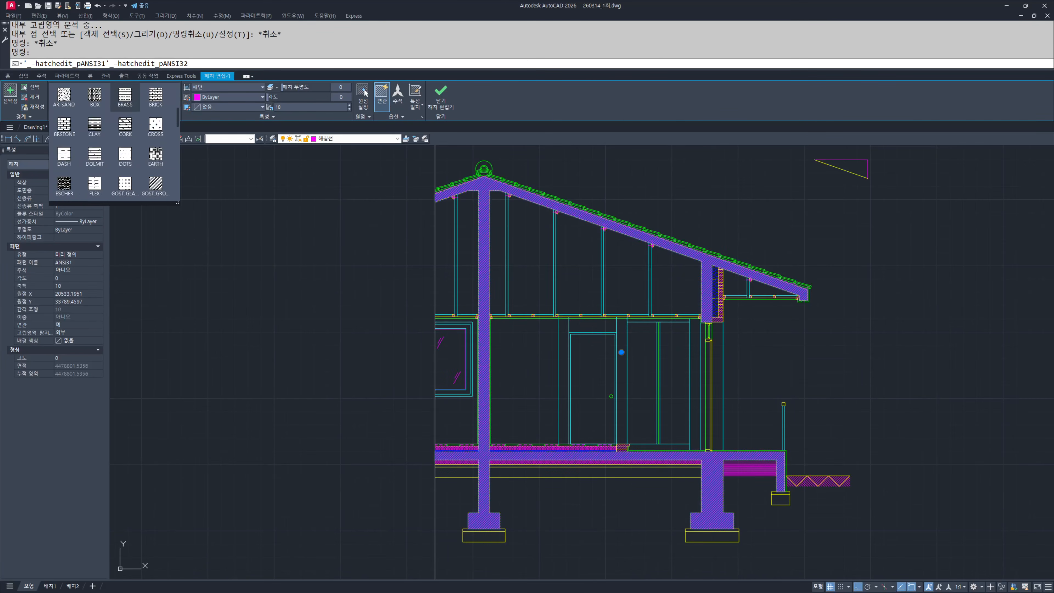
{"action": "left_click", "coordinate": [94, 124]}
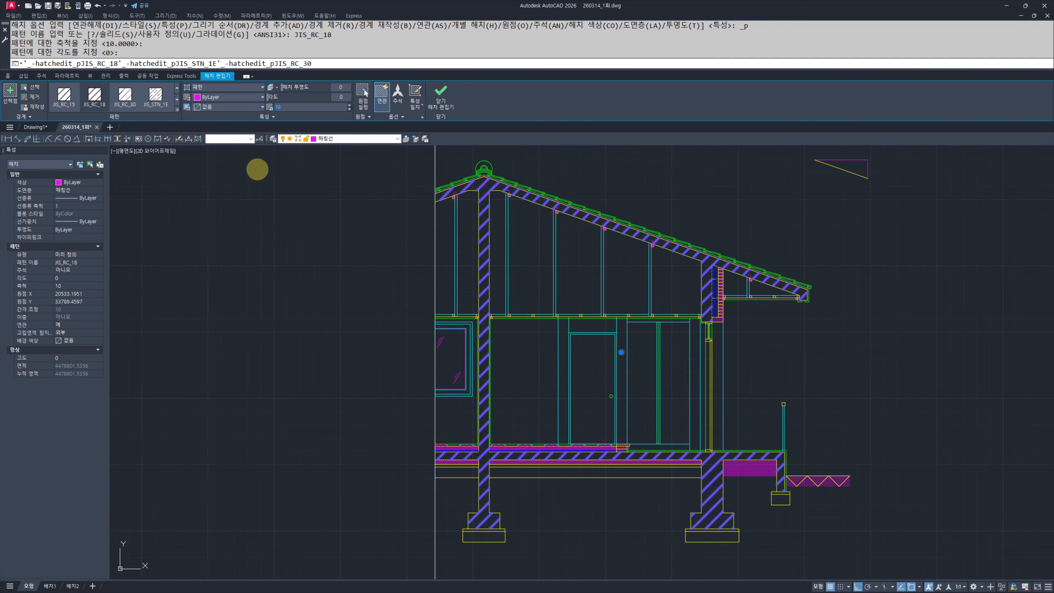
{"action": "type", "text": "30"}
{"action": "key", "text": "Return"}
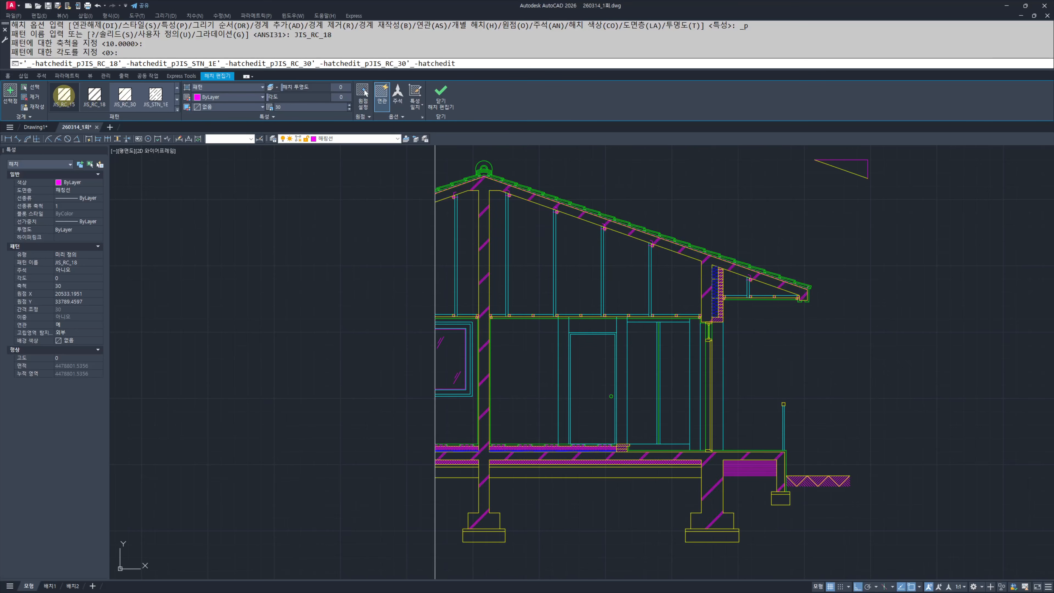
Step: Preview other JIS concrete patterns, such as JIS_RC_30, JIS_RC_15 and JIS_RC_10, on the cut concrete hatch
{"action": "scroll", "coordinate": [133, 100], "scroll_direction": "up", "scroll_amount": 1}
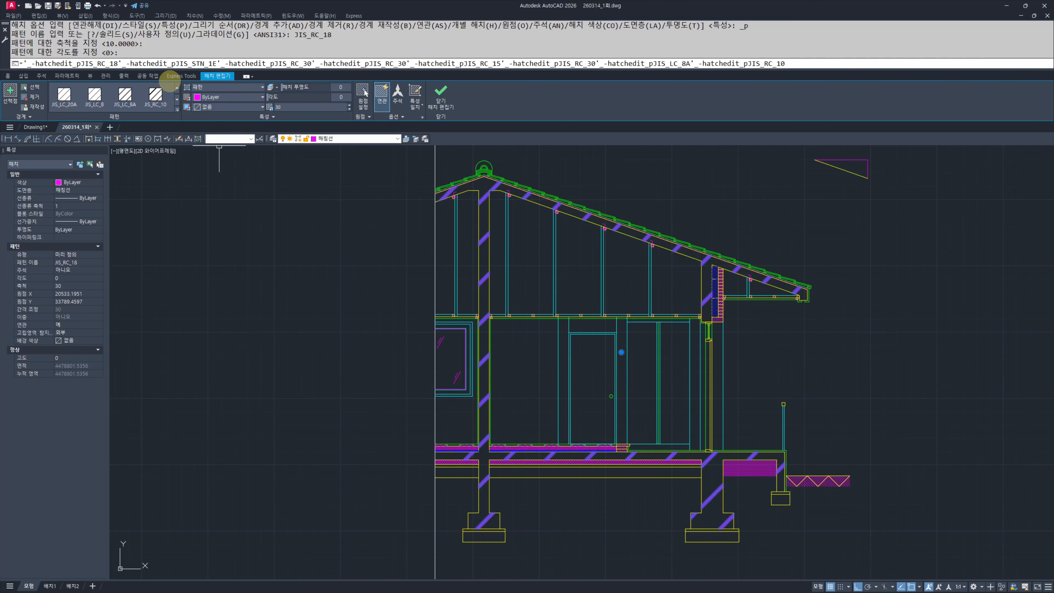
{"action": "scroll", "coordinate": [473, 454], "scroll_direction": "up", "scroll_amount": 4}
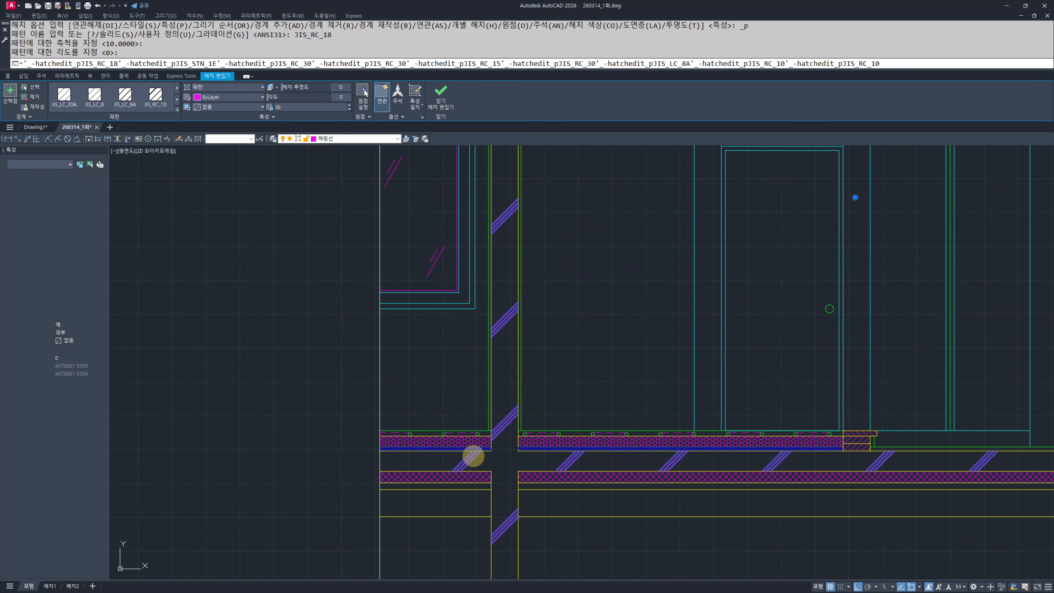
{"action": "key", "text": "Escape"}
Step: Examine the line spacing and coverage of the concrete hatch in the floor slab, interior wall and roof slab
{"action": "scroll", "coordinate": [508, 399], "scroll_direction": "up", "scroll_amount": 4}
{"action": "scroll", "coordinate": [511, 363], "scroll_direction": "up", "scroll_amount": 4}
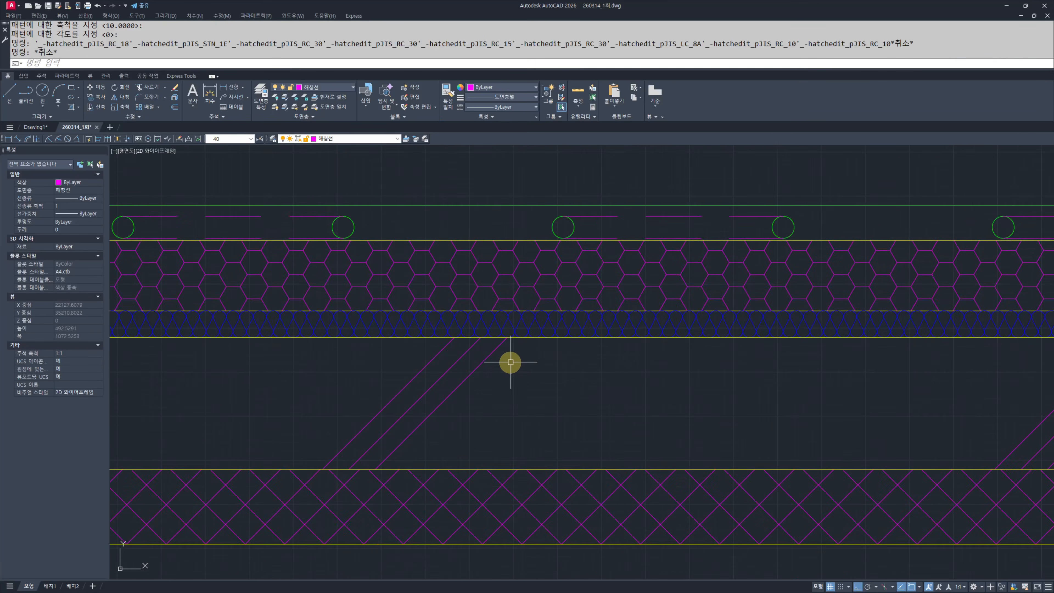
{"action": "scroll", "coordinate": [492, 363], "scroll_direction": "down", "scroll_amount": 4}
{"action": "middle_click_drag", "start_coordinate": [567, 365], "coordinate": [835, 402]}
{"action": "scroll", "coordinate": [690, 346], "scroll_direction": "up", "scroll_amount": 4}
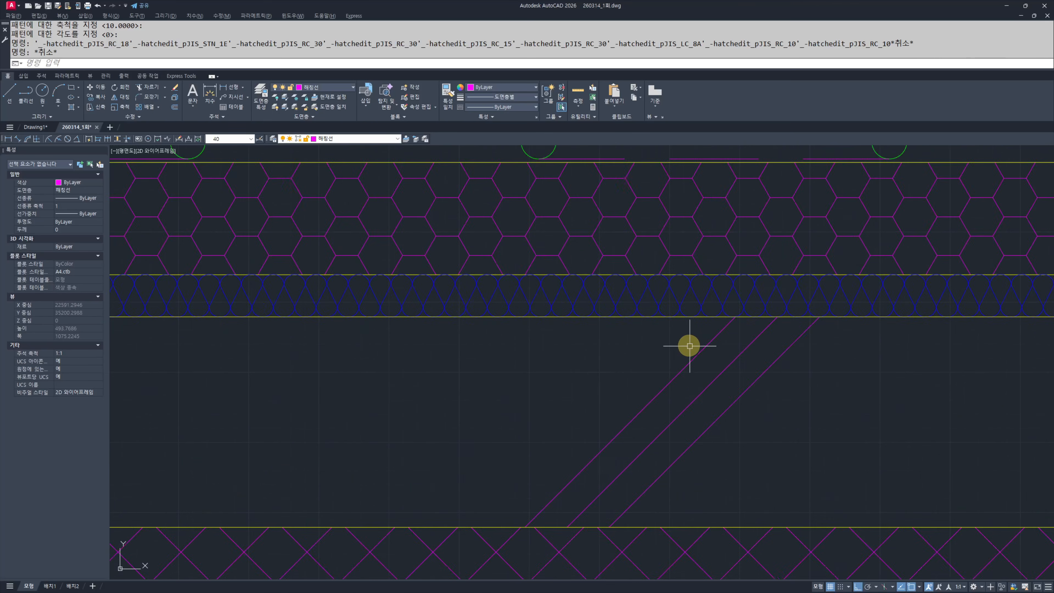
{"action": "key", "text": "Escape"}
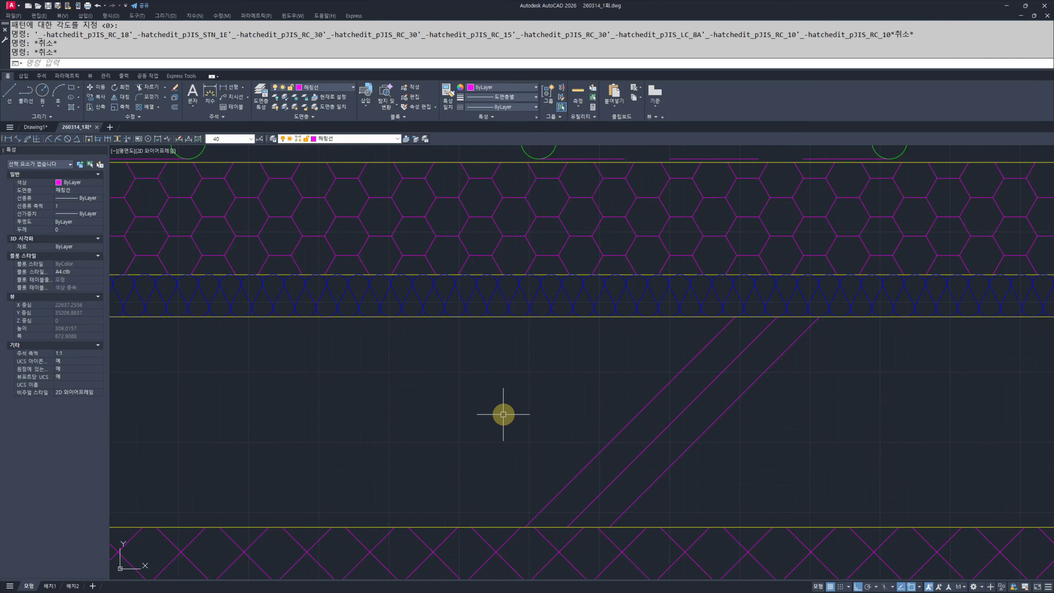
{"action": "key", "text": "Escape"}
{"action": "scroll", "coordinate": [552, 415], "scroll_direction": "down", "scroll_amount": 10}
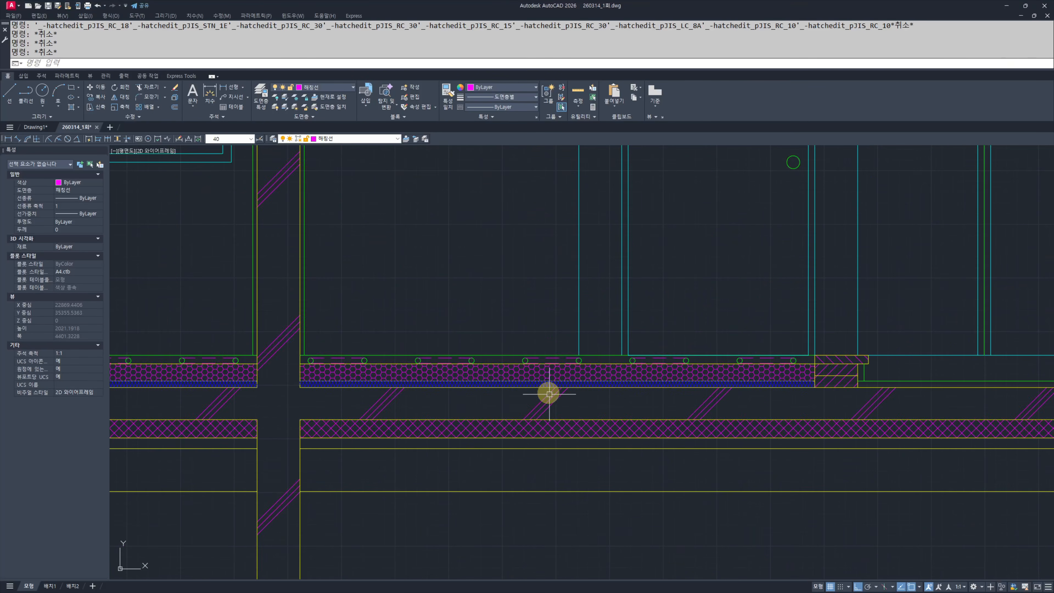
{"action": "middle_click_drag", "start_coordinate": [644, 319], "coordinate": [609, 457]}
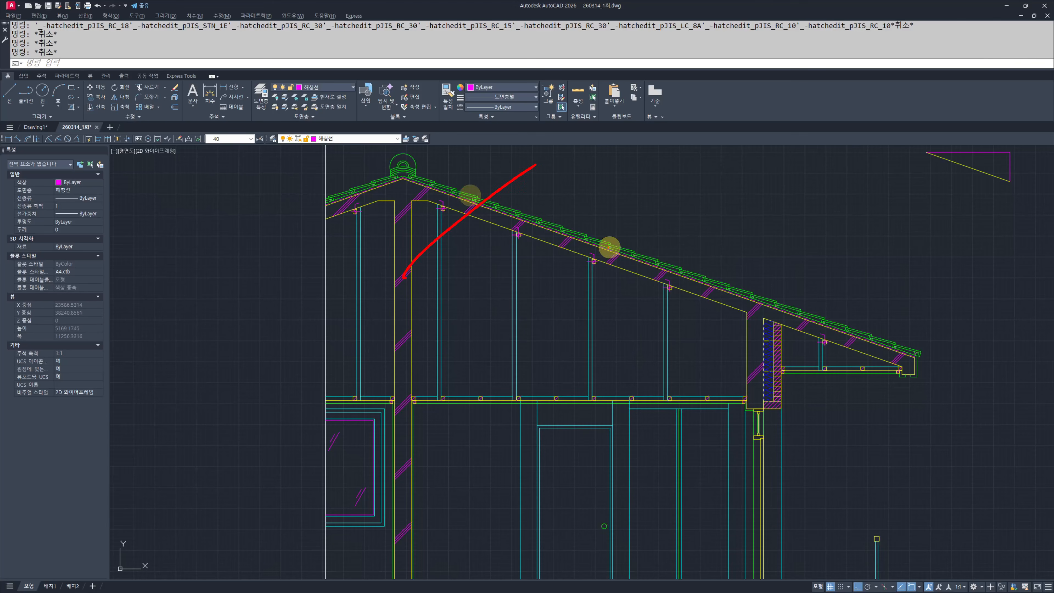
{"action": "key", "text": "Escape"}
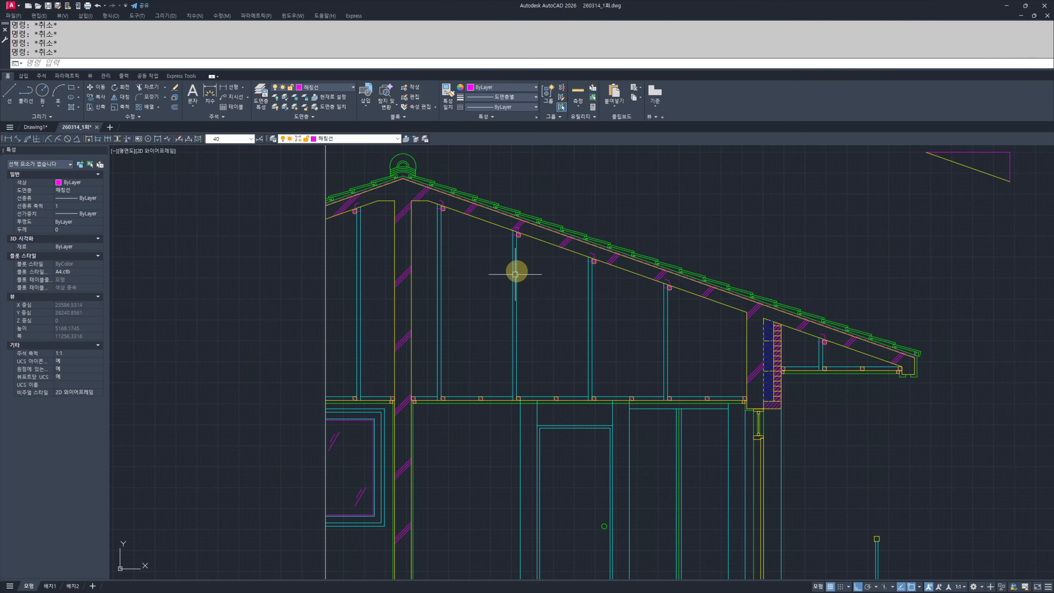
{"action": "scroll", "coordinate": [585, 295], "scroll_direction": "down", "scroll_amount": 3}
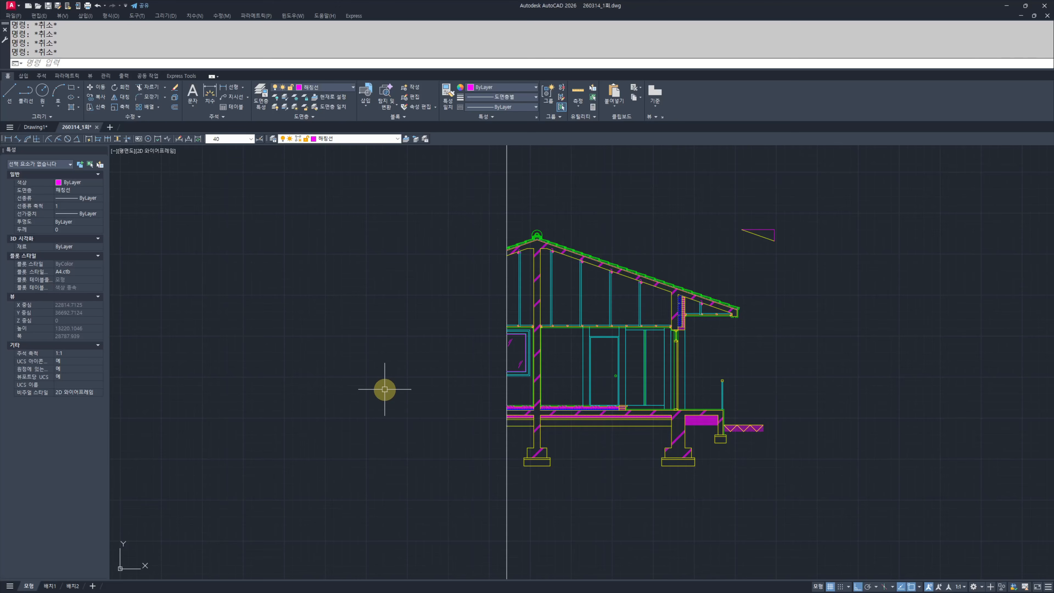
{"action": "middle_click_drag", "start_coordinate": [418, 360], "coordinate": [414, 369]}
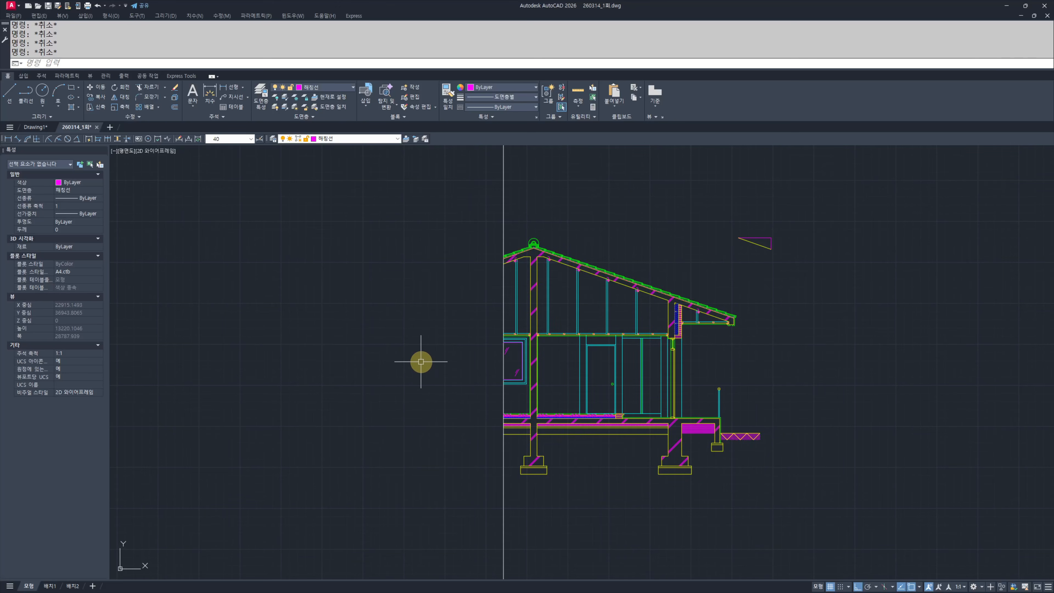
Step: Turn all drawing layers back on with LAYON
{"action": "scroll", "coordinate": [421, 361], "scroll_direction": "up", "scroll_amount": 2}
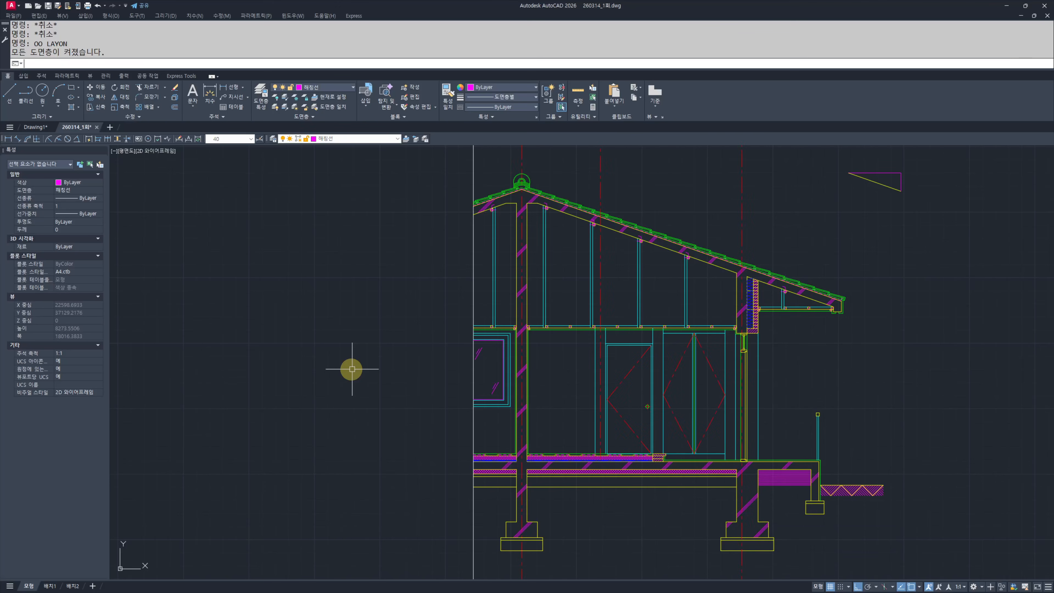
{"action": "key", "text": "Escape"}
{"action": "key", "text": "Escape"}
{"action": "middle_click_drag", "start_coordinate": [487, 372], "coordinate": [466, 369]}
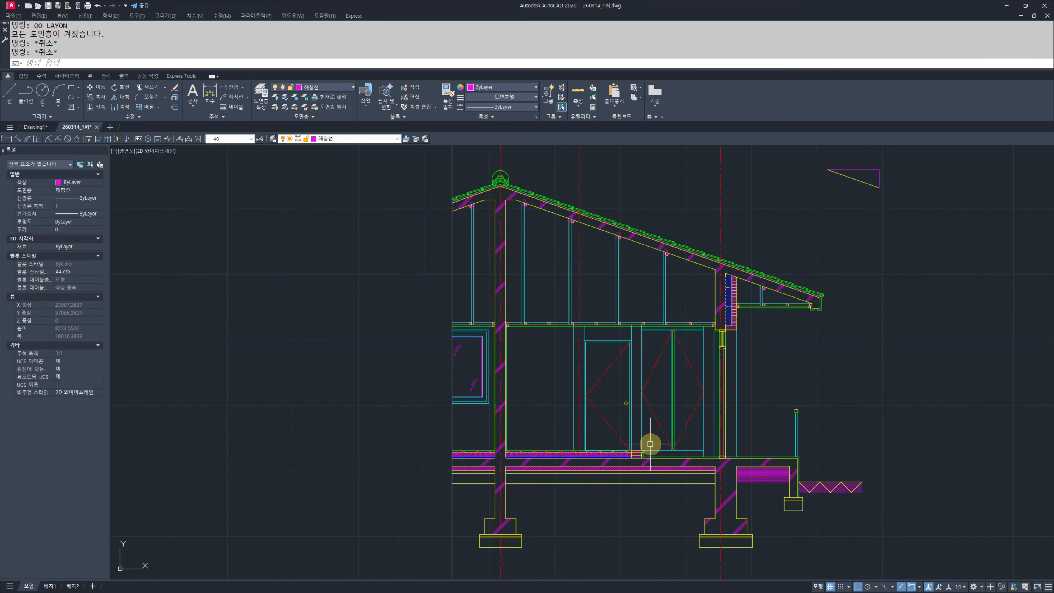
Step: Offset the floor finish line upward by 150 on both sides of the interior wall for the baseboard
{"action": "scroll", "coordinate": [616, 478], "scroll_direction": "up", "scroll_amount": 5}
{"action": "type", "text": "o"}
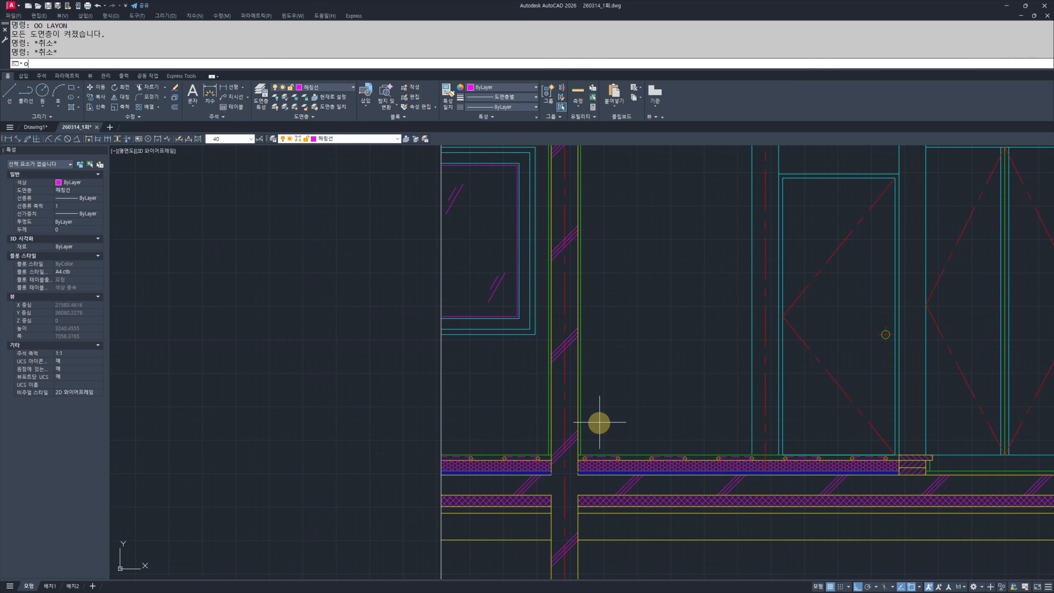
{"action": "key", "text": "Return"}
{"action": "type", "text": "150"}
{"action": "key", "text": "Return"}
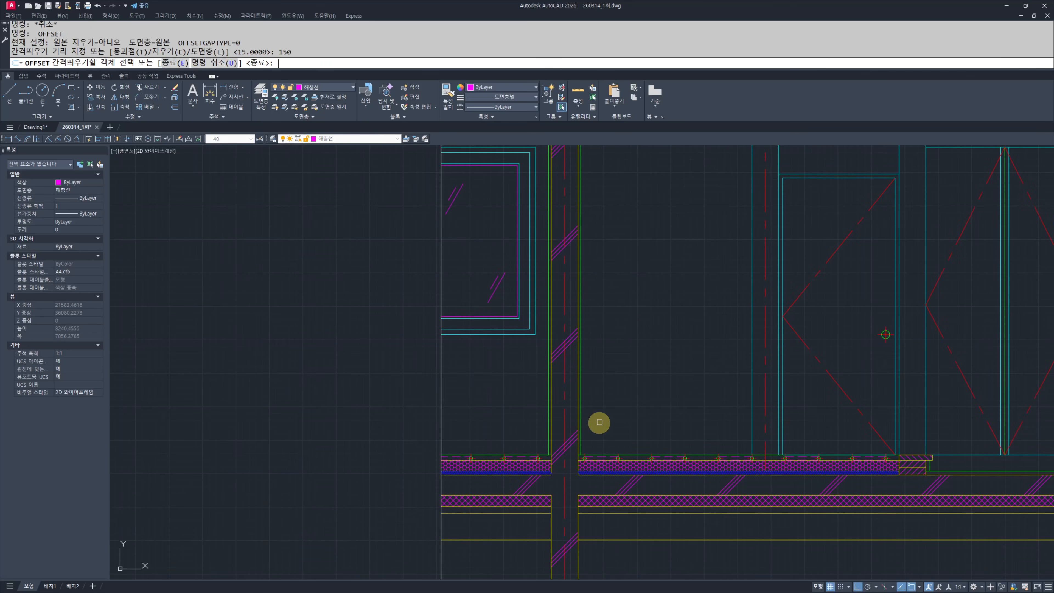
{"action": "scroll", "coordinate": [605, 436], "scroll_direction": "up", "scroll_amount": 2}
{"action": "left_click", "coordinate": [658, 463]}
{"action": "left_click", "coordinate": [630, 395]}
{"action": "left_click", "coordinate": [419, 462]}
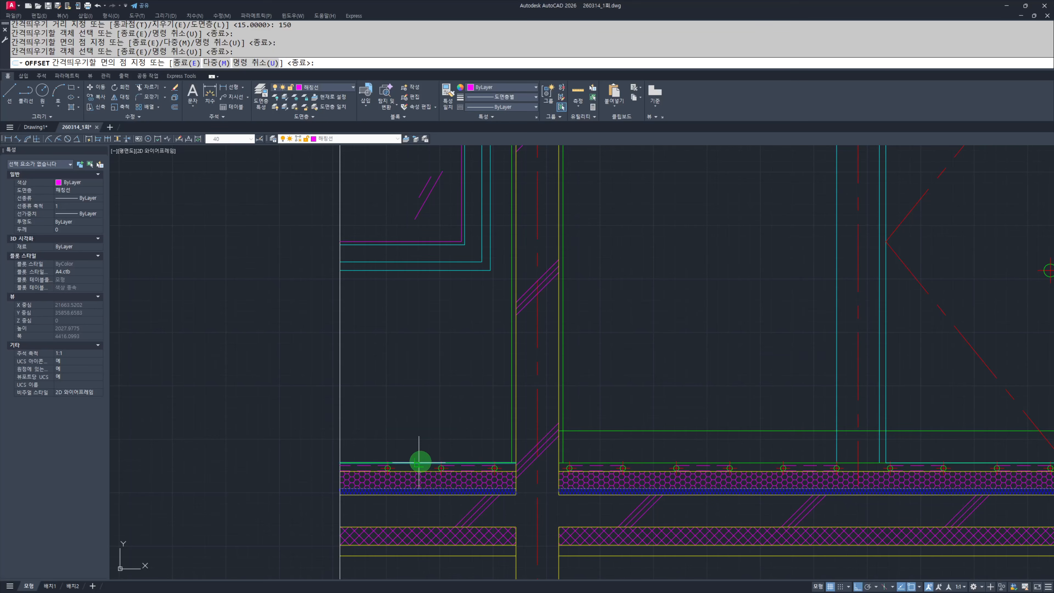
{"action": "left_click", "coordinate": [427, 415]}
{"action": "key", "text": "Escape"}
{"action": "key", "text": "Escape"}
Step: Trim the baseboard line that runs past the interior wall's finish line into the wall thickness
{"action": "scroll", "coordinate": [517, 438], "scroll_direction": "up", "scroll_amount": 10}
{"action": "type", "text": "tr"}
{"action": "key", "text": "Return"}
{"action": "key", "text": "Return"}
{"action": "left_click", "coordinate": [473, 348]}
{"action": "left_click", "coordinate": [462, 391]}
{"action": "key", "text": "Escape"}
{"action": "key", "text": "Escape"}
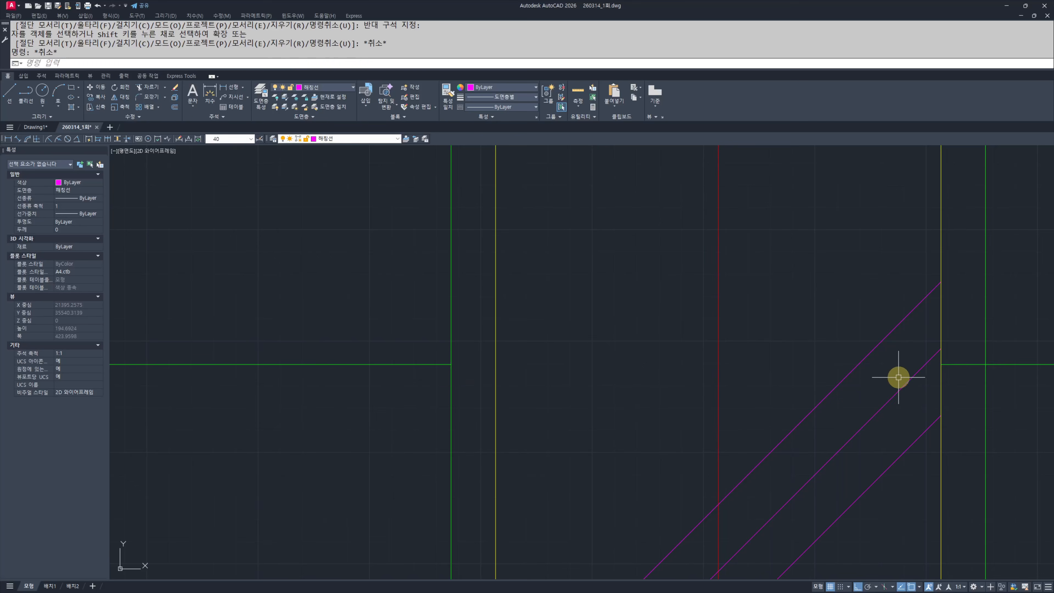
{"action": "scroll", "coordinate": [539, 399], "scroll_direction": "down", "scroll_amount": 10}
{"action": "type", "text": "tr"}
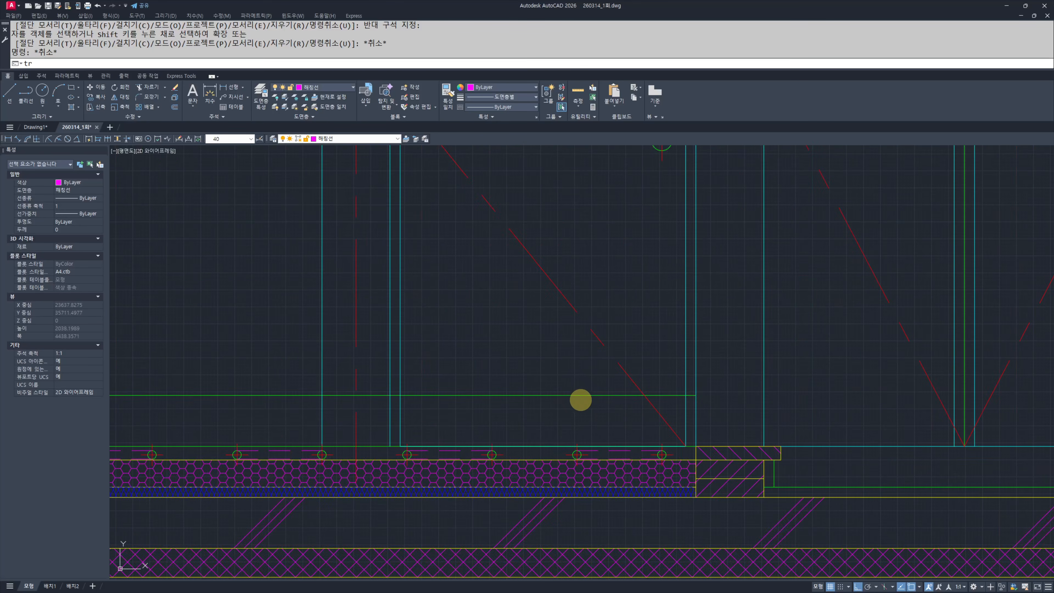
{"action": "key", "text": "Return"}
{"action": "left_click", "coordinate": [529, 378]}
{"action": "key", "text": "Escape"}
{"action": "key", "text": "Escape"}
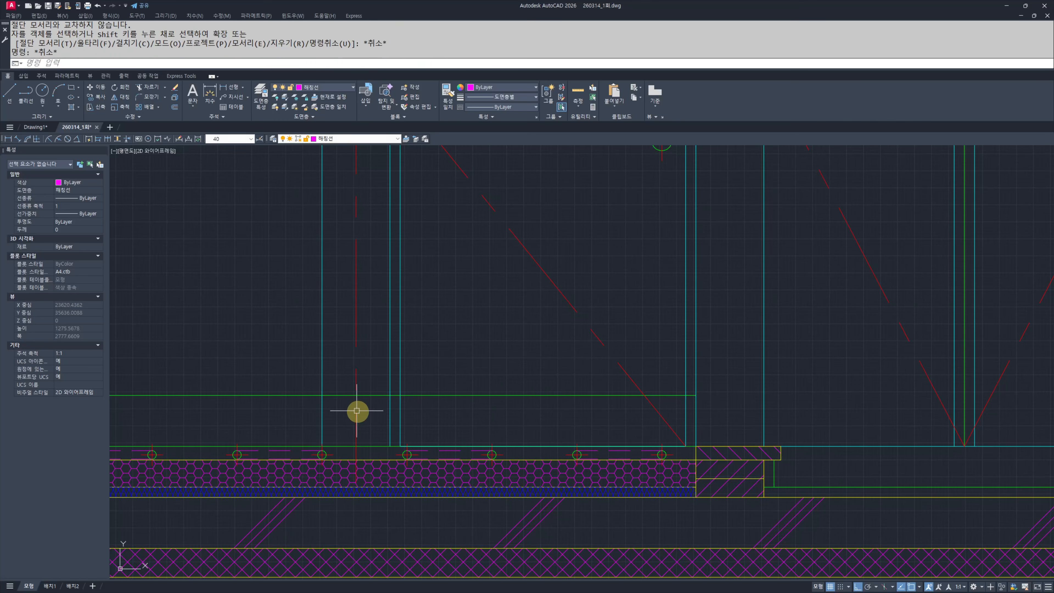
Step: Trim the baseboard line across the door opening back to the vertical wall edge before the door
{"action": "scroll", "coordinate": [454, 398], "scroll_direction": "up", "scroll_amount": 2}
{"action": "type", "text": "tr"}
{"action": "key", "text": "Return"}
{"action": "key", "text": "Escape"}
{"action": "key", "text": "Return"}
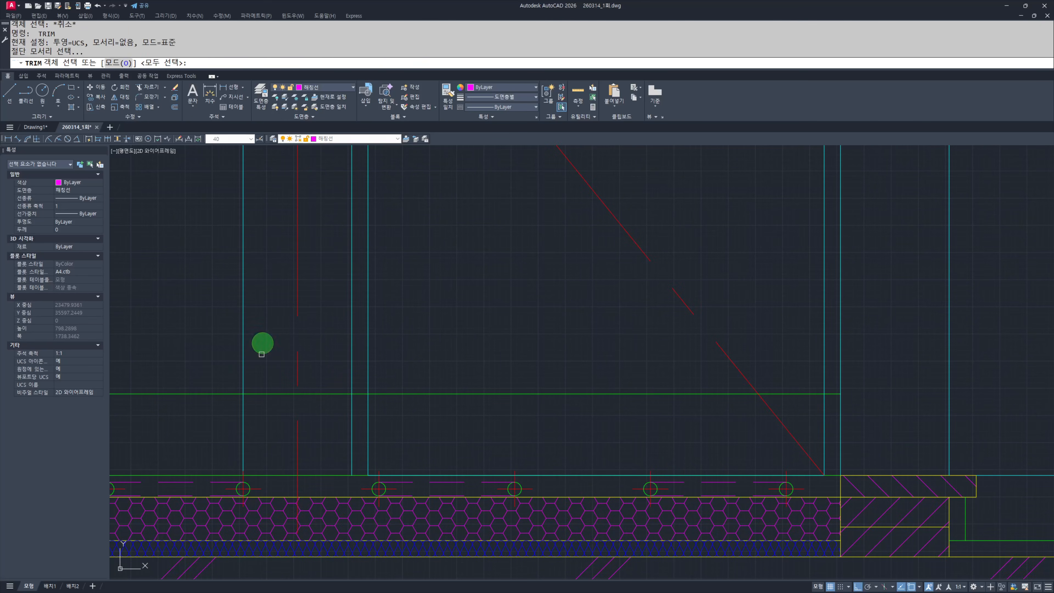
{"action": "left_click", "coordinate": [244, 369]}
{"action": "right_click", "coordinate": [496, 384]}
{"action": "left_click", "coordinate": [486, 371]}
{"action": "left_click", "coordinate": [456, 402]}
{"action": "key", "text": "Escape"}
{"action": "key", "text": "Escape"}
Step: Extend the room's baseboard line across the wall strip to the outer edge of the door frame
{"action": "scroll", "coordinate": [453, 390], "scroll_direction": "down", "scroll_amount": 4}
{"action": "scroll", "coordinate": [500, 404], "scroll_direction": "up", "scroll_amount": 2}
{"action": "type", "text": "e"}
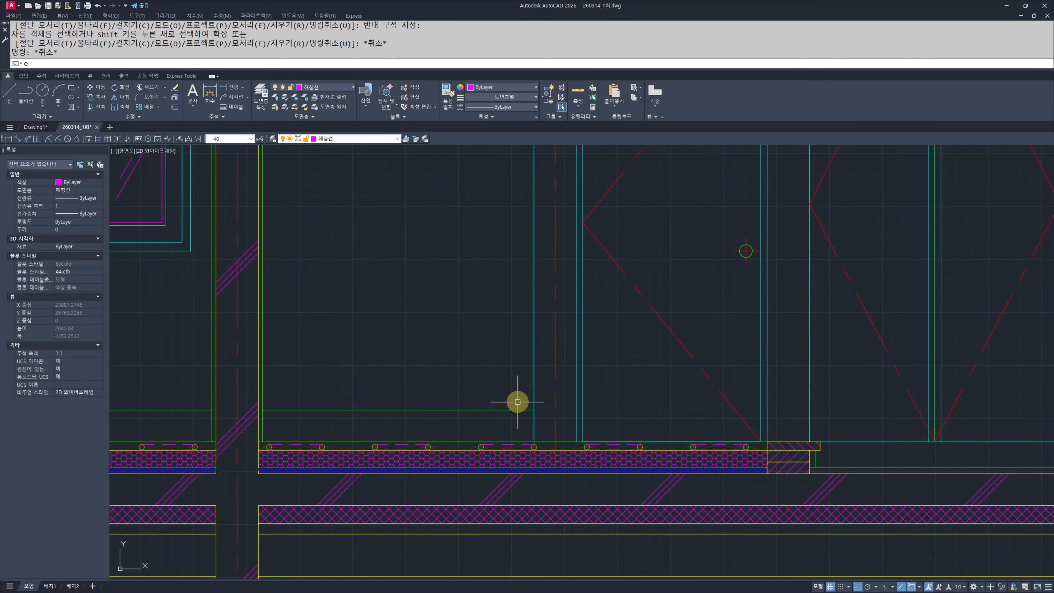
{"action": "key", "text": "Return"}
{"action": "left_click", "coordinate": [467, 410]}
{"action": "key", "text": "Escape"}
{"action": "key", "text": "Escape"}
{"action": "scroll", "coordinate": [748, 426], "scroll_direction": "up", "scroll_amount": 2}
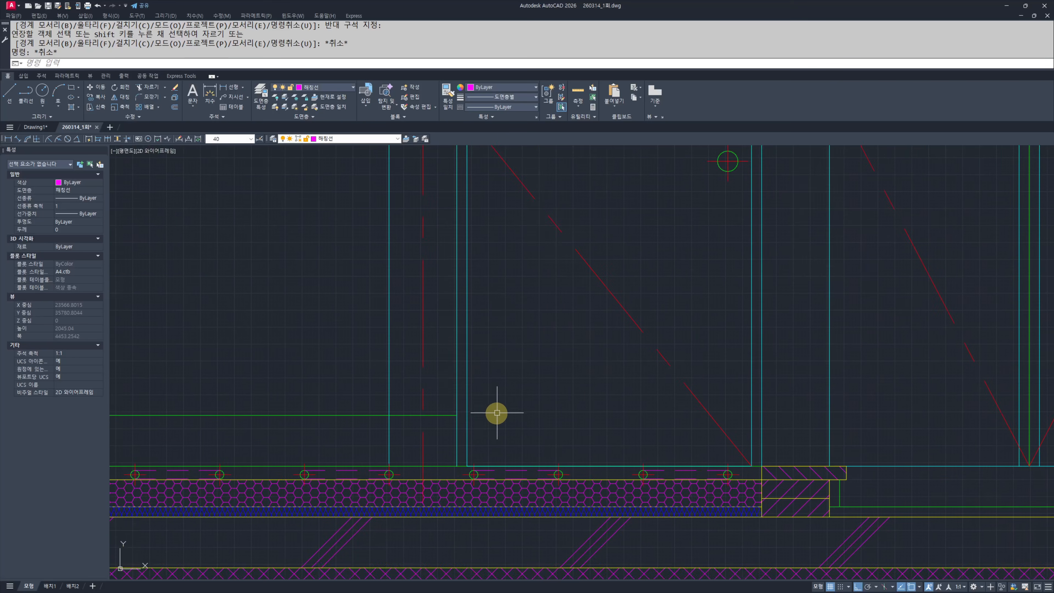
Step: Draw a horizontal baseboard line at the same height across the wall strip between the single and double doors
{"action": "type", "text": "l"}
{"action": "key", "text": "Return"}
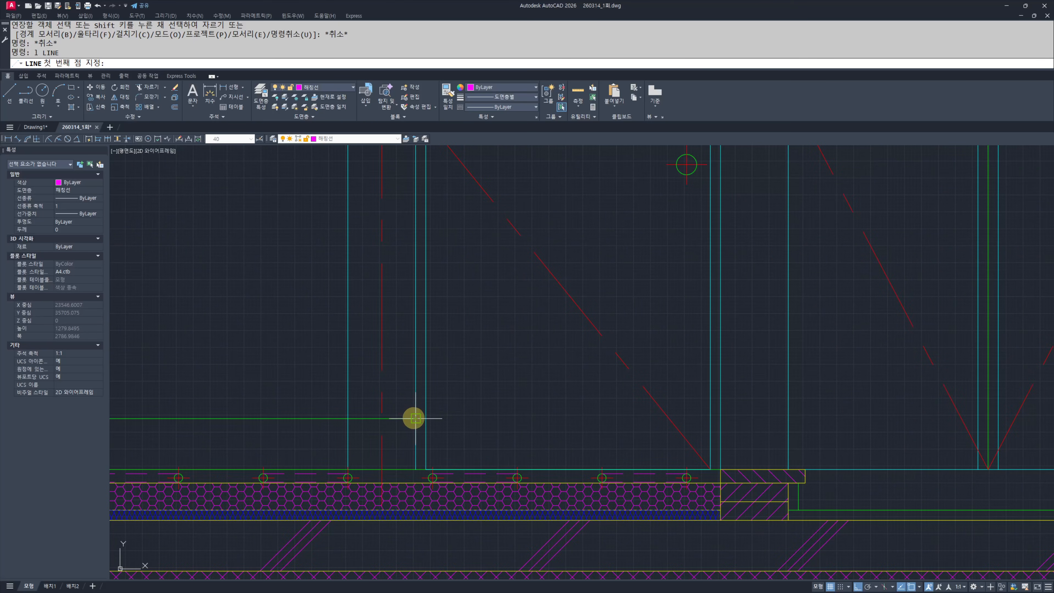
{"action": "left_click", "coordinate": [720, 417]}
{"action": "left_click", "coordinate": [788, 418]}
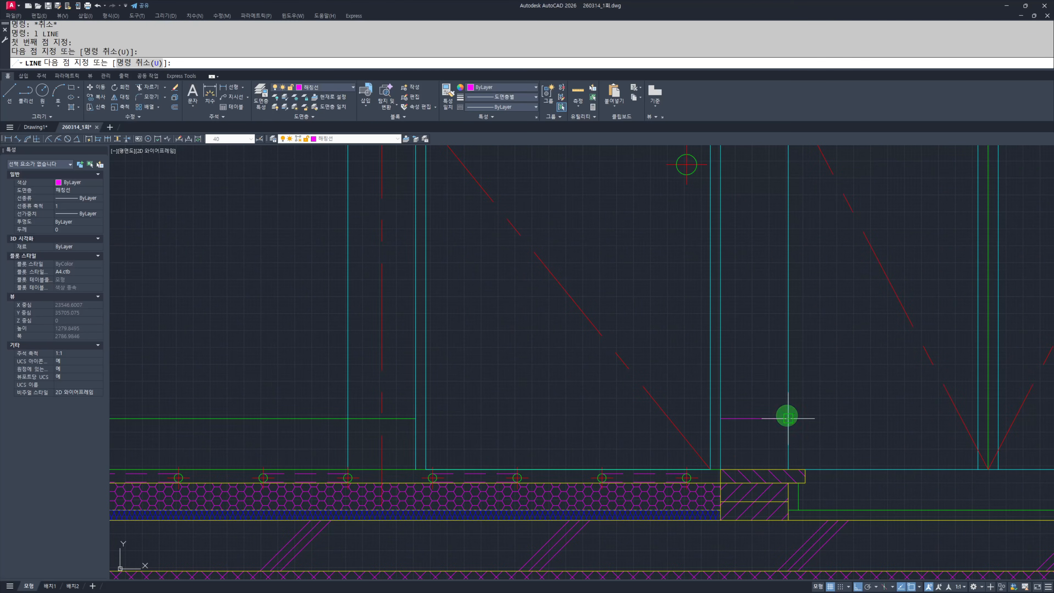
{"action": "key", "text": "Escape"}
{"action": "key", "text": "Escape"}
Step: Match the baseboard lines on both sides of the single door to the properties of the cyan wall edge line
{"action": "type", "text": "mm"}
{"action": "key", "text": "Return"}
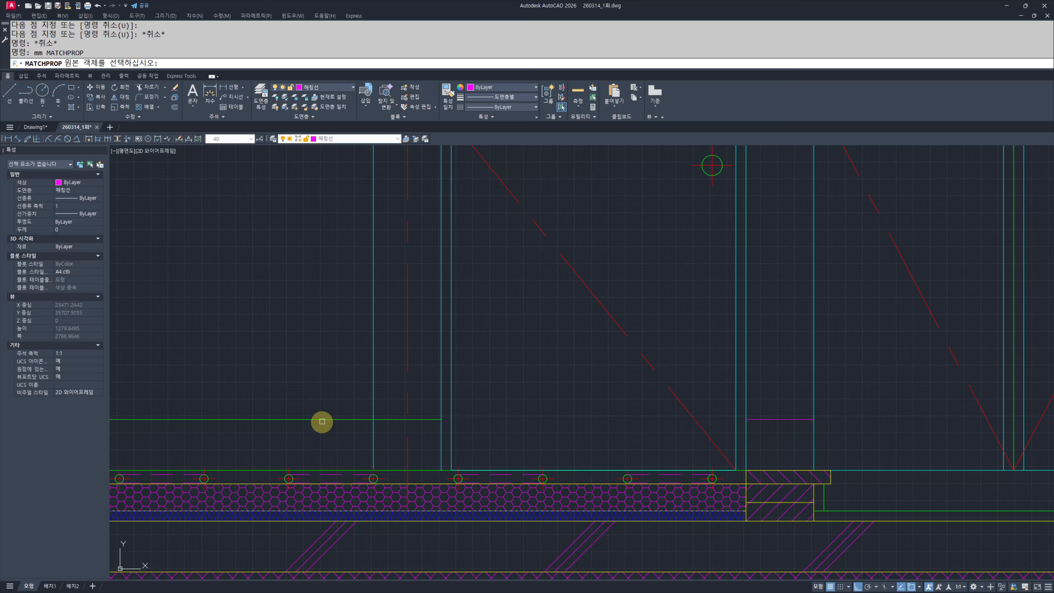
{"action": "left_click", "coordinate": [375, 429]}
{"action": "left_click", "coordinate": [345, 394]}
{"action": "left_click", "coordinate": [334, 441]}
{"action": "left_click", "coordinate": [777, 430]}
{"action": "left_click", "coordinate": [763, 398]}
{"action": "key", "text": "Escape"}
{"action": "key", "text": "Escape"}
{"action": "scroll", "coordinate": [705, 405], "scroll_direction": "down", "scroll_amount": 3}
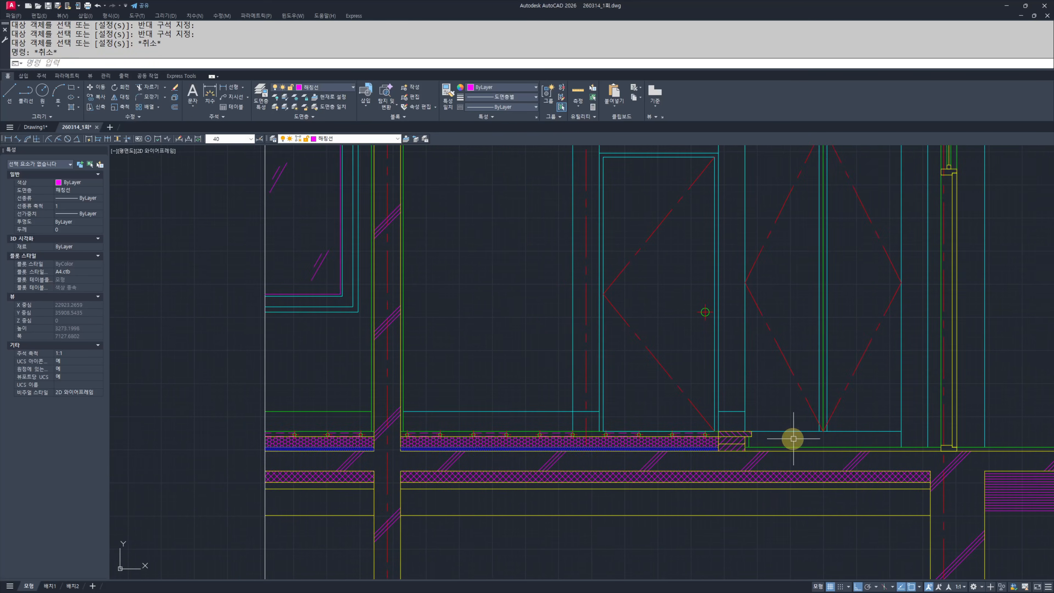
{"action": "scroll", "coordinate": [793, 438], "scroll_direction": "up", "scroll_amount": 4}
{"action": "type", "text": "o"}
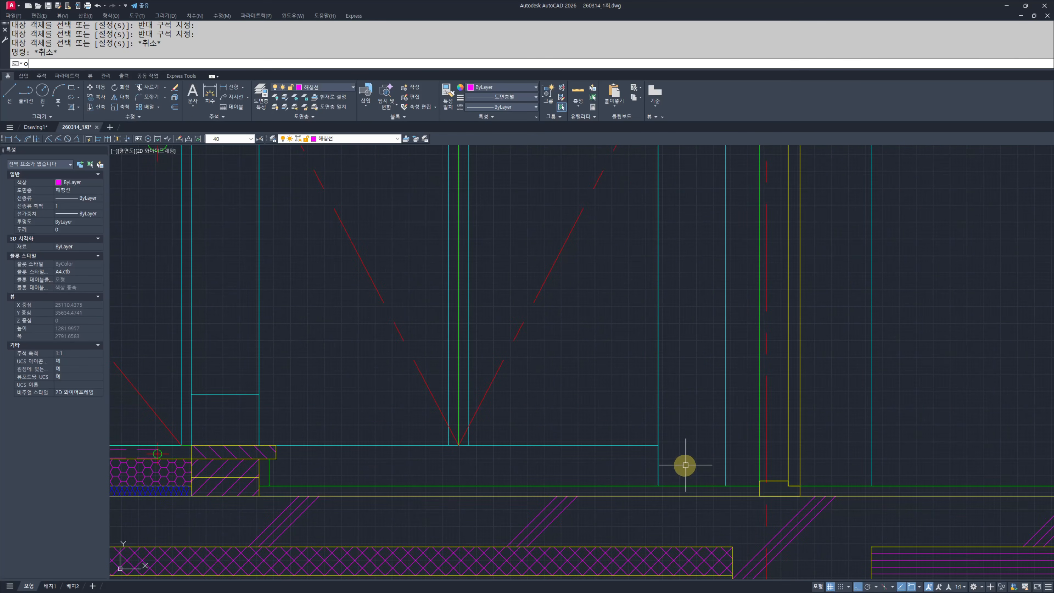
{"action": "key", "text": "Return"}
{"action": "type", "text": "90"}
{"action": "key", "text": "Return"}
{"action": "left_click", "coordinate": [692, 483]}
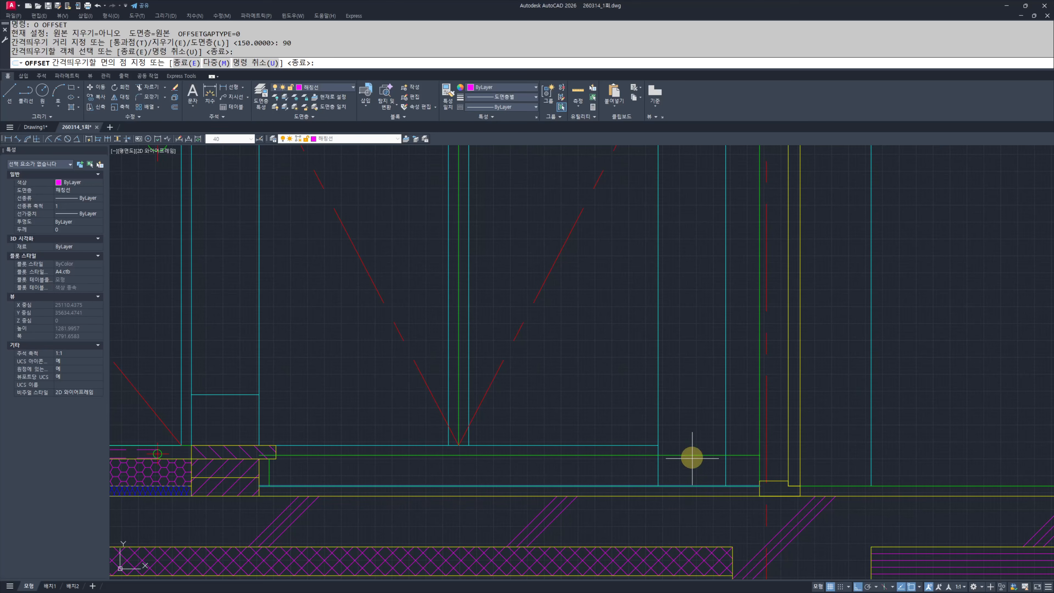
{"action": "key", "text": "Escape"}
Step: Offset the entrance area's floor finish line upward by 150 for its baseboard
{"action": "key", "text": "Return"}
{"action": "type", "text": "150"}
{"action": "key", "text": "Return"}
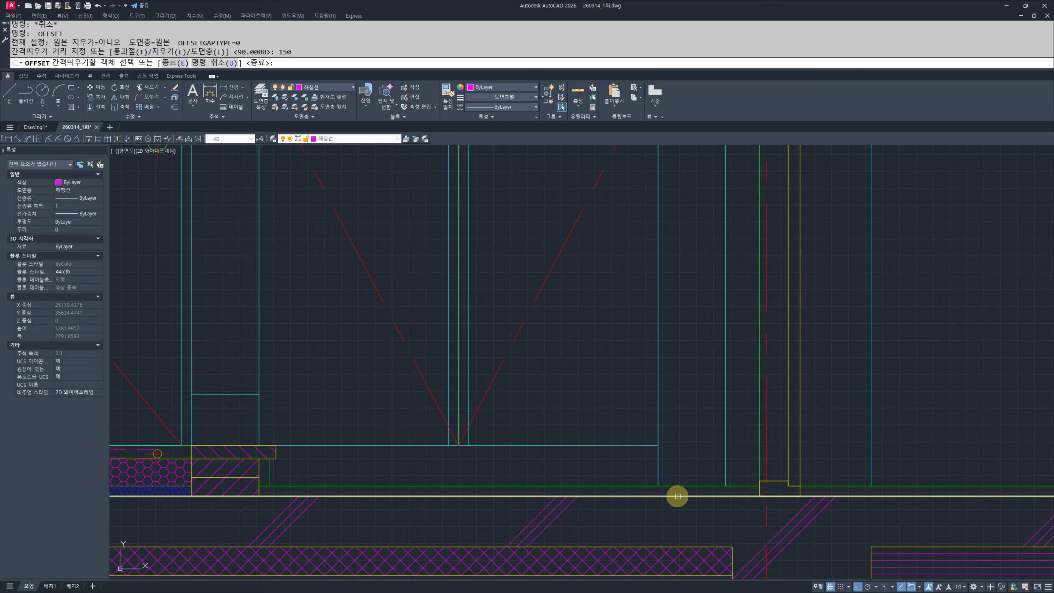
{"action": "key", "text": "Escape"}
Step: Trim the entrance baseboard line across the double door, keeping only the part between the door opening and the exterior wall
{"action": "type", "text": "tr"}
{"action": "scroll", "coordinate": [664, 440], "scroll_direction": "up", "scroll_amount": 4}
{"action": "key", "text": "Return"}
{"action": "key", "text": "Return"}
{"action": "left_click", "coordinate": [621, 431]}
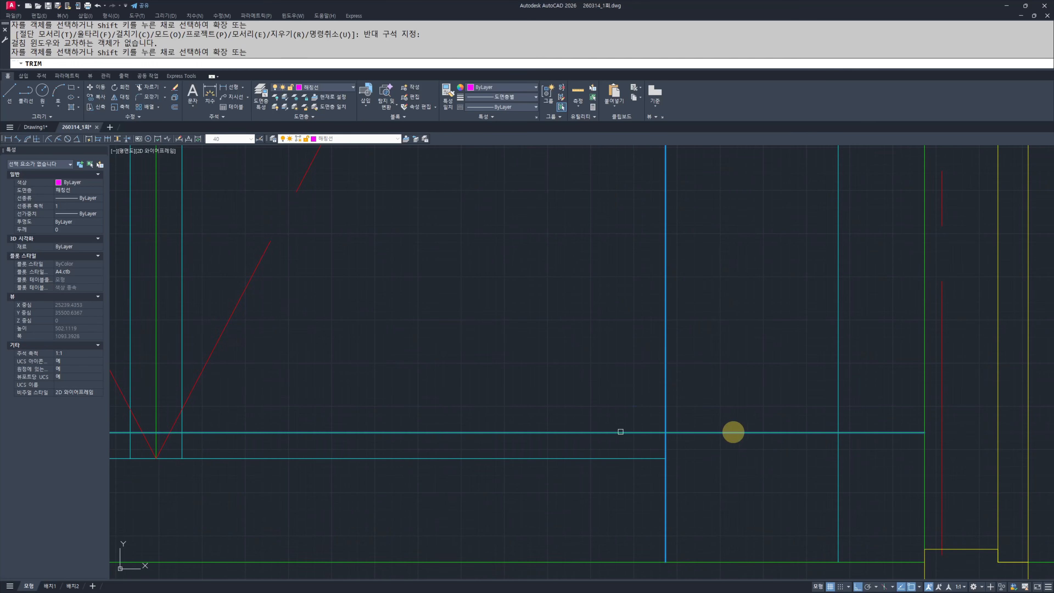
{"action": "key", "text": "Escape"}
{"action": "key", "text": "Escape"}
{"action": "type", "text": "tr"}
{"action": "key", "text": "Return"}
{"action": "left_click_drag", "start_coordinate": [685, 424], "coordinate": [584, 450]}
{"action": "key", "text": "Return"}
{"action": "key", "text": "Escape"}
{"action": "scroll", "coordinate": [619, 424], "scroll_direction": "down", "scroll_amount": 3}
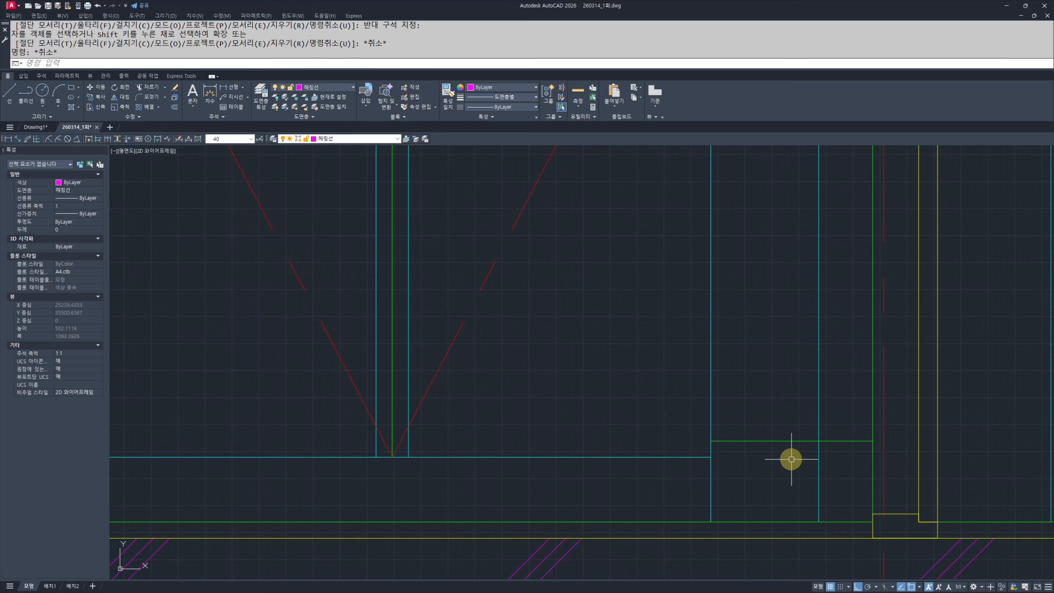
Step: Match the remaining entrance baseboard line to the properties of the cyan vertical wall line
{"action": "type", "text": "mm"}
{"action": "key", "text": "Return"}
{"action": "left_click", "coordinate": [756, 402]}
{"action": "left_click", "coordinate": [683, 432]}
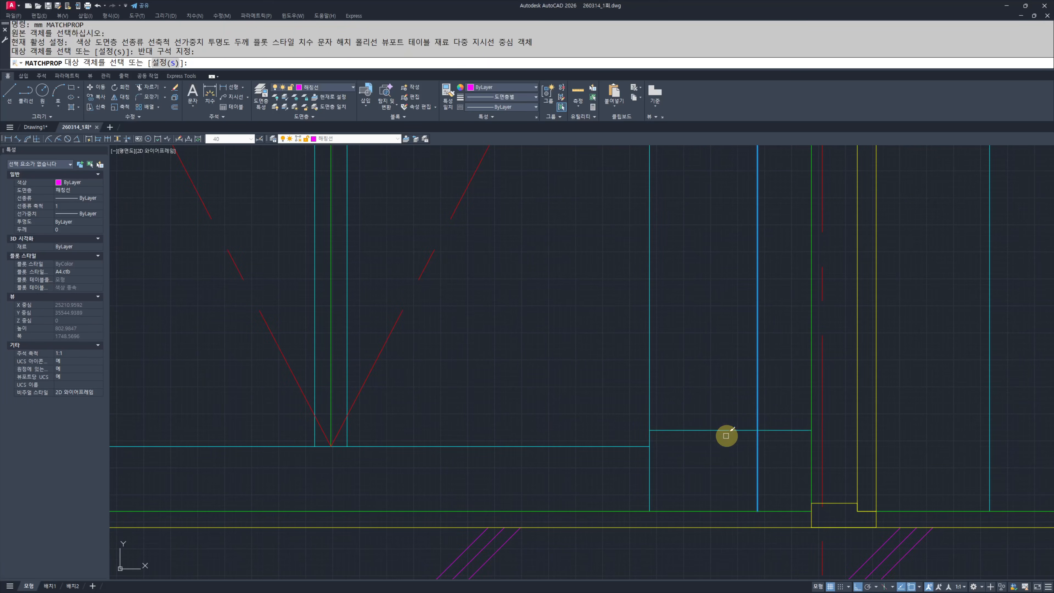
{"action": "key", "text": "Escape"}
{"action": "key", "text": "Escape"}
{"action": "scroll", "coordinate": [737, 431], "scroll_direction": "down", "scroll_amount": 5}
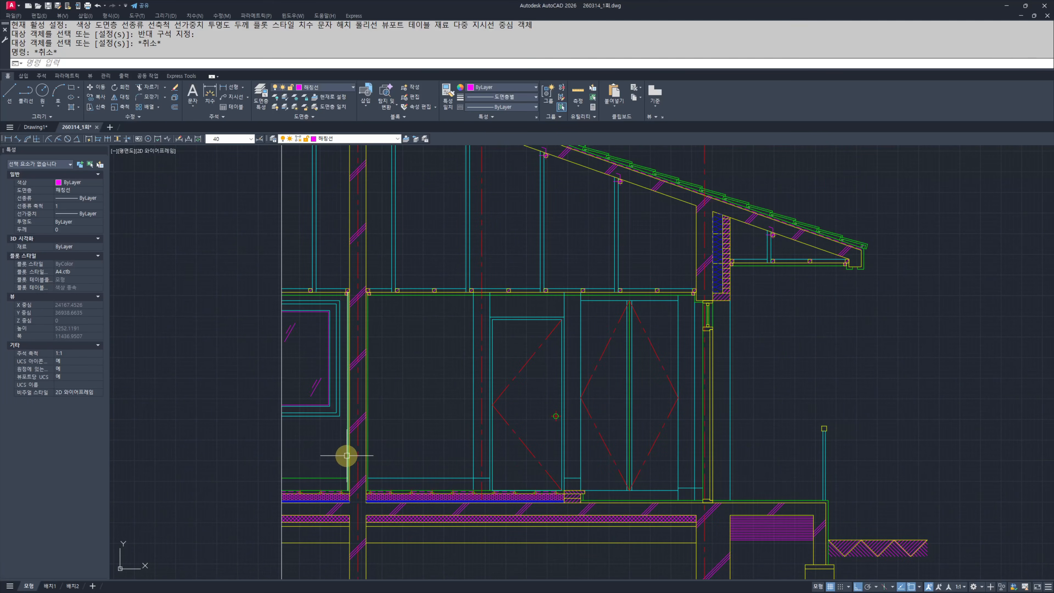
Step: Match the green baseboard line in the room with the window to the cyan baseboard line of the adjoining room
{"action": "scroll", "coordinate": [347, 456], "scroll_direction": "up", "scroll_amount": 4}
{"action": "type", "text": "mm"}
{"action": "key", "text": "Return"}
{"action": "left_click", "coordinate": [417, 457]}
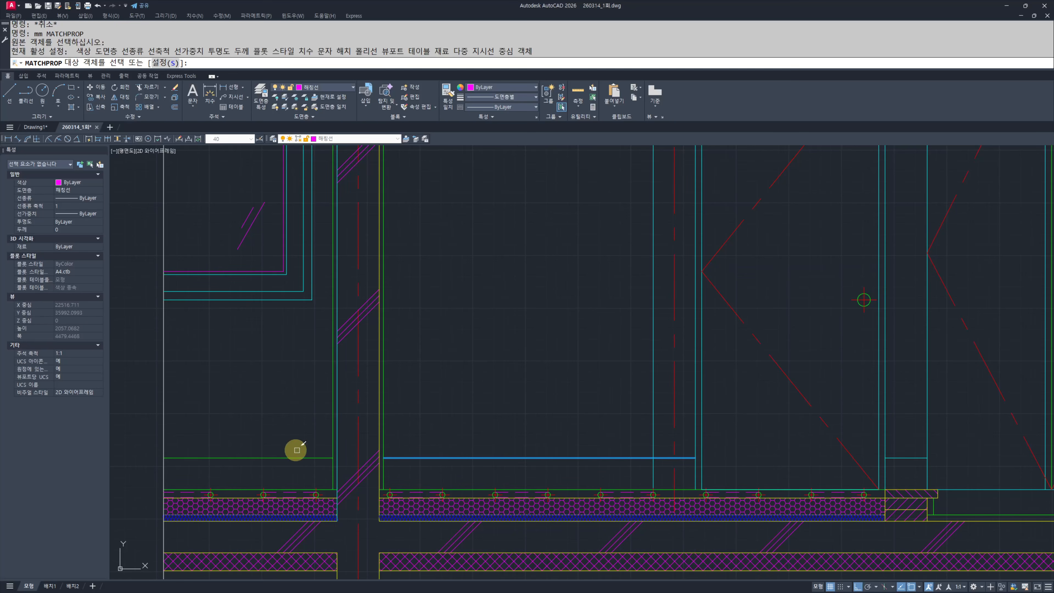
{"action": "left_click", "coordinate": [264, 468]}
{"action": "key", "text": "Escape"}
{"action": "key", "text": "Escape"}
{"action": "scroll", "coordinate": [565, 405], "scroll_direction": "down", "scroll_amount": 5}
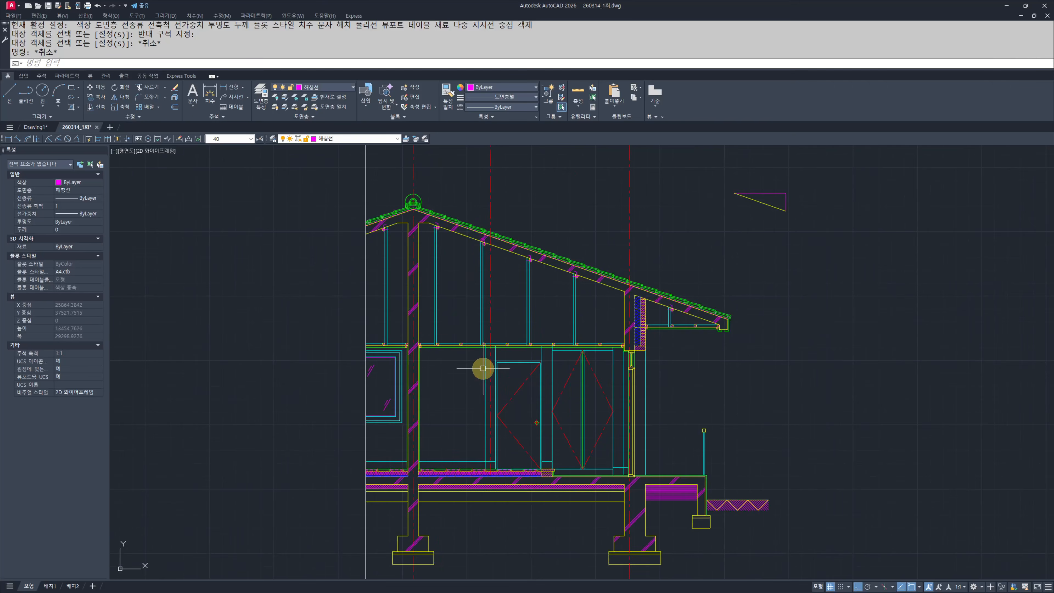
Step: Offset the green floor finish line outside the entrance door upward by 900
{"action": "scroll", "coordinate": [483, 368], "scroll_direction": "up", "scroll_amount": 2}
{"action": "scroll", "coordinate": [497, 413], "scroll_direction": "down", "scroll_amount": 2}
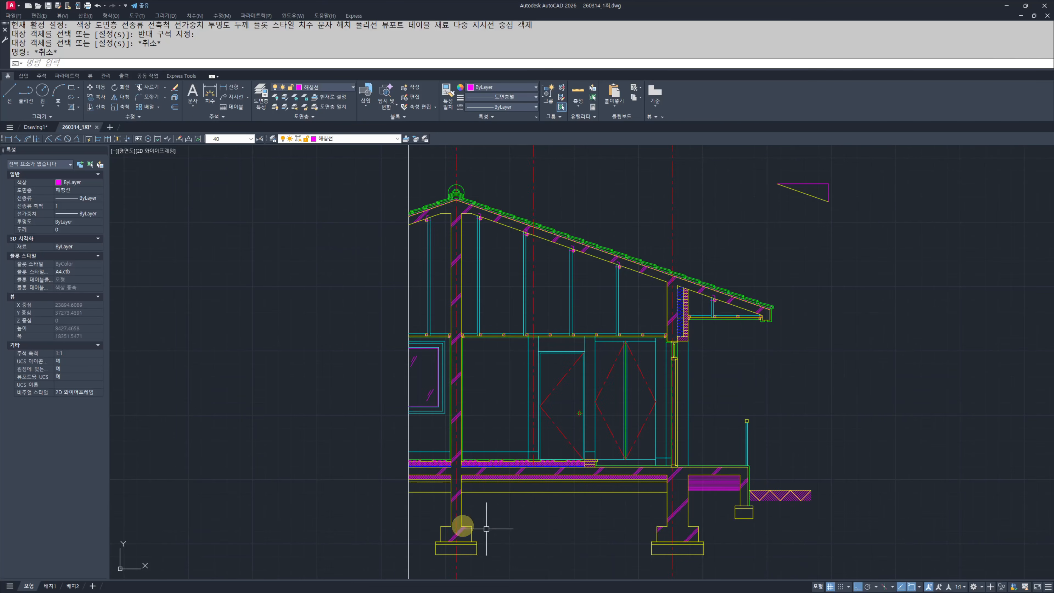
{"action": "middle_click_drag", "start_coordinate": [570, 445], "coordinate": [610, 447]}
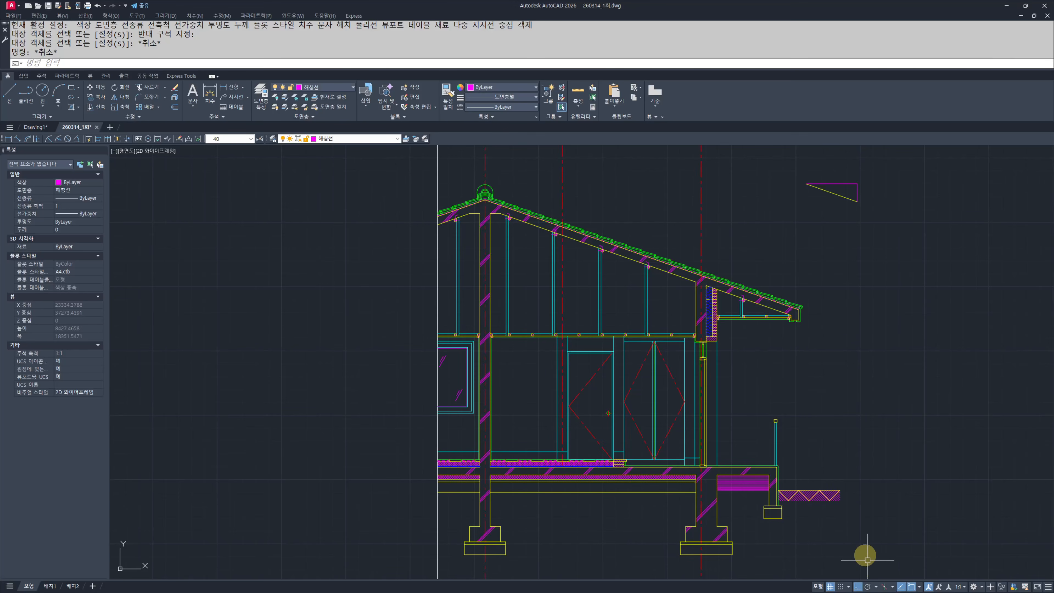
{"action": "key", "text": "Return"}
{"action": "type", "text": "900"}
{"action": "key", "text": "Return"}
{"action": "scroll", "coordinate": [735, 456], "scroll_direction": "up", "scroll_amount": 5}
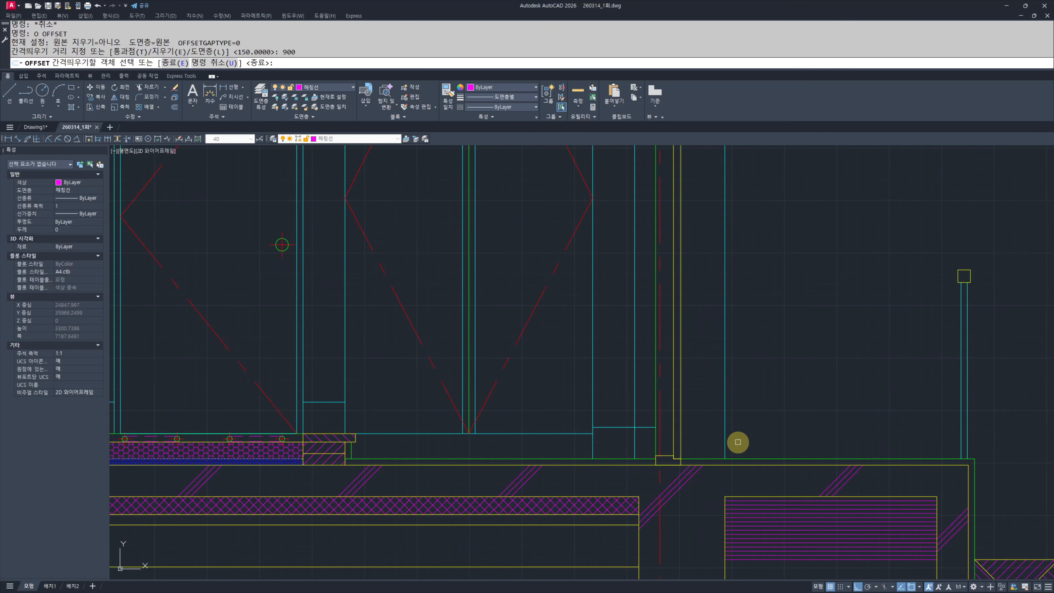
{"action": "left_click", "coordinate": [695, 453]}
{"action": "left_click", "coordinate": [738, 310]}
{"action": "key", "text": "Escape"}
{"action": "key", "text": "Escape"}
Step: Draw a rectangle 50 wide and 200 high beside the sectioned entrance door for its handle
{"action": "scroll", "coordinate": [741, 325], "scroll_direction": "up", "scroll_amount": 5}
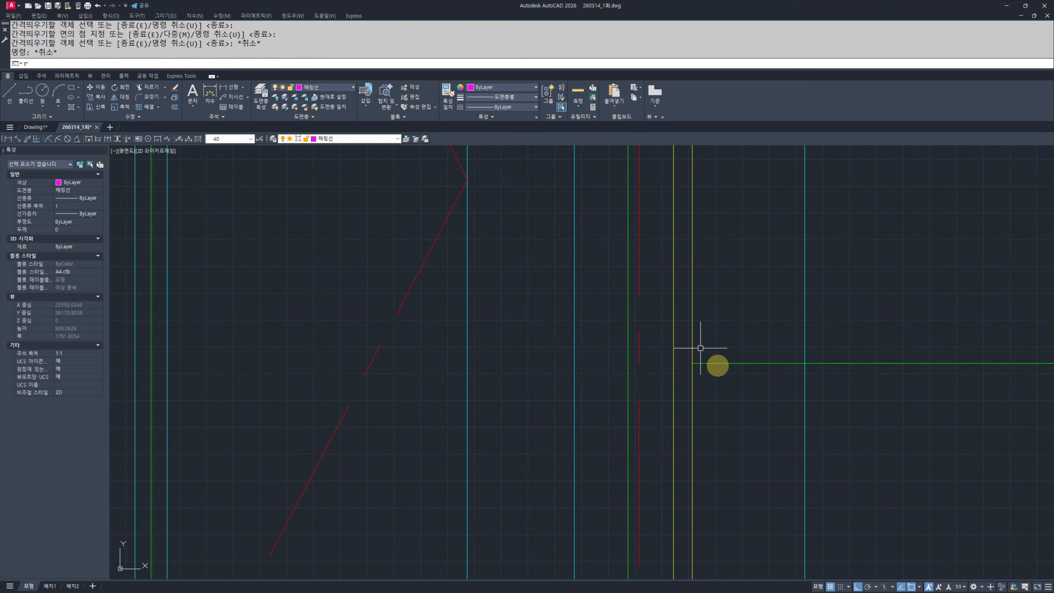
{"action": "type", "text": "rec"}
{"action": "key", "text": "Return"}
{"action": "left_click", "coordinate": [725, 328]}
{"action": "type", "text": "@50,200"}
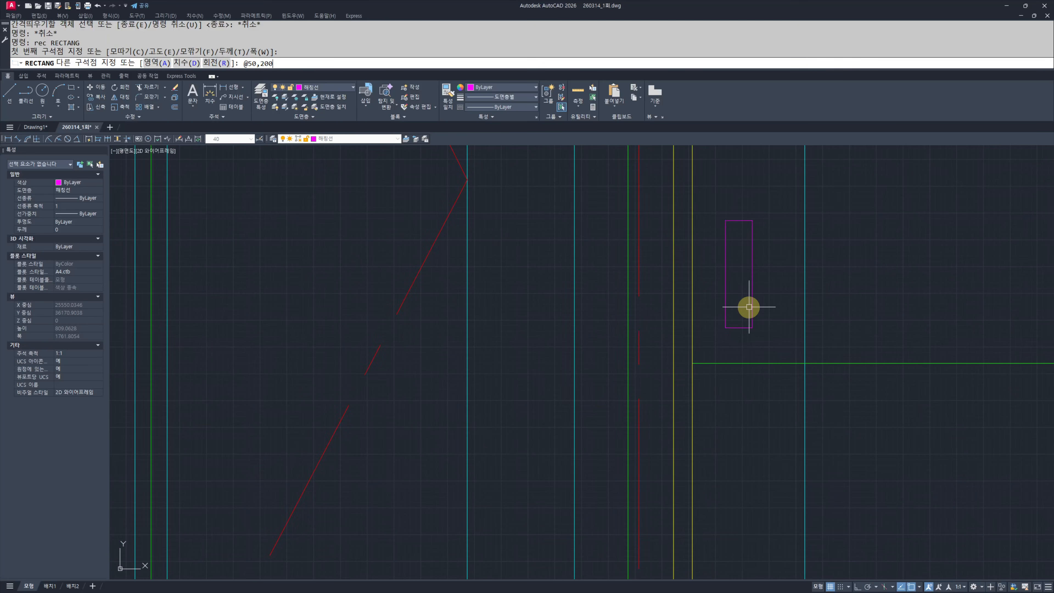
{"action": "key", "text": "Escape"}
{"action": "key", "text": "Escape"}
Step: Move the handle rectangle from the midpoint of its left edge to where the offset line meets the door's outer face
{"action": "type", "text": "m"}
{"action": "key", "text": "Return"}
{"action": "left_click", "coordinate": [792, 257]}
{"action": "left_click", "coordinate": [729, 290]}
{"action": "key", "text": "Return"}
{"action": "left_click", "coordinate": [726, 266]}
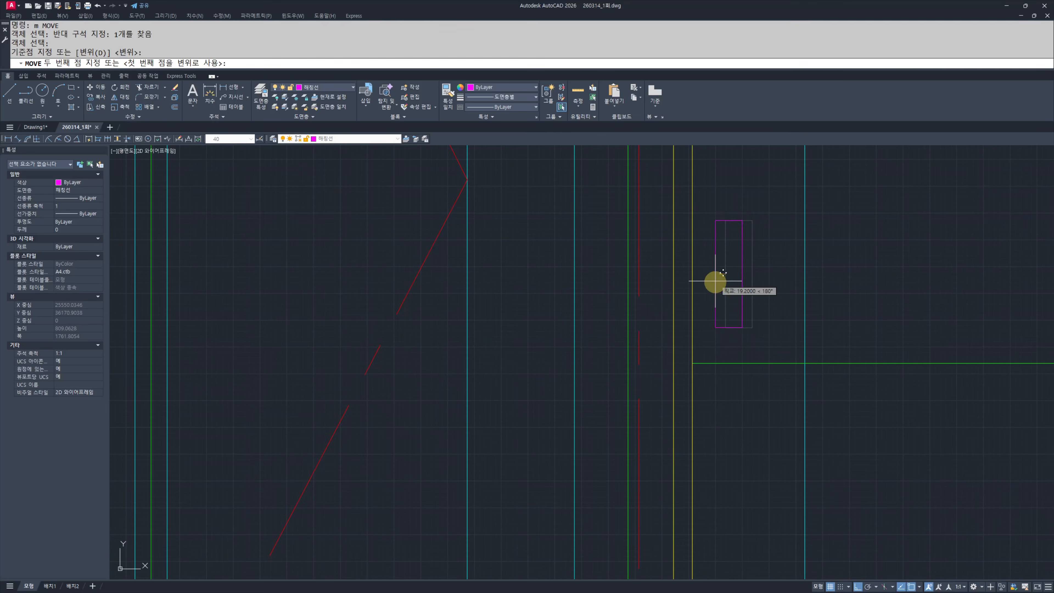
{"action": "left_click", "coordinate": [694, 355]}
{"action": "key", "text": "Escape"}
{"action": "key", "text": "Escape"}
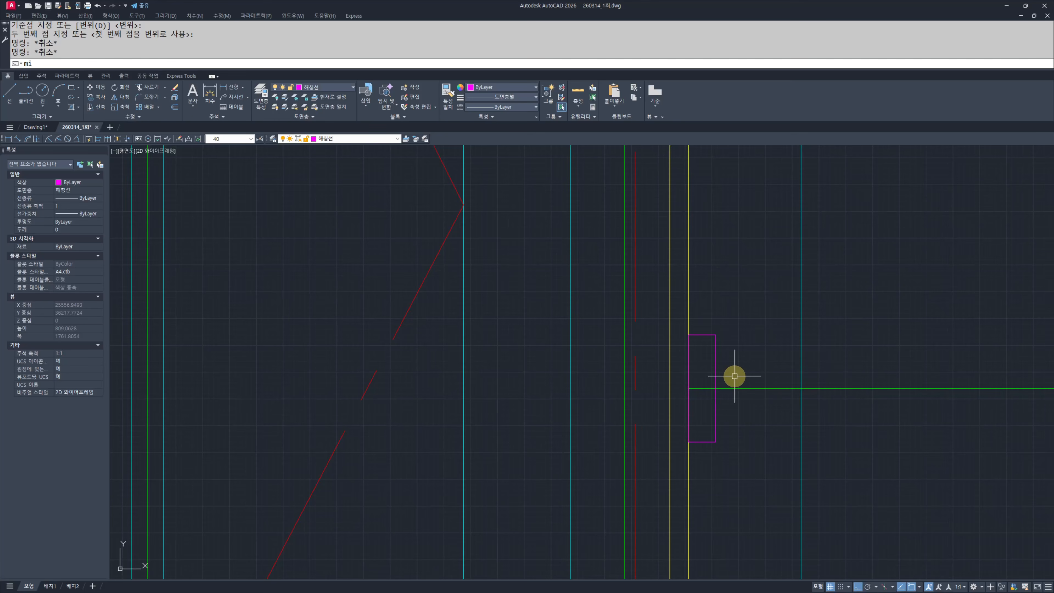
Step: Extend the offset guide line through the door thickness to the door's inner face
{"action": "key", "text": "Escape"}
{"action": "key", "text": "Escape"}
{"action": "scroll", "coordinate": [694, 386], "scroll_direction": "up", "scroll_amount": 4}
{"action": "type", "text": "ex"}
{"action": "key", "text": "Return"}
{"action": "key", "text": "Return"}
{"action": "left_click", "coordinate": [708, 381]}
{"action": "left_click", "coordinate": [694, 422]}
{"action": "key", "text": "Escape"}
{"action": "key", "text": "Escape"}
{"action": "scroll", "coordinate": [717, 389], "scroll_direction": "down", "scroll_amount": 2}
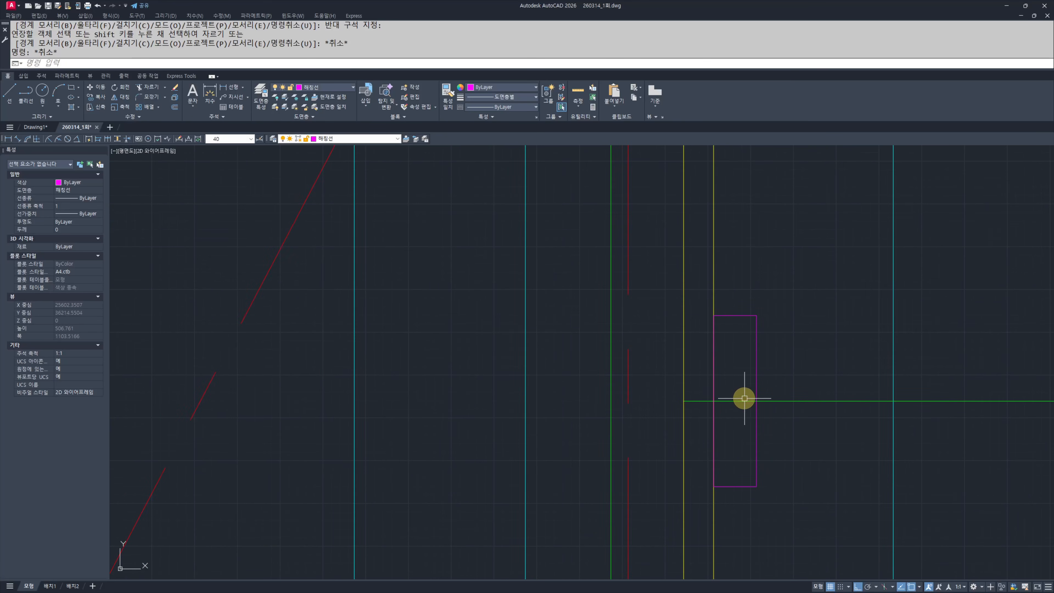
{"action": "type", "text": "mi"}
{"action": "key", "text": "Return"}
{"action": "left_click", "coordinate": [774, 291]}
{"action": "left_click", "coordinate": [738, 359]}
{"action": "key", "text": "Return"}
{"action": "left_click", "coordinate": [714, 400]}
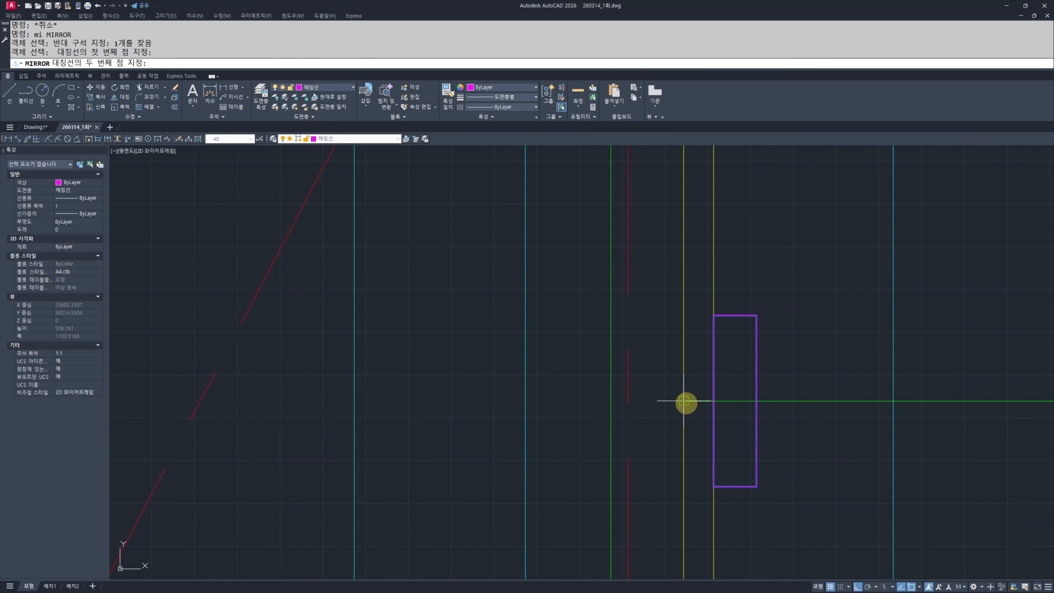
{"action": "key", "text": "Escape"}
{"action": "key", "text": "Escape"}
Step: Mirror the handle rectangle to the door's inner side about a vertical axis midway between the two door faces, keeping the original
{"action": "left_click", "coordinate": [783, 316]}
{"action": "left_click", "coordinate": [731, 368]}
{"action": "middle_click_drag", "start_coordinate": [716, 388], "coordinate": [749, 399]}
{"action": "key", "text": "space"}
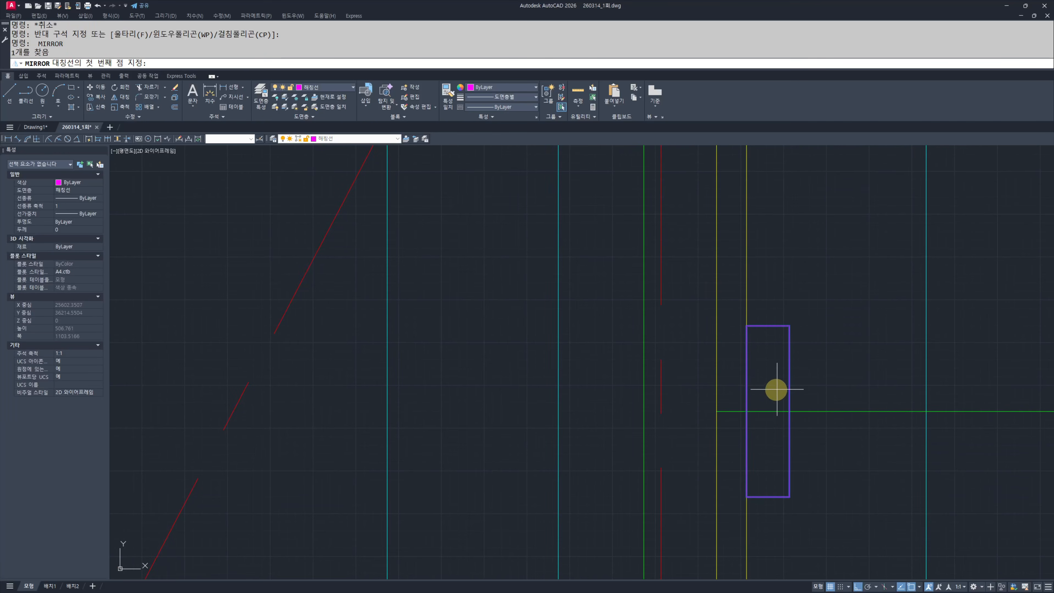
{"action": "type", "text": "mni"}
{"action": "key", "text": "Return"}
{"action": "right_click", "coordinate": [783, 443], "text": "shift"}
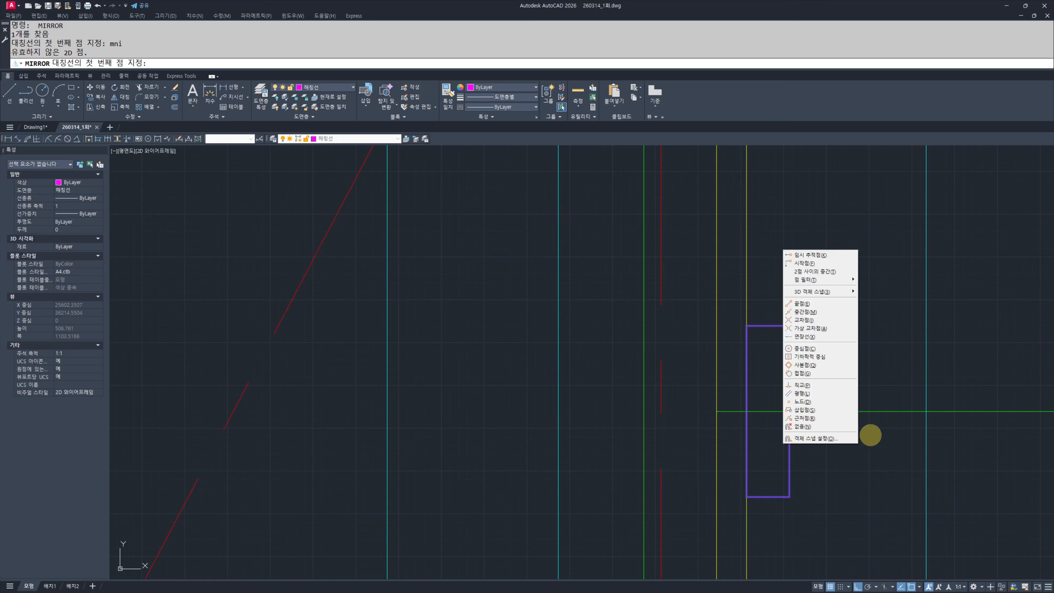
{"action": "left_click", "coordinate": [815, 271]}
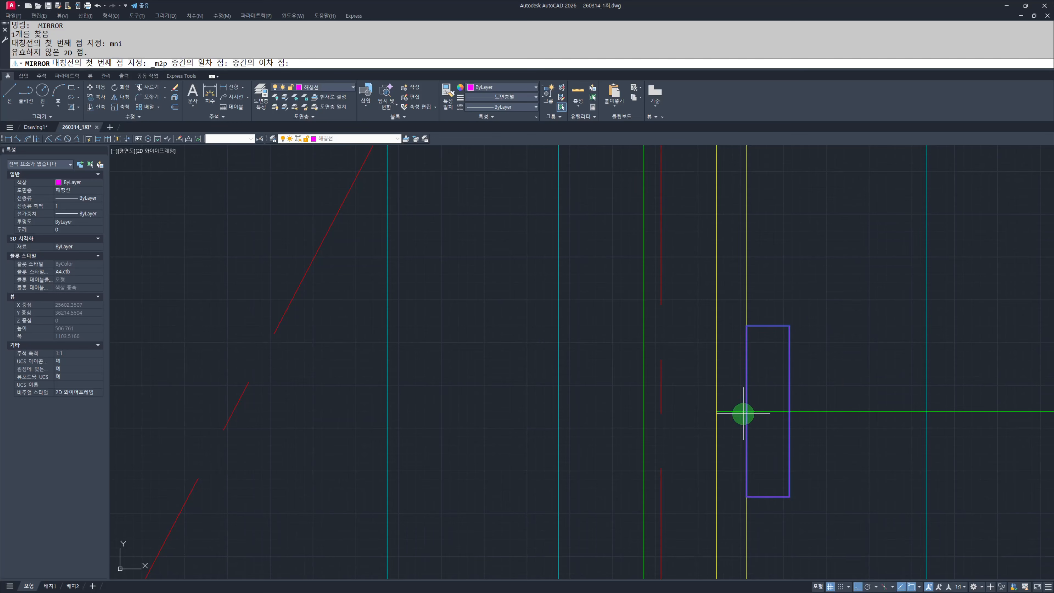
{"action": "left_click", "coordinate": [717, 415]}
{"action": "left_click", "coordinate": [732, 464]}
{"action": "key", "text": "space"}
{"action": "key", "text": "Escape"}
{"action": "key", "text": "Escape"}
Step: Erase the horizontal guide line that runs through the handle rectangles
{"action": "left_click", "coordinate": [858, 389]}
{"action": "left_click", "coordinate": [821, 435]}
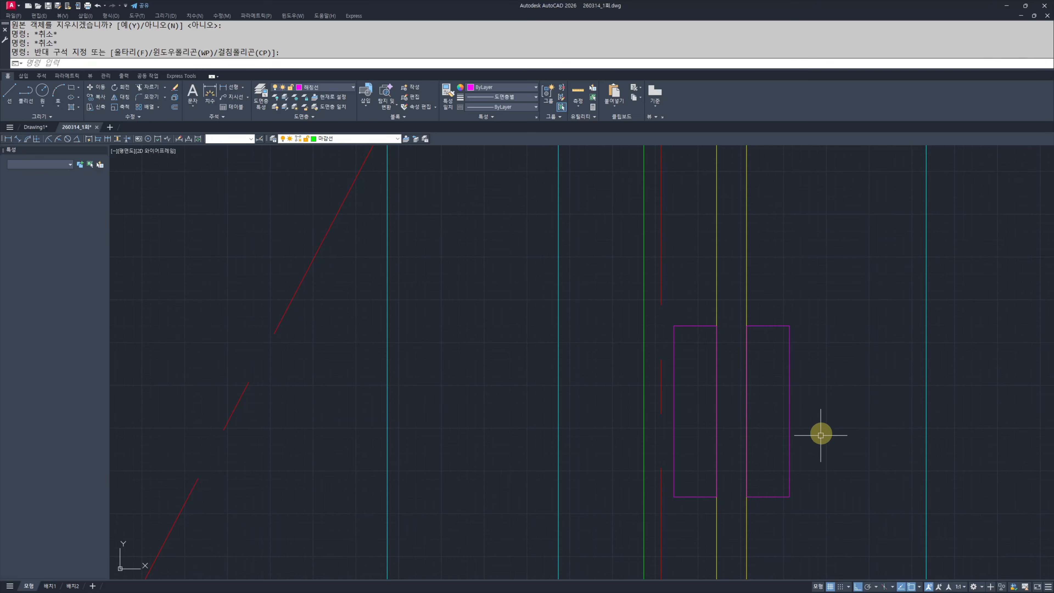
{"action": "type", "text": "e"}
{"action": "key", "text": "space"}
Step: Match the properties of both handle rectangles to the green finish line beside the door
{"action": "middle_click_drag", "start_coordinate": [803, 423], "coordinate": [812, 409]}
{"action": "type", "text": "mm"}
{"action": "key", "text": "space"}
{"action": "scroll", "coordinate": [808, 444], "scroll_direction": "down", "scroll_amount": 2}
{"action": "left_click", "coordinate": [710, 411]}
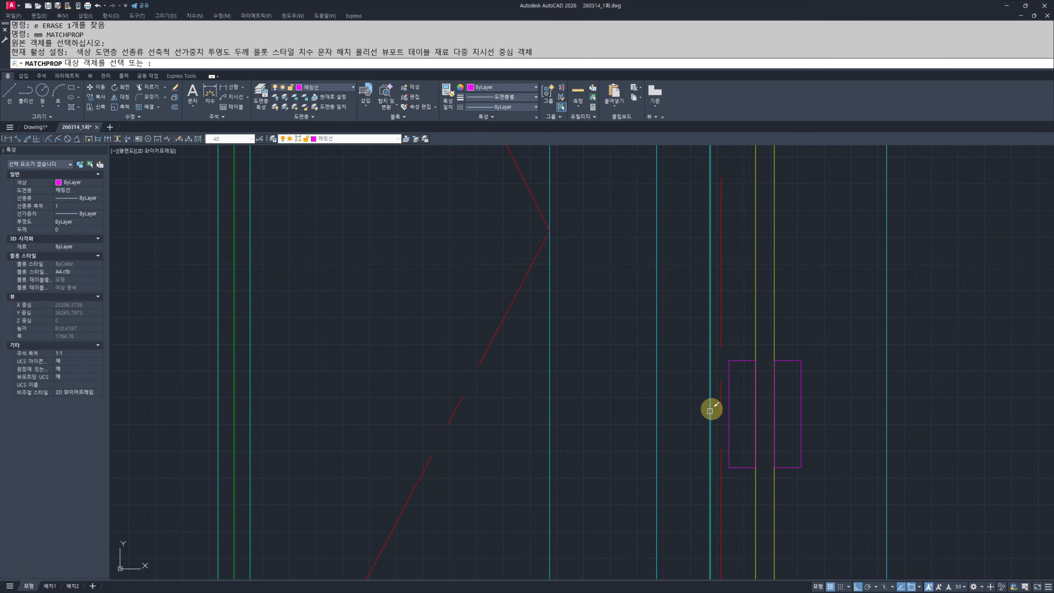
{"action": "left_click", "coordinate": [710, 411]}
{"action": "left_click", "coordinate": [742, 356]}
{"action": "left_click", "coordinate": [732, 367]}
{"action": "left_click", "coordinate": [796, 348]}
{"action": "left_click", "coordinate": [787, 373]}
{"action": "key", "text": "Escape"}
{"action": "key", "text": "Escape"}
Step: Examine the interior doors, entrance door and exterior wall of the section for missing elements
{"action": "scroll", "coordinate": [788, 382], "scroll_direction": "down", "scroll_amount": 5}
{"action": "middle_click_drag", "start_coordinate": [876, 390], "coordinate": [788, 391]}
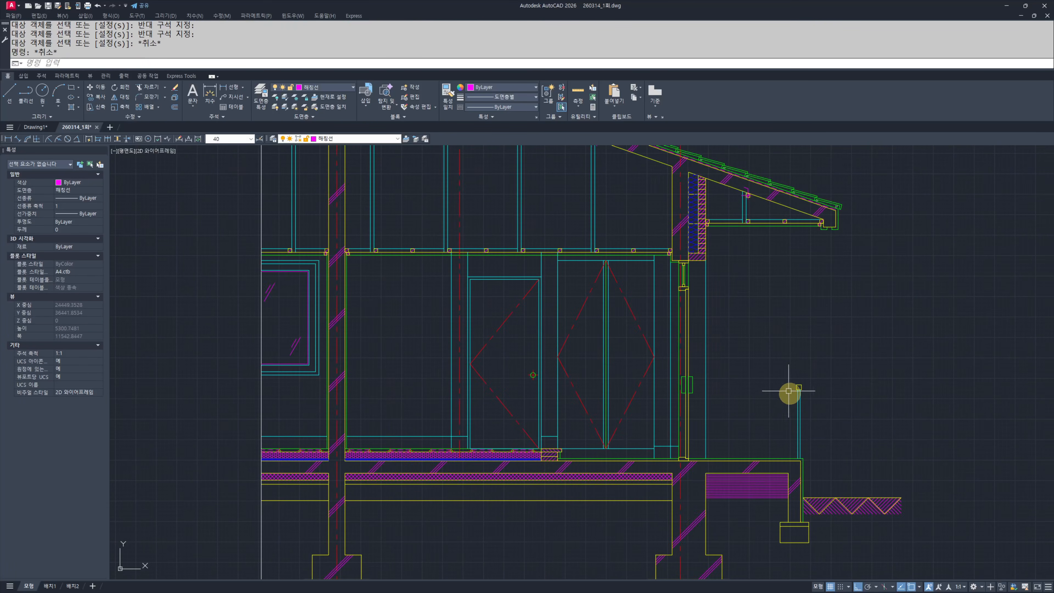
{"action": "middle_click_drag", "start_coordinate": [682, 405], "coordinate": [877, 424]}
{"action": "scroll", "coordinate": [687, 363], "scroll_direction": "up", "scroll_amount": 3}
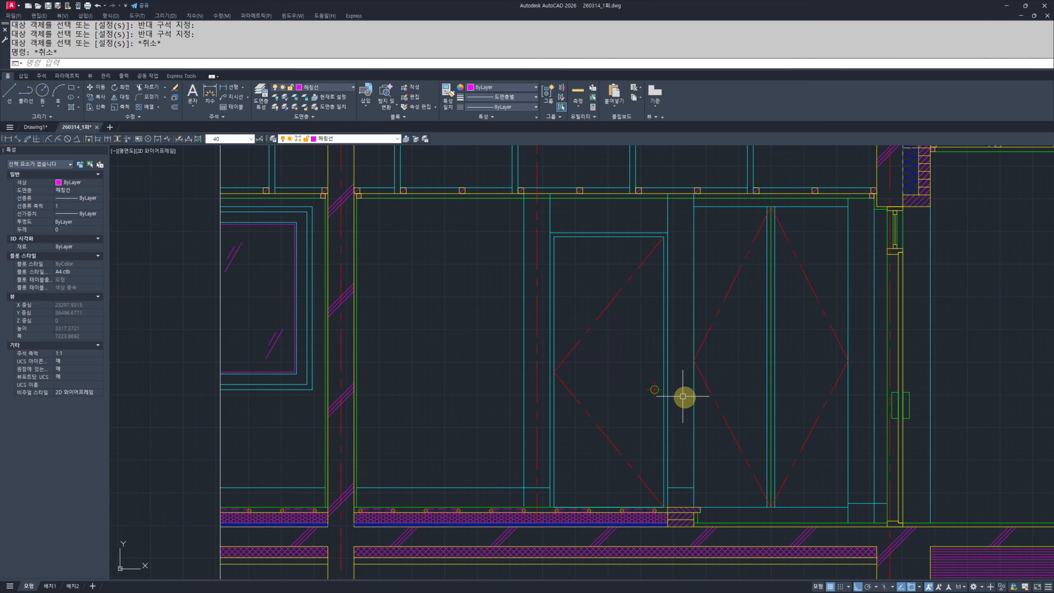
{"action": "scroll", "coordinate": [683, 396], "scroll_direction": "up", "scroll_amount": 5}
{"action": "scroll", "coordinate": [573, 398], "scroll_direction": "down", "scroll_amount": 8}
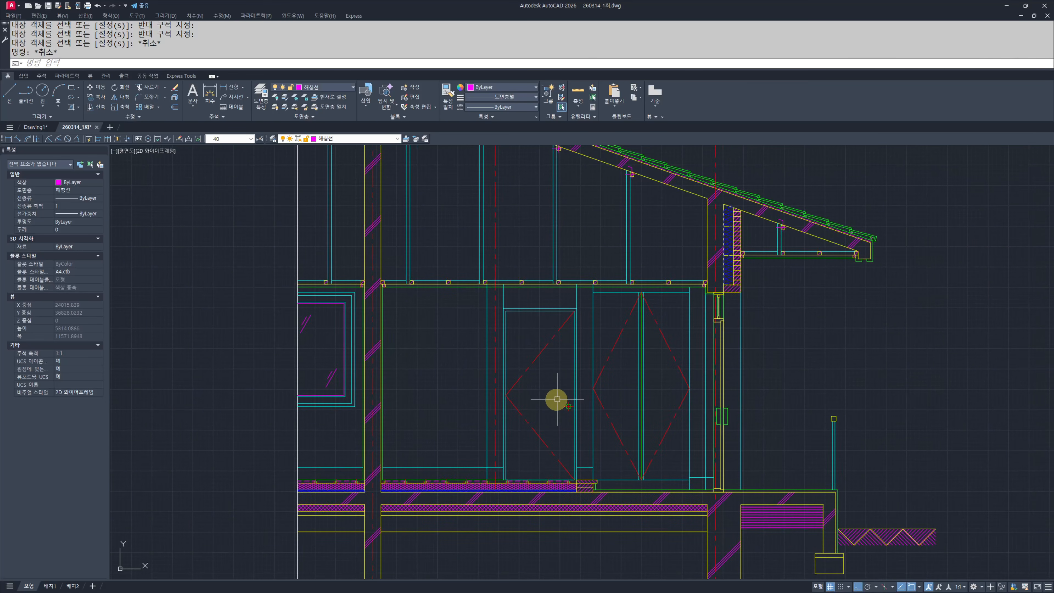
{"action": "middle_click_drag", "start_coordinate": [569, 382], "coordinate": [574, 395]}
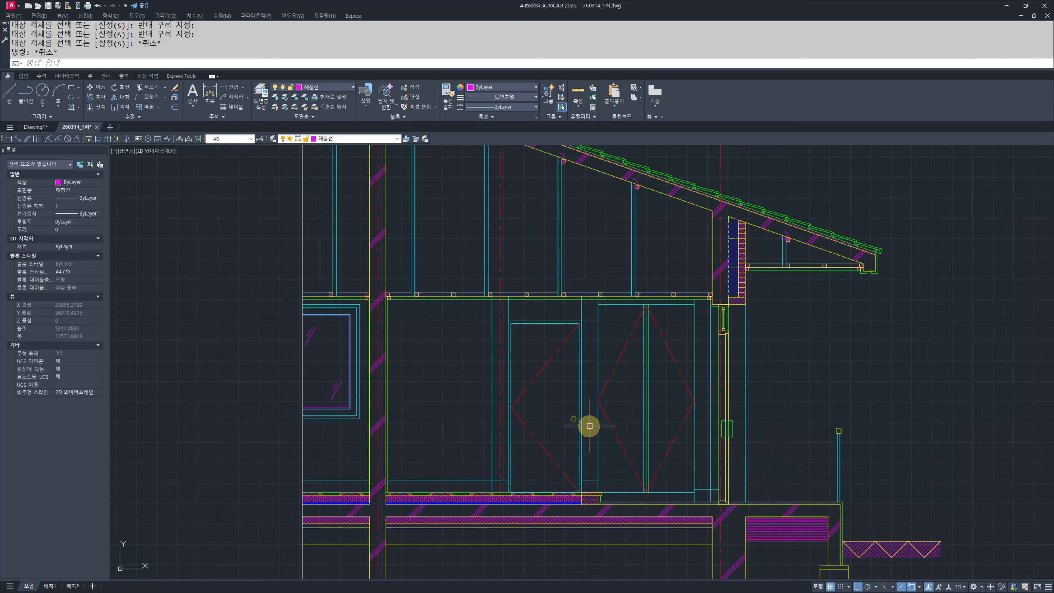
{"action": "mouse_move", "coordinate": [723, 479]}
{"action": "middle_mouse_down"}
{"action": "mouse_move", "coordinate": [647, 455]}
{"action": "mouse_move", "coordinate": [671, 467]}
{"action": "middle_mouse_up"}
Step: Hatch the tall strip between the entrance door and the cyan wall line outside it with the JIS_RC_18 pattern
{"action": "type", "text": "h"}
{"action": "key", "text": "Return"}
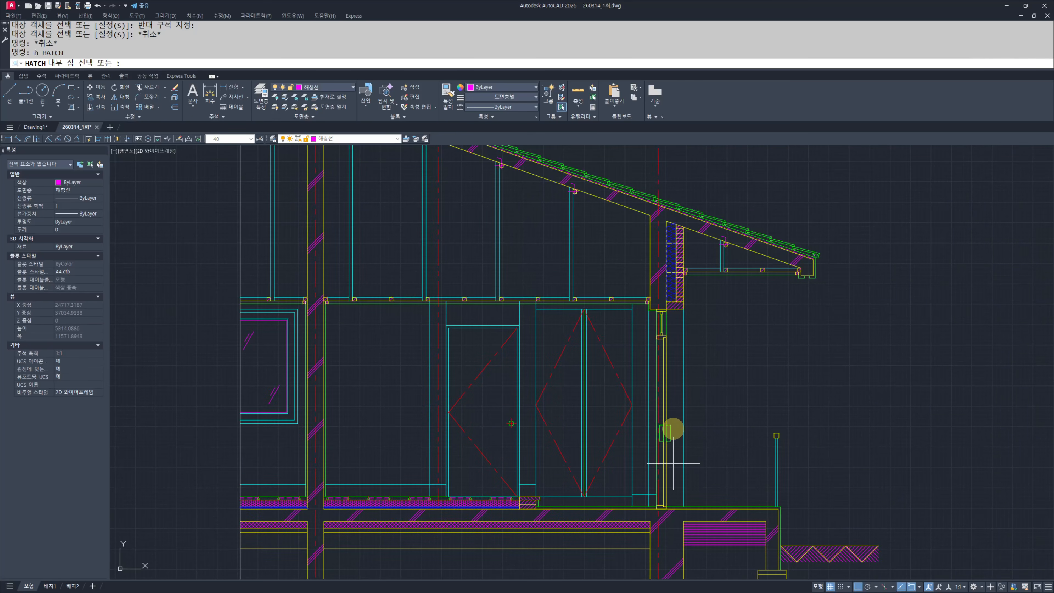
{"action": "left_click", "coordinate": [675, 394]}
{"action": "key", "text": "Escape"}
{"action": "key", "text": "Escape"}
{"action": "key", "text": "Escape"}
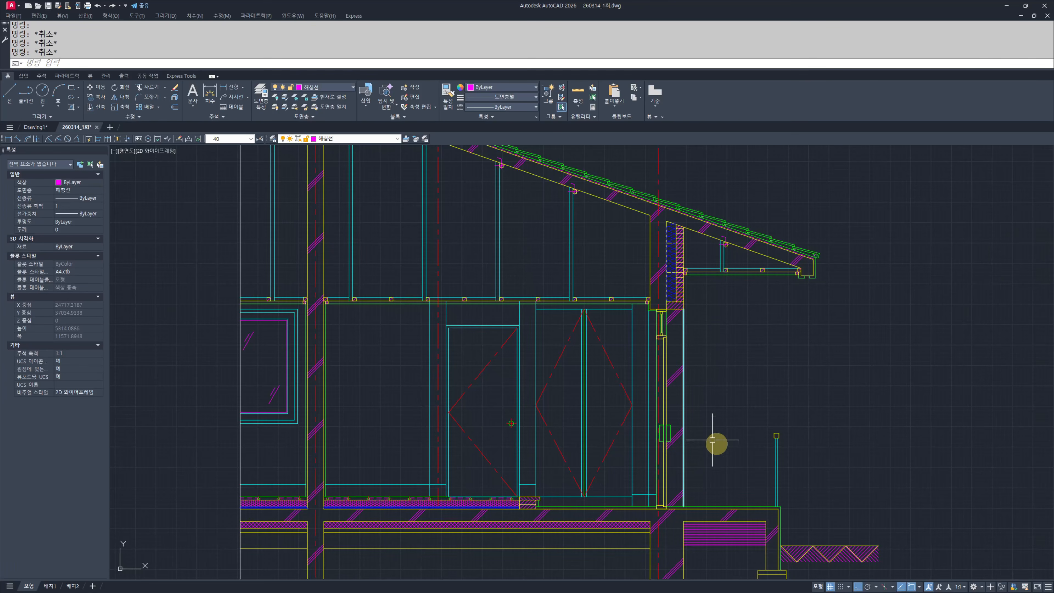
Step: Change the hatch outside the entrance door to a user-defined pattern with a spacing of 60
{"action": "scroll", "coordinate": [670, 466], "scroll_direction": "up", "scroll_amount": 4}
{"action": "left_click", "coordinate": [684, 393]}
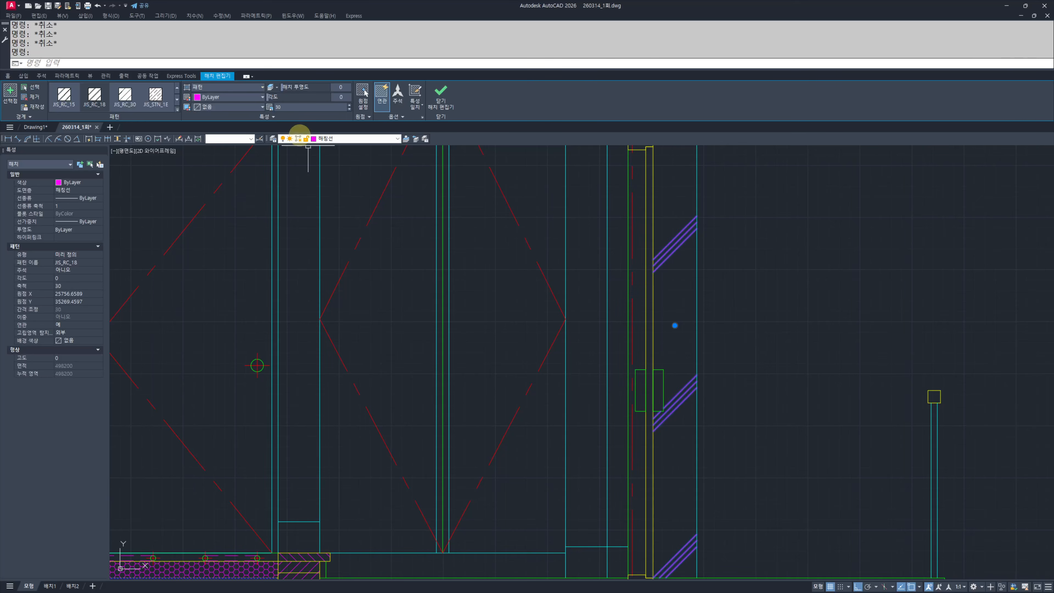
{"action": "left_click", "coordinate": [250, 90]}
{"action": "left_click", "coordinate": [219, 118]}
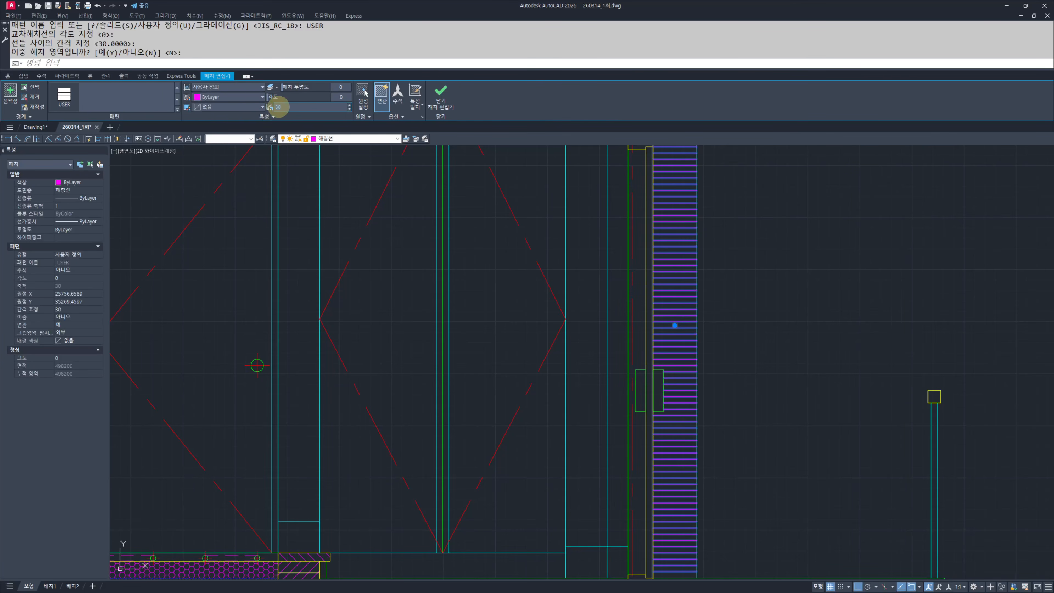
{"action": "left_click", "coordinate": [279, 107]}
{"action": "type", "text": "60"}
{"action": "key", "text": "Return"}
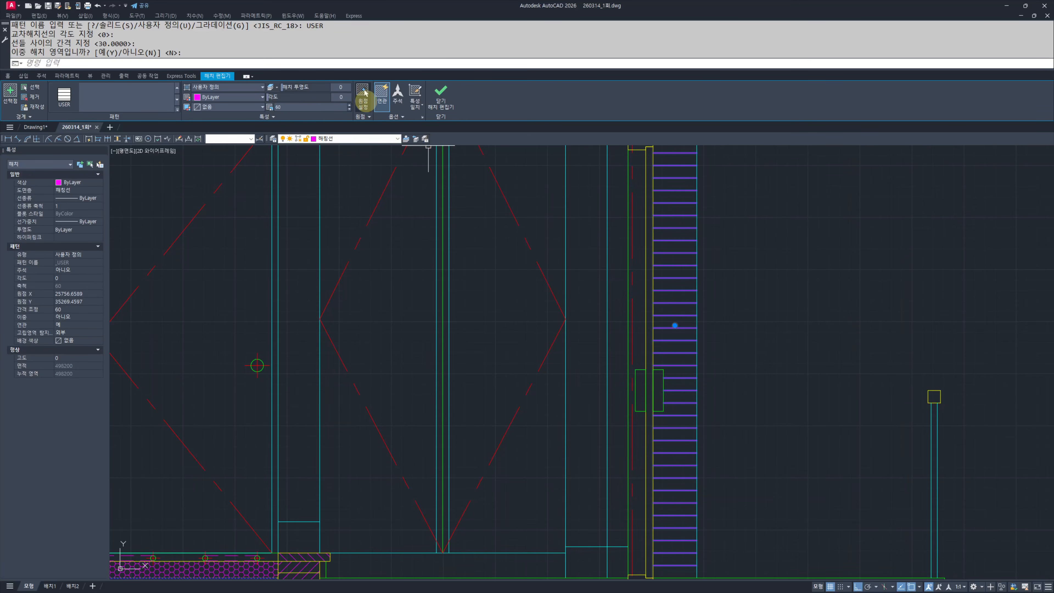
{"action": "left_click", "coordinate": [364, 93]}
{"action": "scroll", "coordinate": [630, 292], "scroll_direction": "down", "scroll_amount": 4}
{"action": "scroll", "coordinate": [558, 306], "scroll_direction": "up", "scroll_amount": 4}
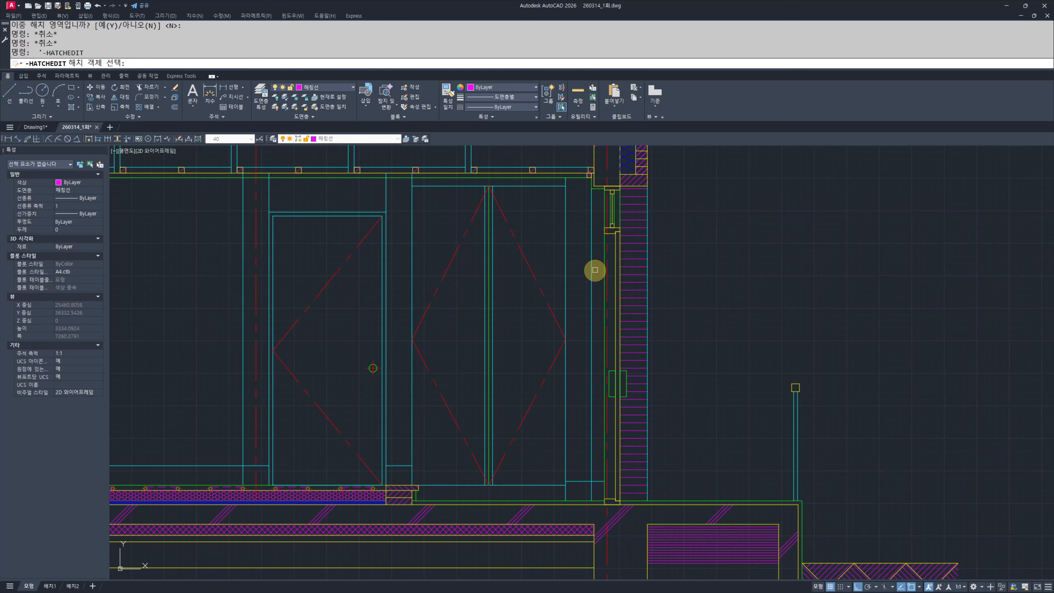
{"action": "key", "text": "Escape"}
{"action": "key", "text": "Escape"}
Step: Draw a construction line at an angle of 609 through the bed beneath the outer wall's footing, near its left end
{"action": "scroll", "coordinate": [597, 263], "scroll_direction": "down", "scroll_amount": 4}
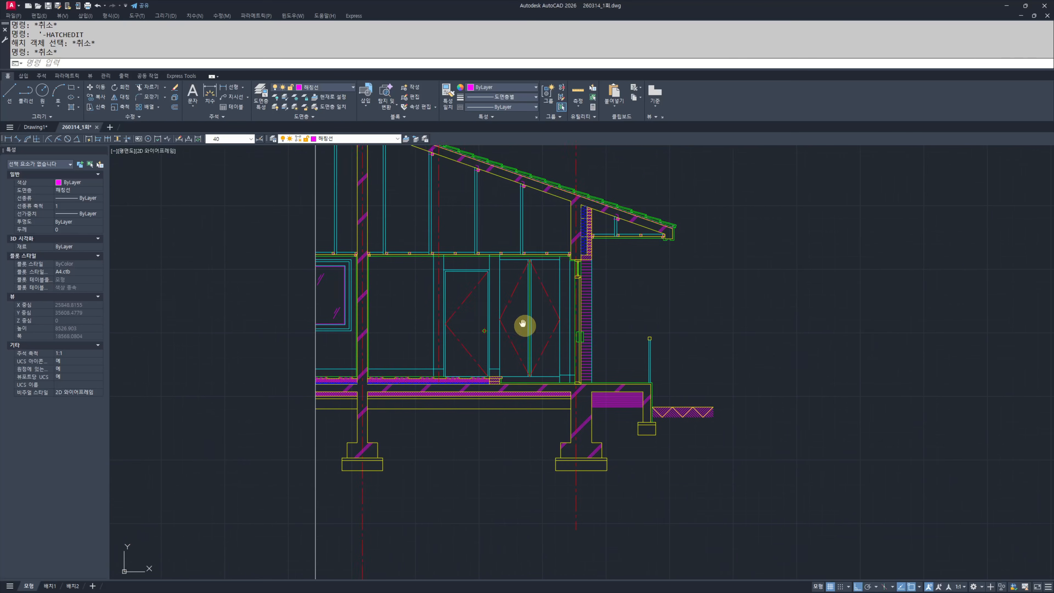
{"action": "middle_click_drag", "start_coordinate": [681, 396], "coordinate": [604, 346]}
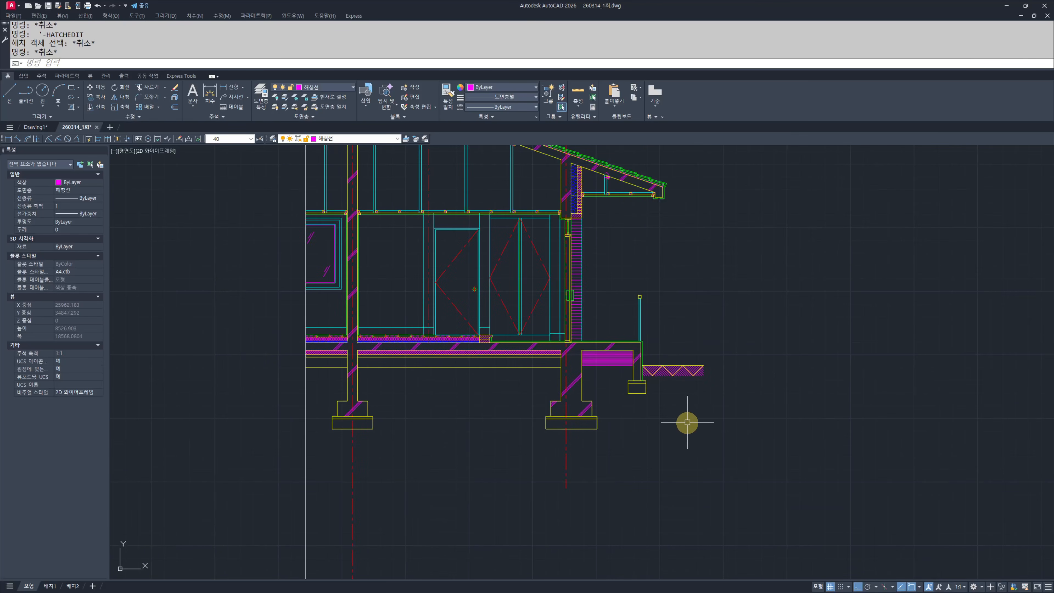
{"action": "mouse_move", "coordinate": [402, 361]}
{"action": "middle_mouse_down"}
{"action": "mouse_move", "coordinate": [519, 395]}
{"action": "mouse_move", "coordinate": [498, 406]}
{"action": "mouse_move", "coordinate": [544, 418]}
{"action": "middle_mouse_up"}
{"action": "scroll", "coordinate": [544, 420], "scroll_direction": "up", "scroll_amount": 2}
{"action": "middle_click_drag", "start_coordinate": [768, 521], "coordinate": [617, 454]}
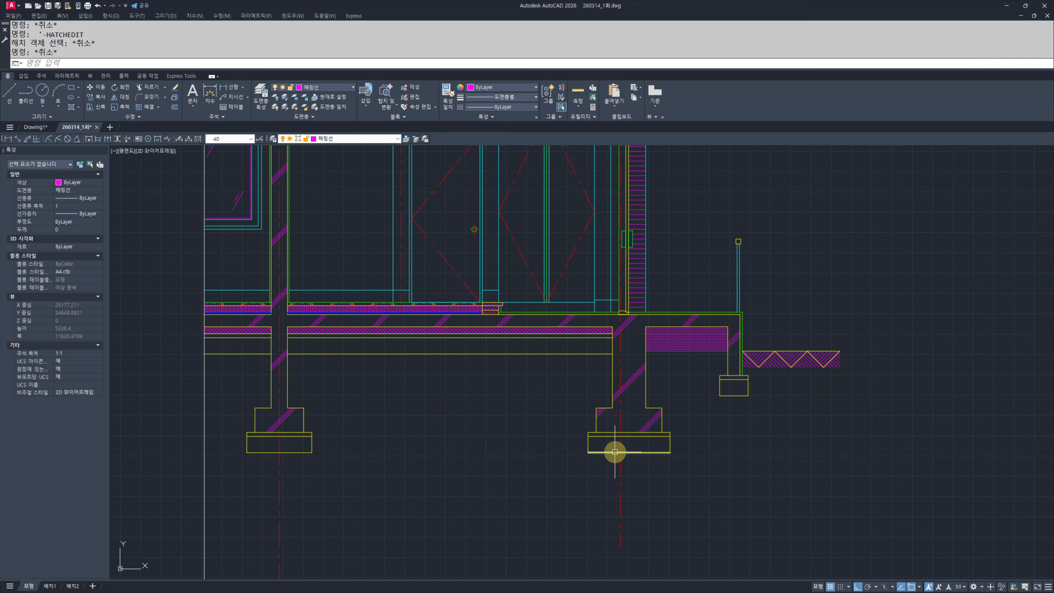
{"action": "key", "text": "Return"}
{"action": "type", "text": "a"}
{"action": "key", "text": "Return"}
{"action": "type", "text": "6"}
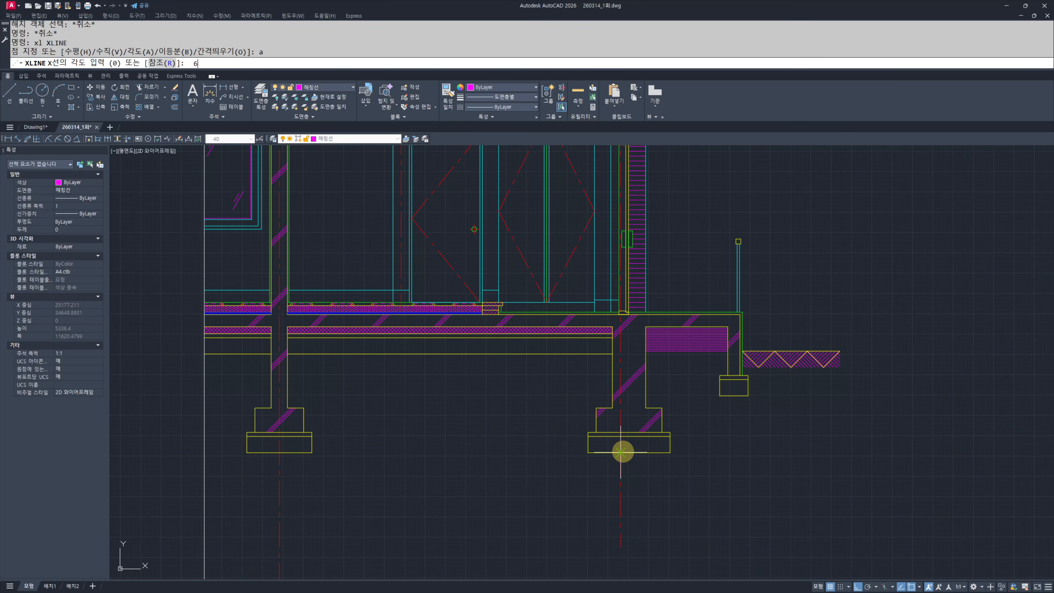
{"action": "type", "text": "09"}
{"action": "key", "text": "Return"}
{"action": "scroll", "coordinate": [591, 424], "scroll_direction": "up", "scroll_amount": 4}
{"action": "left_click", "coordinate": [587, 418]}
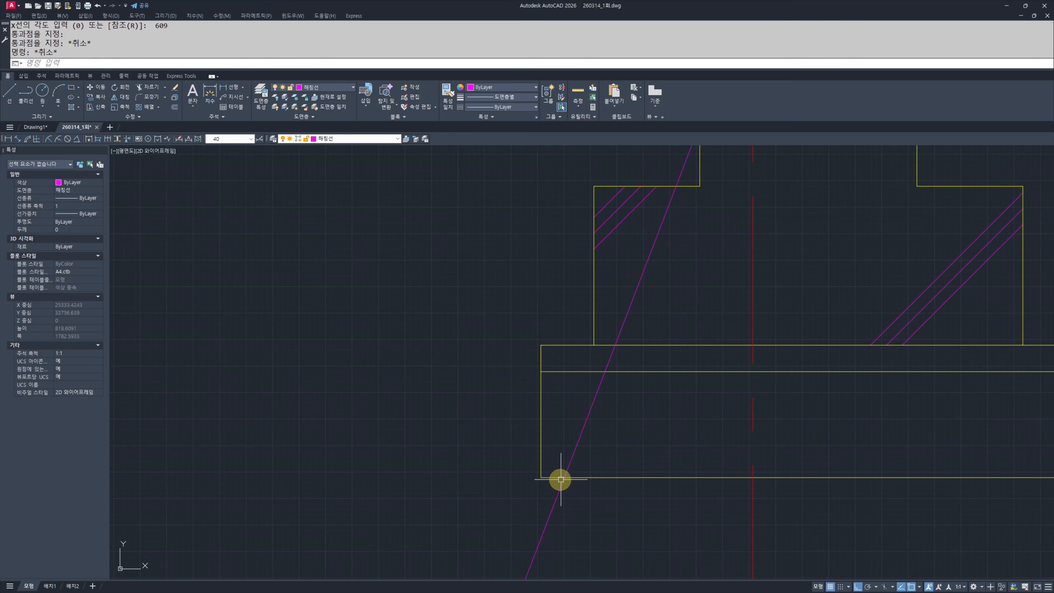
{"action": "key", "text": "Escape"}
Step: Trim the slanted construction line to the upper and lower edges of the bottom layer beneath the footing
{"action": "type", "text": "tr"}
{"action": "key", "text": "Return"}
{"action": "left_click", "coordinate": [662, 493]}
{"action": "left_click", "coordinate": [568, 356]}
{"action": "key", "text": "Return"}
{"action": "left_click", "coordinate": [684, 289]}
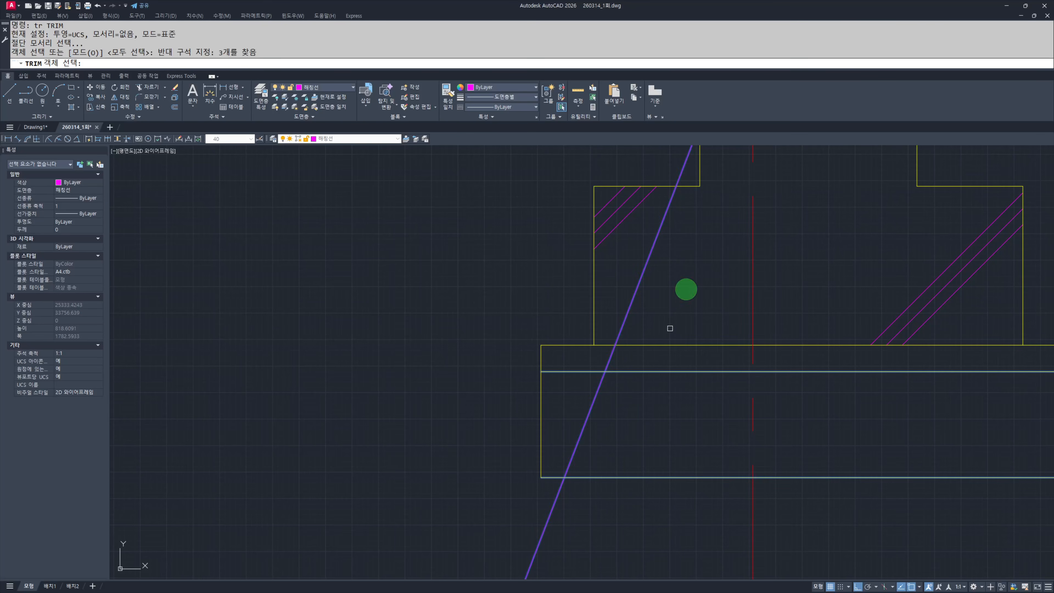
{"action": "left_click", "coordinate": [628, 496]}
{"action": "left_click", "coordinate": [508, 492]}
{"action": "key", "text": "Escape"}
{"action": "key", "text": "Escape"}
{"action": "scroll", "coordinate": [567, 472], "scroll_direction": "up", "scroll_amount": 5}
{"action": "type", "text": "c"}
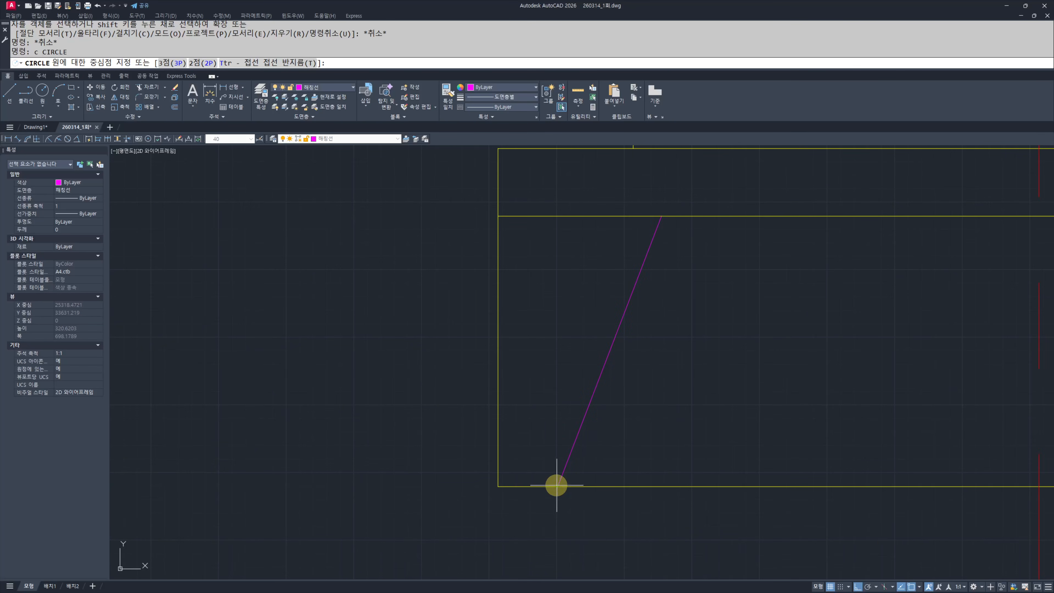
{"action": "key", "text": "Escape"}
{"action": "key", "text": "Escape"}
{"action": "type", "text": "q"}
{"action": "key", "text": "space"}
{"action": "left_click", "coordinate": [571, 460]}
{"action": "key", "text": "Escape"}
{"action": "key", "text": "Escape"}
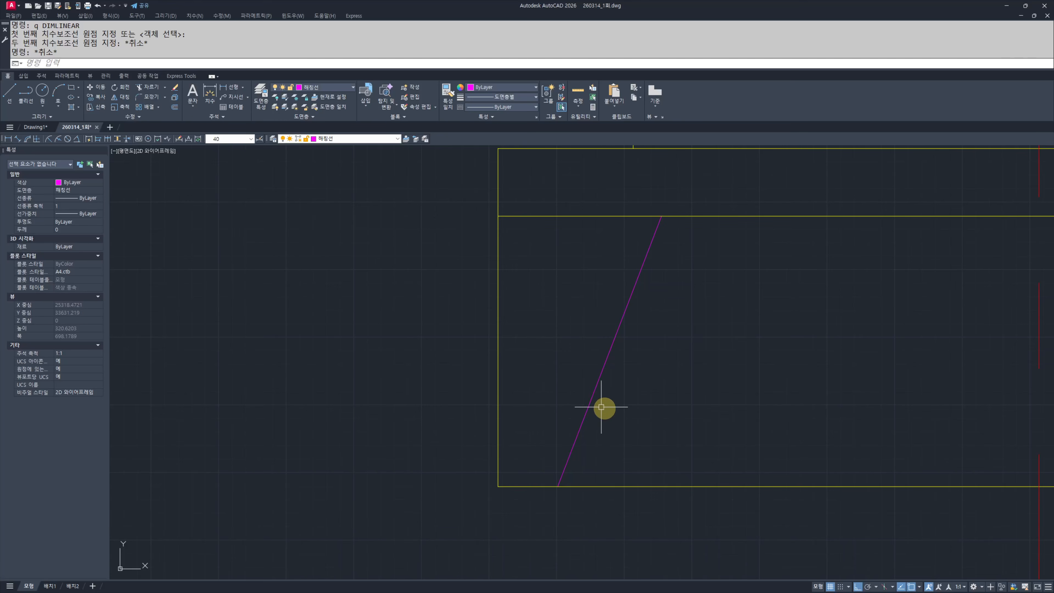
Step: Check the angle between the slanted line and the bed's lower edge with an angular dimension preview
{"action": "type", "text": "da"}
{"action": "key", "text": "space"}
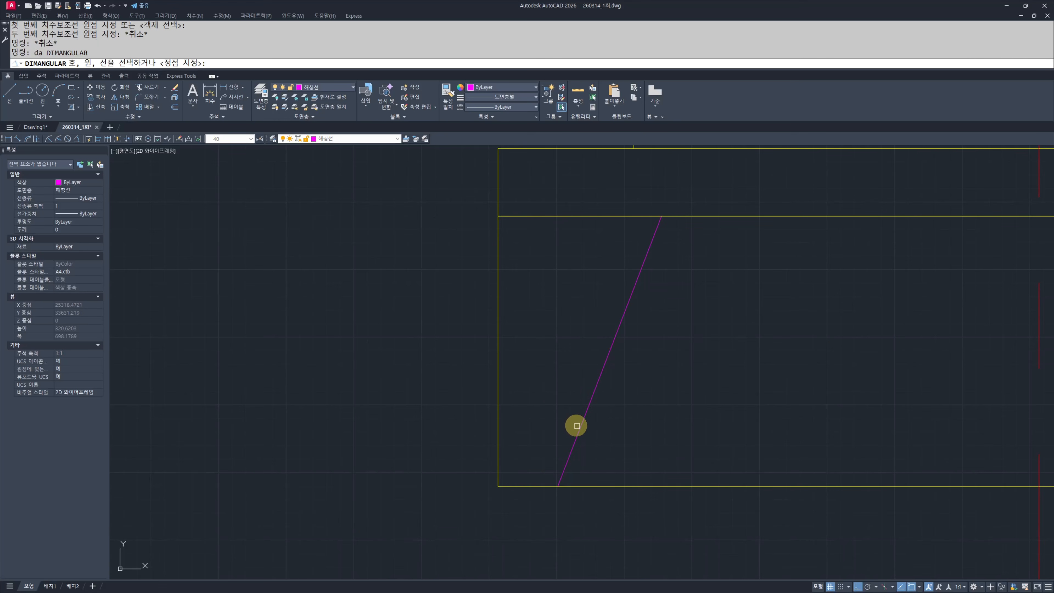
{"action": "left_click", "coordinate": [581, 421]}
{"action": "left_click", "coordinate": [628, 485]}
{"action": "scroll", "coordinate": [718, 407], "scroll_direction": "down", "scroll_amount": 6}
{"action": "scroll", "coordinate": [718, 406], "scroll_direction": "up", "scroll_amount": 2}
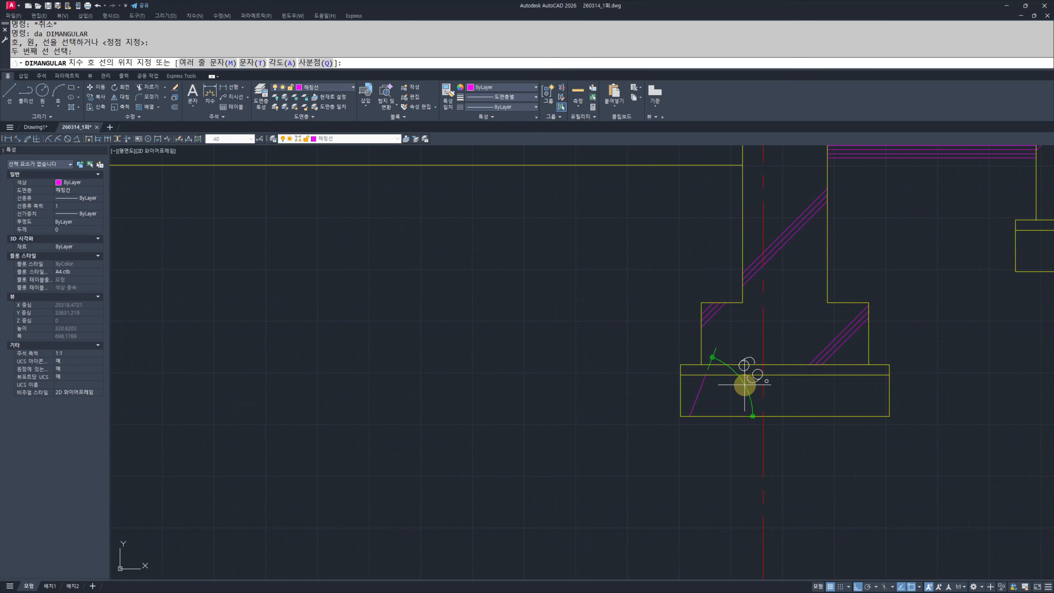
{"action": "key", "text": "Escape"}
{"action": "key", "text": "Escape"}
Step: Draw a circle of radius 40 at each end of the slanted line beneath the footing
{"action": "type", "text": "c"}
{"action": "key", "text": "space"}
{"action": "scroll", "coordinate": [701, 430], "scroll_direction": "up", "scroll_amount": 5}
{"action": "left_click", "coordinate": [630, 452]}
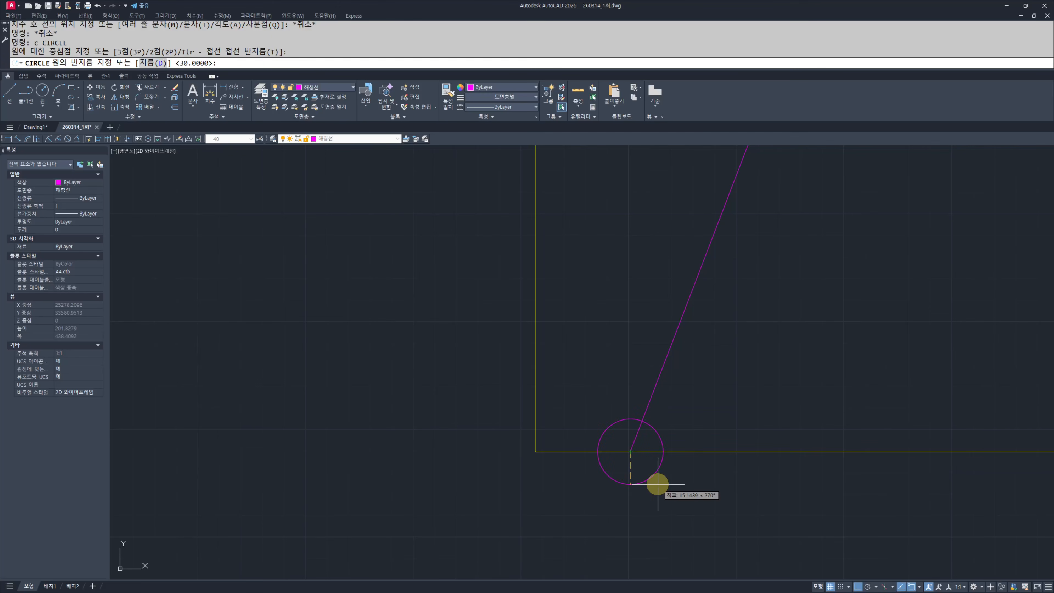
{"action": "key", "text": "space"}
{"action": "scroll", "coordinate": [729, 482], "scroll_direction": "down", "scroll_amount": 2}
{"action": "key", "text": "space"}
{"action": "left_click", "coordinate": [767, 266]}
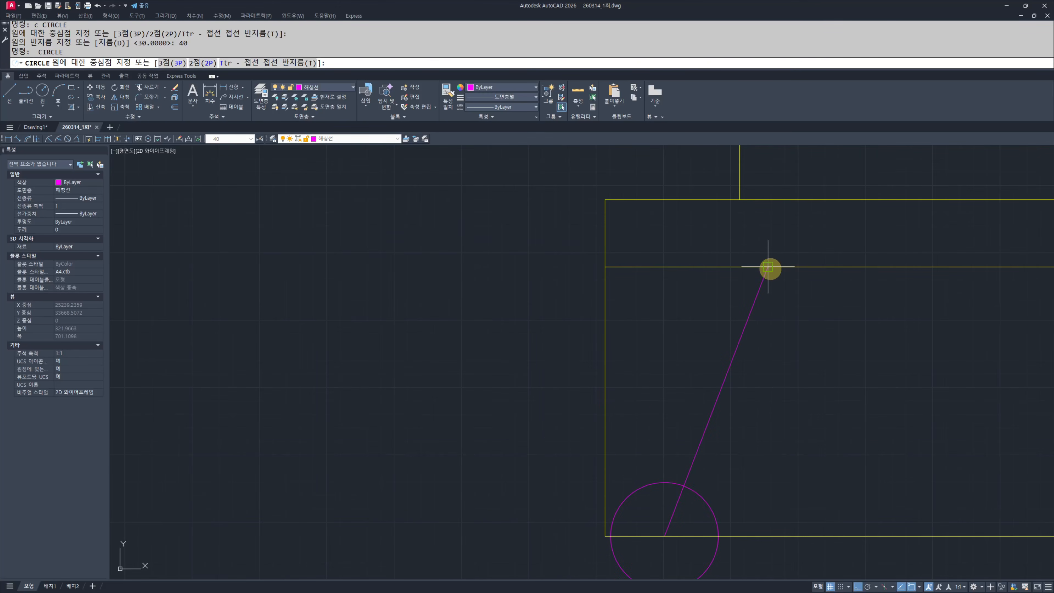
{"action": "key", "text": "space"}
{"action": "middle_click_drag", "start_coordinate": [828, 401], "coordinate": [779, 401]}
Step: Draw short branch lines from the slanted line to the bed's upper and lower edges through the circle intersections
{"action": "type", "text": "l"}
{"action": "key", "text": "space"}
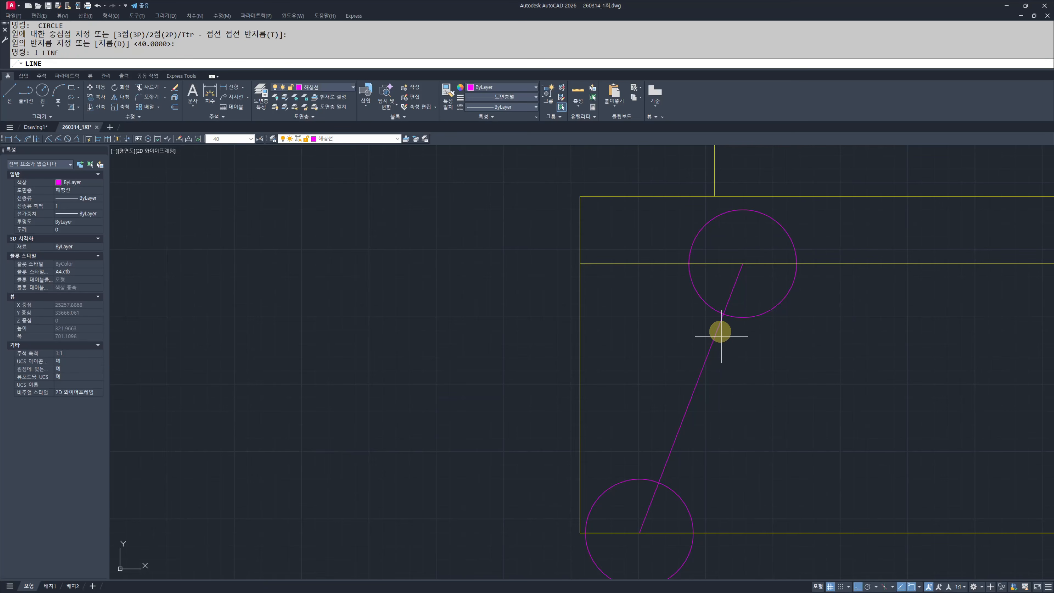
{"action": "left_click", "coordinate": [723, 314]}
{"action": "left_click", "coordinate": [688, 264]}
{"action": "key", "text": "Escape"}
{"action": "key", "text": "Escape"}
{"action": "middle_click_drag", "start_coordinate": [687, 454], "coordinate": [687, 376]}
{"action": "key", "text": "space"}
{"action": "left_click", "coordinate": [658, 404]}
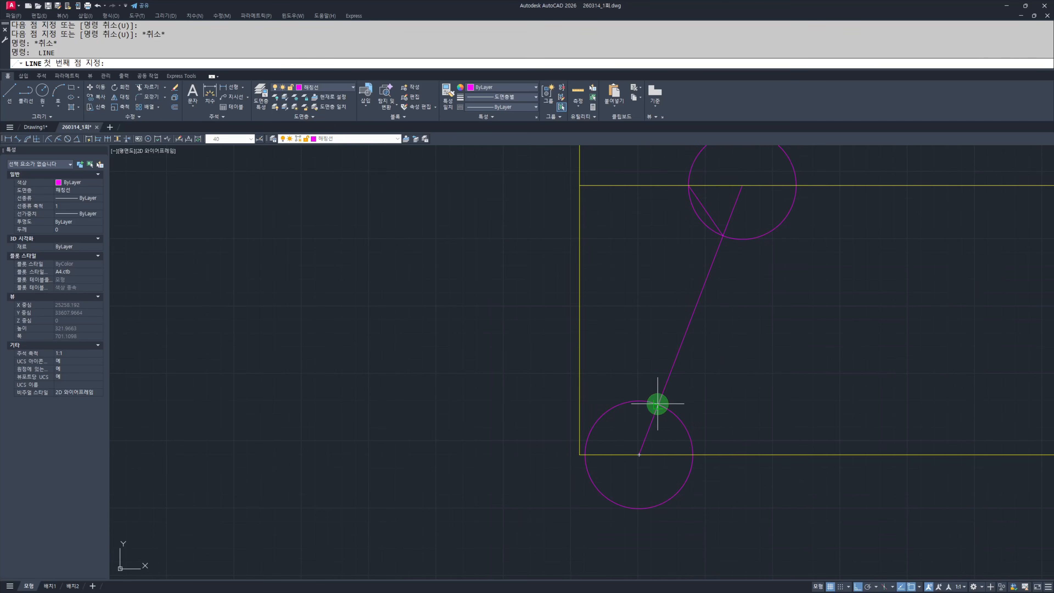
{"action": "left_click", "coordinate": [693, 454]}
{"action": "key", "text": "Escape"}
{"action": "key", "text": "Escape"}
Step: Erase both helper circles around the ends of the slanted line
{"action": "left_click", "coordinate": [699, 515]}
{"action": "left_click", "coordinate": [643, 495]}
{"action": "key", "text": "Delete"}
{"action": "left_click", "coordinate": [748, 349]}
{"action": "mouse_move", "coordinate": [772, 316]}
{"action": "middle_mouse_down"}
{"action": "mouse_move", "coordinate": [748, 374]}
{"action": "mouse_move", "coordinate": [687, 388]}
{"action": "middle_mouse_up"}
{"action": "left_click", "coordinate": [733, 288]}
{"action": "type", "text": "e"}
{"action": "key", "text": "Escape"}
{"action": "scroll", "coordinate": [688, 388], "scroll_direction": "down", "scroll_amount": 2}
Step: Erase the slanted line and its two short branches from the bed
{"action": "middle_click_drag", "start_coordinate": [677, 428], "coordinate": [648, 414]}
{"action": "left_click", "coordinate": [625, 449]}
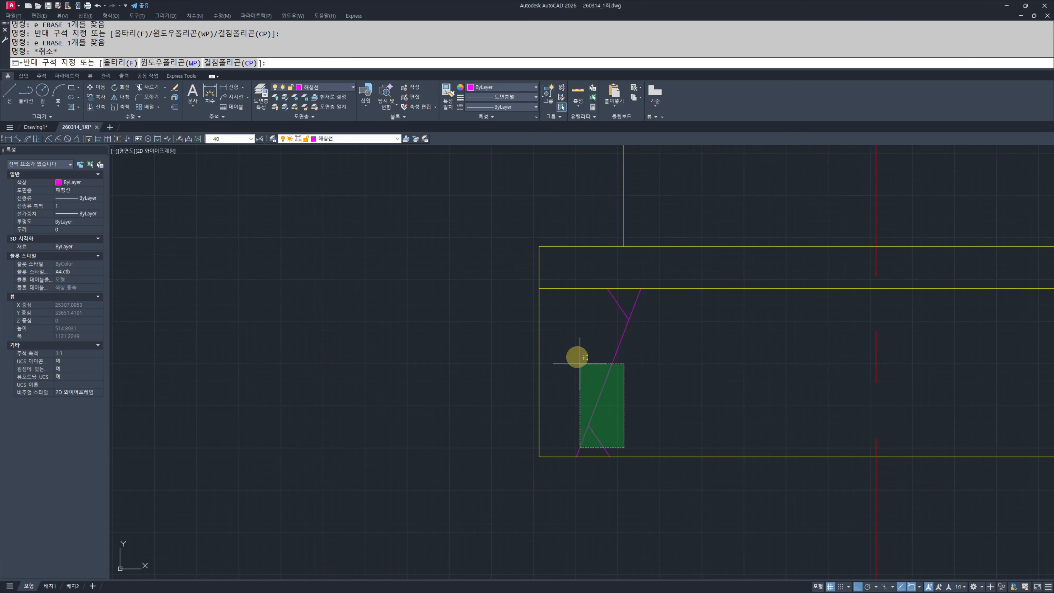
{"action": "left_click", "coordinate": [561, 307]}
{"action": "type", "text": "e"}
{"action": "key", "text": "Escape"}
{"action": "key", "text": "Escape"}
Step: Draw a construction line at an angle of 60 through the bed, near its left end
{"action": "type", "text": "xl a "}
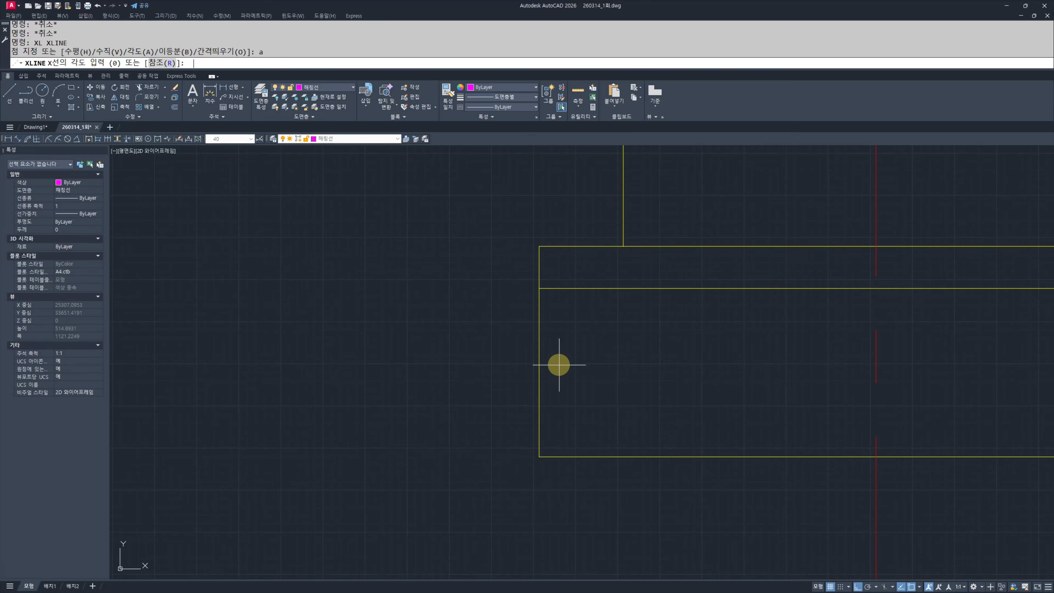
{"action": "type", "text": "60"}
{"action": "key", "text": "space"}
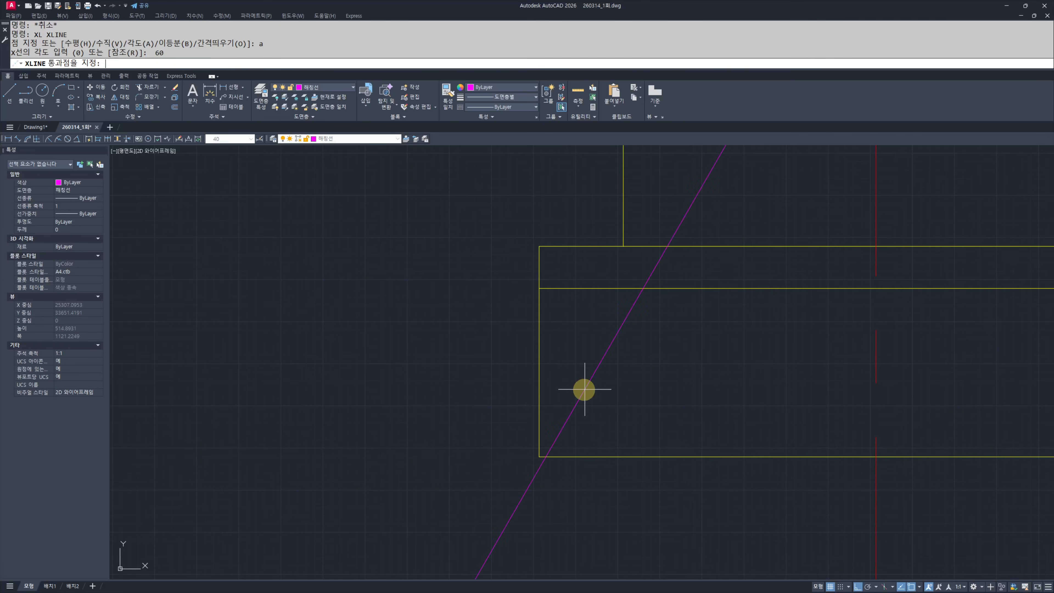
{"action": "left_click", "coordinate": [606, 384]}
{"action": "key", "text": "Escape"}
{"action": "key", "text": "Escape"}
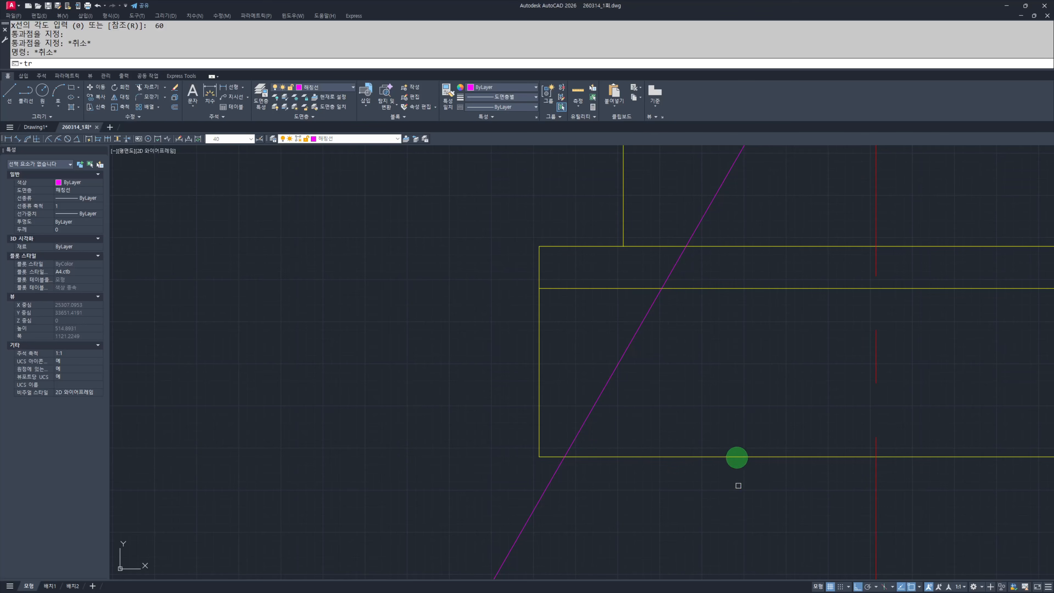
Step: Trim the 60-degree construction line to the bed layer's upper and lower edges
{"action": "type", "text": "tr"}
{"action": "key", "text": "space"}
{"action": "left_click", "coordinate": [695, 266]}
{"action": "left_click", "coordinate": [632, 308]}
{"action": "scroll", "coordinate": [550, 471], "scroll_direction": "up", "scroll_amount": 2}
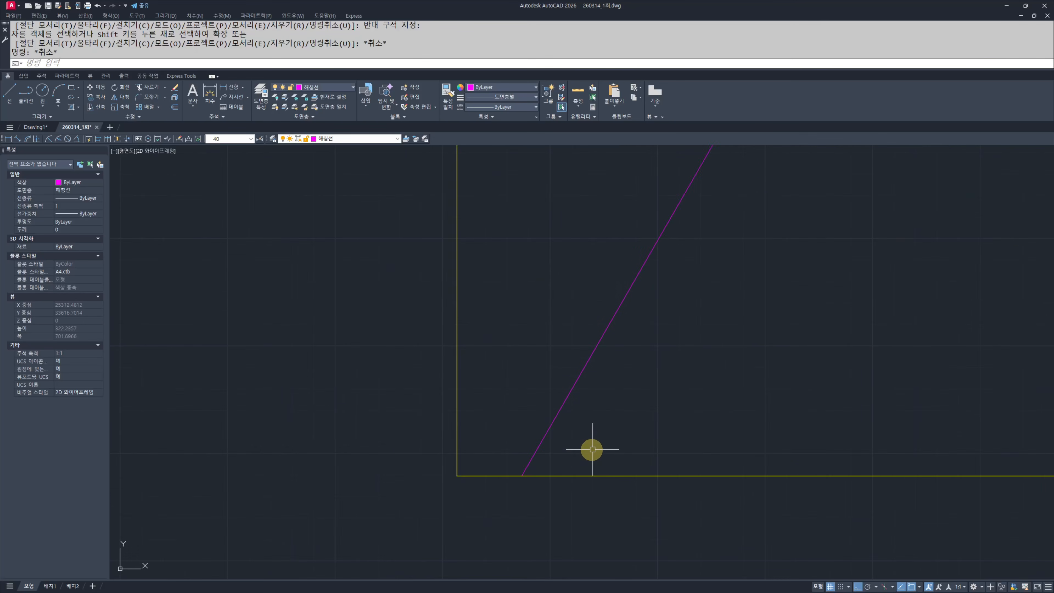
Step: Draw helper circles of radius 40 centred on both ends of the trimmed 60-degree line
{"action": "key", "text": "Return"}
{"action": "left_click", "coordinate": [521, 475]}
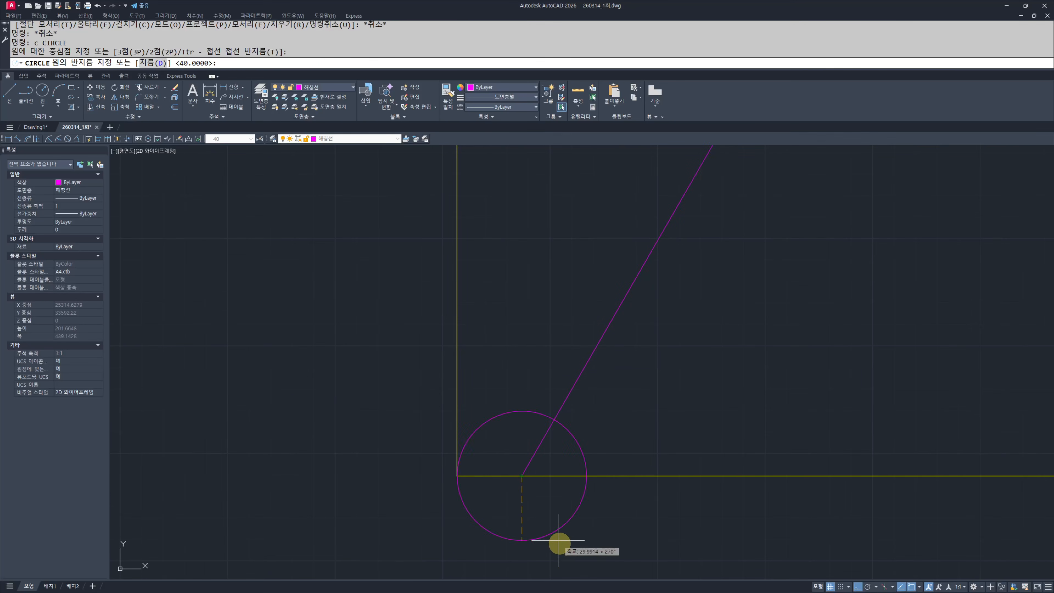
{"action": "key", "text": "space"}
{"action": "scroll", "coordinate": [680, 557], "scroll_direction": "down", "scroll_amount": 4}
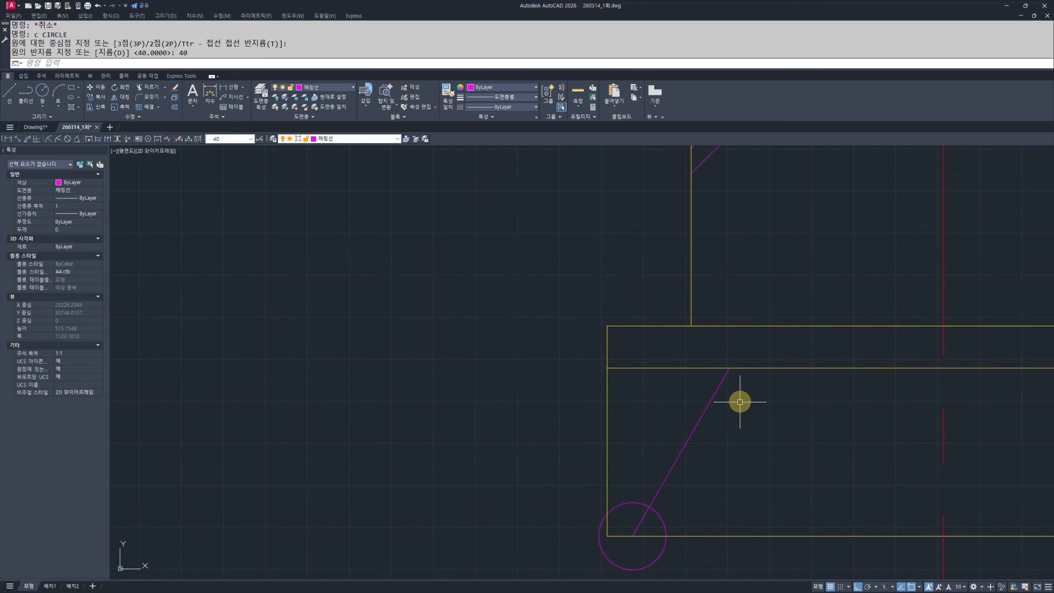
{"action": "key", "text": "space"}
{"action": "left_click", "coordinate": [727, 368]}
{"action": "key", "text": "space"}
{"action": "middle_click_drag", "start_coordinate": [734, 450], "coordinate": [749, 436]}
Step: Draw short branches from where the circles cross the 60-degree line to where they cross the bed's edges
{"action": "scroll", "coordinate": [662, 524], "scroll_direction": "up", "scroll_amount": 4}
{"action": "type", "text": "l"}
{"action": "key", "text": "space"}
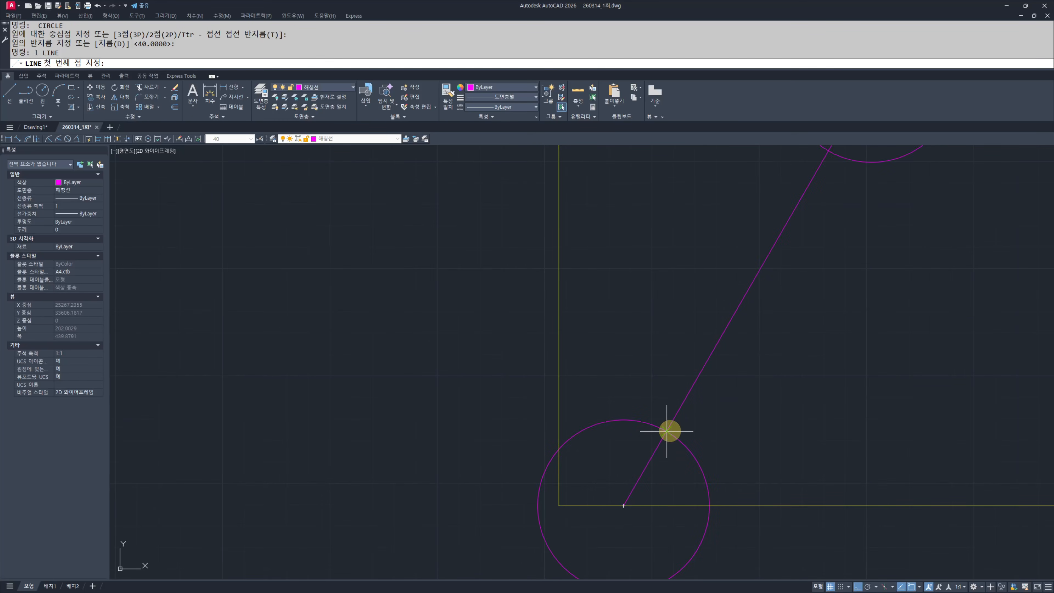
{"action": "left_click", "coordinate": [667, 431]}
{"action": "key", "text": "Escape"}
{"action": "key", "text": "Escape"}
{"action": "key", "text": "space"}
{"action": "scroll", "coordinate": [711, 505], "scroll_direction": "down", "scroll_amount": 4}
{"action": "scroll", "coordinate": [739, 419], "scroll_direction": "up", "scroll_amount": 4}
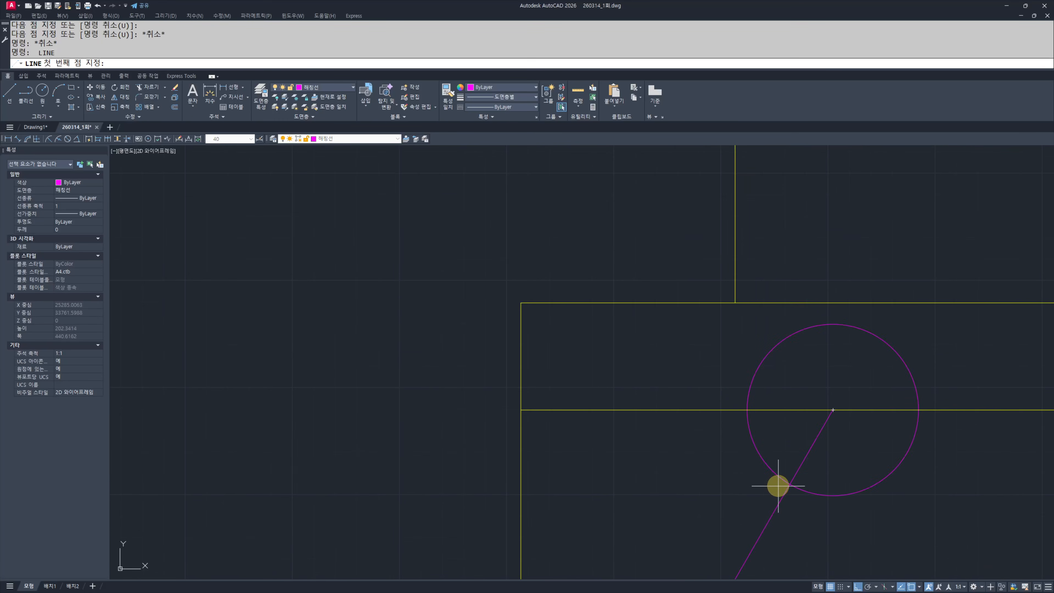
{"action": "left_click", "coordinate": [788, 483]}
{"action": "key", "text": "Escape"}
Step: Erase the two radius 40 circles, keeping the 60-degree line and its branches
{"action": "left_click", "coordinate": [788, 388]}
{"action": "left_click", "coordinate": [748, 358]}
{"action": "type", "text": "e"}
{"action": "scroll", "coordinate": [740, 287], "scroll_direction": "down", "scroll_amount": 3}
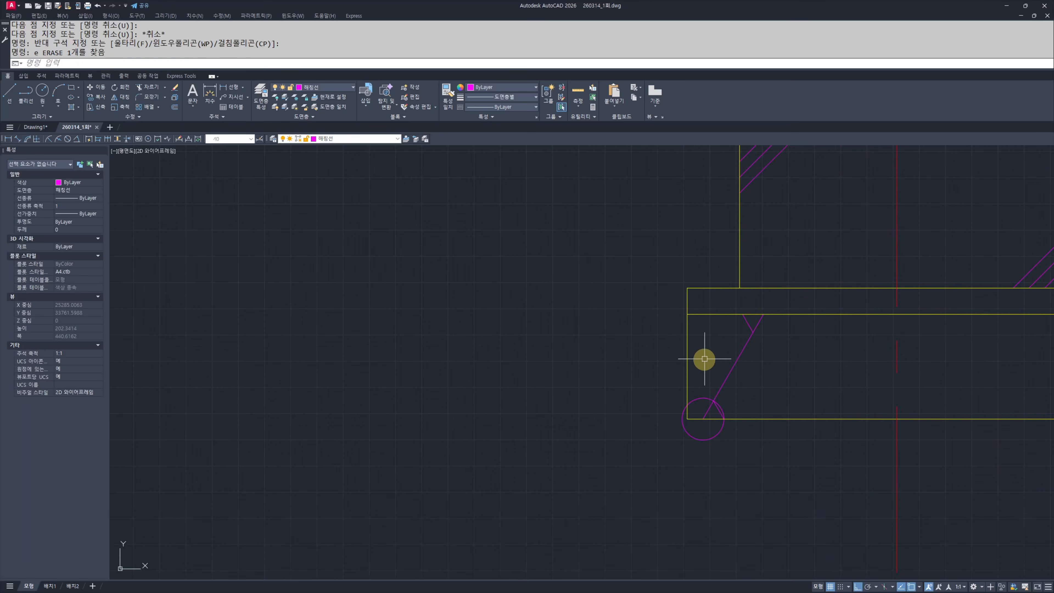
{"action": "left_click", "coordinate": [726, 466]}
{"action": "left_click", "coordinate": [684, 430]}
{"action": "type", "text": "e"}
Step: Group the slanted line and its two branches into one bedding mark
{"action": "left_click", "coordinate": [595, 477]}
{"action": "left_click", "coordinate": [765, 345]}
{"action": "middle_click_drag", "start_coordinate": [789, 368], "coordinate": [741, 394]}
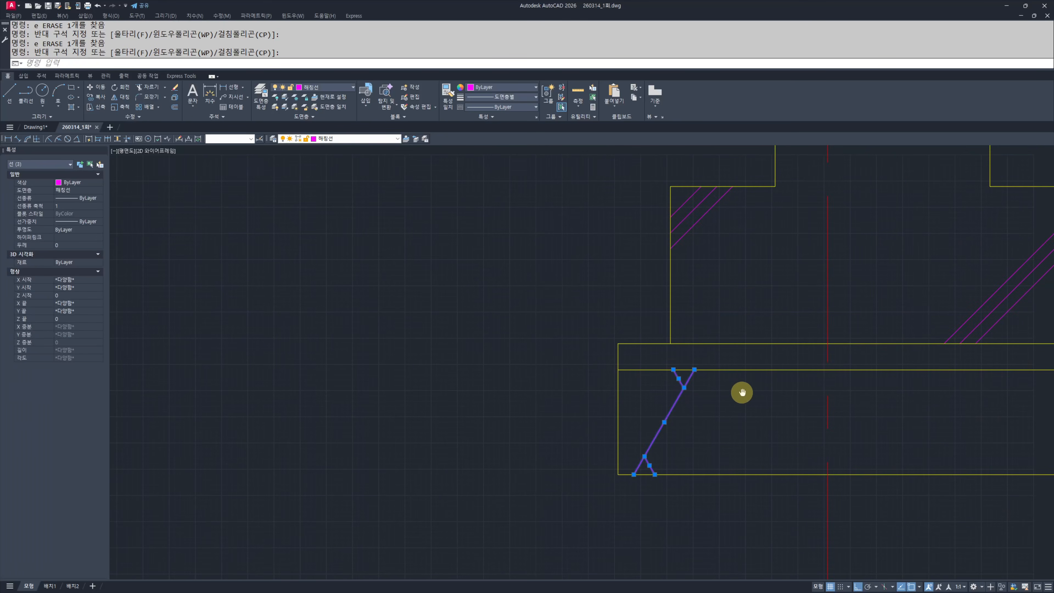
{"action": "key", "text": "Escape"}
{"action": "key", "text": "Escape"}
Step: Array the grouped bedding mark along the bed's lower edge as a path array with wider item spacing
{"action": "left_click", "coordinate": [621, 480]}
{"action": "left_click", "coordinate": [697, 365]}
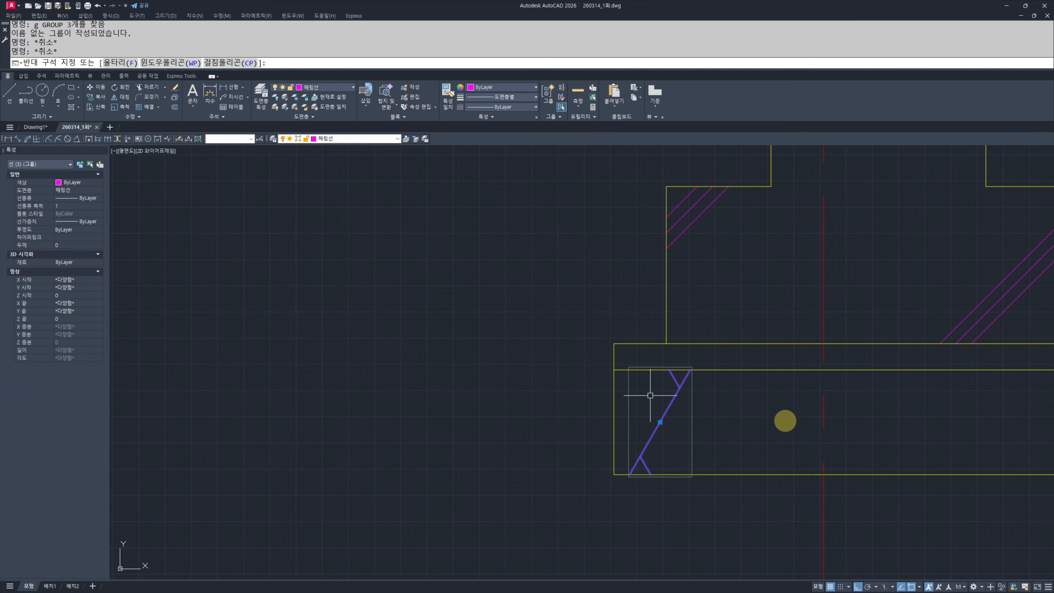
{"action": "middle_click_drag", "start_coordinate": [738, 484], "coordinate": [537, 488]}
{"action": "type", "text": "ar"}
{"action": "key", "text": "space"}
{"action": "left_click", "coordinate": [511, 478]}
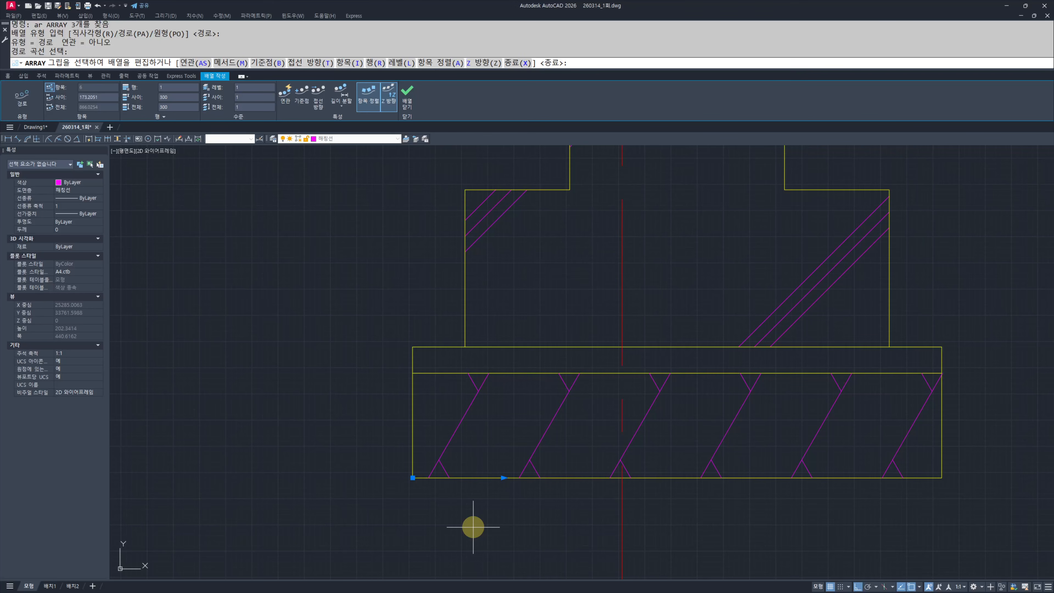
{"action": "type", "text": "iu"}
{"action": "key", "text": "space"}
{"action": "type", "text": "i"}
{"action": "key", "text": "space"}
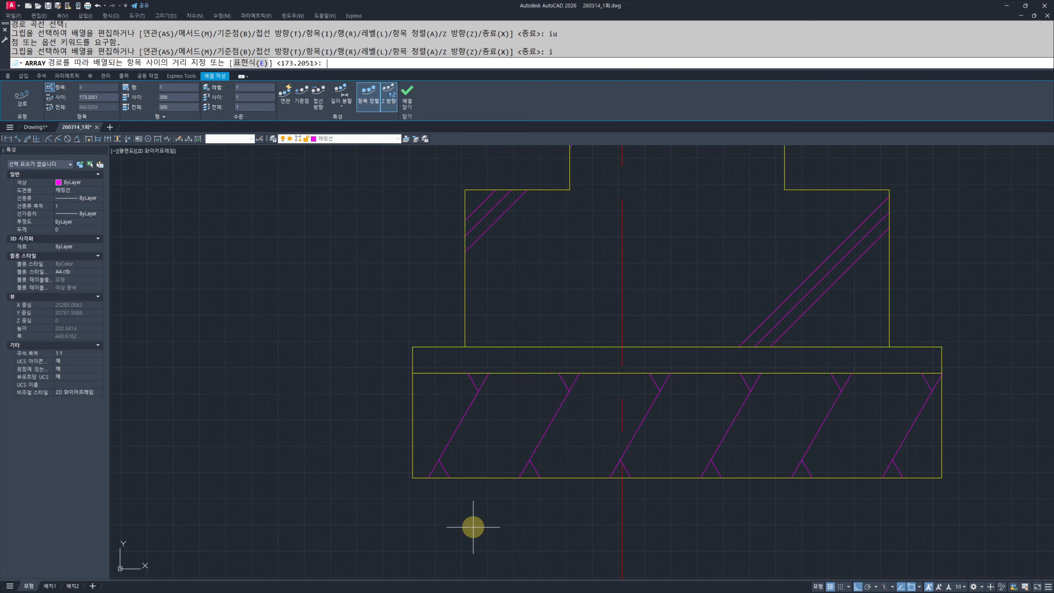
{"action": "key", "text": "space"}
{"action": "key", "text": "Escape"}
{"action": "key", "text": "Escape"}
{"action": "key", "text": "Escape"}
Step: Erase the arrayed bedding mark that lies outside the bed's right end
{"action": "left_click", "coordinate": [1022, 440]}
{"action": "left_click", "coordinate": [981, 371]}
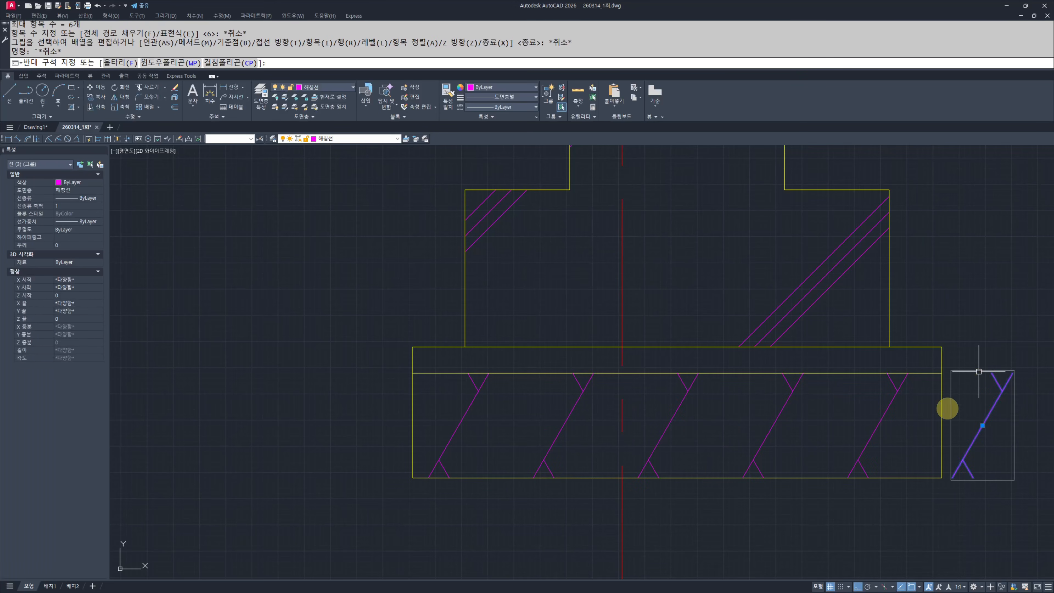
{"action": "type", "text": "e"}
{"action": "key", "text": "space"}
{"action": "key", "text": "Escape"}
{"action": "key", "text": "Escape"}
Step: Copy the first two bedding marks from the bed's lower-left corner to that of the small bed beside the outdoor ground
{"action": "left_click", "coordinate": [597, 463]}
{"action": "left_click", "coordinate": [447, 396]}
{"action": "type", "text": "cc"}
{"action": "key", "text": "space"}
{"action": "left_click", "coordinate": [413, 477]}
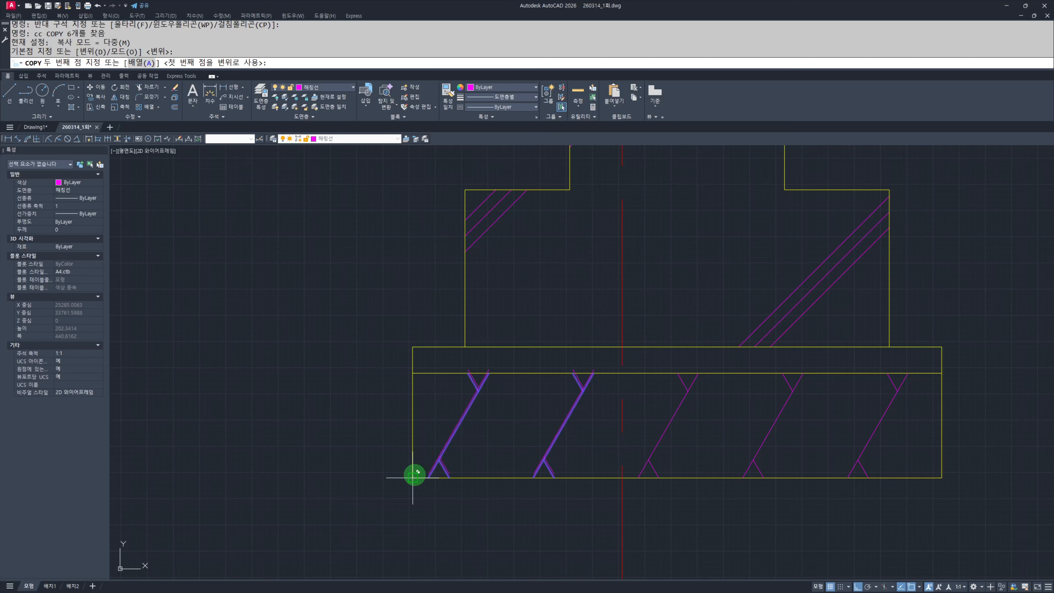
{"action": "scroll", "coordinate": [414, 478], "scroll_direction": "down", "scroll_amount": 6}
{"action": "middle_click_drag", "start_coordinate": [578, 443], "coordinate": [555, 492]}
{"action": "scroll", "coordinate": [592, 443], "scroll_direction": "up", "scroll_amount": 4}
{"action": "left_click", "coordinate": [608, 426]}
{"action": "key", "text": "Escape"}
{"action": "key", "text": "Escape"}
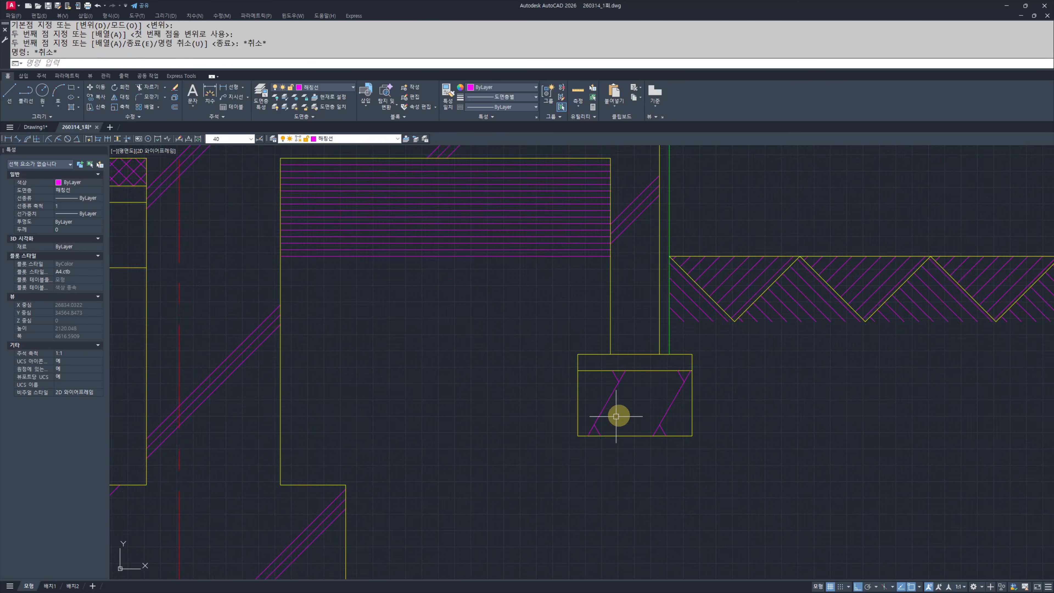
Step: Shift the two bedding marks in the small bed slightly to the left
{"action": "scroll", "coordinate": [618, 414], "scroll_direction": "up", "scroll_amount": 2}
{"action": "left_click", "coordinate": [705, 419]}
{"action": "type", "text": "m"}
{"action": "key", "text": "space"}
{"action": "left_click", "coordinate": [634, 460]}
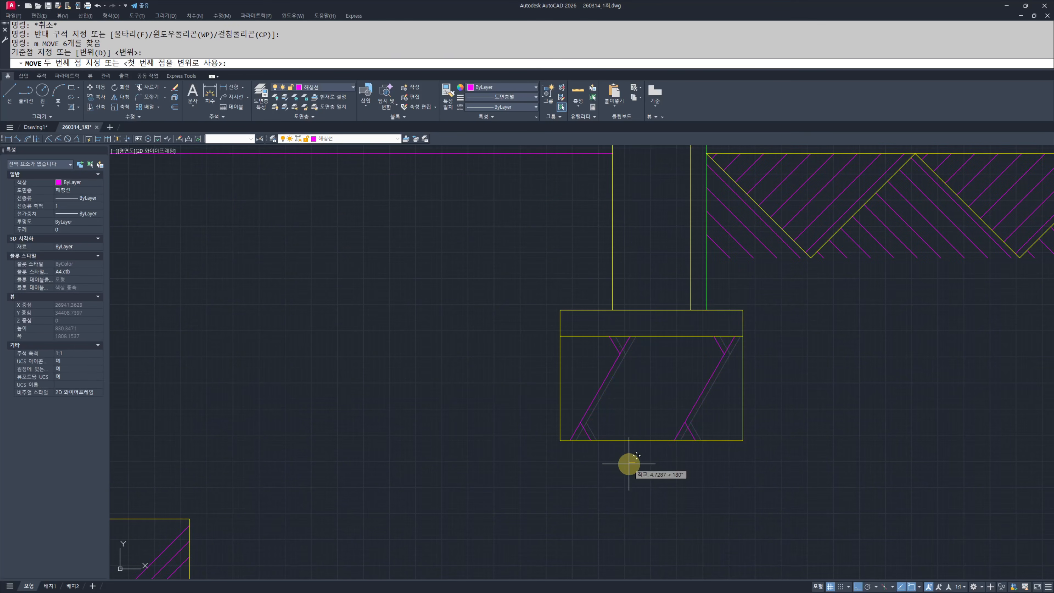
{"action": "key", "text": "Escape"}
{"action": "key", "text": "Escape"}
Step: Copy the first four bedding marks from the outer footing's bed to the lower-left corner of the narrower footing's bed
{"action": "scroll", "coordinate": [456, 457], "scroll_direction": "down", "scroll_amount": 3}
{"action": "scroll", "coordinate": [498, 490], "scroll_direction": "up", "scroll_amount": 5}
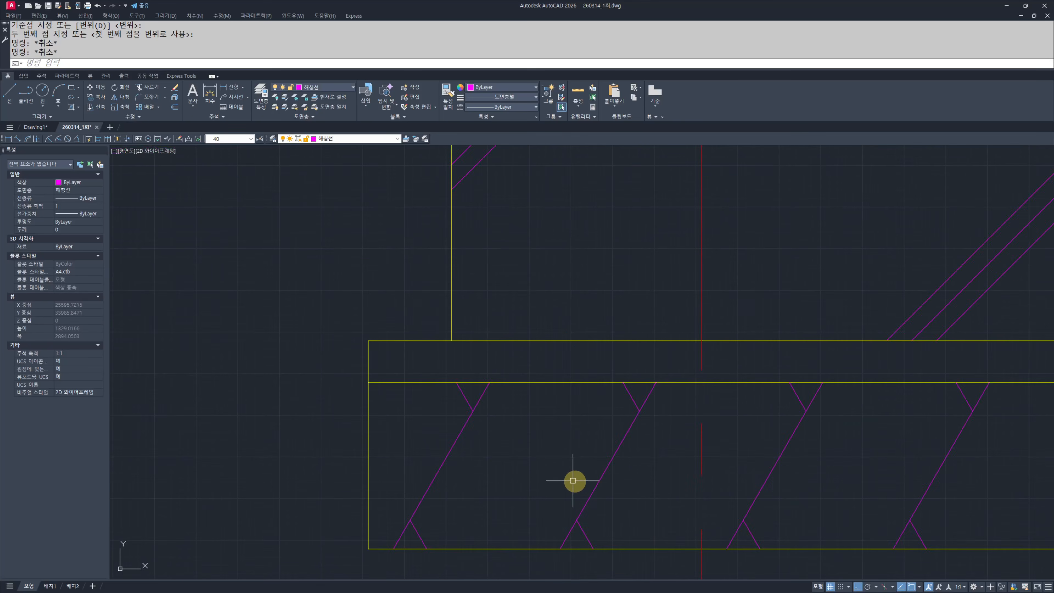
{"action": "left_click", "coordinate": [449, 441]}
{"action": "scroll", "coordinate": [457, 457], "scroll_direction": "down", "scroll_amount": 3}
{"action": "left_click", "coordinate": [640, 452]}
{"action": "scroll", "coordinate": [553, 489], "scroll_direction": "up", "scroll_amount": 4}
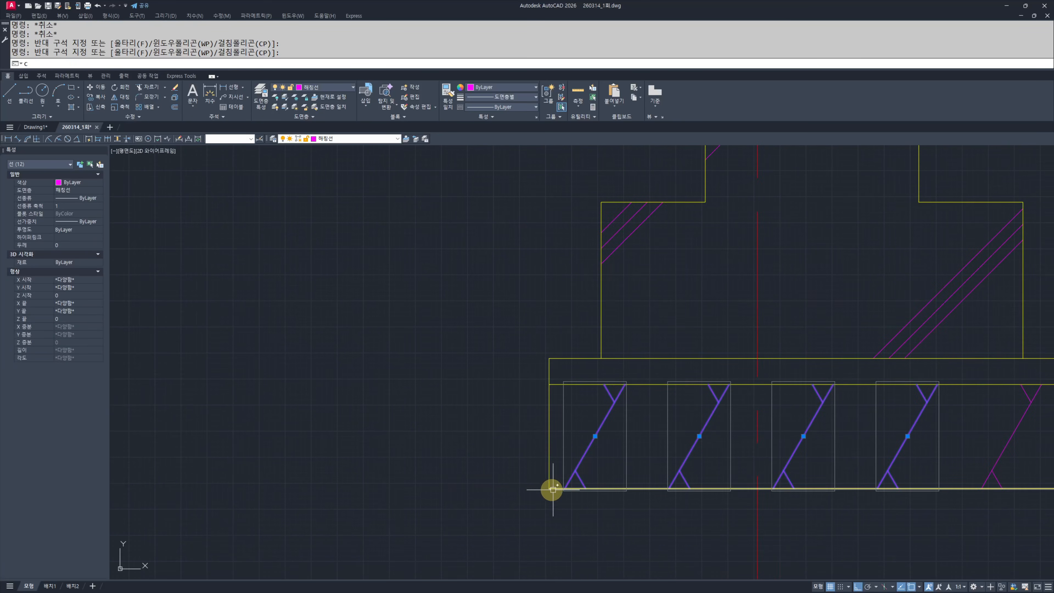
{"action": "type", "text": "cc"}
{"action": "key", "text": "space"}
{"action": "left_click", "coordinate": [548, 488]}
{"action": "scroll", "coordinate": [552, 490], "scroll_direction": "down", "scroll_amount": 3}
{"action": "scroll", "coordinate": [415, 494], "scroll_direction": "up", "scroll_amount": 3}
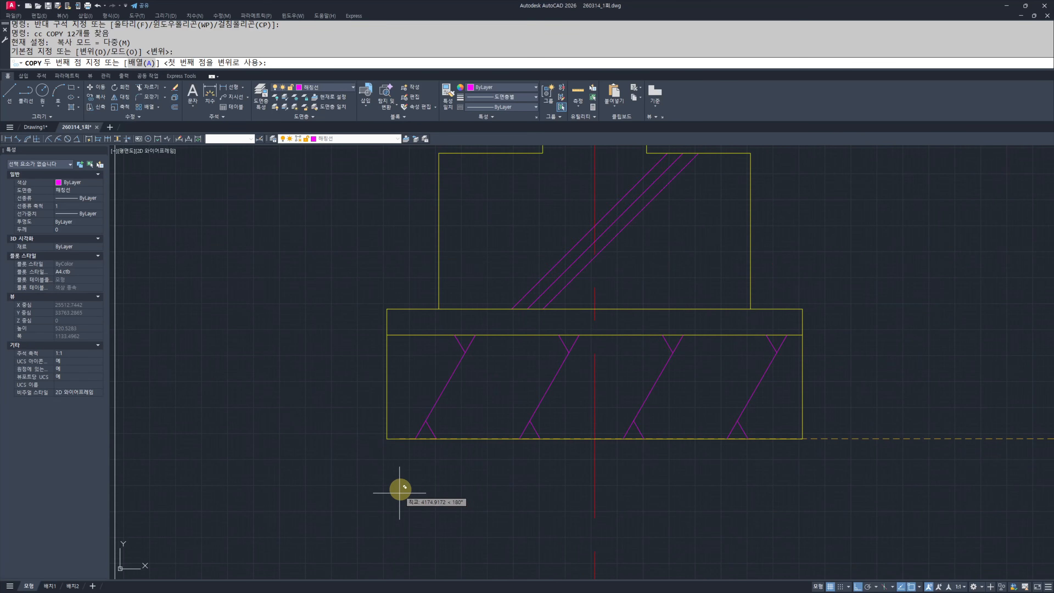
{"action": "left_click", "coordinate": [689, 436]}
{"action": "scroll", "coordinate": [685, 453], "scroll_direction": "down", "scroll_amount": 3}
{"action": "scroll", "coordinate": [830, 432], "scroll_direction": "up", "scroll_amount": 3}
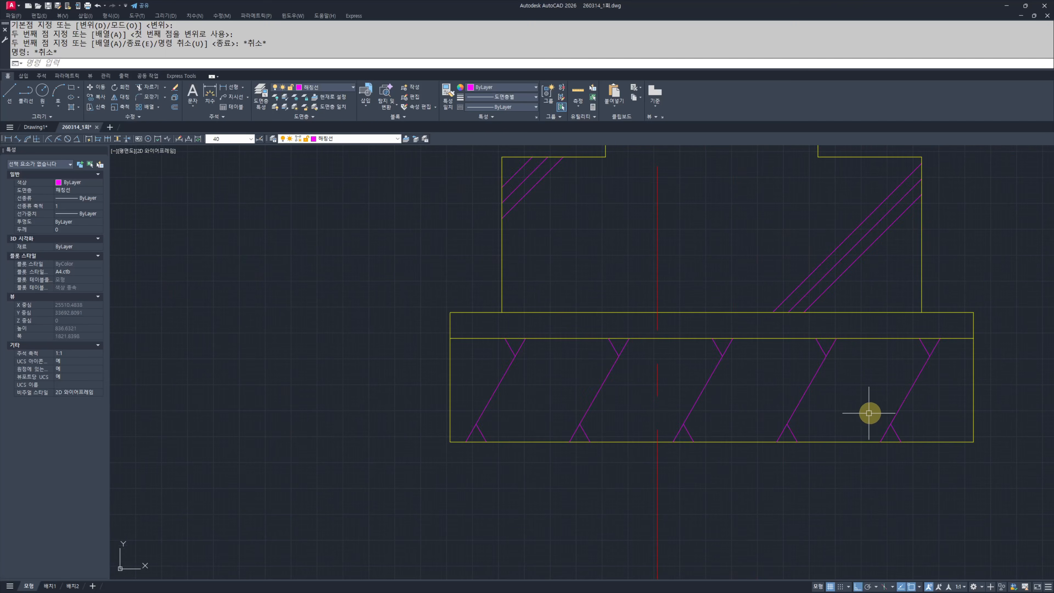
{"action": "key", "text": "Escape"}
{"action": "key", "text": "Escape"}
{"action": "left_click", "coordinate": [928, 406]}
{"action": "left_click", "coordinate": [537, 496]}
{"action": "type", "text": "c"}
{"action": "key", "text": "space"}
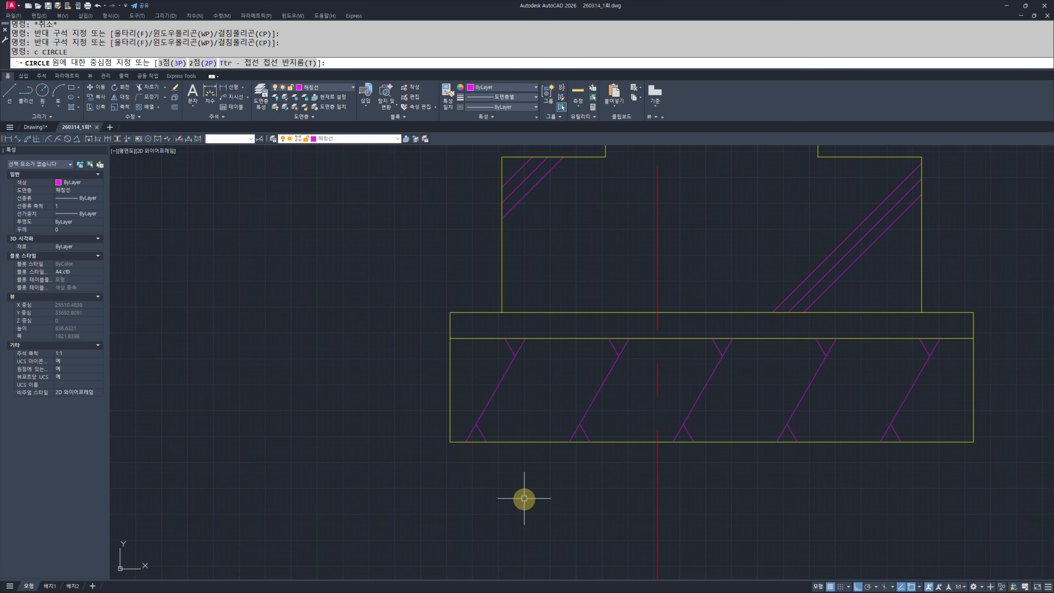
{"action": "key", "text": "Escape"}
{"action": "key", "text": "Escape"}
Step: Move all five bedding marks beneath the outer wall's footing slightly to the right
{"action": "middle_click_drag", "start_coordinate": [659, 493], "coordinate": [630, 526]}
{"action": "type", "text": "m"}
{"action": "key", "text": "space"}
{"action": "left_click", "coordinate": [904, 448]}
{"action": "left_click", "coordinate": [654, 404]}
{"action": "left_click", "coordinate": [594, 430]}
{"action": "left_click", "coordinate": [429, 402]}
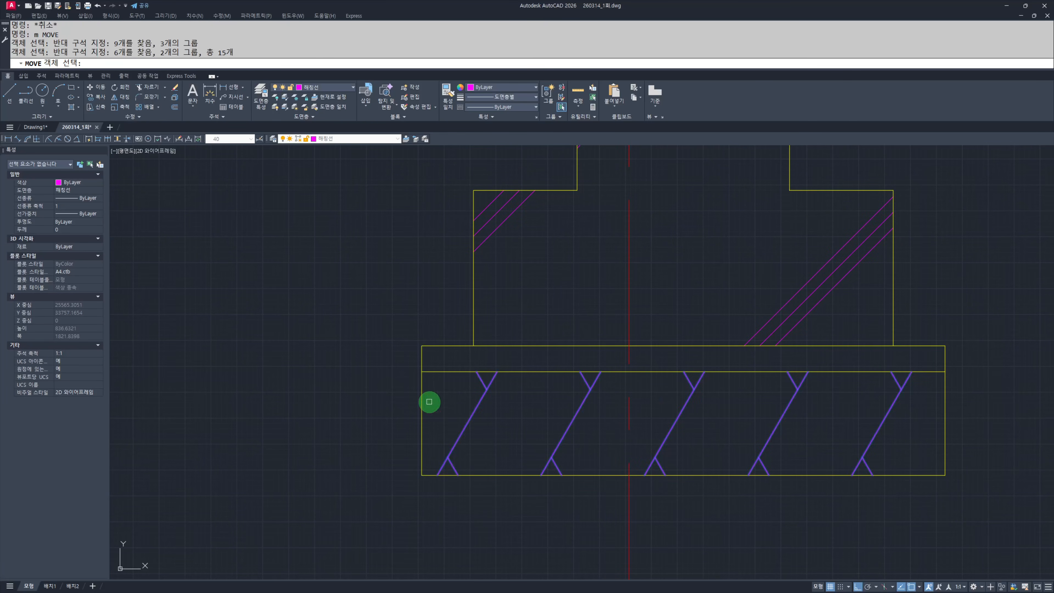
{"action": "key", "text": "space"}
{"action": "left_click", "coordinate": [493, 514]}
{"action": "left_click", "coordinate": [500, 514]}
{"action": "key", "text": "Escape"}
{"action": "key", "text": "Escape"}
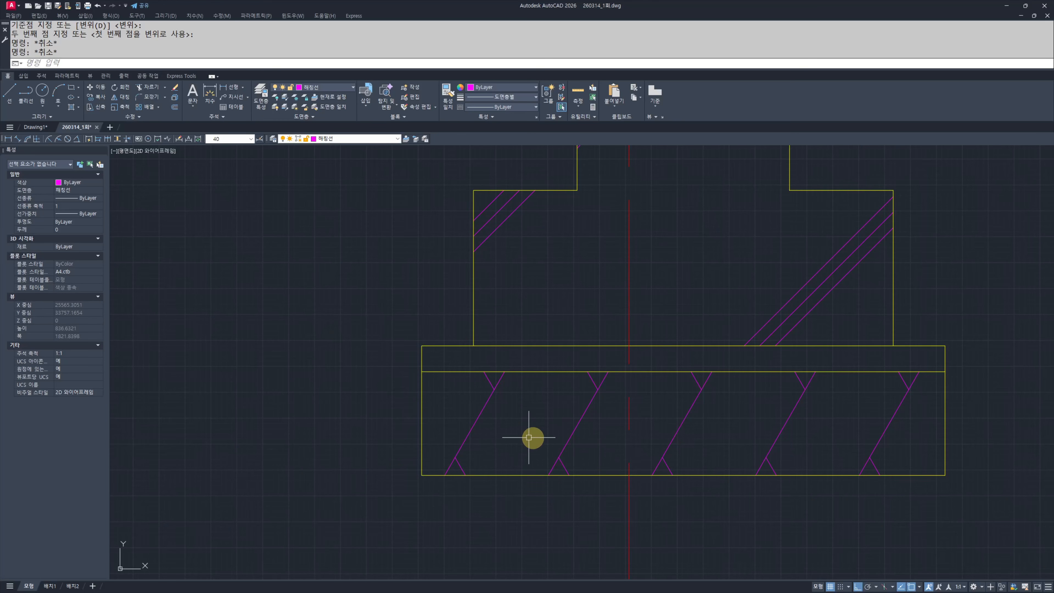
Step: Copy the outermost bedding mark from the footing bed's lower-right corner to the lower-right corner of the bed beneath the floor slab
{"action": "left_click", "coordinate": [845, 370]}
{"action": "left_click", "coordinate": [932, 477]}
{"action": "type", "text": "cc"}
{"action": "key", "text": "space"}
{"action": "left_click", "coordinate": [940, 472]}
{"action": "scroll", "coordinate": [892, 474], "scroll_direction": "down", "scroll_amount": 5}
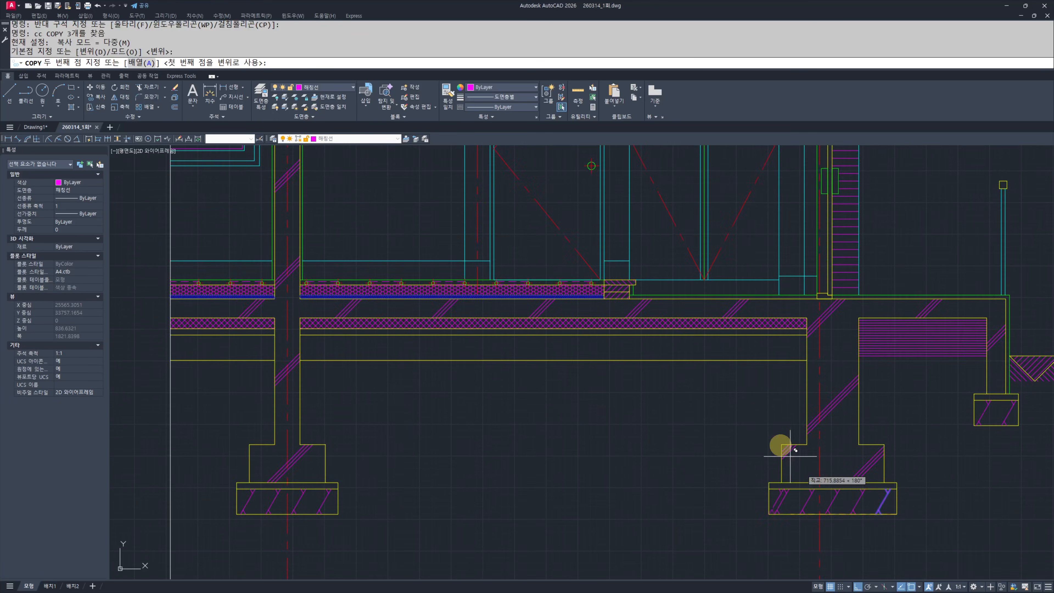
{"action": "scroll", "coordinate": [813, 385], "scroll_direction": "up", "scroll_amount": 4}
{"action": "left_click", "coordinate": [789, 403]}
{"action": "key", "text": "Escape"}
{"action": "key", "text": "Escape"}
Step: Array the bedding mark along the slab bed's bottom line as seven evenly spaced items between the two foundation walls
{"action": "type", "text": "ar"}
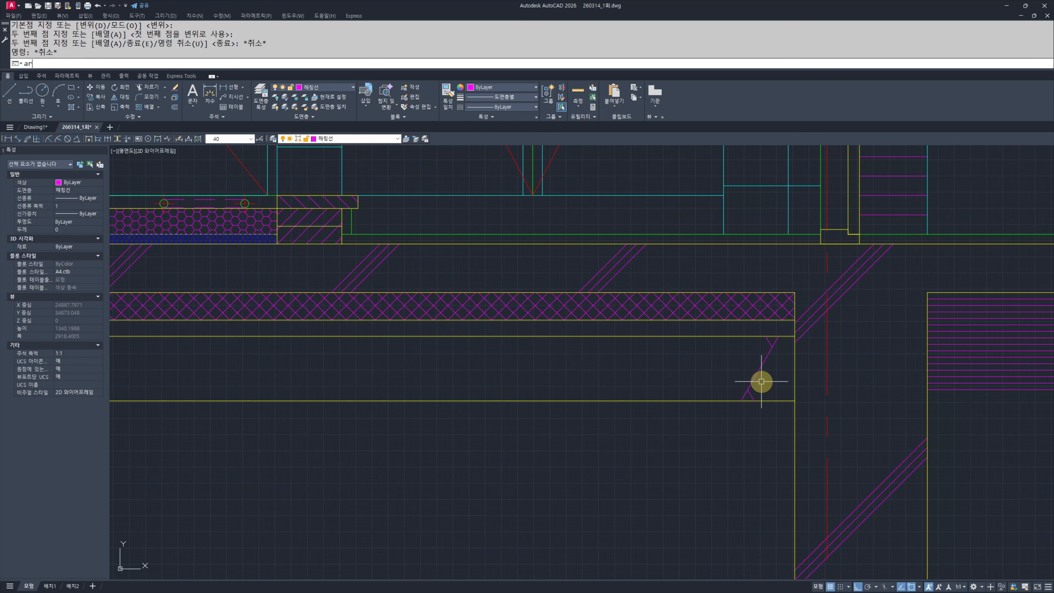
{"action": "key", "text": "space"}
{"action": "left_click", "coordinate": [767, 378]}
{"action": "left_click", "coordinate": [734, 361]}
{"action": "key", "text": "space"}
{"action": "key", "text": "space"}
{"action": "left_click", "coordinate": [710, 400]}
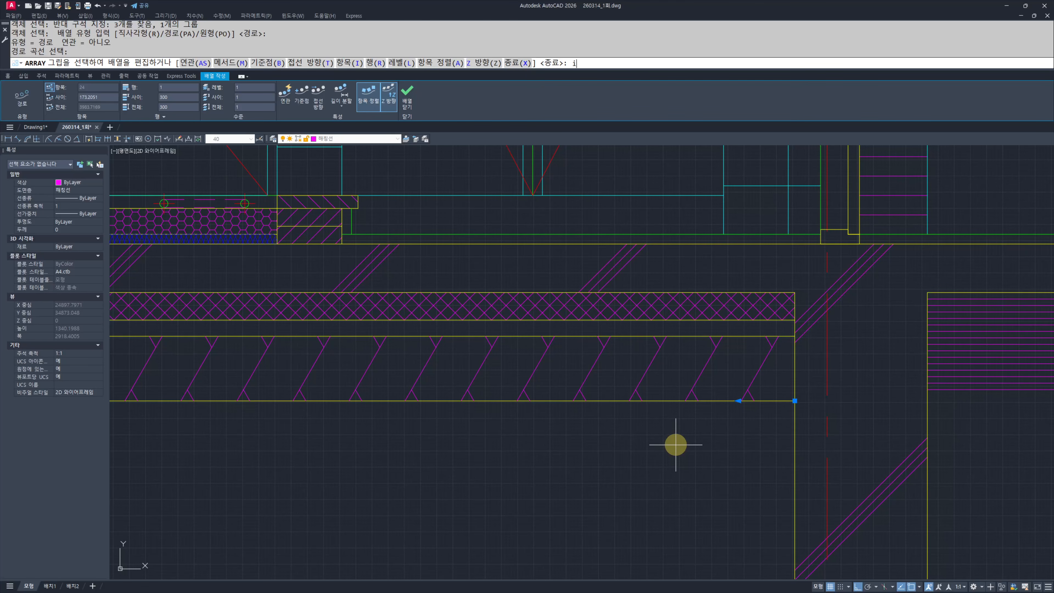
{"action": "key", "text": "Return"}
{"action": "key", "text": "Escape"}
{"action": "key", "text": "Escape"}
{"action": "key", "text": "Escape"}
{"action": "scroll", "coordinate": [660, 434], "scroll_direction": "down", "scroll_amount": 5}
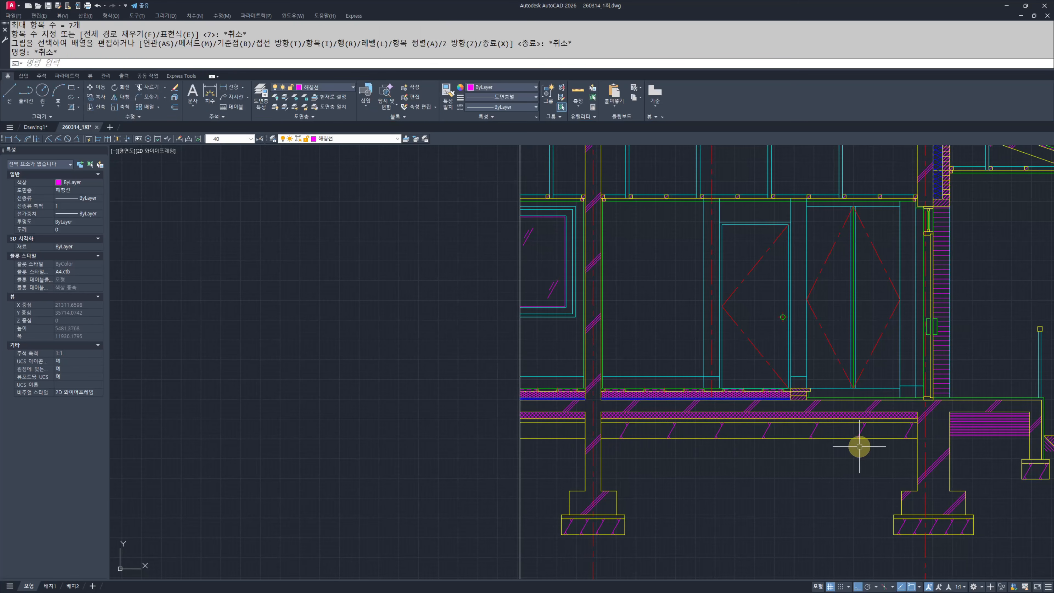
Step: Move all seven bedding marks beneath the floor slab slightly to the left
{"action": "scroll", "coordinate": [859, 447], "scroll_direction": "up", "scroll_amount": 5}
{"action": "left_click", "coordinate": [958, 431]}
{"action": "left_click", "coordinate": [198, 431]}
{"action": "middle_click_drag", "start_coordinate": [432, 486], "coordinate": [457, 481]}
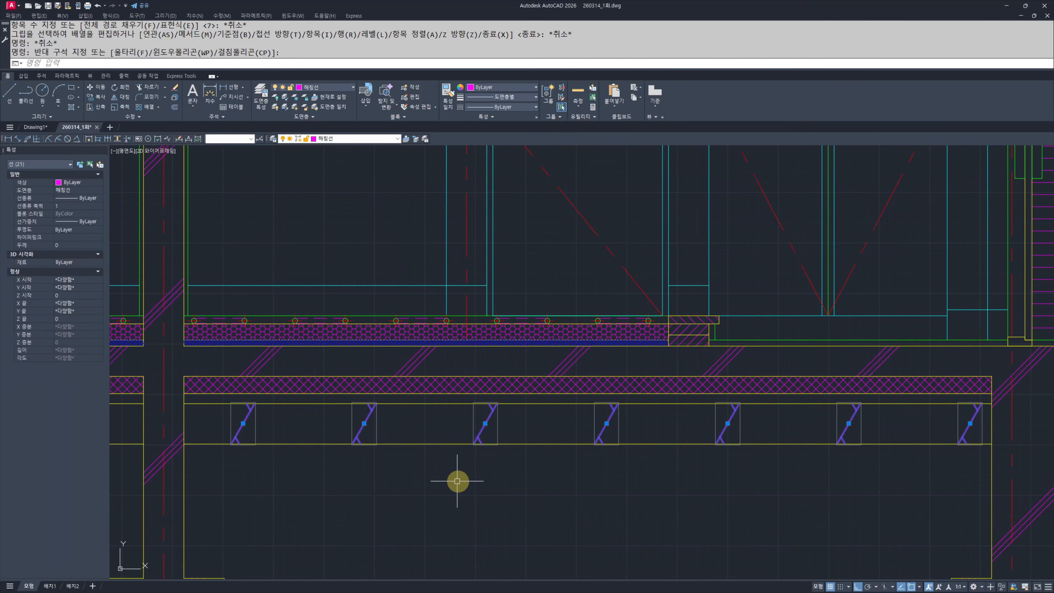
{"action": "type", "text": "m"}
{"action": "key", "text": "Return"}
{"action": "left_click", "coordinate": [548, 504]}
{"action": "key", "text": "Escape"}
{"action": "key", "text": "Escape"}
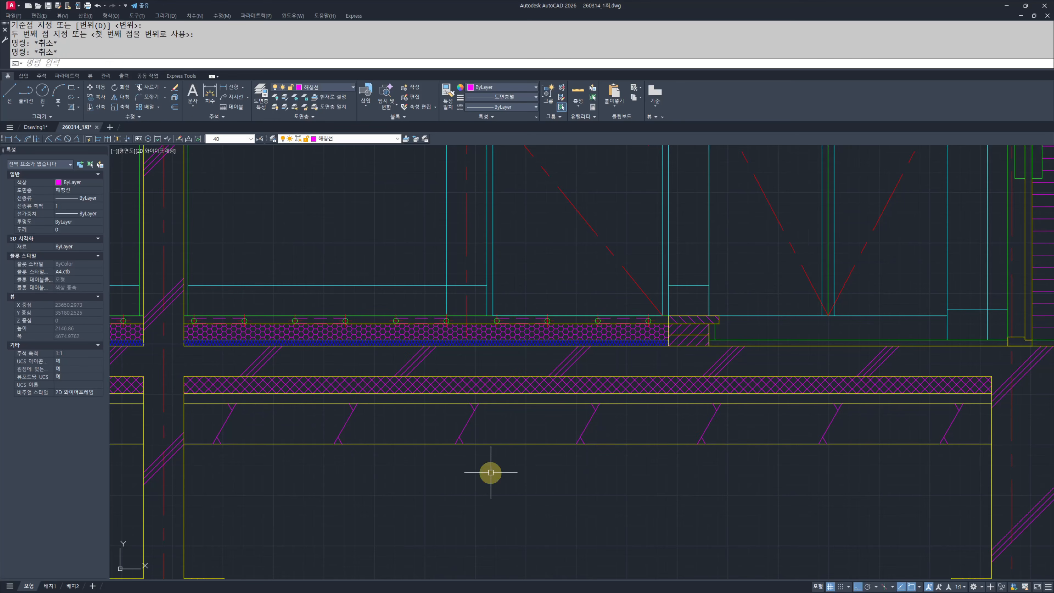
Step: Copy the last two bedding marks from the slab bed's lower-right corner to that of the short bed beyond the inner wall
{"action": "left_click", "coordinate": [957, 430]}
{"action": "left_click", "coordinate": [826, 443]}
{"action": "type", "text": "cc"}
{"action": "key", "text": "Return"}
{"action": "left_click", "coordinate": [993, 442]}
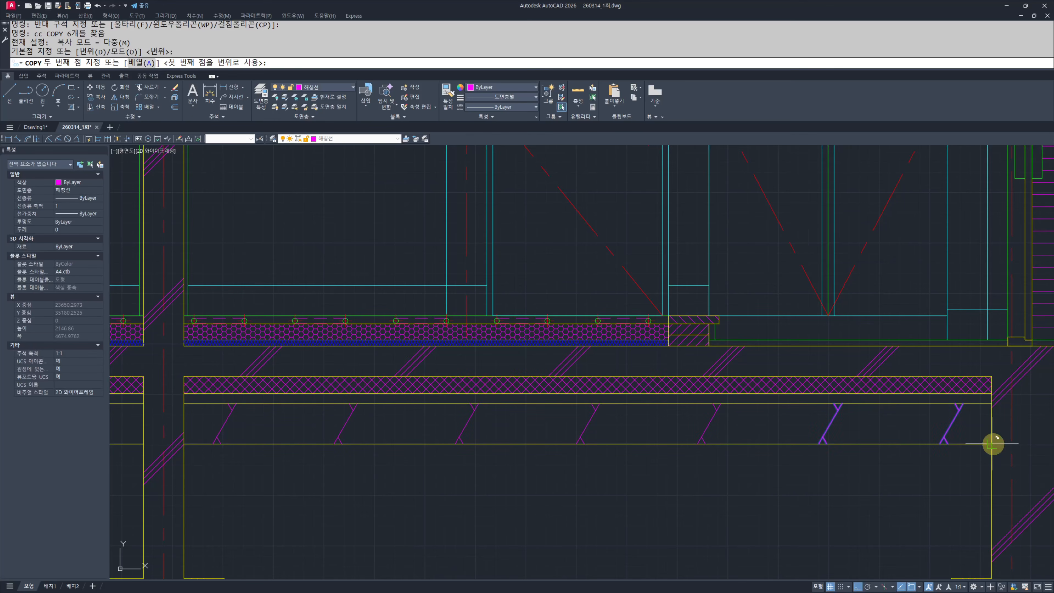
{"action": "scroll", "coordinate": [993, 442], "scroll_direction": "down", "scroll_amount": 1}
{"action": "middle_click_drag", "start_coordinate": [494, 455], "coordinate": [650, 462]}
{"action": "scroll", "coordinate": [649, 462], "scroll_direction": "up", "scroll_amount": 2}
{"action": "left_click", "coordinate": [593, 445]}
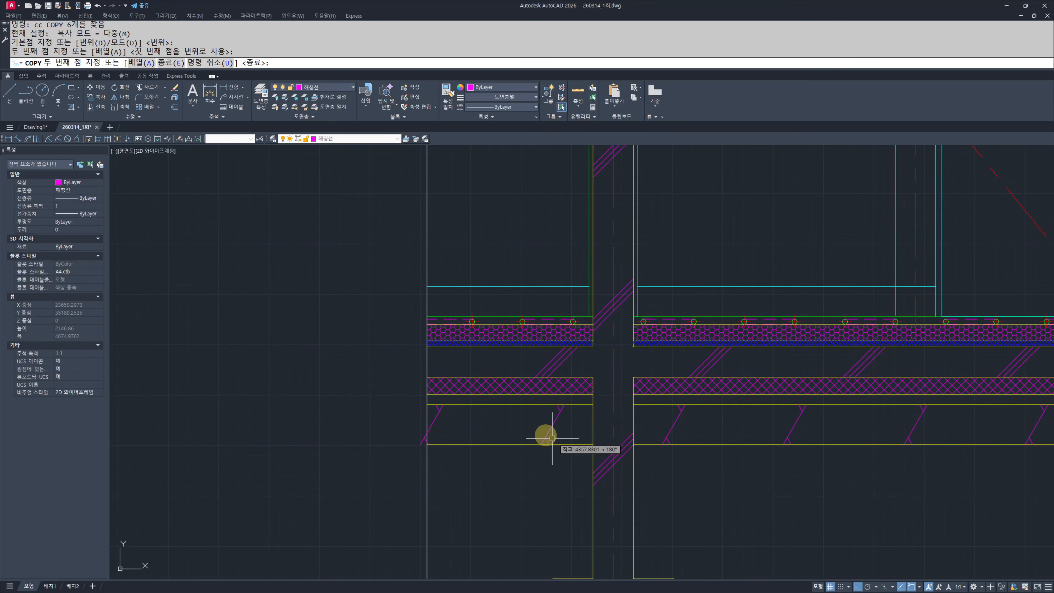
{"action": "key", "text": "Escape"}
{"action": "key", "text": "Escape"}
Step: Move the two bedding marks in the short bed slightly to the right so both lie inside the section's cut line
{"action": "scroll", "coordinate": [547, 433], "scroll_direction": "up", "scroll_amount": 2}
{"action": "left_click", "coordinate": [591, 433]}
{"action": "left_click", "coordinate": [335, 416]}
{"action": "left_click", "coordinate": [415, 433]}
{"action": "left_click", "coordinate": [422, 431]}
{"action": "key", "text": "Escape"}
{"action": "key", "text": "Escape"}
{"action": "left_click", "coordinate": [407, 414]}
{"action": "left_click", "coordinate": [369, 401]}
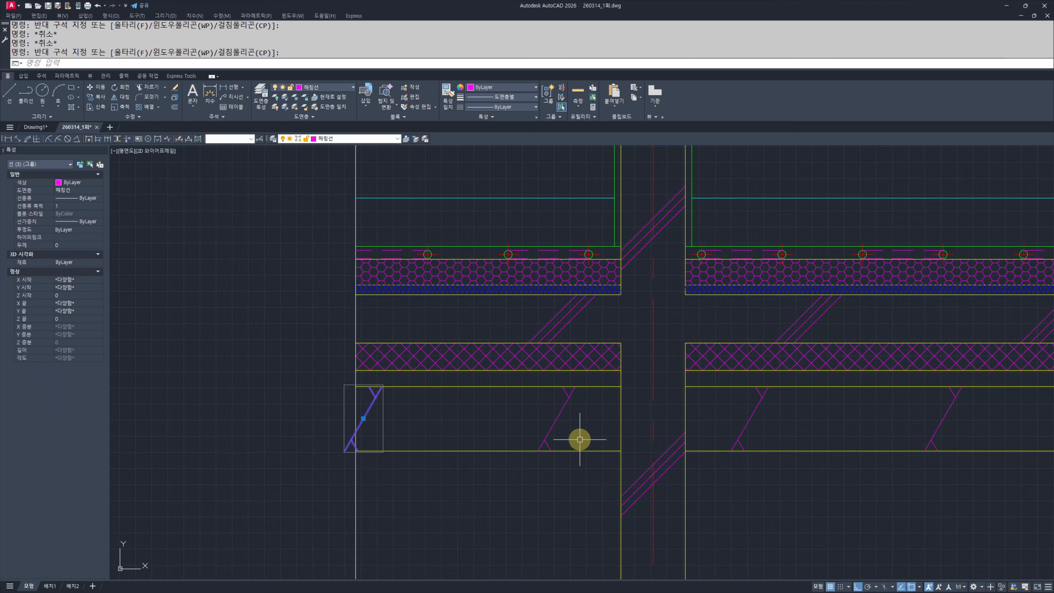
{"action": "left_click", "coordinate": [579, 440]}
{"action": "left_click", "coordinate": [539, 437]}
{"action": "middle_click_drag", "start_coordinate": [473, 447], "coordinate": [482, 443]}
{"action": "type", "text": "m"}
{"action": "key", "text": "space"}
{"action": "left_click", "coordinate": [483, 486]}
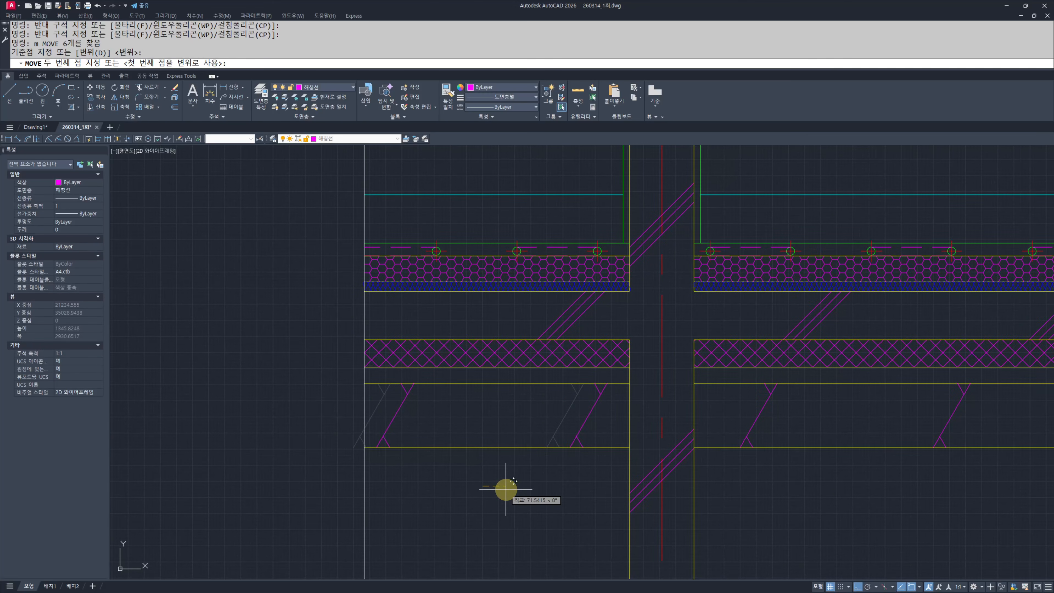
{"action": "key", "text": "Escape"}
{"action": "key", "text": "Escape"}
Step: Examine the bedding marks beneath the floor slab and the footings in the section drawing
{"action": "scroll", "coordinate": [352, 400], "scroll_direction": "down", "scroll_amount": 6}
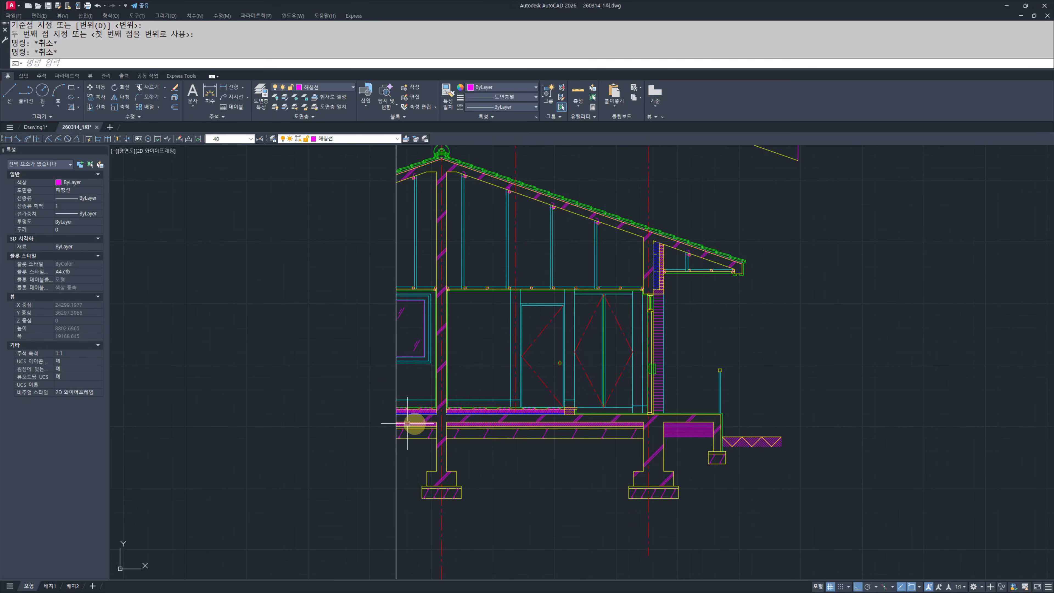
{"action": "scroll", "coordinate": [407, 424], "scroll_direction": "up", "scroll_amount": 2}
{"action": "scroll", "coordinate": [558, 377], "scroll_direction": "up", "scroll_amount": 2}
{"action": "scroll", "coordinate": [523, 452], "scroll_direction": "down", "scroll_amount": 4}
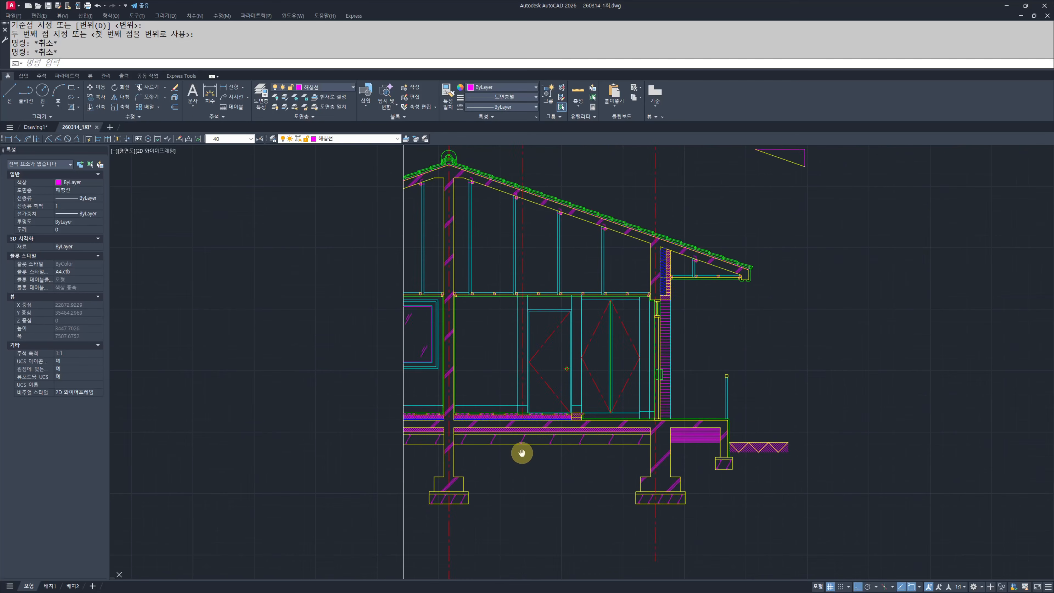
{"action": "scroll", "coordinate": [518, 453], "scroll_direction": "up", "scroll_amount": 2}
{"action": "scroll", "coordinate": [475, 440], "scroll_direction": "up", "scroll_amount": 2}
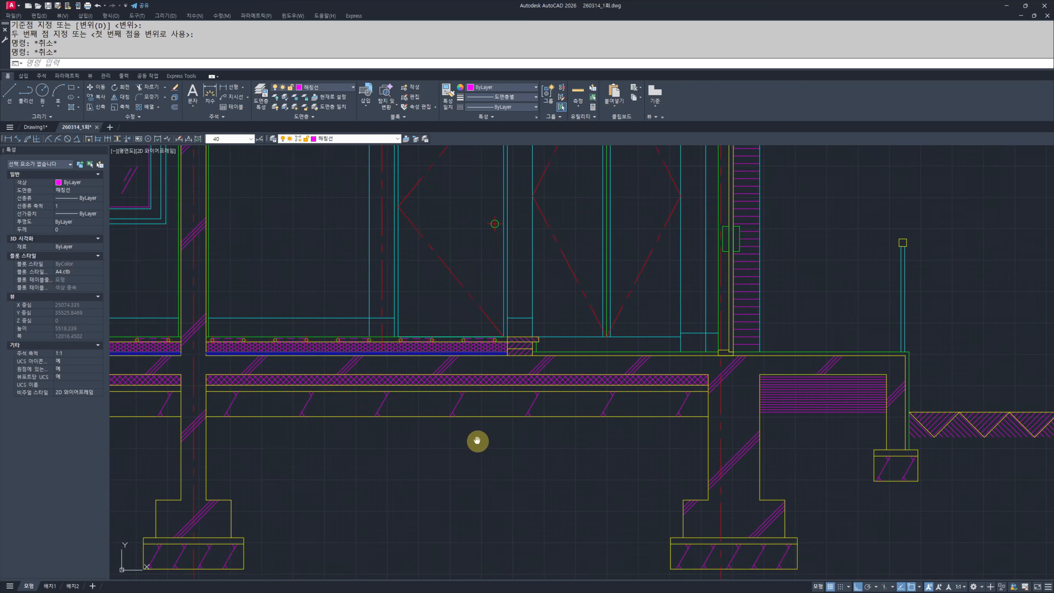
{"action": "scroll", "coordinate": [556, 487], "scroll_direction": "down", "scroll_amount": 4}
{"action": "scroll", "coordinate": [719, 351], "scroll_direction": "down", "scroll_amount": 4}
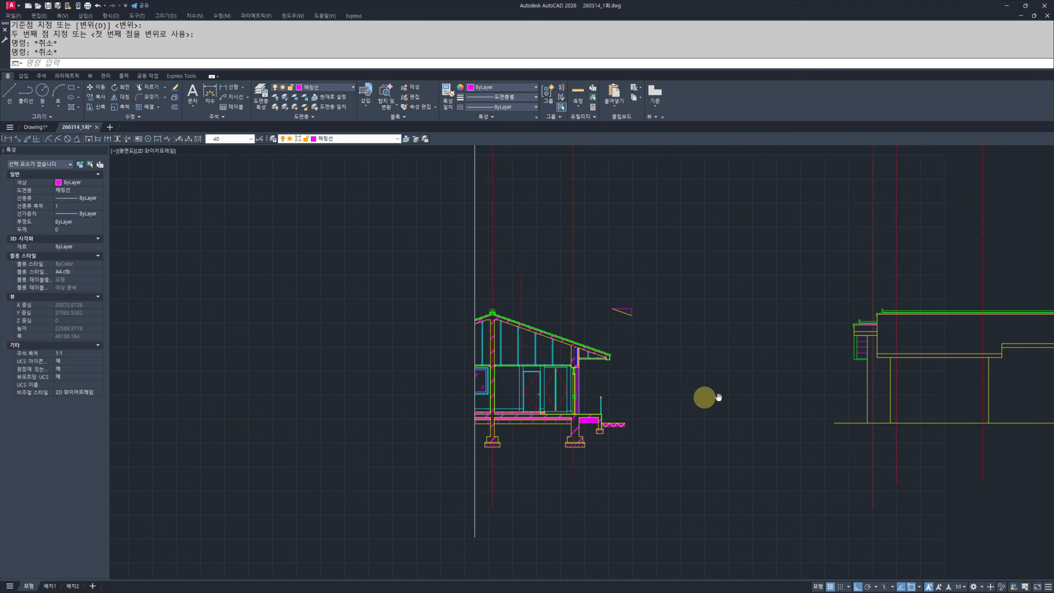
Step: Examine the elevation outline, the roof plans above it and the floor plan with its lower-wall windows
{"action": "middle_click_drag", "start_coordinate": [701, 463], "coordinate": [304, 389]}
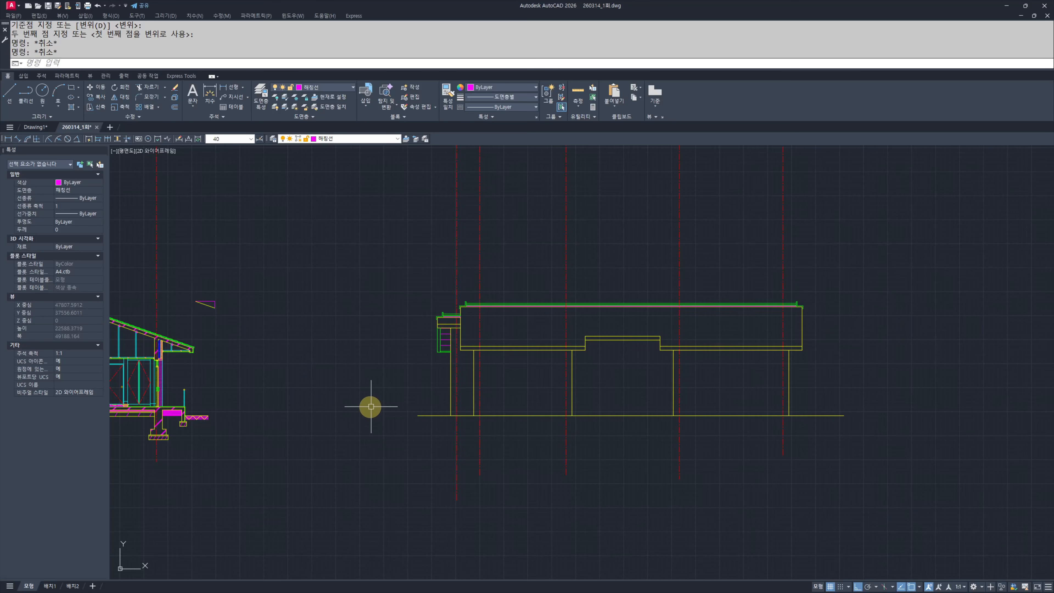
{"action": "scroll", "coordinate": [373, 417], "scroll_direction": "down", "scroll_amount": 6}
{"action": "middle_click_drag", "start_coordinate": [360, 358], "coordinate": [434, 408]}
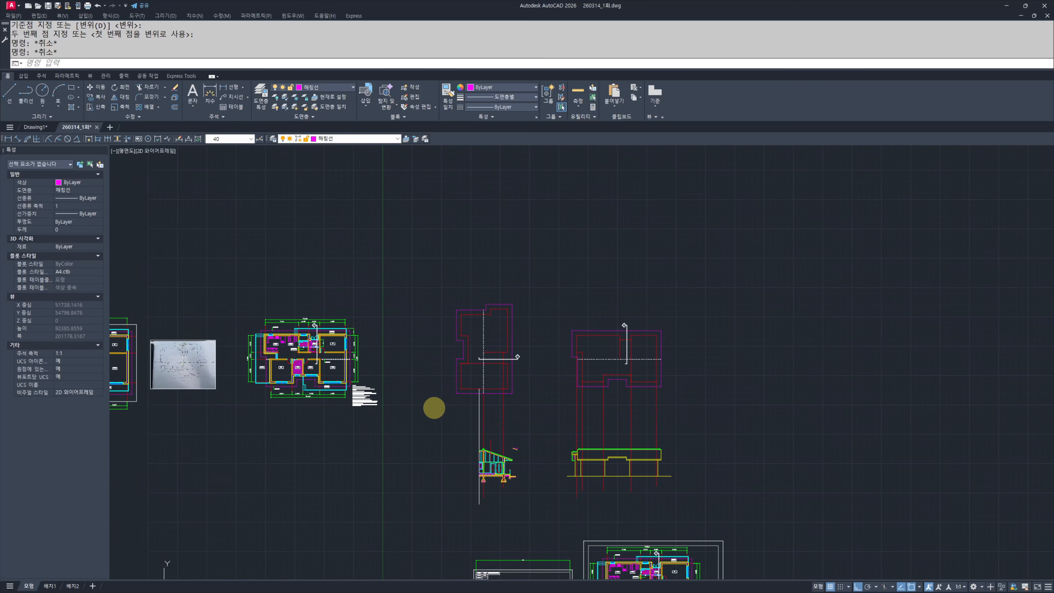
{"action": "key", "text": "Escape"}
{"action": "middle_click_drag", "start_coordinate": [276, 390], "coordinate": [352, 360]}
{"action": "scroll", "coordinate": [365, 344], "scroll_direction": "up", "scroll_amount": 4}
{"action": "middle_click_drag", "start_coordinate": [921, 532], "coordinate": [602, 443]}
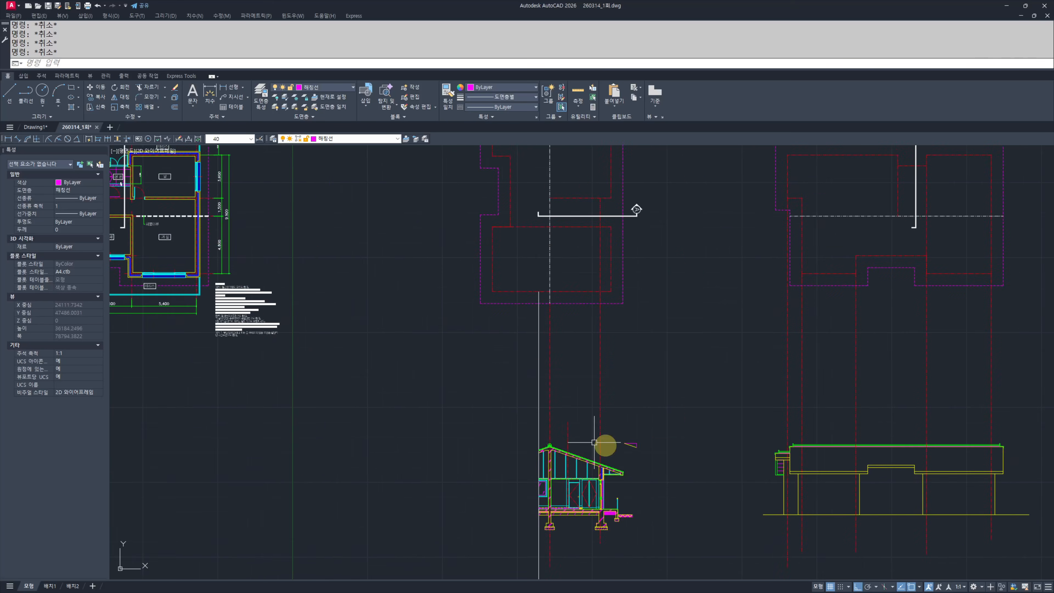
{"action": "middle_click_drag", "start_coordinate": [828, 472], "coordinate": [503, 389]}
{"action": "scroll", "coordinate": [504, 389], "scroll_direction": "up", "scroll_amount": 2}
{"action": "middle_click_drag", "start_coordinate": [359, 402], "coordinate": [422, 413]}
{"action": "scroll", "coordinate": [422, 414], "scroll_direction": "down", "scroll_amount": 6}
{"action": "middle_click_drag", "start_coordinate": [422, 414], "coordinate": [508, 431]}
{"action": "scroll", "coordinate": [383, 379], "scroll_direction": "up", "scroll_amount": 6}
{"action": "middle_click_drag", "start_coordinate": [245, 328], "coordinate": [487, 429]}
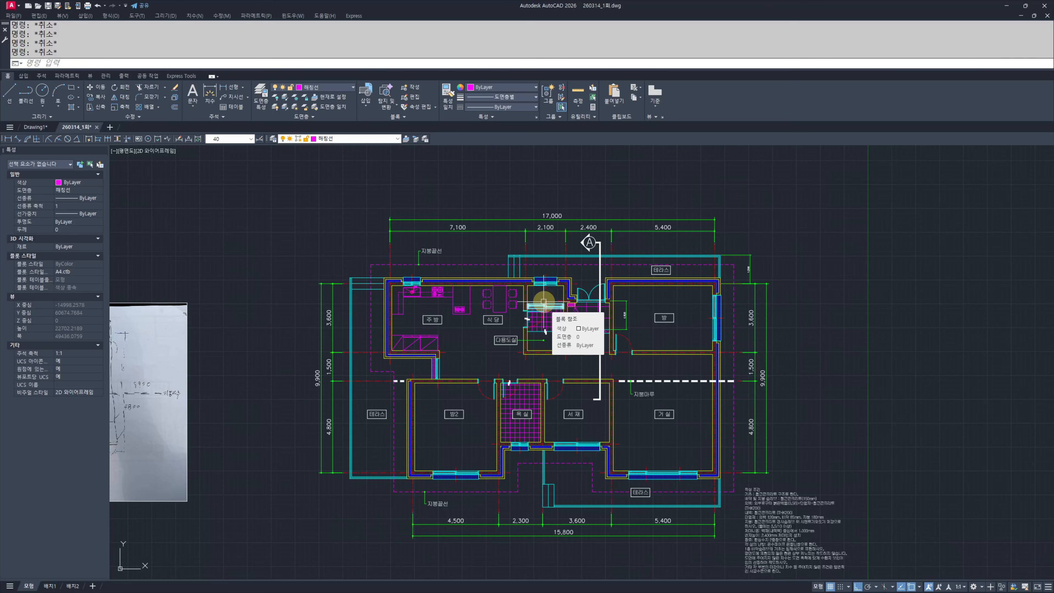
{"action": "middle_click_drag", "start_coordinate": [577, 454], "coordinate": [576, 409]}
{"action": "middle_click_drag", "start_coordinate": [499, 410], "coordinate": [530, 409]}
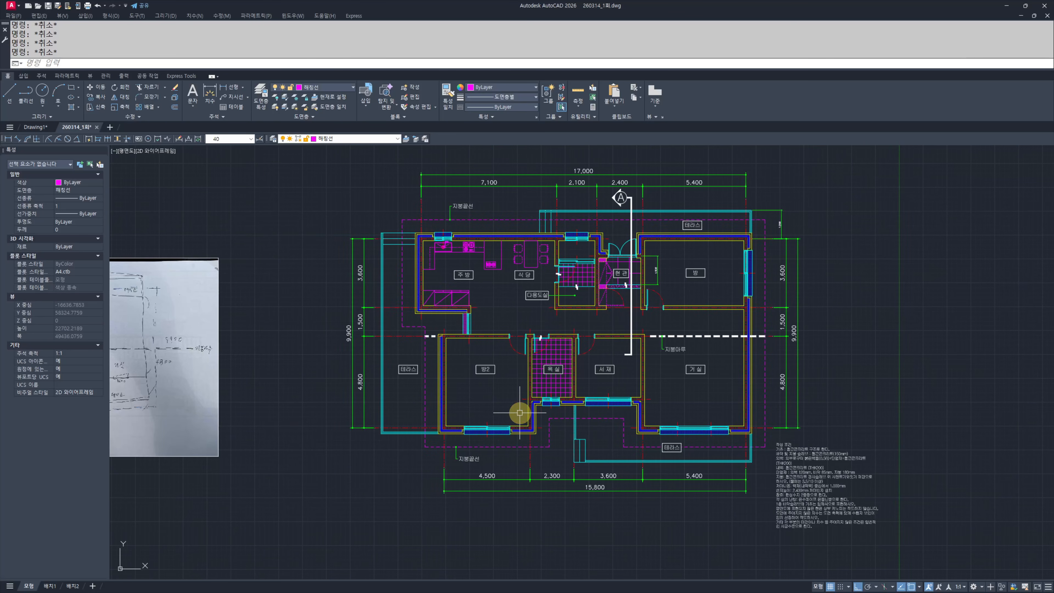
Step: Draw vertical lines from the centres of the bedroom 2, bathroom and study windows down past the floor plan's dimension lines
{"action": "key", "text": "Return"}
{"action": "scroll", "coordinate": [466, 452], "scroll_direction": "up", "scroll_amount": 4}
{"action": "left_click", "coordinate": [520, 414]}
{"action": "scroll", "coordinate": [514, 536], "scroll_direction": "down", "scroll_amount": 2}
{"action": "middle_click_drag", "start_coordinate": [515, 535], "coordinate": [487, 467]}
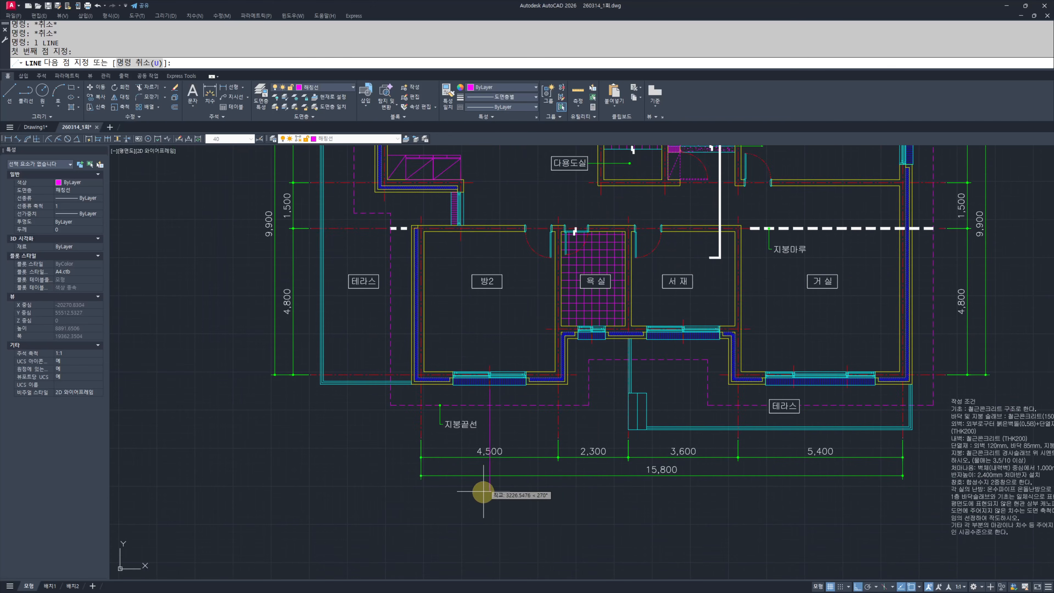
{"action": "left_click", "coordinate": [479, 532]}
{"action": "key", "text": "Escape"}
{"action": "key", "text": "Escape"}
{"action": "key", "text": "space"}
{"action": "left_click", "coordinate": [592, 345]}
{"action": "left_click", "coordinate": [587, 524]}
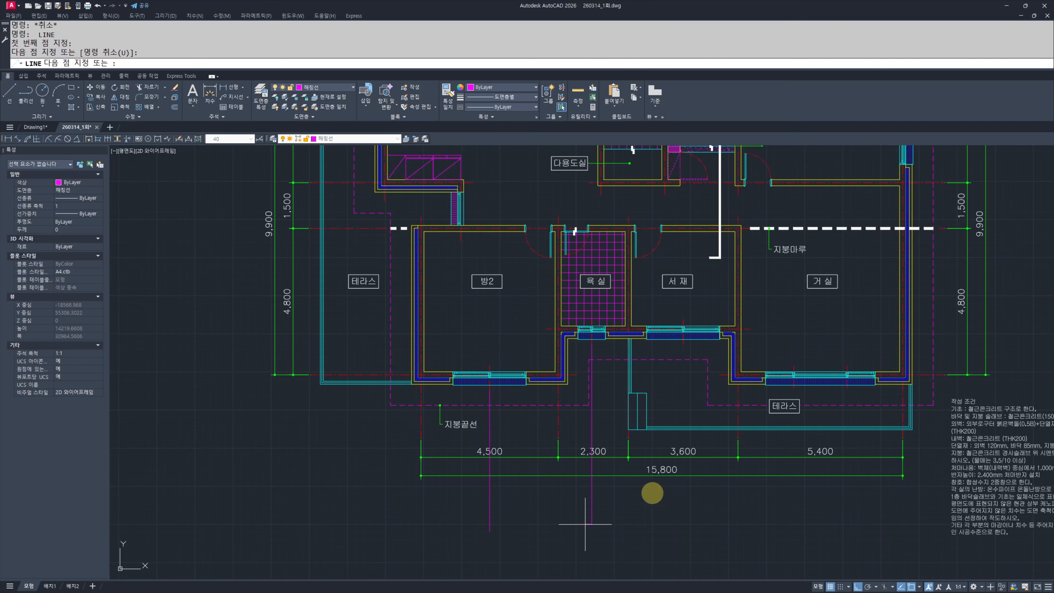
{"action": "left_click", "coordinate": [683, 343]}
{"action": "left_click", "coordinate": [683, 537]}
{"action": "key", "text": "Escape"}
{"action": "key", "text": "space"}
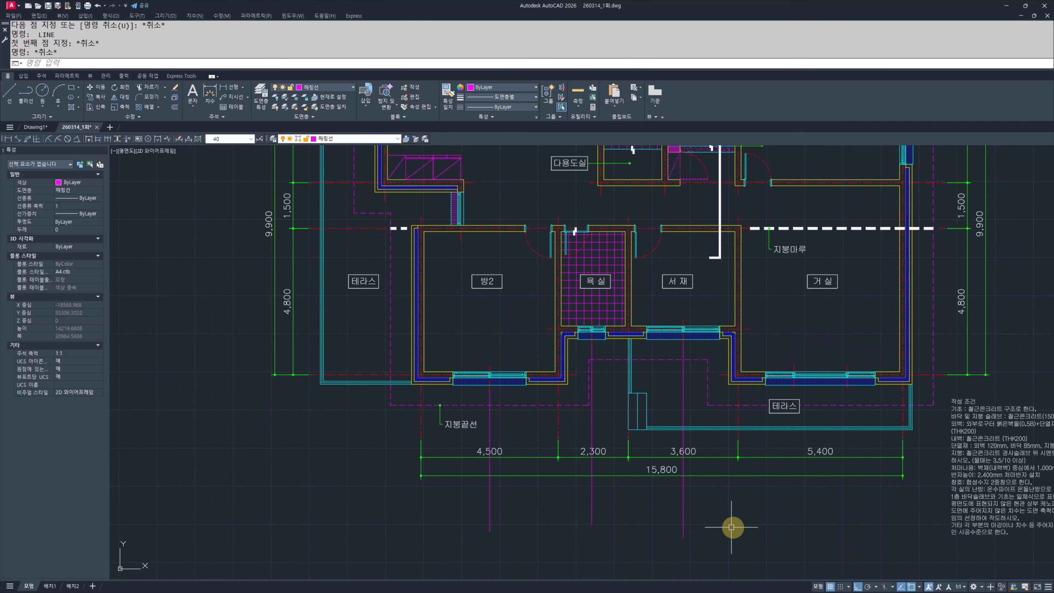
Step: Erase the vertical lines projected down from the bedroom 2 and study windows
{"action": "left_click", "coordinate": [731, 527]}
{"action": "left_click", "coordinate": [401, 527]}
{"action": "type", "text": "e"}
{"action": "key", "text": "Escape"}
{"action": "key", "text": "Escape"}
Step: Add a linear dimension from the centreline of bedroom 2's outer wall to the near edge of its window
{"action": "scroll", "coordinate": [494, 411], "scroll_direction": "up", "scroll_amount": 4}
{"action": "type", "text": "q"}
{"action": "middle_click_drag", "start_coordinate": [320, 340], "coordinate": [348, 370]}
{"action": "scroll", "coordinate": [349, 371], "scroll_direction": "up", "scroll_amount": 2}
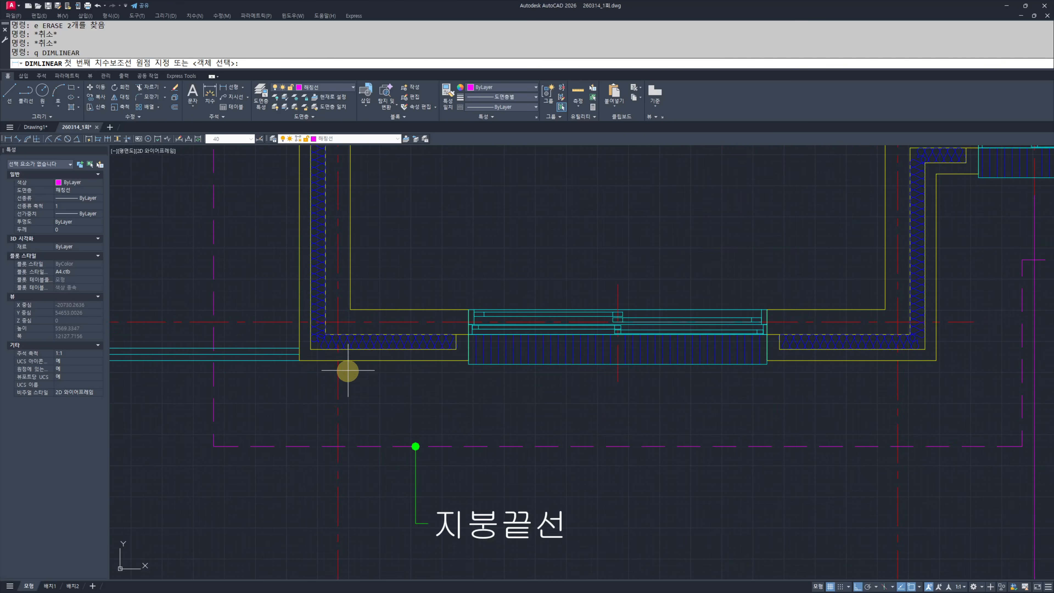
{"action": "scroll", "coordinate": [345, 373], "scroll_direction": "up", "scroll_amount": 2}
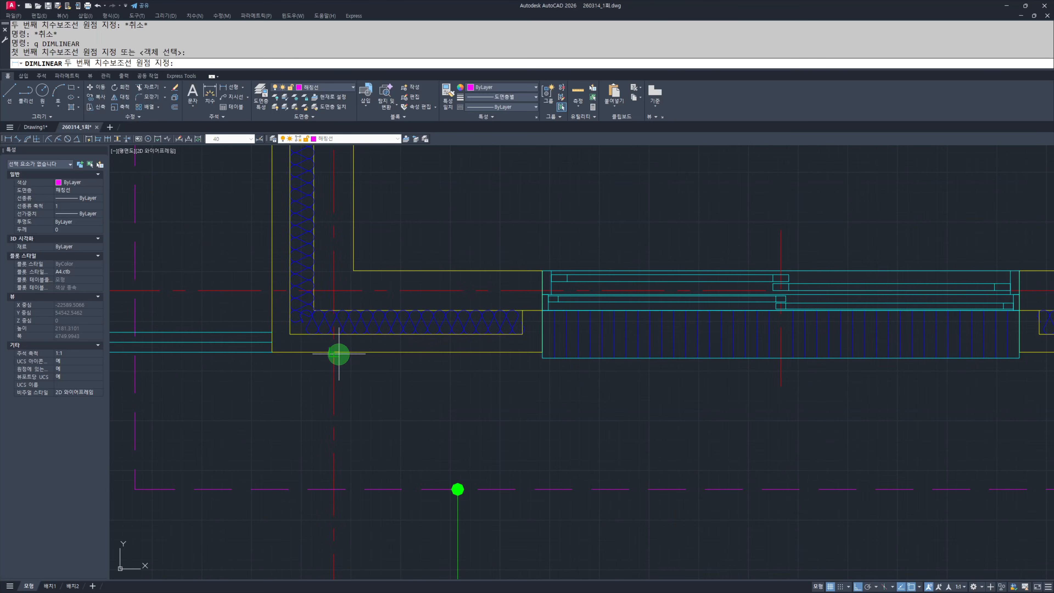
{"action": "left_click", "coordinate": [543, 360]}
{"action": "left_click", "coordinate": [541, 414]}
Step: Add a linear dimension for the width of the bedroom 2 window, in line with the wall offset dimension
{"action": "key", "text": "space"}
{"action": "left_click", "coordinate": [547, 356]}
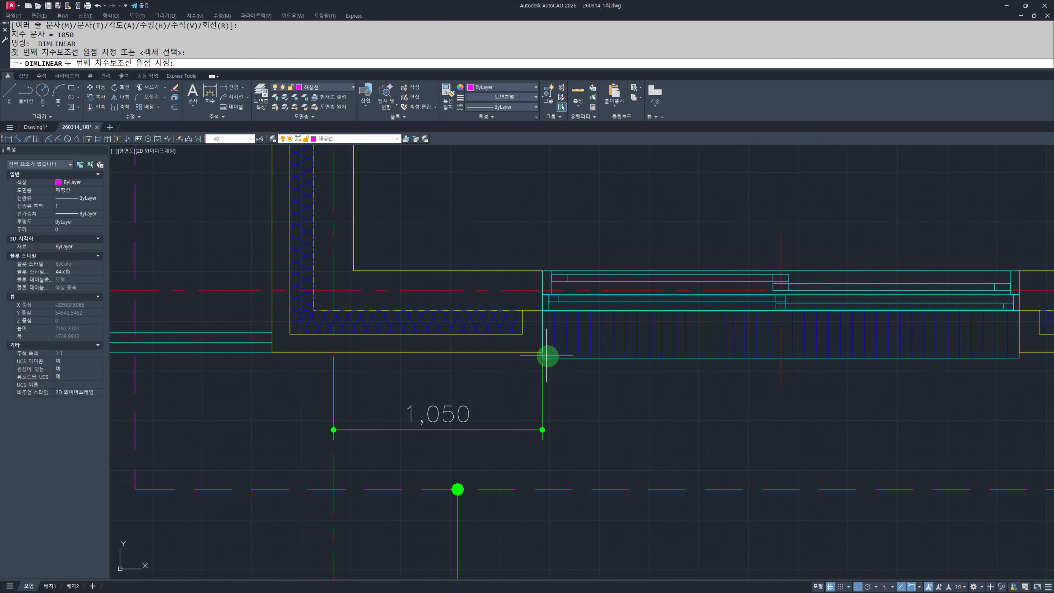
{"action": "left_click", "coordinate": [990, 354]}
{"action": "left_click", "coordinate": [493, 420]}
{"action": "key", "text": "Escape"}
{"action": "key", "text": "Escape"}
Step: Check the window widths on the hand-drawn sketch and dimension the bathroom window's width on the floor plan
{"action": "scroll", "coordinate": [308, 426], "scroll_direction": "down", "scroll_amount": 8}
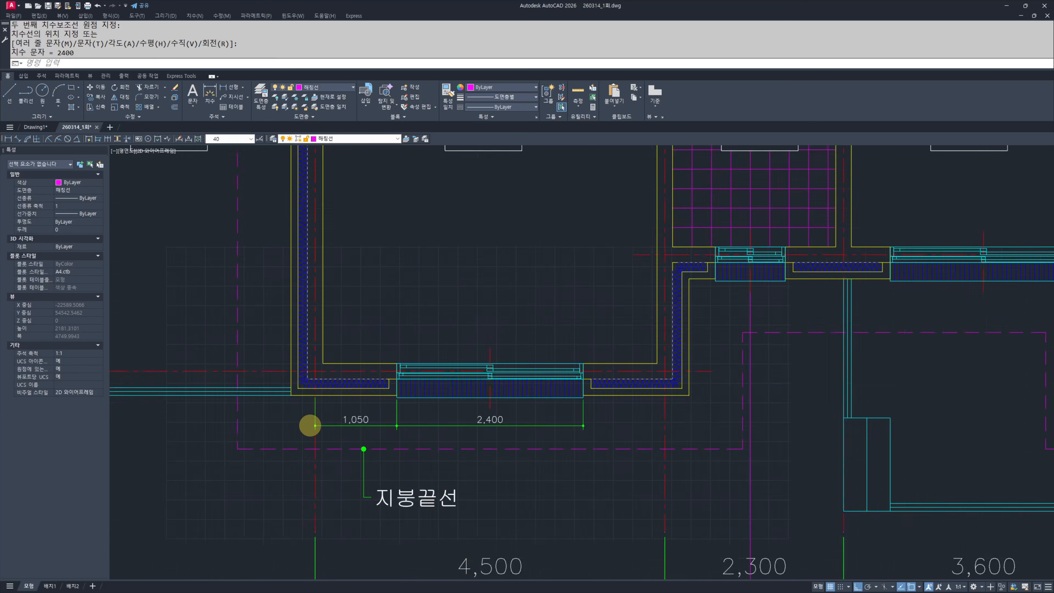
{"action": "scroll", "coordinate": [462, 412], "scroll_direction": "up", "scroll_amount": 3}
{"action": "scroll", "coordinate": [638, 422], "scroll_direction": "up", "scroll_amount": 5}
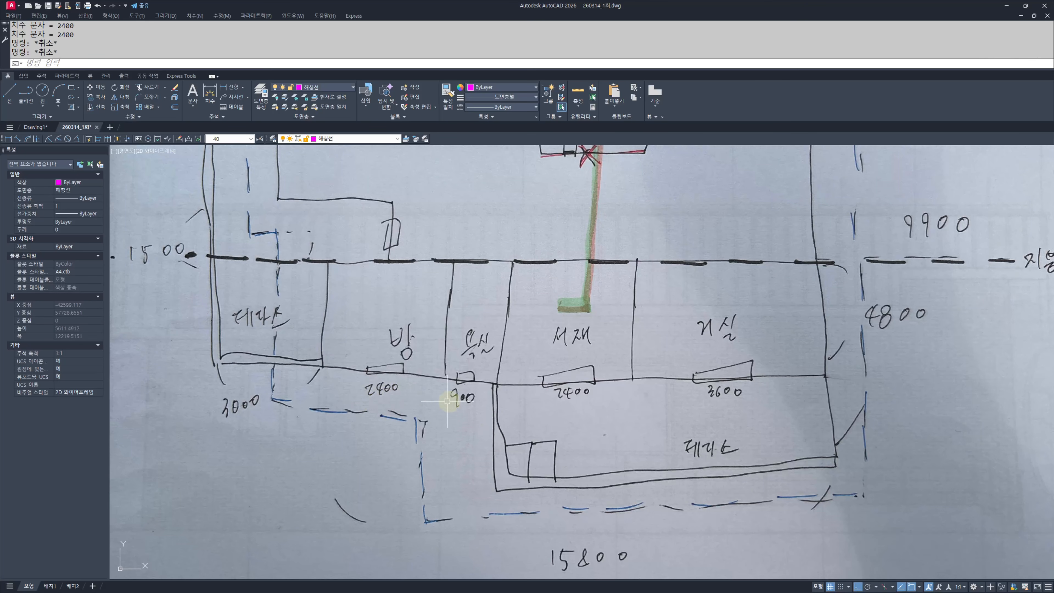
{"action": "scroll", "coordinate": [411, 410], "scroll_direction": "down", "scroll_amount": 8}
{"action": "scroll", "coordinate": [755, 424], "scroll_direction": "up", "scroll_amount": 6}
{"action": "middle_click_drag", "start_coordinate": [755, 425], "coordinate": [494, 396]}
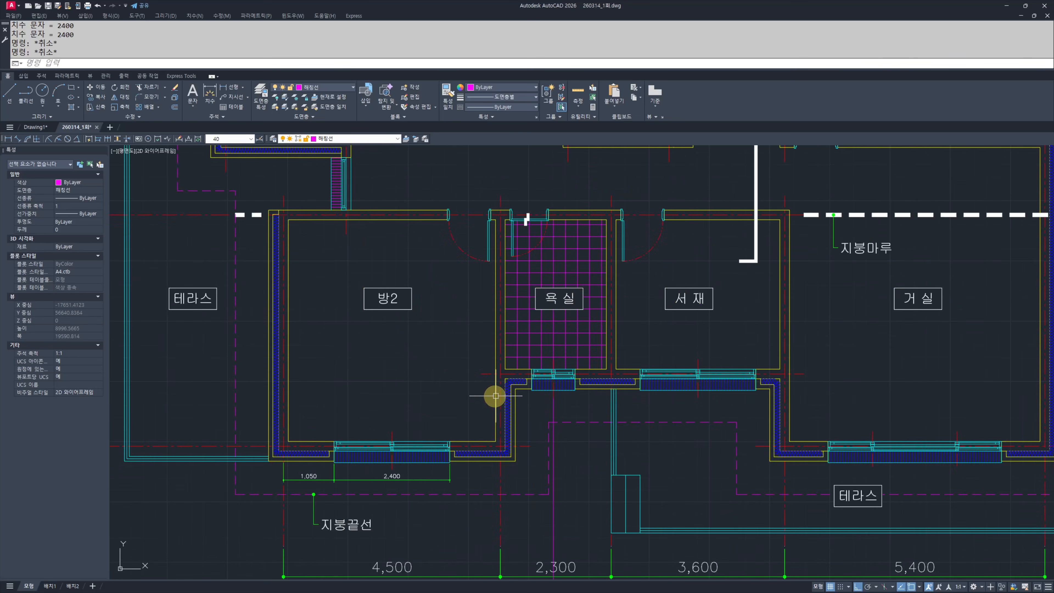
{"action": "scroll", "coordinate": [472, 427], "scroll_direction": "up", "scroll_amount": 4}
{"action": "type", "text": "q DIMLINEAR"}
{"action": "left_click", "coordinate": [755, 326]}
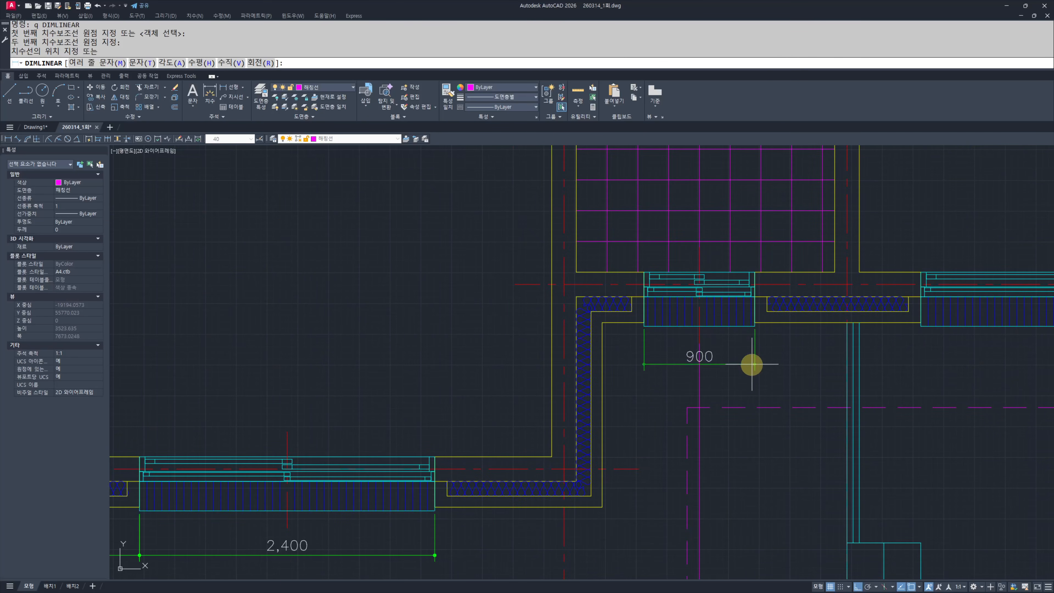
{"action": "left_click", "coordinate": [754, 375]}
Step: Try to dimension the study window's width below the wall
{"action": "middle_click_drag", "start_coordinate": [881, 377], "coordinate": [597, 372]}
{"action": "key", "text": "space"}
{"action": "left_click", "coordinate": [636, 321]}
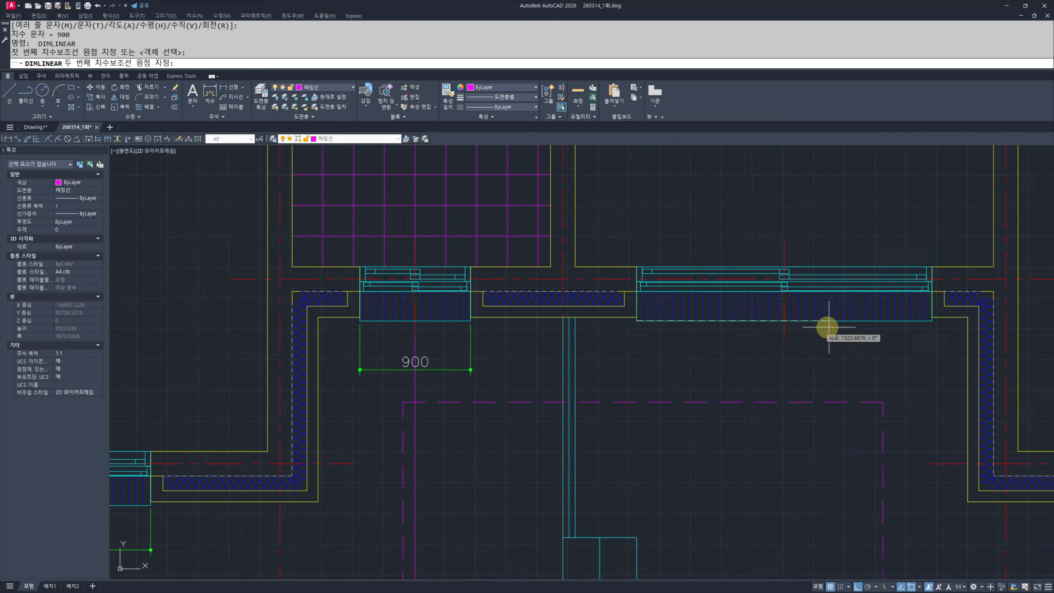
{"action": "left_click", "coordinate": [933, 327]}
{"action": "left_click", "coordinate": [927, 362]}
{"action": "scroll", "coordinate": [907, 337], "scroll_direction": "up", "scroll_amount": 2}
{"action": "key", "text": "Escape"}
{"action": "key", "text": "Escape"}
Step: Erase the misplaced width dimension beneath the study window
{"action": "left_click", "coordinate": [906, 337]}
{"action": "left_click", "coordinate": [873, 397]}
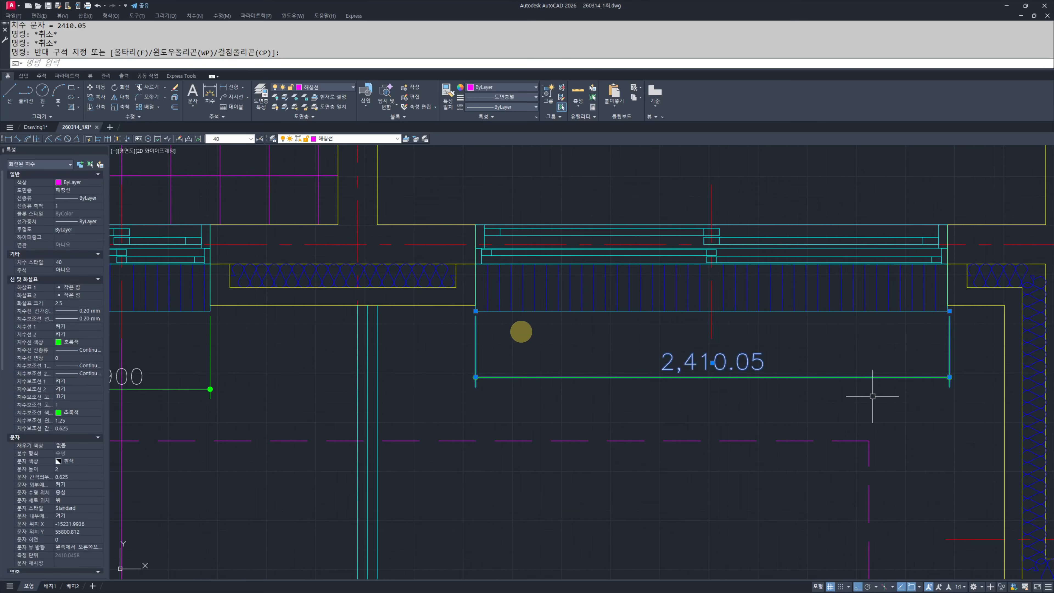
{"action": "type", "text": "e"}
{"action": "key", "text": "space"}
Step: Dimension the study window's width between its two lower outer corners
{"action": "type", "text": "q"}
{"action": "key", "text": "space"}
{"action": "left_click", "coordinate": [475, 311]}
{"action": "left_click", "coordinate": [929, 311]}
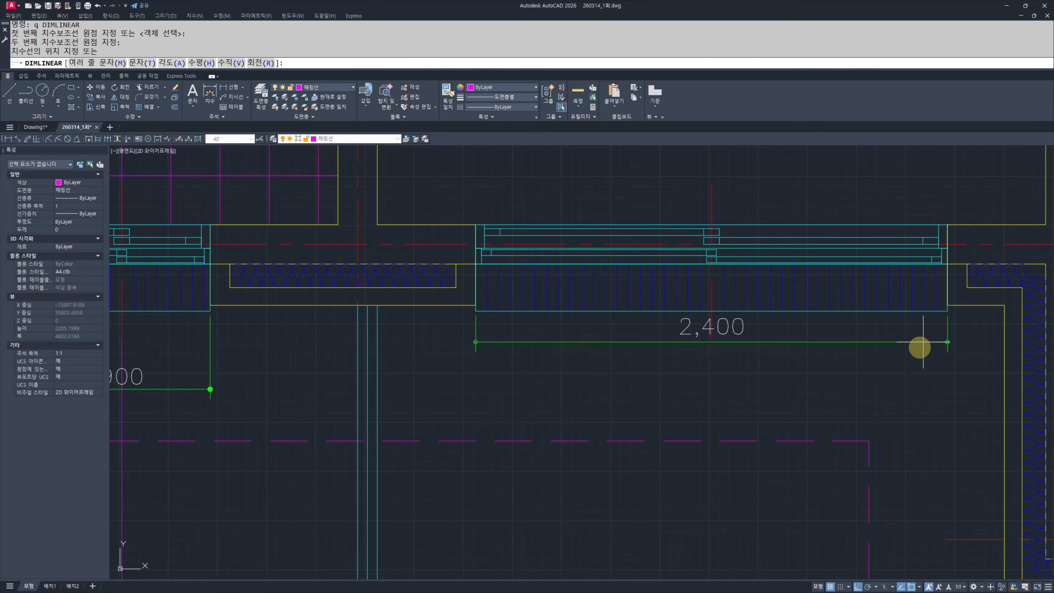
{"action": "left_click", "coordinate": [701, 381]}
{"action": "key", "text": "Escape"}
{"action": "key", "text": "Escape"}
Step: Dimension the width of the living room window above the terrace
{"action": "type", "text": "q"}
{"action": "key", "text": "space"}
{"action": "scroll", "coordinate": [513, 313], "scroll_direction": "down", "scroll_amount": 4}
{"action": "scroll", "coordinate": [426, 325], "scroll_direction": "up", "scroll_amount": 2}
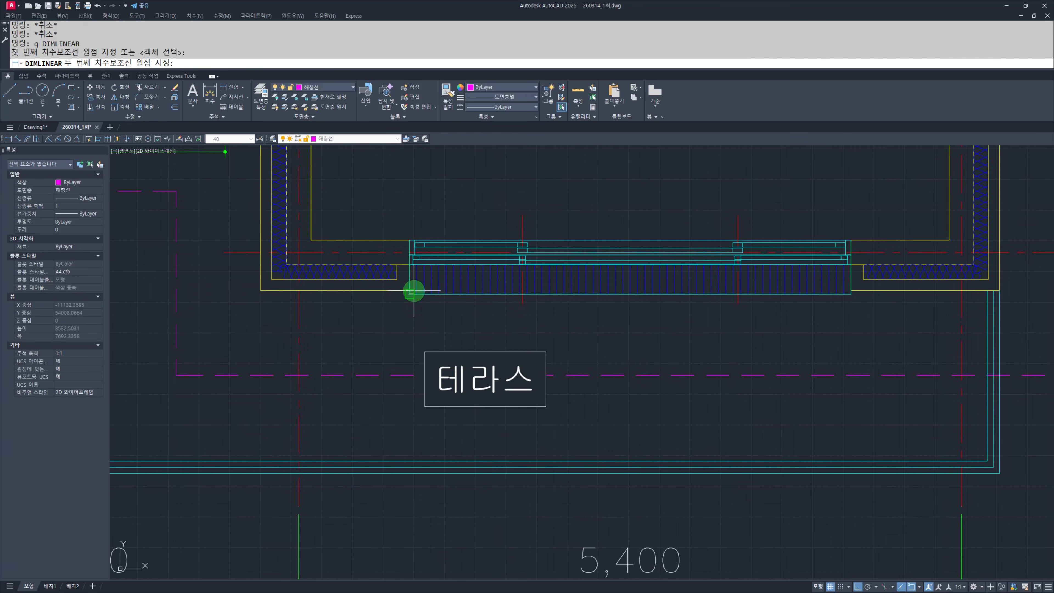
{"action": "left_click", "coordinate": [851, 294]}
{"action": "left_click", "coordinate": [835, 335]}
{"action": "key", "text": "Escape"}
{"action": "key", "text": "Escape"}
{"action": "scroll", "coordinate": [464, 281], "scroll_direction": "down", "scroll_amount": 3}
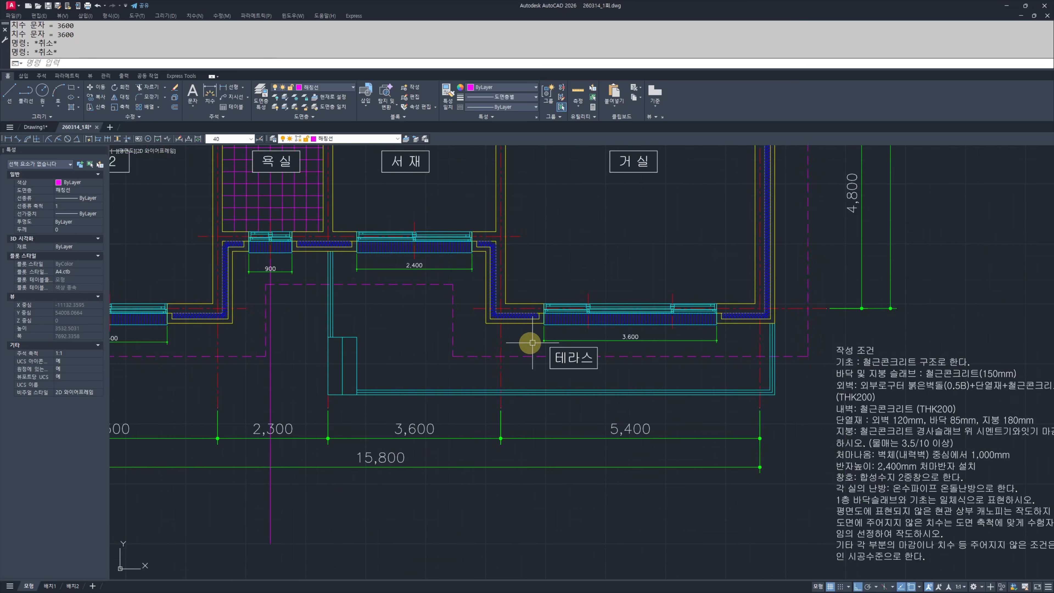
Step: Dimension the distance from the bathroom's left wall centreline to the left edge of its front window
{"action": "scroll", "coordinate": [518, 358], "scroll_direction": "down", "scroll_amount": 2}
{"action": "middle_click_drag", "start_coordinate": [278, 434], "coordinate": [393, 436]}
{"action": "scroll", "coordinate": [393, 436], "scroll_direction": "up", "scroll_amount": 2}
{"action": "middle_click_drag", "start_coordinate": [689, 432], "coordinate": [432, 486]}
{"action": "scroll", "coordinate": [499, 309], "scroll_direction": "up", "scroll_amount": 4}
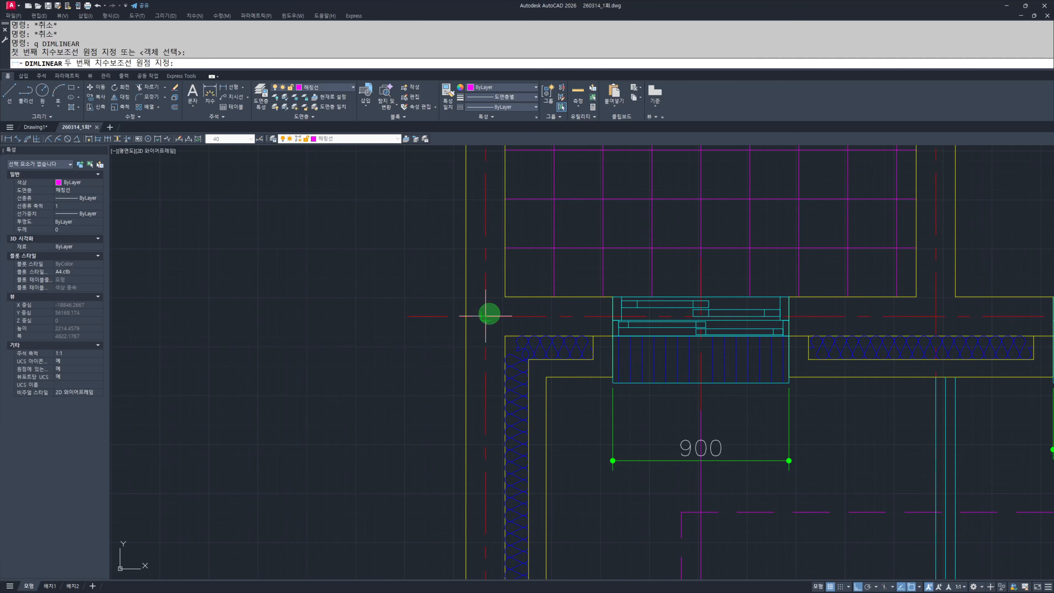
{"action": "left_click", "coordinate": [613, 316]}
{"action": "scroll", "coordinate": [650, 436], "scroll_direction": "down", "scroll_amount": 2}
{"action": "left_click", "coordinate": [631, 454]}
{"action": "scroll", "coordinate": [629, 419], "scroll_direction": "down", "scroll_amount": 3}
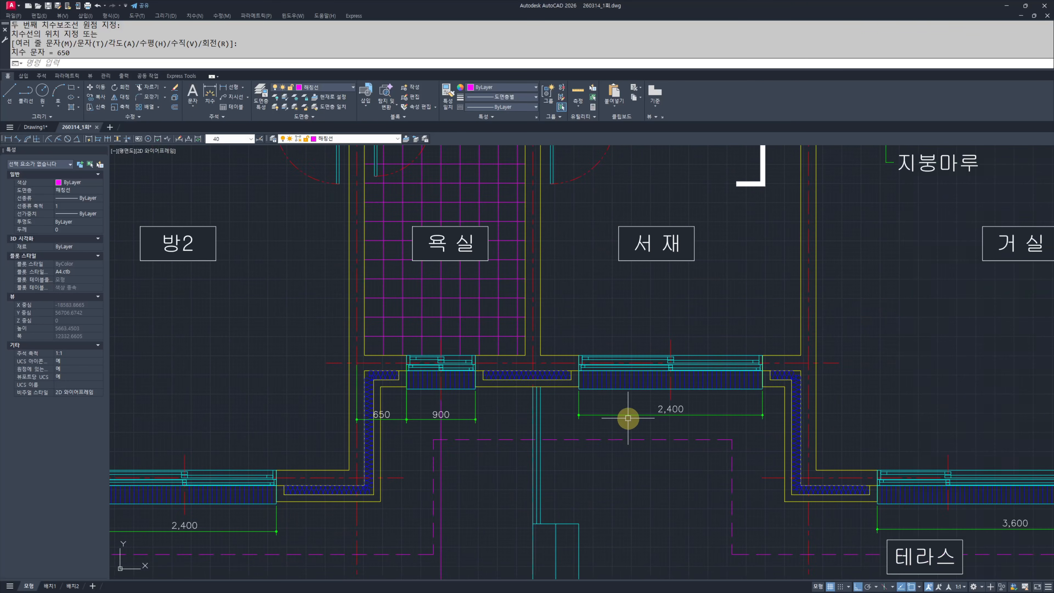
Step: Dimension the distance between the study window's right edge and the wall centreline shared with the living room
{"action": "middle_click_drag", "start_coordinate": [629, 419], "coordinate": [617, 430]}
{"action": "scroll", "coordinate": [732, 392], "scroll_direction": "up", "scroll_amount": 4}
{"action": "key", "text": "Return"}
{"action": "left_click", "coordinate": [753, 290]}
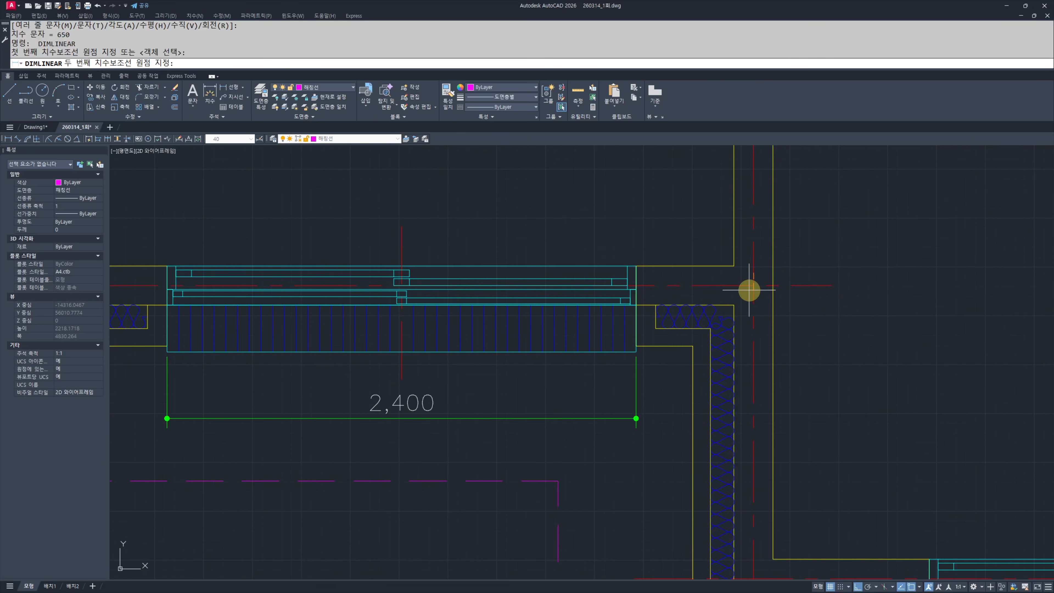
{"action": "left_click", "coordinate": [636, 353]}
{"action": "left_click", "coordinate": [659, 424]}
{"action": "scroll", "coordinate": [780, 451], "scroll_direction": "down", "scroll_amount": 2}
{"action": "middle_click_drag", "start_coordinate": [780, 452], "coordinate": [555, 297]}
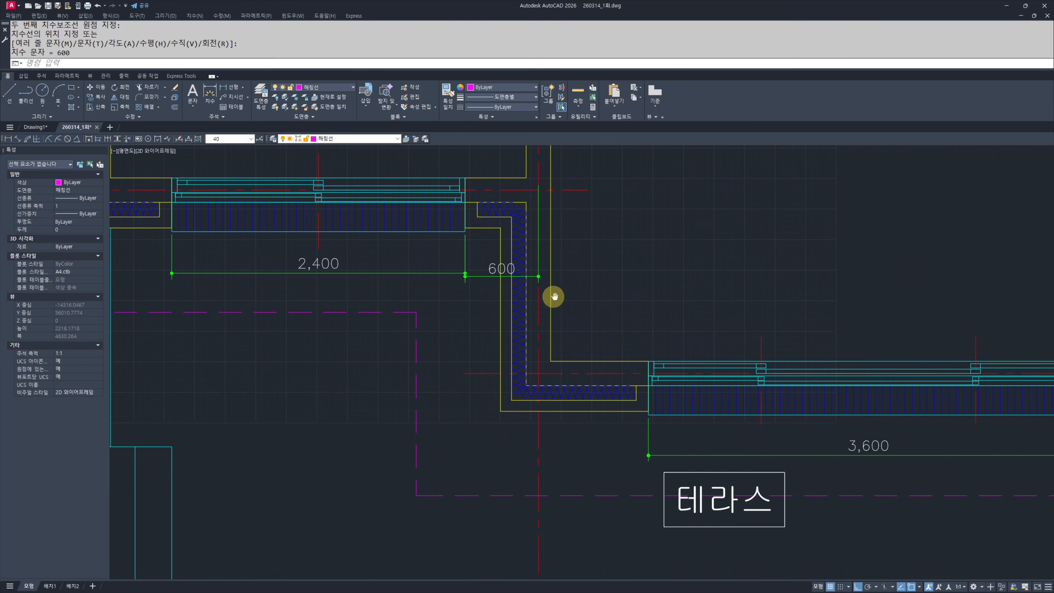
Step: Dimension the distance from the living room's left wall centreline to the left edge of its front window
{"action": "middle_click_drag", "start_coordinate": [652, 426], "coordinate": [471, 368]}
{"action": "key", "text": "Return"}
{"action": "left_click", "coordinate": [356, 355]}
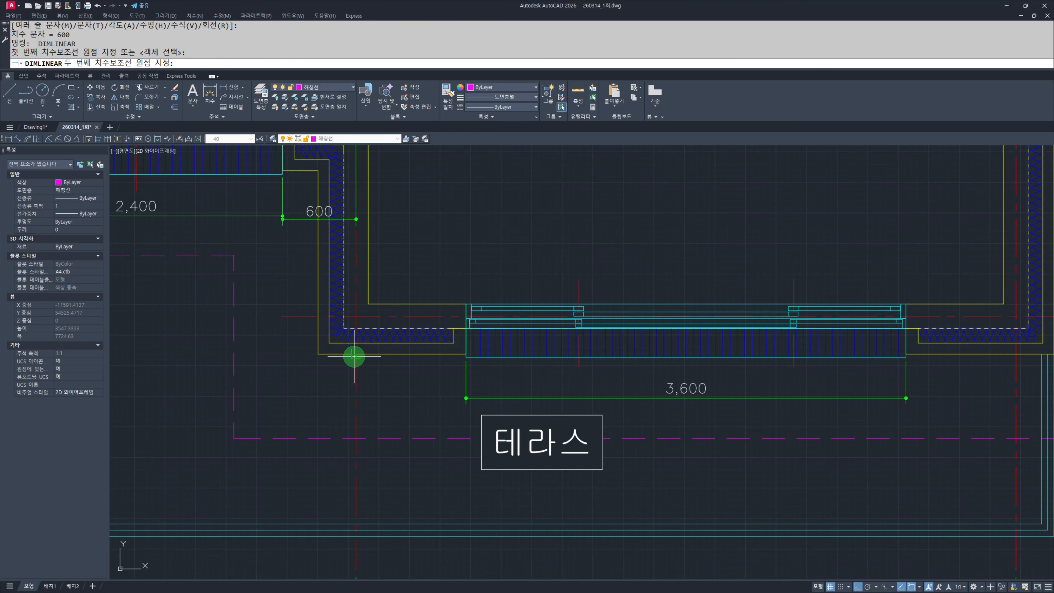
{"action": "left_click", "coordinate": [458, 357]}
{"action": "left_click", "coordinate": [461, 380]}
{"action": "key", "text": "Escape"}
{"action": "key", "text": "Escape"}
Step: Offset the elevation's centreline for Room 2's left wall 1050 to the right to mark the window's left edge
{"action": "scroll", "coordinate": [616, 392], "scroll_direction": "down", "scroll_amount": 5}
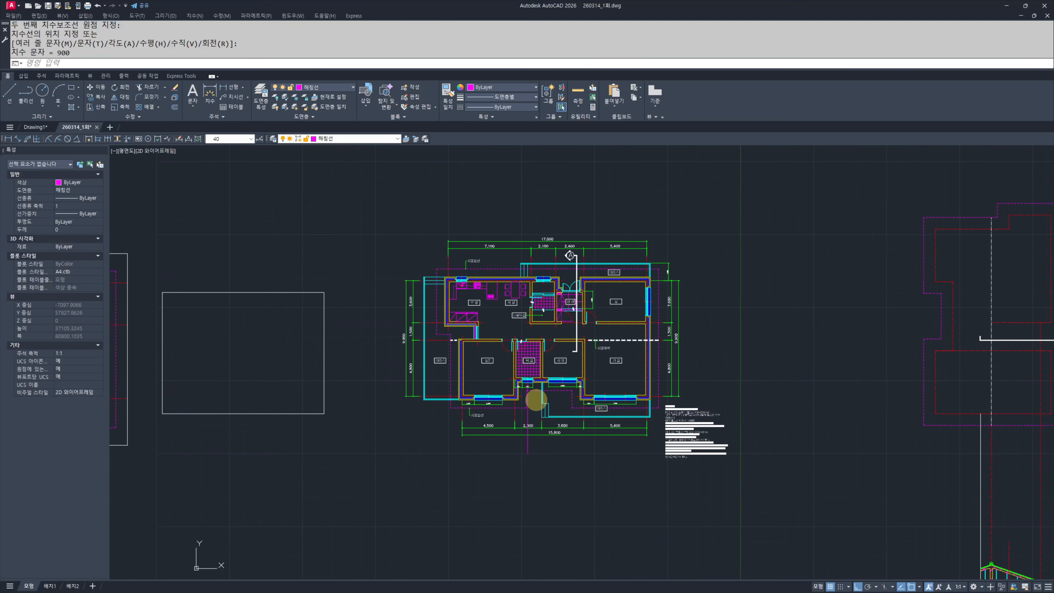
{"action": "scroll", "coordinate": [470, 393], "scroll_direction": "up", "scroll_amount": 3}
{"action": "scroll", "coordinate": [456, 403], "scroll_direction": "up", "scroll_amount": 4}
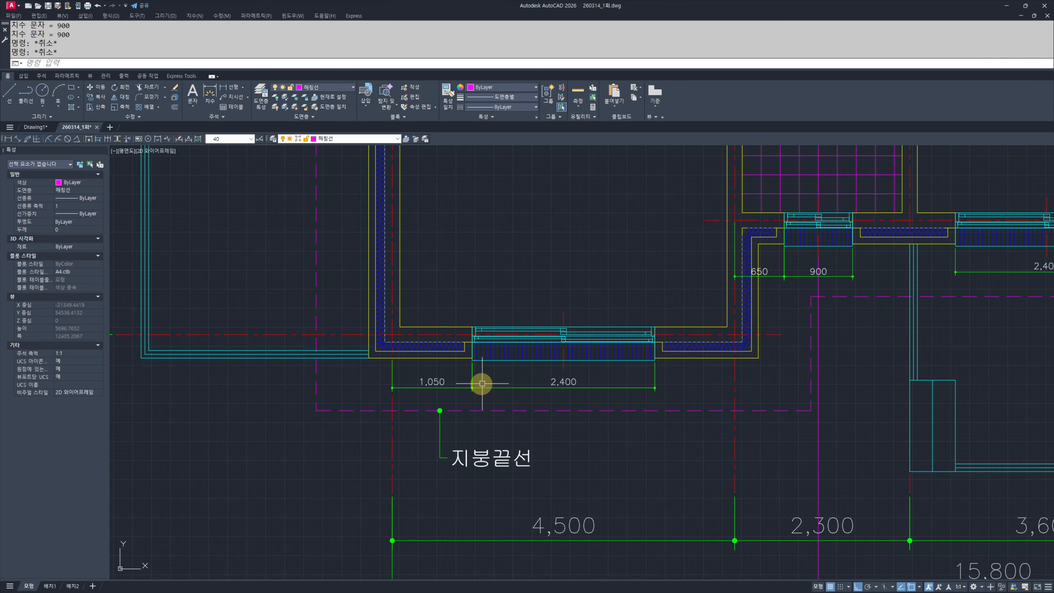
{"action": "scroll", "coordinate": [481, 383], "scroll_direction": "down", "scroll_amount": 6}
{"action": "scroll", "coordinate": [452, 378], "scroll_direction": "up", "scroll_amount": 6}
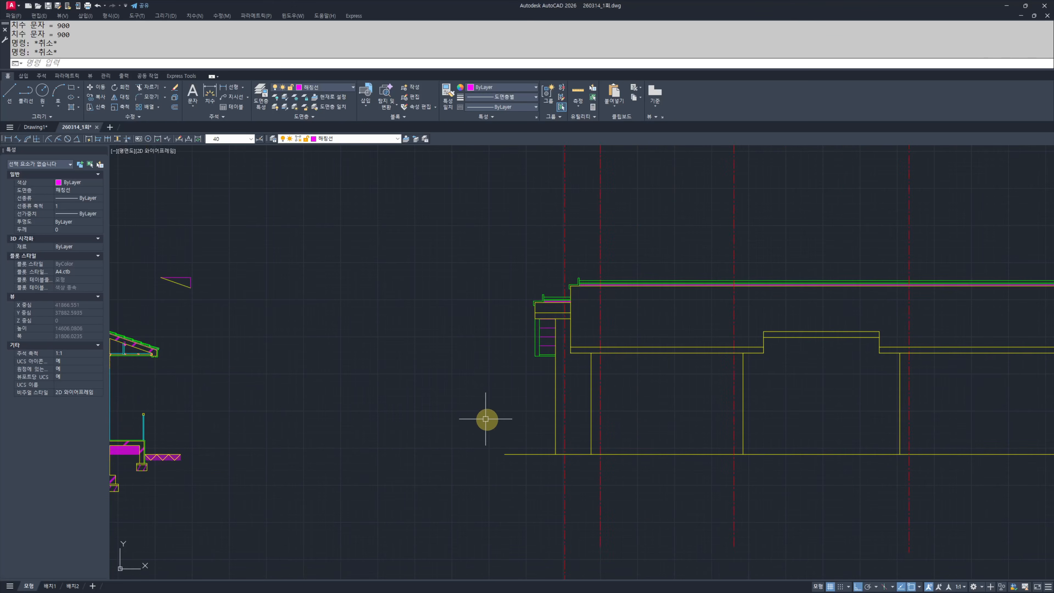
{"action": "scroll", "coordinate": [485, 419], "scroll_direction": "up", "scroll_amount": 2}
{"action": "type", "text": "o"}
{"action": "key", "text": "space"}
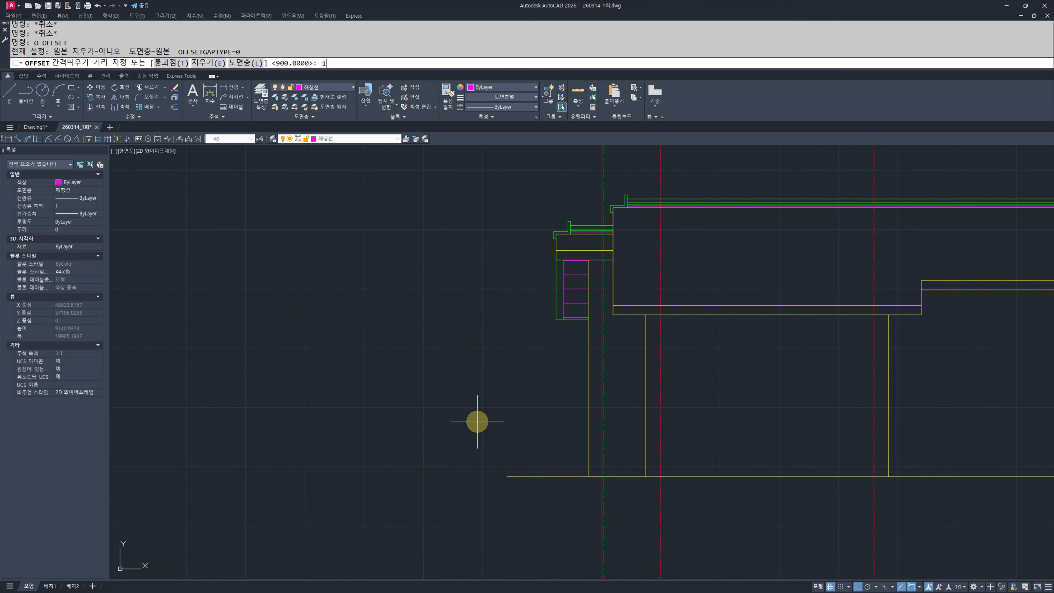
{"action": "type", "text": "1050"}
{"action": "key", "text": "space"}
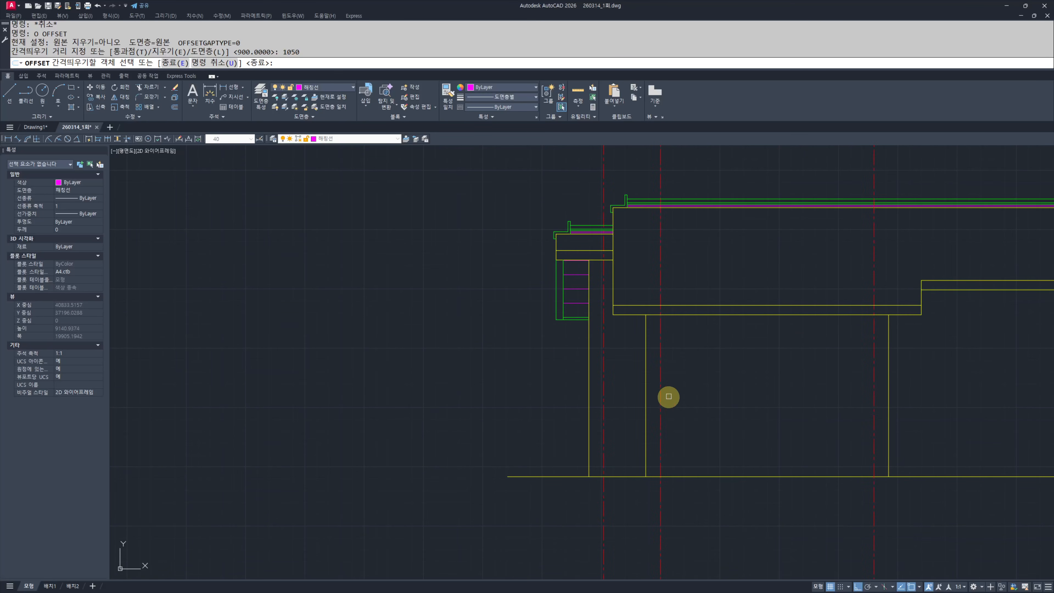
{"action": "left_click", "coordinate": [661, 399]}
{"action": "left_click", "coordinate": [722, 400]}
{"action": "key", "text": "Escape"}
{"action": "key", "text": "Escape"}
Step: Offset the left-edge guide line of Room 2's window 2400 to the right to mark its right edge
{"action": "key", "text": "space"}
{"action": "type", "text": "2400"}
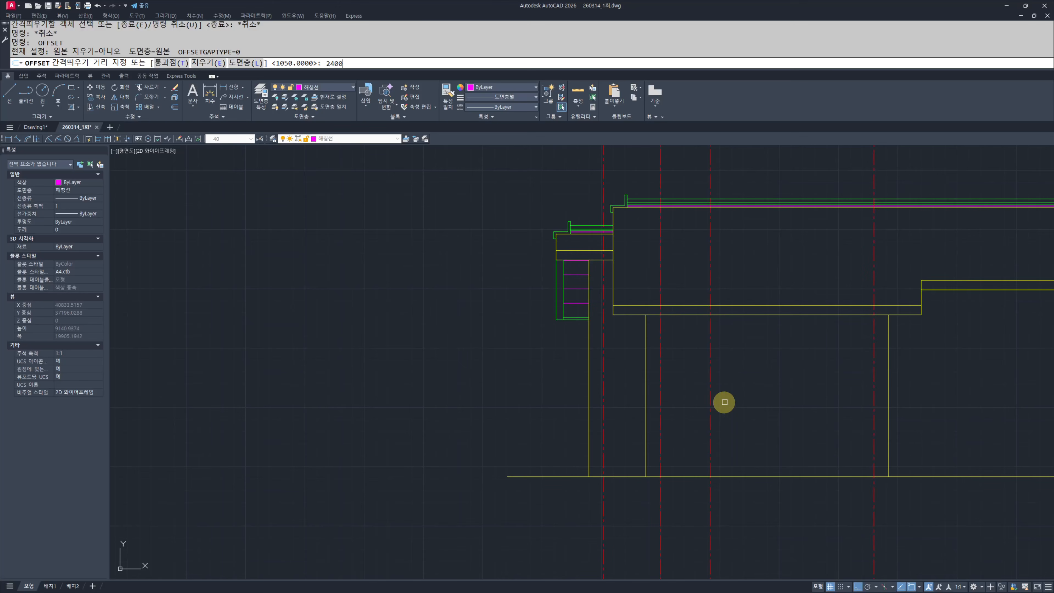
{"action": "key", "text": "space"}
{"action": "left_click", "coordinate": [710, 389]}
{"action": "left_click", "coordinate": [793, 399]}
{"action": "key", "text": "Escape"}
{"action": "key", "text": "Escape"}
Step: Examine the floor plan's front wall for the bathroom window's position and width, and locate its wall centreline in the elevation
{"action": "scroll", "coordinate": [693, 442], "scroll_direction": "down", "scroll_amount": 4}
{"action": "middle_click_drag", "start_coordinate": [409, 384], "coordinate": [574, 394]}
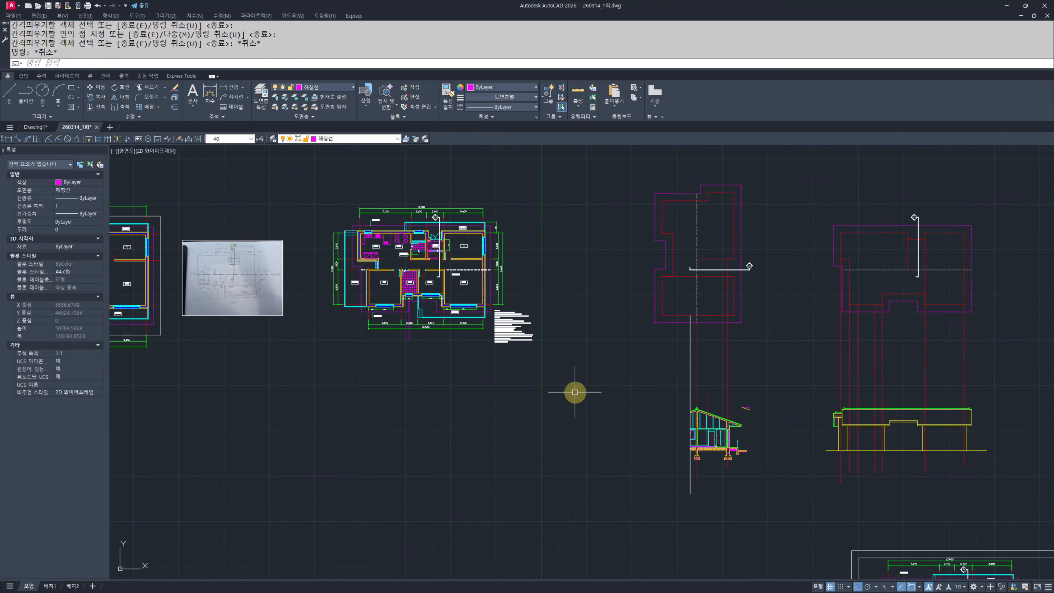
{"action": "scroll", "coordinate": [347, 293], "scroll_direction": "up", "scroll_amount": 2}
{"action": "middle_click_drag", "start_coordinate": [347, 293], "coordinate": [501, 324]}
{"action": "middle_click_drag", "start_coordinate": [347, 317], "coordinate": [708, 406]}
{"action": "middle_click_drag", "start_coordinate": [297, 436], "coordinate": [525, 436]}
{"action": "middle_click_drag", "start_coordinate": [356, 472], "coordinate": [536, 470]}
{"action": "scroll", "coordinate": [536, 470], "scroll_direction": "up", "scroll_amount": 4}
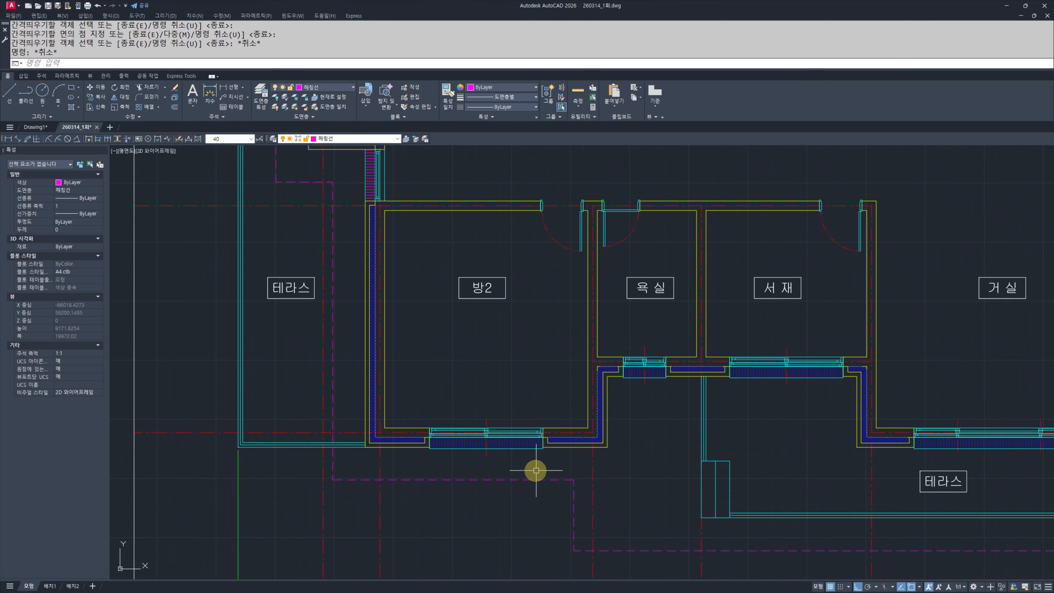
{"action": "scroll", "coordinate": [649, 397], "scroll_direction": "down", "scroll_amount": 2}
{"action": "middle_click_drag", "start_coordinate": [612, 414], "coordinate": [567, 390]}
{"action": "scroll", "coordinate": [602, 431], "scroll_direction": "down", "scroll_amount": 2}
{"action": "middle_click_drag", "start_coordinate": [647, 450], "coordinate": [172, 400]}
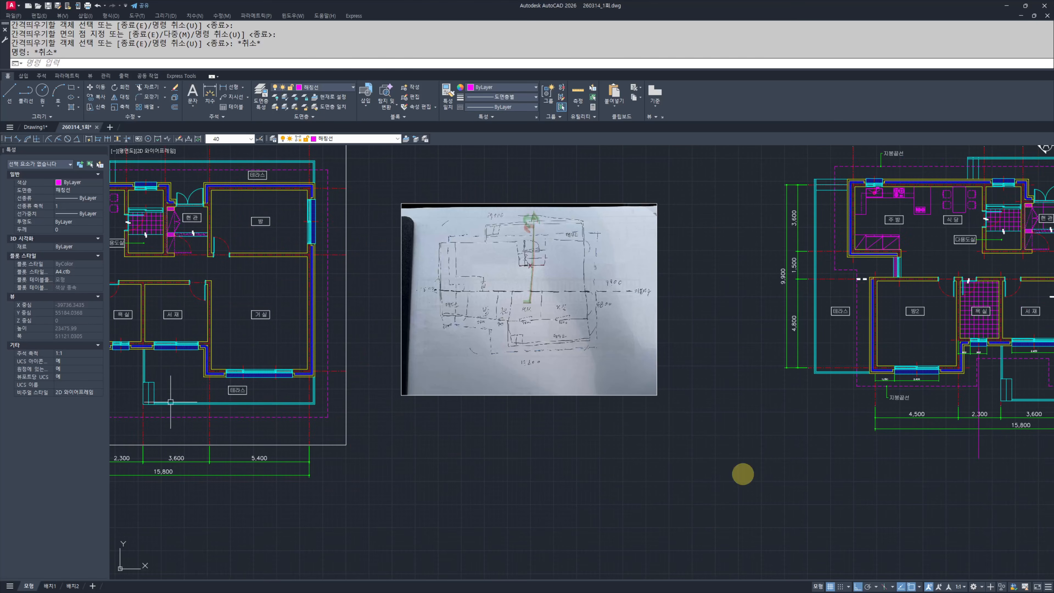
{"action": "middle_click_drag", "start_coordinate": [741, 473], "coordinate": [401, 471]}
{"action": "scroll", "coordinate": [604, 394], "scroll_direction": "up", "scroll_amount": 2}
{"action": "middle_click_drag", "start_coordinate": [605, 394], "coordinate": [486, 472]}
{"action": "scroll", "coordinate": [545, 363], "scroll_direction": "up", "scroll_amount": 2}
{"action": "scroll", "coordinate": [472, 379], "scroll_direction": "down", "scroll_amount": 4}
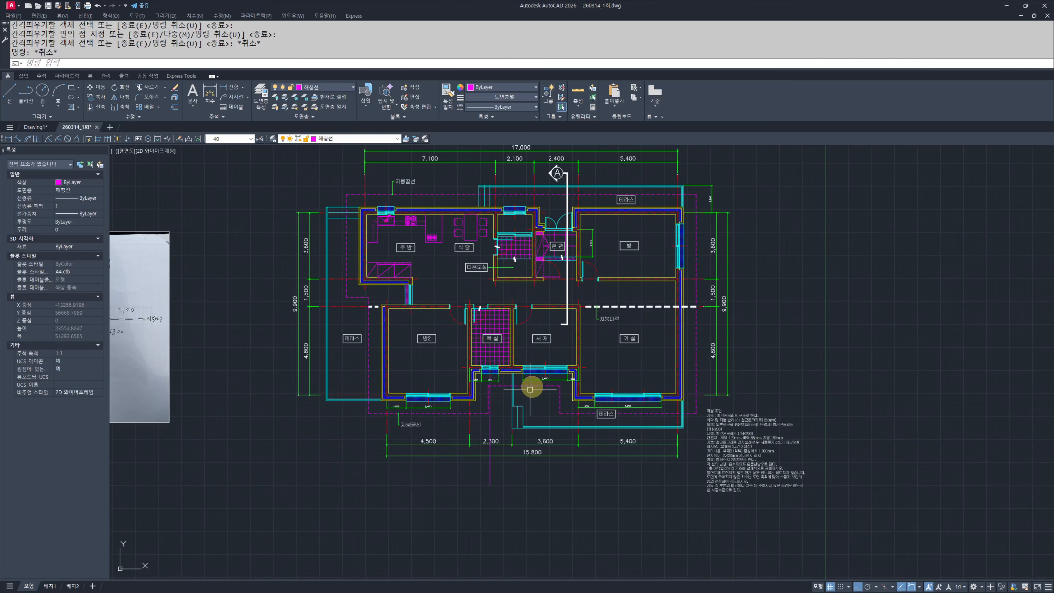
{"action": "scroll", "coordinate": [532, 387], "scroll_direction": "down", "scroll_amount": 2}
{"action": "mouse_move", "coordinate": [789, 450]}
{"action": "middle_mouse_down"}
{"action": "mouse_move", "coordinate": [514, 409]}
{"action": "mouse_move", "coordinate": [638, 477]}
{"action": "mouse_move", "coordinate": [747, 505]}
{"action": "mouse_move", "coordinate": [362, 365]}
{"action": "middle_mouse_up"}
{"action": "scroll", "coordinate": [708, 486], "scroll_direction": "up", "scroll_amount": 5}
{"action": "scroll", "coordinate": [730, 478], "scroll_direction": "down", "scroll_amount": 5}
{"action": "scroll", "coordinate": [530, 422], "scroll_direction": "up", "scroll_amount": 3}
{"action": "scroll", "coordinate": [577, 456], "scroll_direction": "down", "scroll_amount": 3}
{"action": "scroll", "coordinate": [666, 478], "scroll_direction": "up", "scroll_amount": 2}
{"action": "middle_click_drag", "start_coordinate": [609, 397], "coordinate": [603, 421]}
{"action": "scroll", "coordinate": [722, 429], "scroll_direction": "up", "scroll_amount": 4}
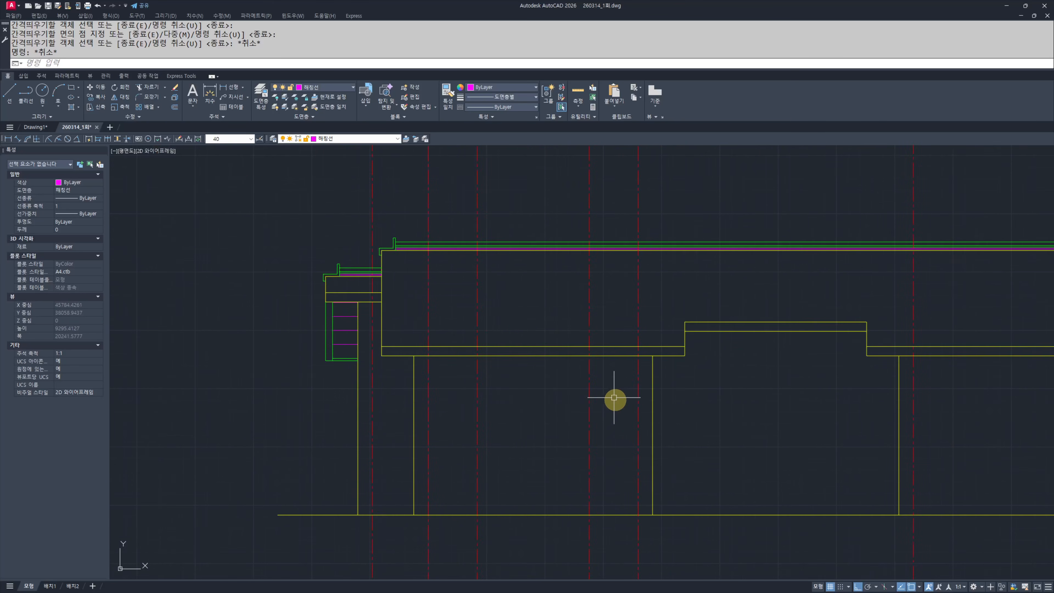
{"action": "type", "text": "i"}
{"action": "key", "text": "Return"}
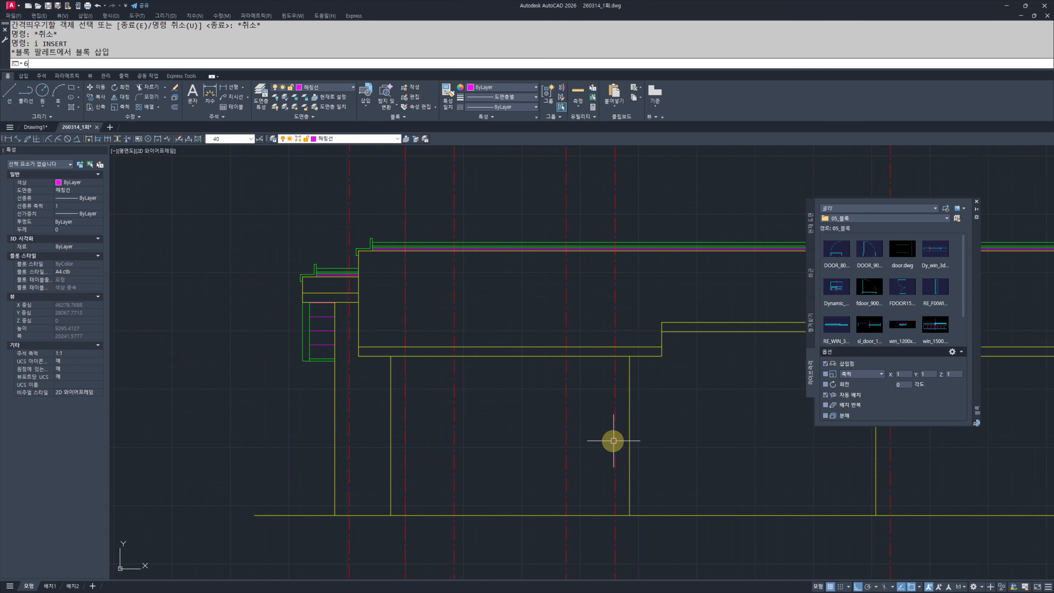
{"action": "left_click", "coordinate": [977, 202]}
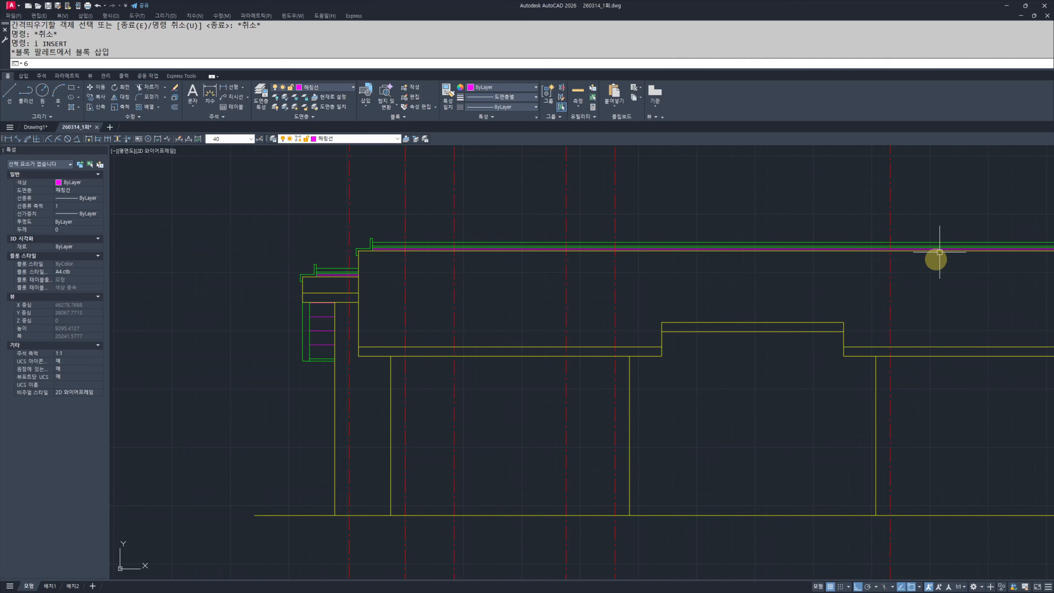
{"action": "key", "text": "Escape"}
{"action": "key", "text": "Escape"}
{"action": "middle_click_drag", "start_coordinate": [725, 483], "coordinate": [722, 477]}
{"action": "key", "text": "Escape"}
{"action": "type", "text": "o"}
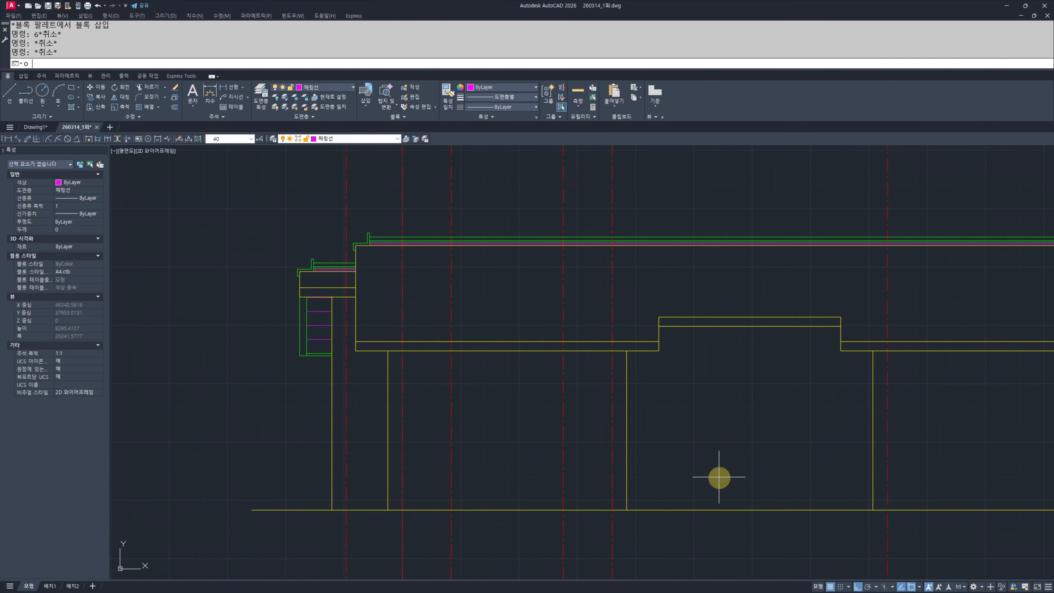
{"action": "key", "text": "Return"}
{"action": "type", "text": "601"}
{"action": "key", "text": "Escape"}
Step: Offset the elevation's centreline for the bathroom's left wall 650 to the right to mark the window's left edge
{"action": "key", "text": "Return"}
{"action": "type", "text": "650"}
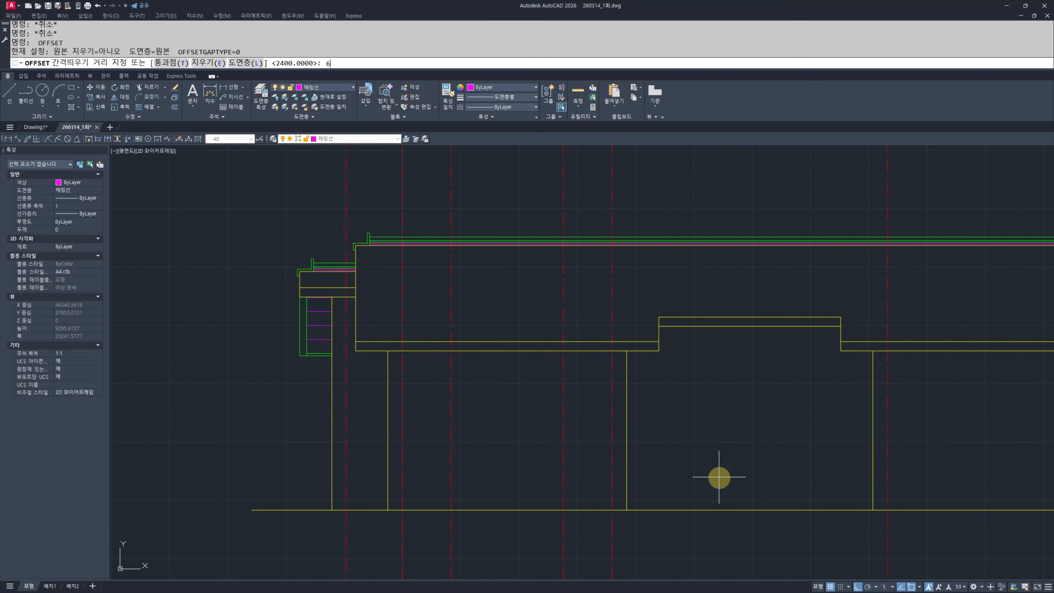
{"action": "key", "text": "Return"}
{"action": "left_click", "coordinate": [610, 401]}
{"action": "left_click", "coordinate": [691, 417]}
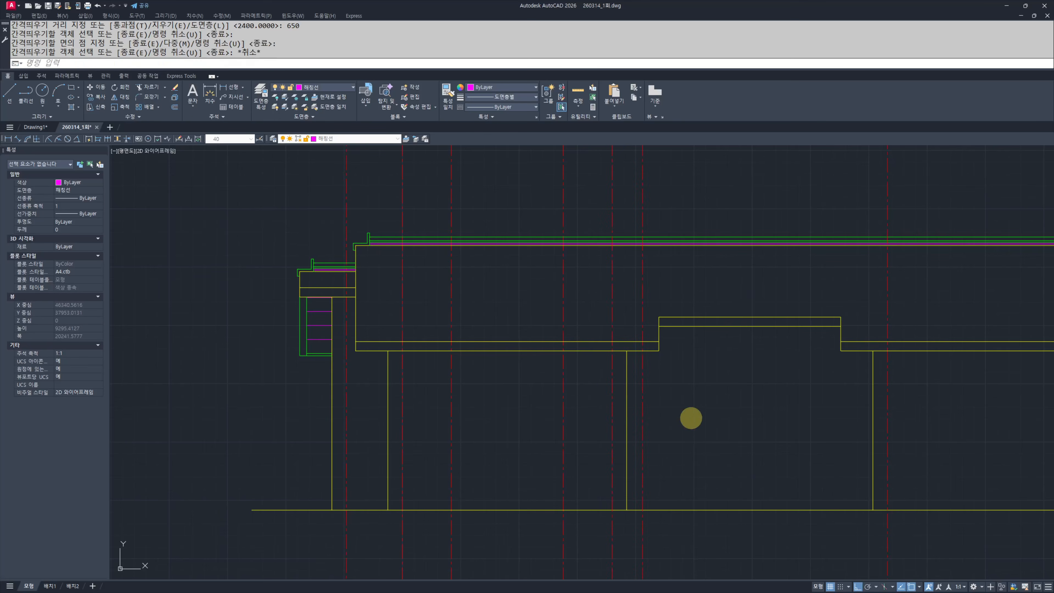
{"action": "key", "text": "Escape"}
{"action": "key", "text": "Escape"}
Step: Offset the bathroom window's left-edge guide line 900 to the right to mark its right edge
{"action": "key", "text": "Return"}
{"action": "type", "text": "900"}
{"action": "key", "text": "Return"}
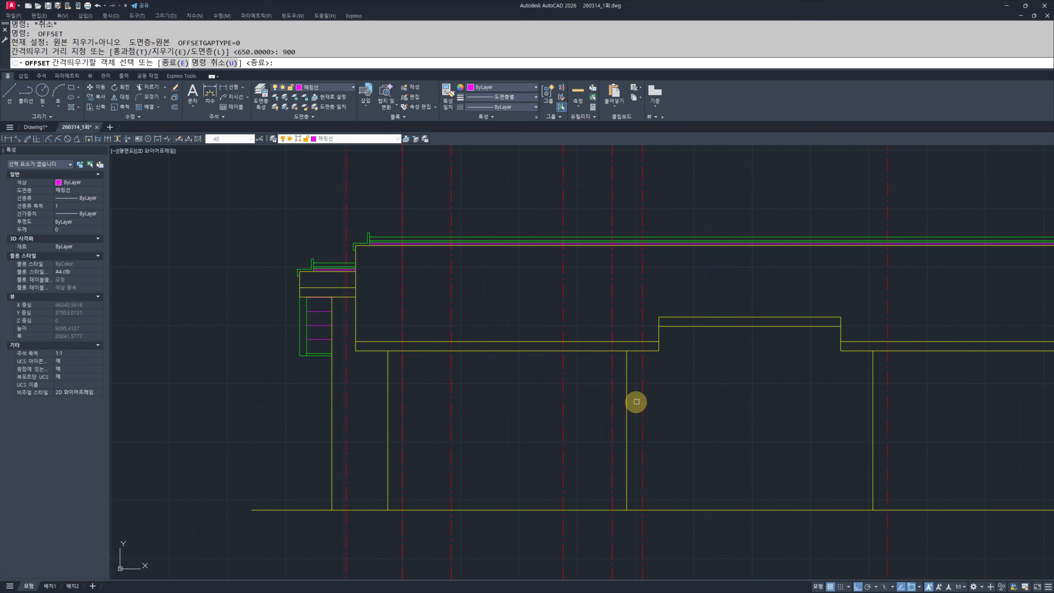
{"action": "left_click", "coordinate": [643, 402]}
{"action": "left_click", "coordinate": [680, 404]}
{"action": "key", "text": "Escape"}
{"action": "key", "text": "Escape"}
Step: Check the study window's width and wall distance dimensions on the floor plan
{"action": "middle_click_drag", "start_coordinate": [824, 470], "coordinate": [749, 472]}
{"action": "scroll", "coordinate": [705, 456], "scroll_direction": "down", "scroll_amount": 6}
{"action": "middle_click_drag", "start_coordinate": [409, 430], "coordinate": [563, 446]}
{"action": "scroll", "coordinate": [468, 390], "scroll_direction": "up", "scroll_amount": 3}
{"action": "scroll", "coordinate": [550, 410], "scroll_direction": "up", "scroll_amount": 2}
{"action": "type", "text": "q"}
{"action": "key", "text": "Return"}
{"action": "key", "text": "Escape"}
{"action": "key", "text": "Escape"}
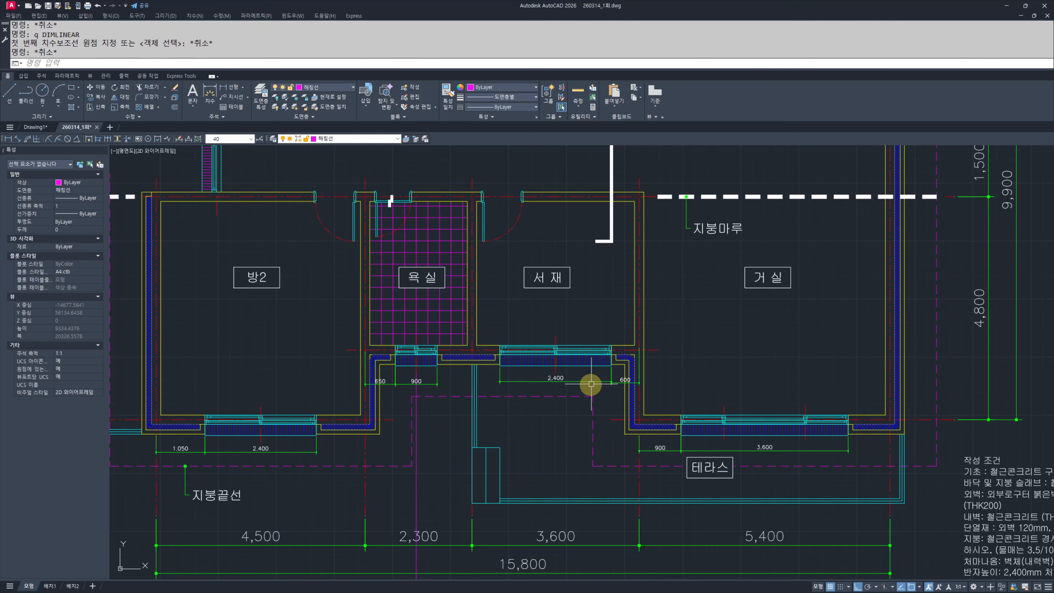
{"action": "scroll", "coordinate": [556, 379], "scroll_direction": "down", "scroll_amount": 6}
{"action": "middle_click_drag", "start_coordinate": [739, 426], "coordinate": [440, 414]}
{"action": "middle_click_drag", "start_coordinate": [803, 529], "coordinate": [484, 418]}
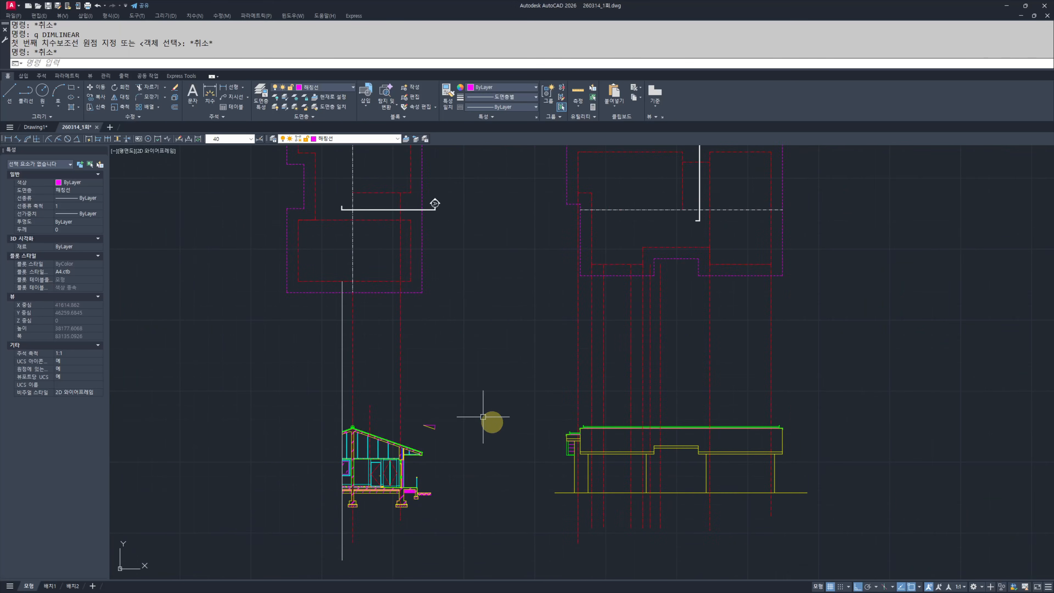
Step: Offset the elevation's centreline between study and living room 600 to the left to mark the study window's right edge
{"action": "scroll", "coordinate": [662, 492], "scroll_direction": "up", "scroll_amount": 4}
{"action": "middle_click_drag", "start_coordinate": [664, 491], "coordinate": [631, 477]}
{"action": "type", "text": "o"}
{"action": "key", "text": "Return"}
{"action": "type", "text": "600"}
{"action": "key", "text": "Return"}
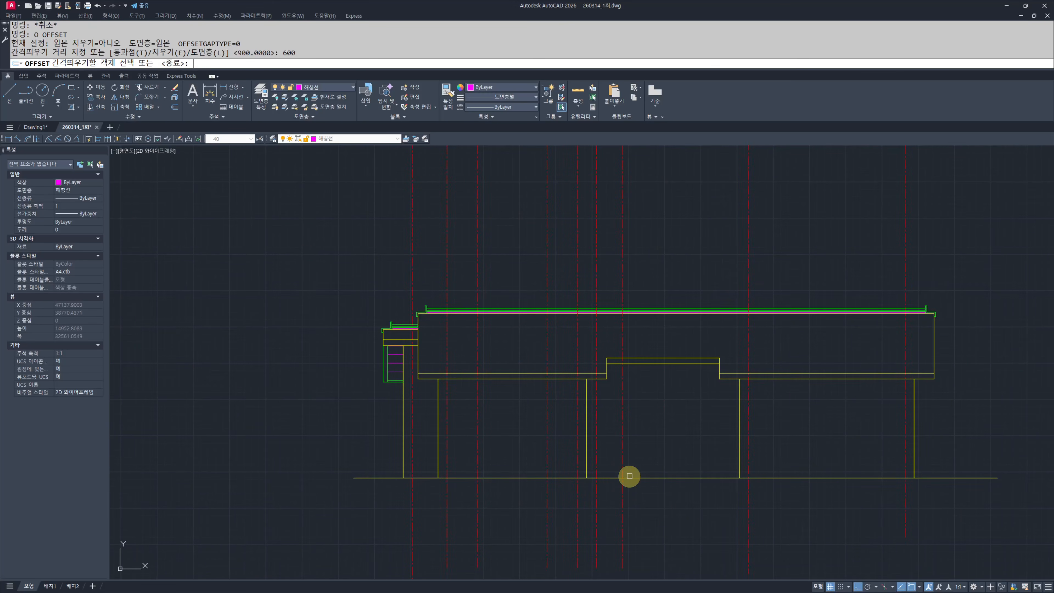
{"action": "scroll", "coordinate": [743, 477], "scroll_direction": "up", "scroll_amount": 4}
{"action": "key", "text": "Escape"}
{"action": "key", "text": "Escape"}
Step: Offset the study window's right-edge guide line 2400 to the left to mark its left edge
{"action": "key", "text": "Return"}
{"action": "type", "text": "2400"}
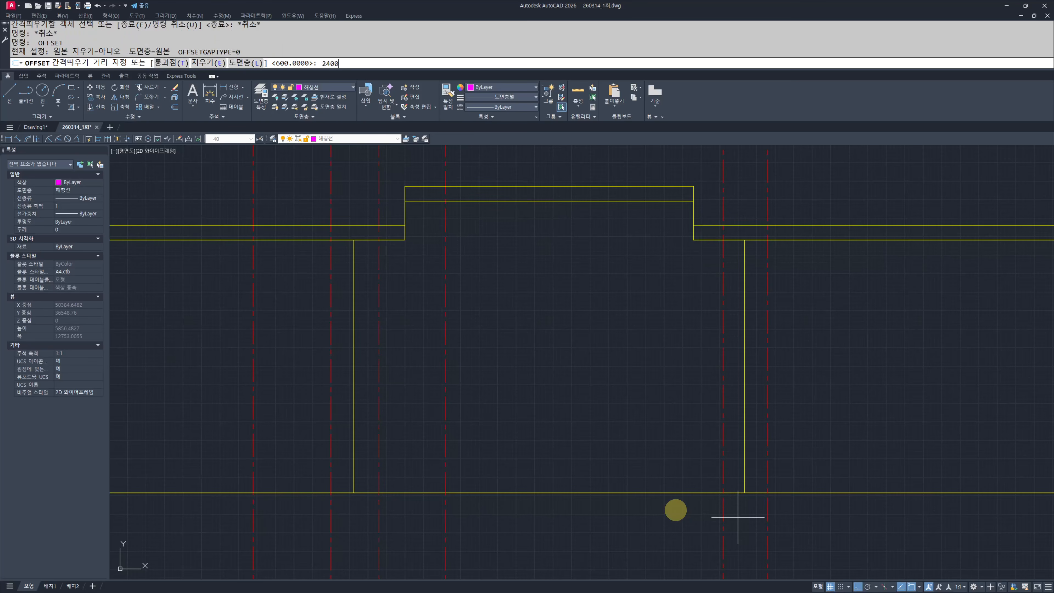
{"action": "key", "text": "Return"}
{"action": "left_click", "coordinate": [720, 405]}
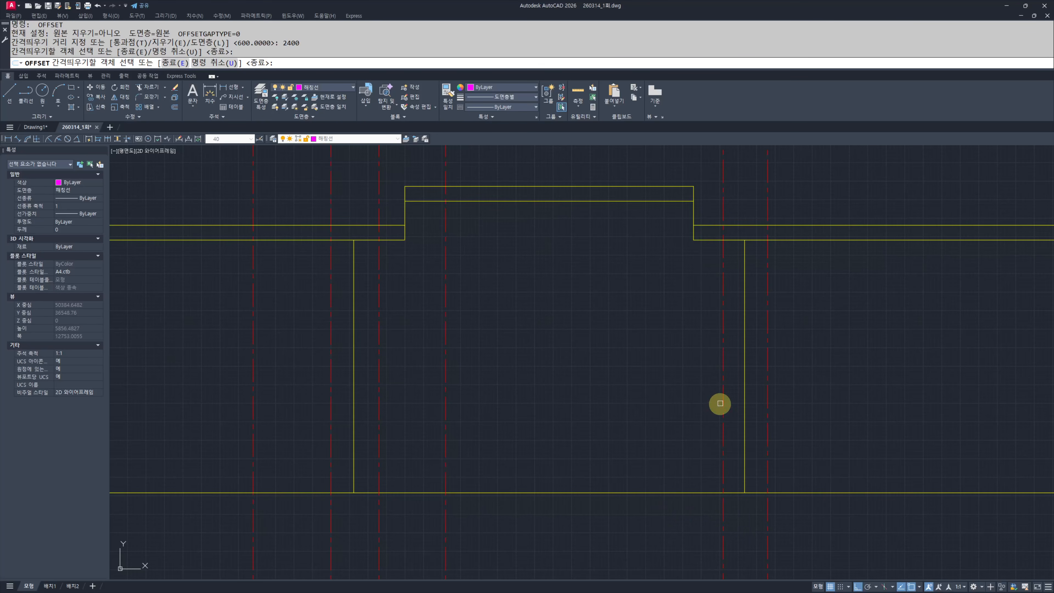
{"action": "left_click", "coordinate": [722, 402]}
{"action": "left_click", "coordinate": [660, 413]}
{"action": "key", "text": "Escape"}
{"action": "key", "text": "Escape"}
{"action": "scroll", "coordinate": [499, 440], "scroll_direction": "down", "scroll_amount": 2}
{"action": "middle_click_drag", "start_coordinate": [539, 447], "coordinate": [588, 448]}
{"action": "scroll", "coordinate": [600, 411], "scroll_direction": "up", "scroll_amount": 2}
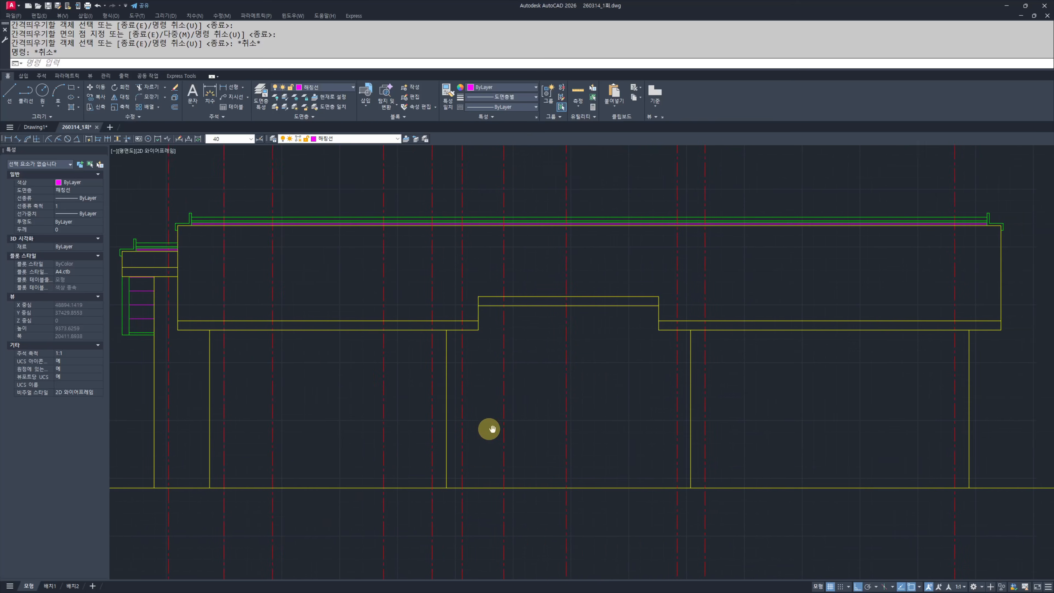
{"action": "key", "text": "Escape"}
{"action": "key", "text": "Escape"}
Step: Compare the floor plan's front windows with the guide lines set out in the elevation
{"action": "scroll", "coordinate": [780, 413], "scroll_direction": "down", "scroll_amount": 3}
{"action": "scroll", "coordinate": [717, 417], "scroll_direction": "down", "scroll_amount": 1}
{"action": "middle_click_drag", "start_coordinate": [185, 328], "coordinate": [748, 495]}
{"action": "scroll", "coordinate": [540, 372], "scroll_direction": "up", "scroll_amount": 4}
{"action": "scroll", "coordinate": [607, 402], "scroll_direction": "down", "scroll_amount": 2}
{"action": "scroll", "coordinate": [793, 464], "scroll_direction": "down", "scroll_amount": 1}
{"action": "middle_click_drag", "start_coordinate": [801, 466], "coordinate": [322, 341]}
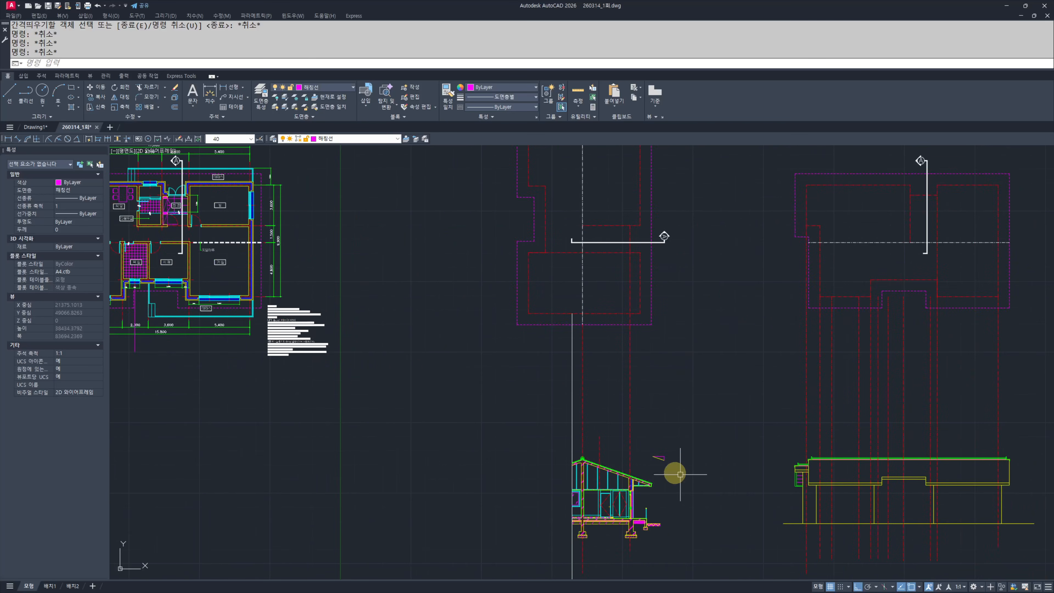
{"action": "middle_click_drag", "start_coordinate": [727, 490], "coordinate": [534, 421]}
{"action": "scroll", "coordinate": [694, 434], "scroll_direction": "up", "scroll_amount": 2}
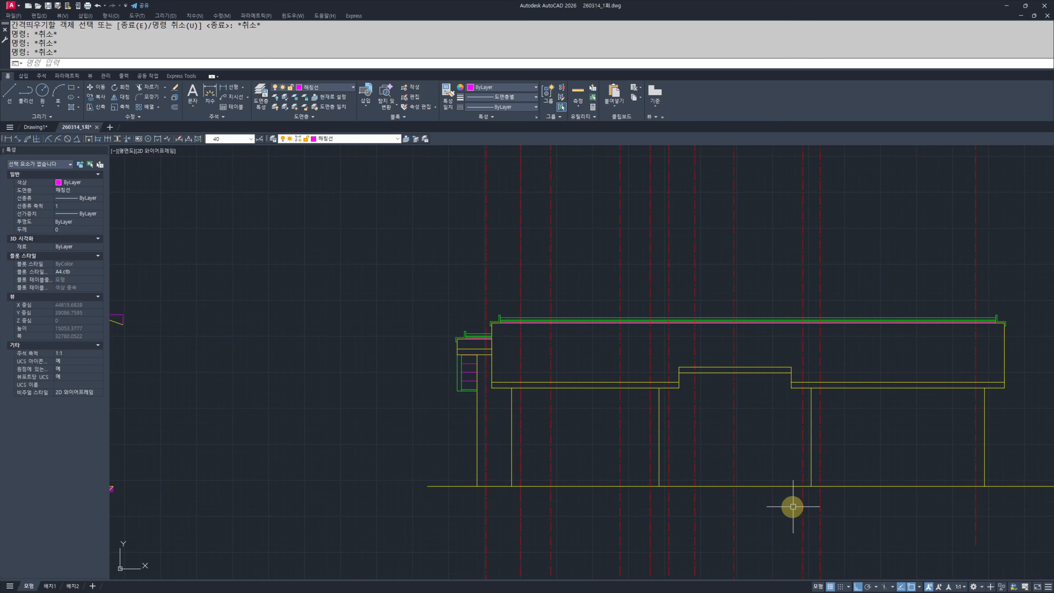
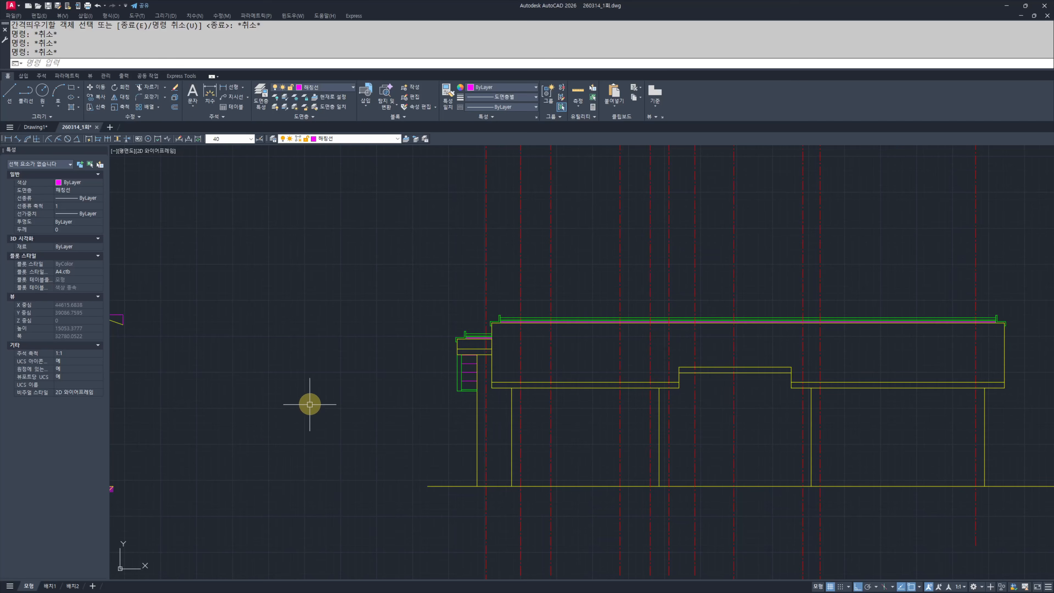
Step: Place horizontal construction lines through the section's raised floor edge at the entrance and the lower outer corner of the brickwork above the opening
{"action": "mouse_move", "coordinate": [290, 413]}
{"action": "middle_mouse_down"}
{"action": "mouse_move", "coordinate": [464, 417]}
{"action": "mouse_move", "coordinate": [579, 464]}
{"action": "middle_mouse_up"}
{"action": "type", "text": "xl"}
{"action": "key", "text": "Return"}
{"action": "type", "text": "h"}
{"action": "key", "text": "Return"}
{"action": "scroll", "coordinate": [478, 489], "scroll_direction": "up", "scroll_amount": 10}
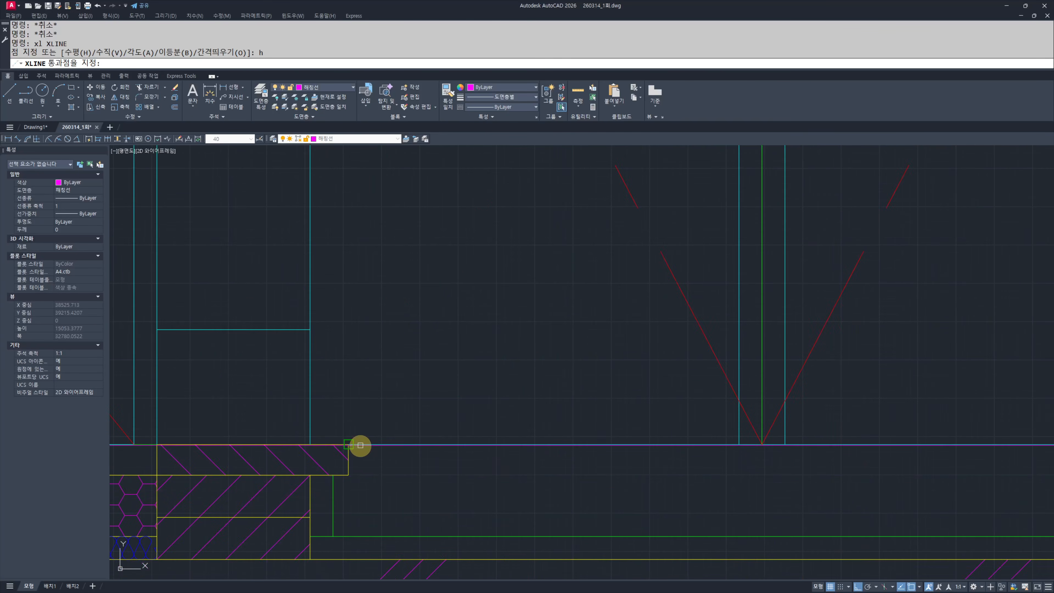
{"action": "left_click", "coordinate": [350, 447]}
{"action": "scroll", "coordinate": [640, 525], "scroll_direction": "down", "scroll_amount": 8}
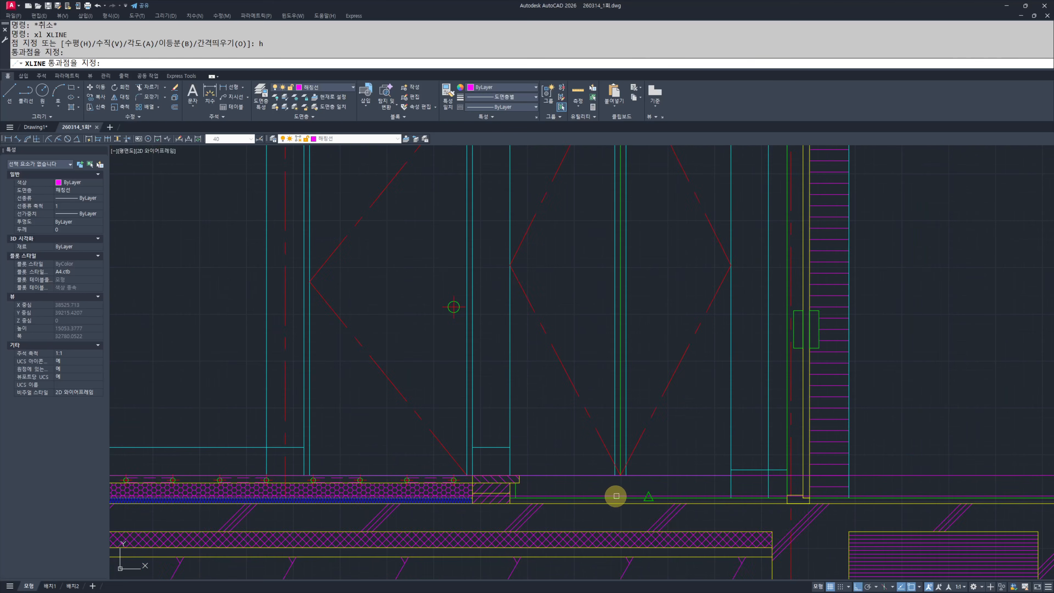
{"action": "scroll", "coordinate": [639, 383], "scroll_direction": "up", "scroll_amount": 2}
{"action": "scroll", "coordinate": [639, 383], "scroll_direction": "up", "scroll_amount": 6}
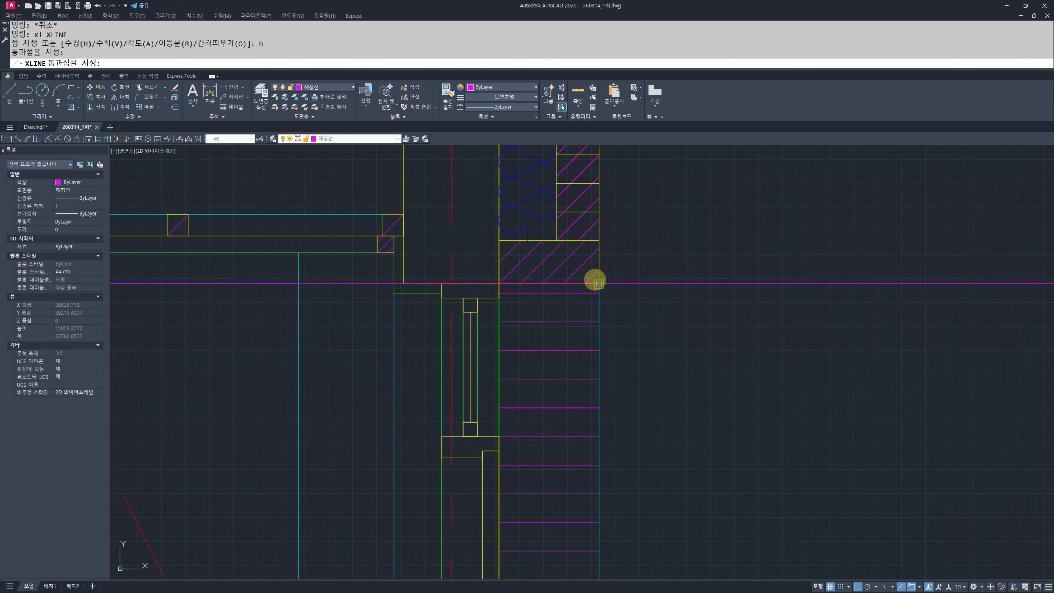
{"action": "key", "text": "Escape"}
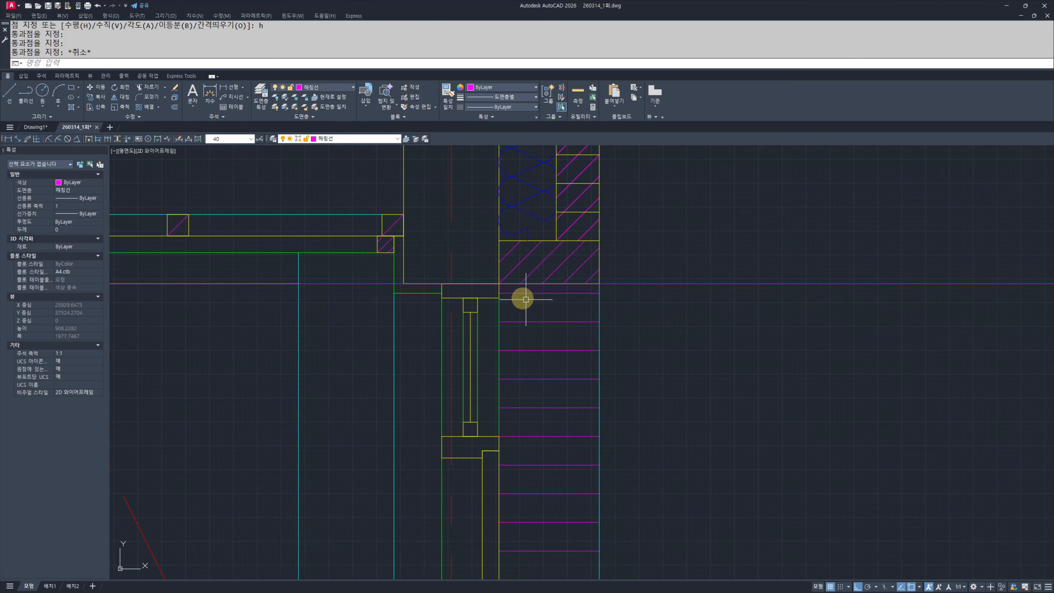
Step: Offset the horizontal floor-level construction line 900 upward to mark the window sill height in the elevation
{"action": "scroll", "coordinate": [722, 292], "scroll_direction": "down", "scroll_amount": 7}
{"action": "mouse_move", "coordinate": [816, 337]}
{"action": "middle_mouse_down"}
{"action": "mouse_move", "coordinate": [776, 321]}
{"action": "mouse_move", "coordinate": [640, 324]}
{"action": "mouse_move", "coordinate": [501, 353]}
{"action": "middle_mouse_up"}
{"action": "scroll", "coordinate": [478, 360], "scroll_direction": "up", "scroll_amount": 2}
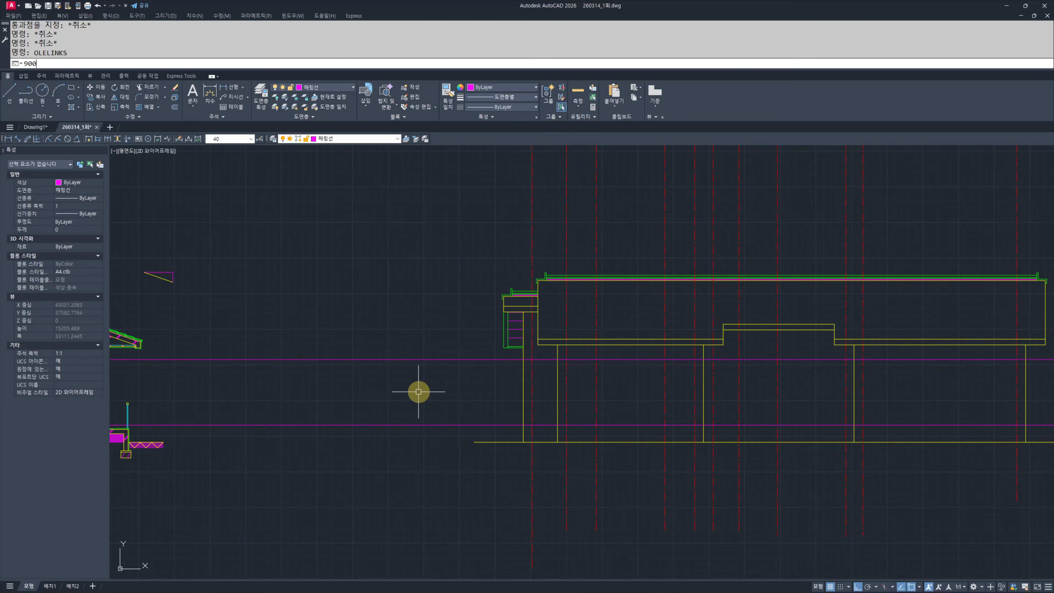
{"action": "key", "text": "Return"}
{"action": "type", "text": "o"}
{"action": "key", "text": "Return"}
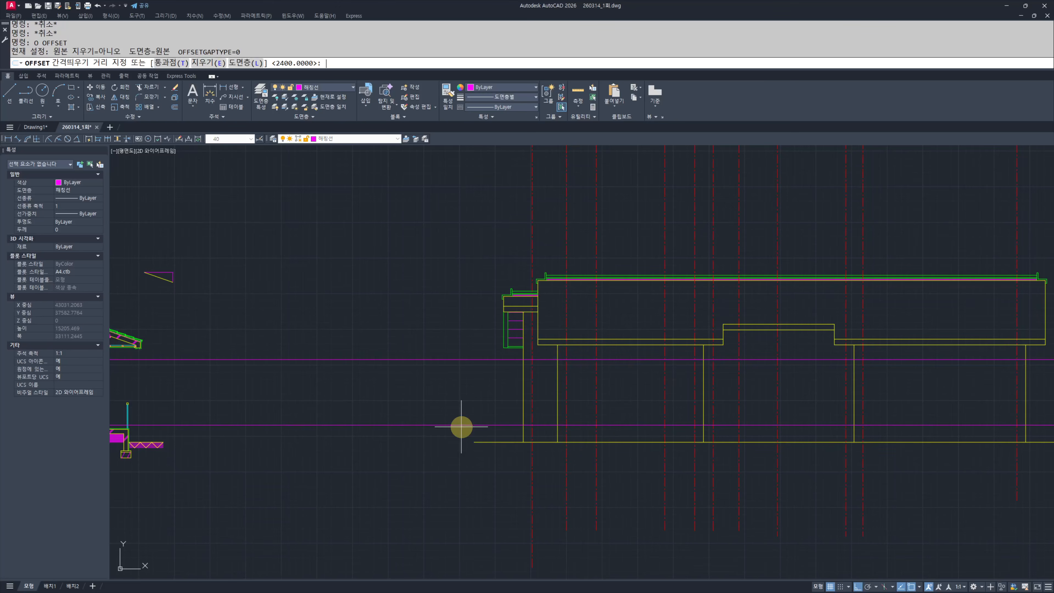
{"action": "type", "text": "900"}
{"action": "key", "text": "Return"}
{"action": "left_click", "coordinate": [494, 426]}
{"action": "left_click", "coordinate": [496, 401]}
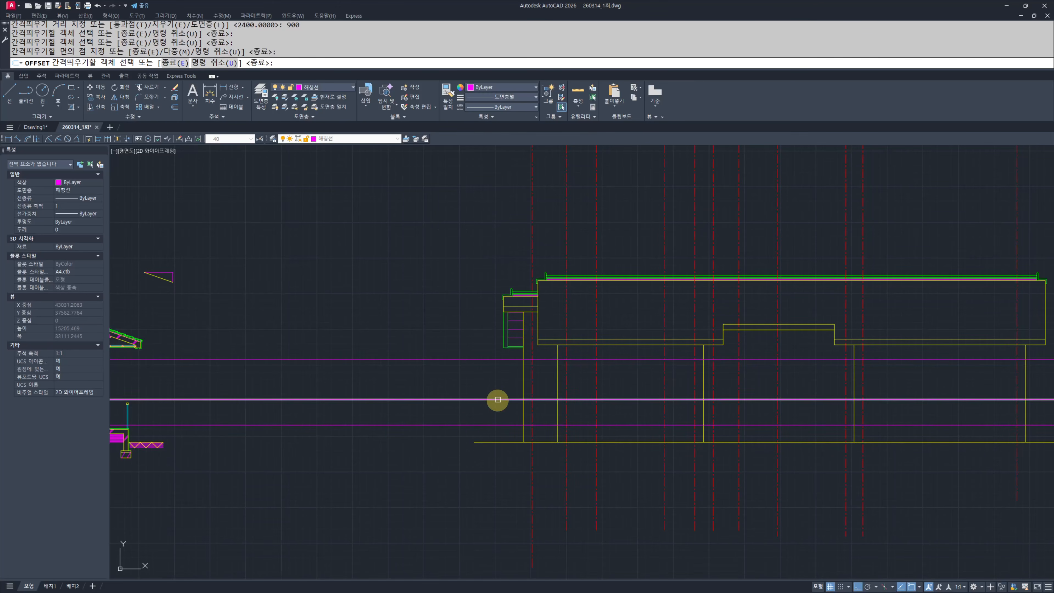
{"action": "key", "text": "Escape"}
{"action": "key", "text": "Escape"}
Step: Draw a rectangle for the elevation's leftmost window between its two vertical guide lines, from the sill line up to the head line
{"action": "scroll", "coordinate": [641, 411], "scroll_direction": "up", "scroll_amount": 4}
{"action": "middle_click_drag", "start_coordinate": [640, 411], "coordinate": [632, 426]}
{"action": "type", "text": "rec"}
{"action": "key", "text": "Return"}
{"action": "left_click", "coordinate": [516, 414]}
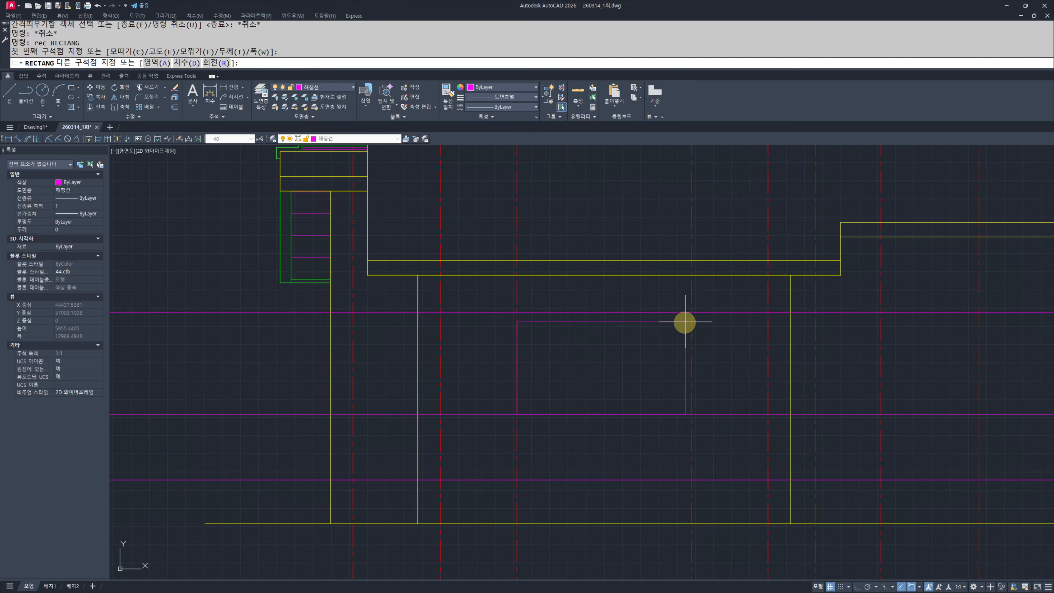
{"action": "left_click", "coordinate": [691, 313]}
{"action": "key", "text": "Escape"}
{"action": "key", "text": "Escape"}
{"action": "scroll", "coordinate": [725, 416], "scroll_direction": "down", "scroll_amount": 2}
{"action": "scroll", "coordinate": [671, 402], "scroll_direction": "up", "scroll_amount": 2}
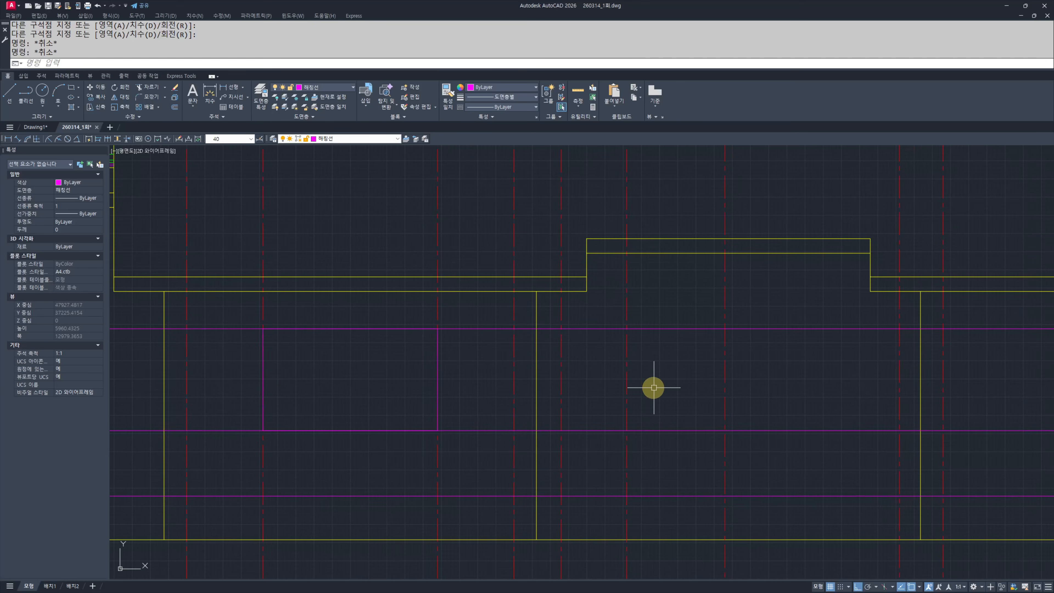
{"action": "type", "text": "o"}
{"action": "key", "text": "Return"}
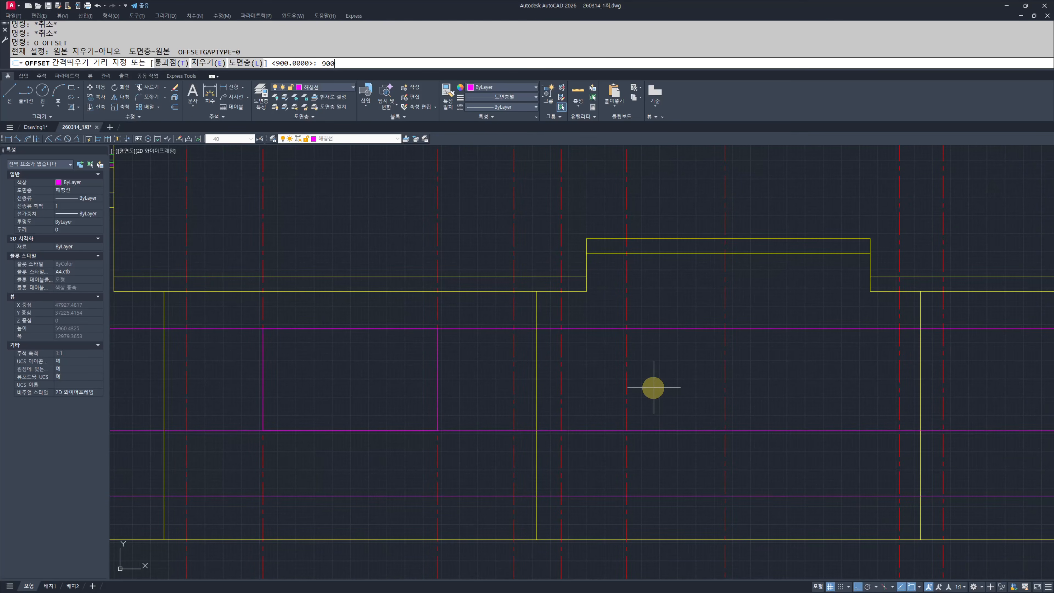
{"action": "type", "text": "900"}
{"action": "key", "text": "Return"}
{"action": "left_click", "coordinate": [683, 337]}
{"action": "left_click", "coordinate": [682, 331]}
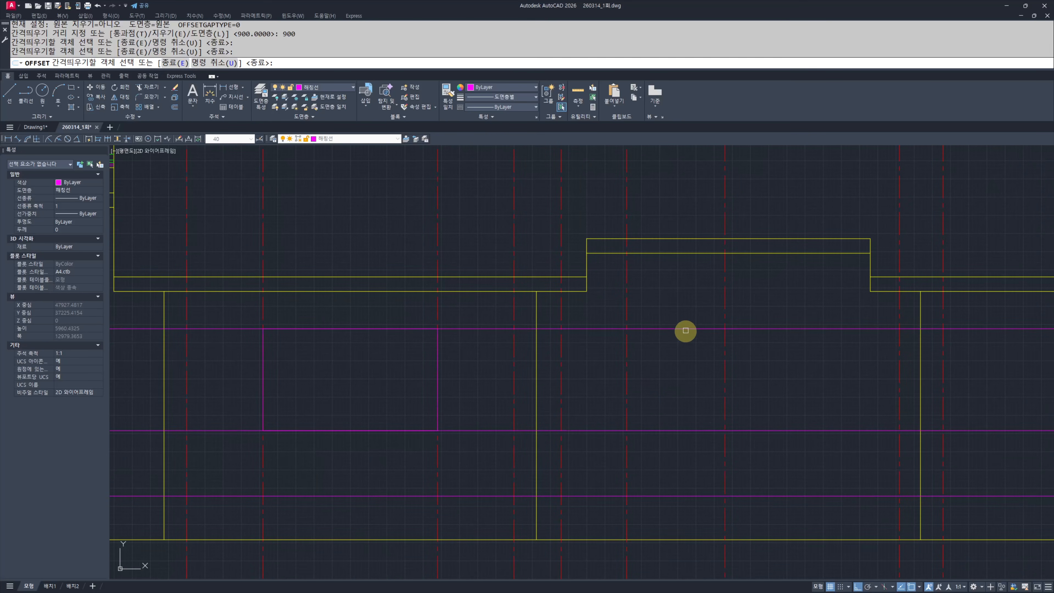
{"action": "key", "text": "Return"}
Step: Offset the horizontal window-head line 600 downward to mark the small middle window's sill
{"action": "key", "text": "Return"}
{"action": "type", "text": "600"}
{"action": "key", "text": "Return"}
{"action": "left_click", "coordinate": [670, 331]}
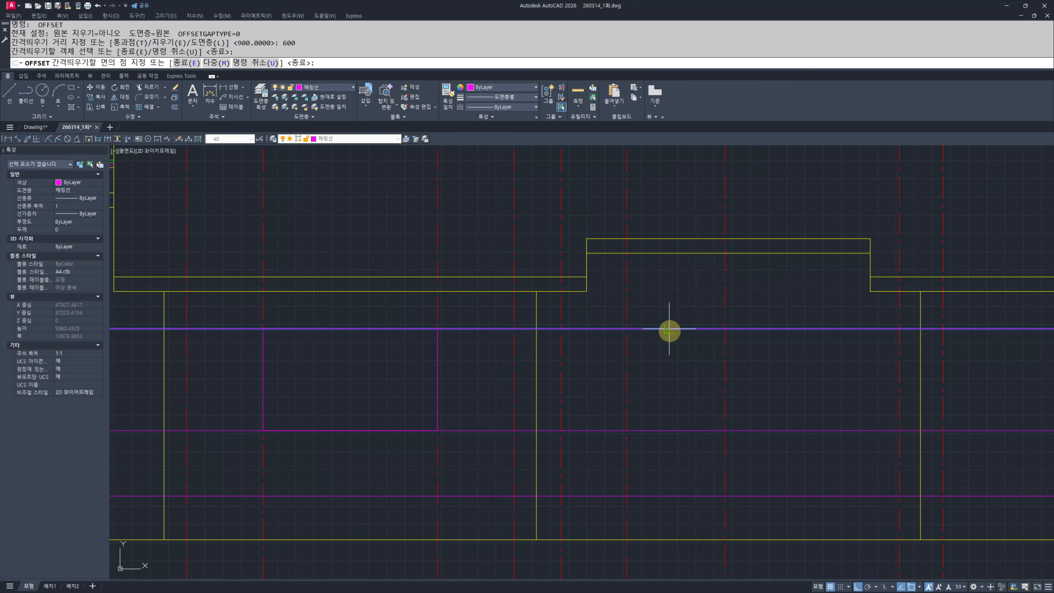
{"action": "left_click", "coordinate": [687, 344]}
{"action": "key", "text": "Escape"}
{"action": "key", "text": "Escape"}
Step: Draw a rectangle between the head line and the 600 offset line, spanning the study window's left guide and the neighbouring guide
{"action": "scroll", "coordinate": [690, 343], "scroll_direction": "up", "scroll_amount": 2}
{"action": "key", "text": "Return"}
{"action": "left_click", "coordinate": [592, 388]}
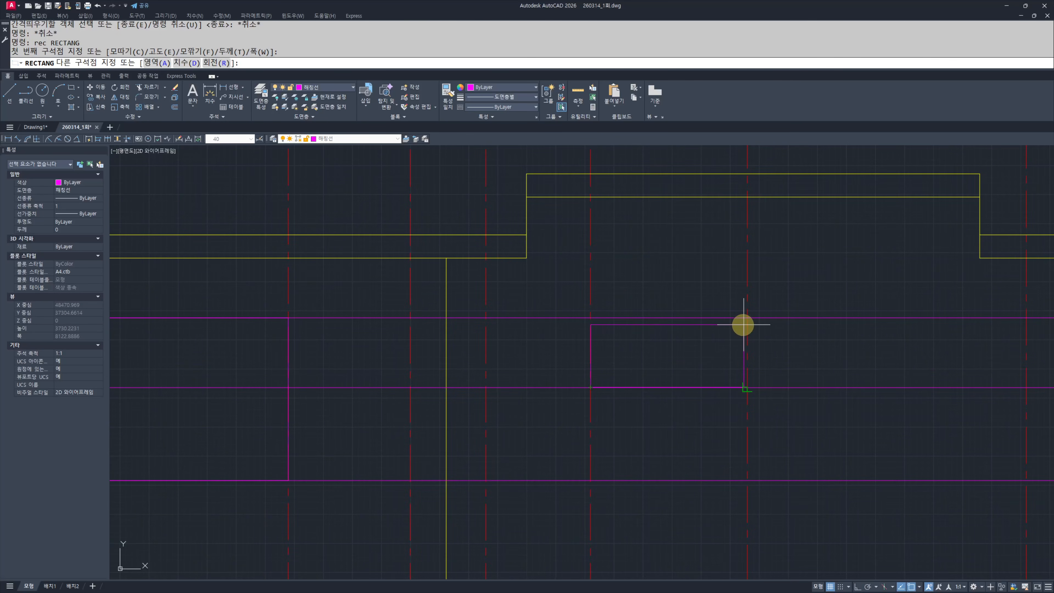
{"action": "left_click", "coordinate": [748, 317]}
{"action": "key", "text": "Escape"}
{"action": "key", "text": "Escape"}
Step: Erase the horizontal sill guide lines of the small and leftmost windows, keeping the head and floor lines
{"action": "left_click", "coordinate": [822, 413]}
{"action": "left_click", "coordinate": [830, 439]}
{"action": "scroll", "coordinate": [830, 439], "scroll_direction": "down", "scroll_amount": 2}
{"action": "type", "text": "e"}
{"action": "key", "text": "Return"}
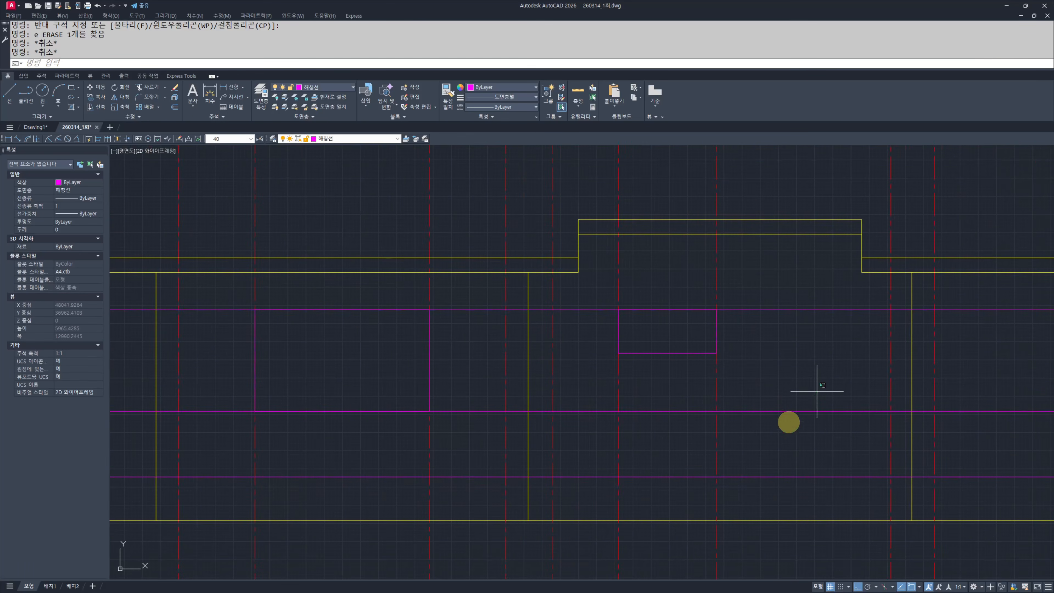
{"action": "key", "text": "Escape"}
{"action": "key", "text": "Escape"}
Step: Compare the window rectangles in the elevation with the window positions in the floor plan
{"action": "middle_click_drag", "start_coordinate": [333, 415], "coordinate": [514, 434]}
{"action": "middle_click_drag", "start_coordinate": [660, 375], "coordinate": [430, 418]}
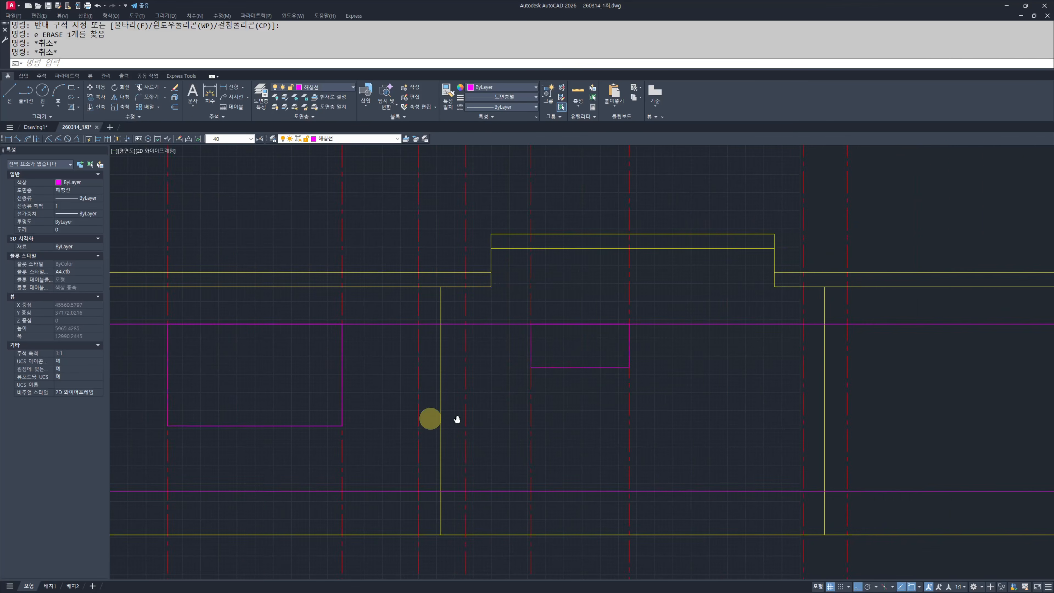
{"action": "scroll", "coordinate": [635, 400], "scroll_direction": "down", "scroll_amount": 2}
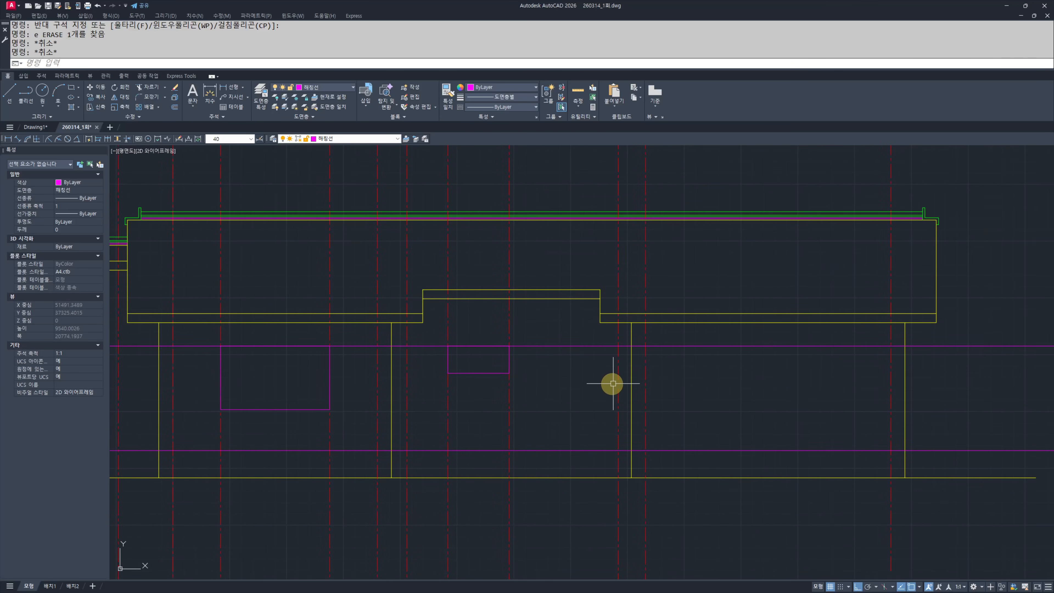
{"action": "scroll", "coordinate": [613, 383], "scroll_direction": "down", "scroll_amount": 4}
{"action": "scroll", "coordinate": [600, 384], "scroll_direction": "up", "scroll_amount": 6}
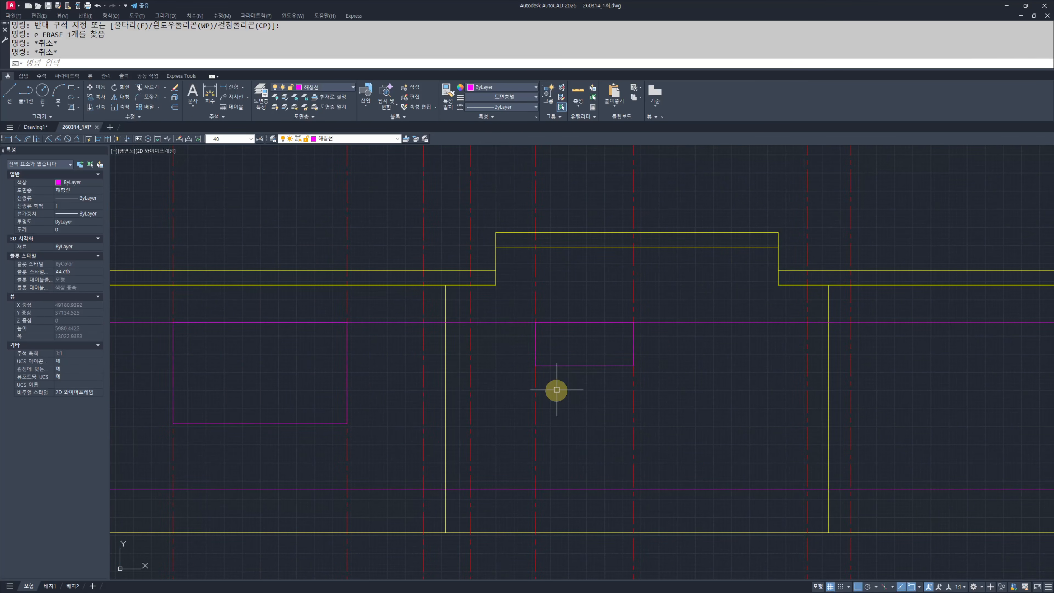
{"action": "scroll", "coordinate": [680, 349], "scroll_direction": "down", "scroll_amount": 6}
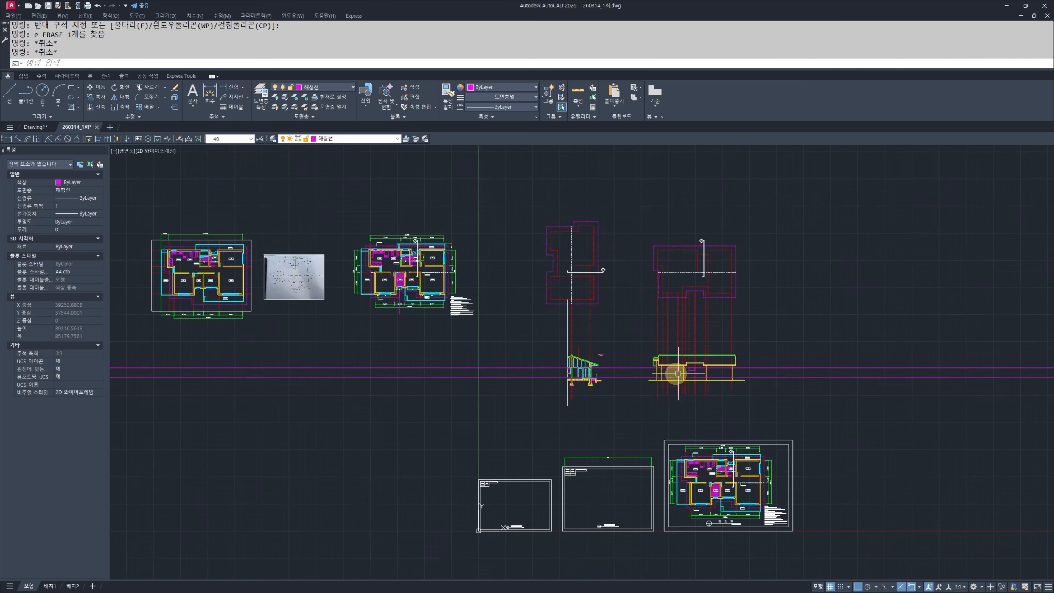
{"action": "scroll", "coordinate": [640, 376], "scroll_direction": "up", "scroll_amount": 3}
{"action": "middle_click_drag", "start_coordinate": [470, 354], "coordinate": [500, 367]}
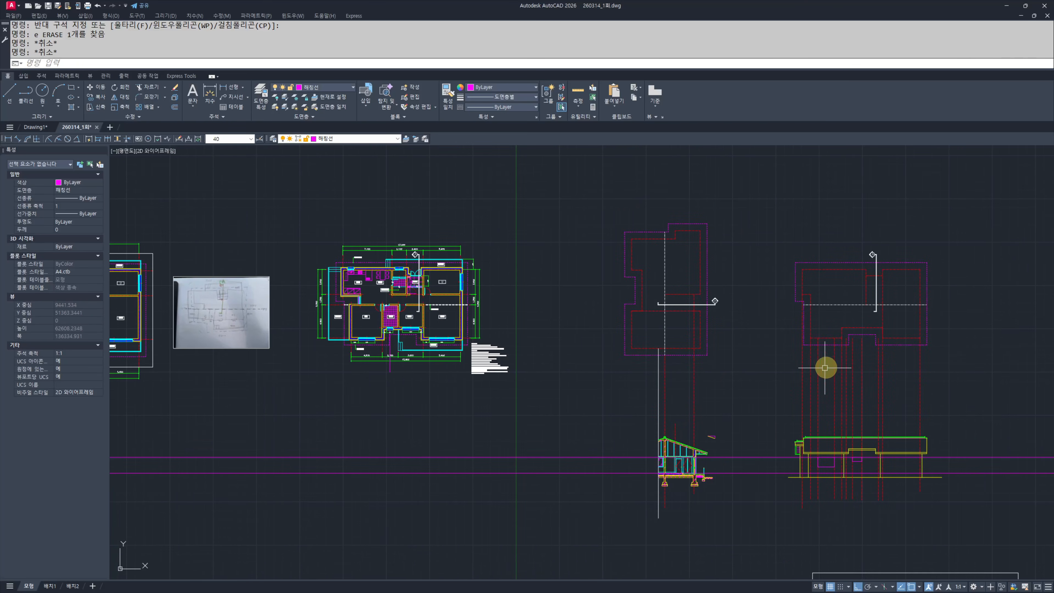
{"action": "scroll", "coordinate": [800, 365], "scroll_direction": "up", "scroll_amount": 5}
{"action": "middle_click_drag", "start_coordinate": [740, 424], "coordinate": [749, 445]}
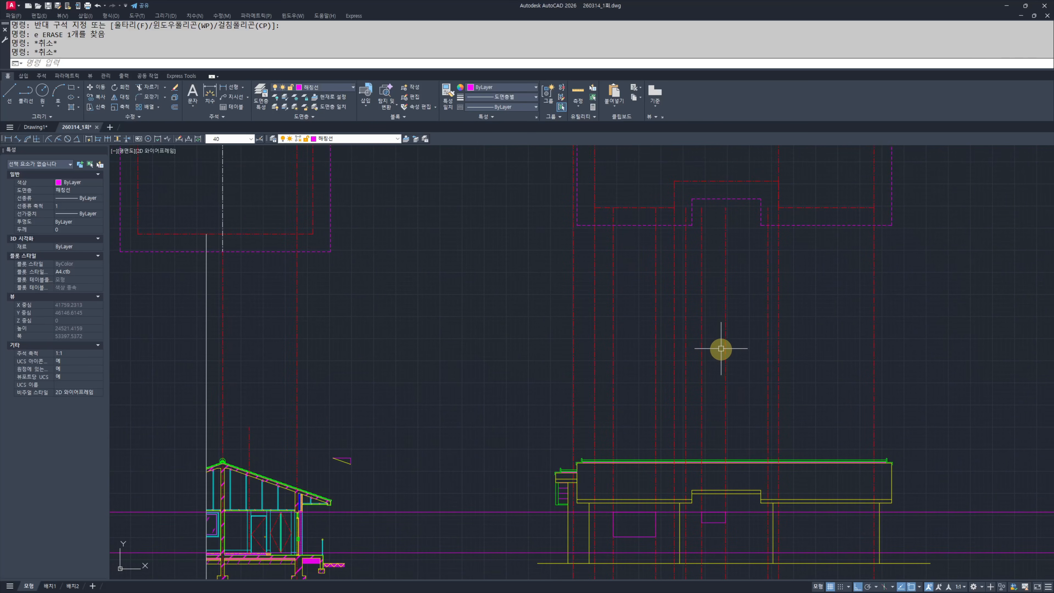
Step: Move the small window rectangle left so its upper-left corner sits on the adjacent vertical guide line at head height
{"action": "scroll", "coordinate": [720, 452], "scroll_direction": "up", "scroll_amount": 4}
{"action": "left_click", "coordinate": [727, 426]}
{"action": "scroll", "coordinate": [730, 432], "scroll_direction": "up", "scroll_amount": 3}
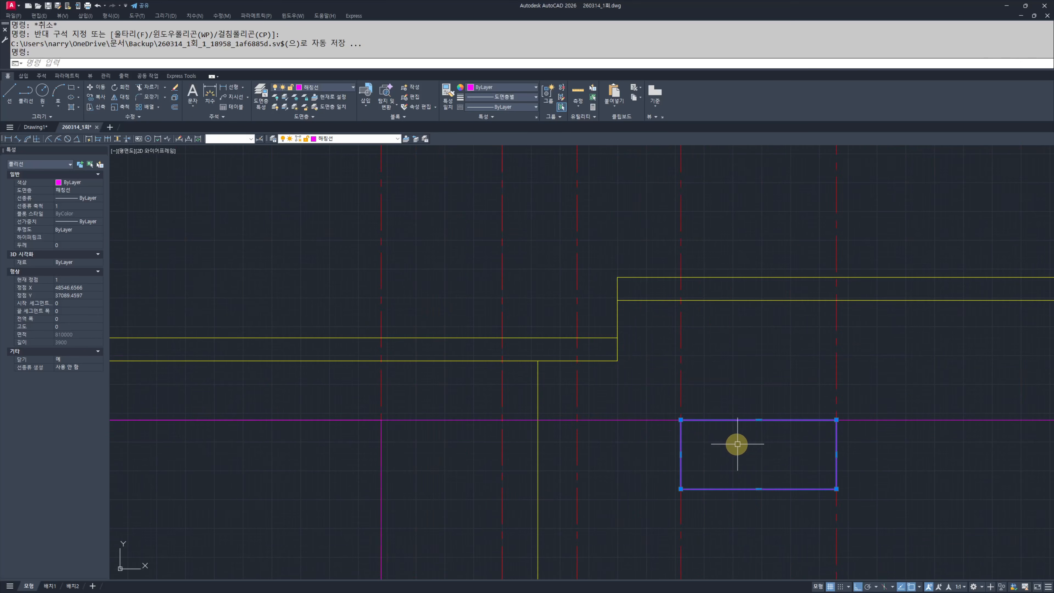
{"action": "type", "text": "m"}
{"action": "key", "text": "Return"}
{"action": "left_click", "coordinate": [680, 420]}
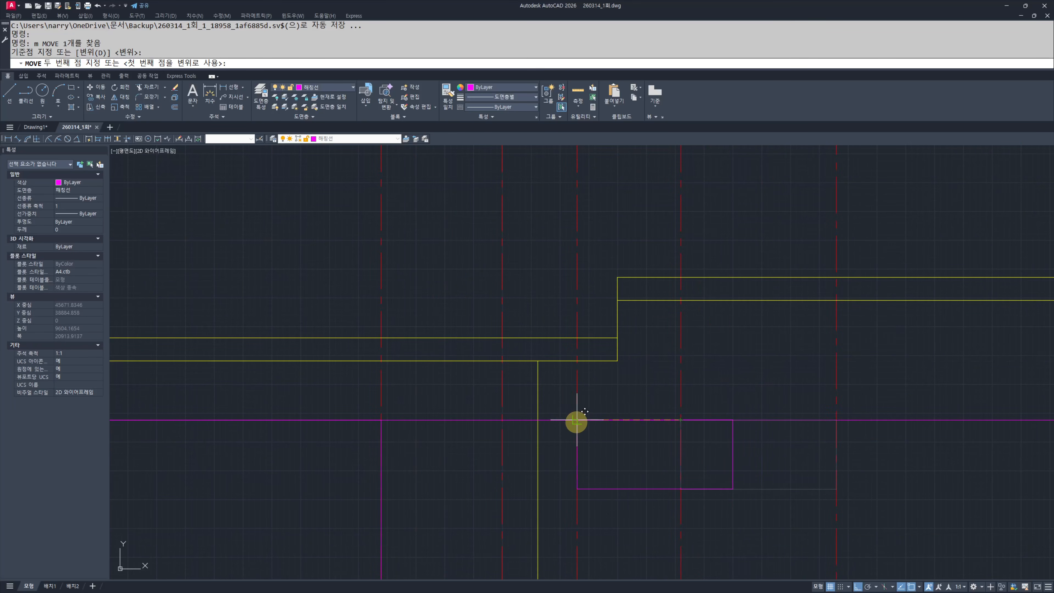
{"action": "left_click", "coordinate": [577, 422]}
Step: Stretch the small window rectangle's right side back to the next vertical guide line, narrowing the window
{"action": "type", "text": "s"}
{"action": "key", "text": "Return"}
{"action": "left_click", "coordinate": [741, 490]}
{"action": "left_click", "coordinate": [704, 386]}
{"action": "key", "text": "Return"}
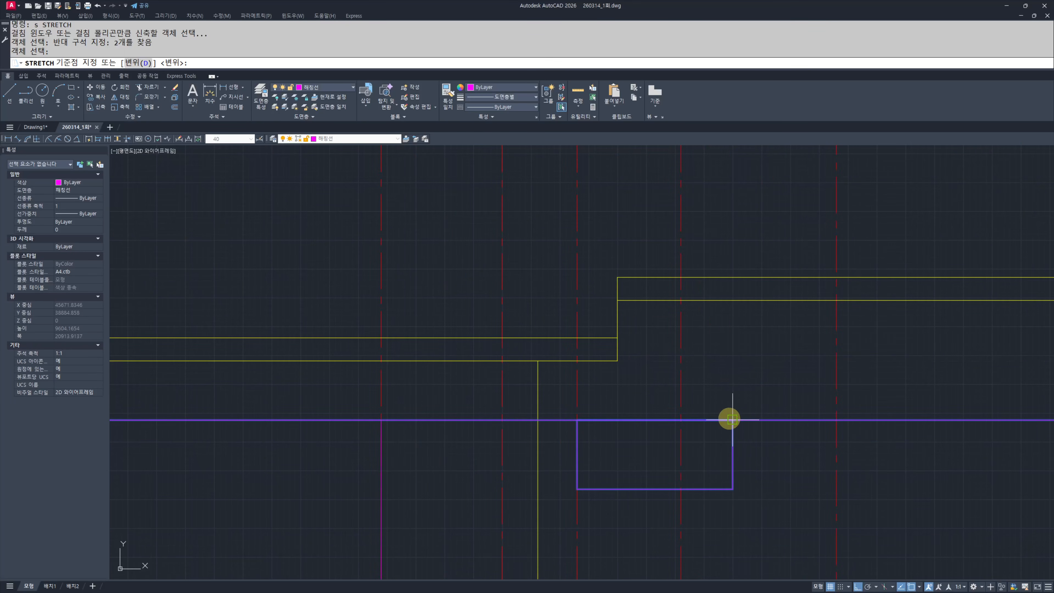
{"action": "left_click", "coordinate": [733, 420]}
{"action": "key", "text": "Escape"}
{"action": "key", "text": "Escape"}
{"action": "scroll", "coordinate": [574, 431], "scroll_direction": "down", "scroll_amount": 3}
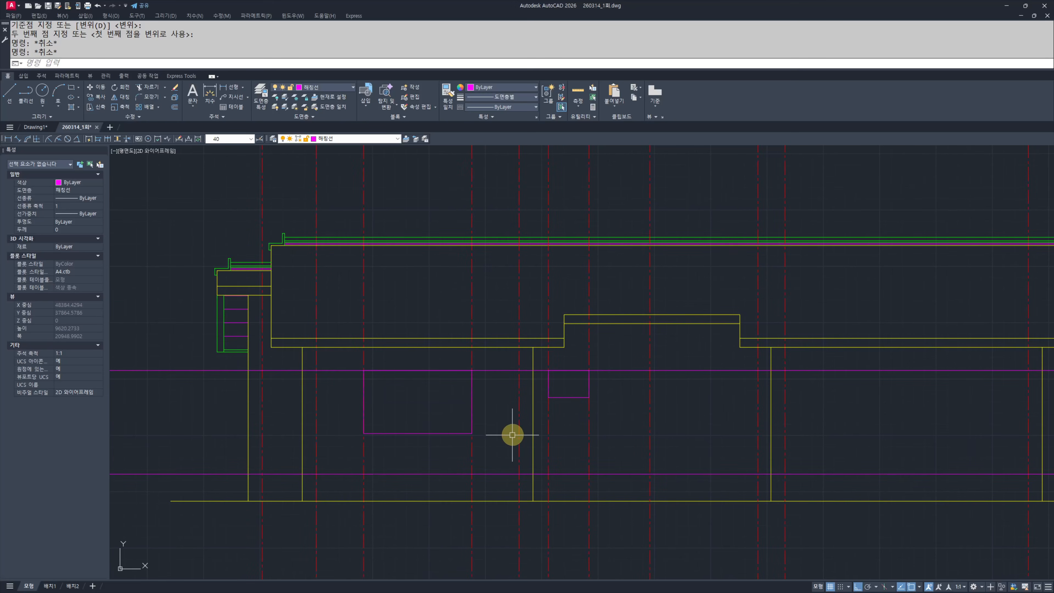
Step: Draw a horizontal helper line from the leftmost window's lower edge to the right, past the study window's guide lines
{"action": "type", "text": "l"}
{"action": "key", "text": "Return"}
{"action": "left_click", "coordinate": [444, 438]}
{"action": "key", "text": "Escape"}
{"action": "key", "text": "Escape"}
{"action": "scroll", "coordinate": [747, 419], "scroll_direction": "up", "scroll_amount": 2}
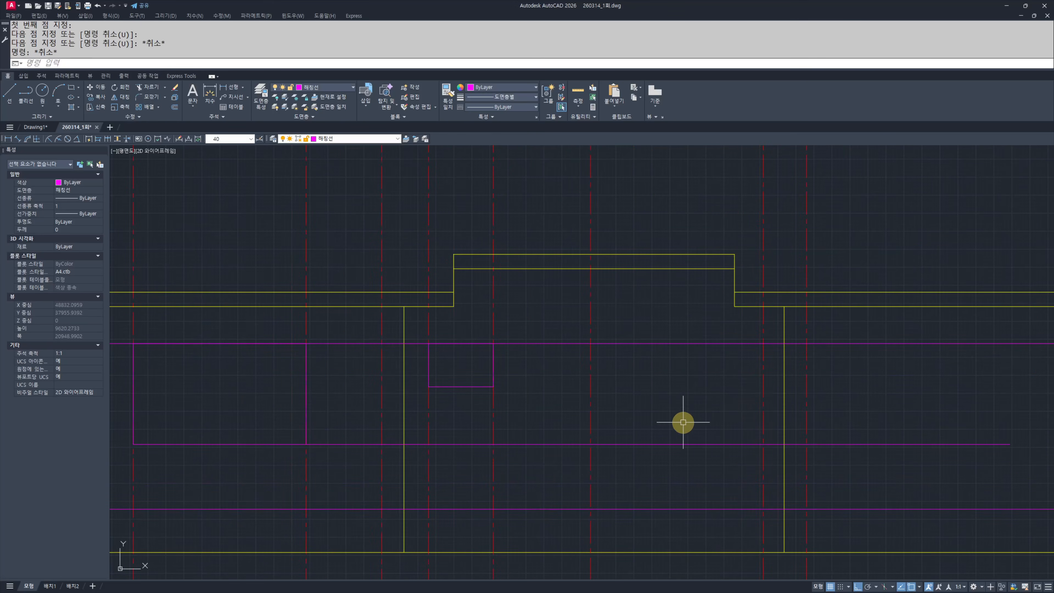
Step: Draw a rectangle for the study window between its two vertical guide lines, from the helper line up to the head line
{"action": "key", "text": "Return"}
{"action": "left_click", "coordinate": [589, 445]}
{"action": "left_click", "coordinate": [762, 344]}
{"action": "key", "text": "Escape"}
{"action": "key", "text": "Escape"}
Step: Erase the horizontal helper line running along the windows' sill height
{"action": "left_click", "coordinate": [906, 410]}
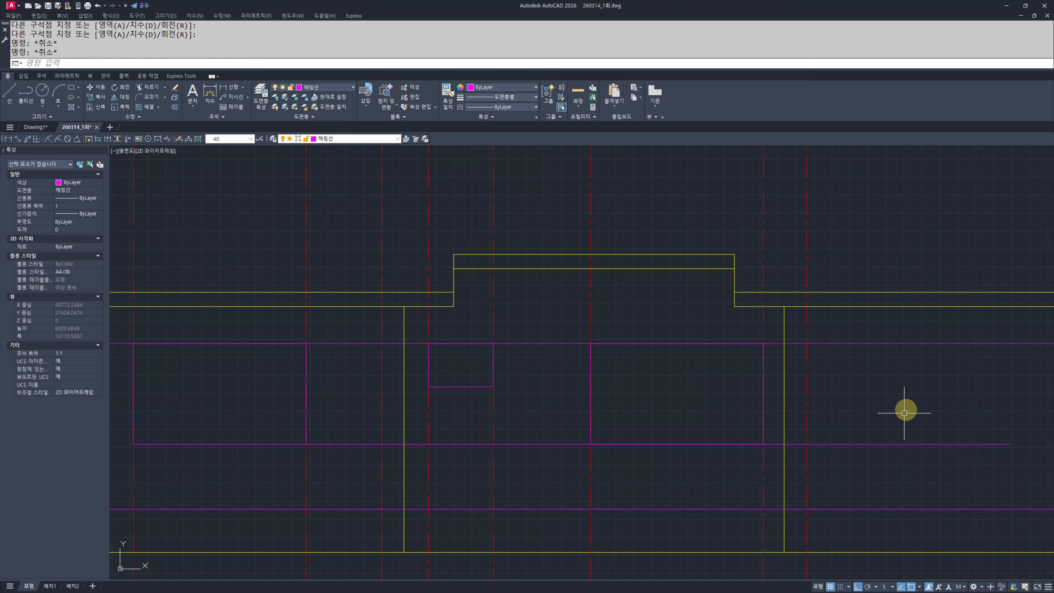
{"action": "left_click", "coordinate": [859, 447]}
{"action": "type", "text": "e"}
{"action": "key", "text": "Return"}
{"action": "key", "text": "Escape"}
{"action": "key", "text": "Escape"}
Step: Erase the six vertical guide lines marking the side edges of the three drawn windows, leaving the centrelines
{"action": "scroll", "coordinate": [895, 457], "scroll_direction": "down", "scroll_amount": 3}
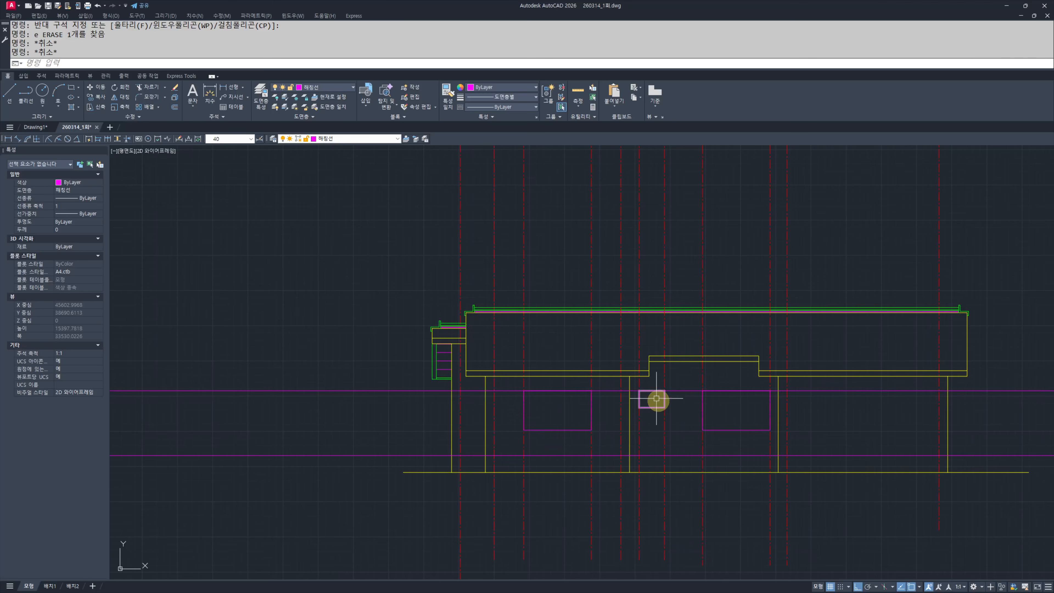
{"action": "scroll", "coordinate": [652, 420], "scroll_direction": "down", "scroll_amount": 3}
{"action": "scroll", "coordinate": [612, 461], "scroll_direction": "up", "scroll_amount": 5}
{"action": "left_click", "coordinate": [785, 447]}
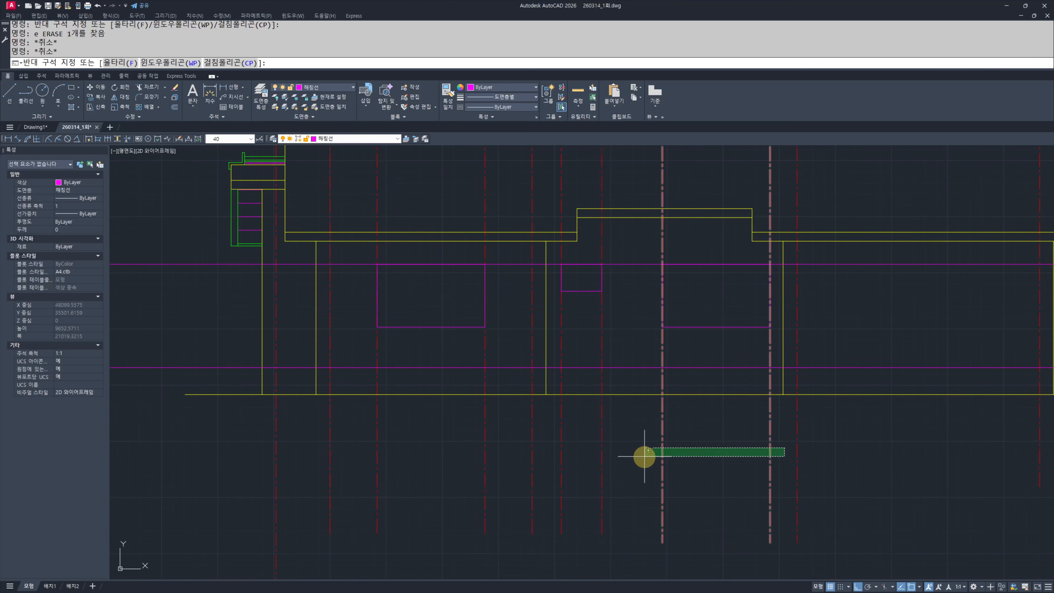
{"action": "left_click", "coordinate": [644, 456]}
{"action": "type", "text": "e"}
{"action": "key", "text": "Return"}
{"action": "left_click", "coordinate": [614, 452]}
{"action": "left_click", "coordinate": [548, 459]}
{"action": "key", "text": "e"}
{"action": "key", "text": "Return"}
{"action": "left_click", "coordinate": [494, 442]}
{"action": "left_click", "coordinate": [361, 446]}
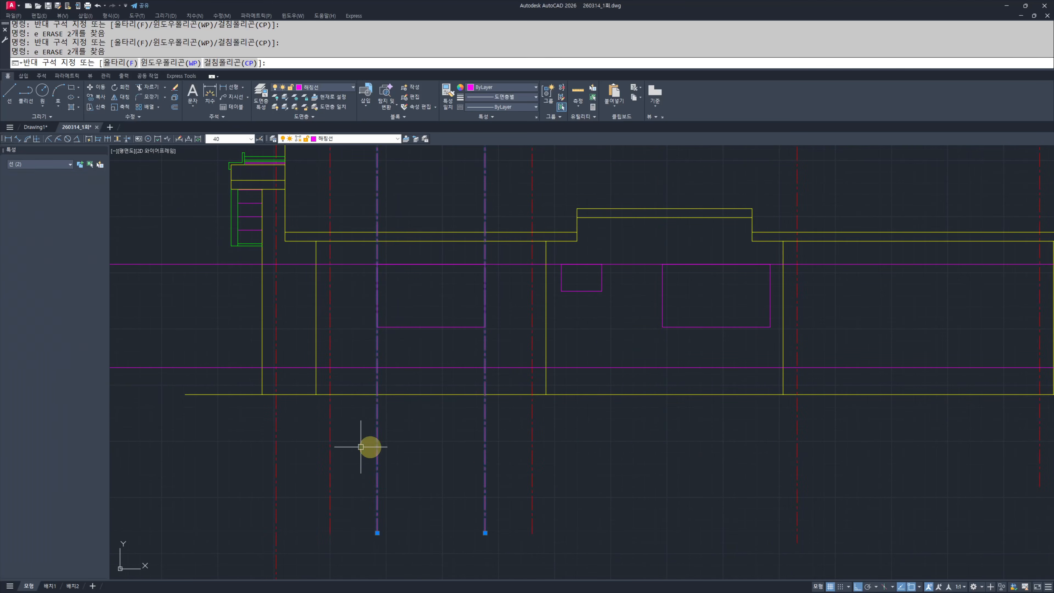
{"action": "type", "text": "e"}
{"action": "key", "text": "Return"}
{"action": "key", "text": "Escape"}
{"action": "key", "text": "Escape"}
{"action": "type", "text": "o"}
{"action": "key", "text": "Return"}
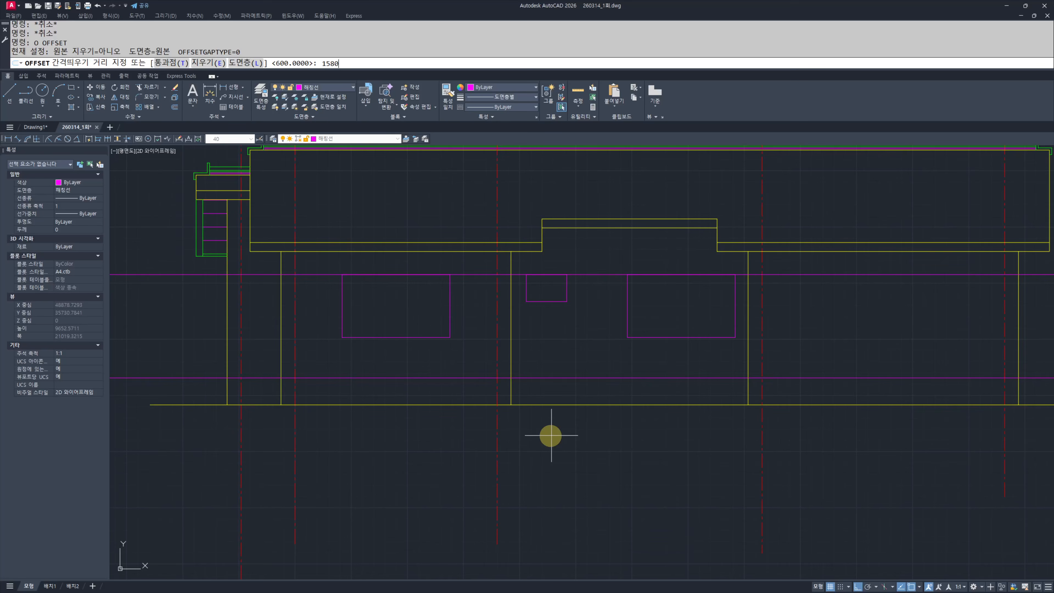
{"action": "type", "text": "1580"}
{"action": "key", "text": "Return"}
{"action": "key", "text": "Escape"}
{"action": "key", "text": "Escape"}
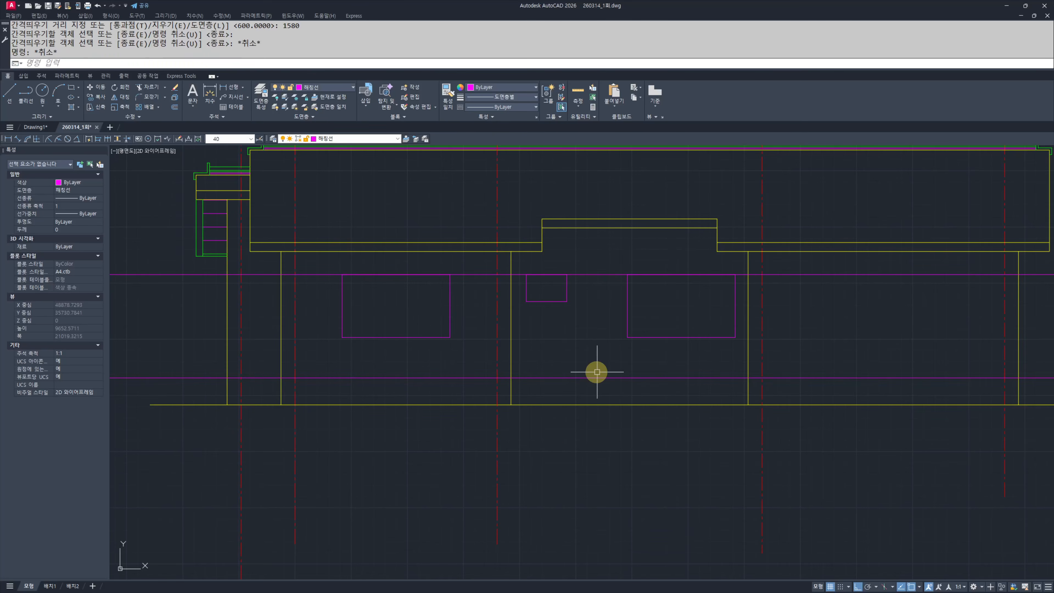
Step: Offset the horizontal floor-level construction line 150 upward in the elevation
{"action": "type", "text": "o"}
{"action": "key", "text": "Return"}
{"action": "type", "text": "150"}
{"action": "key", "text": "Return"}
{"action": "left_click", "coordinate": [591, 376]}
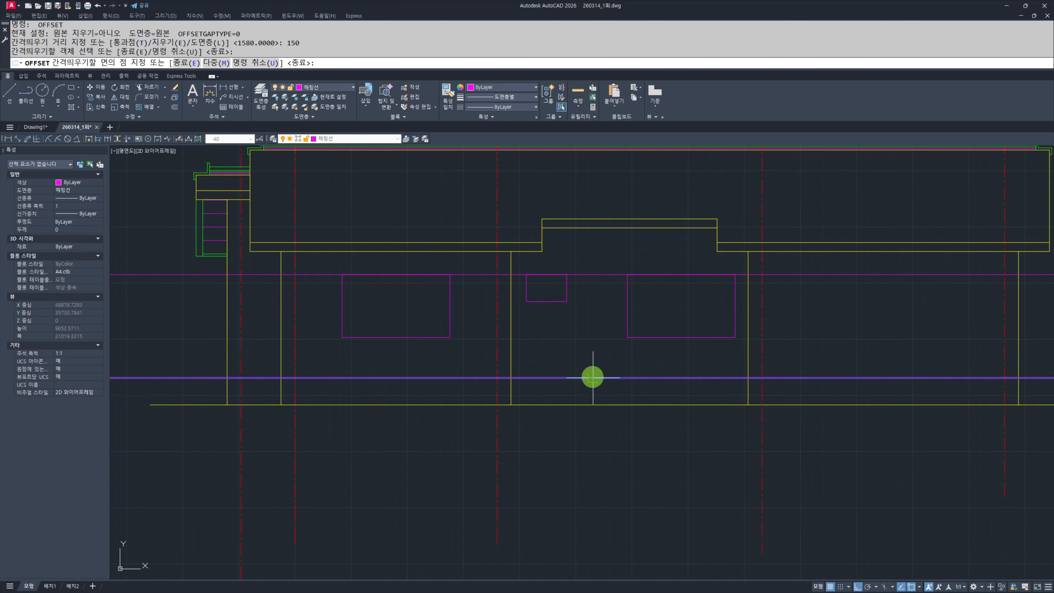
{"action": "left_click", "coordinate": [584, 352]}
{"action": "key", "text": "Escape"}
{"action": "key", "text": "Escape"}
{"action": "middle_click_drag", "start_coordinate": [812, 356], "coordinate": [671, 406]}
{"action": "type", "text": "rec"}
{"action": "key", "text": "Return"}
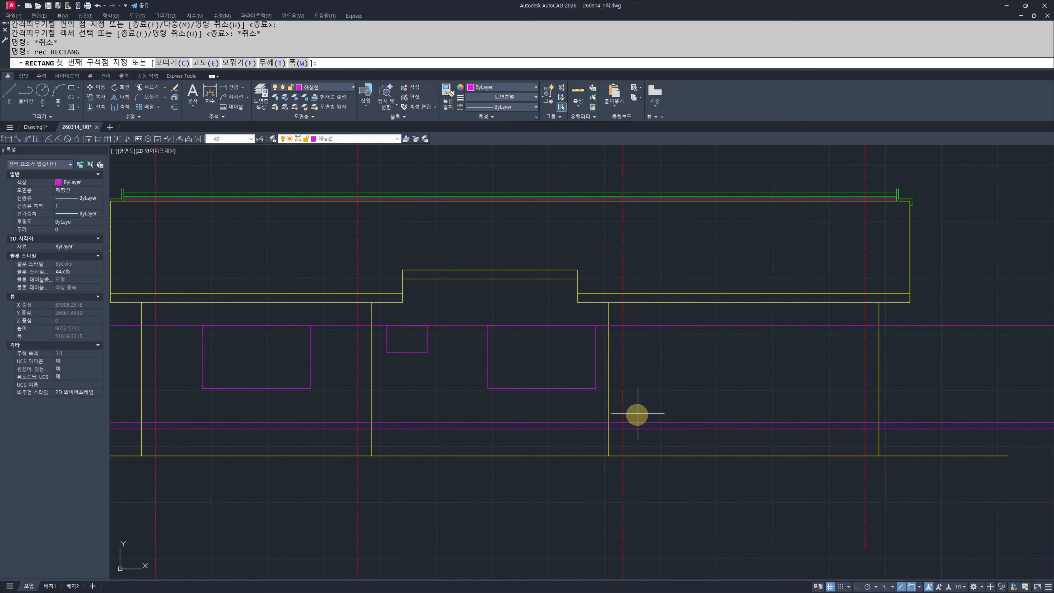
{"action": "key", "text": "Escape"}
{"action": "key", "text": "Escape"}
Step: Check the living-room window's width and its distance from the centreline in the dimensioned floor plan
{"action": "scroll", "coordinate": [679, 411], "scroll_direction": "down", "scroll_amount": 3}
{"action": "middle_click_drag", "start_coordinate": [224, 344], "coordinate": [512, 426]}
{"action": "type", "text": "`"}
{"action": "middle_click_drag", "start_coordinate": [246, 279], "coordinate": [371, 309]}
{"action": "scroll", "coordinate": [371, 308], "scroll_direction": "up", "scroll_amount": 2}
{"action": "scroll", "coordinate": [371, 309], "scroll_direction": "up", "scroll_amount": 1}
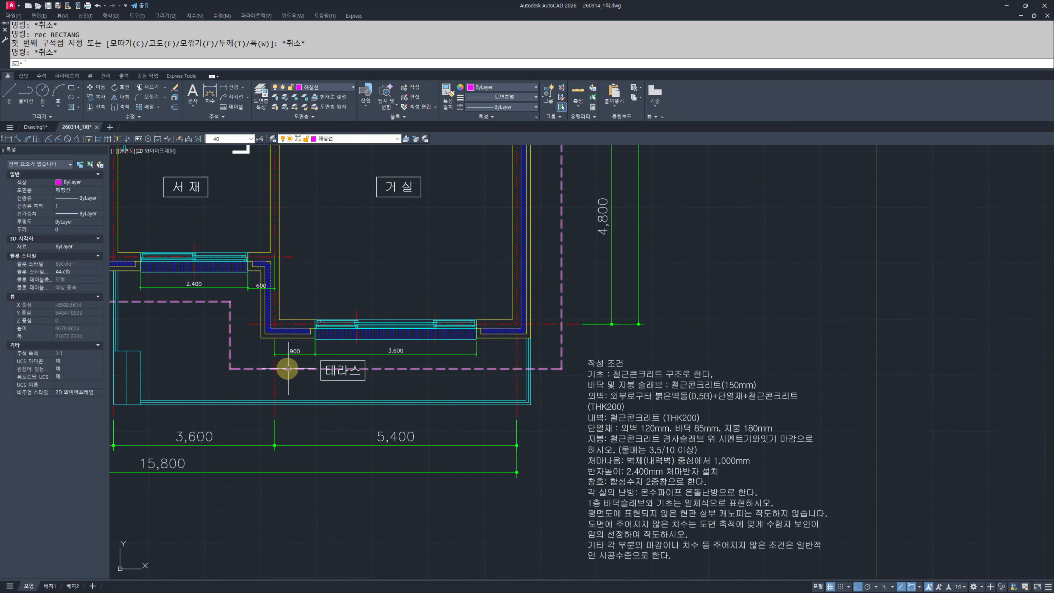
{"action": "scroll", "coordinate": [282, 365], "scroll_direction": "down", "scroll_amount": 3}
{"action": "middle_click_drag", "start_coordinate": [550, 412], "coordinate": [452, 377]}
{"action": "type", "text": "o"}
{"action": "key", "text": "Return"}
{"action": "type", "text": "900"}
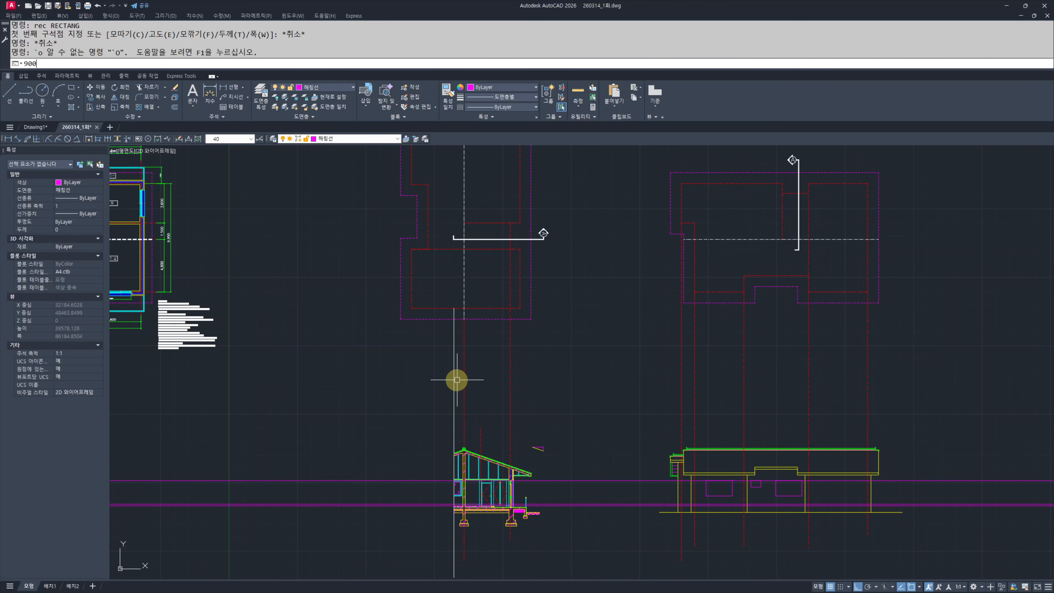
{"action": "key", "text": "Return"}
{"action": "key", "text": "Escape"}
Step: Offset the elevation's centreline between study and living room 900 to the right to mark the living-room window's left edge
{"action": "type", "text": "o"}
{"action": "key", "text": "Return"}
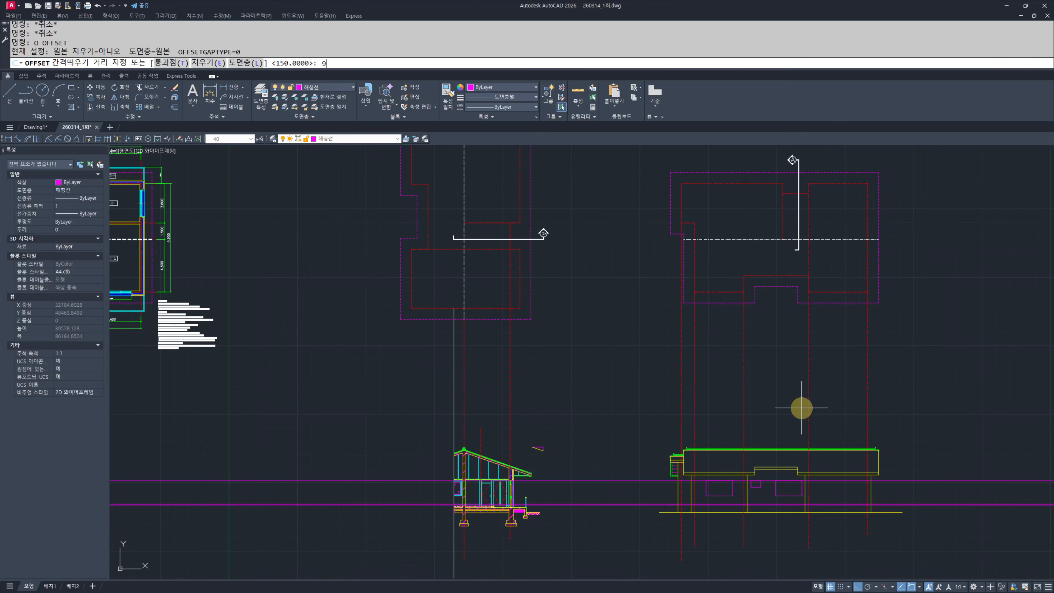
{"action": "type", "text": "900"}
{"action": "key", "text": "Return"}
{"action": "key", "text": "Escape"}
{"action": "key", "text": "Escape"}
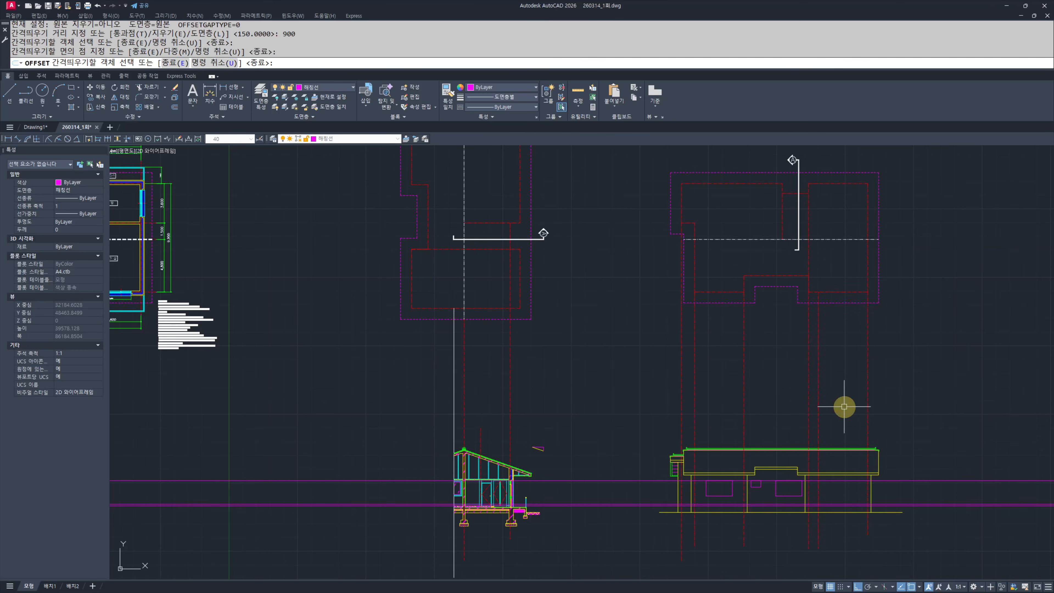
Step: Offset the living-room window's left-edge guide line 3600 to the right to mark its right edge
{"action": "key", "text": "Return"}
{"action": "type", "text": "3600"}
{"action": "key", "text": "Return"}
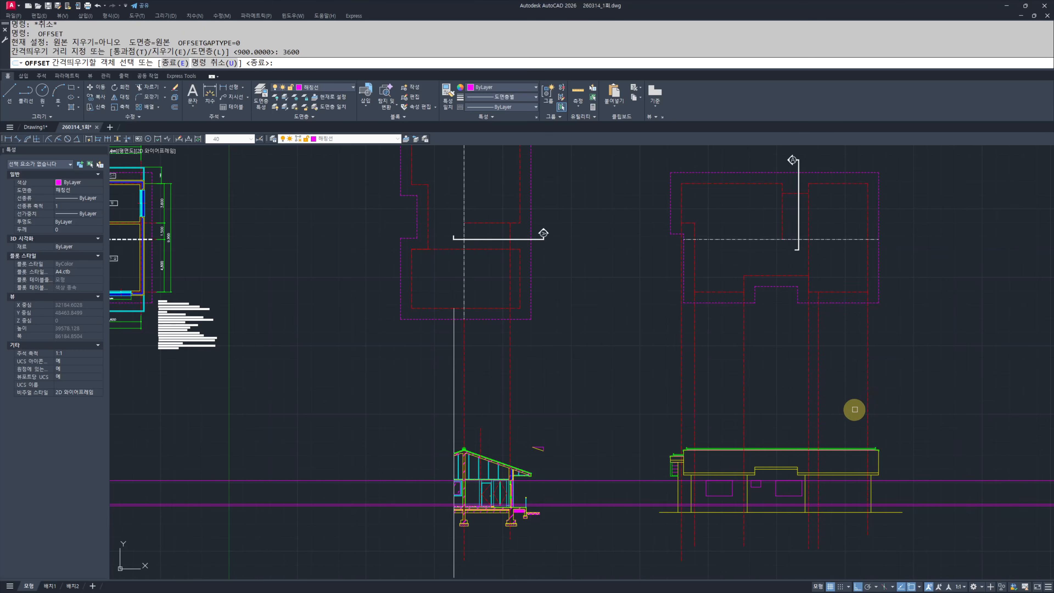
{"action": "left_click", "coordinate": [821, 410]}
{"action": "left_click", "coordinate": [857, 412]}
{"action": "key", "text": "Escape"}
{"action": "key", "text": "Escape"}
Step: Try to outline the living-room window as a rectangle between its two vertical guide lines in the elevation
{"action": "scroll", "coordinate": [840, 525], "scroll_direction": "up", "scroll_amount": 6}
{"action": "middle_click_drag", "start_coordinate": [863, 478], "coordinate": [758, 509]}
{"action": "type", "text": "rec"}
{"action": "key", "text": "Return"}
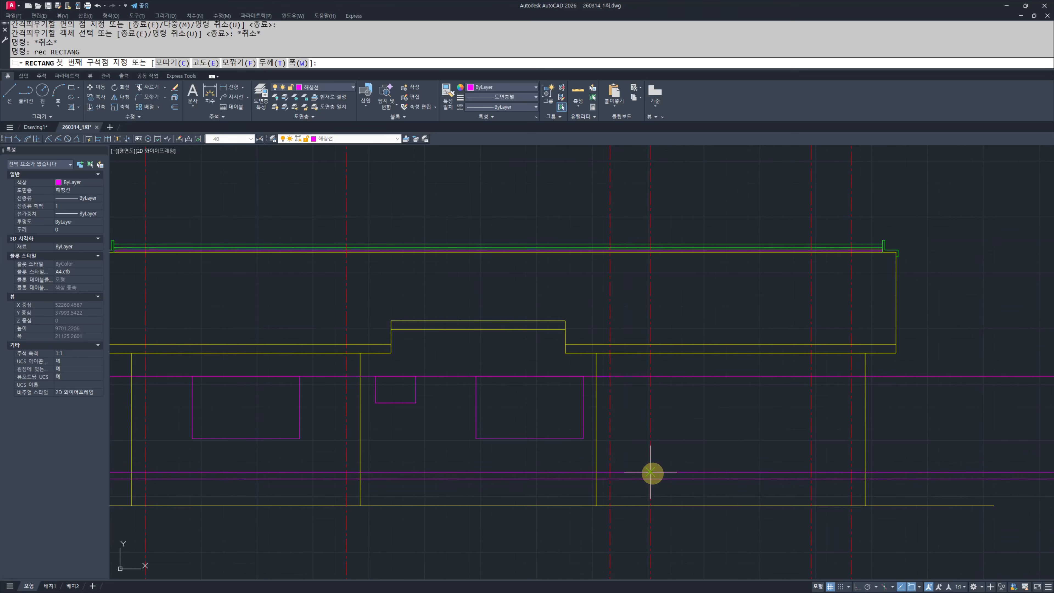
{"action": "left_click", "coordinate": [650, 472]}
{"action": "left_click", "coordinate": [811, 377]}
{"action": "key", "text": "F8"}
Step: Erase the faulty rectangle lying on the living-room window's left-edge guide line
{"action": "left_click", "coordinate": [646, 411]}
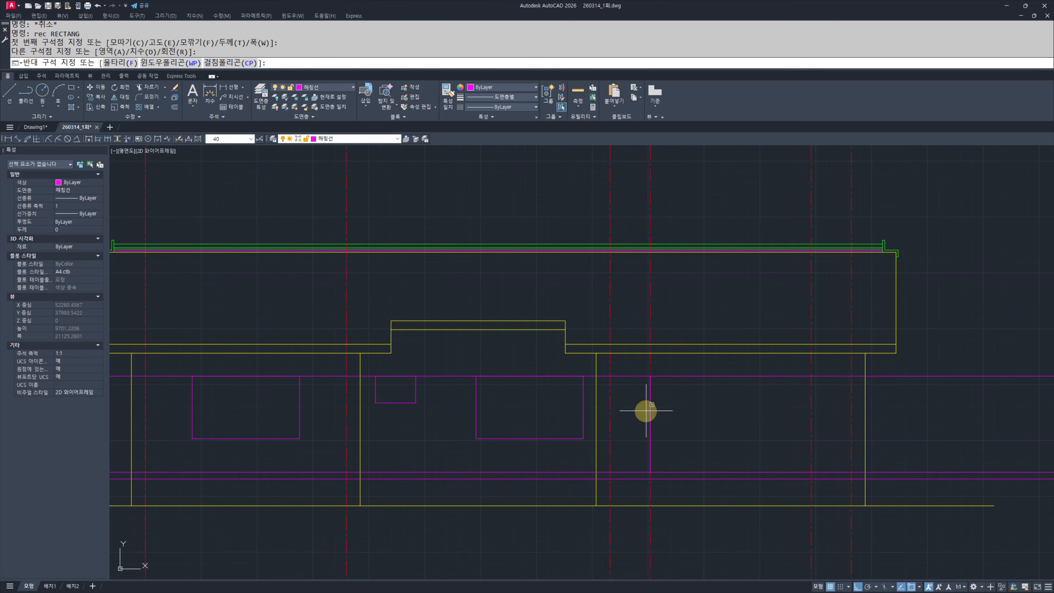
{"action": "key", "text": "Escape"}
{"action": "key", "text": "Escape"}
{"action": "left_click", "coordinate": [653, 388]}
{"action": "key", "text": "Escape"}
{"action": "type", "text": "`e"}
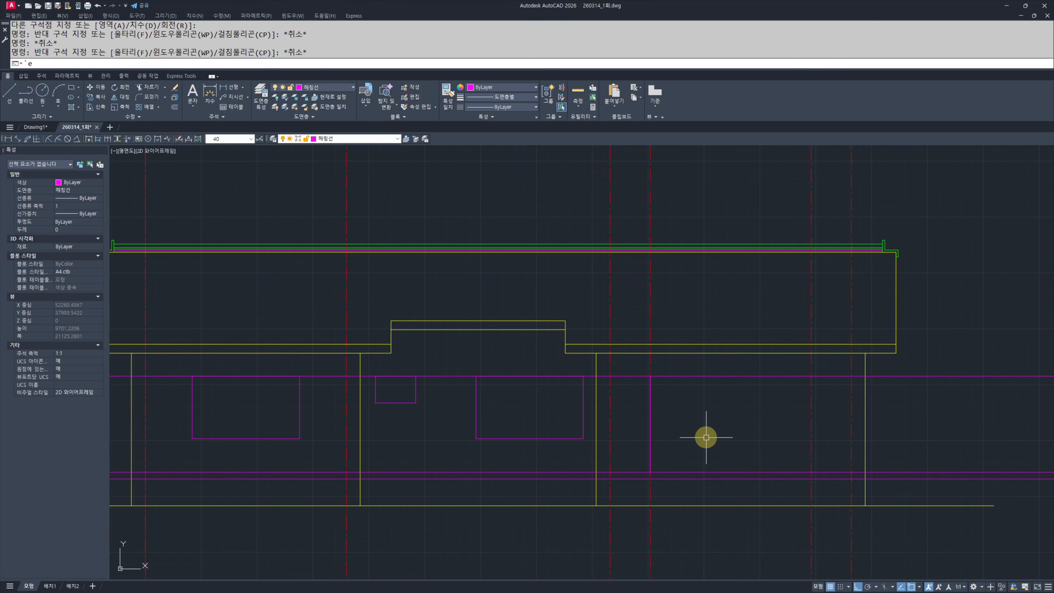
{"action": "key", "text": "Return"}
{"action": "key", "text": "Escape"}
{"action": "key", "text": "Escape"}
{"action": "left_click", "coordinate": [655, 403]}
{"action": "type", "text": "e"}
{"action": "key", "text": "Escape"}
{"action": "key", "text": "Escape"}
{"action": "left_click", "coordinate": [647, 394]}
{"action": "type", "text": "e"}
{"action": "key", "text": "Return"}
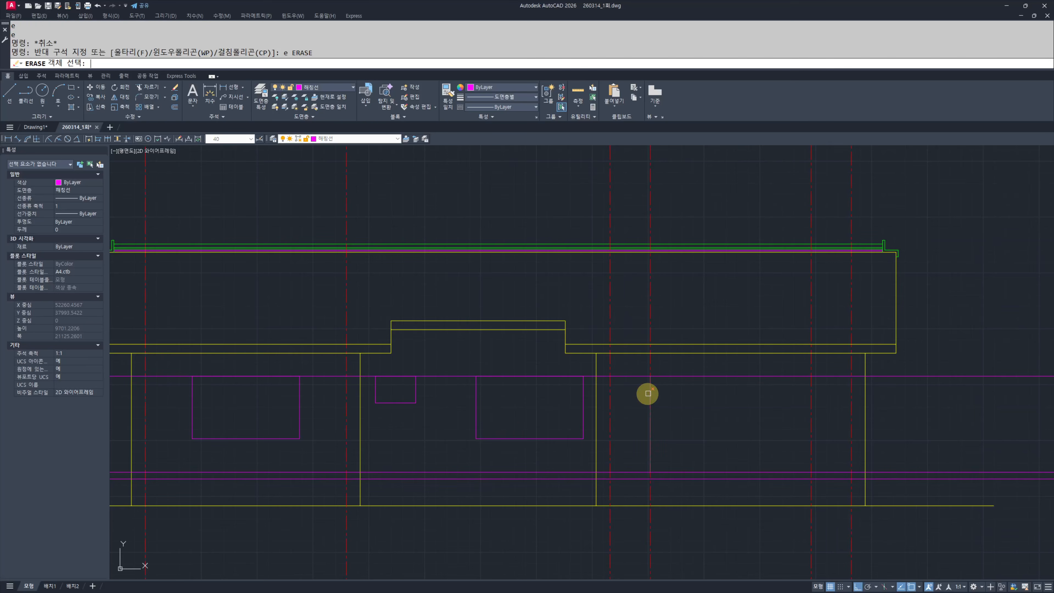
{"action": "left_click", "coordinate": [649, 389]}
{"action": "key", "text": "Escape"}
{"action": "key", "text": "Escape"}
Step: Draw the living-room window rectangle between its guide lines, from the upper floor-level construction line to the window-head line
{"action": "middle_click_drag", "start_coordinate": [720, 440], "coordinate": [697, 457]}
{"action": "type", "text": "rec"}
{"action": "key", "text": "Return"}
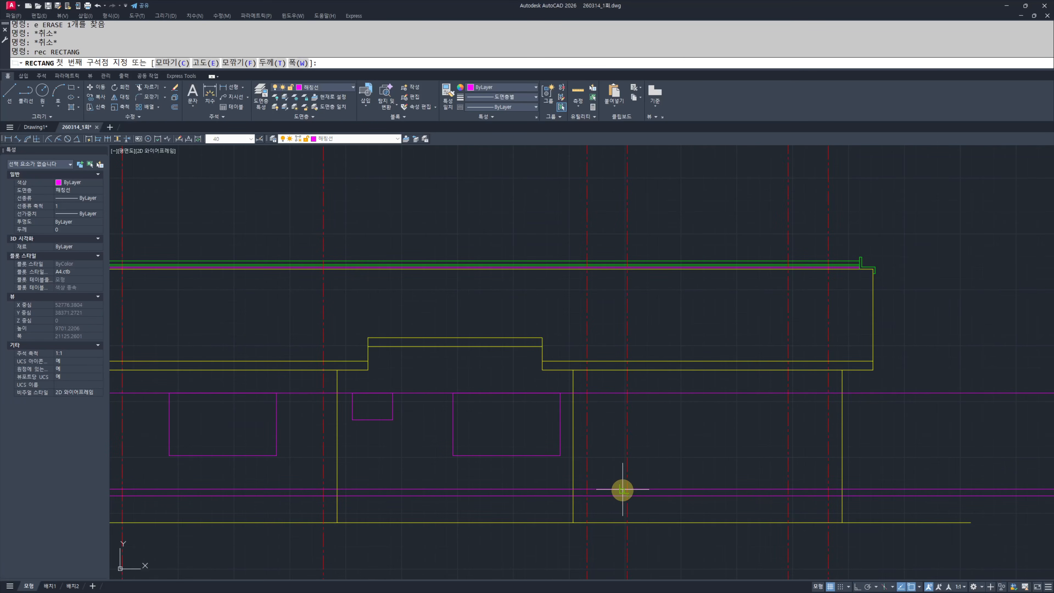
{"action": "left_click", "coordinate": [628, 486]}
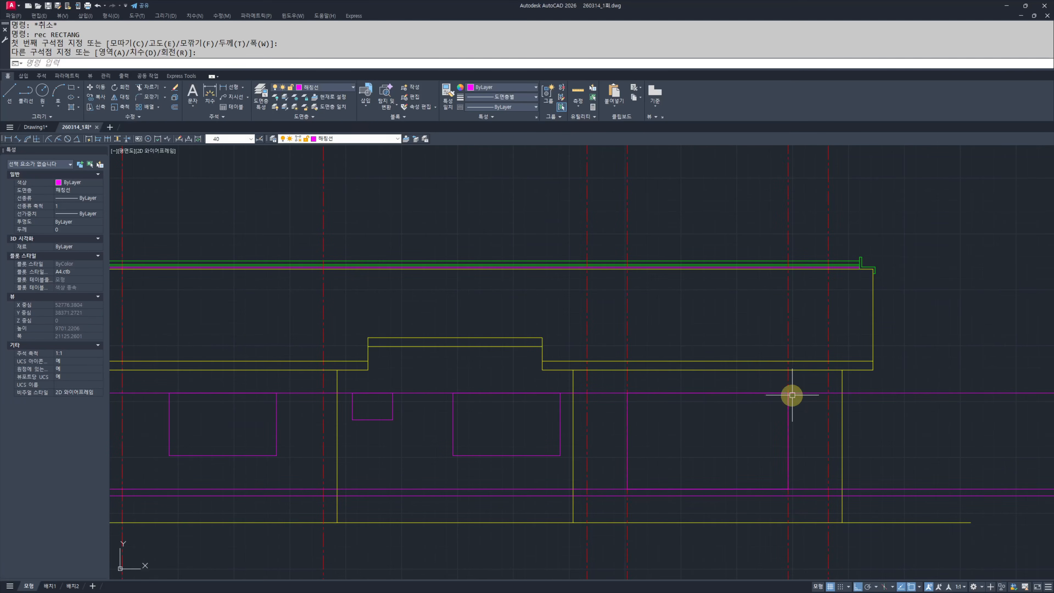
{"action": "key", "text": "Escape"}
Step: Erase the window-head construction line and the two floor-level construction lines running across the elevation
{"action": "scroll", "coordinate": [892, 457], "scroll_direction": "up", "scroll_amount": 2}
{"action": "type", "text": "`"}
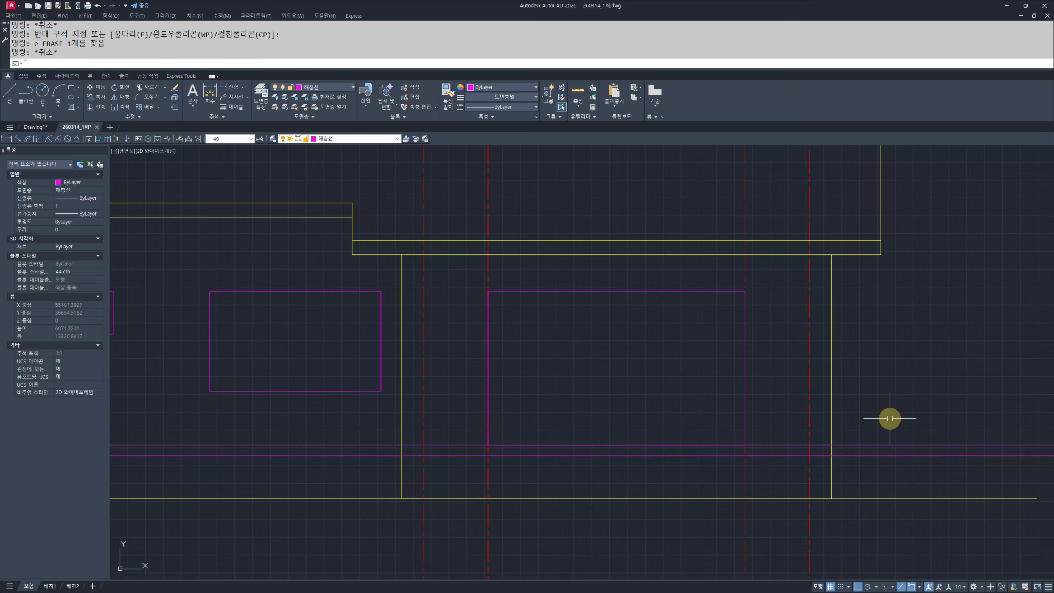
{"action": "type", "text": "e"}
{"action": "key", "text": "space"}
{"action": "key", "text": "Escape"}
{"action": "key", "text": "Escape"}
{"action": "left_click", "coordinate": [972, 410]}
{"action": "left_click", "coordinate": [902, 464]}
{"action": "type", "text": "e"}
{"action": "key", "text": "space"}
{"action": "key", "text": "space"}
{"action": "key", "text": "Escape"}
{"action": "key", "text": "Escape"}
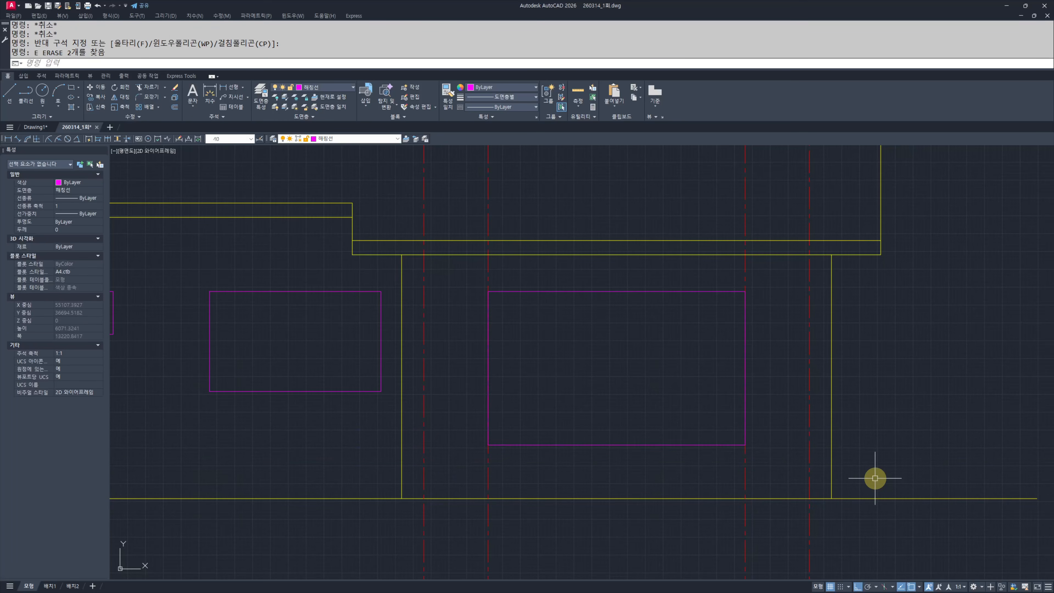
Step: Erase the two vertical guide lines marking the living-room window's left and right edges
{"action": "scroll", "coordinate": [875, 478], "scroll_direction": "down", "scroll_amount": 4}
{"action": "left_click", "coordinate": [959, 527]}
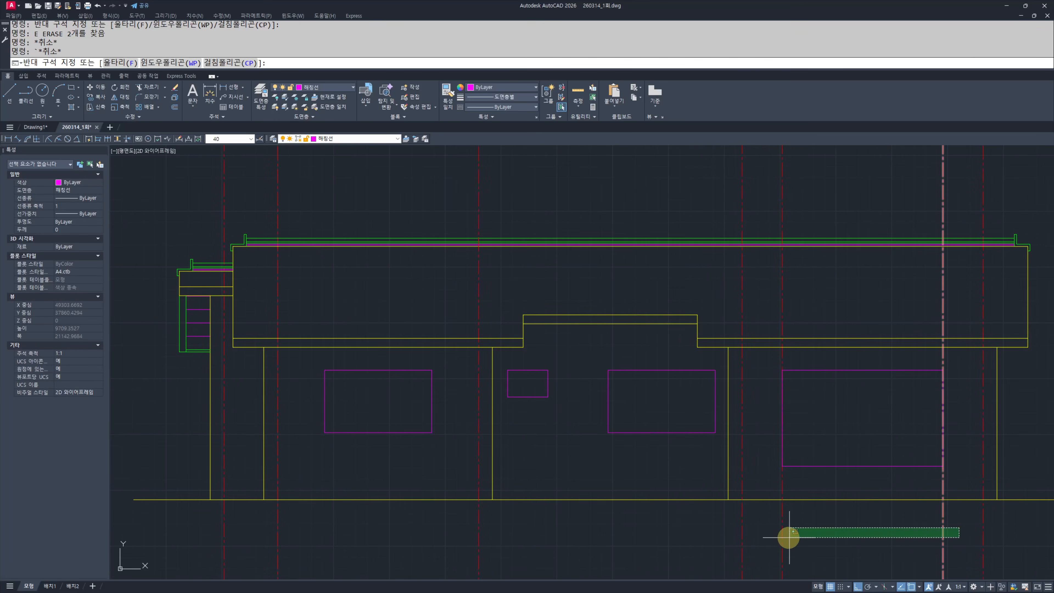
{"action": "left_click", "coordinate": [764, 541]}
{"action": "type", "text": "e"}
{"action": "key", "text": "space"}
{"action": "key", "text": "Escape"}
{"action": "key", "text": "Escape"}
{"action": "middle_click_drag", "start_coordinate": [617, 456], "coordinate": [632, 463]}
{"action": "left_click", "coordinate": [669, 466]}
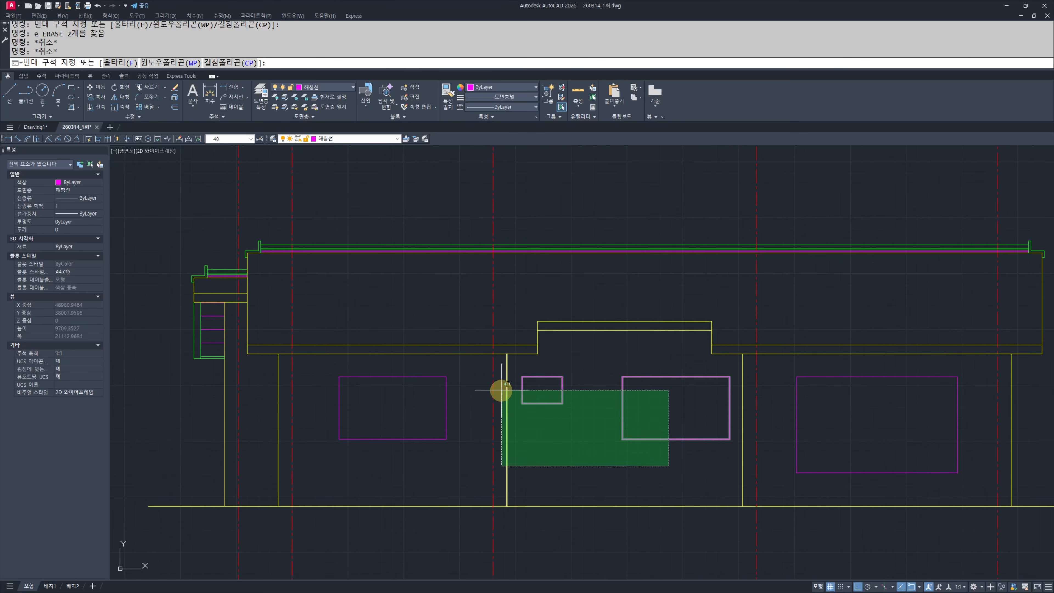
{"action": "left_click", "coordinate": [501, 388]}
{"action": "left_click", "coordinate": [461, 447]}
{"action": "left_click", "coordinate": [417, 412]}
{"action": "key", "text": "Escape"}
{"action": "key", "text": "Escape"}
{"action": "left_click", "coordinate": [666, 465]}
{"action": "left_click", "coordinate": [527, 378]}
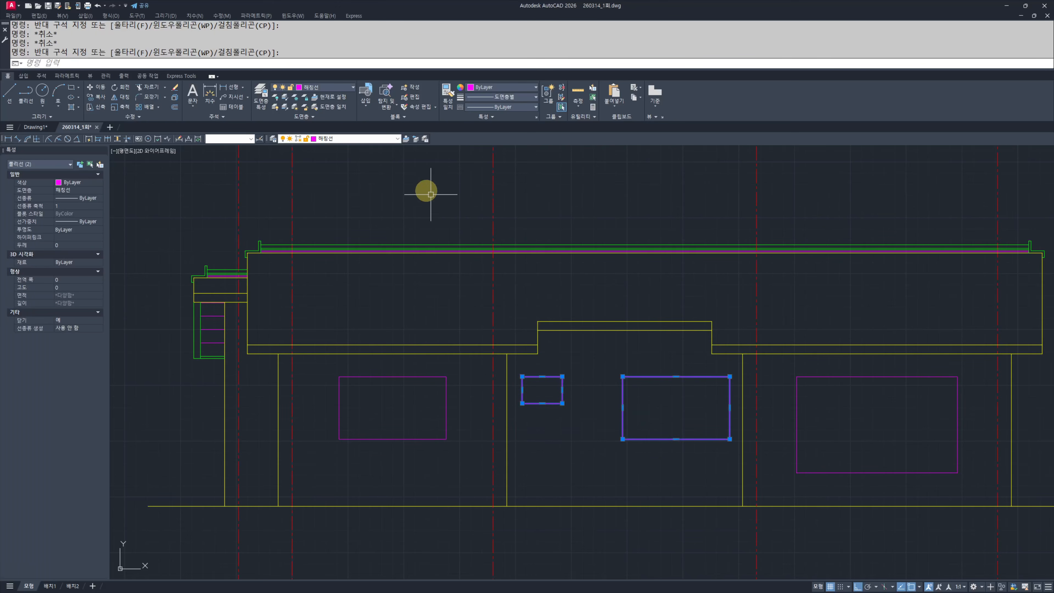
{"action": "key", "text": "Escape"}
Step: Match the properties of the green roof line onto all four window outlines in the elevation
{"action": "middle_click_drag", "start_coordinate": [473, 261], "coordinate": [473, 267]}
{"action": "type", "text": "mm"}
{"action": "key", "text": "space"}
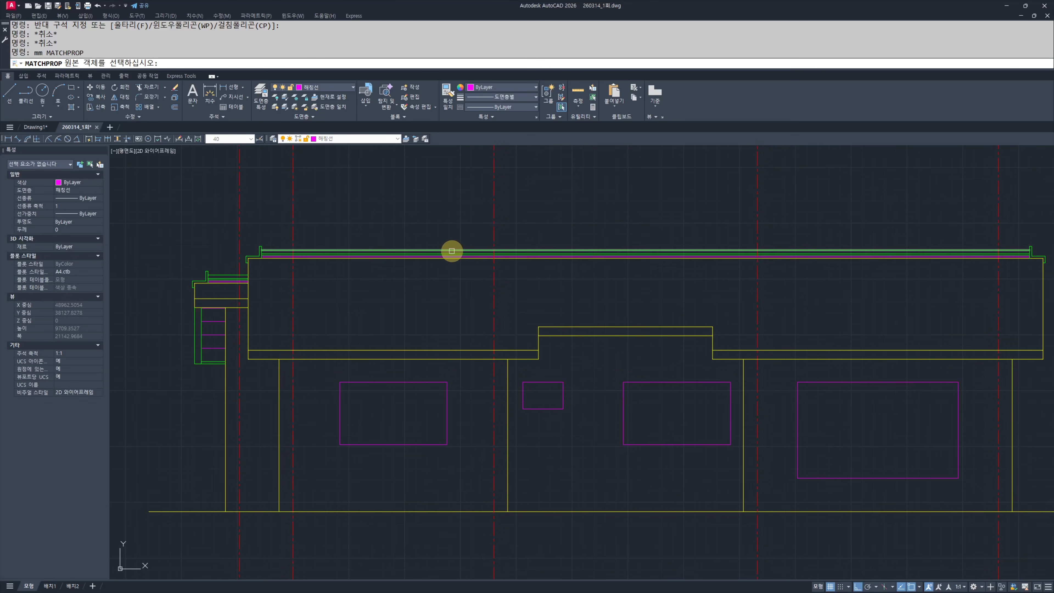
{"action": "left_click", "coordinate": [452, 250]}
{"action": "left_click", "coordinate": [456, 409]}
{"action": "left_click", "coordinate": [455, 411]}
{"action": "left_click", "coordinate": [415, 413]}
{"action": "left_click", "coordinate": [571, 422]}
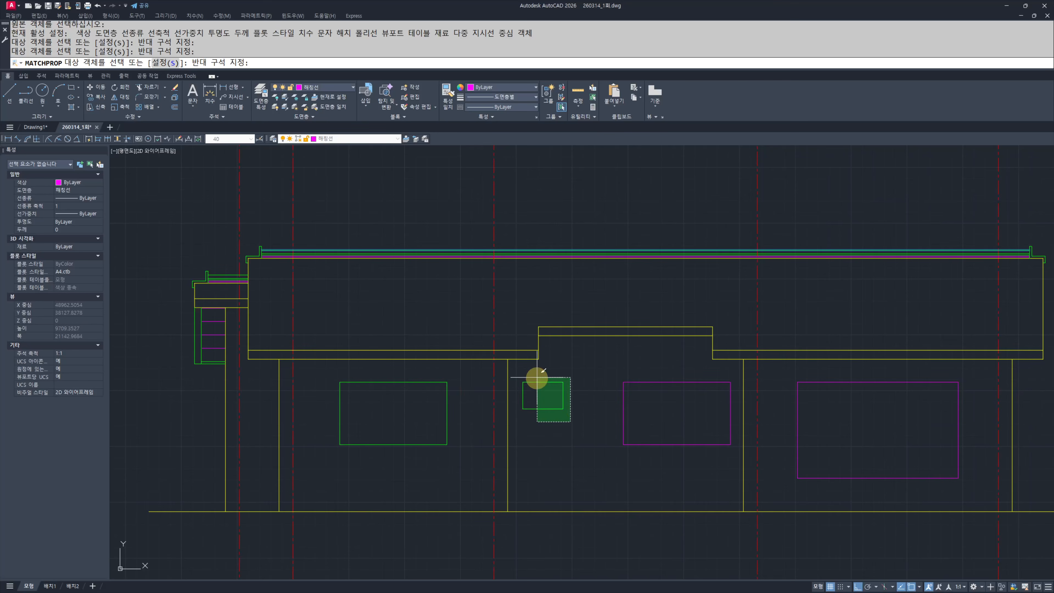
{"action": "left_click", "coordinate": [537, 377]}
{"action": "left_click", "coordinate": [649, 368]}
{"action": "left_click", "coordinate": [611, 413]}
{"action": "left_click", "coordinate": [855, 454]}
{"action": "left_click", "coordinate": [835, 500]}
{"action": "key", "text": "Escape"}
{"action": "key", "text": "Escape"}
Step: Offset the leftmost window's outline 40 inward to form the outer frame
{"action": "mouse_move", "coordinate": [415, 393]}
{"action": "middle_mouse_down"}
{"action": "mouse_move", "coordinate": [536, 392]}
{"action": "mouse_move", "coordinate": [464, 410]}
{"action": "mouse_move", "coordinate": [527, 433]}
{"action": "mouse_move", "coordinate": [494, 433]}
{"action": "middle_mouse_up"}
{"action": "scroll", "coordinate": [432, 418], "scroll_direction": "up", "scroll_amount": 2}
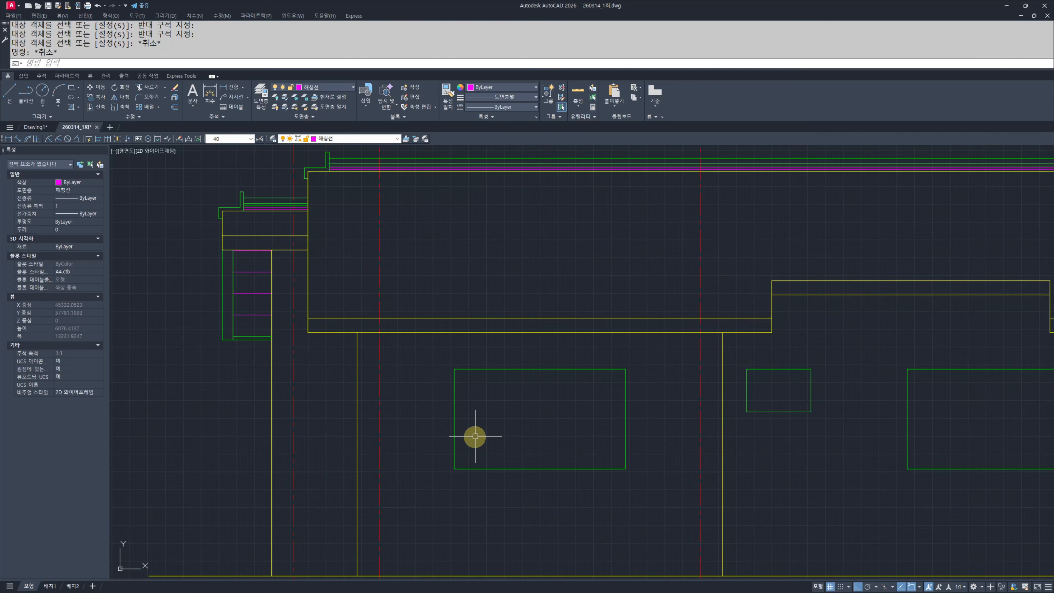
{"action": "type", "text": "o"}
{"action": "key", "text": "Return"}
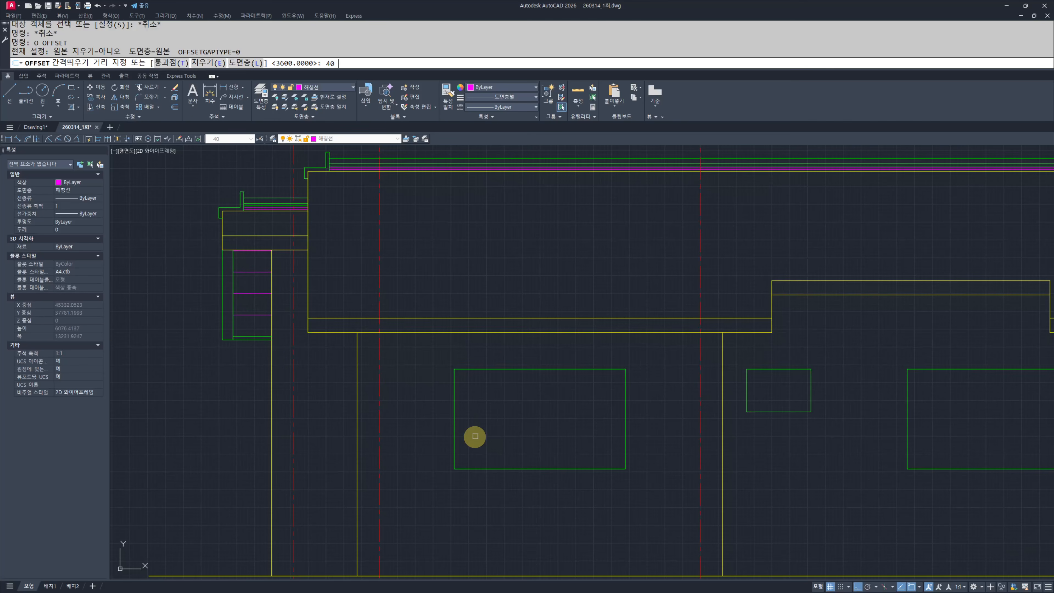
{"action": "key", "text": "Return"}
{"action": "scroll", "coordinate": [489, 424], "scroll_direction": "up", "scroll_amount": 4}
{"action": "left_click", "coordinate": [366, 375]}
{"action": "left_click", "coordinate": [465, 383]}
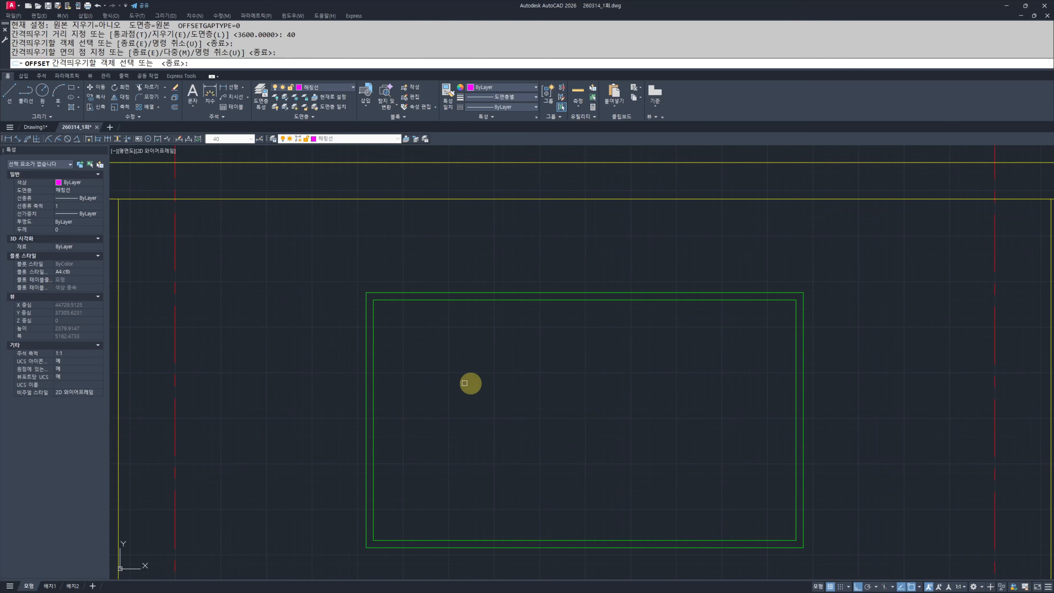
{"action": "key", "text": "Escape"}
{"action": "key", "text": "Escape"}
Step: Draw a sash rectangle over the left half of the window frame, from its inner lower-left corner to the upper edge's midpoint
{"action": "middle_click_drag", "start_coordinate": [470, 403], "coordinate": [505, 377]}
{"action": "type", "text": "re"}
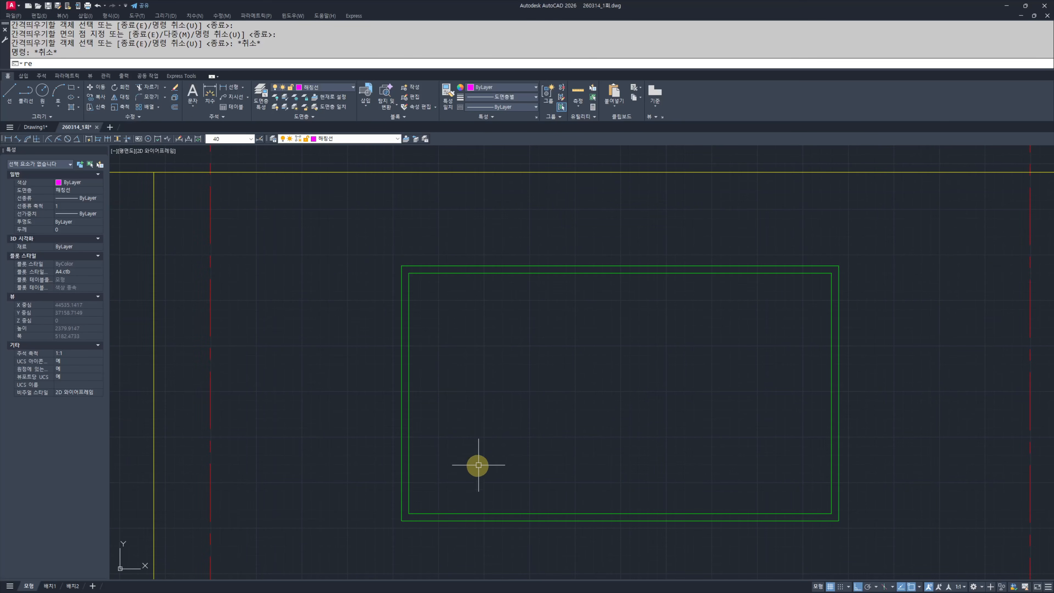
{"action": "type", "text": "c"}
{"action": "key", "text": "Return"}
{"action": "left_click", "coordinate": [409, 513]}
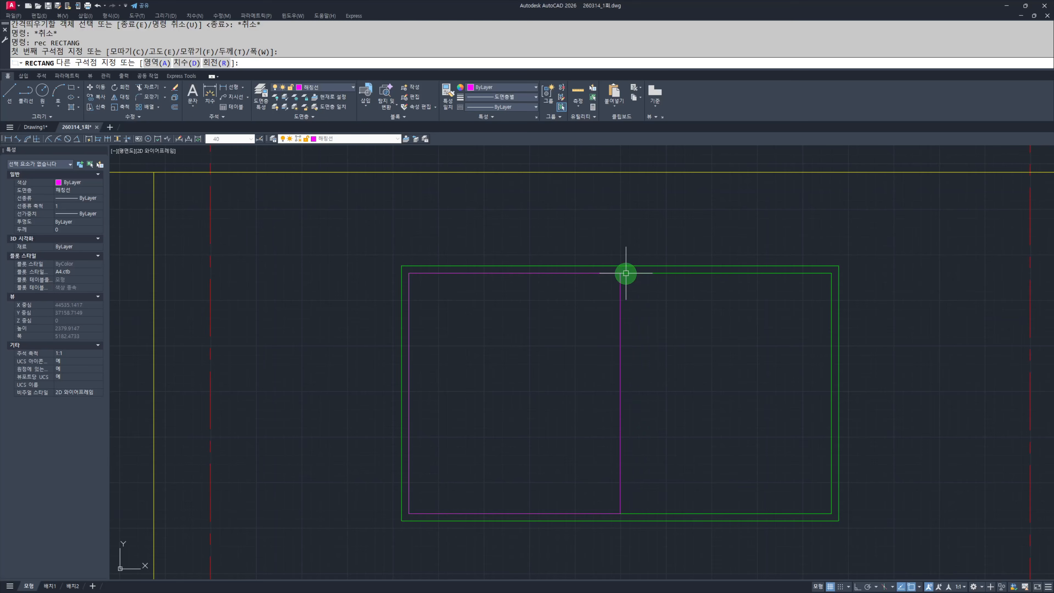
{"action": "left_click", "coordinate": [625, 273]}
{"action": "key", "text": "Escape"}
{"action": "key", "text": "Escape"}
Step: Offset the left sash rectangle 80 inward
{"action": "type", "text": "o"}
{"action": "key", "text": "Return"}
{"action": "key", "text": "Return"}
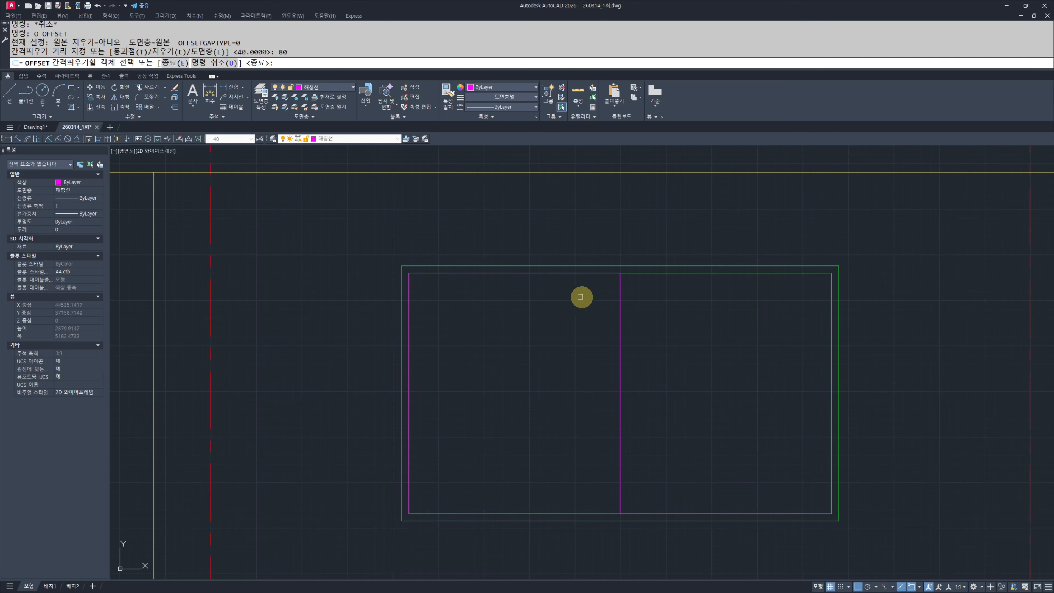
{"action": "left_click", "coordinate": [620, 297]}
{"action": "left_click", "coordinate": [550, 339]}
{"action": "key", "text": "Escape"}
{"action": "key", "text": "Escape"}
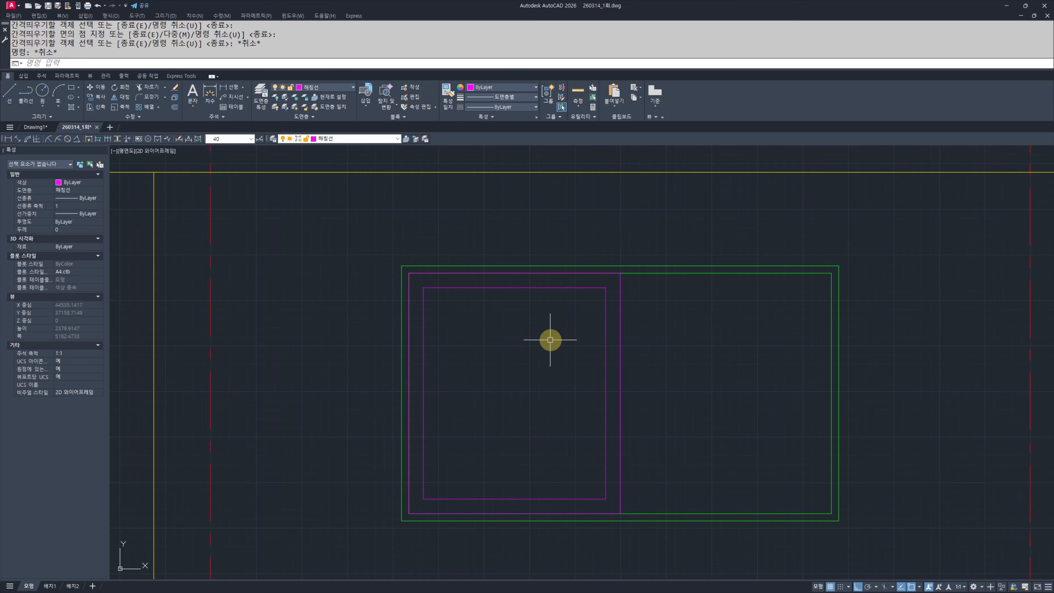
{"action": "key", "text": "Escape"}
{"action": "key", "text": "Escape"}
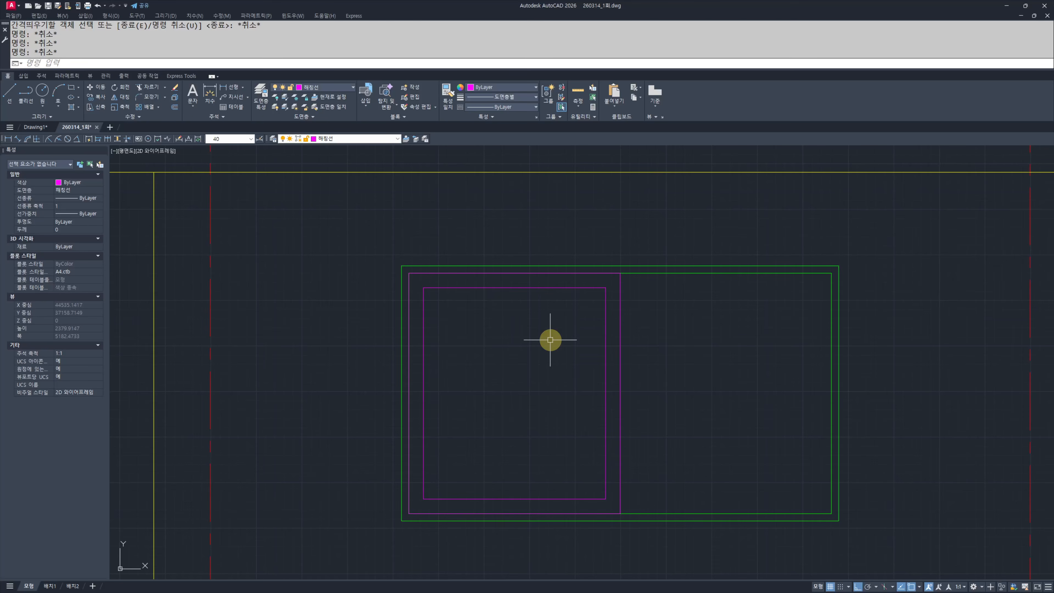
Step: Offset the left sash's inner rectangle 15 inward to add the glazing line
{"action": "type", "text": "o"}
{"action": "key", "text": "Return"}
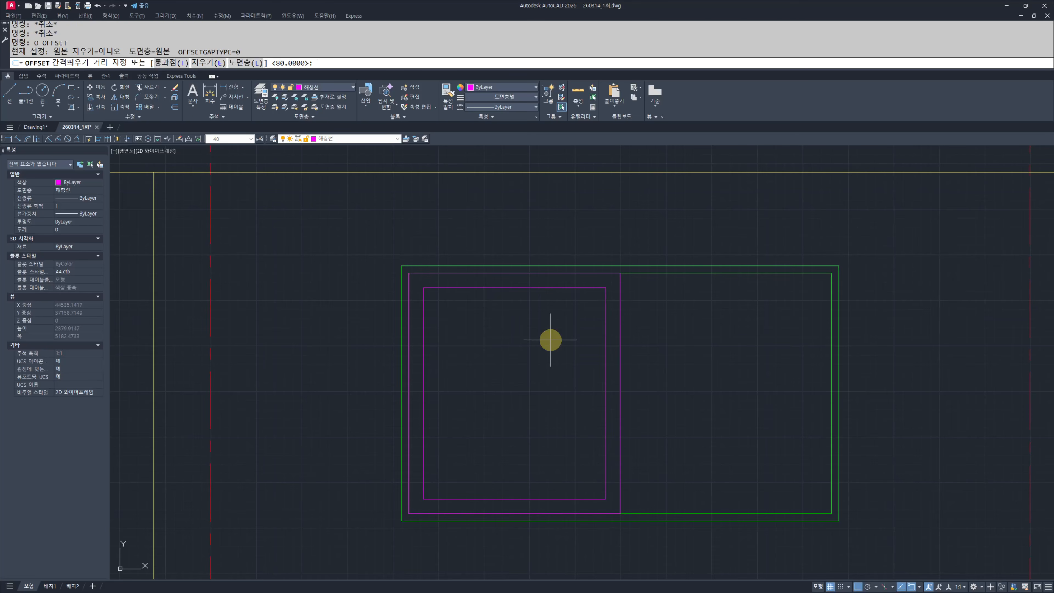
{"action": "type", "text": "15"}
{"action": "key", "text": "Return"}
{"action": "left_click", "coordinate": [533, 288]}
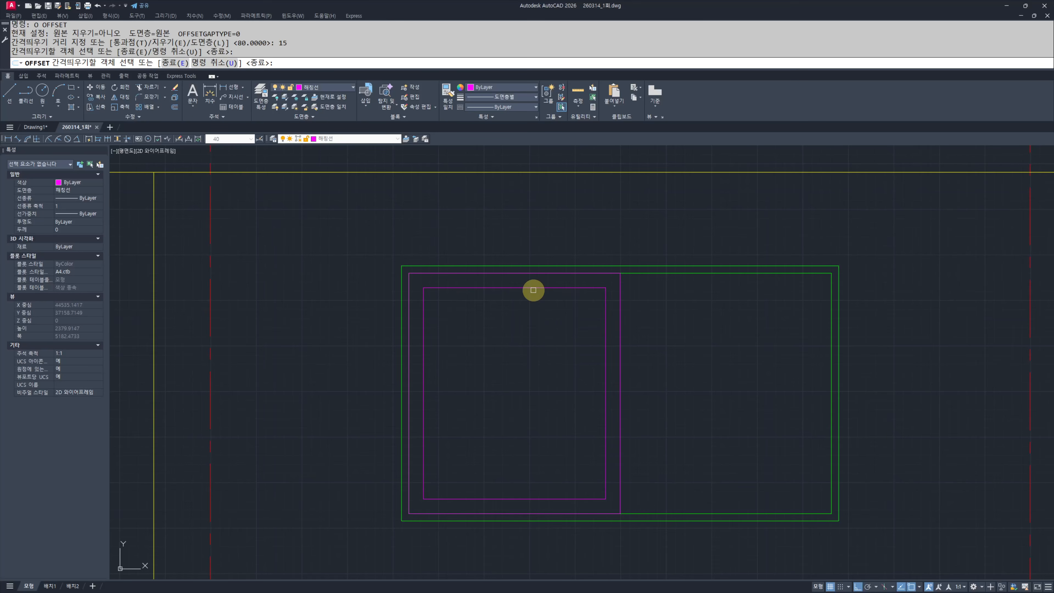
{"action": "left_click", "coordinate": [530, 309]}
{"action": "key", "text": "Escape"}
{"action": "key", "text": "Escape"}
Step: Match the green window frame's properties onto the left sash's outer and inner rectangles, leaving out the glazing rectangle
{"action": "middle_click_drag", "start_coordinate": [576, 331], "coordinate": [574, 364]}
{"action": "scroll", "coordinate": [570, 350], "scroll_direction": "up", "scroll_amount": 8}
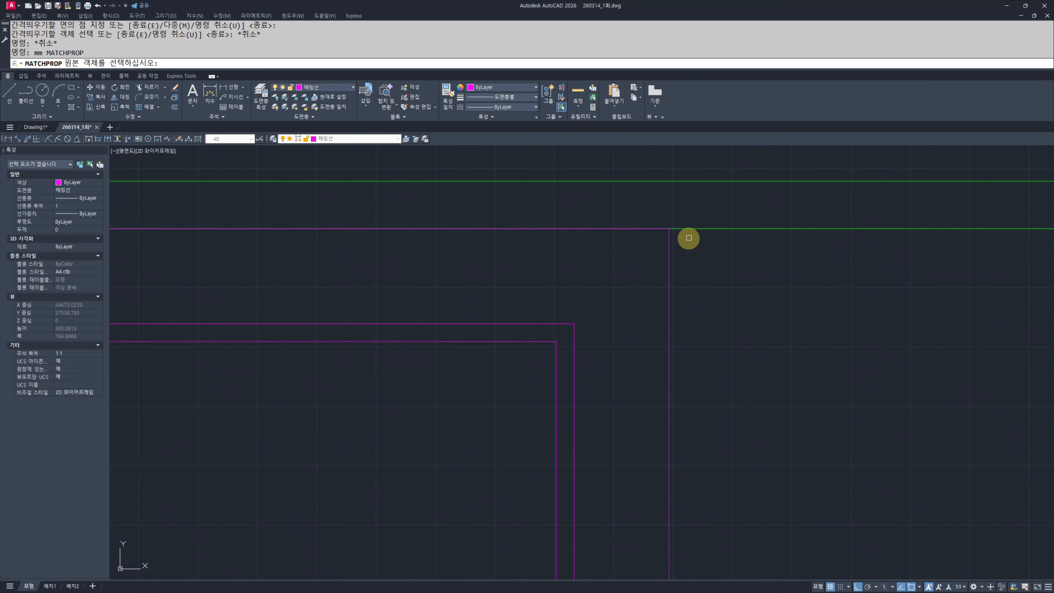
{"action": "type", "text": "mm"}
{"action": "key", "text": "Return"}
{"action": "left_click", "coordinate": [687, 229]}
{"action": "left_click", "coordinate": [707, 270]}
{"action": "key", "text": "Escape"}
{"action": "key", "text": "Escape"}
Step: Stretch the right side of the left sash, including its inner and glazing rectangles, 40 to the right
{"action": "scroll", "coordinate": [501, 356], "scroll_direction": "down", "scroll_amount": 10}
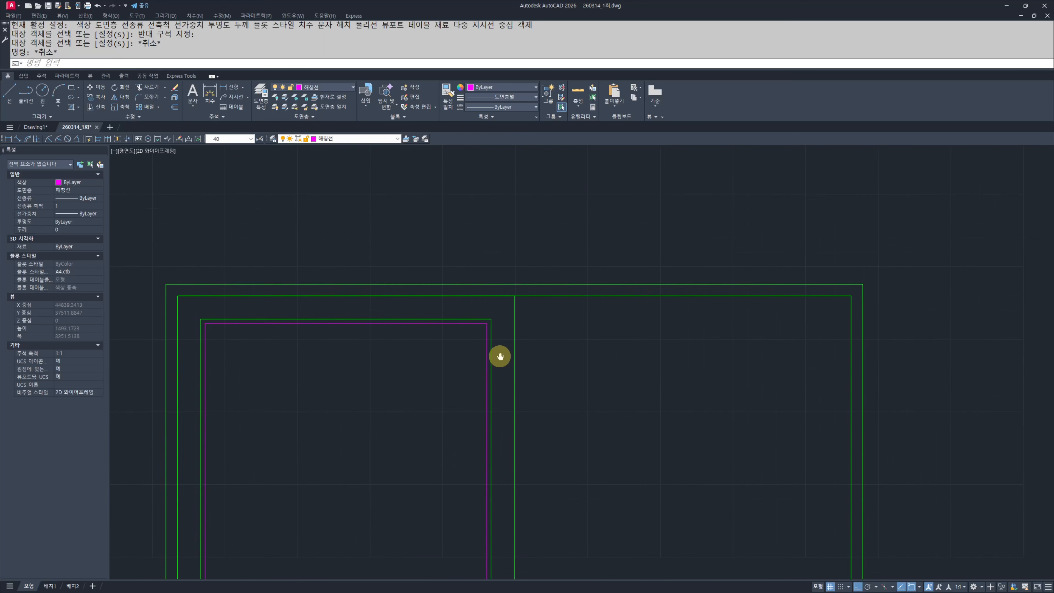
{"action": "middle_click_drag", "start_coordinate": [523, 398], "coordinate": [528, 411]}
{"action": "type", "text": "s"}
{"action": "key", "text": "Return"}
{"action": "left_click", "coordinate": [555, 487]}
{"action": "left_click", "coordinate": [483, 282]}
{"action": "key", "text": "Return"}
{"action": "left_click", "coordinate": [444, 473]}
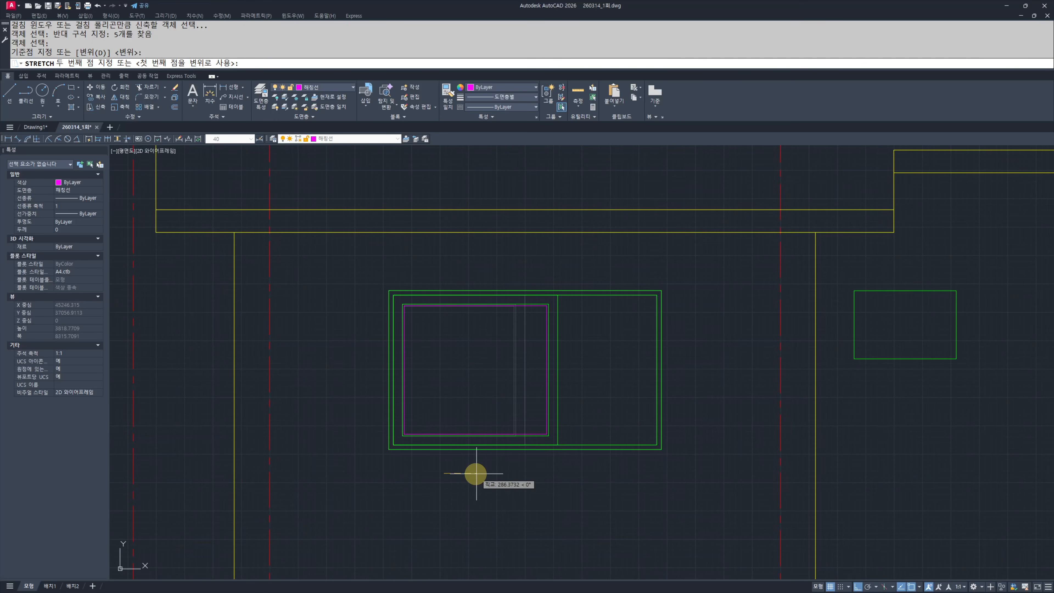
{"action": "type", "text": "40"}
{"action": "key", "text": "Return"}
{"action": "key", "text": "Escape"}
{"action": "key", "text": "Escape"}
Step: Mirror the left sash's inner and glazing rectangles about the window's vertical midline, keeping the originals
{"action": "type", "text": "mi"}
{"action": "key", "text": "Return"}
{"action": "scroll", "coordinate": [497, 376], "scroll_direction": "up", "scroll_amount": 6}
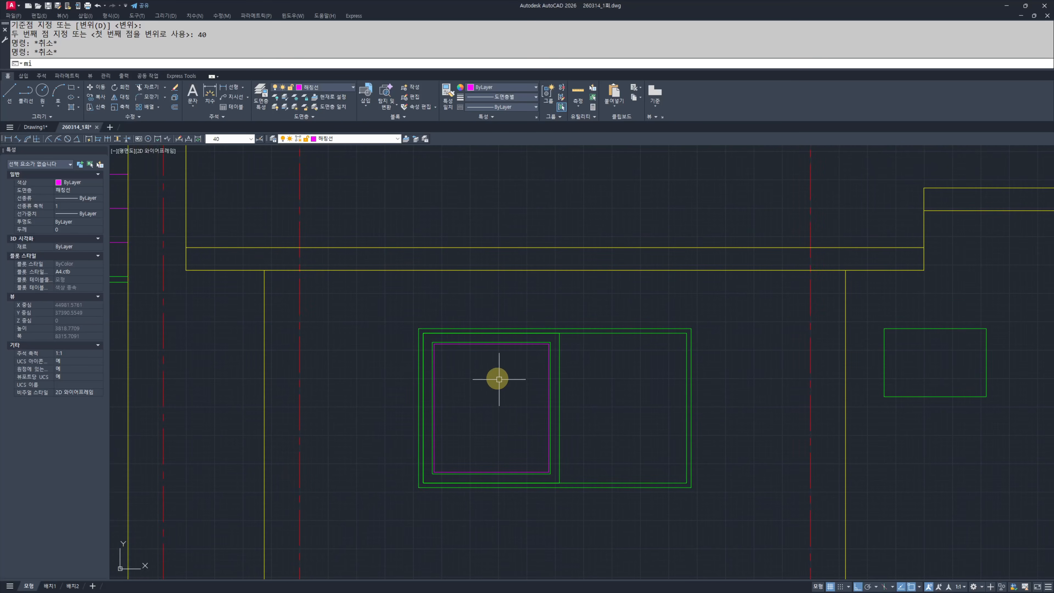
{"action": "left_click", "coordinate": [579, 340]}
{"action": "left_click", "coordinate": [547, 293]}
{"action": "left_click", "coordinate": [631, 229]}
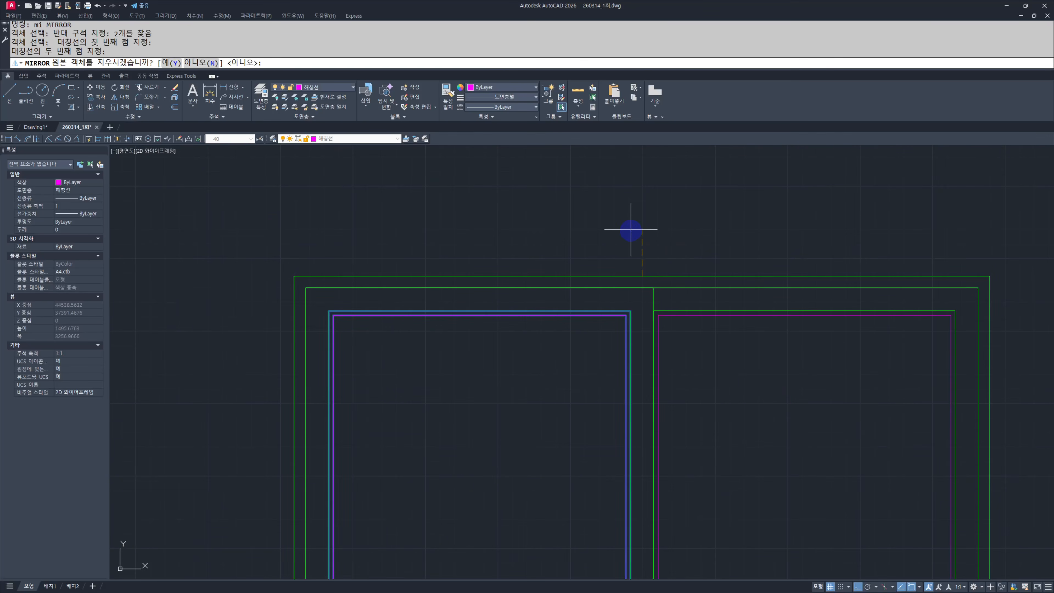
{"action": "key", "text": "Return"}
{"action": "key", "text": "Escape"}
{"action": "key", "text": "Escape"}
Step: Draw a 2400 by 120 sill rectangle directly beneath the leftmost window, starting at its lower-left corner
{"action": "scroll", "coordinate": [645, 287], "scroll_direction": "down", "scroll_amount": 2}
{"action": "middle_click_drag", "start_coordinate": [721, 341], "coordinate": [695, 369]}
{"action": "middle_click_drag", "start_coordinate": [659, 413], "coordinate": [604, 389]}
{"action": "scroll", "coordinate": [468, 449], "scroll_direction": "up", "scroll_amount": 1}
{"action": "type", "text": "rec"}
{"action": "key", "text": "Return"}
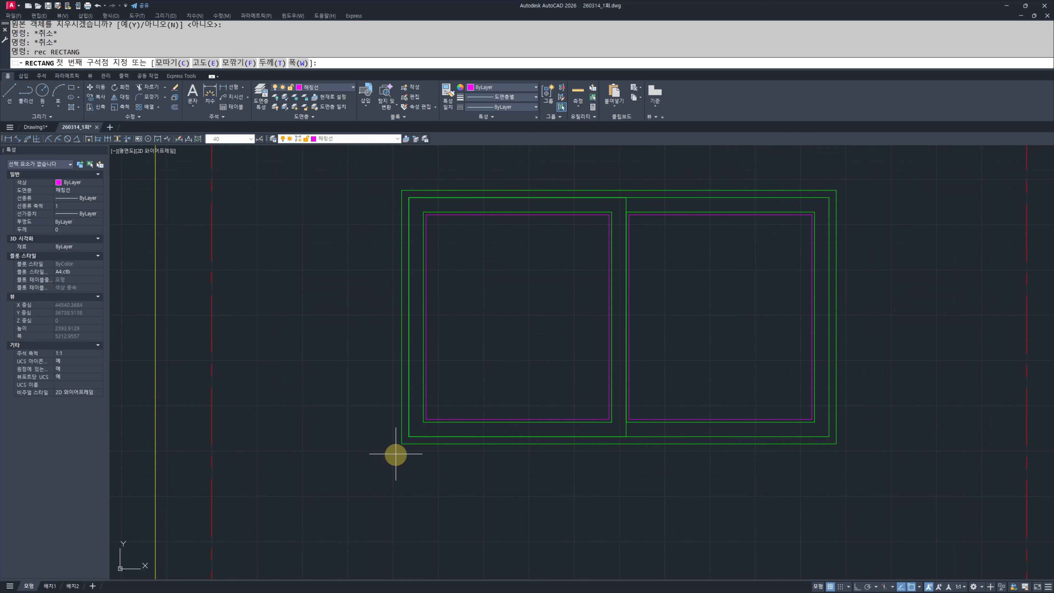
{"action": "left_click", "coordinate": [404, 447]}
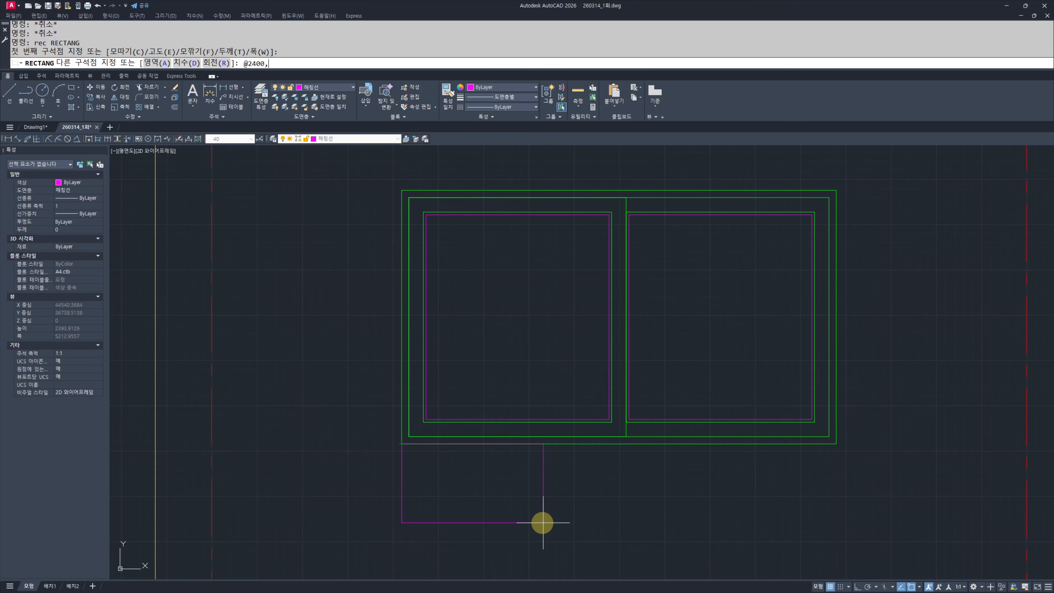
{"action": "type", "text": "@2400,-120"}
{"action": "key", "text": "Return"}
{"action": "left_click", "coordinate": [612, 498]}
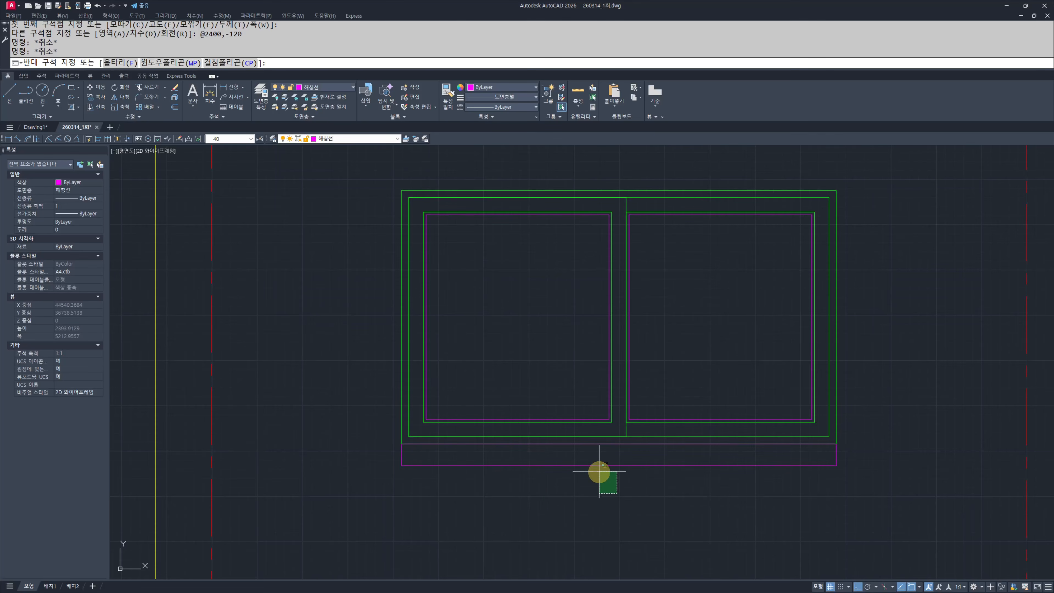
Step: Explode the sill rectangle beneath the leftmost window and offset its bottom edge 80 upward
{"action": "left_click", "coordinate": [594, 458]}
{"action": "type", "text": "x"}
{"action": "key", "text": "Return"}
{"action": "type", "text": "o"}
{"action": "key", "text": "Return"}
{"action": "type", "text": "80"}
{"action": "key", "text": "Return"}
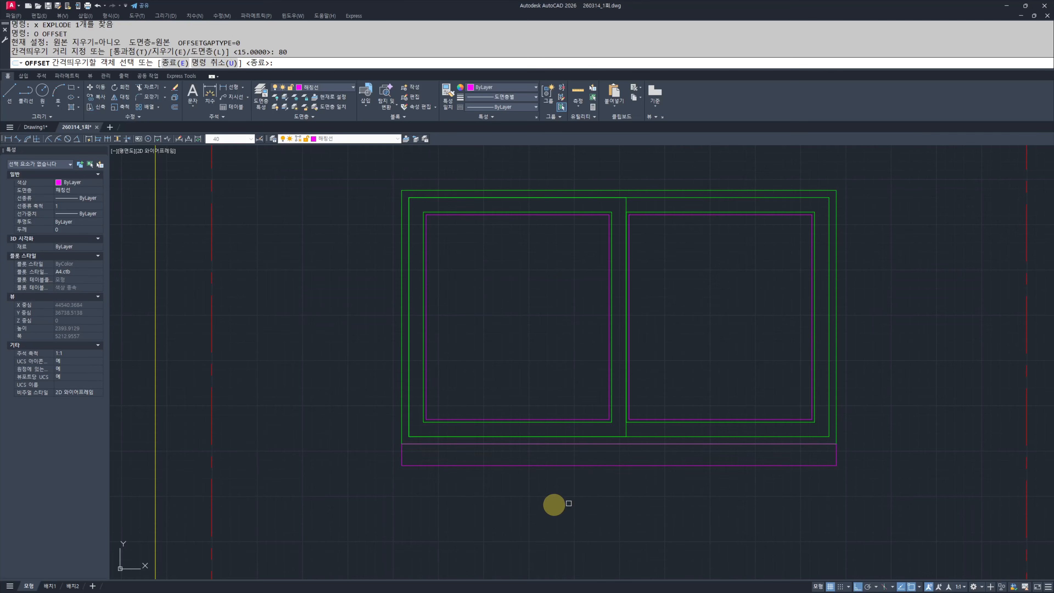
{"action": "left_click", "coordinate": [533, 466]}
{"action": "left_click", "coordinate": [534, 391]}
{"action": "key", "text": "Escape"}
{"action": "key", "text": "Escape"}
{"action": "left_click", "coordinate": [348, 426]}
{"action": "left_click", "coordinate": [859, 494]}
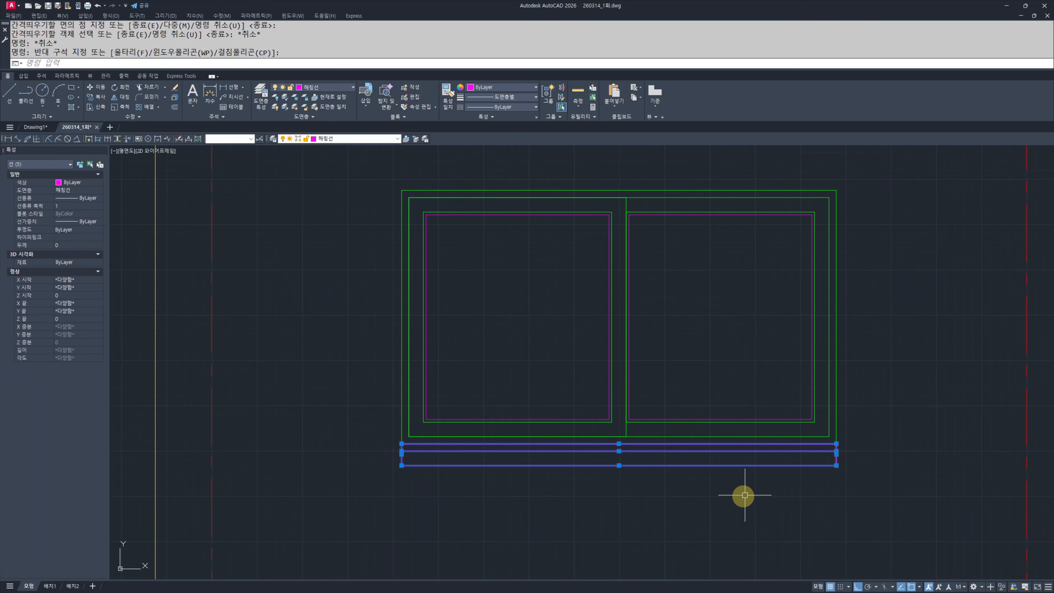
{"action": "middle_click_drag", "start_coordinate": [708, 483], "coordinate": [642, 474]}
{"action": "type", "text": "h"}
{"action": "key", "text": "Return"}
{"action": "key", "text": "Escape"}
{"action": "key", "text": "Escape"}
{"action": "left_click", "coordinate": [296, 494]}
{"action": "left_click", "coordinate": [795, 364]}
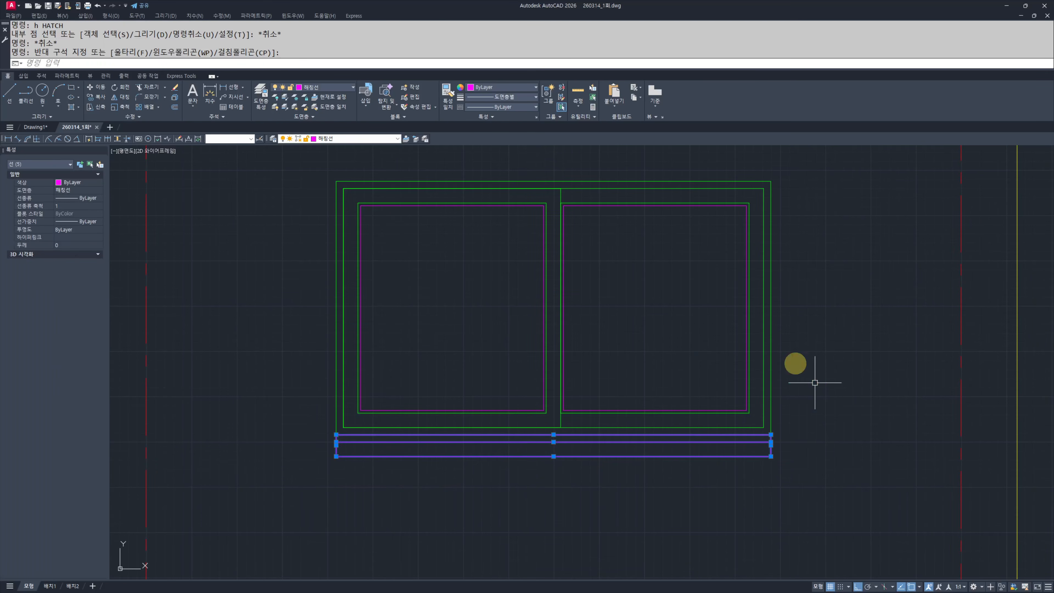
{"action": "key", "text": "Escape"}
{"action": "key", "text": "Escape"}
Step: Join the exploded lines of the sill beneath the leftmost window into a polyline
{"action": "left_click", "coordinate": [306, 493]}
{"action": "left_click", "coordinate": [782, 402]}
{"action": "middle_click_drag", "start_coordinate": [578, 412], "coordinate": [588, 413]}
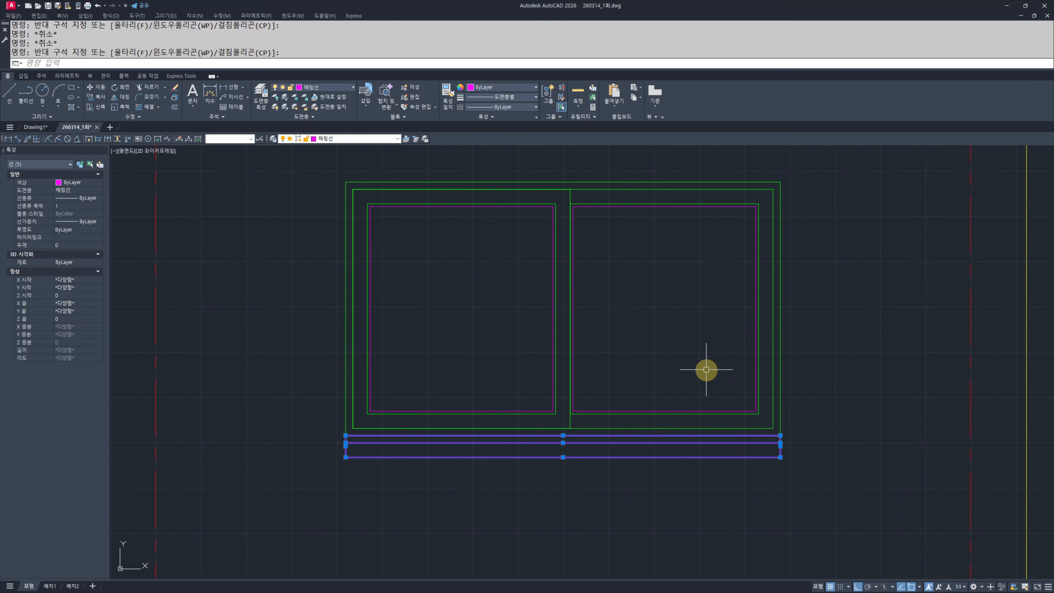
{"action": "type", "text": "j"}
{"action": "key", "text": "Return"}
Step: Move the sill outline and its inner line to the 입면선 layer
{"action": "left_click", "coordinate": [294, 490]}
{"action": "left_click", "coordinate": [817, 431]}
{"action": "left_click", "coordinate": [362, 137]}
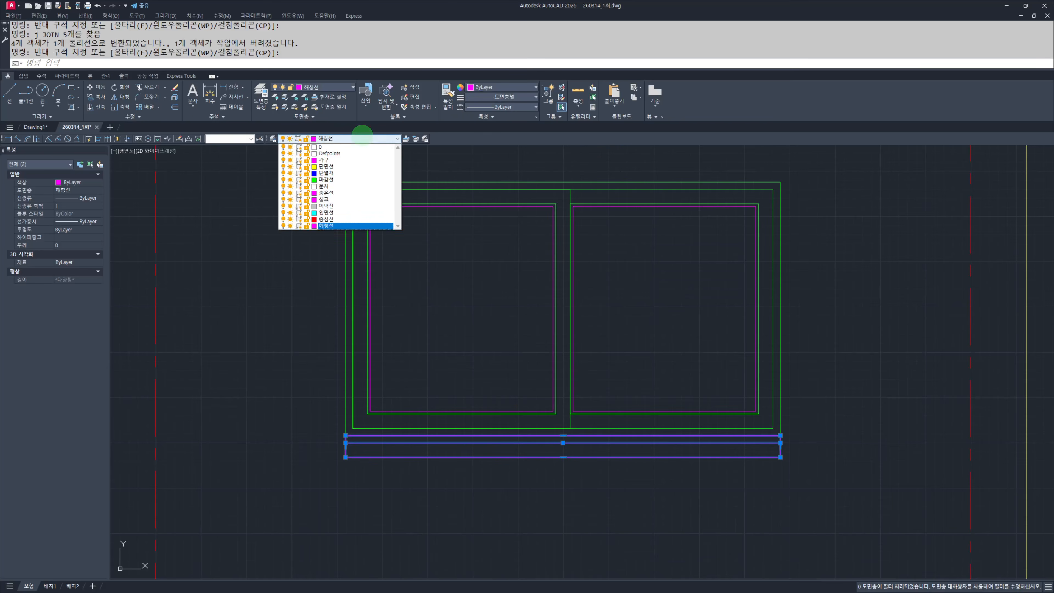
{"action": "left_click", "coordinate": [331, 213]}
{"action": "key", "text": "Escape"}
{"action": "key", "text": "Escape"}
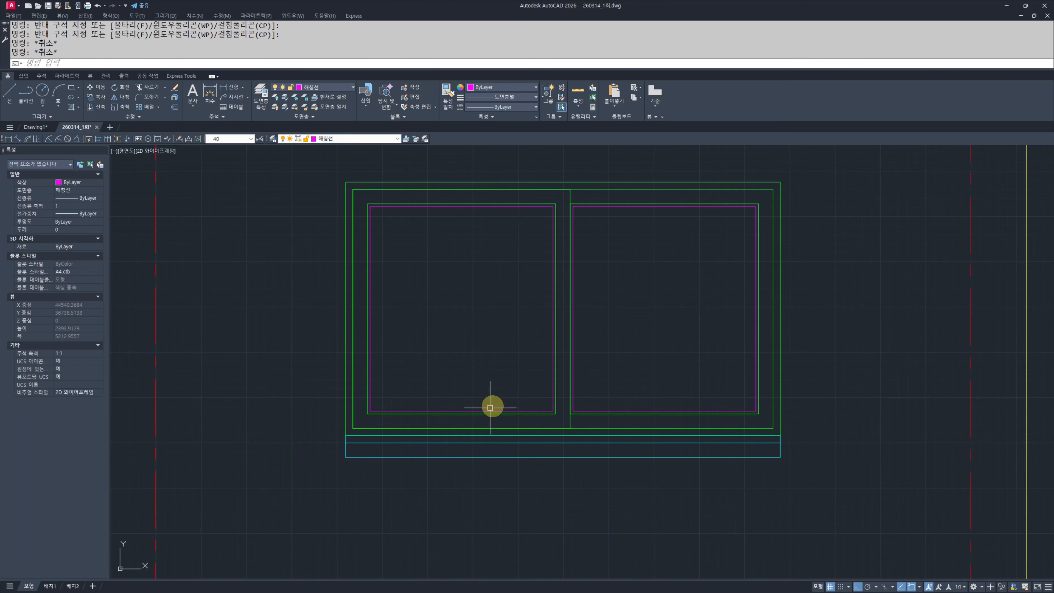
{"action": "middle_click_drag", "start_coordinate": [409, 208], "coordinate": [411, 340]}
{"action": "type", "text": "rec"}
{"action": "key", "text": "Return"}
{"action": "left_click", "coordinate": [343, 316]}
{"action": "key", "text": "Escape"}
{"action": "key", "text": "Escape"}
{"action": "key", "text": "space"}
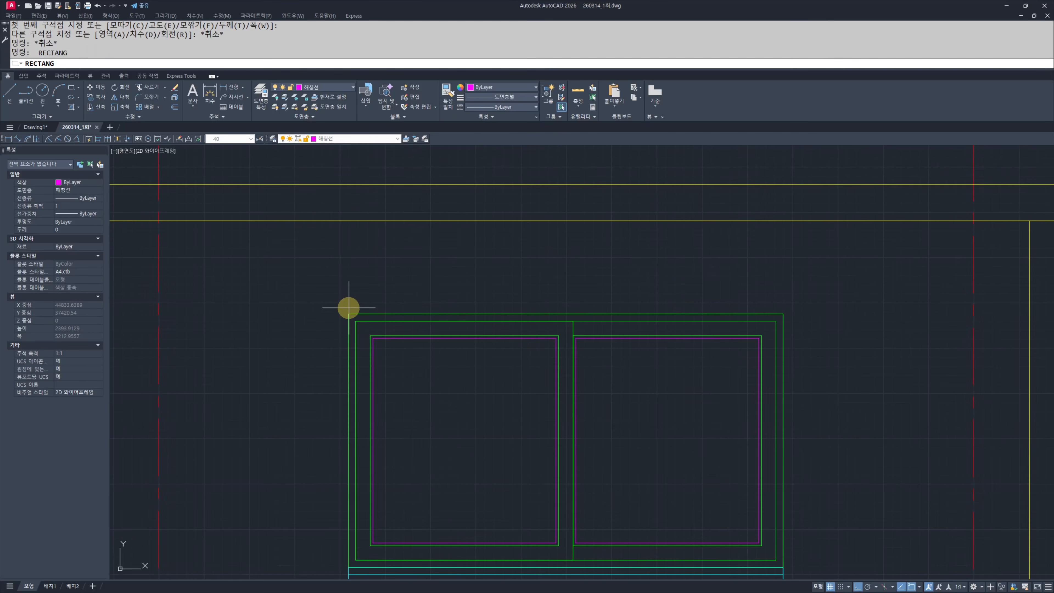
{"action": "left_click", "coordinate": [348, 309]}
{"action": "key", "text": "Escape"}
{"action": "key", "text": "Escape"}
Step: Draw a 2400 by 90 rectangle directly above the leftmost window, starting at its upper-left corner
{"action": "scroll", "coordinate": [362, 310], "scroll_direction": "up", "scroll_amount": 4}
{"action": "type", "text": "rec"}
{"action": "key", "text": "Return"}
{"action": "left_click", "coordinate": [327, 317]}
{"action": "scroll", "coordinate": [581, 306], "scroll_direction": "down", "scroll_amount": 2}
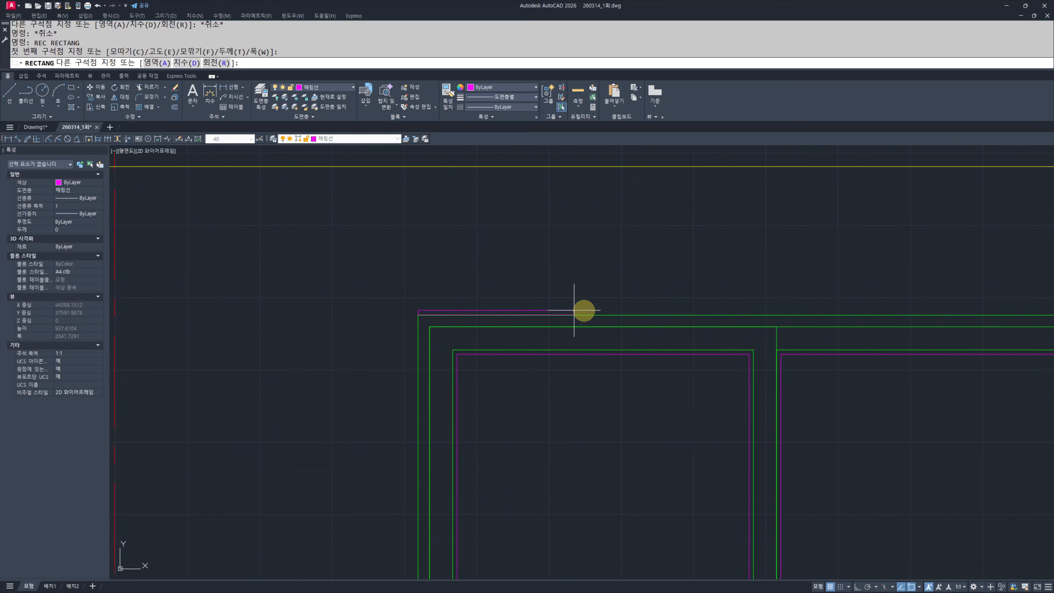
{"action": "type", "text": "@"}
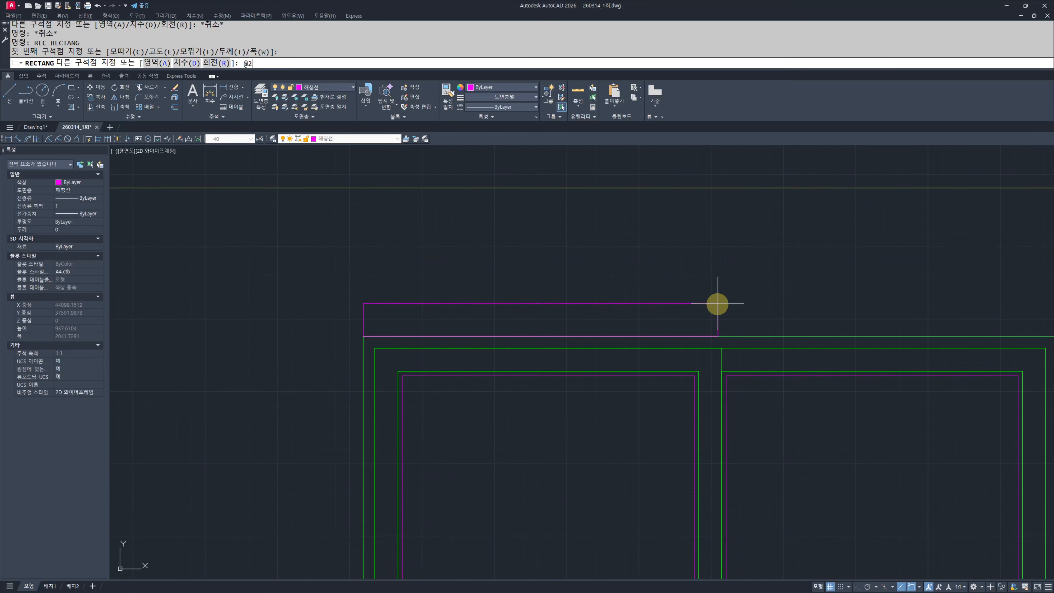
{"action": "type", "text": "2400,90"}
{"action": "key", "text": "Return"}
{"action": "key", "text": "Escape"}
{"action": "key", "text": "Escape"}
Step: Copy the leftmost window's header rectangle and sill onto the third window, aligning them by the windows' lower-left corners
{"action": "scroll", "coordinate": [715, 302], "scroll_direction": "down", "scroll_amount": 4}
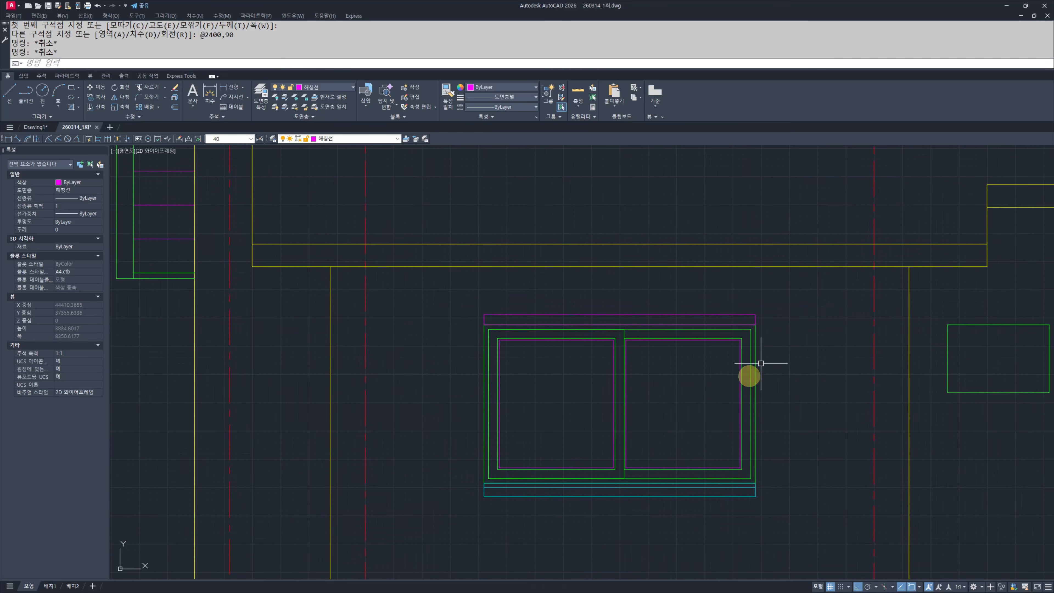
{"action": "middle_click_drag", "start_coordinate": [749, 369], "coordinate": [706, 346]}
{"action": "scroll", "coordinate": [689, 283], "scroll_direction": "up", "scroll_amount": 2}
{"action": "left_click", "coordinate": [689, 282]}
{"action": "left_click", "coordinate": [676, 314]}
{"action": "scroll", "coordinate": [691, 414], "scroll_direction": "down", "scroll_amount": 3}
{"action": "middle_click_drag", "start_coordinate": [660, 419], "coordinate": [508, 351]}
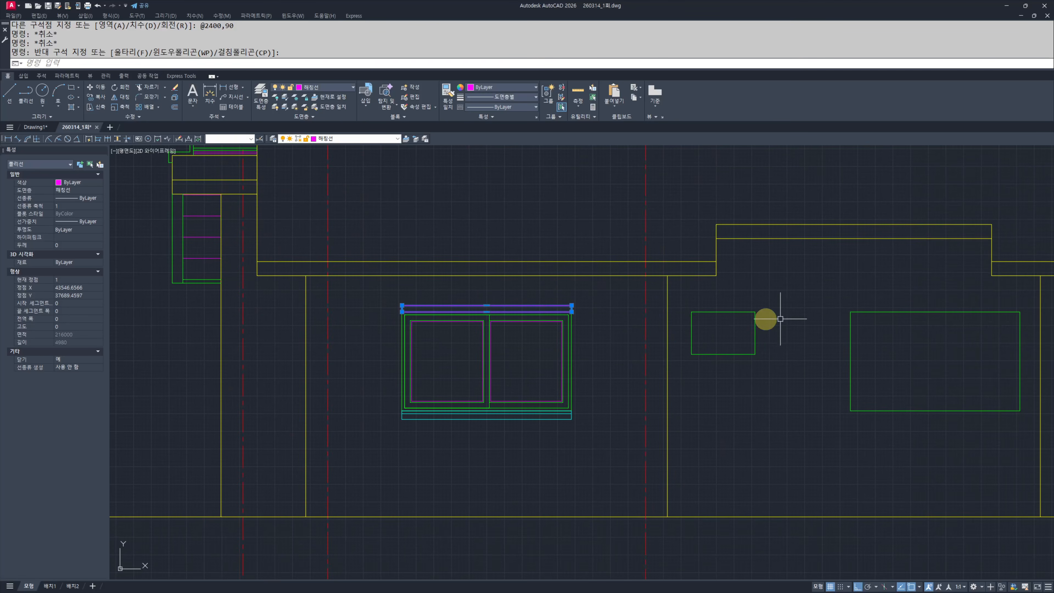
{"action": "middle_click_drag", "start_coordinate": [510, 310], "coordinate": [496, 335]}
{"action": "left_click", "coordinate": [586, 477]}
{"action": "left_click", "coordinate": [350, 477]}
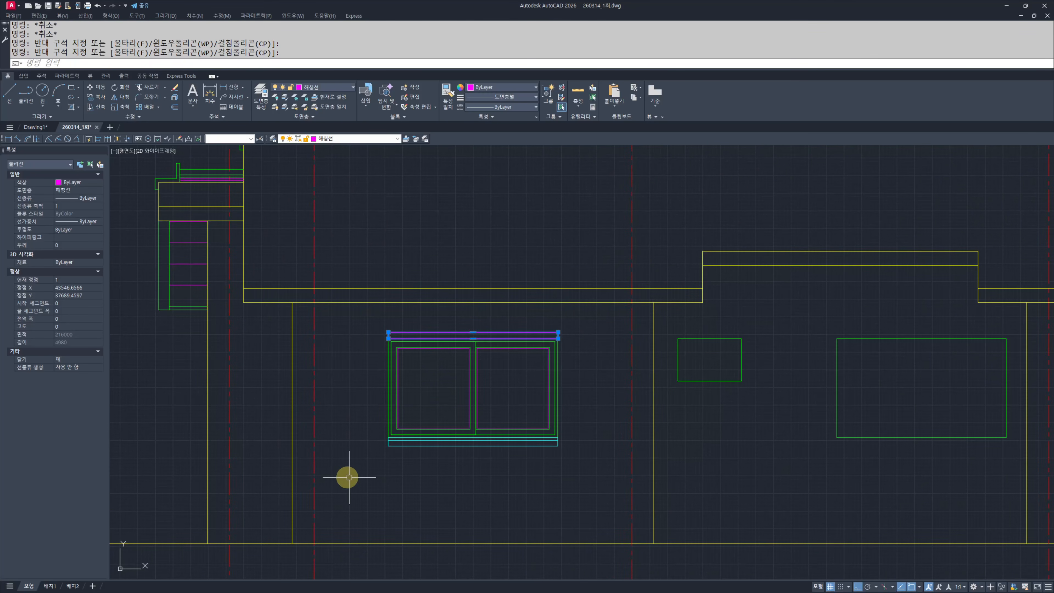
{"action": "left_click", "coordinate": [344, 477]}
{"action": "left_click", "coordinate": [660, 413]}
{"action": "scroll", "coordinate": [377, 442], "scroll_direction": "up", "scroll_amount": 3}
{"action": "type", "text": "cc"}
{"action": "key", "text": "Return"}
{"action": "left_click", "coordinate": [423, 425]}
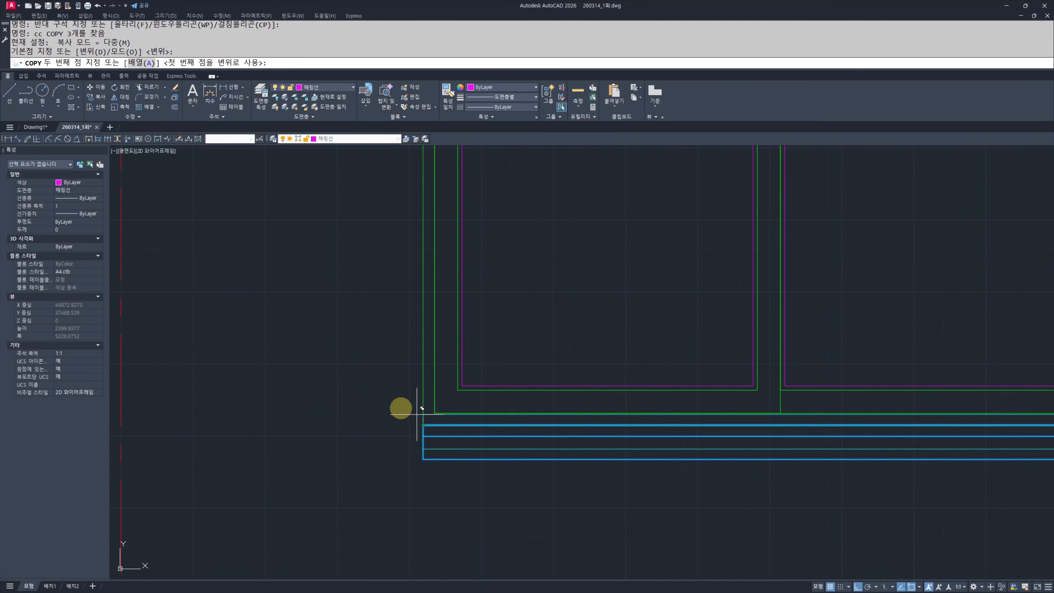
{"action": "scroll", "coordinate": [457, 417], "scroll_direction": "down", "scroll_amount": 3}
{"action": "scroll", "coordinate": [583, 415], "scroll_direction": "up", "scroll_amount": 3}
{"action": "left_click", "coordinate": [601, 424]}
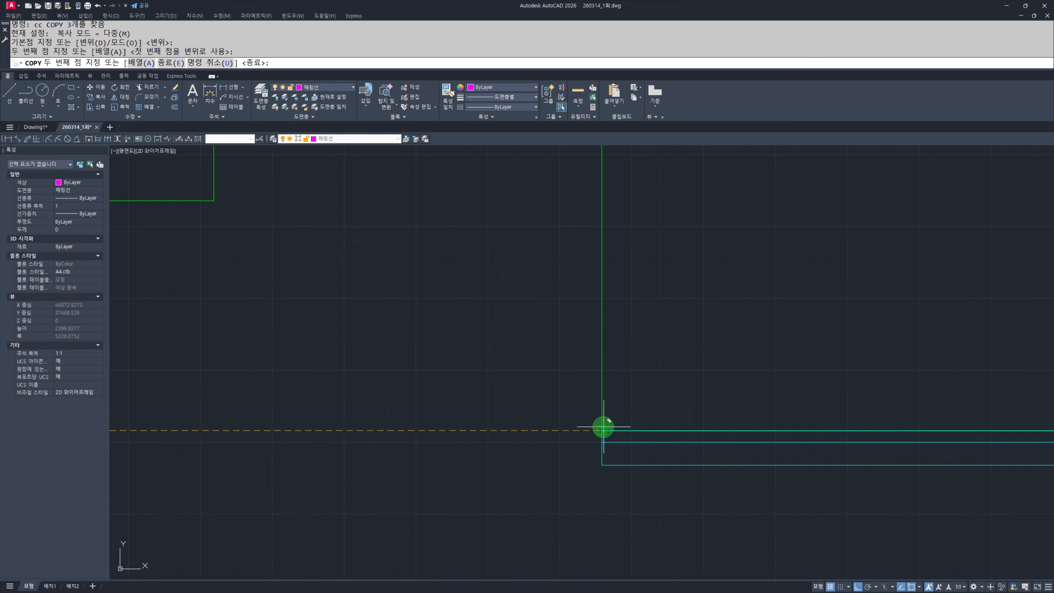
{"action": "scroll", "coordinate": [605, 457], "scroll_direction": "down", "scroll_amount": 3}
{"action": "key", "text": "Escape"}
{"action": "key", "text": "Escape"}
Step: Copy the leftmost window's header rectangle to the upper-left corner of the small second window
{"action": "middle_click_drag", "start_coordinate": [320, 381], "coordinate": [552, 384]}
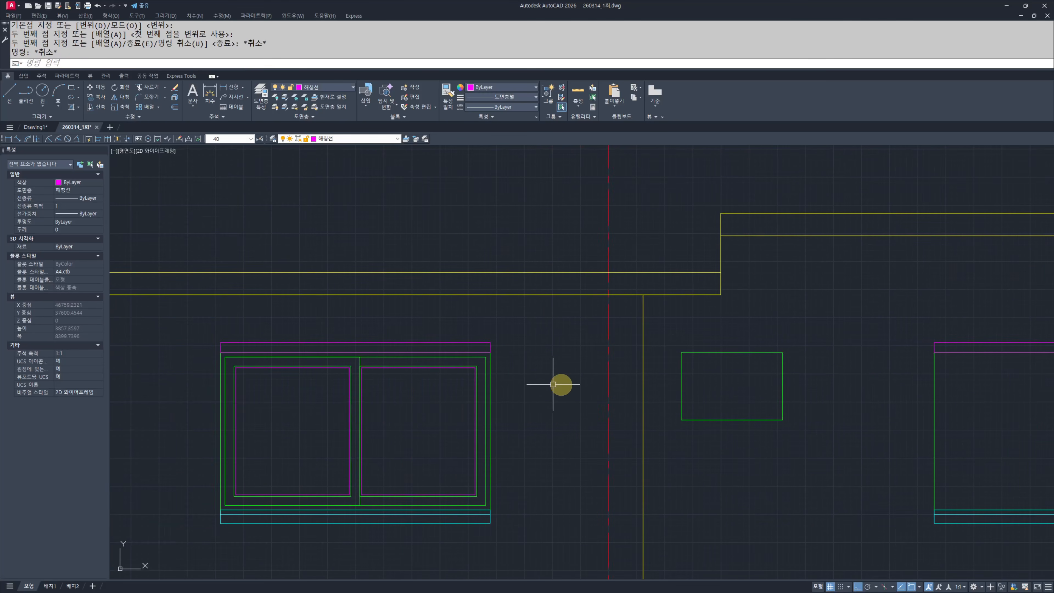
{"action": "middle_click_drag", "start_coordinate": [667, 379], "coordinate": [656, 383]}
{"action": "left_click", "coordinate": [473, 337]}
{"action": "left_click", "coordinate": [449, 348]}
{"action": "middle_click_drag", "start_coordinate": [242, 357], "coordinate": [346, 356]}
{"action": "type", "text": "cc"}
{"action": "key", "text": "Return"}
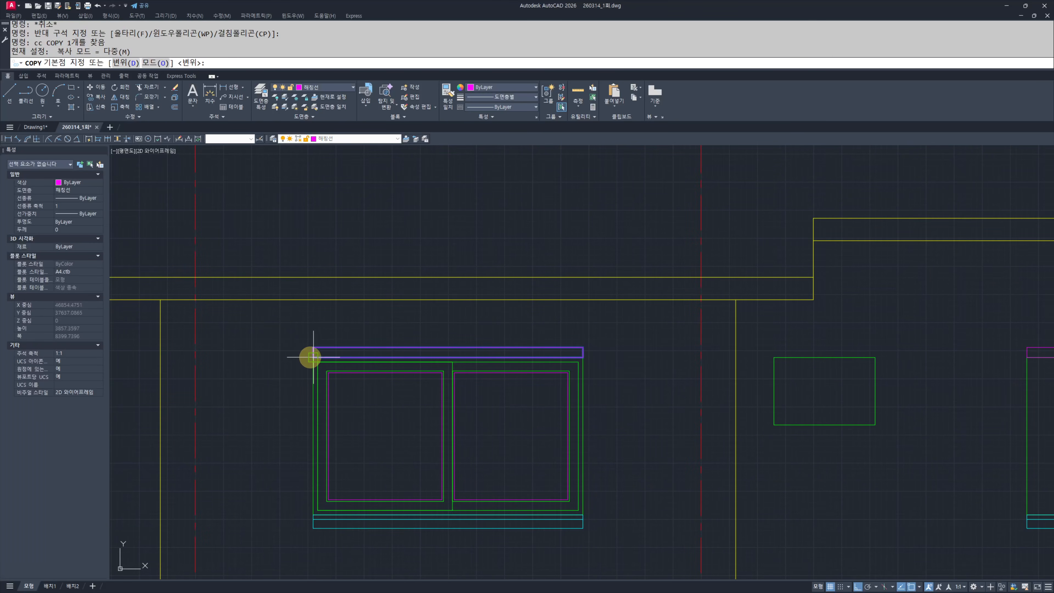
{"action": "left_click", "coordinate": [314, 356]}
{"action": "left_click", "coordinate": [775, 365]}
{"action": "key", "text": "Escape"}
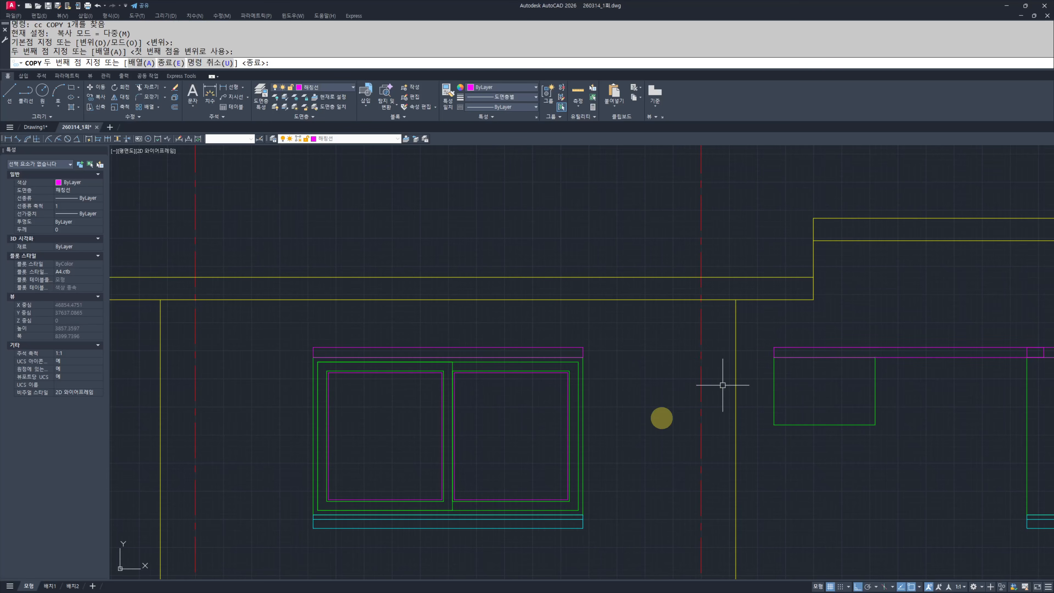
Step: Copy the leftmost window's sill to the lower-left corner of the small second window
{"action": "scroll", "coordinate": [562, 475], "scroll_direction": "up", "scroll_amount": 4}
{"action": "left_click", "coordinate": [749, 459]}
{"action": "left_click", "coordinate": [696, 400]}
{"action": "scroll", "coordinate": [452, 402], "scroll_direction": "down", "scroll_amount": 2}
{"action": "scroll", "coordinate": [498, 383], "scroll_direction": "up", "scroll_amount": 2}
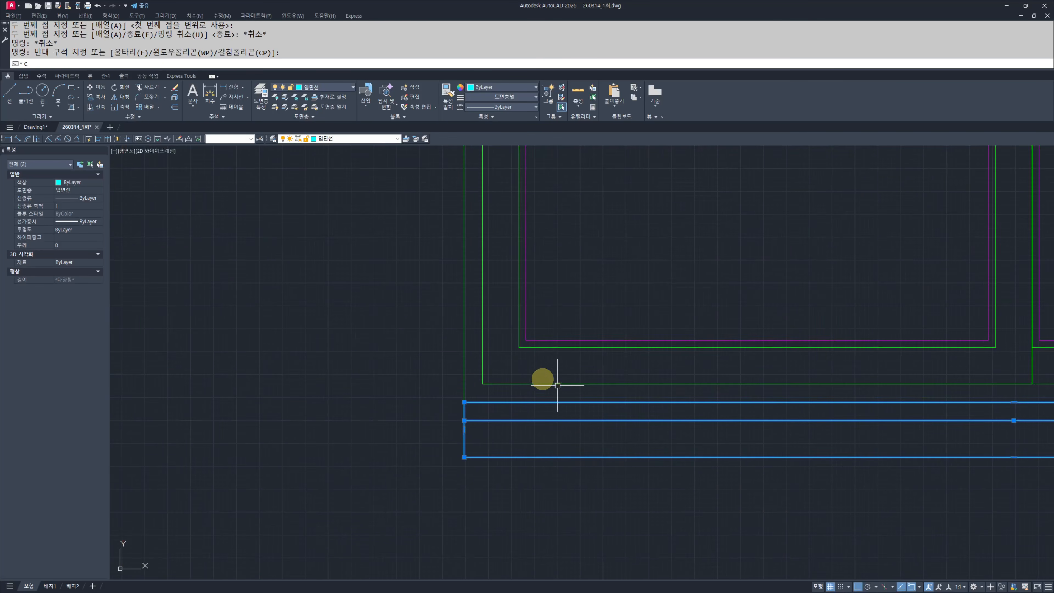
{"action": "type", "text": "cc"}
{"action": "key", "text": "Return"}
{"action": "left_click", "coordinate": [459, 399]}
{"action": "scroll", "coordinate": [498, 436], "scroll_direction": "down", "scroll_amount": 3}
{"action": "scroll", "coordinate": [609, 433], "scroll_direction": "up", "scroll_amount": 4}
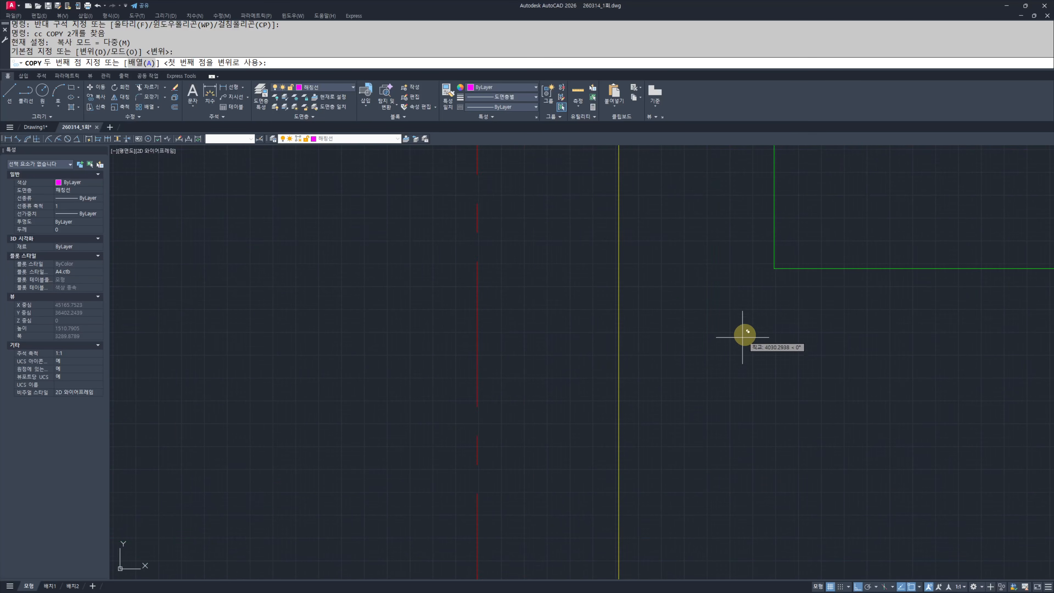
{"action": "left_click", "coordinate": [781, 276]}
Step: Stretch the right ends of the small window's header and sill back to the window's right edge
{"action": "middle_click_drag", "start_coordinate": [666, 433], "coordinate": [629, 431]}
{"action": "scroll", "coordinate": [629, 381], "scroll_direction": "up", "scroll_amount": 4}
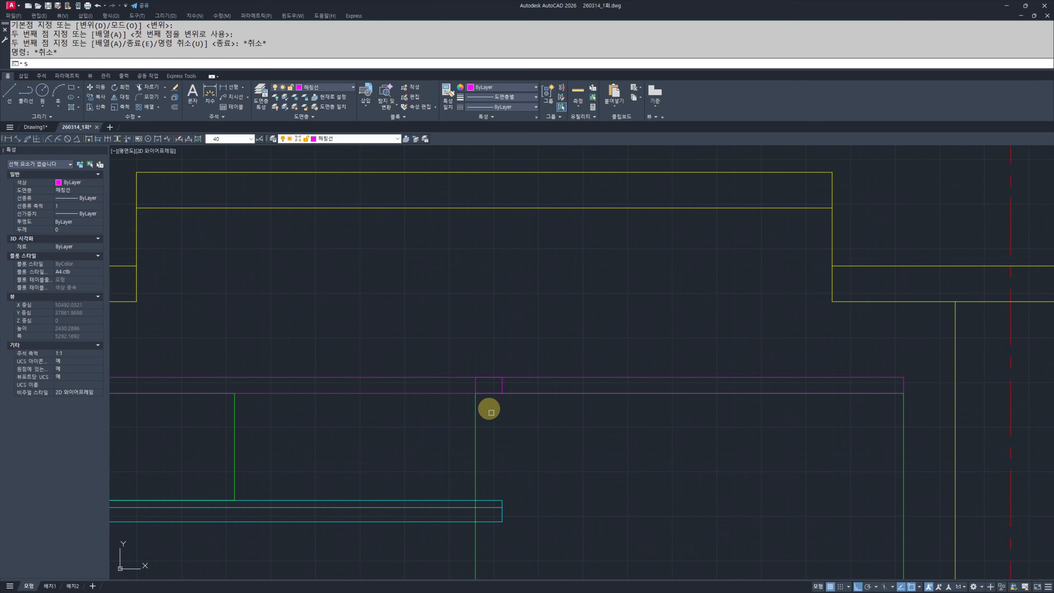
{"action": "type", "text": "s"}
{"action": "key", "text": "space"}
{"action": "left_click", "coordinate": [533, 309]}
{"action": "left_click", "coordinate": [490, 553]}
{"action": "key", "text": "space"}
{"action": "scroll", "coordinate": [504, 373], "scroll_direction": "up", "scroll_amount": 4}
{"action": "left_click", "coordinate": [499, 385]}
{"action": "scroll", "coordinate": [500, 382], "scroll_direction": "down", "scroll_amount": 2}
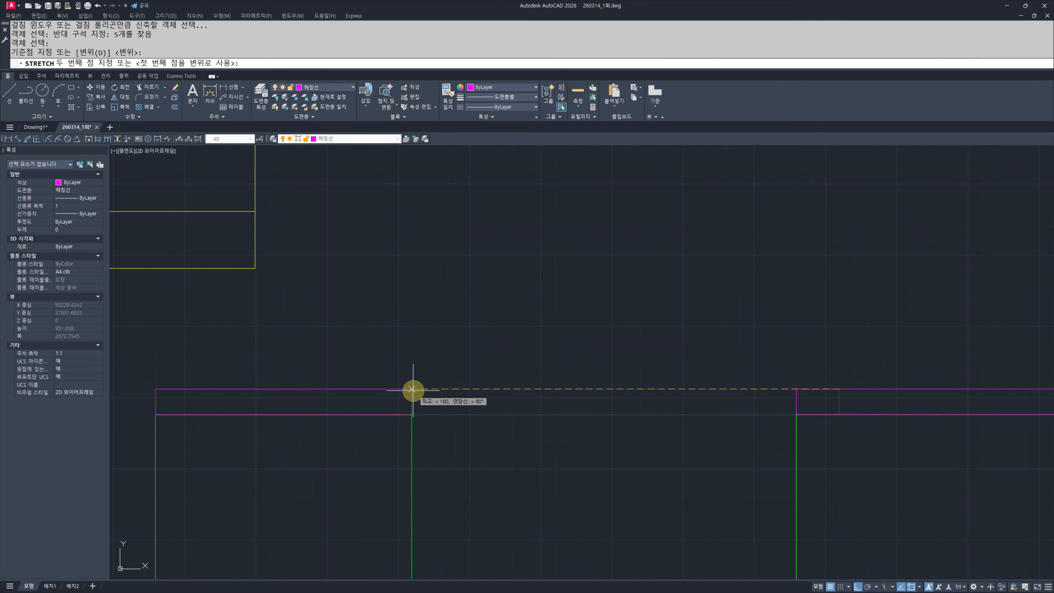
{"action": "key", "text": "Escape"}
{"action": "key", "text": "Escape"}
{"action": "key", "text": "Escape"}
Step: Copy the third window's sill to the lower-left corner of the rightmost window
{"action": "scroll", "coordinate": [564, 377], "scroll_direction": "down", "scroll_amount": 5}
{"action": "middle_click_drag", "start_coordinate": [902, 462], "coordinate": [506, 424]}
{"action": "scroll", "coordinate": [290, 449], "scroll_direction": "up", "scroll_amount": 2}
{"action": "left_click", "coordinate": [325, 478]}
{"action": "left_click", "coordinate": [804, 369]}
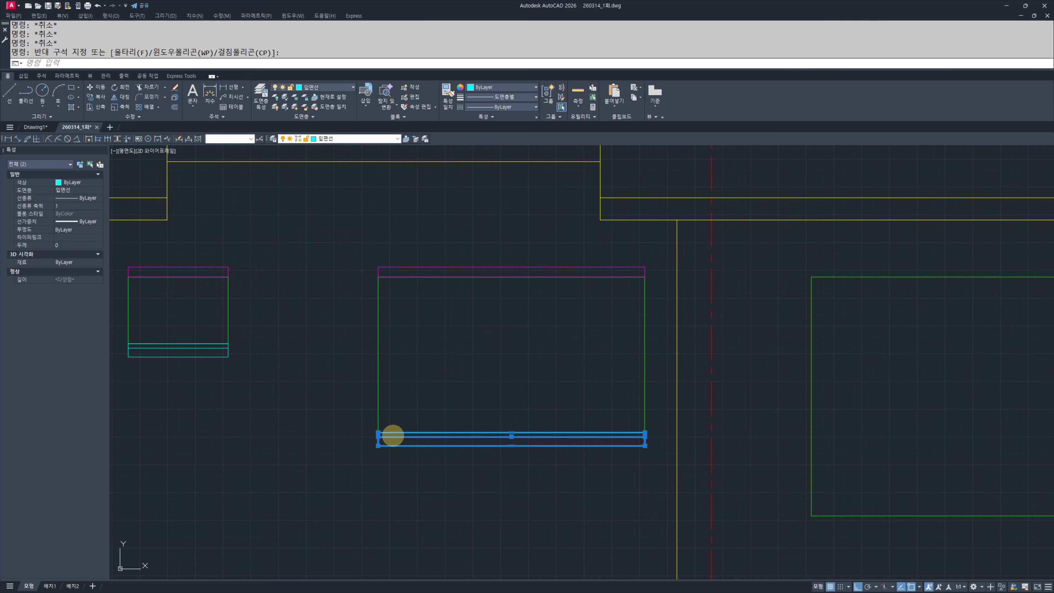
{"action": "type", "text": "cc"}
{"action": "key", "text": "Return"}
{"action": "scroll", "coordinate": [381, 438], "scroll_direction": "up", "scroll_amount": 3}
{"action": "left_click", "coordinate": [378, 438]}
{"action": "scroll", "coordinate": [459, 437], "scroll_direction": "down", "scroll_amount": 3}
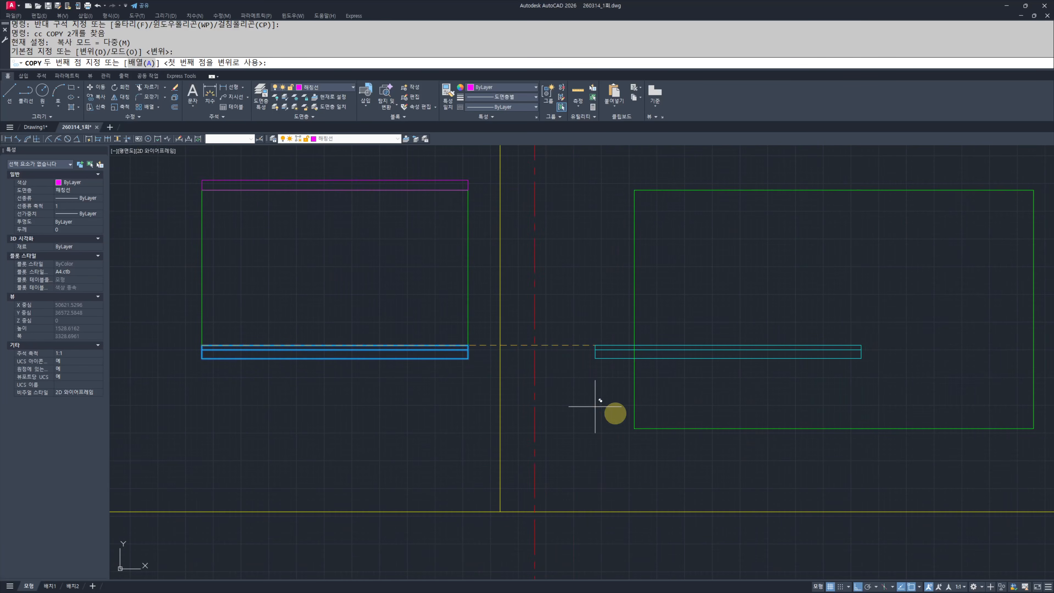
{"action": "left_click", "coordinate": [635, 428]}
{"action": "key", "text": "Escape"}
{"action": "key", "text": "Escape"}
Step: Copy the third window's header rectangle to the upper-left corner of the rightmost window
{"action": "middle_click_drag", "start_coordinate": [419, 297], "coordinate": [635, 440]}
{"action": "left_click", "coordinate": [734, 327]}
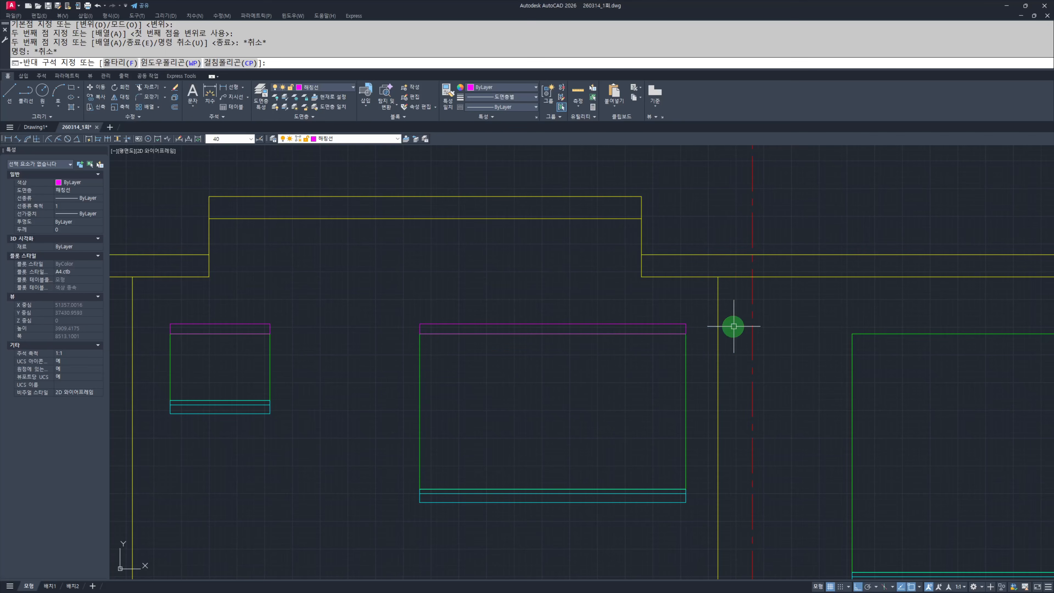
{"action": "left_click", "coordinate": [734, 327]}
{"action": "scroll", "coordinate": [420, 326], "scroll_direction": "up", "scroll_amount": 2}
{"action": "left_click", "coordinate": [497, 333]}
{"action": "type", "text": "cc"}
{"action": "key", "text": "Return"}
{"action": "scroll", "coordinate": [404, 337], "scroll_direction": "up", "scroll_amount": 3}
{"action": "left_click", "coordinate": [436, 361]}
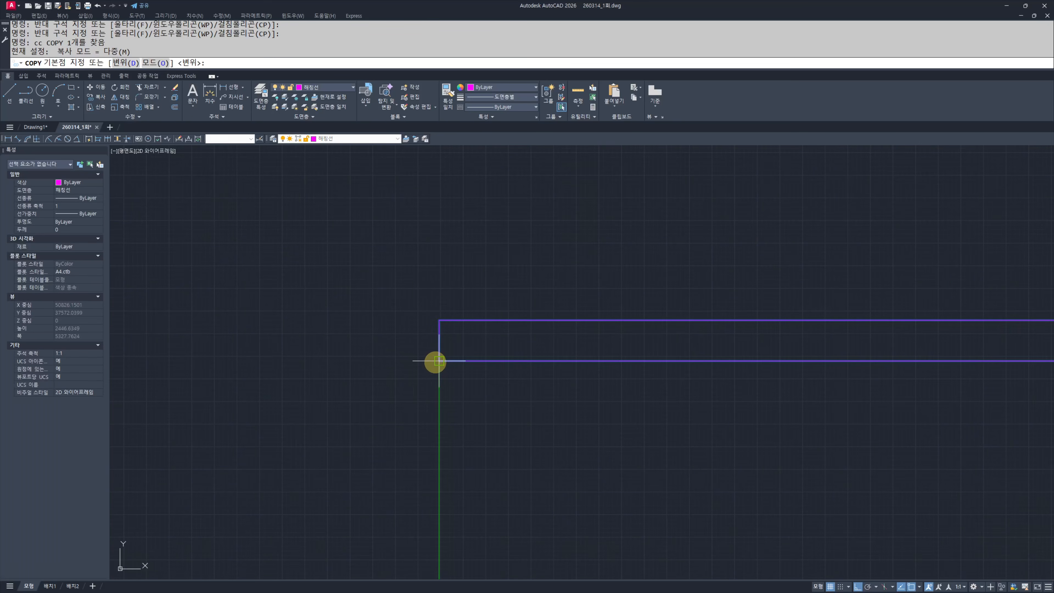
{"action": "scroll", "coordinate": [335, 359], "scroll_direction": "down", "scroll_amount": 3}
{"action": "scroll", "coordinate": [334, 360], "scroll_direction": "down", "scroll_amount": 2}
{"action": "scroll", "coordinate": [663, 379], "scroll_direction": "up", "scroll_amount": 1}
{"action": "left_click", "coordinate": [600, 345]}
{"action": "key", "text": "Escape"}
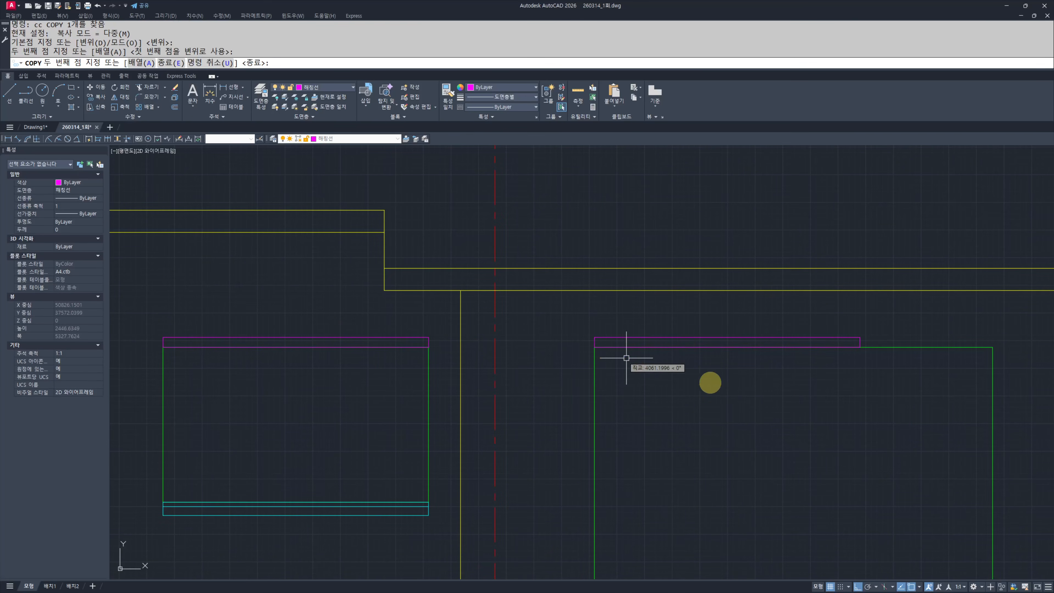
Step: Stretch the right ends of the rightmost window's header and sill out to the window's right edge
{"action": "scroll", "coordinate": [630, 365], "scroll_direction": "down", "scroll_amount": 2}
{"action": "type", "text": "s"}
{"action": "key", "text": "Return"}
{"action": "left_click", "coordinate": [696, 282]}
{"action": "left_click", "coordinate": [613, 478]}
{"action": "scroll", "coordinate": [621, 452], "scroll_direction": "up", "scroll_amount": 4}
{"action": "right_click", "coordinate": [609, 420]}
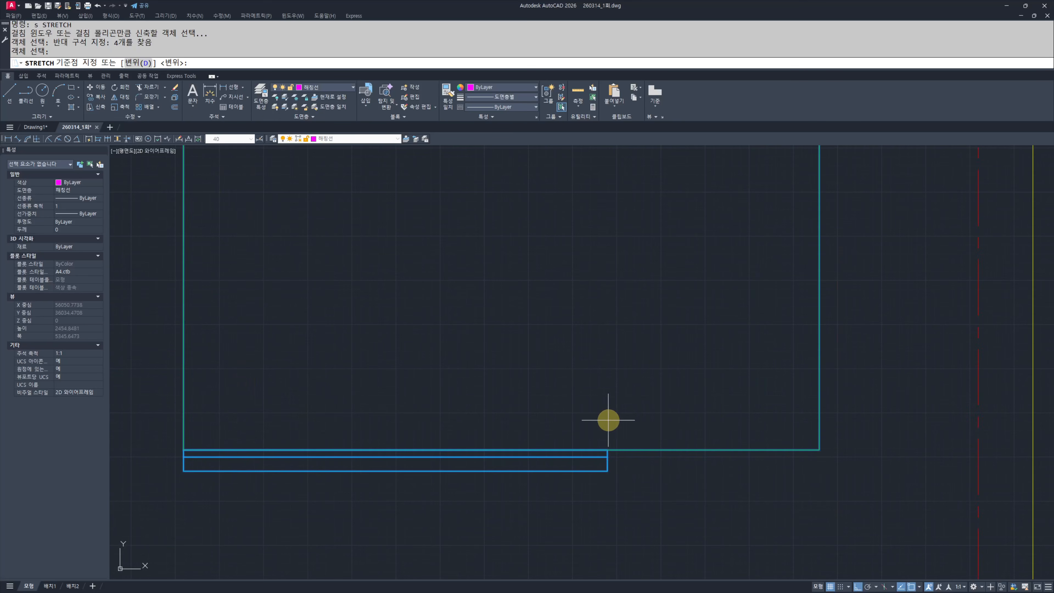
{"action": "left_click", "coordinate": [607, 449]}
{"action": "key", "text": "Escape"}
{"action": "key", "text": "Escape"}
{"action": "scroll", "coordinate": [824, 442], "scroll_direction": "down", "scroll_amount": 5}
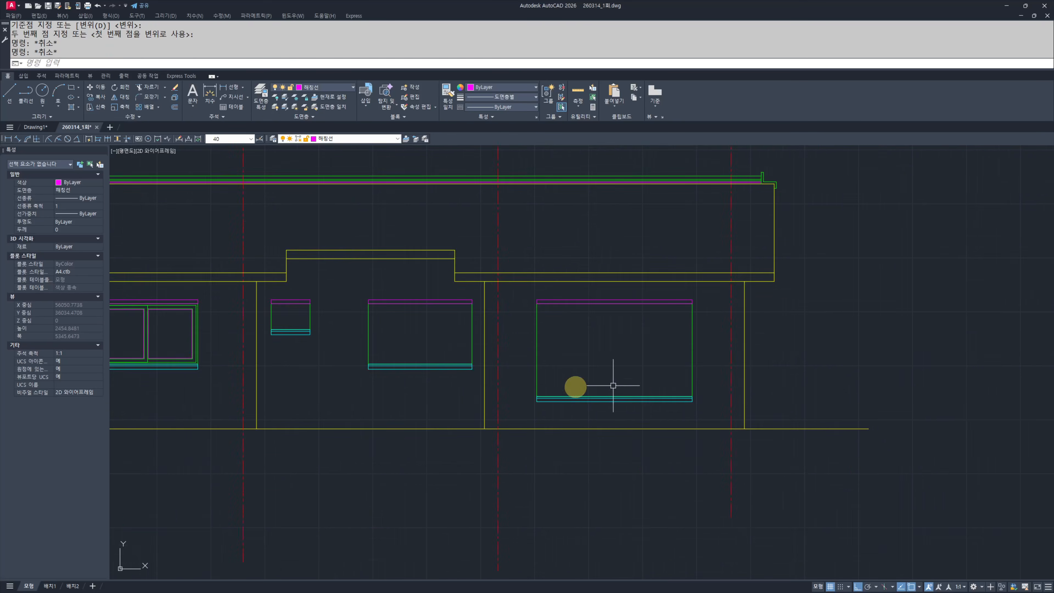
{"action": "middle_click_drag", "start_coordinate": [576, 384], "coordinate": [623, 388]}
{"action": "key", "text": "Escape"}
{"action": "scroll", "coordinate": [532, 353], "scroll_direction": "up", "scroll_amount": 4}
{"action": "scroll", "coordinate": [747, 413], "scroll_direction": "down", "scroll_amount": 4}
{"action": "scroll", "coordinate": [523, 393], "scroll_direction": "up", "scroll_amount": 4}
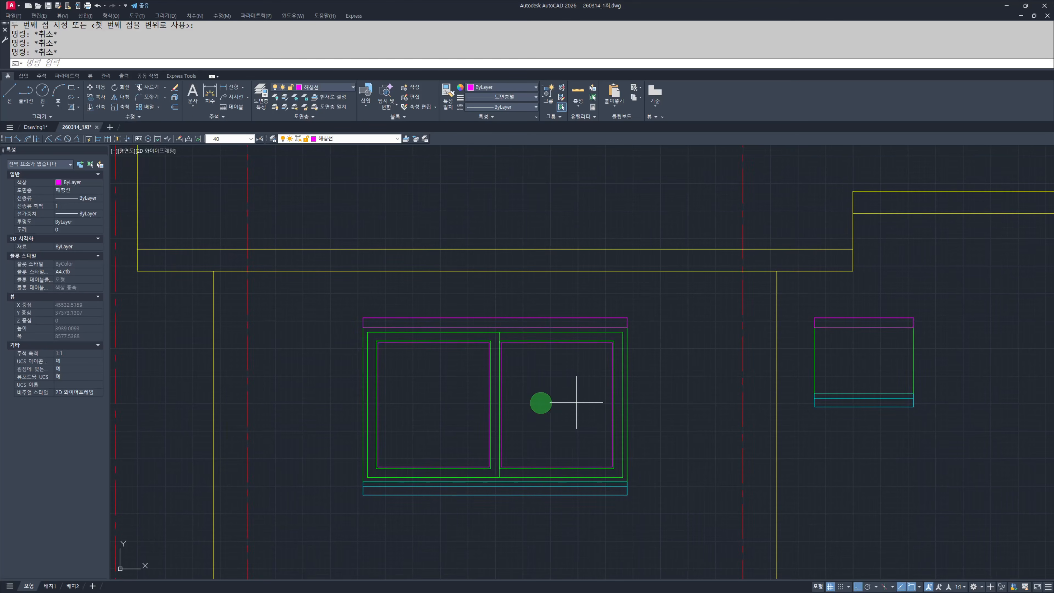
{"action": "left_click", "coordinate": [541, 400]}
{"action": "scroll", "coordinate": [478, 364], "scroll_direction": "up", "scroll_amount": 2}
{"action": "left_click", "coordinate": [478, 364]}
{"action": "scroll", "coordinate": [478, 346], "scroll_direction": "up", "scroll_amount": 5}
{"action": "type", "text": "cc"}
{"action": "key", "text": "Return"}
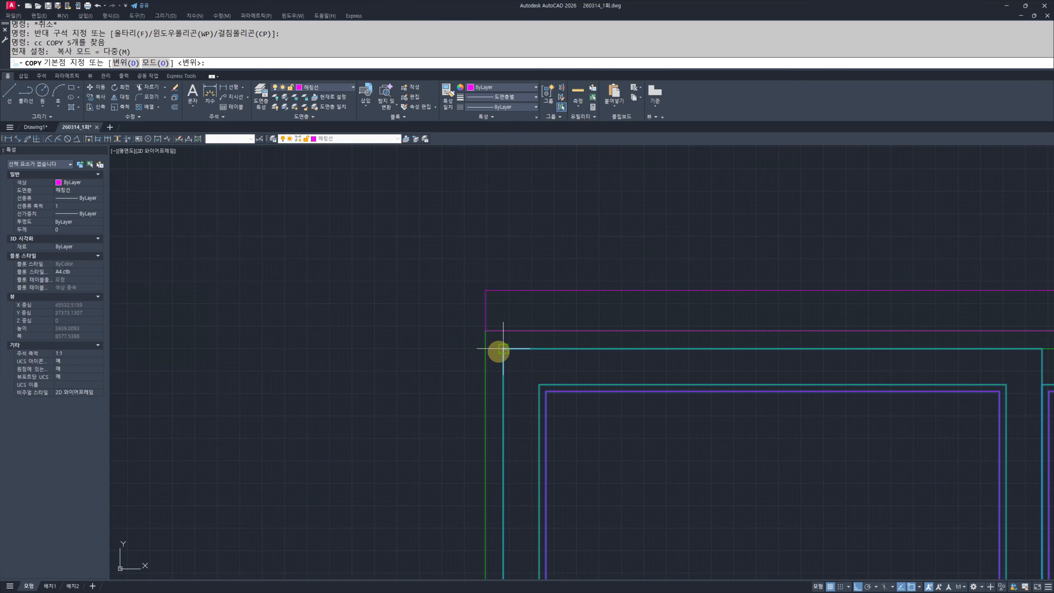
{"action": "left_click", "coordinate": [499, 351]}
{"action": "scroll", "coordinate": [326, 348], "scroll_direction": "down", "scroll_amount": 6}
{"action": "scroll", "coordinate": [443, 349], "scroll_direction": "up", "scroll_amount": 5}
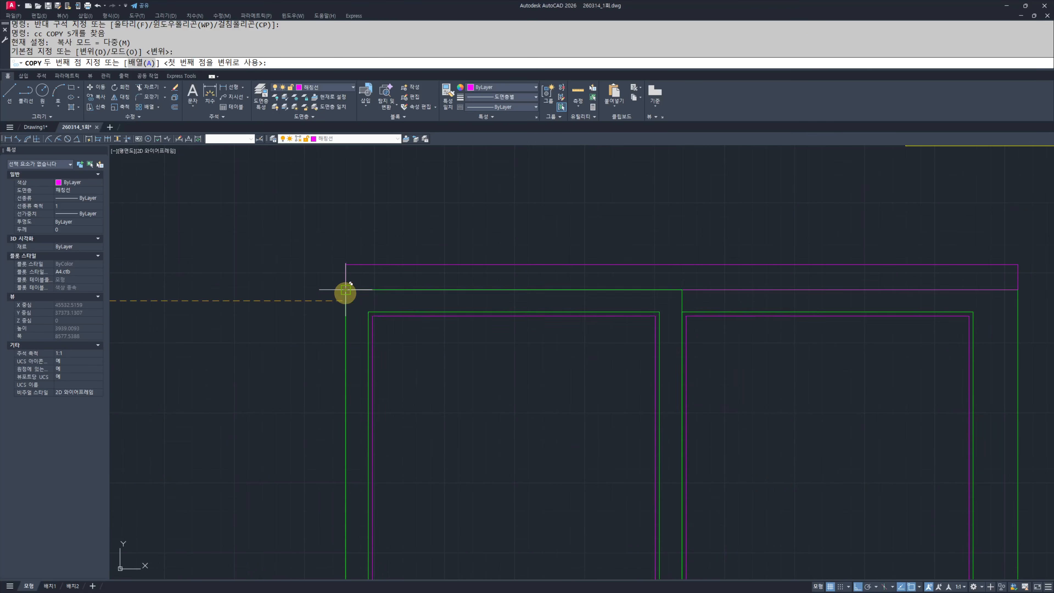
{"action": "key", "text": "Escape"}
{"action": "key", "text": "Escape"}
Step: Copy the leftmost window's sash rectangles and glazing lines into the third window, using the outer frame's upper-left corner as base and destination
{"action": "scroll", "coordinate": [456, 315], "scroll_direction": "down", "scroll_amount": 5}
{"action": "scroll", "coordinate": [541, 338], "scroll_direction": "up", "scroll_amount": 4}
{"action": "left_click", "coordinate": [584, 345]}
{"action": "left_click", "coordinate": [483, 365]}
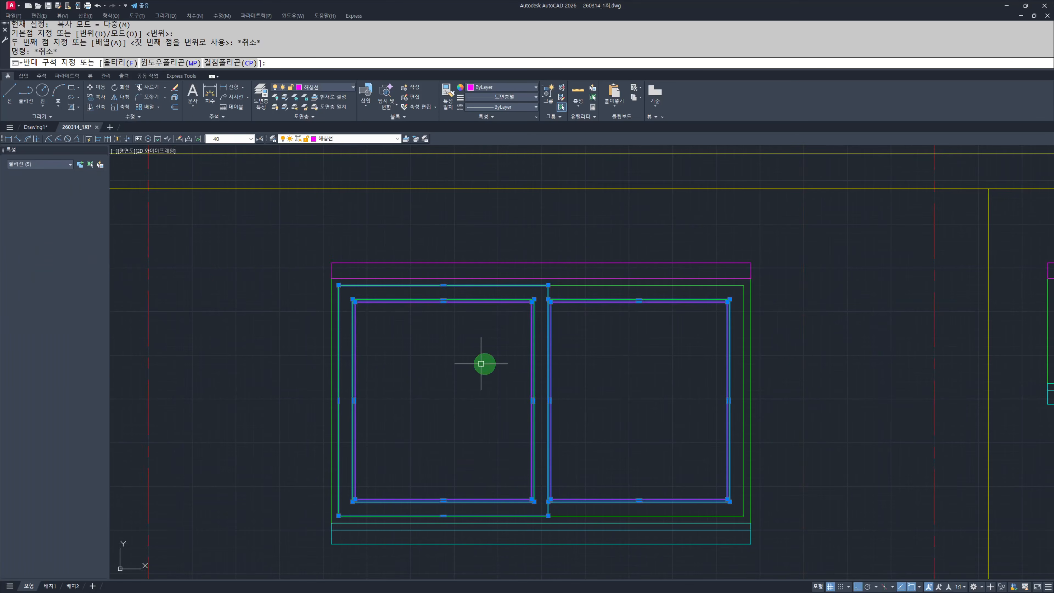
{"action": "scroll", "coordinate": [535, 358], "scroll_direction": "up", "scroll_amount": 1}
{"action": "scroll", "coordinate": [535, 358], "scroll_direction": "up", "scroll_amount": 3}
{"action": "type", "text": "cc"}
{"action": "key", "text": "Return"}
{"action": "left_click", "coordinate": [456, 309]}
{"action": "scroll", "coordinate": [456, 310], "scroll_direction": "down", "scroll_amount": 5}
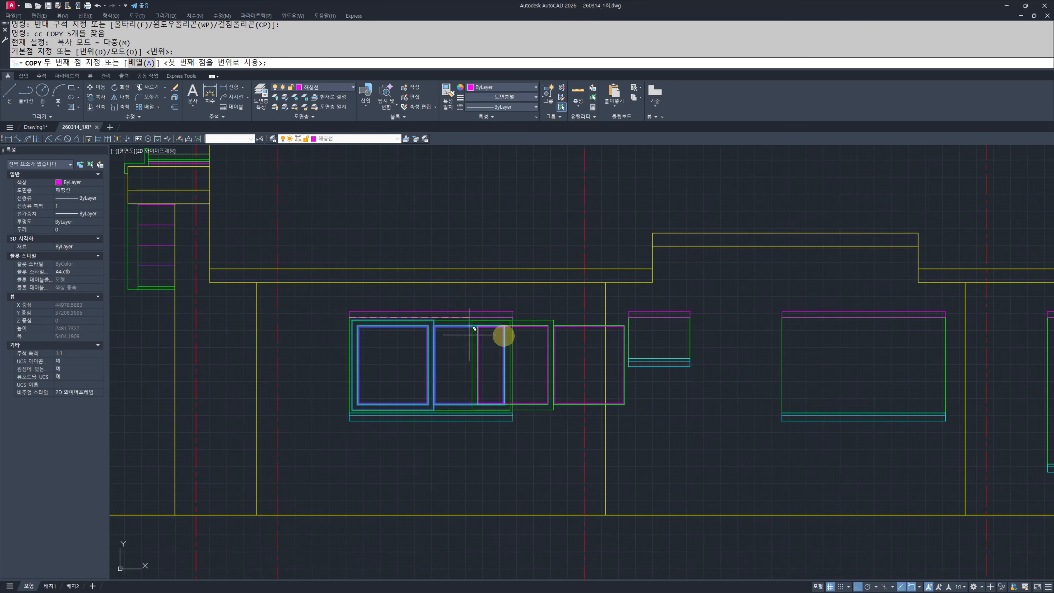
{"action": "scroll", "coordinate": [605, 310], "scroll_direction": "up", "scroll_amount": 2}
{"action": "scroll", "coordinate": [345, 285], "scroll_direction": "up", "scroll_amount": 3}
{"action": "scroll", "coordinate": [602, 294], "scroll_direction": "up", "scroll_amount": 2}
{"action": "scroll", "coordinate": [488, 329], "scroll_direction": "up", "scroll_amount": 2}
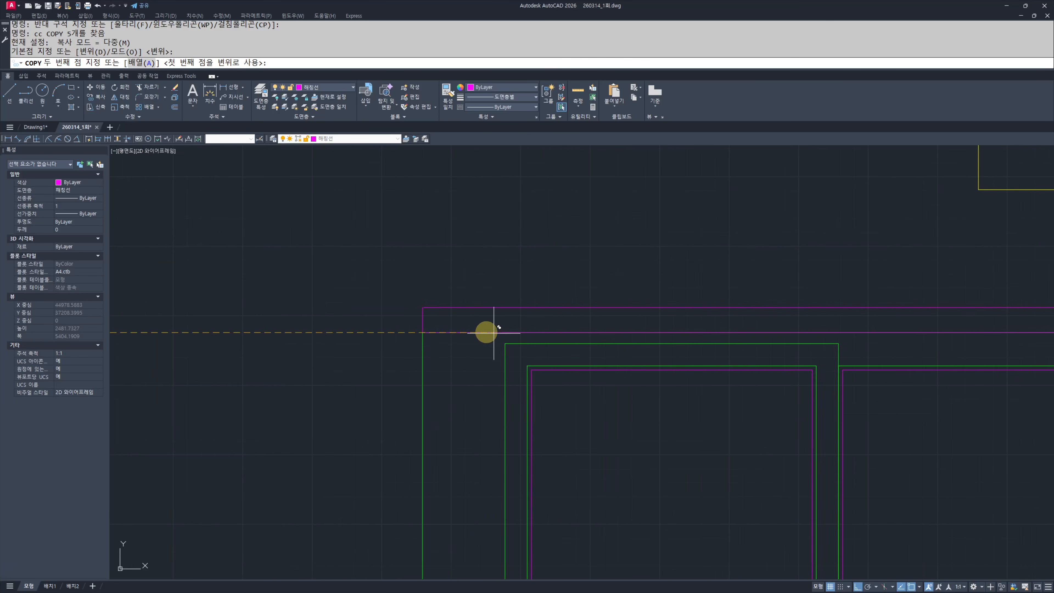
{"action": "left_click", "coordinate": [423, 332]}
{"action": "key", "text": "Escape"}
{"action": "key", "text": "Escape"}
{"action": "scroll", "coordinate": [433, 332], "scroll_direction": "down", "scroll_amount": 5}
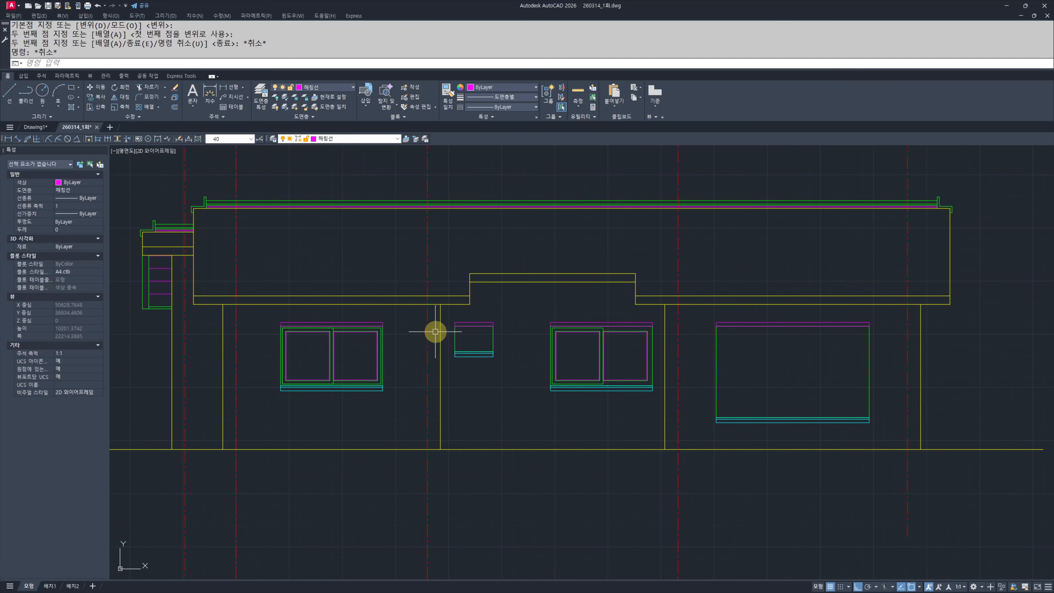
{"action": "scroll", "coordinate": [486, 347], "scroll_direction": "up", "scroll_amount": 3}
{"action": "mouse_move", "coordinate": [539, 376]}
{"action": "middle_mouse_down"}
{"action": "mouse_move", "coordinate": [449, 326]}
{"action": "mouse_move", "coordinate": [590, 371]}
{"action": "middle_mouse_up"}
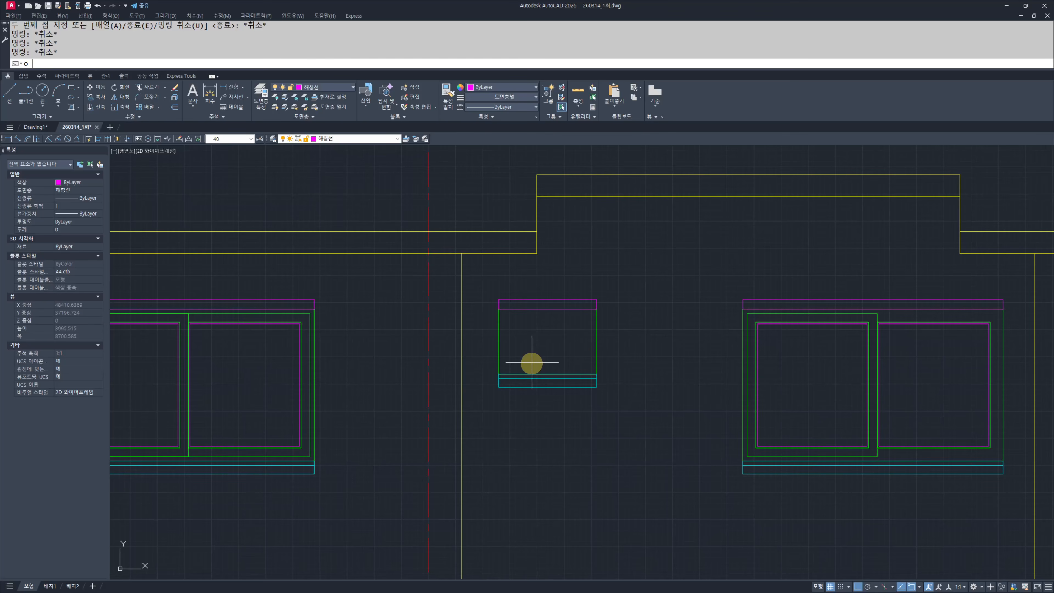
{"action": "key", "text": "Return"}
{"action": "key", "text": "Escape"}
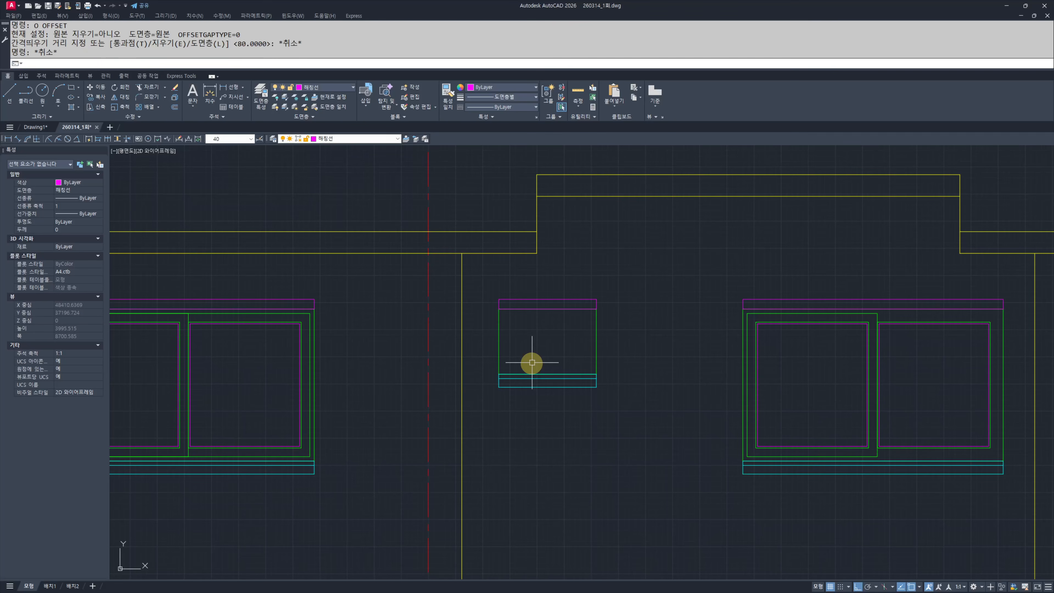
{"action": "middle_click_drag", "start_coordinate": [486, 373], "coordinate": [505, 416]}
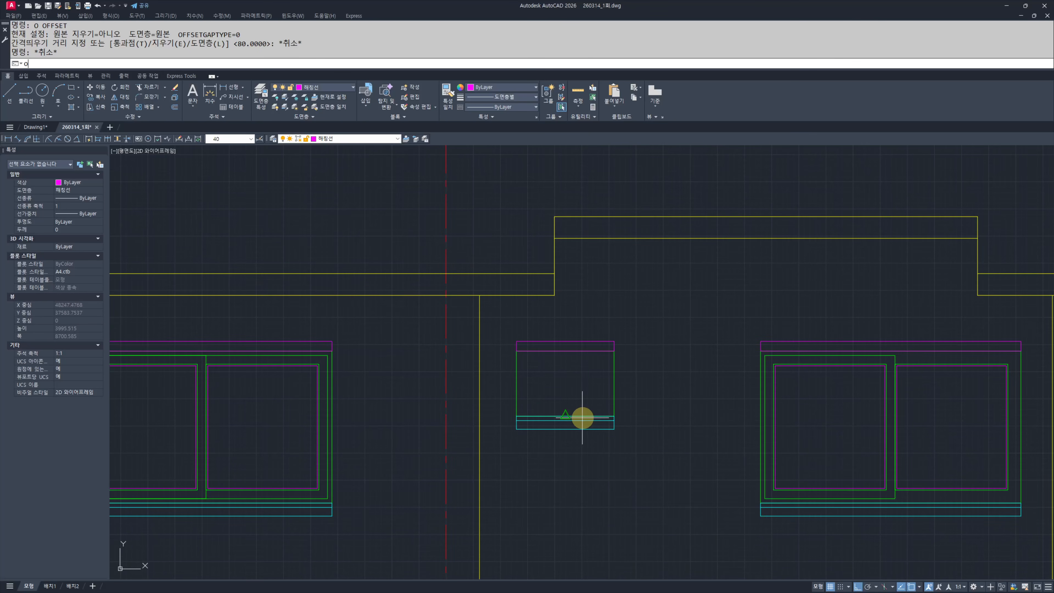
{"action": "key", "text": "Return"}
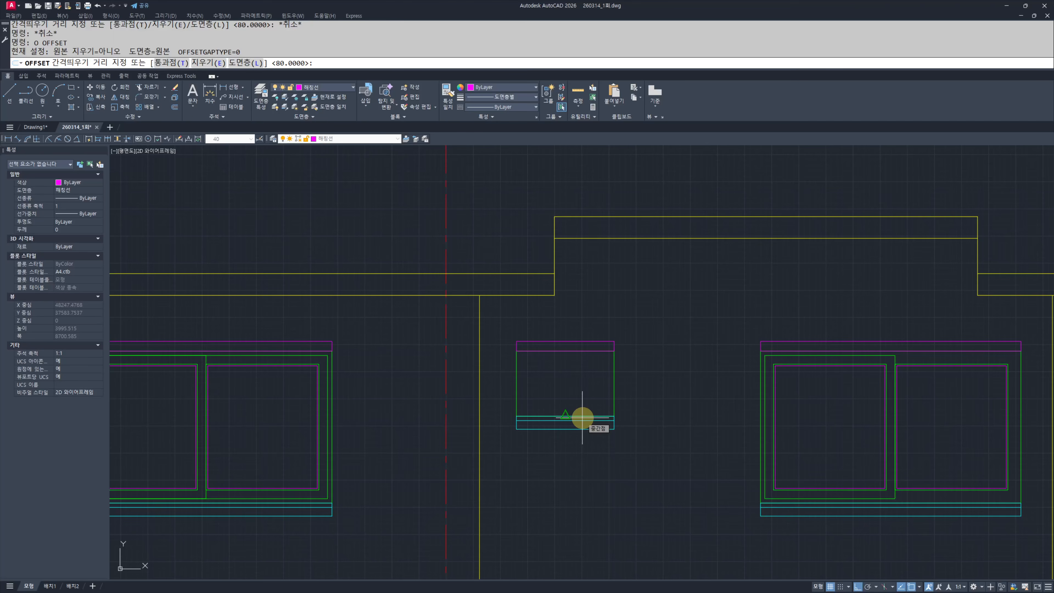
{"action": "key", "text": "Escape"}
Step: Offset the small window's outer rectangle 40 inward to form its frame
{"action": "scroll", "coordinate": [544, 357], "scroll_direction": "up", "scroll_amount": 2}
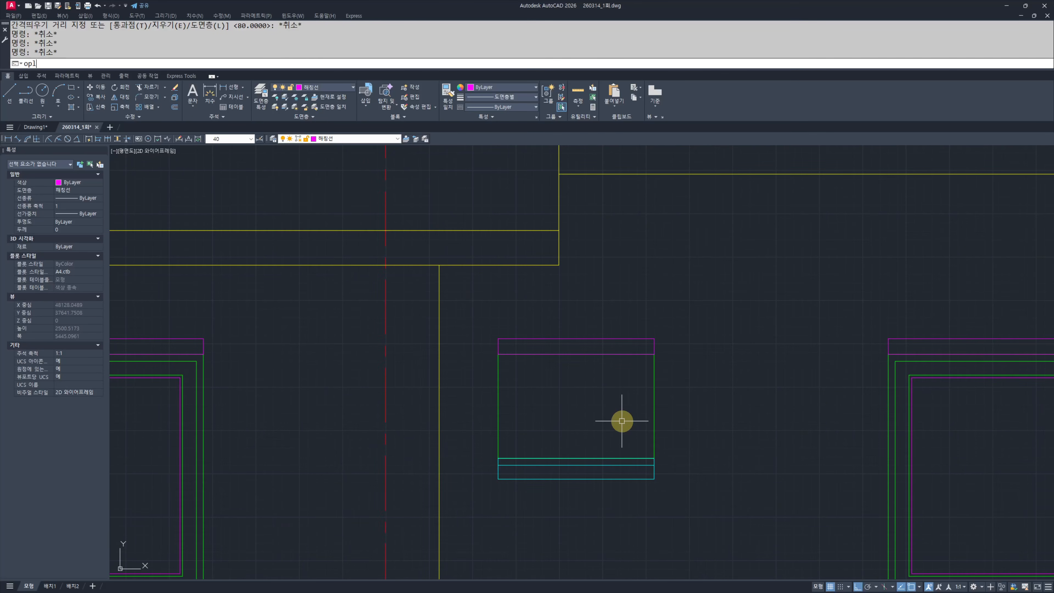
{"action": "type", "text": "o"}
{"action": "key", "text": "Return"}
{"action": "type", "text": "40"}
{"action": "key", "text": "Return"}
{"action": "scroll", "coordinate": [499, 400], "scroll_direction": "up", "scroll_amount": 2}
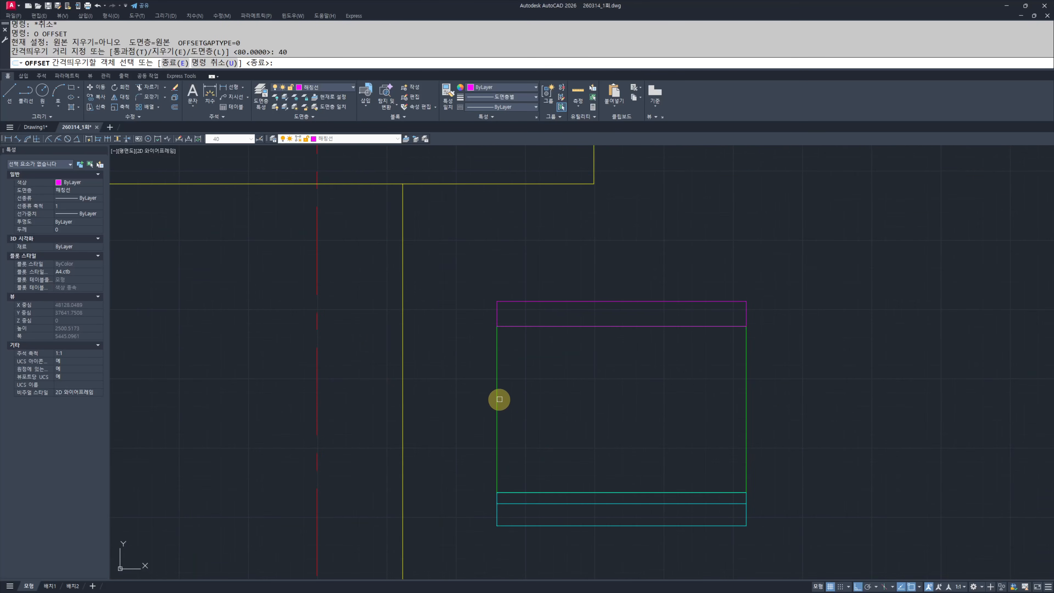
{"action": "left_click", "coordinate": [495, 395]}
{"action": "left_click", "coordinate": [617, 412]}
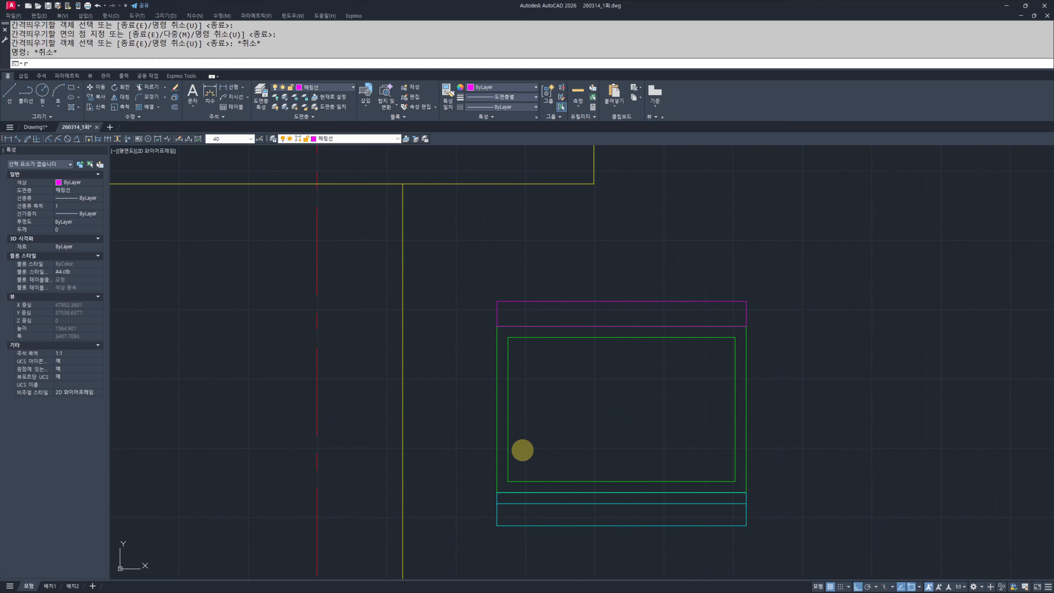
{"action": "key", "text": "Escape"}
{"action": "key", "text": "Escape"}
Step: Draw the left sash rectangle from the small window's inner frame's lower-left corner to the midpoint of its top edge
{"action": "type", "text": "rec"}
{"action": "key", "text": "Return"}
{"action": "left_click", "coordinate": [508, 481]}
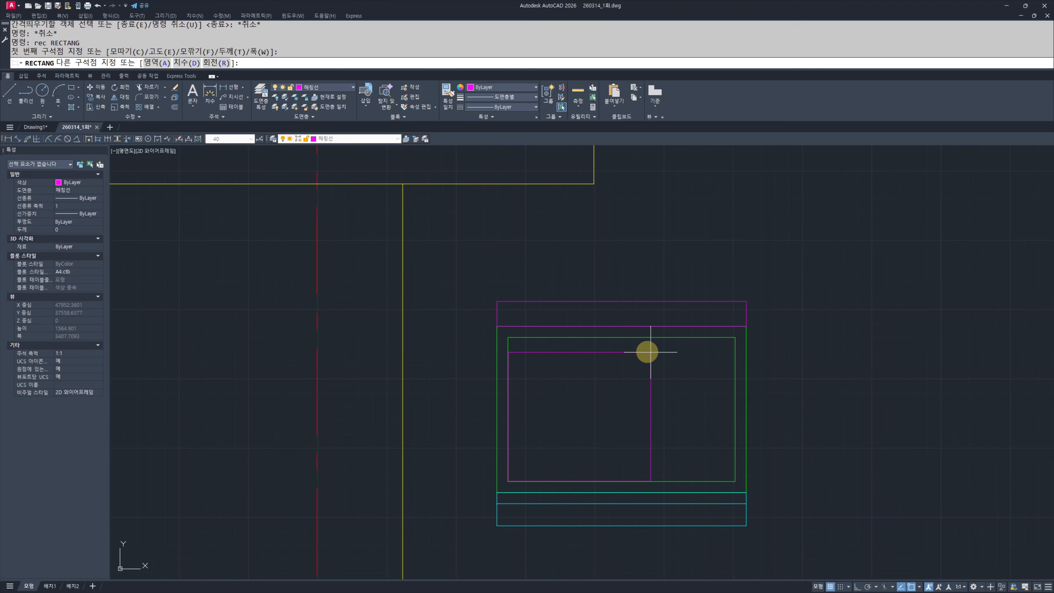
{"action": "left_click", "coordinate": [616, 337]}
{"action": "key", "text": "Escape"}
Step: Offset the small window's left sash rectangle 80 inward
{"action": "type", "text": "o"}
{"action": "key", "text": "Return"}
{"action": "type", "text": "80"}
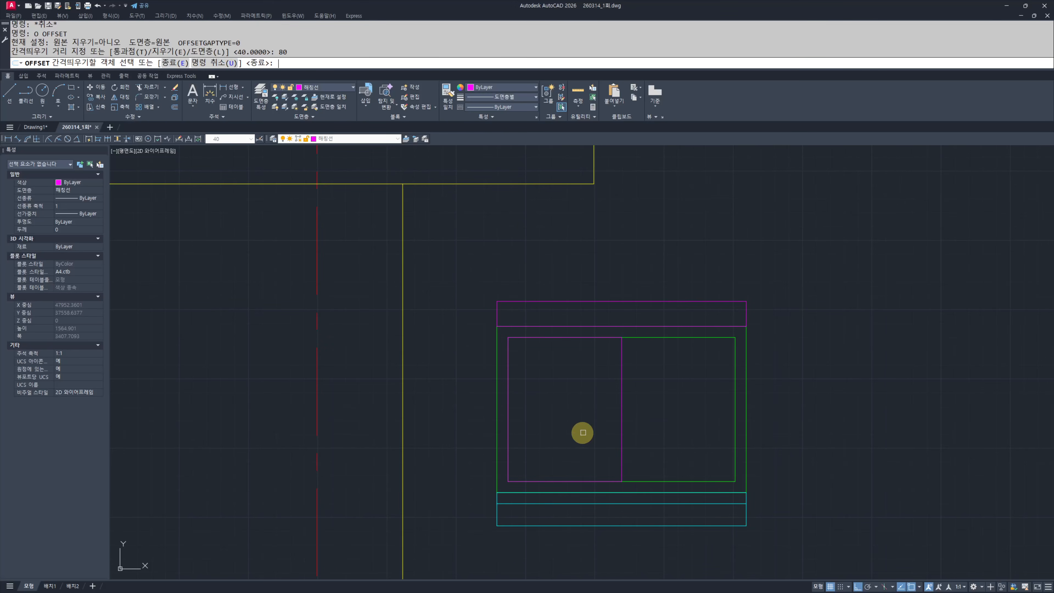
{"action": "left_click", "coordinate": [620, 402]}
{"action": "left_click", "coordinate": [606, 405]}
{"action": "key", "text": "Escape"}
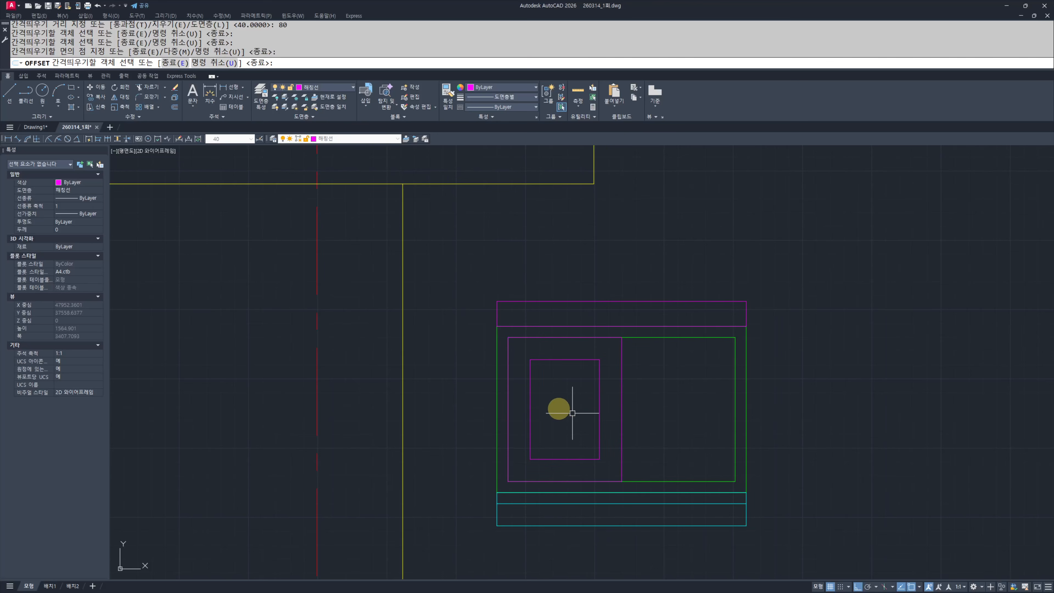
Step: Offset the inner rectangle of the small window's left sash 15 inward as the glazing line
{"action": "key", "text": "Return"}
{"action": "scroll", "coordinate": [563, 403], "scroll_direction": "up", "scroll_amount": 2}
{"action": "key", "text": "Return"}
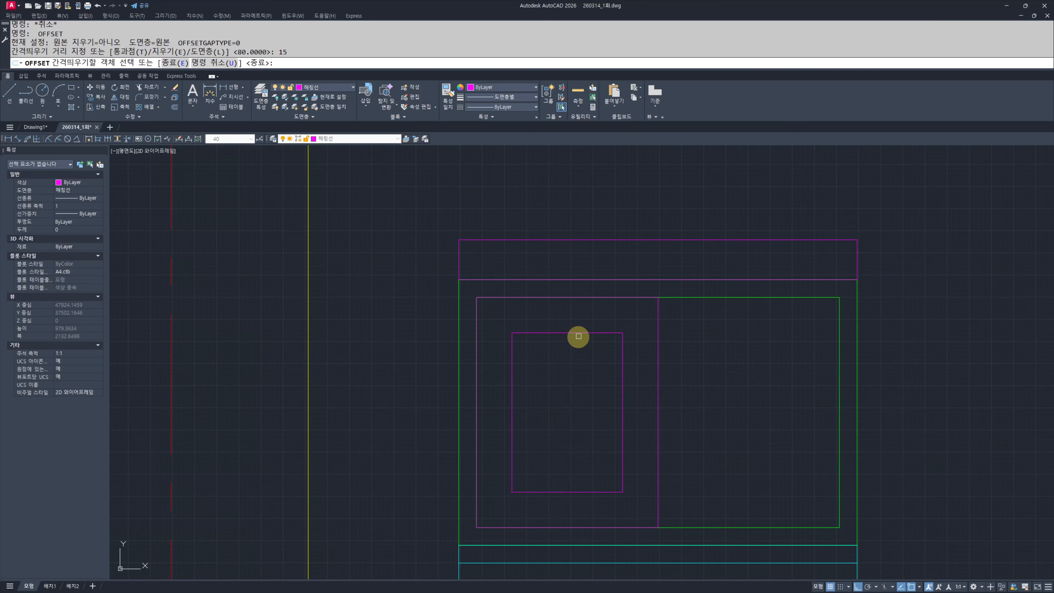
{"action": "left_click", "coordinate": [578, 336]}
{"action": "left_click", "coordinate": [572, 358]}
{"action": "key", "text": "Escape"}
{"action": "key", "text": "Escape"}
Step: Match the left sash's two outer rectangles to the properties of the small window's green inner frame
{"action": "scroll", "coordinate": [614, 405], "scroll_direction": "up", "scroll_amount": 3}
{"action": "type", "text": "mm"}
{"action": "key", "text": "Return"}
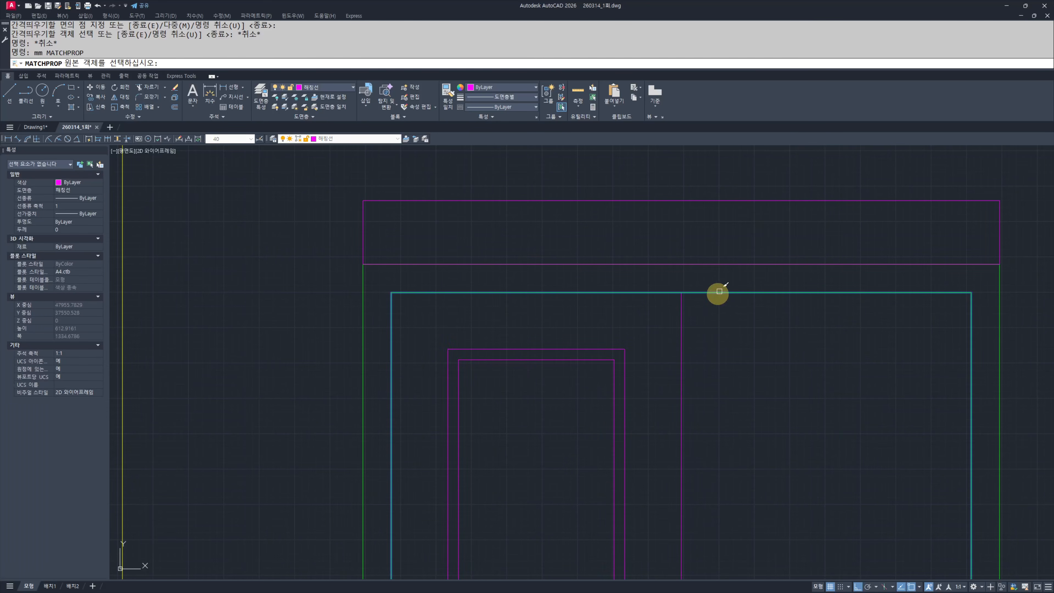
{"action": "left_click", "coordinate": [719, 291]}
{"action": "left_click", "coordinate": [790, 309]}
{"action": "left_click", "coordinate": [626, 348]}
{"action": "key", "text": "Escape"}
{"action": "key", "text": "Escape"}
Step: Stretch the right side of the small window's left sash rectangles 40 to the right
{"action": "type", "text": "s"}
{"action": "key", "text": "Return"}
{"action": "scroll", "coordinate": [619, 415], "scroll_direction": "down", "scroll_amount": 4}
{"action": "left_click", "coordinate": [654, 521]}
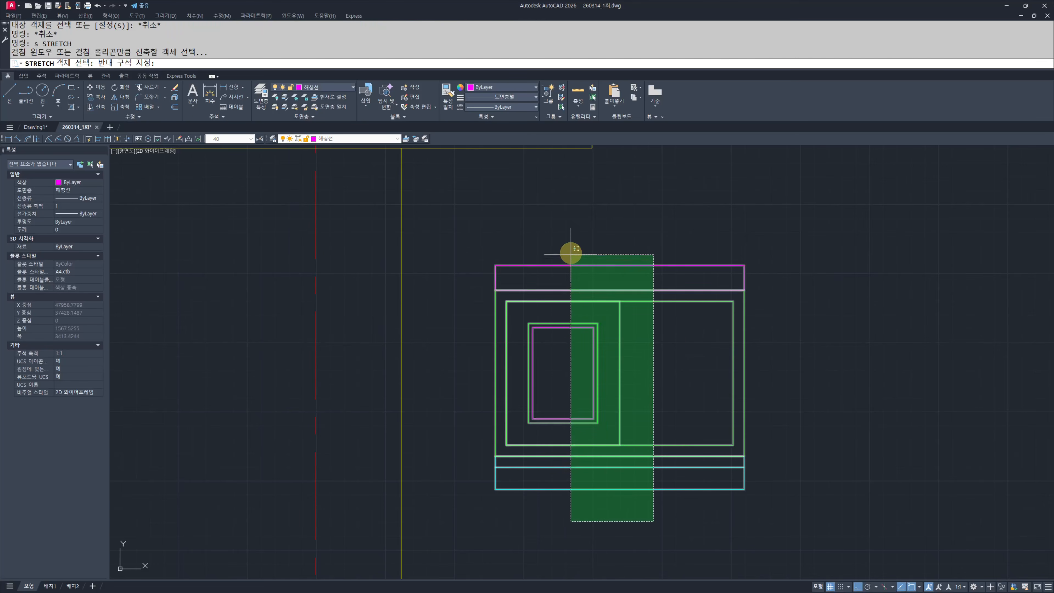
{"action": "left_click", "coordinate": [571, 255]}
{"action": "key", "text": "Return"}
{"action": "left_click", "coordinate": [820, 374]}
{"action": "key", "text": "Return"}
{"action": "key", "text": "Escape"}
{"action": "key", "text": "Escape"}
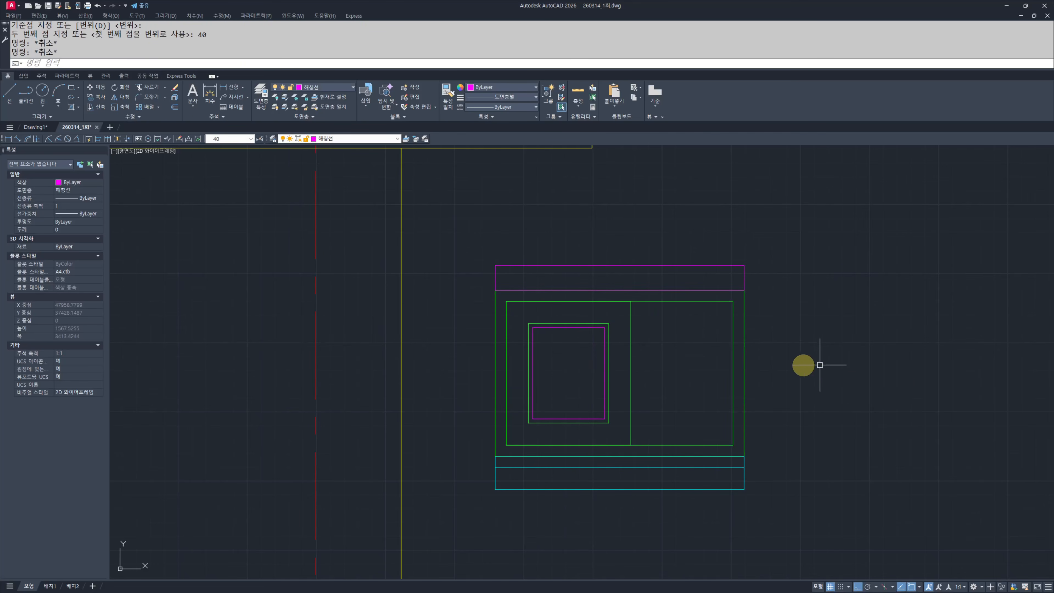
{"action": "middle_click_drag", "start_coordinate": [718, 338], "coordinate": [772, 357]}
{"action": "scroll", "coordinate": [704, 328], "scroll_direction": "up", "scroll_amount": 3}
{"action": "type", "text": "mi"}
{"action": "key", "text": "Return"}
{"action": "left_click", "coordinate": [641, 338]}
{"action": "left_click", "coordinate": [607, 371]}
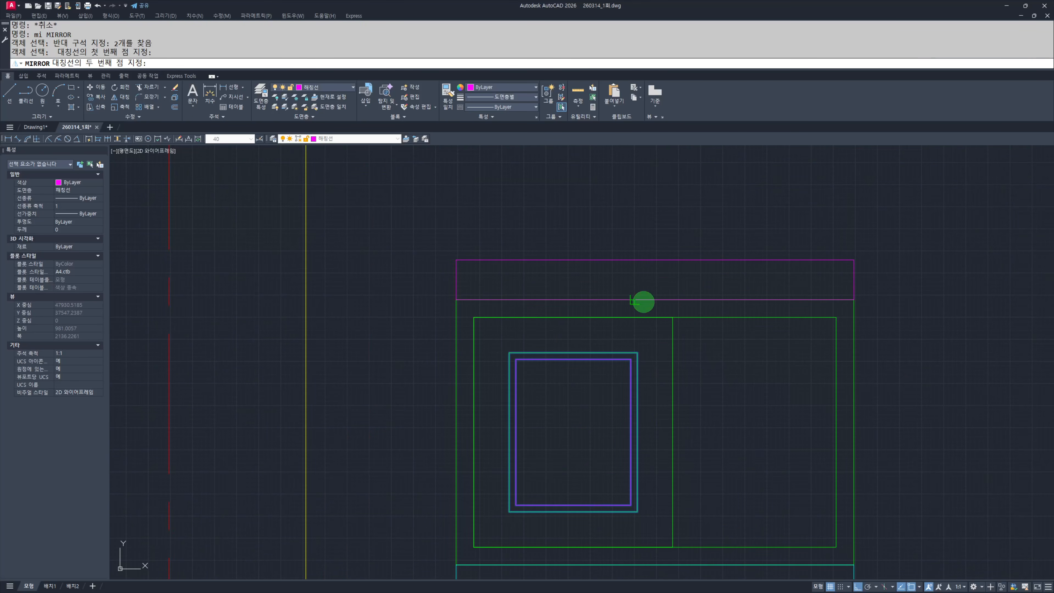
{"action": "key", "text": "Escape"}
{"action": "key", "text": "Escape"}
Step: Mirror the left sash's inner rectangle and glazing line about the small window's vertical centre line, keeping the originals
{"action": "key", "text": "space"}
{"action": "left_click", "coordinate": [646, 331]}
{"action": "left_click", "coordinate": [614, 366]}
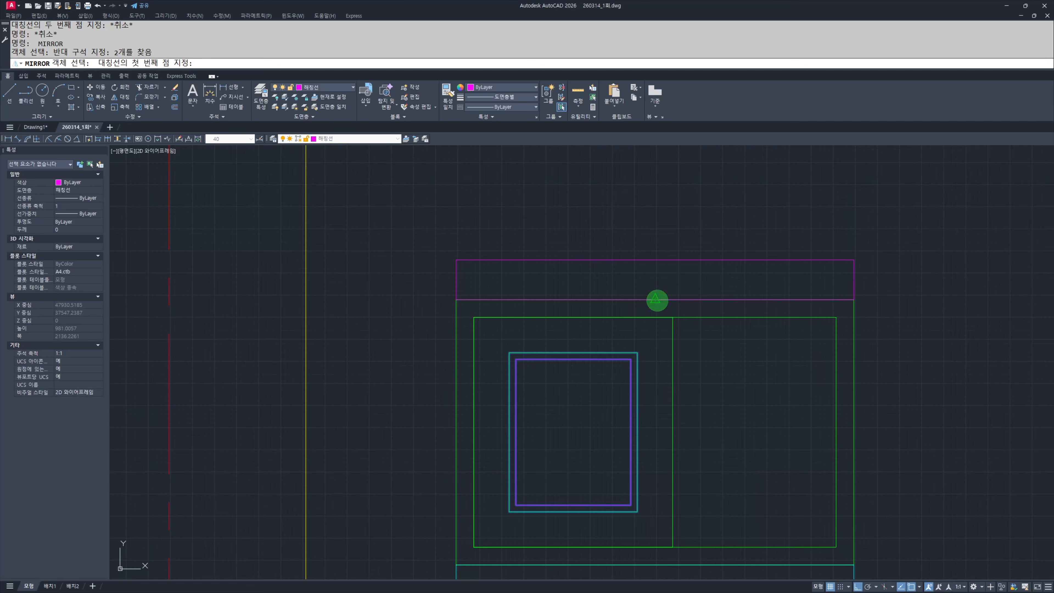
{"action": "left_click", "coordinate": [657, 300]}
{"action": "left_click", "coordinate": [660, 199]}
{"action": "key", "text": "Escape"}
{"action": "key", "text": "Escape"}
Step: Offset the rightmost window's outer rectangle 40 inward to form its frame
{"action": "scroll", "coordinate": [680, 257], "scroll_direction": "down", "scroll_amount": 5}
{"action": "middle_click_drag", "start_coordinate": [697, 322], "coordinate": [560, 327]}
{"action": "key", "text": "Escape"}
{"action": "scroll", "coordinate": [704, 379], "scroll_direction": "down", "scroll_amount": 4}
{"action": "scroll", "coordinate": [591, 372], "scroll_direction": "up", "scroll_amount": 3}
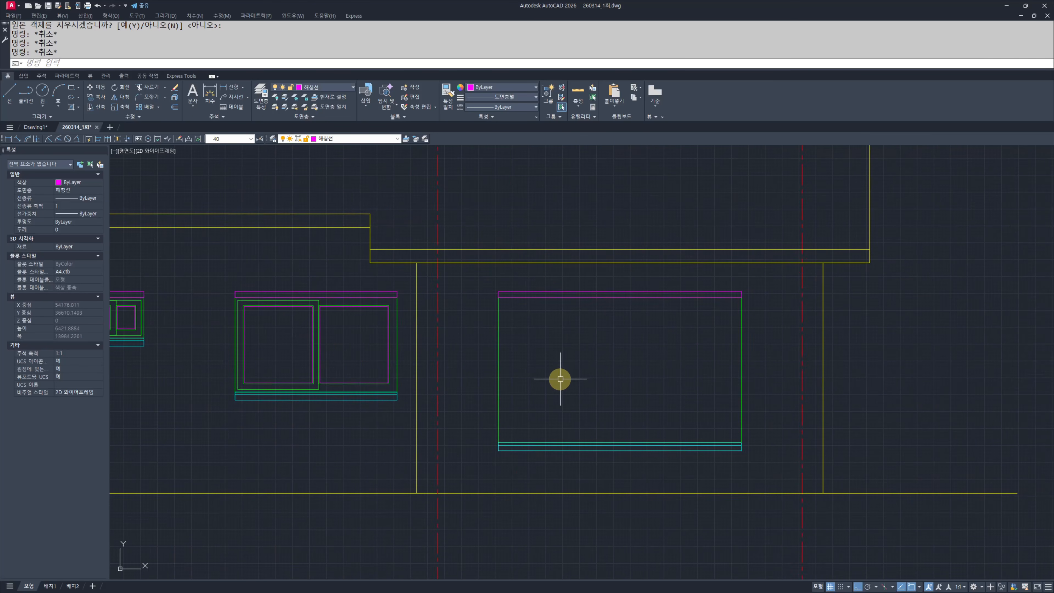
{"action": "middle_click_drag", "start_coordinate": [632, 378], "coordinate": [639, 382]}
{"action": "type", "text": "o"}
{"action": "key", "text": "Return"}
{"action": "type", "text": "40"}
{"action": "key", "text": "Return"}
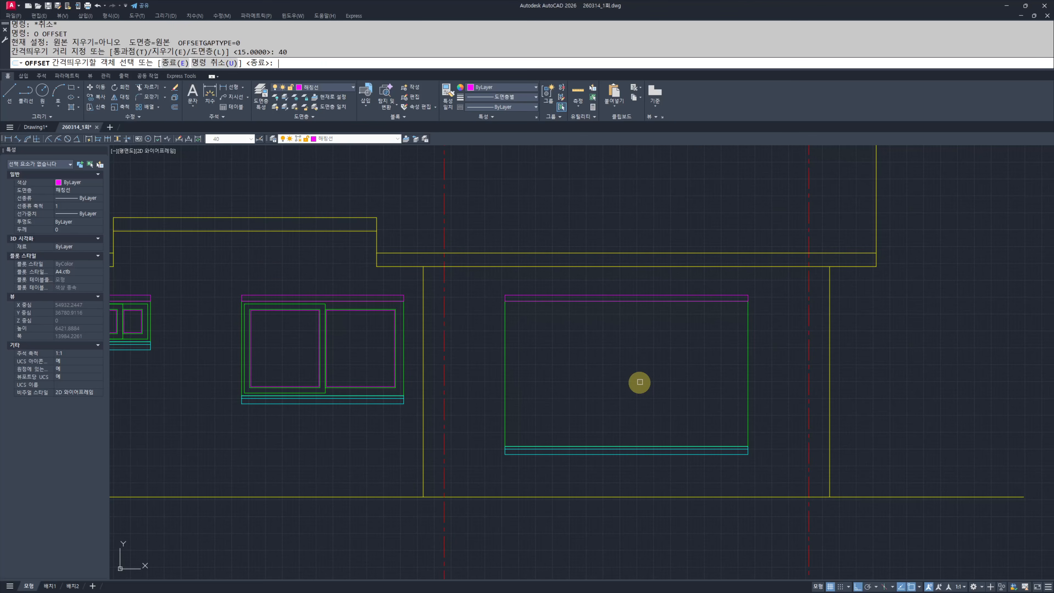
{"action": "left_click", "coordinate": [509, 350]}
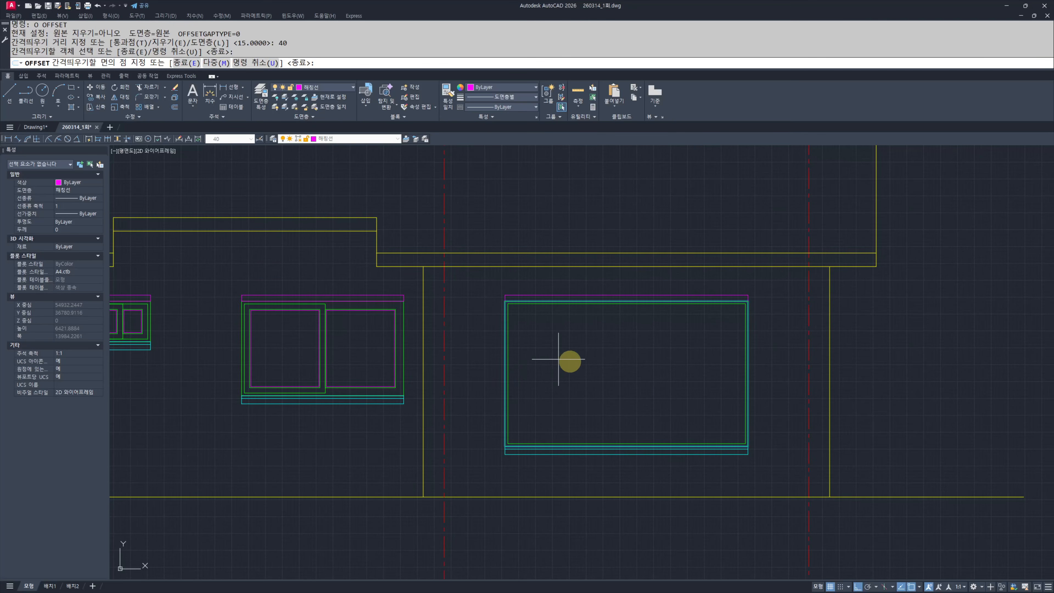
{"action": "left_click", "coordinate": [559, 360]}
{"action": "key", "text": "Escape"}
{"action": "key", "text": "Escape"}
Step: Draw a horizontal line across the rightmost window's inner frame between the midpoints of its left and right sides
{"action": "scroll", "coordinate": [647, 374], "scroll_direction": "up", "scroll_amount": 2}
{"action": "type", "text": "l"}
{"action": "key", "text": "Return"}
{"action": "left_click", "coordinate": [430, 374]}
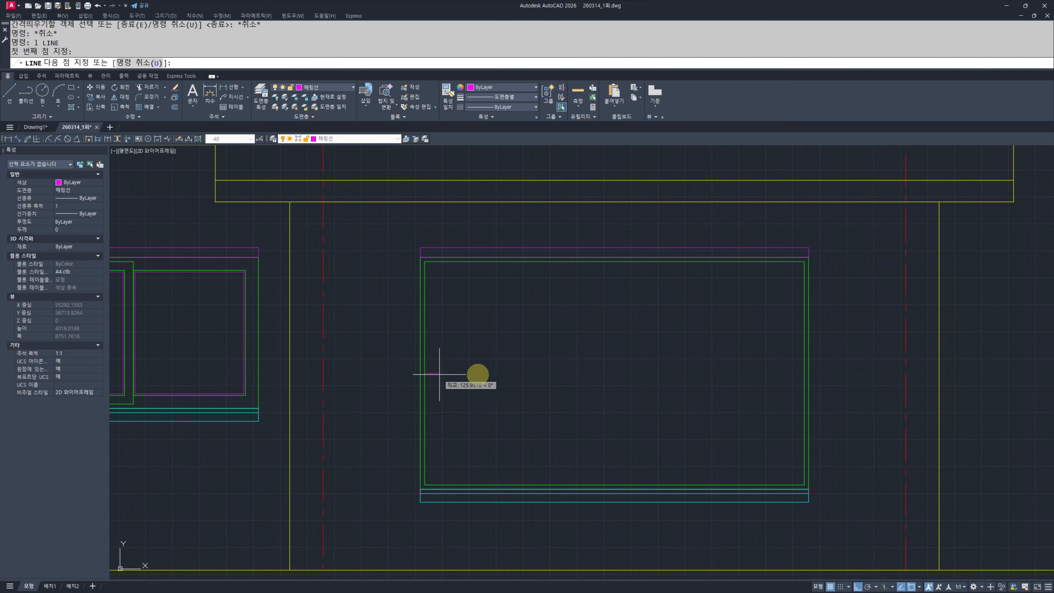
{"action": "left_click", "coordinate": [804, 373]}
{"action": "key", "text": "Escape"}
{"action": "key", "text": "Escape"}
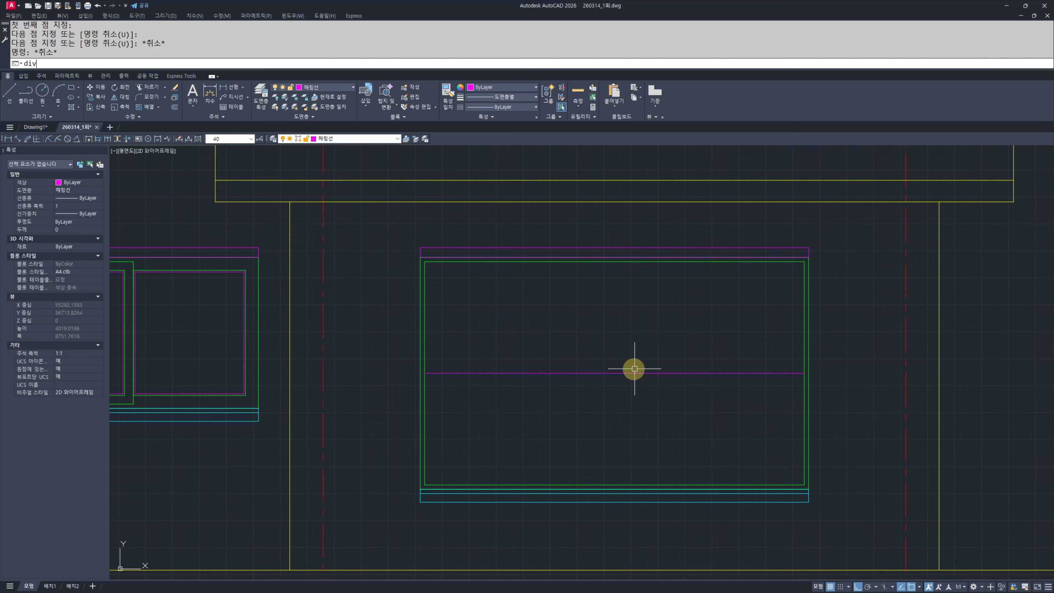
Step: Try to divide the rightmost window's horizontal centre line into 43 segments, and undo the division
{"action": "key", "text": "Return"}
{"action": "left_click", "coordinate": [614, 372]}
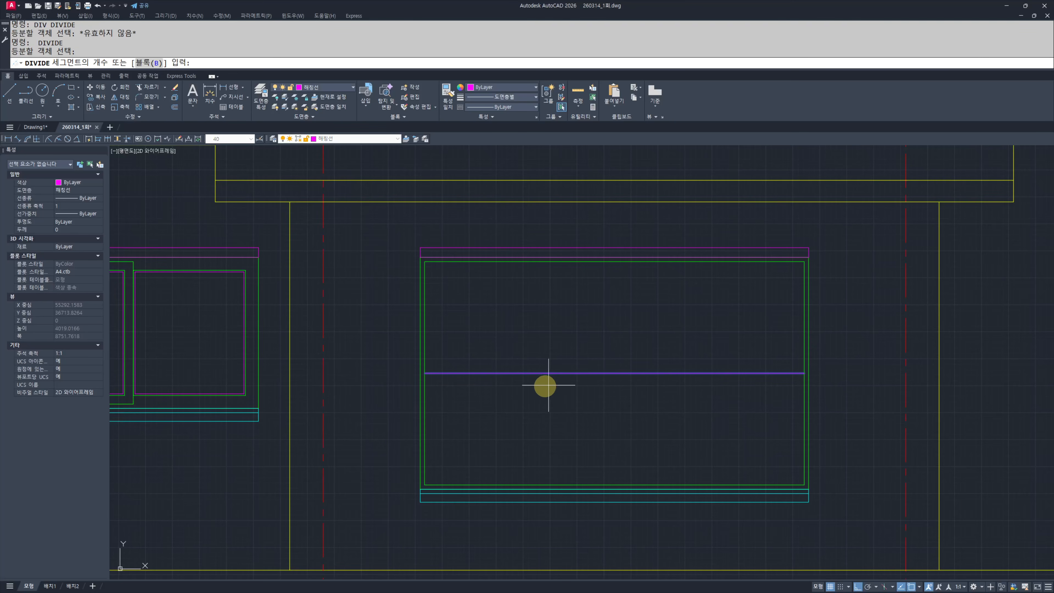
{"action": "type", "text": "43"}
{"action": "key", "text": "Return"}
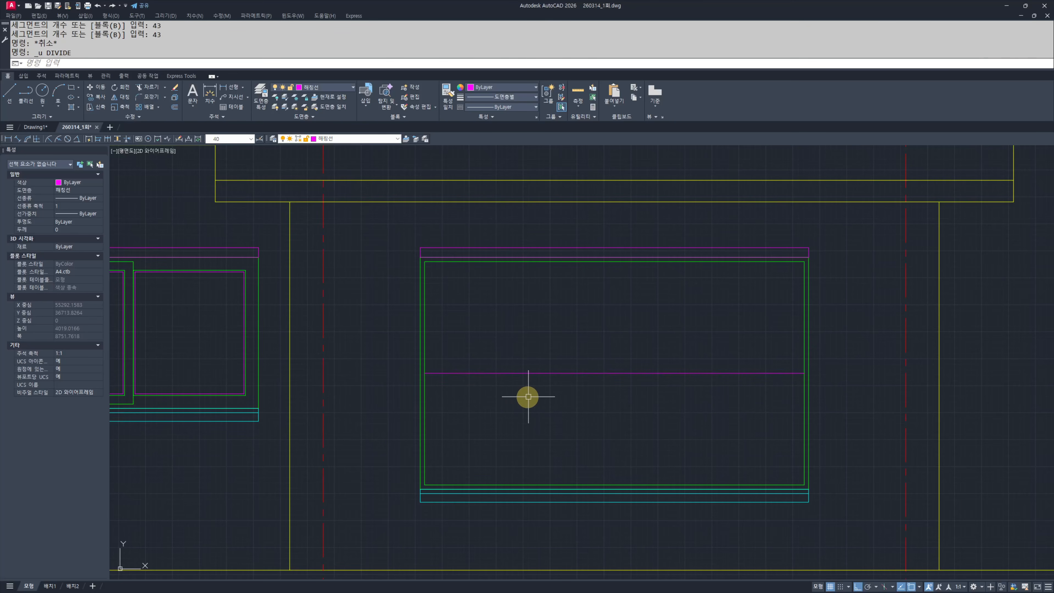
{"action": "left_click", "coordinate": [566, 373]}
{"action": "key", "text": "Return"}
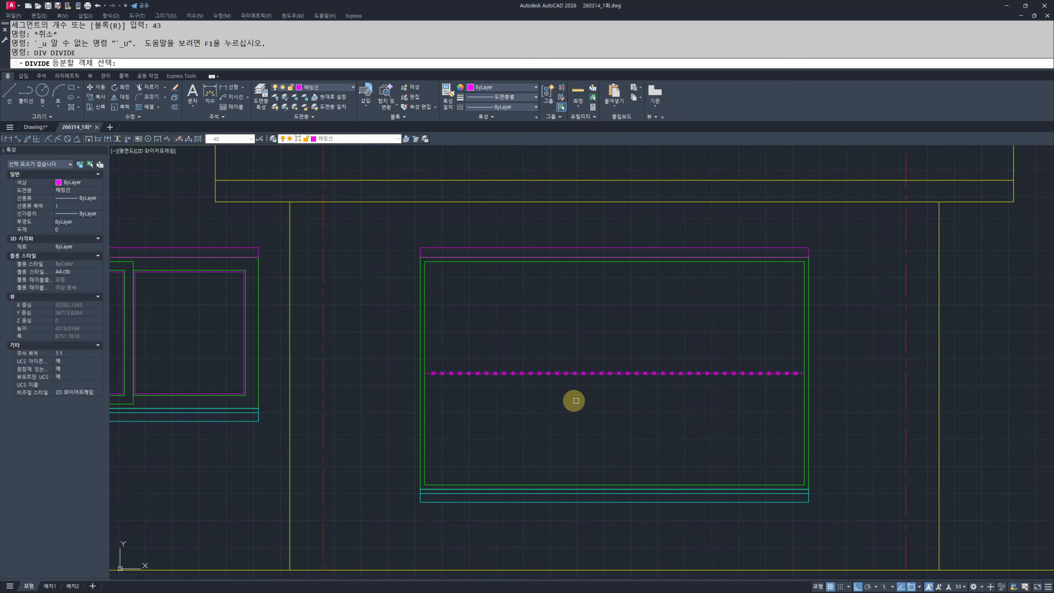
{"action": "key", "text": "Escape"}
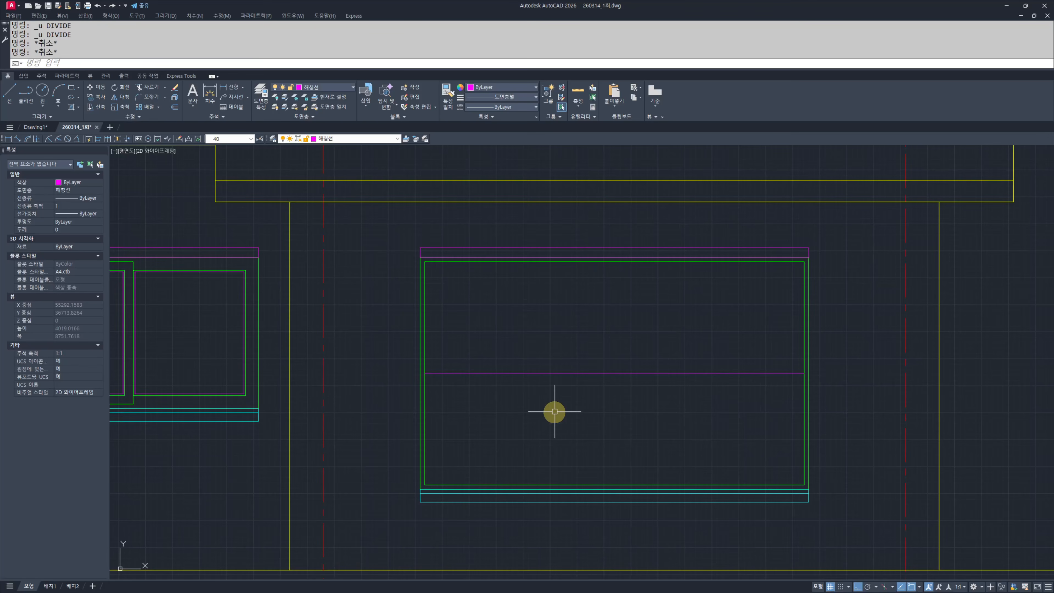
Step: Divide the rightmost window's horizontal centre line into 4 equal segments
{"action": "left_click", "coordinate": [492, 373]}
{"action": "type", "text": "4"}
{"action": "key", "text": "Return"}
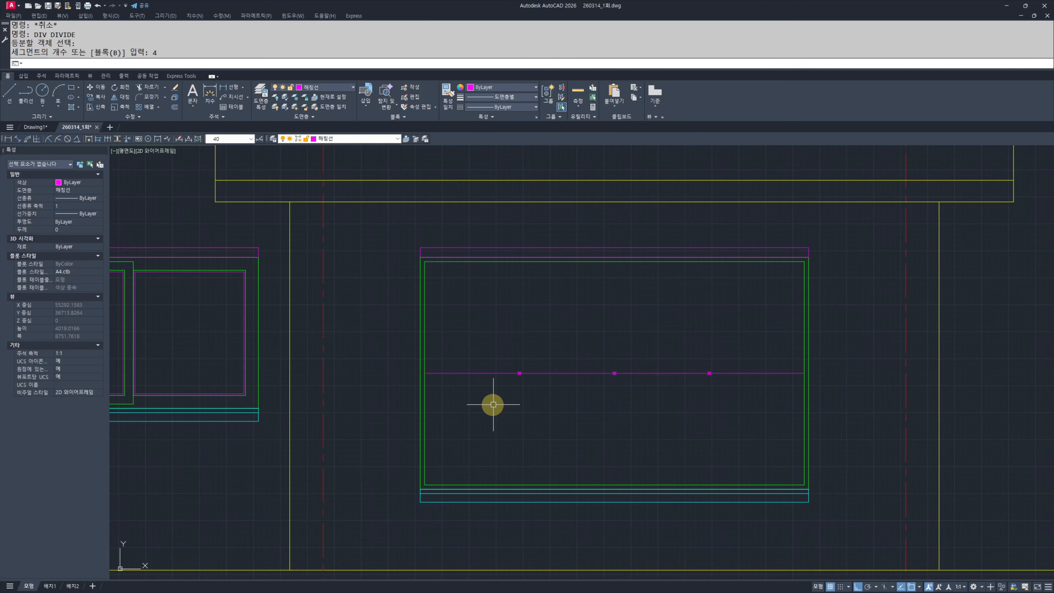
Step: Draw vertical construction lines through the first and third division points on the rightmost window's centre line
{"action": "type", "text": "xl"}
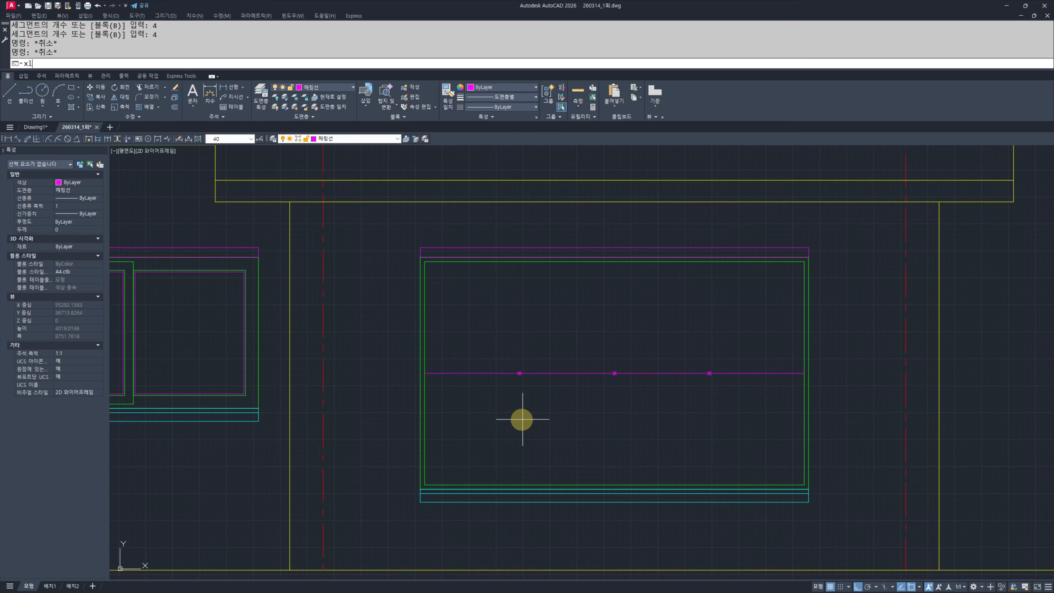
{"action": "key", "text": "Return"}
{"action": "type", "text": "v"}
{"action": "key", "text": "Return"}
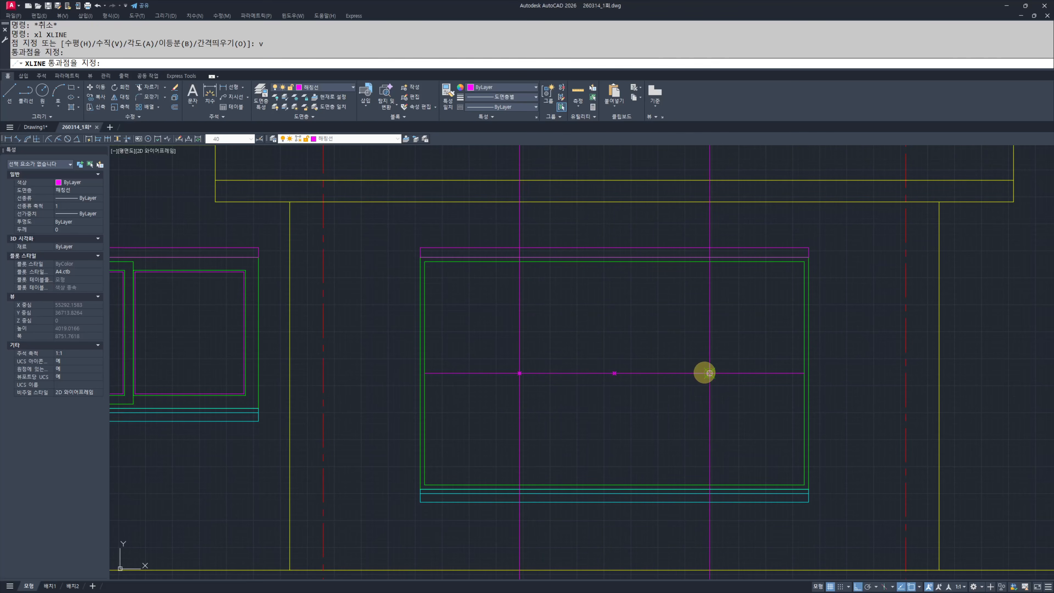
{"action": "mouse_move", "coordinate": [608, 367]}
{"action": "middle_mouse_down"}
{"action": "mouse_move", "coordinate": [537, 351]}
{"action": "mouse_move", "coordinate": [541, 379]}
{"action": "middle_mouse_up"}
{"action": "key", "text": "Escape"}
{"action": "key", "text": "Escape"}
{"action": "key", "text": "Escape"}
Step: Erase the horizontal centre line and its division points inside the rightmost window
{"action": "left_click", "coordinate": [305, 336]}
{"action": "left_click", "coordinate": [765, 402]}
{"action": "type", "text": "e"}
{"action": "key", "text": "Return"}
{"action": "key", "text": "Escape"}
{"action": "key", "text": "Escape"}
Step: Try to offset the rightmost window's inner frame 890 inward, and erase the resulting rectangle
{"action": "type", "text": "o"}
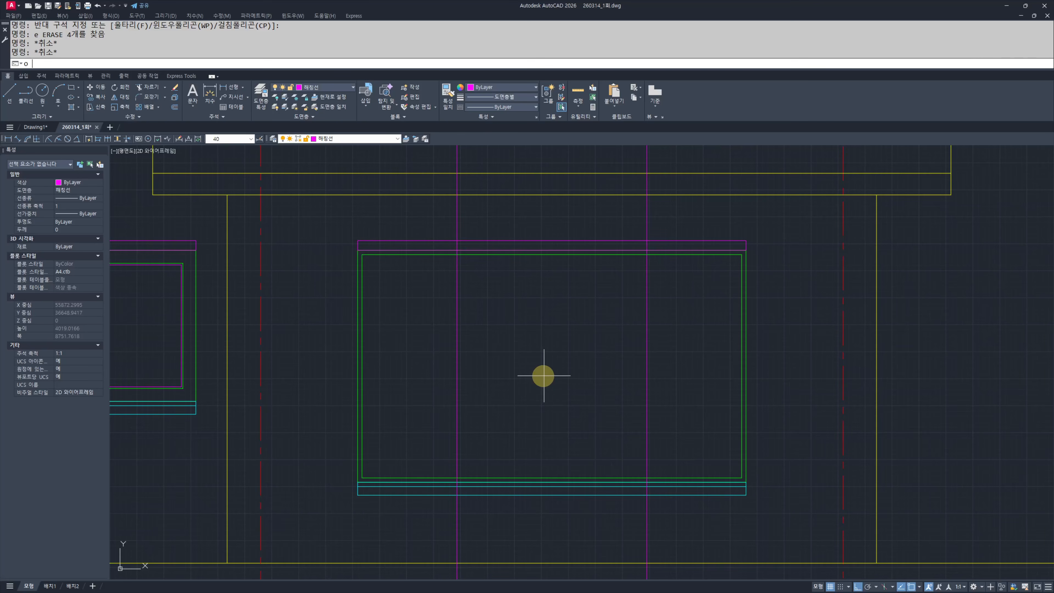
{"action": "key", "text": "Return"}
{"action": "type", "text": "890"}
{"action": "key", "text": "Return"}
{"action": "left_click", "coordinate": [532, 255]}
{"action": "left_click", "coordinate": [536, 296]}
{"action": "key", "text": "Escape"}
{"action": "key", "text": "Escape"}
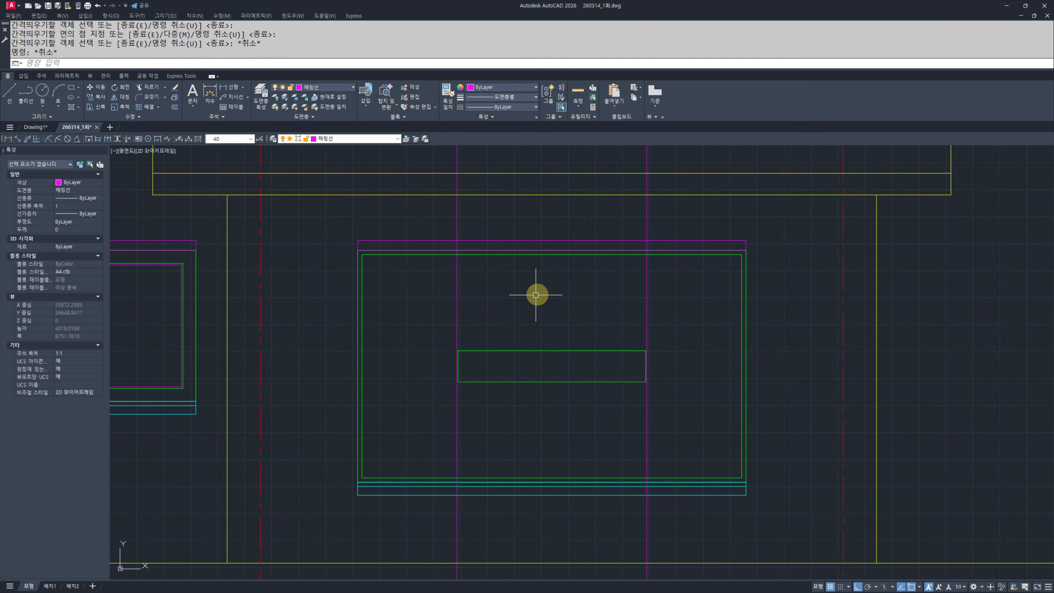
{"action": "left_click", "coordinate": [540, 294]}
{"action": "left_click", "coordinate": [499, 385]}
{"action": "type", "text": "e"}
{"action": "key", "text": "Return"}
Step: Offset the rightmost window's inner frame 80 inward to form the sash
{"action": "type", "text": "o"}
{"action": "key", "text": "Return"}
{"action": "type", "text": "80"}
{"action": "key", "text": "Return"}
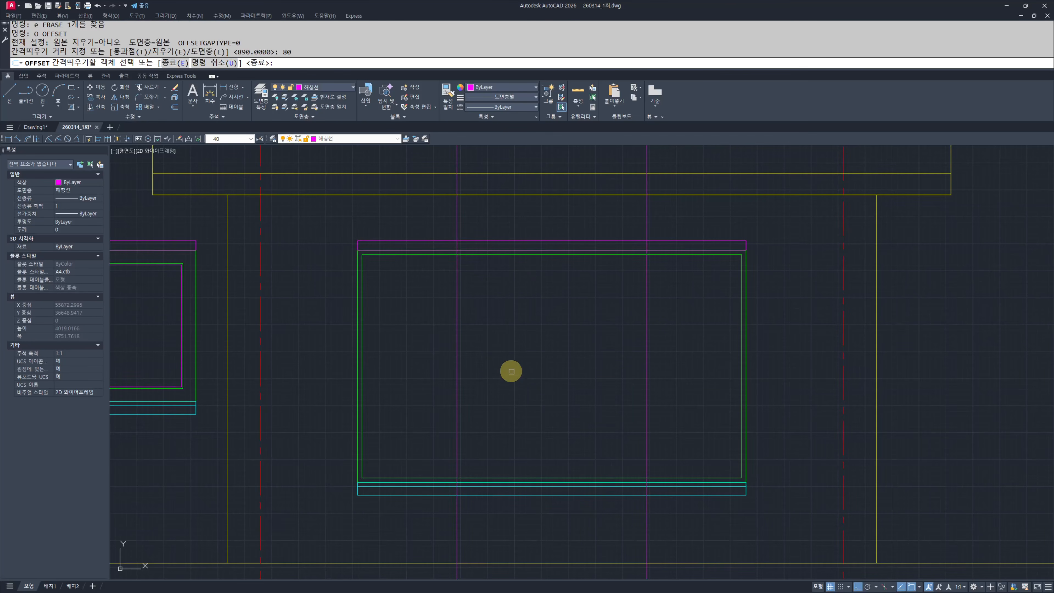
{"action": "left_click", "coordinate": [555, 256]}
{"action": "left_click", "coordinate": [557, 311]}
{"action": "key", "text": "Escape"}
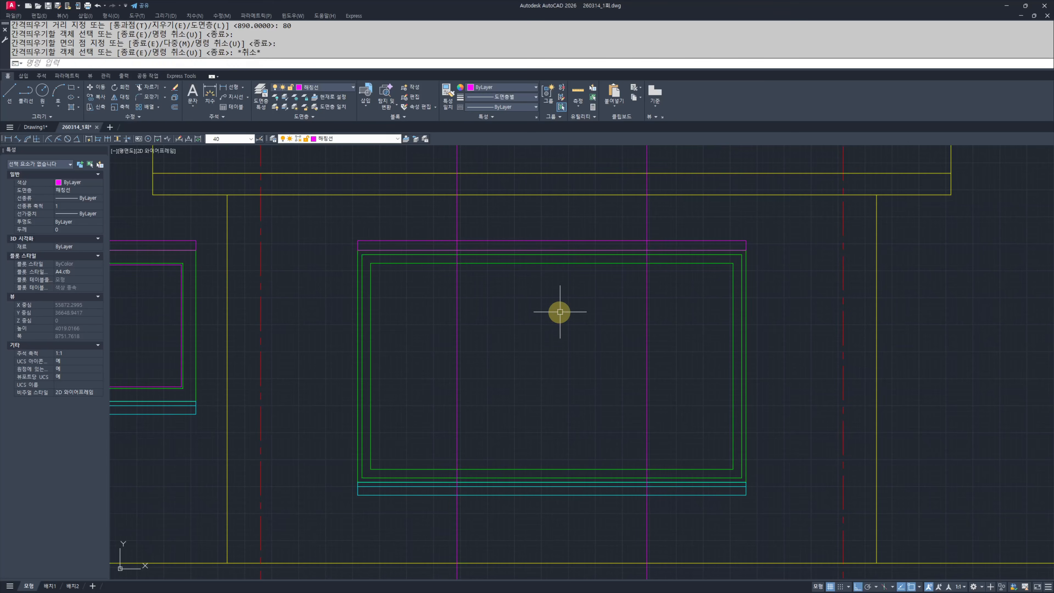
Step: Offset the rightmost window's sash rectangle 15 inward for the glazing line
{"action": "type", "text": "o"}
{"action": "key", "text": "Return"}
{"action": "type", "text": "15"}
{"action": "key", "text": "Return"}
{"action": "left_click", "coordinate": [578, 264]}
{"action": "left_click", "coordinate": [569, 307]}
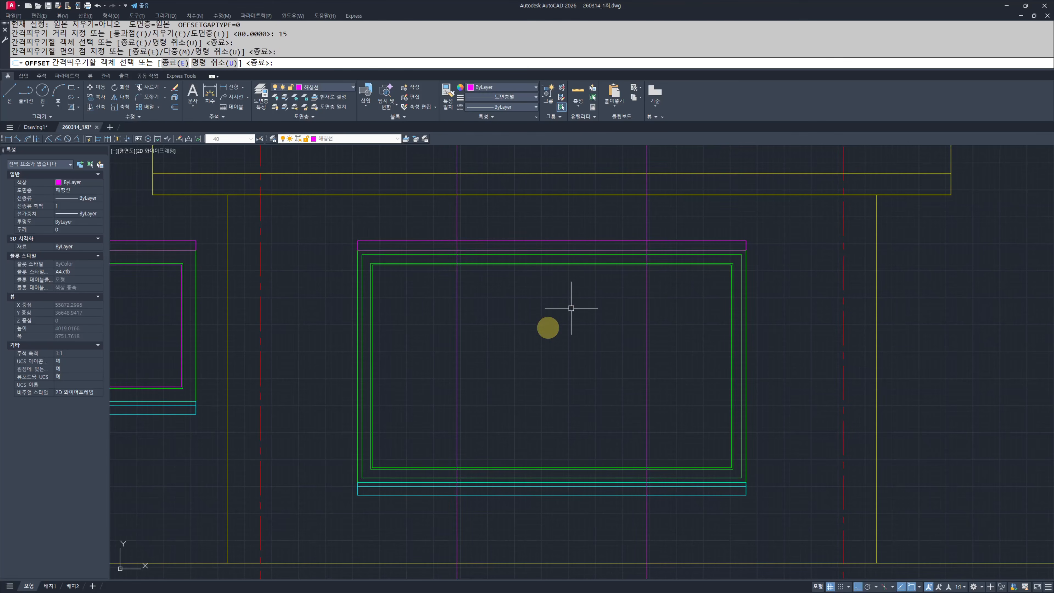
{"action": "middle_click_drag", "start_coordinate": [554, 329], "coordinate": [571, 336]}
{"action": "key", "text": "Escape"}
{"action": "key", "text": "Escape"}
Step: Match the rightmost window's innermost rectangle to the magenta vertical line's properties
{"action": "type", "text": "mm"}
{"action": "key", "text": "Return"}
{"action": "left_click", "coordinate": [664, 275]}
{"action": "scroll", "coordinate": [661, 267], "scroll_direction": "up", "scroll_amount": 5}
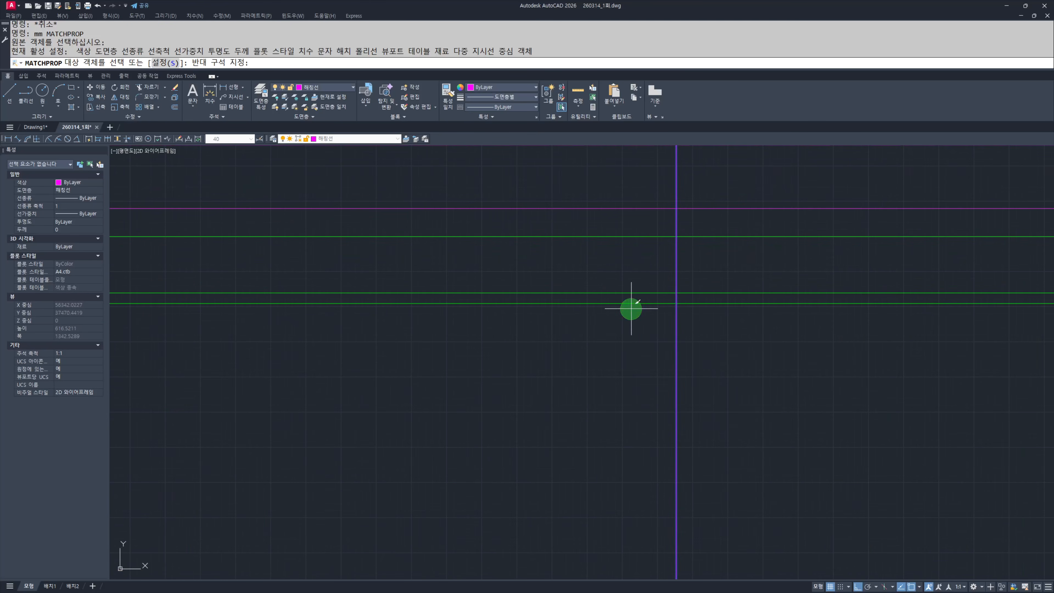
{"action": "left_click", "coordinate": [664, 272]}
{"action": "key", "text": "Escape"}
Step: Trim away the sash and glazing lines between the two vertical construction lines at the rightmost window's head and foot
{"action": "scroll", "coordinate": [645, 346], "scroll_direction": "down", "scroll_amount": 5}
{"action": "type", "text": "tr"}
{"action": "key", "text": "Return"}
{"action": "left_click", "coordinate": [469, 342]}
{"action": "key", "text": "Return"}
{"action": "scroll", "coordinate": [571, 290], "scroll_direction": "up", "scroll_amount": 2}
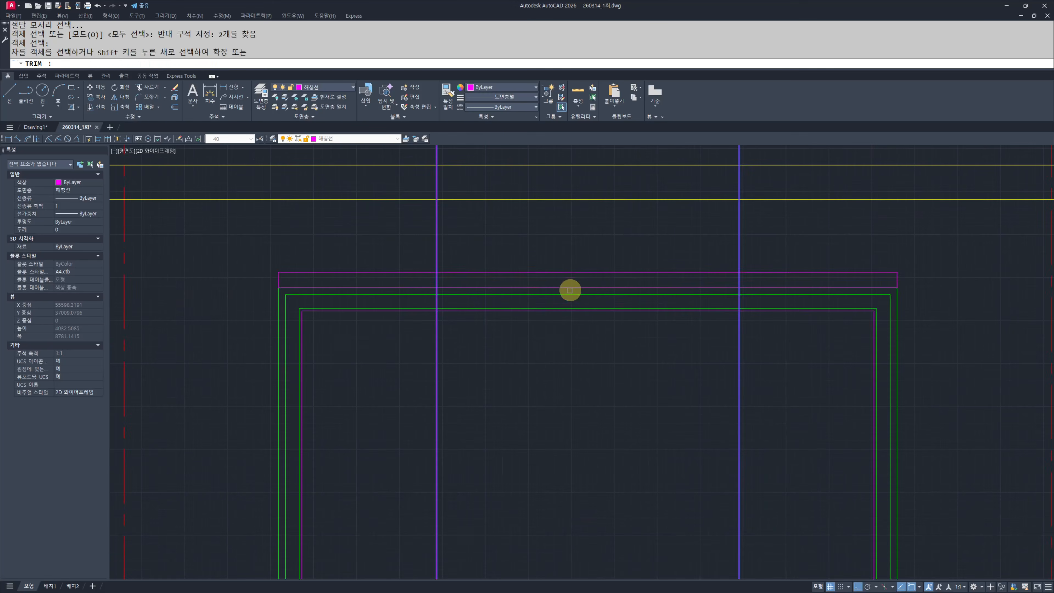
{"action": "left_click", "coordinate": [632, 338]}
{"action": "left_click", "coordinate": [607, 317]}
{"action": "scroll", "coordinate": [613, 325], "scroll_direction": "down", "scroll_amount": 2}
{"action": "scroll", "coordinate": [635, 556], "scroll_direction": "up", "scroll_amount": 4}
{"action": "left_click", "coordinate": [669, 306]}
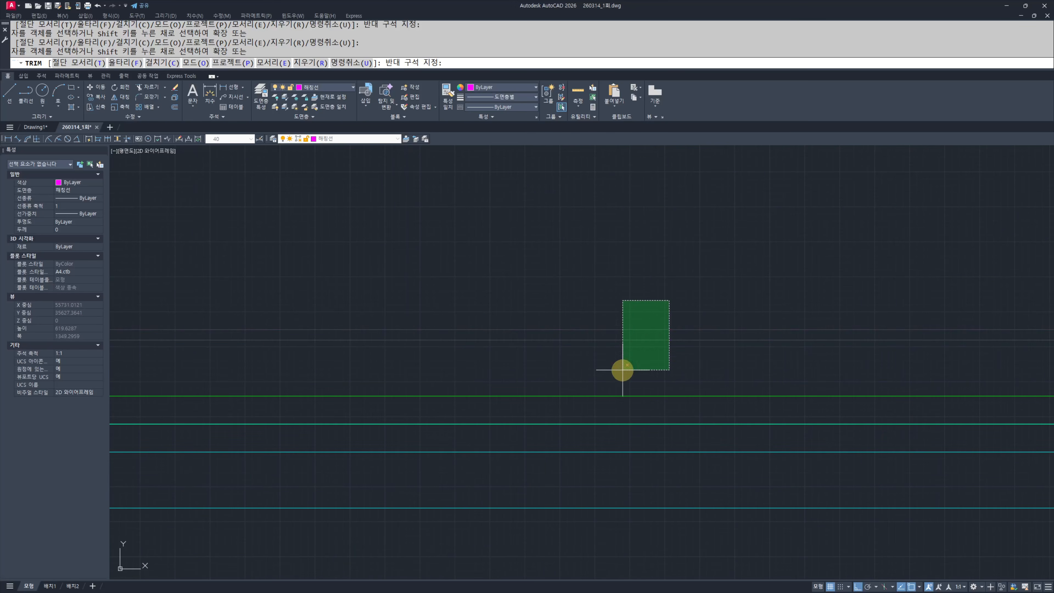
{"action": "left_click", "coordinate": [621, 370]}
{"action": "key", "text": "Escape"}
{"action": "key", "text": "Escape"}
Step: Draw a rectangle for the central sash between the two construction lines, spanning the full height of the inner frame
{"action": "scroll", "coordinate": [606, 369], "scroll_direction": "down", "scroll_amount": 4}
{"action": "type", "text": "rec"}
{"action": "key", "text": "Return"}
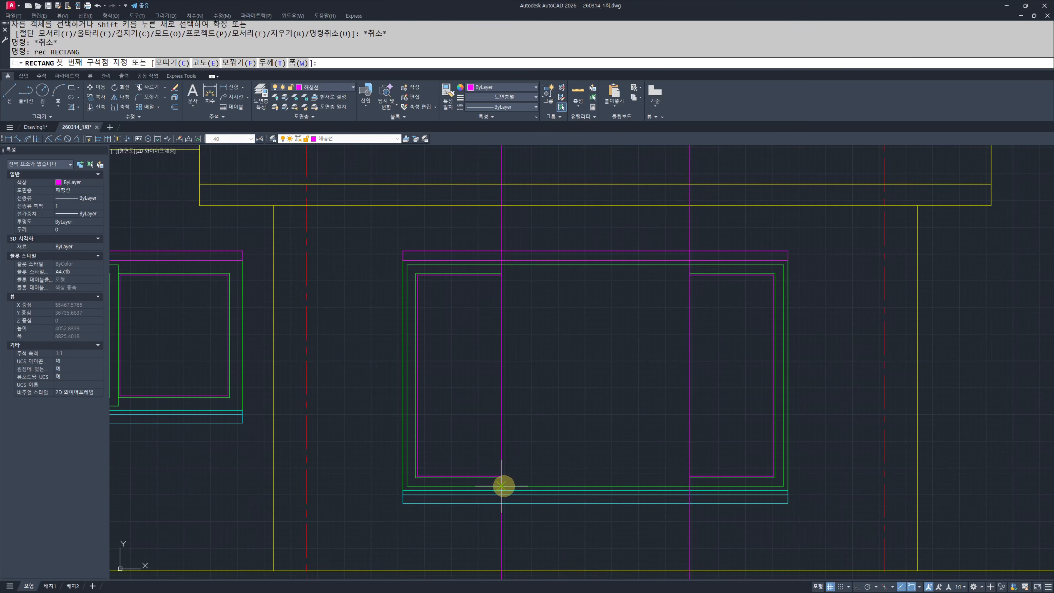
{"action": "left_click", "coordinate": [501, 486]}
{"action": "left_click", "coordinate": [689, 265]}
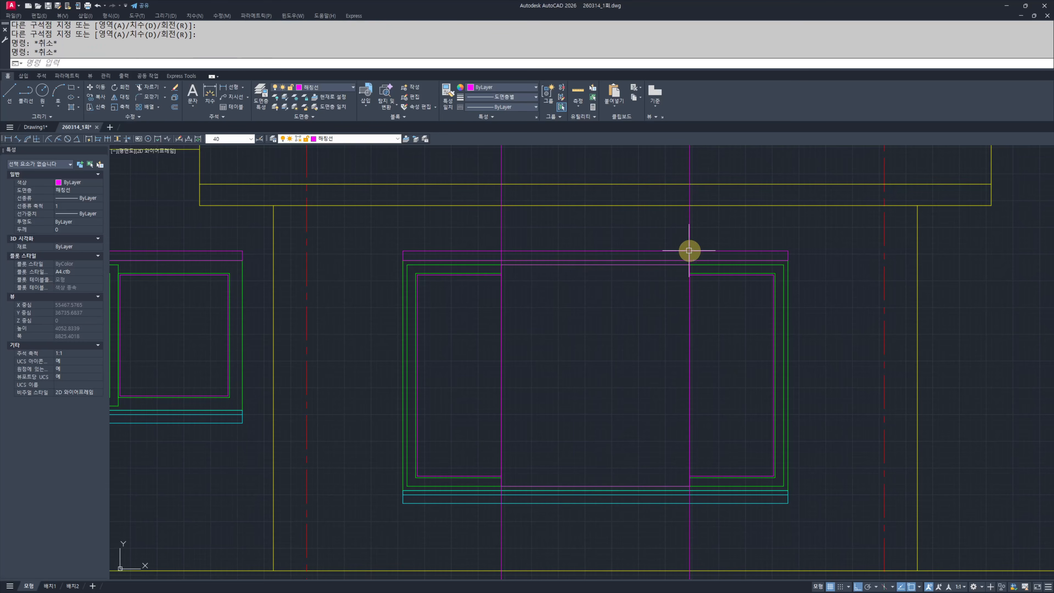
Step: Erase the two vertical construction lines crossing the rightmost window
{"action": "left_click", "coordinate": [727, 233]}
{"action": "left_click", "coordinate": [453, 233]}
{"action": "type", "text": "e"}
{"action": "key", "text": "Return"}
Step: Offset the rightmost window's central rectangle 80 inward
{"action": "type", "text": "o"}
{"action": "key", "text": "Return"}
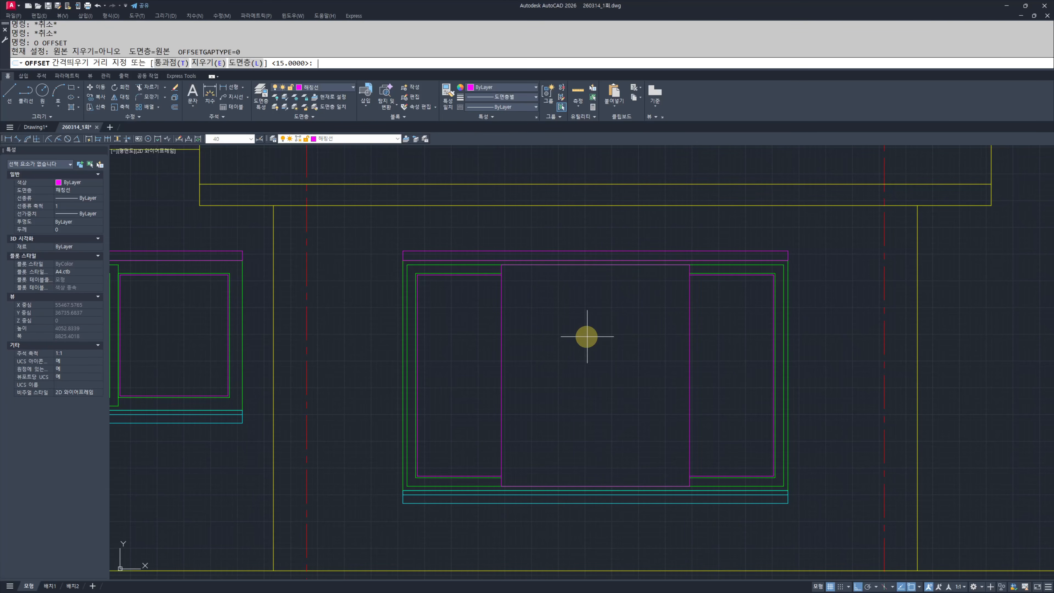
{"action": "key", "text": "Escape"}
{"action": "key", "text": "Escape"}
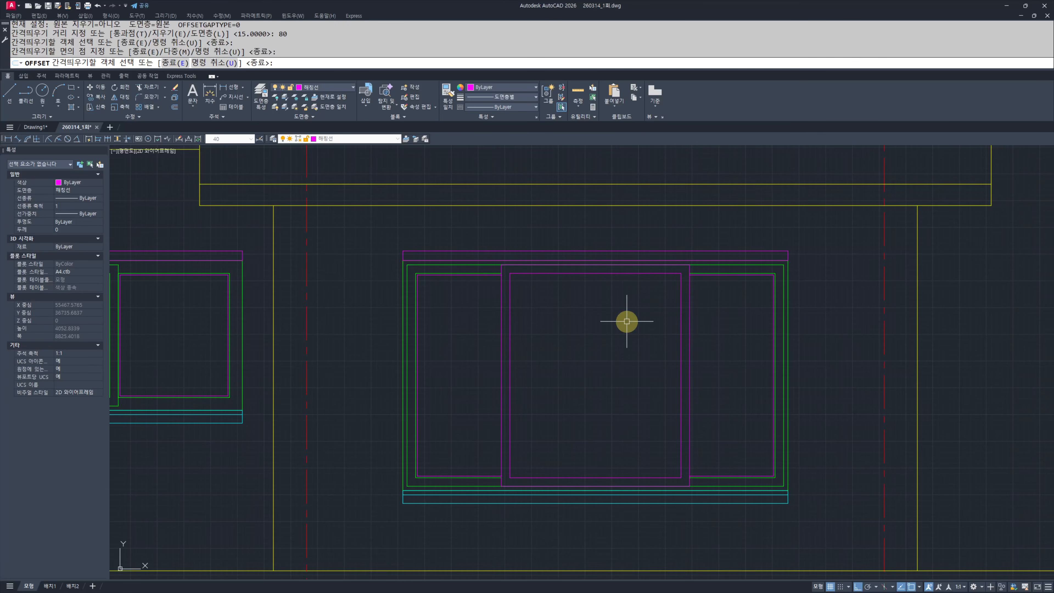
Step: Offset the central sash's inner rectangle 15 inward for its glazing line
{"action": "type", "text": "o"}
{"action": "key", "text": "Return"}
{"action": "type", "text": "15"}
{"action": "key", "text": "Return"}
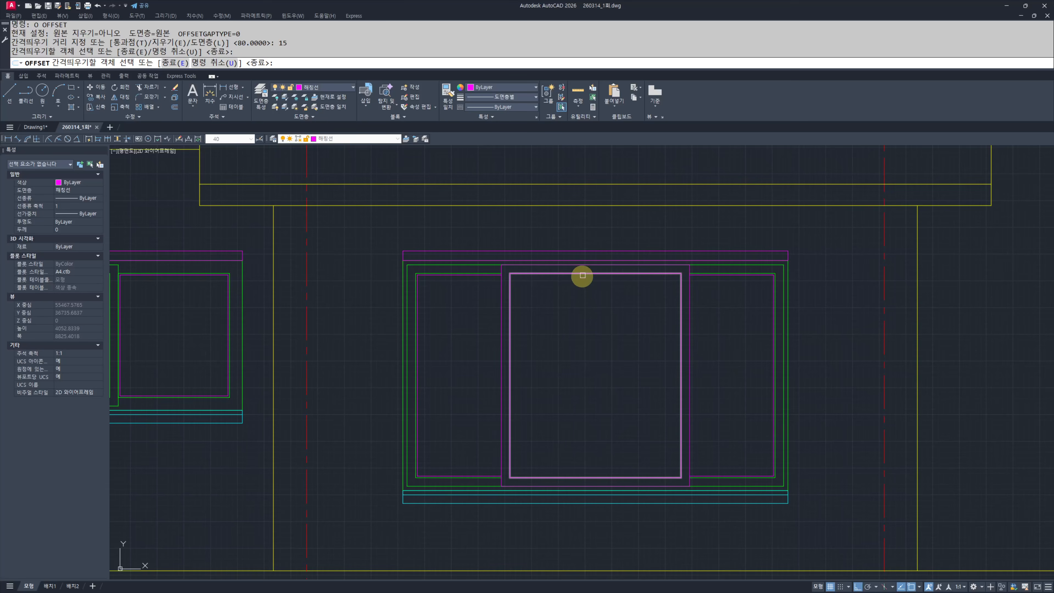
{"action": "left_click", "coordinate": [584, 274]}
{"action": "left_click", "coordinate": [589, 320]}
{"action": "key", "text": "Escape"}
{"action": "key", "text": "Escape"}
Step: Match the central sash's two outer rectangles to the green frame's properties, leaving the glazing line magenta
{"action": "middle_click_drag", "start_coordinate": [610, 337], "coordinate": [632, 378]}
{"action": "type", "text": "mm"}
{"action": "key", "text": "Return"}
{"action": "scroll", "coordinate": [717, 306], "scroll_direction": "up", "scroll_amount": 8}
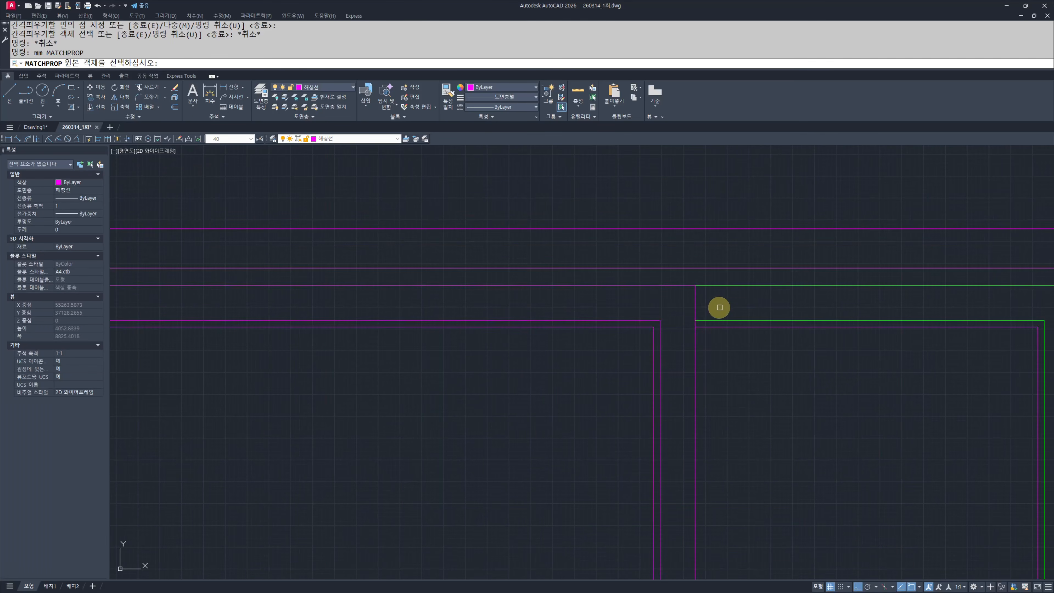
{"action": "left_click", "coordinate": [718, 274]}
{"action": "left_click", "coordinate": [714, 293]}
{"action": "left_click", "coordinate": [608, 334]}
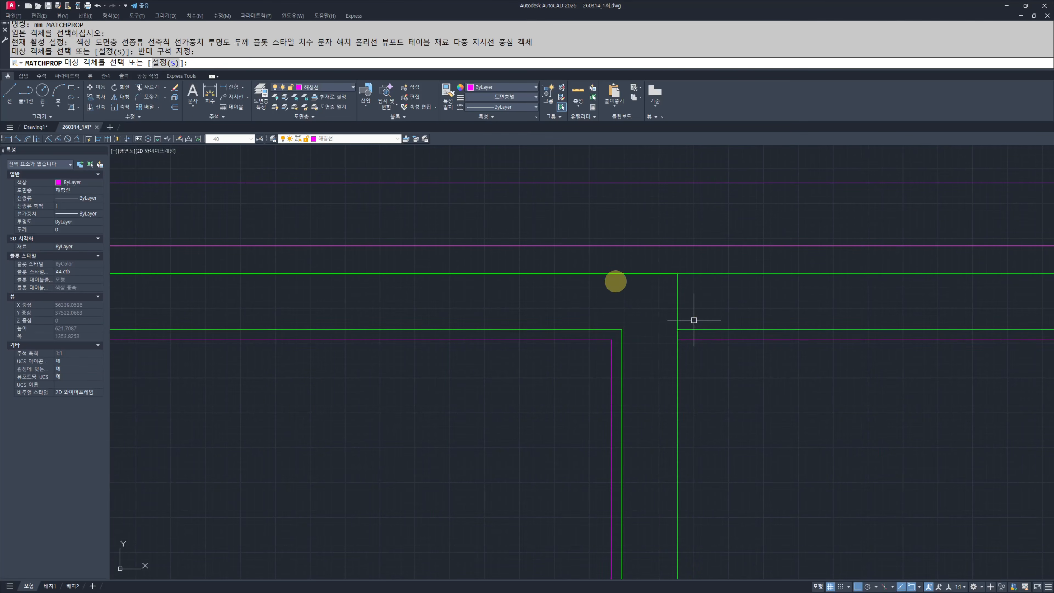
{"action": "key", "text": "Escape"}
{"action": "key", "text": "Escape"}
Step: Hatch the lower sill band of the large leftmost window with pattern JIS_RC_18 at scale 30
{"action": "scroll", "coordinate": [687, 293], "scroll_direction": "down", "scroll_amount": 5}
{"action": "middle_click_drag", "start_coordinate": [607, 337], "coordinate": [649, 355]}
{"action": "key", "text": "Escape"}
{"action": "key", "text": "Escape"}
{"action": "scroll", "coordinate": [590, 352], "scroll_direction": "down", "scroll_amount": 1}
{"action": "middle_click_drag", "start_coordinate": [516, 341], "coordinate": [724, 383]}
{"action": "middle_click_drag", "start_coordinate": [541, 390], "coordinate": [640, 391]}
{"action": "middle_click_drag", "start_coordinate": [375, 265], "coordinate": [217, 244]}
{"action": "middle_click_drag", "start_coordinate": [468, 415], "coordinate": [531, 414]}
{"action": "scroll", "coordinate": [366, 412], "scroll_direction": "up", "scroll_amount": 6}
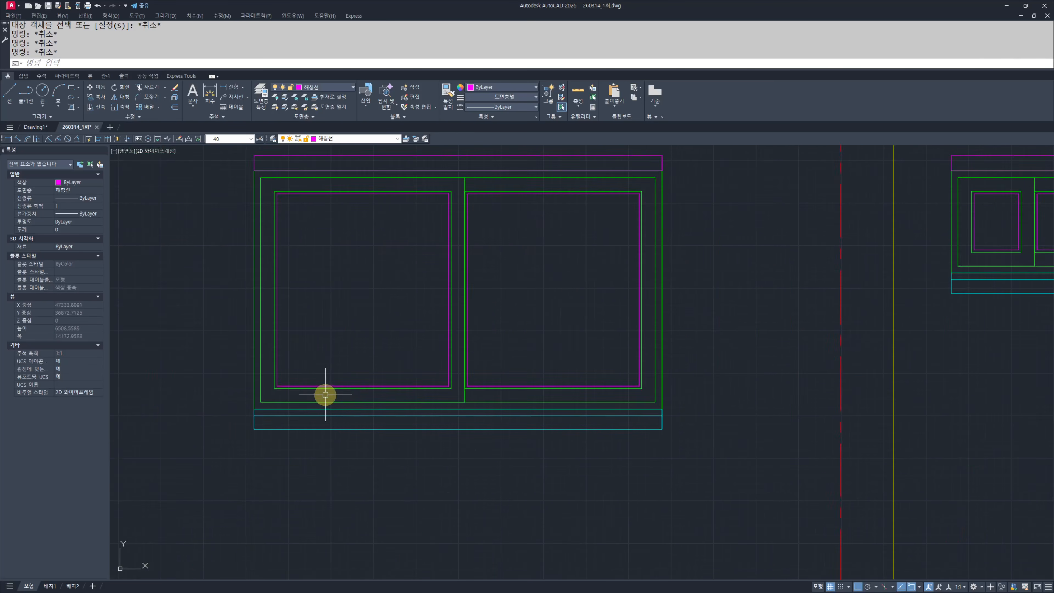
{"action": "middle_click_drag", "start_coordinate": [325, 396], "coordinate": [455, 423]}
{"action": "type", "text": "h"}
{"action": "scroll", "coordinate": [480, 432], "scroll_direction": "up", "scroll_amount": 3}
{"action": "key", "text": "Return"}
{"action": "left_click", "coordinate": [493, 474]}
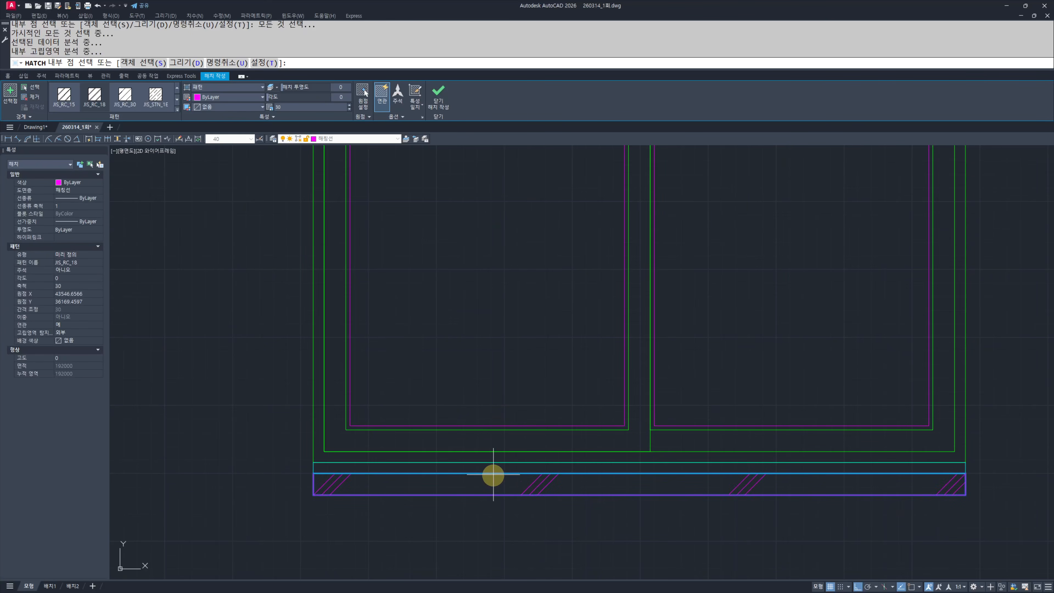
Step: Hatch the header band of the large leftmost window with pattern JIS_RC_18 at scale 30
{"action": "scroll", "coordinate": [490, 469], "scroll_direction": "down", "scroll_amount": 6}
{"action": "mouse_move", "coordinate": [570, 476]}
{"action": "middle_mouse_down"}
{"action": "mouse_move", "coordinate": [586, 478]}
{"action": "mouse_move", "coordinate": [584, 512]}
{"action": "middle_mouse_up"}
{"action": "middle_click_drag", "start_coordinate": [612, 504], "coordinate": [449, 446]}
{"action": "middle_click_drag", "start_coordinate": [698, 469], "coordinate": [656, 469]}
{"action": "key", "text": "Return"}
{"action": "scroll", "coordinate": [384, 349], "scroll_direction": "up", "scroll_amount": 6}
{"action": "left_click", "coordinate": [400, 339]}
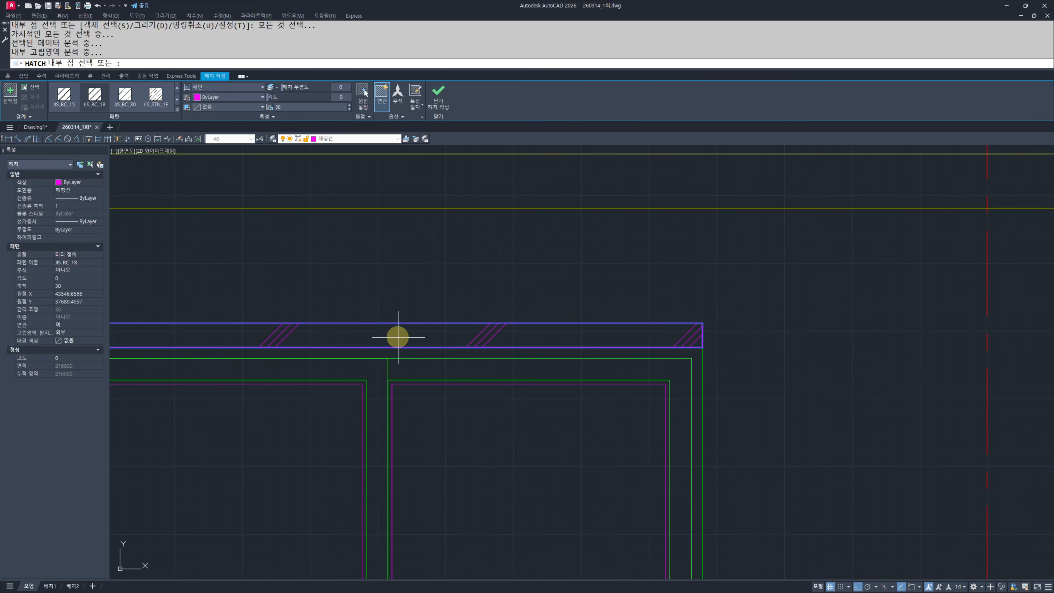
{"action": "key", "text": "Return"}
{"action": "key", "text": "Escape"}
{"action": "key", "text": "Escape"}
Step: Hatch the small window's lower sill band with pattern JIS_RC_18 at scale 30
{"action": "scroll", "coordinate": [694, 428], "scroll_direction": "down", "scroll_amount": 6}
{"action": "scroll", "coordinate": [593, 405], "scroll_direction": "up", "scroll_amount": 8}
{"action": "type", "text": "h"}
{"action": "key", "text": "Return"}
{"action": "left_click", "coordinate": [551, 364]}
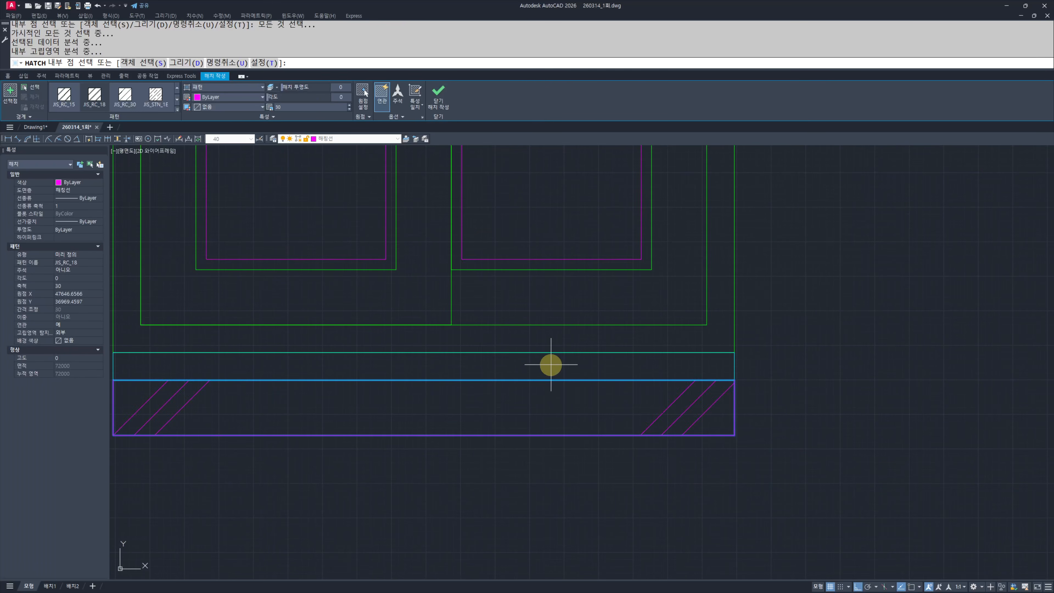
{"action": "key", "text": "Return"}
Step: Hatch the sill of the third window, between the small and rightmost windows, with JIS_RC_18 at scale 30
{"action": "scroll", "coordinate": [587, 416], "scroll_direction": "down", "scroll_amount": 4}
{"action": "middle_click_drag", "start_coordinate": [714, 440], "coordinate": [203, 366]}
{"action": "scroll", "coordinate": [594, 490], "scroll_direction": "up", "scroll_amount": 4}
{"action": "type", "text": "h"}
{"action": "key", "text": "Return"}
{"action": "left_click", "coordinate": [631, 426]}
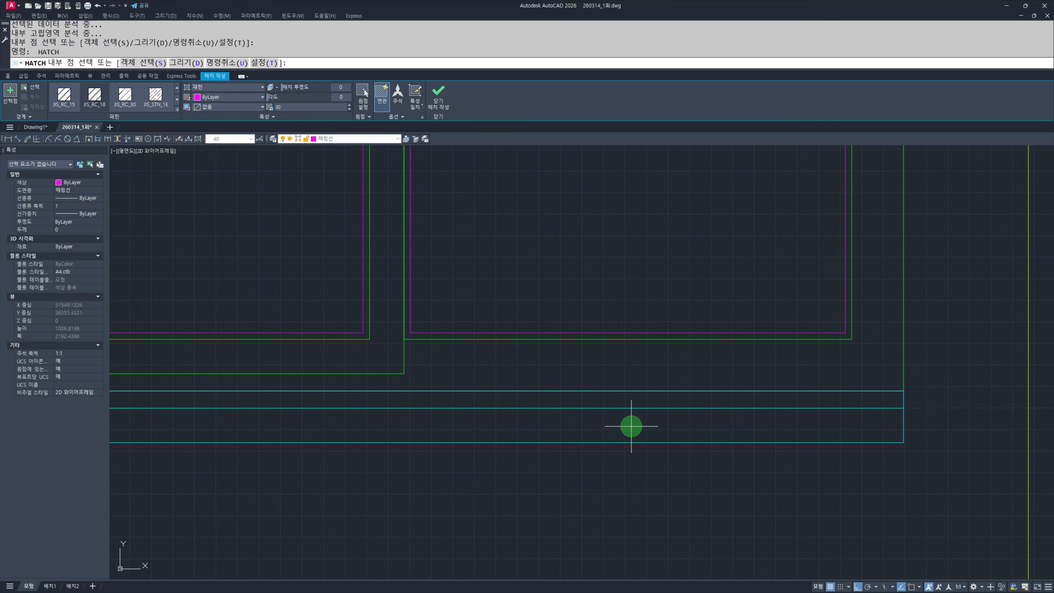
{"action": "left_click", "coordinate": [615, 399]}
{"action": "key", "text": "Return"}
{"action": "key", "text": "Escape"}
Step: Hatch the rightmost window's sill with pattern JIS_RC_18 at scale 30
{"action": "scroll", "coordinate": [478, 409], "scroll_direction": "down", "scroll_amount": 4}
{"action": "middle_click_drag", "start_coordinate": [823, 461], "coordinate": [421, 444]}
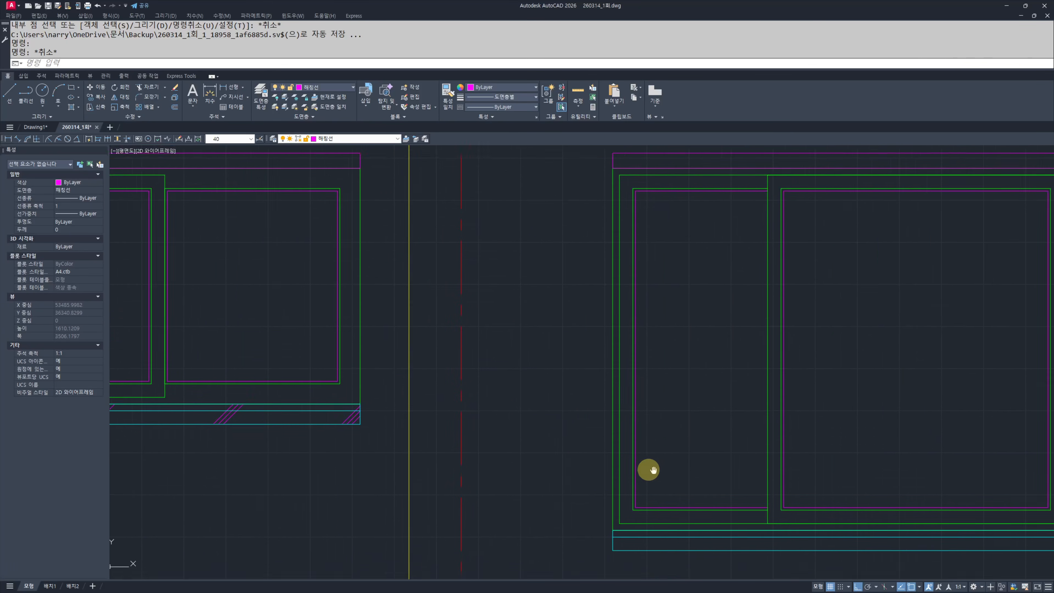
{"action": "middle_click_drag", "start_coordinate": [652, 470], "coordinate": [475, 423]}
{"action": "scroll", "coordinate": [520, 482], "scroll_direction": "up", "scroll_amount": 2}
{"action": "key", "text": "Return"}
{"action": "left_click", "coordinate": [488, 503]}
{"action": "left_click", "coordinate": [481, 488]}
{"action": "scroll", "coordinate": [550, 486], "scroll_direction": "down", "scroll_amount": 2}
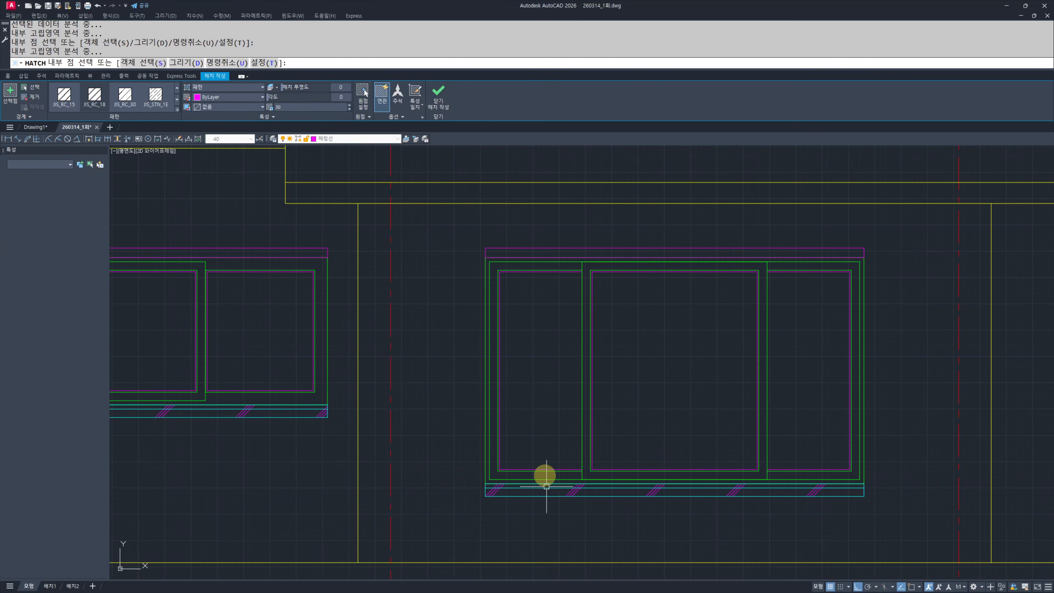
{"action": "key", "text": "Return"}
{"action": "key", "text": "Escape"}
{"action": "key", "text": "Escape"}
Step: Hatch the rightmost window's header band with pattern JIS_RC_18 at scale 30
{"action": "scroll", "coordinate": [551, 484], "scroll_direction": "down", "scroll_amount": 1}
{"action": "middle_click_drag", "start_coordinate": [556, 395], "coordinate": [561, 448]}
{"action": "scroll", "coordinate": [593, 390], "scroll_direction": "up", "scroll_amount": 2}
{"action": "key", "text": "Return"}
{"action": "left_click", "coordinate": [592, 402]}
{"action": "scroll", "coordinate": [515, 397], "scroll_direction": "down", "scroll_amount": 1}
{"action": "middle_click_drag", "start_coordinate": [203, 394], "coordinate": [502, 400]}
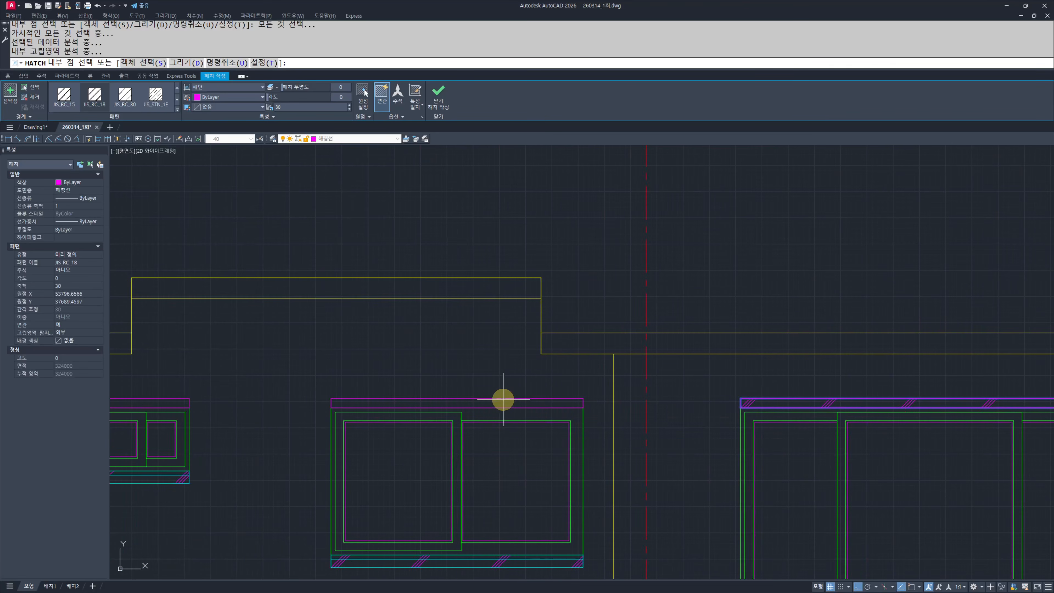
Step: Hatch the header bands of the third window and the small window with the same JIS_RC_18 pattern
{"action": "scroll", "coordinate": [501, 401], "scroll_direction": "up", "scroll_amount": 1}
{"action": "left_click", "coordinate": [498, 403]}
{"action": "scroll", "coordinate": [499, 403], "scroll_direction": "down", "scroll_amount": 2}
{"action": "middle_click_drag", "start_coordinate": [257, 402], "coordinate": [567, 404]}
{"action": "scroll", "coordinate": [567, 405], "scroll_direction": "up", "scroll_amount": 2}
{"action": "left_click", "coordinate": [567, 407]}
{"action": "scroll", "coordinate": [461, 406], "scroll_direction": "down", "scroll_amount": 2}
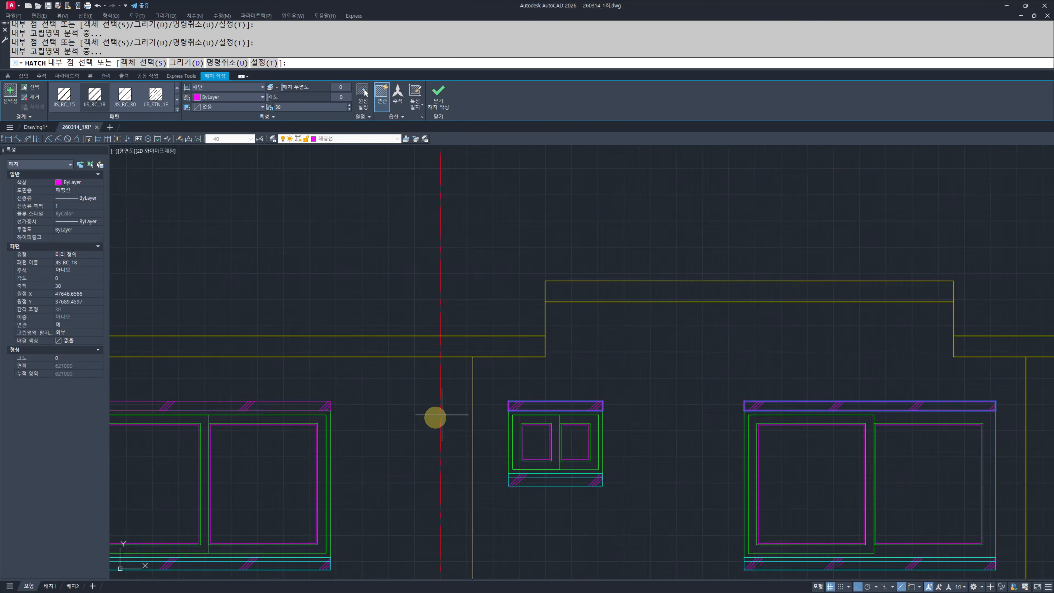
Step: Finish the JIS_RC_18 header band hatch and split it into separate hatches for each window
{"action": "middle_click_drag", "start_coordinate": [435, 424], "coordinate": [660, 427]}
{"action": "key", "text": "Return"}
{"action": "mouse_move", "coordinate": [579, 454]}
{"action": "middle_mouse_down"}
{"action": "mouse_move", "coordinate": [393, 419]}
{"action": "mouse_move", "coordinate": [291, 376]}
{"action": "middle_mouse_up"}
{"action": "key", "text": "Escape"}
{"action": "key", "text": "Escape"}
{"action": "scroll", "coordinate": [661, 333], "scroll_direction": "up", "scroll_amount": 2}
{"action": "left_click", "coordinate": [684, 334]}
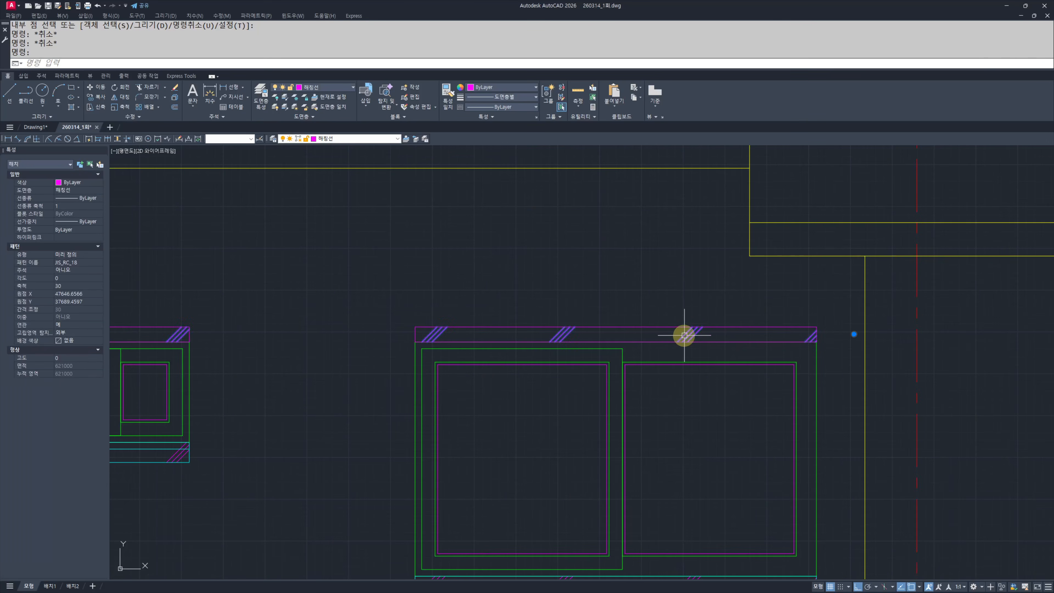
{"action": "scroll", "coordinate": [643, 365], "scroll_direction": "down", "scroll_amount": 3}
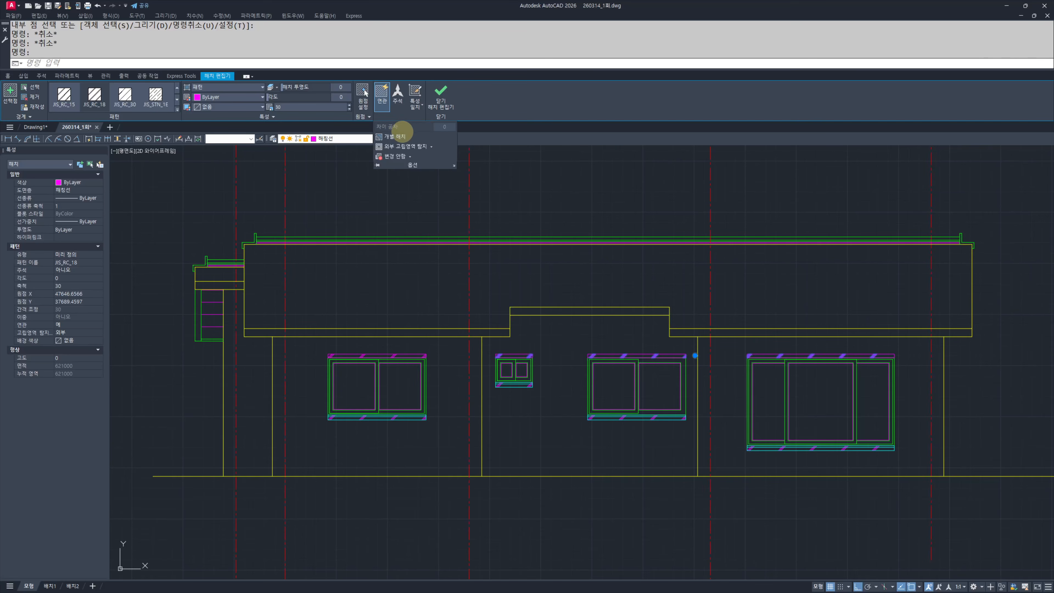
{"action": "left_click", "coordinate": [394, 136]}
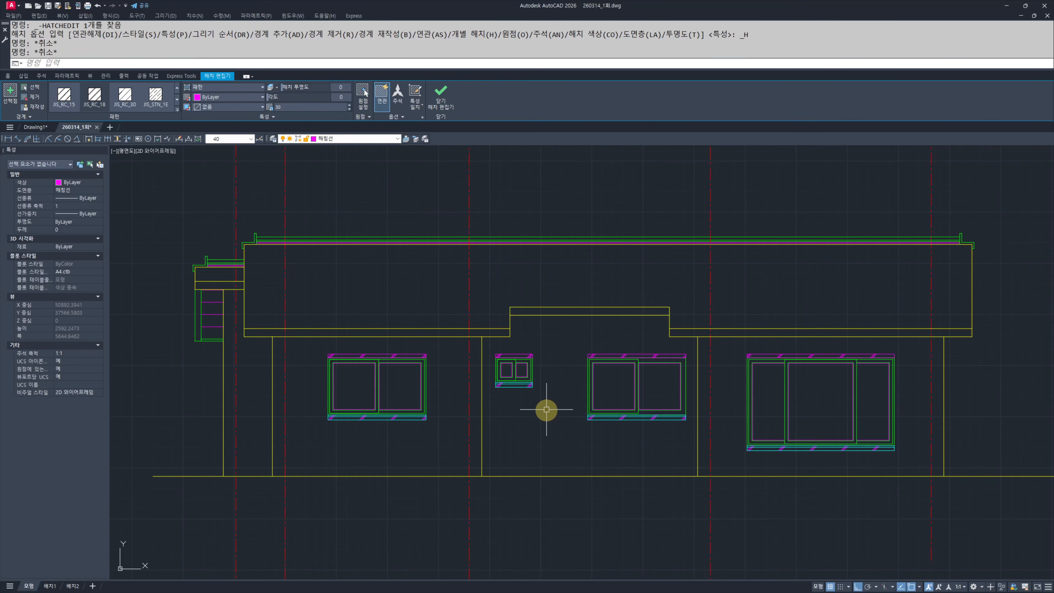
{"action": "key", "text": "Escape"}
{"action": "middle_click_drag", "start_coordinate": [546, 419], "coordinate": [567, 404]}
{"action": "key", "text": "Escape"}
{"action": "key", "text": "Escape"}
{"action": "middle_click_drag", "start_coordinate": [374, 389], "coordinate": [613, 430]}
{"action": "scroll", "coordinate": [406, 400], "scroll_direction": "down", "scroll_amount": 2}
{"action": "scroll", "coordinate": [478, 397], "scroll_direction": "down", "scroll_amount": 1}
{"action": "type", "text": "mm"}
{"action": "scroll", "coordinate": [664, 428], "scroll_direction": "up", "scroll_amount": 2}
{"action": "scroll", "coordinate": [628, 400], "scroll_direction": "up", "scroll_amount": 4}
{"action": "scroll", "coordinate": [672, 403], "scroll_direction": "down", "scroll_amount": 5}
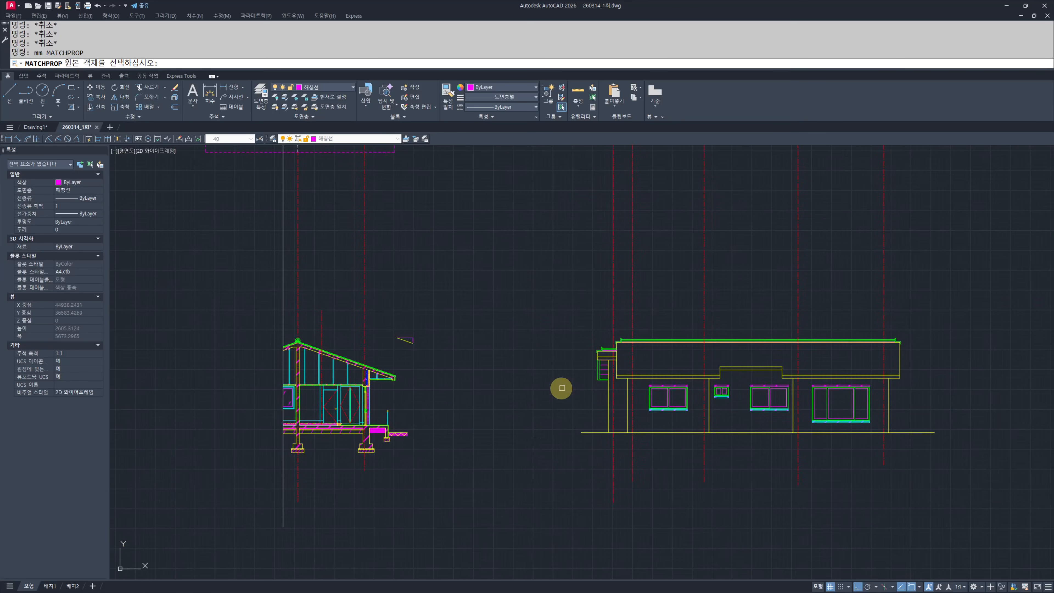
{"action": "middle_click_drag", "start_coordinate": [301, 416], "coordinate": [482, 412]}
{"action": "scroll", "coordinate": [506, 407], "scroll_direction": "up", "scroll_amount": 4}
{"action": "scroll", "coordinate": [765, 453], "scroll_direction": "down", "scroll_amount": 3}
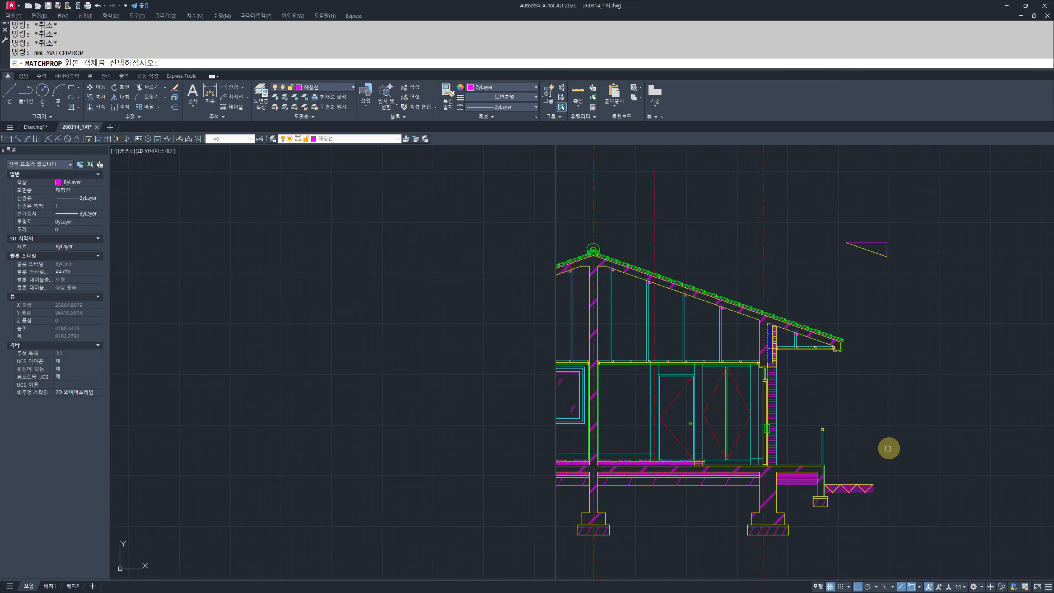
{"action": "middle_click_drag", "start_coordinate": [887, 447], "coordinate": [437, 396]}
{"action": "scroll", "coordinate": [440, 395], "scroll_direction": "down", "scroll_amount": 3}
{"action": "key", "text": "Escape"}
{"action": "key", "text": "Escape"}
Step: Change the leftmost window's sill hatch to a user-defined pattern with spacing 60 and angle 90
{"action": "scroll", "coordinate": [689, 370], "scroll_direction": "up", "scroll_amount": 8}
{"action": "left_click", "coordinate": [801, 484]}
{"action": "left_click", "coordinate": [731, 485]}
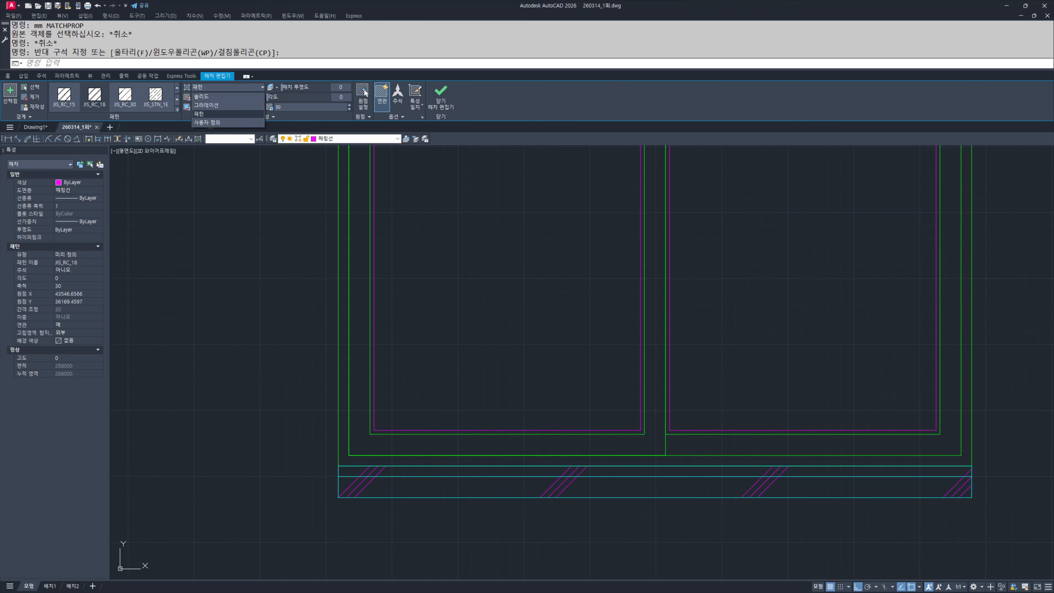
{"action": "left_click", "coordinate": [208, 122]}
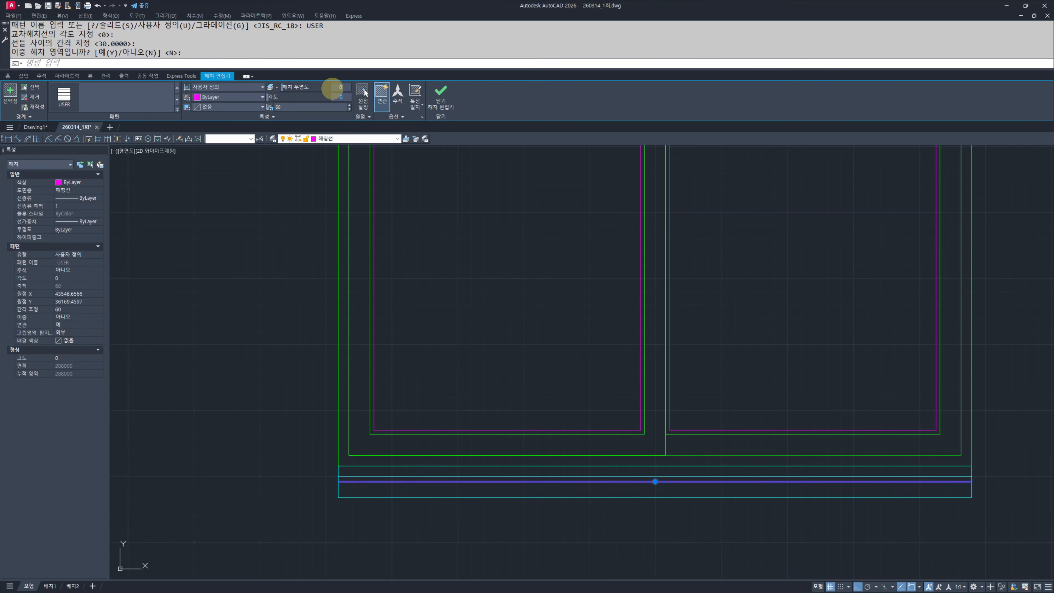
{"action": "type", "text": "90"}
{"action": "key", "text": "Return"}
{"action": "key", "text": "Escape"}
{"action": "key", "text": "Escape"}
{"action": "middle_click_drag", "start_coordinate": [713, 378], "coordinate": [687, 392]}
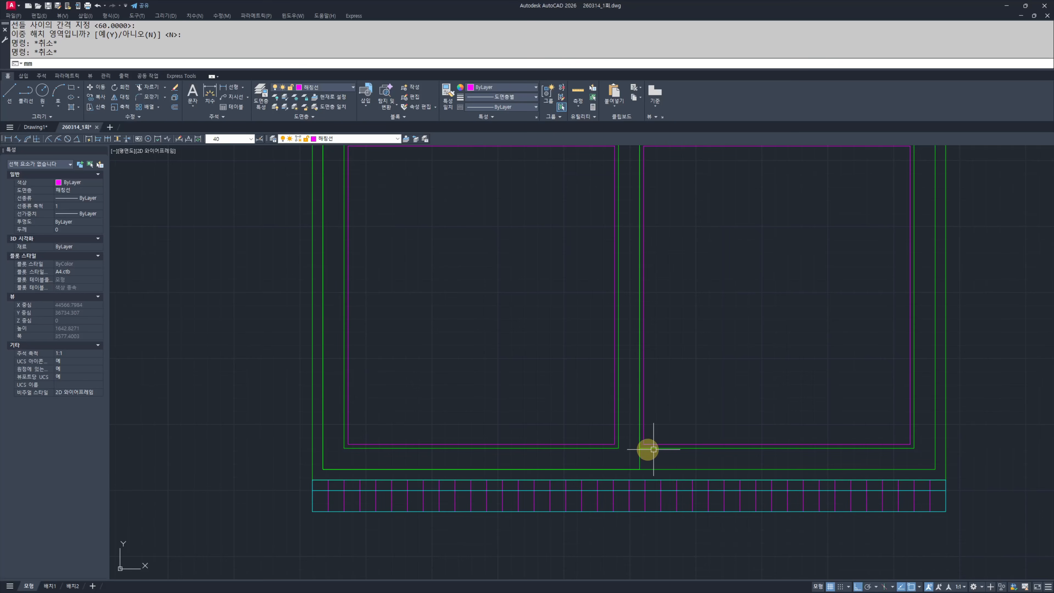
Step: Match the leftmost sill's hatch properties onto the header bands of the leftmost and small windows
{"action": "type", "text": "mm"}
{"action": "key", "text": "Return"}
{"action": "scroll", "coordinate": [623, 477], "scroll_direction": "up", "scroll_amount": 4}
{"action": "left_click", "coordinate": [611, 486]}
{"action": "scroll", "coordinate": [584, 431], "scroll_direction": "down", "scroll_amount": 6}
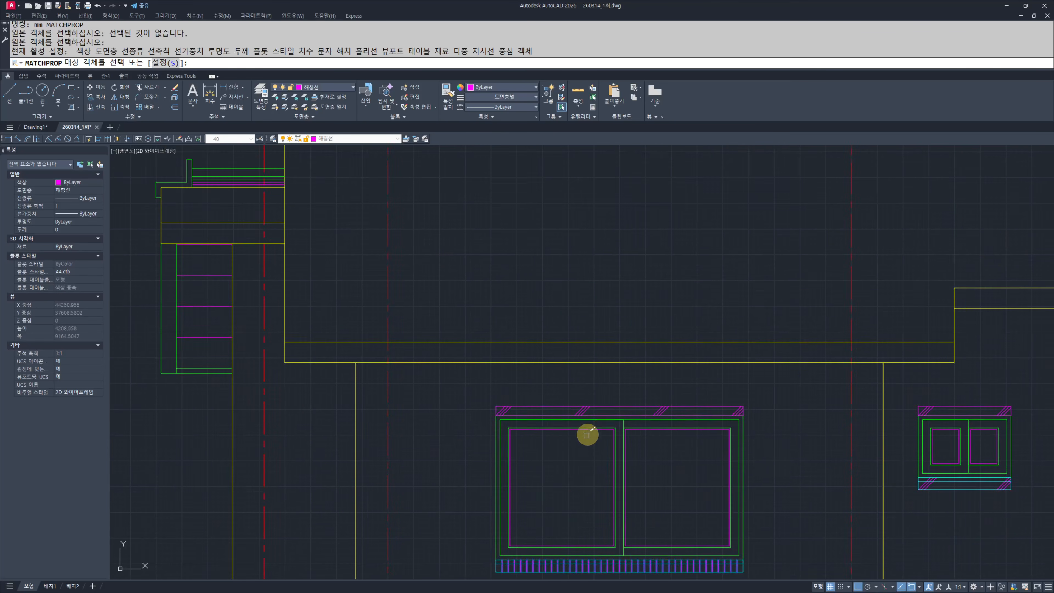
{"action": "scroll", "coordinate": [558, 384], "scroll_direction": "up", "scroll_amount": 2}
{"action": "scroll", "coordinate": [540, 396], "scroll_direction": "down", "scroll_amount": 5}
{"action": "middle_click_drag", "start_coordinate": [801, 405], "coordinate": [652, 398]}
{"action": "scroll", "coordinate": [656, 400], "scroll_direction": "up", "scroll_amount": 5}
{"action": "left_click", "coordinate": [684, 381]}
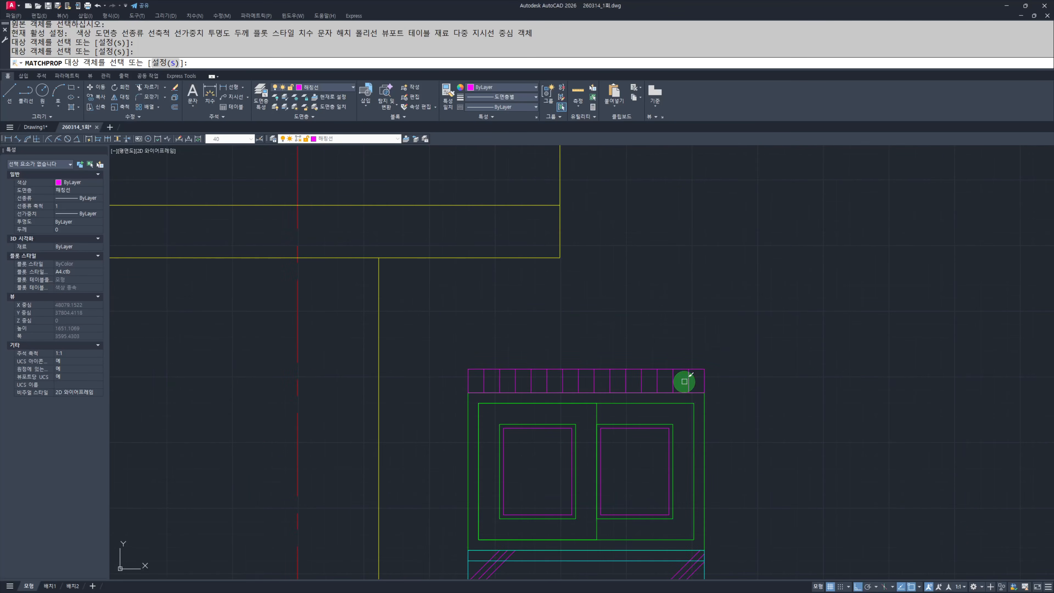
Step: Match the same user-defined hatch onto the small window's sill and the third window's sill and header band
{"action": "scroll", "coordinate": [673, 434], "scroll_direction": "down", "scroll_amount": 2}
{"action": "middle_click_drag", "start_coordinate": [661, 494], "coordinate": [559, 369]}
{"action": "scroll", "coordinate": [594, 406], "scroll_direction": "up", "scroll_amount": 4}
{"action": "left_click", "coordinate": [553, 374]}
{"action": "scroll", "coordinate": [601, 397], "scroll_direction": "down", "scroll_amount": 3}
{"action": "middle_click_drag", "start_coordinate": [849, 456], "coordinate": [584, 401]}
{"action": "scroll", "coordinate": [558, 416], "scroll_direction": "up", "scroll_amount": 2}
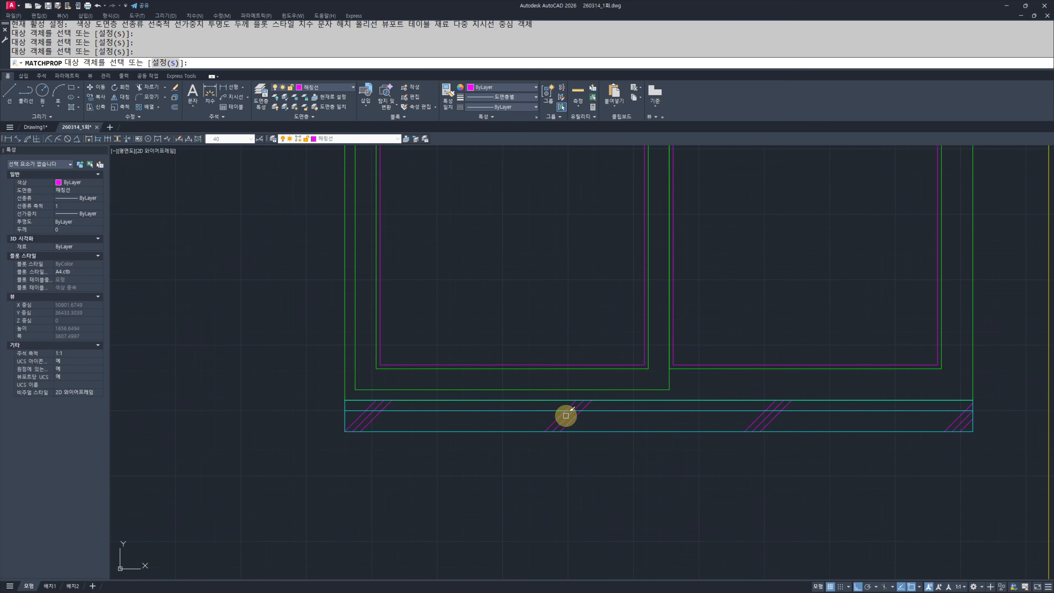
{"action": "left_click", "coordinate": [566, 417]}
{"action": "scroll", "coordinate": [590, 434], "scroll_direction": "down", "scroll_amount": 2}
{"action": "middle_click_drag", "start_coordinate": [622, 284], "coordinate": [610, 319]}
{"action": "scroll", "coordinate": [609, 319], "scroll_direction": "up", "scroll_amount": 1}
{"action": "scroll", "coordinate": [617, 316], "scroll_direction": "up", "scroll_amount": 2}
{"action": "left_click", "coordinate": [703, 301]}
{"action": "scroll", "coordinate": [619, 345], "scroll_direction": "down", "scroll_amount": 6}
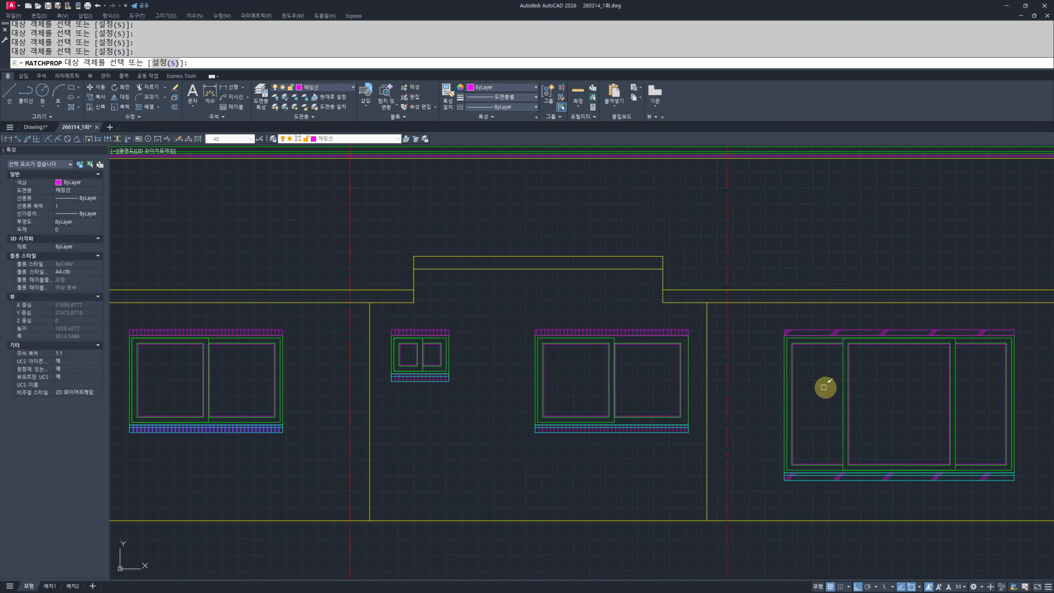
Step: Match the user-defined hatch onto the rightmost window's header band and sill
{"action": "middle_click_drag", "start_coordinate": [806, 325], "coordinate": [633, 303]}
{"action": "scroll", "coordinate": [633, 303], "scroll_direction": "up", "scroll_amount": 4}
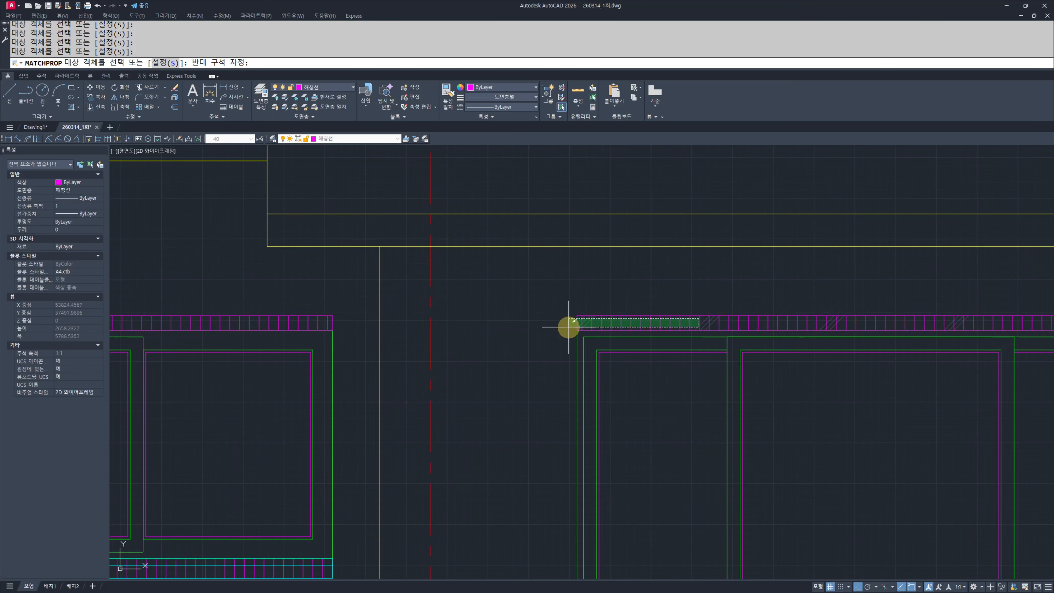
{"action": "scroll", "coordinate": [643, 390], "scroll_direction": "down", "scroll_amount": 2}
{"action": "middle_click_drag", "start_coordinate": [664, 408], "coordinate": [605, 294]}
{"action": "scroll", "coordinate": [612, 369], "scroll_direction": "up", "scroll_amount": 4}
{"action": "middle_click_drag", "start_coordinate": [667, 525], "coordinate": [625, 367]}
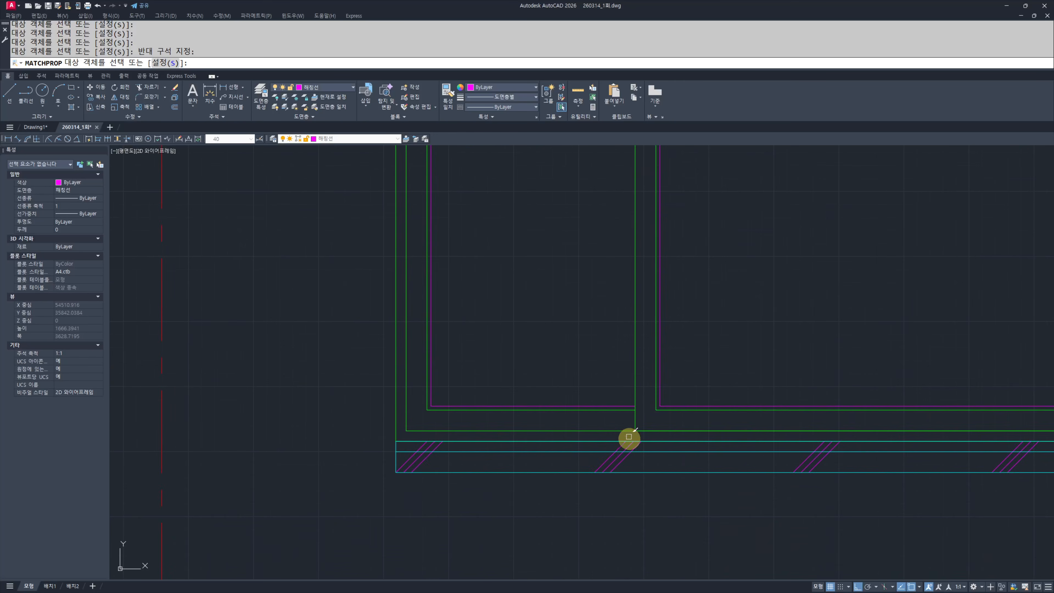
{"action": "scroll", "coordinate": [634, 463], "scroll_direction": "up", "scroll_amount": 2}
{"action": "left_click", "coordinate": [658, 453]}
{"action": "scroll", "coordinate": [709, 442], "scroll_direction": "down", "scroll_amount": 6}
{"action": "key", "text": "Escape"}
{"action": "key", "text": "Escape"}
Step: Look over the hatched elevation and examine the floor plan's terrace layout
{"action": "scroll", "coordinate": [557, 419], "scroll_direction": "up", "scroll_amount": 3}
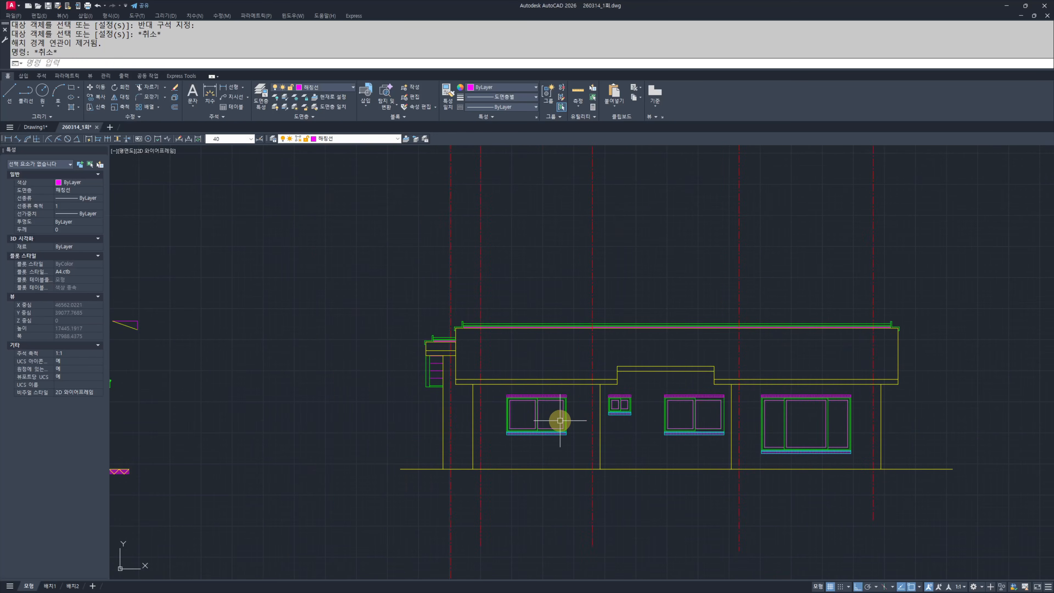
{"action": "key", "text": "Escape"}
{"action": "key", "text": "Escape"}
{"action": "scroll", "coordinate": [640, 452], "scroll_direction": "down", "scroll_amount": 8}
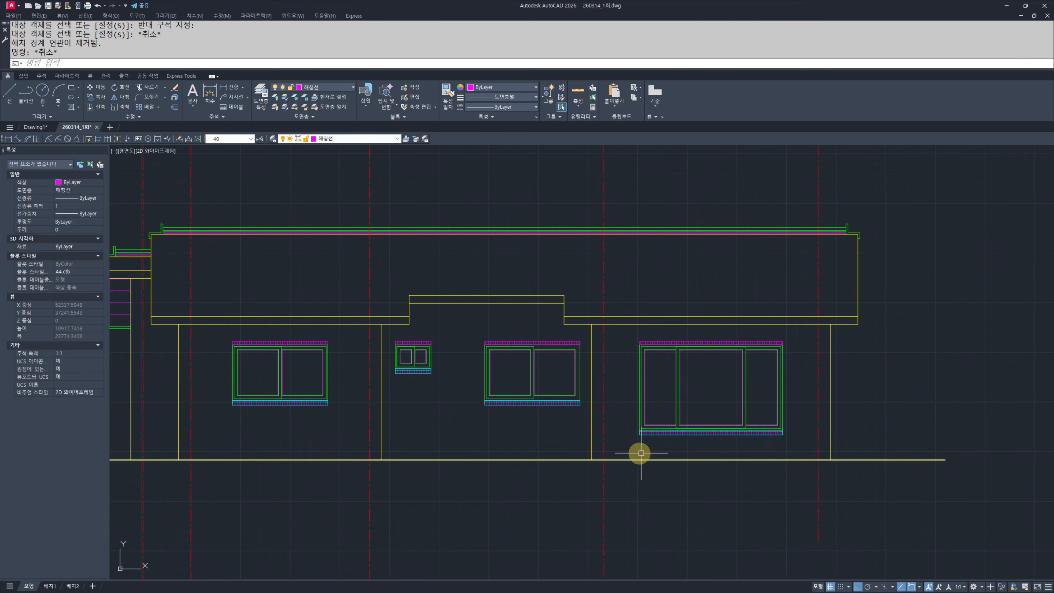
{"action": "scroll", "coordinate": [395, 344], "scroll_direction": "up", "scroll_amount": 2}
{"action": "middle_click_drag", "start_coordinate": [396, 344], "coordinate": [620, 366]}
{"action": "scroll", "coordinate": [474, 344], "scroll_direction": "up", "scroll_amount": 2}
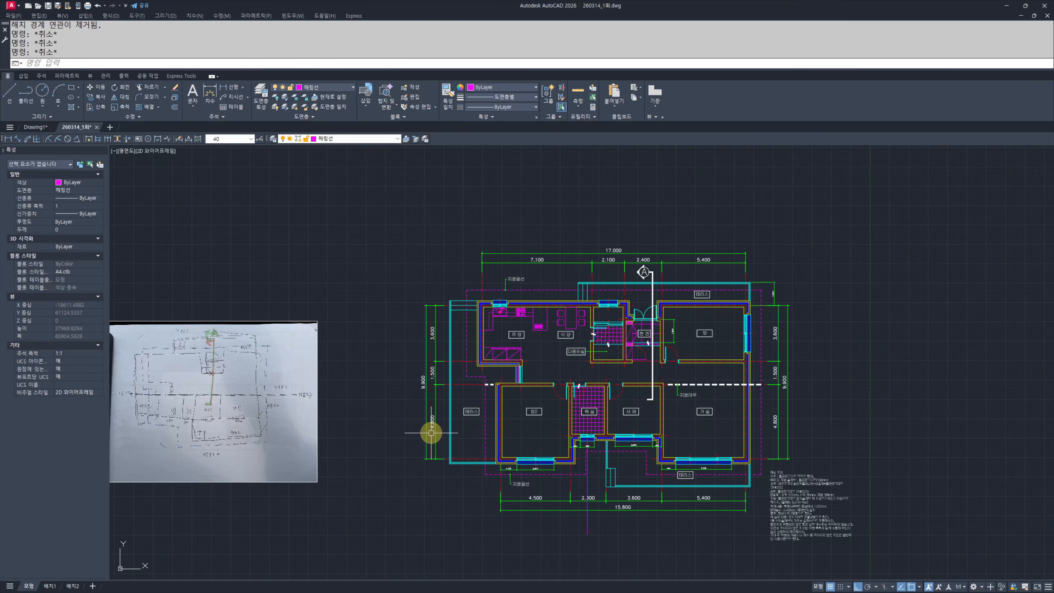
{"action": "scroll", "coordinate": [436, 250], "scroll_direction": "down", "scroll_amount": 3}
{"action": "scroll", "coordinate": [747, 432], "scroll_direction": "up", "scroll_amount": 5}
{"action": "scroll", "coordinate": [616, 462], "scroll_direction": "down", "scroll_amount": 2}
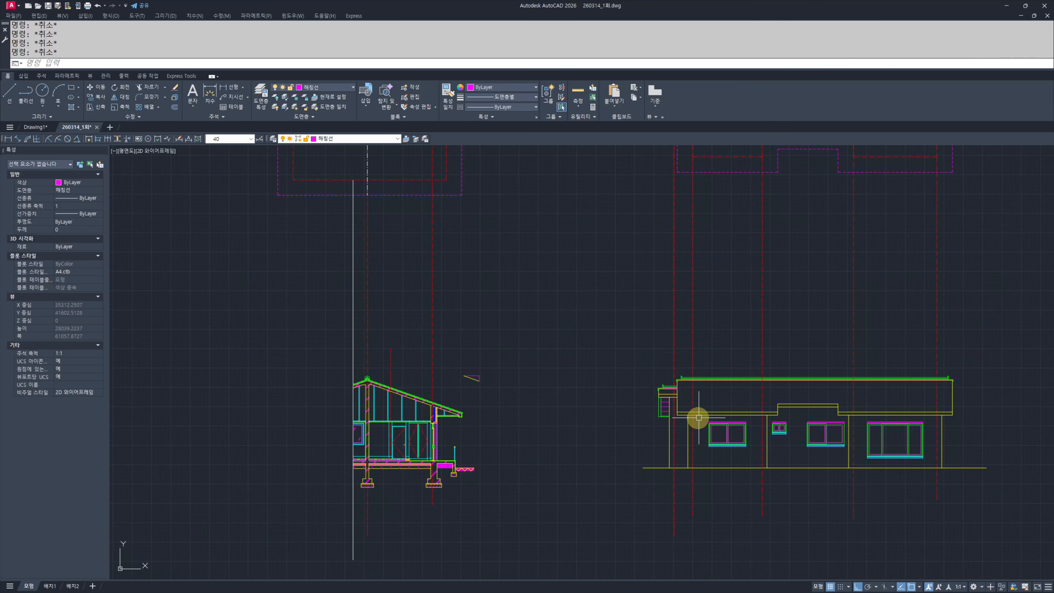
Step: Draw a horizontal construction line at the section's terrace floor level, reaching across to the front elevation
{"action": "key", "text": "Return"}
{"action": "type", "text": "h"}
{"action": "key", "text": "Return"}
{"action": "scroll", "coordinate": [478, 454], "scroll_direction": "up", "scroll_amount": 6}
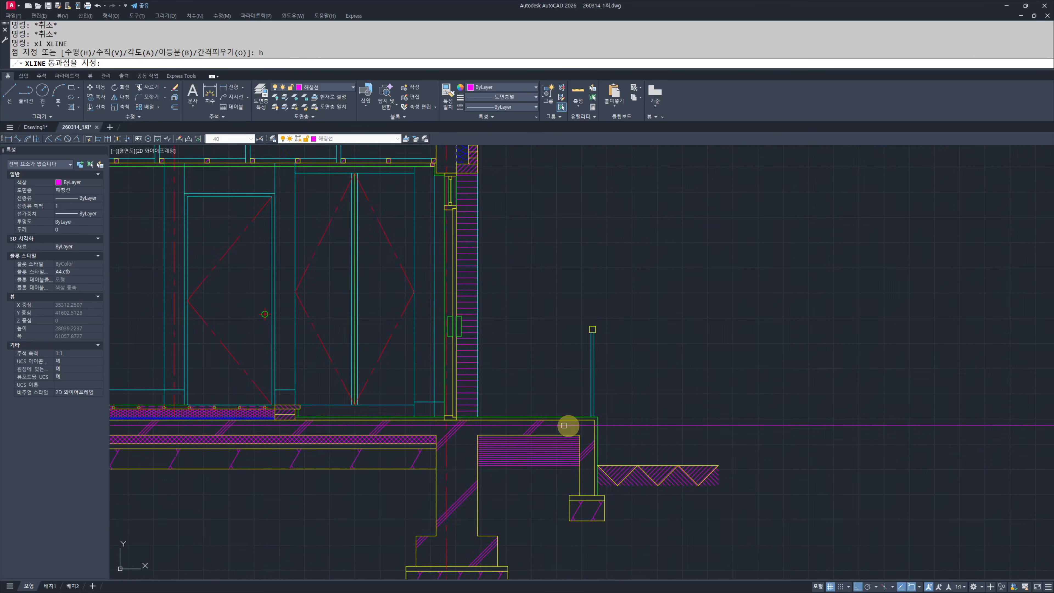
{"action": "key", "text": "Escape"}
{"action": "key", "text": "Escape"}
{"action": "scroll", "coordinate": [883, 448], "scroll_direction": "down", "scroll_amount": 3}
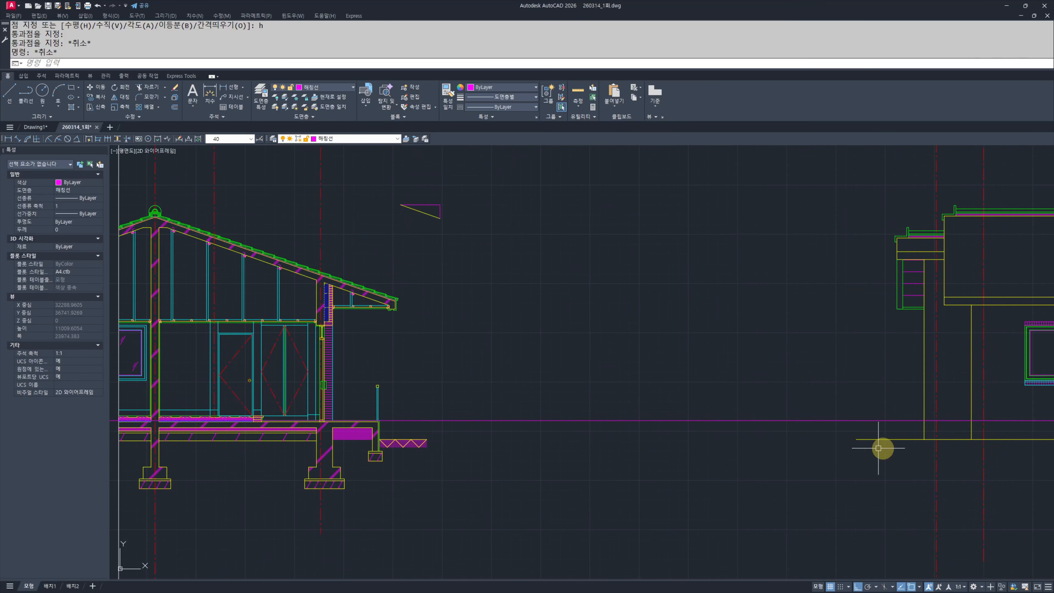
Step: Match the horizontal construction line to the properties of the section's cyan railing line
{"action": "middle_click_drag", "start_coordinate": [882, 447], "coordinate": [657, 468]}
{"action": "type", "text": "ma"}
{"action": "key", "text": "Return"}
{"action": "left_click", "coordinate": [212, 425]}
{"action": "left_click", "coordinate": [464, 432]}
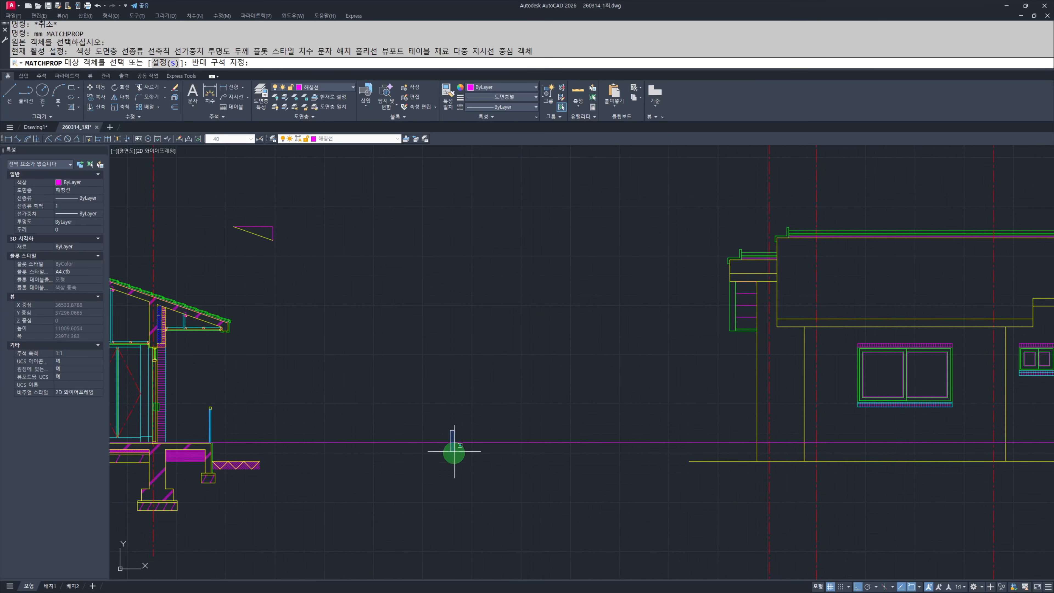
{"action": "left_click", "coordinate": [454, 452]}
{"action": "key", "text": "Escape"}
{"action": "key", "text": "Escape"}
Step: Offset the elevation's leftmost red centreline 2100 to the left for the terrace edge
{"action": "middle_click_drag", "start_coordinate": [880, 465], "coordinate": [712, 452]}
{"action": "scroll", "coordinate": [748, 452], "scroll_direction": "down", "scroll_amount": 3}
{"action": "scroll", "coordinate": [709, 452], "scroll_direction": "up", "scroll_amount": 4}
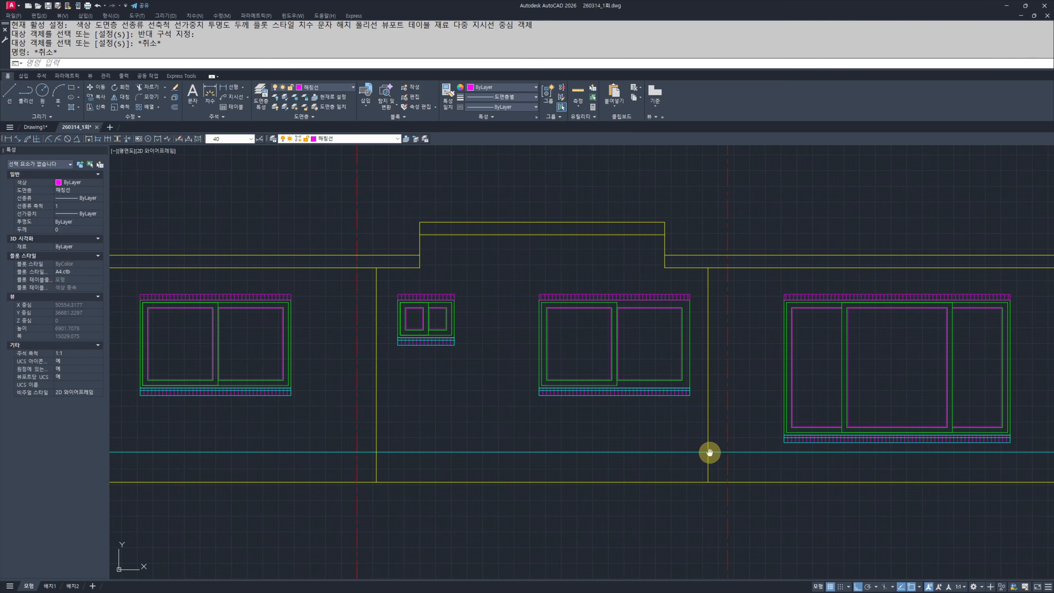
{"action": "scroll", "coordinate": [615, 460], "scroll_direction": "down", "scroll_amount": 2}
{"action": "scroll", "coordinate": [614, 457], "scroll_direction": "up", "scroll_amount": 2}
{"action": "key", "text": "Escape"}
{"action": "type", "text": "o"}
{"action": "key", "text": "Return"}
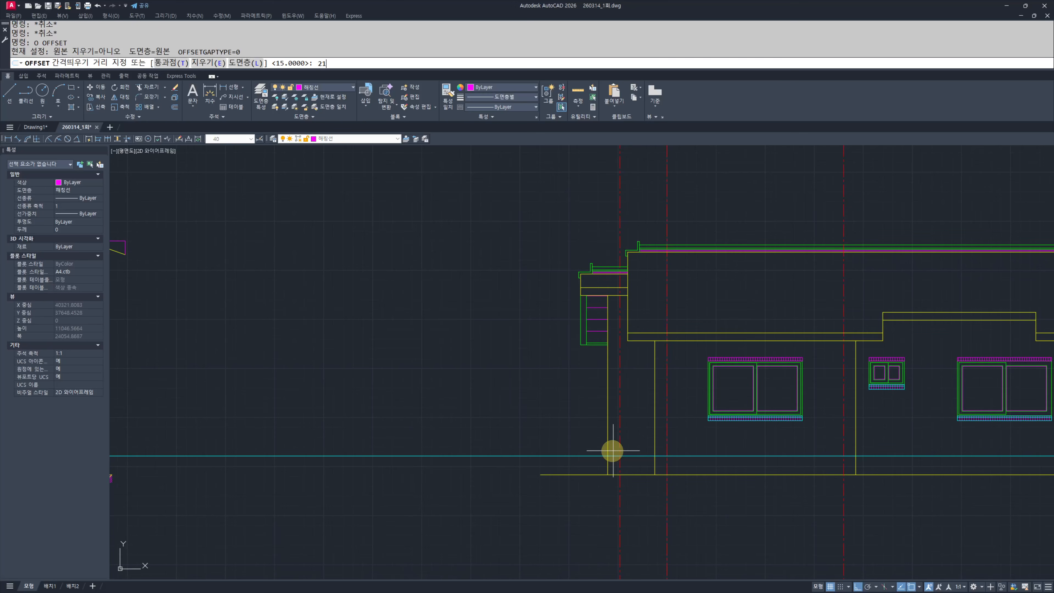
{"action": "type", "text": "2100"}
{"action": "key", "text": "Return"}
{"action": "left_click", "coordinate": [621, 436]}
{"action": "left_click", "coordinate": [534, 478]}
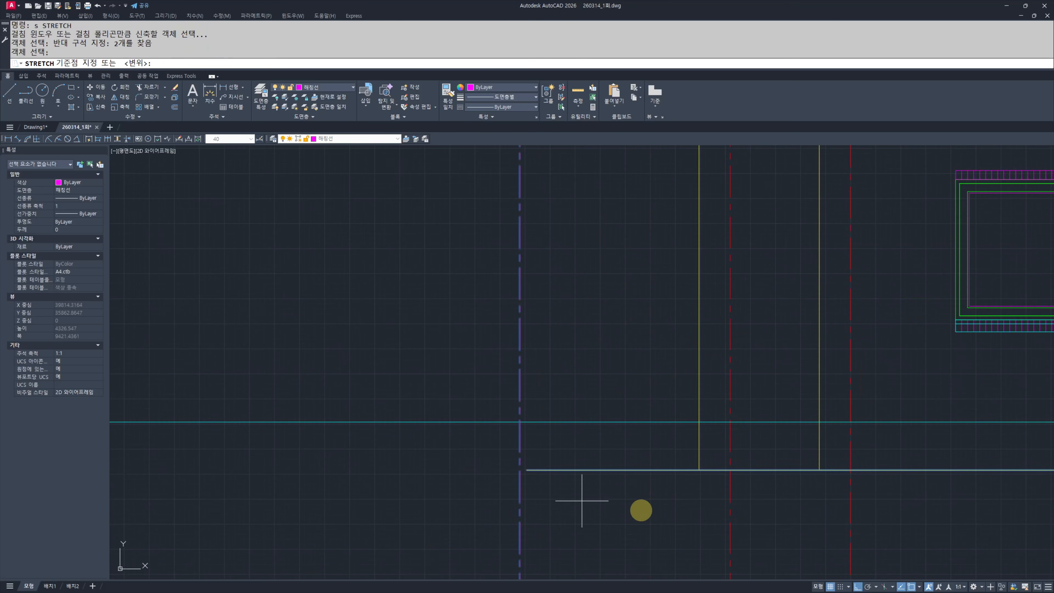
Step: Stretch the ground line's left end past the offset centreline and match that centreline to the cyan terrace line's properties
{"action": "left_click", "coordinate": [438, 510]}
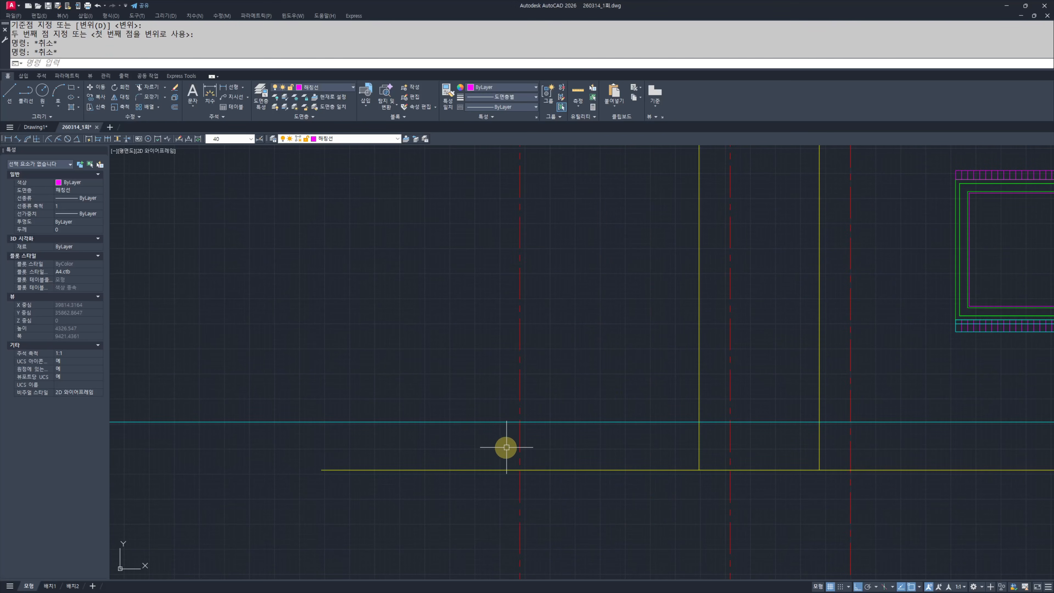
{"action": "left_click", "coordinate": [550, 423]}
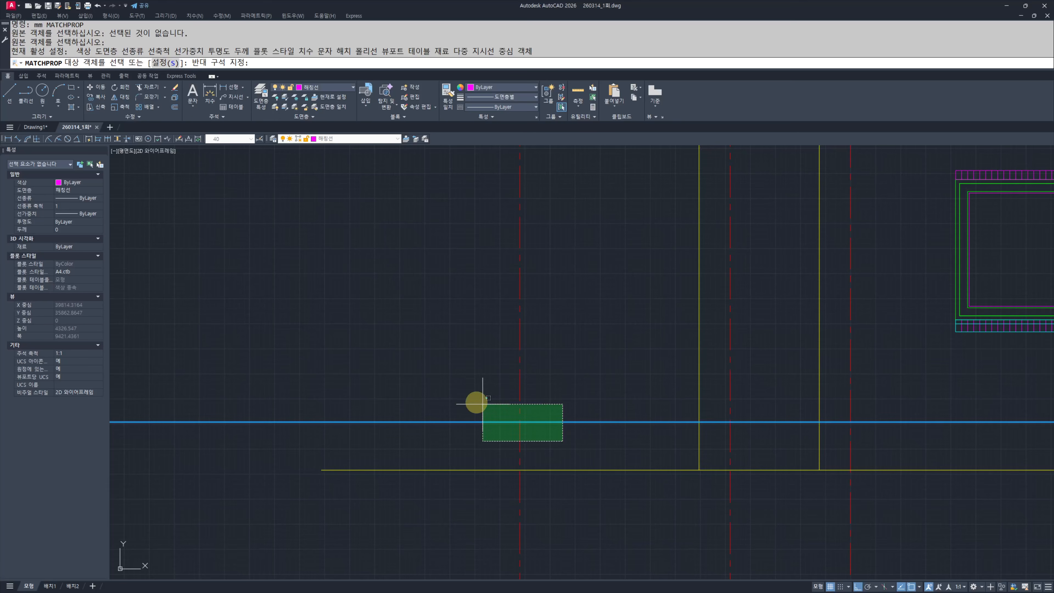
{"action": "left_click", "coordinate": [478, 406]}
Step: Trim the vertical terrace edge line above the horizontal terrace line
{"action": "type", "text": "tr"}
{"action": "key", "text": "Return"}
{"action": "left_click", "coordinate": [454, 388]}
{"action": "key", "text": "Return"}
{"action": "left_click", "coordinate": [437, 386]}
{"action": "key", "text": "Escape"}
Step: Trim the terrace line left of the vertical edge and the vertical edge below the ground line
{"action": "left_click", "coordinate": [391, 434]}
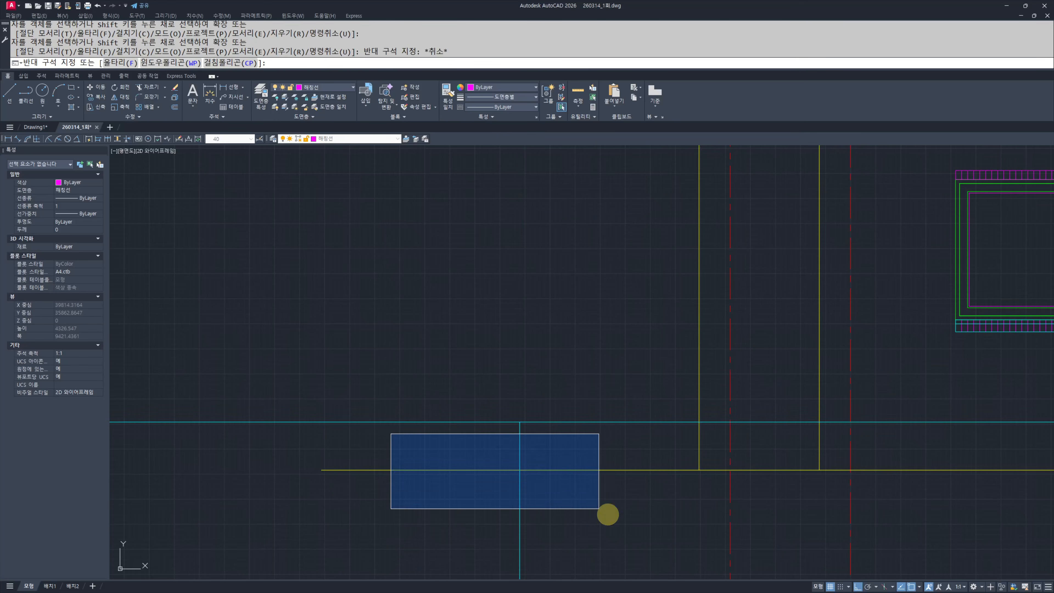
{"action": "left_click", "coordinate": [598, 509]}
{"action": "key", "text": "Escape"}
{"action": "key", "text": "Return"}
{"action": "left_click", "coordinate": [542, 435]}
{"action": "left_click", "coordinate": [477, 395]}
{"action": "key", "text": "Return"}
{"action": "left_click", "coordinate": [424, 422]}
{"action": "left_click", "coordinate": [588, 492]}
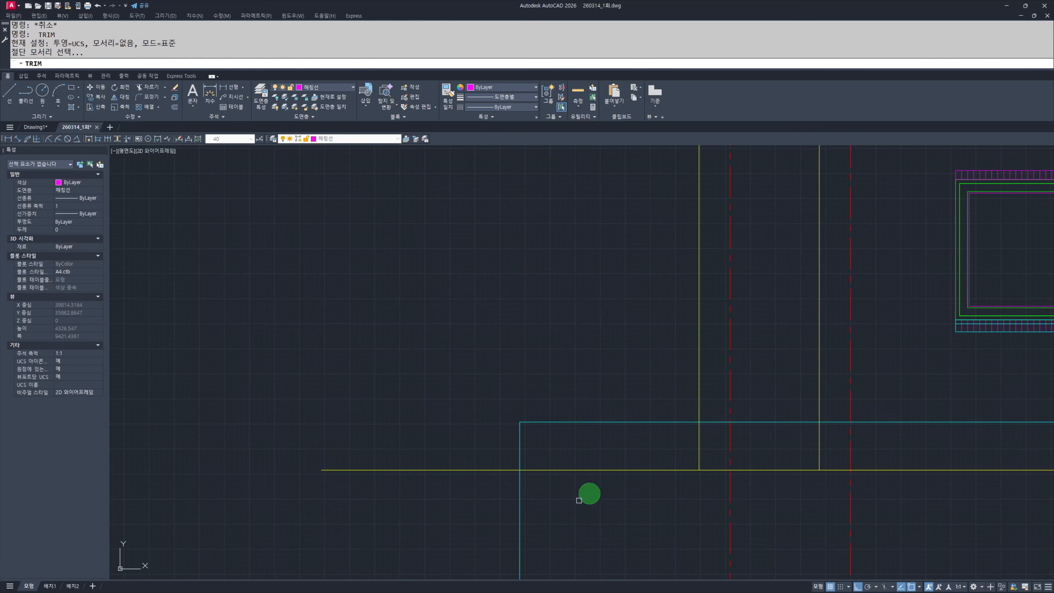
{"action": "left_click", "coordinate": [480, 530]}
{"action": "key", "text": "Escape"}
{"action": "key", "text": "Escape"}
Step: Trim the terrace line between the house's far-left wall line and the wall line left of the rightmost window
{"action": "scroll", "coordinate": [672, 440], "scroll_direction": "up", "scroll_amount": 4}
{"action": "type", "text": "tr"}
{"action": "key", "text": "Return"}
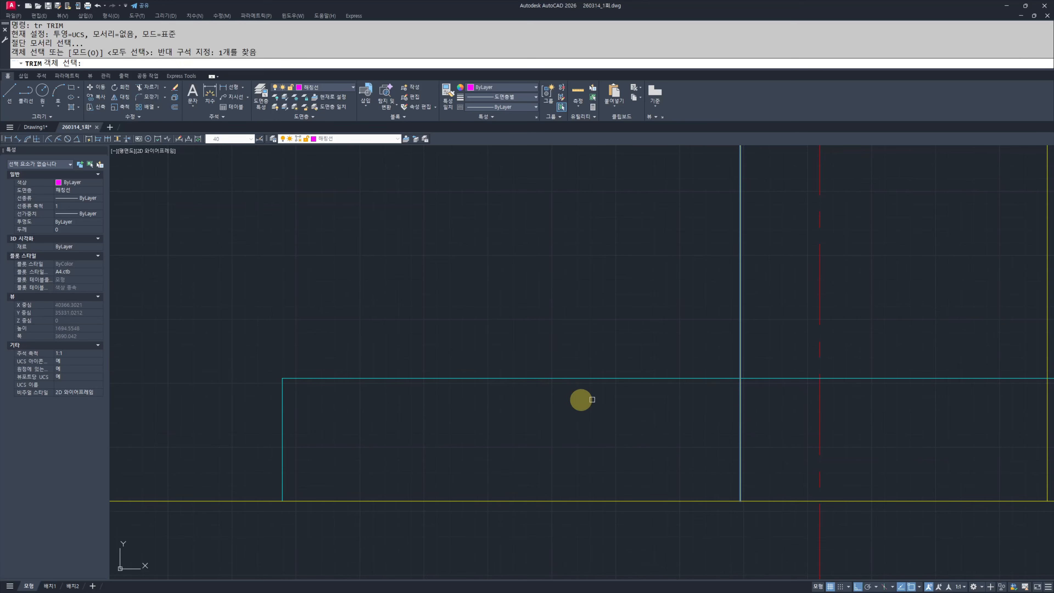
{"action": "scroll", "coordinate": [776, 442], "scroll_direction": "down", "scroll_amount": 10}
{"action": "scroll", "coordinate": [788, 440], "scroll_direction": "up", "scroll_amount": 3}
{"action": "scroll", "coordinate": [872, 421], "scroll_direction": "up", "scroll_amount": 4}
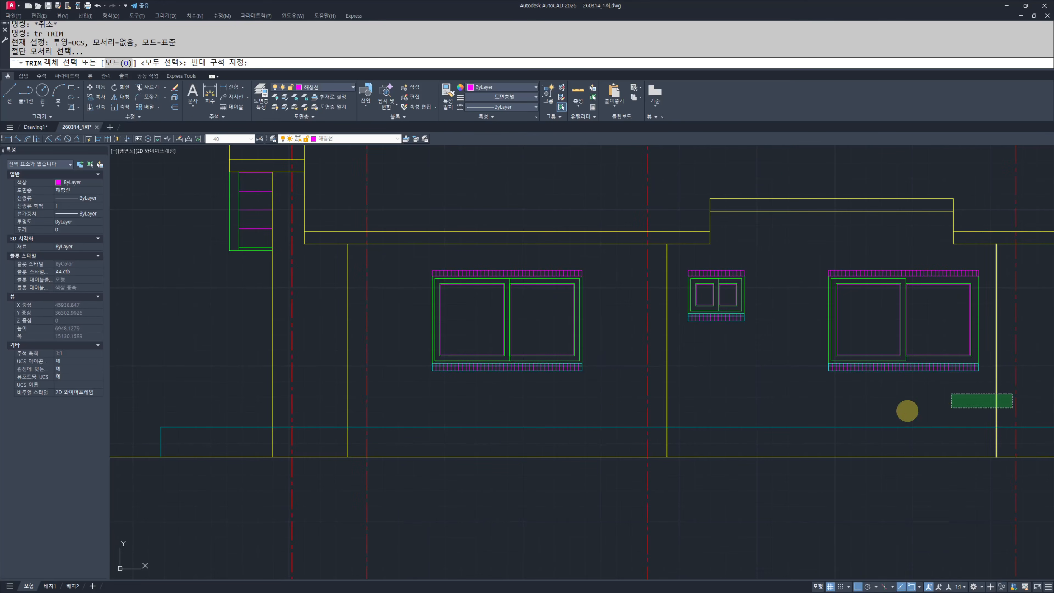
{"action": "left_click", "coordinate": [951, 408]}
{"action": "left_click", "coordinate": [284, 391]}
{"action": "left_click", "coordinate": [236, 399]}
{"action": "key", "text": "space"}
{"action": "left_click", "coordinate": [506, 435]}
{"action": "left_click", "coordinate": [415, 409]}
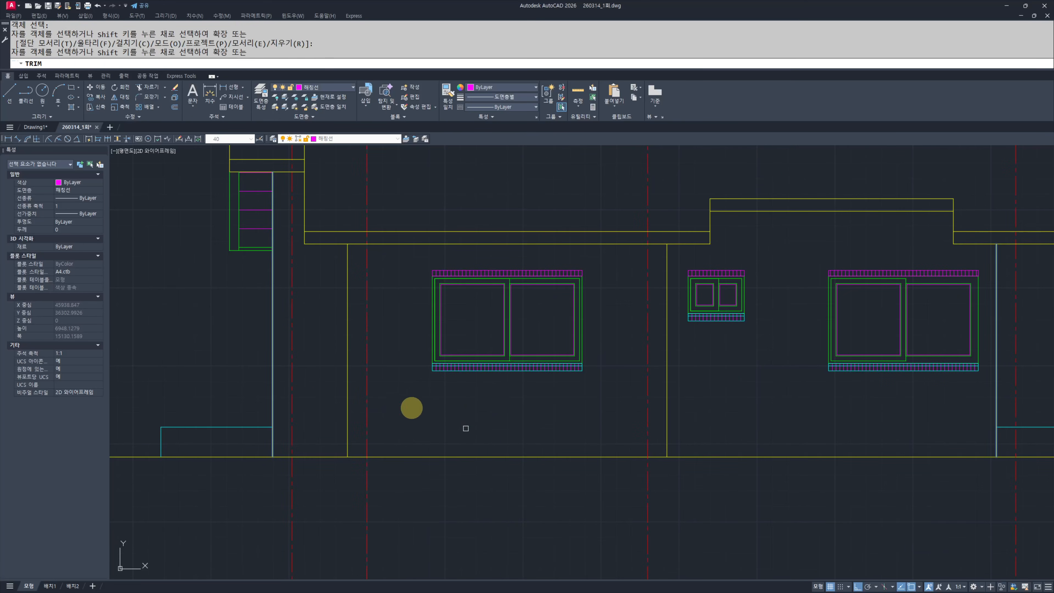
{"action": "key", "text": "Escape"}
{"action": "key", "text": "Escape"}
{"action": "scroll", "coordinate": [365, 404], "scroll_direction": "down", "scroll_amount": 4}
{"action": "middle_click_drag", "start_coordinate": [815, 421], "coordinate": [640, 420]}
{"action": "scroll", "coordinate": [657, 413], "scroll_direction": "up", "scroll_amount": 4}
{"action": "type", "text": "tr"}
{"action": "left_click", "coordinate": [499, 370]}
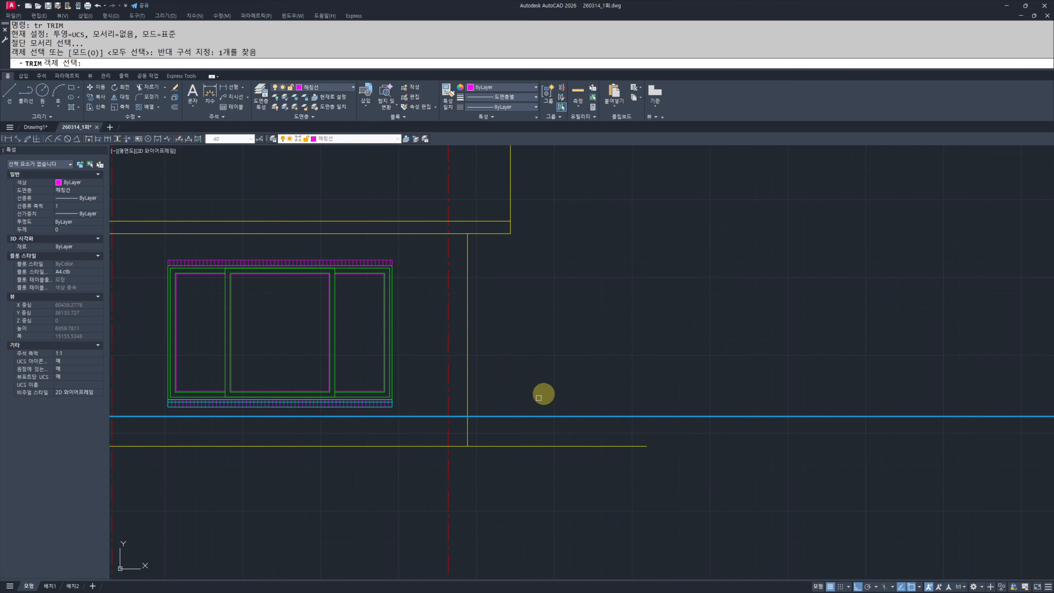
{"action": "key", "text": "space"}
{"action": "left_click", "coordinate": [579, 367]}
{"action": "left_click", "coordinate": [598, 428]}
{"action": "key", "text": "Escape"}
{"action": "key", "text": "Escape"}
Step: Trim the terrace line right of the house's far-right wall line
{"action": "scroll", "coordinate": [584, 424], "scroll_direction": "down", "scroll_amount": 2}
{"action": "type", "text": "tr"}
{"action": "scroll", "coordinate": [525, 394], "scroll_direction": "up", "scroll_amount": 1}
{"action": "left_click", "coordinate": [504, 400]}
{"action": "key", "text": "space"}
{"action": "left_click", "coordinate": [604, 412]}
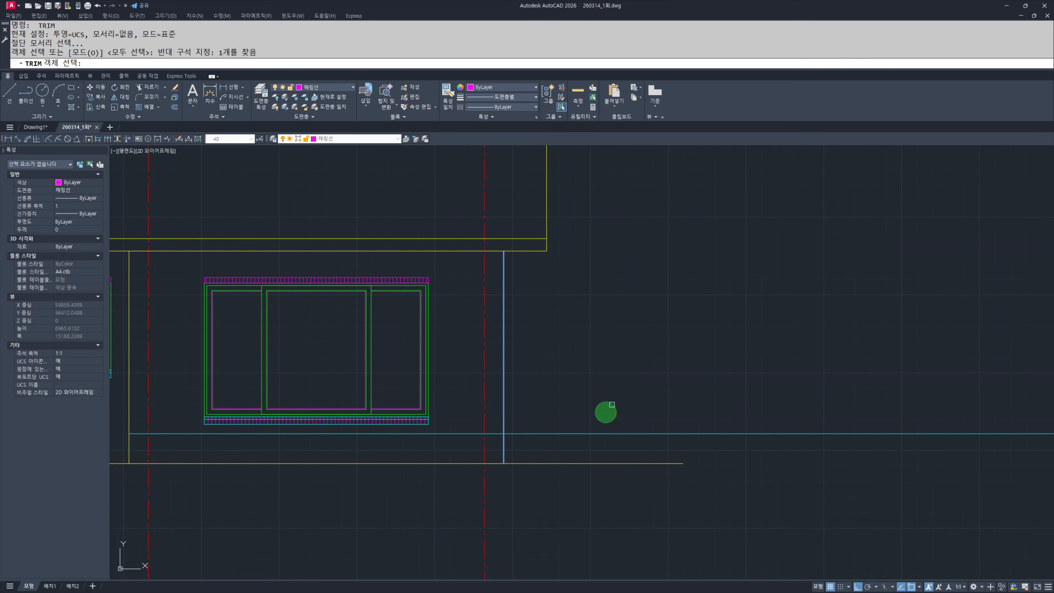
{"action": "left_click", "coordinate": [620, 443]}
{"action": "key", "text": "Escape"}
{"action": "key", "text": "Escape"}
Step: Examine the front terrace outline and its steps on the floor plan and compare them with the elevation
{"action": "scroll", "coordinate": [663, 449], "scroll_direction": "down", "scroll_amount": 5}
{"action": "scroll", "coordinate": [414, 422], "scroll_direction": "up", "scroll_amount": 10}
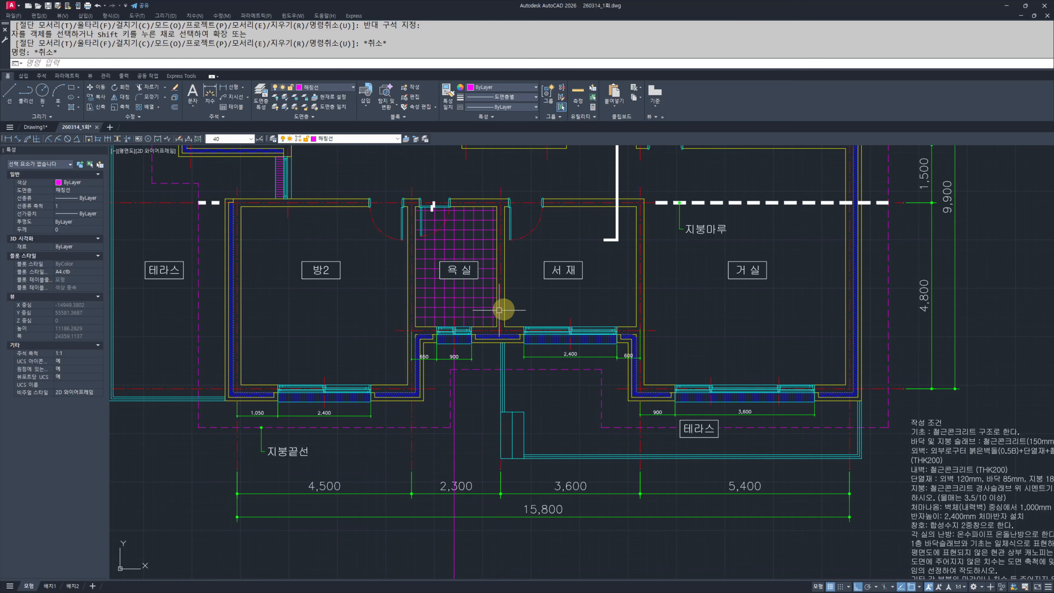
{"action": "scroll", "coordinate": [501, 391], "scroll_direction": "down", "scroll_amount": 6}
{"action": "middle_click_drag", "start_coordinate": [768, 444], "coordinate": [415, 354]}
{"action": "middle_click_drag", "start_coordinate": [785, 485], "coordinate": [682, 447]}
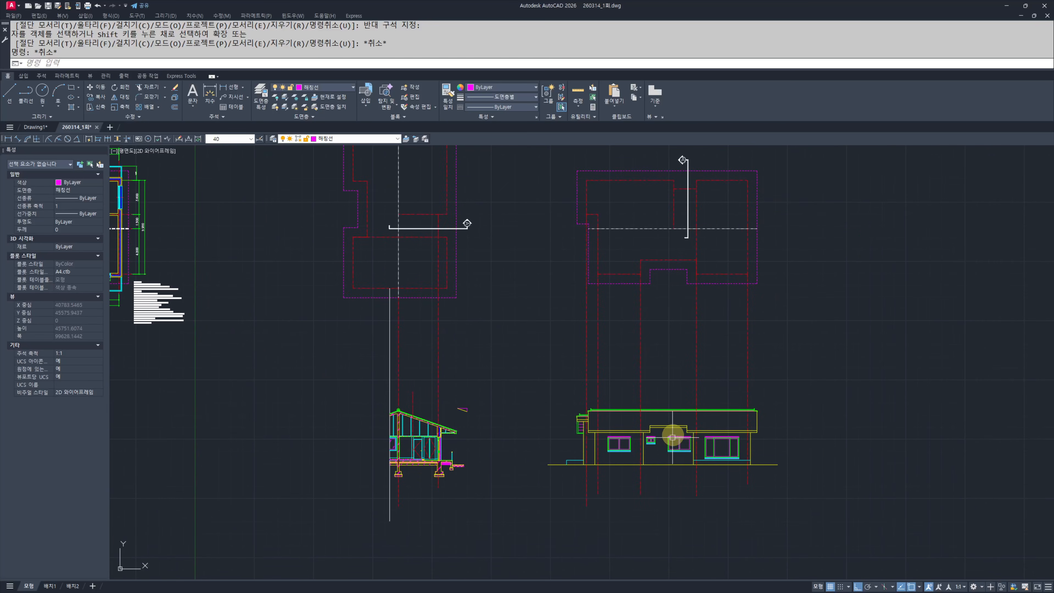
{"action": "middle_click_drag", "start_coordinate": [668, 403], "coordinate": [679, 410]}
{"action": "type", "text": "l"}
{"action": "key", "text": "Return"}
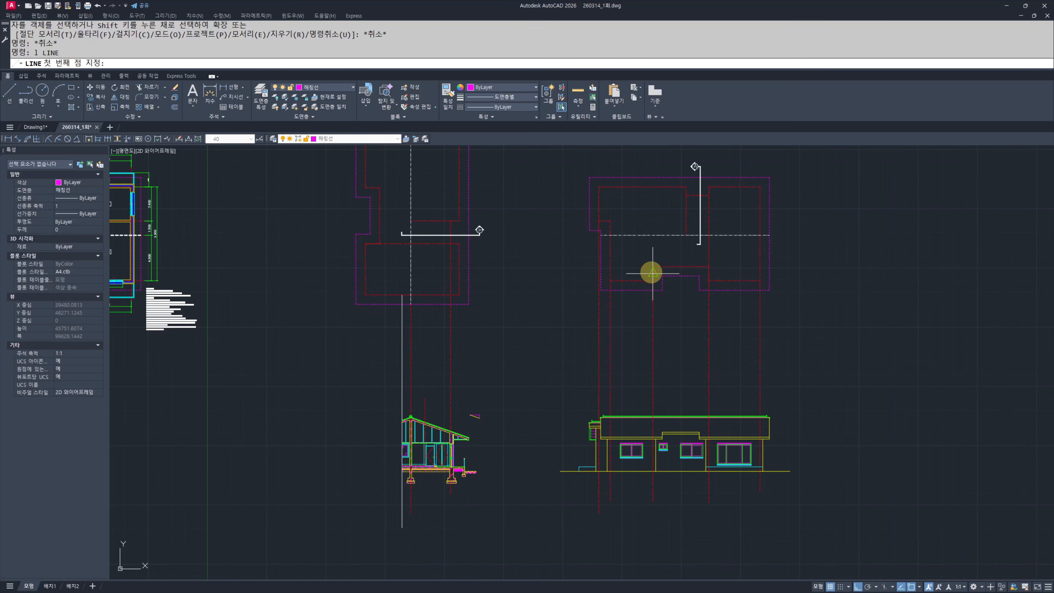
{"action": "key", "text": "Escape"}
{"action": "key", "text": "Escape"}
Step: Check the centreline spacing of the study (서재) along the front of the floor plan
{"action": "scroll", "coordinate": [676, 444], "scroll_direction": "down", "scroll_amount": 4}
{"action": "scroll", "coordinate": [368, 367], "scroll_direction": "up", "scroll_amount": 4}
{"action": "middle_click_drag", "start_coordinate": [367, 367], "coordinate": [453, 373]}
{"action": "scroll", "coordinate": [631, 376], "scroll_direction": "up", "scroll_amount": 4}
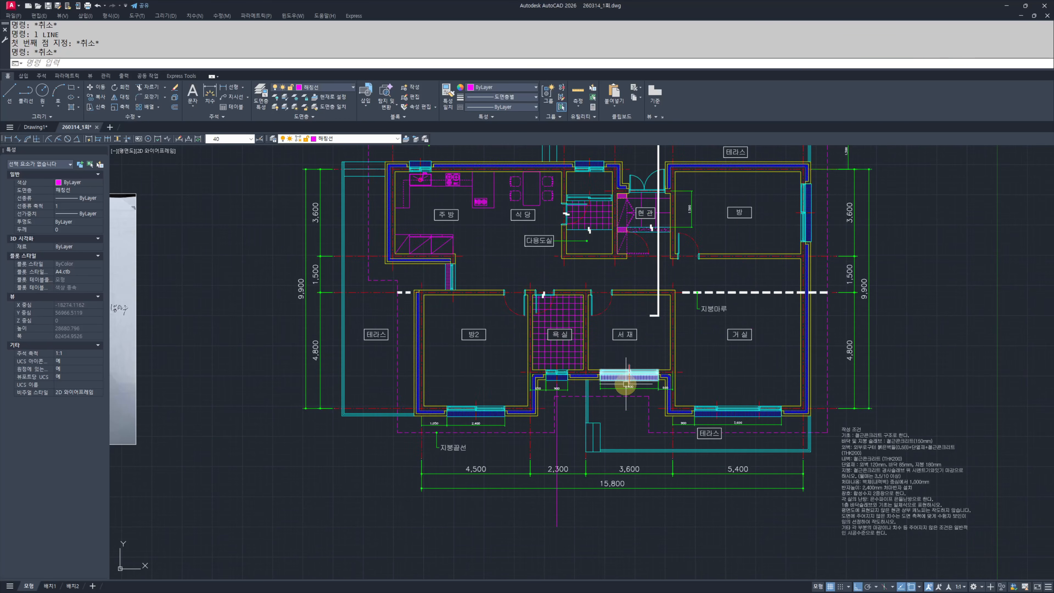
{"action": "scroll", "coordinate": [565, 457], "scroll_direction": "down", "scroll_amount": 6}
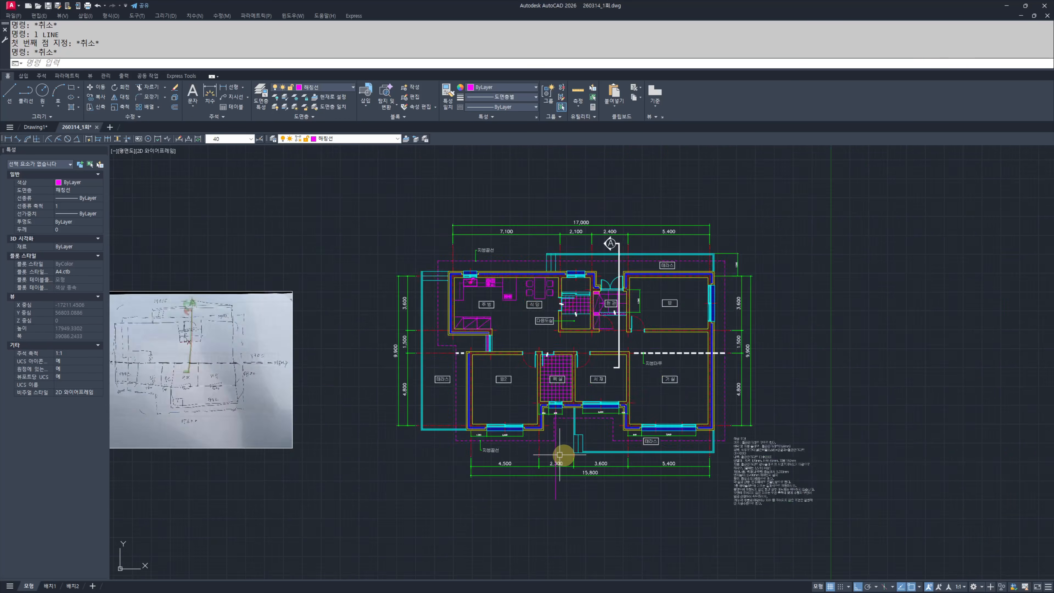
{"action": "middle_click_drag", "start_coordinate": [905, 504], "coordinate": [588, 369]}
{"action": "mouse_move", "coordinate": [668, 452]}
{"action": "middle_mouse_down"}
{"action": "mouse_move", "coordinate": [652, 400]}
{"action": "mouse_move", "coordinate": [611, 467]}
{"action": "middle_mouse_up"}
{"action": "scroll", "coordinate": [623, 390], "scroll_direction": "up", "scroll_amount": 6}
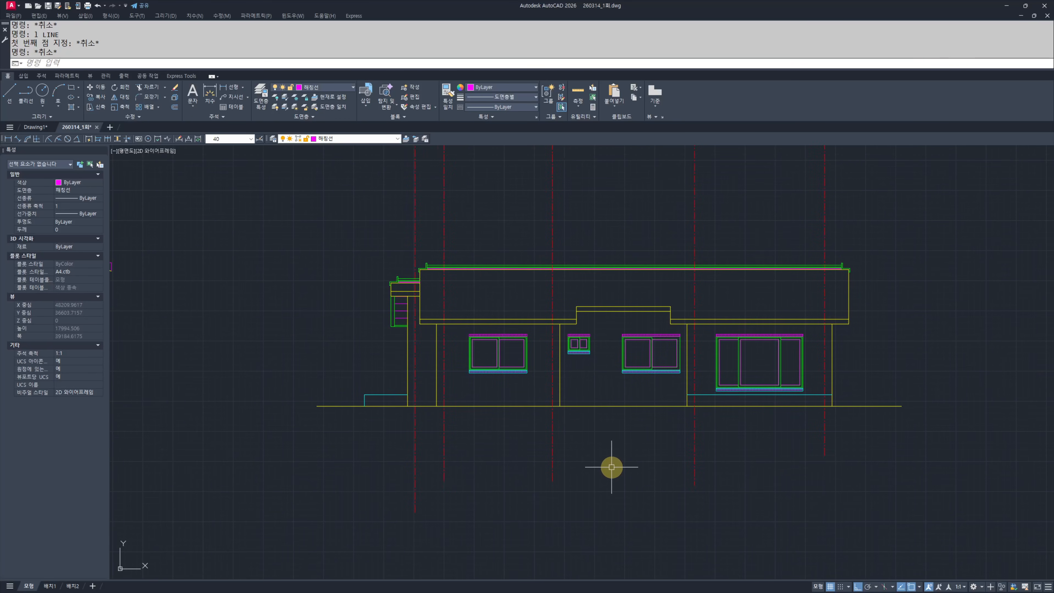
Step: Offset the centreline just right of the recessed section's right wall line 3600 to the left
{"action": "key", "text": "Return"}
{"action": "type", "text": "3600"}
{"action": "key", "text": "Return"}
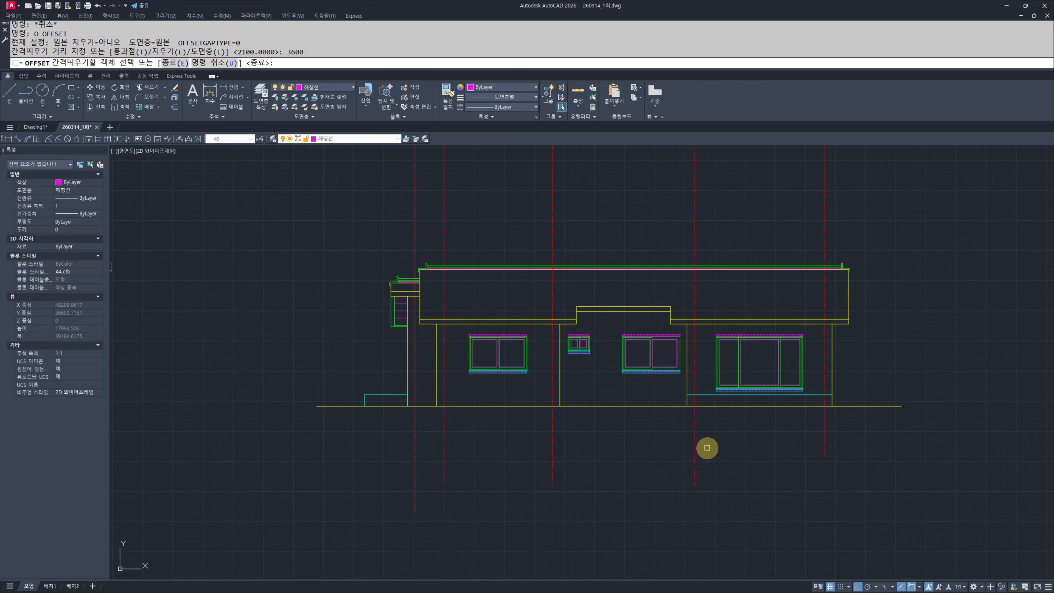
{"action": "left_click", "coordinate": [694, 436]}
{"action": "left_click", "coordinate": [609, 437]}
{"action": "key", "text": "Escape"}
{"action": "key", "text": "Escape"}
Step: Extend the terrace line's left end to the offset centreline below the recessed section
{"action": "scroll", "coordinate": [635, 390], "scroll_direction": "up", "scroll_amount": 4}
{"action": "type", "text": "ex"}
{"action": "key", "text": "Return"}
{"action": "left_click", "coordinate": [573, 404]}
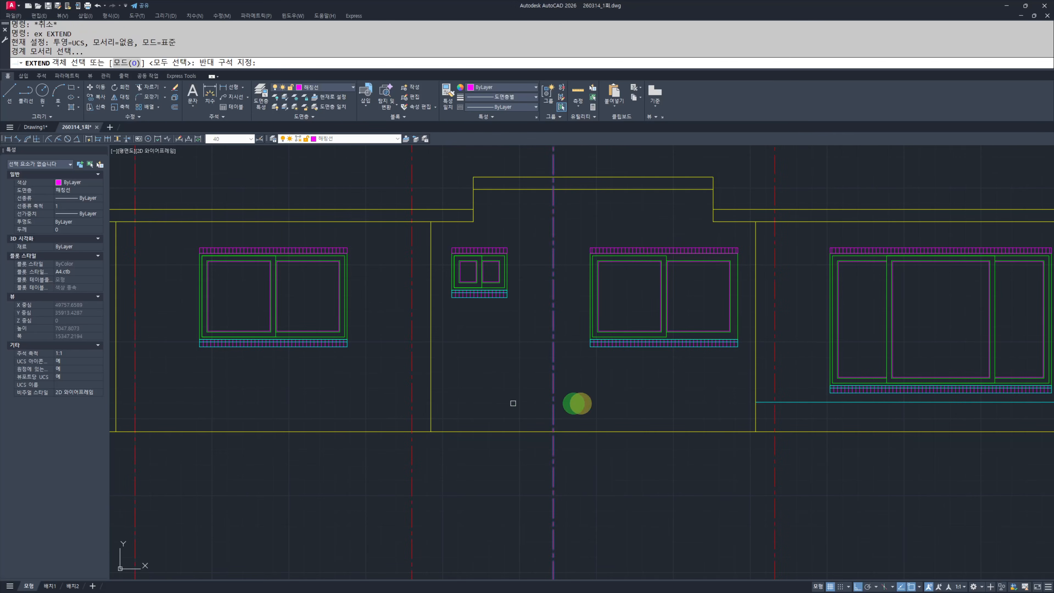
{"action": "key", "text": "Return"}
{"action": "left_click", "coordinate": [806, 402]}
{"action": "key", "text": "Escape"}
{"action": "key", "text": "Escape"}
Step: Trim the offset centreline above the terrace line and below the ground line
{"action": "scroll", "coordinate": [522, 412], "scroll_direction": "up", "scroll_amount": 4}
{"action": "type", "text": "tr"}
{"action": "key", "text": "Return"}
{"action": "left_click", "coordinate": [627, 481]}
{"action": "left_click", "coordinate": [560, 353]}
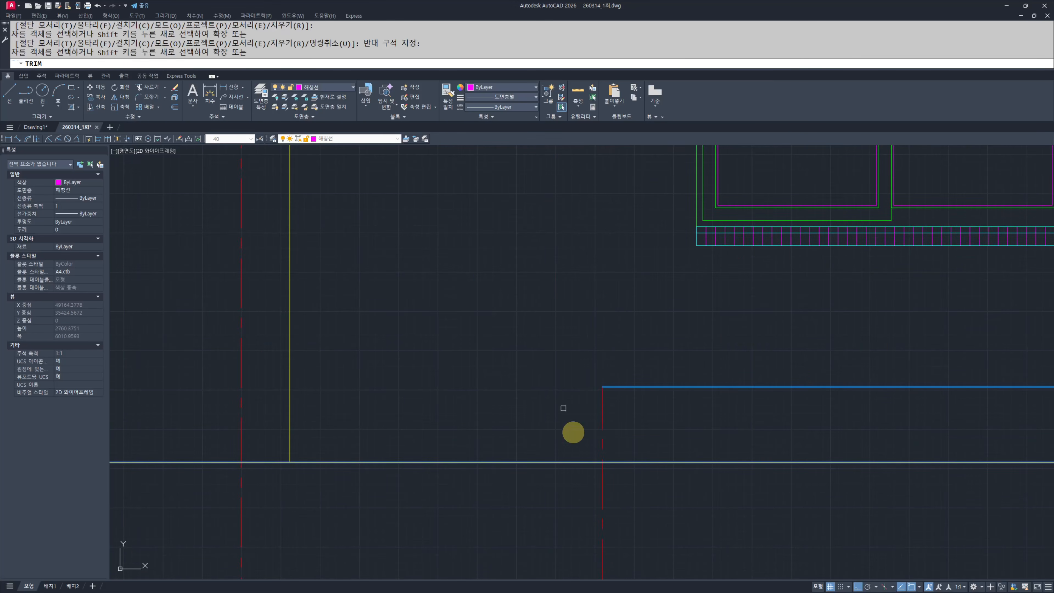
{"action": "key", "text": "Escape"}
Step: Match the vertical terrace edge's properties to the cyan terrace line
{"action": "middle_click_drag", "start_coordinate": [588, 483], "coordinate": [579, 501]}
{"action": "type", "text": "mm"}
{"action": "key", "text": "Return"}
{"action": "left_click", "coordinate": [623, 405]}
{"action": "left_click", "coordinate": [543, 443]}
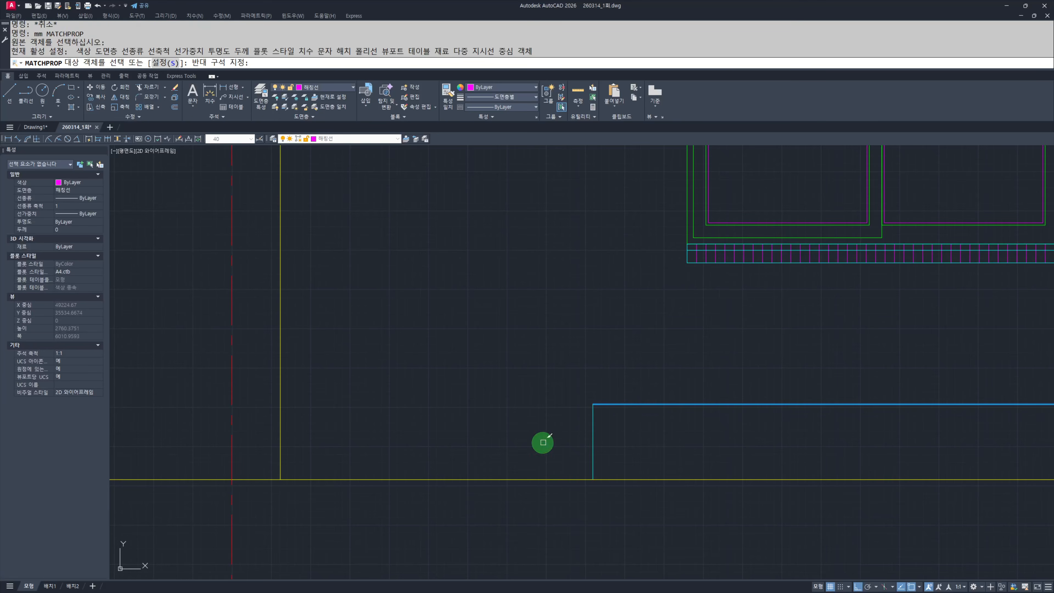
{"action": "key", "text": "Escape"}
{"action": "key", "text": "Escape"}
Step: Examine the steps at the left end of the front terrace on the floor plan and locate them on the elevation
{"action": "scroll", "coordinate": [754, 449], "scroll_direction": "down", "scroll_amount": 12}
{"action": "scroll", "coordinate": [602, 427], "scroll_direction": "up", "scroll_amount": 8}
{"action": "scroll", "coordinate": [641, 460], "scroll_direction": "up", "scroll_amount": 3}
{"action": "middle_click_drag", "start_coordinate": [641, 461], "coordinate": [606, 388]}
{"action": "scroll", "coordinate": [509, 356], "scroll_direction": "down", "scroll_amount": 6}
{"action": "middle_click_drag", "start_coordinate": [780, 430], "coordinate": [388, 353]}
{"action": "middle_click_drag", "start_coordinate": [590, 430], "coordinate": [334, 360]}
{"action": "middle_click_drag", "start_coordinate": [654, 475], "coordinate": [343, 398]}
{"action": "scroll", "coordinate": [539, 412], "scroll_direction": "up", "scroll_amount": 6}
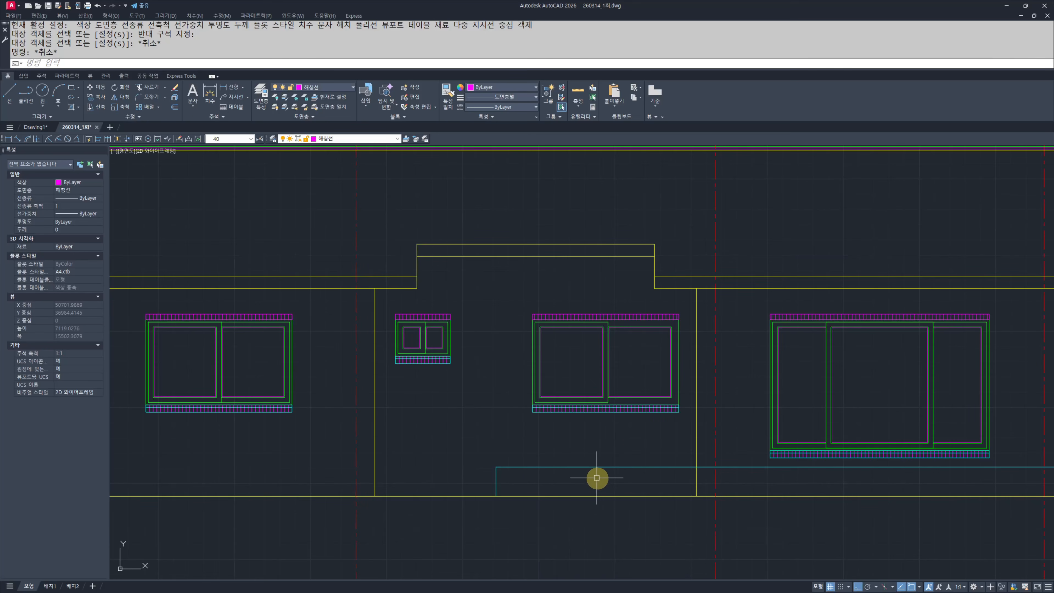
{"action": "middle_click_drag", "start_coordinate": [612, 481], "coordinate": [537, 480]}
{"action": "middle_click_drag", "start_coordinate": [434, 481], "coordinate": [486, 481]}
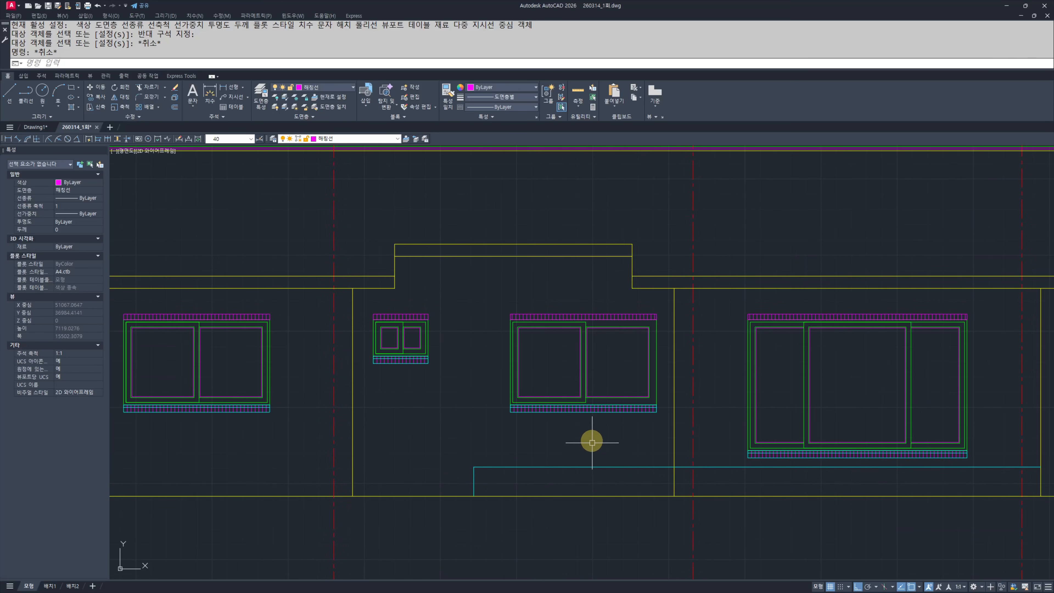
{"action": "scroll", "coordinate": [571, 454], "scroll_direction": "down", "scroll_amount": 10}
{"action": "scroll", "coordinate": [572, 431], "scroll_direction": "up", "scroll_amount": 9}
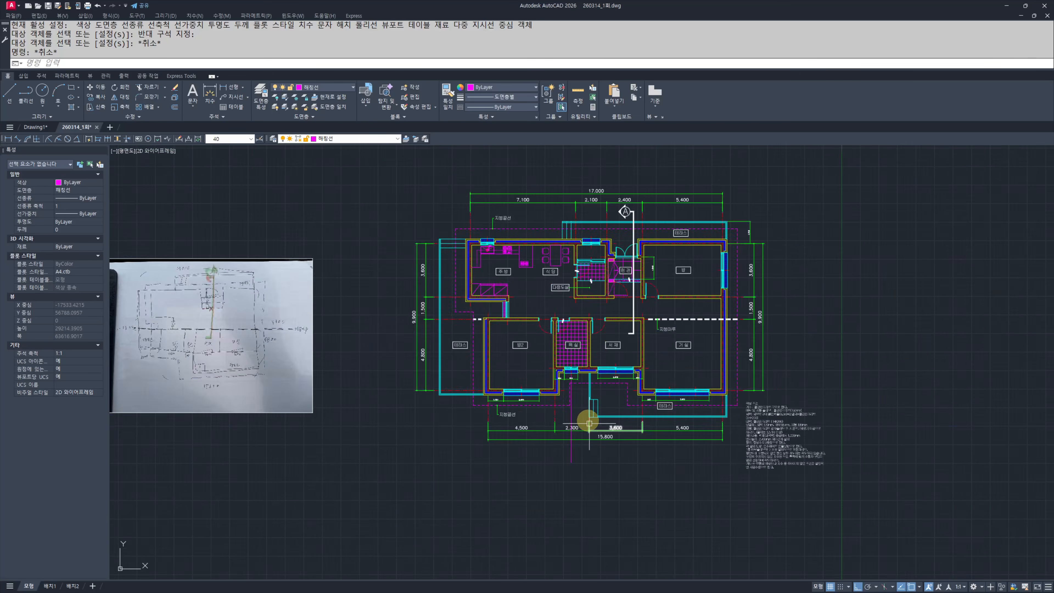
{"action": "scroll", "coordinate": [616, 422], "scroll_direction": "down", "scroll_amount": 5}
{"action": "scroll", "coordinate": [790, 440], "scroll_direction": "up", "scroll_amount": 7}
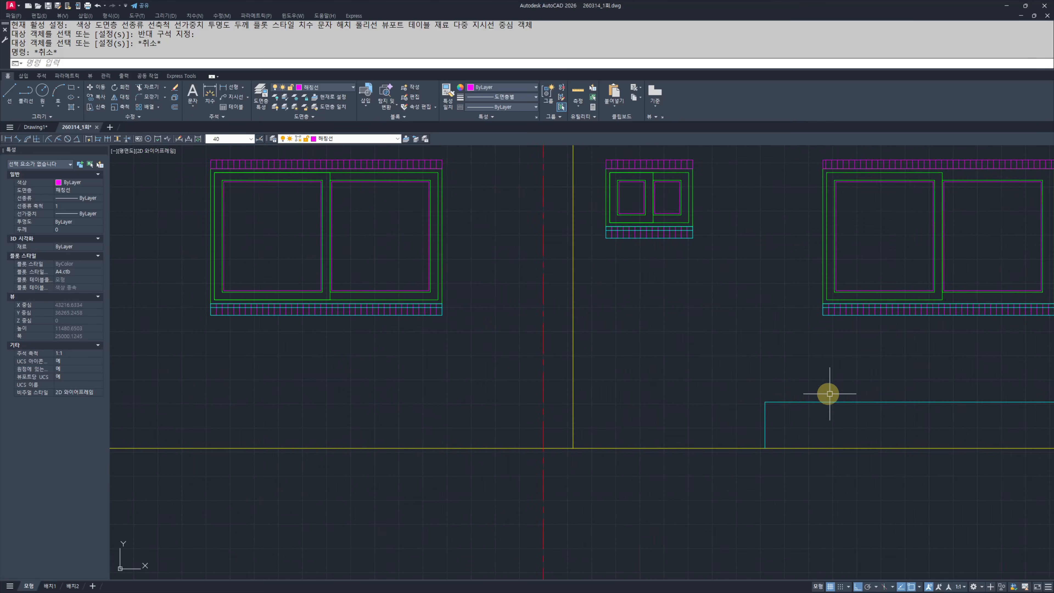
Step: Divide the vertical left edge of the front terrace into 3 equal segments
{"action": "middle_click_drag", "start_coordinate": [829, 393], "coordinate": [797, 407]}
{"action": "scroll", "coordinate": [797, 407], "scroll_direction": "up", "scroll_amount": 2}
{"action": "key", "text": "Return"}
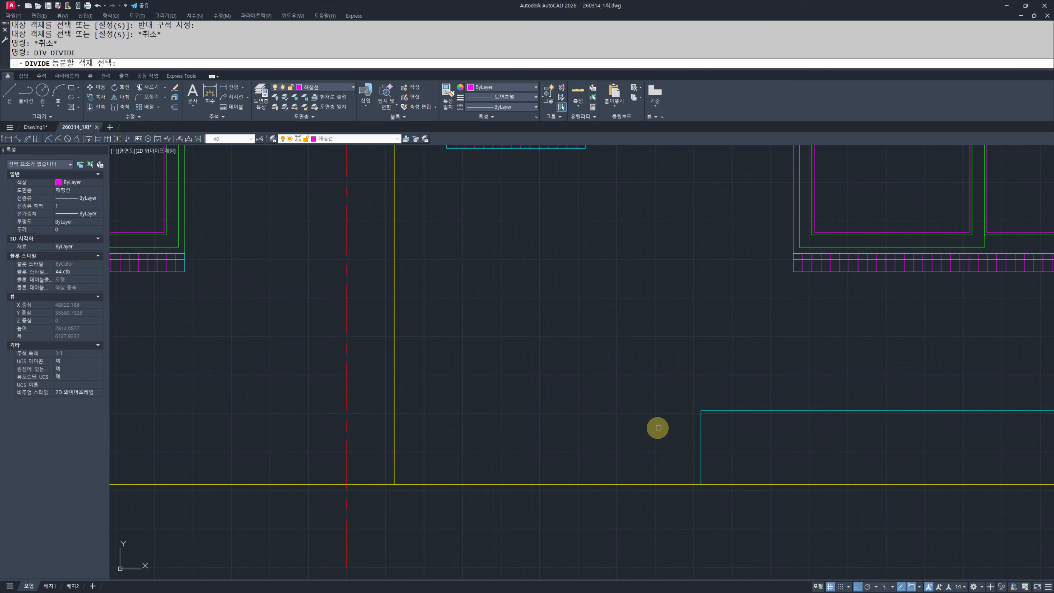
{"action": "left_click", "coordinate": [701, 427]}
{"action": "key", "text": "Return"}
{"action": "key", "text": "Escape"}
{"action": "key", "text": "Escape"}
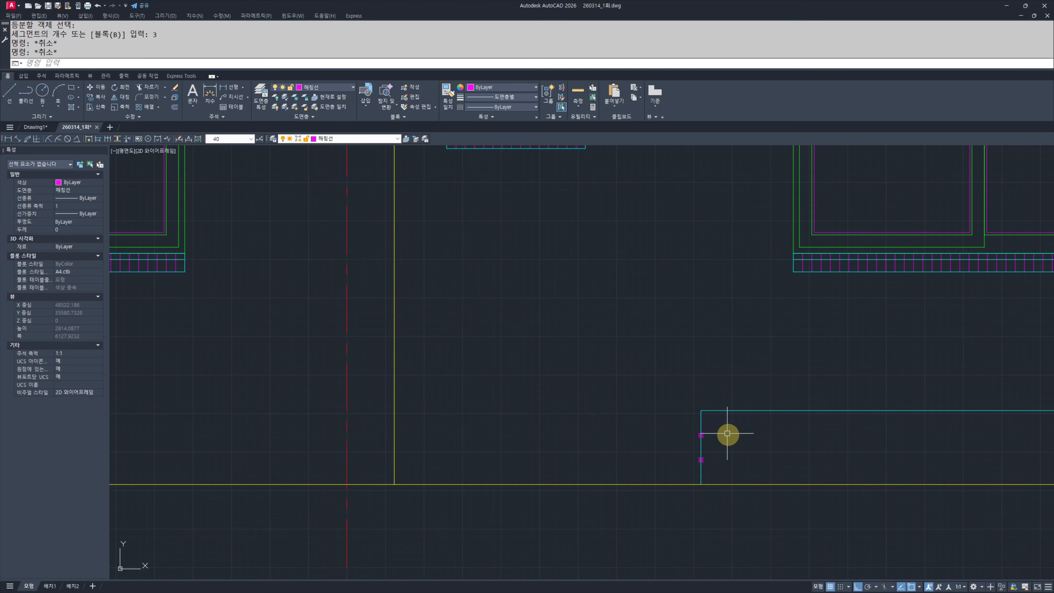
Step: Copy the horizontal terrace line from its left corner down to the lower division point on the vertical edge
{"action": "scroll", "coordinate": [732, 435], "scroll_direction": "up", "scroll_amount": 2}
{"action": "type", "text": "cc"}
{"action": "key", "text": "Return"}
{"action": "left_click", "coordinate": [751, 379]}
{"action": "left_click", "coordinate": [690, 404]}
{"action": "key", "text": "Return"}
{"action": "left_click", "coordinate": [682, 395]}
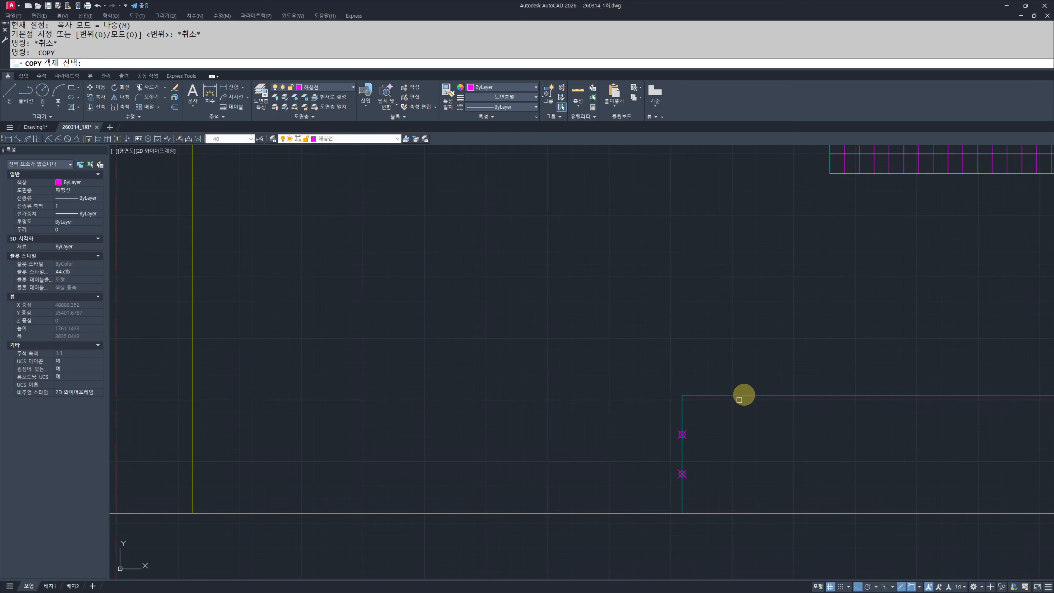
{"action": "left_click", "coordinate": [682, 473]}
{"action": "key", "text": "Escape"}
{"action": "key", "text": "Escape"}
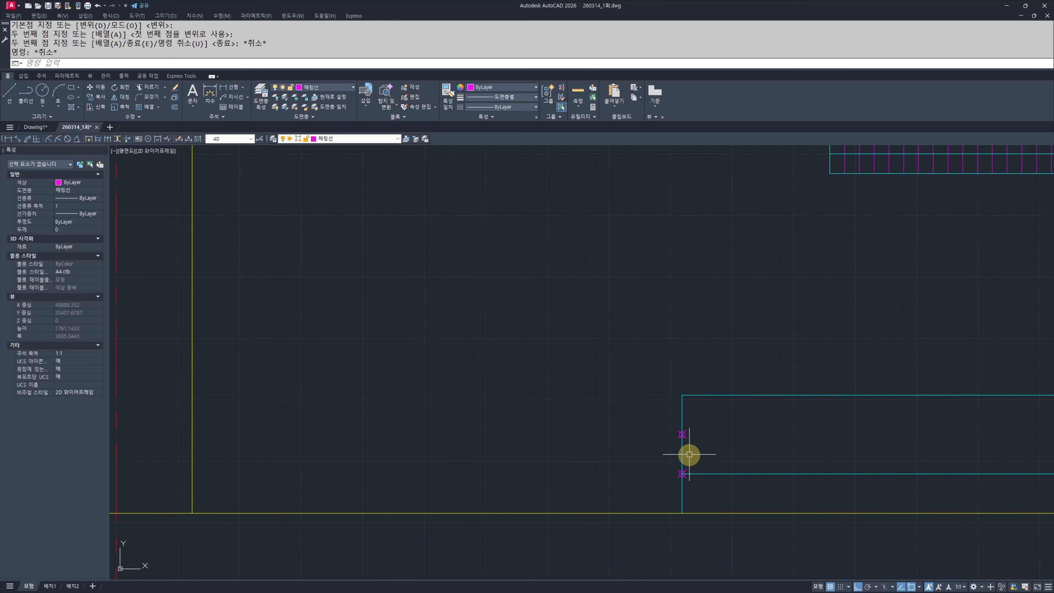
Step: Offset the terrace's vertical left edge 300 to the right
{"action": "type", "text": "o"}
{"action": "key", "text": "Return"}
{"action": "type", "text": "300"}
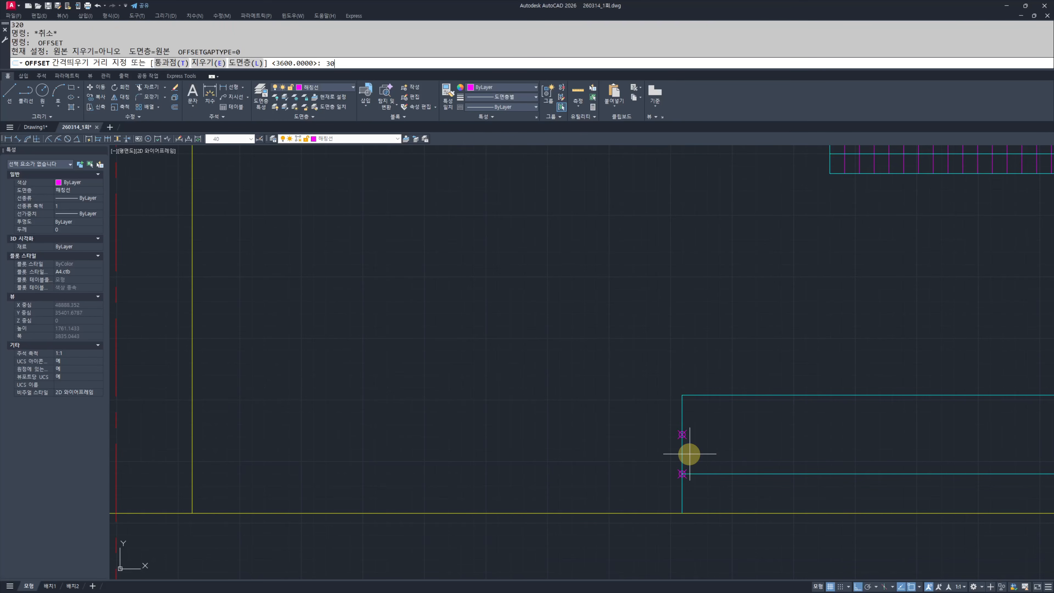
{"action": "key", "text": "Return"}
{"action": "left_click", "coordinate": [680, 456]}
{"action": "left_click", "coordinate": [760, 469]}
{"action": "key", "text": "Escape"}
Step: Trim the copied horizontal line right of the offset vertical line and that vertical line above the copied line
{"action": "scroll", "coordinate": [730, 487], "scroll_direction": "up", "scroll_amount": 2}
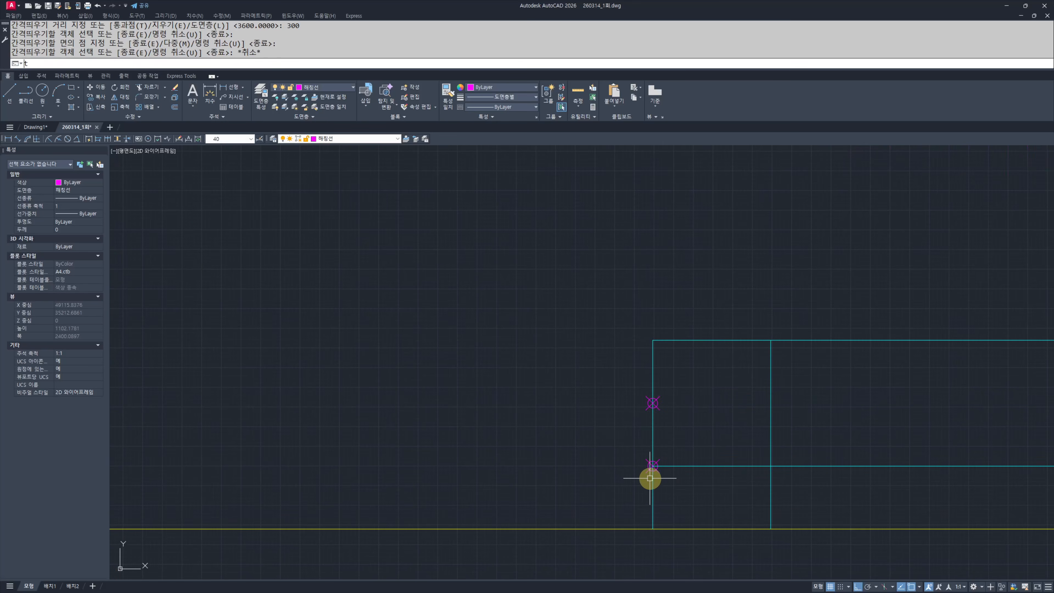
{"action": "type", "text": "tr"}
{"action": "key", "text": "Return"}
{"action": "left_click", "coordinate": [793, 490]}
{"action": "left_click", "coordinate": [581, 449]}
{"action": "left_click", "coordinate": [851, 458]}
{"action": "left_click", "coordinate": [850, 485]}
{"action": "key", "text": "Escape"}
{"action": "key", "text": "Escape"}
Step: Erase the remaining offset vertical line at the right end of the first tread
{"action": "left_click", "coordinate": [788, 482]}
{"action": "left_click", "coordinate": [734, 499]}
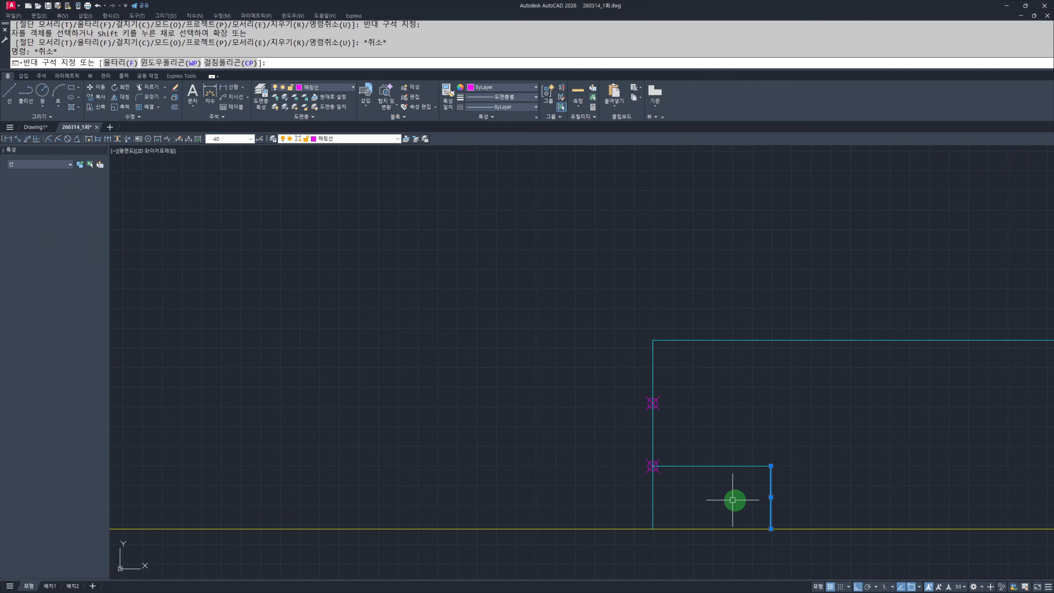
{"action": "type", "text": "e"}
{"action": "key", "text": "Return"}
{"action": "key", "text": "Escape"}
Step: Trim the terrace's vertical left edge above the first tread line
{"action": "key", "text": "Return"}
{"action": "left_click", "coordinate": [666, 435]}
{"action": "left_click", "coordinate": [590, 433]}
{"action": "key", "text": "Escape"}
{"action": "key", "text": "Escape"}
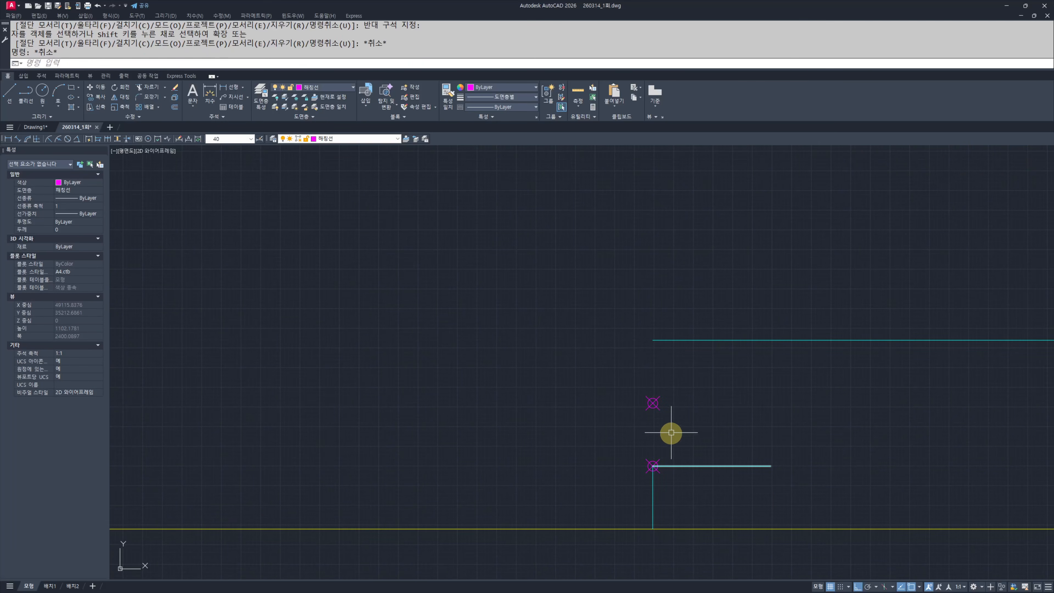
{"action": "left_click", "coordinate": [615, 373]}
{"action": "left_click", "coordinate": [703, 487]}
{"action": "key", "text": "Escape"}
{"action": "key", "text": "Escape"}
{"action": "middle_click_drag", "start_coordinate": [664, 423], "coordinate": [665, 433]}
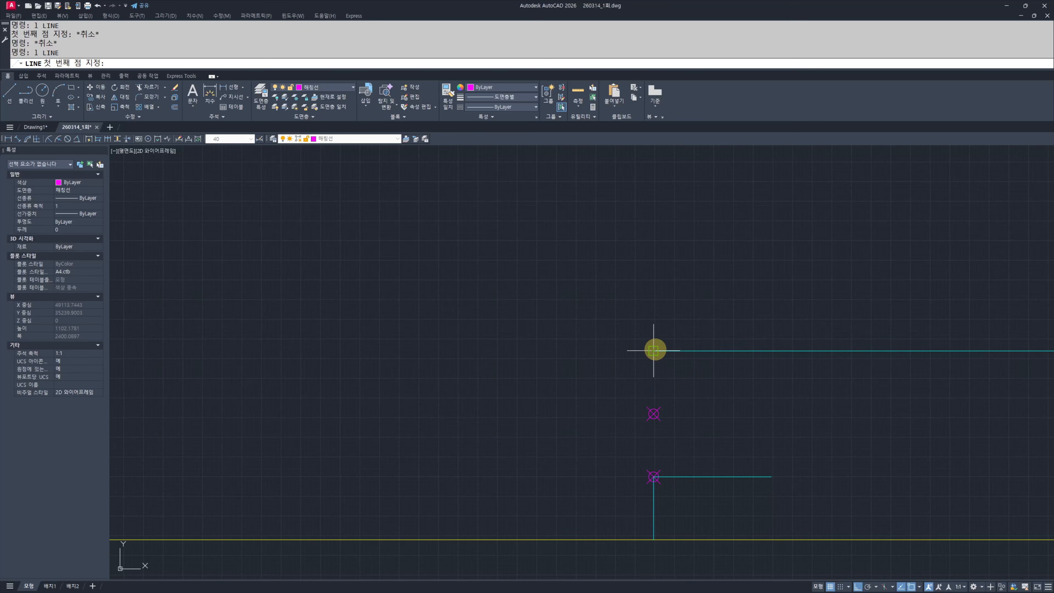
Step: Erase the two division points at the terrace's left end
{"action": "left_click", "coordinate": [614, 387]}
{"action": "left_click", "coordinate": [689, 501]}
{"action": "type", "text": "e"}
{"action": "key", "text": "Return"}
{"action": "key", "text": "Escape"}
{"action": "key", "text": "Escape"}
Step: Copy the first riser and tread as an array of 3 items, stepping from the riser's base to the tread's right end
{"action": "left_click", "coordinate": [713, 507]}
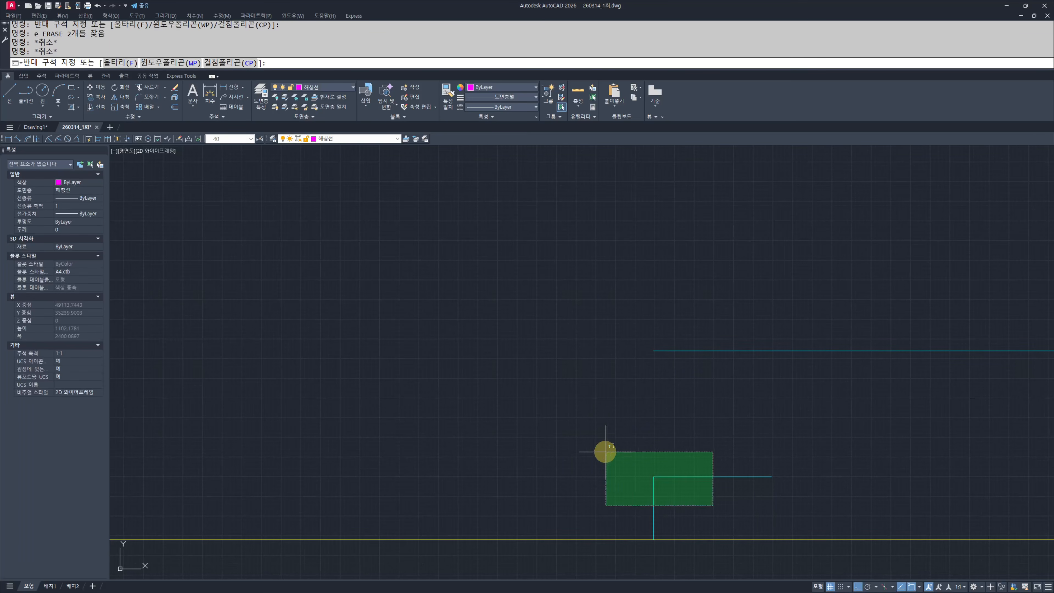
{"action": "left_click", "coordinate": [605, 451]}
{"action": "type", "text": "cc"}
{"action": "key", "text": "Return"}
{"action": "left_click", "coordinate": [653, 537]}
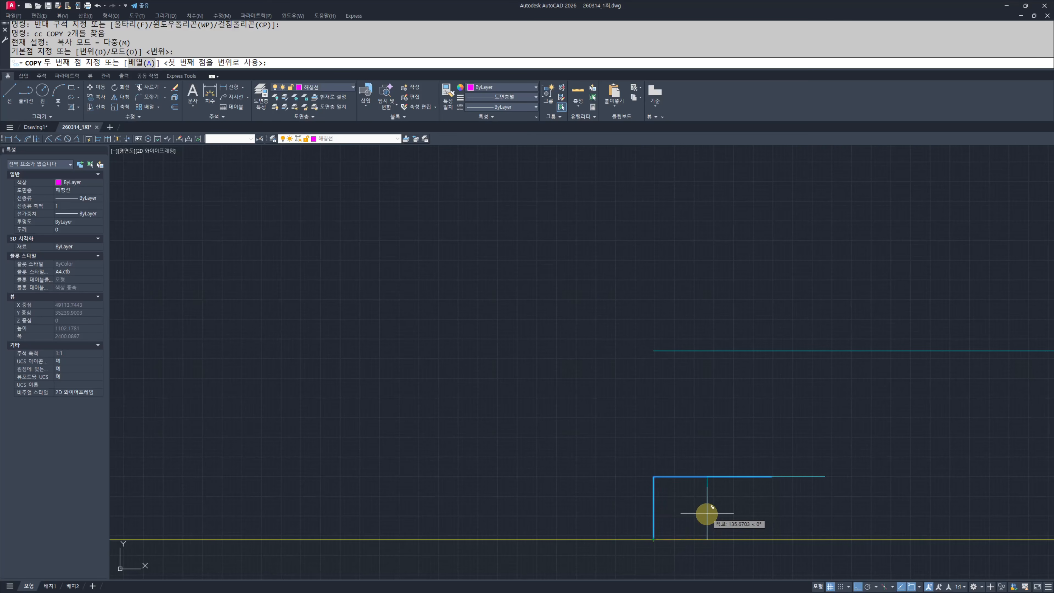
{"action": "type", "text": "a"}
{"action": "key", "text": "Return"}
{"action": "type", "text": "3"}
{"action": "key", "text": "Return"}
{"action": "left_click", "coordinate": [772, 477]}
{"action": "key", "text": "Escape"}
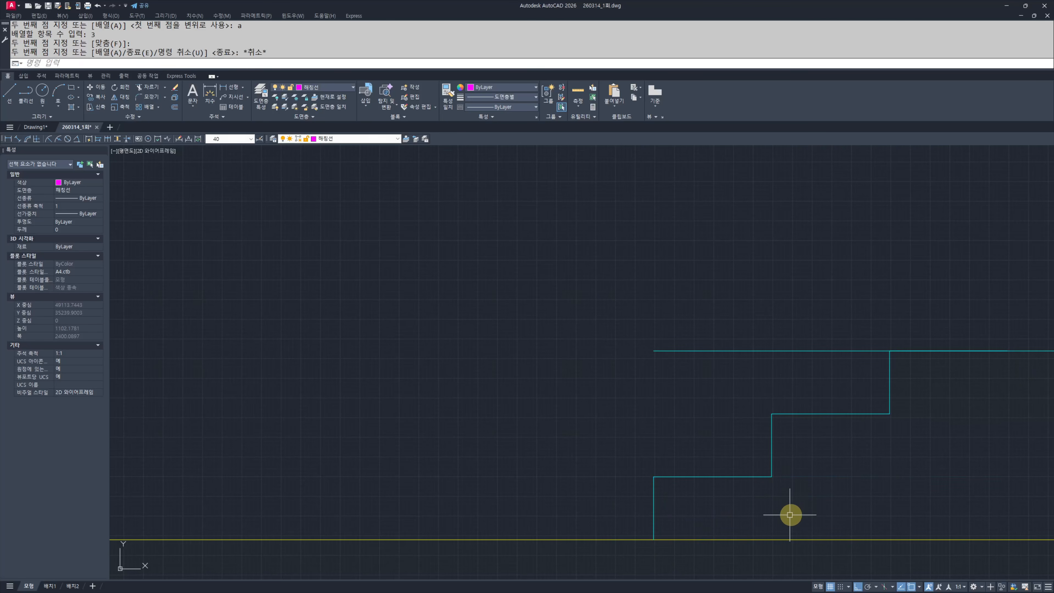
{"action": "key", "text": "Escape"}
Step: Trim the horizontal terrace line left of the third riser
{"action": "middle_click_drag", "start_coordinate": [941, 417], "coordinate": [691, 430]}
{"action": "type", "text": "tr"}
{"action": "key", "text": "Return"}
{"action": "left_click", "coordinate": [755, 381]}
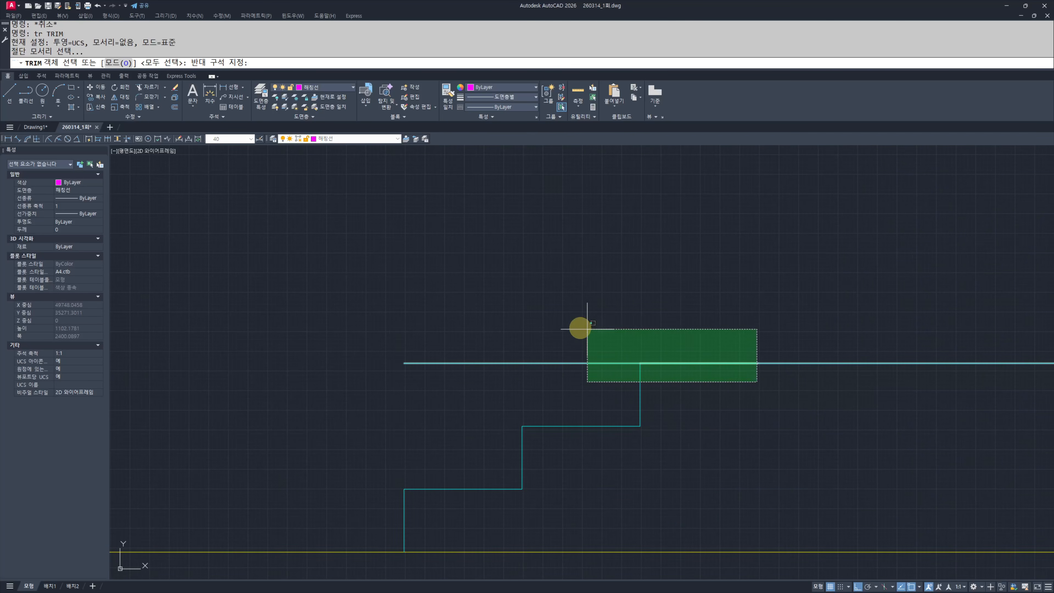
{"action": "left_click", "coordinate": [581, 328]}
{"action": "key", "text": "Return"}
{"action": "left_click", "coordinate": [582, 330]}
{"action": "left_click", "coordinate": [549, 380]}
{"action": "key", "text": "Escape"}
Step: Try to join the third tread line with the overlapping terrace line
{"action": "middle_click_drag", "start_coordinate": [736, 387], "coordinate": [701, 410]}
{"action": "key", "text": "Escape"}
{"action": "key", "text": "Escape"}
{"action": "key", "text": "ctrl+z"}
{"action": "left_click", "coordinate": [692, 377]}
{"action": "key", "text": "Return"}
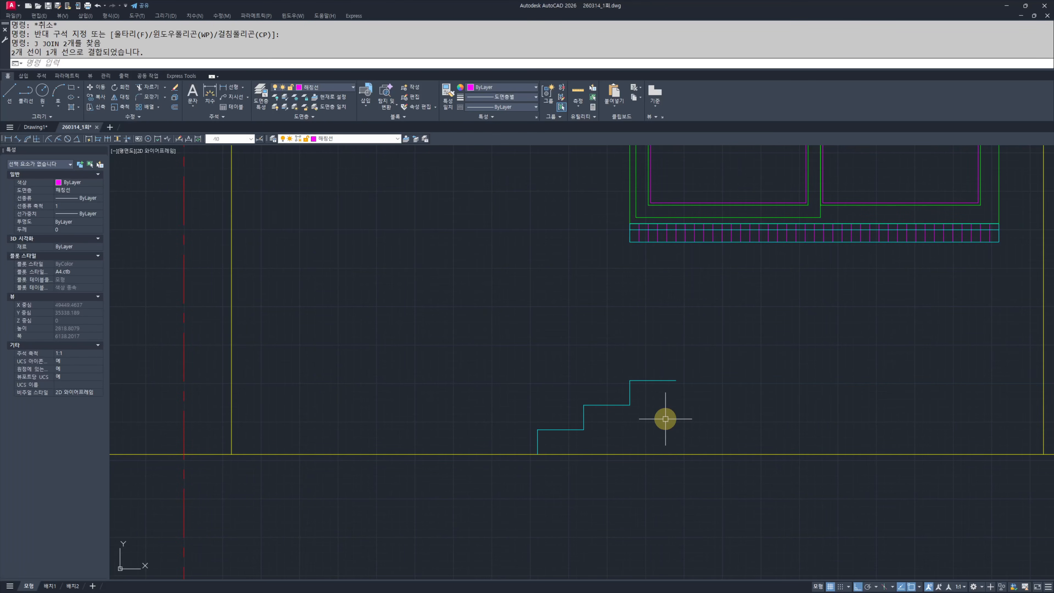
Step: Remove the overlapping segments from the third tread and terrace top lines with Overkill
{"action": "left_click", "coordinate": [744, 413]}
{"action": "left_click", "coordinate": [706, 361]}
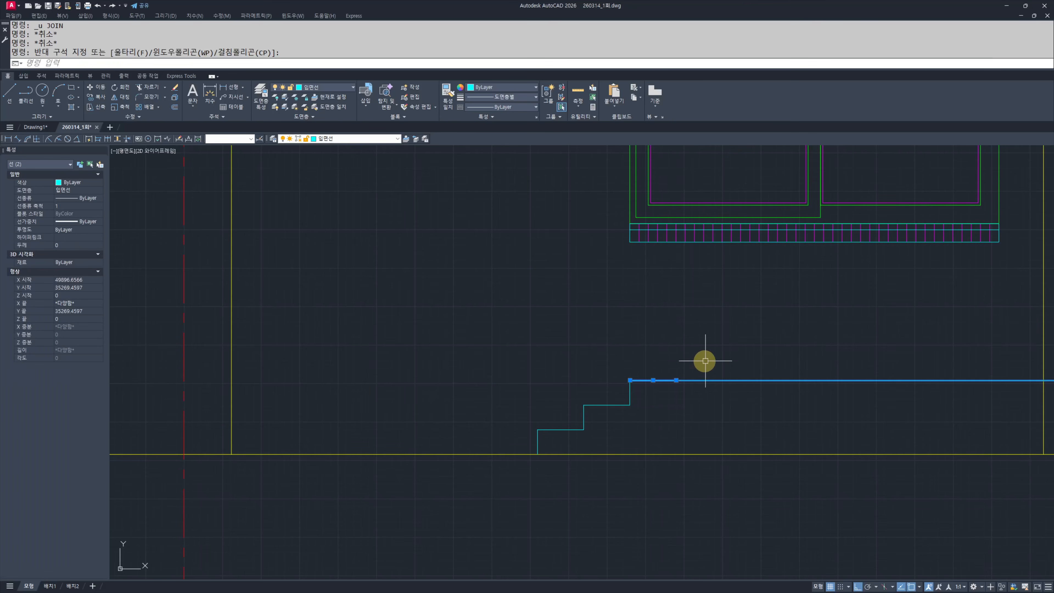
{"action": "key", "text": "Return"}
{"action": "key", "text": "Return"}
{"action": "key", "text": "Escape"}
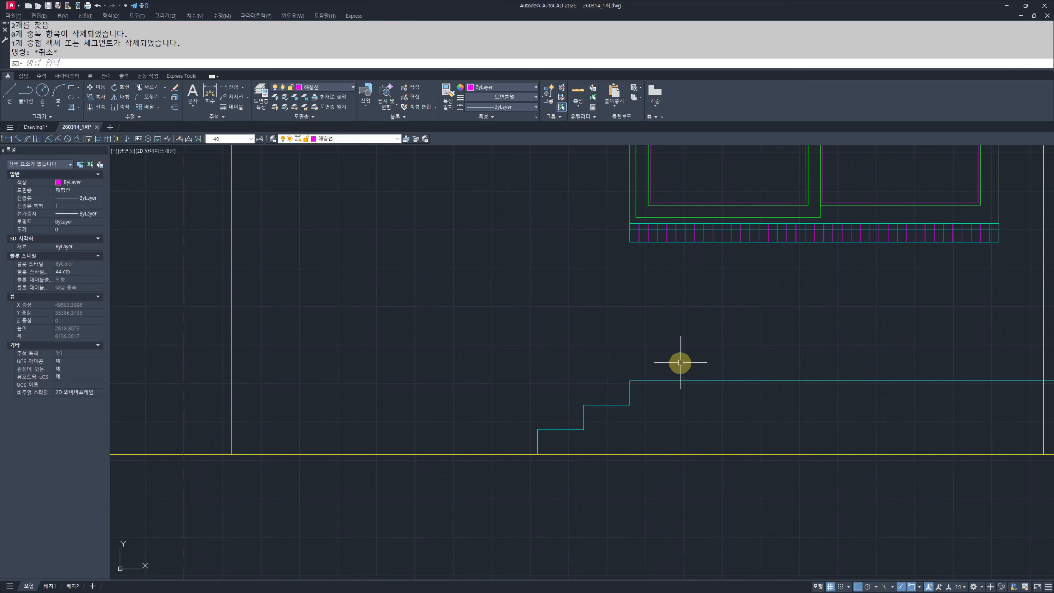
{"action": "key", "text": "Escape"}
{"action": "left_click", "coordinate": [676, 362]}
{"action": "left_click", "coordinate": [647, 403]}
{"action": "key", "text": "Escape"}
{"action": "key", "text": "Escape"}
Step: Break the rightmost wall line at the terrace top line, opening a short gap just below their intersection
{"action": "scroll", "coordinate": [789, 419], "scroll_direction": "down", "scroll_amount": 4}
{"action": "middle_click_drag", "start_coordinate": [843, 425], "coordinate": [570, 393]}
{"action": "scroll", "coordinate": [570, 393], "scroll_direction": "down", "scroll_amount": 2}
{"action": "scroll", "coordinate": [906, 369], "scroll_direction": "up", "scroll_amount": 6}
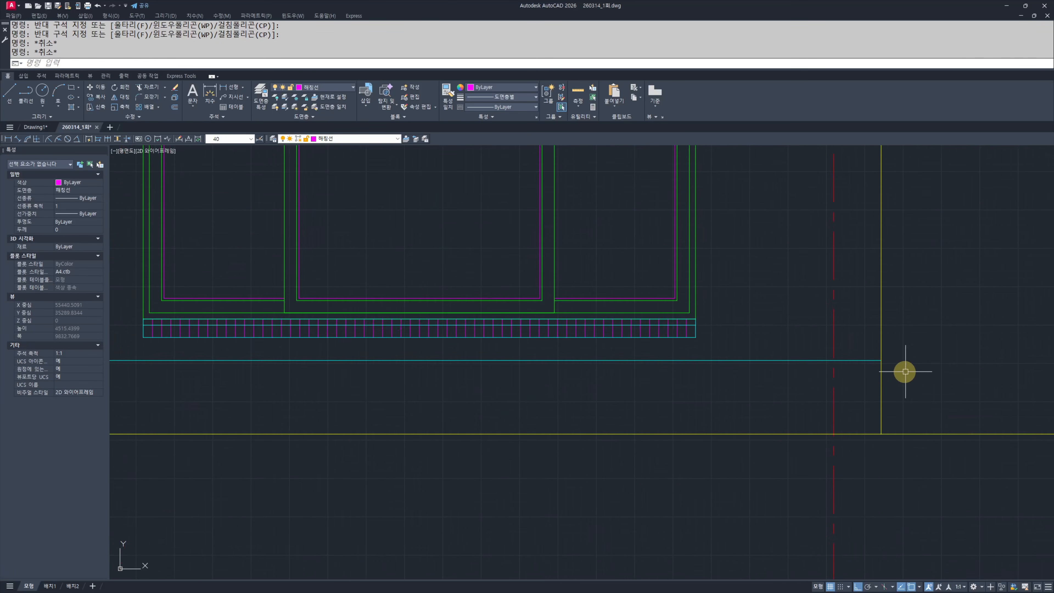
{"action": "middle_click_drag", "start_coordinate": [906, 369], "coordinate": [882, 371]}
{"action": "type", "text": "gr"}
{"action": "key", "text": "Return"}
{"action": "key", "text": "Escape"}
{"action": "scroll", "coordinate": [864, 391], "scroll_direction": "up", "scroll_amount": 4}
{"action": "type", "text": "b"}
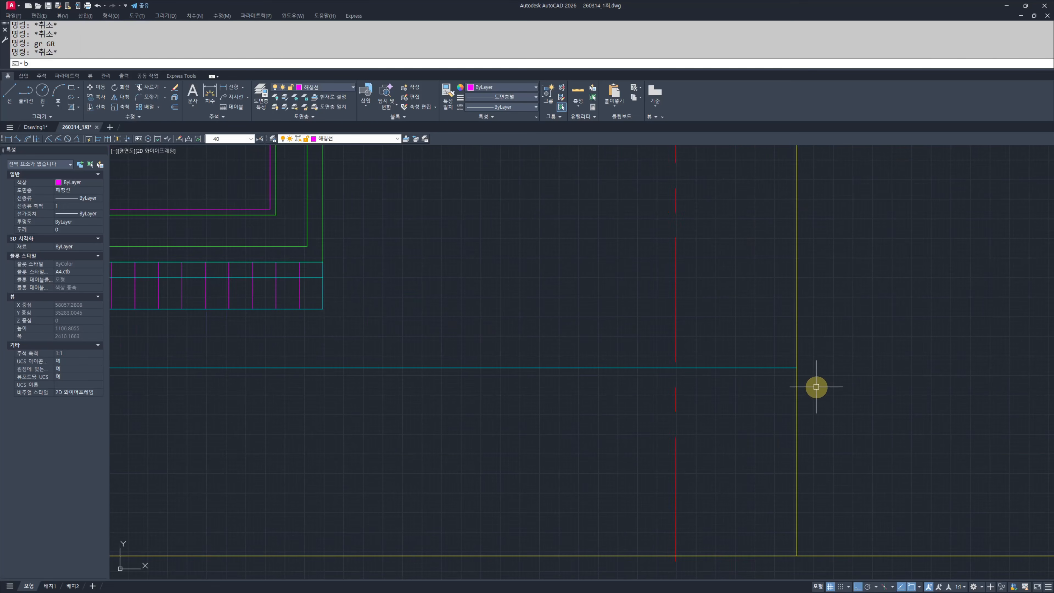
{"action": "left_click", "coordinate": [797, 387]}
{"action": "left_click", "coordinate": [797, 368]}
{"action": "key", "text": "Escape"}
{"action": "key", "text": "Escape"}
Step: Extend the lower piece of the rightmost wall line up to the terrace top line
{"action": "type", "text": "ex"}
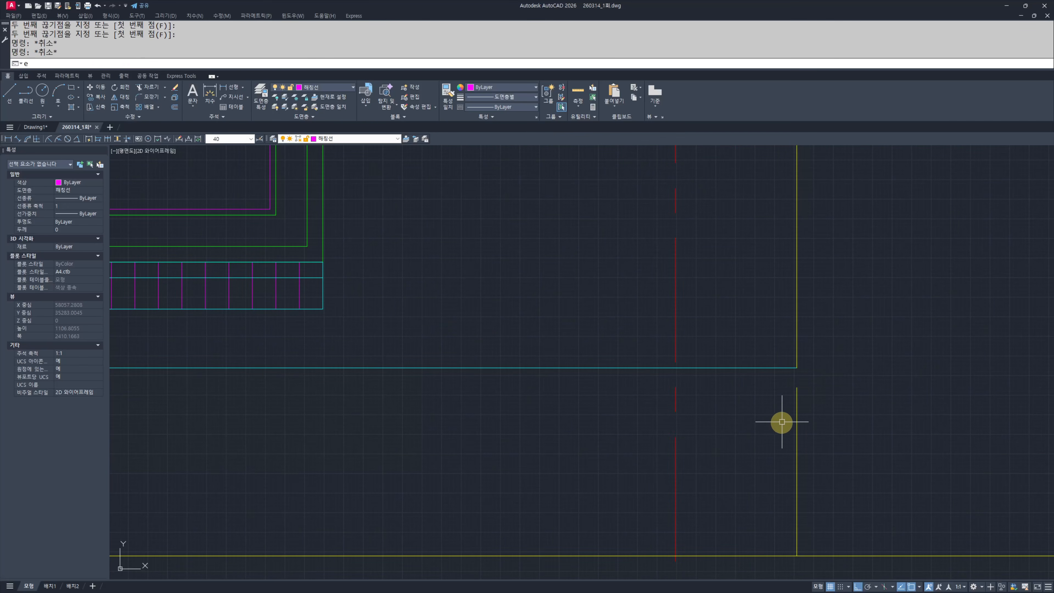
{"action": "key", "text": "Return"}
{"action": "key", "text": "Return"}
{"action": "left_click", "coordinate": [816, 404]}
{"action": "left_click", "coordinate": [782, 420]}
{"action": "key", "text": "Escape"}
Step: Match the properties of the terrace top line onto the lower piece of the rightmost wall line
{"action": "type", "text": "ma"}
{"action": "key", "text": "Return"}
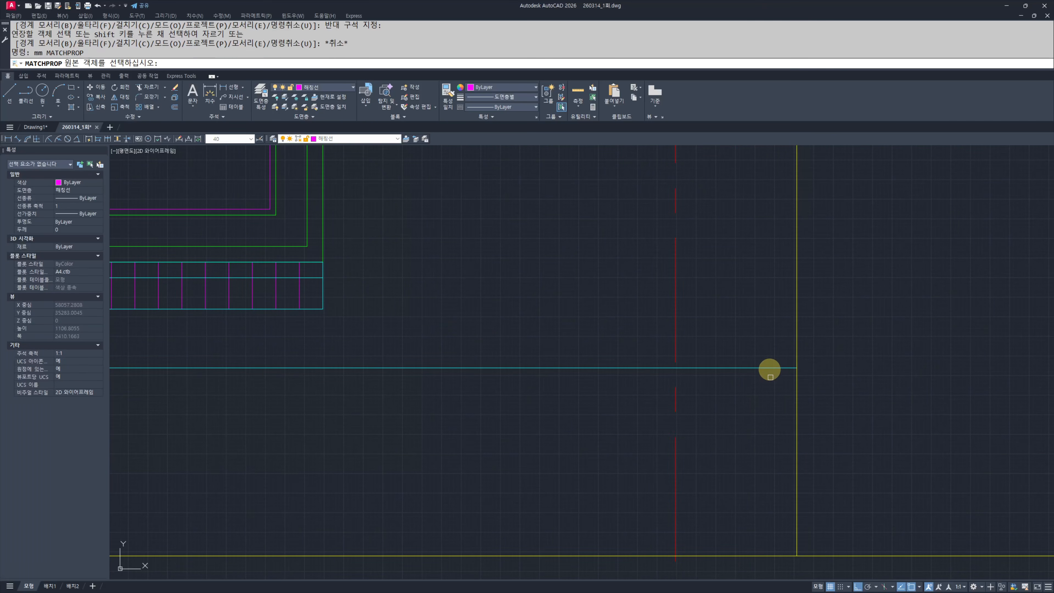
{"action": "left_click", "coordinate": [769, 369]}
{"action": "left_click", "coordinate": [840, 398]}
{"action": "left_click", "coordinate": [765, 431]}
{"action": "key", "text": "Escape"}
Step: Trim the wall line between the two right-hand windows below the terrace top line
{"action": "scroll", "coordinate": [781, 385], "scroll_direction": "down", "scroll_amount": 4}
{"action": "scroll", "coordinate": [744, 397], "scroll_direction": "down", "scroll_amount": 4}
{"action": "scroll", "coordinate": [672, 393], "scroll_direction": "up", "scroll_amount": 4}
{"action": "type", "text": "tr"}
{"action": "key", "text": "Return"}
{"action": "left_click_drag", "start_coordinate": [763, 353], "coordinate": [704, 431]}
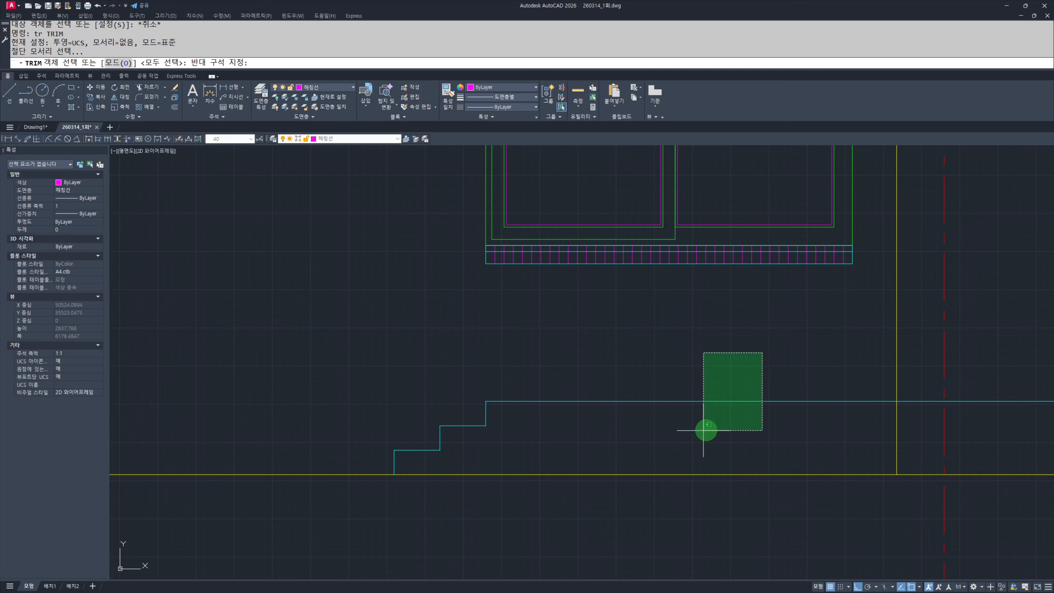
{"action": "key", "text": "Return"}
{"action": "left_click_drag", "start_coordinate": [923, 424], "coordinate": [845, 438]}
{"action": "key", "text": "Escape"}
{"action": "key", "text": "Escape"}
Step: Review the terrace and steps on the front elevation, and compare them with the terraces on the floor plan
{"action": "scroll", "coordinate": [671, 451], "scroll_direction": "down", "scroll_amount": 8}
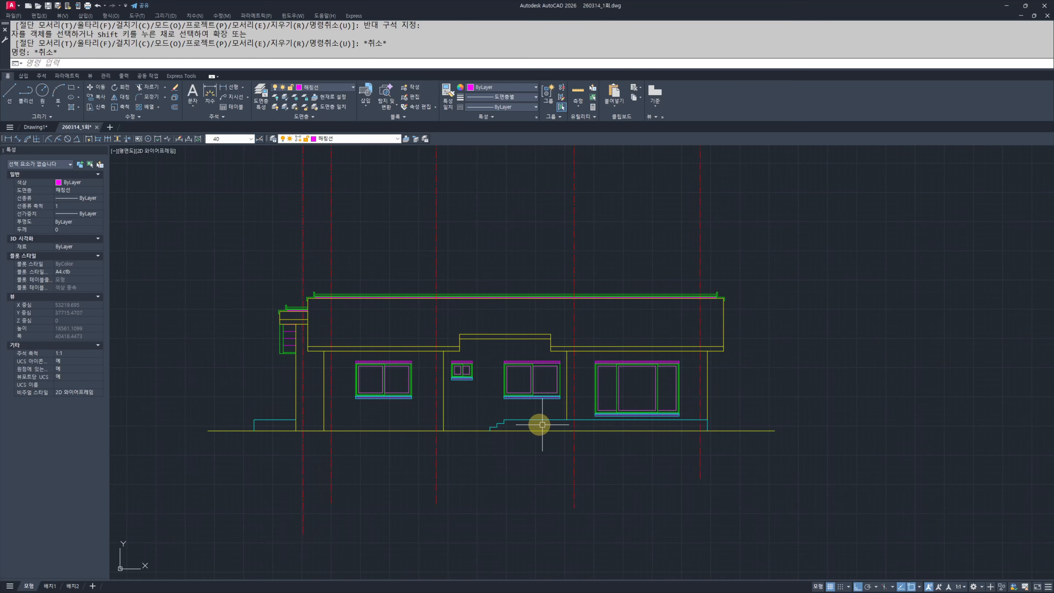
{"action": "scroll", "coordinate": [461, 429], "scroll_direction": "up", "scroll_amount": 2}
{"action": "middle_click_drag", "start_coordinate": [295, 441], "coordinate": [679, 448]}
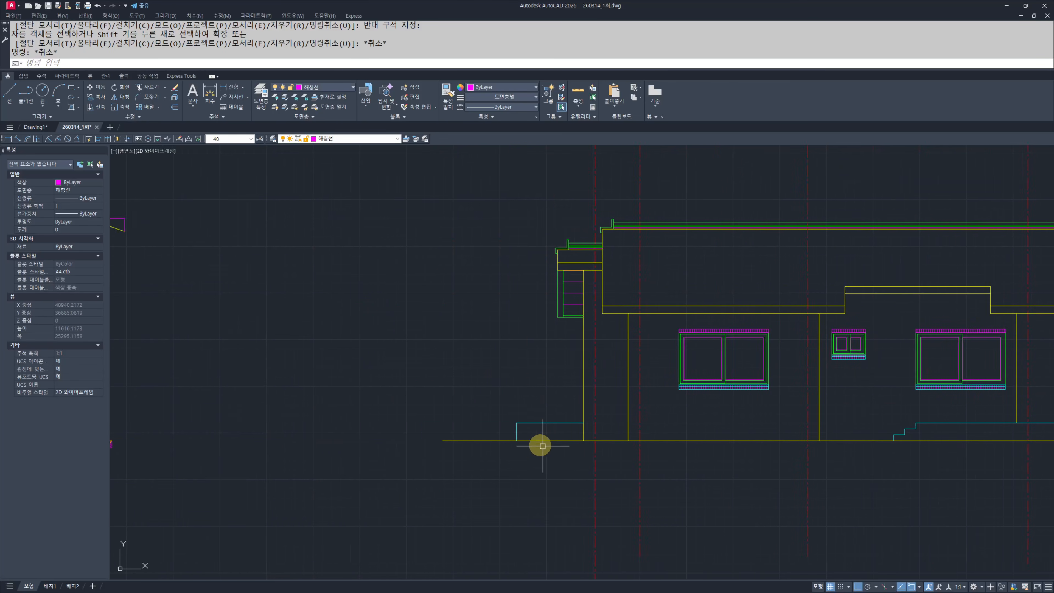
{"action": "key", "text": "Escape"}
{"action": "key", "text": "Escape"}
{"action": "scroll", "coordinate": [509, 417], "scroll_direction": "up", "scroll_amount": 2}
{"action": "scroll", "coordinate": [695, 416], "scroll_direction": "down", "scroll_amount": 4}
{"action": "scroll", "coordinate": [409, 313], "scroll_direction": "down", "scroll_amount": 2}
{"action": "middle_click_drag", "start_coordinate": [249, 274], "coordinate": [447, 358]}
{"action": "scroll", "coordinate": [312, 297], "scroll_direction": "up", "scroll_amount": 5}
{"action": "middle_click_drag", "start_coordinate": [312, 296], "coordinate": [416, 328]}
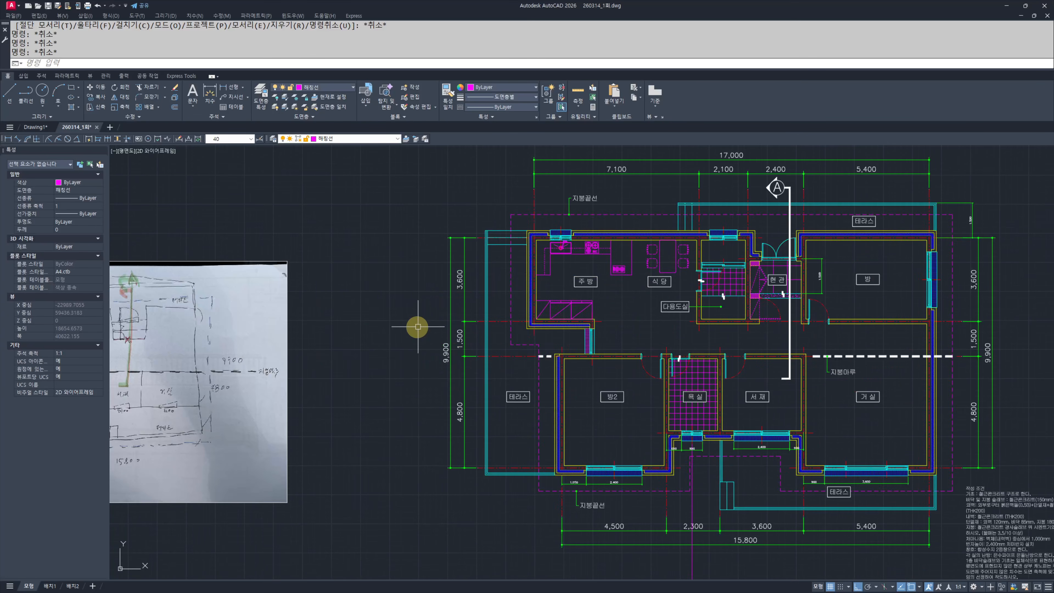
{"action": "middle_click_drag", "start_coordinate": [535, 342], "coordinate": [527, 360]}
Step: Check the front elevation against the section drawing and the floor plan for missing elements
{"action": "scroll", "coordinate": [602, 402], "scroll_direction": "down", "scroll_amount": 2}
{"action": "scroll", "coordinate": [701, 423], "scroll_direction": "down", "scroll_amount": 2}
{"action": "middle_click_drag", "start_coordinate": [701, 423], "coordinate": [274, 295]}
{"action": "scroll", "coordinate": [623, 424], "scroll_direction": "up", "scroll_amount": 8}
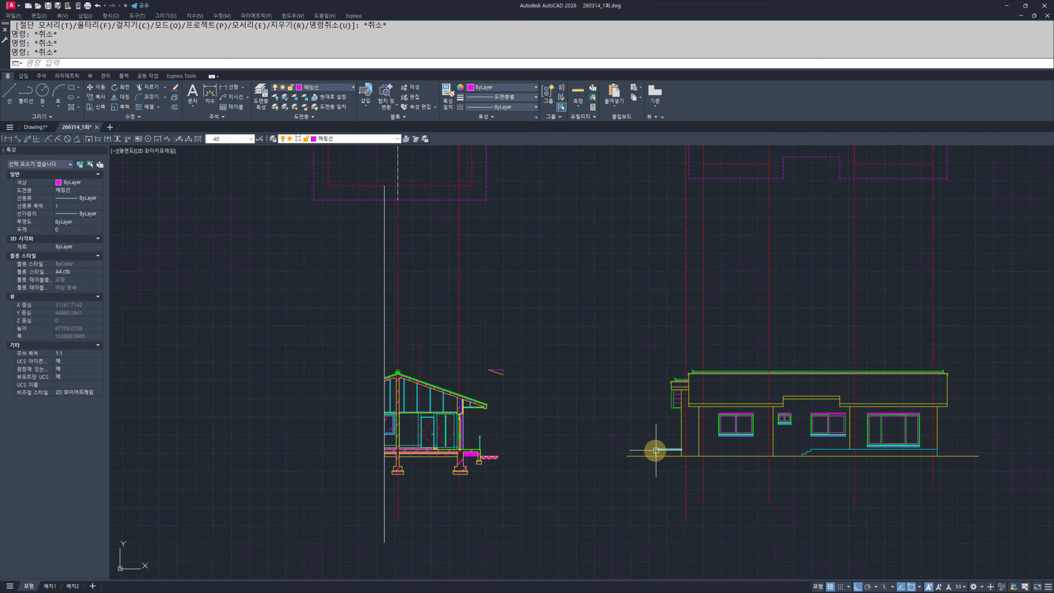
{"action": "scroll", "coordinate": [743, 438], "scroll_direction": "down", "scroll_amount": 8}
{"action": "scroll", "coordinate": [404, 286], "scroll_direction": "up", "scroll_amount": 4}
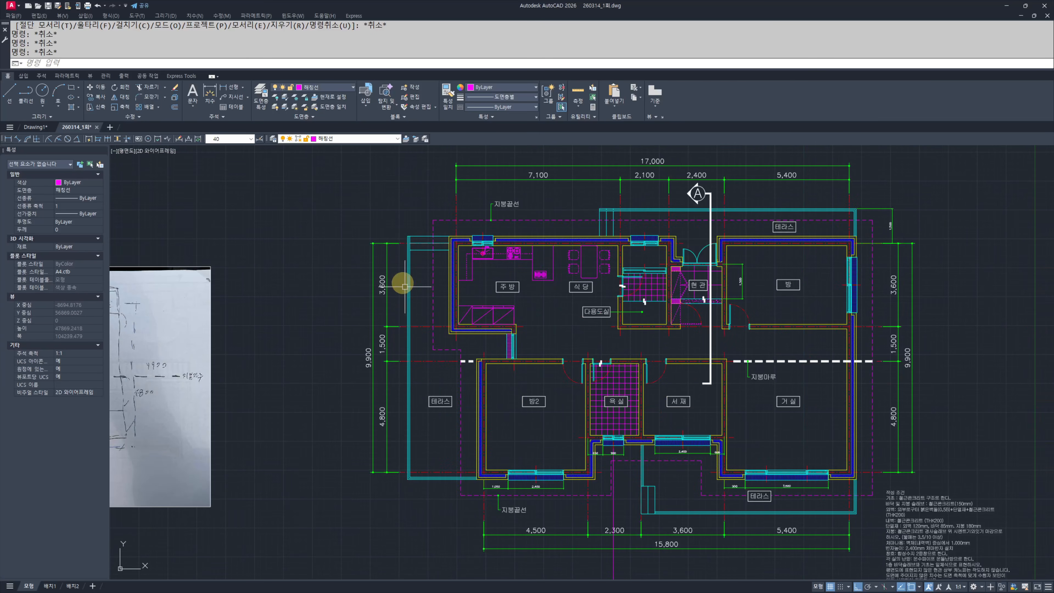
{"action": "scroll", "coordinate": [539, 463], "scroll_direction": "down", "scroll_amount": 4}
{"action": "middle_click_drag", "start_coordinate": [597, 465], "coordinate": [535, 465]}
{"action": "mouse_move", "coordinate": [734, 494]}
{"action": "middle_mouse_down"}
{"action": "mouse_move", "coordinate": [650, 492]}
{"action": "mouse_move", "coordinate": [531, 465]}
{"action": "mouse_move", "coordinate": [486, 424]}
{"action": "middle_mouse_up"}
{"action": "scroll", "coordinate": [676, 482], "scroll_direction": "down", "scroll_amount": 4}
{"action": "scroll", "coordinate": [622, 494], "scroll_direction": "up", "scroll_amount": 8}
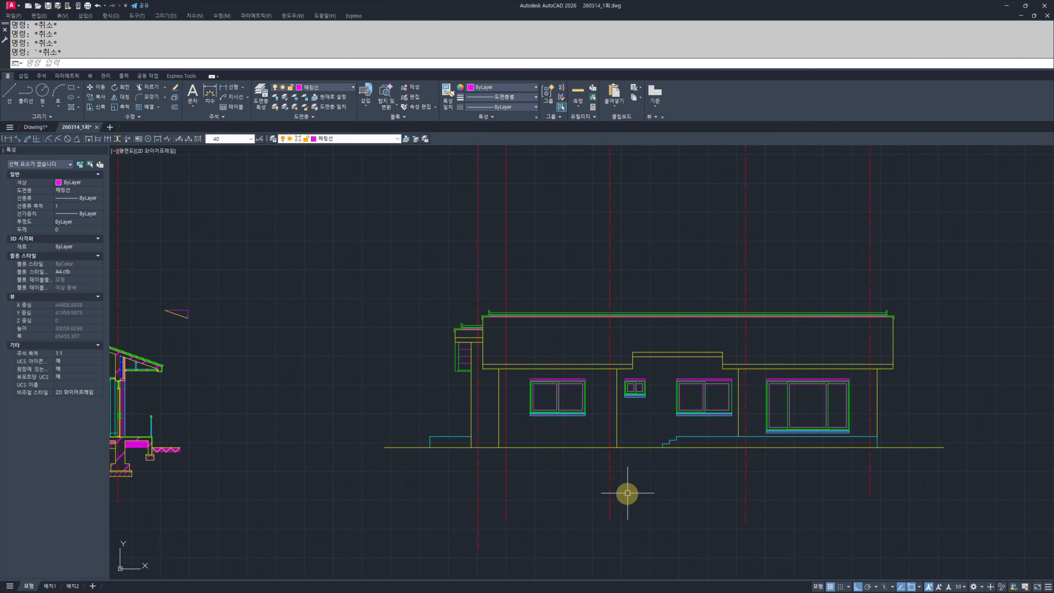
{"action": "middle_click_drag", "start_coordinate": [647, 529], "coordinate": [681, 524]}
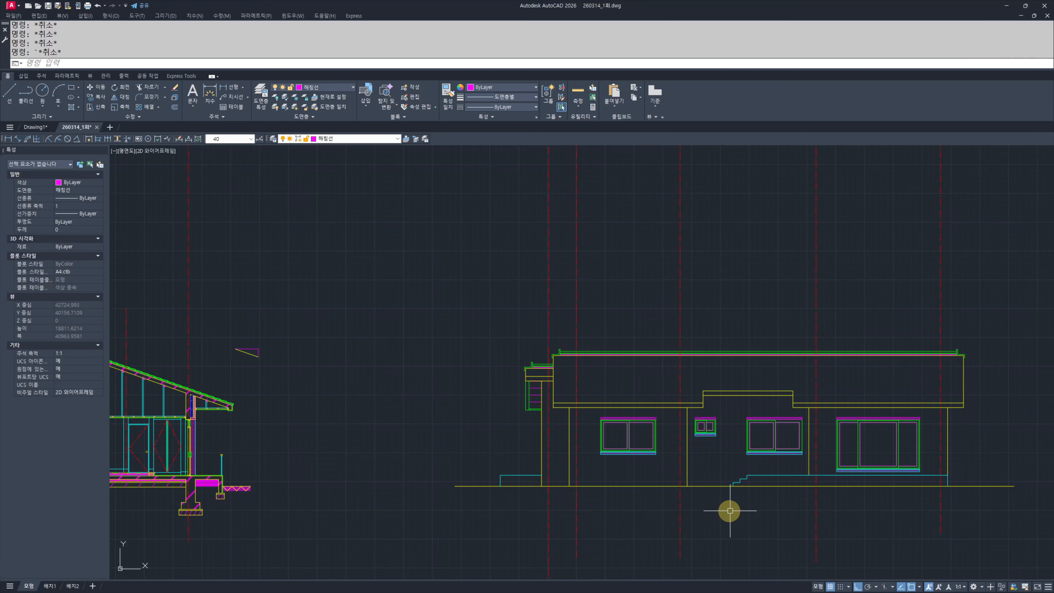
{"action": "scroll", "coordinate": [789, 510], "scroll_direction": "down", "scroll_amount": 3}
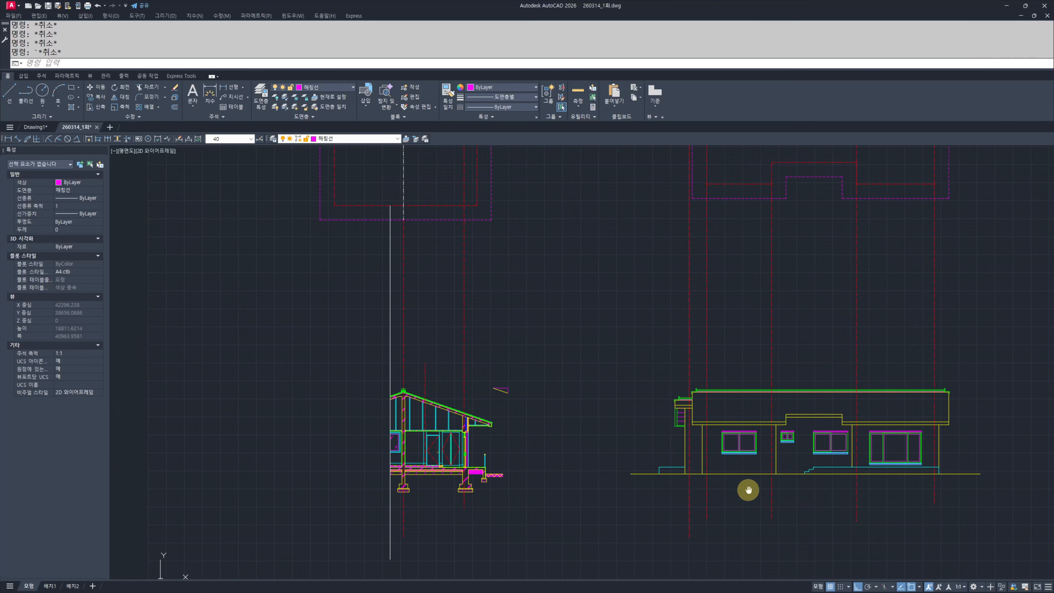